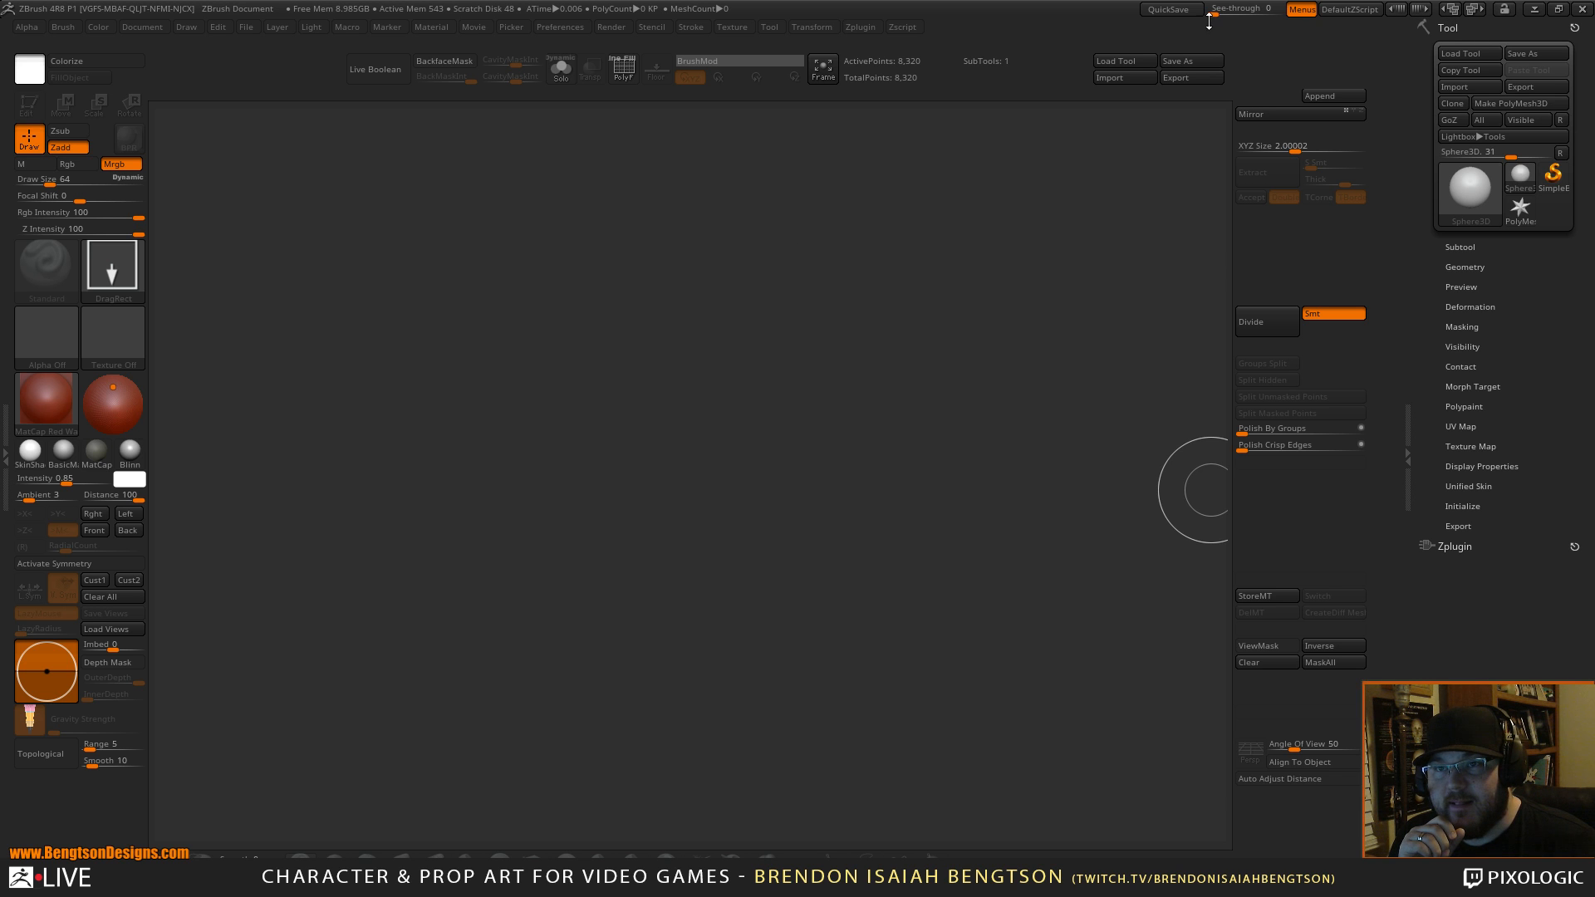
Raise the interface see-through to 58 to reveal the alien bust reference behind the canvas.
left_click_drag(1216, 10, 1230, 10)
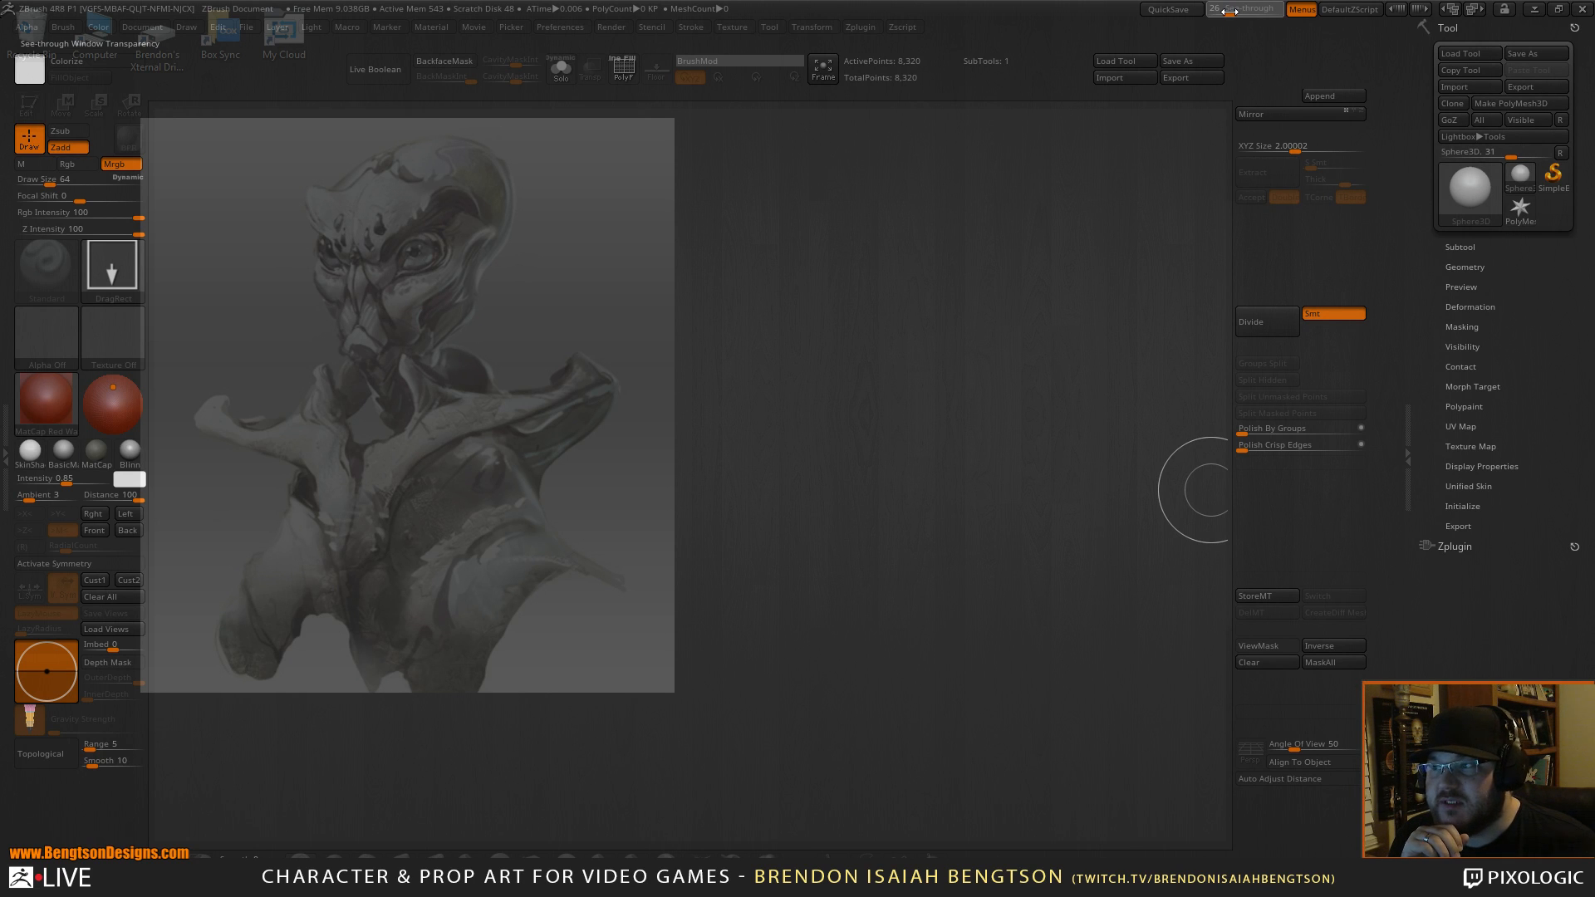
left_click_drag(1230, 11, 1251, 14)
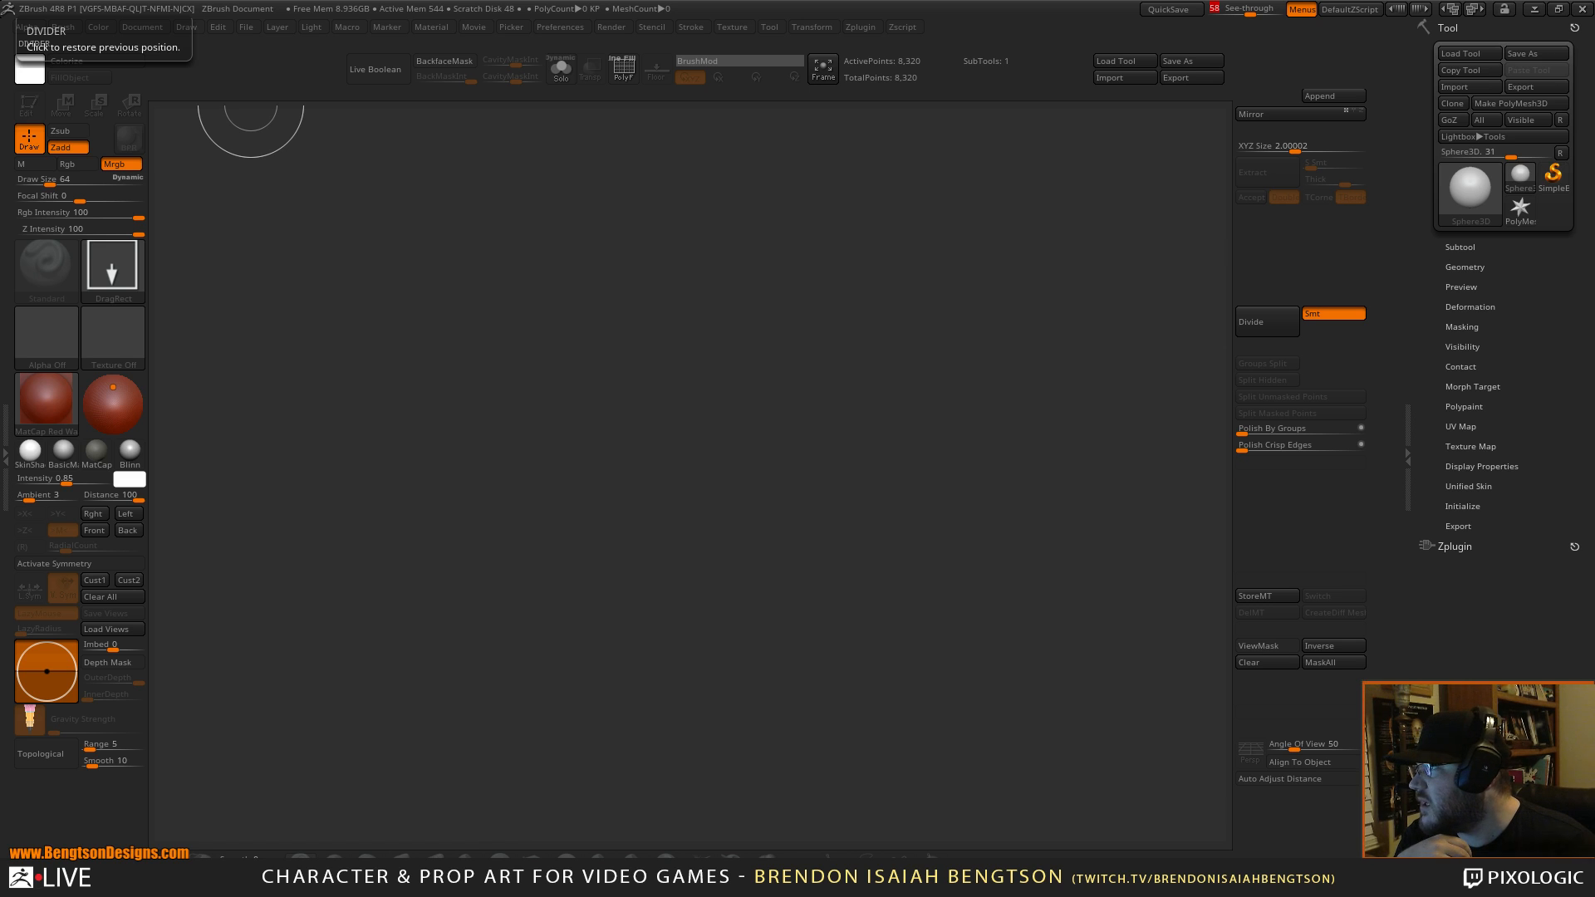
Switch to the web browser and examine the alien heads in ArtStation's "Mass Effect Andromeda - Alien head exploration 02".
left_click_drag(0, 200, 961, 75)
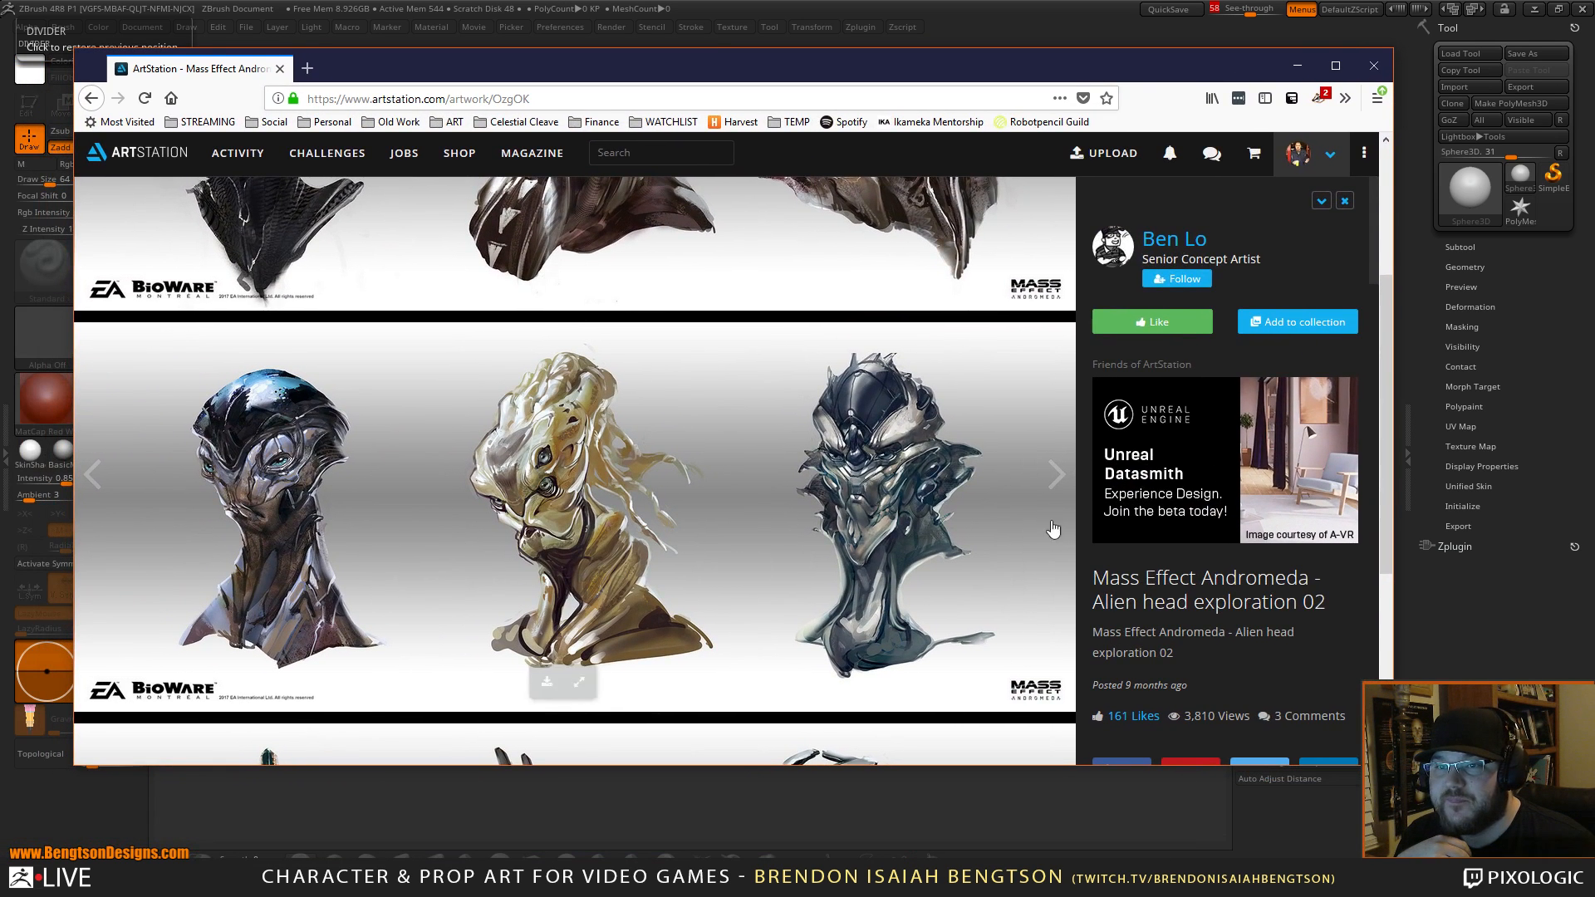
scroll(955, 523, "up", 3)
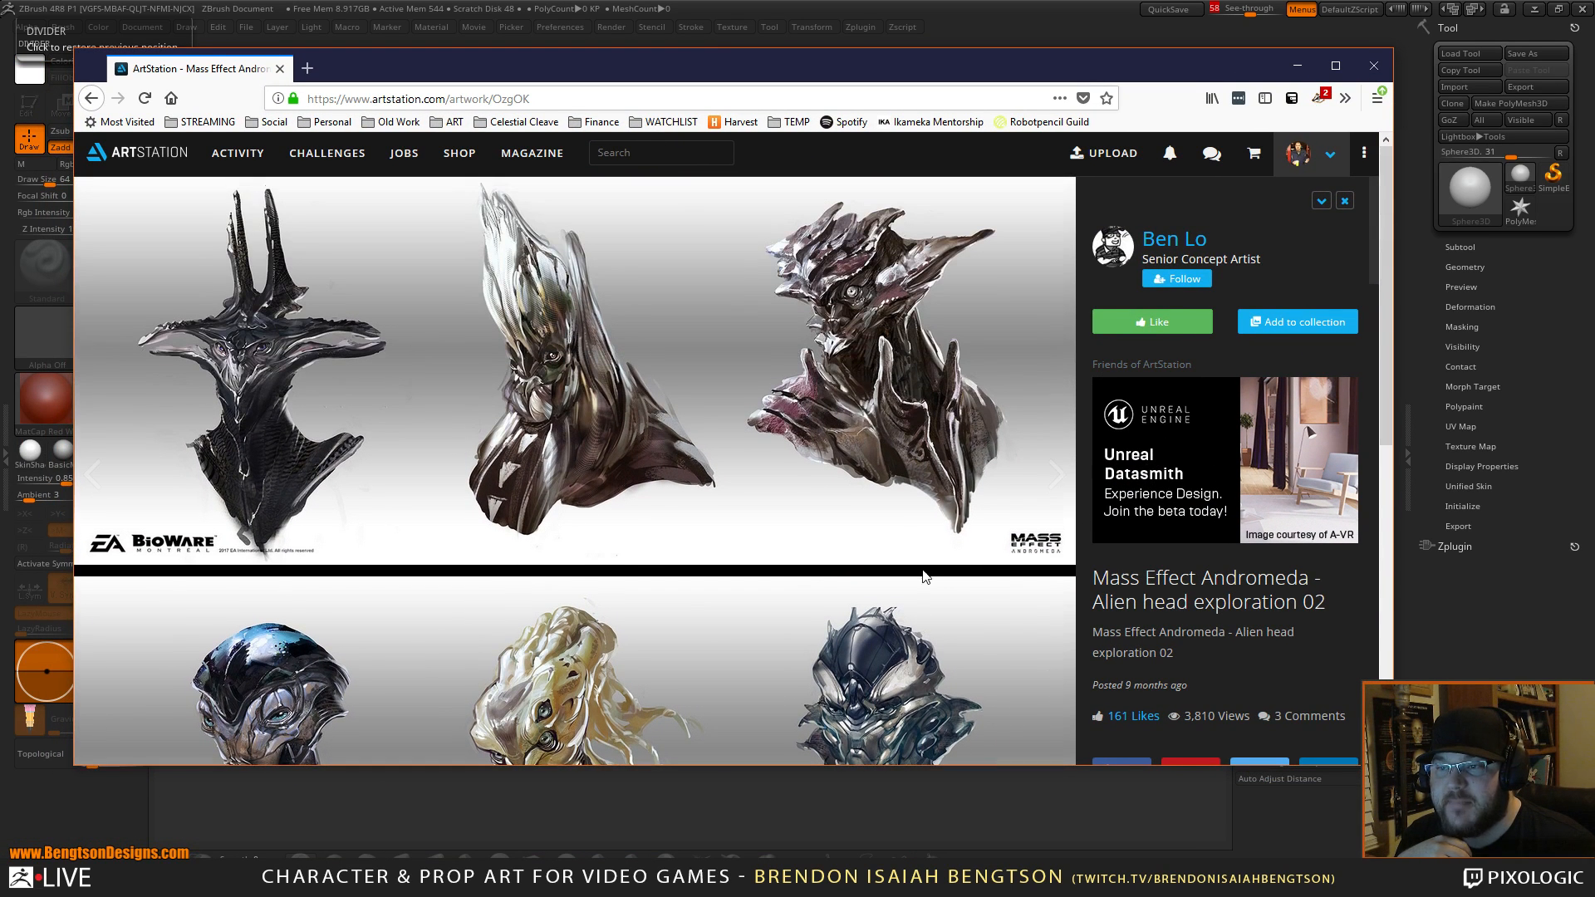
left_click(806, 100)
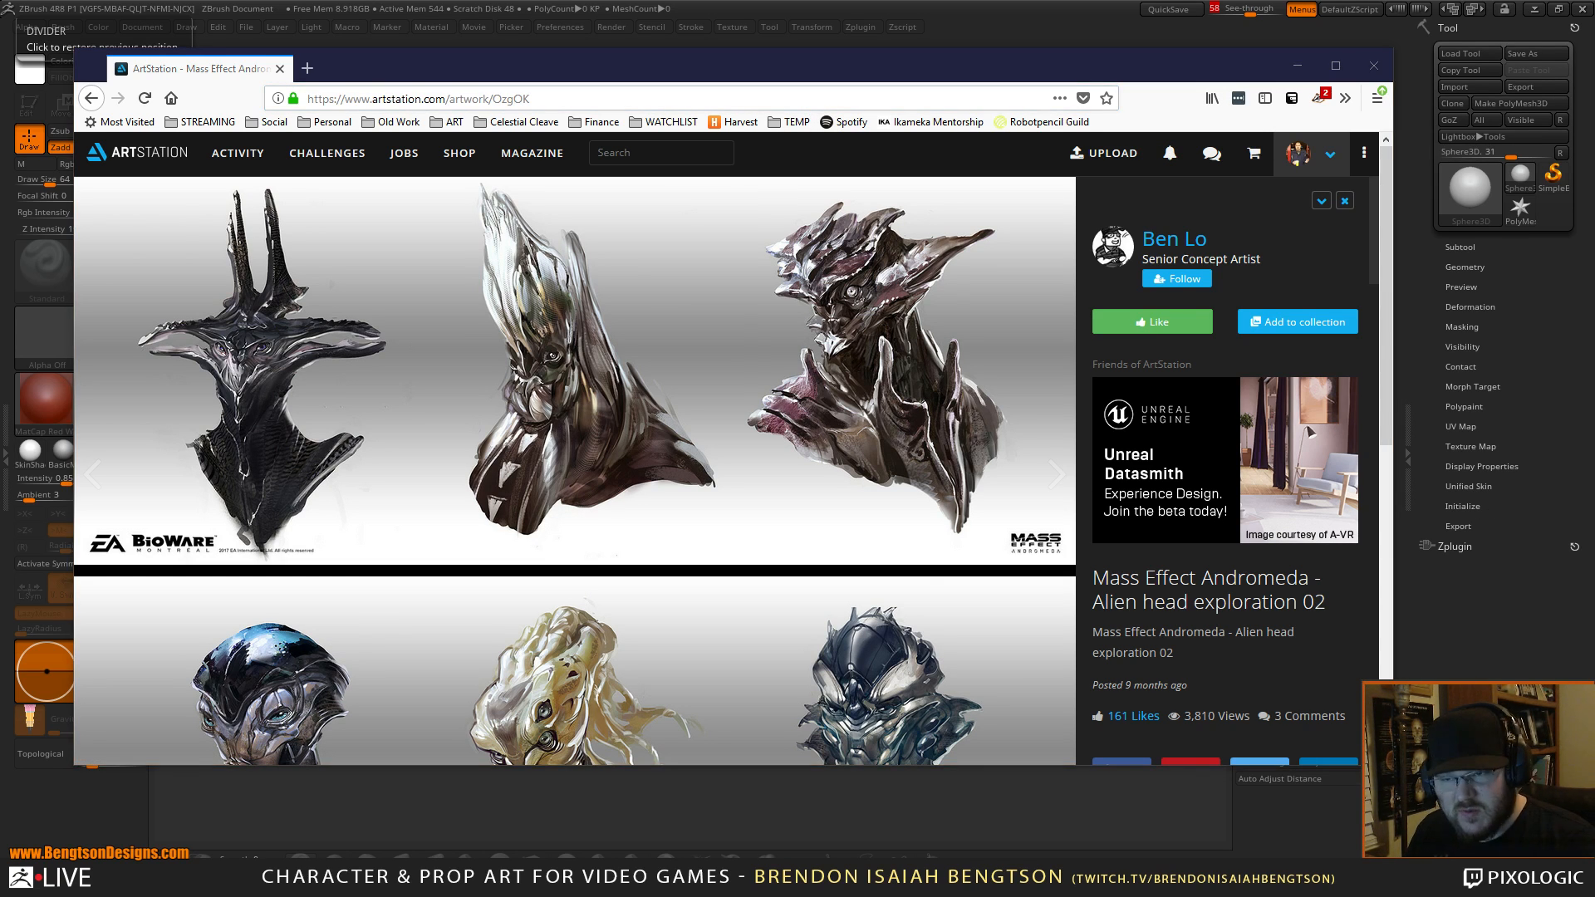
scroll(698, 581, "down", 6)
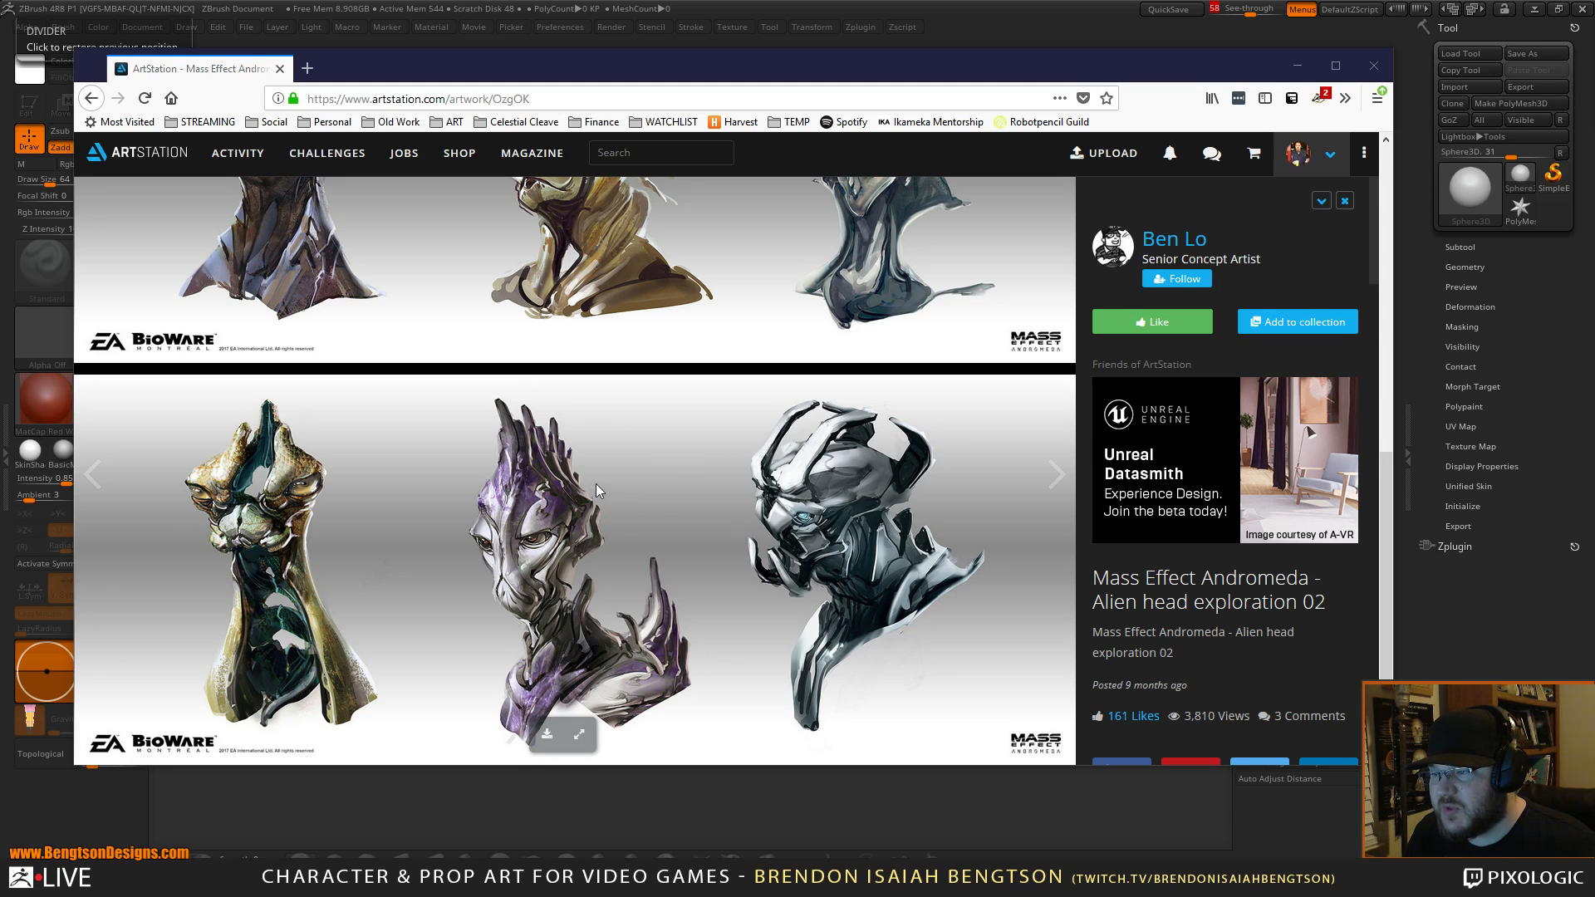
scroll(688, 566, "up", 8)
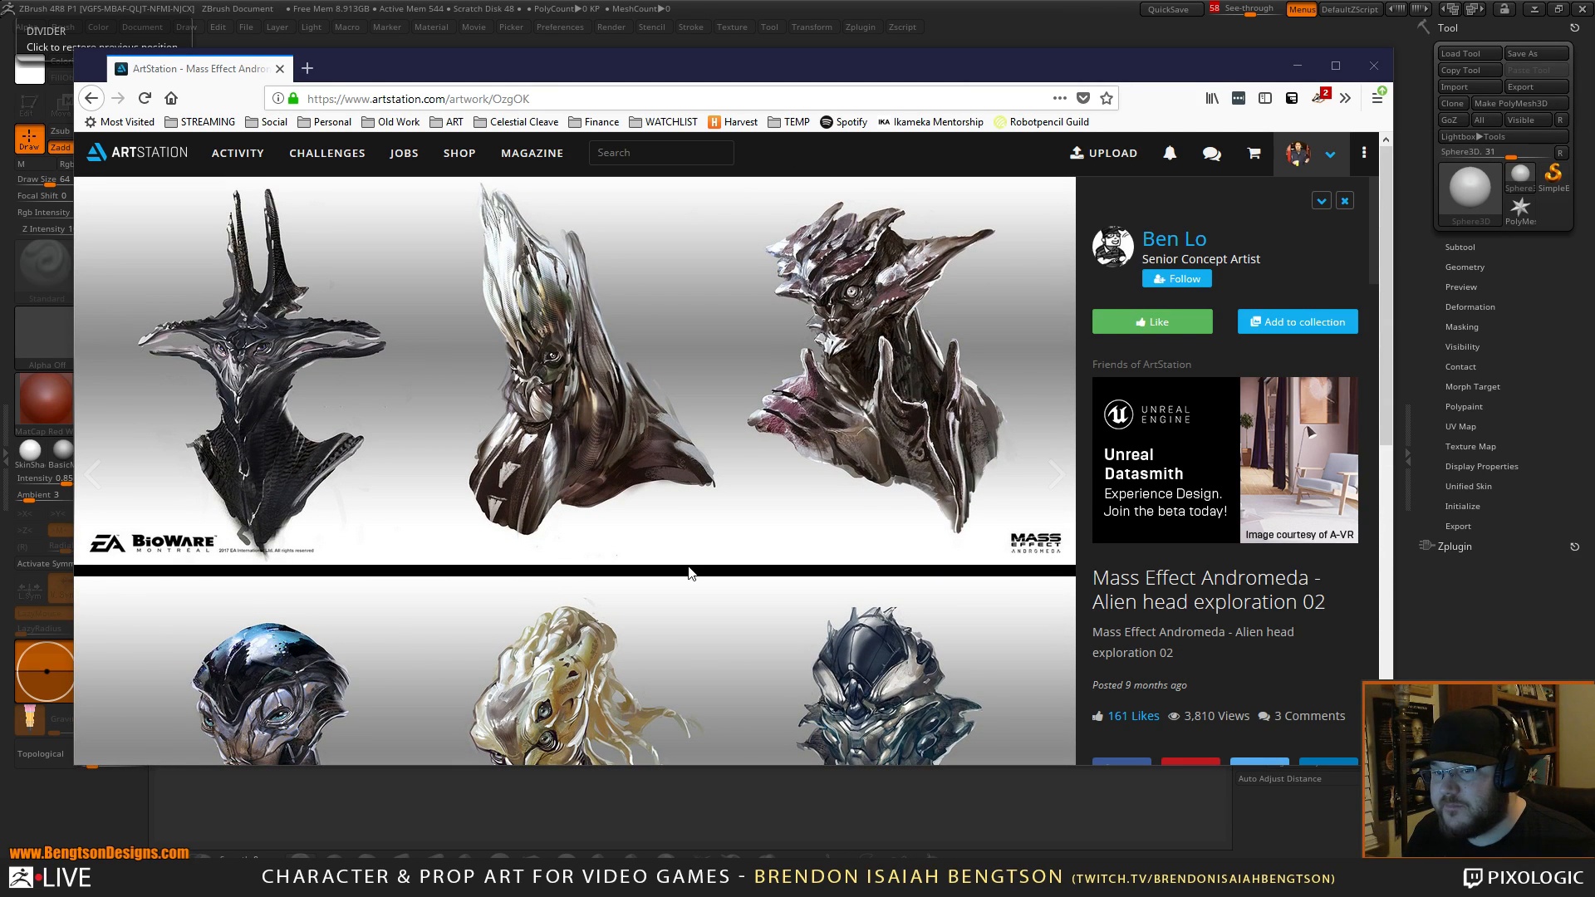
Open "Early Alien head exploration 01" from the artist's portfolio, examine its alien busts, and return to ZBrush.
right_click_drag(788, 498, 610, 494)
scroll(600, 503, "down", 6)
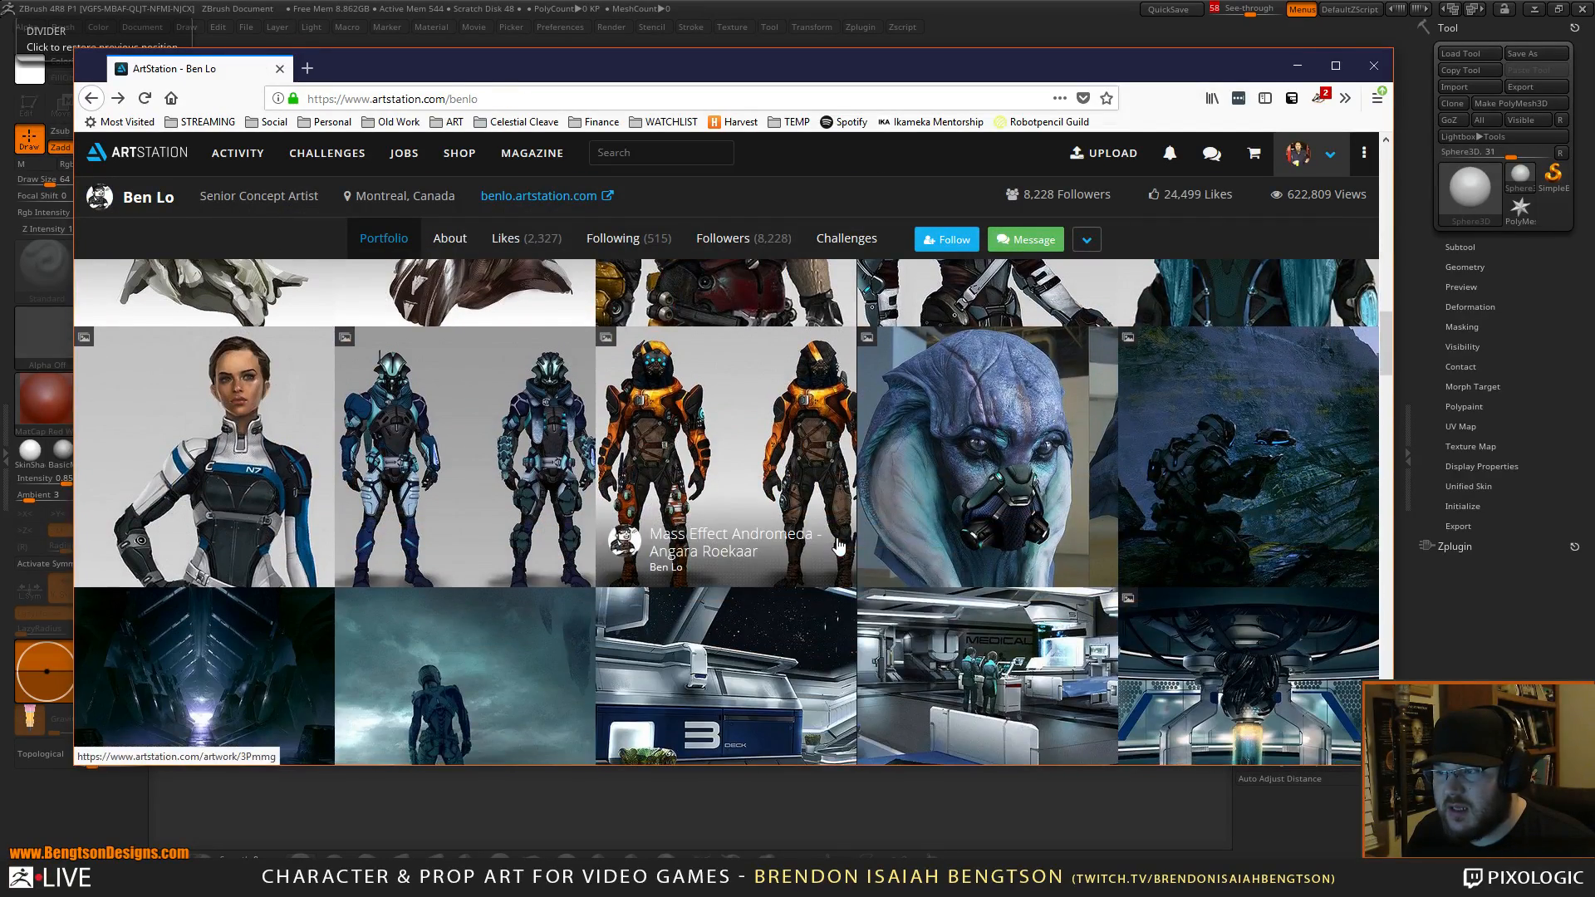
scroll(839, 546, "up", 3)
left_click(185, 445)
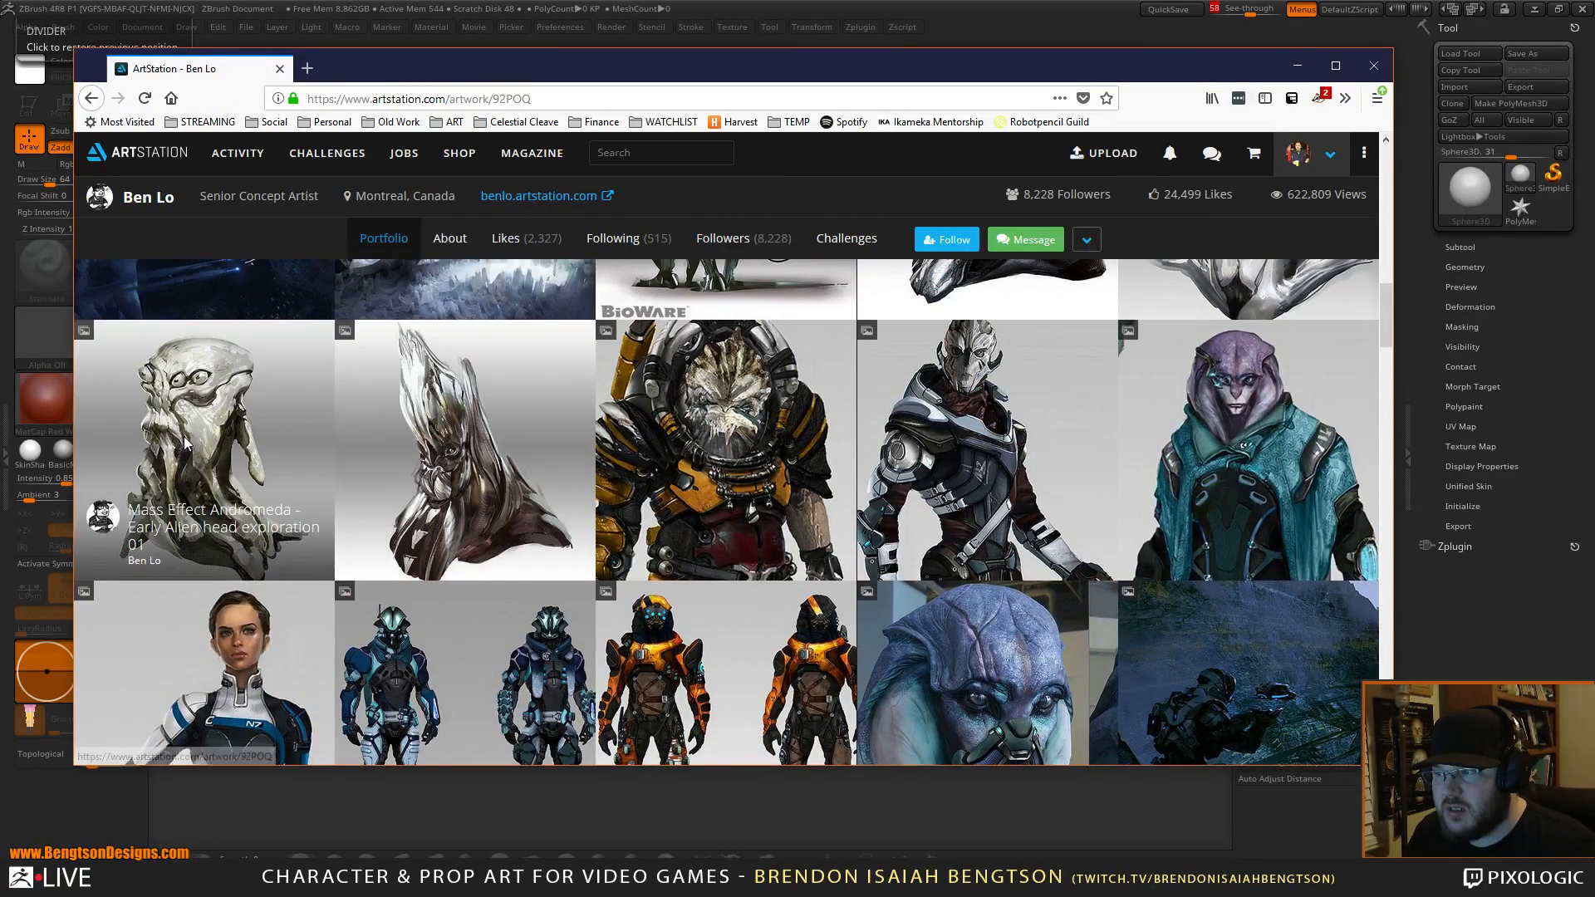
scroll(897, 446, "down", 5)
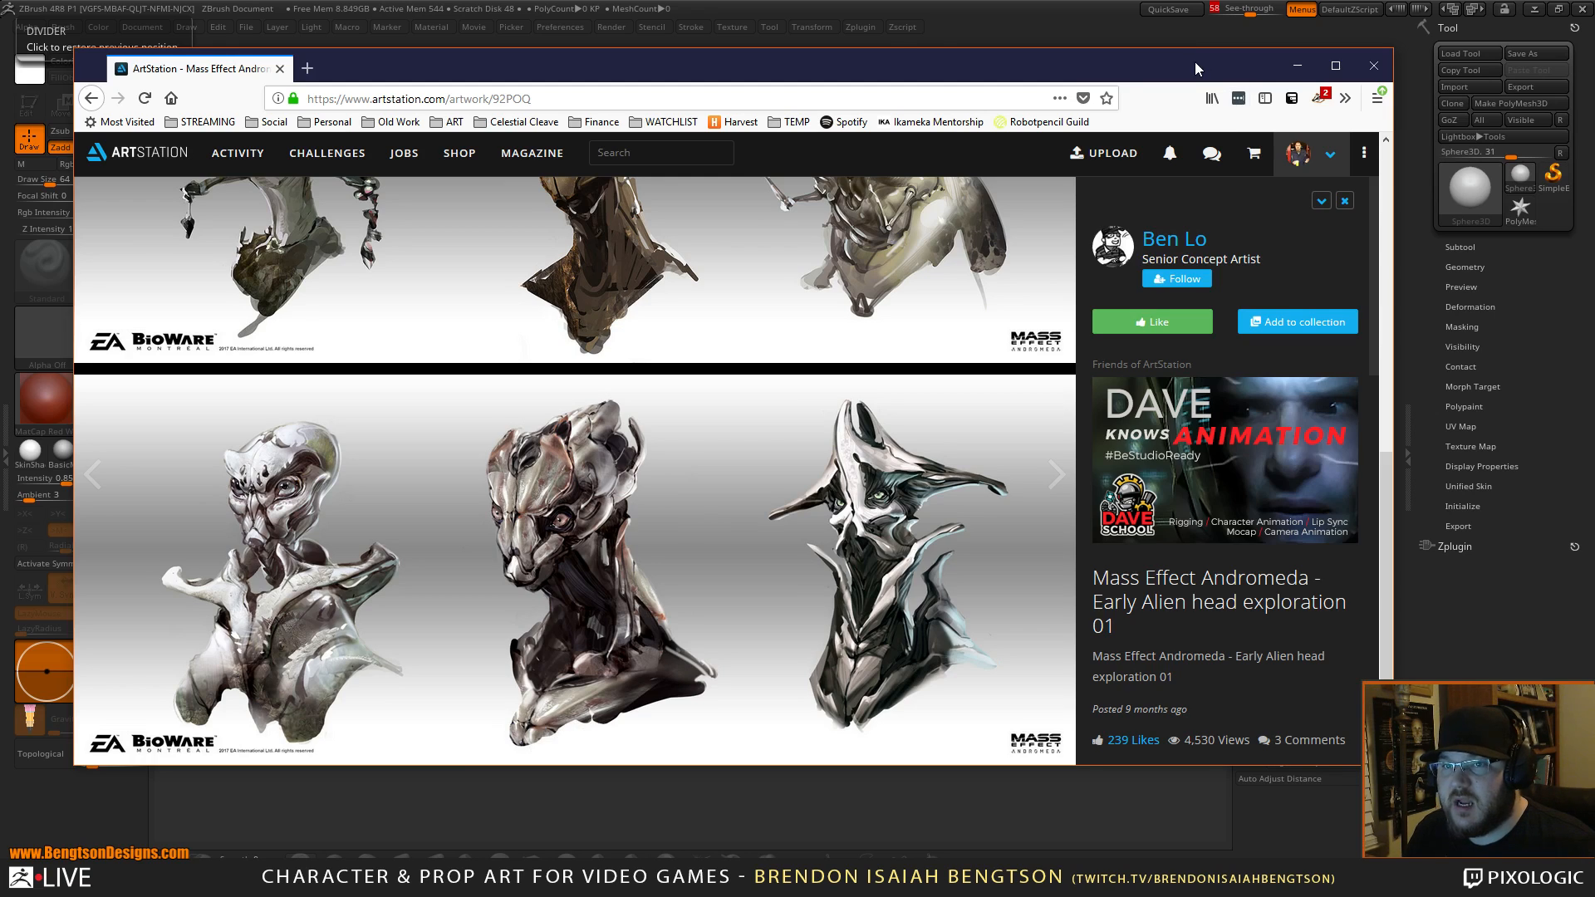
left_click(1297, 66)
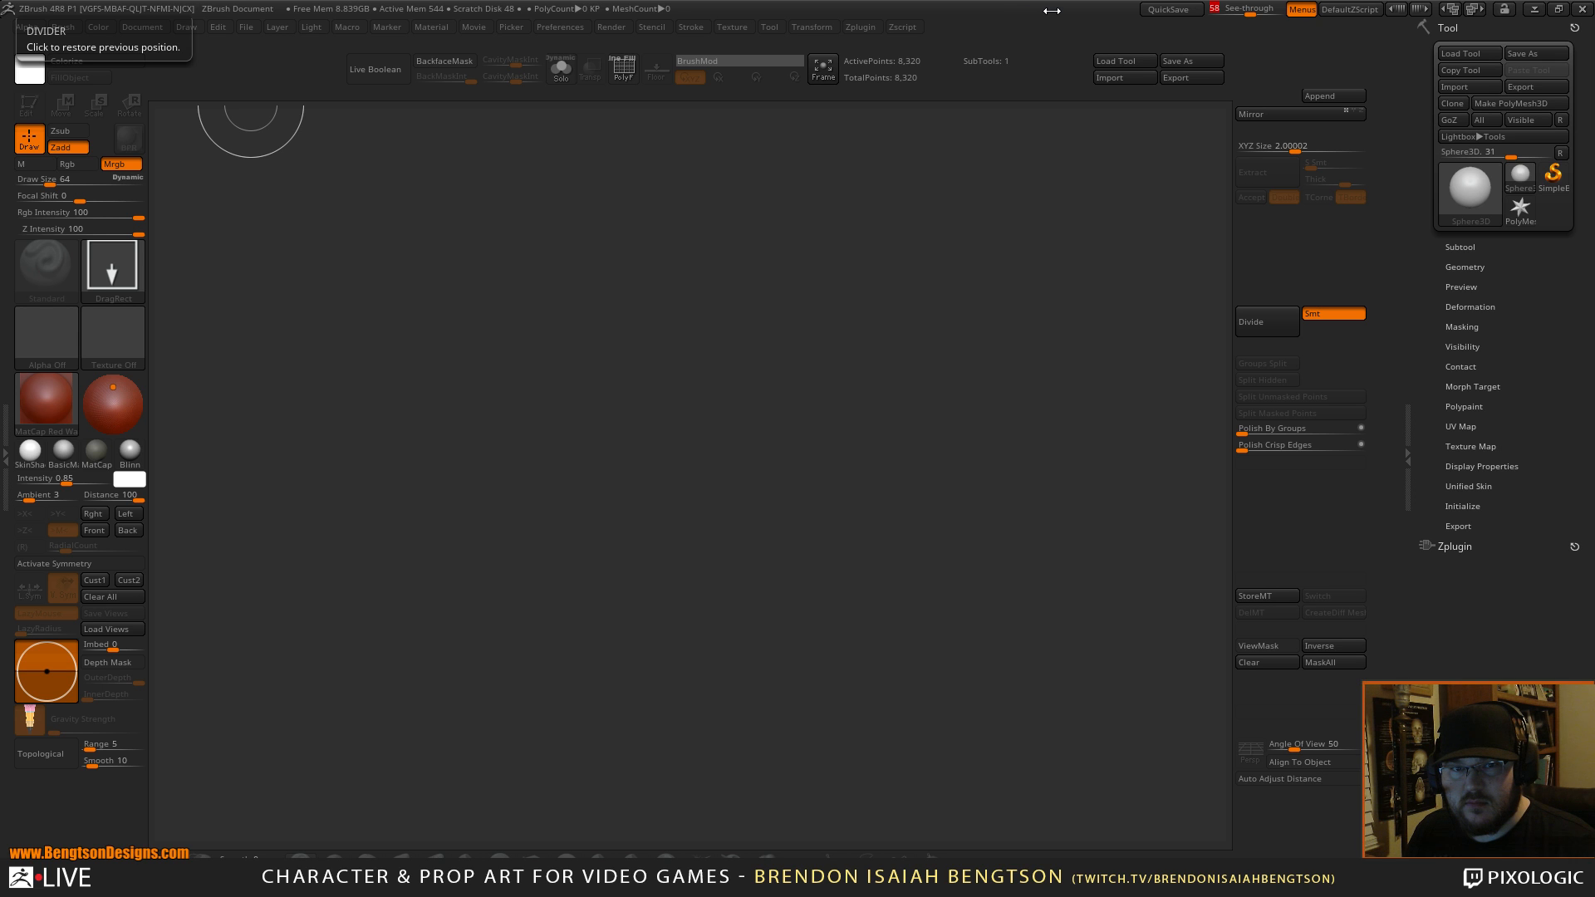
Draw a Sphere3D in the middle of the canvas and put it in Edit mode.
left_click_drag(1052, 11, 1052, 23)
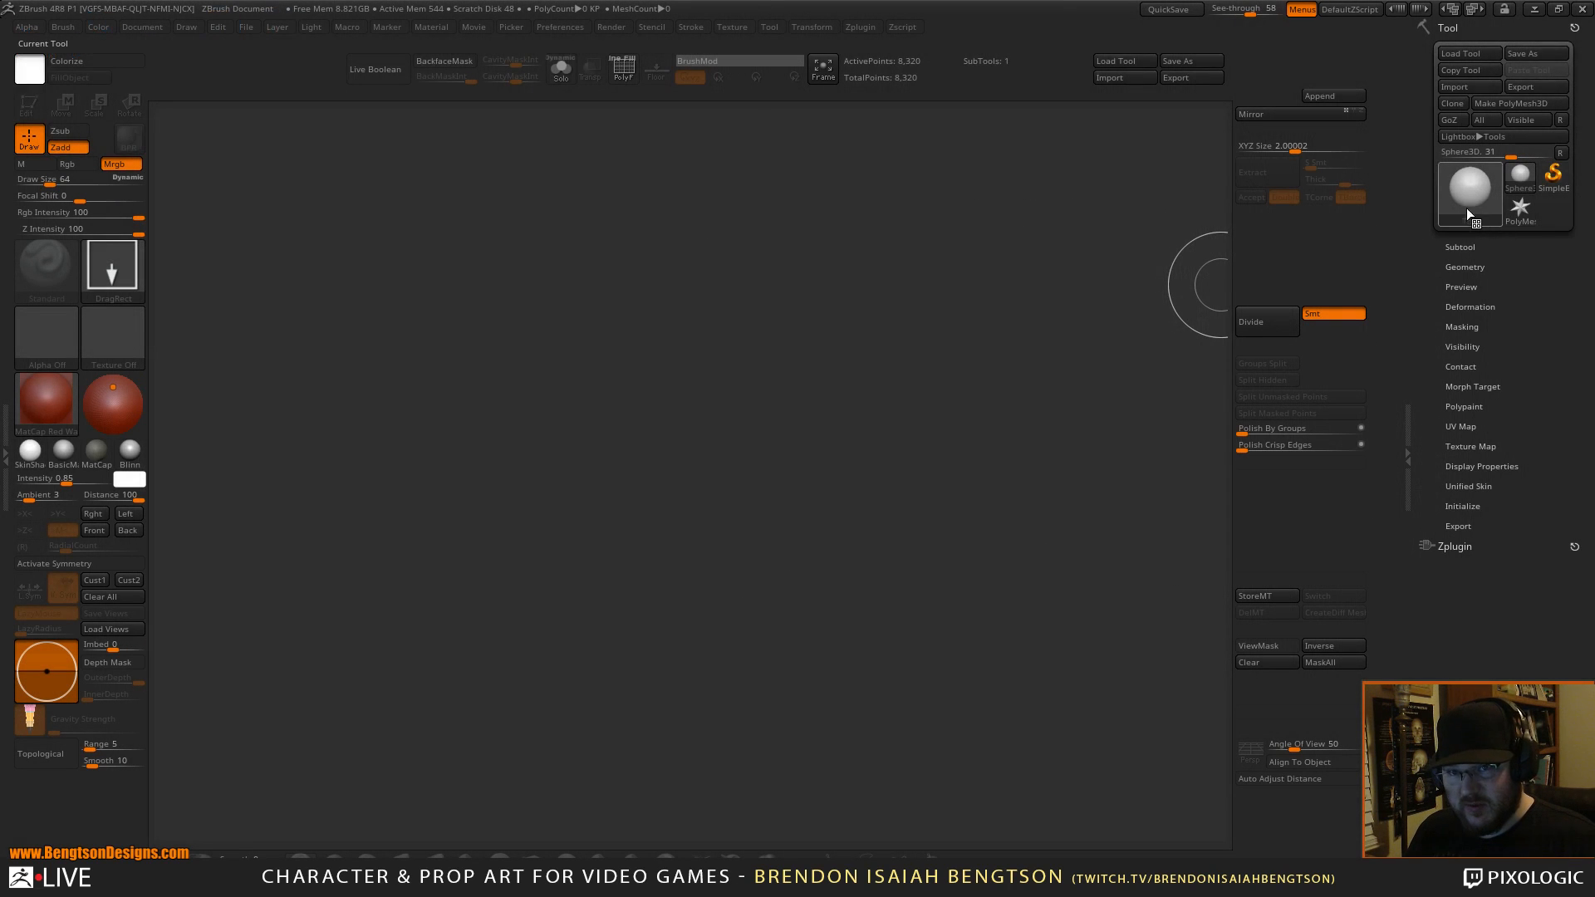
left_click_drag(675, 441, 731, 580)
key("t")
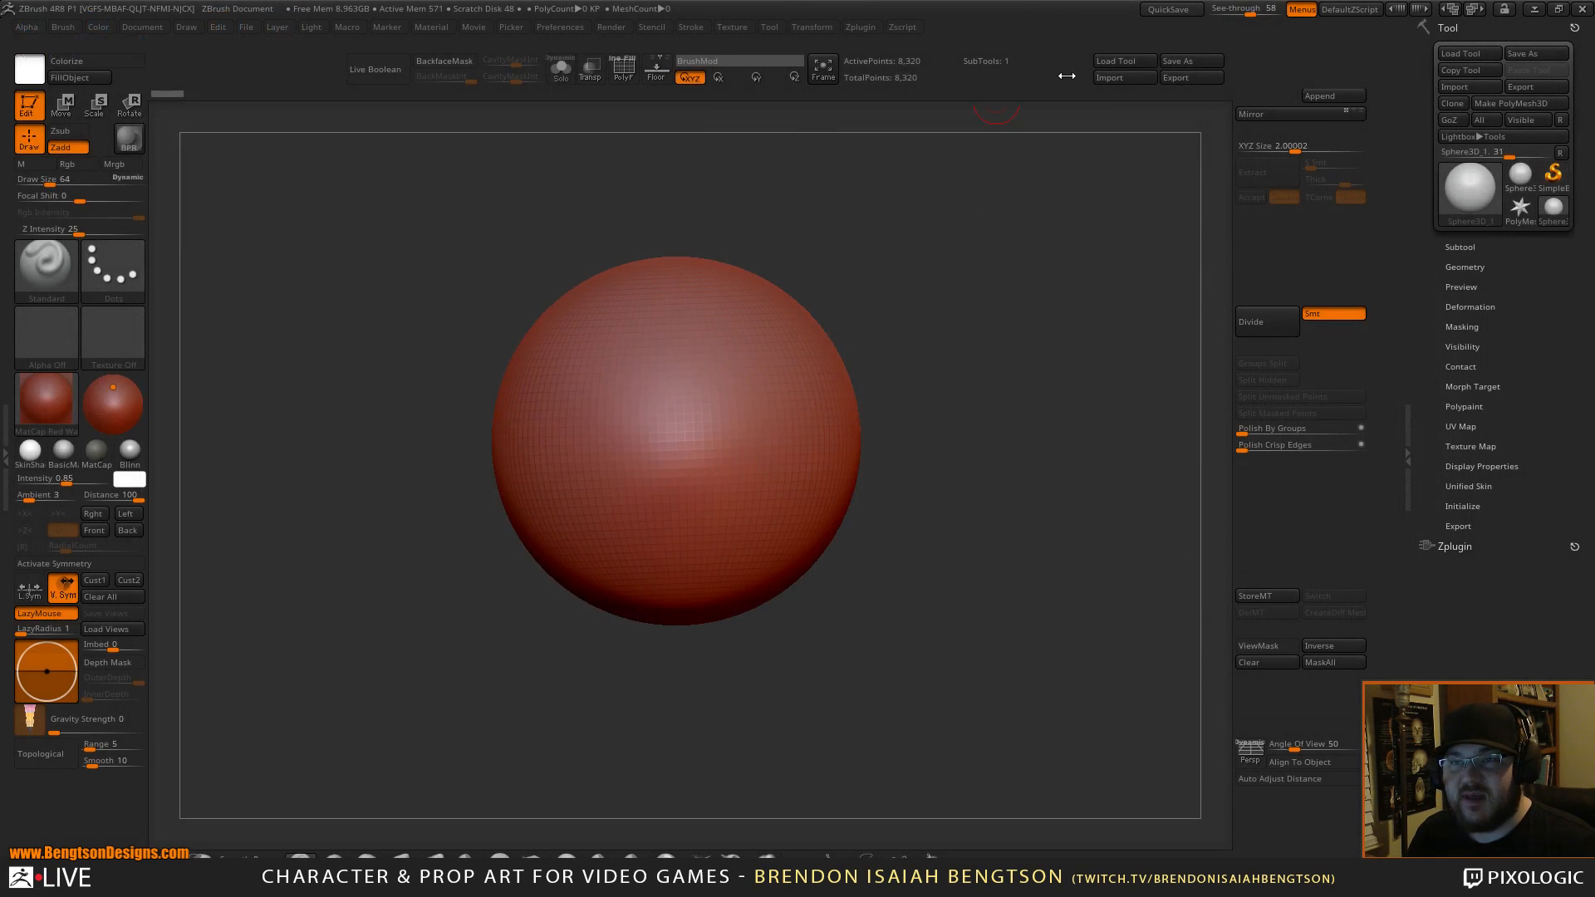
Set the see-through to 18 so the reference shows, and give the sphere the BasicMaterial.
left_click_drag(1250, 10, 1224, 13)
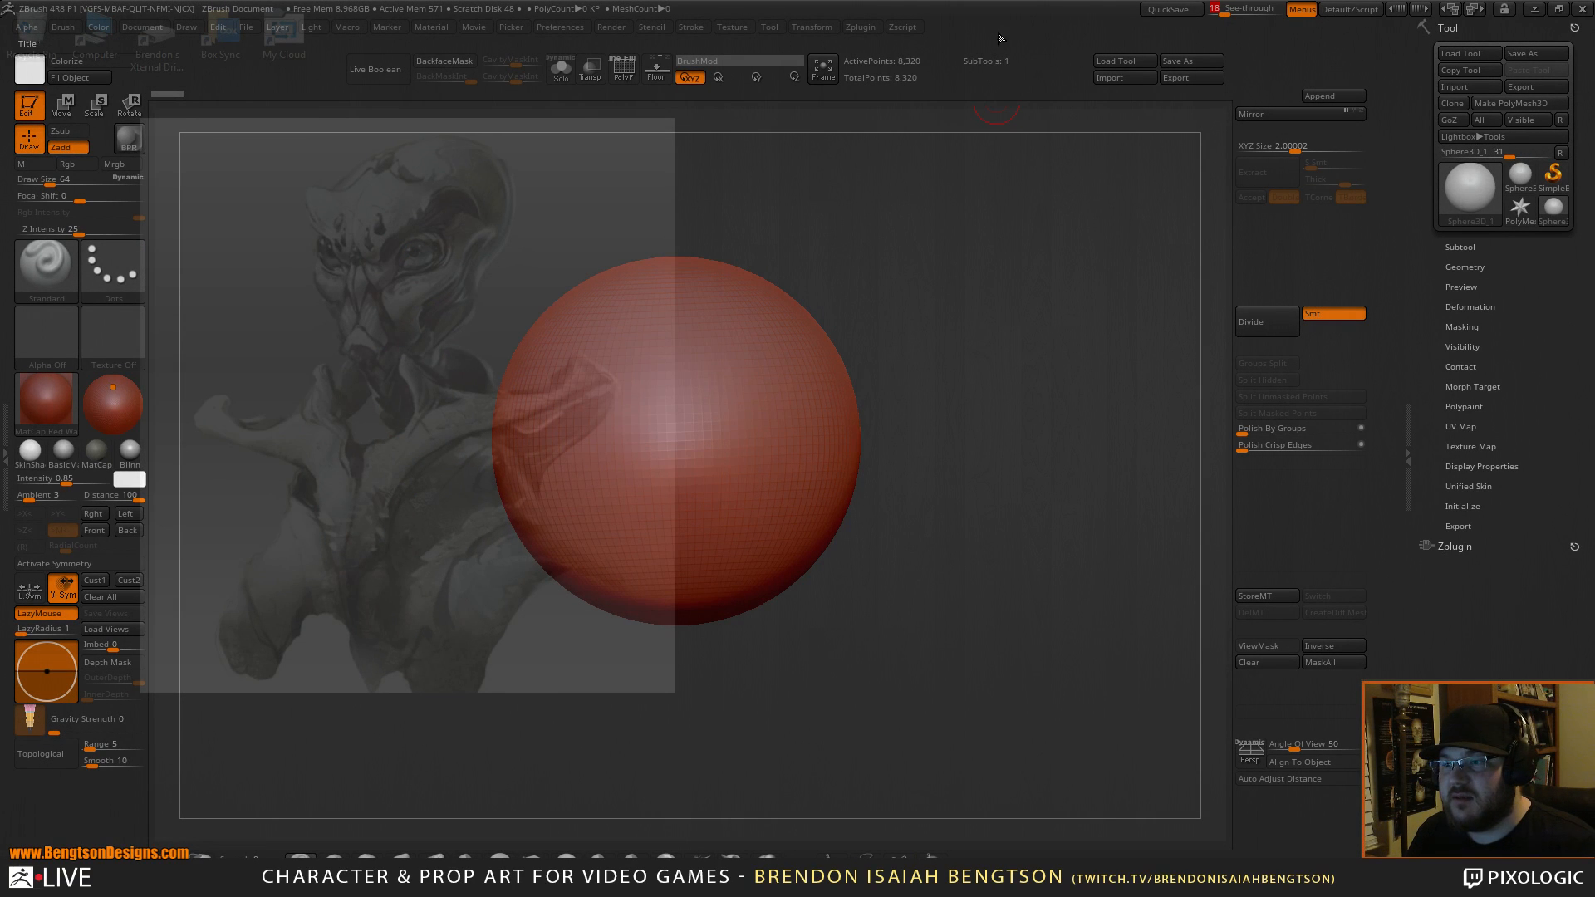
left_click(63, 450)
left_click_drag(986, 398, 1011, 427, "alt")
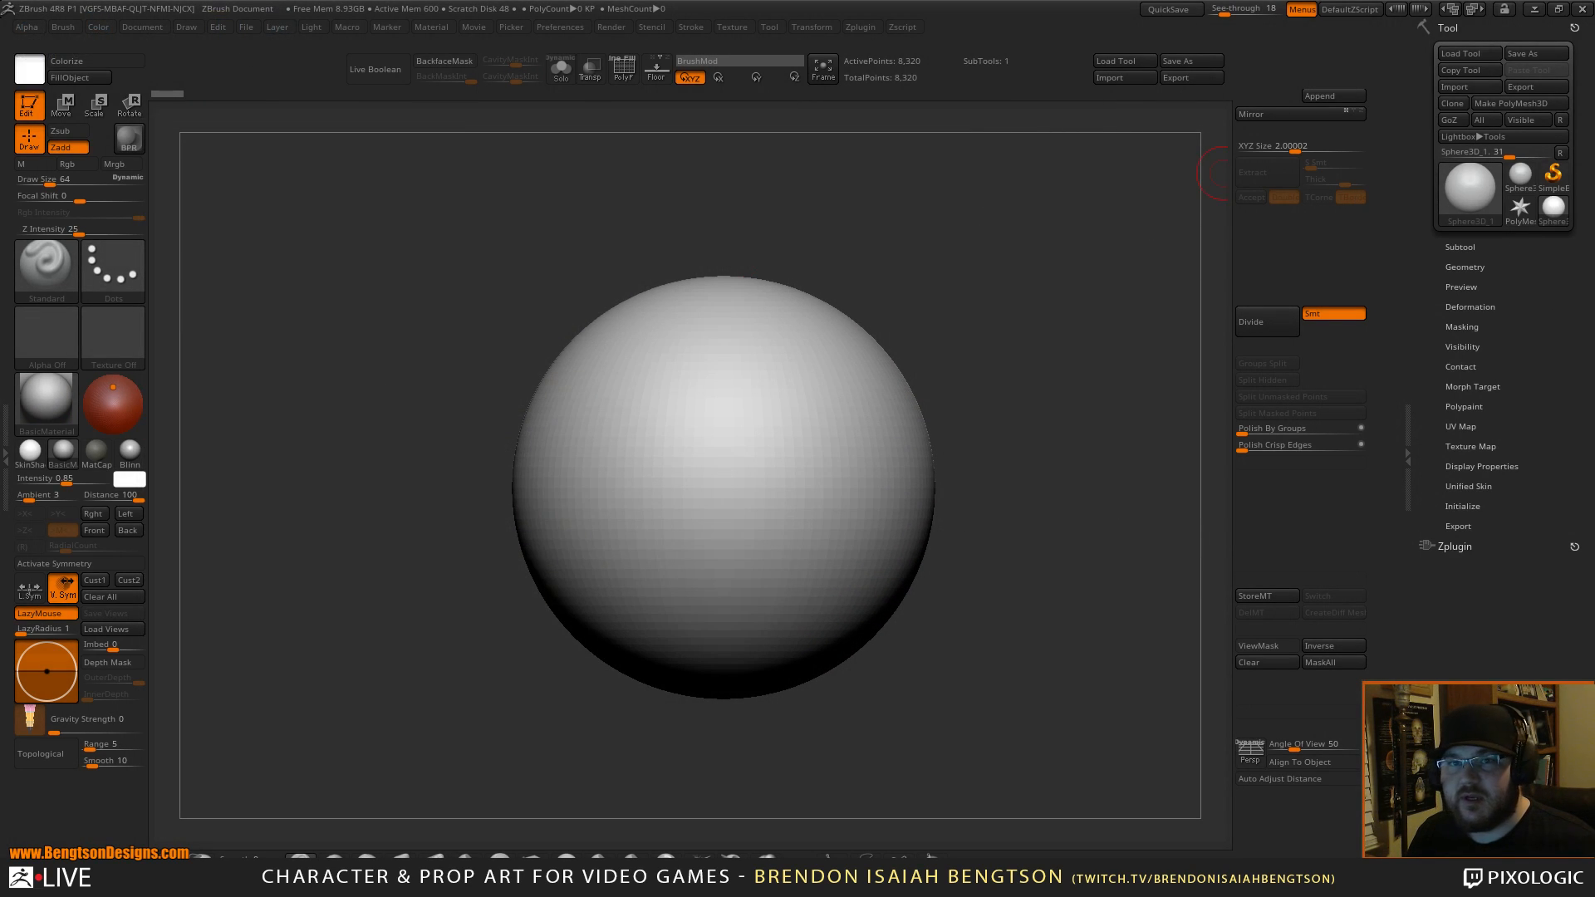
Convert the sphere into an editable PolyMesh3D.
left_click(1534, 106)
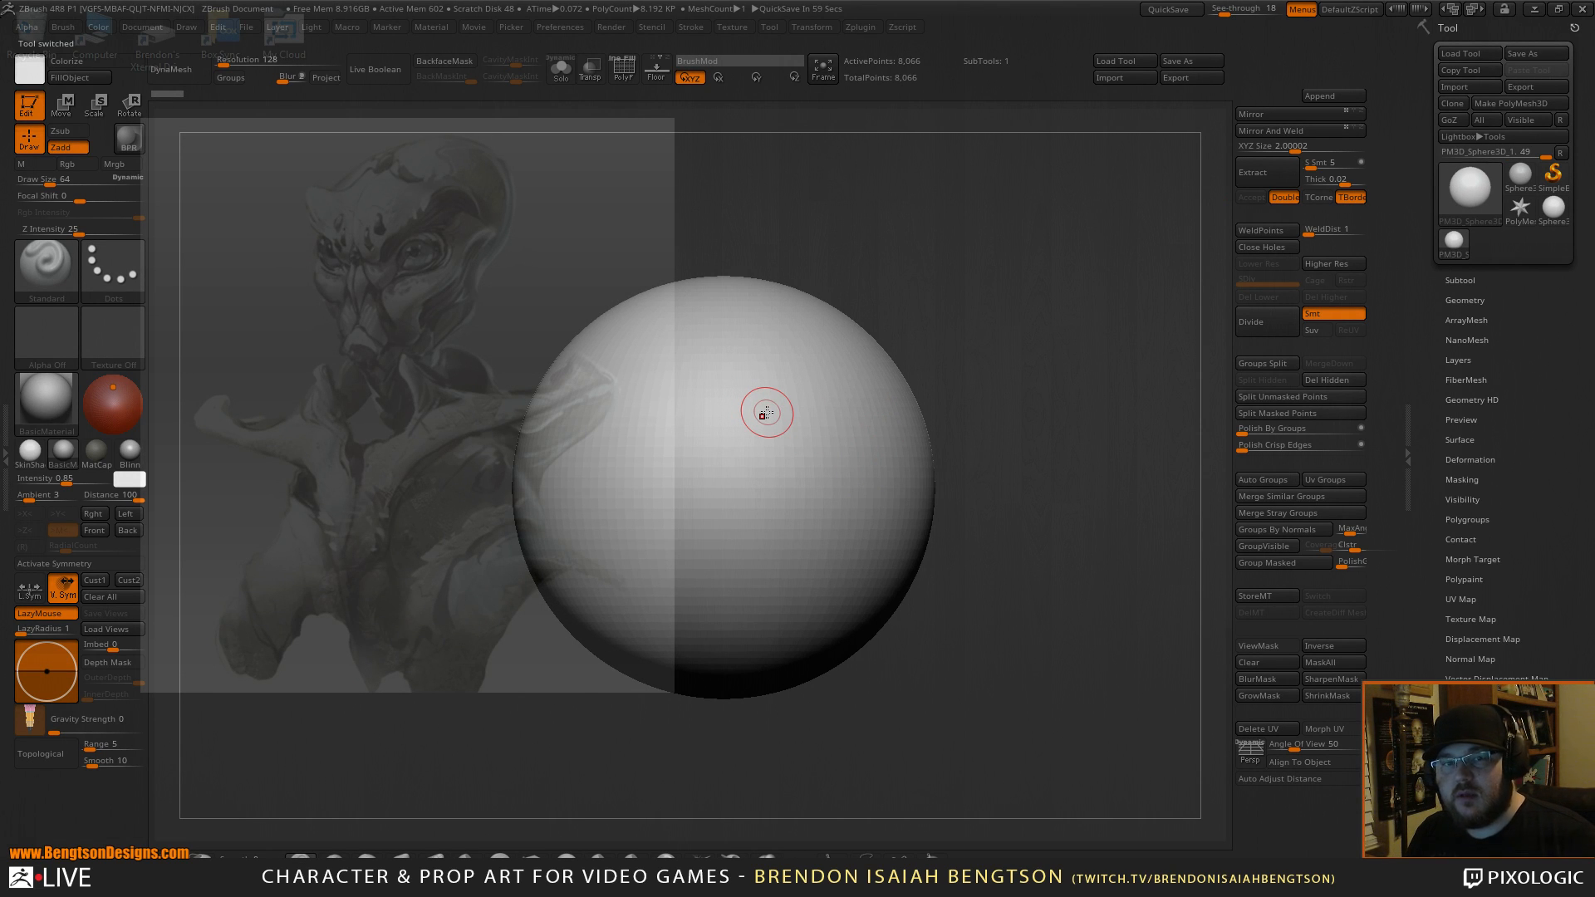
mouse_move(955, 279)
left_mouse_down("alt")
mouse_move(869, 322)
mouse_move(878, 349)
mouse_move(944, 322)
left_mouse_up("alt")
Set the brush Draw Size to 326 and turn on X symmetry with the polyframe display.
key("space")
key("x")
key("space")
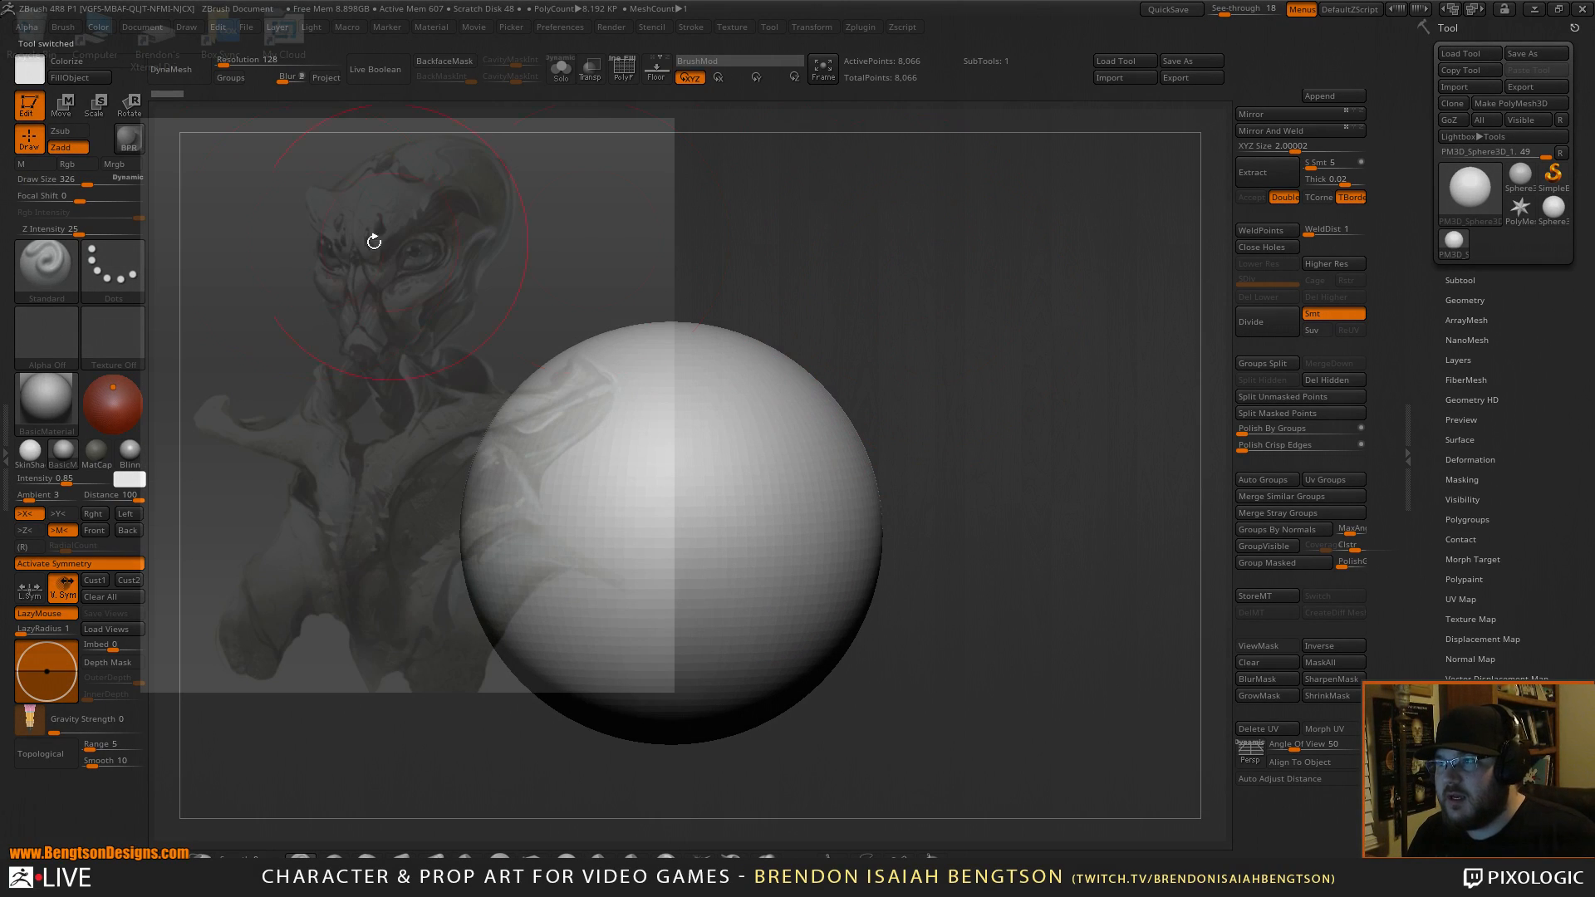
key("shift+f")
left_click(184, 71)
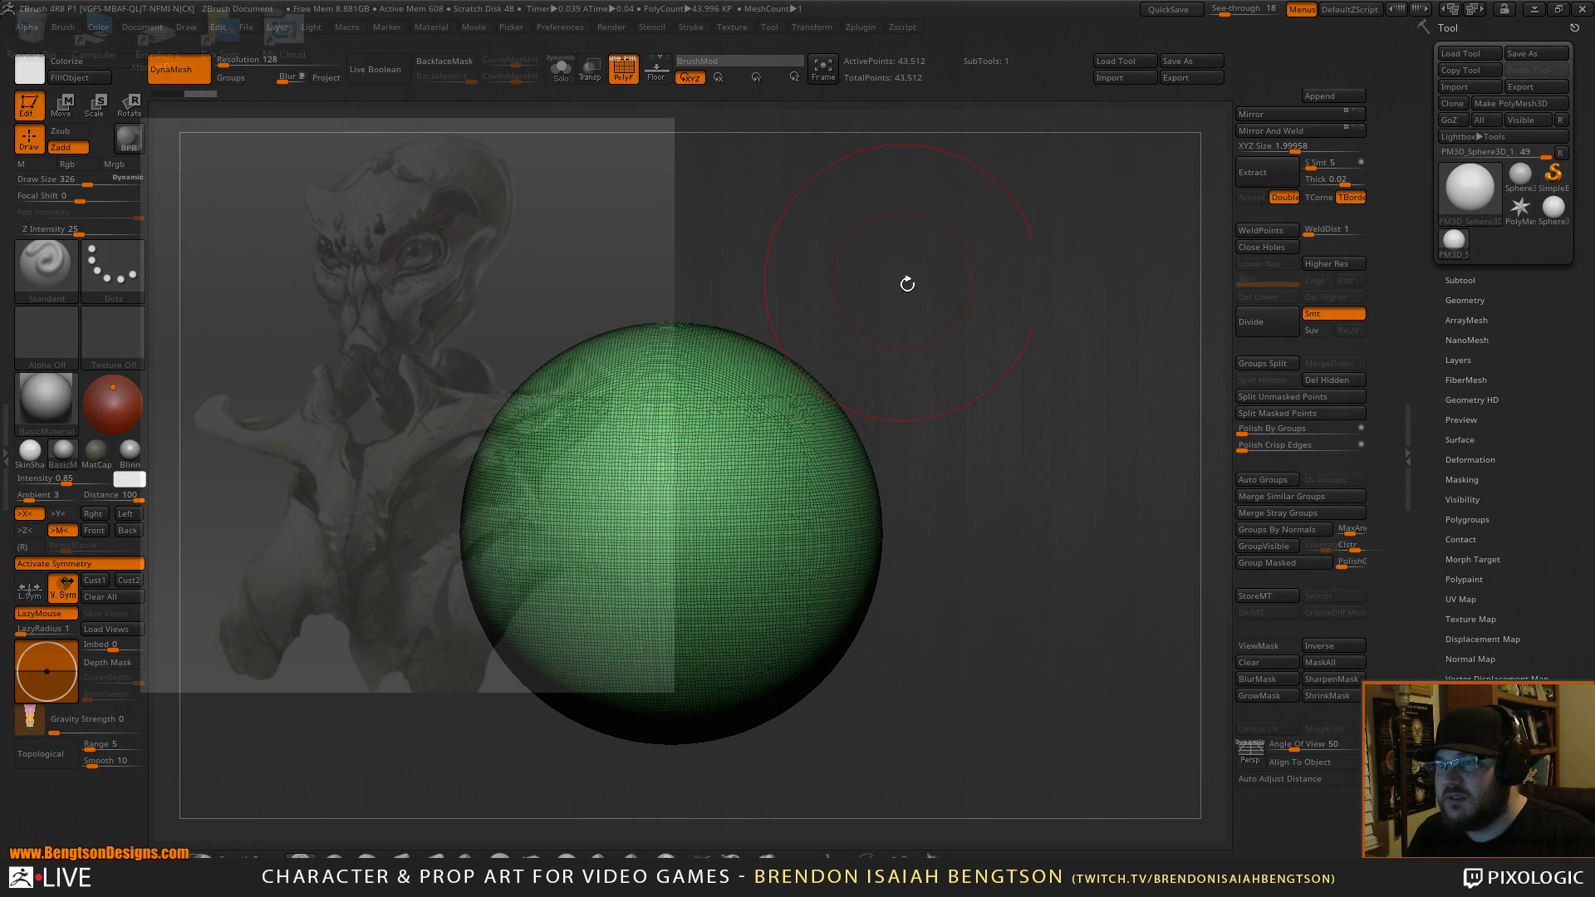
key("ctrl")
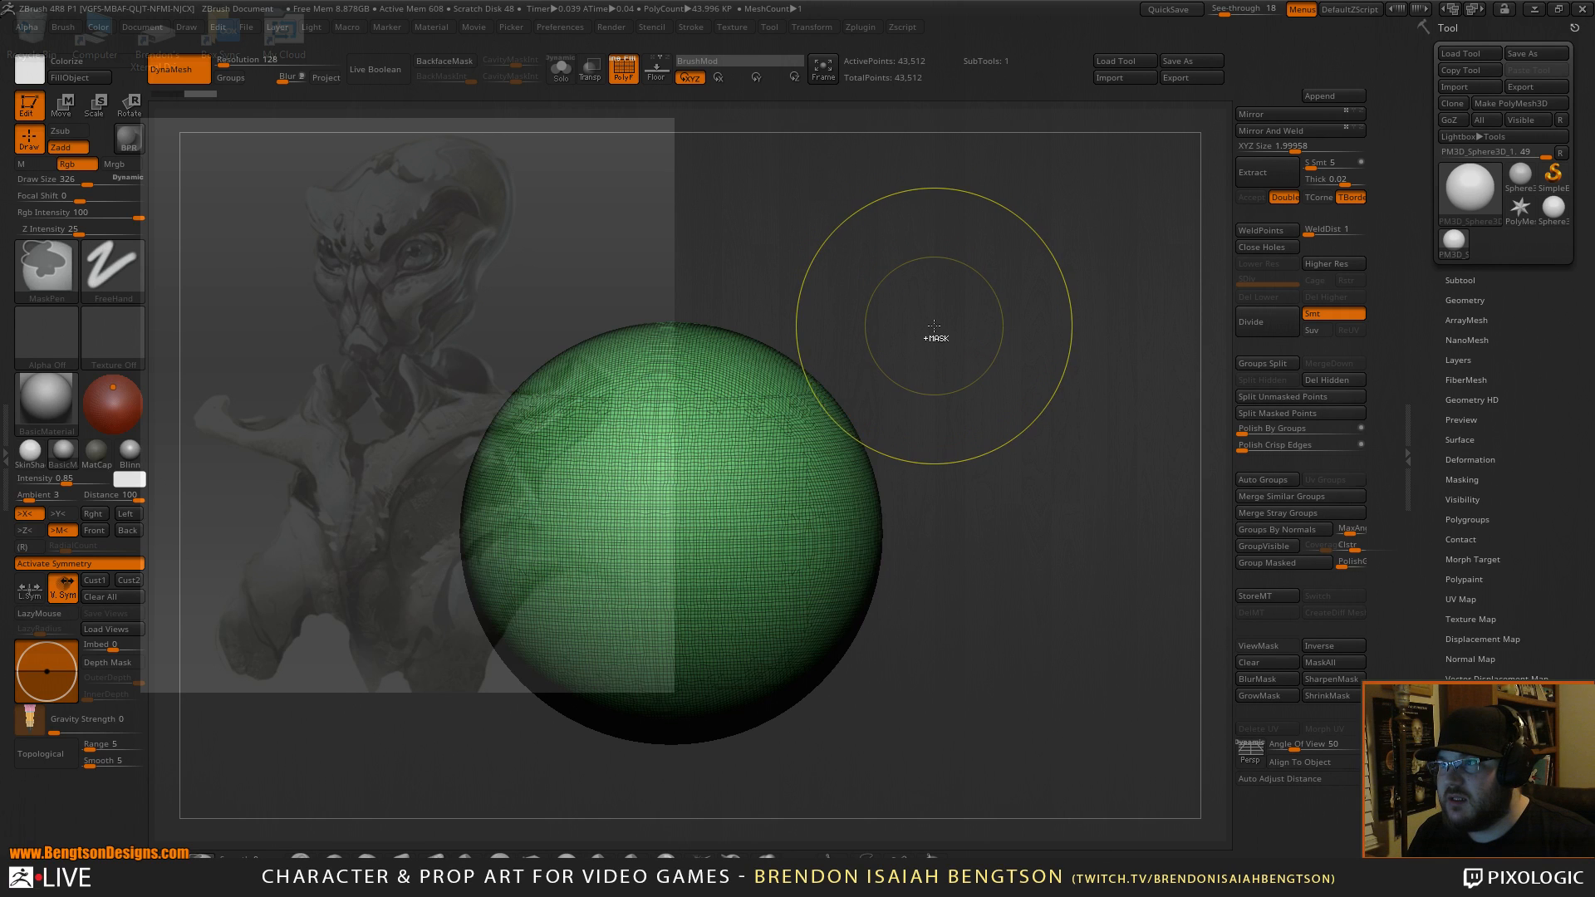
key("ctrl+z")
key("ctrl+z")
key("ctrl+z")
key("ctrl+z")
Unify the sphere's size with the Unify deformation.
left_click_drag(922, 341, 922, 317, "alt")
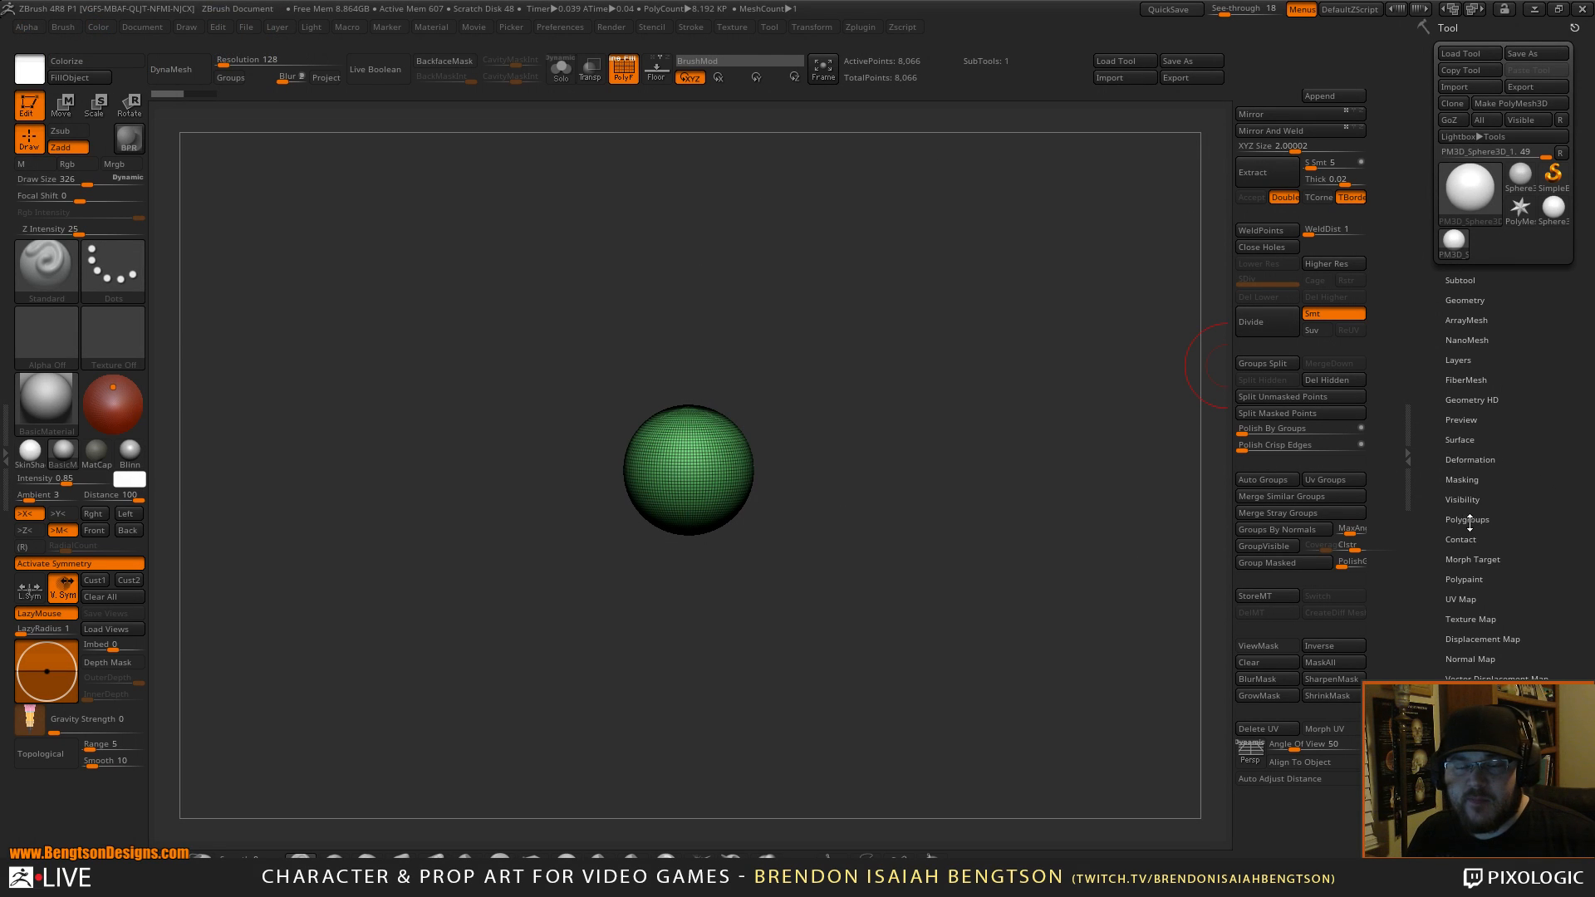
left_click(1468, 459)
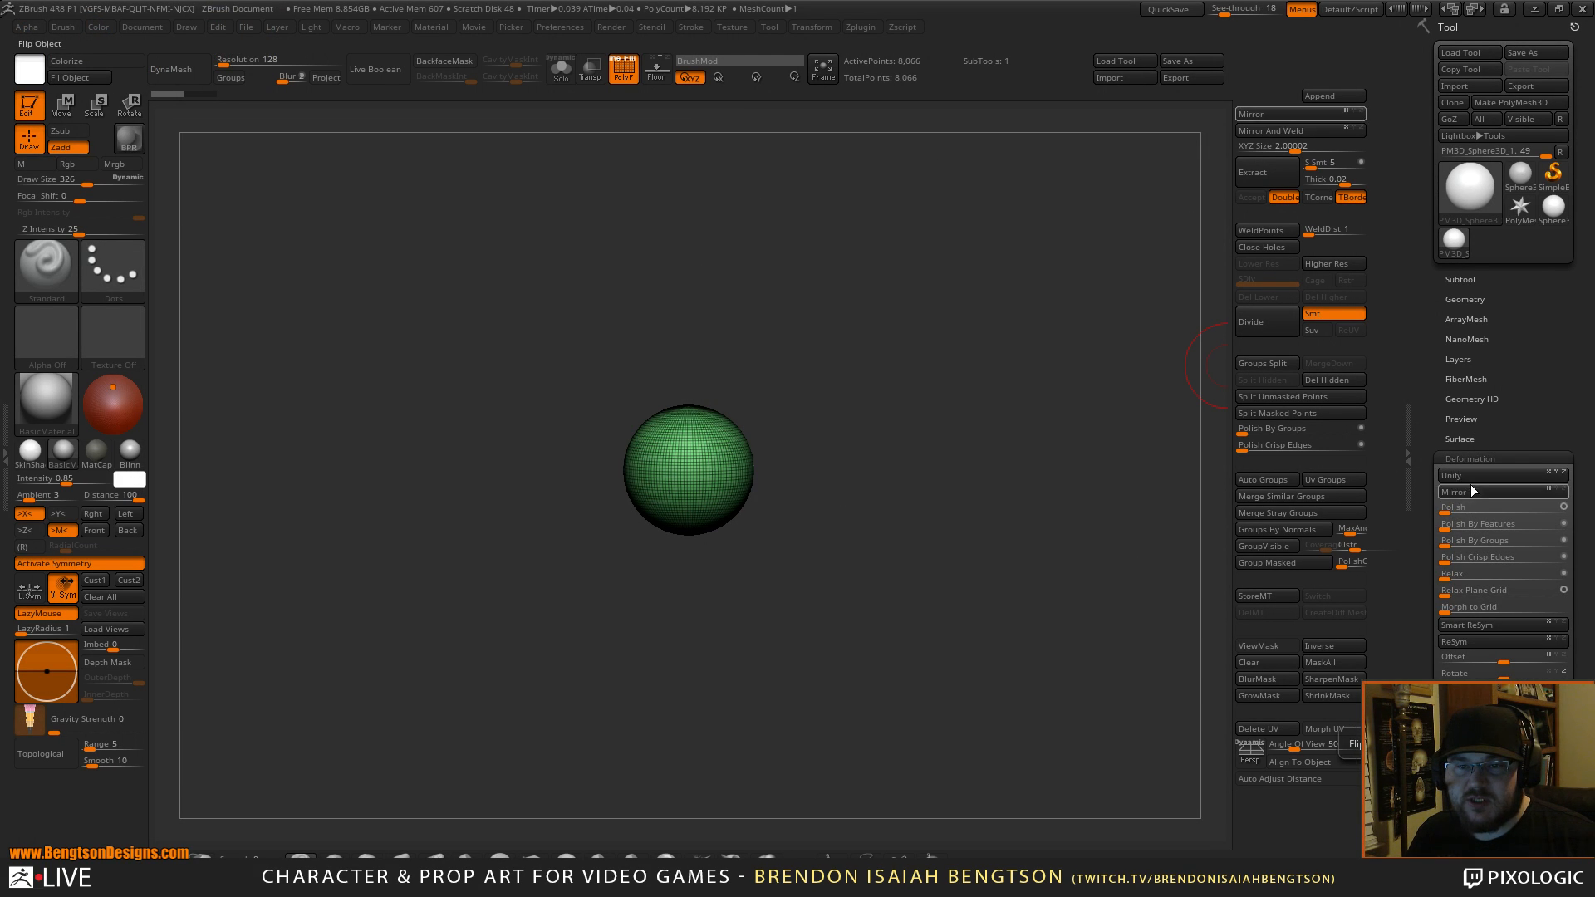
left_click(1472, 475)
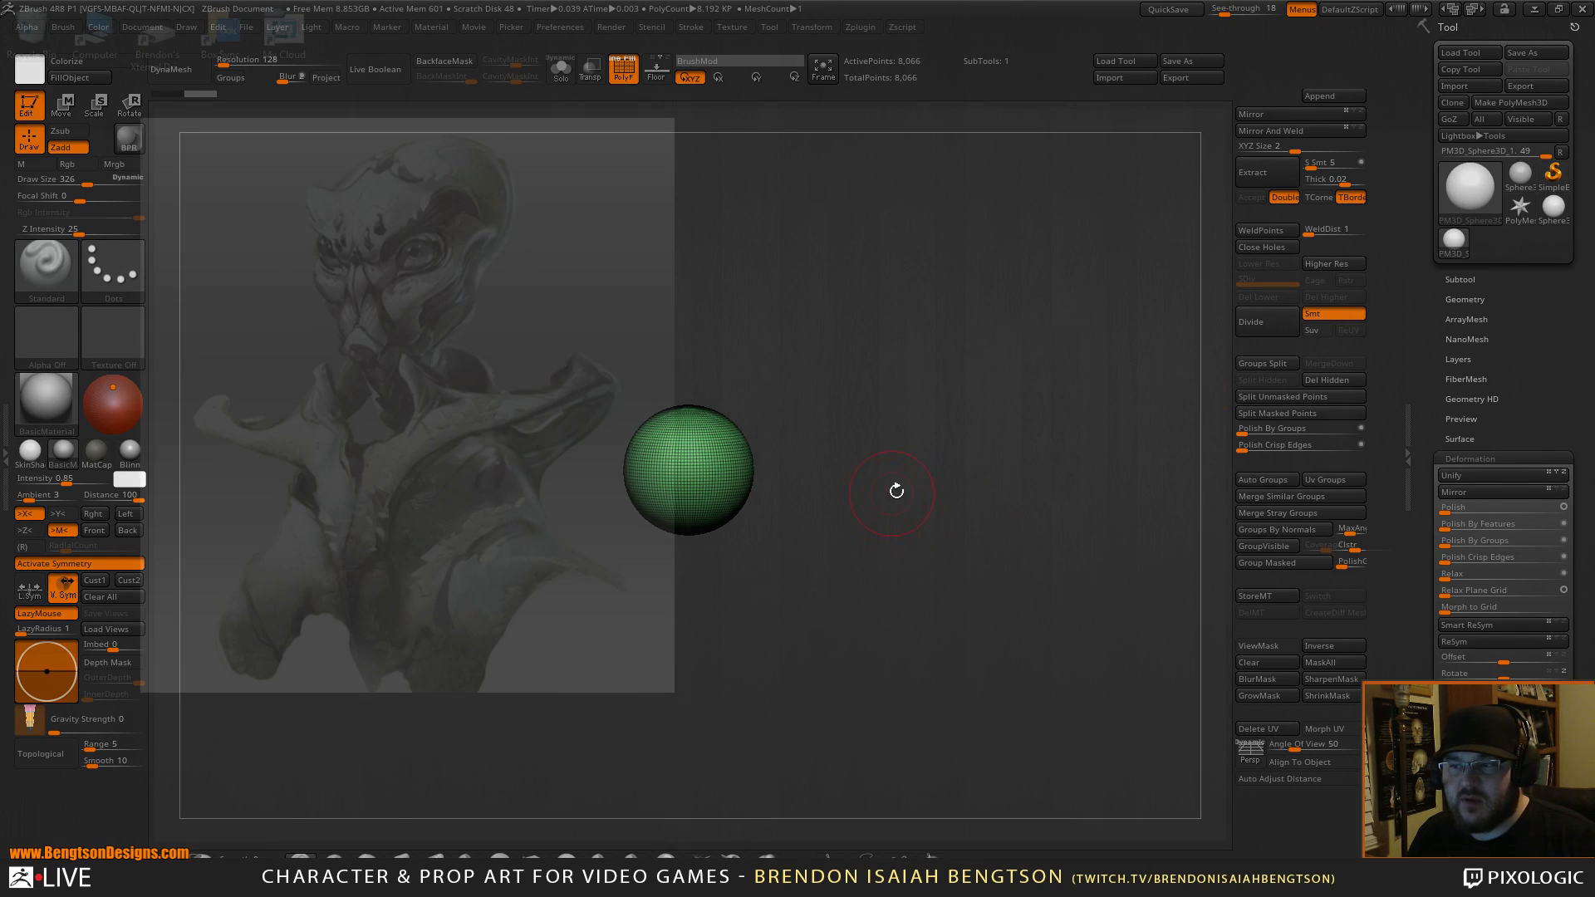
Activate DynaMesh on the sphere and set the DynaMesh resolution to 56.
left_click(188, 59)
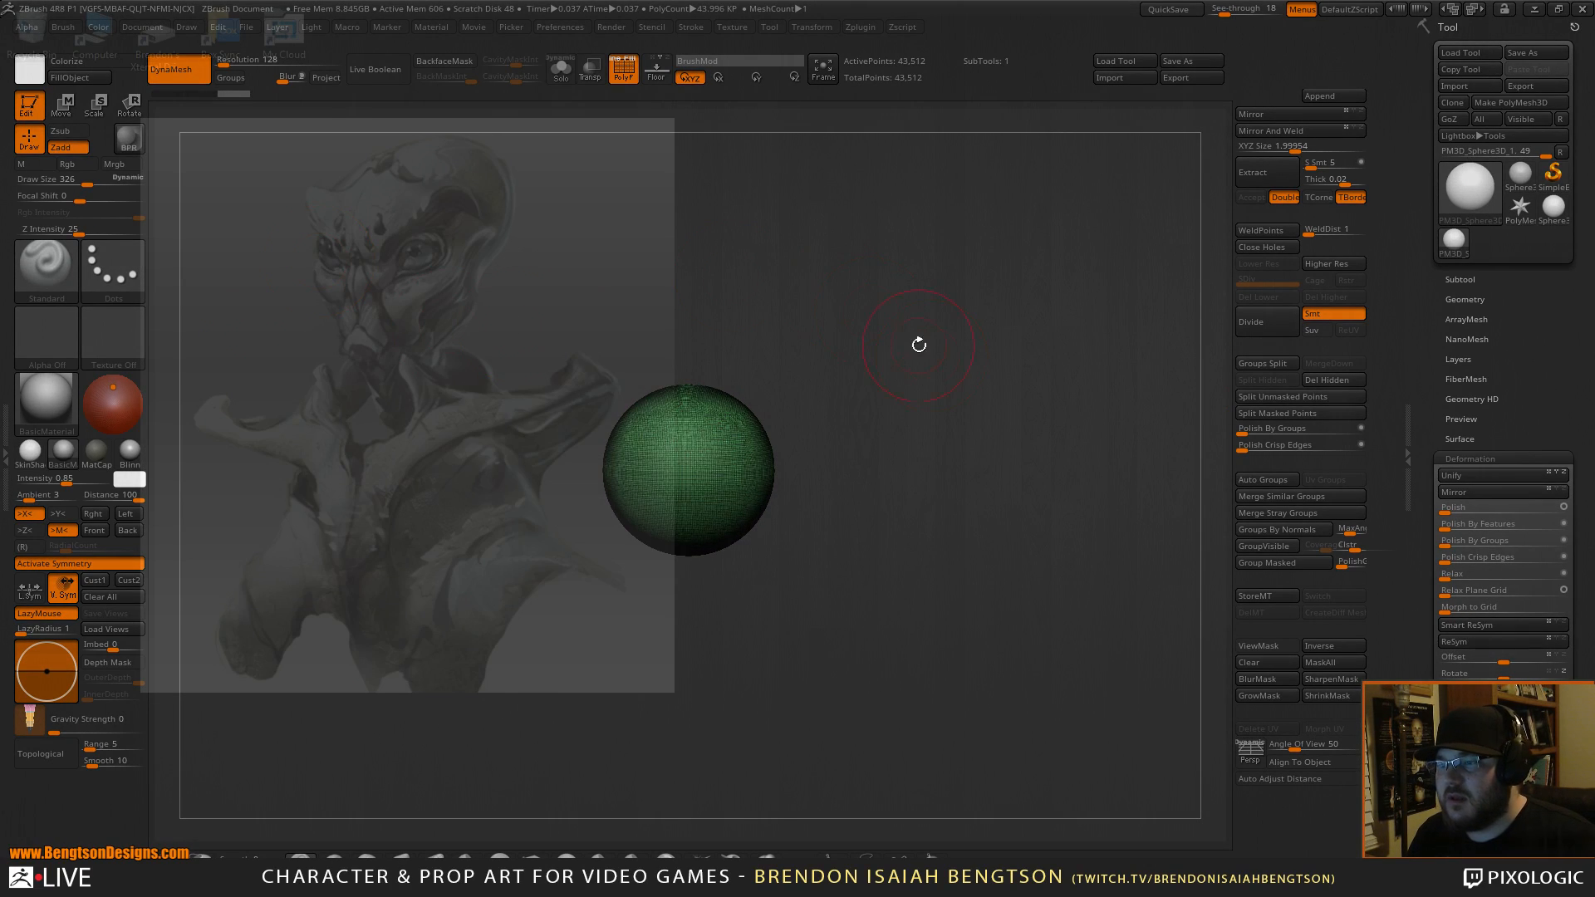
left_click_drag(904, 330, 997, 499, "alt")
left_click_drag(1034, 322, 840, 151, "alt")
left_click(238, 64)
type("56")
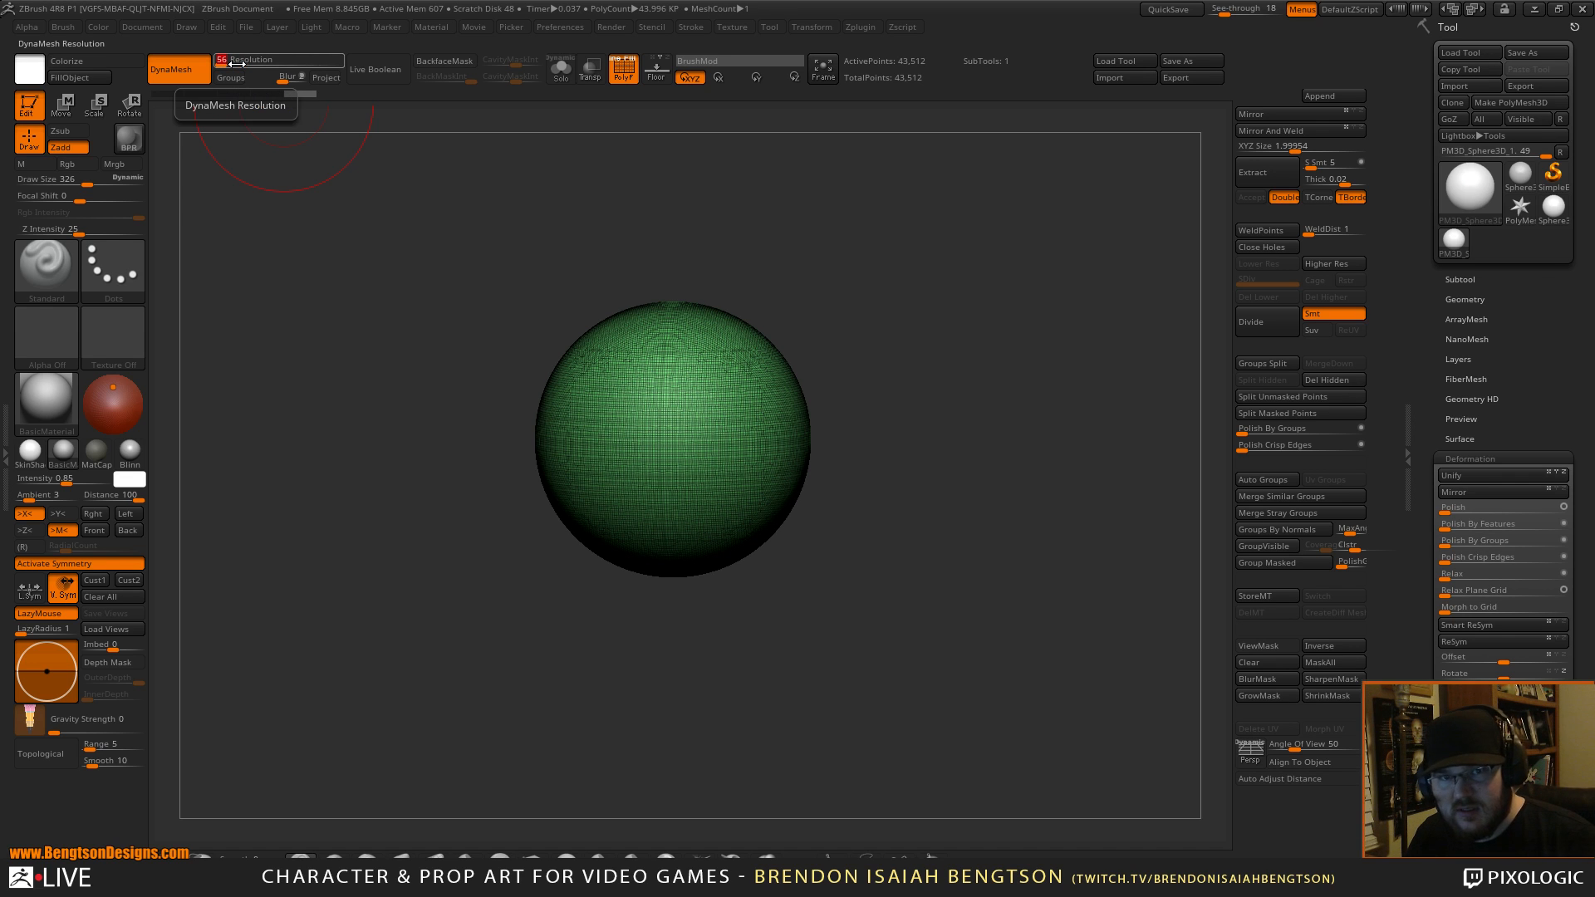
key("Return")
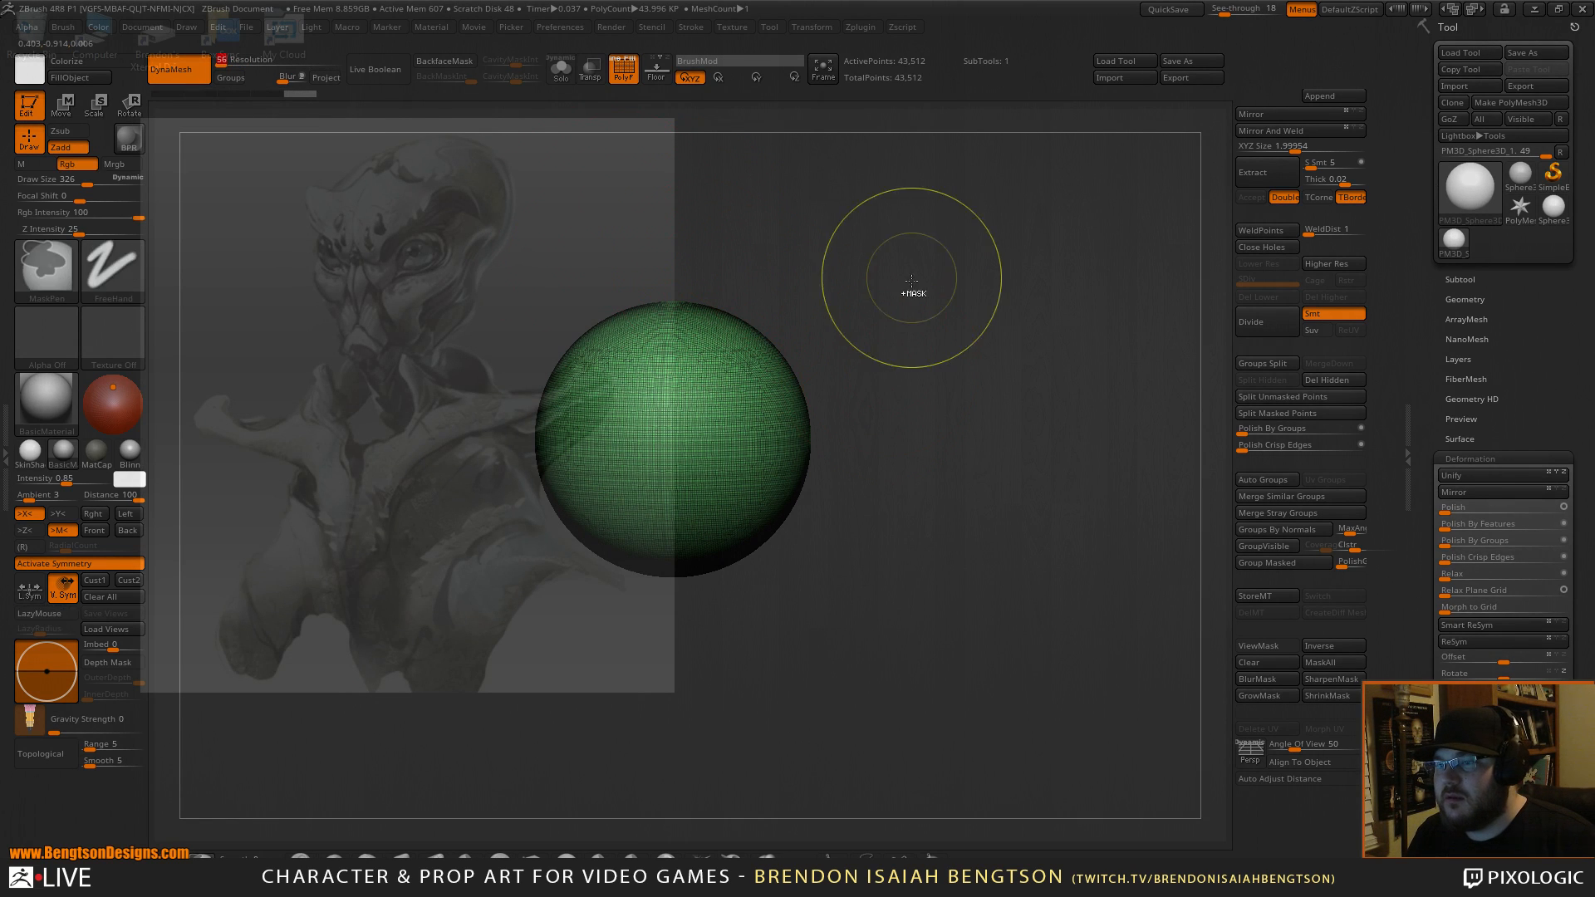
left_click_drag(727, 388, 774, 422, "shift")
left_click_drag(856, 507, 874, 527, "ctrl")
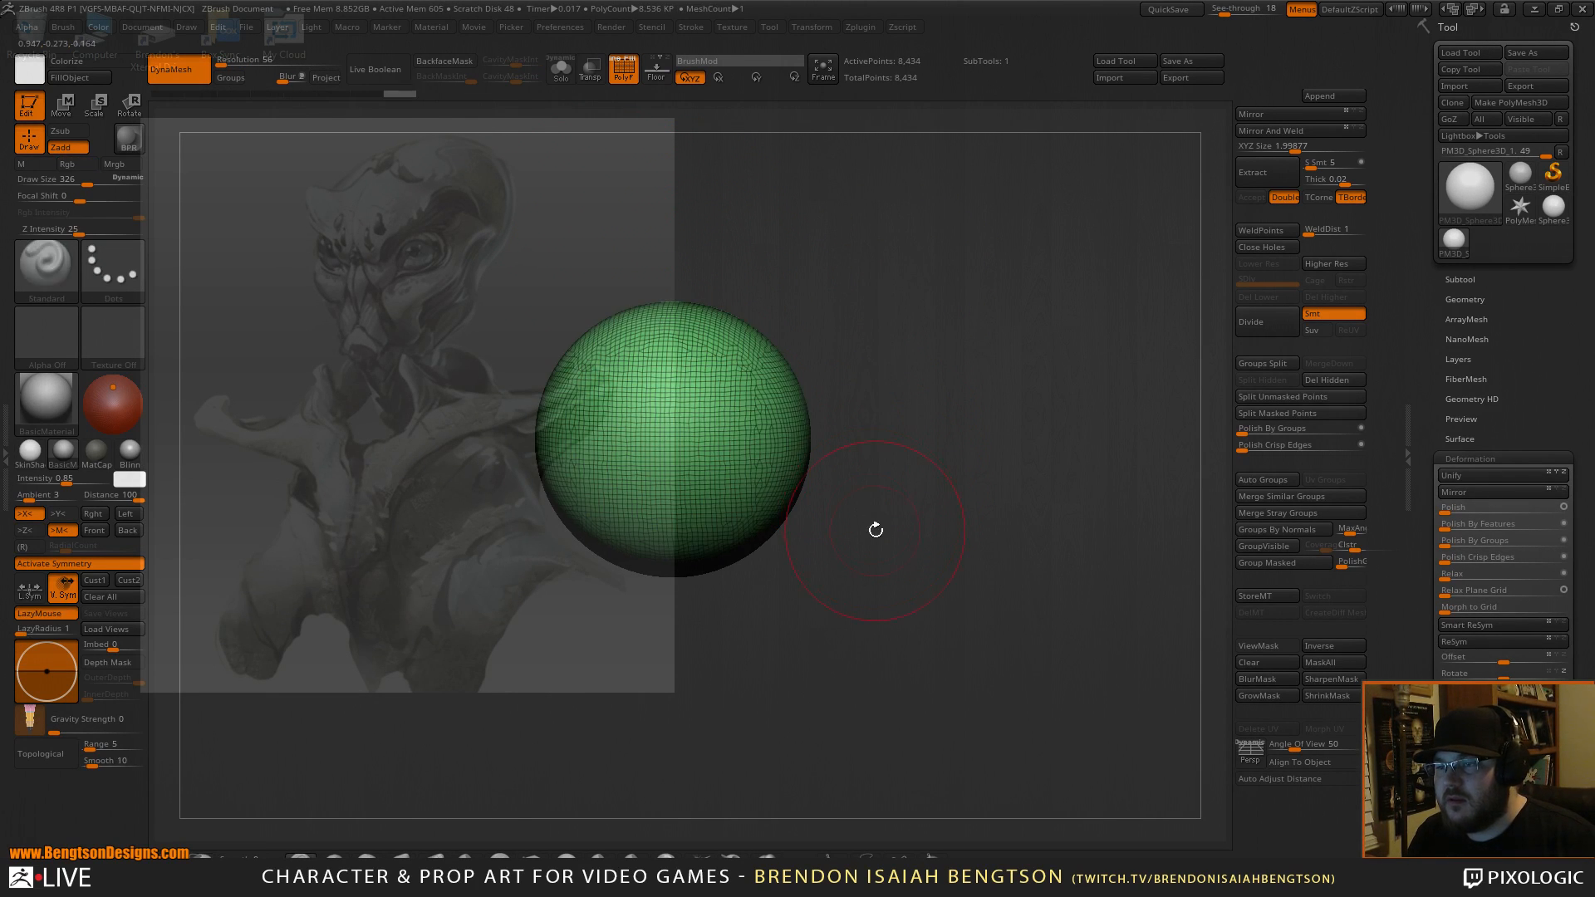
key("ctrl+z")
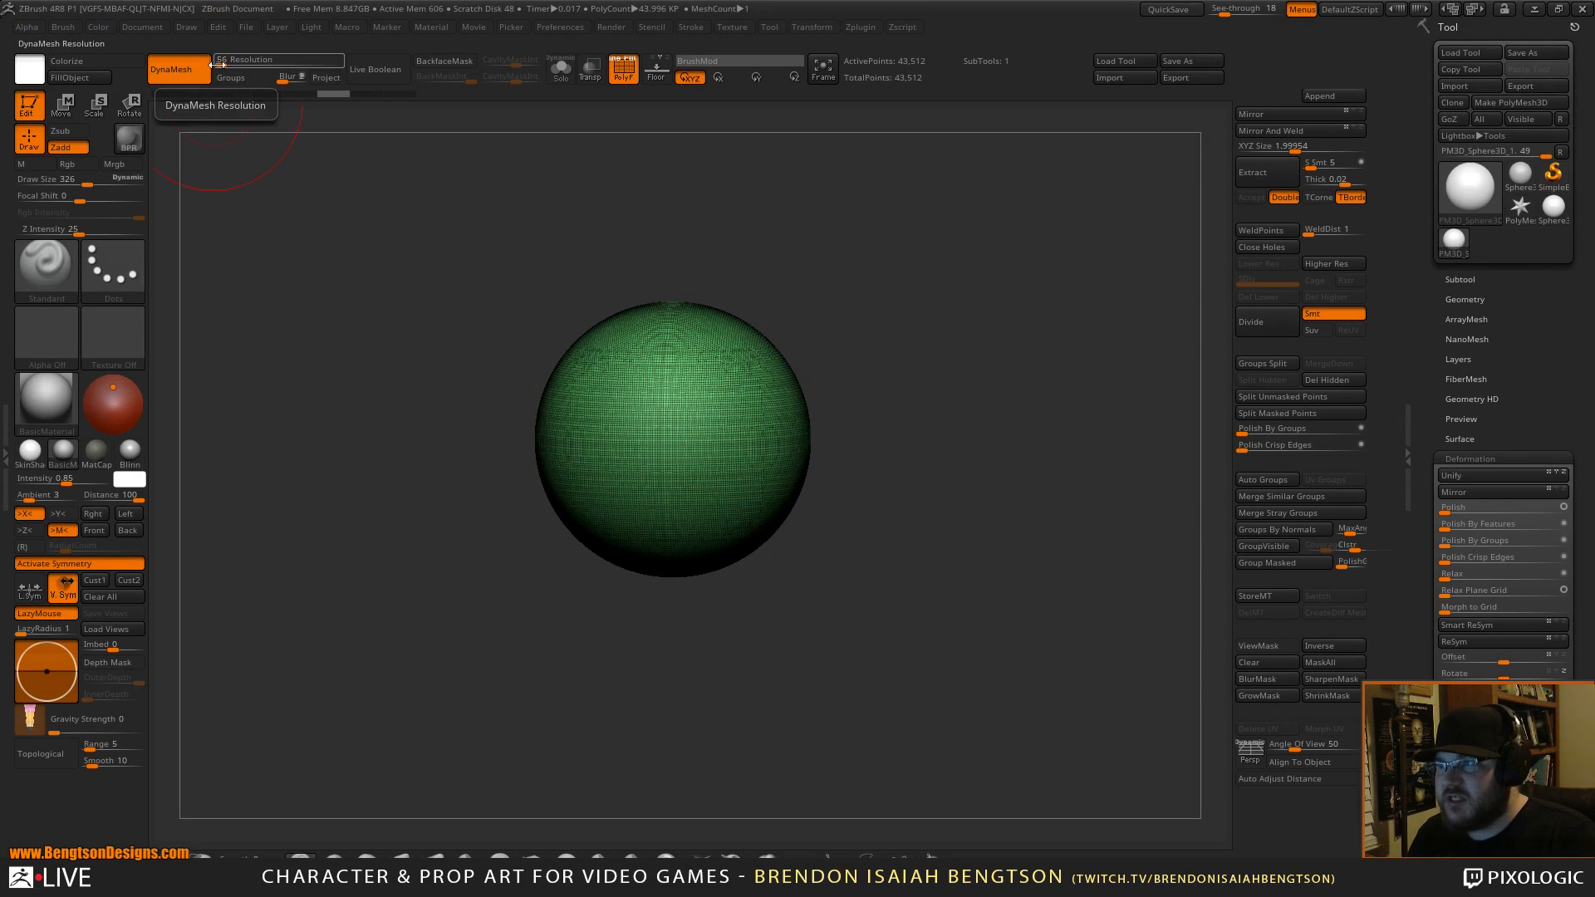
Brush over the front of the sphere and remesh it with DynaMesh at resolution 56.
left_click_drag(904, 438, 901, 456, "ctrl")
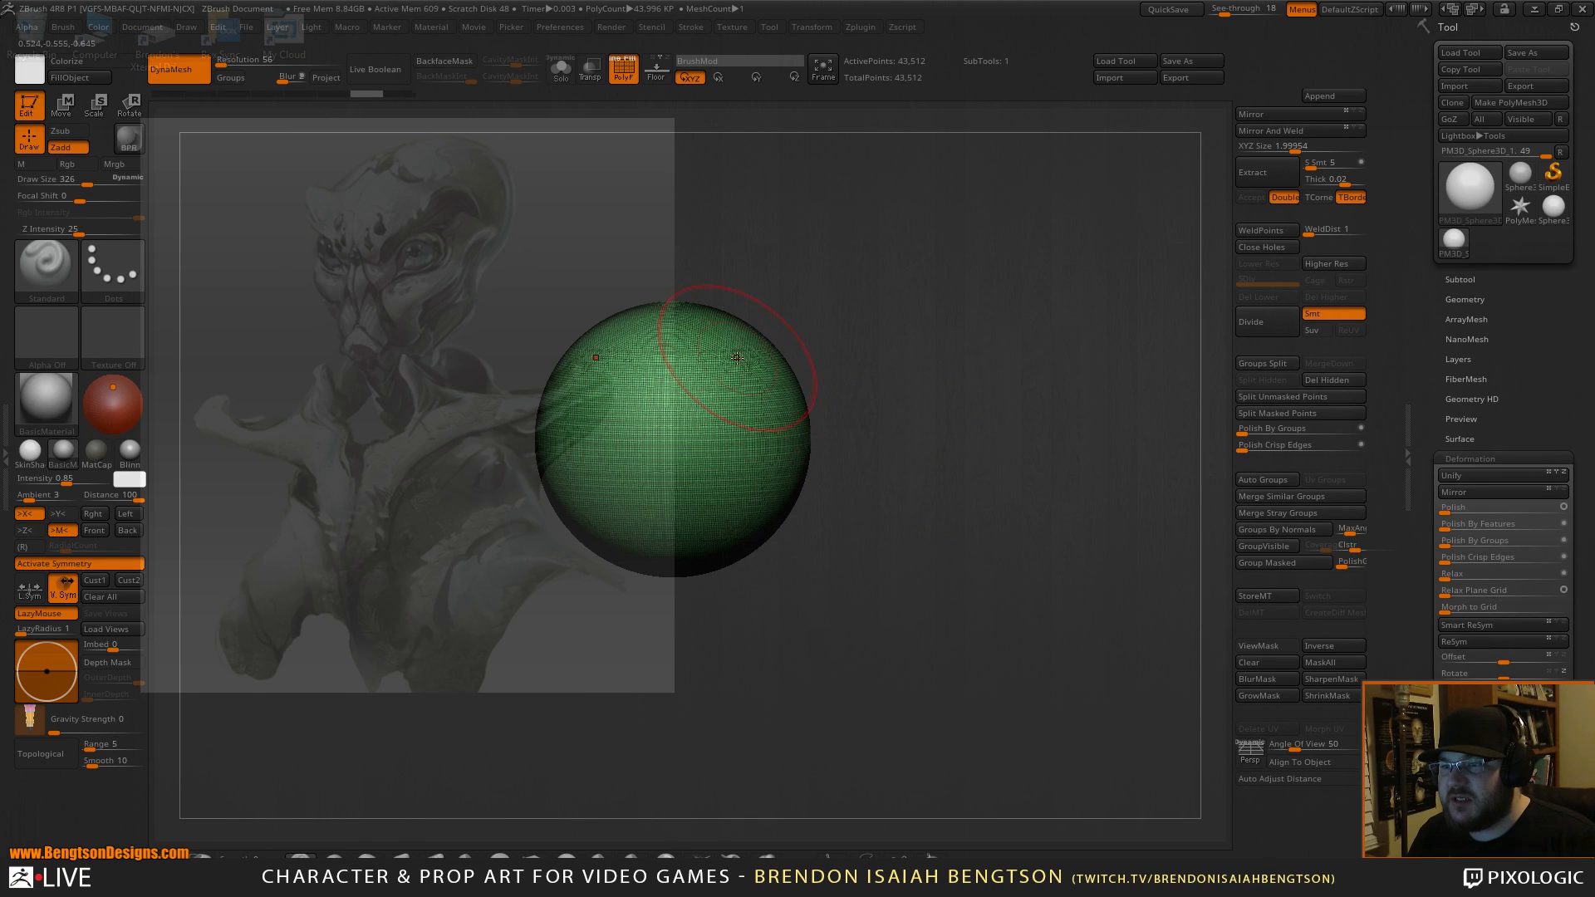
left_click_drag(831, 380, 872, 354)
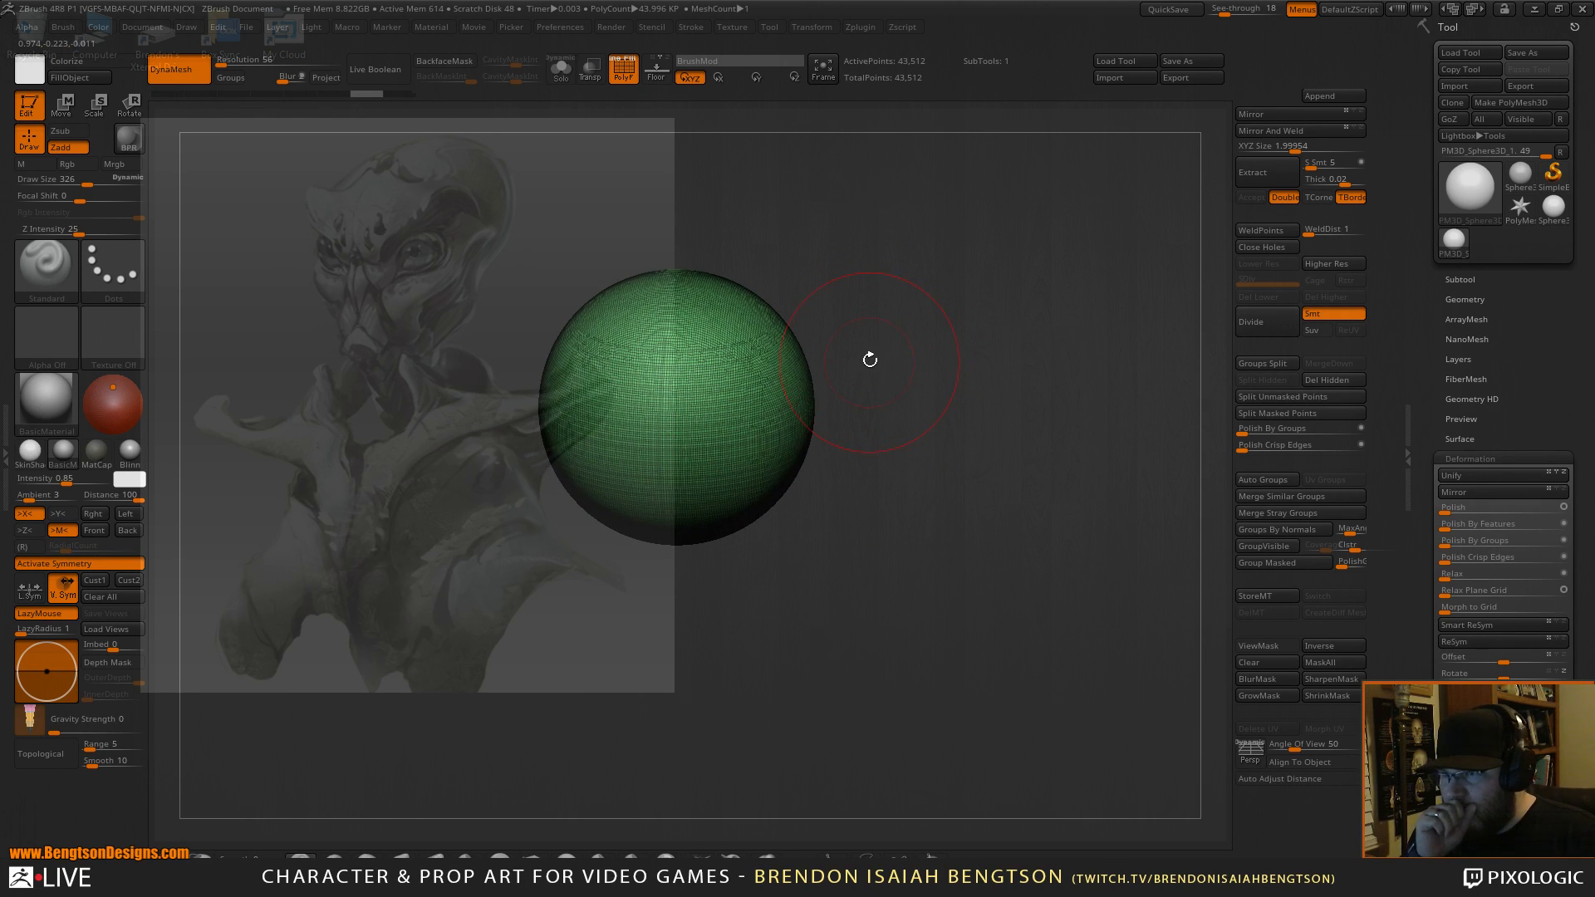
mouse_move(706, 398)
left_mouse_down()
mouse_move(681, 341)
mouse_move(756, 417)
left_mouse_up()
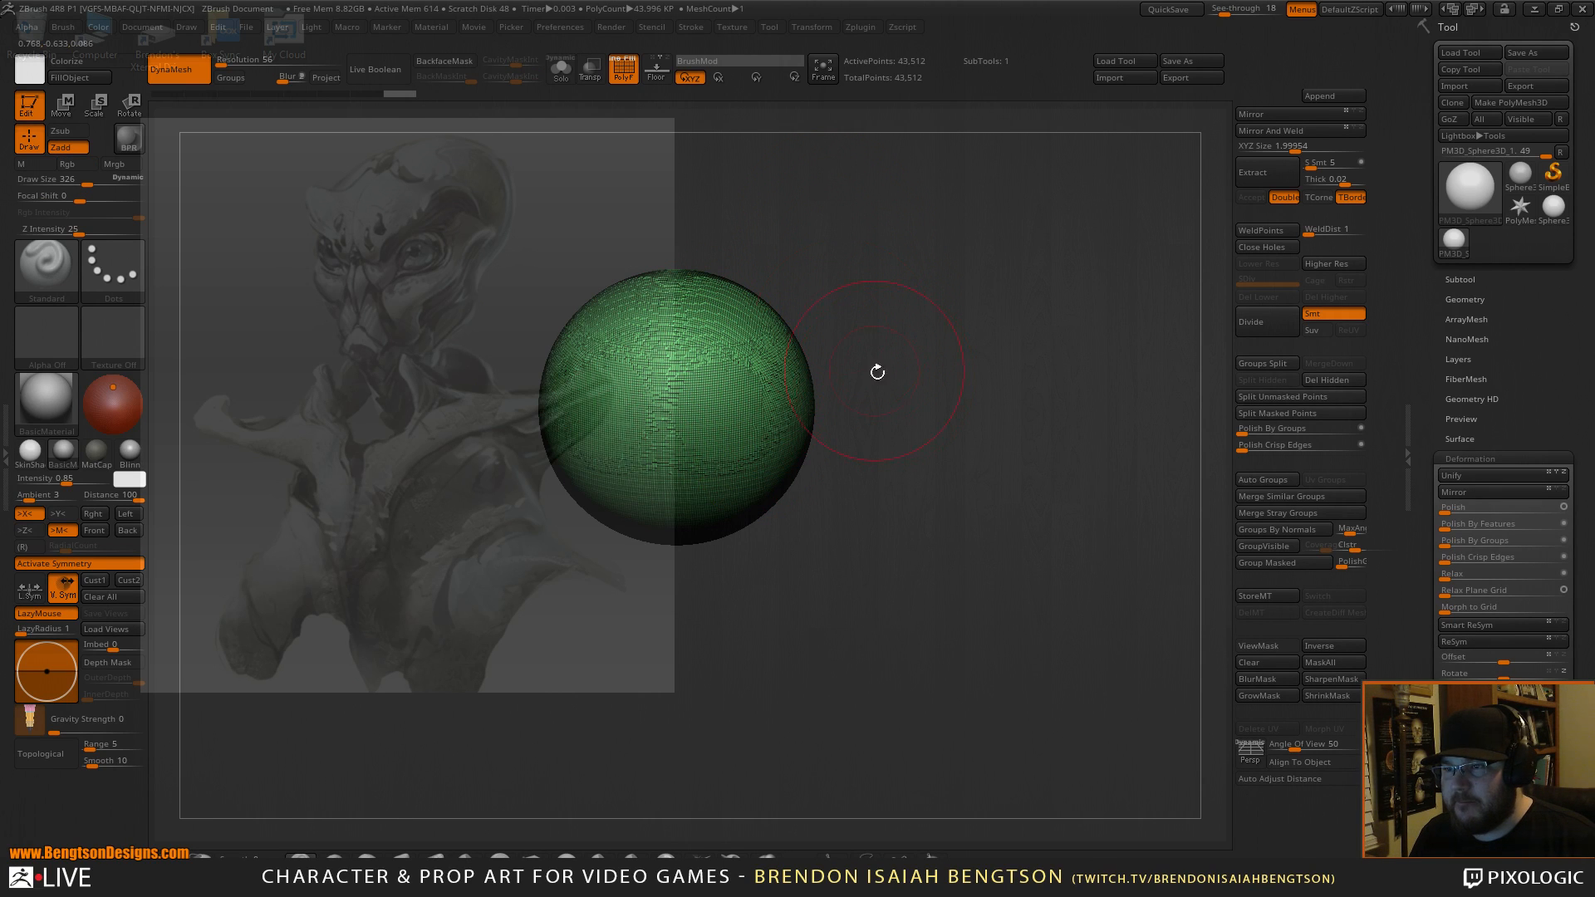
left_click_drag(902, 380, 904, 419, "ctrl")
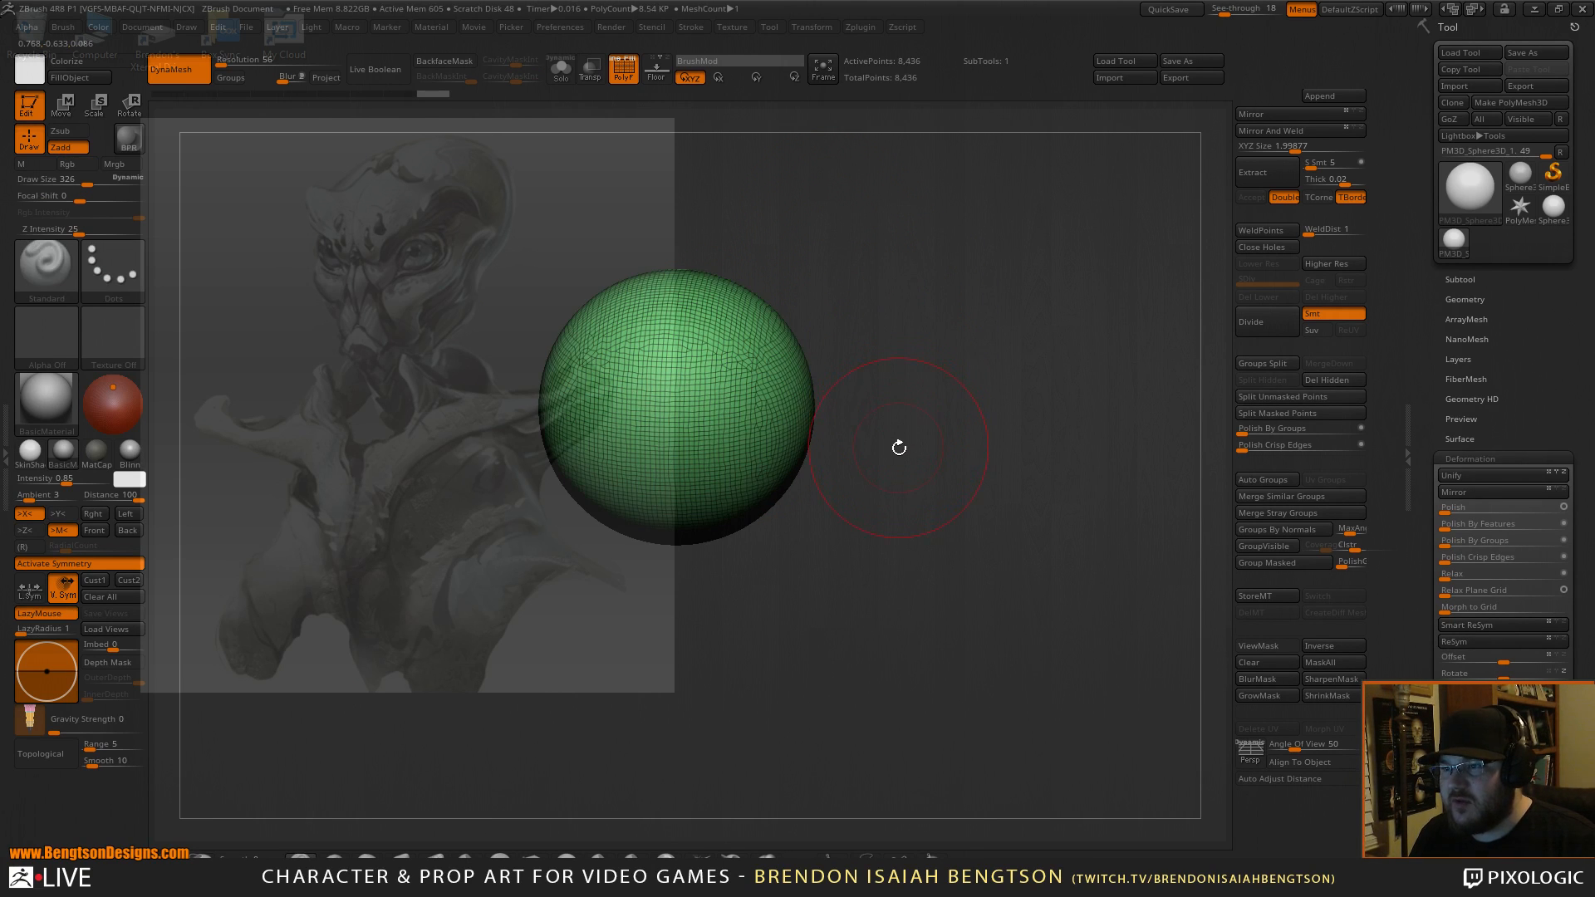
Choose the Move Topological brush and enlarge its Draw Size to 590.
mouse_move(914, 331)
left_mouse_down()
mouse_move(921, 319)
mouse_move(883, 332)
mouse_move(980, 286)
mouse_move(979, 321)
left_mouse_up()
key("b")
key("m")
key("t")
key("space")
left_click_drag(811, 341, 819, 341)
left_click_drag(918, 315, 869, 326)
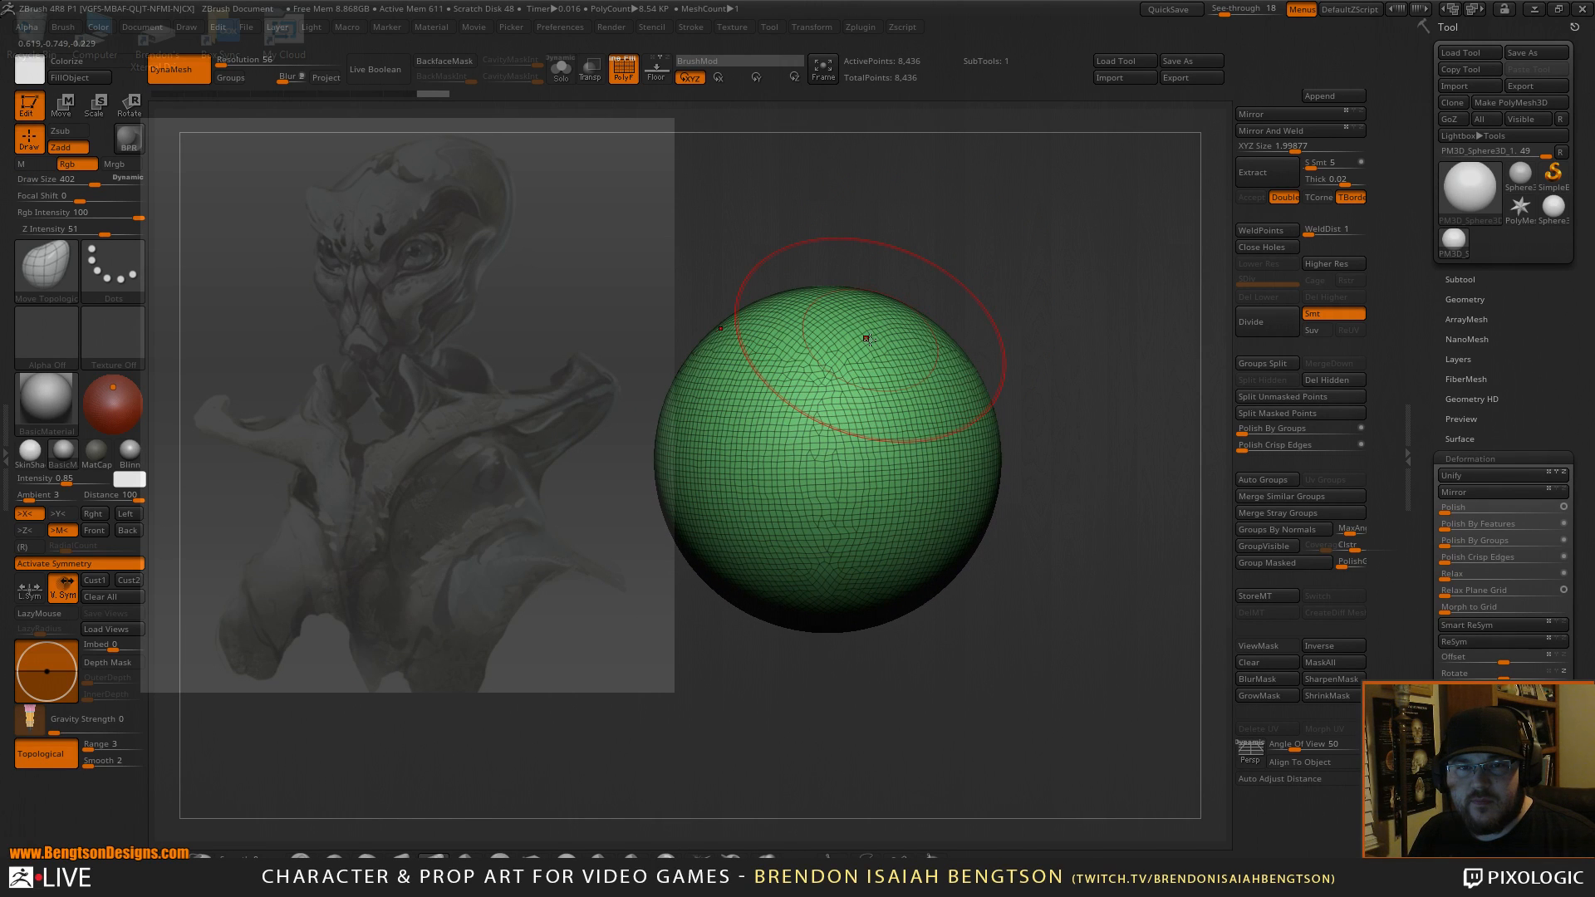
left_click_drag(989, 286, 886, 300, "alt")
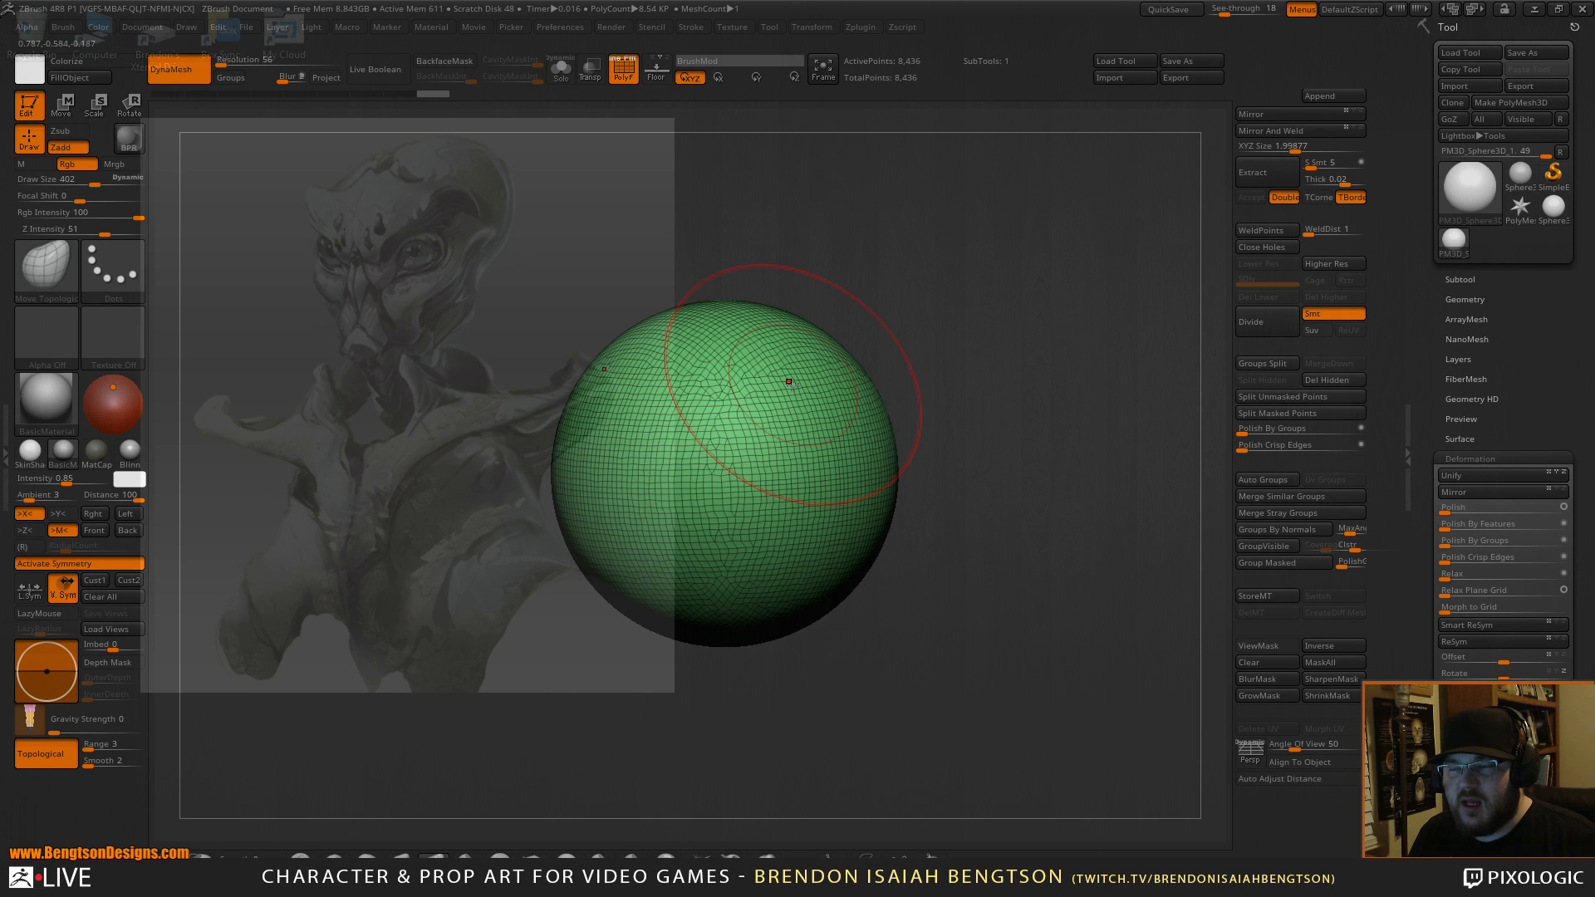
key("space")
left_click_drag(789, 379, 839, 378)
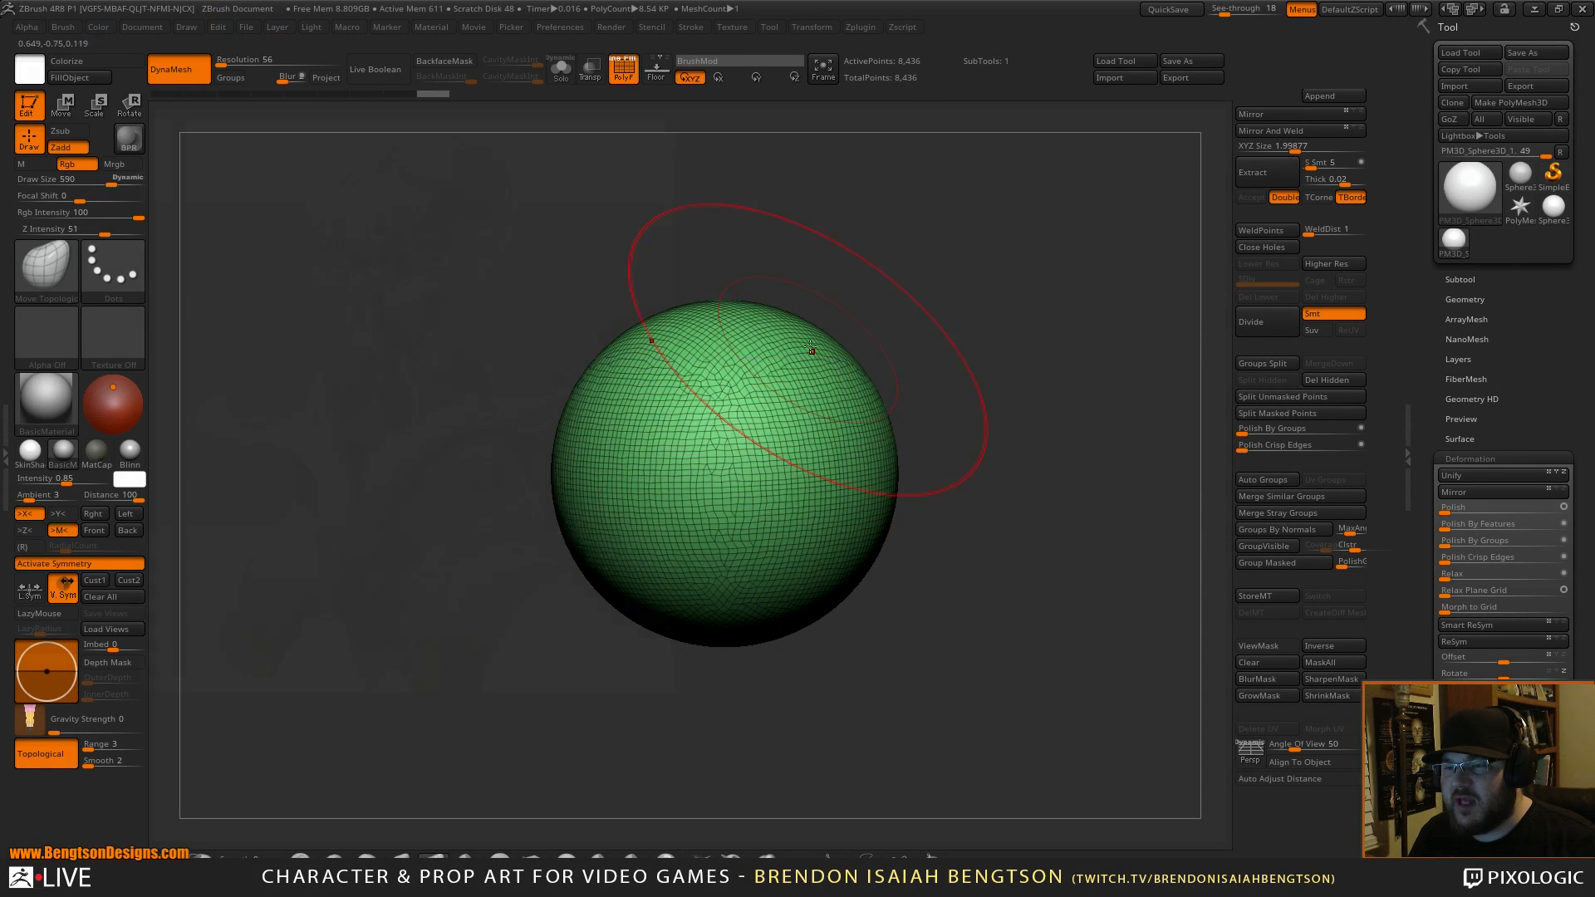
Pull the sphere into a rough head shape with narrower sides and a pushed-in underside using symmetrical Move Topological strokes.
mouse_move(861, 310)
left_mouse_down()
mouse_move(785, 382)
mouse_move(887, 292)
left_mouse_up()
mouse_move(802, 478)
left_mouse_down()
mouse_move(741, 512)
mouse_move(707, 449)
left_mouse_up()
mouse_move(839, 249)
left_mouse_down()
mouse_move(883, 249)
mouse_move(765, 316)
left_mouse_up()
mouse_move(752, 490)
left_mouse_down()
mouse_move(727, 497)
mouse_move(752, 466)
left_mouse_up()
left_click_drag(768, 581, 789, 569)
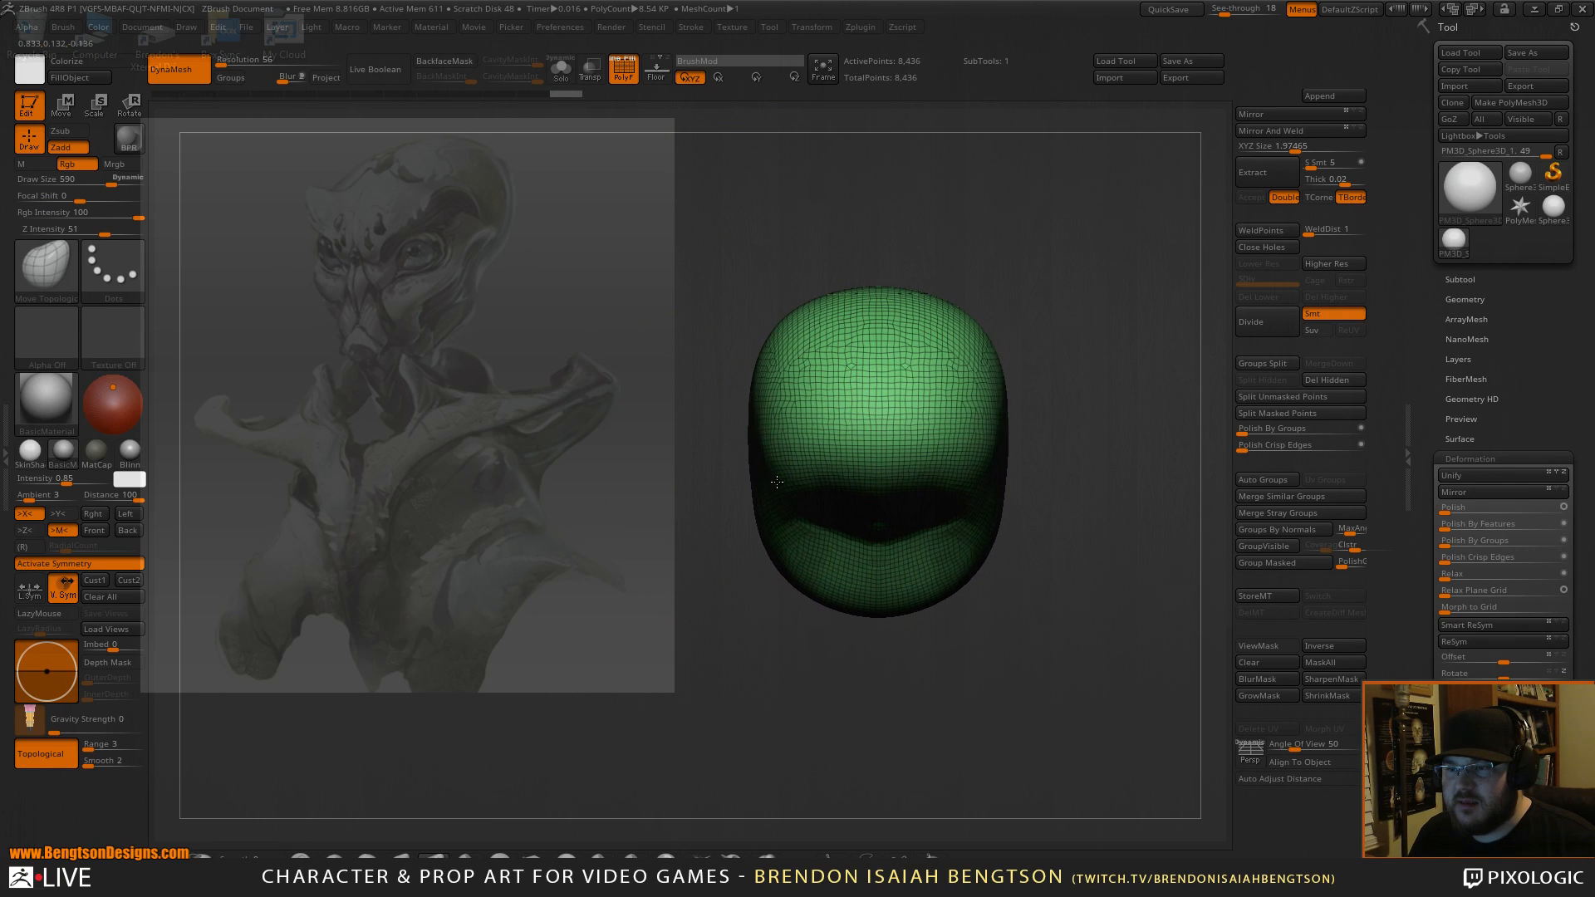
Stretch the back of the cranium outward and up and pull the chin down with Move Topological strokes.
left_click_drag(796, 437, 796, 475)
mouse_move(818, 199)
left_mouse_down()
mouse_move(930, 190)
mouse_move(911, 213)
left_mouse_up()
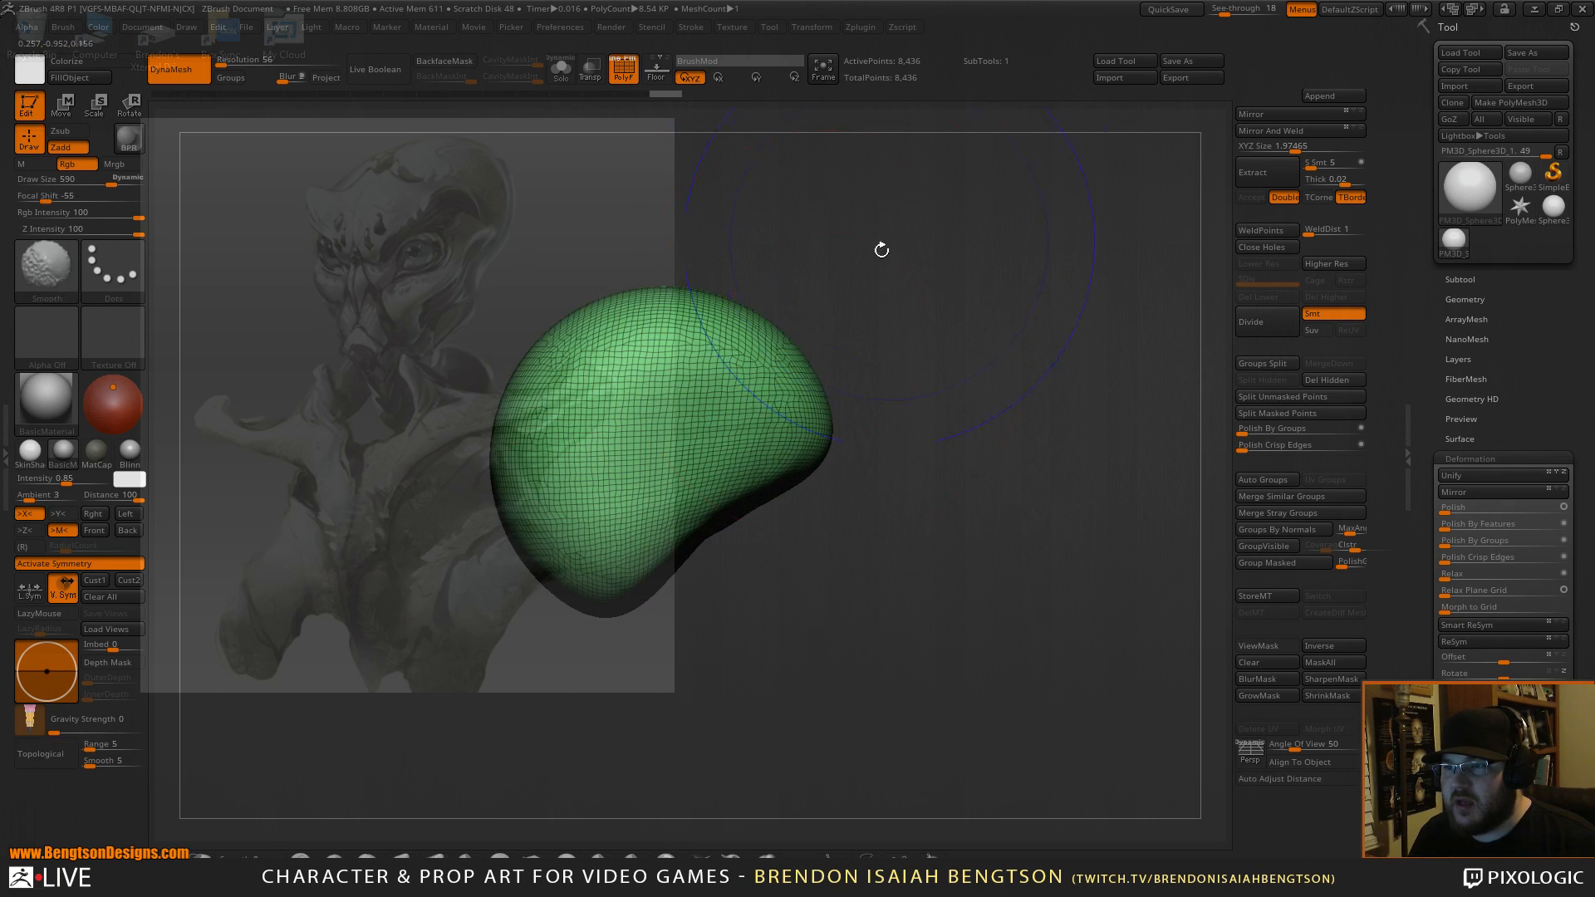
left_click_drag(827, 325, 872, 269)
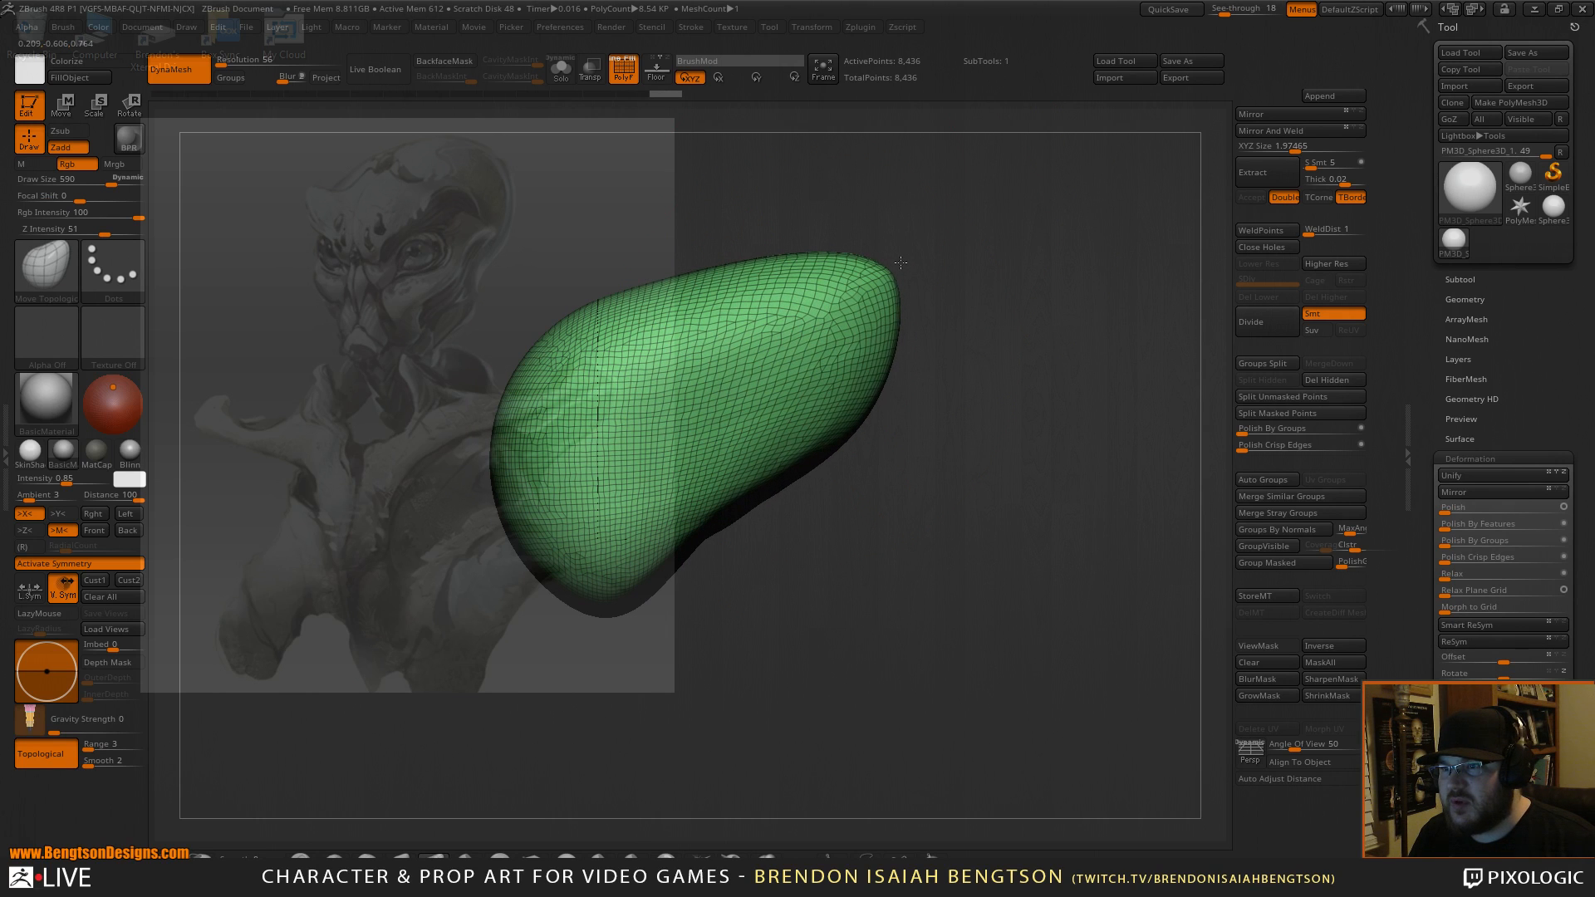
left_click_drag(566, 599, 585, 669)
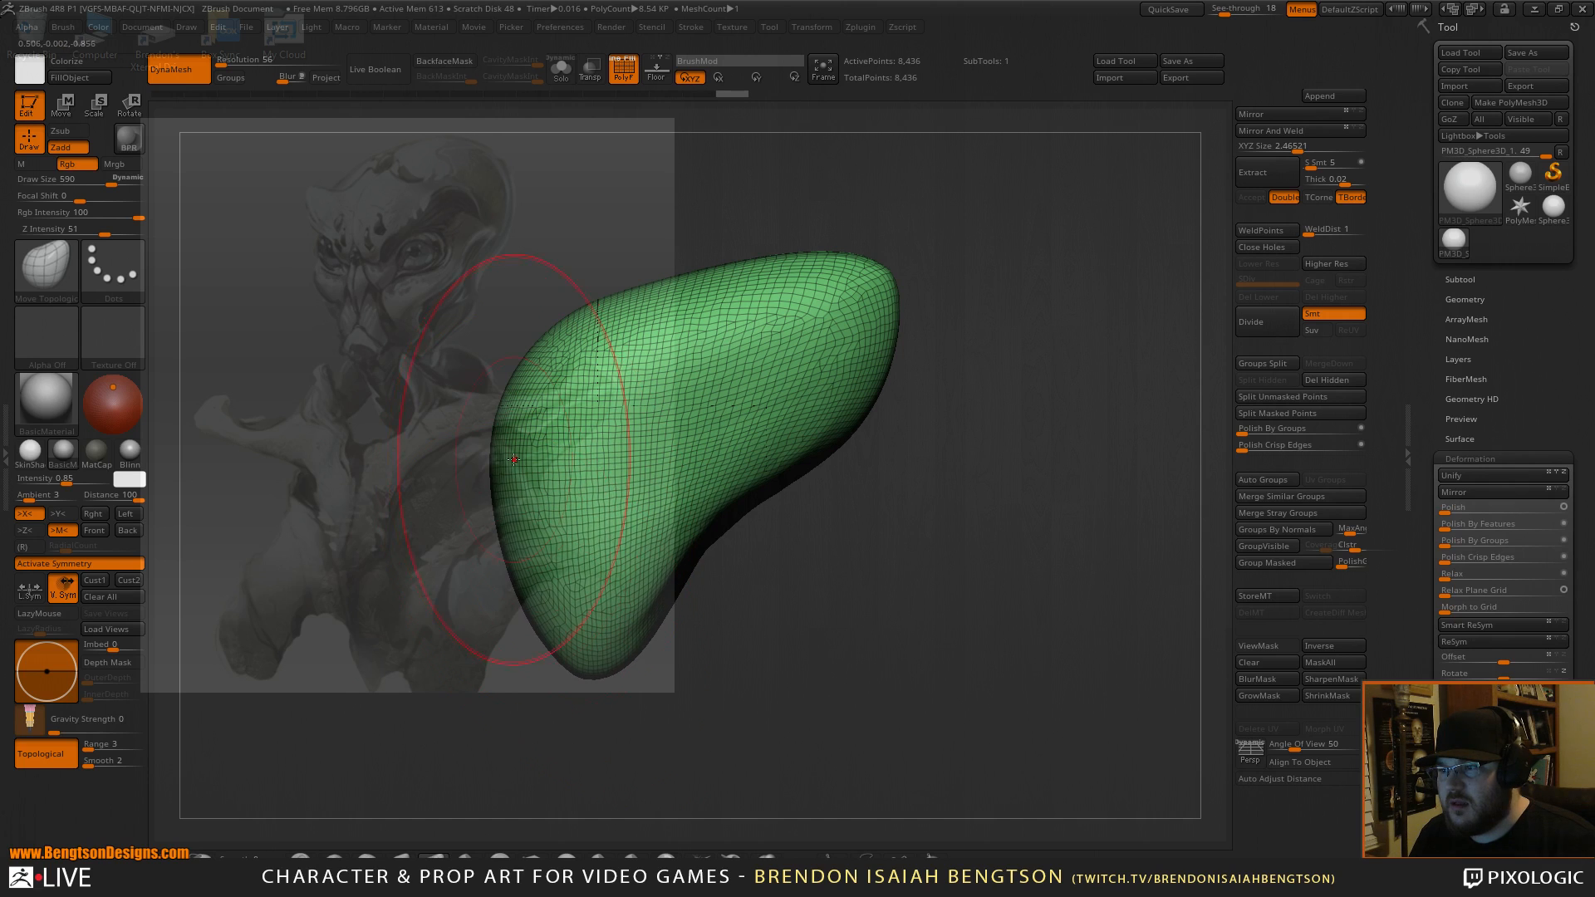
Push the face forward and shape the sides of the face and cranium with smaller symmetrical Move Topological strokes.
mouse_move(939, 558)
left_mouse_down("alt")
mouse_move(1003, 514)
mouse_move(1069, 502)
left_mouse_up("alt")
key("space")
left_click_drag(550, 436, 530, 434)
mouse_move(756, 375)
left_mouse_down("alt")
mouse_move(791, 385)
mouse_move(1038, 358)
left_mouse_up("alt")
mouse_move(919, 473)
left_mouse_down()
mouse_move(806, 470)
mouse_move(919, 467)
mouse_move(845, 477)
left_mouse_up()
key("space")
left_click_drag(881, 423, 864, 422)
left_click_drag(895, 462, 866, 456)
mouse_move(896, 403)
left_mouse_down()
mouse_move(946, 413)
mouse_move(930, 421)
left_mouse_up()
mouse_move(836, 303)
left_mouse_down()
mouse_move(823, 293)
mouse_move(837, 287)
mouse_move(795, 289)
mouse_move(775, 242)
mouse_move(839, 284)
left_mouse_up()
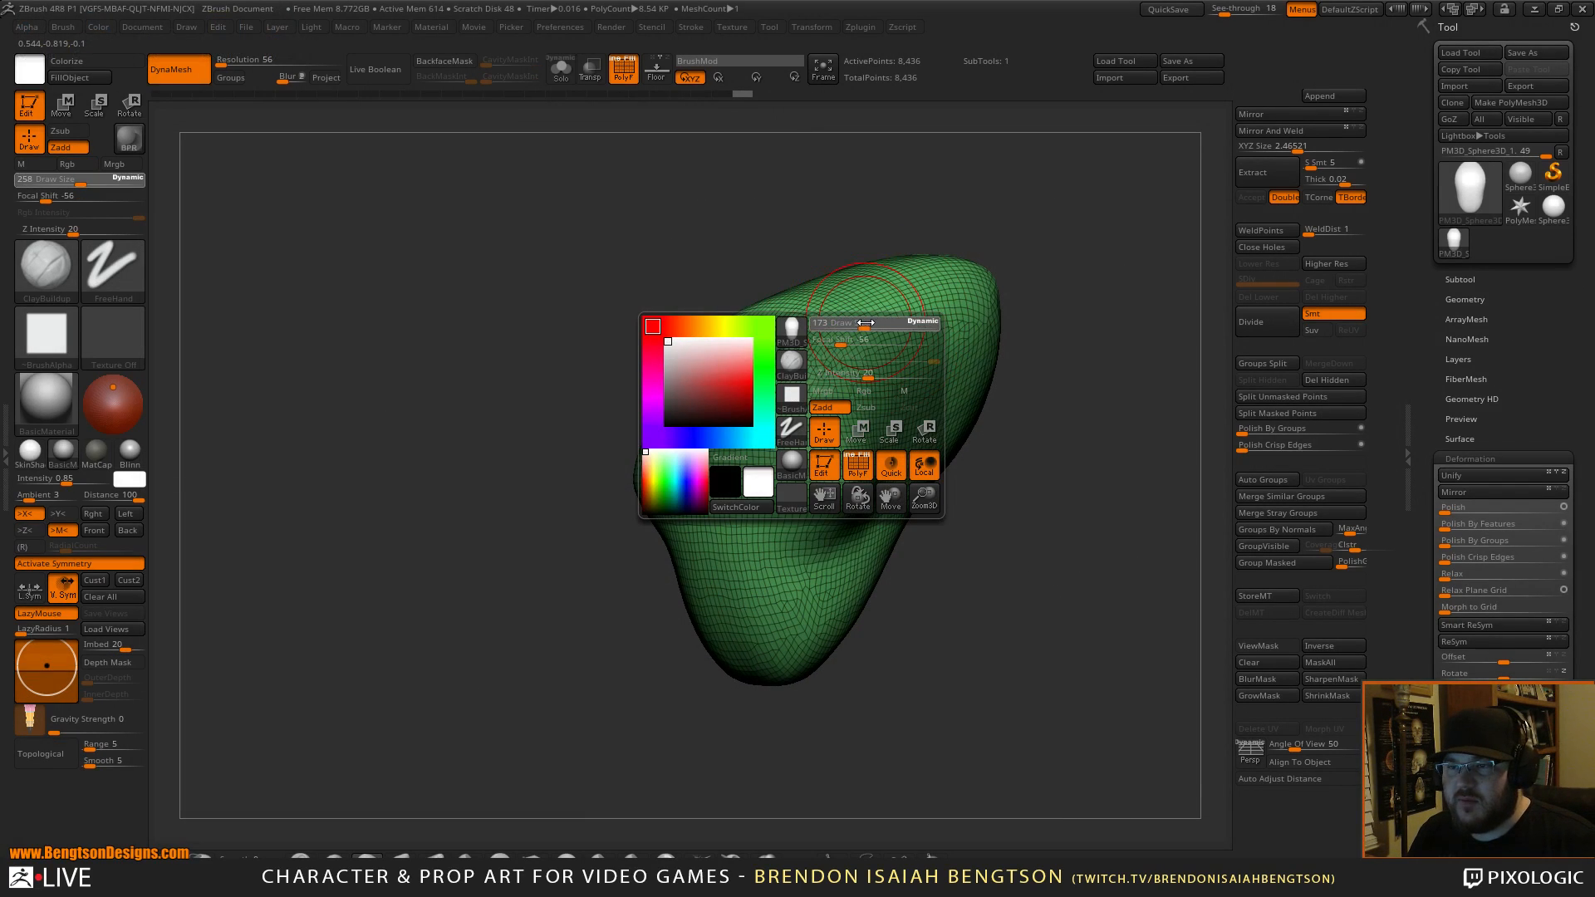
Build up the brow and forehead with ClayBuildup at Draw Size 179 and Focal Shift 4, with the polyframe hidden.
left_click(879, 342)
left_click_drag(866, 323, 764, 397)
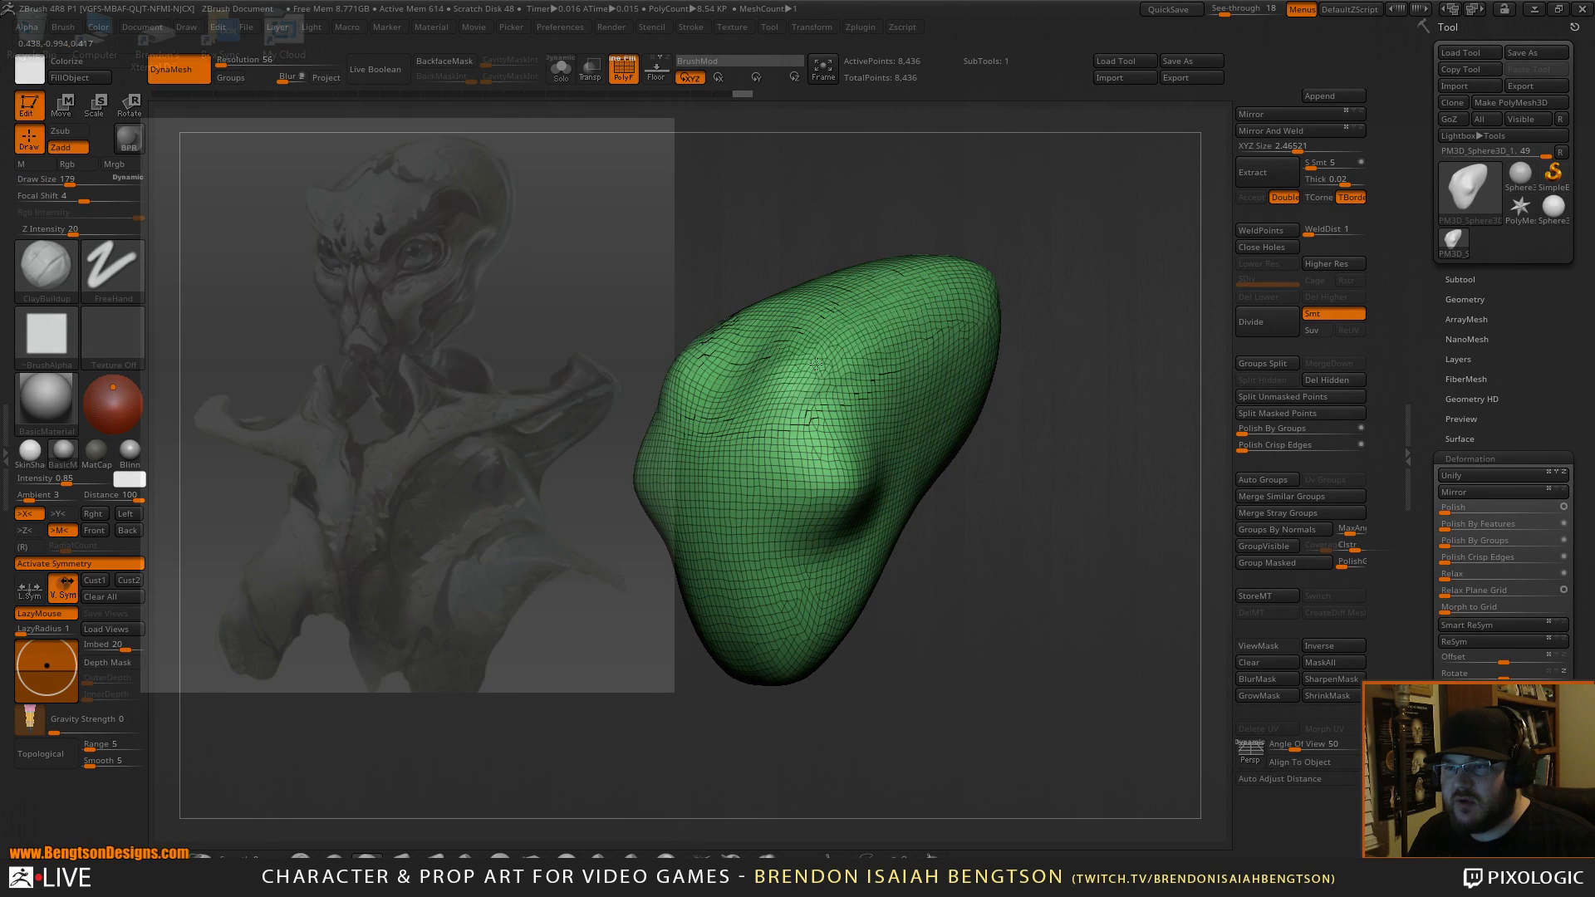
key("shift+f")
mouse_move(702, 419)
left_mouse_down()
mouse_move(695, 433)
mouse_move(819, 367)
left_mouse_up()
mouse_move(1048, 547)
left_mouse_down("alt")
mouse_move(1033, 494)
mouse_move(904, 441)
mouse_move(747, 420)
mouse_move(1019, 473)
mouse_move(809, 450)
mouse_move(769, 407)
mouse_move(831, 419)
mouse_move(964, 358)
left_mouse_up("alt")
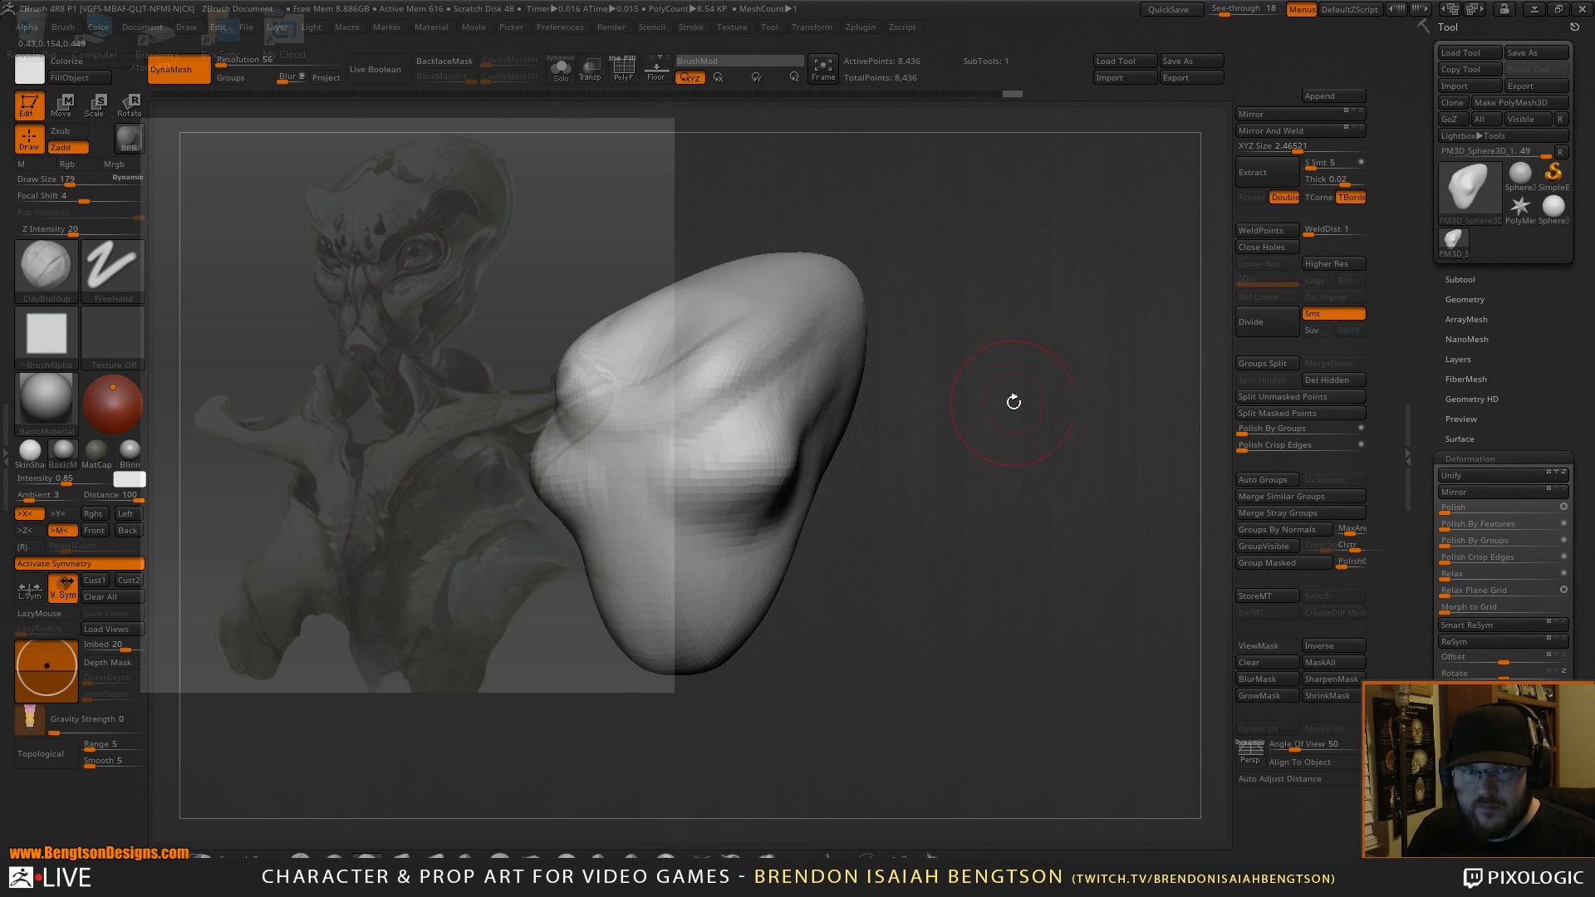
left_click_drag(1063, 376, 1079, 432)
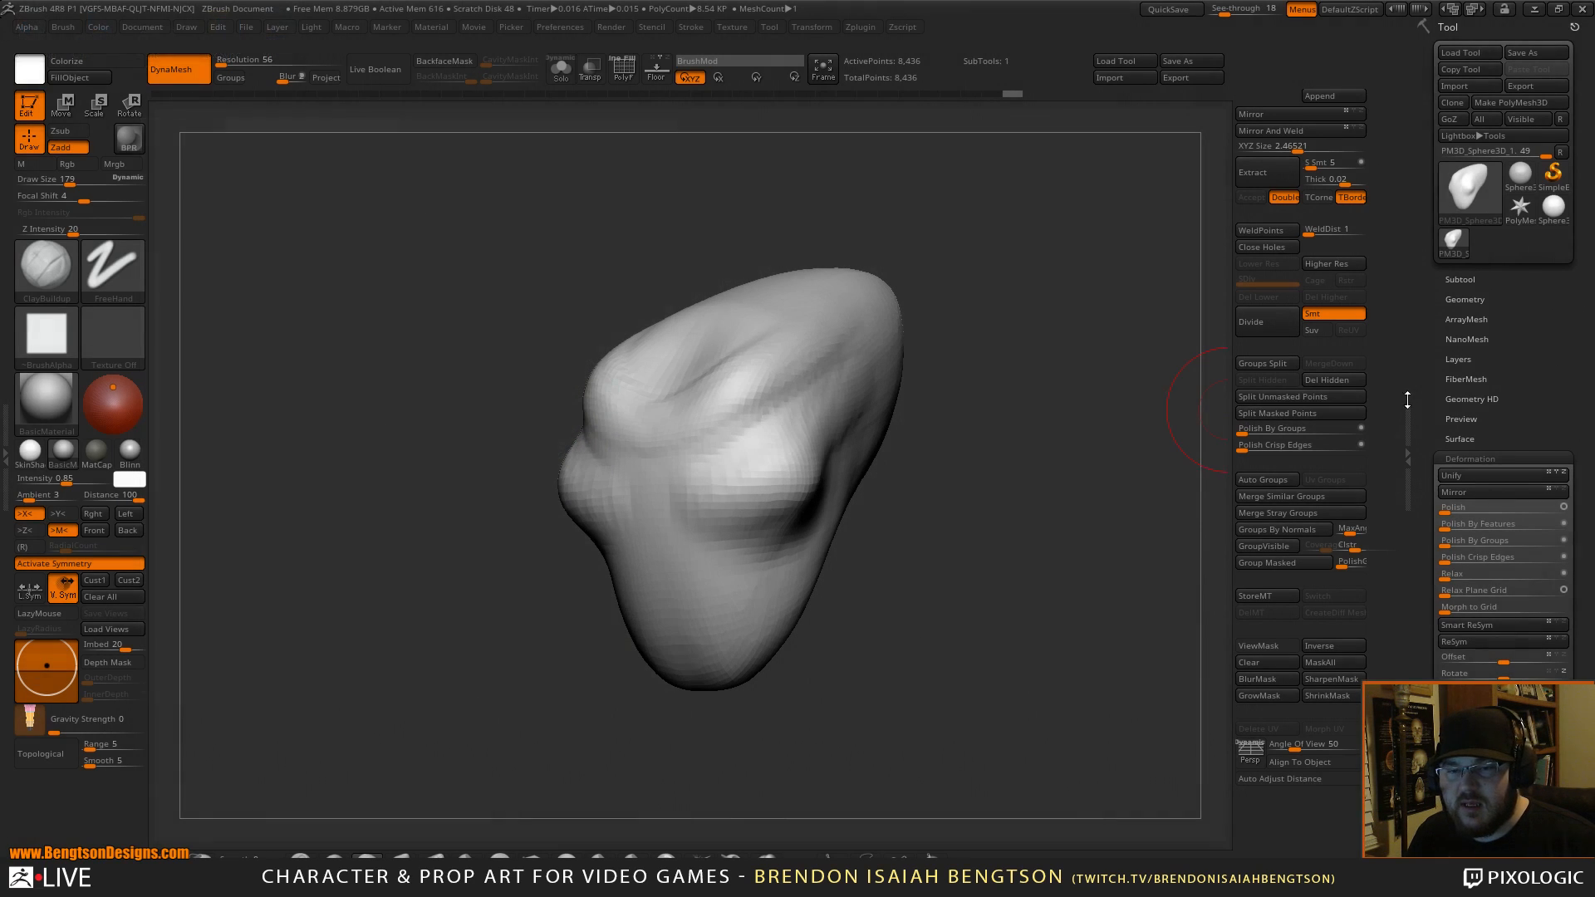
Build up the nose and mouth forms on the lower face with ClayBuildup at Draw Size 168.
left_click(1468, 479)
mouse_move(959, 515)
left_mouse_down()
mouse_move(915, 488)
mouse_move(983, 541)
mouse_move(1026, 468)
mouse_move(706, 524)
mouse_move(716, 496)
mouse_move(717, 567)
mouse_move(724, 536)
left_mouse_up()
key("space")
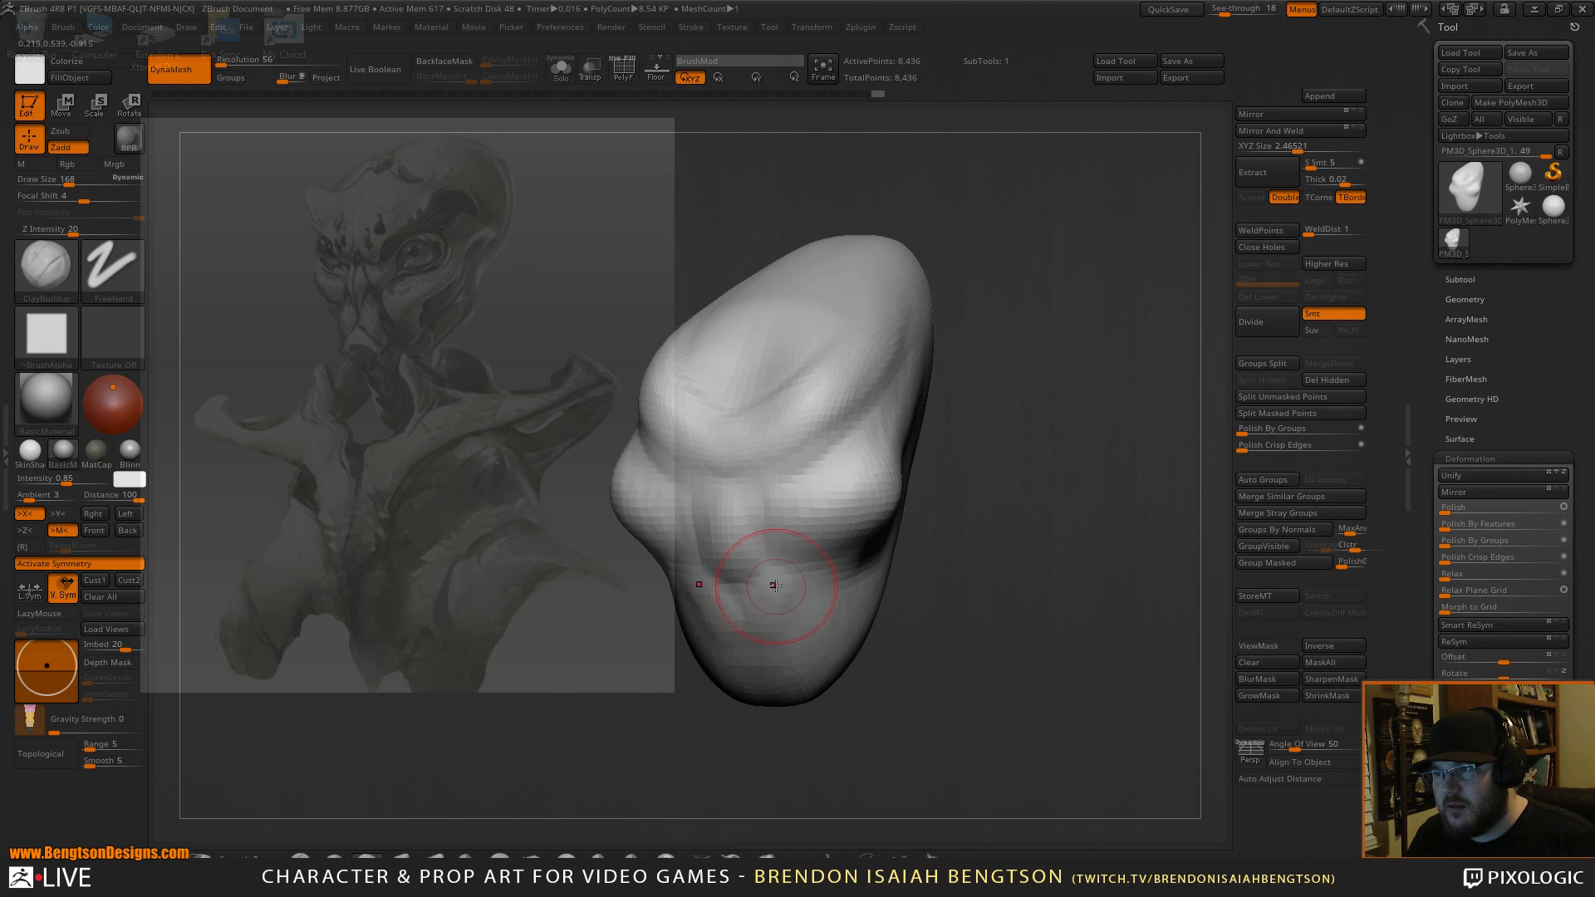
mouse_move(753, 638)
left_mouse_down()
mouse_move(721, 651)
mouse_move(727, 713)
mouse_move(709, 723)
mouse_move(741, 600)
left_mouse_up()
Switch to the DamStandard brush and carve the mouth line and the creases around the nose.
key("b")
key("d")
key("s")
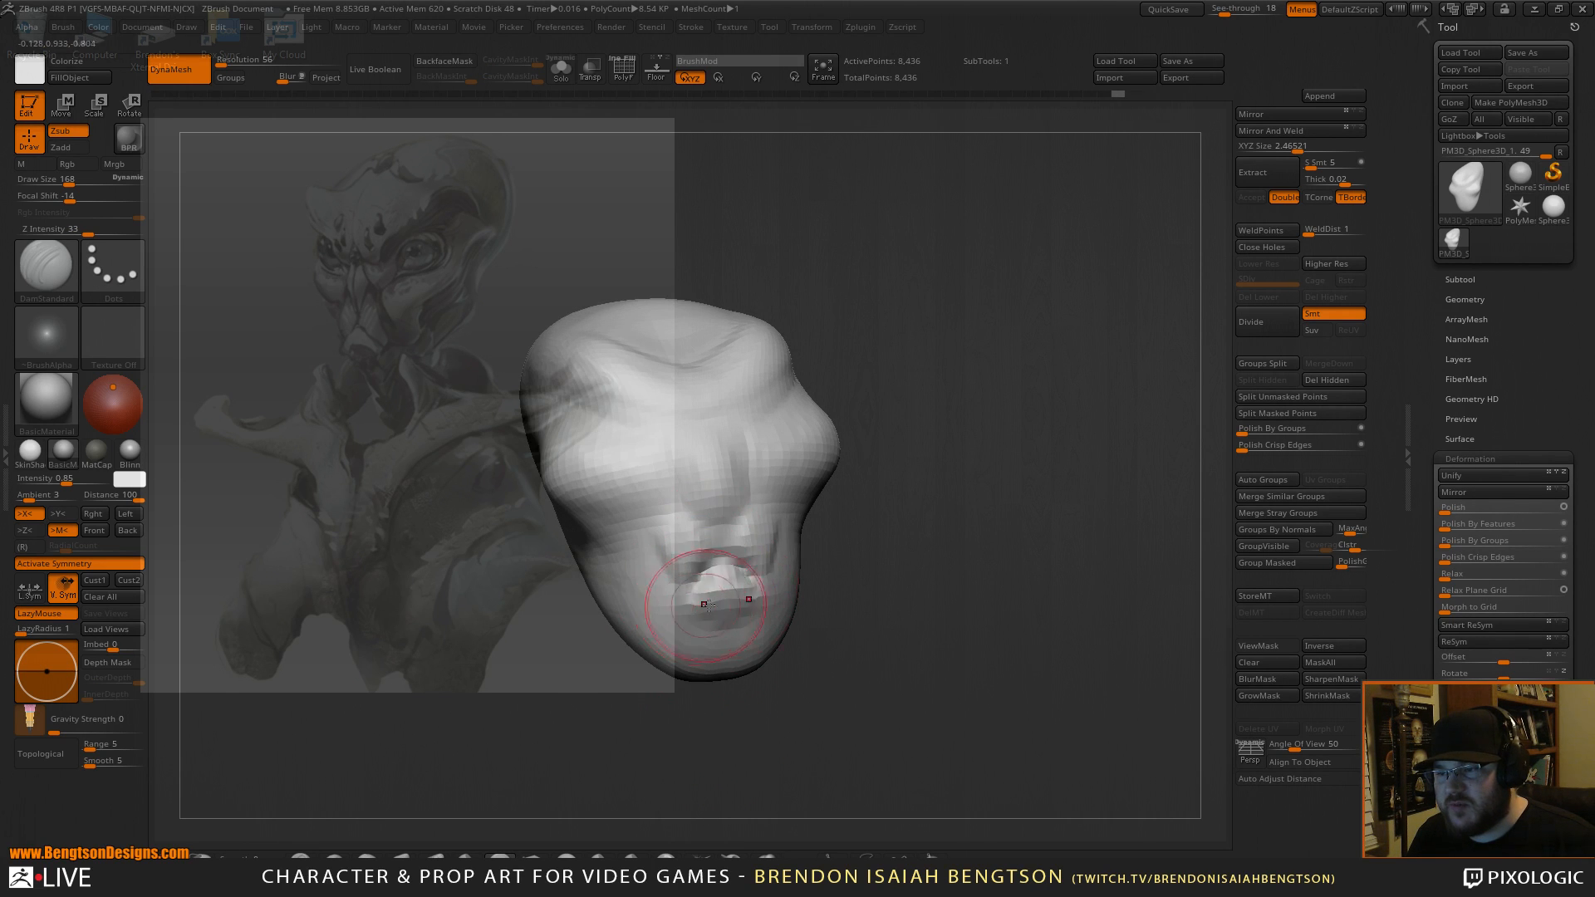
mouse_move(925, 584)
left_mouse_down("alt")
mouse_move(980, 435)
mouse_move(1013, 391)
mouse_move(980, 391)
mouse_move(997, 394)
mouse_move(1028, 603)
mouse_move(1028, 626)
mouse_move(1014, 625)
left_mouse_up("alt")
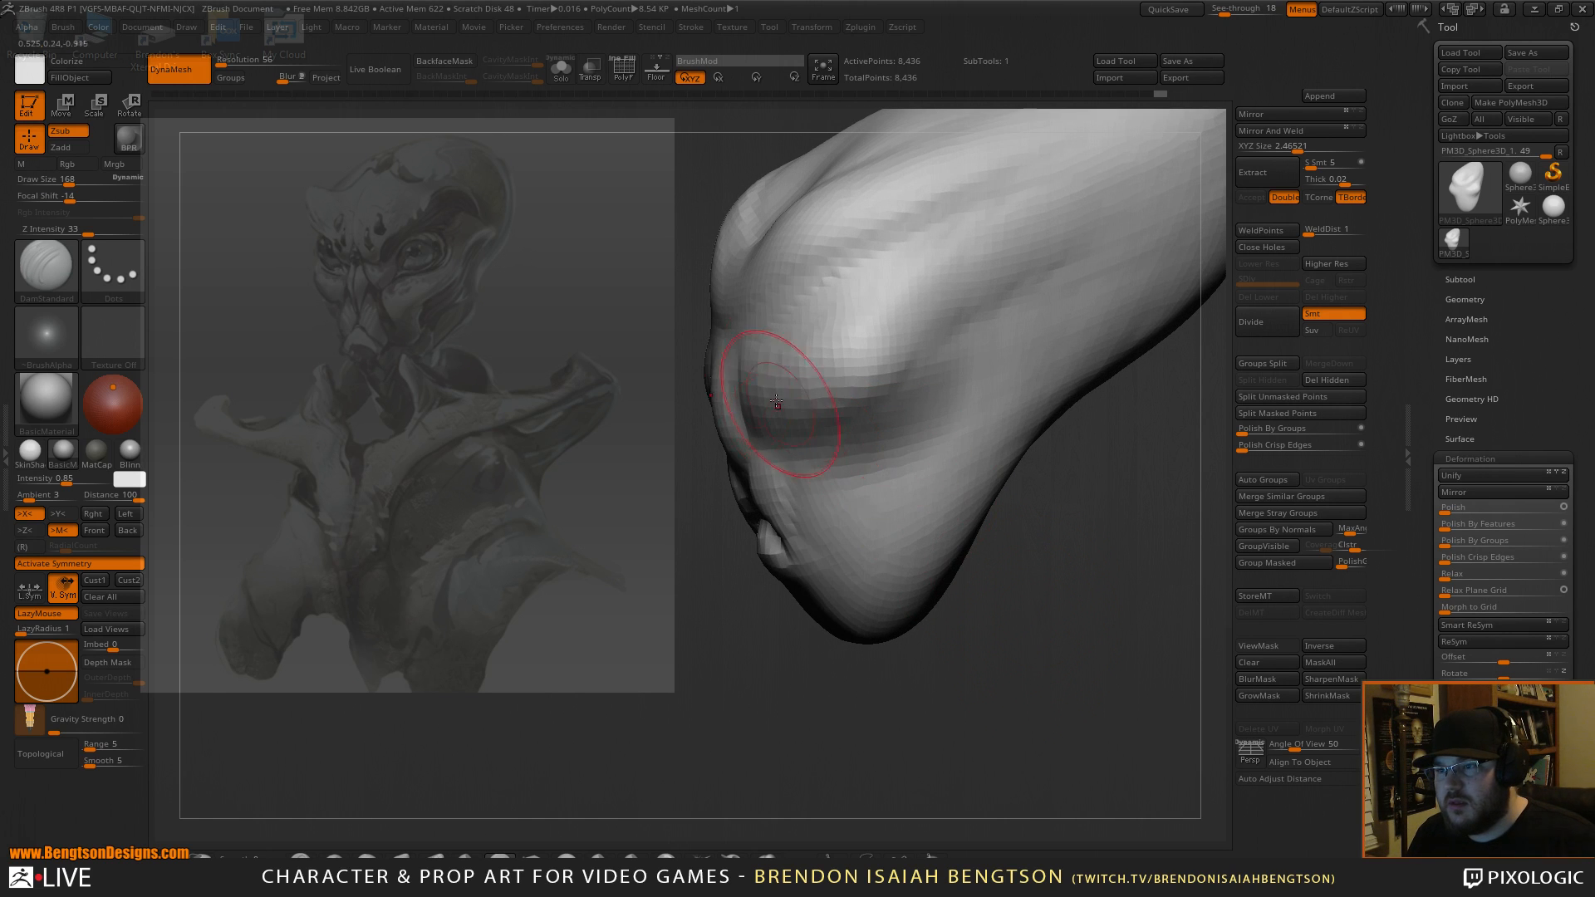
left_click_drag(688, 614, 713, 617)
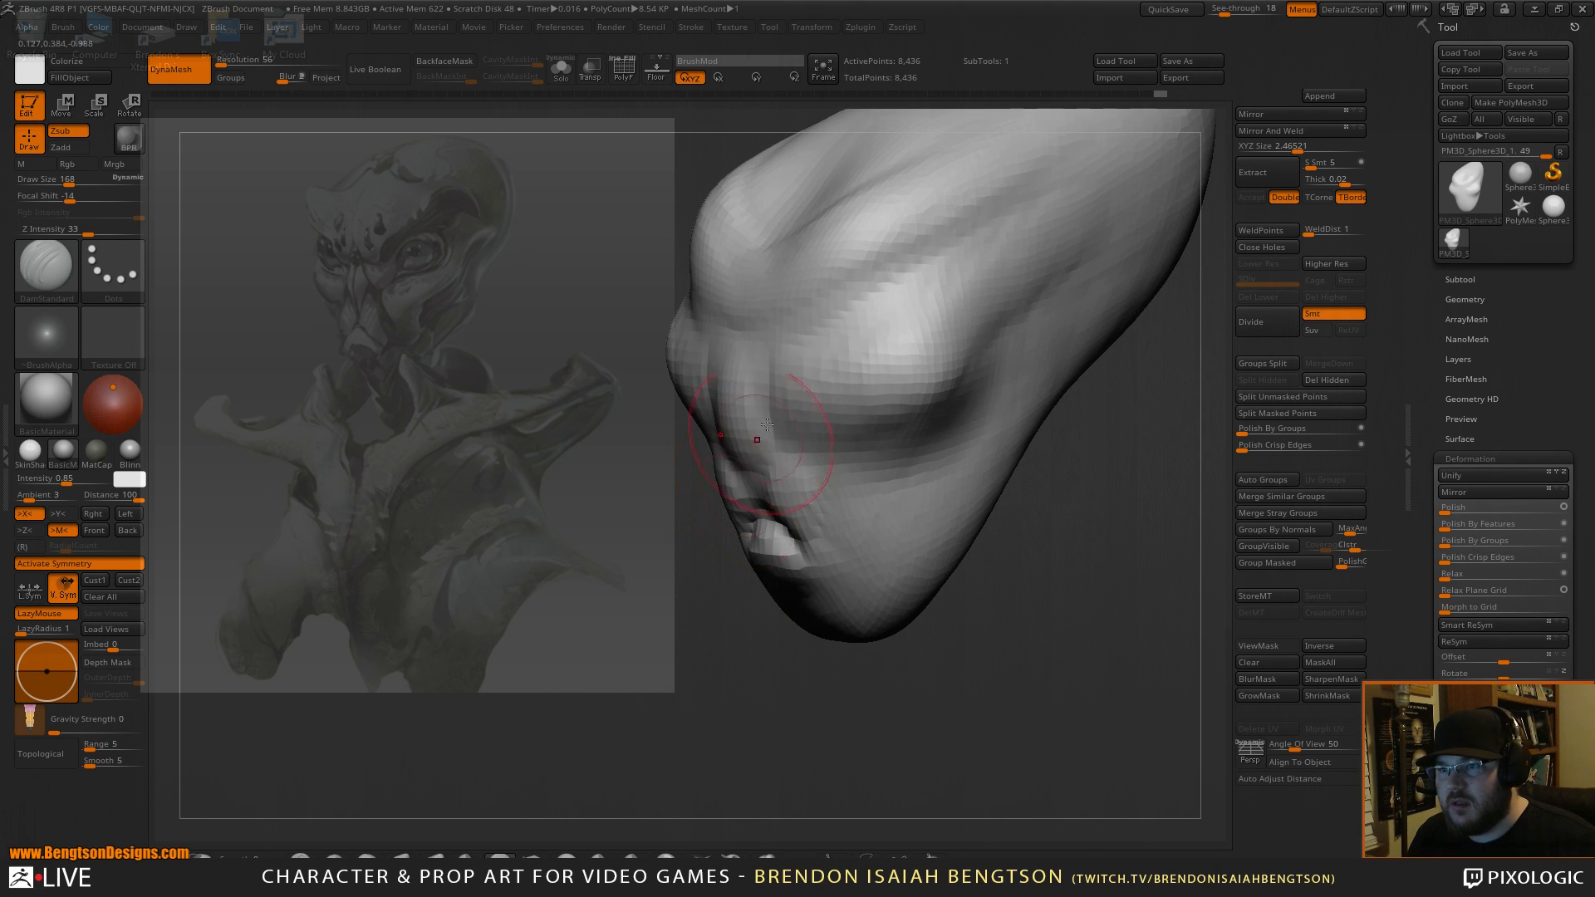
Pull the lower edge of the eye bulge downward with the Move Topological brush at Draw Size 237.
key("b")
key("m")
key("t")
key("space")
left_click_drag(849, 332, 866, 397)
key("space")
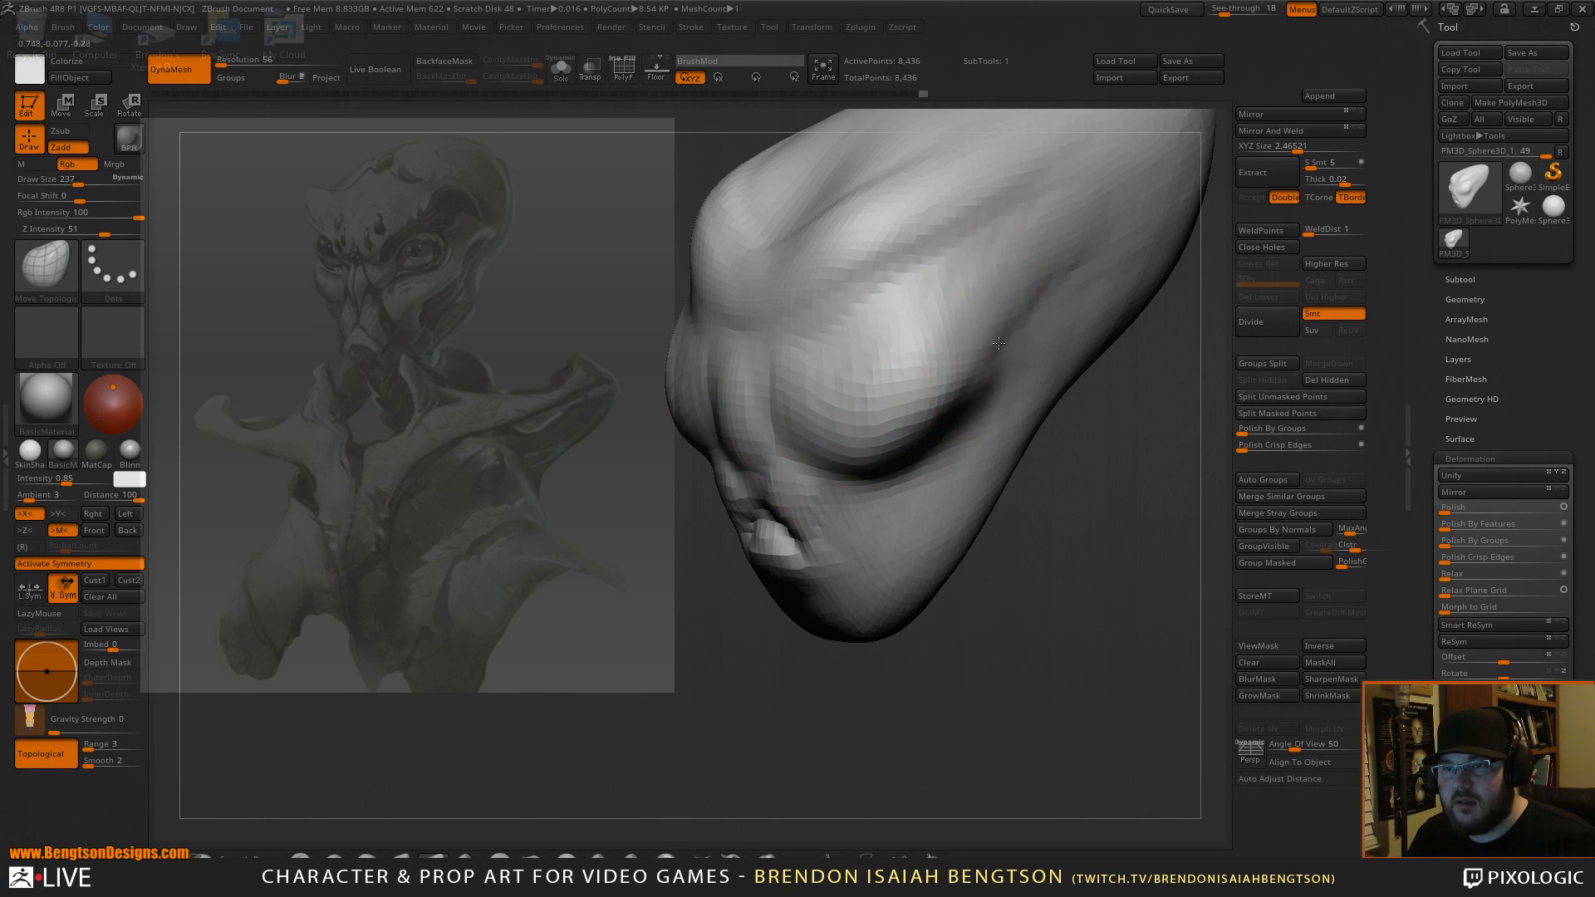
Add volume and ridges to the forehead and the top of the cranium with ClayBuildup at Draw Size 156.
mouse_move(1092, 574)
left_mouse_down()
mouse_move(1100, 520)
mouse_move(1054, 549)
left_mouse_up()
mouse_move(995, 648)
left_mouse_down()
mouse_move(969, 676)
mouse_move(859, 460)
left_mouse_up()
key("b")
key("c")
key("b")
key("space")
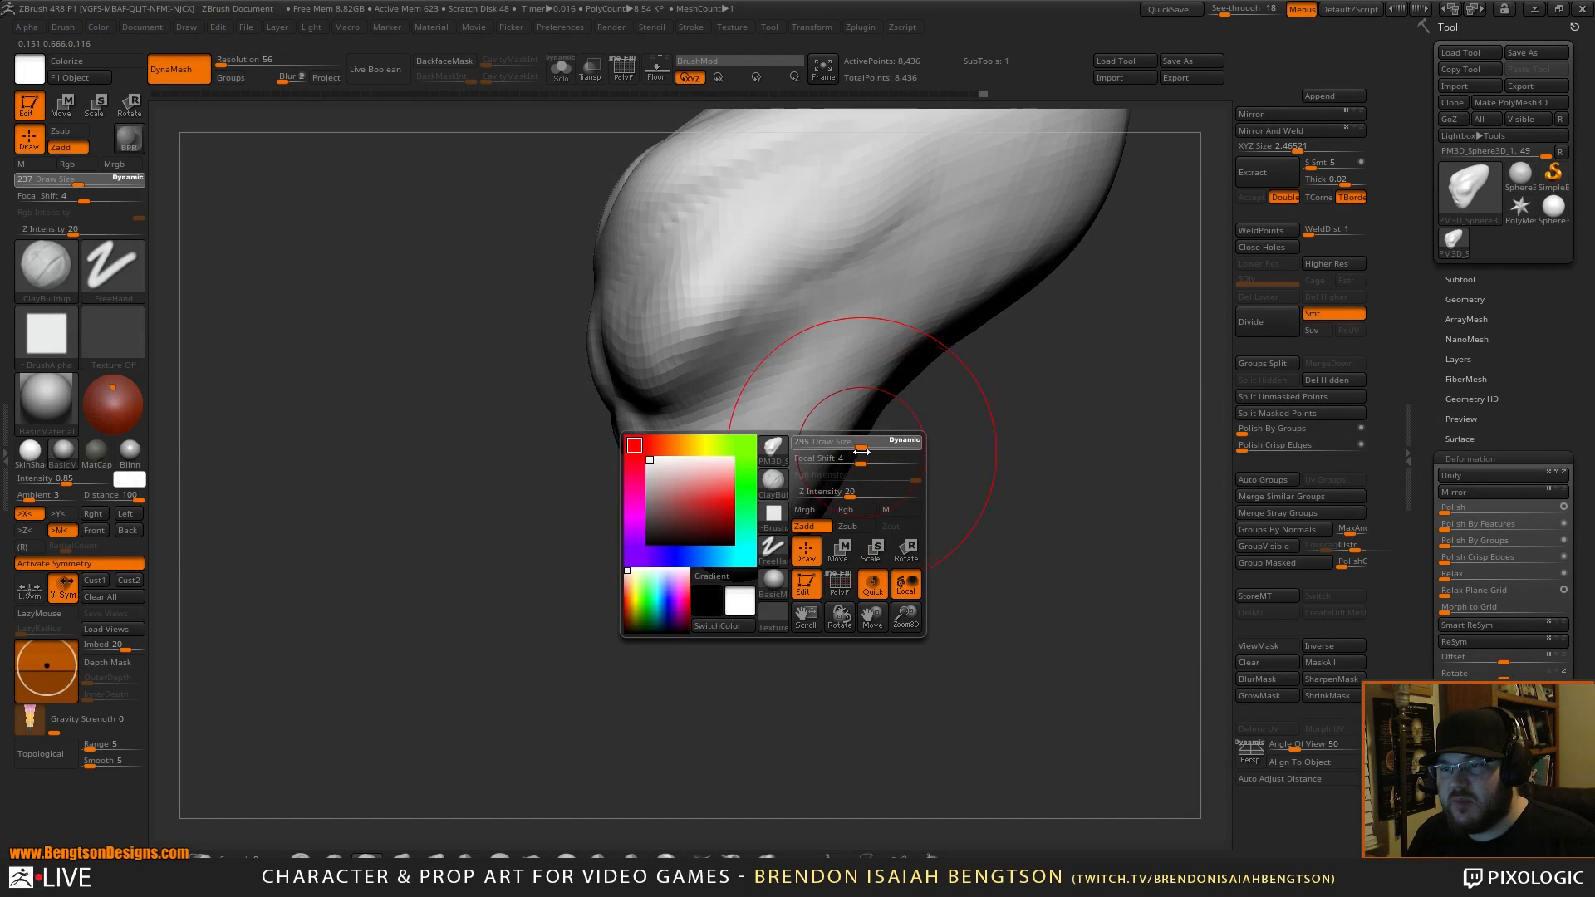
left_click_drag(876, 595, 944, 483)
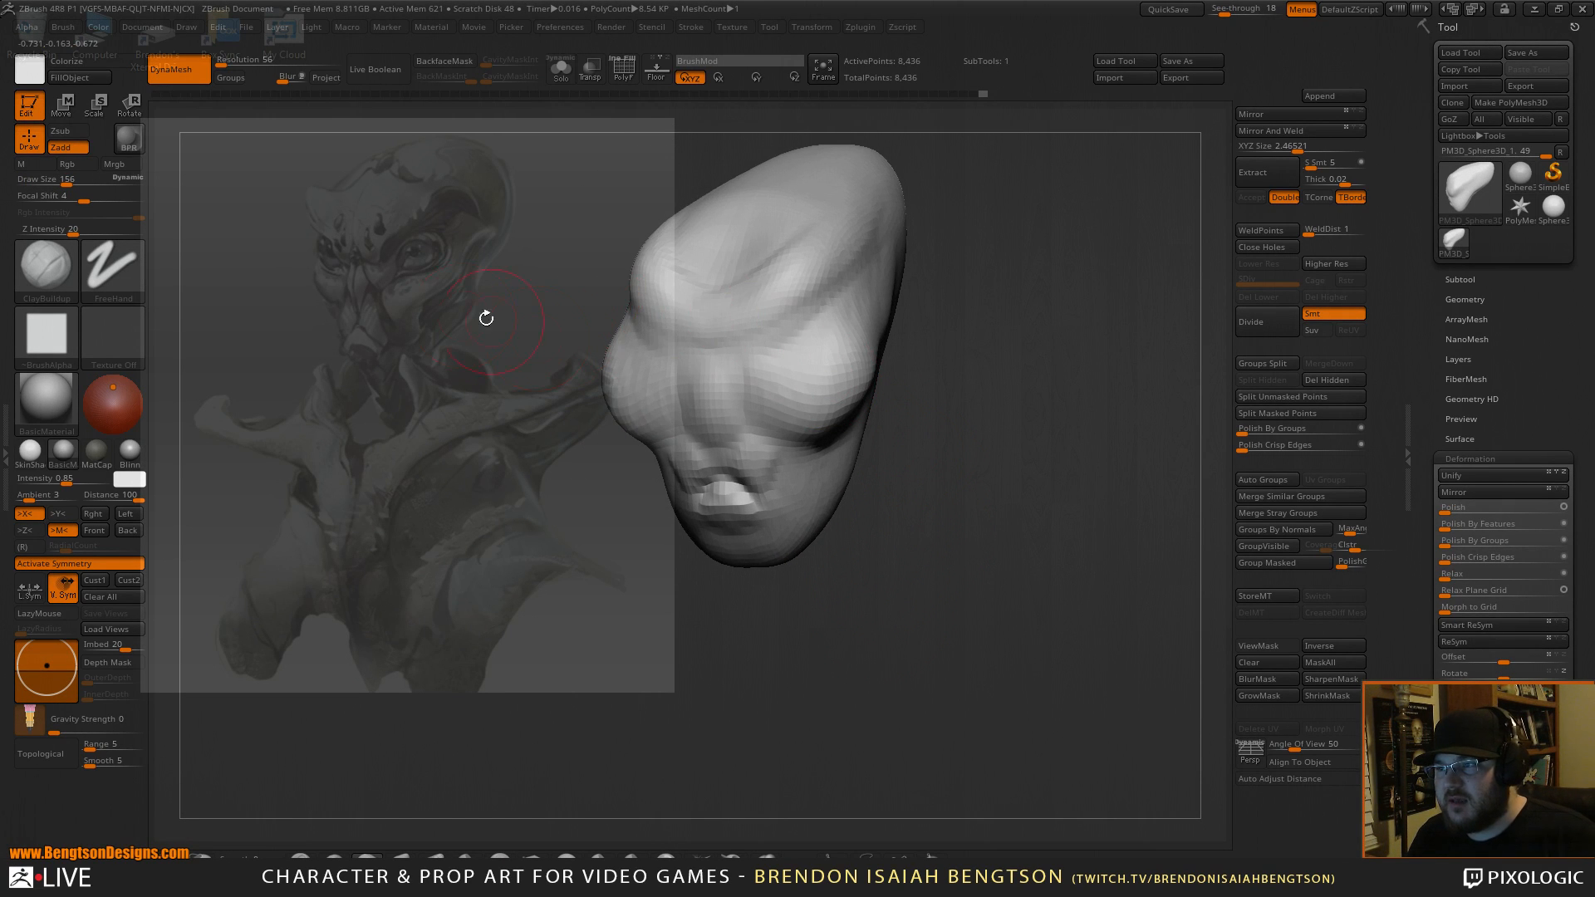
mouse_move(923, 392)
left_mouse_down()
mouse_move(940, 438)
mouse_move(853, 375)
left_mouse_up()
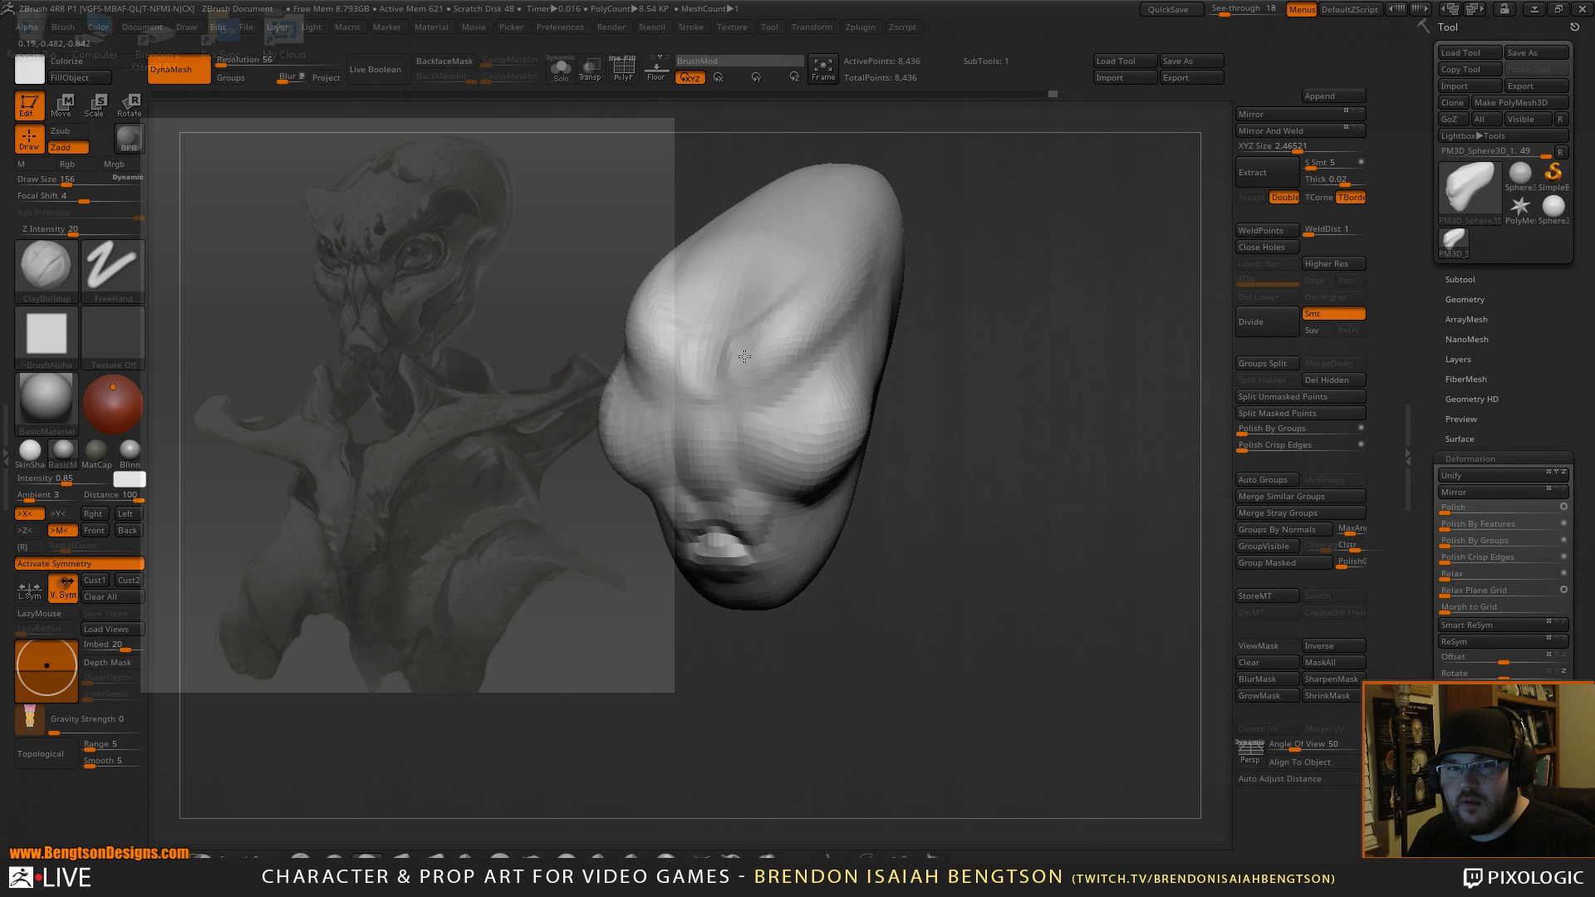
left_click_drag(914, 357, 818, 367)
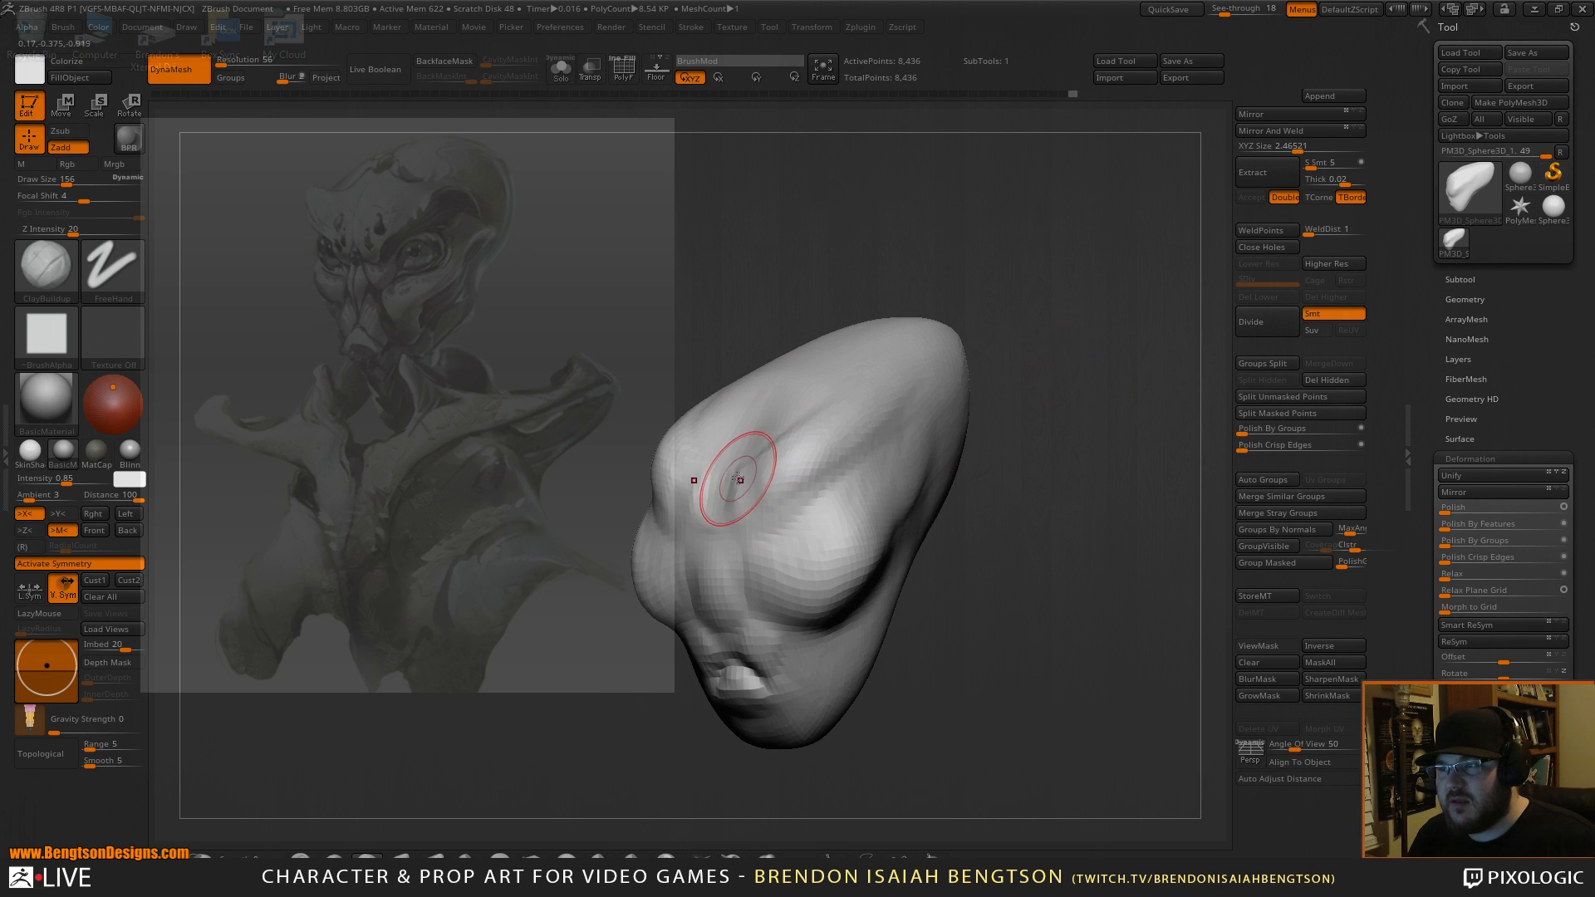
mouse_move(740, 468)
left_mouse_down()
mouse_move(735, 494)
mouse_move(754, 477)
left_mouse_up()
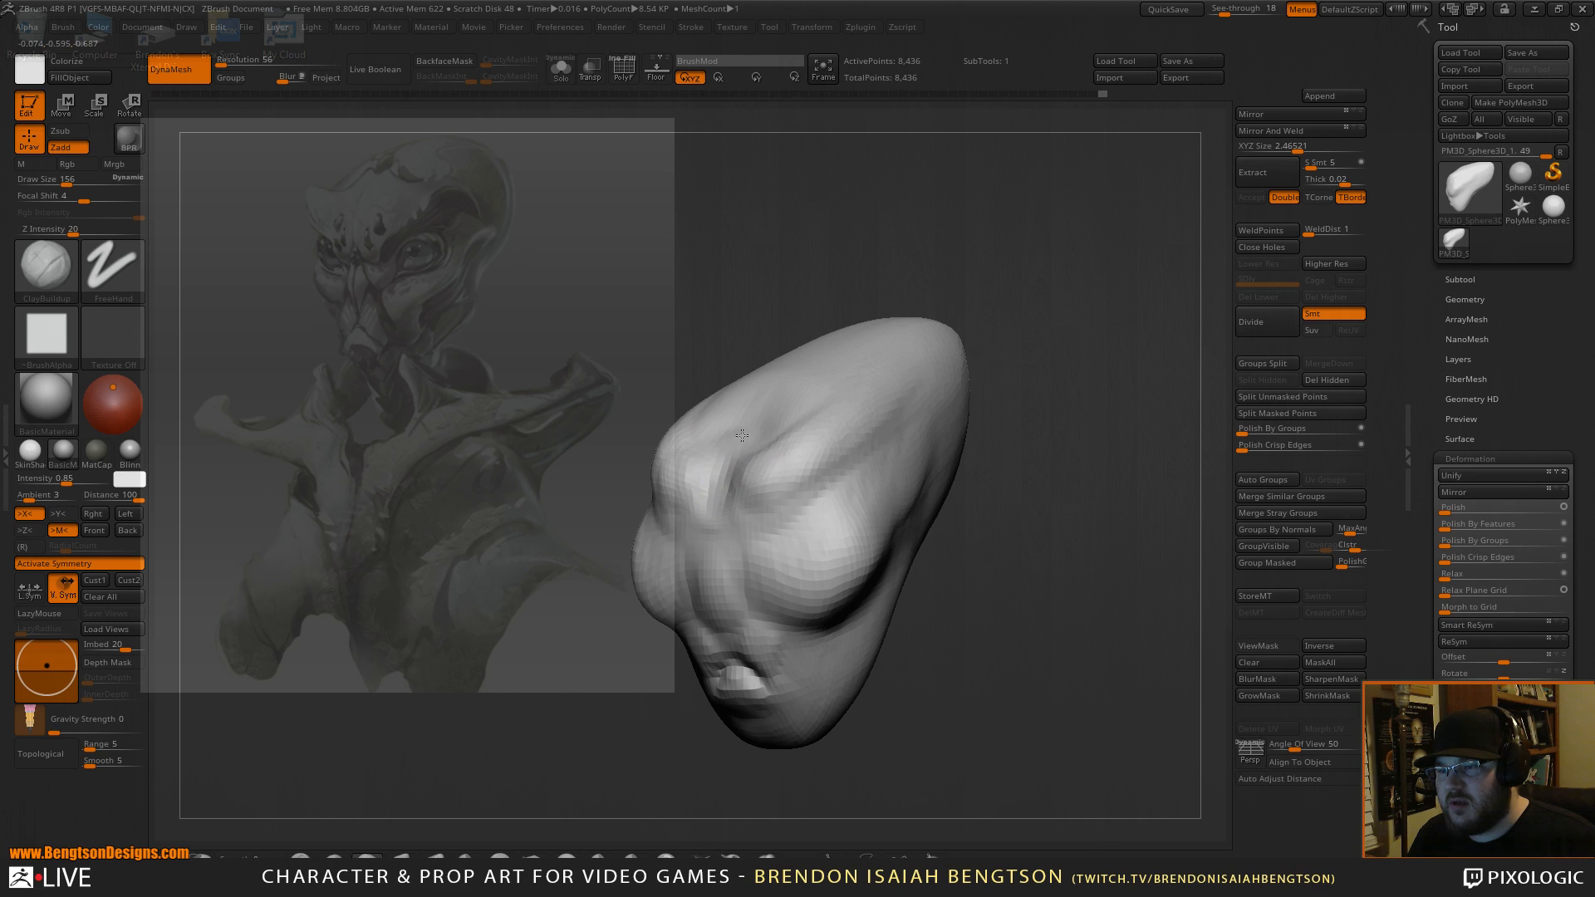
left_click_drag(1024, 320, 1086, 391)
left_click_drag(748, 278, 798, 339)
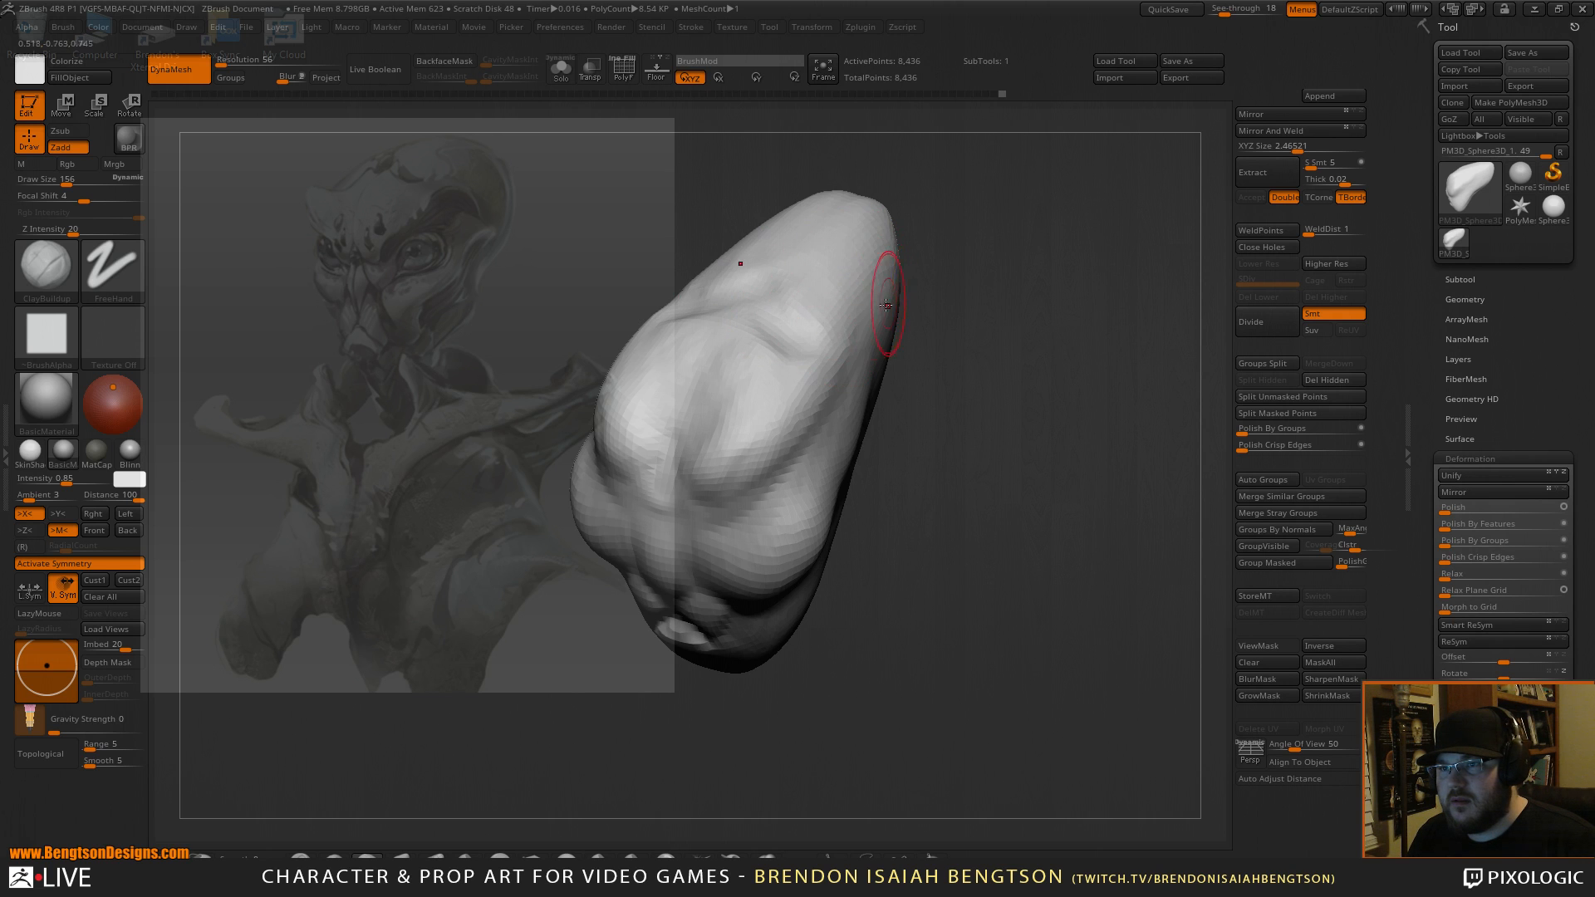
Switch to Move Topological and pull the upper side of the cranium outward.
key("b")
key("m")
key("t")
key("space")
left_click_drag(872, 246, 884, 246)
left_click_drag(955, 399, 906, 490)
Widen the sides of the cranium and cheeks with symmetrical Move Topological strokes at Draw Size 280.
key("space")
left_click_drag(849, 374, 881, 369)
left_click_drag(852, 473, 896, 467)
left_click_drag(885, 413, 891, 414)
left_click_drag(866, 490, 873, 492)
left_click_drag(853, 532, 862, 536)
left_click_drag(872, 416, 882, 412)
left_click_drag(875, 316, 893, 306)
left_click_drag(855, 356, 863, 352)
mouse_move(1036, 388)
left_mouse_down()
mouse_move(1011, 246)
mouse_move(1019, 381)
mouse_move(776, 499)
left_mouse_up()
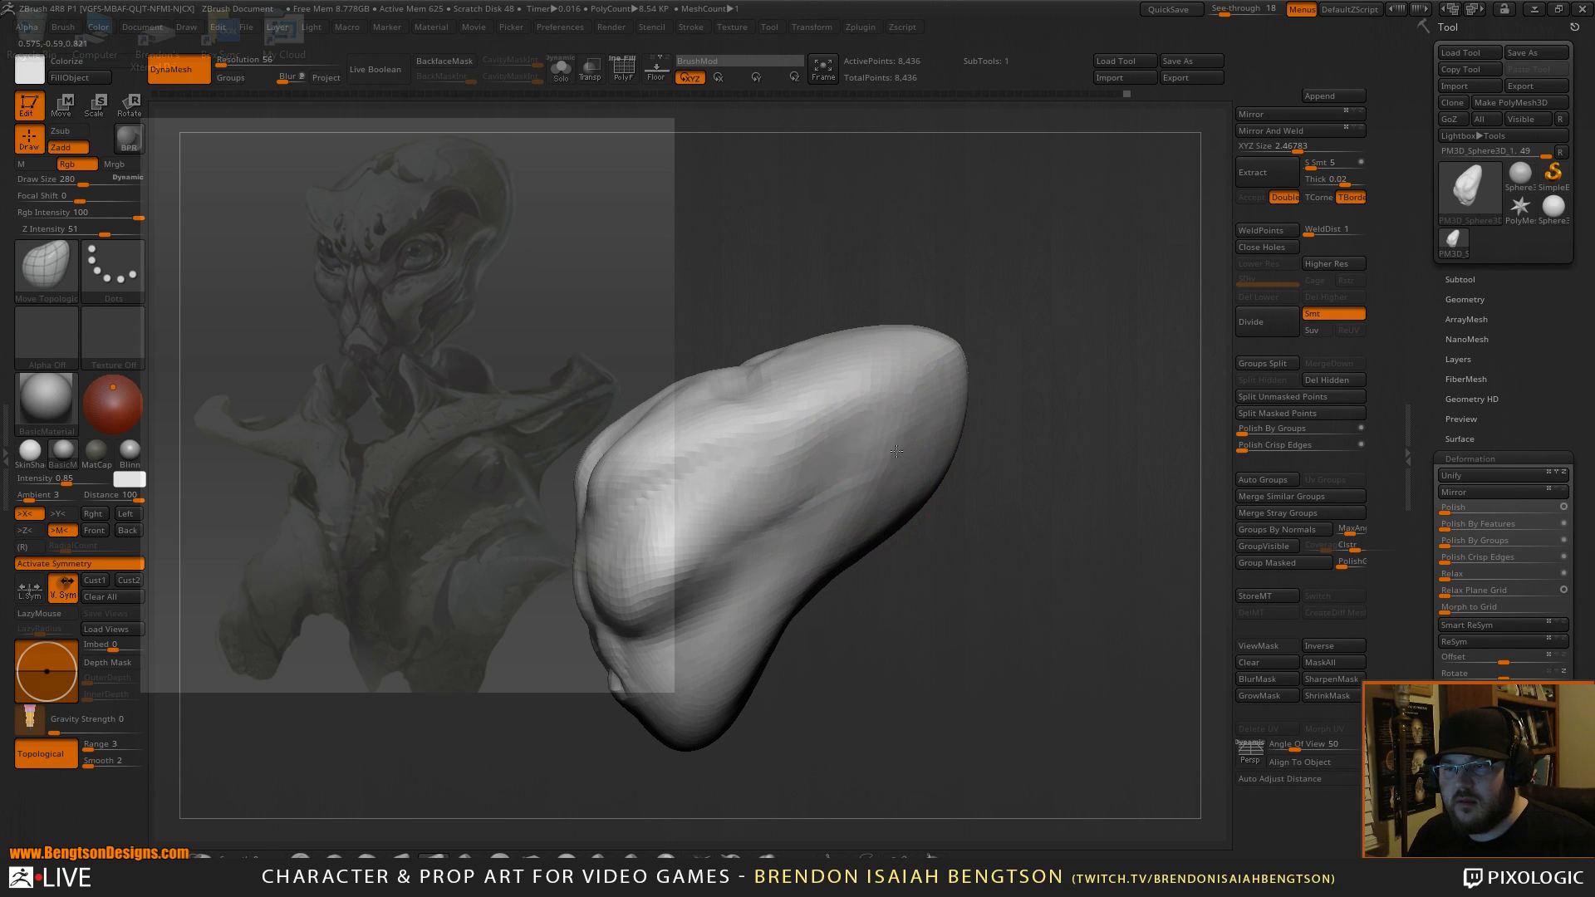
key("shift")
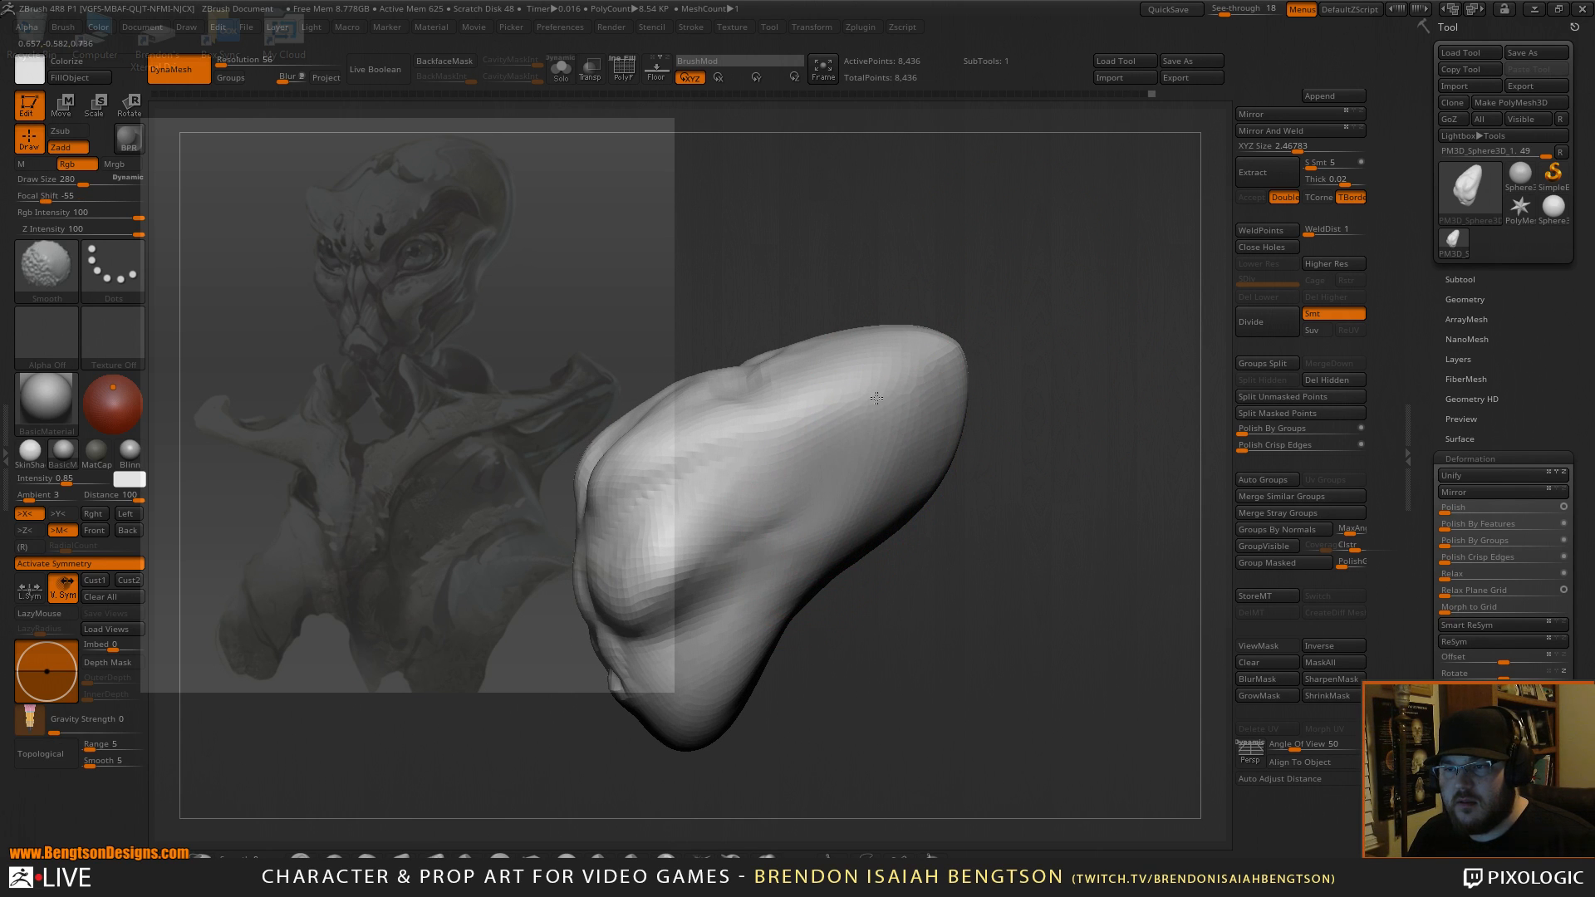
Remesh the head with DynaMesh and mask everything except the neck area beneath the skull.
mouse_move(880, 631)
left_mouse_down()
mouse_move(1022, 540)
mouse_move(1053, 501)
mouse_move(1019, 402)
mouse_move(997, 390)
left_mouse_up()
key("space")
left_click_drag(781, 506, 761, 506)
key("ctrl")
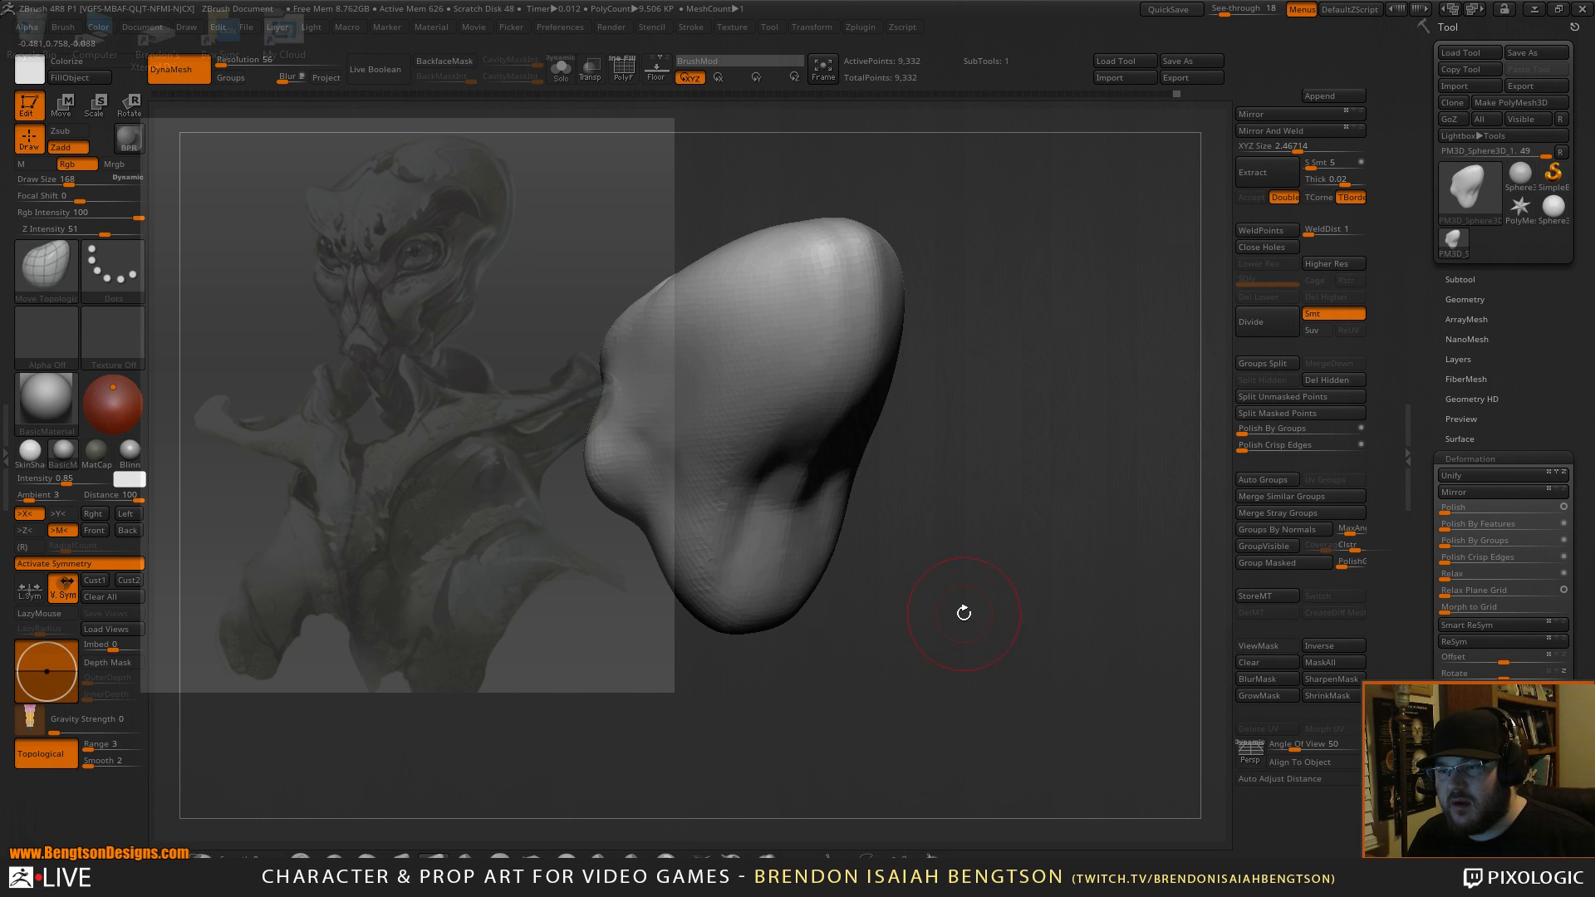
left_click(993, 506, "ctrl")
left_click_drag(993, 505, 989, 520)
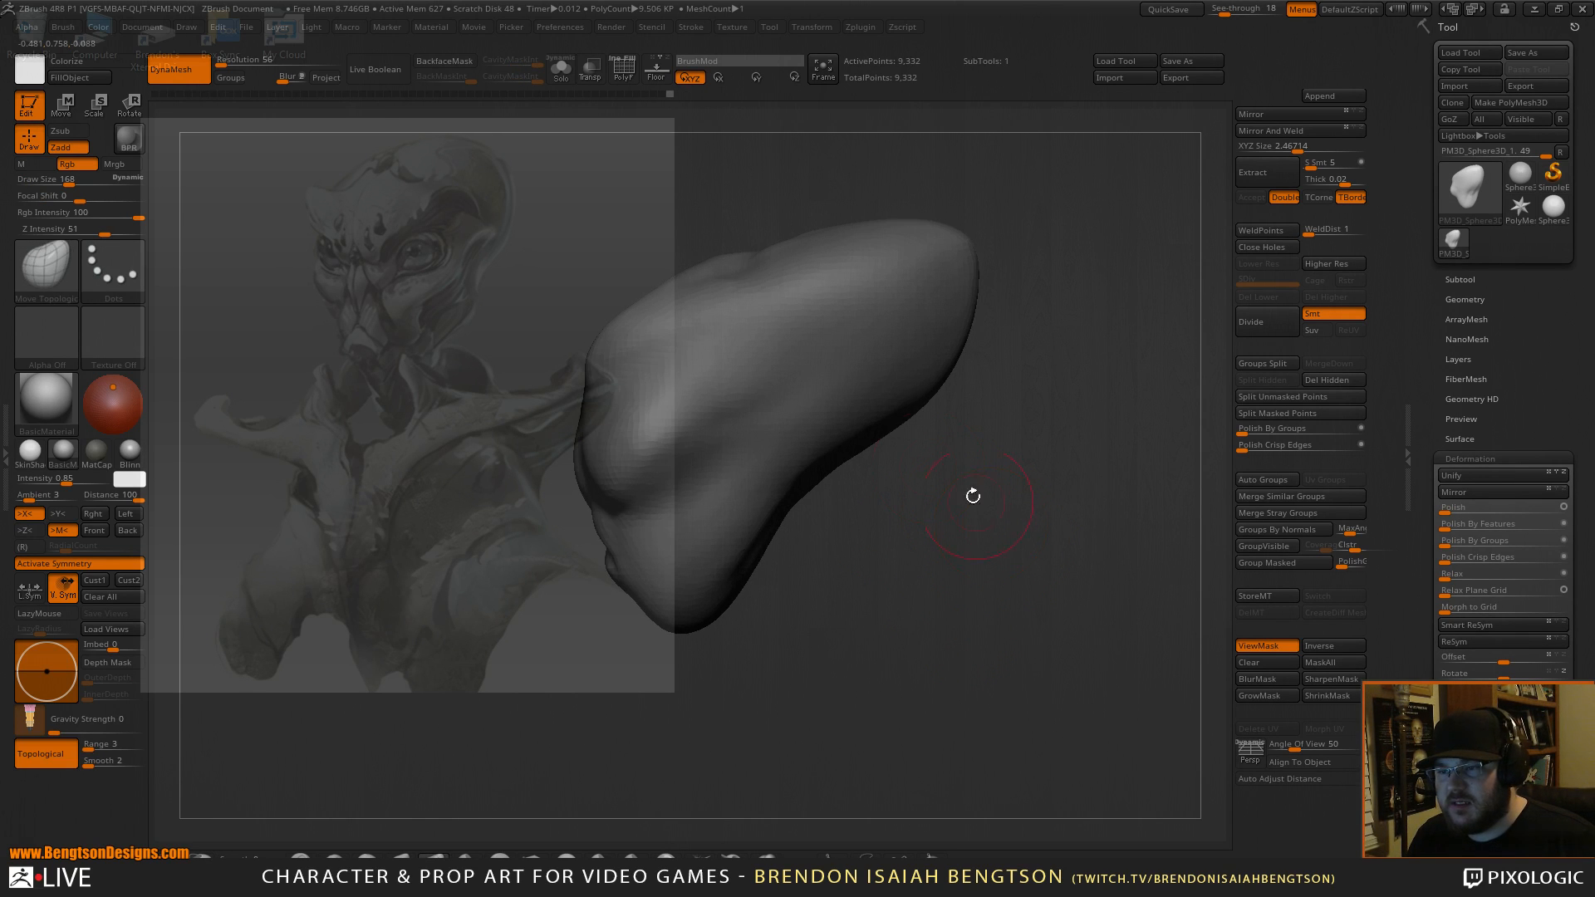
Pull a neck down and back from the unmasked area with the Move gizmo and clear the mask.
key("w")
key("space")
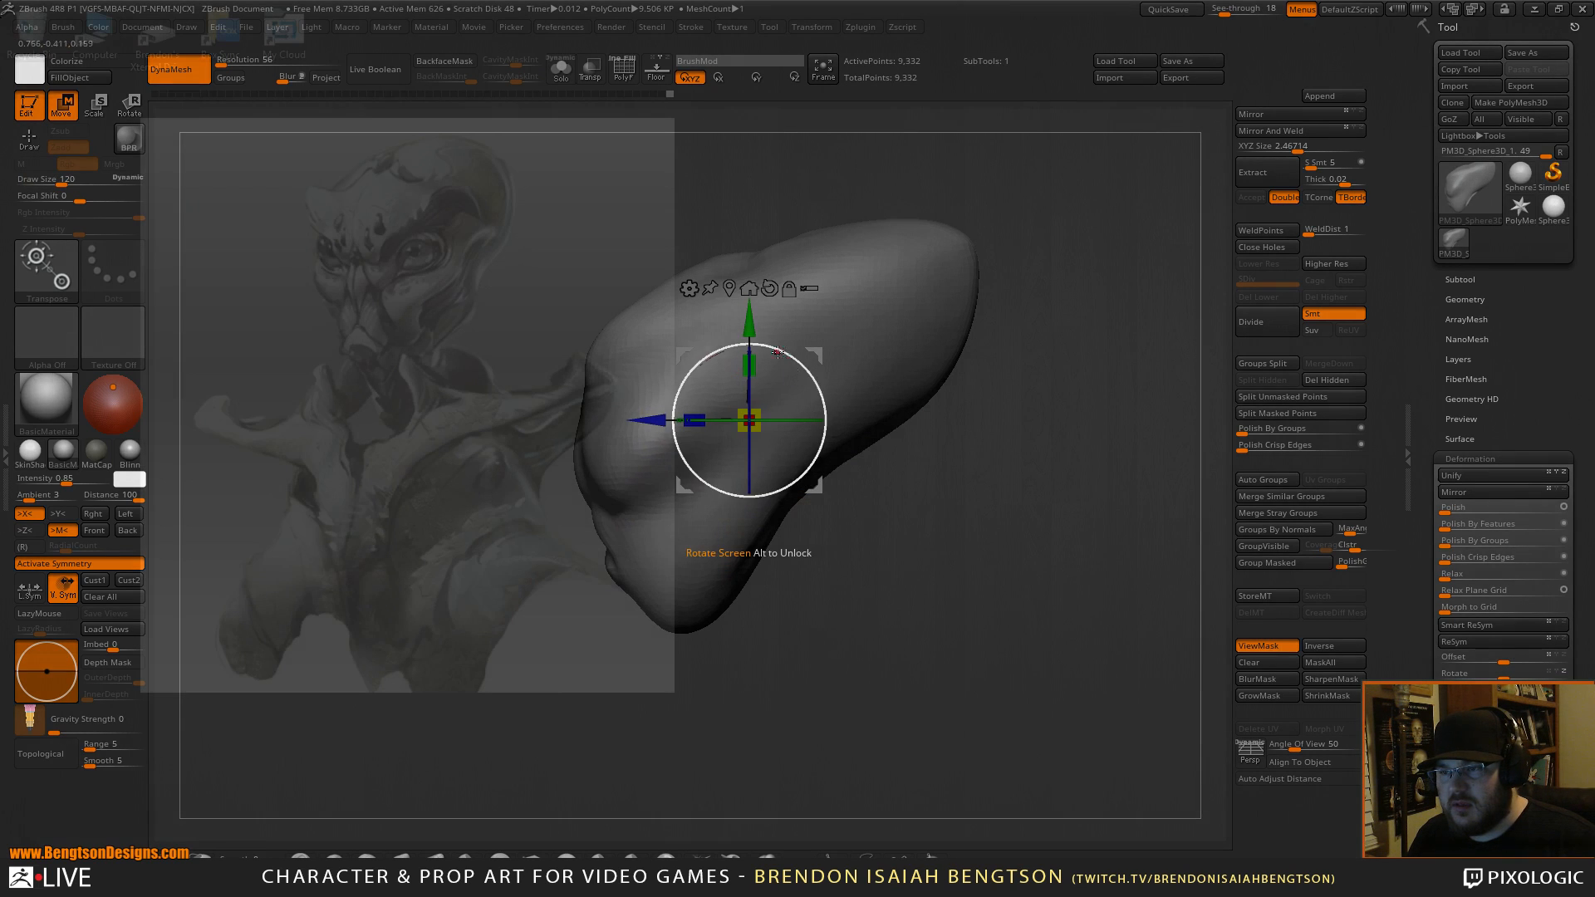
mouse_move(793, 463)
left_mouse_down("ctrl")
mouse_move(887, 706)
mouse_move(894, 695)
left_mouse_up("ctrl")
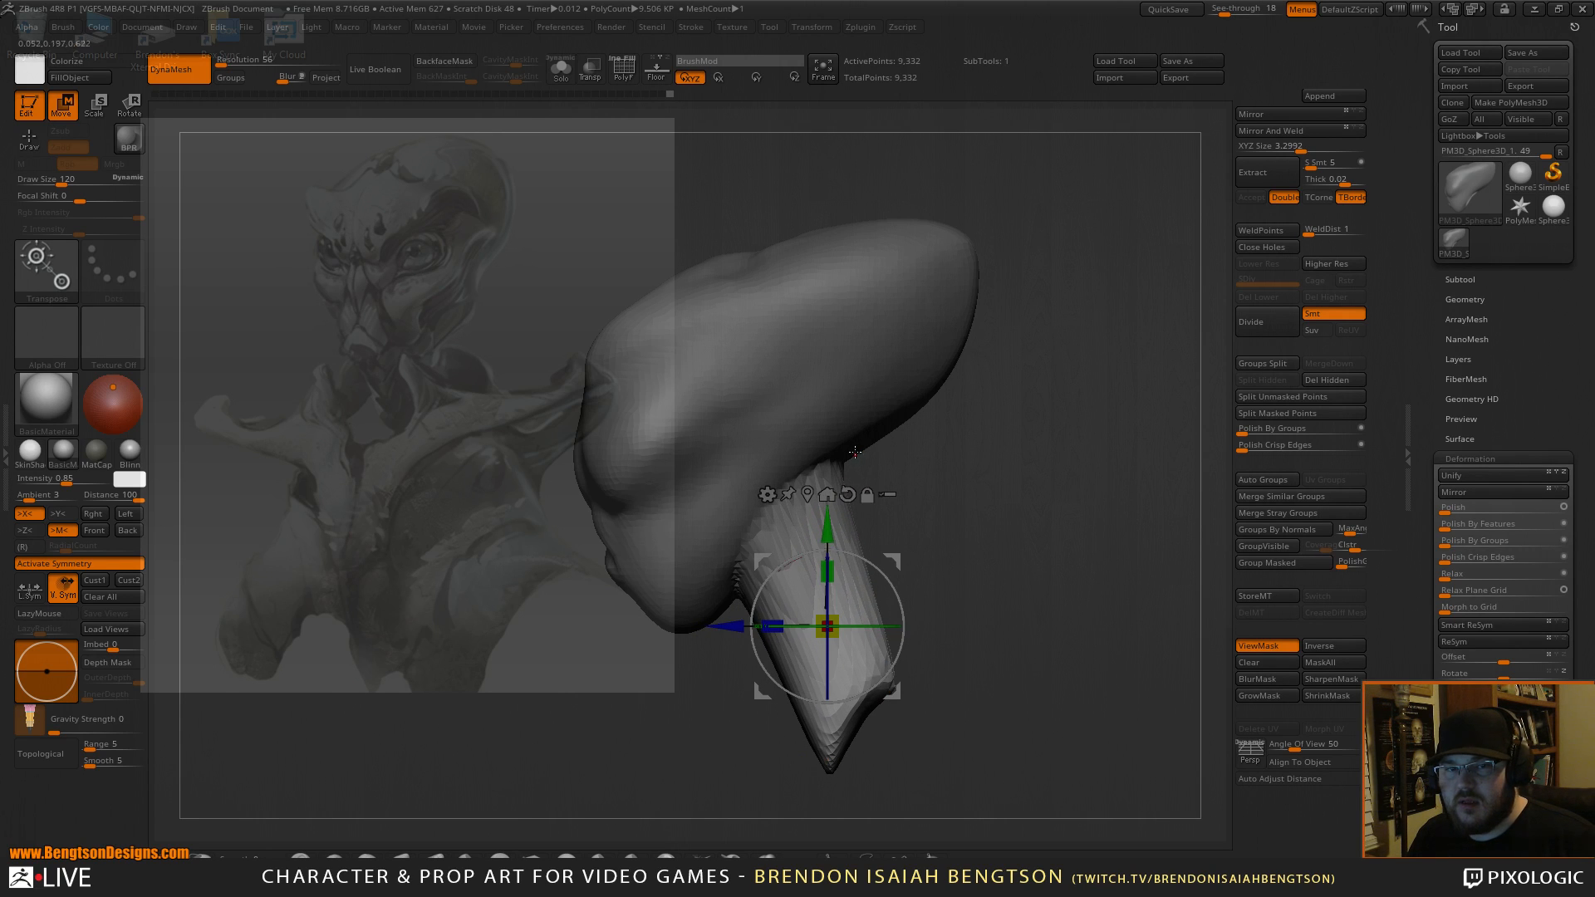
mouse_move(873, 566)
left_mouse_down()
mouse_move(910, 571)
mouse_move(886, 555)
left_mouse_up()
left_click(982, 535, "ctrl")
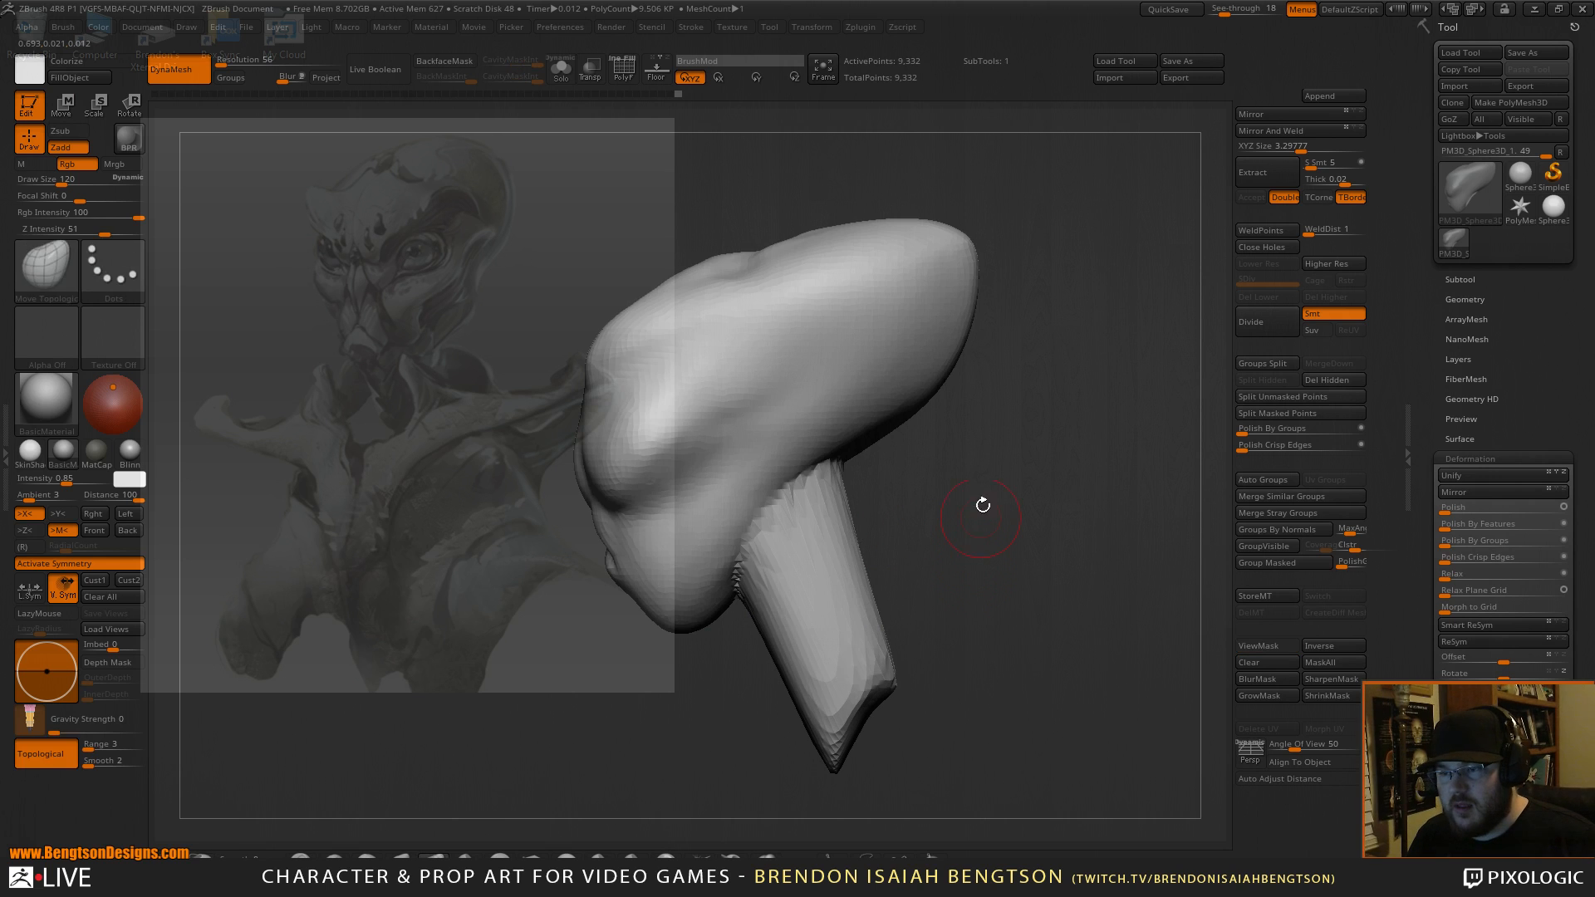
Shape the new neck and remesh the head and neck with DynaMesh at resolution 56.
key("space")
left_click_drag(797, 503, 839, 506)
mouse_move(939, 519)
left_mouse_down()
mouse_move(1049, 516)
mouse_move(1027, 534)
mouse_move(957, 446)
left_mouse_up()
key("b")
key("c")
key("b")
key("space")
Adjust the head's proportions from the front with the Move Topological brush, setting its Draw Size to 185.
key("b")
key("m")
key("t")
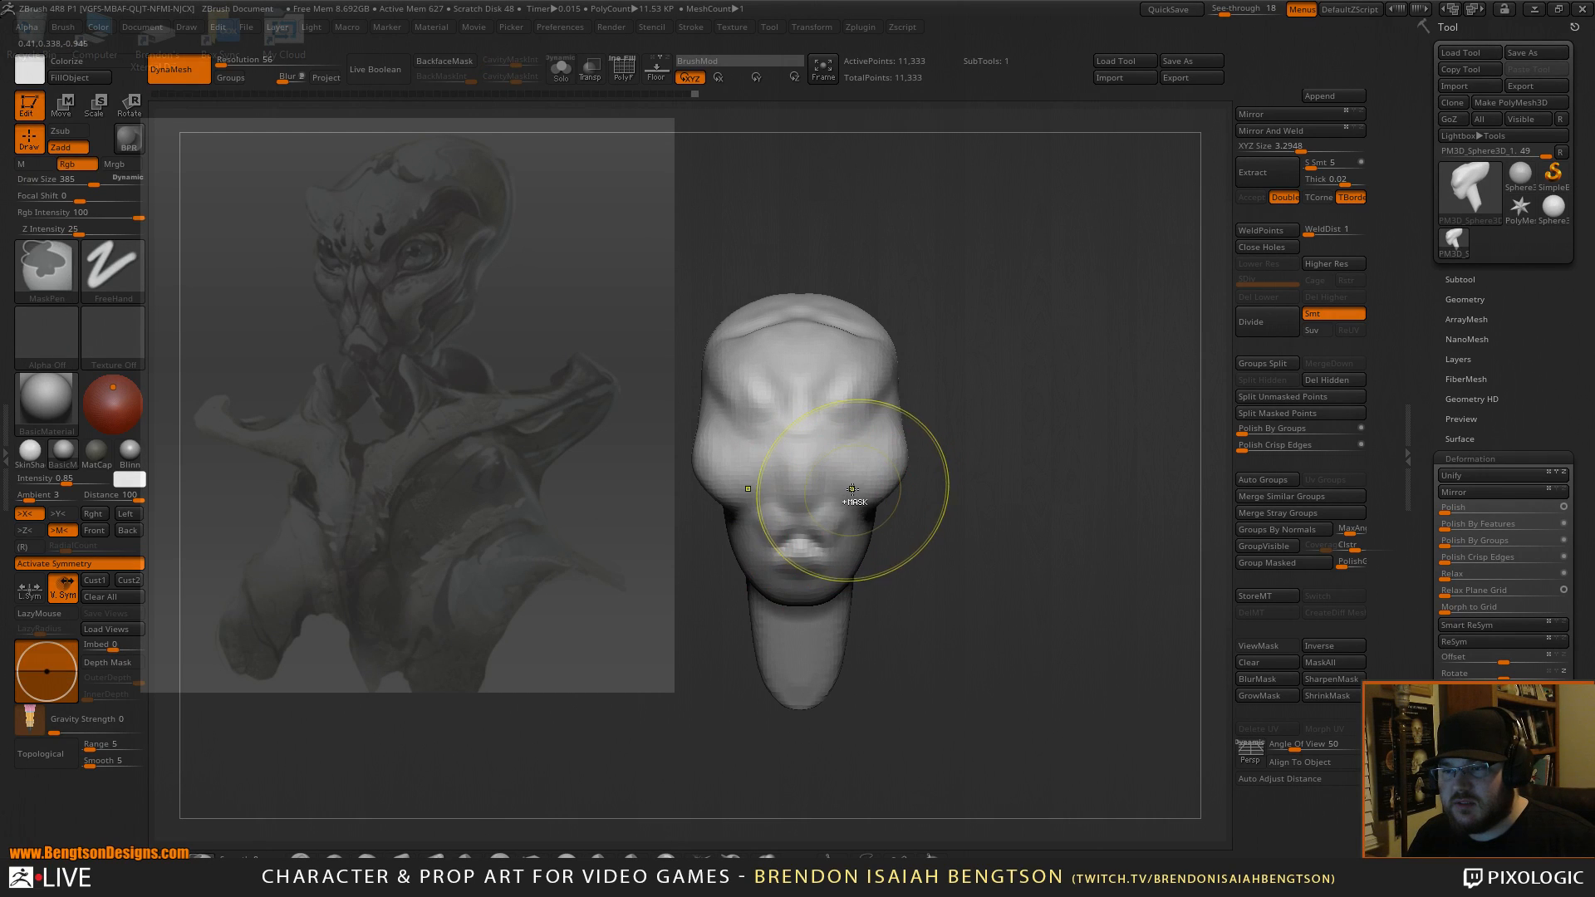
mouse_move(840, 495)
left_mouse_down()
mouse_move(867, 514)
mouse_move(785, 494)
left_mouse_up()
key("space")
mouse_move(961, 363)
left_mouse_down()
mouse_move(1012, 431)
mouse_move(961, 420)
left_mouse_up()
mouse_move(1061, 413)
left_mouse_down()
mouse_move(1049, 468)
mouse_move(1080, 432)
left_mouse_up()
Append a Sphere3D_1 subtool and make it ready for moving with X symmetry activated.
left_click(1316, 96)
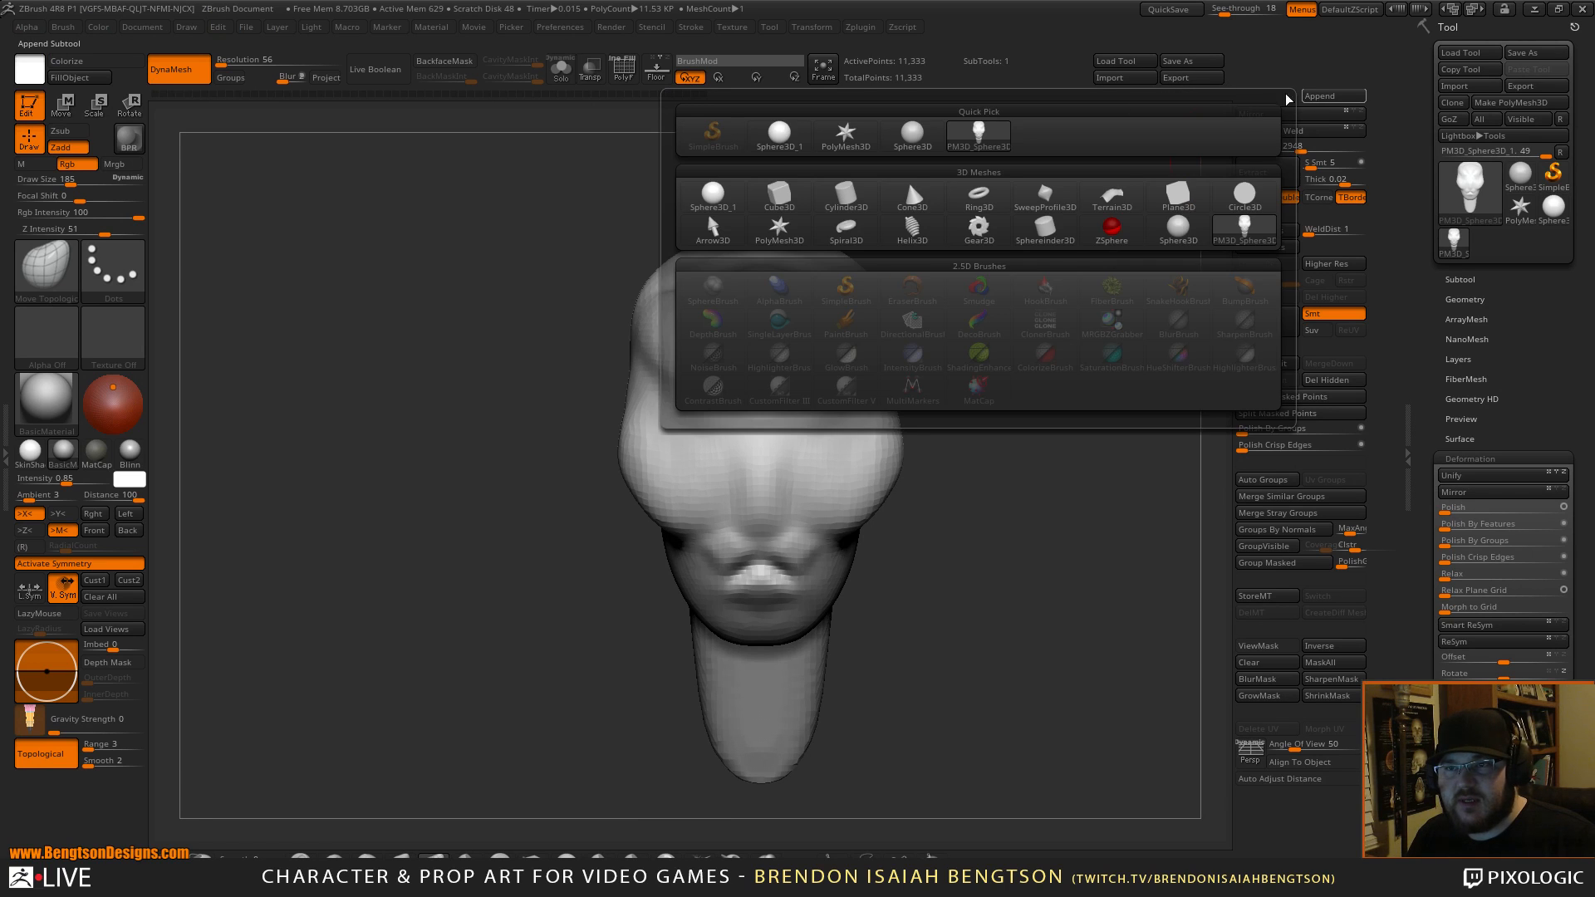
left_click(779, 133)
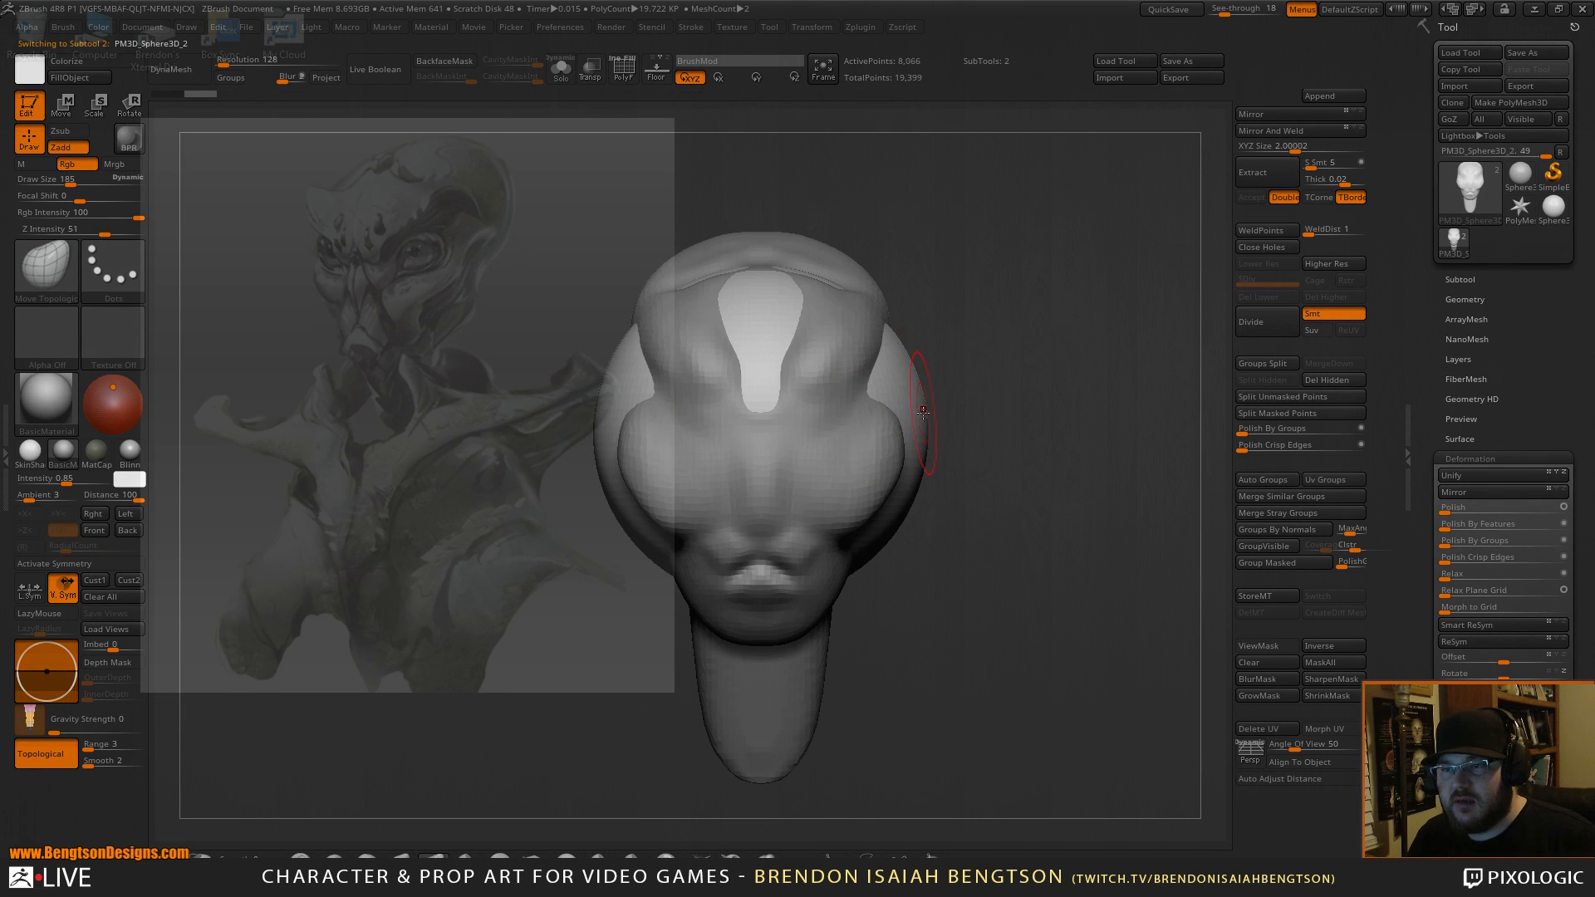
key("w")
key("x")
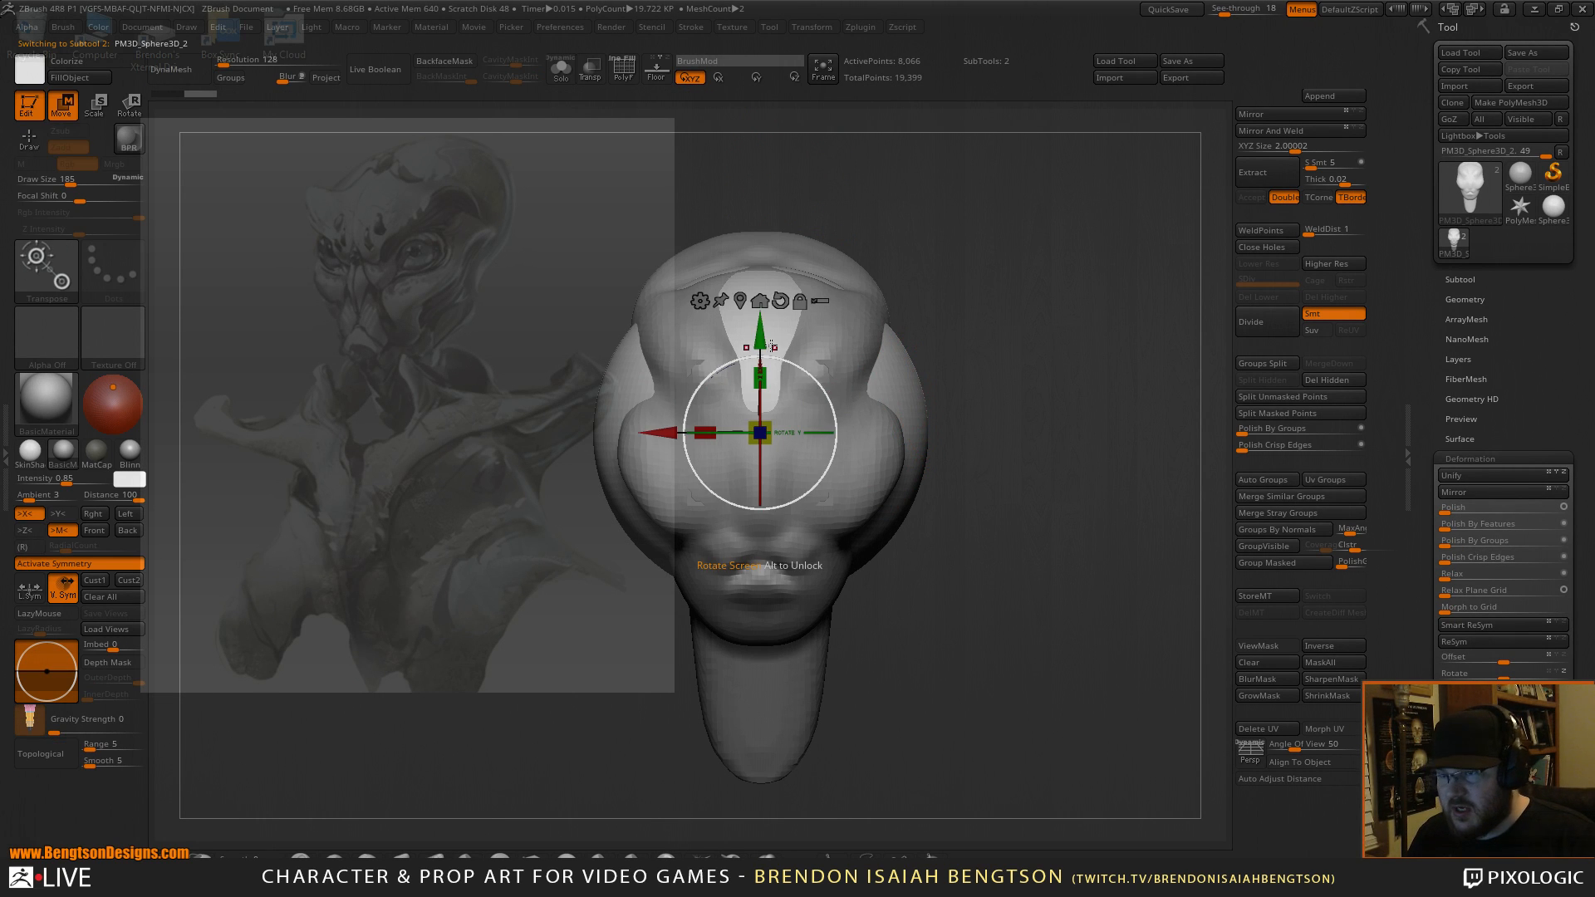
Move the appended sphere along the X axis out to one side of the head.
left_click_drag(664, 433, 422, 431)
left_click_drag(739, 179, 917, 171, "shift")
left_click_drag(538, 409, 592, 496)
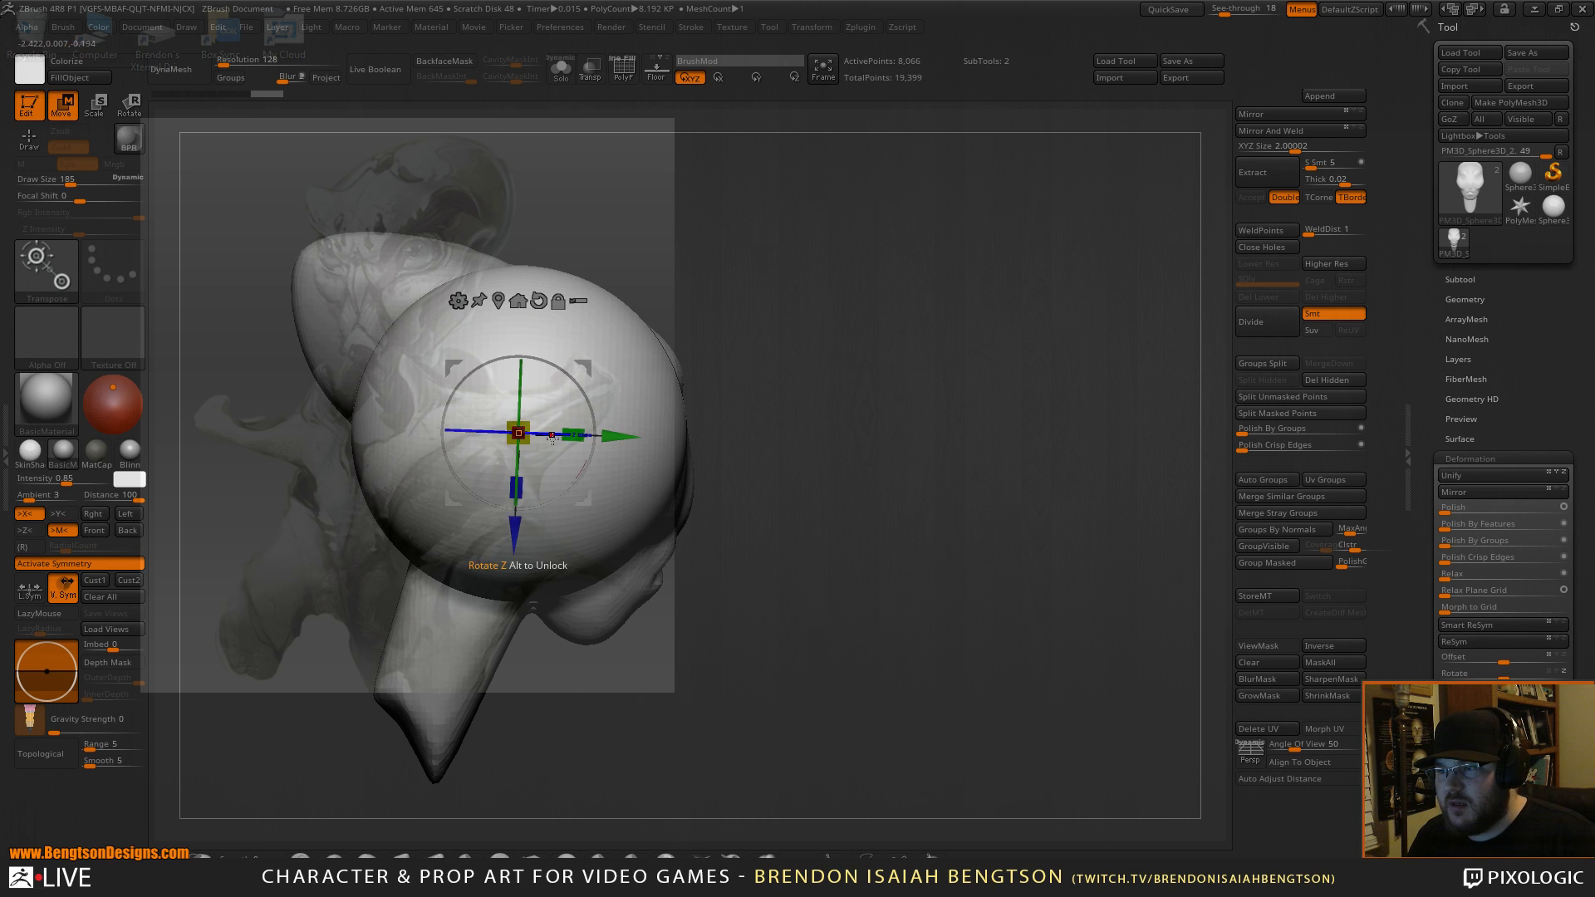
left_click_drag(1000, 379, 1051, 387, "alt")
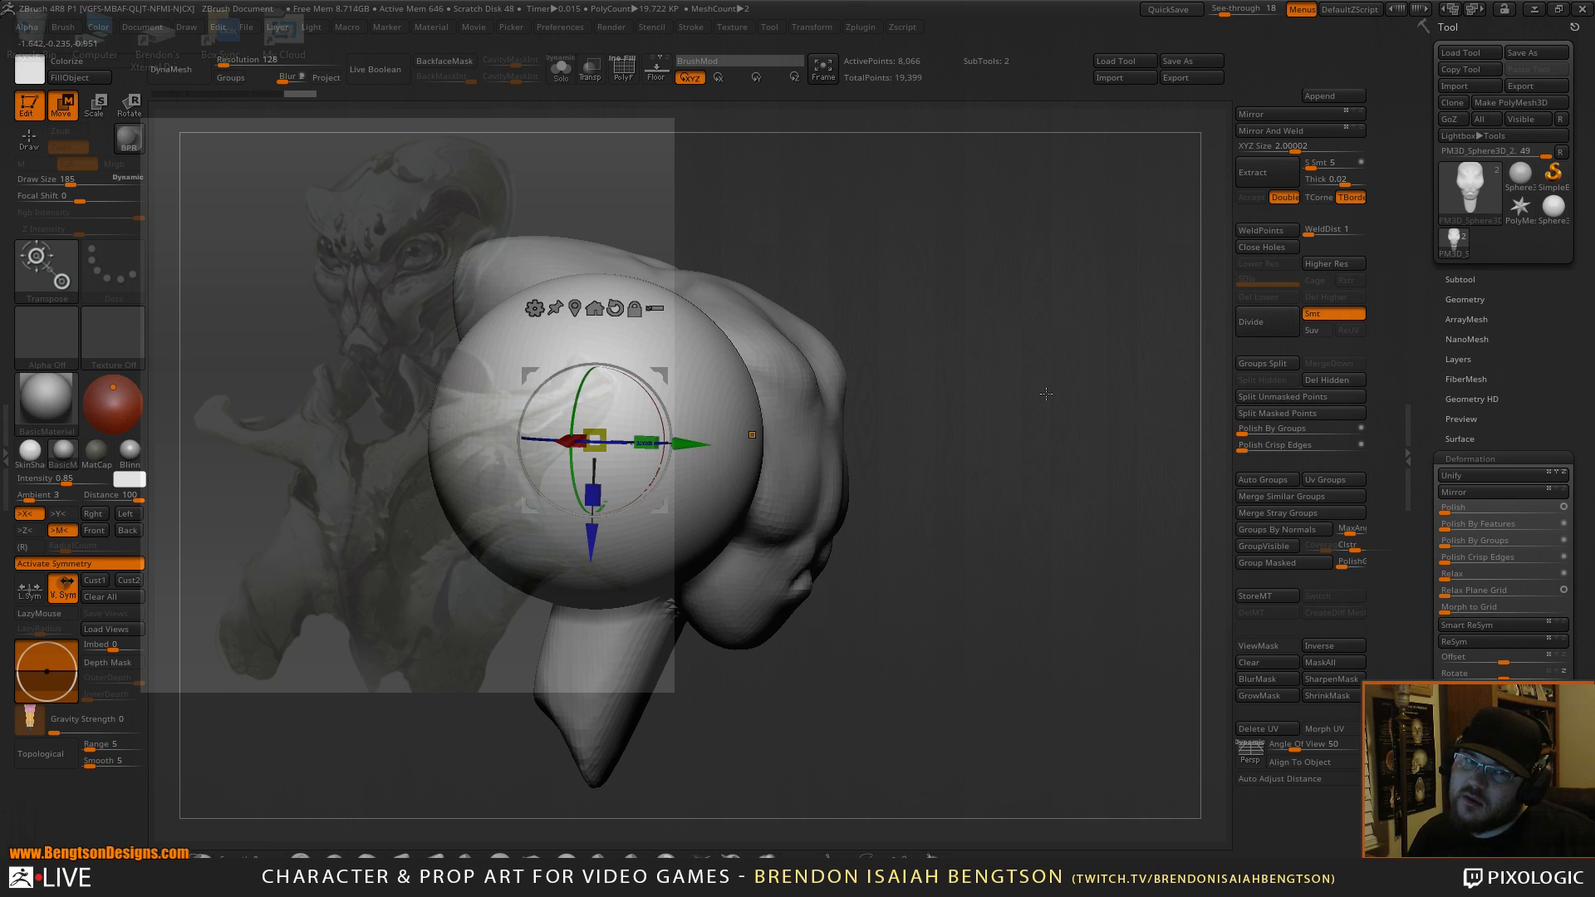
left_click_drag(1058, 393, 996, 432)
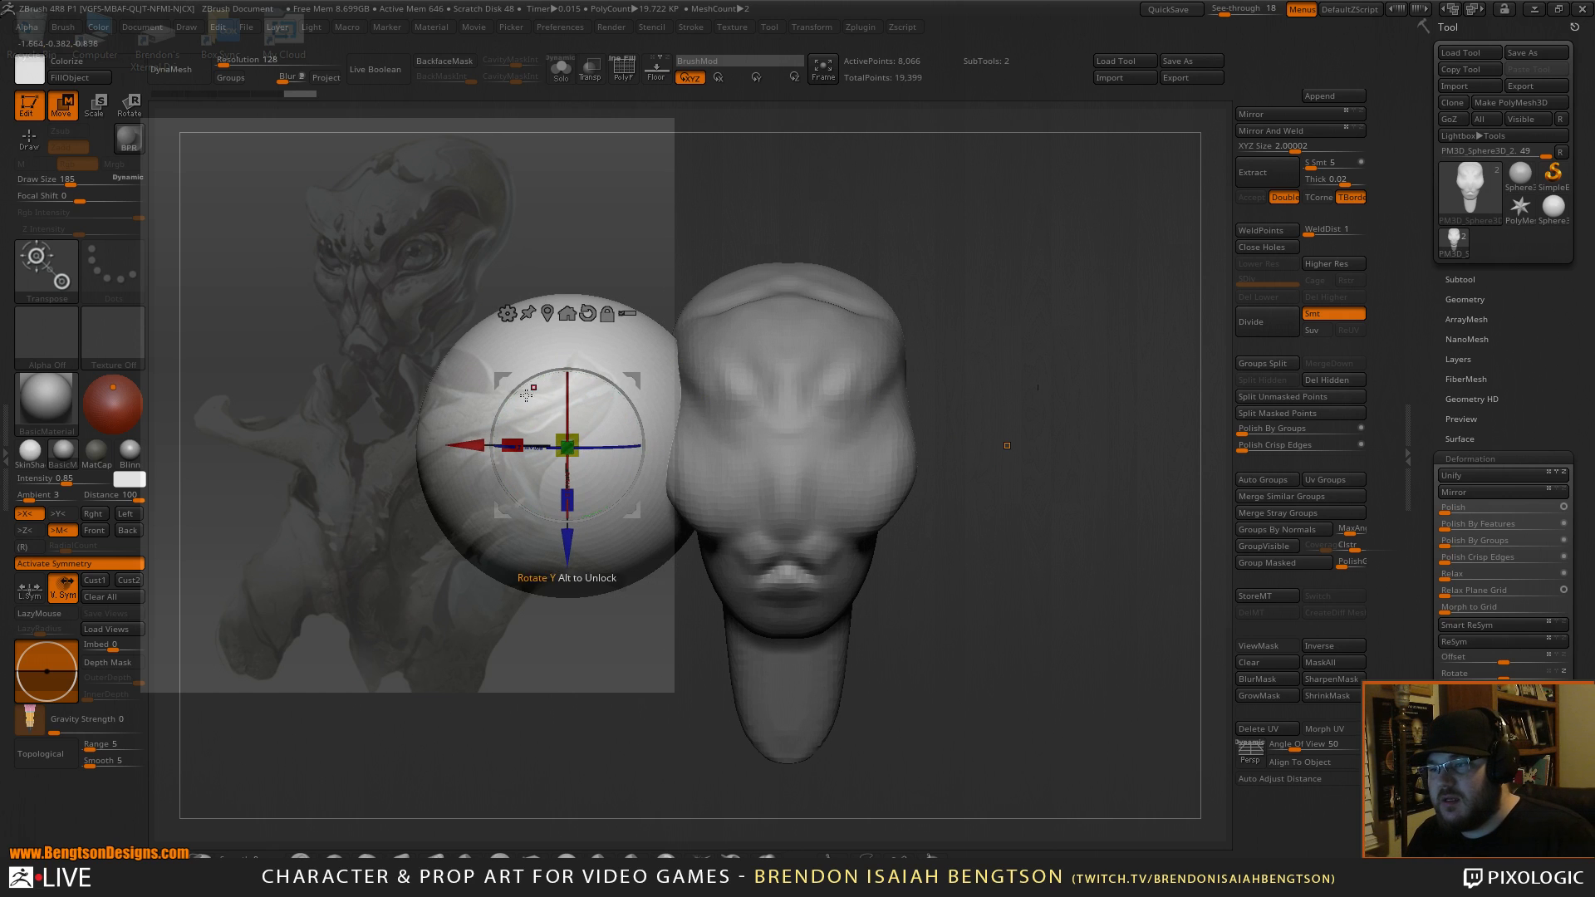
Scale the sphere down to an XYZ size of about 0.99 beside the head, recentring the gizmo on it.
left_click_drag(577, 433, 544, 465)
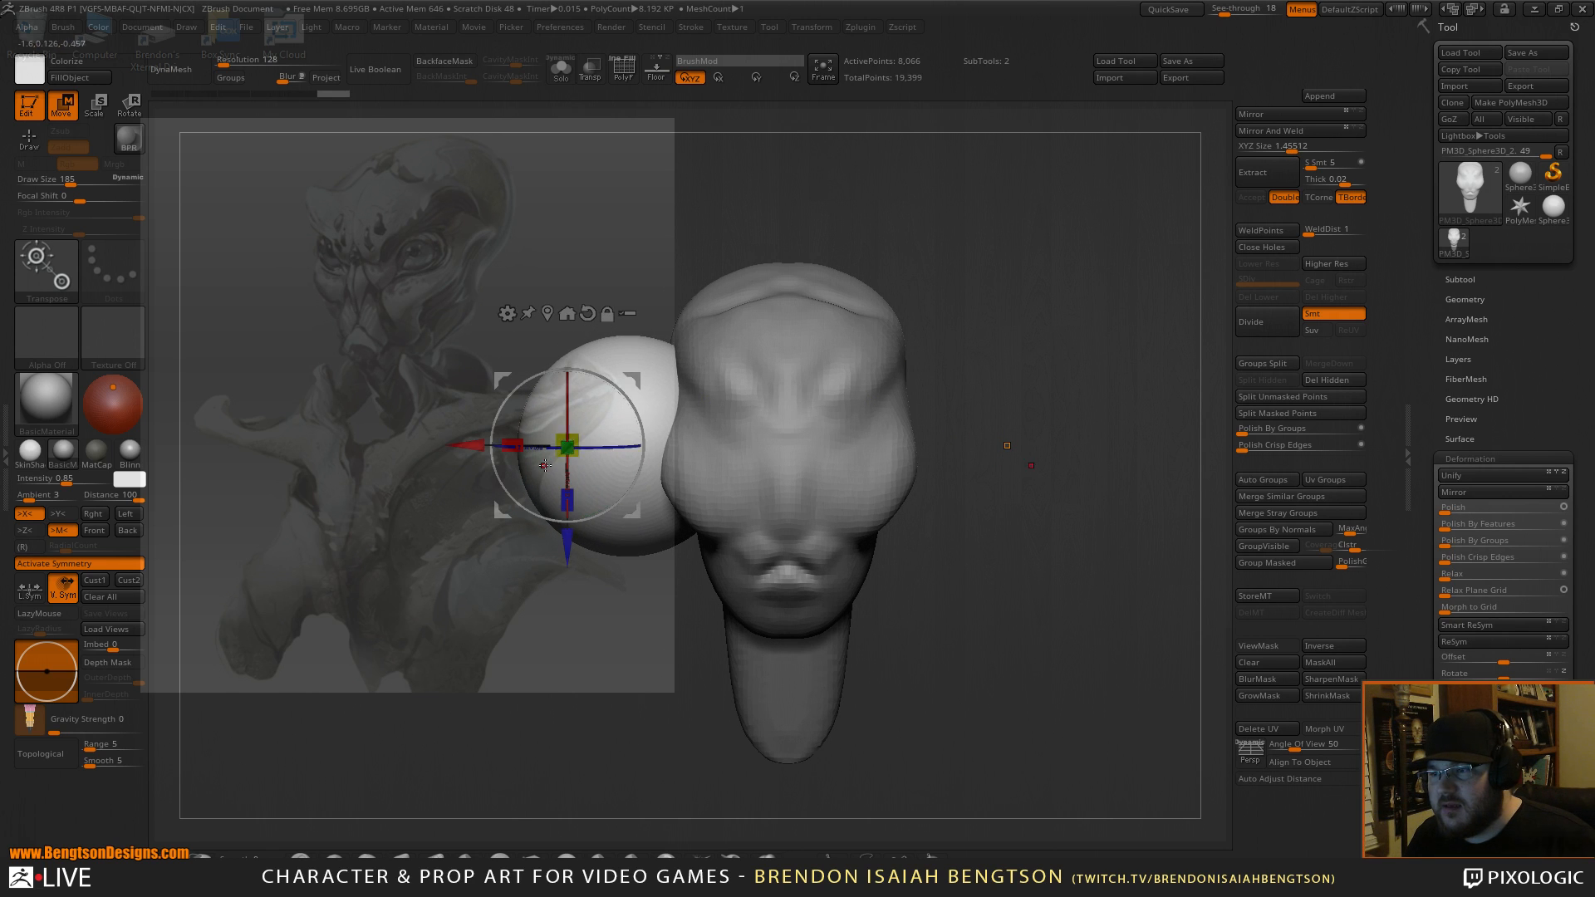
left_click(546, 314)
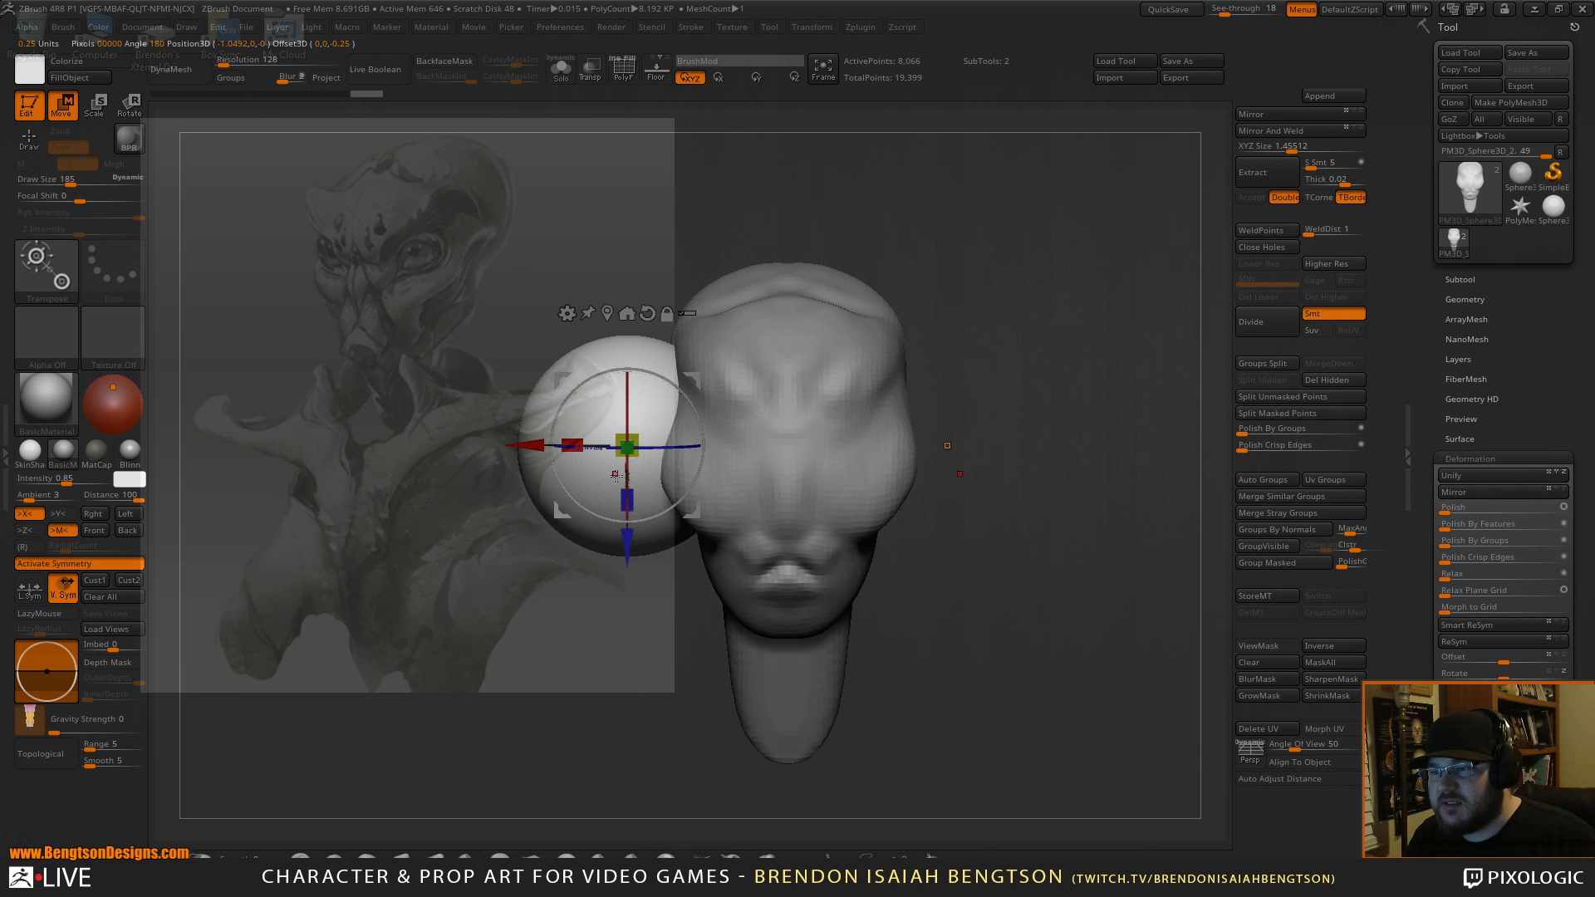
left_click_drag(627, 446, 619, 471)
left_click_drag(531, 446, 463, 446)
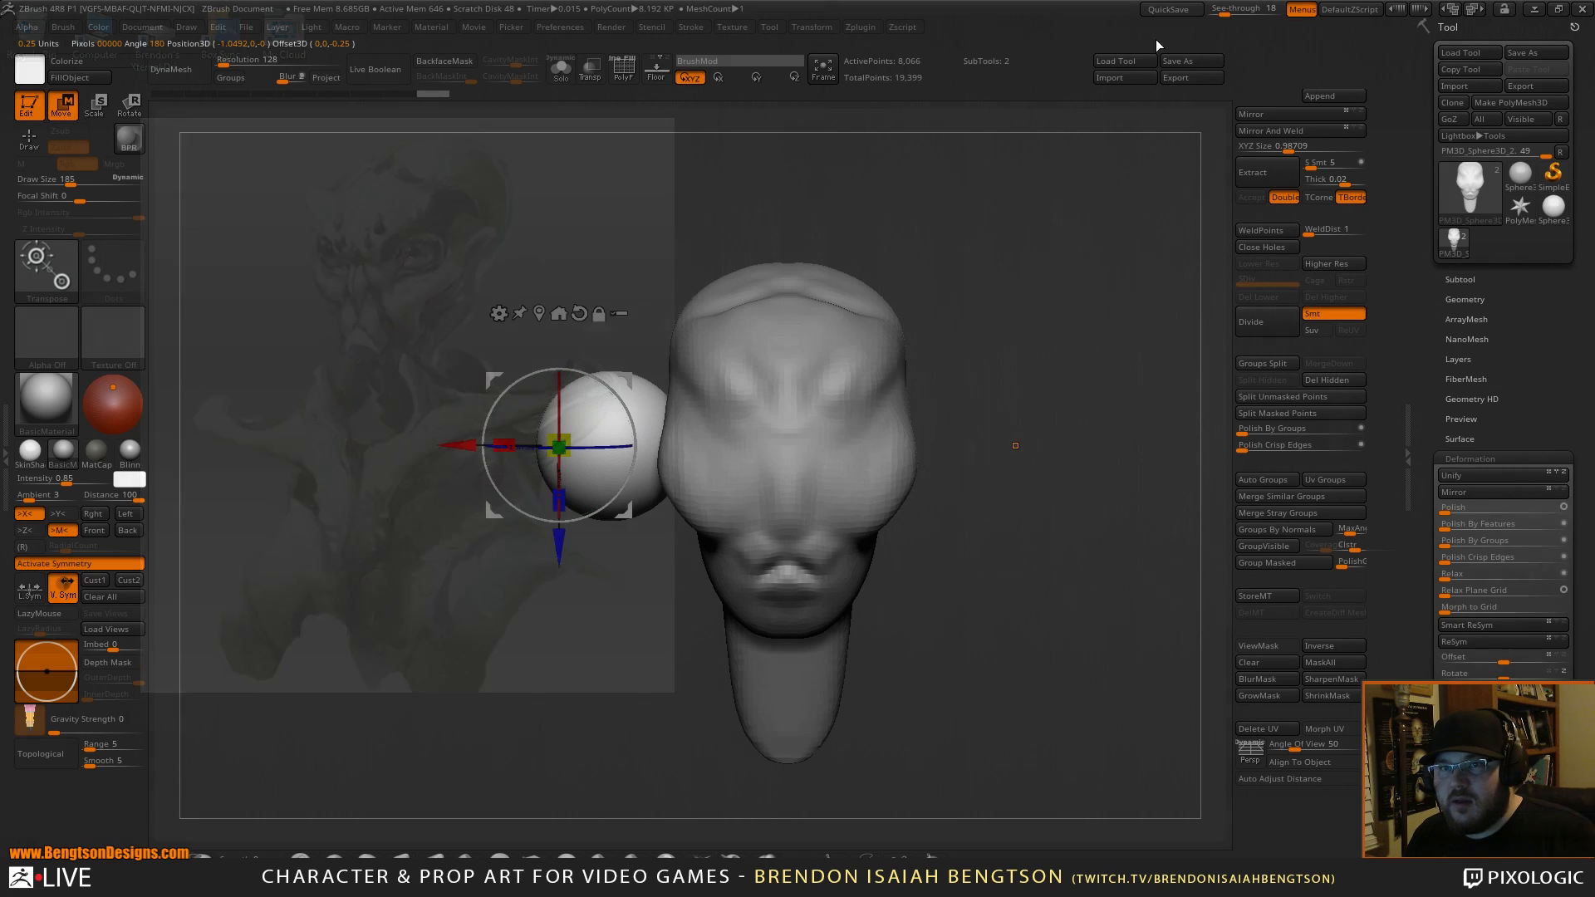
Mirror and weld the sphere across the X axis to make a second eyeball, and shift the pair toward the face.
left_click(1258, 130)
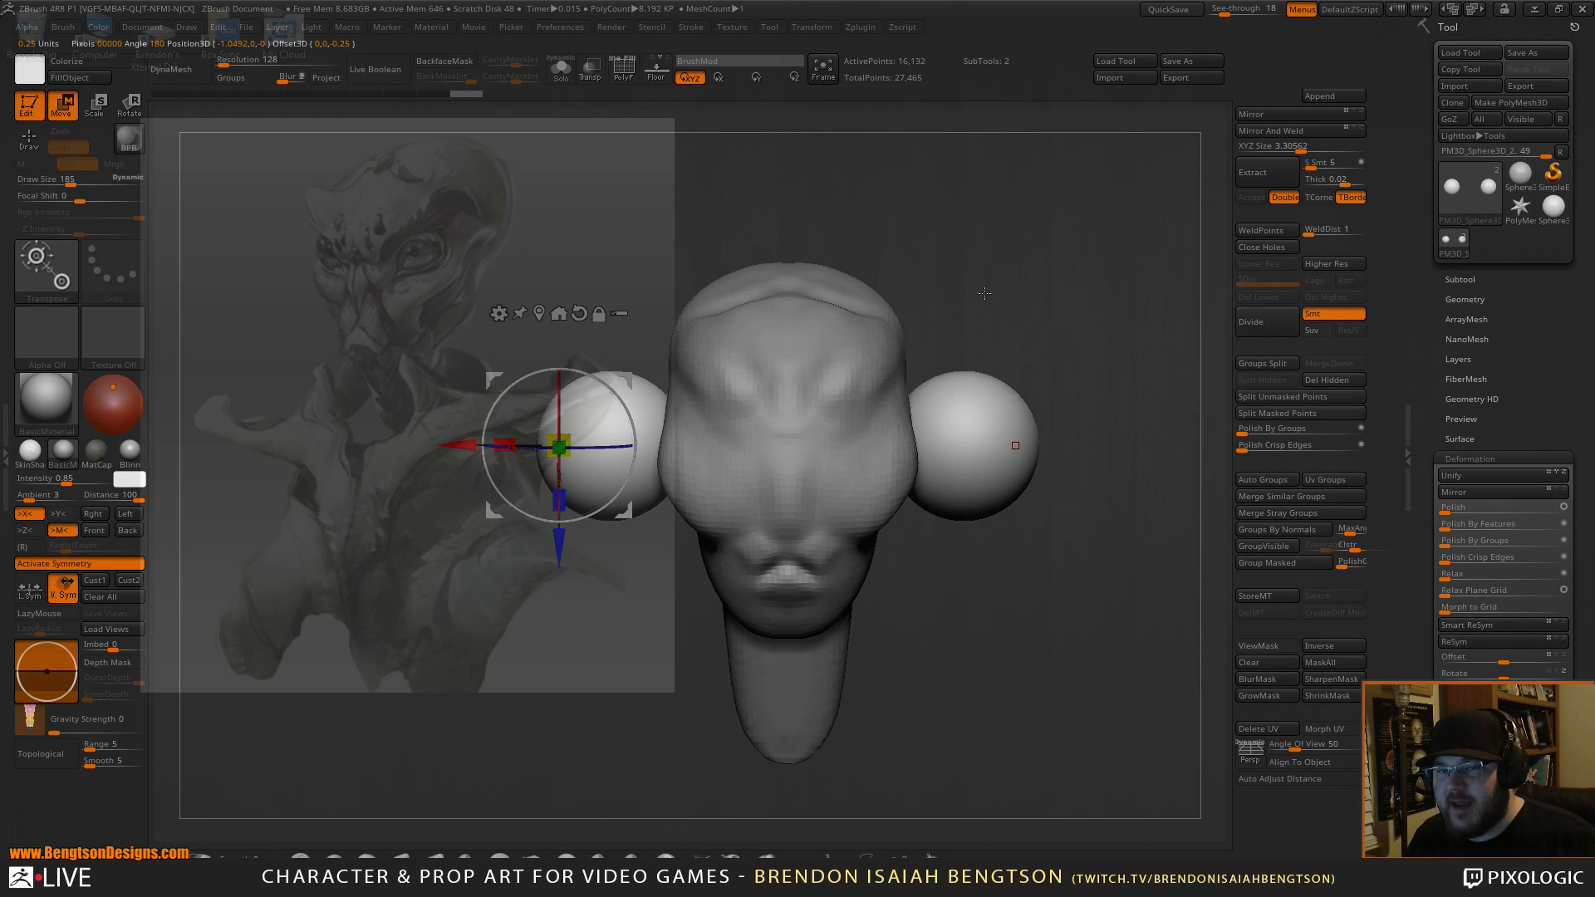
left_click_drag(1010, 292, 1065, 296)
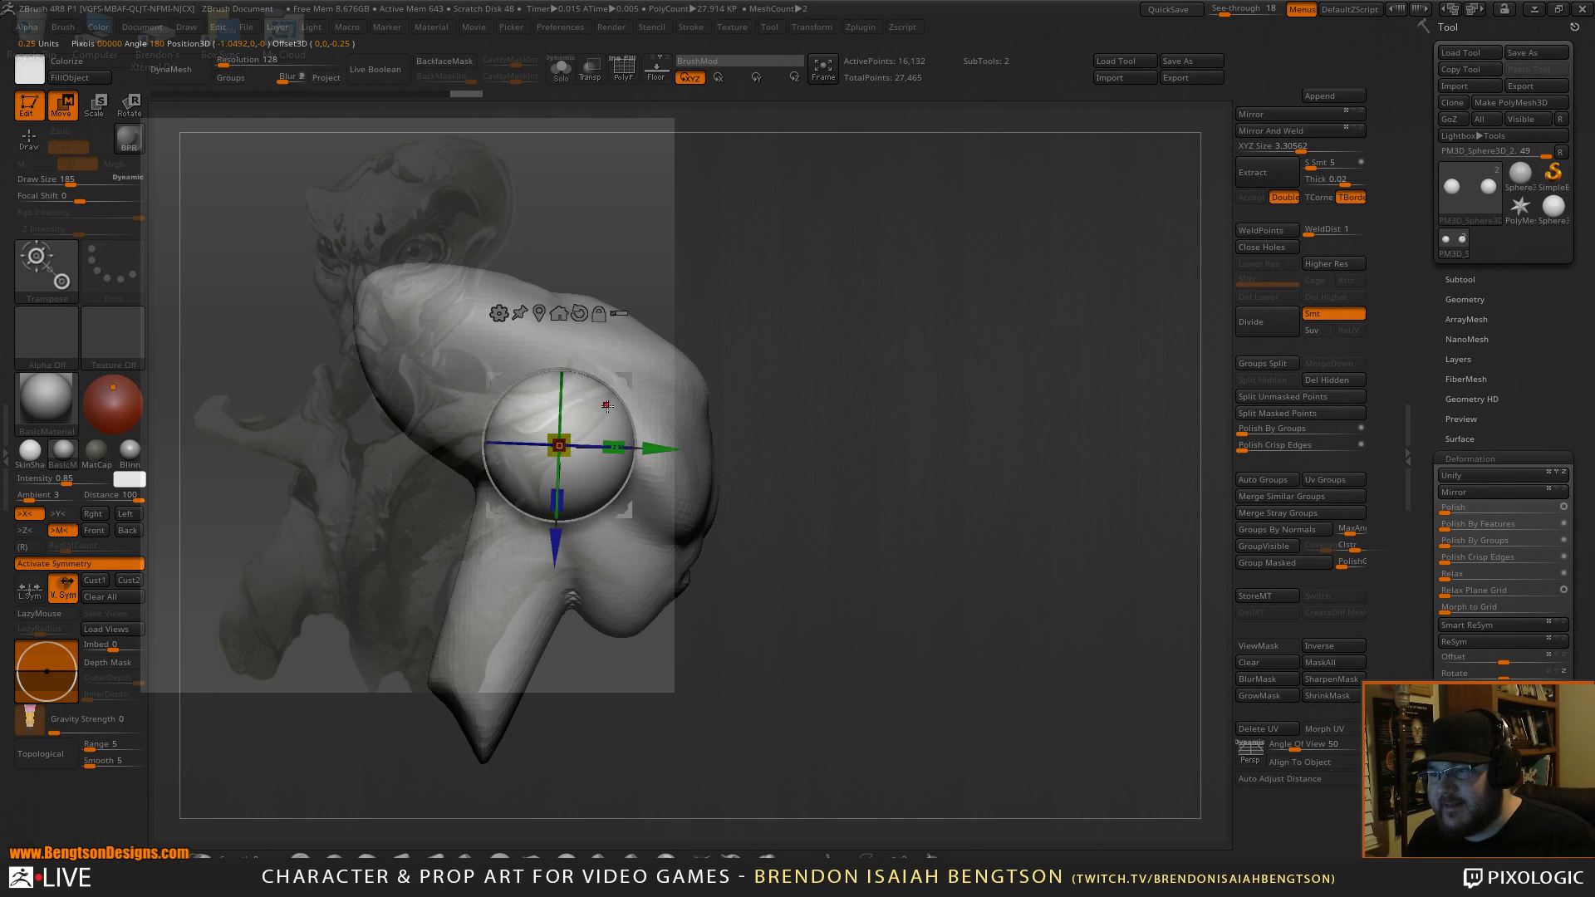
left_click_drag(654, 447, 706, 403)
left_click(655, 317)
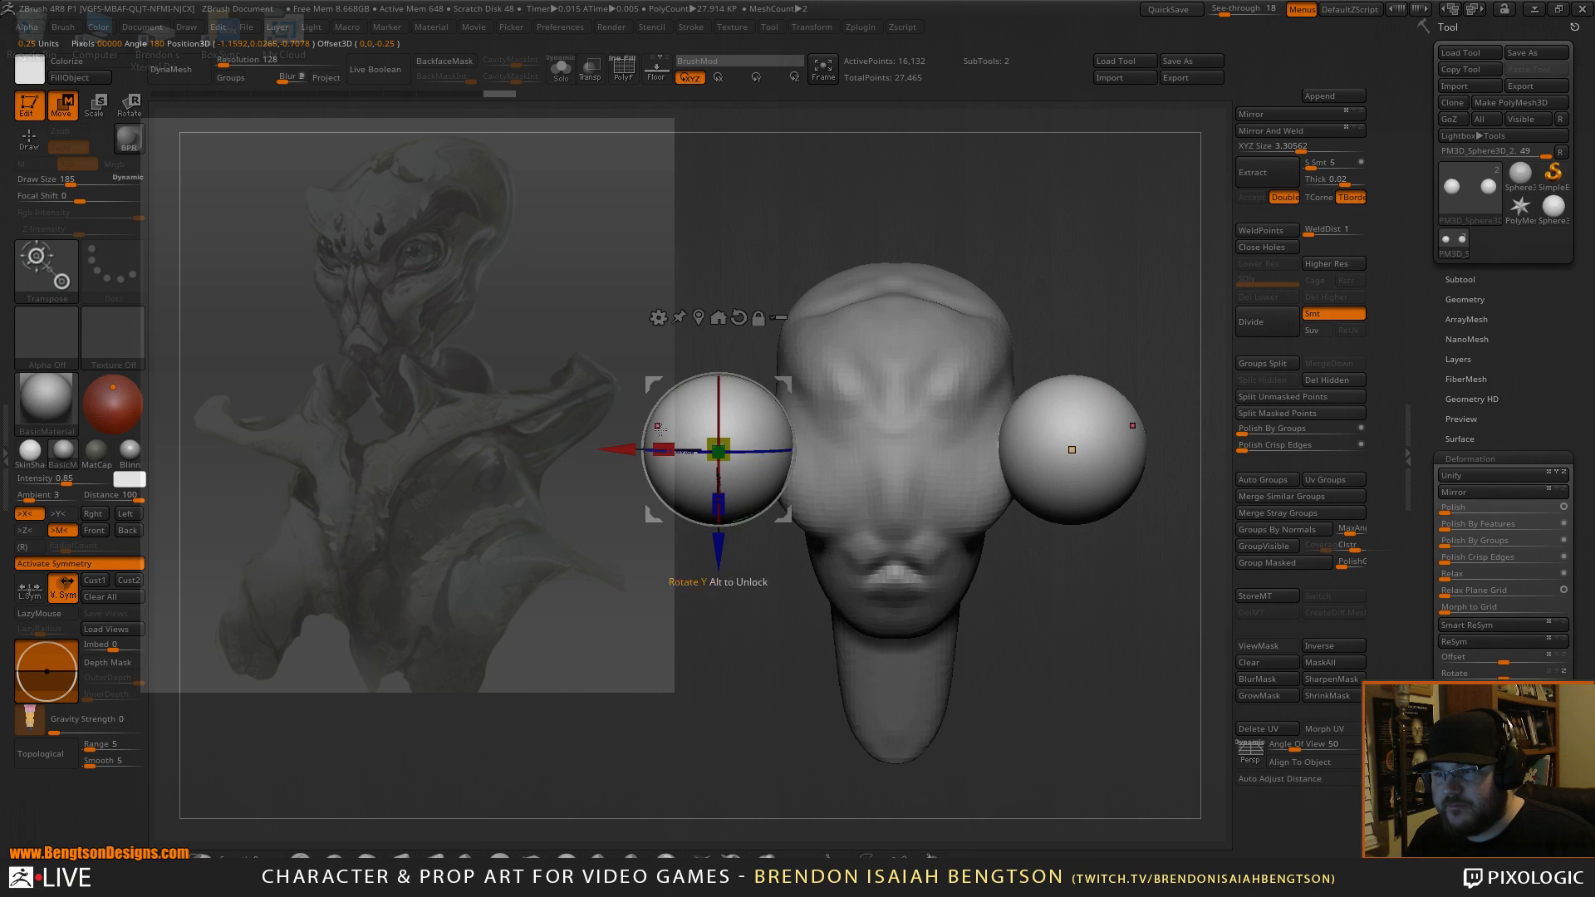
Scale the eyeball pair down to an XYZ size of about 1.43 and move them inward and back into the eye sockets.
left_click_drag(718, 450, 674, 521)
left_click_drag(621, 450, 640, 459)
left_click_drag(945, 238, 992, 323)
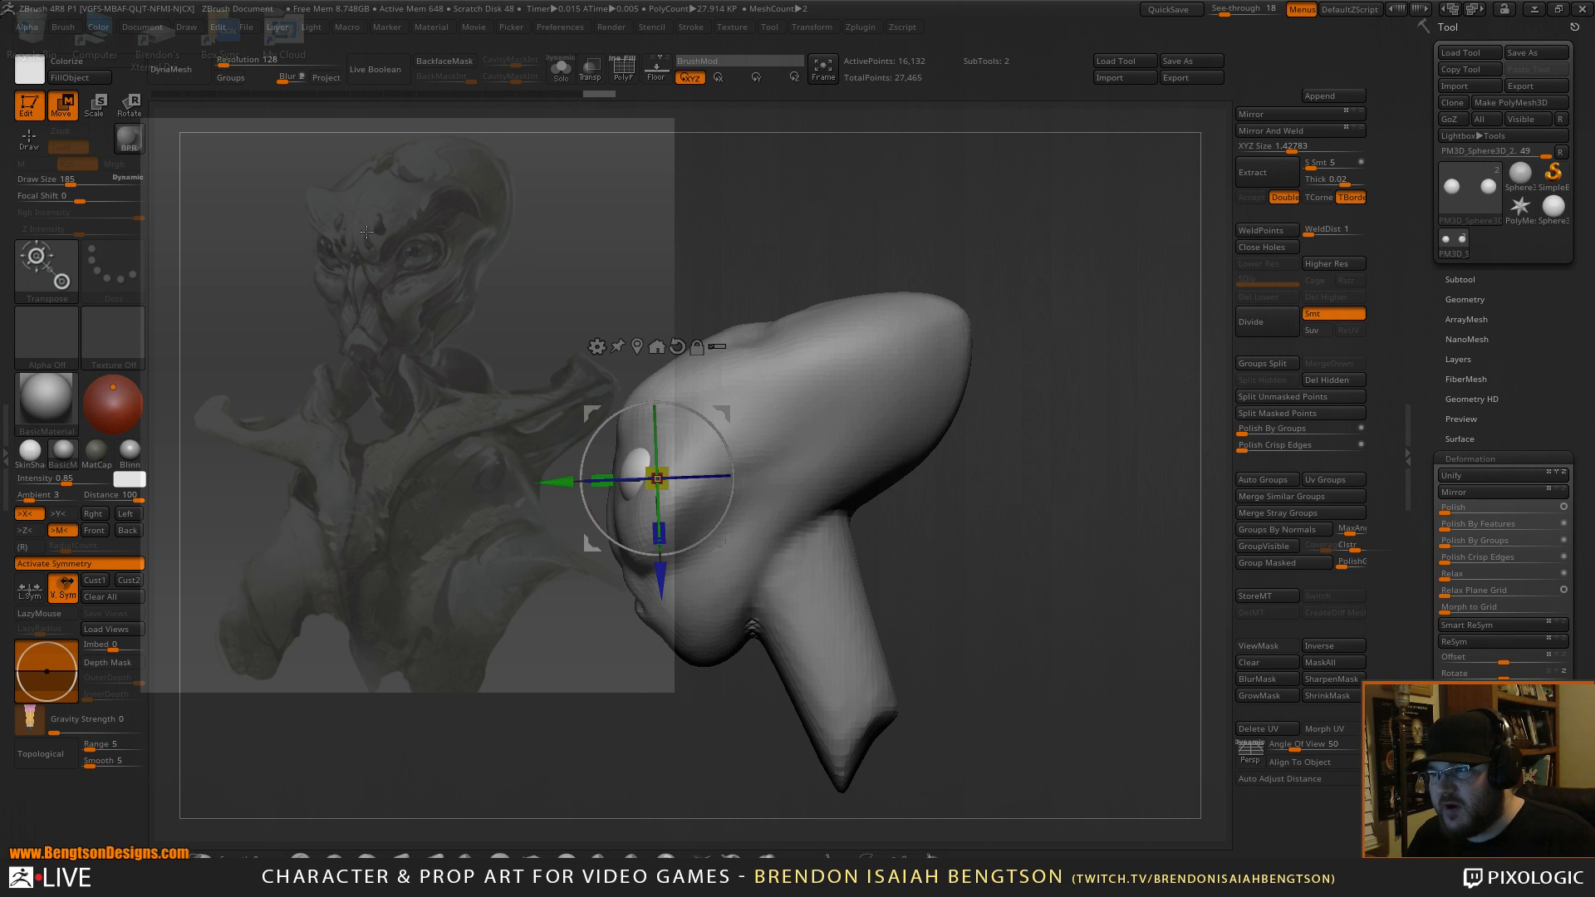
left_click_drag(550, 486, 564, 485)
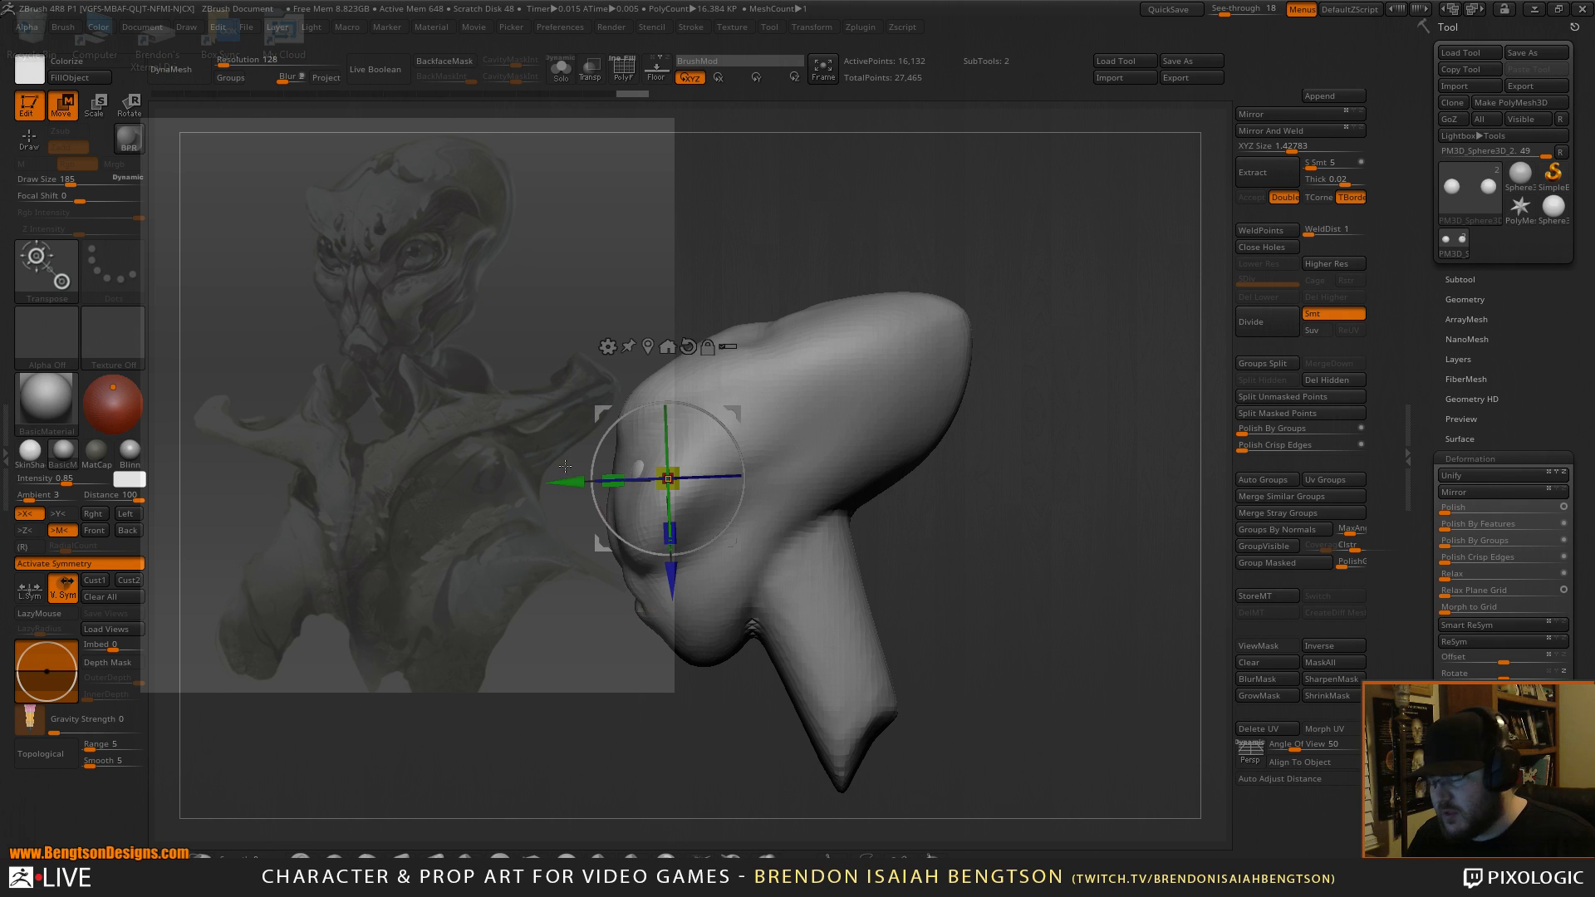
Make the head the active subtool and carve under its cheekbones with the ClayBuildup brush at Draw Size 217.
key("q")
mouse_move(718, 253)
left_mouse_down("shift")
mouse_move(773, 232)
mouse_move(831, 240)
left_mouse_up("shift")
left_click(780, 391, "alt")
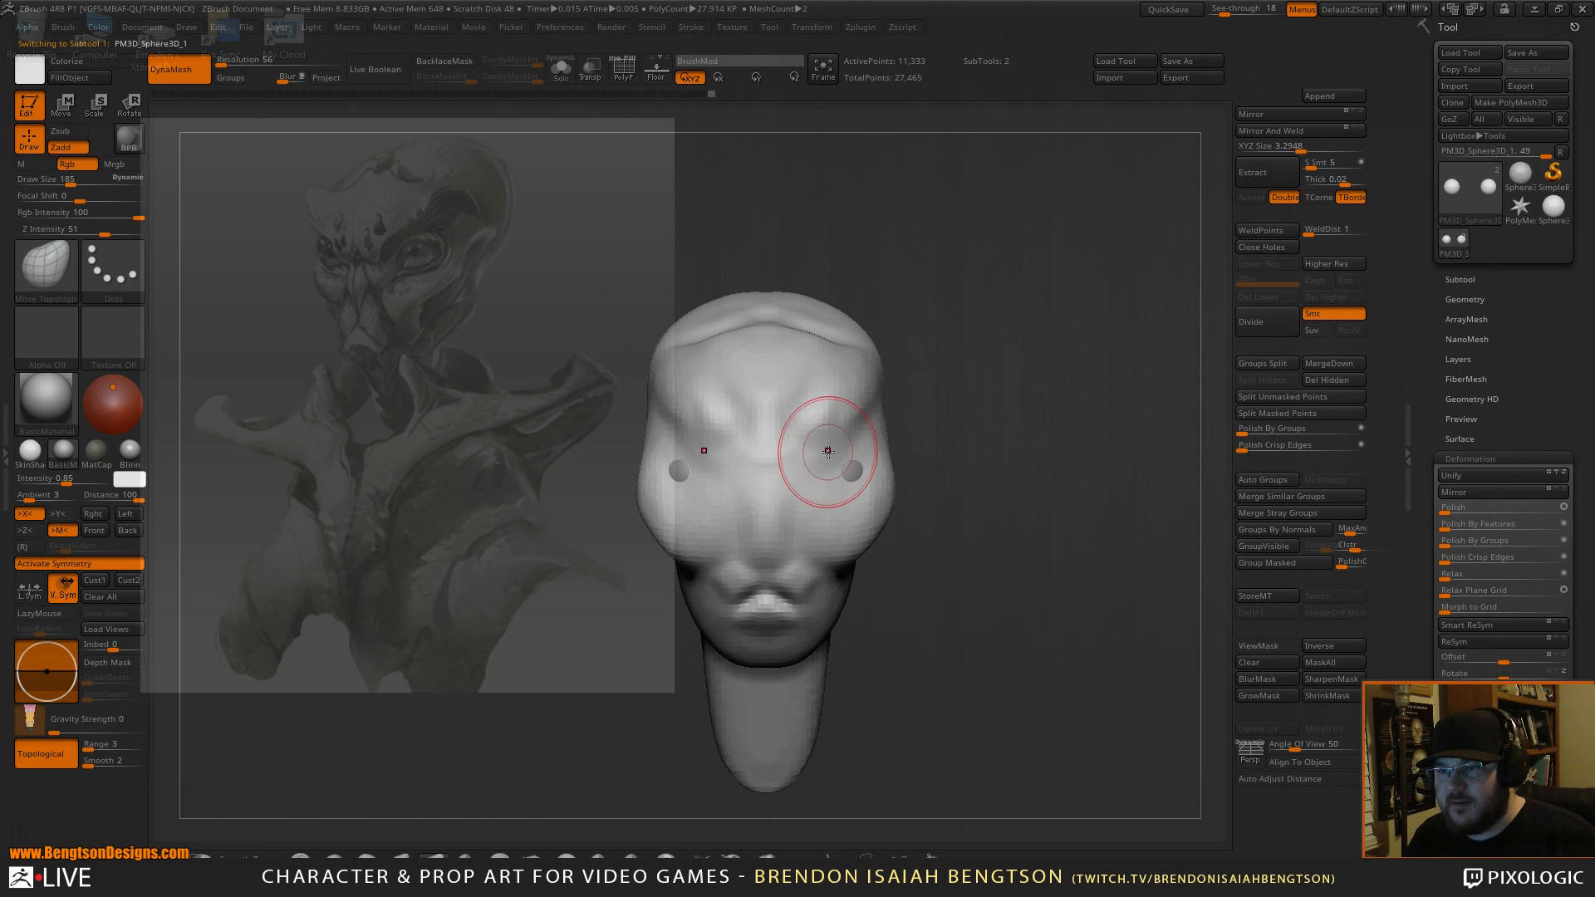
key("b")
key("c")
key("b")
key("space")
left_click_drag(835, 412, 846, 413)
left_click_drag(1016, 349, 962, 379, "alt")
mouse_move(818, 510)
left_mouse_down("alt")
mouse_move(831, 508)
mouse_move(785, 505)
mouse_move(773, 525)
mouse_move(795, 539)
mouse_move(788, 565)
mouse_move(815, 566)
left_mouse_up("alt")
Build up clay on the cheeks and the outer rims of the eye sockets with the ClayBuildup brush.
mouse_move(984, 456)
left_mouse_down("alt")
mouse_move(978, 394)
mouse_move(931, 432)
left_mouse_up("alt")
mouse_move(773, 474)
left_mouse_down()
mouse_move(831, 573)
mouse_move(822, 552)
left_mouse_up()
left_click_drag(827, 484, 836, 458)
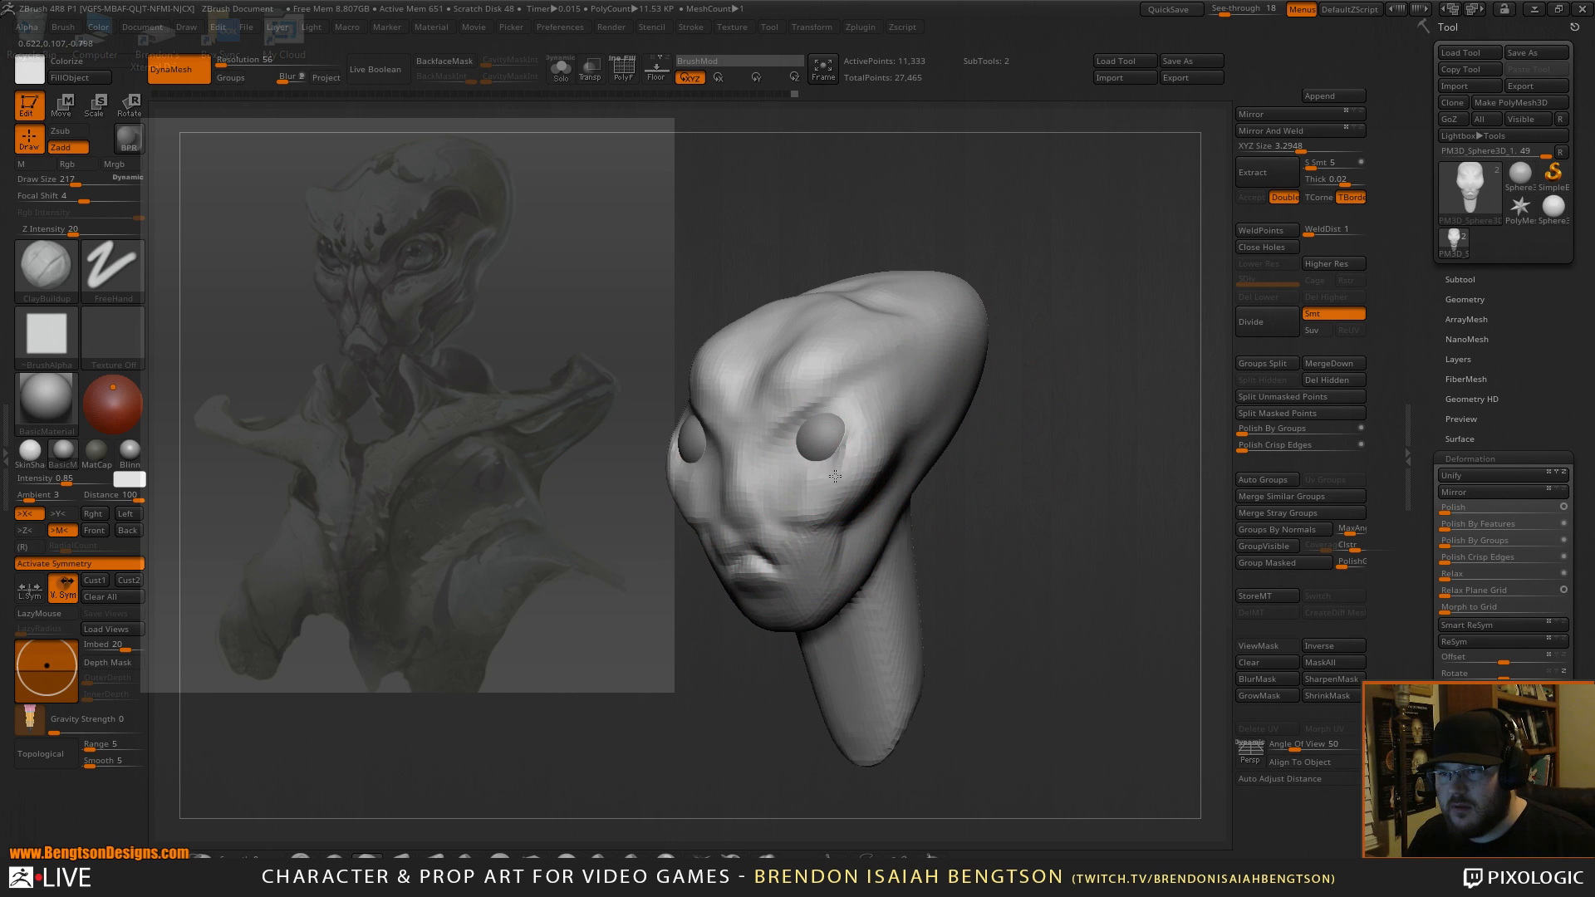
mouse_move(1026, 383)
left_mouse_down()
mouse_move(952, 395)
mouse_move(848, 473)
mouse_move(868, 422)
left_mouse_up()
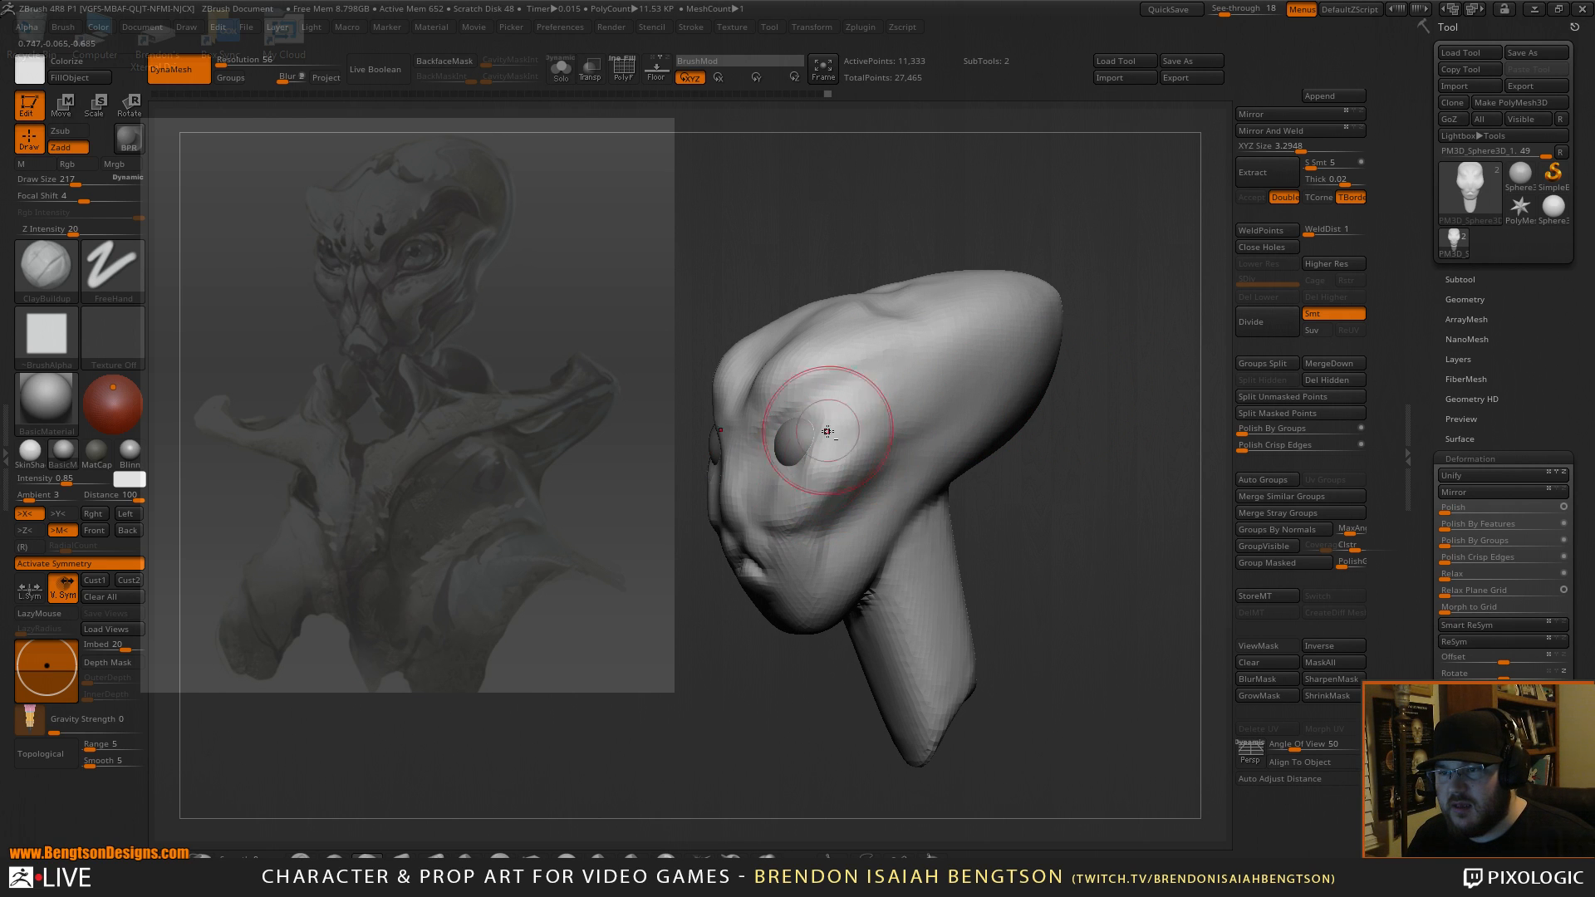
Push the side of the head behind the eyes upward with the Move Topological brush at Draw Size 217.
left_click_drag(1068, 469, 1114, 525)
key("b")
key("m")
key("t")
left_click_drag(862, 475, 891, 419)
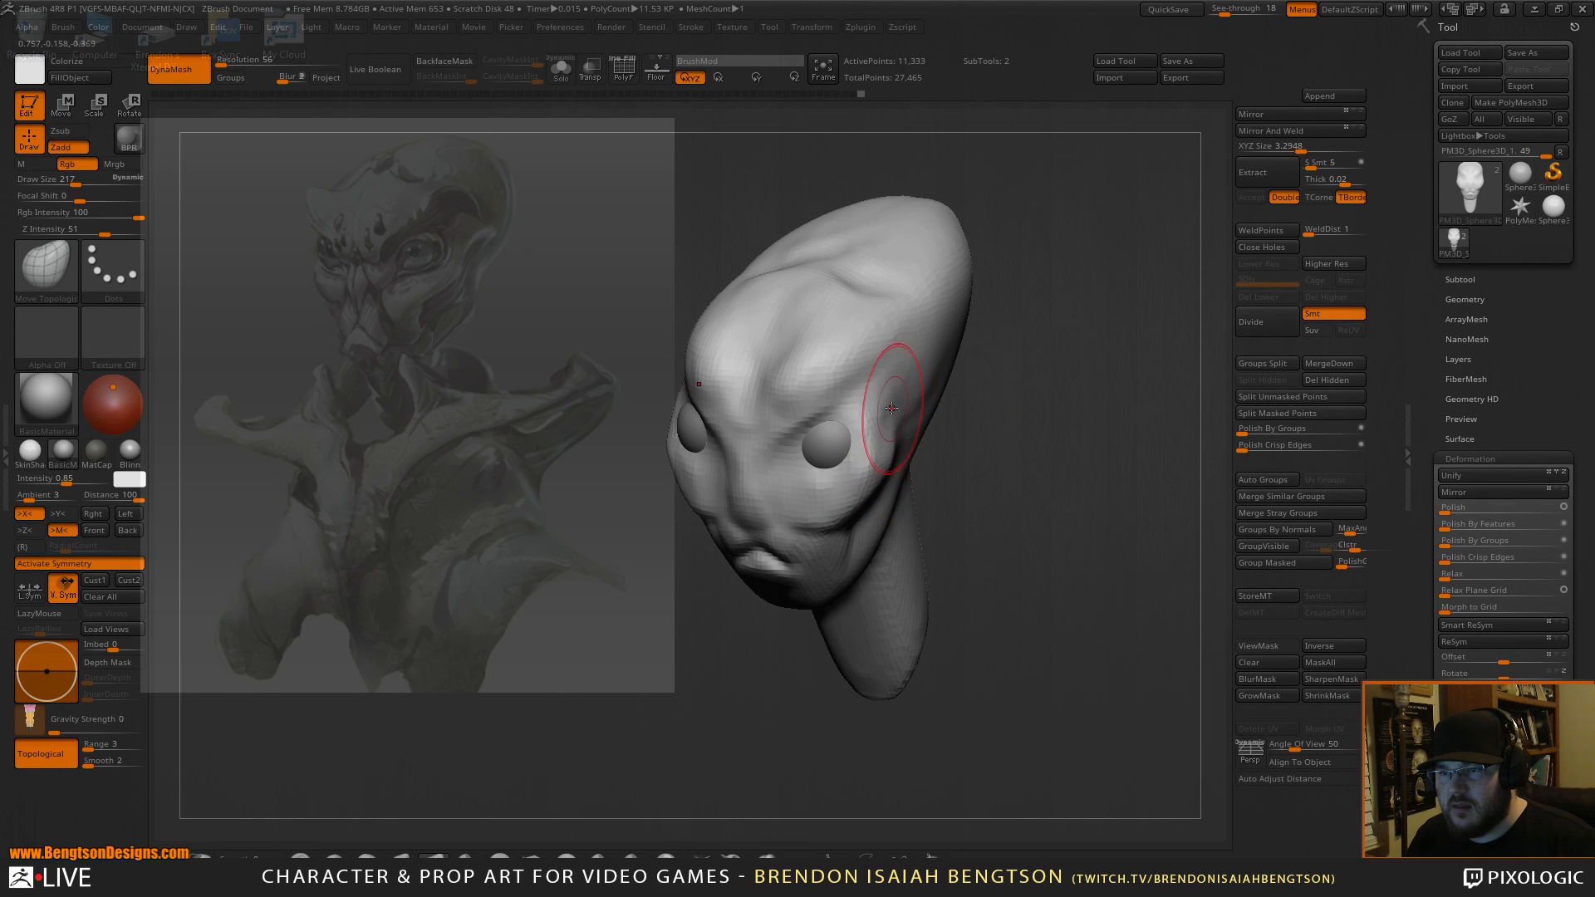
Carve a curved brow crease above the eyes with the DamStandard brush at Draw Size 217, undoing the first stroke.
key("b")
key("c")
key("b")
key("b")
key("d")
key("s")
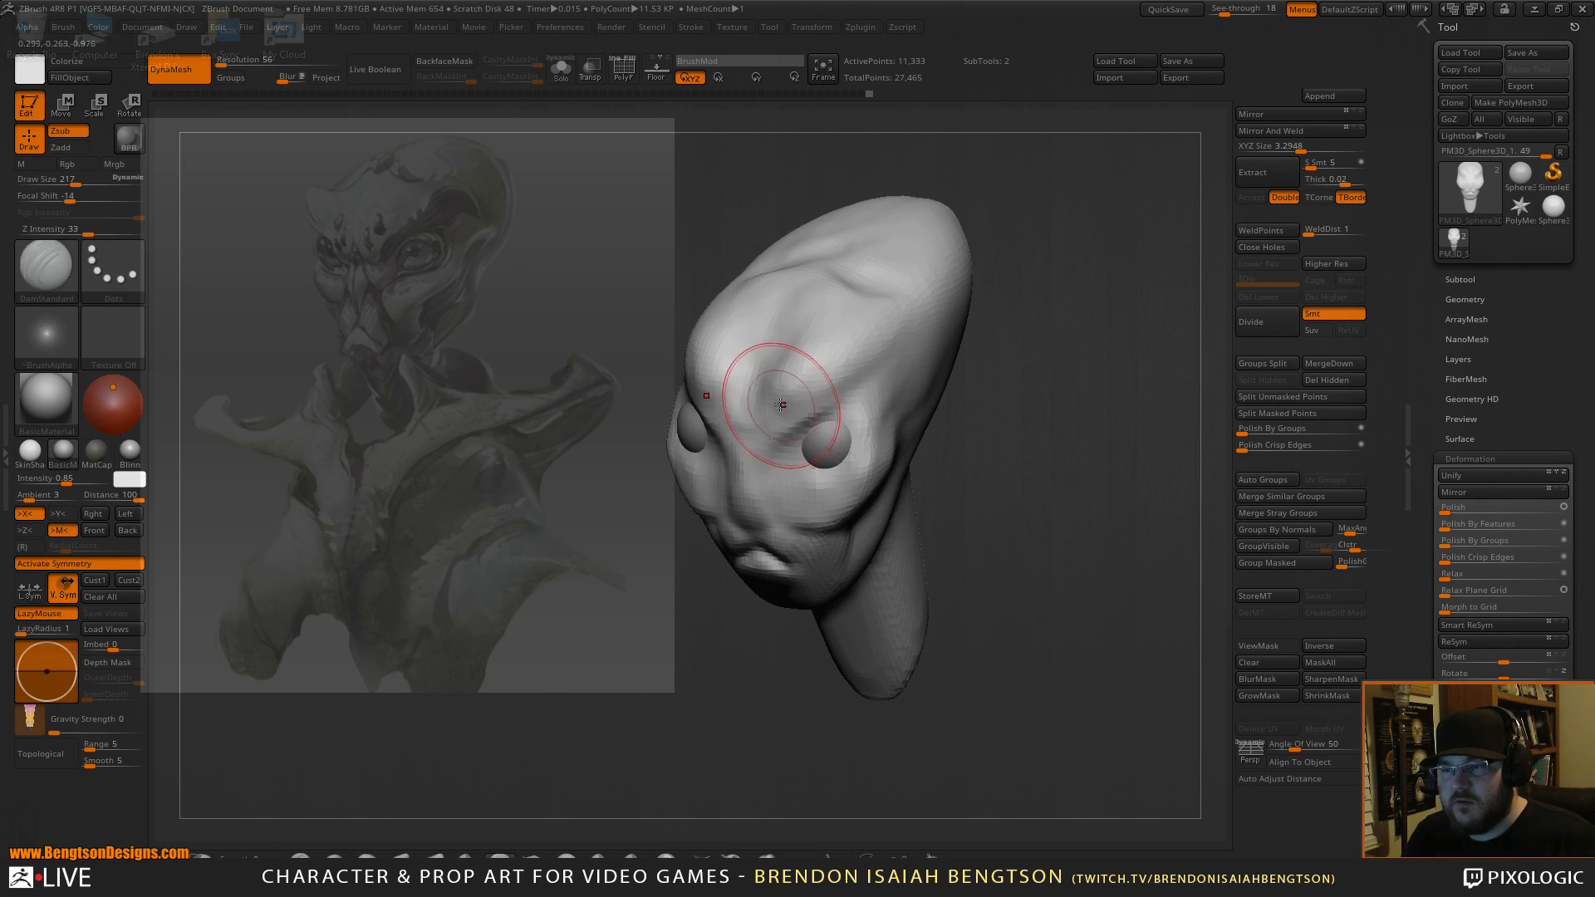
key("ctrl+z")
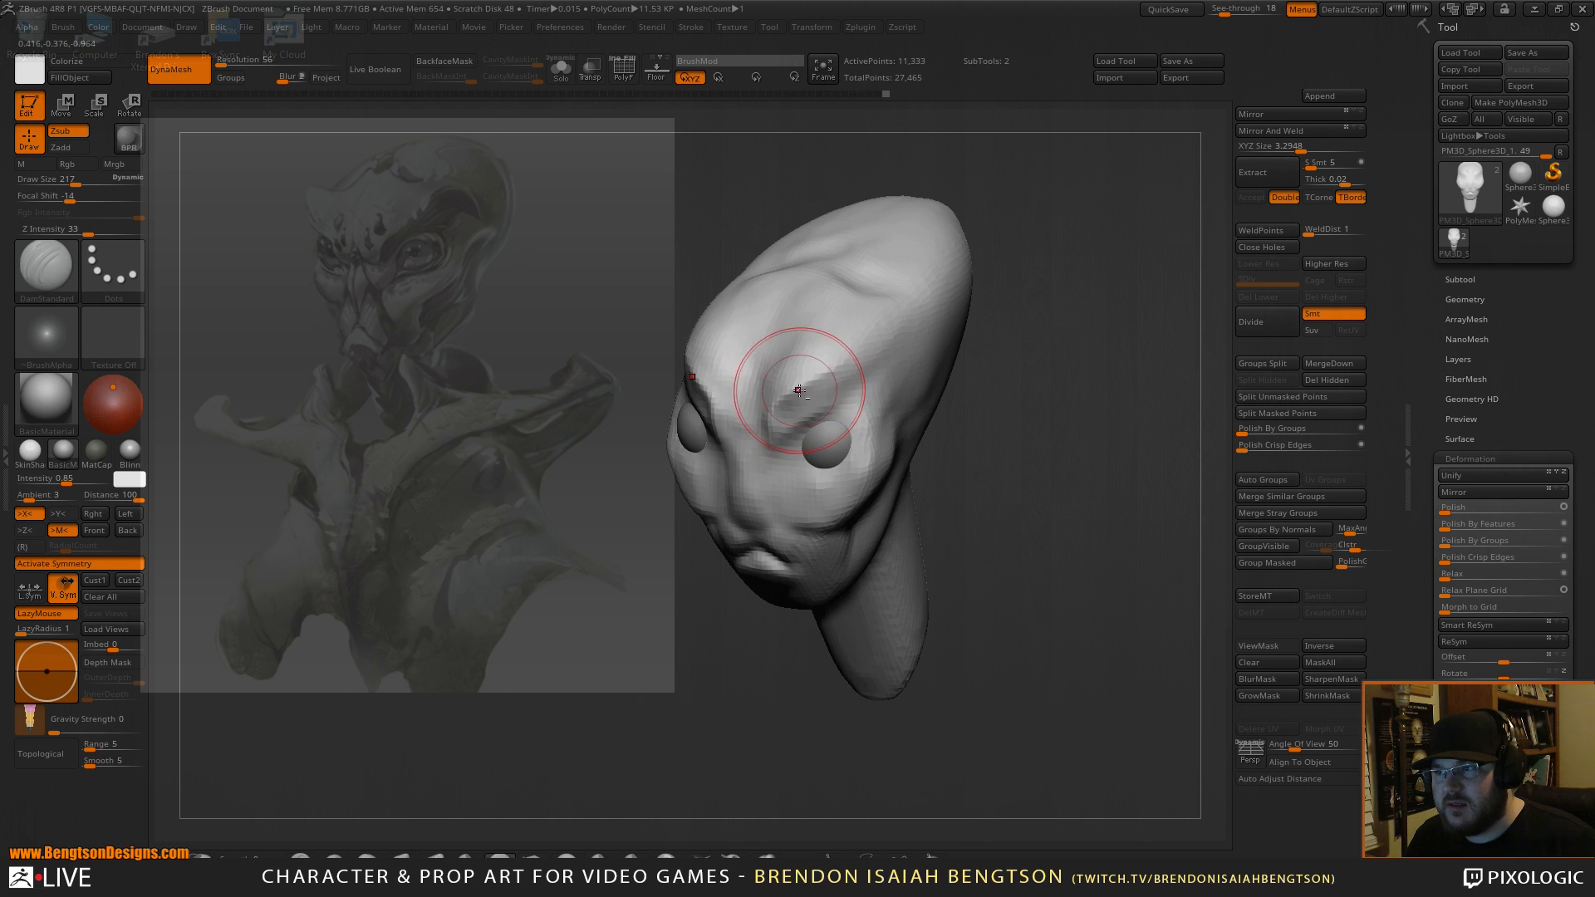
mouse_move(844, 332)
left_mouse_down()
mouse_move(937, 356)
mouse_move(840, 353)
left_mouse_up()
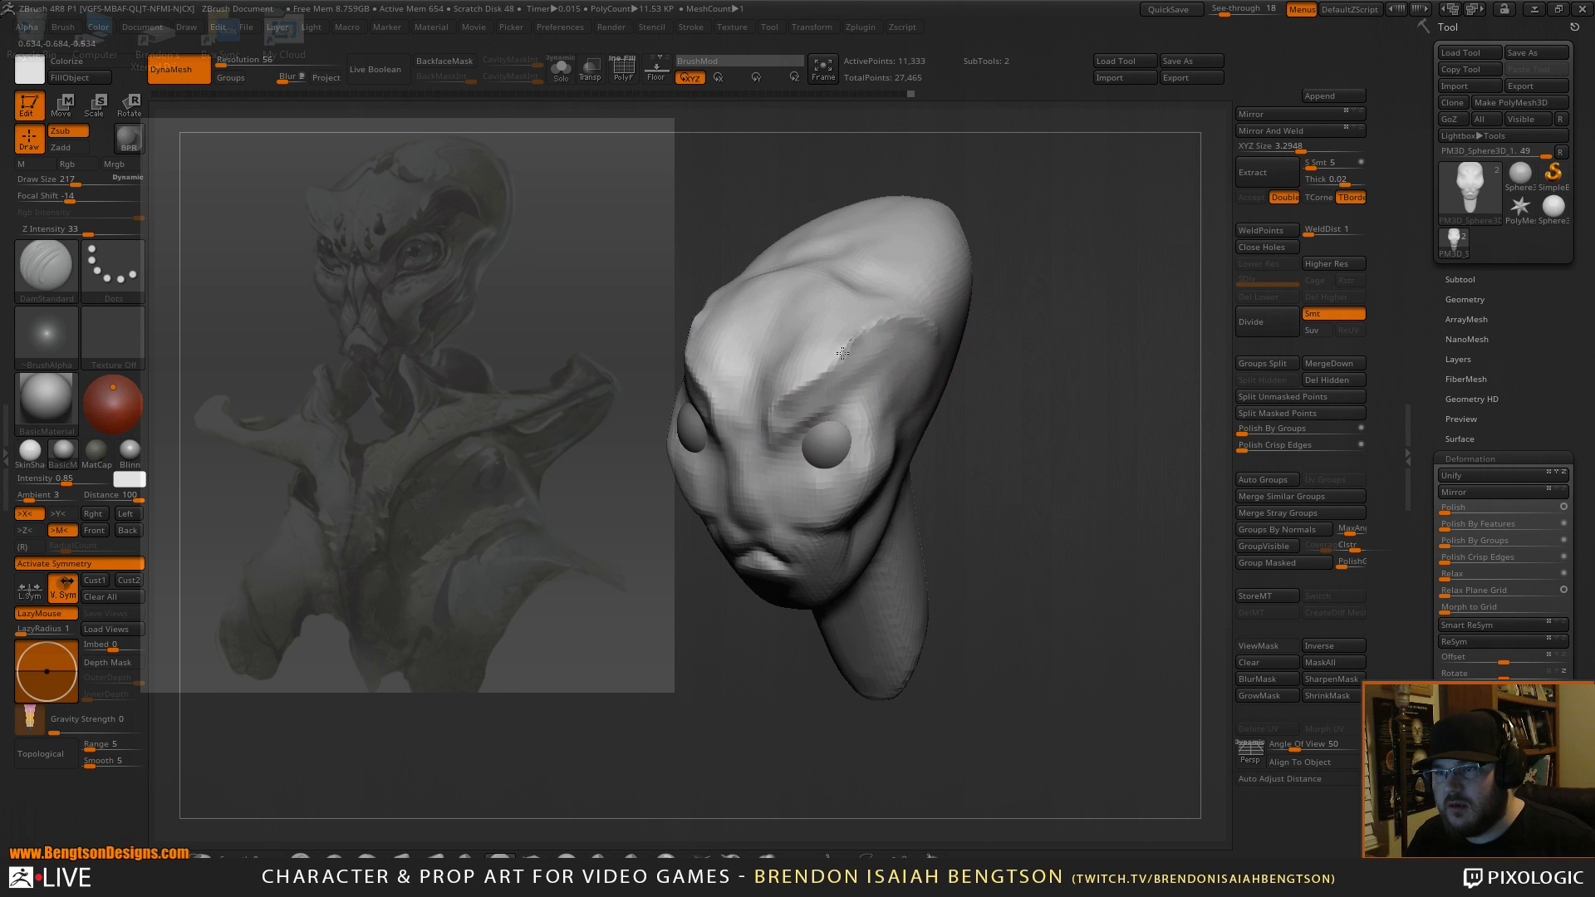
Carve creases along the nose and inner brows with the DamStandard brush, reducing its Draw Size to 97.
mouse_move(1031, 374)
left_mouse_down("shift")
mouse_move(1075, 416)
mouse_move(1075, 534)
mouse_move(1090, 503)
left_mouse_up("shift")
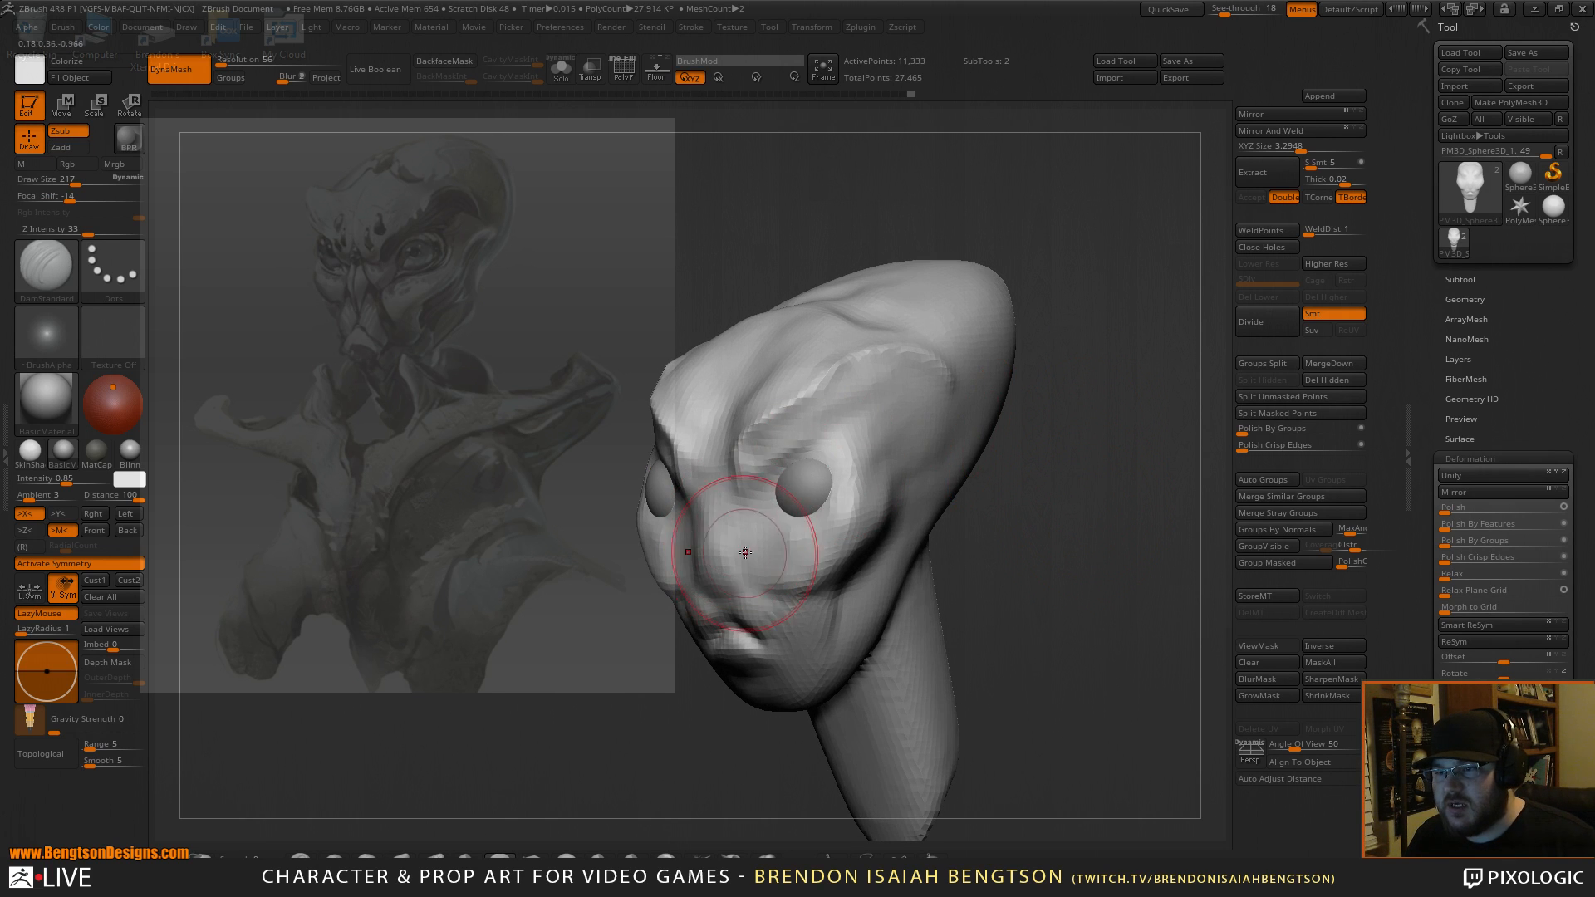
mouse_move(781, 512)
left_mouse_down()
mouse_move(761, 536)
mouse_move(779, 505)
mouse_move(727, 510)
left_mouse_up()
key("space")
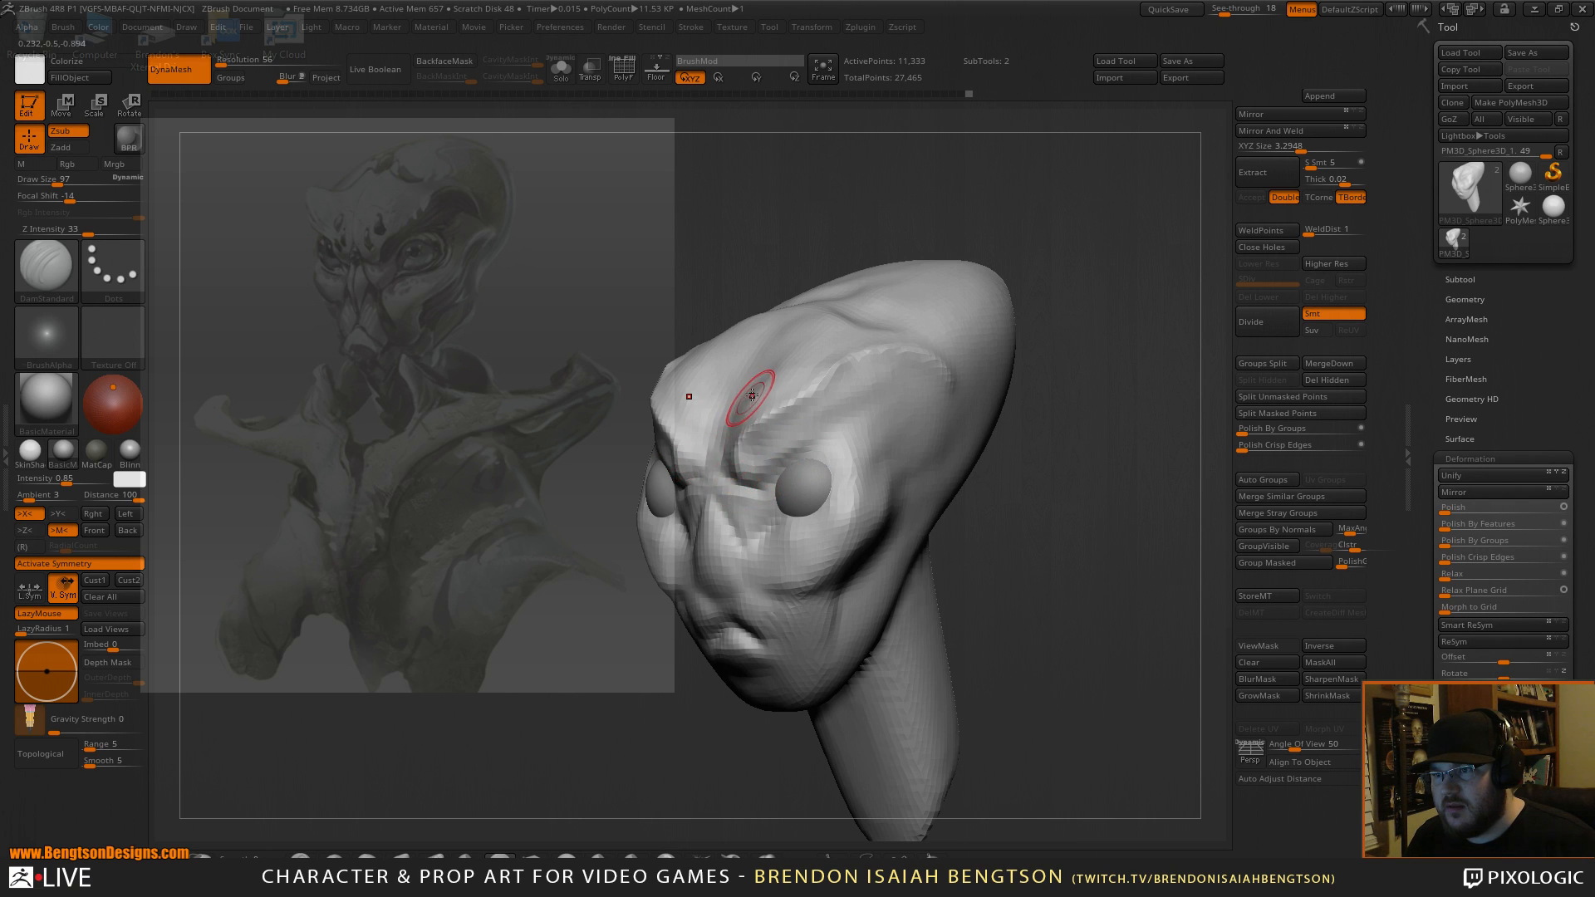
Reshape the forehead and brow with the Move Topological brush at Draw Size 439.
key("b")
key("m")
key("t")
key("space")
left_click_drag(755, 381, 794, 382)
left_click_drag(755, 241, 673, 251)
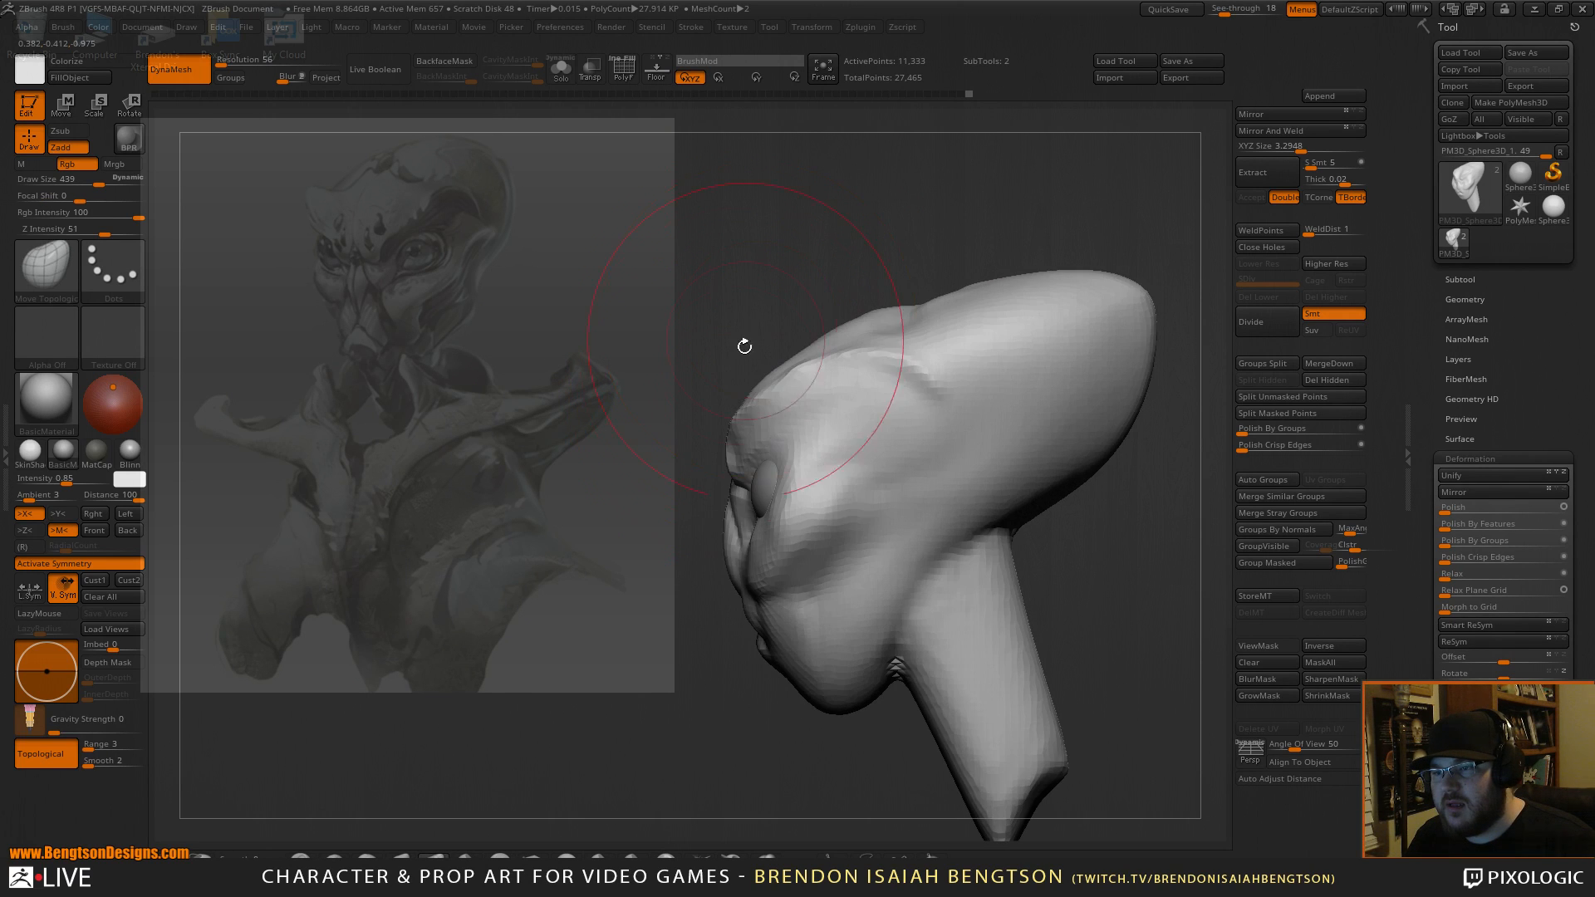
left_click_drag(737, 310, 729, 412)
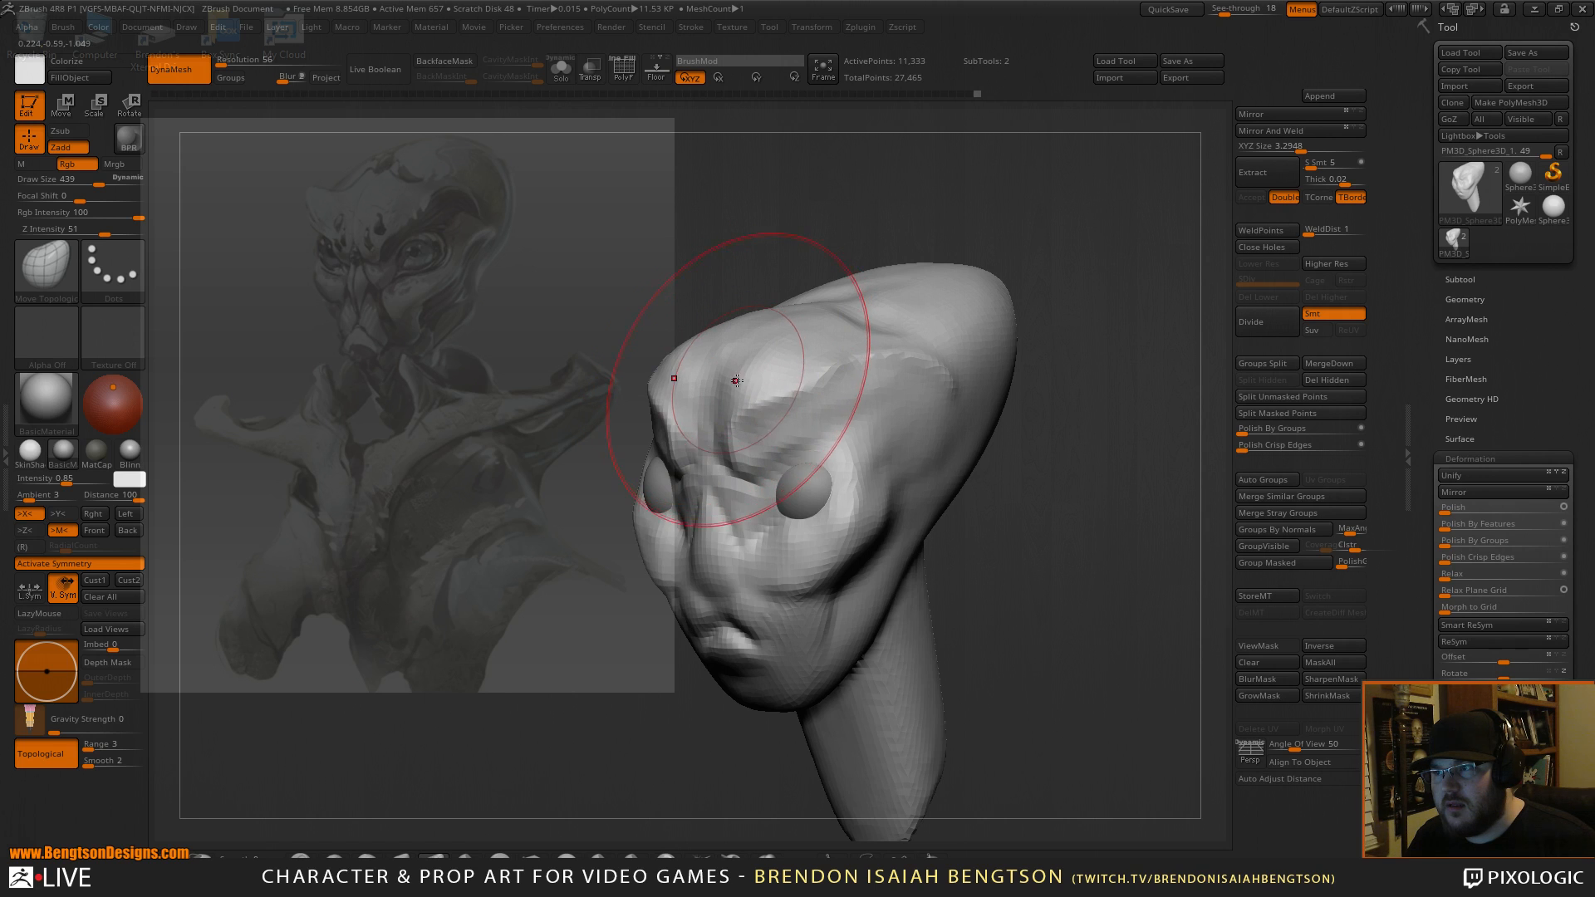
Round out the top and back of the cranium with the Move Topological brush, smoothing the surface.
left_click_drag(761, 283, 713, 274)
mouse_move(835, 256)
left_mouse_down("alt")
mouse_move(827, 222)
mouse_move(828, 299)
left_mouse_up("alt")
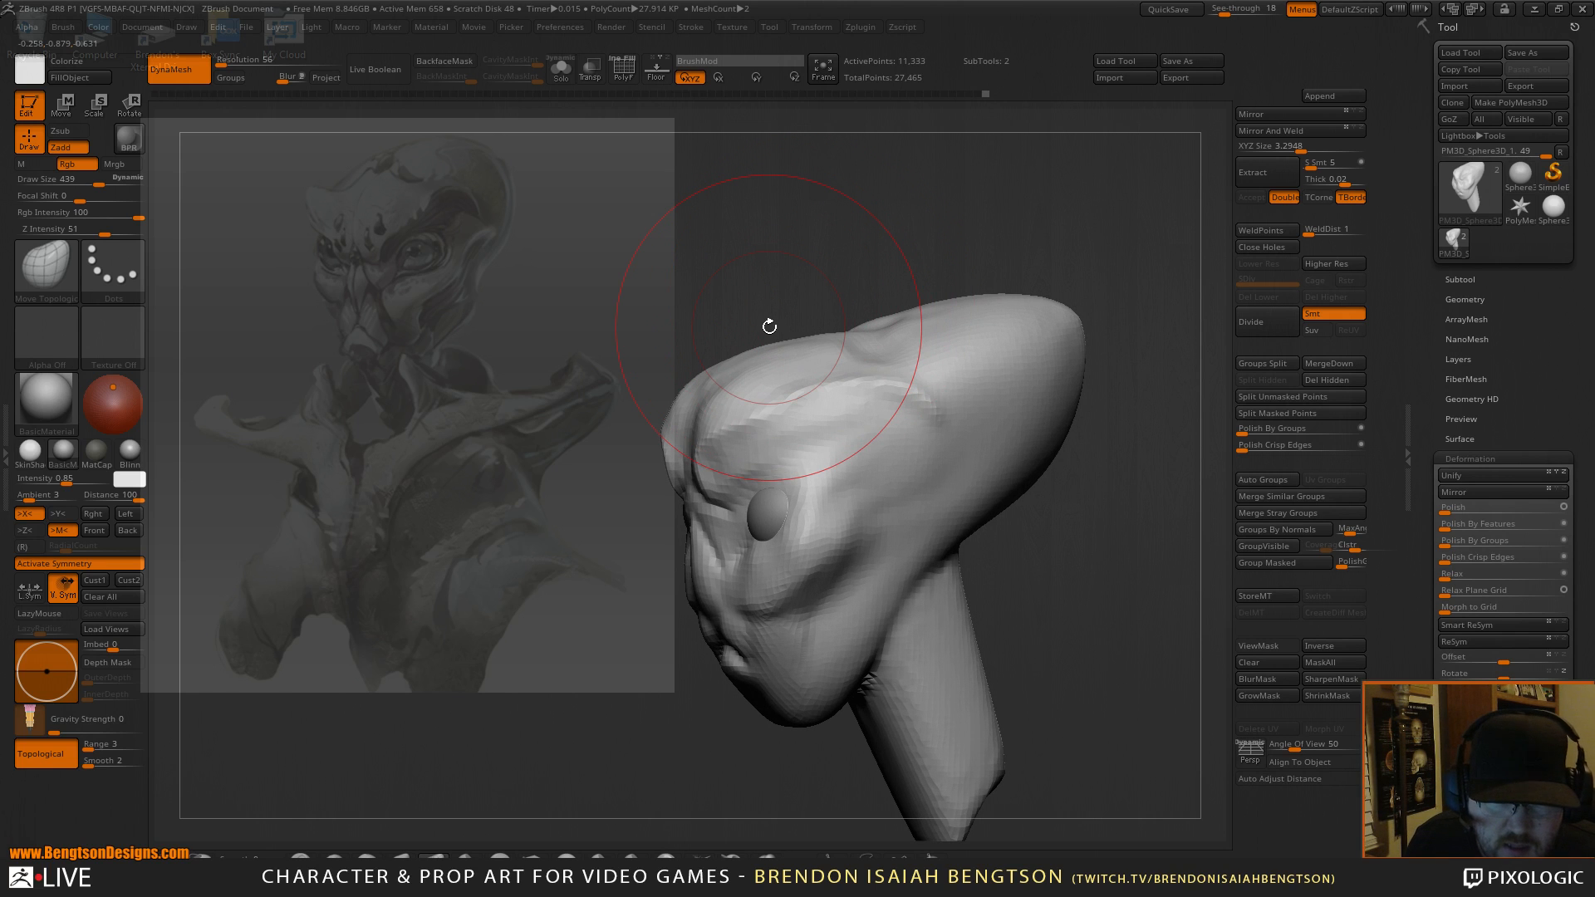
left_click_drag(922, 275, 940, 227)
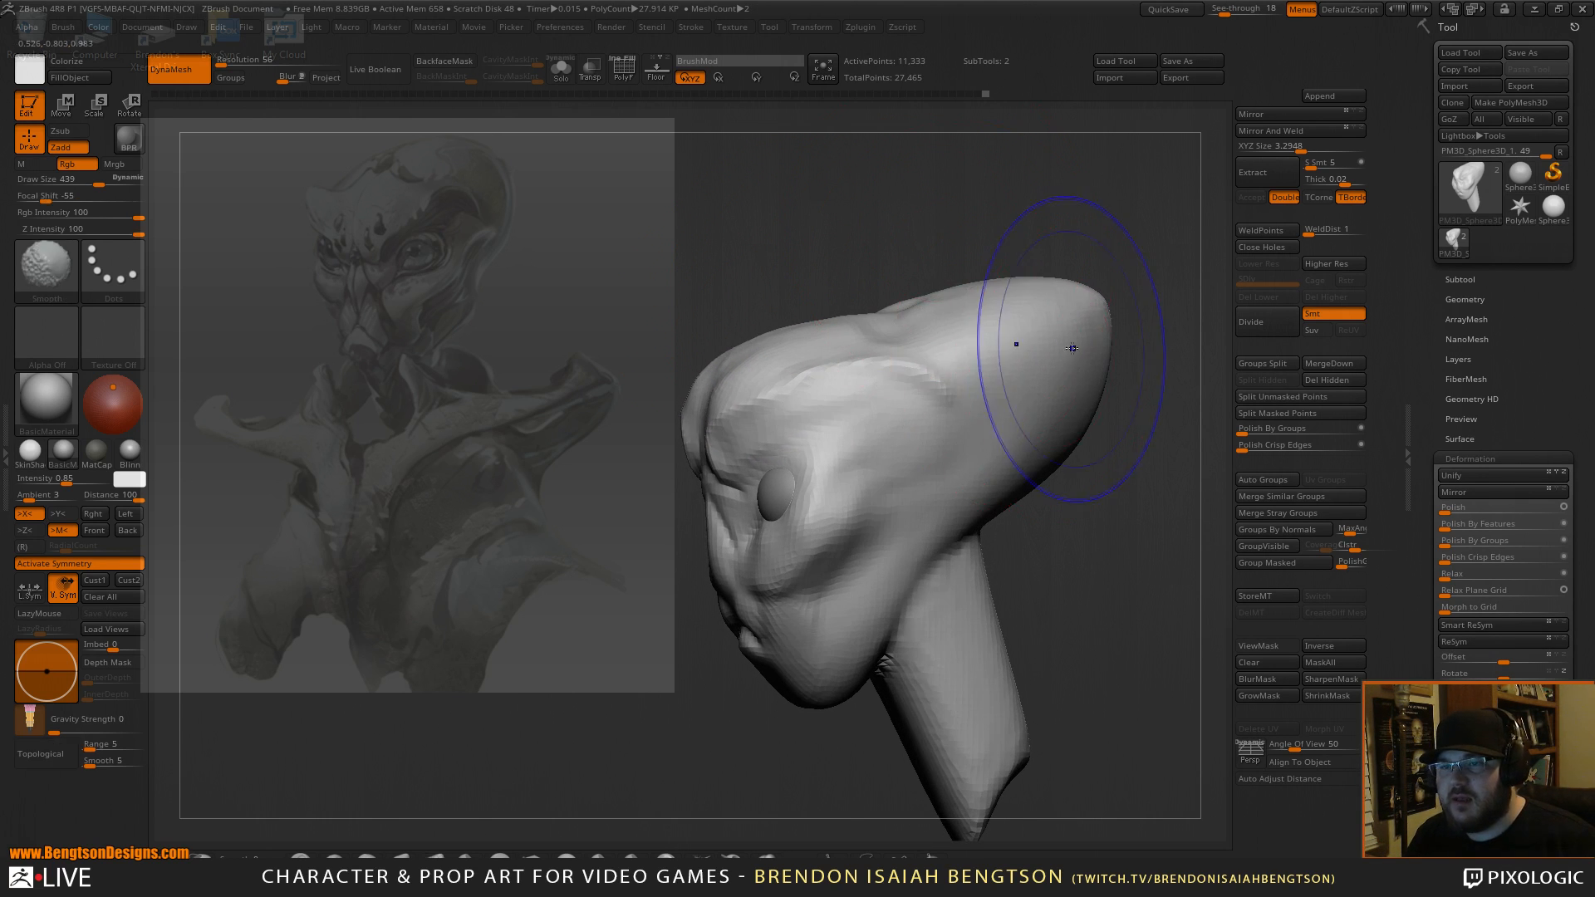
left_click_drag(1072, 291, 1078, 258)
mouse_move(804, 346)
left_mouse_down()
mouse_move(794, 316)
mouse_move(896, 281)
mouse_move(819, 343)
mouse_move(954, 325)
mouse_move(897, 324)
left_mouse_up()
key("shift")
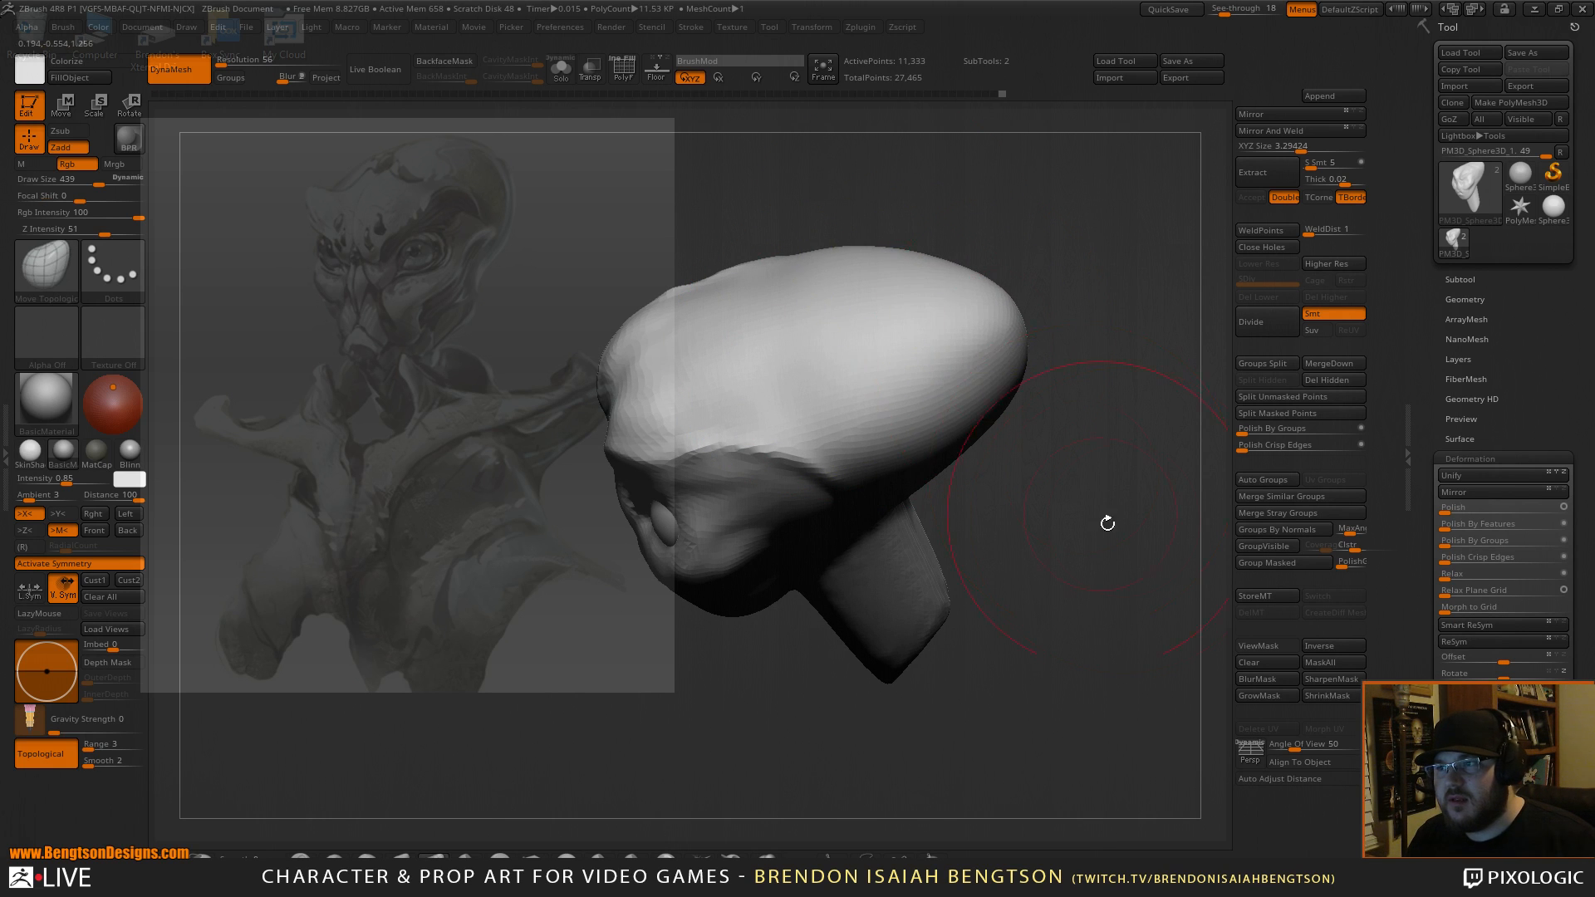
left_click_drag(1093, 496, 1132, 416)
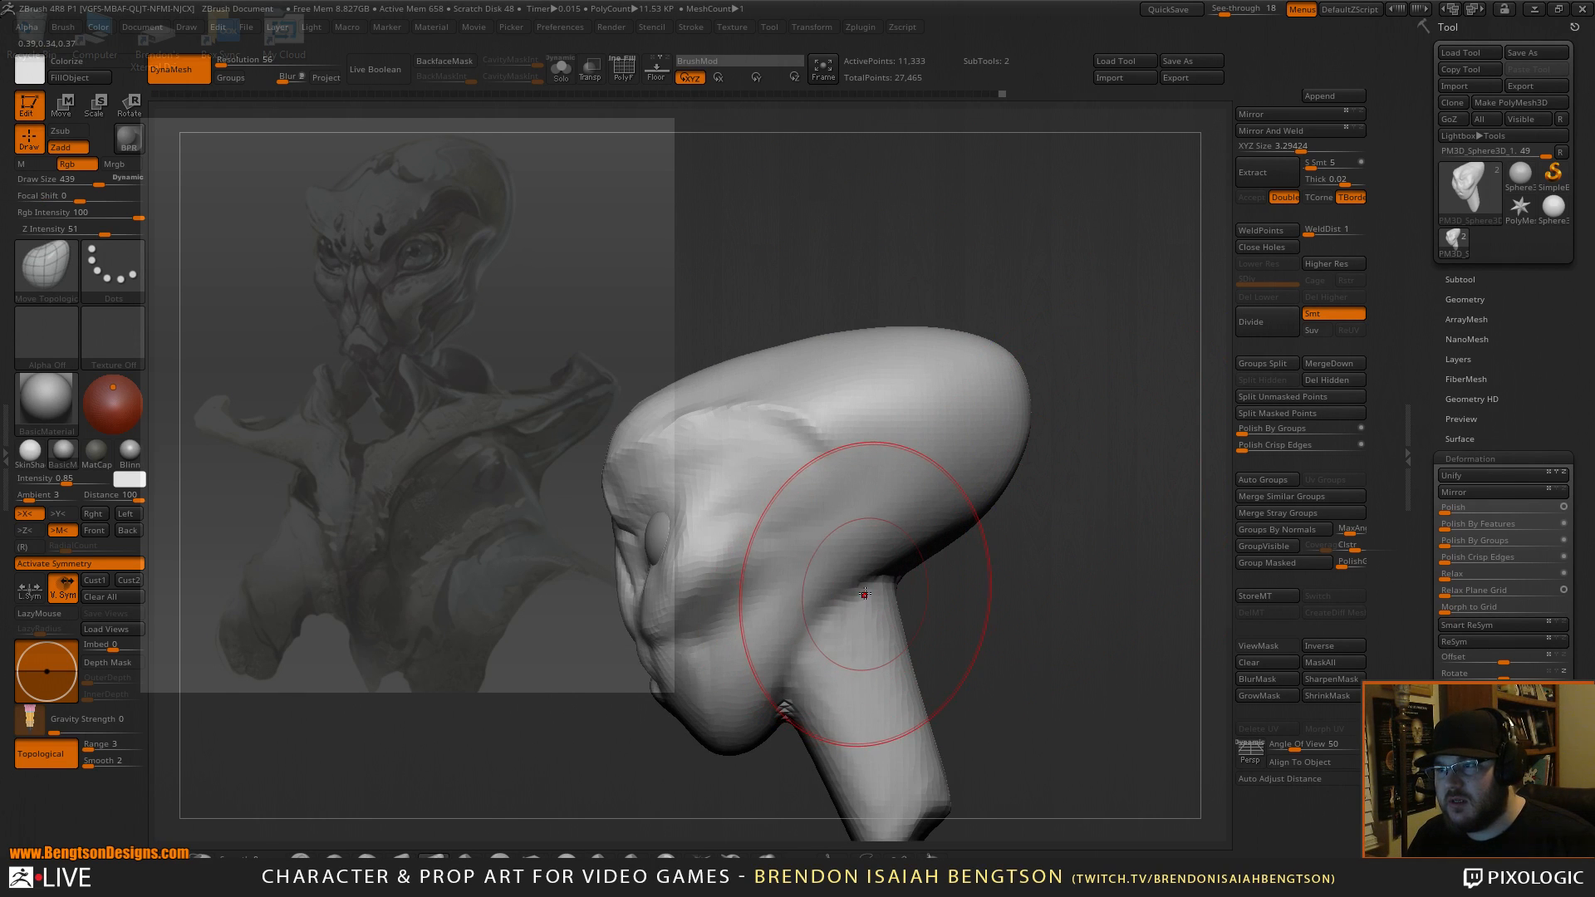
Adjust the proportions of the jaw and mid-face with the Move Topological brush at Draw Size 295.
left_click_drag(1022, 681, 954, 533)
key("space")
mouse_move(818, 515)
left_mouse_down()
mouse_move(809, 534)
mouse_move(841, 548)
left_mouse_up()
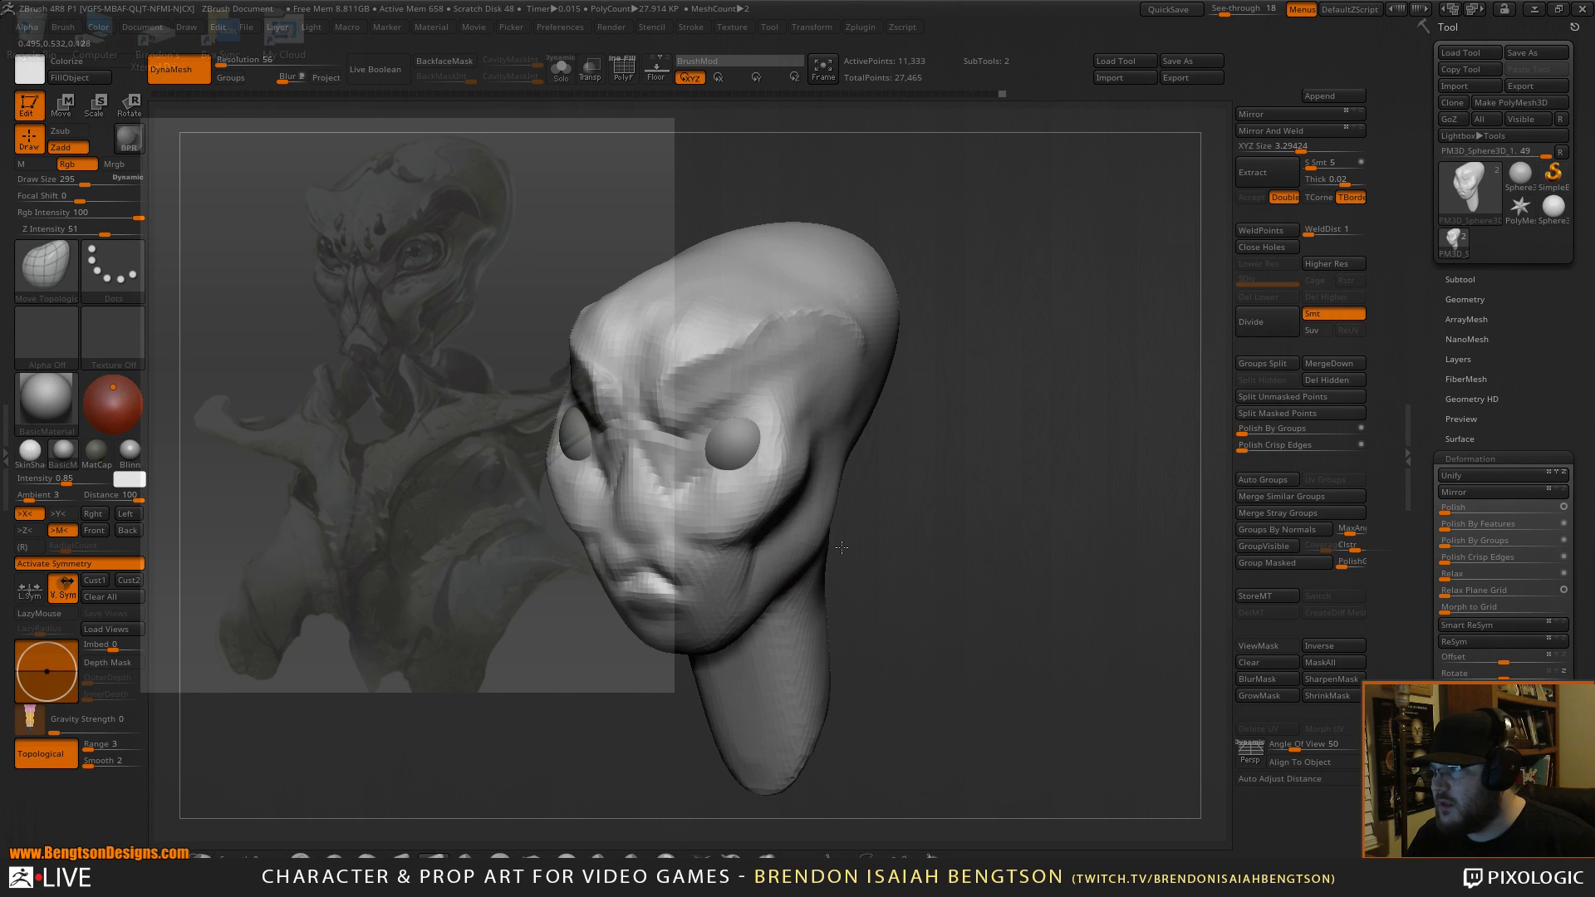
mouse_move(918, 478)
left_mouse_down()
mouse_move(859, 482)
mouse_move(955, 538)
mouse_move(926, 523)
mouse_move(908, 474)
left_mouse_up()
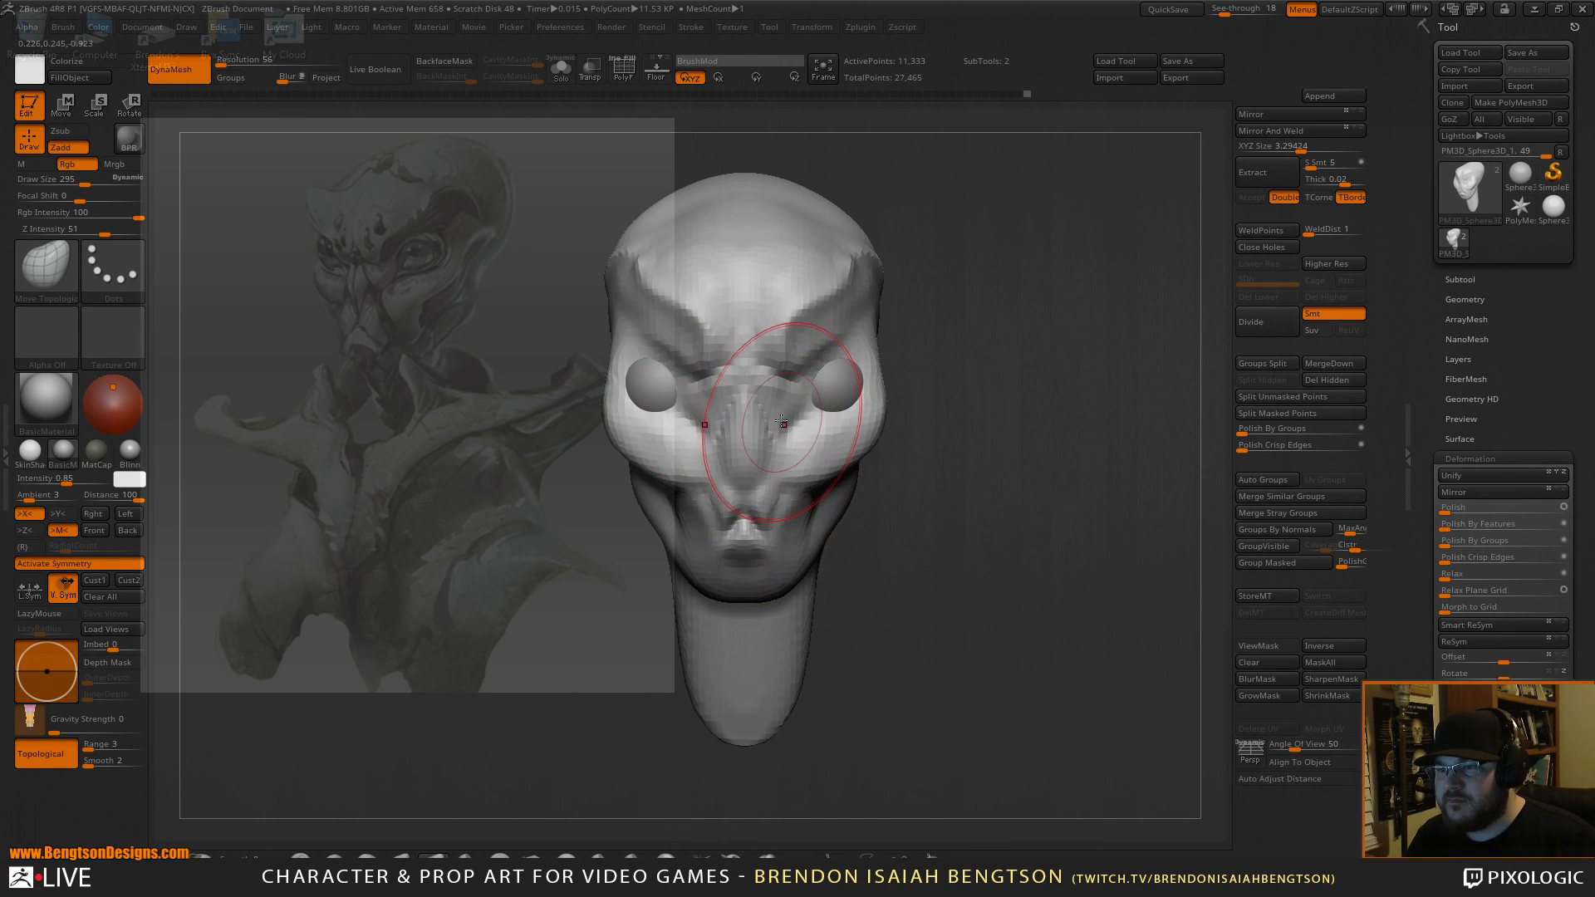
left_click_drag(774, 374, 773, 385)
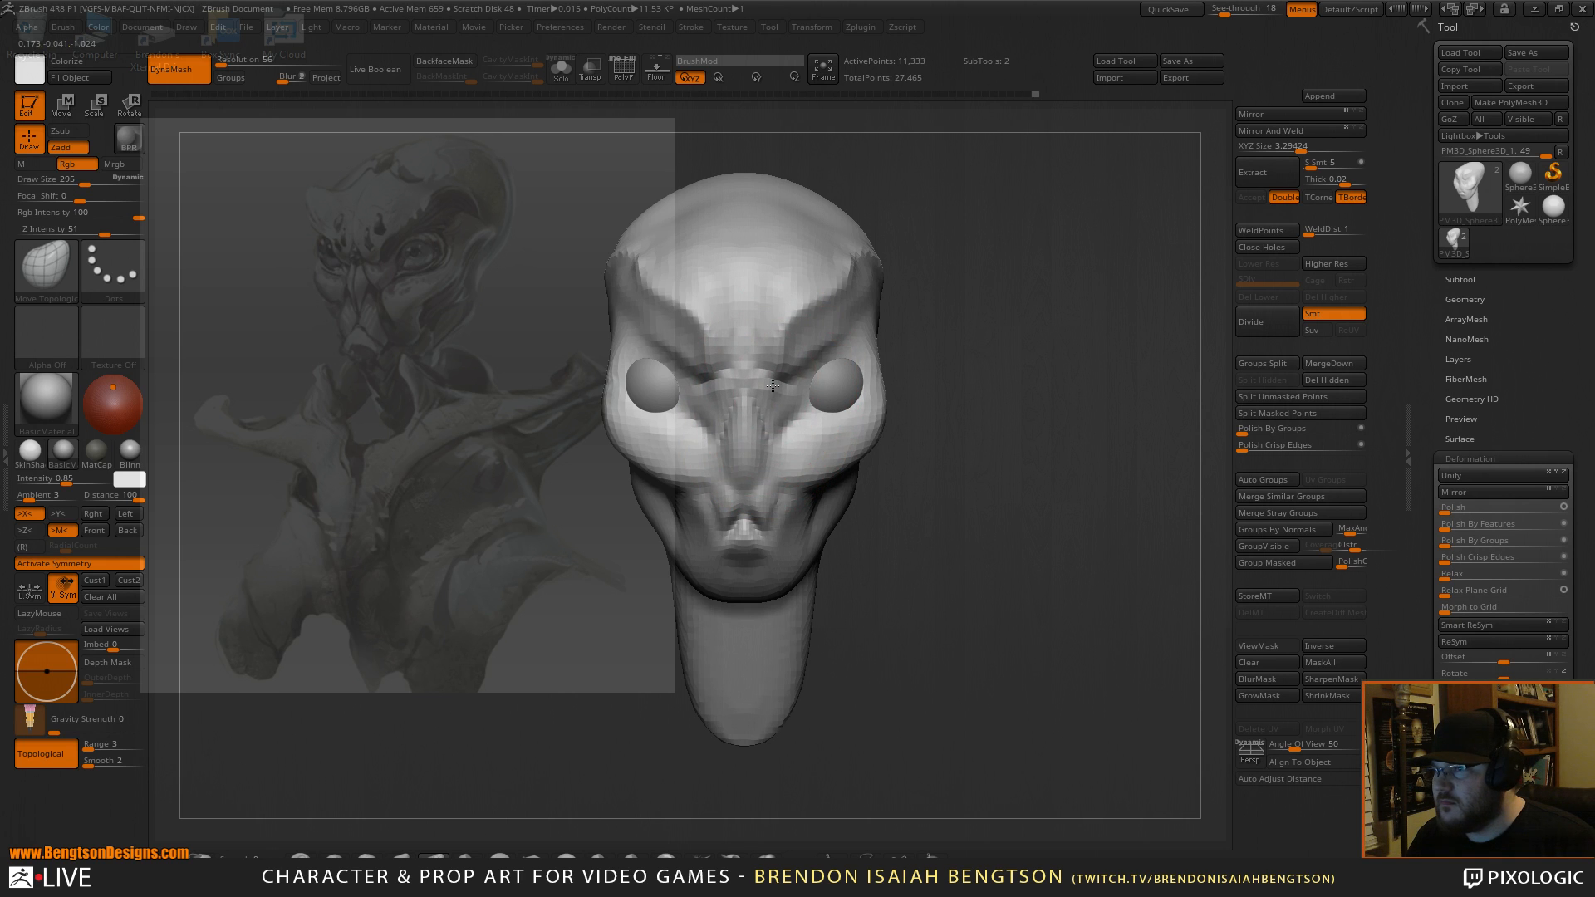
Build up the eye socket rims and the sides of the nose with the ClayBuildup brush at Draw Size 88.
mouse_move(1001, 342)
left_mouse_down()
mouse_move(962, 380)
mouse_move(1008, 371)
left_mouse_up()
key("b")
key("c")
key("b")
key("space")
left_click_drag(765, 428, 754, 427)
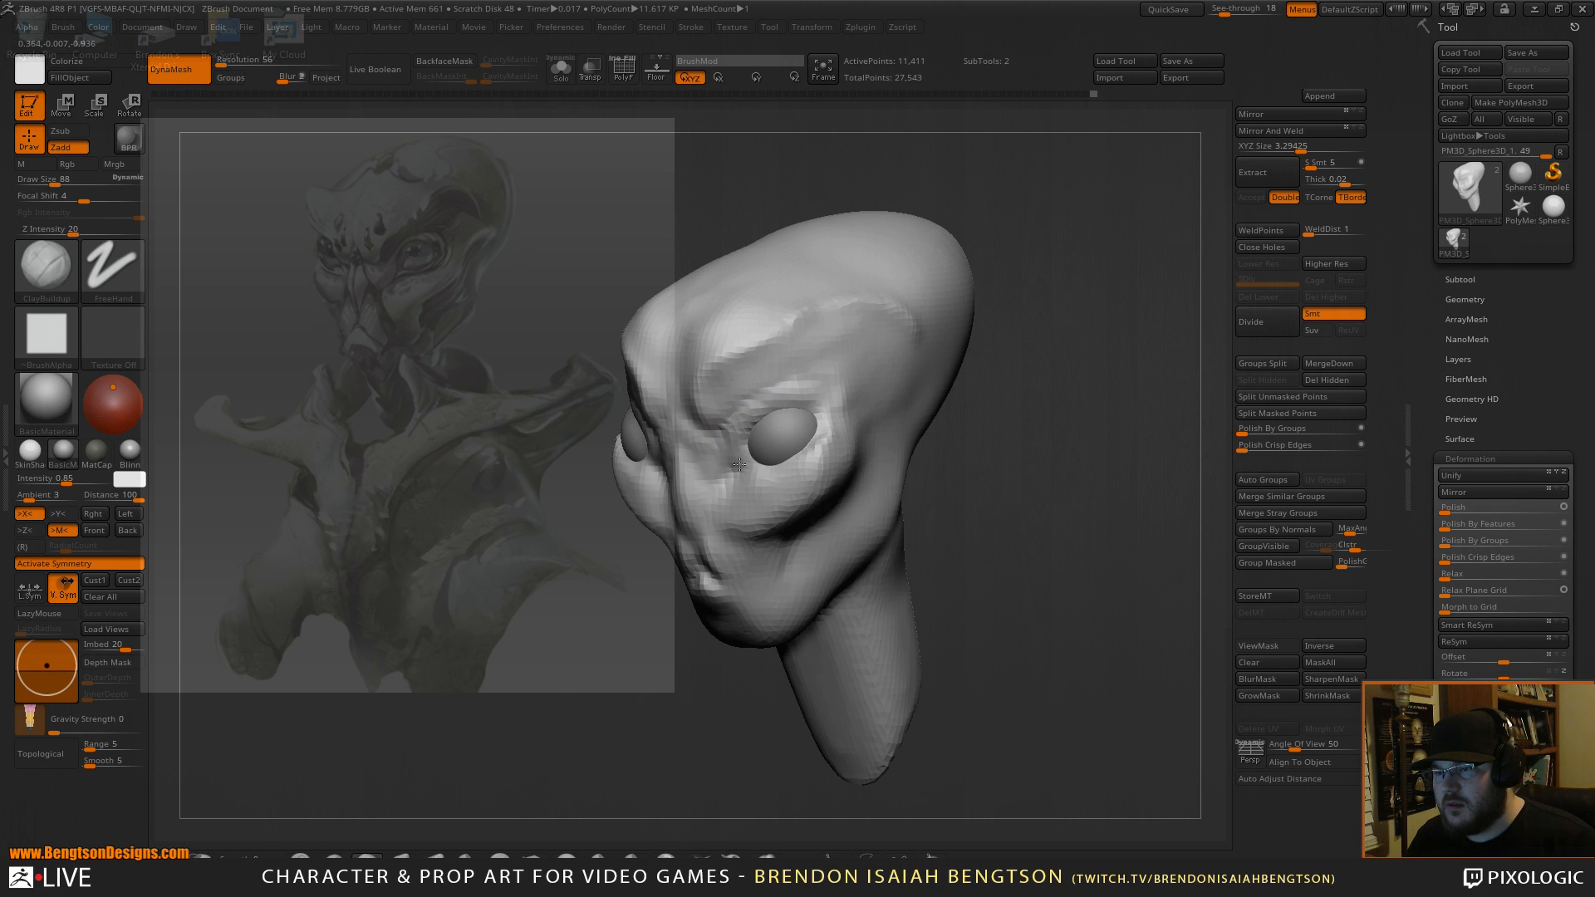
left_click_drag(719, 468, 686, 349)
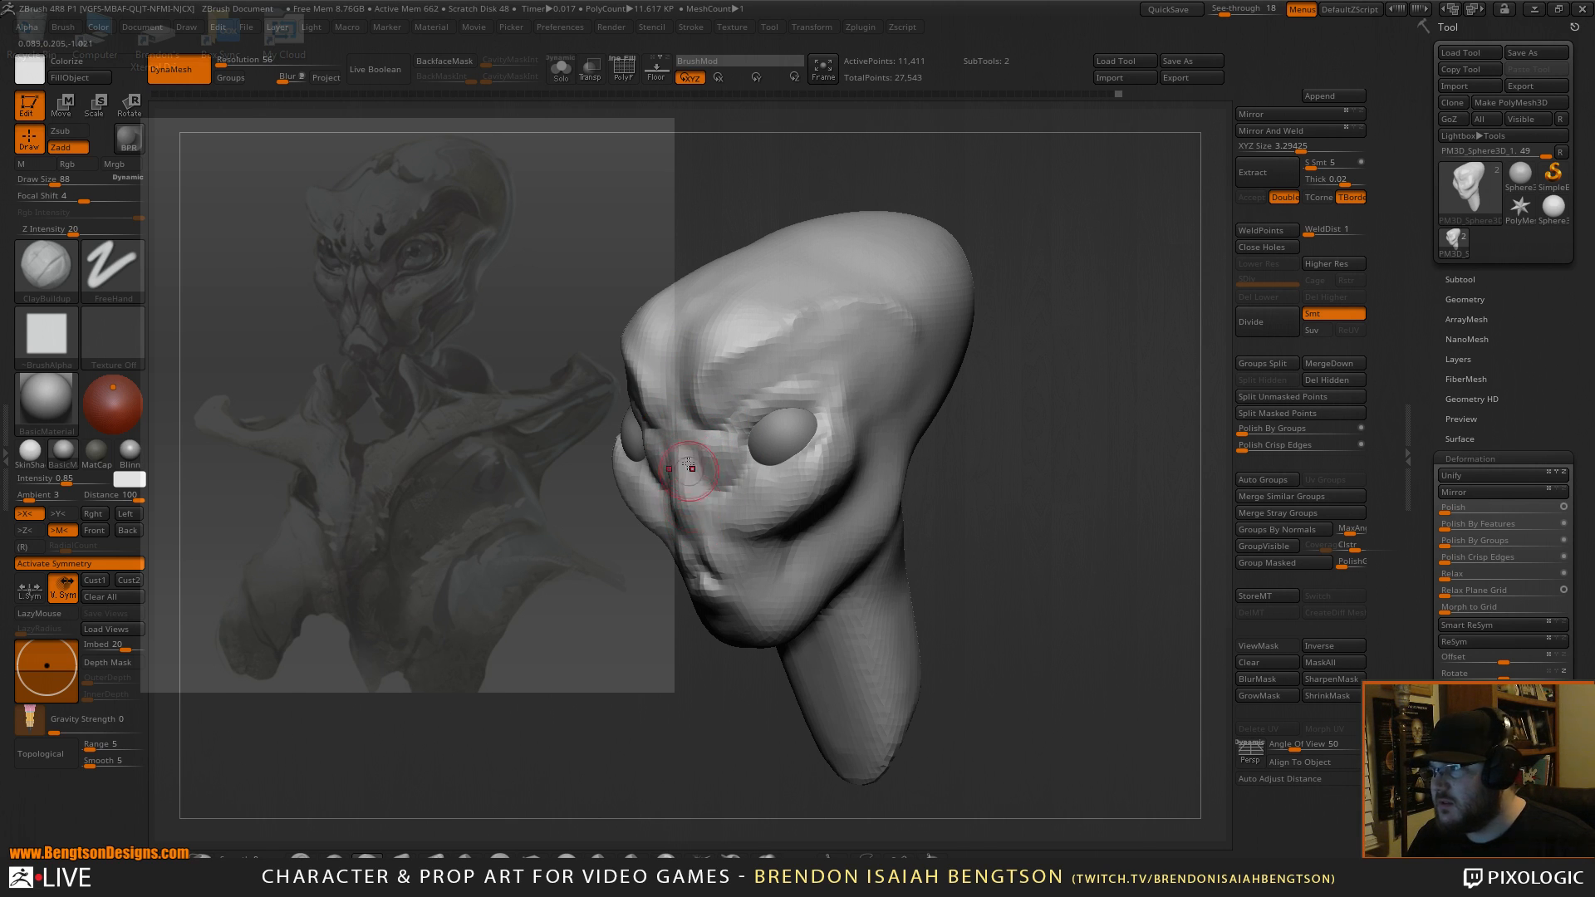
Refine the creases beside the nose with the DamStandard brush at Draw Size 88 and smooth them.
key("b")
key("d")
key("s")
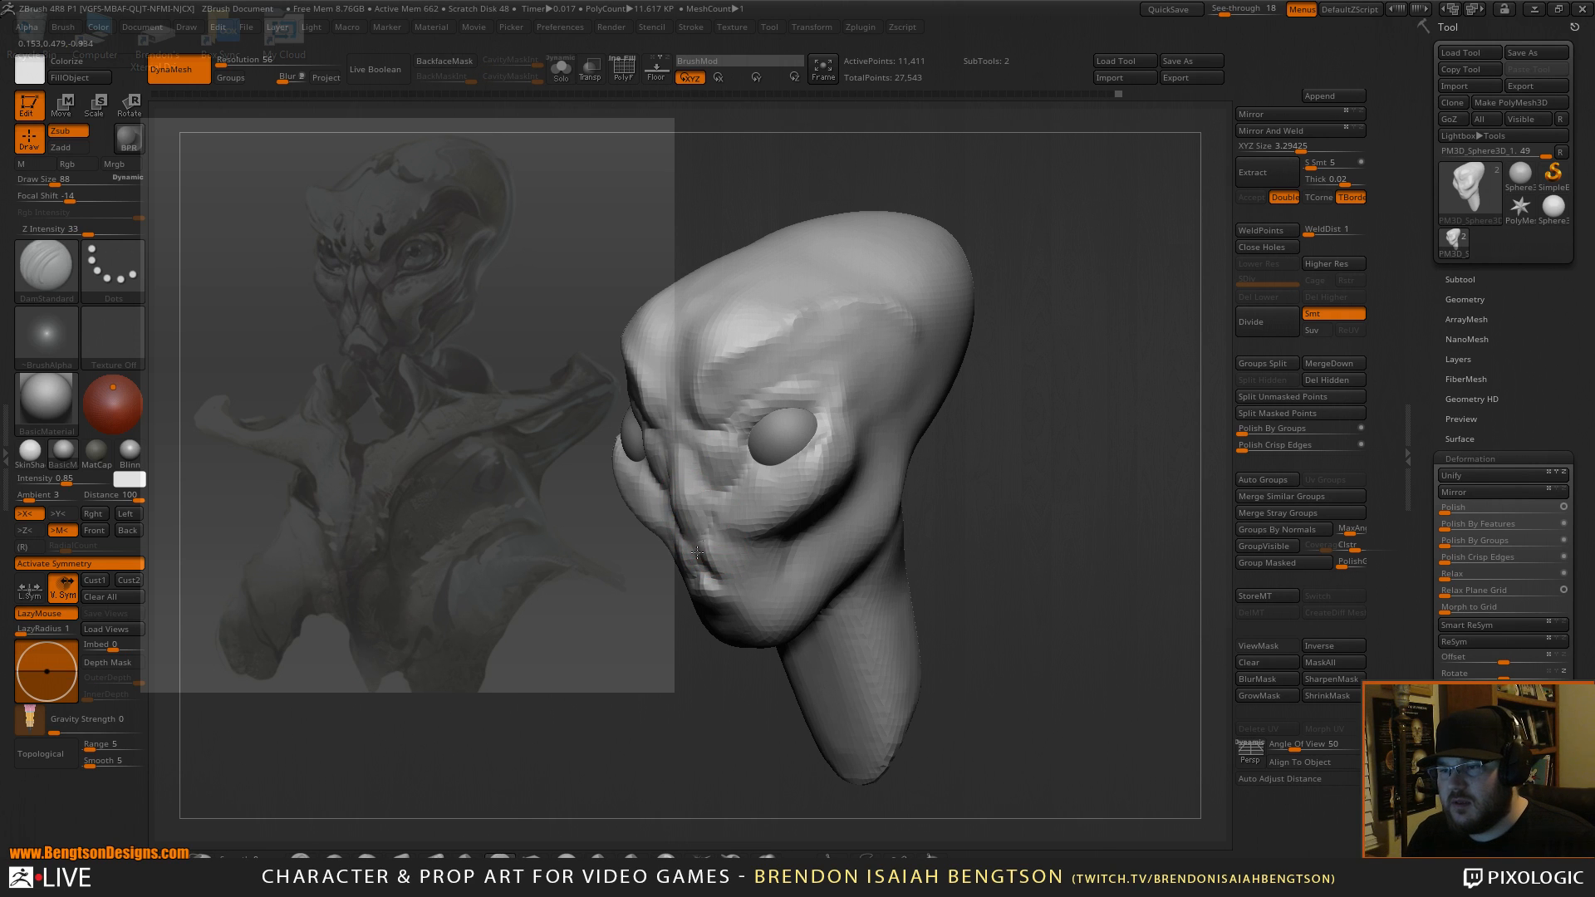
mouse_move(1039, 416)
left_mouse_down()
mouse_move(1164, 412)
mouse_move(993, 403)
mouse_move(1072, 406)
left_mouse_up()
key("shift")
Reshape the chin and jawline in side view with the Move Topological brush at Draw Size 280.
key("b")
key("m")
key("t")
key("space")
left_click_drag(770, 511, 797, 511)
mouse_move(792, 734)
left_mouse_down("alt")
mouse_move(745, 708)
mouse_move(777, 666)
left_mouse_up("alt")
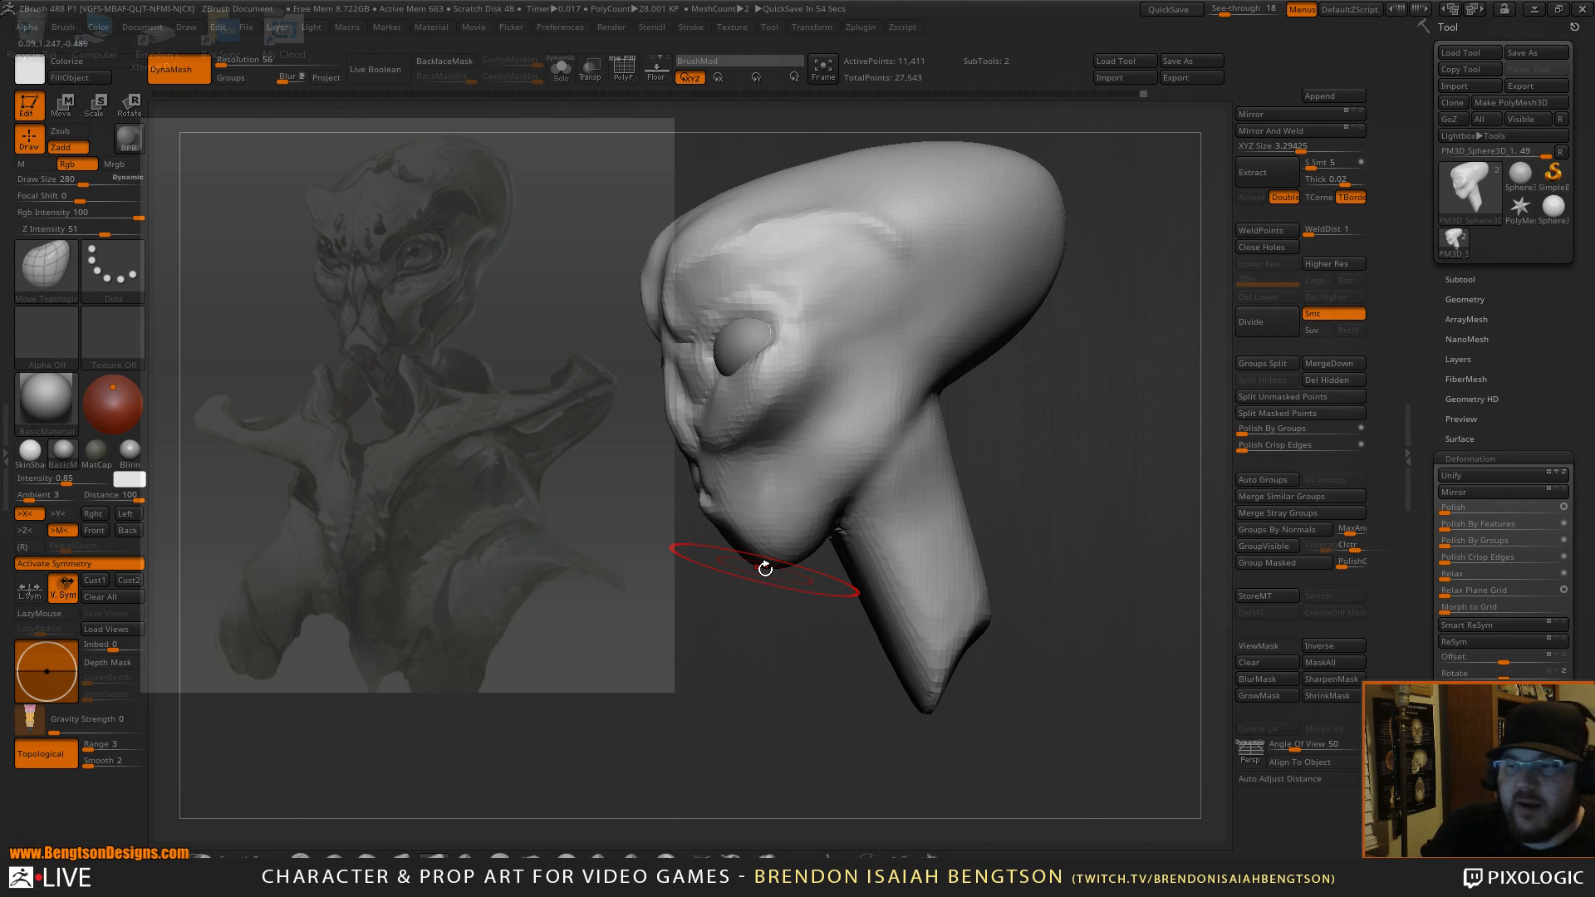
mouse_move(772, 556)
left_mouse_down()
mouse_move(759, 528)
mouse_move(856, 506)
mouse_move(818, 530)
left_mouse_up()
Thicken the neck forward under the jaw with the Move Topological brush at Draw Size 326.
key("space")
key("space")
mouse_move(793, 600)
left_mouse_down()
mouse_move(770, 596)
mouse_move(792, 531)
mouse_move(833, 572)
left_mouse_up()
left_click_drag(901, 665, 873, 702)
mouse_move(930, 615)
left_mouse_down()
mouse_move(901, 707)
mouse_move(876, 670)
left_mouse_up()
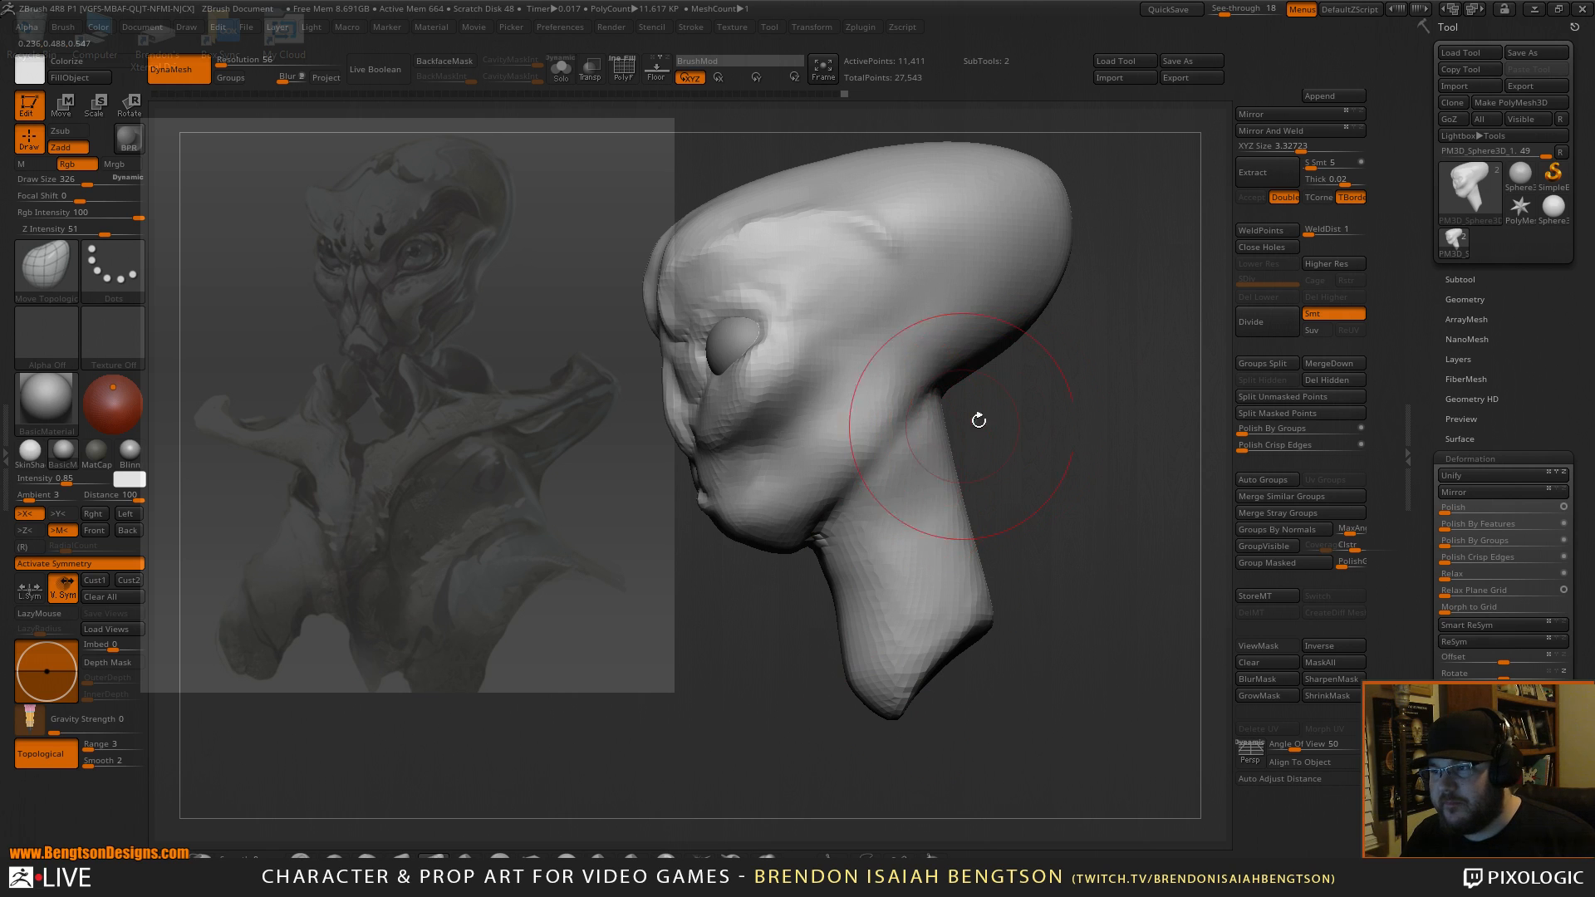
right_click_drag(949, 432, 933, 452)
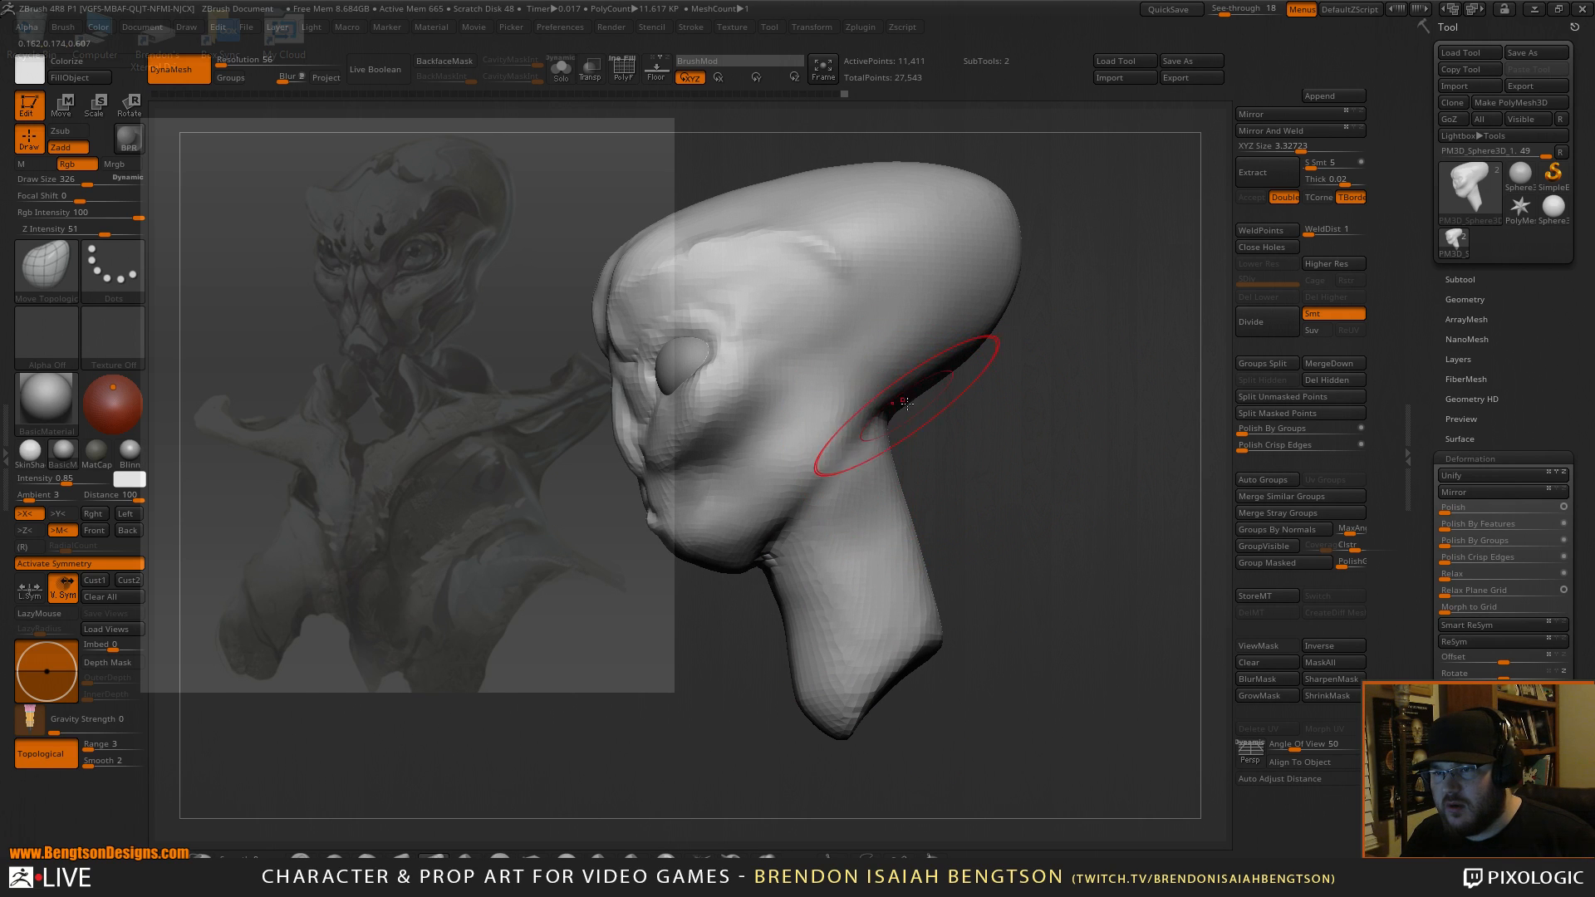
right_click_drag(961, 438, 858, 461)
Carve a hollow into the temples behind the brow ridge with the ClayBuildup brush at Draw Size 110.
mouse_move(1125, 299)
right_mouse_down()
mouse_move(1065, 332)
mouse_move(1066, 387)
mouse_move(1037, 388)
mouse_move(1057, 374)
mouse_move(1039, 374)
right_mouse_up()
key("b")
key("c")
key("b")
mouse_move(806, 292)
left_mouse_down("alt")
mouse_move(856, 295)
mouse_move(882, 246)
mouse_move(856, 250)
mouse_move(884, 278)
left_mouse_up("alt")
key("space")
mouse_move(1115, 336)
right_mouse_down("alt")
mouse_move(1061, 417)
mouse_move(1106, 391)
right_mouse_up("alt")
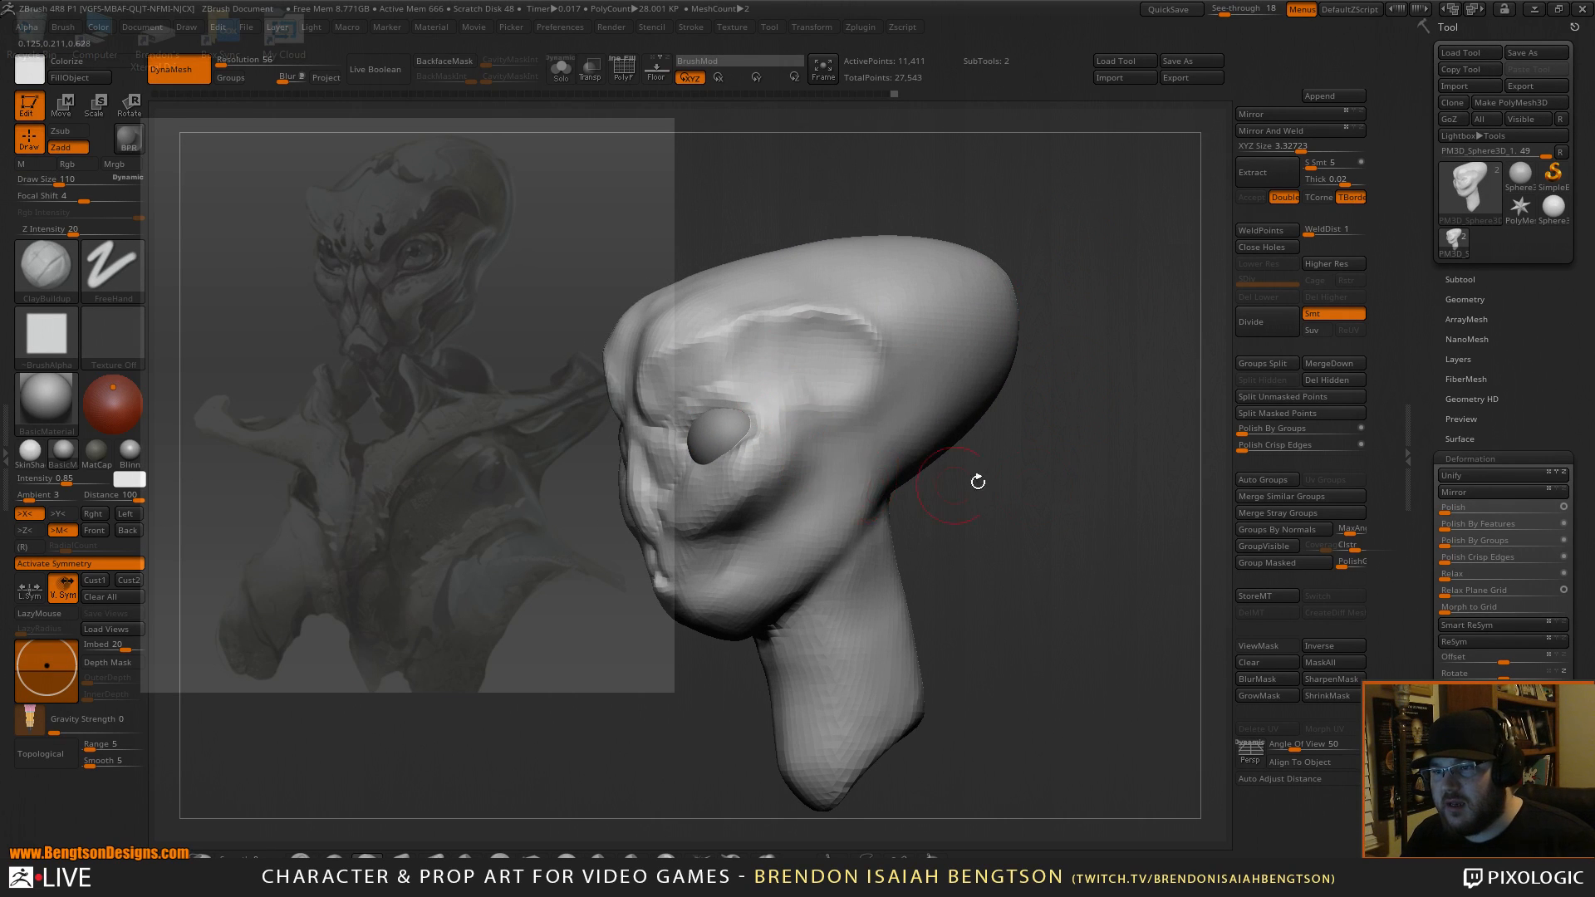
right_click_drag(933, 487, 997, 463)
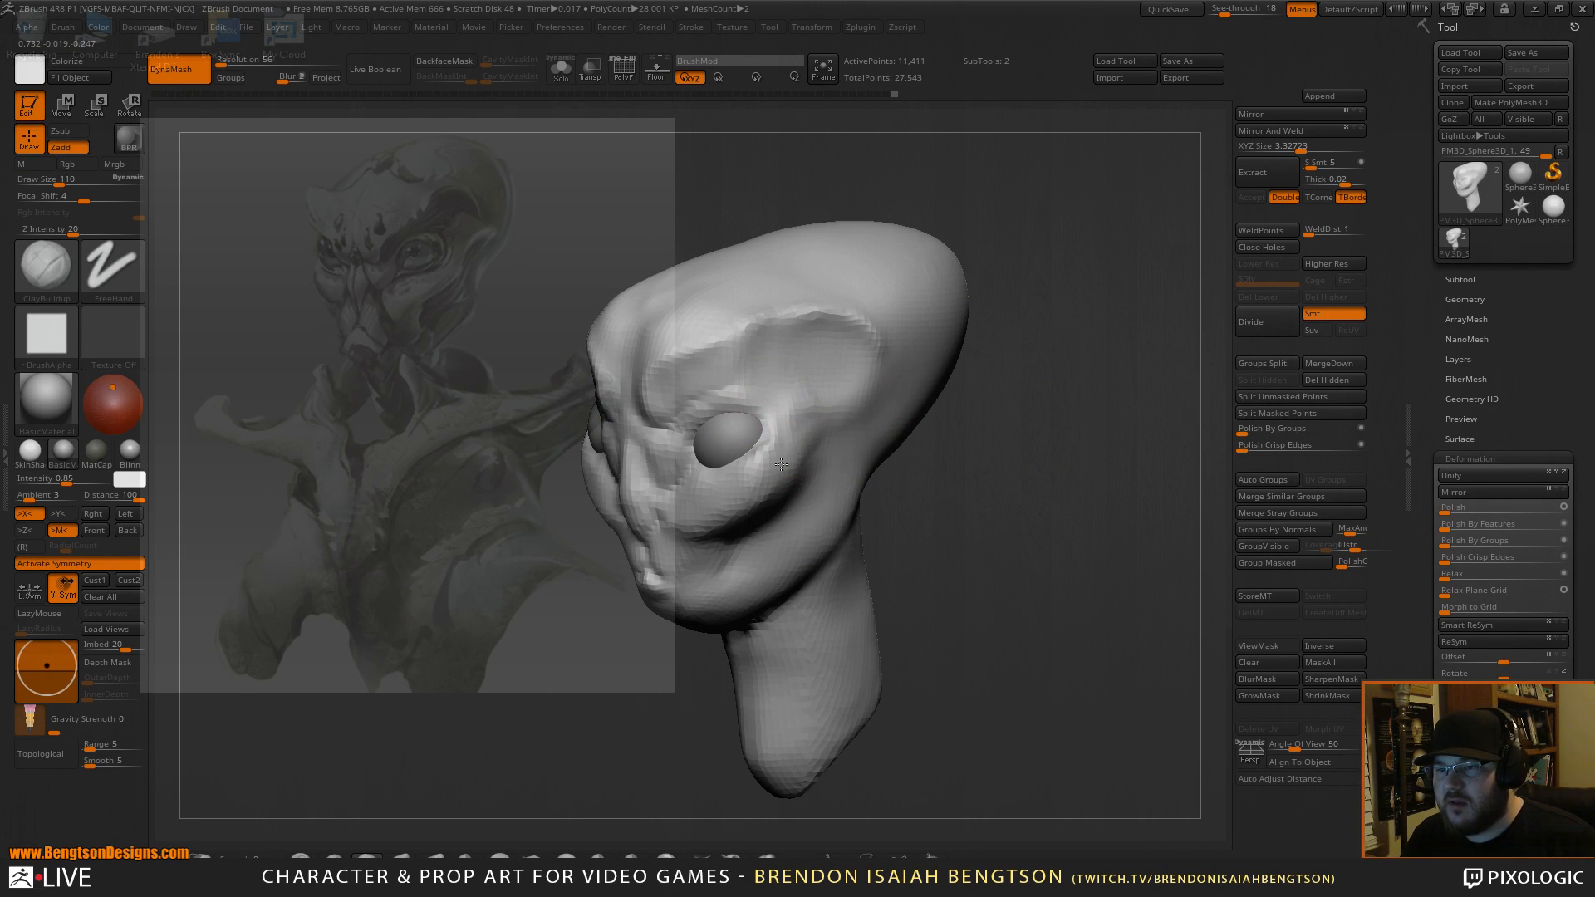
Build up the cheekbones and the area between the nose and eyes with the ClayBuildup brush at Draw Size 145.
key("space")
left_click_drag(764, 473, 768, 474)
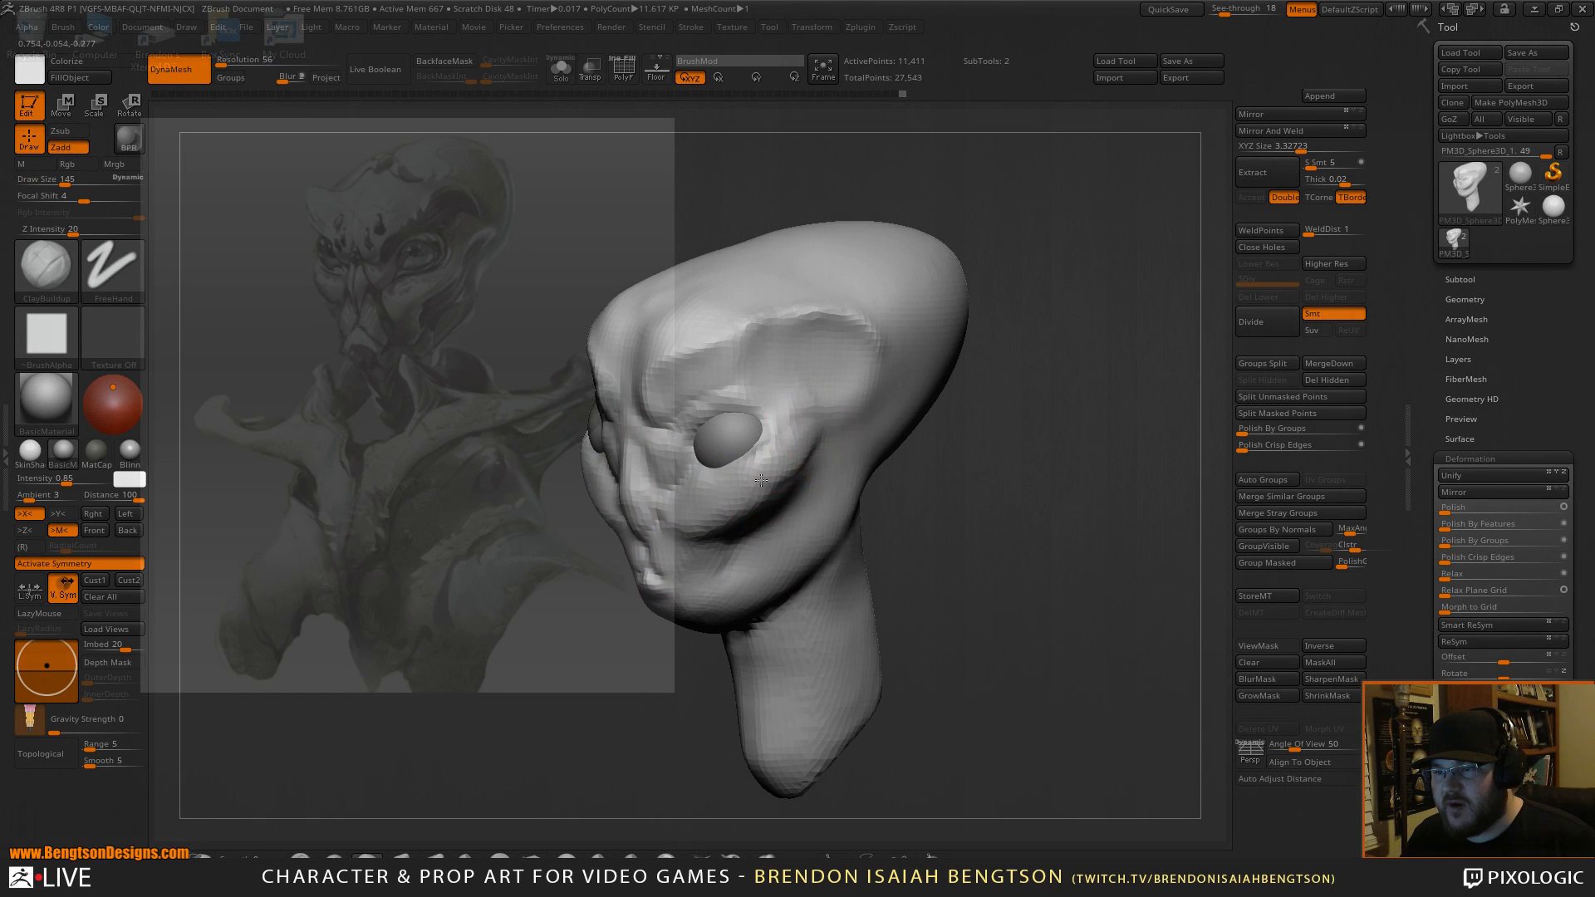
right_click_drag(905, 411, 752, 470)
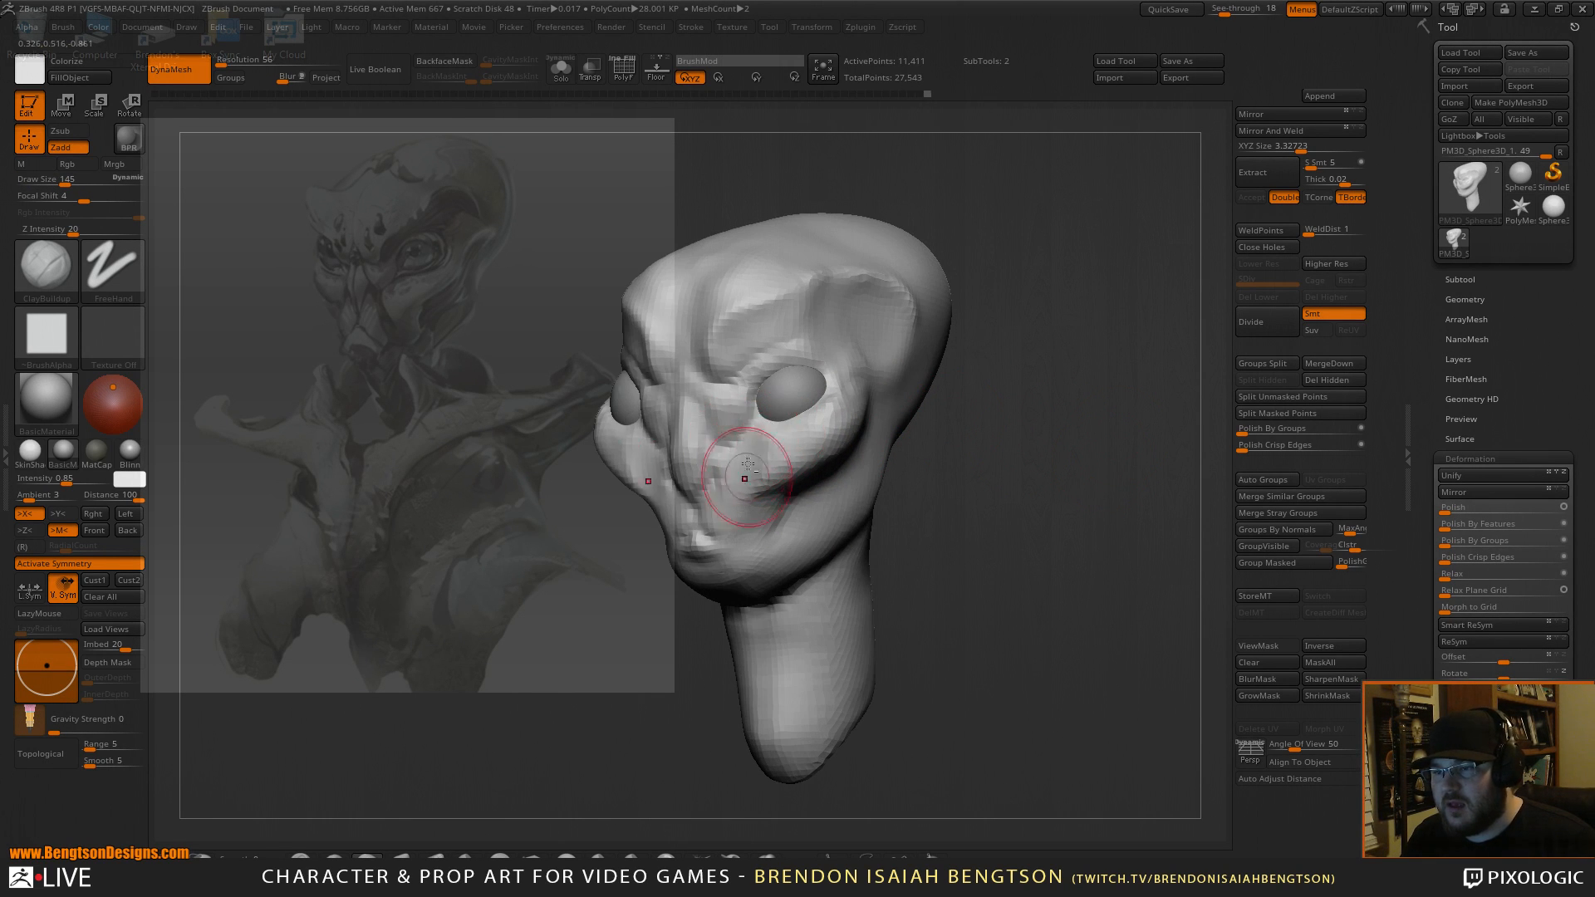
right_click_drag(908, 398, 1104, 452)
right_click_drag(958, 335, 961, 418)
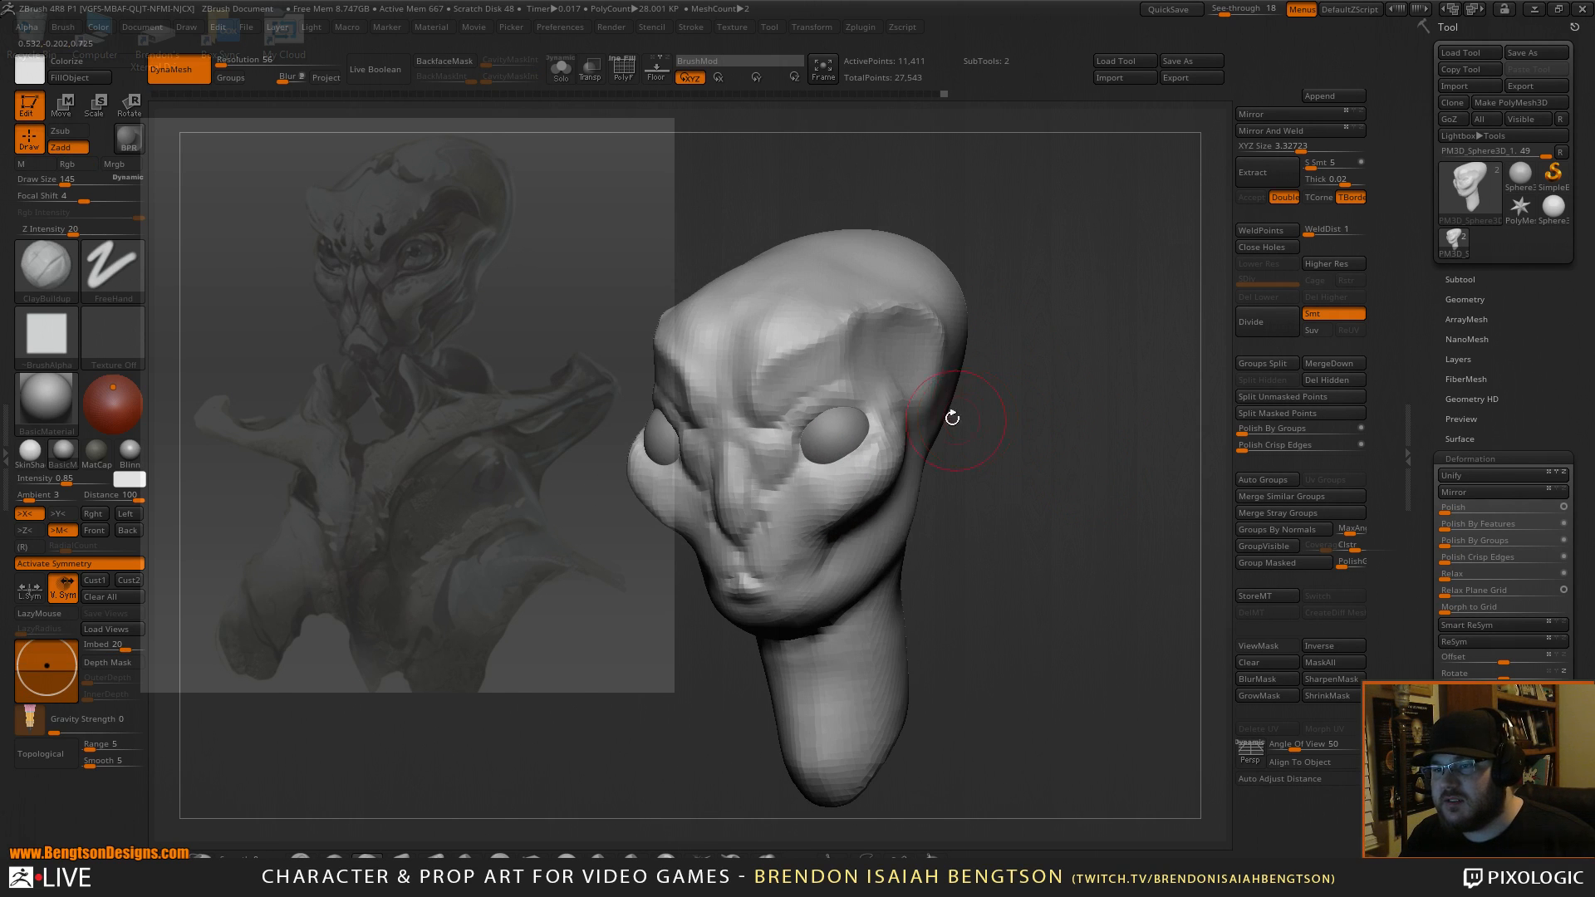
right_click(824, 430)
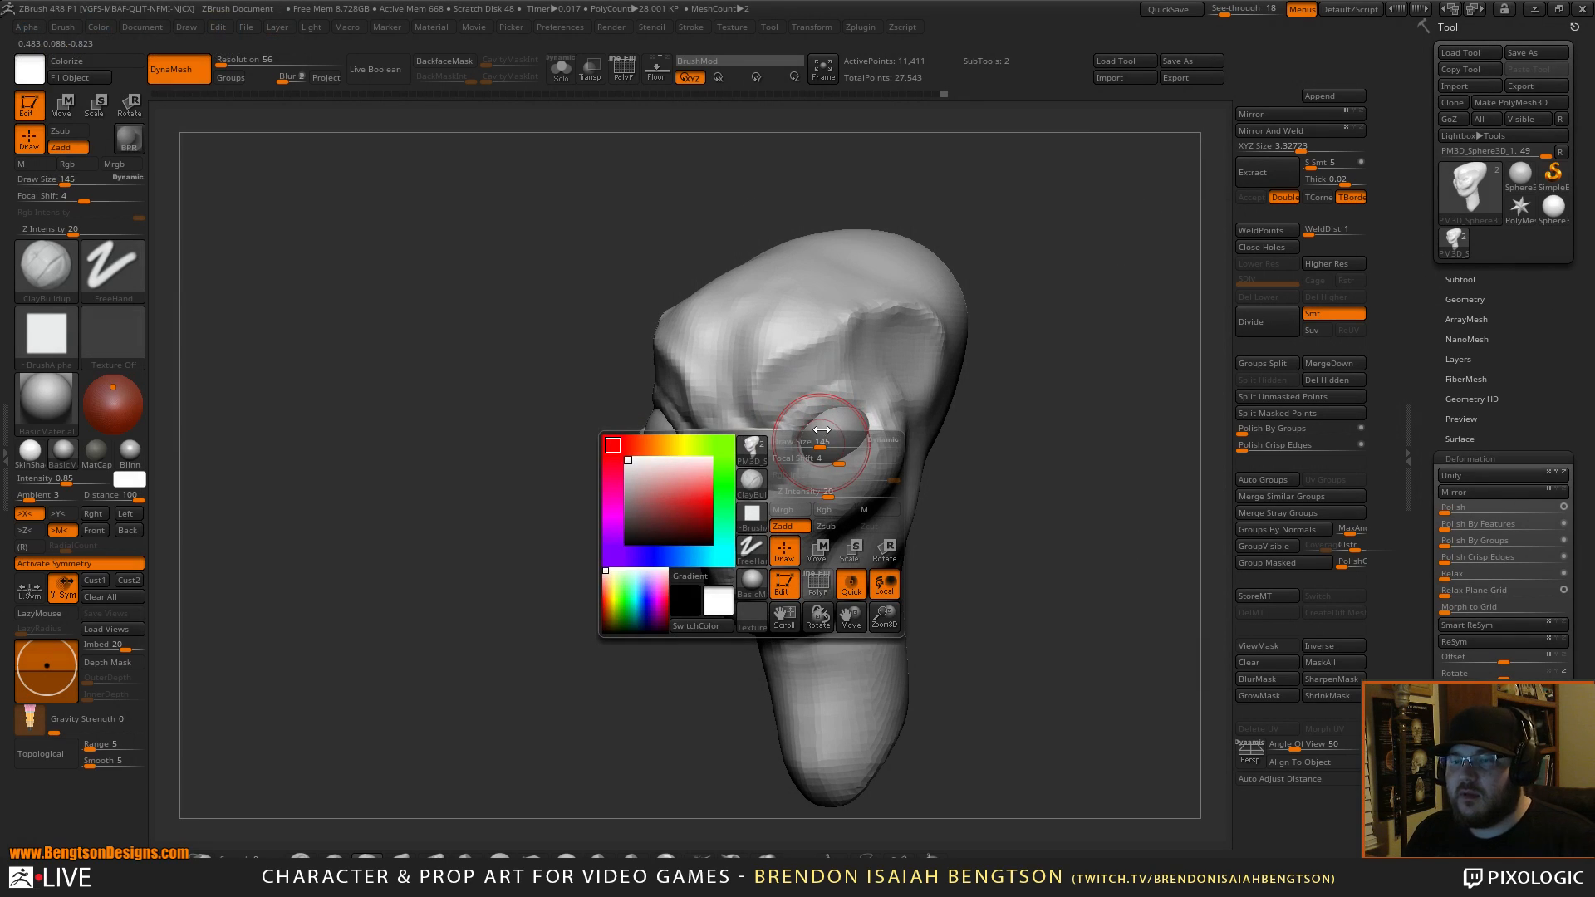
left_click_drag(823, 442, 815, 442)
left_click_drag(1037, 257, 1002, 275, "alt")
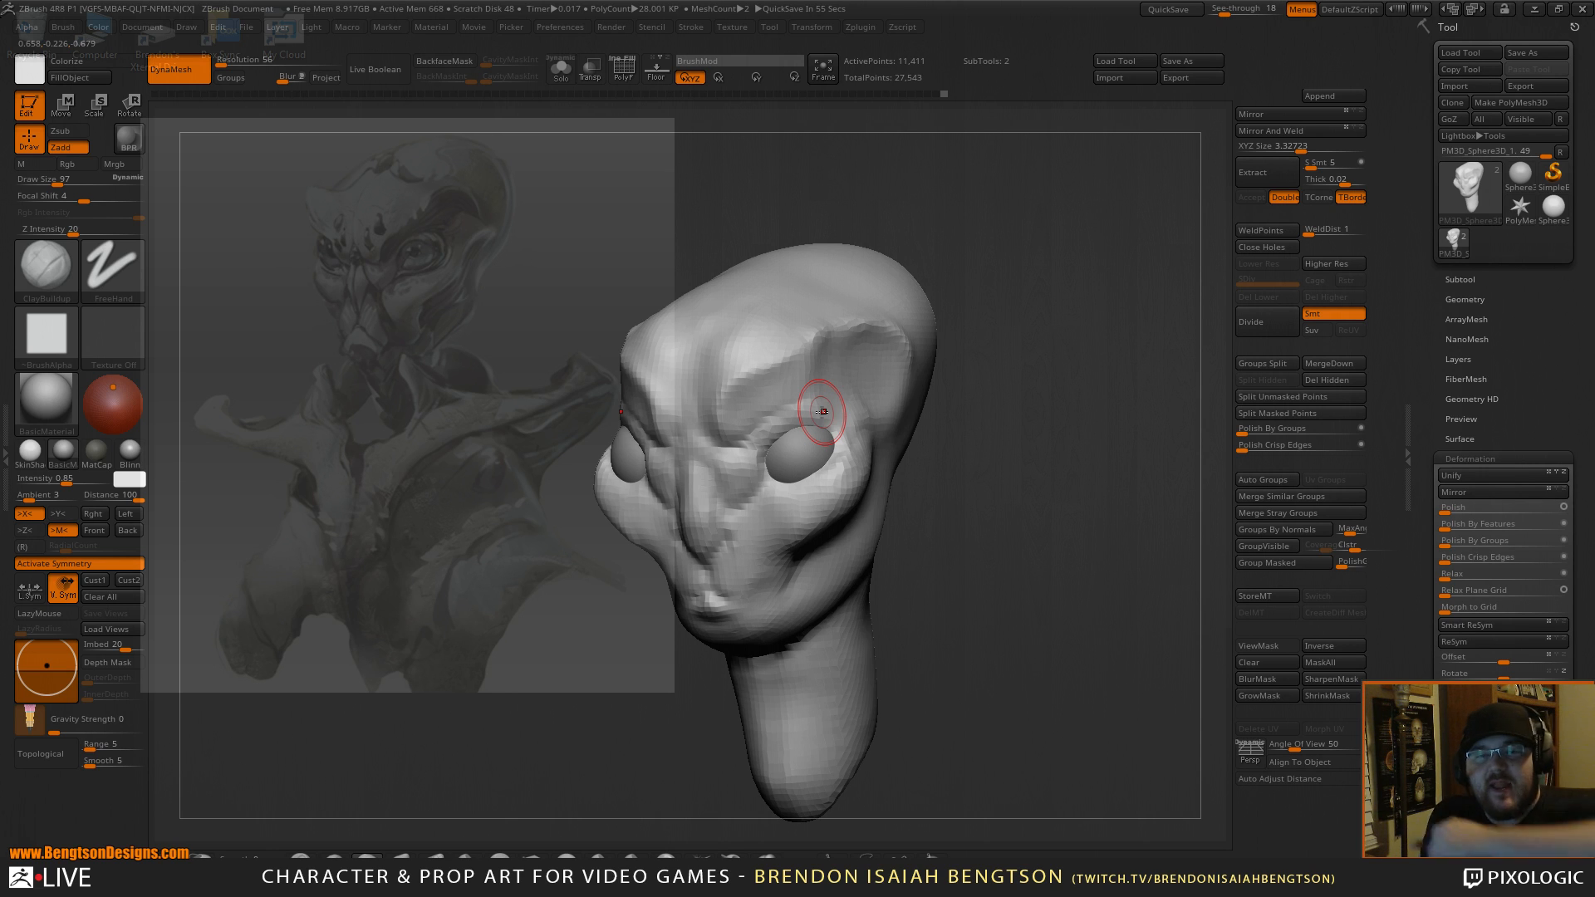
mouse_move(1034, 403)
left_mouse_down()
mouse_move(1019, 401)
mouse_move(1079, 312)
left_mouse_up()
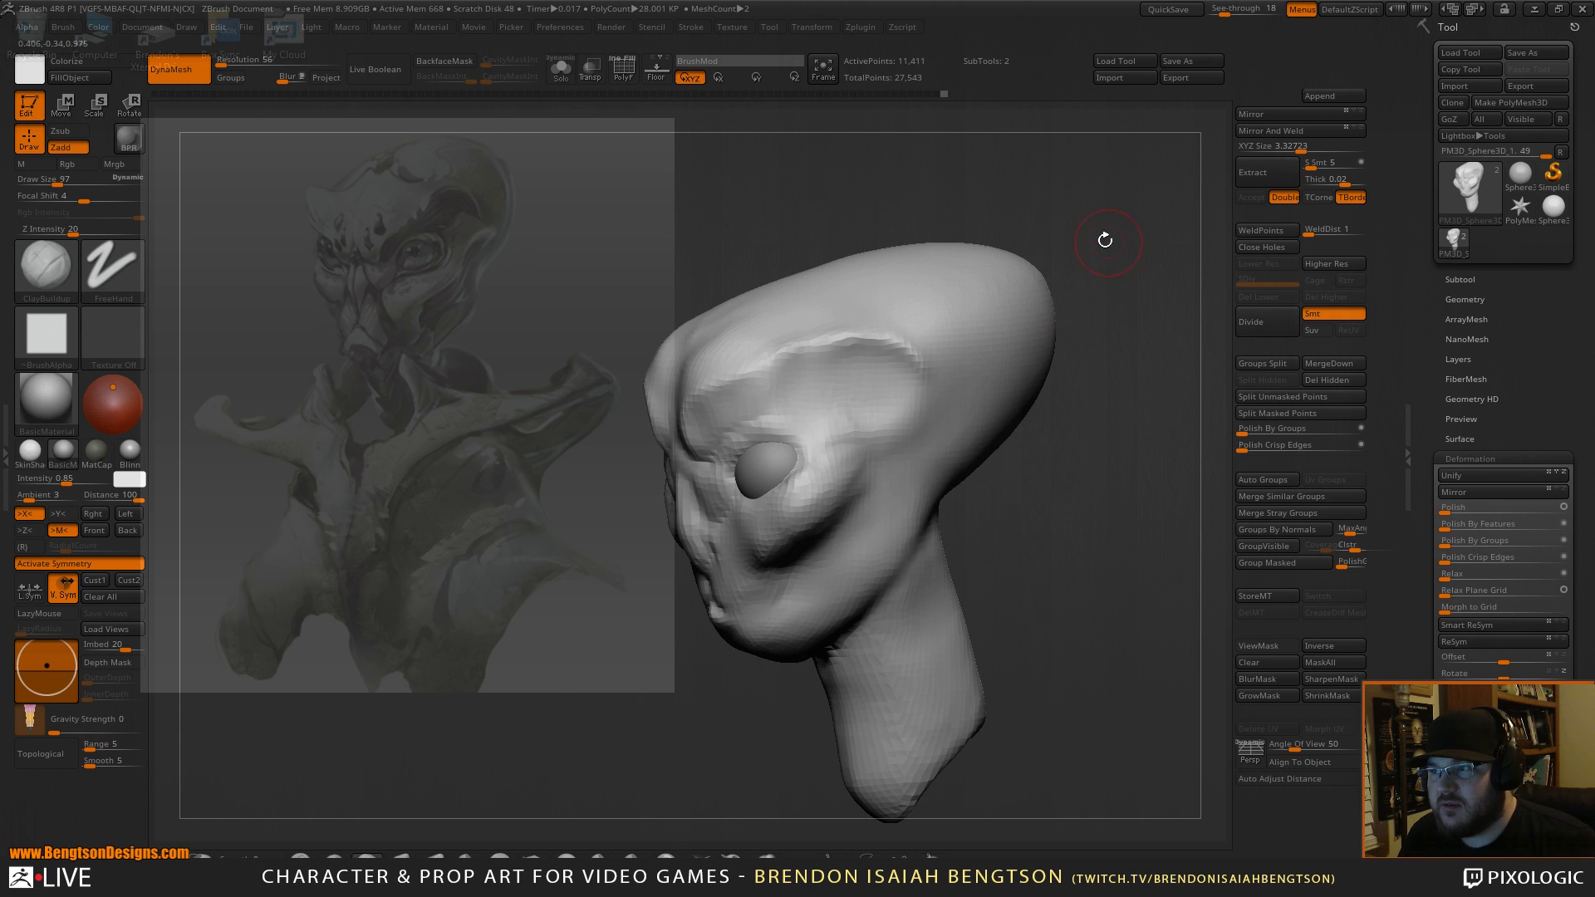
Push the upper forehead profile inward in side view with the Move Topological brush at Draw Size 393.
key("b")
key("m")
key("t")
key("space")
left_click(852, 340)
left_click_drag(1055, 189, 953, 224)
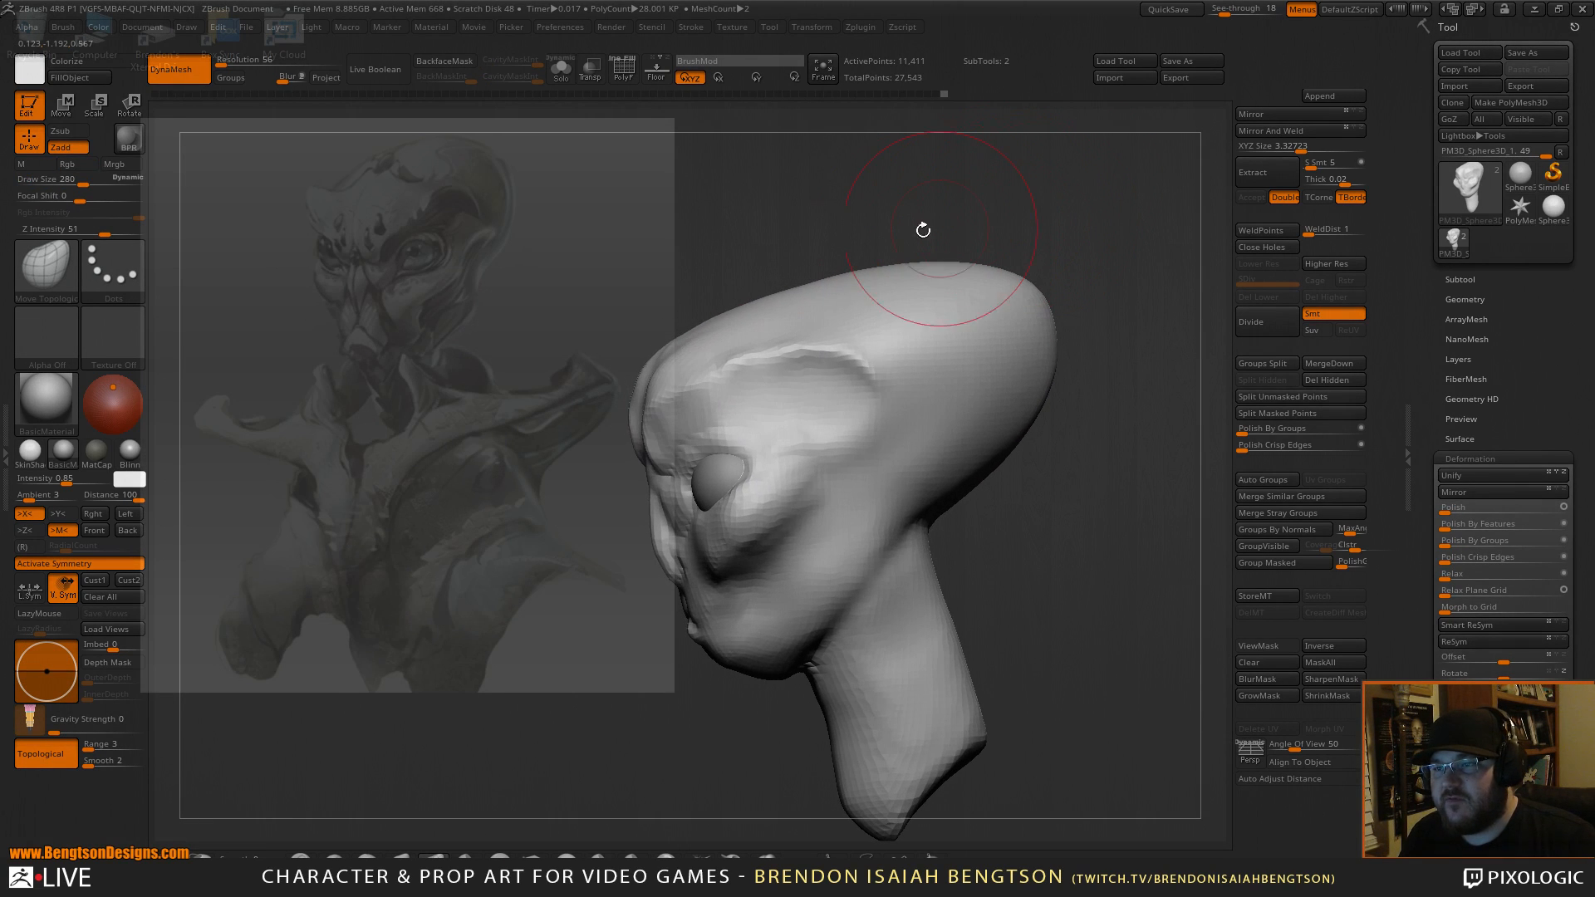
key("space")
left_click_drag(752, 261, 772, 261)
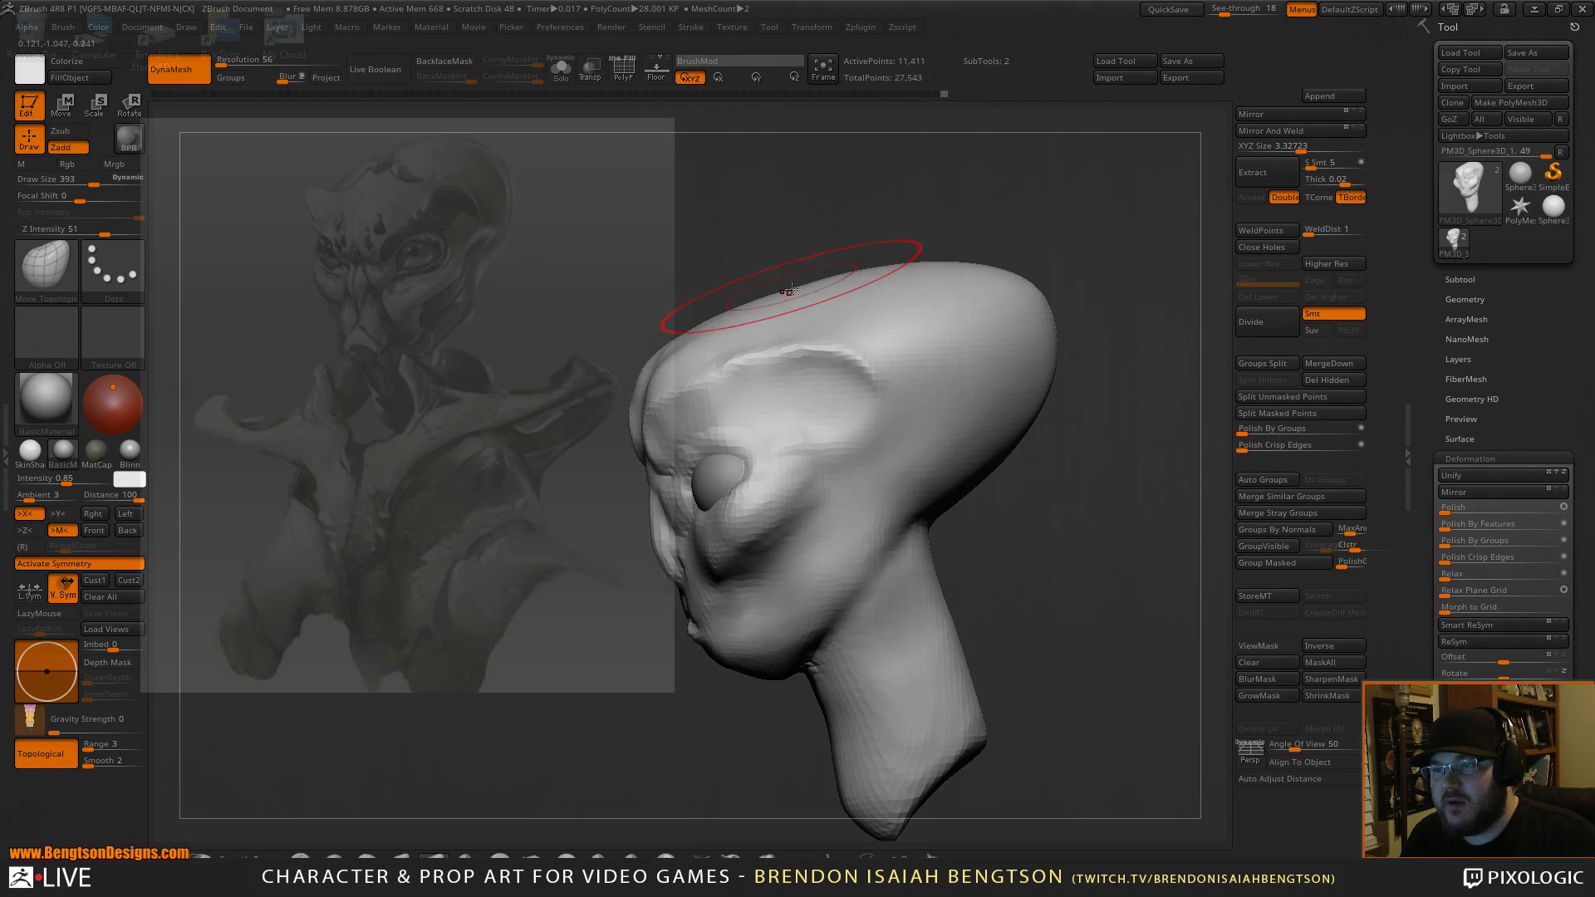
mouse_move(750, 290)
left_mouse_down()
mouse_move(716, 285)
mouse_move(758, 238)
mouse_move(771, 338)
mouse_move(776, 314)
left_mouse_up()
Carve a crease across the top of the cranium behind the forehead with the DamStandard brush at Draw Size 251.
key("space")
key("b")
key("d")
key("s")
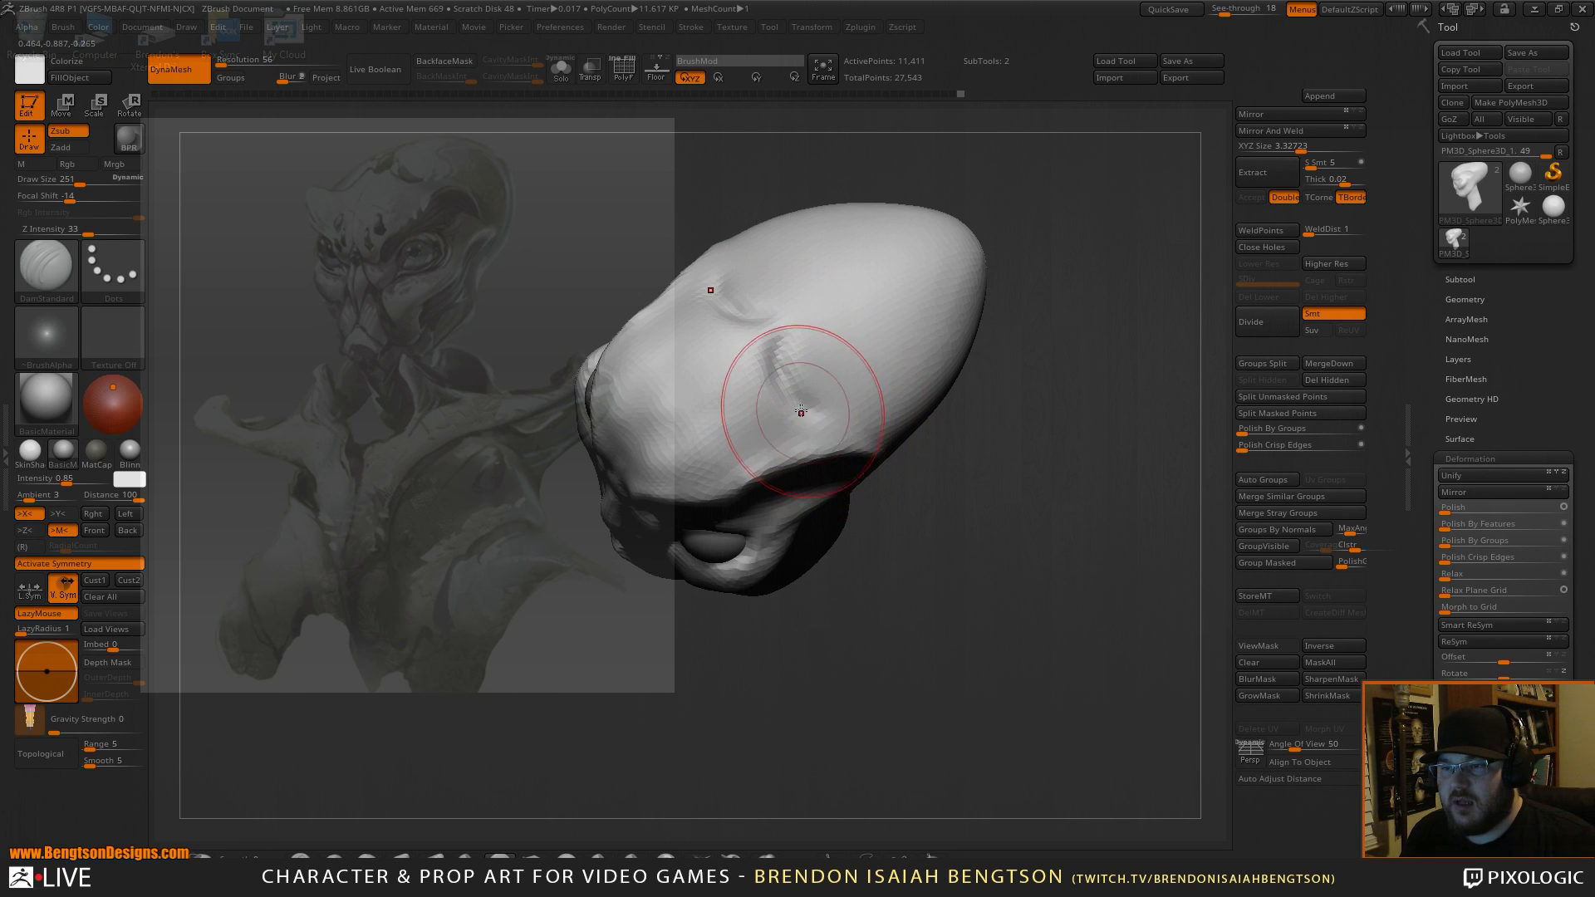
left_click_drag(977, 474, 1083, 348)
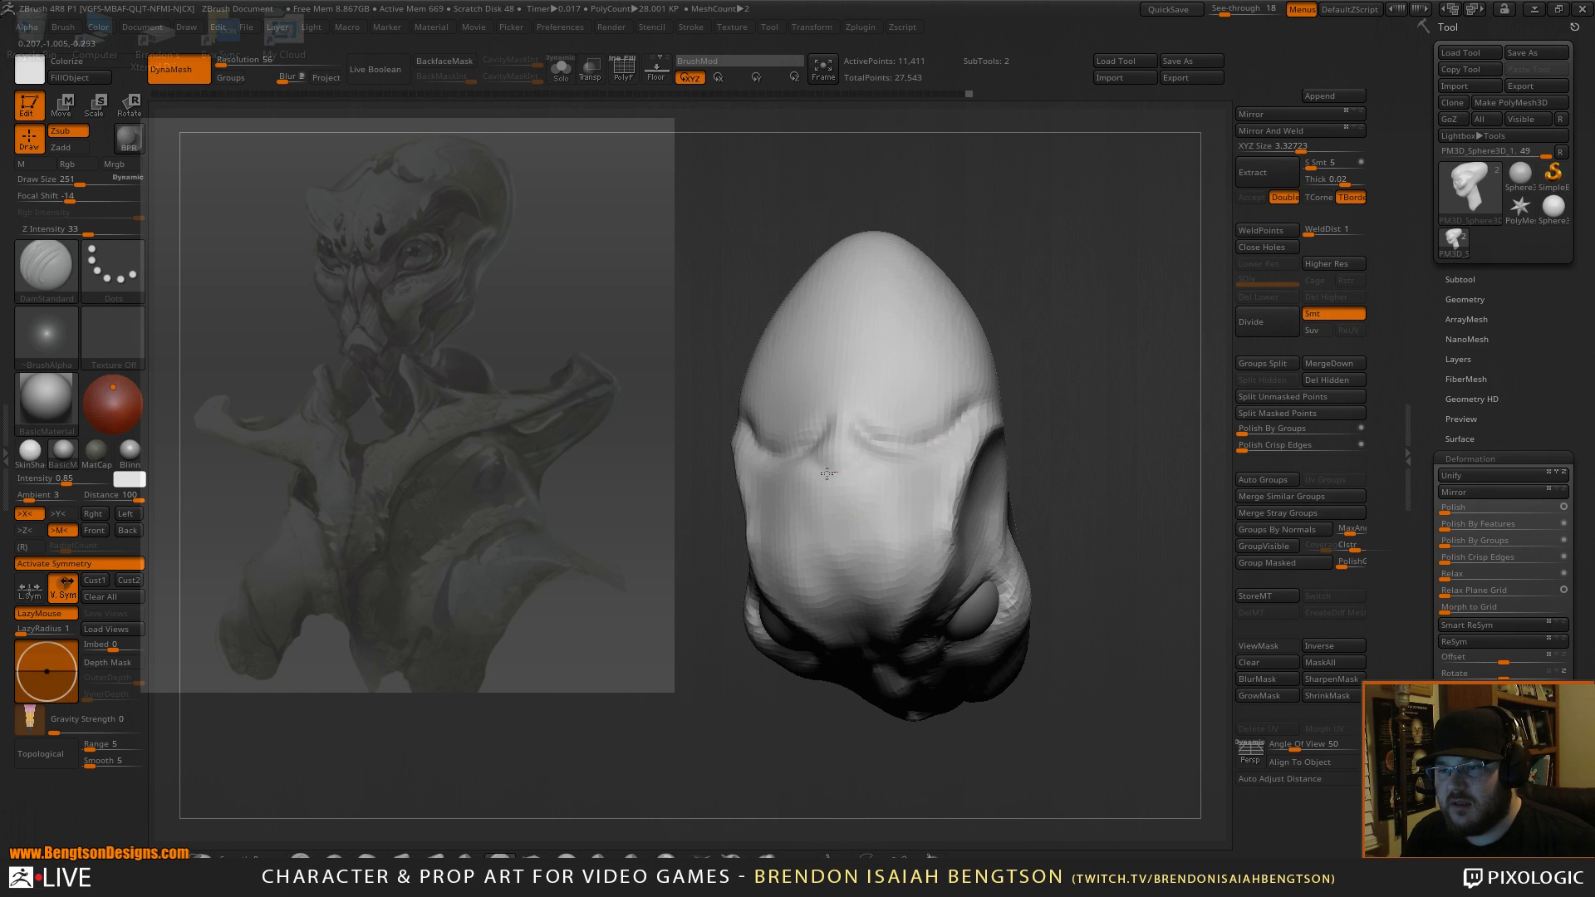
Sculpt a raised central bump on the upper forehead in front of the cranium crease with the ClayBuildup brush at Draw Size 151.
key("b")
key("c")
key("b")
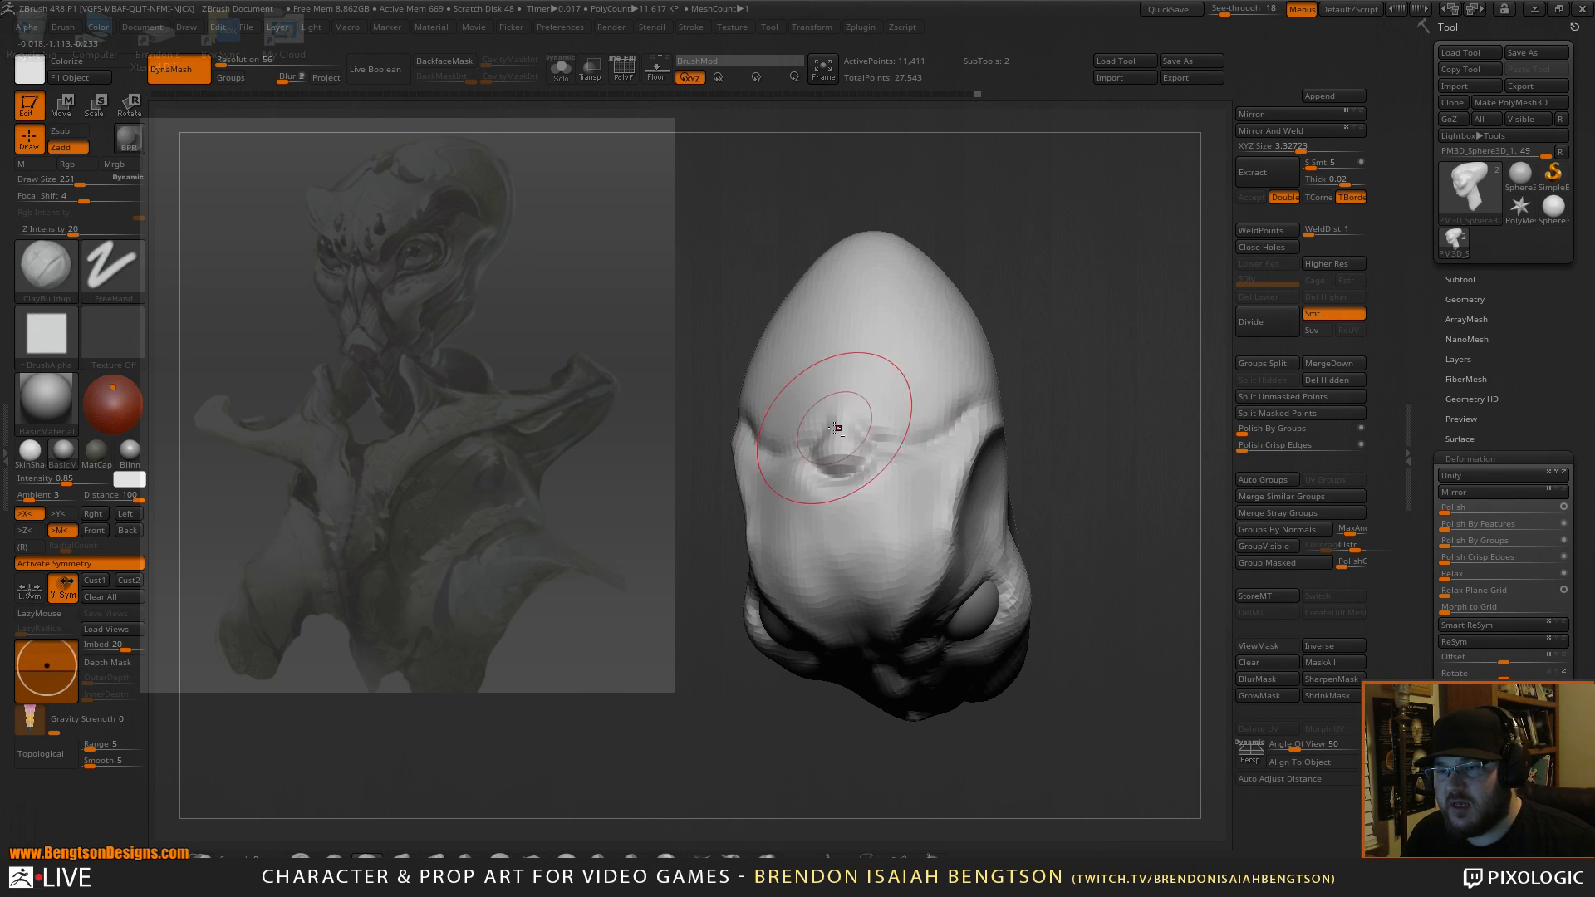
key("space")
mouse_move(993, 274)
left_mouse_down()
mouse_move(919, 427)
mouse_move(789, 496)
left_mouse_up()
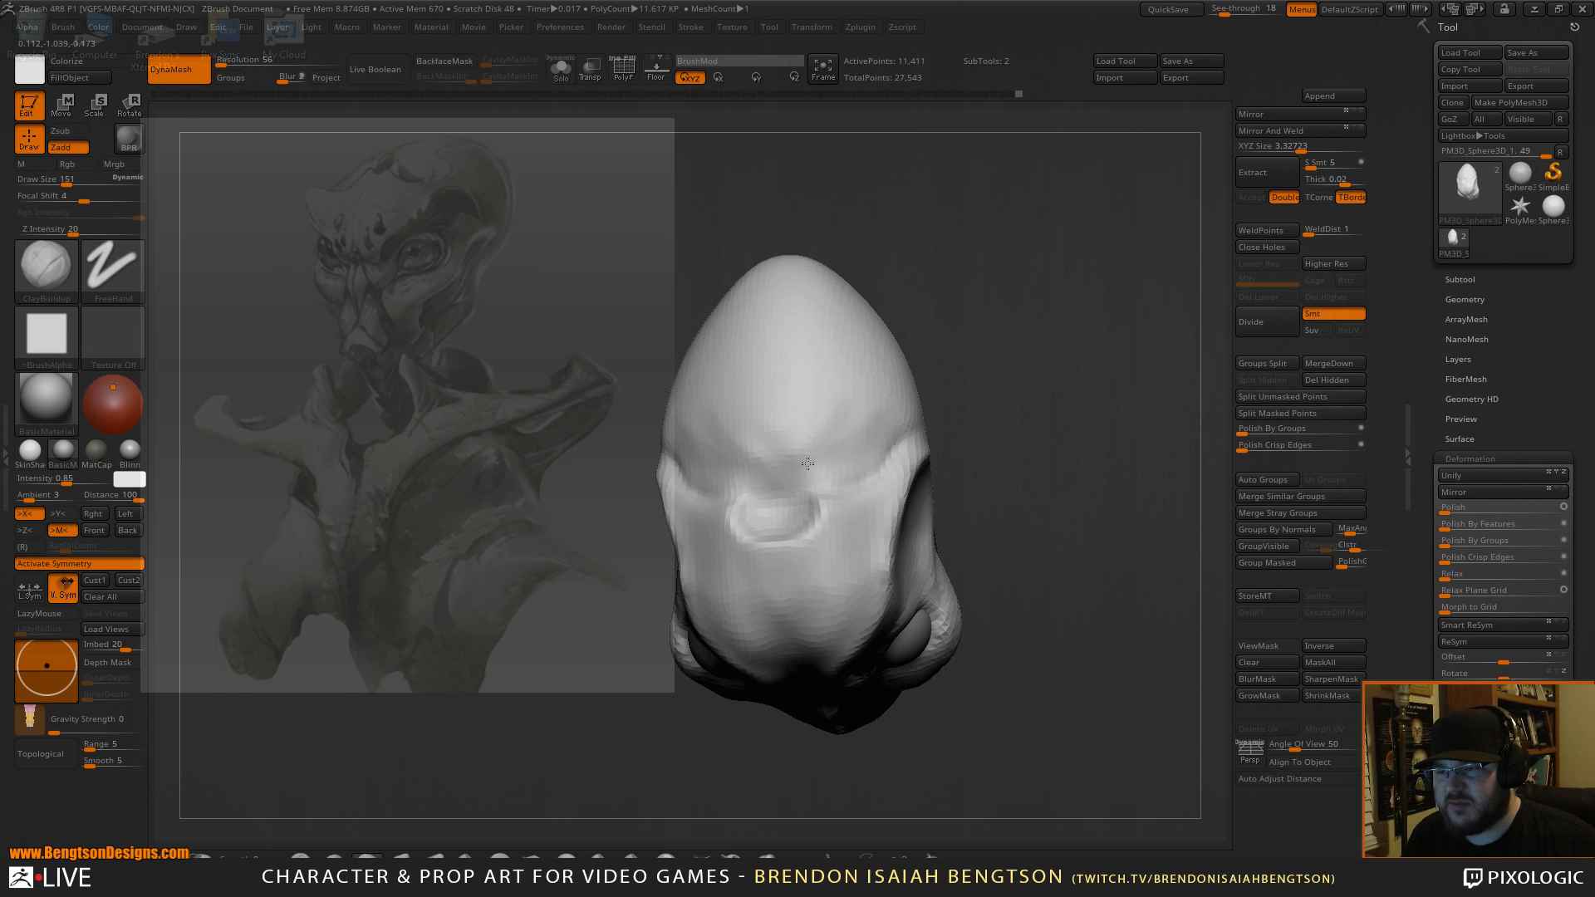
Reshape the forehead bump and the upper rim of the temples with the Move Topological brush at Draw Sizes 295 and 151.
mouse_move(1074, 416)
left_mouse_down()
mouse_move(1119, 395)
mouse_move(1159, 336)
mouse_move(1104, 354)
mouse_move(1105, 445)
mouse_move(1160, 469)
mouse_move(1186, 445)
left_mouse_up()
key("b")
key("m")
key("t")
key("space")
left_click_drag(886, 388, 904, 387)
left_click_drag(1033, 280, 1014, 264)
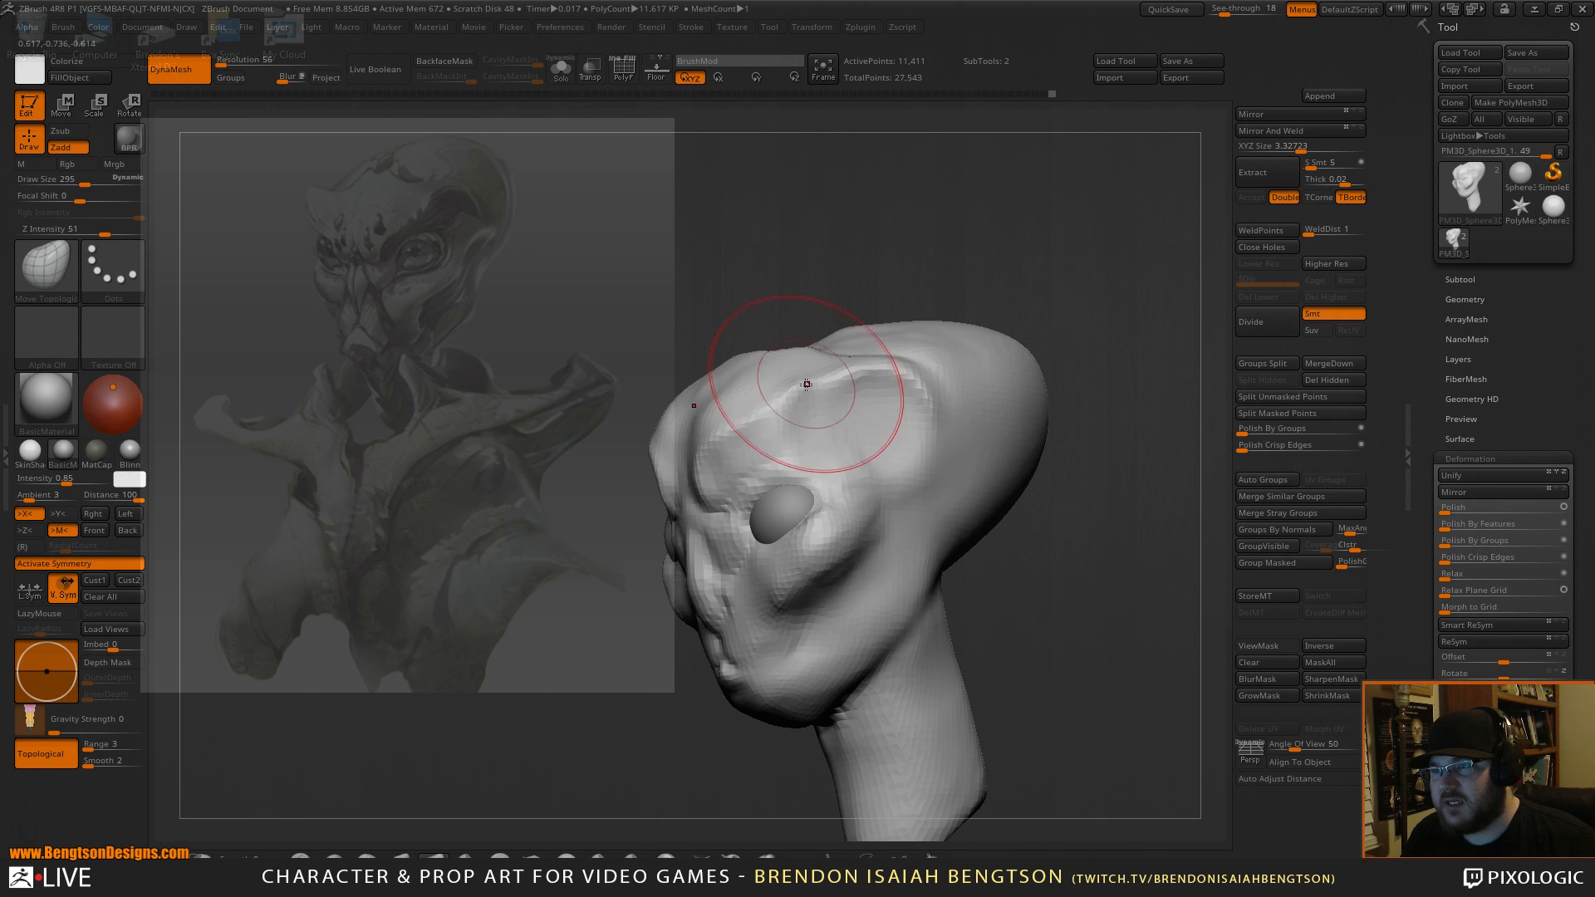
key("space")
left_click_drag(803, 400, 785, 400)
left_click_drag(914, 247, 835, 270, "alt")
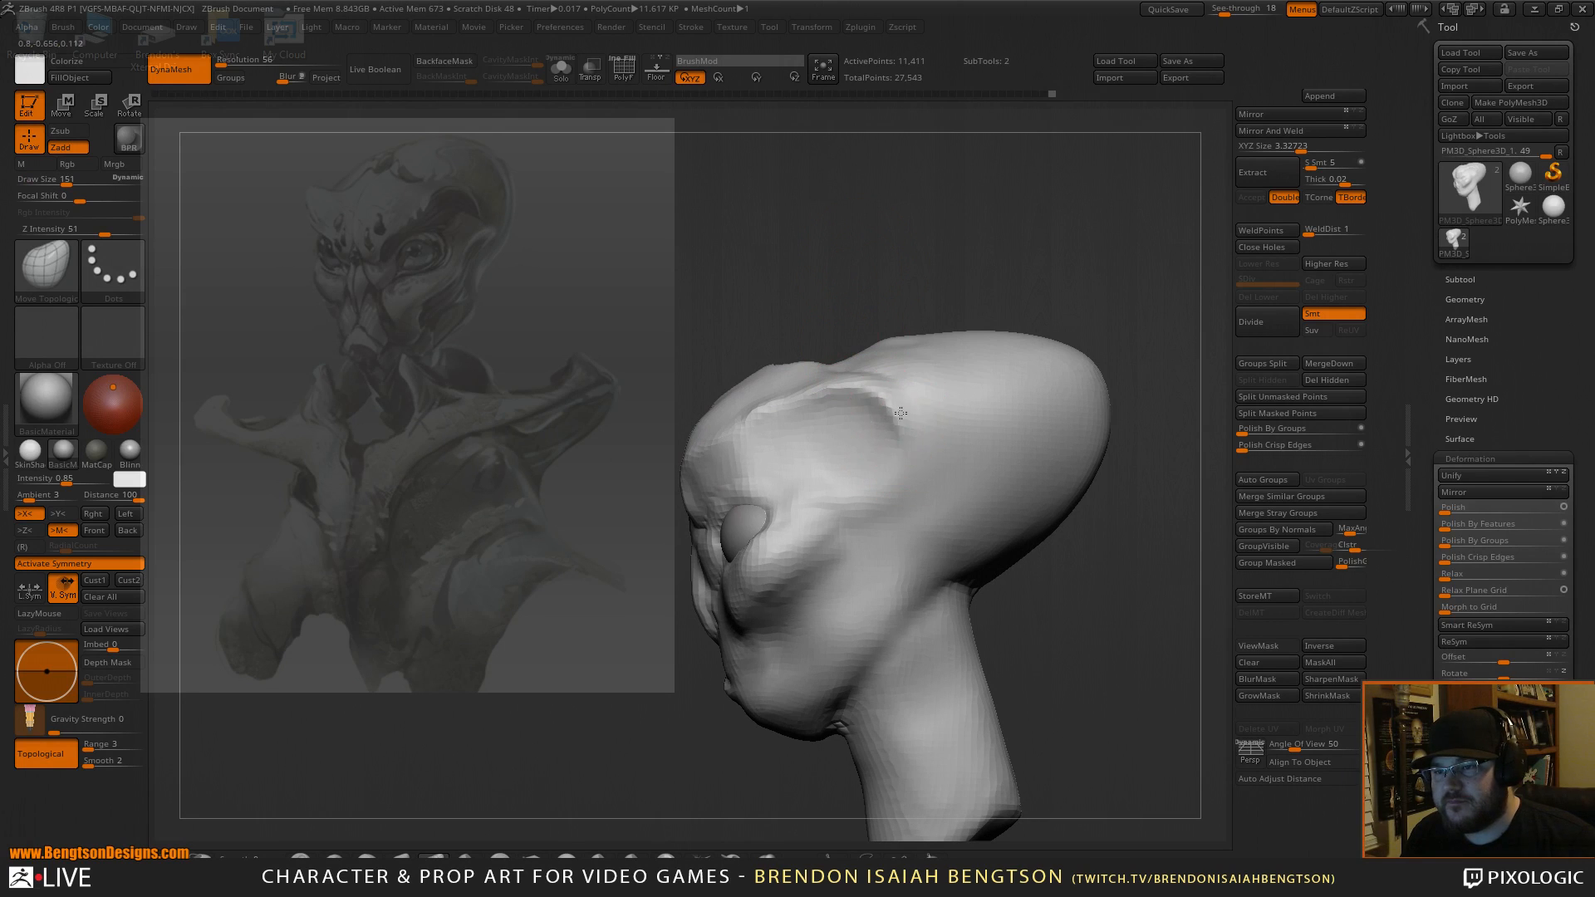
Define the edge of the eye sockets beside the temples with the DamStandard brush at Draw Size 217.
left_click_drag(1031, 591, 997, 297)
mouse_move(1004, 385)
left_mouse_down("shift")
mouse_move(1010, 576)
mouse_move(1100, 421)
mouse_move(1052, 407)
mouse_move(1097, 443)
mouse_move(1080, 438)
left_mouse_up("shift")
key("b")
key("d")
key("s")
key("space")
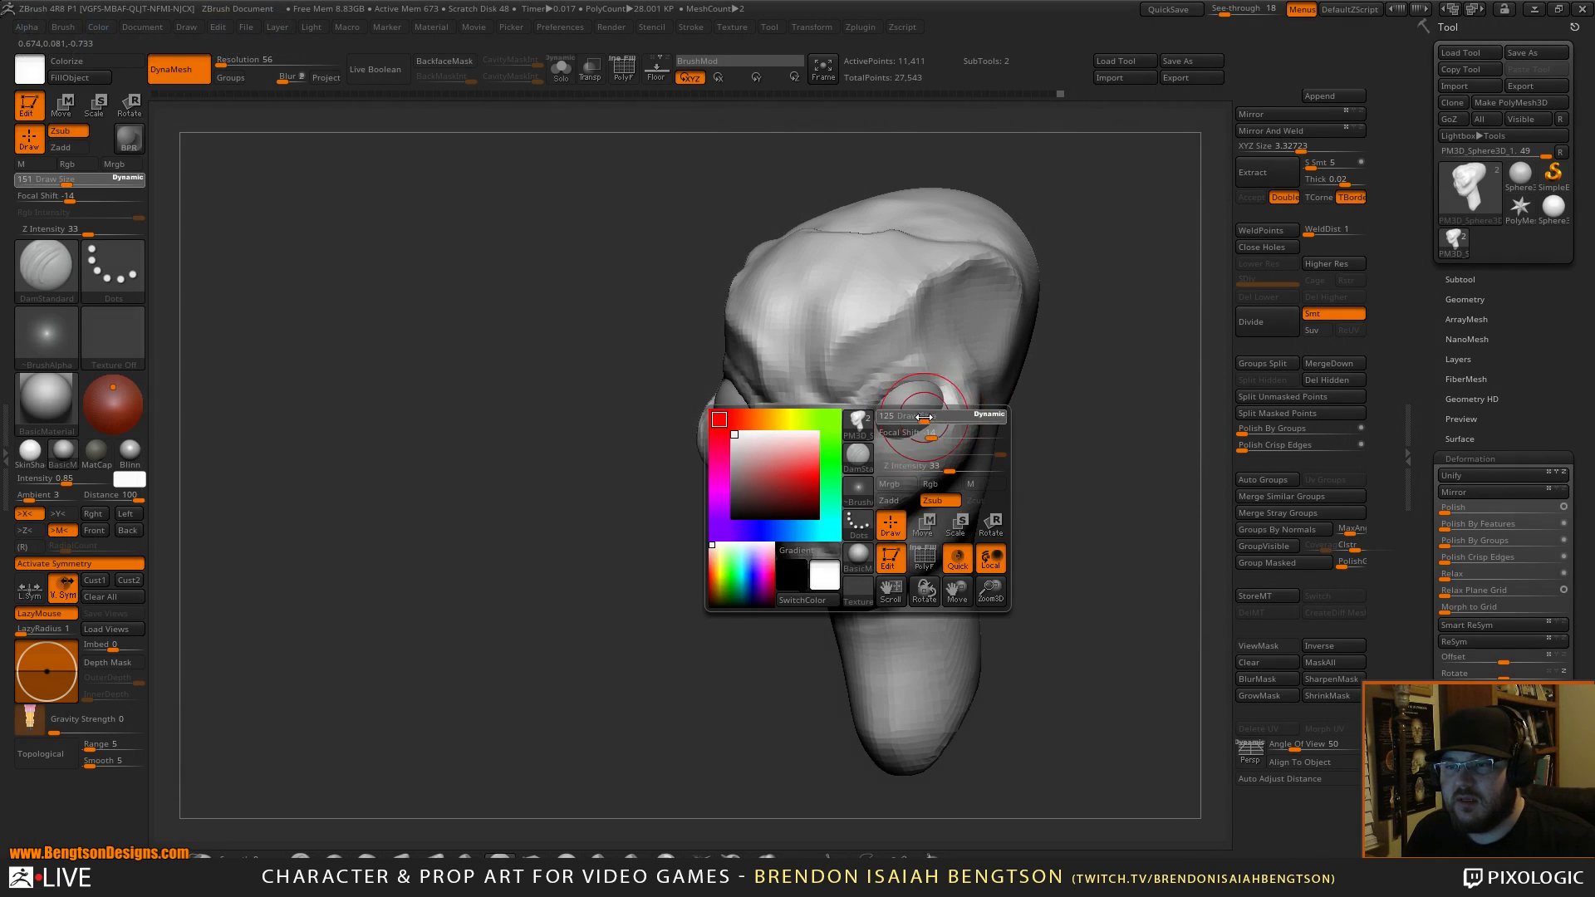
left_click_drag(937, 416, 939, 416)
mouse_move(1101, 362)
left_mouse_down("alt")
mouse_move(1037, 406)
mouse_move(1002, 390)
left_mouse_up("alt")
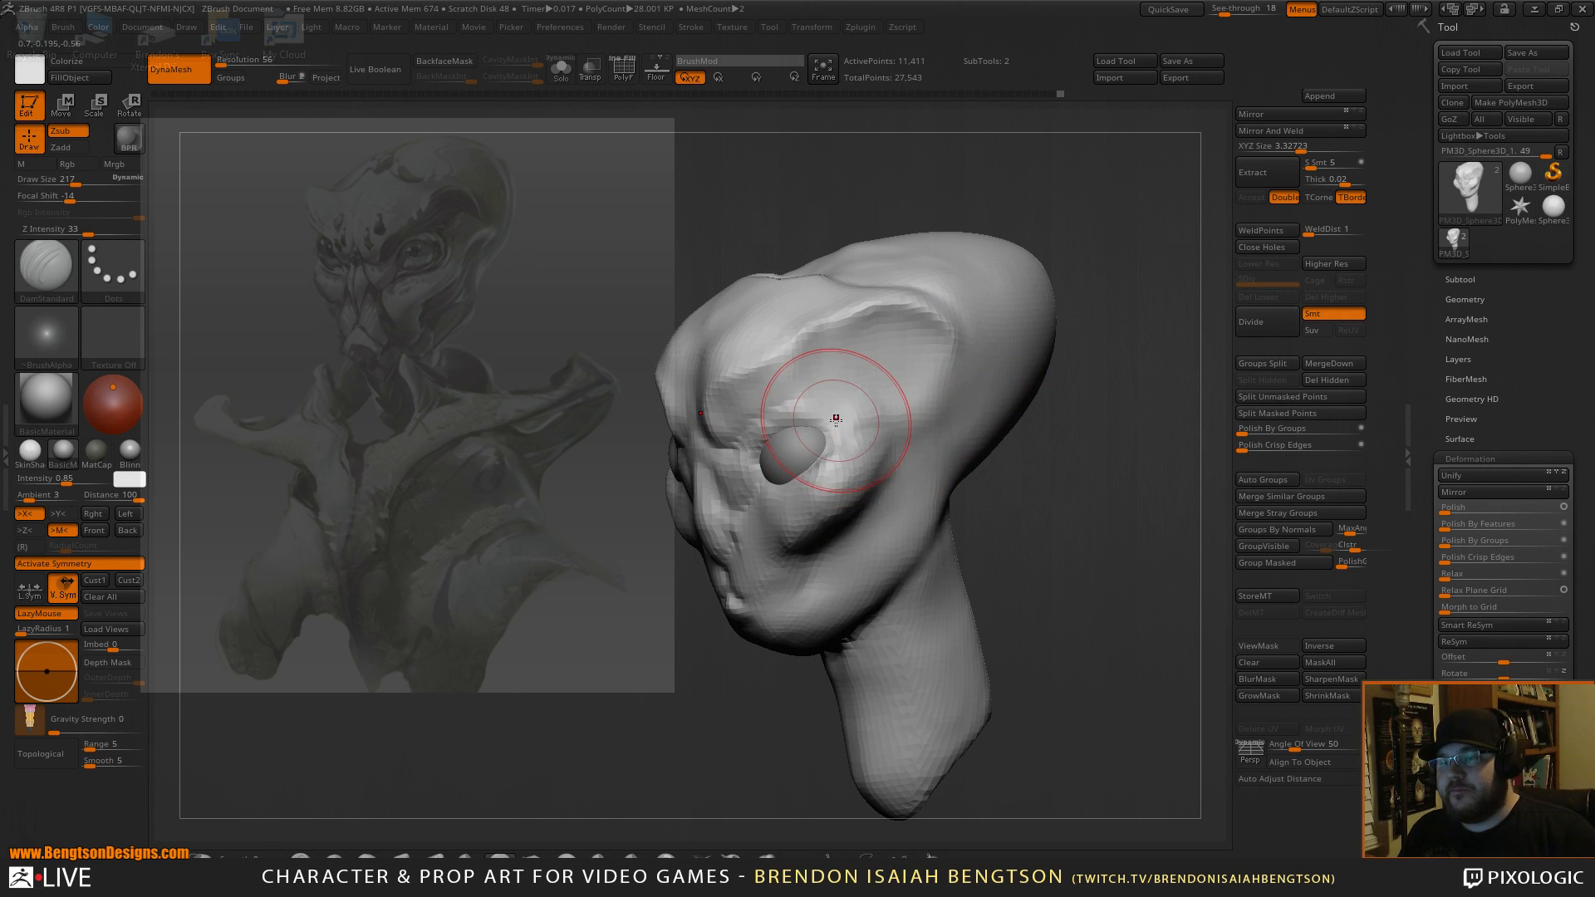
Build up the ridge running from the outer eye sockets back along the temples with the ClayBuildup brush at Draw Size 217.
key("b")
key("c")
key("b")
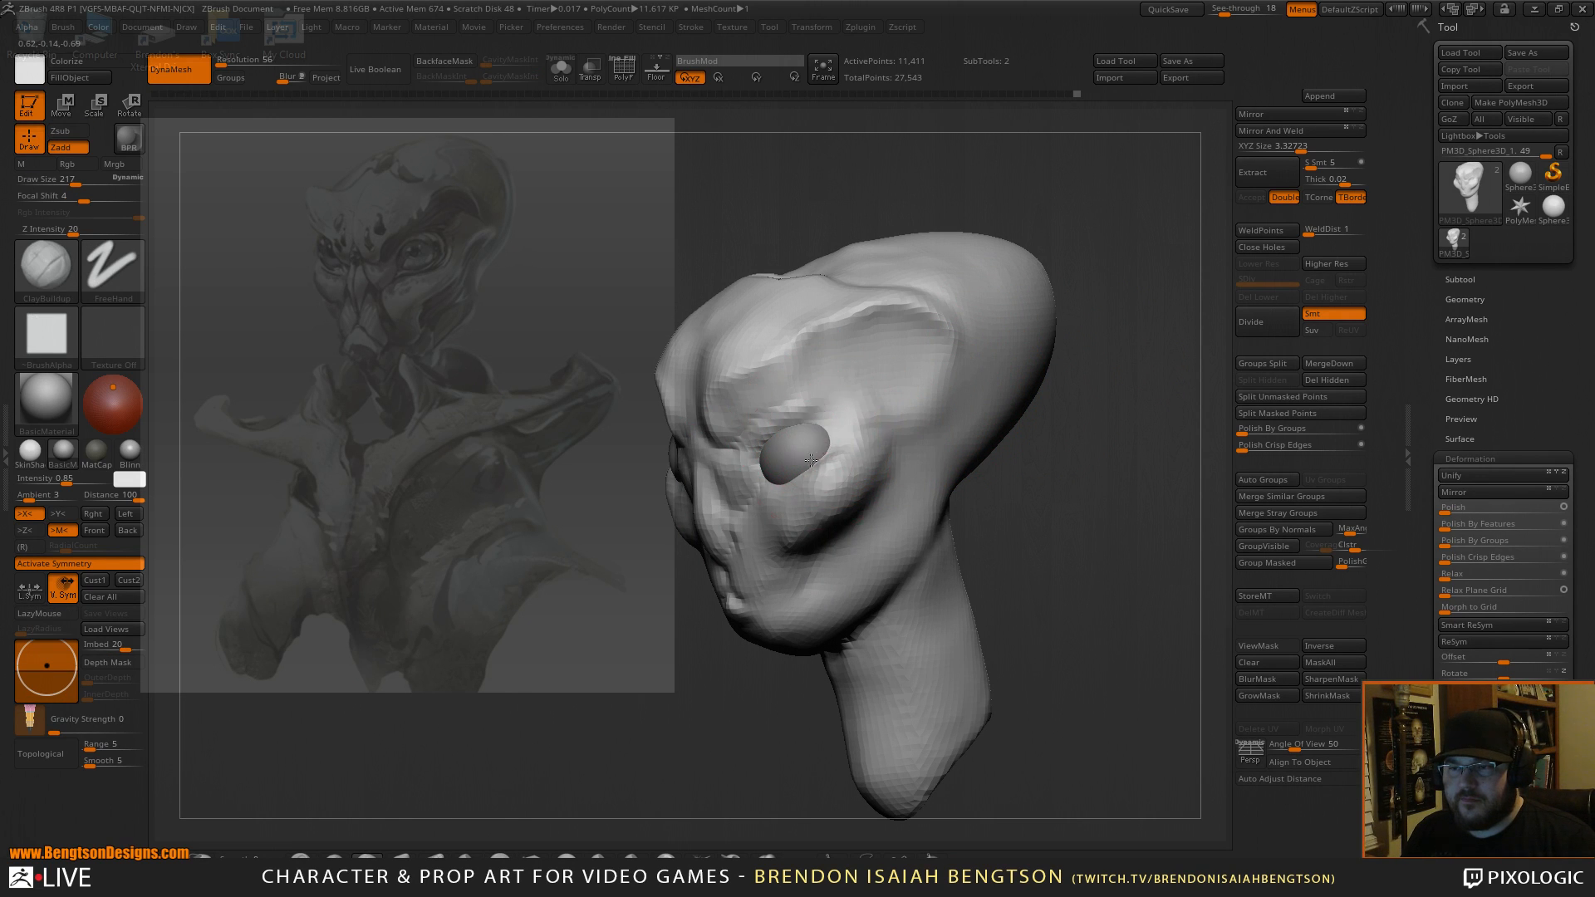
mouse_move(1049, 390)
left_mouse_down()
mouse_move(1100, 477)
mouse_move(857, 410)
left_mouse_up()
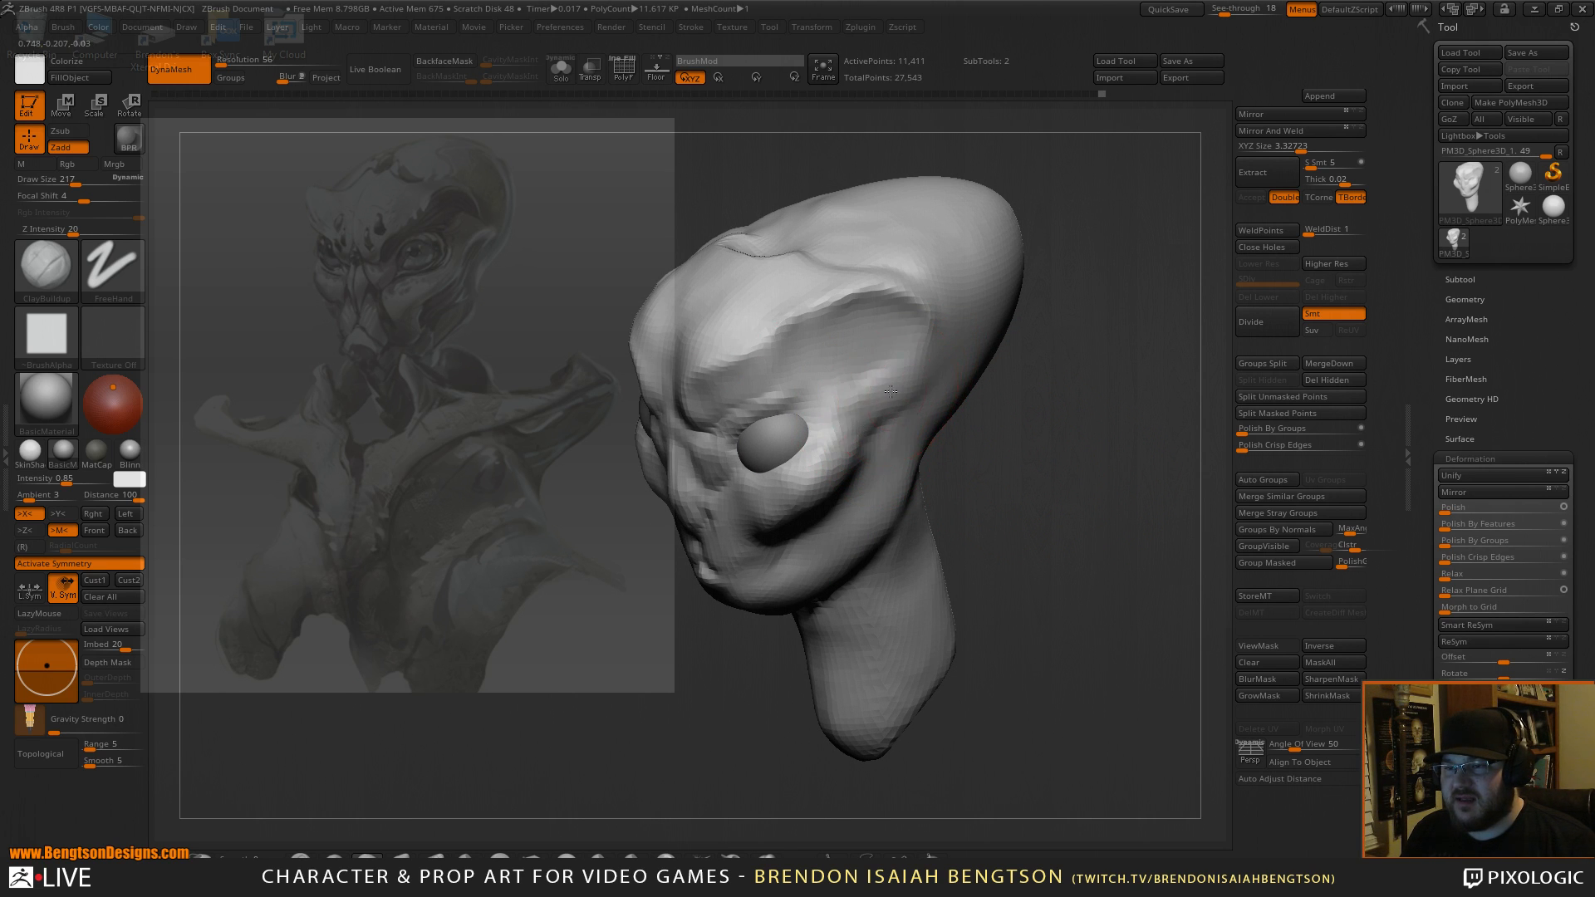
mouse_move(1008, 366)
left_mouse_down()
mouse_move(1029, 452)
mouse_move(1058, 356)
mouse_move(1068, 406)
mouse_move(1103, 417)
mouse_move(1072, 398)
mouse_move(1080, 367)
mouse_move(955, 445)
left_mouse_up()
Raise and flatten the underside of the chin and jaw in side view with the Move Topological brush at Draw Size 217.
key("b")
key("m")
key("t")
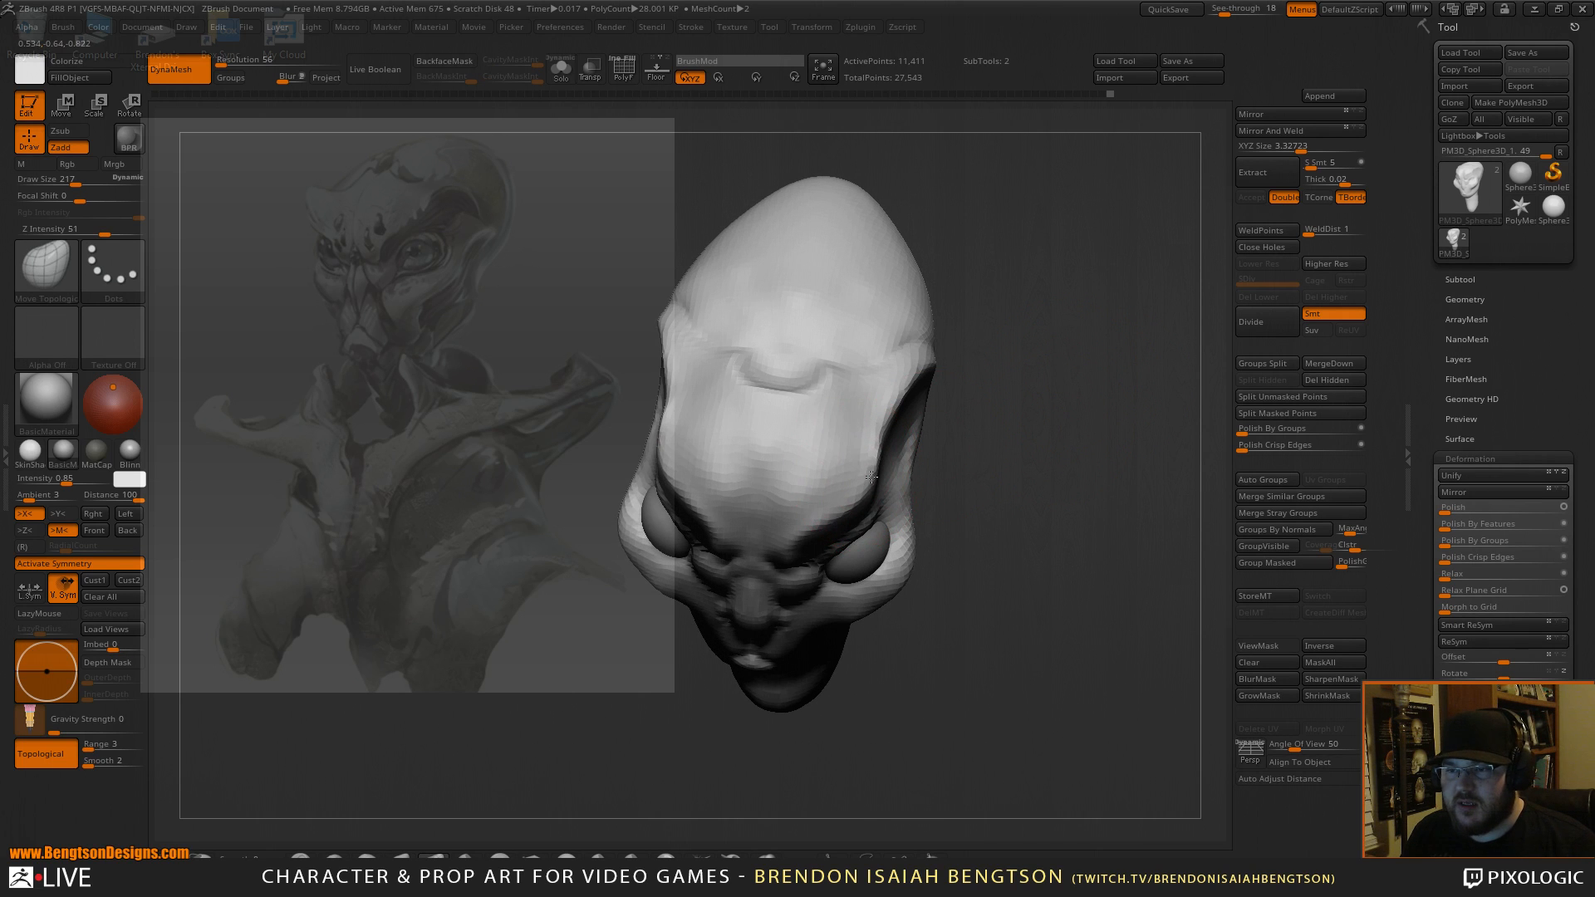
mouse_move(947, 357)
left_mouse_down("shift")
mouse_move(1017, 334)
mouse_move(1019, 257)
mouse_move(712, 267)
left_mouse_up("shift")
mouse_move(713, 322)
left_mouse_down()
mouse_move(732, 266)
mouse_move(762, 263)
left_mouse_up()
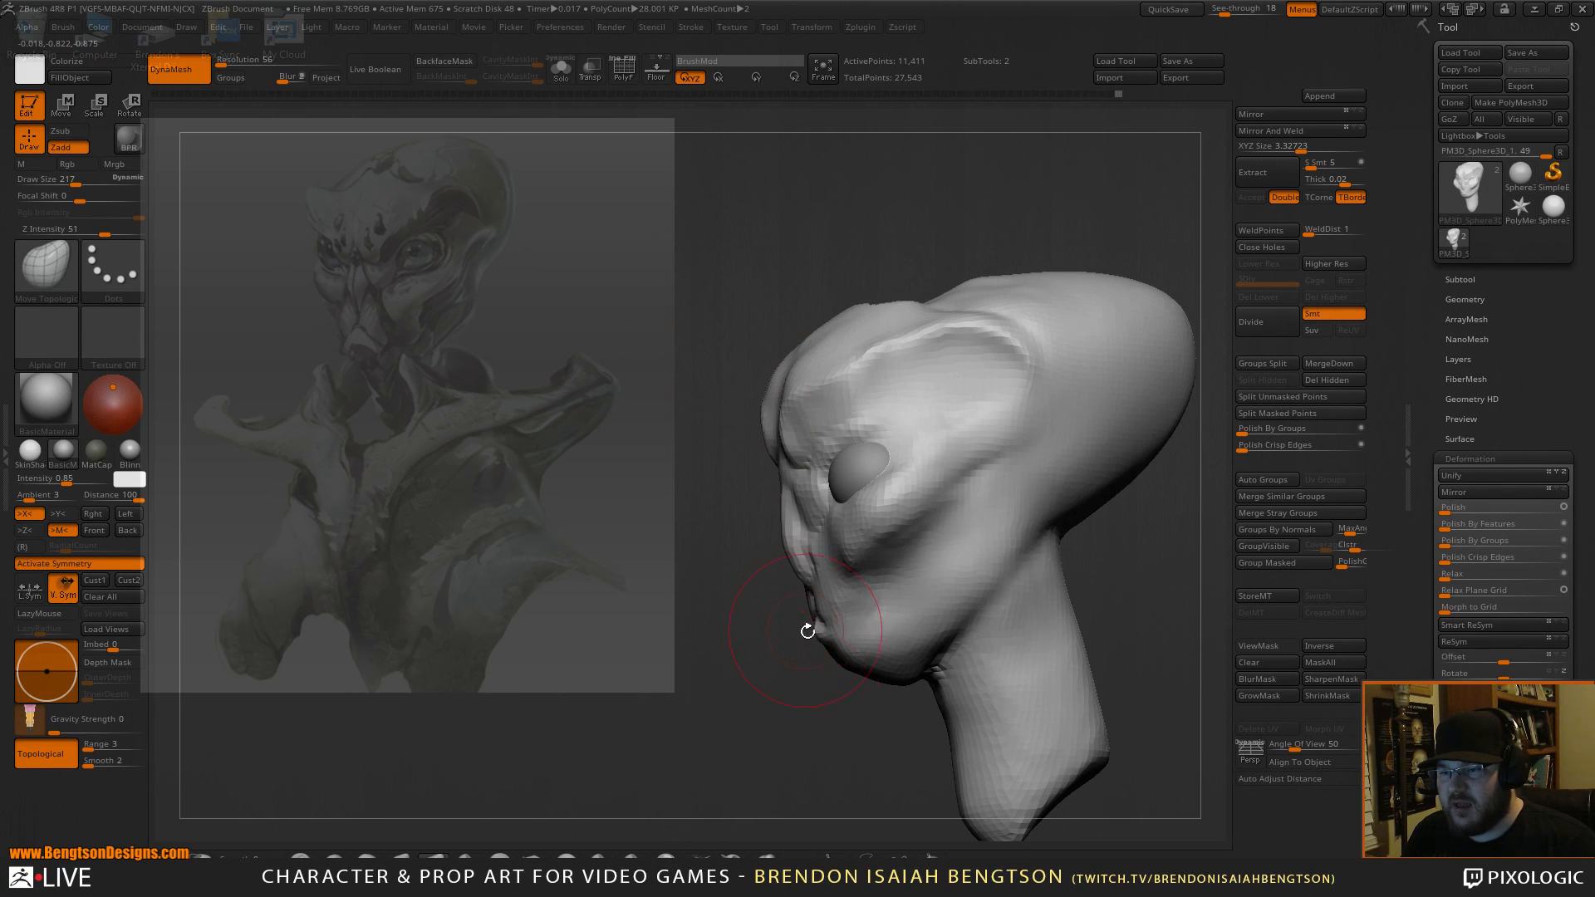
left_click_drag(922, 676, 918, 650)
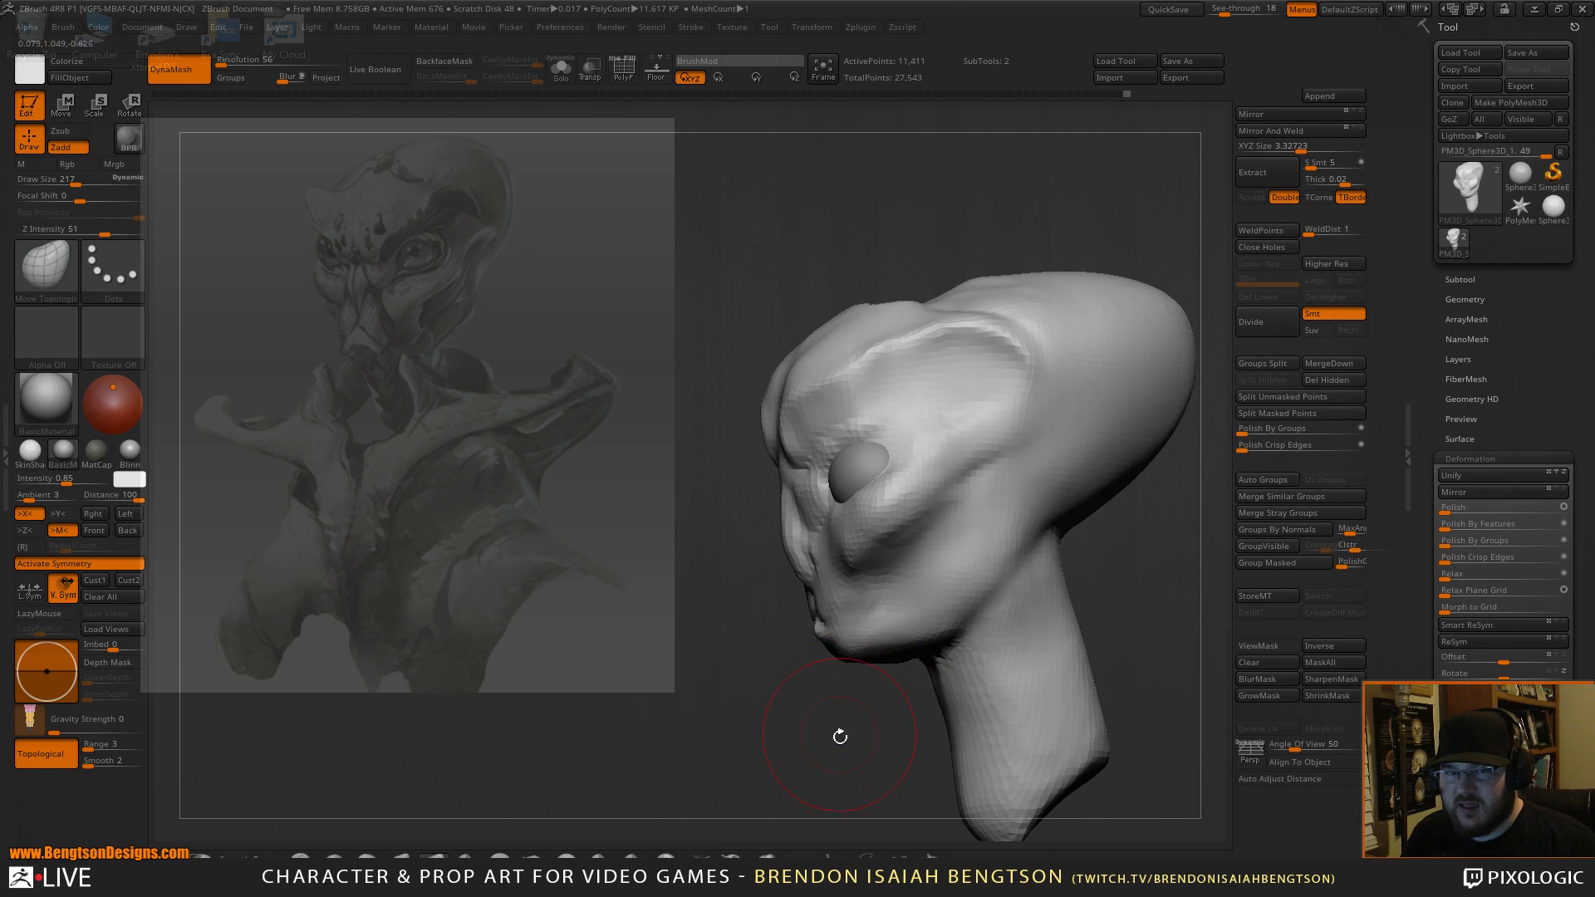
left_click_drag(842, 713, 834, 627)
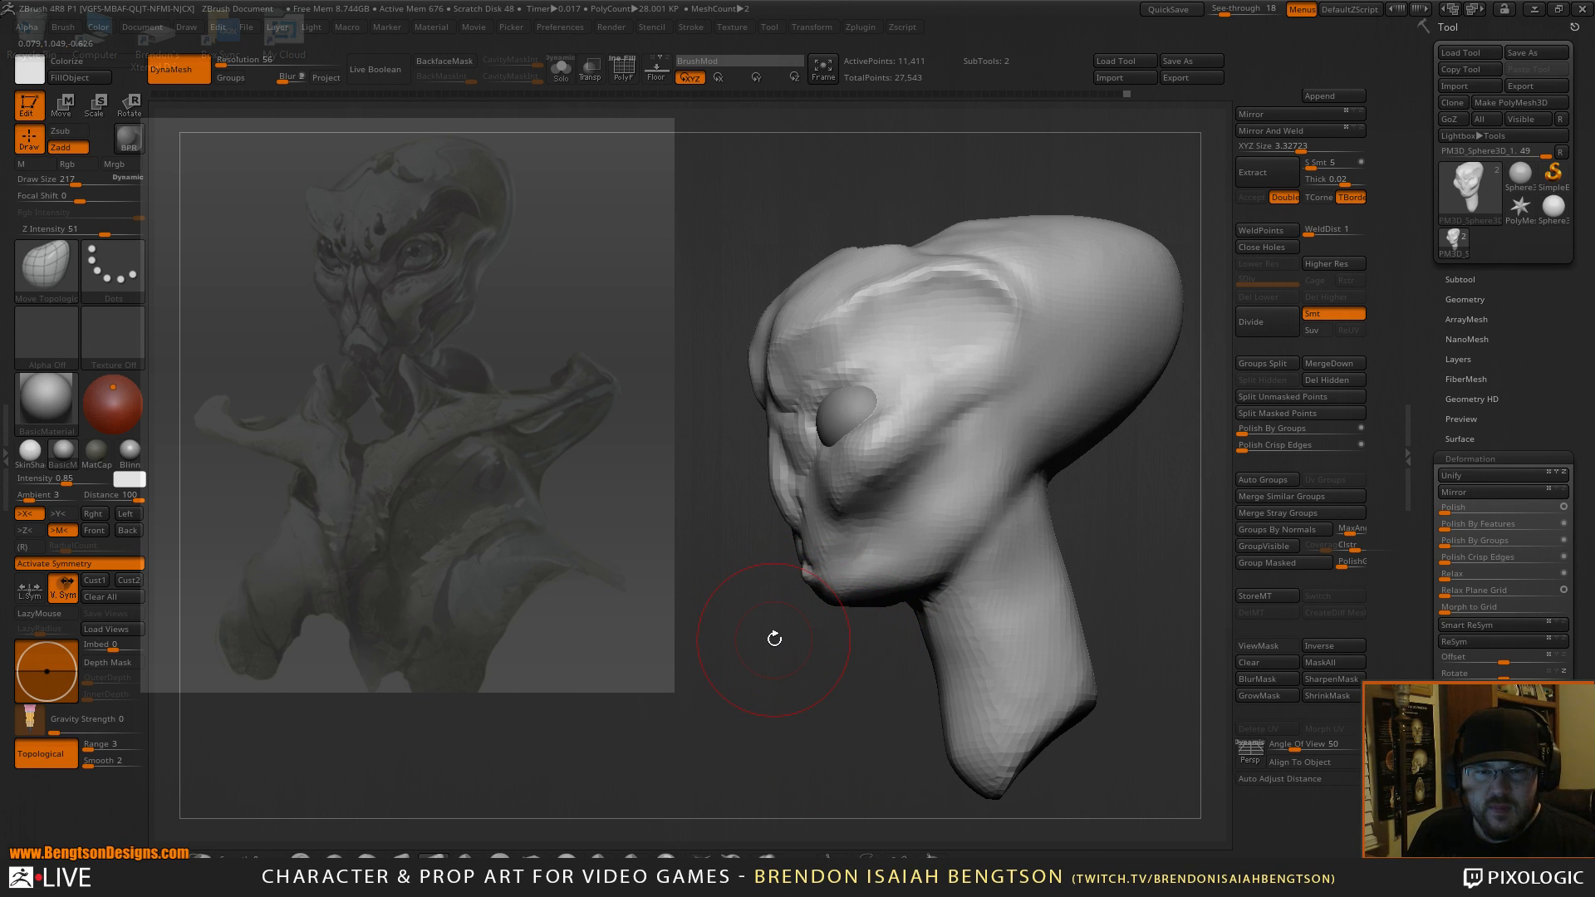
mouse_move(779, 644)
left_mouse_down()
mouse_move(776, 658)
mouse_move(851, 671)
mouse_move(864, 515)
mouse_move(885, 542)
left_mouse_up()
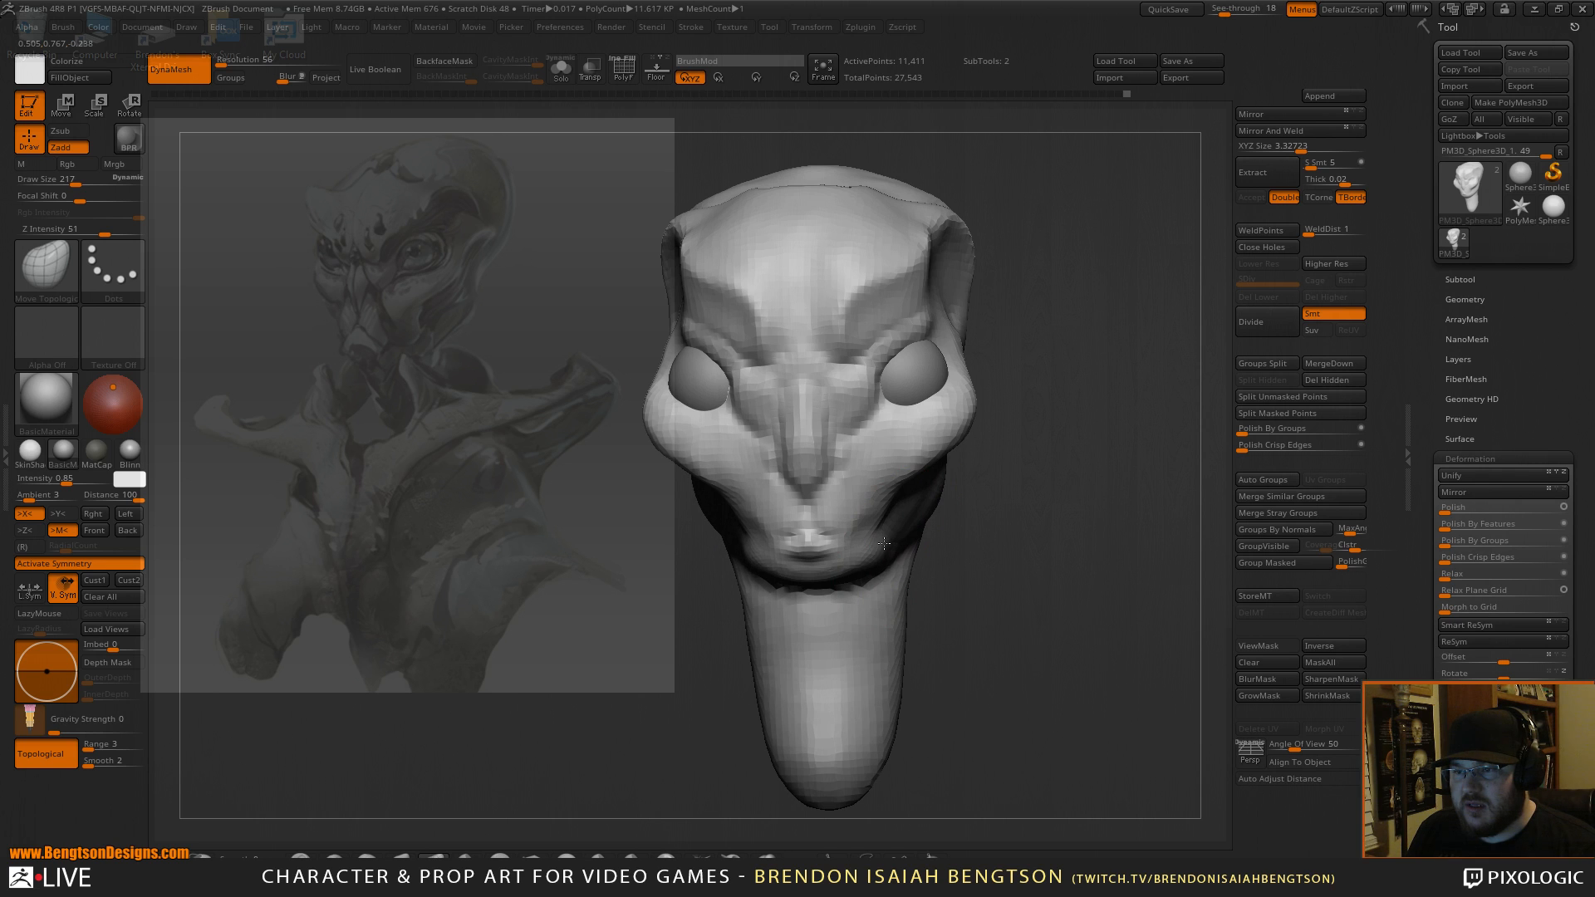
Fill out the lower cheeks toward the jaw with the ClayBuildup brush at Draw Size 217.
mouse_move(1115, 452)
left_mouse_down()
mouse_move(1072, 434)
mouse_move(1073, 448)
mouse_move(839, 438)
mouse_move(824, 375)
mouse_move(824, 467)
left_mouse_up()
key("b")
key("c")
key("b")
mouse_move(1101, 411)
left_mouse_down()
mouse_move(1147, 441)
mouse_move(1132, 466)
mouse_move(1156, 471)
mouse_move(1118, 485)
mouse_move(1038, 424)
left_mouse_up()
Adjust the cheek and jaw contours with the Move Topological brush at Draw Size 217.
key("b")
key("m")
key("t")
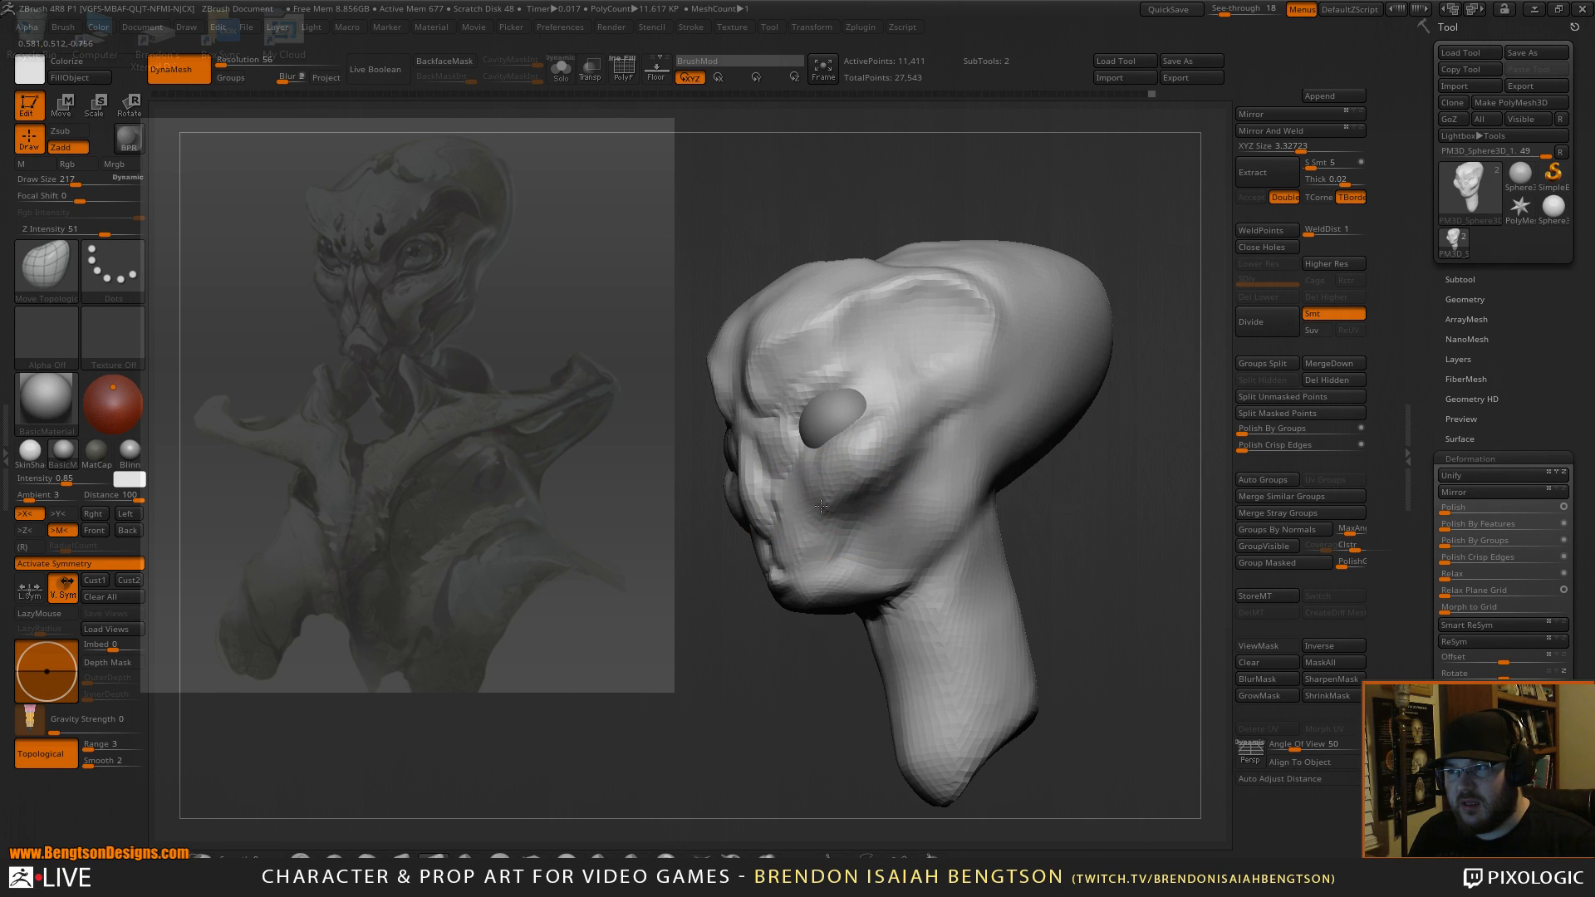
left_click_drag(1145, 553, 925, 541)
mouse_move(1097, 494)
left_mouse_down()
mouse_move(1104, 463)
mouse_move(1085, 516)
mouse_move(1076, 482)
mouse_move(1104, 484)
mouse_move(1090, 440)
mouse_move(1095, 482)
left_mouse_up()
Carve angled brow creases above the eyes and sharpen the temple rim with the DamStandard brush at Draw Size 110.
key("b")
key("c")
key("b")
key("space")
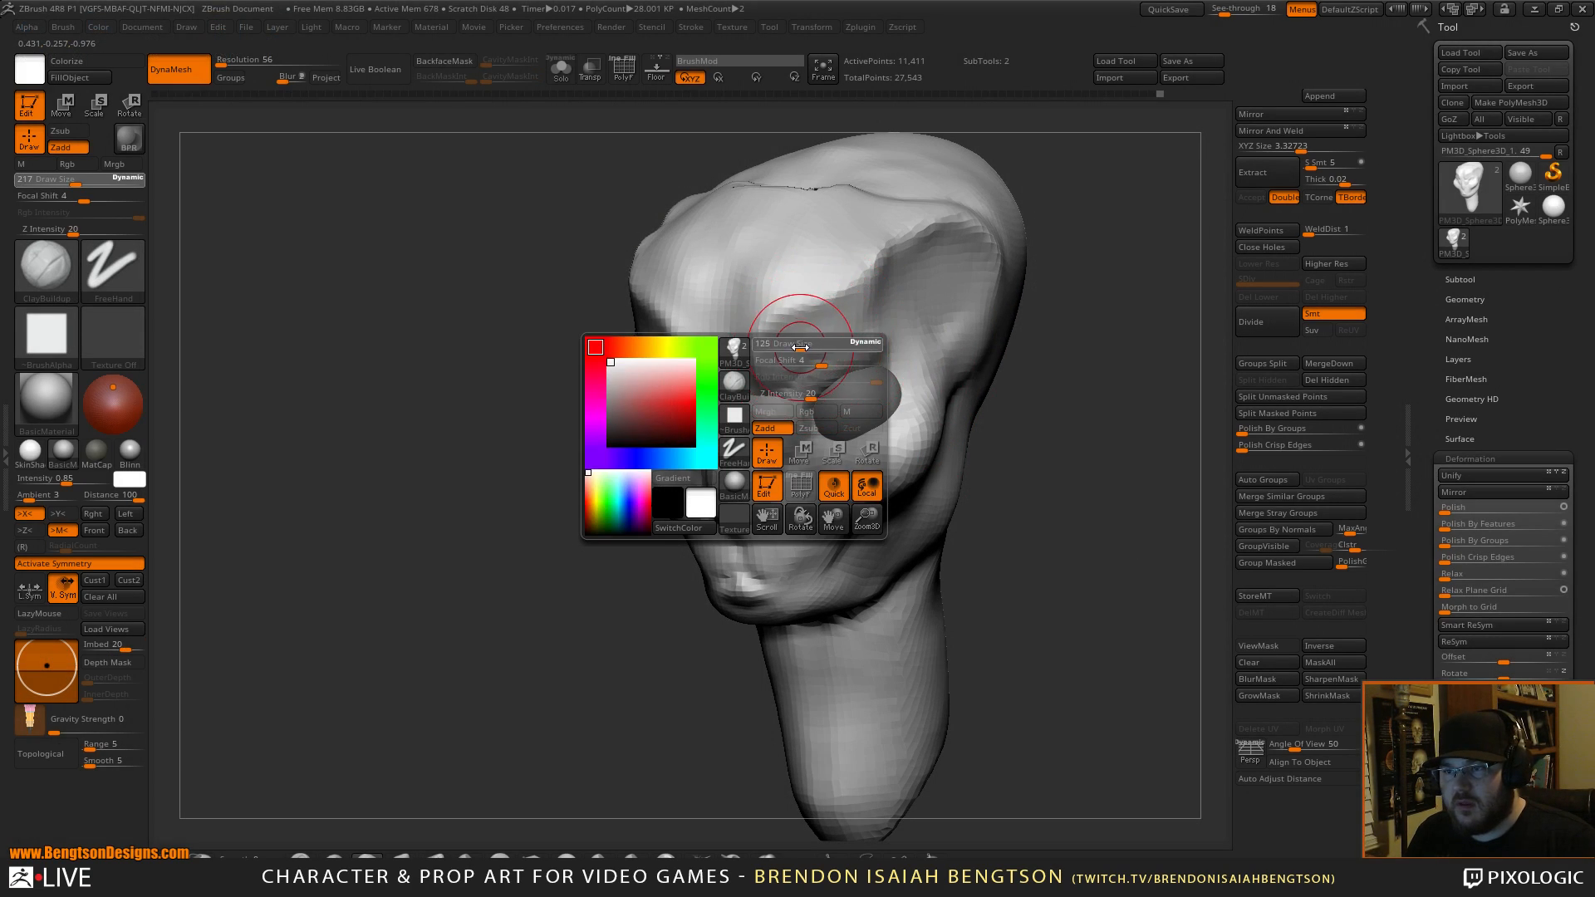
key("b")
key("d")
key("s")
left_click_drag(777, 340, 762, 366)
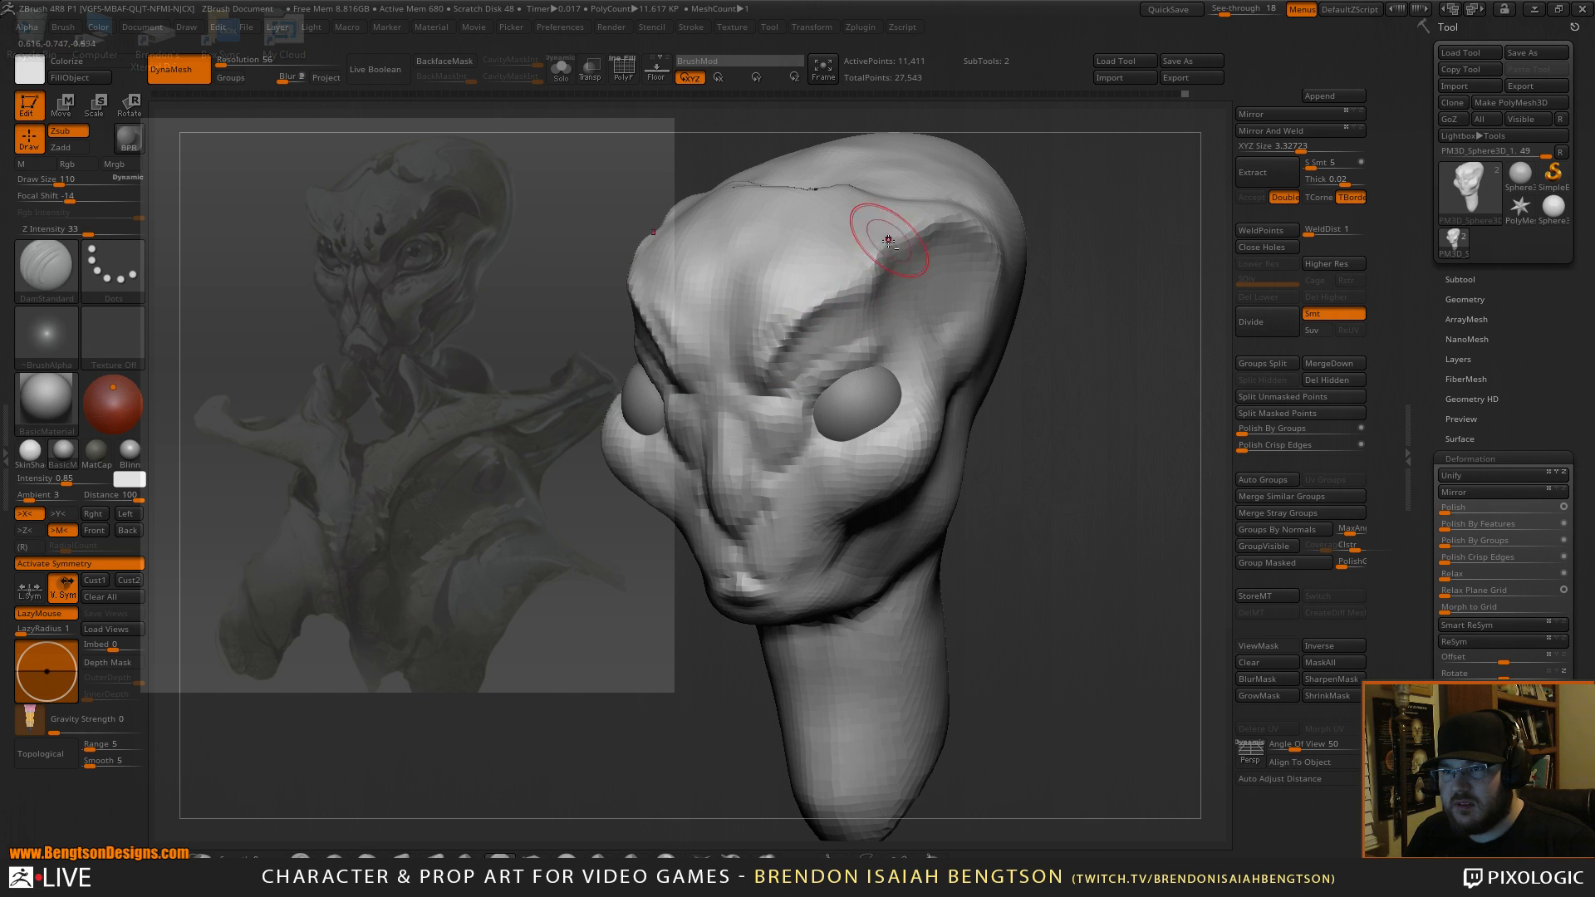
left_click_drag(925, 228, 970, 237)
Build up the cranium surface behind the forehead bump with the ClayBuildup brush at Draw Sizes 115 and 173.
mouse_move(1088, 291)
left_mouse_down("alt")
mouse_move(1081, 303)
mouse_move(1139, 213)
mouse_move(1133, 290)
mouse_move(1095, 335)
mouse_move(1145, 415)
mouse_move(1130, 320)
mouse_move(1094, 420)
mouse_move(1093, 372)
mouse_move(1027, 433)
mouse_move(1014, 338)
mouse_move(796, 367)
left_mouse_up("alt")
key("space")
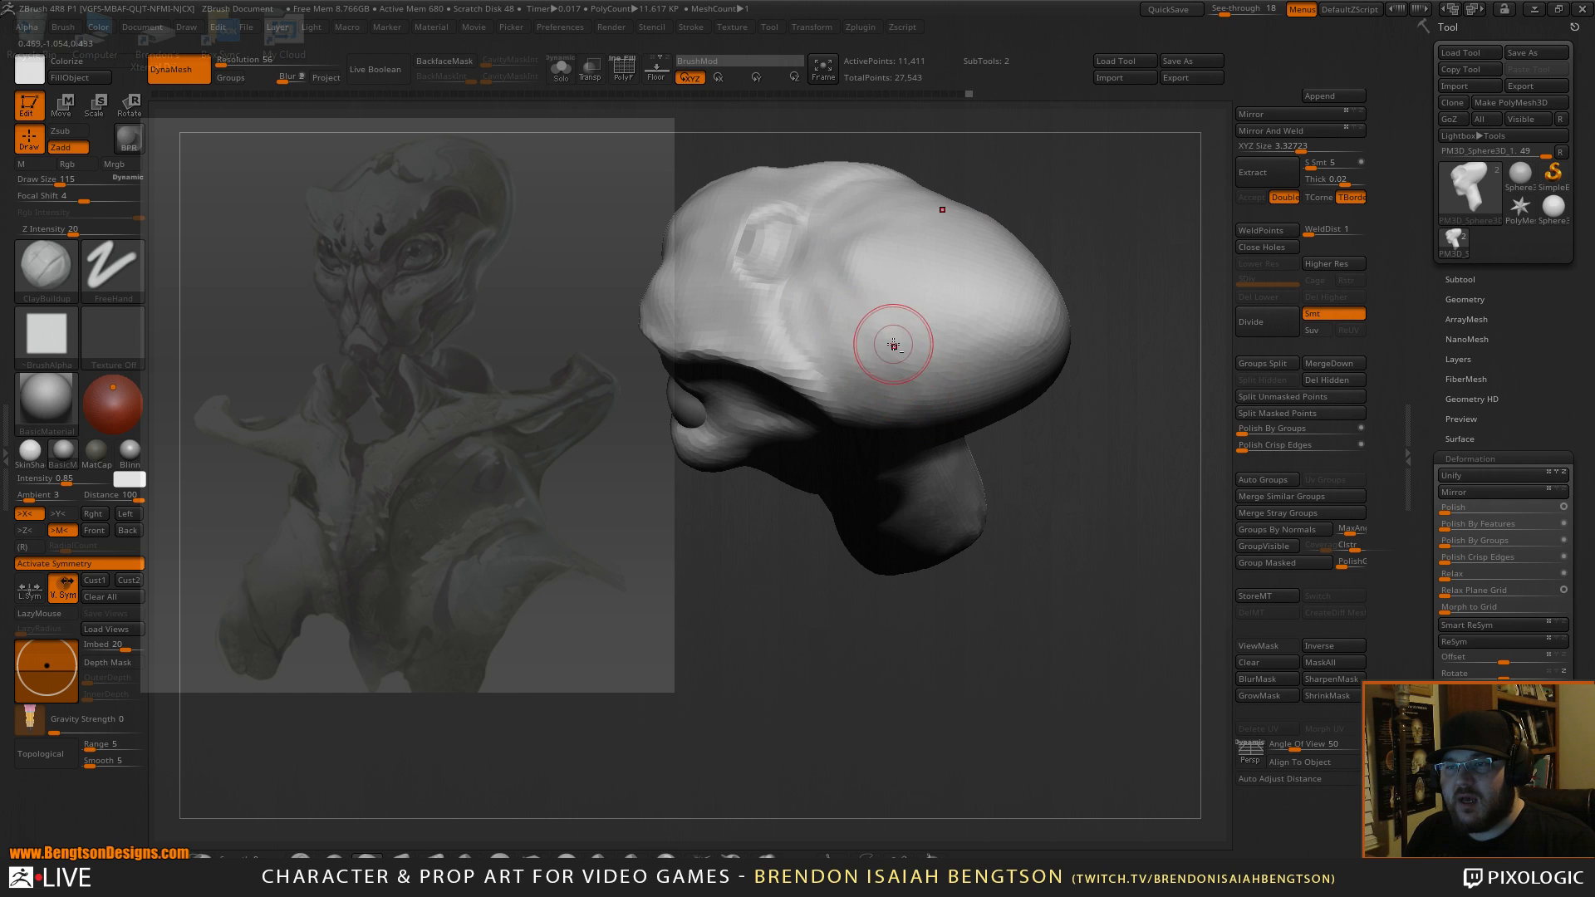
key("space")
mouse_move(897, 321)
left_mouse_down()
mouse_move(1086, 167)
mouse_move(1037, 206)
left_mouse_up()
mouse_move(764, 446)
left_mouse_down()
mouse_move(748, 432)
mouse_move(759, 410)
left_mouse_up()
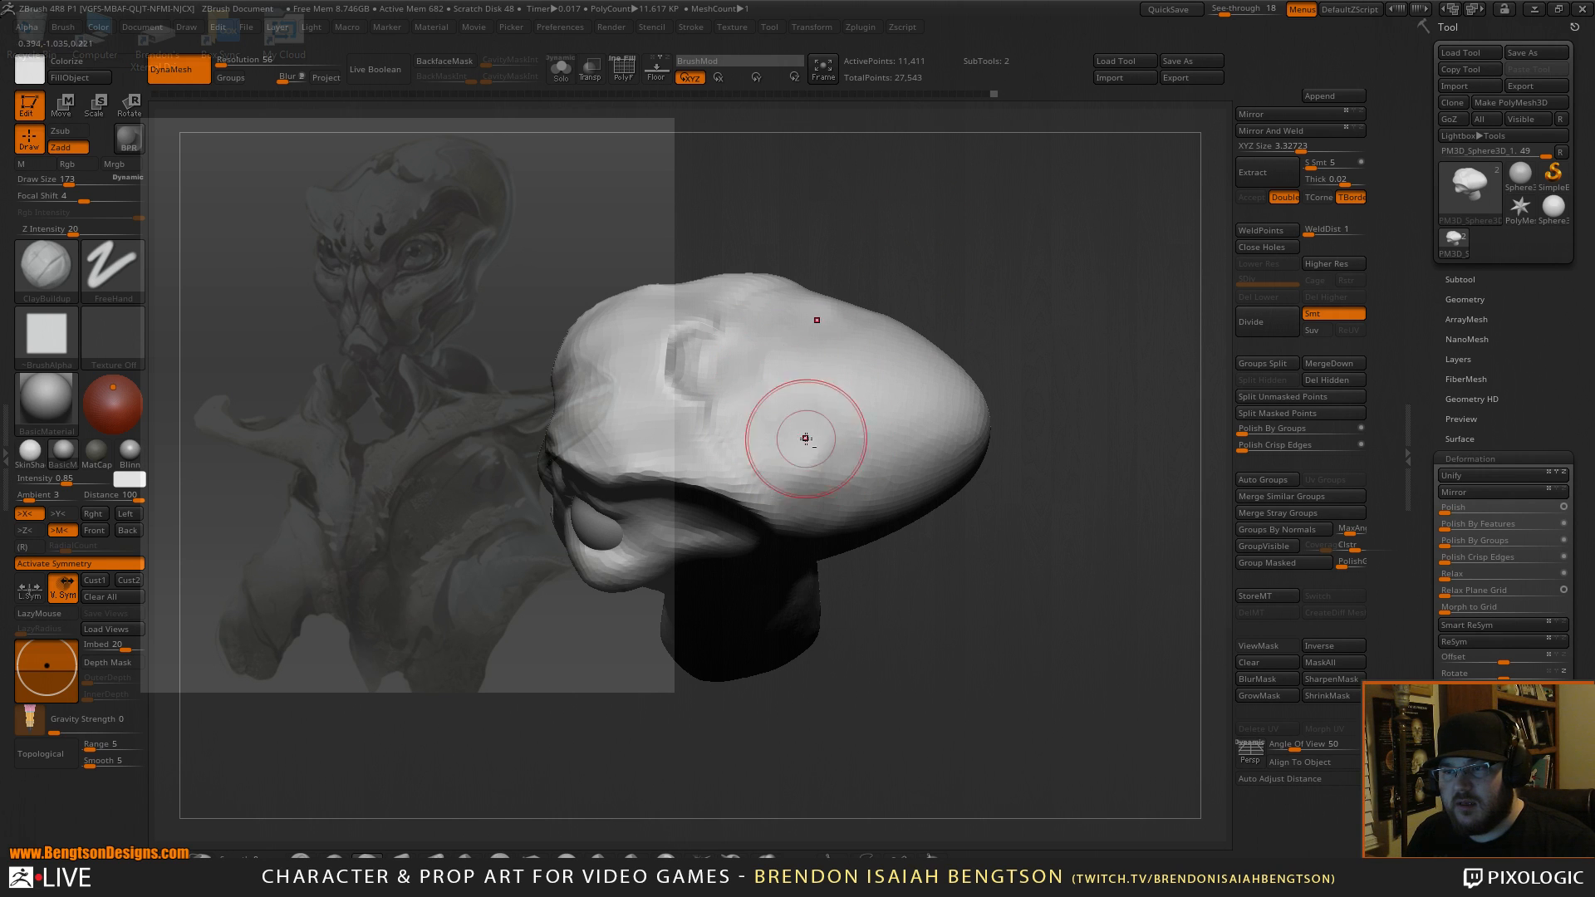
key("shift")
Adjust the face proportions and lengthen the chin downward in front view with the Move Topological brush at Draw Size 516.
mouse_move(1069, 331)
left_mouse_down()
mouse_move(1022, 167)
mouse_move(1079, 241)
left_mouse_up()
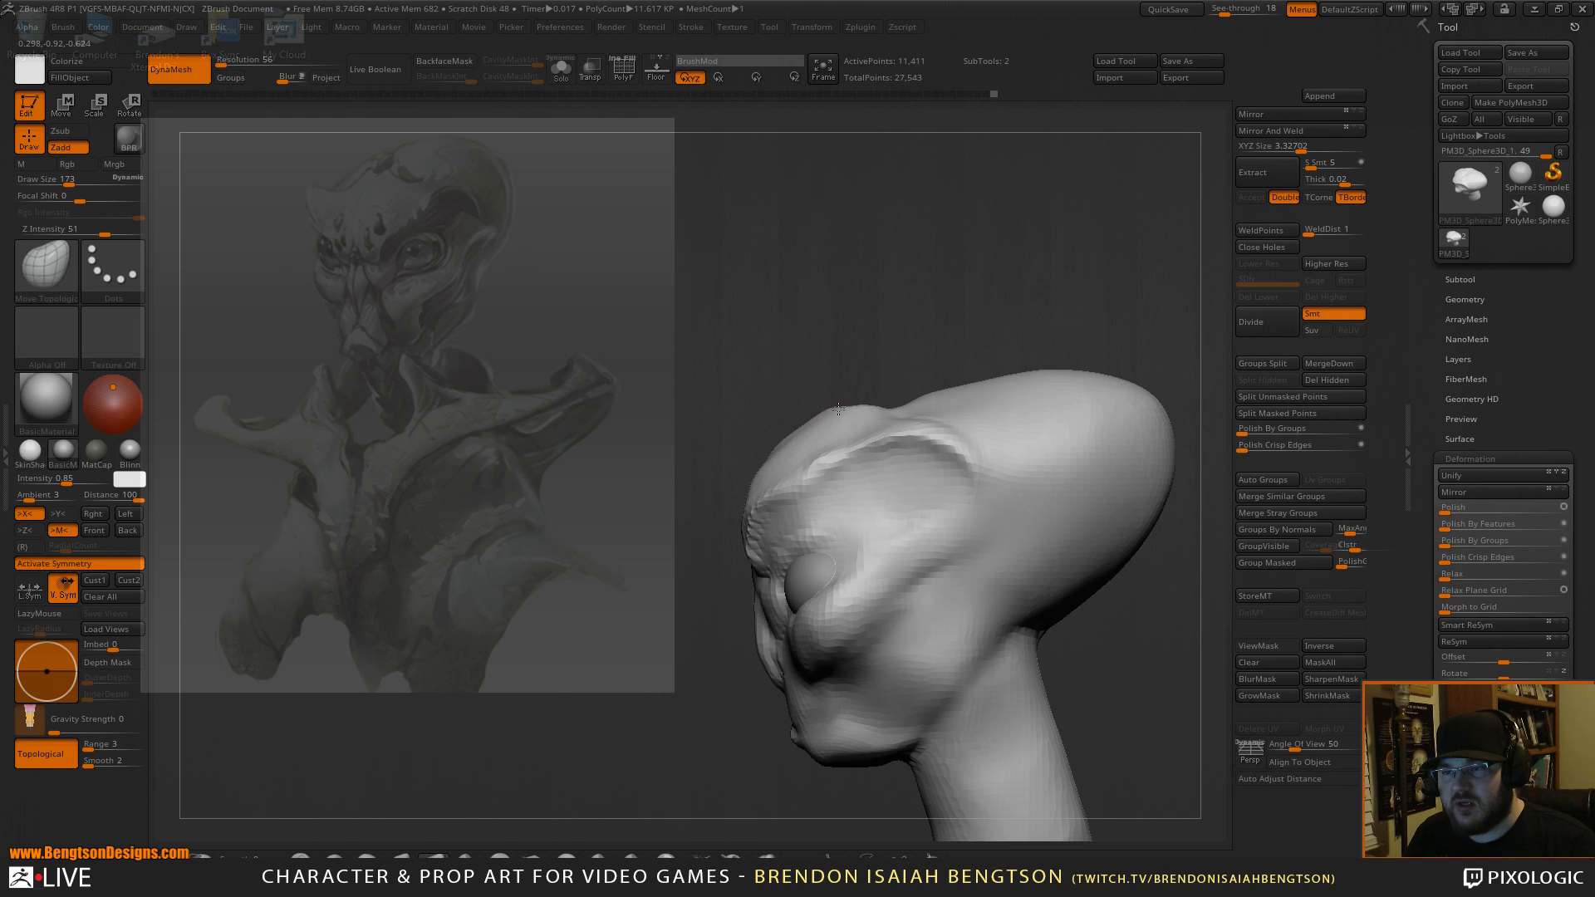
left_click_drag(729, 416, 756, 478)
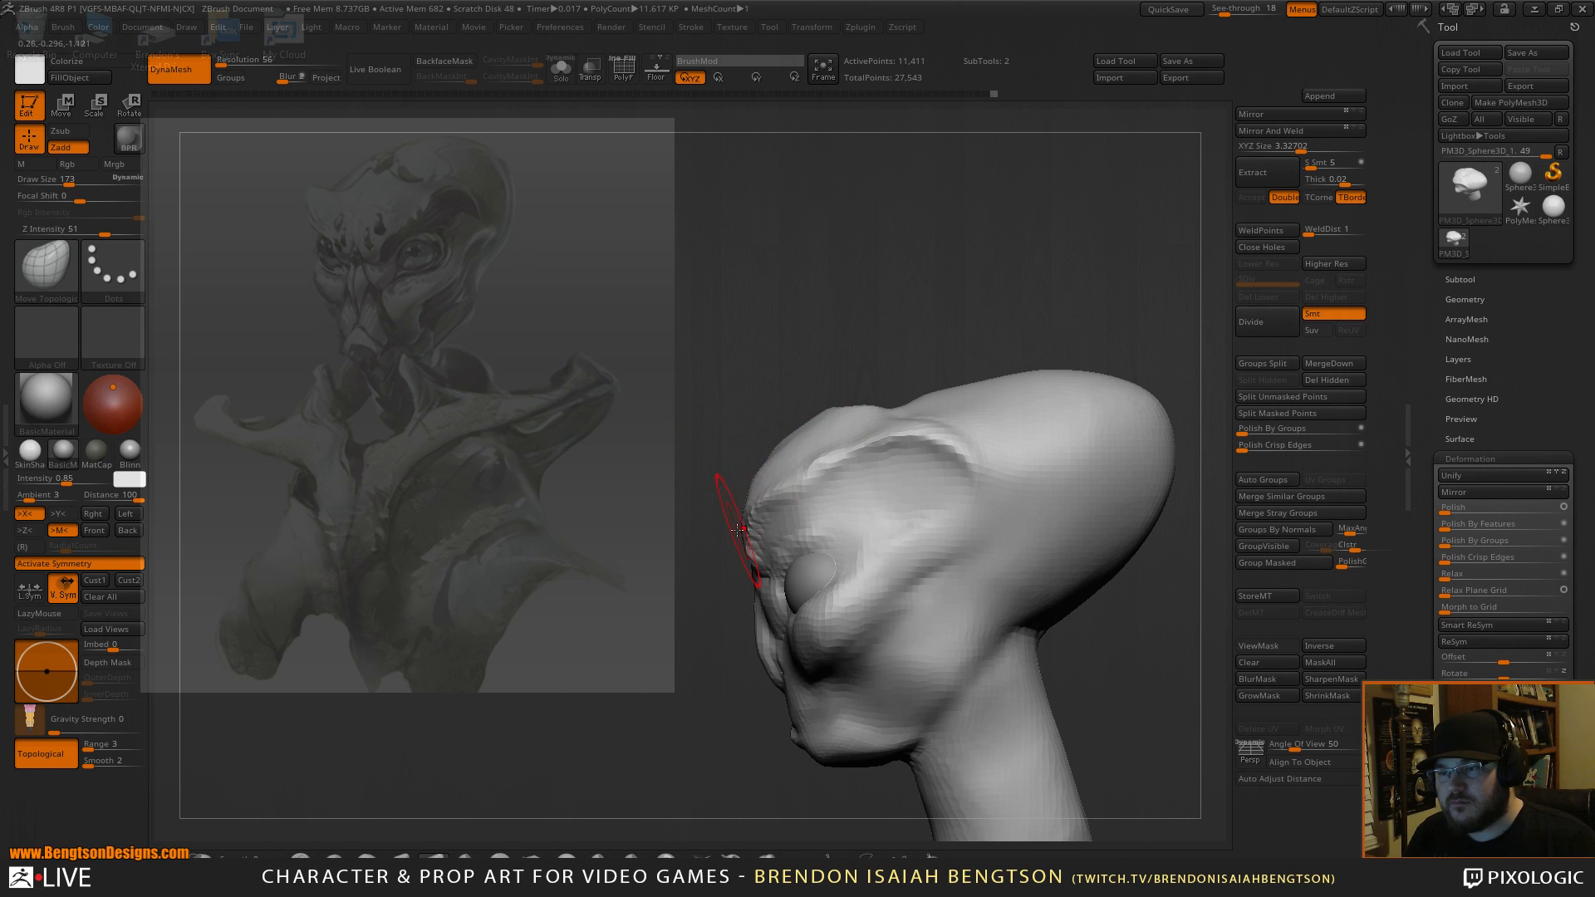
left_click_drag(737, 409, 798, 407)
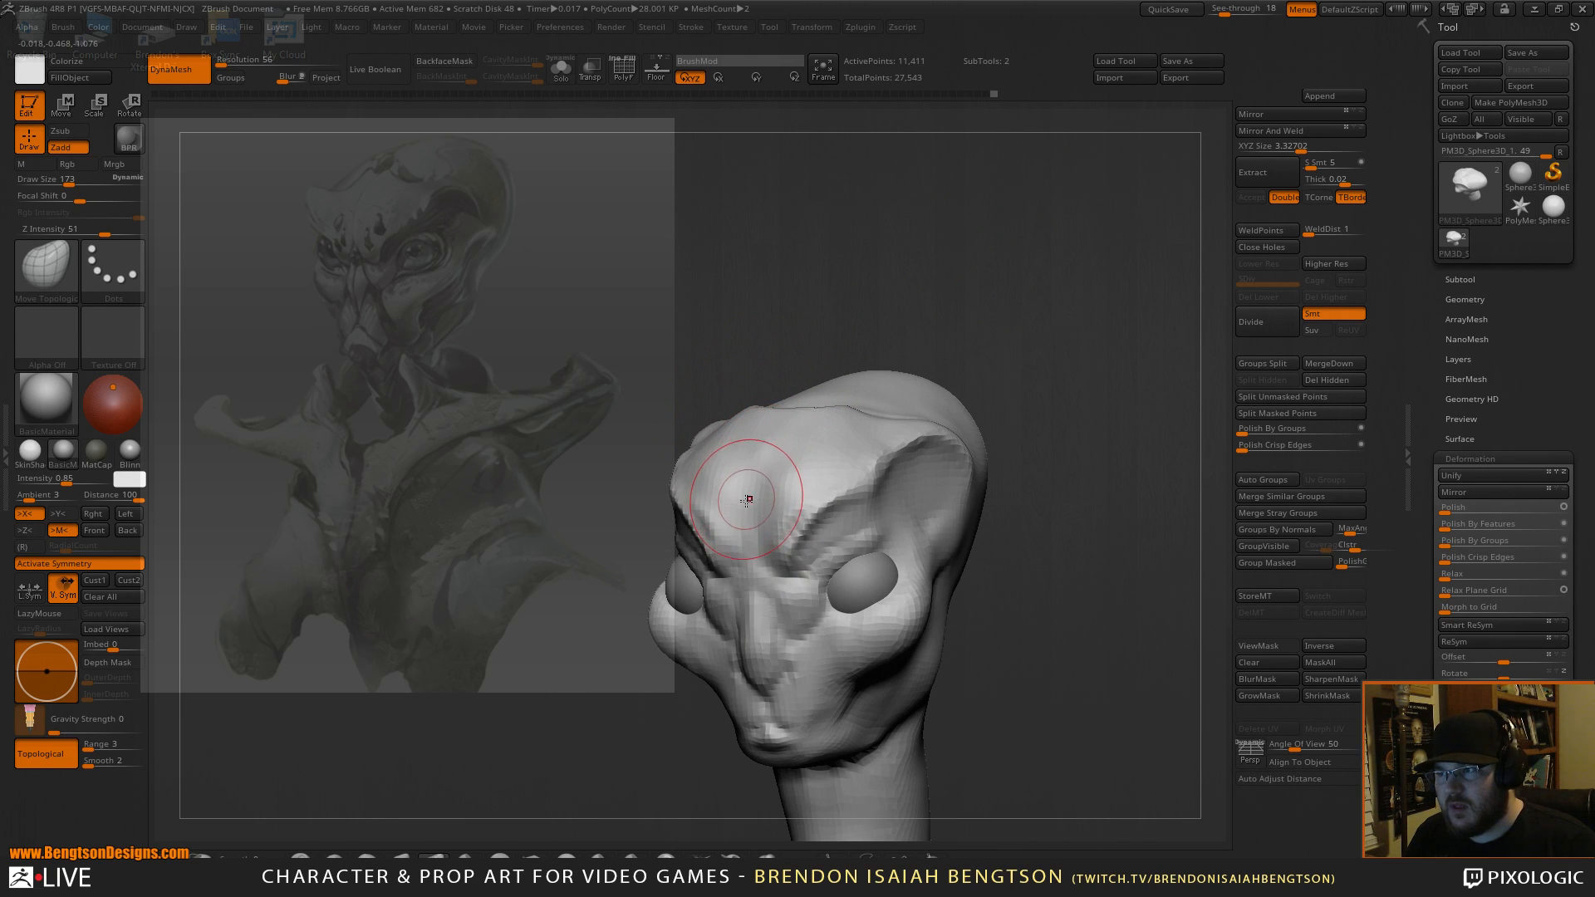
mouse_move(741, 520)
left_mouse_down()
mouse_move(732, 507)
mouse_move(748, 531)
left_mouse_up()
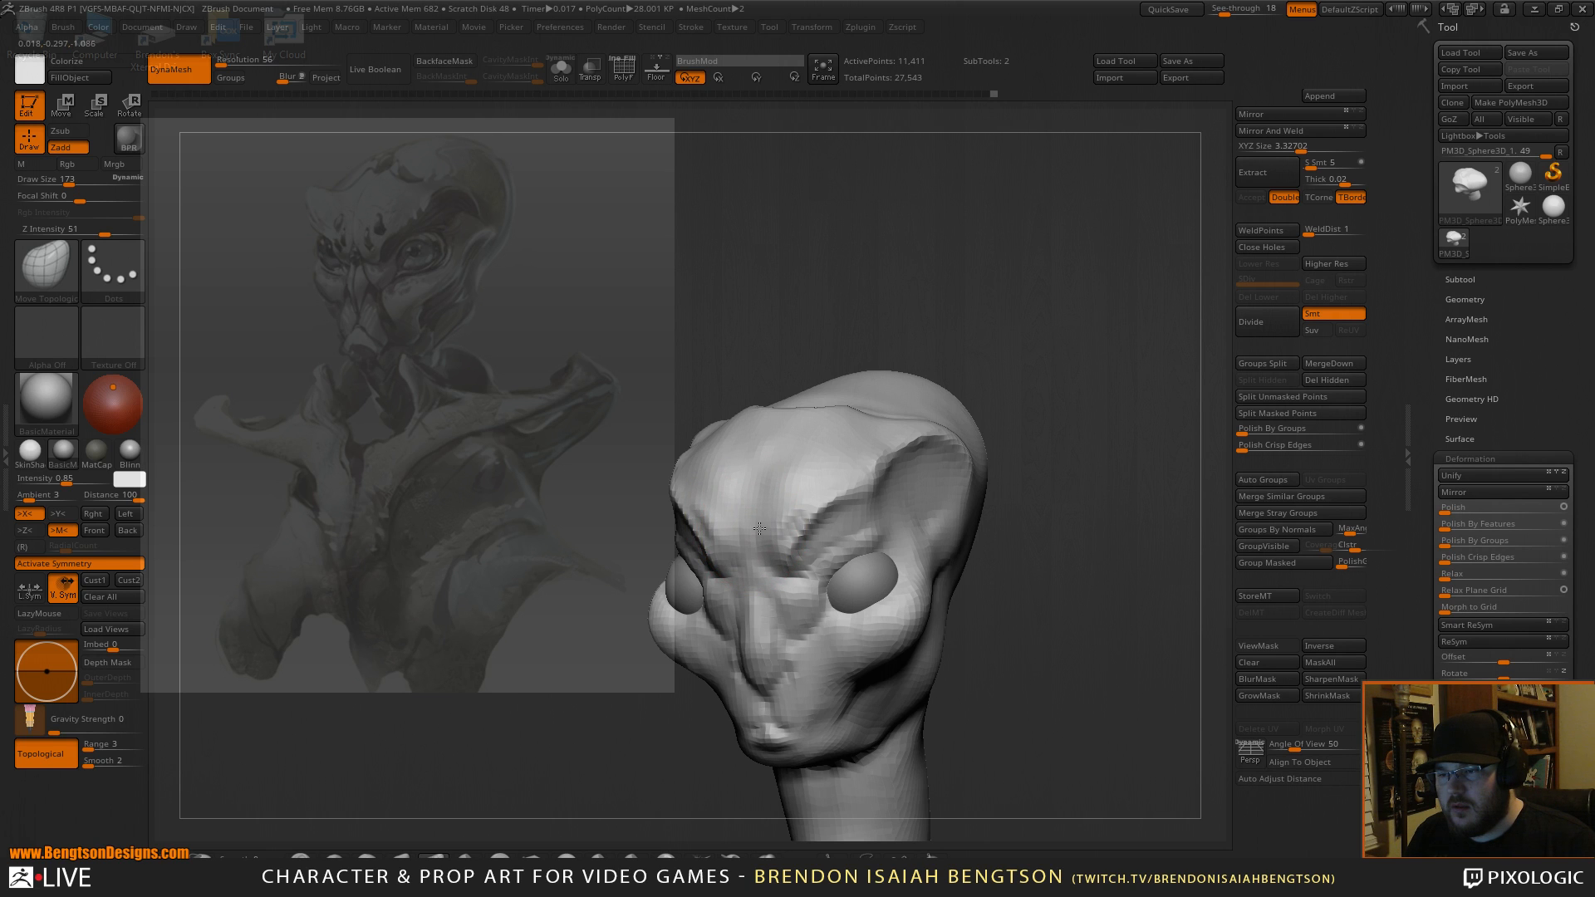
mouse_move(989, 274)
left_mouse_down()
mouse_move(1014, 207)
mouse_move(1058, 260)
mouse_move(1068, 235)
mouse_move(991, 297)
left_mouse_up()
key("space")
mouse_move(872, 453)
left_mouse_down()
mouse_move(922, 454)
mouse_move(899, 498)
left_mouse_up()
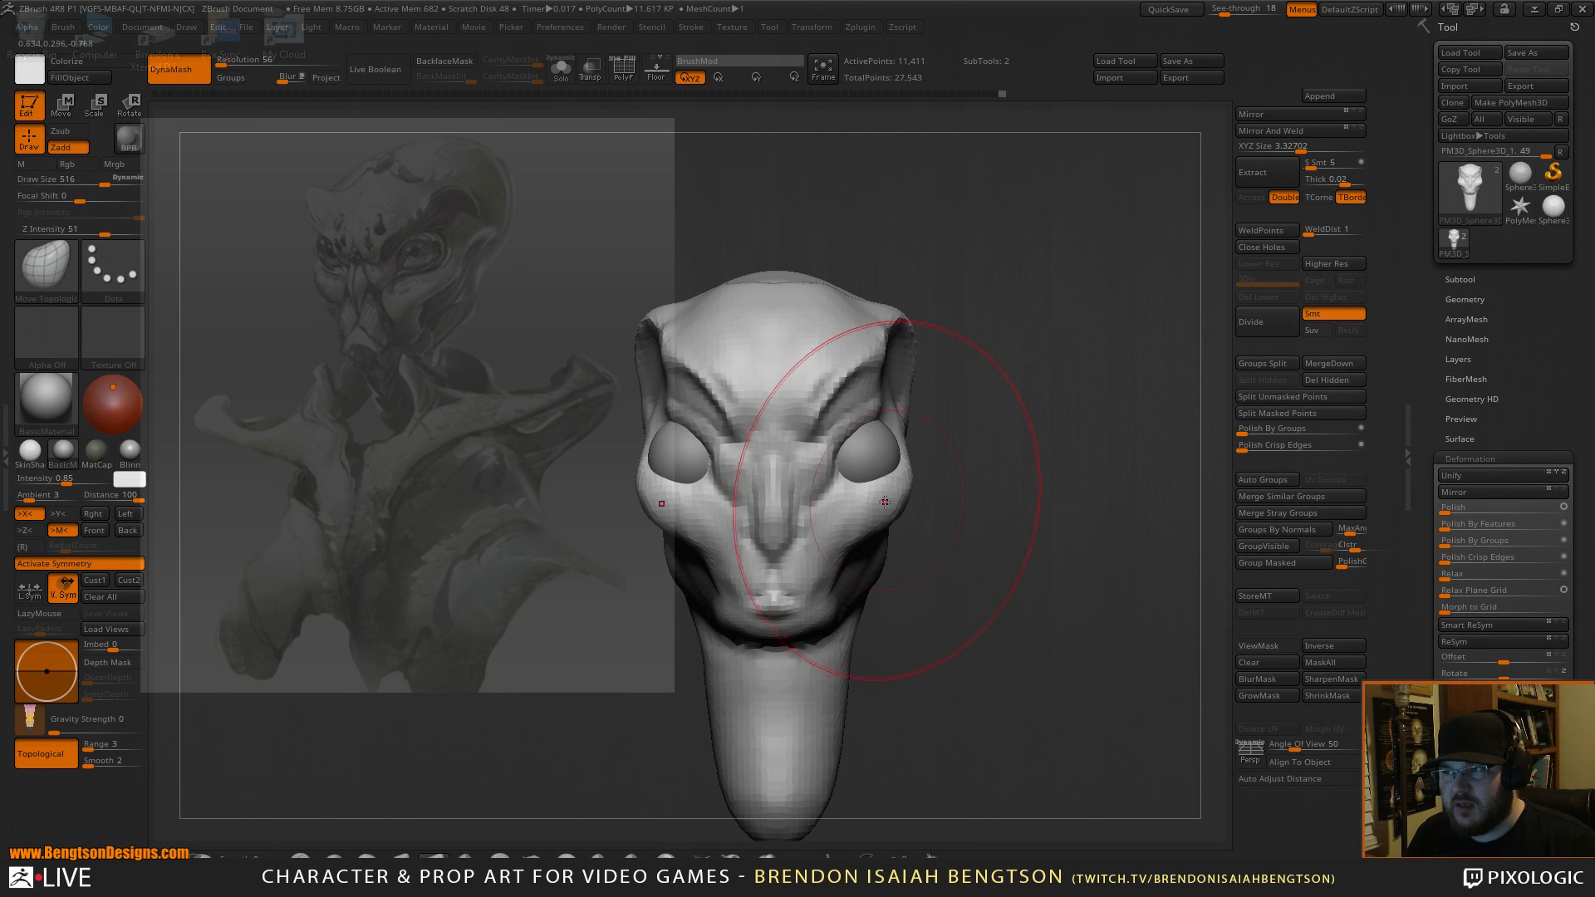
left_click_drag(784, 634, 766, 652)
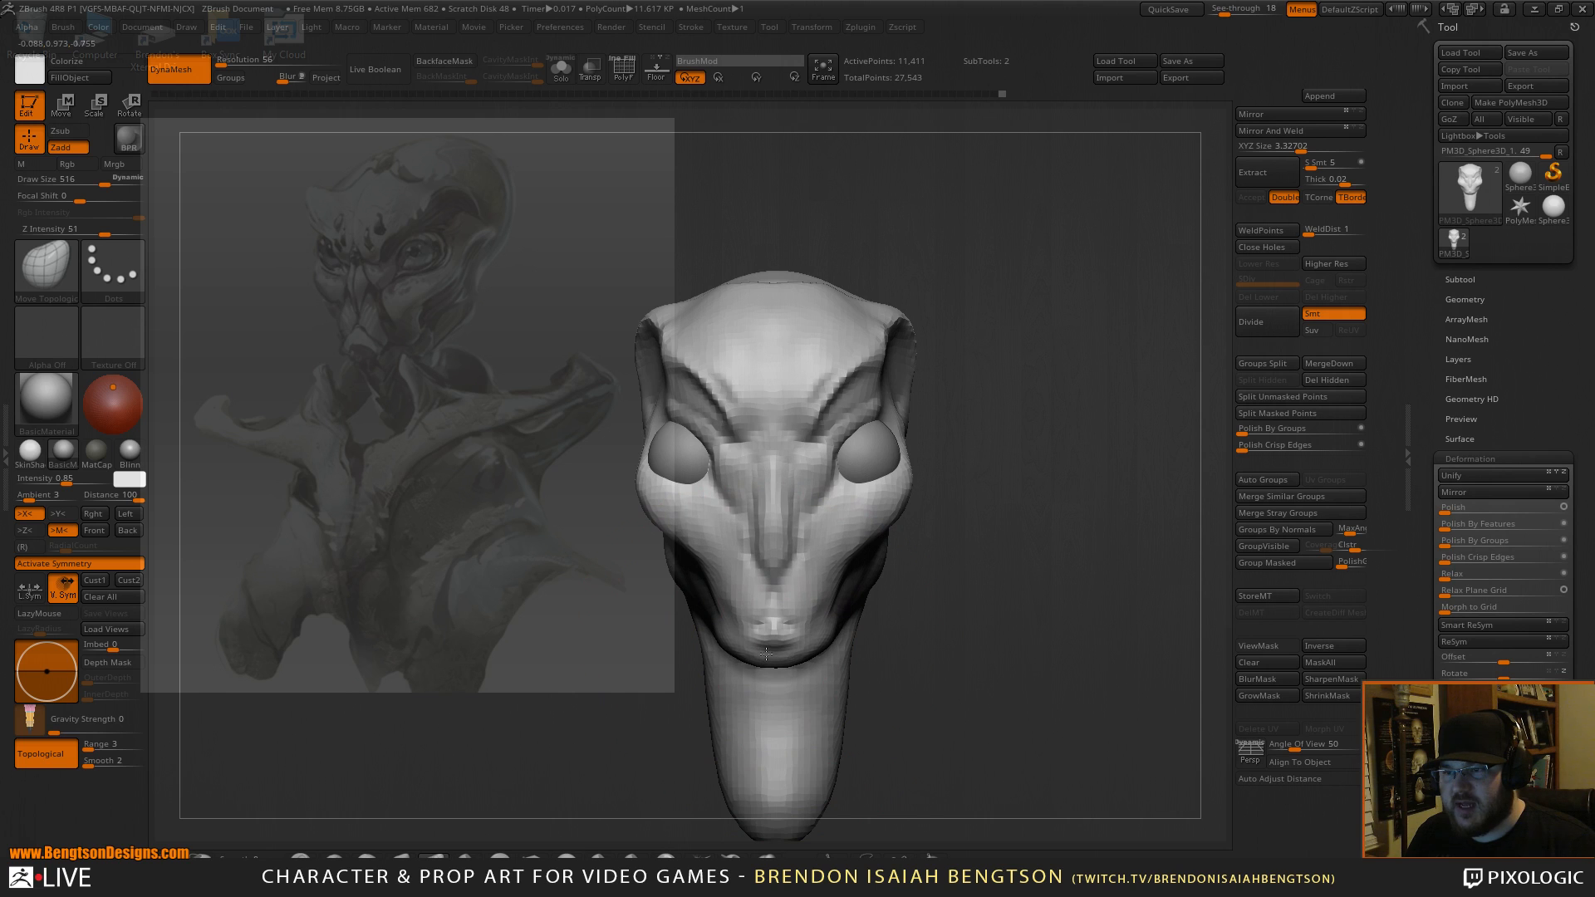
Select the eyeballs, centre the transform gizmo on them and scale them down slightly.
left_click(848, 448, "alt")
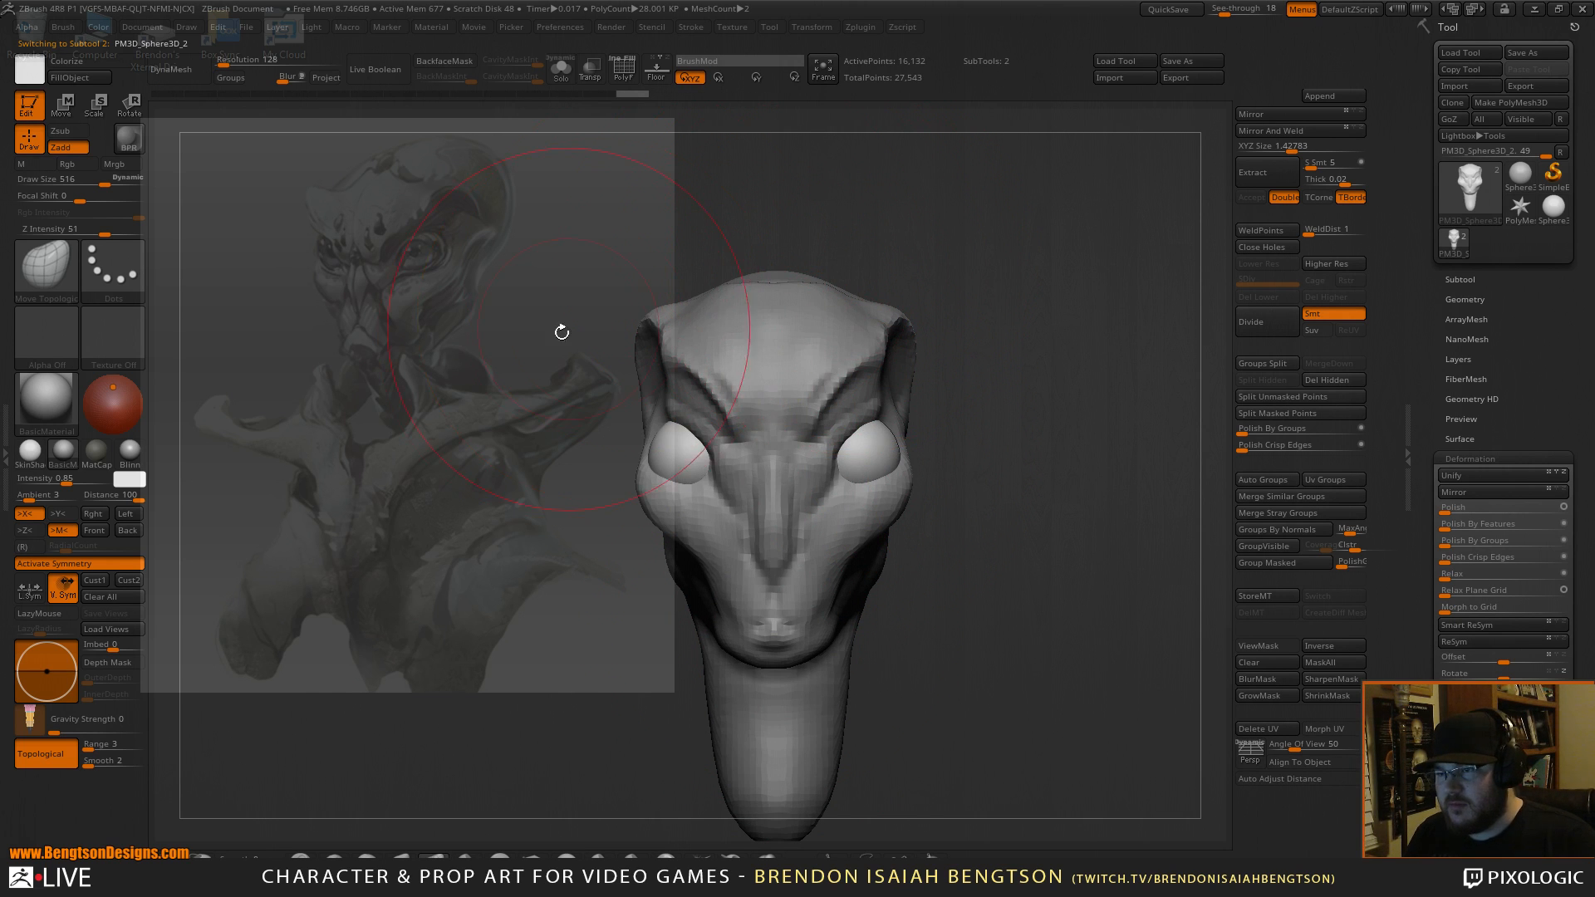
key("e")
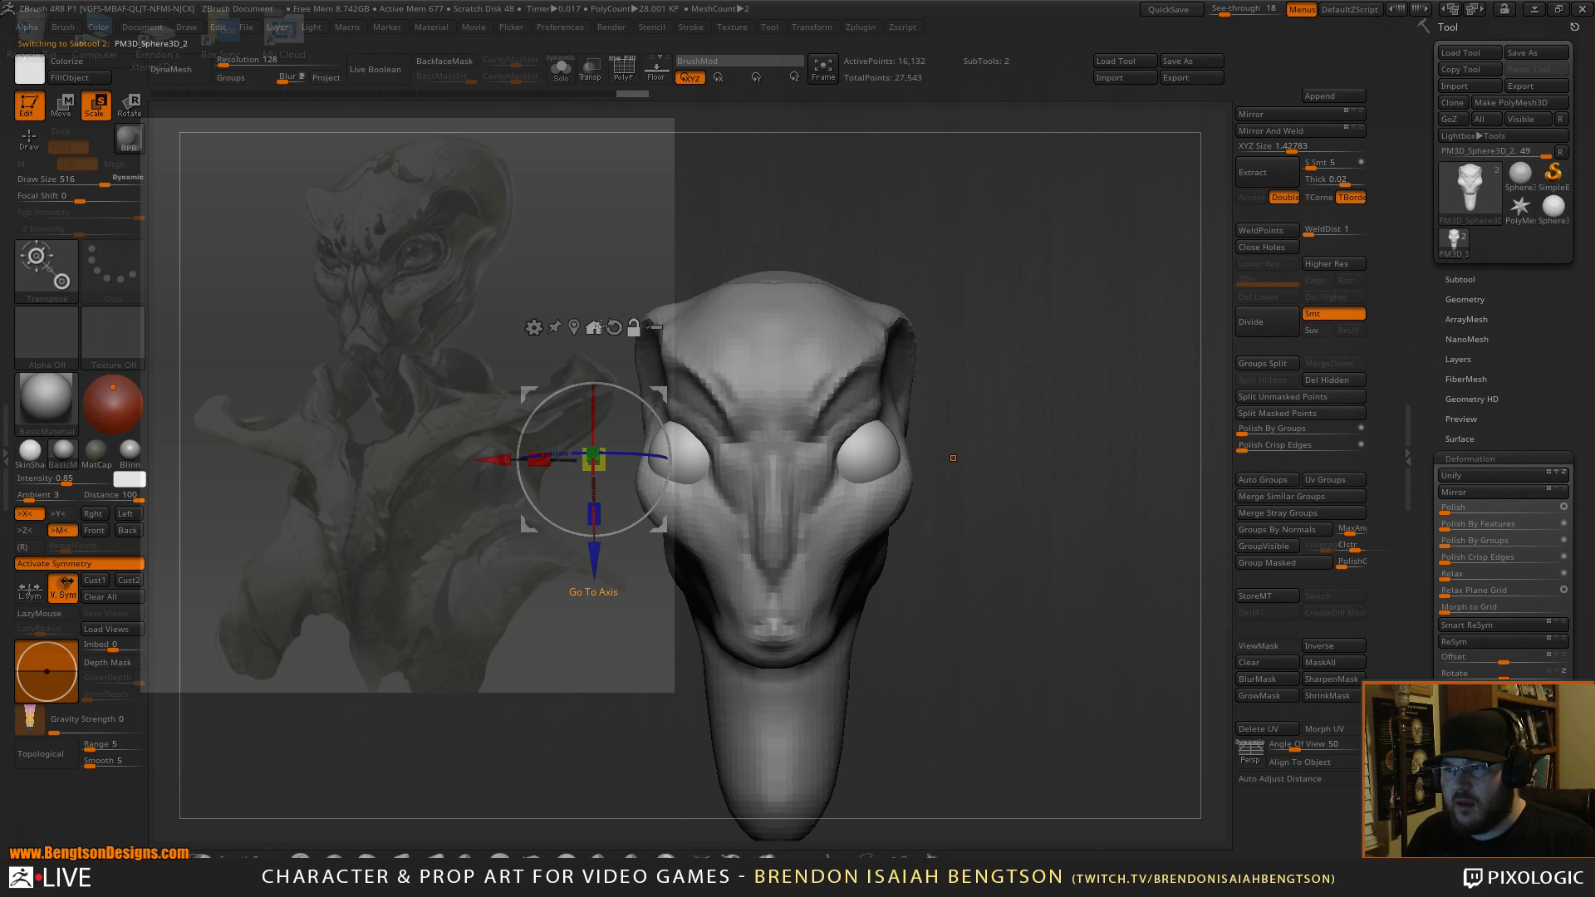
left_click(573, 328)
left_click(713, 326)
left_click_drag(697, 459, 690, 479)
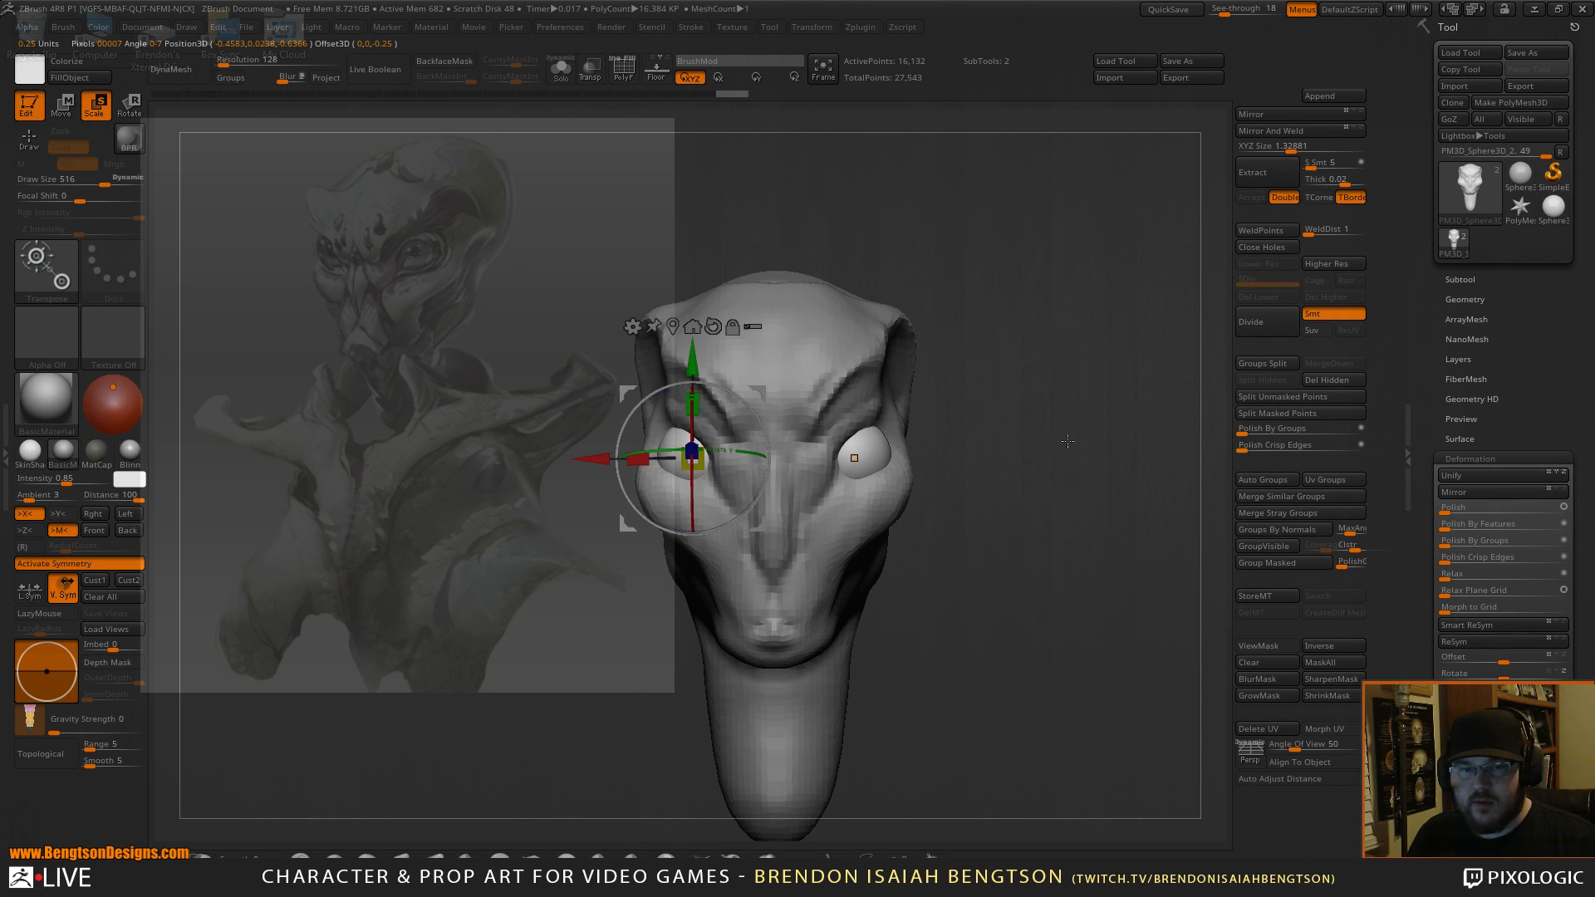
mouse_move(1091, 471)
left_mouse_down()
mouse_move(1068, 446)
mouse_move(1038, 462)
left_mouse_up()
key("q")
Build up the head's cheekbone area behind the eye with the ClayBuildup brush at Draw Size 110.
key("space")
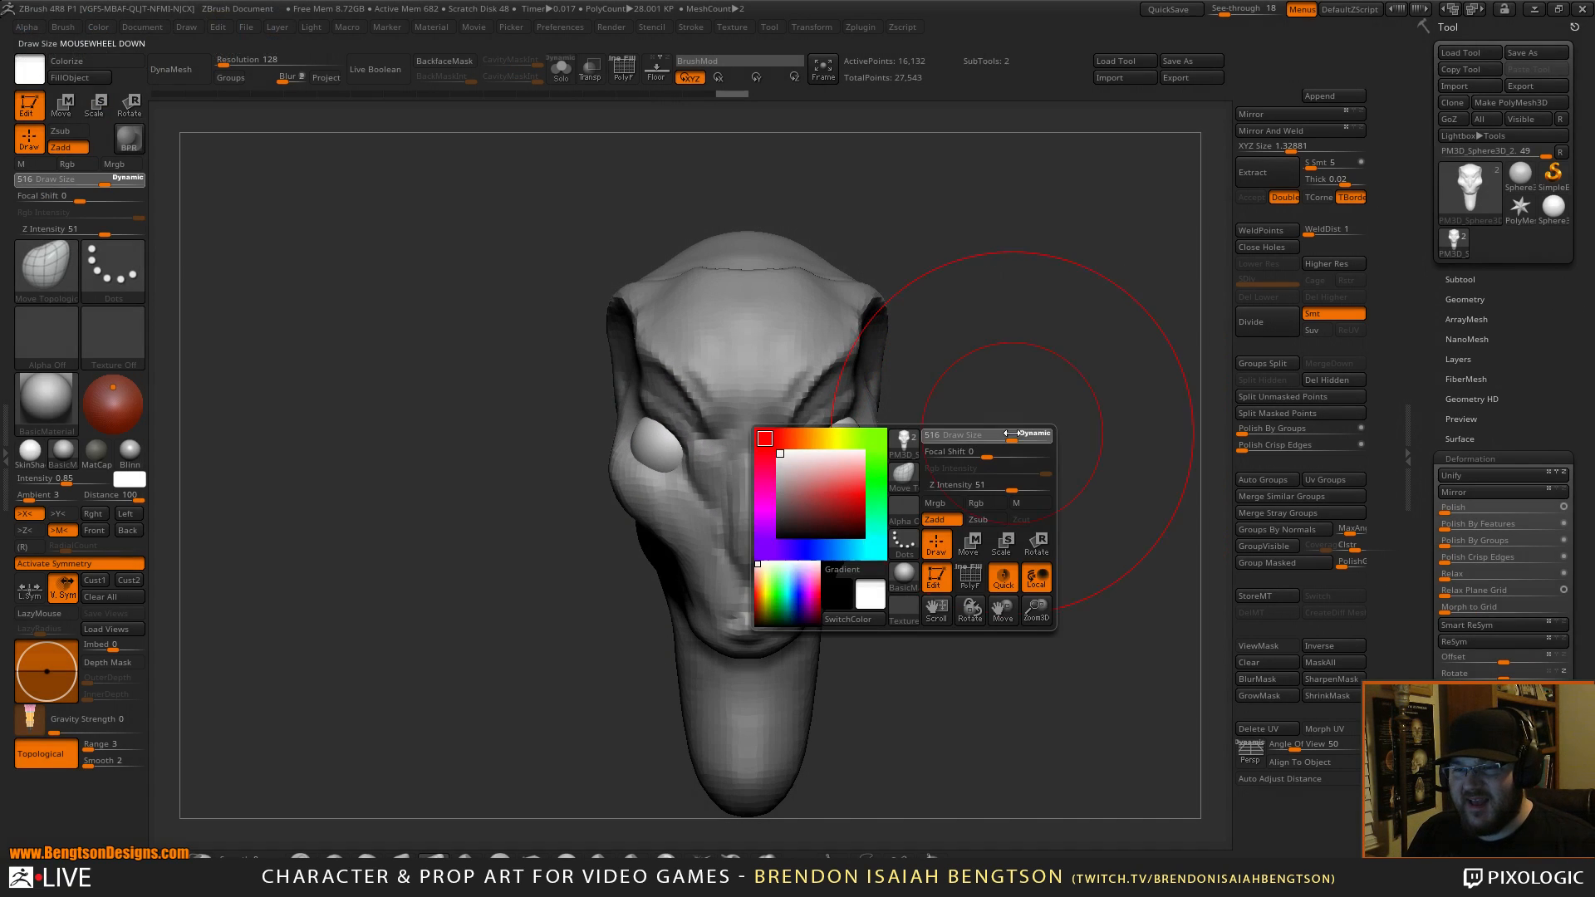
left_click(992, 437)
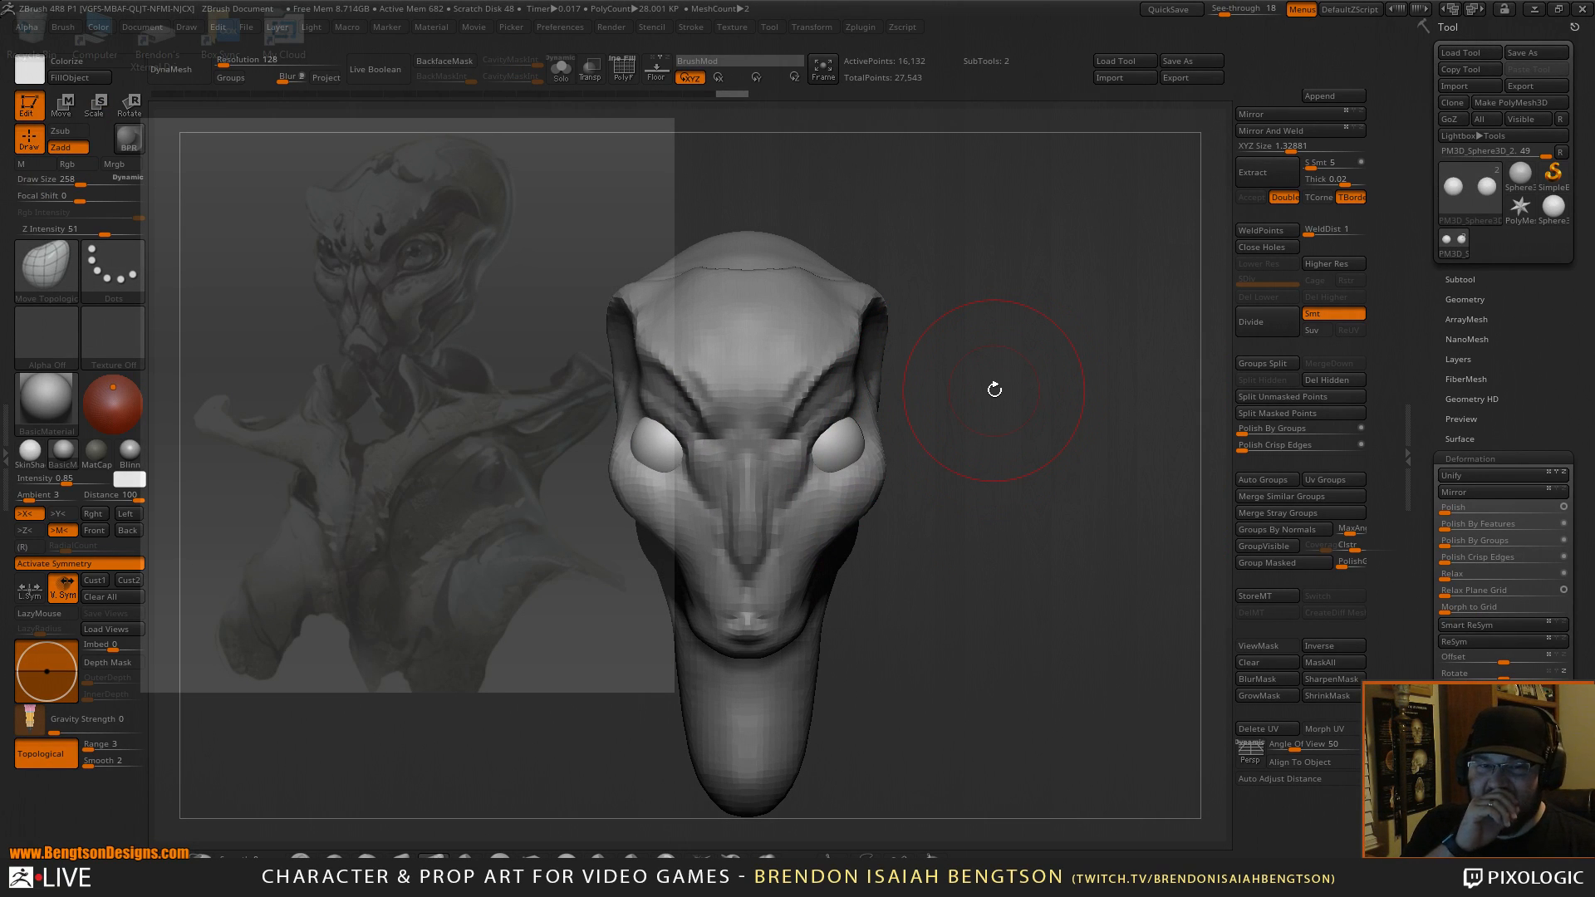
left_click_drag(1053, 495, 1105, 498)
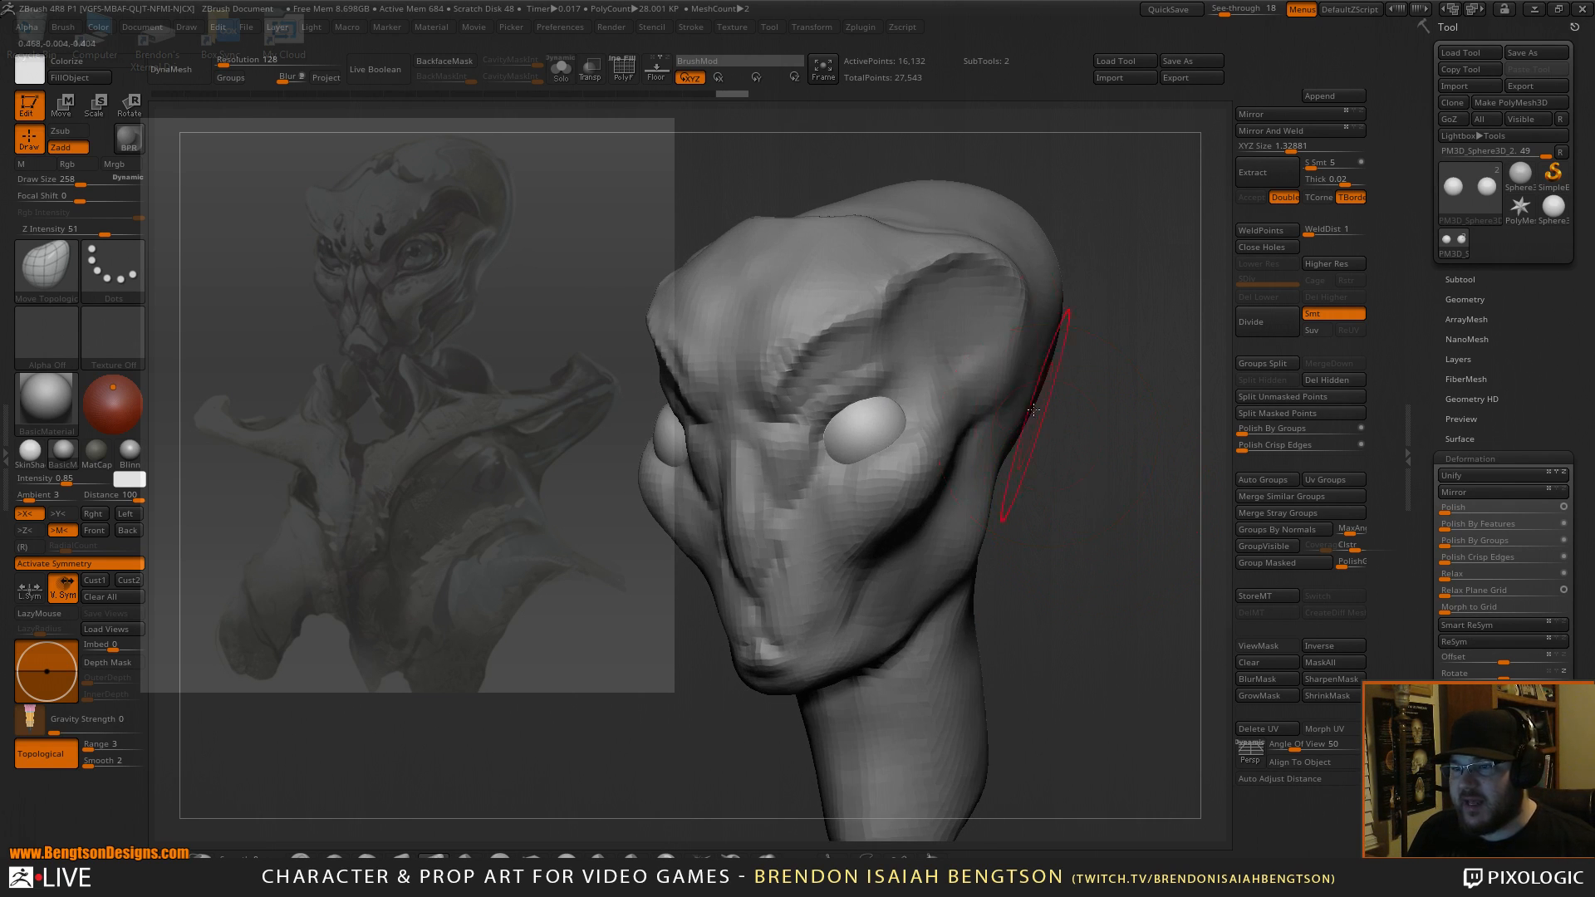
key("space")
mouse_move(1054, 420)
left_mouse_down()
mouse_move(1082, 434)
mouse_move(1049, 357)
left_mouse_up()
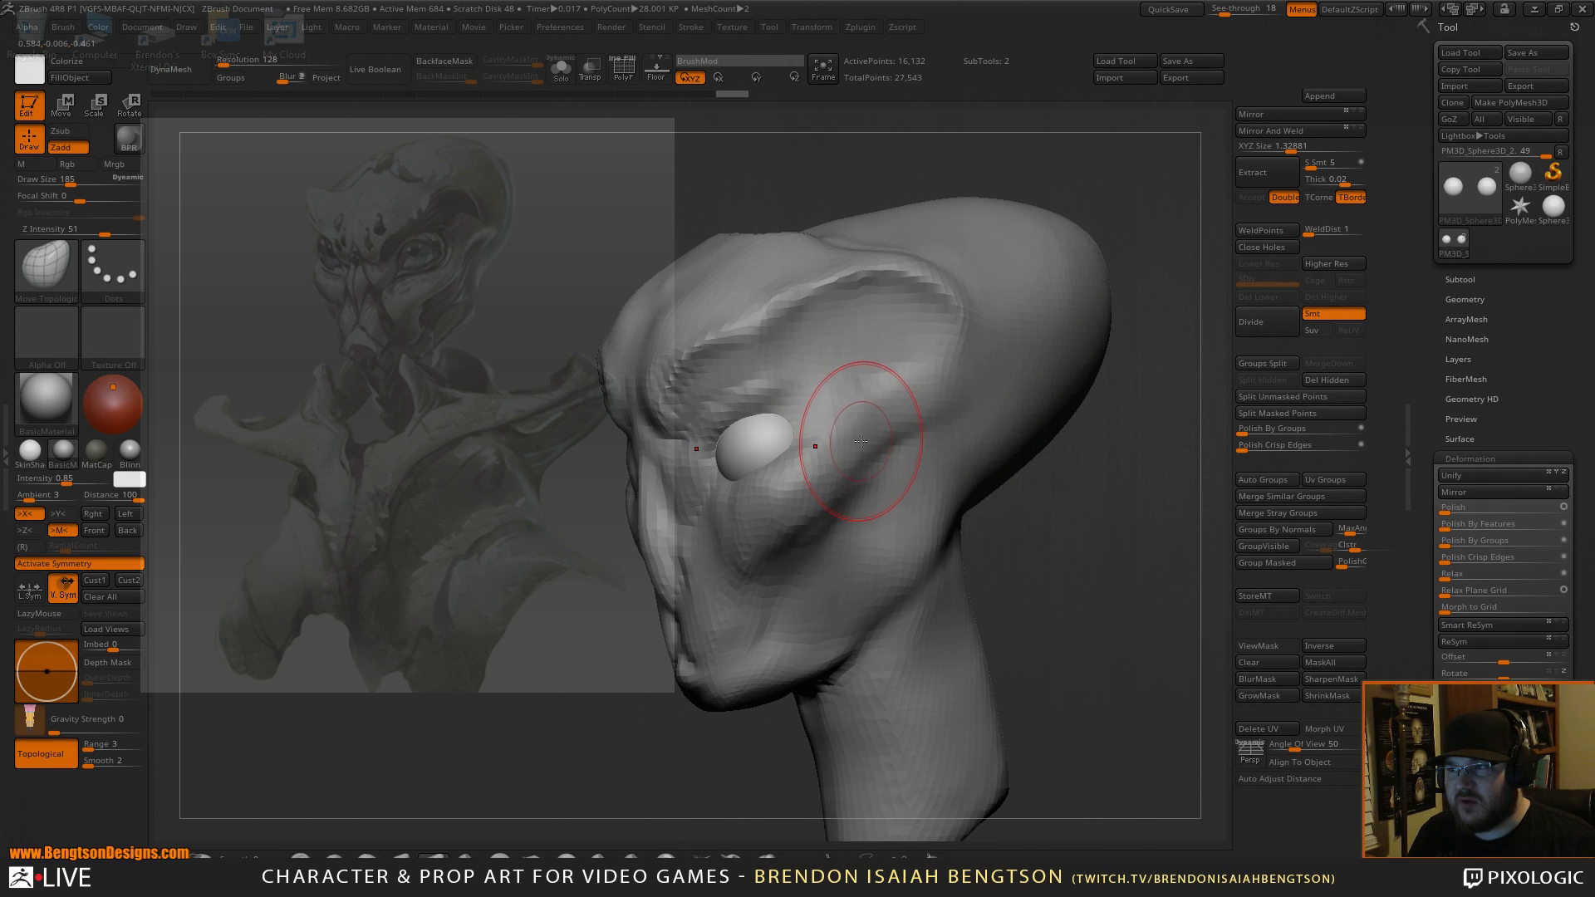
key("b")
key("c")
key("b")
key("space")
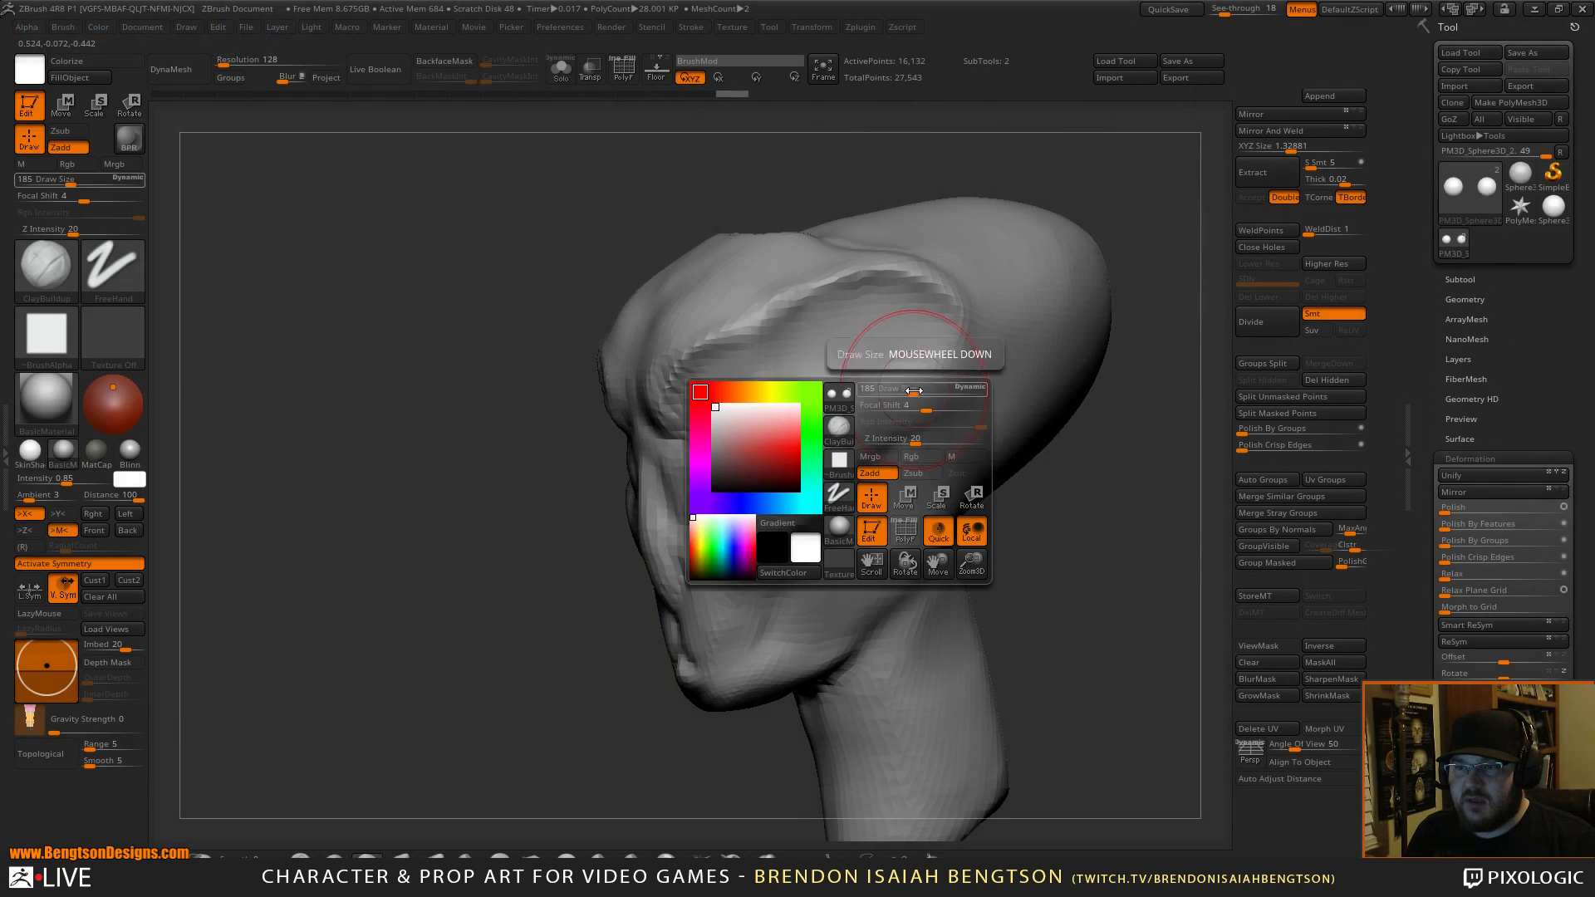
left_click(914, 376, "alt")
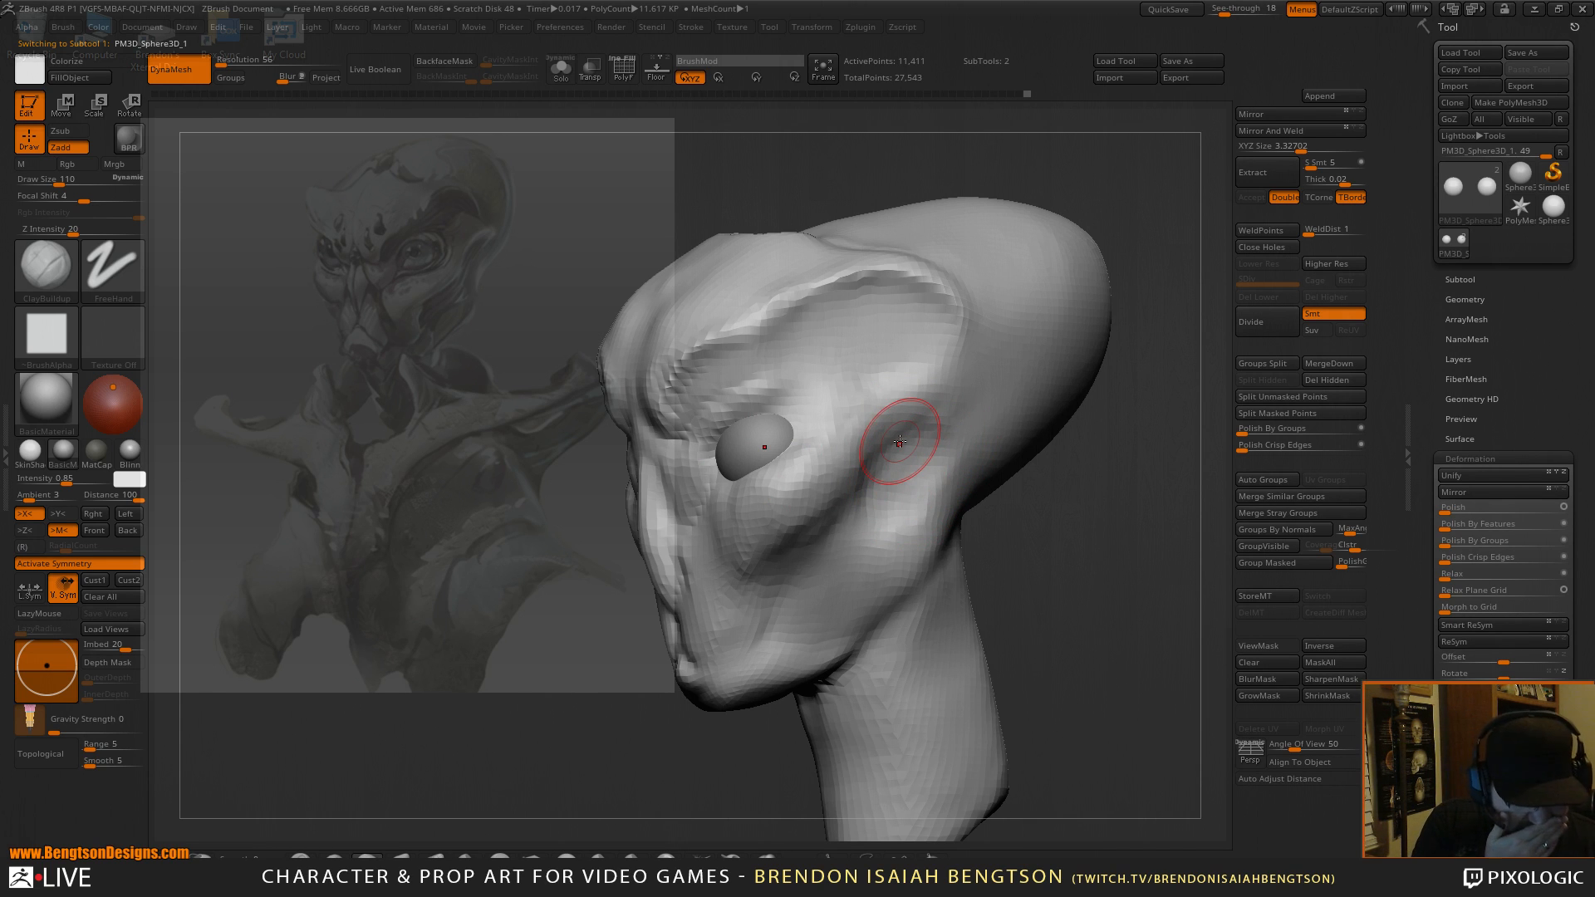
Shape the transition between the back of the skull and the neck with the ClayBuildup brush at Draw Size 258.
mouse_move(1050, 545)
left_mouse_down()
mouse_move(745, 757)
mouse_move(820, 356)
left_mouse_up()
key("space")
left_click_drag(1041, 374, 1034, 437)
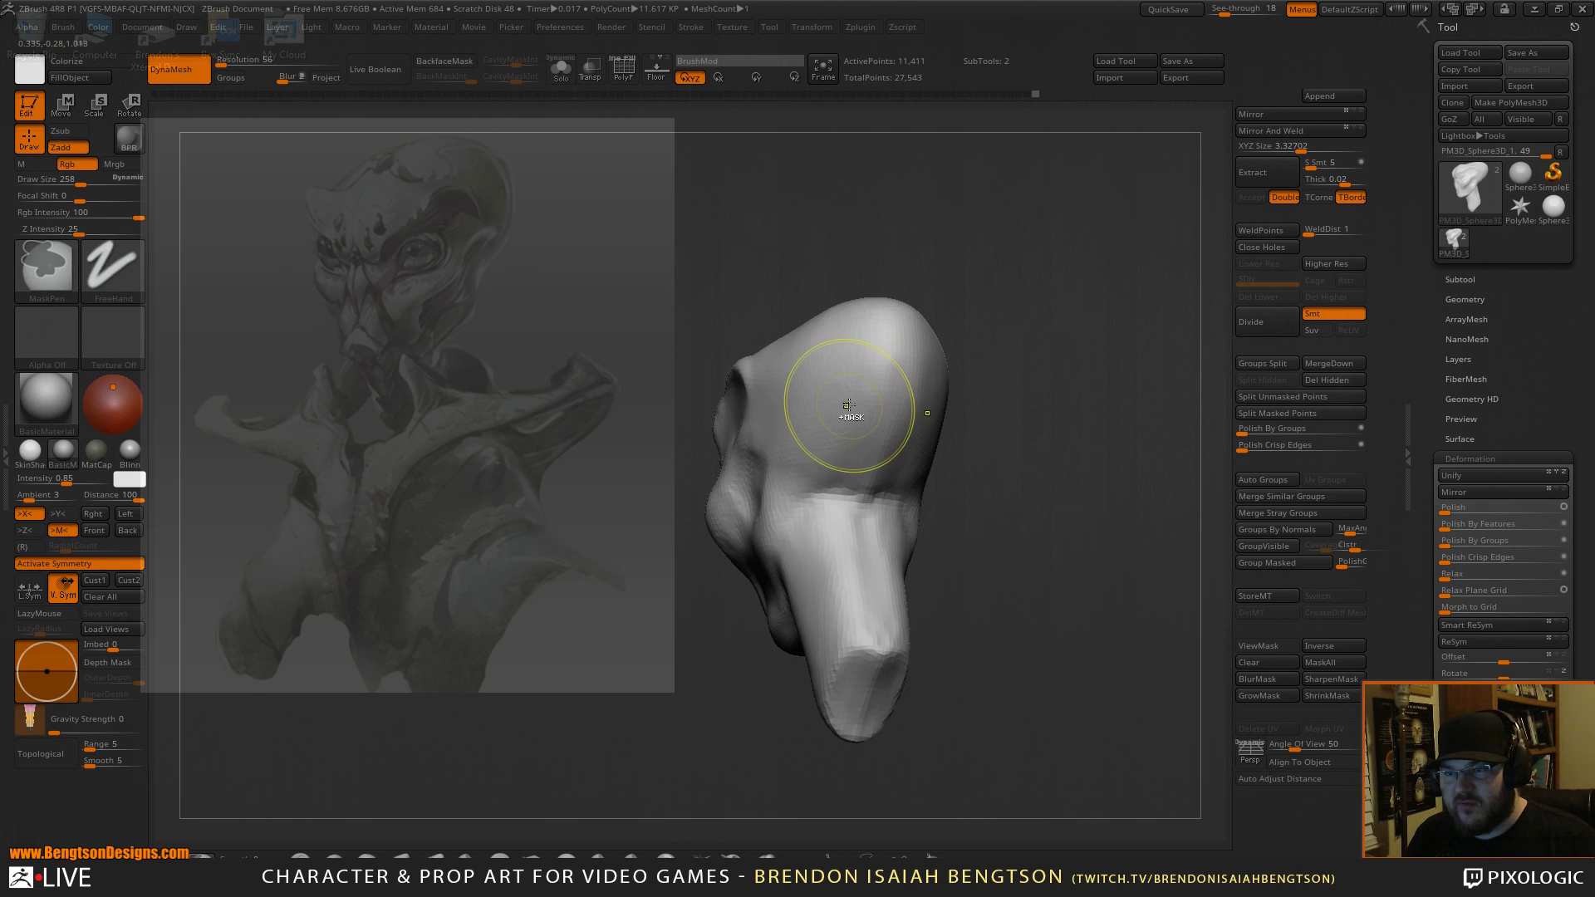
key("b")
key("c")
key("b")
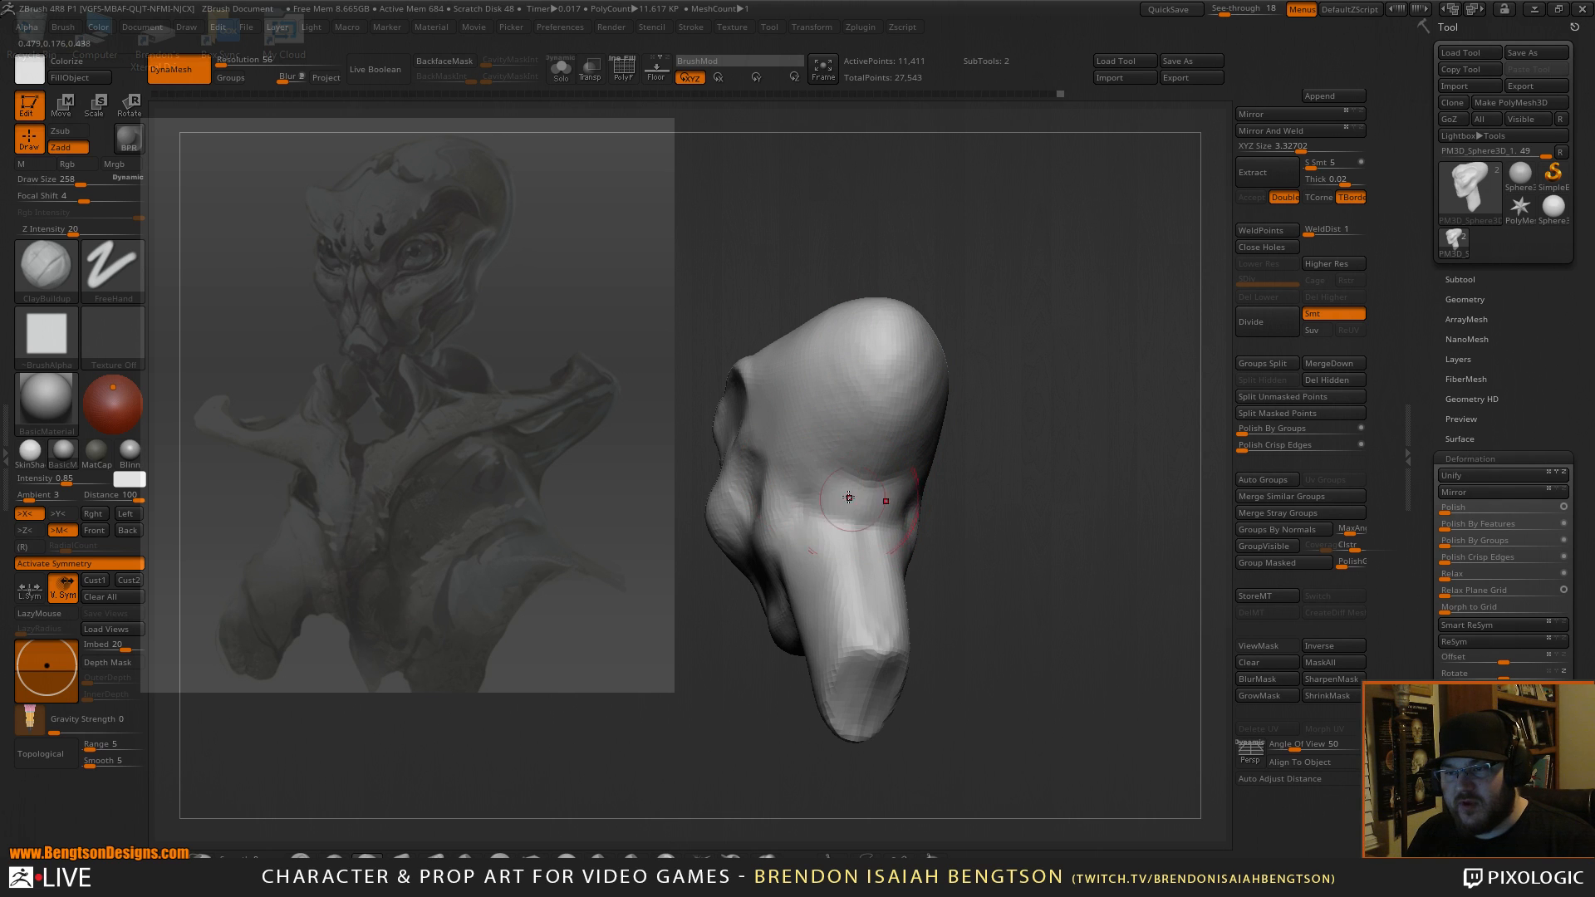
mouse_move(981, 358)
left_mouse_down()
mouse_move(1082, 420)
mouse_move(1067, 482)
mouse_move(1072, 392)
mouse_move(1122, 407)
left_mouse_up()
Touch up the brow and nose bridge area with the DamStandard and ClayBuildup brushes at Draw Size 97.
key("b")
key("d")
key("s")
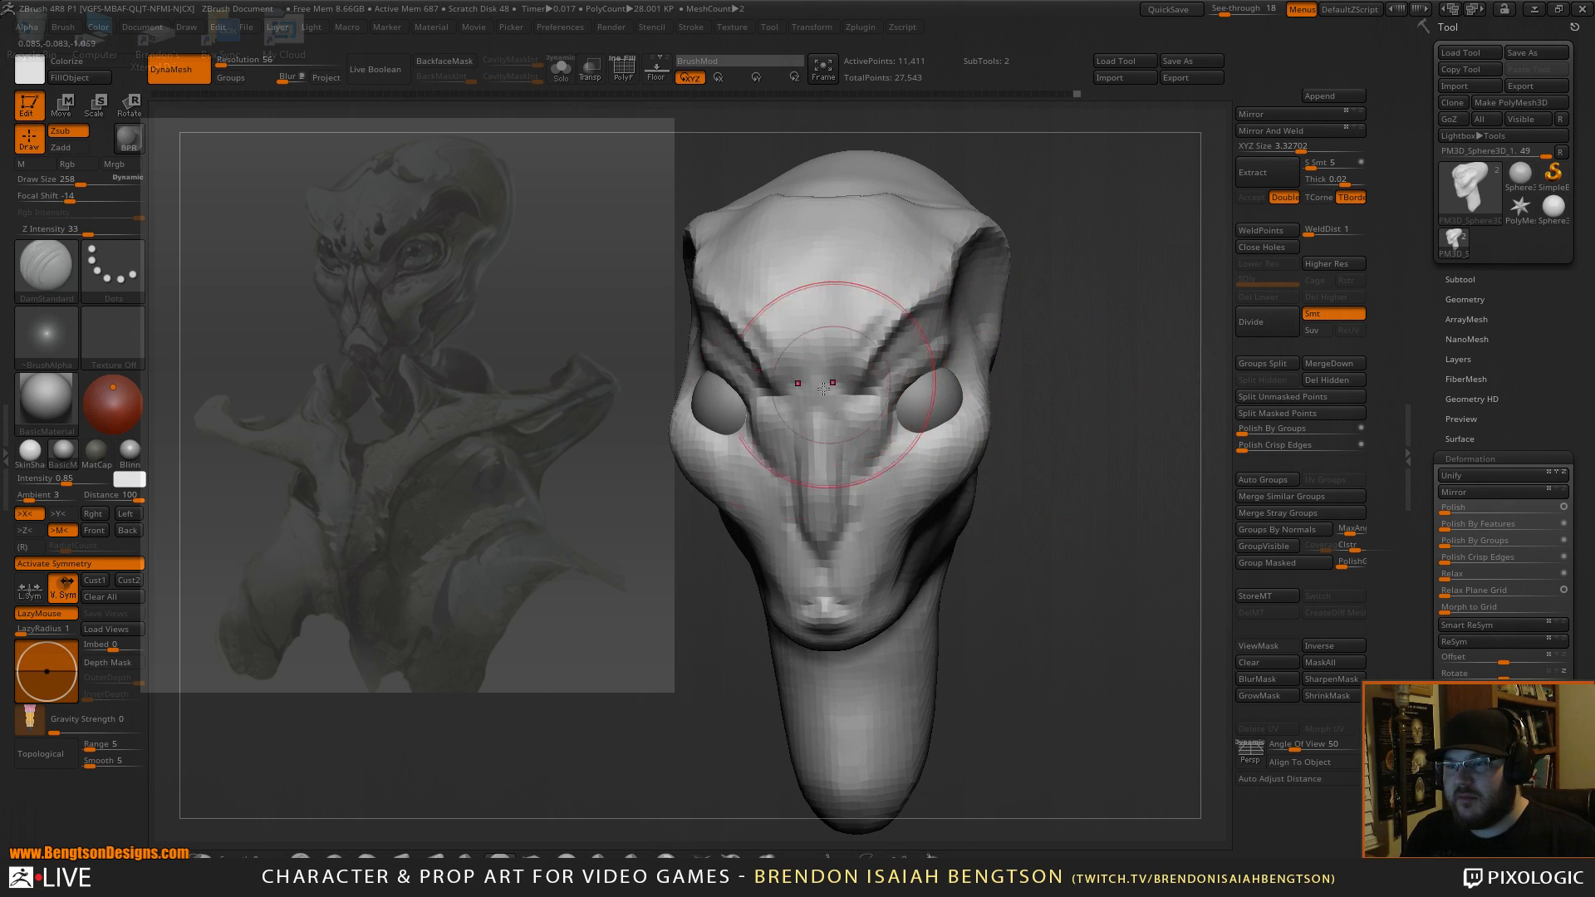
key("space")
left_click_drag(785, 415, 782, 415)
mouse_move(1075, 324)
left_mouse_down()
mouse_move(1064, 355)
mouse_move(1089, 408)
mouse_move(1067, 407)
left_mouse_up()
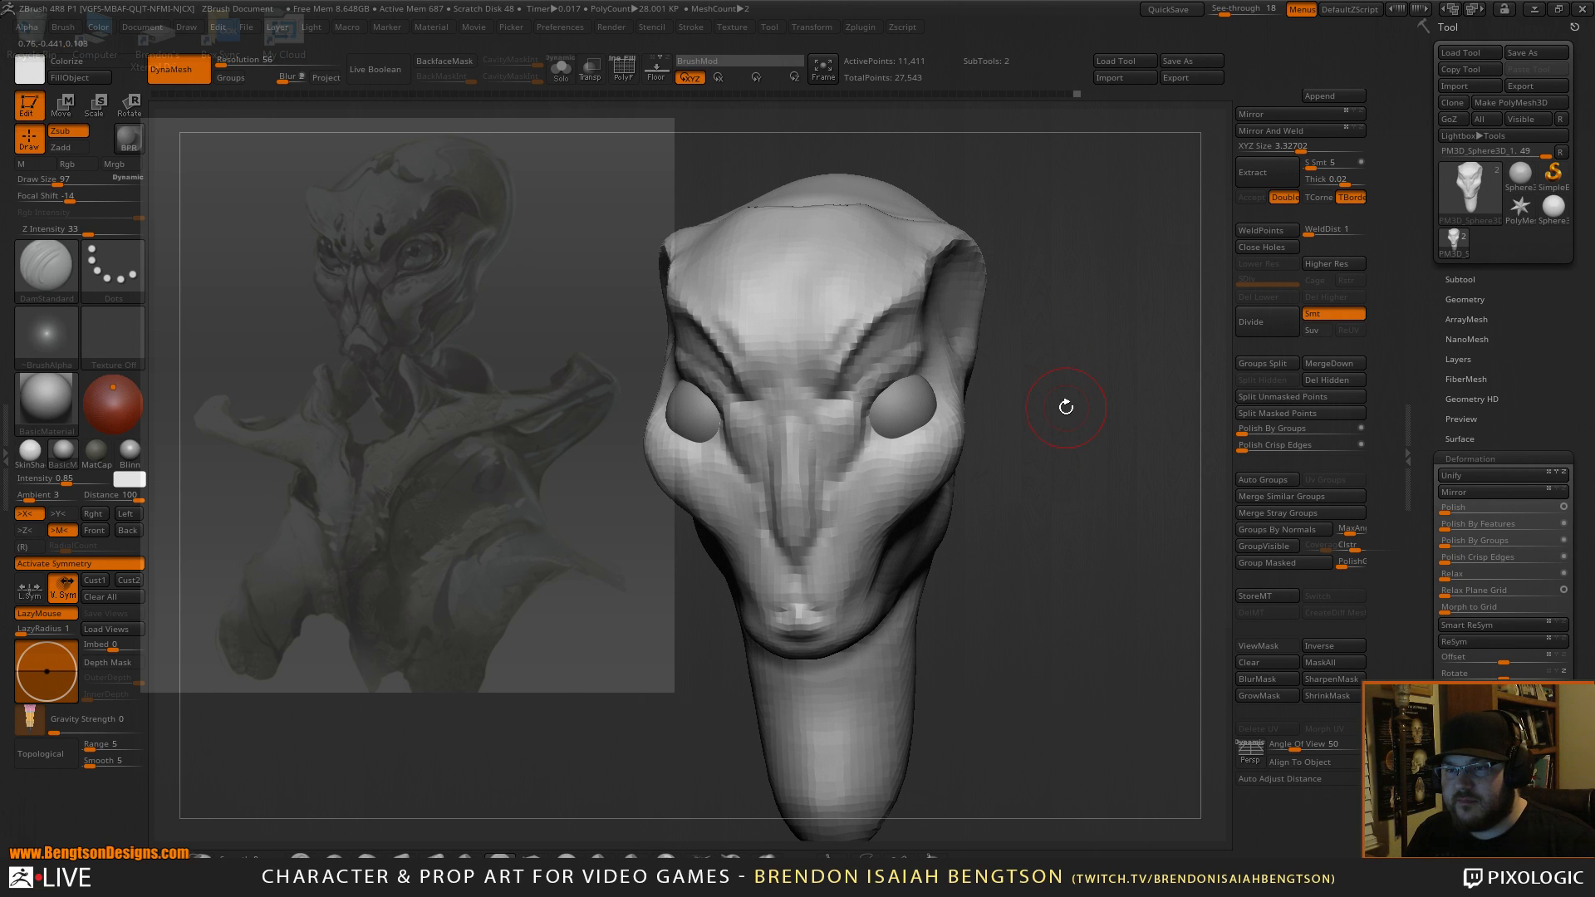
key("b")
key("c")
key("b")
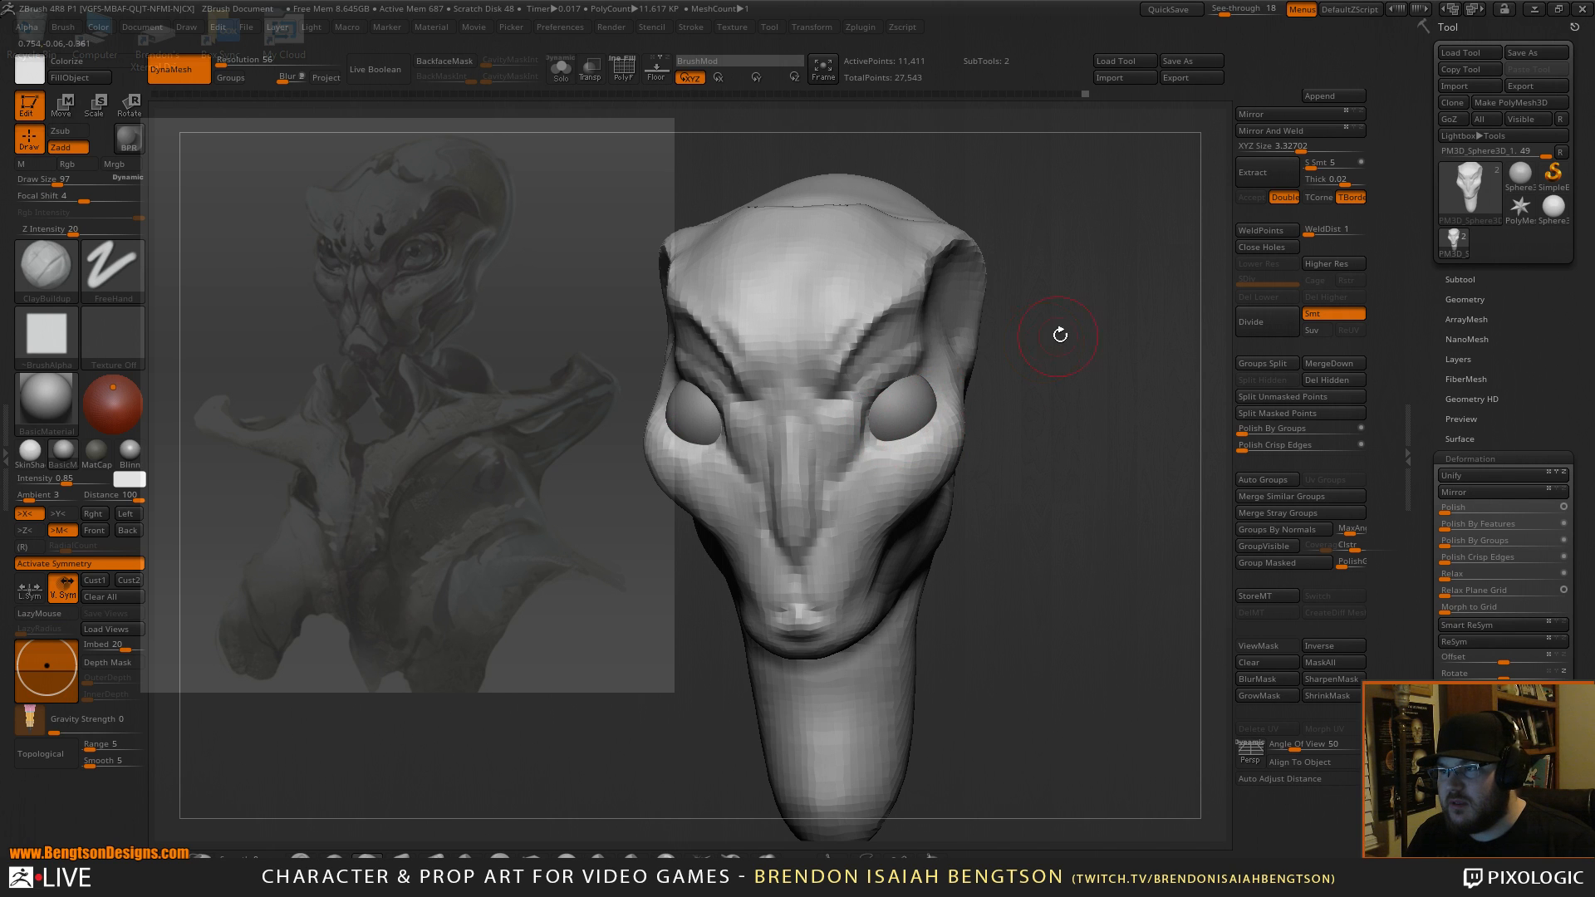
Move the mirrored eyeballs slightly inward toward the nose along the X axis.
key("b")
key("m")
key("t")
key("space")
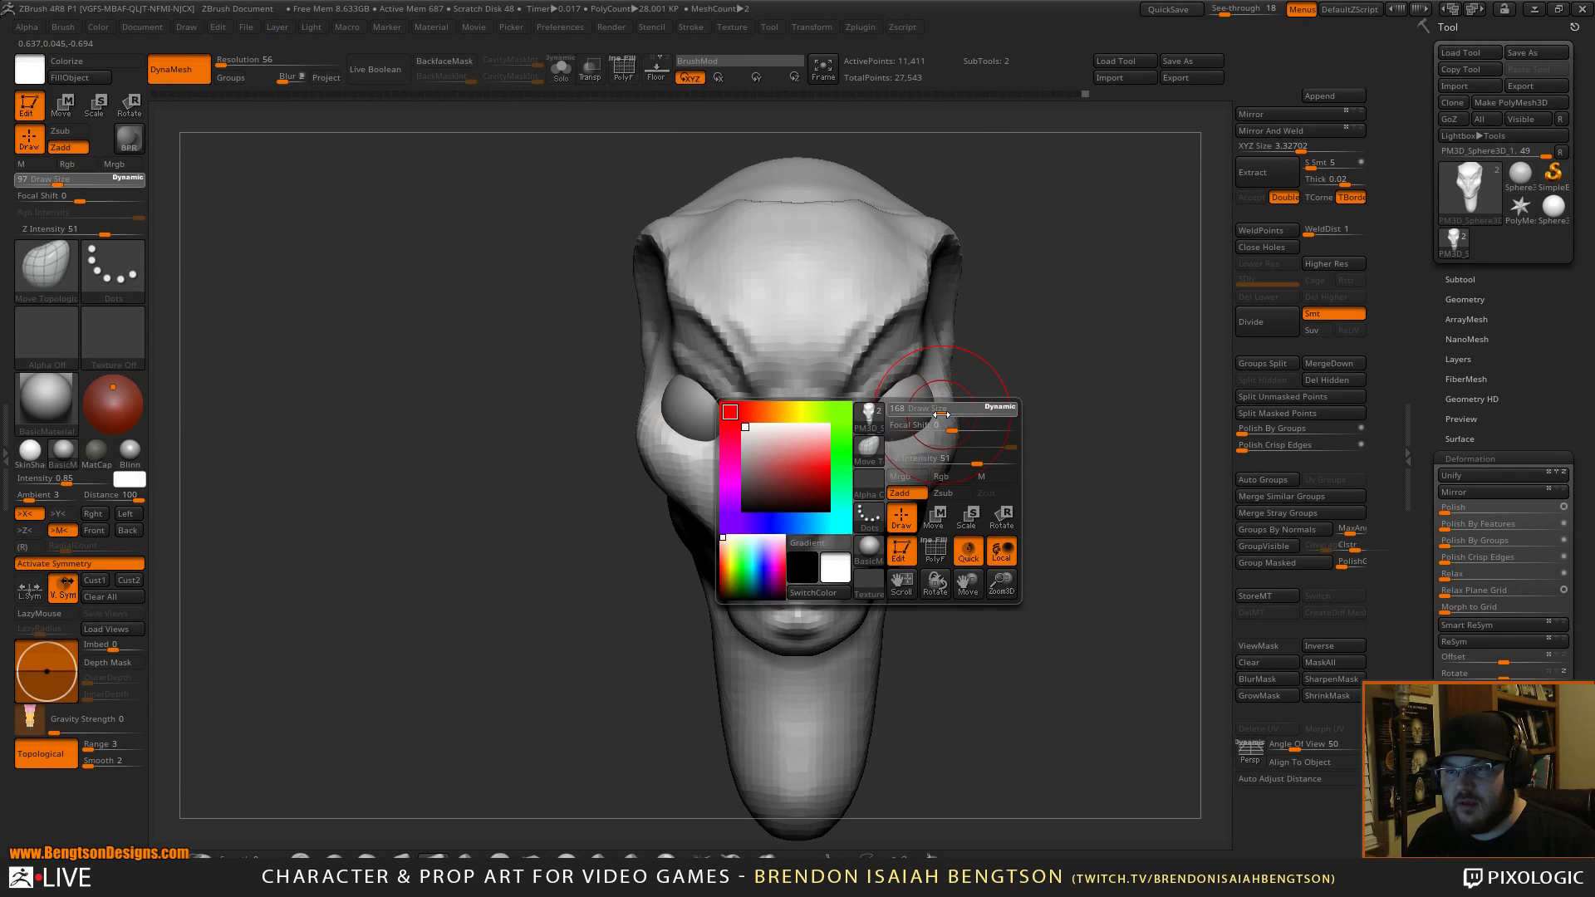
left_click_drag(935, 412, 964, 411)
left_click(902, 440, "alt")
key("w")
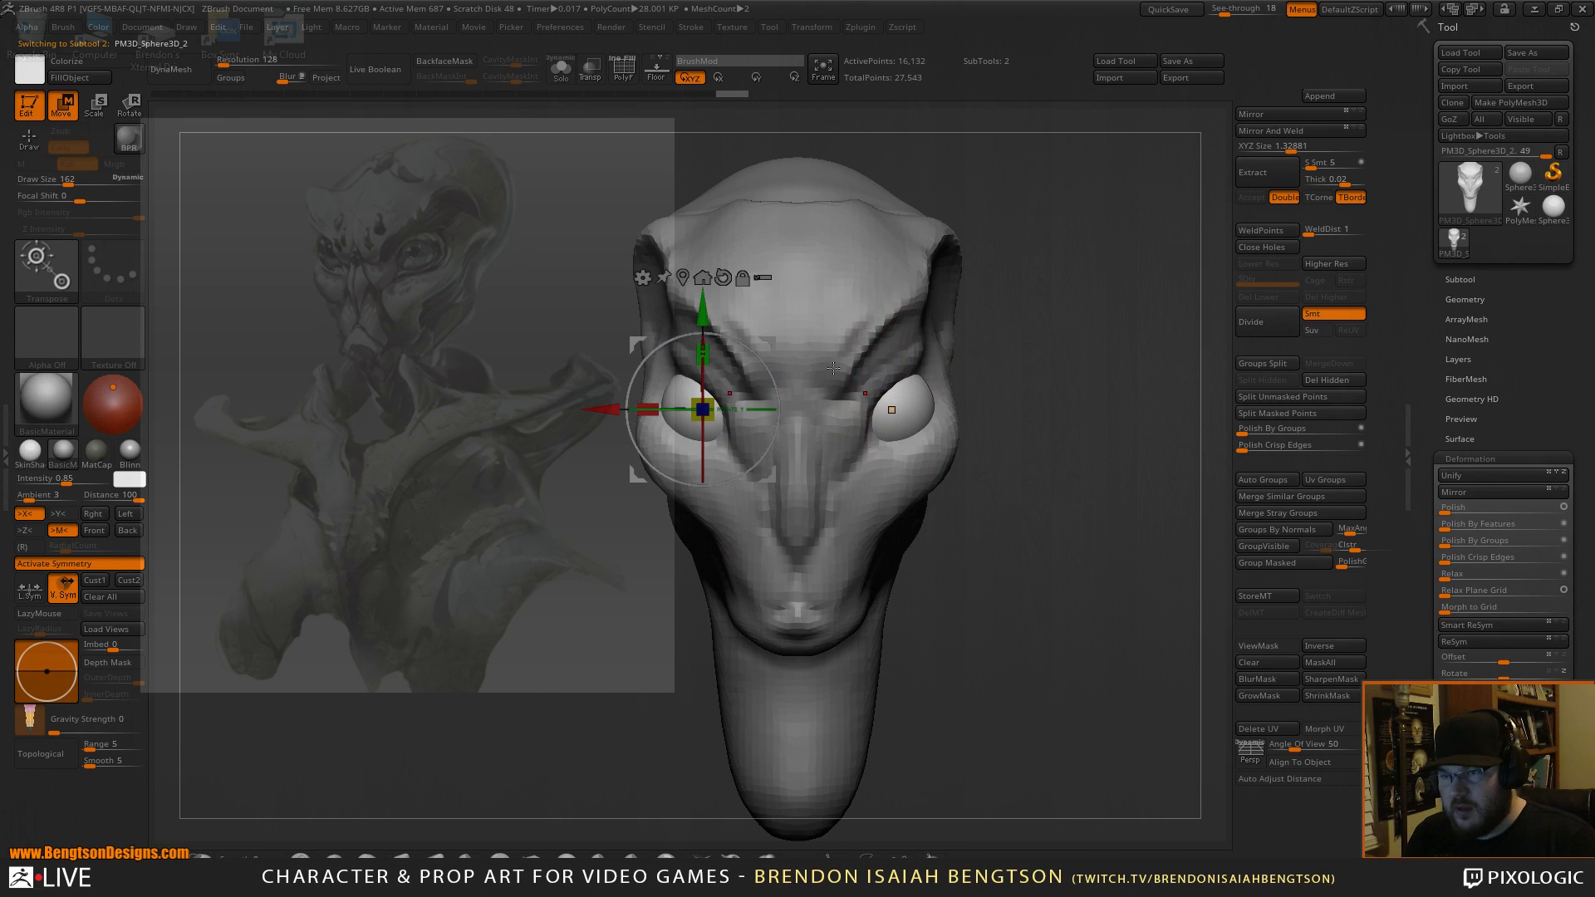
left_click_drag(602, 410, 609, 410)
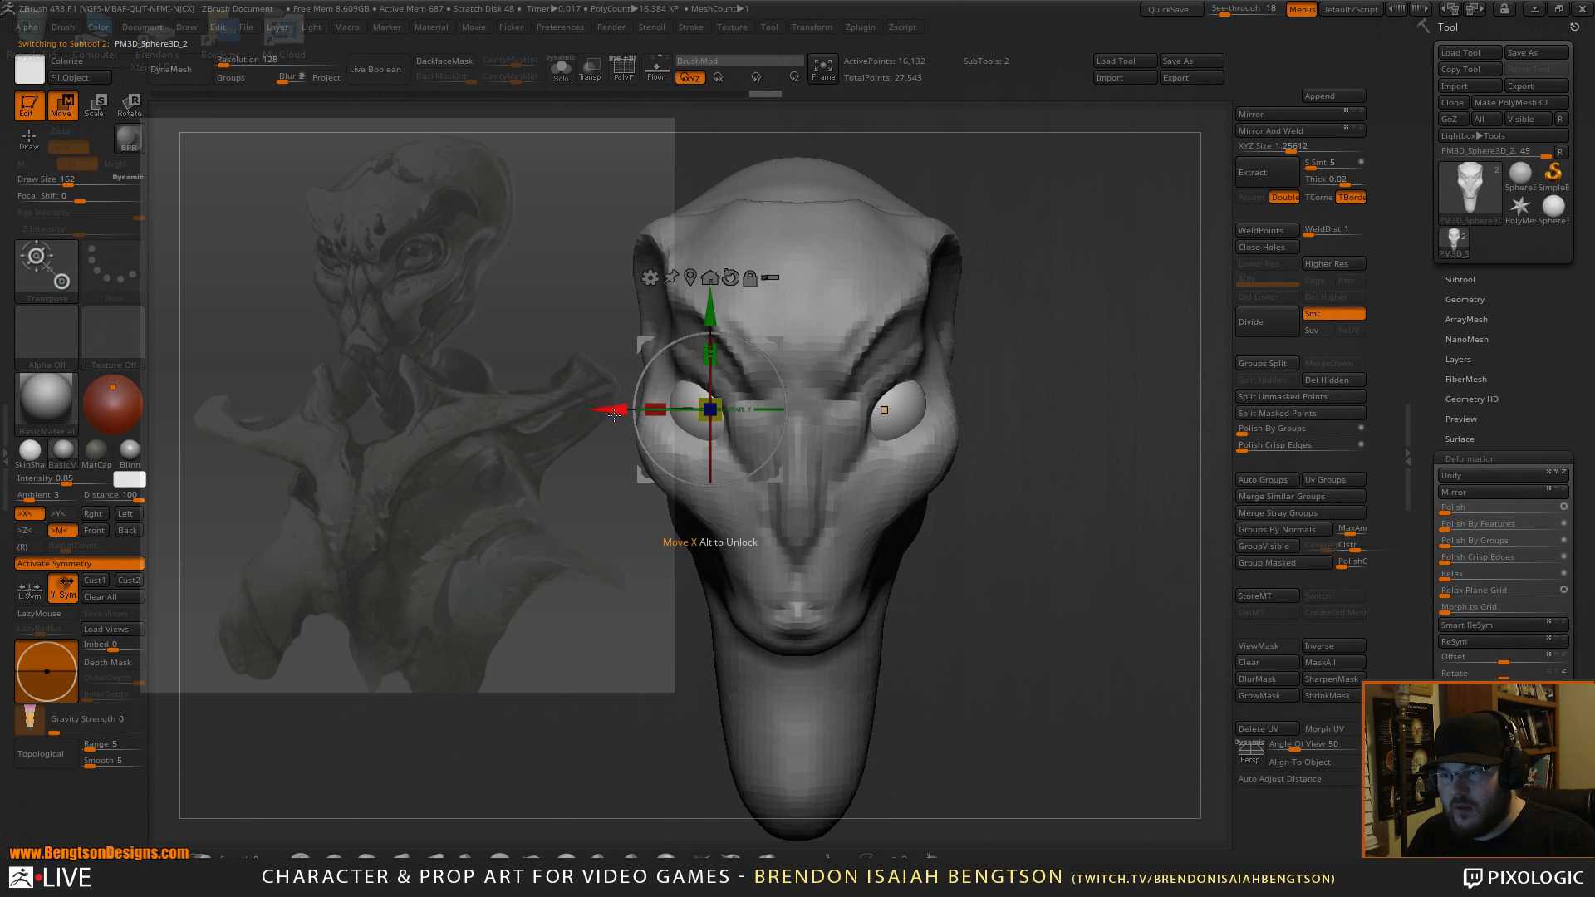
key("q")
Carve creases on the head along the nose bridge and inner eye corners with the DamStandard brush at Draw Size 162.
left_click_drag(1025, 396, 1040, 409)
key("b")
key("d")
key("s")
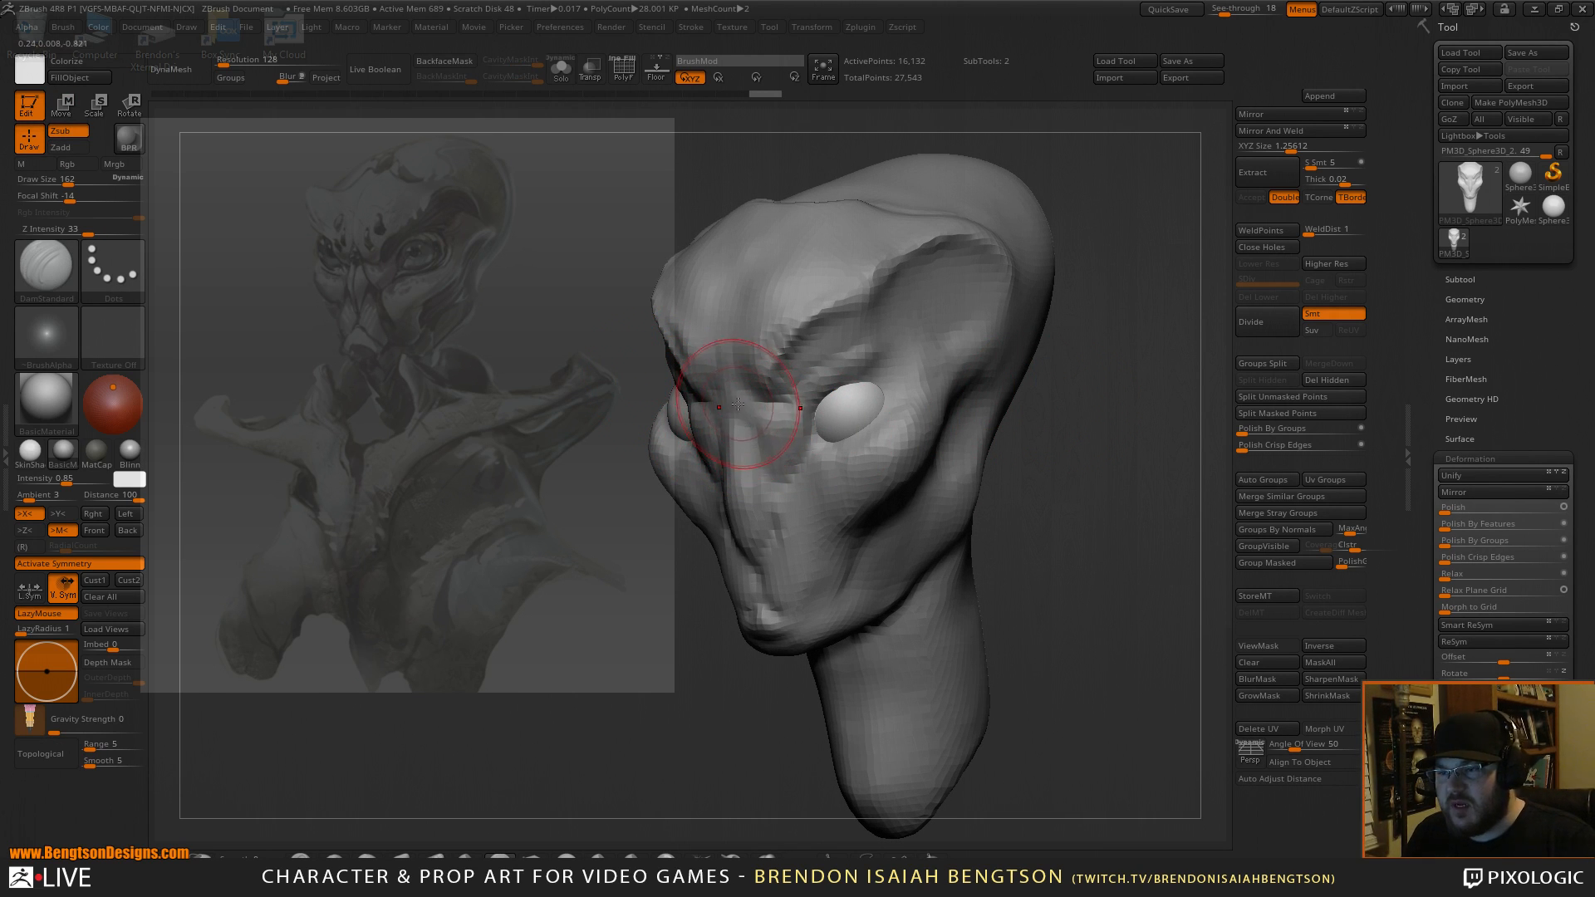
left_click(740, 376, "alt")
left_click_drag(744, 413, 739, 395)
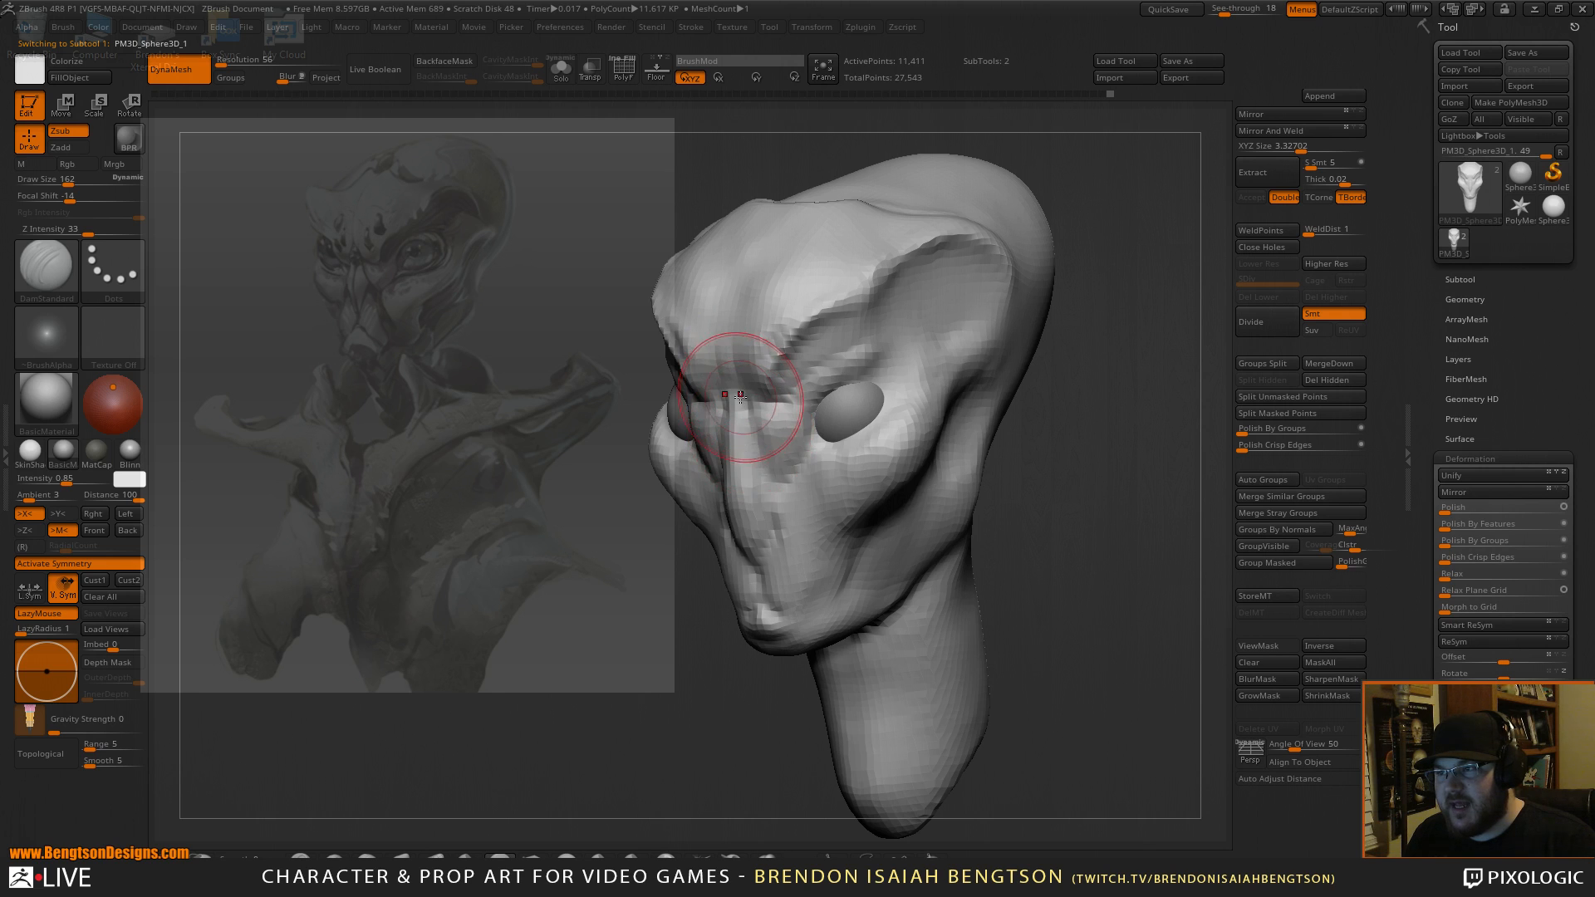
left_click_drag(765, 422, 789, 478)
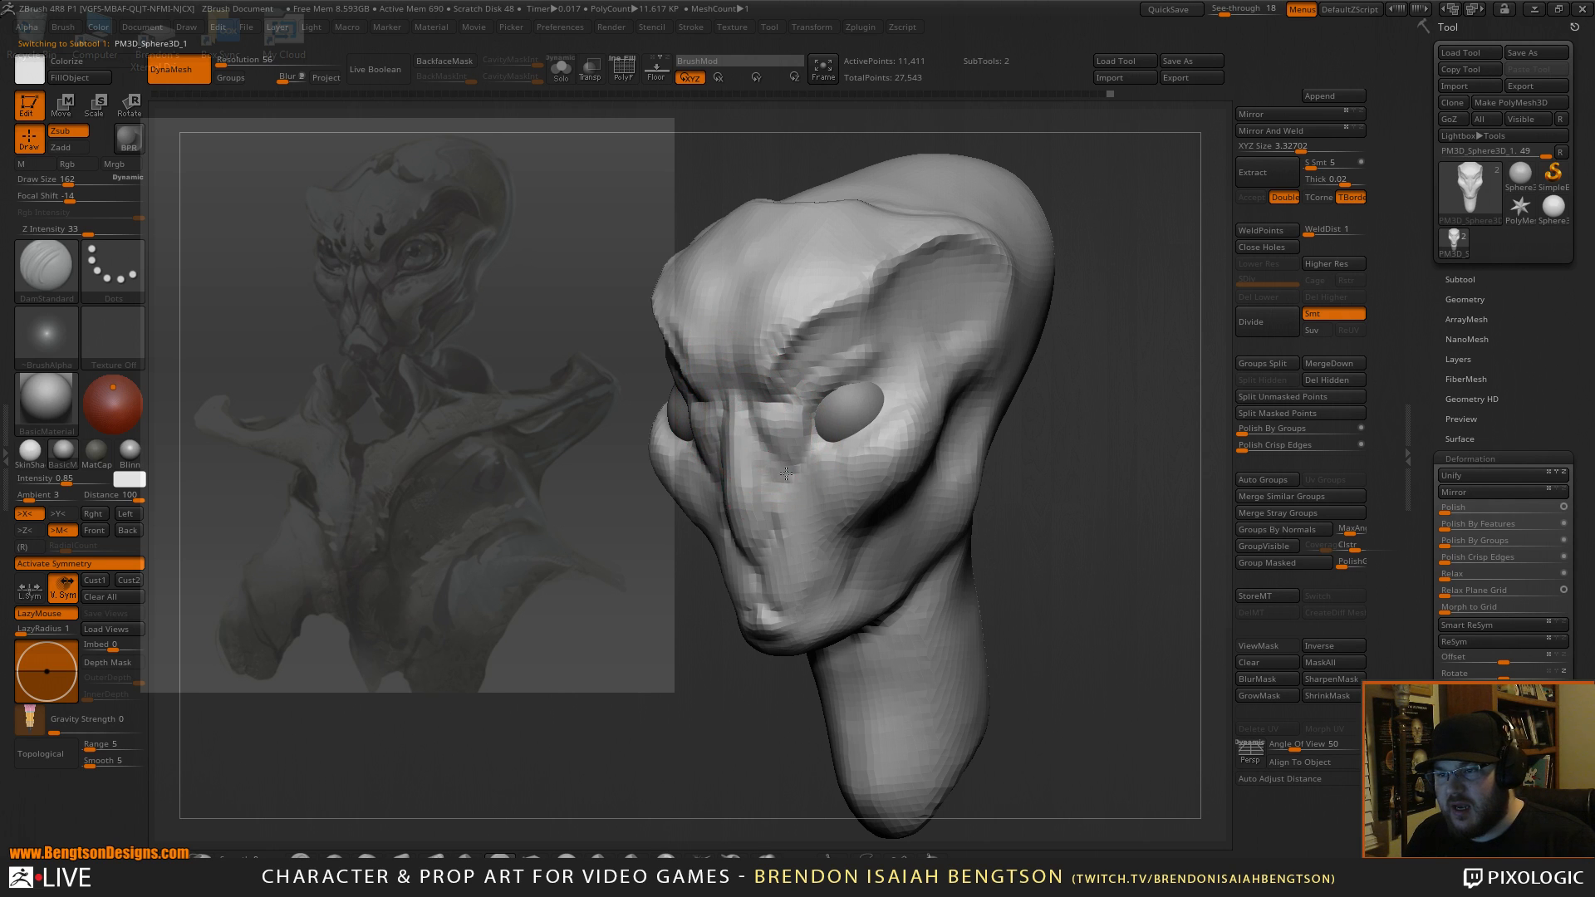
Build up the cheek below the eye and beside the muzzle with the ClayBuildup brush at Draw Size 162.
key("b")
key("m")
key("t")
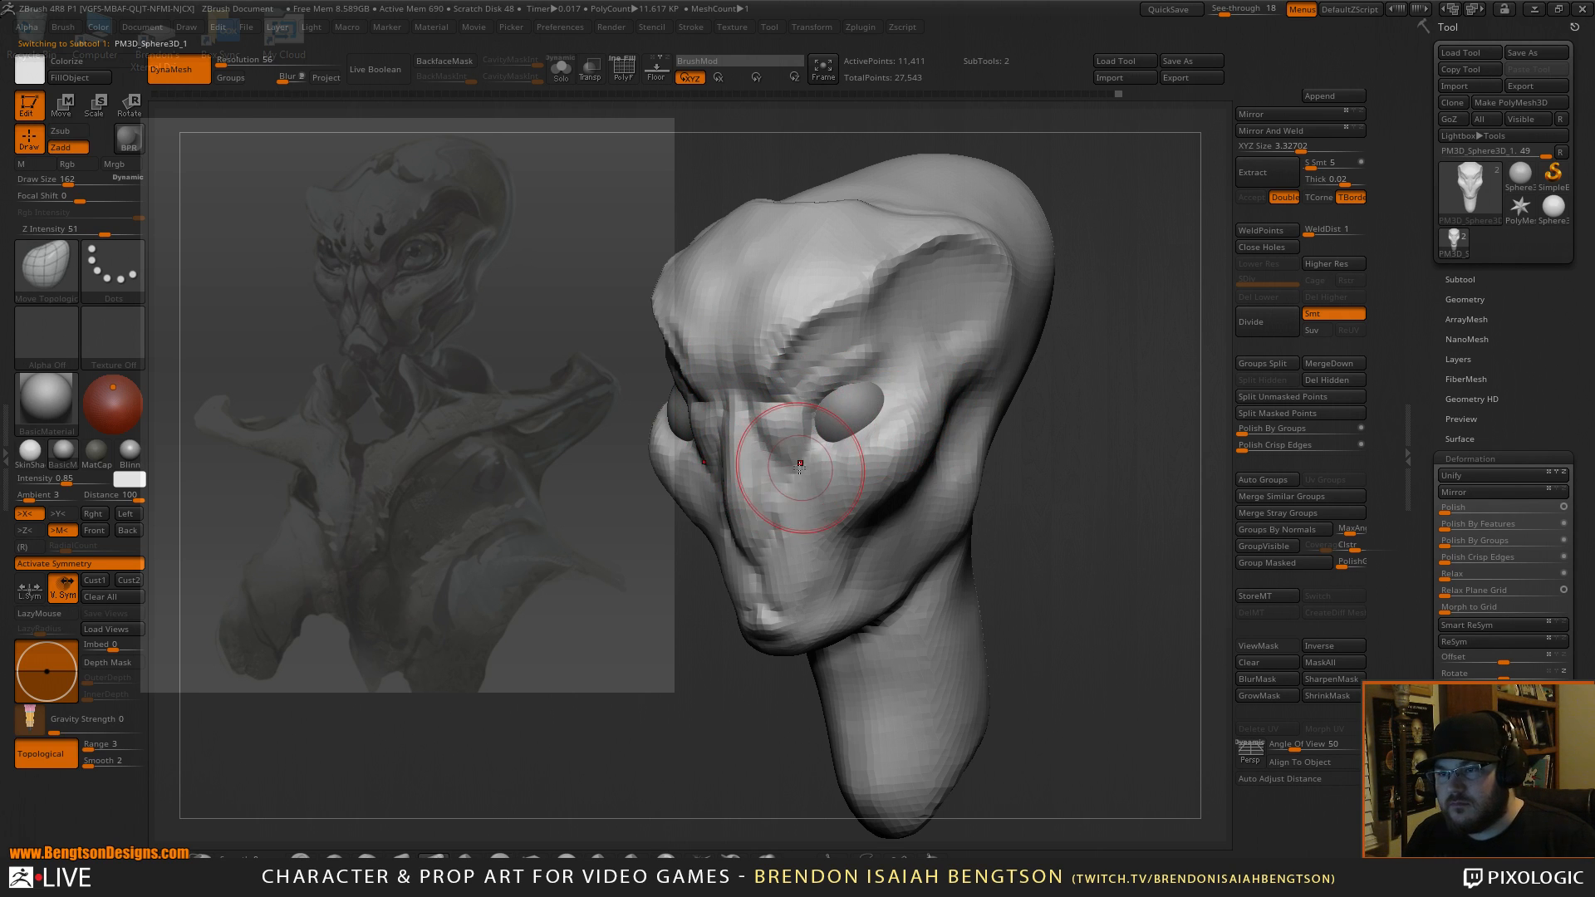
key("b")
key("c")
key("b")
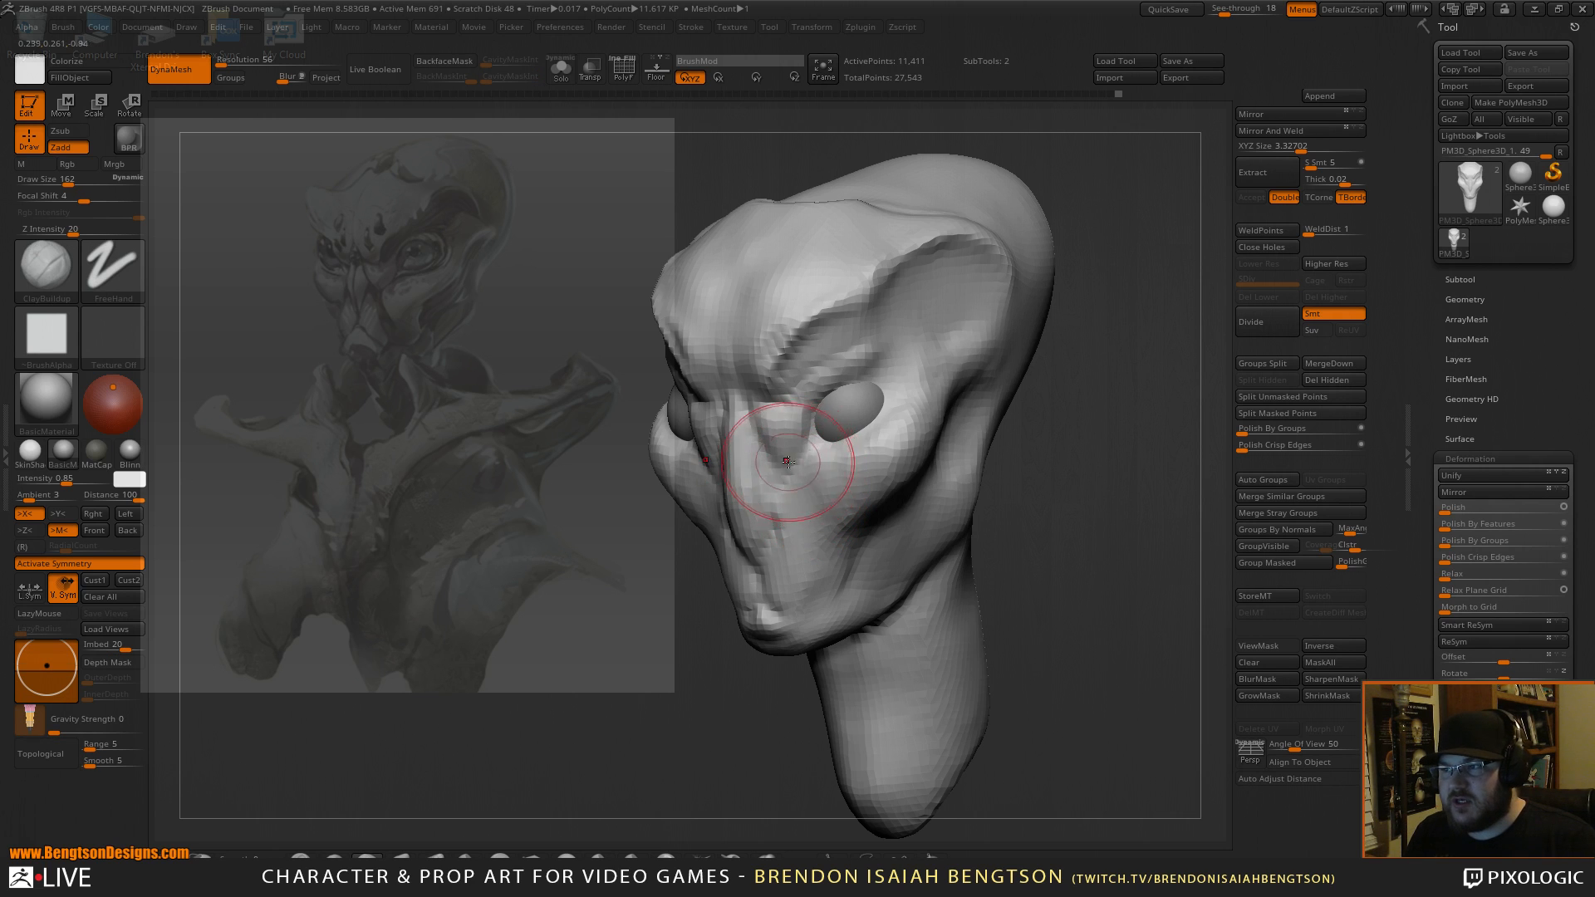
mouse_move(797, 466)
left_mouse_down()
mouse_move(785, 490)
mouse_move(868, 454)
left_mouse_up()
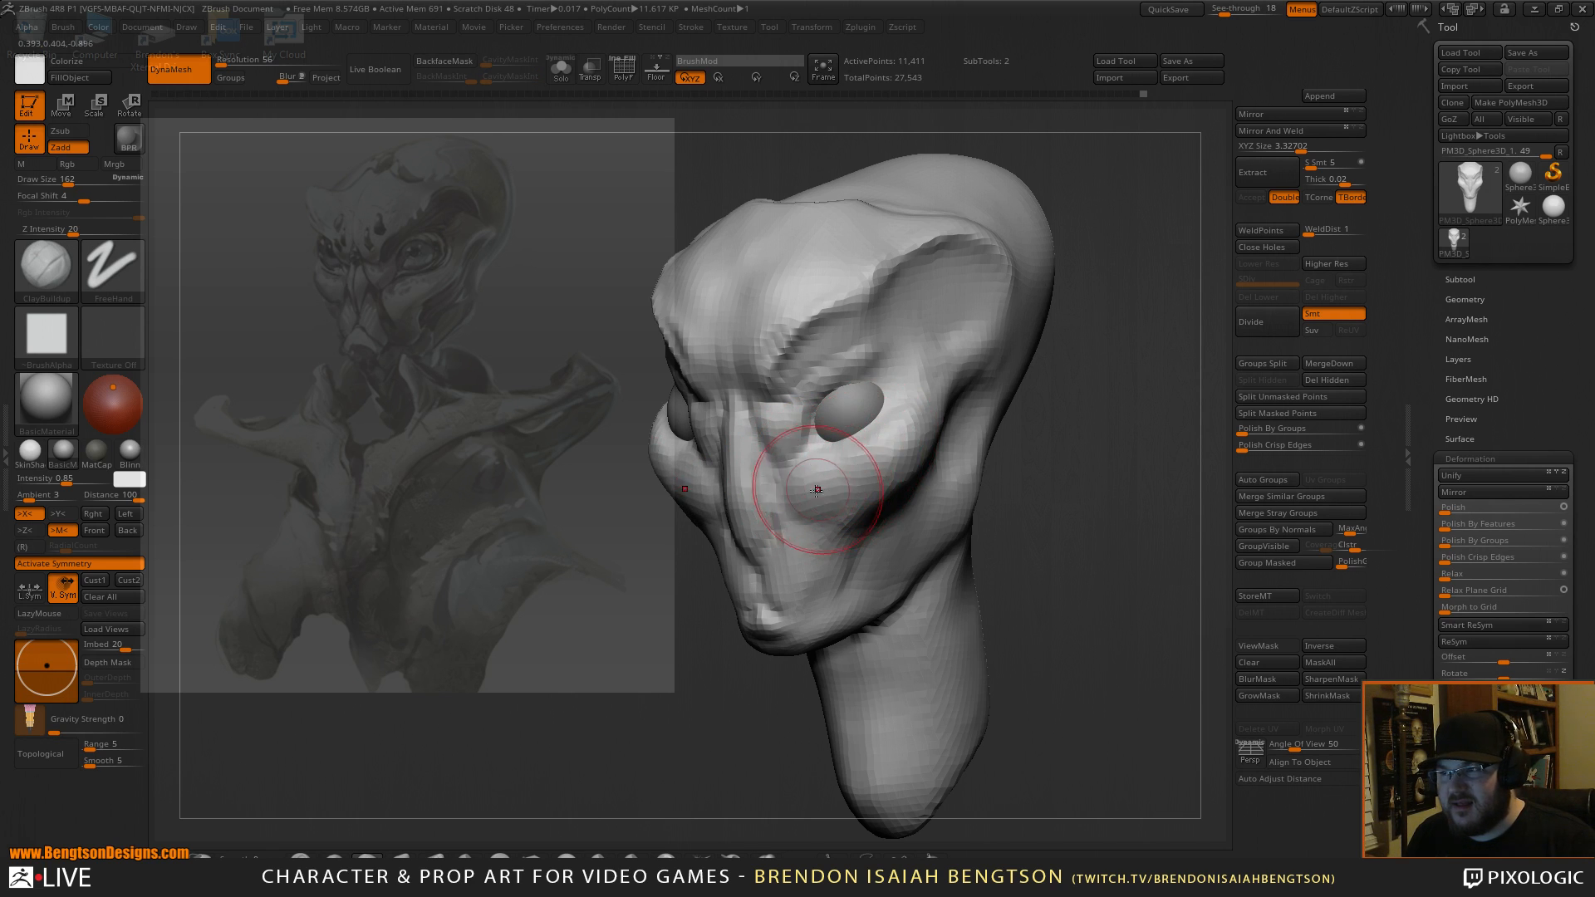
mouse_move(814, 537)
left_mouse_down()
mouse_move(823, 550)
mouse_move(835, 536)
left_mouse_up()
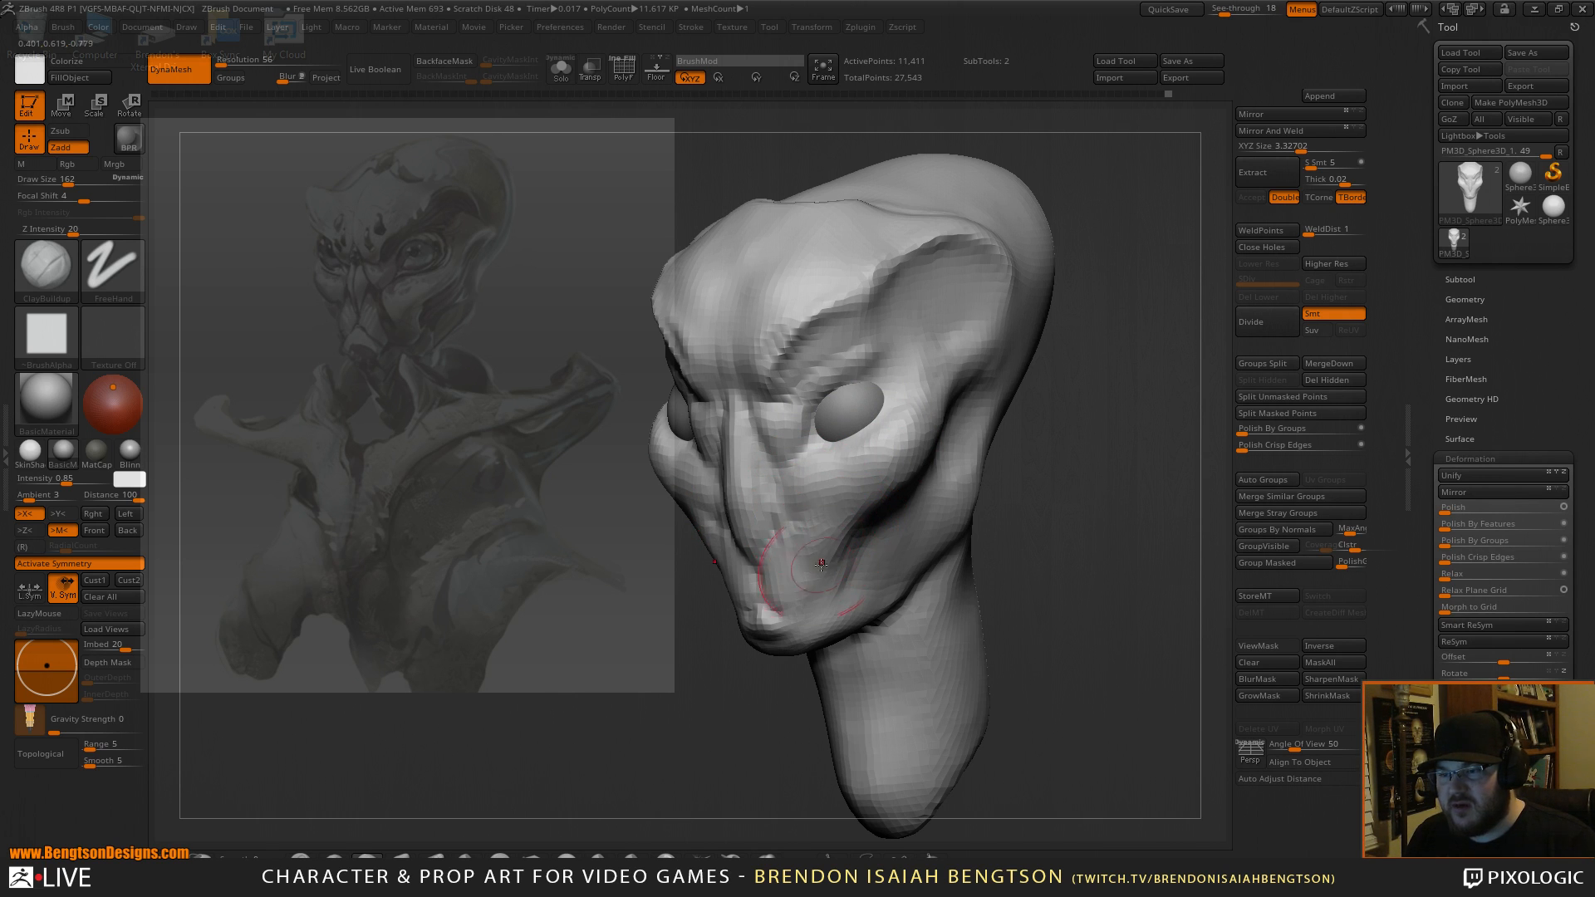
Carve a crease along the side of the muzzle with the DamStandard brush at Draw Size 162.
key("b")
key("d")
key("s")
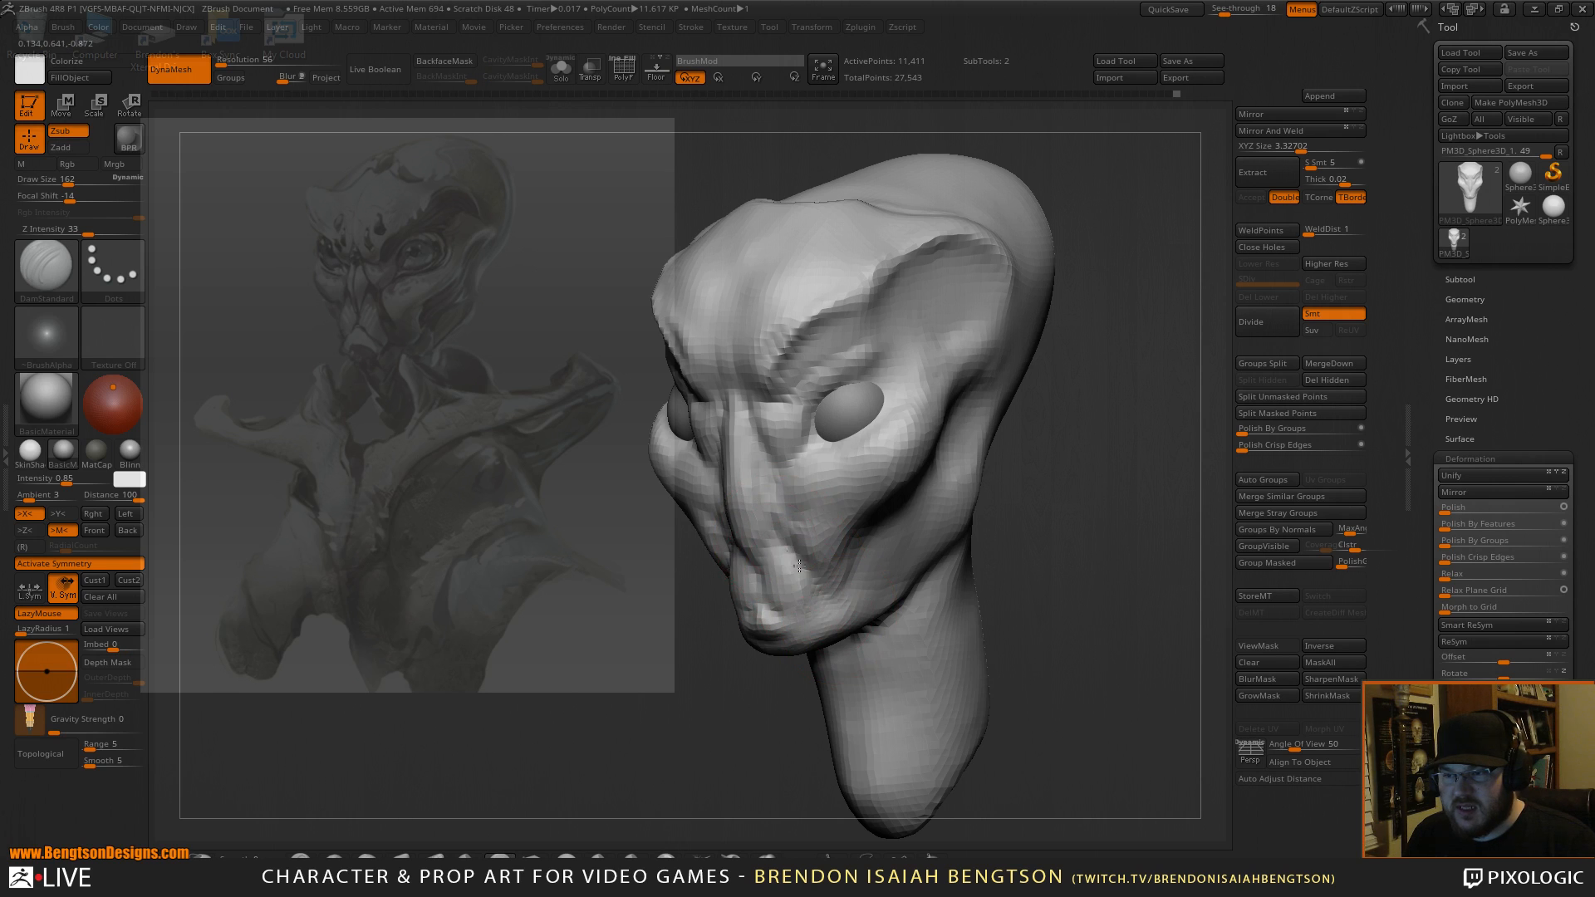
left_click_drag(760, 730, 829, 582)
Reshape the mouth and chin area with the Move Topological brush at Draw Size 115.
key("b")
key("m")
key("t")
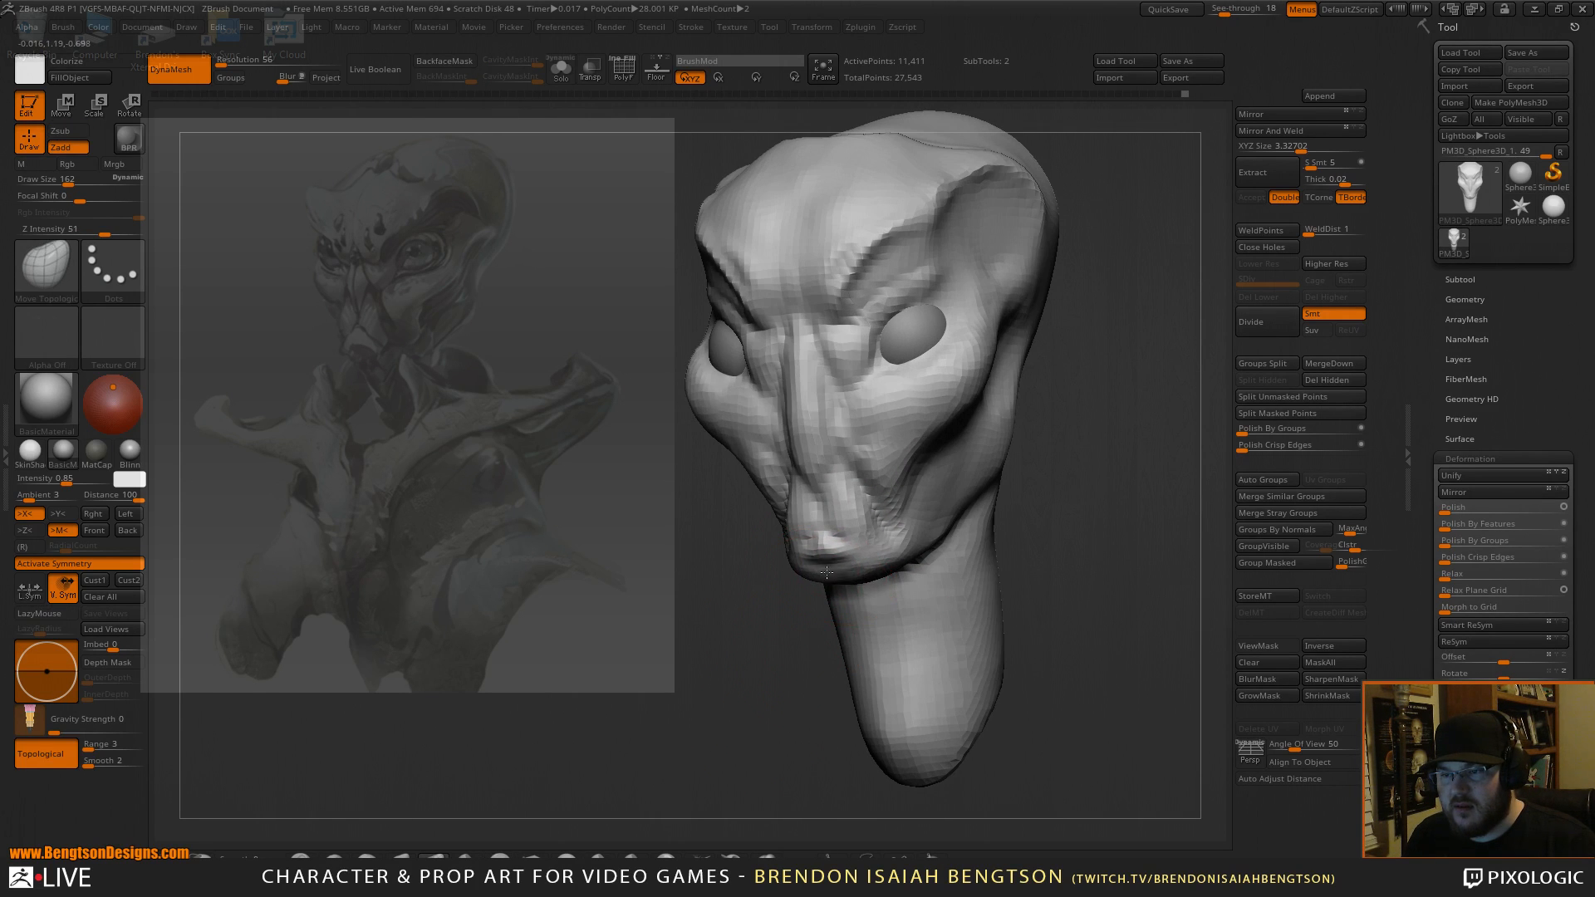
key("space")
left_click_drag(826, 575, 817, 575)
left_click_drag(1101, 407, 1123, 397, "alt")
mouse_move(1123, 398)
left_mouse_down("shift")
mouse_move(1144, 376)
mouse_move(1119, 401)
mouse_move(1088, 523)
mouse_move(969, 545)
mouse_move(1065, 501)
mouse_move(1047, 448)
mouse_move(860, 521)
left_mouse_up("shift")
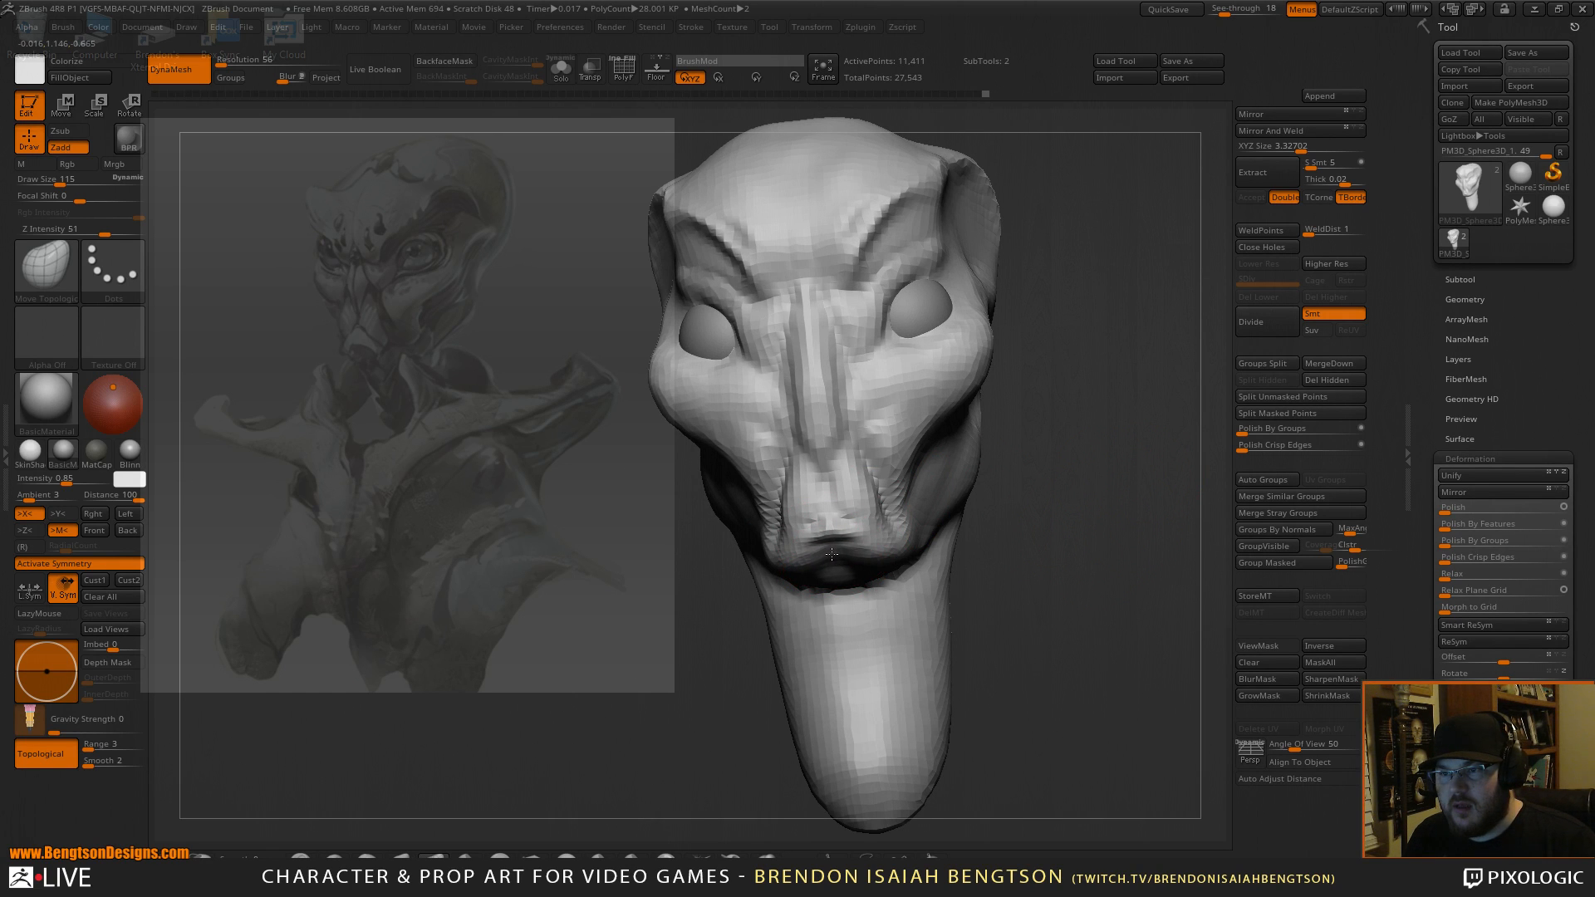
left_click_drag(1143, 402, 1160, 416)
mouse_move(946, 546)
left_mouse_down()
mouse_move(1075, 446)
mouse_move(1032, 499)
mouse_move(1021, 486)
mouse_move(1039, 459)
left_mouse_up()
Refine the surface below the eye and beside the nose with the ClayBuildup brush at Draw Size 115.
key("b")
key("c")
key("b")
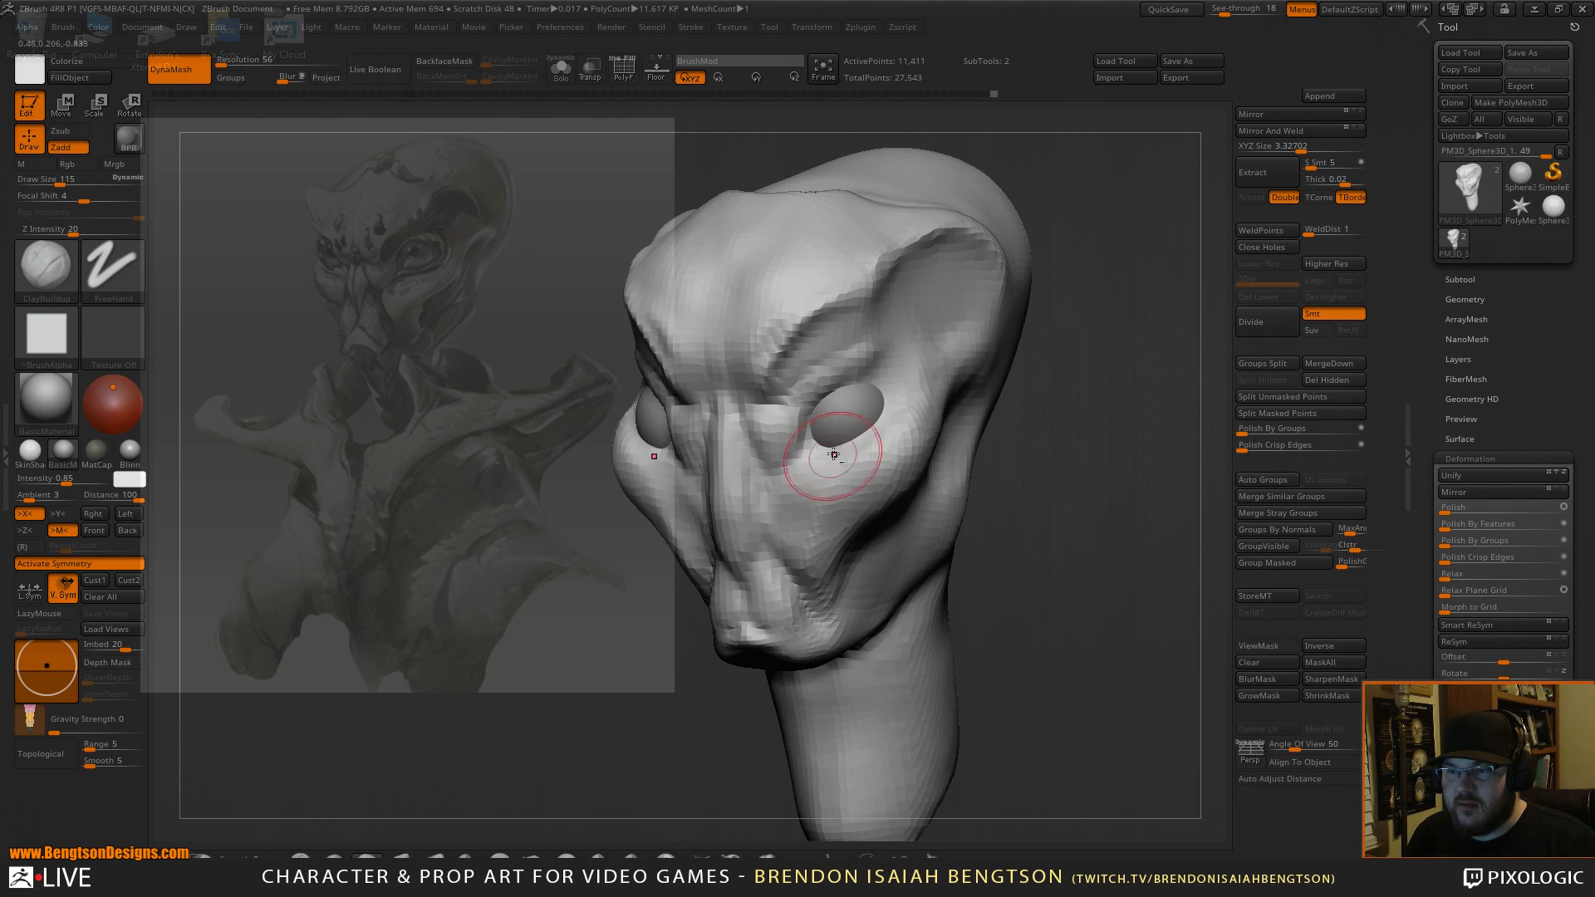
mouse_move(1076, 400)
left_mouse_down()
mouse_move(1079, 481)
mouse_move(1139, 456)
left_mouse_up()
Adjust the contour of the nose and muzzle with the Move Topological brush at Draw Size 173.
key("b")
key("m")
key("t")
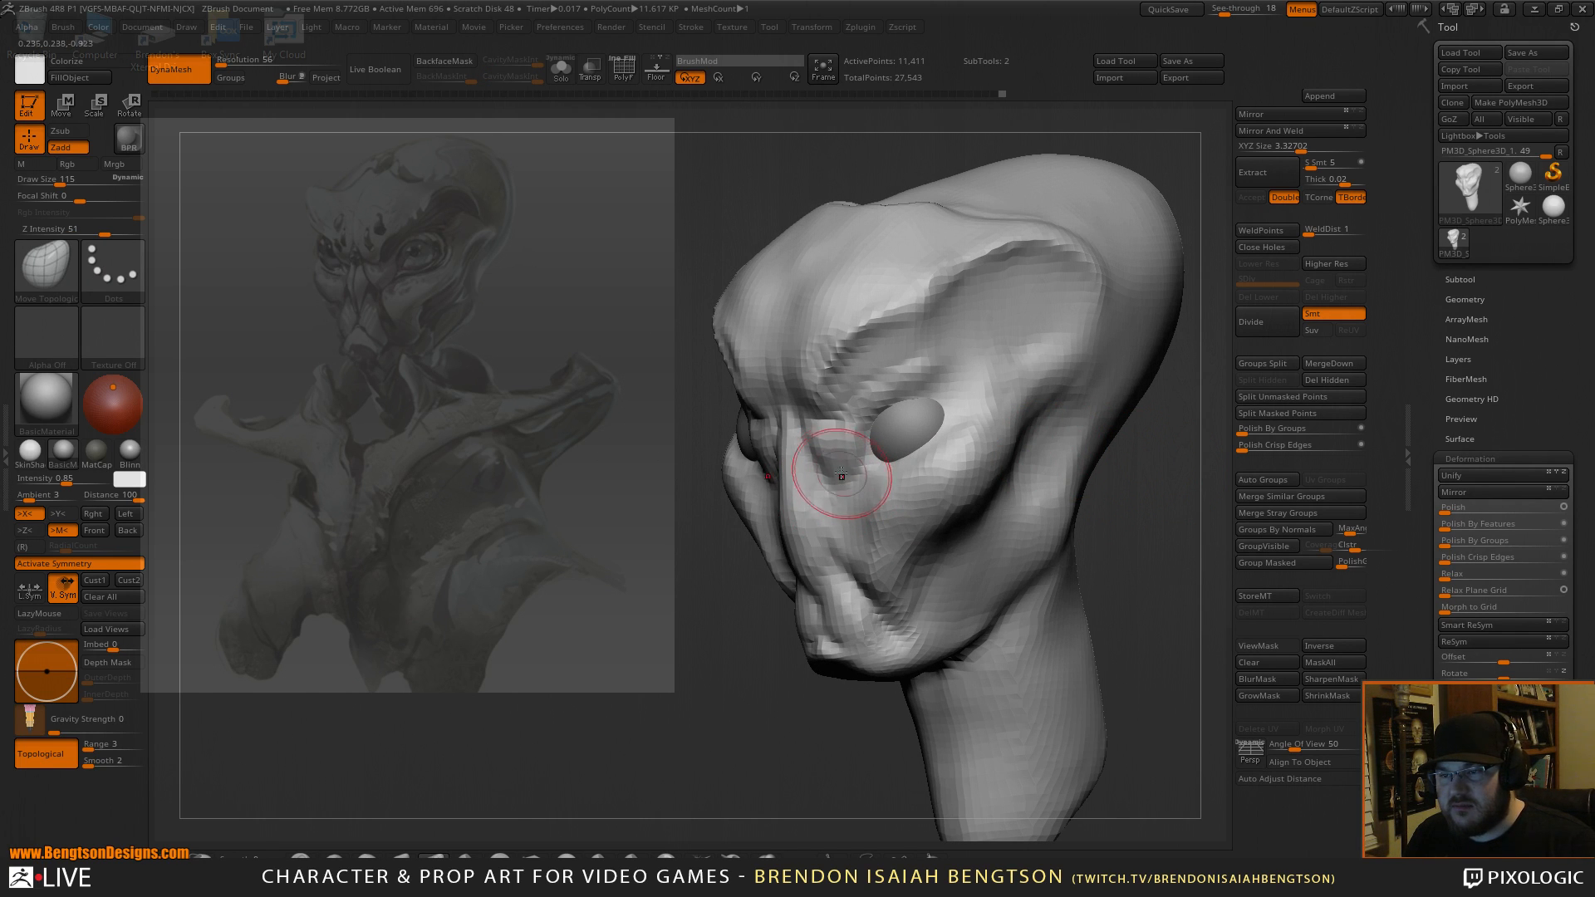
mouse_move(695, 702)
left_mouse_down()
mouse_move(693, 670)
mouse_move(709, 669)
left_mouse_up()
left_click_drag(675, 741, 711, 731, "shift")
left_click_drag(1013, 580, 958, 583)
key("space")
left_click_drag(771, 534, 814, 537)
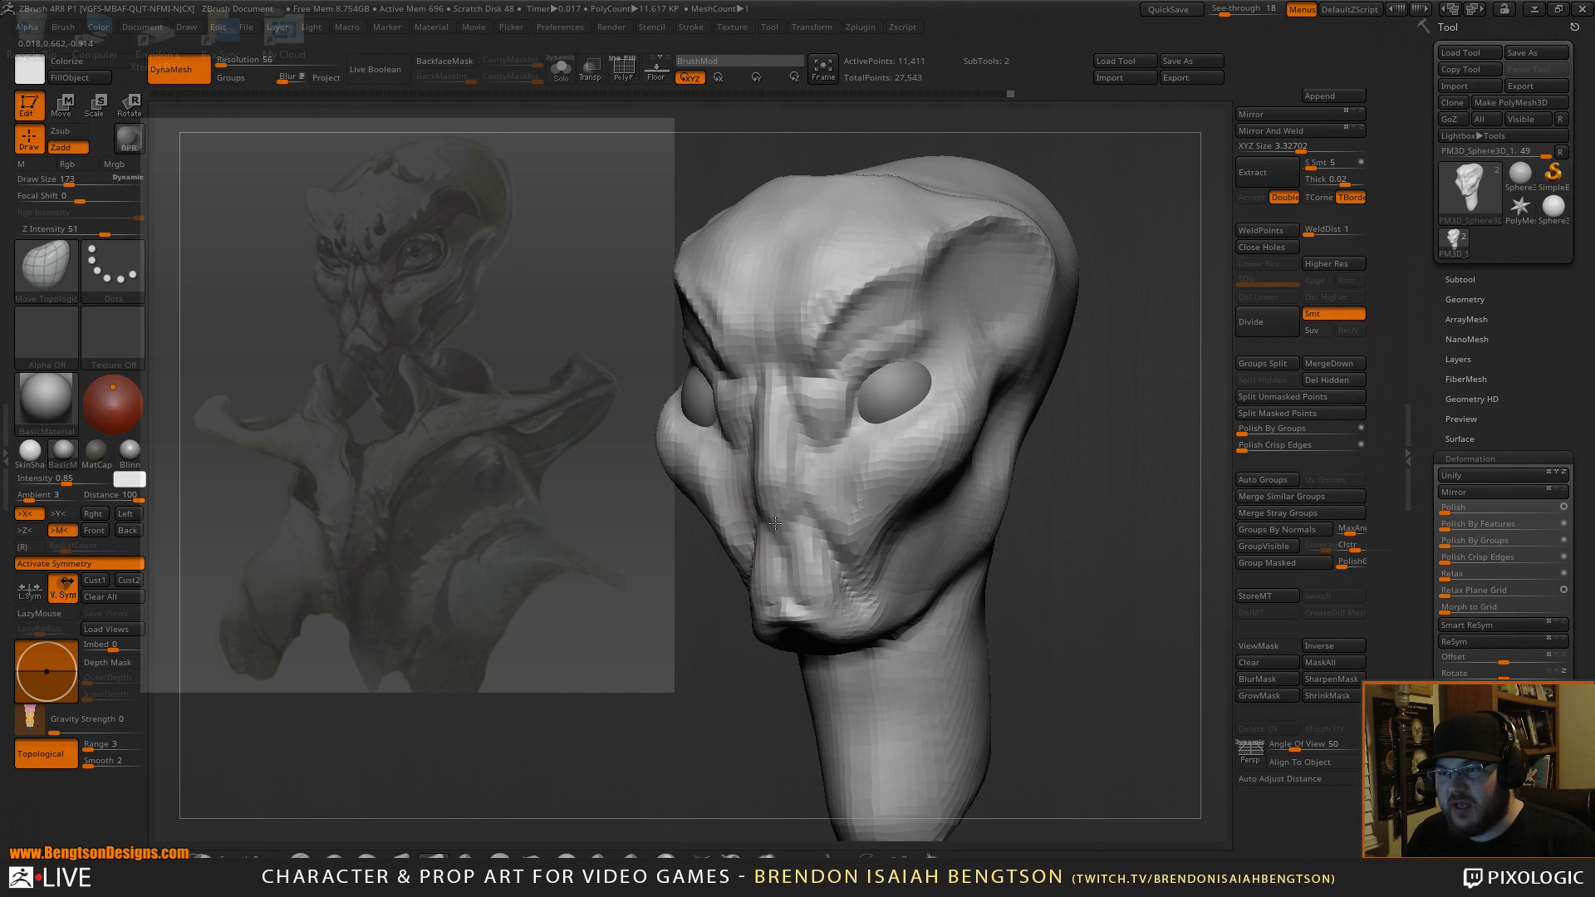
mouse_move(762, 438)
left_mouse_down()
mouse_move(774, 515)
mouse_move(745, 548)
left_mouse_up()
Adjust the cheek shape below the eye with the Move Topological brush at Draw Size 376.
key("space")
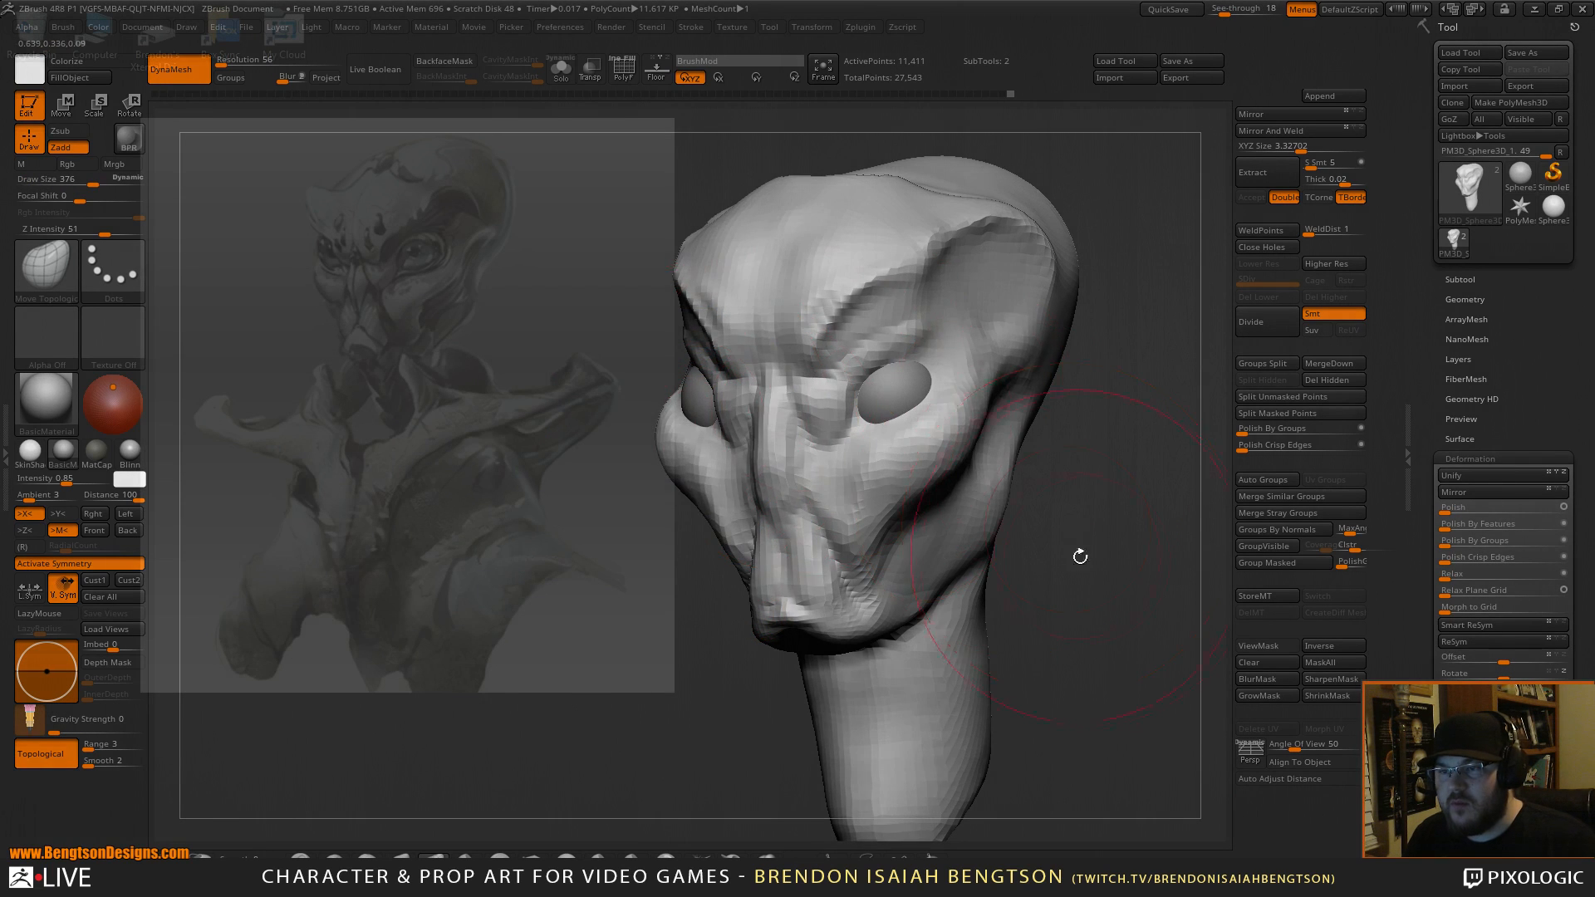
left_click_drag(1076, 545, 1085, 532, "shift")
left_click_drag(1014, 471, 1082, 509)
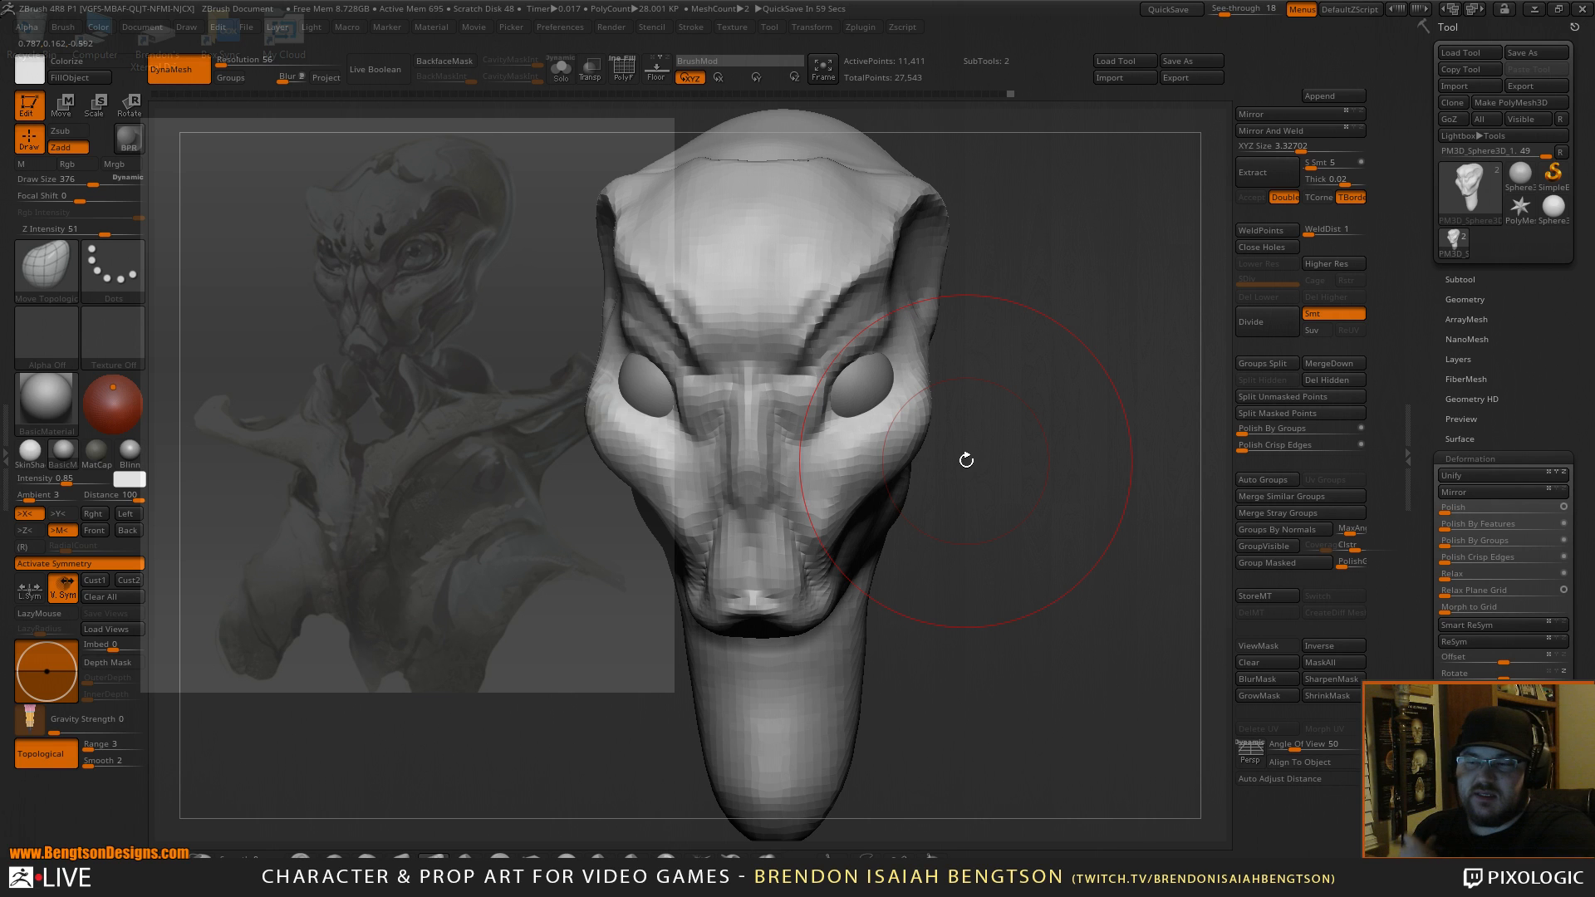
left_click_drag(1022, 456, 1069, 410)
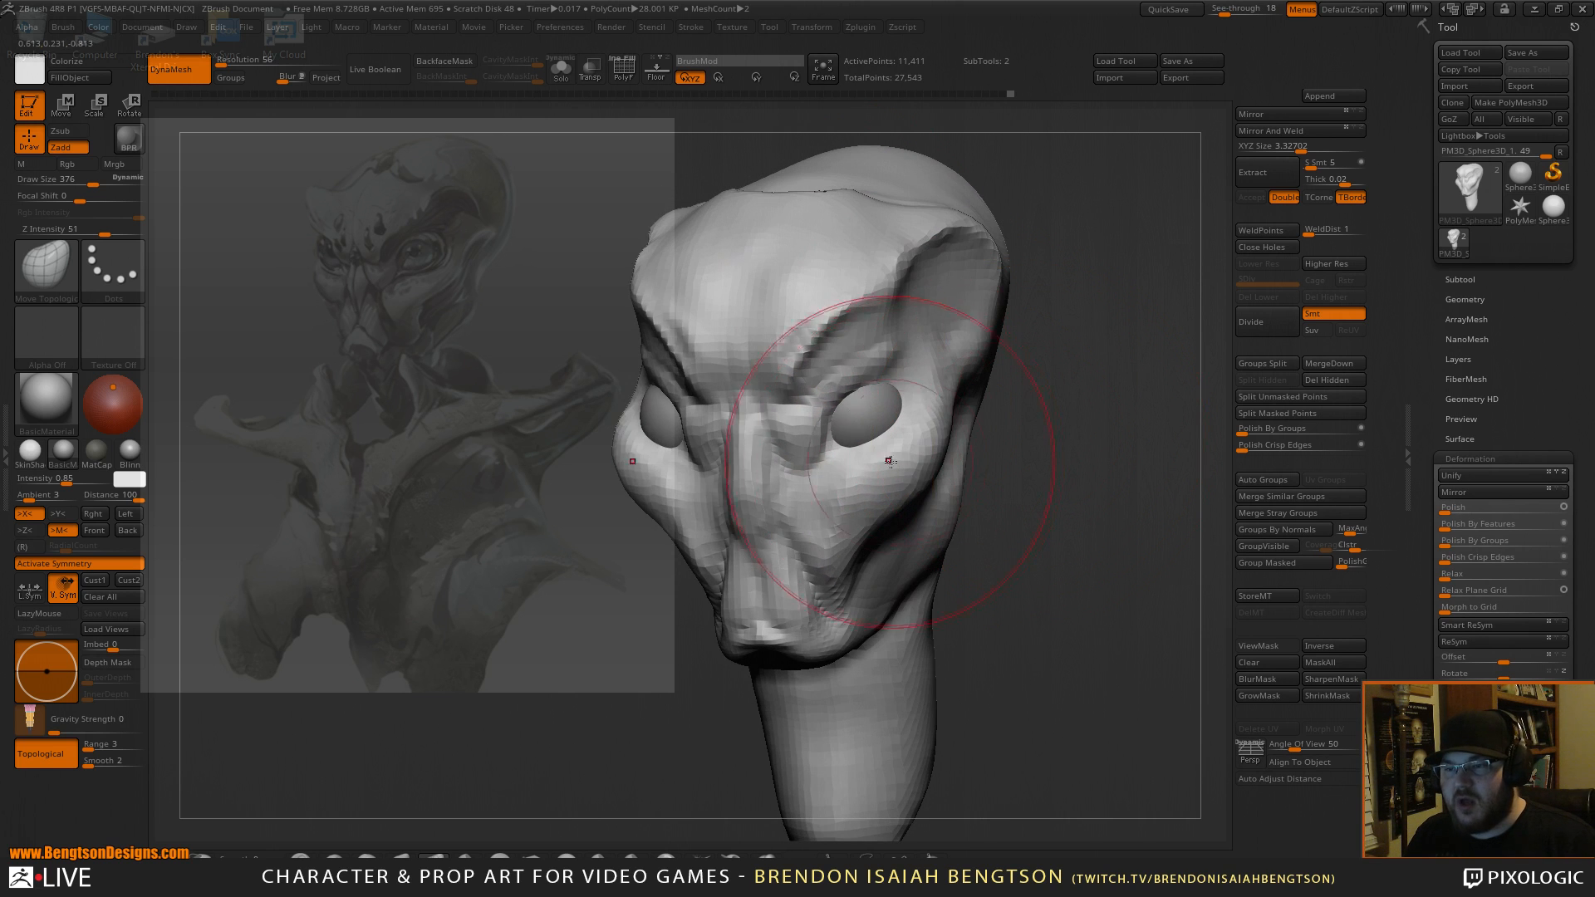
left_click_drag(900, 479, 881, 457)
Build up the cheekbone below the eye with the ClayBuildup brush at Draw Size 179.
key("space")
left_click_drag(1109, 405, 999, 378)
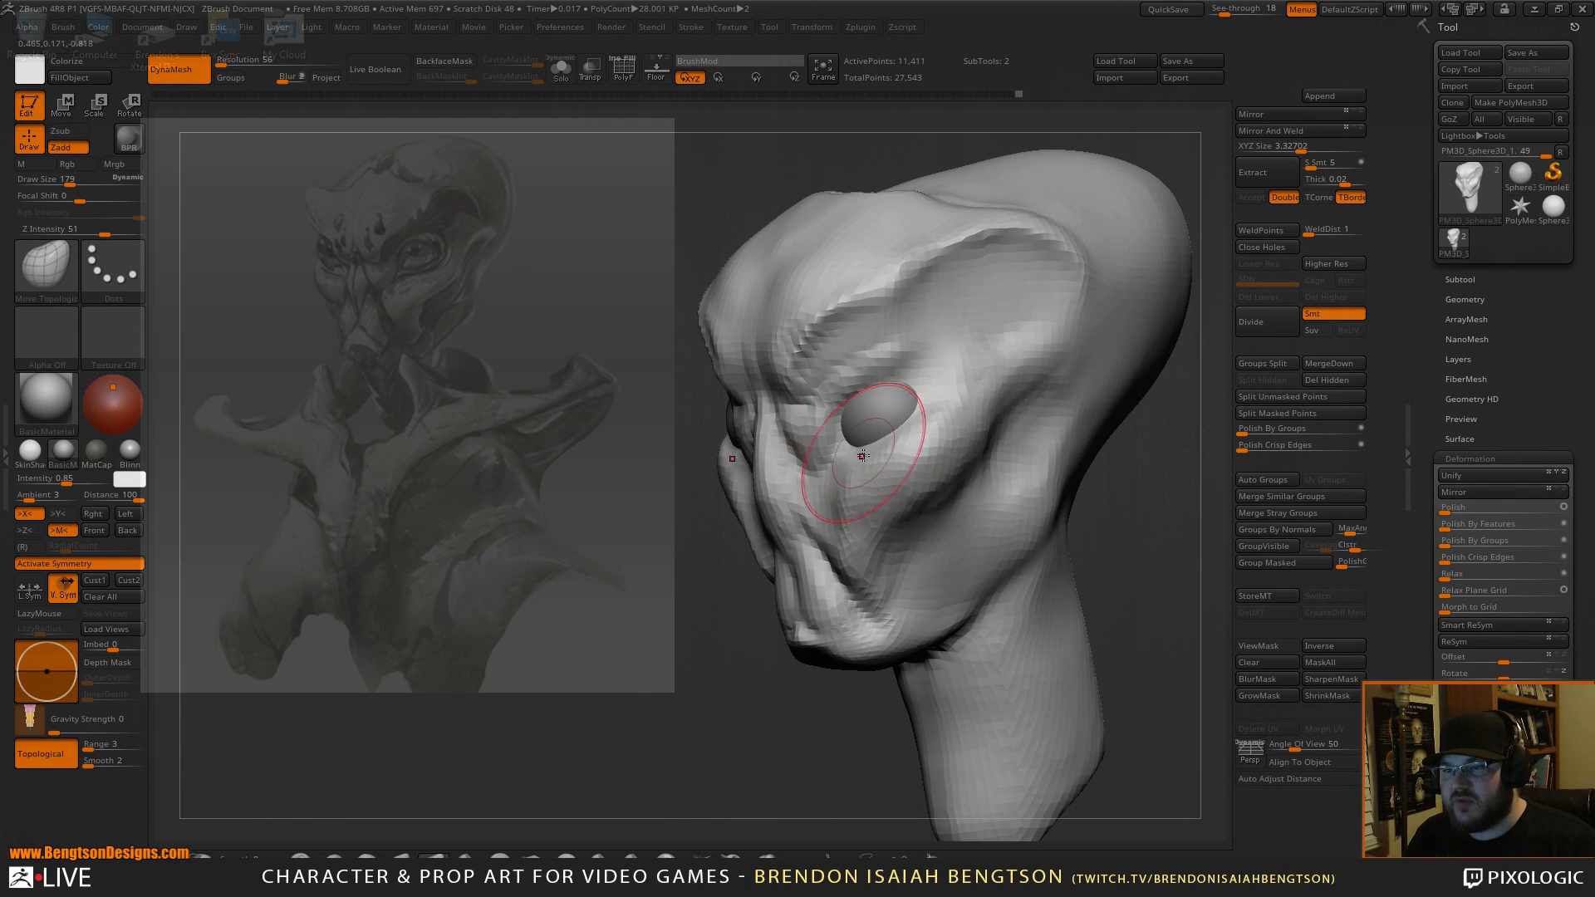
key("b")
key("c")
key("b")
left_click_drag(850, 491, 929, 464)
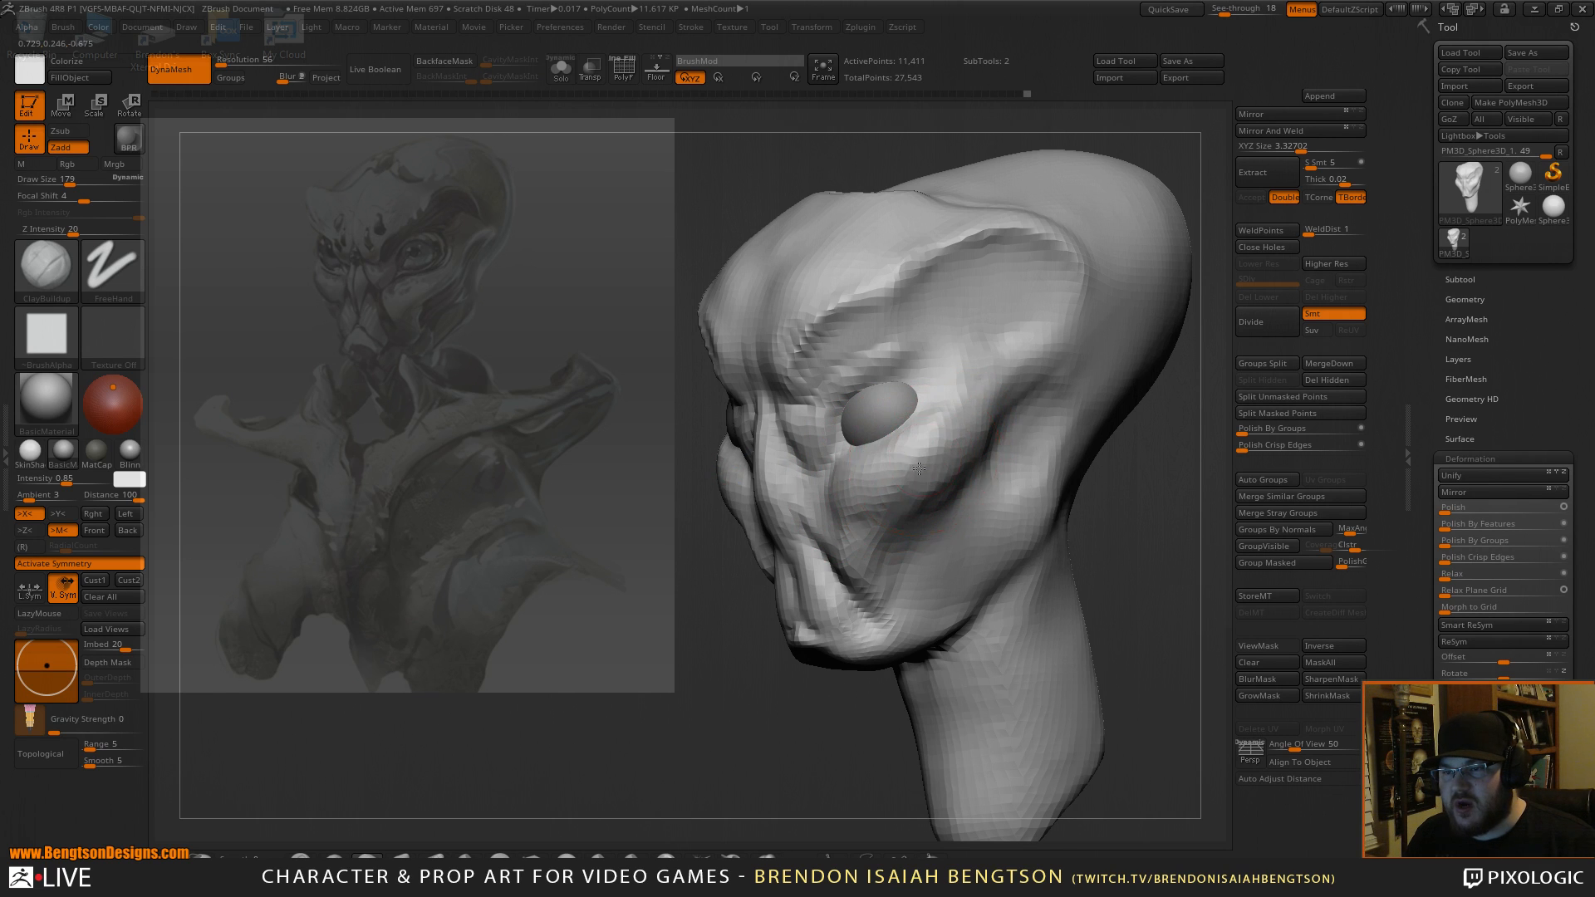
Build up the side of the cheek between the cheekbone and jaw with the ClayBuildup brush at Draw Size 179.
left_click_drag(1180, 515, 1080, 499)
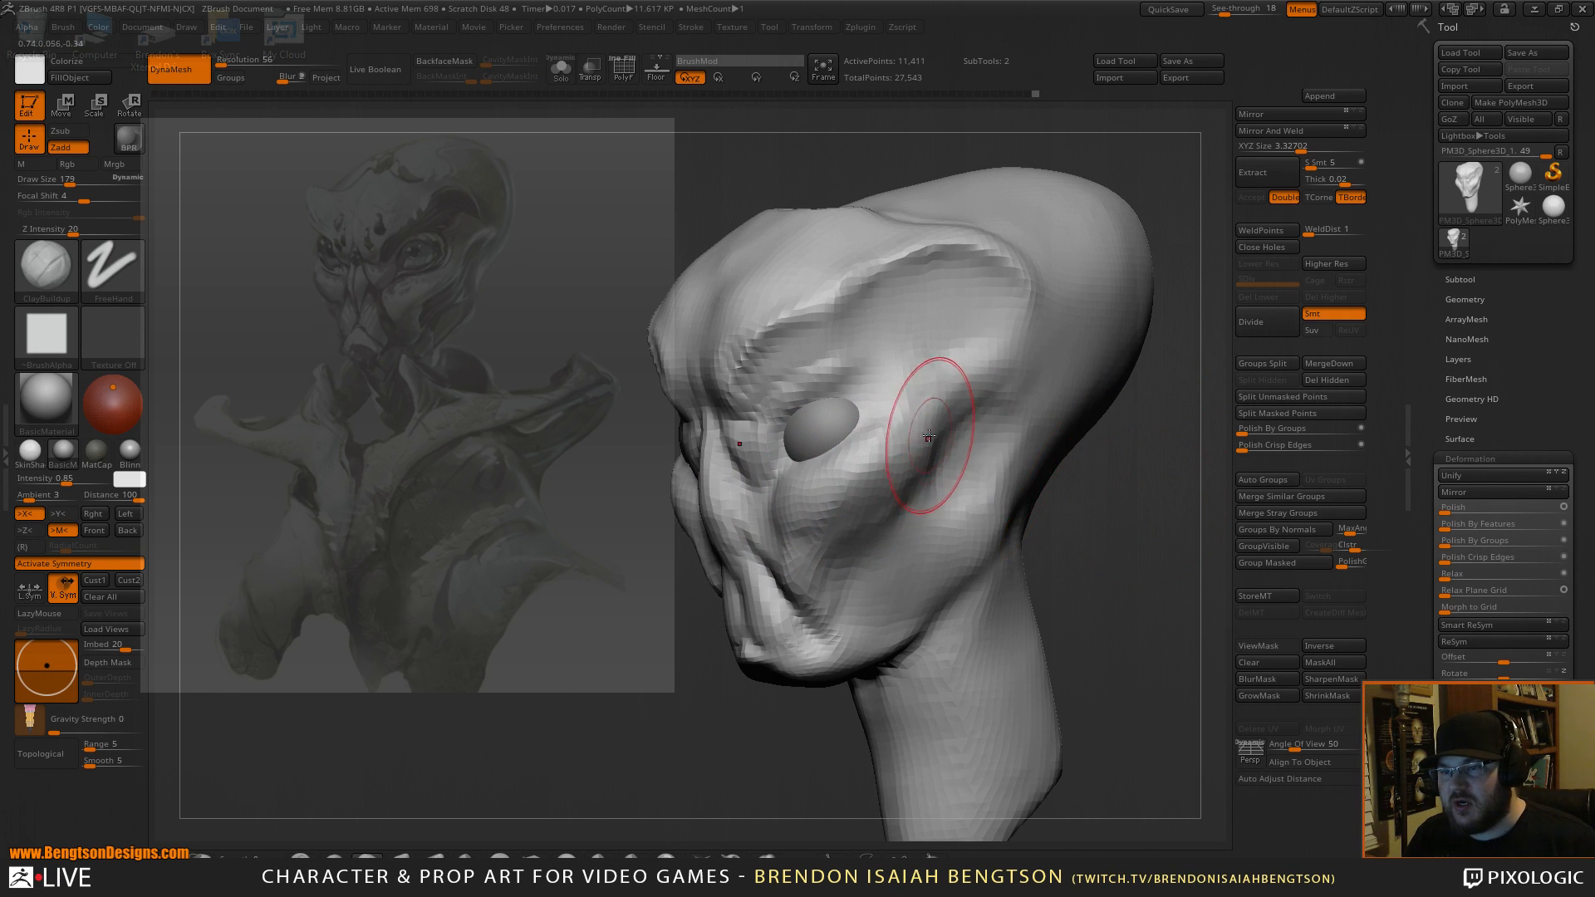
mouse_move(923, 446)
left_mouse_down()
mouse_move(961, 392)
mouse_move(879, 535)
left_mouse_up()
left_click_drag(1087, 471, 1068, 394, "alt")
mouse_move(808, 477)
left_mouse_down()
mouse_move(826, 516)
mouse_move(852, 490)
left_mouse_up()
mouse_move(1101, 480)
left_mouse_down()
mouse_move(1157, 458)
mouse_move(1141, 427)
left_mouse_up()
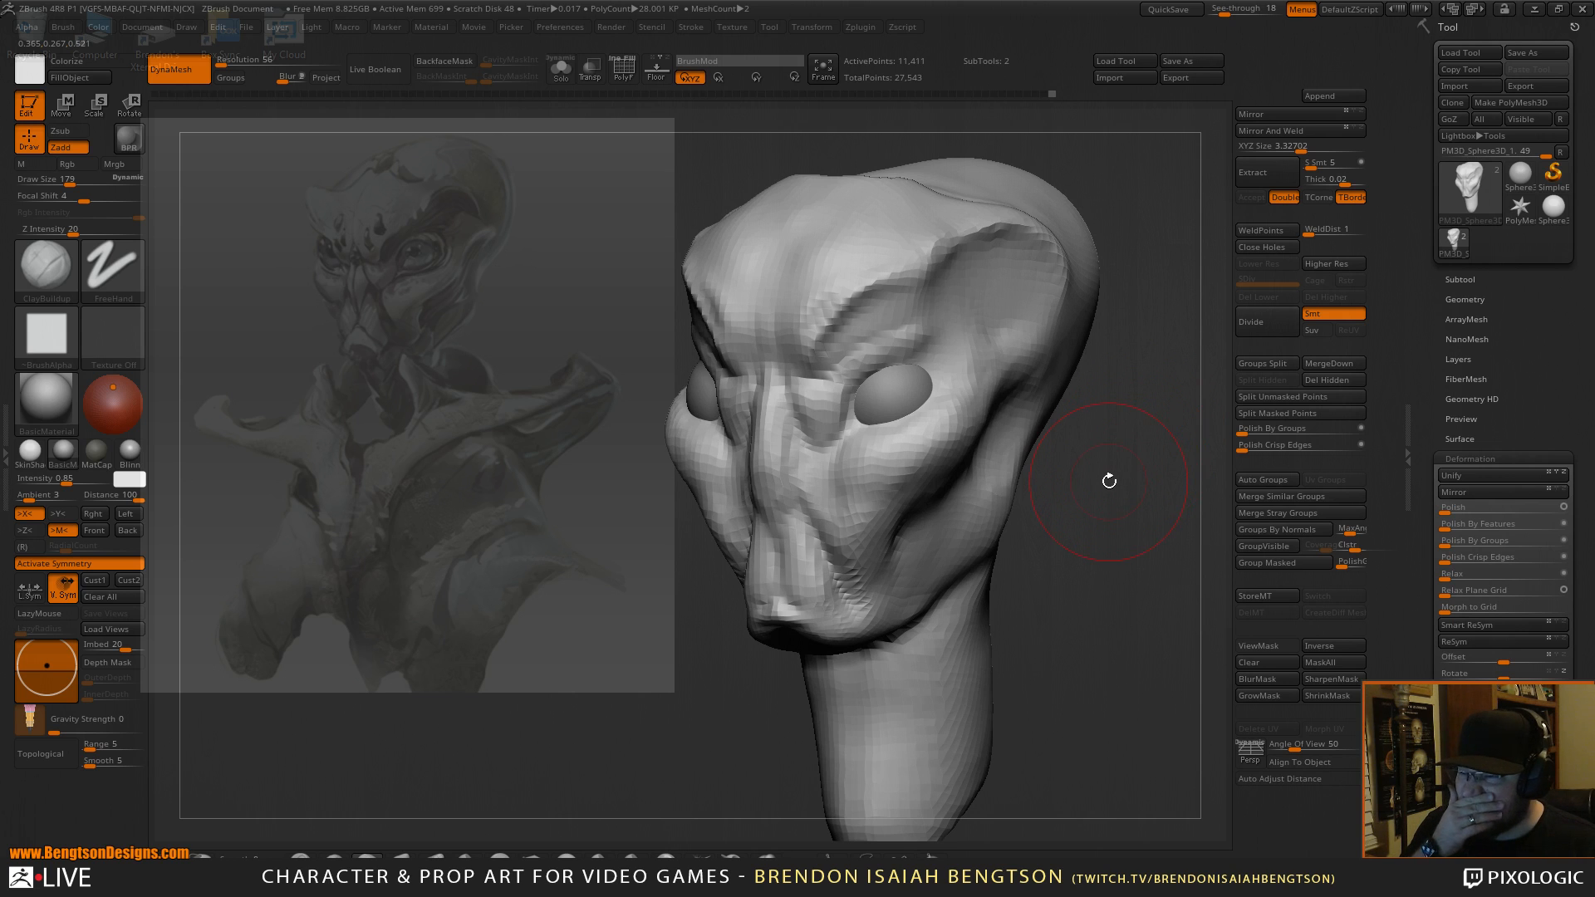
Set the DynaMesh resolution to 128 and remesh the head.
left_click_drag(1152, 501, 1146, 490)
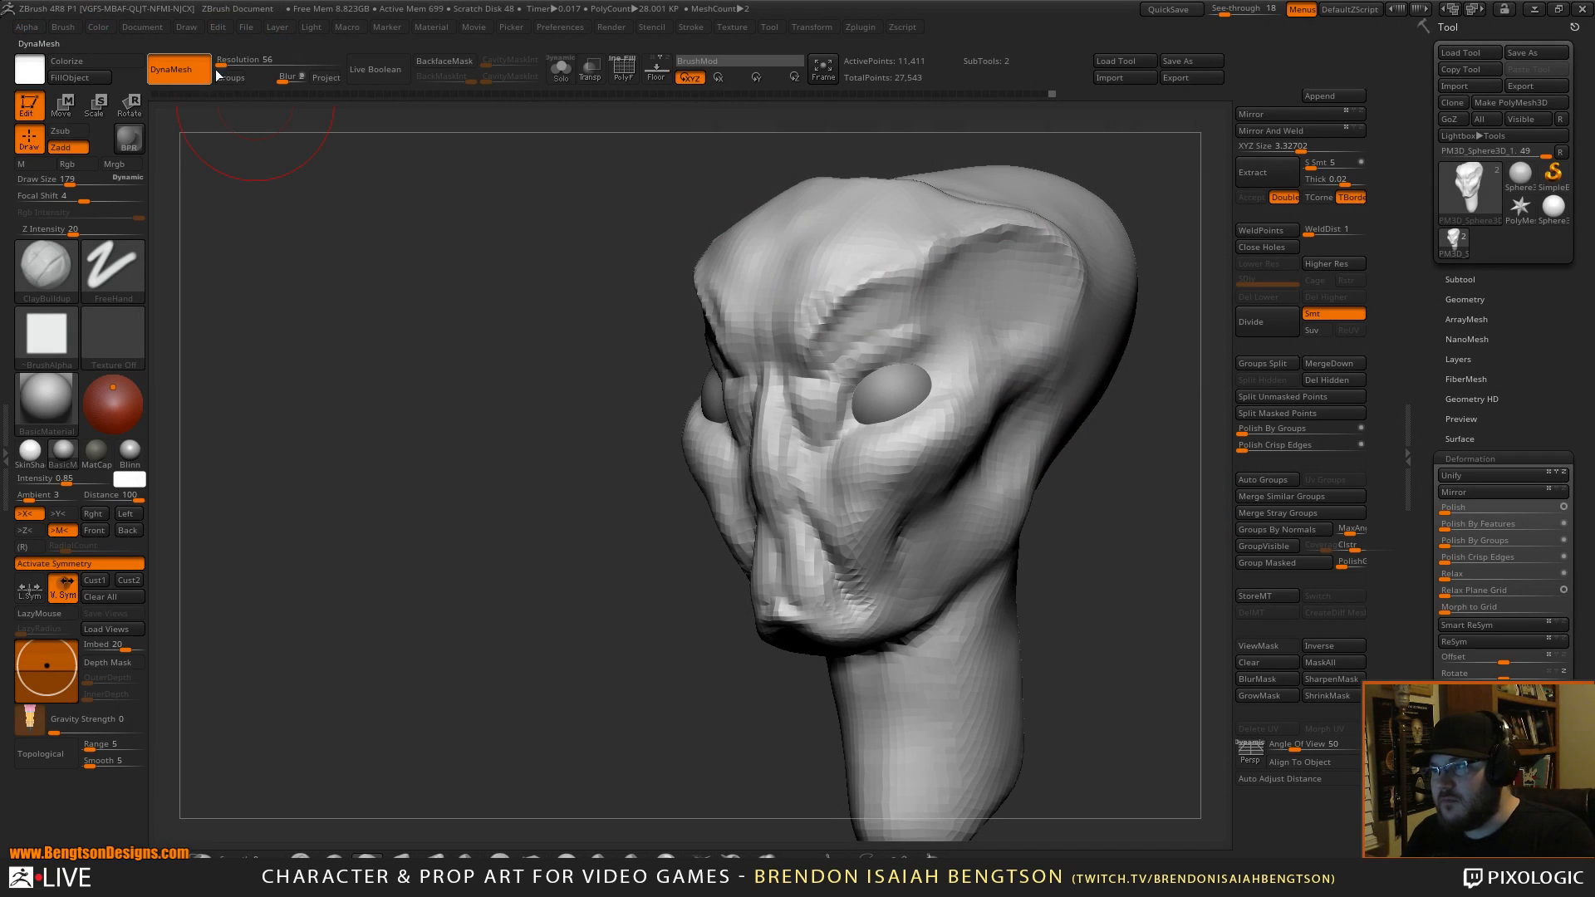
left_click(224, 65)
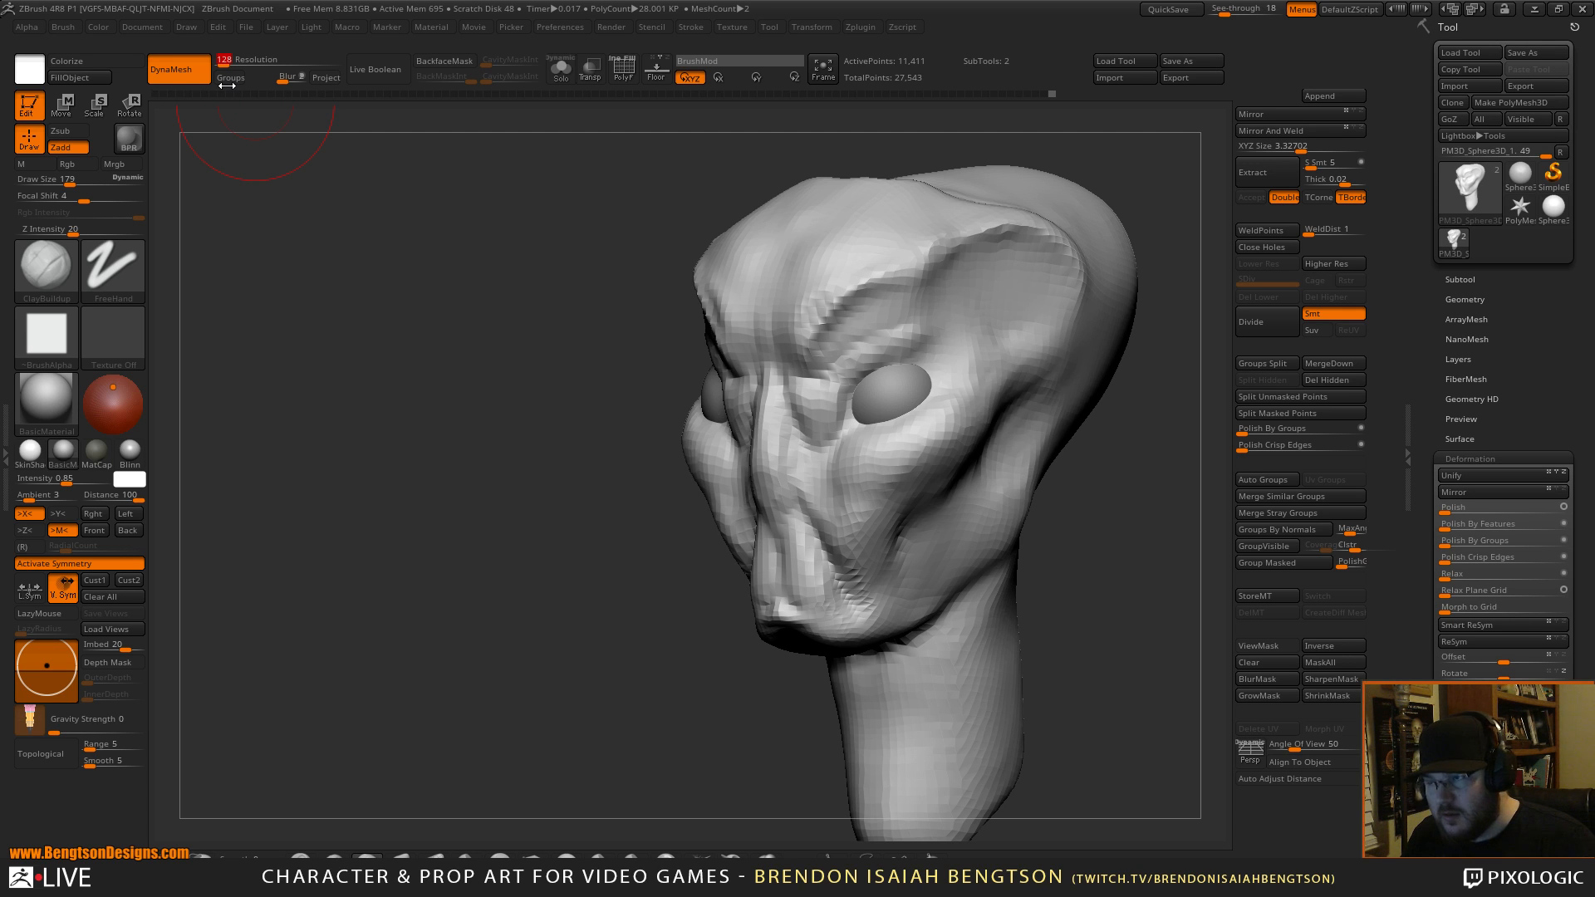
key("Return")
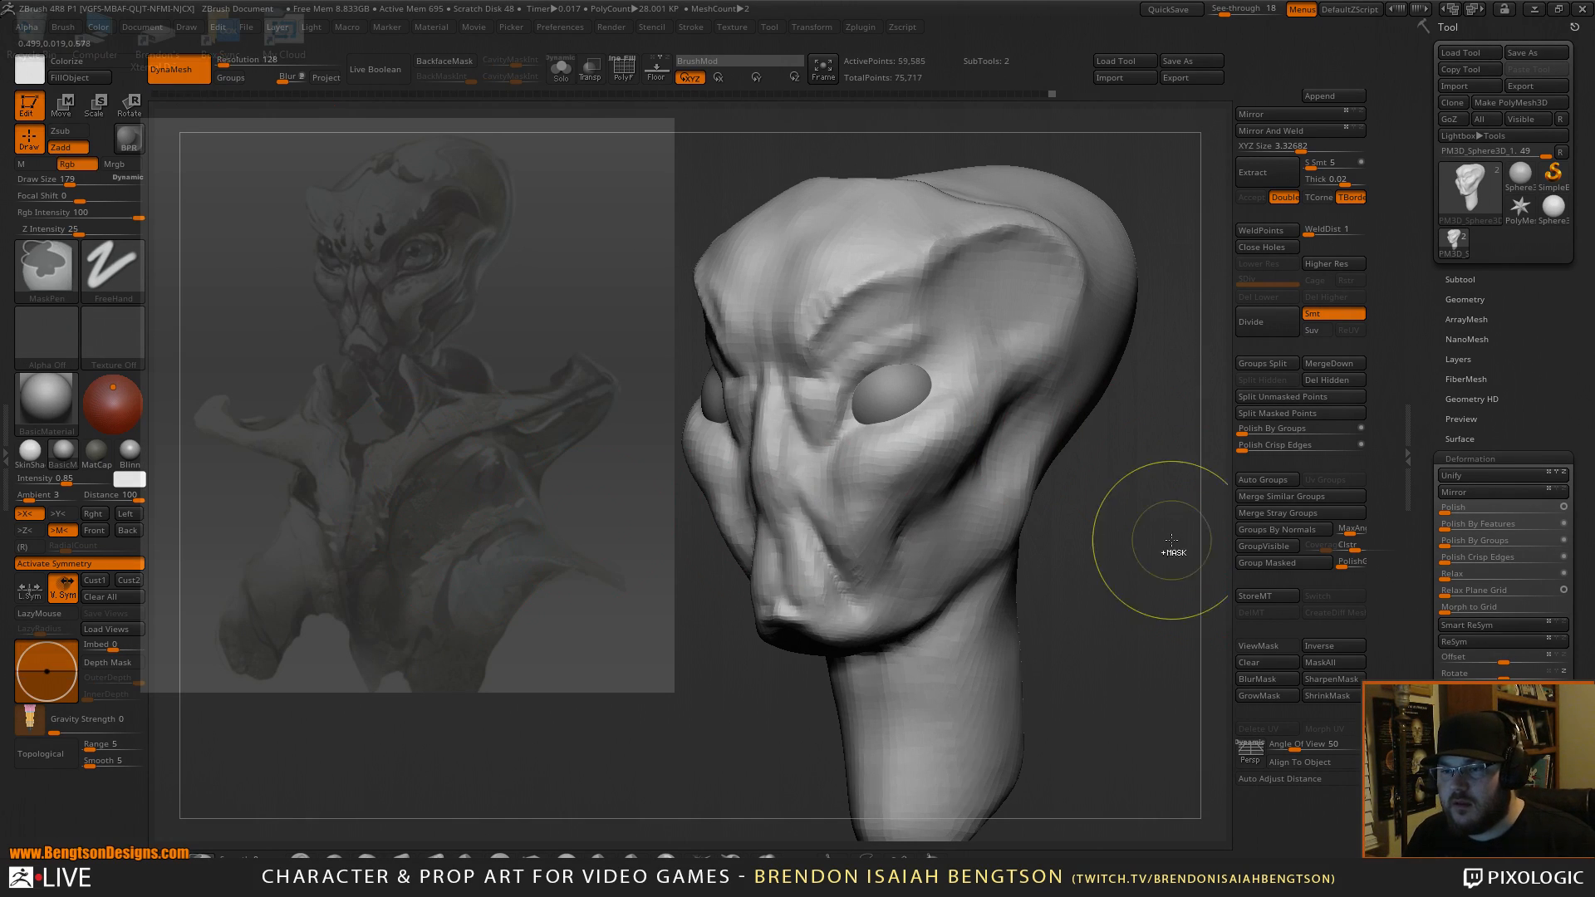
mouse_move(1156, 540)
left_mouse_down()
mouse_move(1158, 516)
mouse_move(1126, 490)
left_mouse_up()
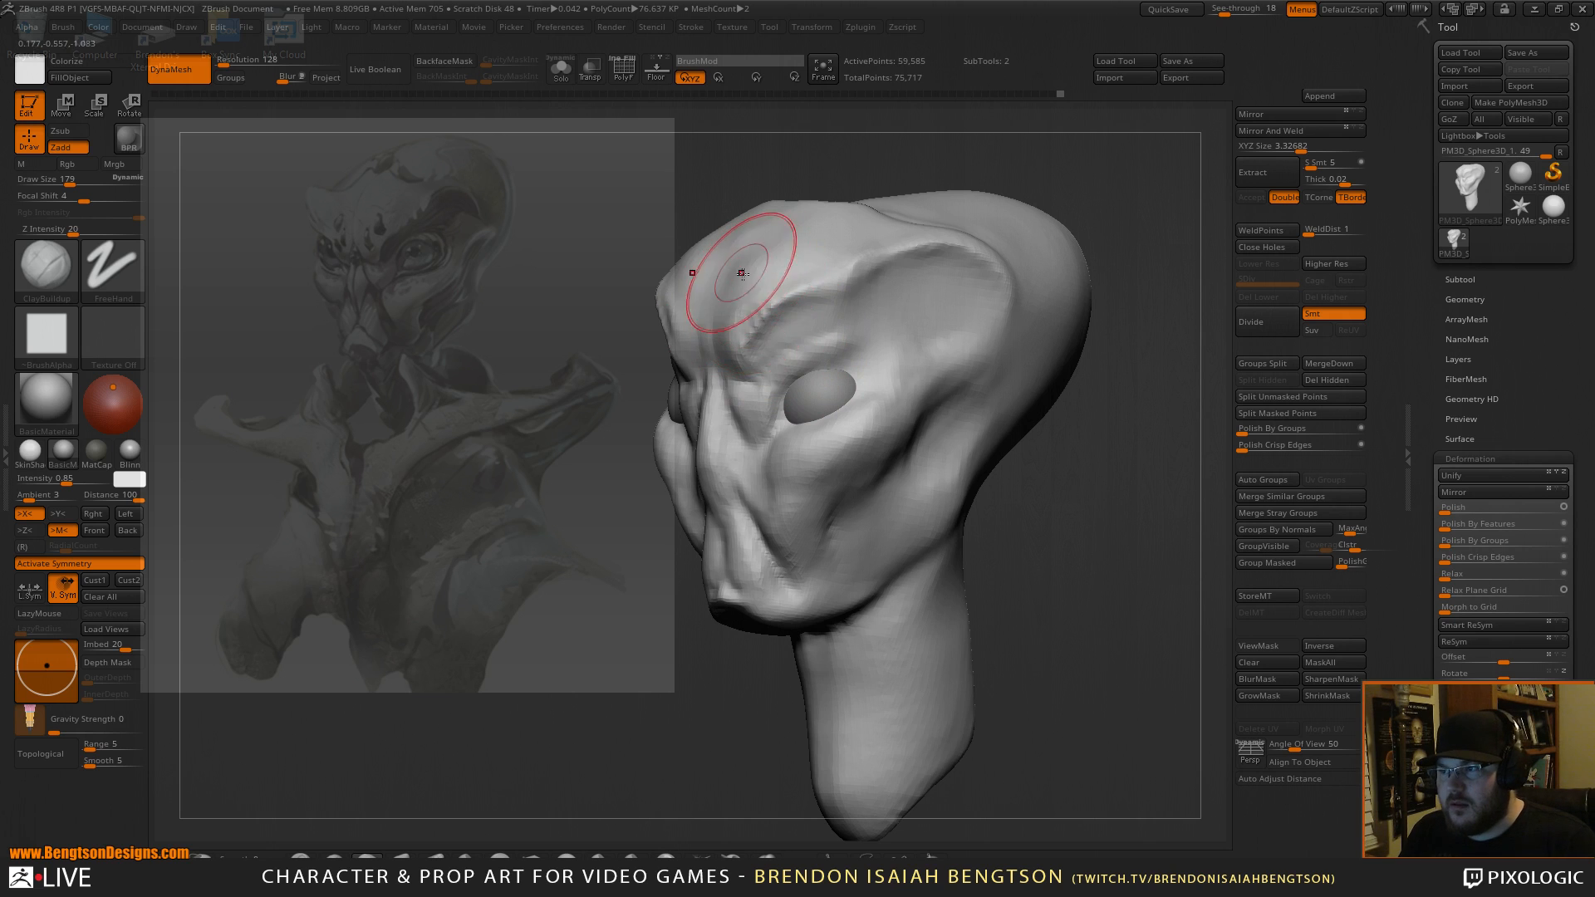
Reshape the brow, nose bridge and muzzle with the Move Topological brush at Draw Size 244.
key("b")
key("m")
key("t")
key("space")
mouse_move(747, 321)
left_mouse_down()
mouse_move(740, 349)
mouse_move(748, 267)
mouse_move(826, 178)
mouse_move(775, 208)
left_mouse_up()
left_click_drag(721, 475, 732, 438)
left_click_drag(752, 353, 761, 365)
left_click_drag(796, 453, 800, 465)
left_click_drag(728, 403, 731, 420)
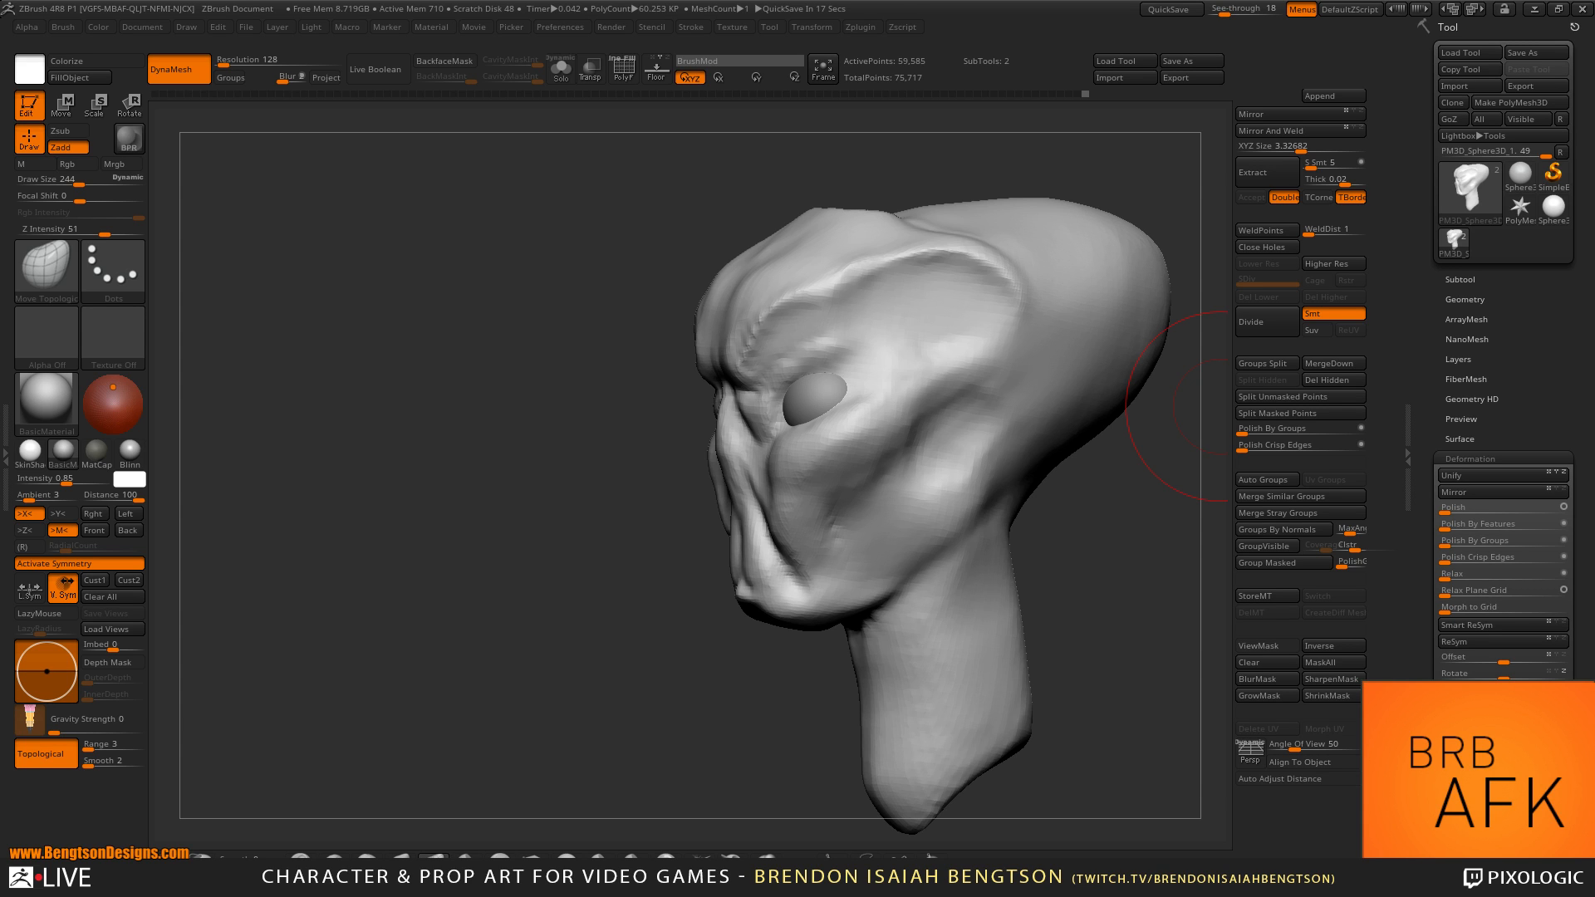
Adjust the contours of the crown, cheek and muzzle with the Move Topological brush at Draw Size 198.
left_click_drag(1147, 541, 1125, 545)
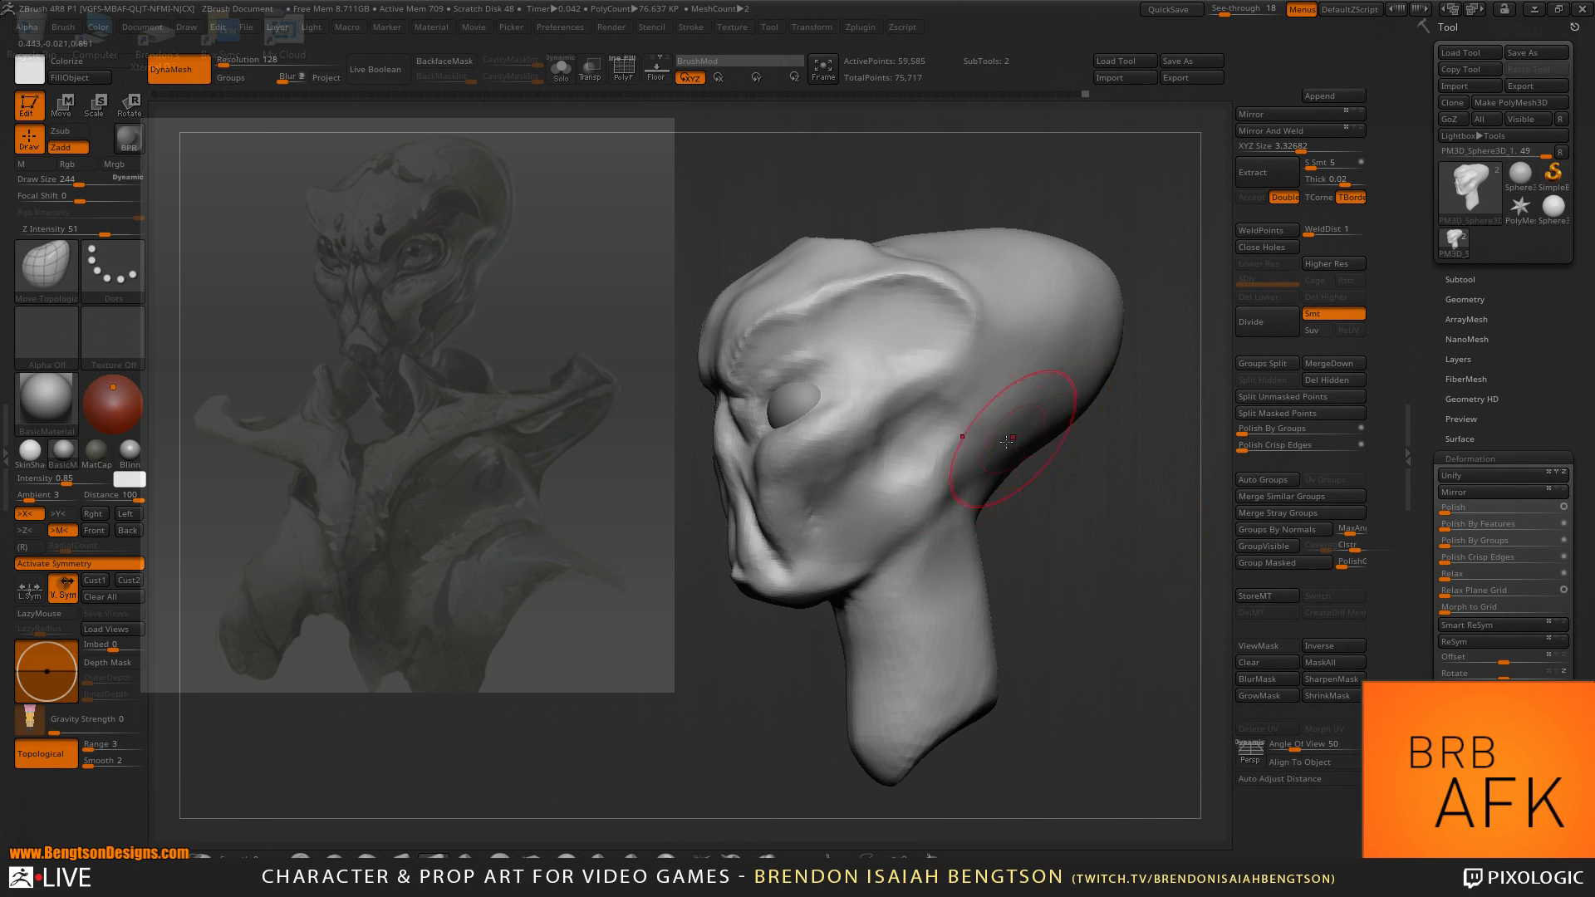
mouse_move(890, 203)
left_mouse_down()
mouse_move(901, 190)
mouse_move(876, 214)
mouse_move(968, 194)
mouse_move(960, 275)
left_mouse_up()
key("space")
mouse_move(817, 516)
left_mouse_down()
mouse_move(803, 516)
mouse_move(820, 468)
left_mouse_up()
left_click_drag(818, 713, 769, 705)
left_click_drag(798, 484, 787, 465)
mouse_move(794, 409)
left_mouse_down()
mouse_move(827, 249)
mouse_move(802, 224)
left_mouse_up()
key("space")
mouse_move(737, 437)
left_mouse_down()
mouse_move(768, 546)
mouse_move(870, 514)
left_mouse_up()
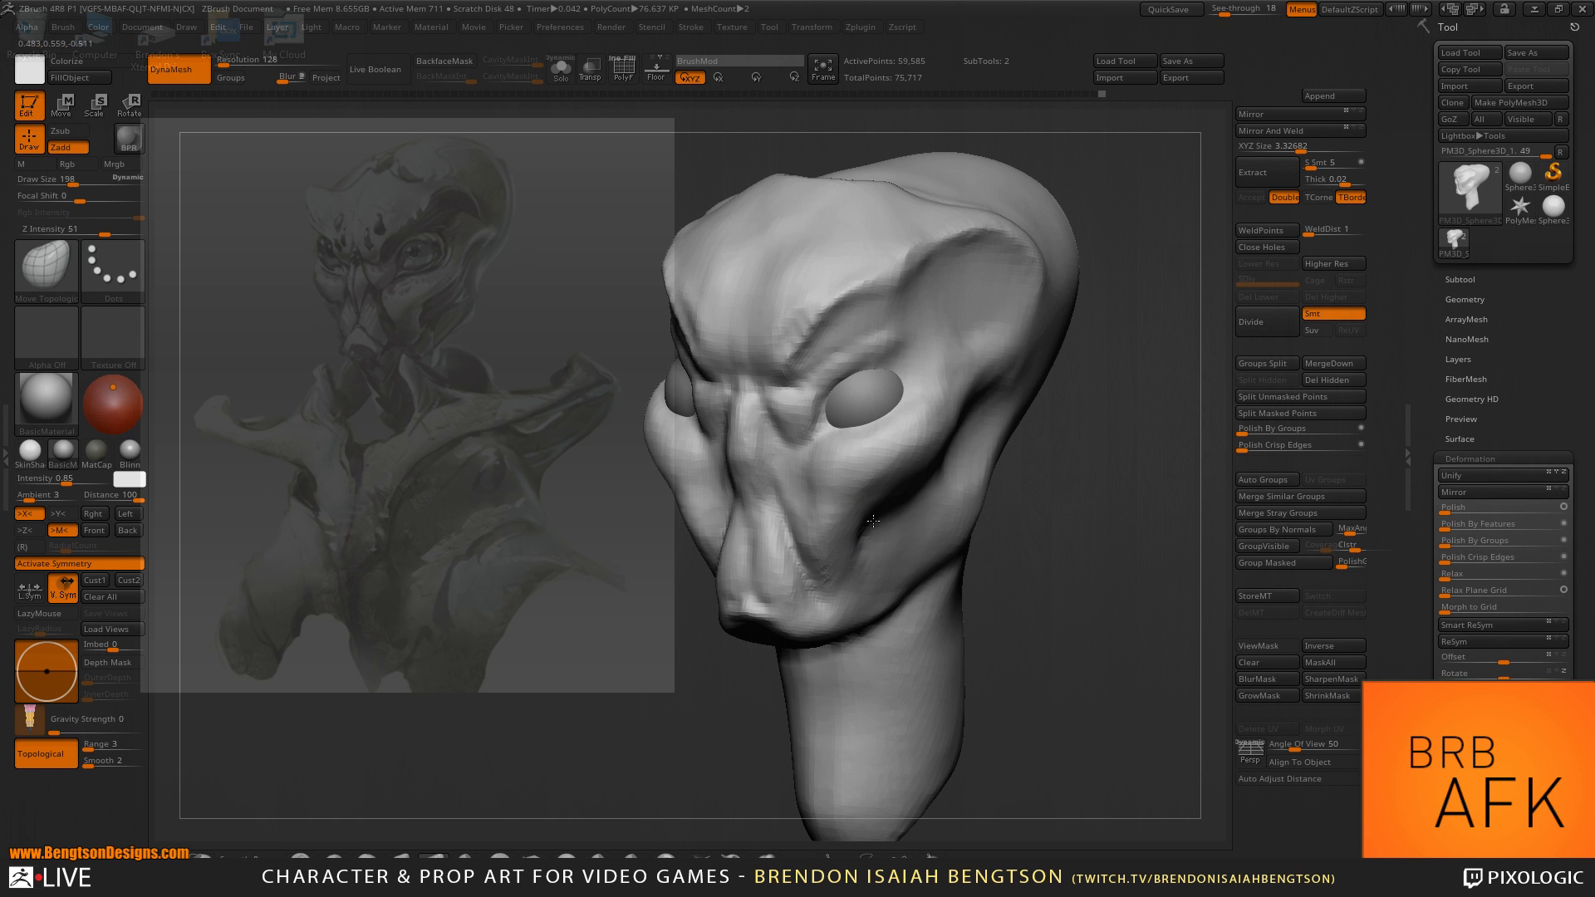
mouse_move(1189, 577)
left_mouse_down("shift")
mouse_move(1218, 586)
mouse_move(1181, 479)
left_mouse_up("shift")
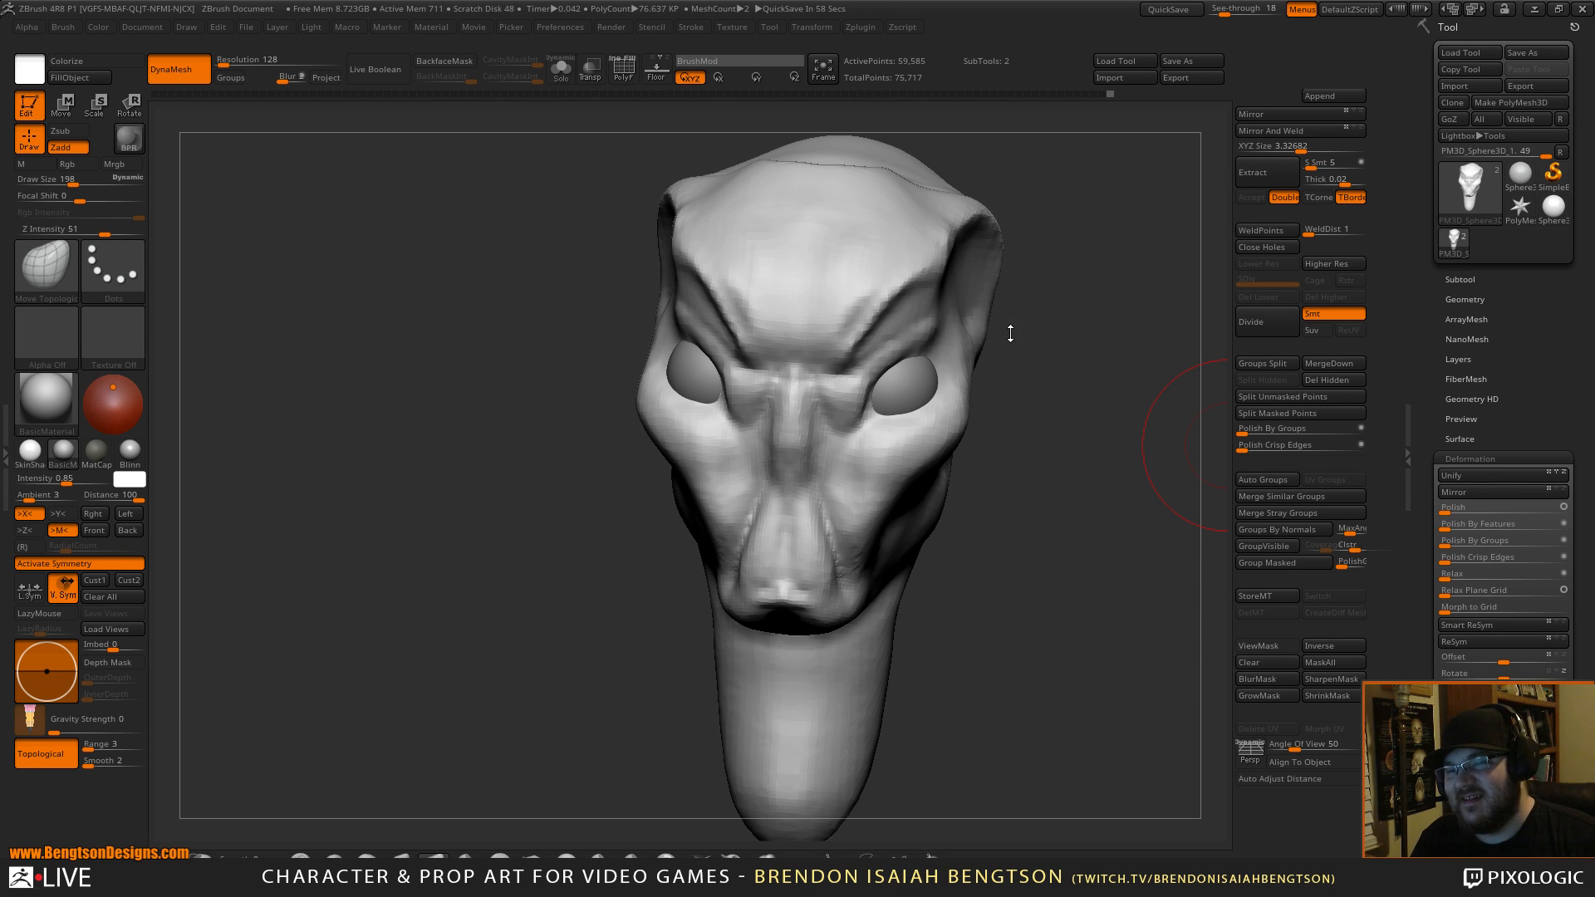
Build up the brow ridge above the eye and between the brows with the ClayBuildup brush at Draw Size 145.
mouse_move(1029, 346)
left_mouse_down()
mouse_move(1089, 495)
mouse_move(1086, 470)
mouse_move(1114, 471)
left_mouse_up()
key("b")
key("c")
key("b")
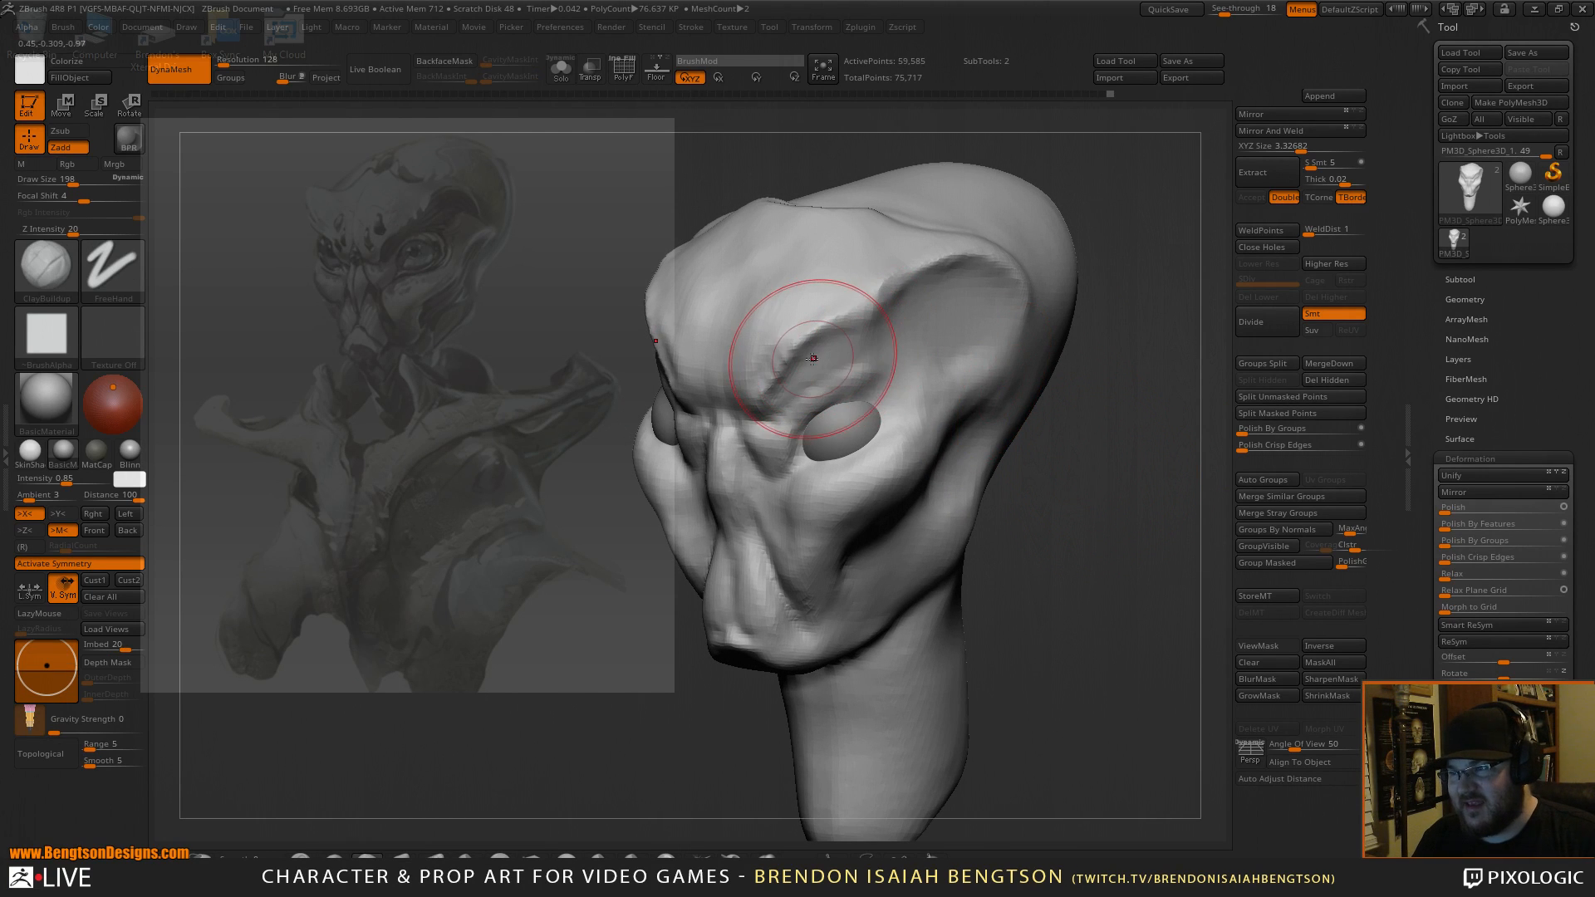
key("space")
left_click_drag(814, 360, 809, 359)
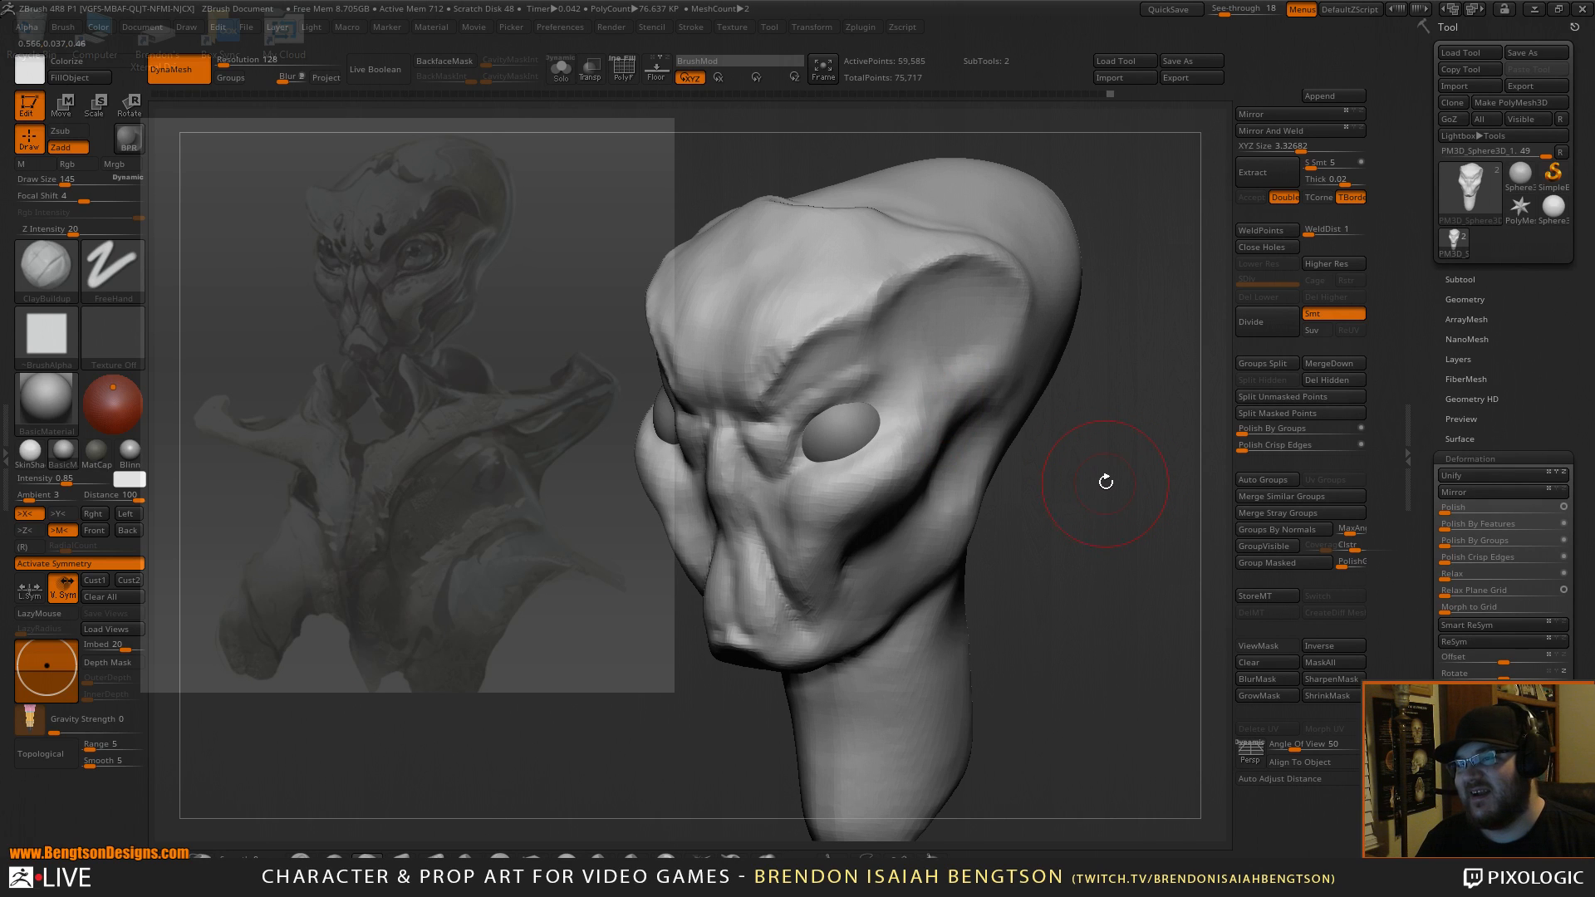
mouse_move(1115, 472)
left_mouse_down()
mouse_move(1168, 463)
mouse_move(1139, 435)
left_mouse_up()
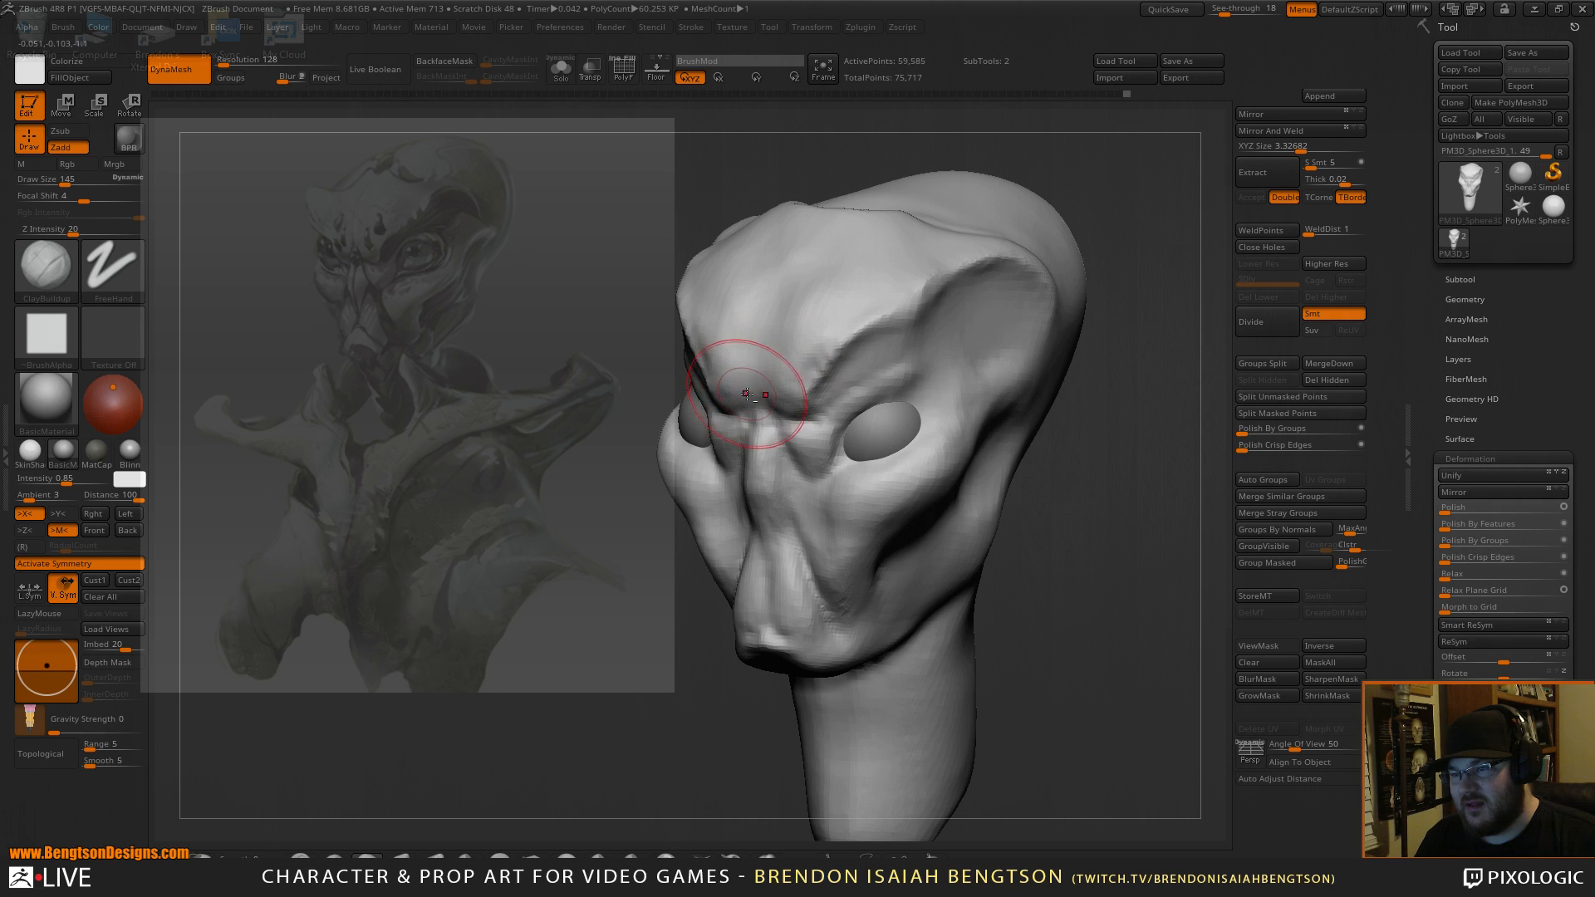
left_click_drag(1068, 570, 1030, 573)
key("b")
key("d")
key("s")
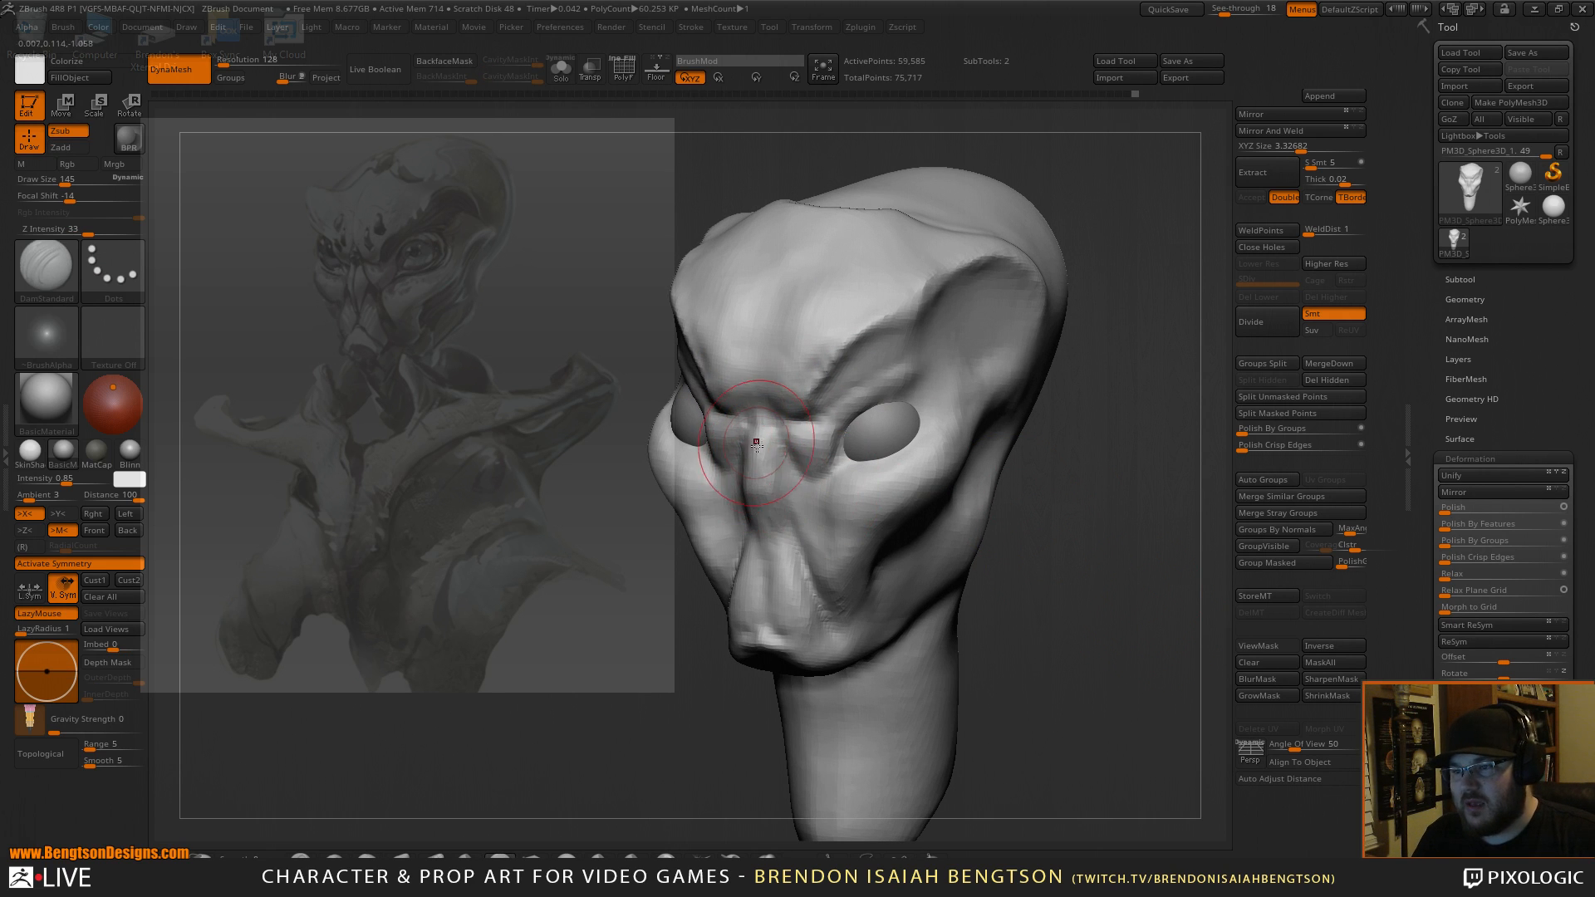
key("b")
key("m")
key("t")
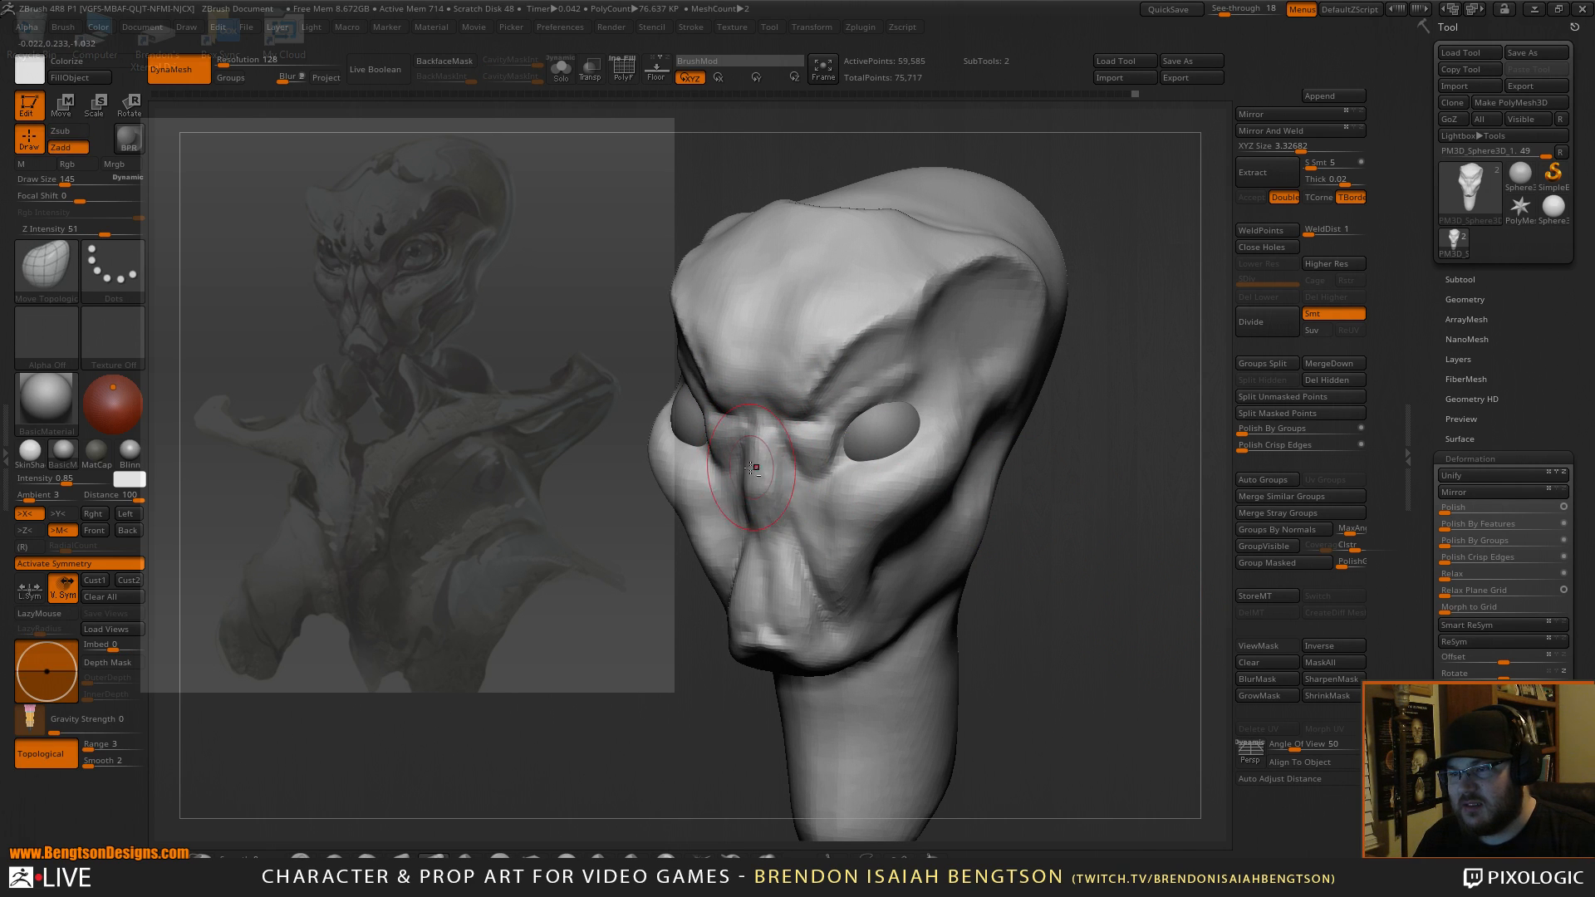
Refine the bridge of the nose between the eyes with the ClayBuildup brush and smooth it.
key("b")
key("c")
key("b")
key("space")
key("shift")
left_click_drag(767, 480, 773, 528, "shift")
Reshape the throat under the jaw and the base of the neck with the Move Topological brush, working up to Draw Size 342.
left_click_drag(1168, 574, 1034, 595)
key("space")
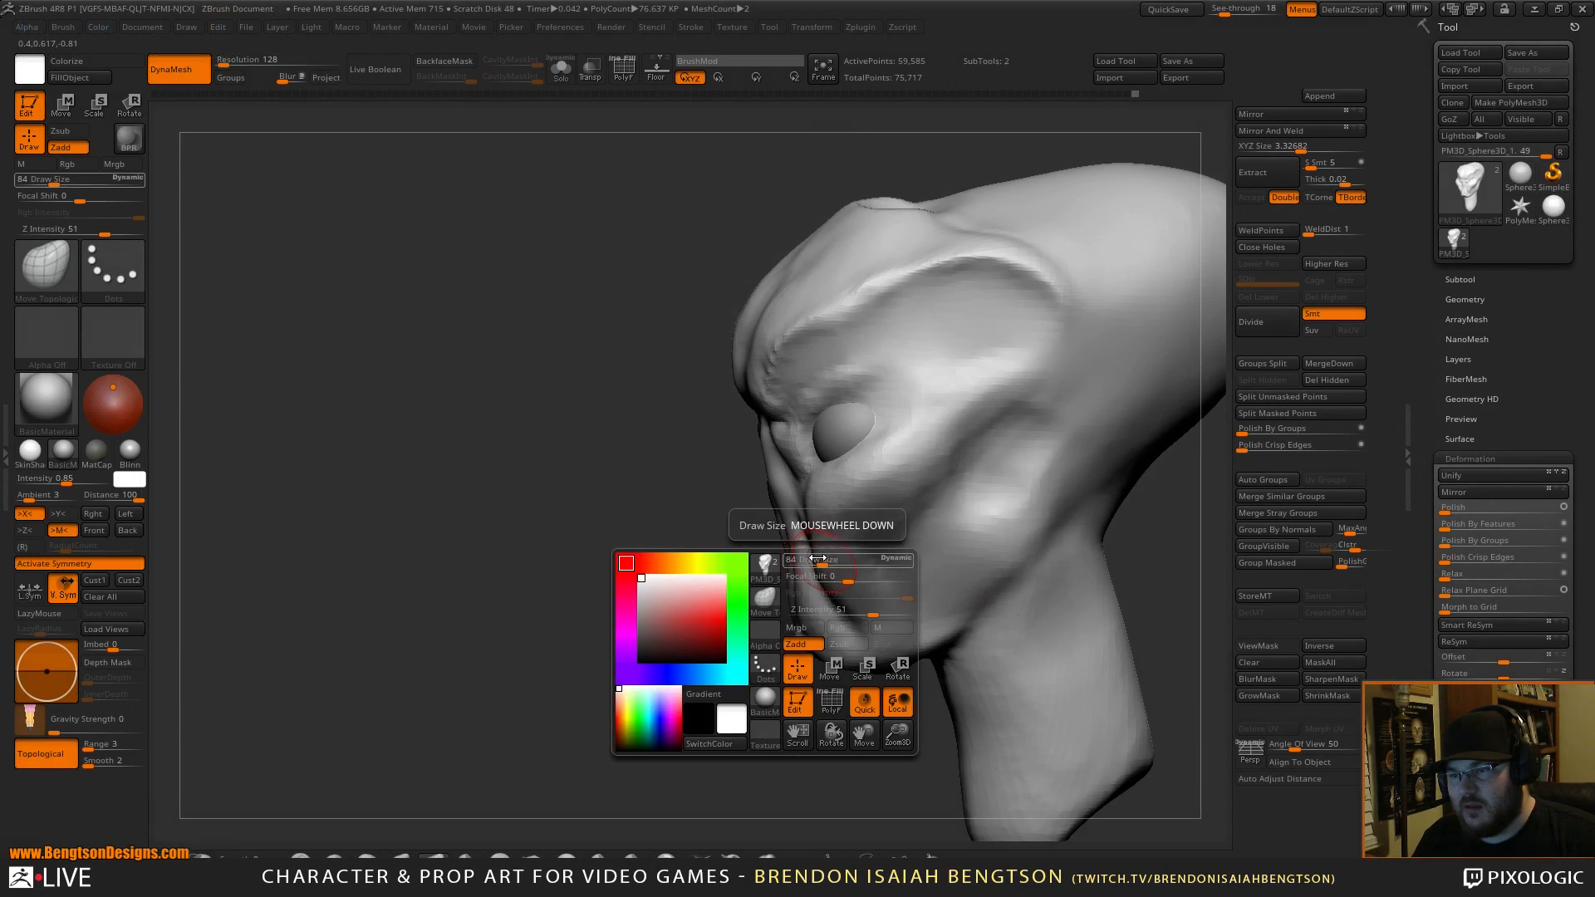
key("b")
key("m")
key("t")
mouse_move(851, 570)
left_mouse_down()
mouse_move(869, 571)
mouse_move(851, 572)
mouse_move(875, 646)
mouse_move(932, 671)
mouse_move(953, 764)
left_mouse_up()
mouse_move(795, 705)
left_mouse_down("alt")
mouse_move(824, 723)
mouse_move(1124, 453)
mouse_move(1015, 438)
left_mouse_up("alt")
key("s")
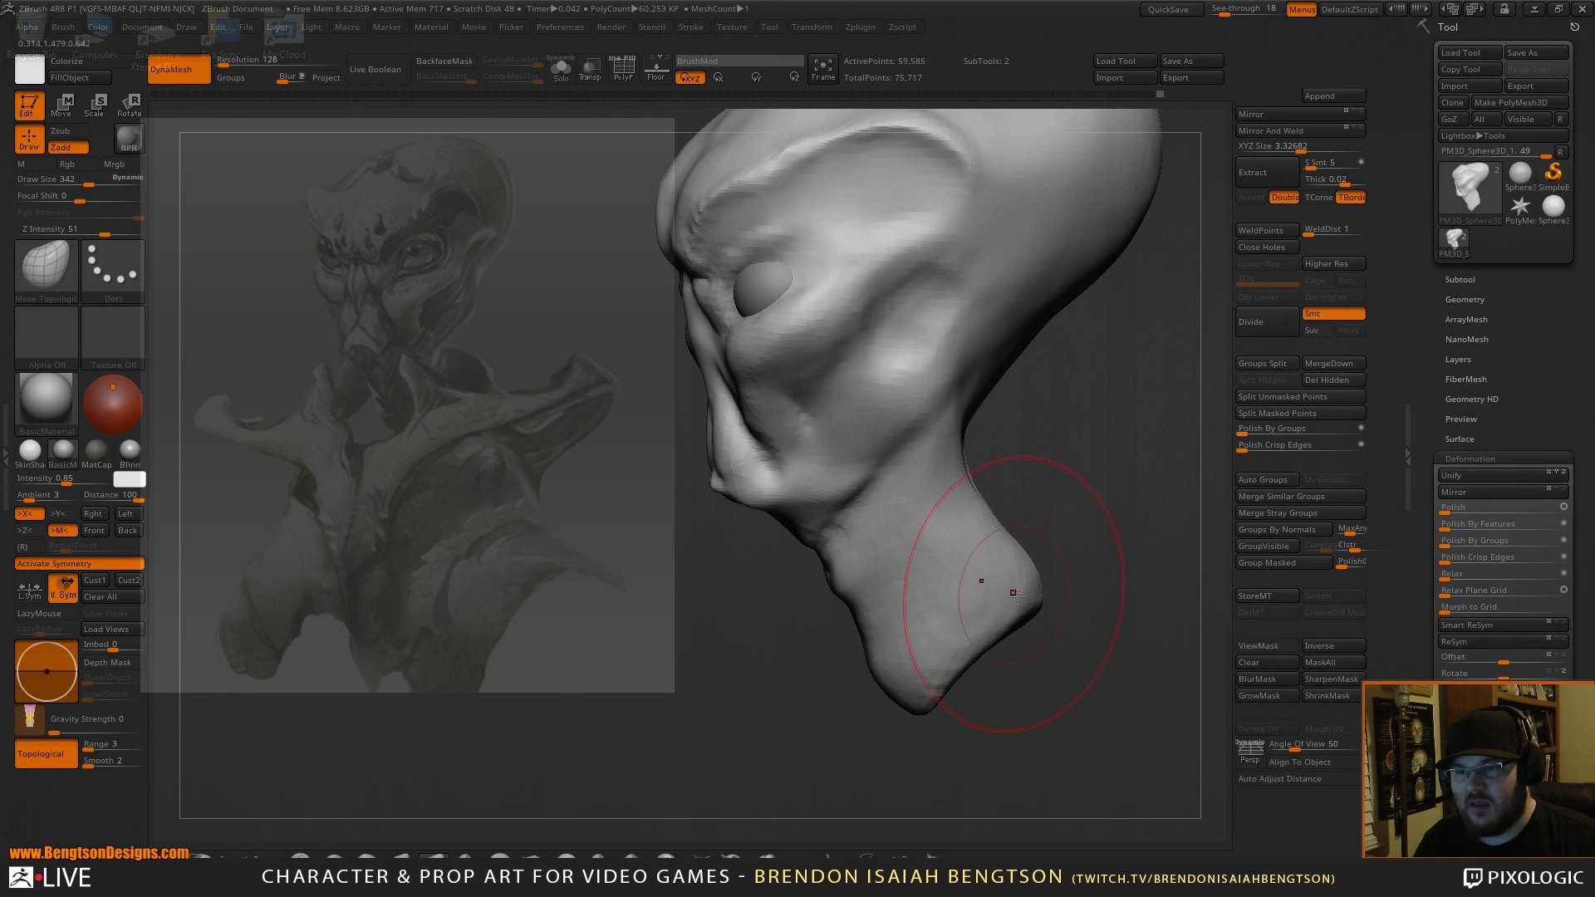
mouse_move(1086, 570)
left_mouse_down()
mouse_move(1075, 441)
mouse_move(1108, 463)
mouse_move(1068, 435)
mouse_move(1061, 473)
mouse_move(965, 482)
mouse_move(1050, 474)
mouse_move(1043, 453)
left_mouse_up()
Shape the back of the neck beneath the cranium with the Move Topological brush at Draw Size 251.
key("space")
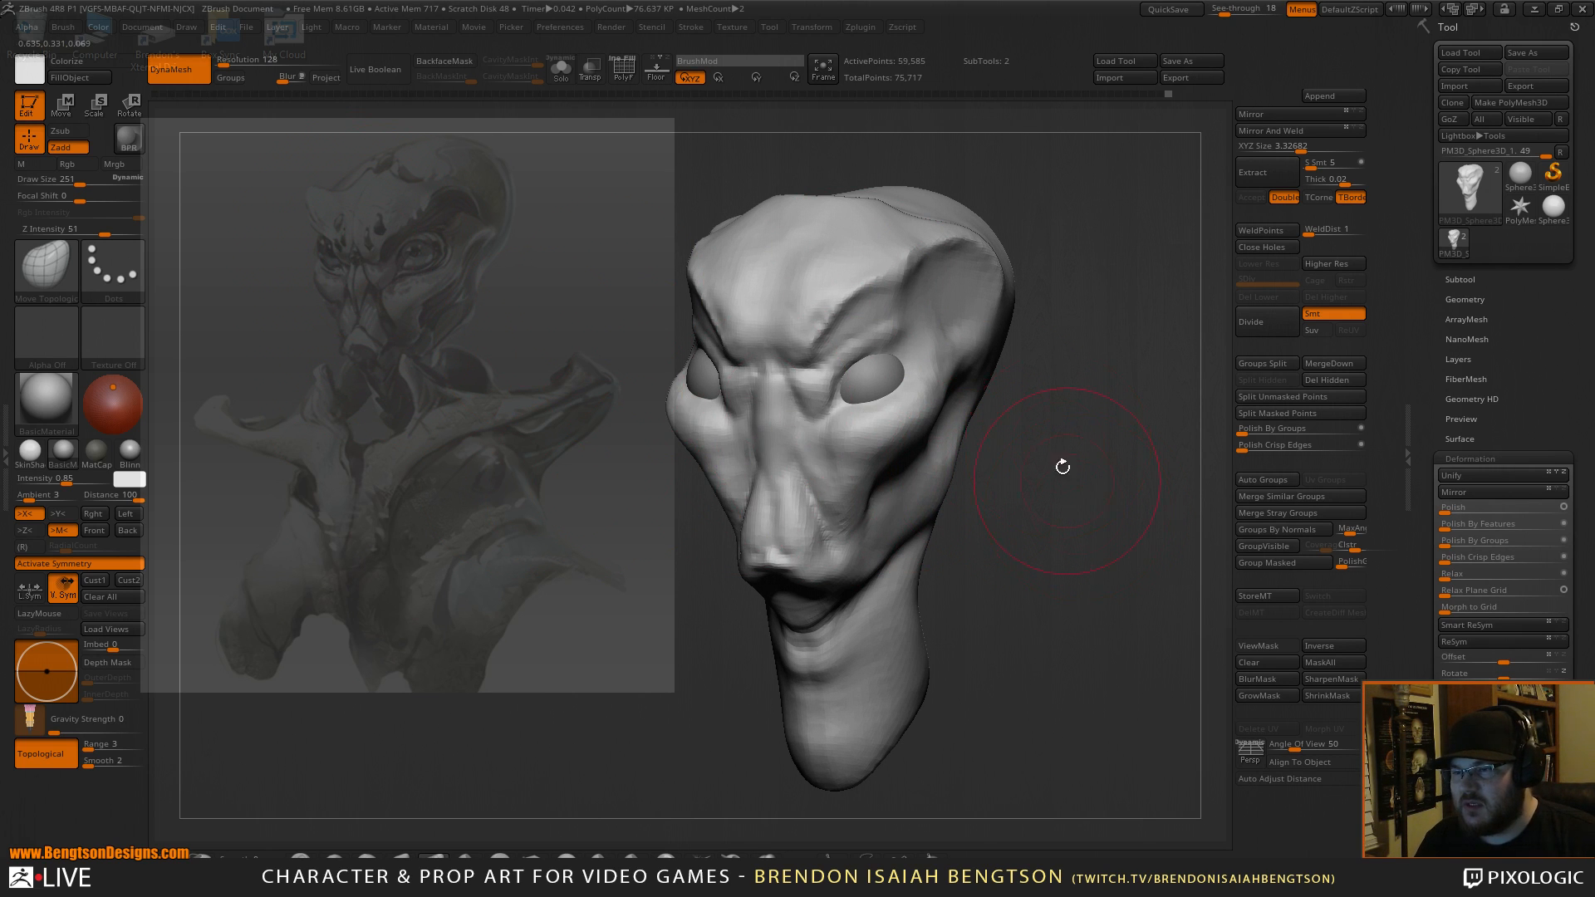
left_click_drag(1069, 527, 831, 320)
mouse_move(837, 625)
left_mouse_down()
mouse_move(986, 598)
mouse_move(975, 621)
mouse_move(862, 522)
mouse_move(882, 522)
left_mouse_up()
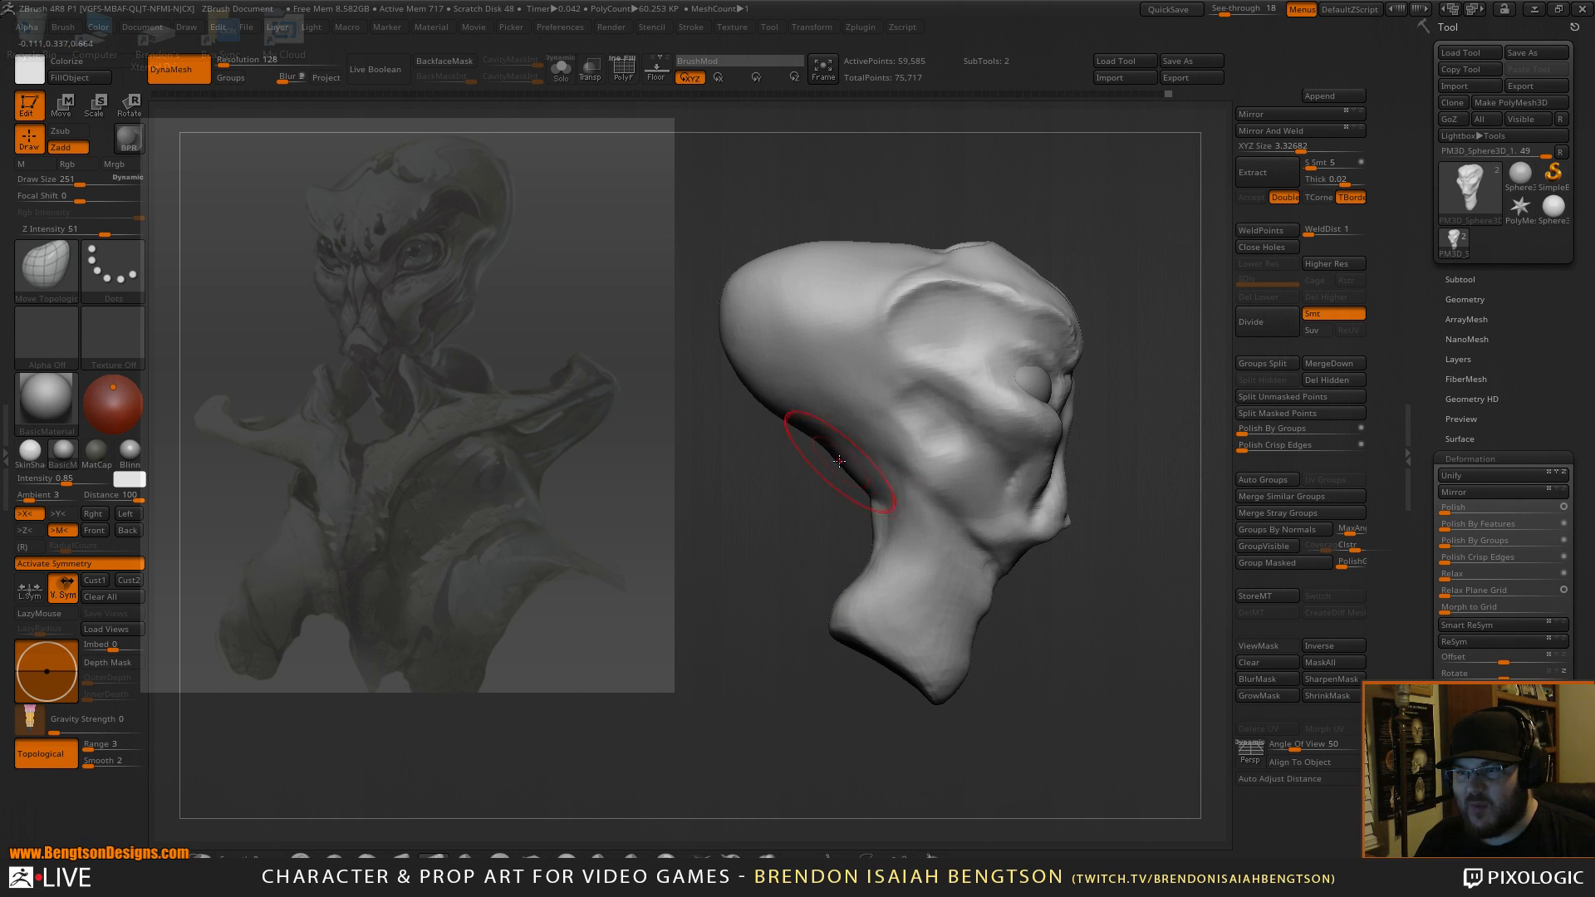
mouse_move(852, 471)
left_mouse_down()
mouse_move(780, 481)
mouse_move(1068, 481)
mouse_move(1089, 521)
mouse_move(1064, 502)
left_mouse_up()
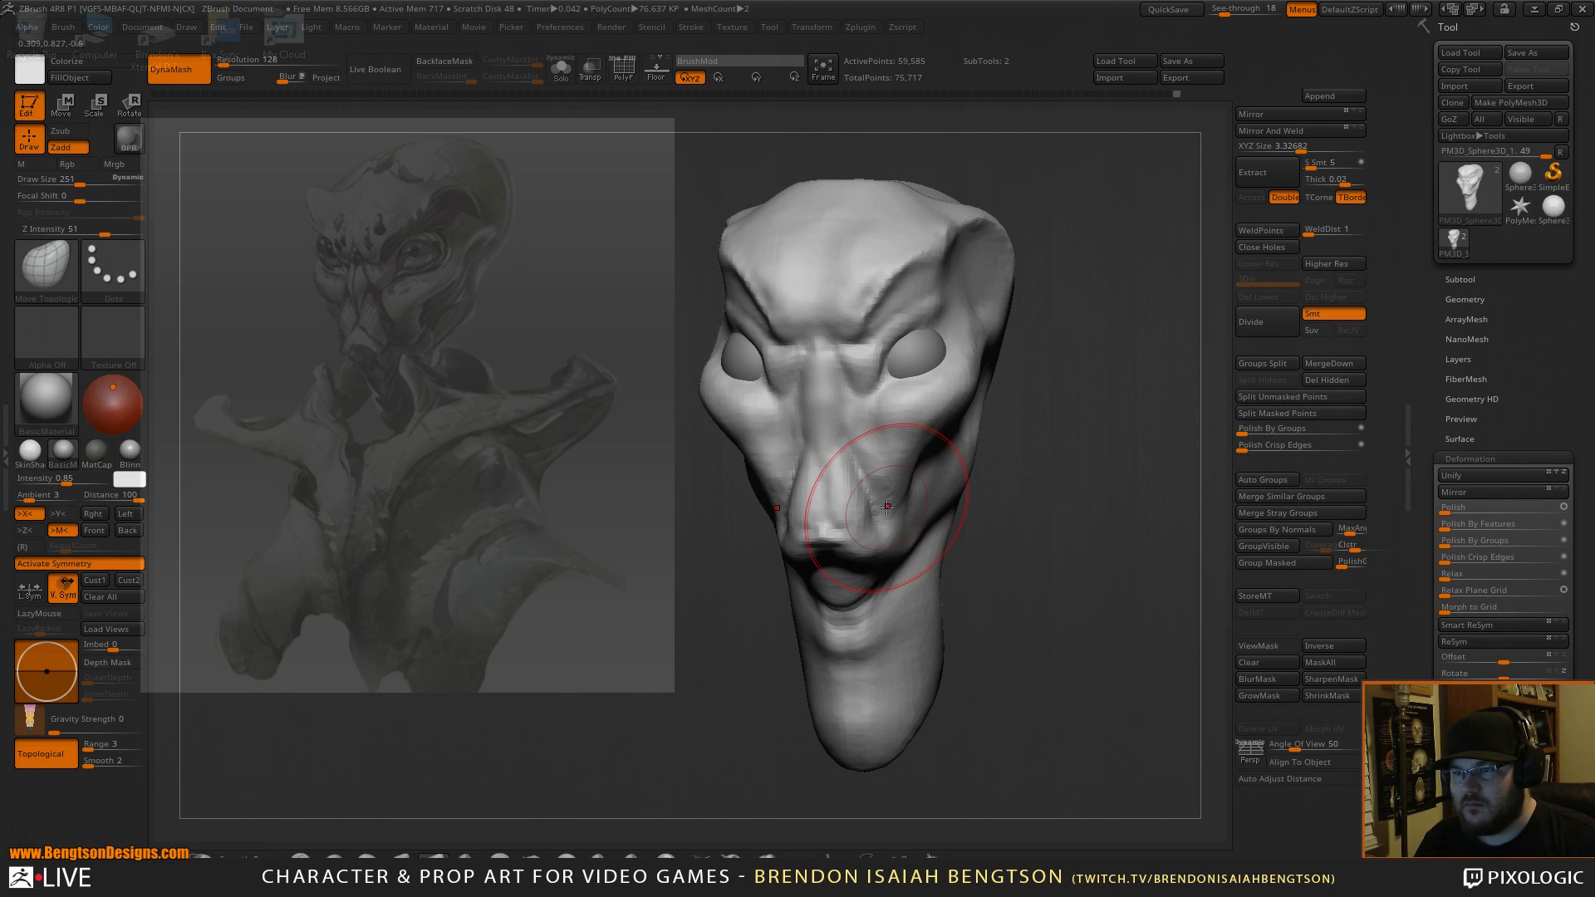
Adjust the mouth and chin area below the nose with the Move Topological brush at Draw Size 351.
key("space")
left_click_drag(858, 471, 868, 474)
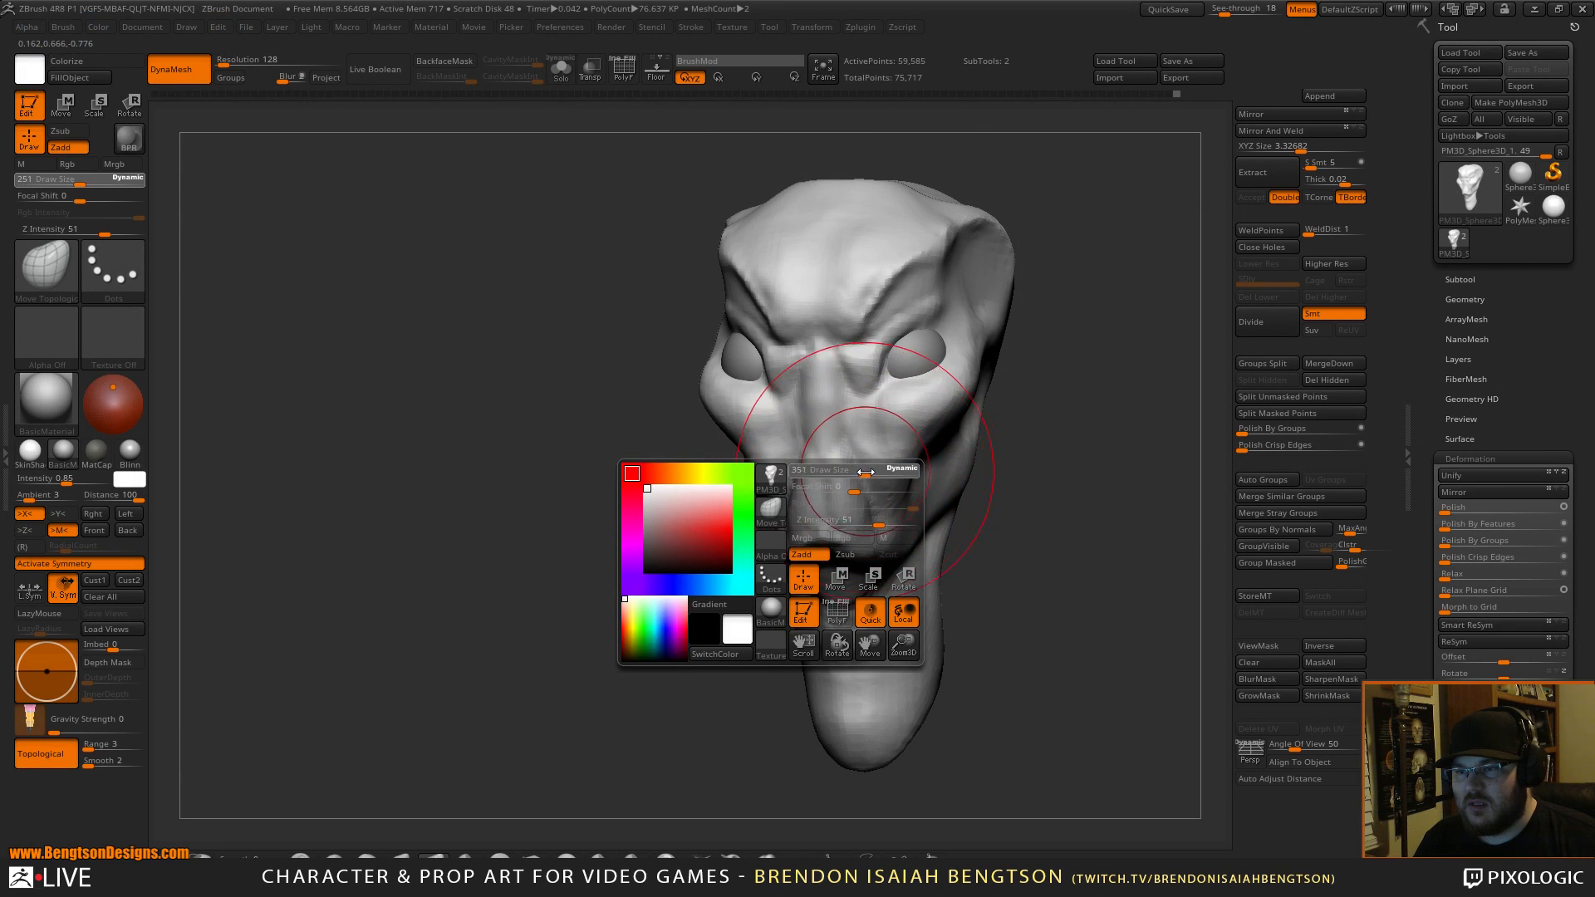
left_click_drag(840, 531, 843, 542)
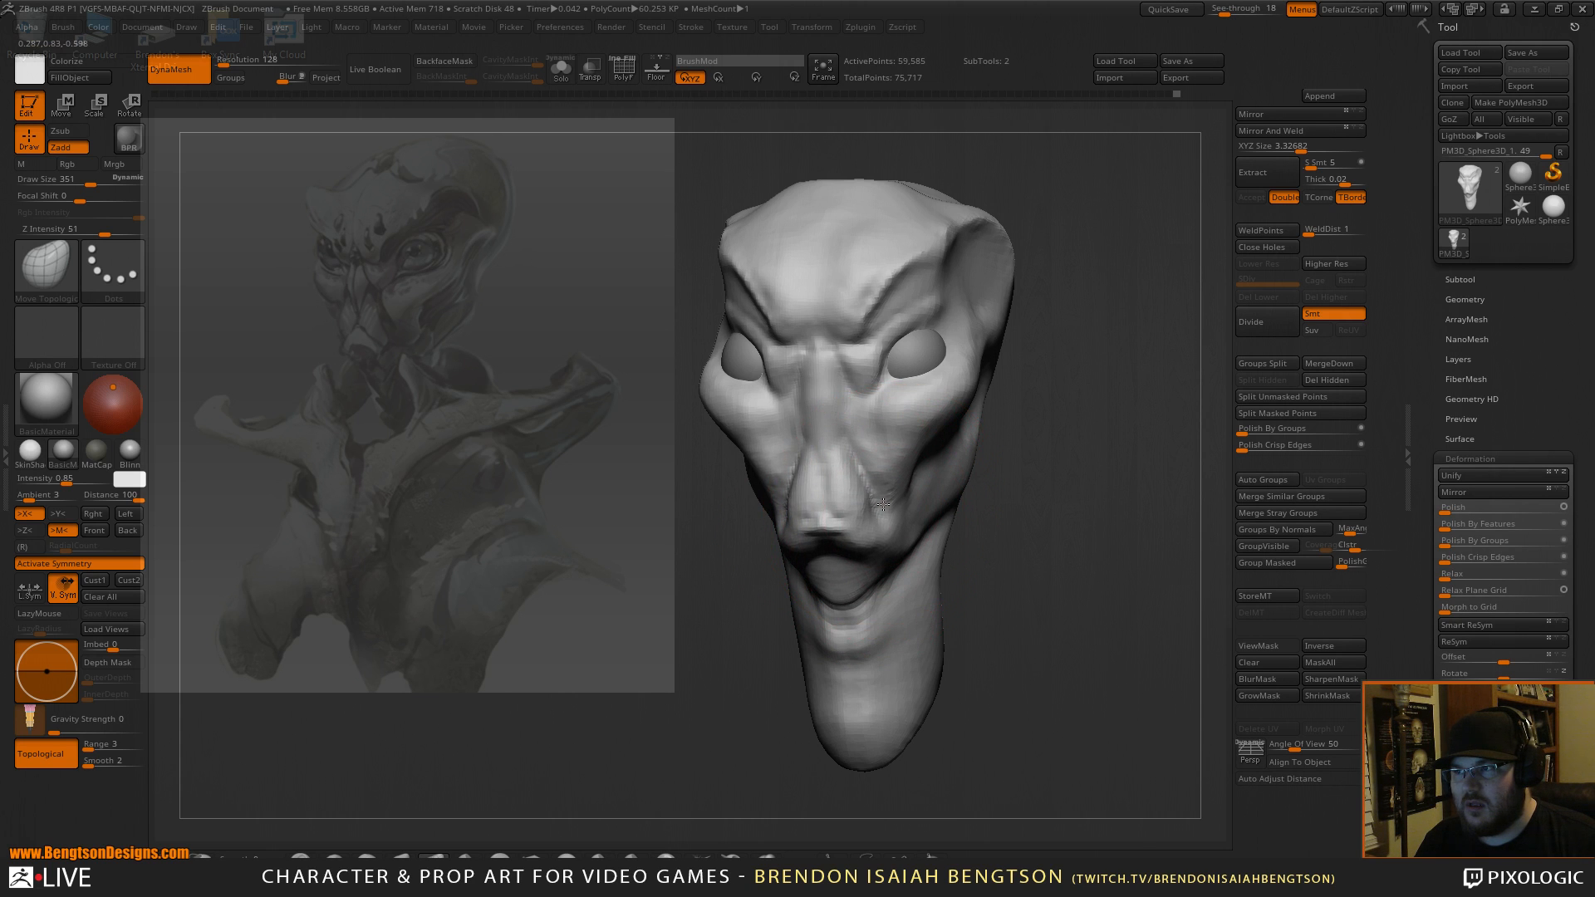
mouse_move(1067, 317)
left_mouse_down()
mouse_move(1023, 345)
mouse_move(1060, 345)
left_mouse_up()
Refine the cheek contour below the eye with the Move Topological brush at Draw Size 173.
mouse_move(929, 395)
left_mouse_down()
mouse_move(914, 375)
mouse_move(876, 396)
left_mouse_up()
key("space")
key("space")
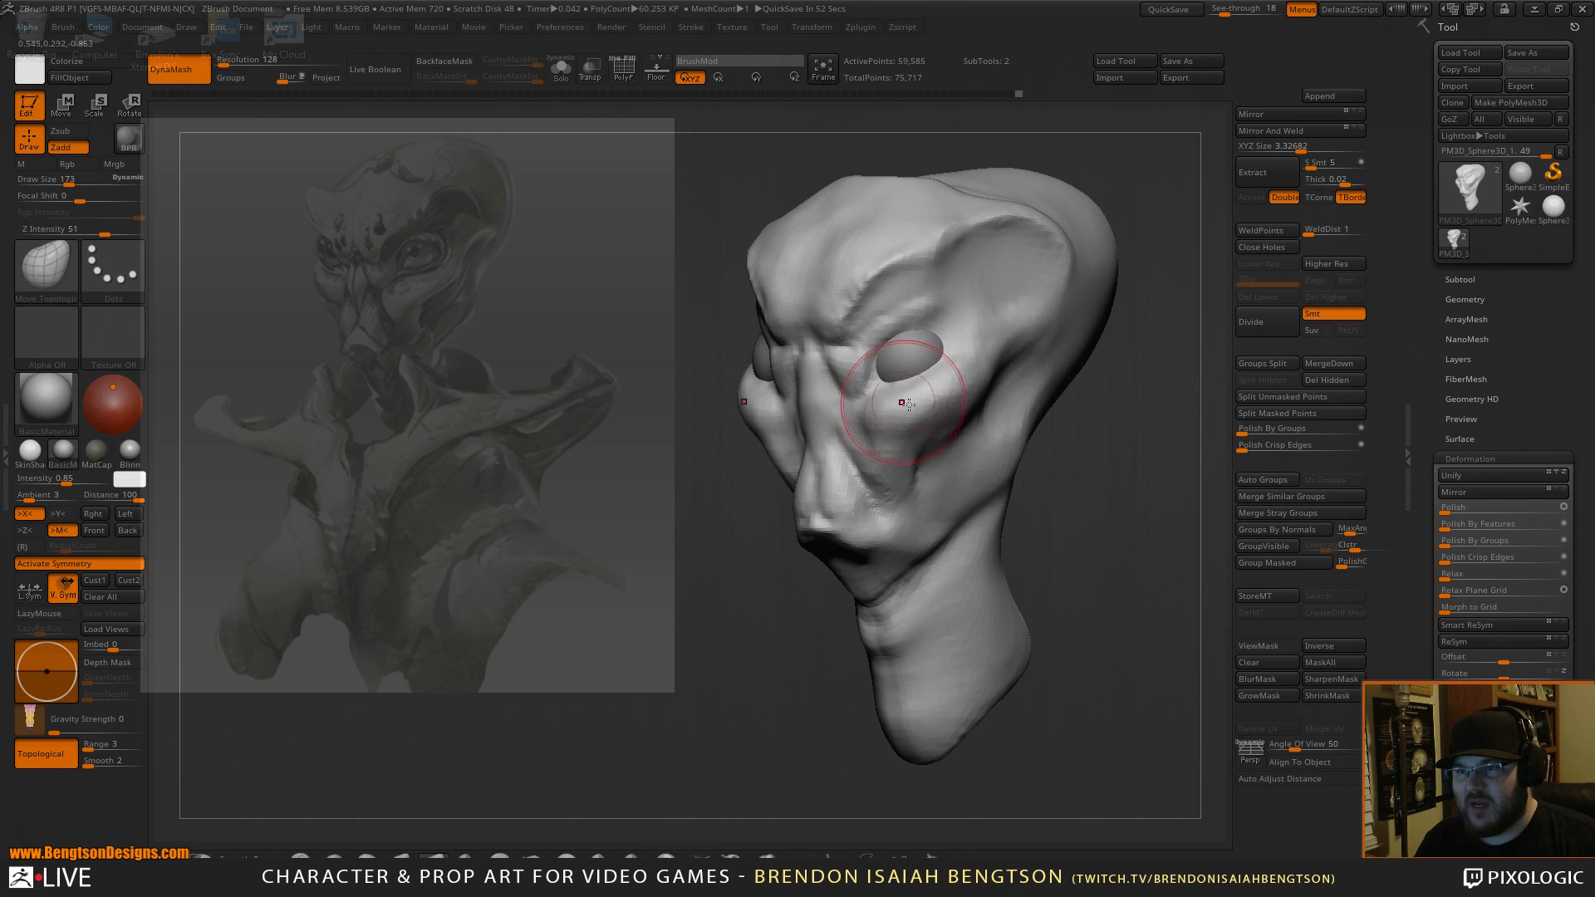
left_click_drag(1105, 367, 1024, 374)
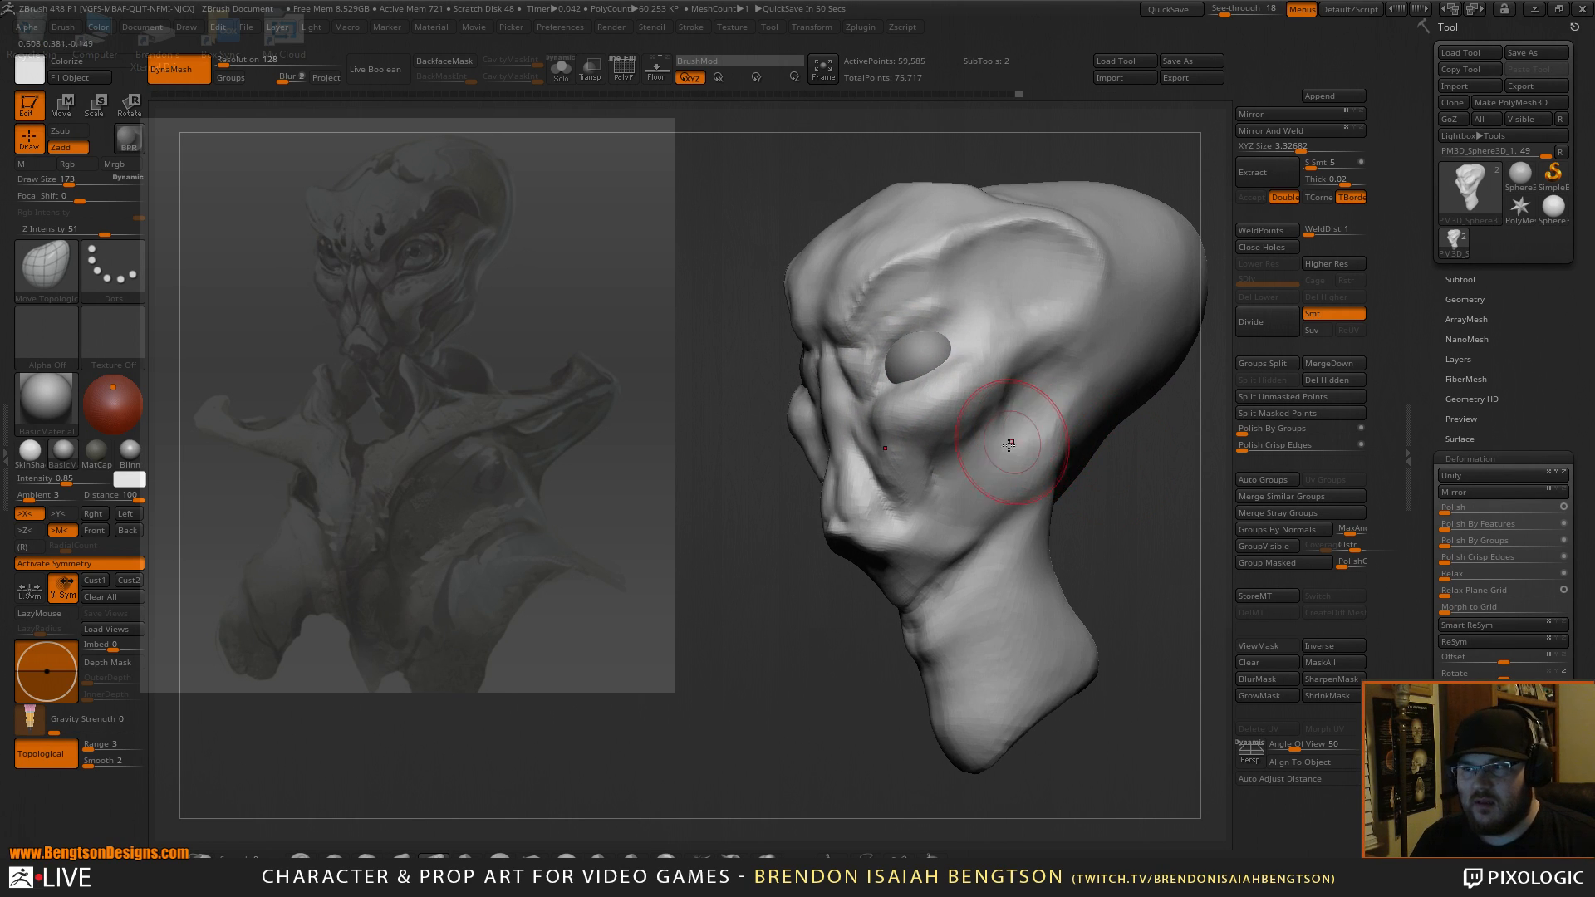
mouse_move(1129, 470)
left_mouse_down()
mouse_move(1205, 467)
mouse_move(1077, 442)
left_mouse_up()
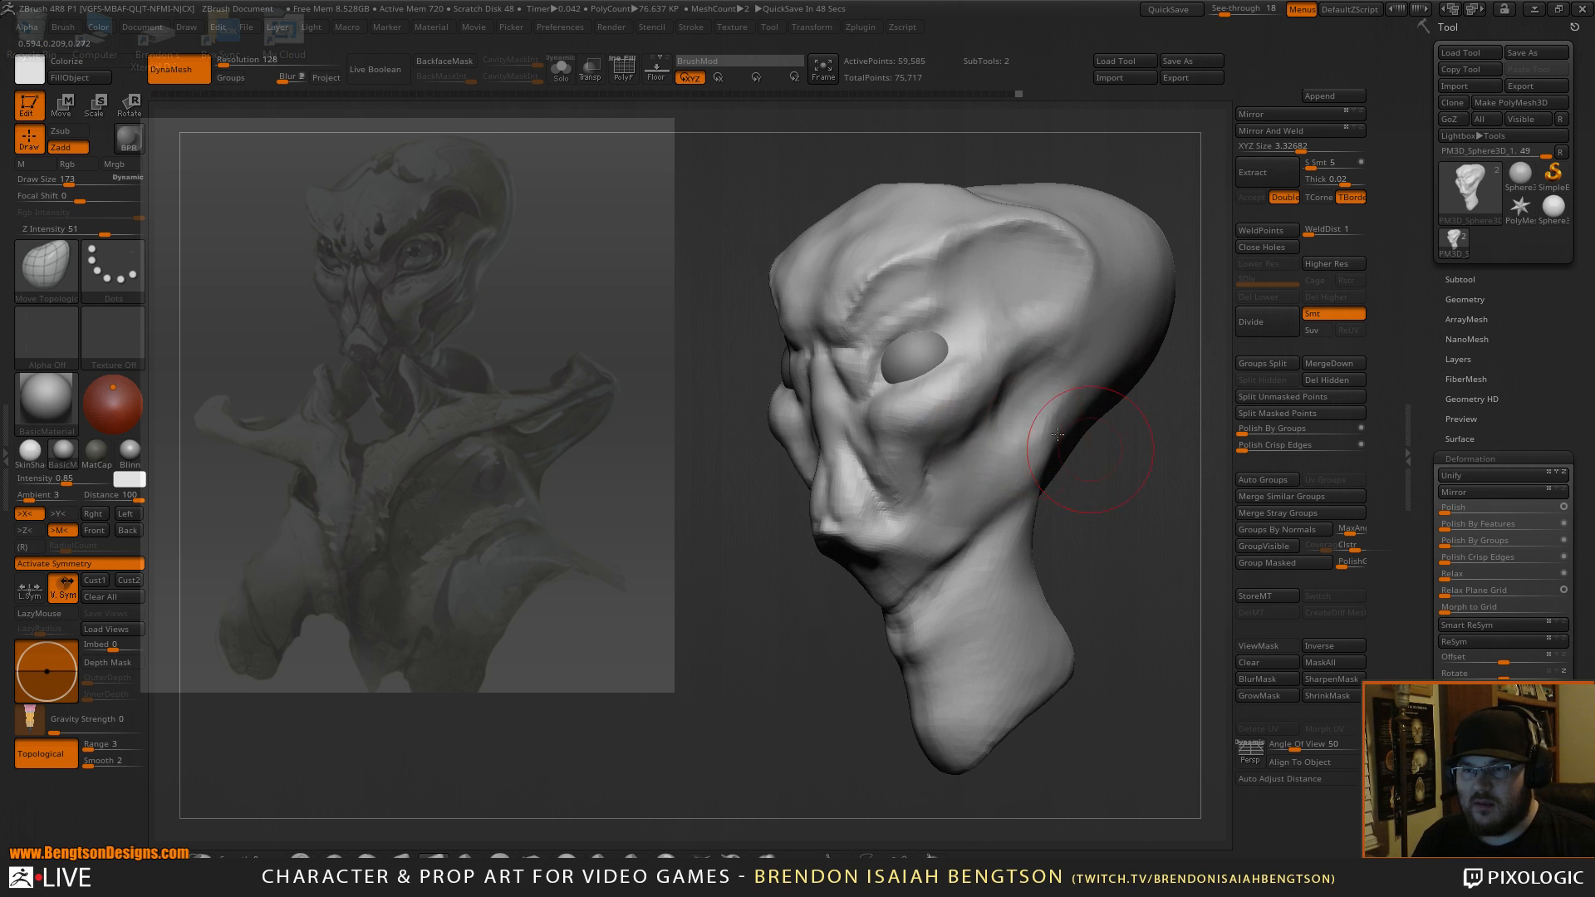
Build up the side of the cheek behind the eye and the muzzle with the ClayBuildup brush at Draw Size 173.
key("b")
key("c")
key("b")
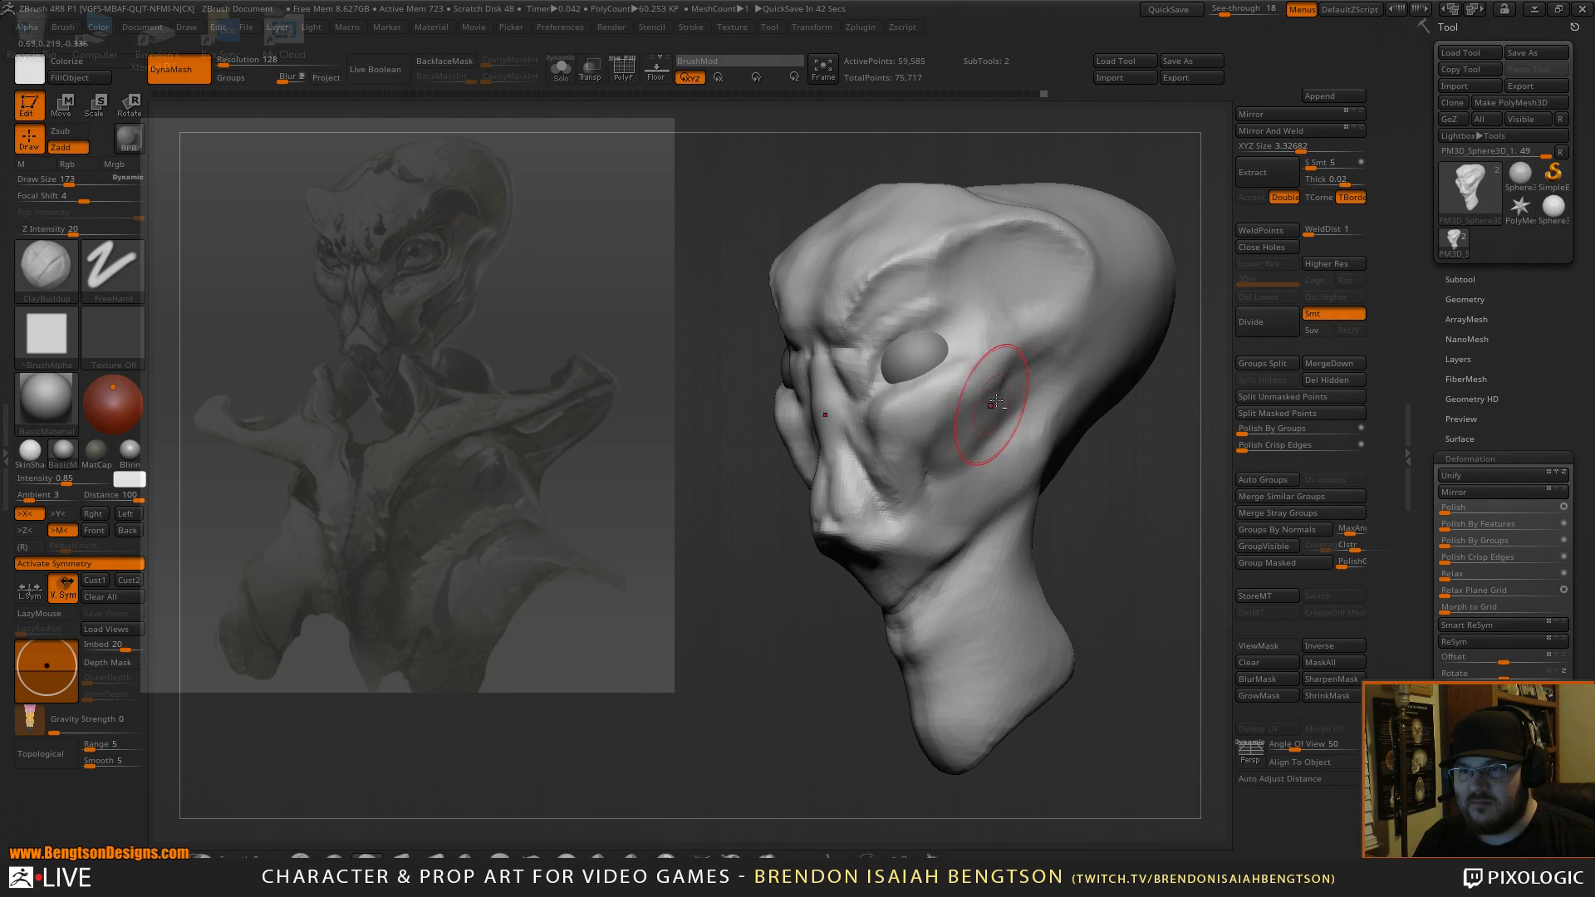
left_click_drag(1080, 452, 1152, 426)
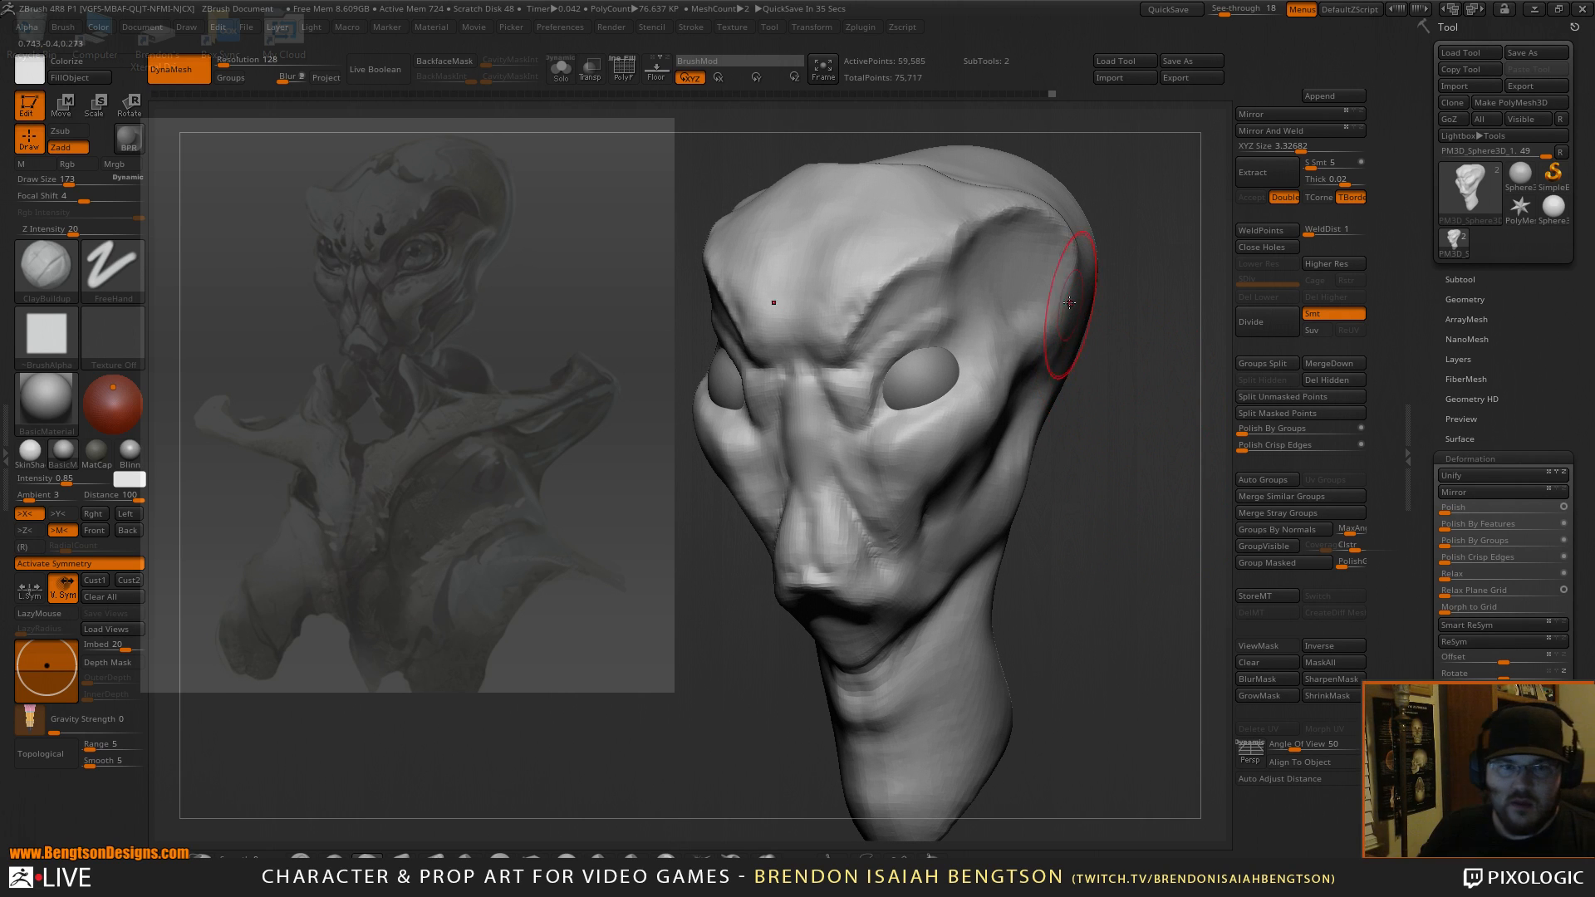
Build up the upper eyelid over the eyeball with the ClayBuildup brush at Draw Size 97.
mouse_move(1099, 485)
left_mouse_down()
mouse_move(1125, 505)
mouse_move(1125, 463)
mouse_move(947, 366)
left_mouse_up()
key("b")
key("d")
key("s")
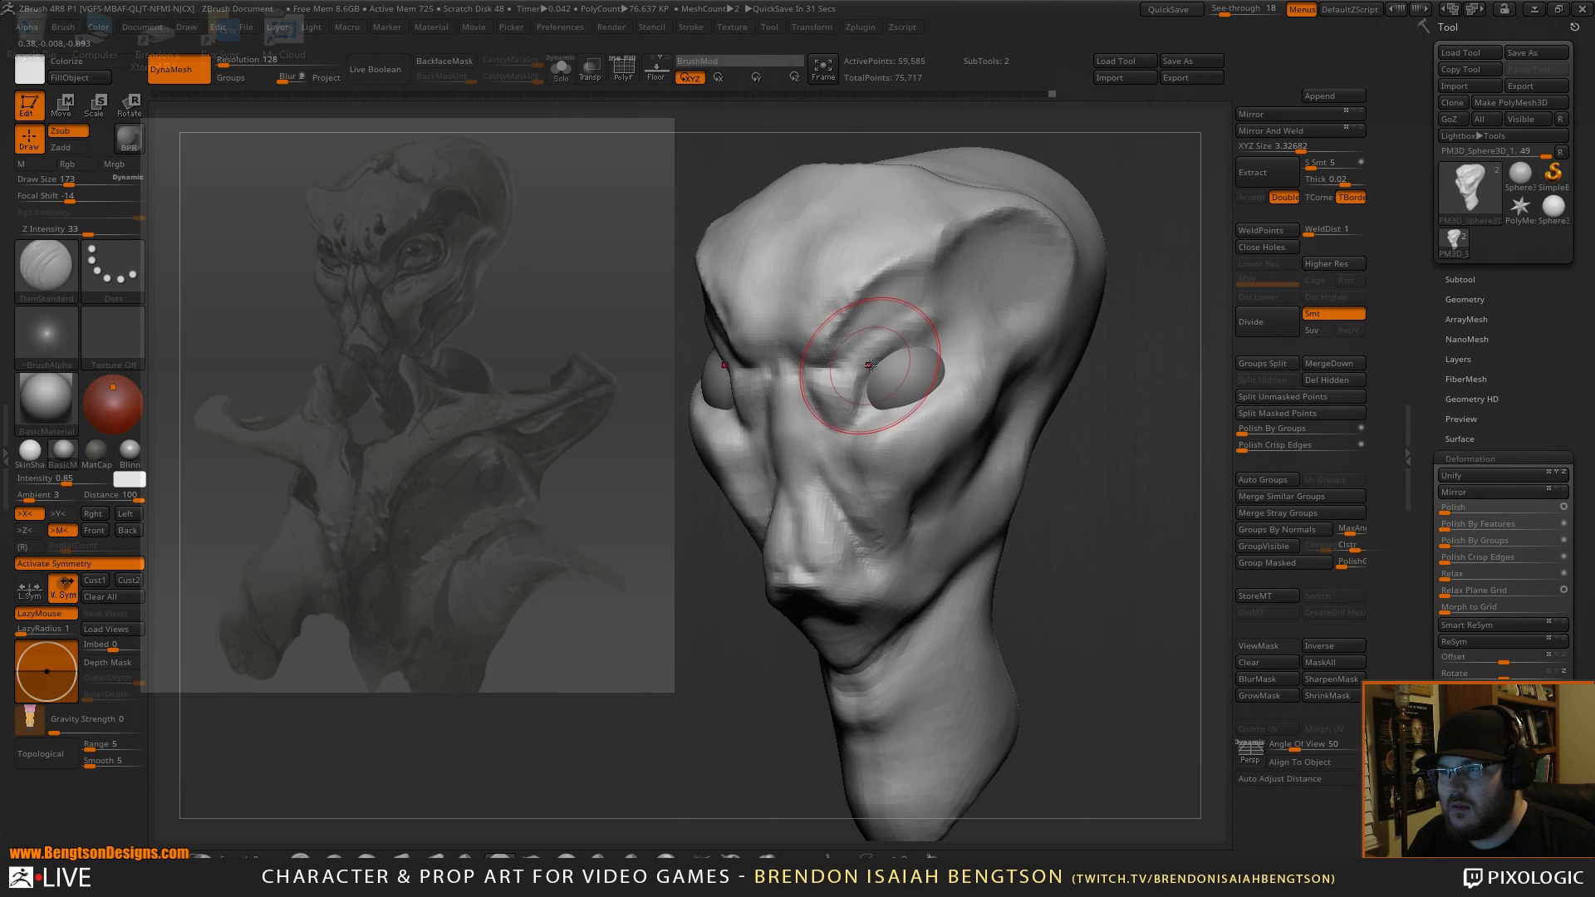
key("space")
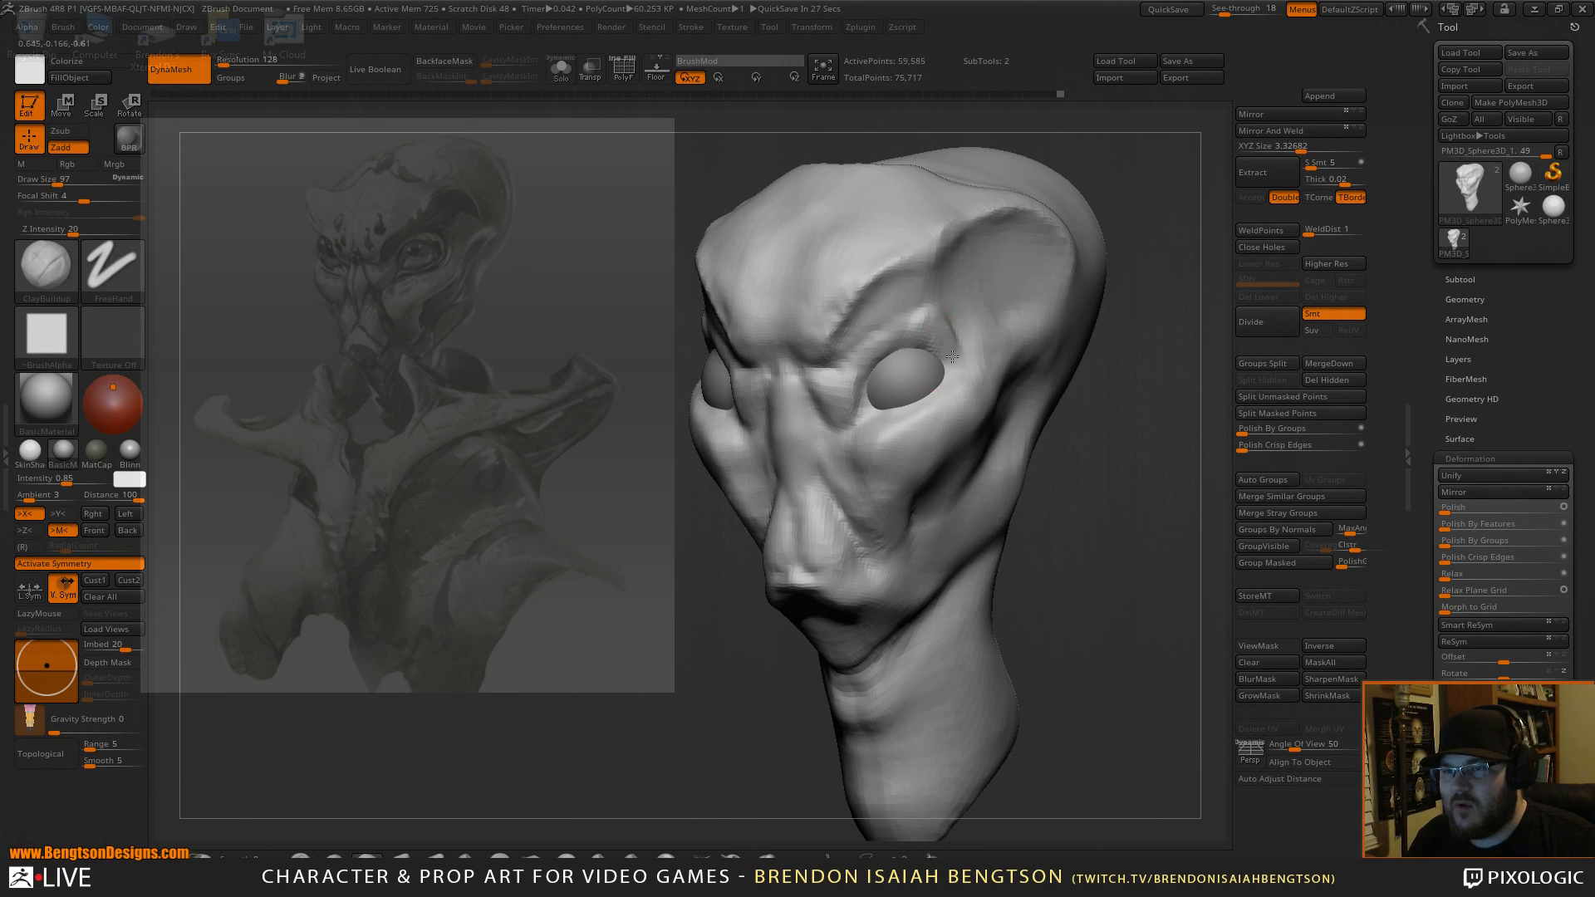
left_click_drag(907, 330, 873, 352)
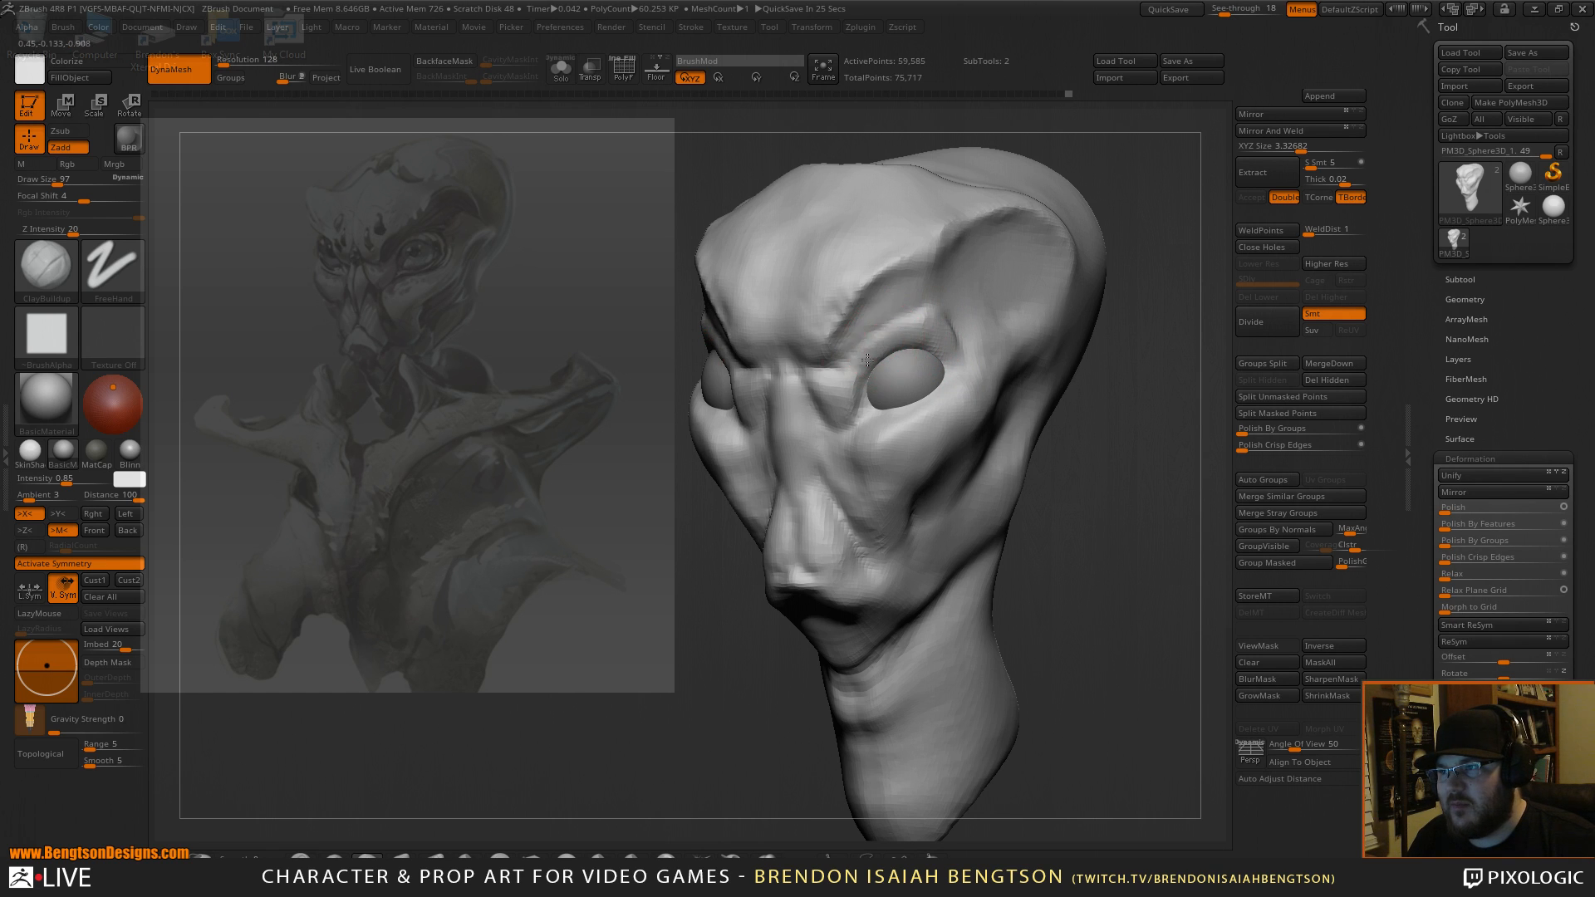
Refine the upper eyelid and the outer corner of the eye with the hPolish and Move Topological brushes at Draw Size 97.
key("b")
key("h")
key("p")
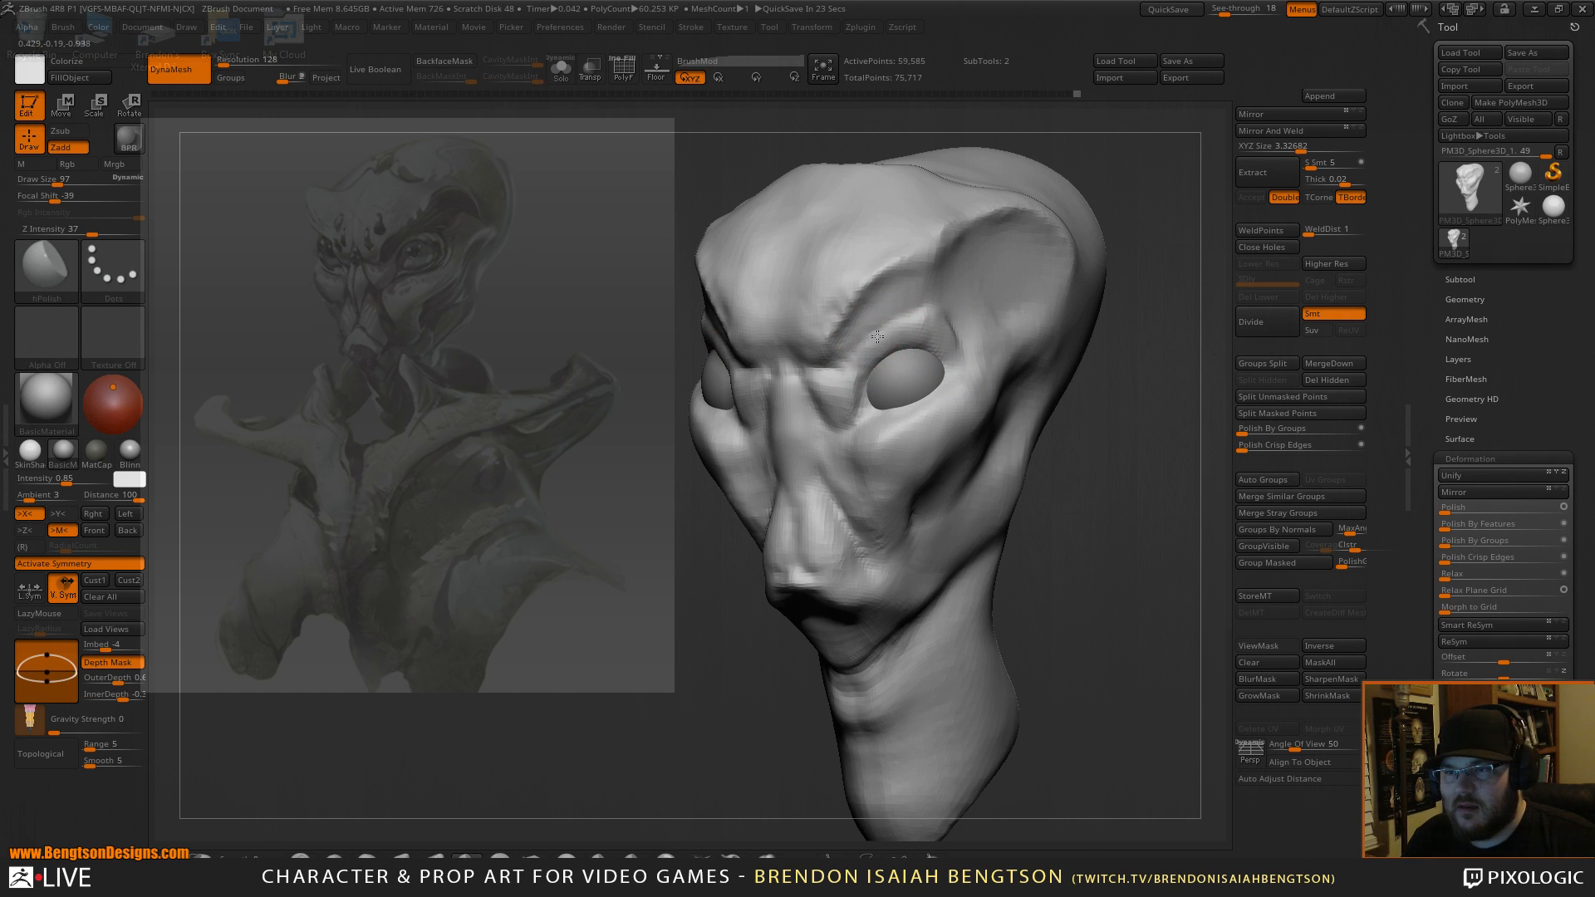
key("b")
key("m")
key("t")
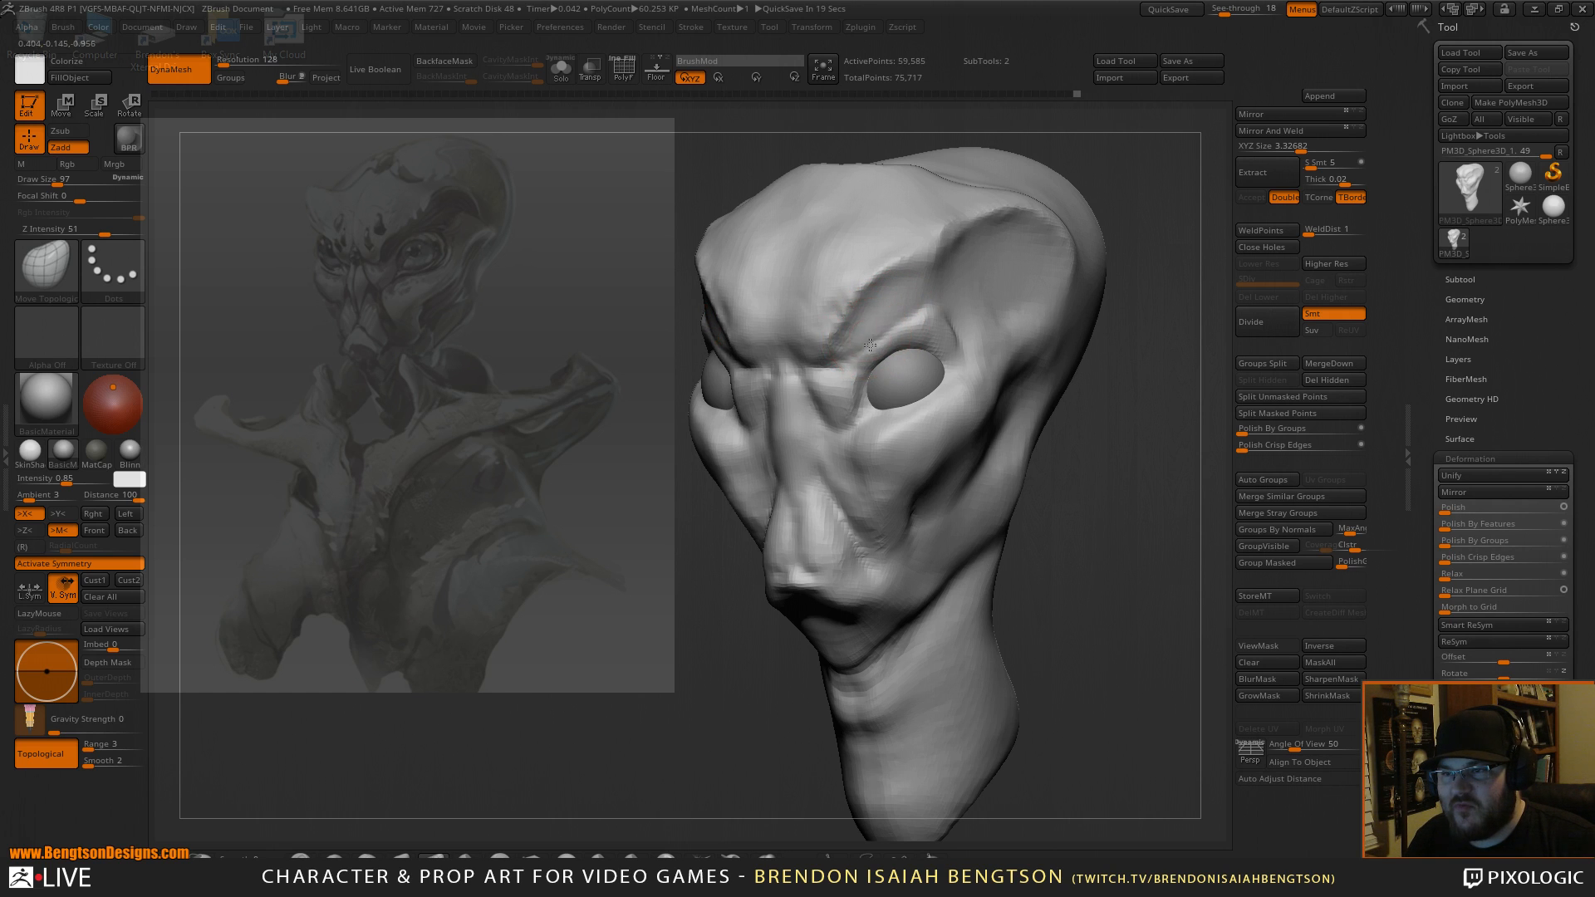
left_click_drag(858, 333, 847, 348)
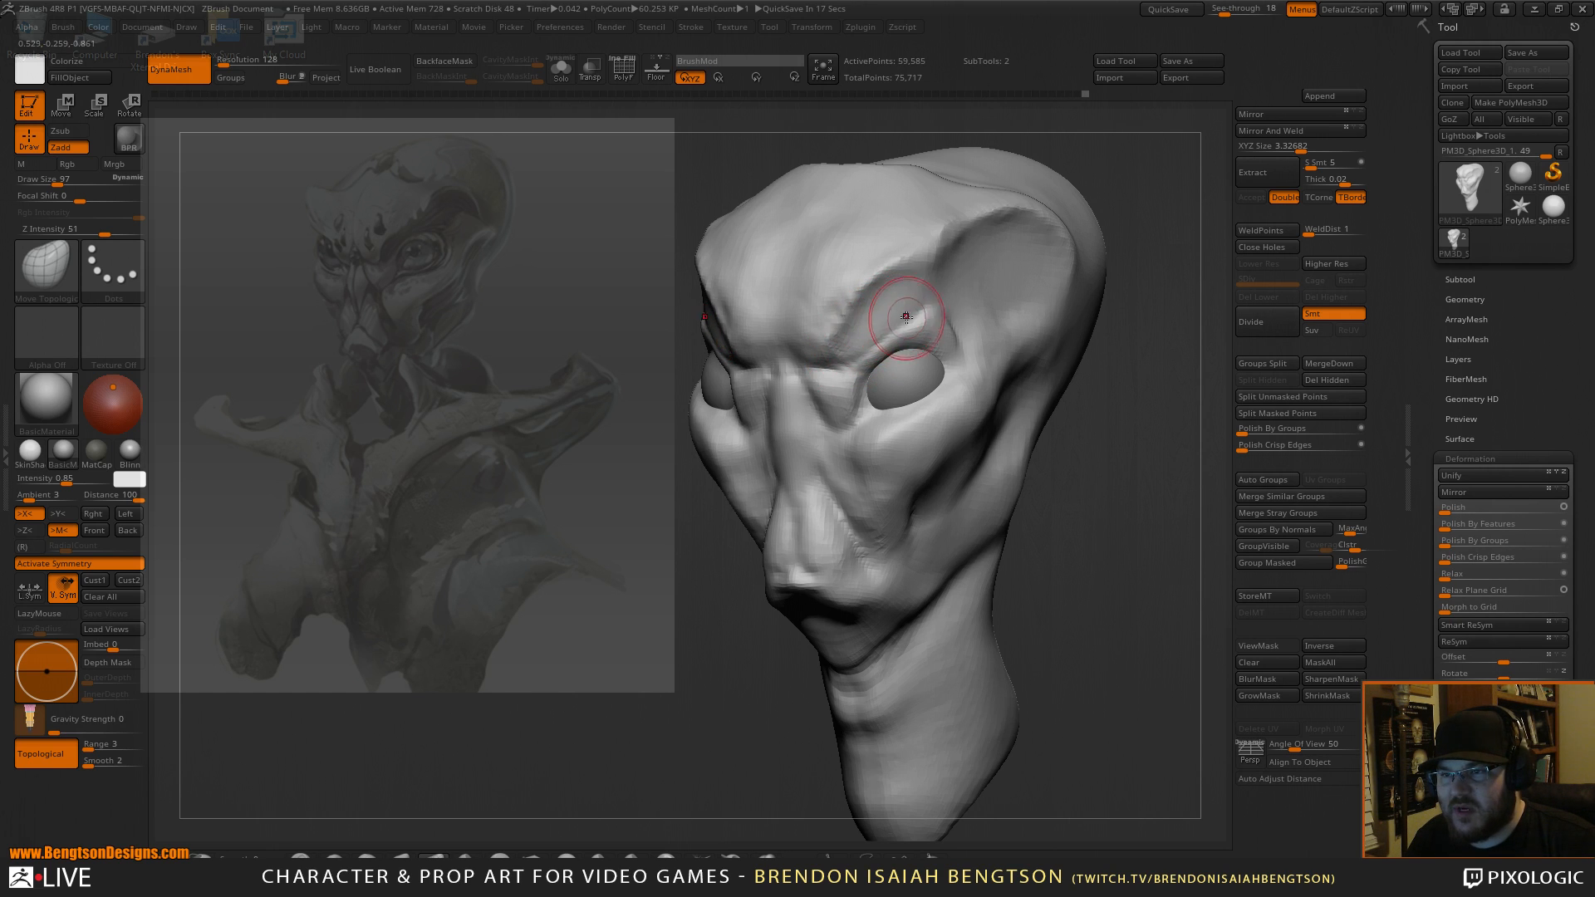
left_click_drag(1167, 386, 1076, 411)
mouse_move(957, 342)
left_mouse_down()
mouse_move(967, 355)
mouse_move(960, 332)
left_mouse_up()
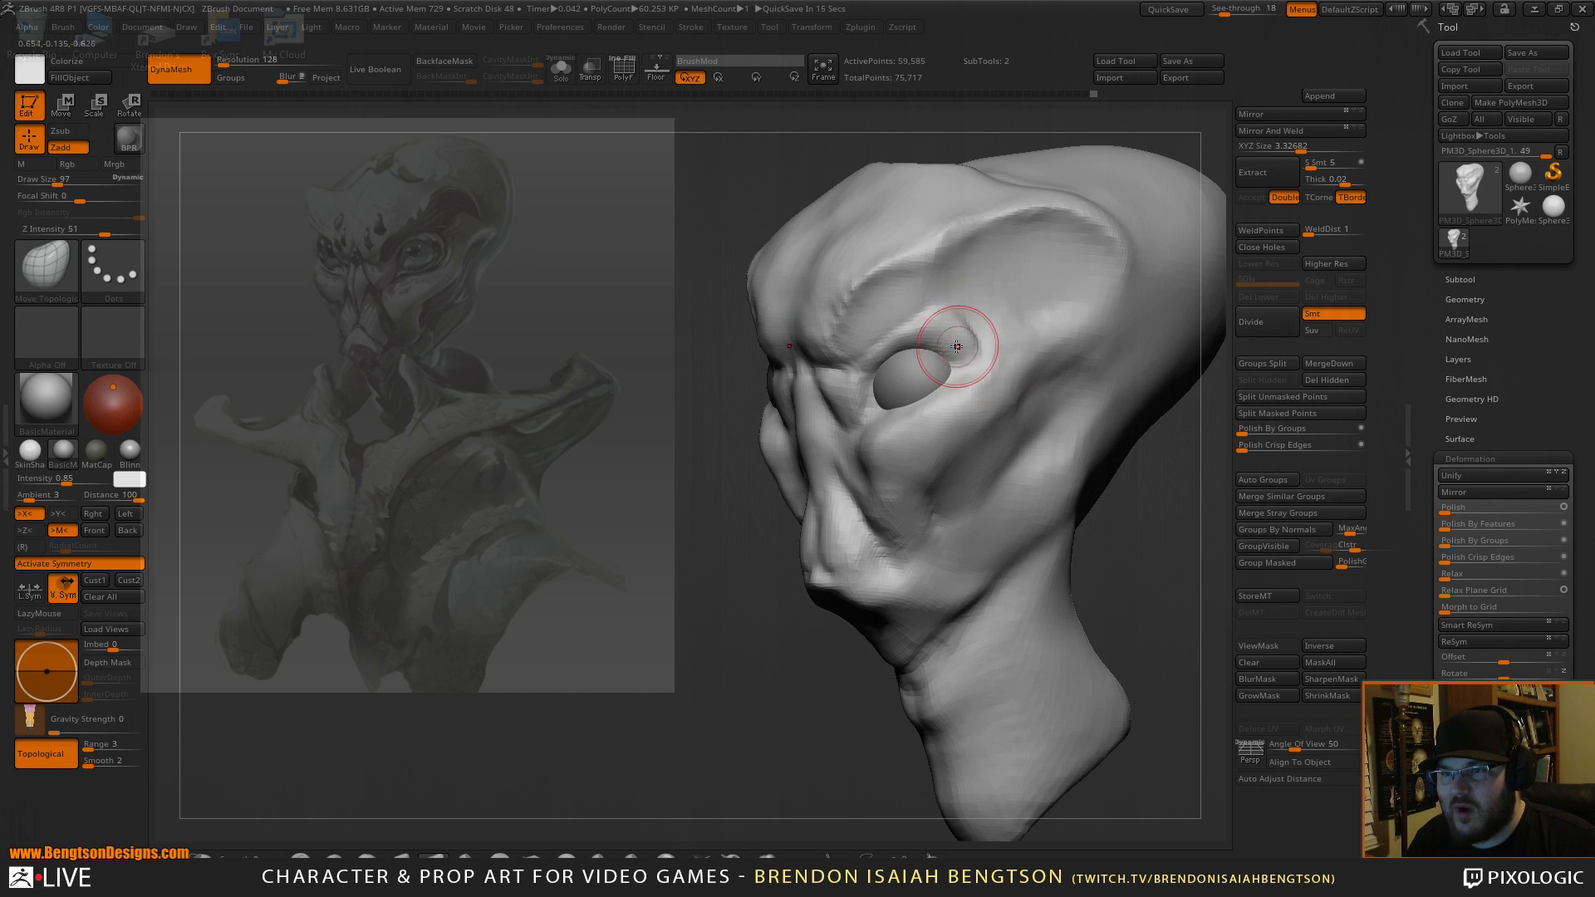
left_click(39, 253)
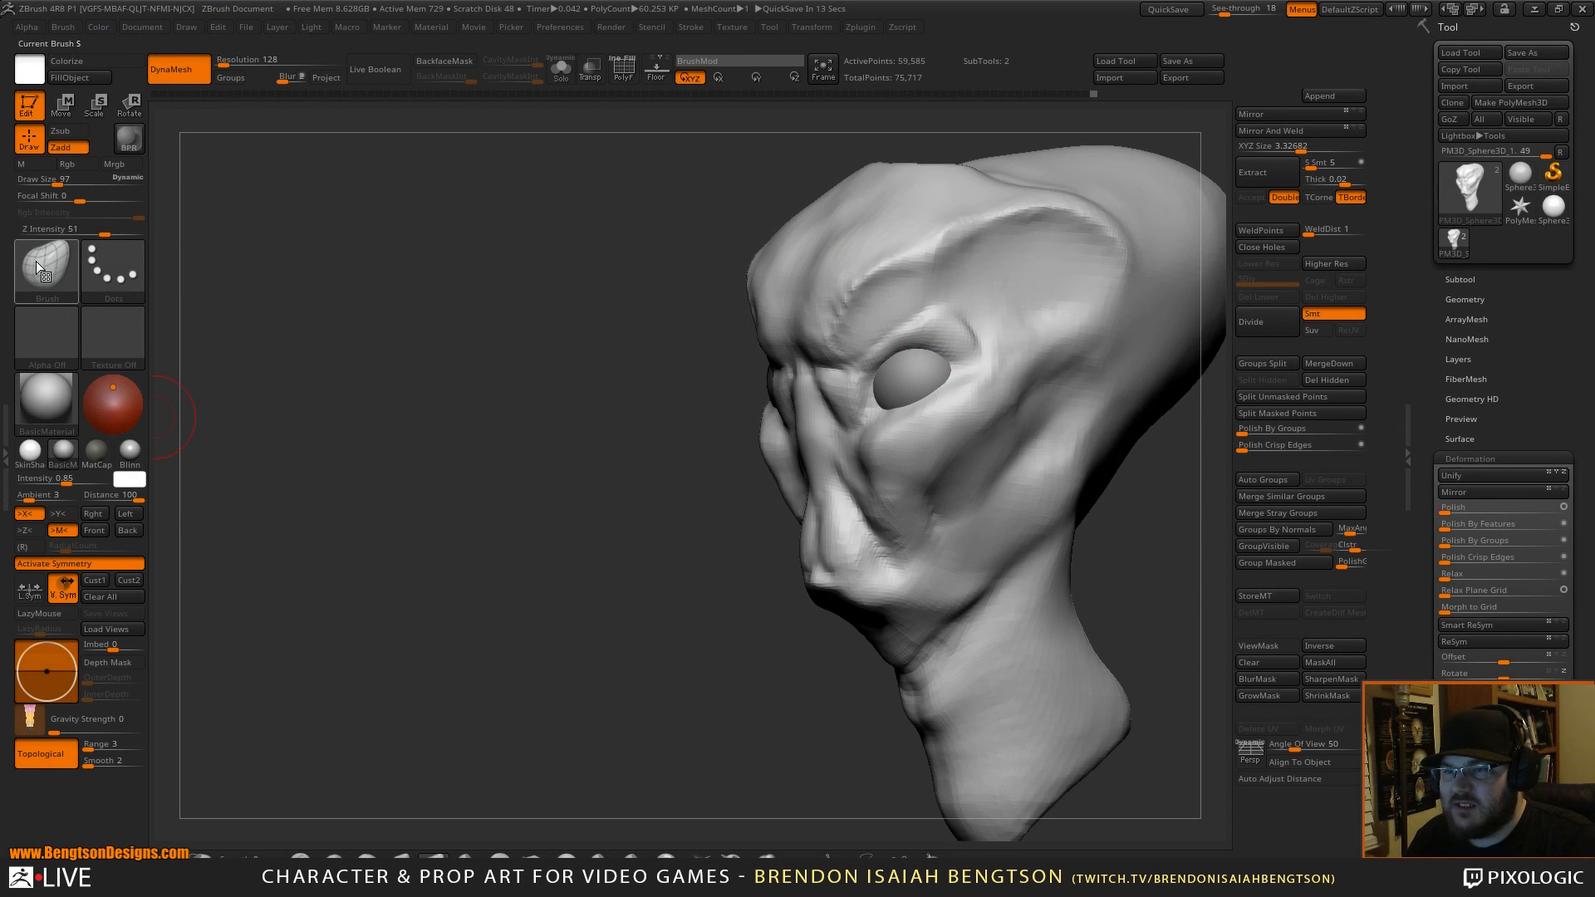
left_click_drag(746, 526, 733, 537)
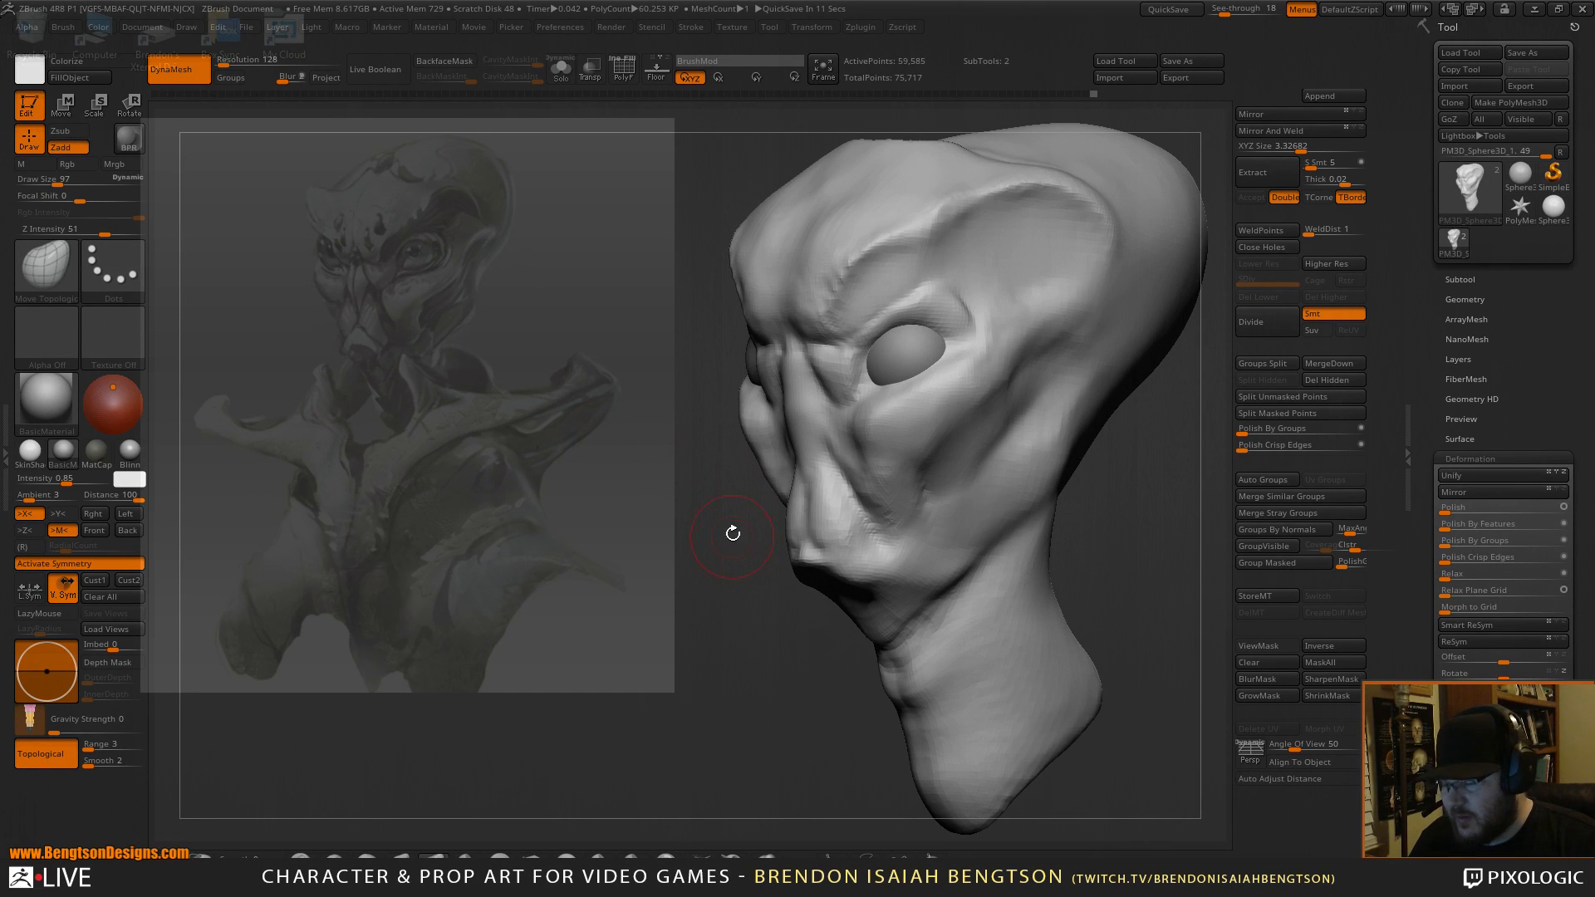
key("b")
key("c")
key("b")
key("b")
key("m")
key("t")
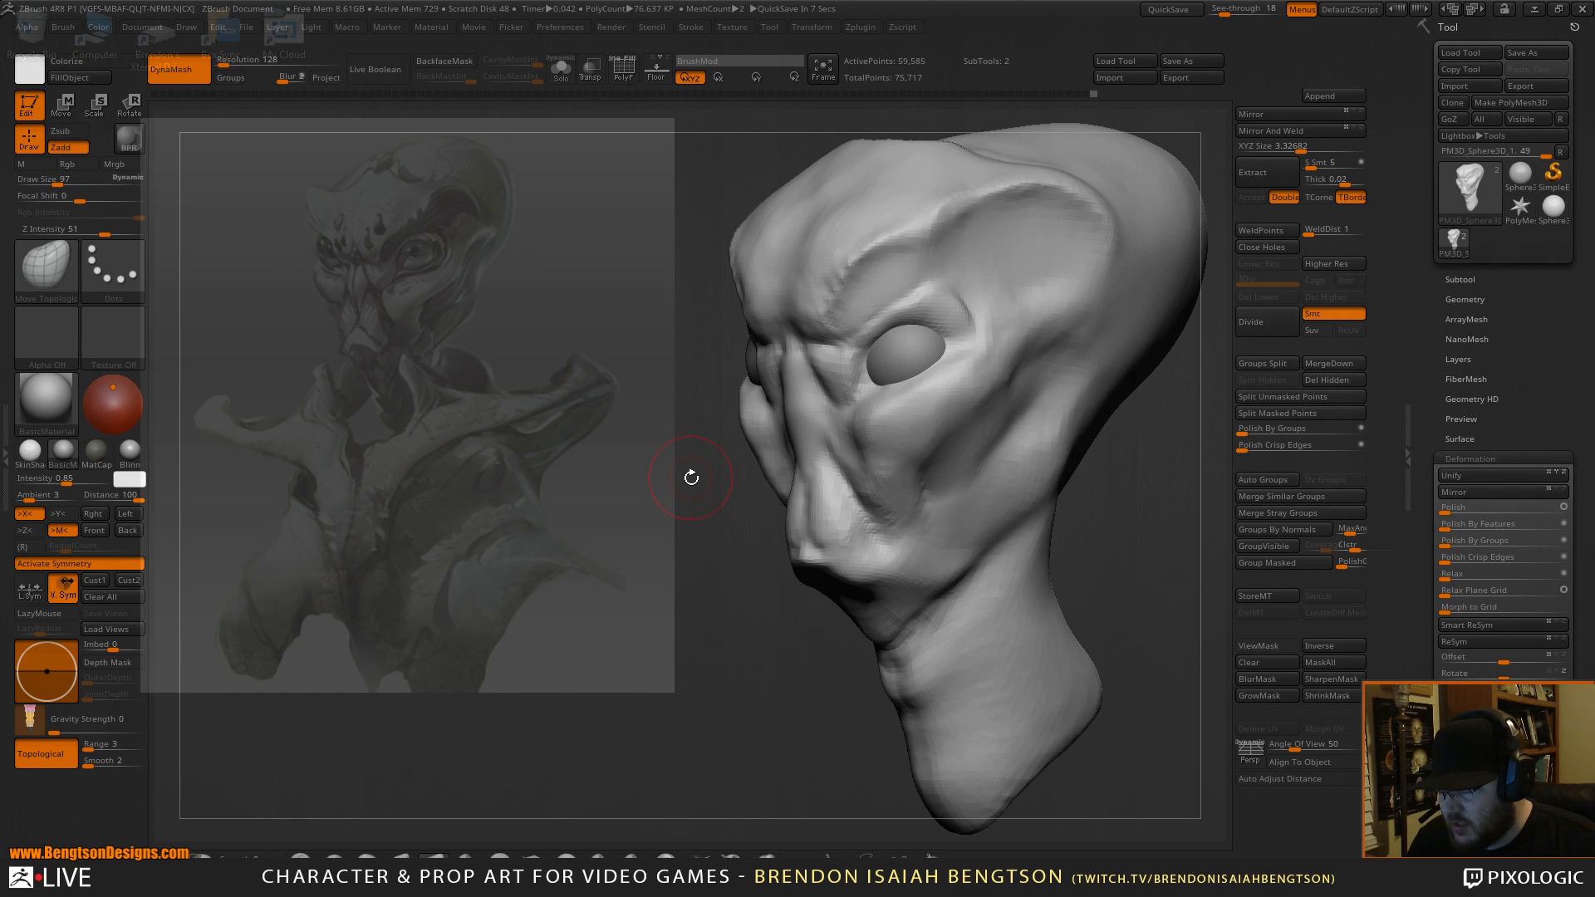
key("b")
key("h")
key("p")
key("b")
key("d")
key("s")
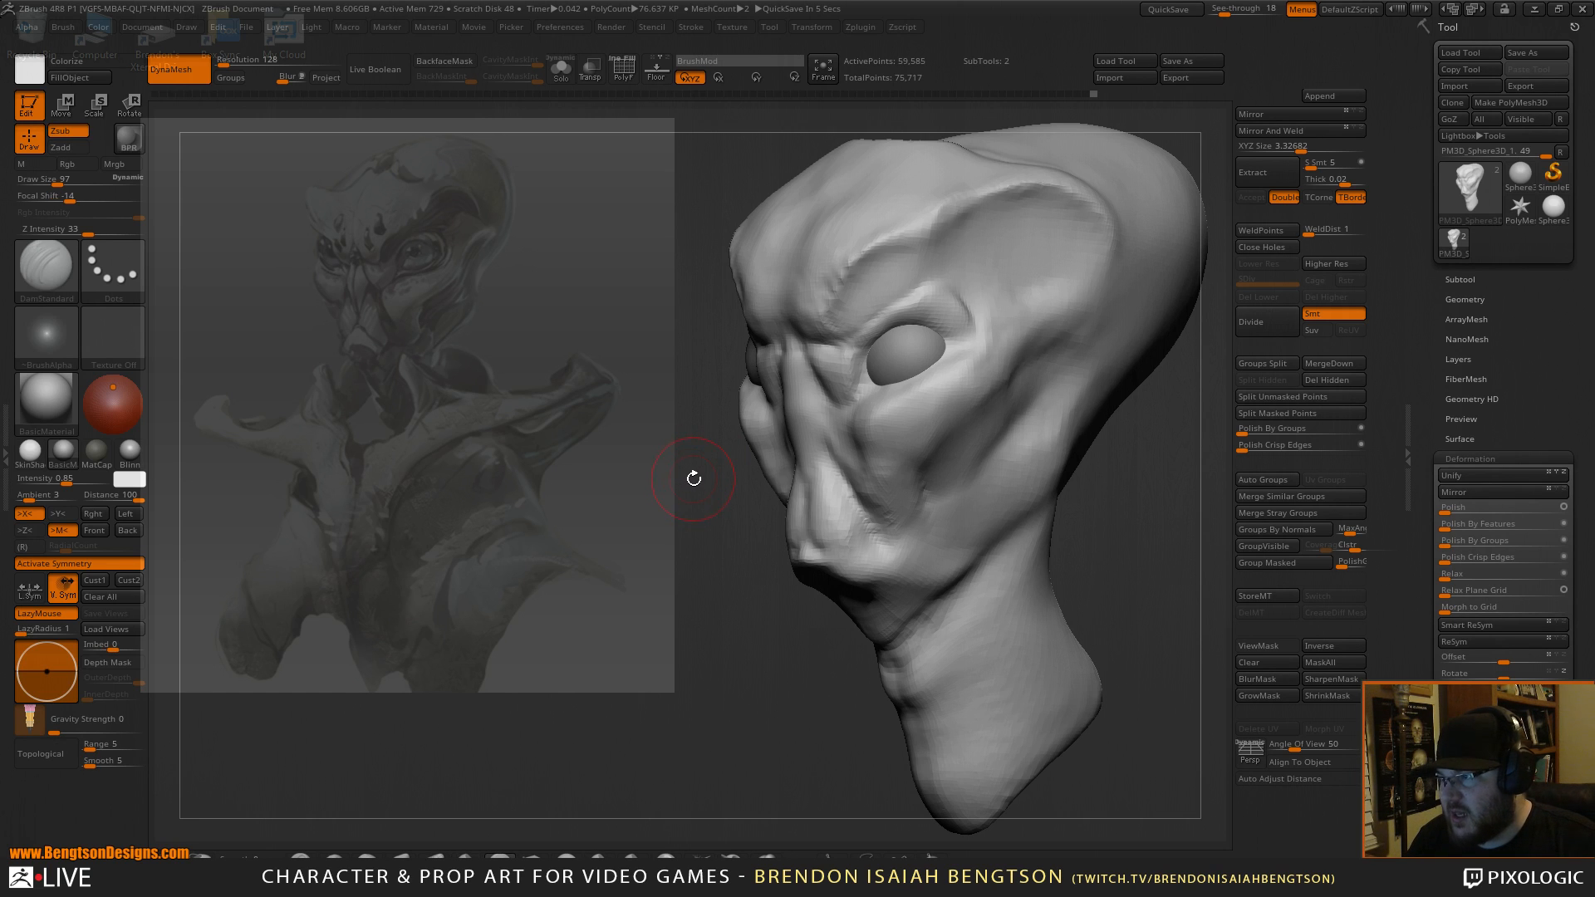
left_click_drag(747, 565, 956, 515)
key("b")
key("c")
key("b")
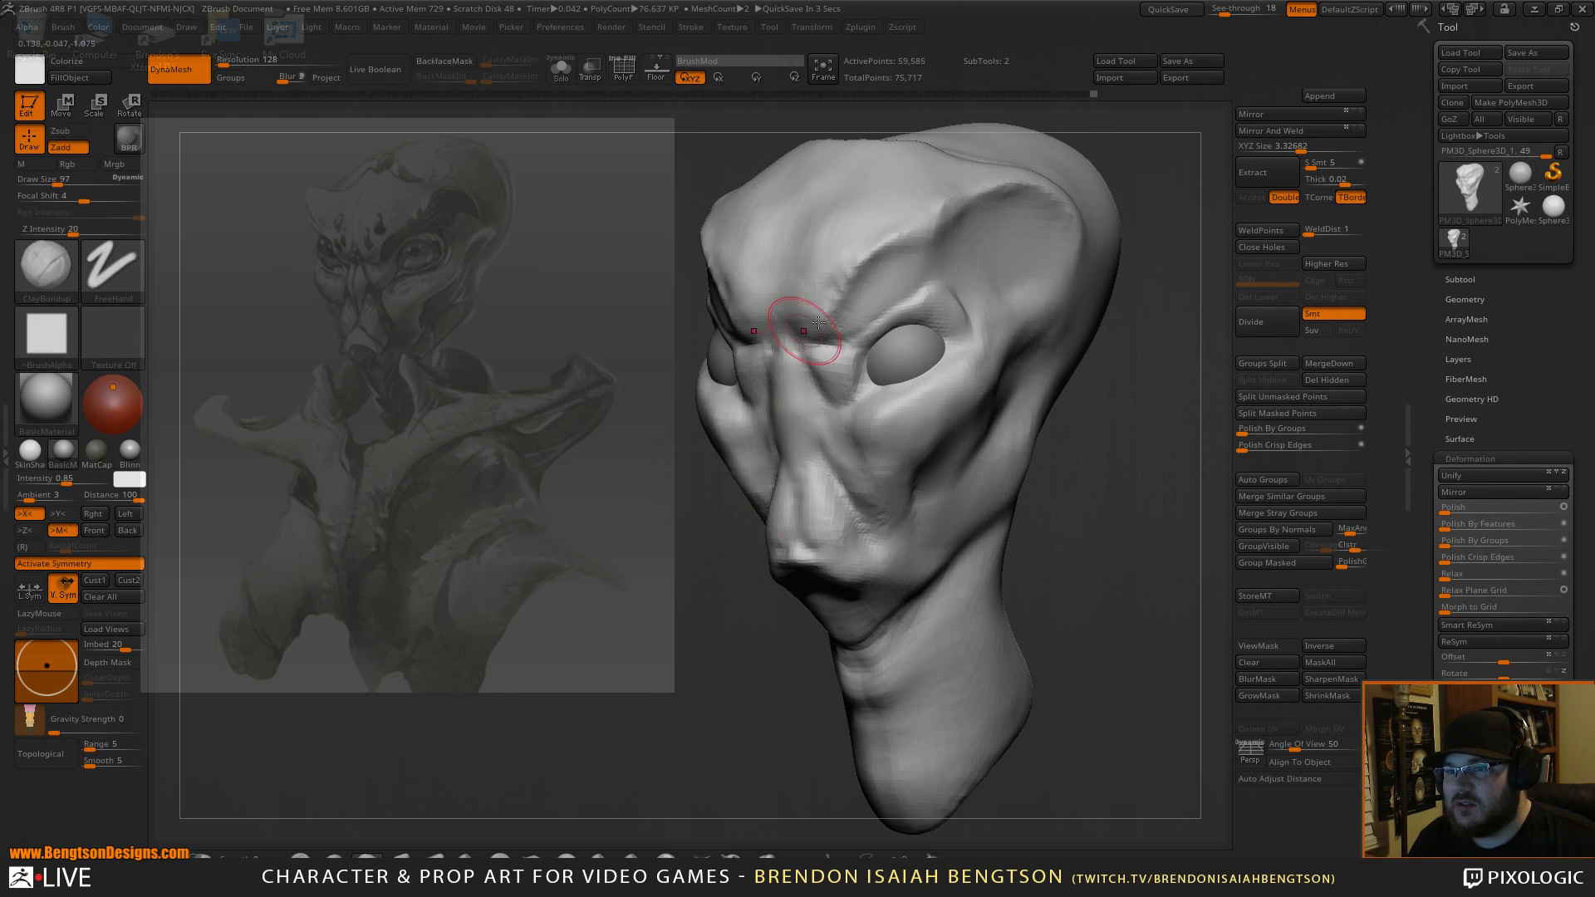
mouse_move(1149, 473)
left_mouse_down()
mouse_move(1114, 440)
mouse_move(1118, 420)
mouse_move(1118, 463)
mouse_move(1033, 341)
left_mouse_up()
Carve the crease along the brow ridge above the eye with the DamStandard brush at Draw Size 97.
key("b")
key("d")
key("s")
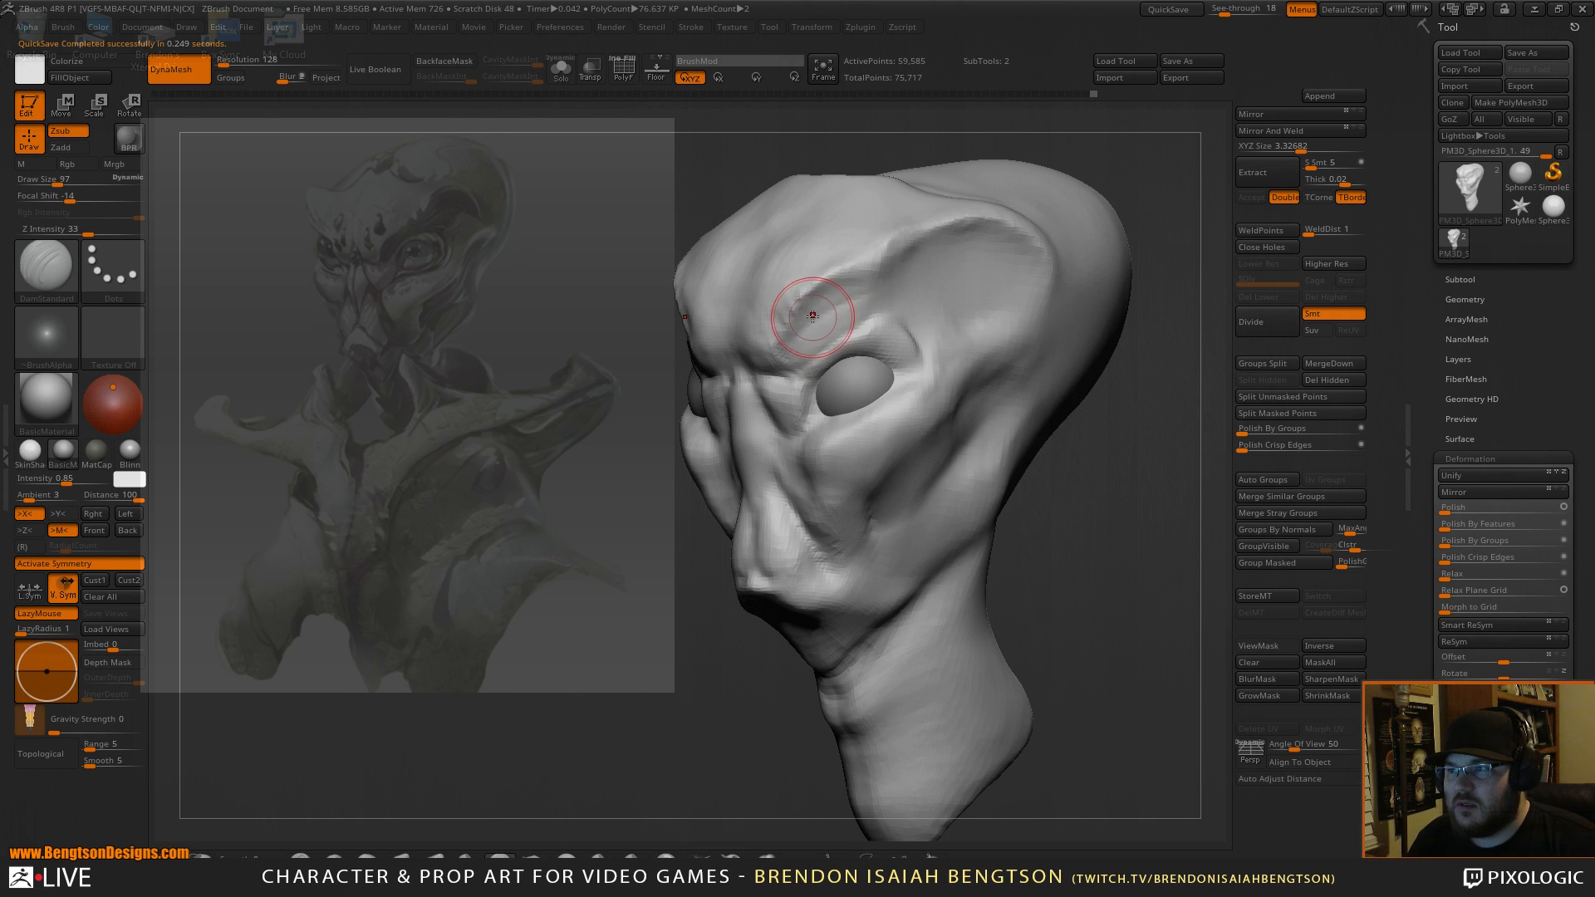
left_click_drag(806, 320, 900, 322)
left_click_drag(1082, 503, 1059, 472)
Smooth and reshape the brow ridge above the eye, using the Move Topological brush at Draw Size 97.
key("b")
key("m")
key("t")
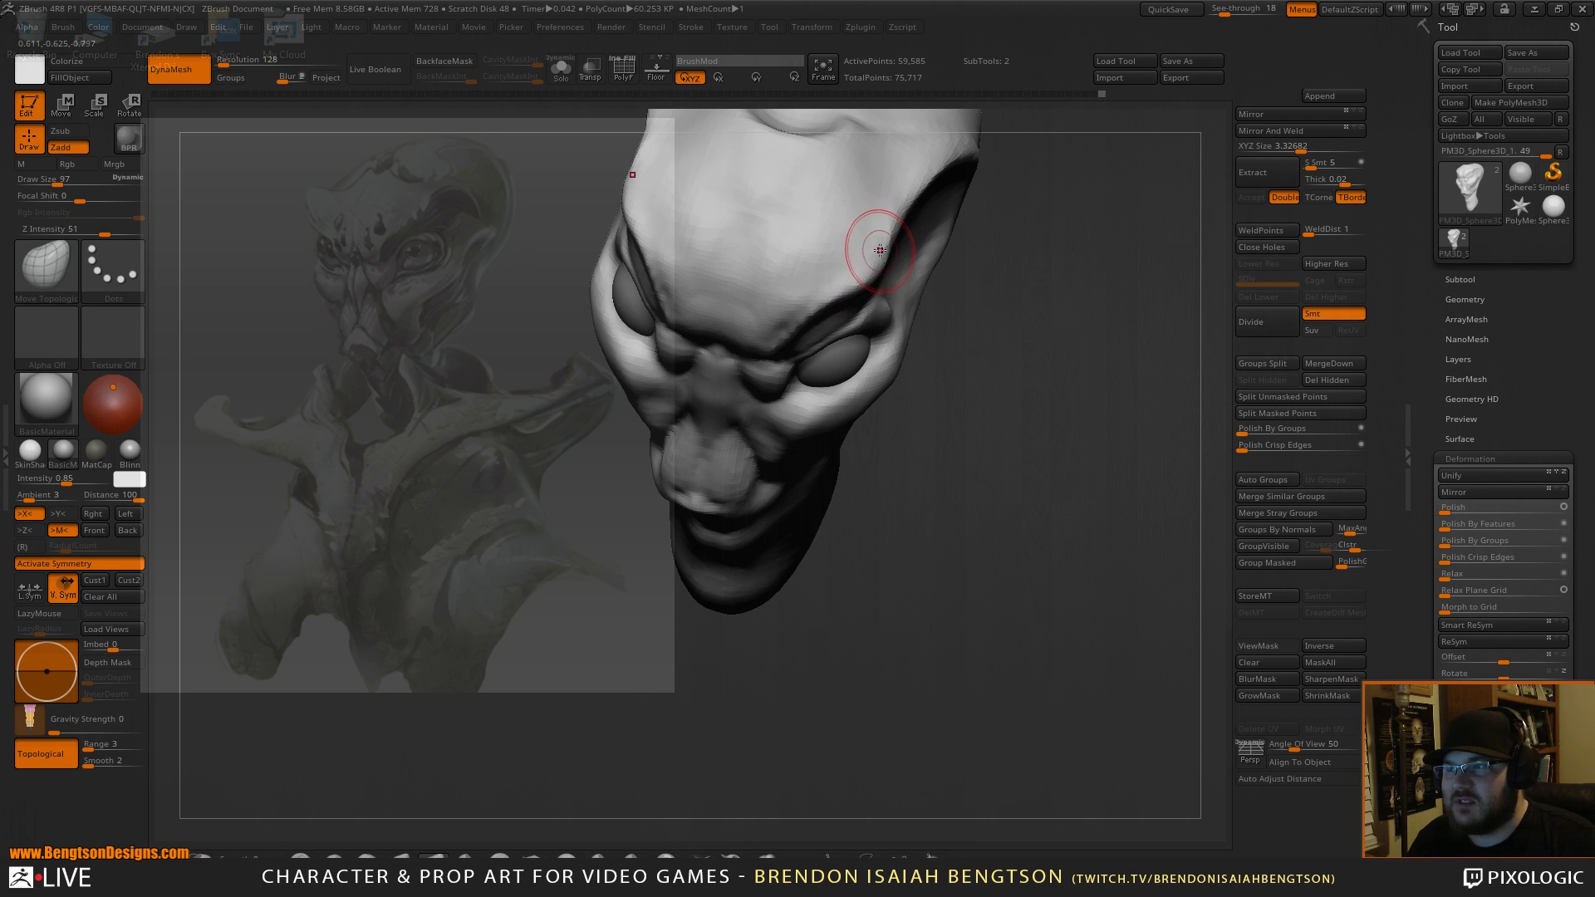
left_click_drag(882, 259, 814, 308, "shift")
left_click_drag(1096, 407, 973, 340)
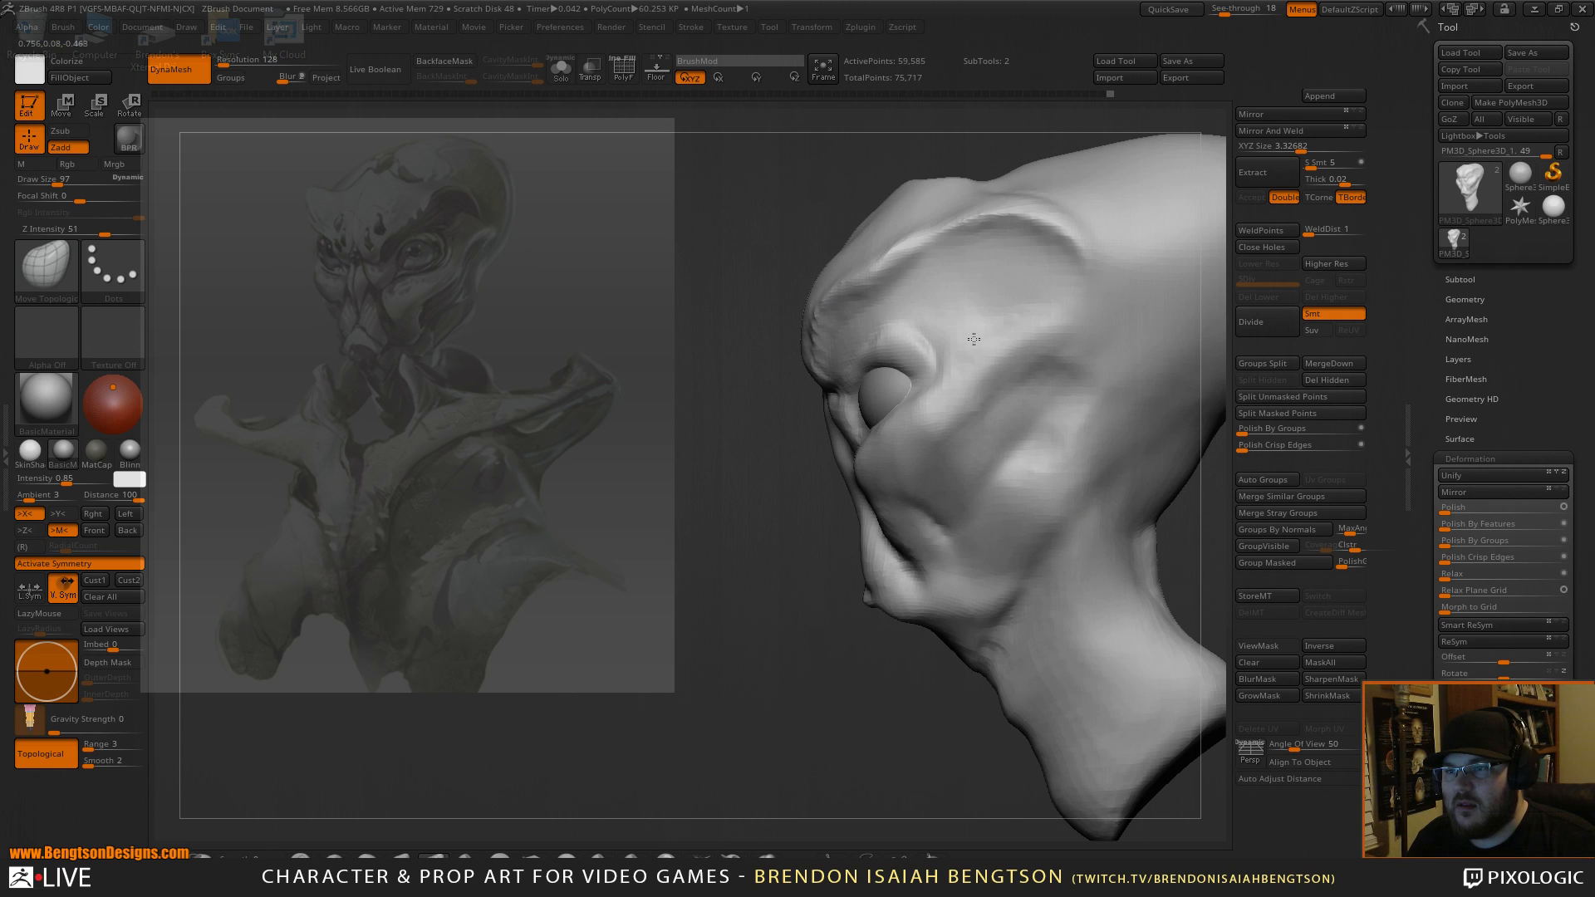
mouse_move(756, 274)
left_mouse_down()
mouse_move(822, 280)
mouse_move(786, 277)
left_mouse_up()
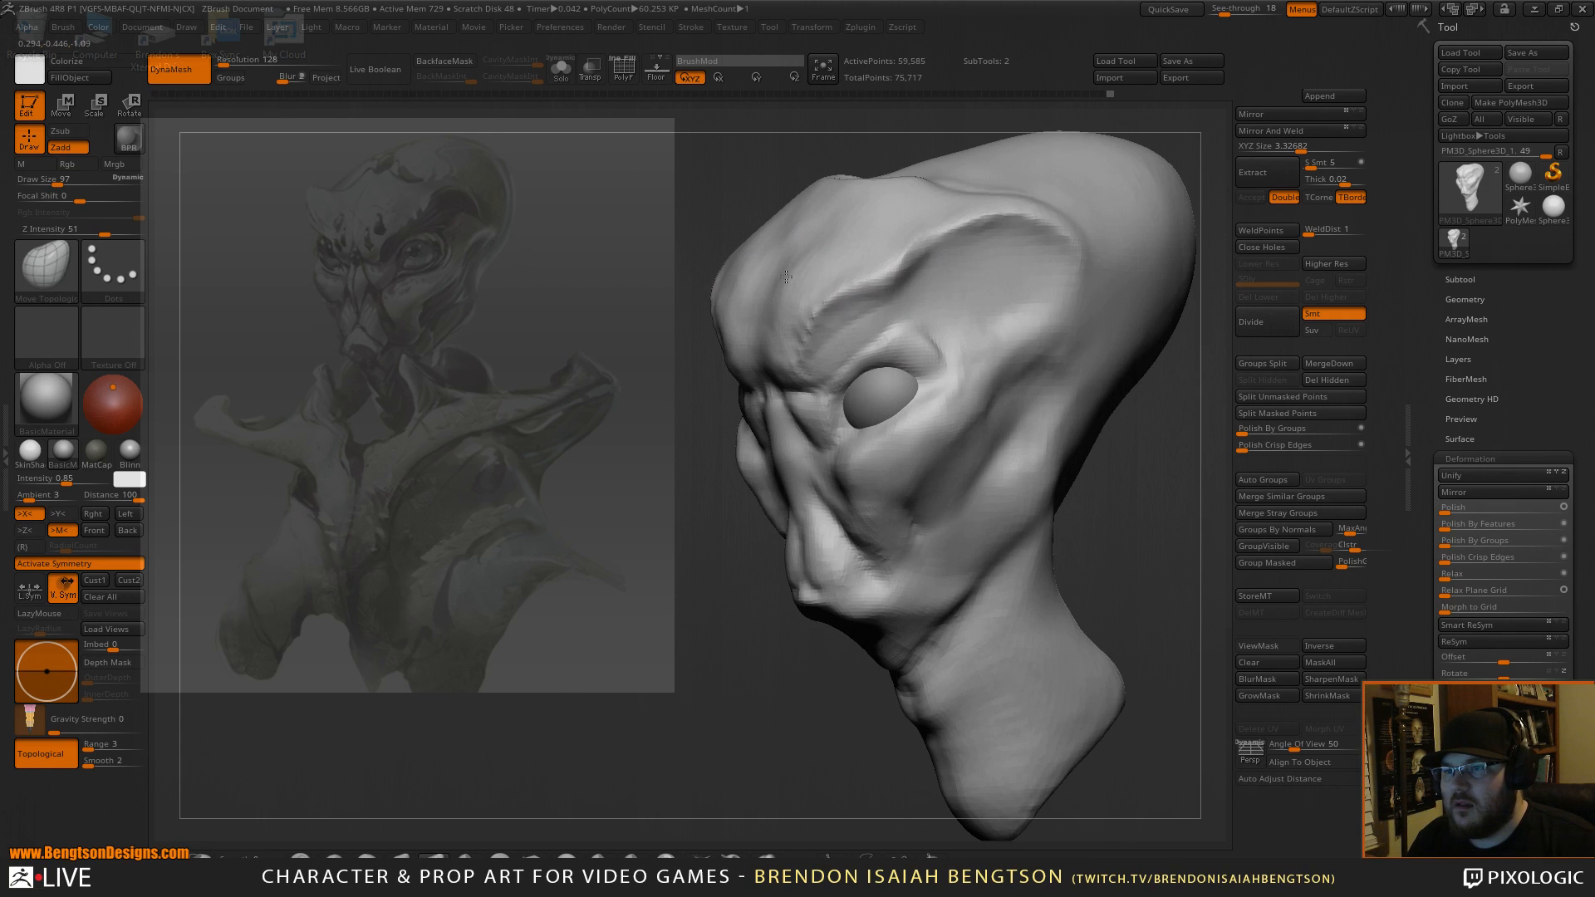
Carve a vertical crease down the middle of the forehead to the nose bridge with the DamStandard brush at Draw Size 97.
left_click_drag(759, 681, 1100, 523)
key("b")
key("d")
key("s")
left_click_drag(798, 395, 810, 412)
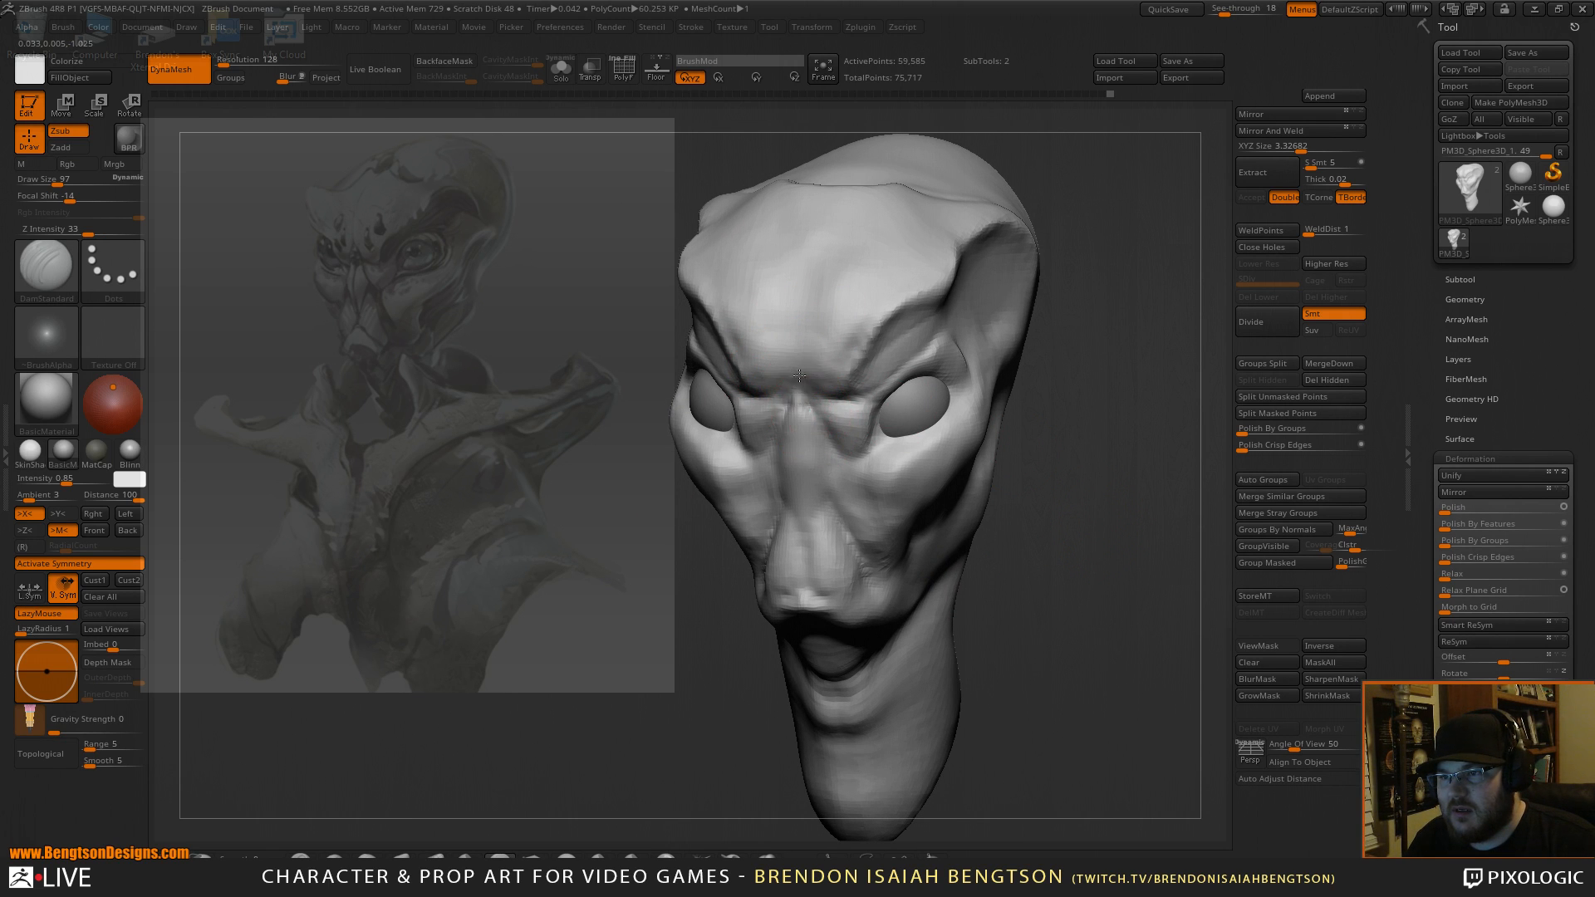
left_click_drag(805, 282, 792, 335)
left_click_drag(1117, 425, 1015, 362)
left_click_drag(1151, 501, 1129, 489)
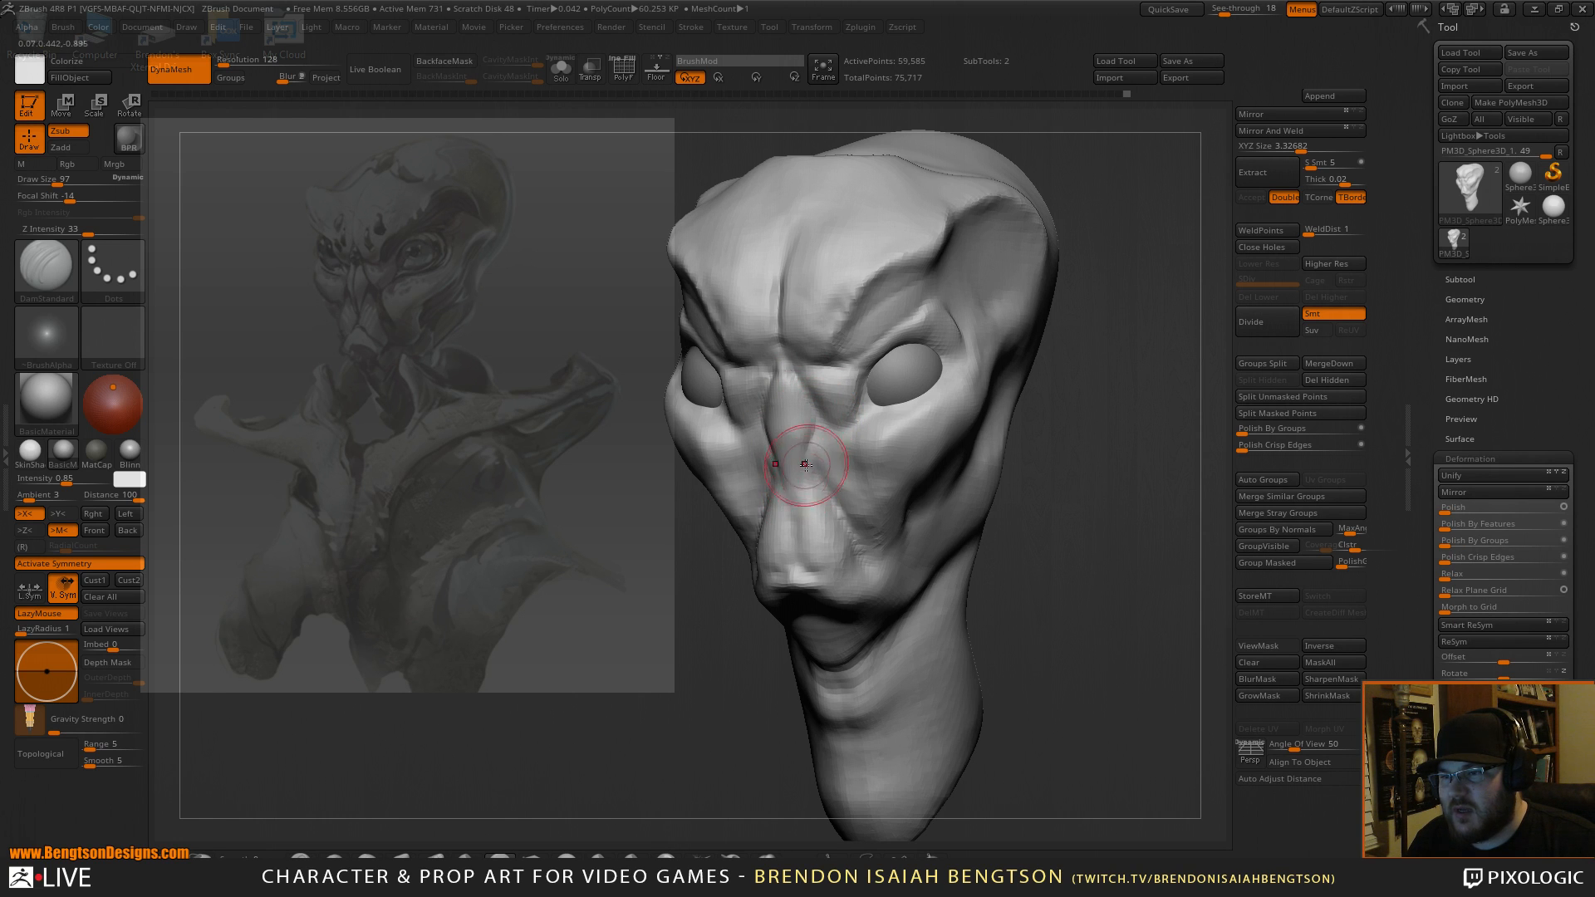
Carve the grooves along the nose bridge with the DamStandard brush at Draw Size 62.
left_click_drag(810, 437, 803, 467)
key("space")
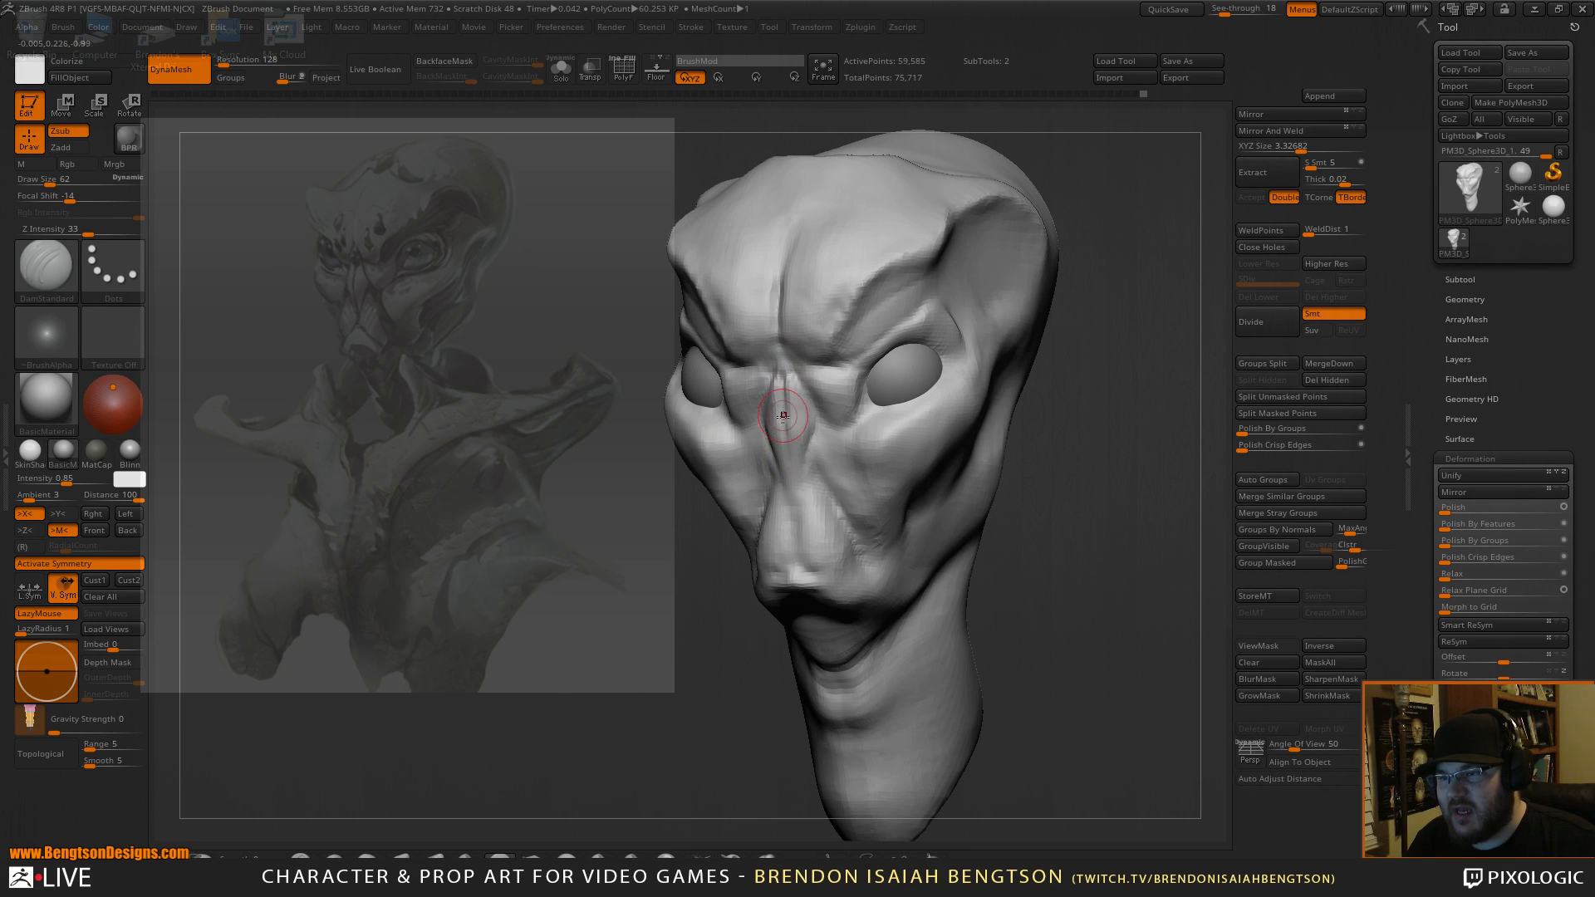
left_click_drag(725, 664, 746, 681)
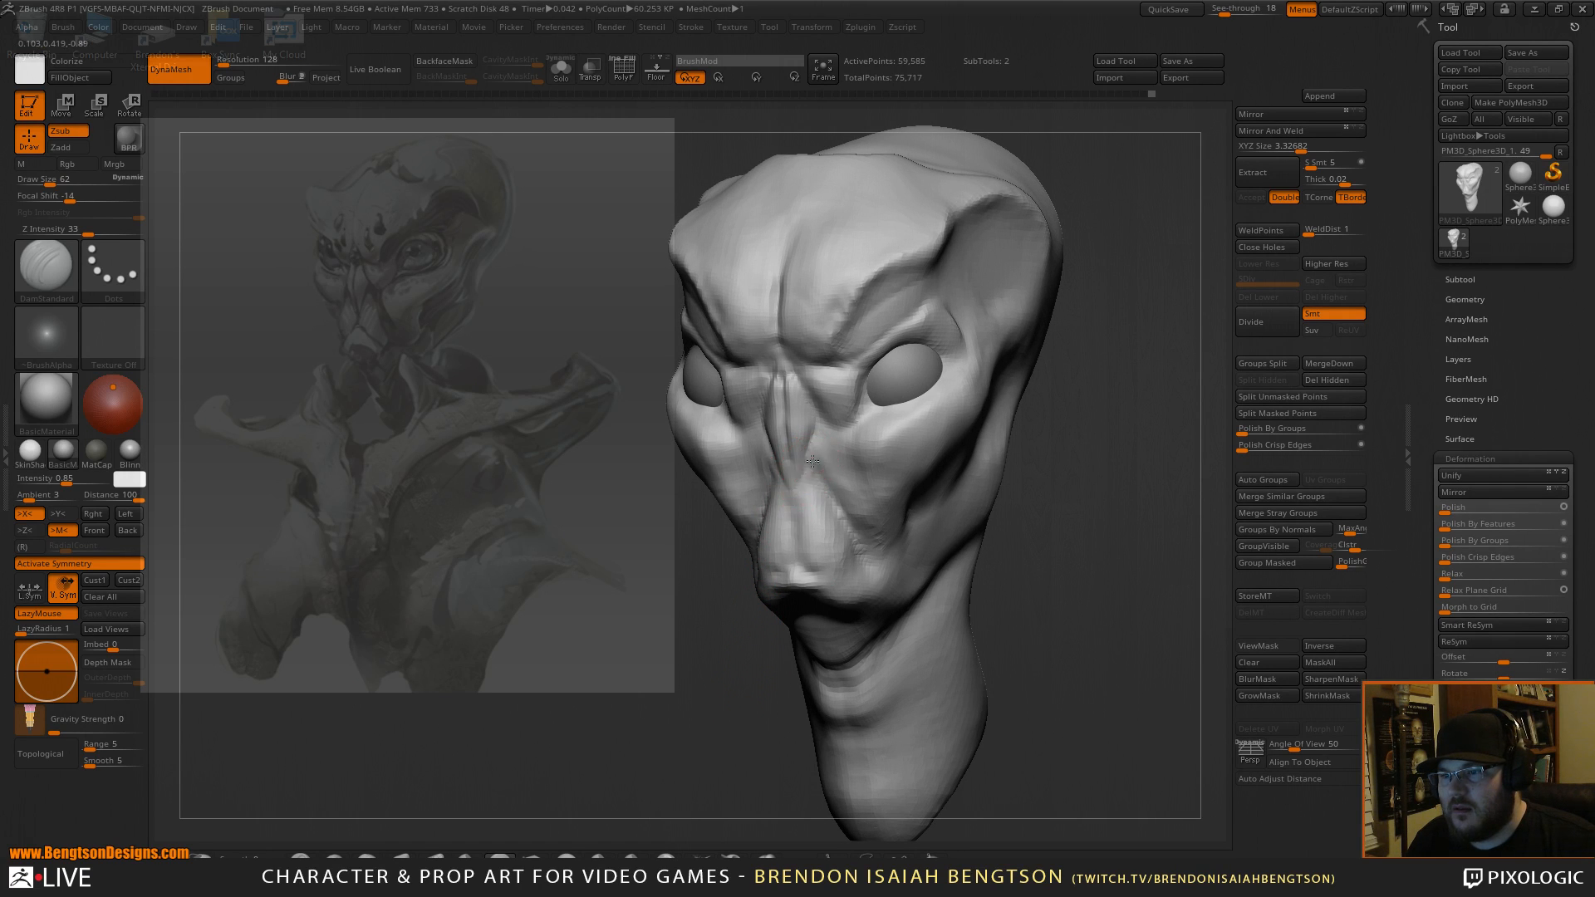
mouse_move(812, 465)
left_mouse_down()
mouse_move(792, 515)
mouse_move(794, 485)
left_mouse_up()
right_click_drag(799, 450, 724, 449)
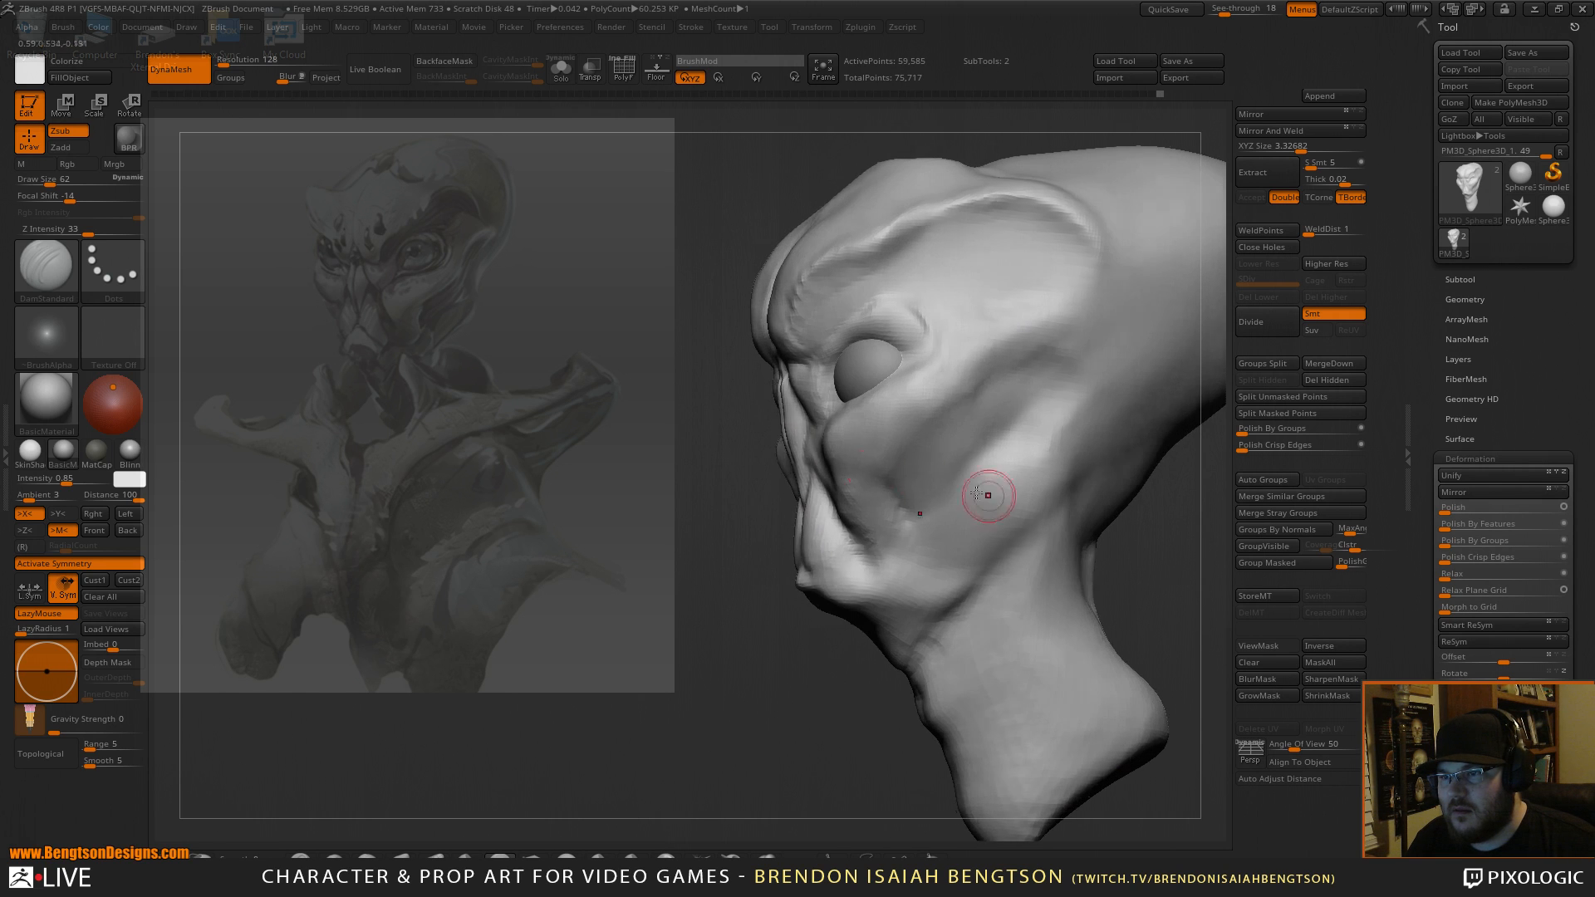
Switch to the Move Topological brush and set its Draw Size to 84 for the nose bridge profile.
key("b")
key("m")
key("t")
key("space")
left_click_drag(790, 430, 761, 430)
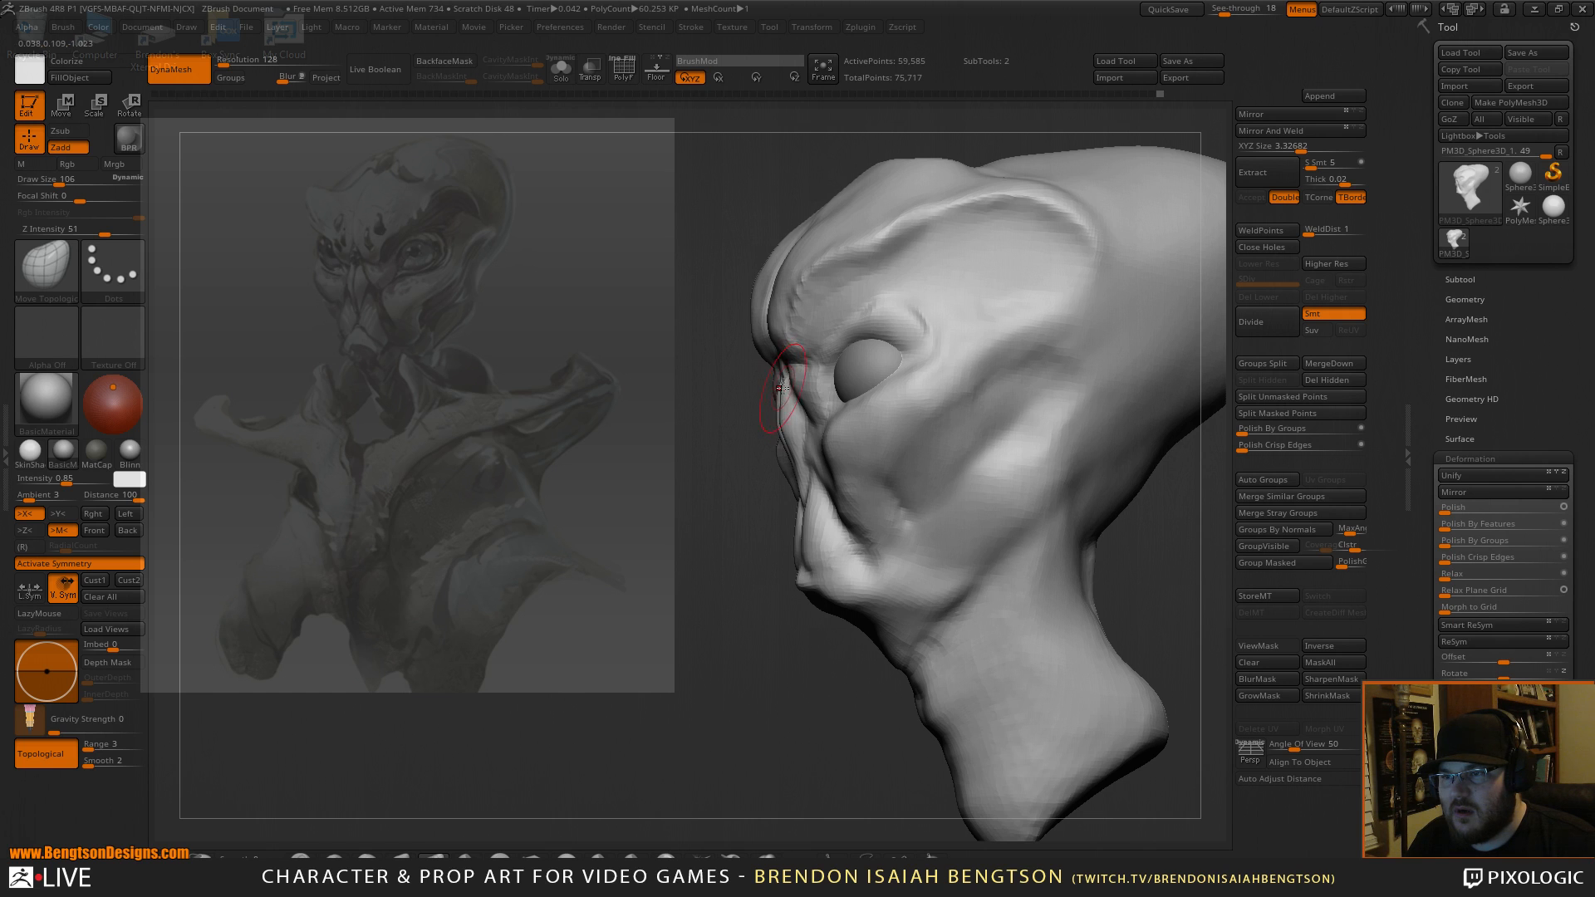
key("space")
left_click_drag(785, 407, 773, 406)
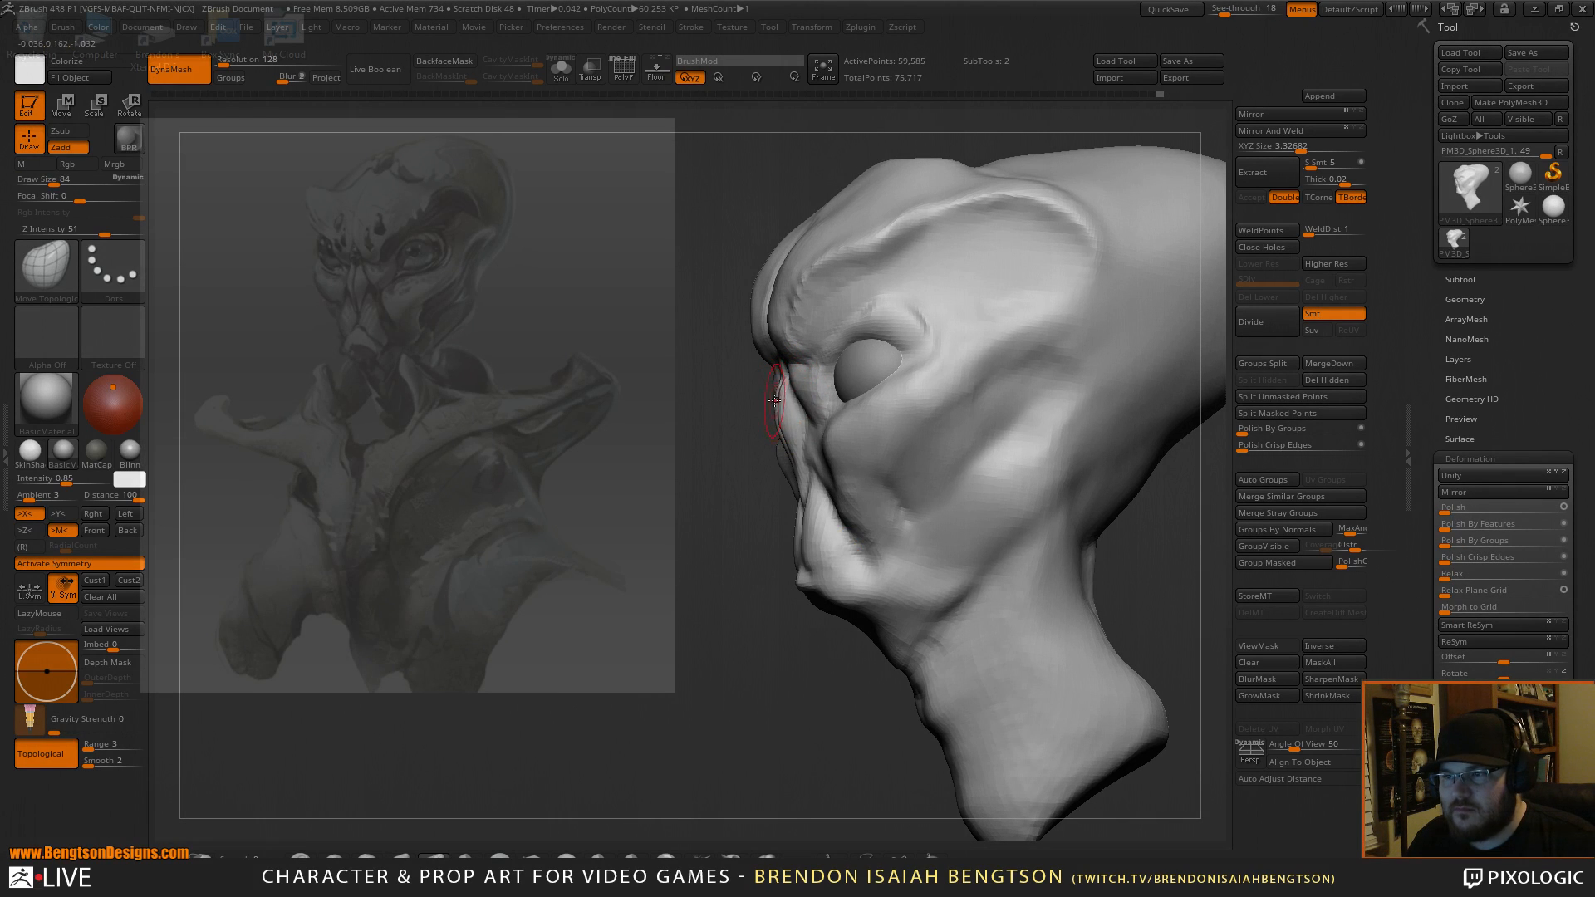
left_click_drag(737, 455, 865, 466)
key("b")
key("d")
key("s")
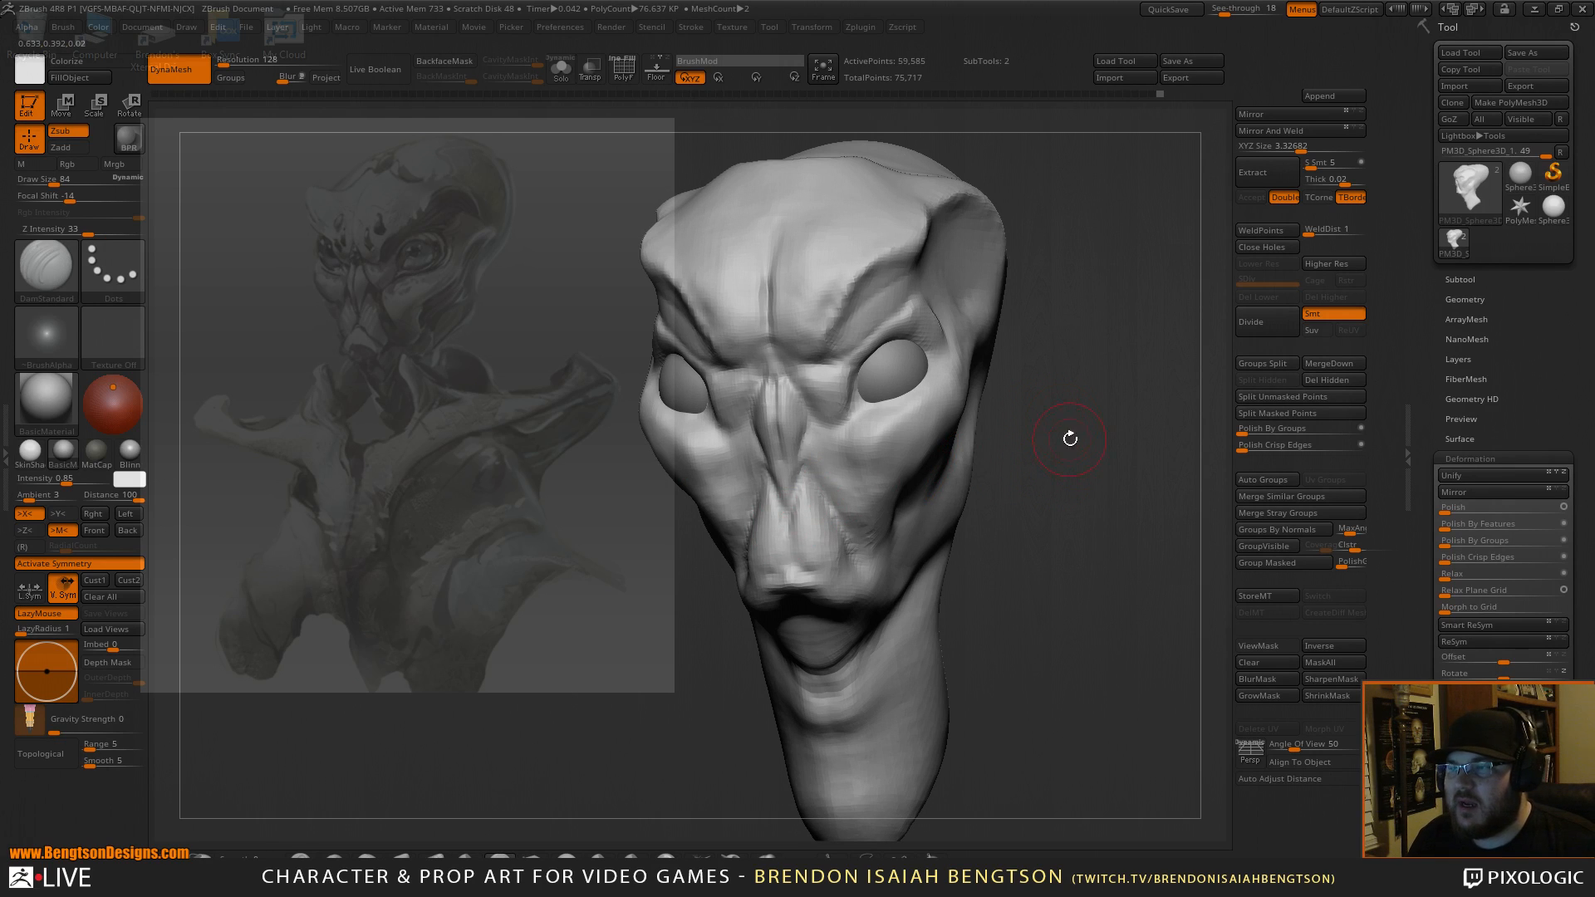
left_click_drag(1069, 427, 1094, 445)
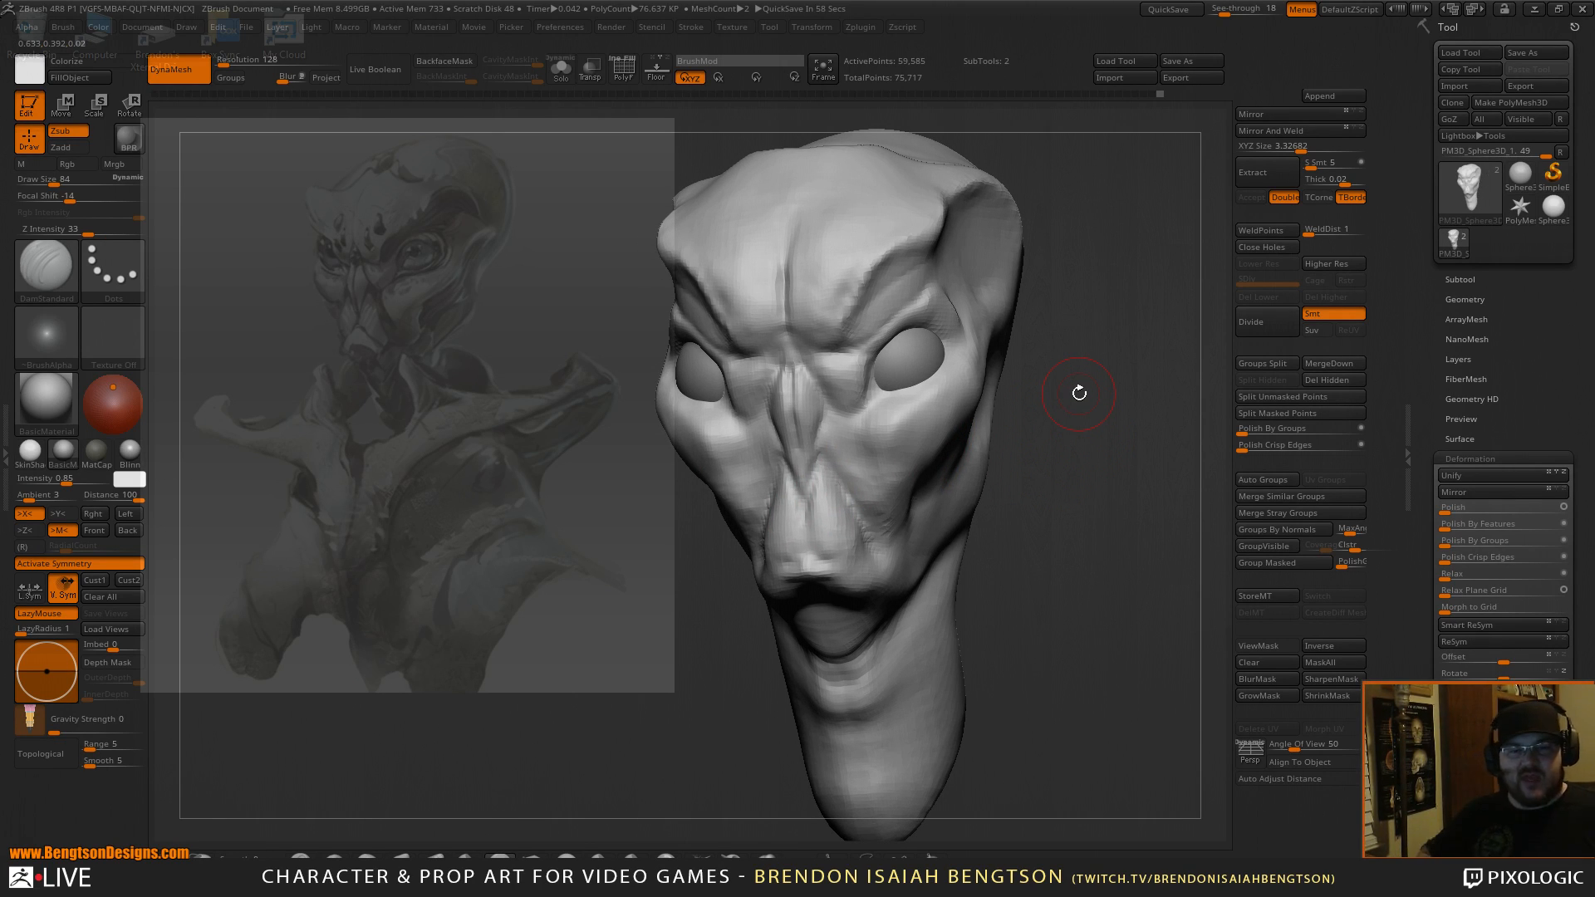
mouse_move(1125, 356)
left_mouse_down()
mouse_move(1122, 380)
mouse_move(1115, 320)
left_mouse_up()
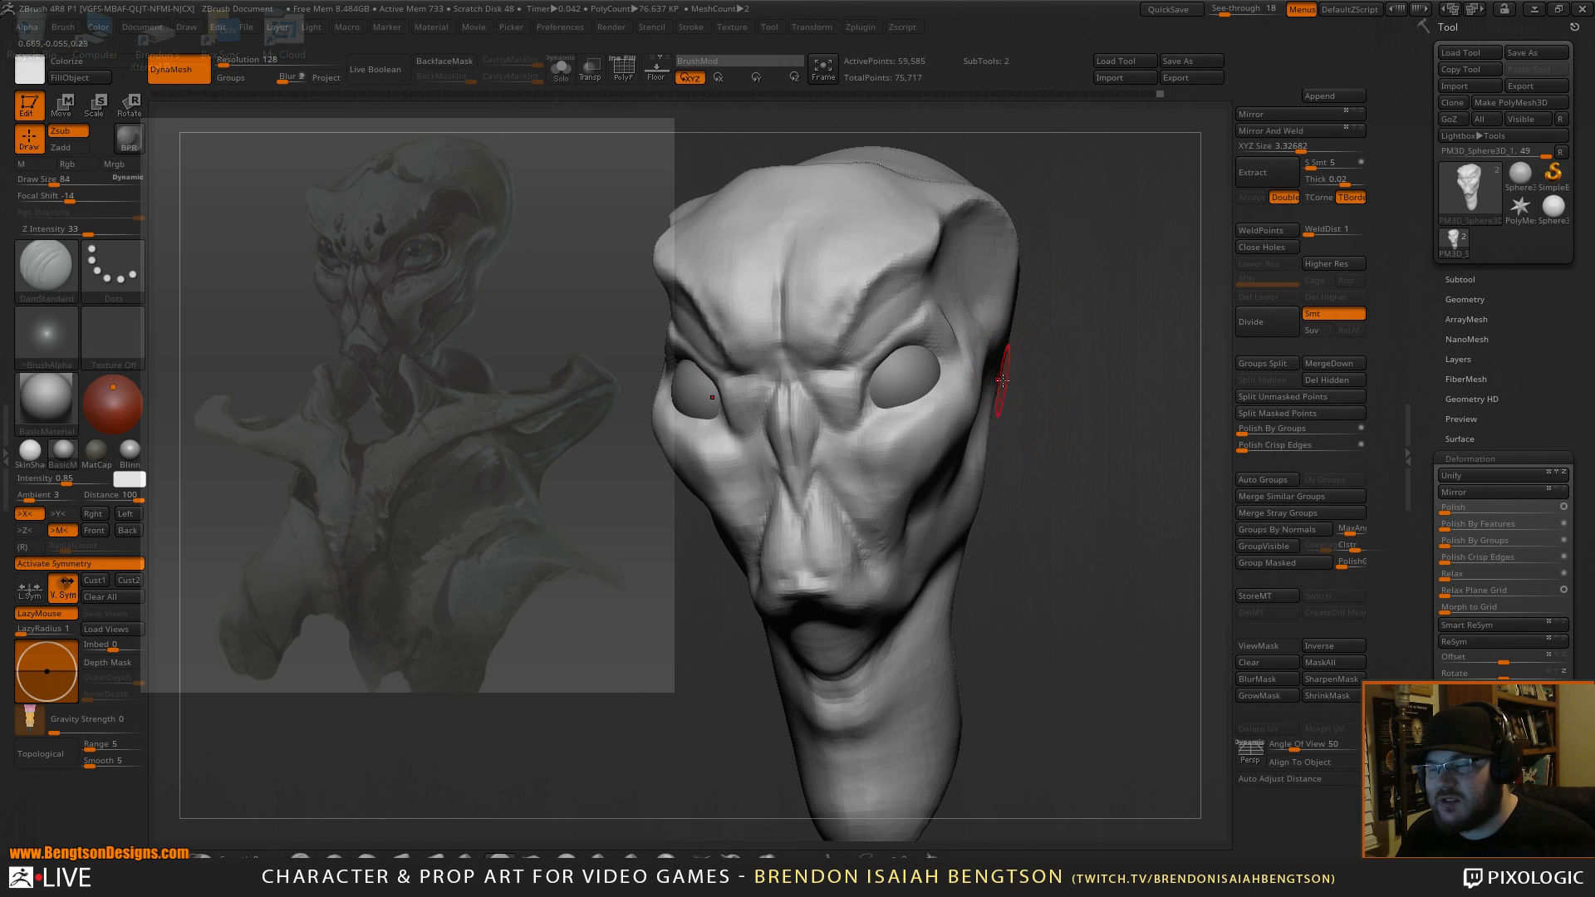
left_click_drag(1096, 453, 1022, 432)
Build up the surface between the nose and the cheek with the ClayBuildup brush at Draw Size 84.
key("b")
key("c")
key("b")
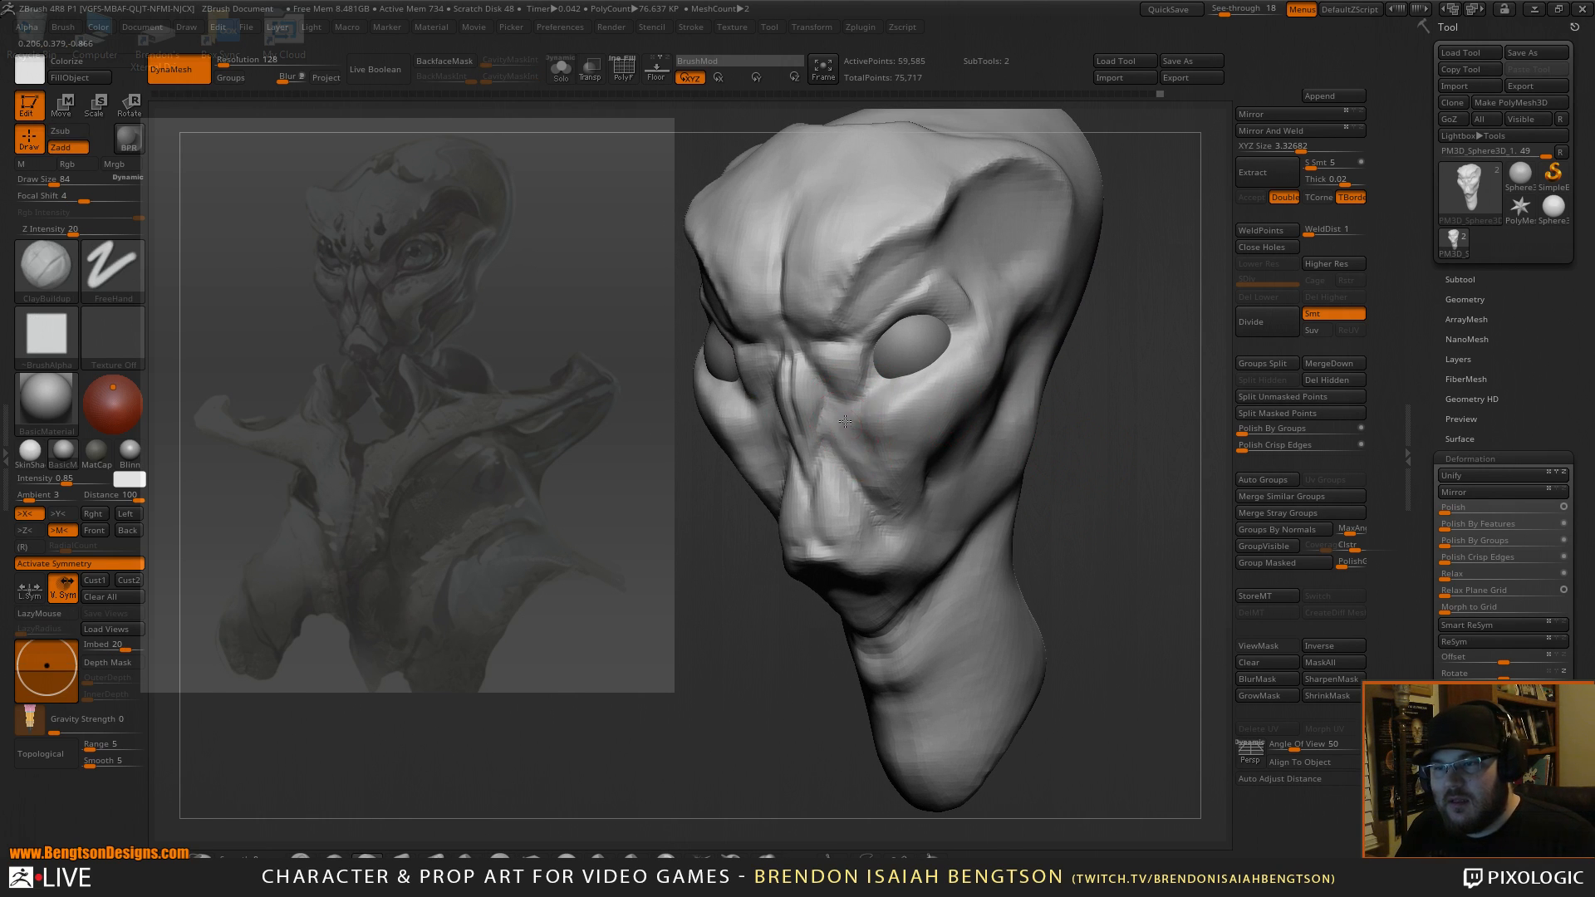
left_click_drag(879, 447, 852, 439)
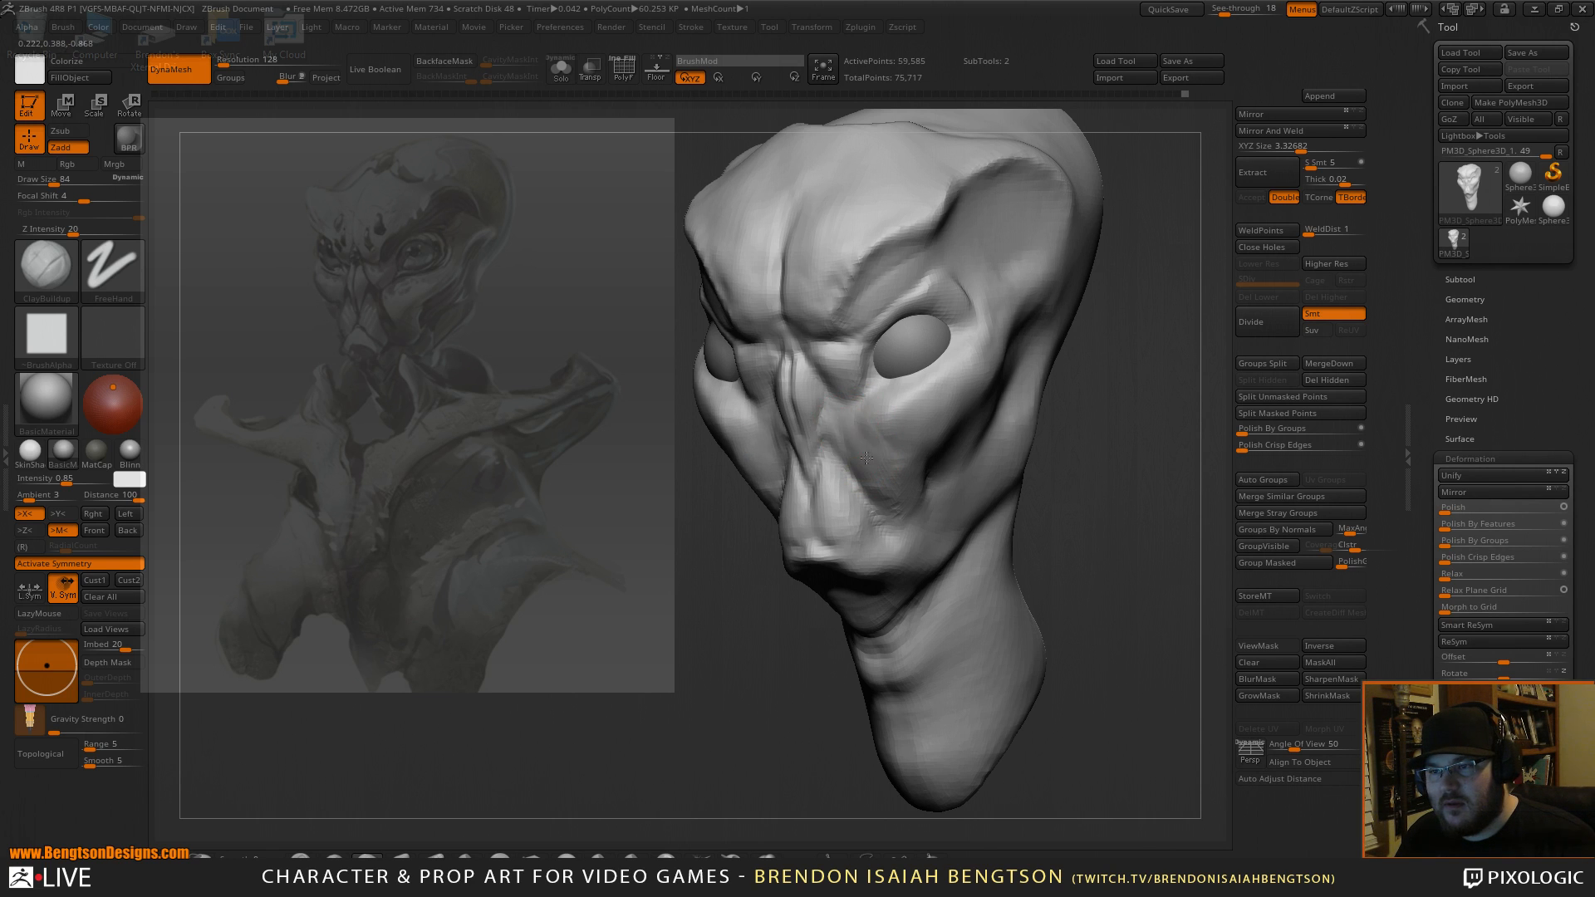
left_click_drag(853, 424, 879, 422)
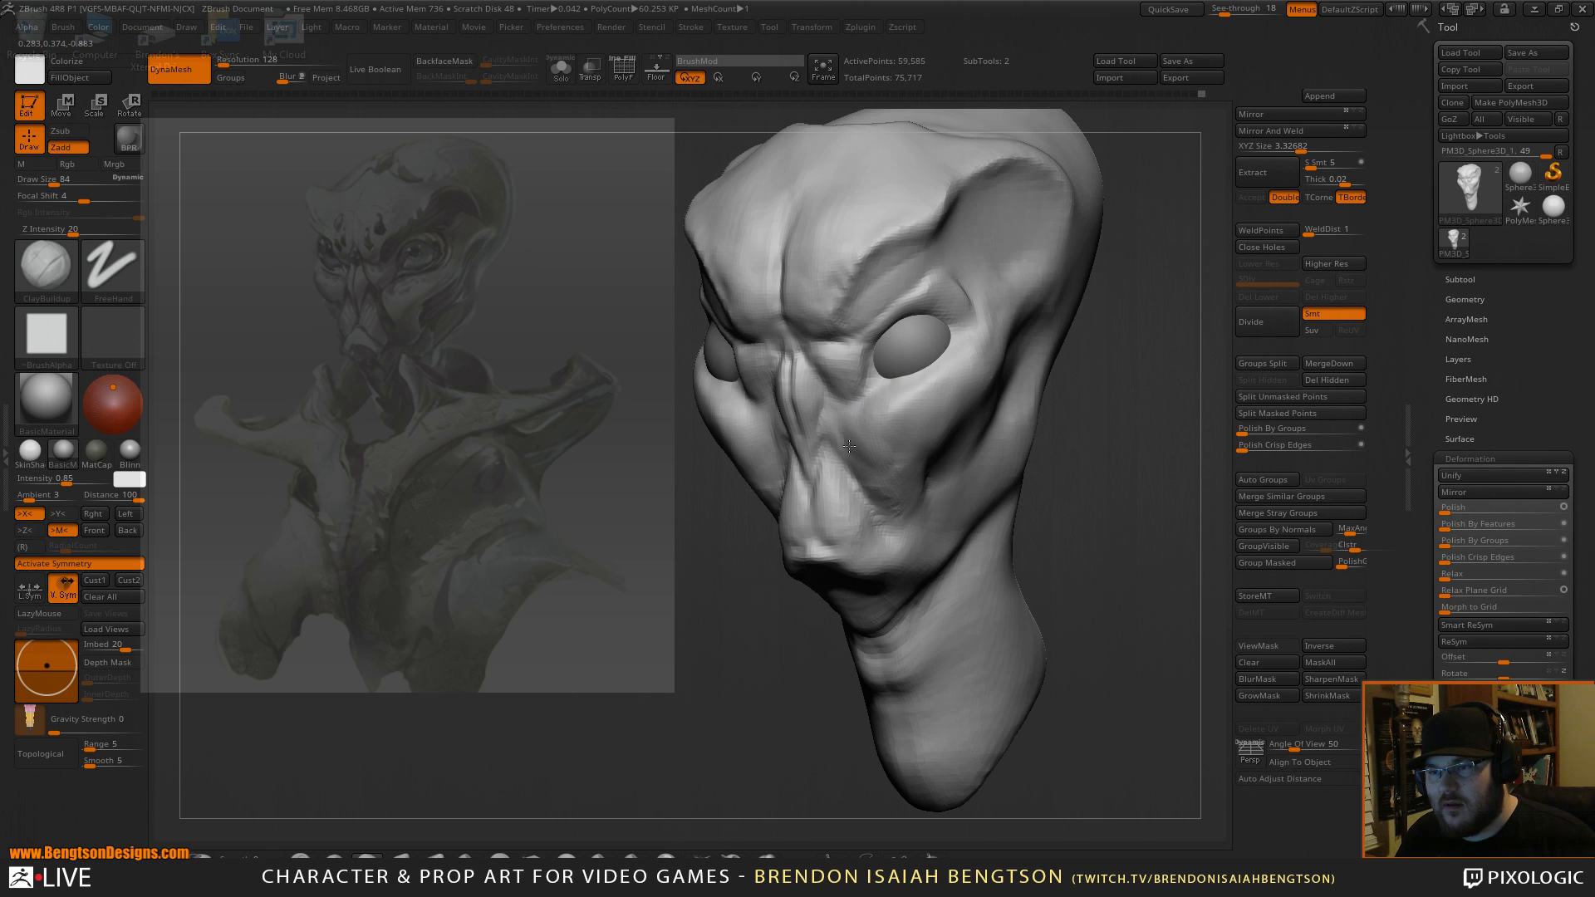
Carve a crease between the nose and the inner corner of the eye with the DamStandard brush at Draw Size 84.
left_click_drag(1093, 498, 872, 391)
key("b")
key("d")
key("s")
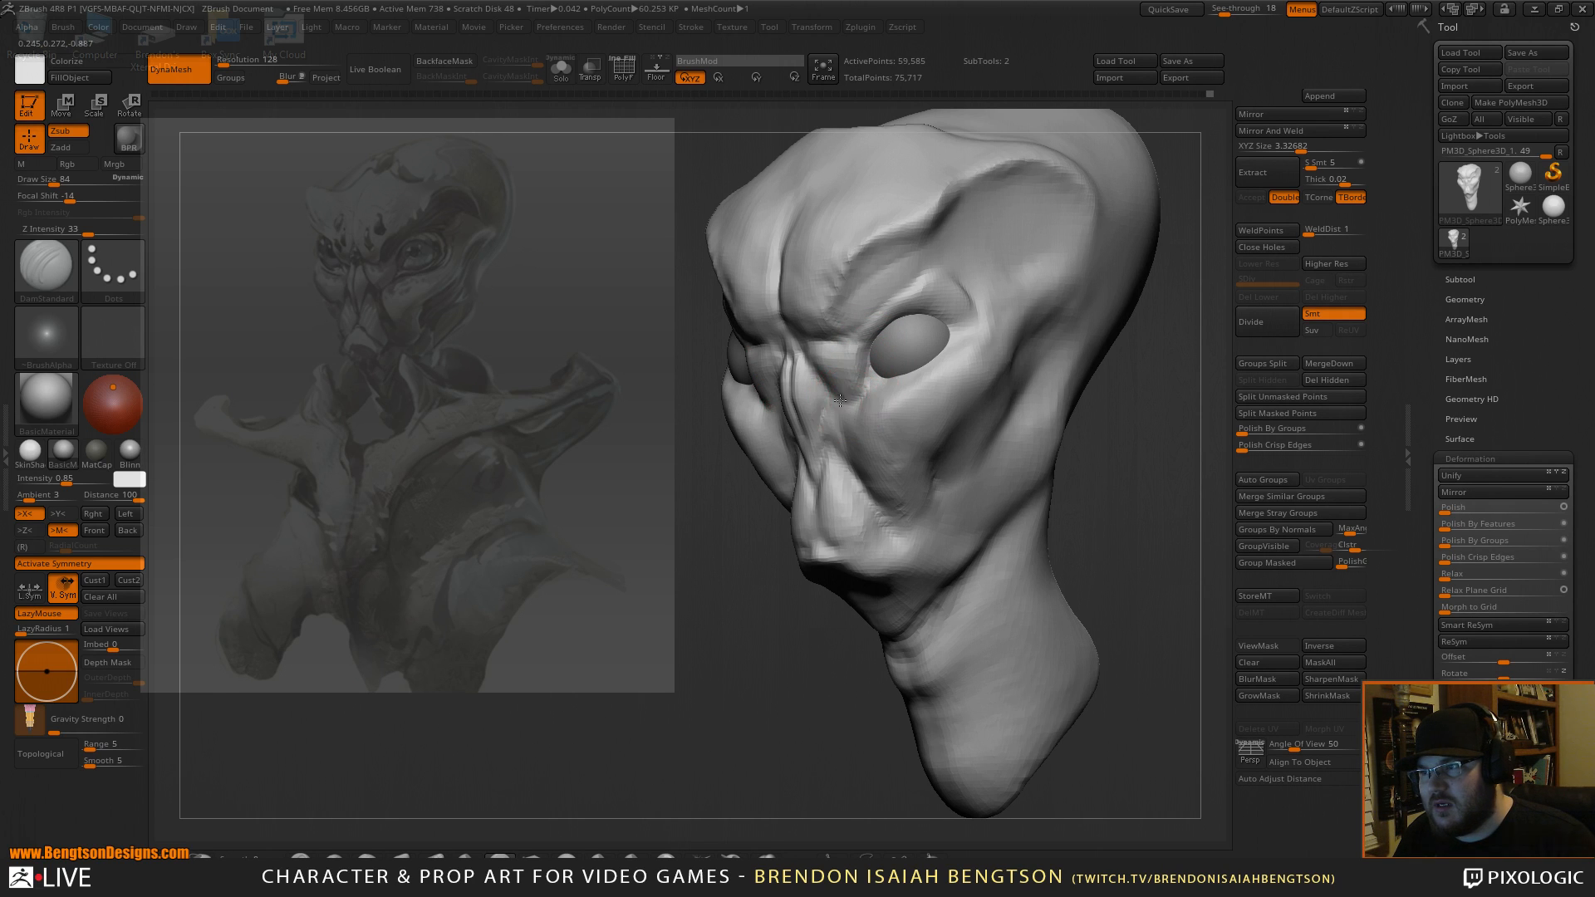
mouse_move(838, 399)
left_mouse_down()
mouse_move(823, 416)
mouse_move(819, 378)
mouse_move(851, 348)
mouse_move(854, 397)
left_mouse_up()
Reshape the side of the nose and the muzzle profile with the Move Topological brush at Draw Size 135.
key("b")
key("m")
key("t")
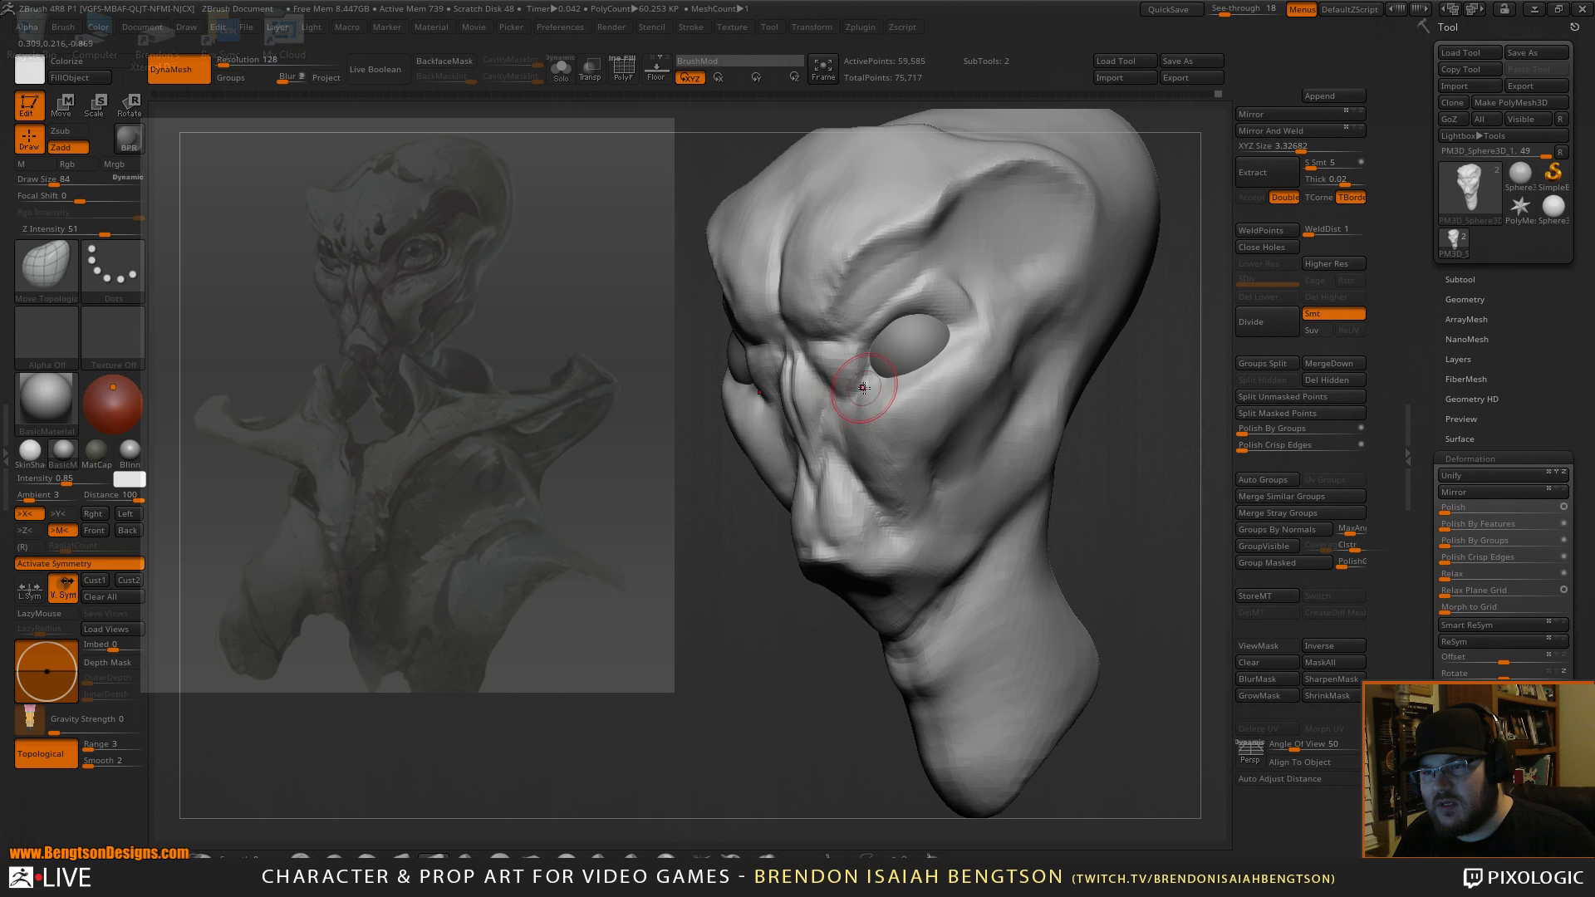
mouse_move(1180, 349)
left_mouse_down()
mouse_move(1147, 391)
mouse_move(1163, 428)
mouse_move(1054, 453)
left_mouse_up()
left_click_drag(746, 517, 707, 515)
mouse_move(870, 498)
left_mouse_down()
mouse_move(836, 488)
mouse_move(854, 497)
left_mouse_up()
key("space")
left_click_drag(847, 640, 761, 647)
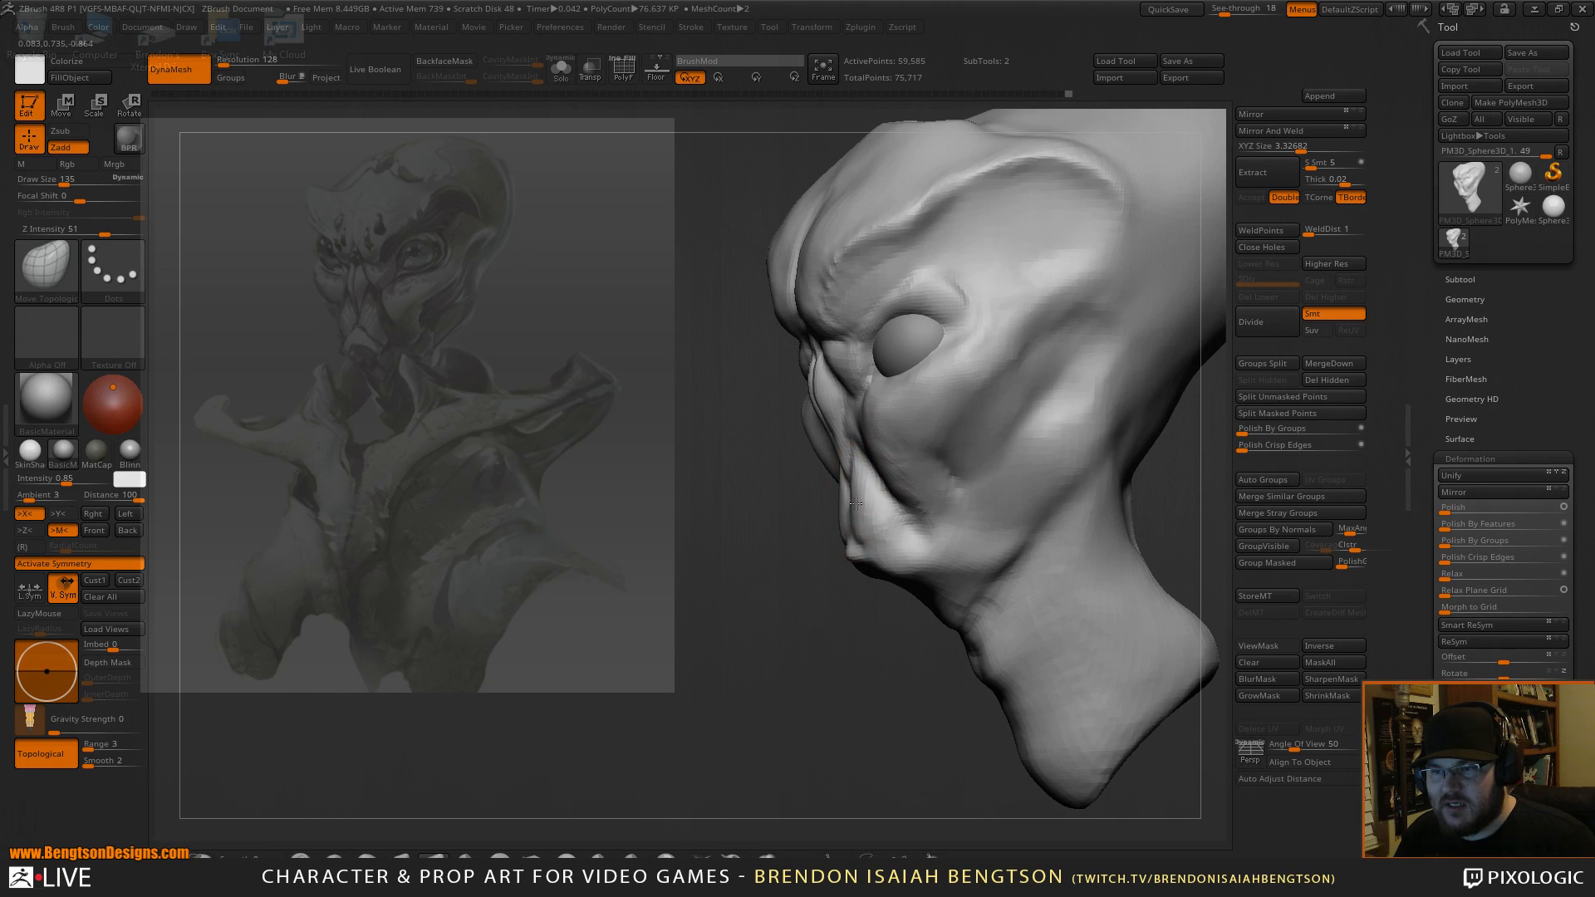
left_click_drag(856, 466, 860, 471)
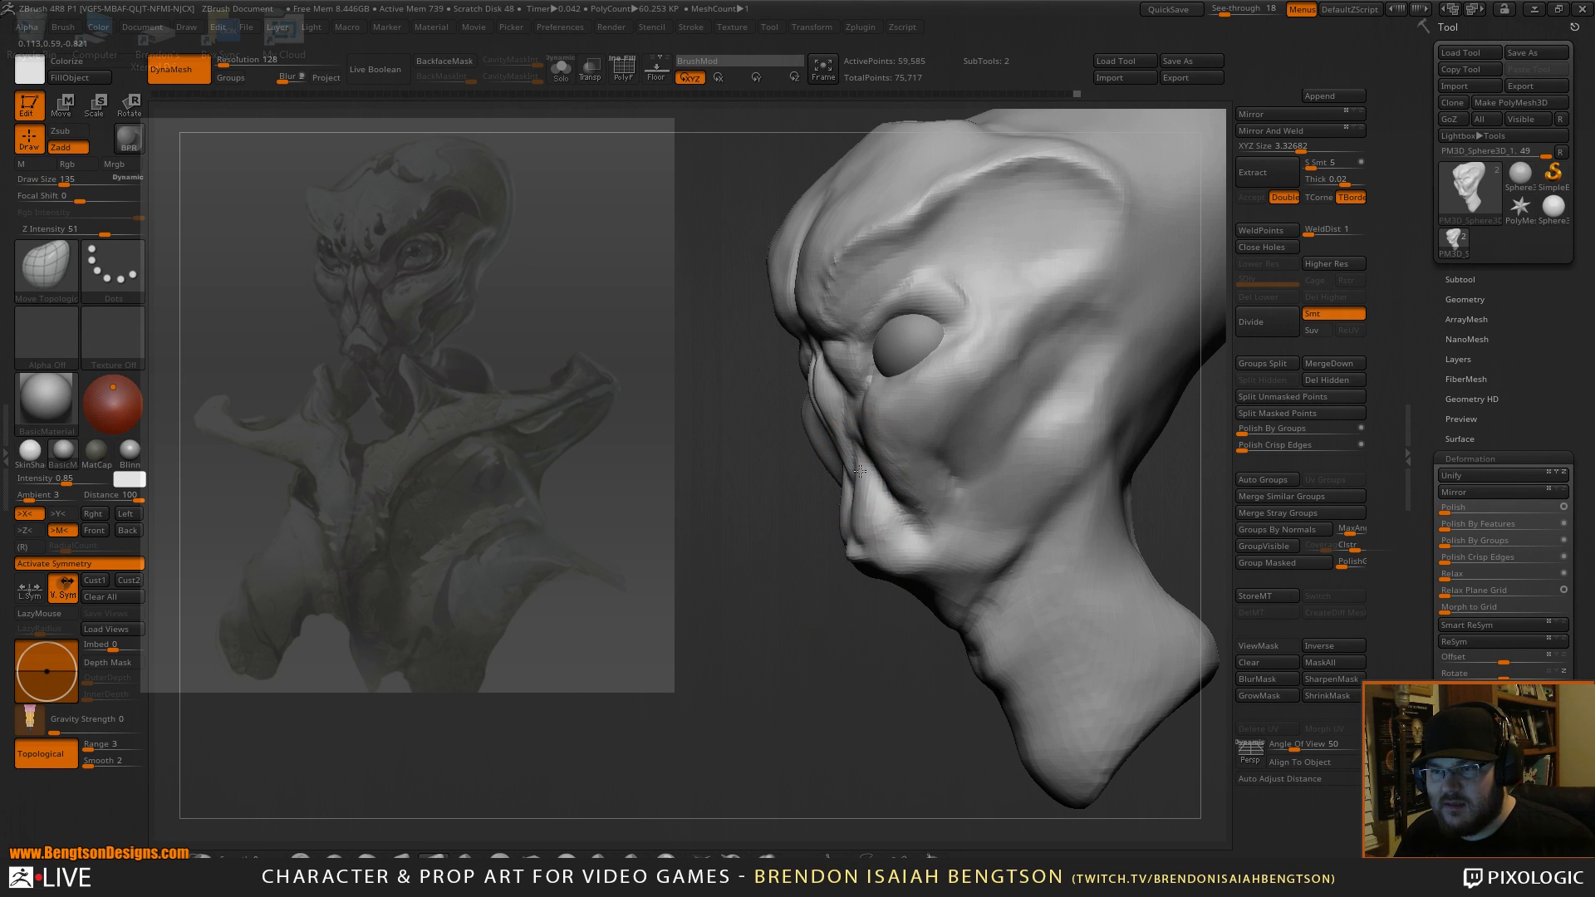
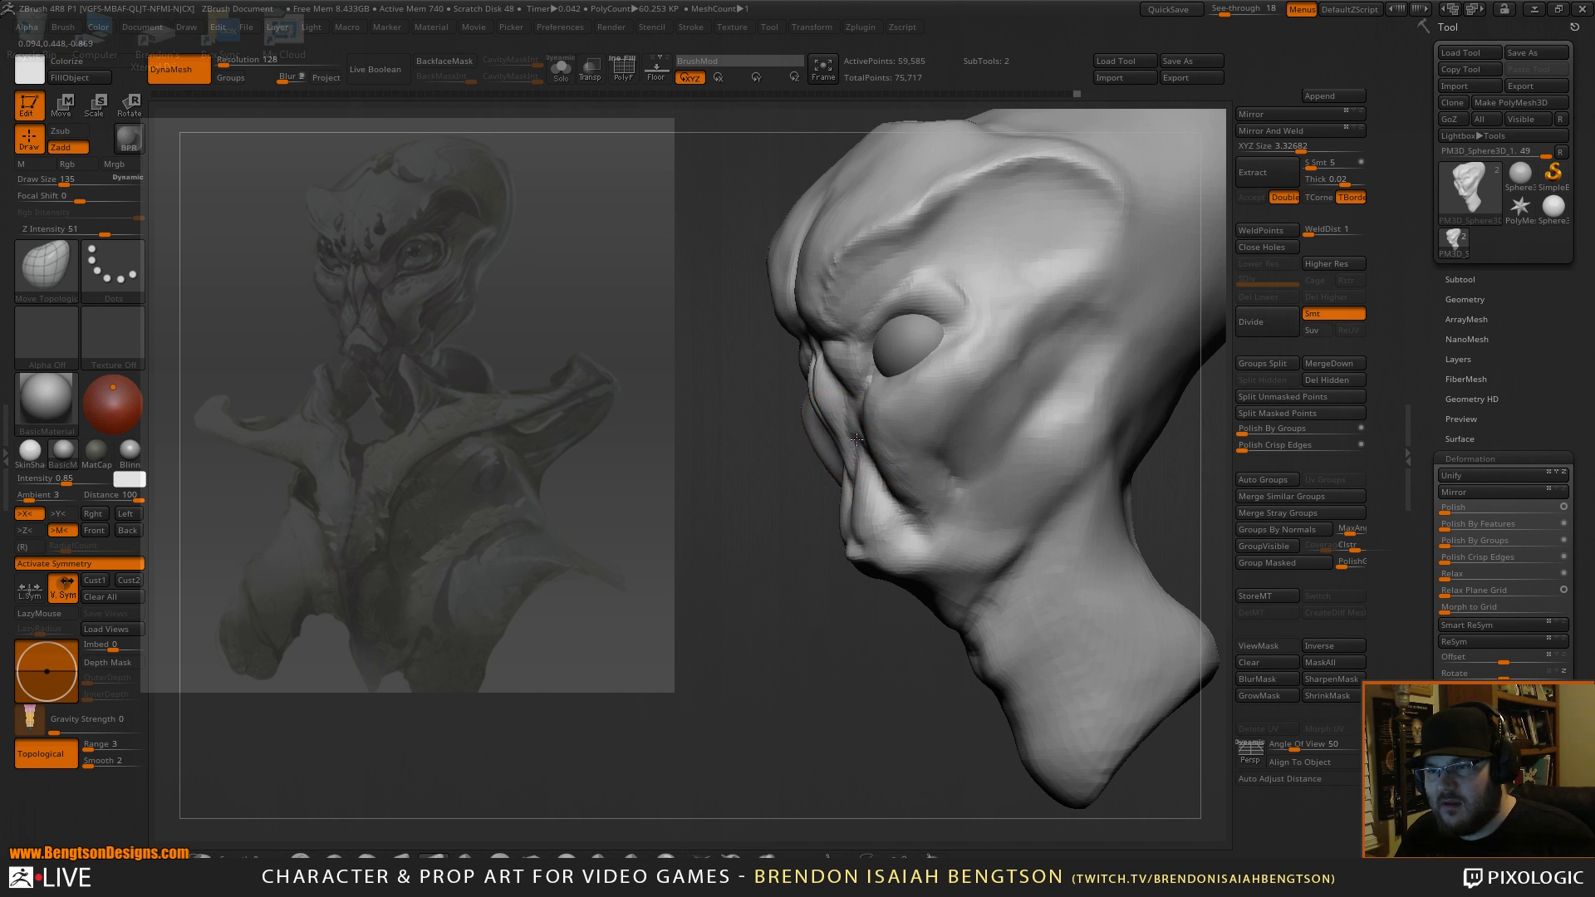
Refine the fold beside the nose above the muzzle with the Move Topological brush at Draw Size 58.
left_click_drag(786, 592, 894, 581)
key("space")
left_click_drag(856, 476, 841, 474)
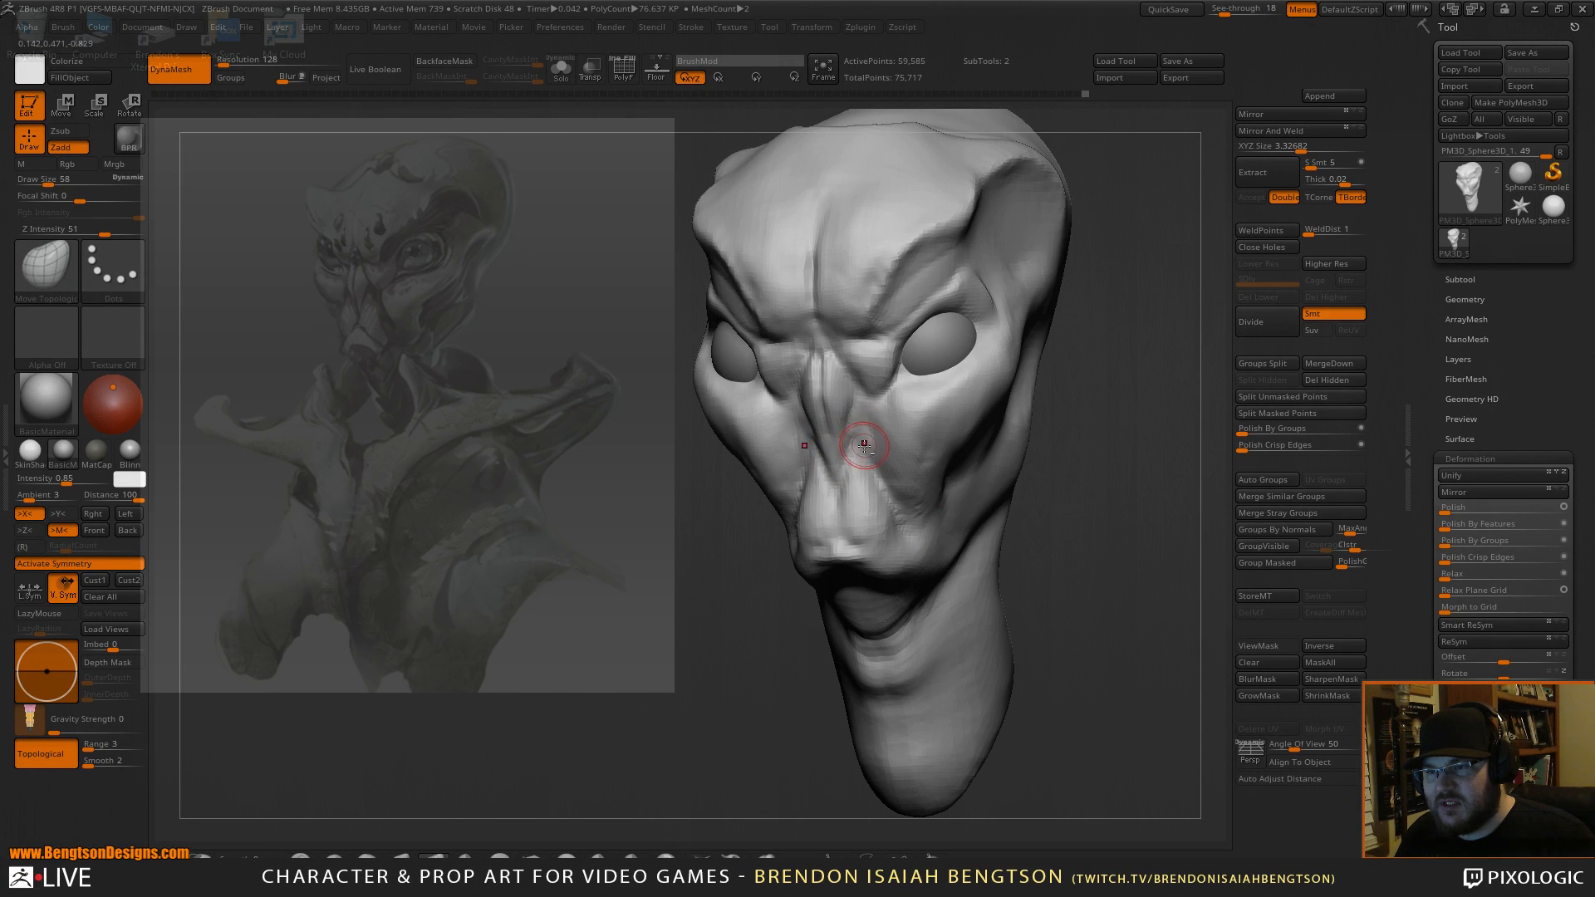
left_click_drag(1109, 551, 1029, 570)
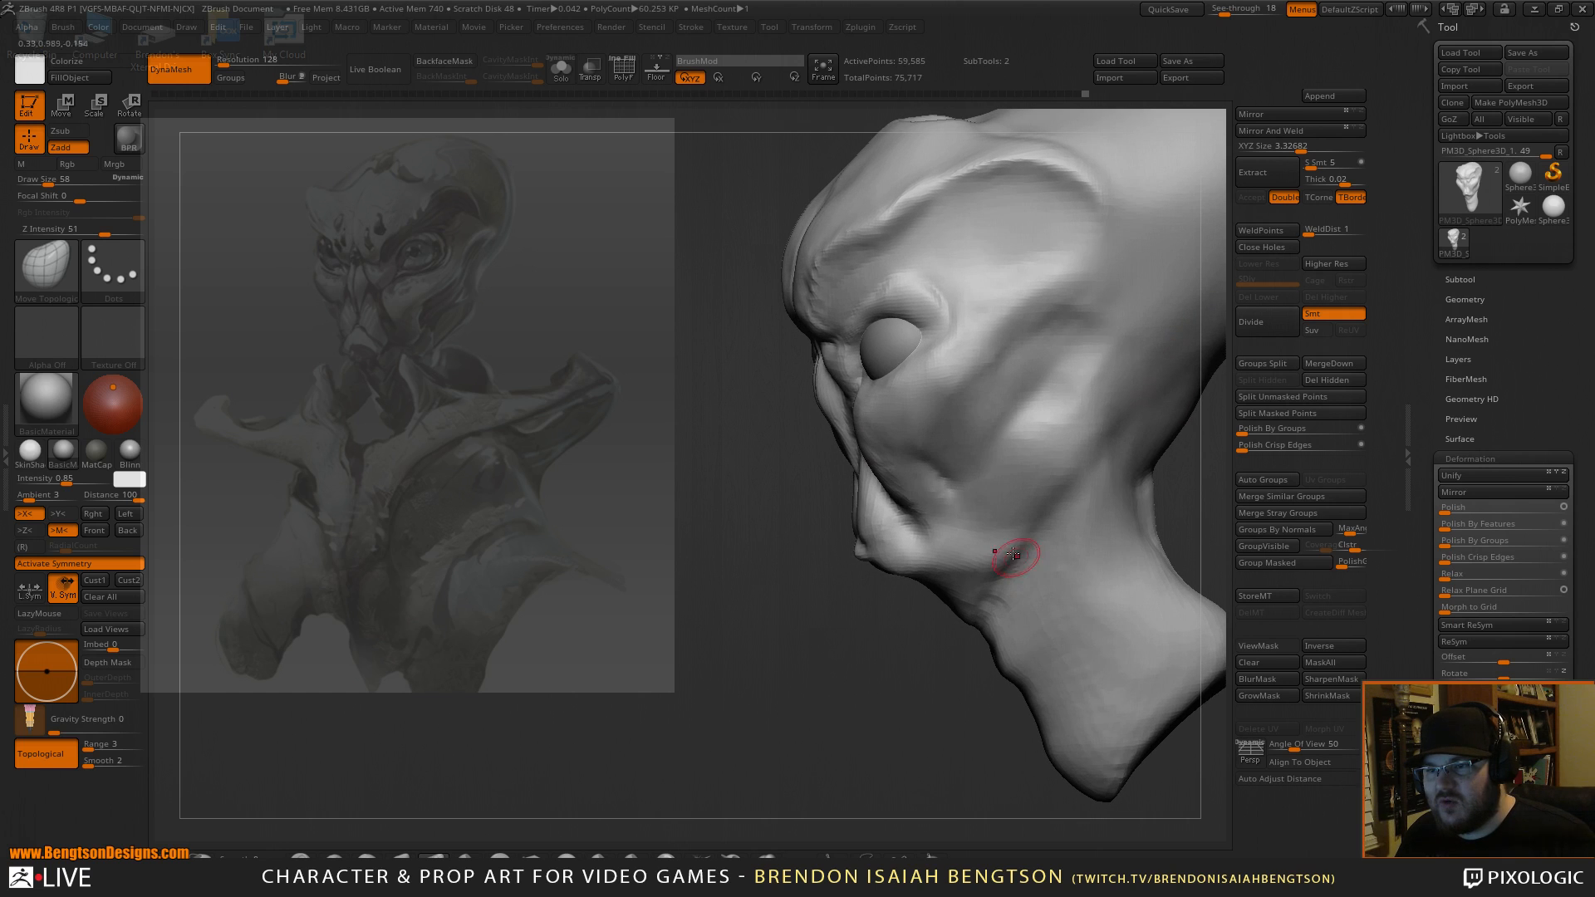
mouse_move(813, 636)
left_mouse_down()
mouse_move(833, 640)
mouse_move(819, 407)
left_mouse_up()
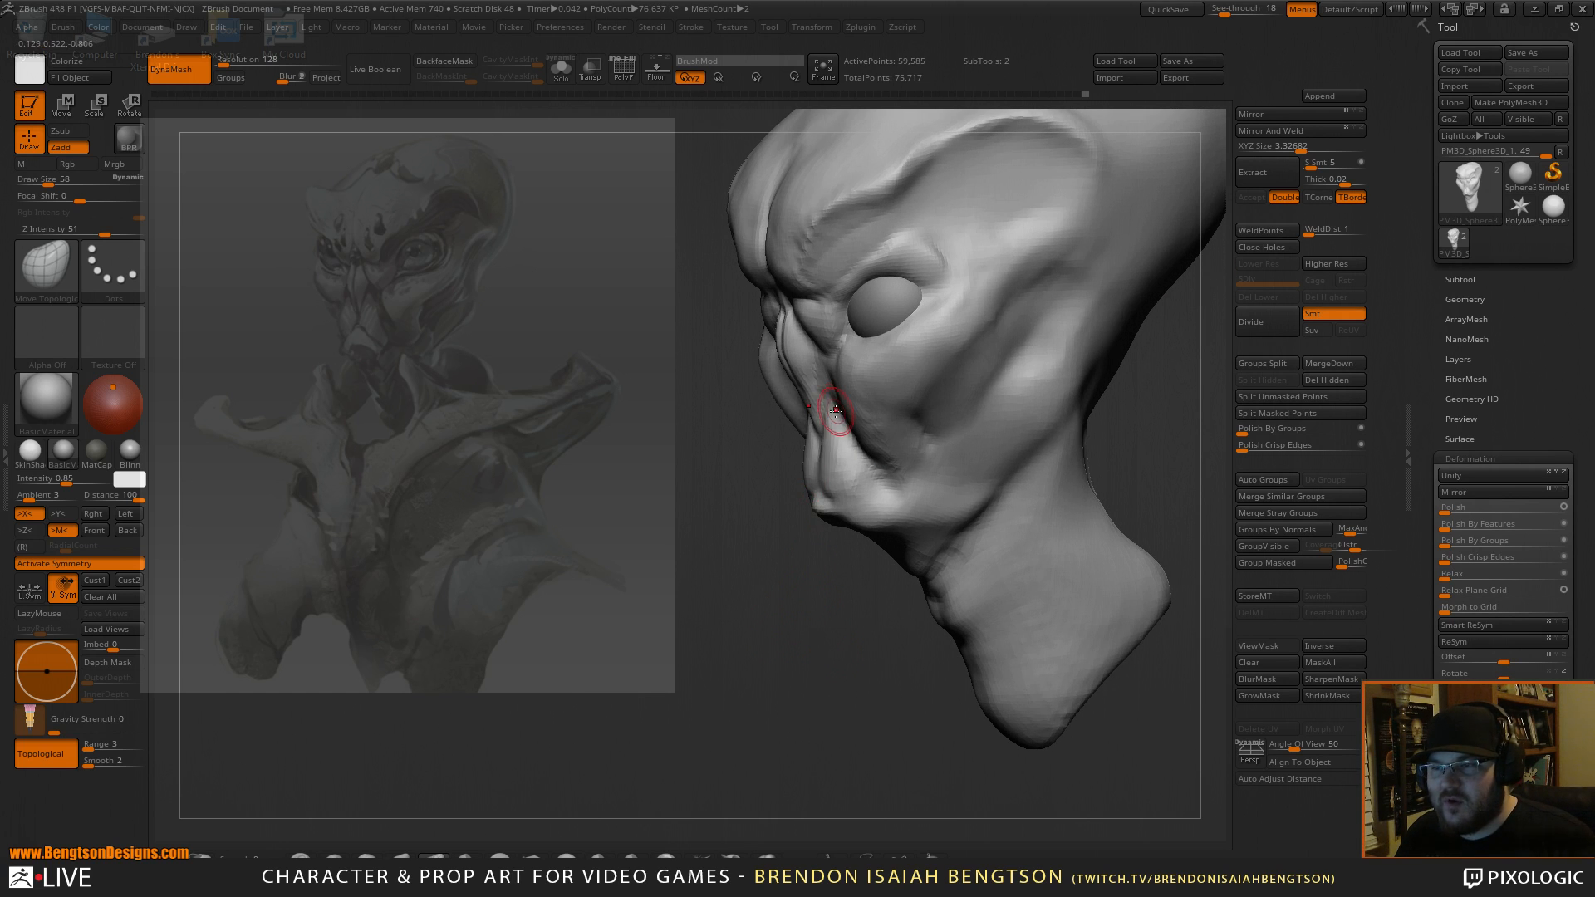
Carve a crease from the nose down the side of the muzzle with the DamStandard brush at Draw Size 58.
left_click_drag(805, 473, 819, 517)
key("b")
key("d")
key("s")
left_click_drag(810, 460, 947, 490)
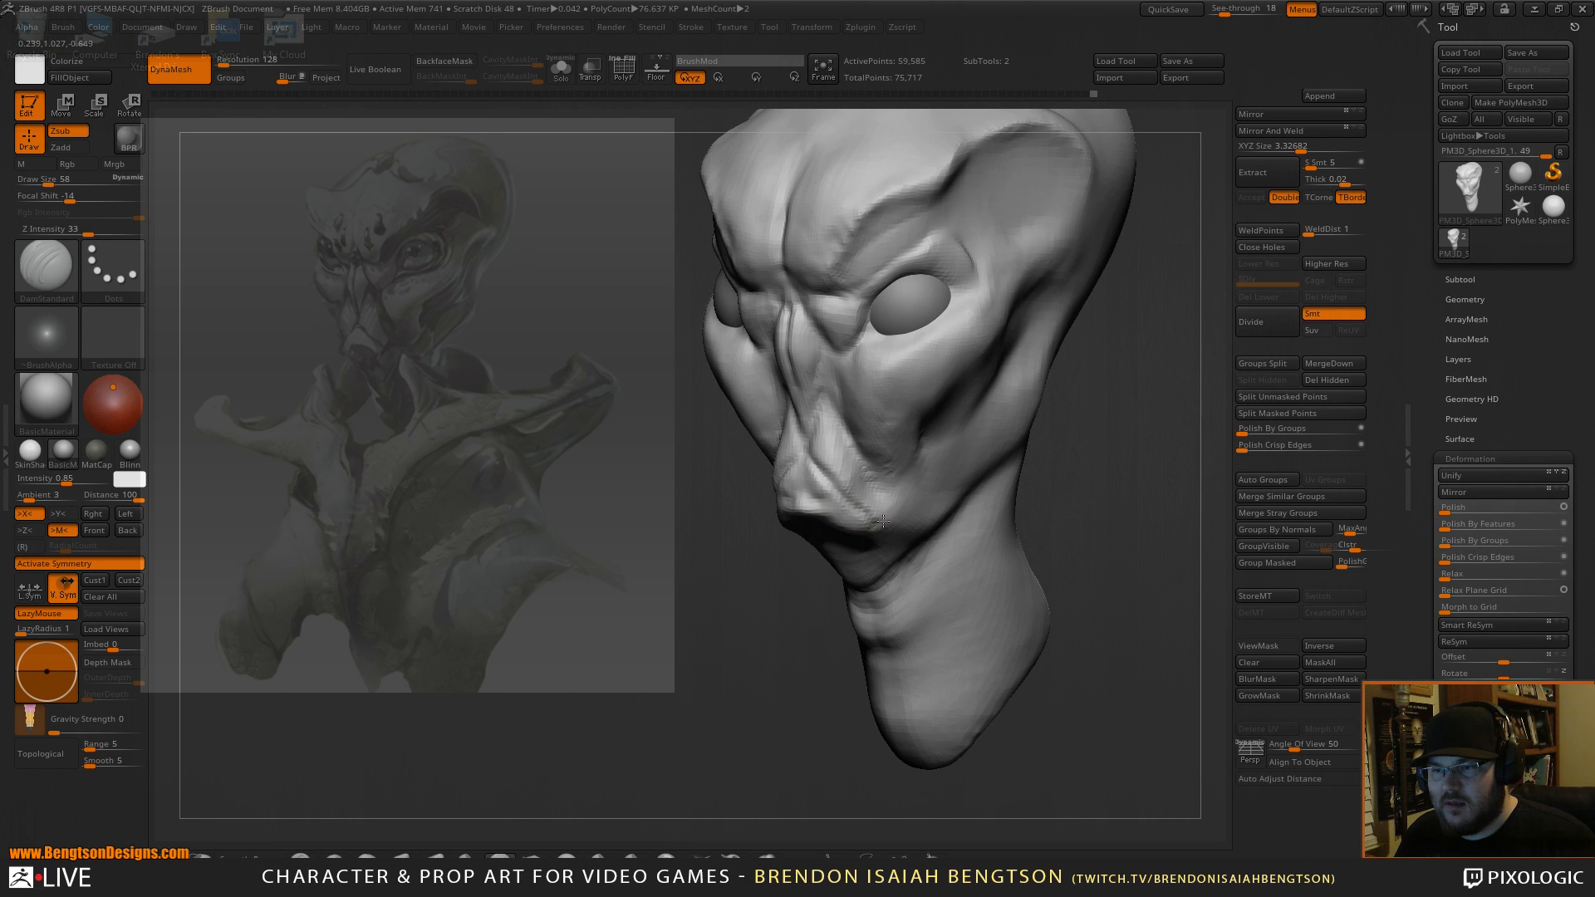
Build up the front of the muzzle with the ClayBuildup brush at Draw Size 58.
mouse_move(1053, 416)
left_mouse_down()
mouse_move(1035, 434)
mouse_move(1079, 435)
left_mouse_up()
key("b")
key("c")
key("b")
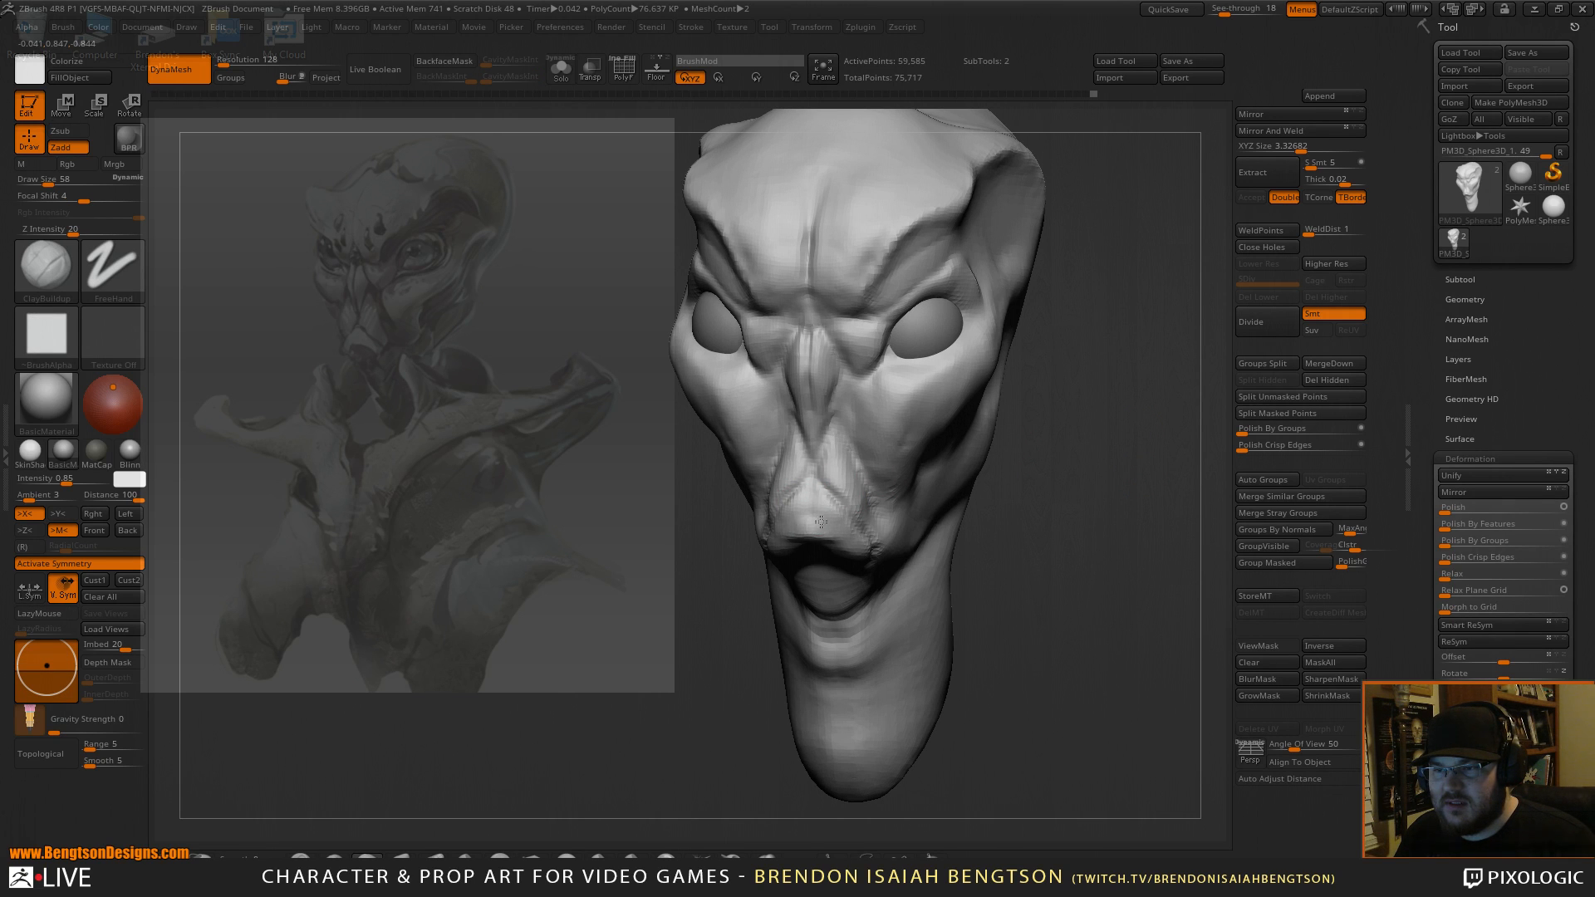
mouse_move(1032, 420)
left_mouse_down("shift")
mouse_move(1143, 359)
mouse_move(1100, 476)
mouse_move(1085, 473)
mouse_move(1105, 608)
mouse_move(1130, 505)
left_mouse_up("shift")
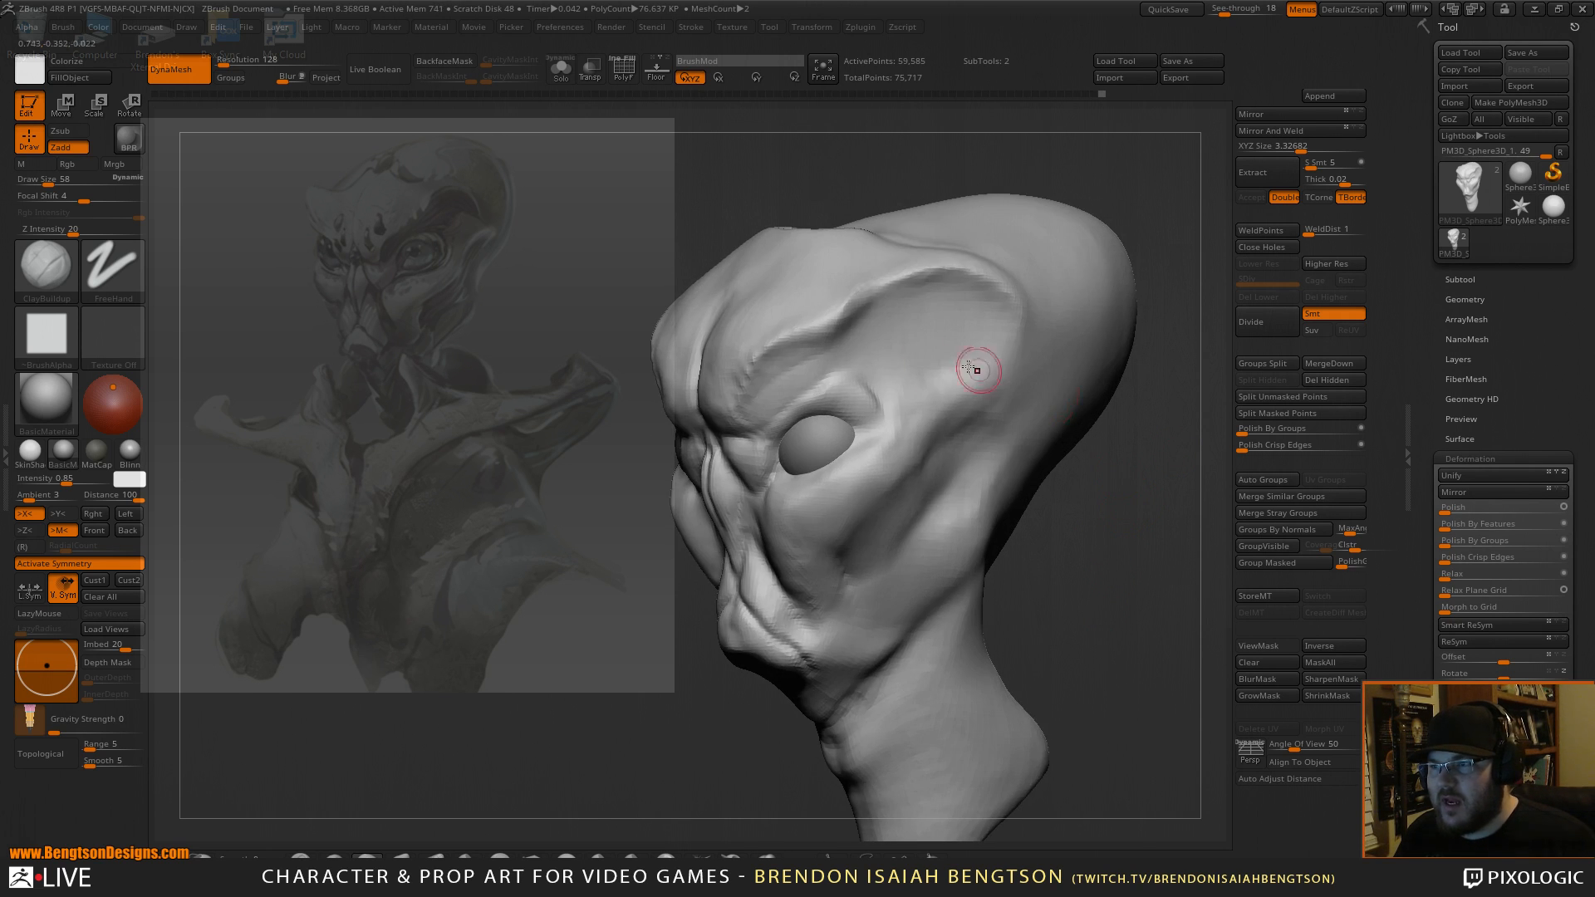
Reshape the upper eyelid and its outer corner with the Move Topological brush at Draw Size 93.
key("b")
key("m")
key("t")
key("space")
left_click_drag(830, 372, 833, 378)
key("space")
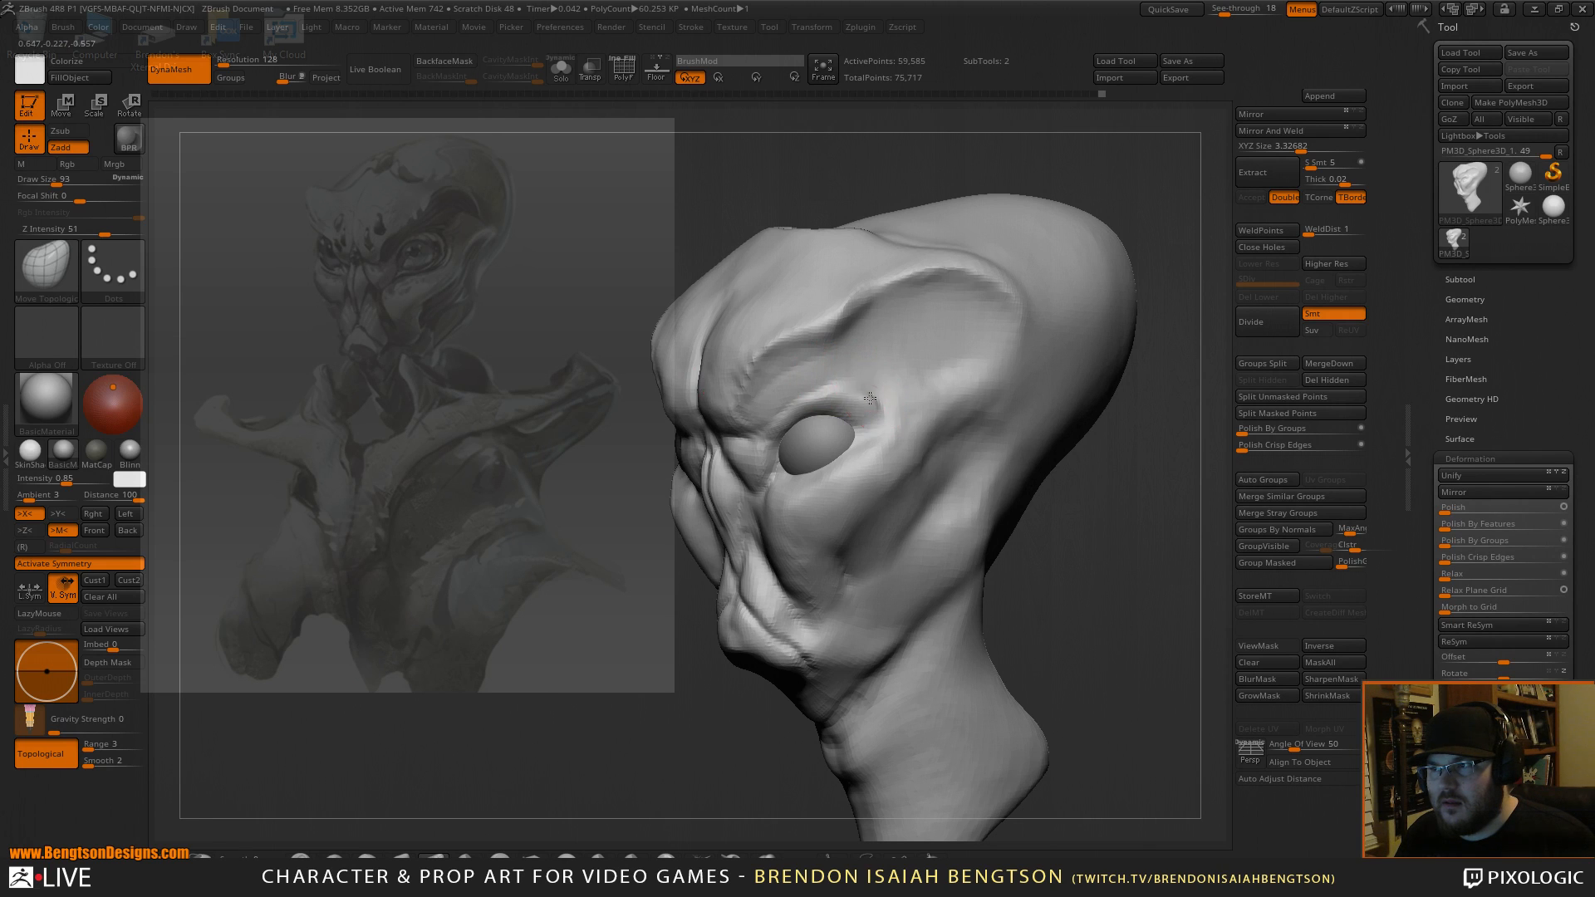
Define the crease around the upper eyelid with the DamStandard brush and set its Draw Size to 58.
mouse_move(1081, 608)
left_mouse_down()
mouse_move(1097, 593)
mouse_move(931, 582)
left_mouse_up()
key("b")
key("d")
key("s")
key("space")
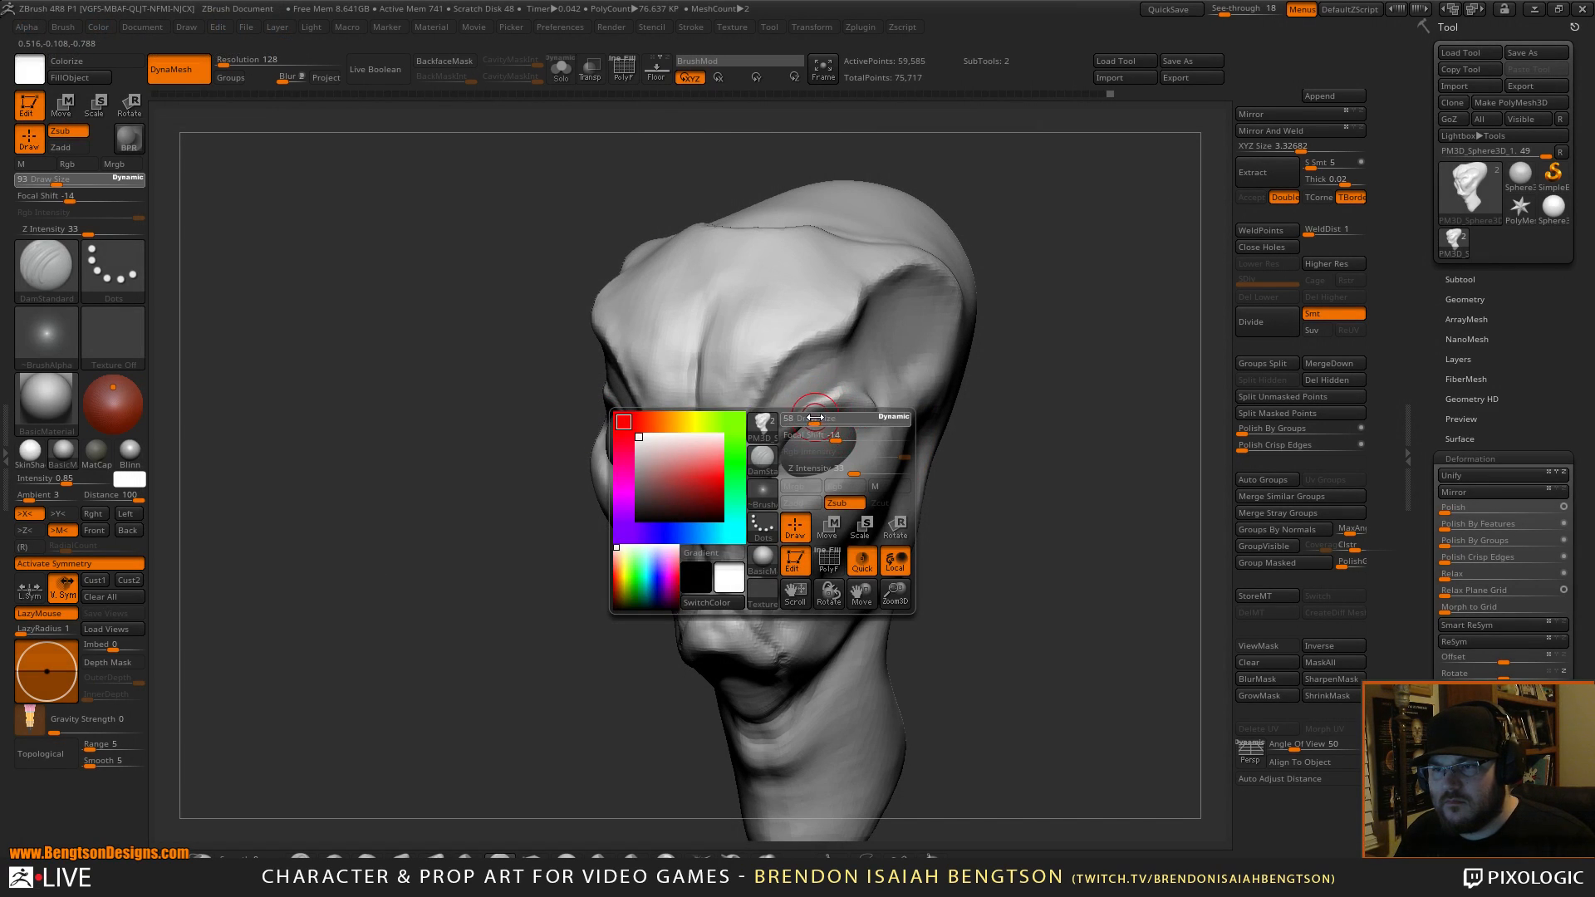
key("b")
key("c")
key("b")
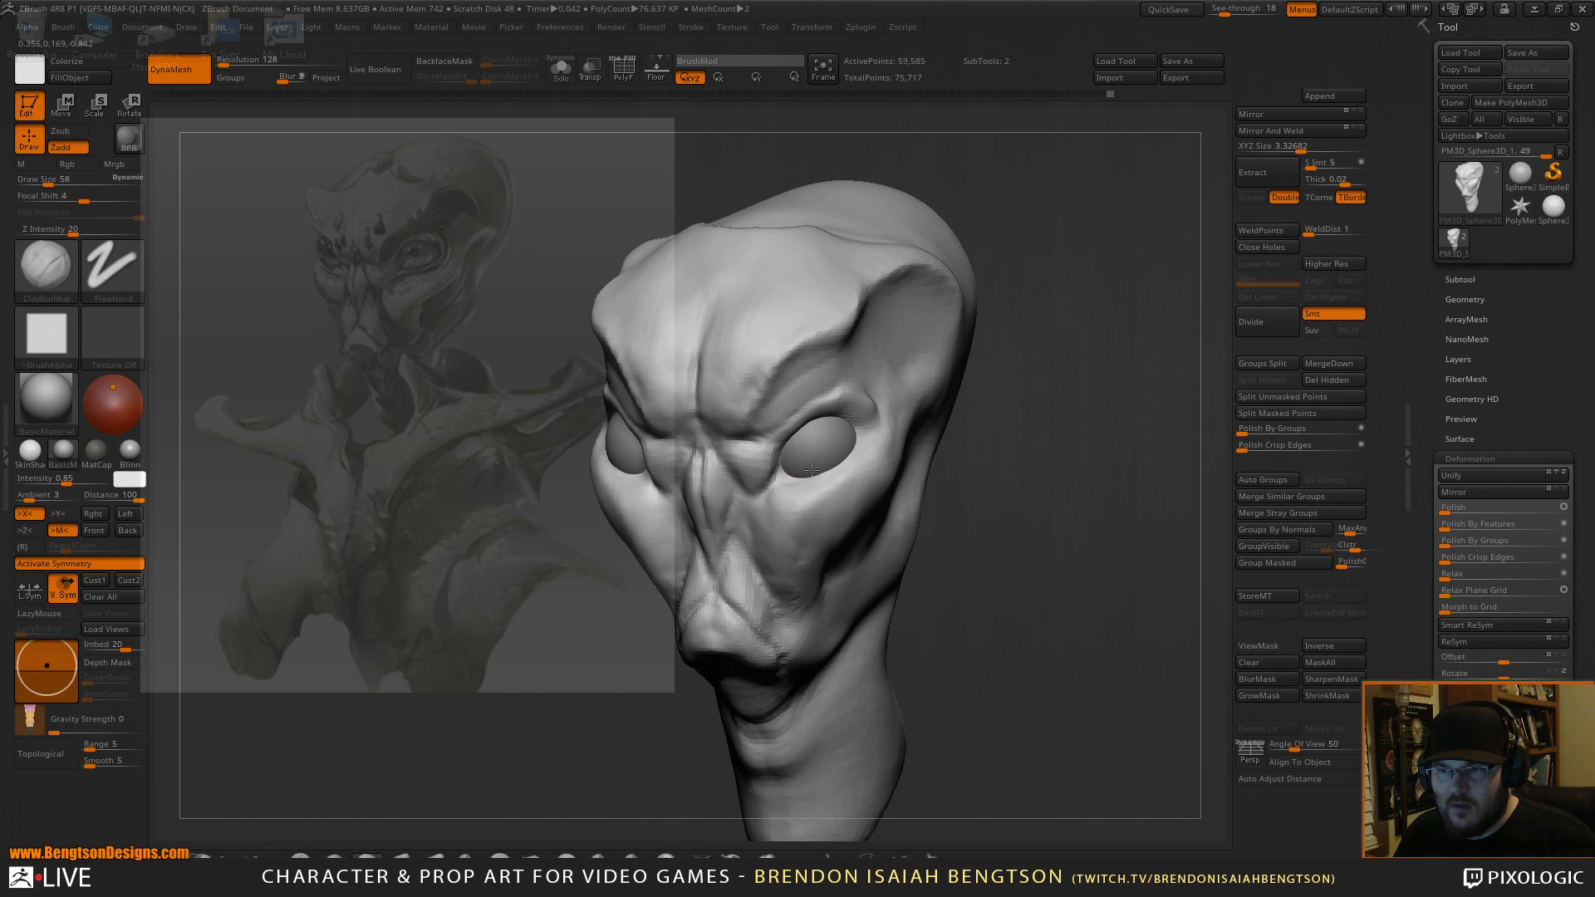
left_click_drag(1114, 513, 1139, 503)
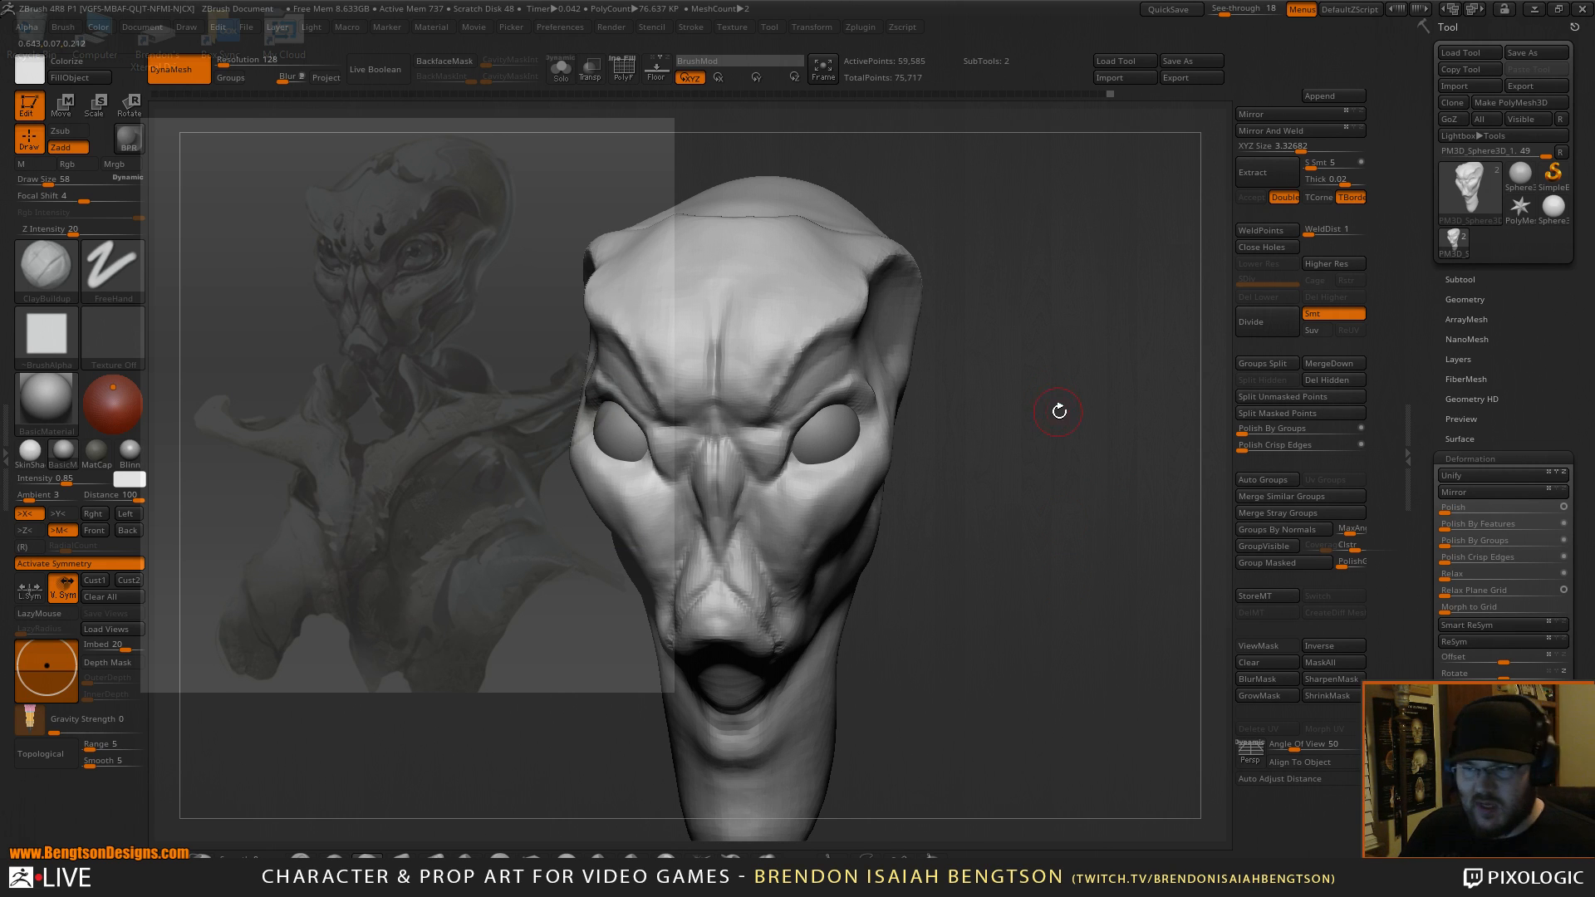
mouse_move(1026, 419)
left_mouse_down()
mouse_move(1097, 421)
mouse_move(1084, 417)
mouse_move(1108, 391)
mouse_move(1090, 438)
left_mouse_up()
mouse_move(1029, 488)
left_mouse_down()
mouse_move(952, 472)
mouse_move(916, 427)
mouse_move(874, 465)
left_mouse_up()
key("b")
key("m")
key("t")
key("space")
left_click_drag(1068, 399, 1155, 411)
Build up the upper eyelid's outer corner and the side of the muzzle with the ClayBuildup brush at Draw Size 62.
key("b")
key("c")
key("b")
key("space")
left_click_drag(816, 431, 793, 431)
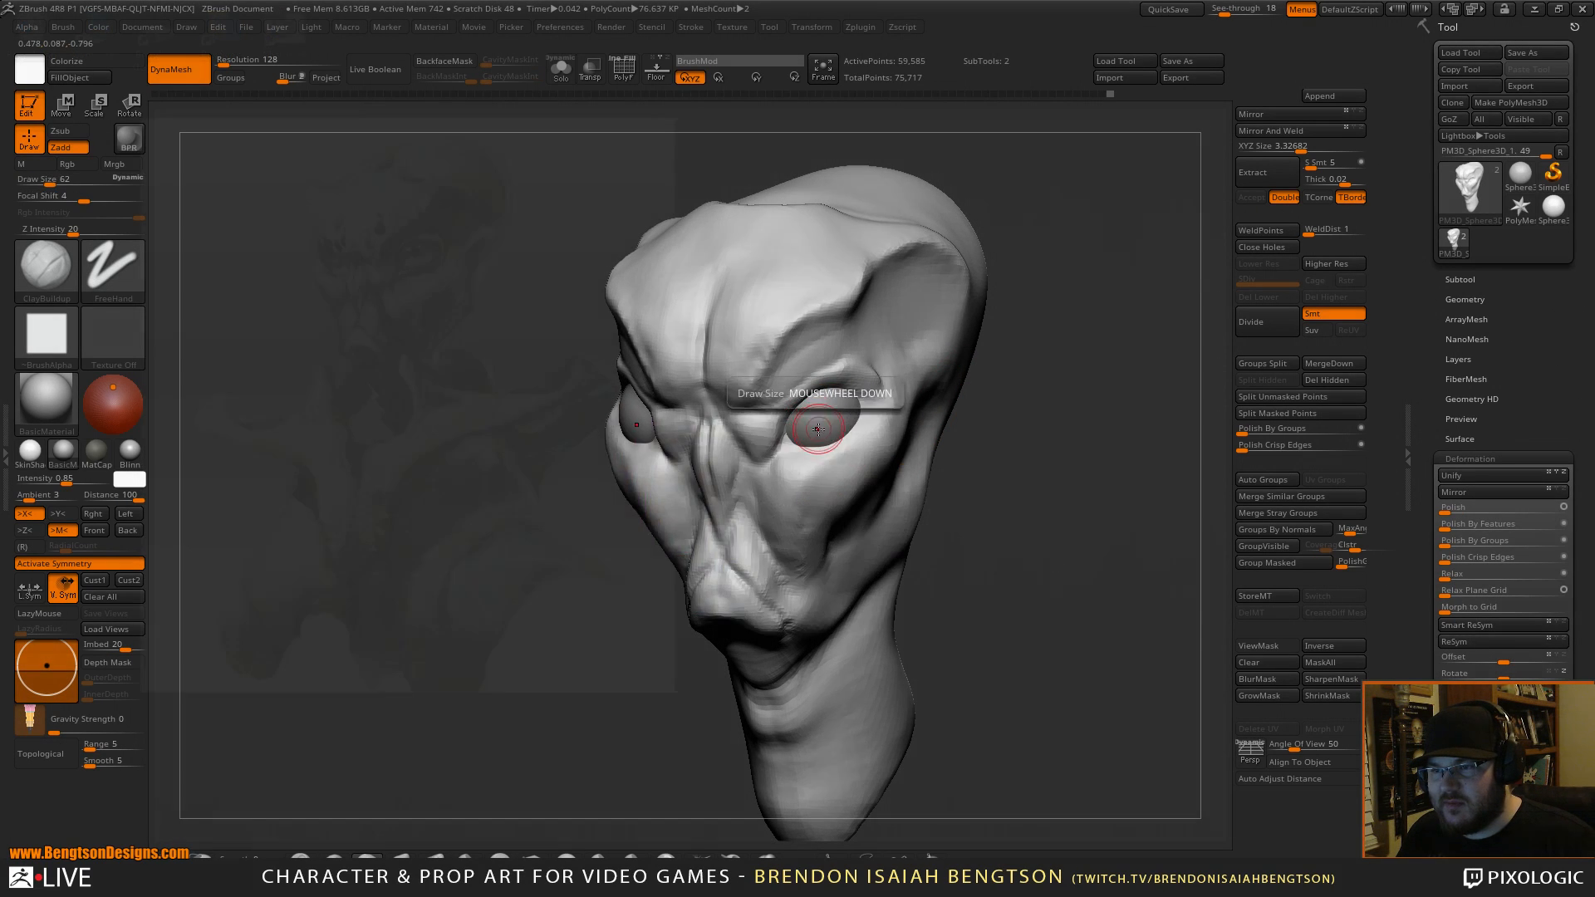
left_click_drag(1019, 412, 1109, 402)
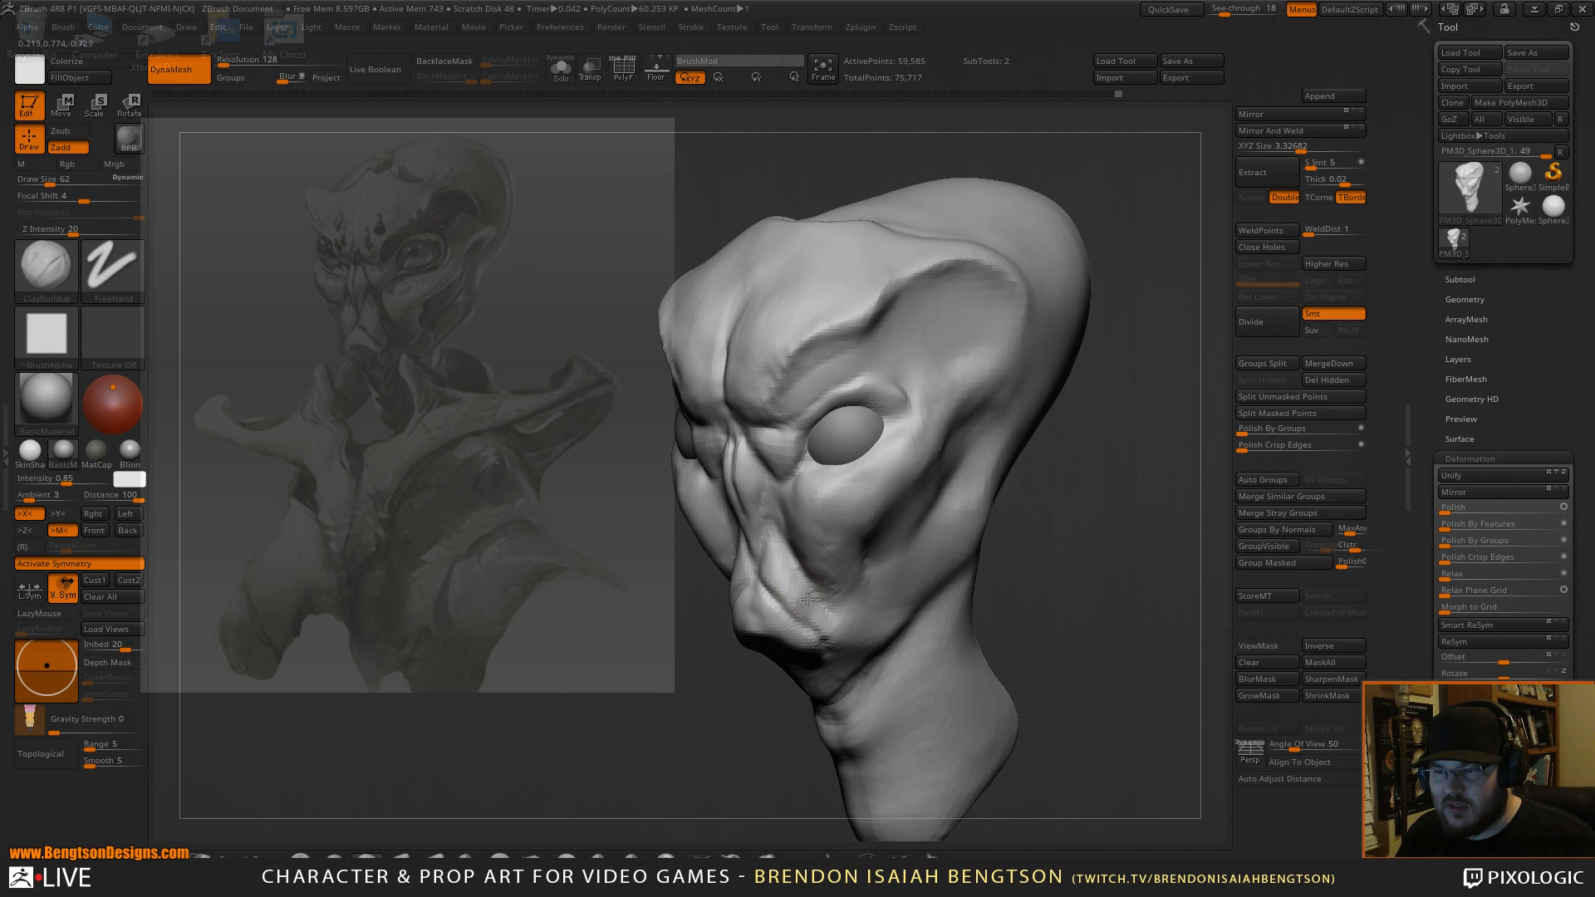
mouse_move(802, 598)
left_mouse_down()
mouse_move(785, 573)
mouse_move(809, 607)
left_mouse_up()
left_click_drag(1133, 515, 950, 460)
left_click_drag(1181, 570, 859, 490)
Carve the crease along the side of the muzzle with the DamStandard brush at Draw Size 62.
key("b")
key("d")
key("s")
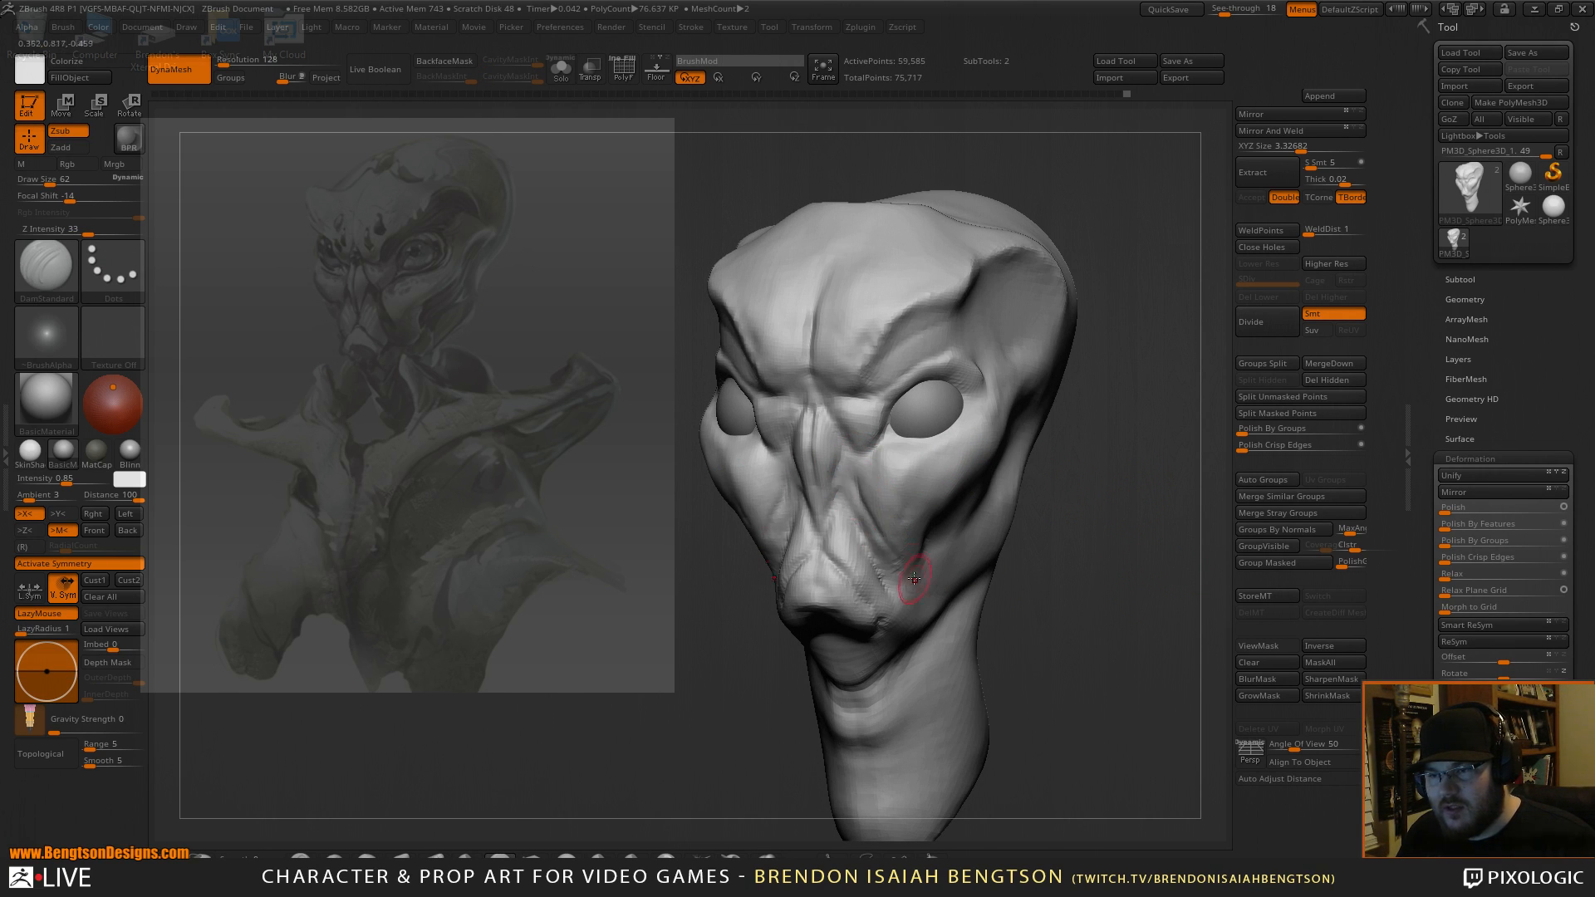
Build up the side of the muzzle below the nose with the ClayBuildup brush at Draw Size 62.
key("b")
key("c")
key("b")
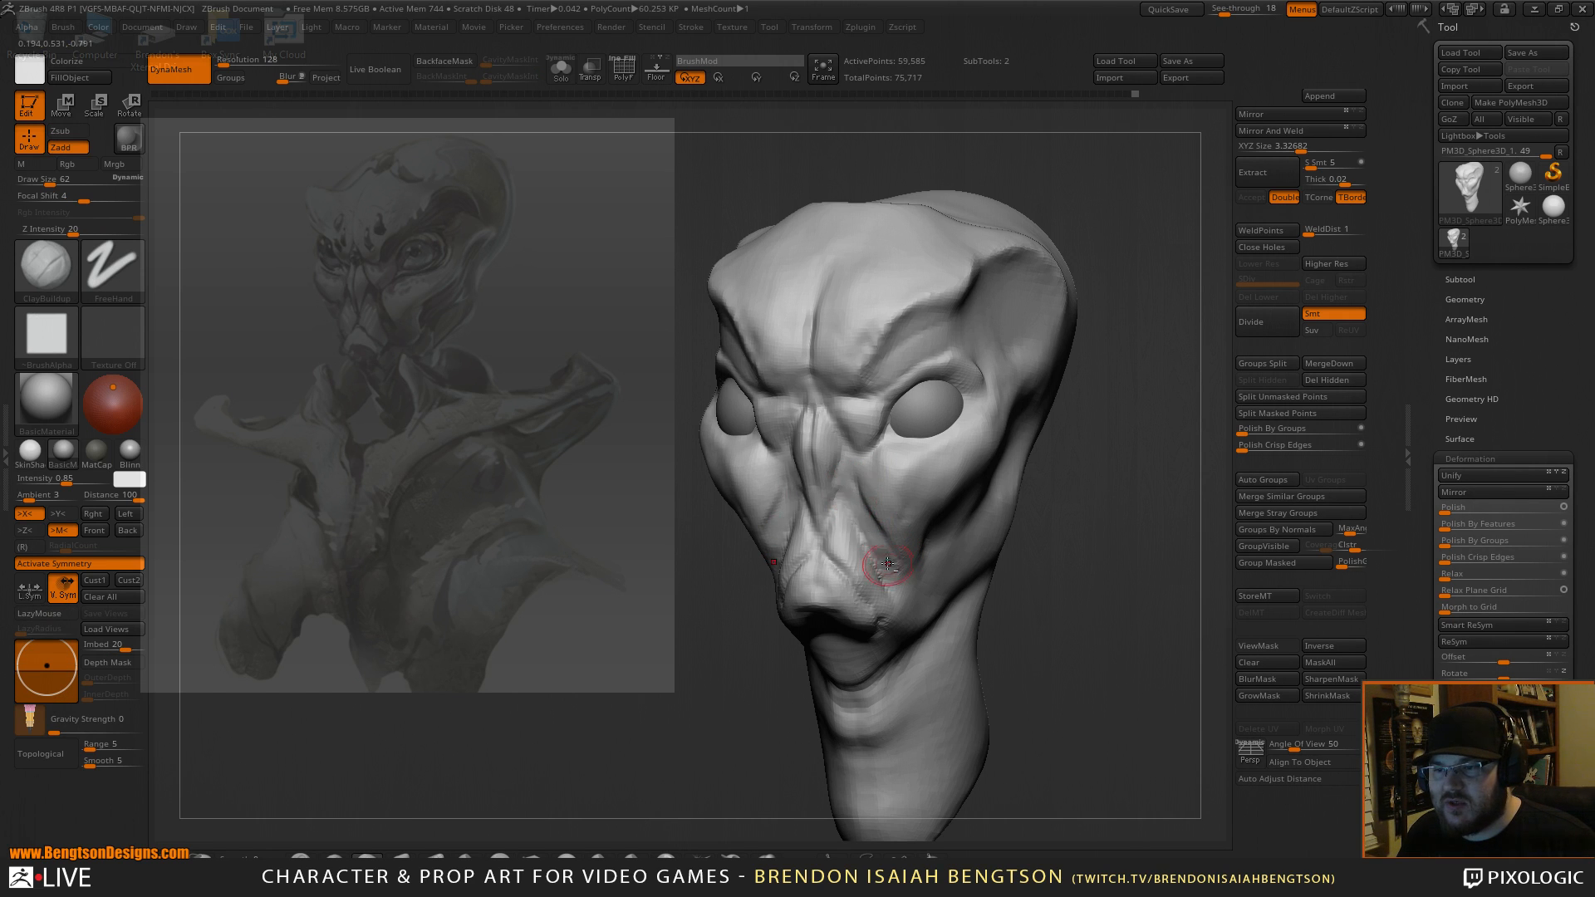
left_click_drag(856, 495, 890, 562)
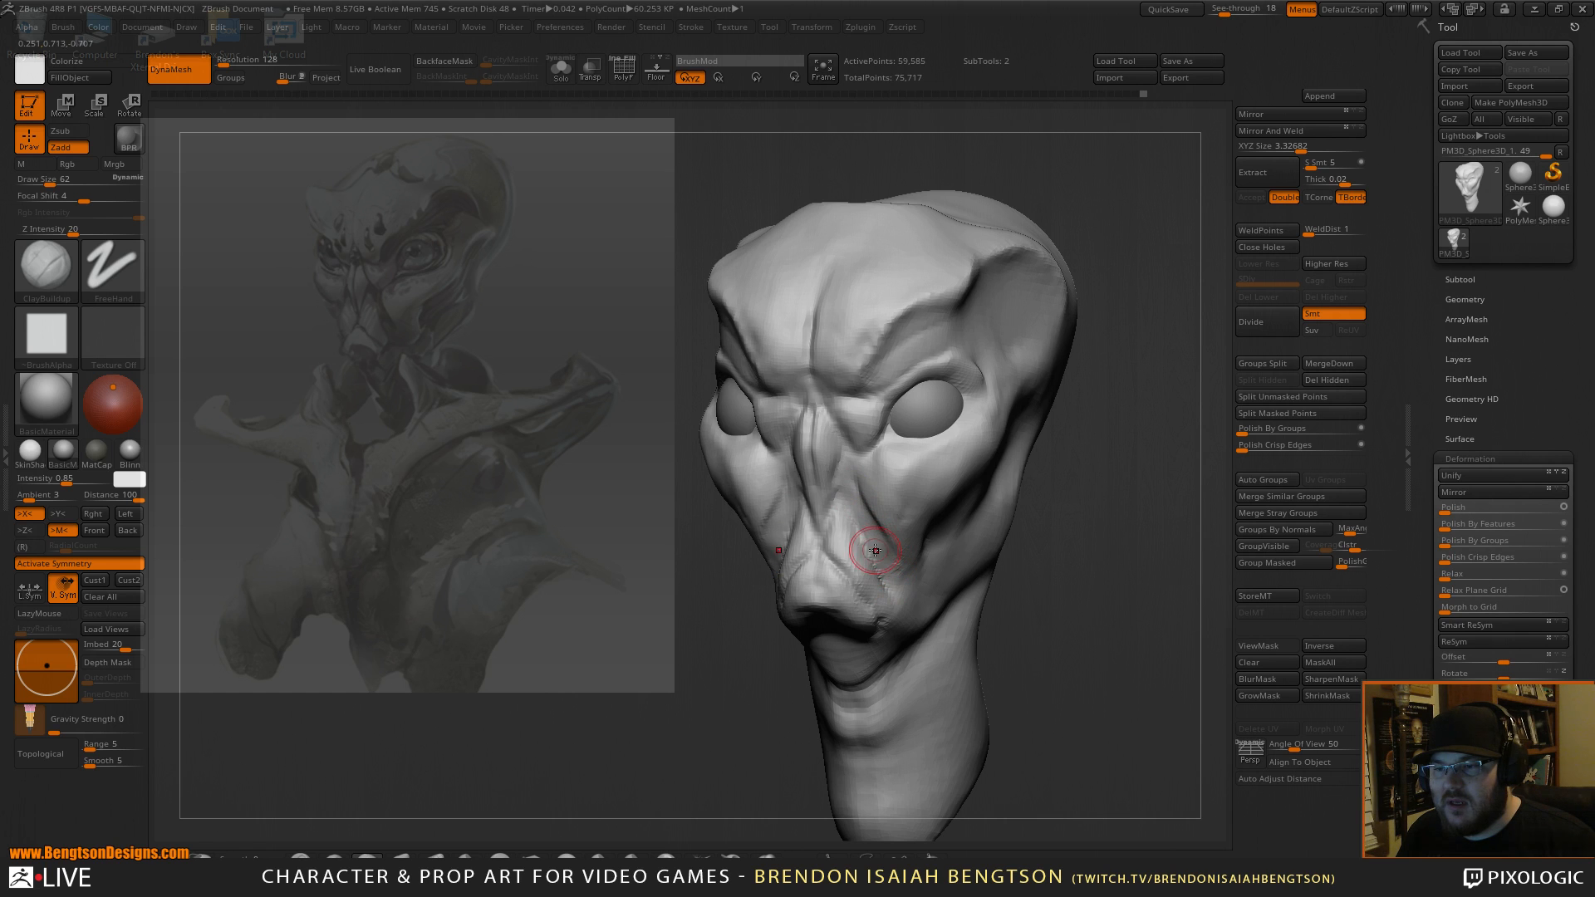
mouse_move(1177, 523)
left_mouse_down()
mouse_move(1174, 469)
mouse_move(1182, 538)
mouse_move(1086, 460)
left_mouse_up()
key("b")
key("d")
key("s")
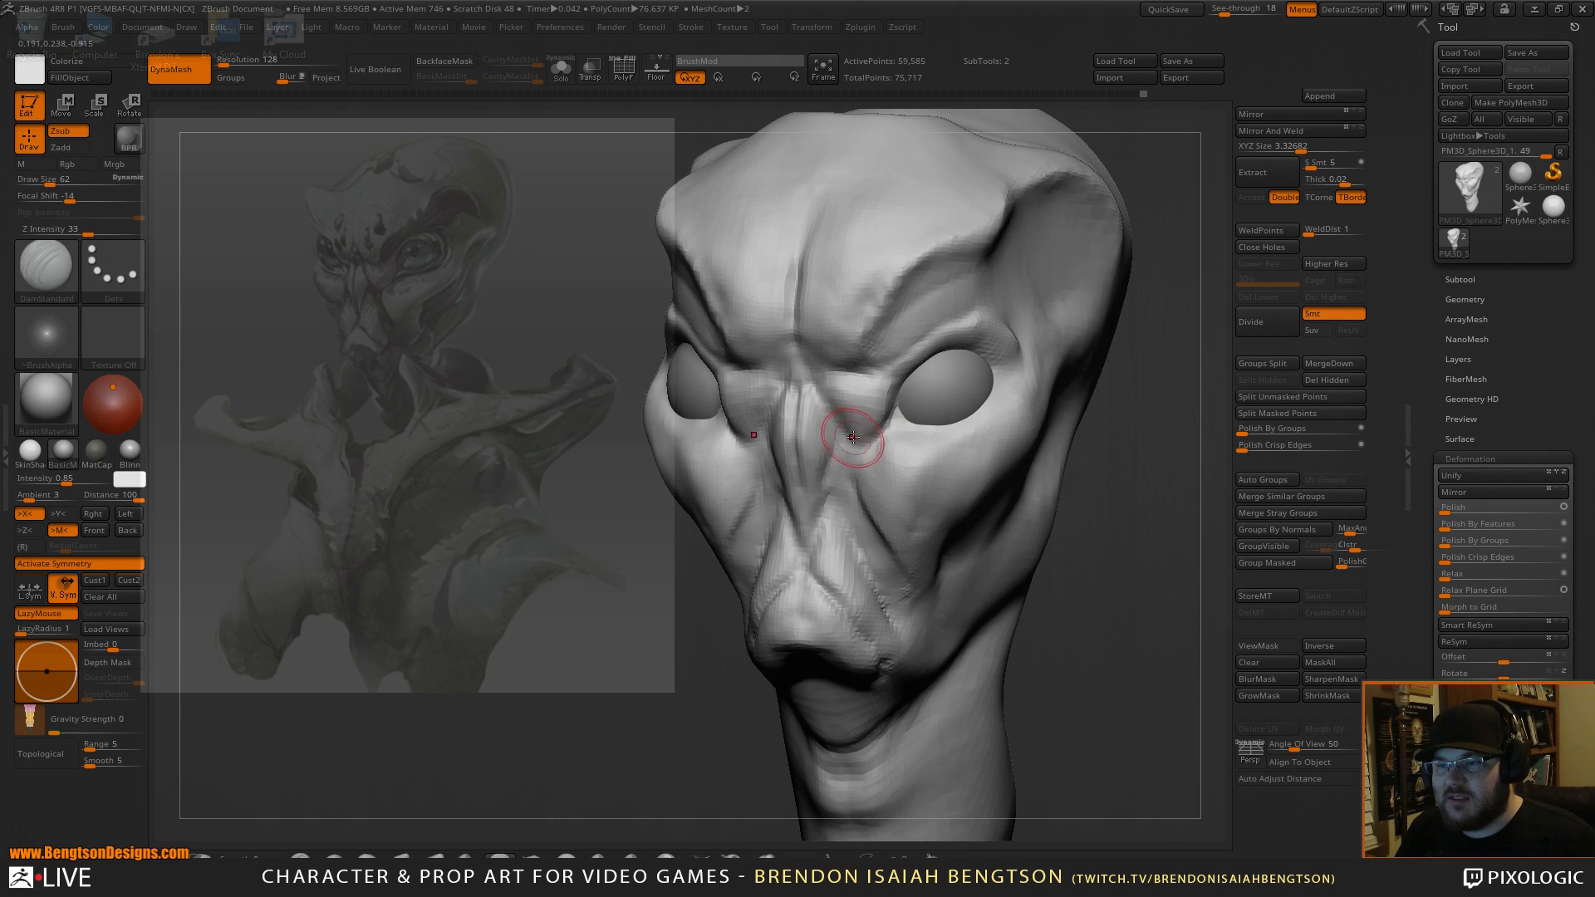
key("b")
key("h")
key("p")
Reshape the fold between the nose and the inner eye corner with the Move Topological brush at Draw Size 97.
key("space")
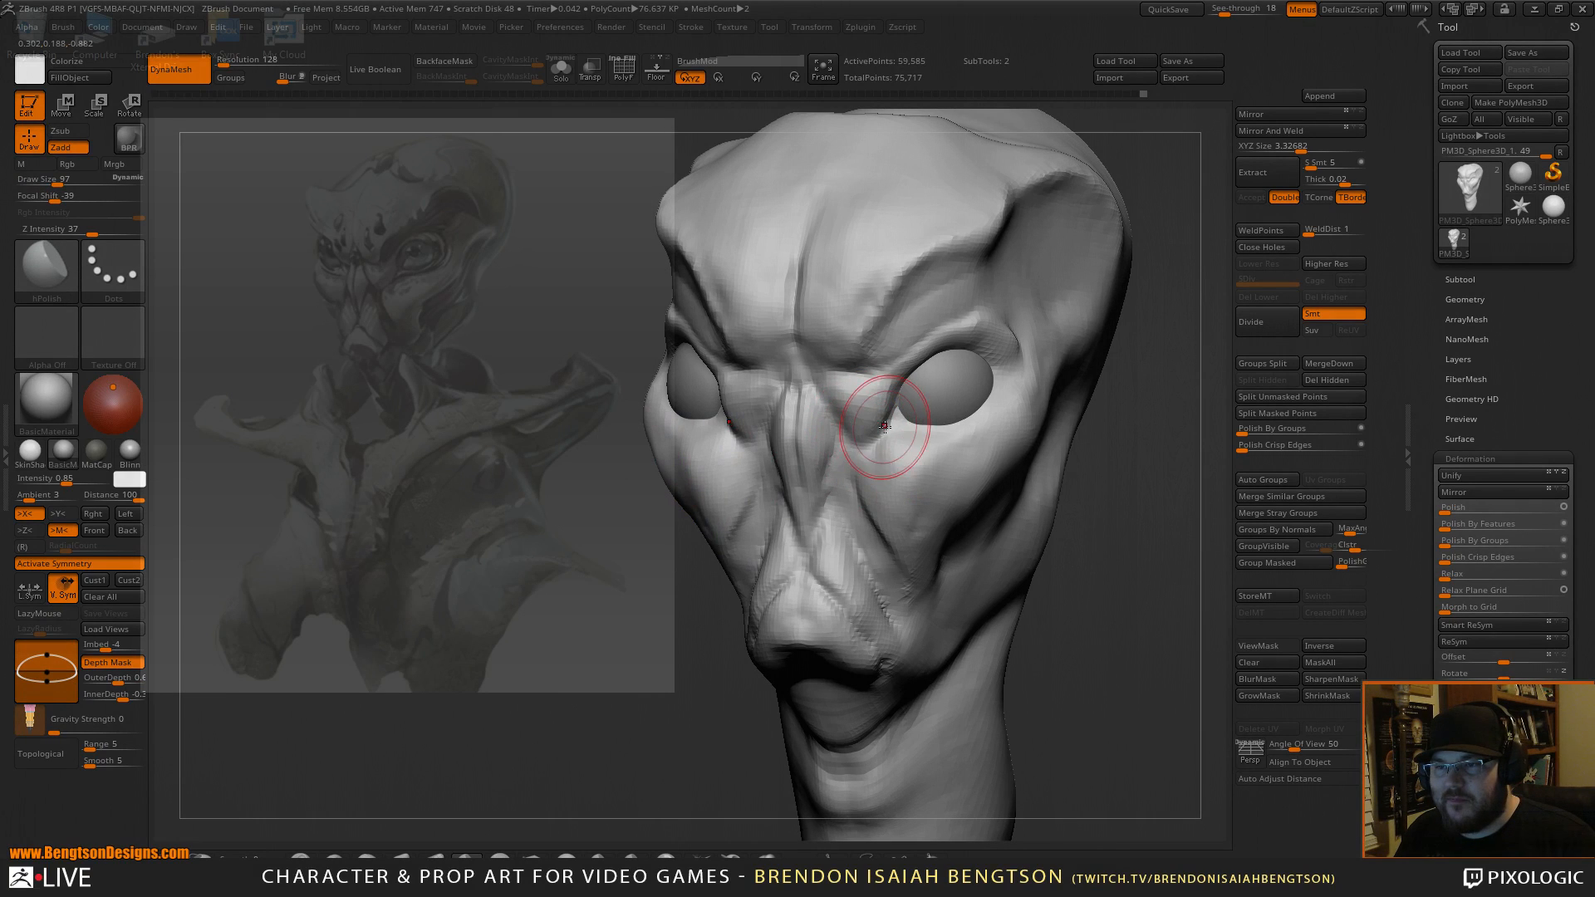
key("b")
key("m")
key("t")
mouse_move(884, 423)
left_mouse_down()
mouse_move(875, 437)
mouse_move(854, 428)
mouse_move(853, 374)
mouse_move(837, 383)
left_mouse_up()
Build up the area beneath the muzzle and down the neck with the ClayBuildup brush at Draw Size 97.
mouse_move(1176, 549)
left_mouse_down("alt")
mouse_move(1182, 471)
mouse_move(1130, 507)
mouse_move(1161, 509)
mouse_move(1101, 501)
mouse_move(1238, 498)
left_mouse_up("alt")
key("b")
key("c")
key("b")
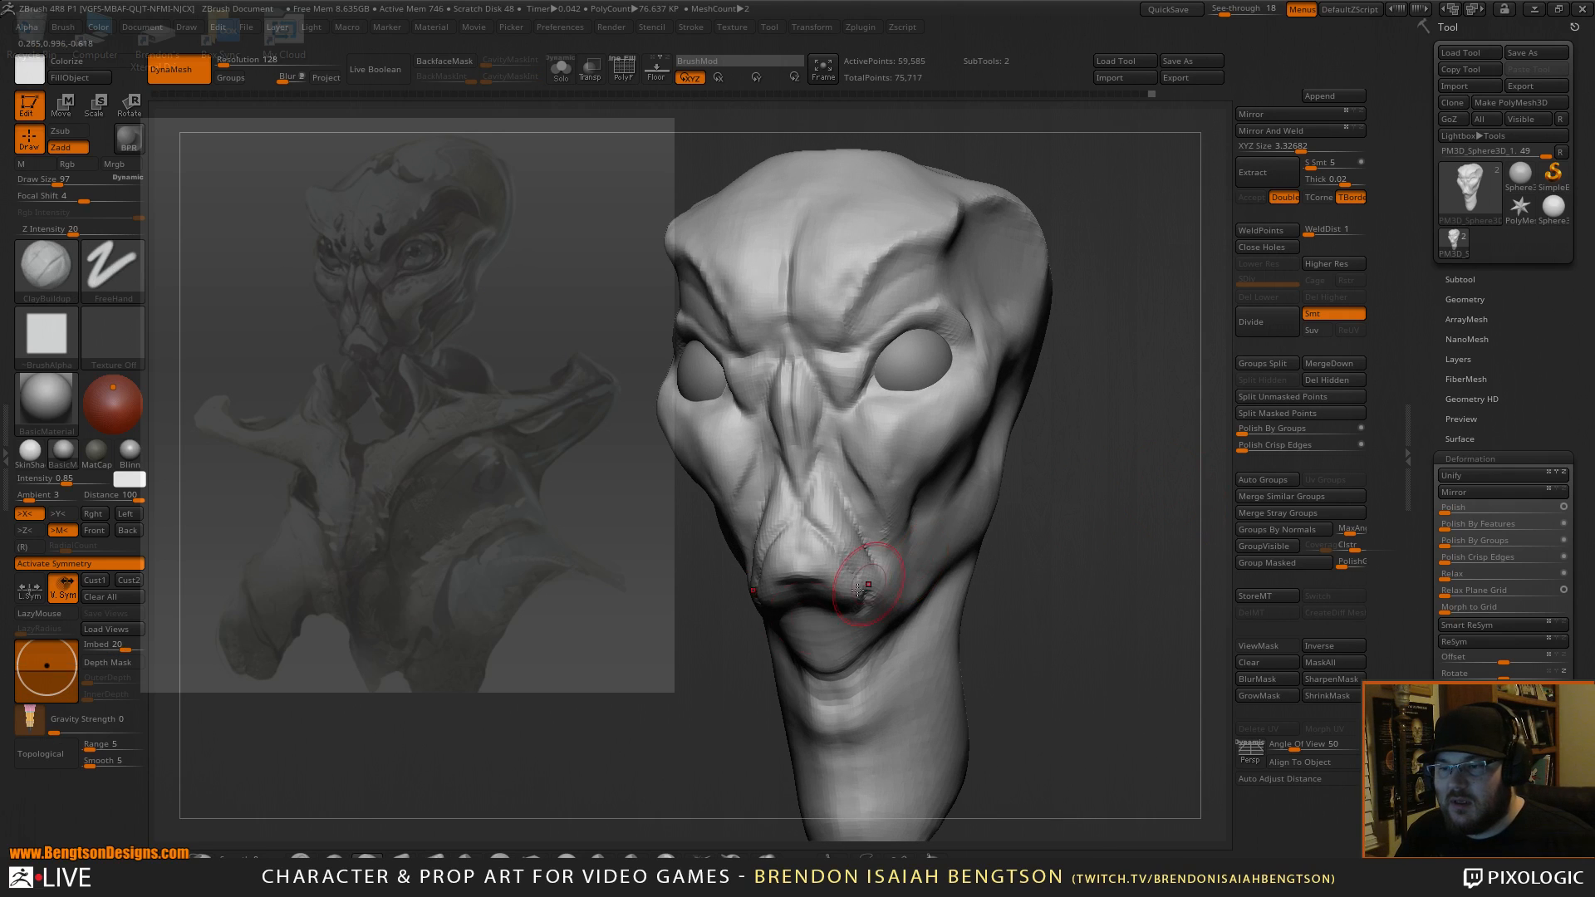
mouse_move(858, 640)
left_mouse_down()
mouse_move(829, 653)
mouse_move(824, 704)
mouse_move(860, 762)
mouse_move(850, 798)
left_mouse_up()
Reshape the cheek beside the nose with the Move Topological brush at Draw Size 130.
mouse_move(1104, 611)
left_mouse_down("alt")
mouse_move(1111, 634)
mouse_move(1104, 474)
left_mouse_up("alt")
left_click_drag(1051, 532, 1133, 545)
left_click_drag(1133, 415, 1127, 731, "alt")
left_click_drag(1184, 636, 1117, 640)
left_click_drag(1007, 532, 1051, 524)
key("b")
key("m")
key("t")
key("space")
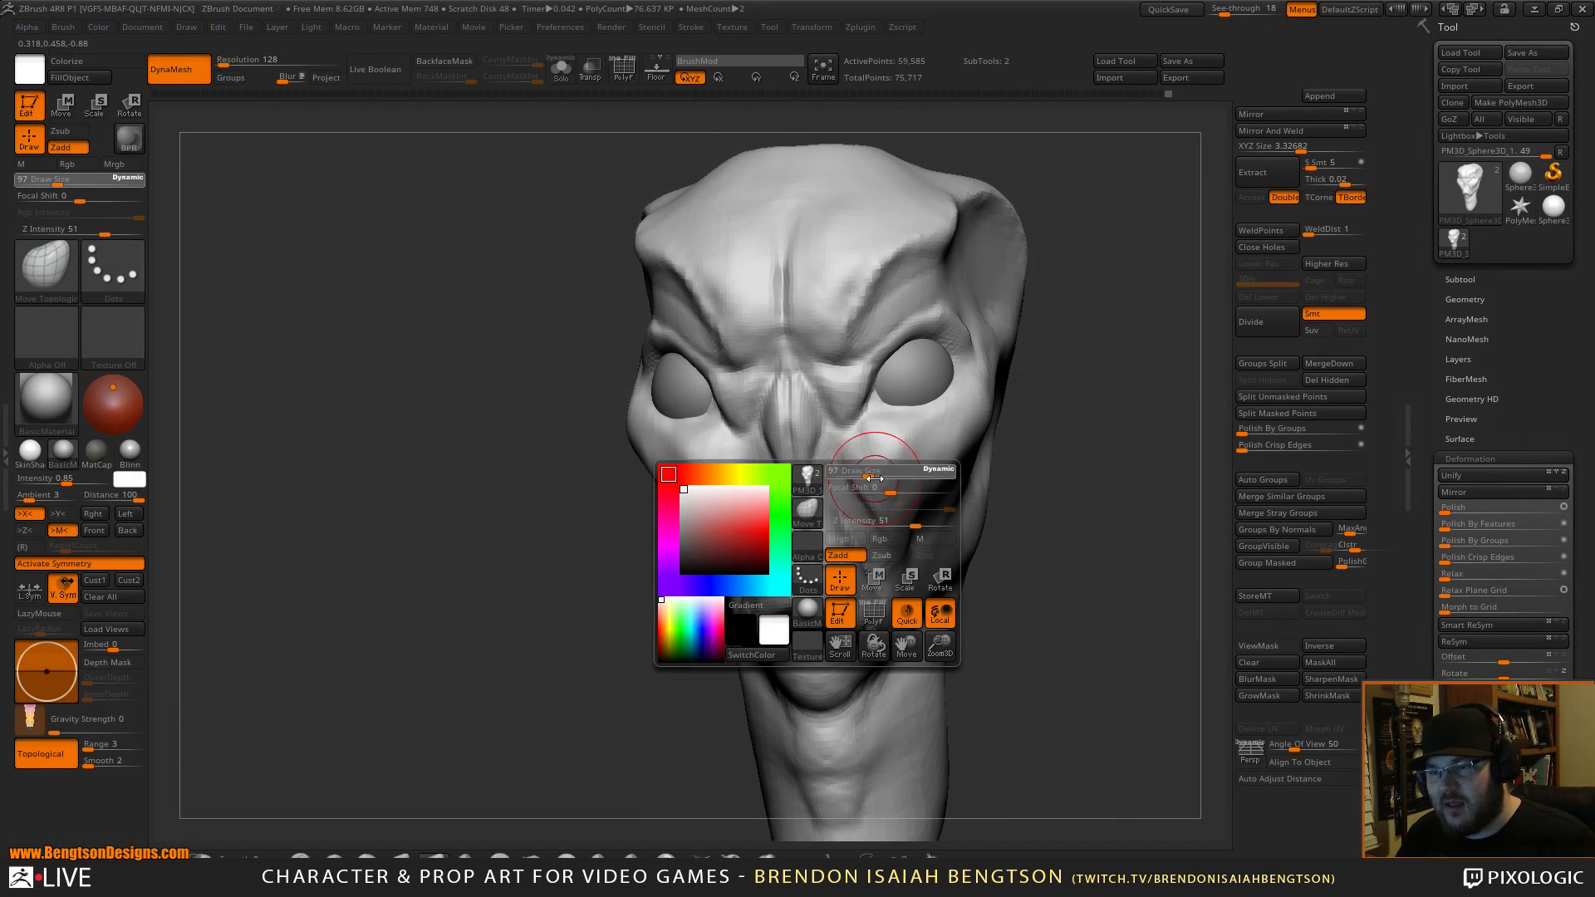
key("space")
left_click_drag(860, 487, 857, 486)
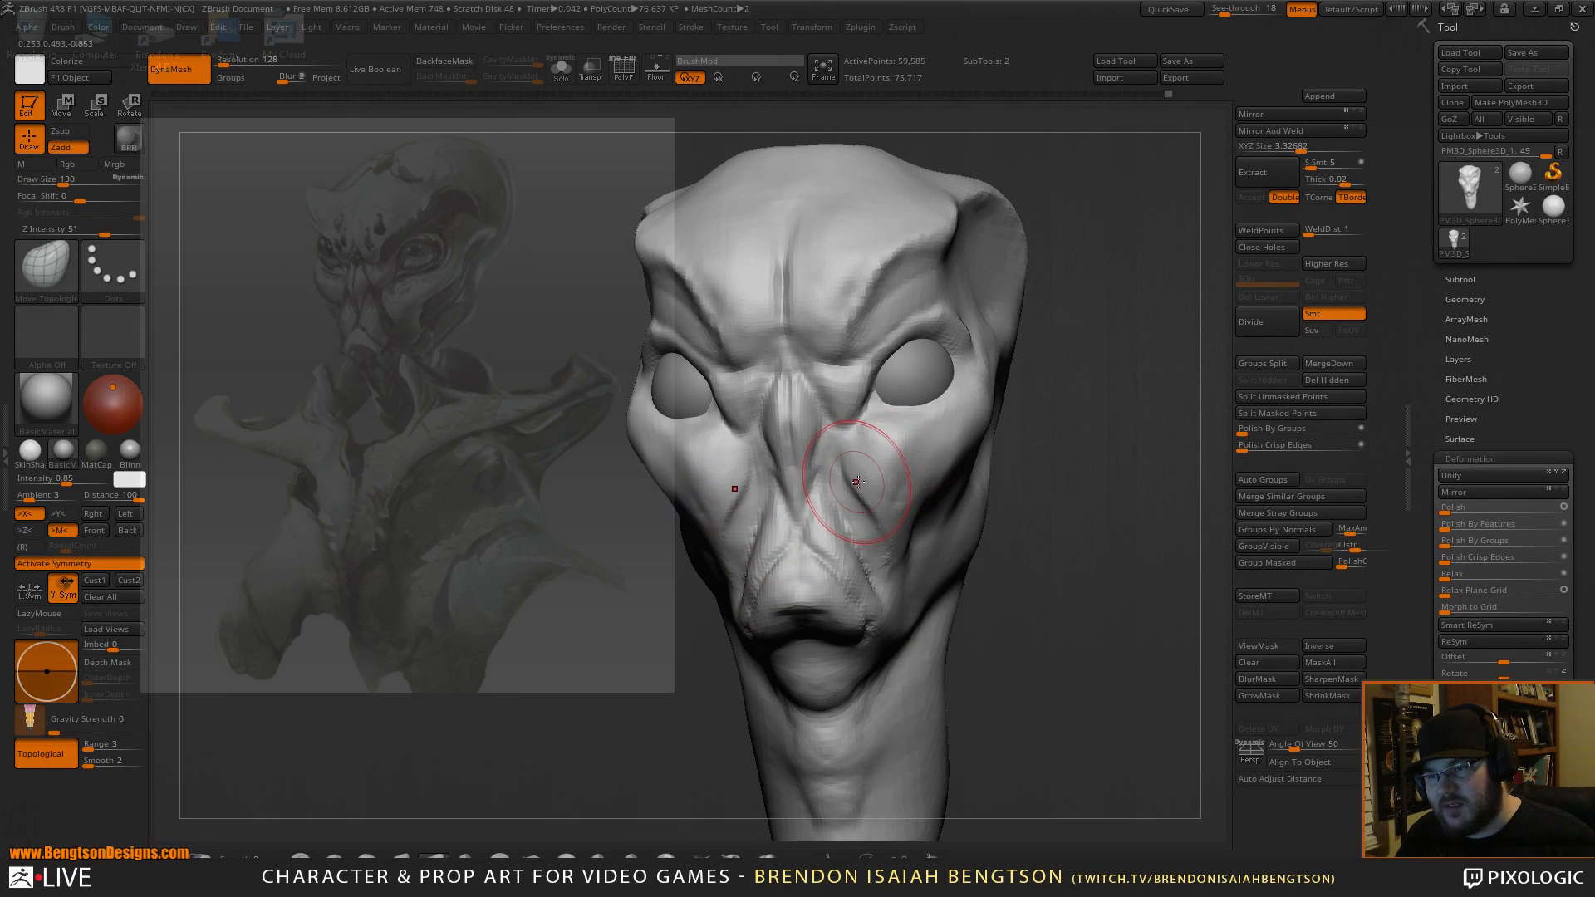
Carve deep diagonal creases across the cheek behind the eye with the DamStandard brush at Draw Size 130.
mouse_move(1143, 573)
left_mouse_down()
mouse_move(992, 583)
mouse_move(1015, 588)
mouse_move(1152, 495)
left_mouse_up()
key("b")
key("d")
key("s")
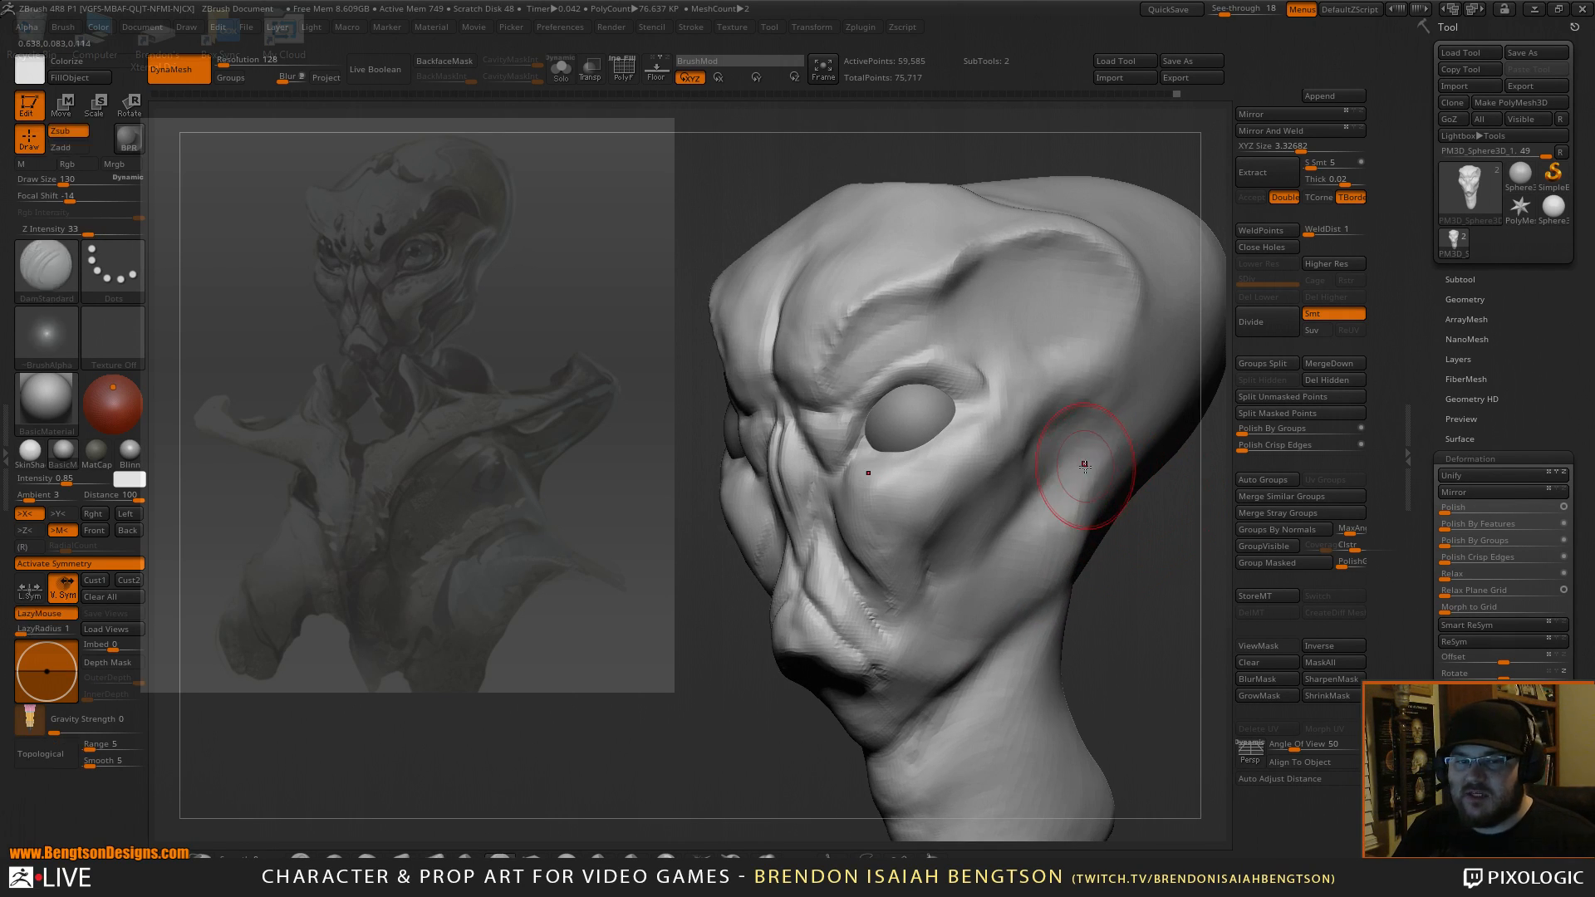
mouse_move(1150, 560)
left_mouse_down()
mouse_move(867, 428)
mouse_move(912, 456)
mouse_move(969, 414)
left_mouse_up()
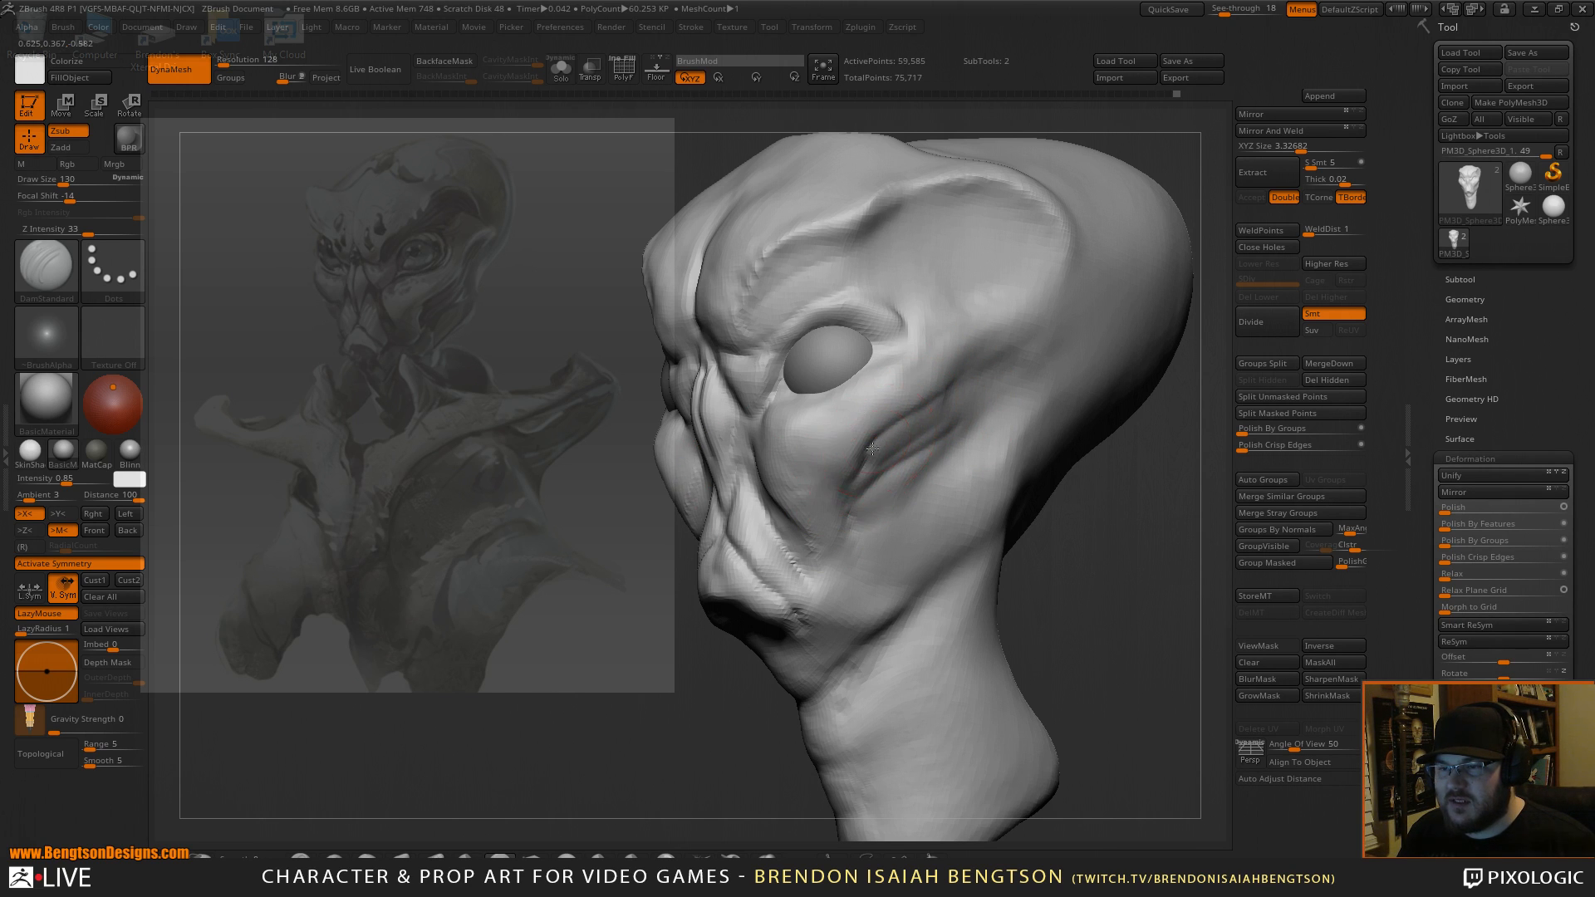
left_click_drag(1136, 539, 1057, 510, "alt")
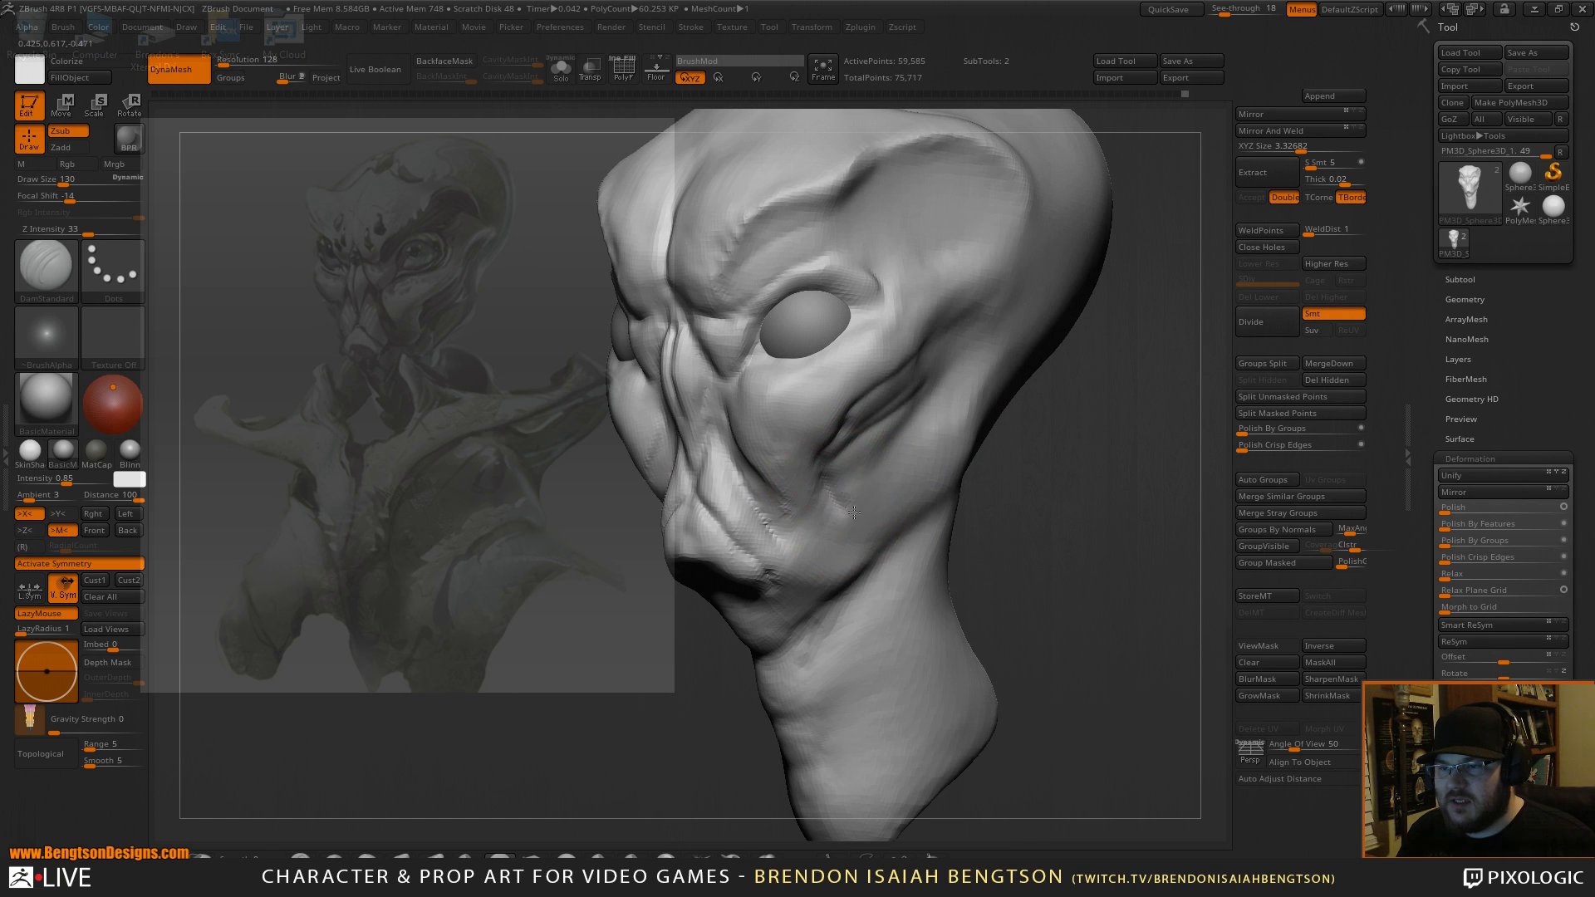
Build up the lower cheek and jaw behind the muzzle with the ClayBuildup brush at Draw Size 130.
key("b")
key("c")
key("b")
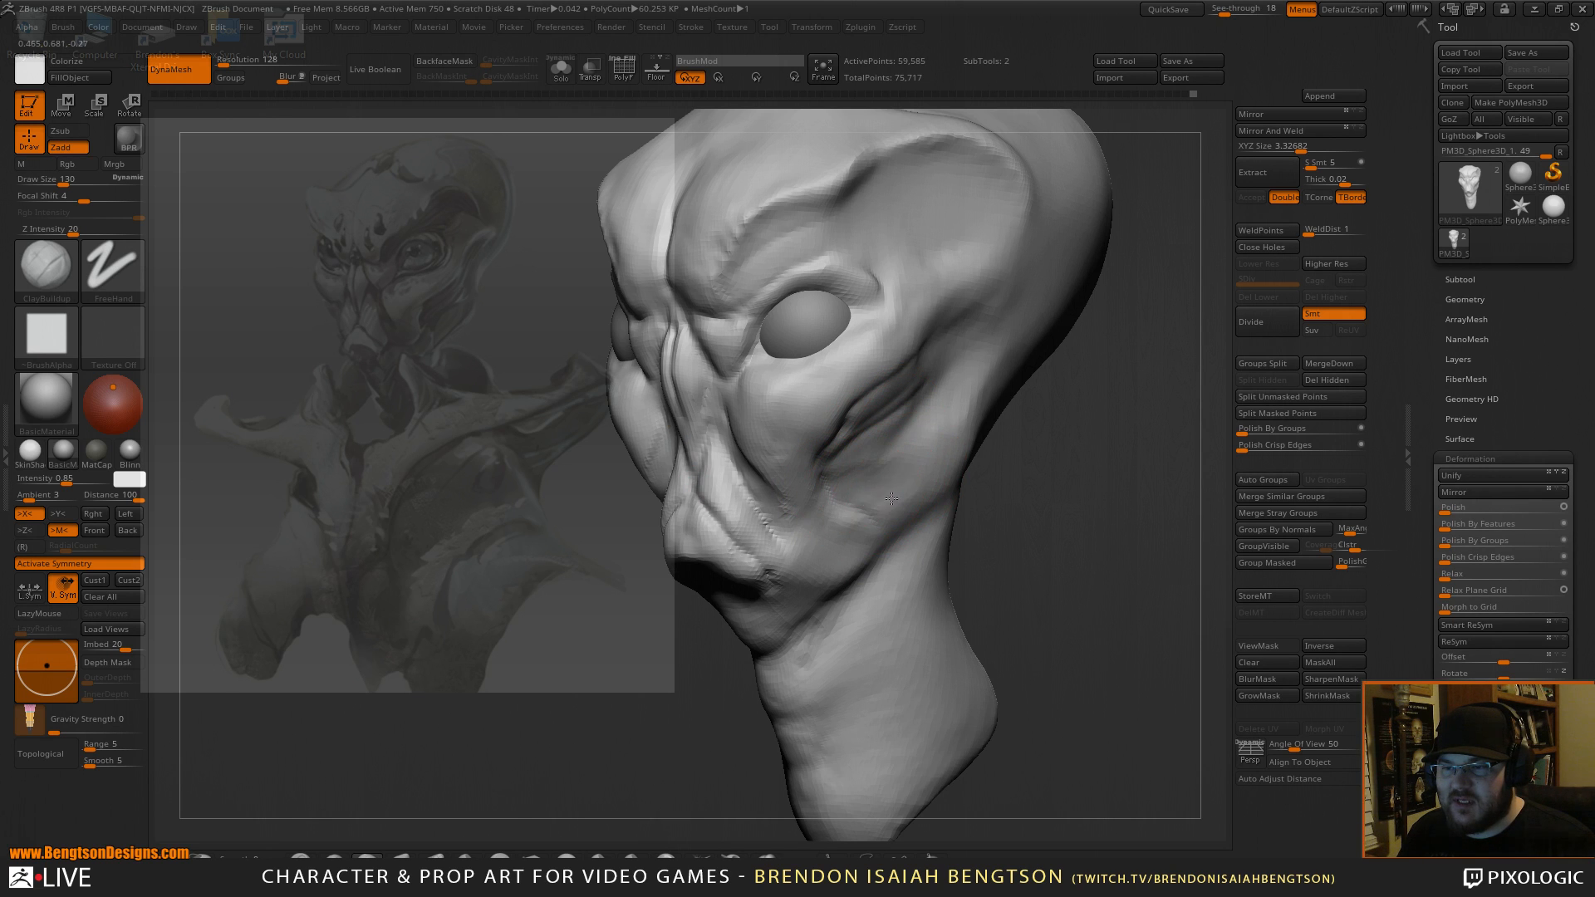
left_click_drag(1080, 468, 1118, 457, "alt")
left_click_drag(1134, 465, 1143, 501, "alt")
left_click_drag(1158, 472, 1138, 470)
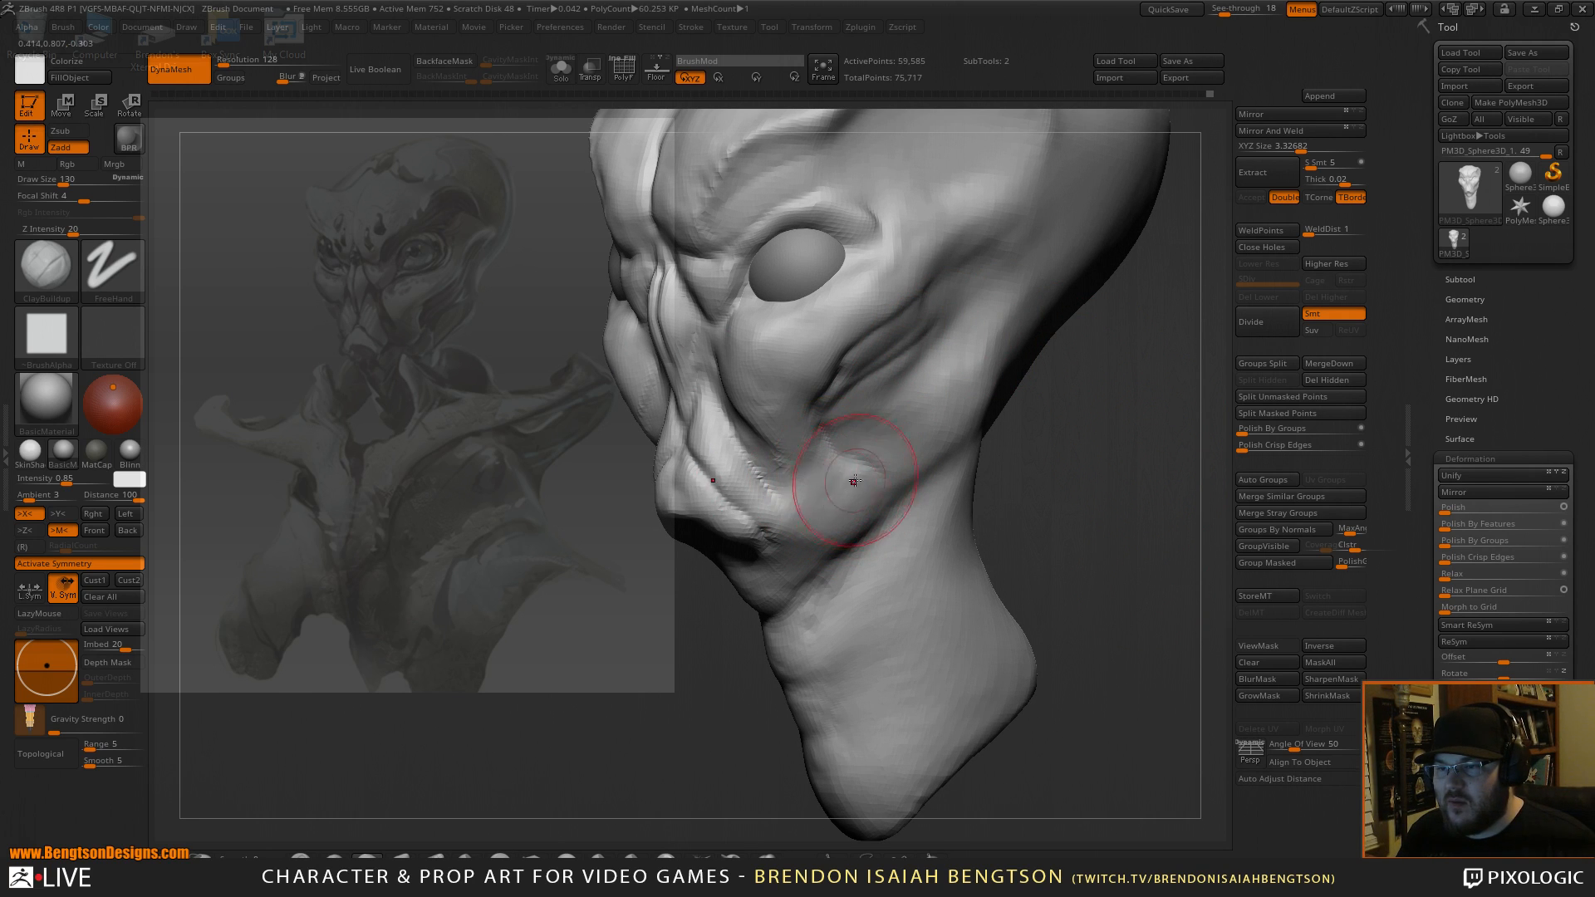
Deepen the cheek creases and the groove running up to the temple with the DamStandard brush at Draw Size 130.
mouse_move(1170, 484)
left_mouse_down()
mouse_move(1135, 446)
mouse_move(1142, 540)
left_mouse_up()
key("b")
key("d")
key("s")
mouse_move(896, 407)
left_mouse_down()
mouse_move(856, 424)
mouse_move(834, 461)
left_mouse_up()
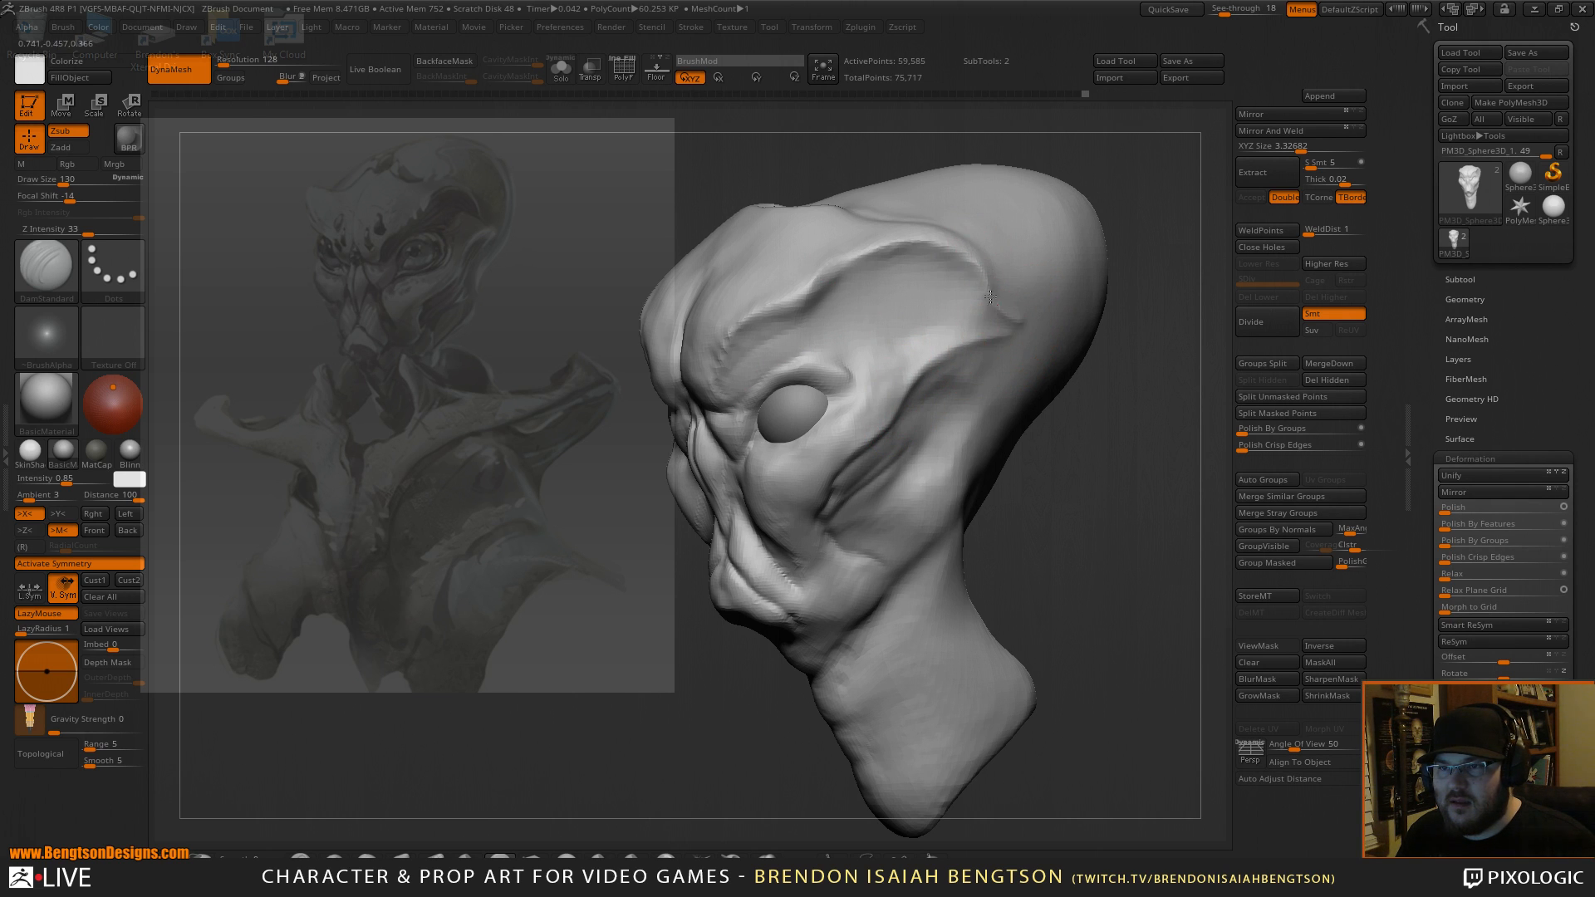
Reshape the outer brow ridge and temple hollow with the Move Topological brush at Draw Size 179.
mouse_move(1113, 196)
left_mouse_down()
mouse_move(1125, 185)
mouse_move(1180, 249)
mouse_move(967, 314)
mouse_move(924, 302)
mouse_move(1031, 274)
mouse_move(1062, 245)
mouse_move(1039, 249)
mouse_move(1081, 330)
mouse_move(1093, 299)
mouse_move(1121, 304)
mouse_move(1040, 242)
left_mouse_up()
key("b")
key("m")
key("t")
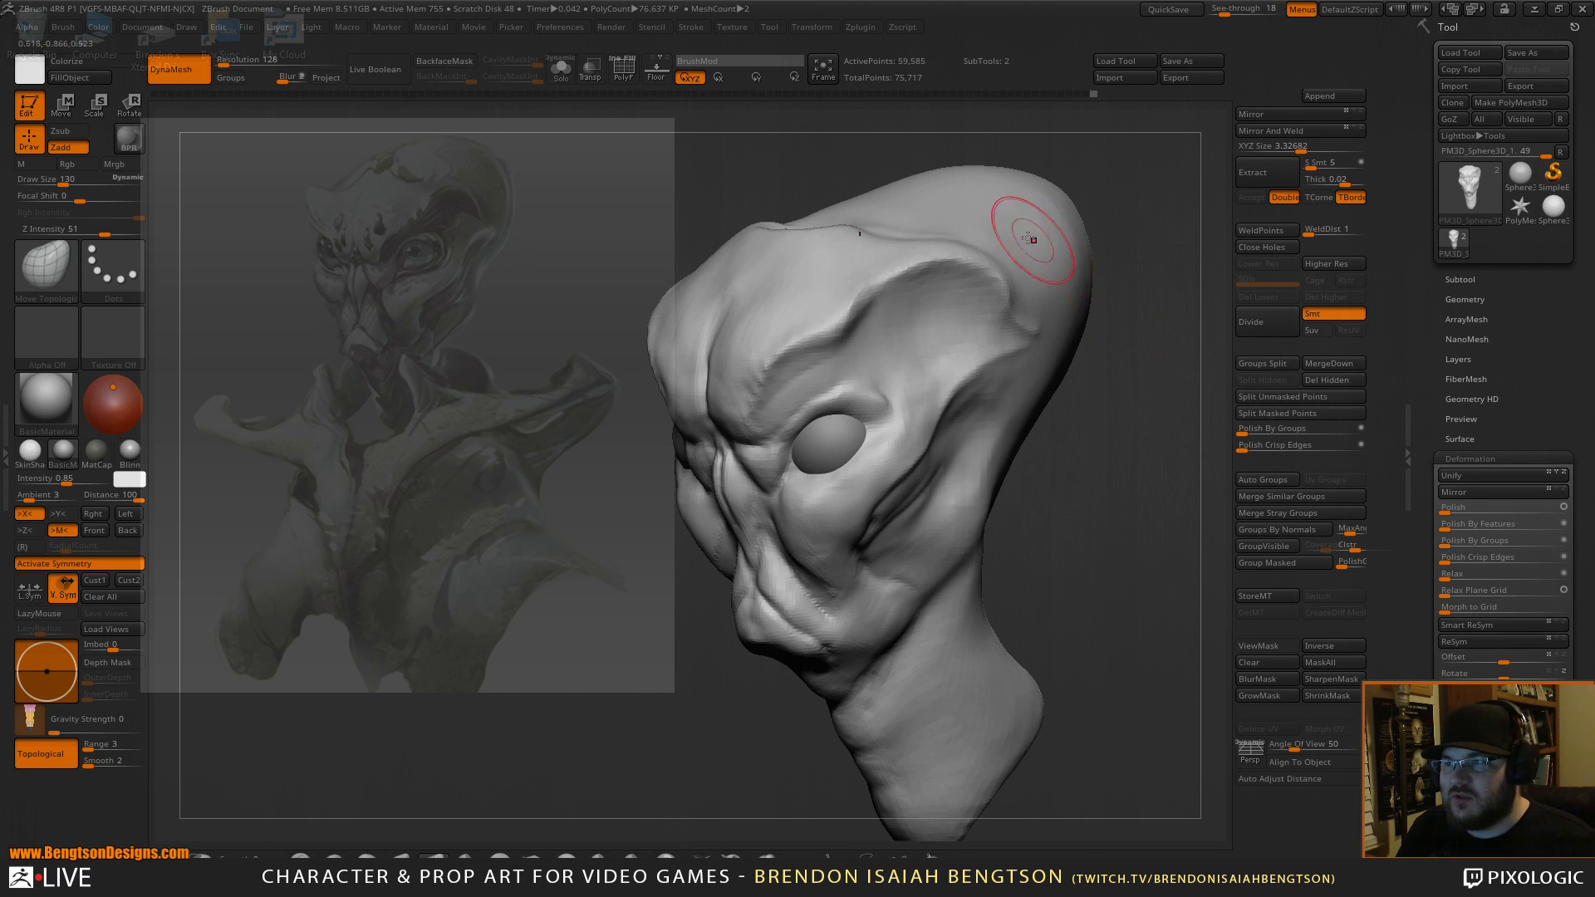
key("space")
left_click_drag(877, 334, 883, 335)
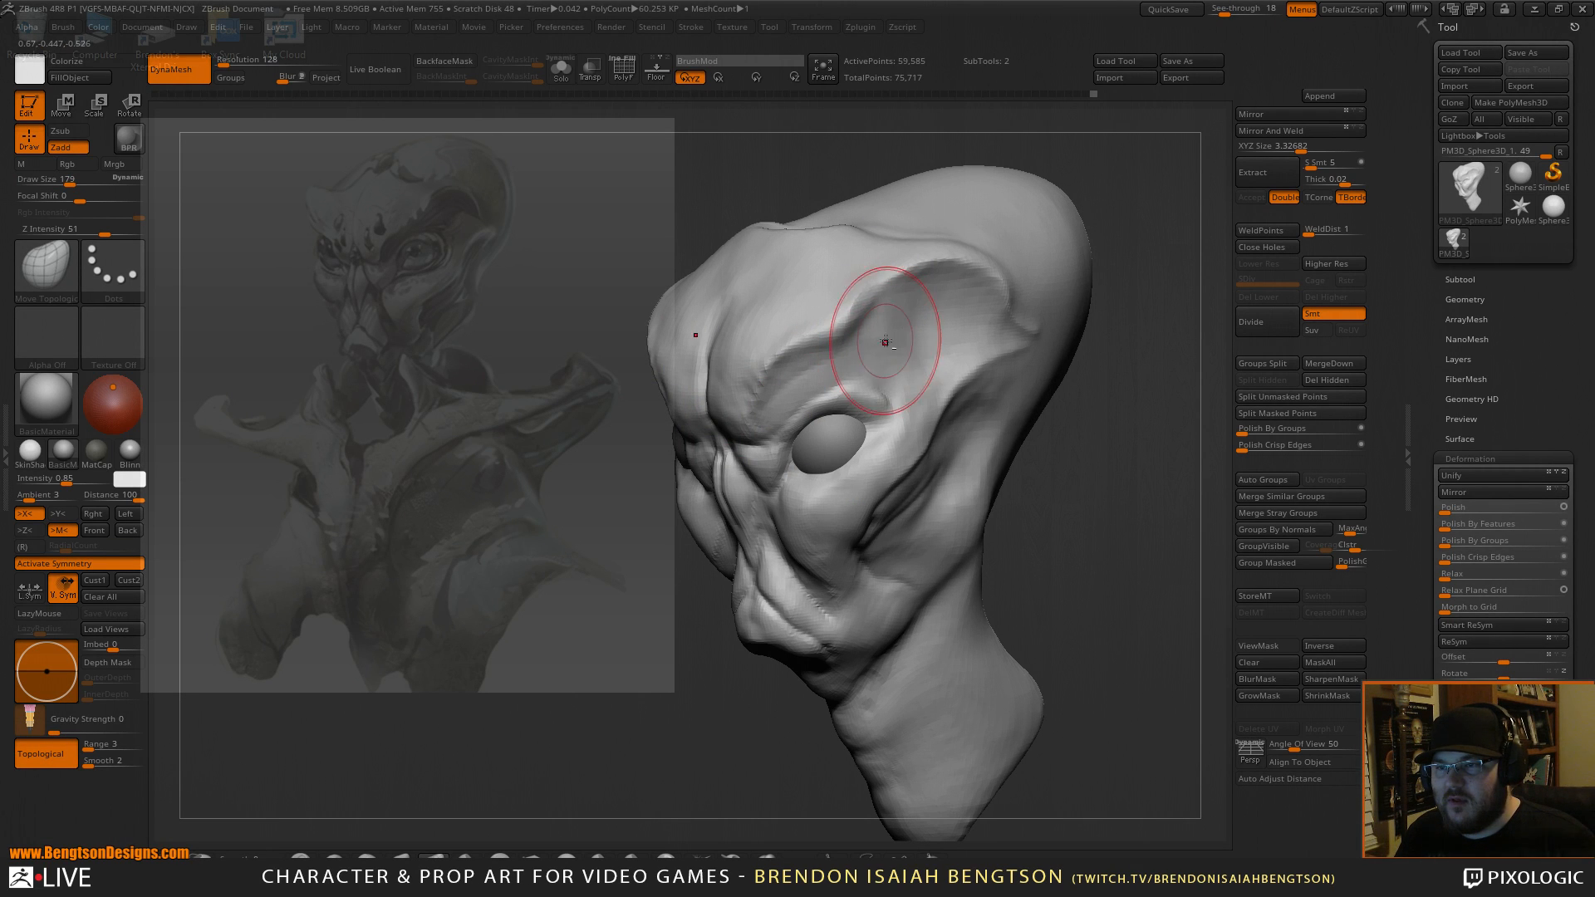
mouse_move(870, 333)
left_mouse_down()
mouse_move(1143, 367)
mouse_move(1125, 328)
mouse_move(1051, 318)
left_mouse_up()
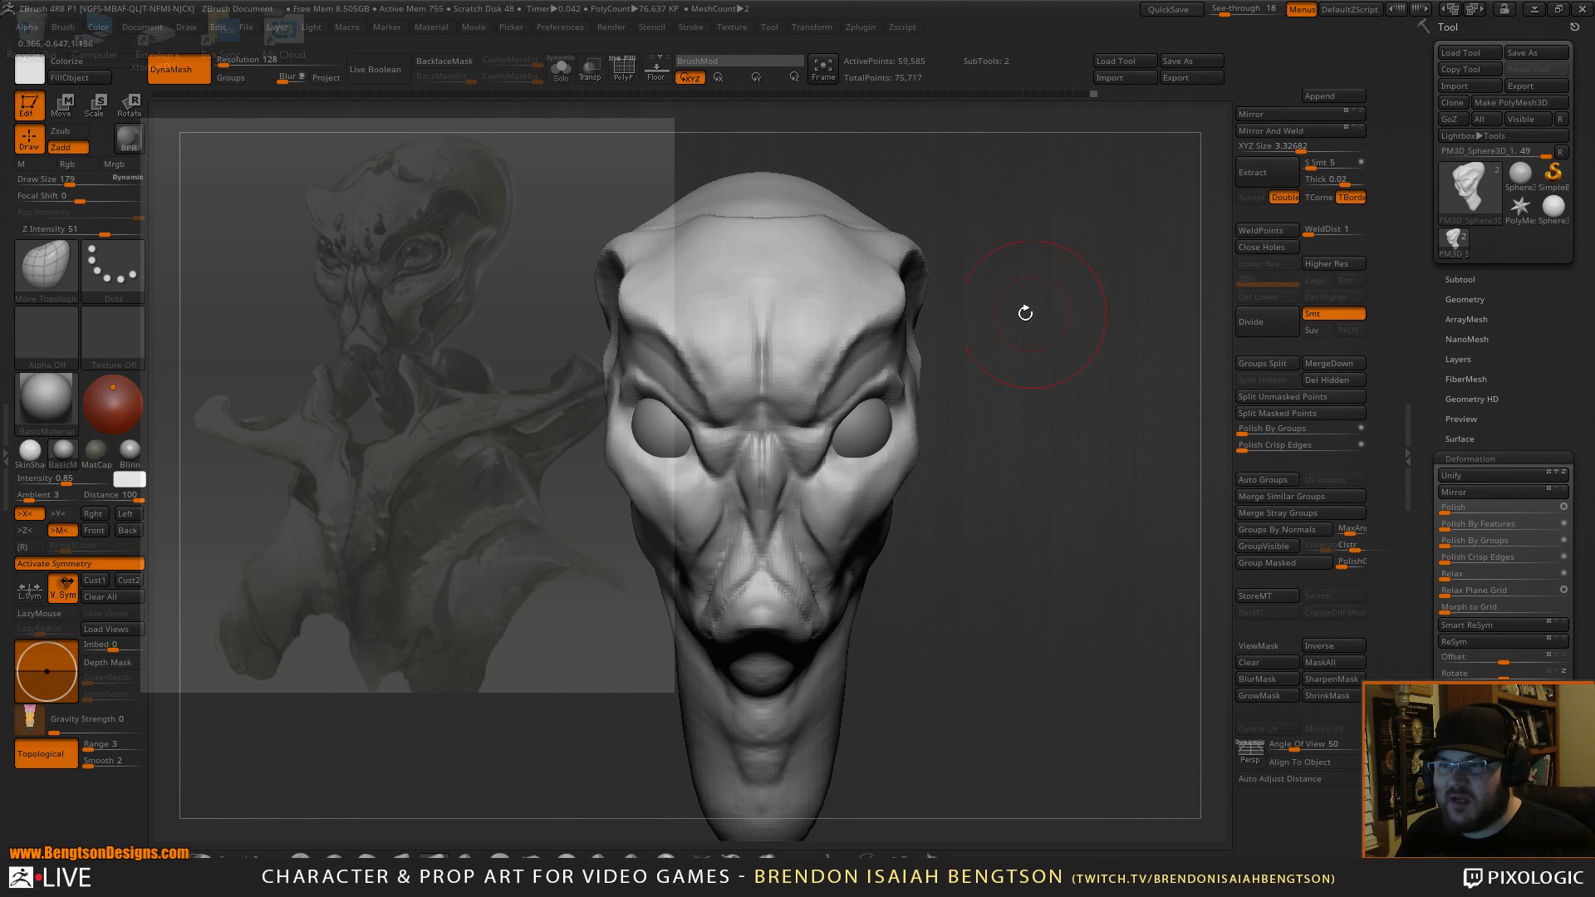
Refine the brow's contour with the Move Topological brush at Draw Size 80.
mouse_move(1068, 374)
left_mouse_down()
mouse_move(1049, 365)
mouse_move(1079, 347)
left_mouse_up()
key("space")
mouse_move(841, 338)
left_mouse_down()
mouse_move(827, 339)
mouse_move(856, 318)
left_mouse_up()
mouse_move(730, 613)
left_mouse_down("alt")
mouse_move(720, 371)
mouse_move(769, 465)
mouse_move(872, 474)
mouse_move(1125, 452)
mouse_move(1150, 520)
mouse_move(1158, 509)
mouse_move(1080, 474)
left_mouse_up("alt")
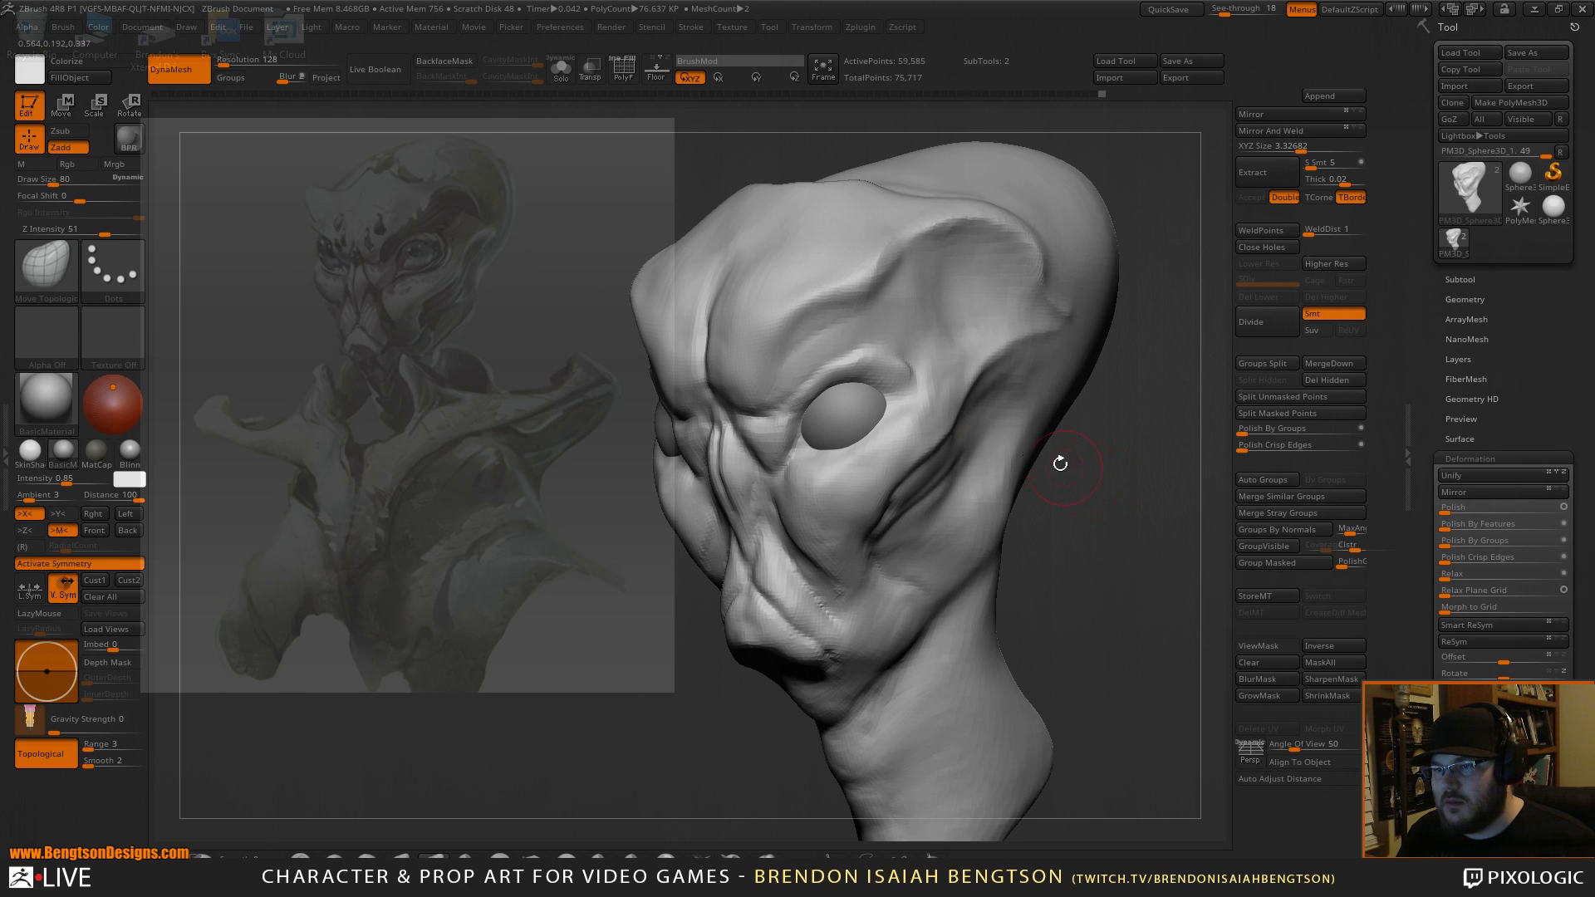
Build up the fold between the nose bridge and the inner eye corner with the ClayBuildup brush at Draw Size 80.
key("b")
key("c")
key("b")
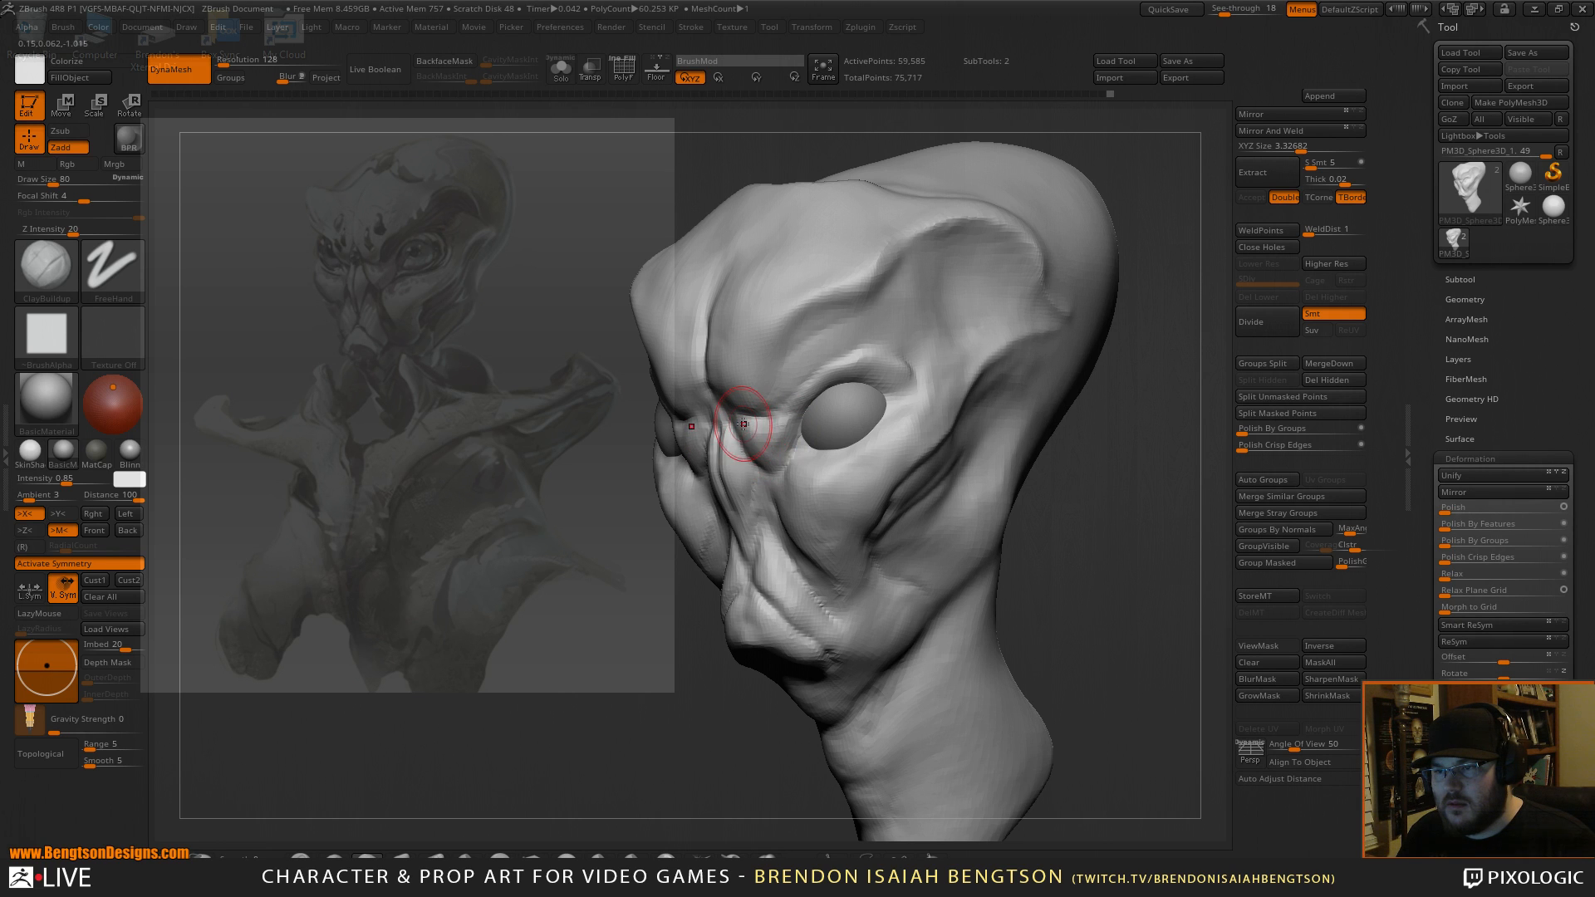
mouse_move(1130, 482)
left_mouse_down()
mouse_move(1133, 456)
mouse_move(1162, 551)
mouse_move(1172, 463)
mouse_move(1158, 502)
mouse_move(971, 457)
left_mouse_up()
Reshape the nose bridge and the folds beside it with the Move Topological brush at Draw Size 80.
key("b")
key("m")
key("t")
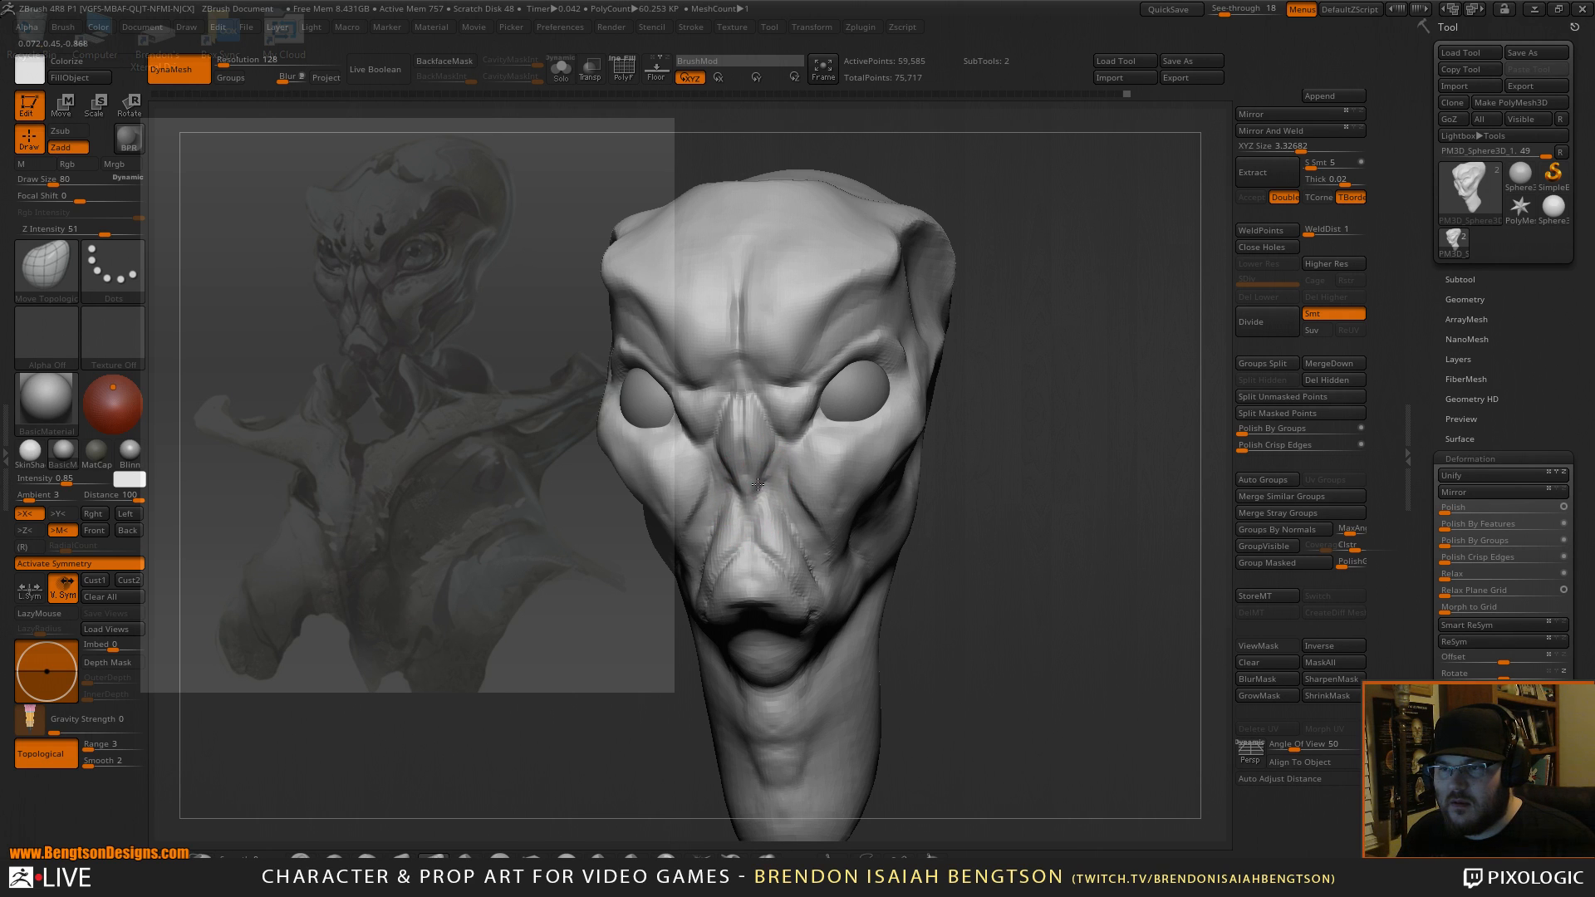
mouse_move(1105, 418)
left_mouse_down("shift")
mouse_move(1054, 432)
mouse_move(1035, 481)
mouse_move(1022, 477)
left_mouse_up("shift")
Build up the lower eyelid rim with the ClayBuildup brush at Draw Size 55.
left_click_drag(1138, 464, 1100, 432)
key("b")
key("c")
key("b")
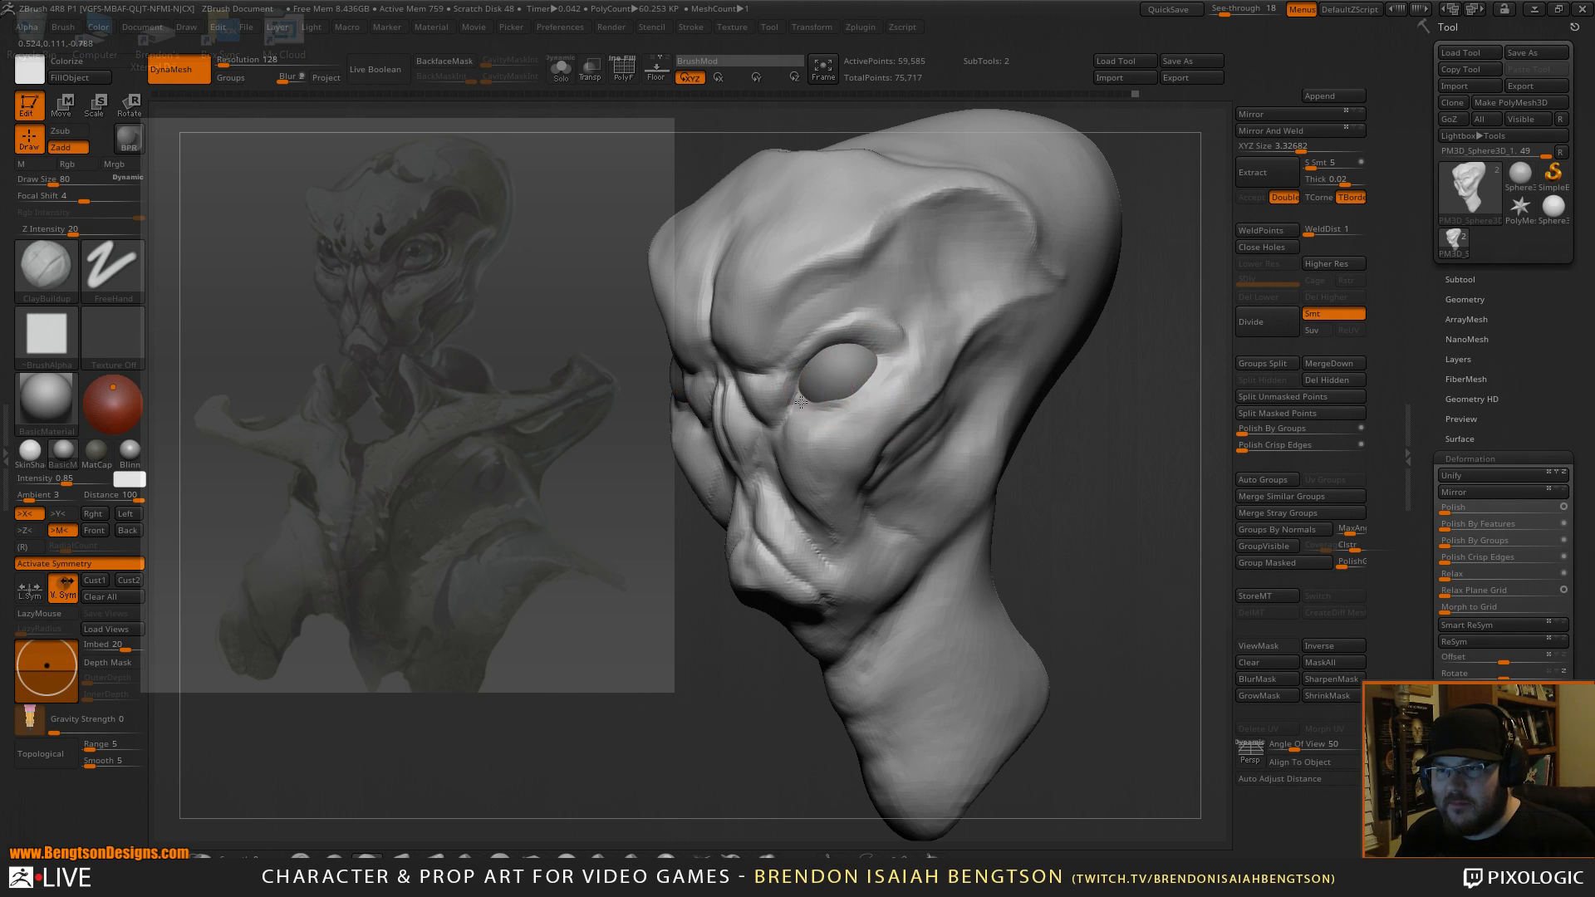
key("space")
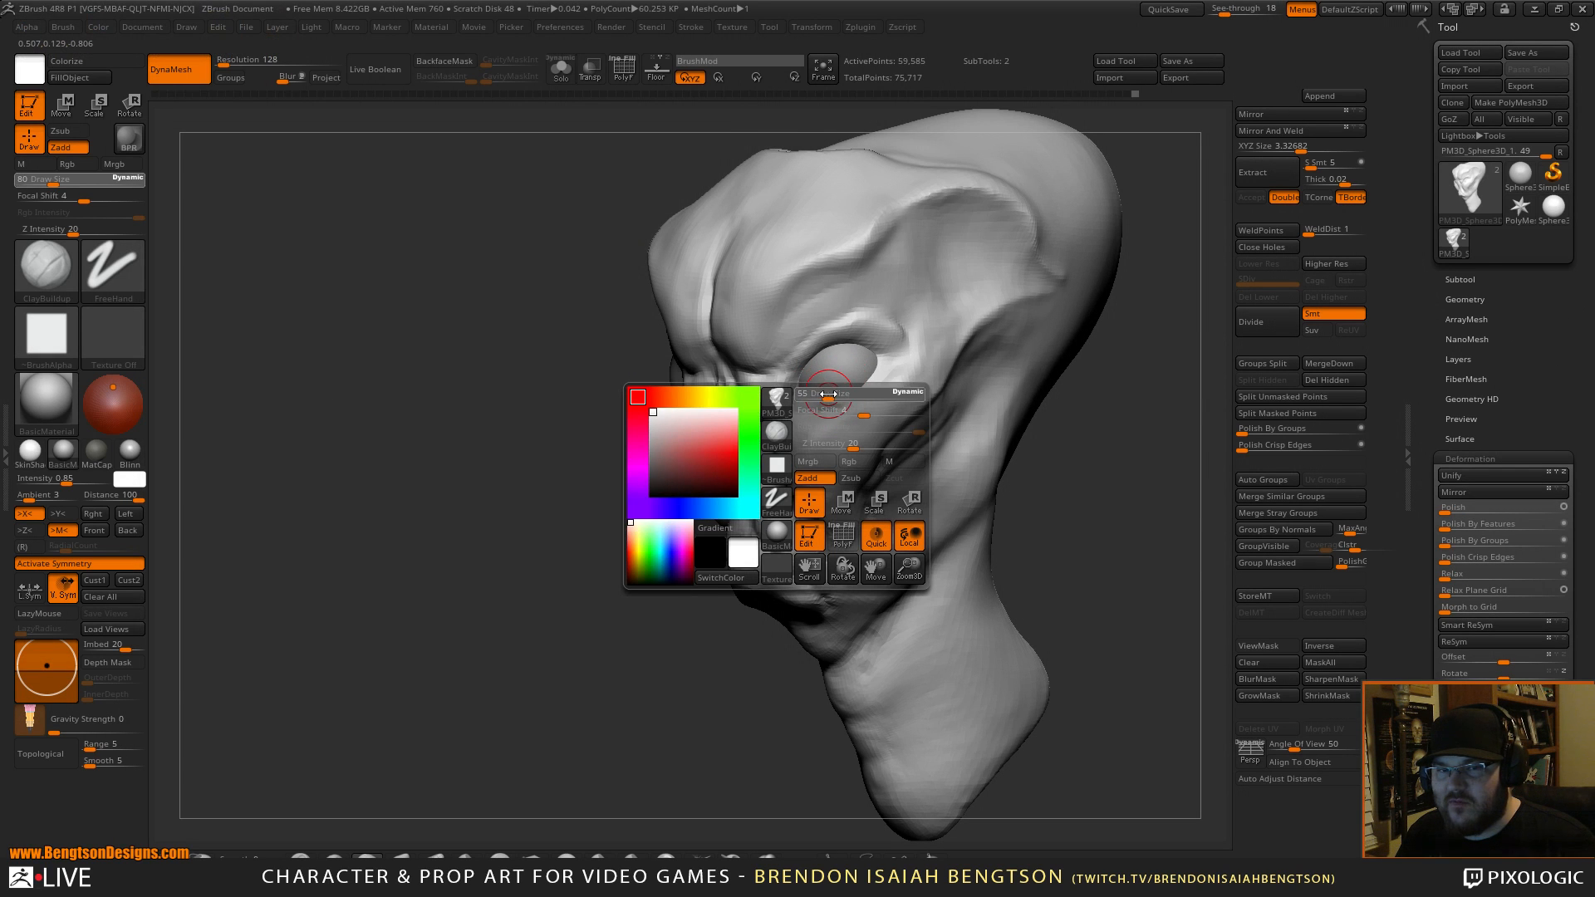
mouse_move(1143, 466)
left_mouse_down()
mouse_move(1110, 441)
mouse_move(1136, 457)
mouse_move(1119, 452)
mouse_move(1097, 486)
mouse_move(980, 429)
left_mouse_up()
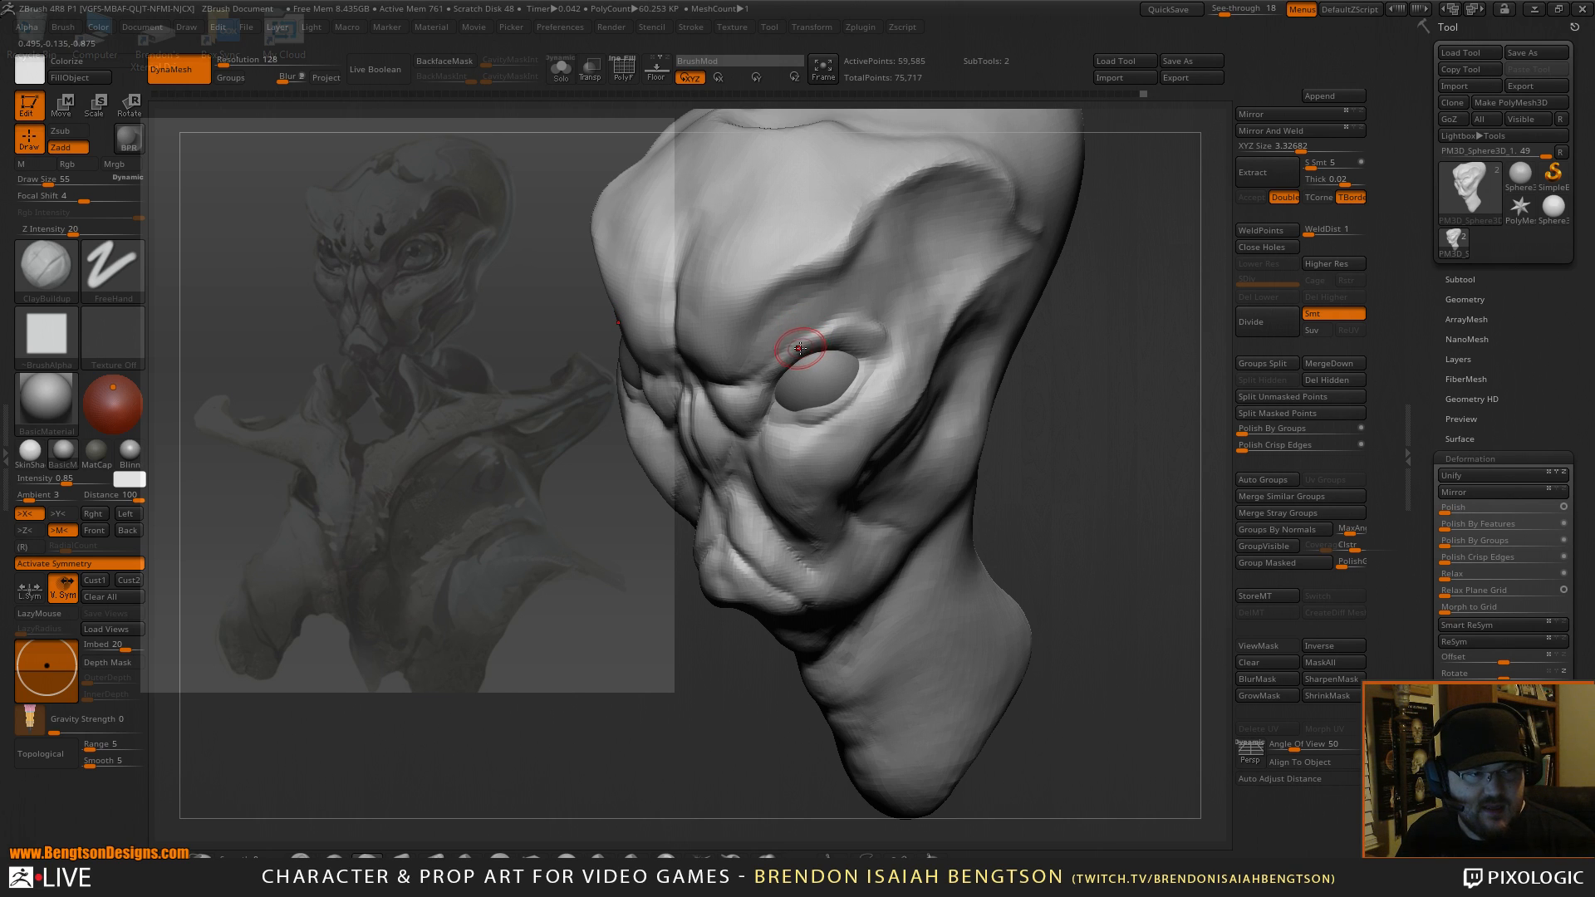
Thicken the upper and lower eyelids around the eye's outer corner with the ClayBuildup brush at Draw Size 55.
mouse_move(1120, 456)
left_mouse_down()
mouse_move(1136, 441)
mouse_move(1129, 485)
mouse_move(1125, 463)
mouse_move(1146, 447)
left_mouse_up()
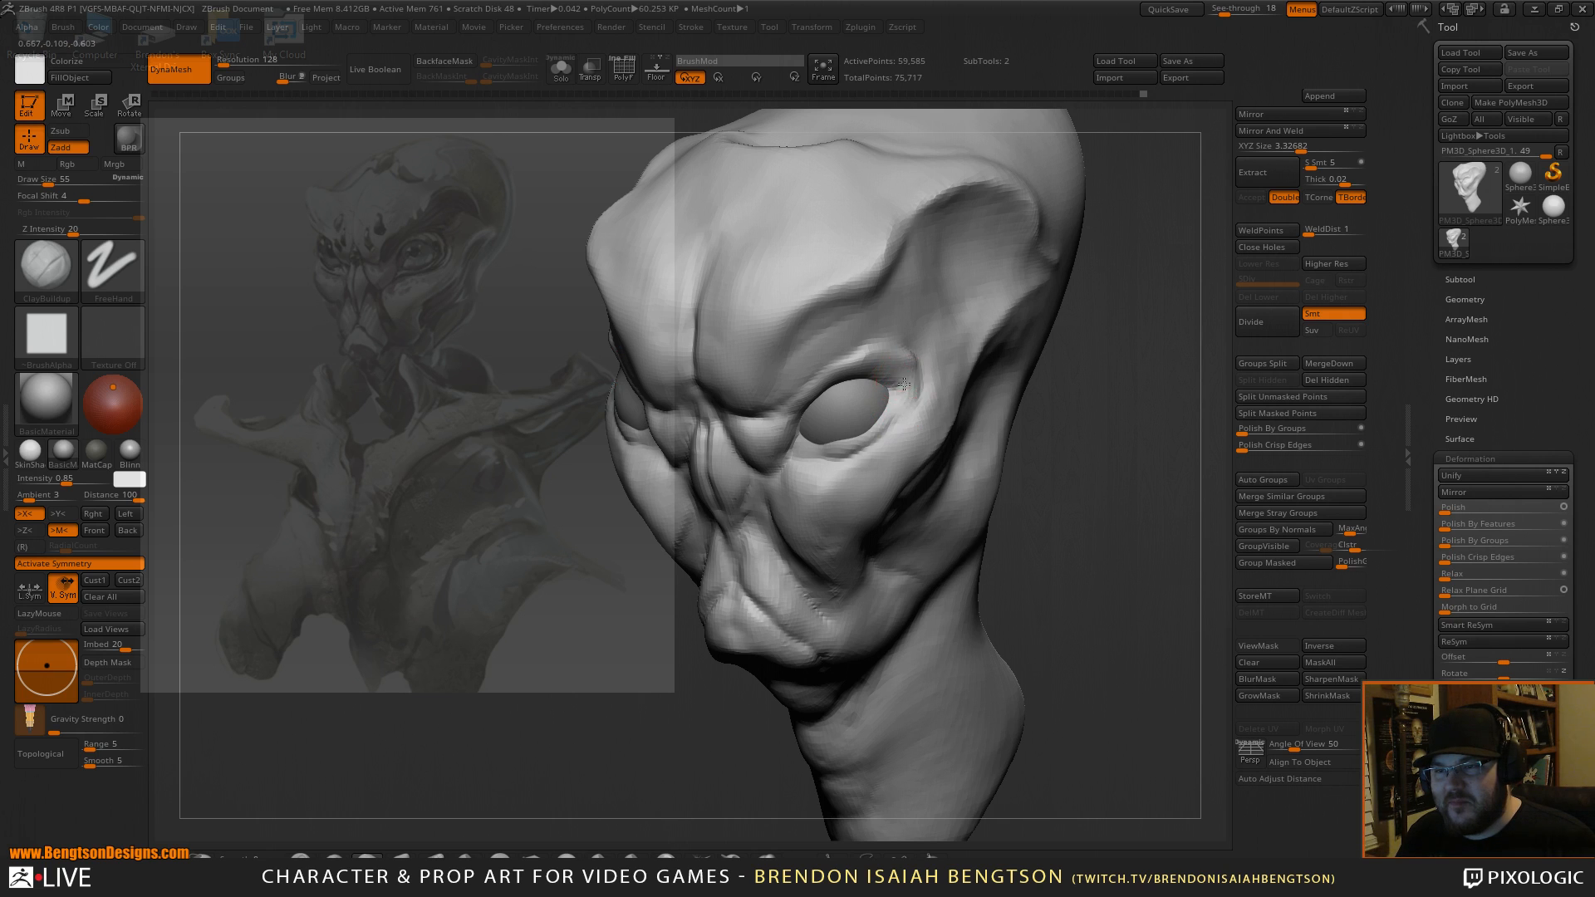
left_click_drag(1090, 350, 955, 366)
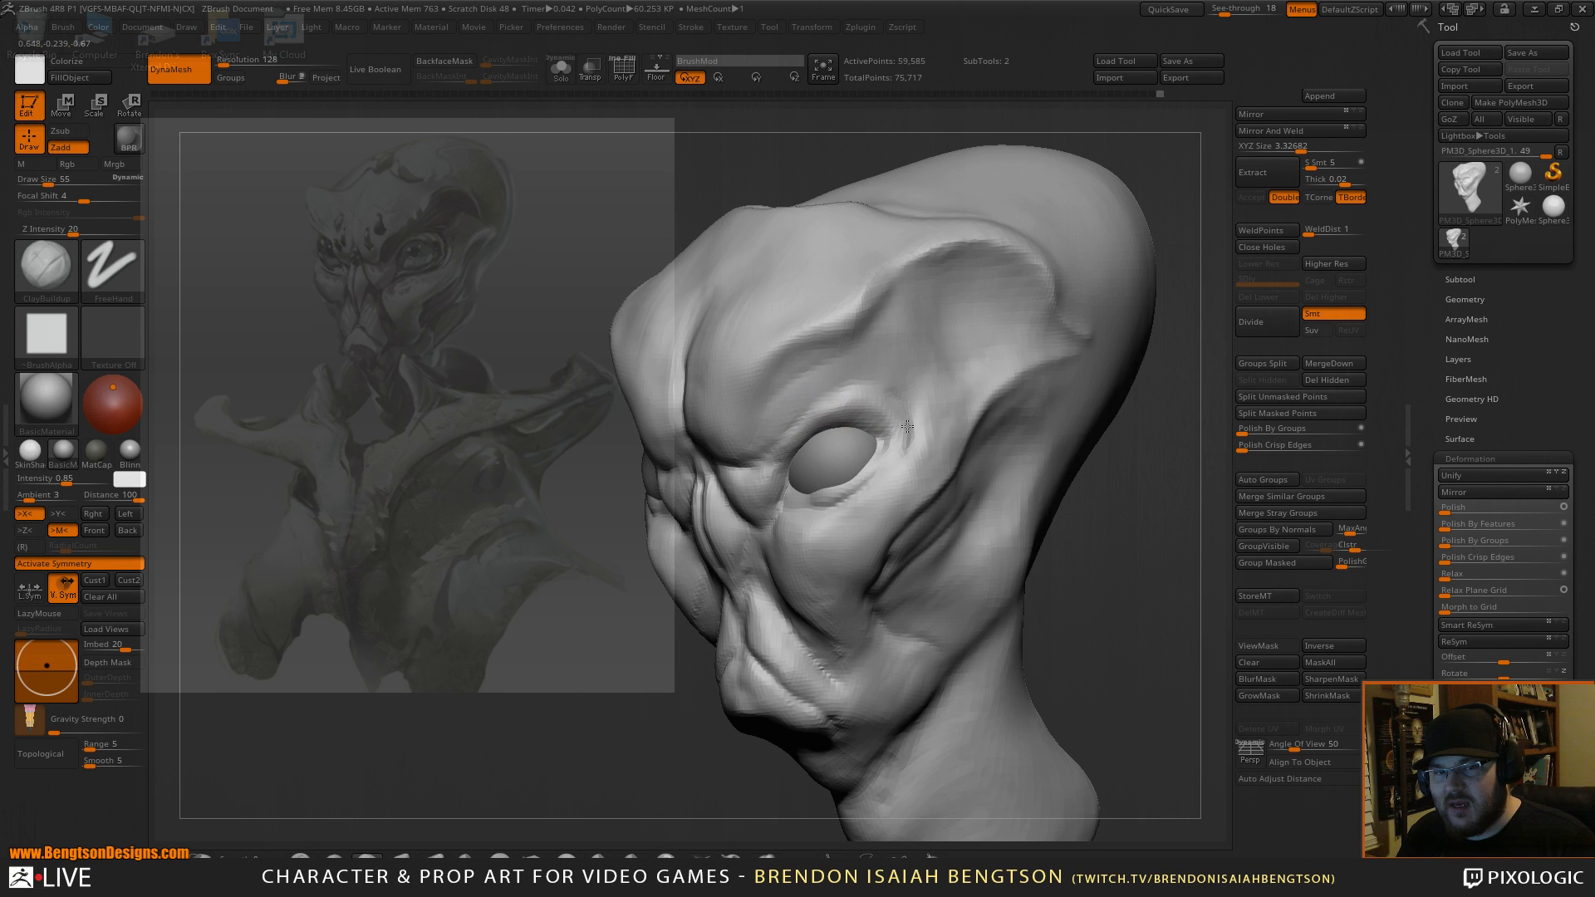
left_click_drag(1197, 556, 1171, 521)
left_click_drag(1103, 466, 973, 446)
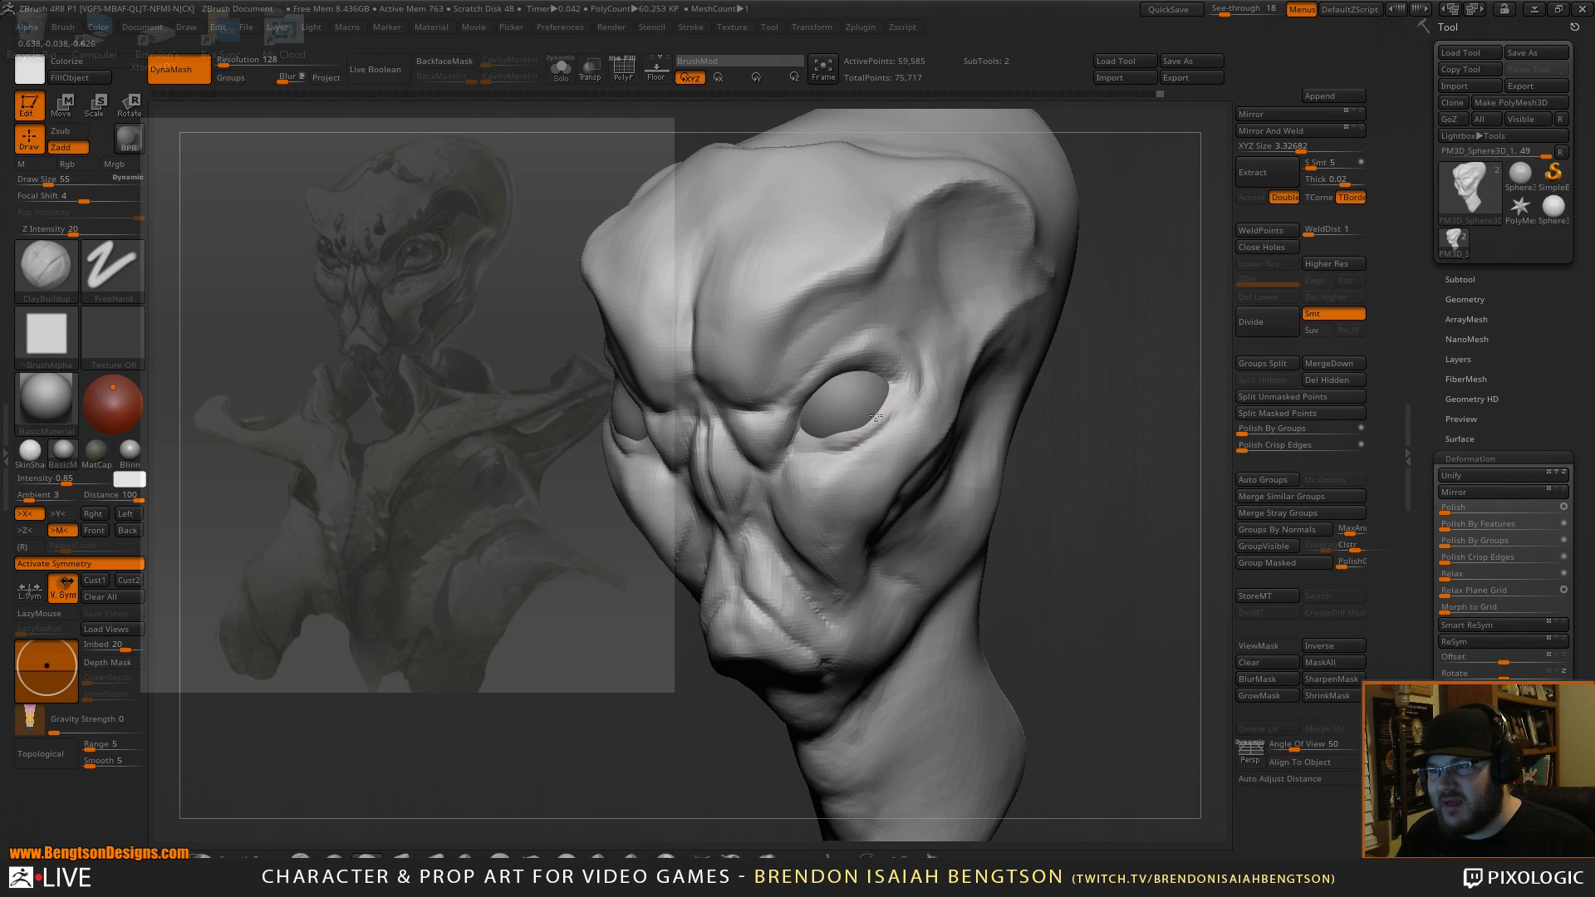
left_click_drag(1157, 496, 1185, 509)
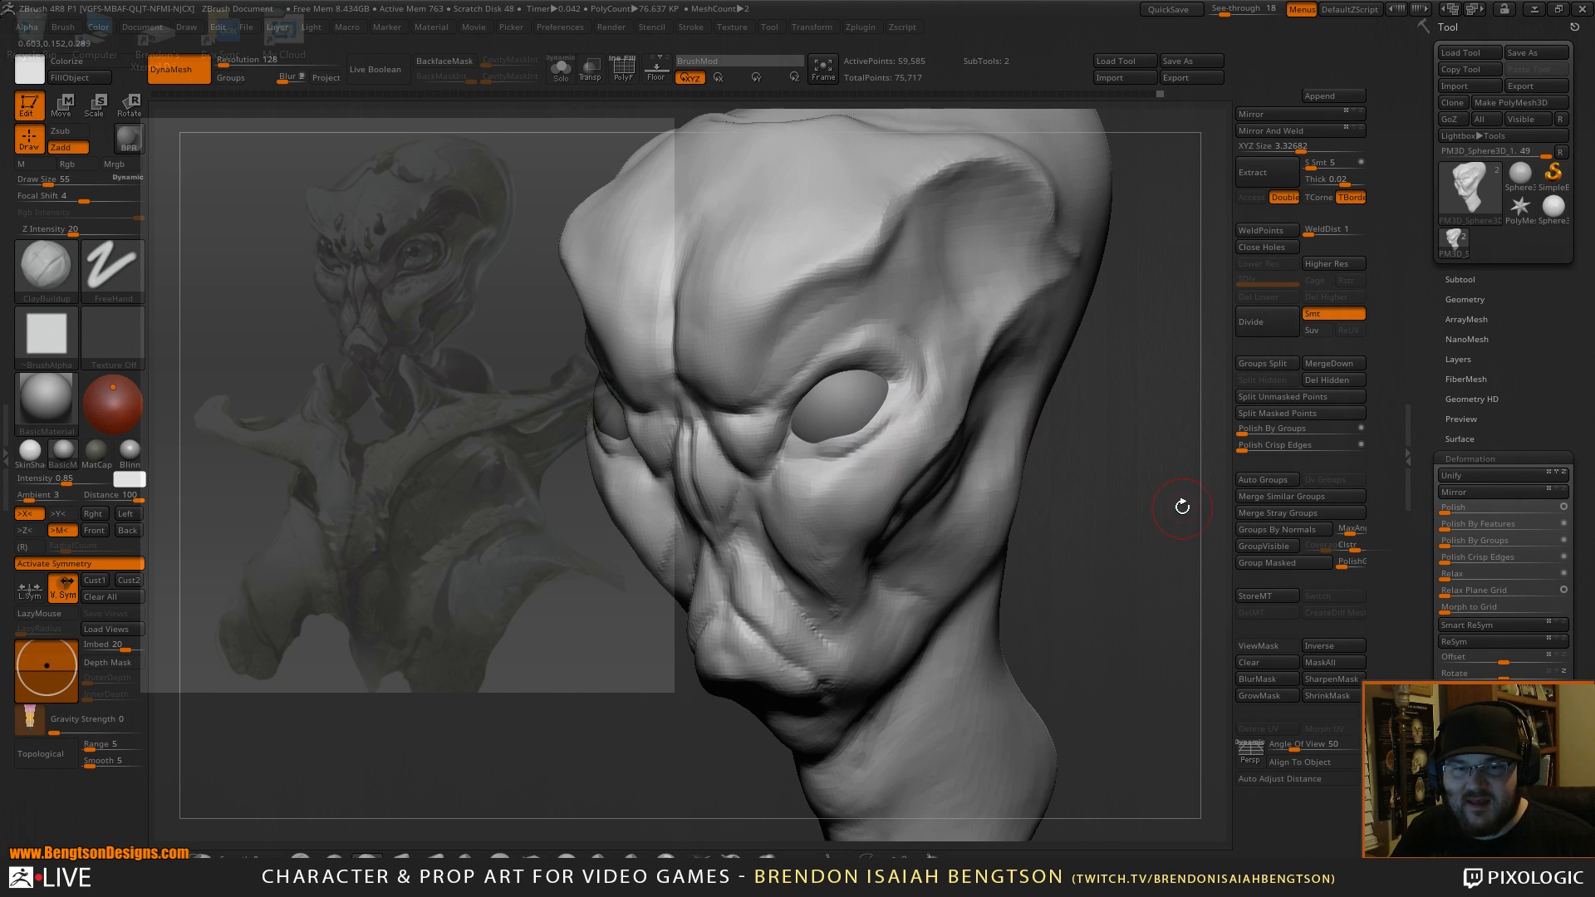
Try to carve a crease at the eye's outer corner with the DamStandard brush at Draw Size 55.
key("b")
key("d")
key("s")
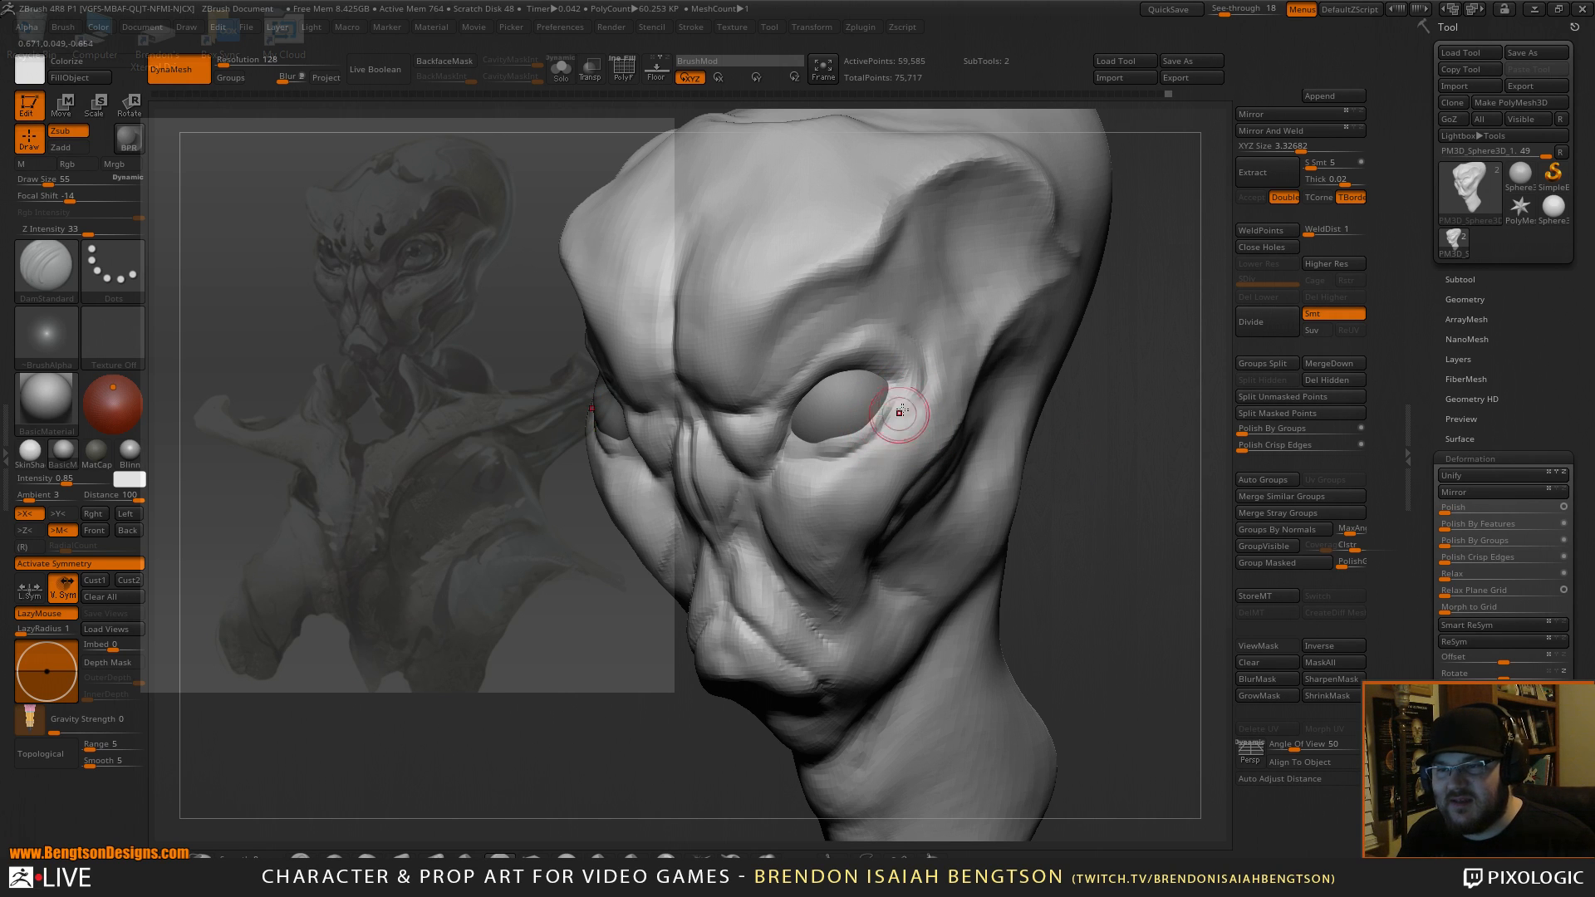
key("ctrl+z")
Try to add clay around the eyelids with the ClayBuildup brush at Draw Size 55.
key("b")
key("c")
key("b")
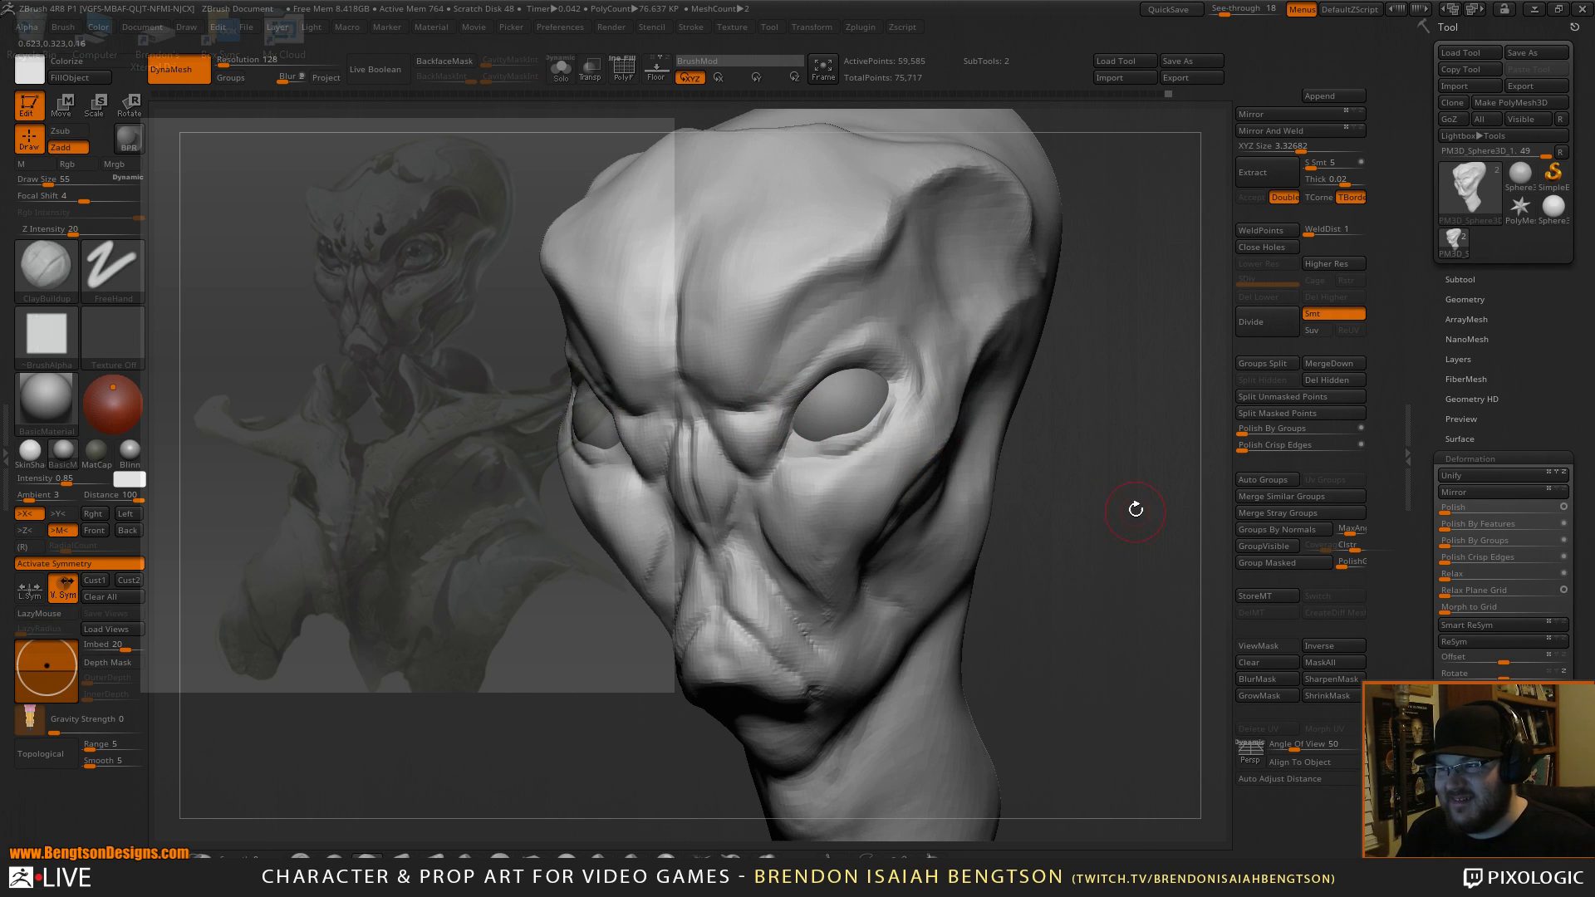
key("ctrl+z")
Adjust the brow and inner eye corner with the Move Topological brush at Draw Size 55.
key("b")
key("m")
key("t")
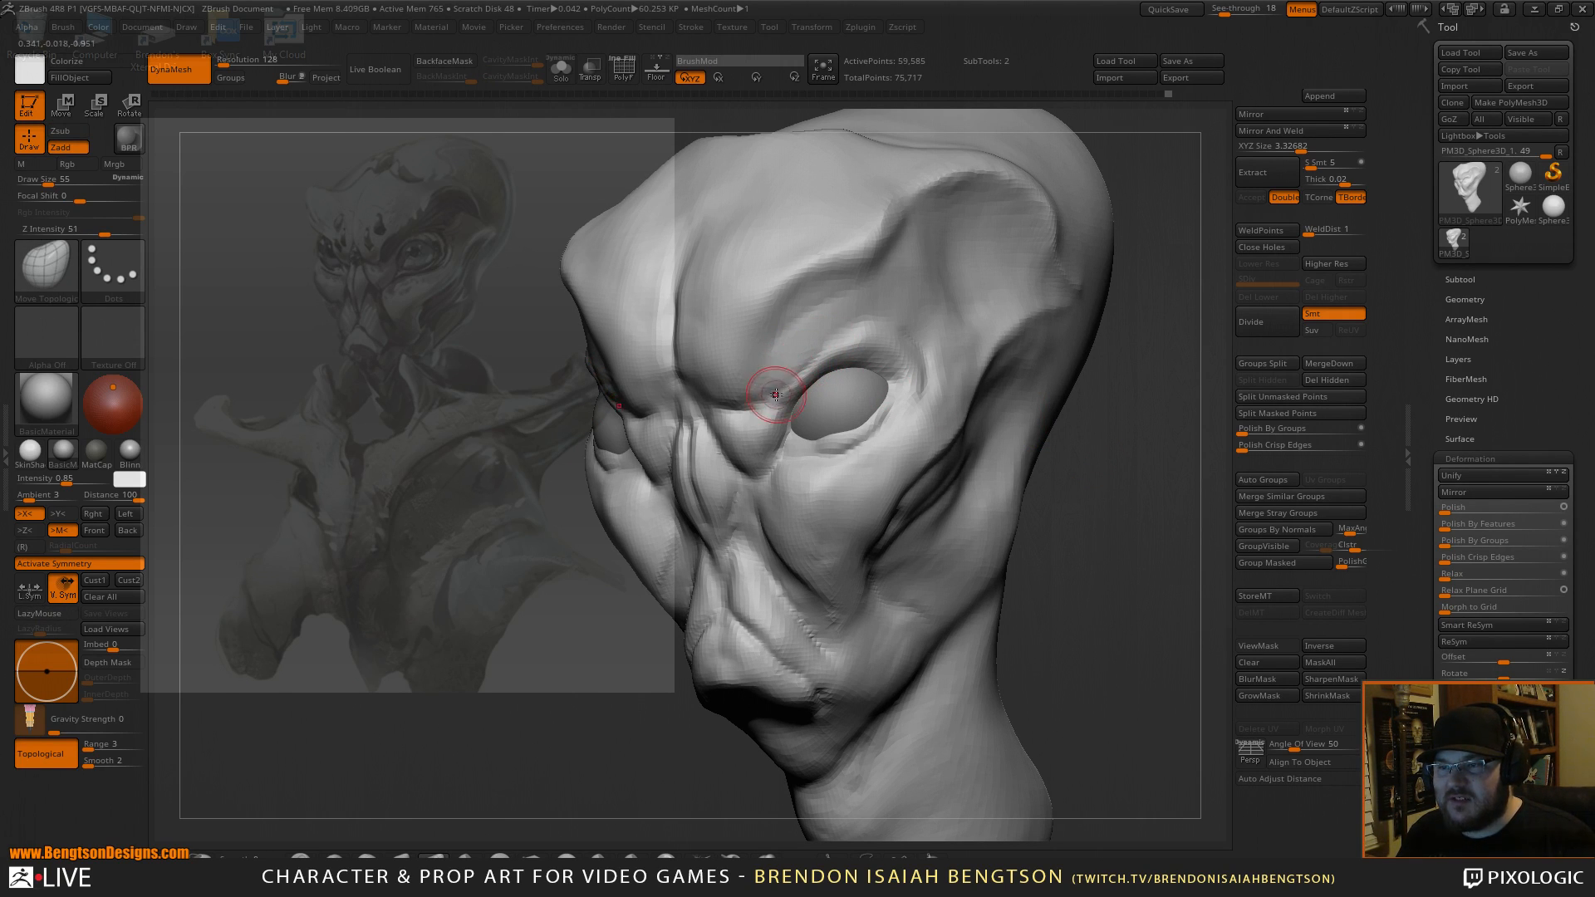
left_click_drag(1191, 574, 1189, 457, "alt")
mouse_move(1190, 457)
left_mouse_down()
mouse_move(1180, 409)
mouse_move(1164, 440)
mouse_move(1129, 421)
left_mouse_up()
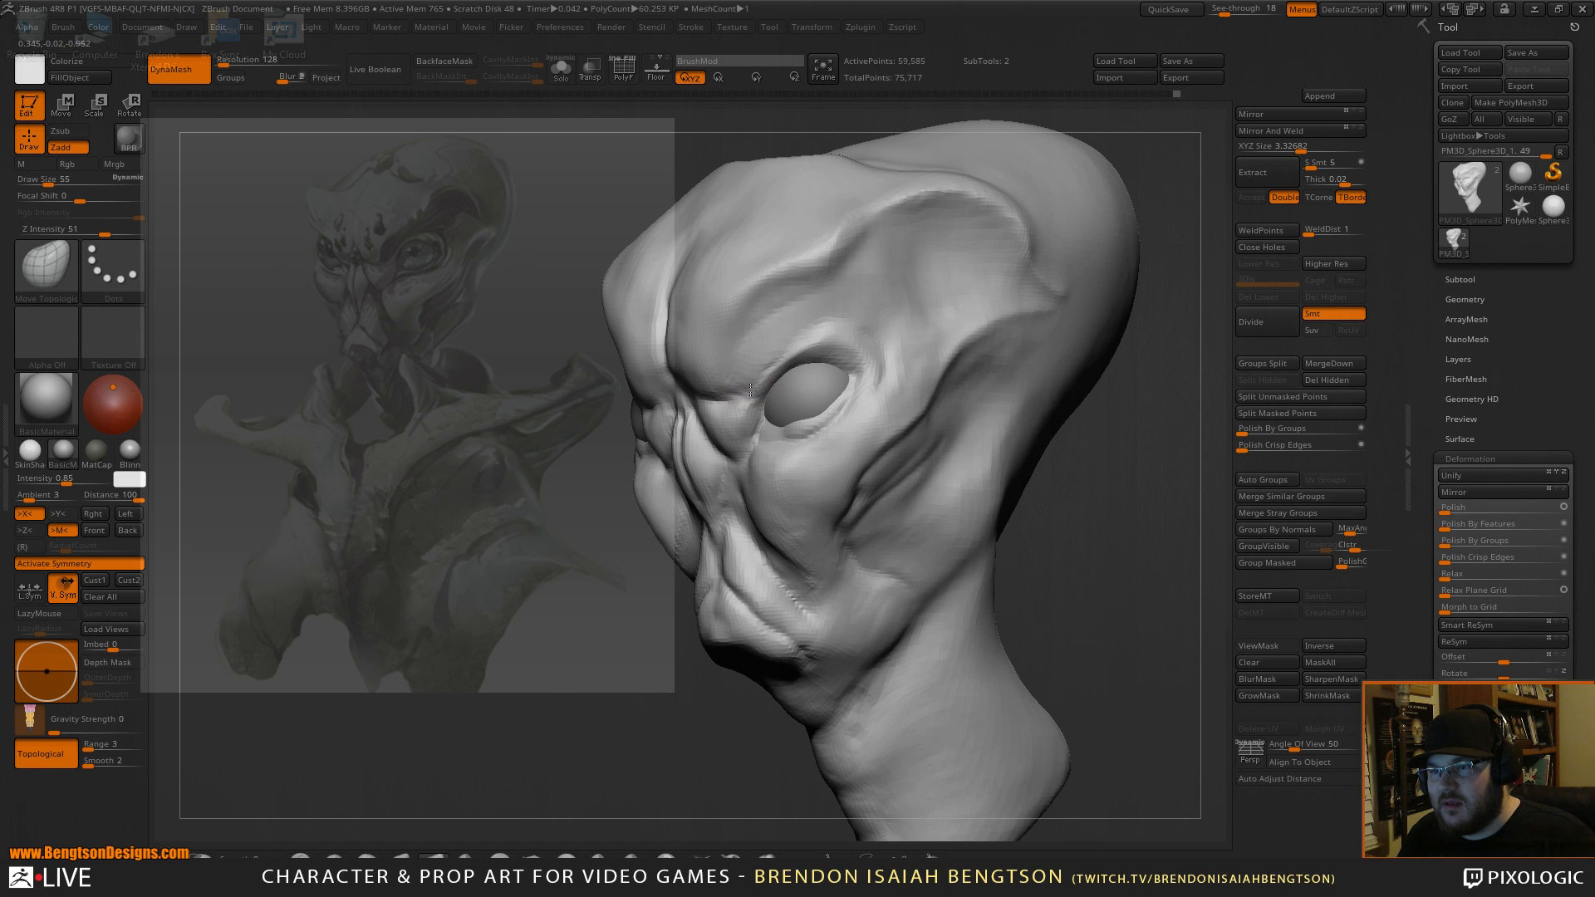
left_click_drag(1105, 484, 1141, 483)
Carve a crease above the upper eyelid with the DamStandard brush at Draw Size 55 and adjust it with Move Topological.
key("b")
key("d")
key("s")
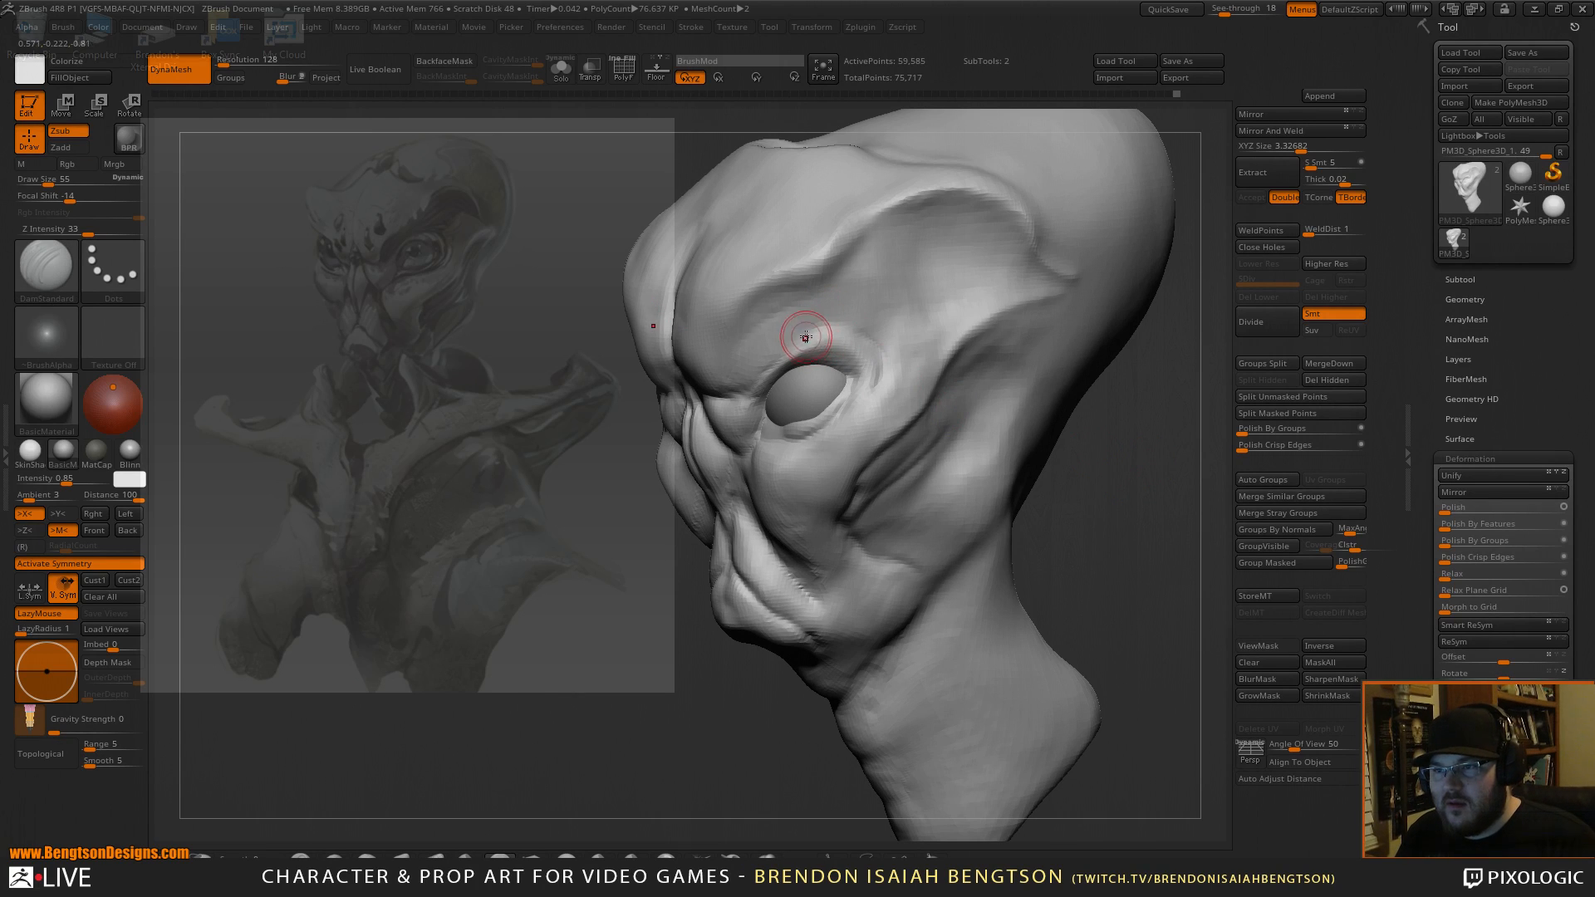
mouse_move(833, 348)
left_mouse_down()
mouse_move(854, 380)
mouse_move(785, 346)
mouse_move(827, 325)
mouse_move(886, 339)
left_mouse_up()
key("b")
key("m")
key("t")
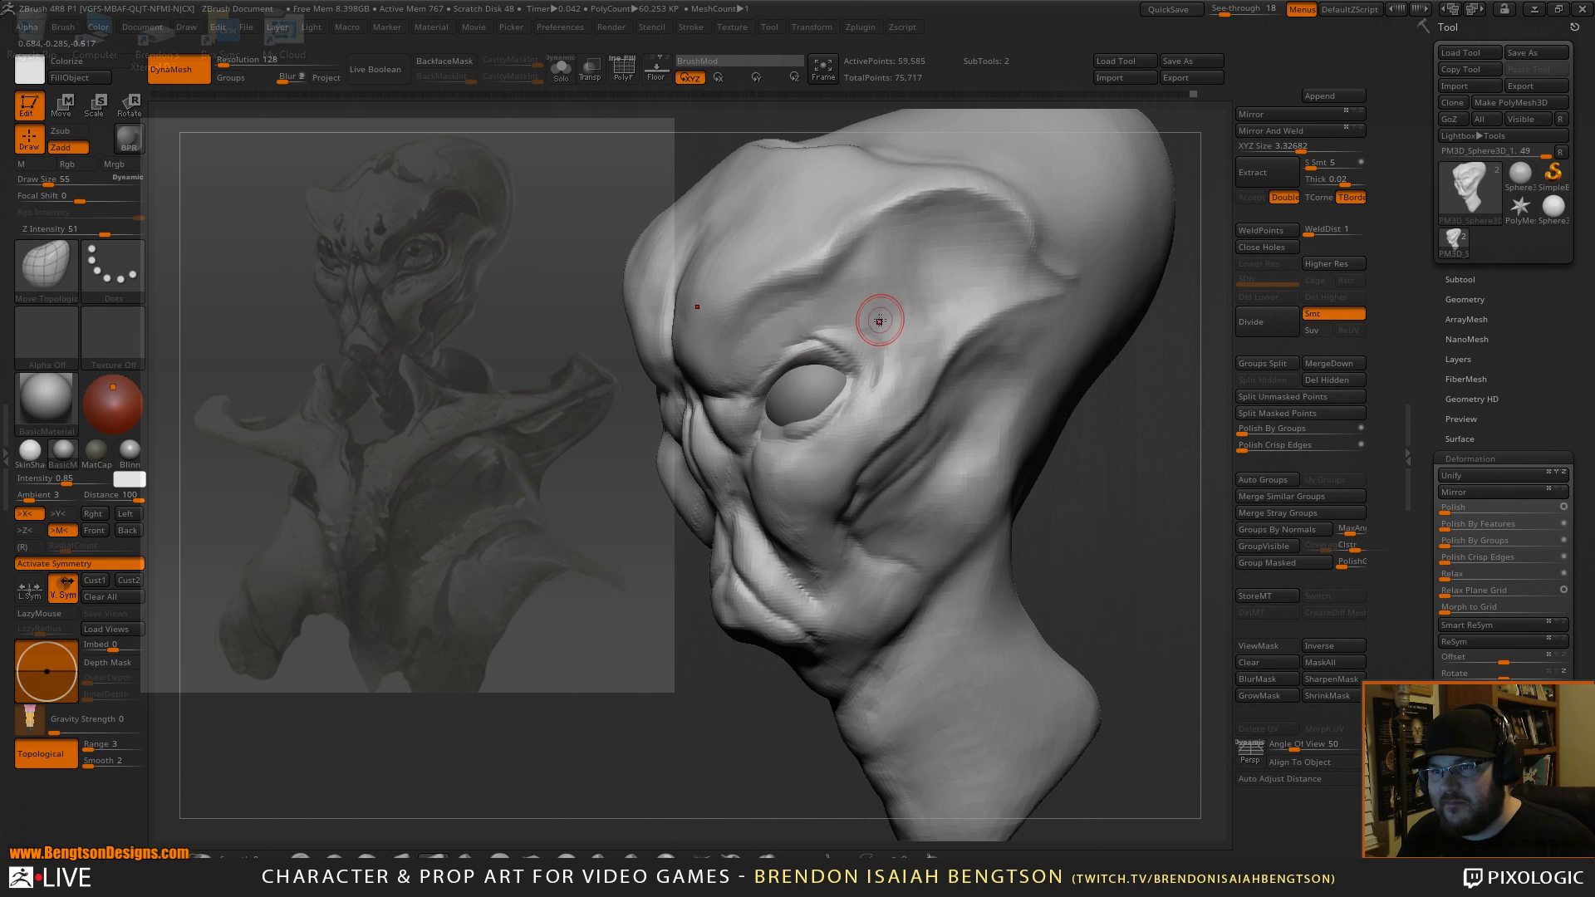
Carve a sharp crease along the lower edge of the temple hollow with the DamStandard brush at Draw Size 55.
key("b")
key("d")
key("s")
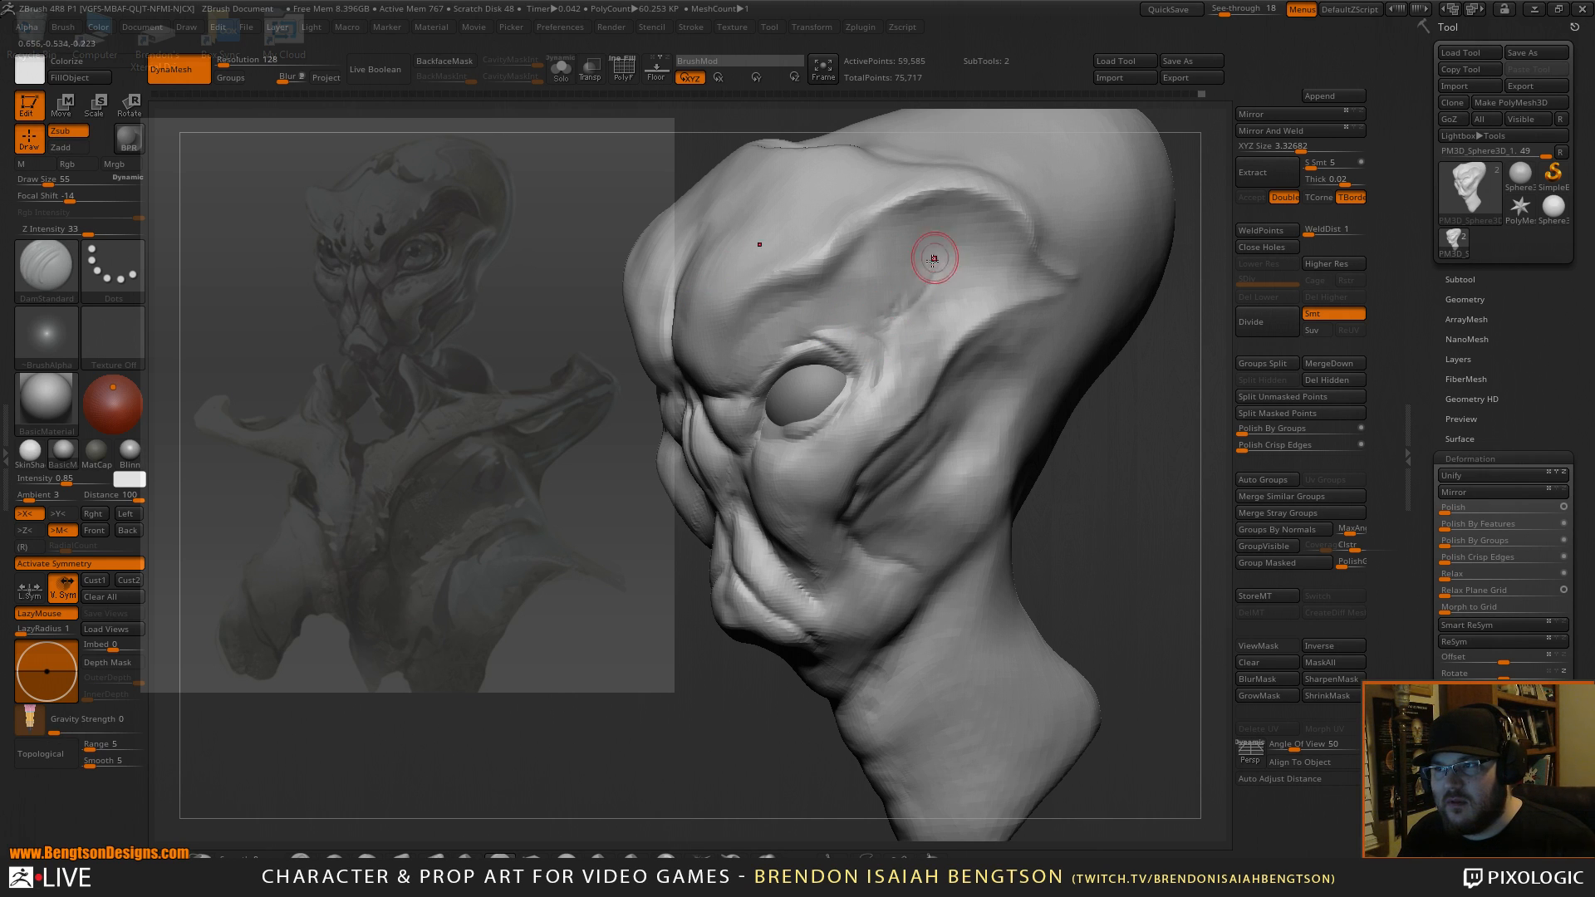
mouse_move(933, 249)
left_mouse_down()
mouse_move(933, 266)
mouse_move(1053, 294)
left_mouse_up()
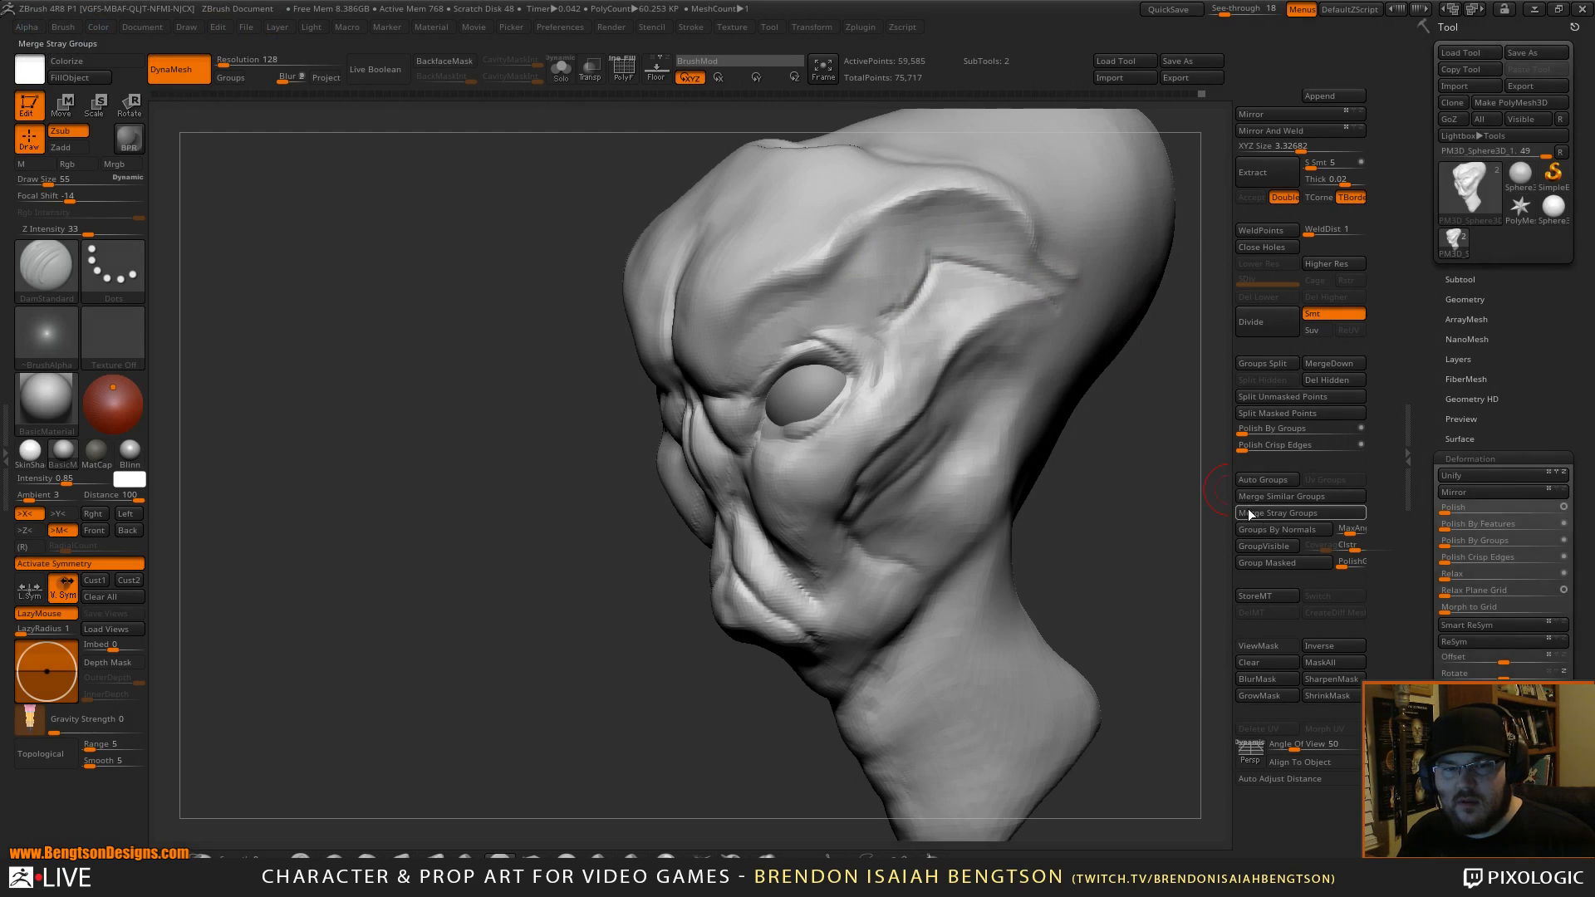
left_click_drag(1213, 517, 1203, 394)
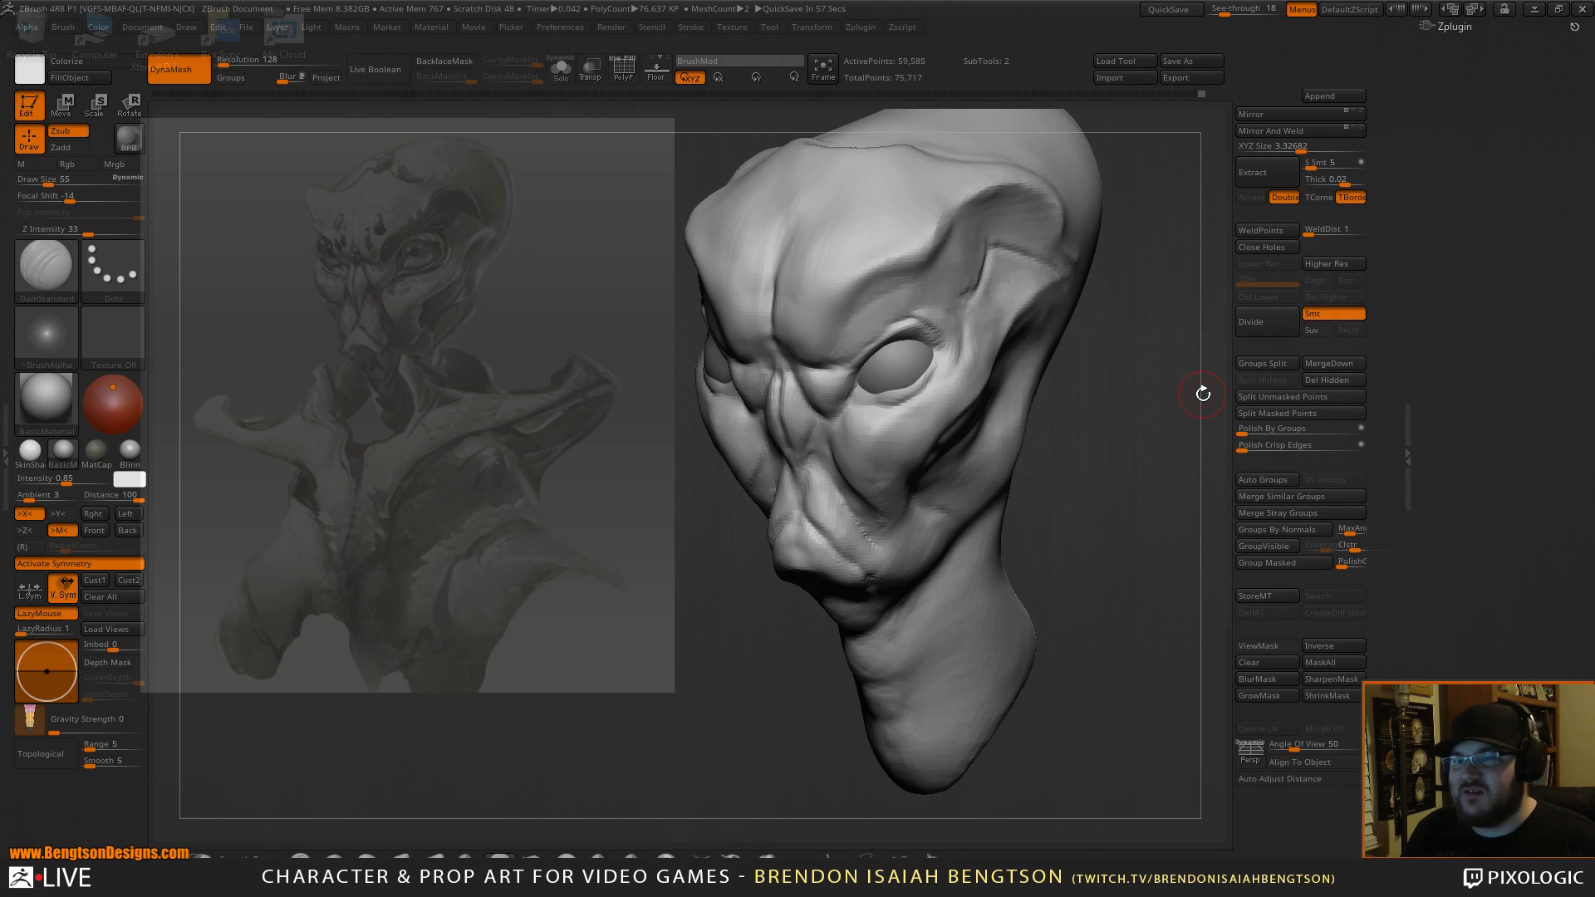
Build up the temple plane behind the eye with the ClayBuildup brush at Draw Size 76.
left_click_drag(1123, 354, 1109, 392)
key("b")
key("c")
key("b")
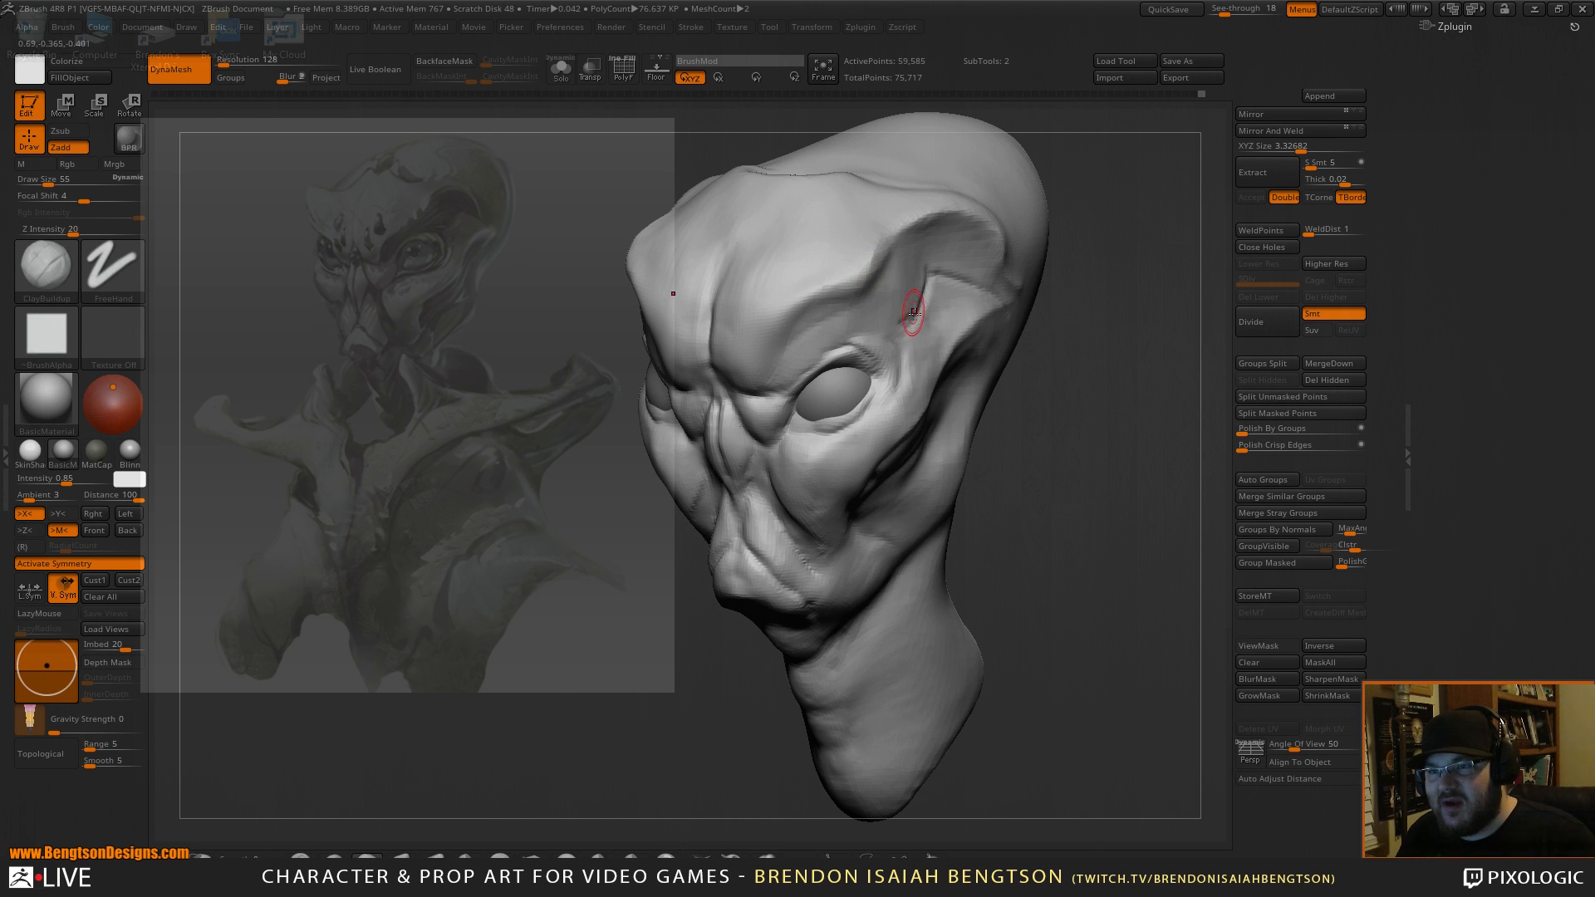
key("space")
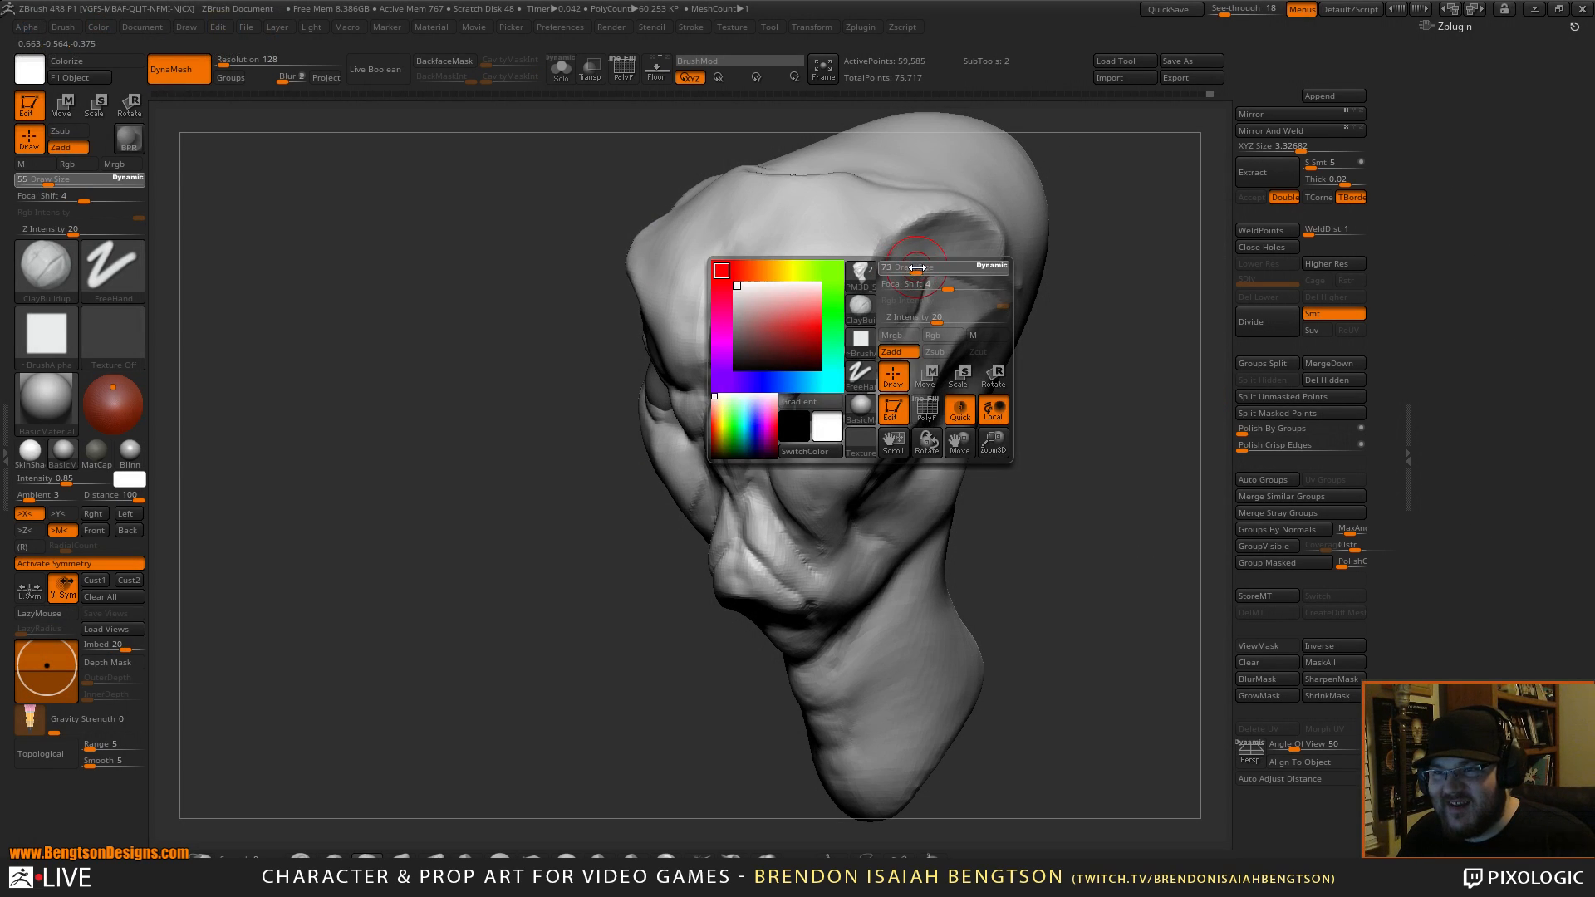
mouse_move(1078, 317)
left_mouse_down()
mouse_move(1100, 403)
mouse_move(1133, 414)
left_mouse_up()
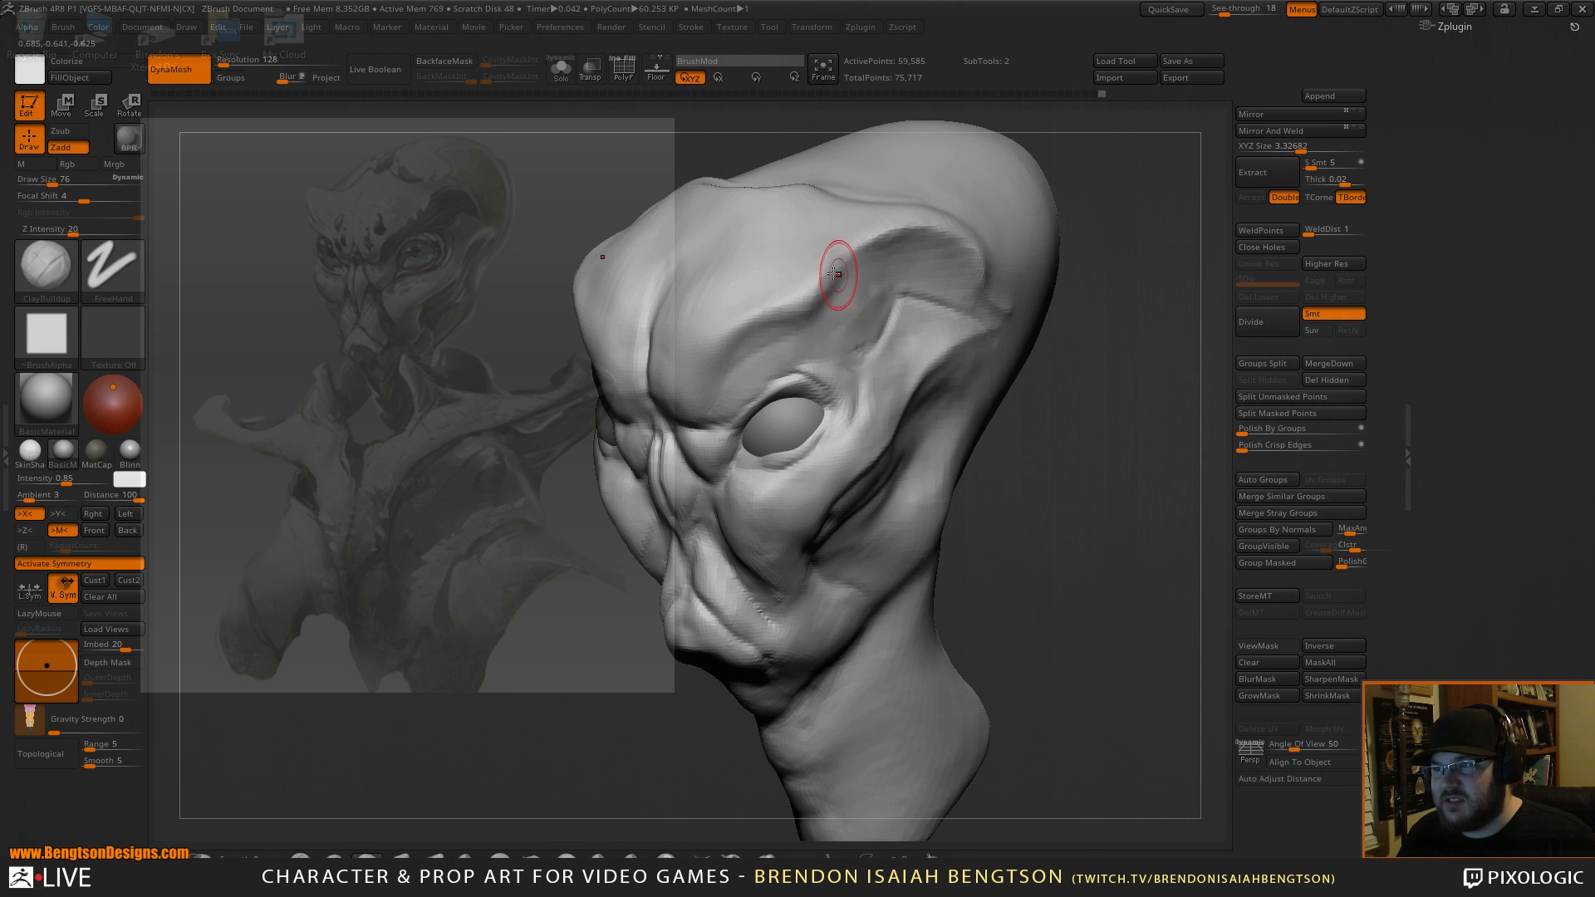
Reshape the ridge above the temple hollow with the Move Topological brush at Draw Size 115 and Focal Shift -8.
right_click_drag(854, 221, 989, 252)
key("b")
key("m")
key("t")
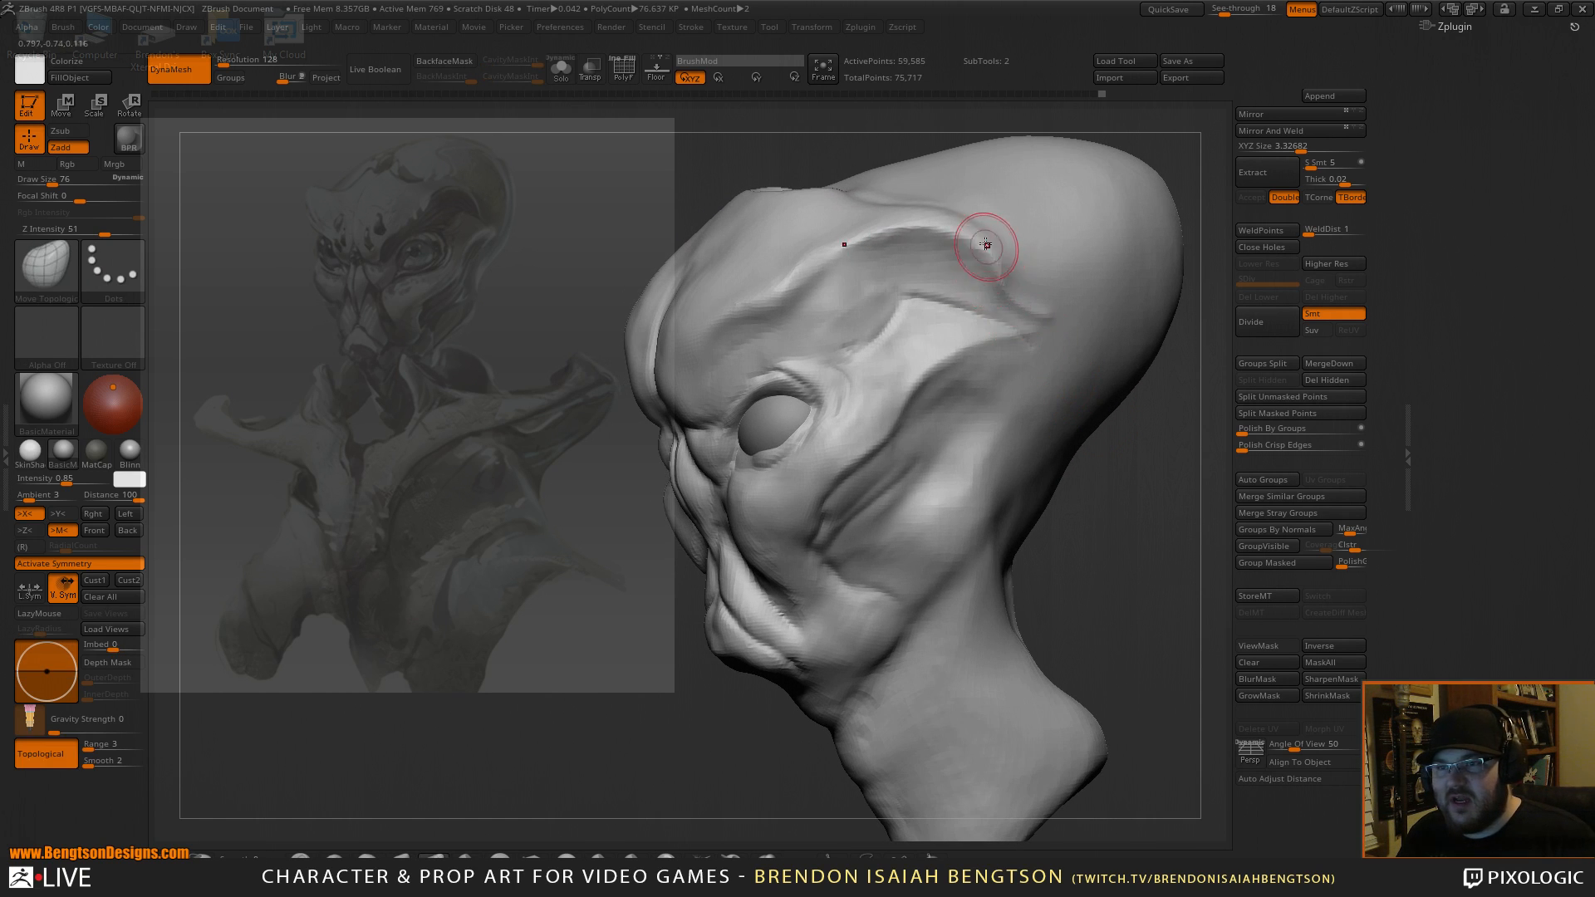
key("space")
left_click(997, 260)
left_click_drag(991, 259, 973, 239)
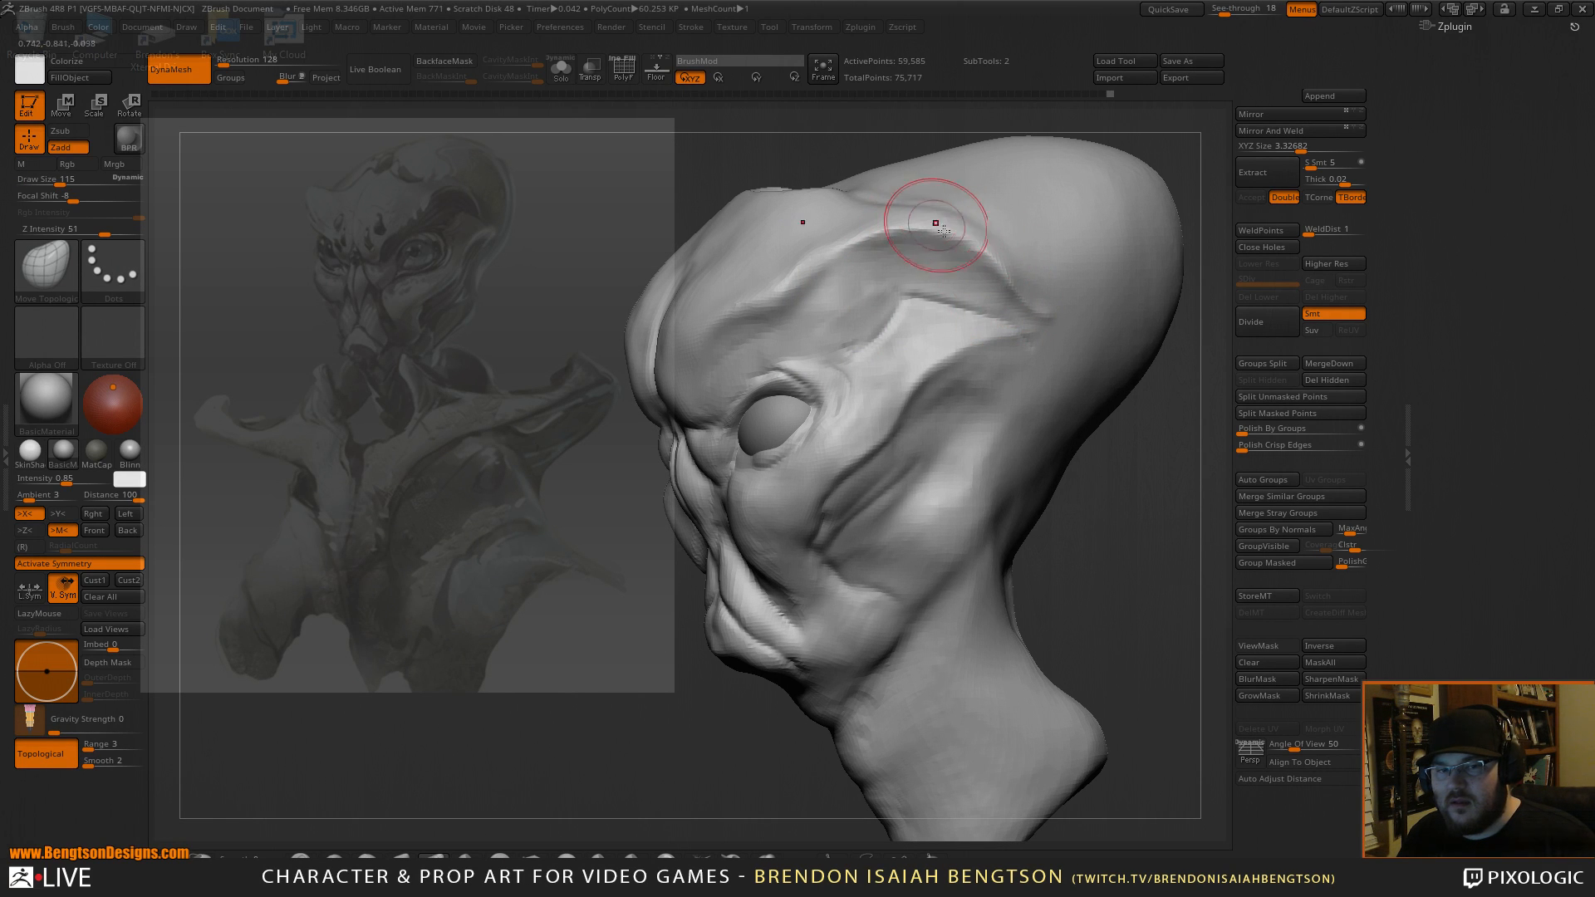
Deepen the crease beneath the brow ridge with the DamStandard brush at Draw Size 115.
mouse_move(1194, 540)
left_mouse_down()
mouse_move(1218, 527)
mouse_move(1193, 458)
mouse_move(1171, 485)
mouse_move(1139, 470)
mouse_move(1166, 526)
mouse_move(1160, 466)
mouse_move(1205, 457)
mouse_move(1182, 463)
mouse_move(1132, 416)
mouse_move(1125, 541)
left_mouse_up()
key("b")
key("d")
key("s")
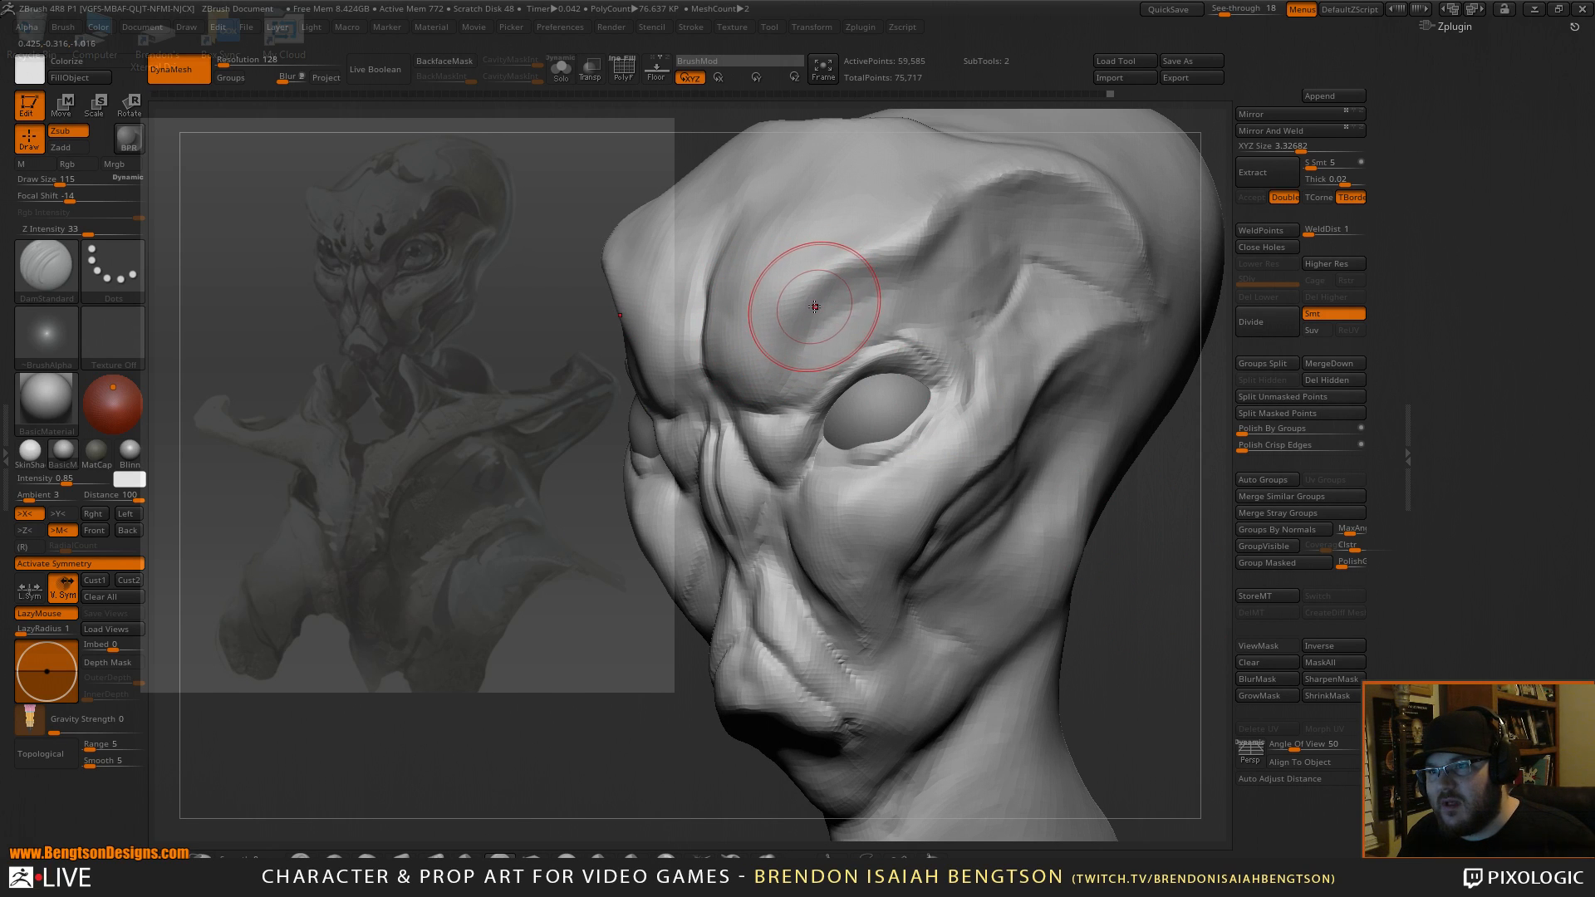
left_click_drag(1163, 577, 1152, 556)
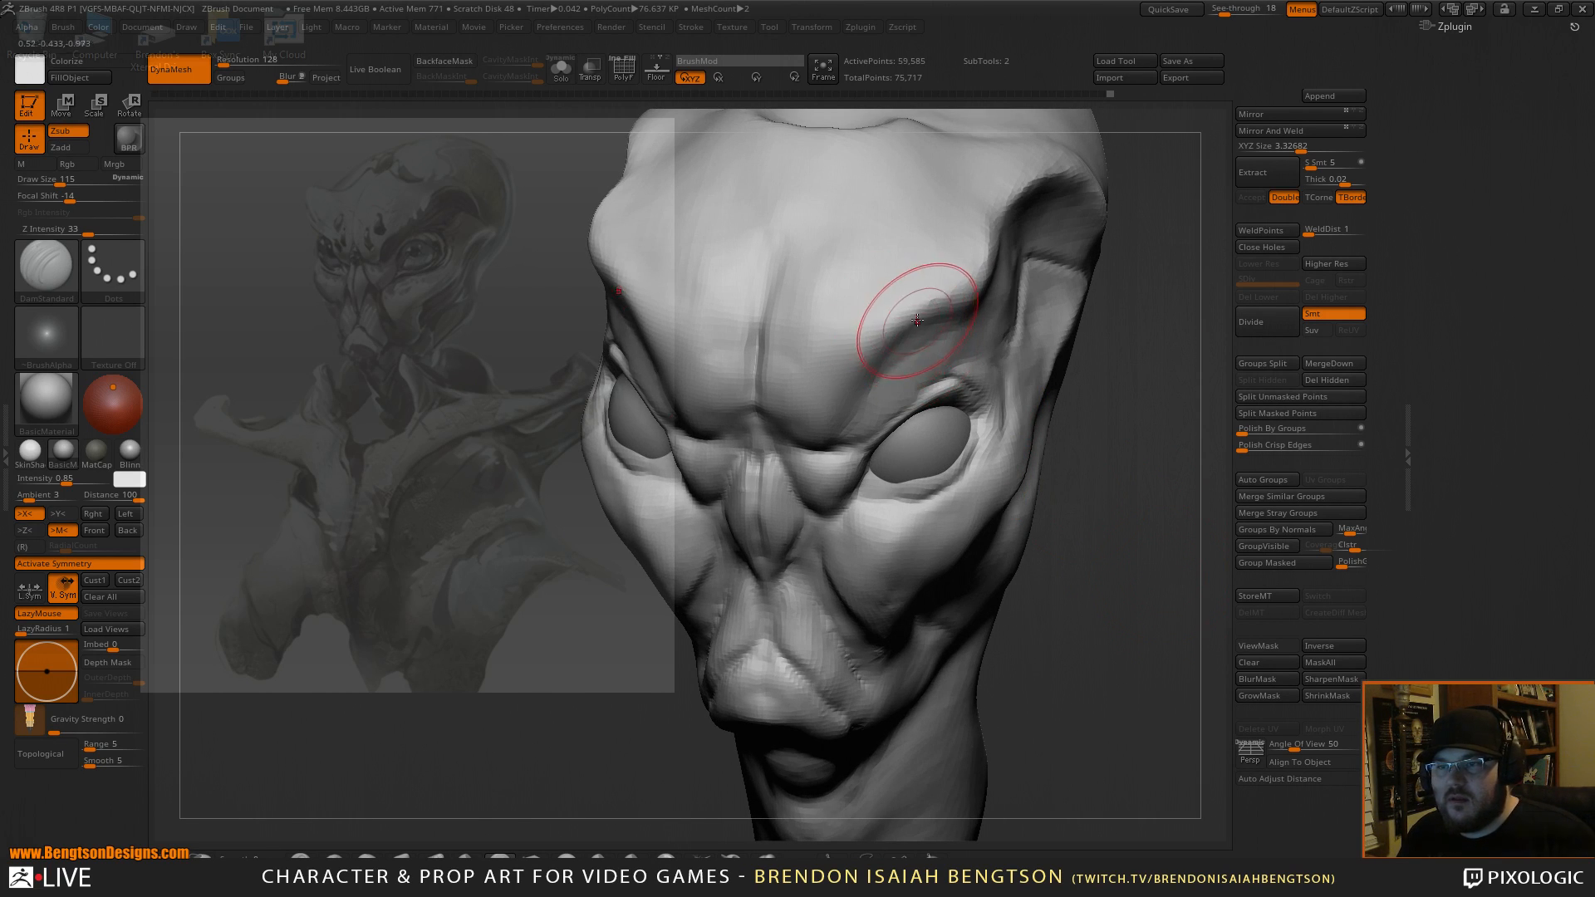
Reshape the outer brow ridge from the front and side with the Move Topological brush at Draw Size 115.
key("b")
key("m")
key("t")
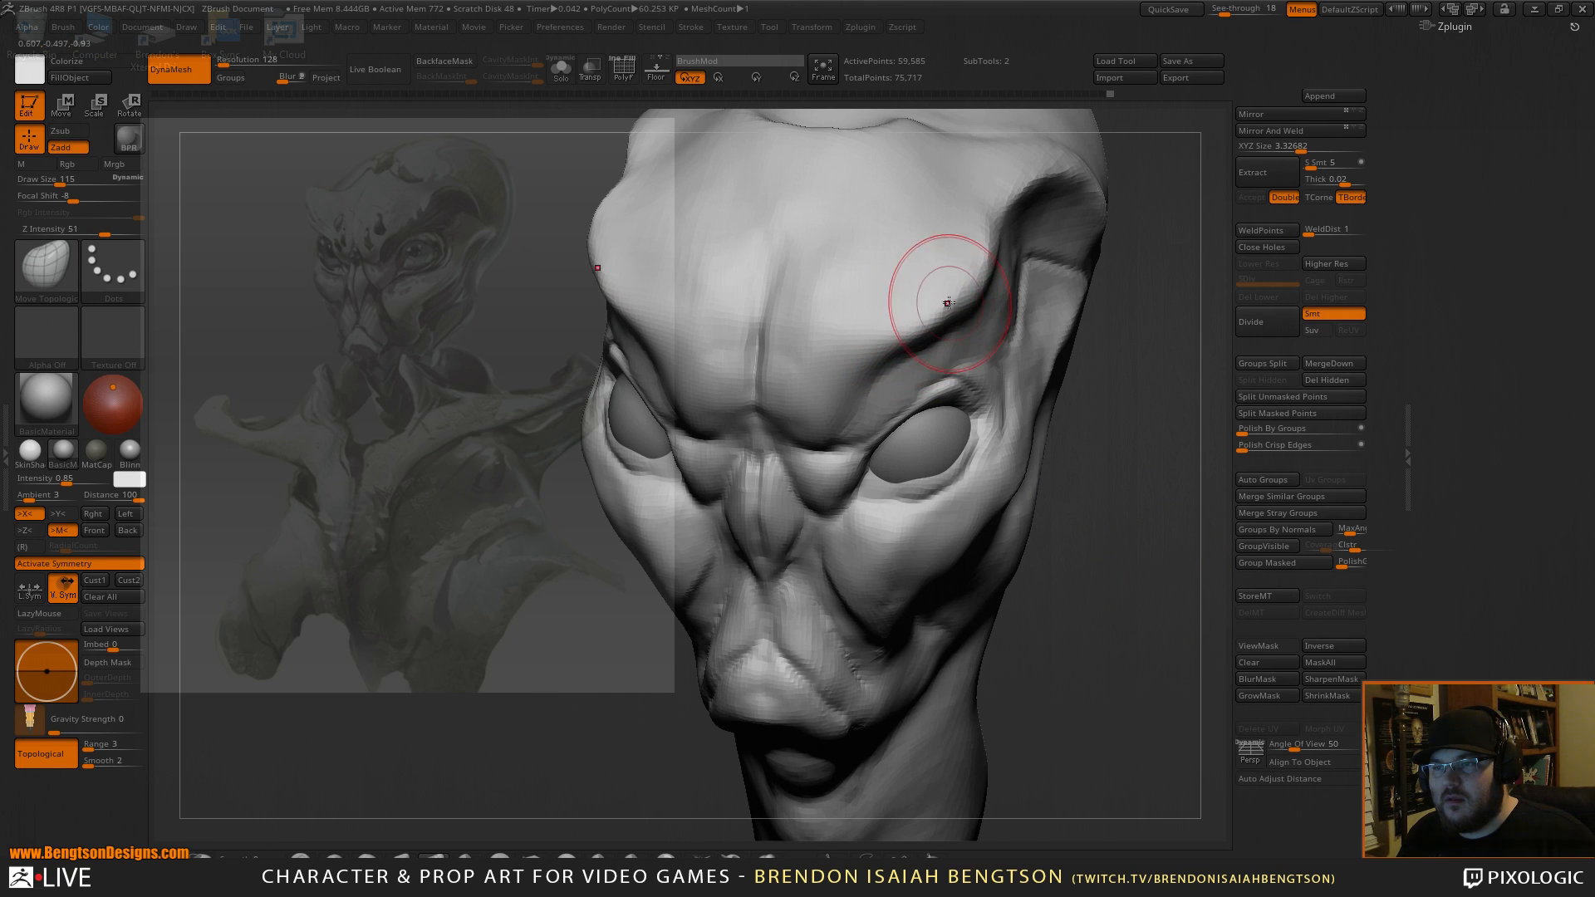
mouse_move(1133, 491)
left_mouse_down()
mouse_move(1147, 494)
mouse_move(1111, 452)
mouse_move(1127, 460)
mouse_move(1036, 446)
left_mouse_up()
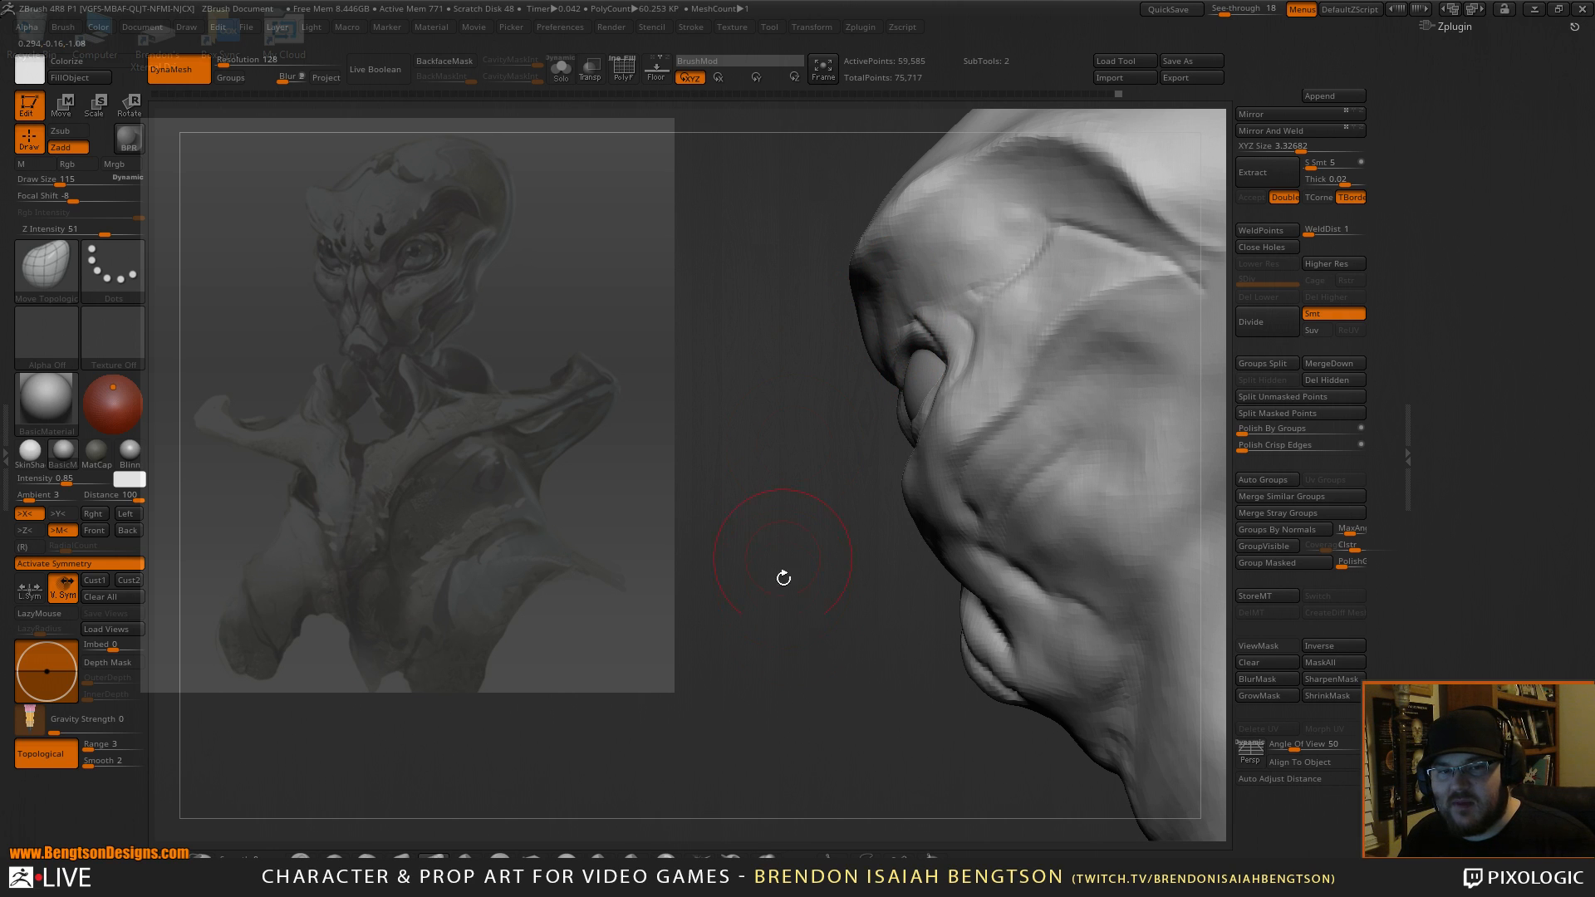
left_click_drag(784, 534, 768, 568)
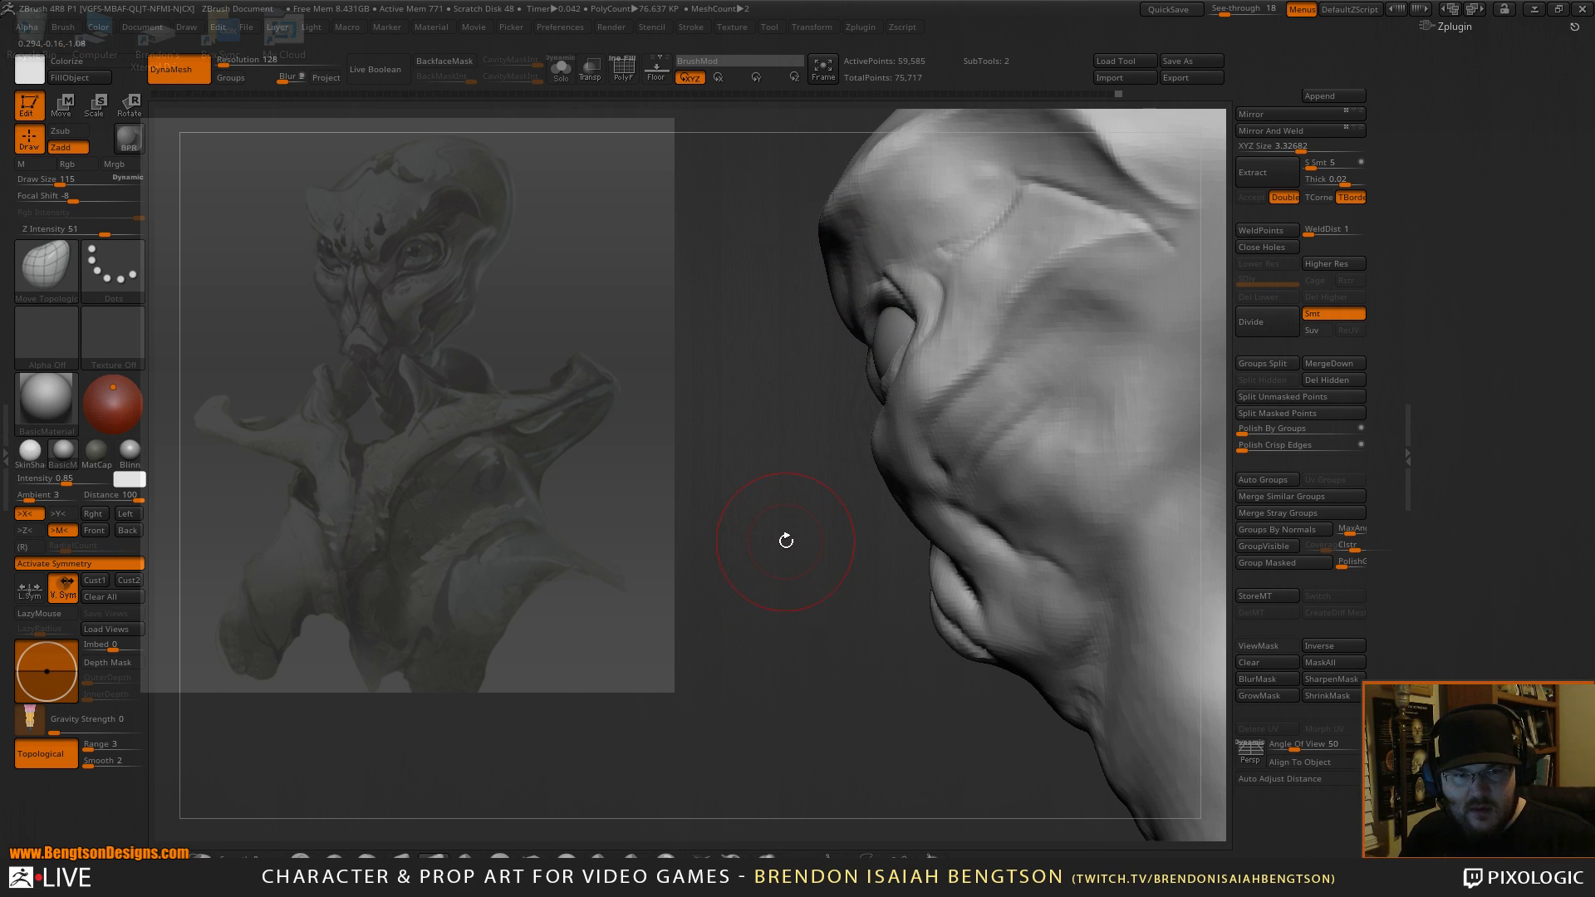
left_click_drag(784, 546, 792, 579)
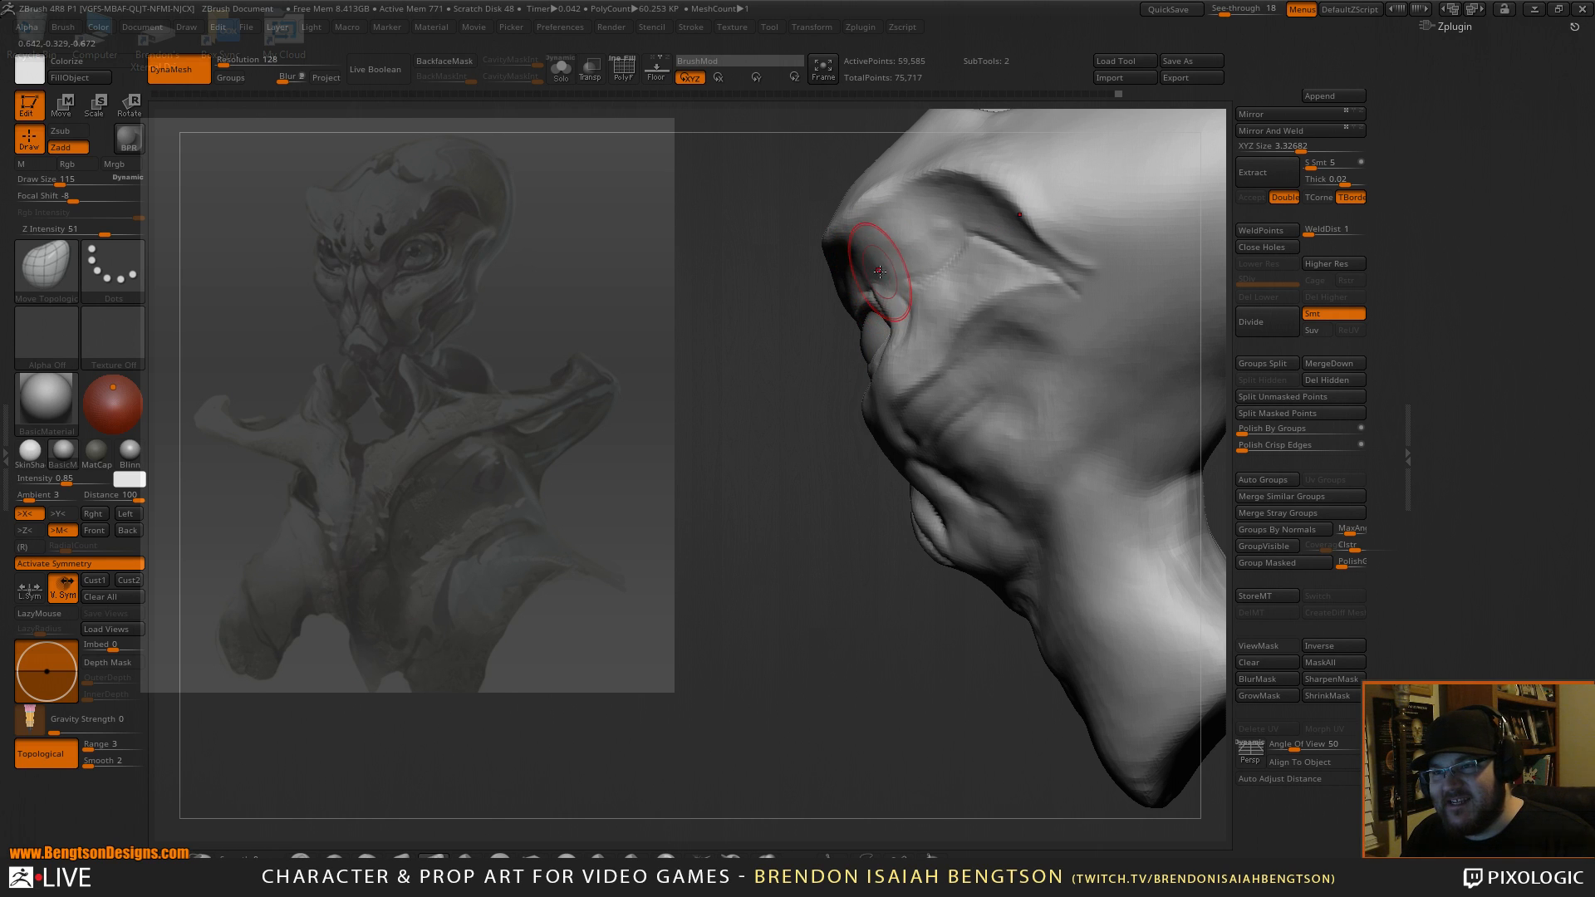
mouse_move(766, 629)
left_mouse_down()
mouse_move(1125, 357)
mouse_move(1146, 400)
mouse_move(1129, 420)
left_mouse_up()
Carve a groove from the forehead down to the inner brow with the DamStandard brush at Draw Size 115.
key("b")
key("d")
key("s")
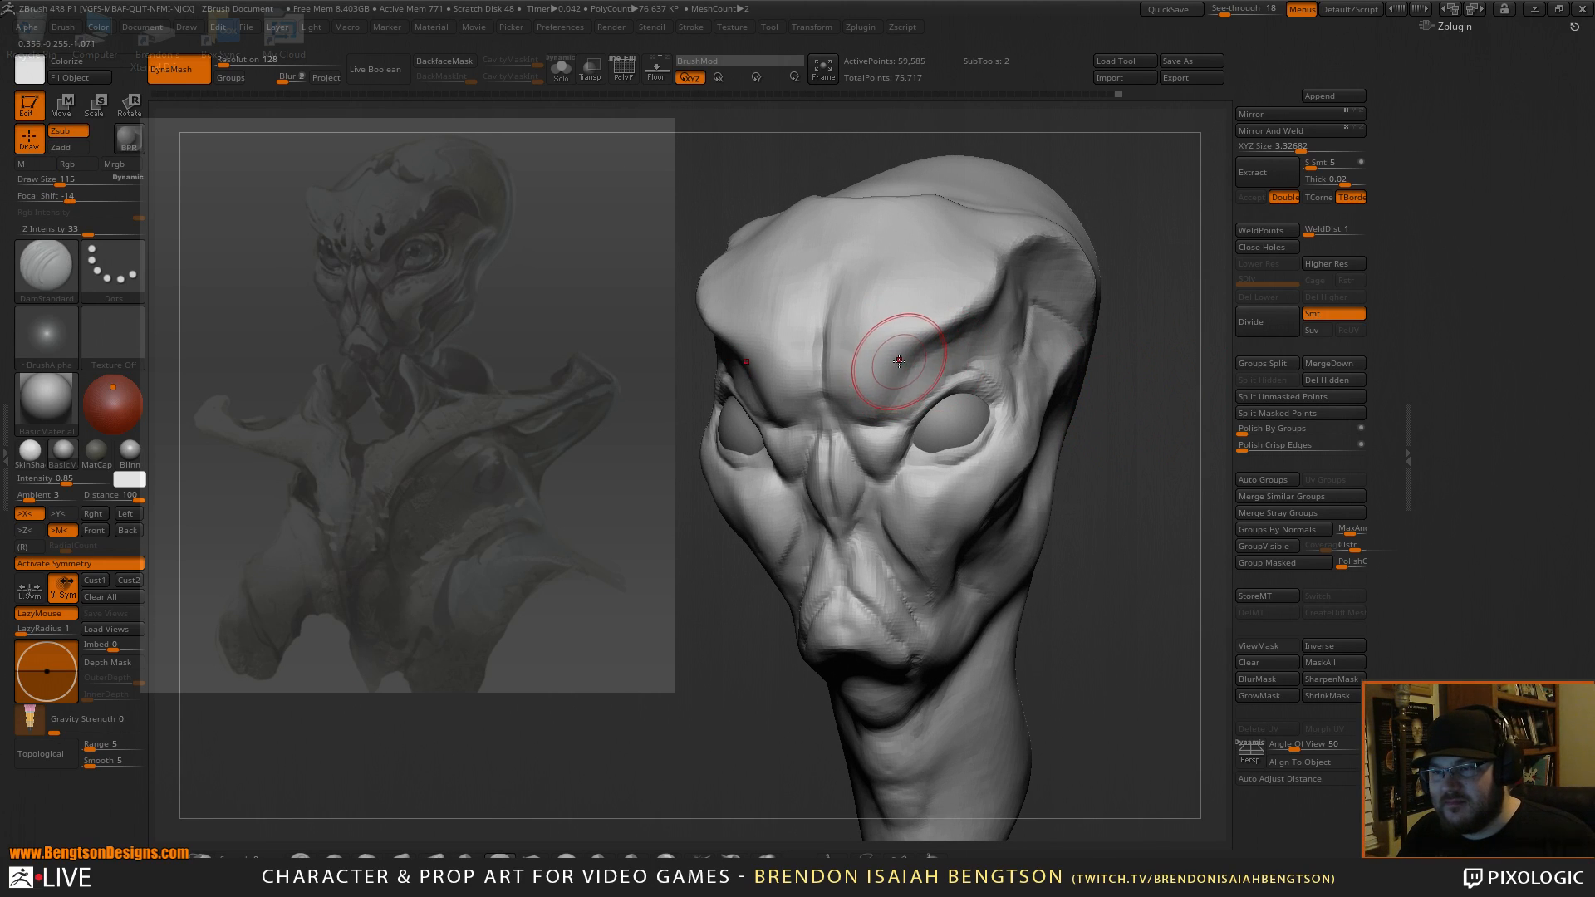
left_click_drag(900, 351, 879, 404)
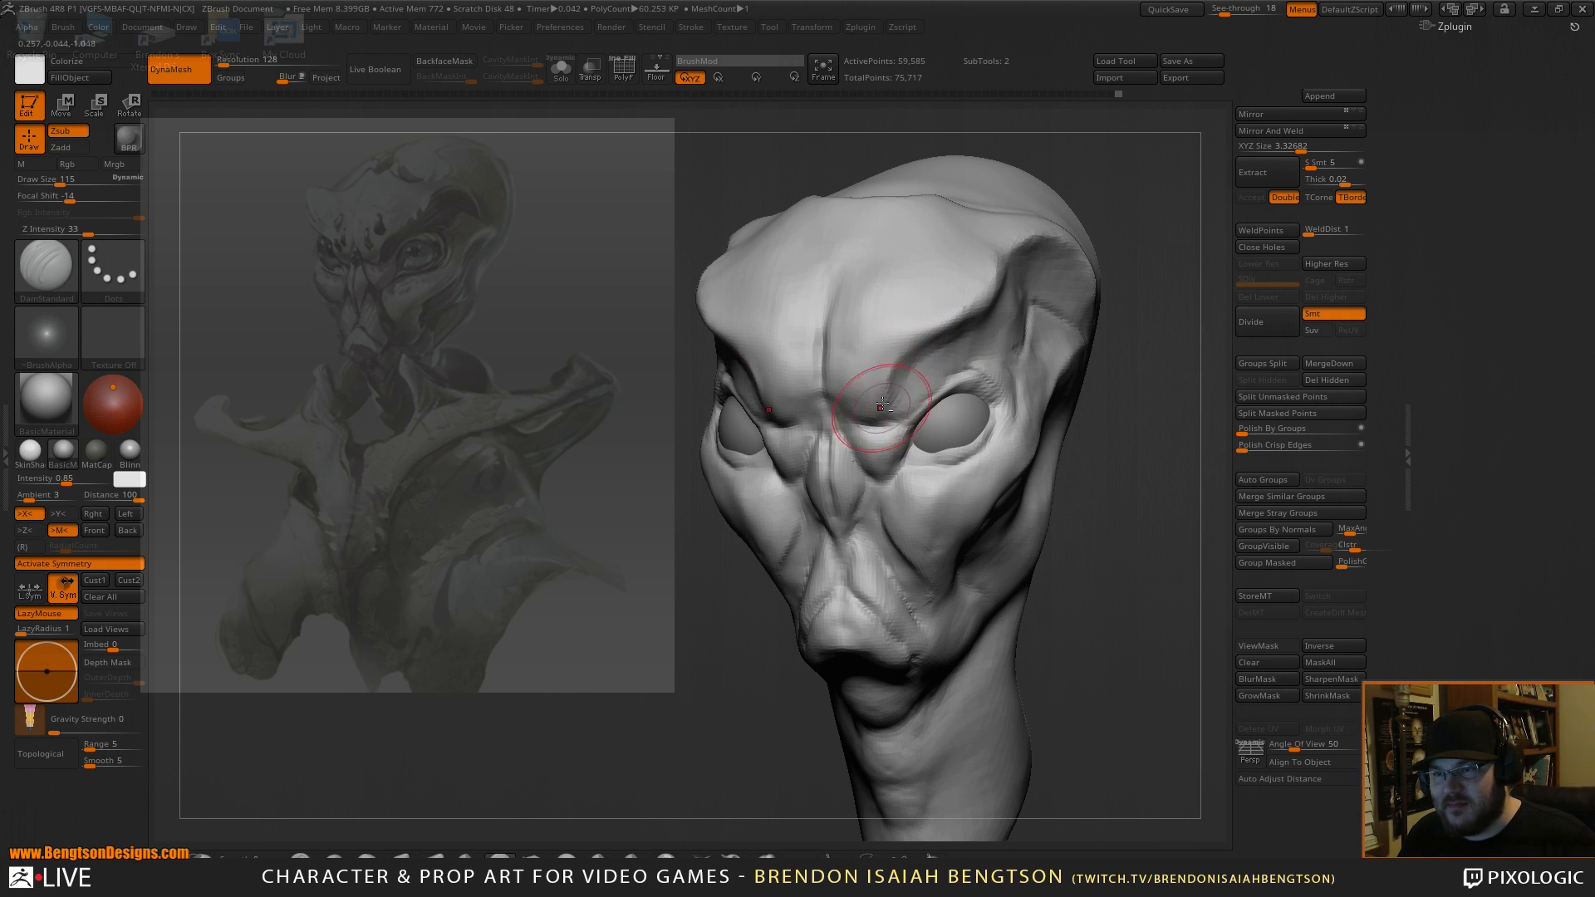
Build up the brow just above the eye with the ClayBuildup brush at Draw Size 76.
key("b")
key("c")
key("b")
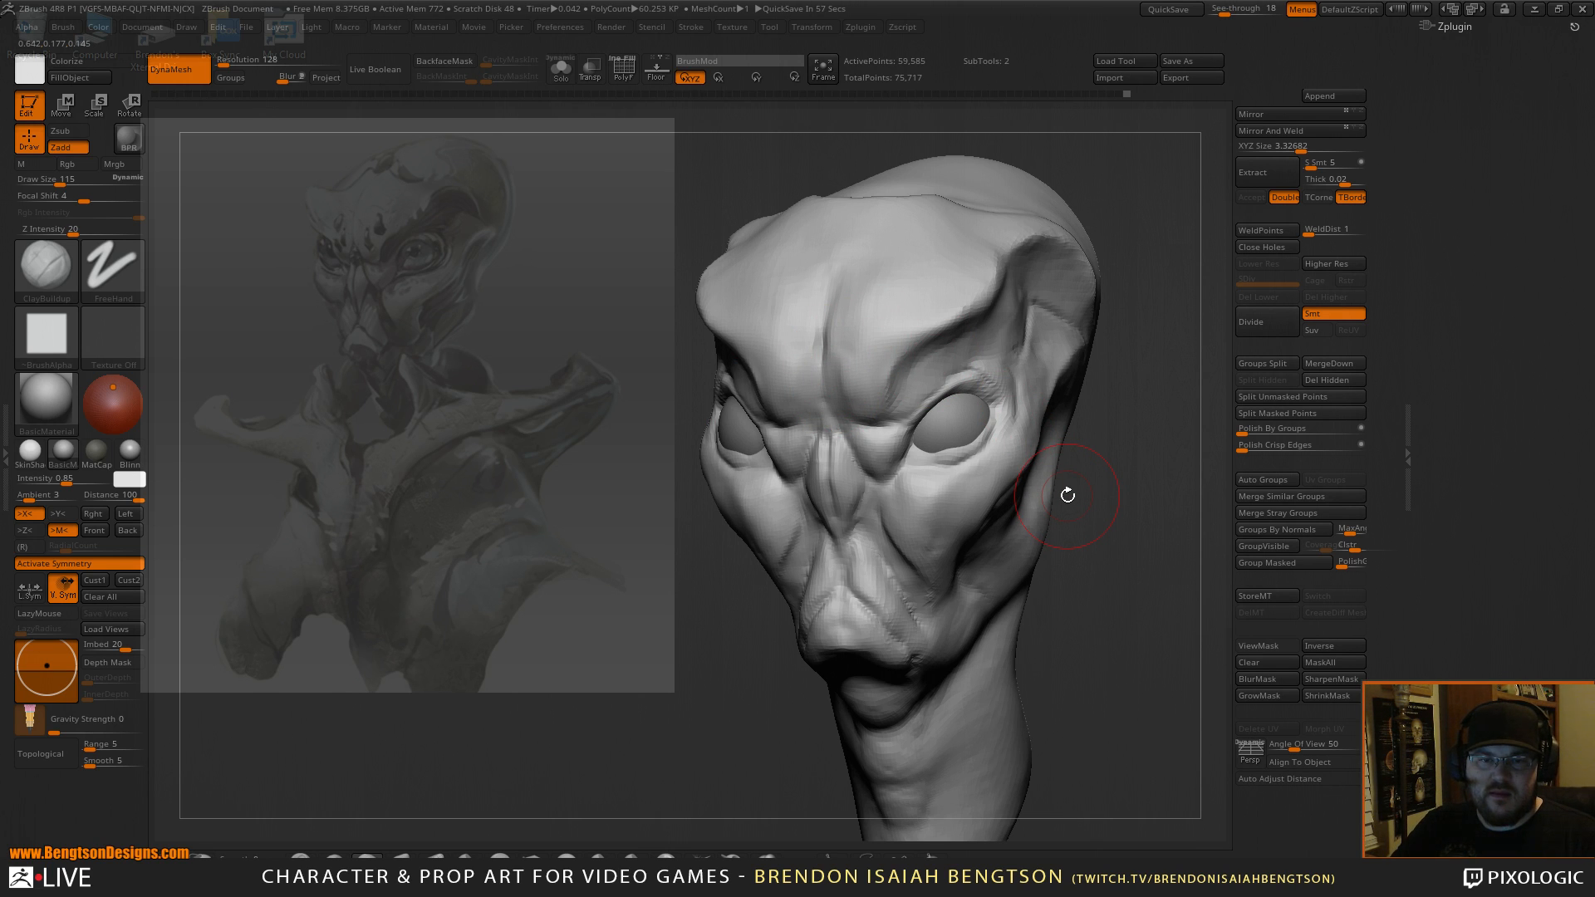
mouse_move(1139, 410)
left_mouse_down()
mouse_move(1146, 363)
mouse_move(1123, 424)
mouse_move(1062, 349)
left_mouse_up()
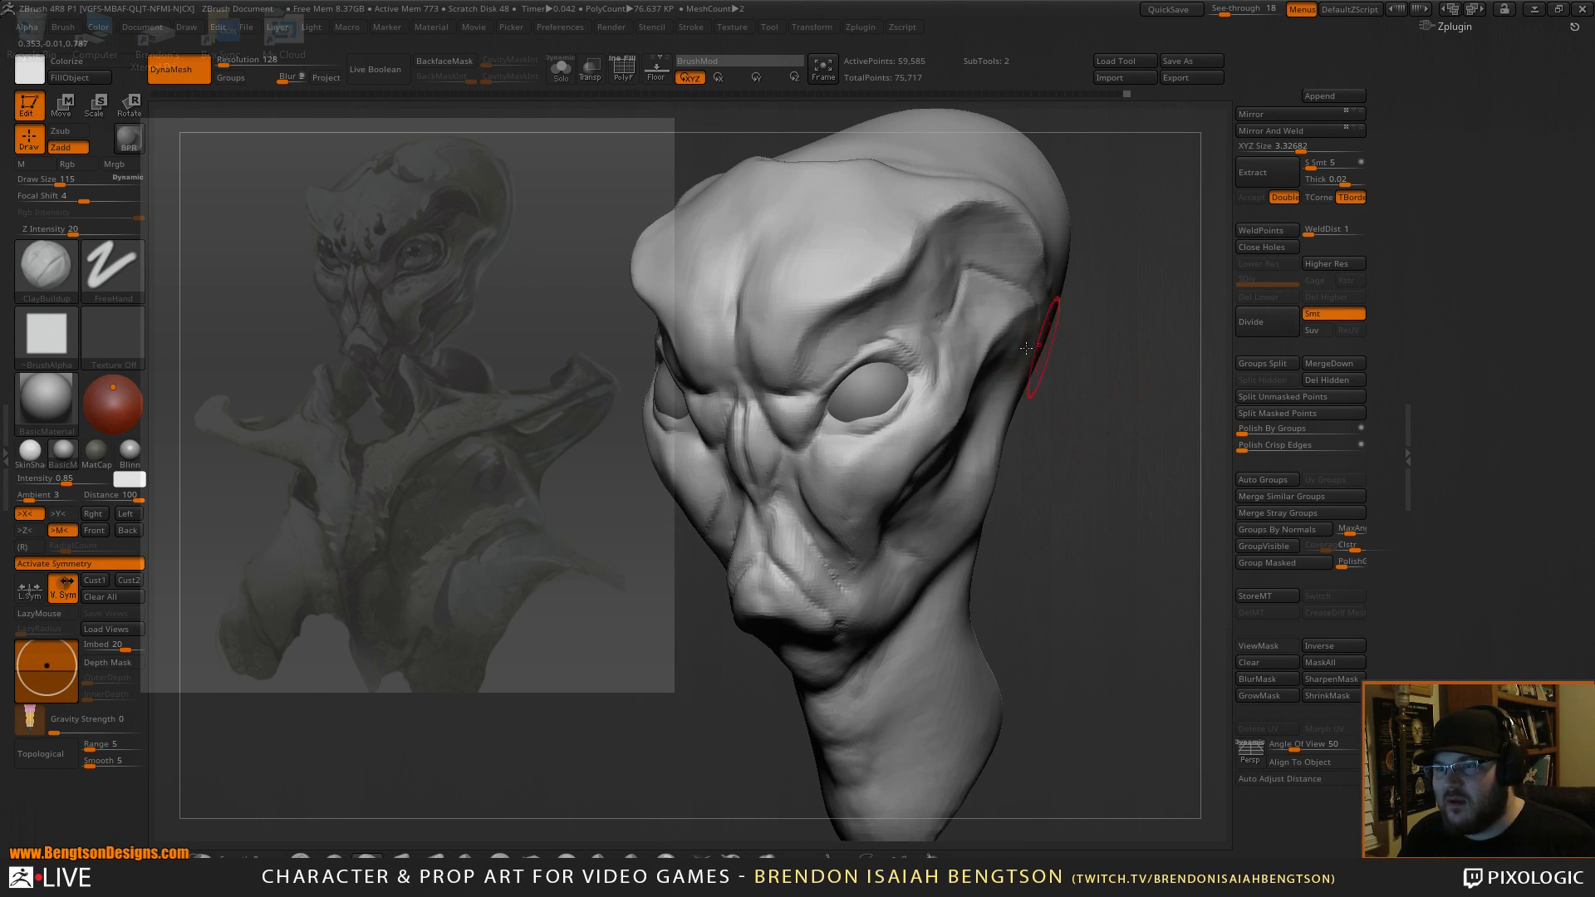
key("space")
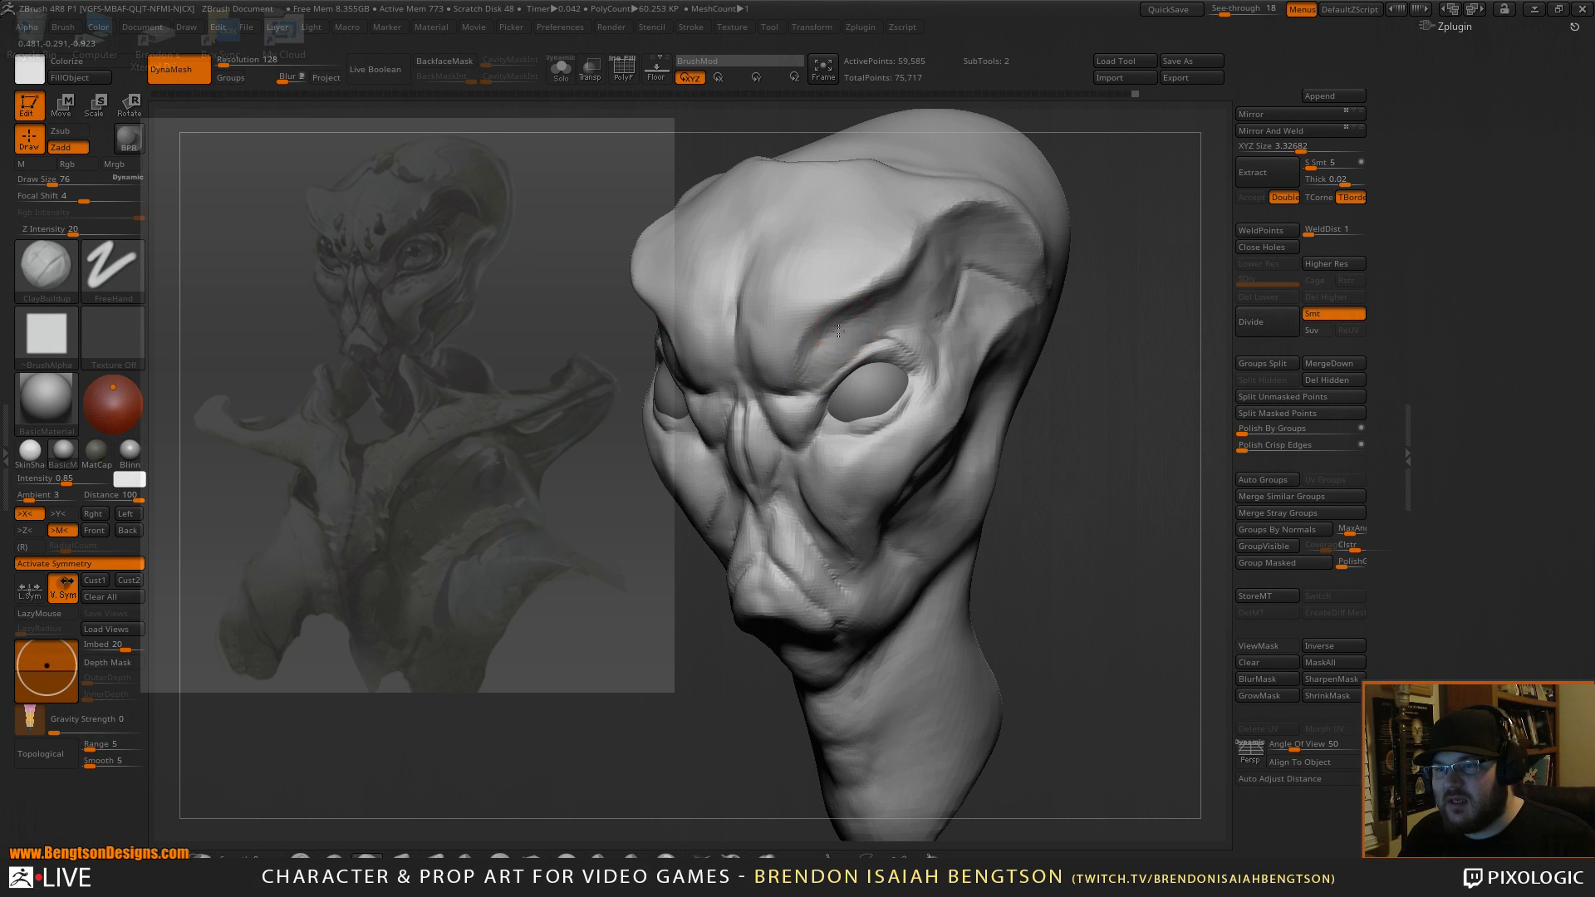
left_click_drag(1060, 332, 1139, 441)
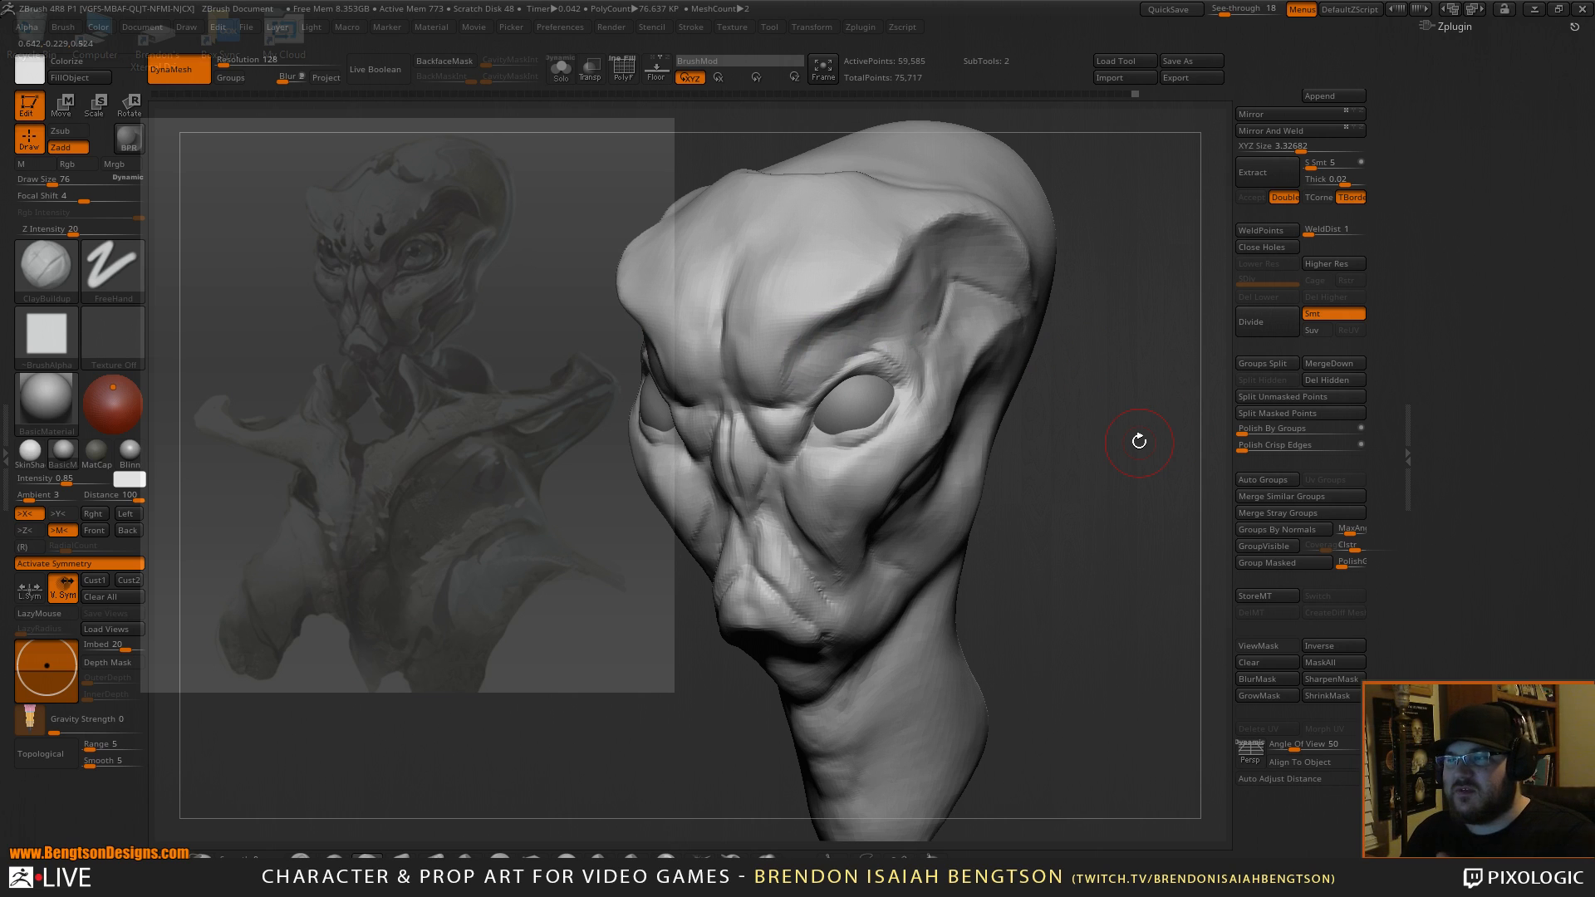
Refine the eyelid rims and outer eye corner with the ClayBuildup brush at Draw Size 43.
left_click_drag(1002, 468, 1008, 455)
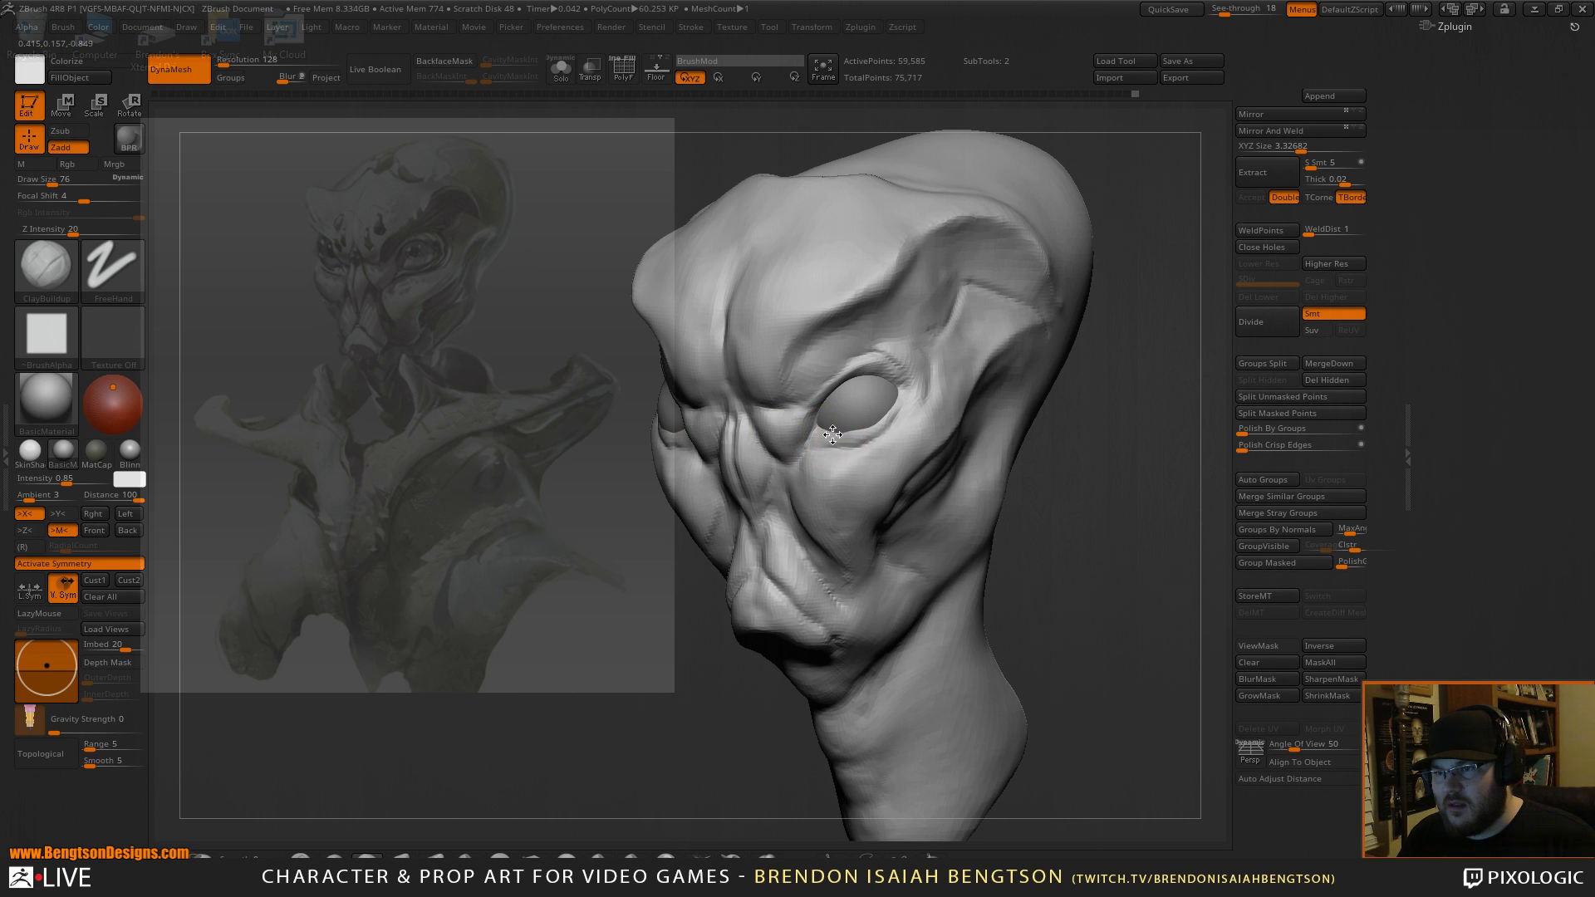
key("space")
left_click_drag(836, 435, 829, 436)
mouse_move(1160, 457)
left_mouse_down()
mouse_move(1187, 492)
mouse_move(1188, 467)
mouse_move(1139, 438)
left_mouse_up()
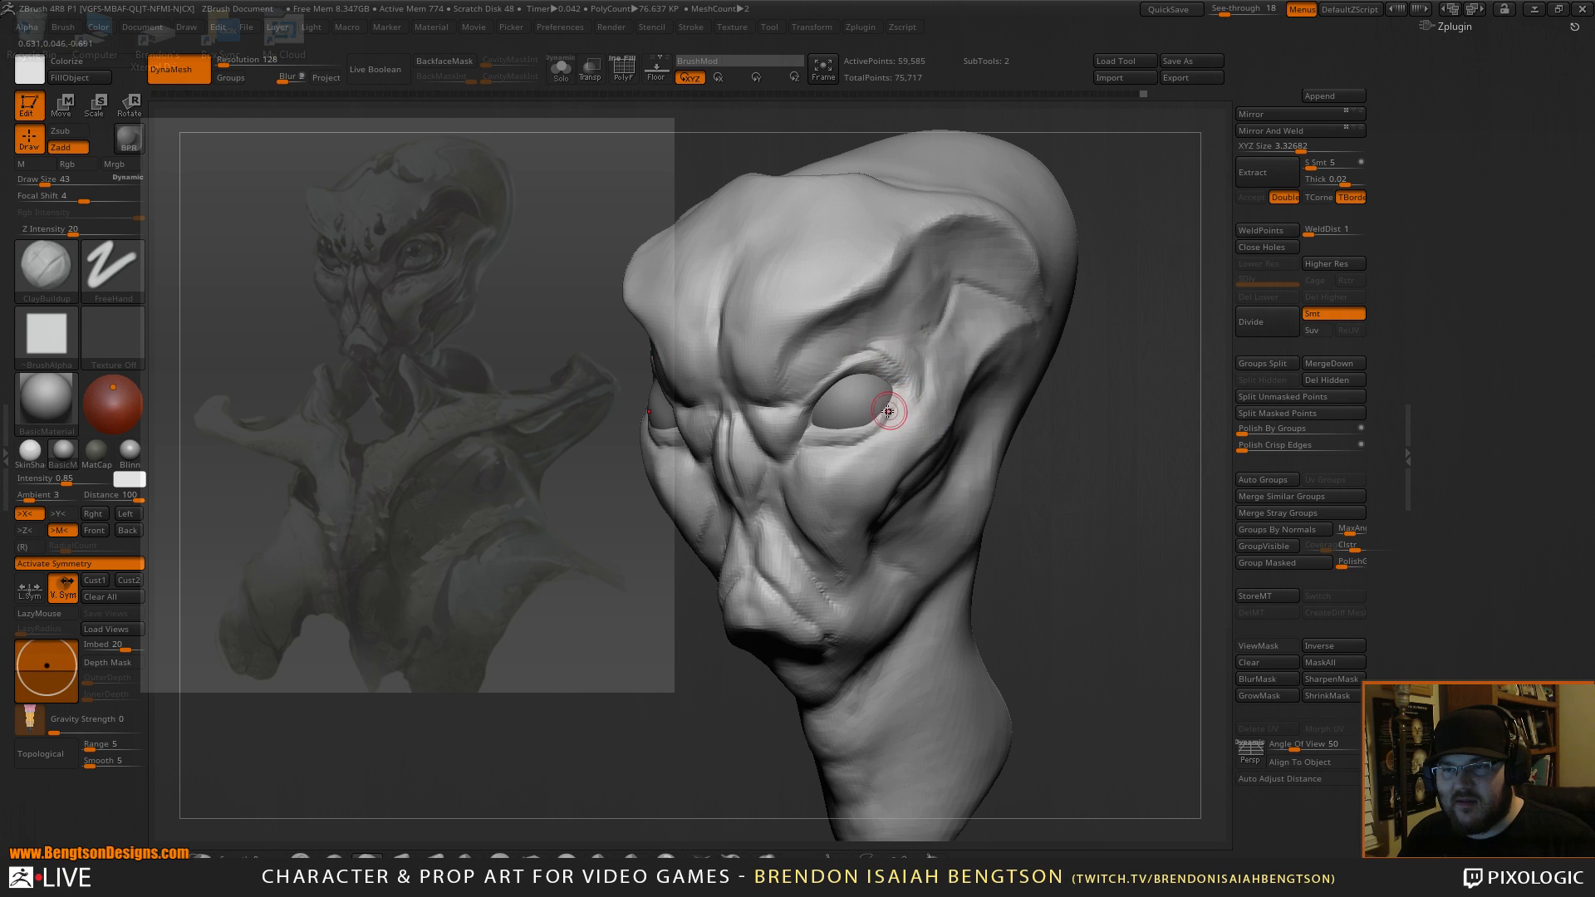
left_click_drag(897, 400, 887, 432, "alt")
mouse_move(943, 387)
left_mouse_down()
mouse_move(888, 453)
mouse_move(815, 472)
left_mouse_up()
Fill out the cheek below the eye with the ClayBuildup brush at Draw Size 76.
key("space")
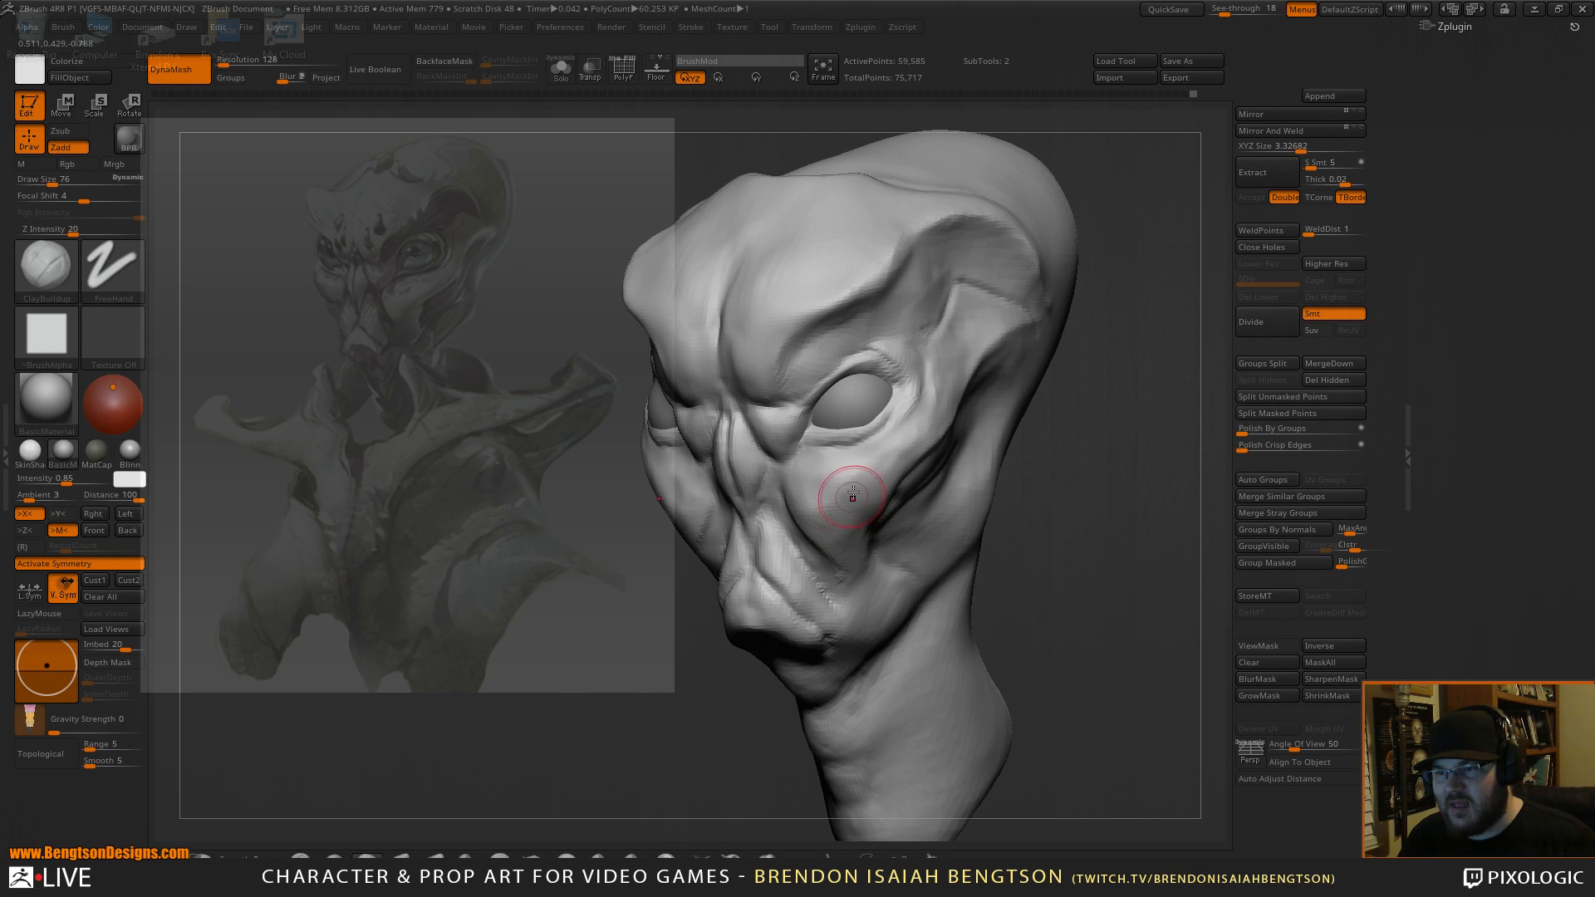
left_click_drag(872, 476, 852, 518)
left_click_drag(1069, 497, 1134, 496)
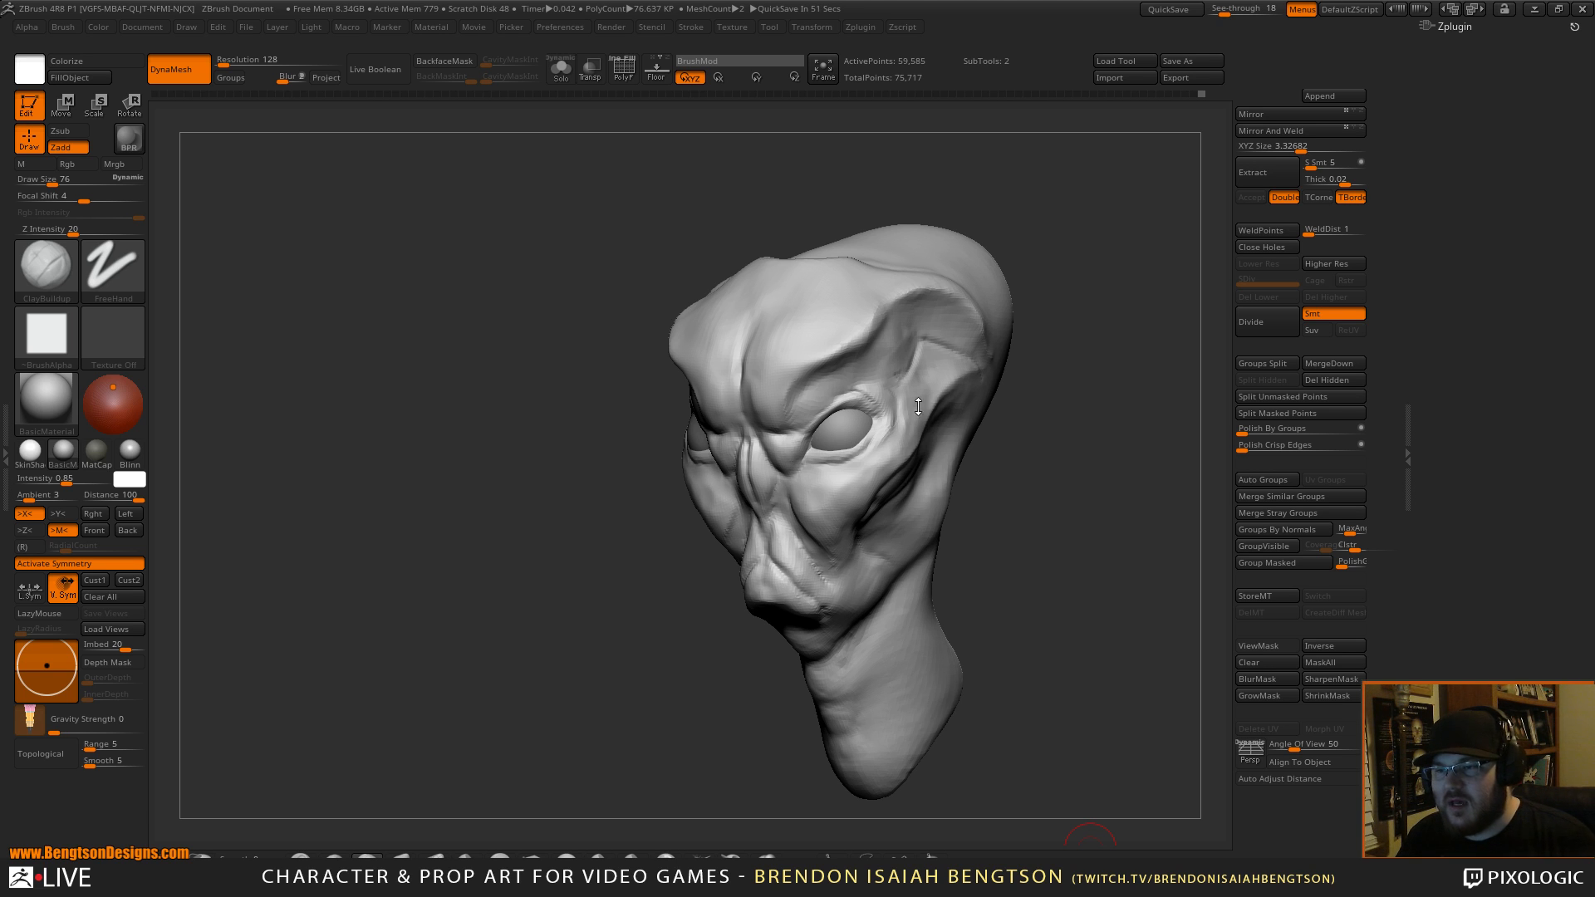
Add clay between the inner eye corner and the nose bridge with the ClayBuildup brush at Draw Size 58.
left_click(1100, 528)
mouse_move(1096, 495)
left_mouse_down()
mouse_move(1086, 474)
mouse_move(1091, 499)
mouse_move(1074, 498)
mouse_move(1092, 501)
mouse_move(1069, 523)
mouse_move(1039, 520)
mouse_move(1069, 500)
left_mouse_up()
key("space")
left_click_drag(763, 440, 784, 448)
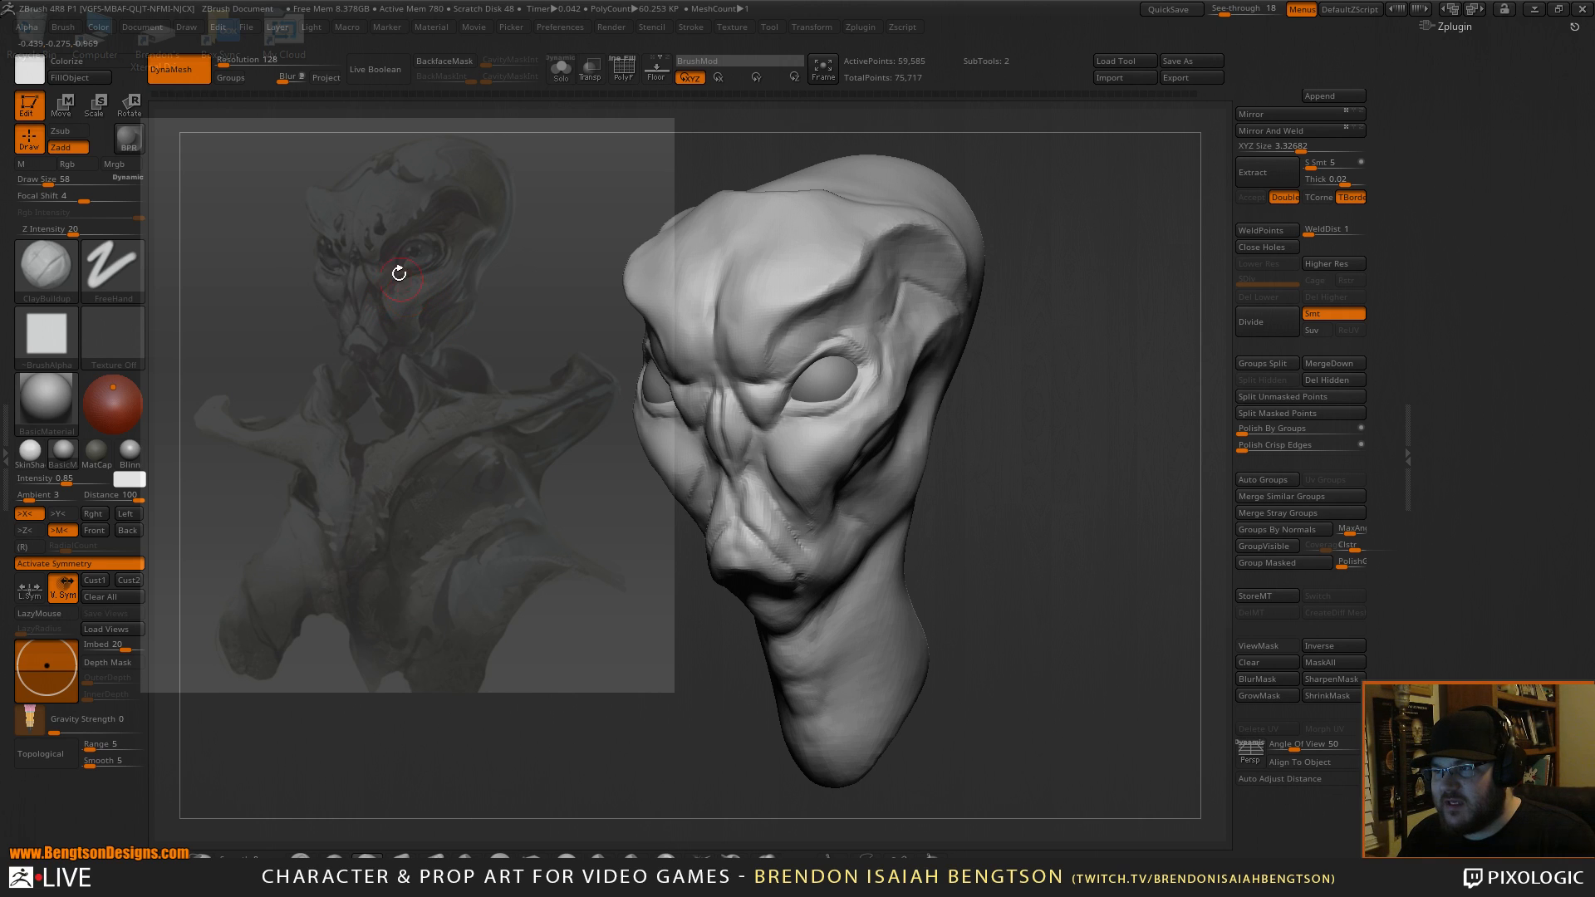
left_click_drag(1004, 506, 972, 511)
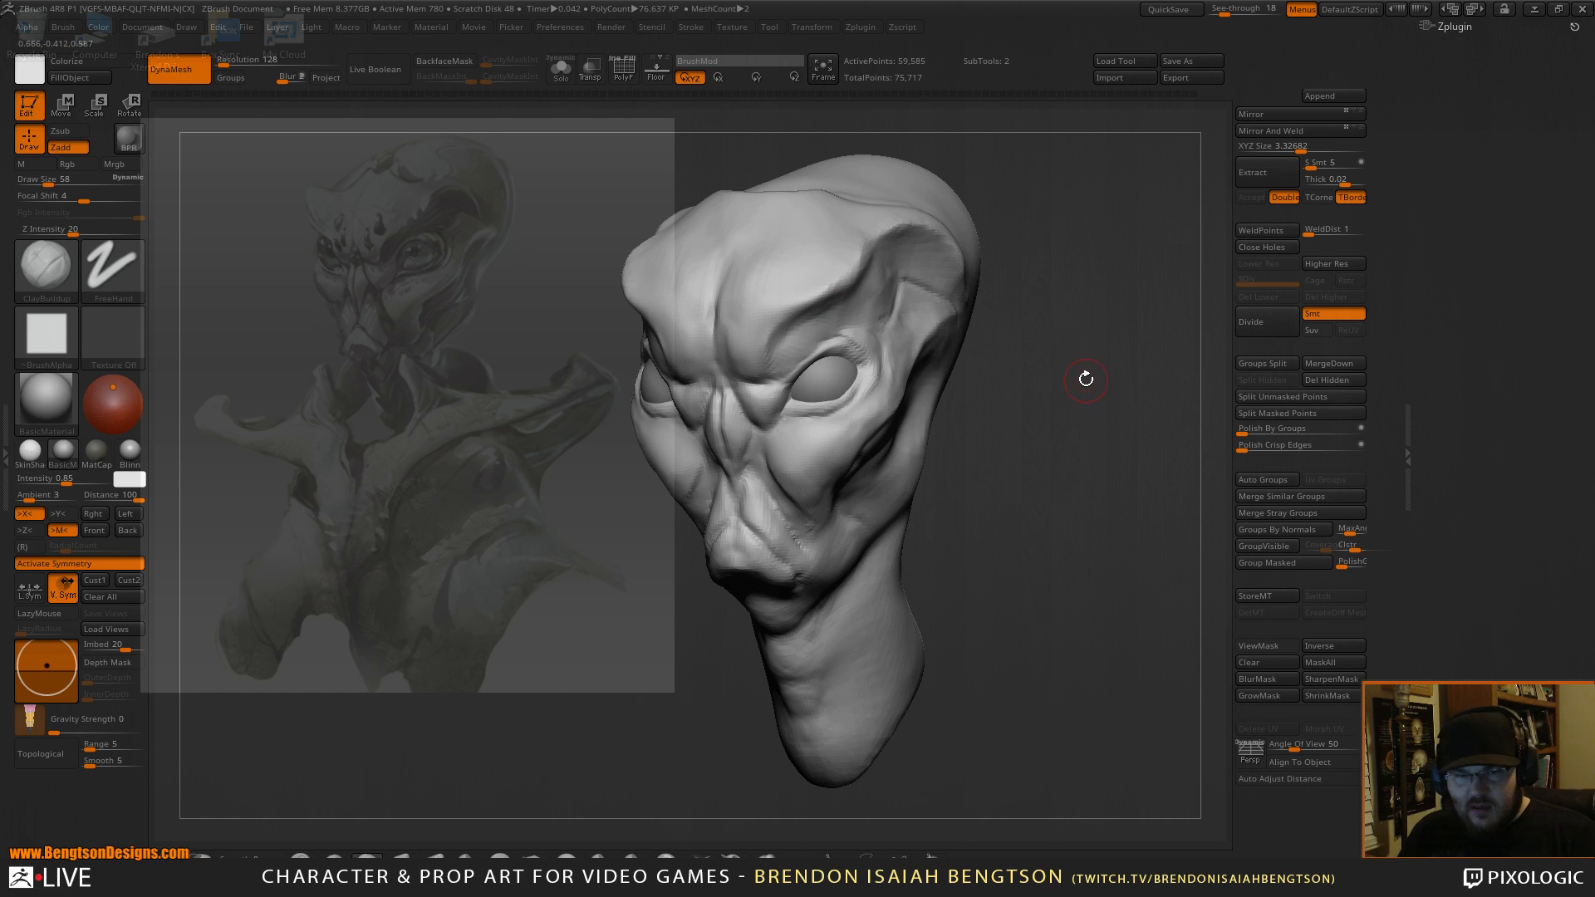
Adjust the temple ridge and cheek contours with the Move Topological brush at draw size 162.
left_click_drag(1100, 388, 1093, 429)
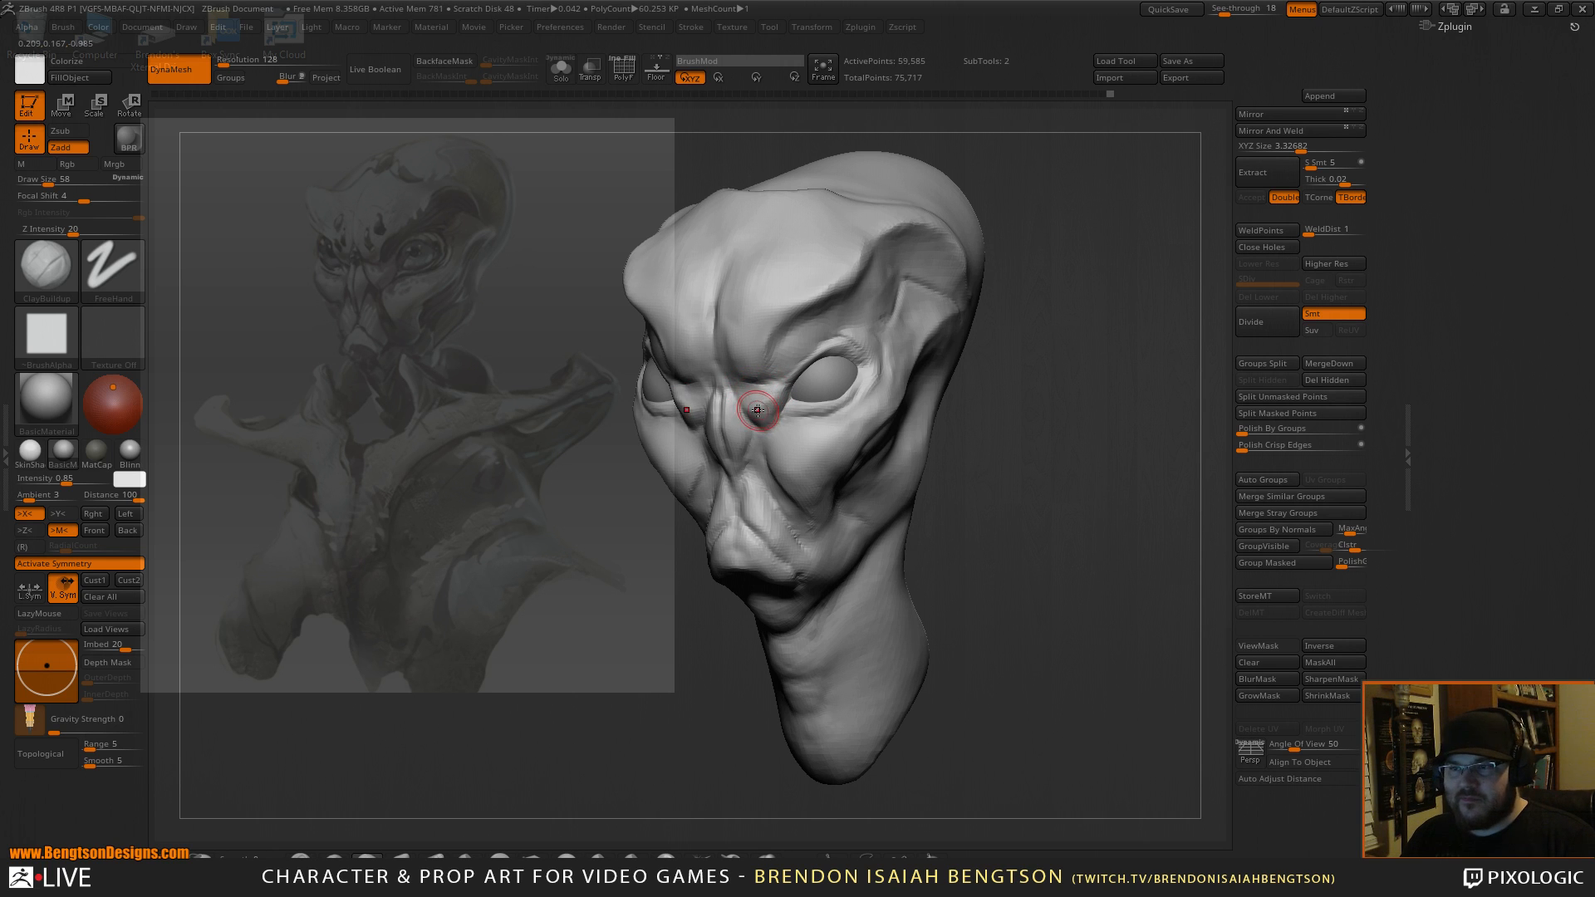
left_click_drag(1111, 470, 1111, 459)
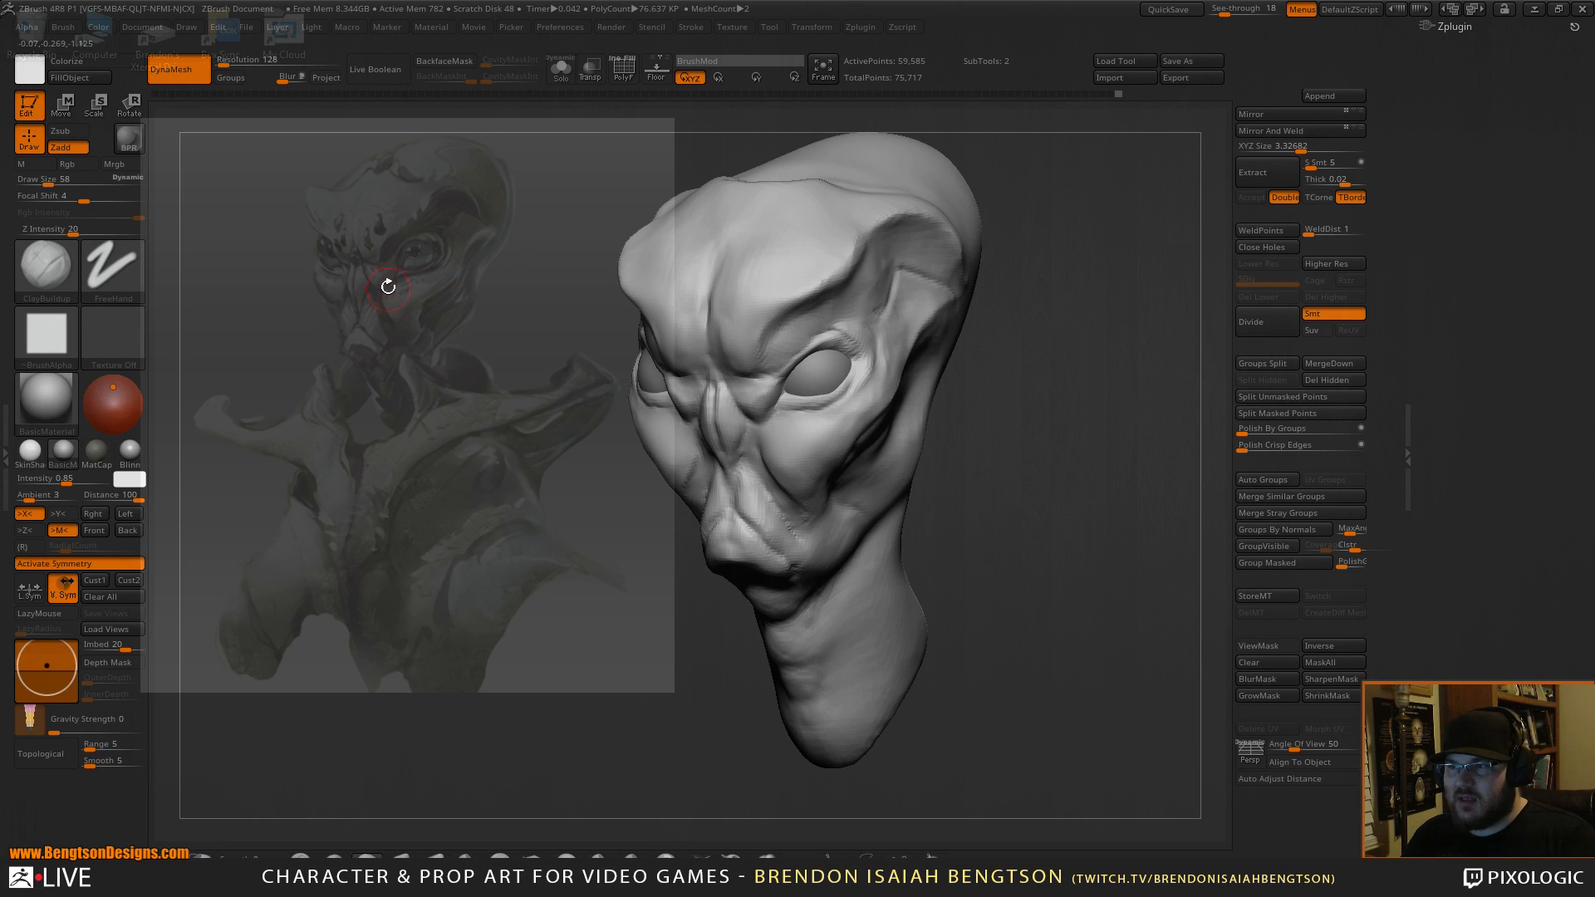
left_click_drag(992, 407, 981, 398)
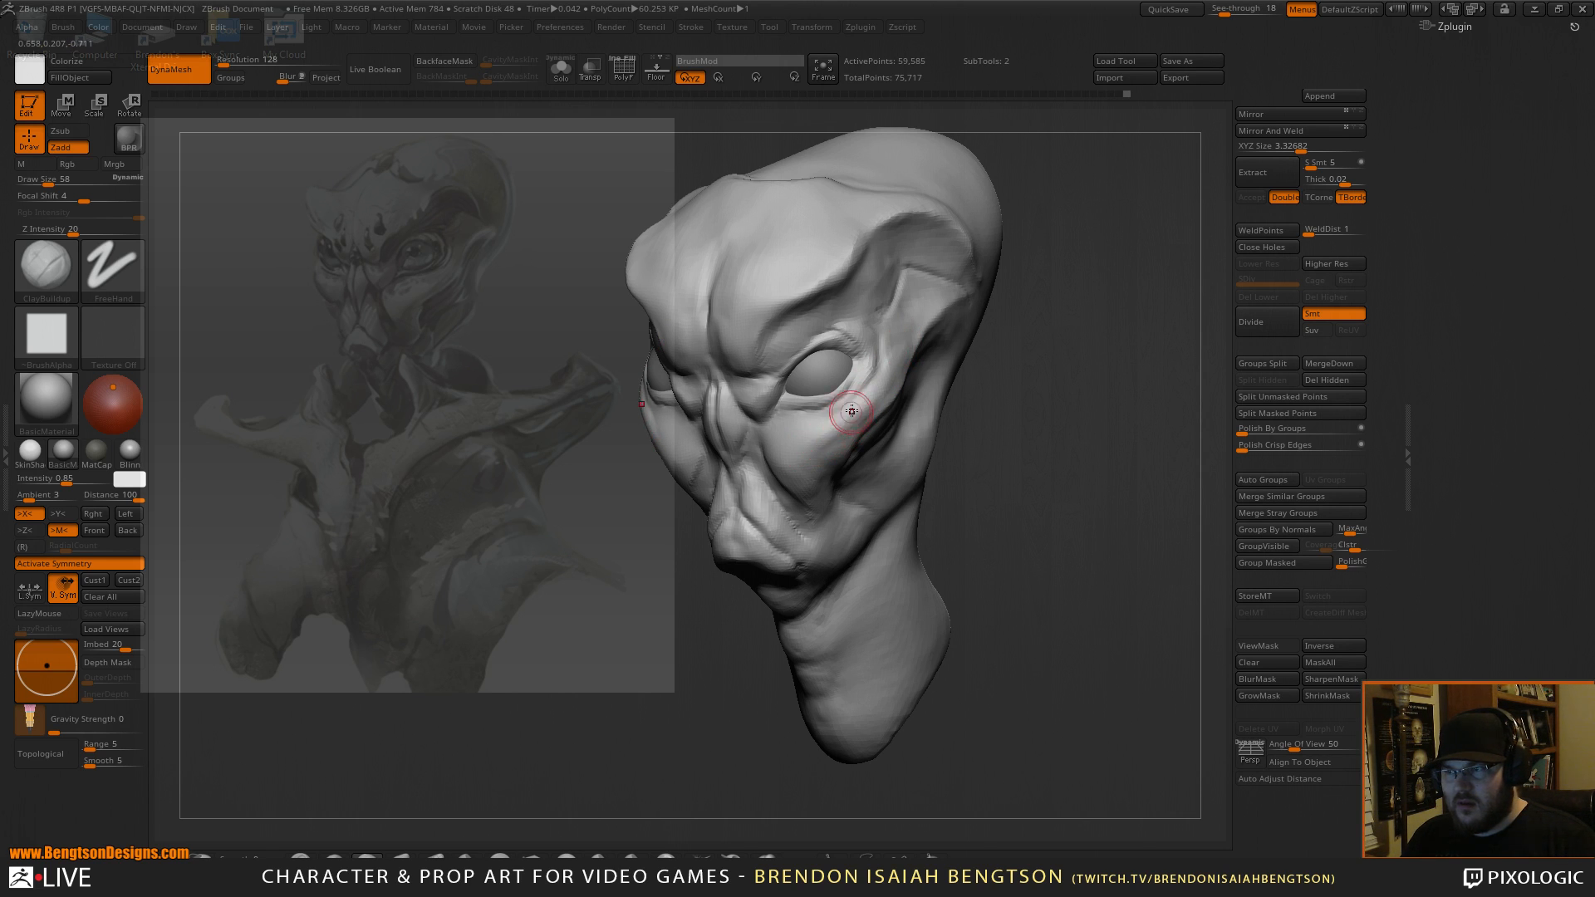
key("b")
key("m")
key("t")
key("space")
left_click_drag(917, 329, 937, 327)
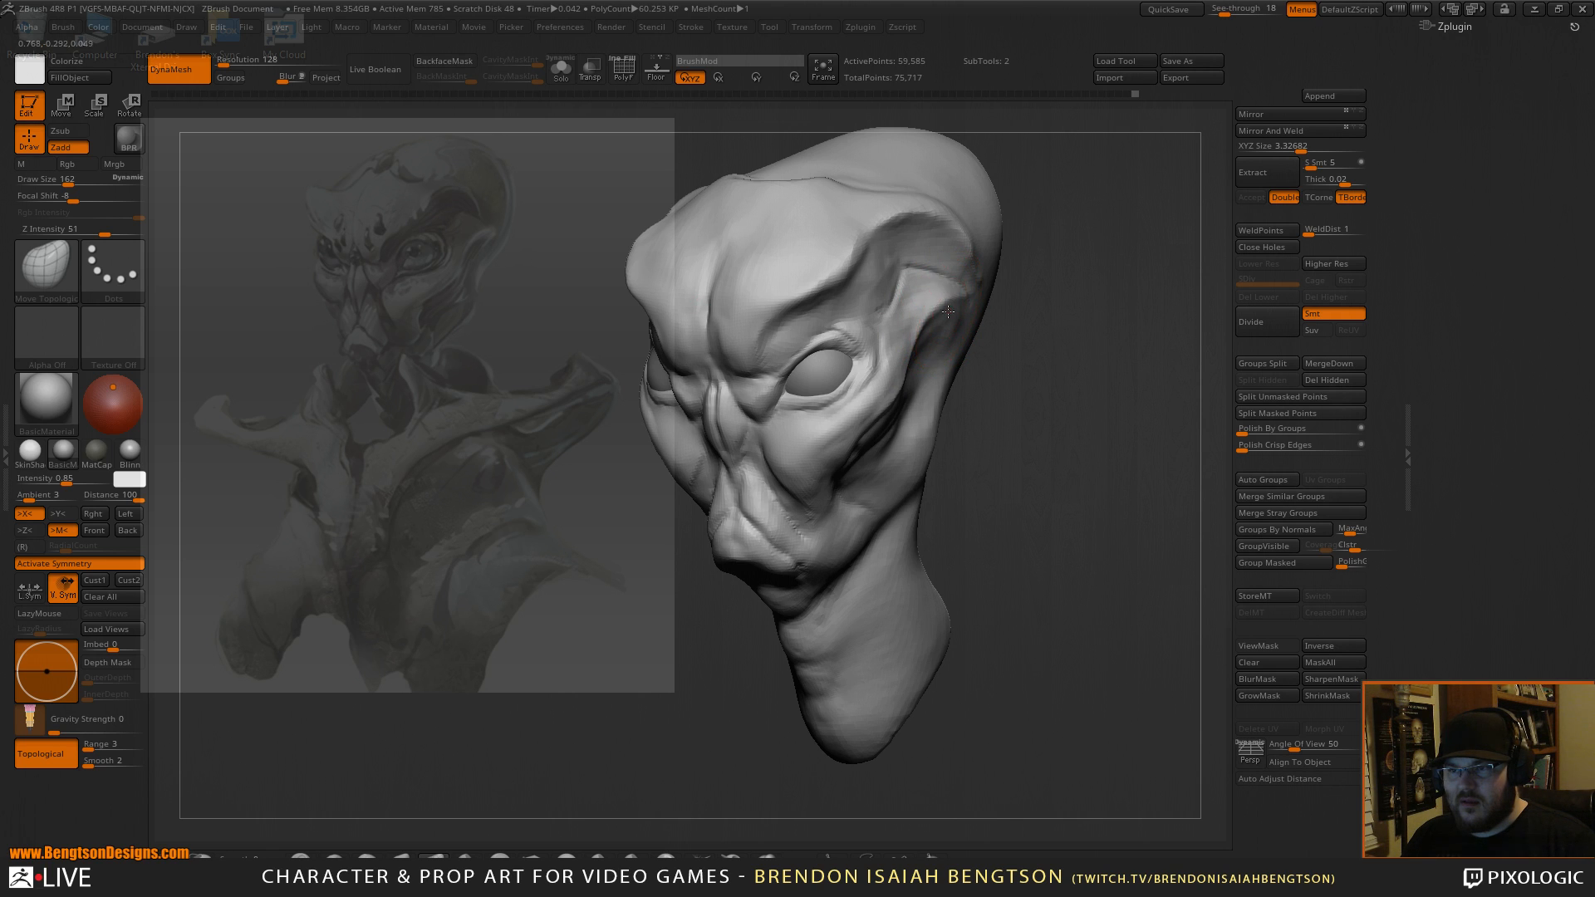
left_click_drag(1001, 345, 1095, 402)
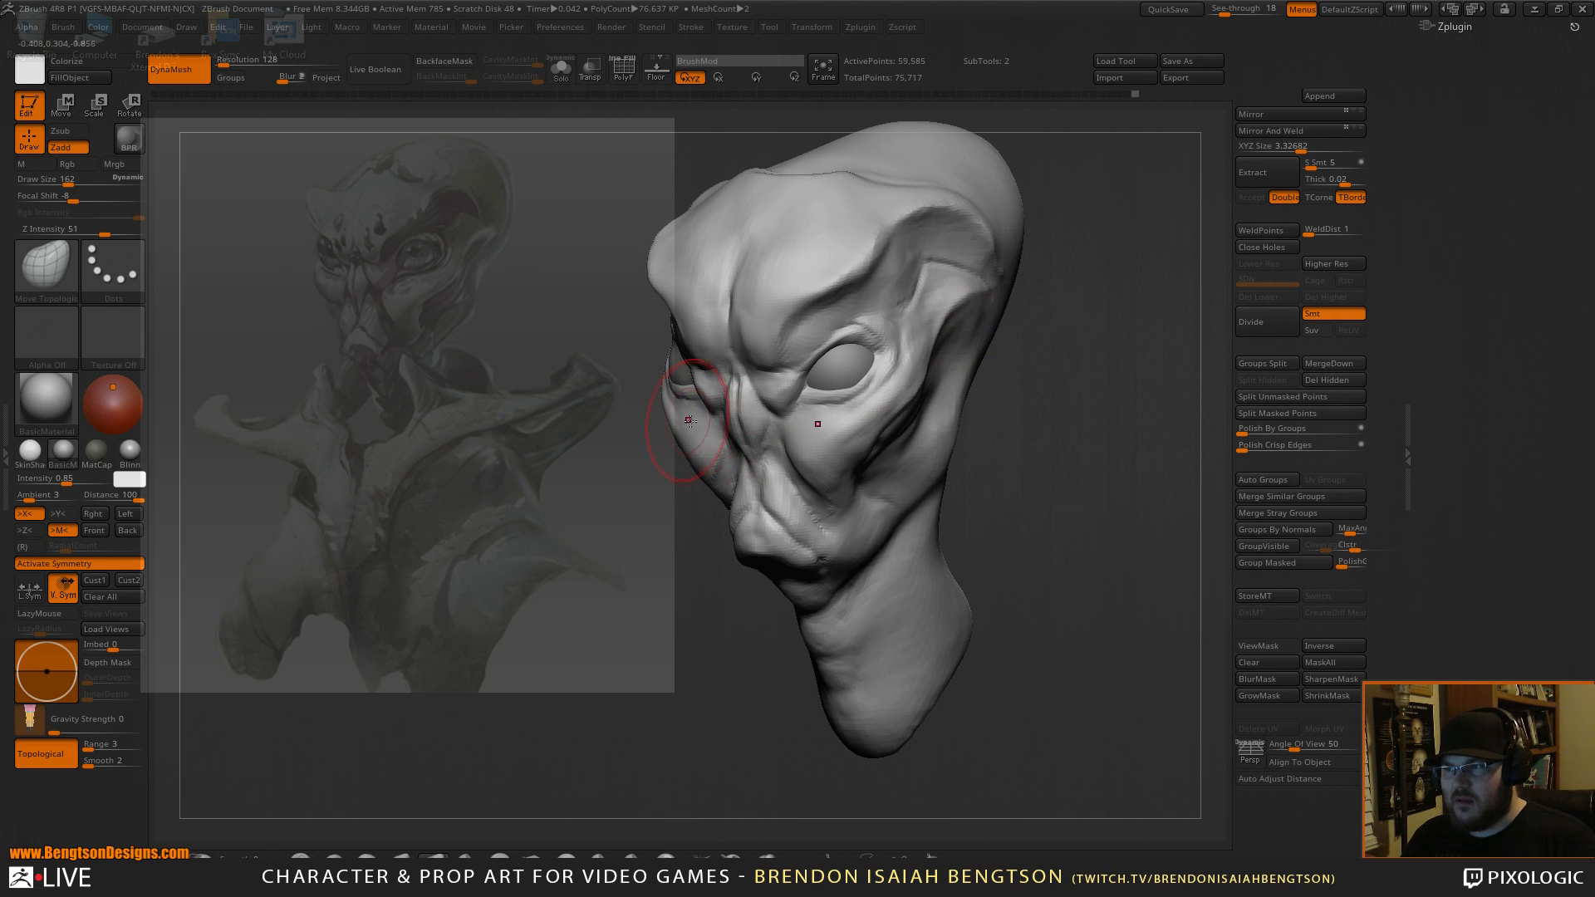
mouse_move(697, 467)
left_mouse_down()
mouse_move(717, 485)
mouse_move(676, 544)
mouse_move(668, 532)
left_mouse_up()
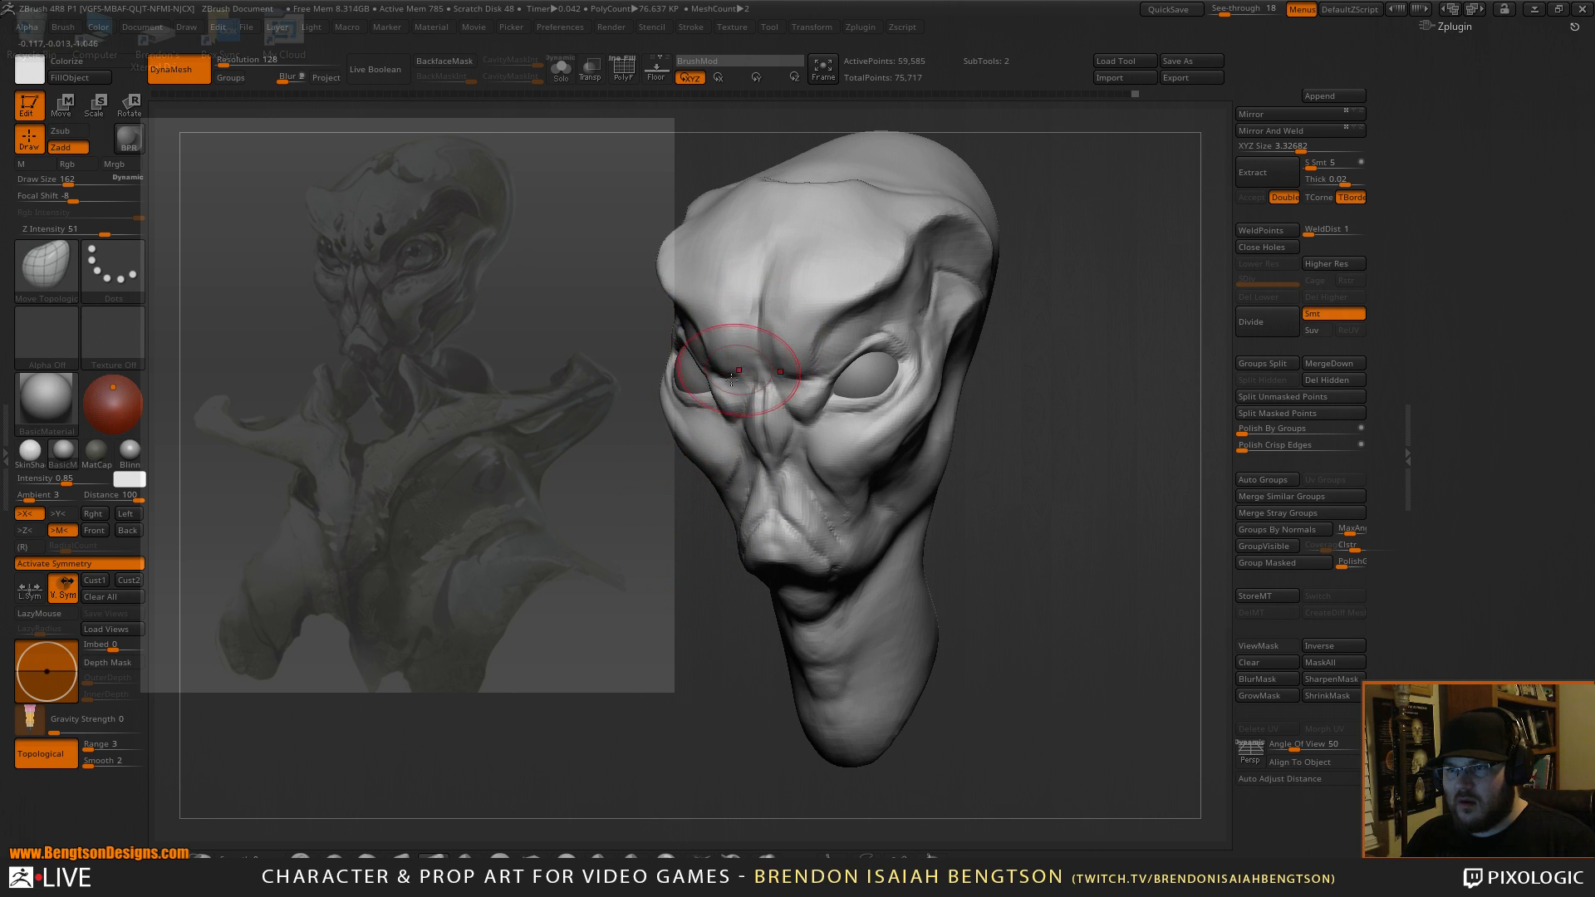
mouse_move(718, 508)
left_mouse_down()
mouse_move(1122, 455)
mouse_move(1135, 366)
left_mouse_up()
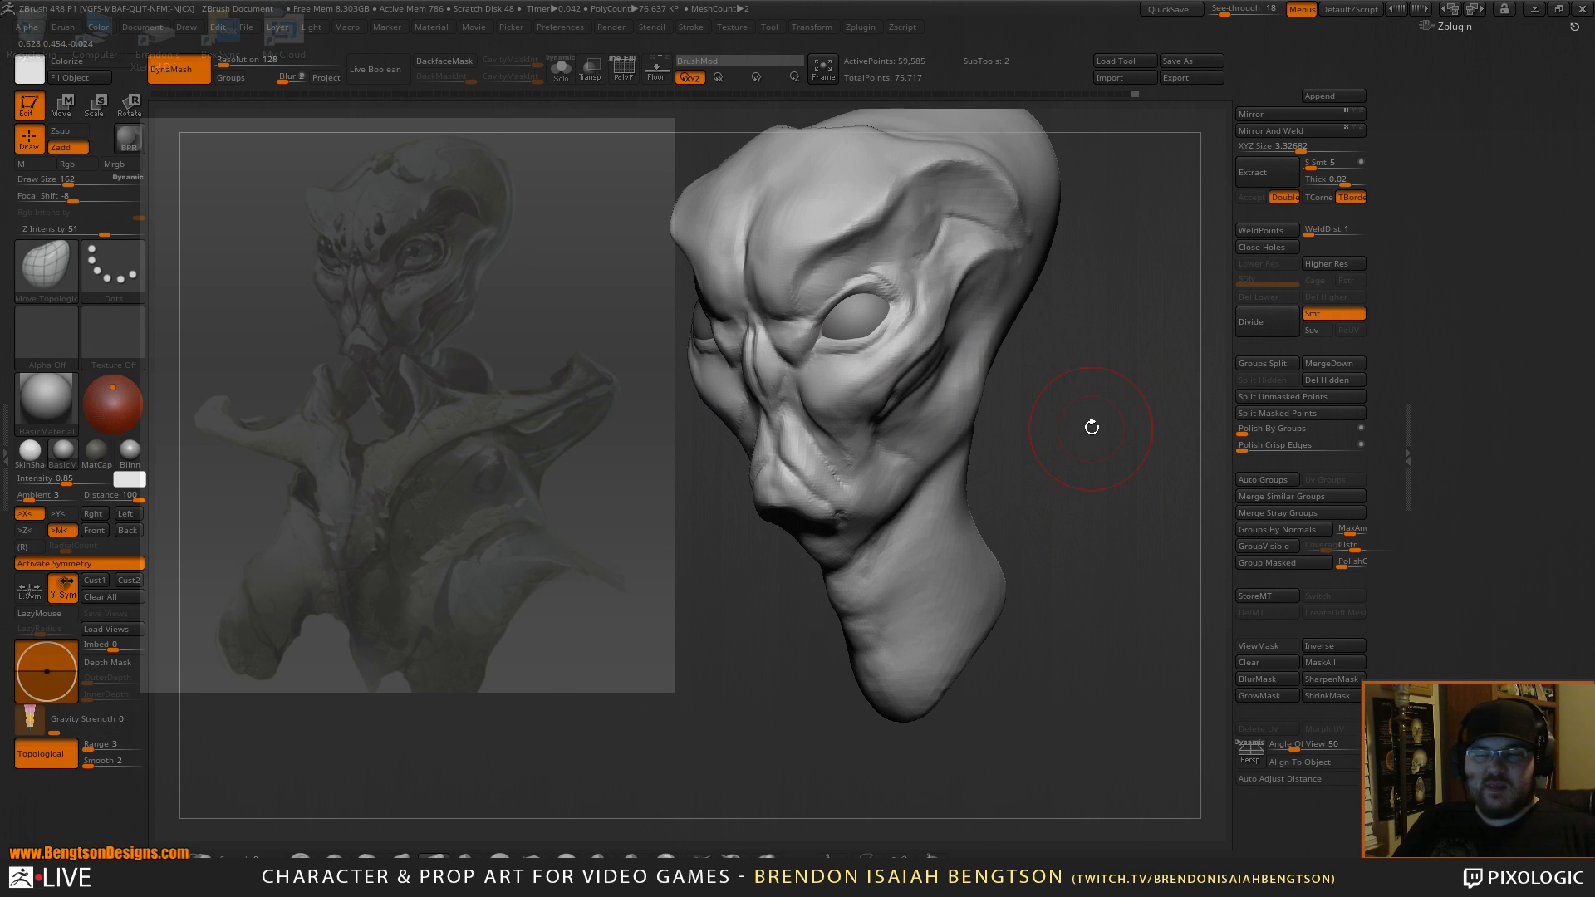
Build up the cheek beside the muzzle and below the eye with the ClayBuildup brush at draw size 97.
mouse_move(1097, 402)
left_mouse_down("alt")
mouse_move(1136, 452)
mouse_move(1040, 445)
left_mouse_up("alt")
key("b")
key("c")
key("b")
key("space")
left_click_drag(831, 439, 805, 419)
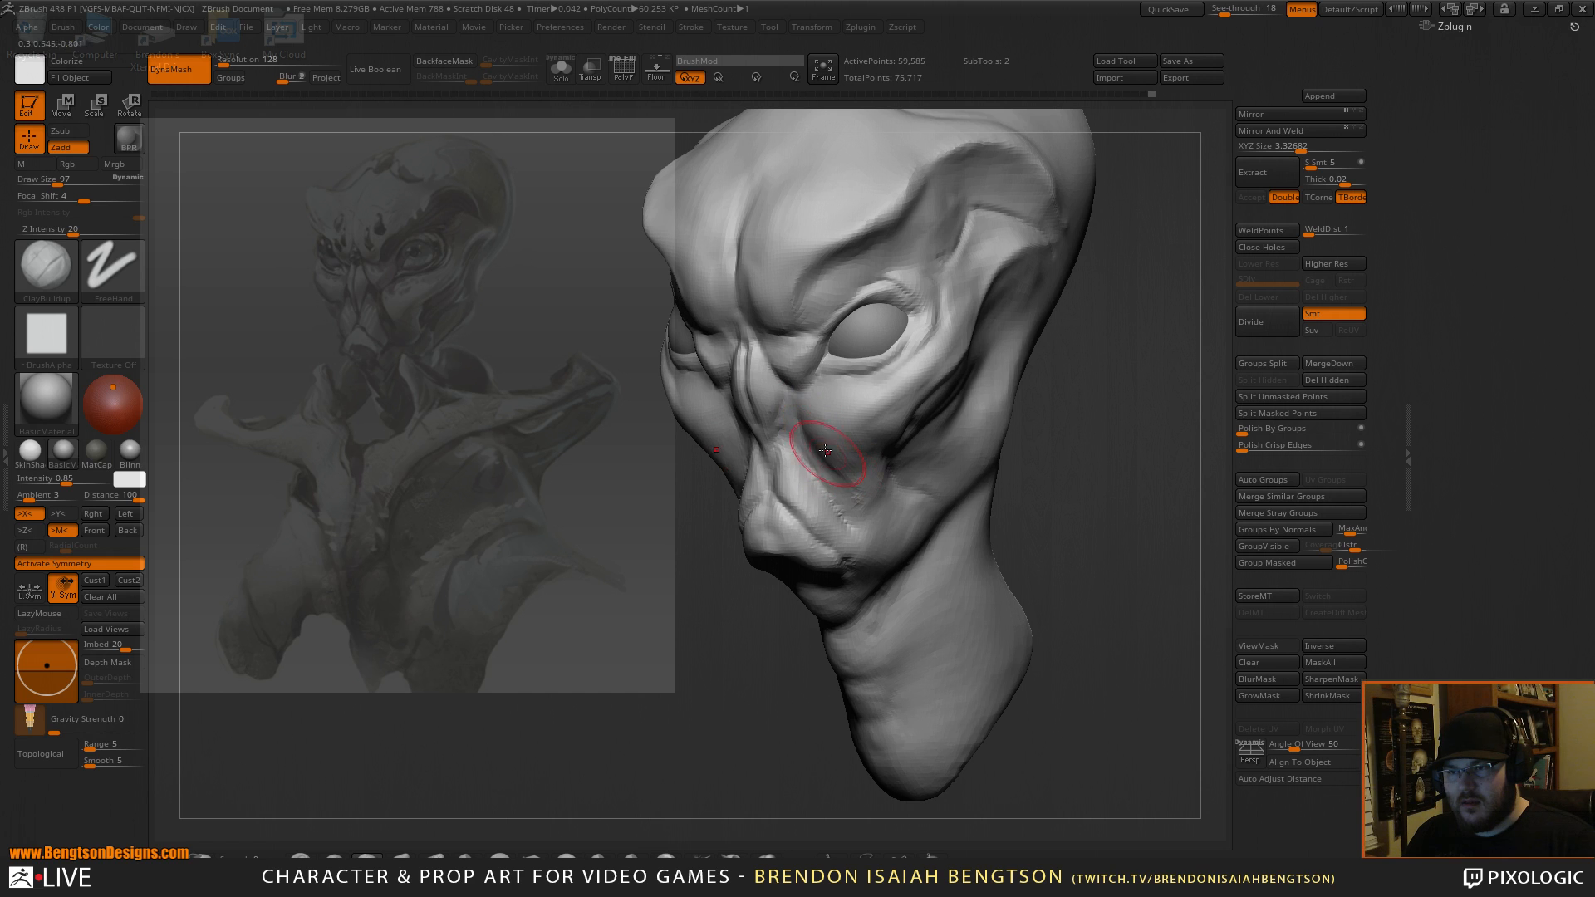
left_click_drag(853, 421, 885, 433)
mouse_move(1140, 496)
left_mouse_down()
mouse_move(1142, 449)
mouse_move(1144, 488)
mouse_move(1111, 449)
left_mouse_up()
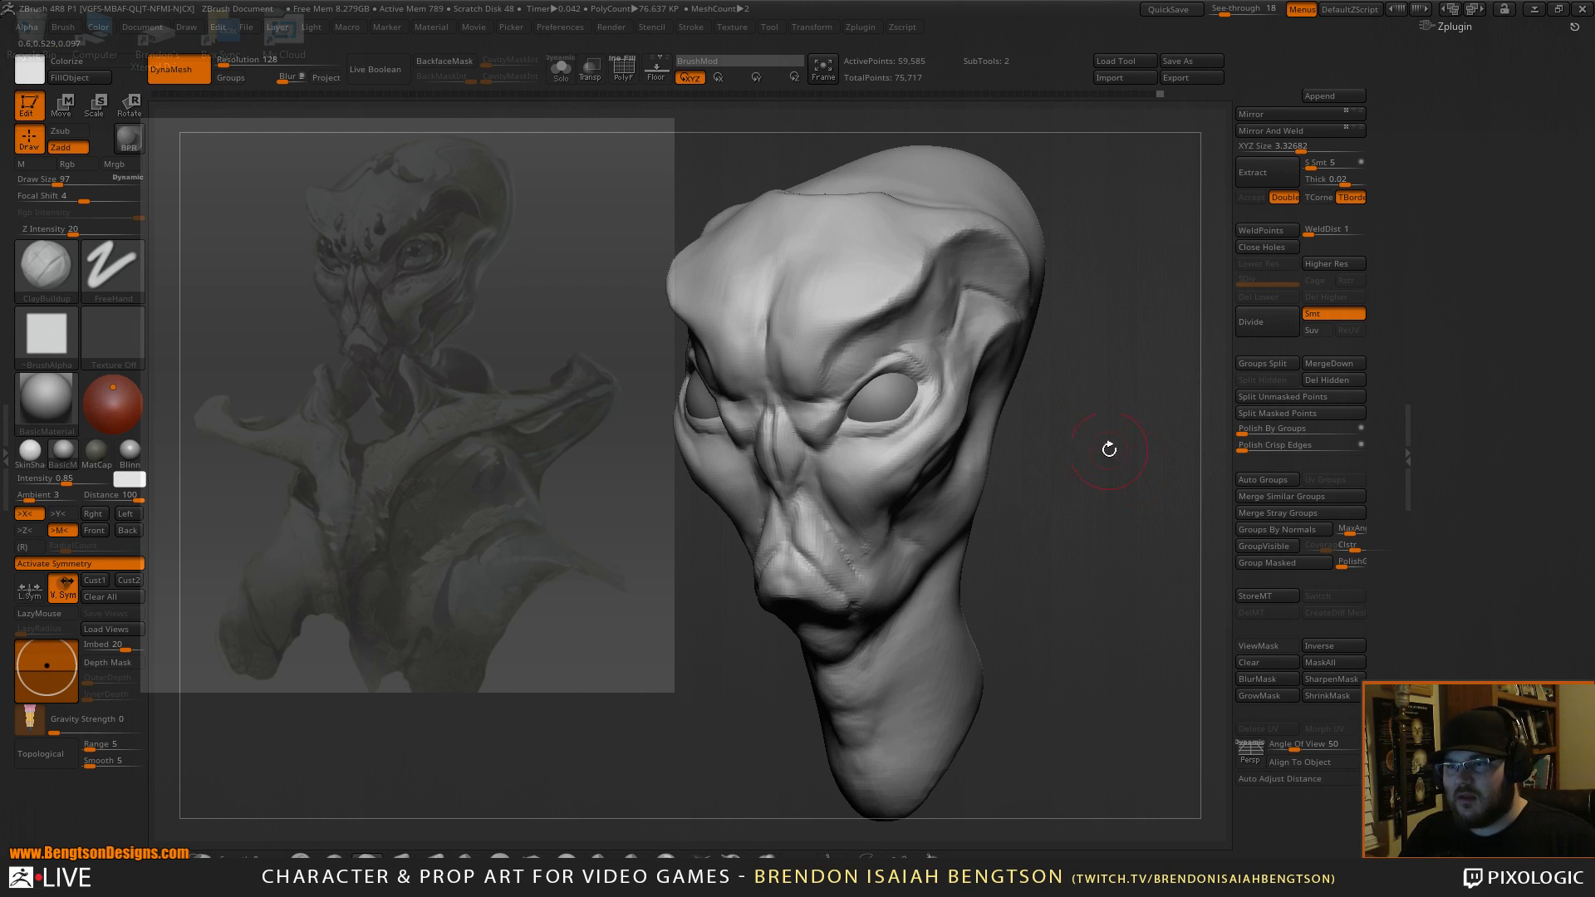
Set the draw size to 73 and switch to the DamStandard brush for the brow area.
right_click(789, 414)
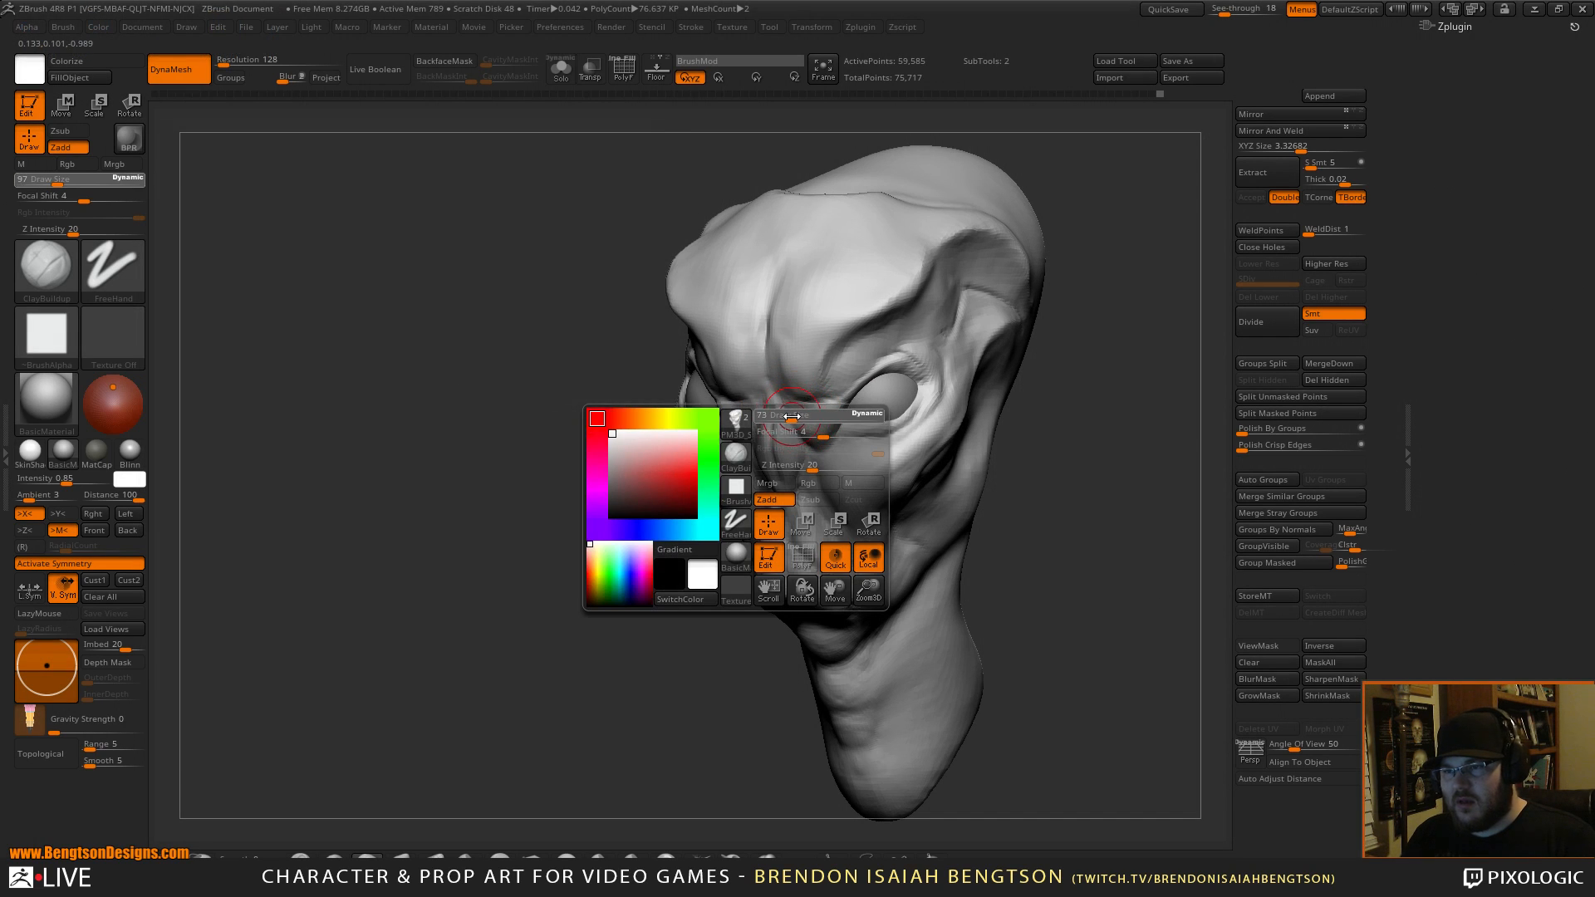
key("b")
key("d")
key("s")
mouse_move(1076, 410)
left_mouse_down()
mouse_move(1097, 389)
mouse_move(1068, 394)
left_mouse_up()
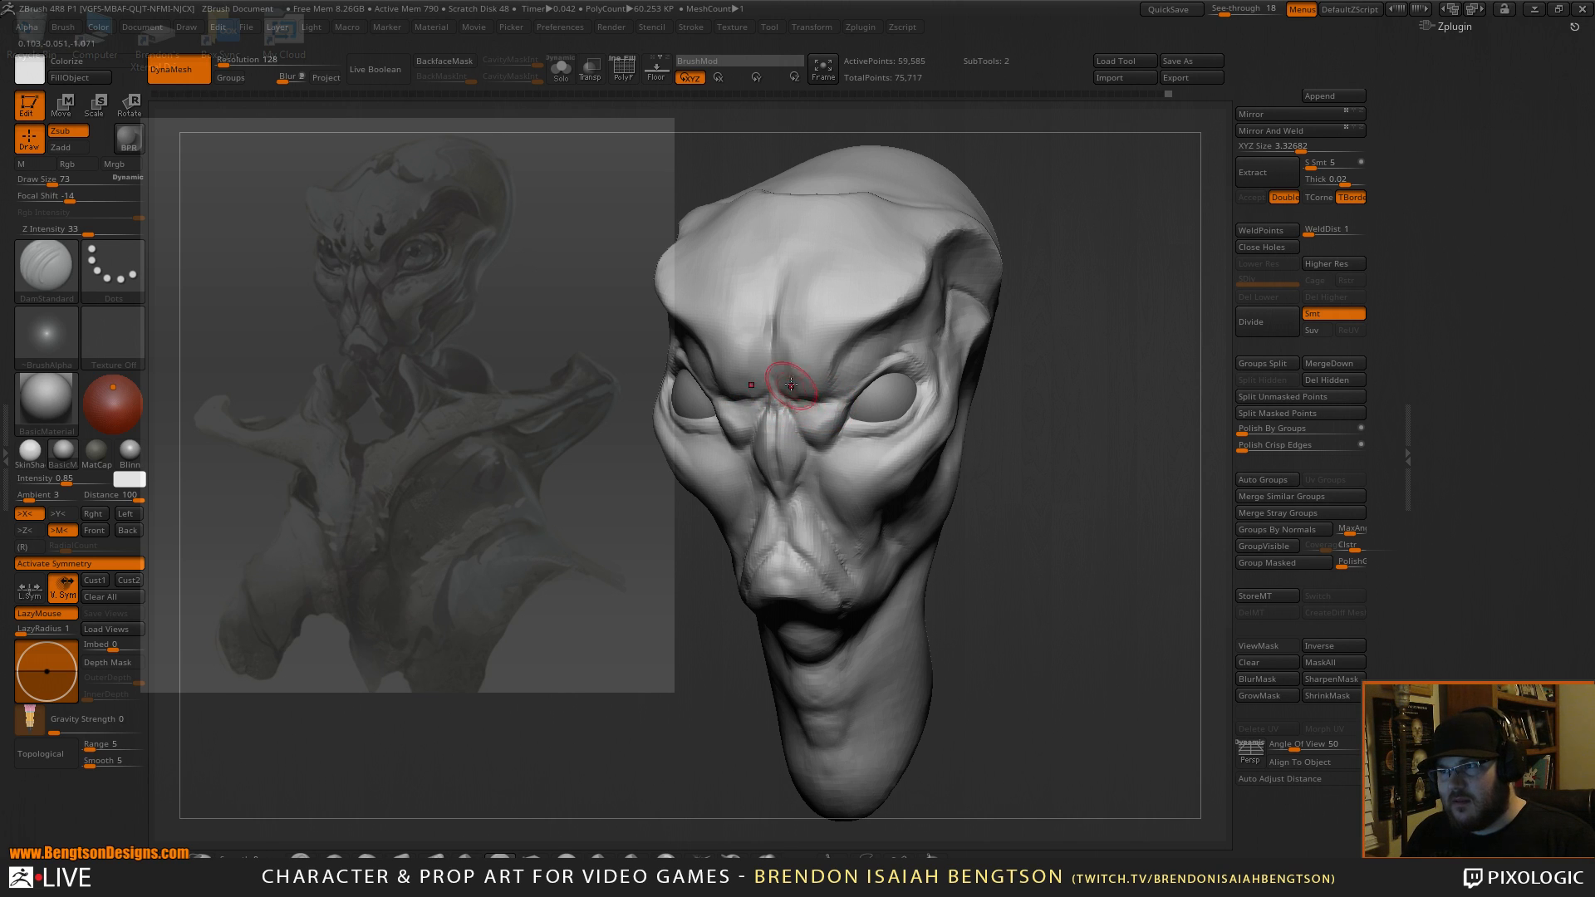
Reshape the inner brows above the eyes into a stronger frown with the Move Topological brush at draw size 73.
key("b")
key("m")
key("t")
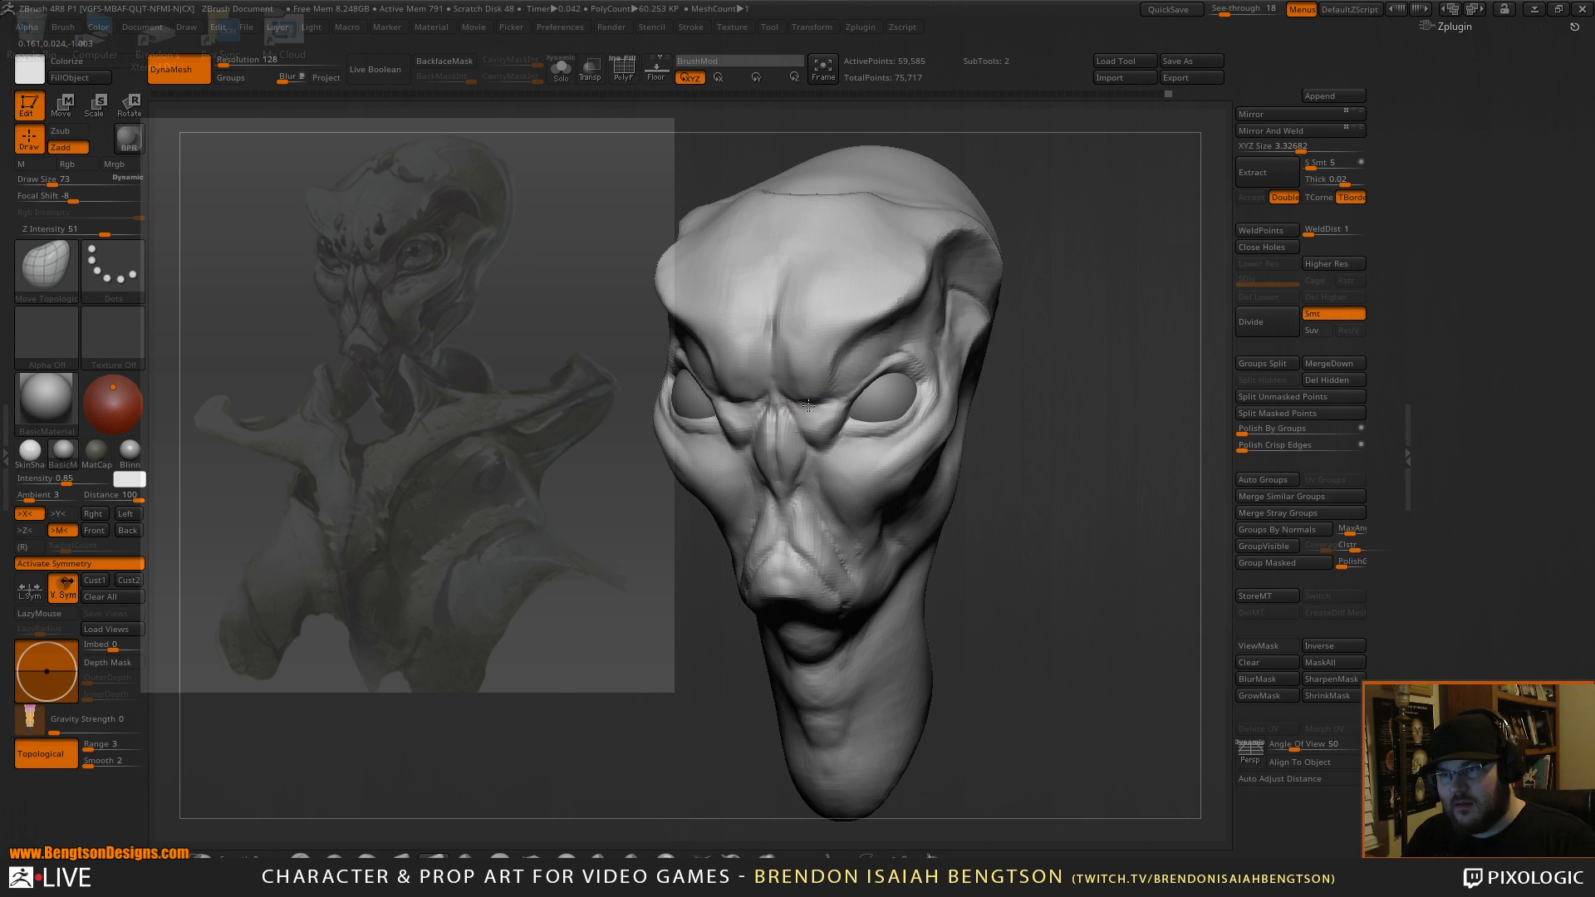
left_click_drag(813, 401, 832, 378)
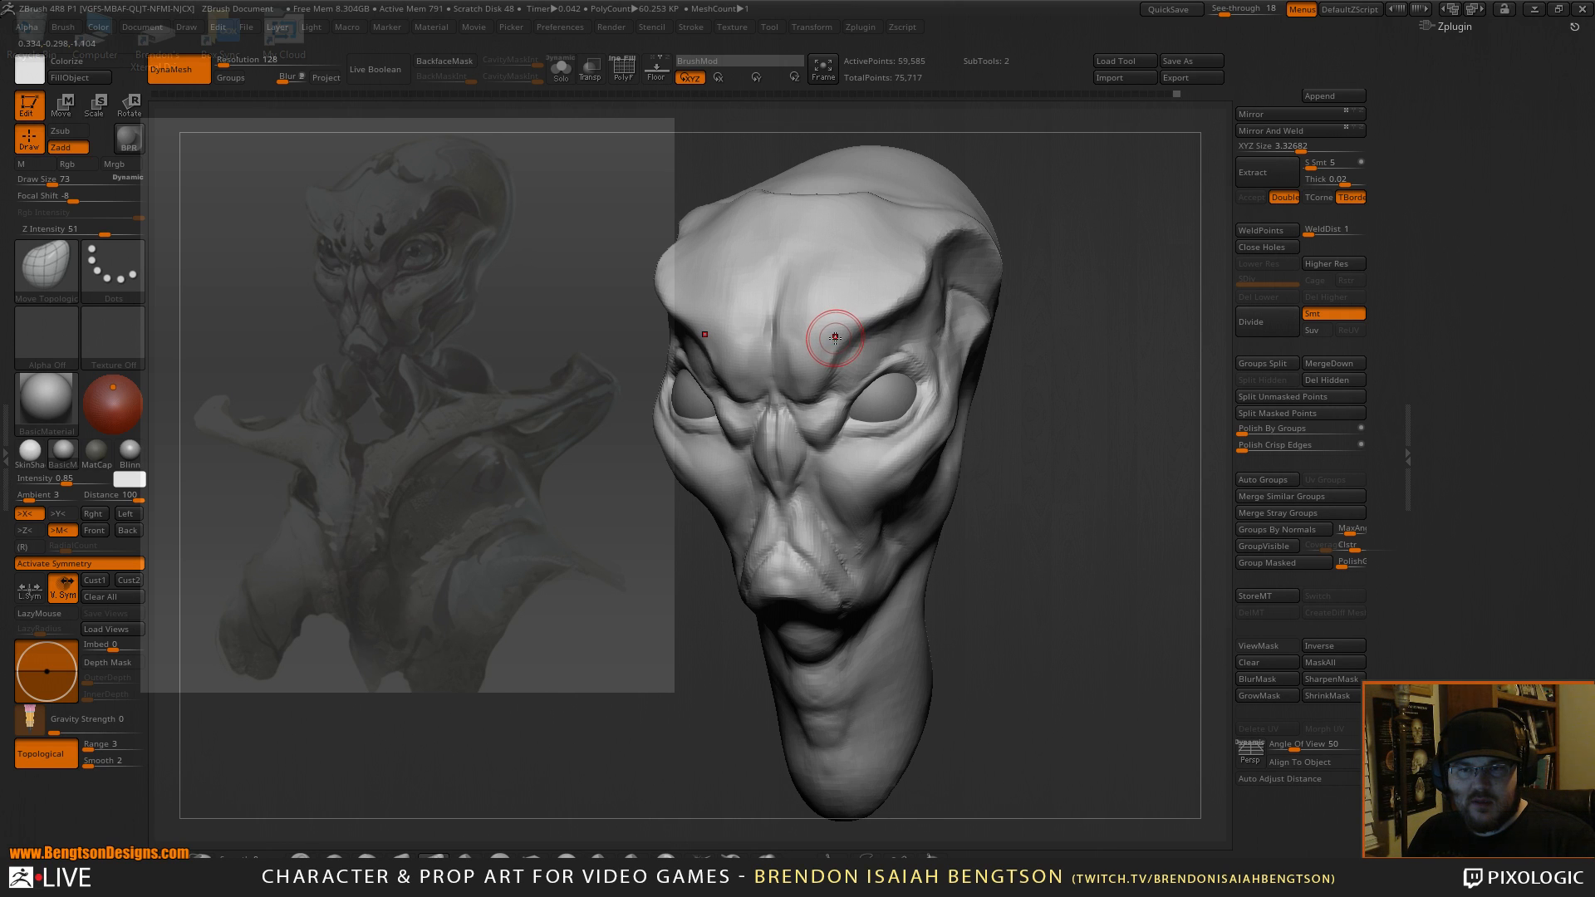
left_click_drag(1104, 506, 1093, 482)
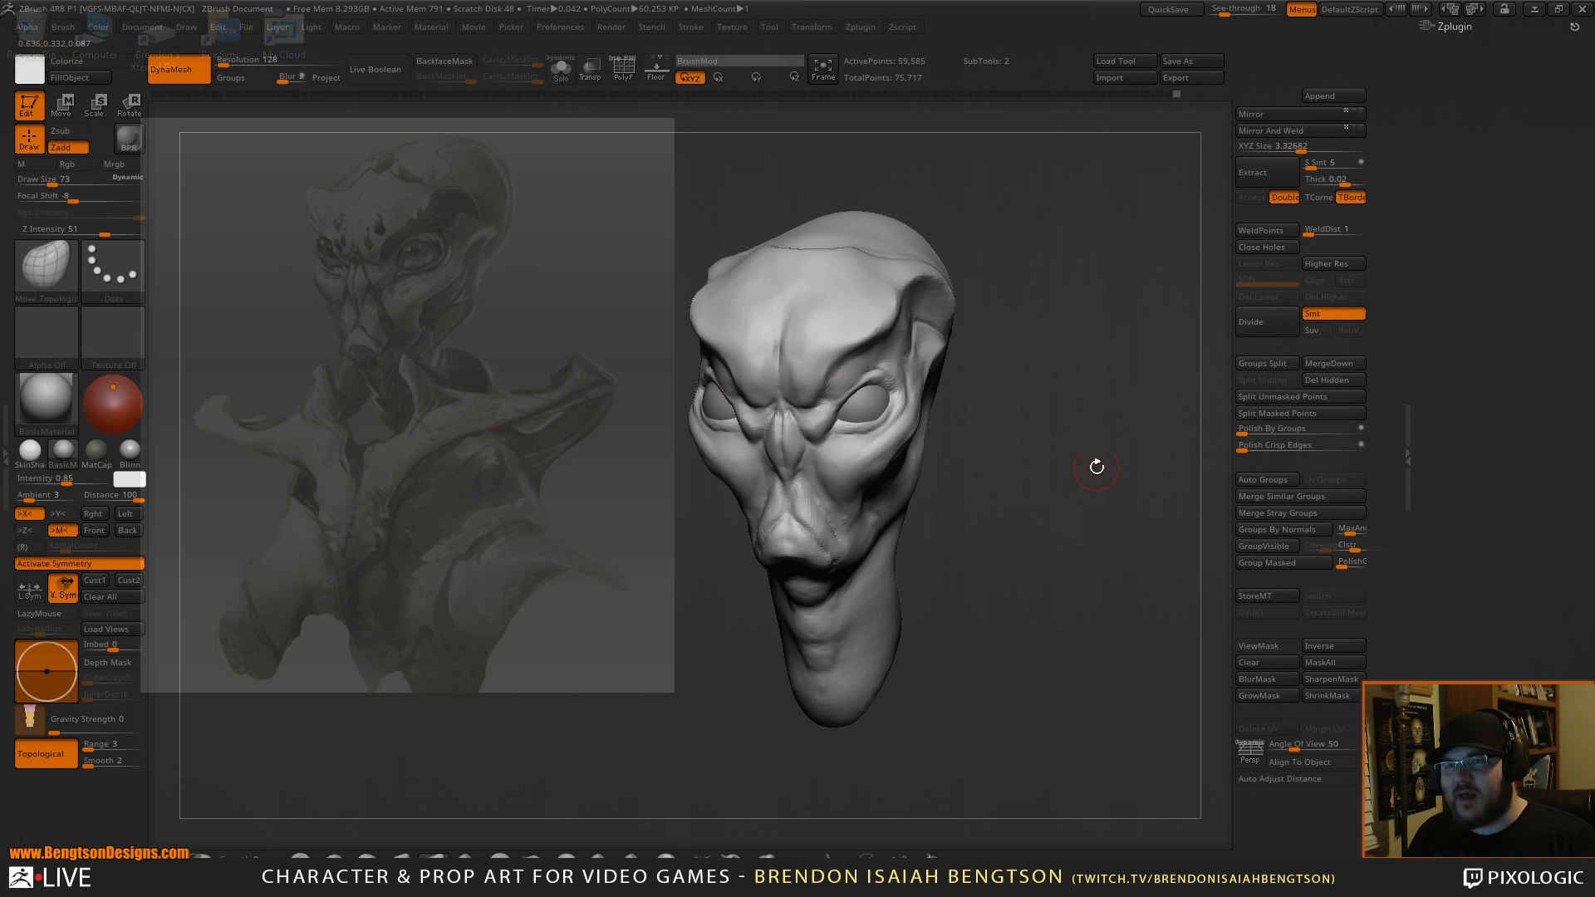
Save the sculpt as a ZTool file named BenLo Alien head 2.
left_click(1194, 63)
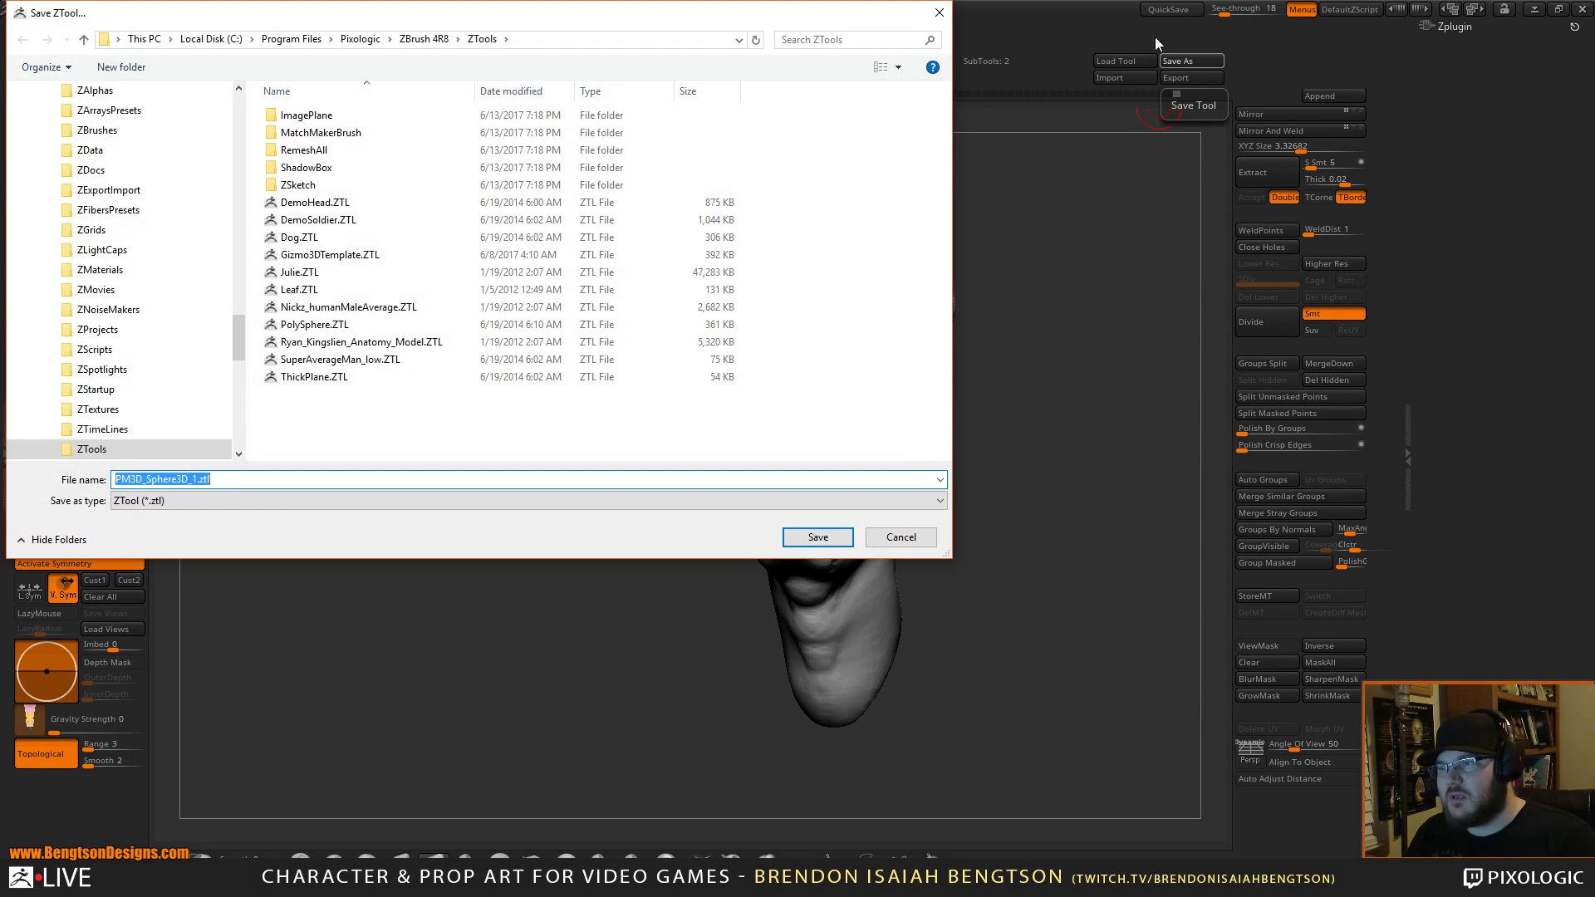
mouse_move(585, 4)
left_mouse_down()
mouse_move(655, 20)
mouse_move(0, 183)
left_mouse_up()
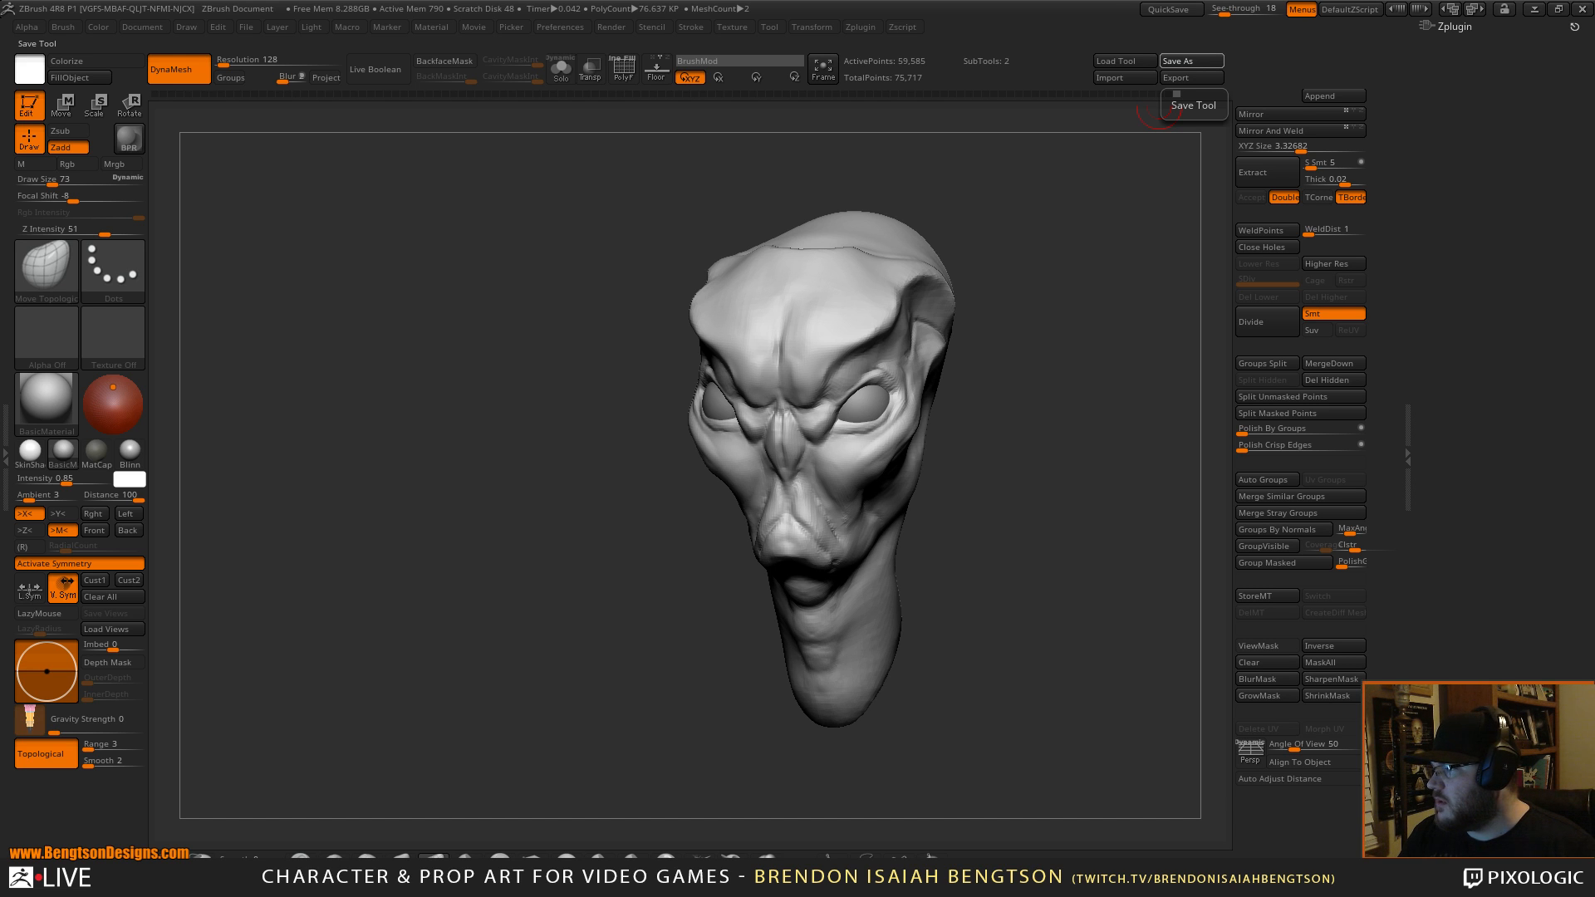
Insert a mirrored pair of cylinders on the forehead with the IMM Primitives brush at draw size 106, with polyframes displayed.
mouse_move(1022, 535)
left_mouse_down()
mouse_move(1017, 549)
mouse_move(1000, 472)
mouse_move(1051, 553)
mouse_move(1020, 514)
left_mouse_up()
key("space")
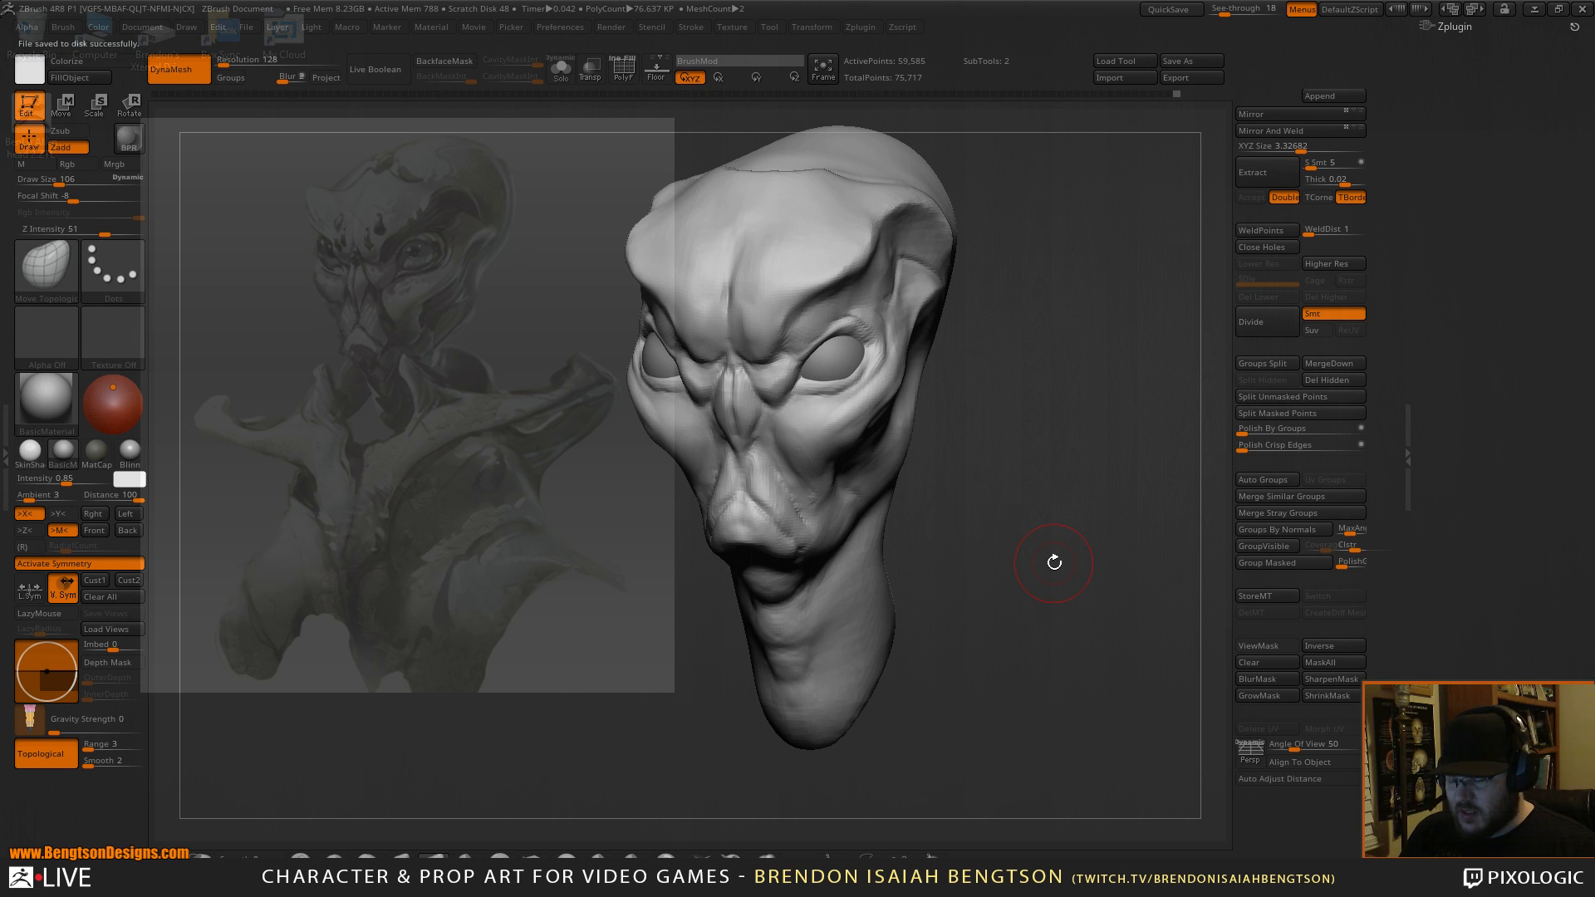
key("b")
key("i")
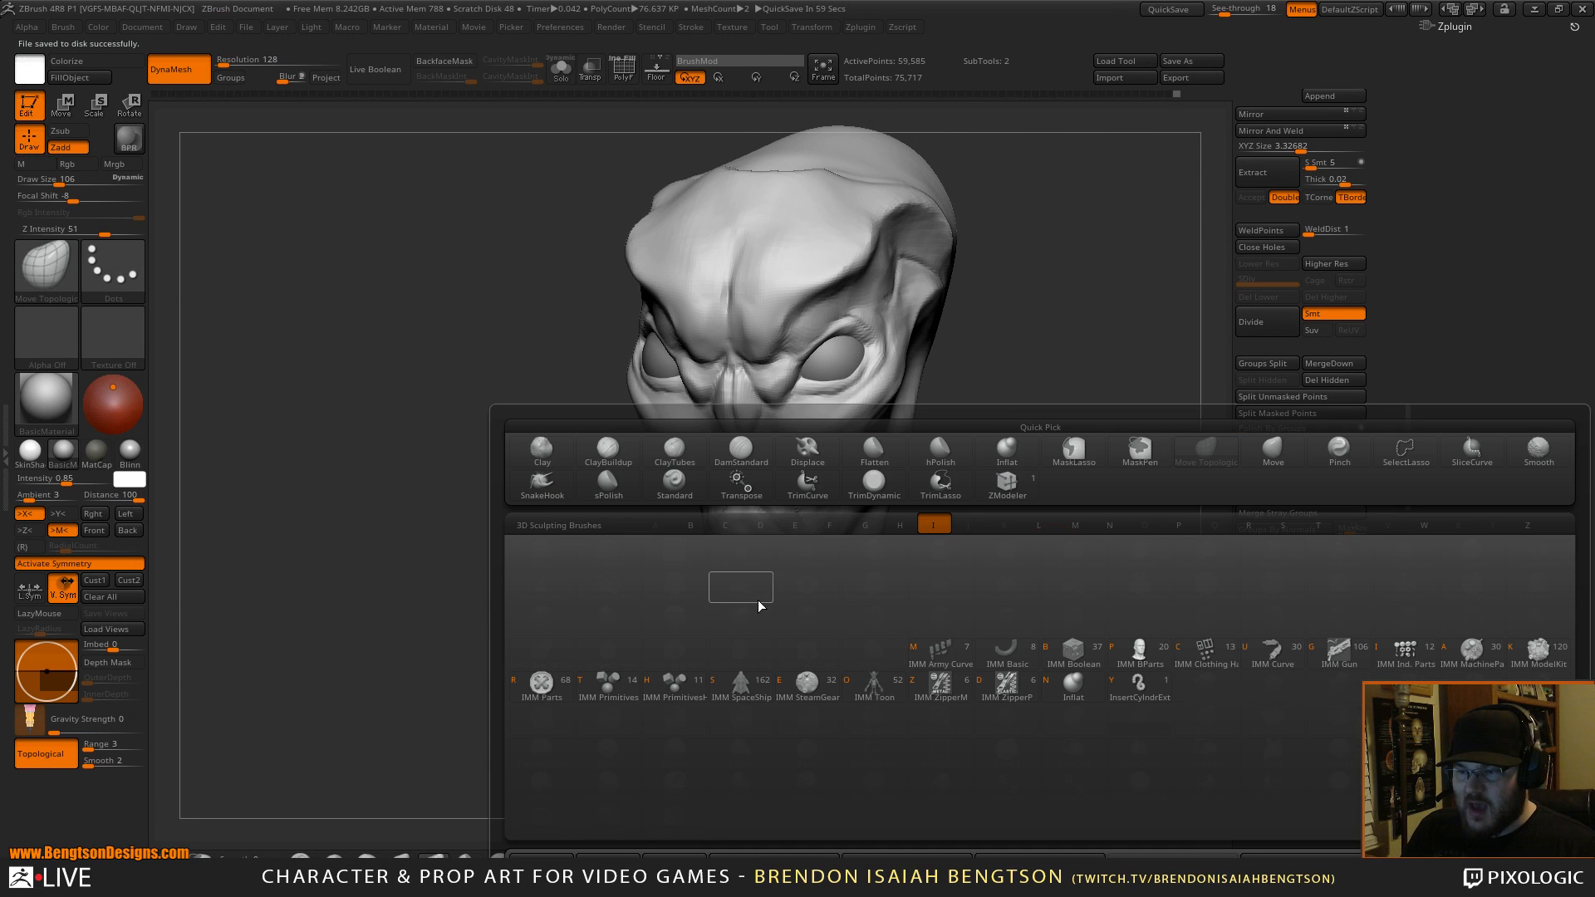
left_click(609, 682)
left_click_drag(1197, 176, 1207, 458)
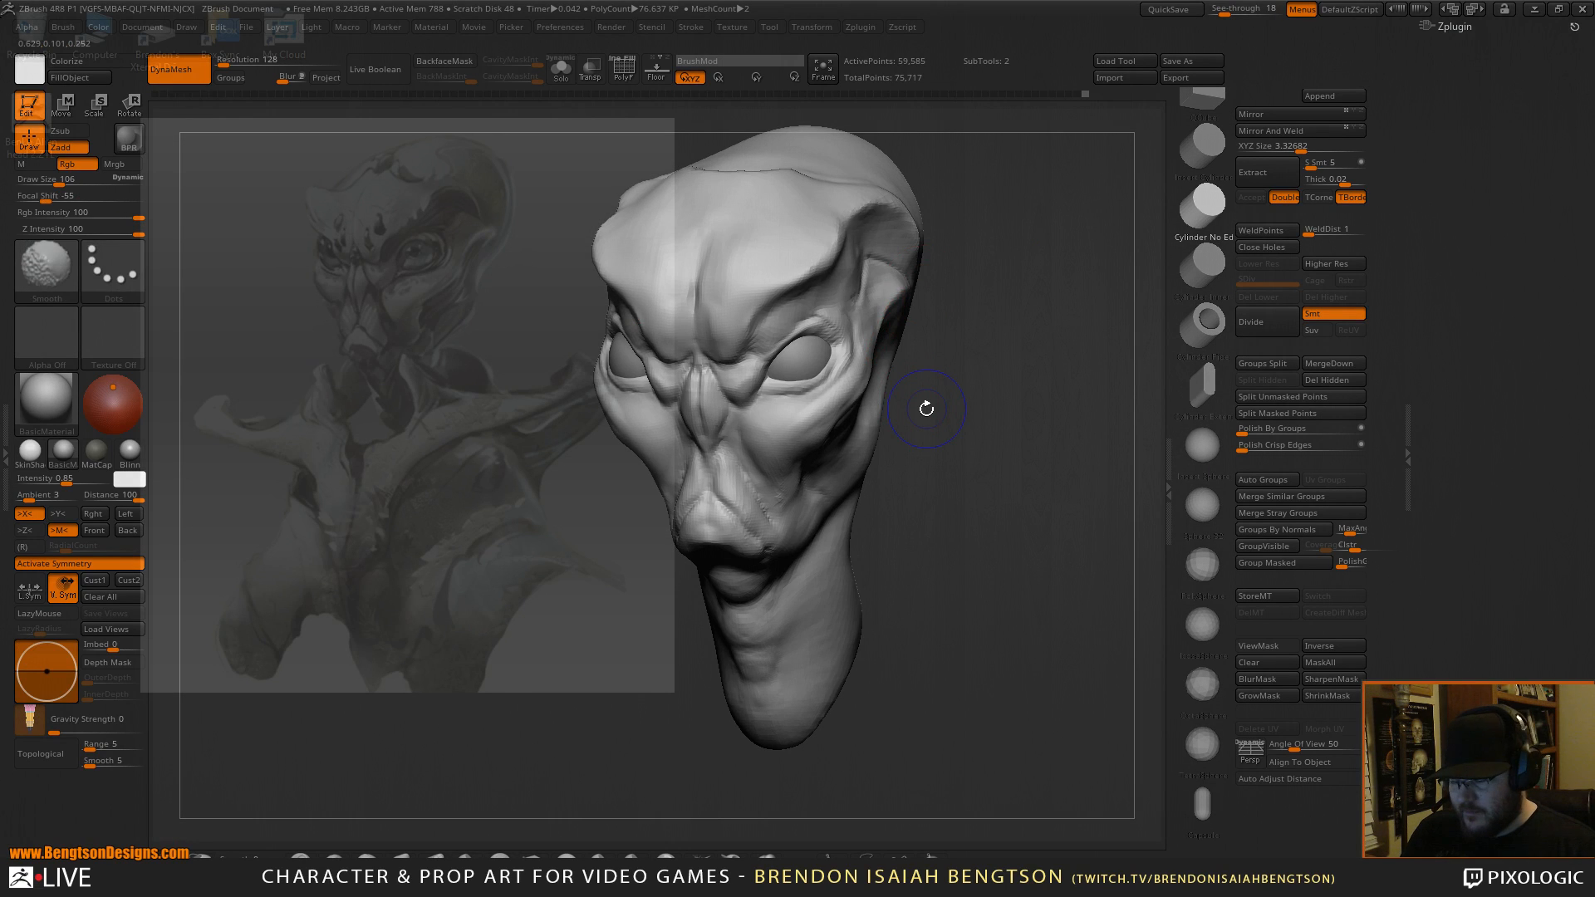
key("shift+f")
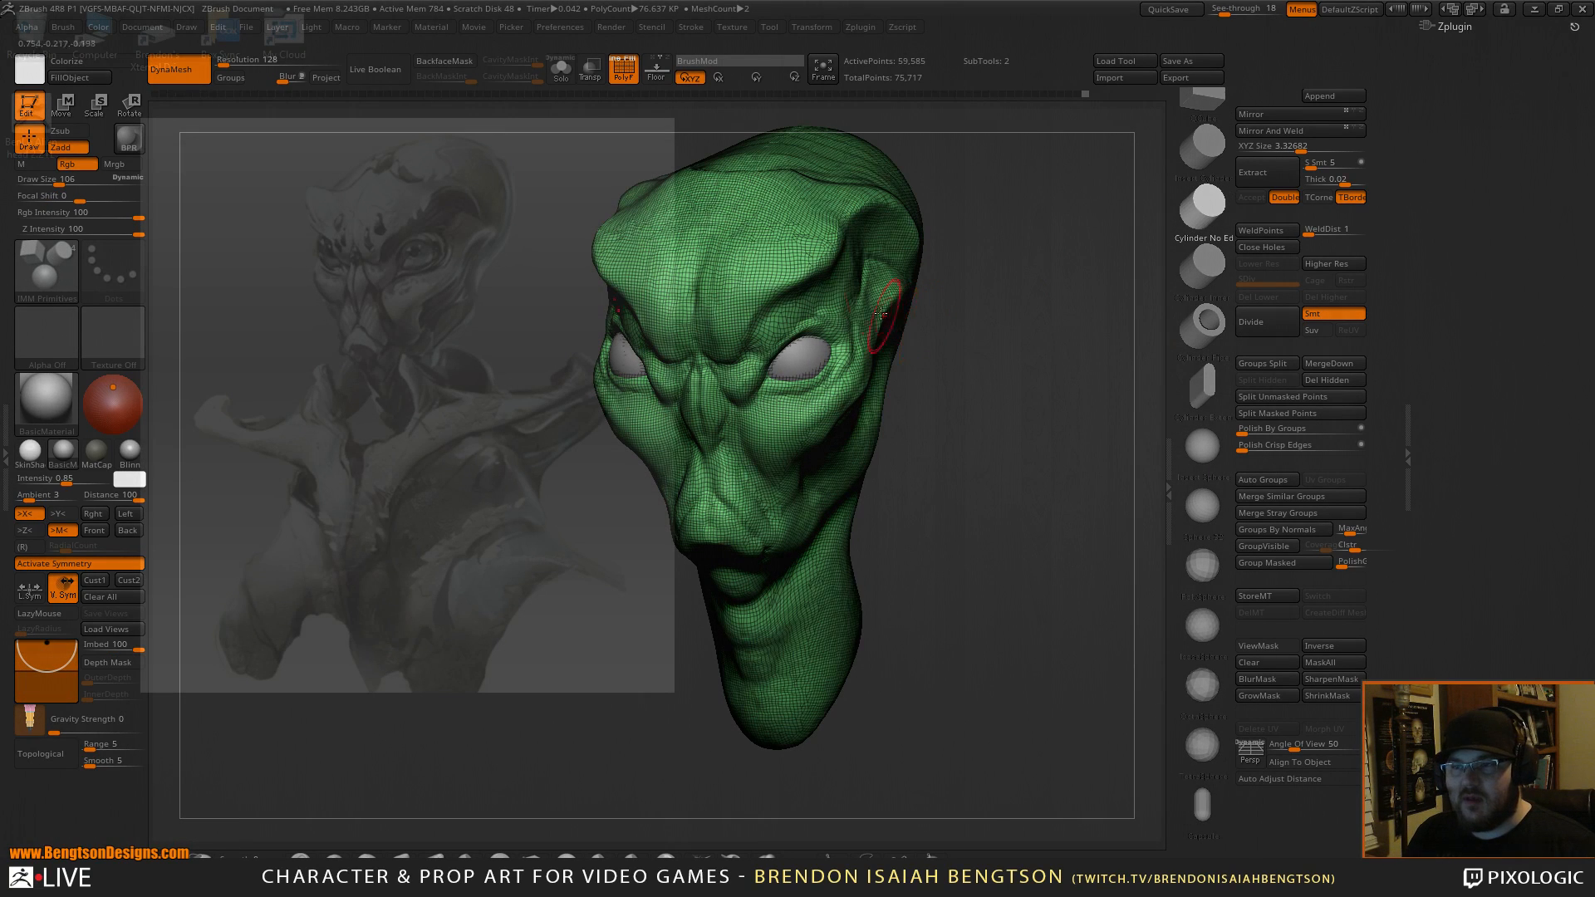
left_click_drag(781, 270, 814, 295)
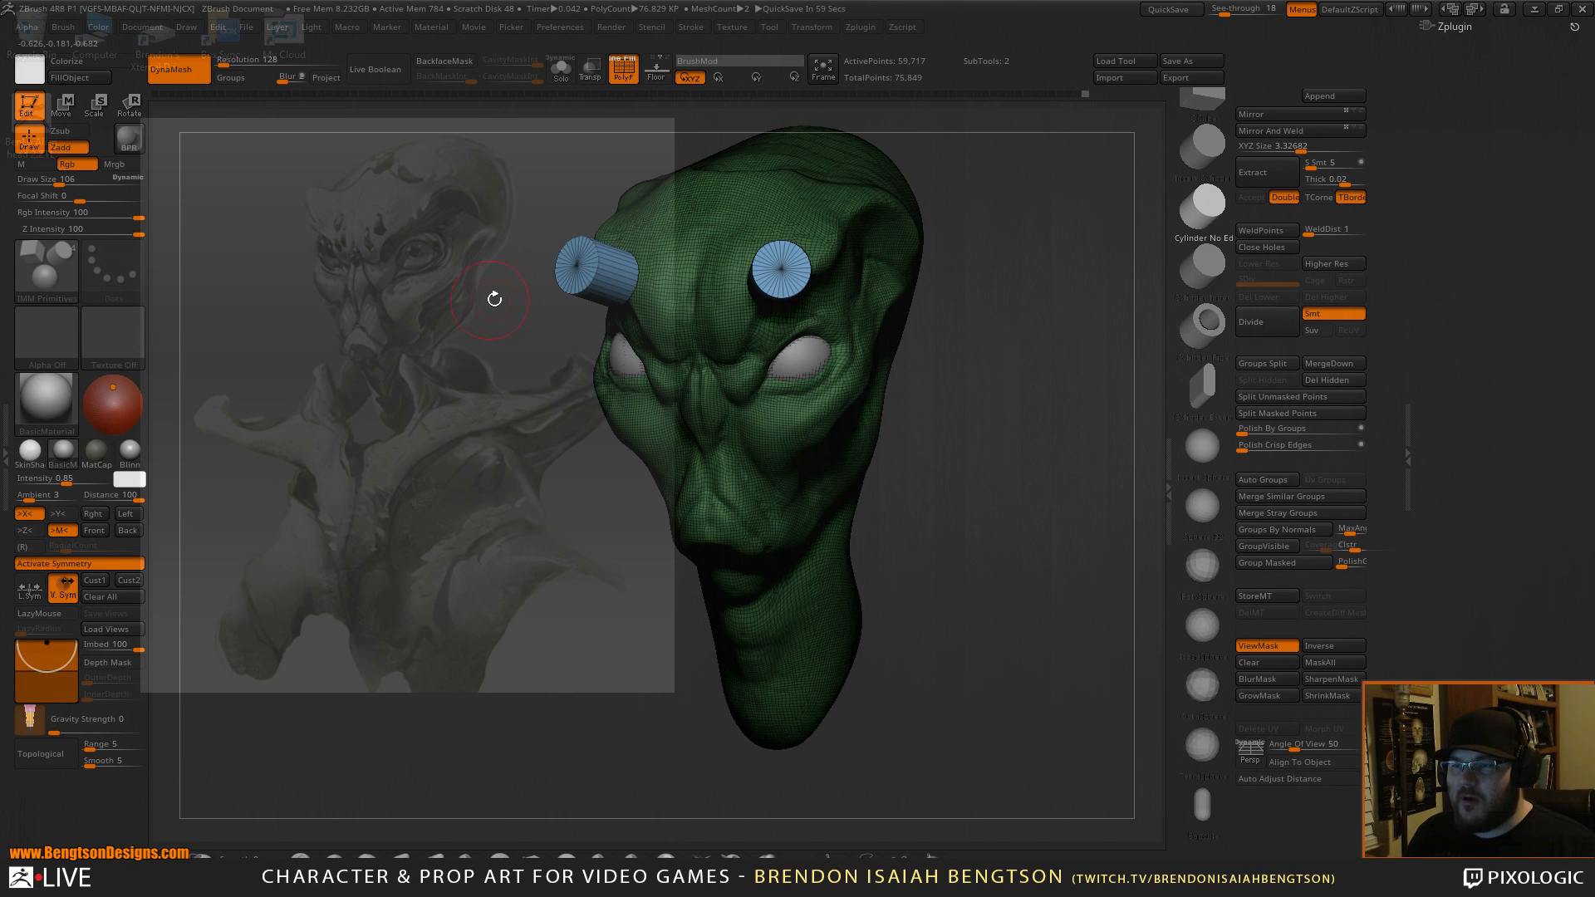
mouse_move(997, 453)
left_mouse_down()
mouse_move(1040, 468)
mouse_move(1018, 456)
left_mouse_up()
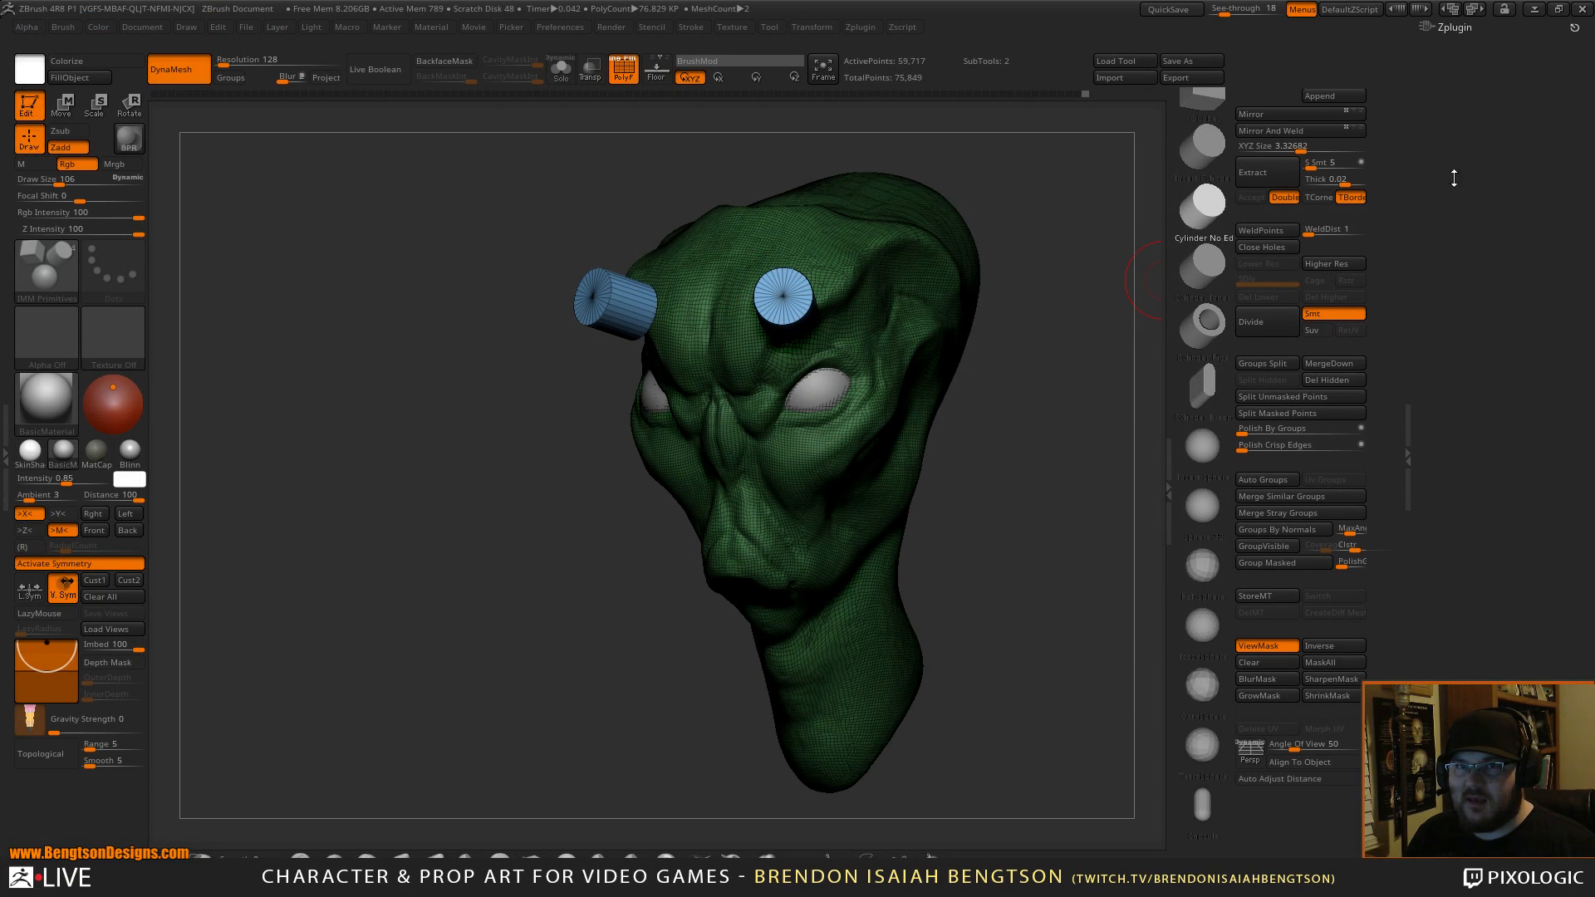
Dock the Tool palette in the right tray, collapse its Deformation section and expand Polygroups.
left_click(767, 30)
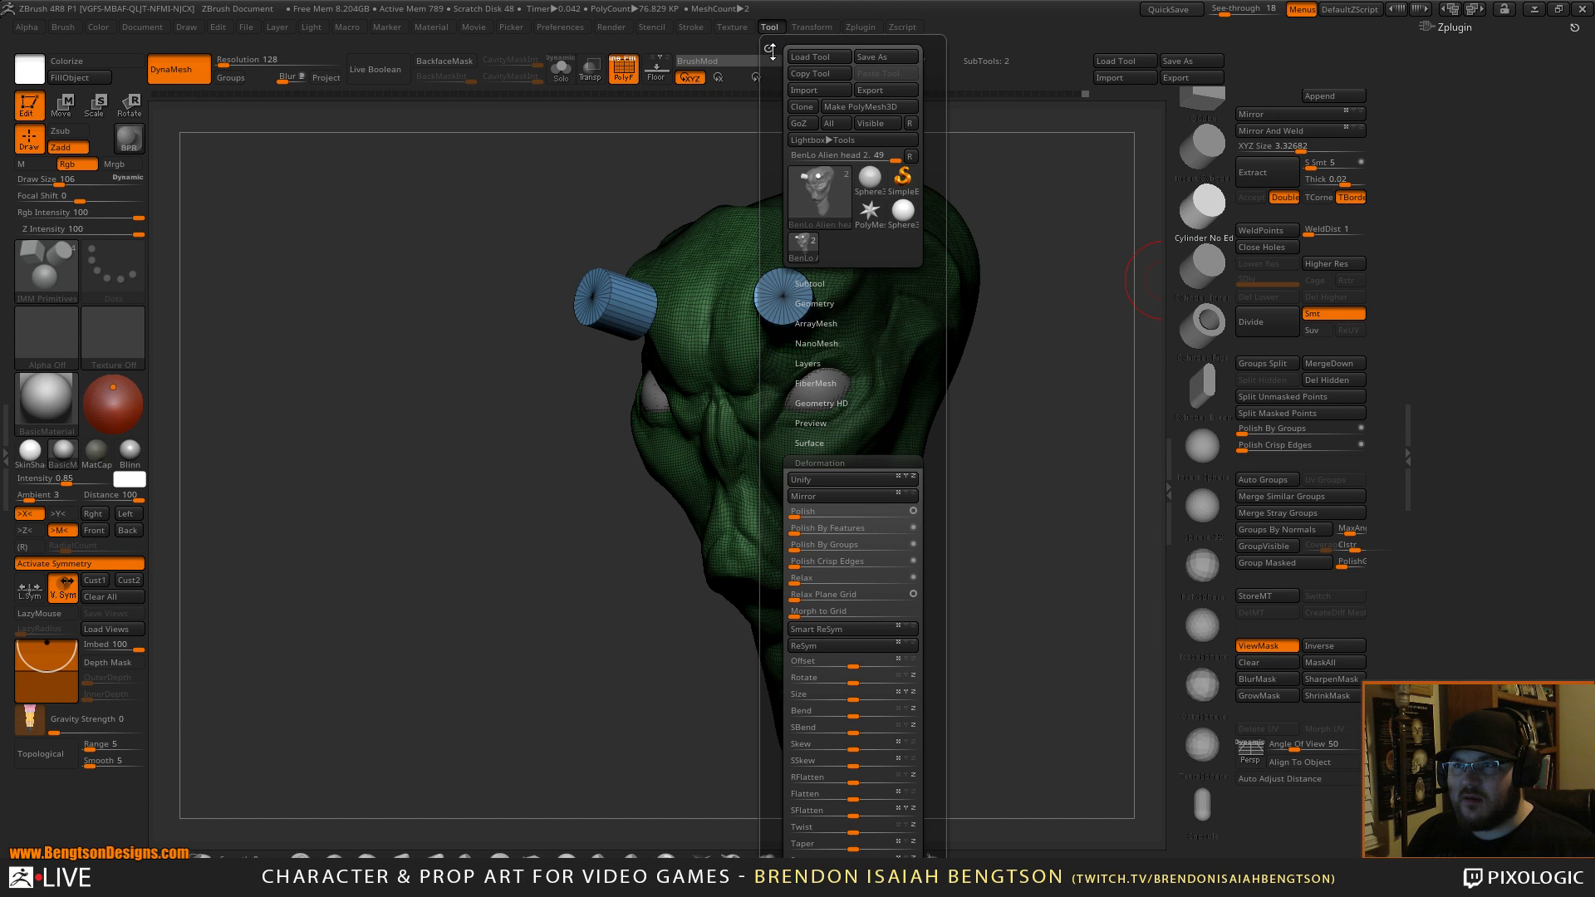
left_click_drag(770, 48, 50, 50)
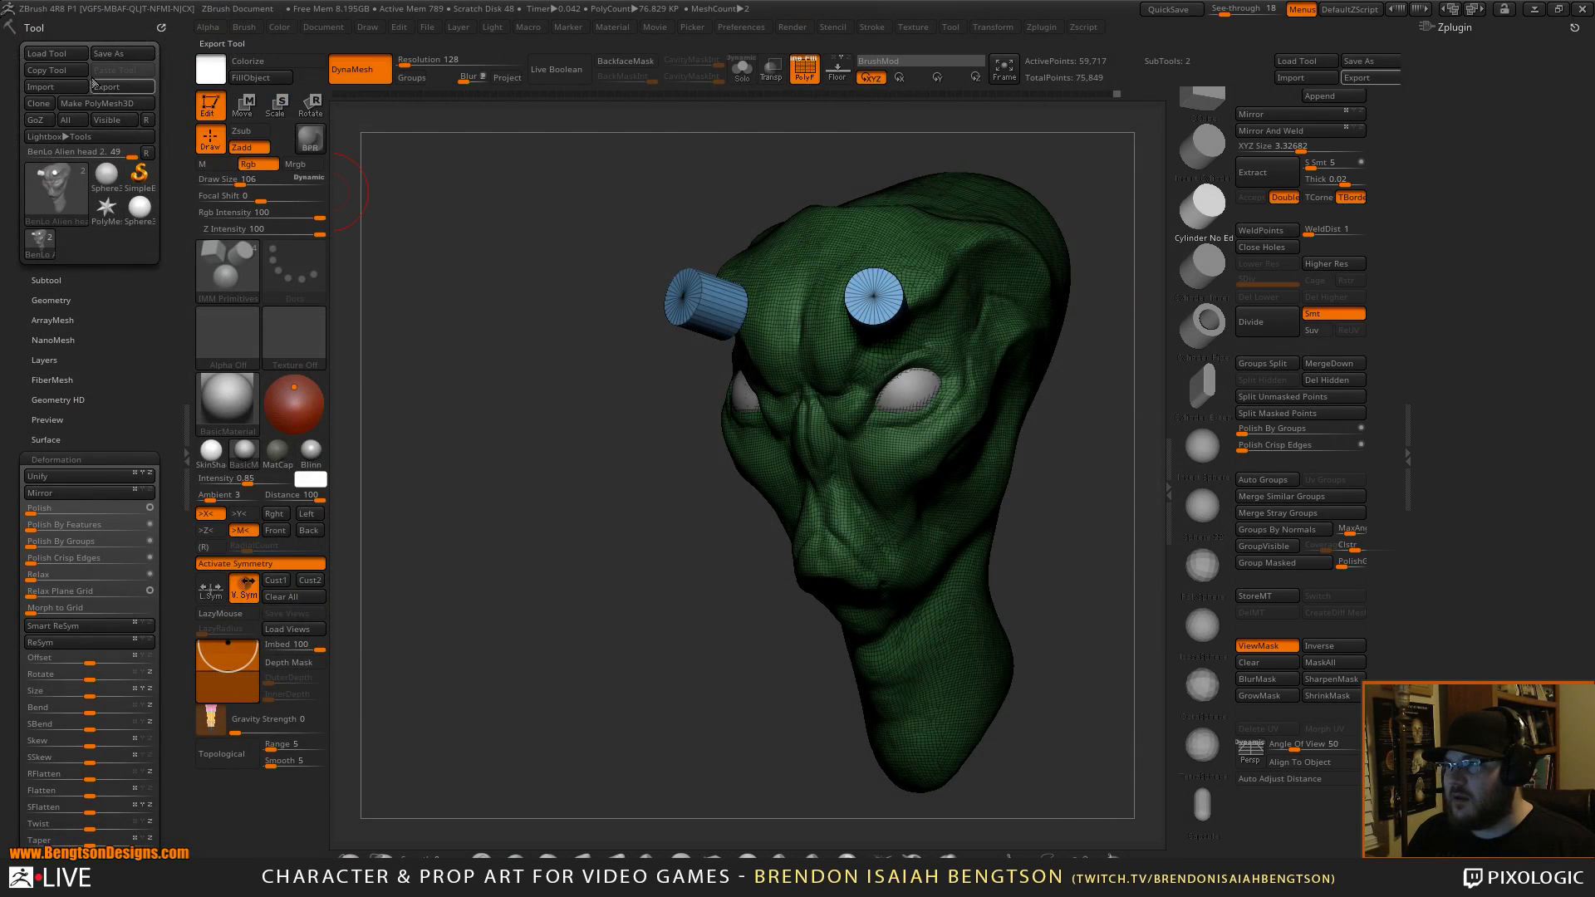
left_click(159, 29)
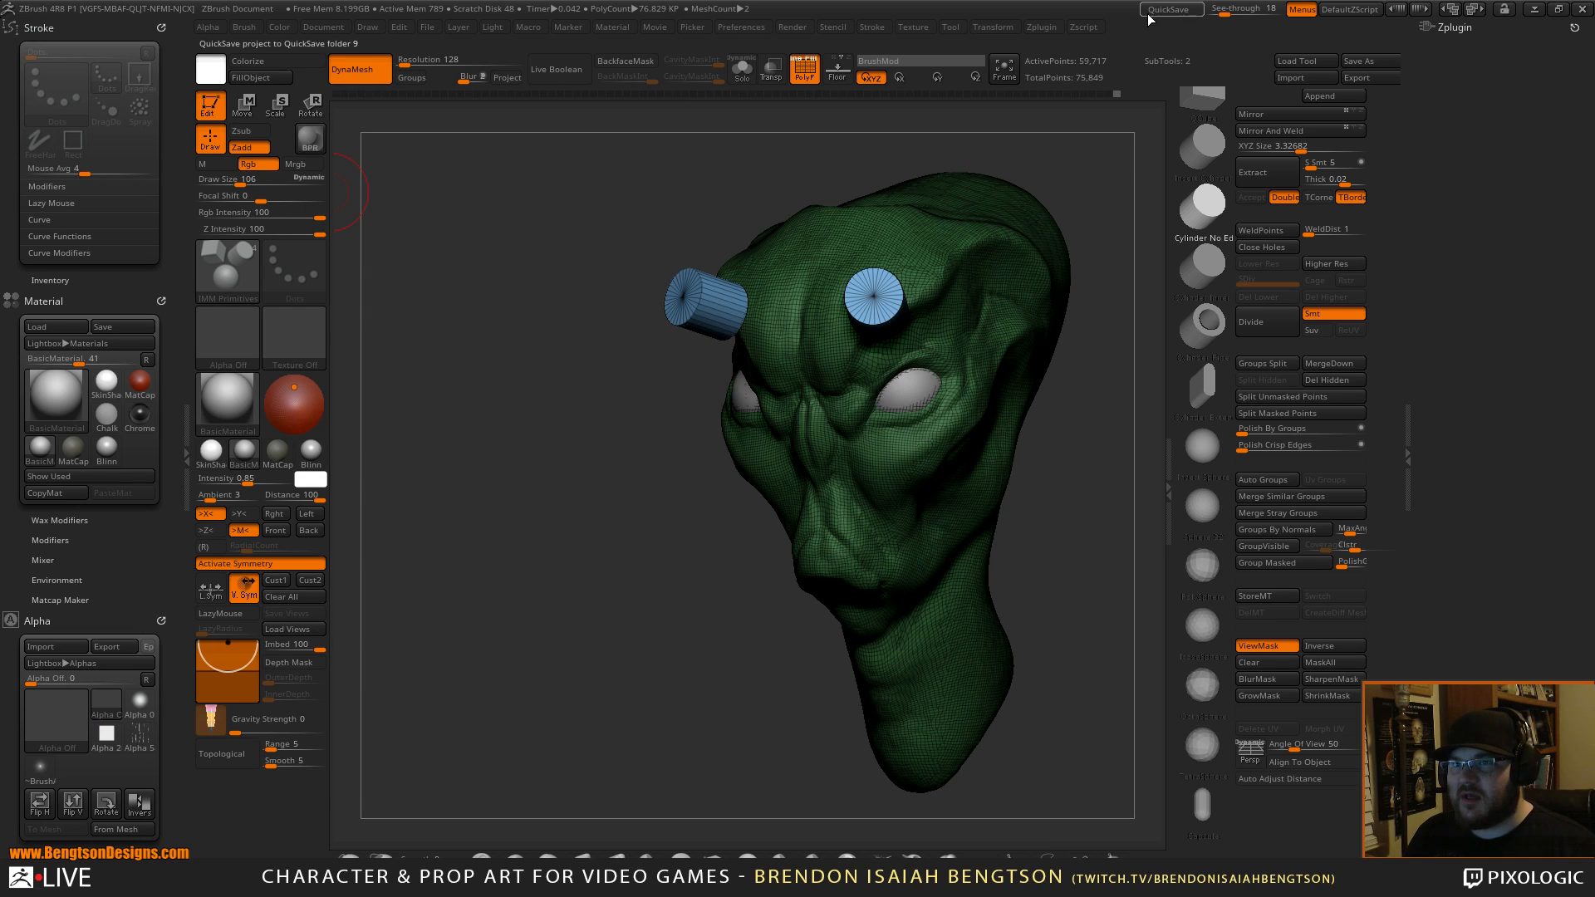
left_click(949, 27)
left_click_drag(949, 43, 1496, 50)
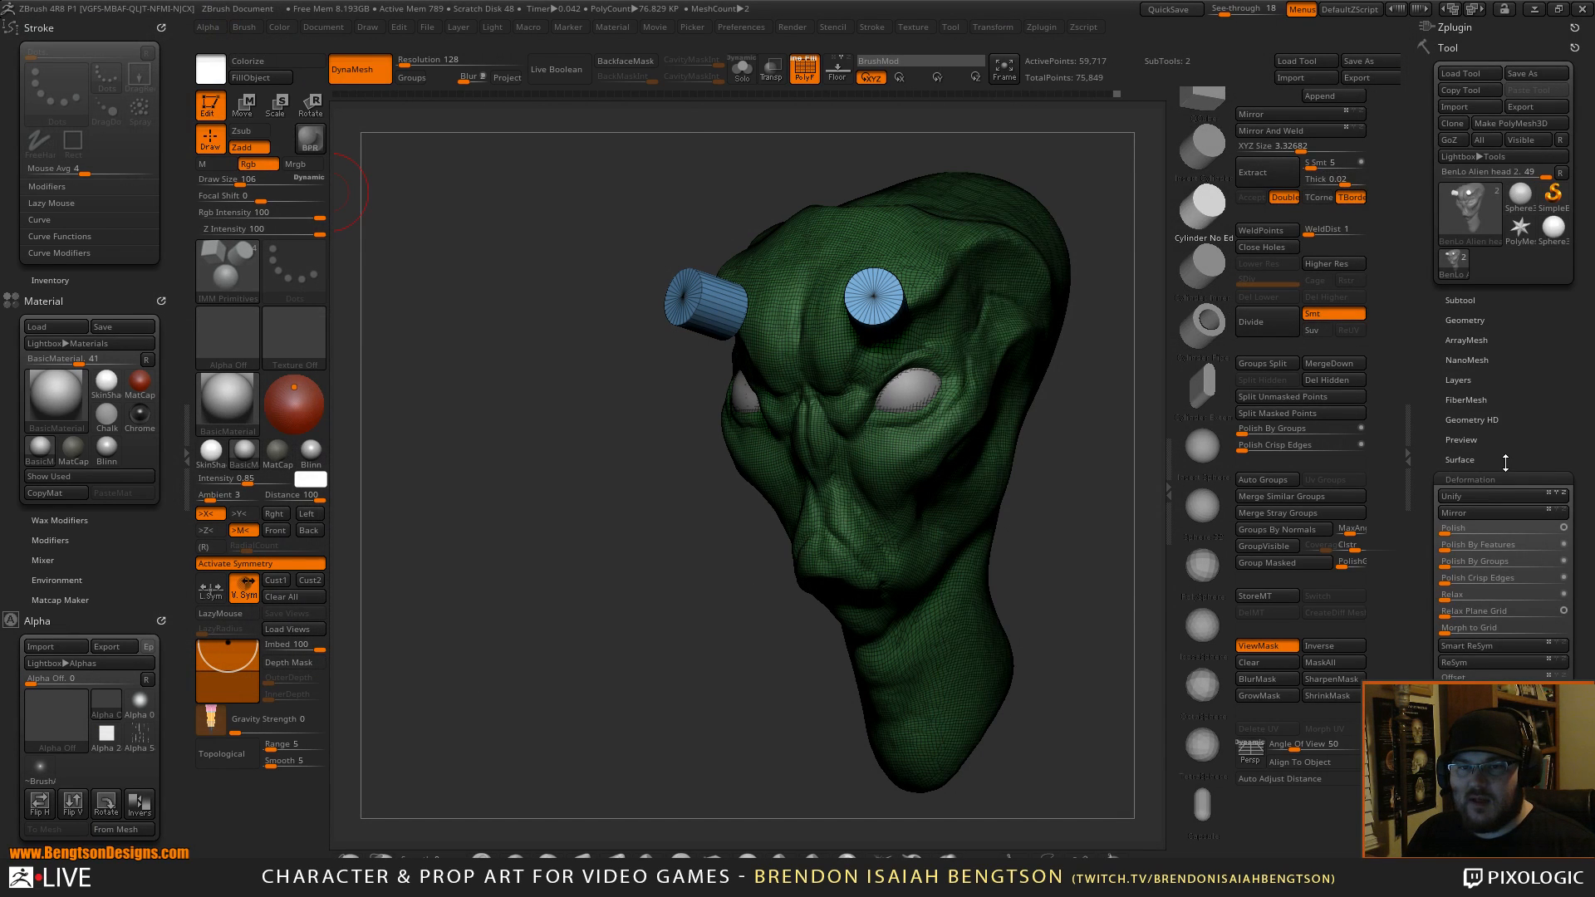
left_click(1501, 478)
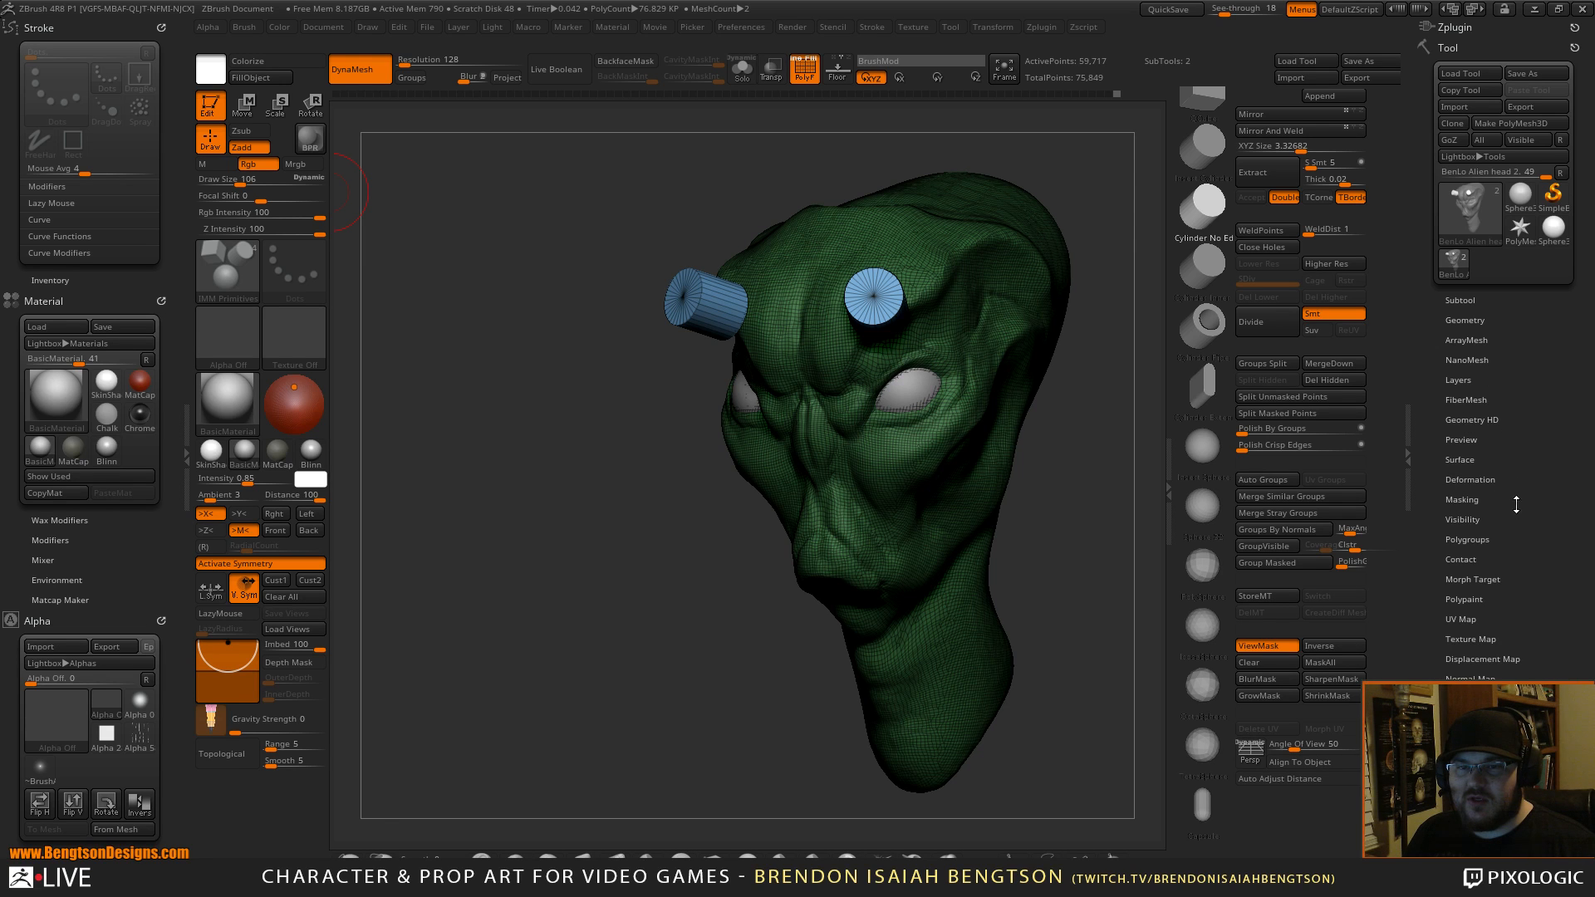
left_click(1478, 541)
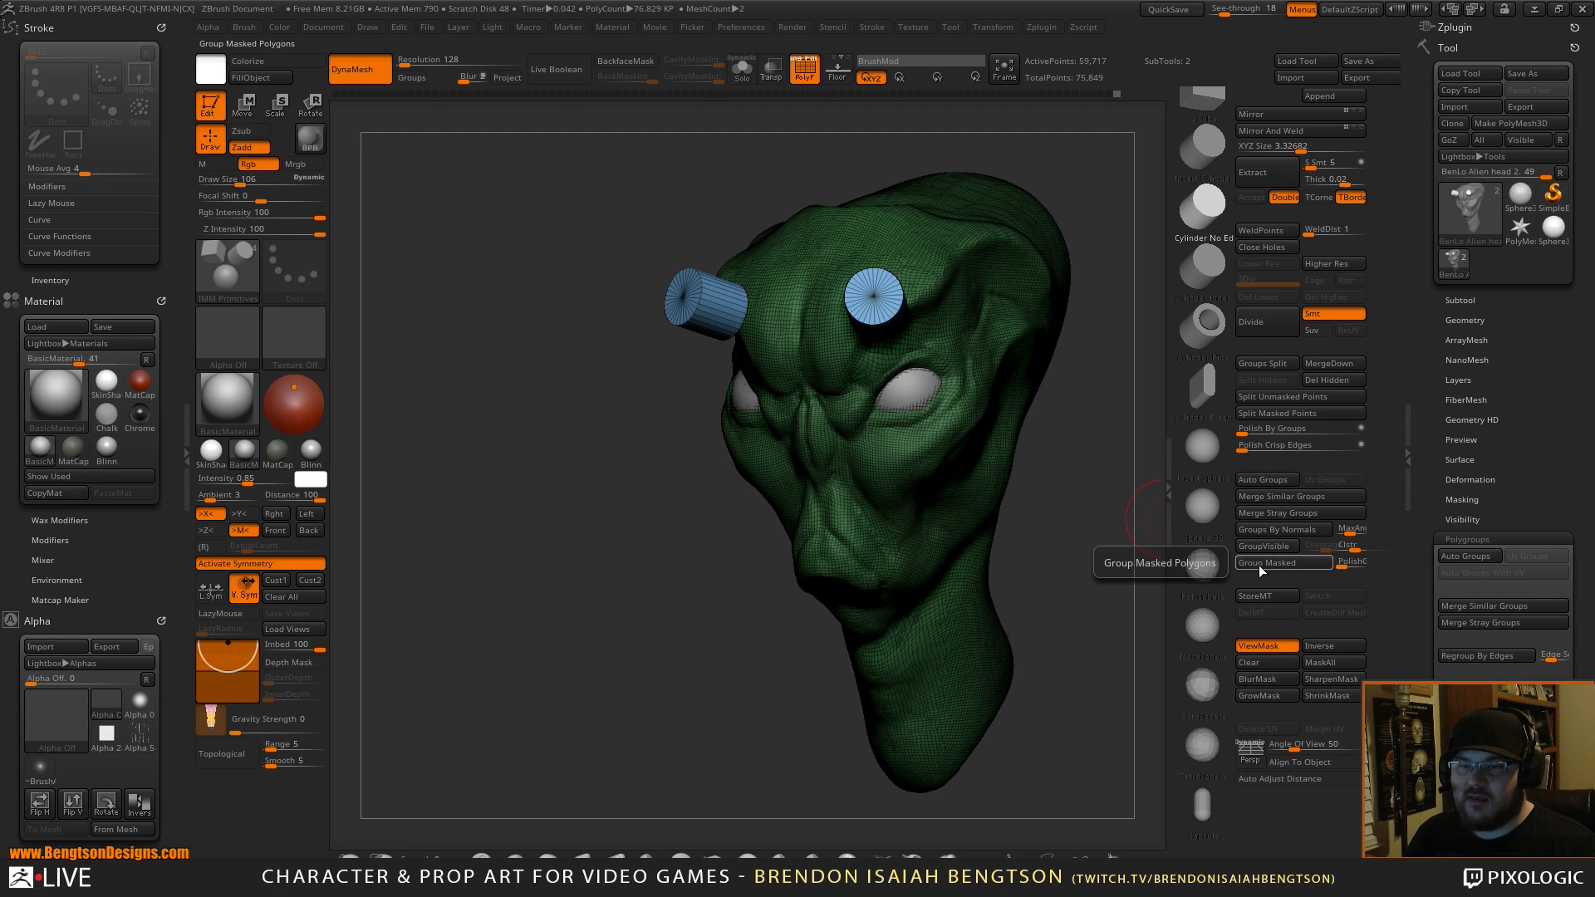
Group the masked forehead cylinders into a new polygroup and insert more mirrored cylinders across the top of the head.
left_click(1070, 459, "ctrl")
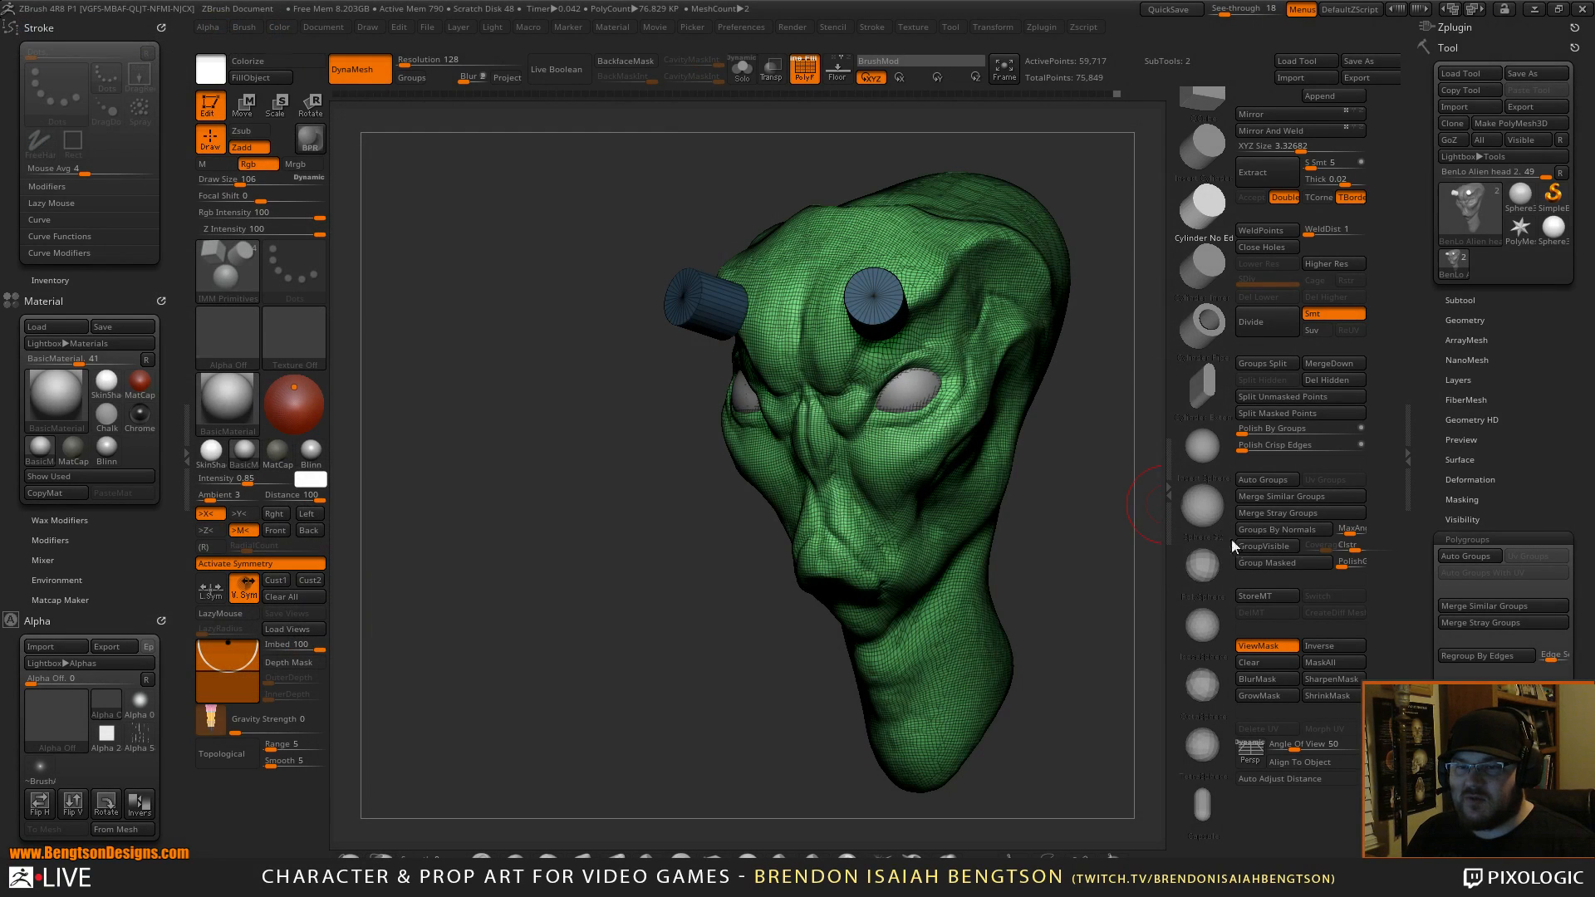
left_click(1253, 562)
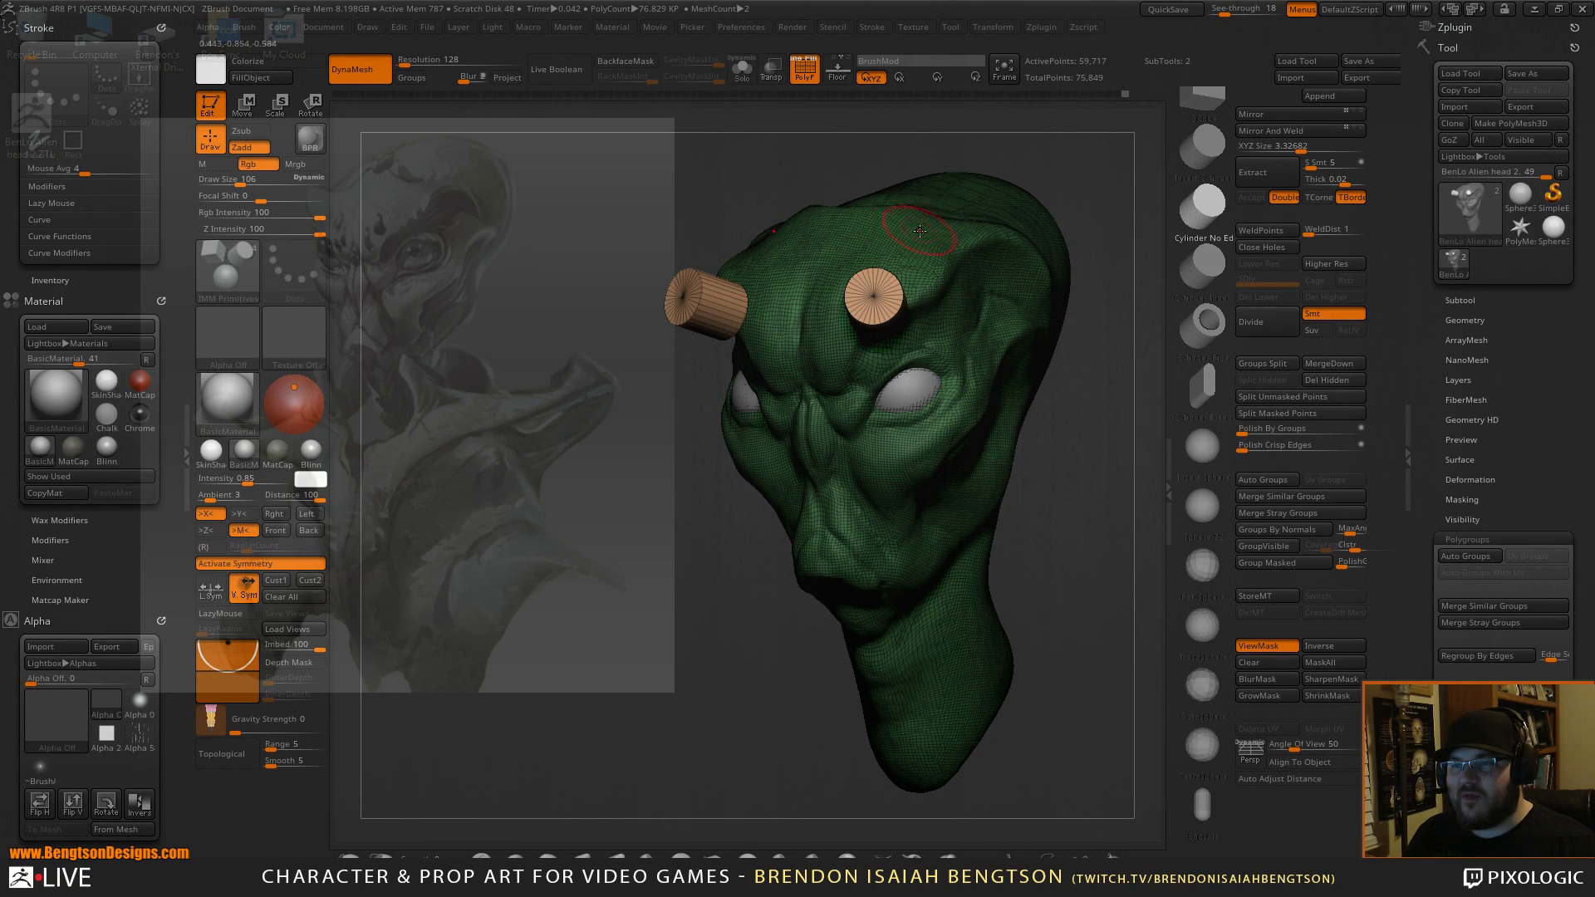
left_click_drag(919, 236, 939, 254)
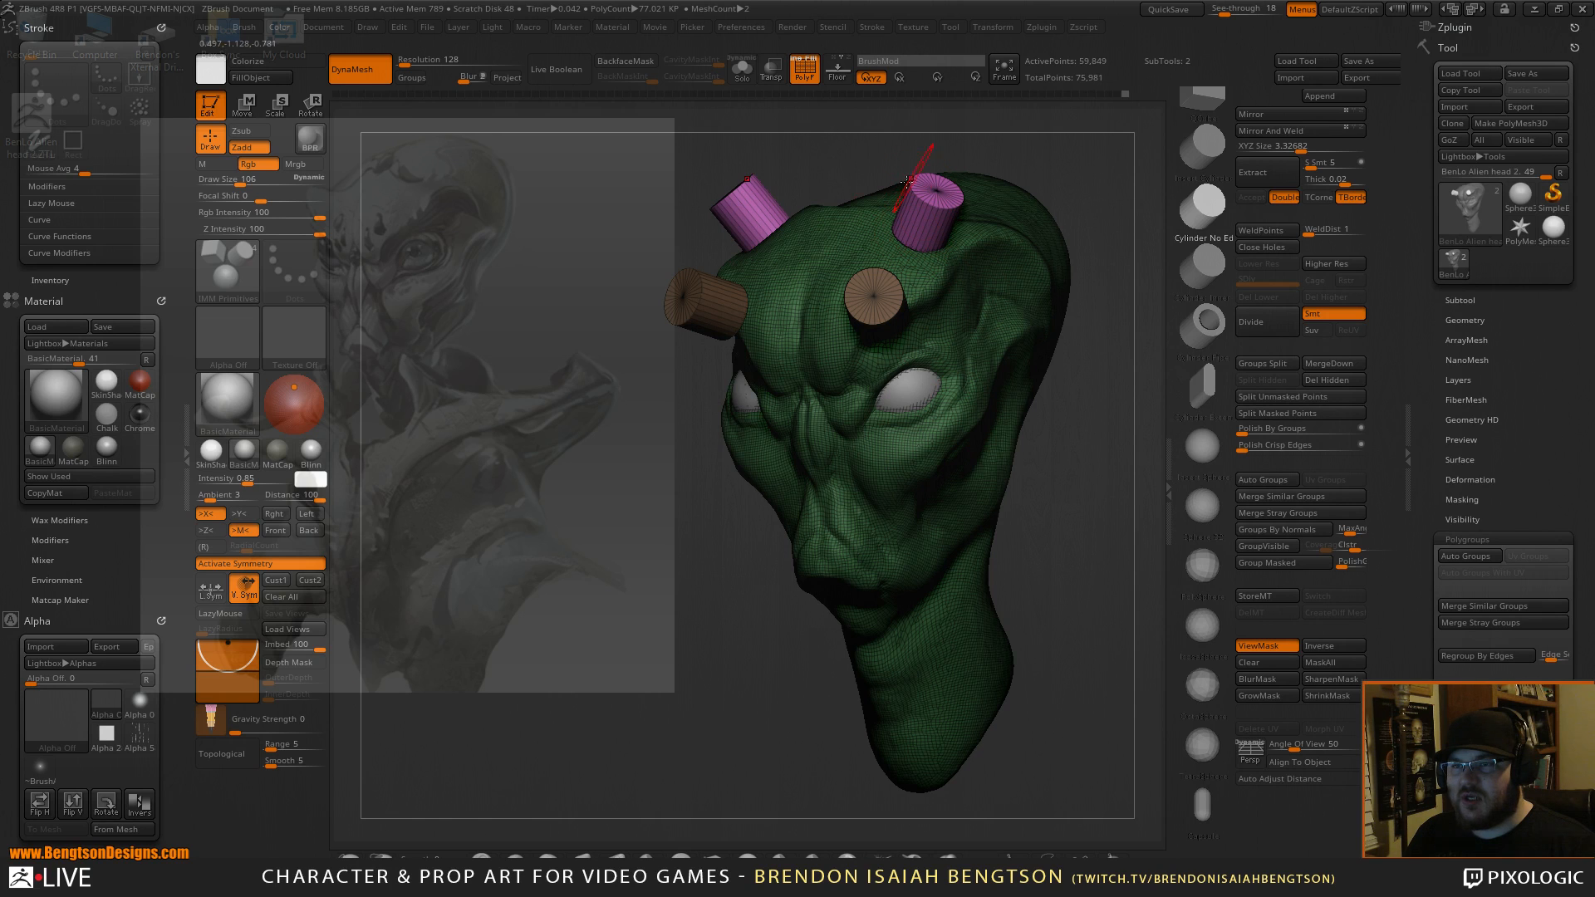
left_click_drag(821, 245, 831, 267)
mouse_move(1052, 522)
left_mouse_down()
mouse_move(1014, 548)
mouse_move(1074, 515)
left_mouse_up()
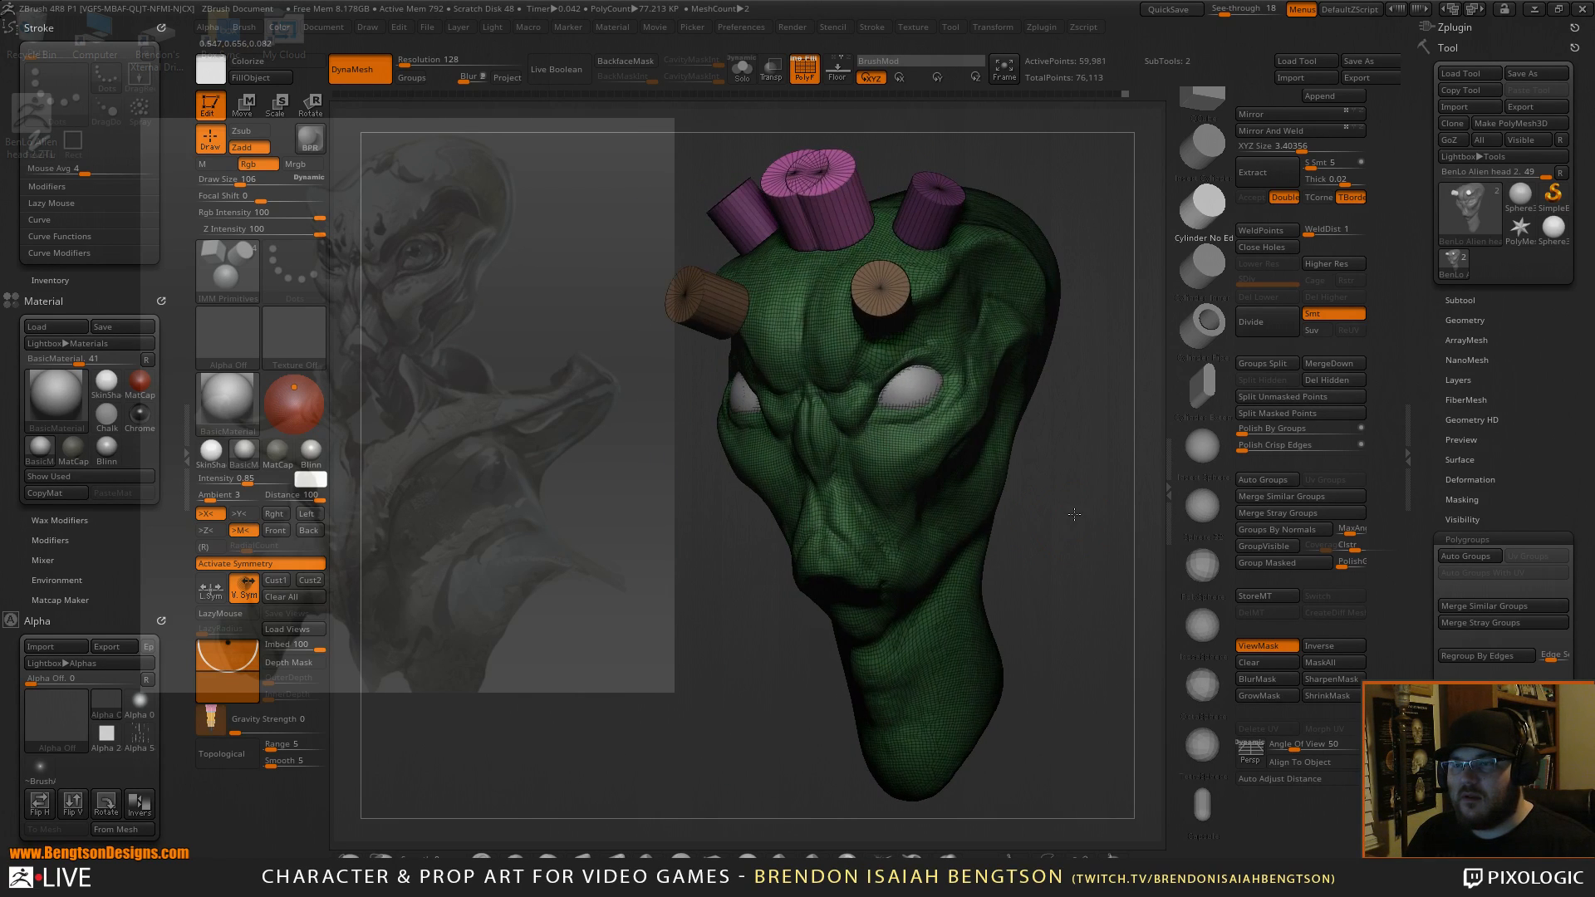
Undo the added top cylinders, the polygroup and mask changes, and the first pair of forehead cylinders.
key("ctrl+z")
key("ctrl+z")
key("ctrl+z")
key("ctrl+z")
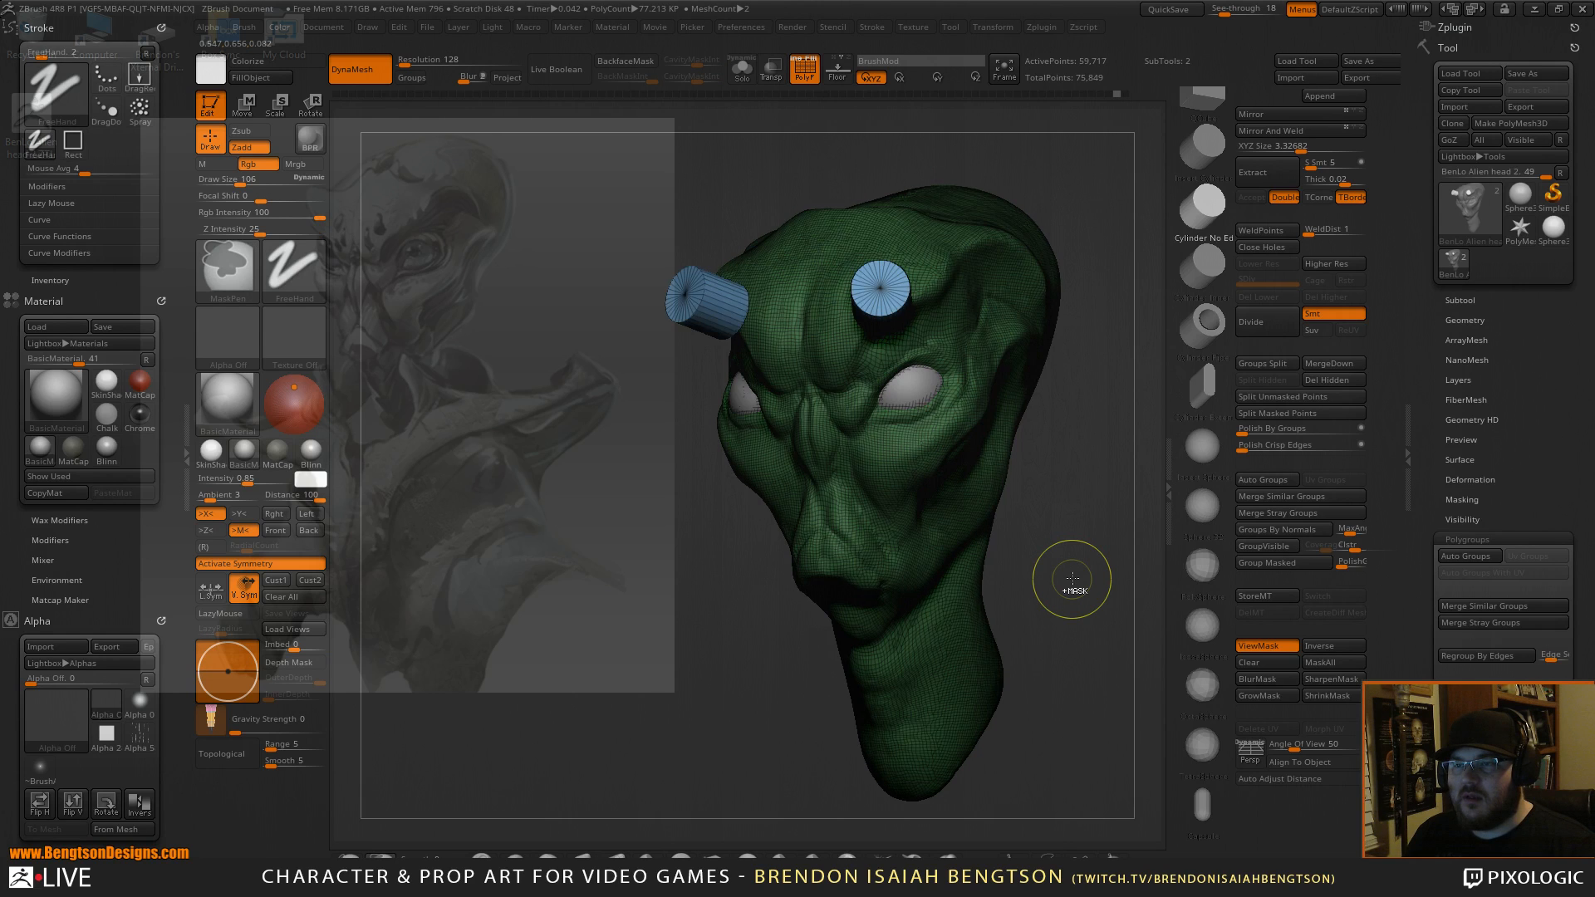
key("ctrl+z")
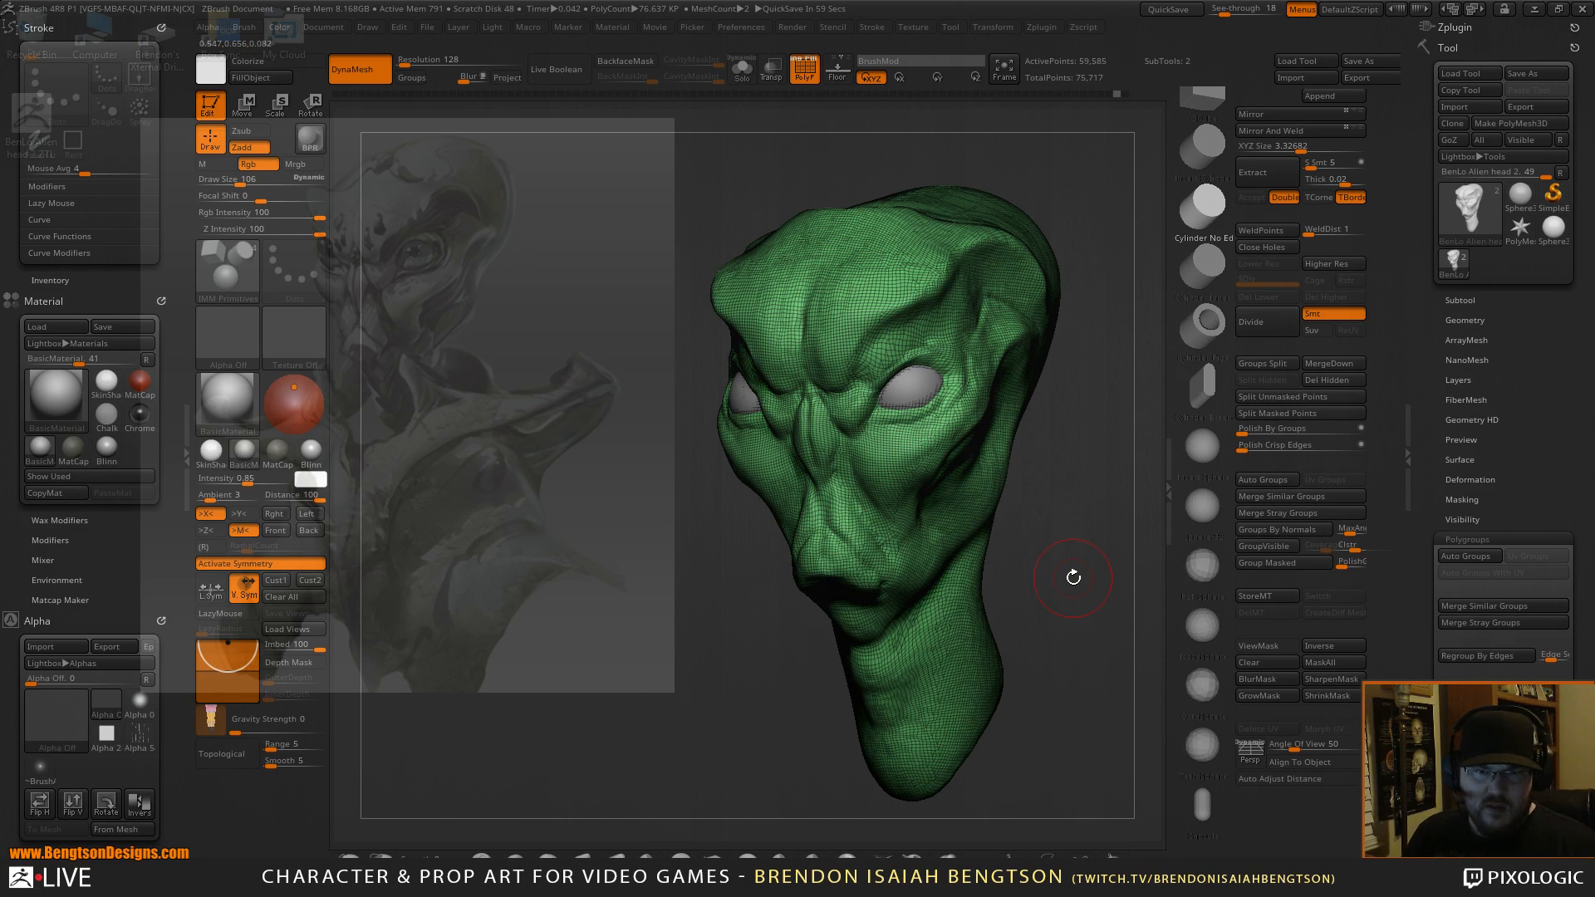
Insert mirrored pairs of cylinders on the top of the head, the forehead, below the eyes and on the cheeks.
mouse_move(864, 257)
left_mouse_down()
mouse_move(899, 342)
mouse_move(852, 336)
mouse_move(861, 363)
left_mouse_up()
mouse_move(882, 461)
left_mouse_down()
mouse_move(888, 496)
mouse_move(950, 562)
left_mouse_up()
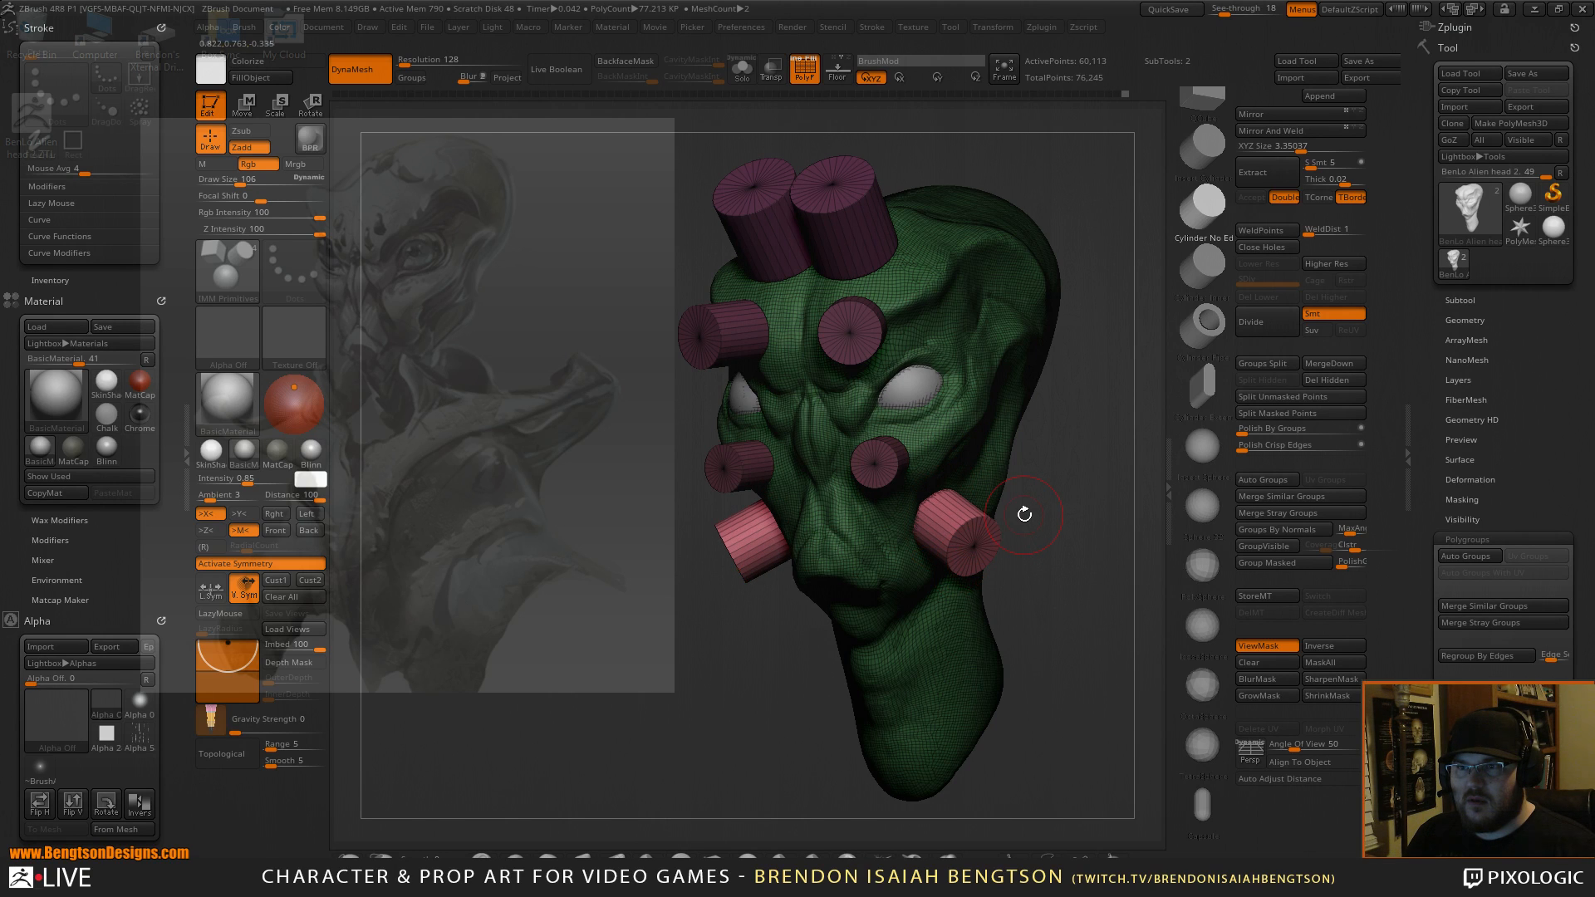
Undo all the mirrored cylinders inserted on the head, together with their masking.
key("ctrl+z")
key("ctrl+z")
key("ctrl+z")
key("ctrl+z")
key("ctrl+z")
key("ctrl+z")
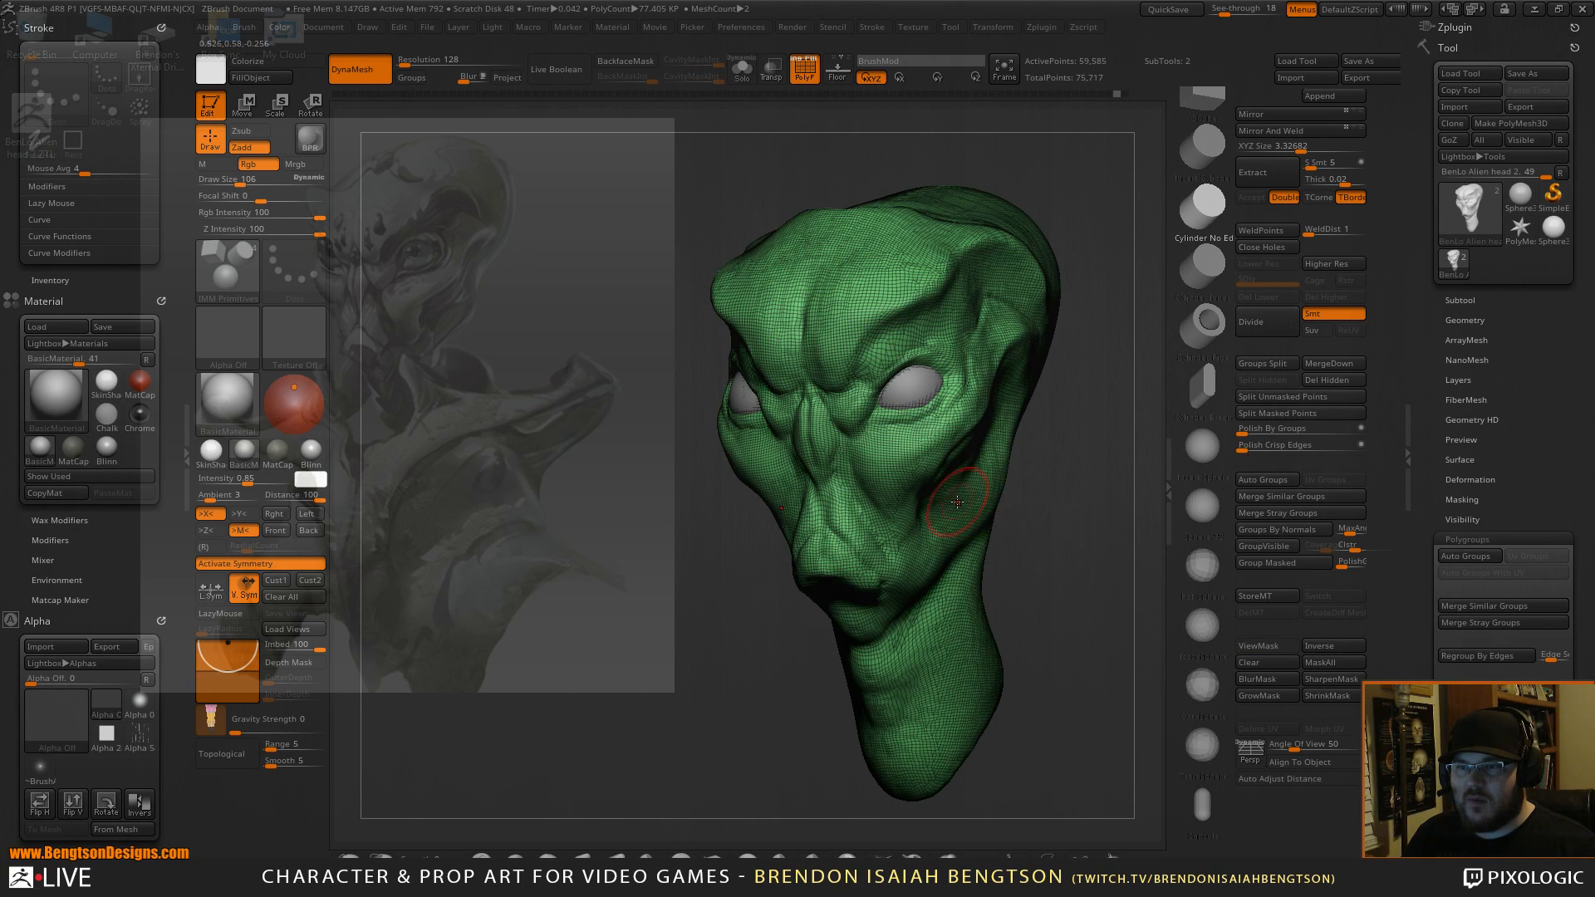
Insert mirrored cylinders below the eyes and on the lower cheeks, and toggle their visibility by polygroup.
left_click_drag(920, 472, 932, 514)
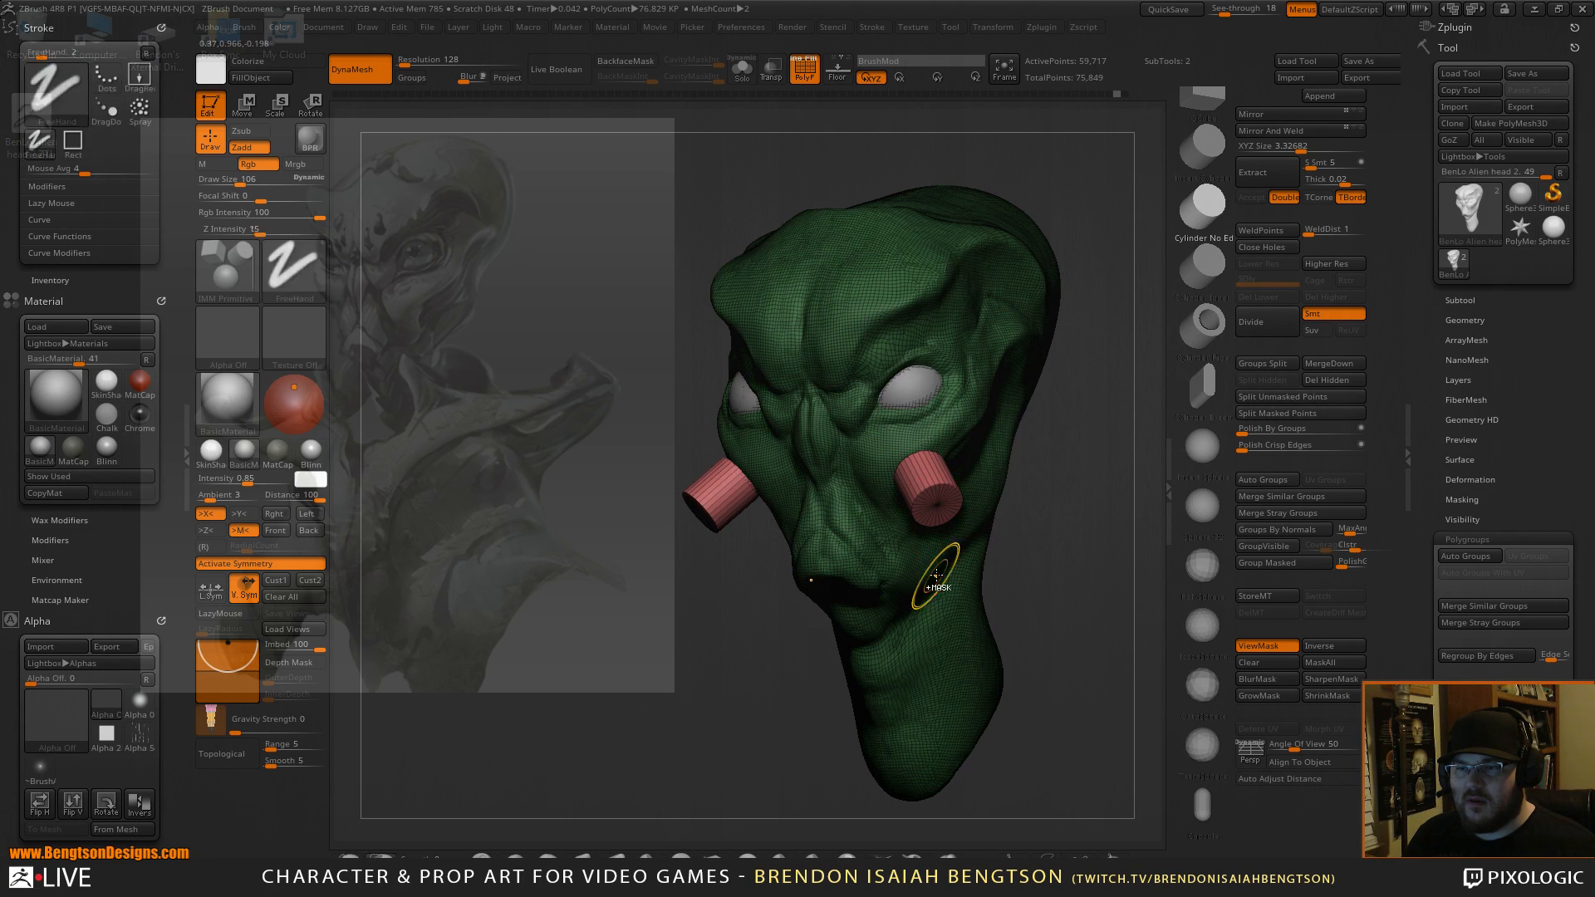
left_click_drag(937, 582, 971, 603)
left_click(994, 586, "ctrl+shift")
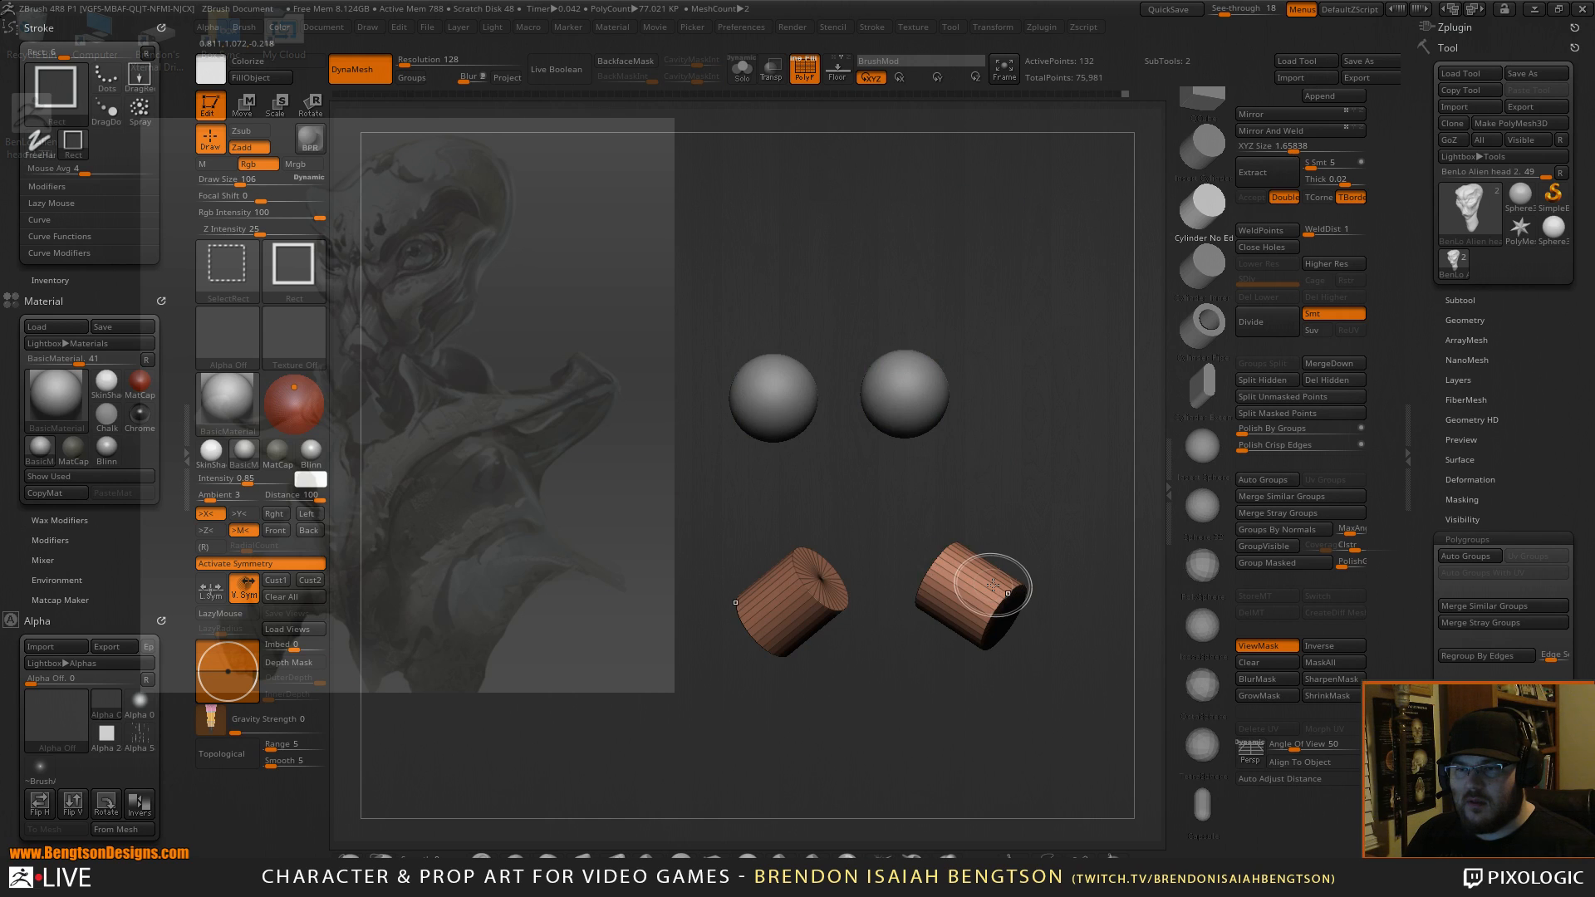
left_click(993, 586, "ctrl+shift")
left_click(922, 490, "ctrl+alt+shift")
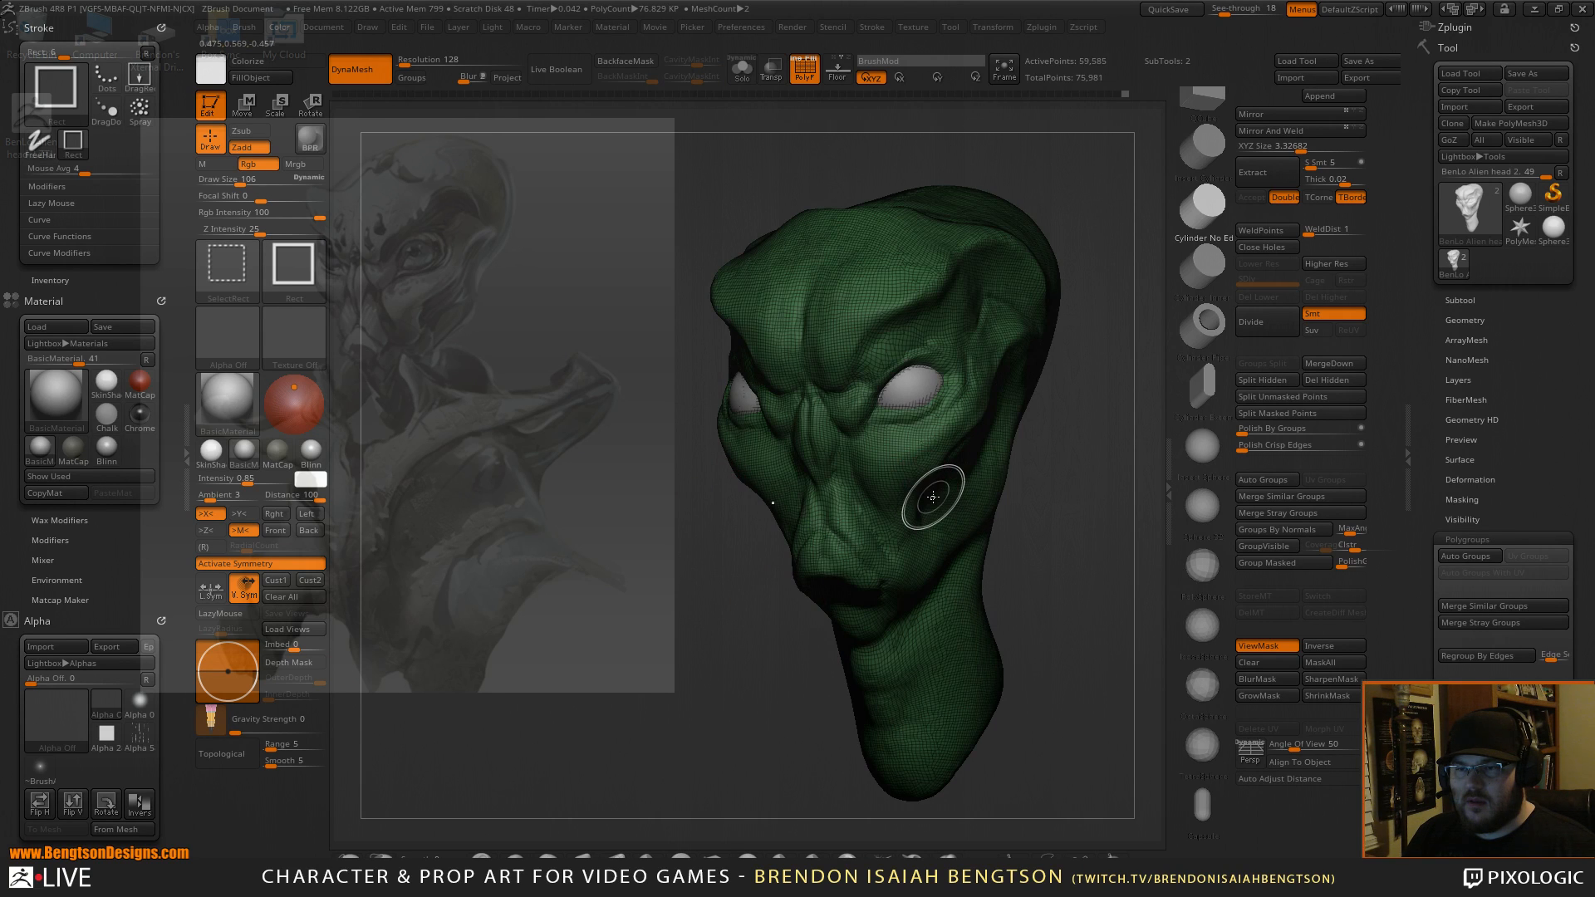
left_click(1054, 490, "ctrl+shift")
Insert mirrored rows of cylinders from the forehead over the top of the head and clear the mask.
mouse_move(882, 278)
left_mouse_down()
mouse_move(956, 316)
mouse_move(1041, 448)
left_mouse_up()
left_click_drag(1065, 457, 847, 260)
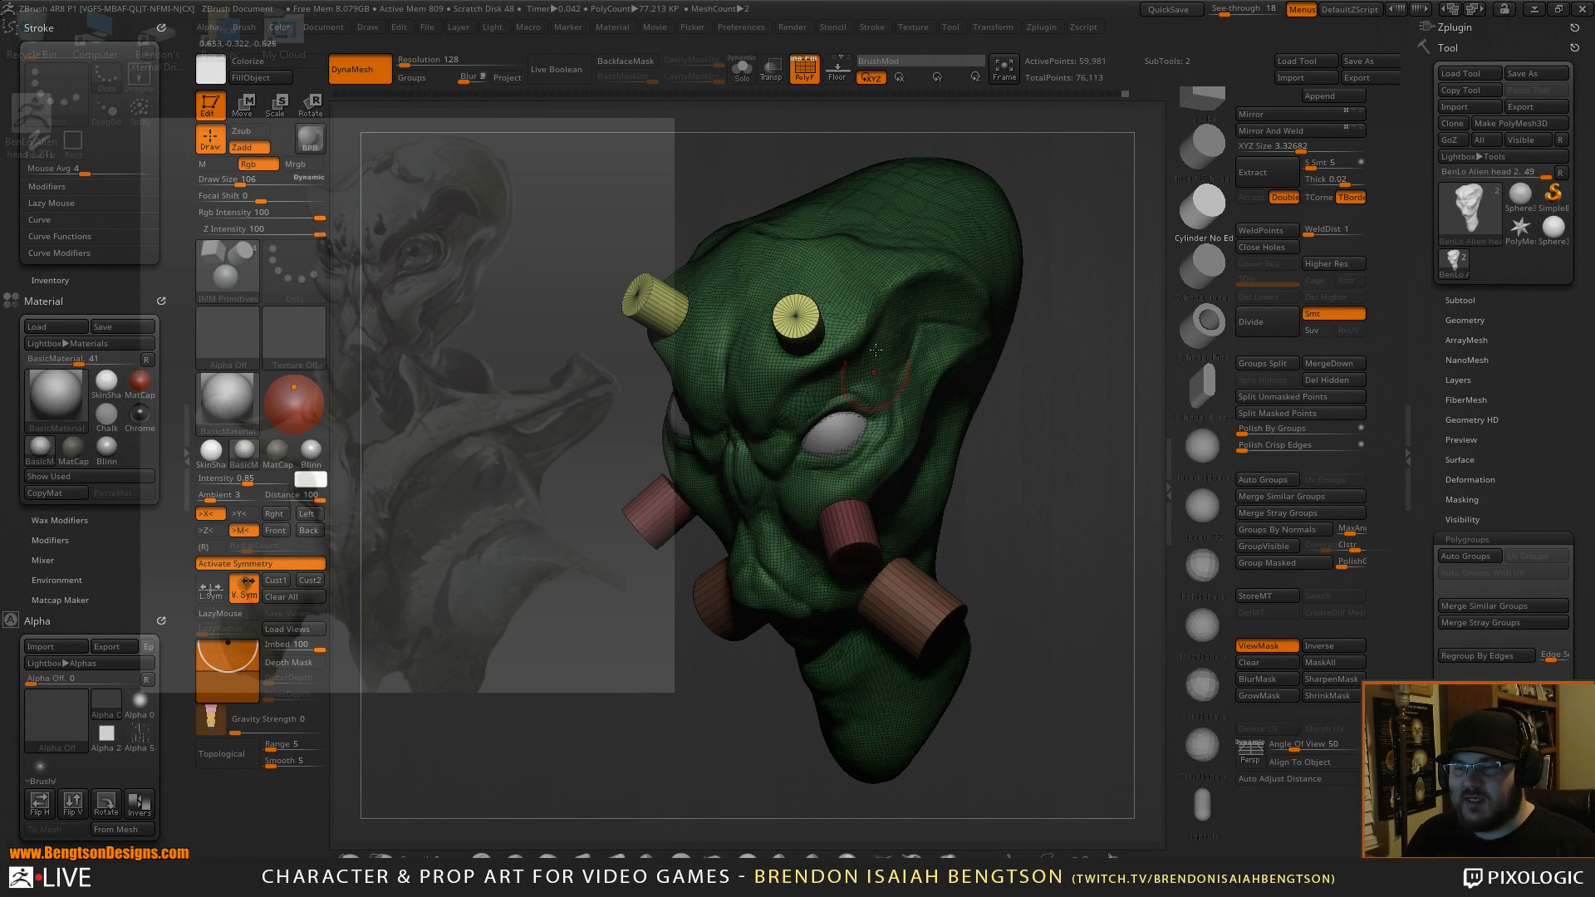
left_click_drag(841, 285, 835, 309)
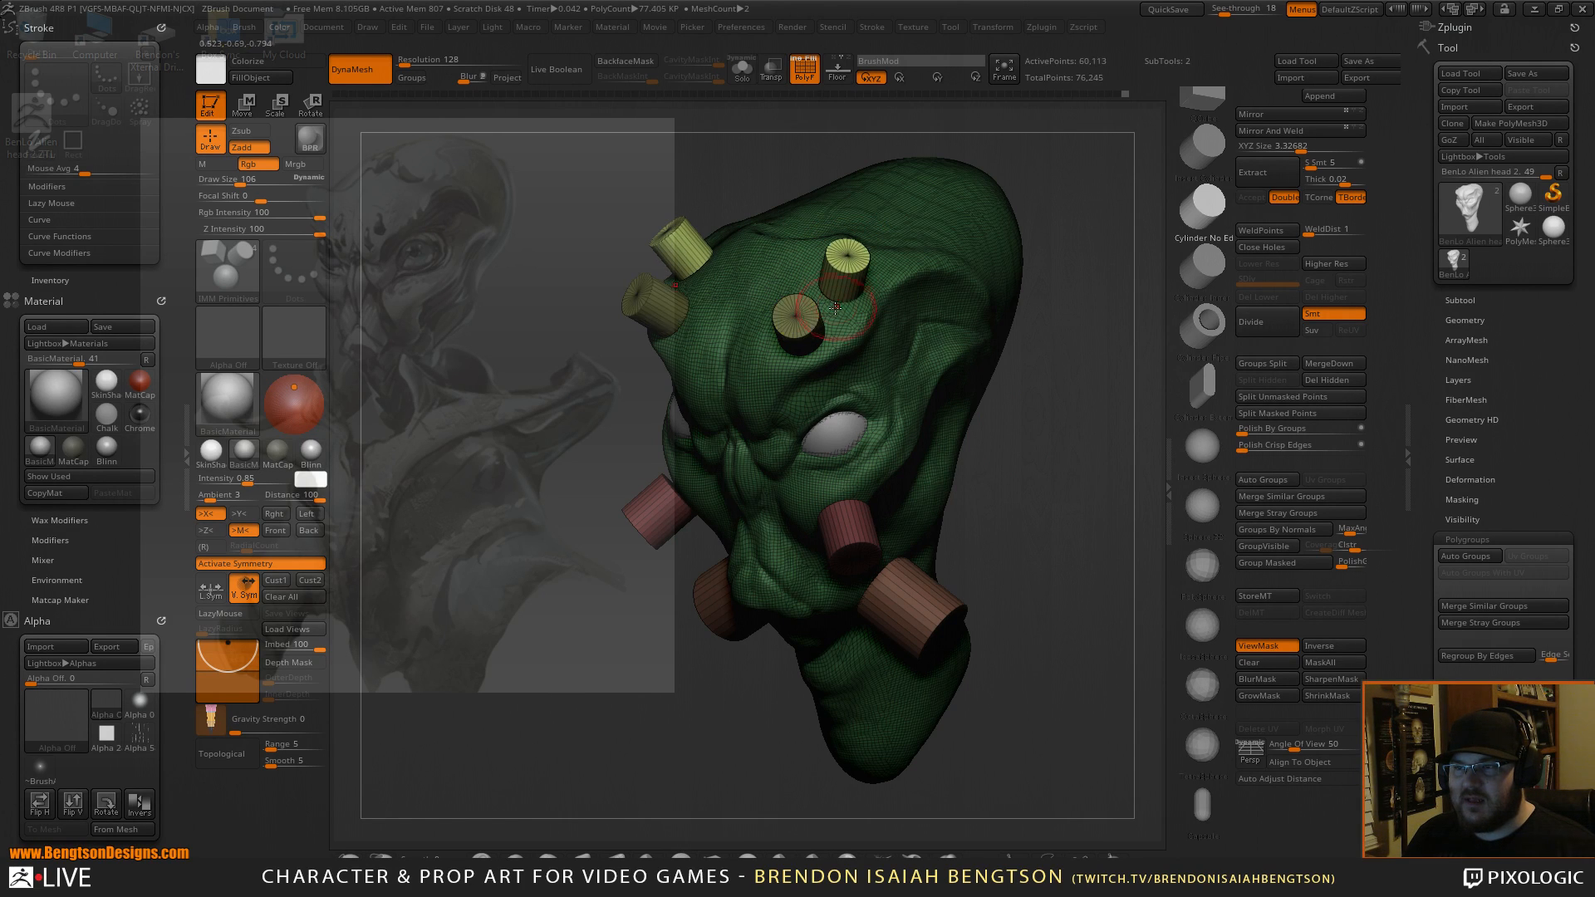
left_click_drag(1085, 402, 839, 331)
mouse_move(883, 278)
left_mouse_down()
mouse_move(917, 221)
mouse_move(979, 184)
left_mouse_up()
key("ctrl+shift")
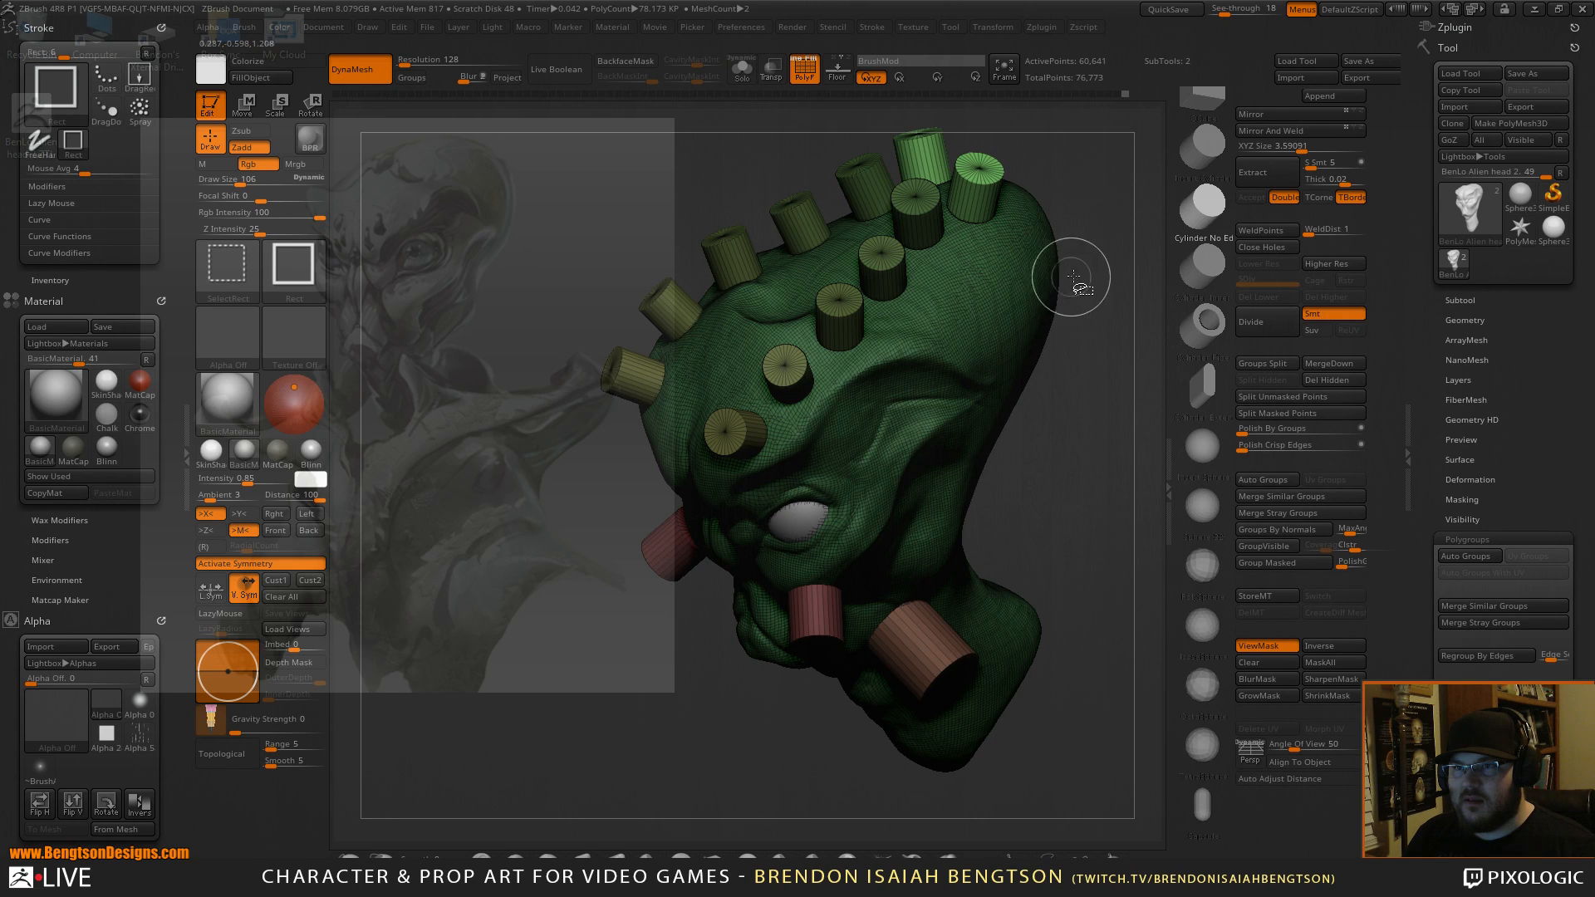
left_click_drag(1119, 239, 1121, 332, "ctrl")
Hide every cylinder polygroup on the crown, forehead and cheeks, leaving only the head visible.
left_click(925, 163, "ctrl+shift")
left_click(926, 164, "ctrl+shift")
left_click(917, 209, "ctrl+alt+shift")
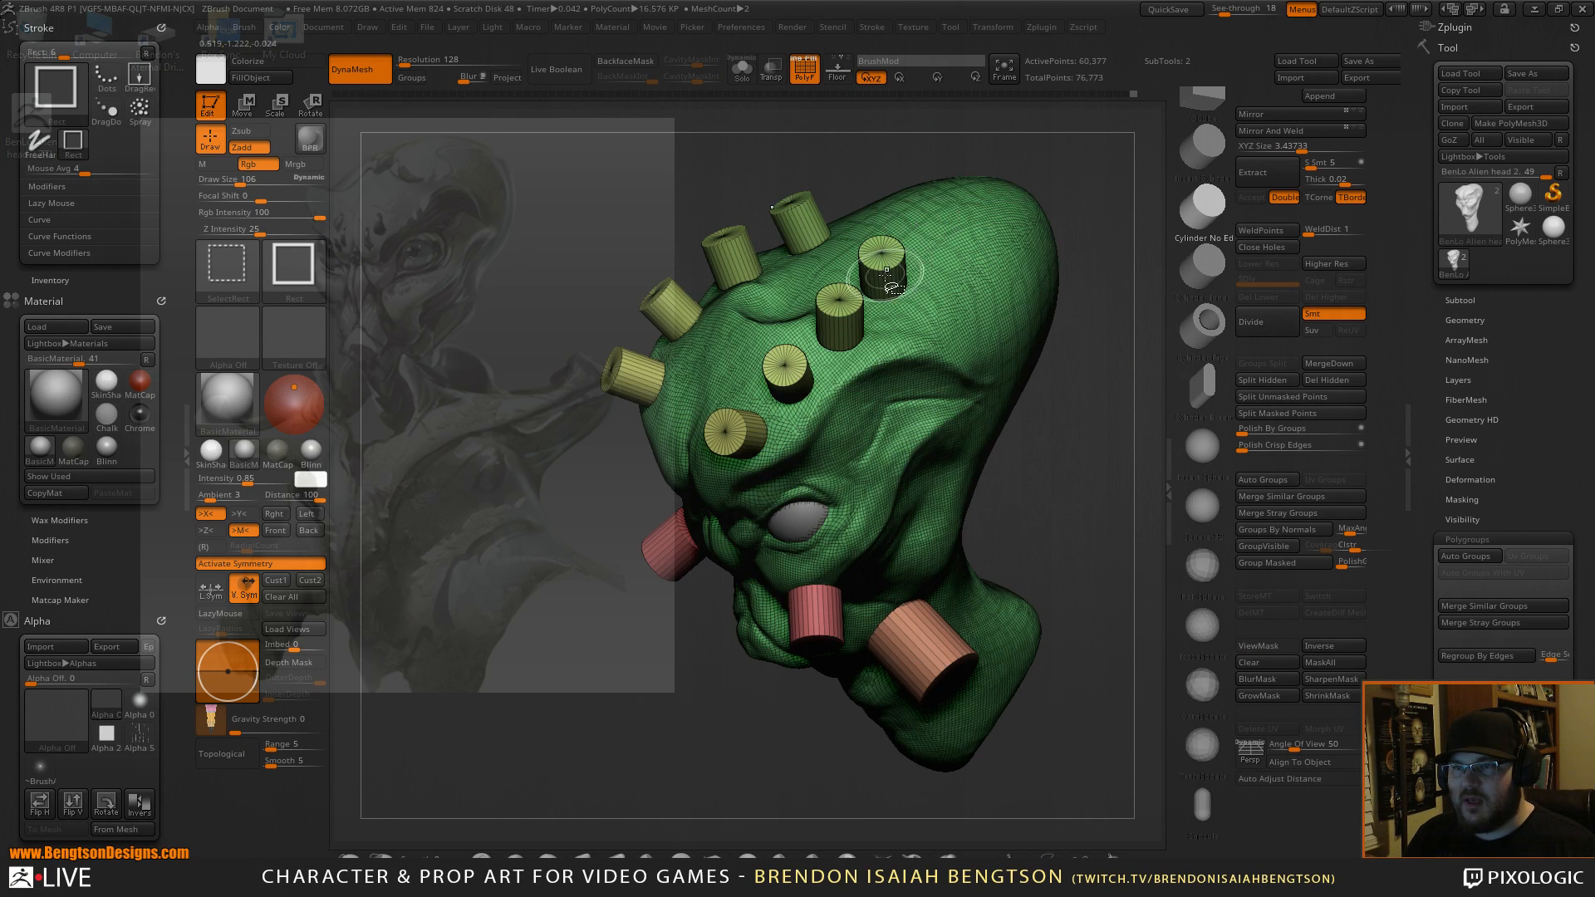
left_click(883, 265, "ctrl+alt+shift")
left_click(841, 306, "ctrl+alt+shift")
left_click(786, 368, "ctrl+alt+shift")
left_click(742, 428, "ctrl+alt+shift")
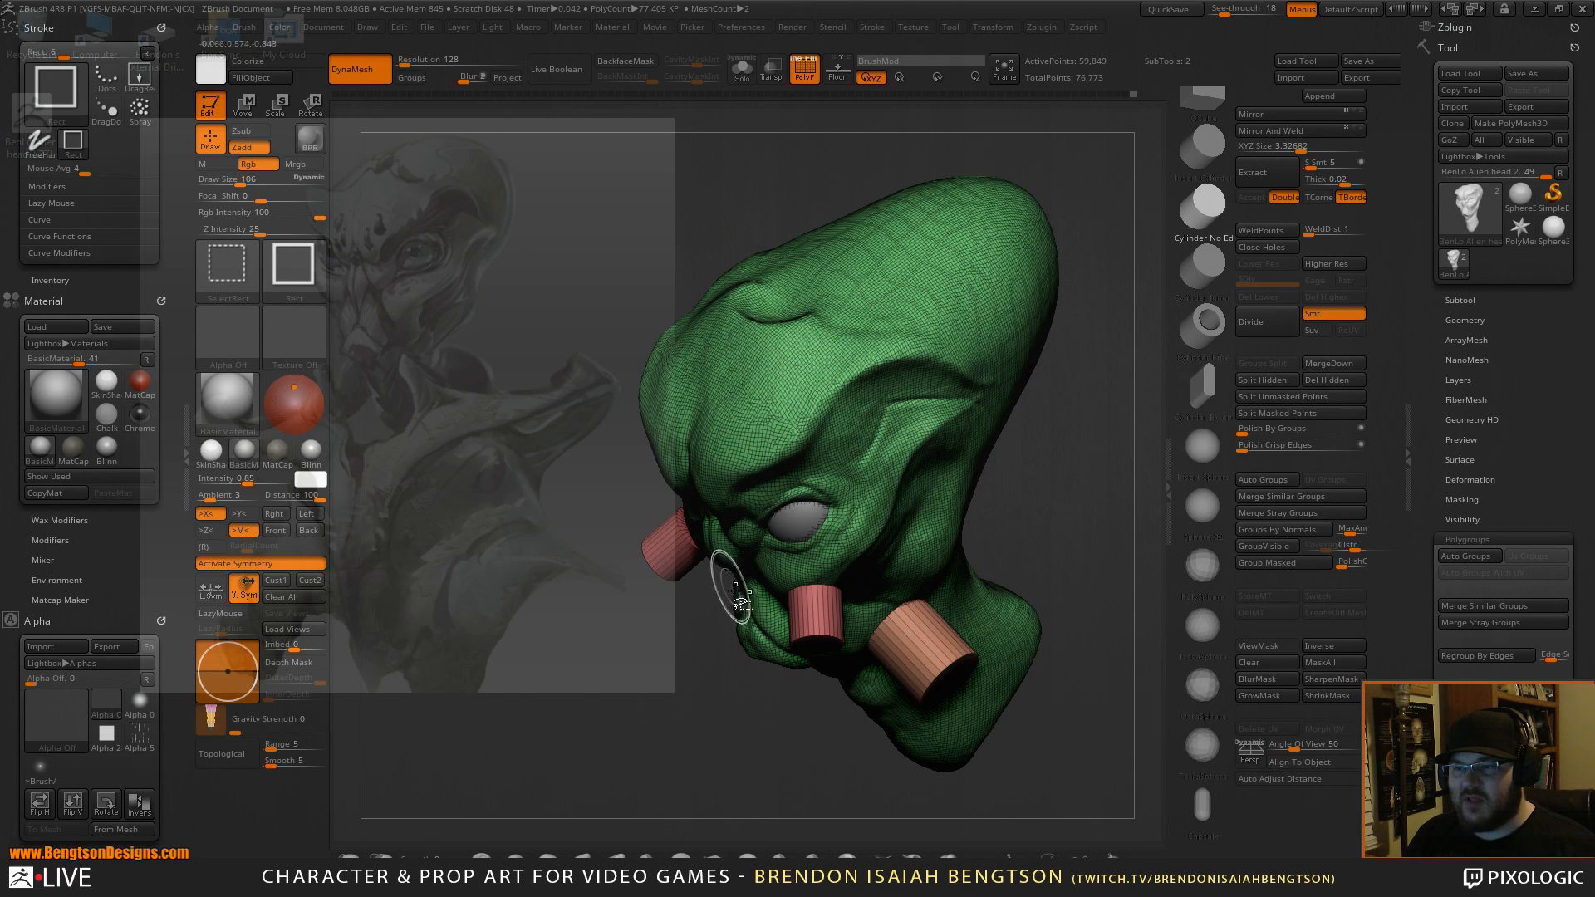
left_click(799, 608, "ctrl+alt+shift")
left_click(910, 644, "ctrl+alt+shift")
left_click_drag(1015, 457, 1038, 384)
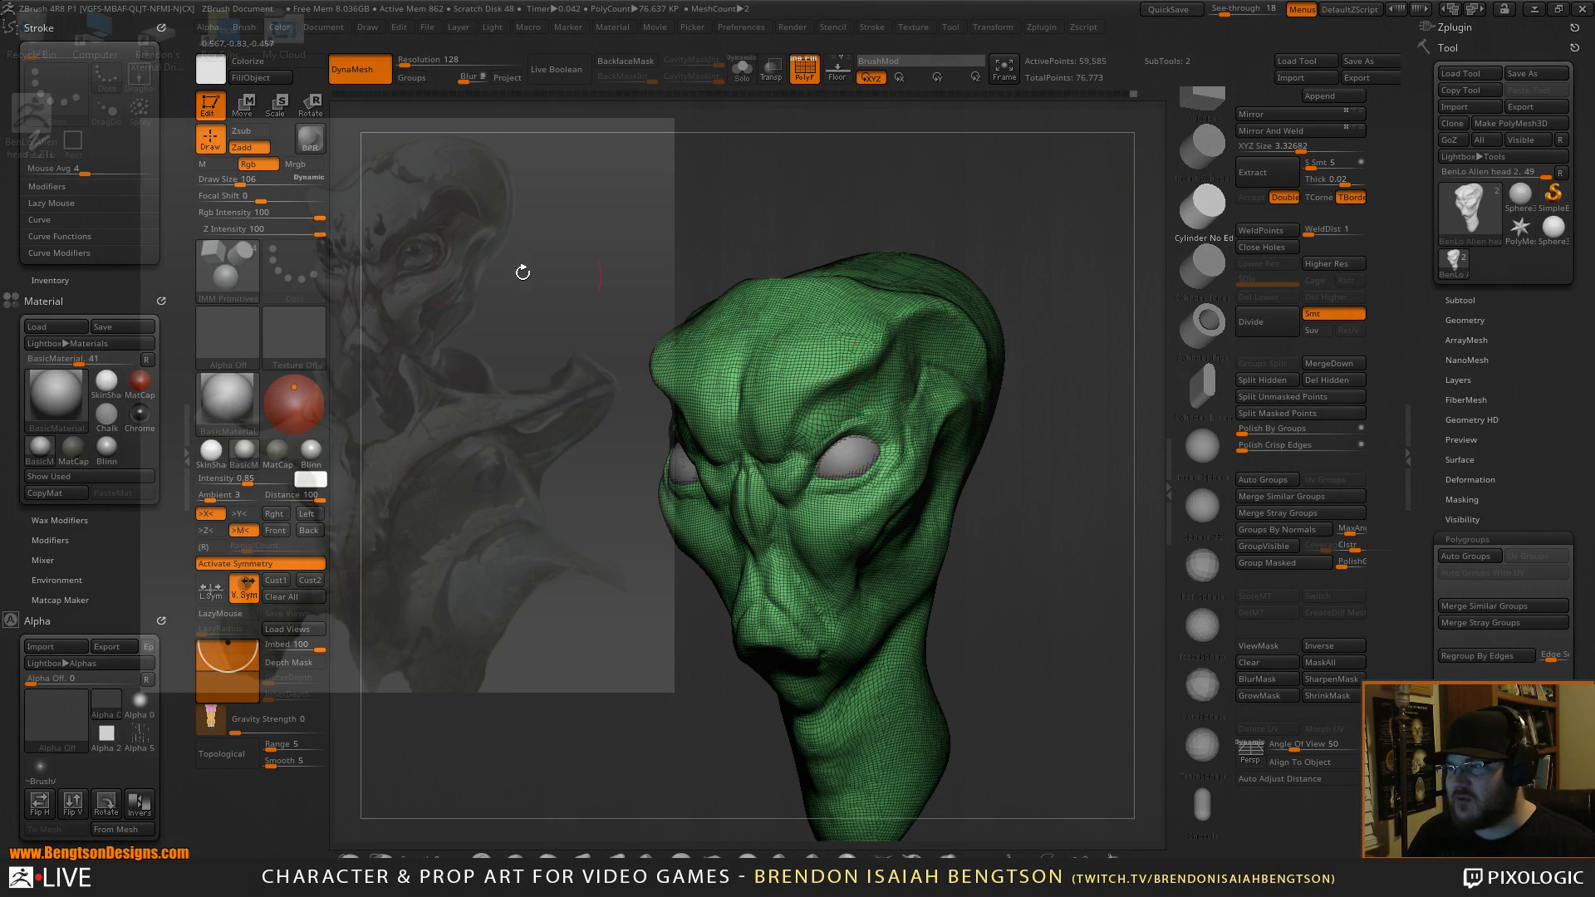
Collapse the left tray to enlarge the canvas.
left_click(186, 455)
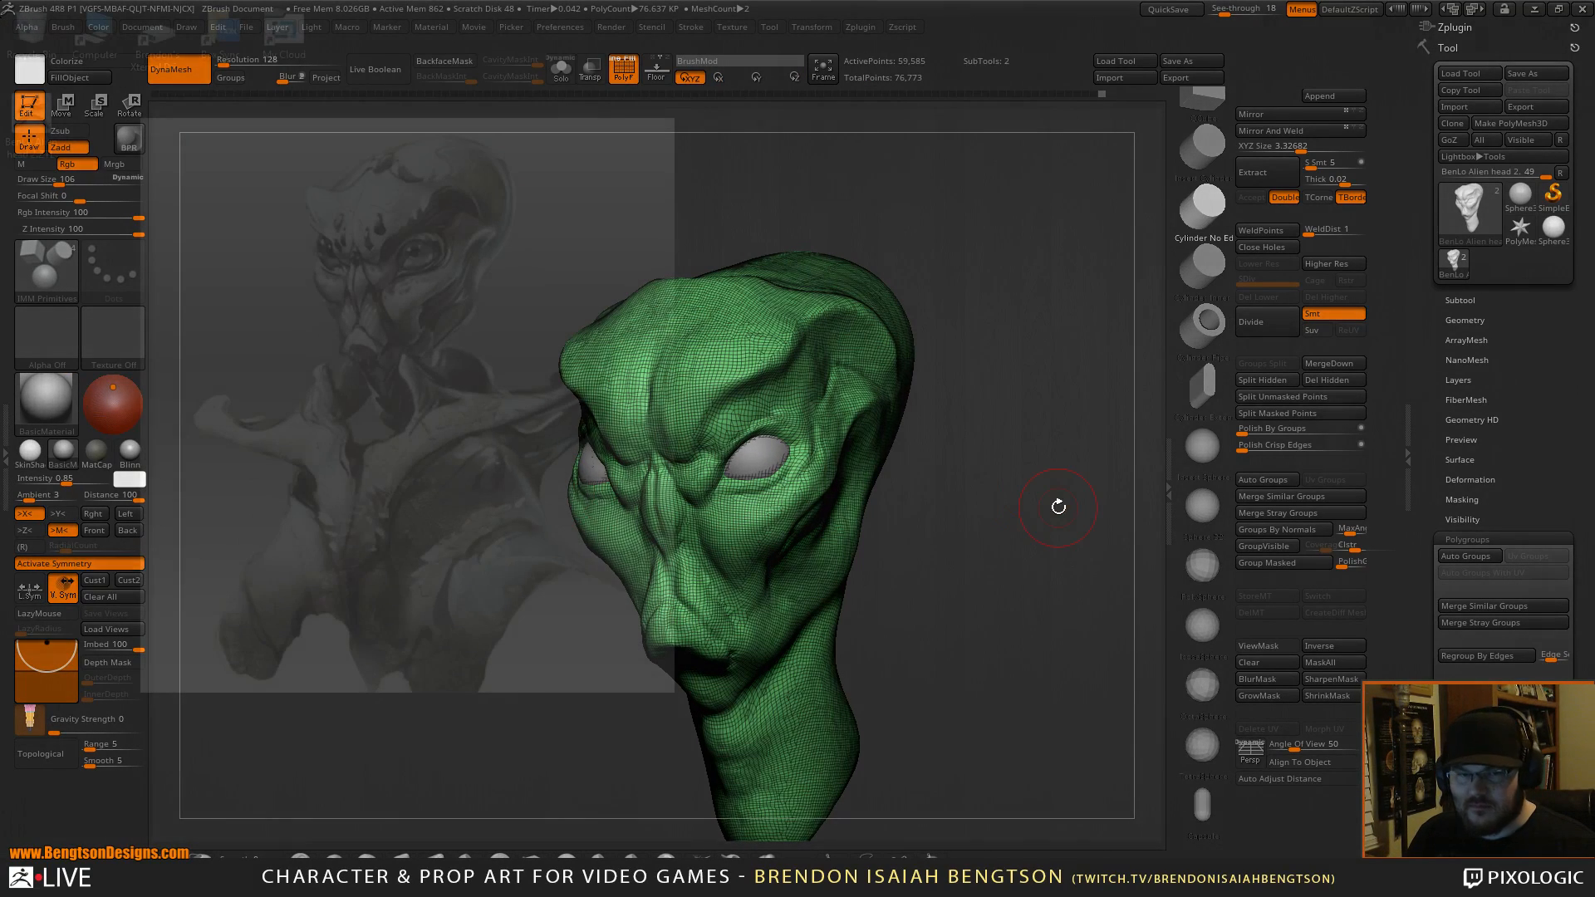
left_click_drag(1049, 531, 1034, 484)
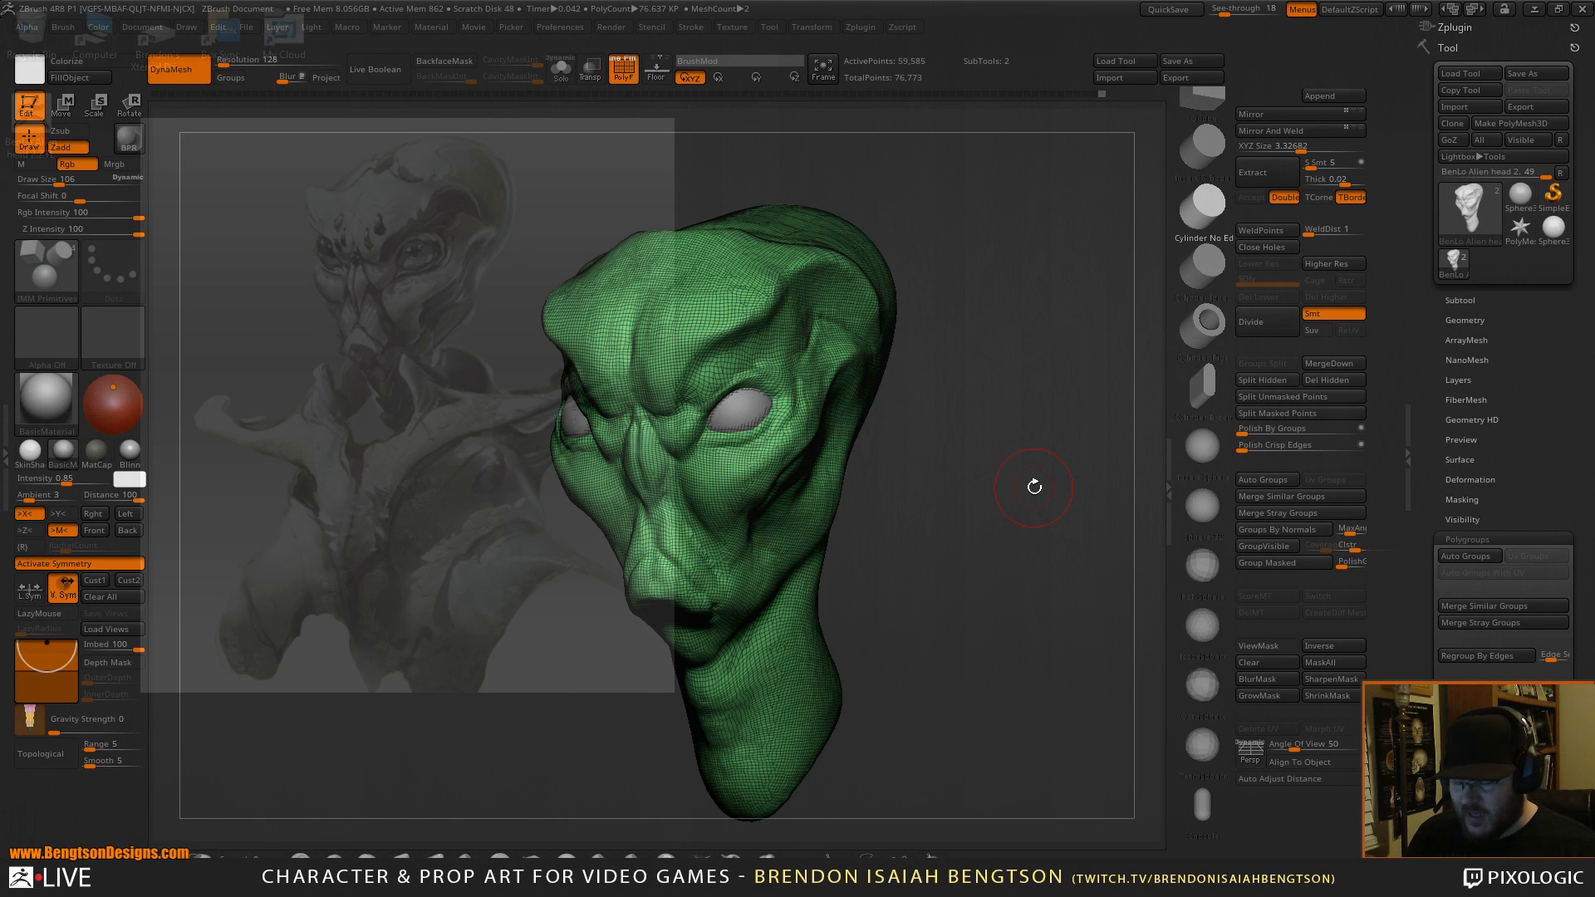
Clear the canvas, restore it, and paint strokes over the dropped head outside Edit mode.
key("ctrl+n")
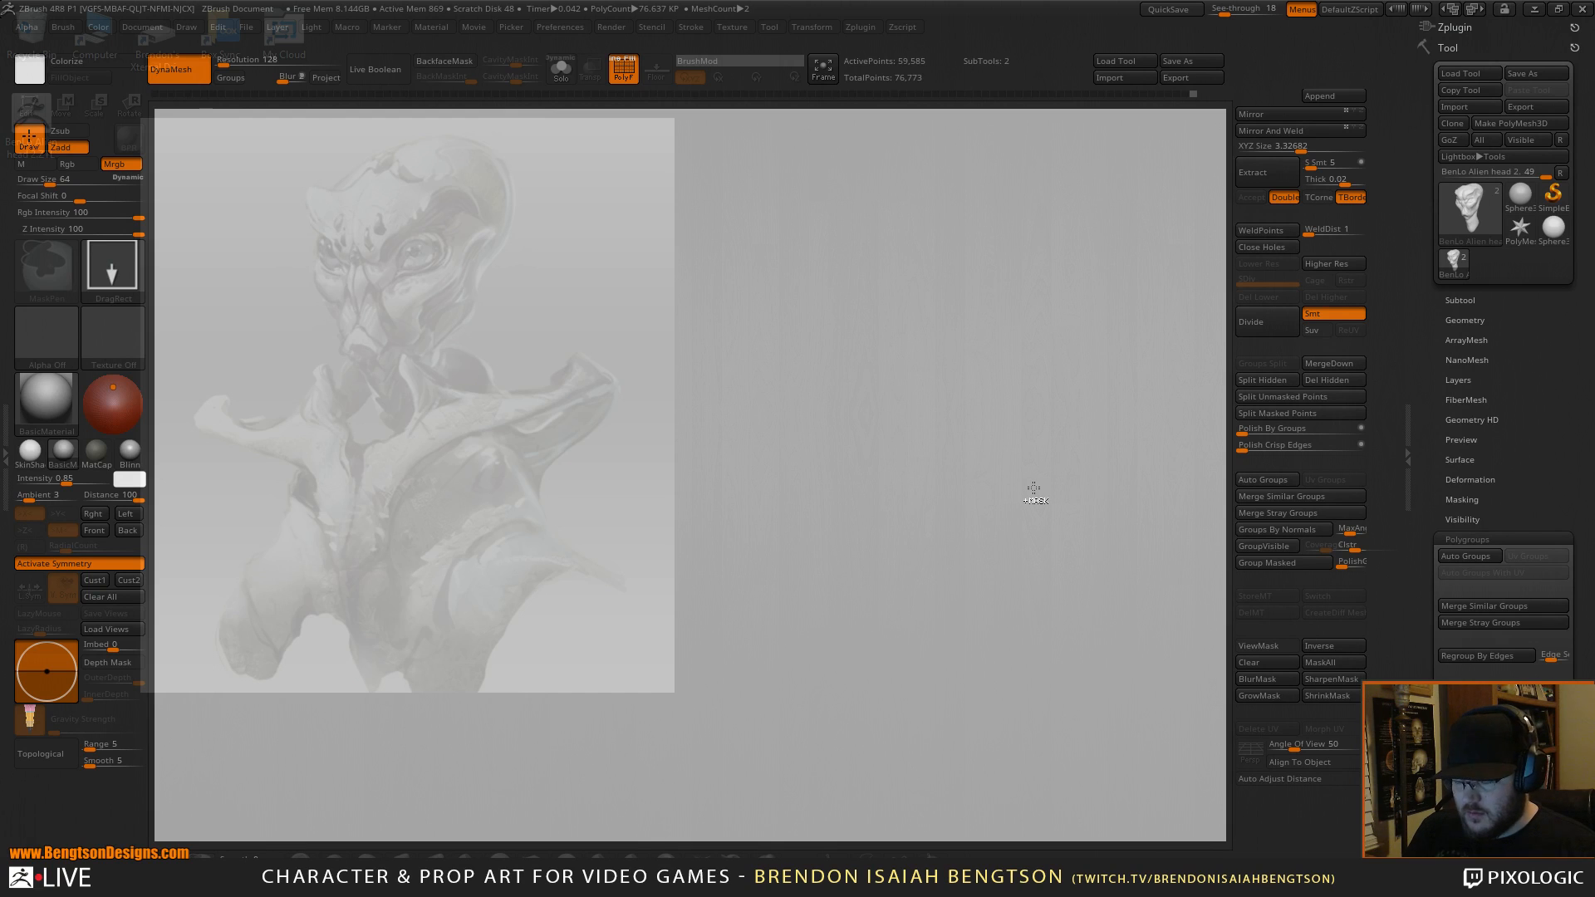
key("ctrl+z")
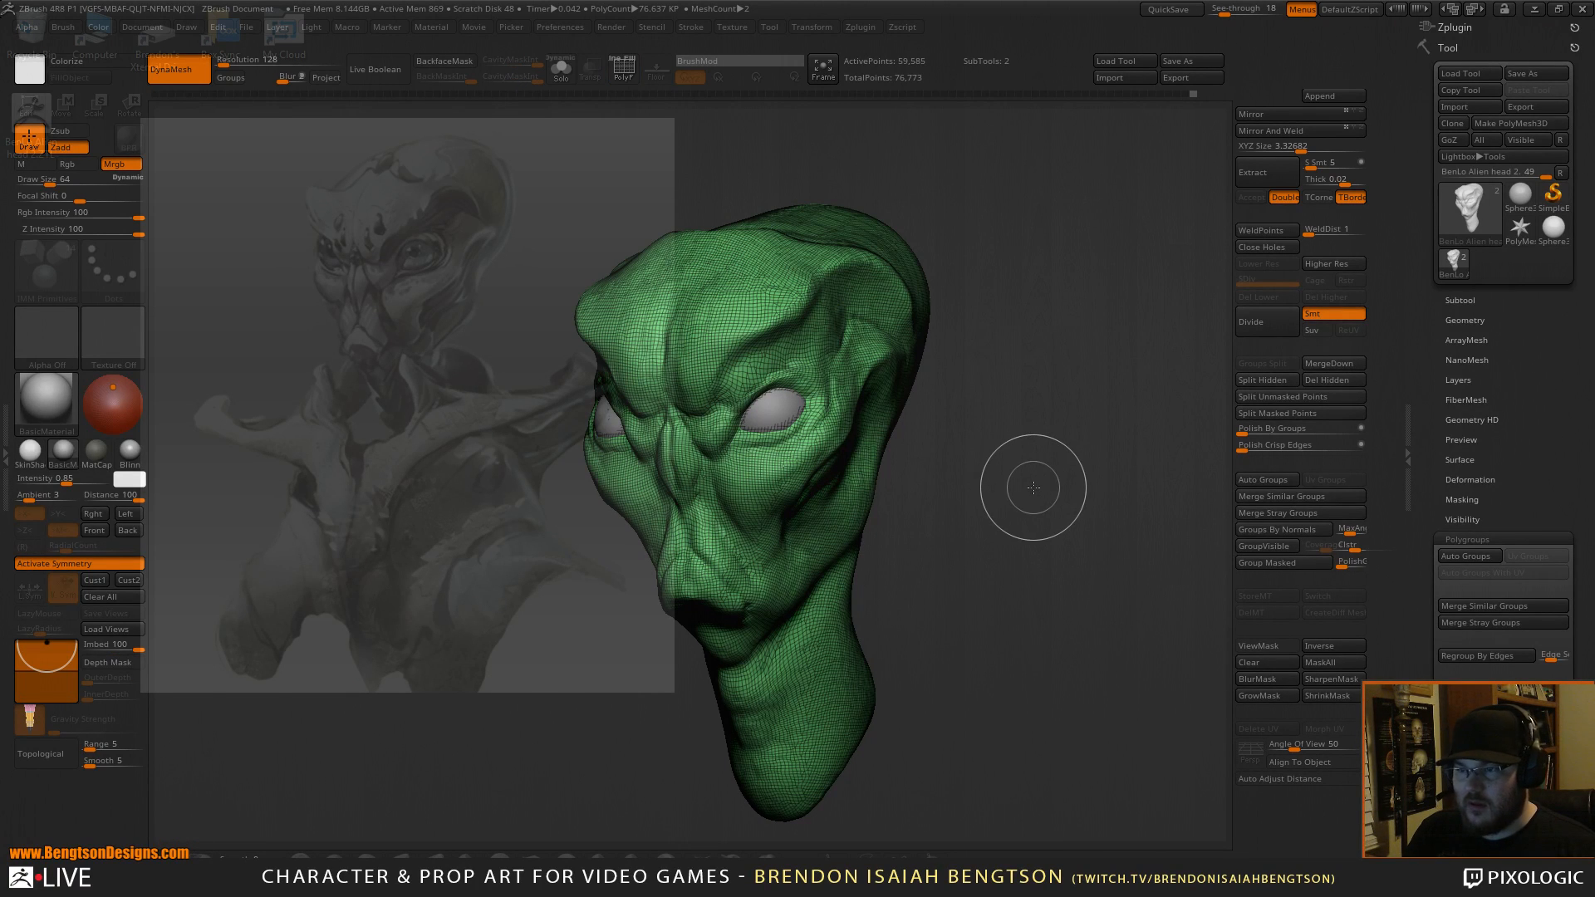
mouse_move(1034, 488)
left_mouse_down()
mouse_move(995, 524)
mouse_move(889, 503)
mouse_move(740, 505)
mouse_move(590, 555)
left_mouse_up()
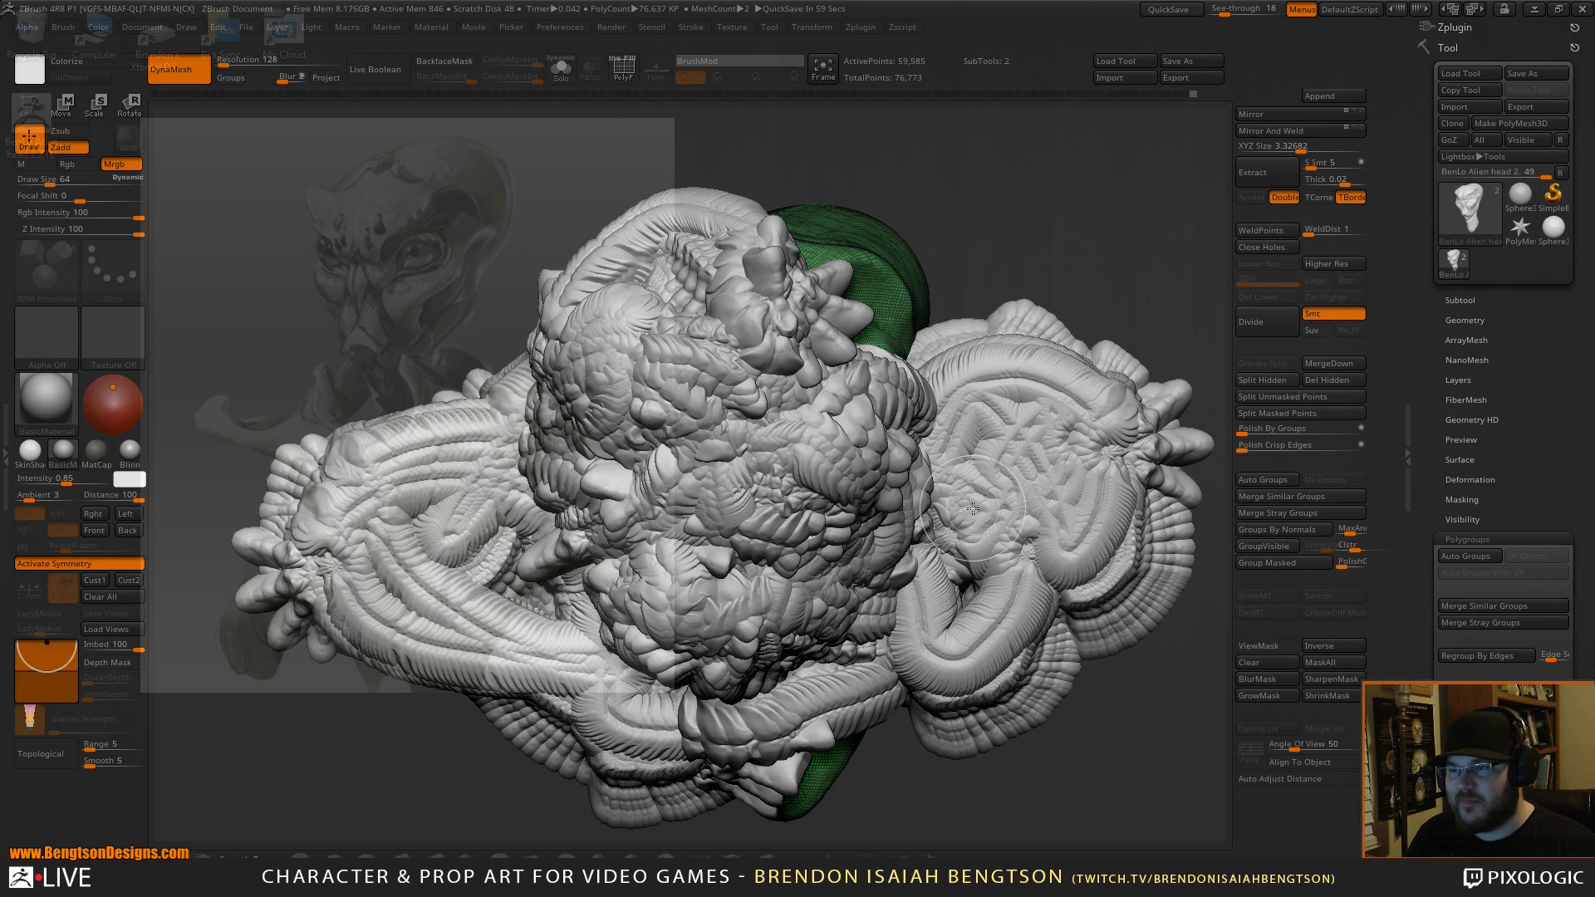
Start a new document without saving the changes to the current one.
left_click(143, 25)
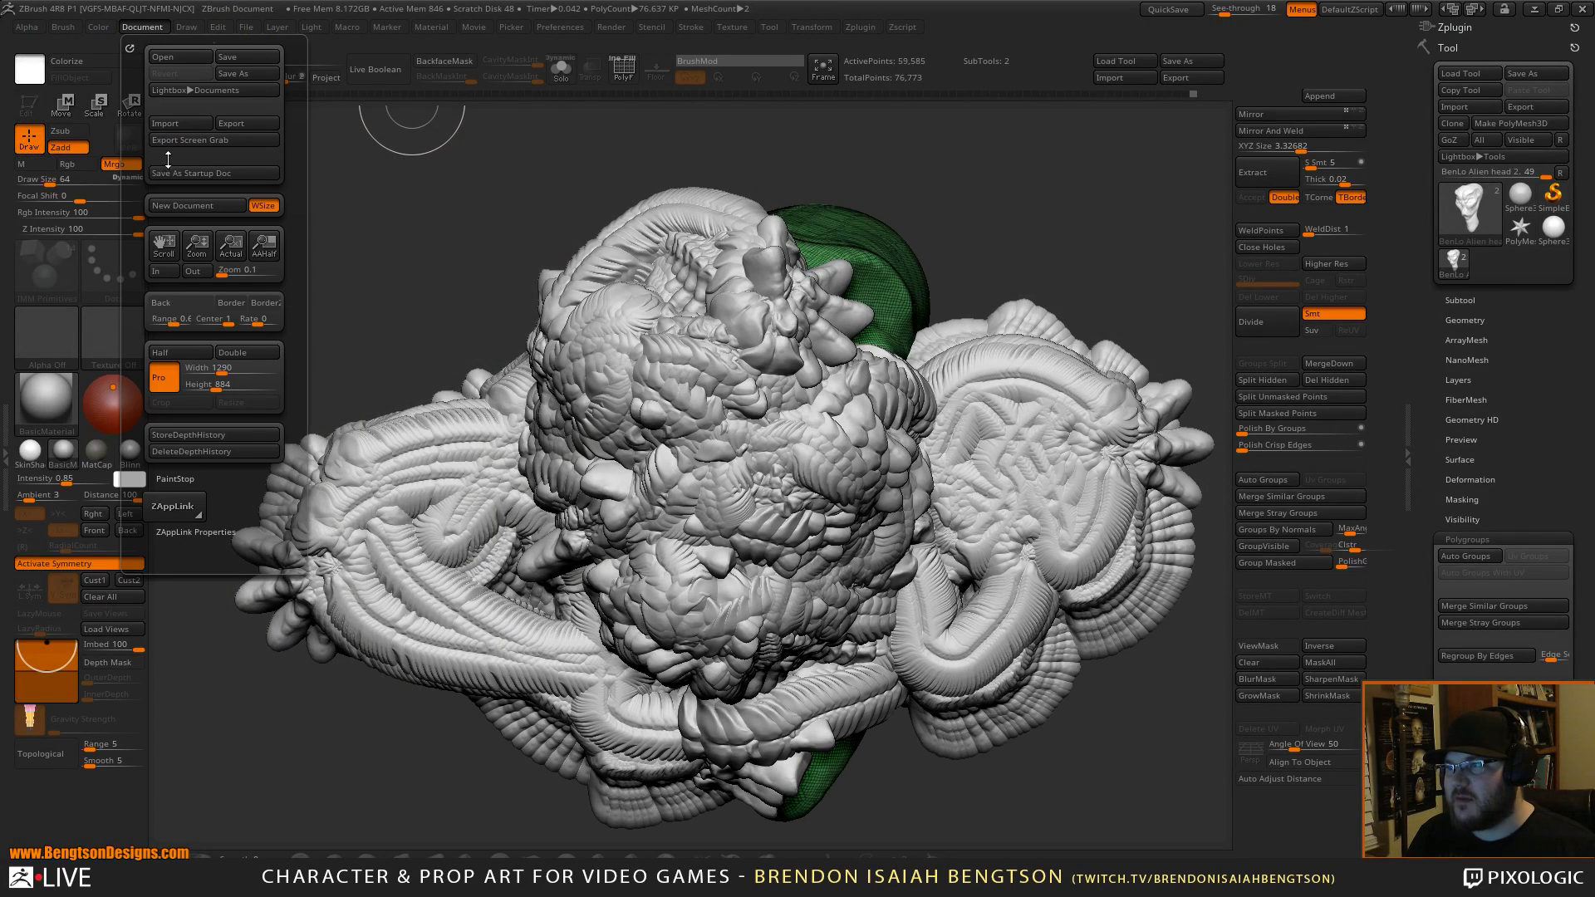
left_click(182, 206)
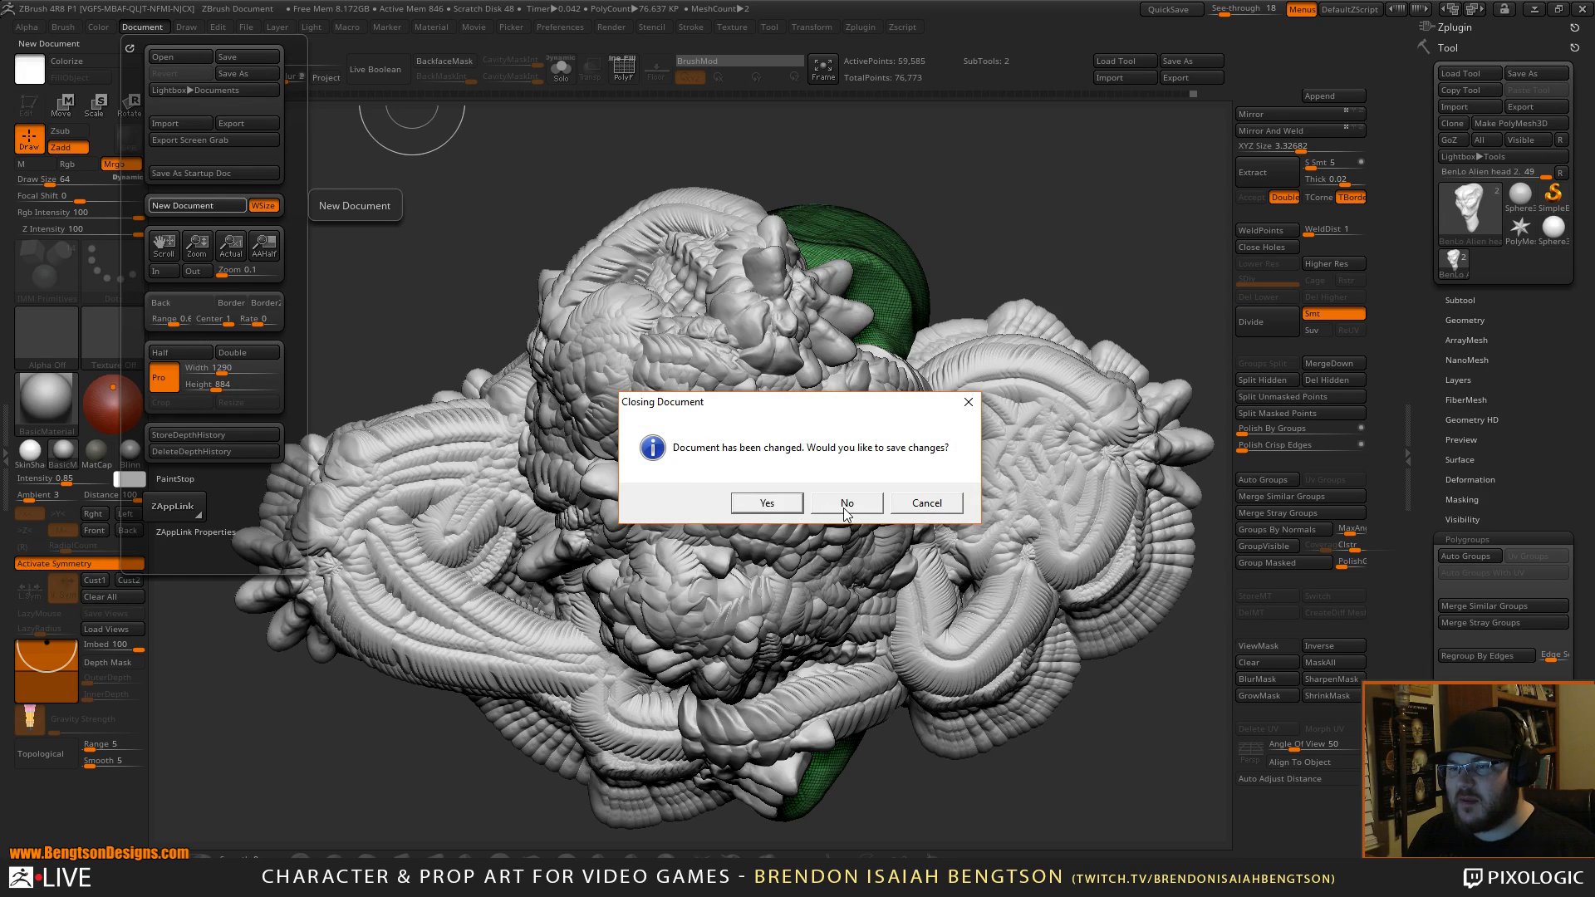
left_click(846, 504)
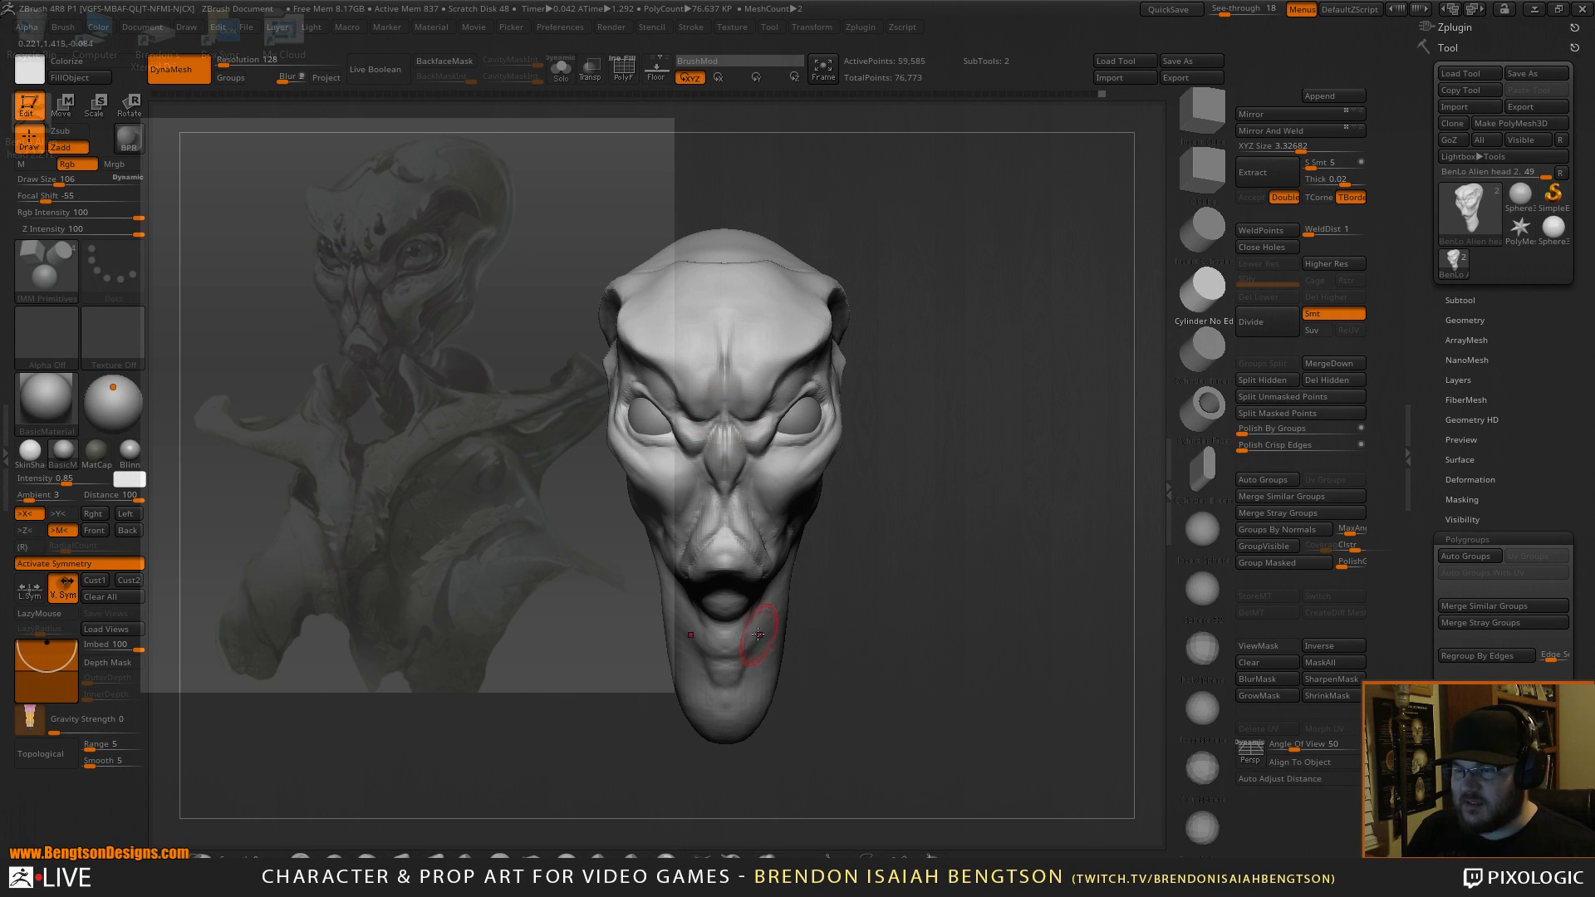
Switch to the Dam Standard brush and bring up its draw size setting.
mouse_move(1050, 515)
left_mouse_down()
mouse_move(1018, 525)
mouse_move(1103, 309)
left_mouse_up()
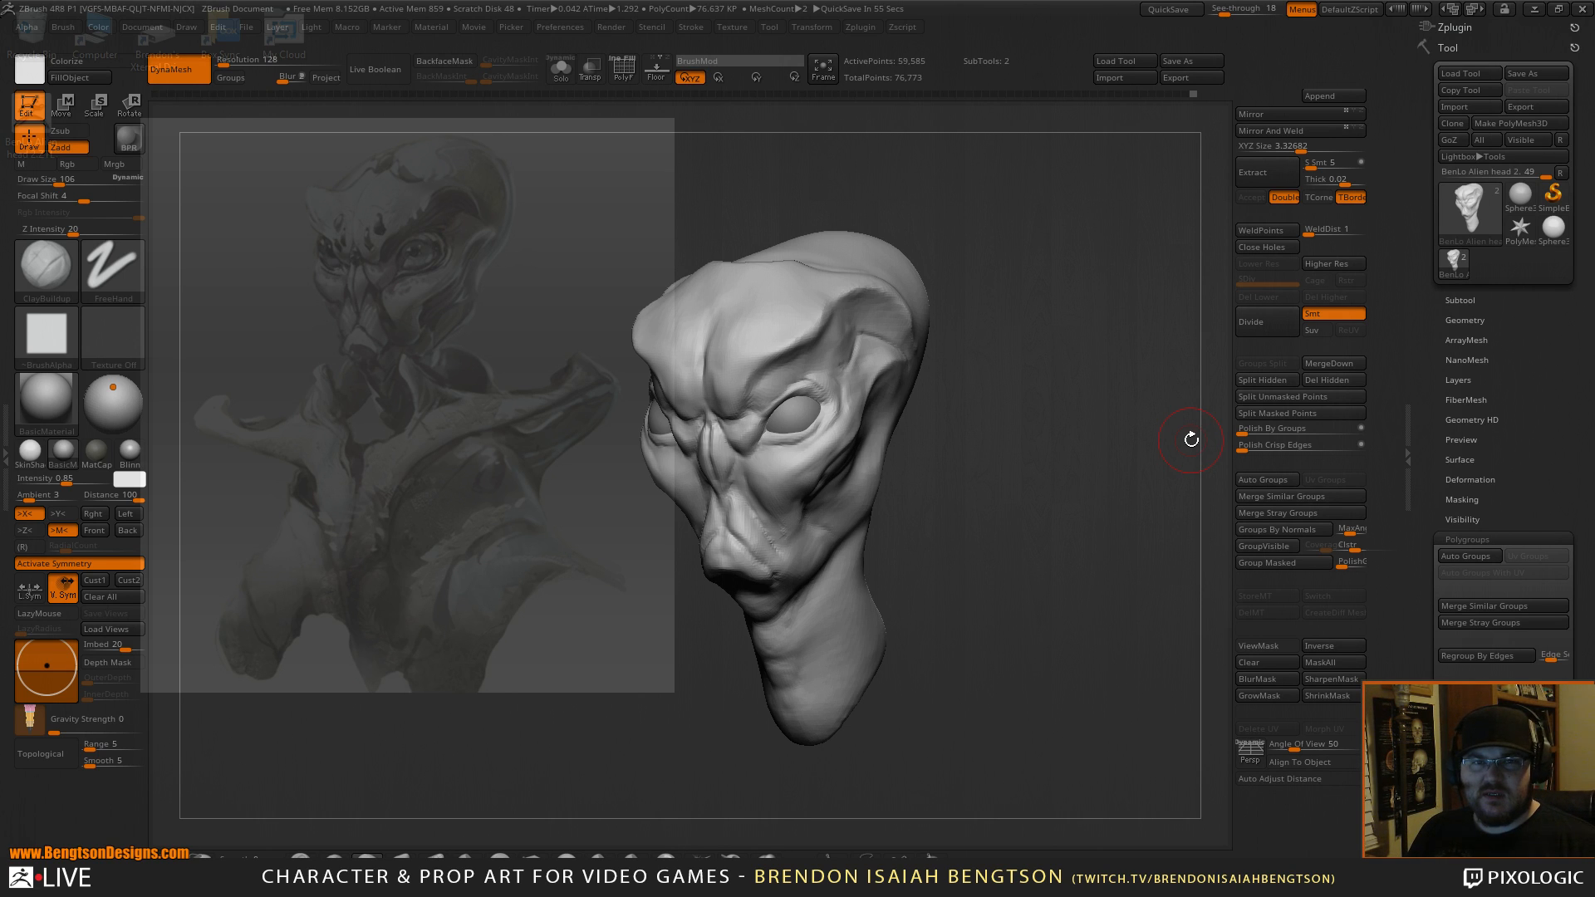
left_click_drag(1081, 411, 1078, 440, "alt")
left_click_drag(999, 456, 1086, 437, "alt")
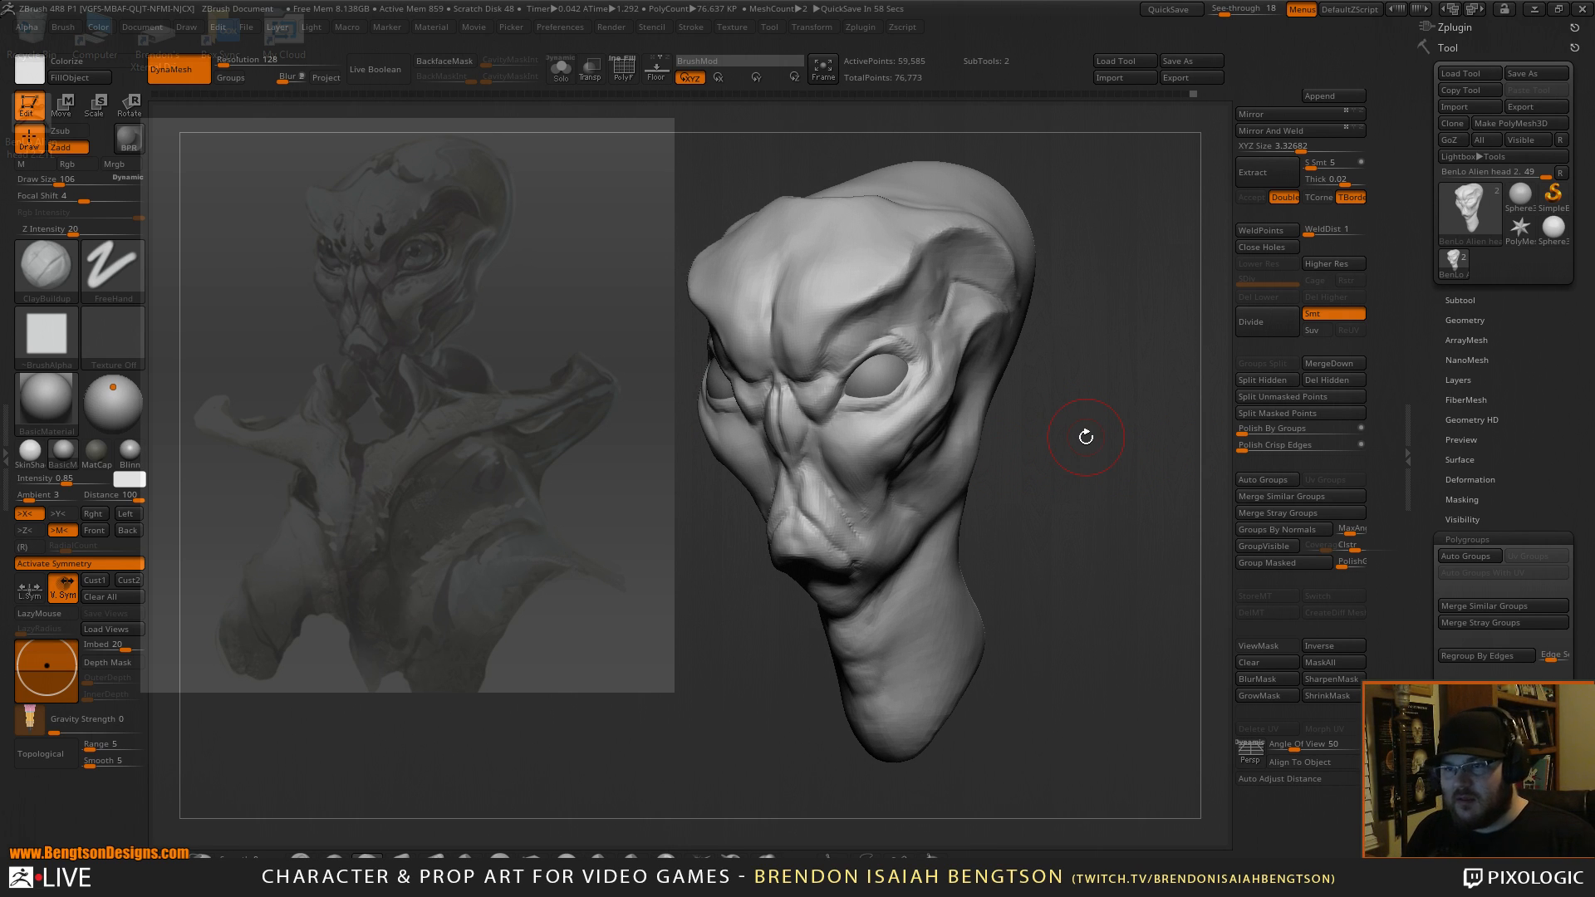
mouse_move(1086, 398)
left_mouse_down("alt")
mouse_move(1052, 403)
mouse_move(1075, 461)
mouse_move(1047, 381)
mouse_move(1059, 396)
mouse_move(1032, 407)
left_mouse_up("alt")
key("b")
key("d")
key("s")
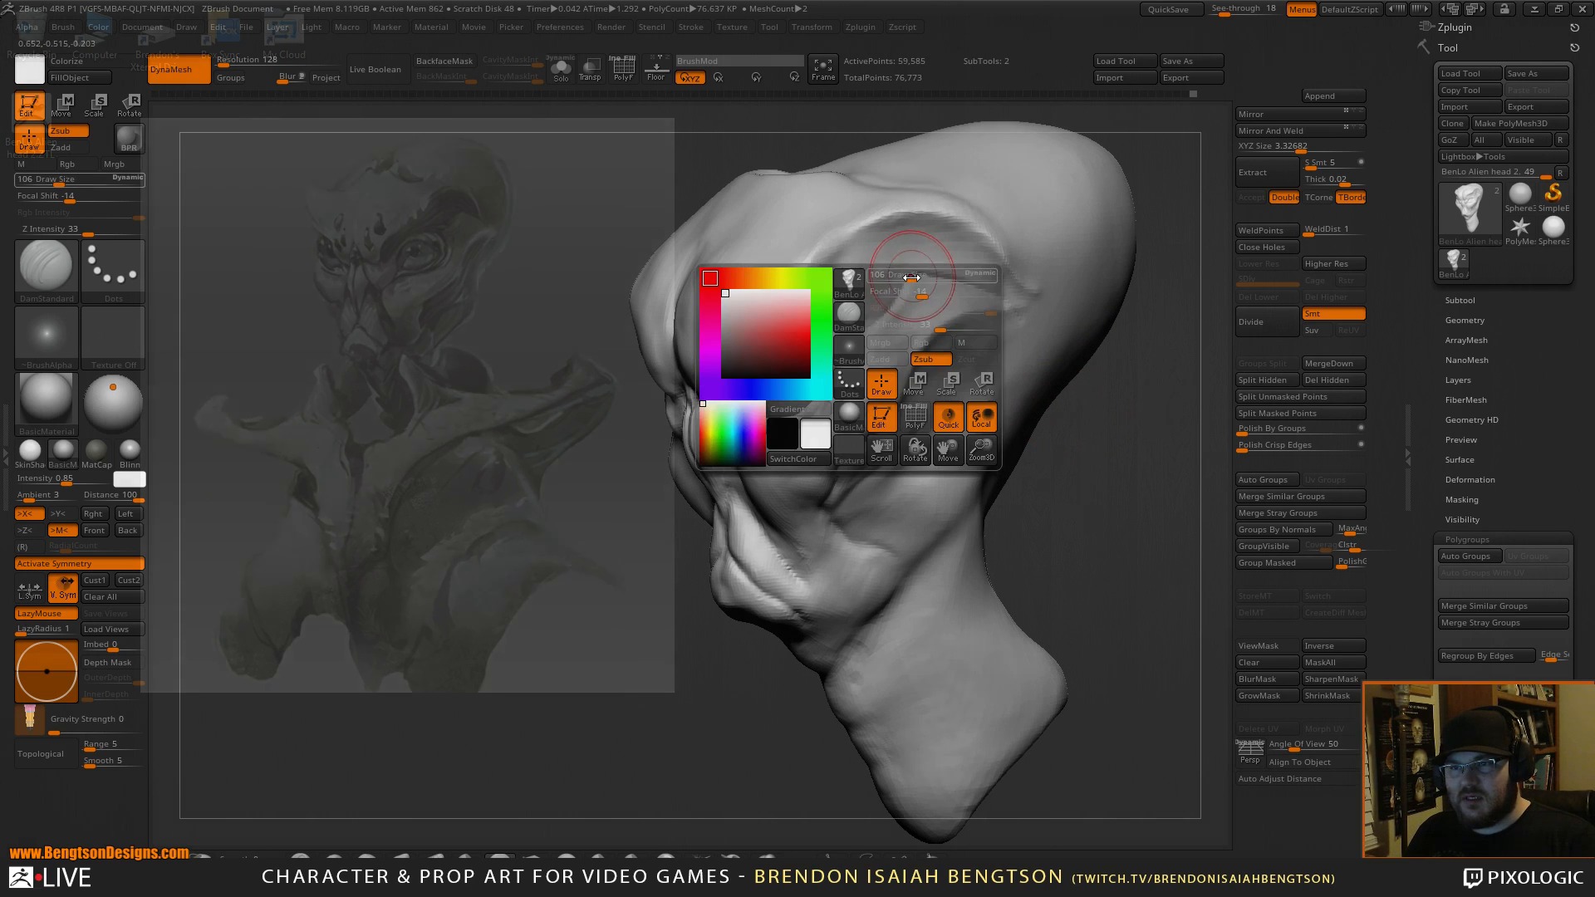
Reshape the top of the skull using the Move Topological brush at draw size 527.
key("b")
key("m")
key("t")
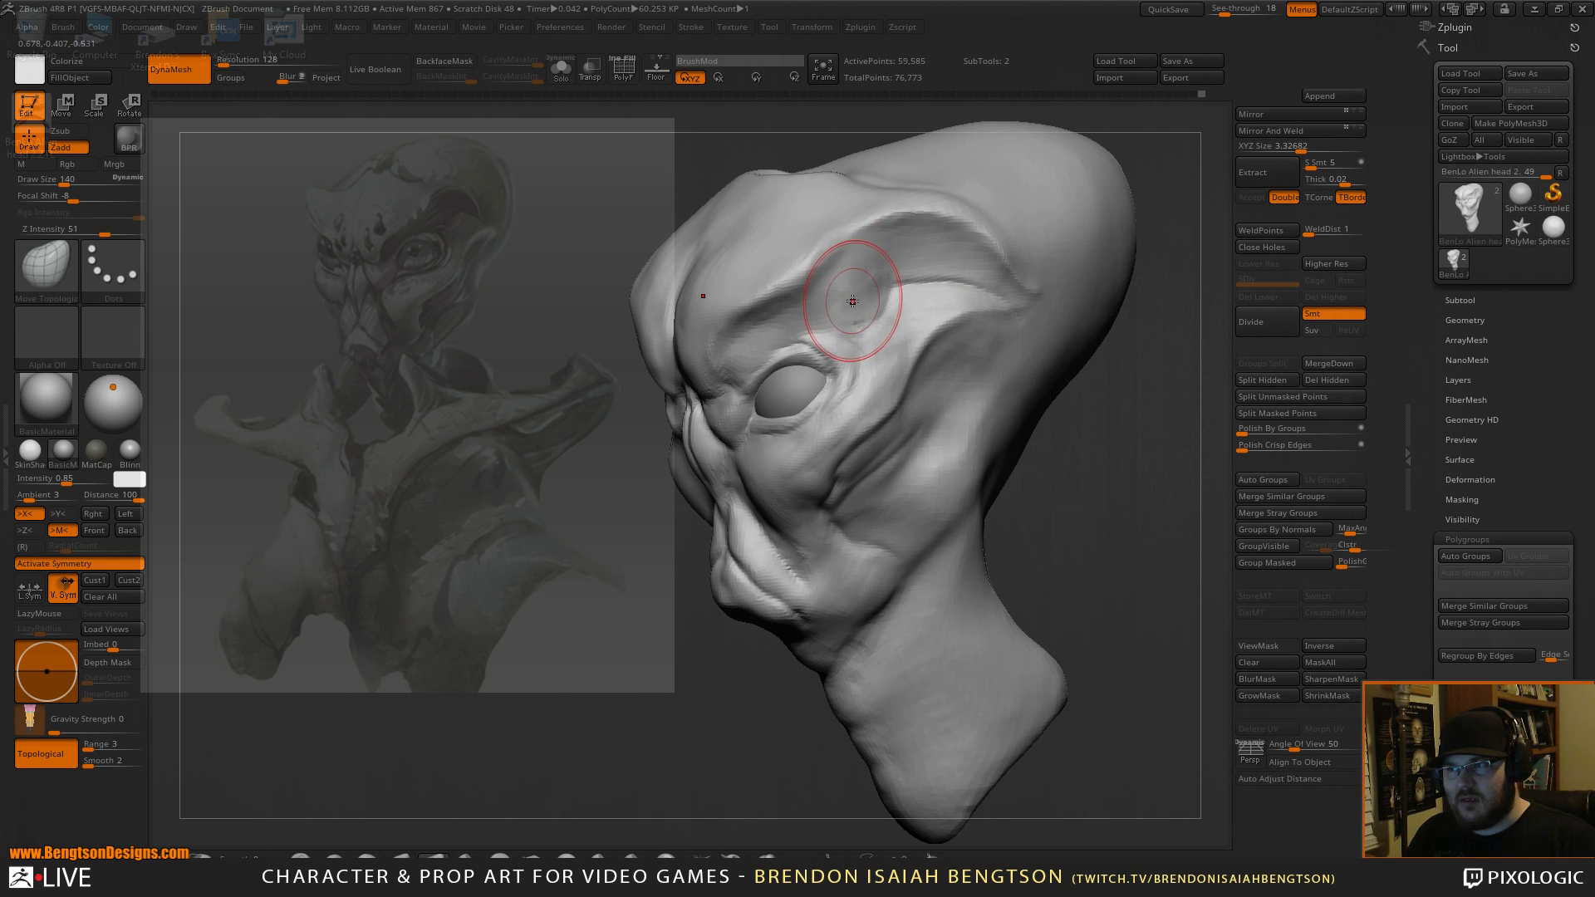
left_click_drag(1048, 457, 1021, 373)
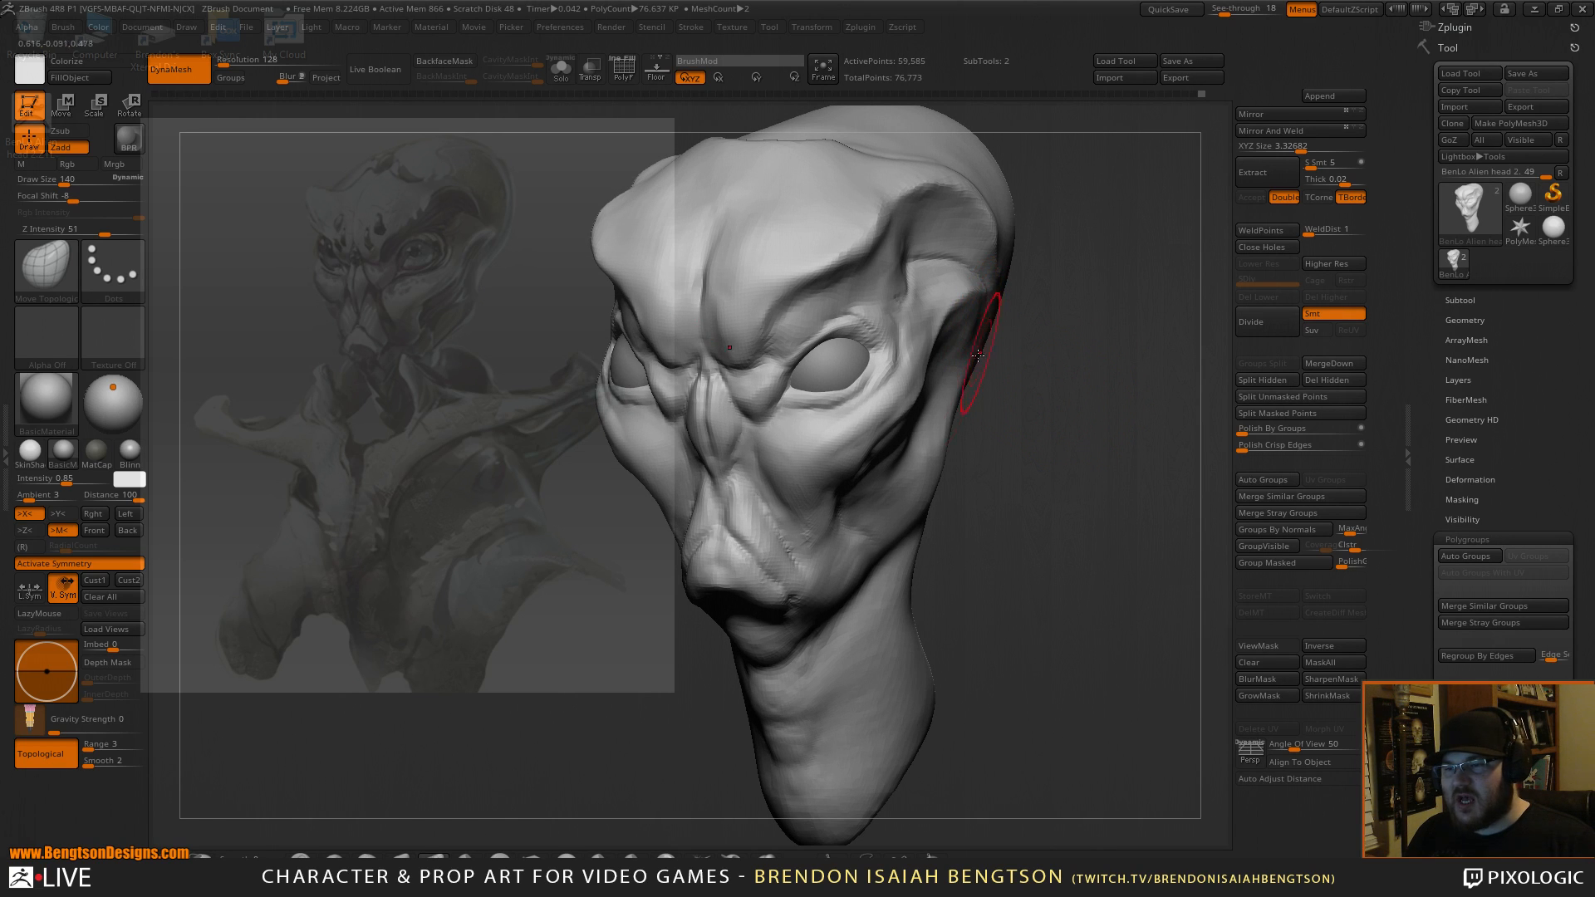
mouse_move(1016, 578)
left_mouse_down()
mouse_move(970, 577)
mouse_move(1006, 538)
left_mouse_up()
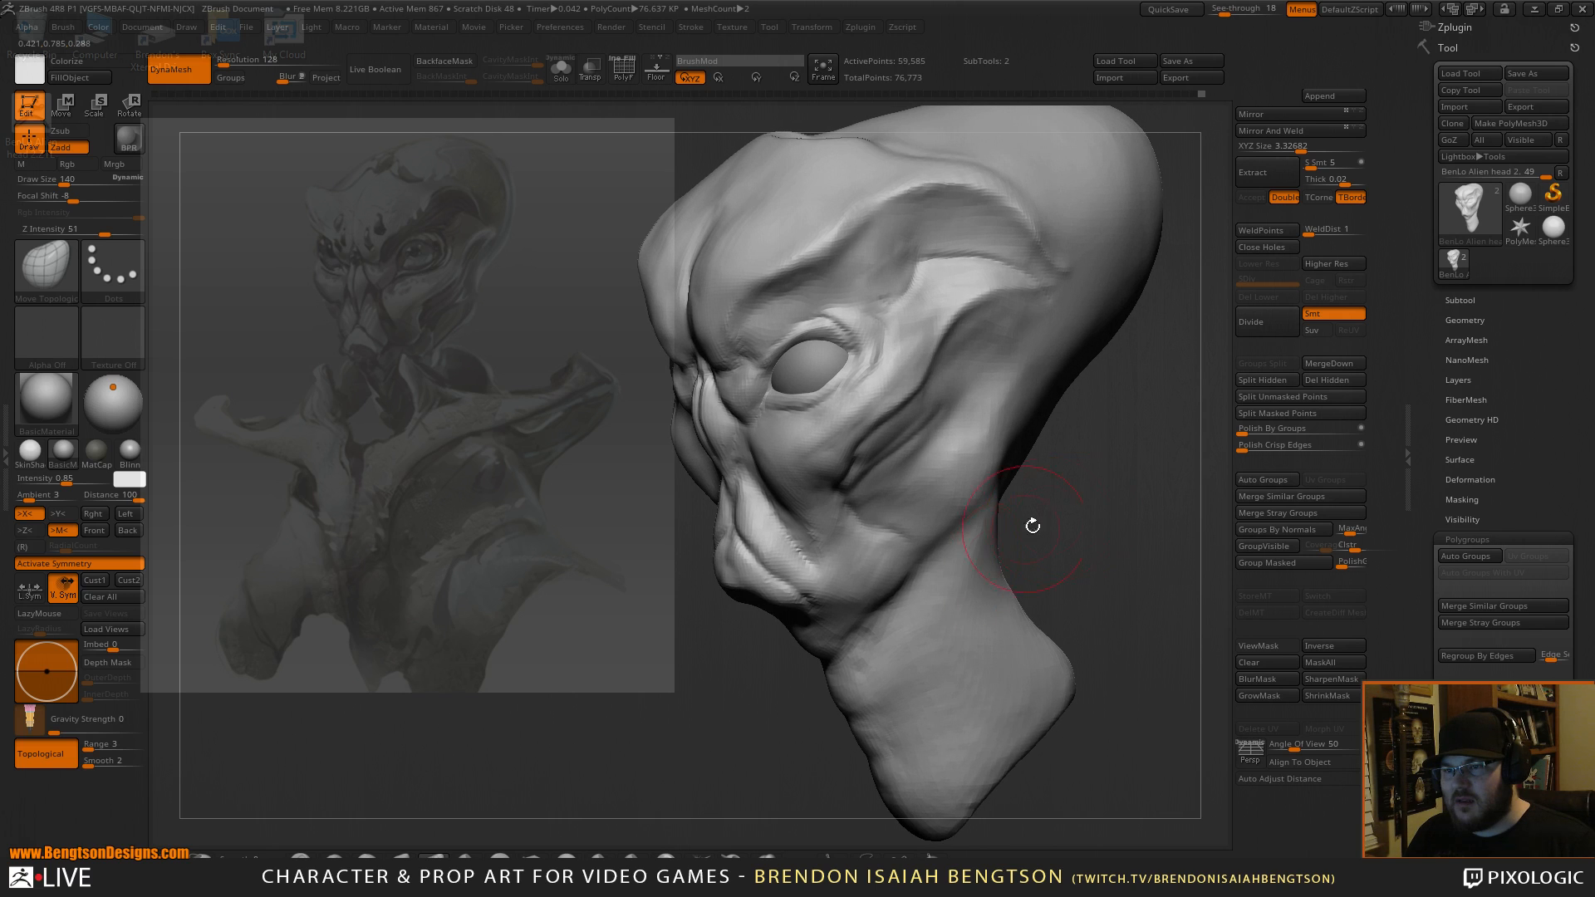
mouse_move(1113, 495)
left_mouse_down("alt")
mouse_move(1118, 253)
mouse_move(1047, 389)
mouse_move(1033, 460)
mouse_move(981, 423)
mouse_move(1001, 332)
left_mouse_up("alt")
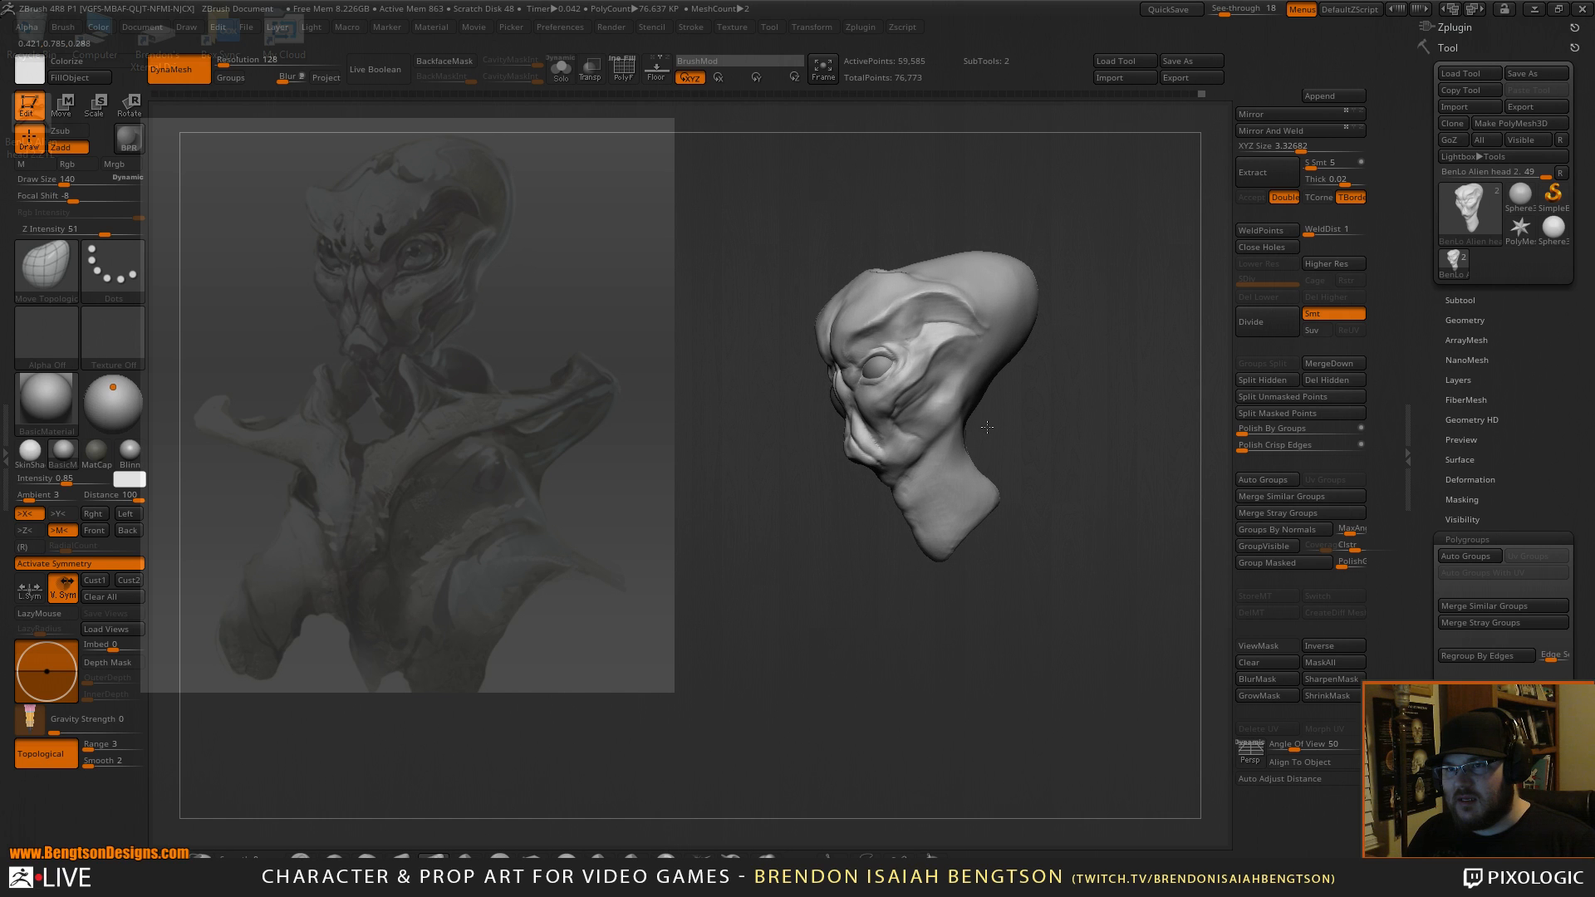
key("space")
mouse_move(953, 236)
left_mouse_down()
mouse_move(994, 236)
mouse_move(1029, 285)
mouse_move(1035, 254)
left_mouse_up()
key("space")
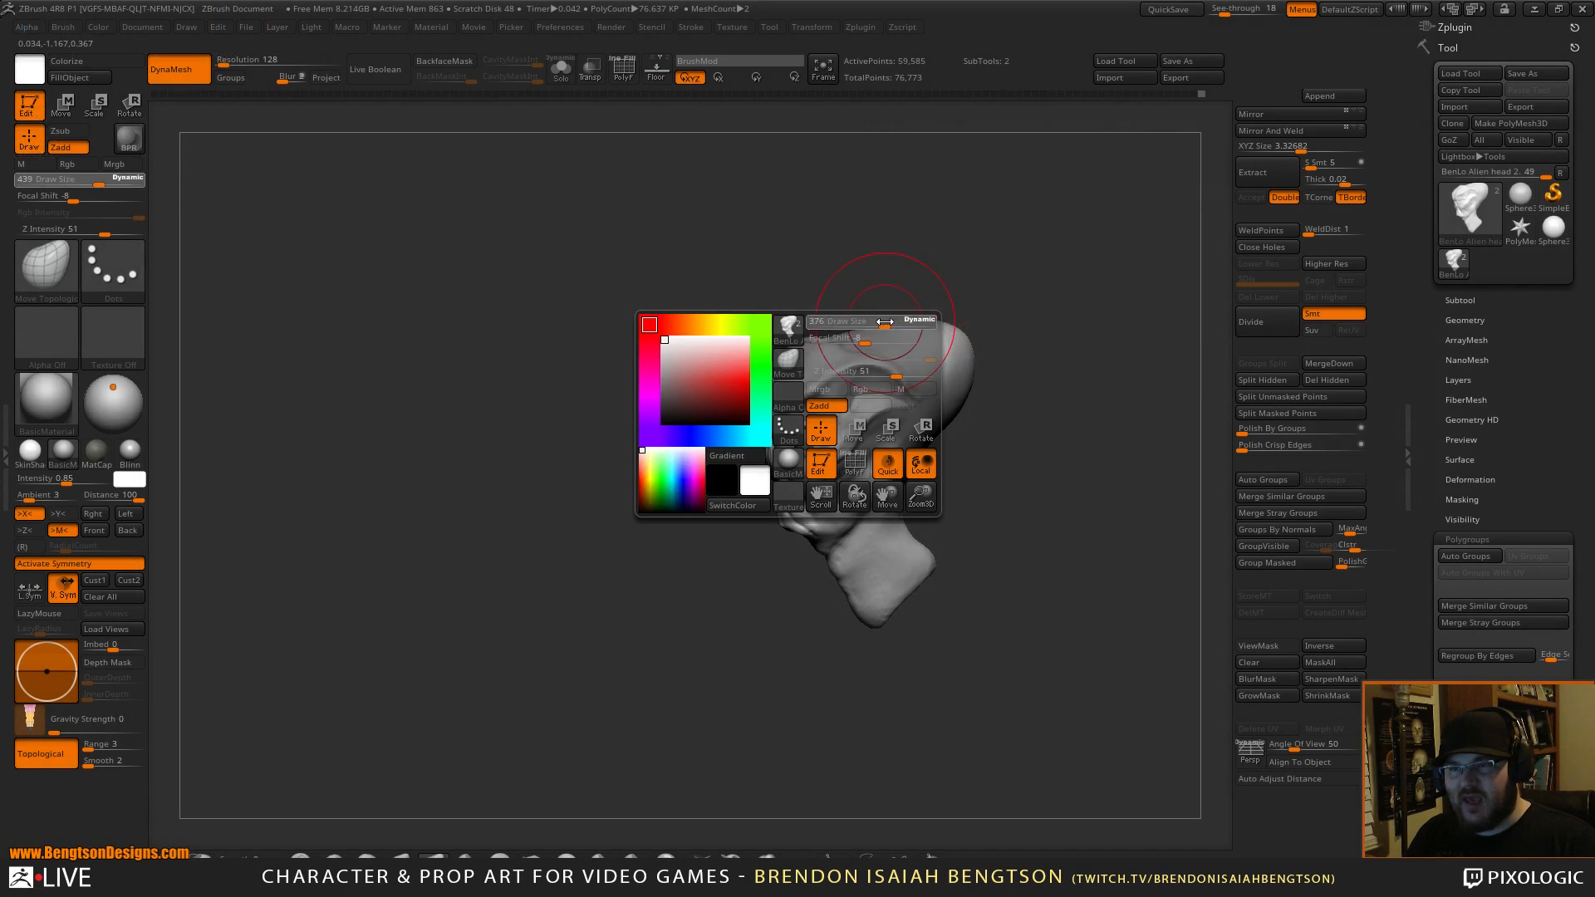
left_click_drag(894, 321, 903, 322)
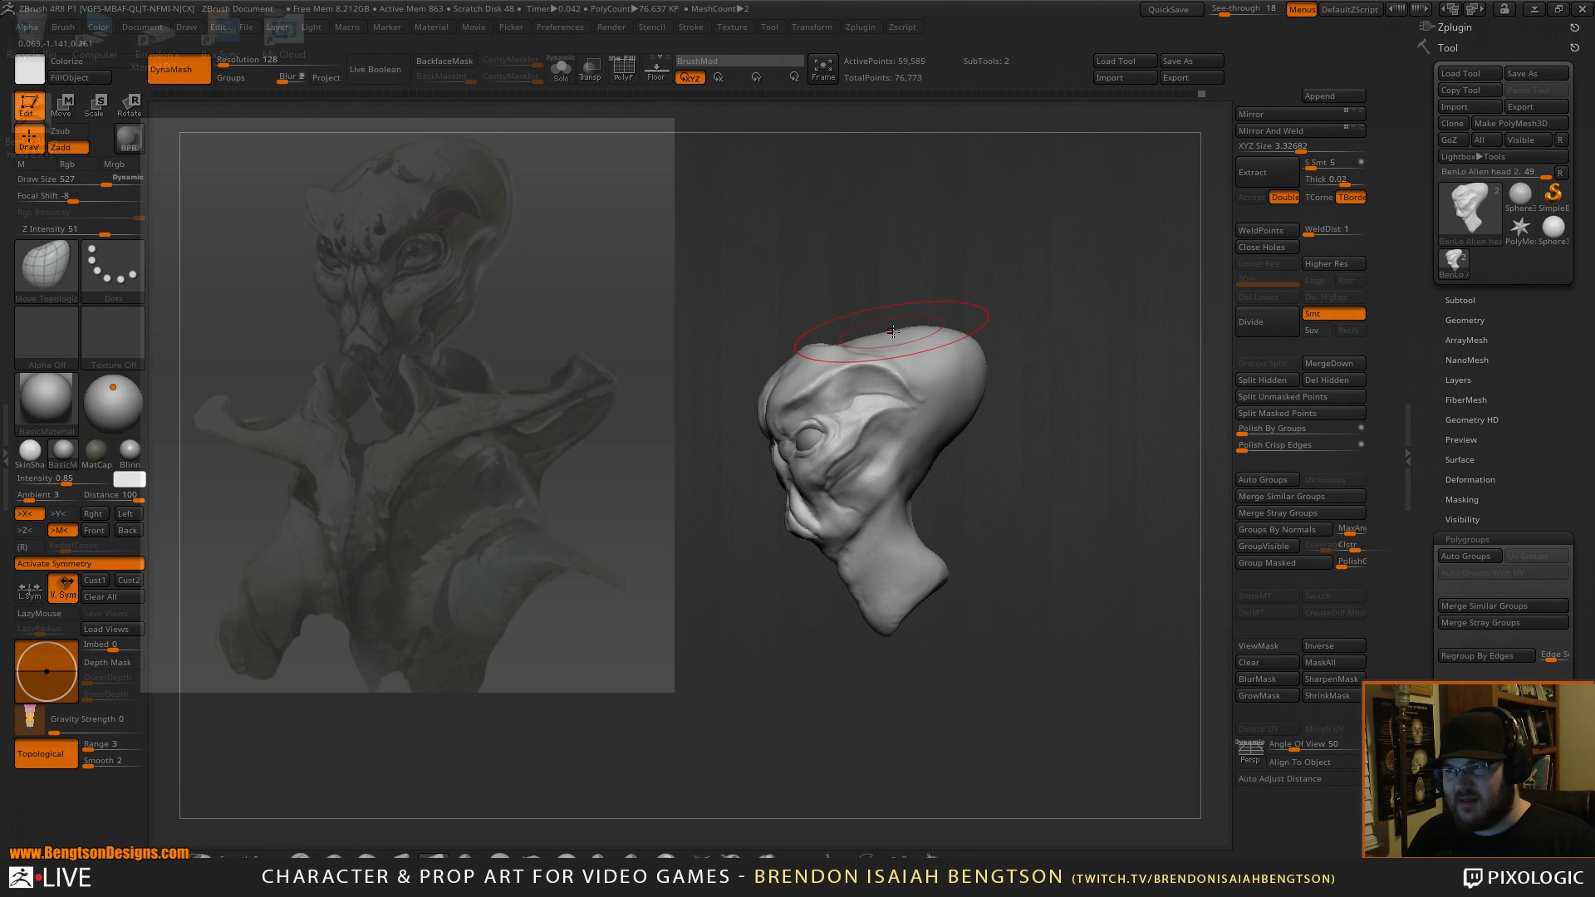
left_click_drag(867, 333, 863, 326)
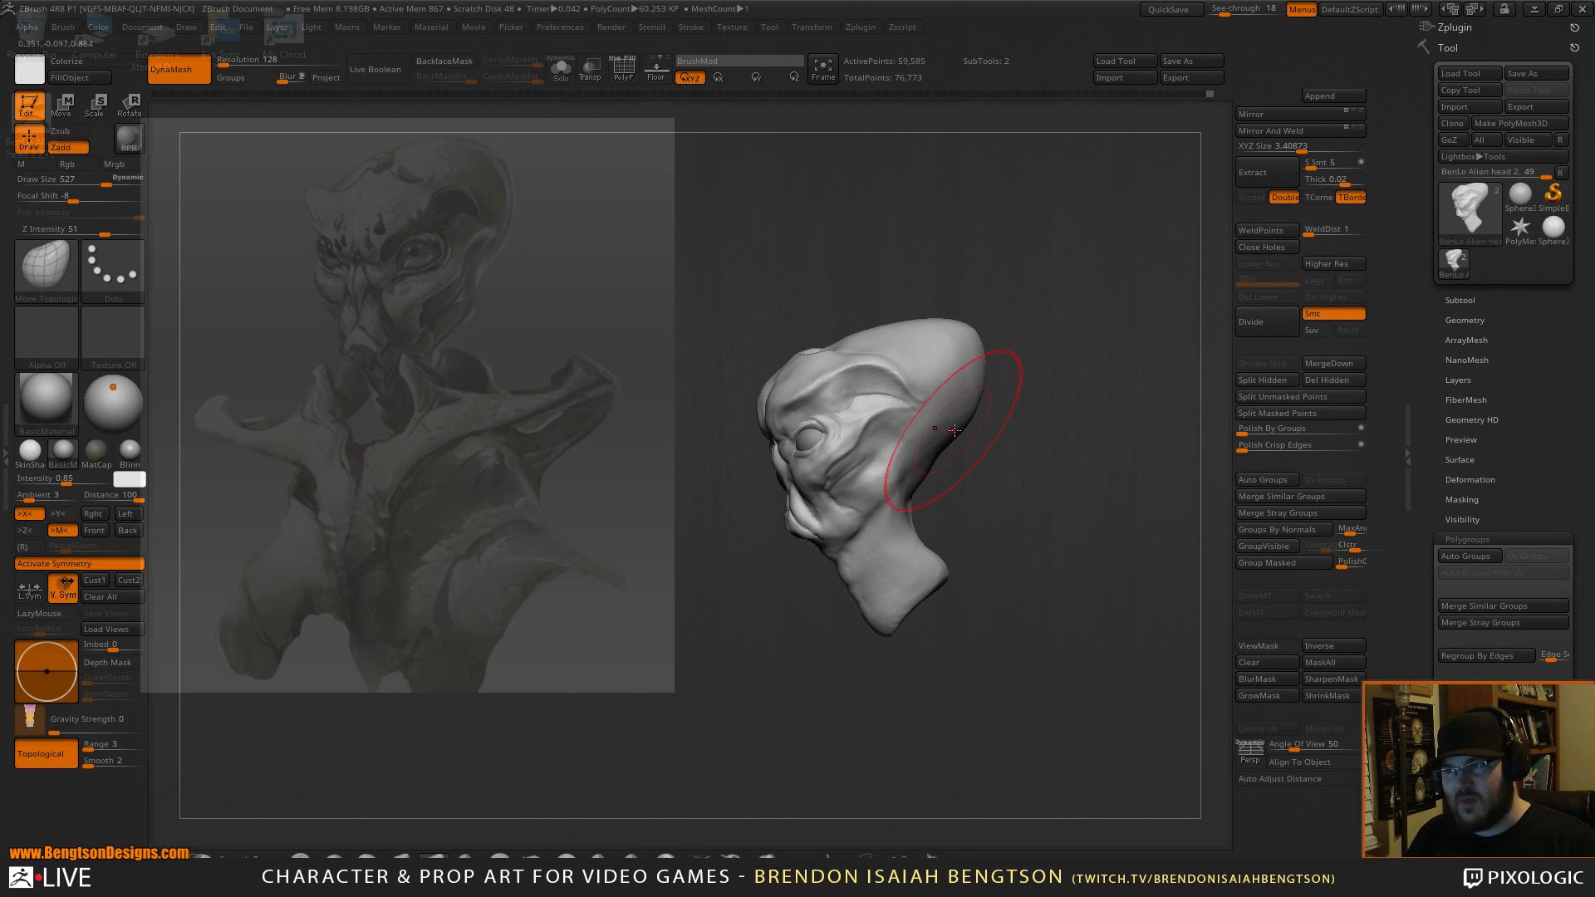
Set the Move Topological brush's draw size to 393.
key("space")
left_click_drag(931, 480, 917, 483)
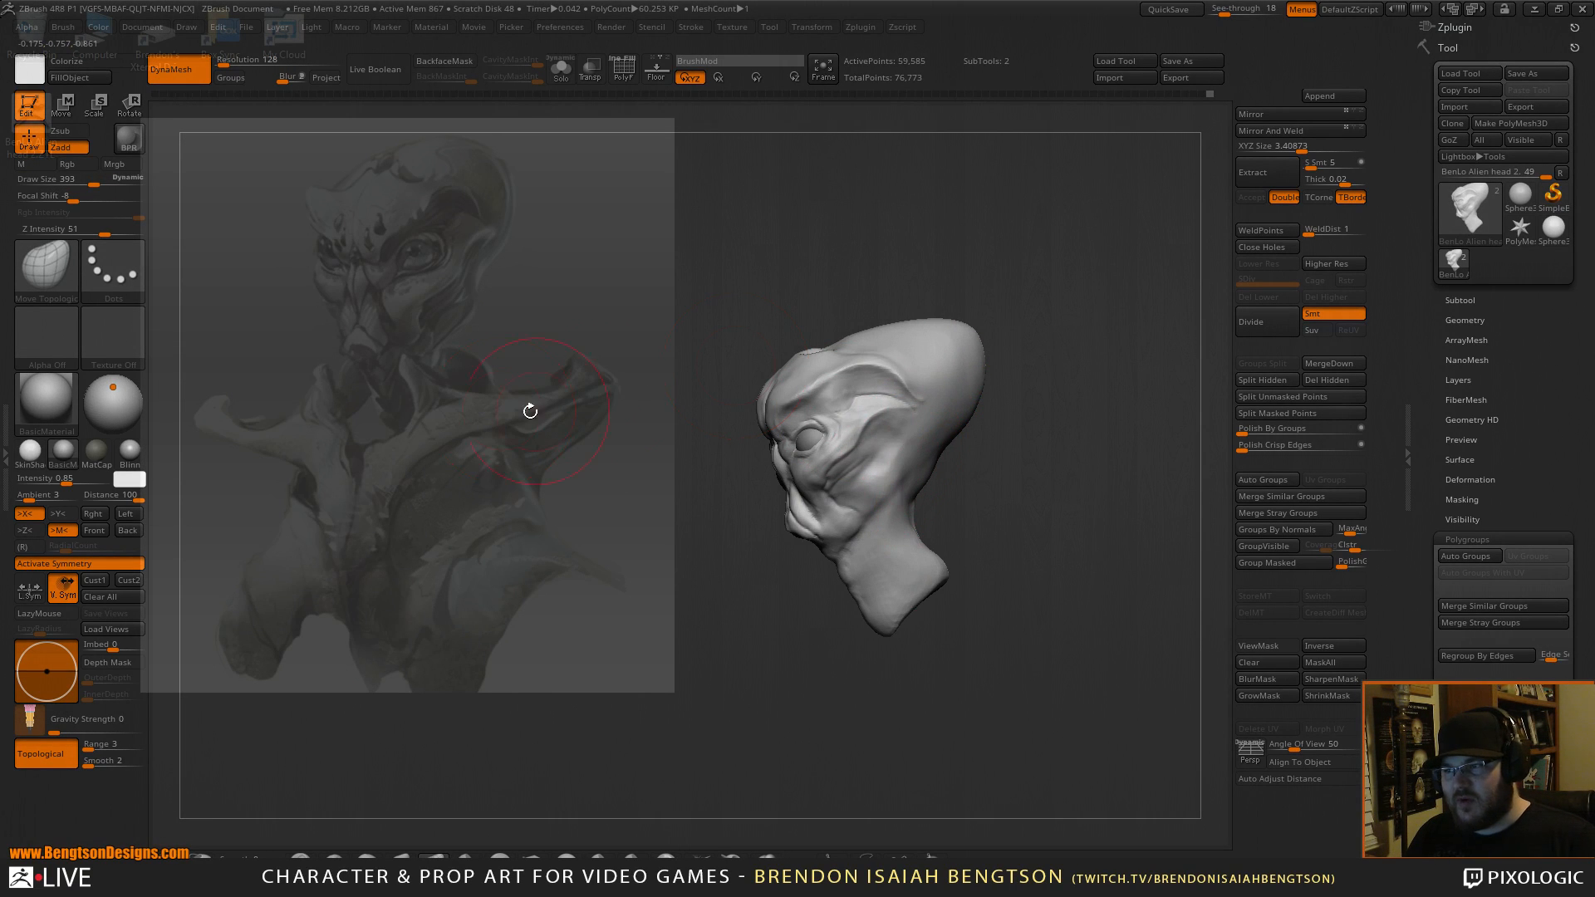
mouse_move(1058, 474)
left_mouse_down()
mouse_move(1105, 475)
mouse_move(1085, 445)
mouse_move(1082, 474)
left_mouse_up()
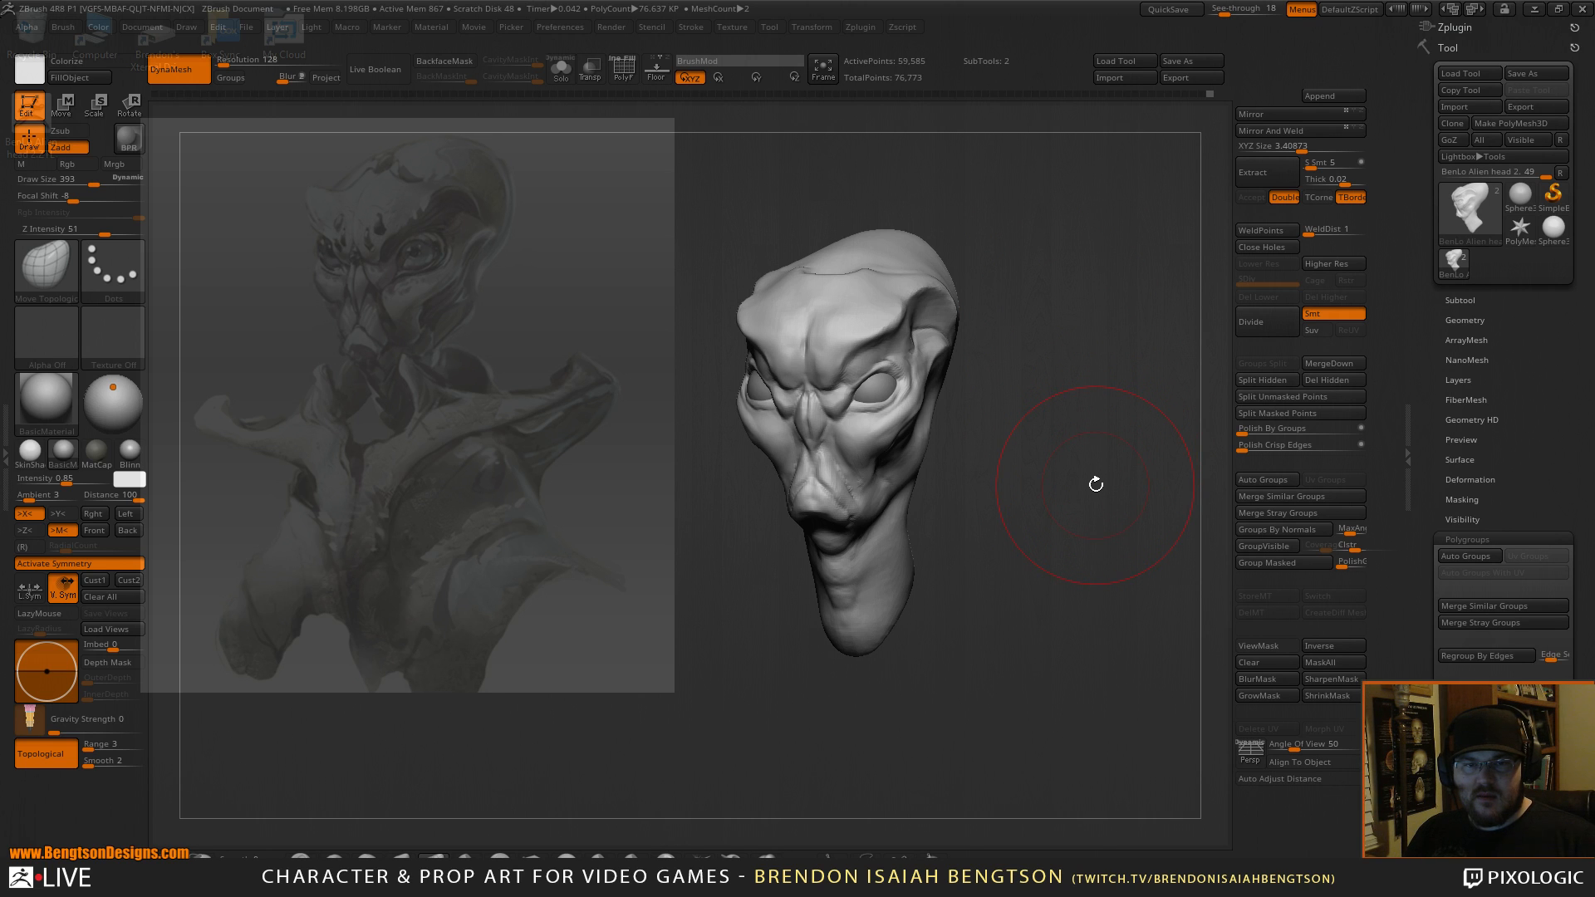
mouse_move(1094, 488)
left_mouse_down()
mouse_move(1086, 498)
mouse_move(1114, 470)
mouse_move(1088, 497)
mouse_move(1089, 435)
mouse_move(1061, 403)
mouse_move(1067, 425)
mouse_move(1031, 415)
mouse_move(1029, 496)
left_mouse_up()
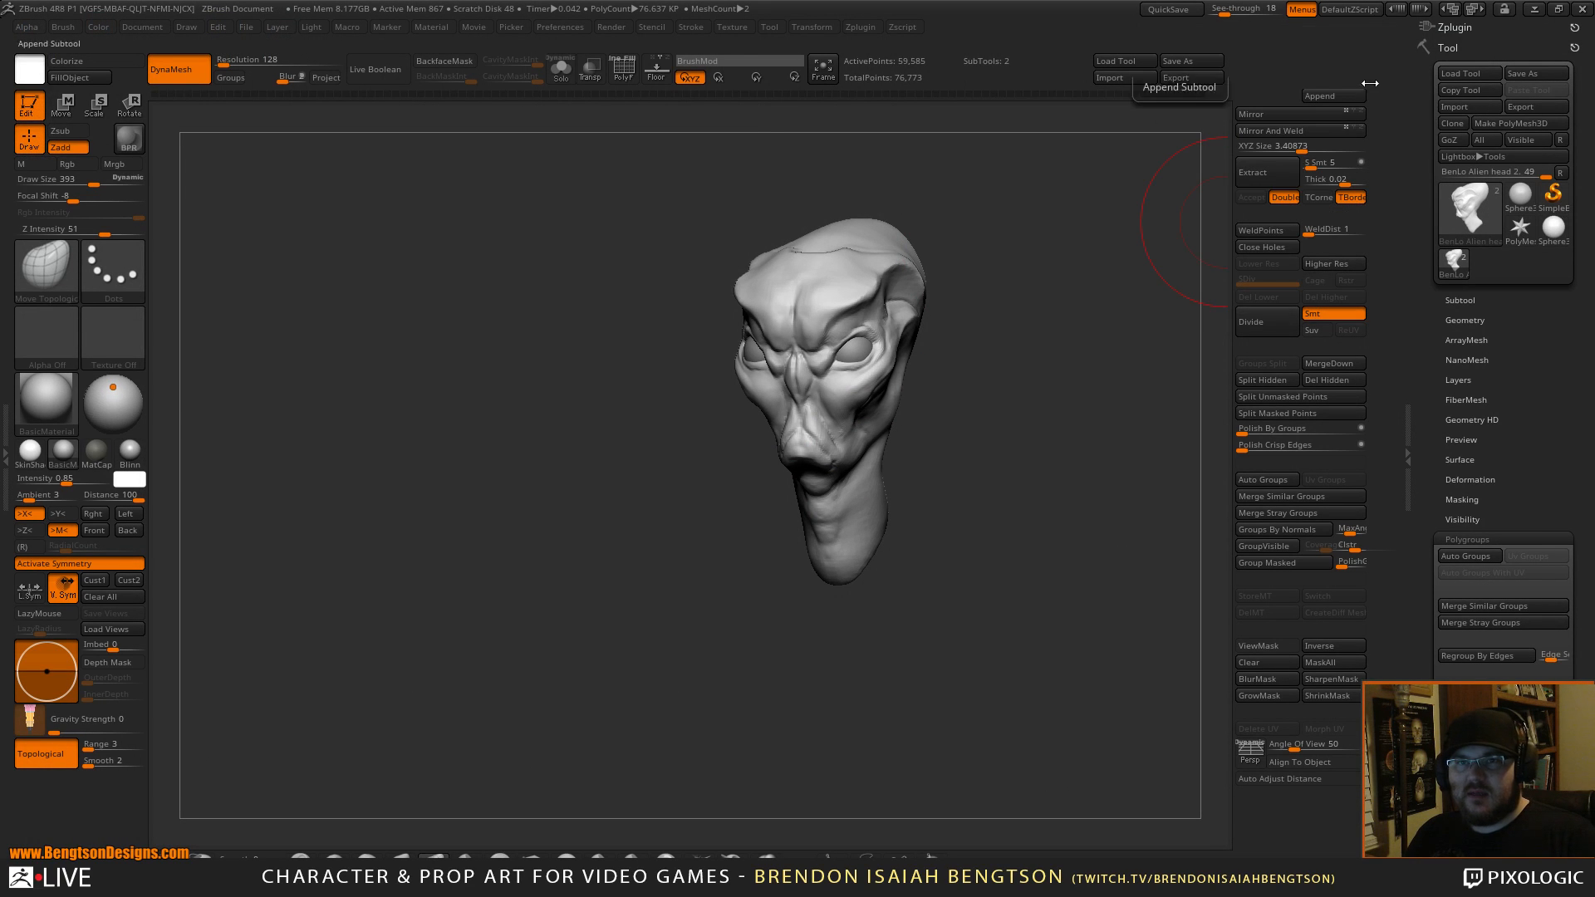
Append a sphere as a new subtool and make it the active one.
left_click(1339, 97)
left_click(713, 195)
left_click(883, 382, "alt")
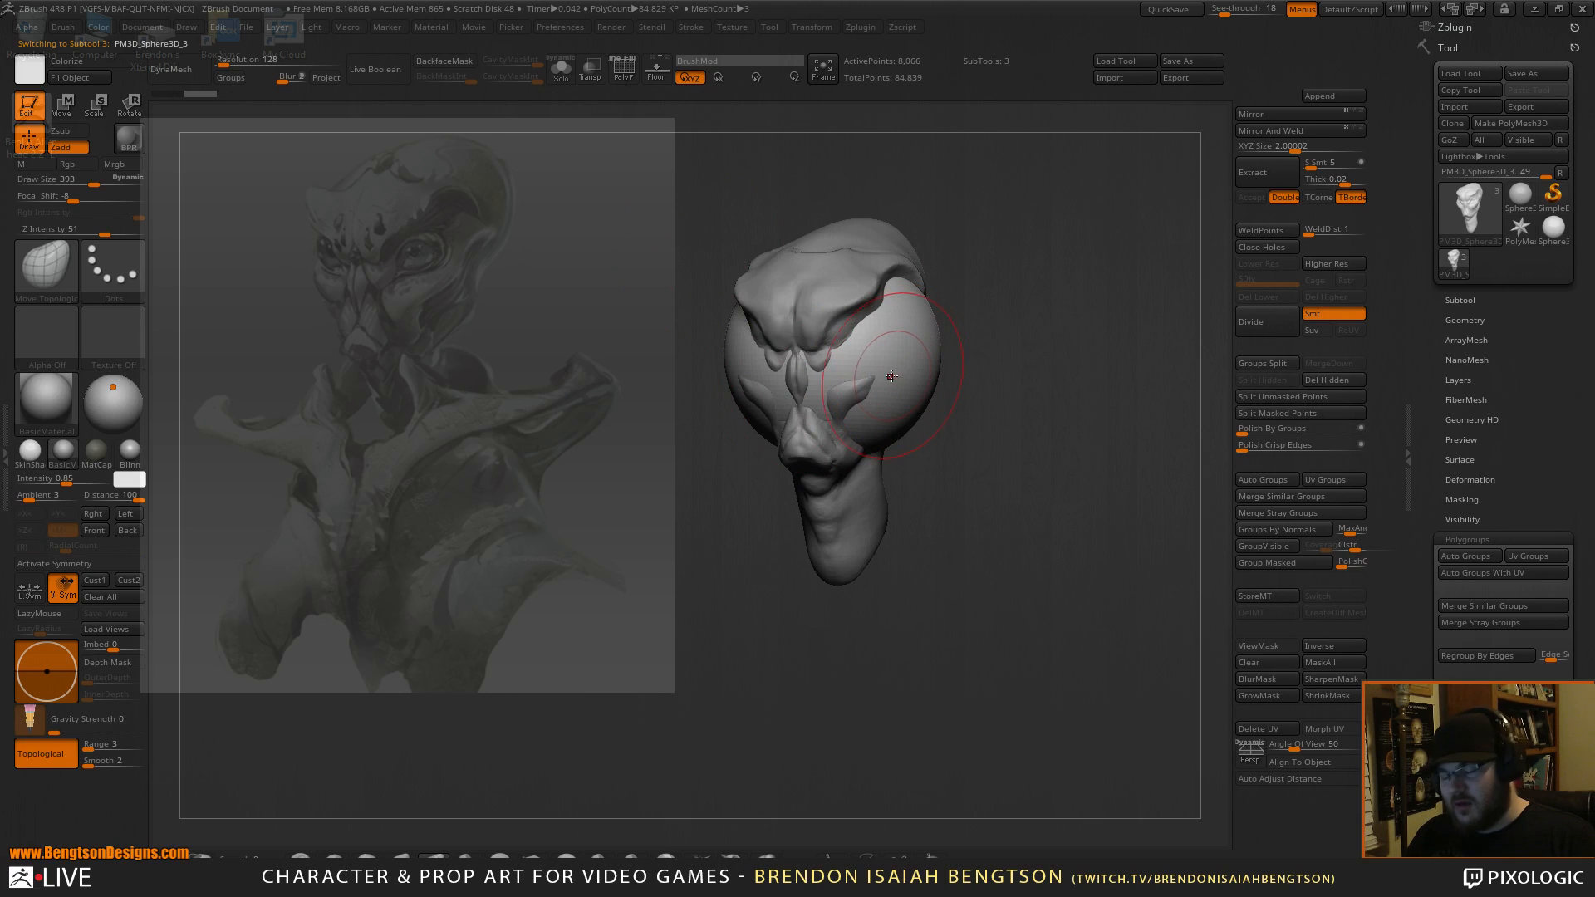
Move the appended sphere down and forward until it sits in front of the neck below the chin.
key("w")
left_click_drag(833, 247, 822, 446)
left_click_drag(1017, 365, 1025, 460)
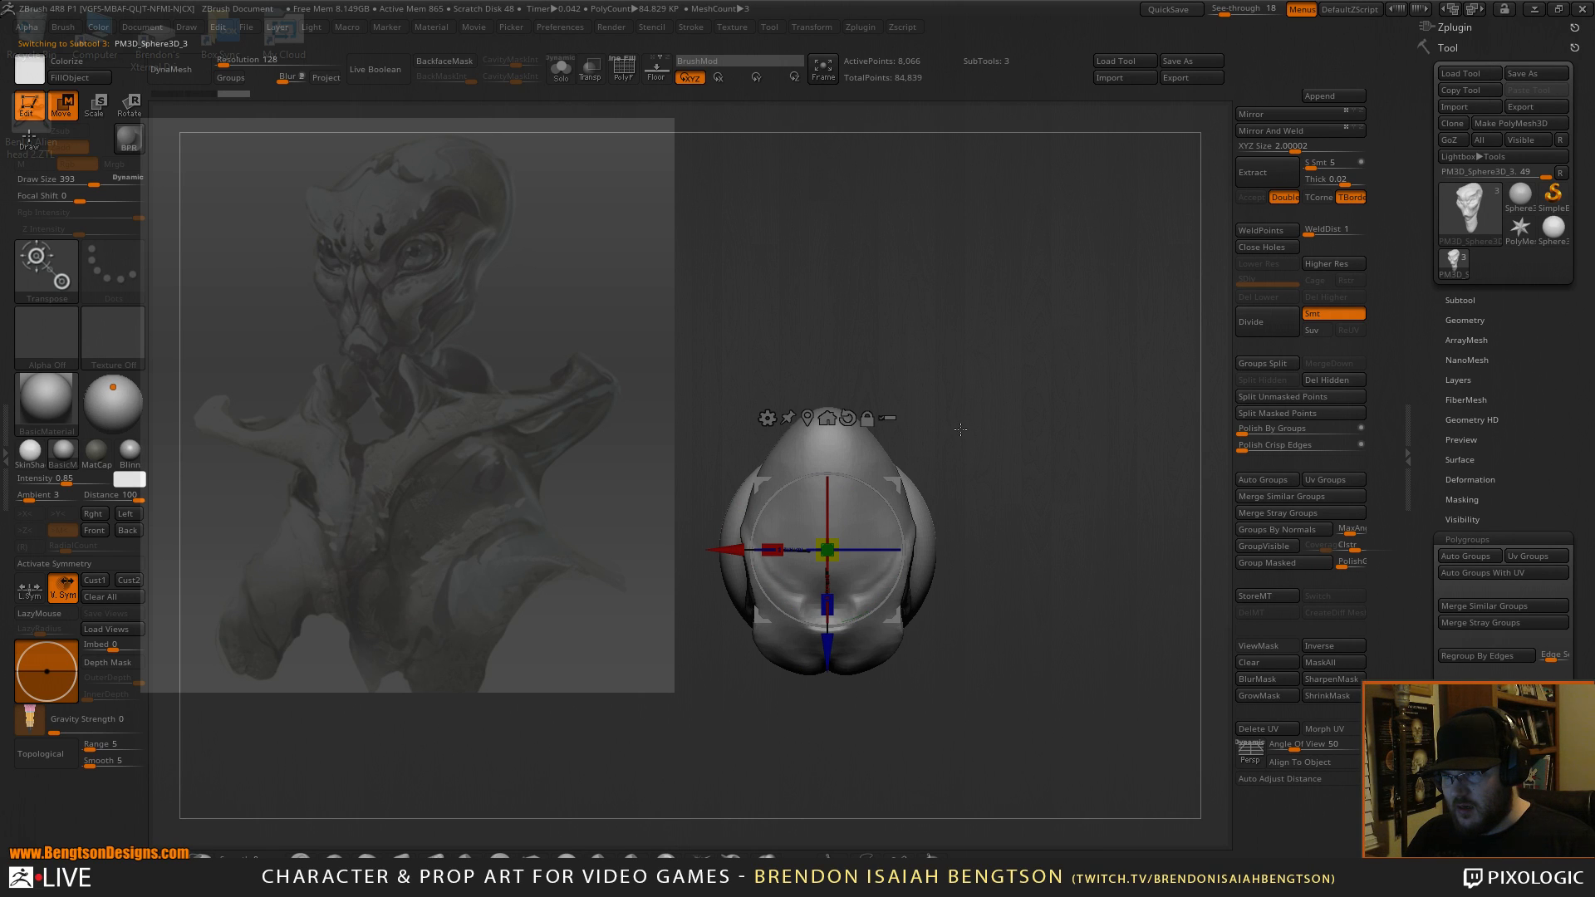
mouse_move(1006, 378)
left_mouse_down()
mouse_move(981, 359)
mouse_move(981, 378)
left_mouse_up()
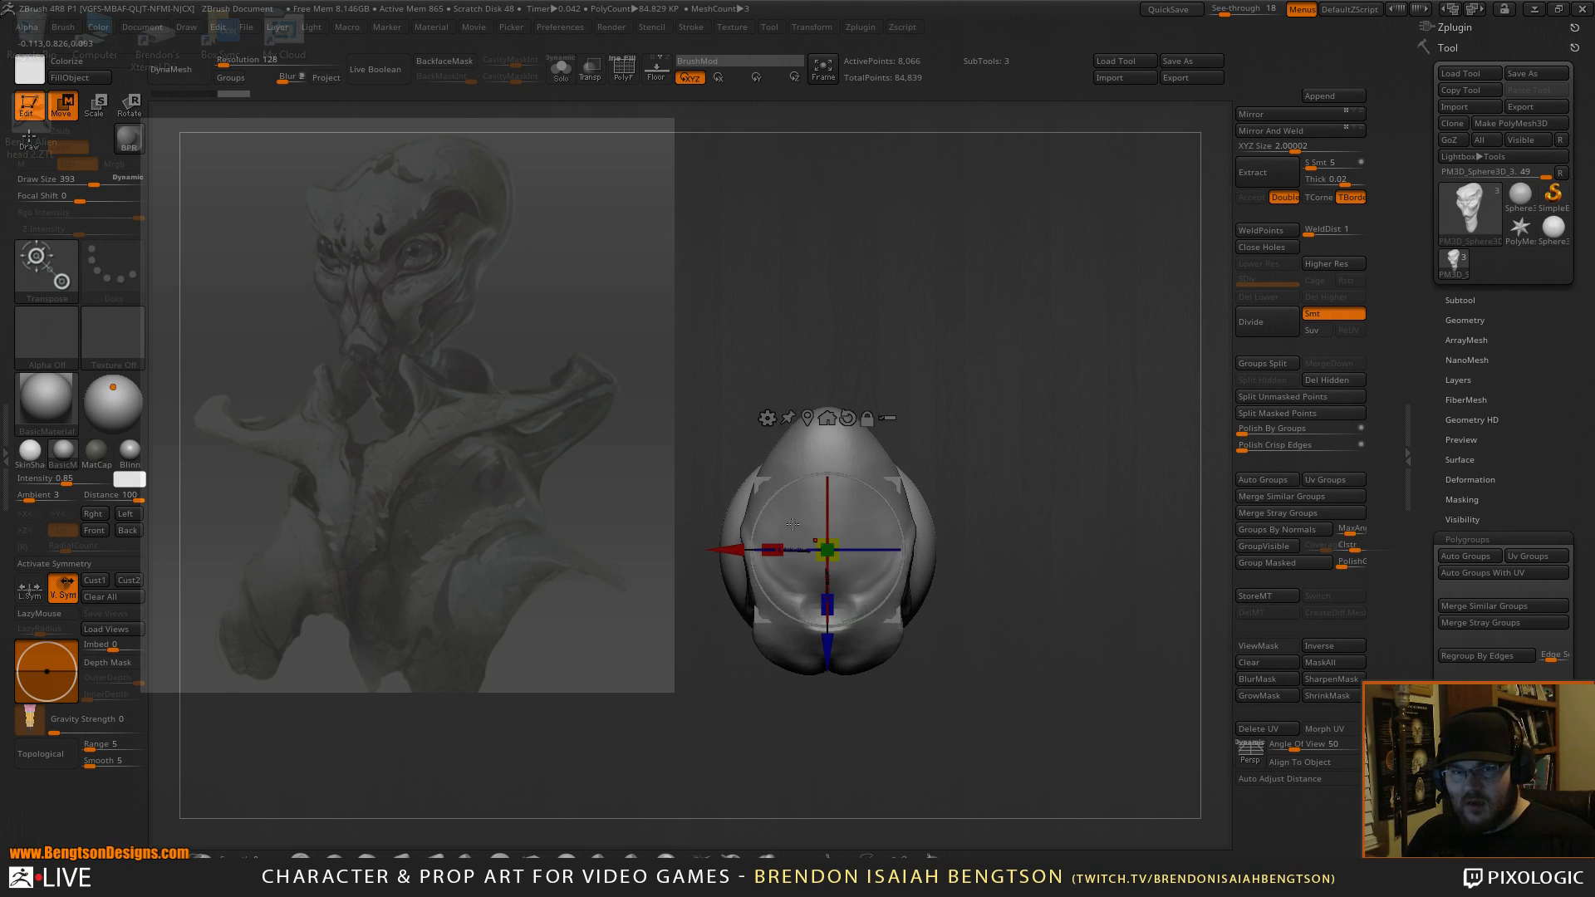
left_click_drag(827, 644, 811, 784)
left_click_drag(1097, 482, 1107, 426)
left_click_drag(1077, 422, 903, 403)
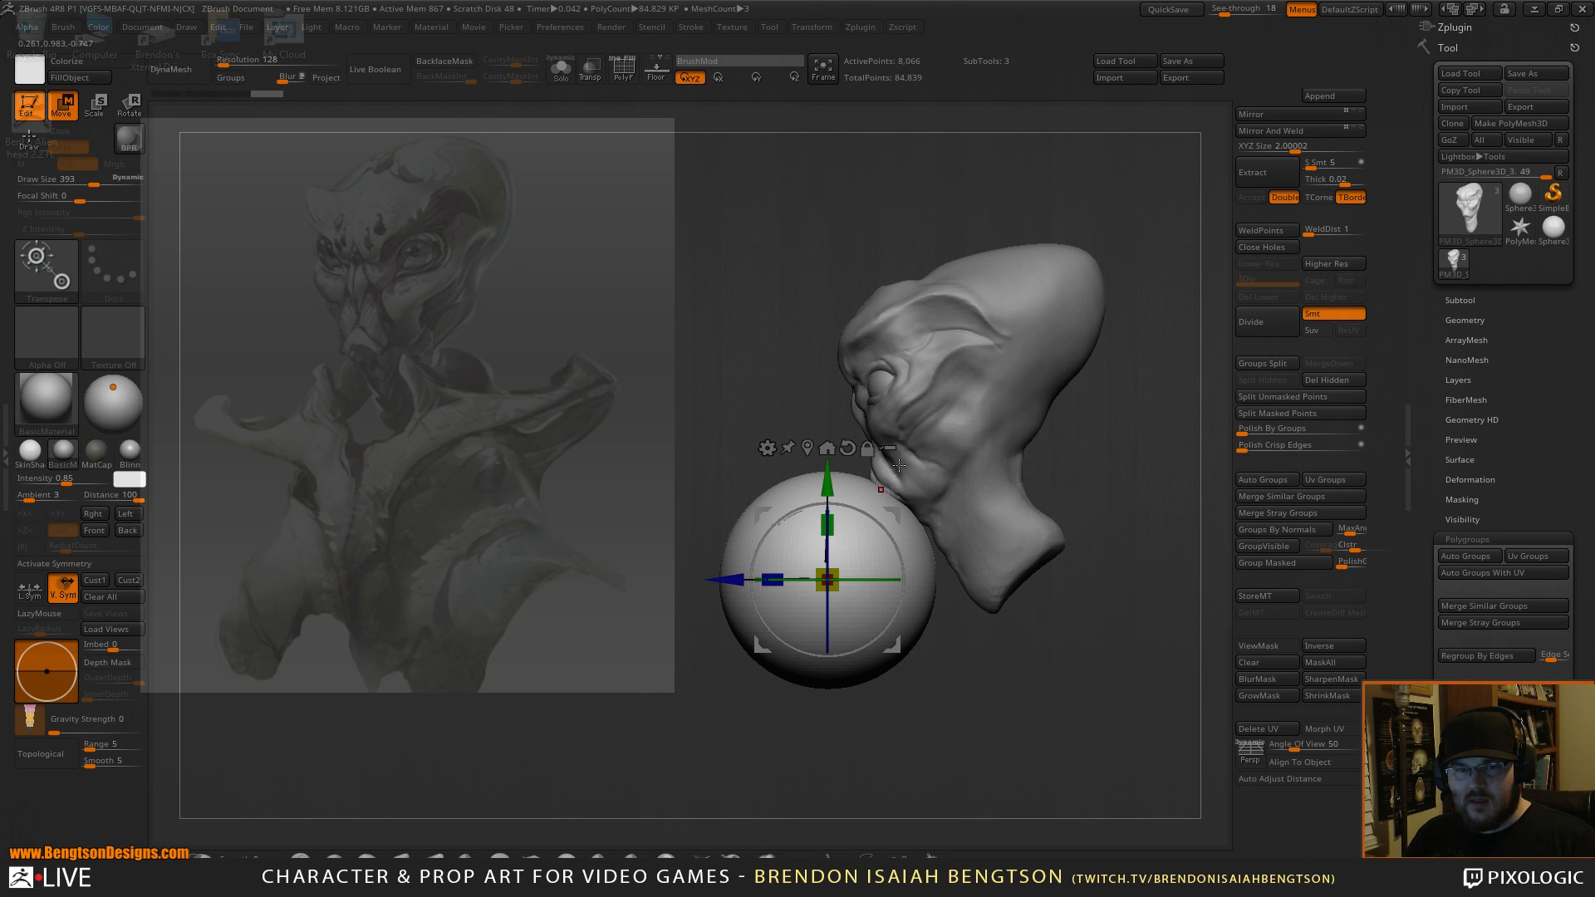
Shift the sphere slightly forward, squash it a little vertically and flatten it strongly from front to back.
left_click_drag(737, 579, 712, 575)
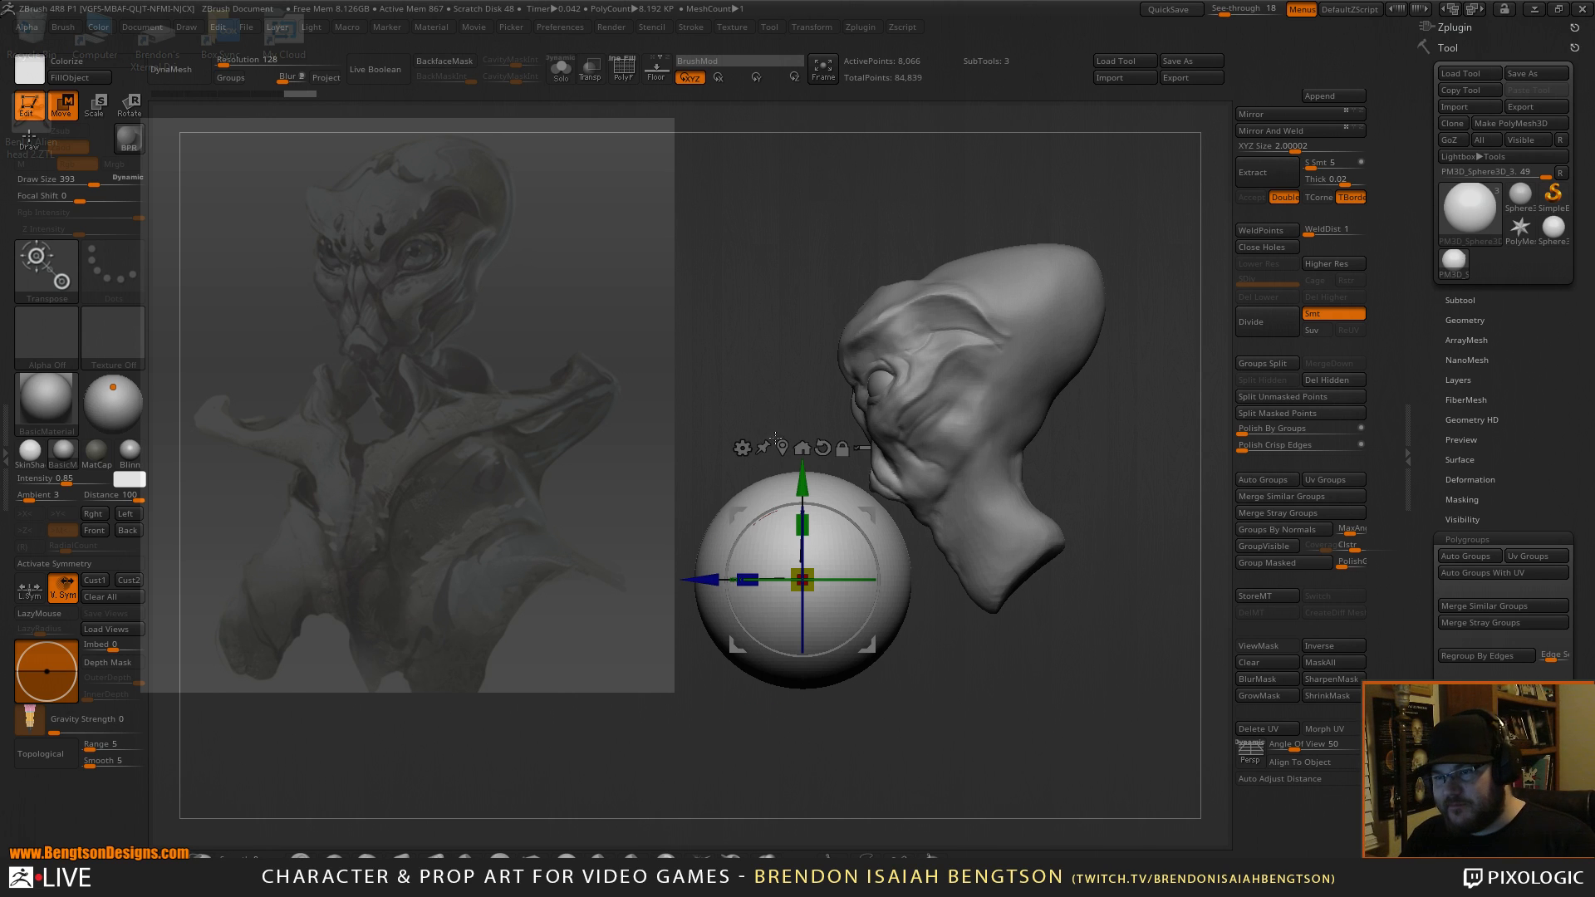
mouse_move(802, 524)
left_mouse_down()
mouse_move(801, 559)
mouse_move(802, 525)
left_mouse_up()
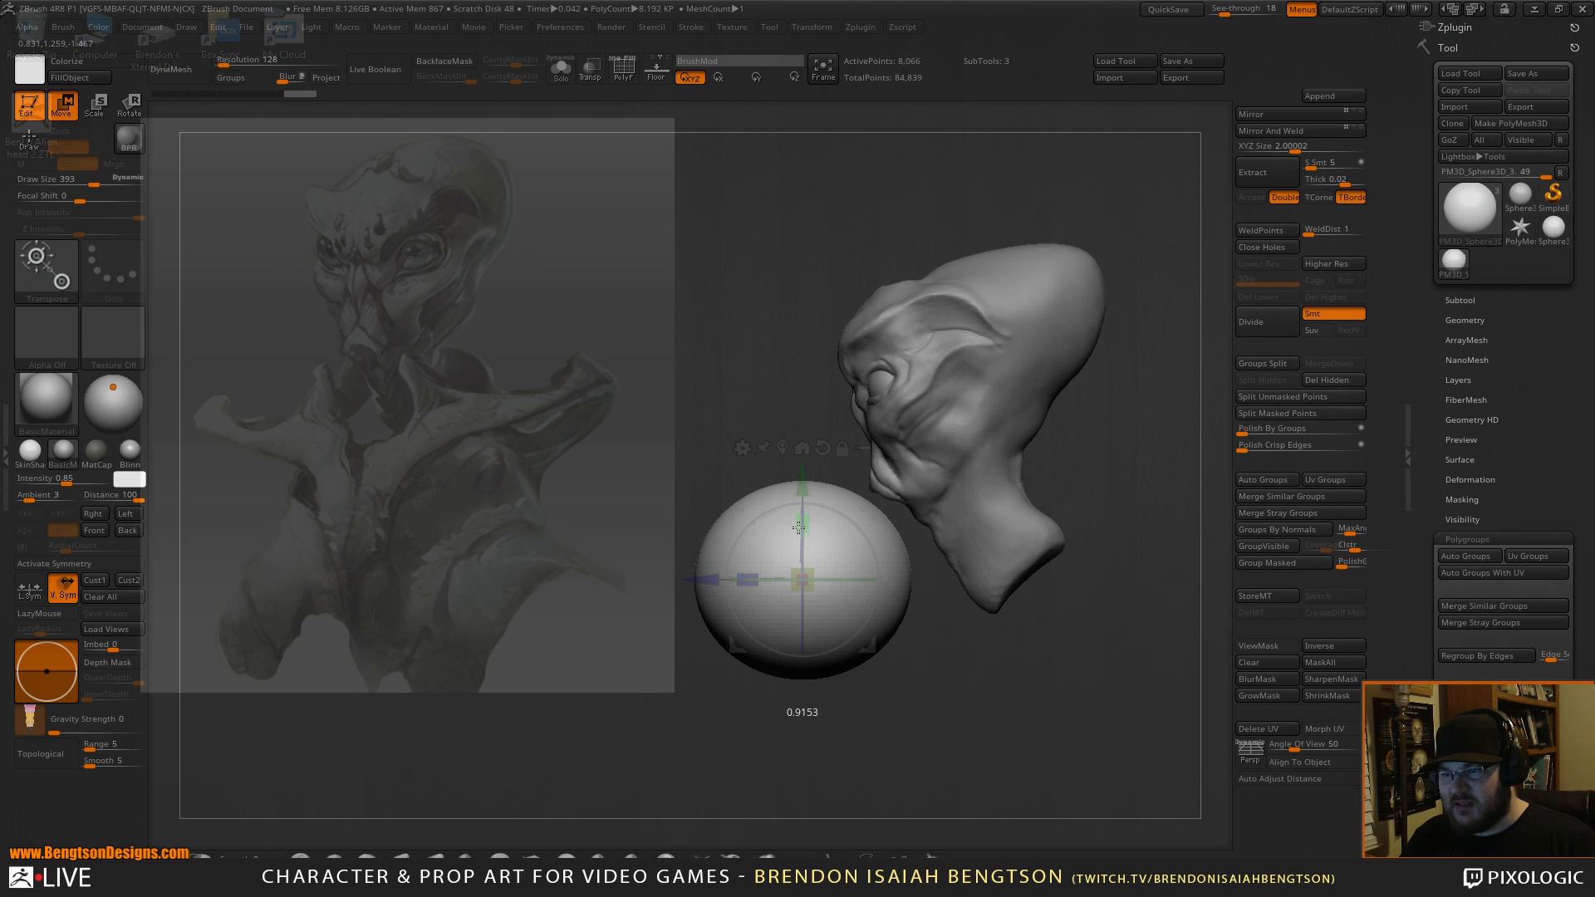
left_click_drag(747, 579, 800, 572)
left_click_drag(939, 677, 1018, 679)
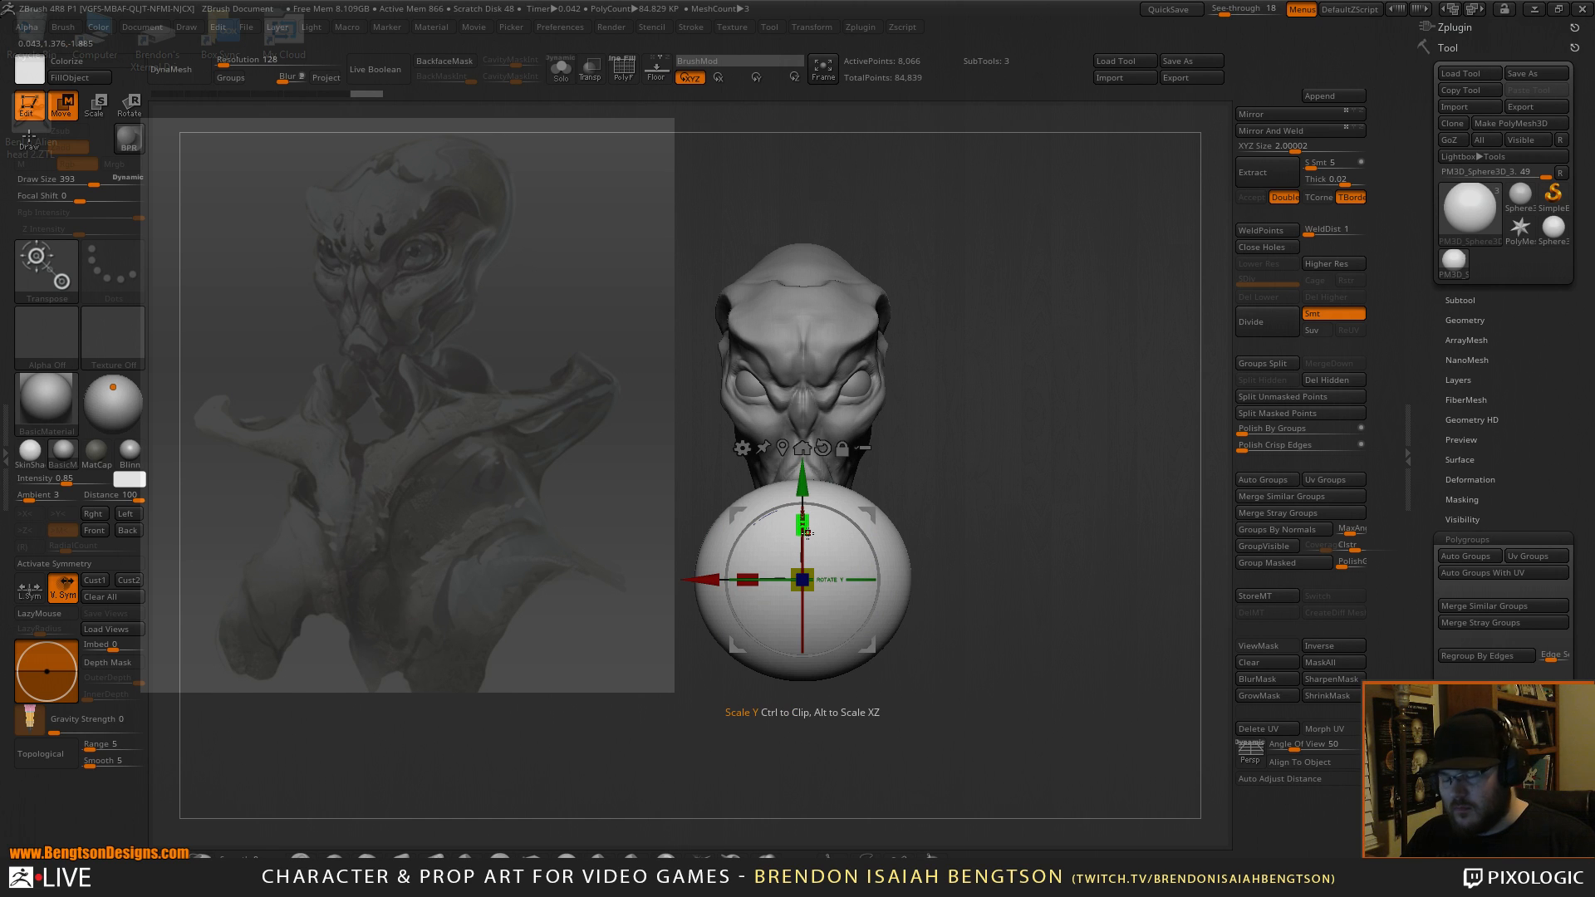
Convert the flattened sphere to a DynaMesh, remesh it at resolution 64 and check its wireframe density.
key("q")
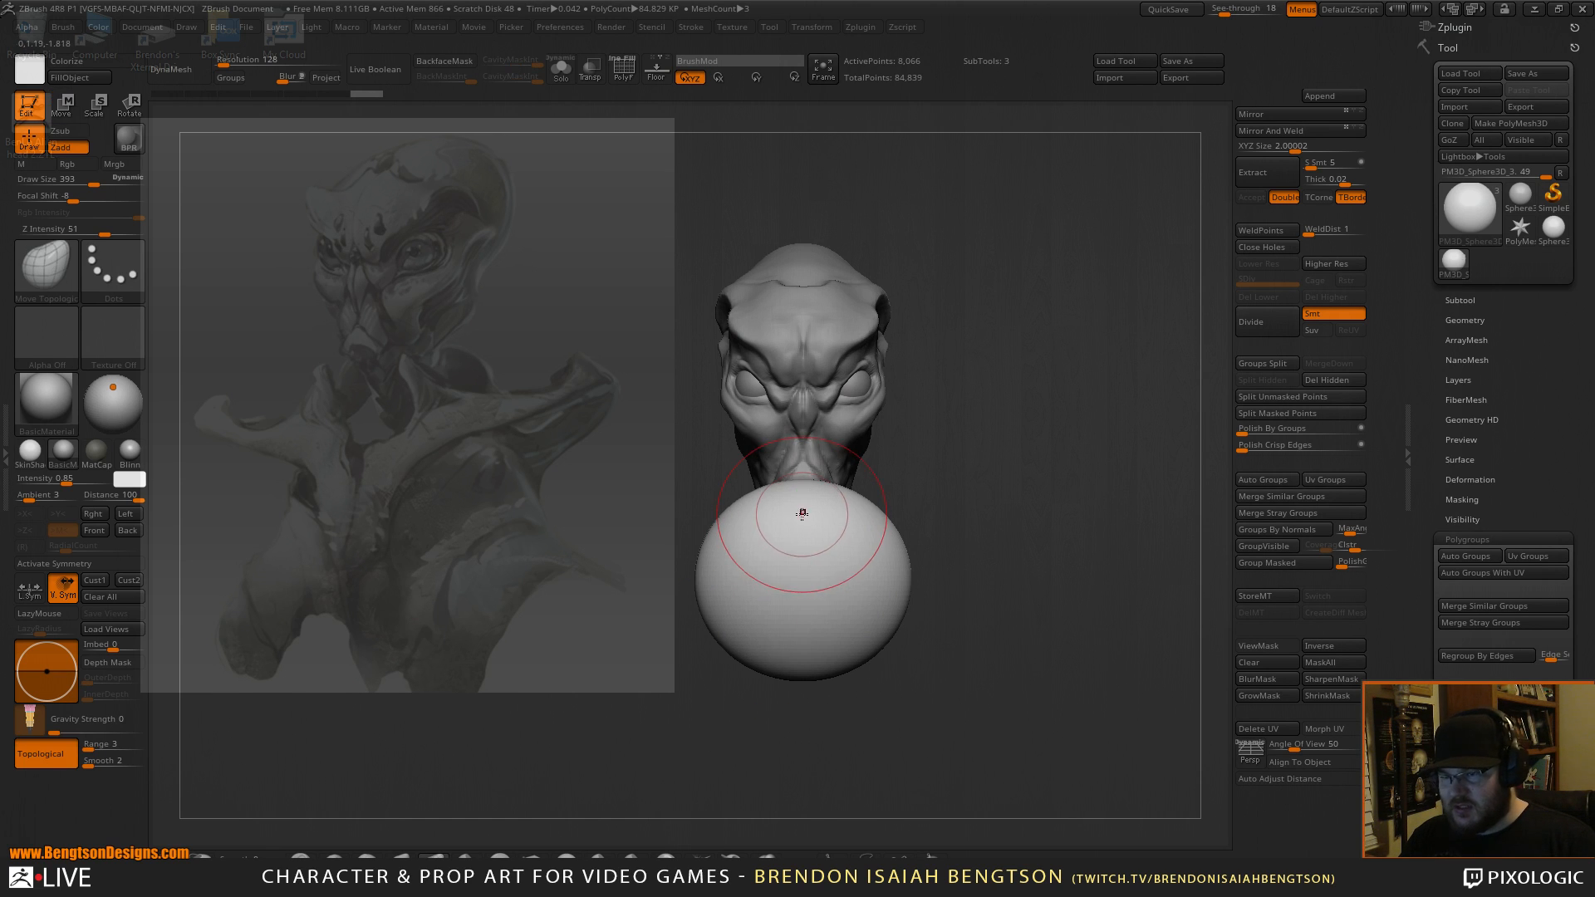
left_click(170, 72)
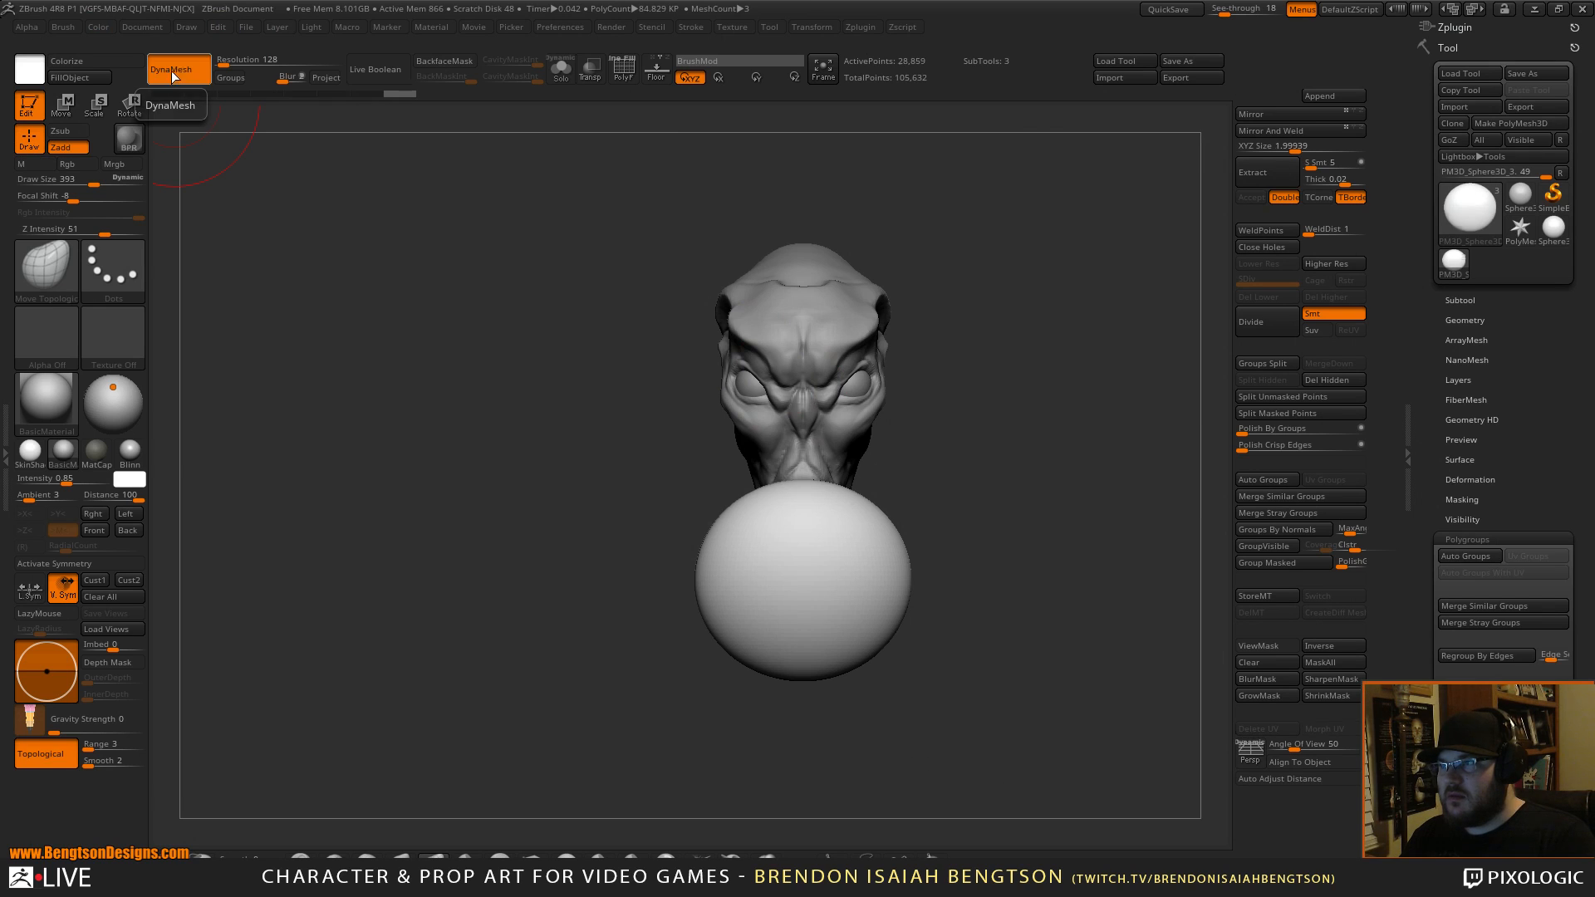
key("shift+f")
key("shift+f")
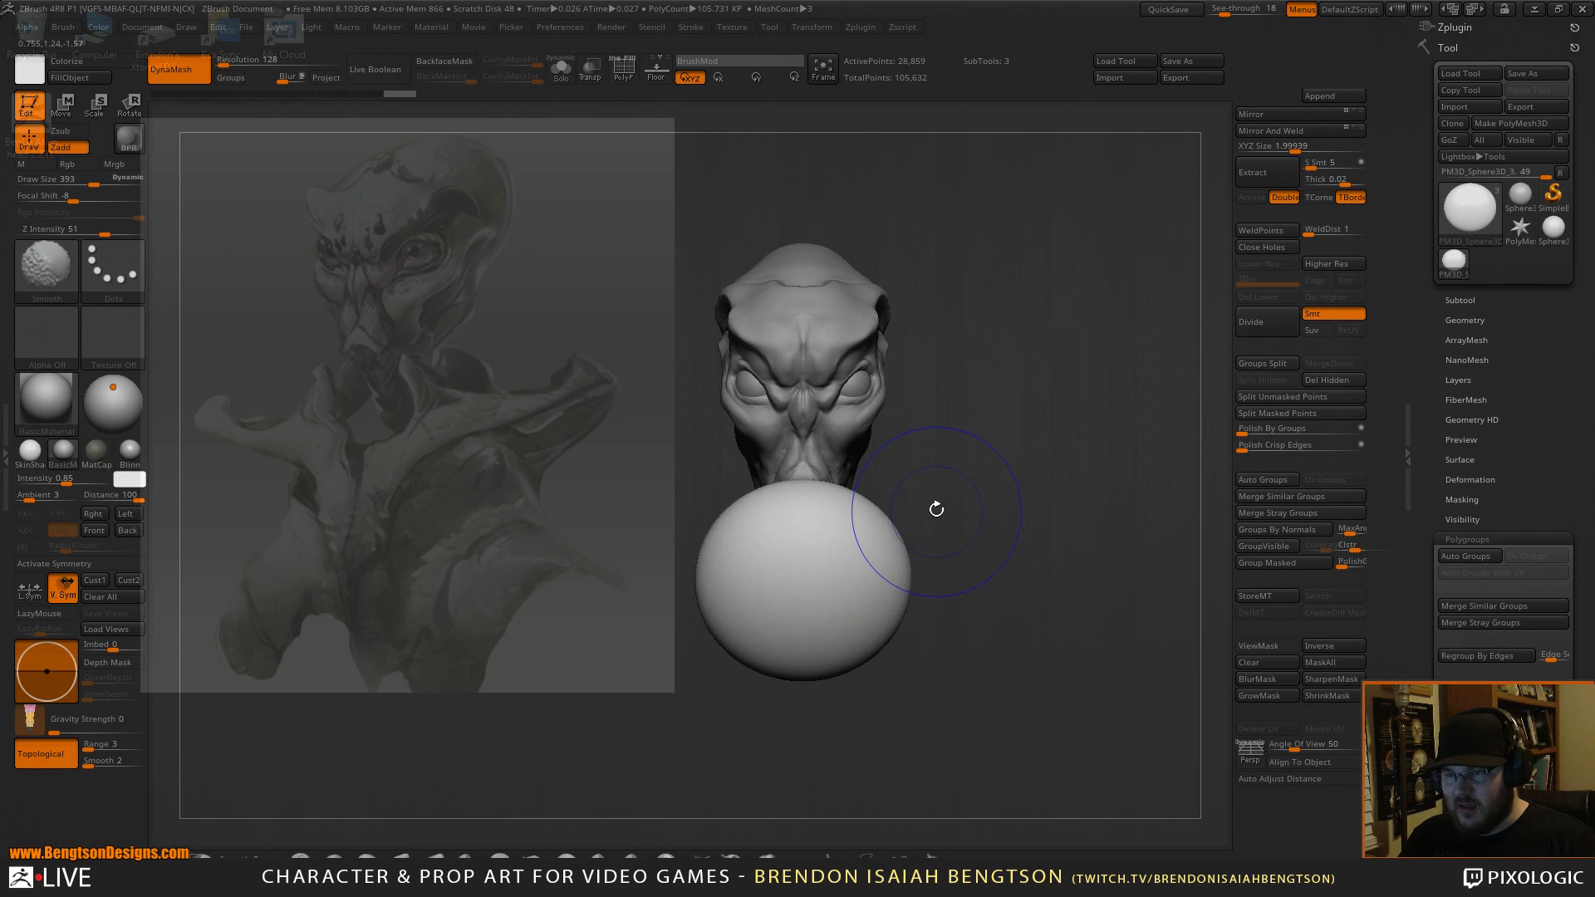
left_click_drag(226, 65, 222, 65)
left_click_drag(1008, 546, 1016, 541, "ctrl")
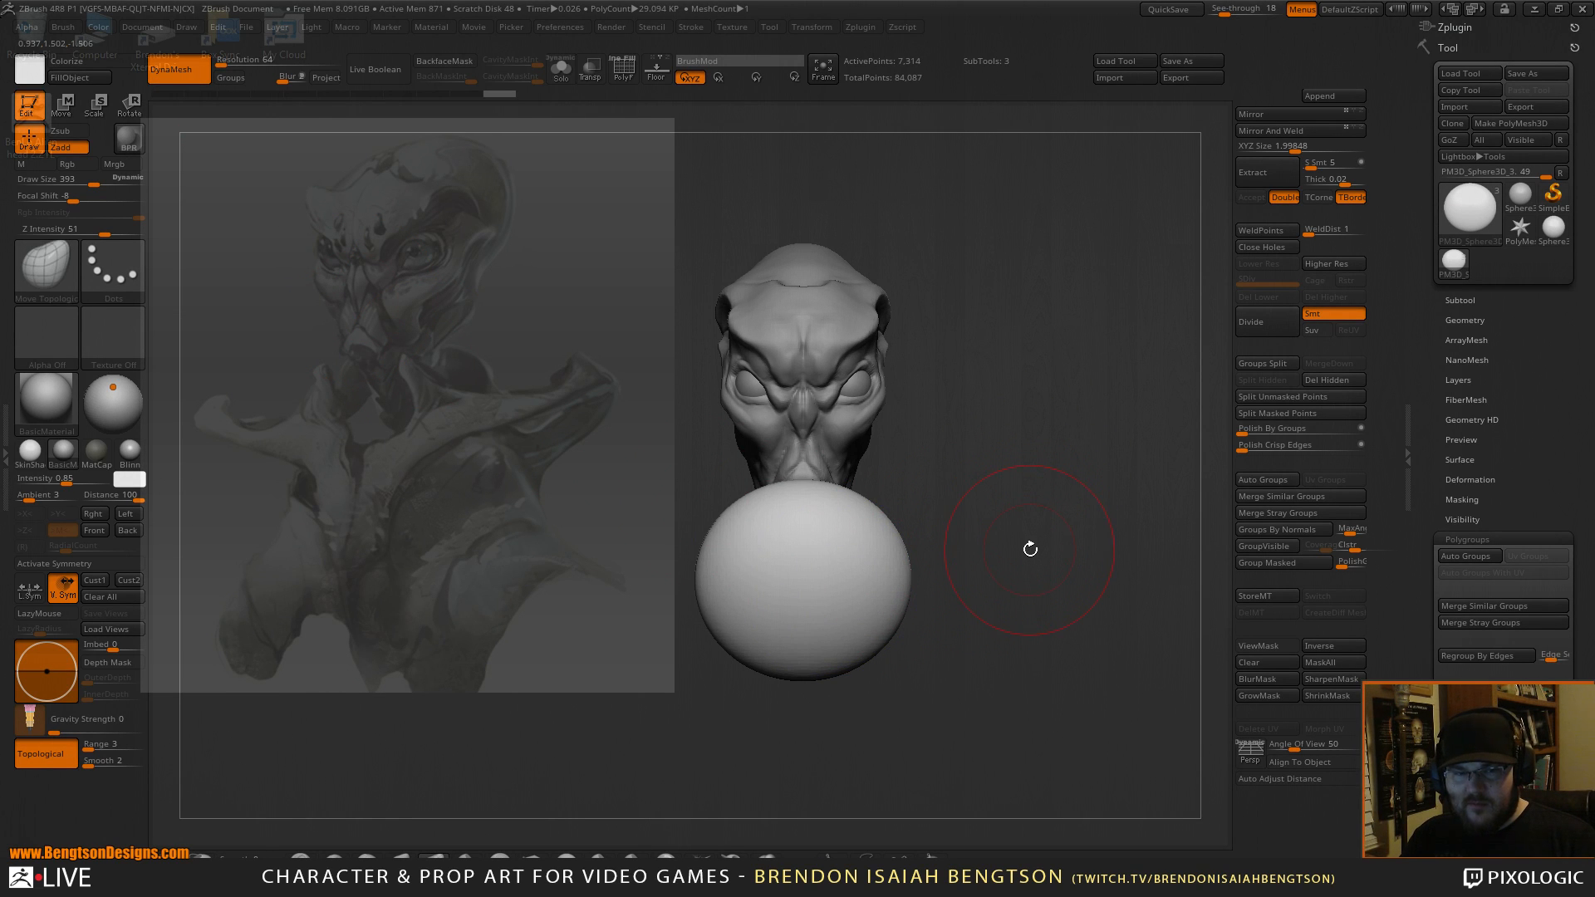
key("shift+f")
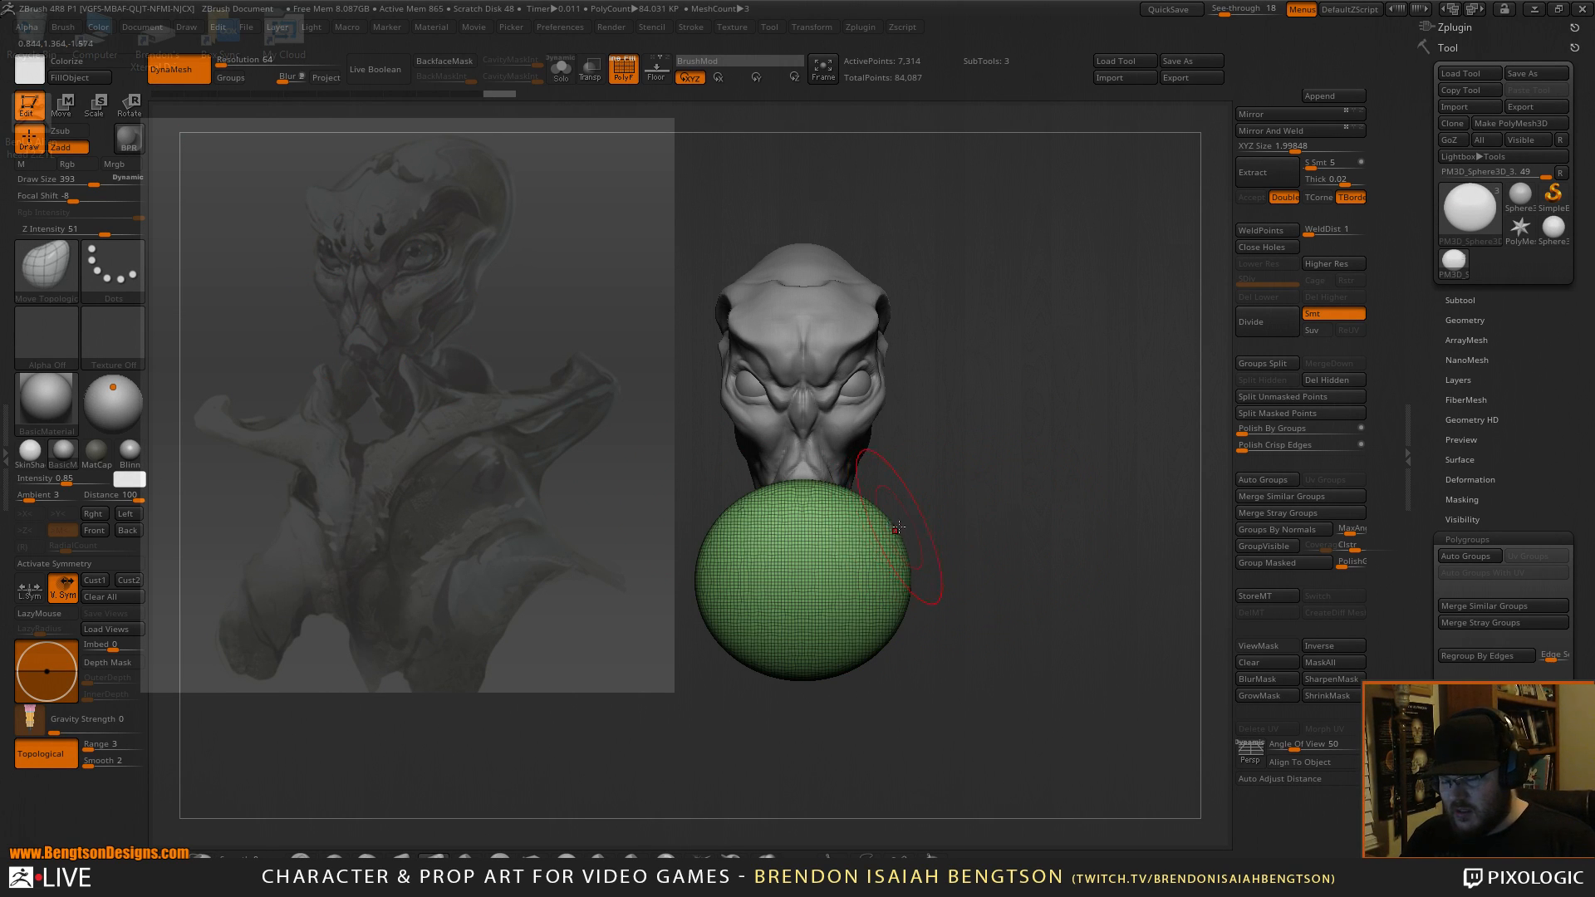
key("shift+f")
Turn on X symmetry and pull the sphere into a tapered chest with wide shoulders using Move Topological at draw size 516.
key("w")
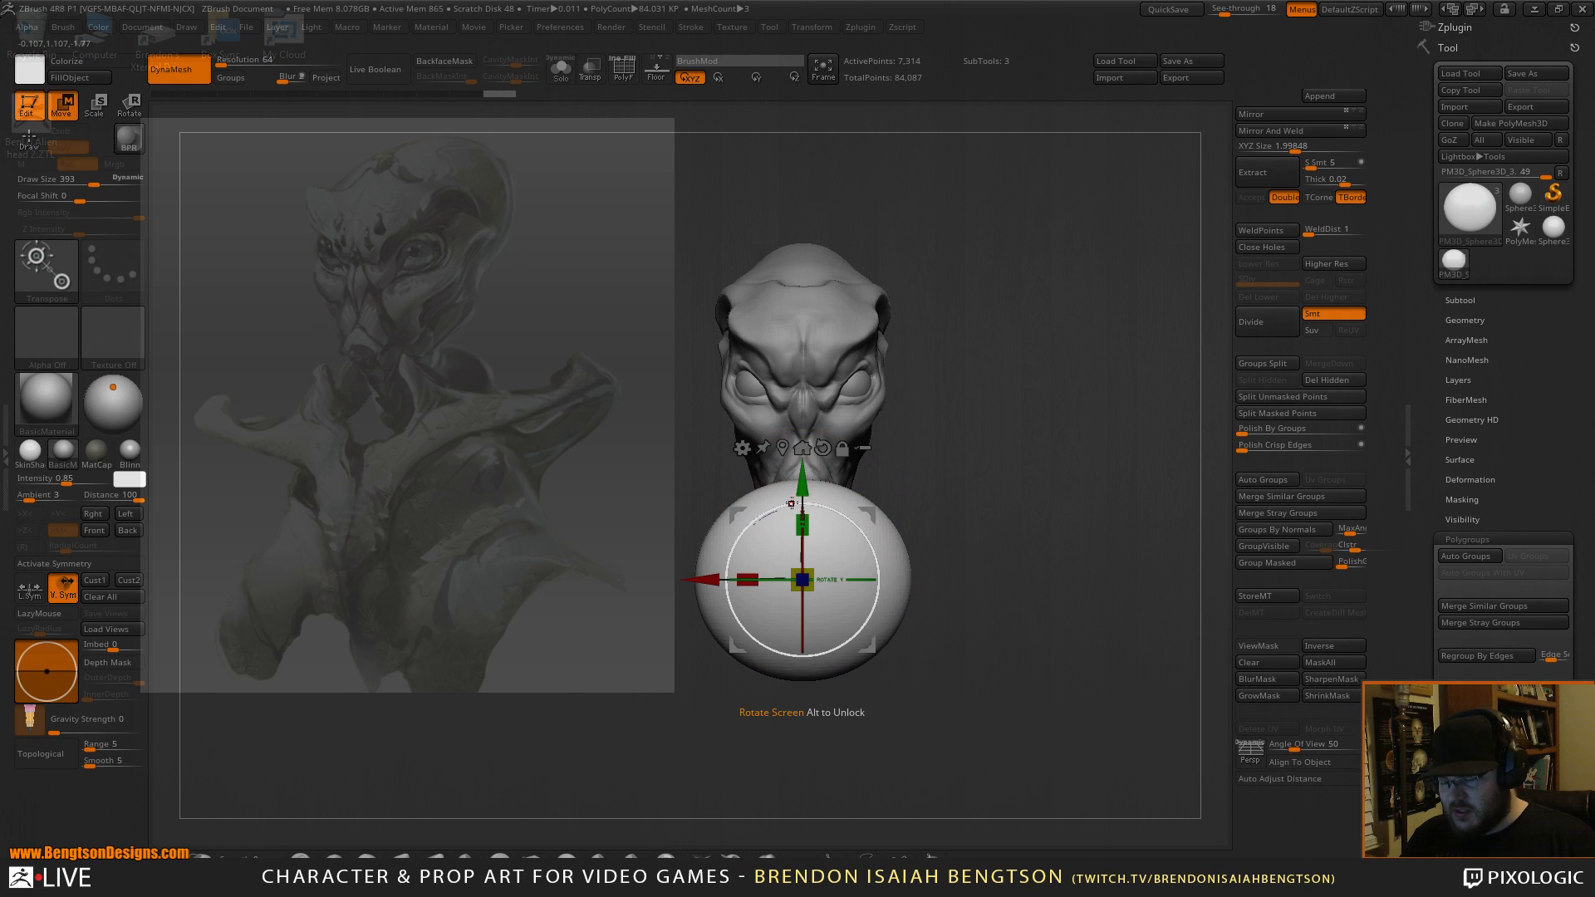
key("q")
key("space")
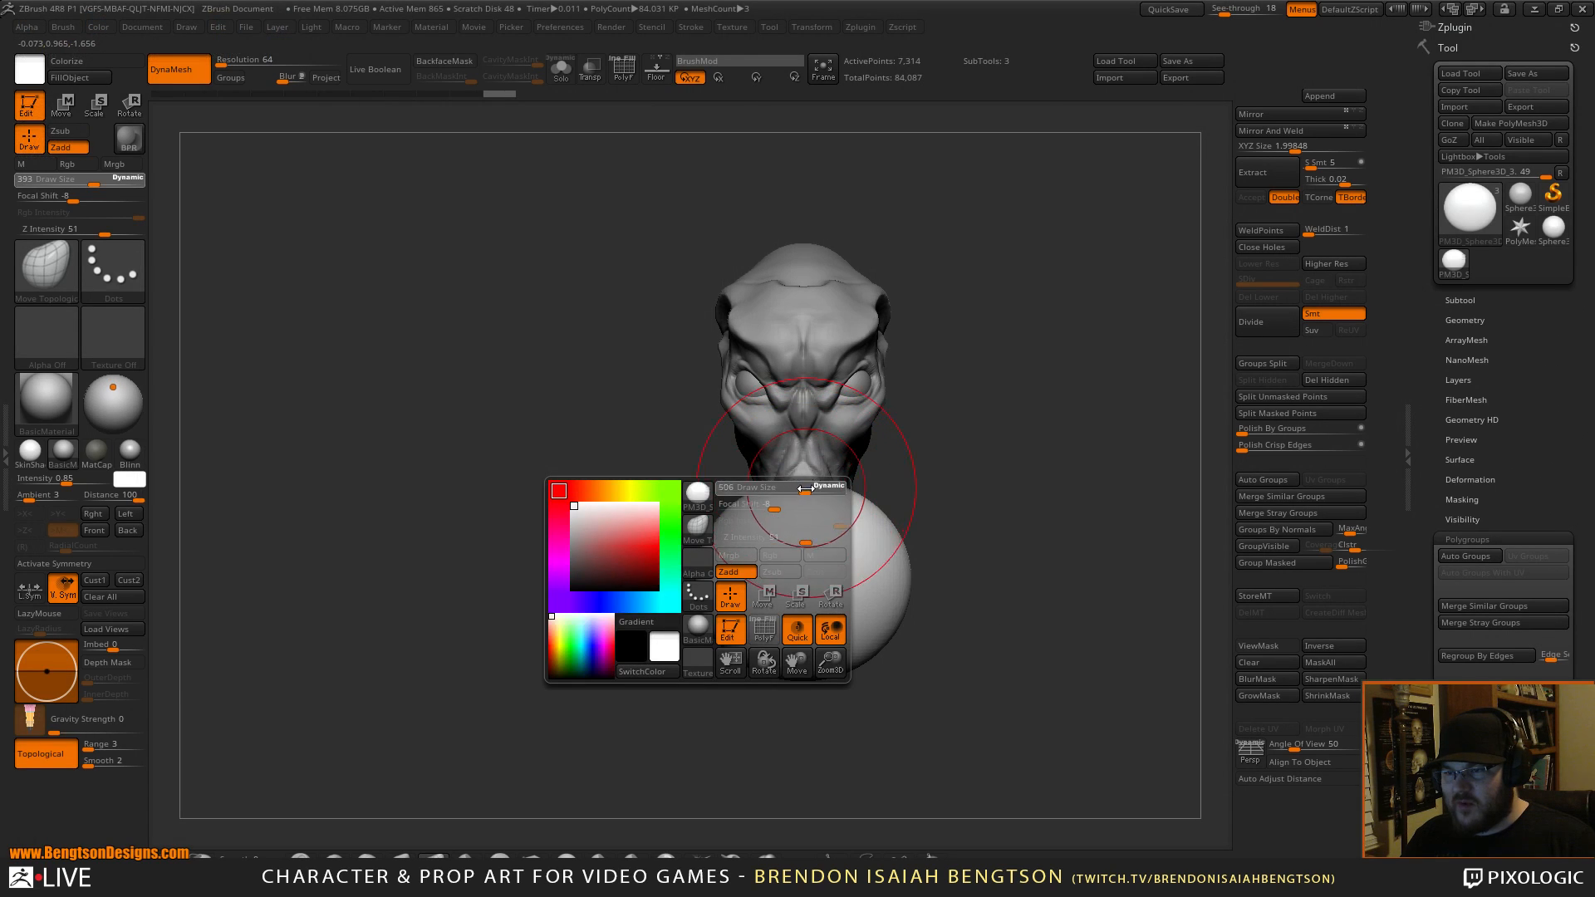
key("x")
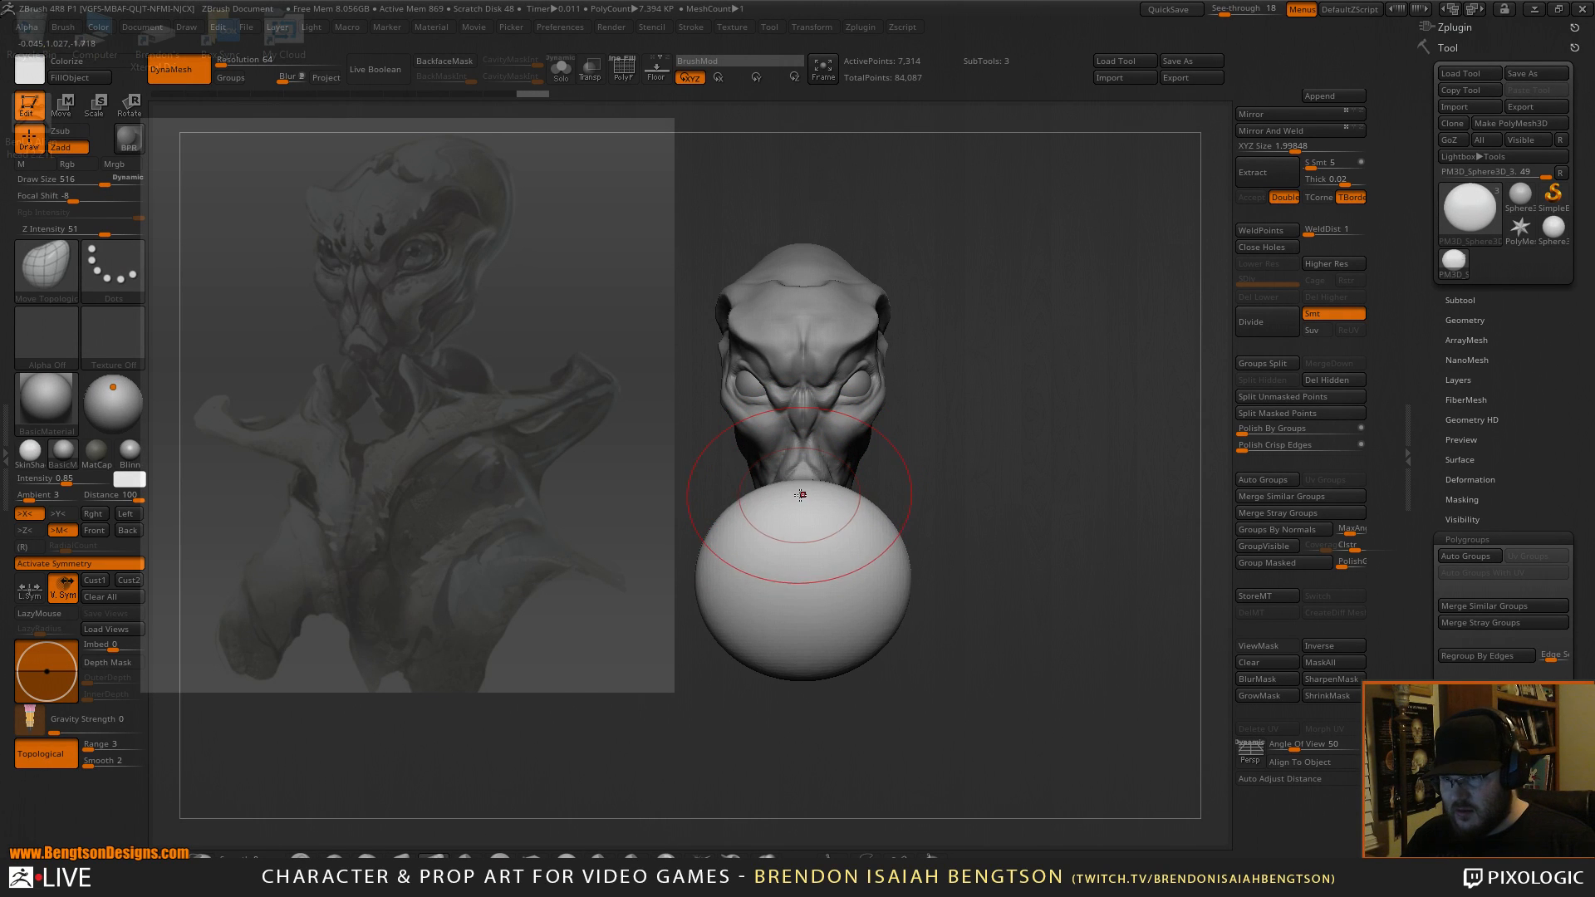
left_click_drag(786, 655, 795, 750)
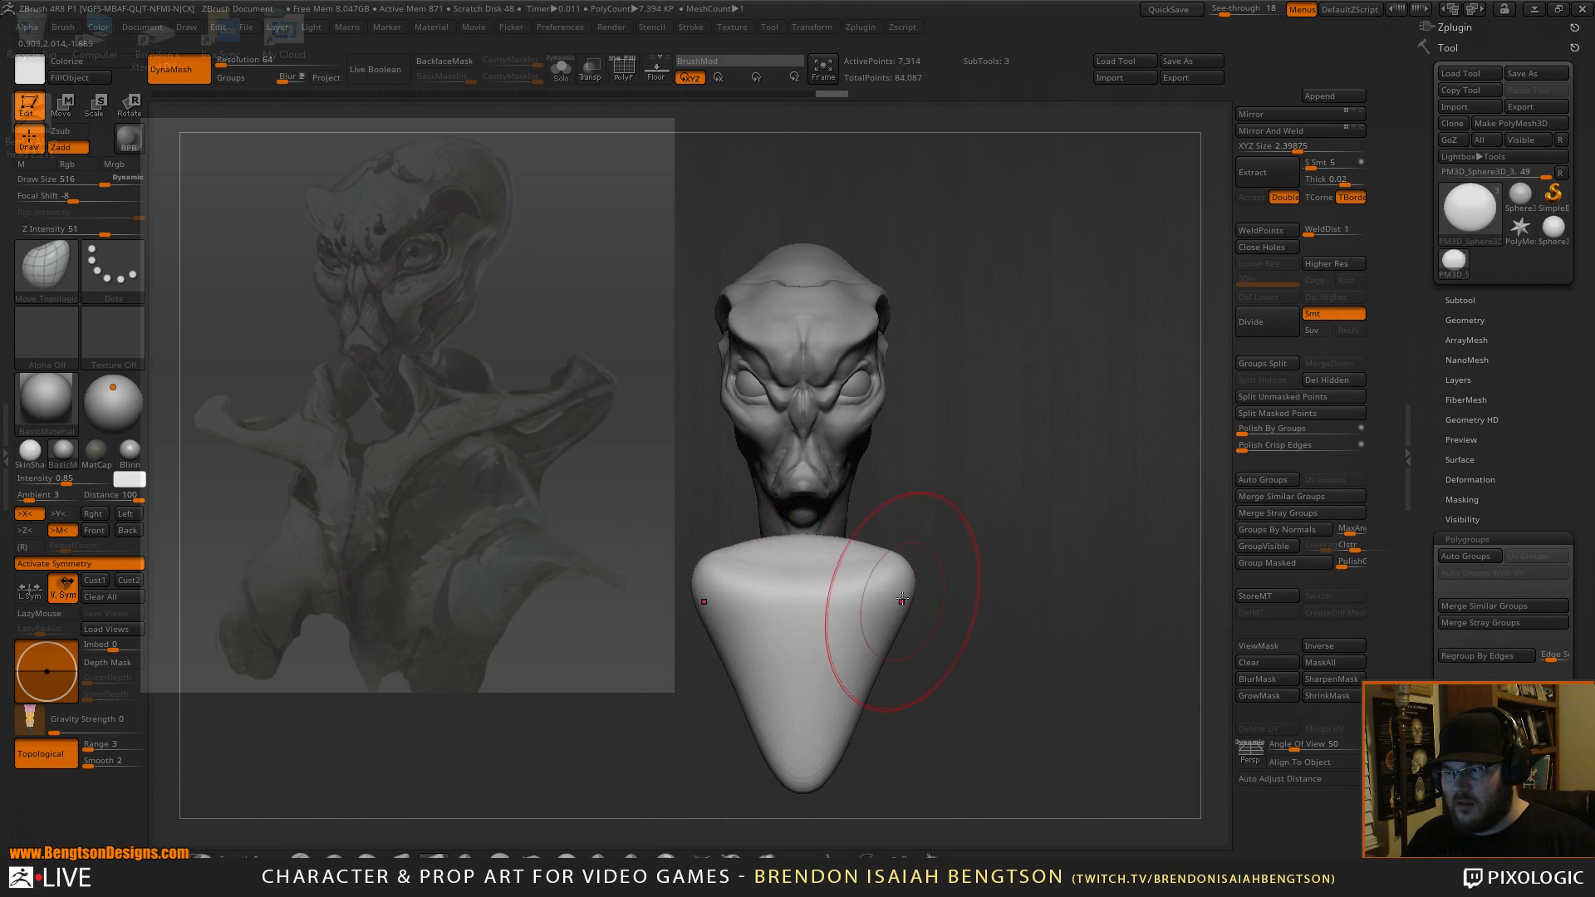
left_click_drag(920, 587, 1057, 546)
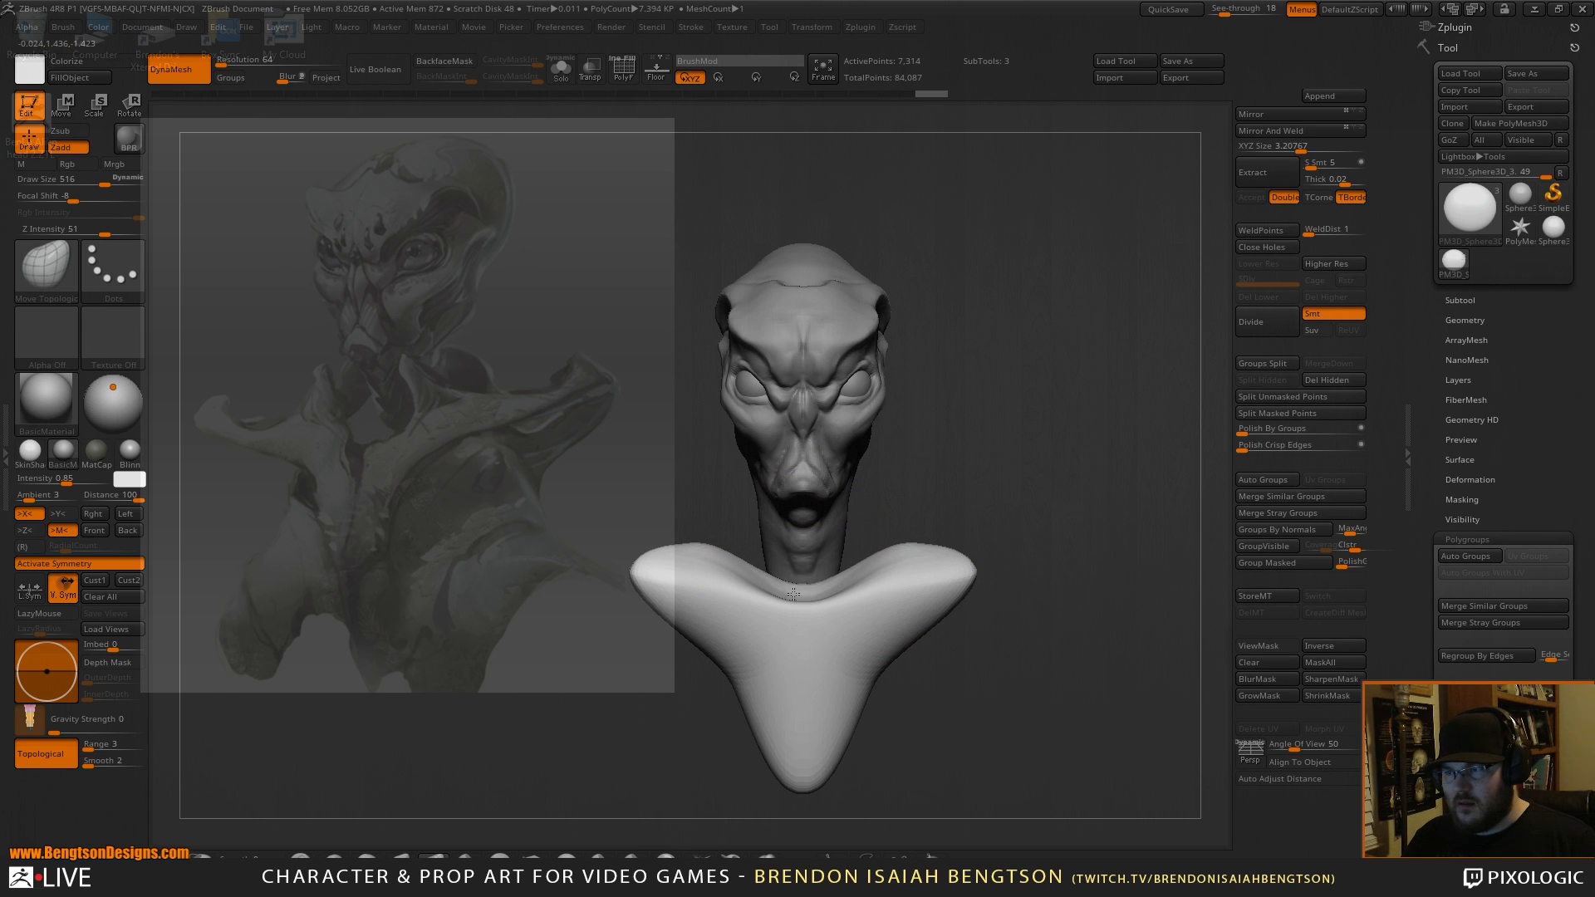
left_click_drag(1018, 582, 968, 649)
left_click_drag(846, 693, 843, 507)
Tilt the chest piece slightly about its centre in the side view.
left_click_drag(1022, 532, 792, 581)
key("w")
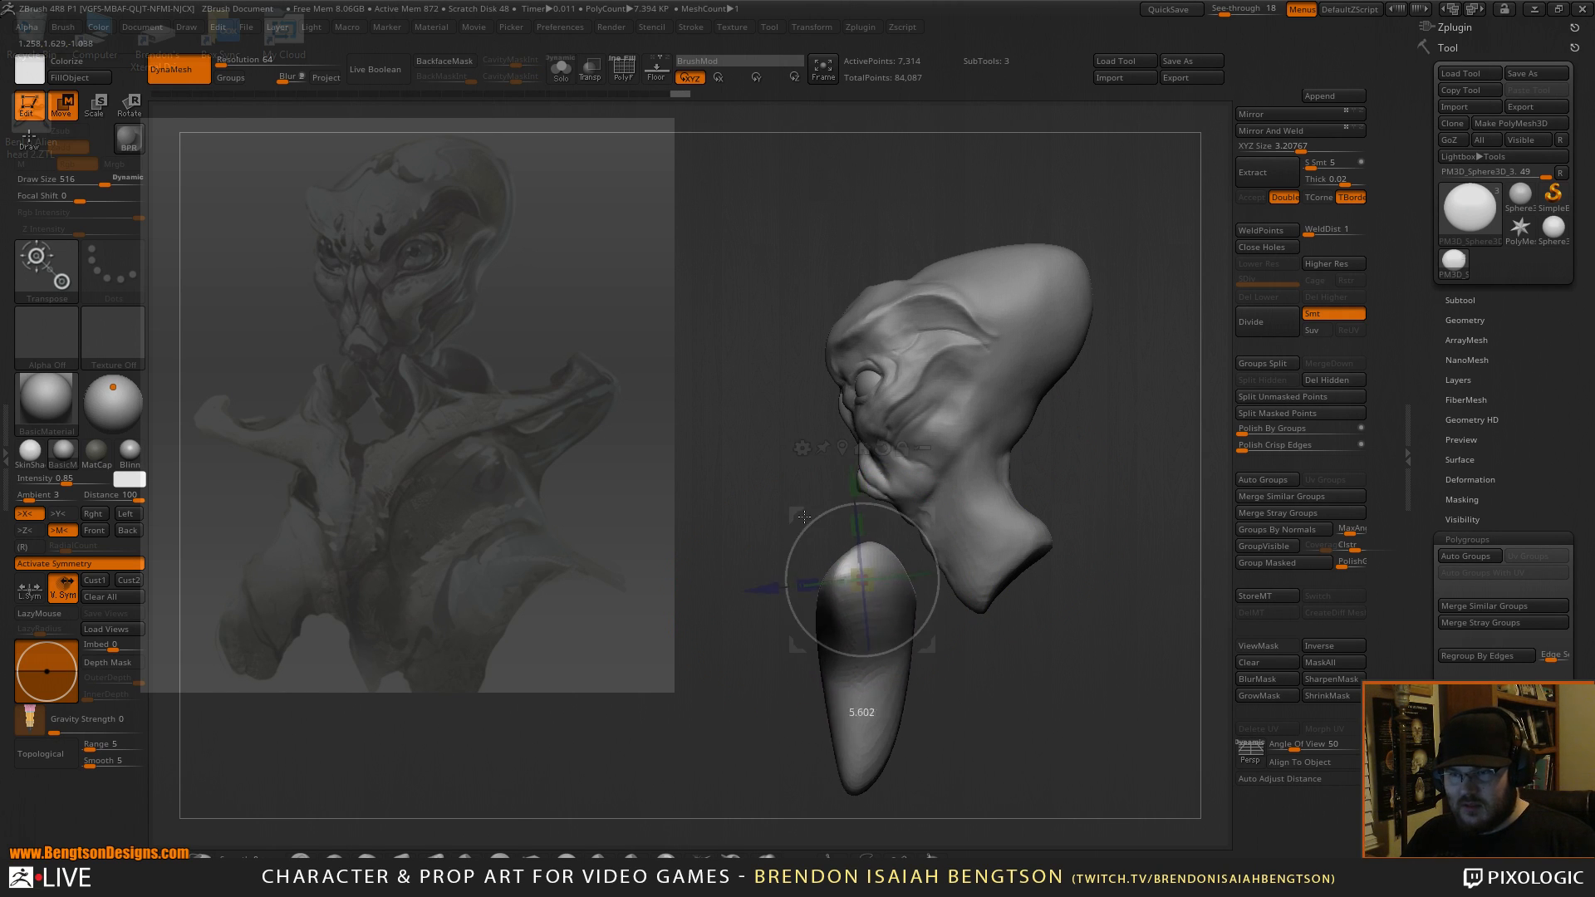
left_click_drag(806, 517, 787, 522)
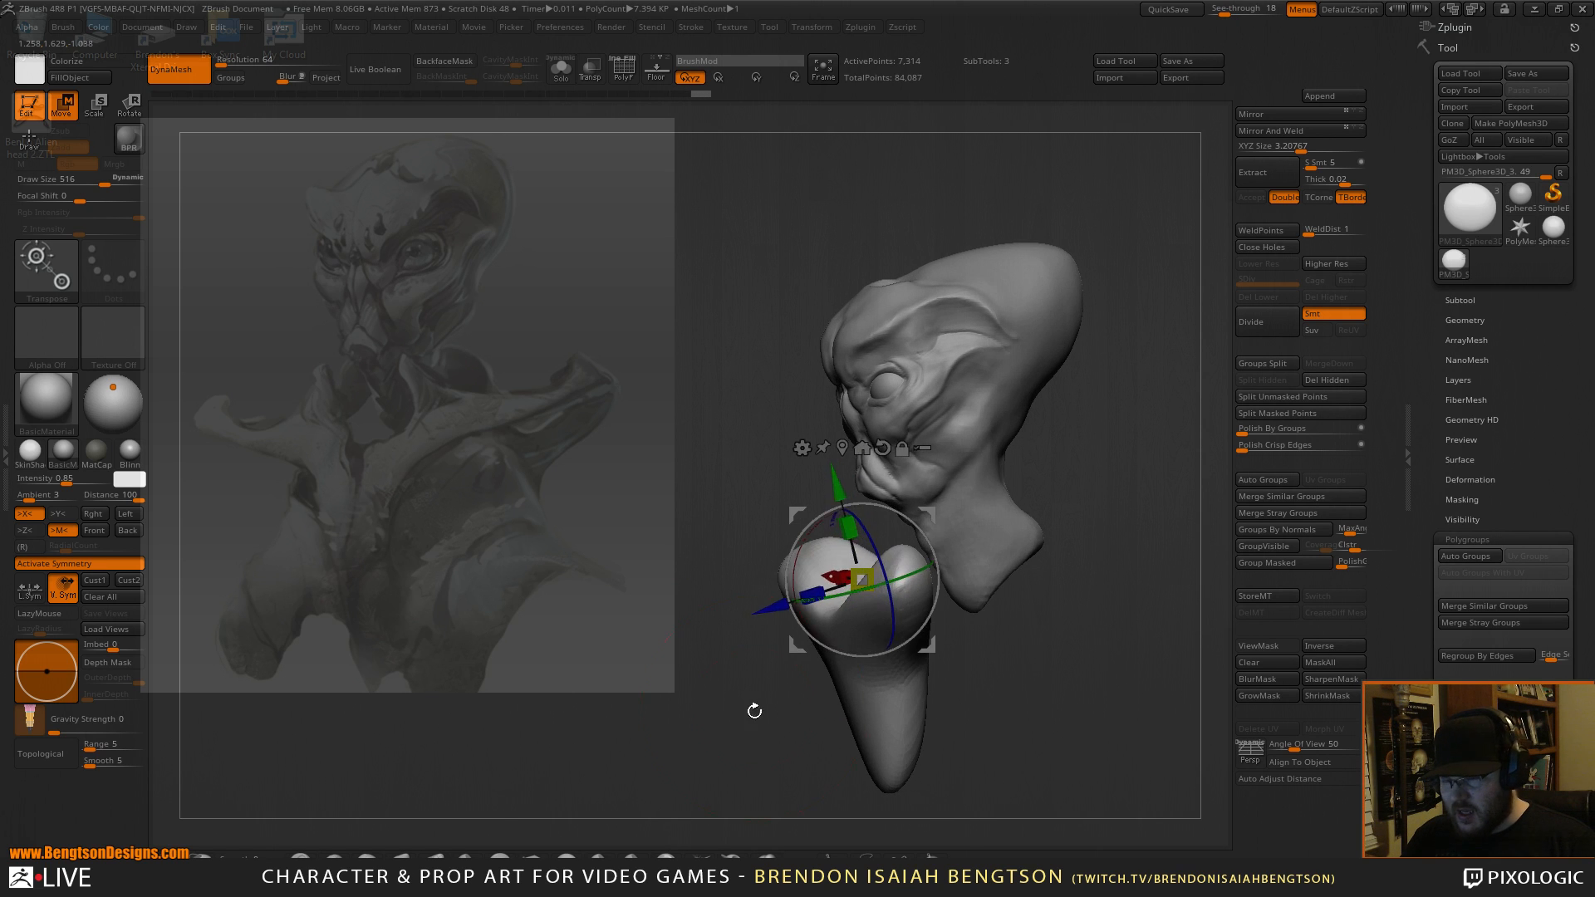
Push the collar's centre in below the head, sweep both shoulders outward and back into a crescent, and refine their tips.
key("q")
mouse_move(1137, 576)
left_mouse_down()
mouse_move(1004, 556)
mouse_move(1095, 542)
left_mouse_up()
left_click_drag(1012, 441, 947, 523)
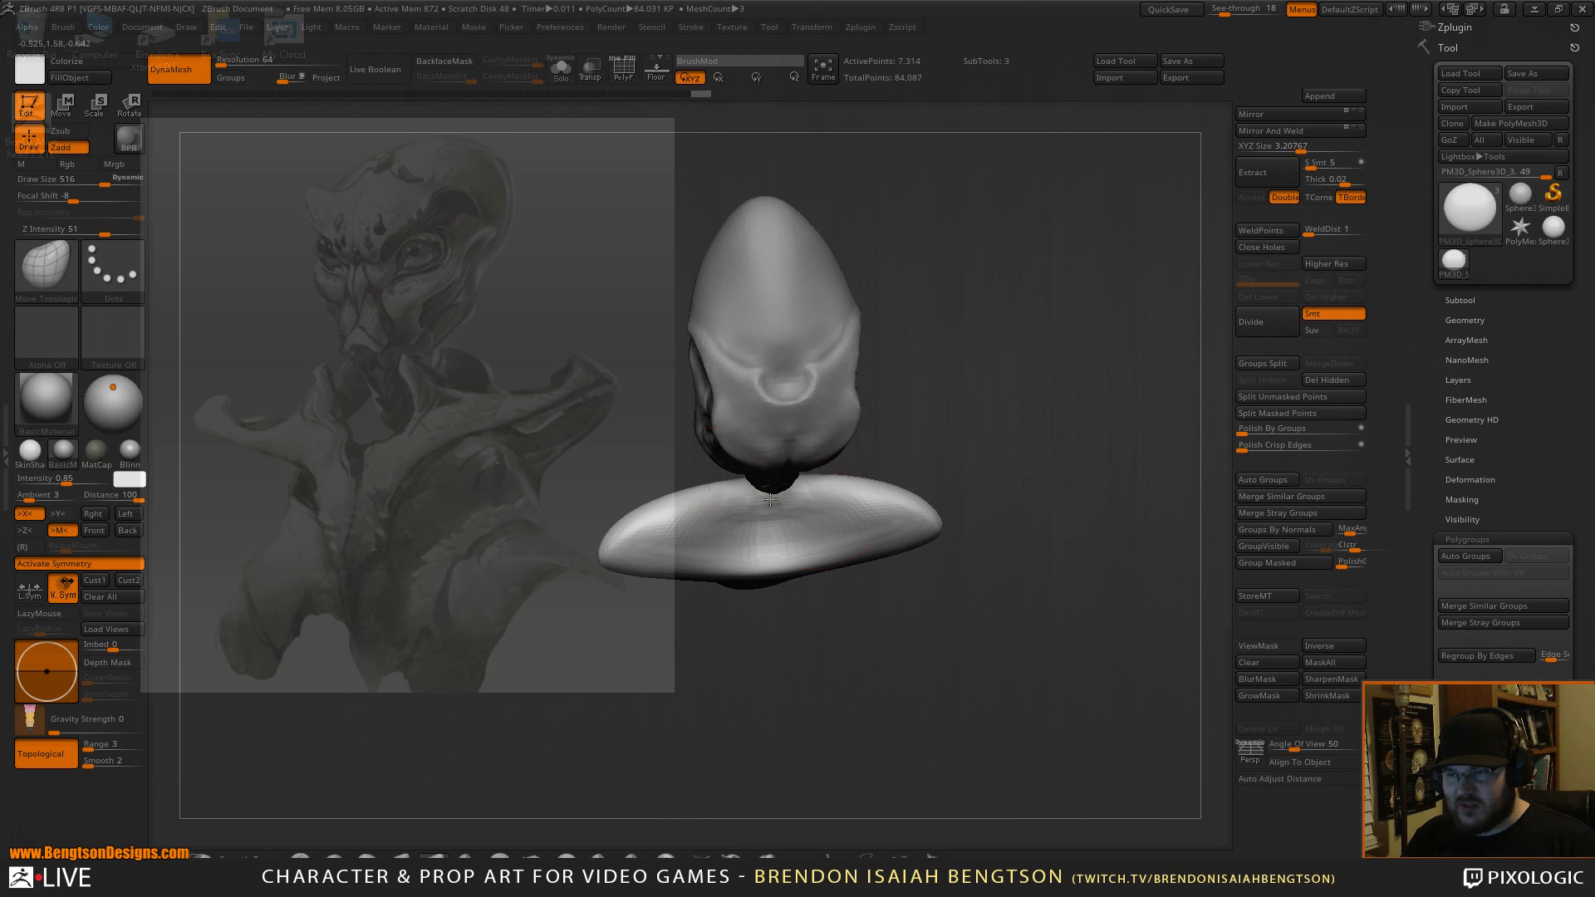
left_click_drag(773, 499, 775, 532)
left_click_drag(913, 538, 996, 358)
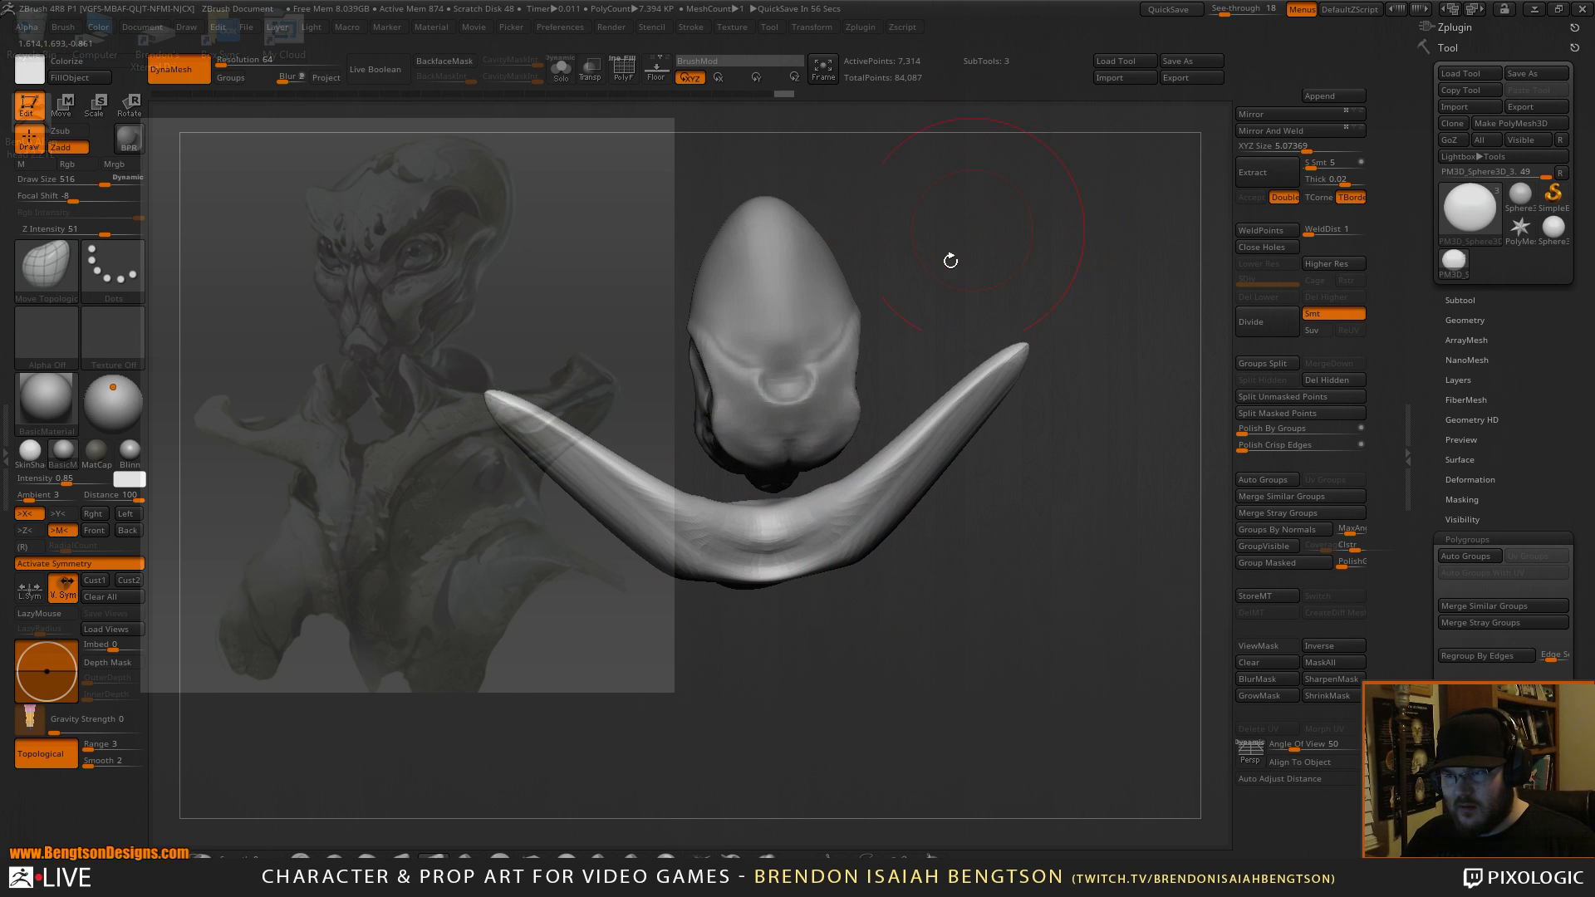
left_click_drag(964, 498, 1167, 538)
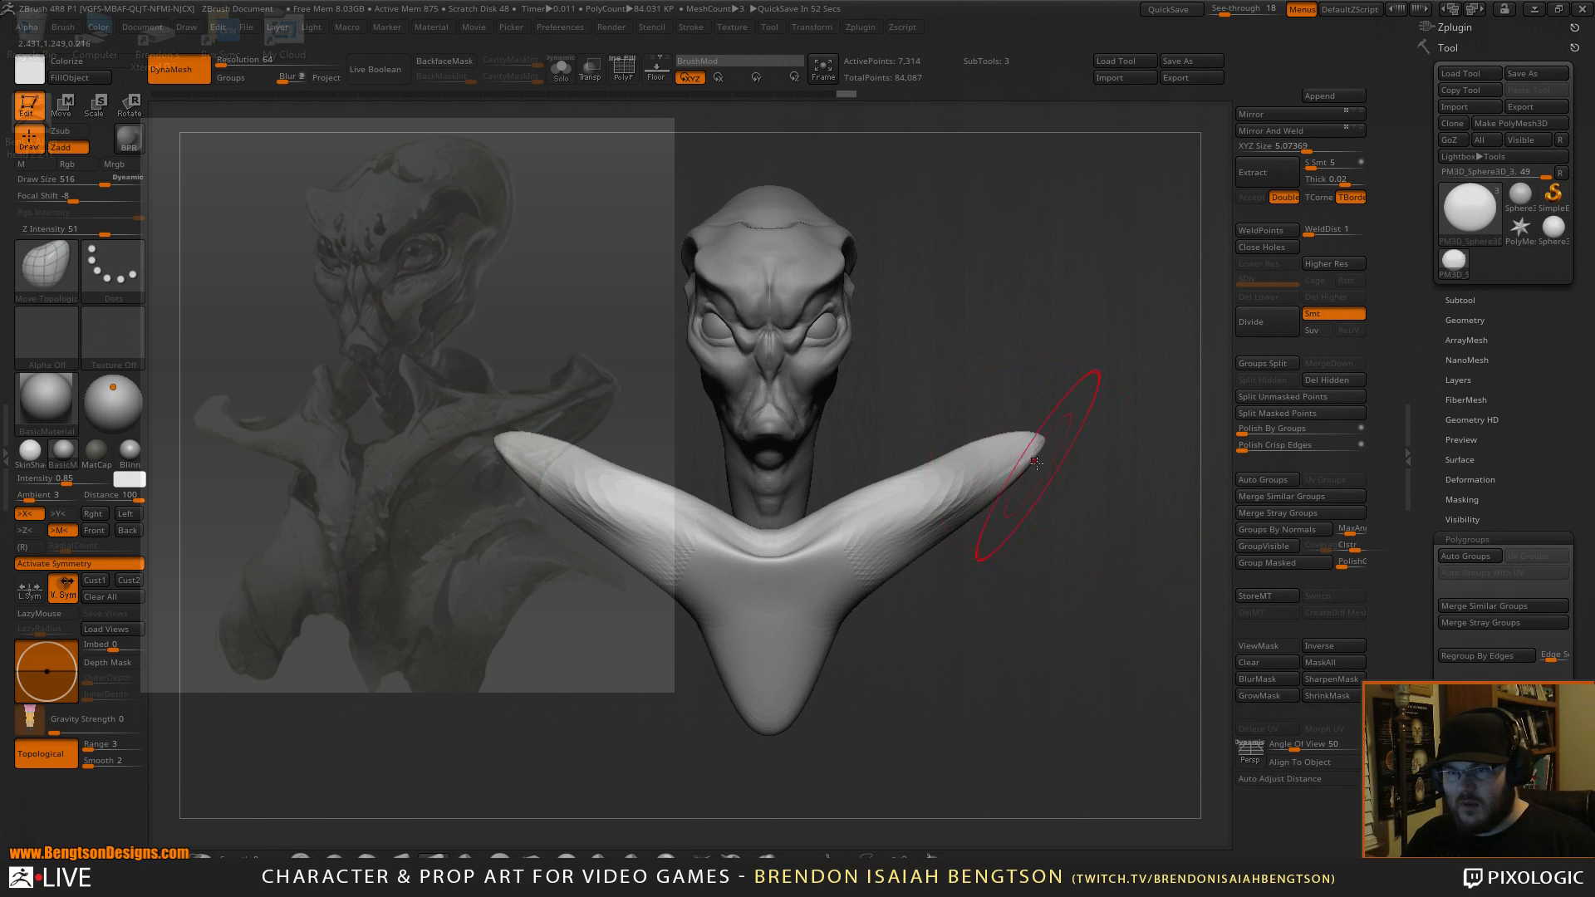
mouse_move(1033, 448)
left_mouse_down()
mouse_move(1005, 440)
mouse_move(1034, 561)
mouse_move(1025, 534)
mouse_move(1046, 504)
mouse_move(1025, 478)
mouse_move(1010, 516)
left_mouse_up()
left_click_drag(1097, 615, 1100, 627)
Duplicate the chest subtool, turn the copy around and place it behind the head so the shoulder tips meet.
left_click_drag(1456, 300, 1453, 294)
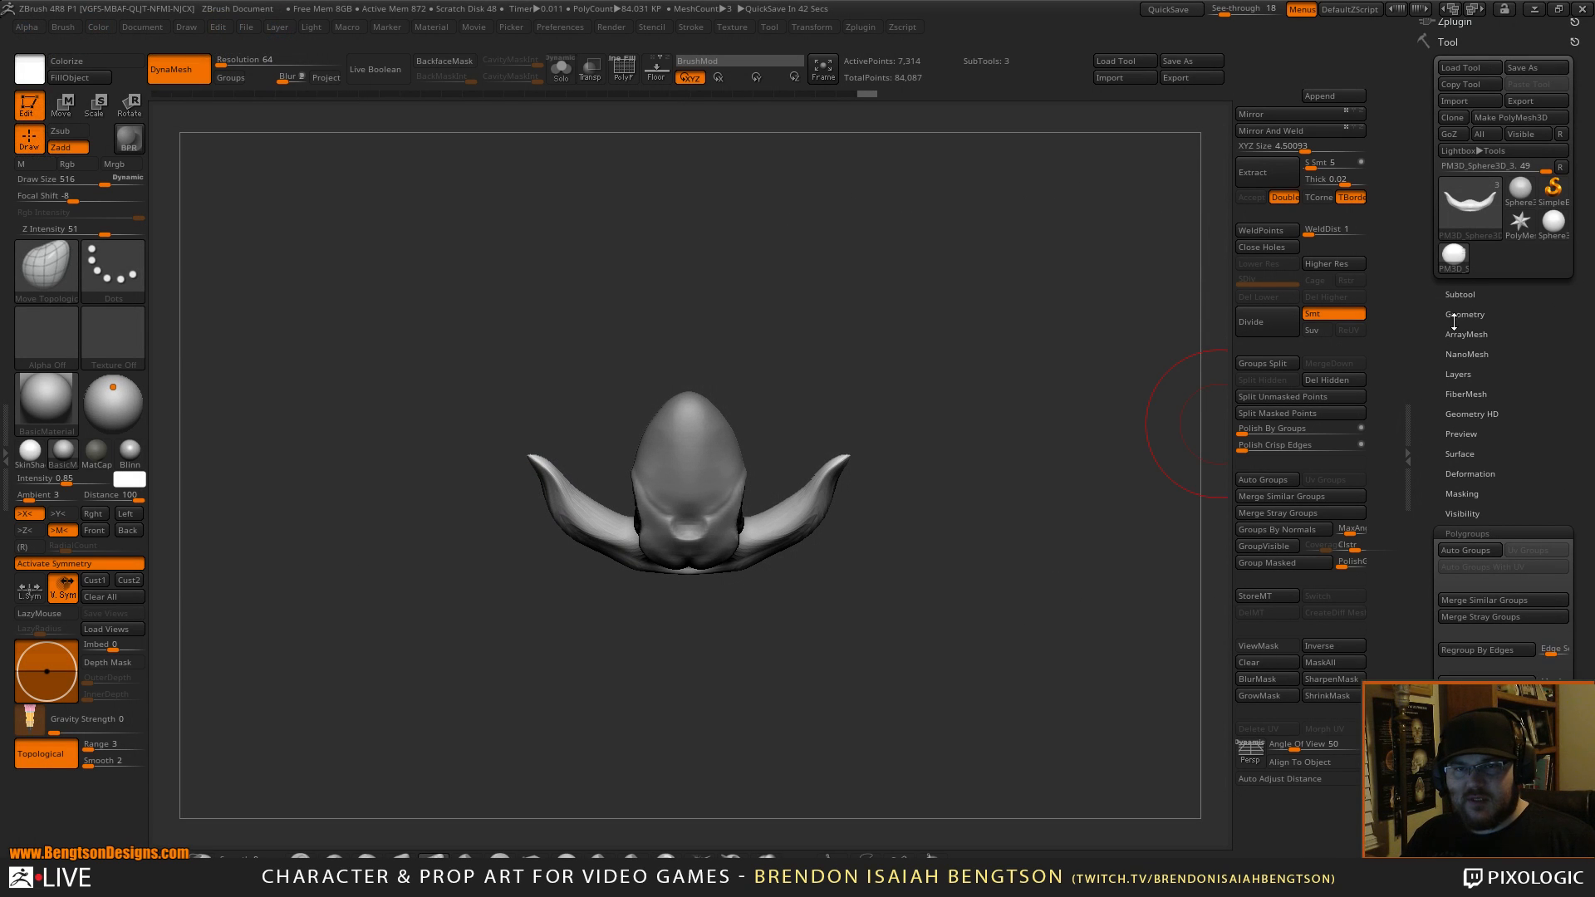
left_click(1459, 295)
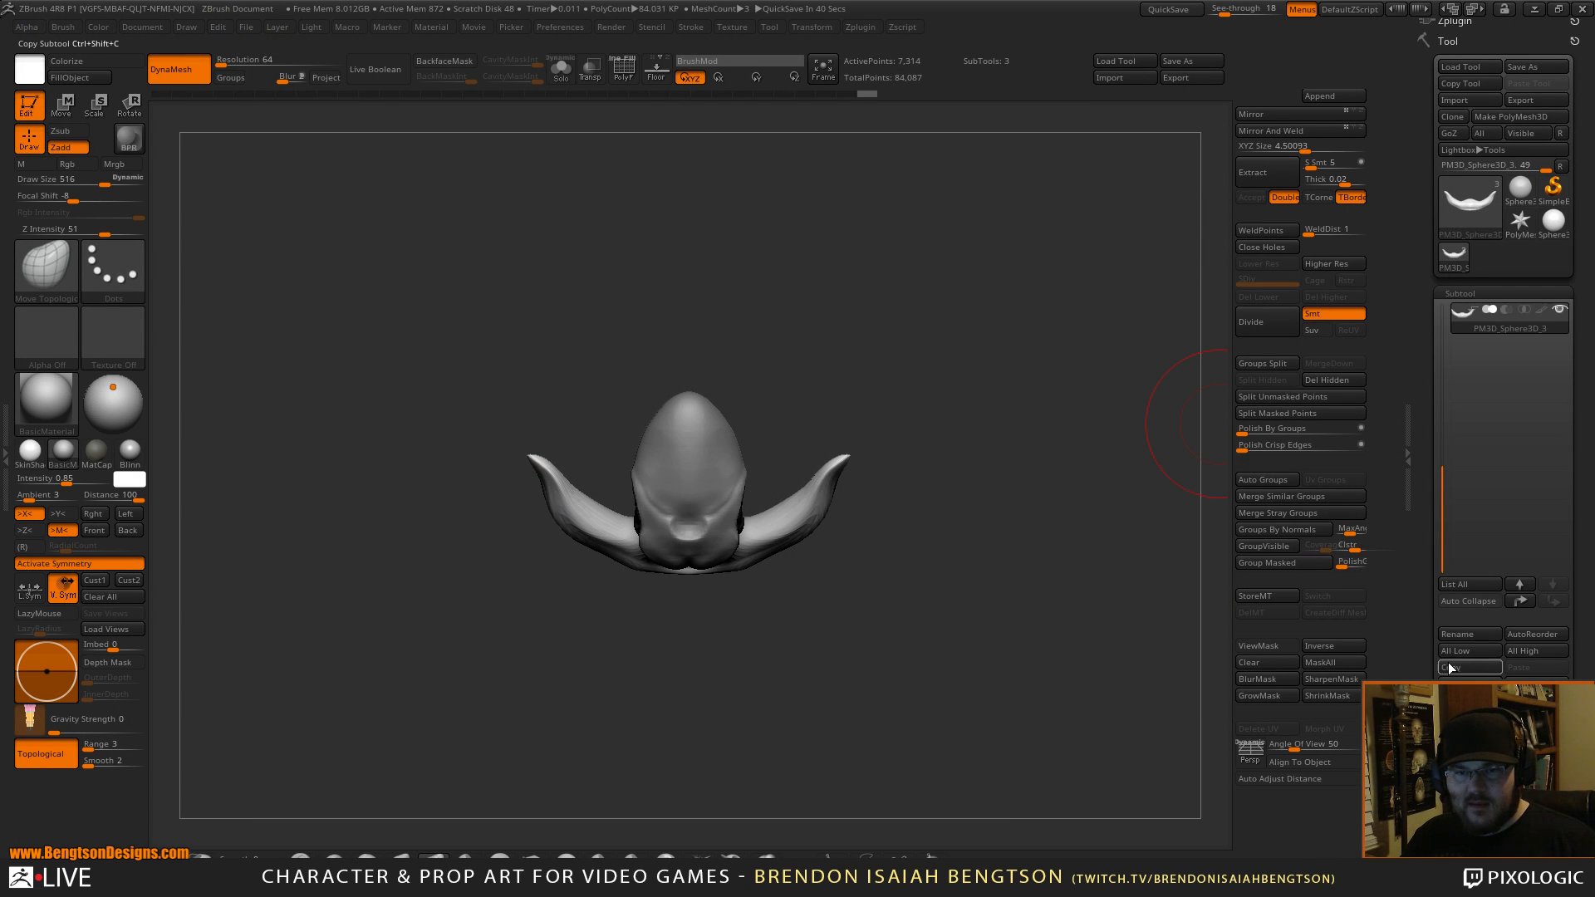
key("ctrl+shift+d")
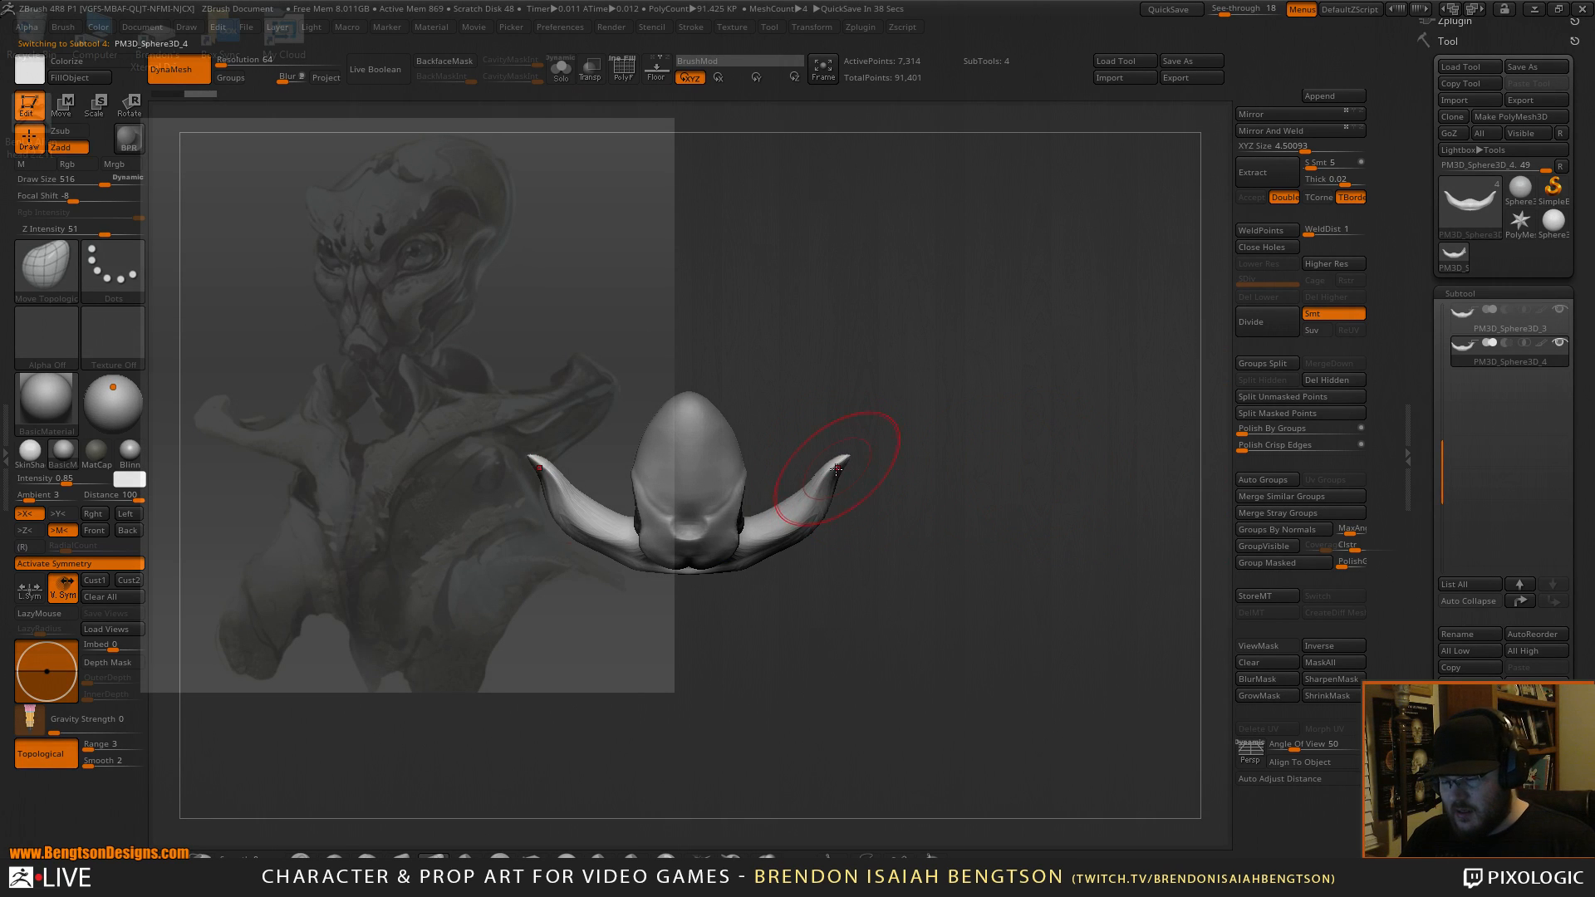
key("w")
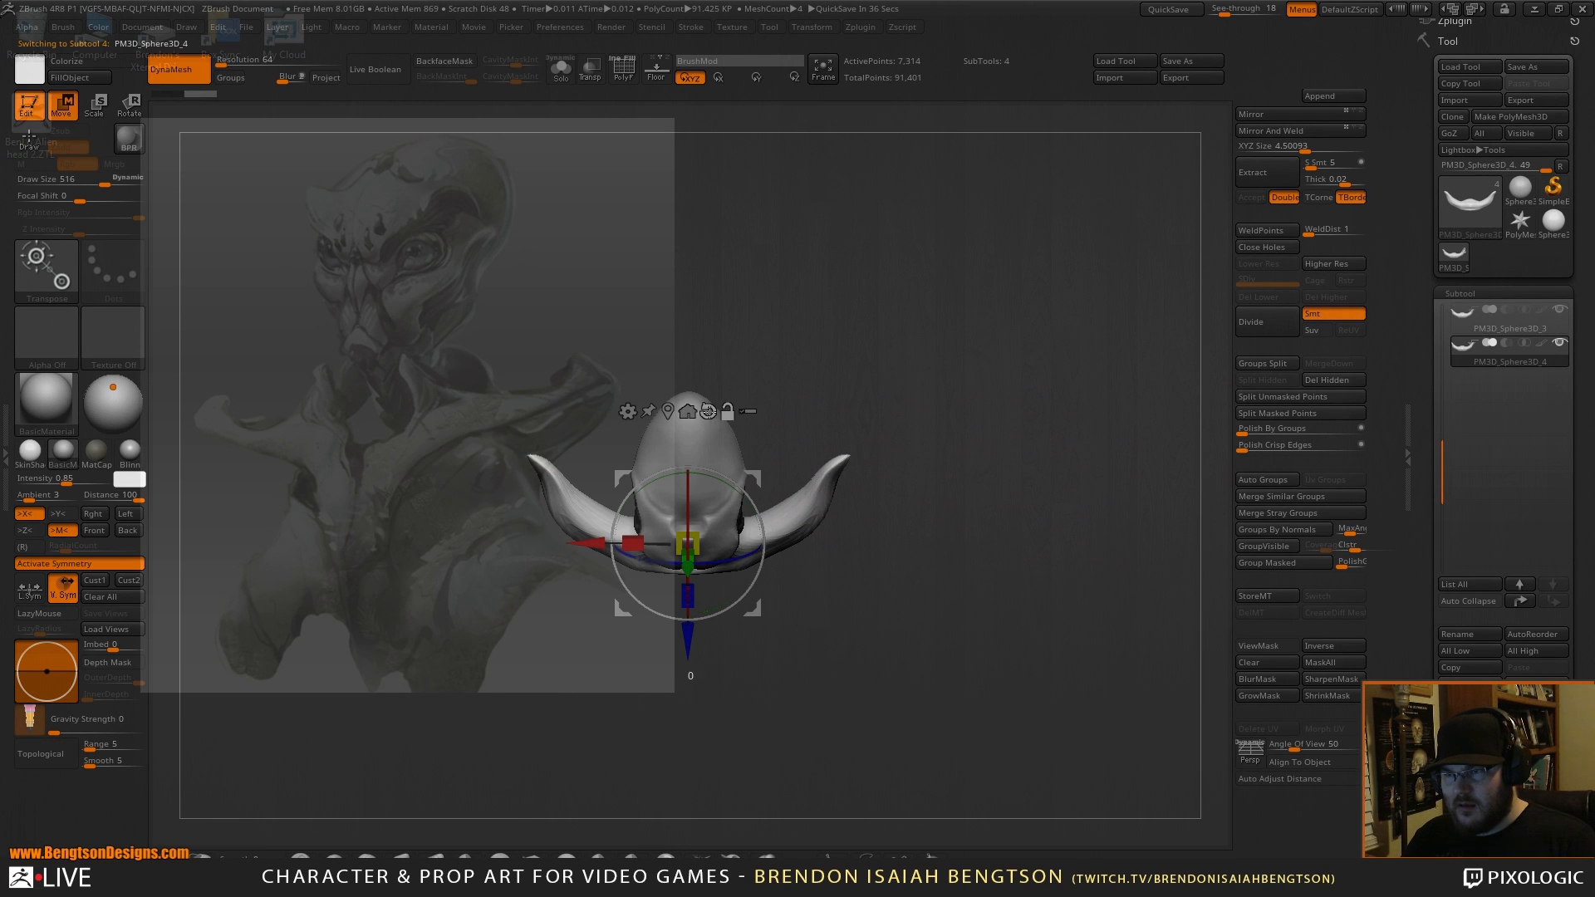
left_click_drag(689, 646, 607, 540)
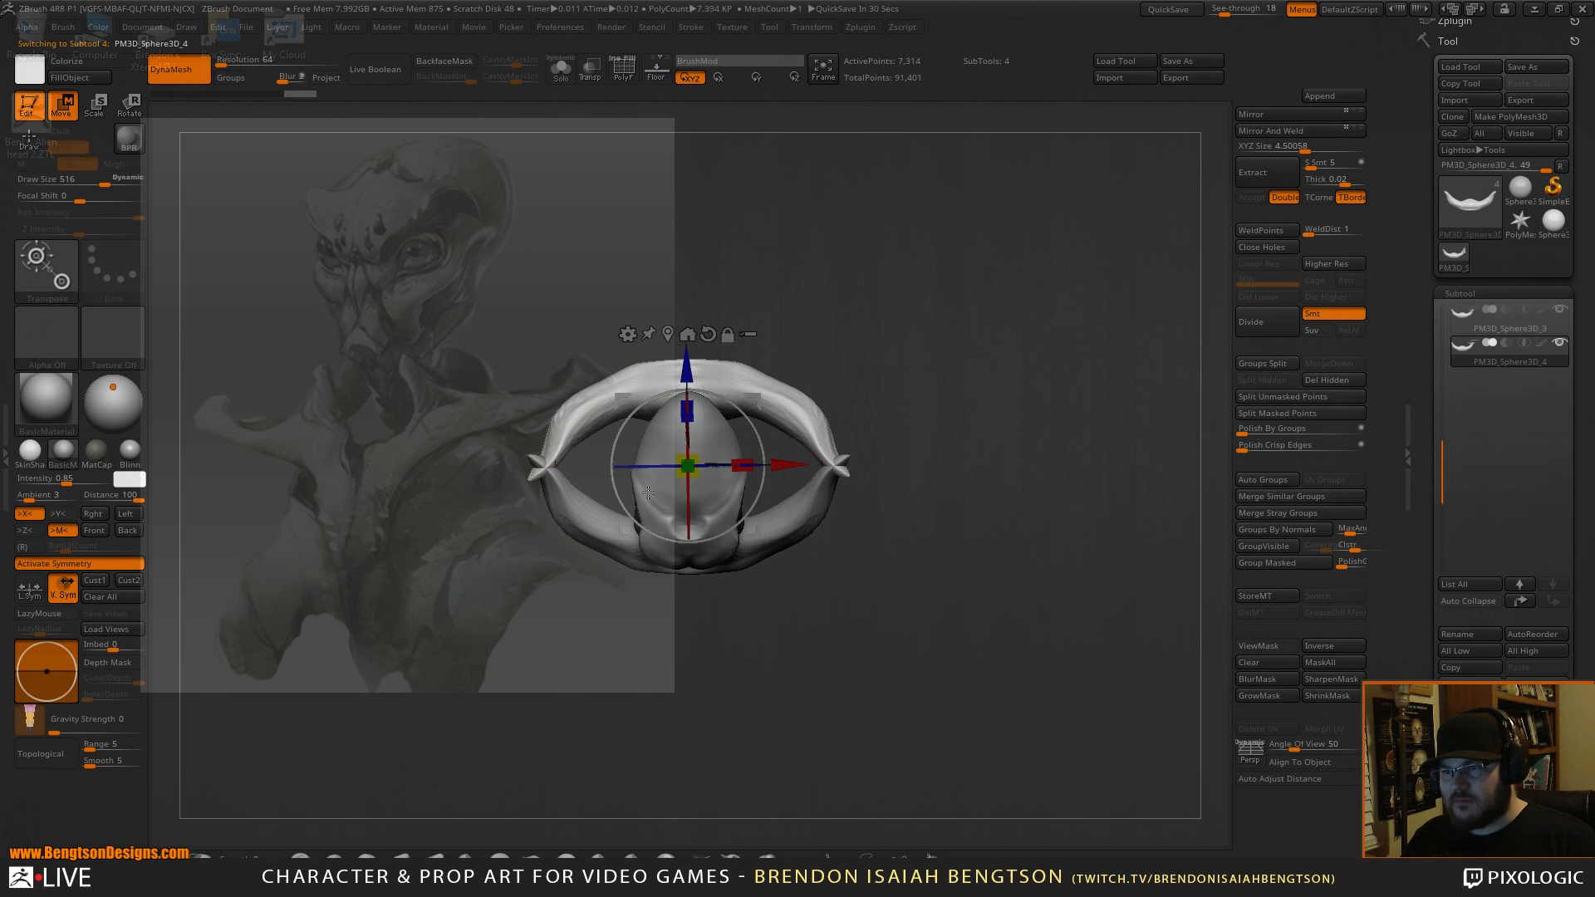
left_click_drag(981, 515, 907, 368)
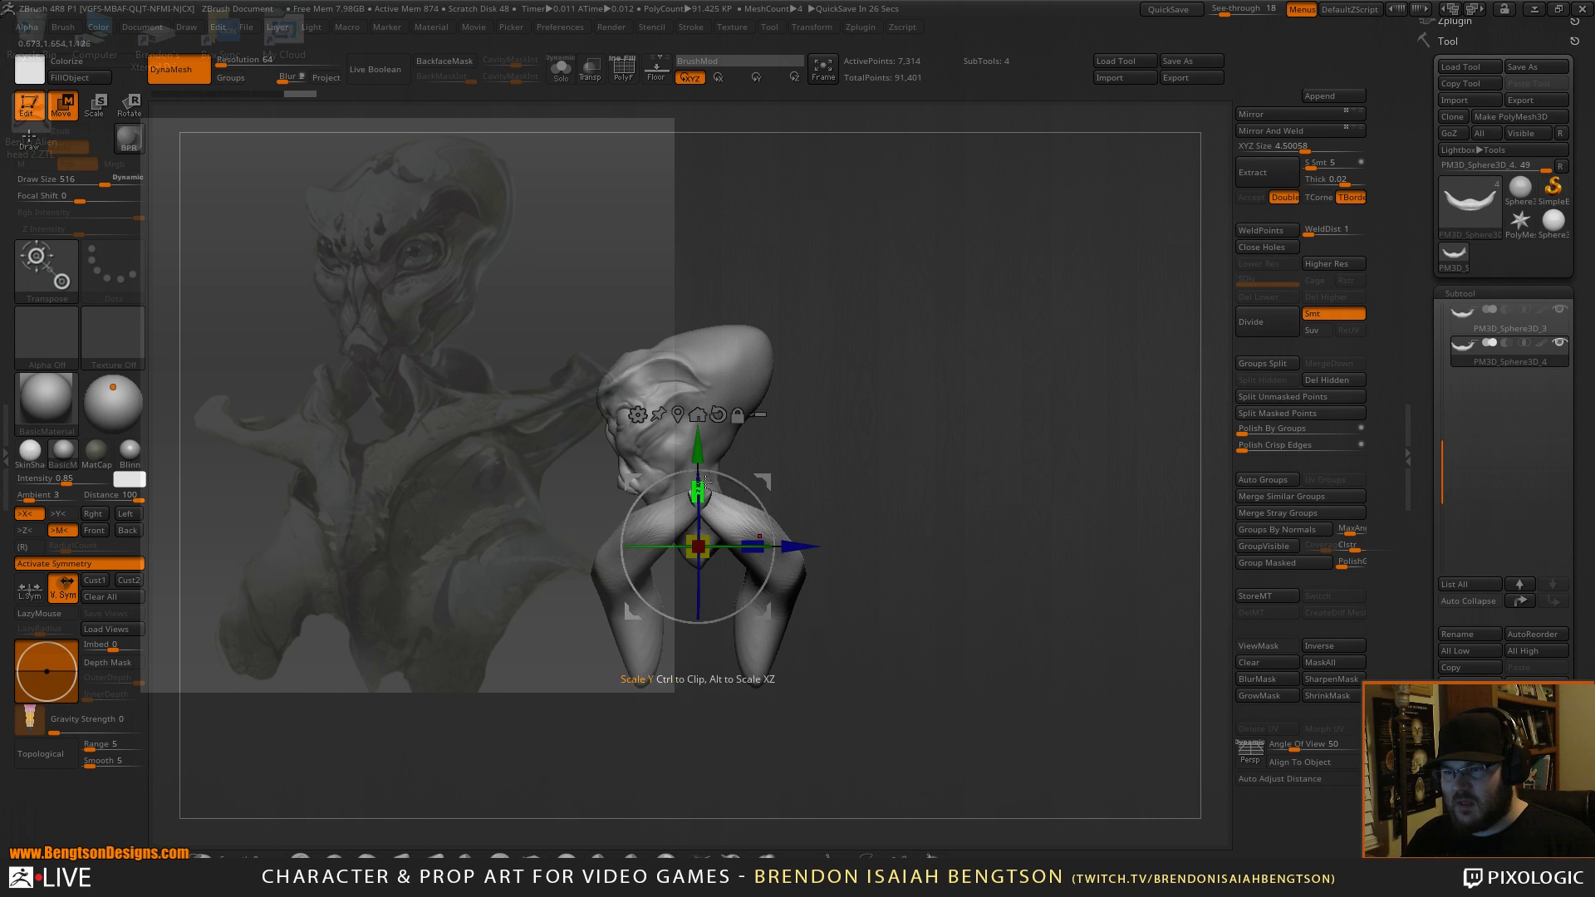
left_click_drag(749, 480, 755, 486)
key("q")
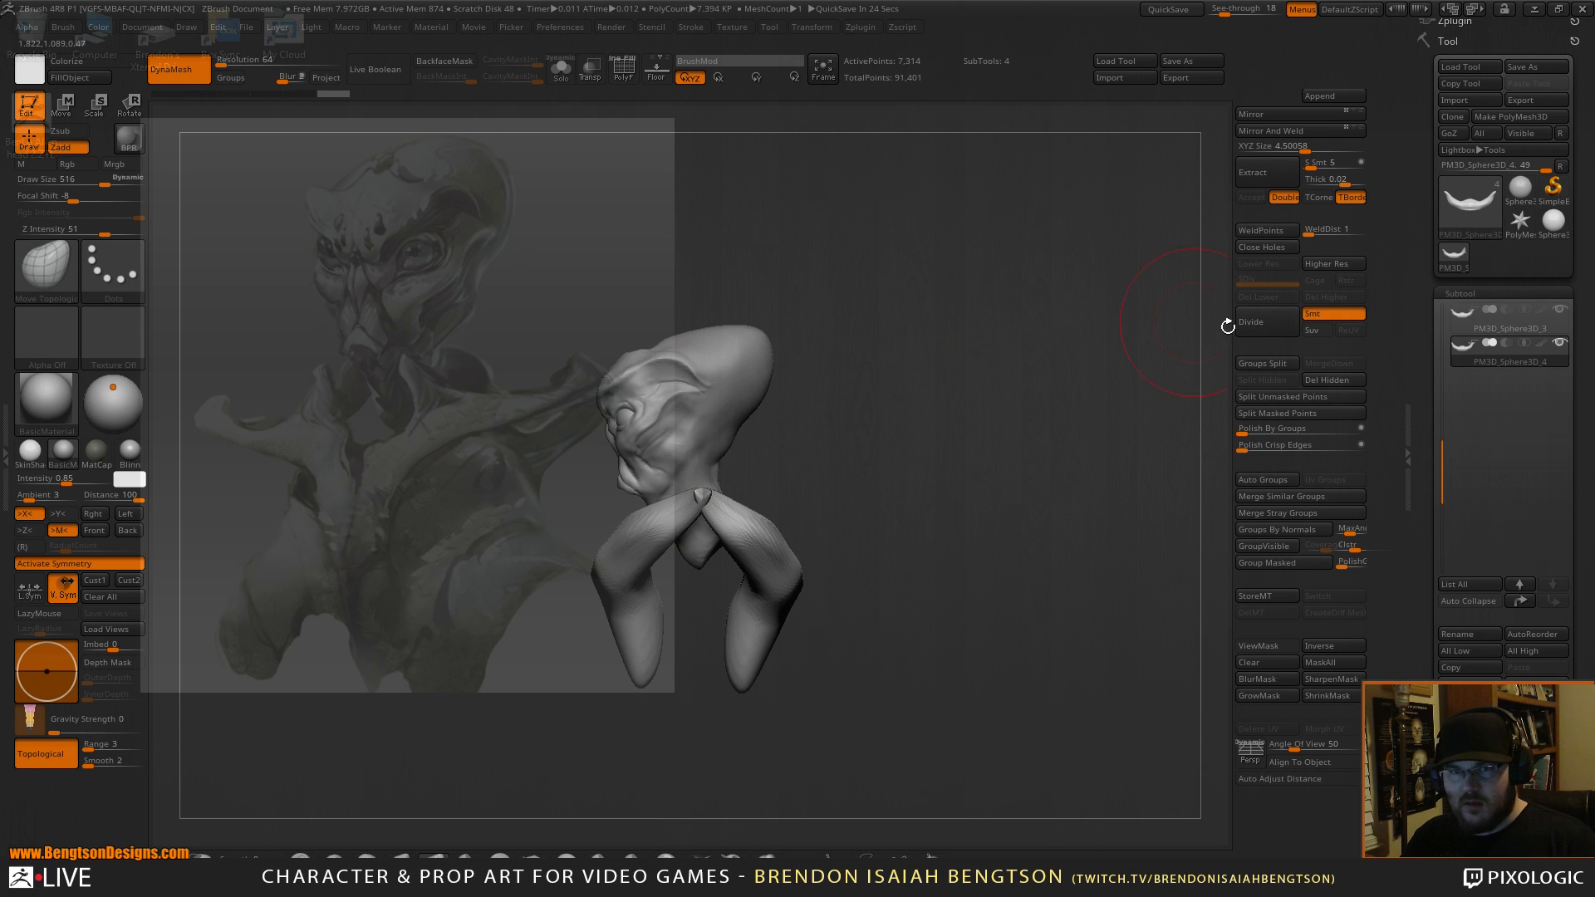
Merge the front and back torso subtools into one and remesh them with DynaMesh to fuse the shoulder tips.
left_click(1461, 313)
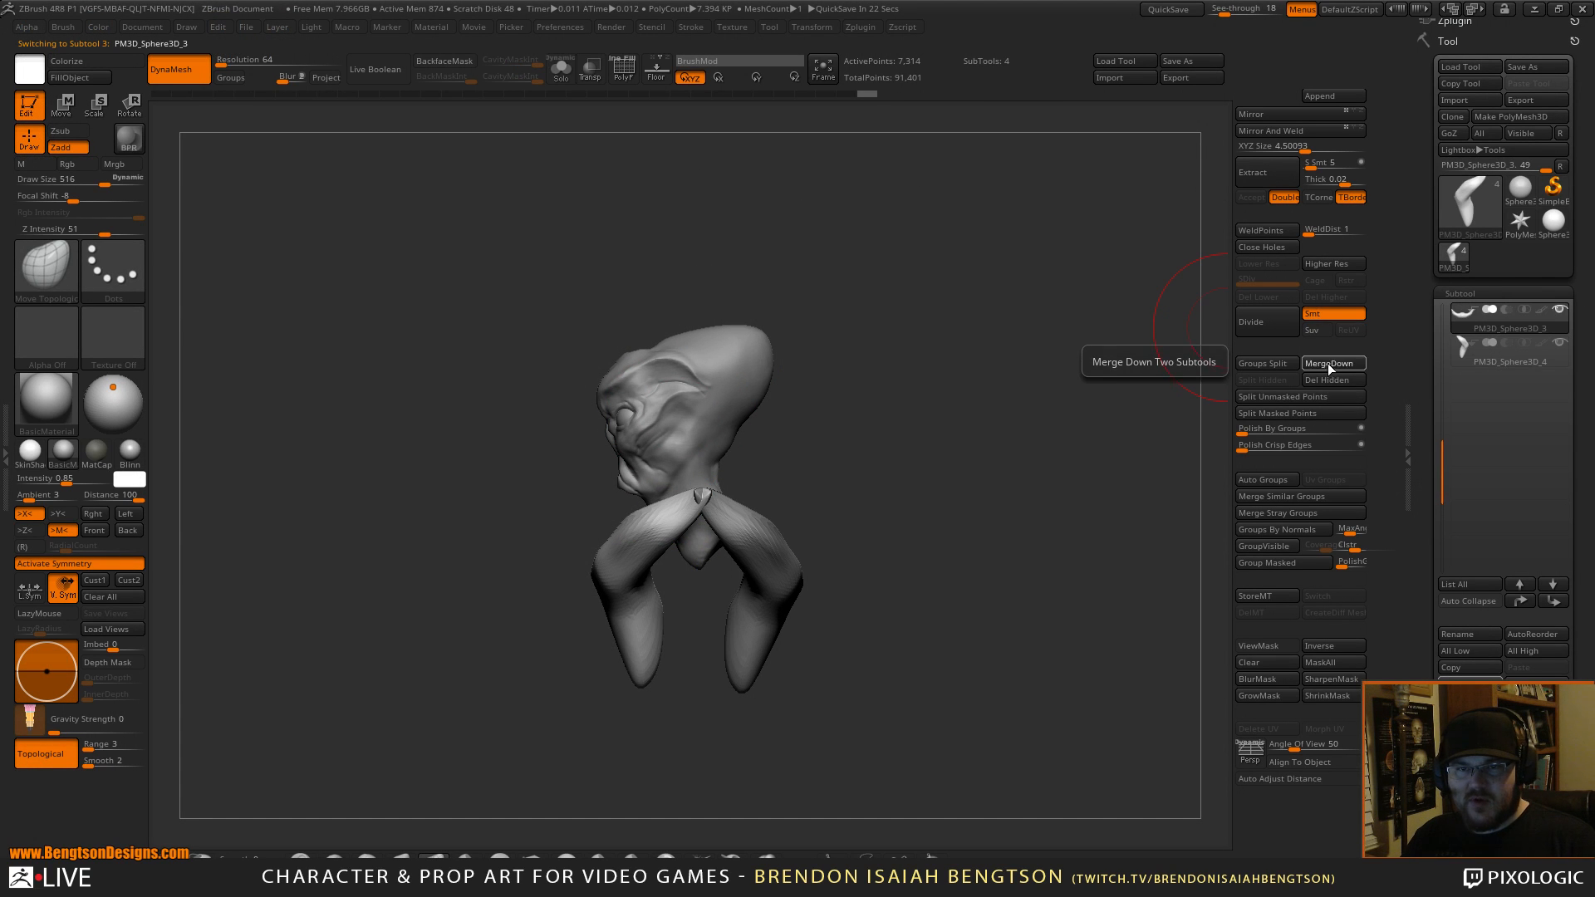
left_click(1329, 364)
left_click(1291, 399)
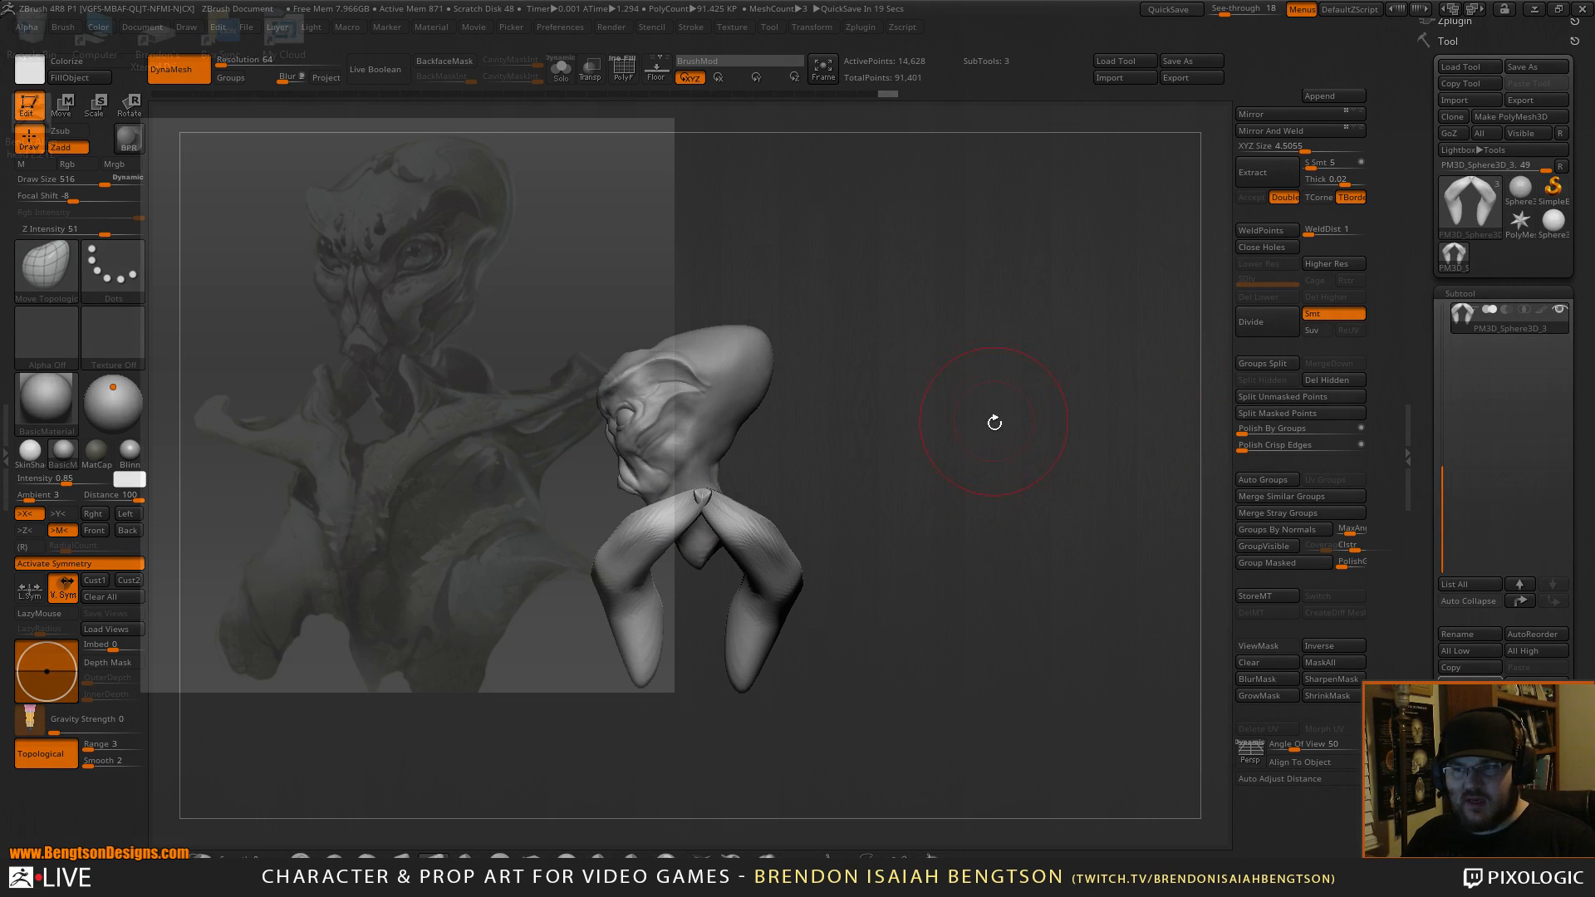
left_click_drag(945, 476, 976, 378, "ctrl")
Fill and smooth the seam where the front and back shoulder tips join using the ClayBuildup brush.
key("space")
left_click(702, 484)
key("b")
key("c")
key("b")
left_click_drag(701, 498, 700, 501, "shift")
mouse_move(761, 456)
left_mouse_down()
mouse_move(848, 443)
mouse_move(922, 369)
left_mouse_up()
Widen the chest's outer sides with the Move Topological brush at draw size 714.
key("b")
key("m")
key("t")
key("space")
left_click_drag(720, 468, 735, 468)
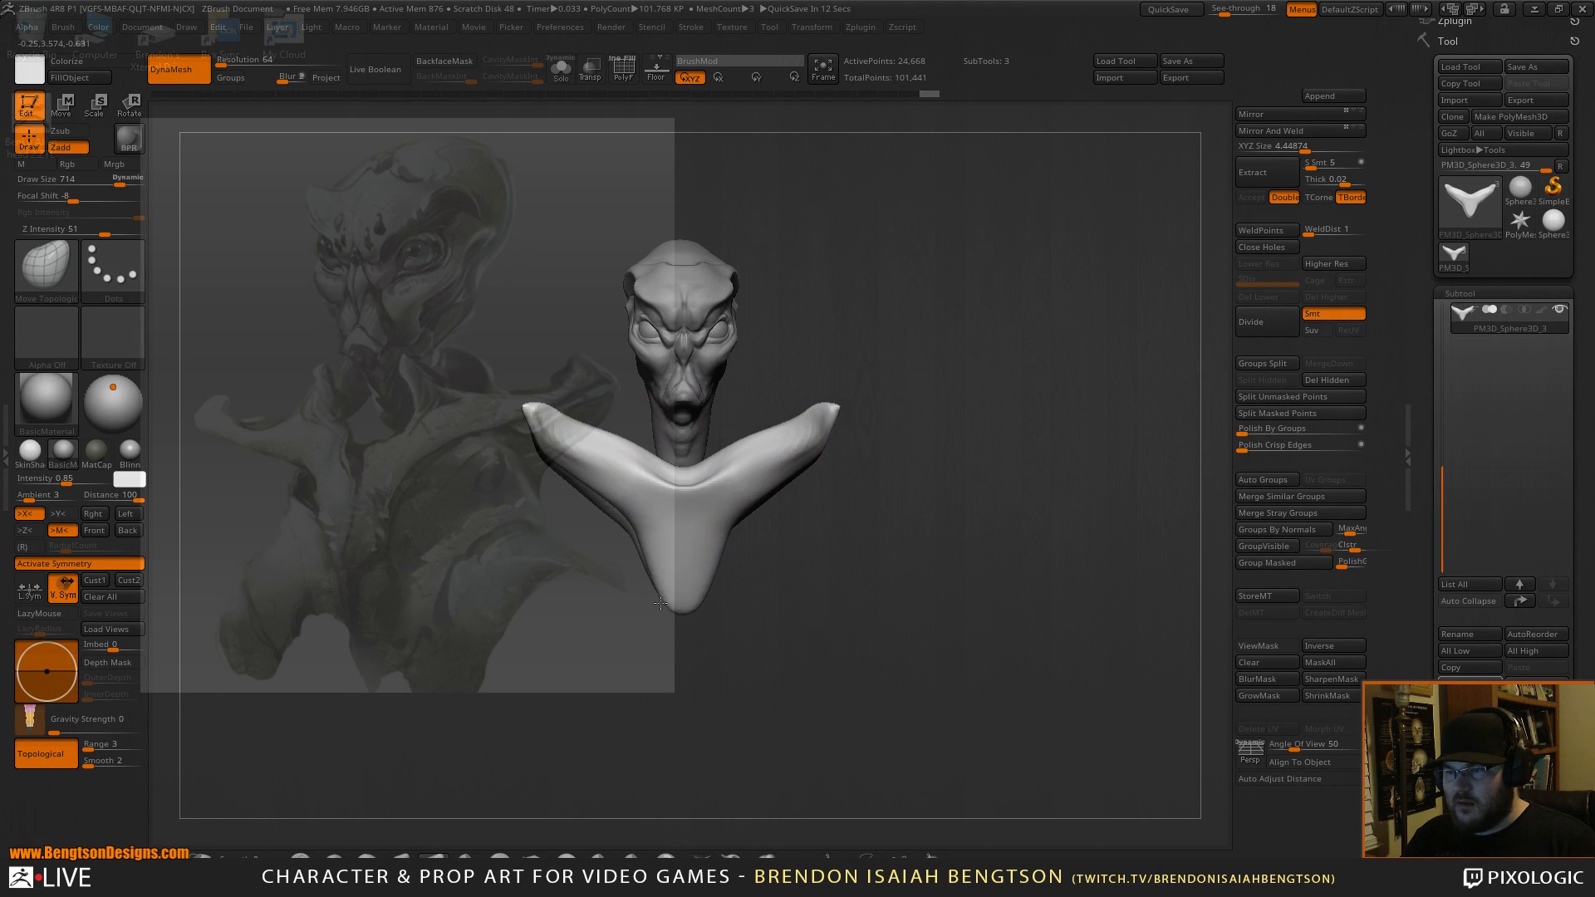
left_click_drag(643, 528, 620, 534)
mouse_move(851, 571)
left_mouse_down("alt")
mouse_move(986, 552)
mouse_move(1026, 614)
left_mouse_up("alt")
mouse_move(1064, 588)
left_mouse_down()
mouse_move(1003, 584)
mouse_move(1030, 556)
mouse_move(984, 567)
left_mouse_up()
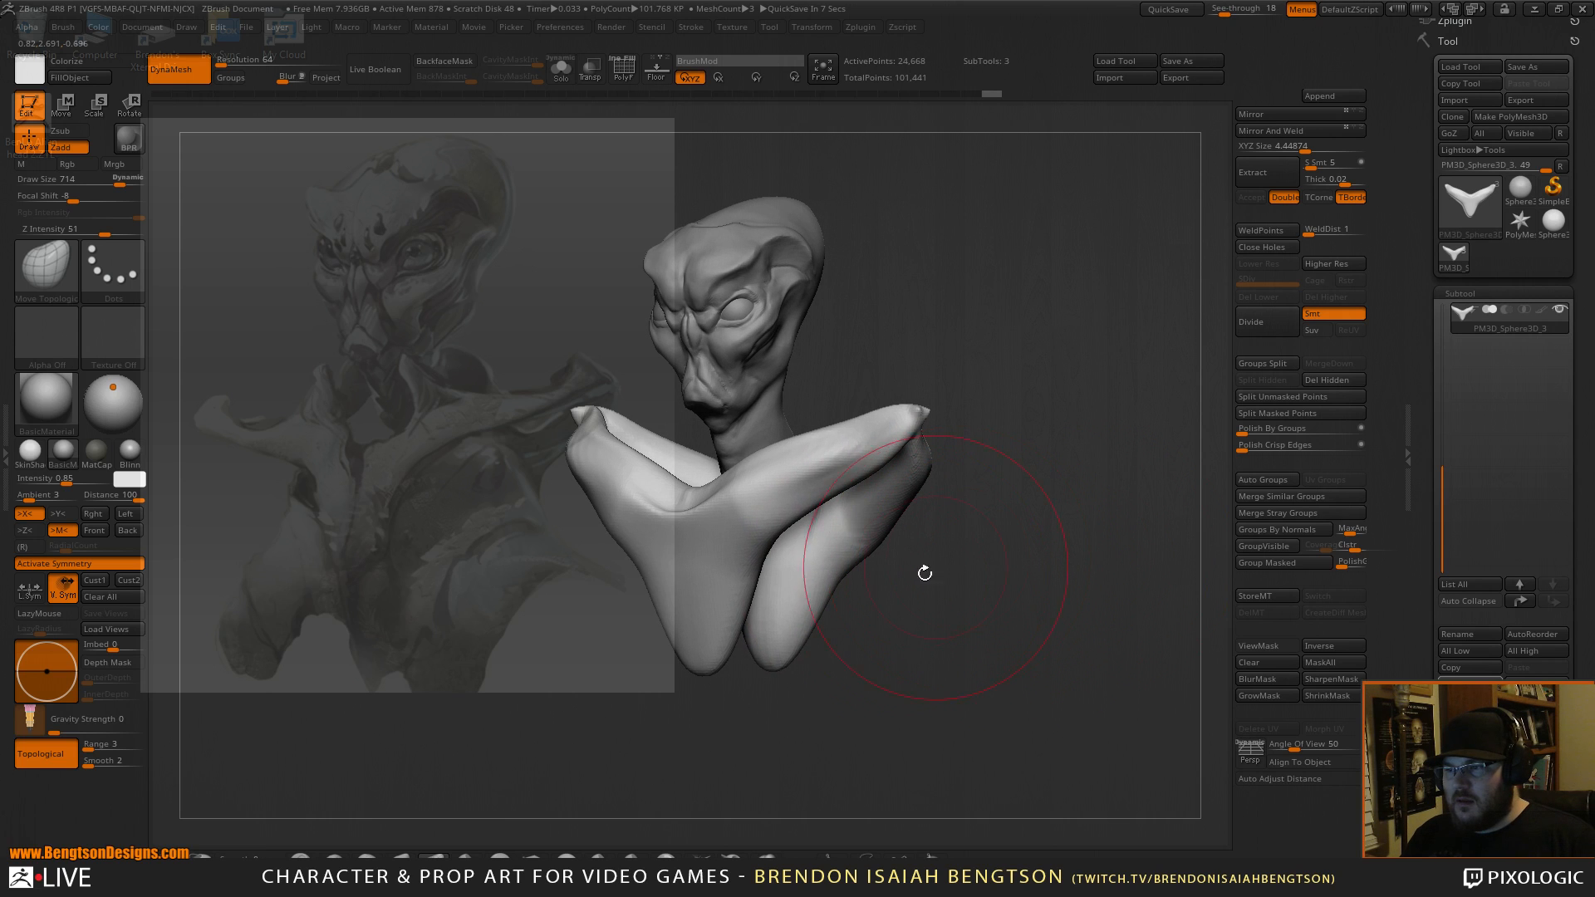
Reshape the side profile of the torso's front and back walls, working along their inner edges and lower ends.
mouse_move(933, 641)
left_mouse_down()
mouse_move(950, 570)
mouse_move(994, 552)
mouse_move(938, 559)
left_mouse_up()
left_click_drag(779, 565, 791, 563)
left_click_drag(681, 564, 751, 583)
left_click_drag(684, 573, 694, 632)
key("shift")
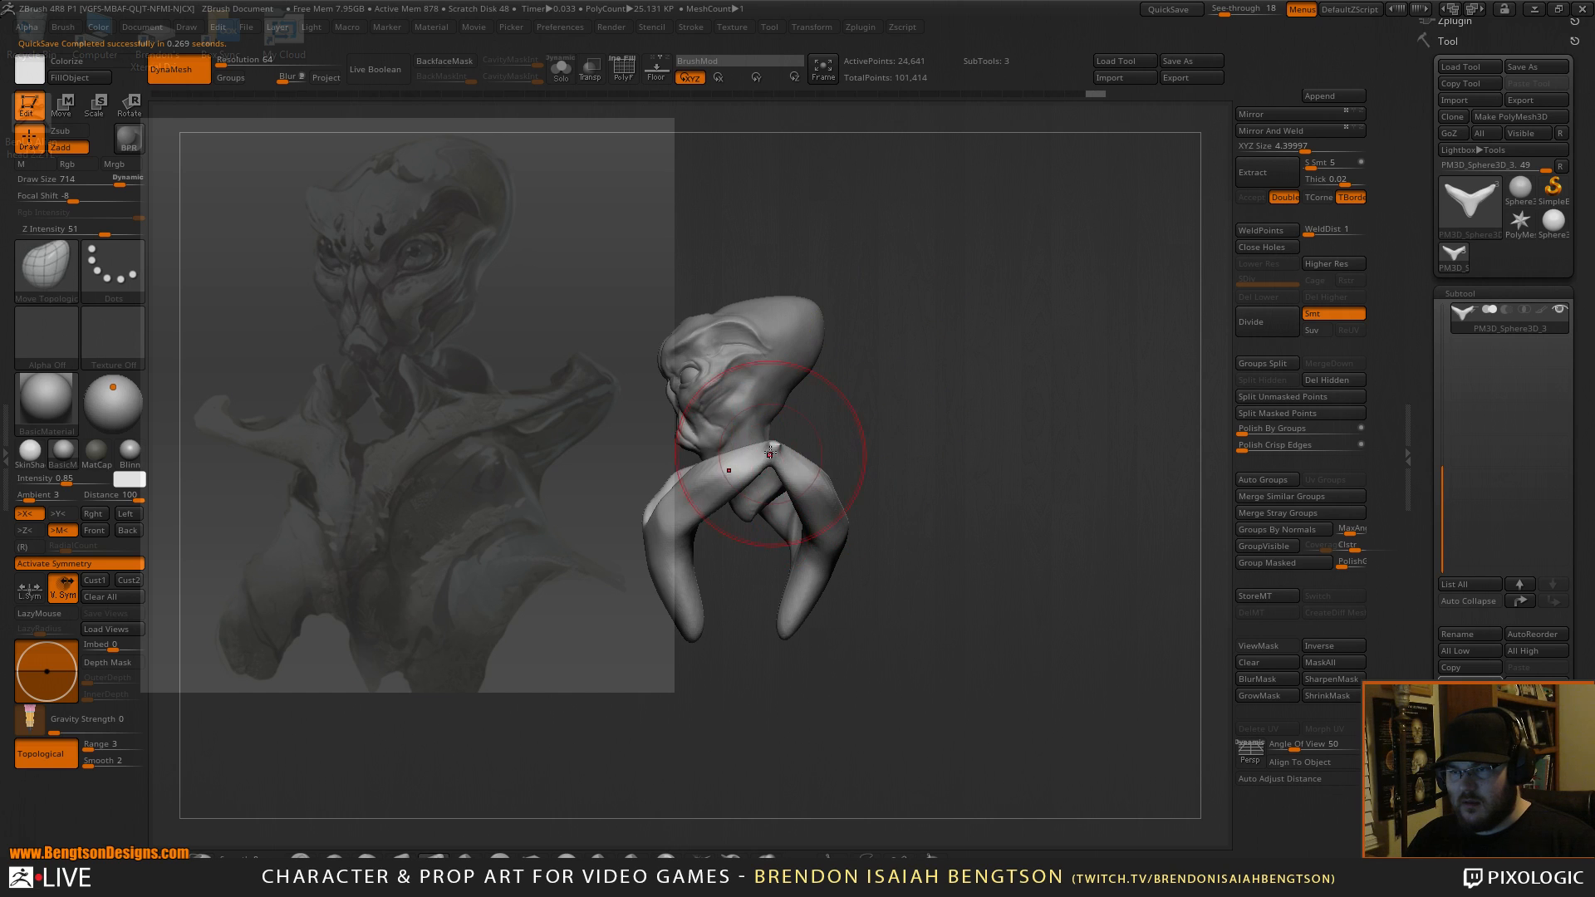
Set the Move Topological brush's draw size to 487 and adjust the shoulder joint and the chest's side edge.
key("space")
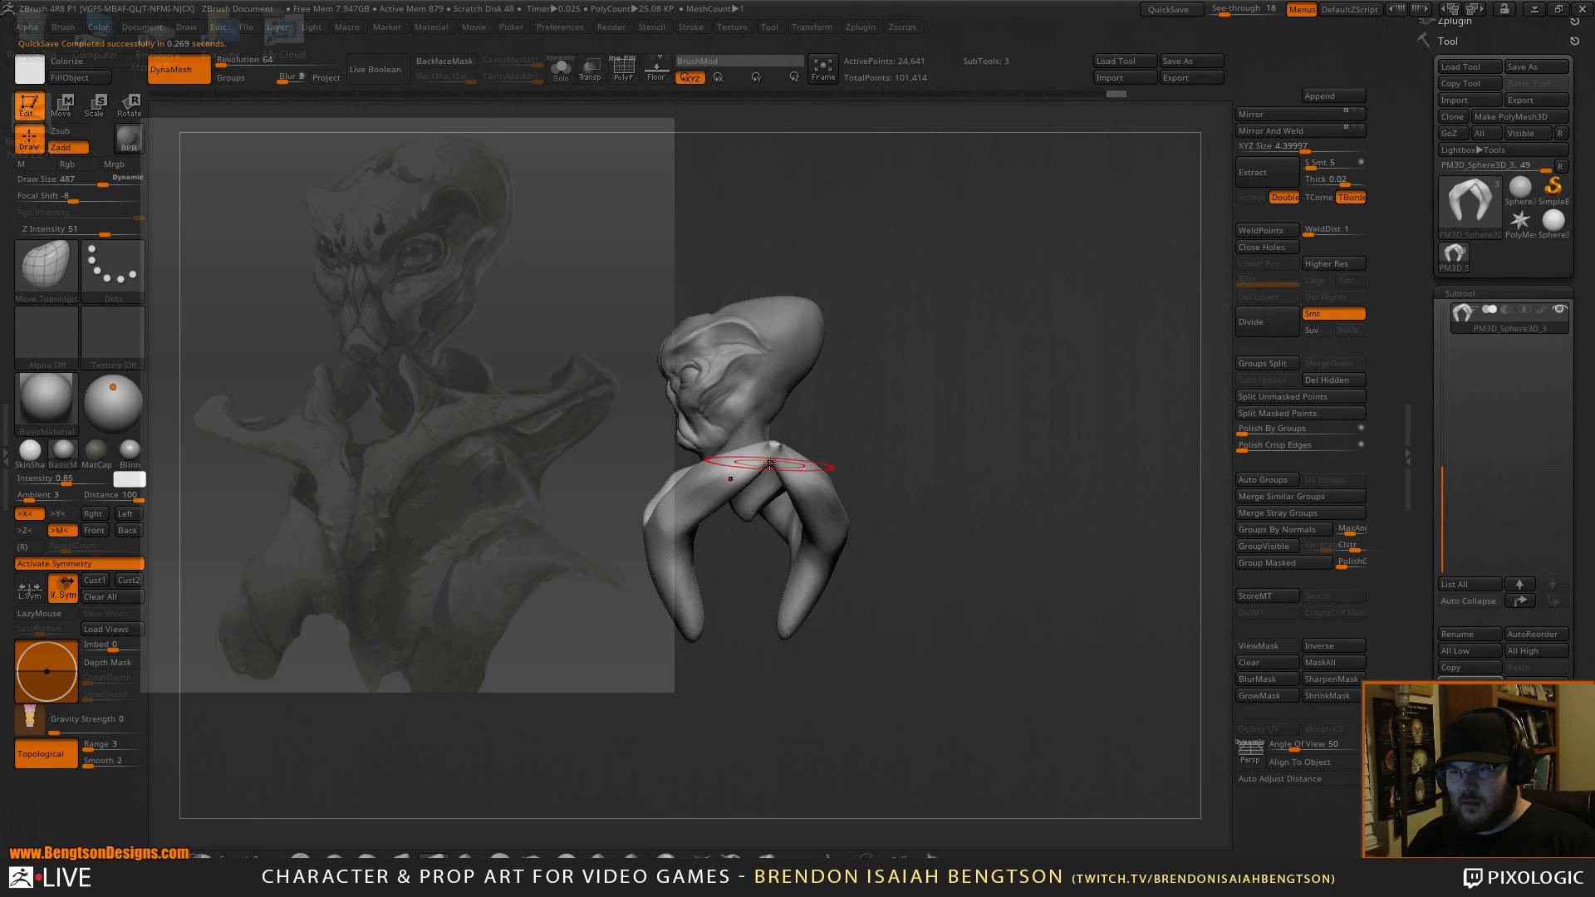
mouse_move(1050, 402)
left_mouse_down()
mouse_move(1139, 400)
mouse_move(1116, 458)
left_mouse_up()
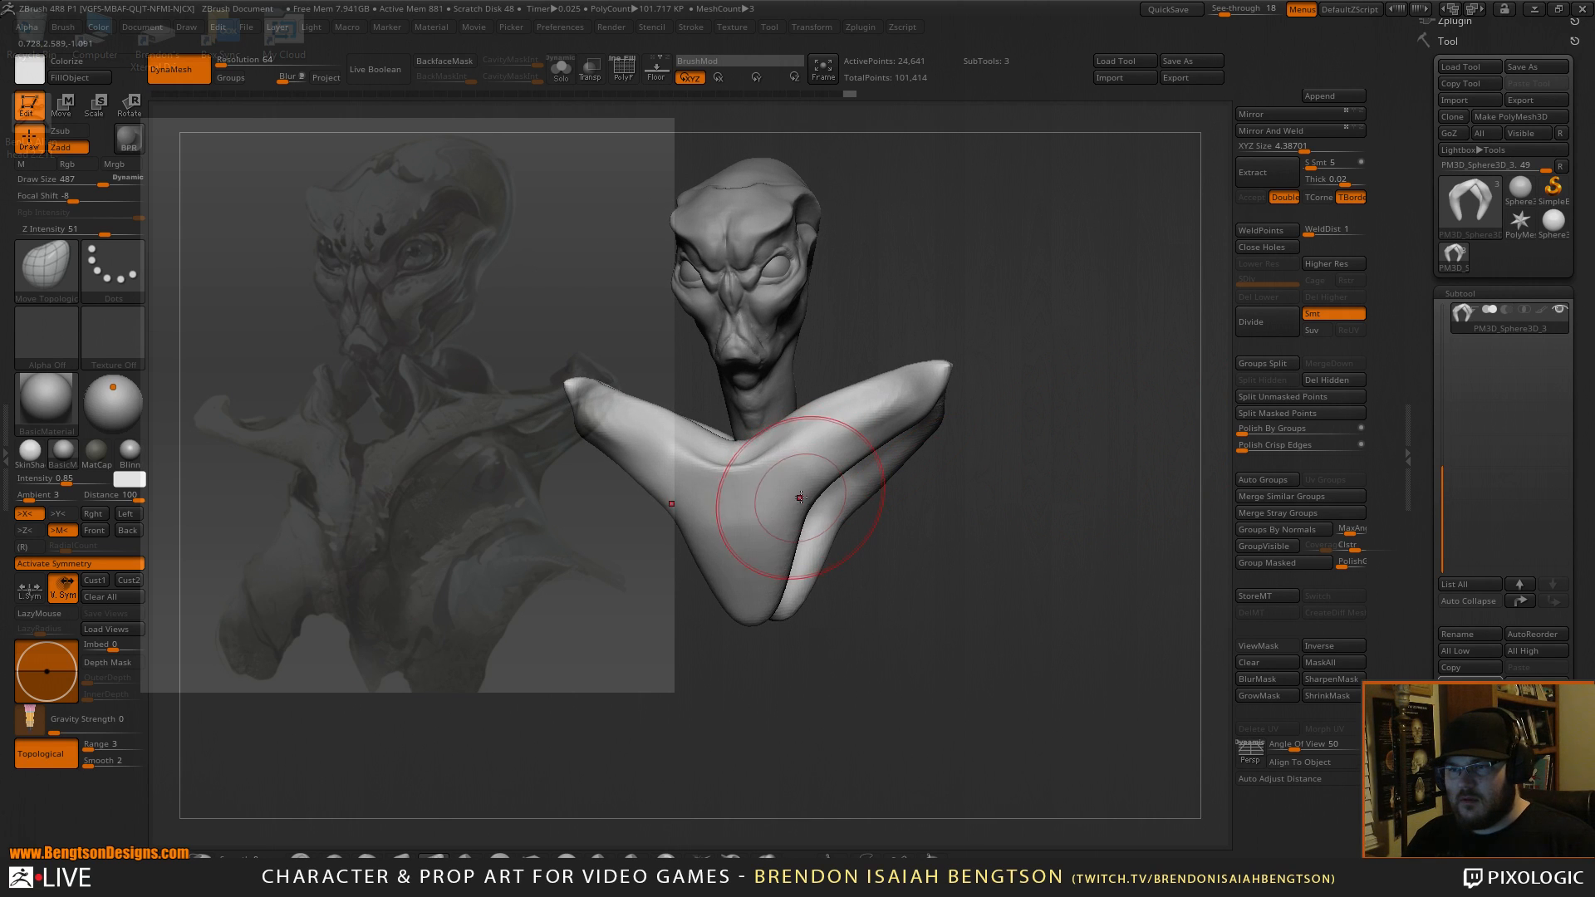
left_click_drag(799, 495, 775, 488)
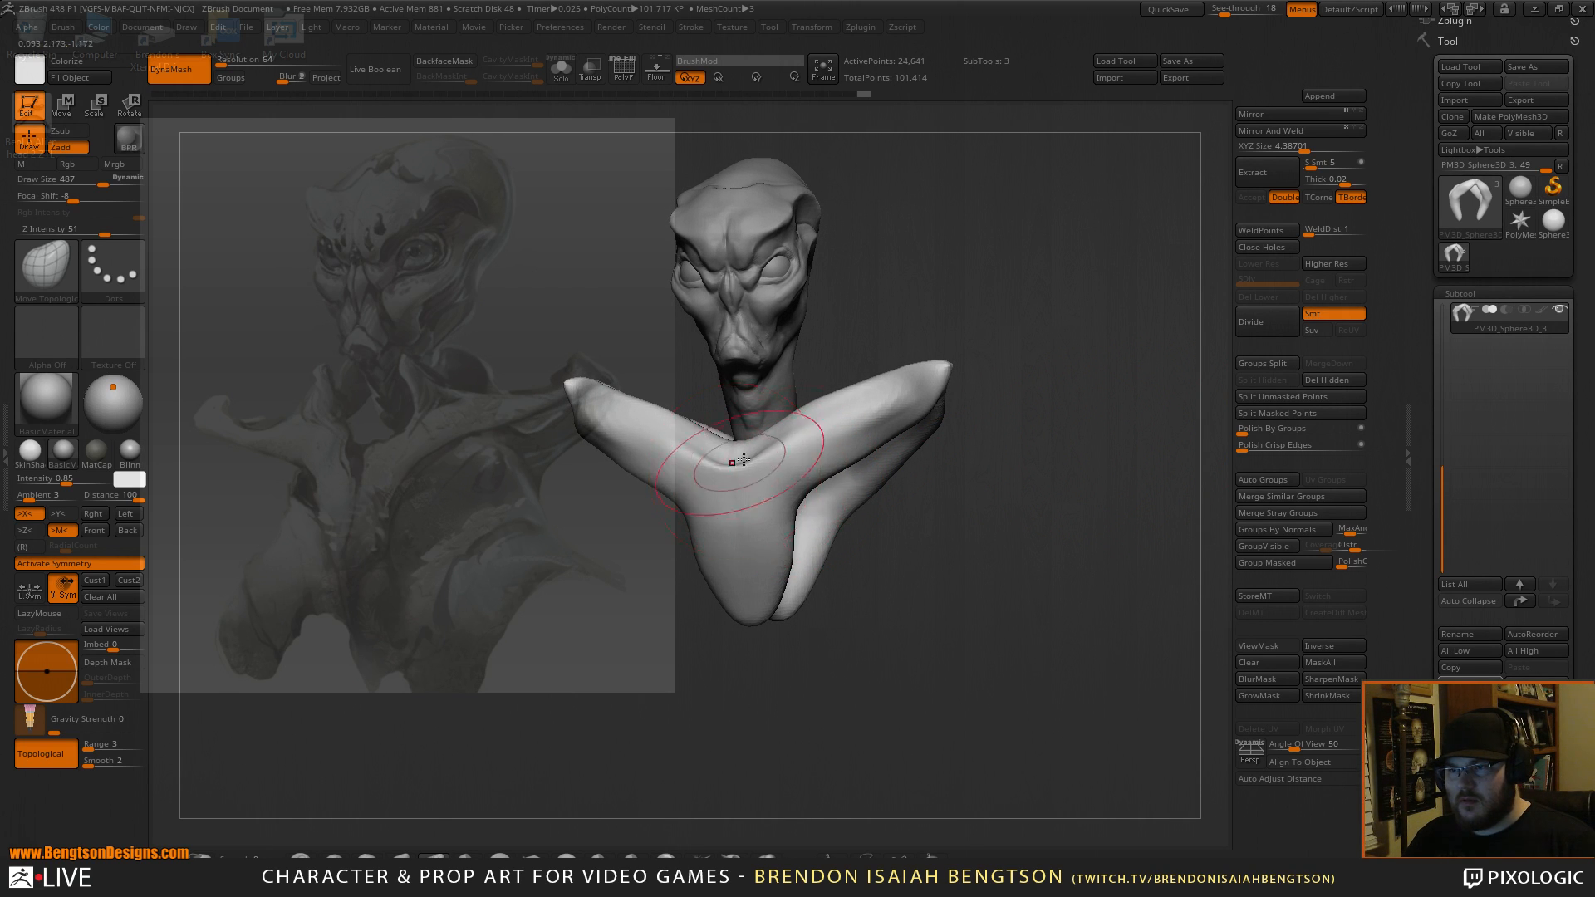
key("b")
key("c")
key("b")
key("space")
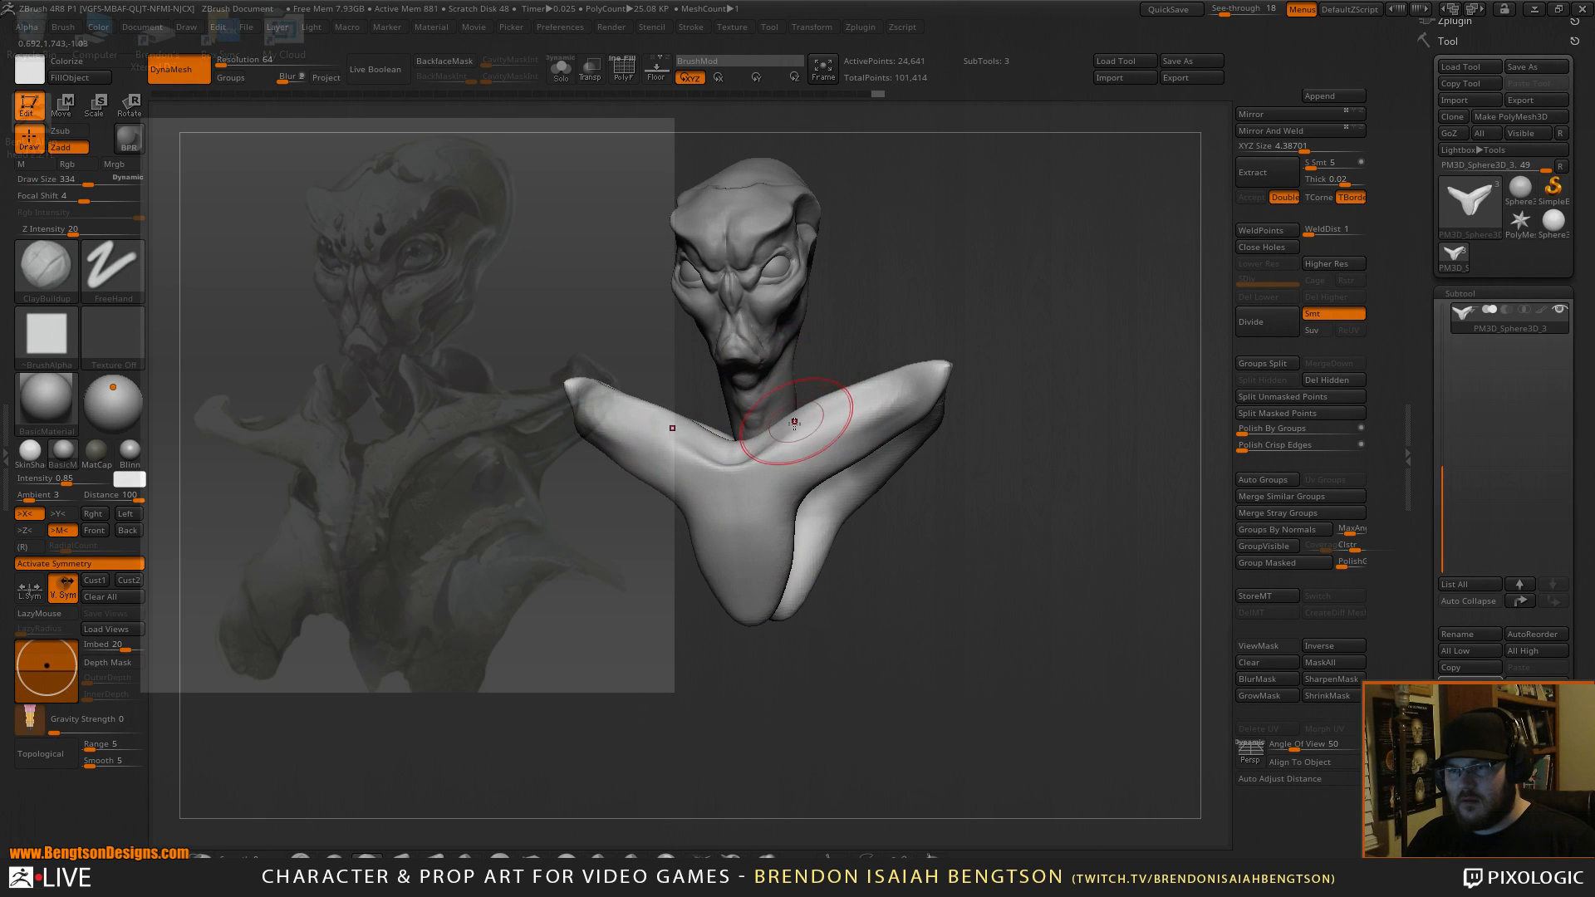
Pull a raised peak up from the collar on each side of the neck with SnakeHook and set draw size 272.
left_click(700, 857)
left_click_drag(784, 427, 783, 379)
key("space")
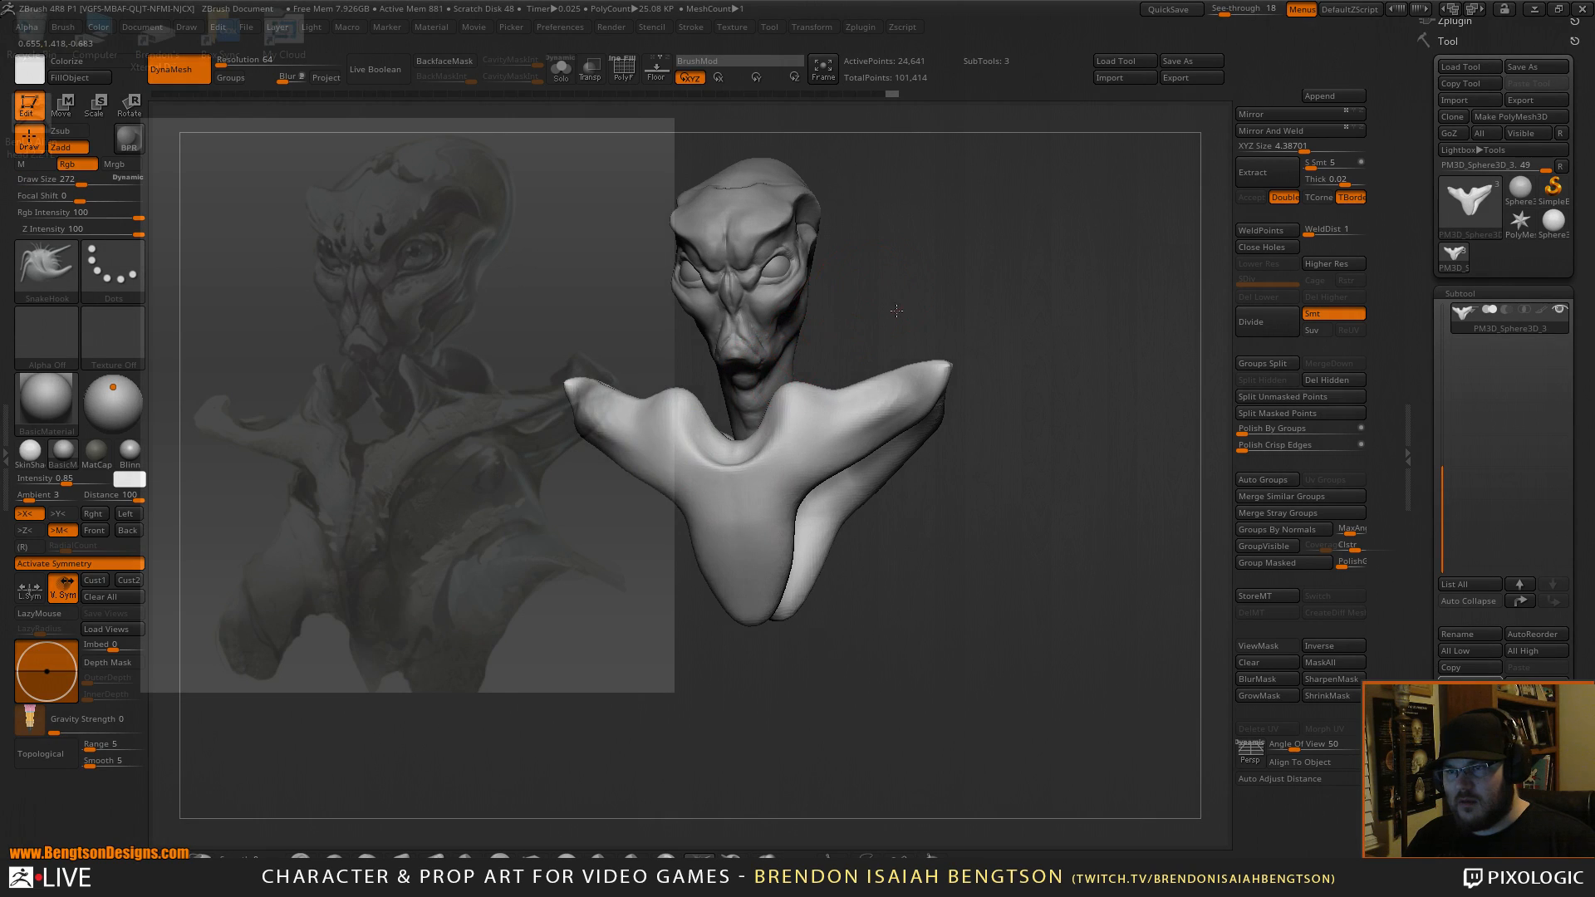
Pull the collar's front rim up into a tall prong on each side of the neck with SnakeHook.
left_click_drag(887, 296, 955, 318)
left_click_drag(840, 448, 828, 391)
mouse_move(839, 469)
left_mouse_down()
mouse_move(860, 440)
mouse_move(842, 407)
left_mouse_up()
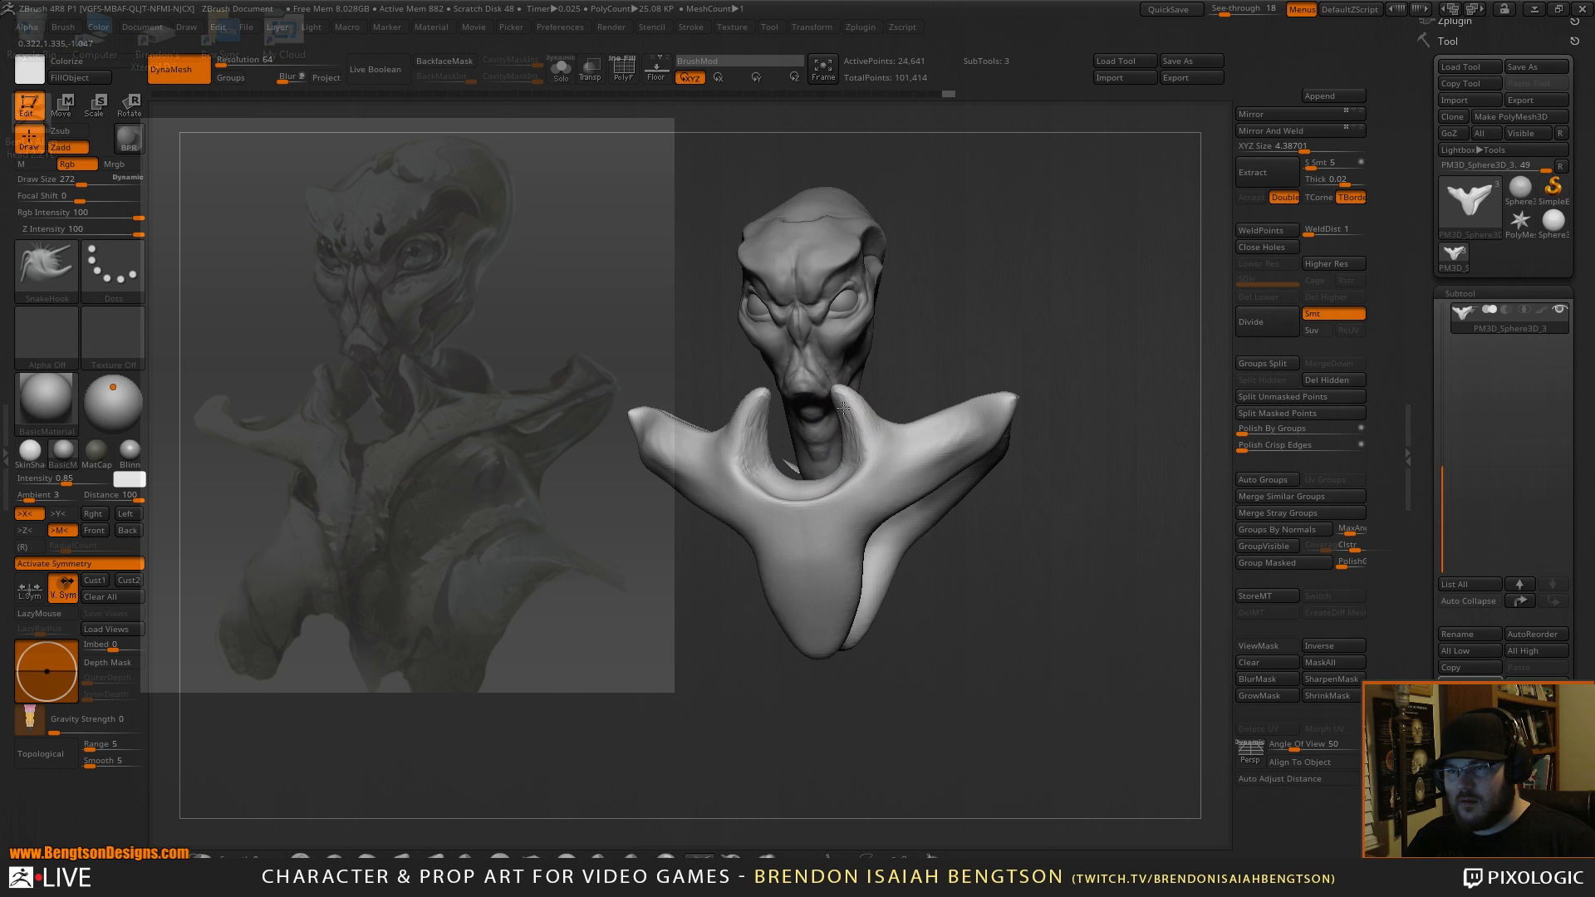
With the Move Topological brush at draw size 813, shift the collar prongs and the shoulder tips backward in side view.
left_click_drag(922, 332, 880, 391)
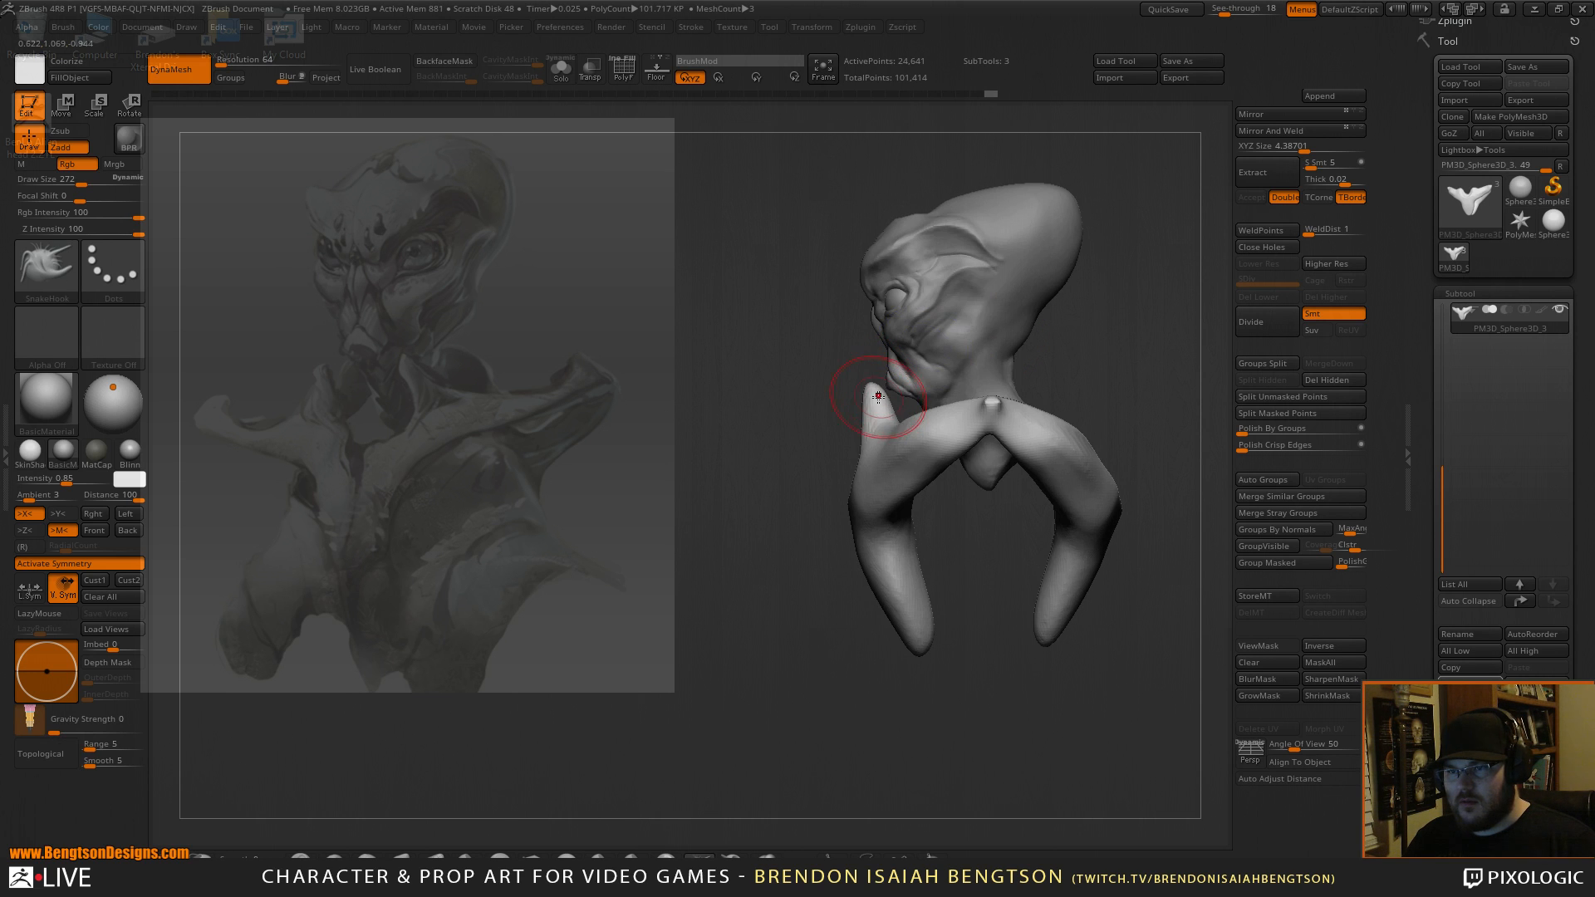
key("space")
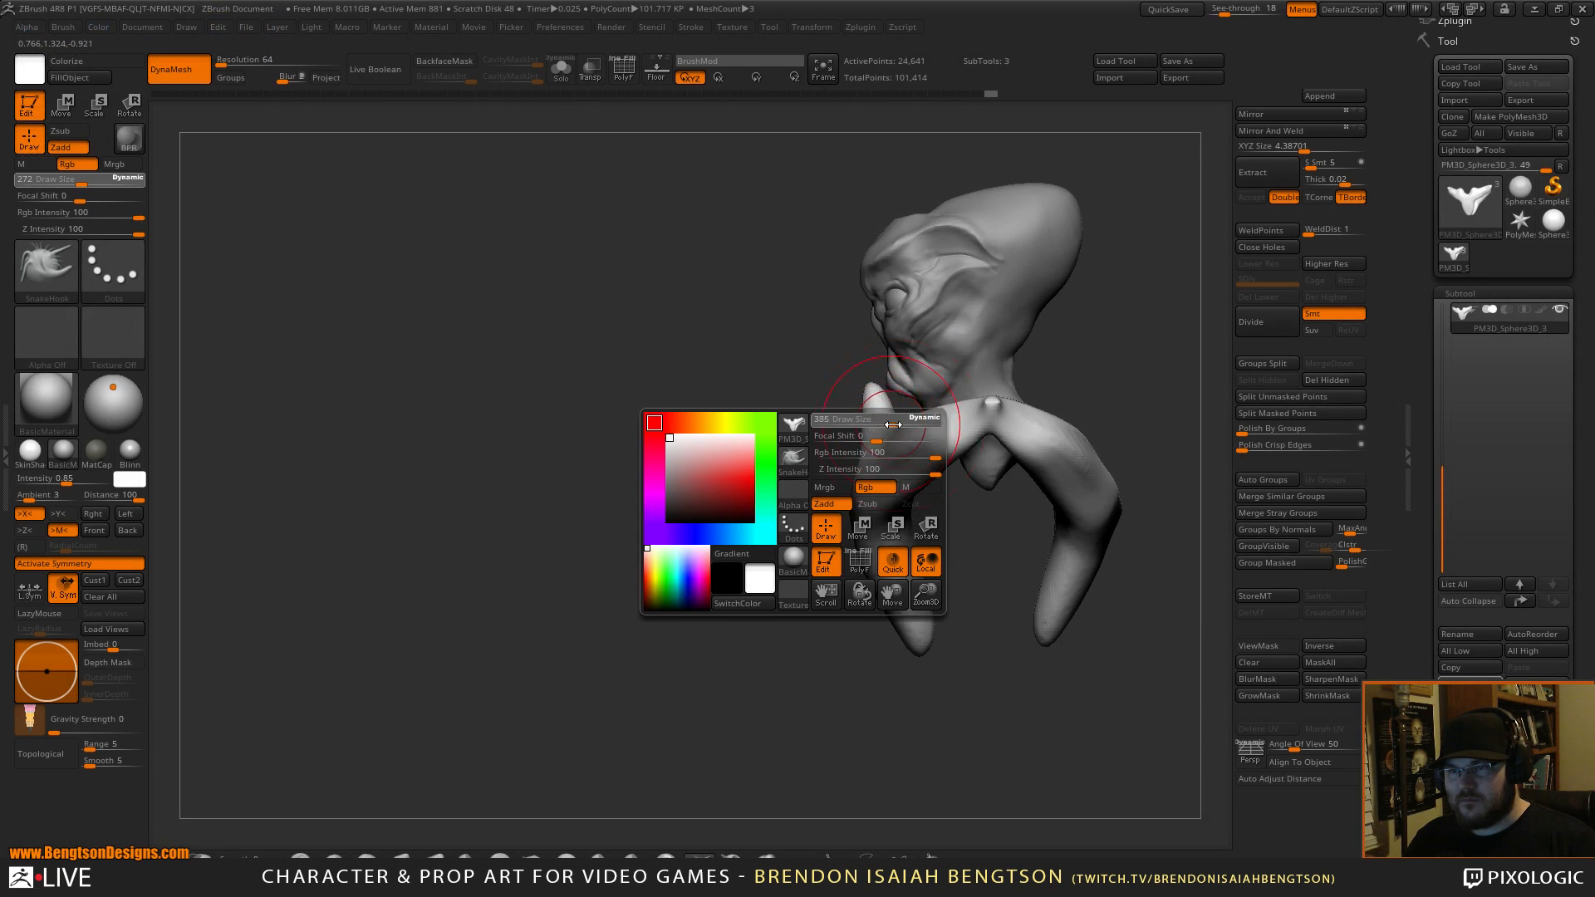
key("b")
key("m")
key("t")
left_click_drag(879, 467, 919, 429)
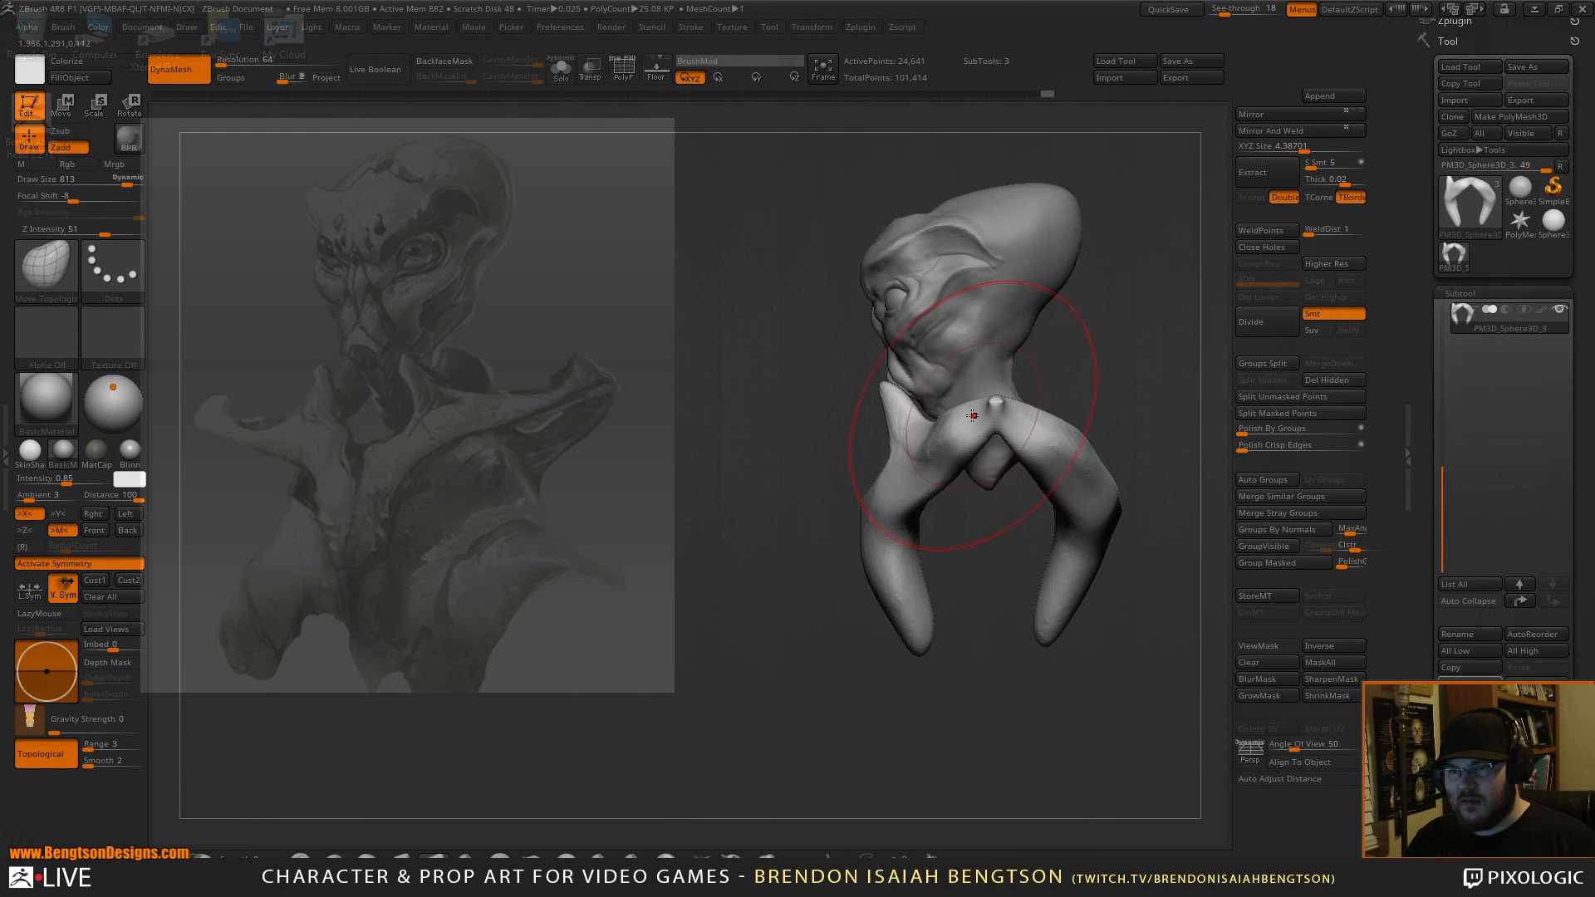
left_click_drag(1037, 424, 1067, 416)
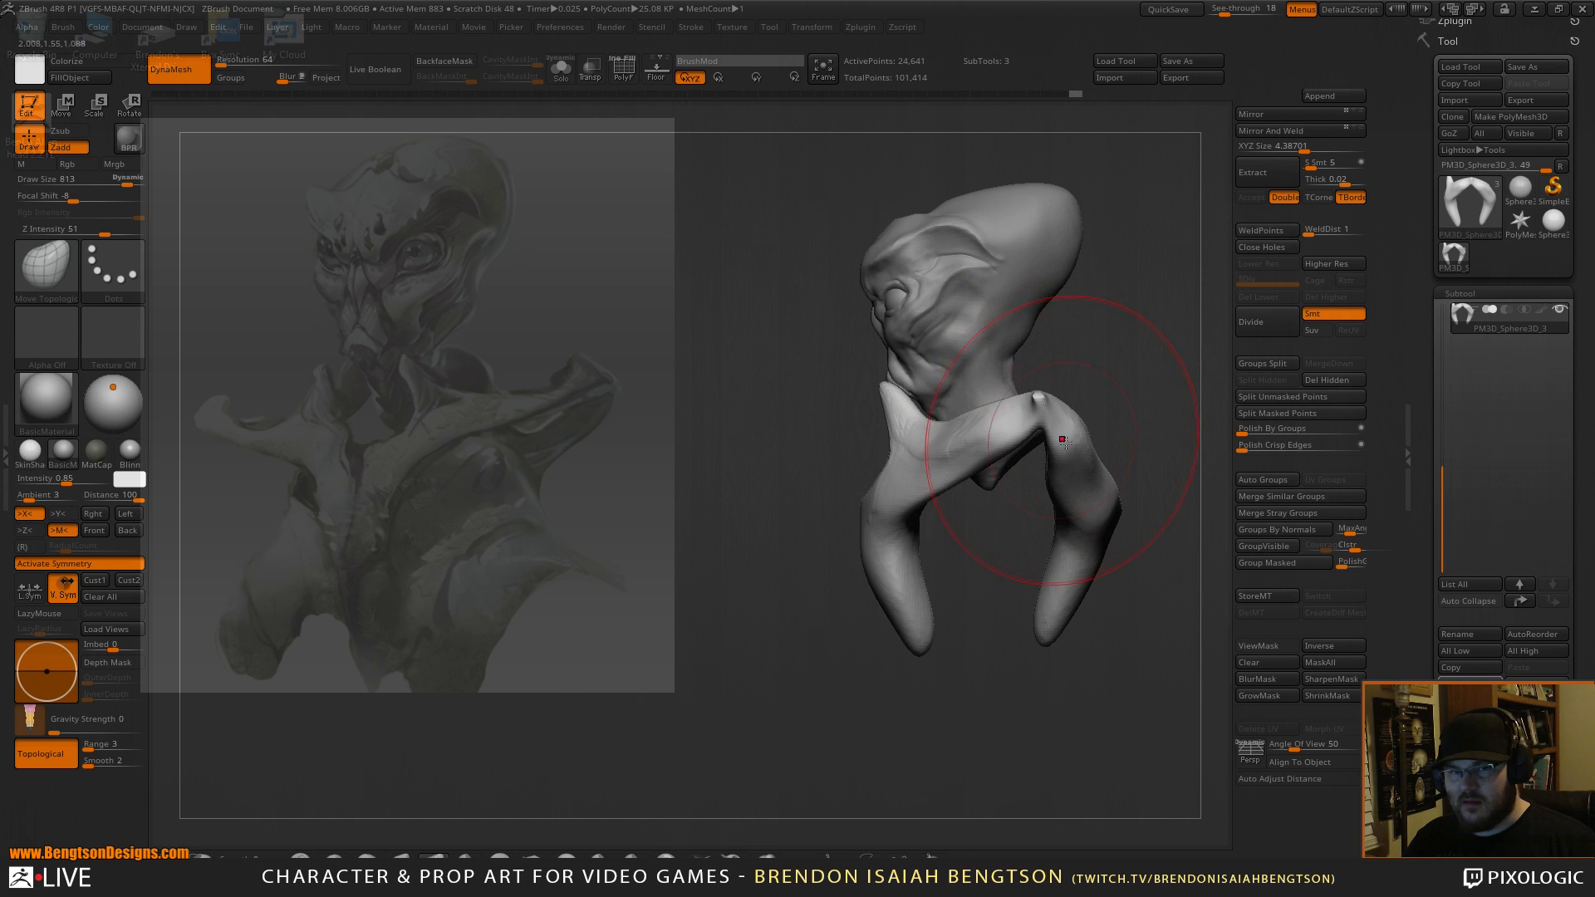
Adjust the prongs beside the neck, set draw size 496 and refine the chest's front profile with Move Topological.
mouse_move(1196, 327)
left_mouse_down()
mouse_move(1175, 303)
mouse_move(1193, 292)
mouse_move(1180, 311)
mouse_move(1115, 314)
left_mouse_up()
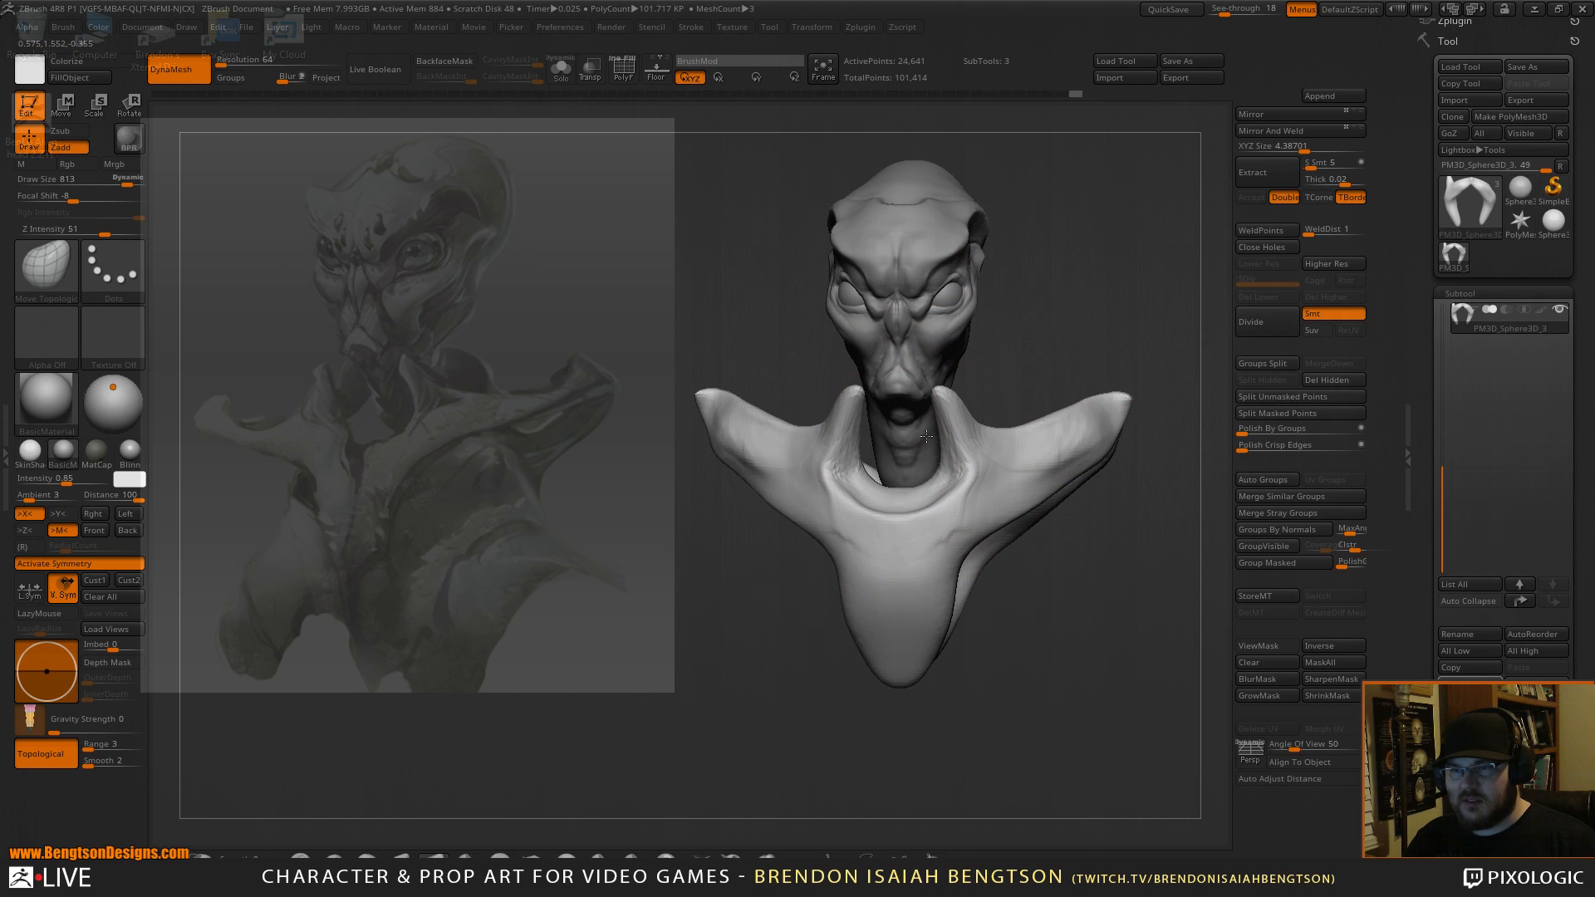
left_click_drag(945, 435, 957, 432)
left_click_drag(949, 416, 957, 412)
mouse_move(1134, 330)
left_mouse_down()
mouse_move(1023, 343)
mouse_move(980, 450)
mouse_move(967, 440)
mouse_move(983, 442)
left_mouse_up()
key("space")
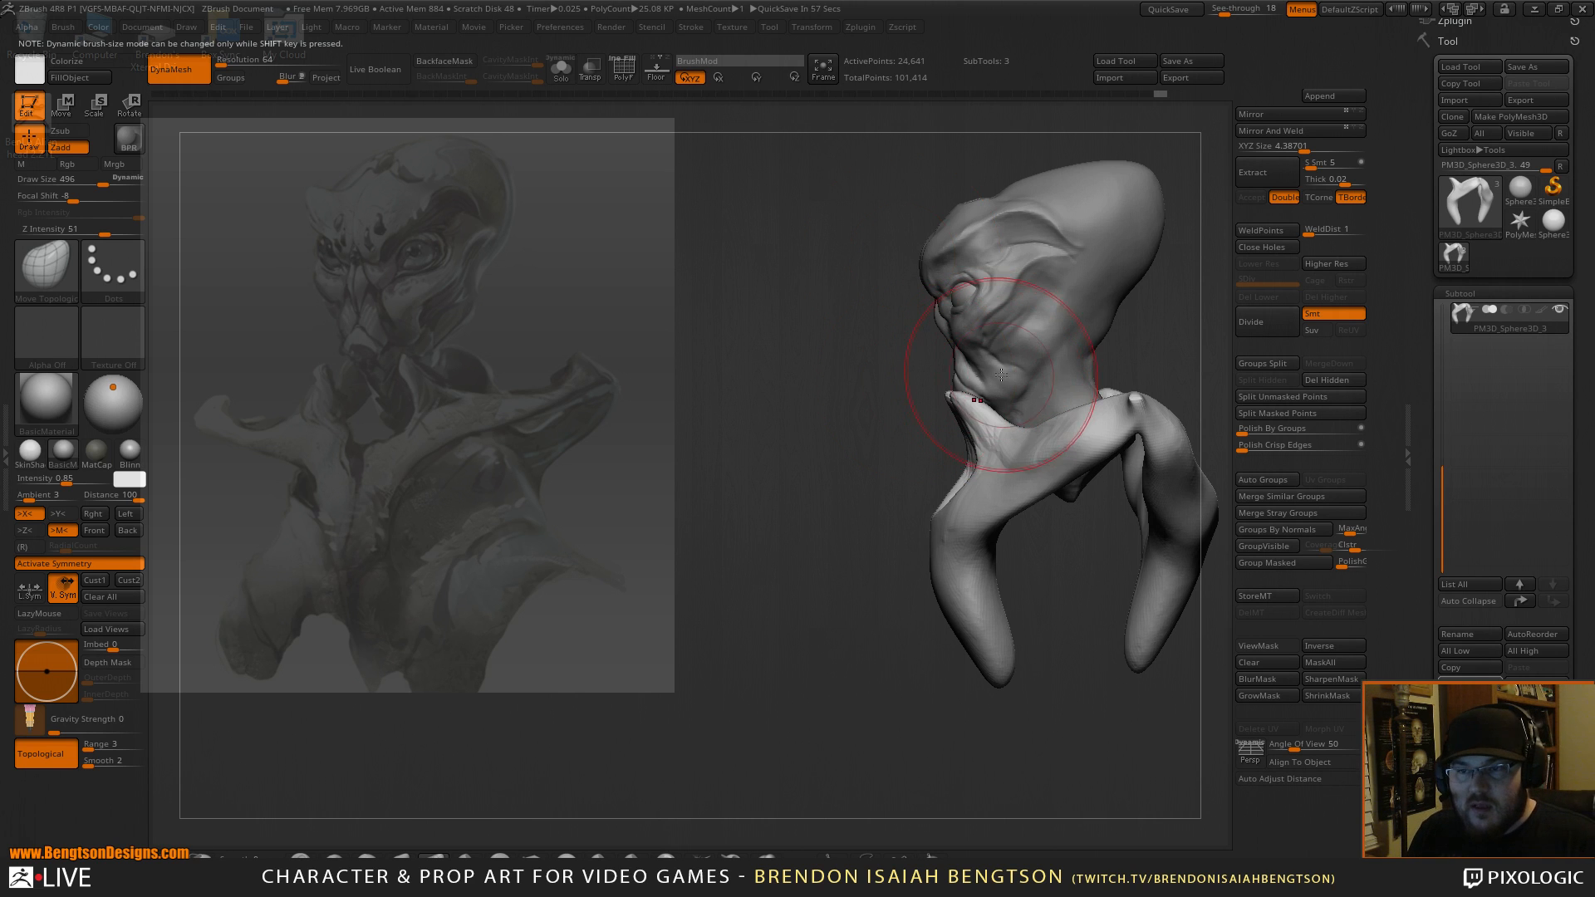
left_click_drag(877, 436, 861, 414)
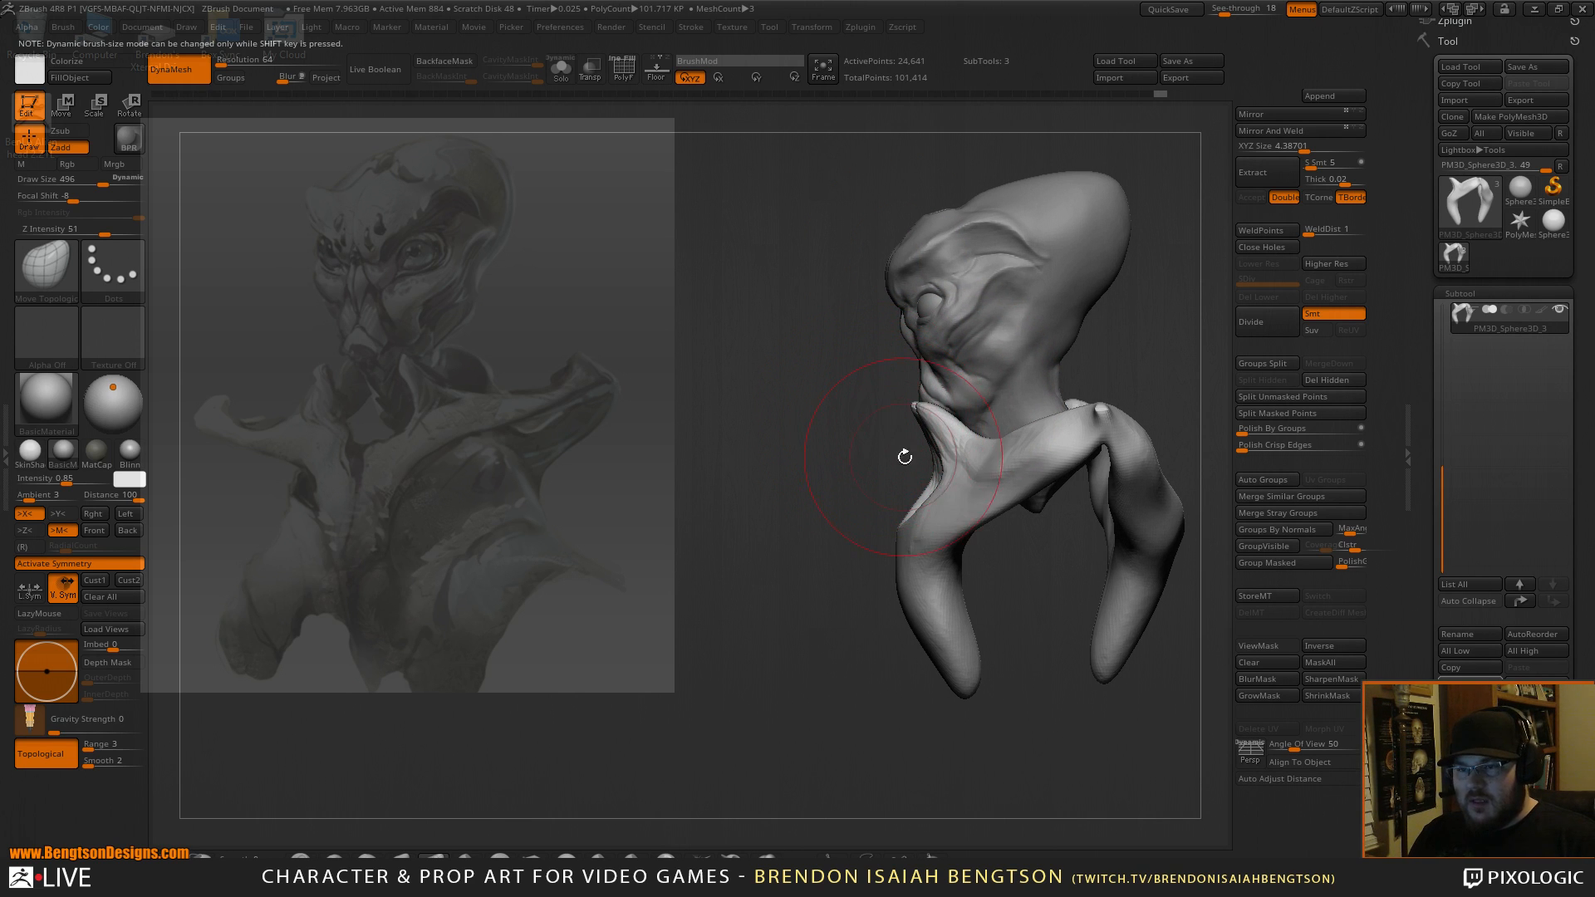
left_click_drag(918, 554, 908, 553)
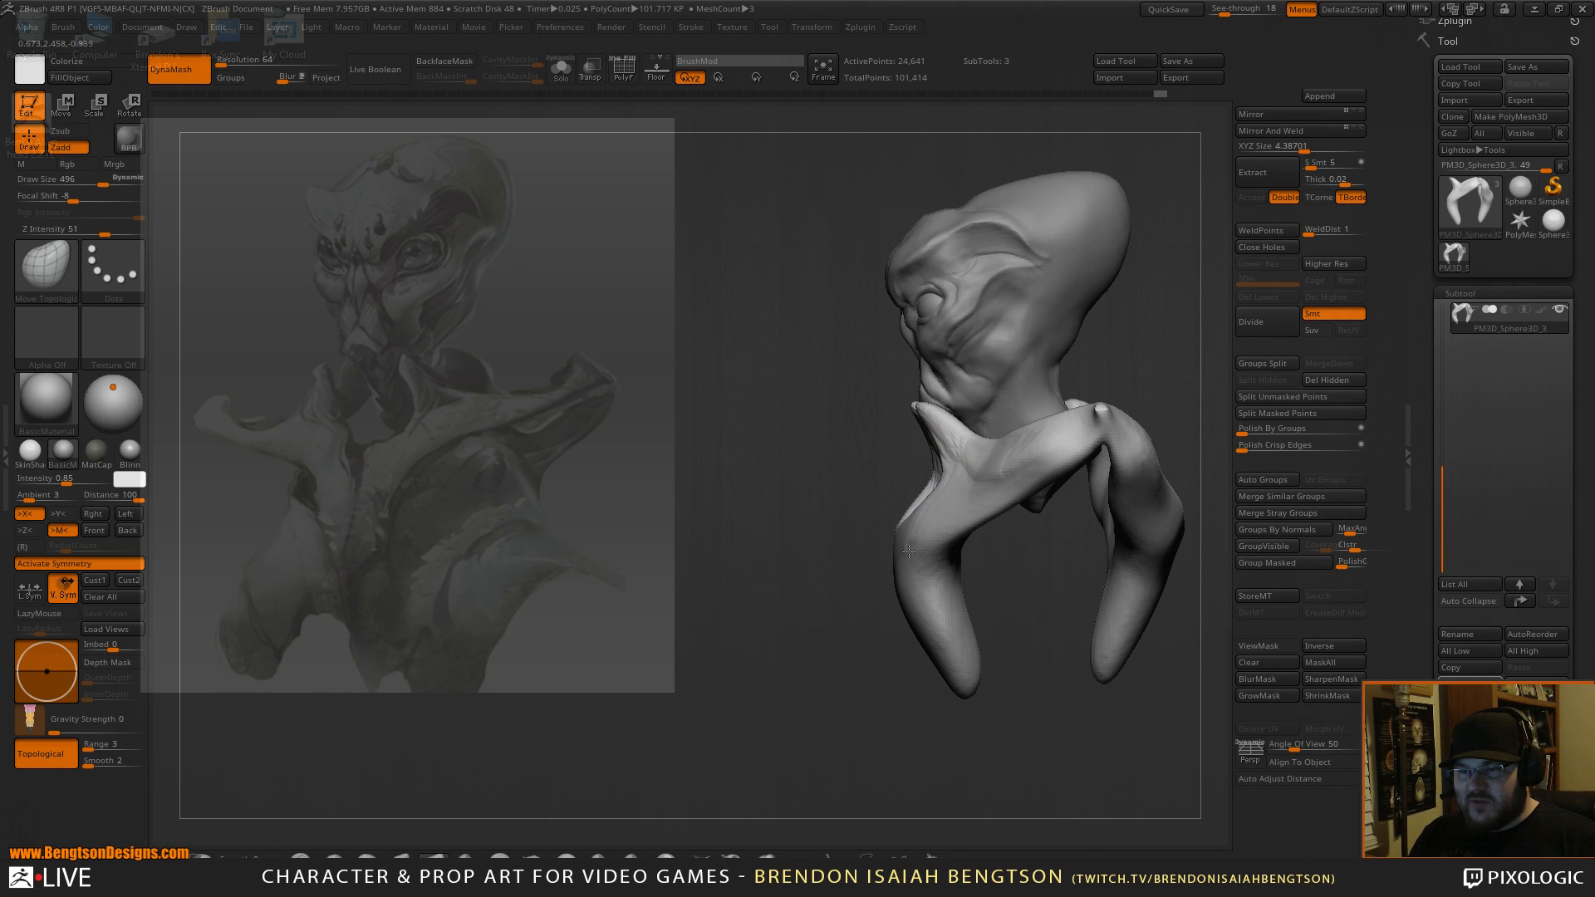
mouse_move(867, 682)
left_mouse_down()
mouse_move(865, 695)
mouse_move(894, 615)
left_mouse_up()
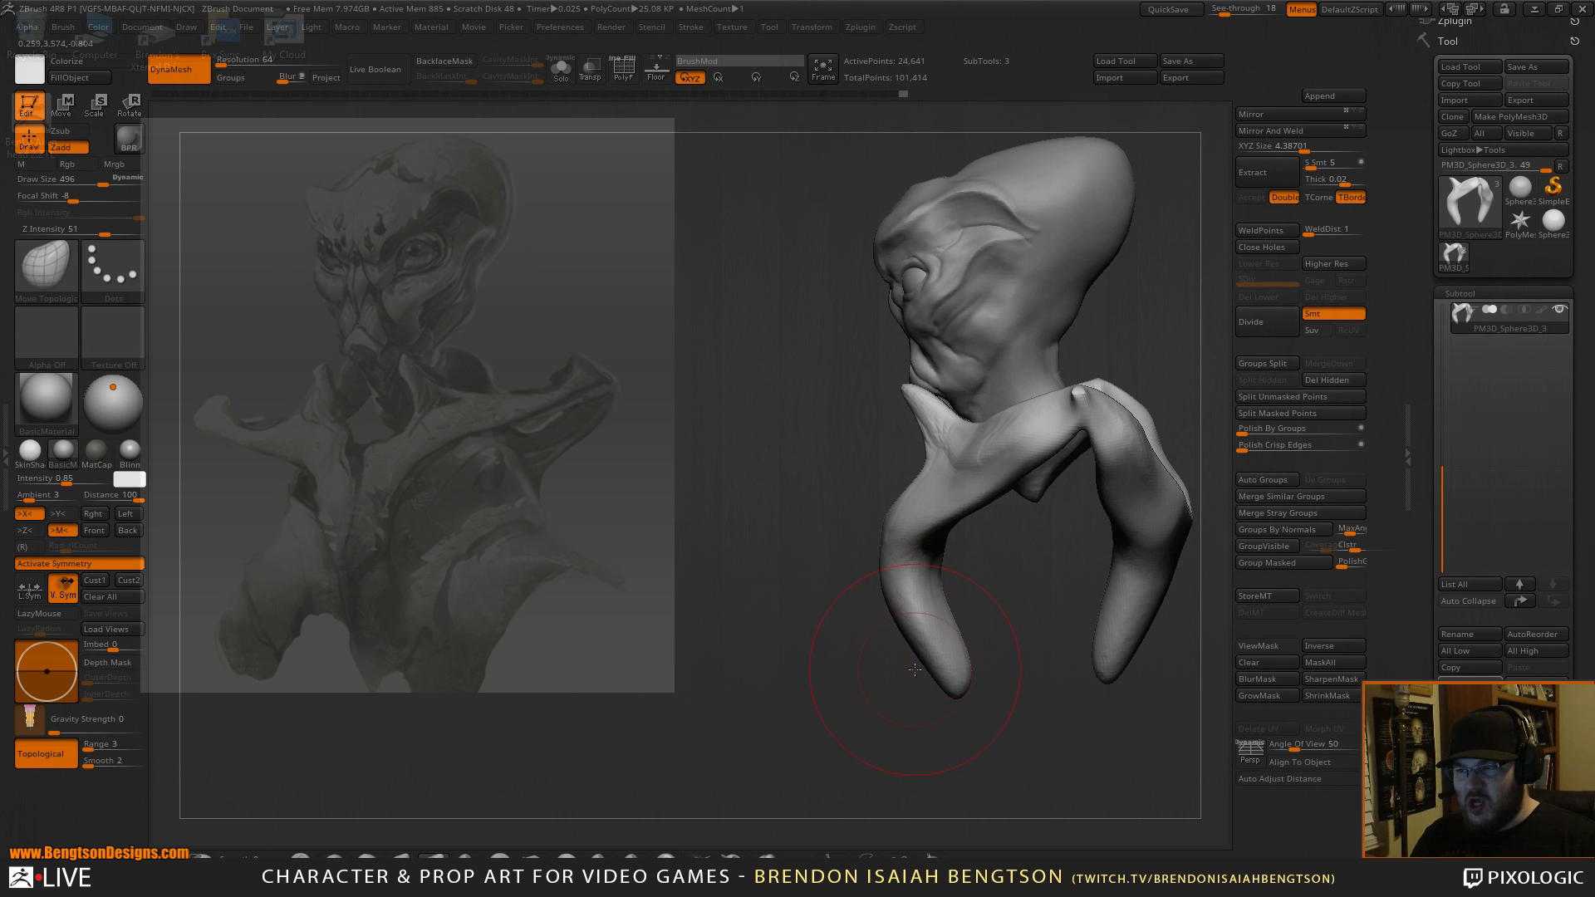
Narrow the lower chest plate's sides, re-DynaMesh the collar and smooth the rim around the neck.
left_click_drag(889, 709, 1107, 561)
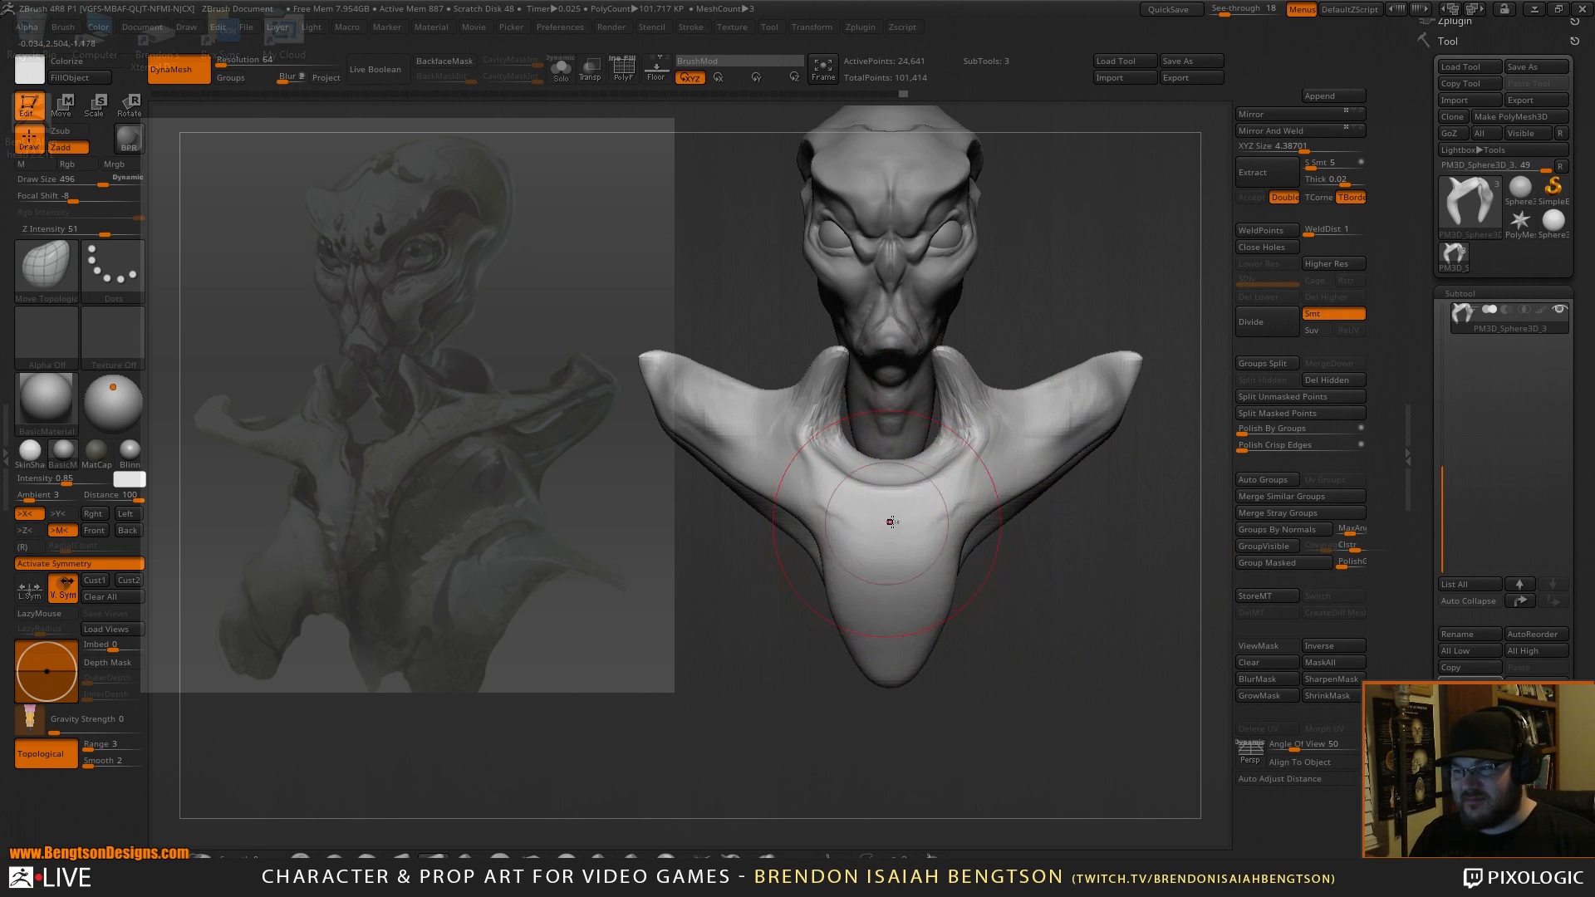
mouse_move(950, 530)
left_mouse_down()
mouse_move(943, 543)
mouse_move(984, 474)
left_mouse_up()
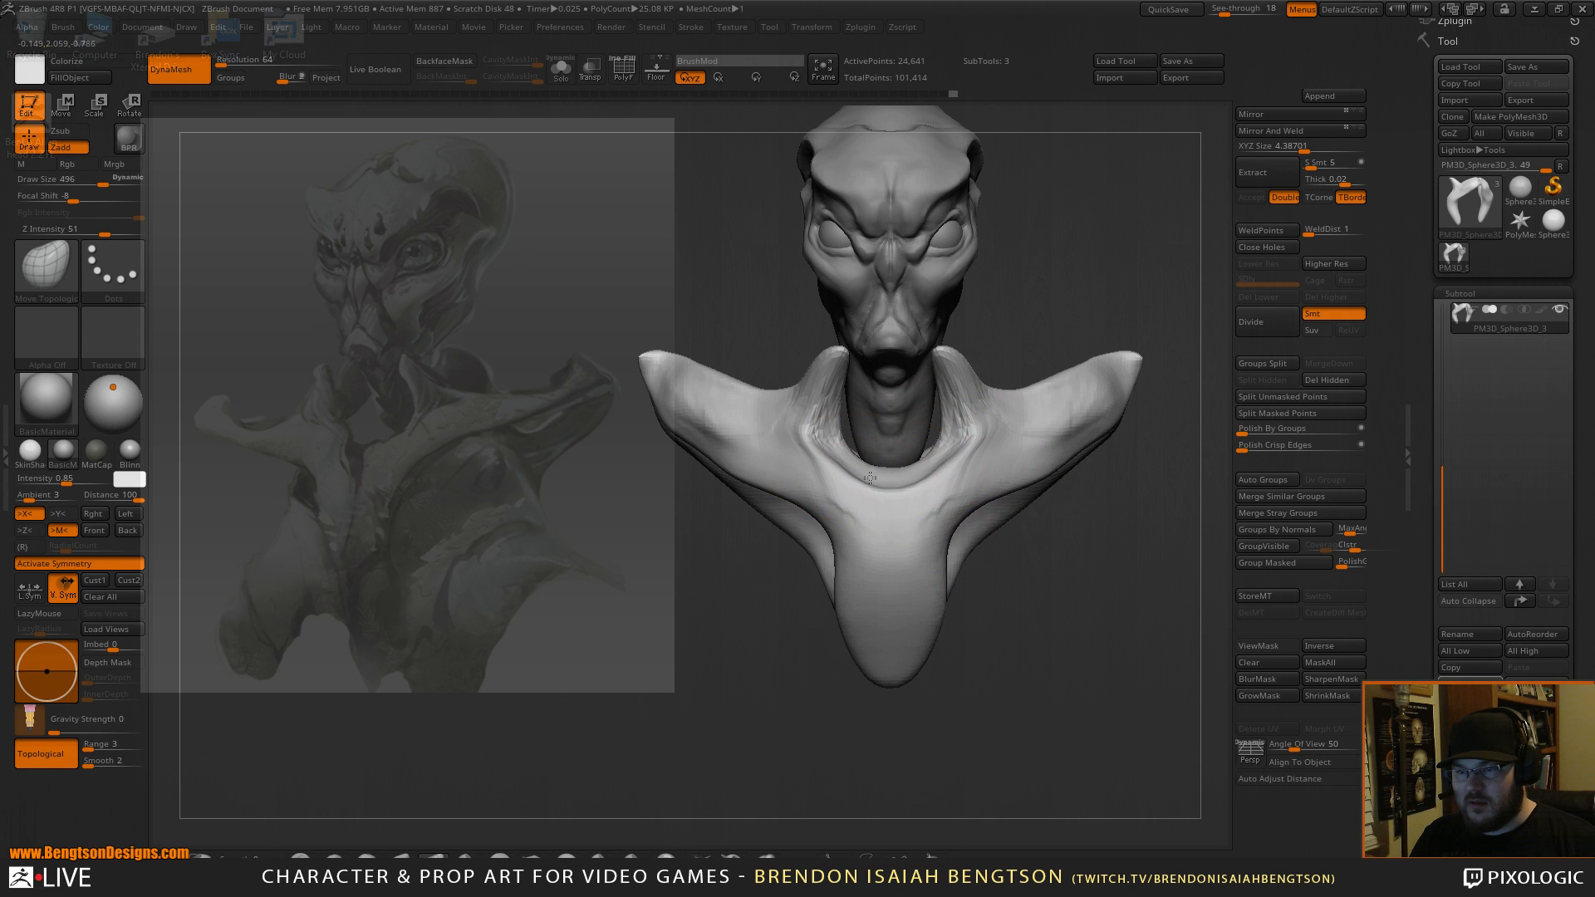
left_click_drag(1084, 580, 1064, 652, "ctrl")
left_click_drag(974, 442, 974, 457, "shift")
mouse_move(1095, 583)
left_mouse_down()
mouse_move(1047, 640)
mouse_move(1093, 633)
left_mouse_up()
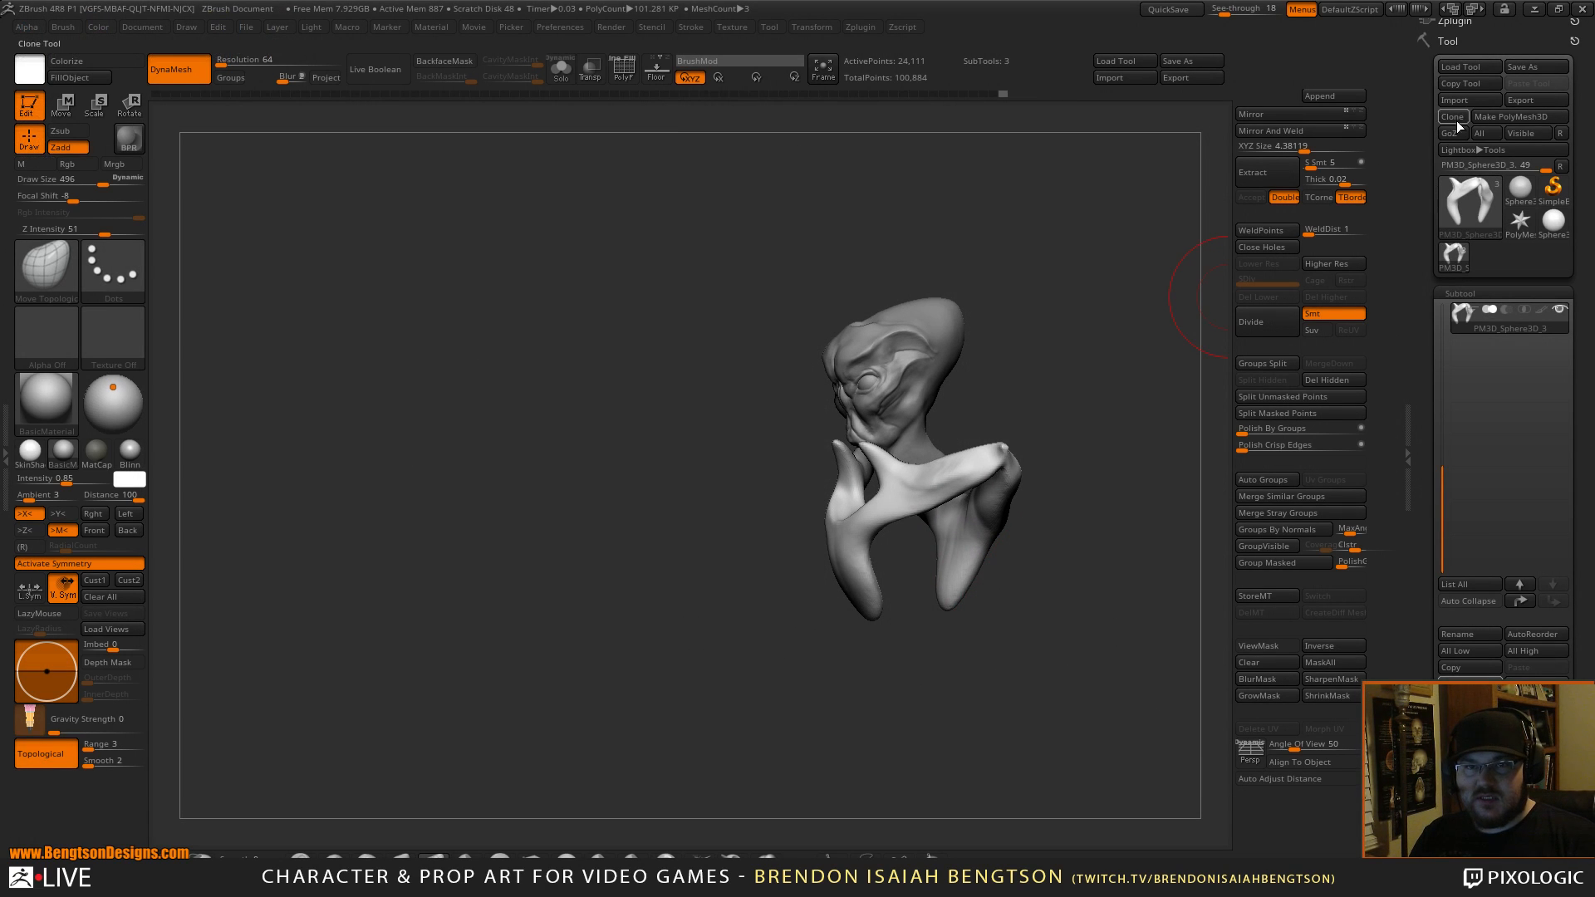
Append a sphere subtool, select it and move it down into the gap between the front and back torso plates.
left_click(1320, 96)
left_click(911, 136)
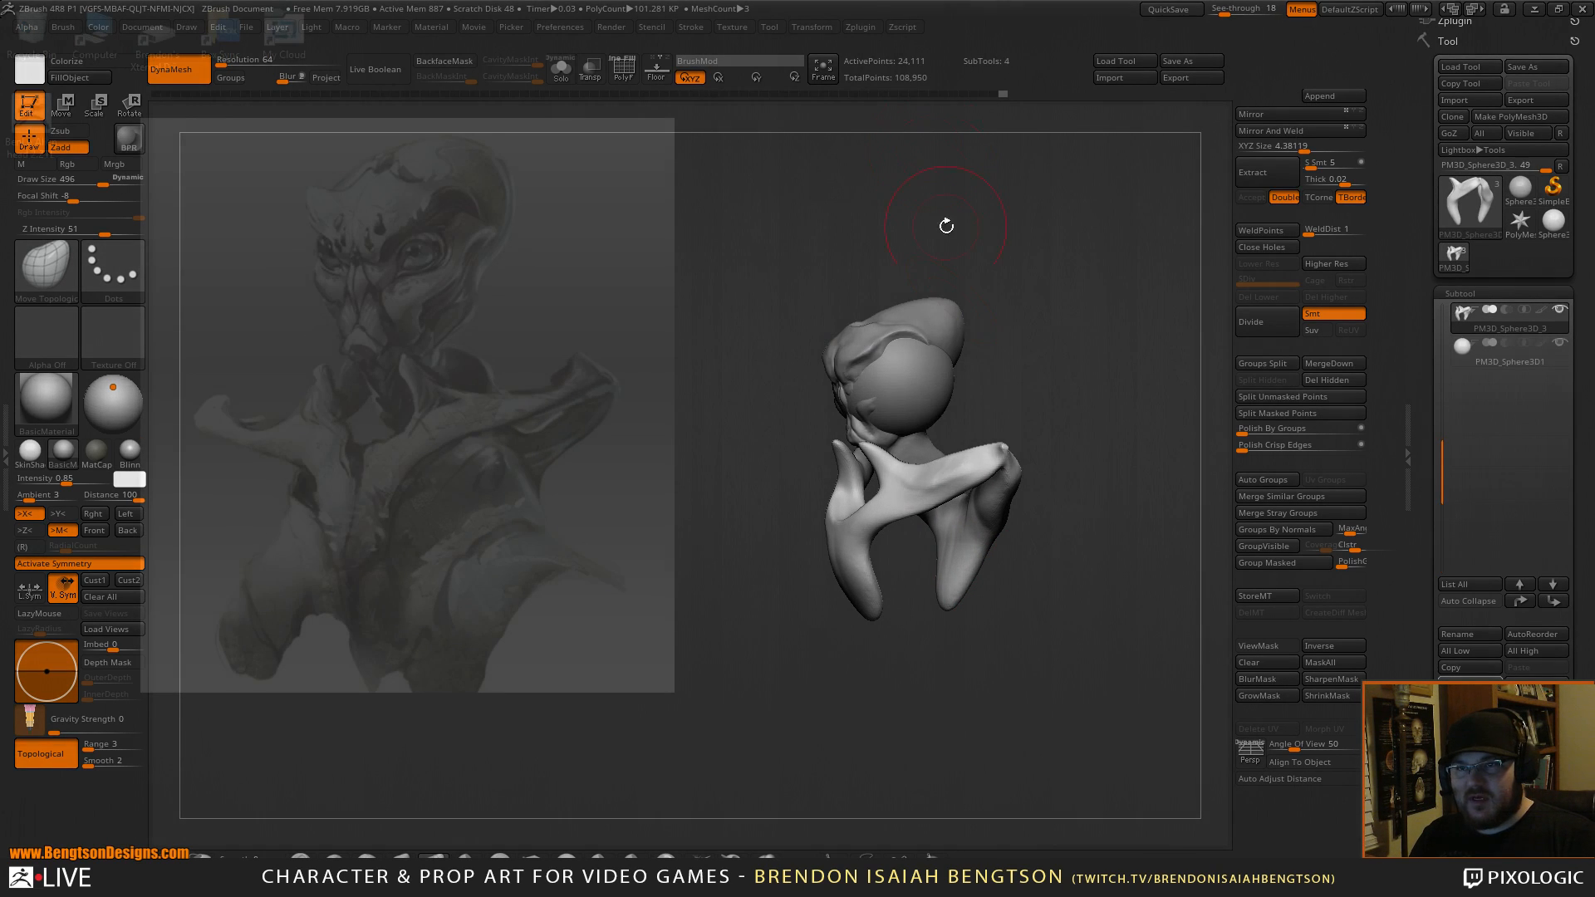
left_click(914, 393, "alt")
key("w")
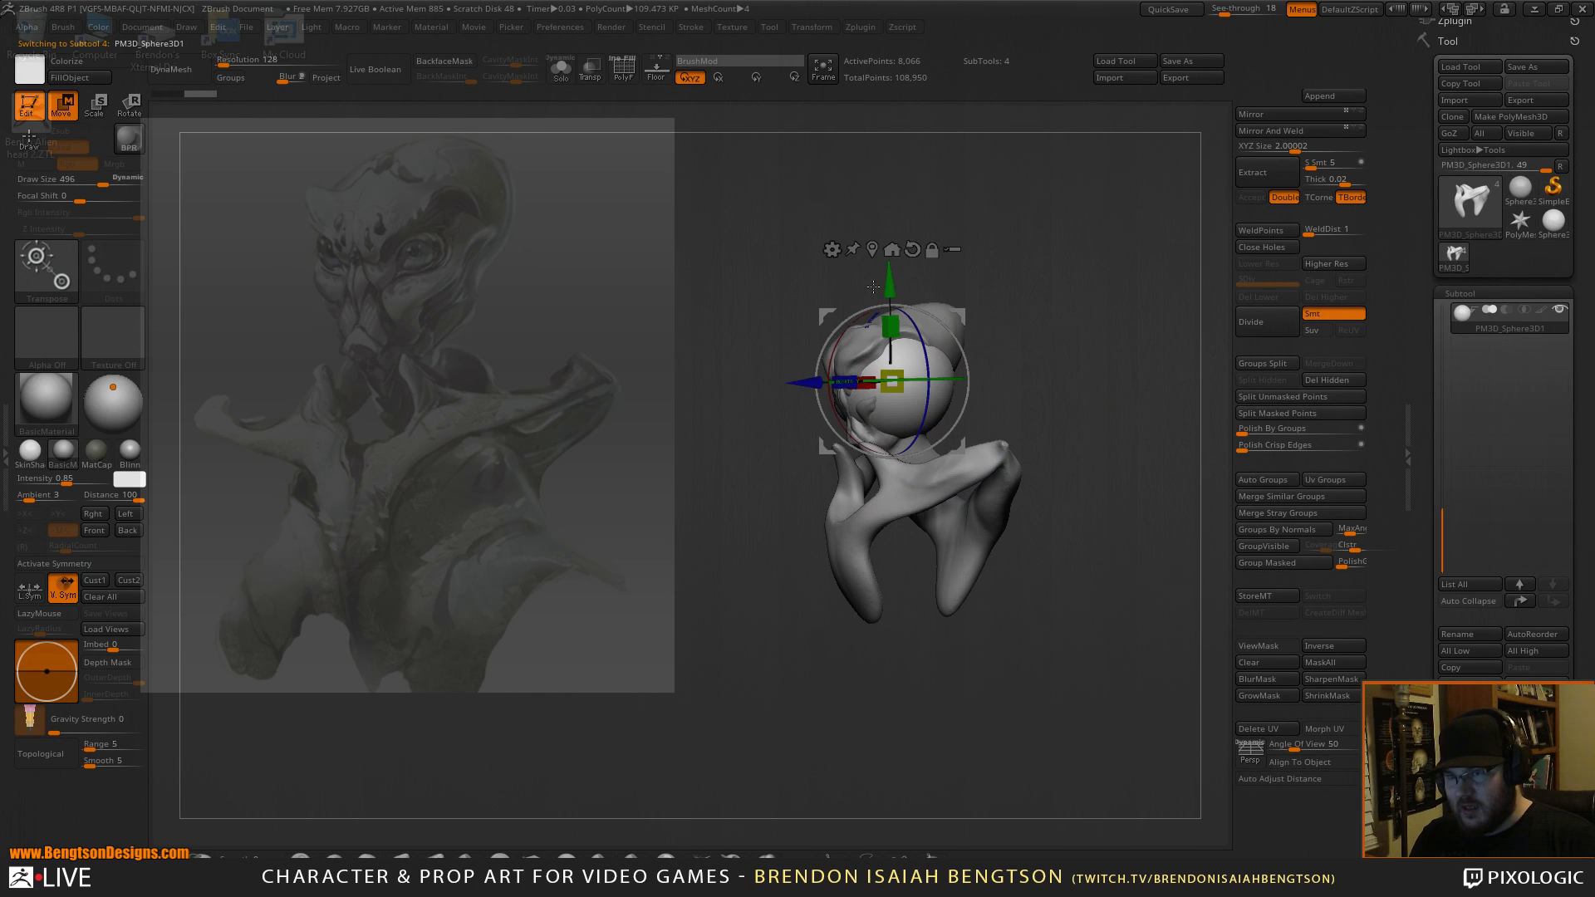
left_click_drag(894, 271, 892, 478)
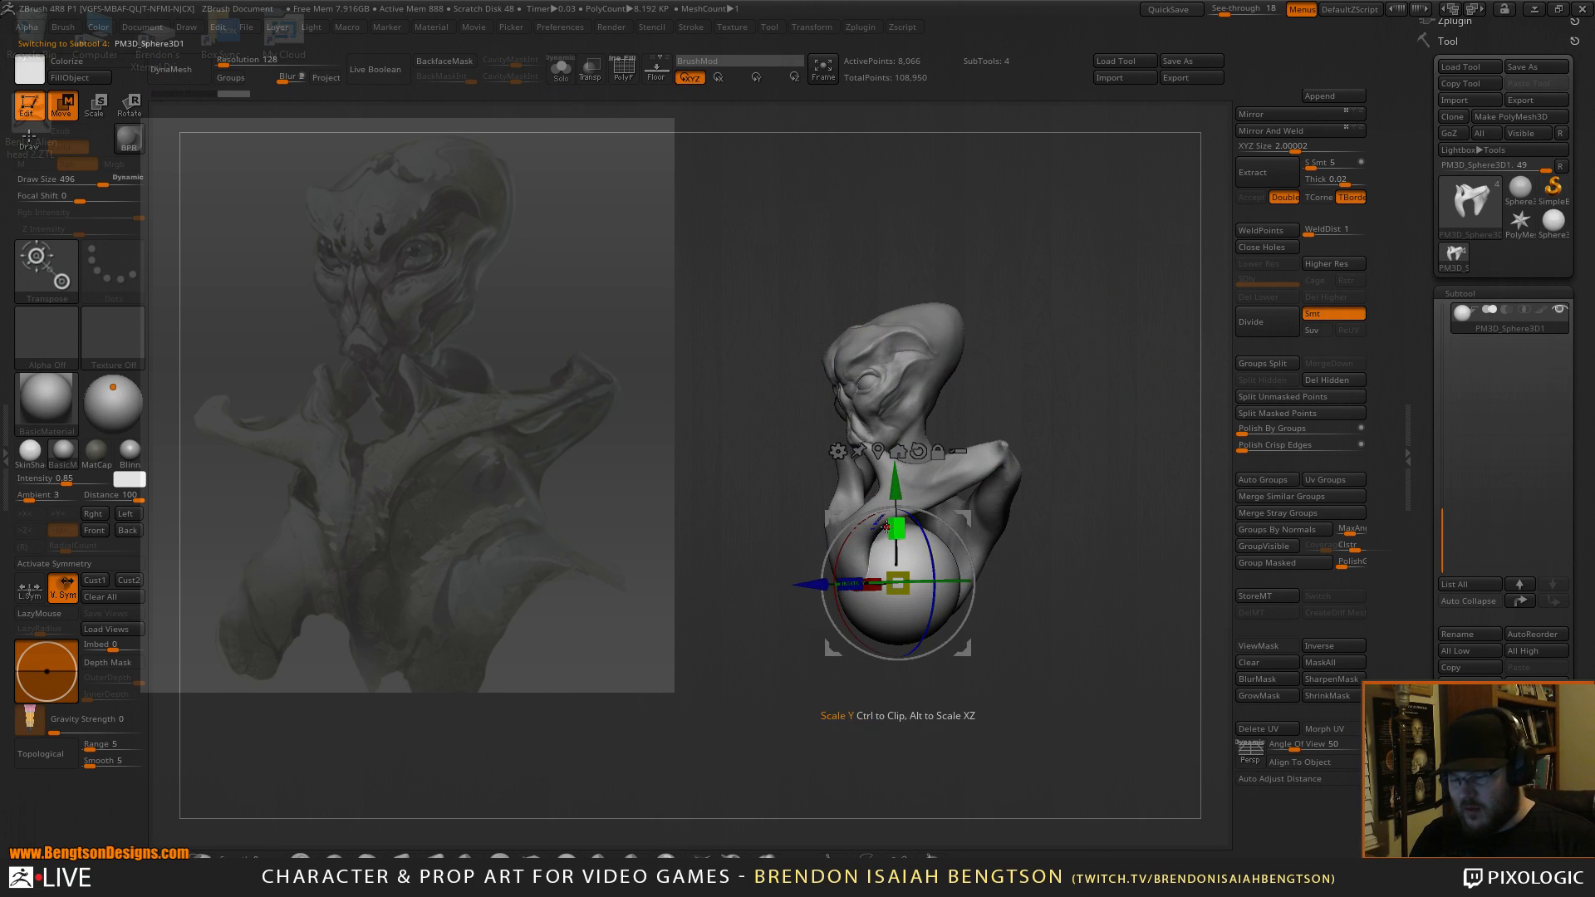
DynaMesh the sphere at resolution 64 and set the Move Topological brush to draw size 714.
key("b")
key("m")
key("t")
key("shift+f")
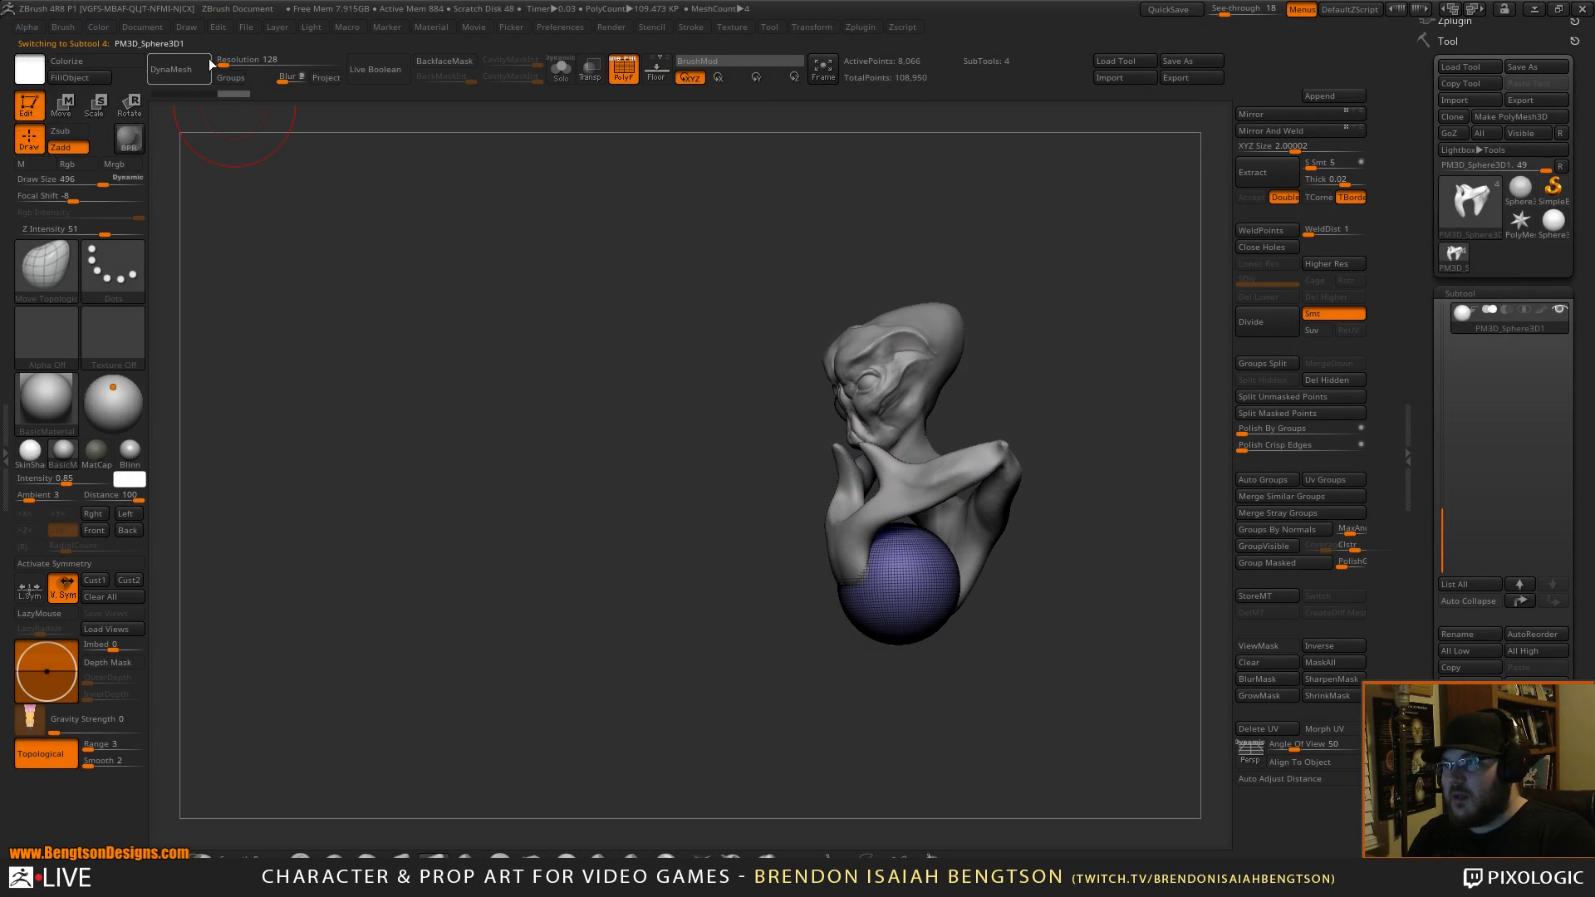
left_click(224, 60)
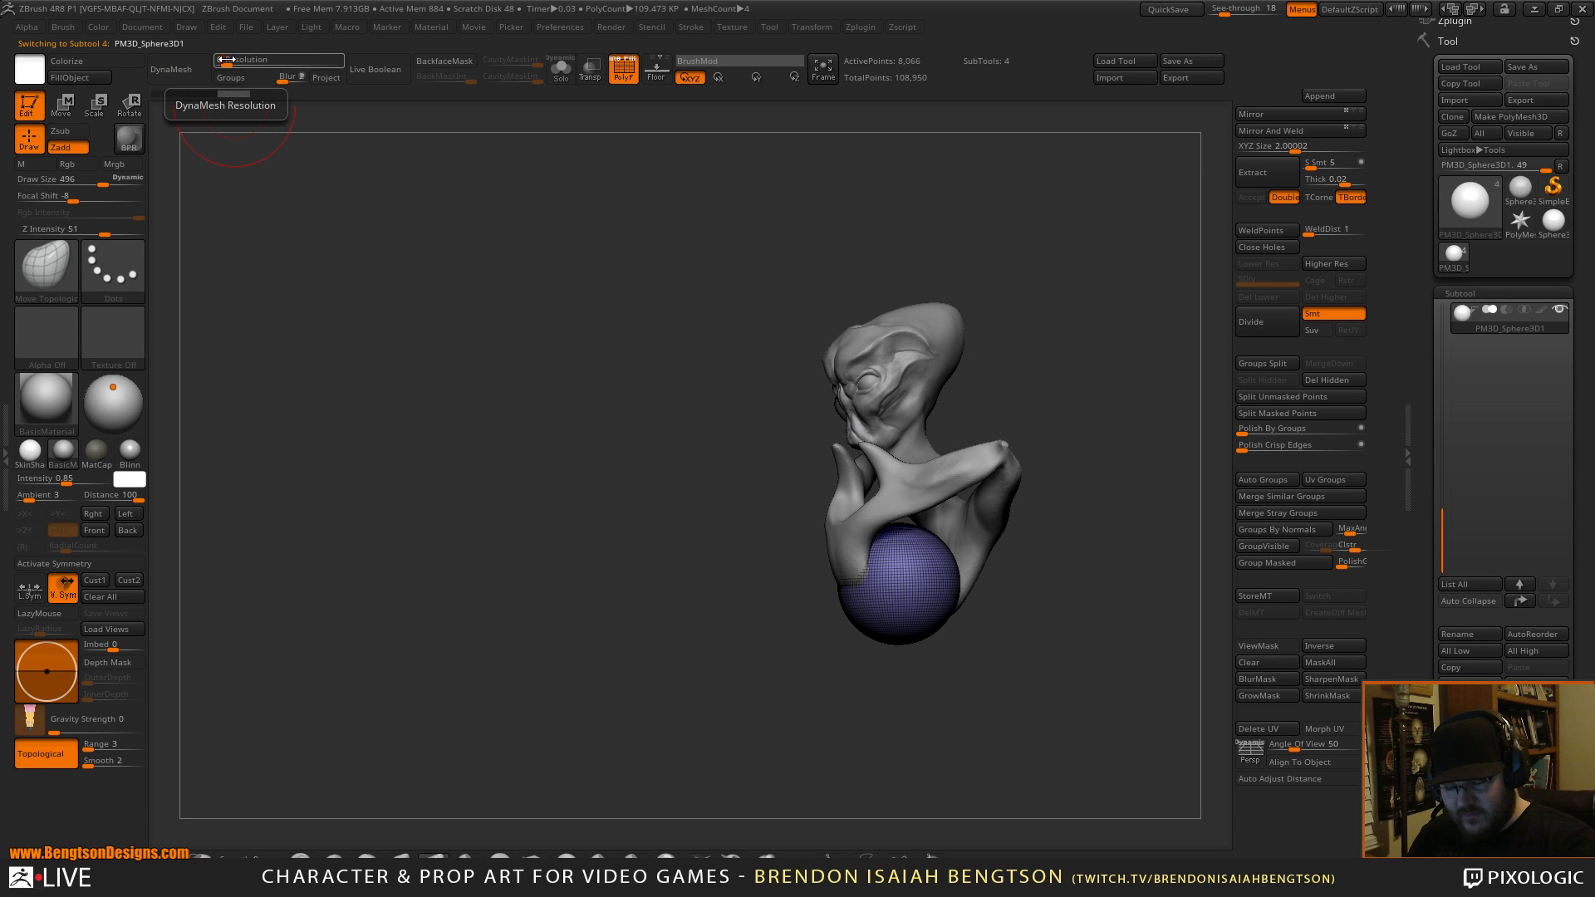
mouse_move(791, 570)
left_mouse_down()
mouse_move(796, 591)
mouse_move(766, 575)
left_mouse_up()
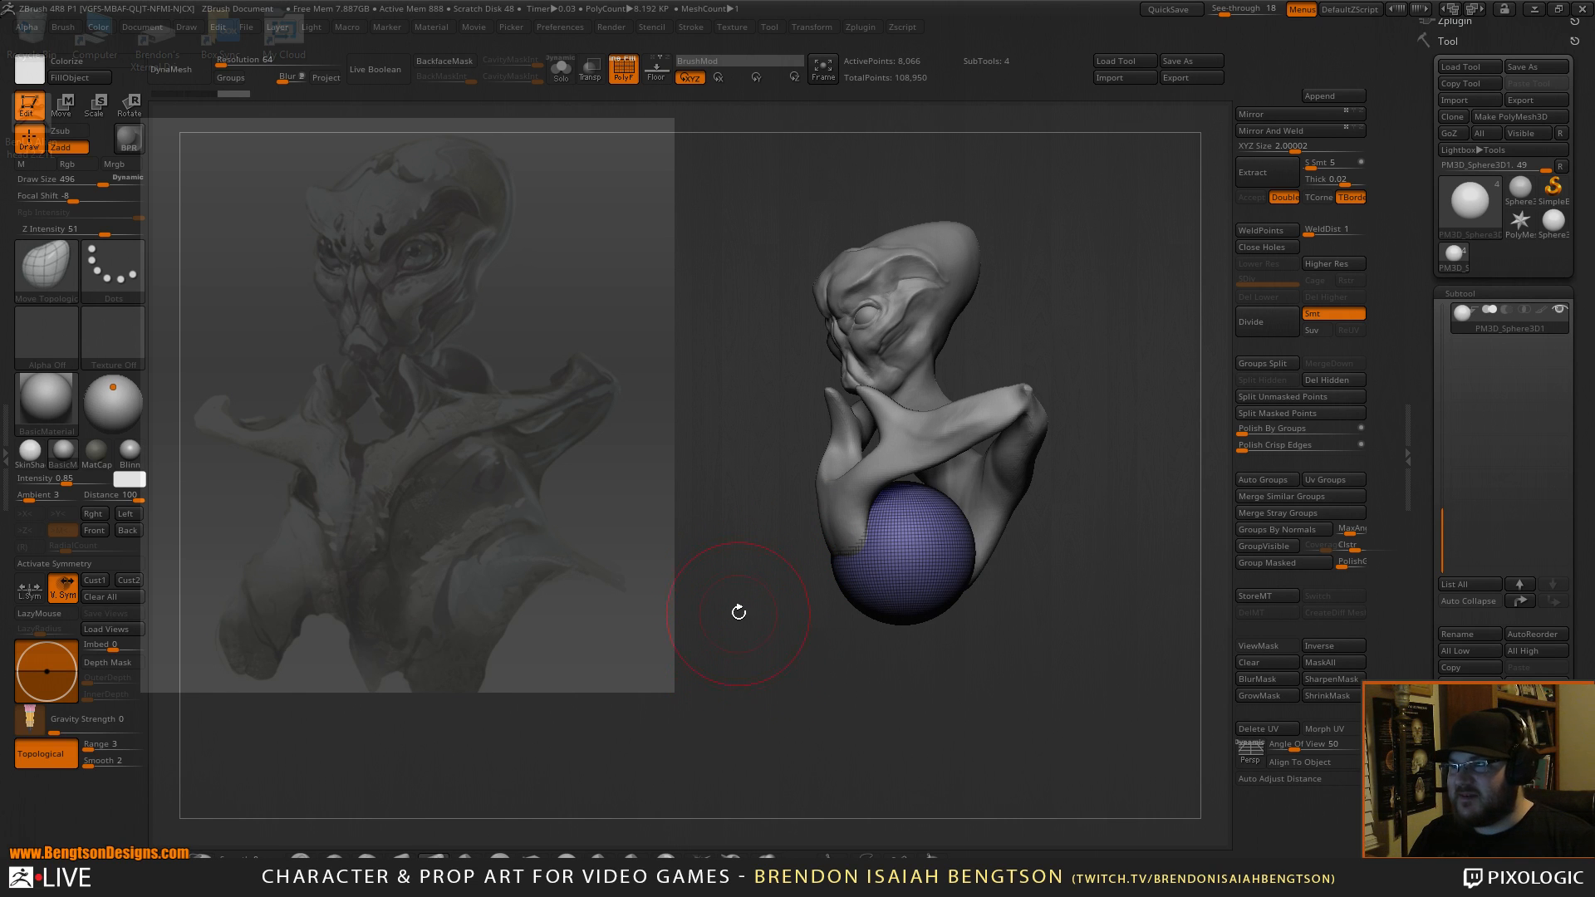
left_click(179, 70)
key("space")
left_click_drag(889, 485, 921, 485)
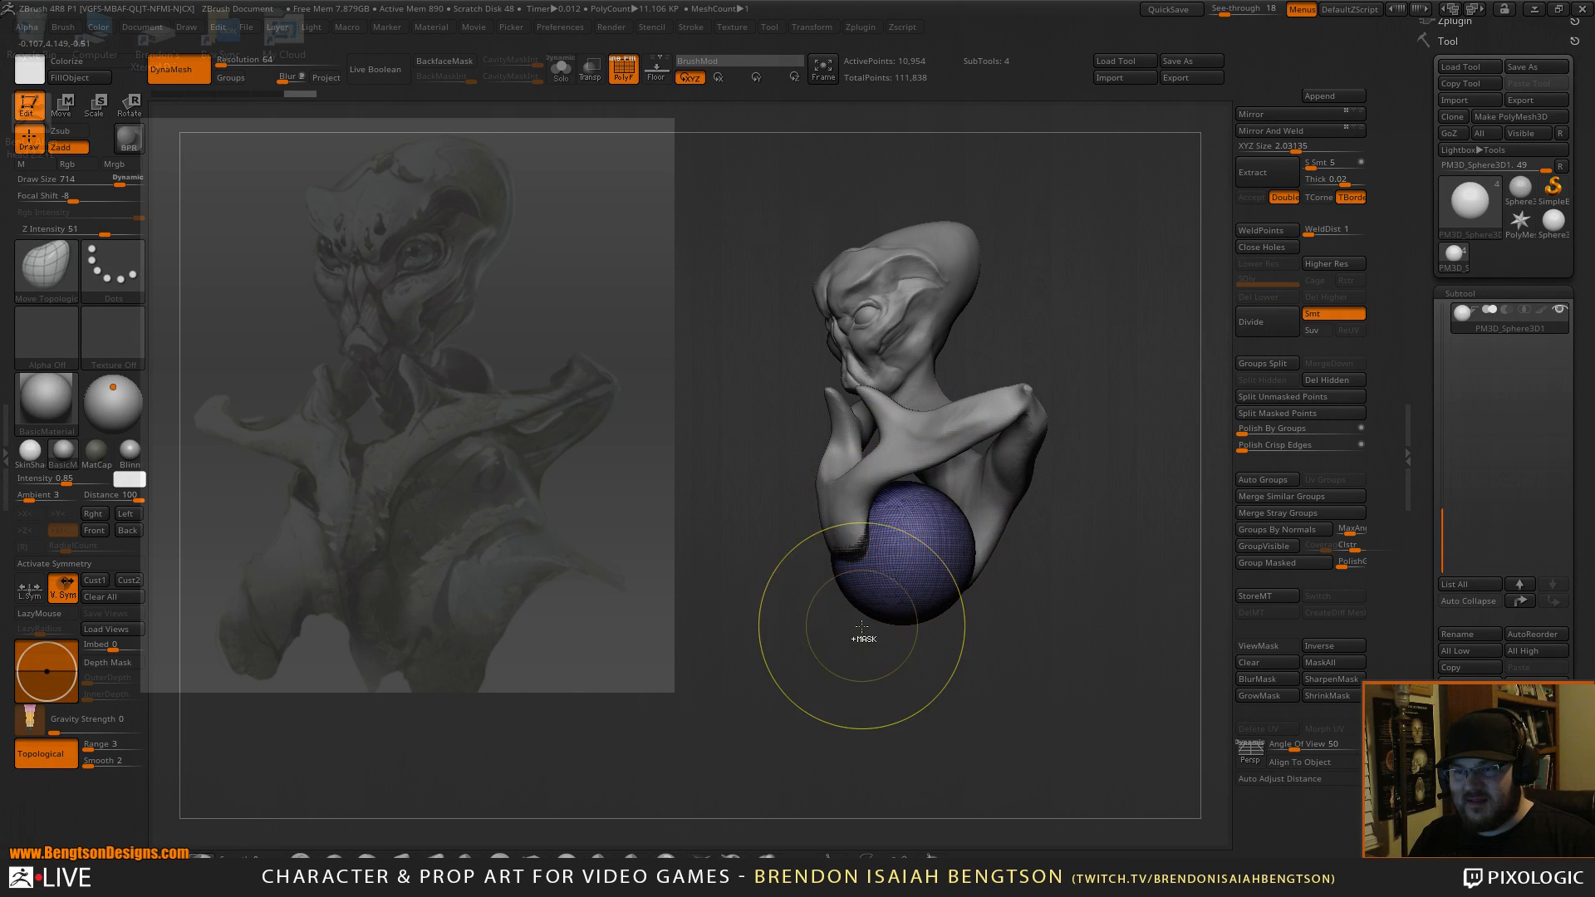
Turn on X symmetry and stretch the sphere upward and out to both sides to fill the rib cage.
key("x")
mouse_move(857, 616)
left_mouse_down()
mouse_move(840, 573)
mouse_move(901, 538)
left_mouse_up()
key("shift+f")
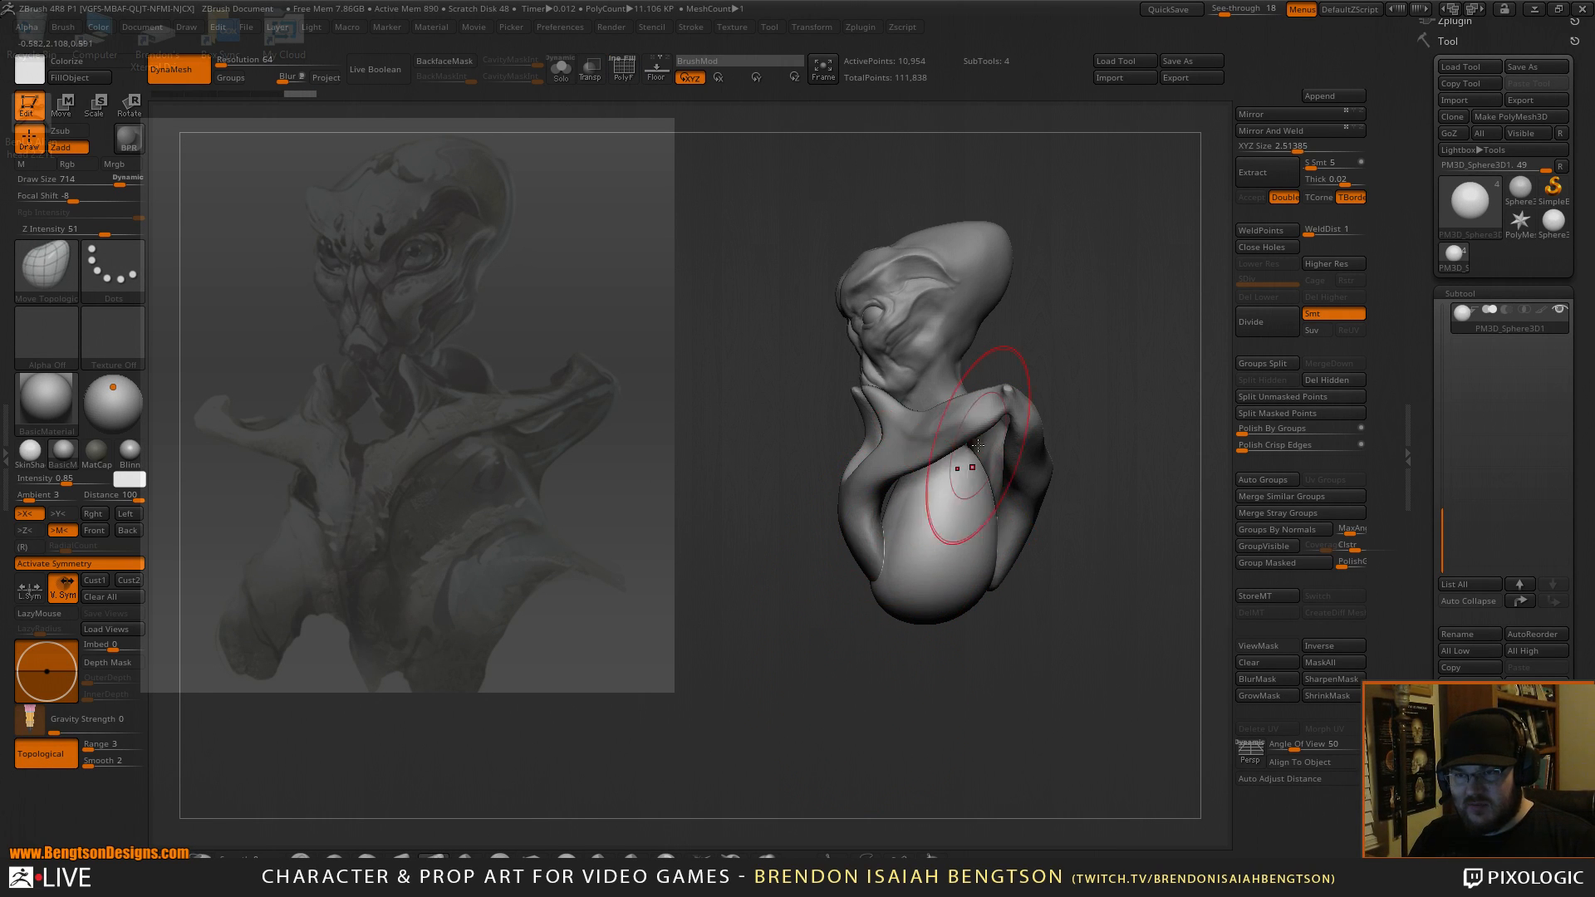
left_click_drag(908, 675, 959, 697, "shift")
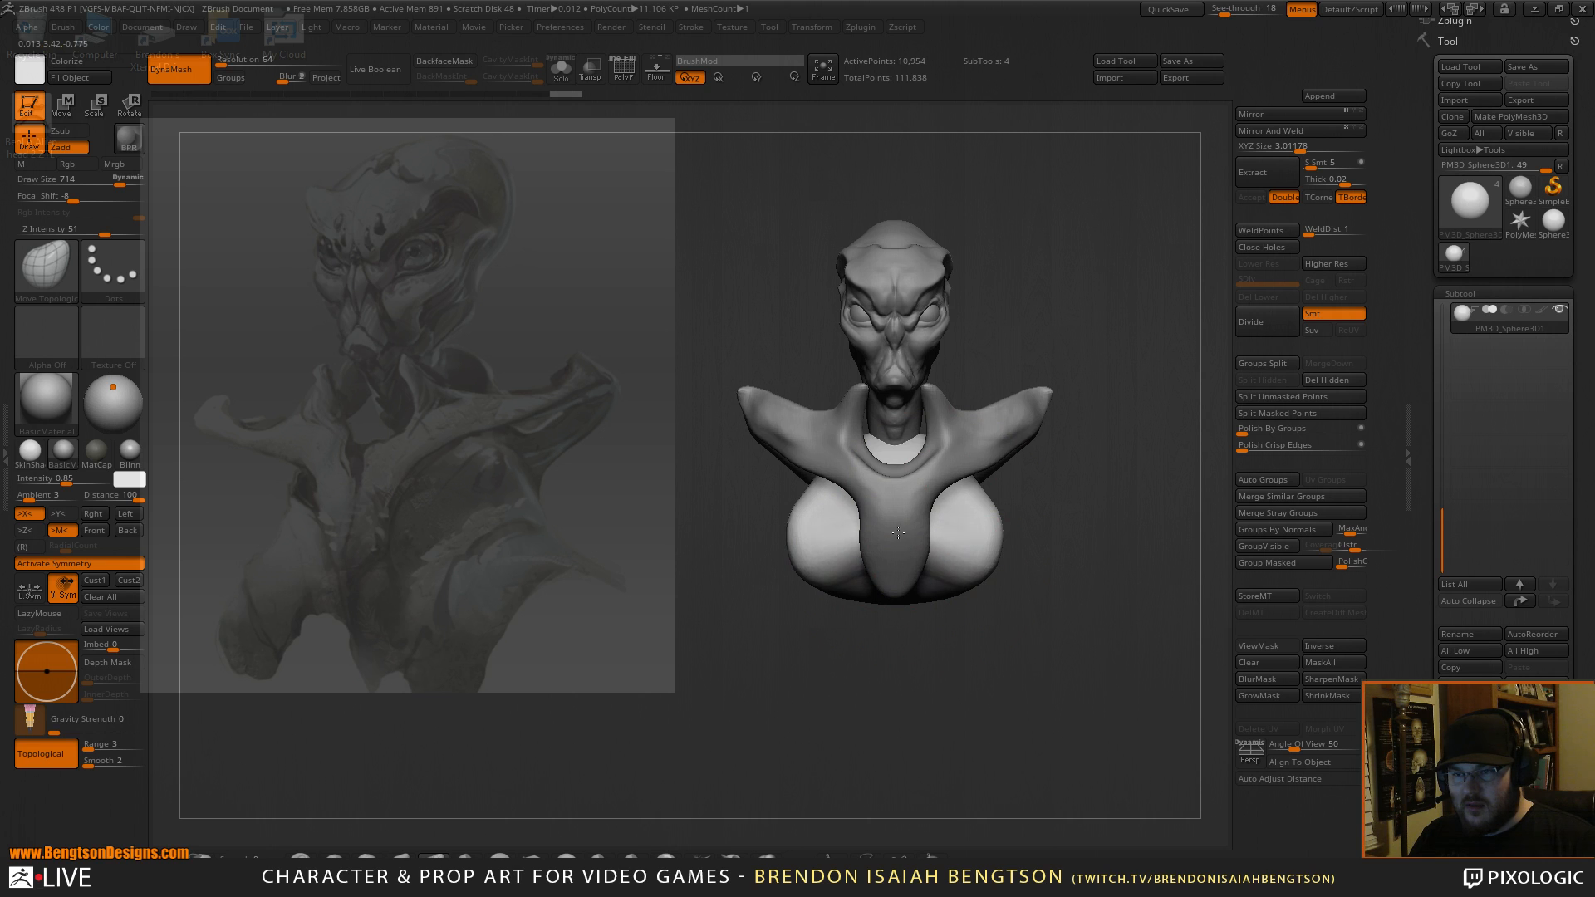
mouse_move(968, 570)
left_mouse_down()
mouse_move(1015, 497)
mouse_move(1106, 510)
mouse_move(1126, 532)
mouse_move(1188, 490)
mouse_move(1059, 507)
mouse_move(850, 698)
mouse_move(911, 734)
mouse_move(931, 646)
left_mouse_up()
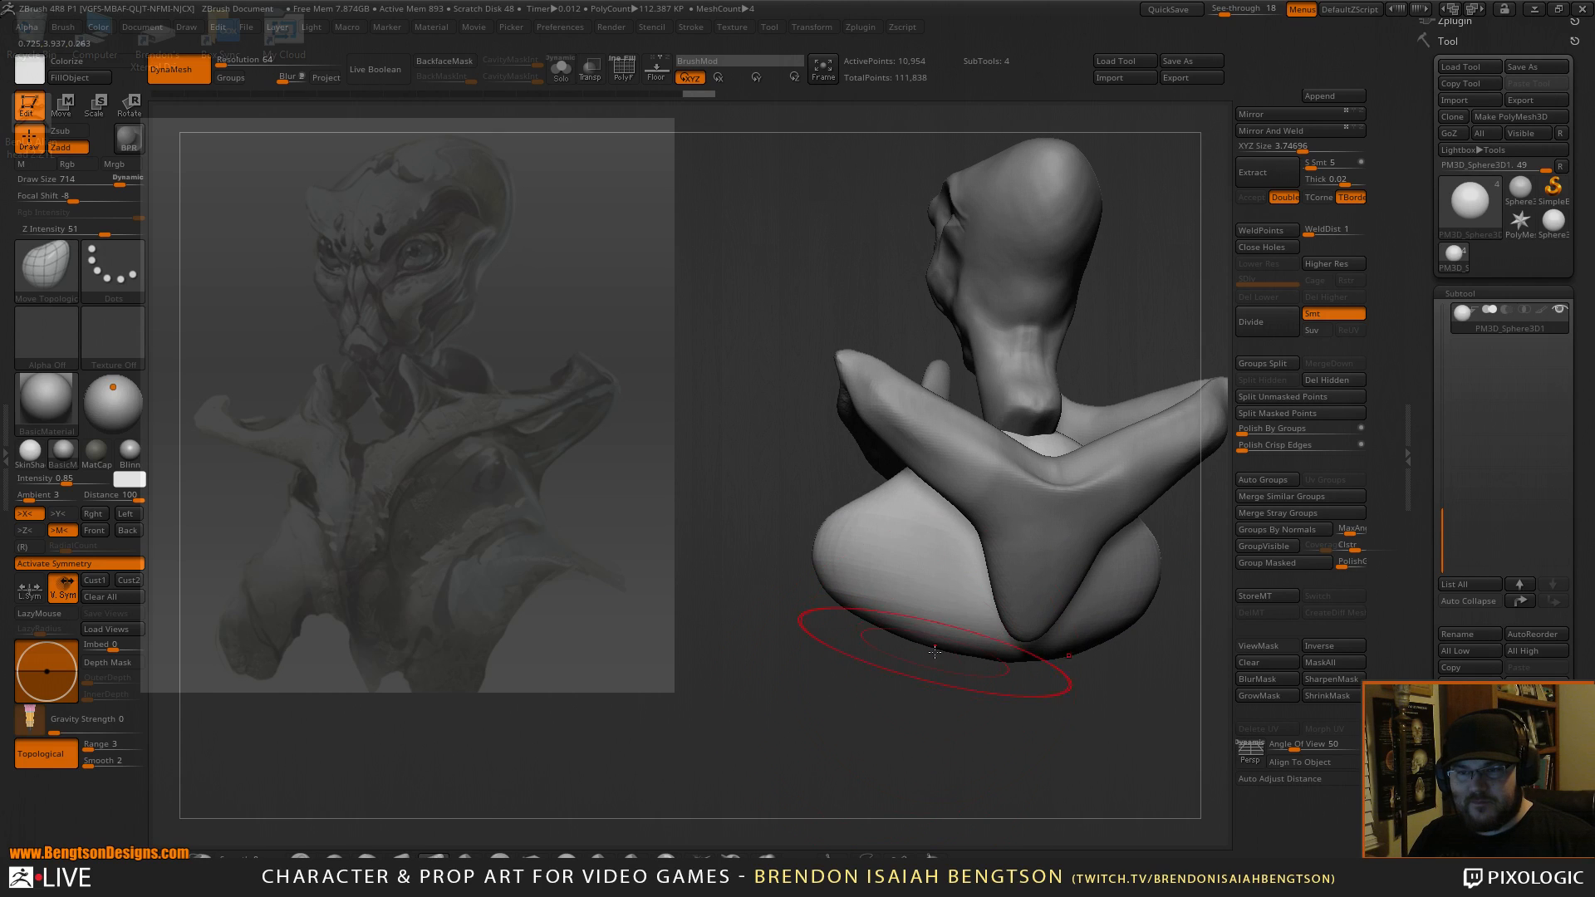
Flatten the underside of the rib cage volume from behind and reshape its outer sides.
left_click_drag(948, 720, 940, 724, "shift")
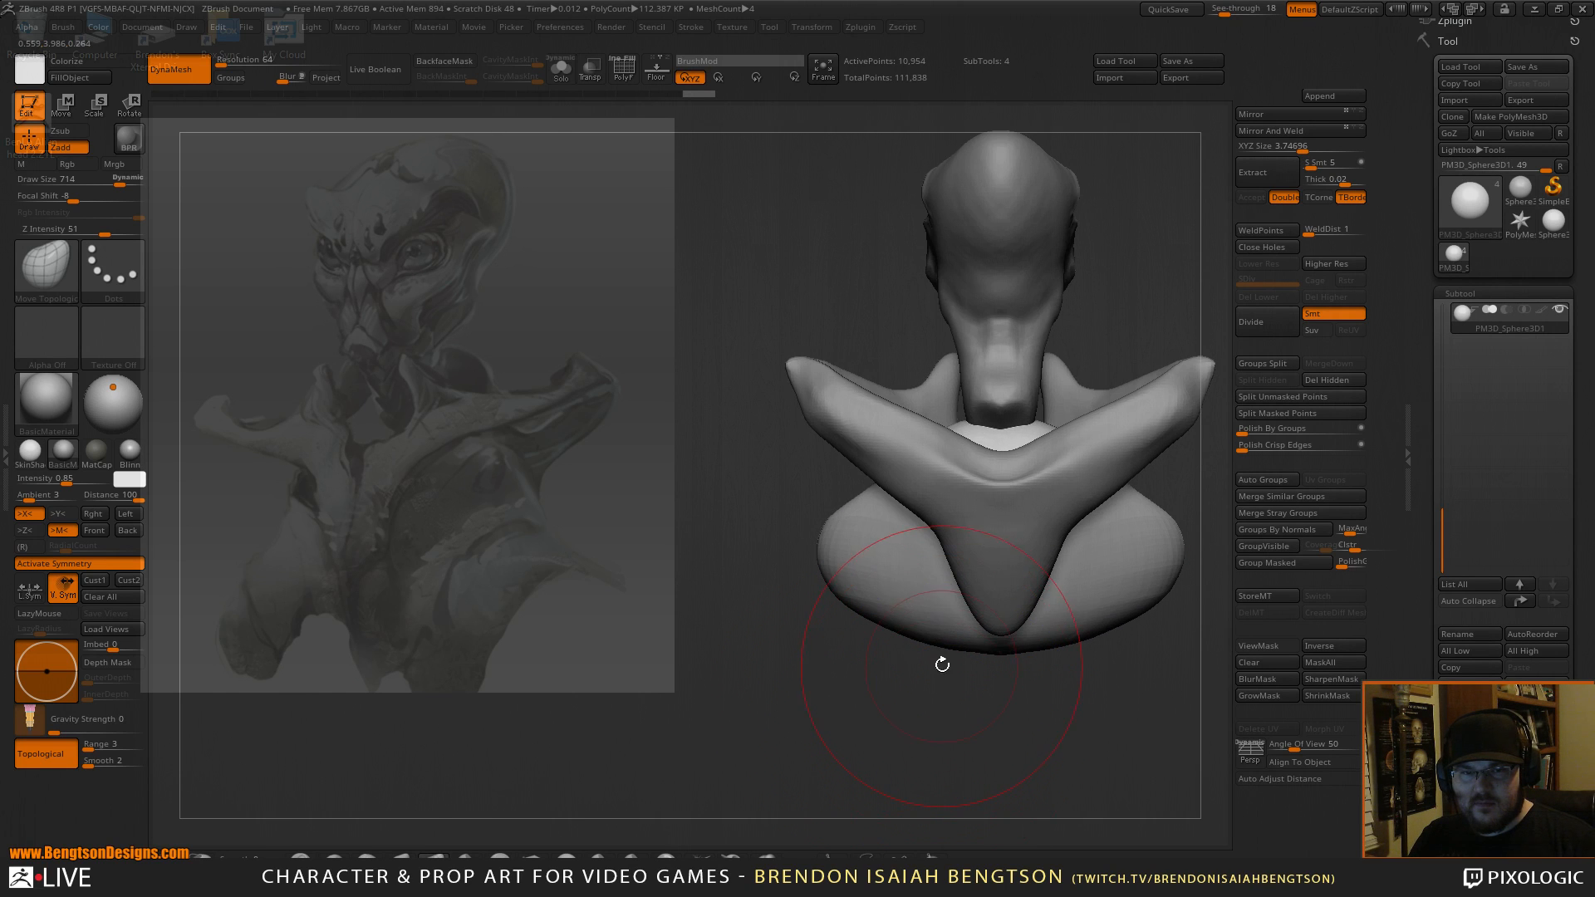
left_click_drag(955, 664, 971, 613)
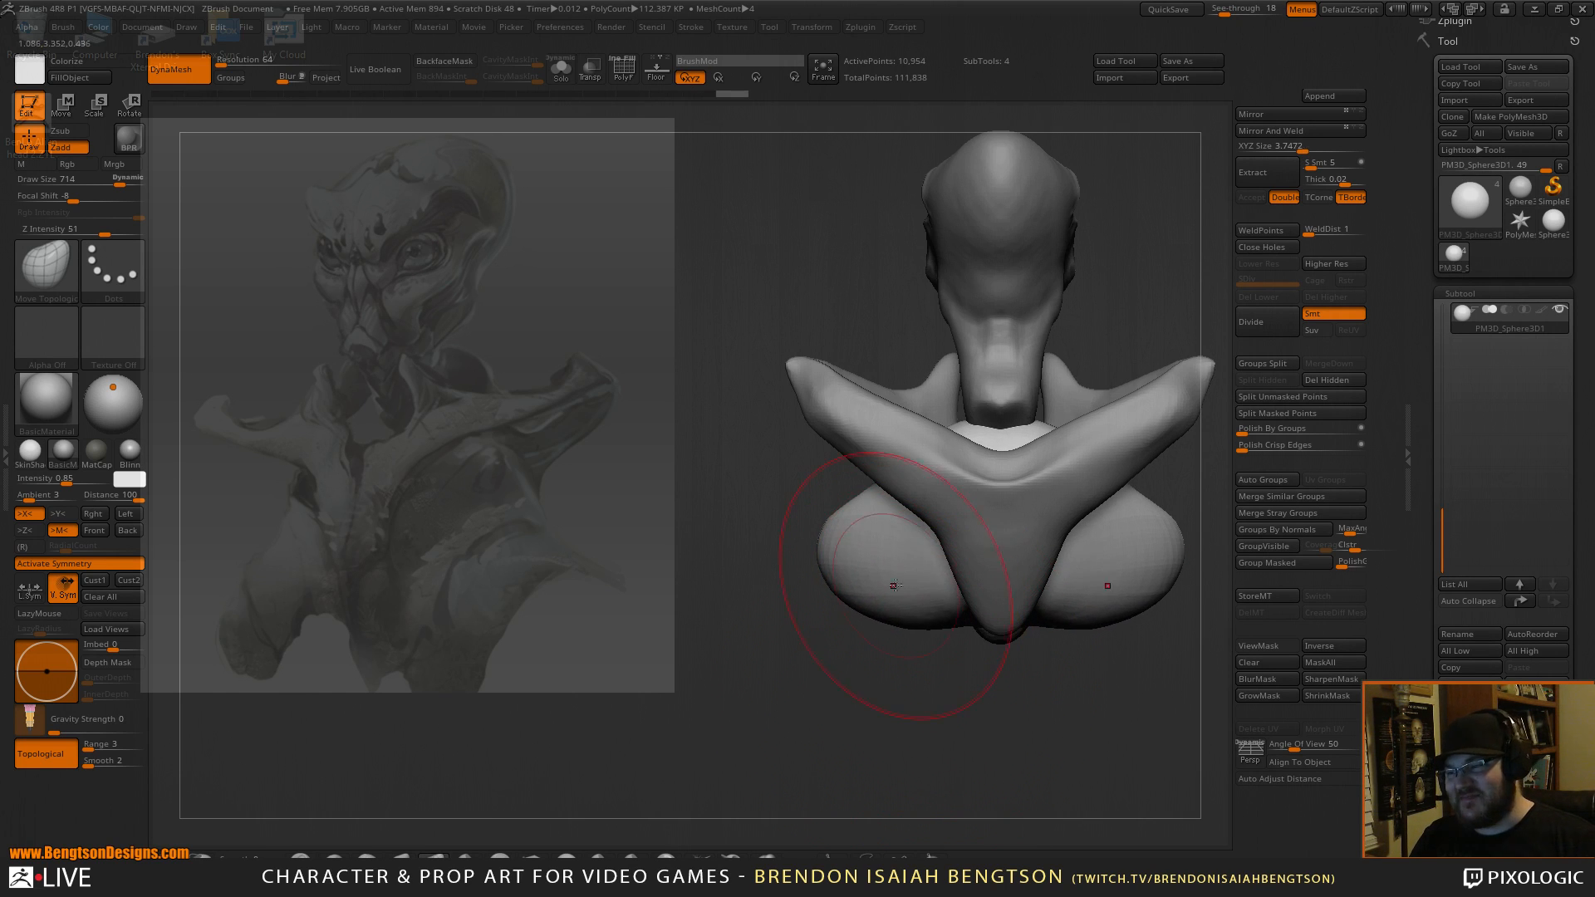
mouse_move(823, 518)
left_mouse_down()
mouse_move(831, 573)
mouse_move(885, 573)
left_mouse_up()
left_click_drag(648, 681, 1006, 662)
Select the collar subtool, shorten the chest plate's lower tip and reshape the shoulder flares at draw size 439.
left_click(890, 542, "alt")
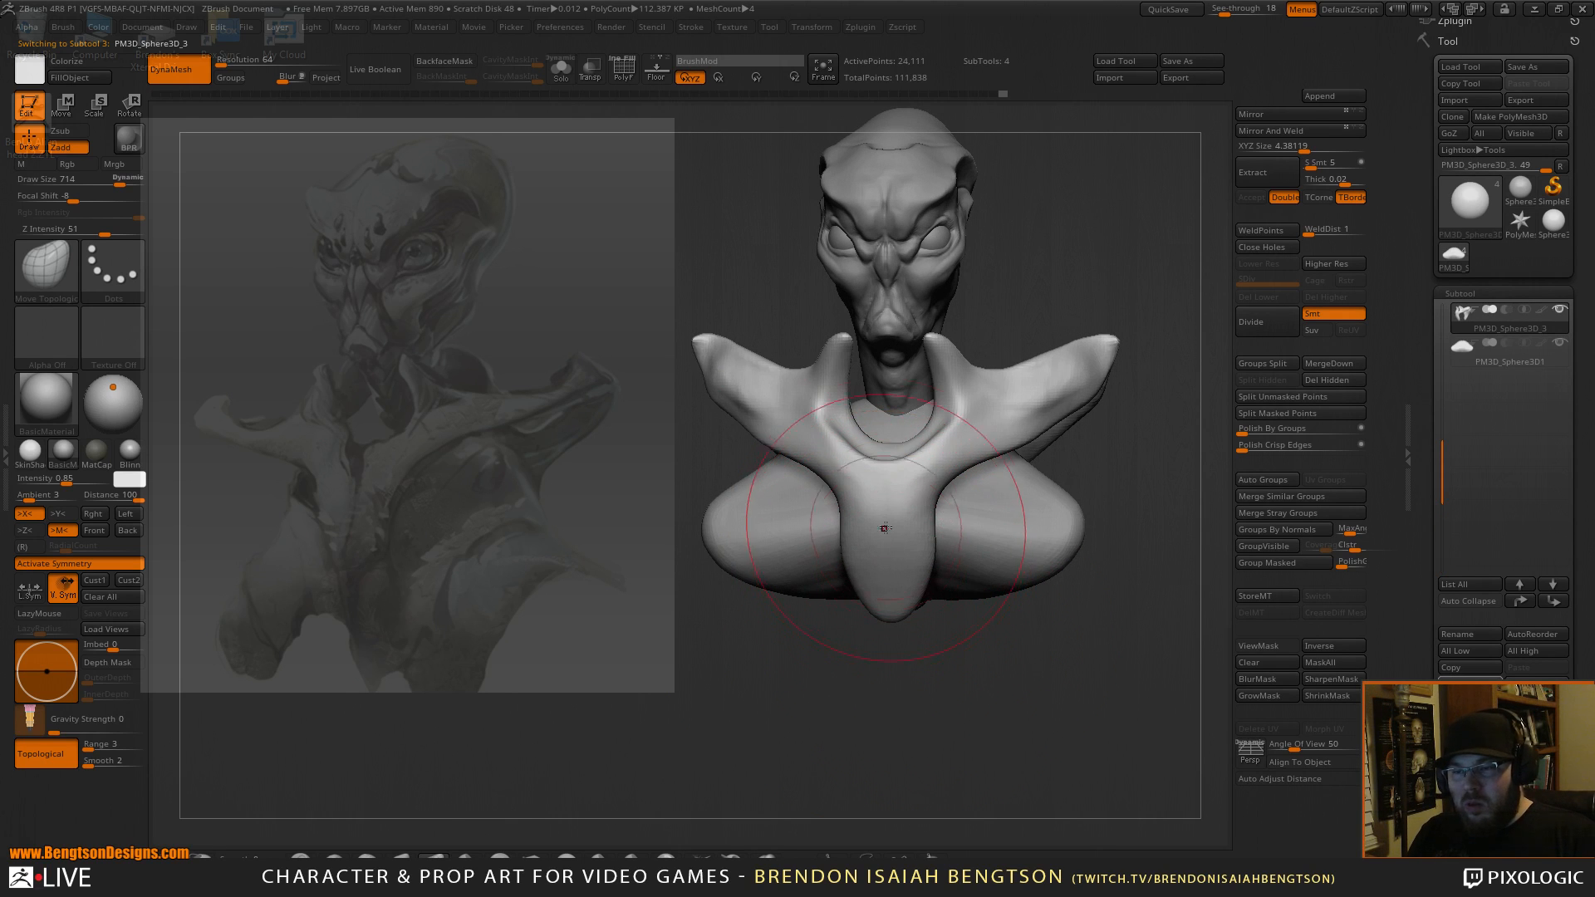
left_click_drag(889, 582, 878, 492)
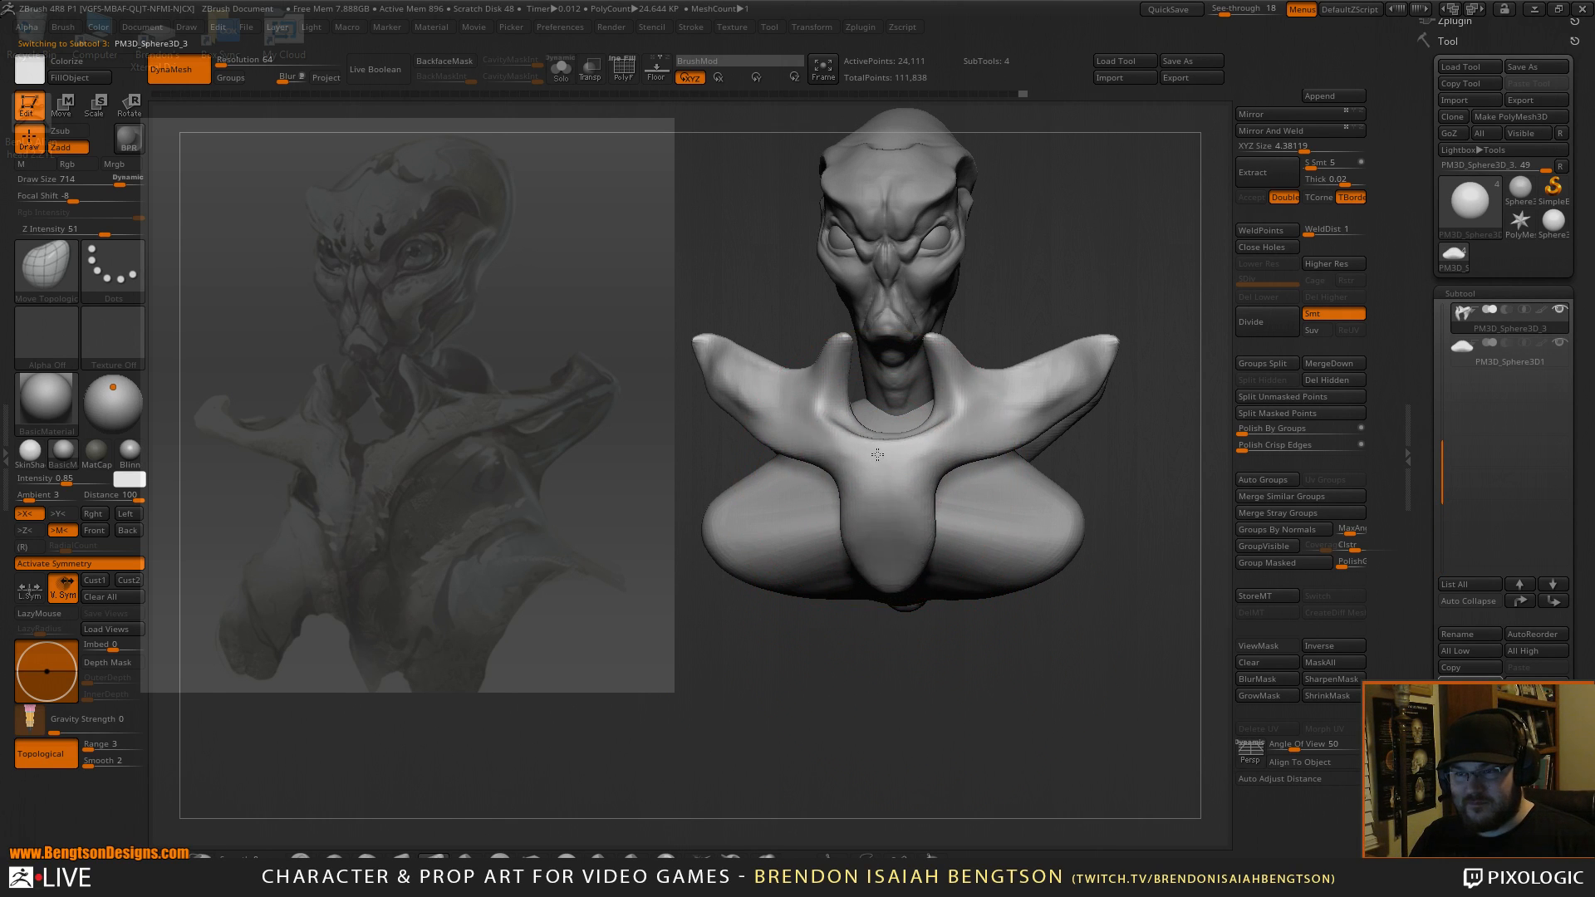
key("space")
mouse_move(932, 426)
left_mouse_down()
mouse_move(904, 421)
mouse_move(917, 442)
mouse_move(1049, 395)
mouse_move(1048, 357)
mouse_move(1095, 366)
mouse_move(960, 398)
left_mouse_up()
left_click_drag(987, 339, 963, 395)
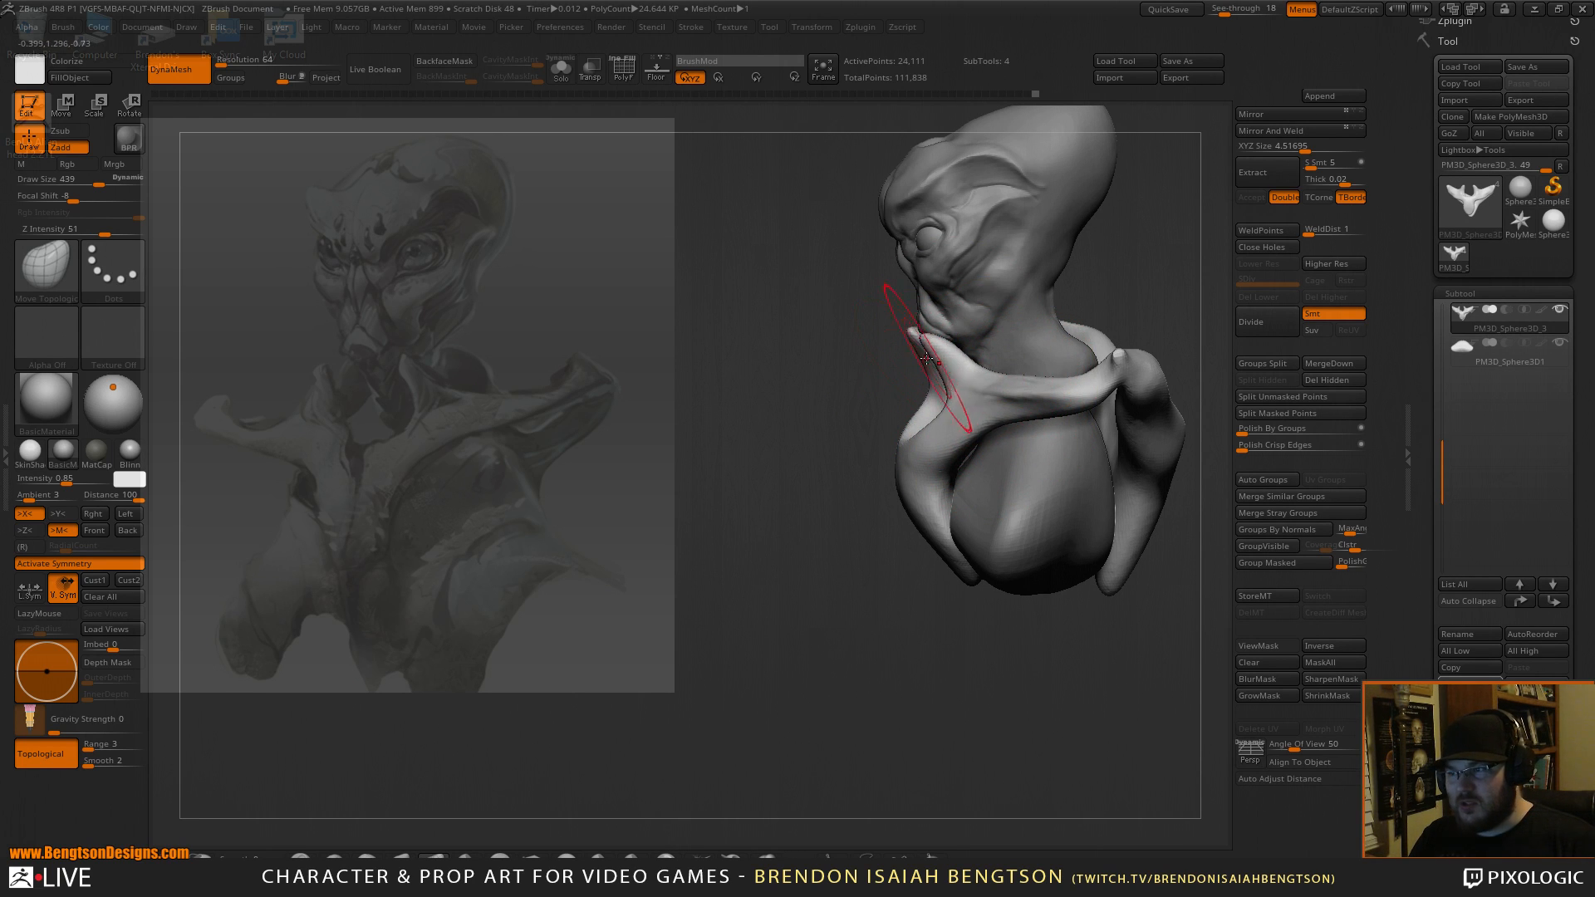
Refine the neck prongs and the collar's upper edge next to them with Move Topological at draw size 265.
mouse_move(890, 345)
left_mouse_down()
mouse_move(877, 383)
mouse_move(961, 371)
mouse_move(922, 335)
mouse_move(916, 349)
mouse_move(970, 377)
left_mouse_up()
key("space")
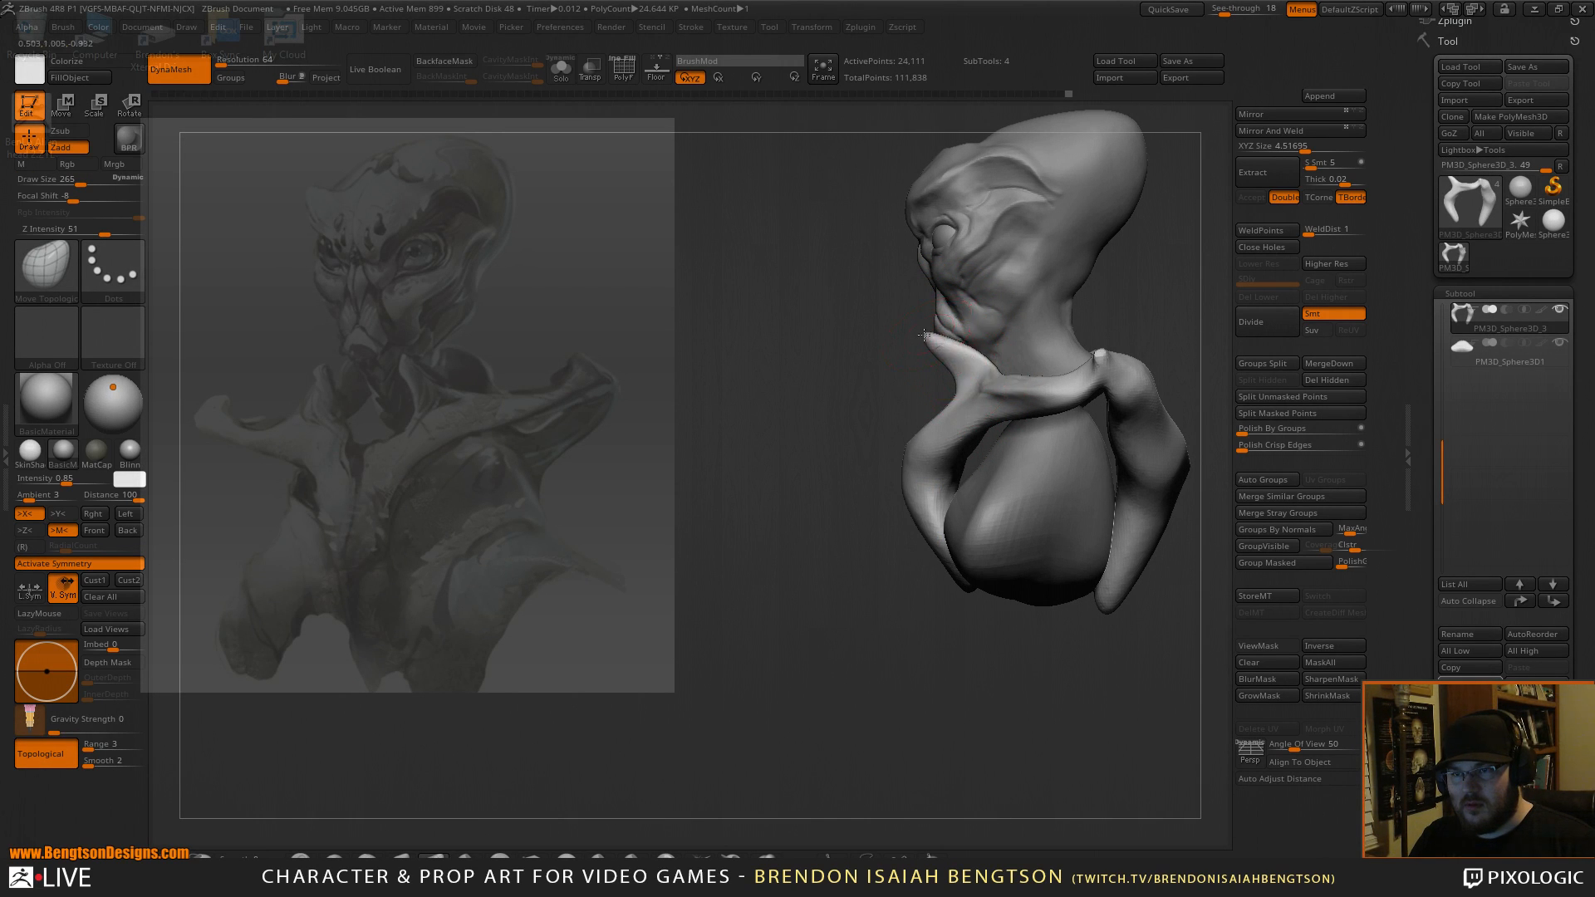
mouse_move(924, 353)
left_mouse_down()
mouse_move(1077, 339)
mouse_move(945, 434)
mouse_move(974, 436)
left_mouse_up()
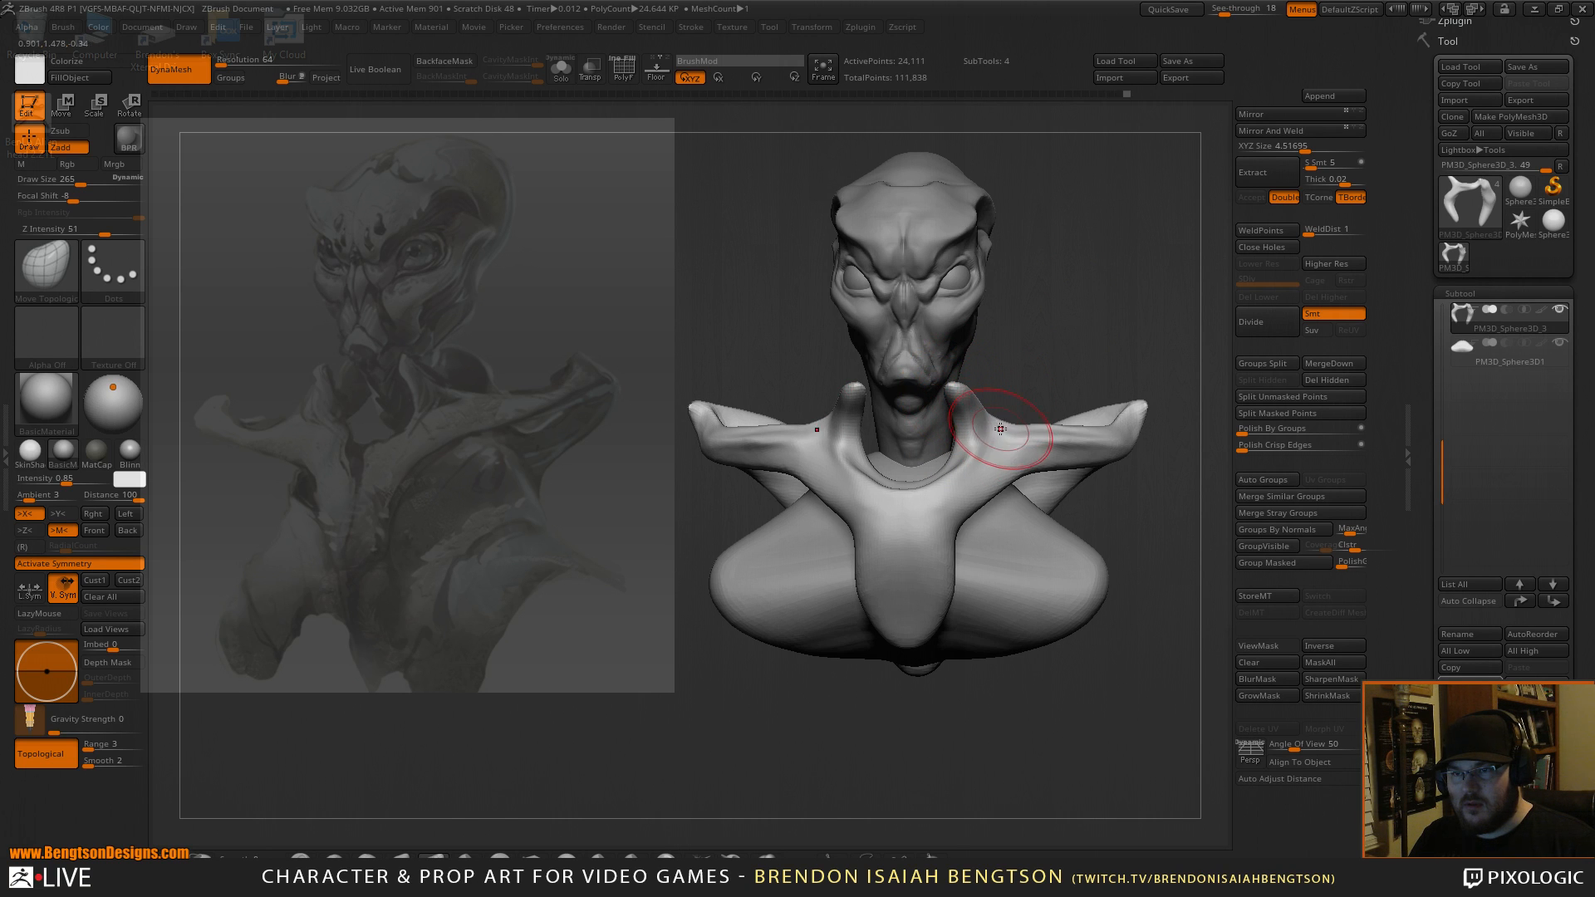
left_click_drag(1006, 432, 1004, 426)
Set draw size 393 and reshape the collar's outline as seen from above.
mouse_move(1054, 355)
left_mouse_down()
mouse_move(910, 364)
mouse_move(1044, 378)
mouse_move(1096, 321)
mouse_move(865, 481)
left_mouse_up()
left_click_drag(920, 722, 904, 622)
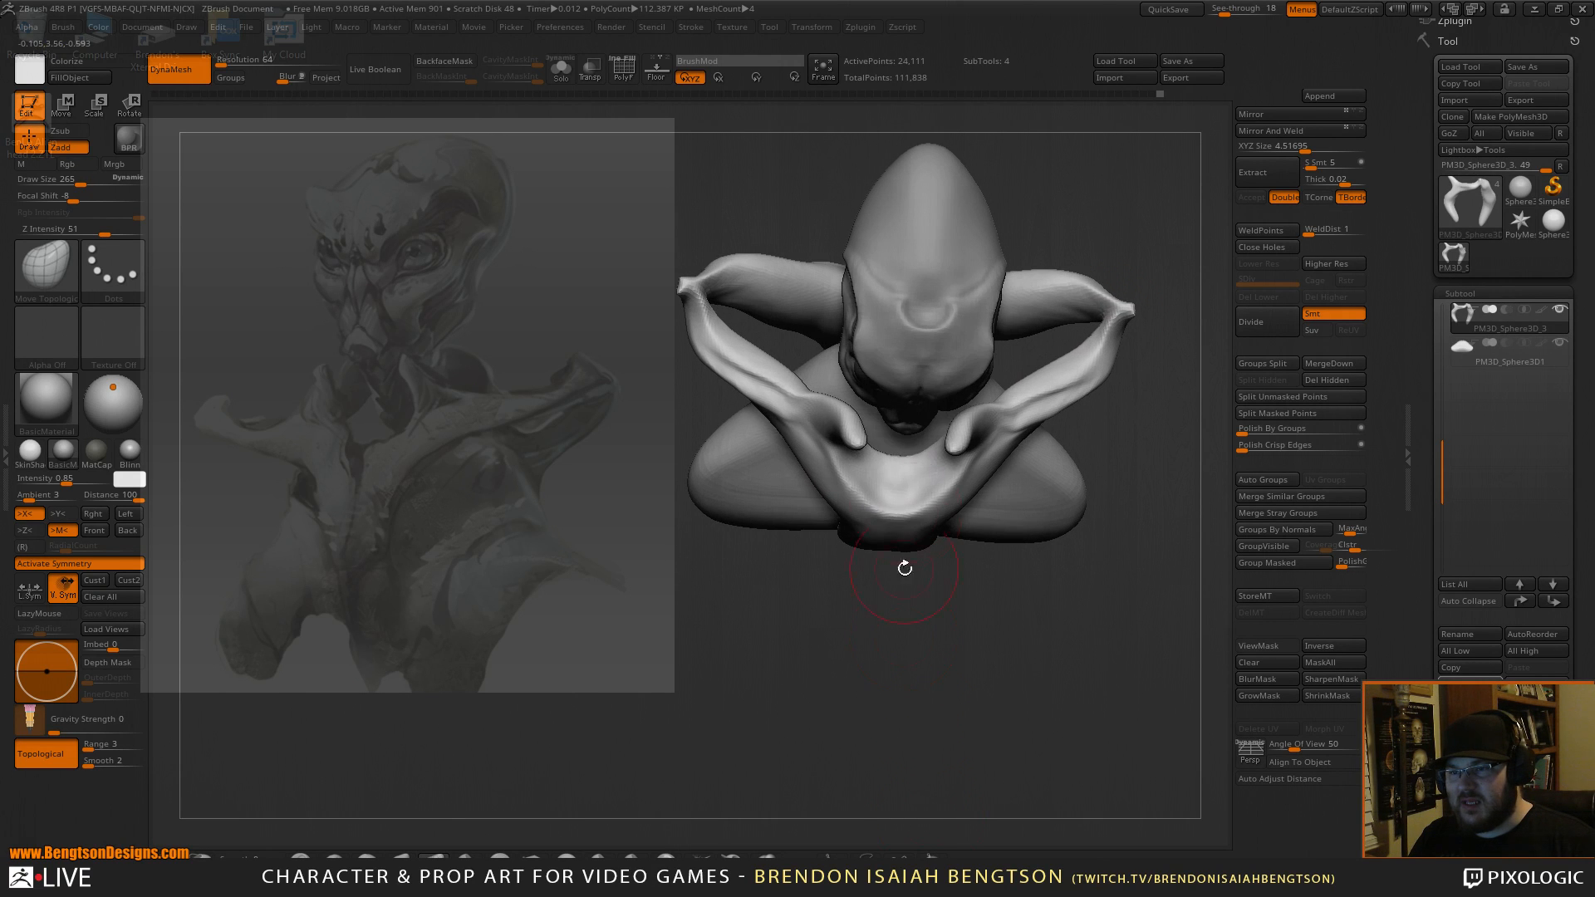
key("space")
left_click_drag(898, 515, 907, 621)
left_click_drag(1125, 215, 1074, 334)
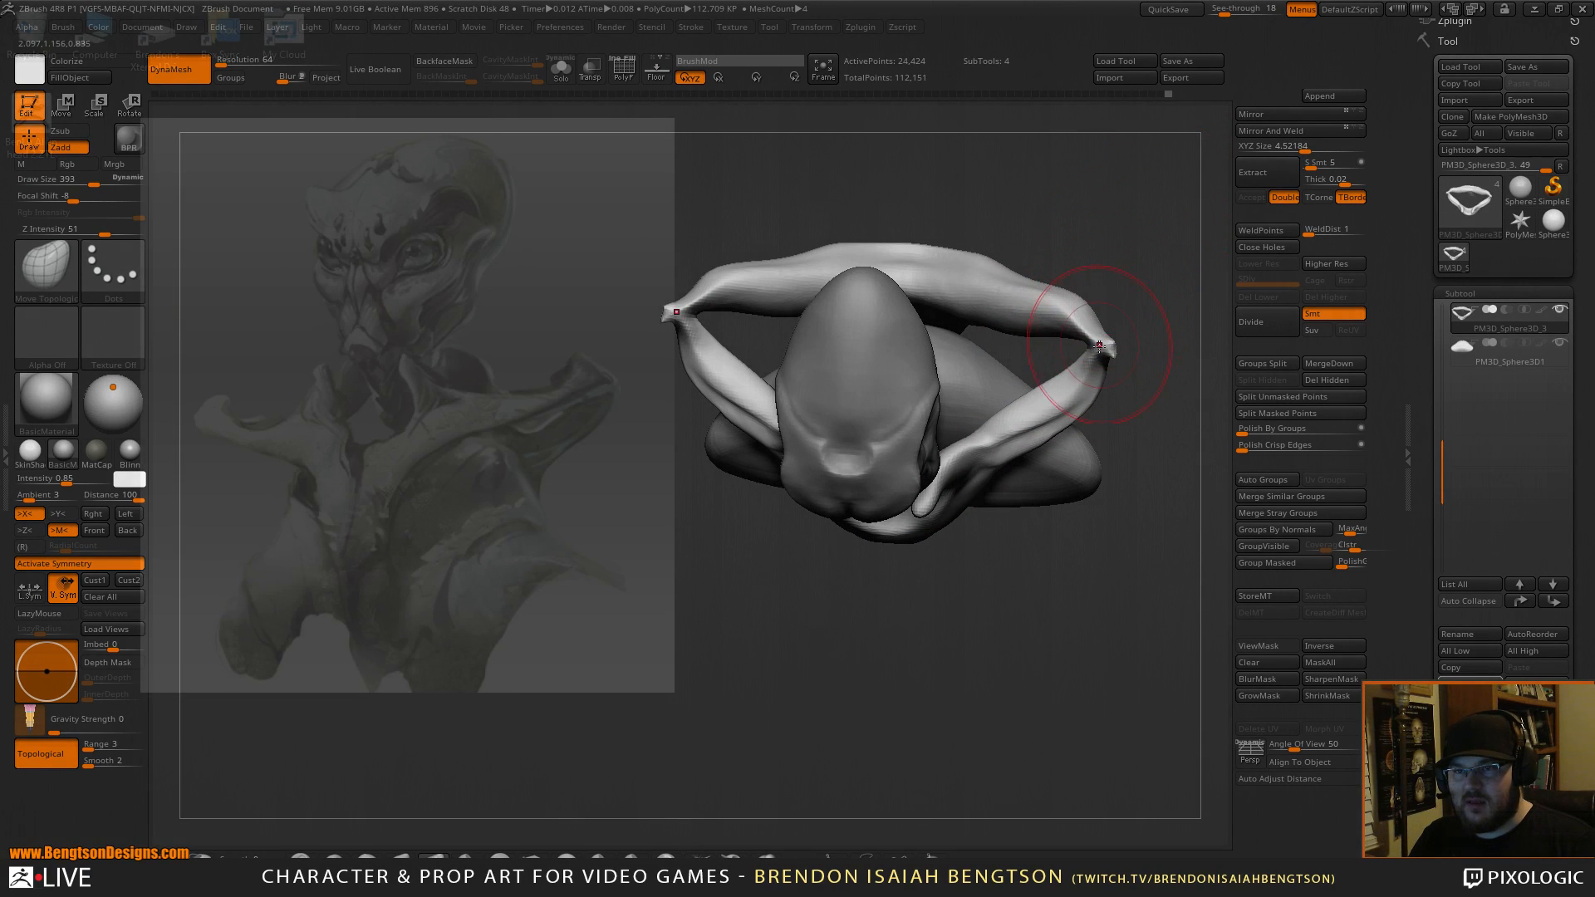
Set draw size 179, trim the shoulder tips with the TrimDynamic brush and undo the last stroke.
key("space")
left_click_drag(1108, 341, 1088, 341)
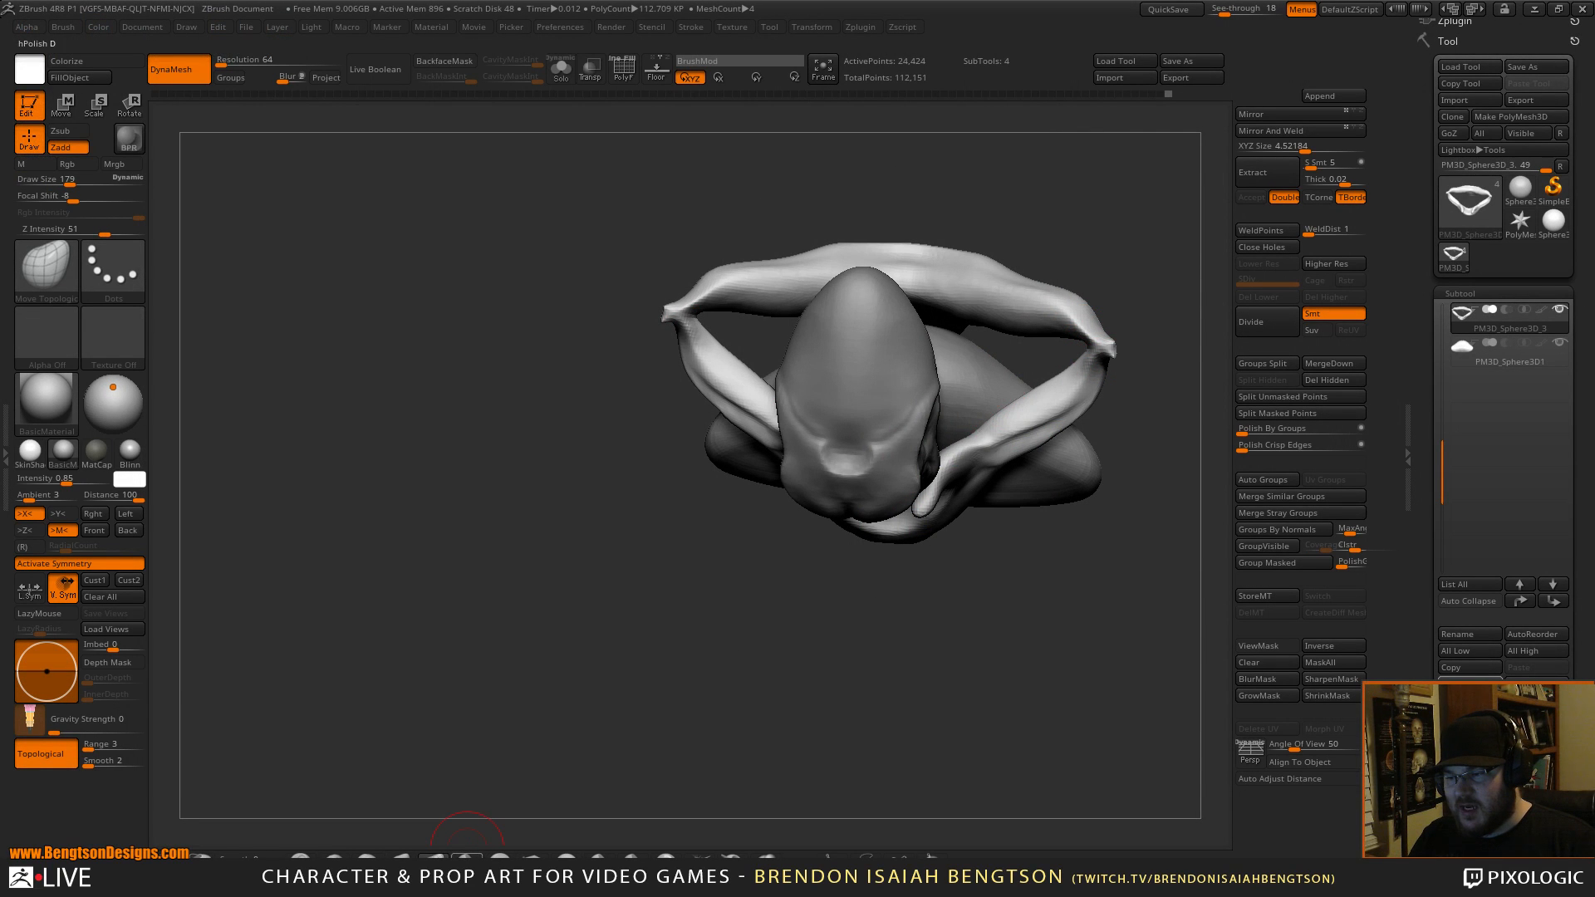
left_click(566, 856)
mouse_move(1125, 317)
left_mouse_down()
mouse_move(1054, 366)
mouse_move(1129, 324)
mouse_move(1014, 345)
left_mouse_up()
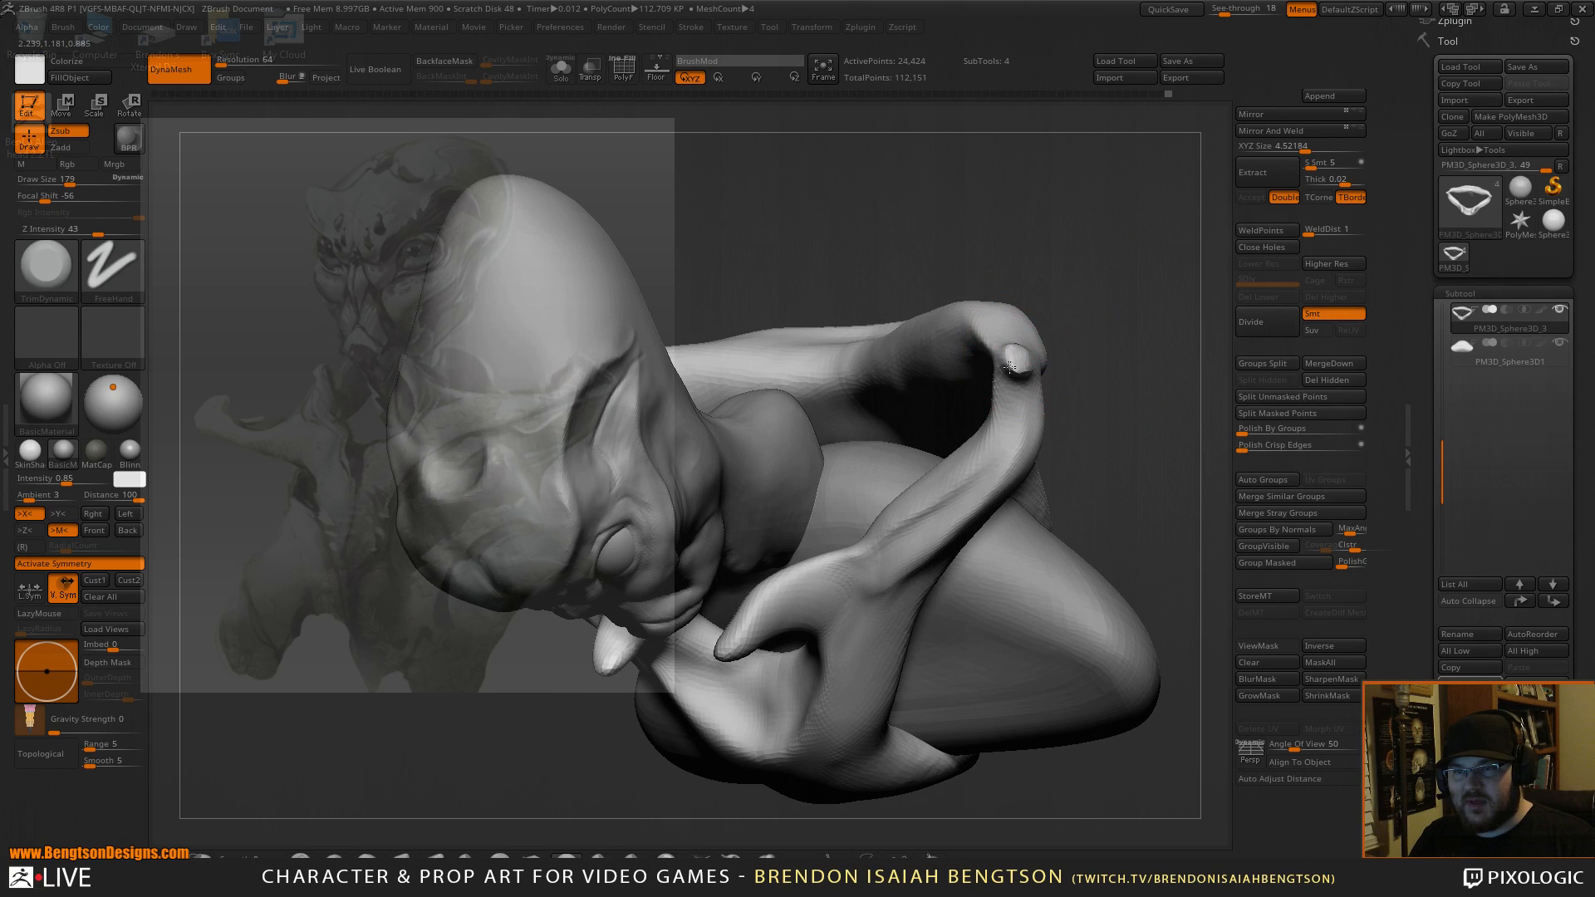
left_click_drag(1017, 373, 830, 420)
mouse_move(916, 391)
left_mouse_down()
mouse_move(903, 357)
mouse_move(896, 395)
mouse_move(904, 356)
mouse_move(884, 381)
mouse_move(856, 374)
mouse_move(875, 384)
left_mouse_up()
key("ctrl+z")
Switch to the Inflat brush for the collar arms and re-DynaMesh the collar.
key("b")
key("i")
key("n")
left_click_drag(1043, 329, 1022, 463, "ctrl")
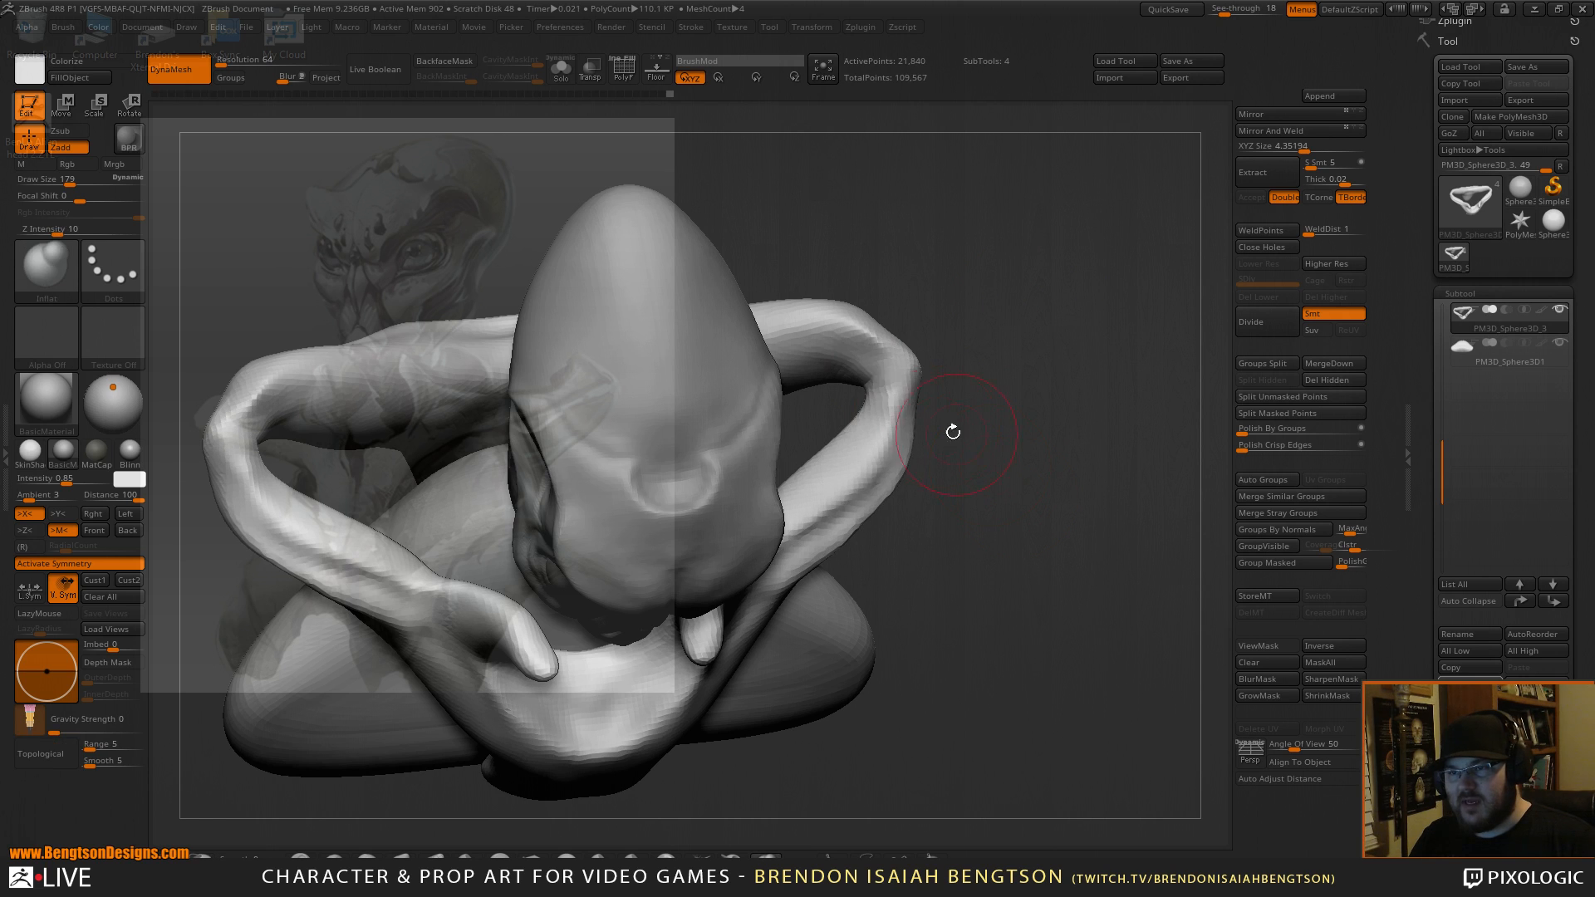
Smooth the surface of the collar's shoulder arms.
key("shift")
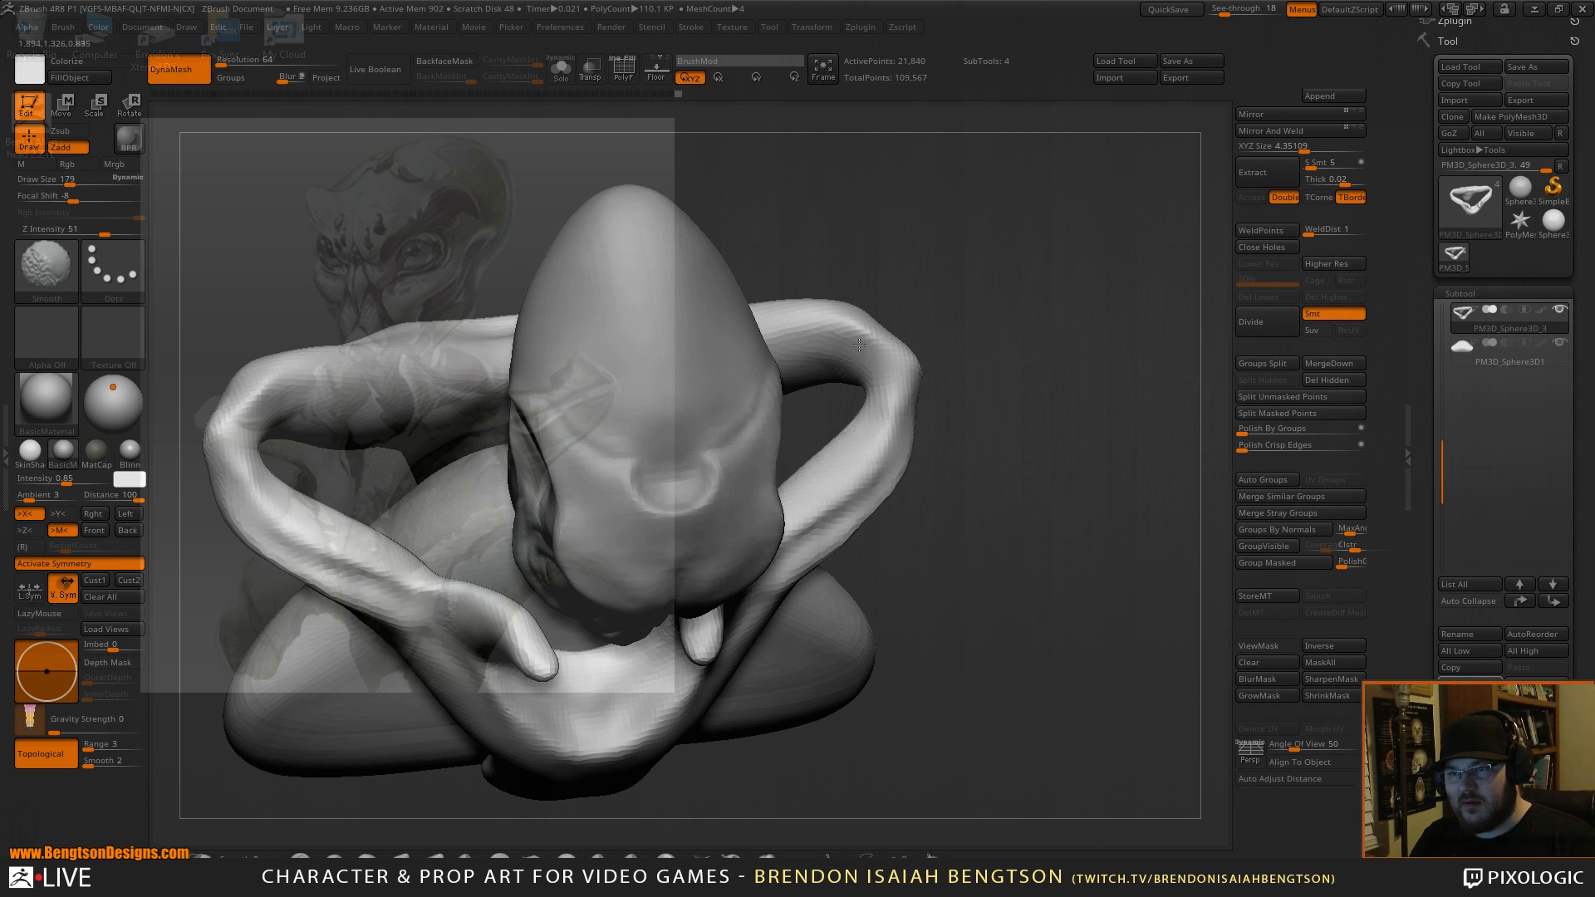
key("space")
mouse_move(964, 420)
left_mouse_down()
mouse_move(1115, 483)
mouse_move(1114, 456)
left_mouse_up()
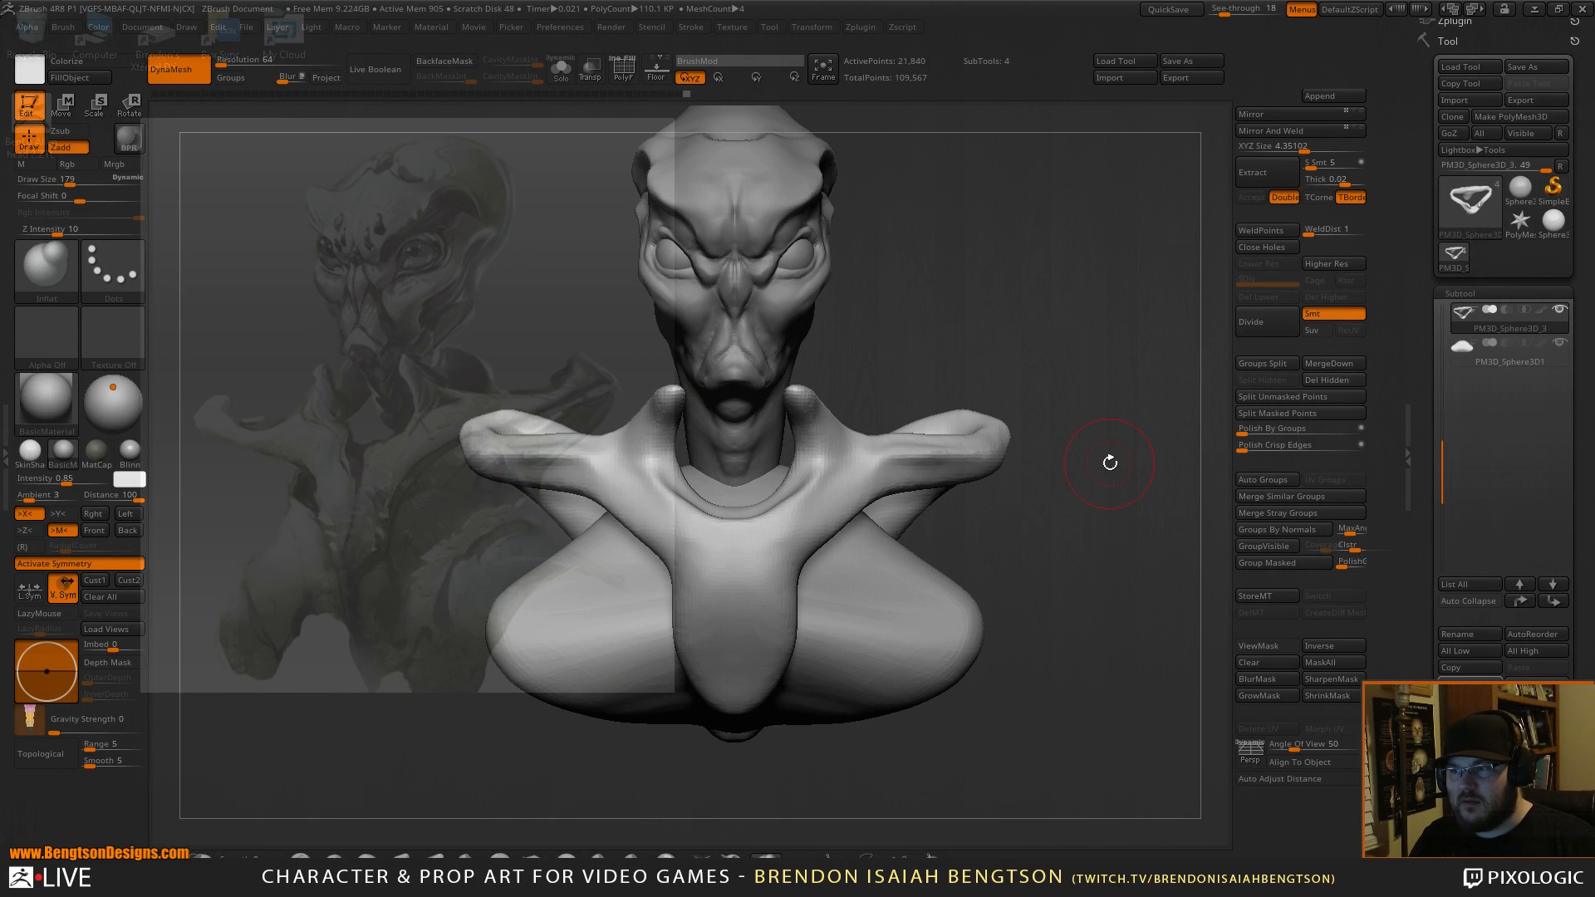
left_click_drag(964, 407, 1030, 338)
Select the torso subtool and reshape its lower sides with Move Topological at draw size 448.
key("space")
left_click(846, 600, "alt")
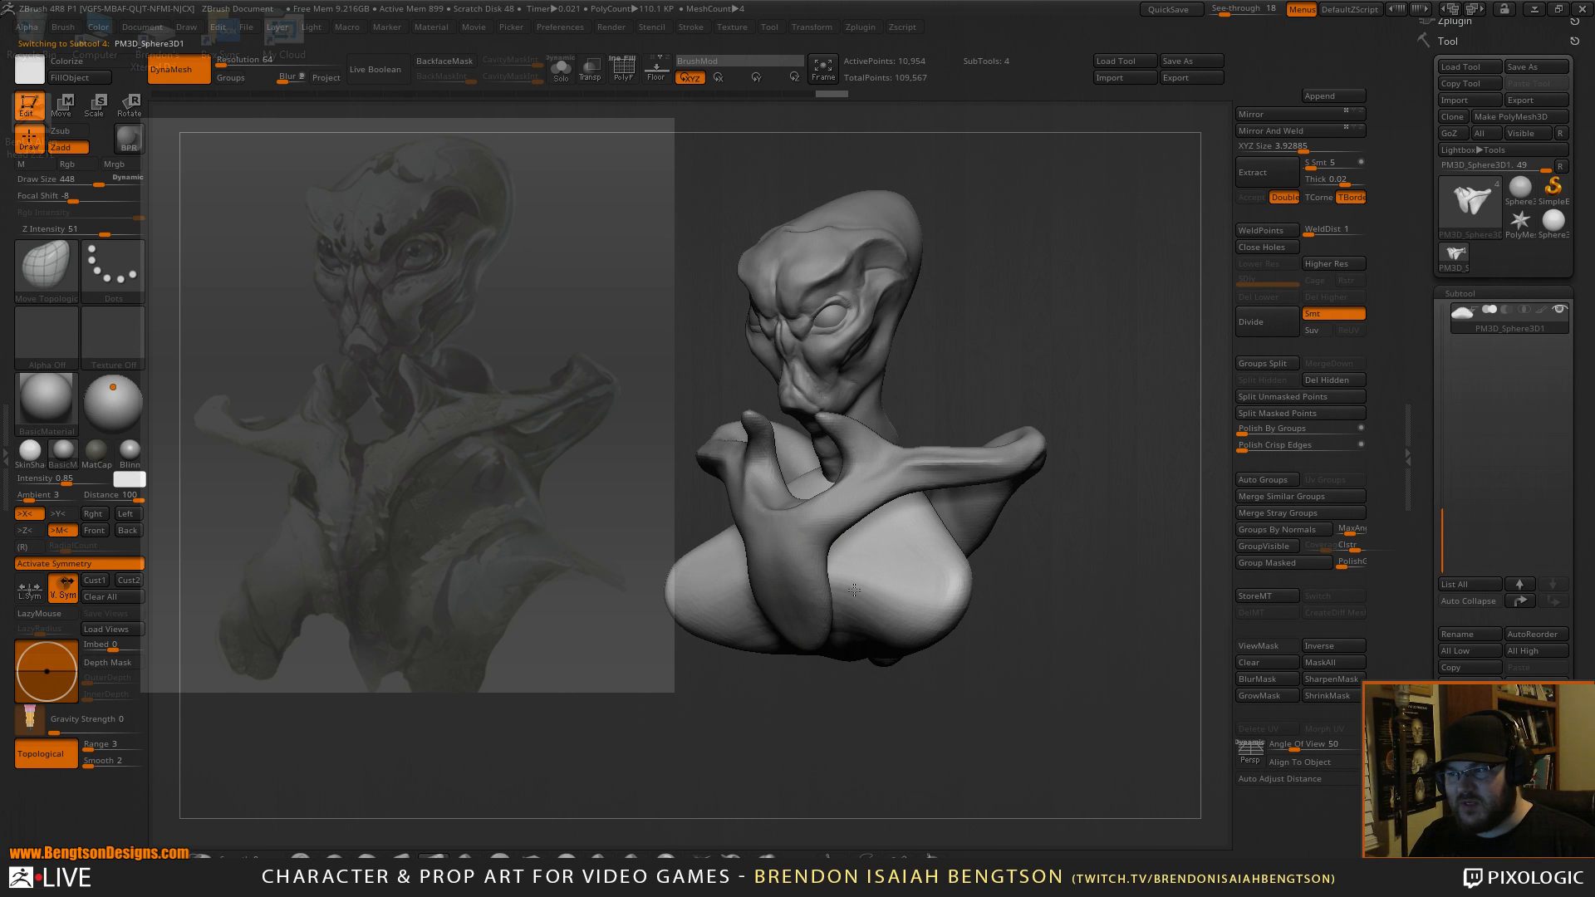
left_click_drag(834, 666, 819, 591)
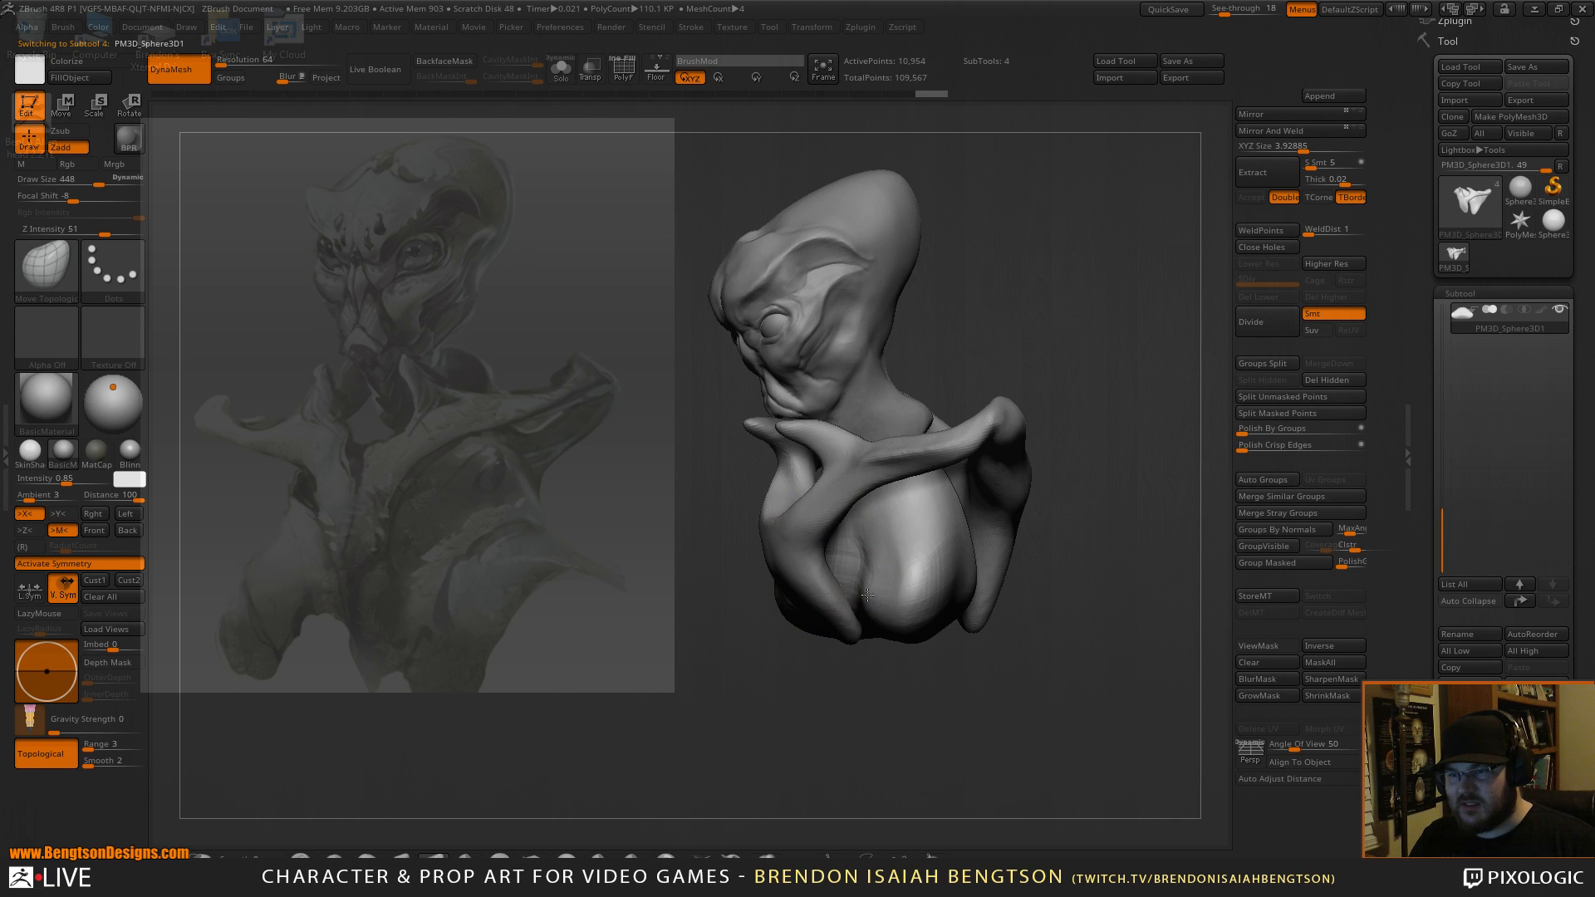
left_click_drag(944, 568, 940, 586)
mouse_move(932, 679)
left_mouse_down()
mouse_move(920, 687)
mouse_move(956, 700)
left_mouse_up()
mouse_move(850, 640)
left_mouse_down()
mouse_move(855, 612)
mouse_move(889, 633)
mouse_move(877, 584)
mouse_move(824, 611)
left_mouse_up()
mouse_move(812, 707)
left_mouse_down()
mouse_move(790, 706)
mouse_move(710, 571)
mouse_move(693, 685)
mouse_move(765, 676)
mouse_move(691, 683)
mouse_move(763, 612)
left_mouse_up()
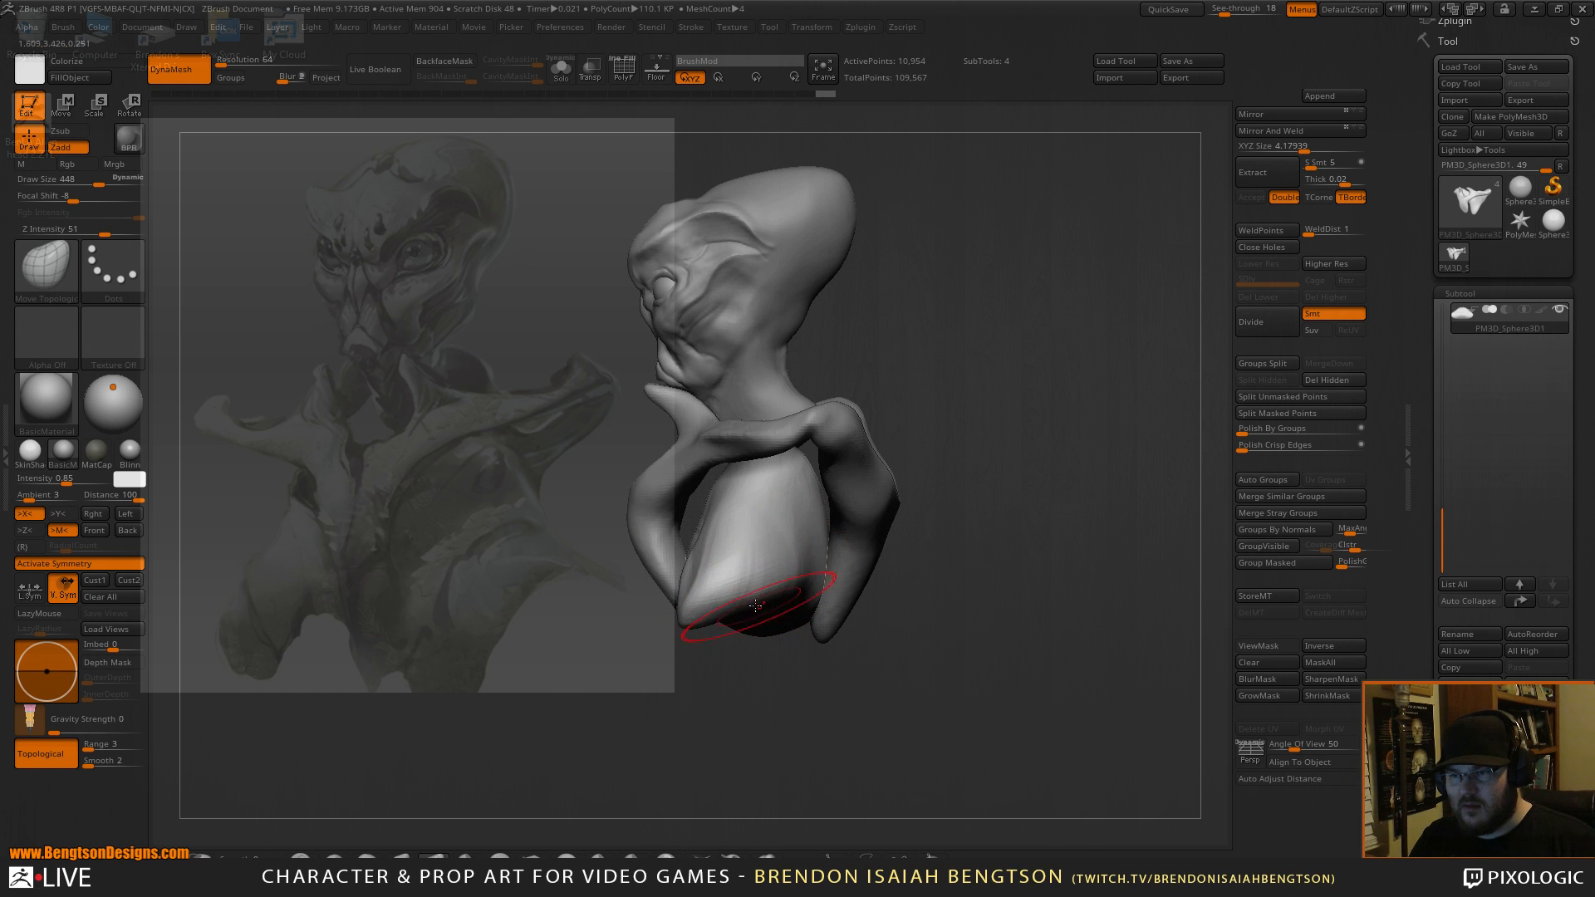
Reshape the torso's side with Move Topological at draw size 568 and smooth the re-DynaMeshed surface.
key("space")
left_click_drag(752, 571, 769, 572)
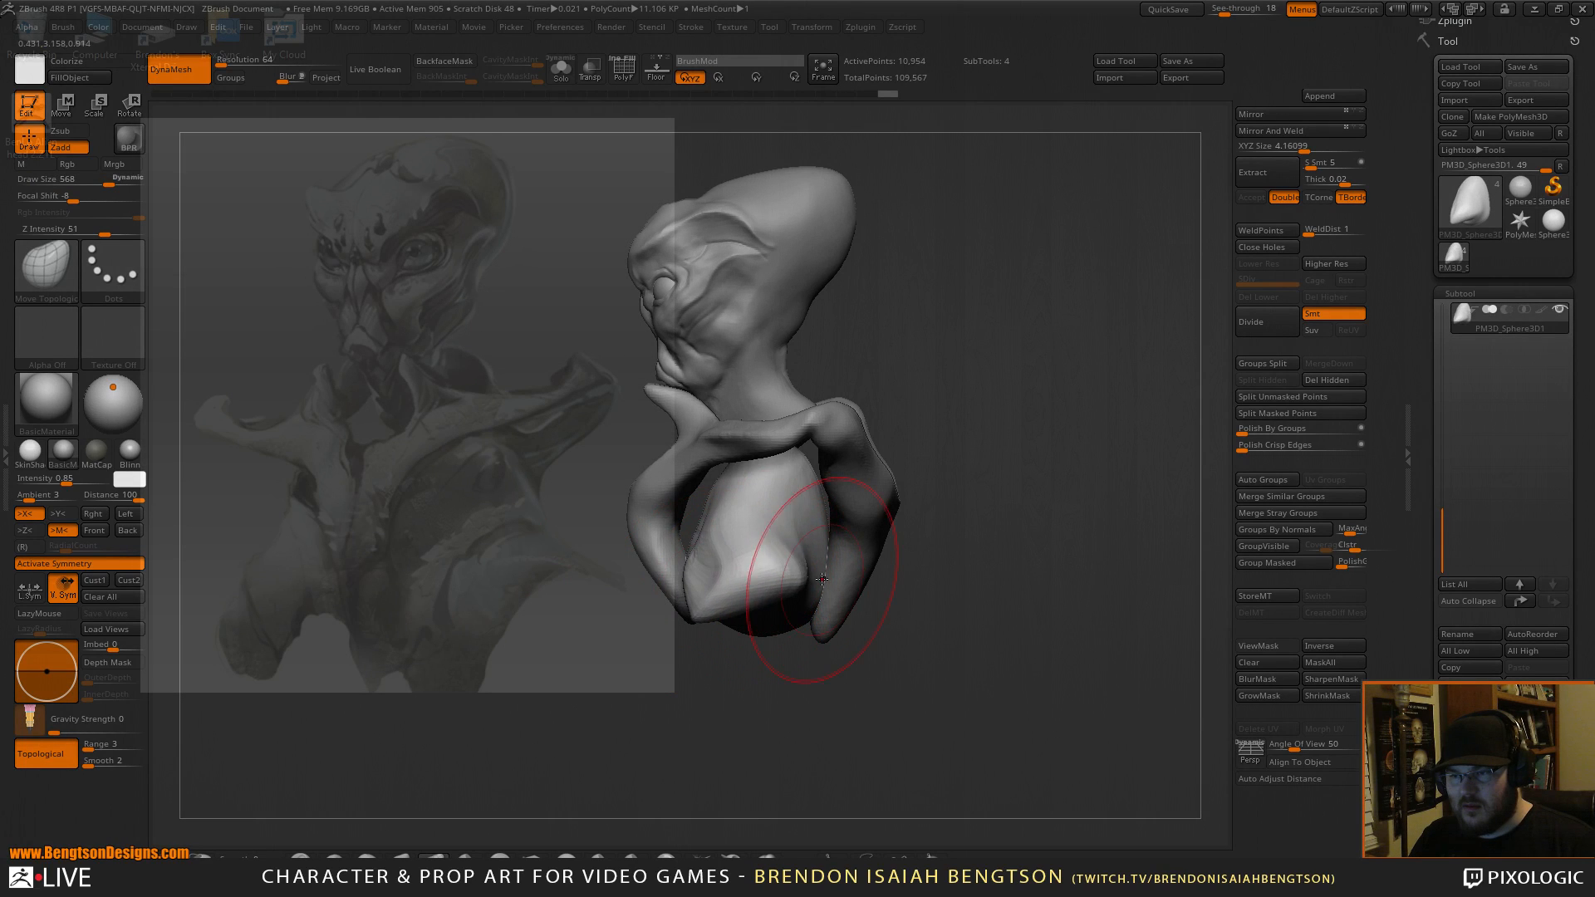
key("shift")
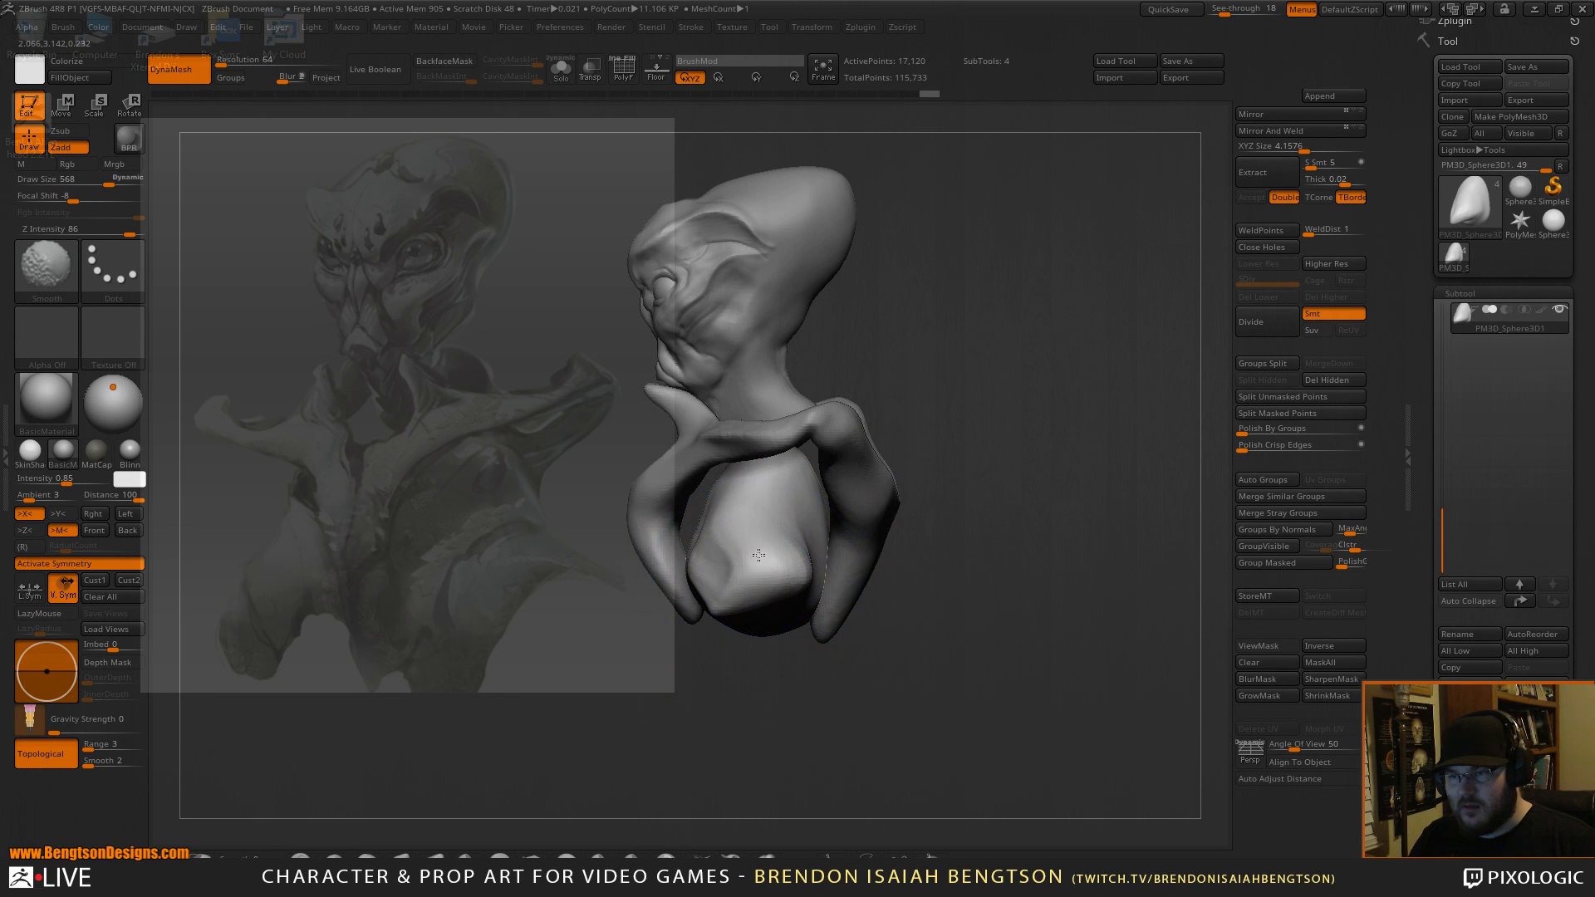
left_click_drag(766, 583, 765, 591, "shift")
mouse_move(765, 664)
left_mouse_down()
mouse_move(839, 698)
mouse_move(1032, 638)
left_mouse_up()
mouse_move(1032, 638)
left_mouse_down()
mouse_move(1022, 629)
mouse_move(1082, 679)
mouse_move(1022, 676)
mouse_move(951, 356)
left_mouse_up()
Build up the torso's chest and shoulder forms beneath the collar with ClayBuildup at draw size 568.
key("b")
key("c")
key("b")
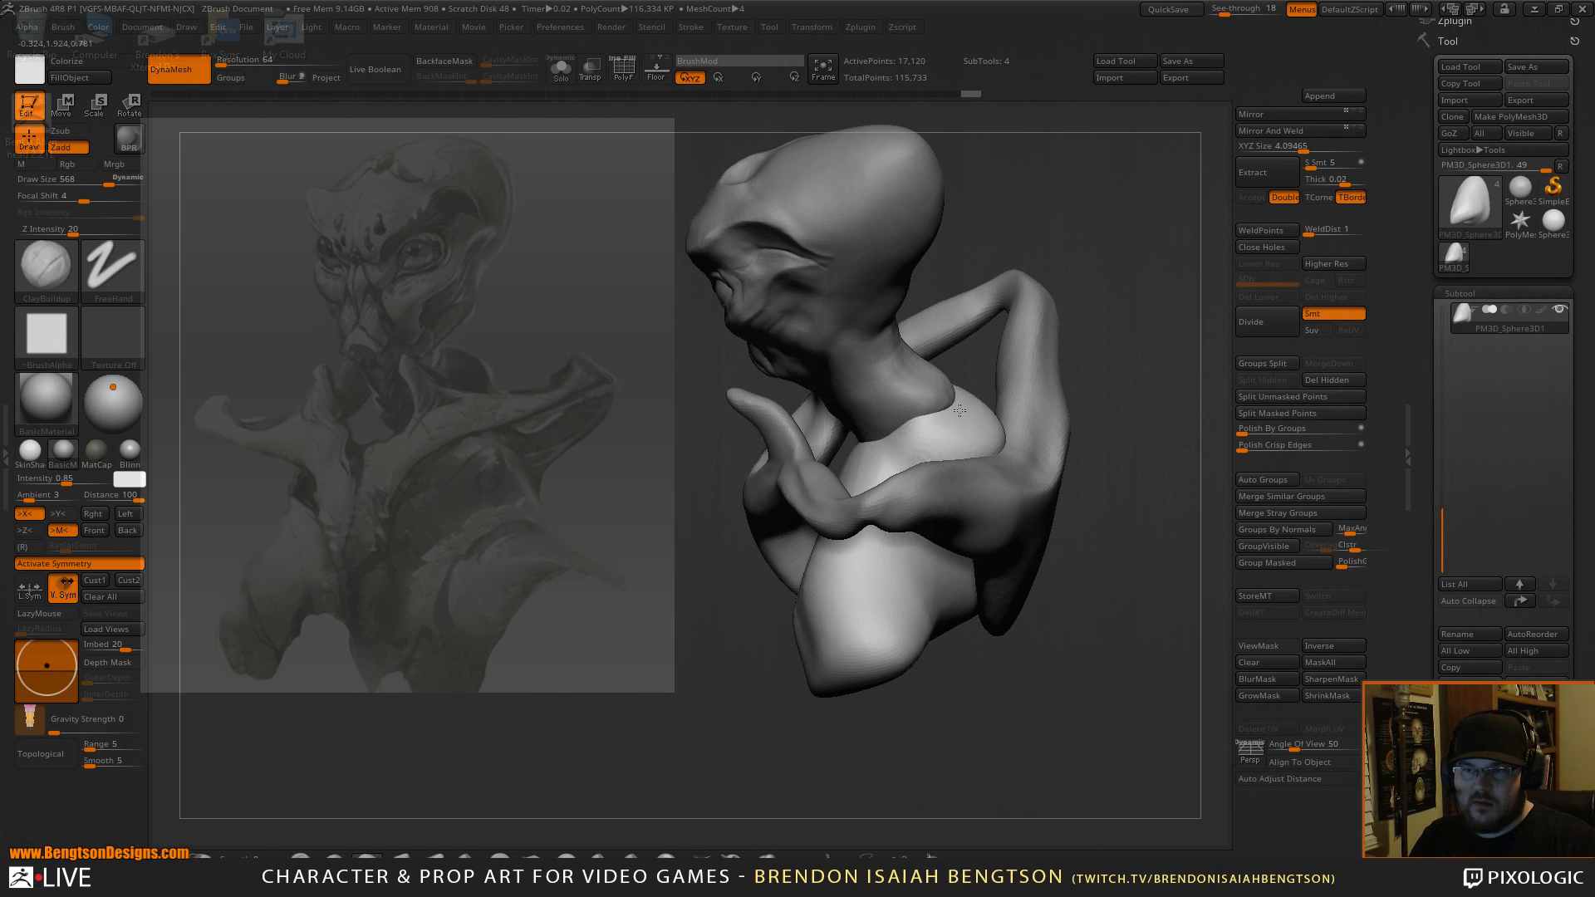
mouse_move(1080, 374)
left_mouse_down()
mouse_move(1160, 413)
mouse_move(1068, 365)
mouse_move(1040, 427)
mouse_move(1064, 466)
mouse_move(829, 487)
left_mouse_up()
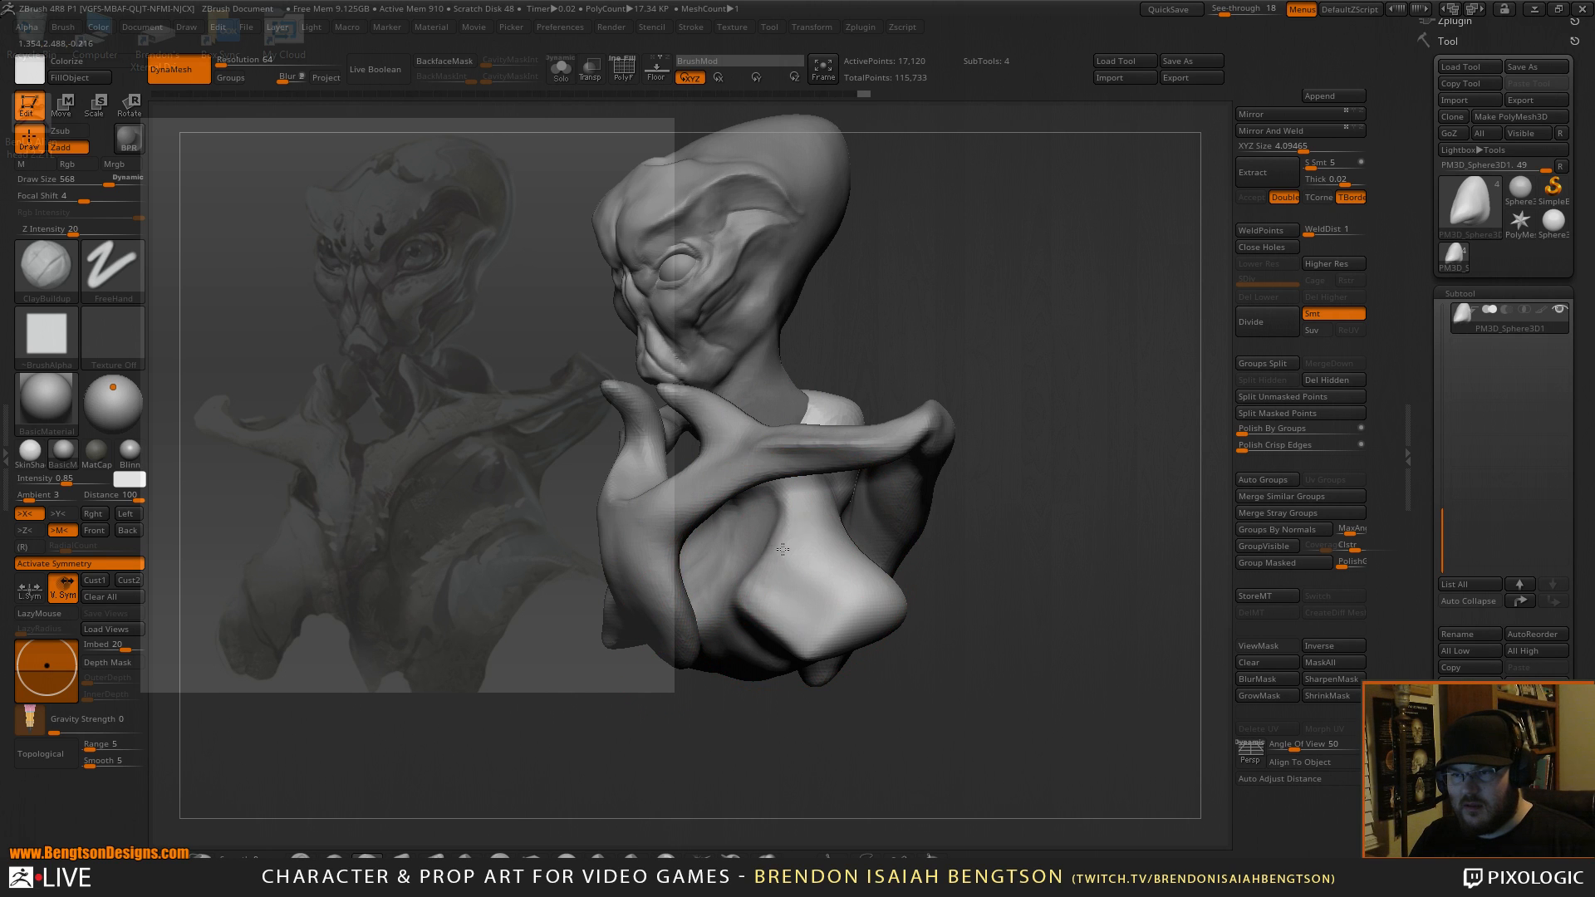
mouse_move(983, 562)
left_mouse_down()
mouse_move(1129, 424)
mouse_move(1067, 476)
left_mouse_up()
left_click_drag(1093, 448, 436, 523)
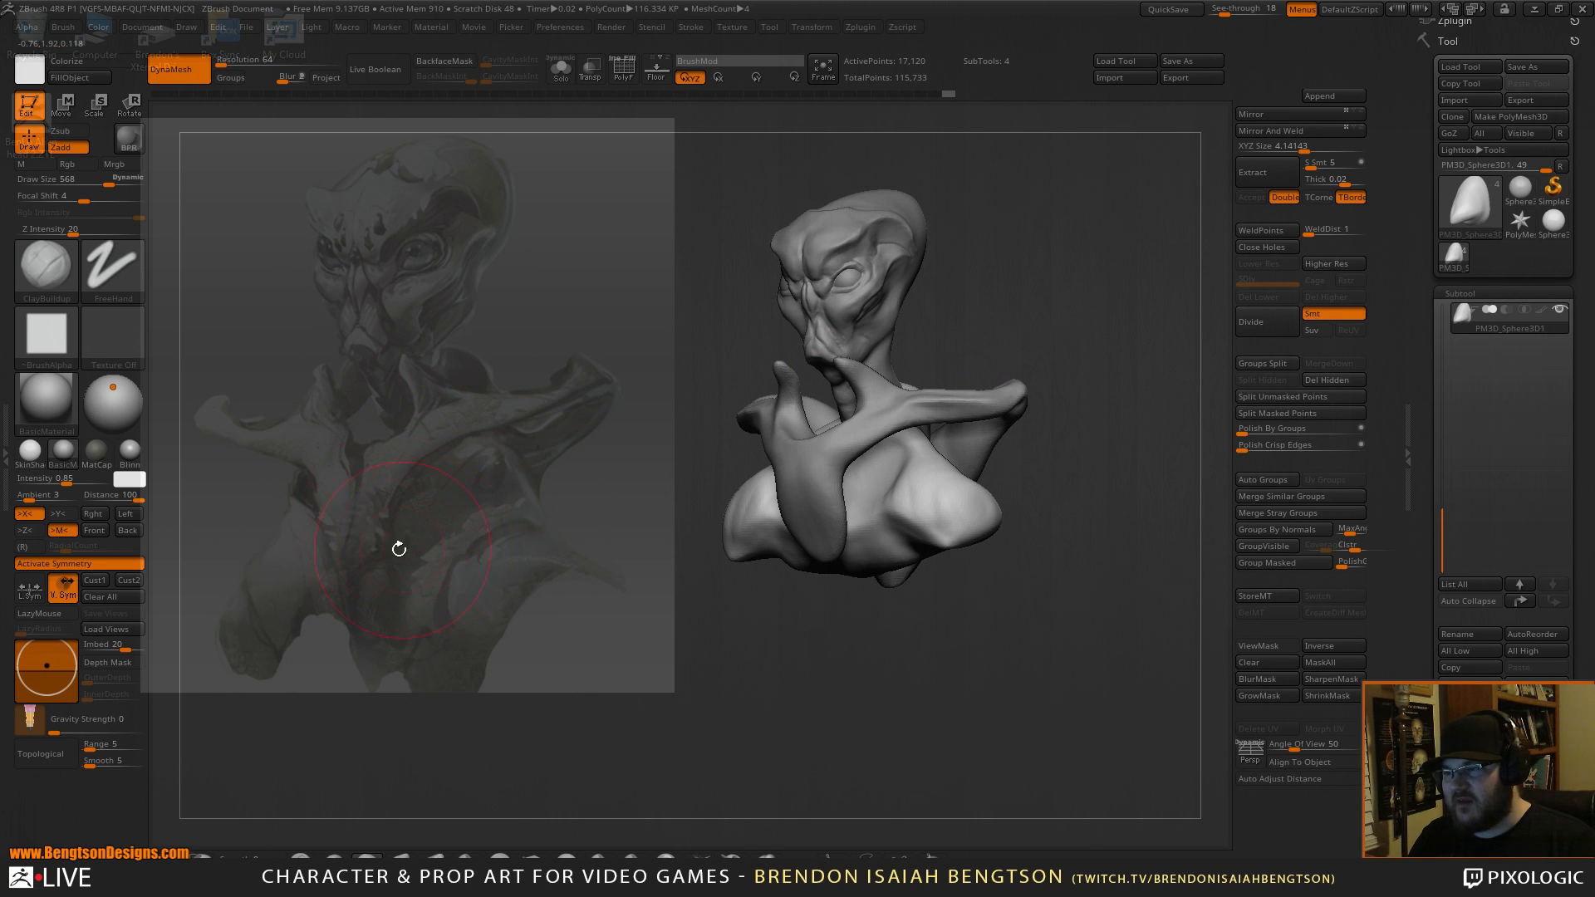
mouse_move(1121, 544)
left_mouse_down()
mouse_move(1163, 594)
mouse_move(1177, 576)
mouse_move(1155, 607)
mouse_move(1131, 595)
left_mouse_up()
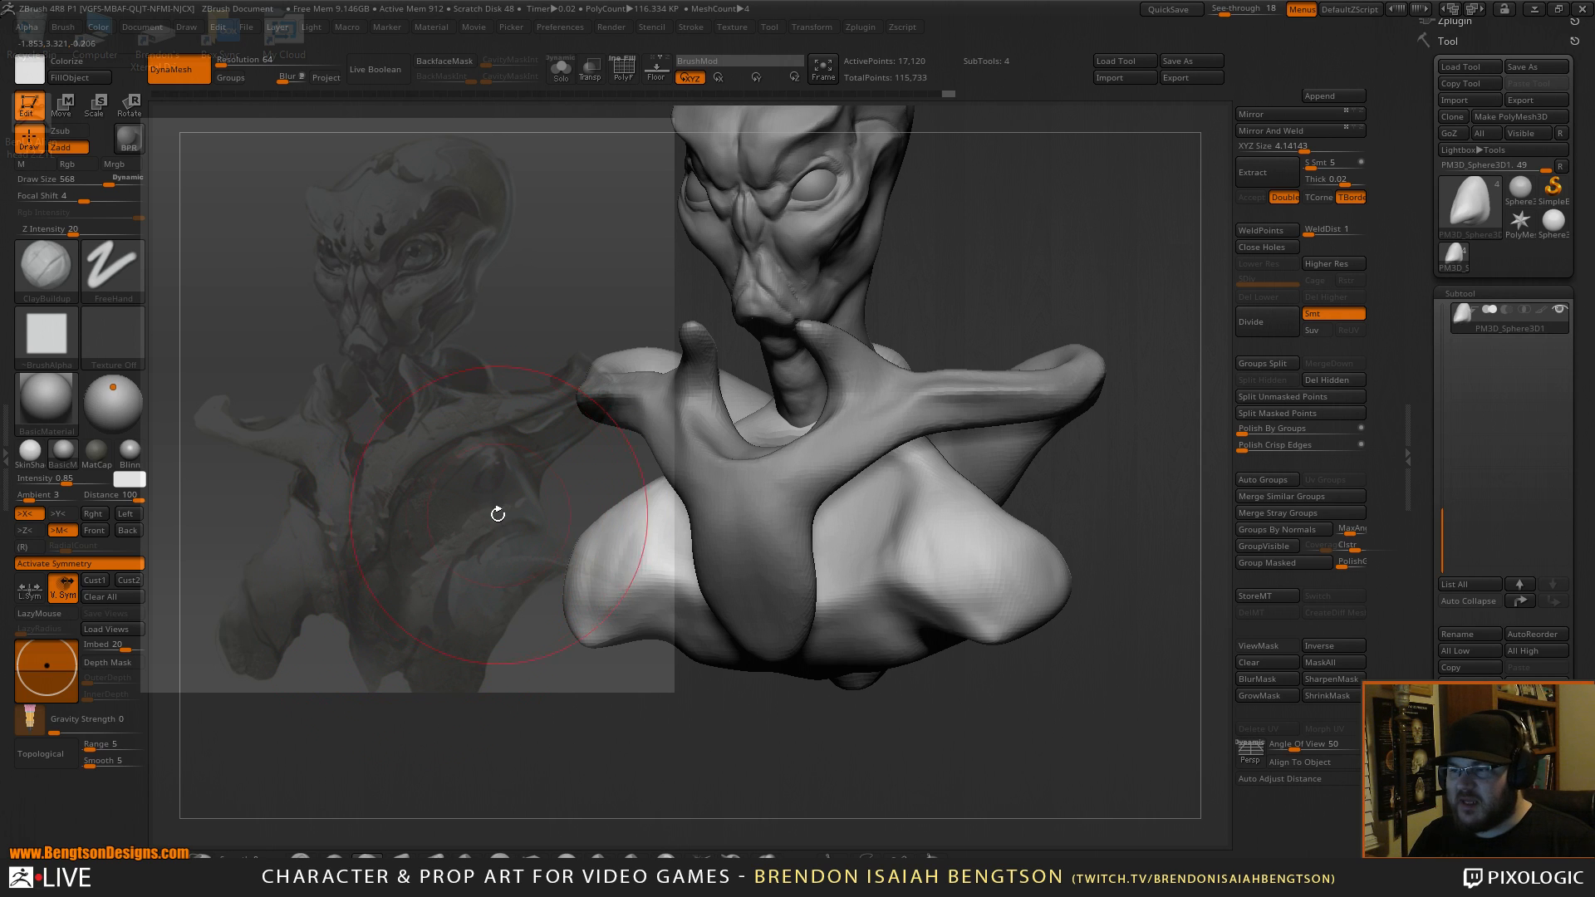
mouse_move(961, 468)
left_mouse_down()
mouse_move(858, 477)
mouse_move(819, 445)
left_mouse_up()
Carve into the chest just under the collar's edge with the DamStandard brush at draw size 280.
key("b")
key("d")
key("s")
key("space")
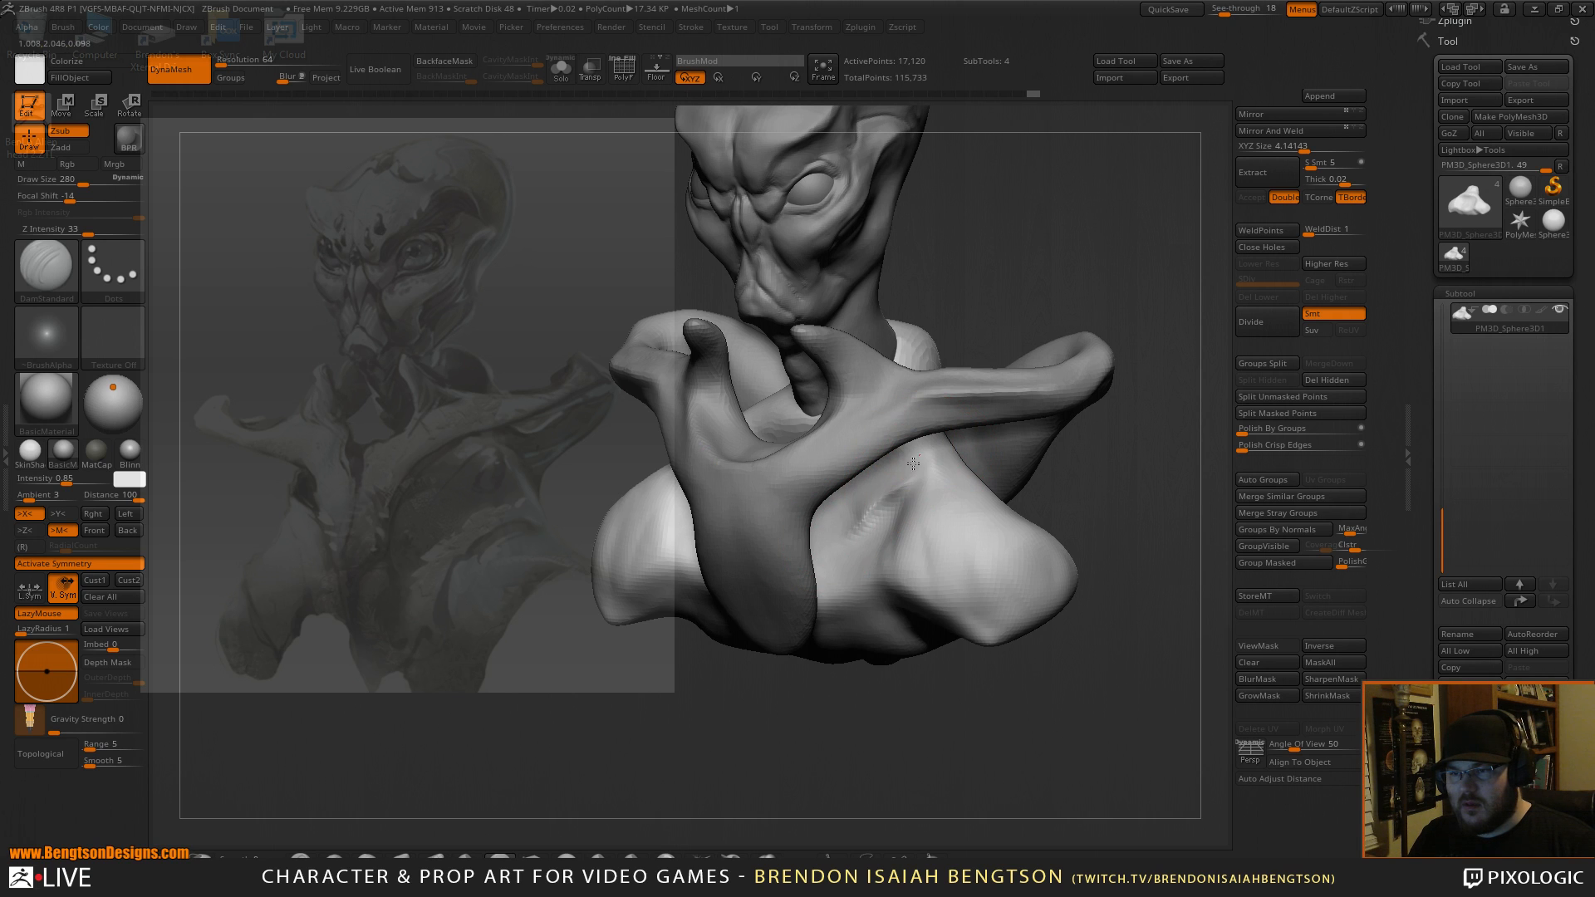
mouse_move(1126, 512)
left_mouse_down()
mouse_move(1110, 417)
mouse_move(1096, 456)
left_mouse_up()
Isolate the torso subtool and work the rim of its chest hollow with the ClayBuildup brush at draw size 280.
key("ctrl+shift+s")
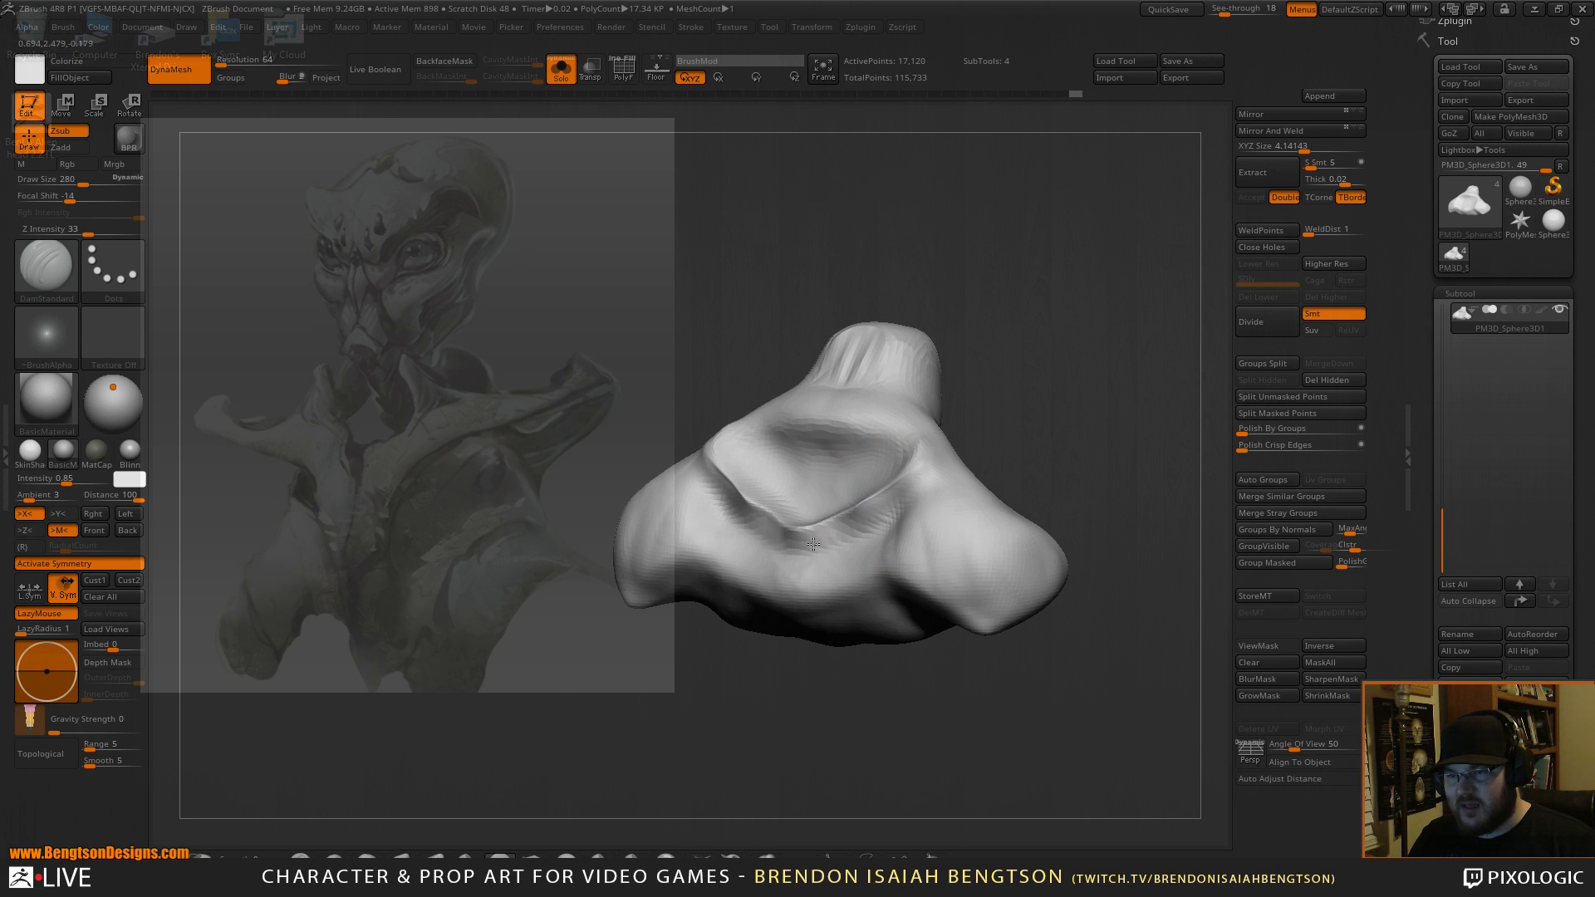
key("b")
key("c")
key("b")
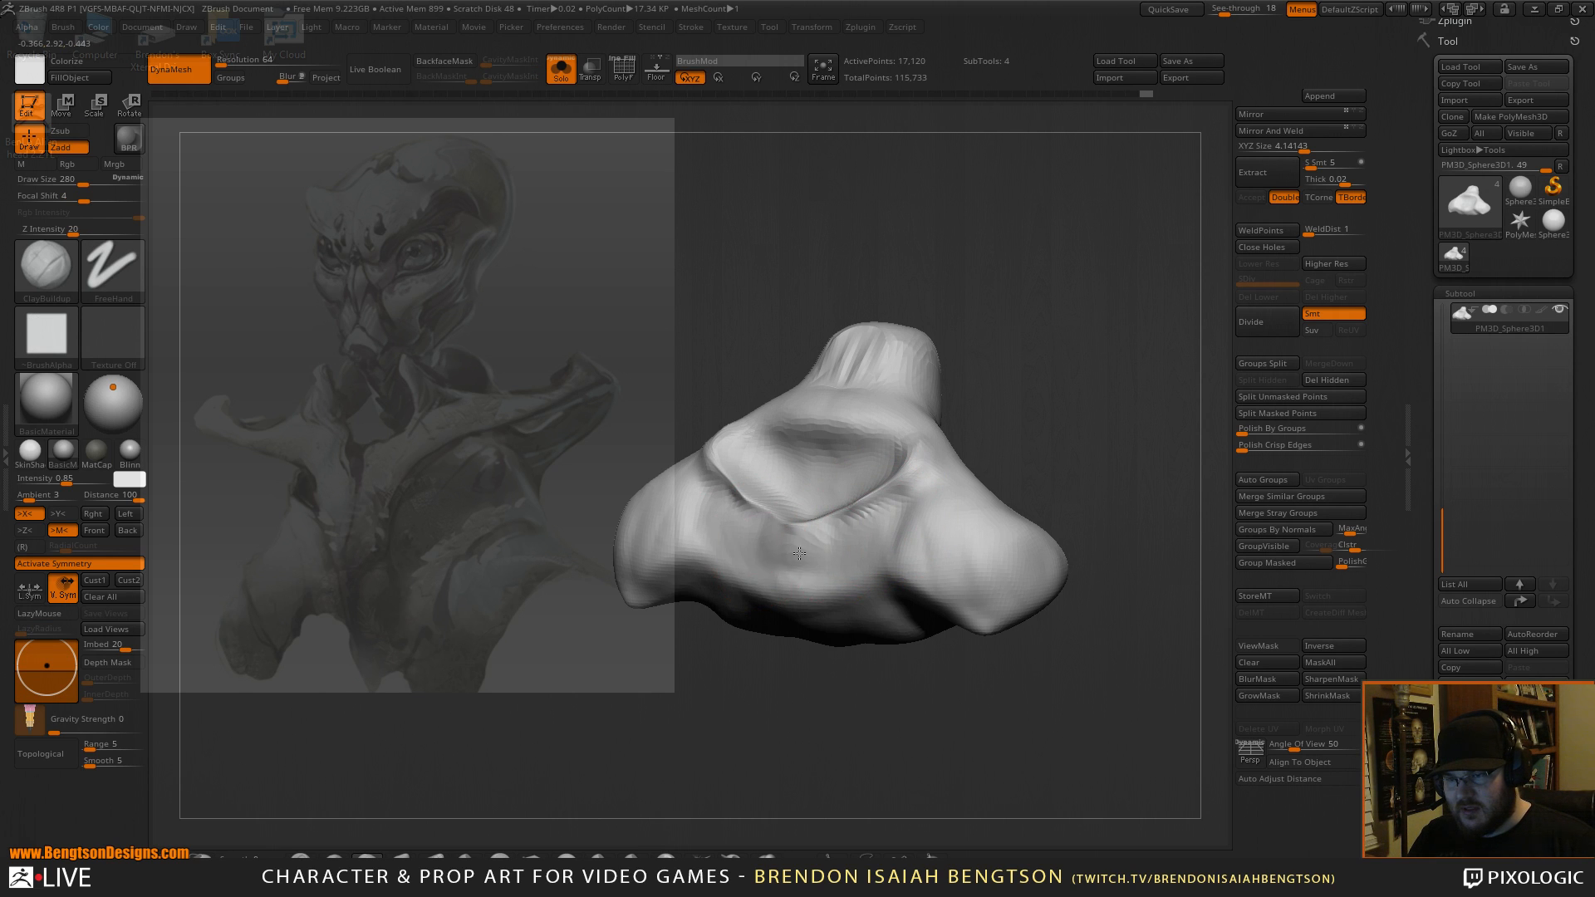
left_click_drag(1089, 490, 1100, 396)
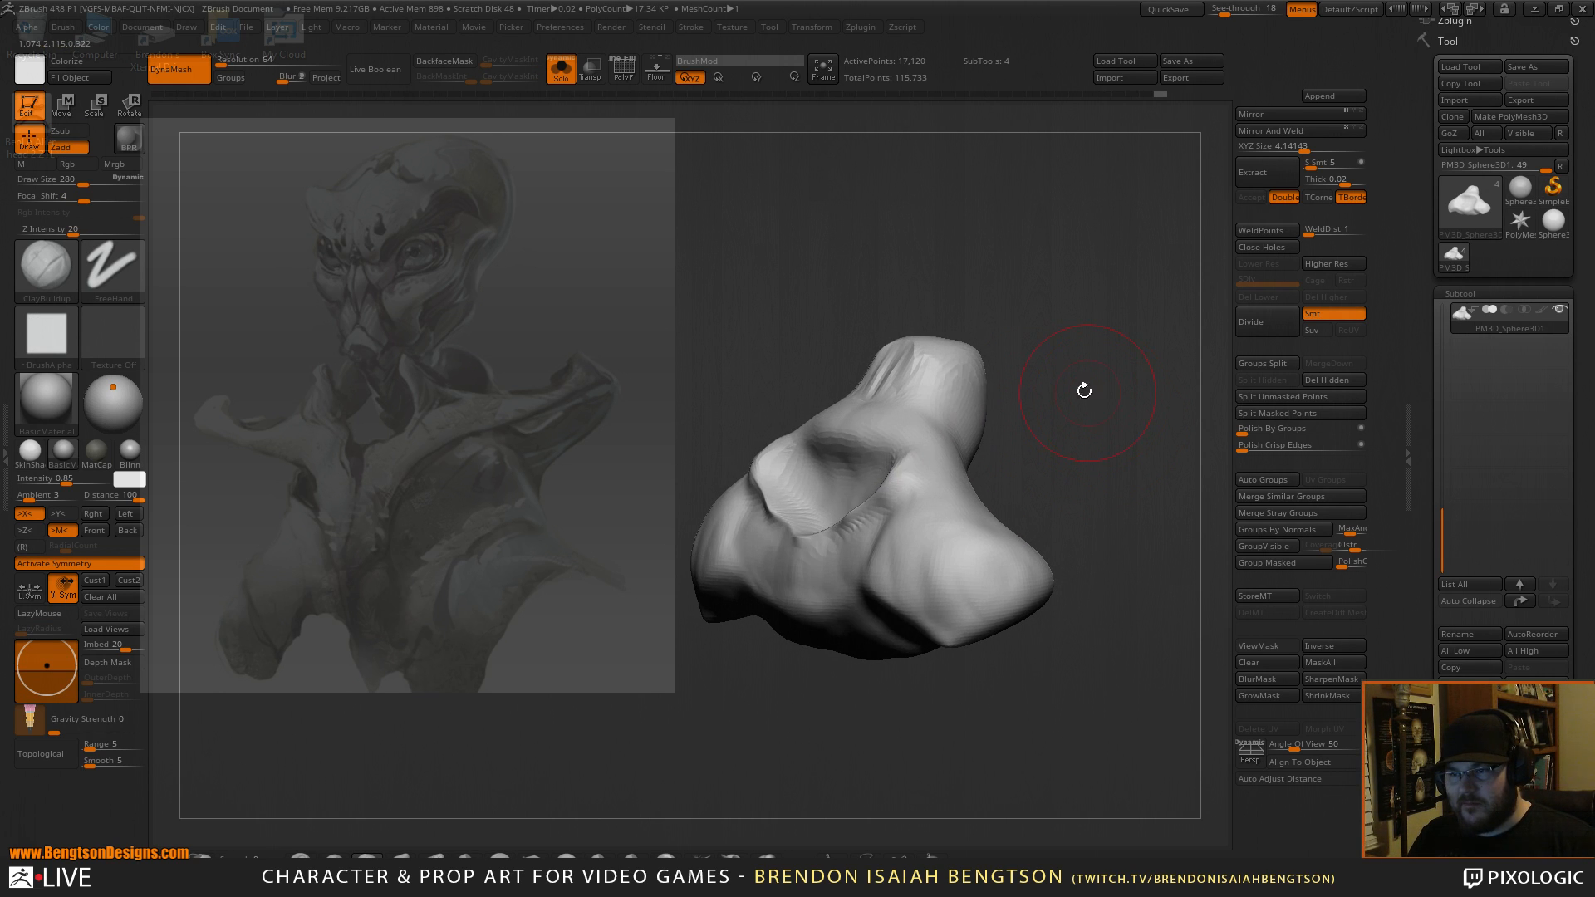
Adjust the isolated torso's chest hollow and neck base with Move Topological at draw size 280.
key("b")
key("m")
key("t")
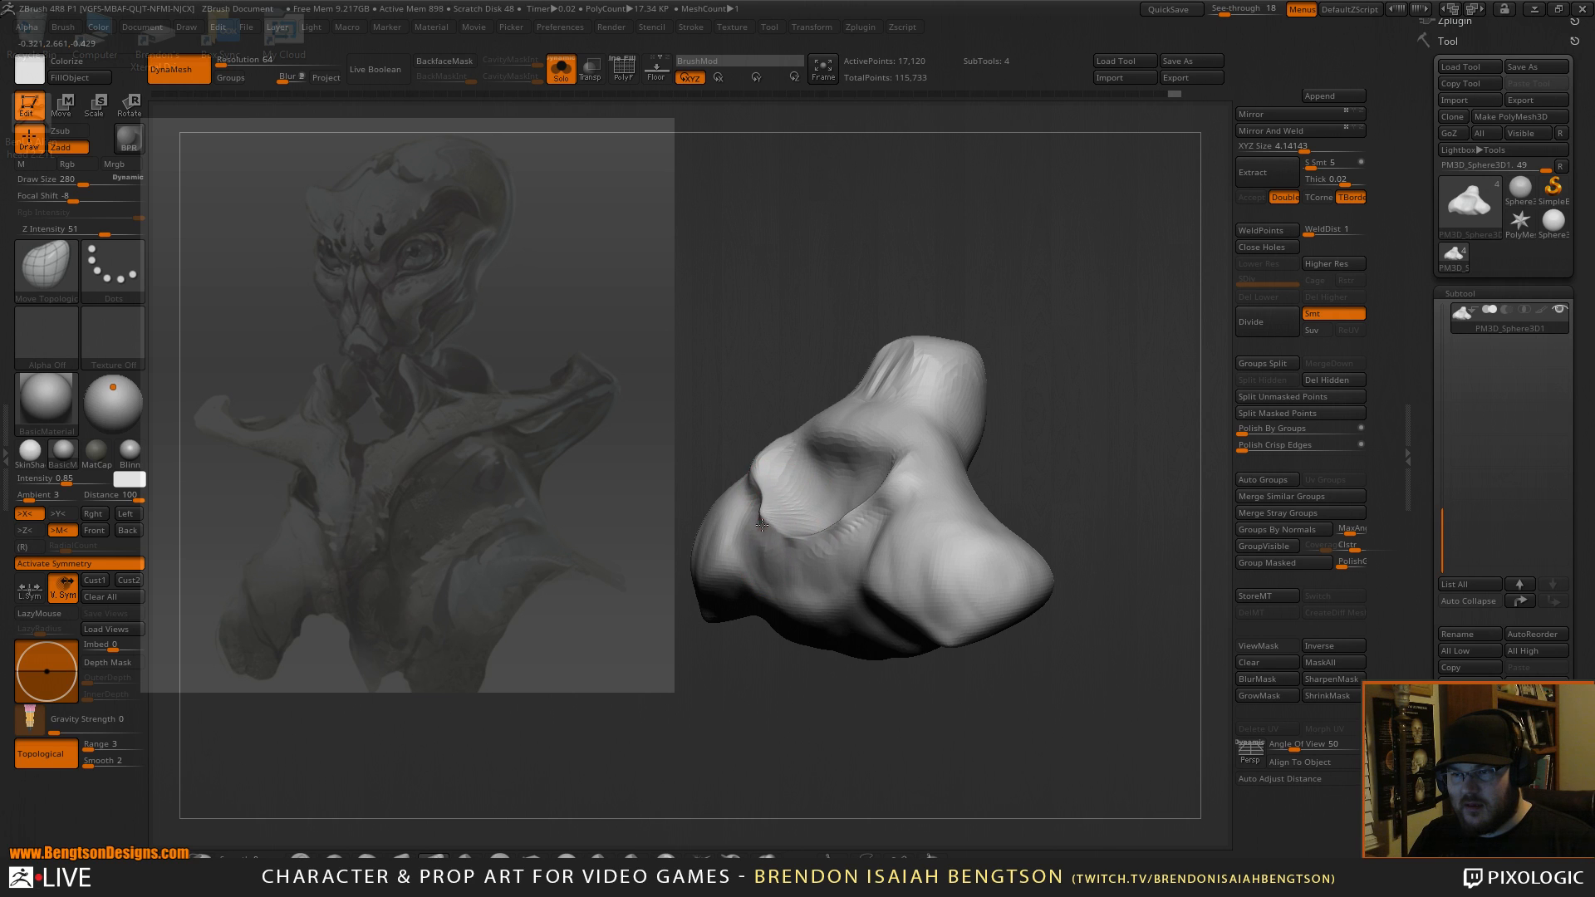
left_click_drag(1038, 359, 831, 471)
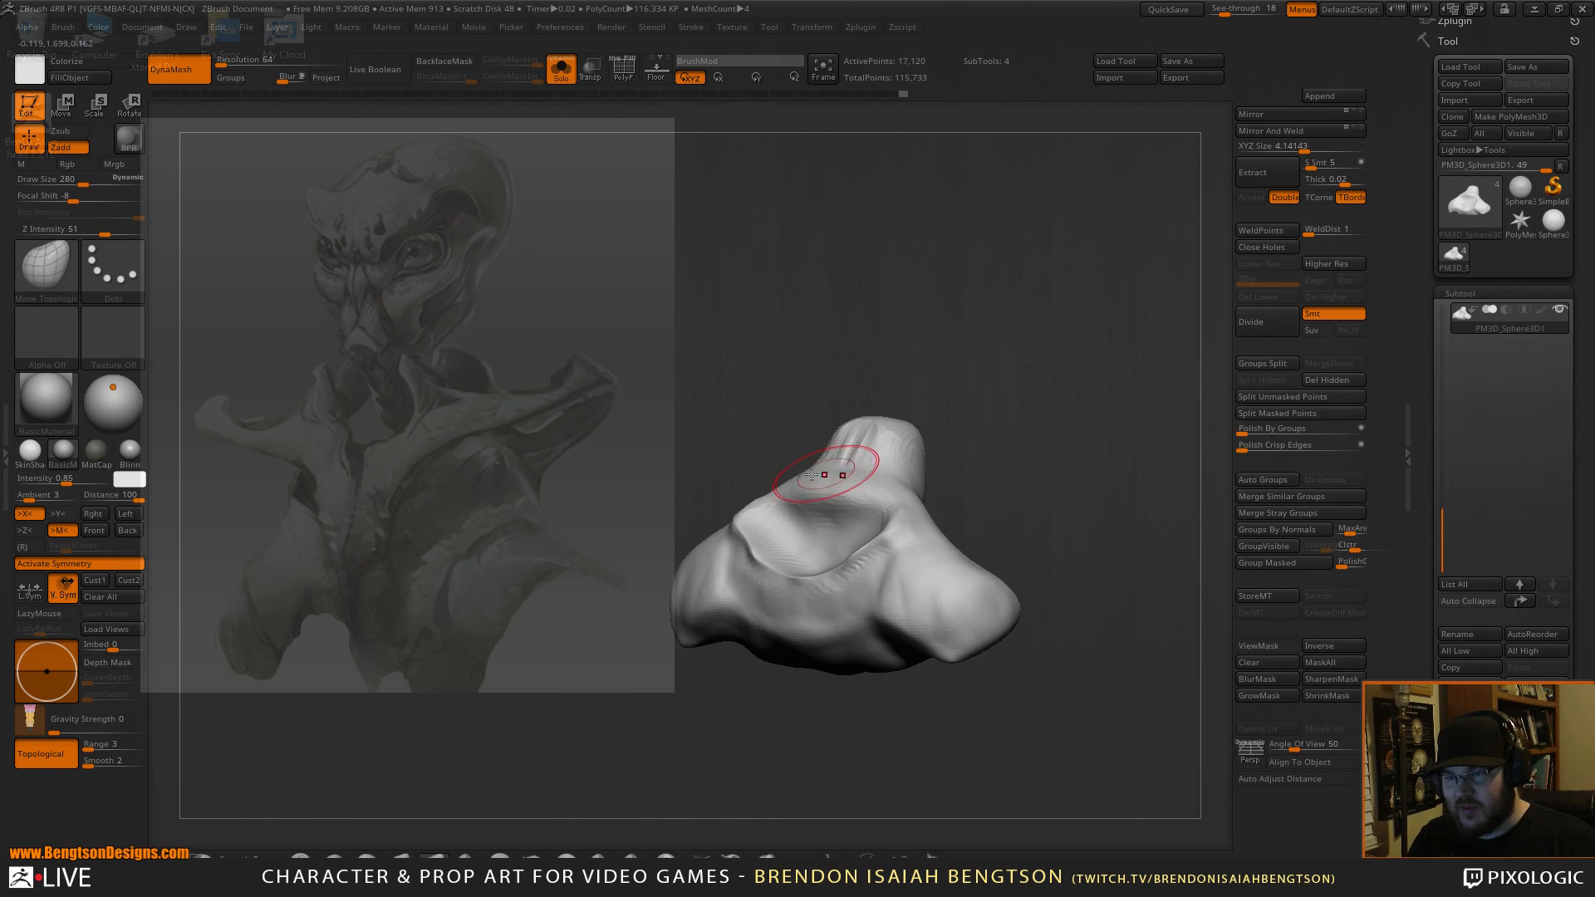
left_click_drag(1008, 238, 1004, 303)
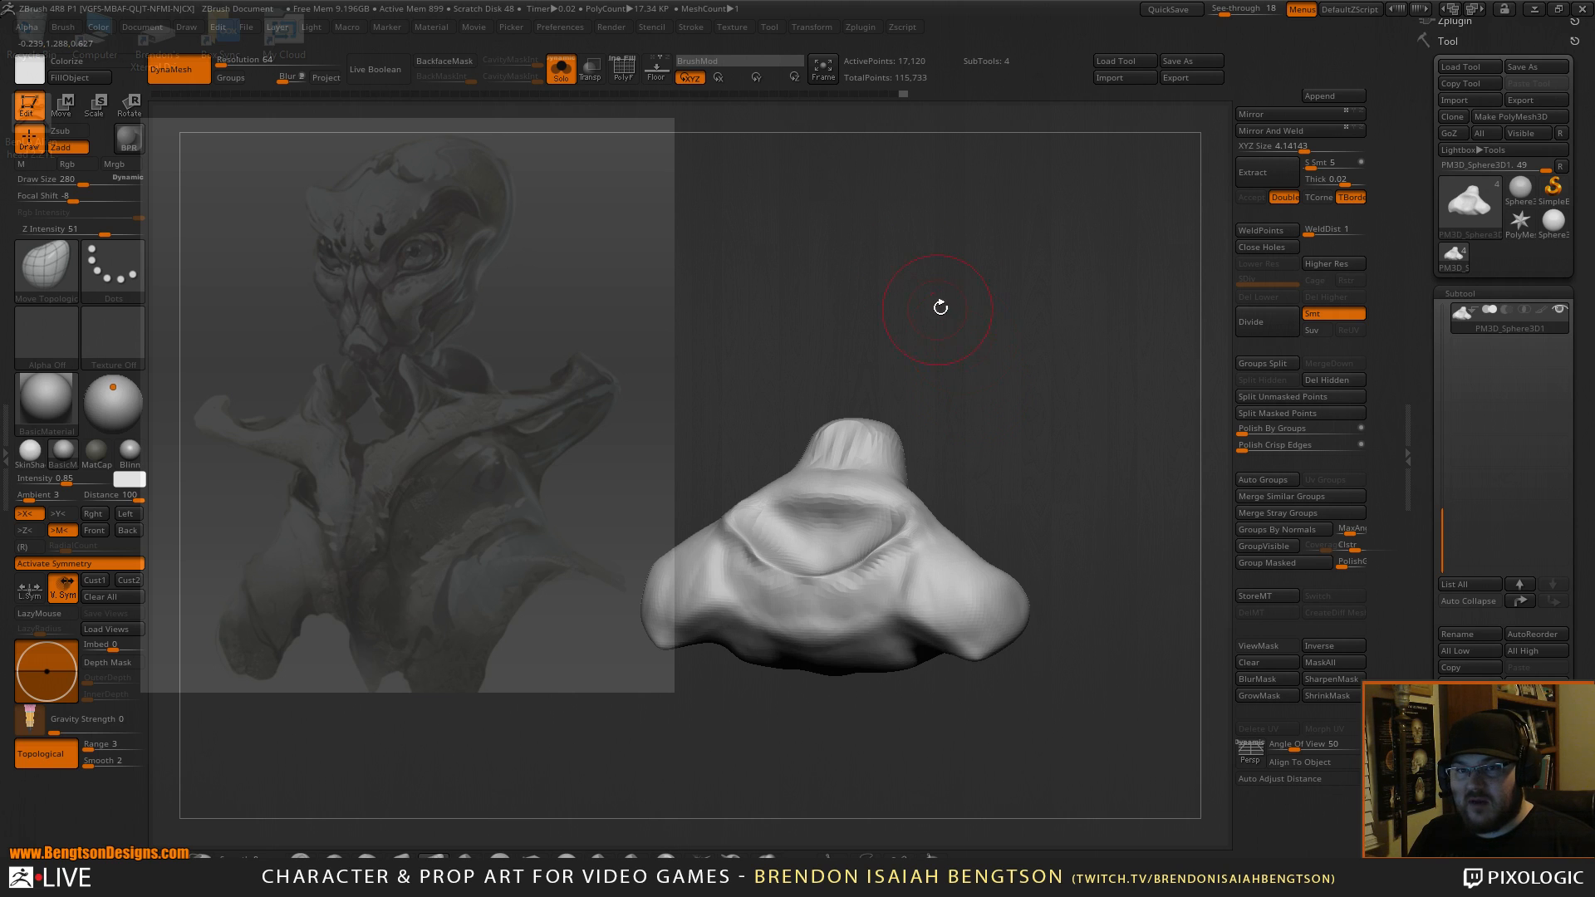
Hide the collar subtool and turn off Solo so the head shows together with the torso.
left_click_drag(1442, 529, 1442, 332)
left_click(1561, 380)
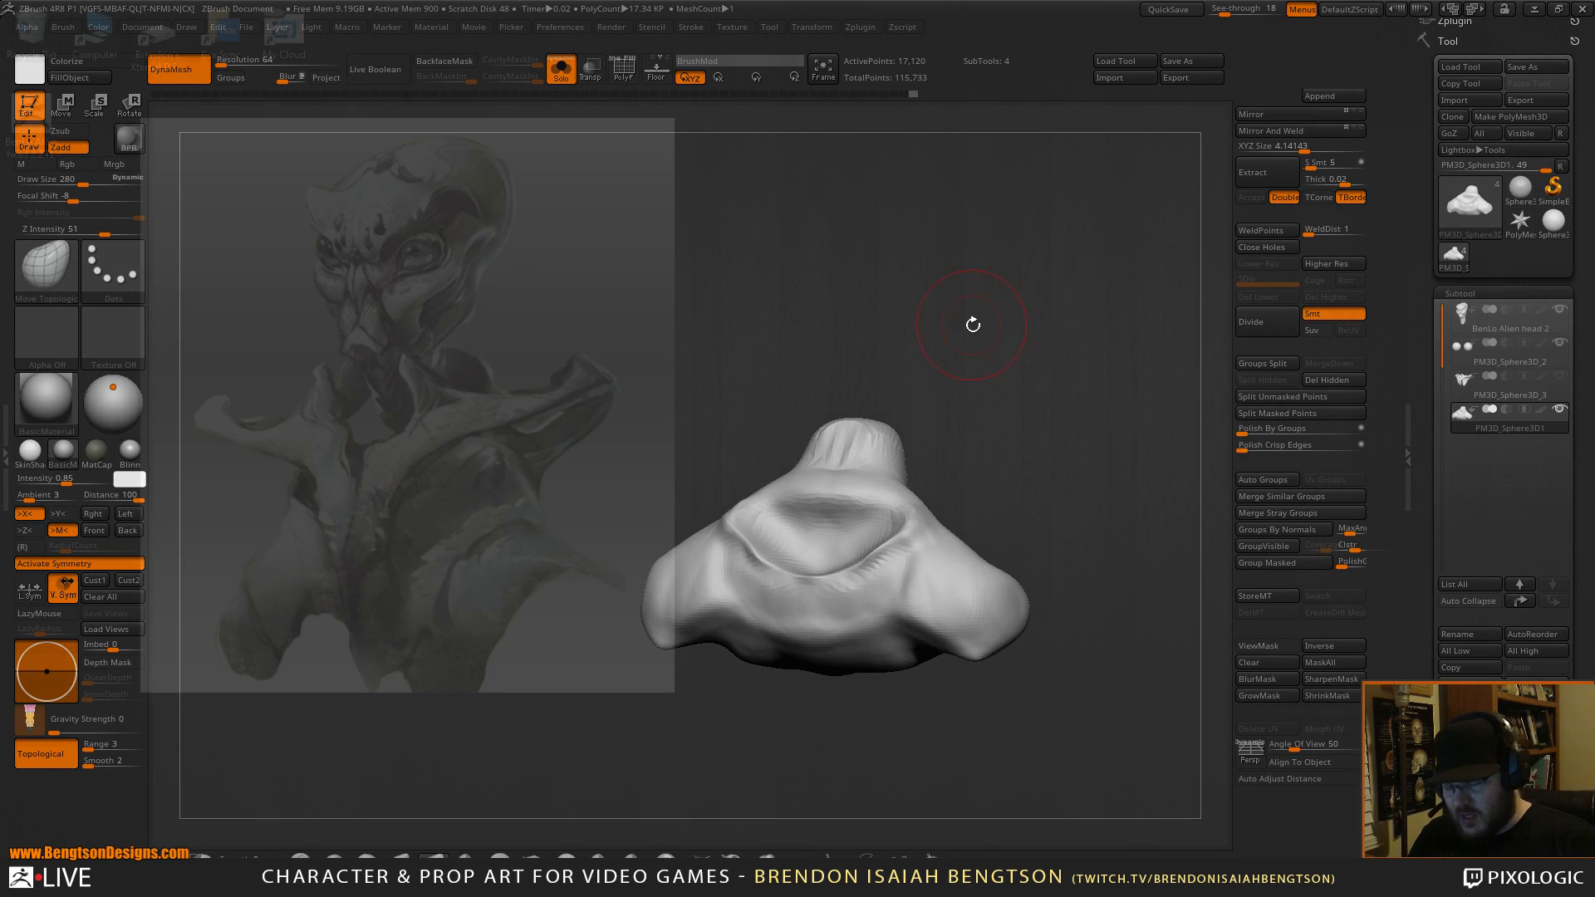
key("alt+s")
Build up the hump behind the neck on the torso with the ClayBuildup brush at draw size 280.
mouse_move(989, 332)
left_mouse_down()
mouse_move(1022, 362)
mouse_move(1080, 353)
left_mouse_up()
key("b")
key("c")
key("b")
left_click_drag(906, 445, 936, 417)
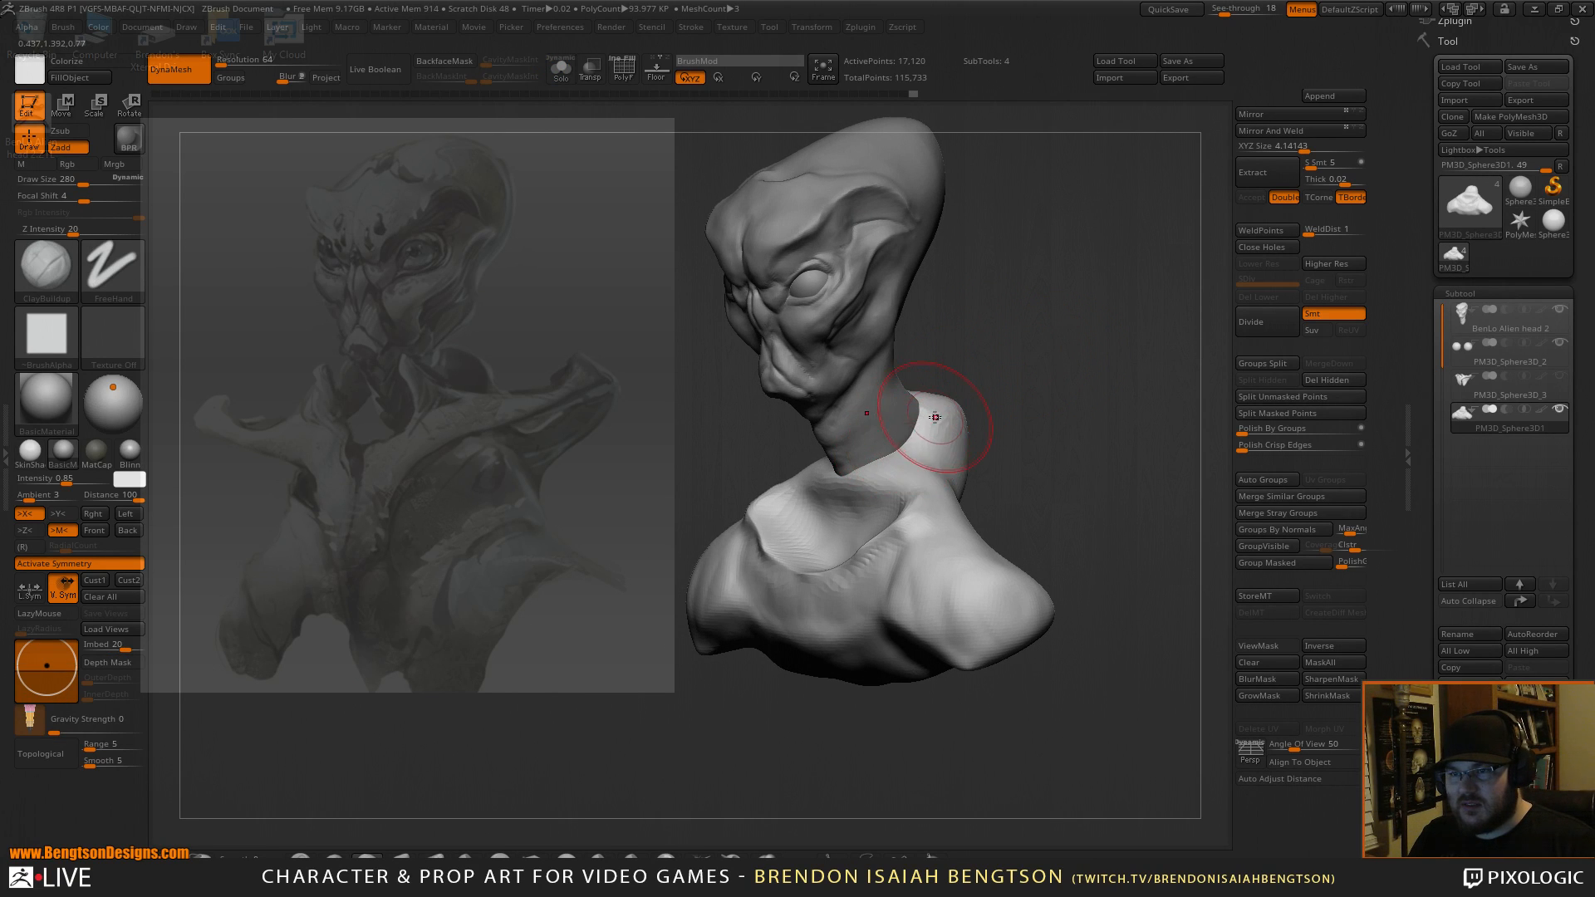
left_click_drag(1007, 361, 940, 406)
Pull the torso's upper back outward below the neck hump with Move Topological at draw size 634.
key("b")
key("m")
key("t")
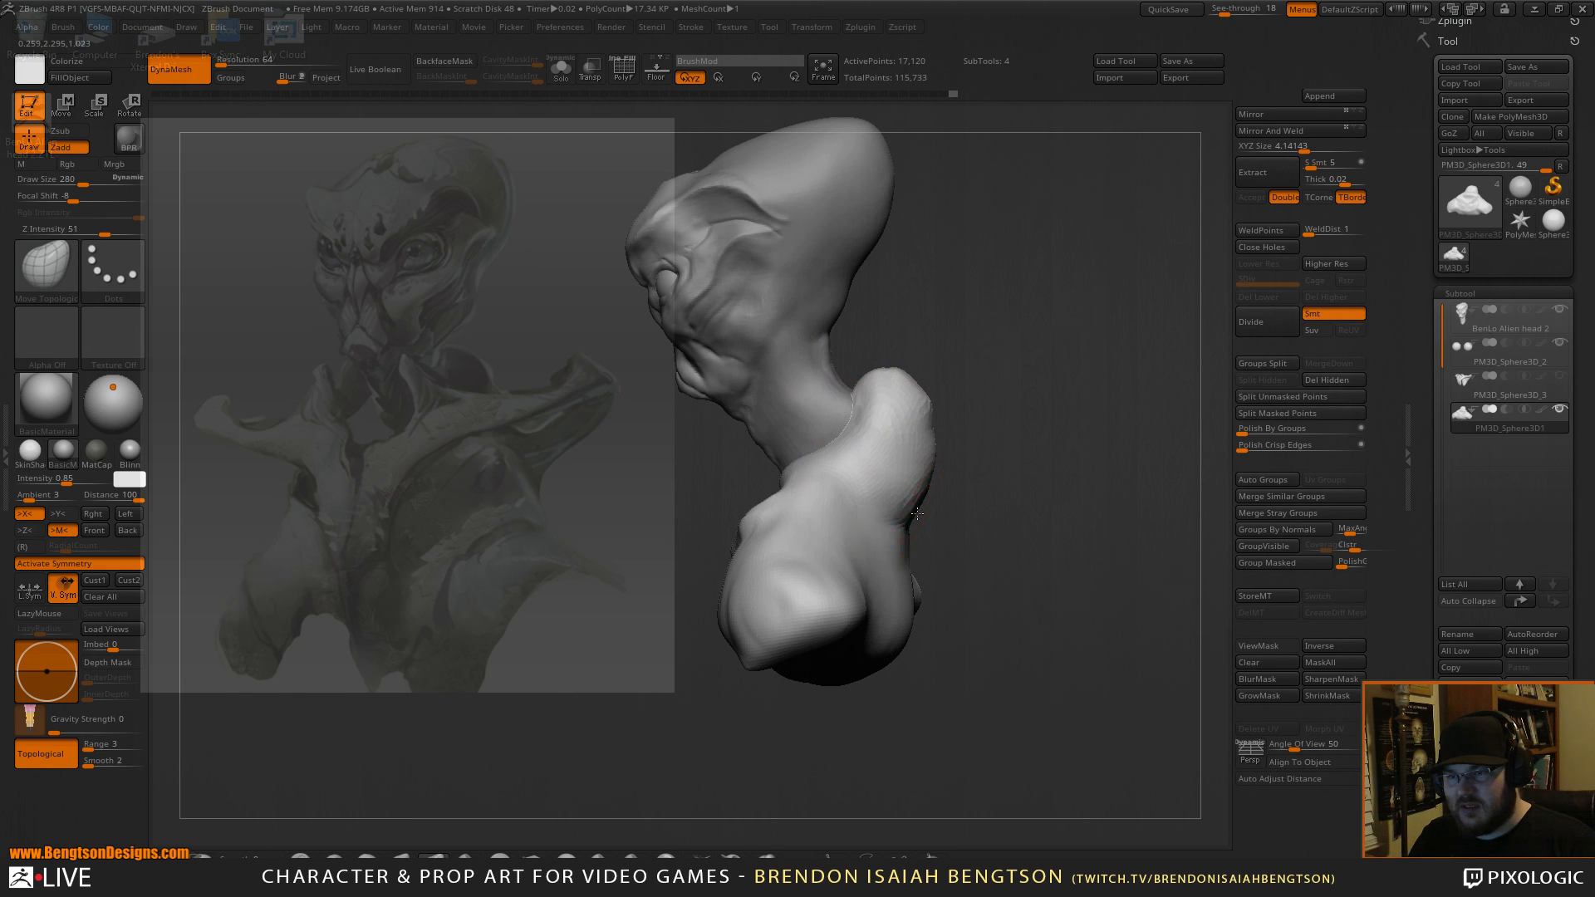
key("space")
mouse_move(917, 515)
left_mouse_down()
mouse_move(947, 517)
mouse_move(955, 566)
mouse_move(907, 604)
mouse_move(935, 554)
left_mouse_up()
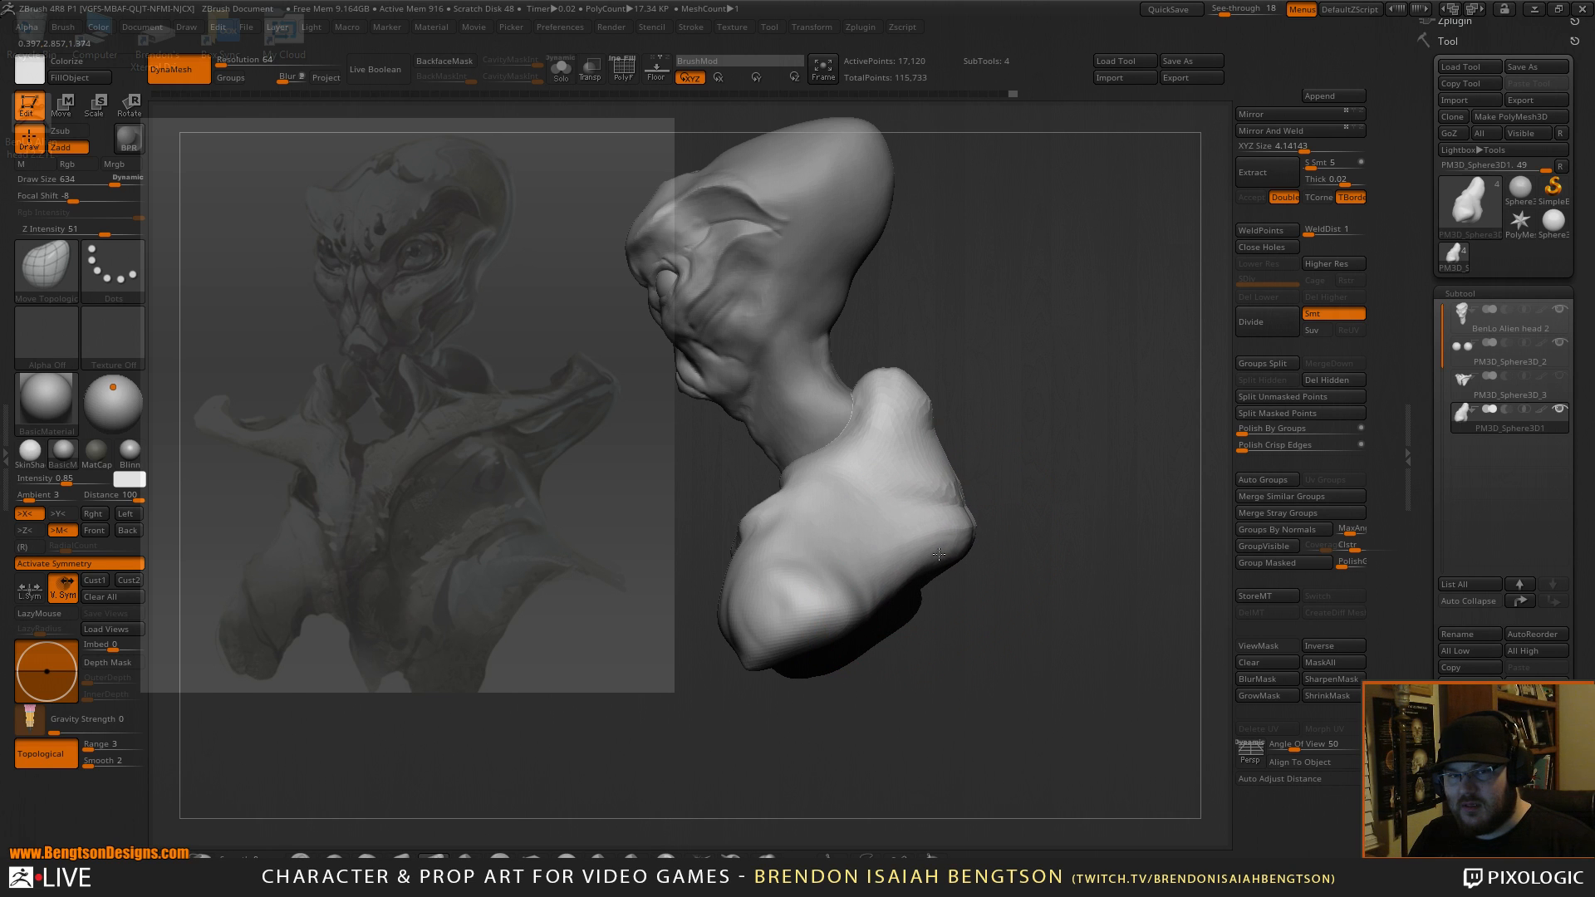
Build up the torso between the neck base and shoulders with ClayBuildup at draw size 318.
mouse_move(1068, 334)
left_mouse_down()
mouse_move(1096, 349)
mouse_move(1061, 324)
mouse_move(1087, 365)
left_mouse_up()
key("b")
key("c")
key("b")
key("space")
mouse_move(864, 494)
left_mouse_down()
mouse_move(838, 495)
mouse_move(874, 509)
mouse_move(846, 522)
mouse_move(881, 515)
mouse_move(908, 482)
mouse_move(914, 507)
mouse_move(907, 480)
left_mouse_up()
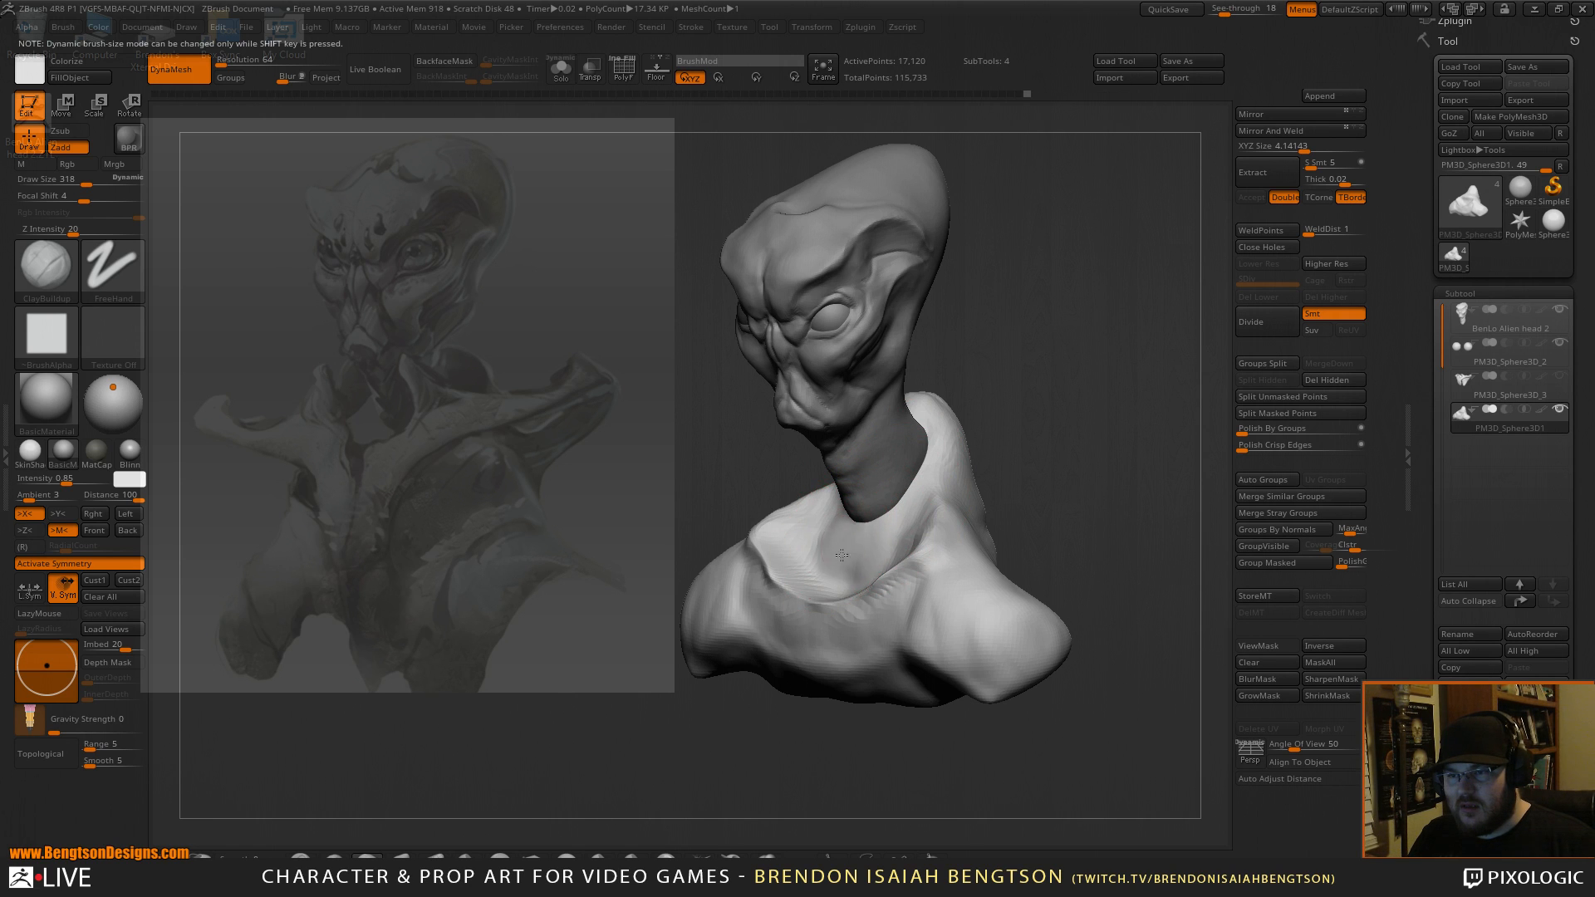
mouse_move(1098, 316)
left_mouse_down()
mouse_move(1104, 341)
mouse_move(1044, 348)
left_mouse_up()
Reshape the front of the chest in side view with Move Topological at draw size 527.
key("b")
key("m")
key("t")
key("space")
left_click_drag(731, 606, 758, 607)
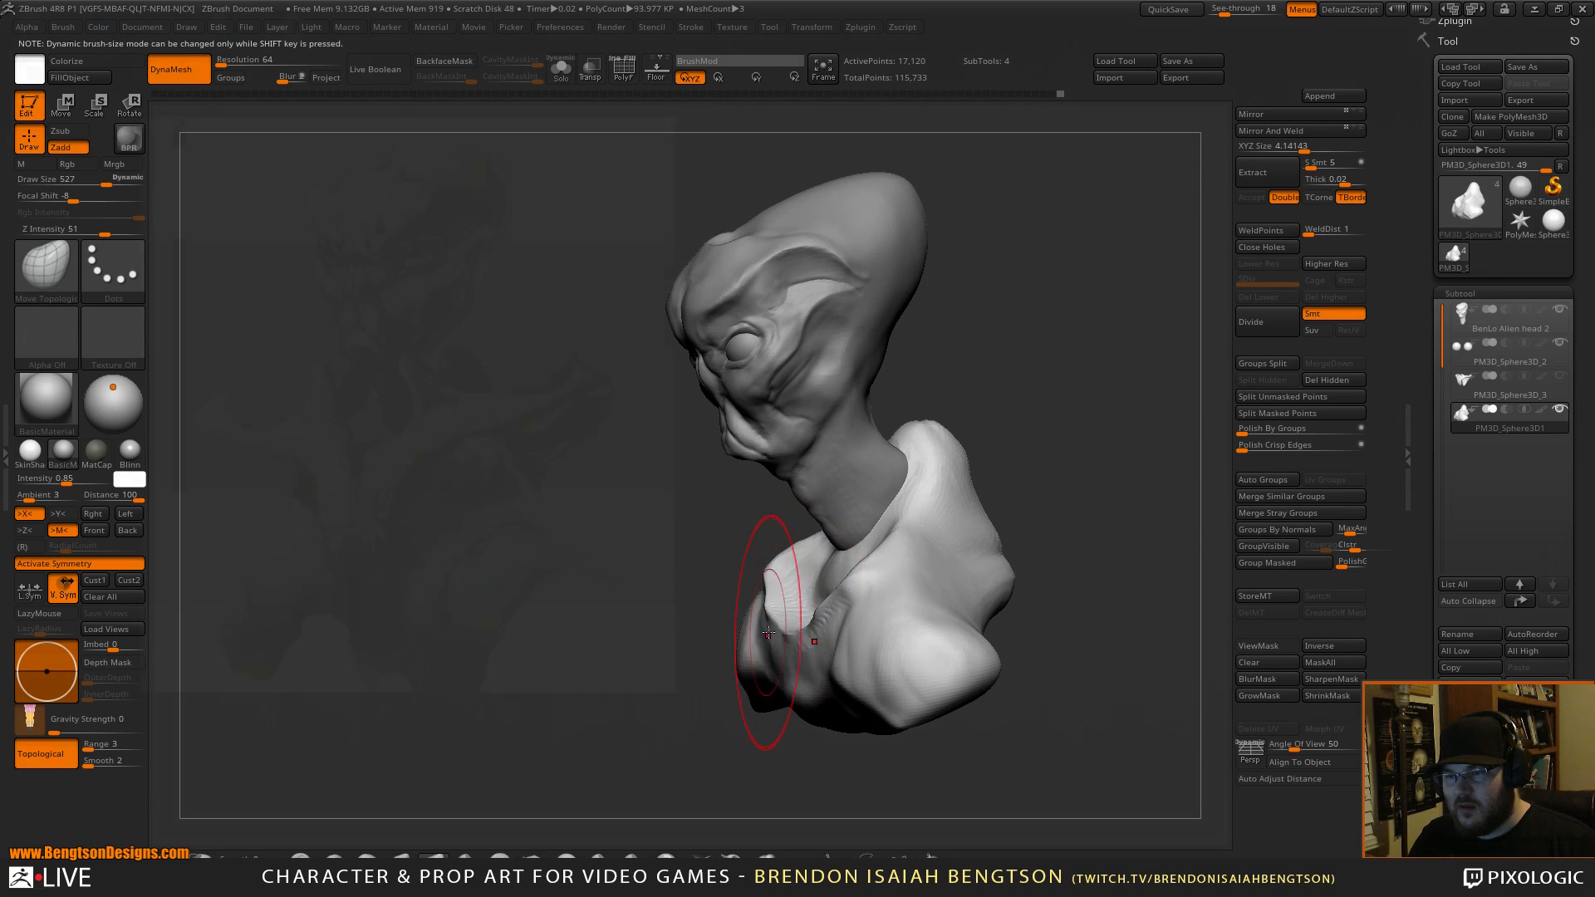
mouse_move(722, 532)
left_mouse_down()
mouse_move(954, 441)
mouse_move(1044, 434)
mouse_move(1112, 371)
mouse_move(1076, 438)
mouse_move(954, 485)
left_mouse_up()
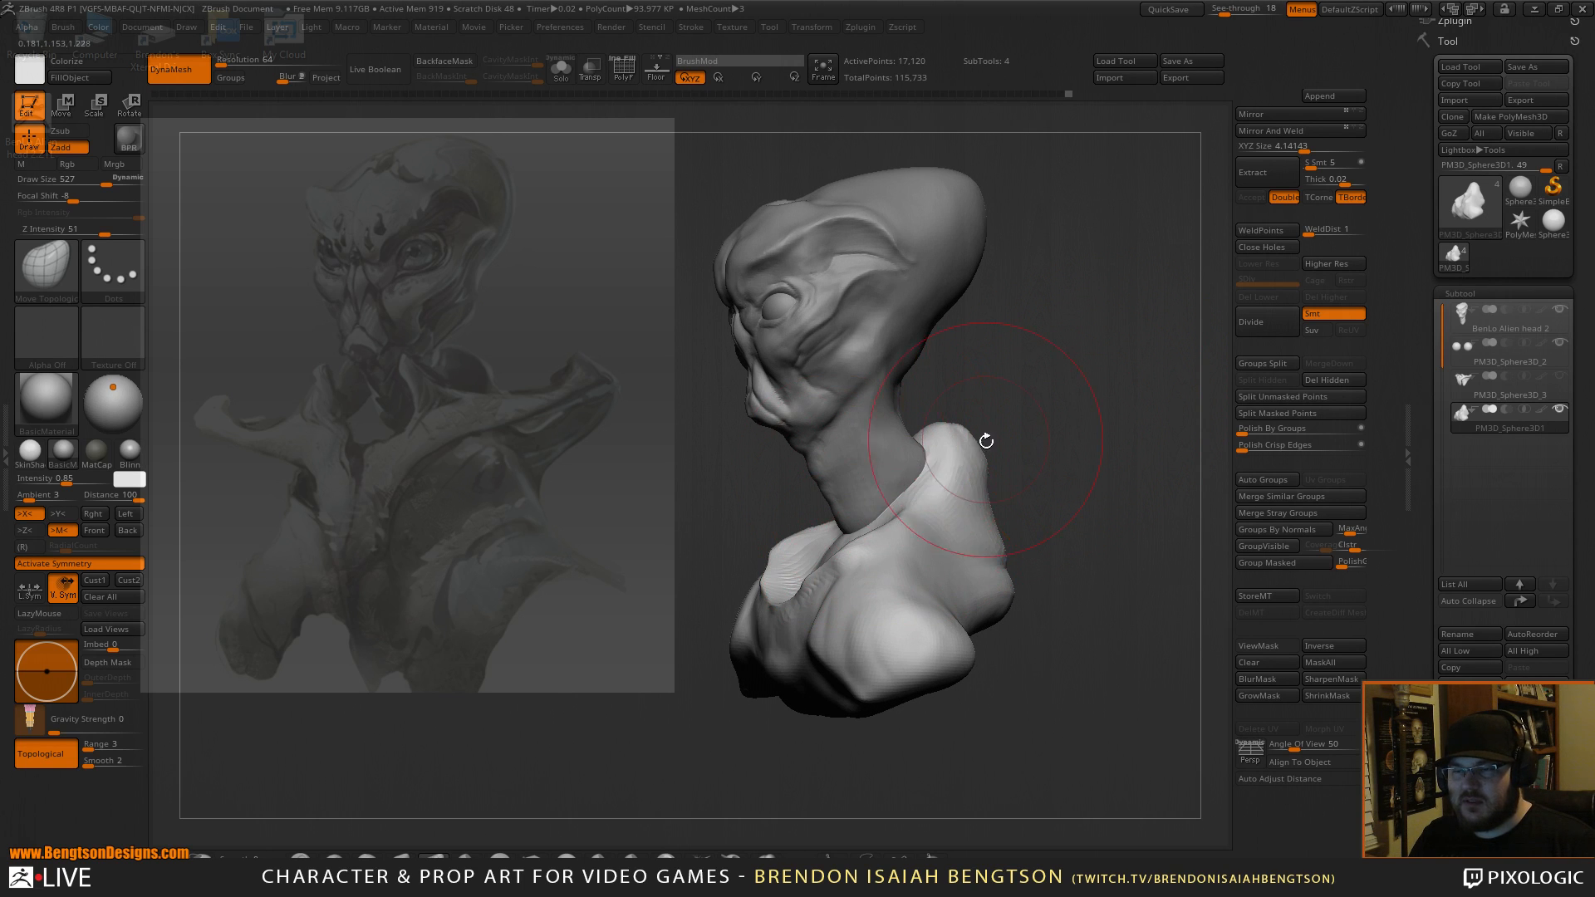
left_click(1100, 362)
left_click(1057, 395)
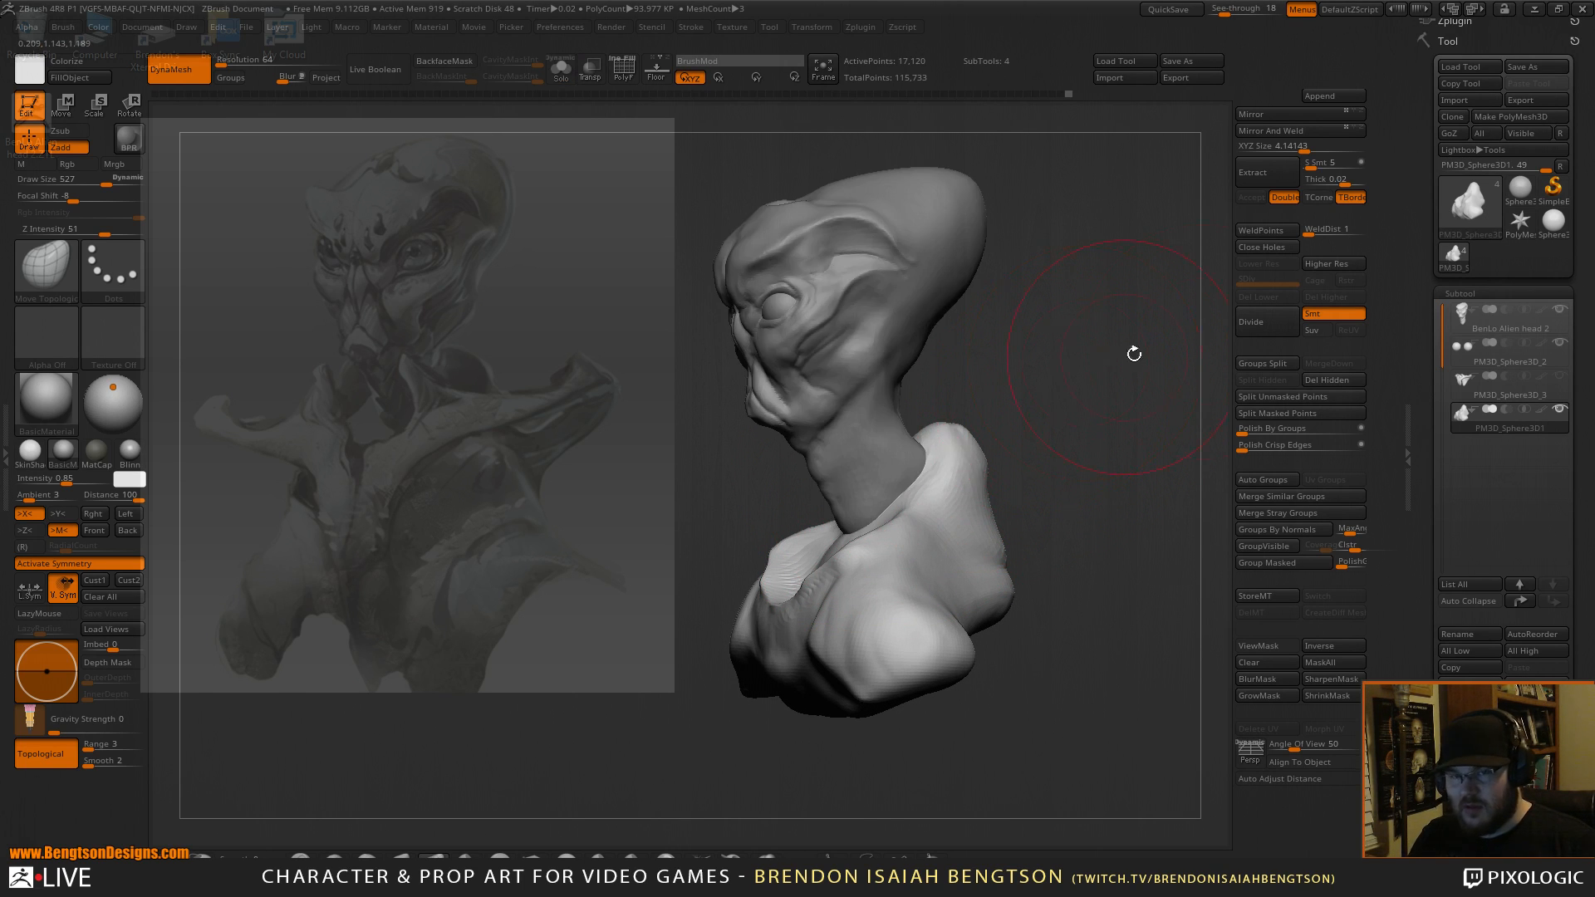
Show the hidden shoulder collar subtool again together with the head and torso.
left_click(1560, 376)
left_click_drag(1121, 477, 1164, 449, "alt")
key("f")
mouse_move(1104, 551)
left_mouse_down("alt")
mouse_move(1109, 572)
mouse_move(1083, 551)
mouse_move(1099, 526)
mouse_move(842, 345)
mouse_move(912, 432)
left_mouse_up("alt")
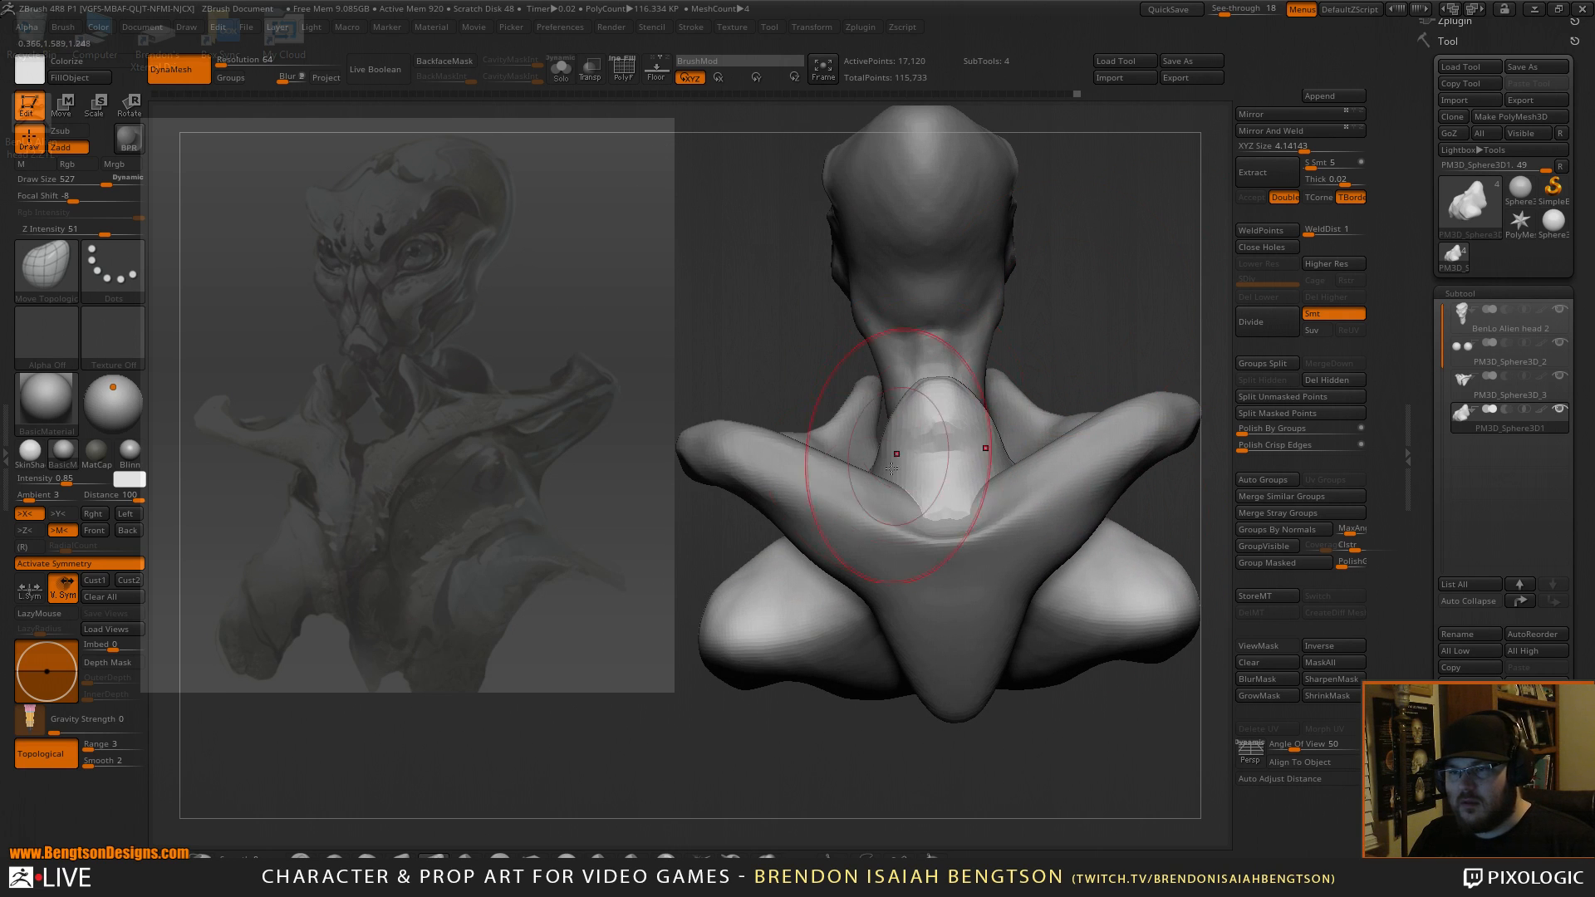
Select the collar and reshape its back and shoulder bend with Move Topological, undoing one stroke at the back.
left_click(865, 509, "alt")
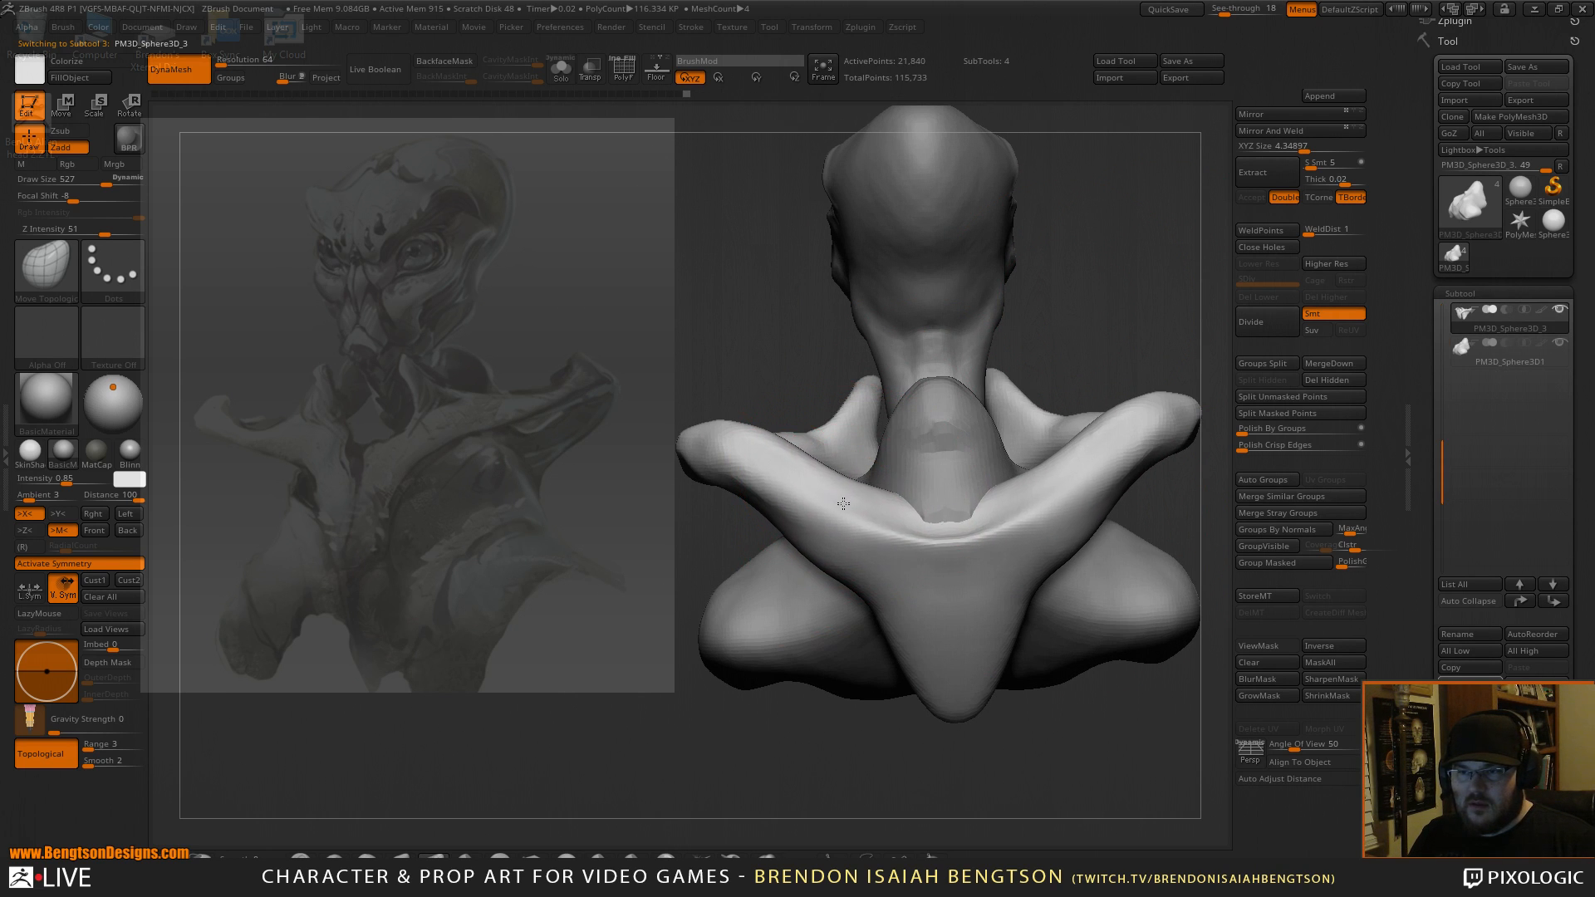
left_click_drag(826, 596, 922, 587)
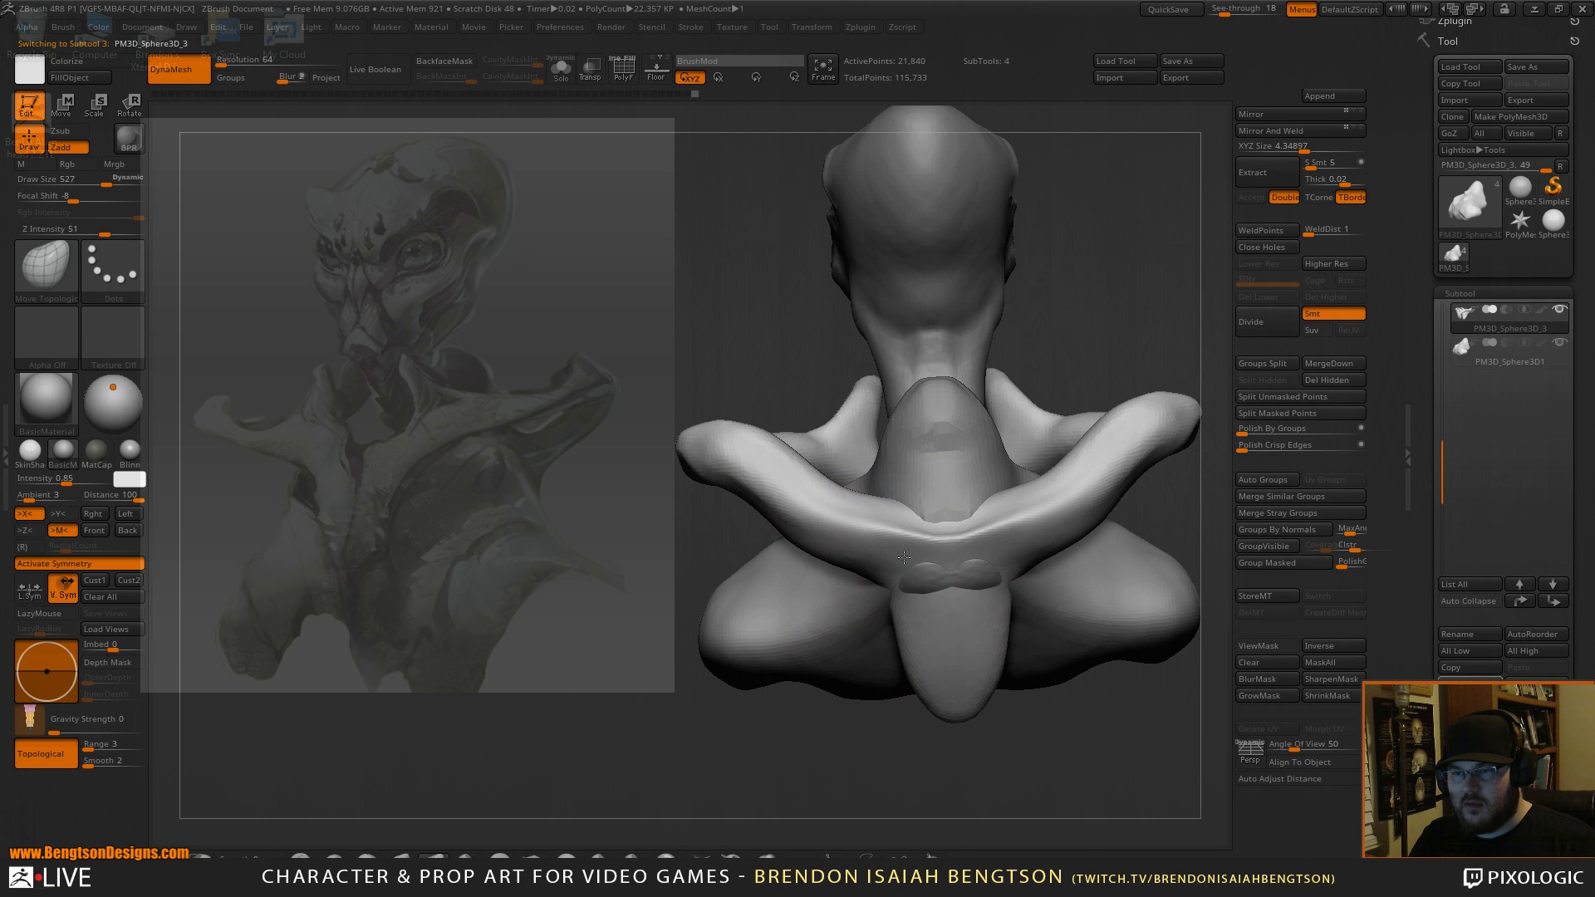
key("ctrl+z")
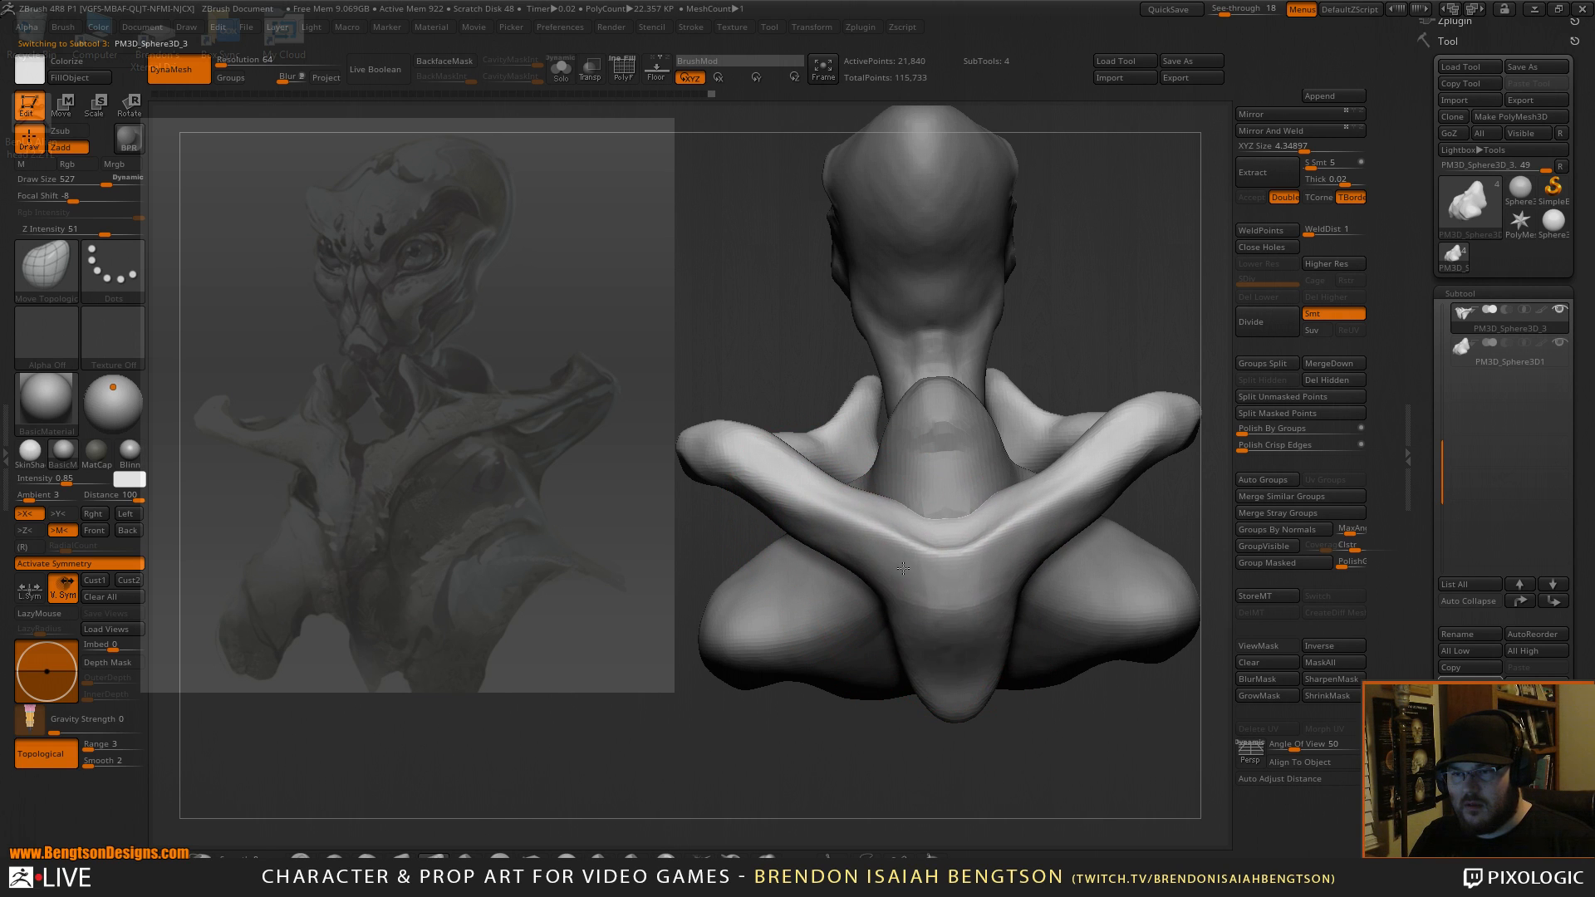
left_click_drag(1059, 305, 925, 487)
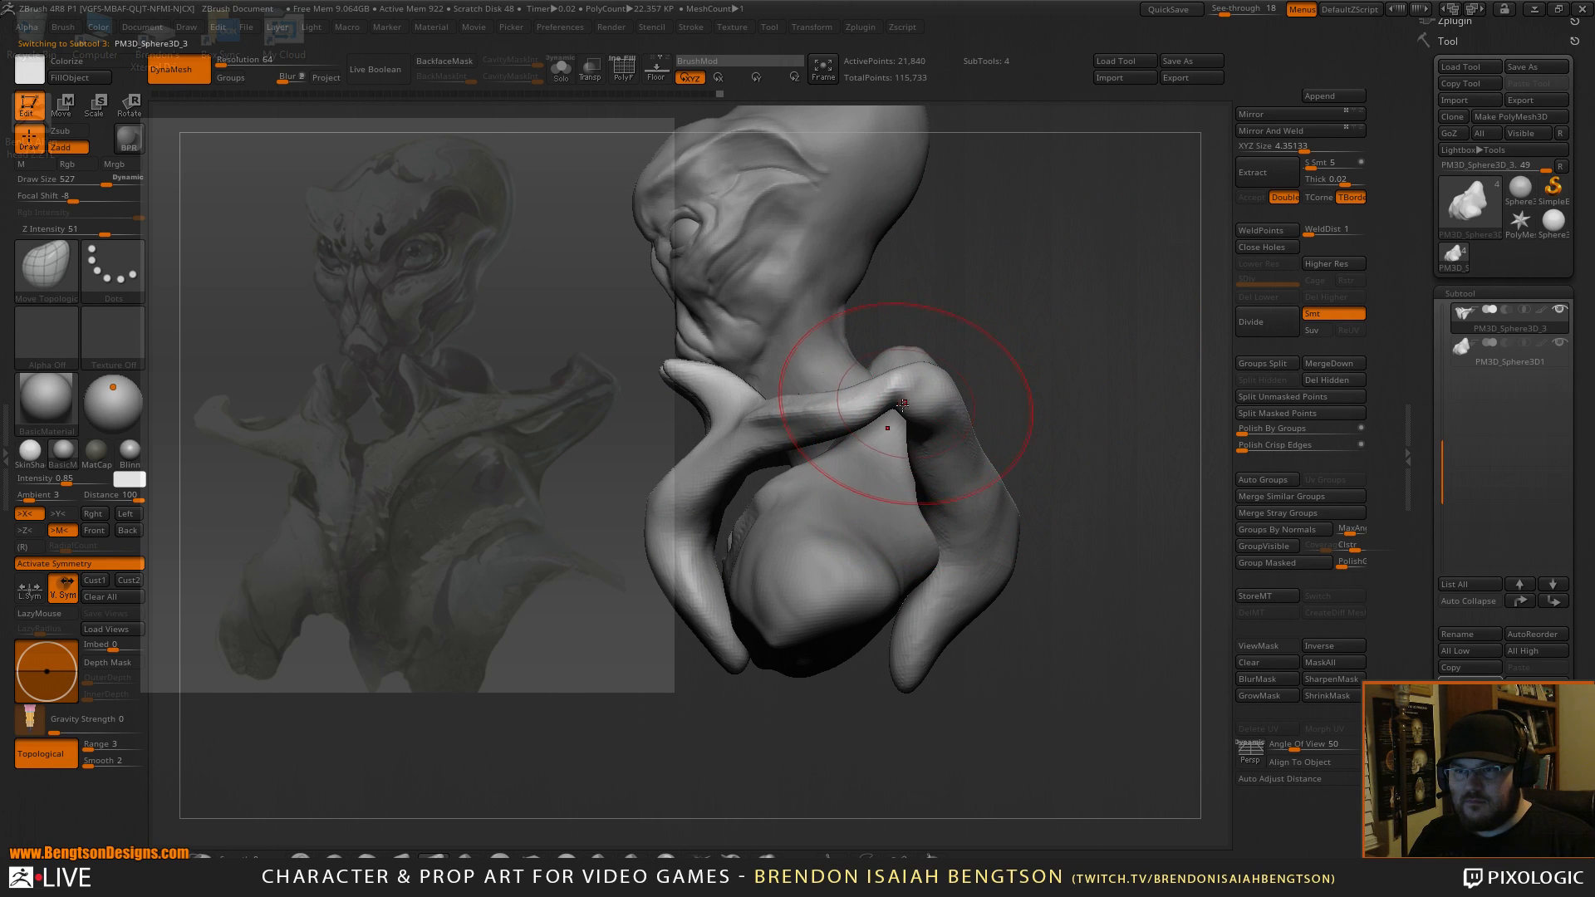
mouse_move(961, 356)
left_mouse_down()
mouse_move(853, 411)
mouse_move(901, 403)
left_mouse_up()
Thicken the collar's shoulder bend with the Inflat brush at draw size 272 and smooth the re-DynaMeshed collar.
left_click(766, 855)
left_click(918, 397, "alt")
key("space")
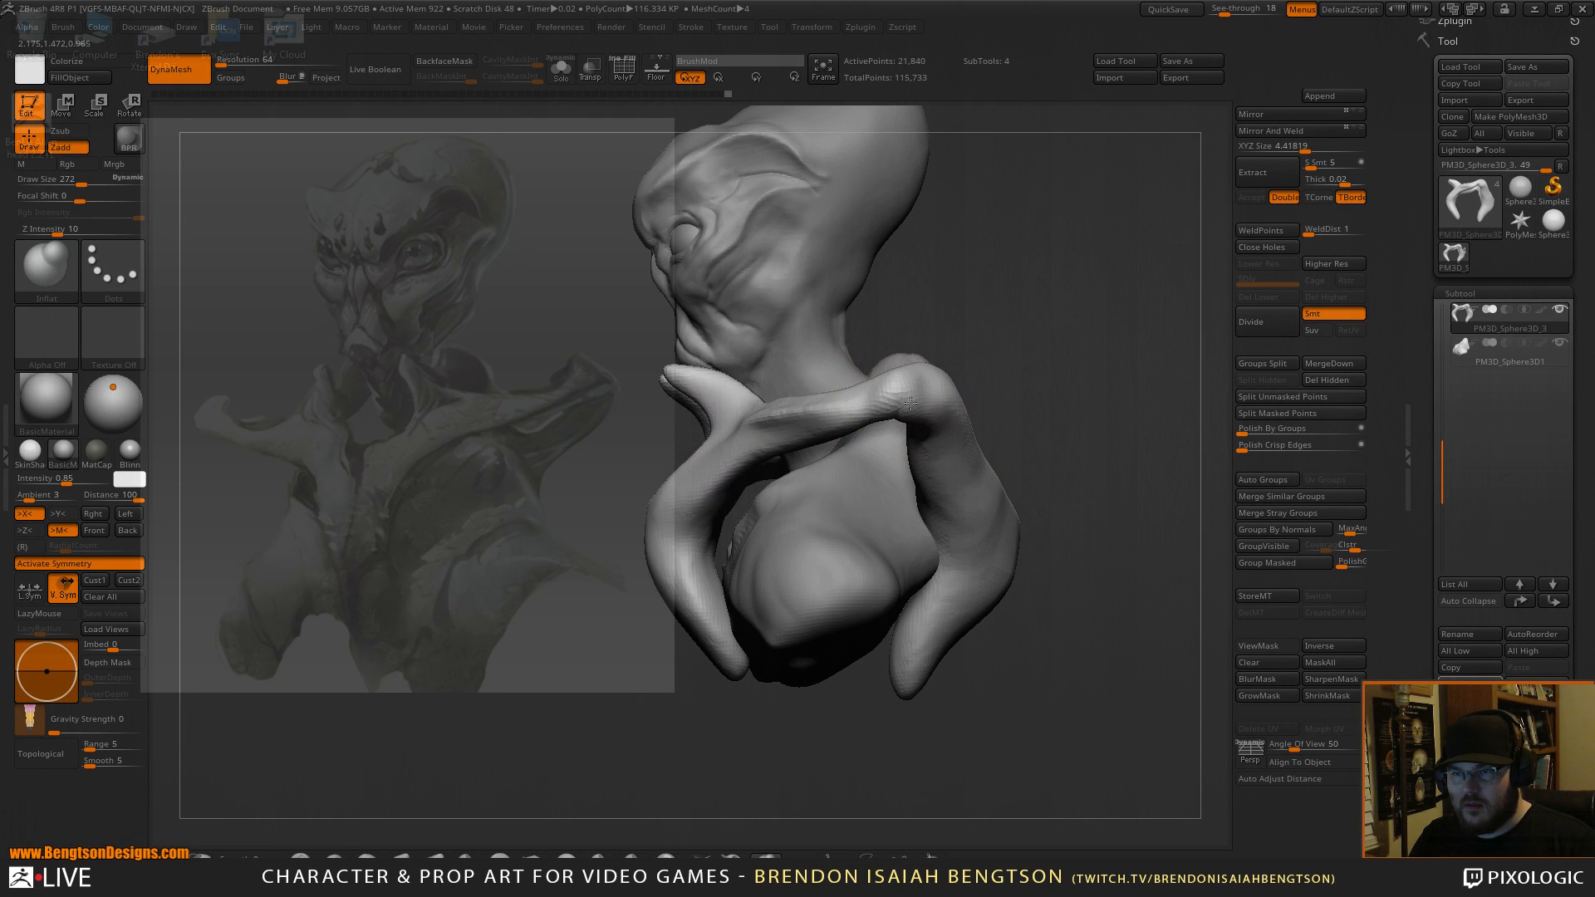
mouse_move(918, 408)
left_mouse_down()
mouse_move(906, 397)
mouse_move(891, 424)
mouse_move(901, 387)
left_mouse_up()
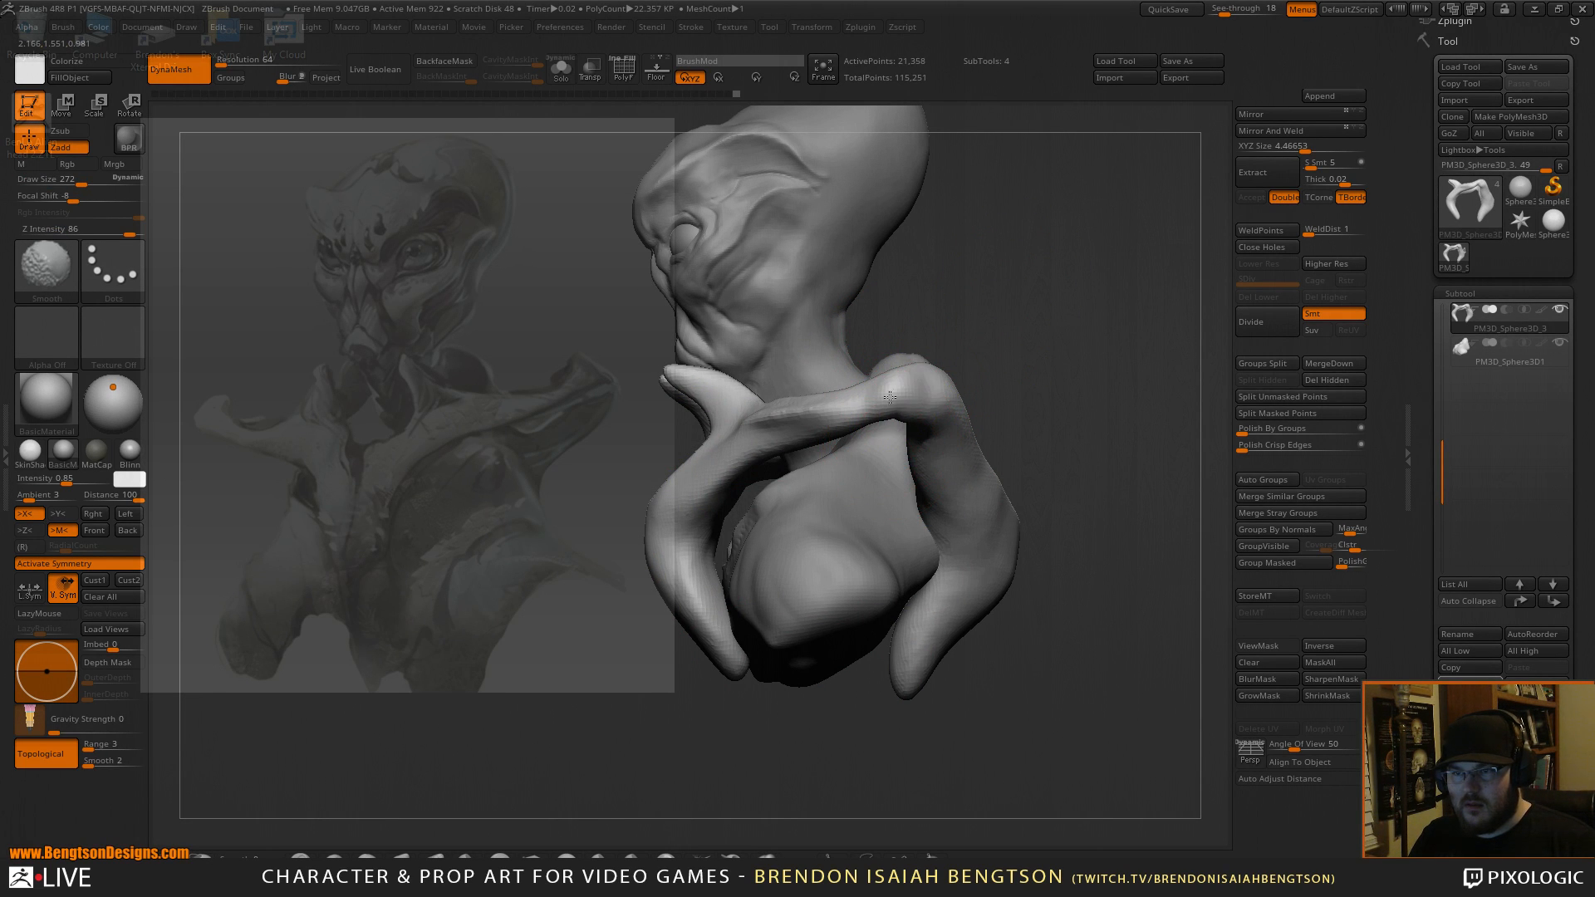
key("space")
left_click_drag(988, 472, 967, 472)
Build up the front of the collar's shoulder arm with the ClayBuildup brush at draw size 272.
mouse_move(1057, 397)
left_mouse_down()
mouse_move(1001, 343)
mouse_move(1100, 322)
mouse_move(1140, 281)
mouse_move(895, 394)
left_mouse_up()
key("b")
key("c")
key("b")
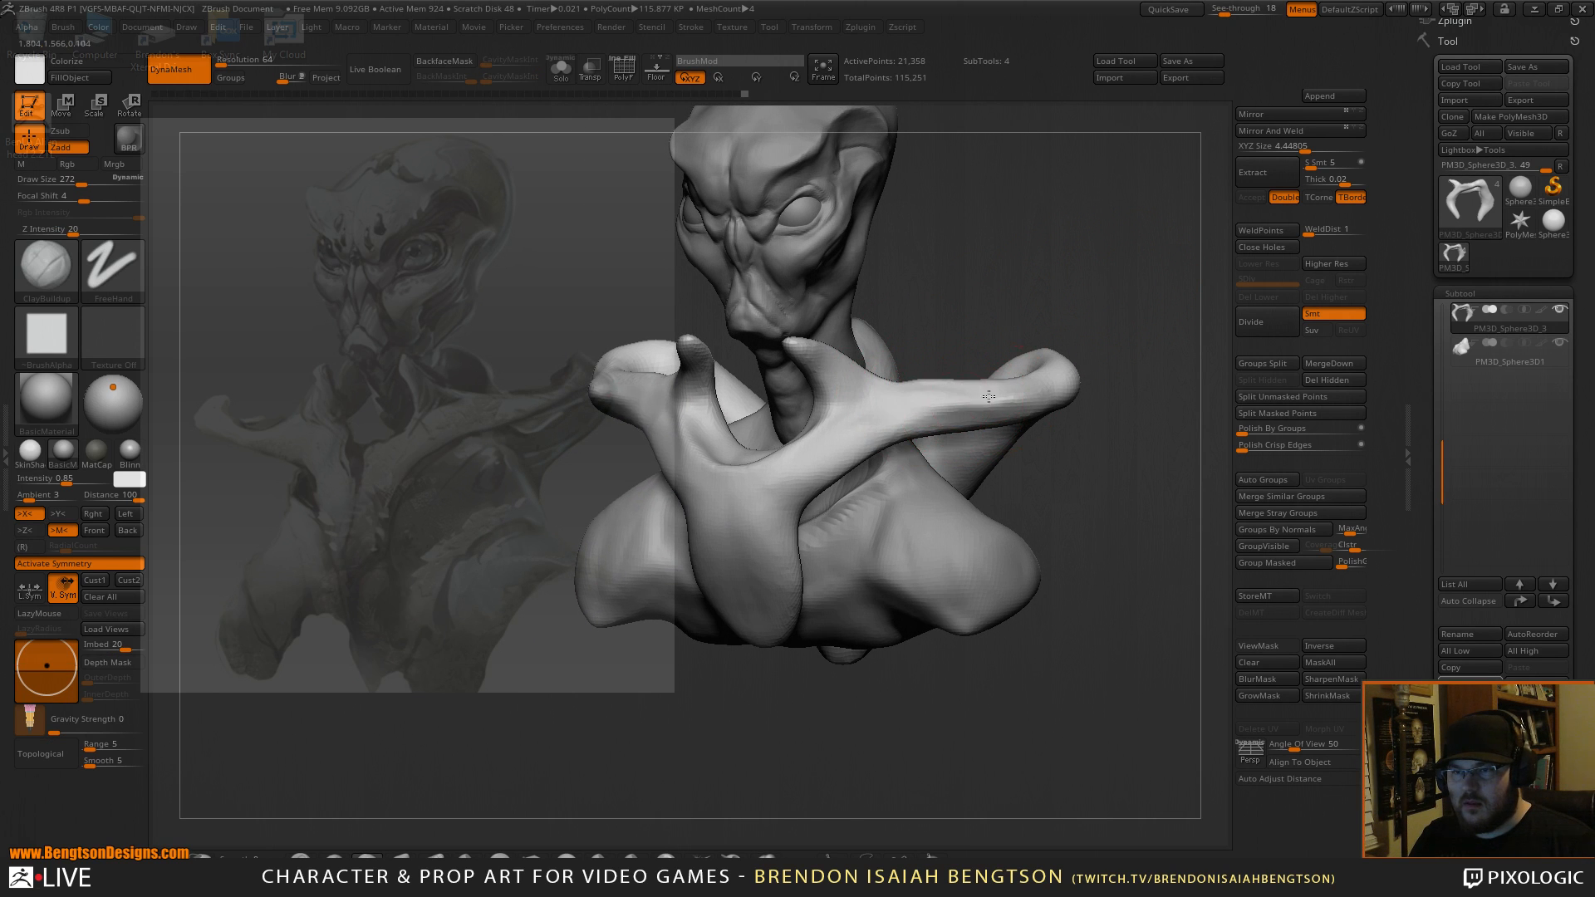
left_click_drag(993, 397, 900, 425)
Reshape the collar's front horns with the Move Topological brush at draw size 272.
key("b")
key("m")
key("t")
mouse_move(995, 267)
left_mouse_down()
mouse_move(822, 407)
mouse_move(832, 398)
left_mouse_up()
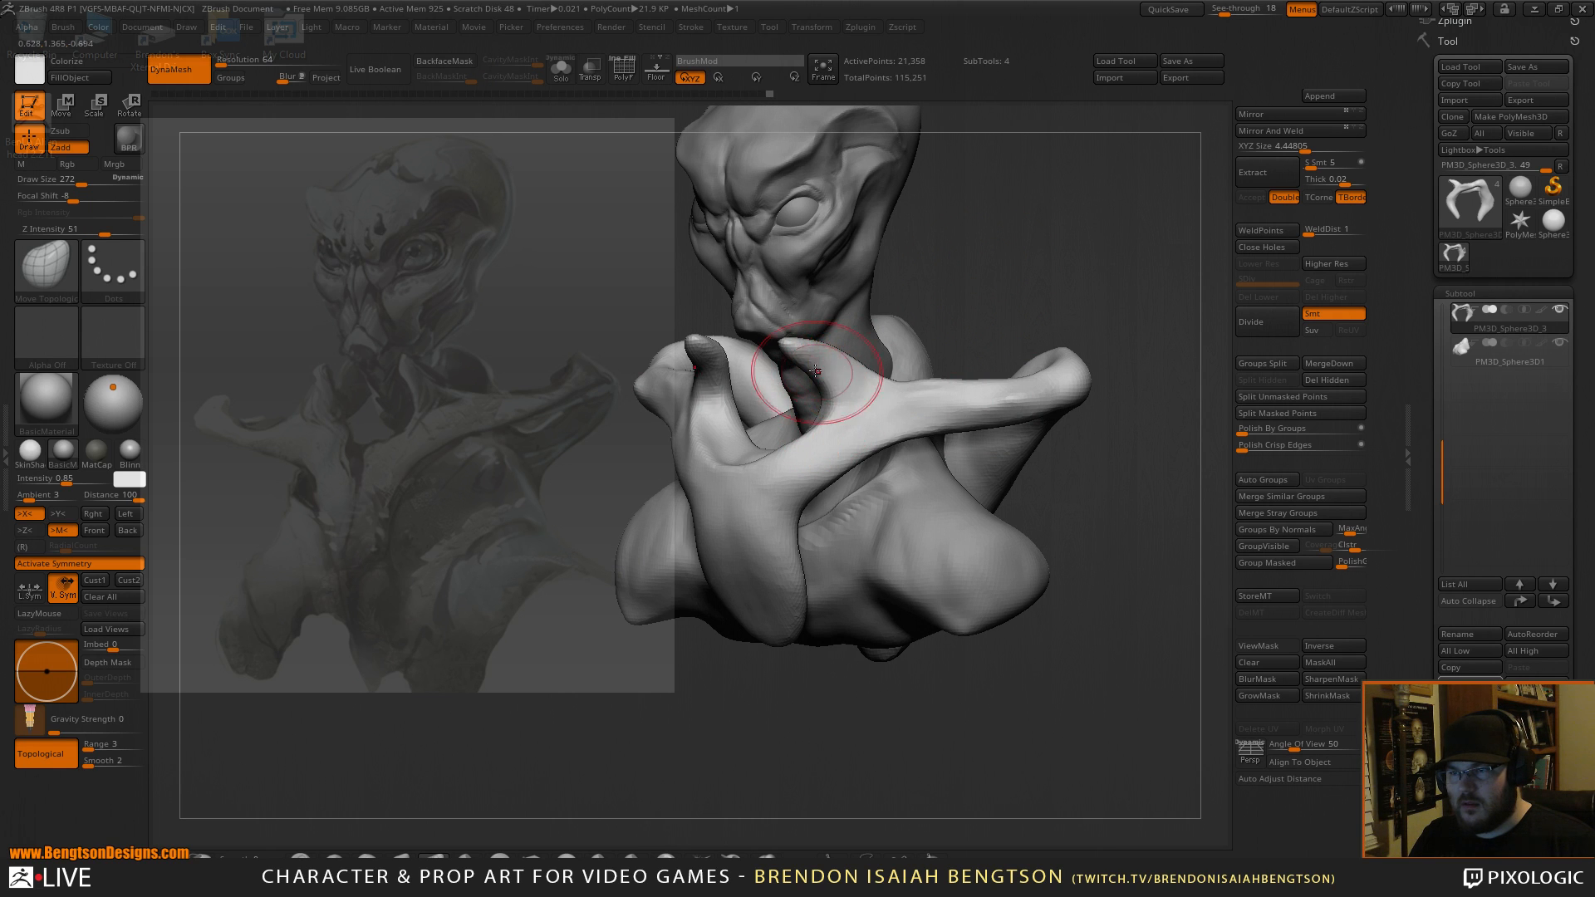
Trim off the tips of the collar's front horns with a straight curve cut from the side.
left_click_drag(1063, 223, 926, 224)
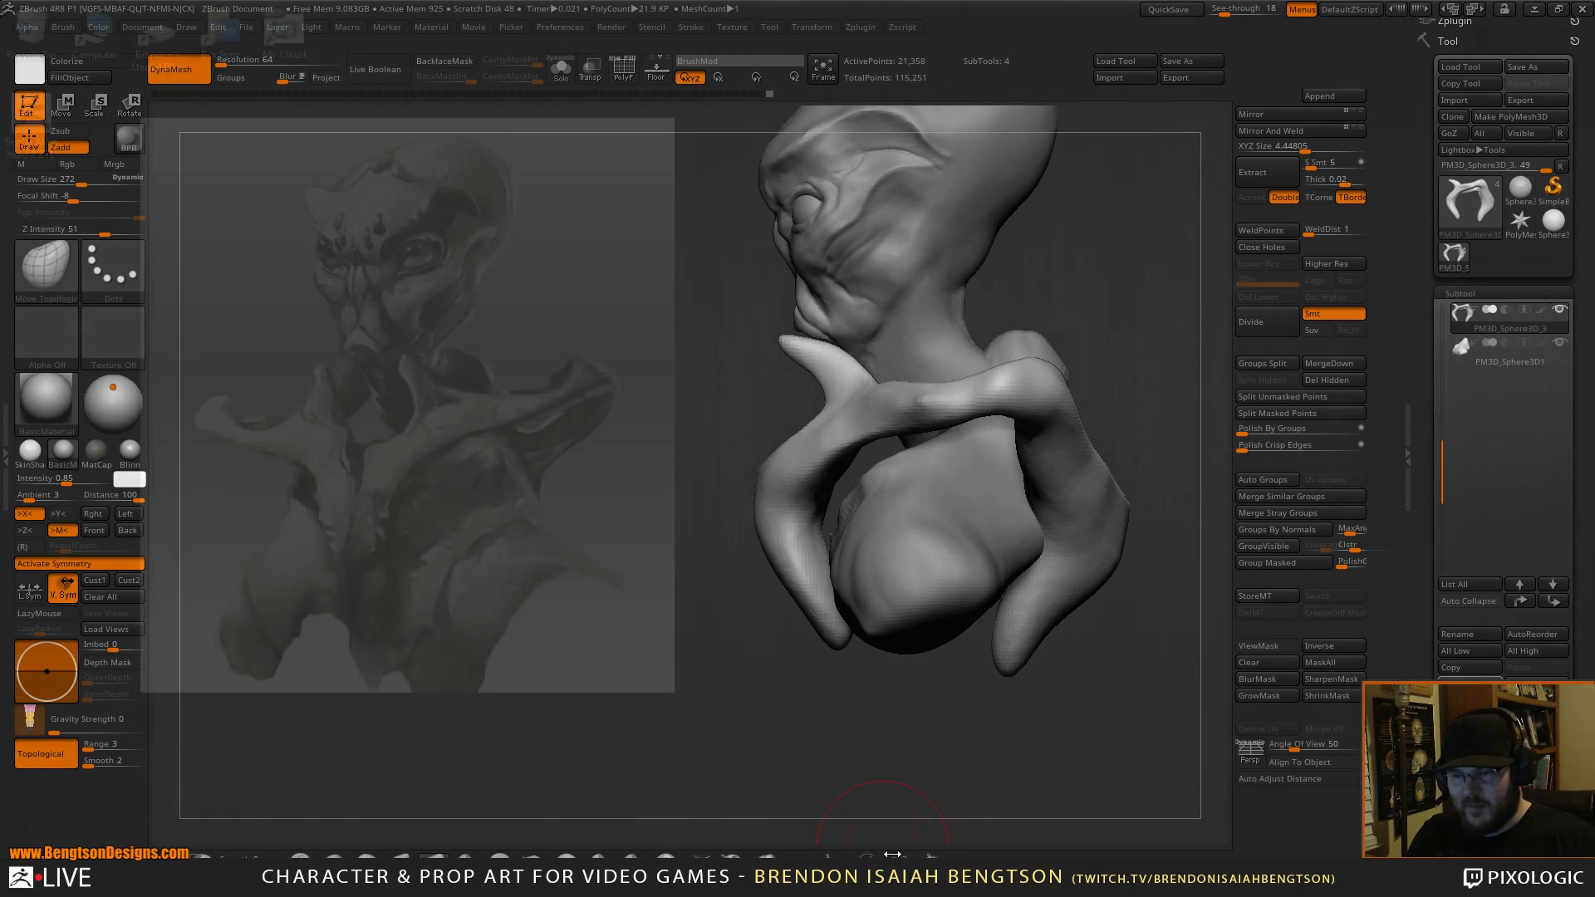
left_click(931, 859, "ctrl+shift")
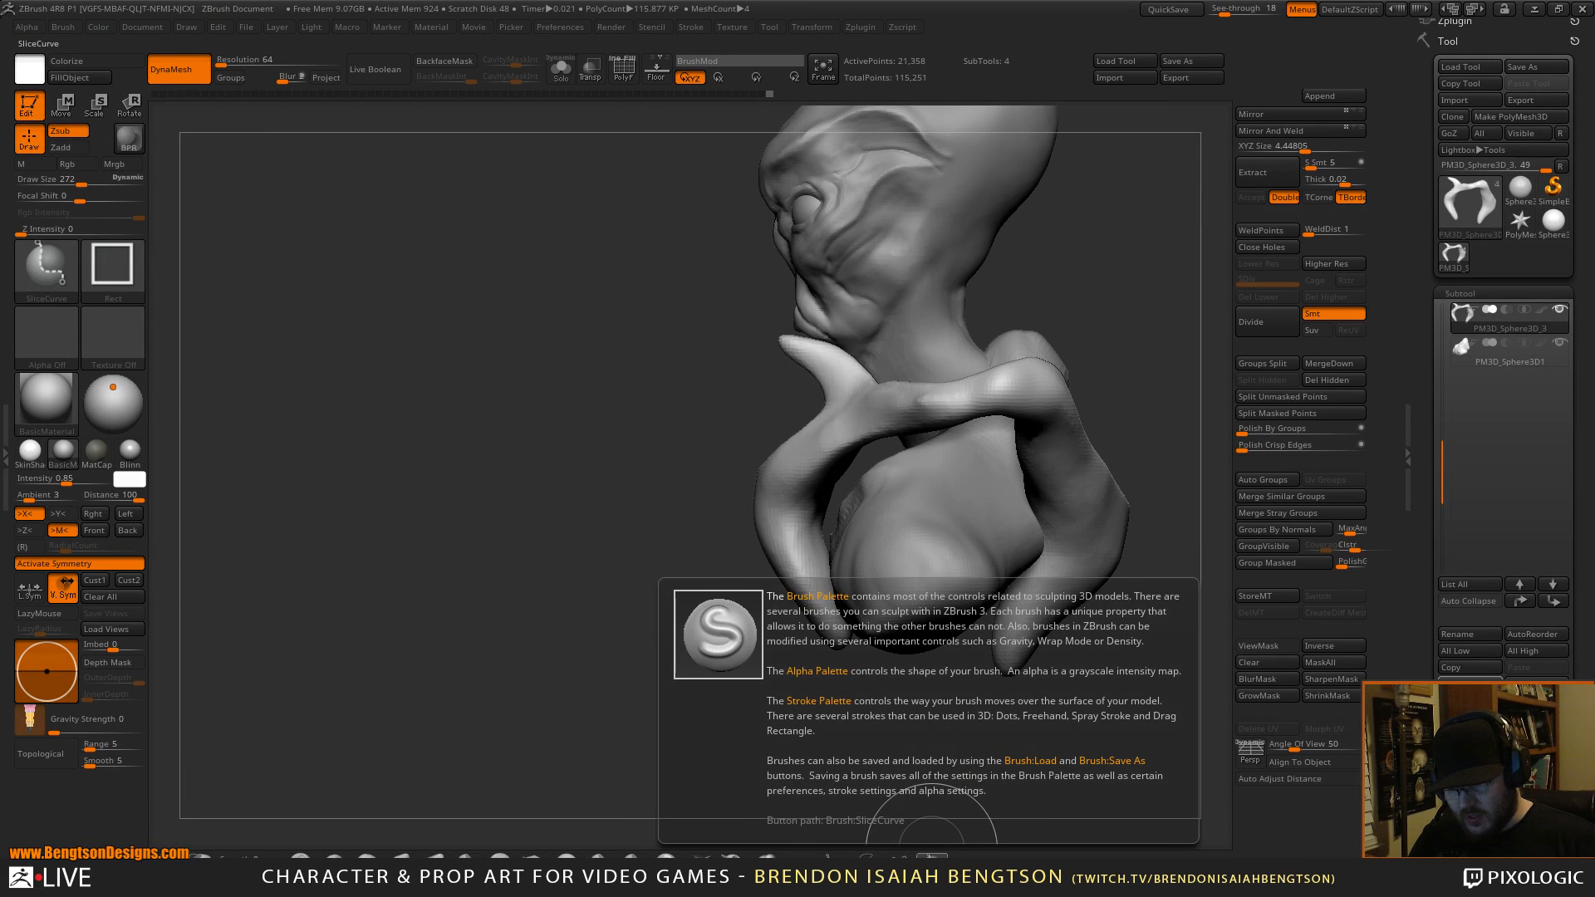
left_click(833, 859, "ctrl+shift")
left_click_drag(757, 411, 821, 274, "ctrl+shift")
Narrow the collar's chest stem and reshape its neckline with Move Topological at draw sizes 191 and 198.
mouse_move(772, 491)
left_mouse_down()
mouse_move(805, 335)
mouse_move(802, 355)
mouse_move(901, 335)
mouse_move(882, 345)
mouse_move(880, 332)
mouse_move(905, 429)
left_mouse_up()
key("space")
key("space")
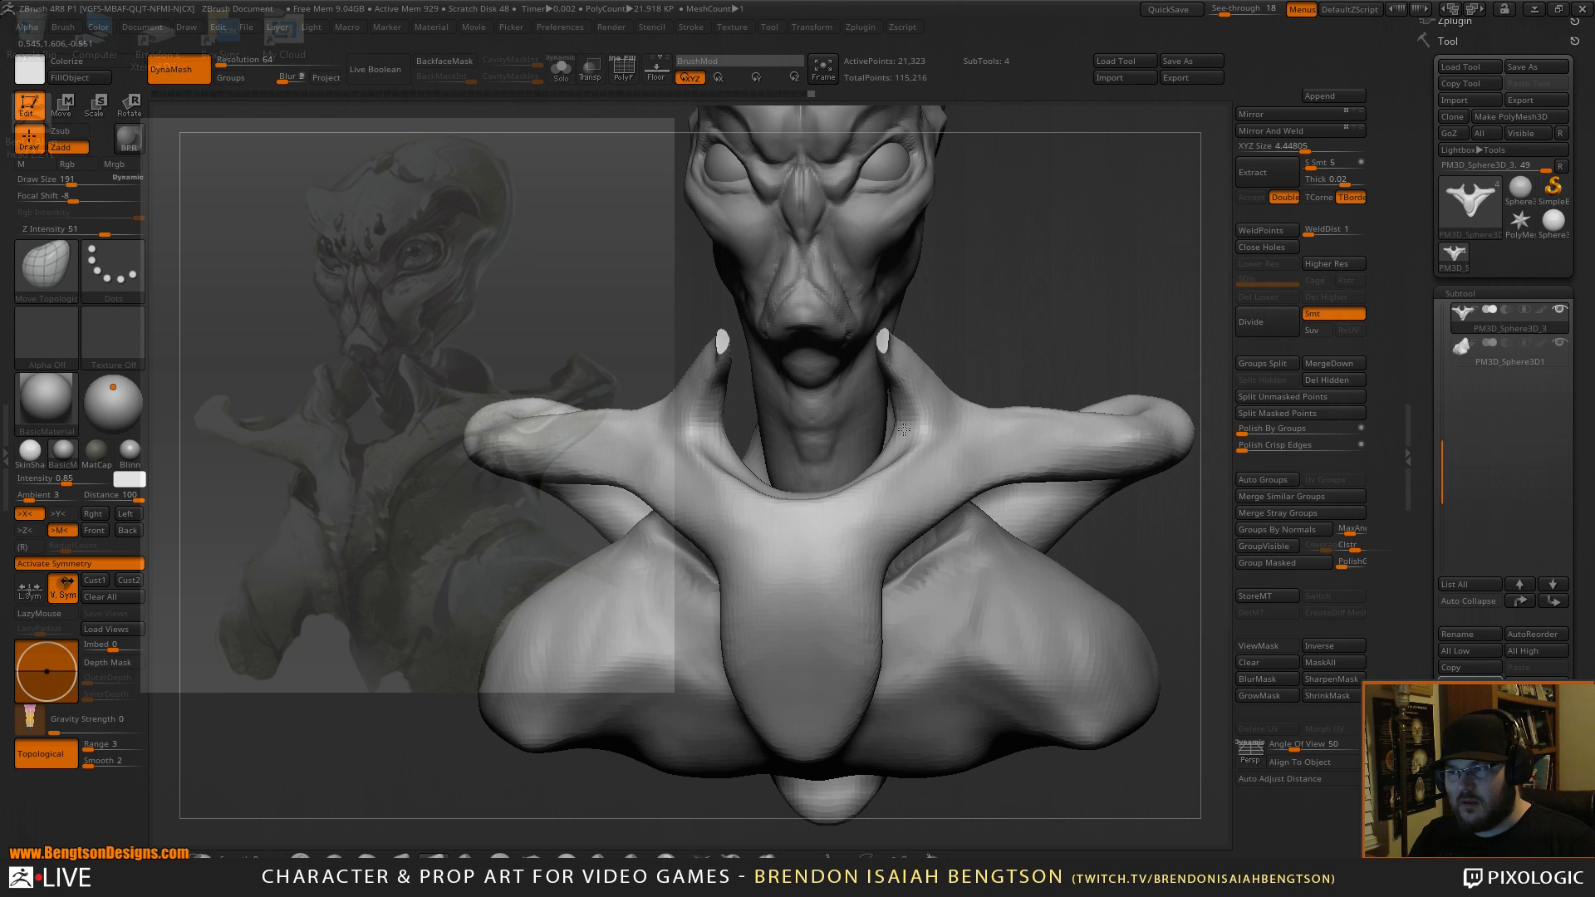
left_click_drag(1066, 329, 1003, 327)
key("space")
left_click_drag(656, 499, 677, 498)
right_click_drag(809, 634, 865, 647)
mouse_move(866, 647)
left_mouse_down()
mouse_move(864, 615)
mouse_move(846, 616)
mouse_move(872, 621)
left_mouse_up()
key("space")
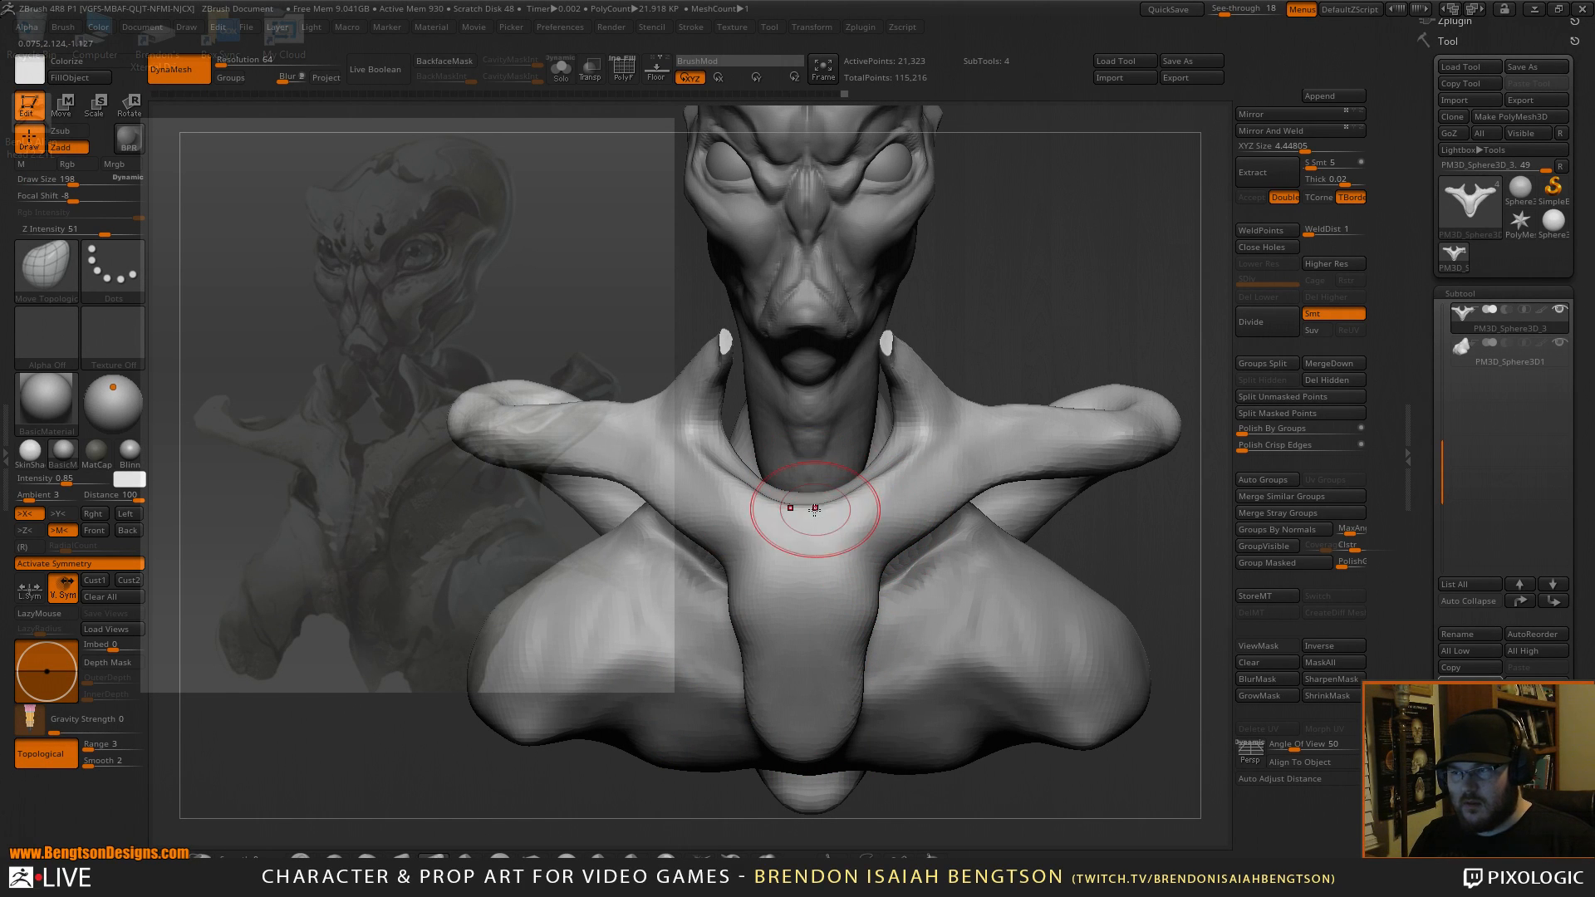
left_click_drag(844, 478, 849, 476)
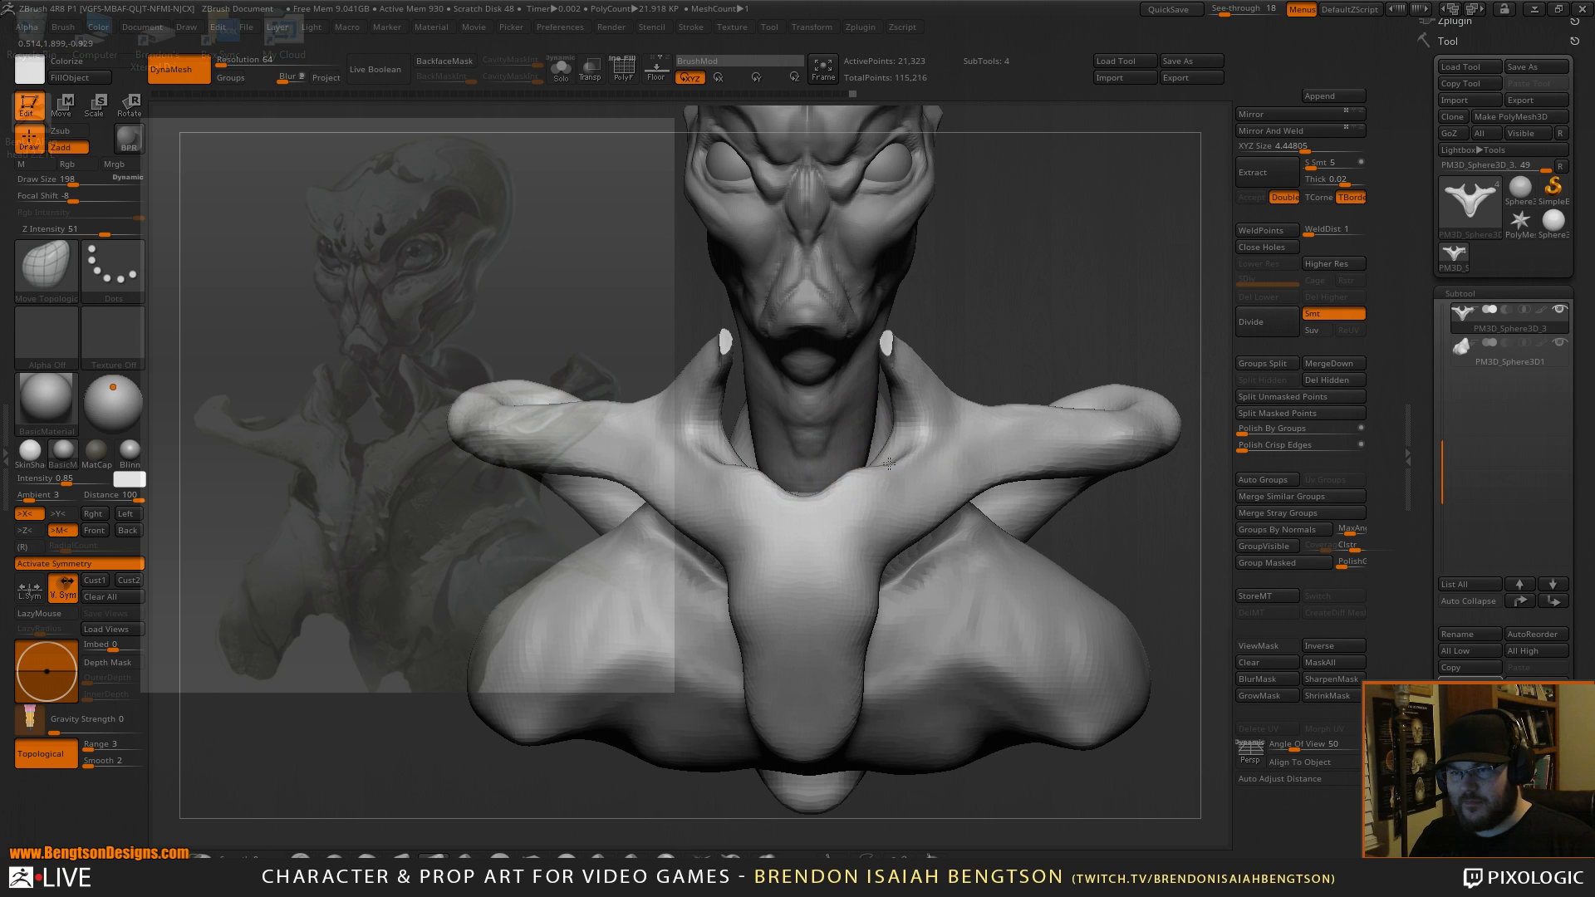
Delete the shoulder collar subtool from the bust.
mouse_move(1097, 285)
right_mouse_down("ctrl")
mouse_move(1034, 332)
mouse_move(1090, 349)
mouse_move(1052, 334)
mouse_move(1056, 398)
mouse_move(1005, 374)
right_mouse_up("ctrl")
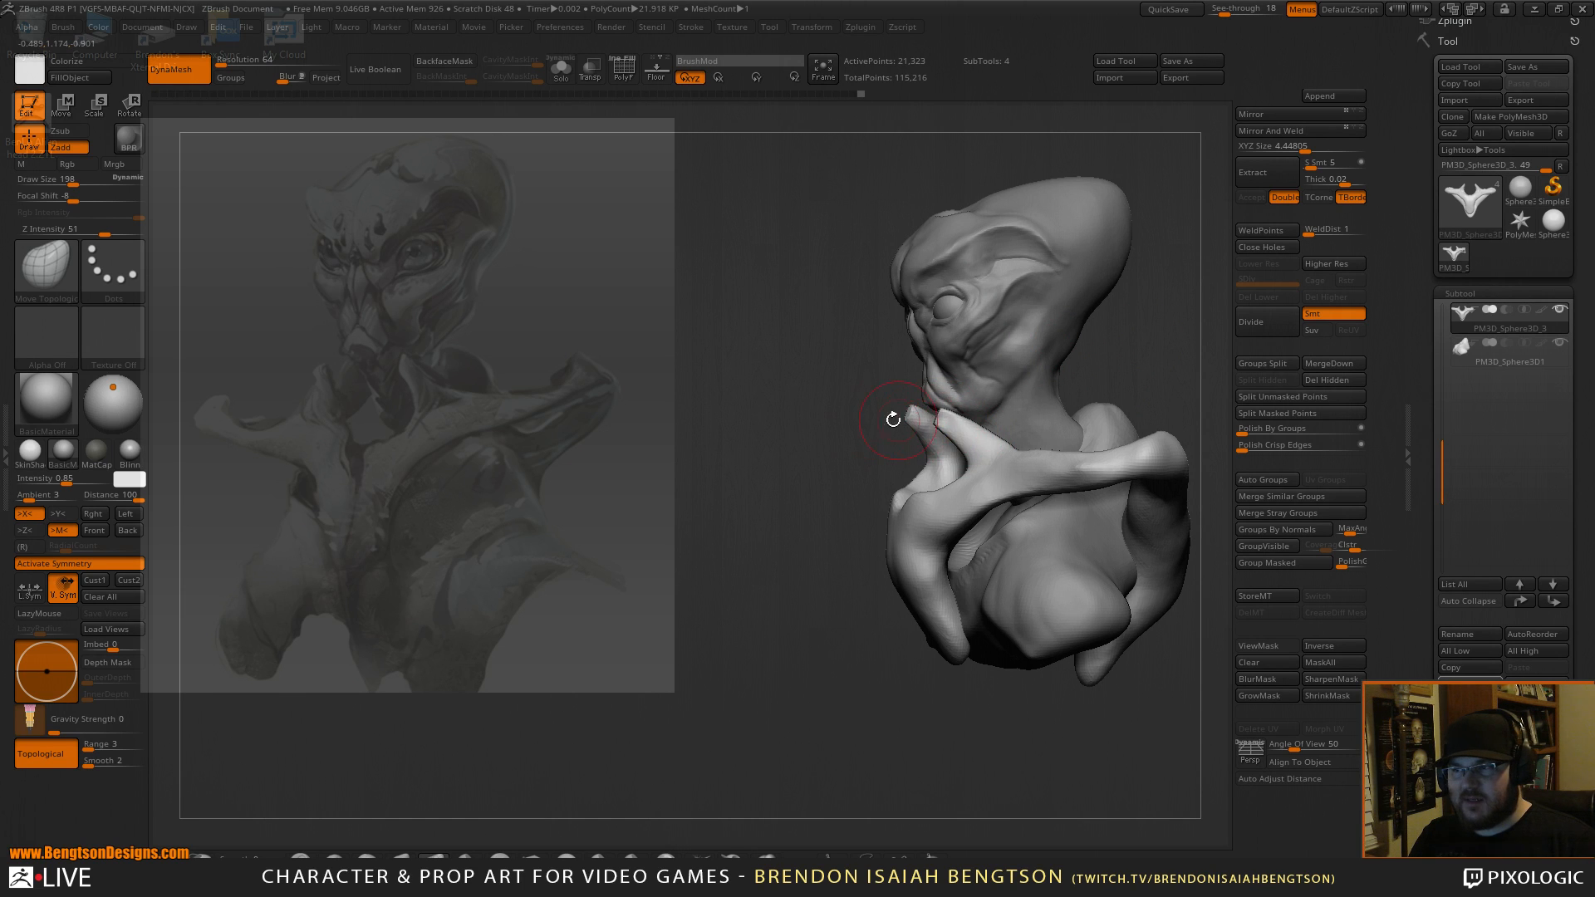
right_click_drag(801, 573, 1042, 379)
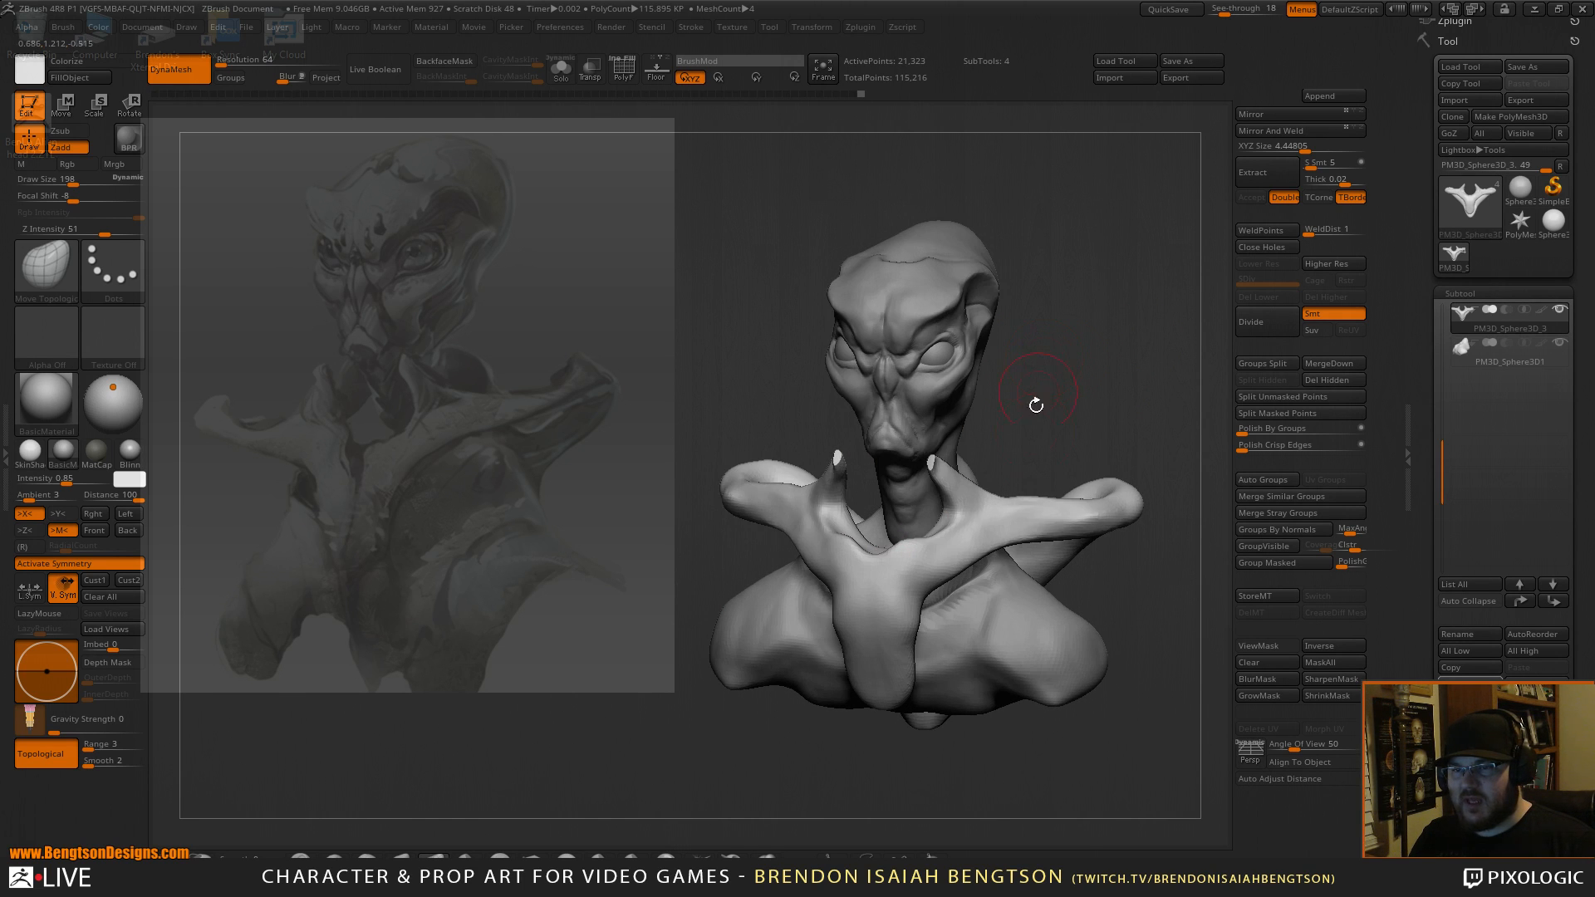
right_click_drag(1076, 447, 1080, 309, "ctrl")
left_click(1464, 724)
left_click(1320, 763)
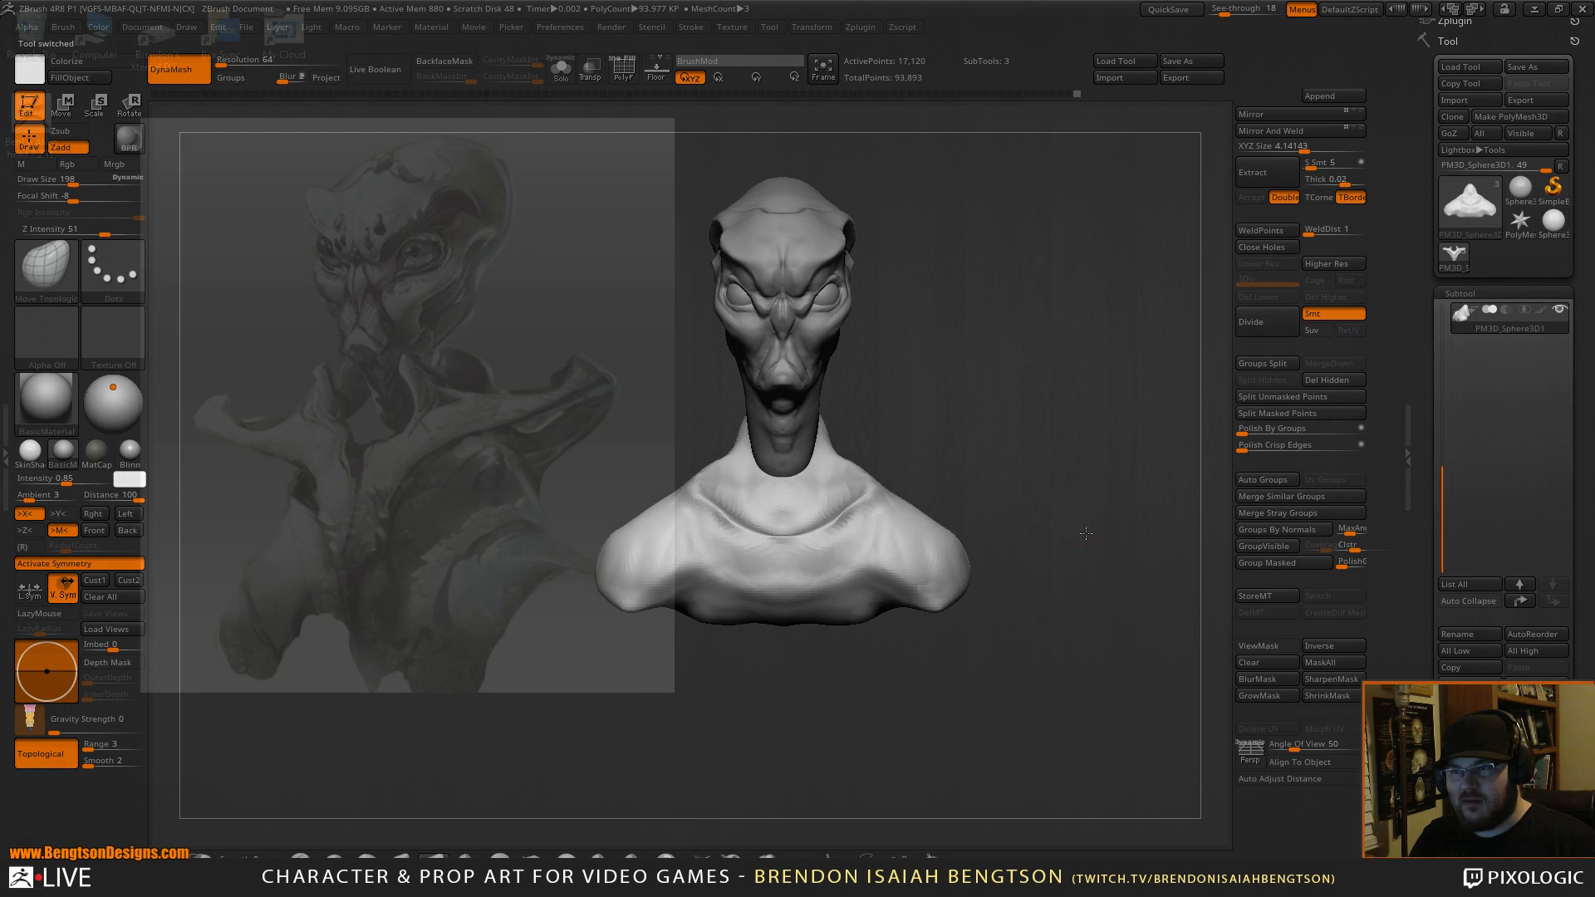
Select the head subtool and build up the base of its neck with ClayBuildup at draw size 223, undoing a first move stroke.
right_click_drag(1059, 532, 978, 516)
left_click(887, 440, "alt")
key("space")
mouse_move(871, 454)
left_mouse_down()
mouse_move(884, 456)
mouse_move(876, 497)
mouse_move(871, 460)
left_mouse_up()
key("ctrl+z")
key("space")
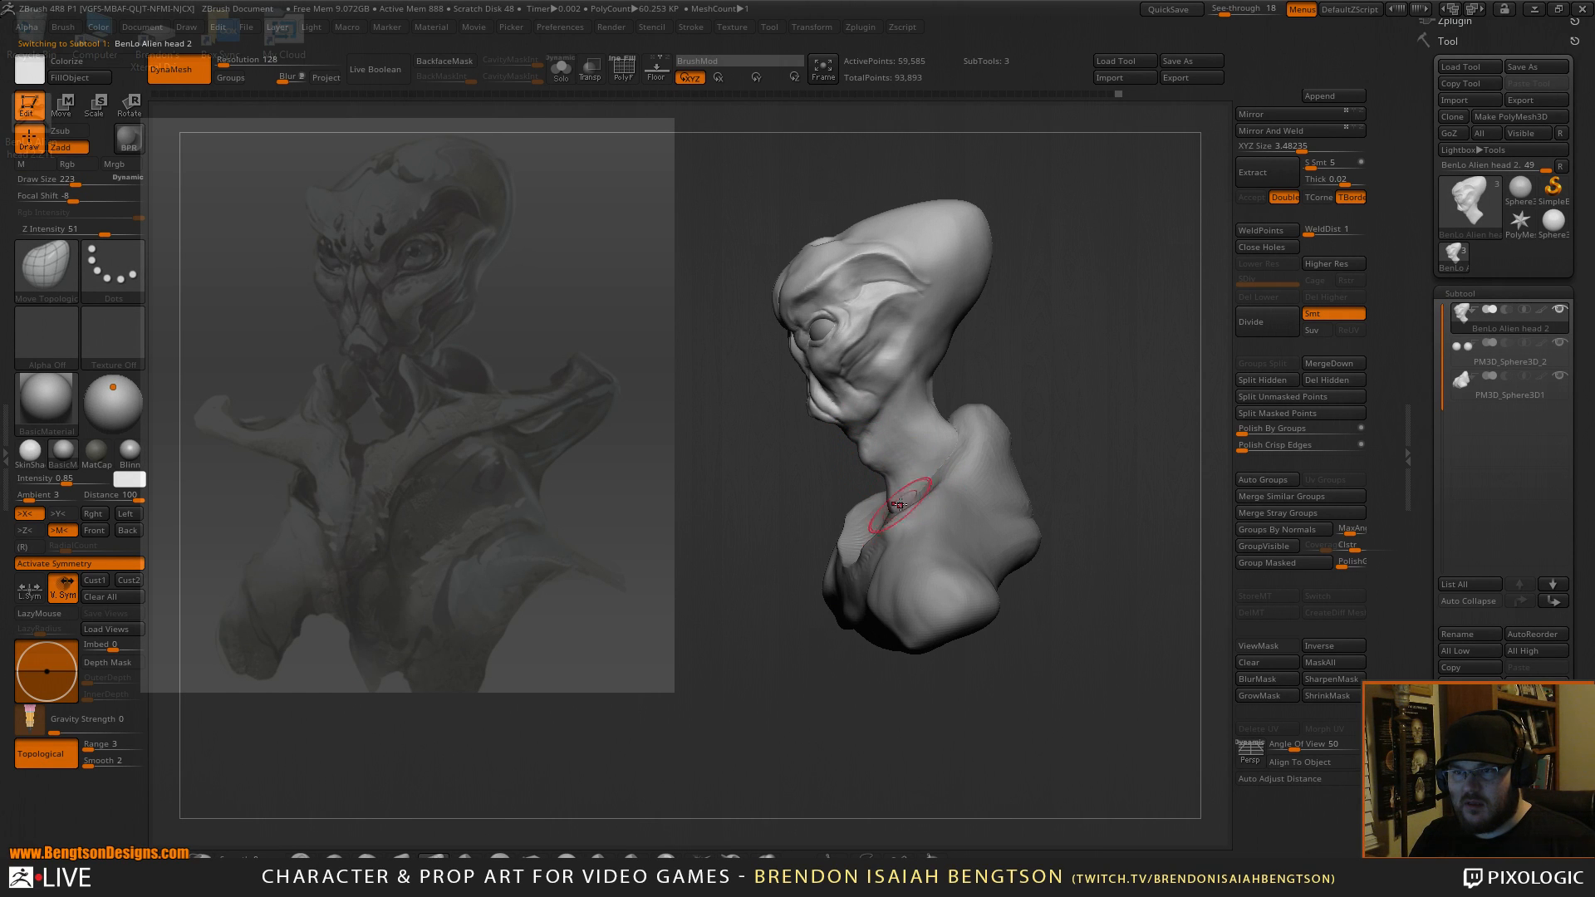
key("b")
key("c")
key("b")
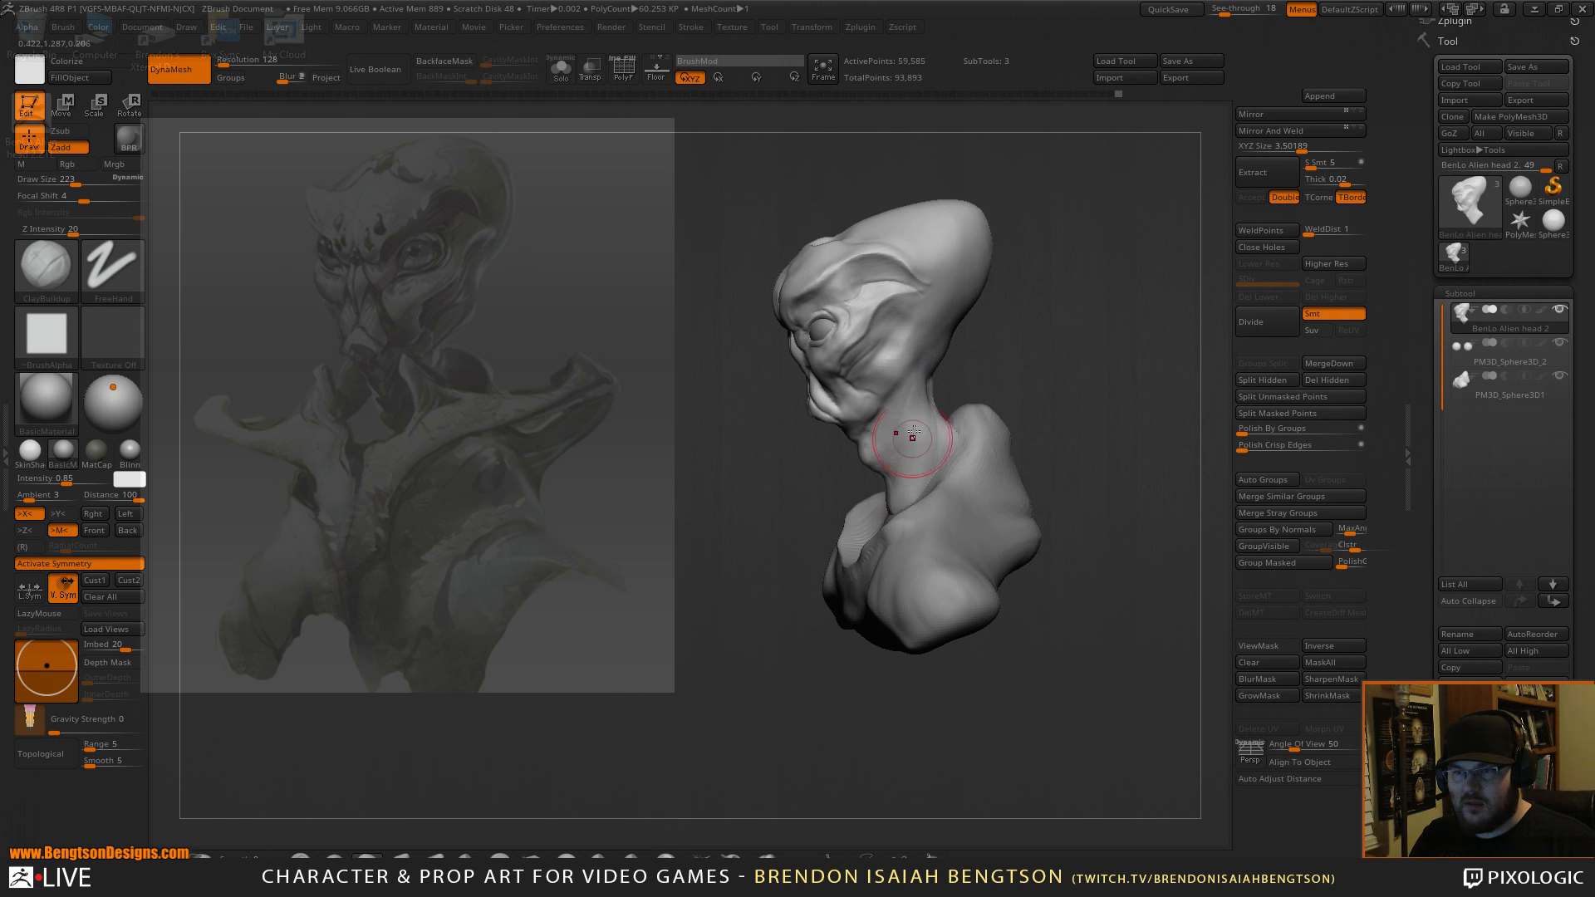
mouse_move(974, 388)
left_mouse_down()
mouse_move(1056, 339)
mouse_move(885, 471)
left_mouse_up()
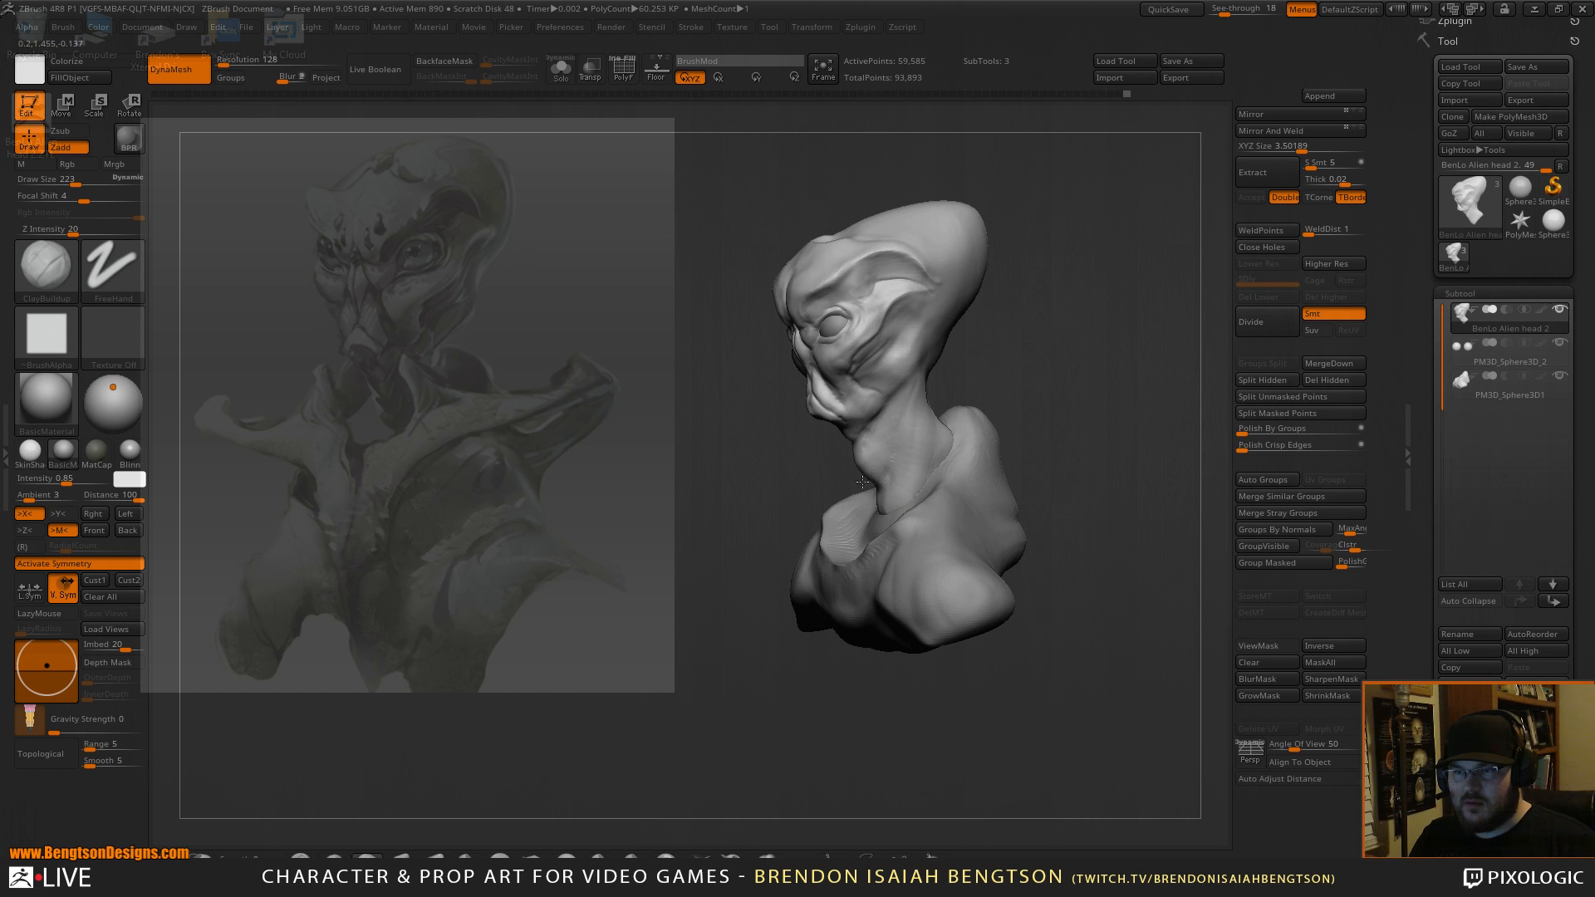
left_click_drag(1082, 332, 1014, 271)
mouse_move(1079, 346)
left_mouse_down()
mouse_move(1098, 341)
mouse_move(1086, 338)
left_mouse_up()
Reshape the lower neck where it meets the torso with Move Topological at draw size 310.
key("b")
key("m")
key("t")
key("space")
left_click_drag(877, 503, 891, 504)
left_click_drag(983, 469, 886, 536)
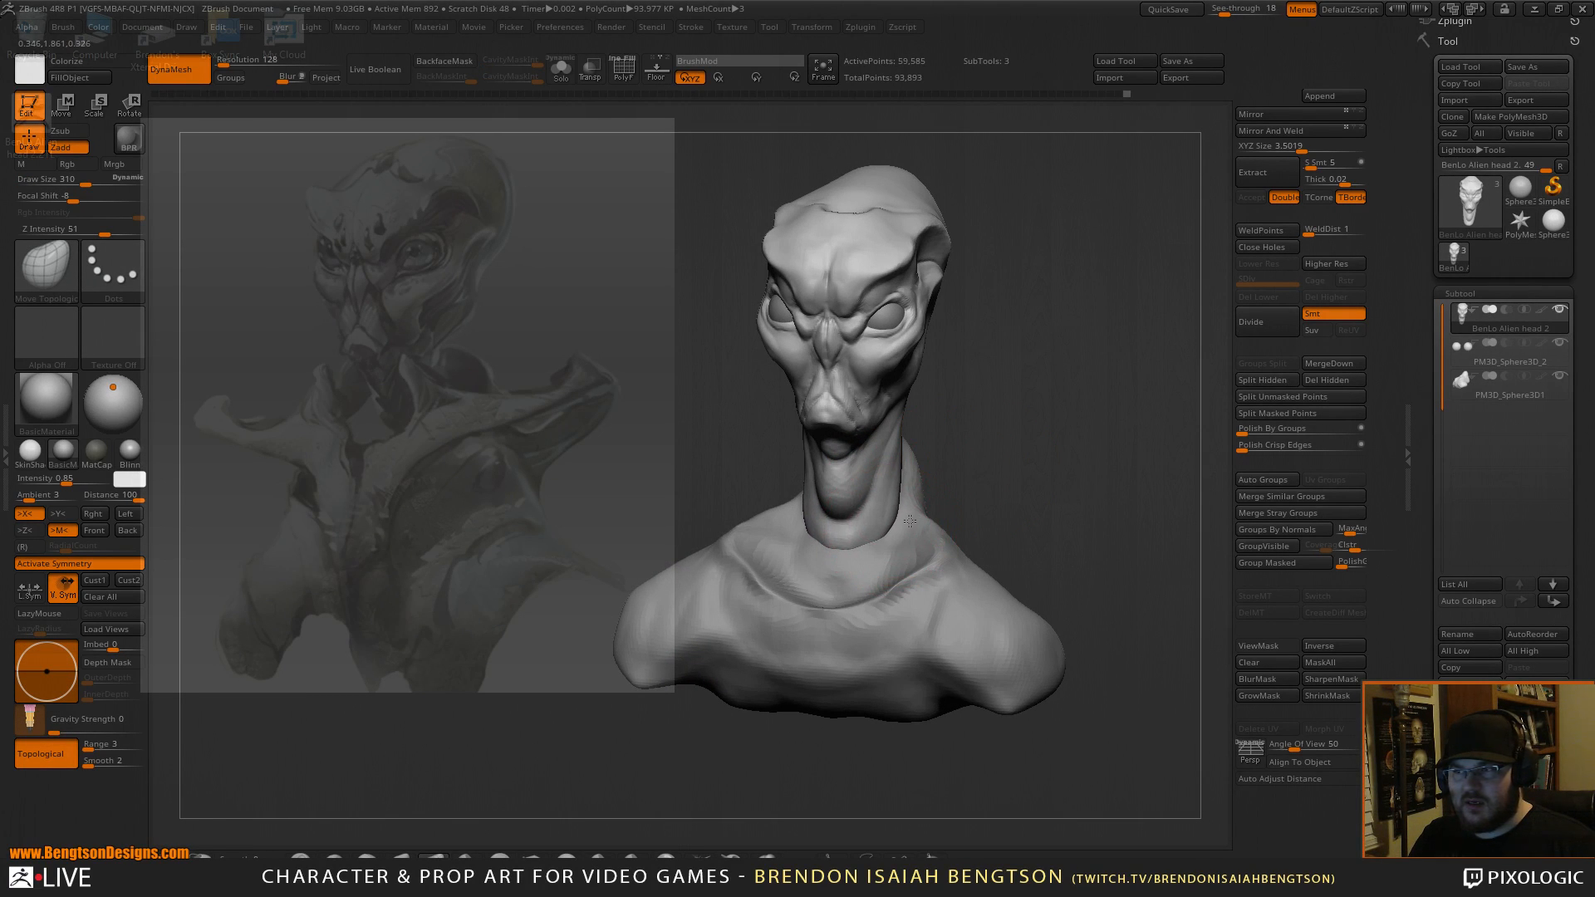
left_click_drag(912, 519, 995, 441)
left_click_drag(1083, 401, 1147, 376)
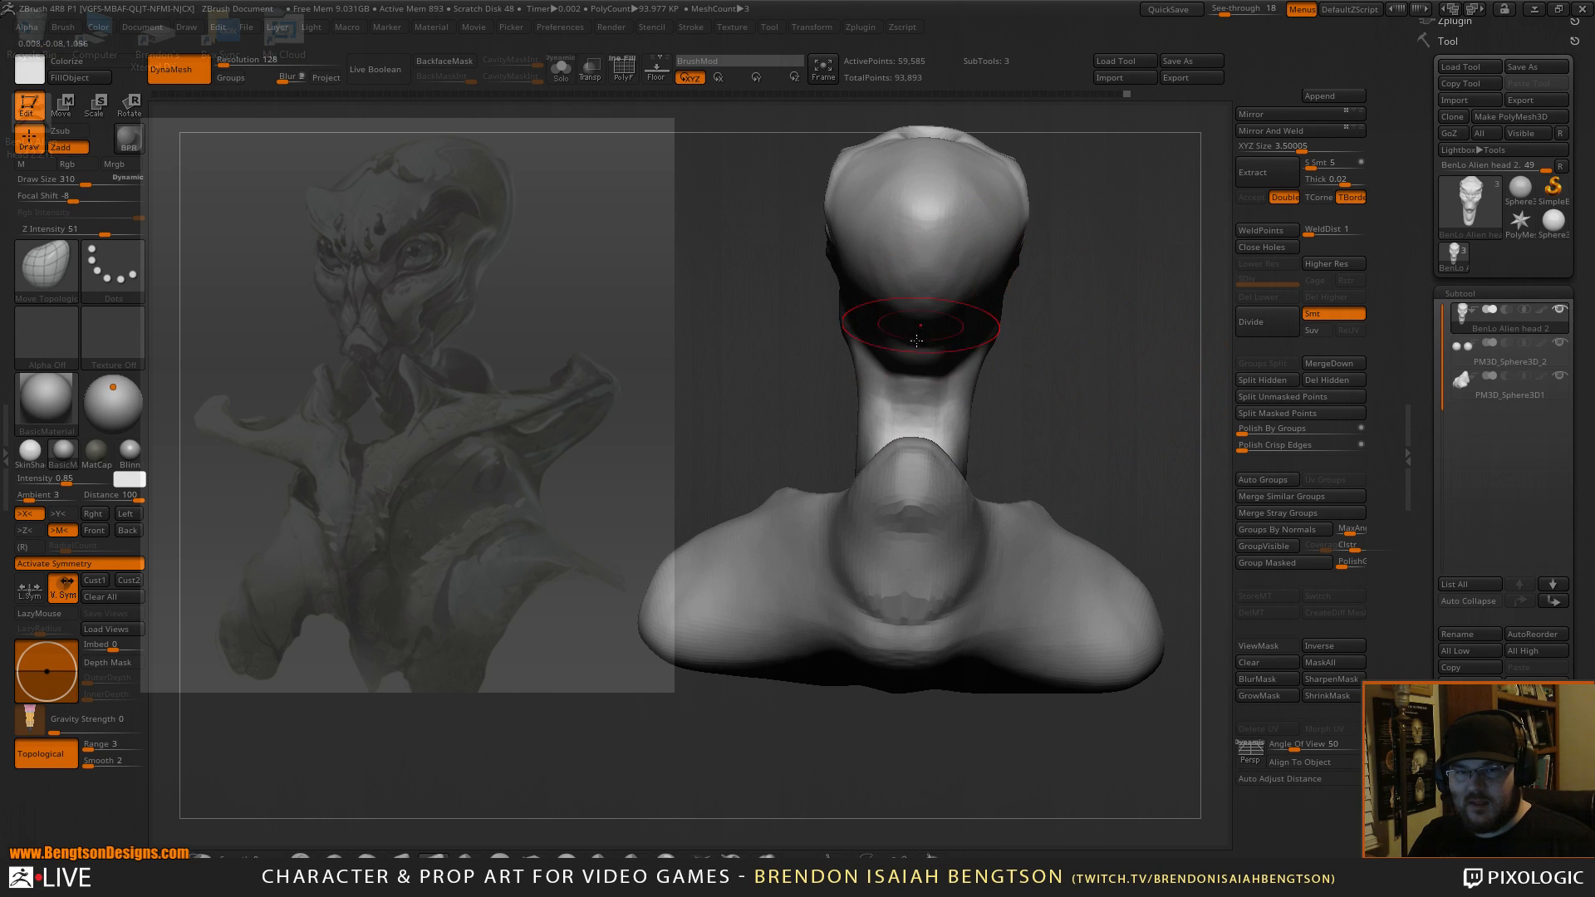
left_click_drag(1037, 397, 1089, 395)
Append a sphere subtool, flatten it front to back and place it in front of the upper chest.
left_click(1328, 96)
left_click(779, 133)
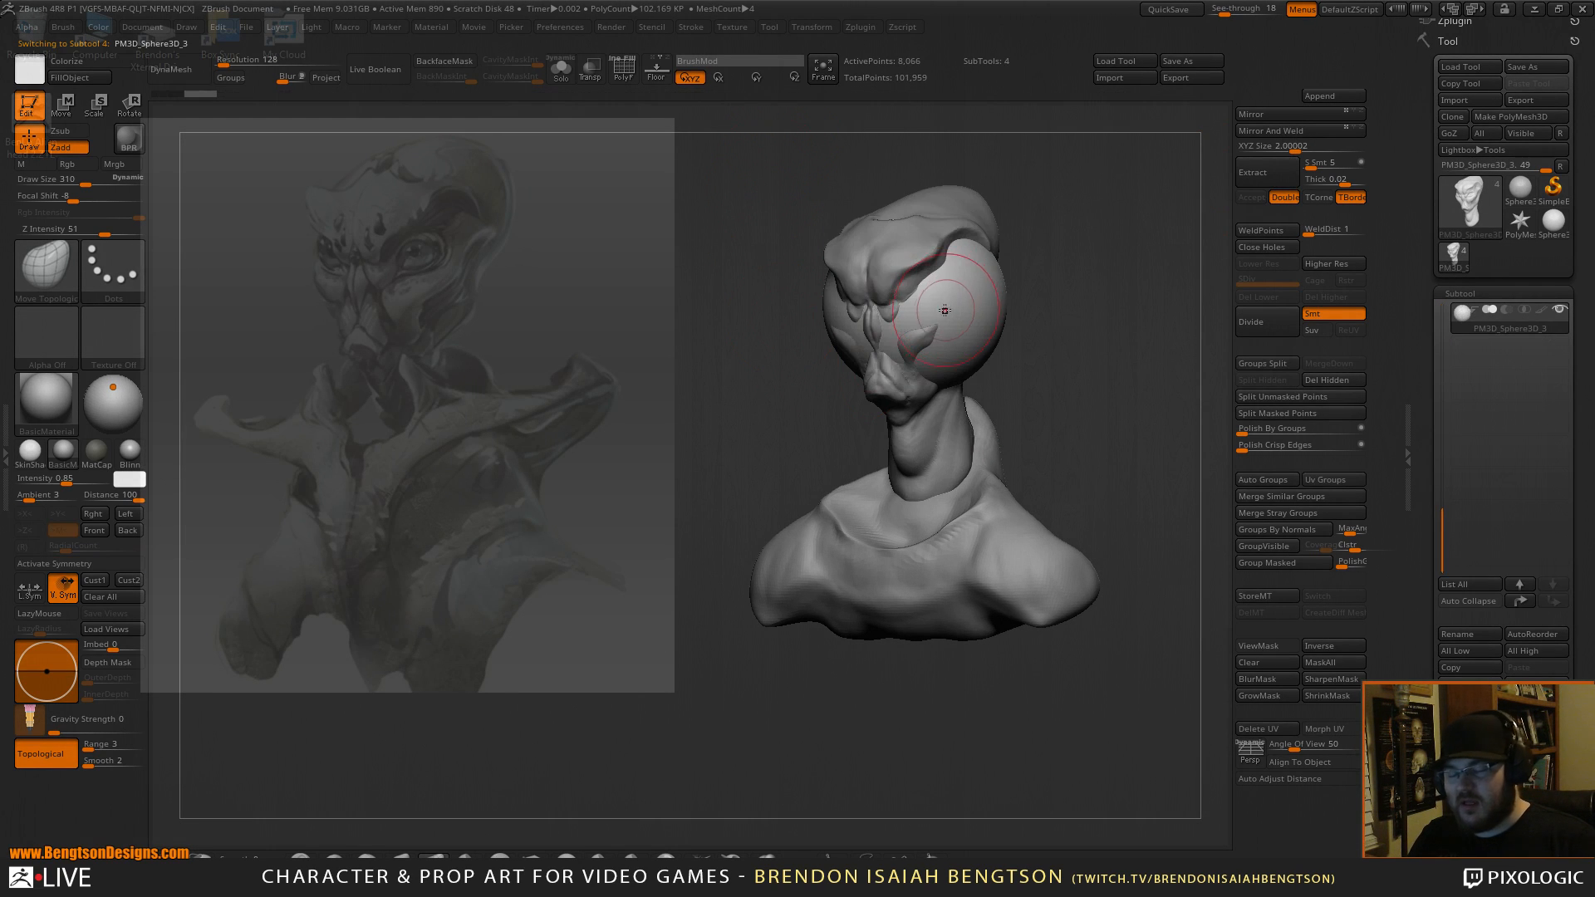
key("w")
left_click_drag(935, 316, 784, 428)
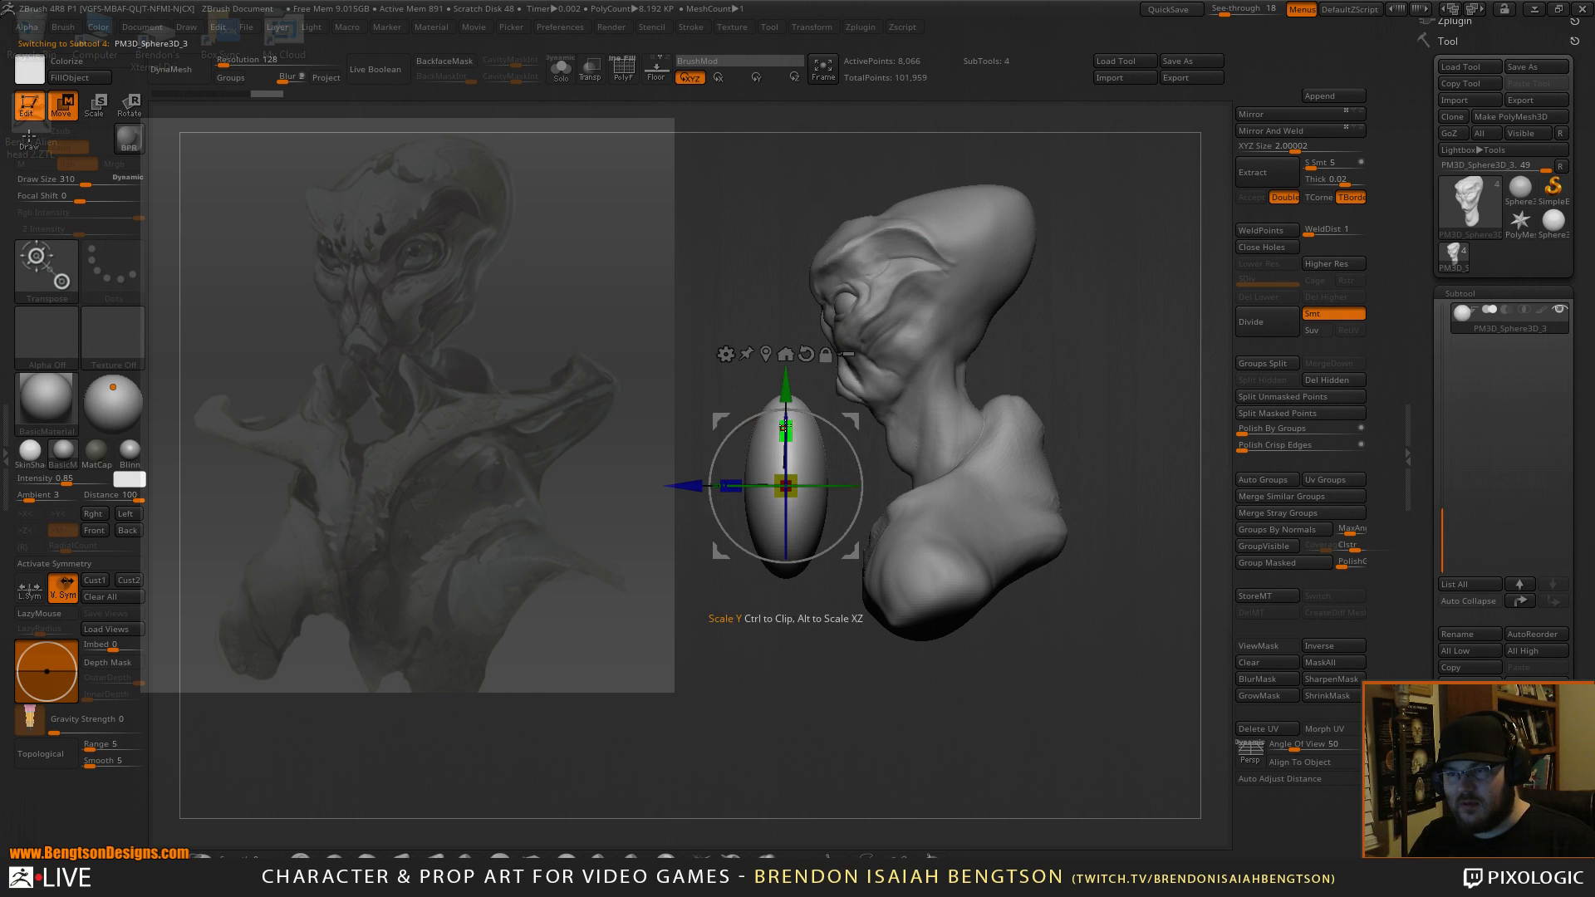
left_click_drag(744, 323, 831, 314)
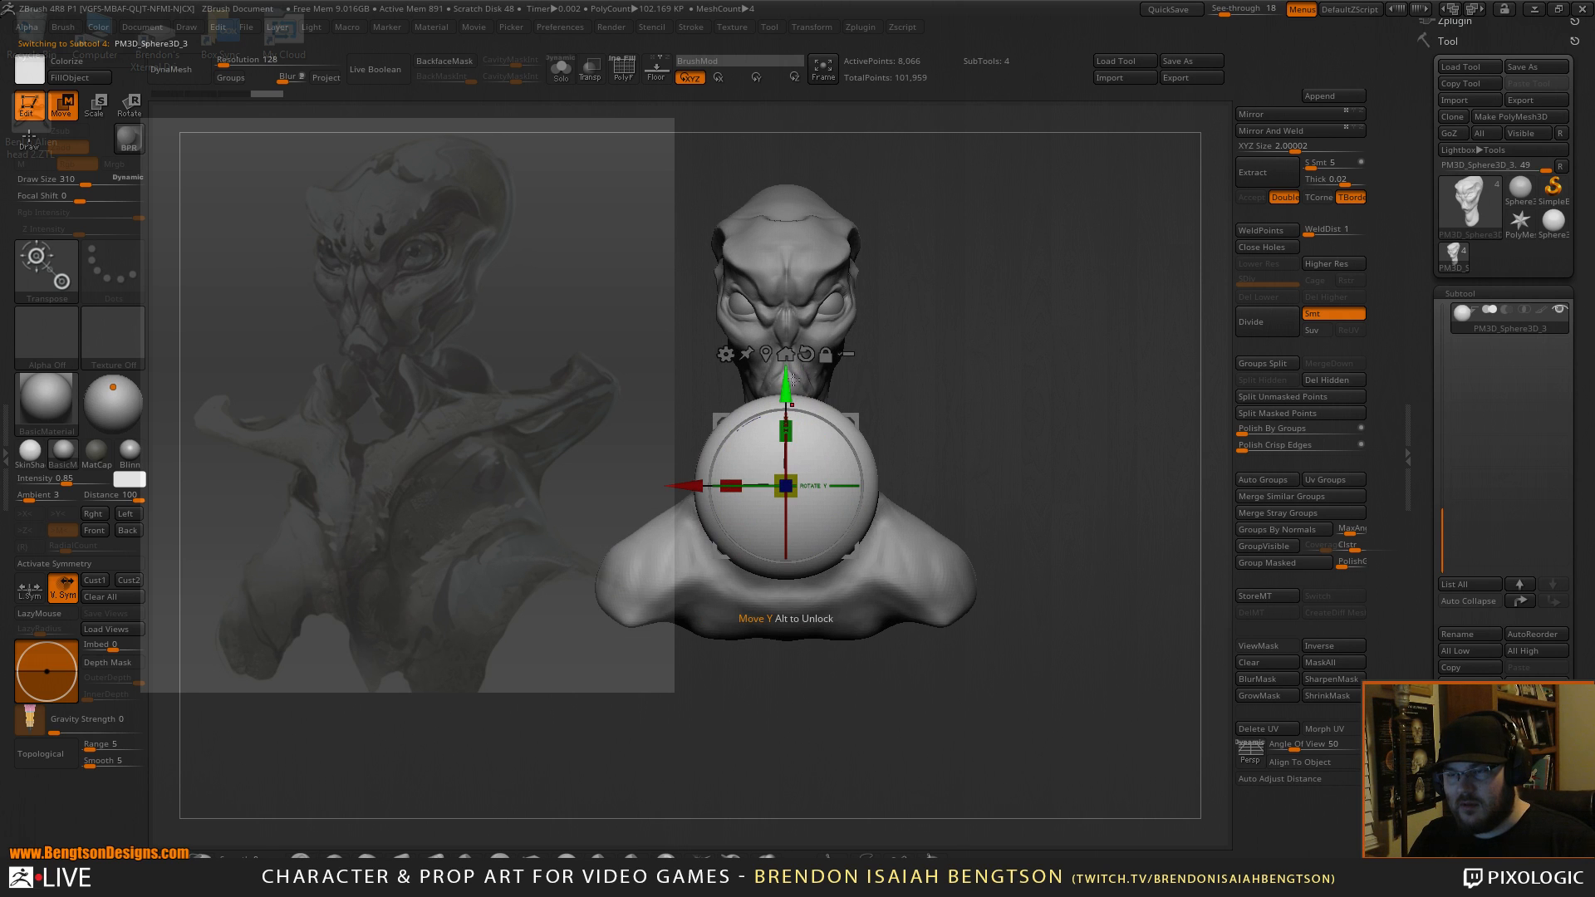
key("q")
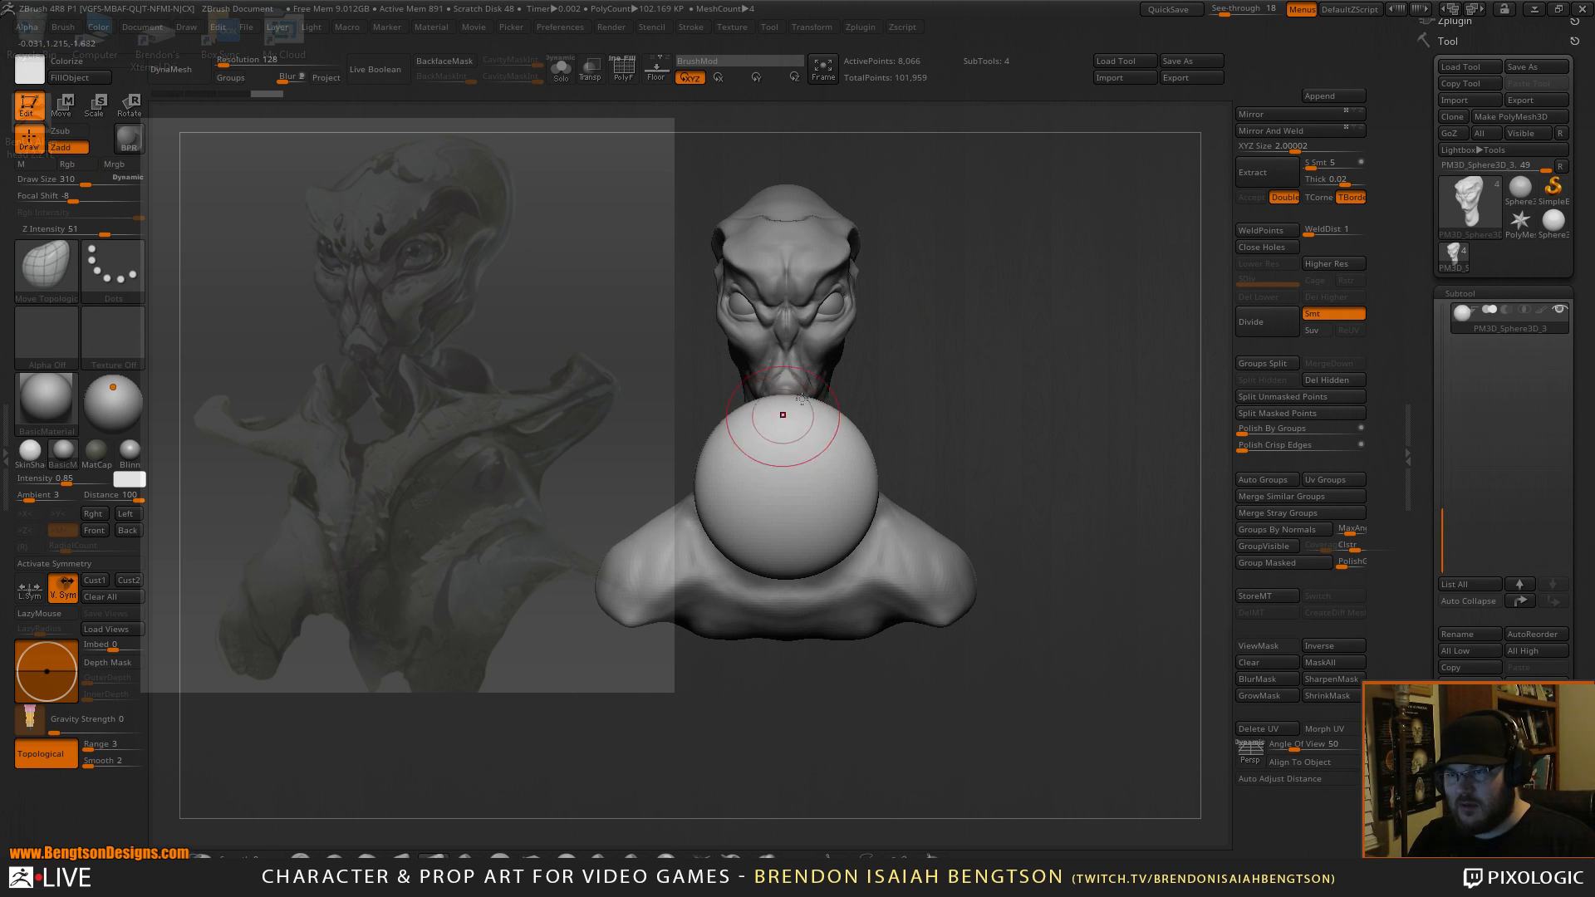
DynaMesh the flattened sphere, remesh it at resolution 32 and activate X symmetry.
left_click(241, 64)
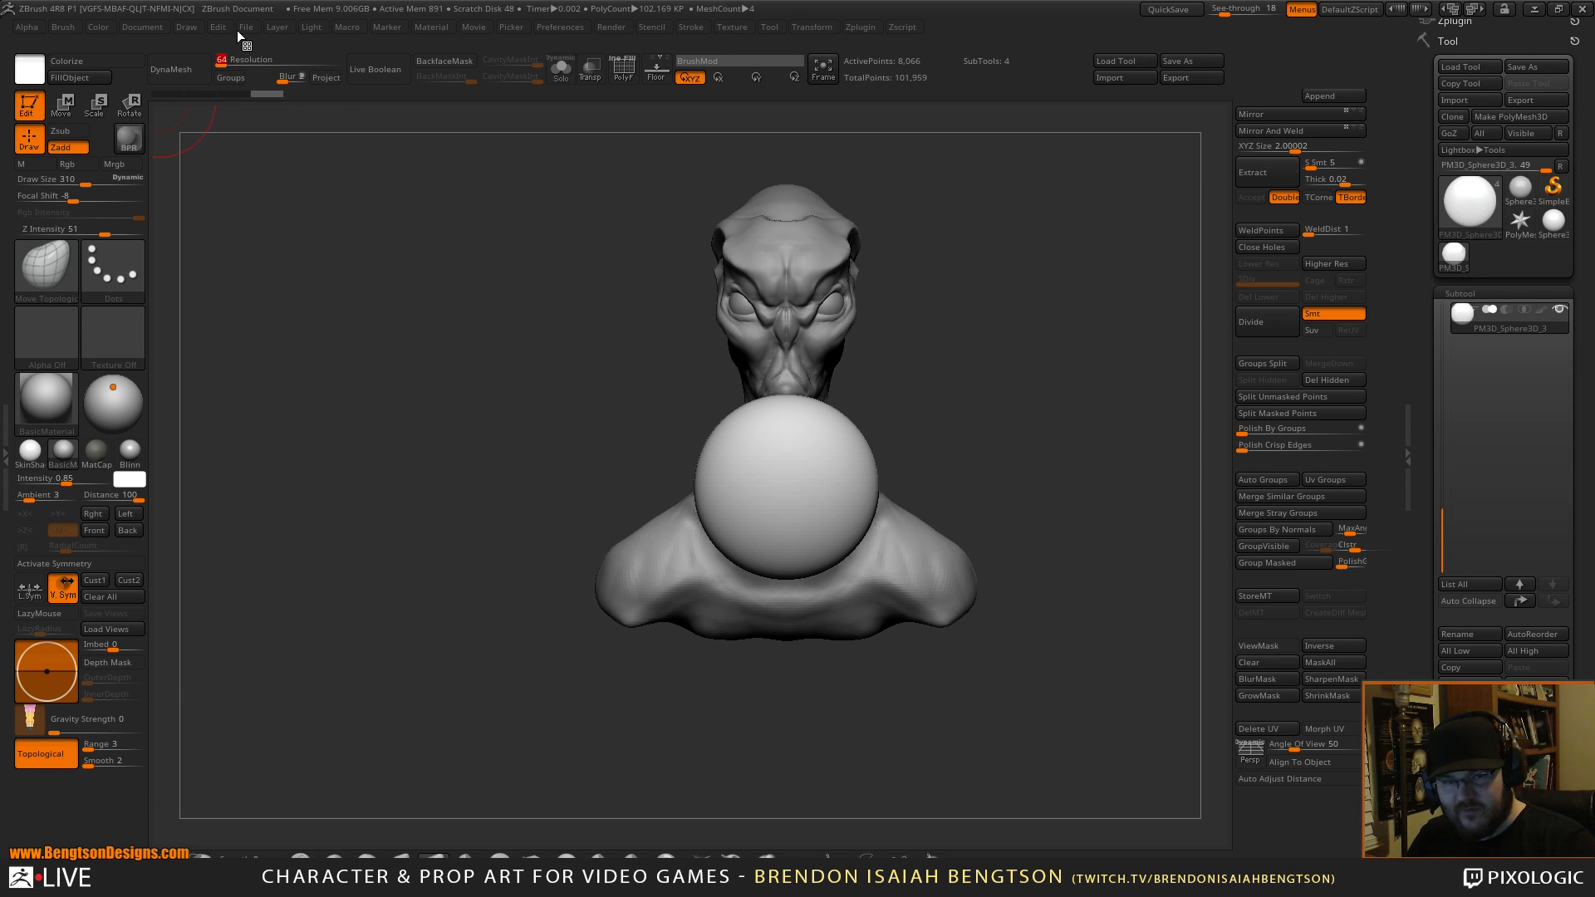
key("shift+f")
left_click(182, 74)
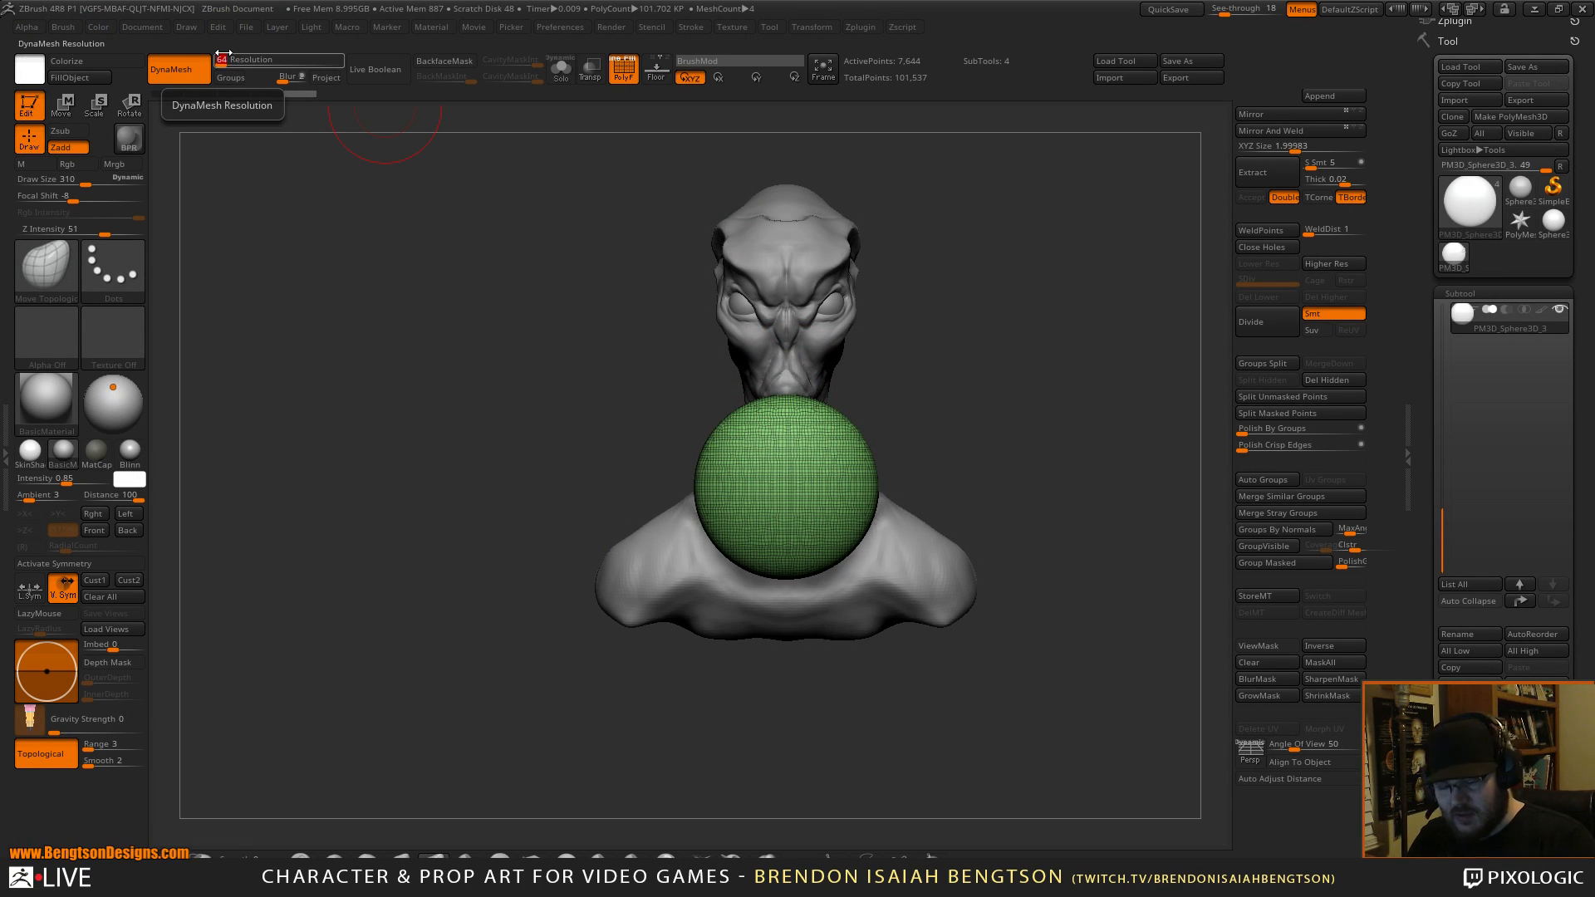
key("Return")
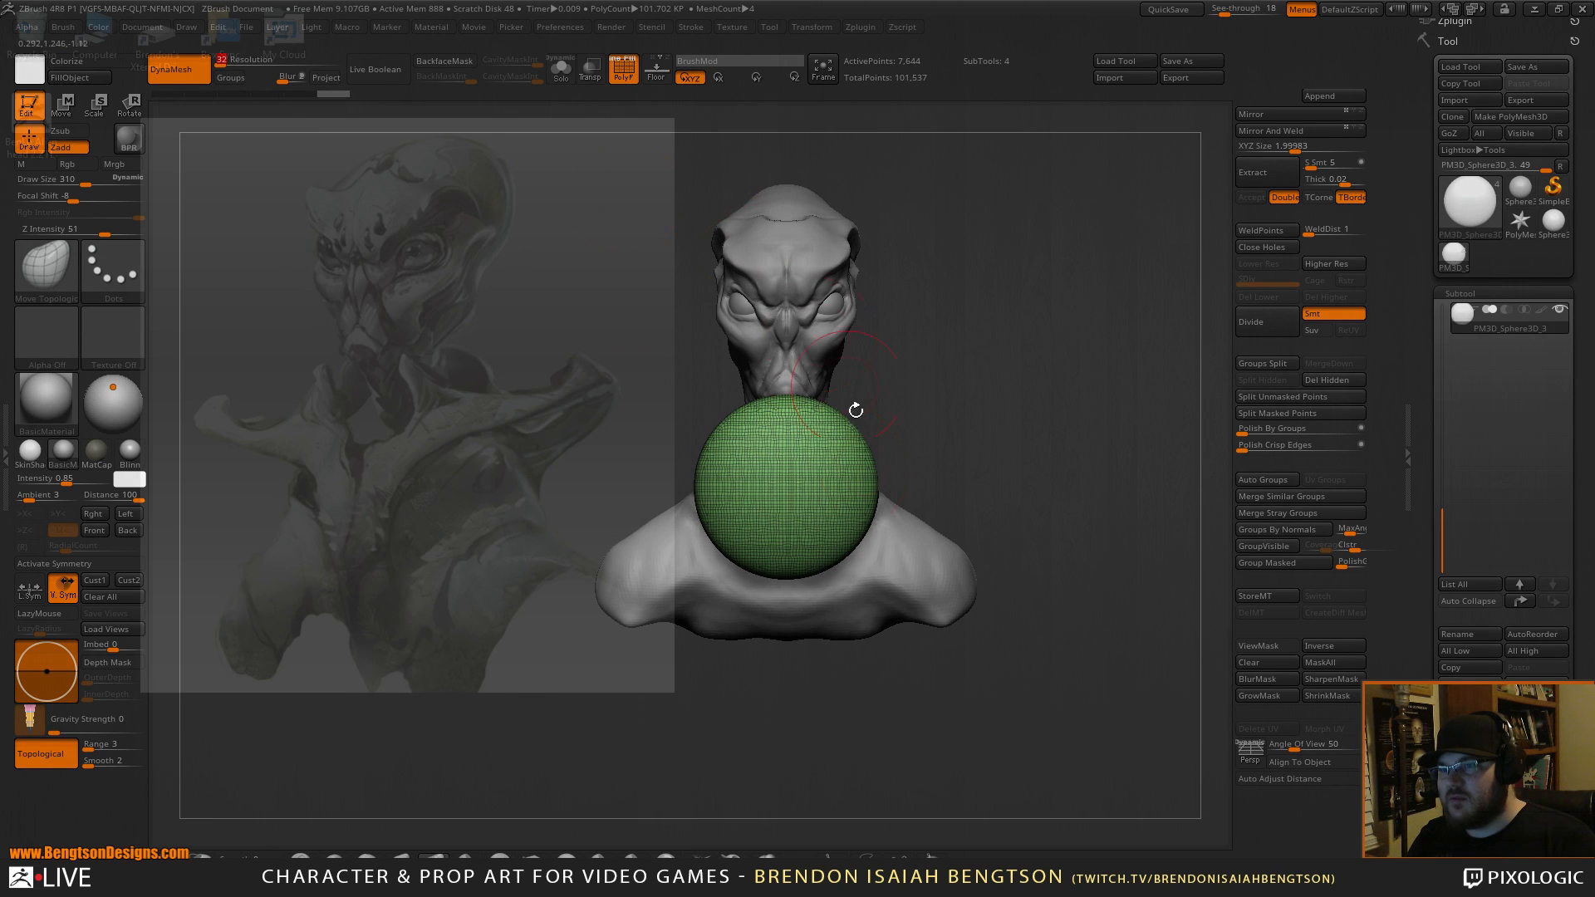
left_click_drag(994, 331, 982, 364, "ctrl")
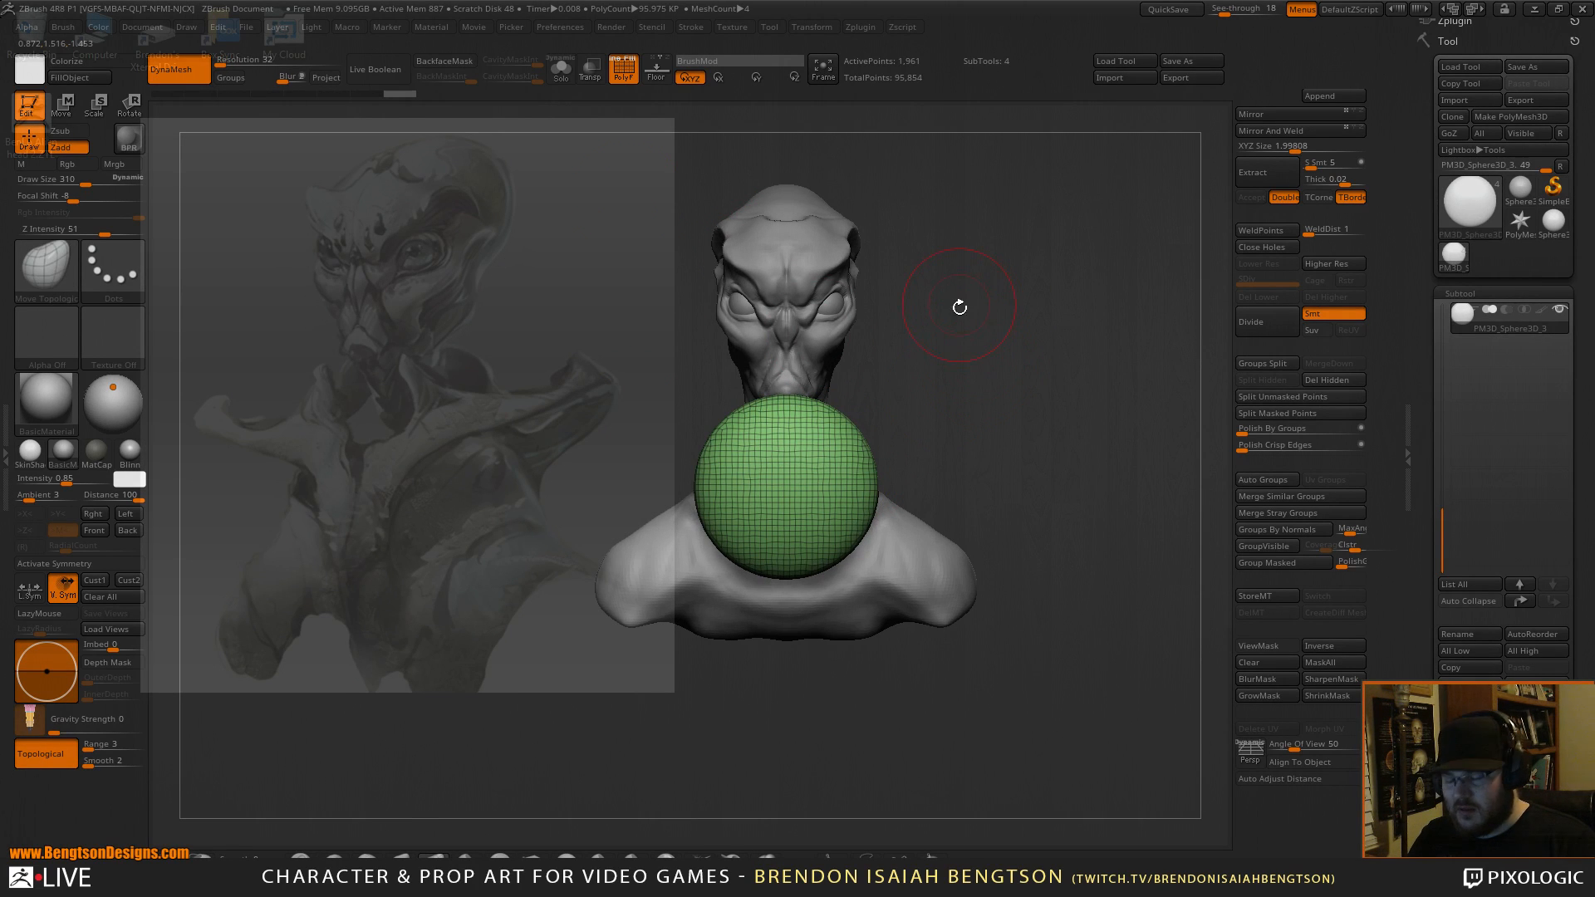
key("x")
key("shift+f")
Shape the sphere into a notched, curved chest plate tapering downward with Move Topological at draw size 527.
key("space")
left_click_drag(840, 372, 871, 378)
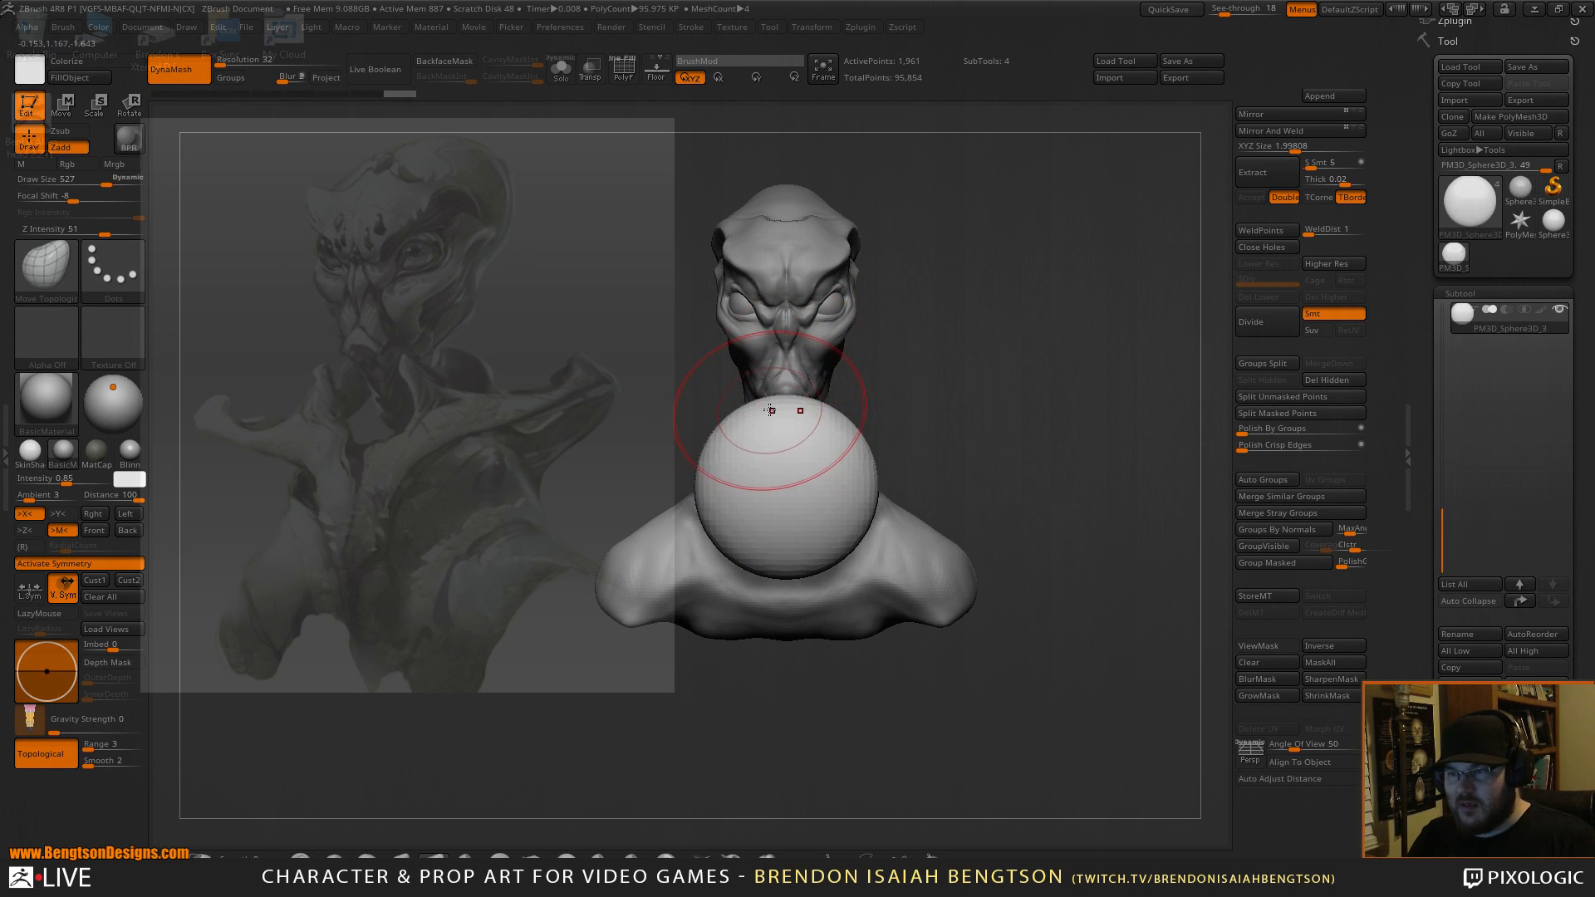
left_click_drag(772, 411, 773, 444)
left_click_drag(1031, 373, 883, 375)
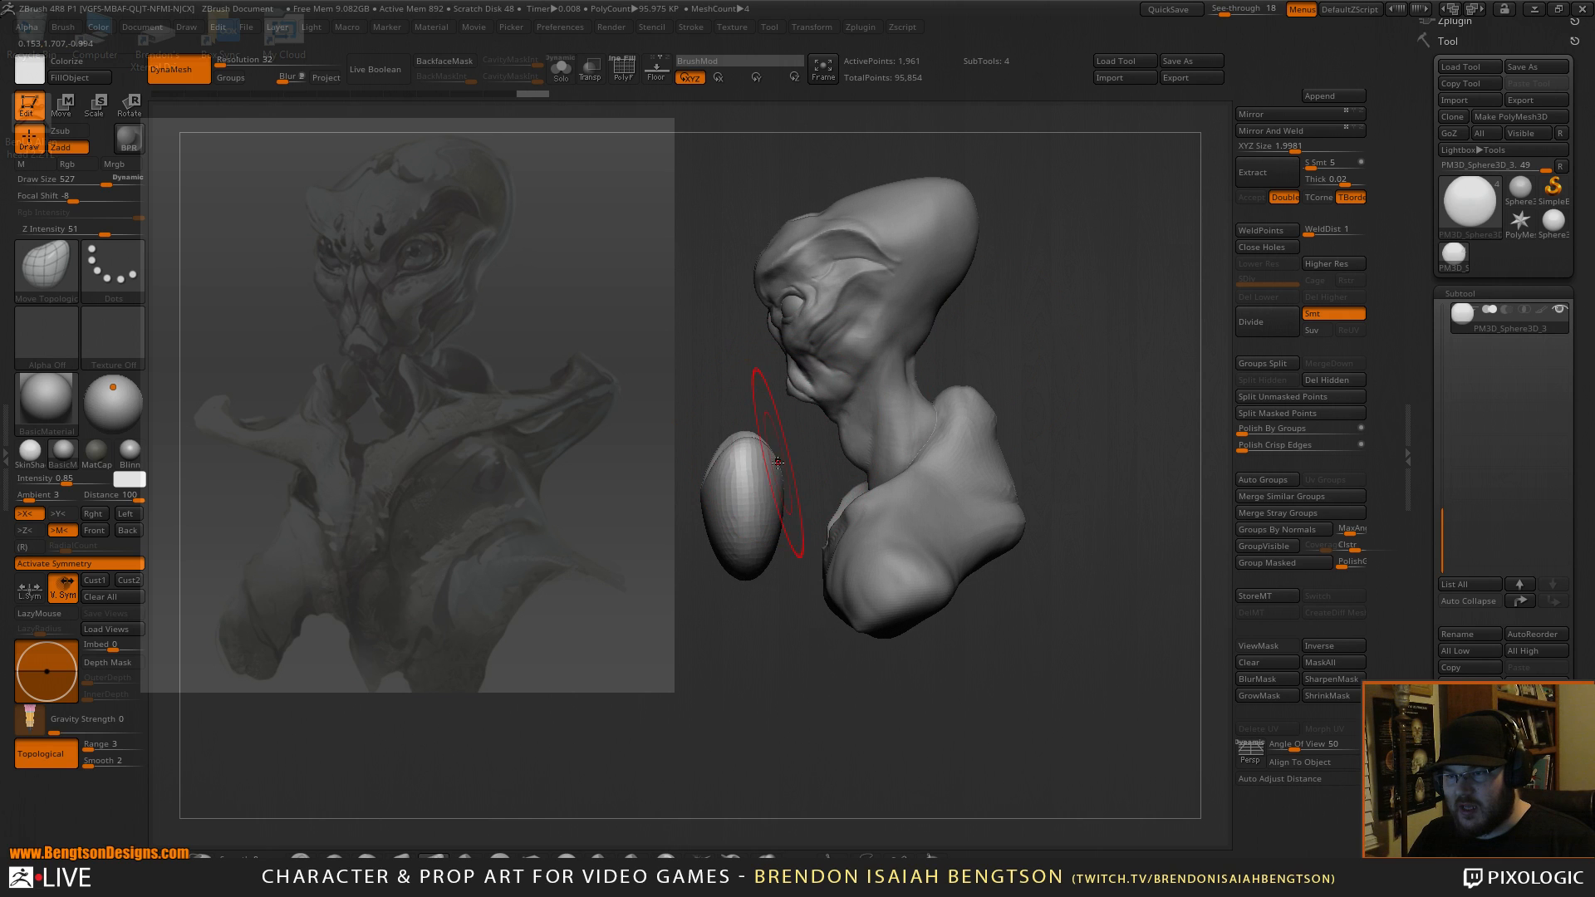
left_click_drag(713, 619, 851, 617)
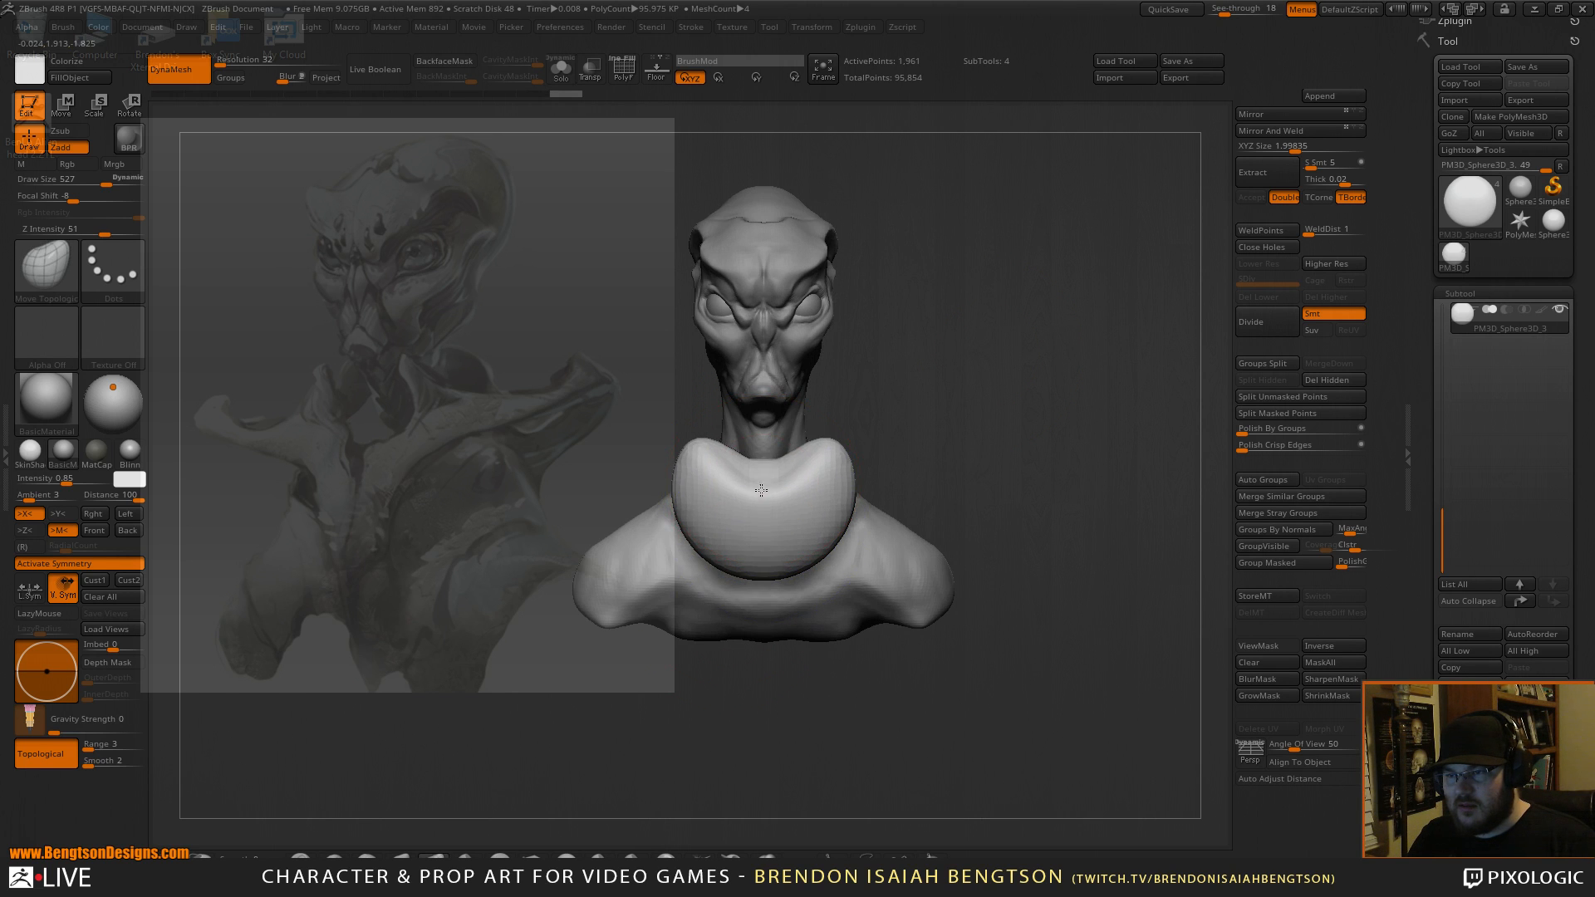
mouse_move(763, 549)
left_mouse_down()
mouse_move(764, 571)
mouse_move(735, 545)
left_mouse_up()
left_click_drag(746, 609, 635, 611)
left_click_drag(855, 466, 835, 457, "shift")
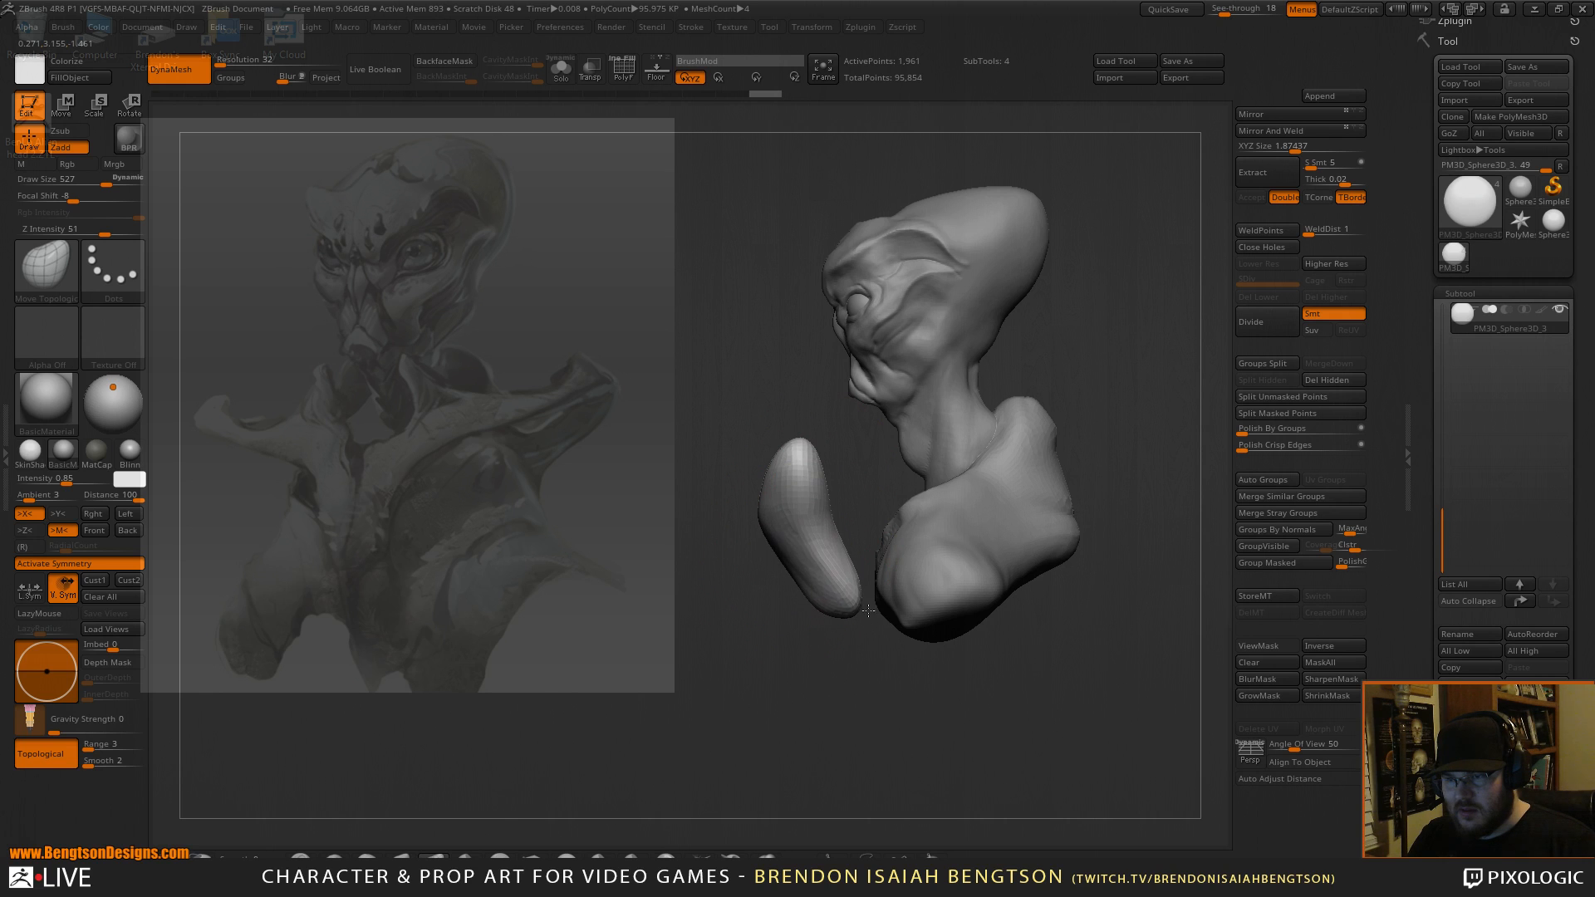
left_click_drag(798, 380, 770, 388)
Set the draw size to 877 and move the chest plate back toward the torso.
key("space")
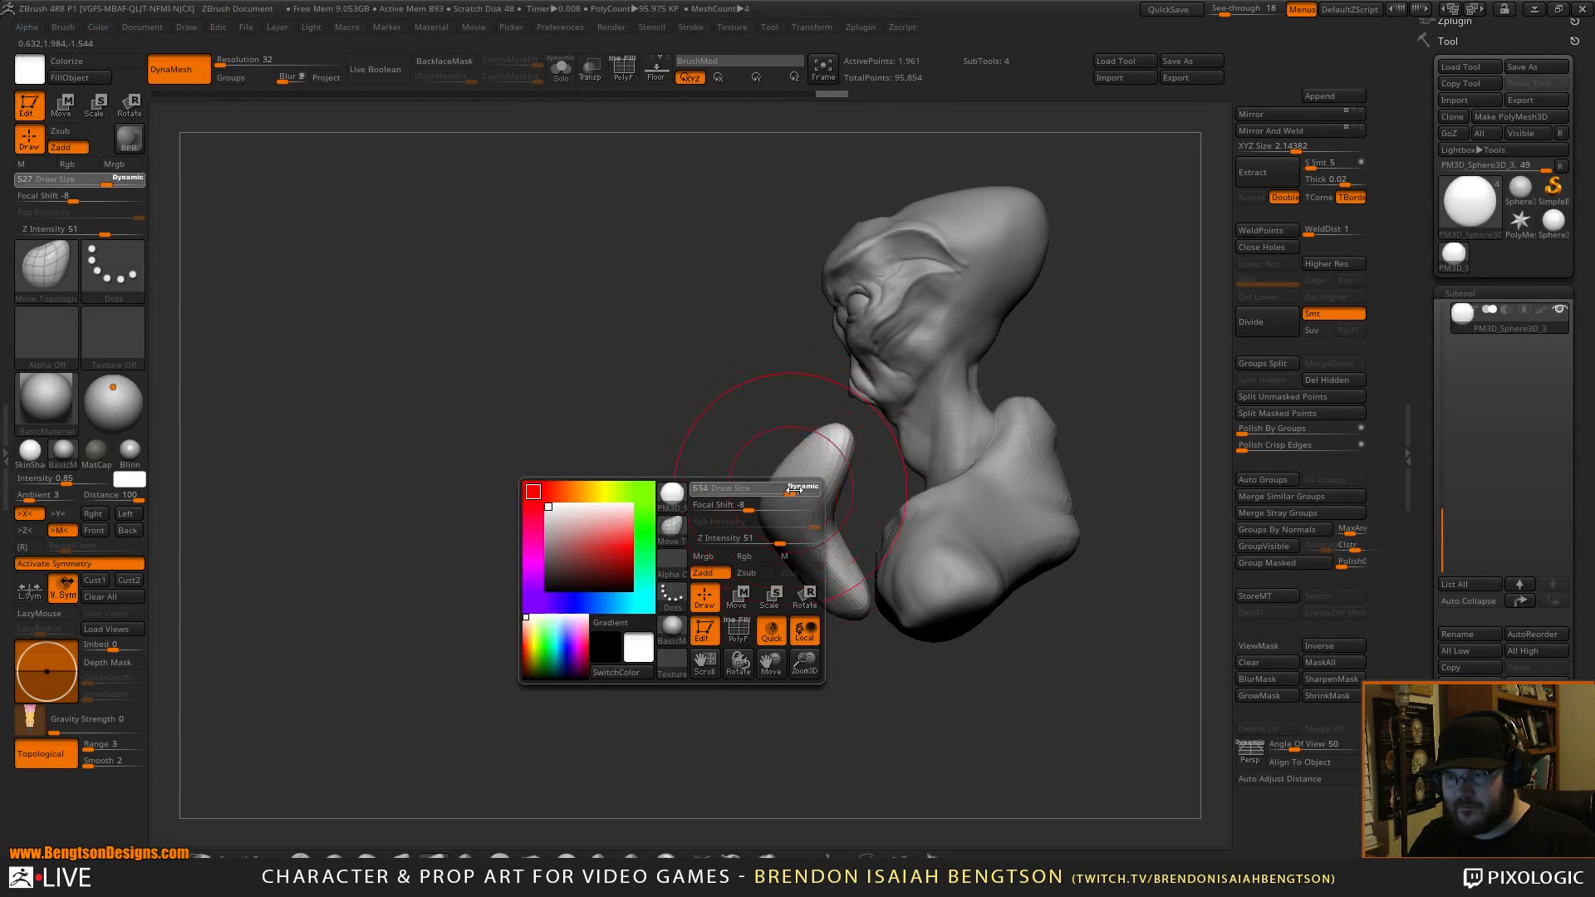
key("w")
left_click_drag(730, 487, 732, 484)
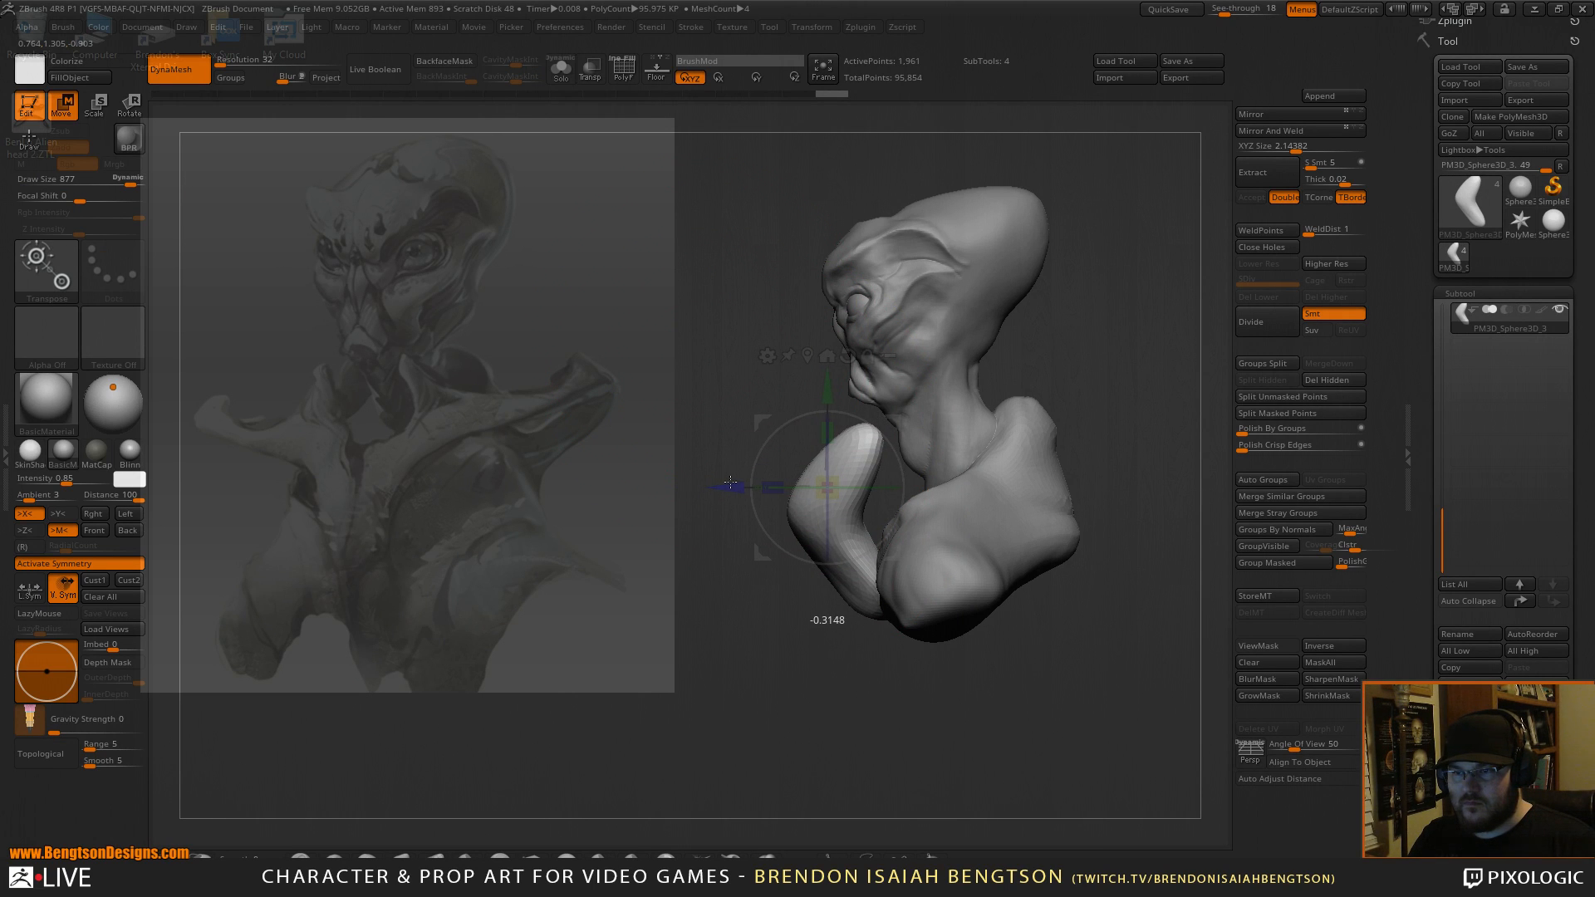
key("q")
Pull the plate's upper corners outward and back into long shoulder arms with Move Topological at draw size 496.
left_click_drag(731, 409, 809, 416, "shift")
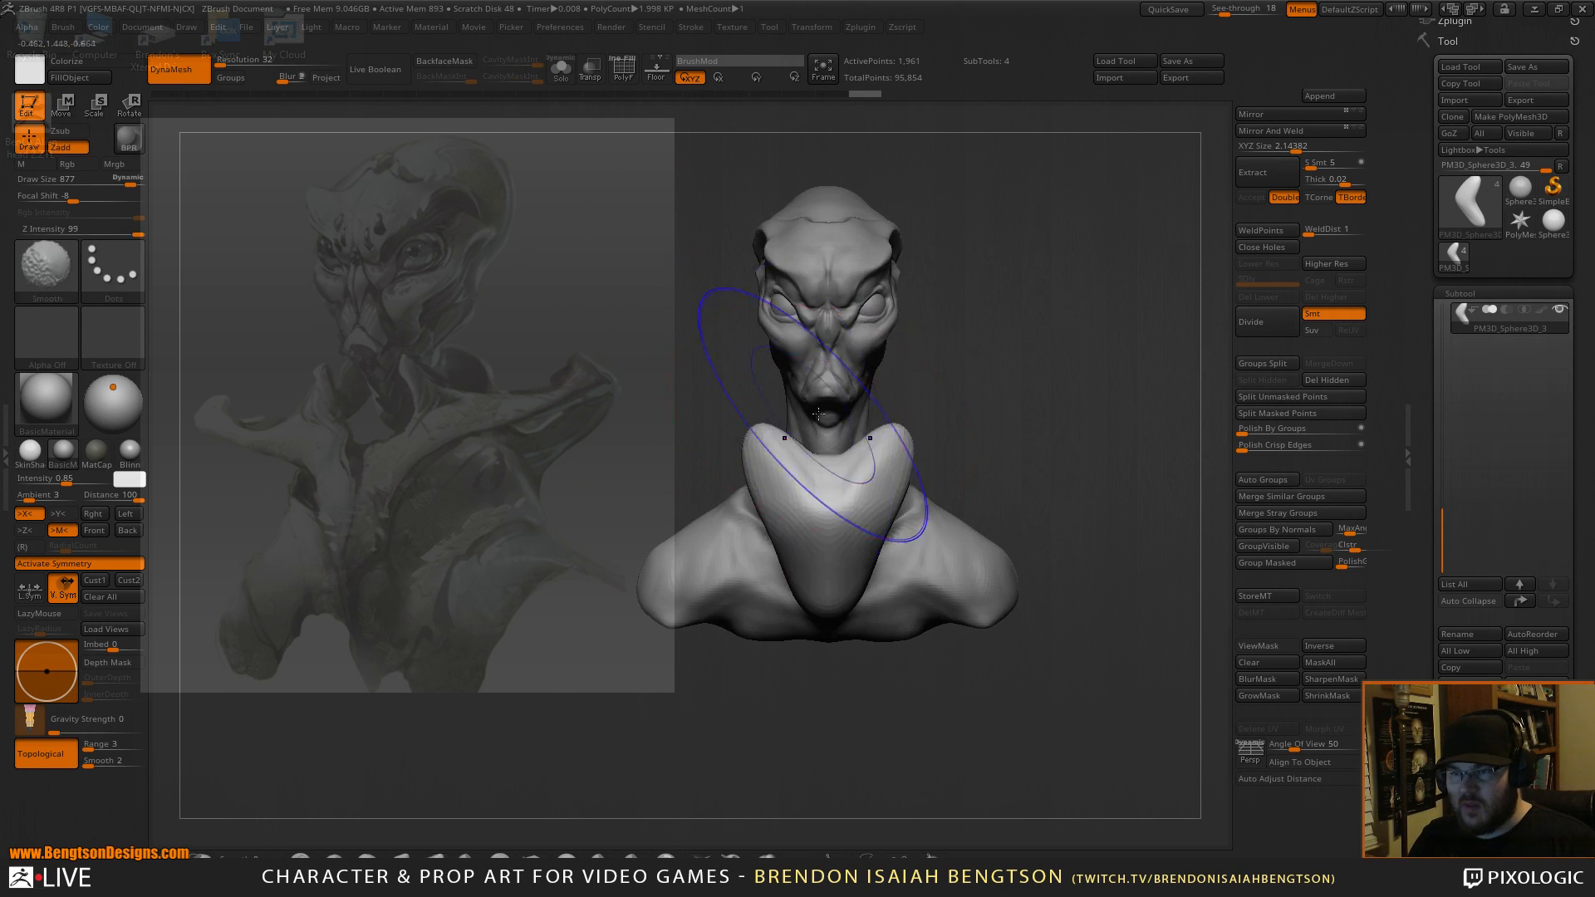
key("space")
left_click_drag(1036, 338, 1003, 309, "alt")
left_click_drag(807, 411, 795, 452)
left_click_drag(864, 411, 1095, 438)
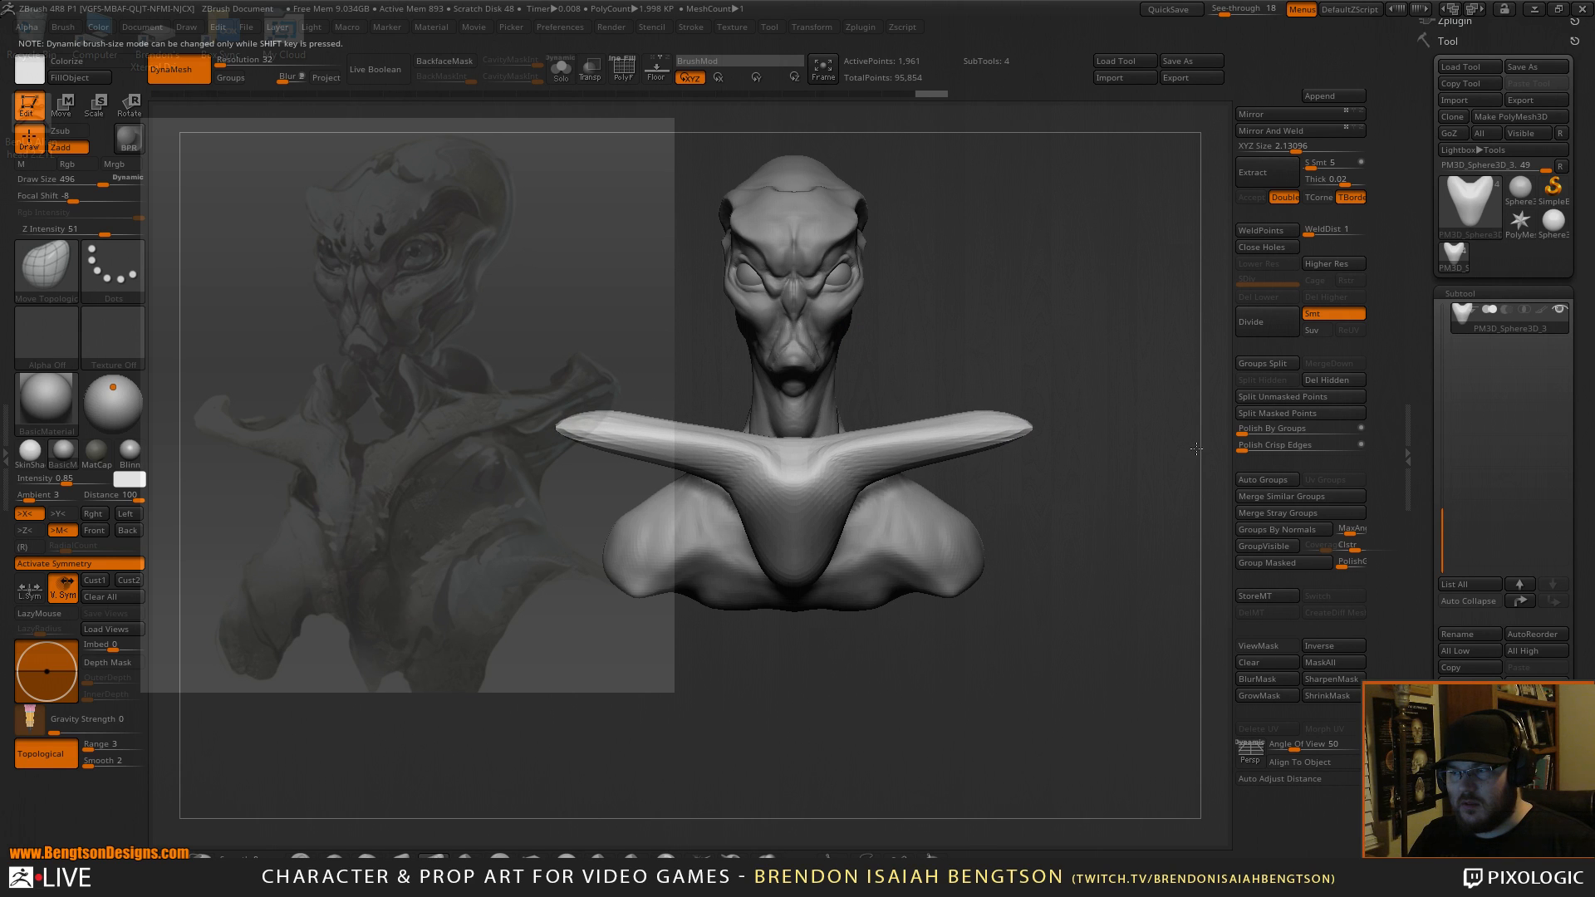
left_click_drag(1056, 309, 1058, 474)
left_click_drag(1026, 396, 1030, 320)
mouse_move(915, 413)
left_mouse_down()
mouse_move(922, 394)
mouse_move(951, 410)
mouse_move(944, 398)
left_mouse_up()
left_click_drag(947, 496, 926, 342)
Adjust the lower tip of the chest plate against the torso and re-DynaMesh the new collar at resolution 32.
mouse_move(784, 450)
left_mouse_down()
mouse_move(788, 432)
mouse_move(864, 434)
mouse_move(887, 465)
left_mouse_up()
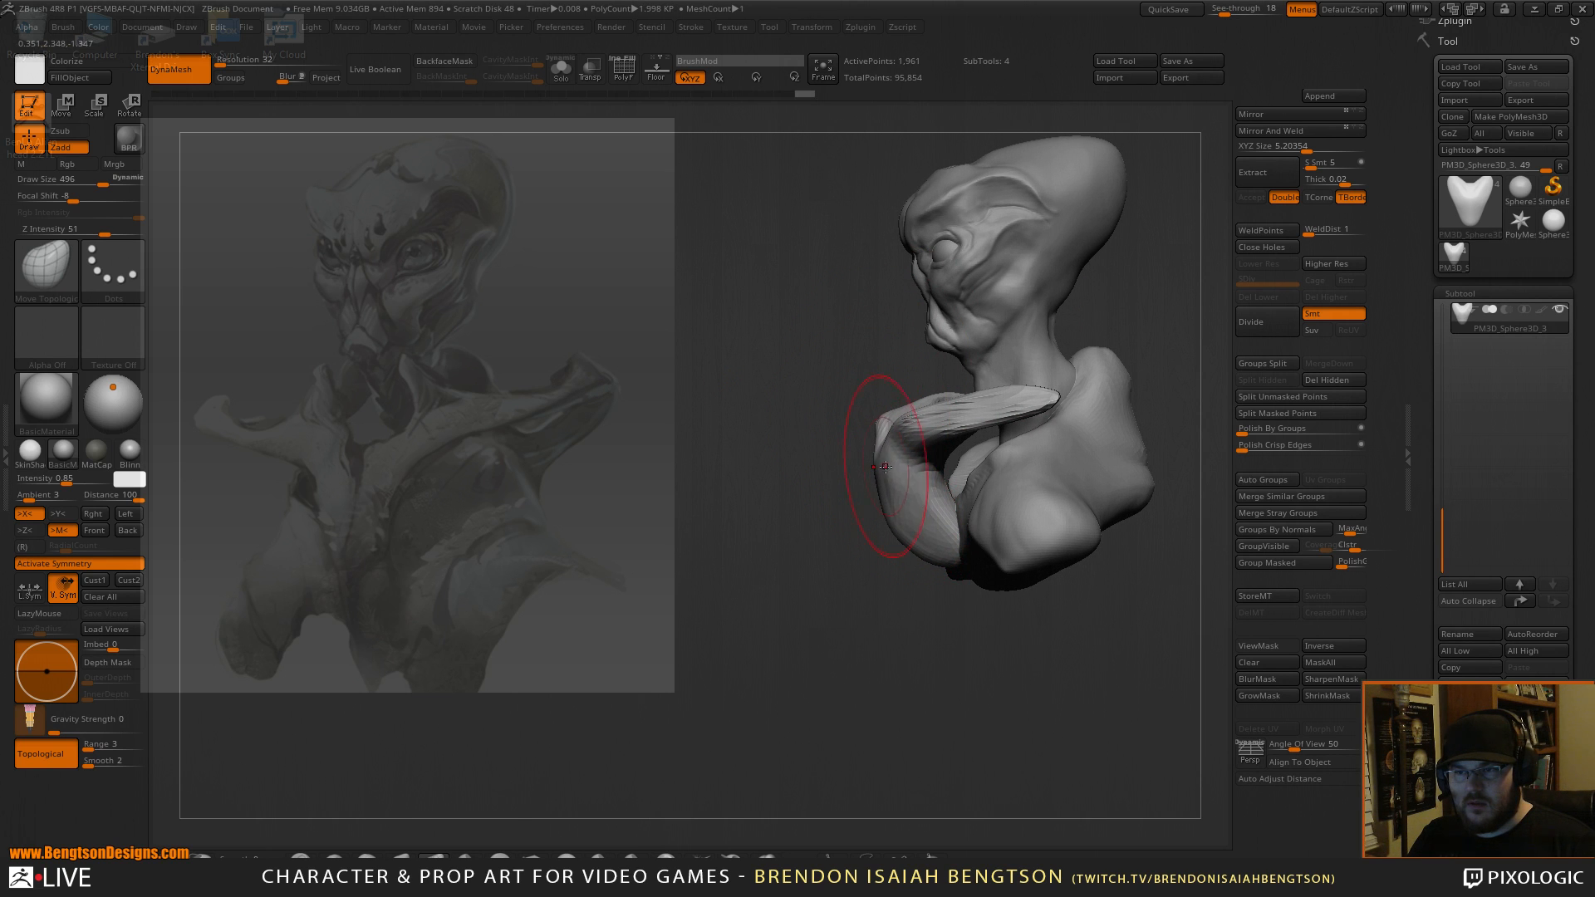
left_click_drag(958, 537, 970, 579)
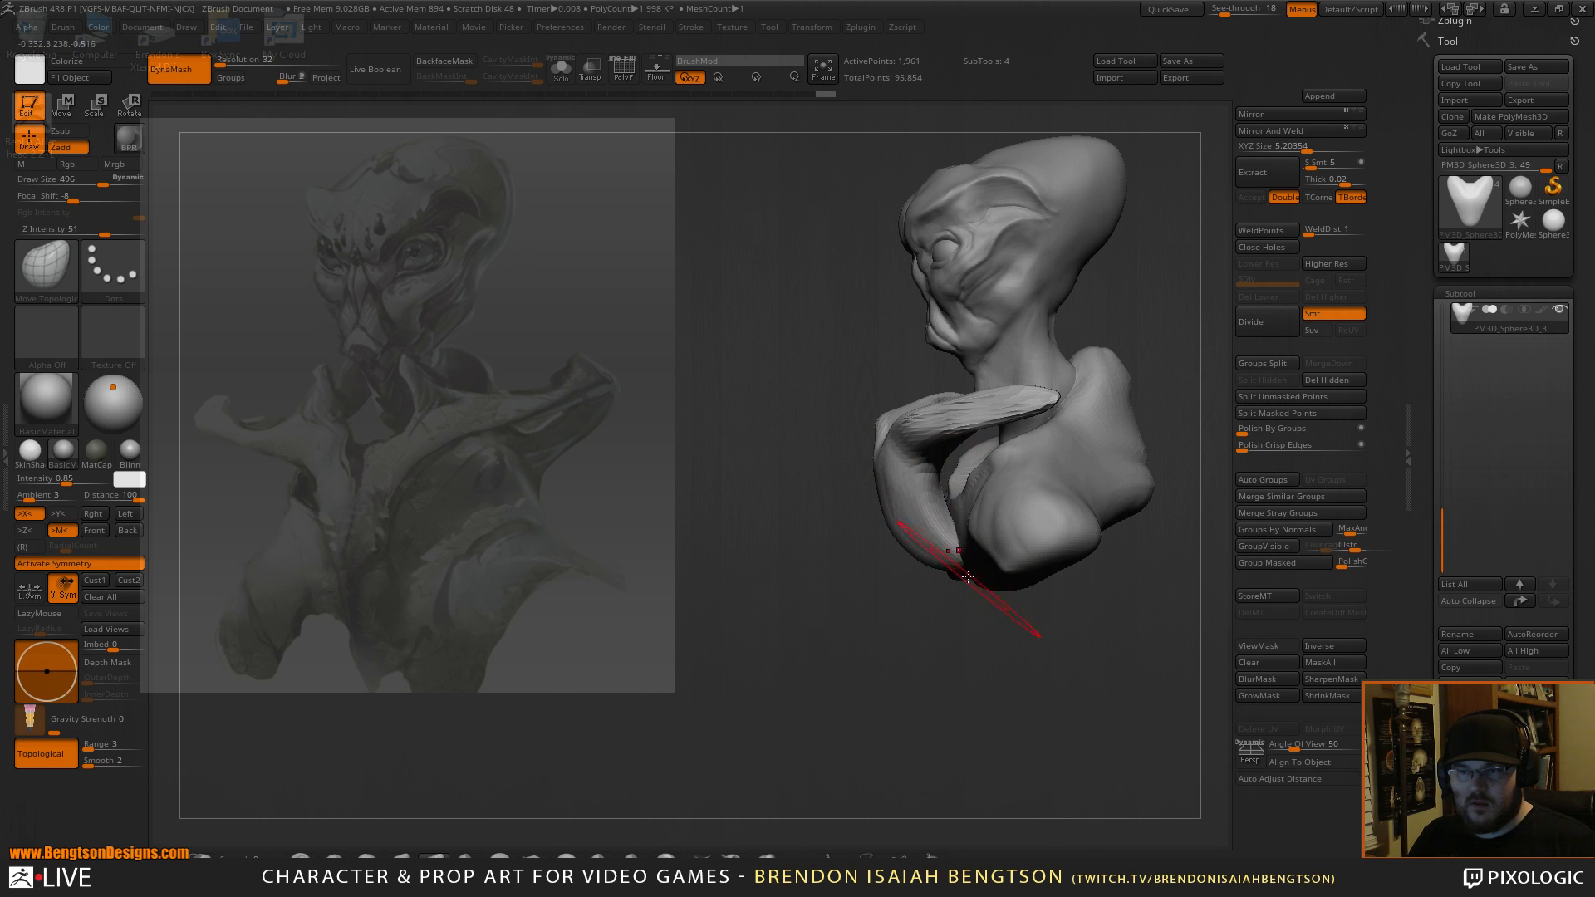
mouse_move(935, 528)
left_mouse_down()
mouse_move(902, 504)
mouse_move(874, 517)
mouse_move(903, 566)
mouse_move(947, 564)
left_mouse_up()
mouse_move(1040, 250)
left_mouse_down("alt")
mouse_move(1028, 302)
mouse_move(1070, 268)
mouse_move(1005, 399)
mouse_move(1129, 354)
mouse_move(1075, 365)
mouse_move(1097, 356)
left_mouse_up("alt")
mouse_move(1097, 281)
left_mouse_down()
mouse_move(1118, 303)
mouse_move(1147, 291)
mouse_move(1084, 357)
mouse_move(1117, 205)
mouse_move(940, 378)
mouse_move(1001, 392)
mouse_move(988, 403)
left_mouse_up()
Draw out the collar's long shoulder arms with the SnakeHook brush and reduce the draw size to 287.
key("b")
key("s")
key("h")
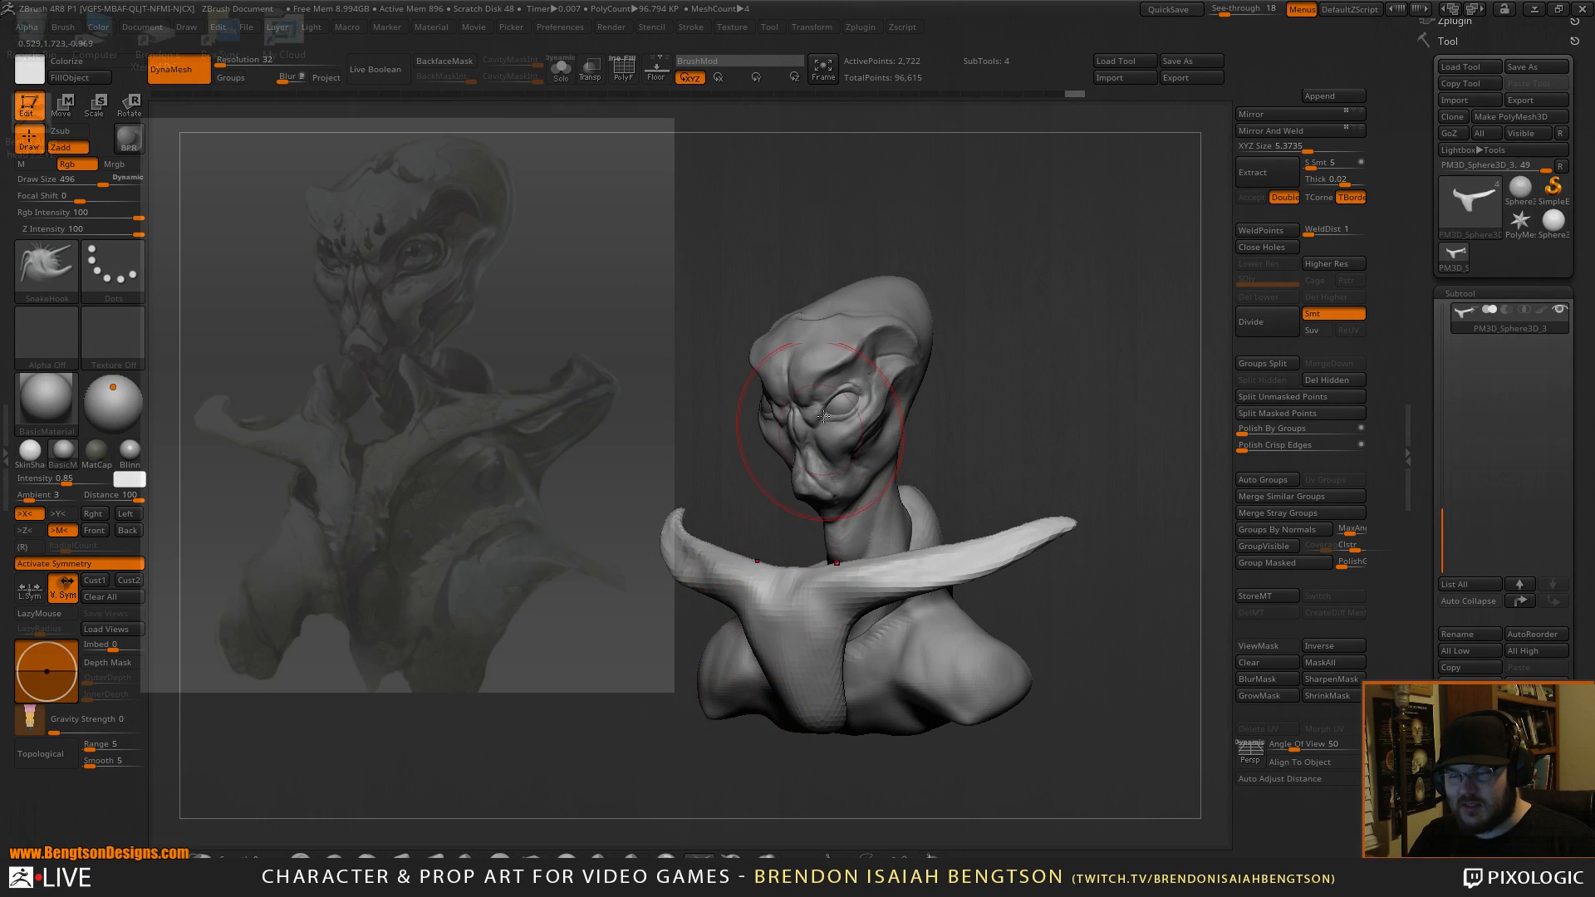
key("space")
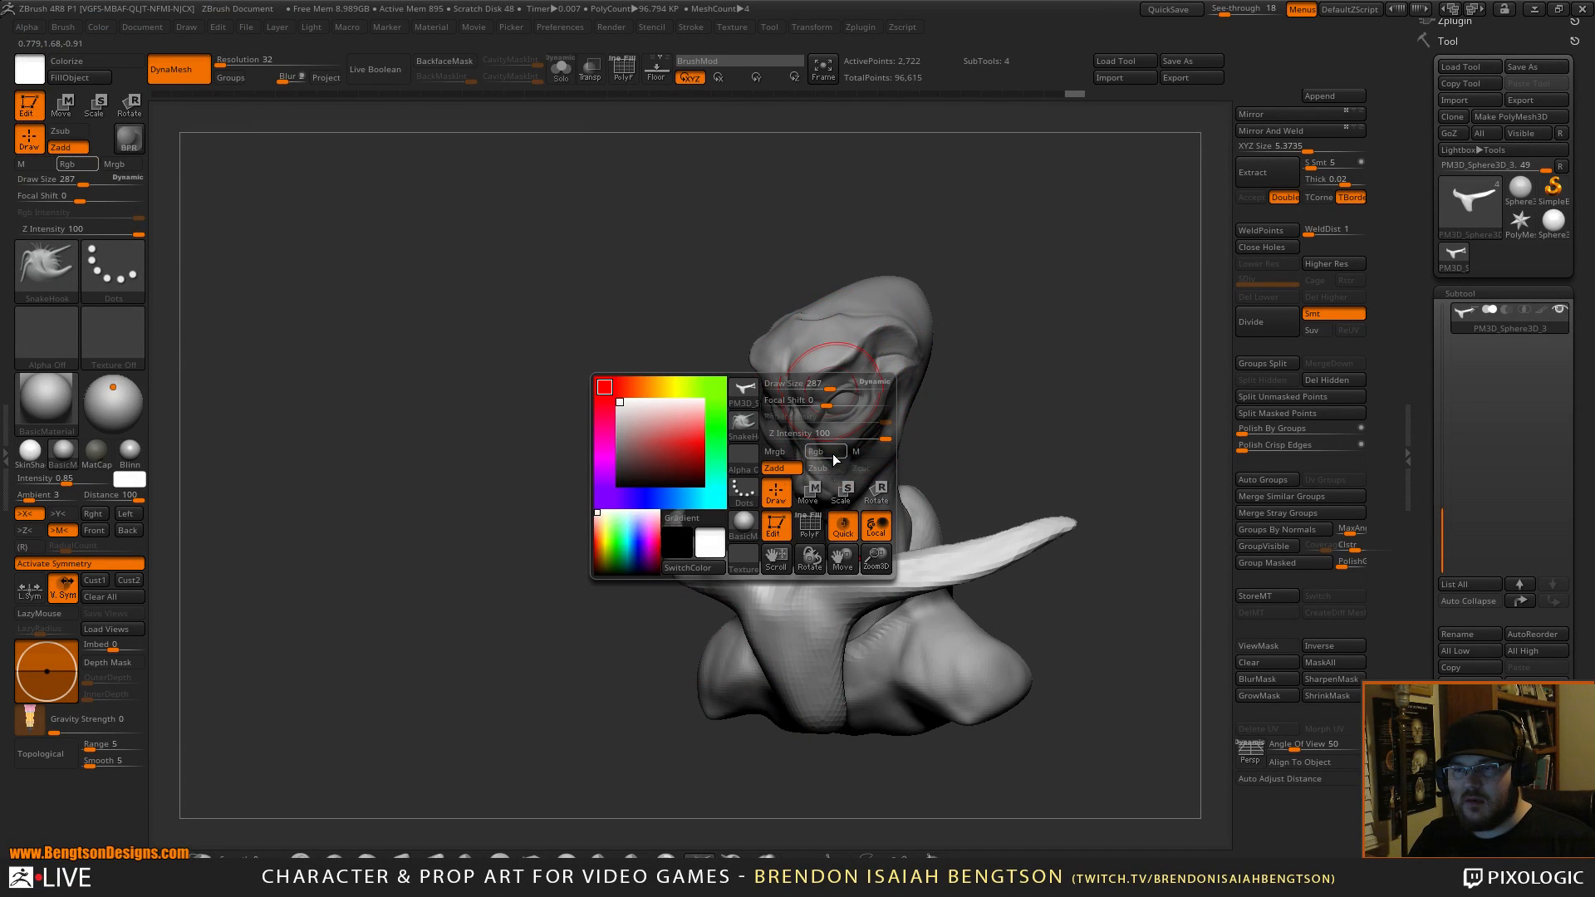
left_click_drag(1118, 403, 1136, 343, "alt")
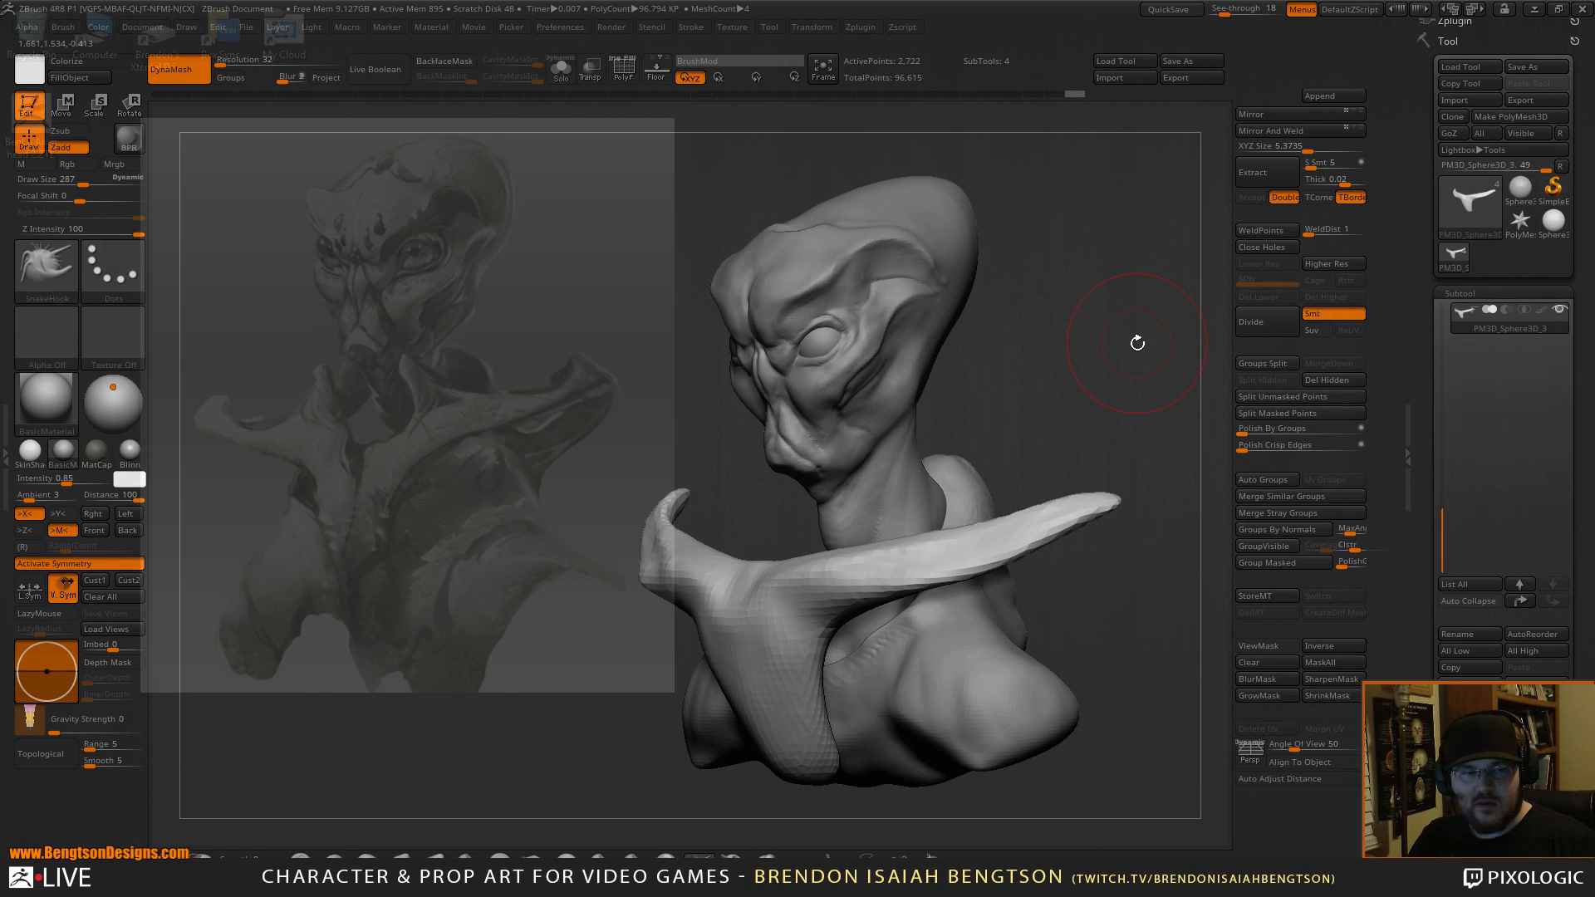
left_click_drag(1015, 342, 1109, 353)
right_click_drag(883, 503, 883, 570)
Pull up a short spike on the collar at each side of the neck with Move Topological at draw size 191.
key("b")
key("m")
key("t")
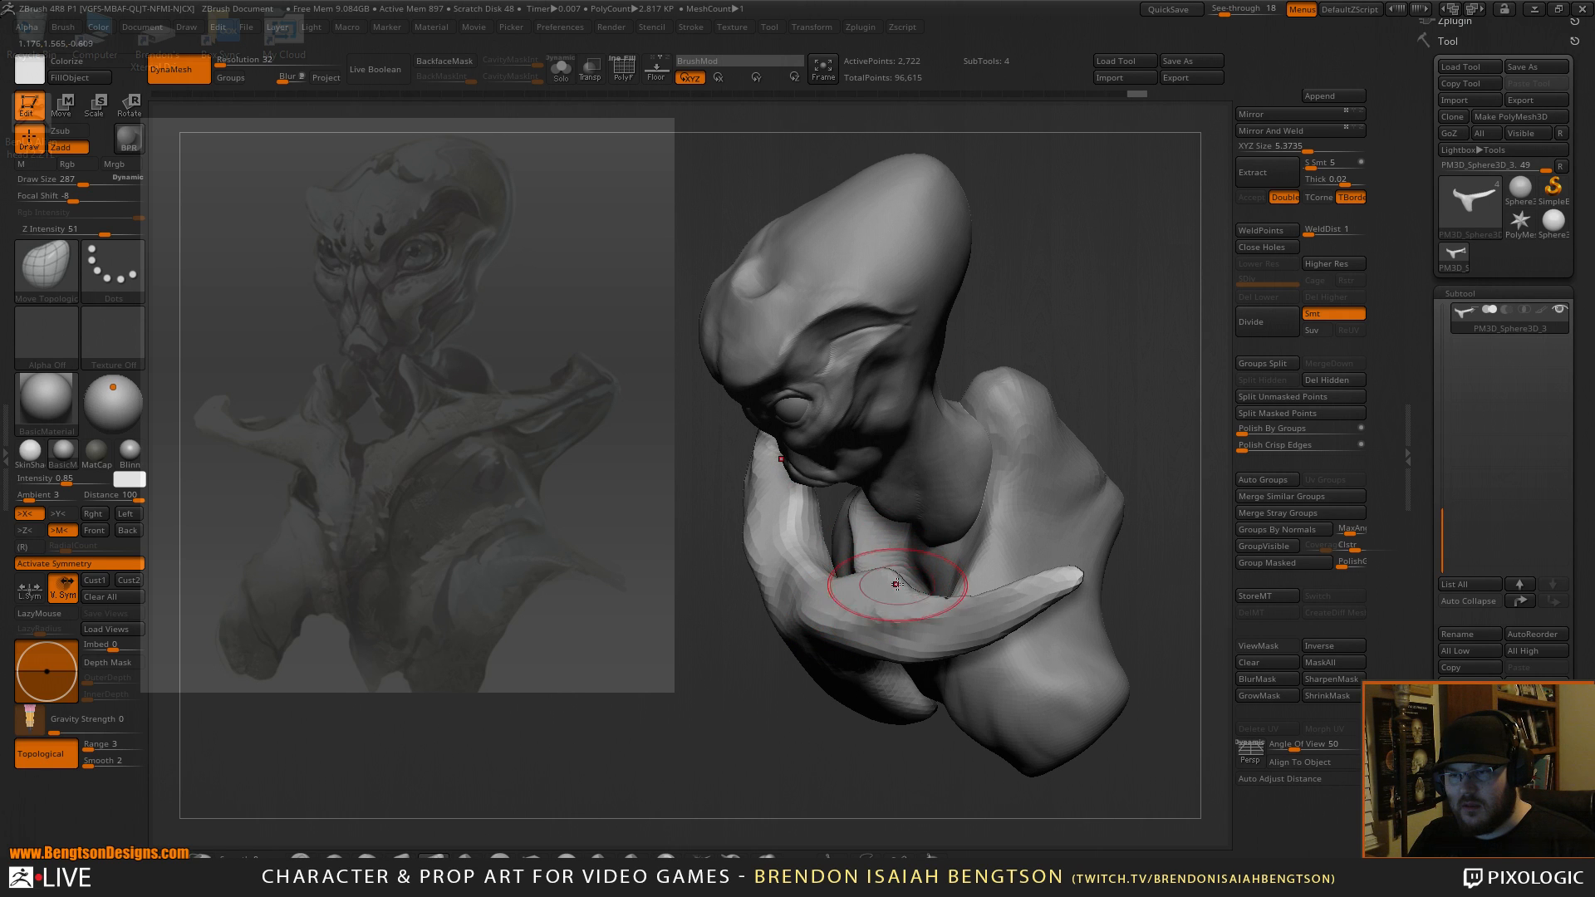
key("space")
left_click_drag(821, 571, 818, 571)
left_click_drag(1094, 259, 1042, 354)
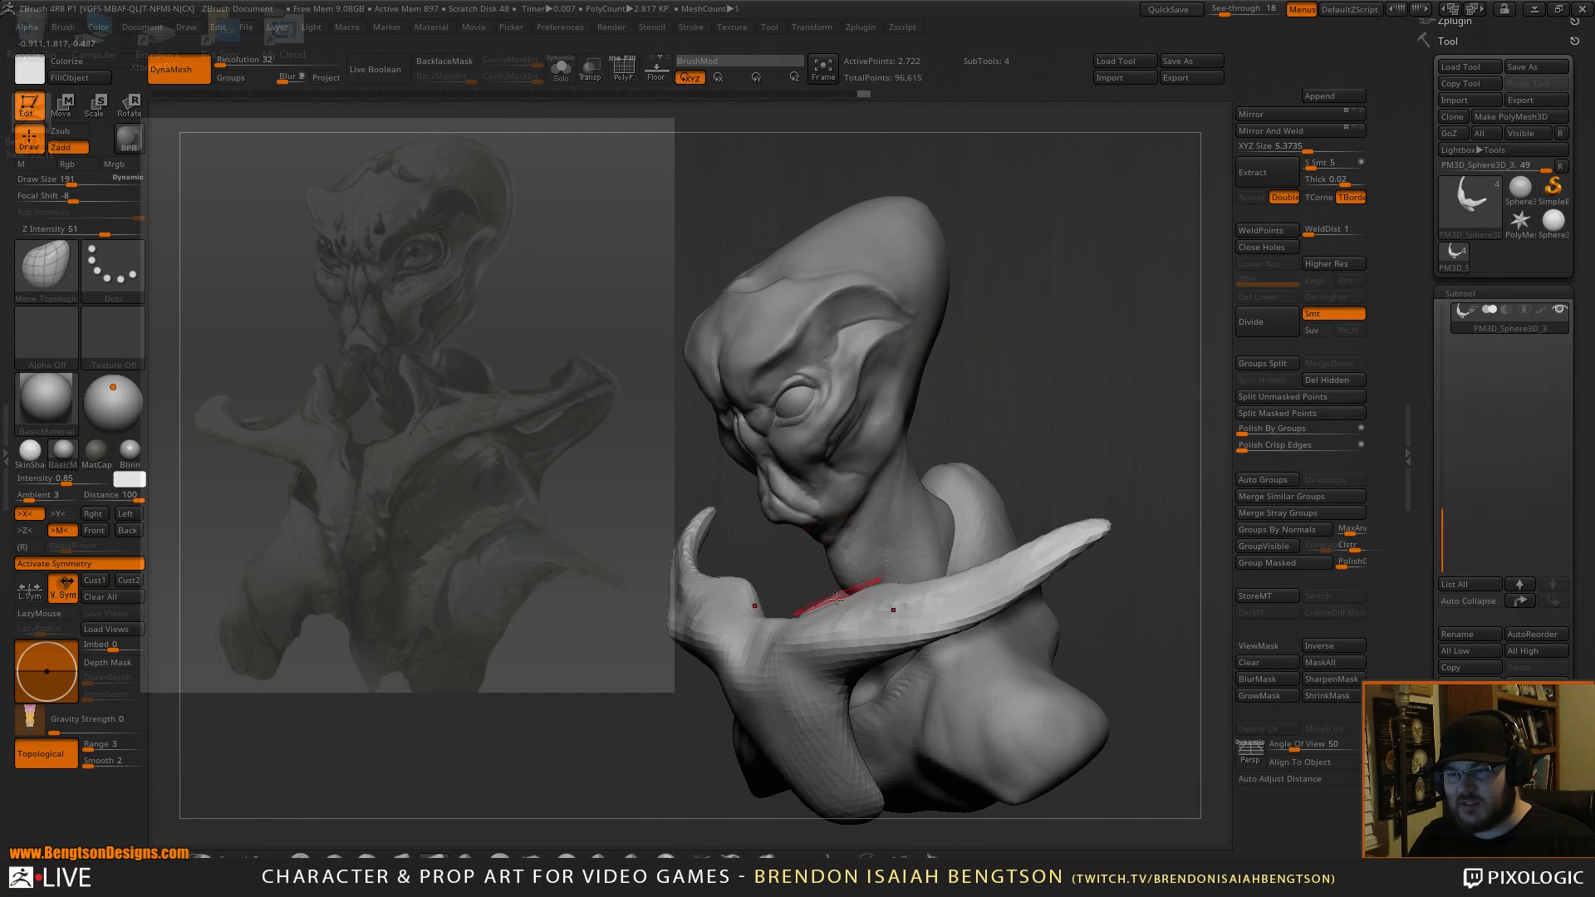
right_click_drag(854, 566, 845, 488, "shift")
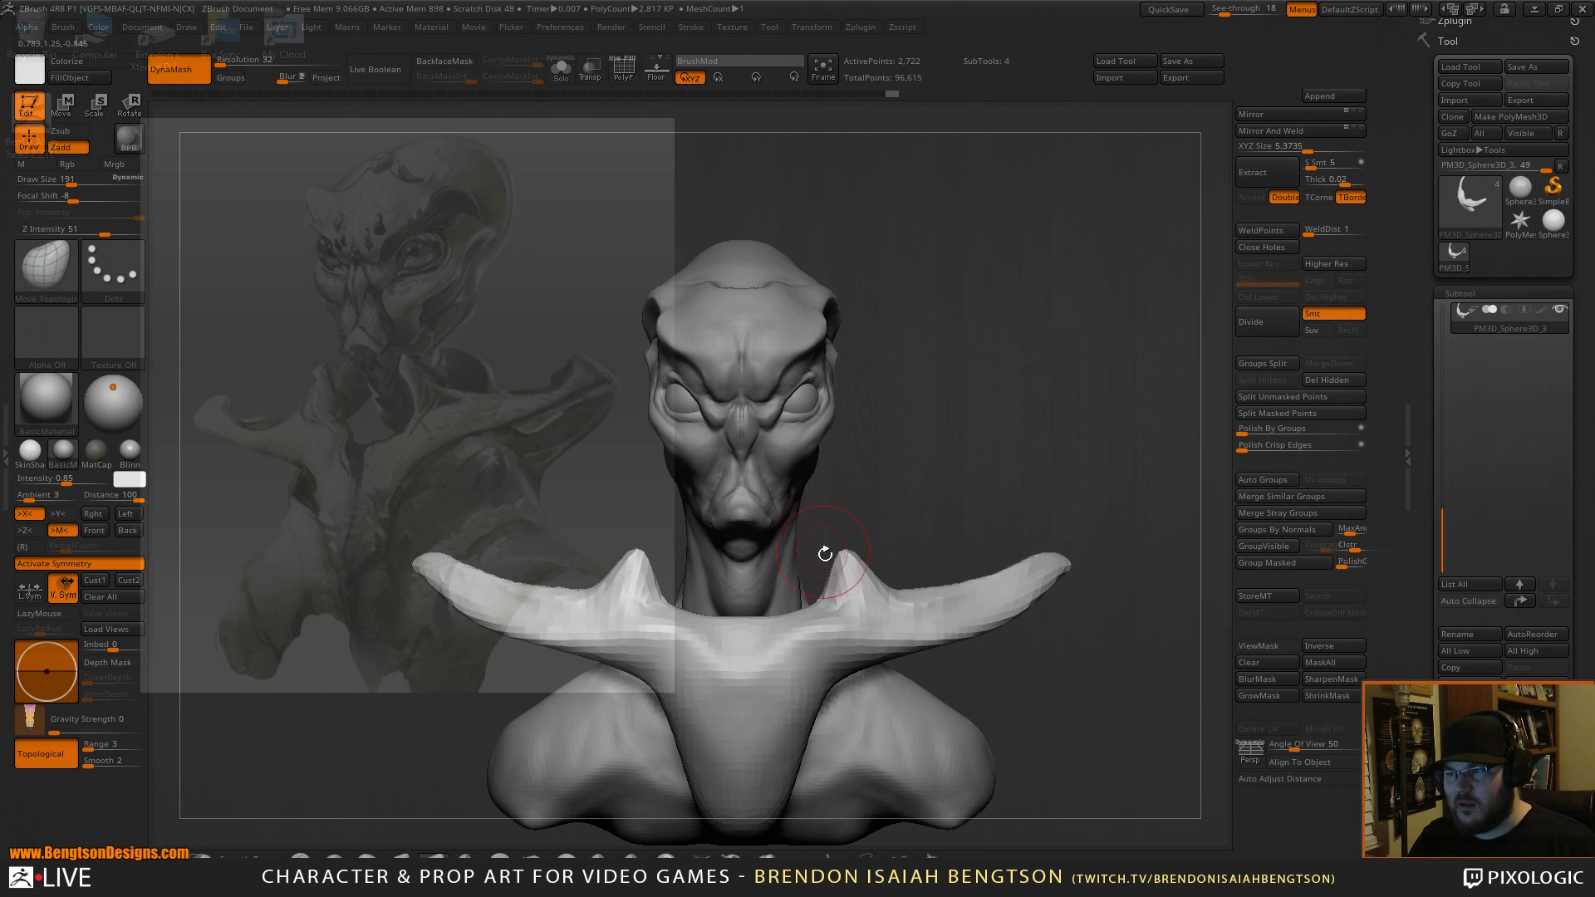
Bend the collar's arms inward around the shoulders with Move Topological, enlarging the draw size to 825.
mouse_move(823, 548)
left_mouse_down()
mouse_move(942, 537)
mouse_move(902, 530)
left_mouse_up()
key("space")
mouse_move(975, 339)
left_mouse_down()
mouse_move(992, 330)
mouse_move(975, 299)
left_mouse_up()
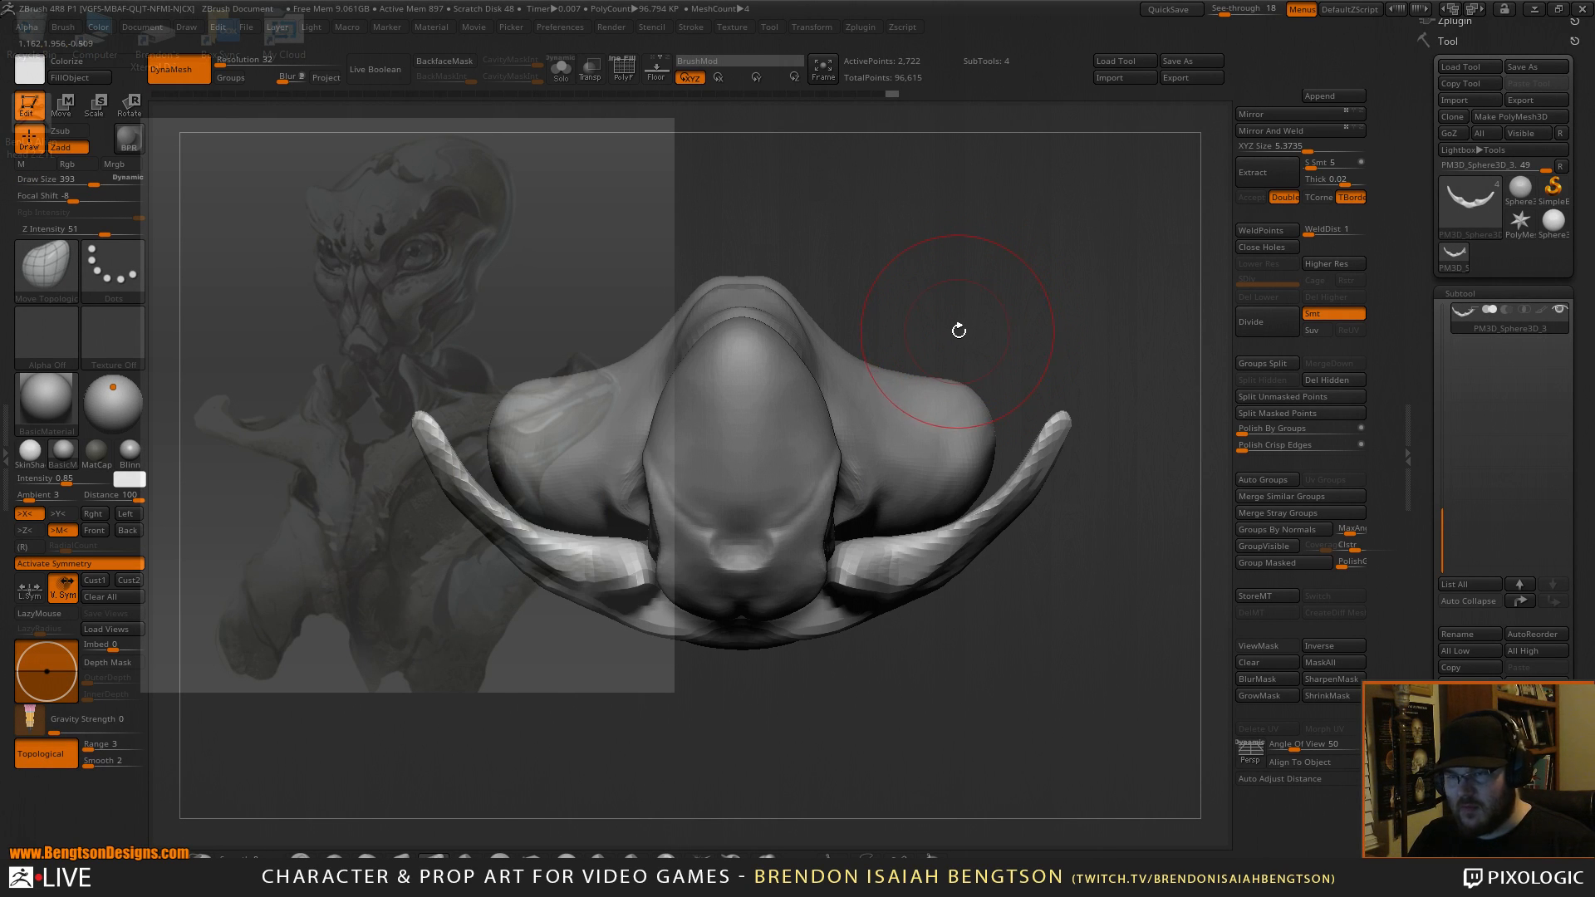
key("space")
mouse_move(961, 329)
left_mouse_down()
mouse_move(1039, 309)
mouse_move(1030, 272)
left_mouse_up()
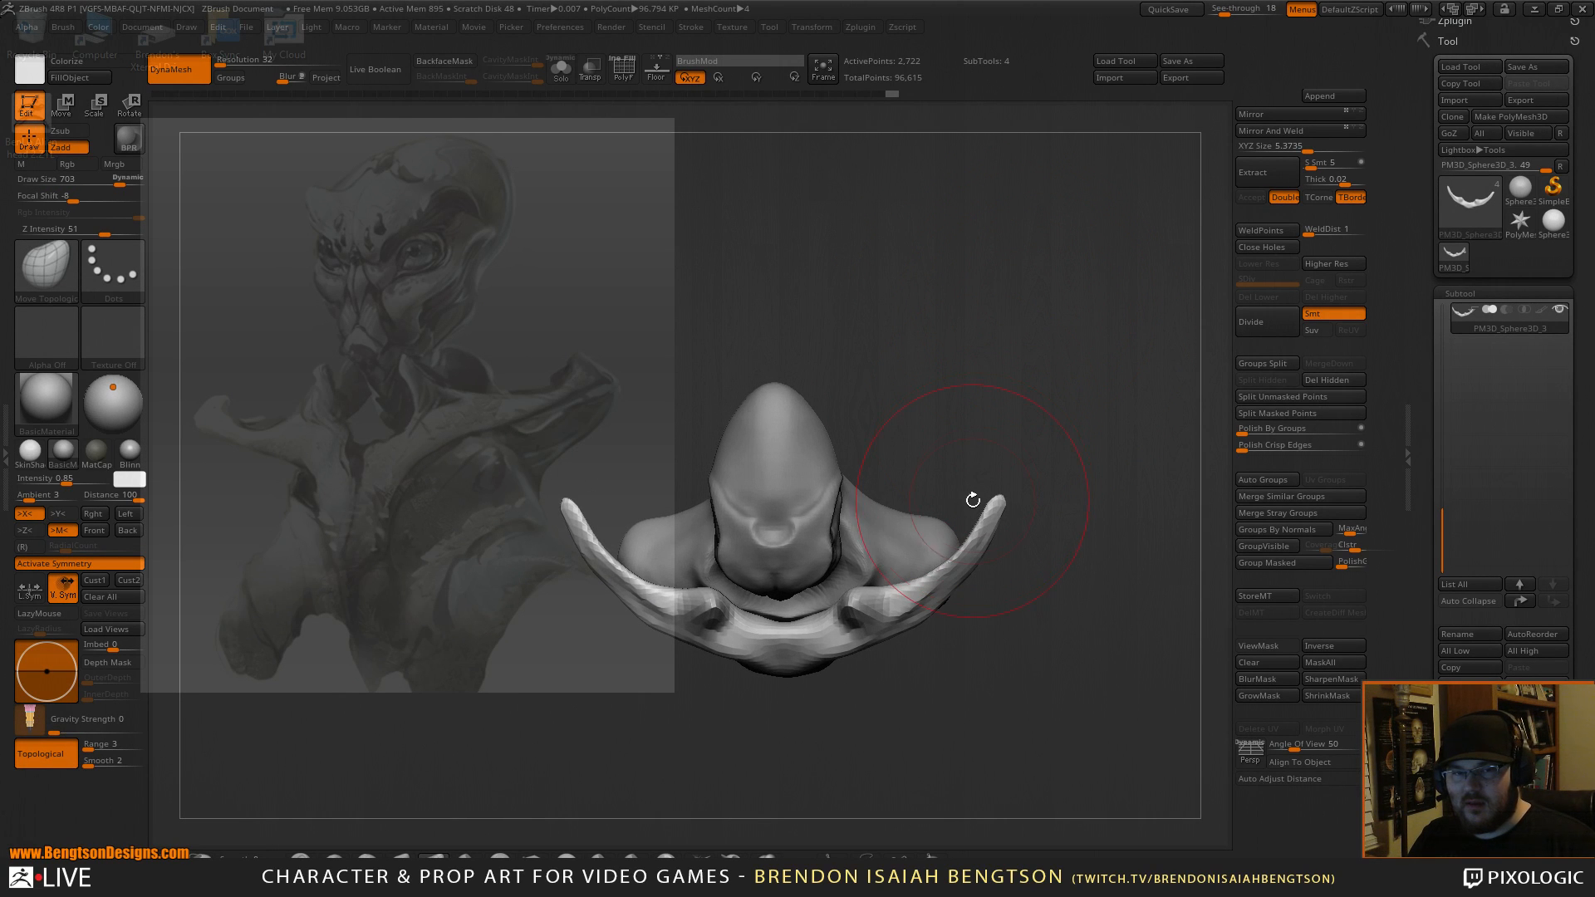
key("space")
mouse_move(955, 533)
left_mouse_down()
mouse_move(973, 533)
mouse_move(947, 569)
left_mouse_up()
left_click_drag(995, 502, 949, 489)
mouse_move(859, 629)
left_mouse_down()
mouse_move(834, 633)
mouse_move(855, 640)
mouse_move(892, 604)
left_mouse_up()
left_click_drag(1015, 479, 1044, 304)
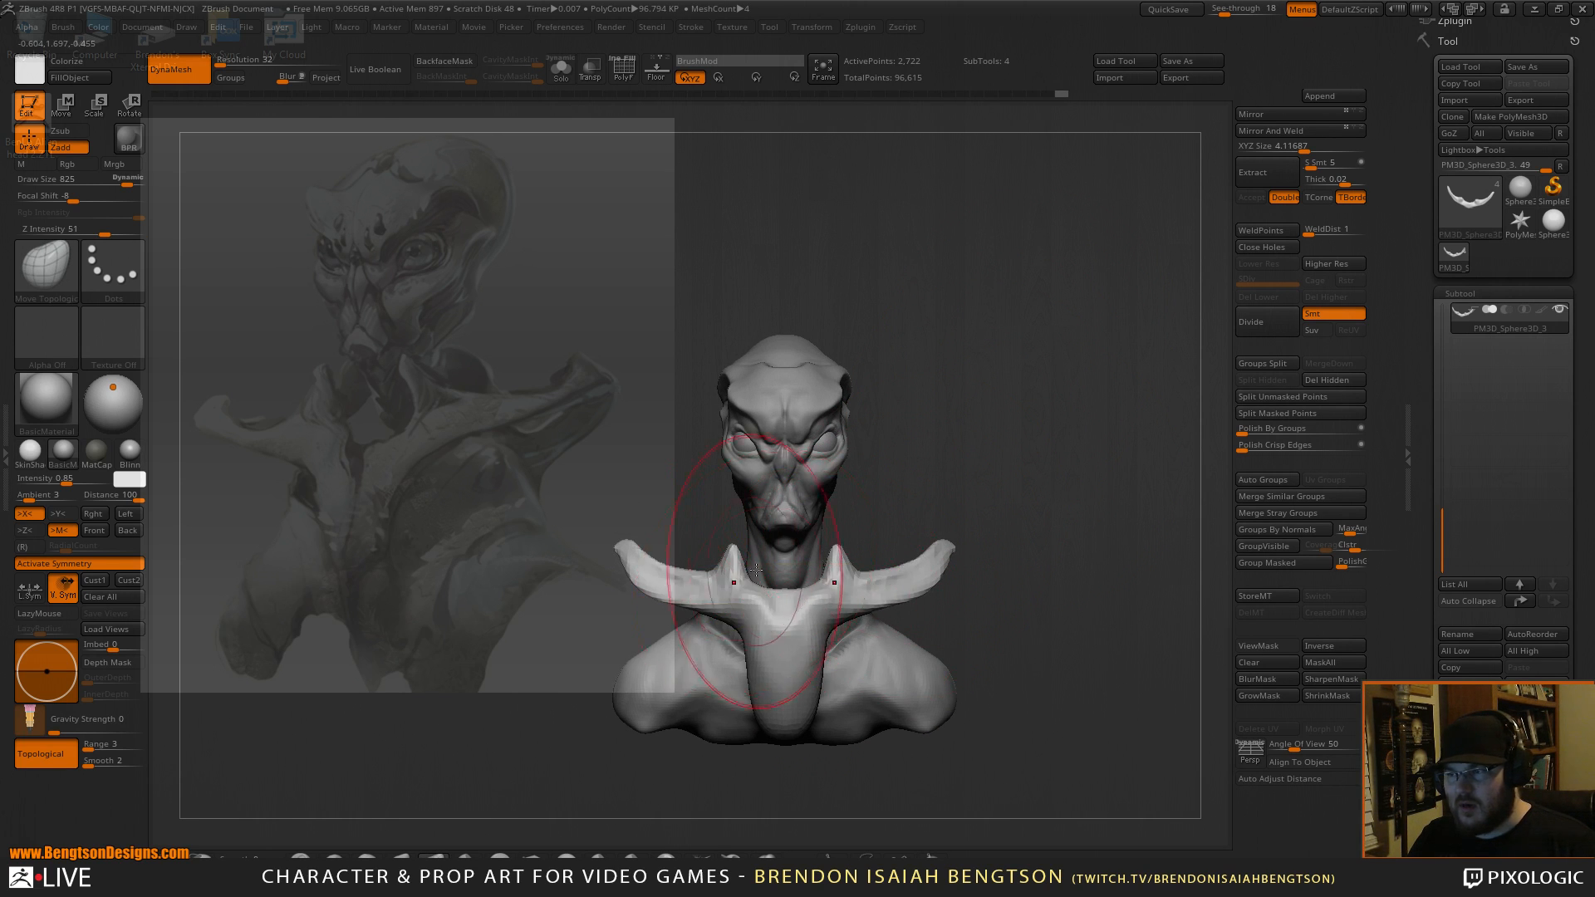
Adjust the sides of the chest plate below the neck spikes with Move Topological at draw size 342.
key("space")
mouse_move(738, 569)
left_mouse_down()
mouse_move(751, 570)
mouse_move(701, 565)
mouse_move(720, 570)
mouse_move(712, 583)
left_mouse_up()
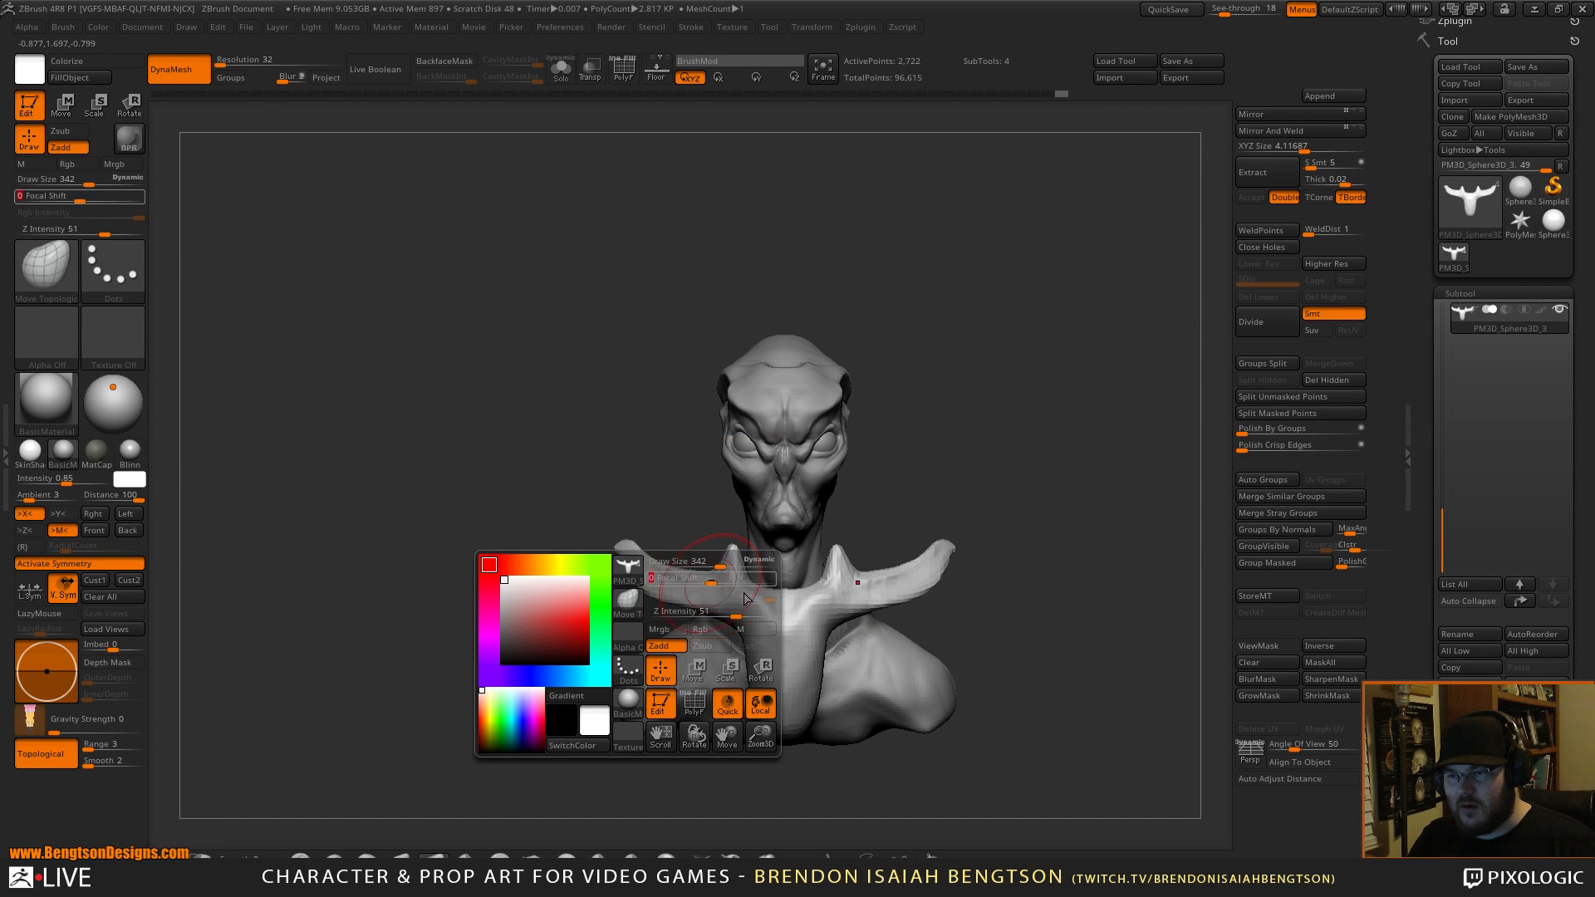
mouse_move(832, 640)
left_mouse_down()
mouse_move(866, 621)
mouse_move(848, 633)
left_mouse_up()
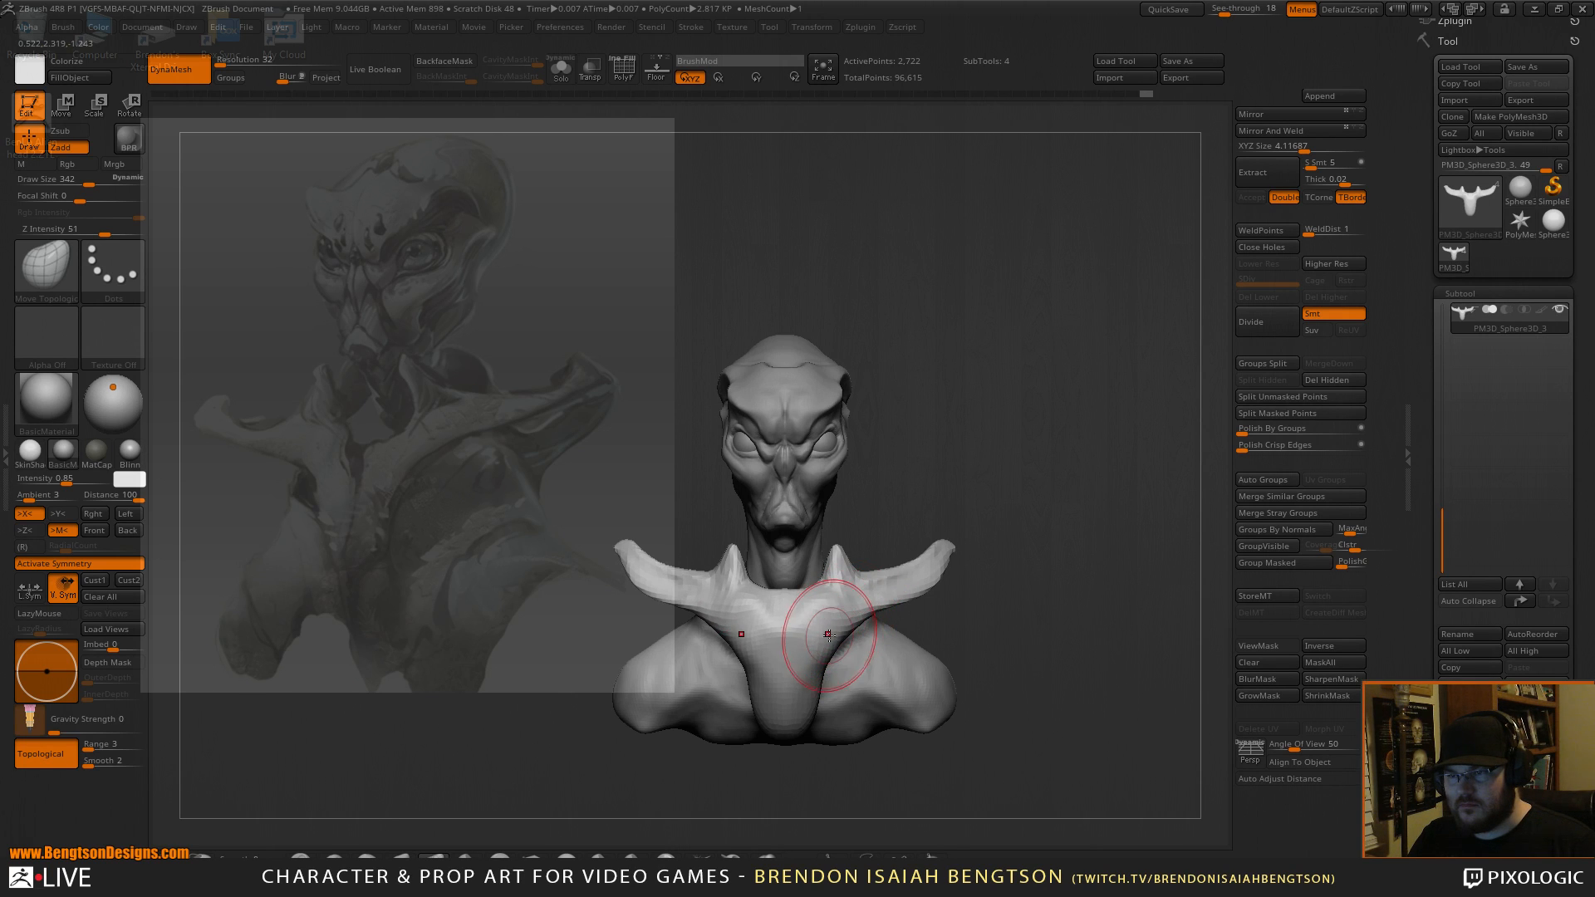
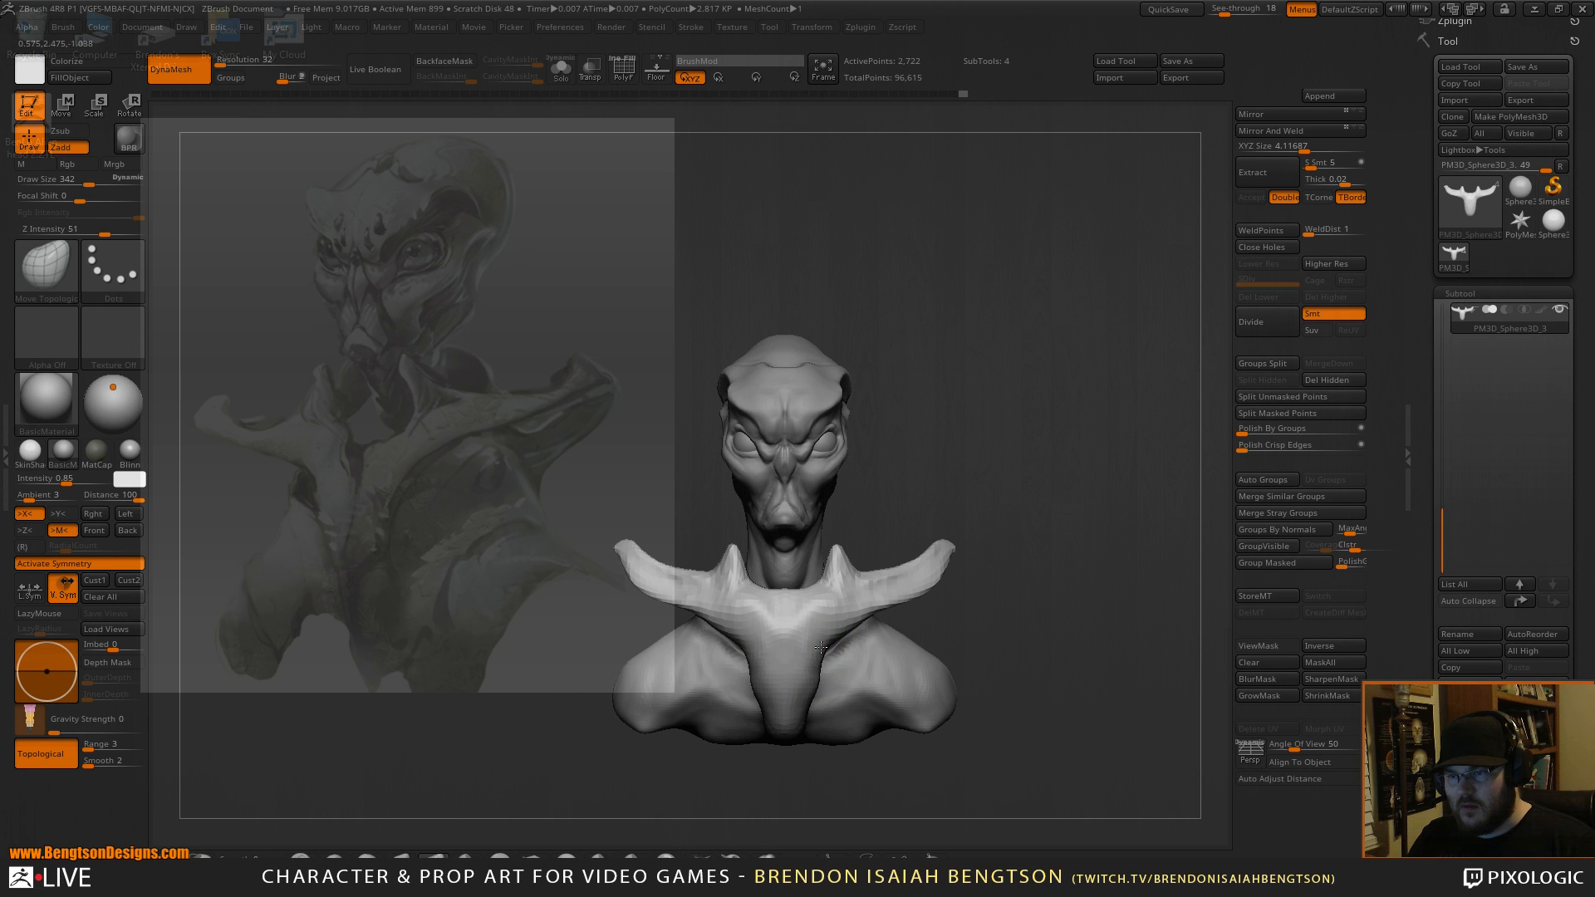
left_click_drag(915, 496, 977, 400, "alt")
left_click_drag(988, 424, 961, 485)
mouse_move(964, 481)
left_mouse_down()
mouse_move(977, 474)
mouse_move(872, 555)
mouse_move(912, 657)
mouse_move(940, 650)
mouse_move(944, 697)
left_mouse_up()
mouse_move(840, 705)
left_mouse_down()
mouse_move(816, 699)
mouse_move(794, 642)
mouse_move(801, 685)
mouse_move(778, 655)
mouse_move(787, 675)
left_mouse_up()
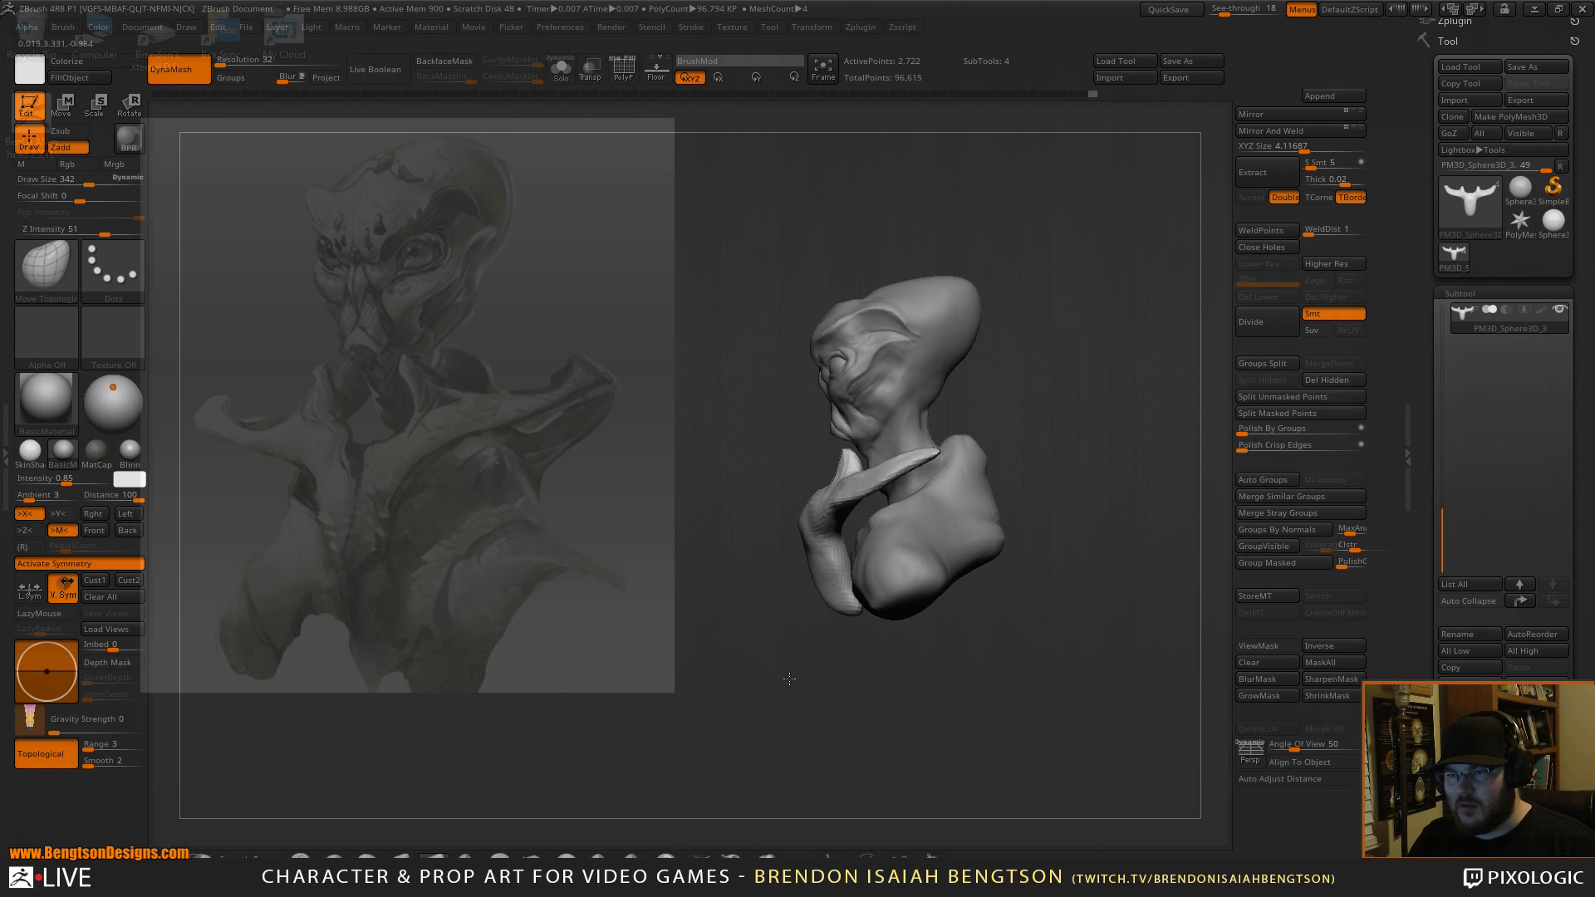
Select the torso subtool and push its chest and back rearward with Move Topological at draw size 972.
left_click(856, 548, "alt")
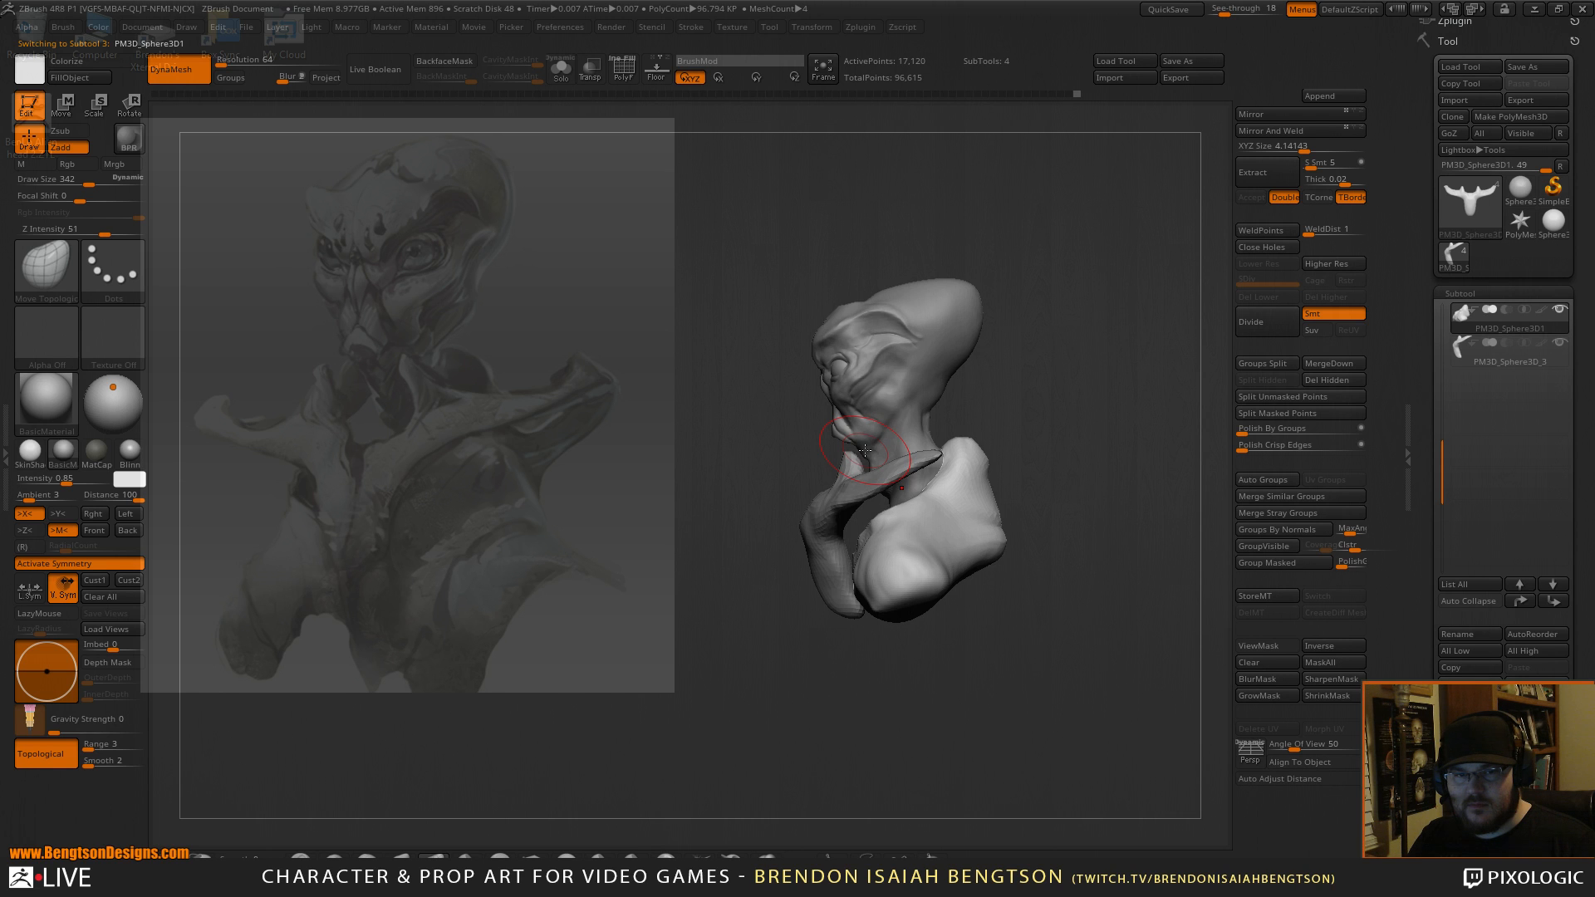
key("space")
left_click_drag(906, 403, 948, 405)
left_click_drag(879, 551, 861, 572)
mouse_move(835, 652)
left_mouse_down()
mouse_move(877, 655)
mouse_move(751, 659)
mouse_move(793, 614)
mouse_move(922, 653)
left_mouse_up()
left_click_drag(843, 599, 915, 640)
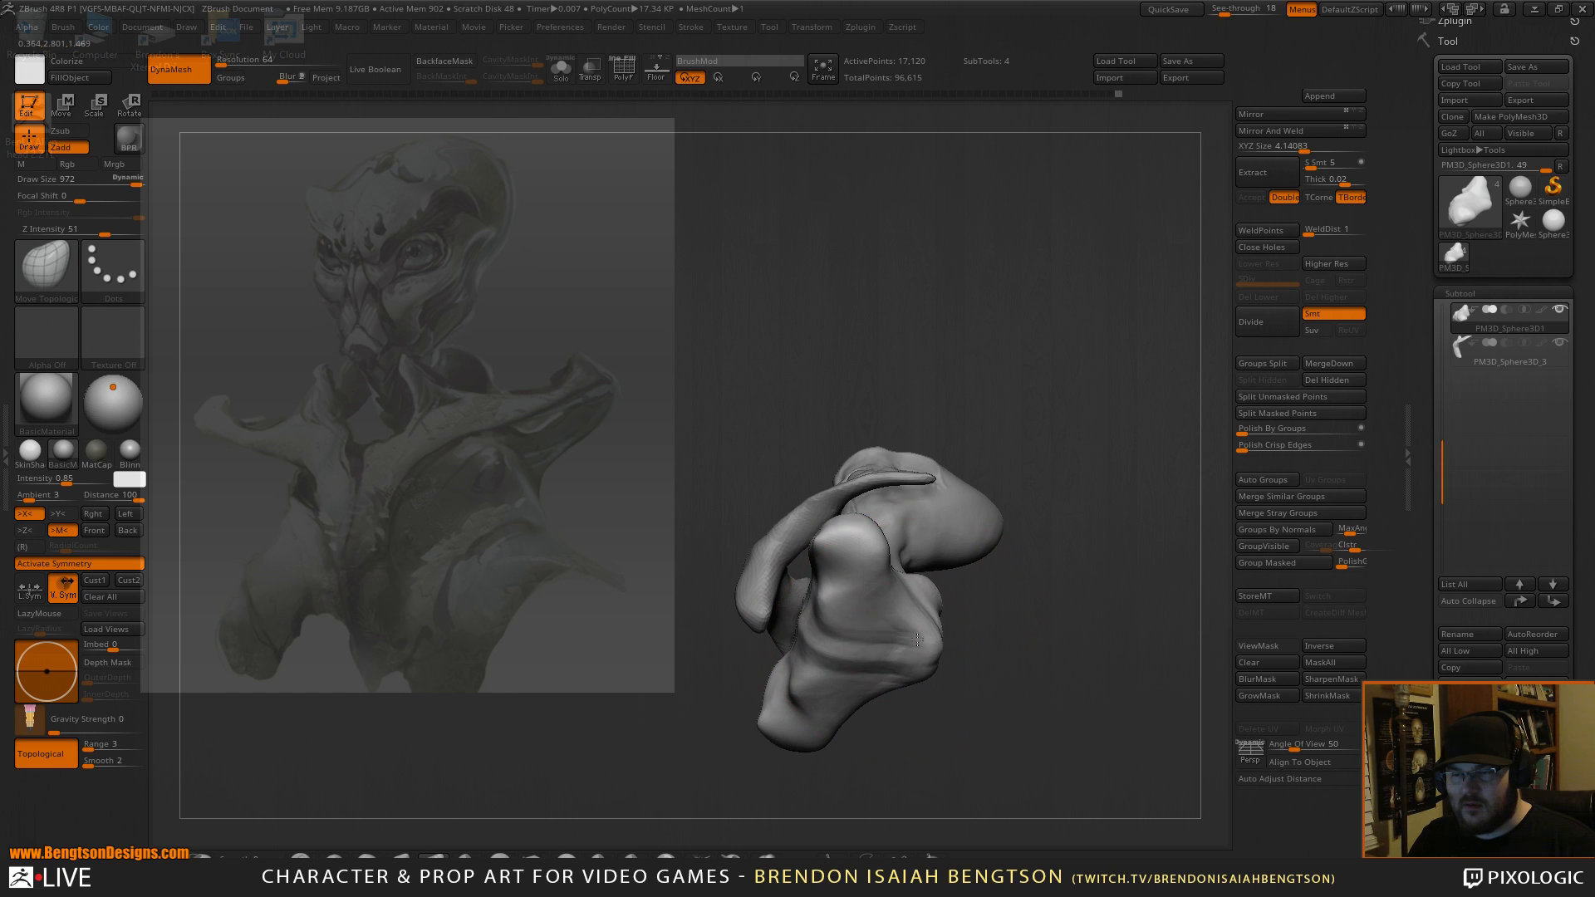
mouse_move(1017, 308)
left_mouse_down()
mouse_move(1033, 452)
mouse_move(1106, 403)
left_mouse_up()
key("space")
left_click(853, 572)
Select the collar subtool and move it back against the chest by about 0.31 with the Move gizmo.
left_click(843, 546, "alt")
left_click_drag(1021, 391, 928, 397)
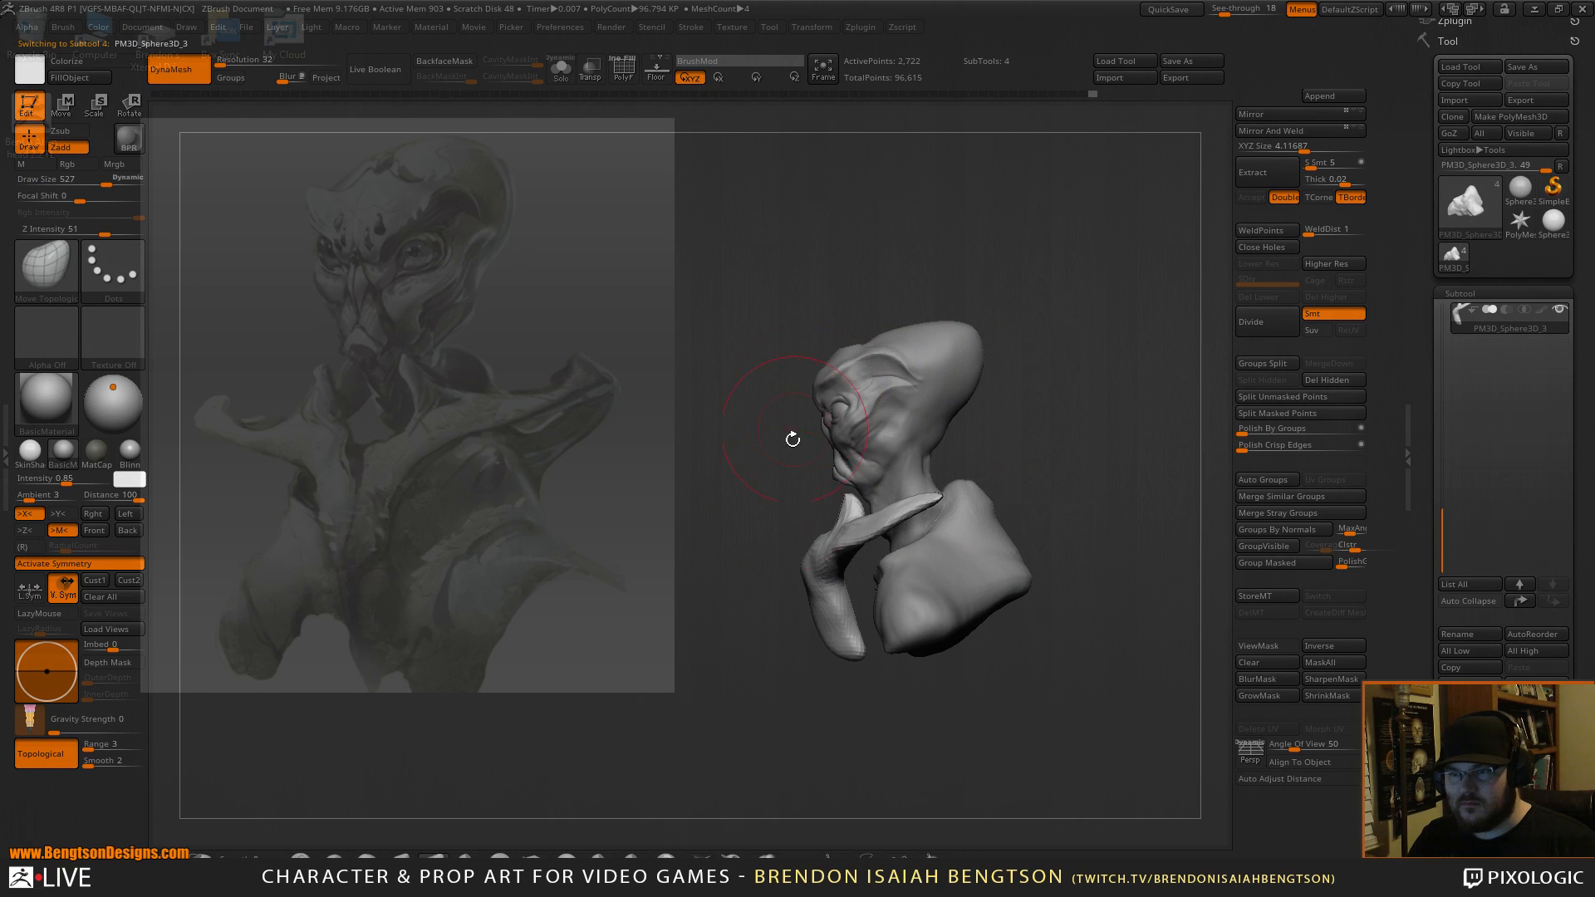
key("w")
left_click_drag(738, 562, 765, 622)
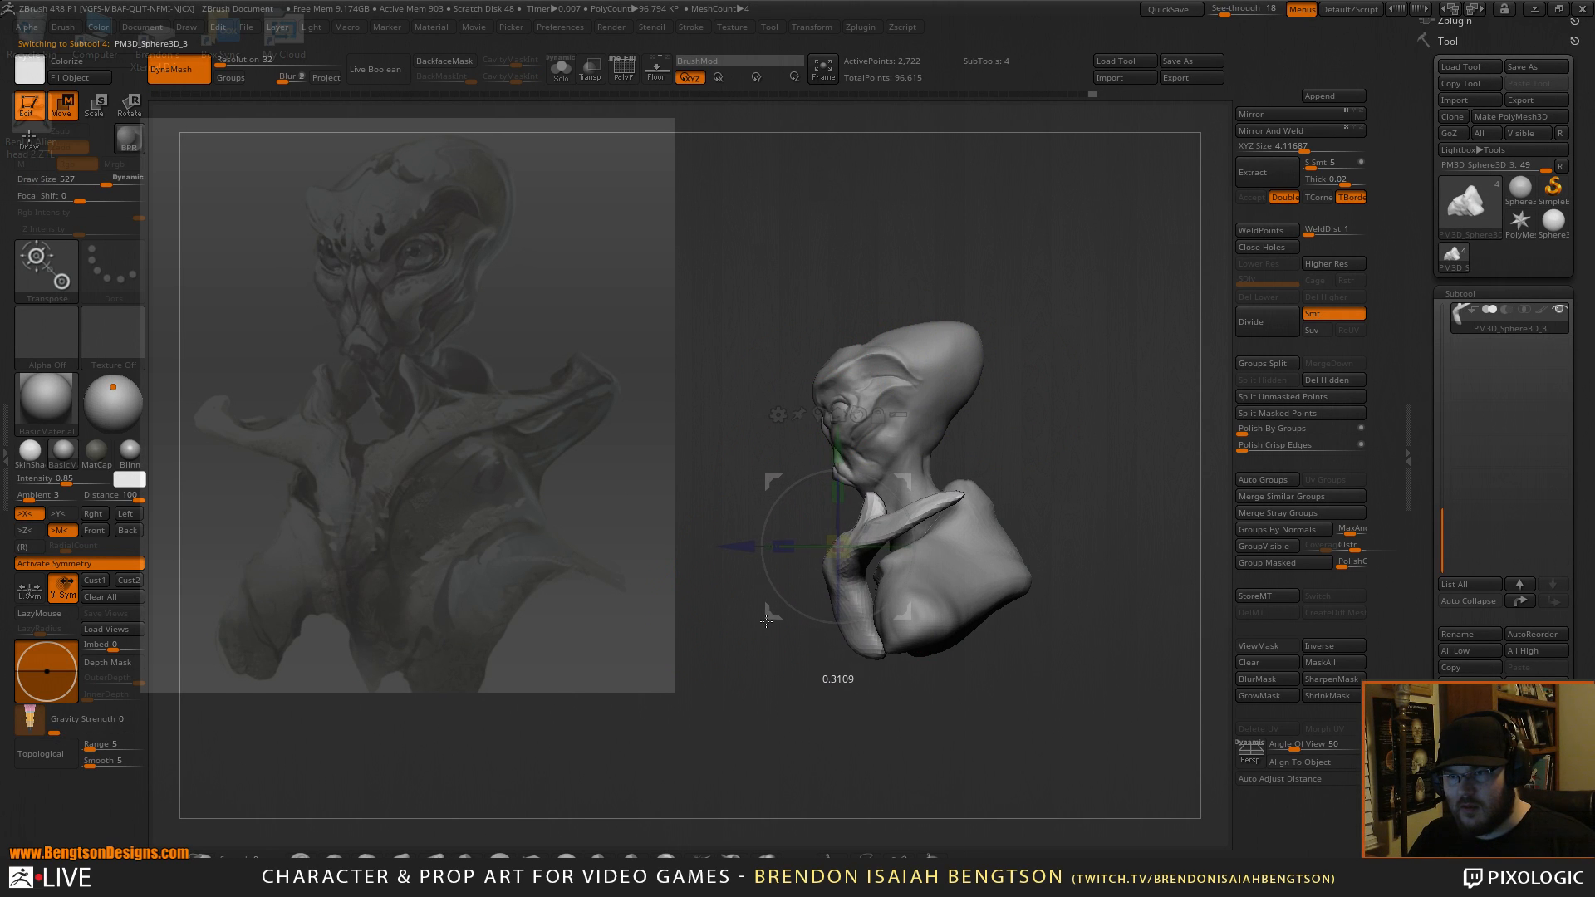
mouse_move(1018, 386)
left_mouse_down()
mouse_move(1174, 374)
mouse_move(1081, 374)
mouse_move(1072, 242)
mouse_move(1025, 278)
left_mouse_up()
Extend the two neck spikes upward with the SnakeHook brush at draw size 334.
key("q")
key("b")
key("m")
key("t")
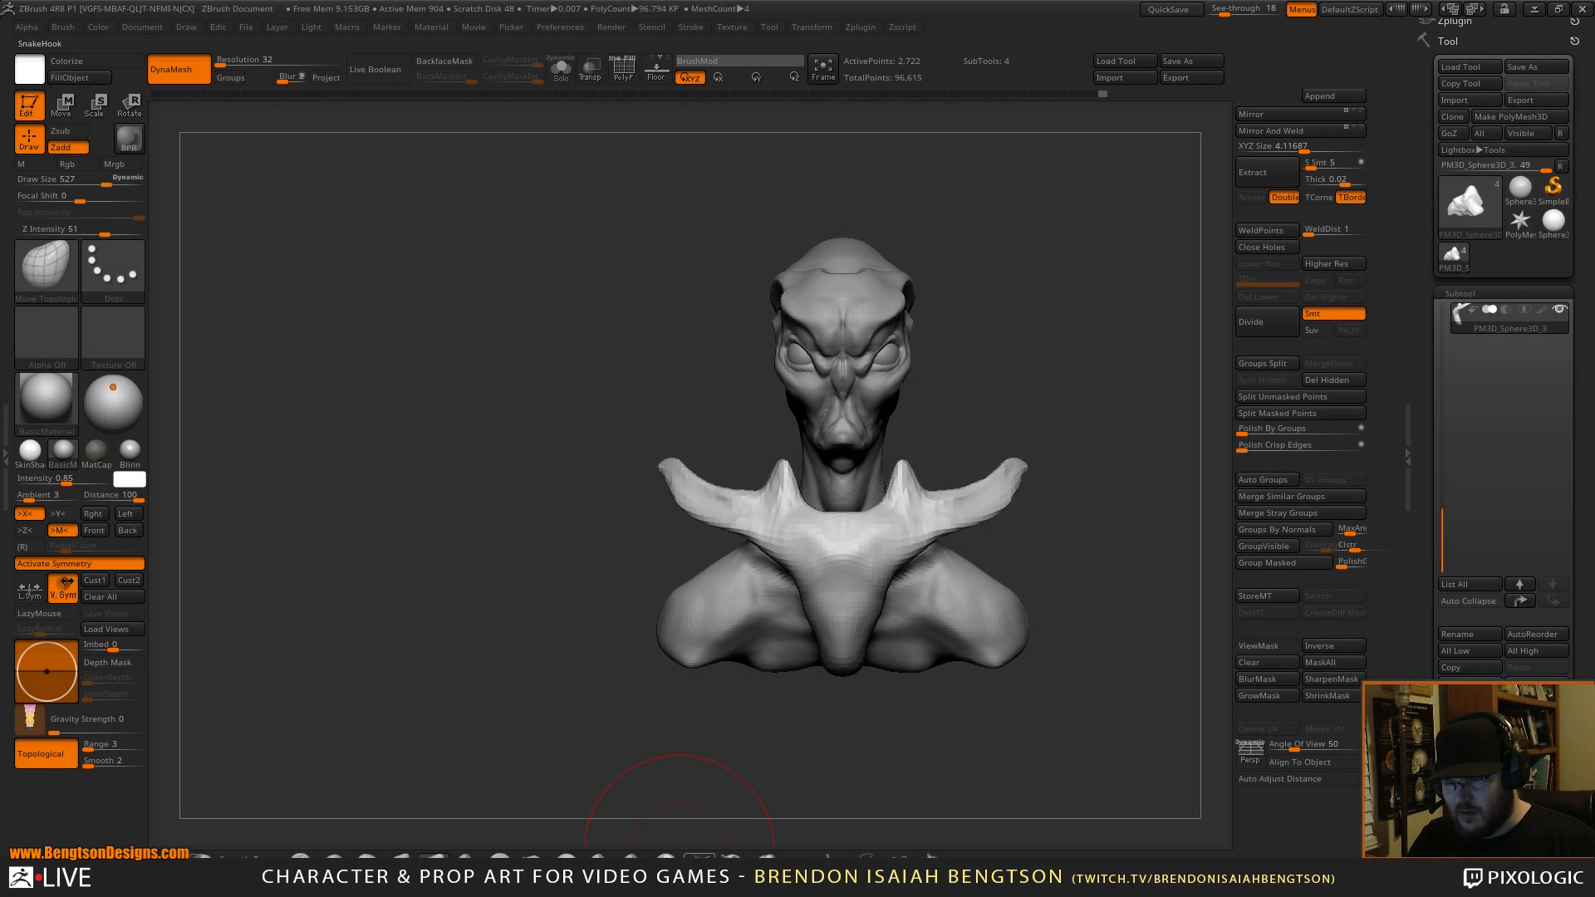
left_click(700, 860)
key("space")
left_click_drag(868, 432, 854, 438)
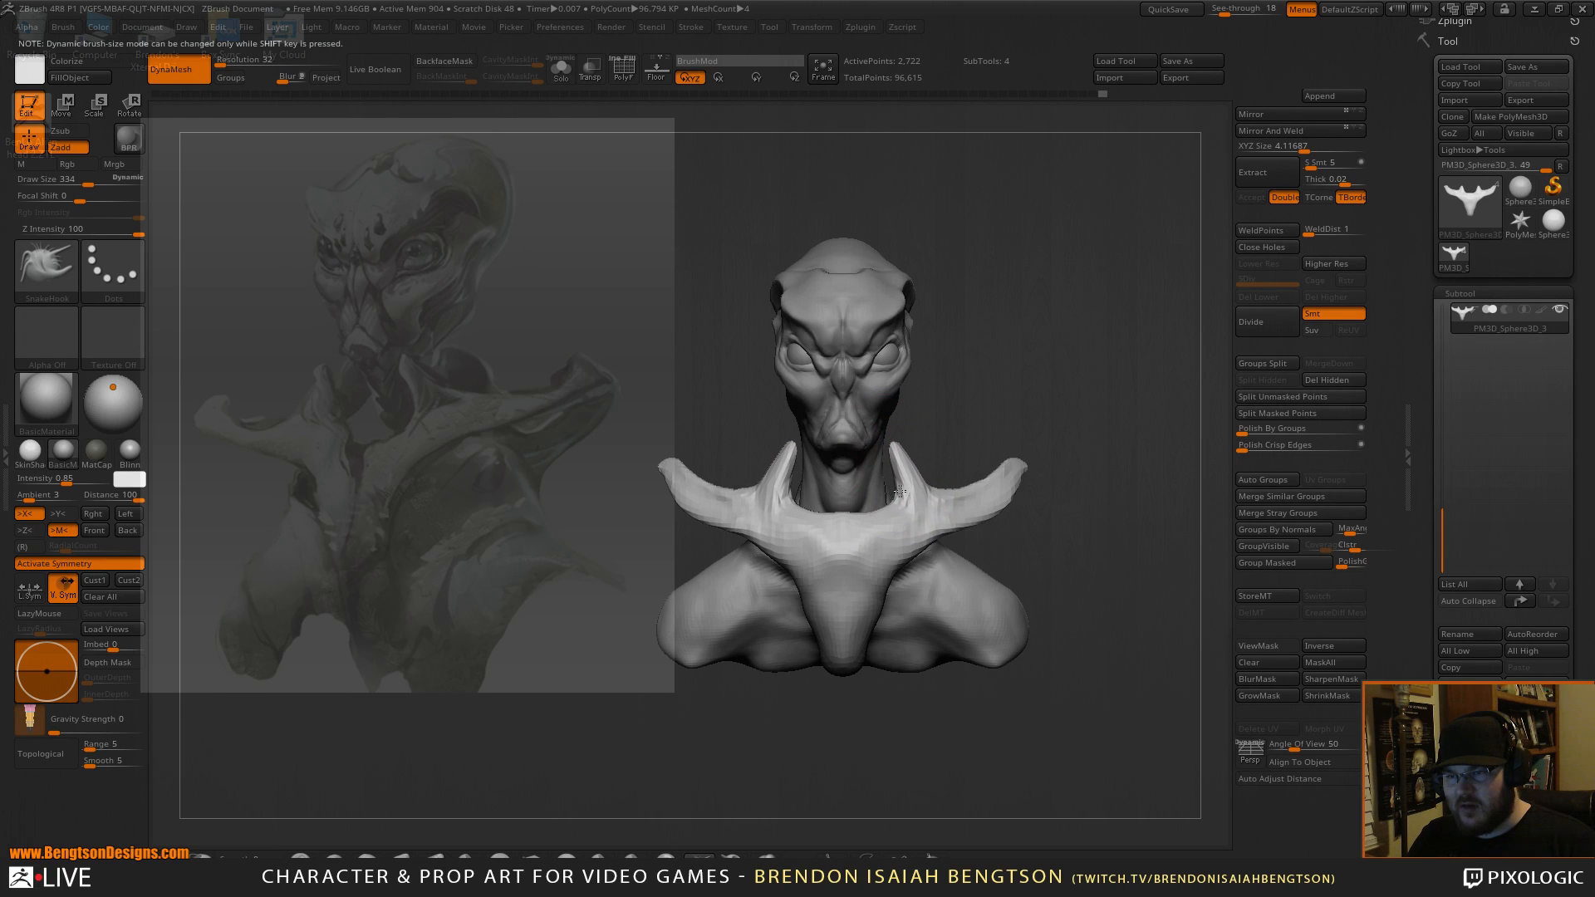
left_click_drag(961, 395, 1048, 337)
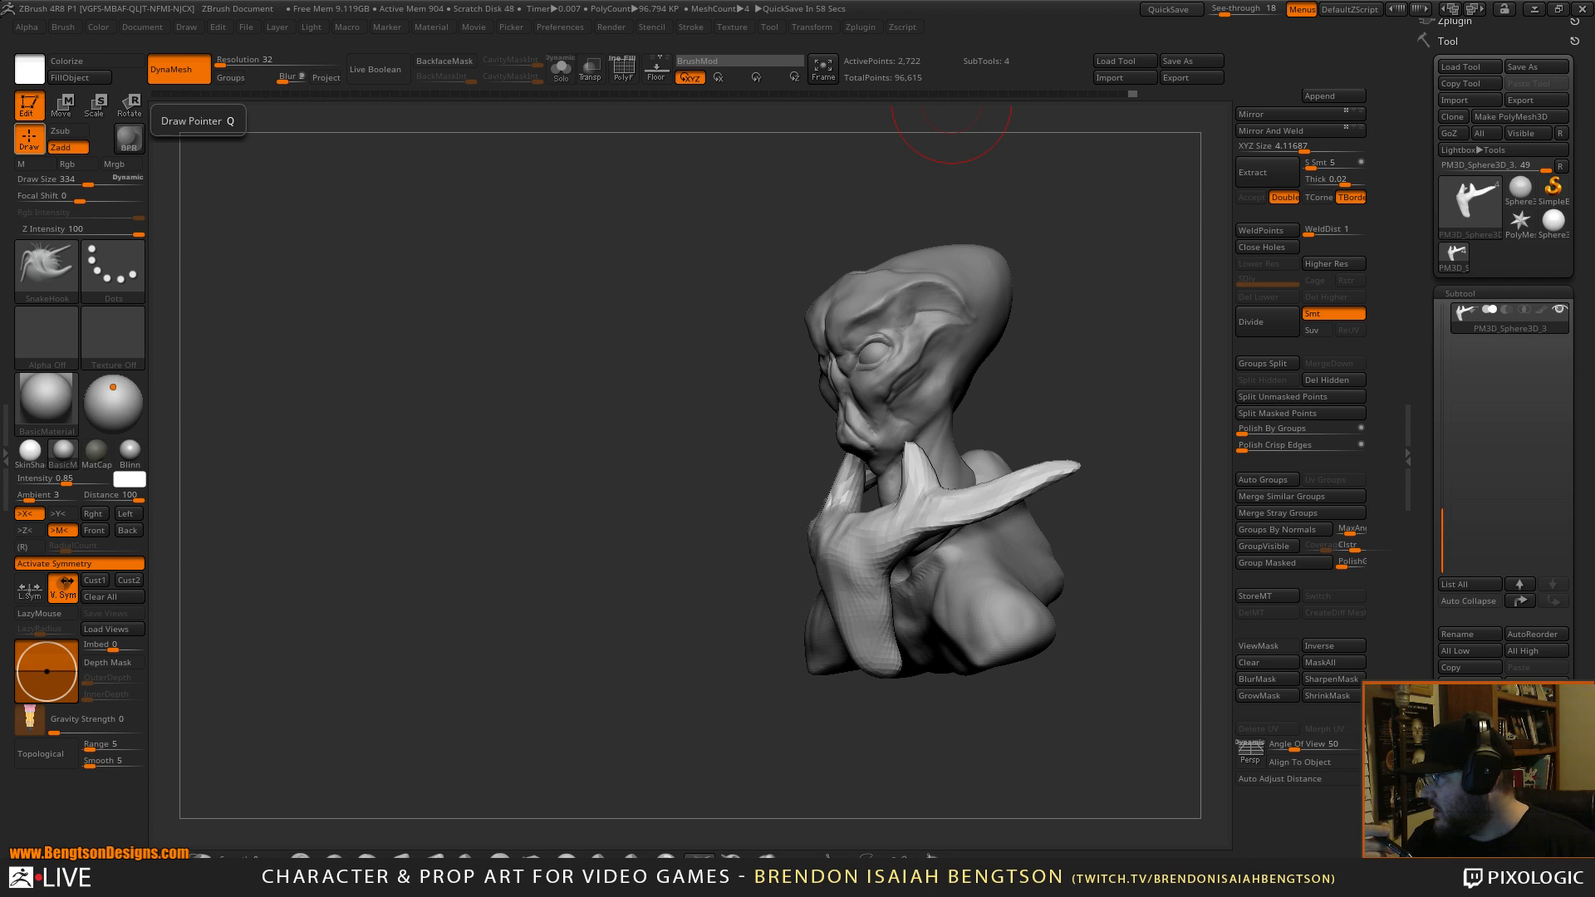
key("super+d")
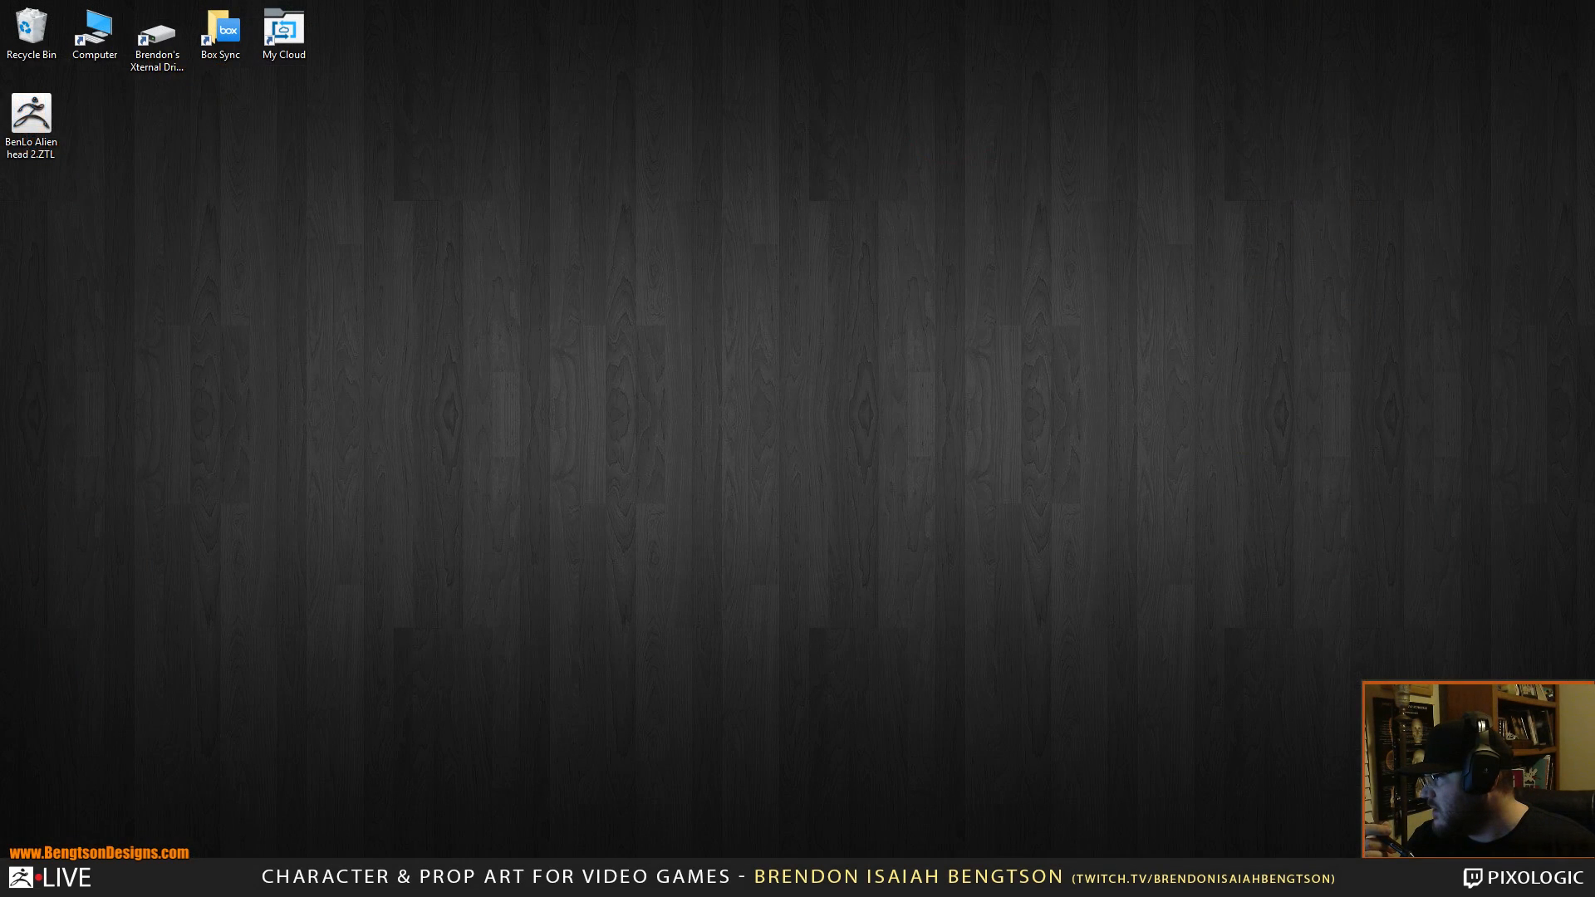
key("super+d")
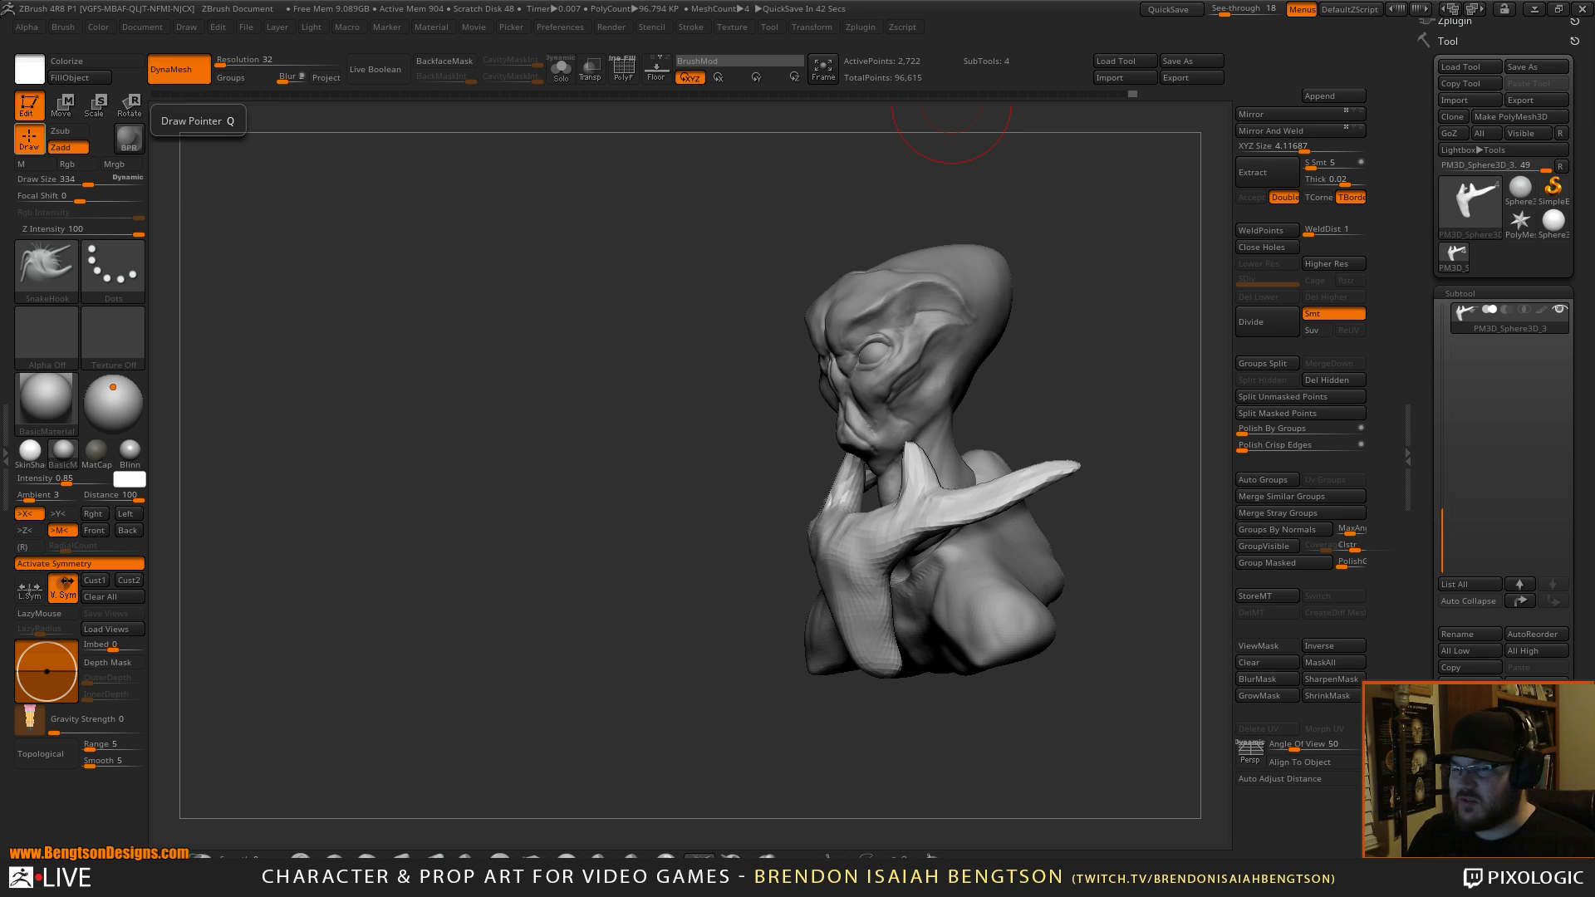
Reshape the front profile of the chest plate with Move Topological at draw size 334.
left_click_drag(1114, 345, 1080, 334)
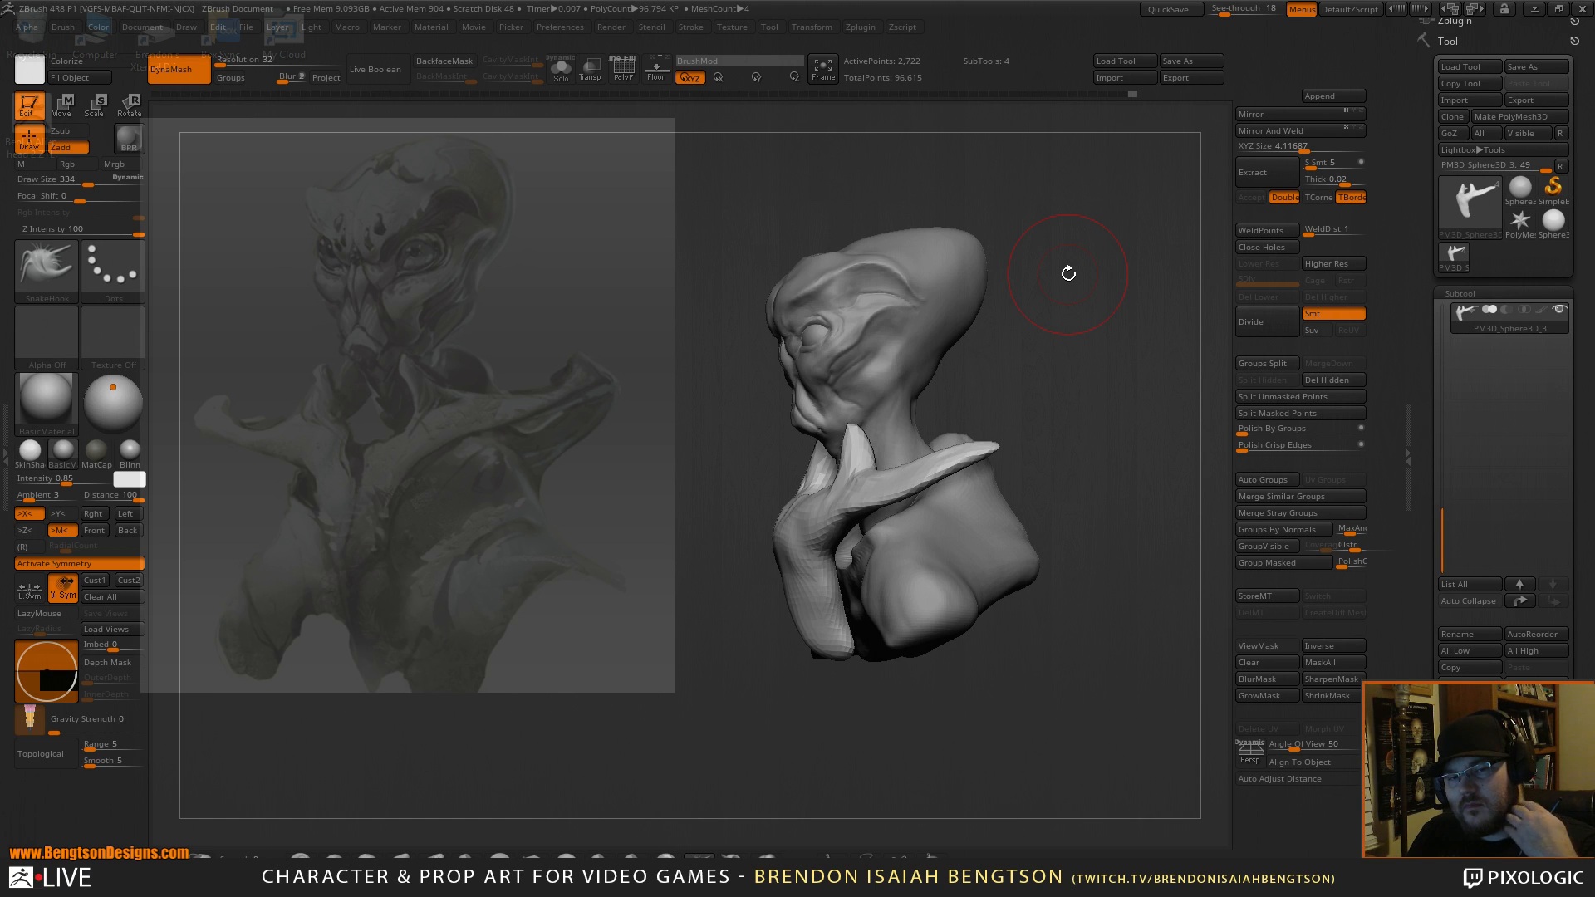
left_click_drag(1083, 371, 1068, 335, "alt")
key("b")
key("m")
key("t")
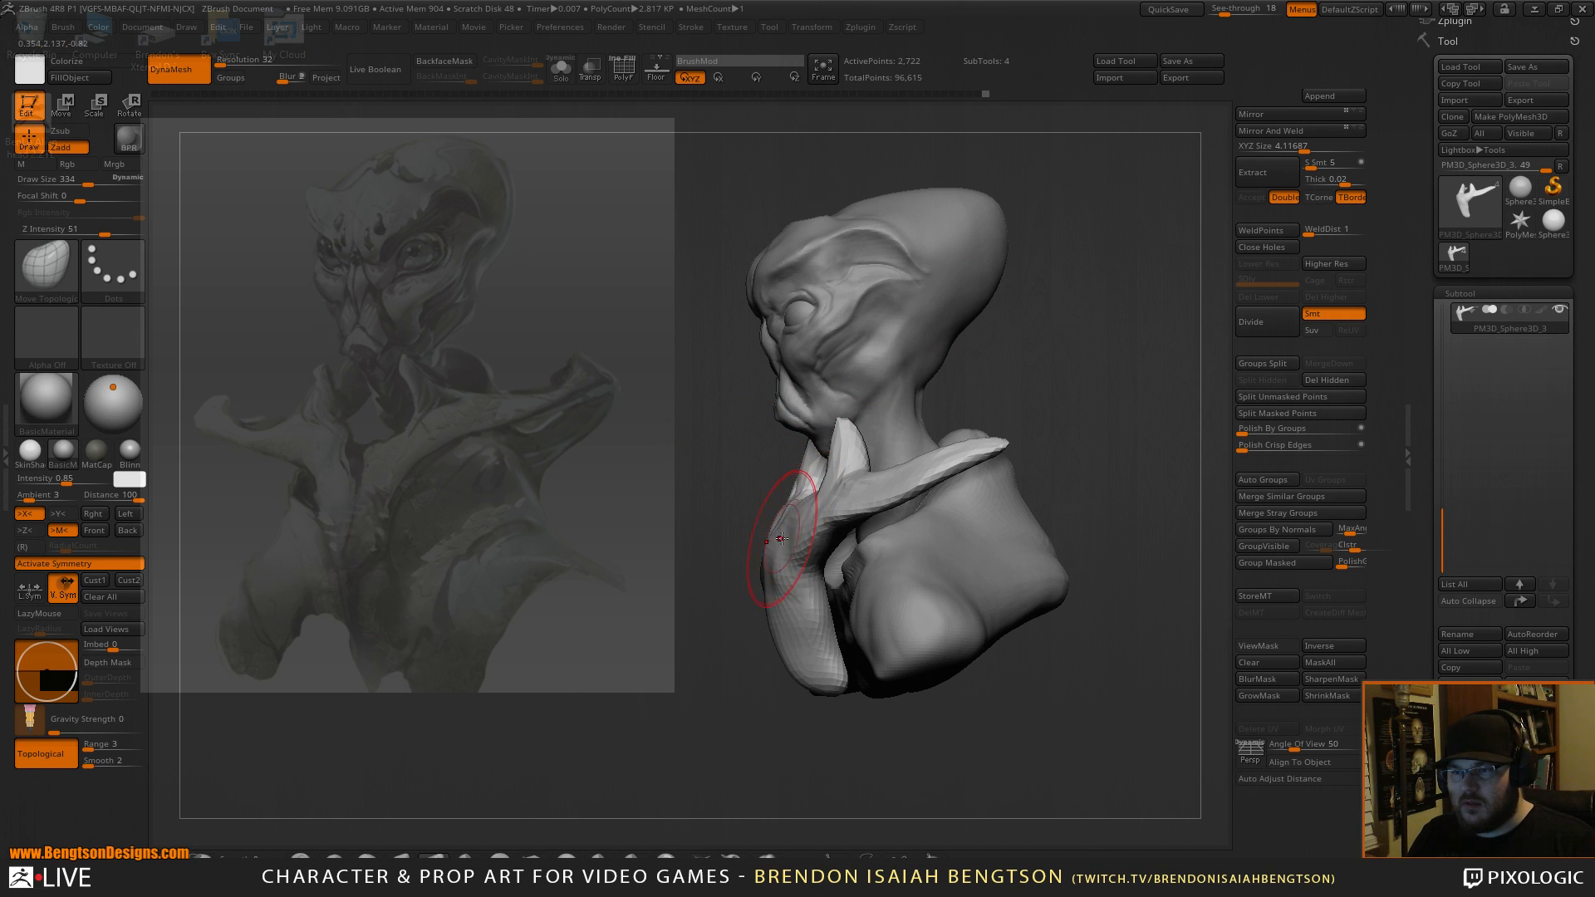
left_click_drag(793, 536, 811, 627)
mouse_move(1053, 351)
left_mouse_down()
mouse_move(1115, 338)
mouse_move(1055, 446)
left_mouse_up()
mouse_move(956, 491)
left_mouse_down()
mouse_move(922, 539)
mouse_move(925, 582)
left_mouse_up()
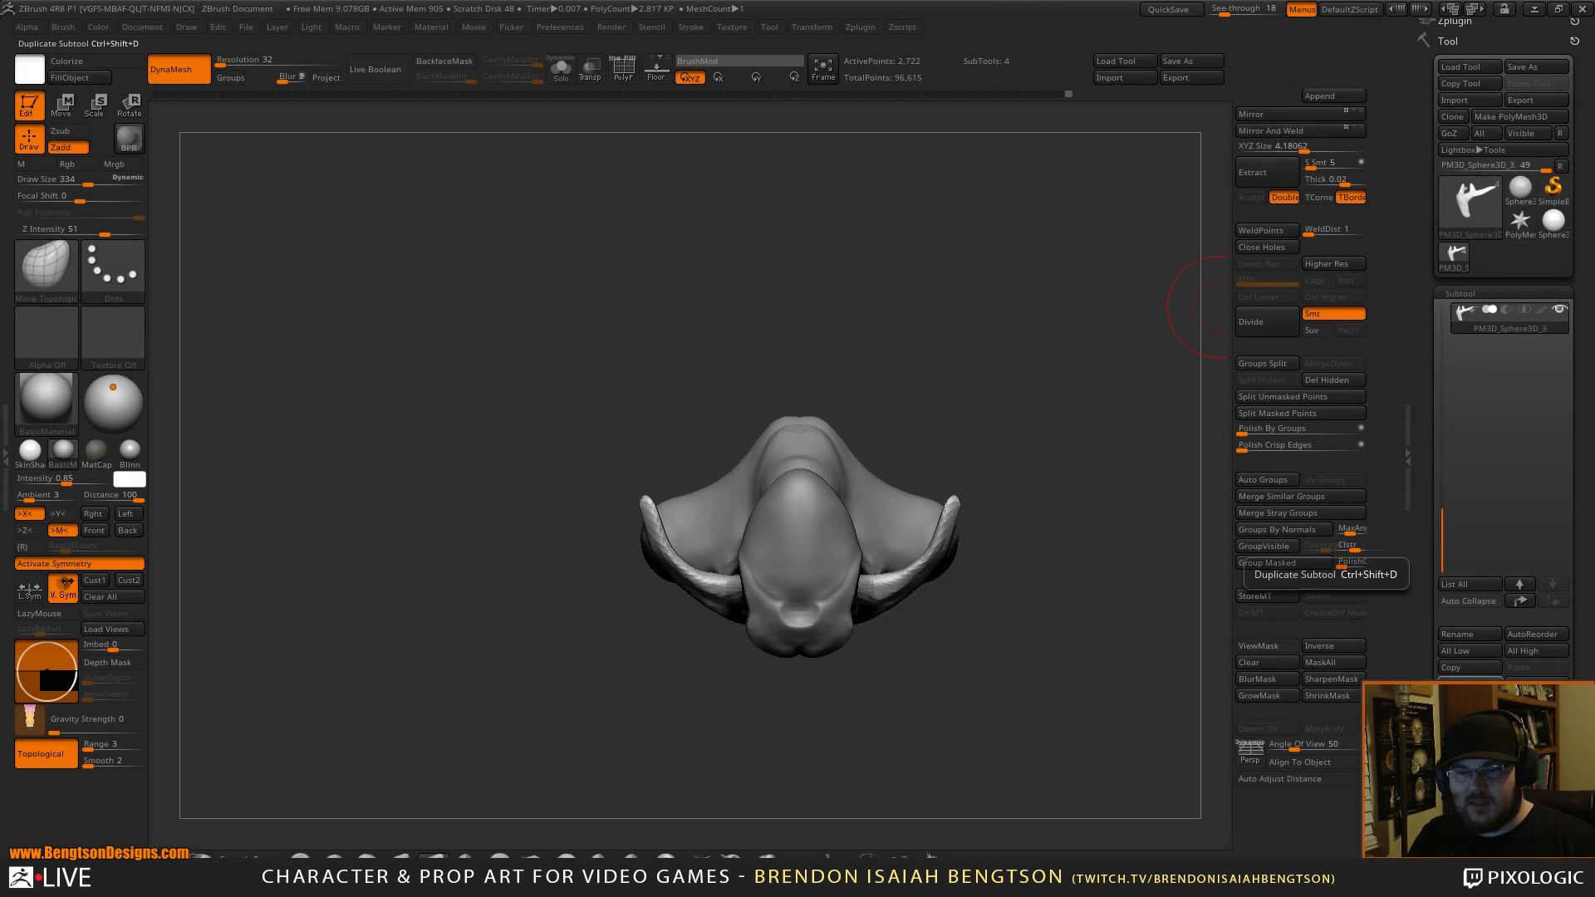
Duplicate the collar subtool and move the copy's gizmo pivot back to the centre of the bust.
left_click(1460, 698)
mouse_move(1161, 477)
left_mouse_down()
mouse_move(1128, 555)
mouse_move(1121, 519)
left_mouse_up()
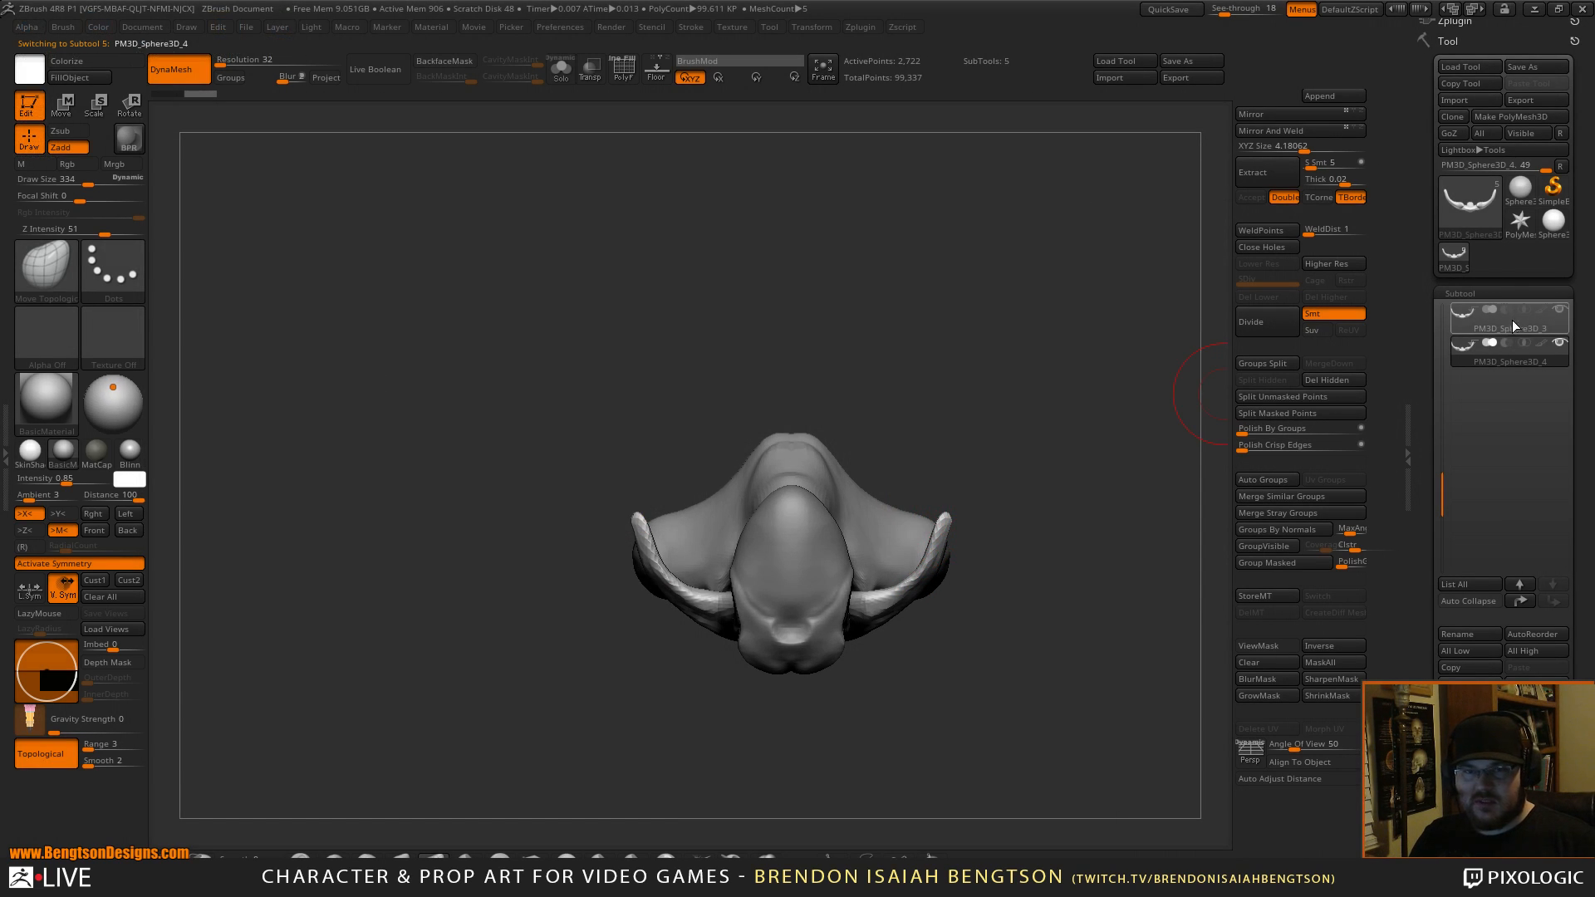
key("w")
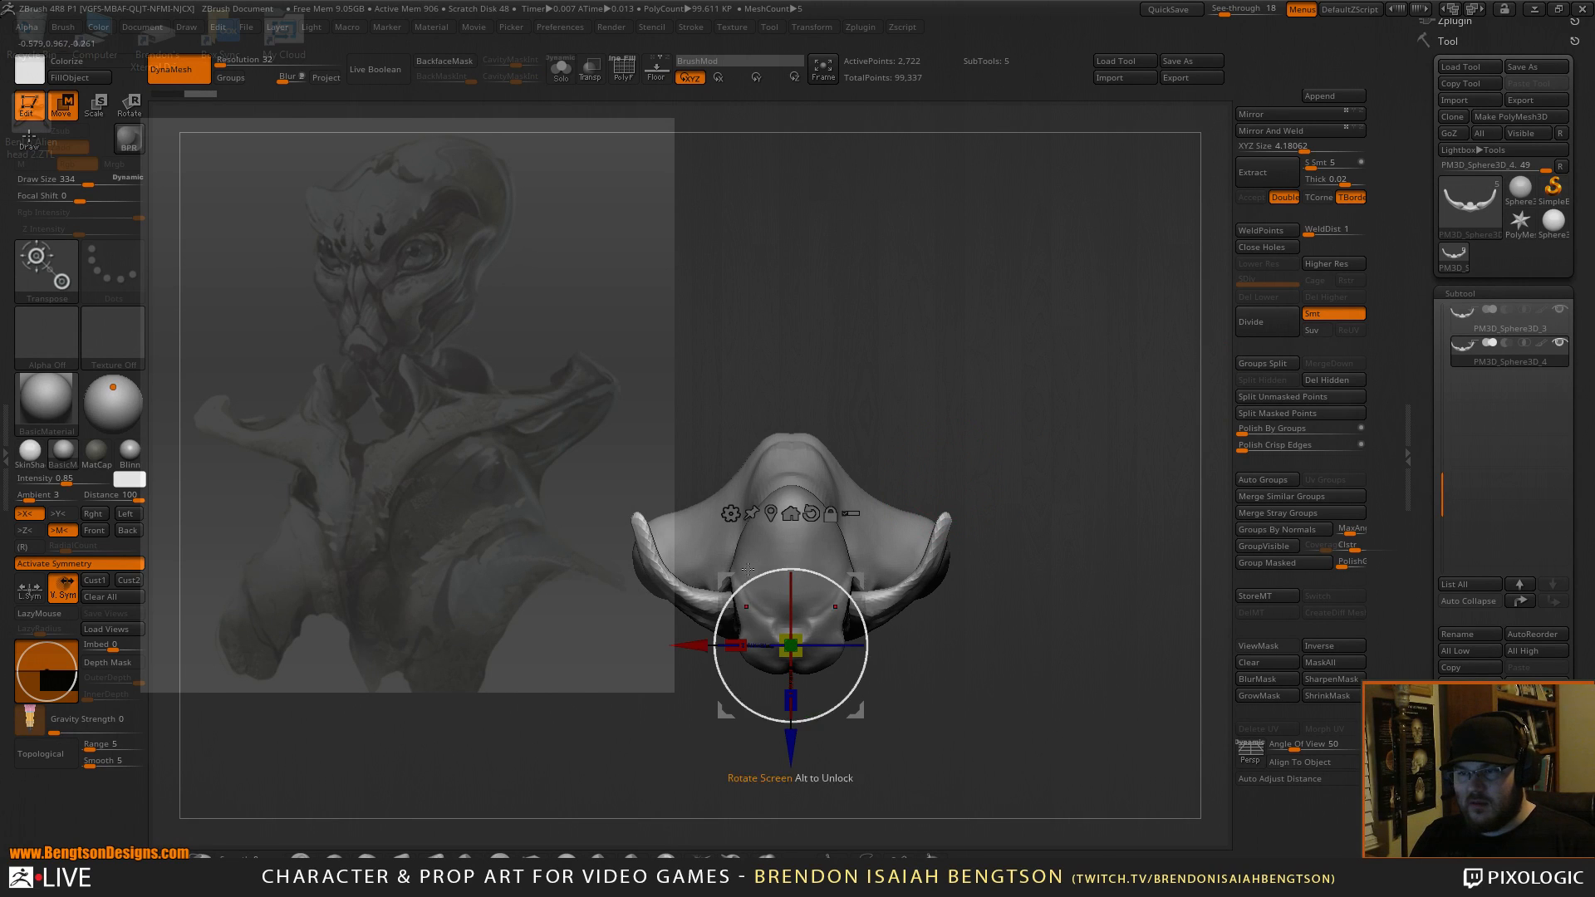
left_click_drag(784, 746, 784, 618, "alt")
Turn off symmetry and rotate the duplicate collar around to the back of the torso, facing backward.
left_click_drag(847, 467, 753, 648)
key("ctrl+z")
key("x")
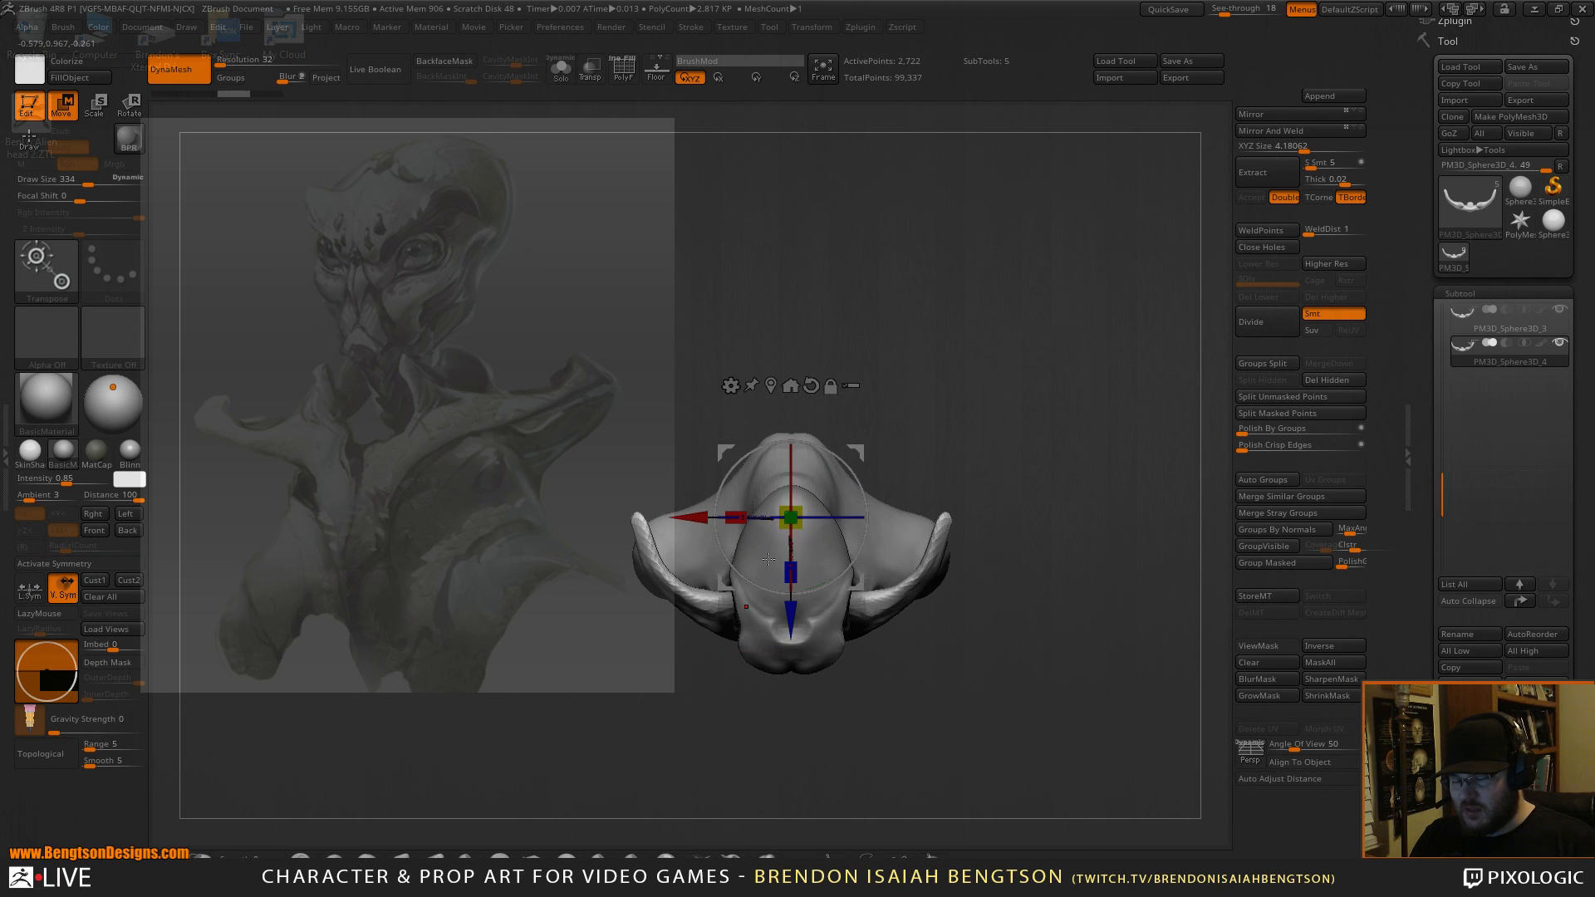
left_click_drag(822, 479, 727, 583)
left_click_drag(998, 357, 922, 346)
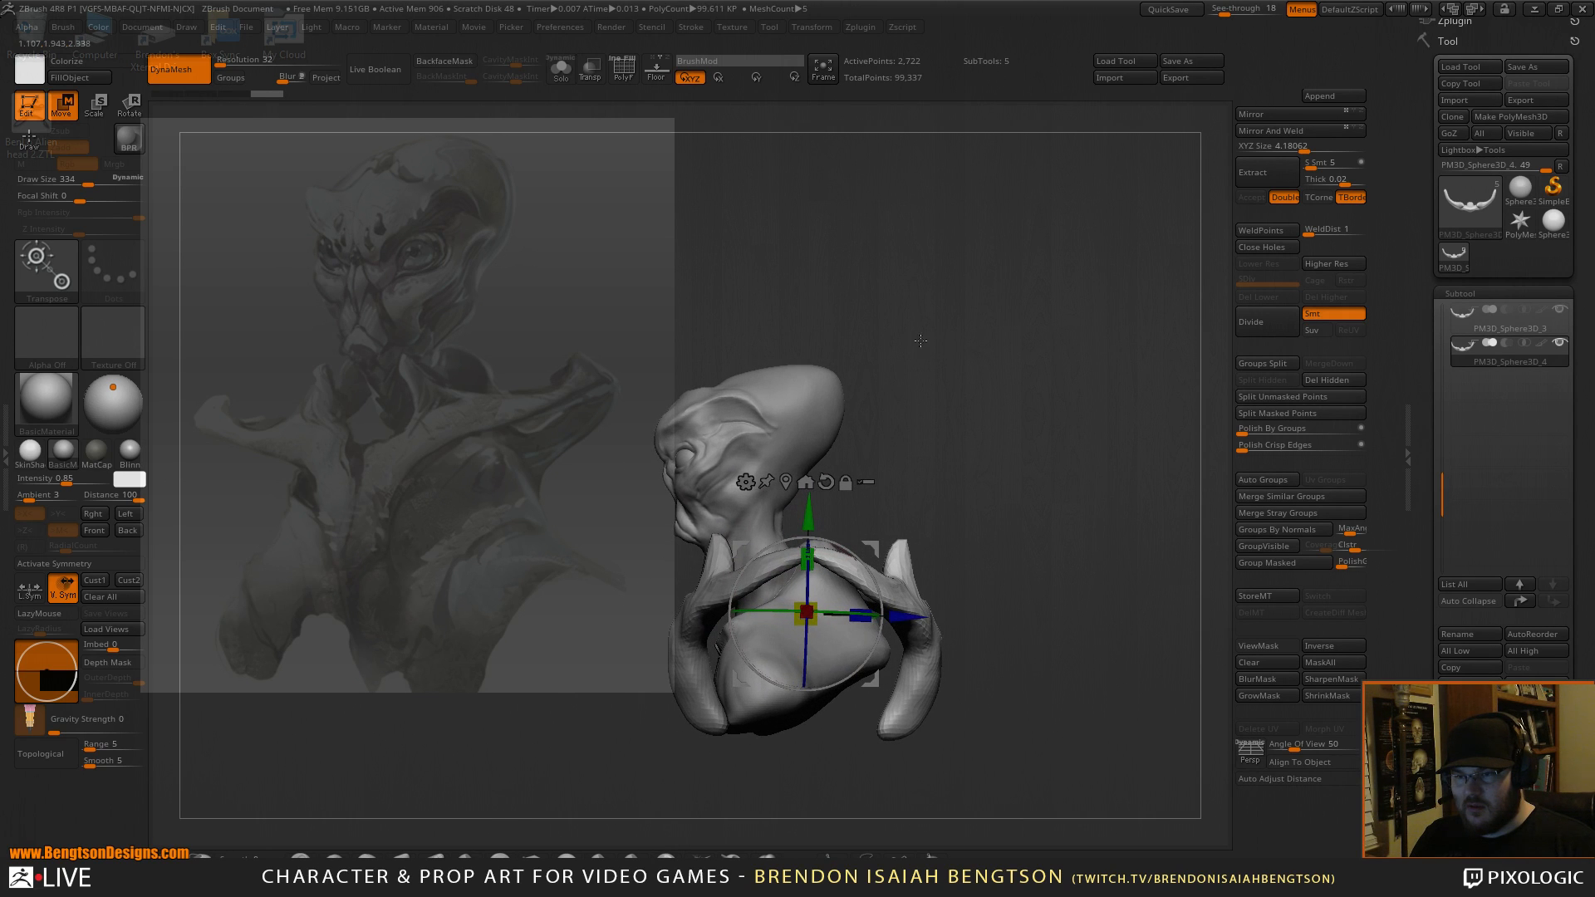
left_click_drag(877, 689, 813, 650)
mouse_move(968, 432)
left_mouse_down()
mouse_move(1048, 418)
mouse_move(917, 417)
left_mouse_up()
key("q")
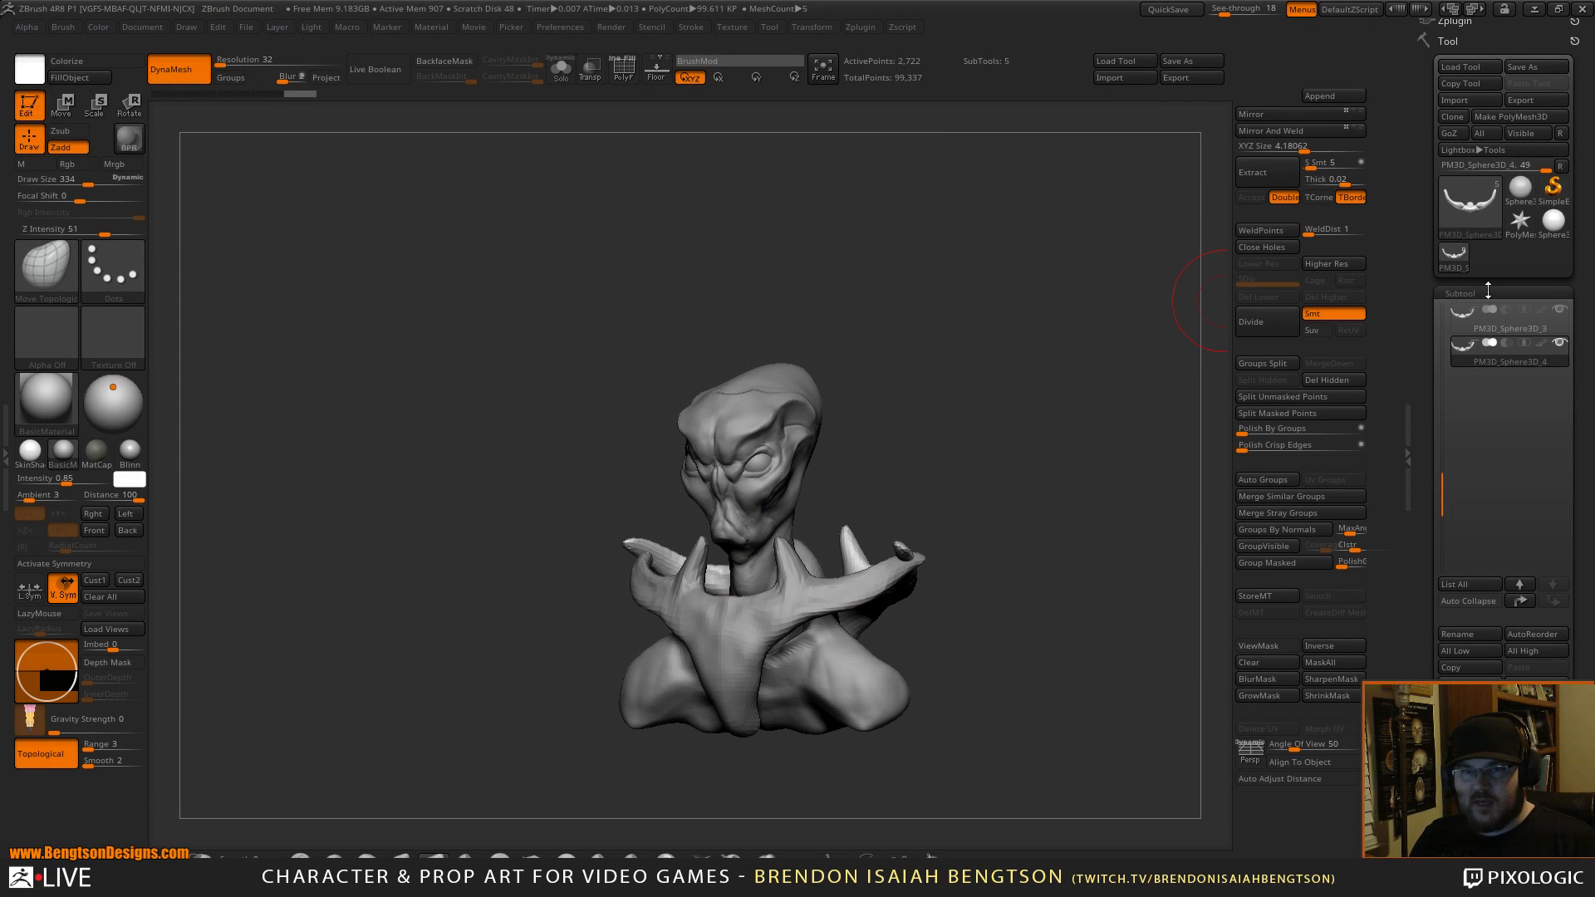
Merge the front and back collars into one subtool and re-DynaMesh it at resolution 64.
left_click(1456, 316)
left_click(1321, 363)
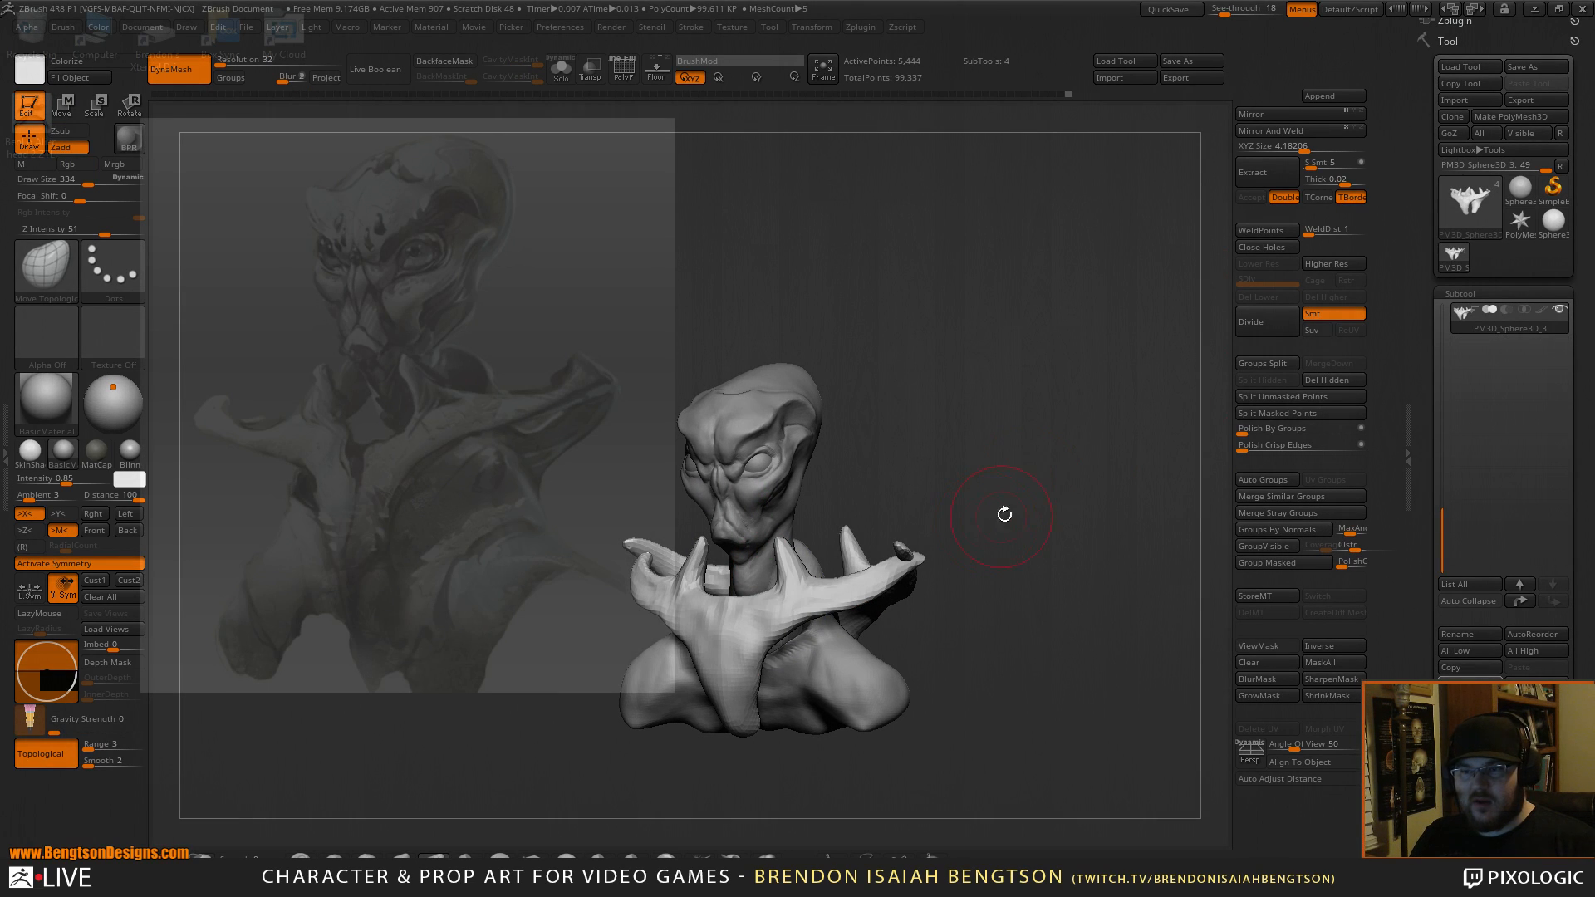
left_click_drag(1009, 533, 993, 441)
left_click_drag(219, 64, 223, 64)
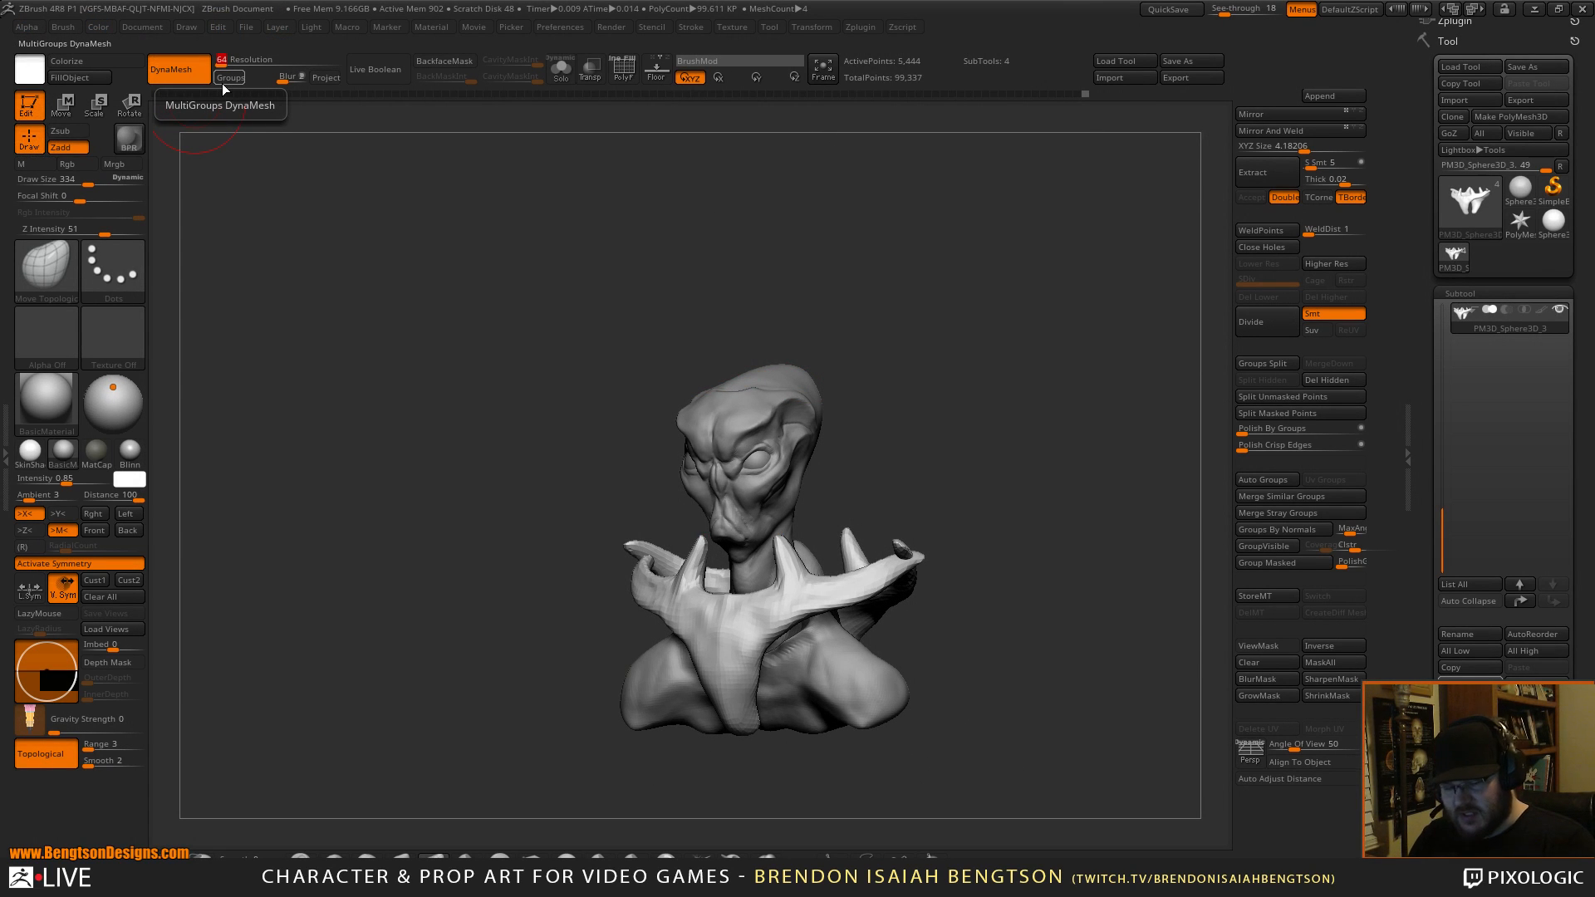
key("Return")
mouse_move(933, 495)
left_mouse_down("alt")
mouse_move(943, 525)
mouse_move(981, 426)
mouse_move(910, 468)
left_mouse_up("alt")
Flatten and smooth the arms of the merged collar where front and back meet, using TrimDynamic at draw size 217.
key("space")
left_click_drag(890, 543, 877, 542)
left_click_drag(947, 507, 988, 515)
left_click_drag(698, 835, 704, 845)
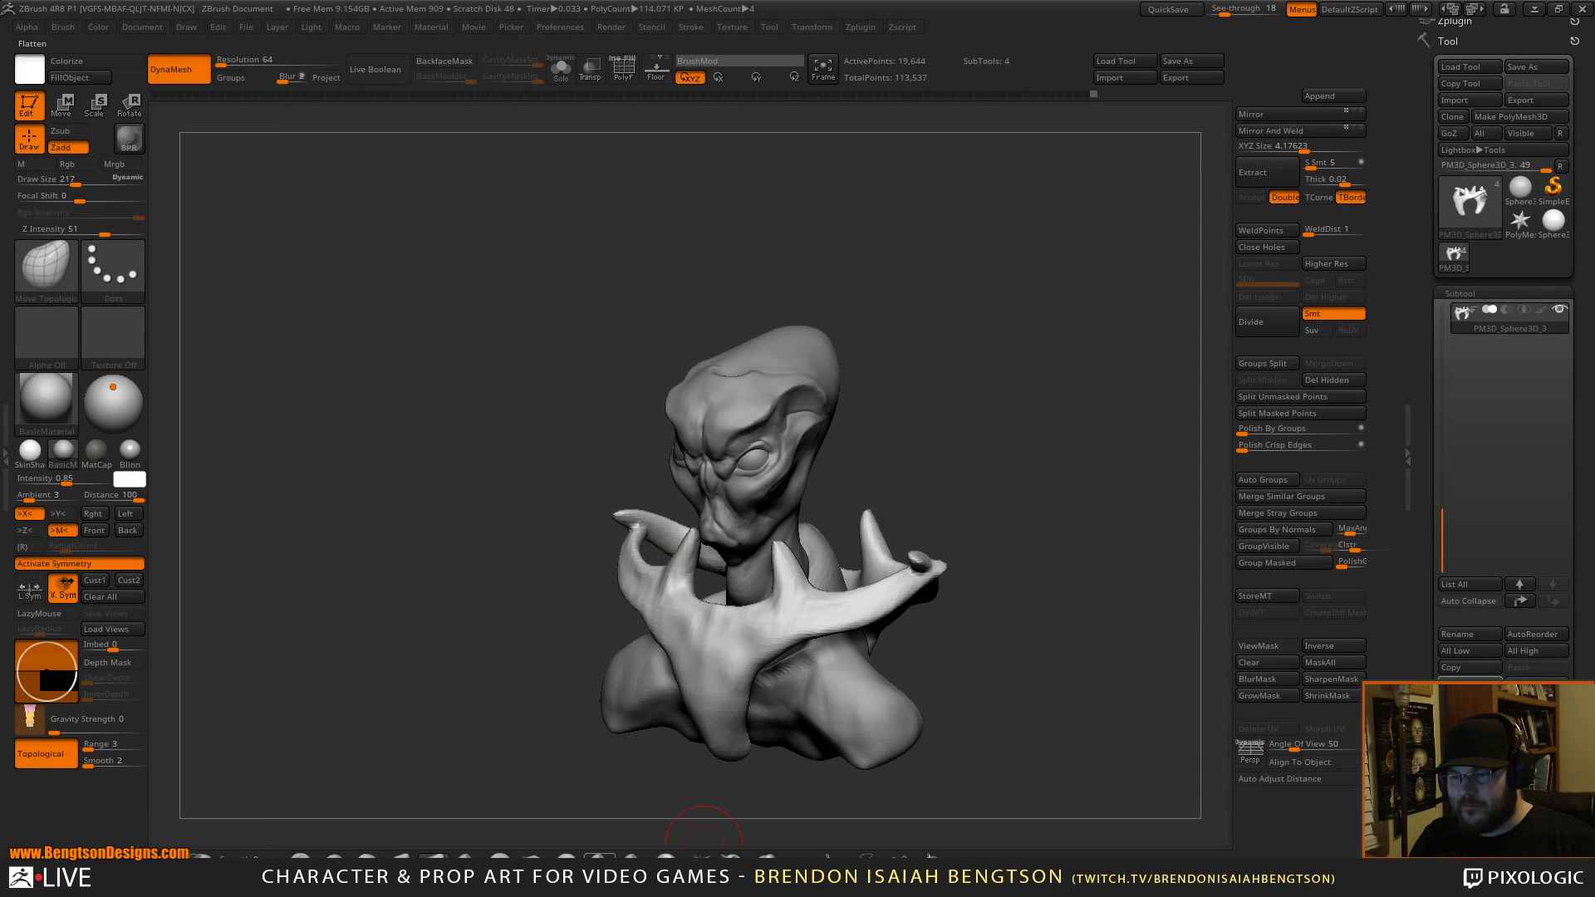
left_click(566, 858)
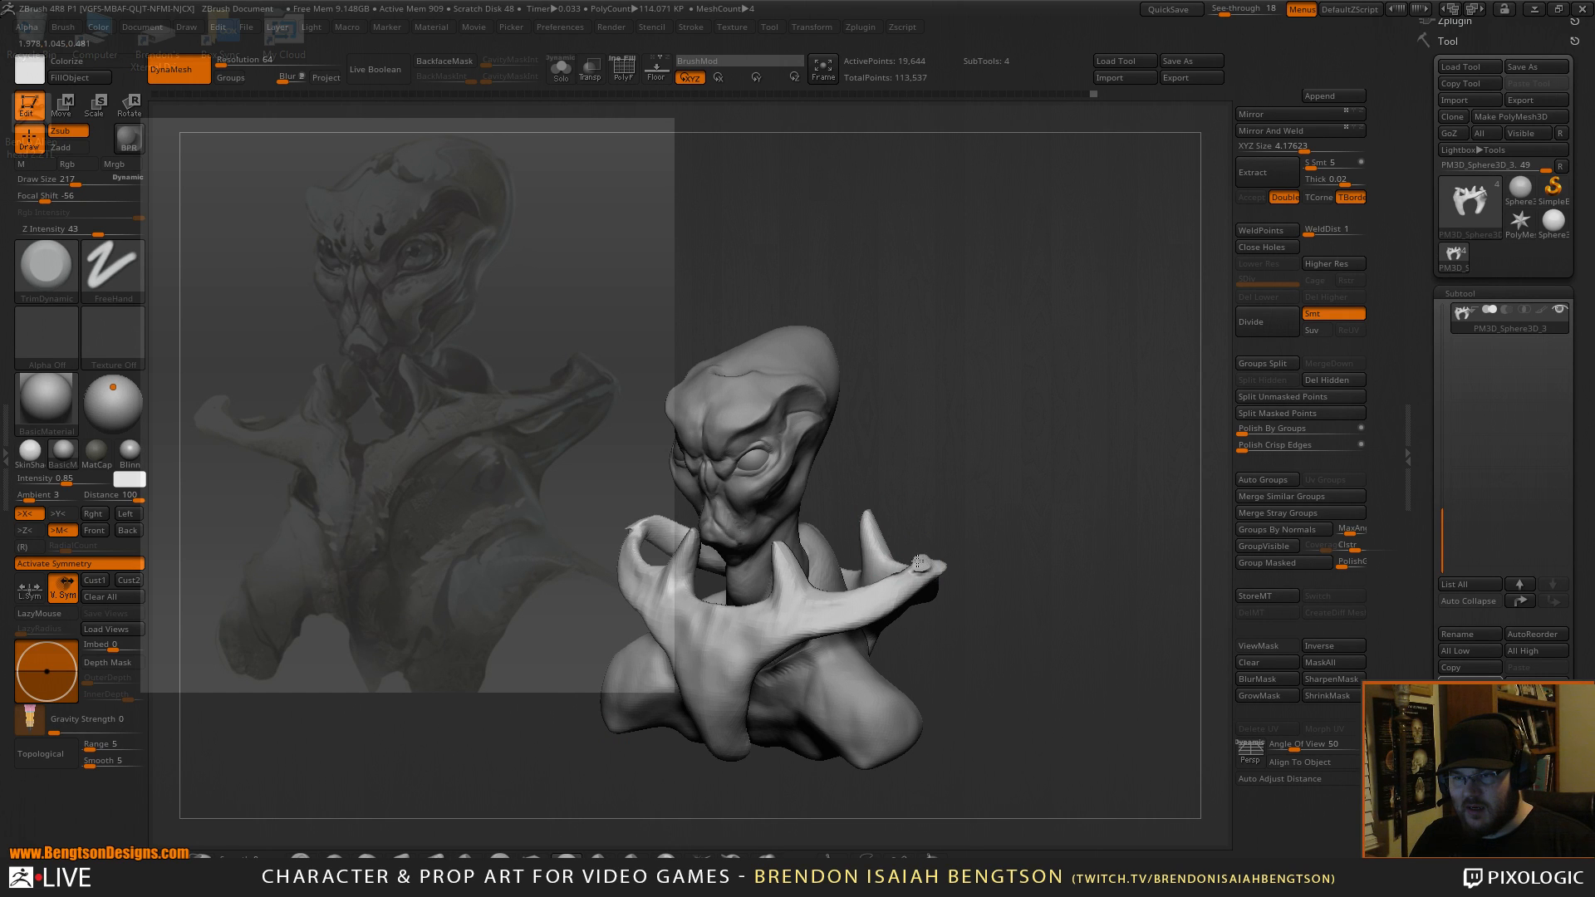
left_click_drag(962, 473, 965, 546)
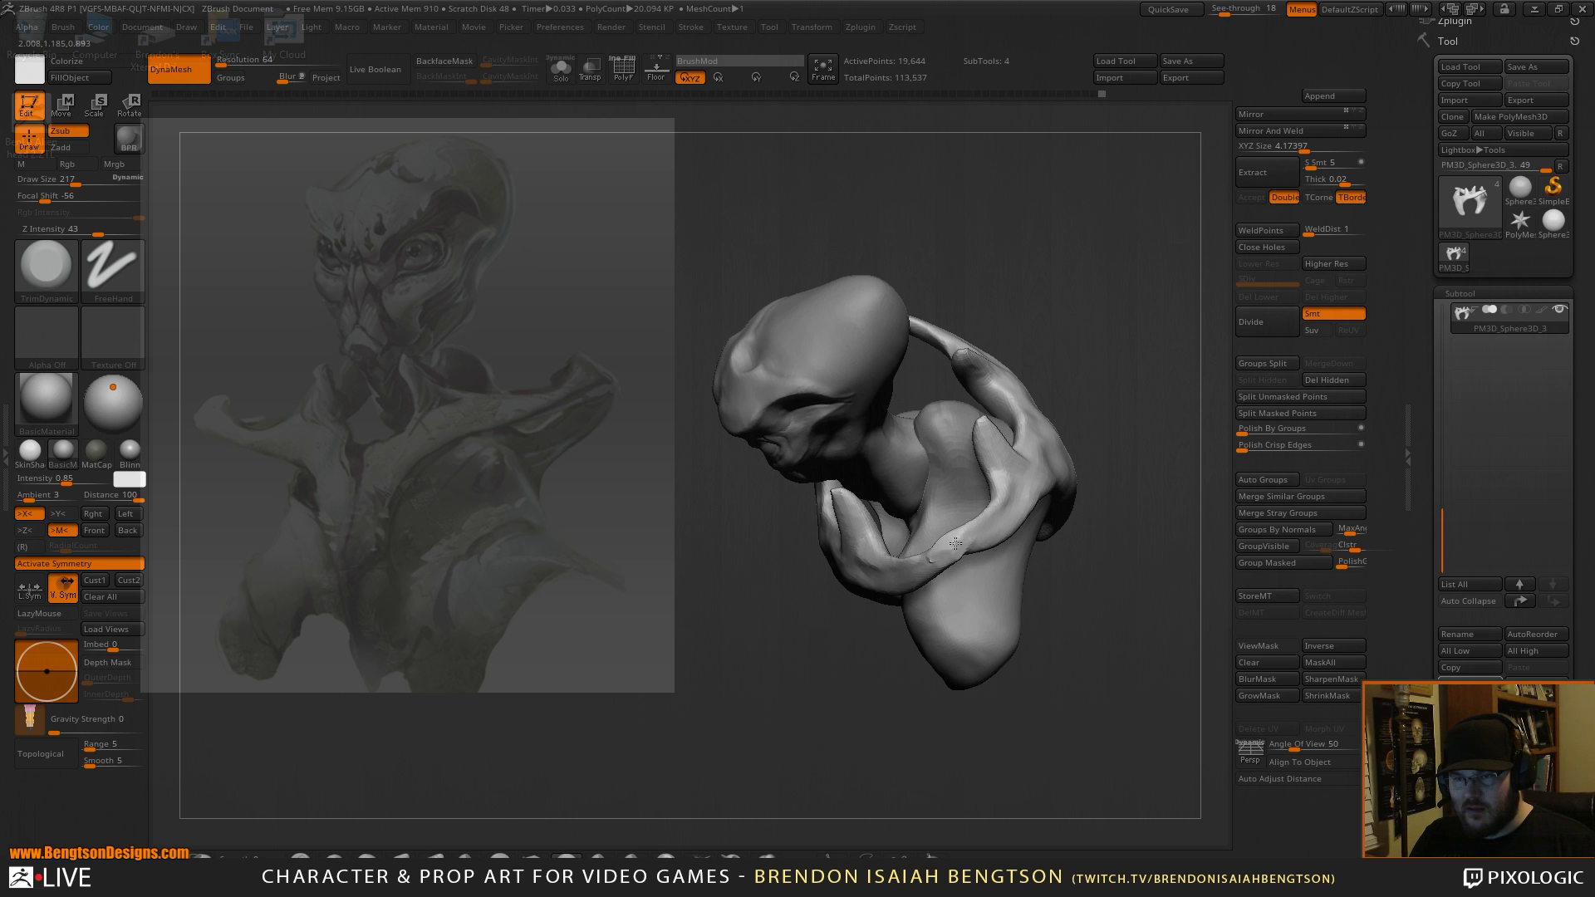
left_click_drag(939, 556, 1026, 461)
mouse_move(1076, 287)
left_mouse_down()
mouse_move(1049, 399)
mouse_move(964, 415)
mouse_move(1002, 408)
left_mouse_up()
Thicken the collar's thin outer arms with the Inflat brush and re-DynaMesh the collar.
left_click(765, 857)
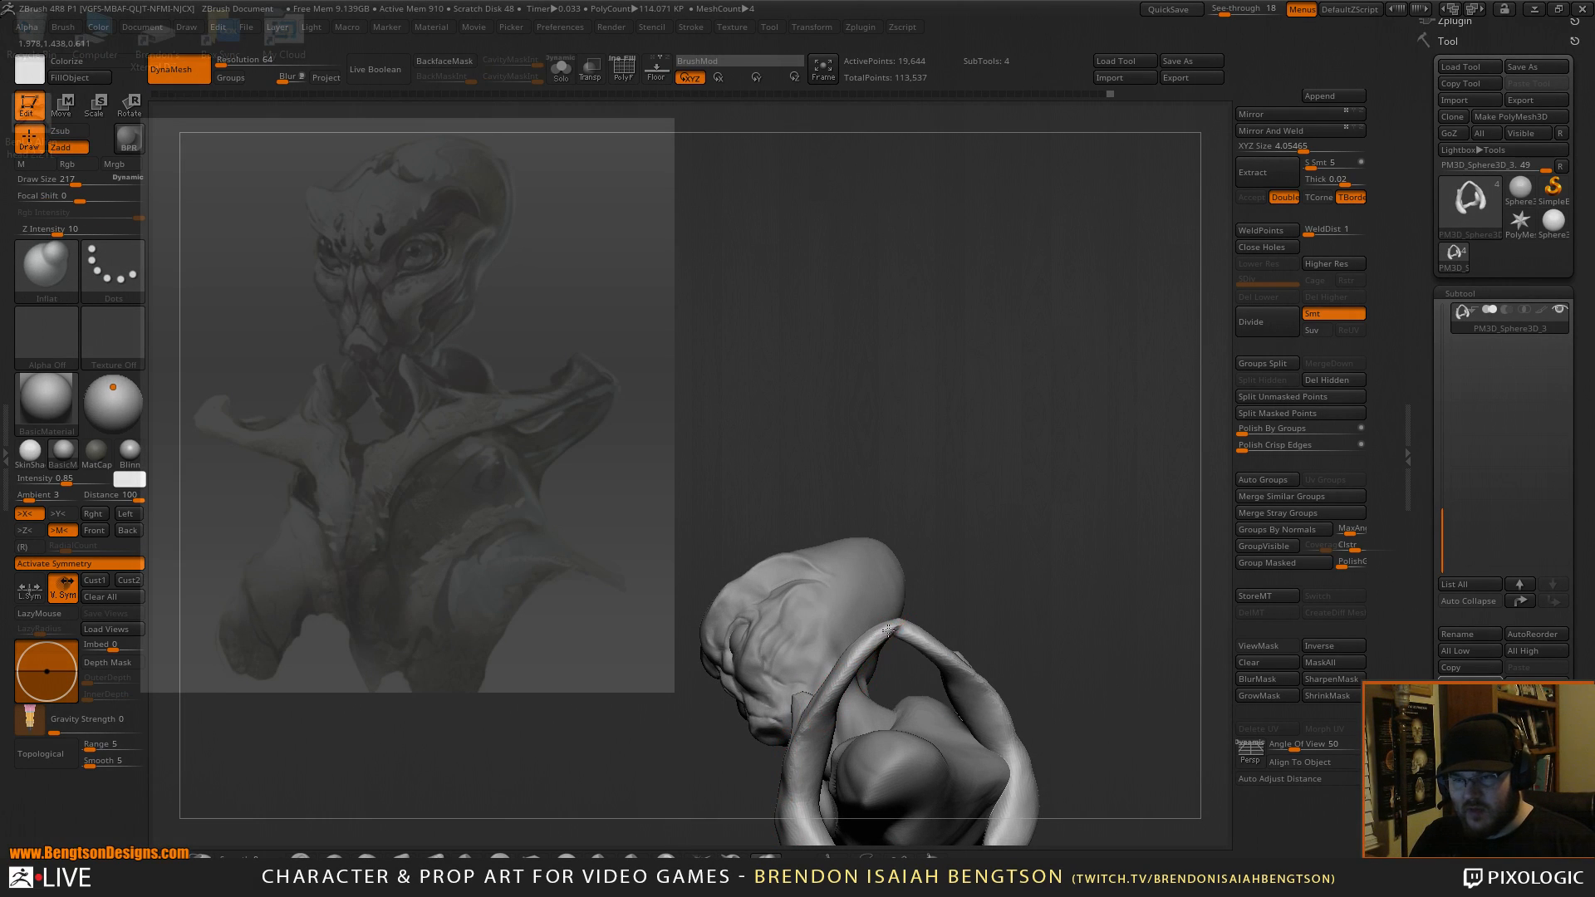
mouse_move(1052, 480)
left_mouse_down()
mouse_move(1110, 440)
mouse_move(1061, 452)
mouse_move(1132, 366)
mouse_move(1165, 447)
mouse_move(1199, 481)
mouse_move(1174, 528)
mouse_move(1168, 510)
mouse_move(1206, 515)
mouse_move(1150, 502)
mouse_move(1006, 414)
left_mouse_up()
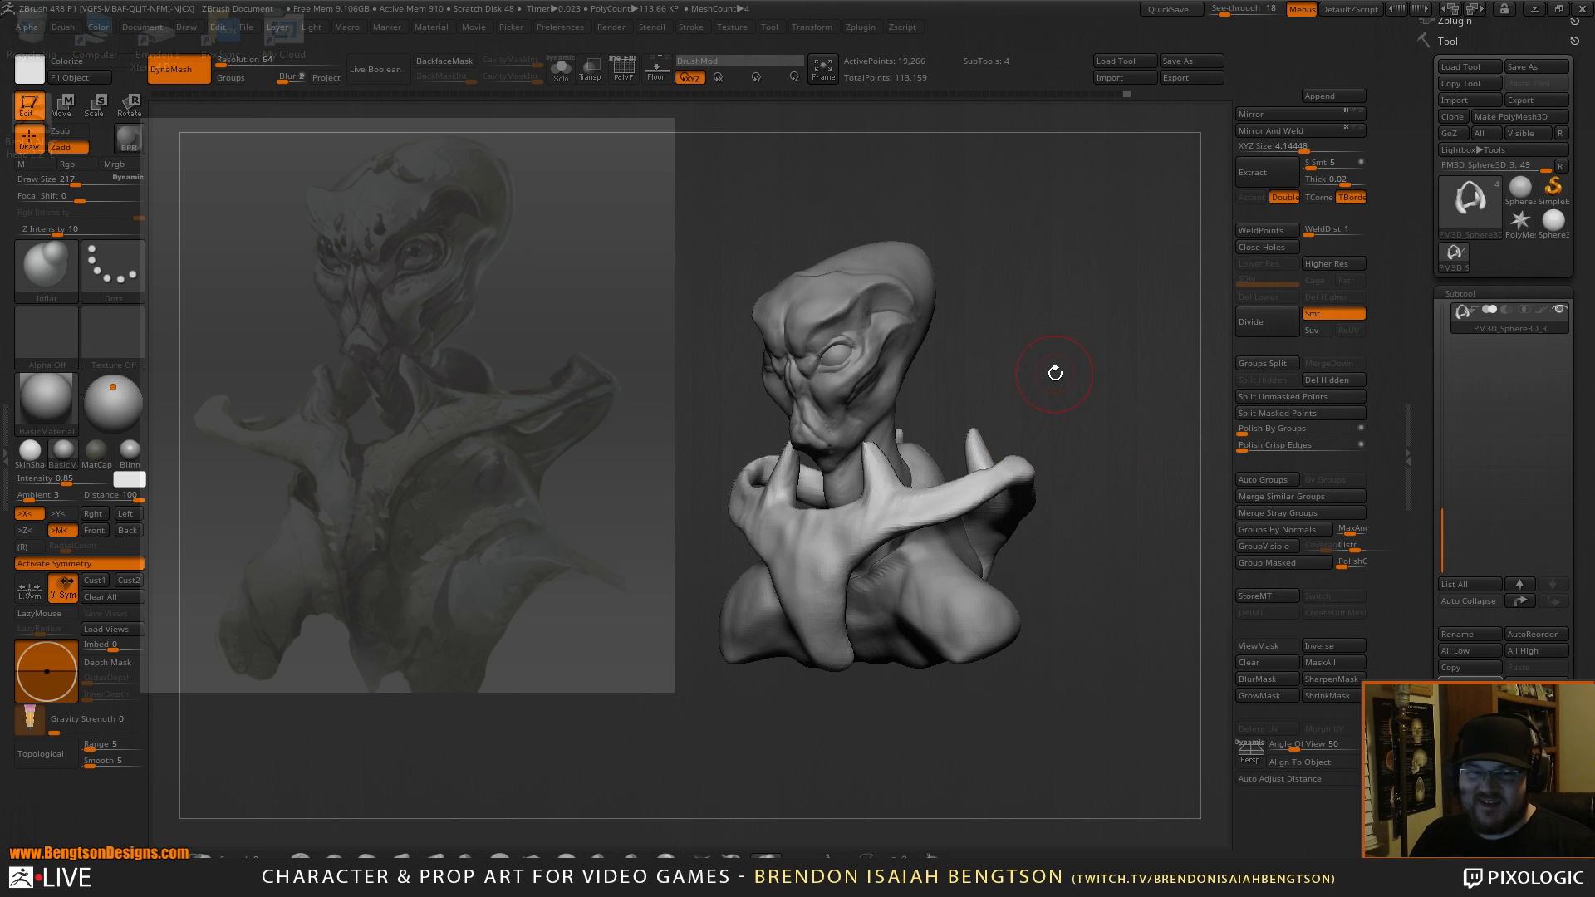
left_click_drag(1107, 361, 1115, 372, "alt")
Reshape the collar's front spikes beside the jaw with Move Topological, working at draw size 217 and 110.
key("b")
key("m")
key("t")
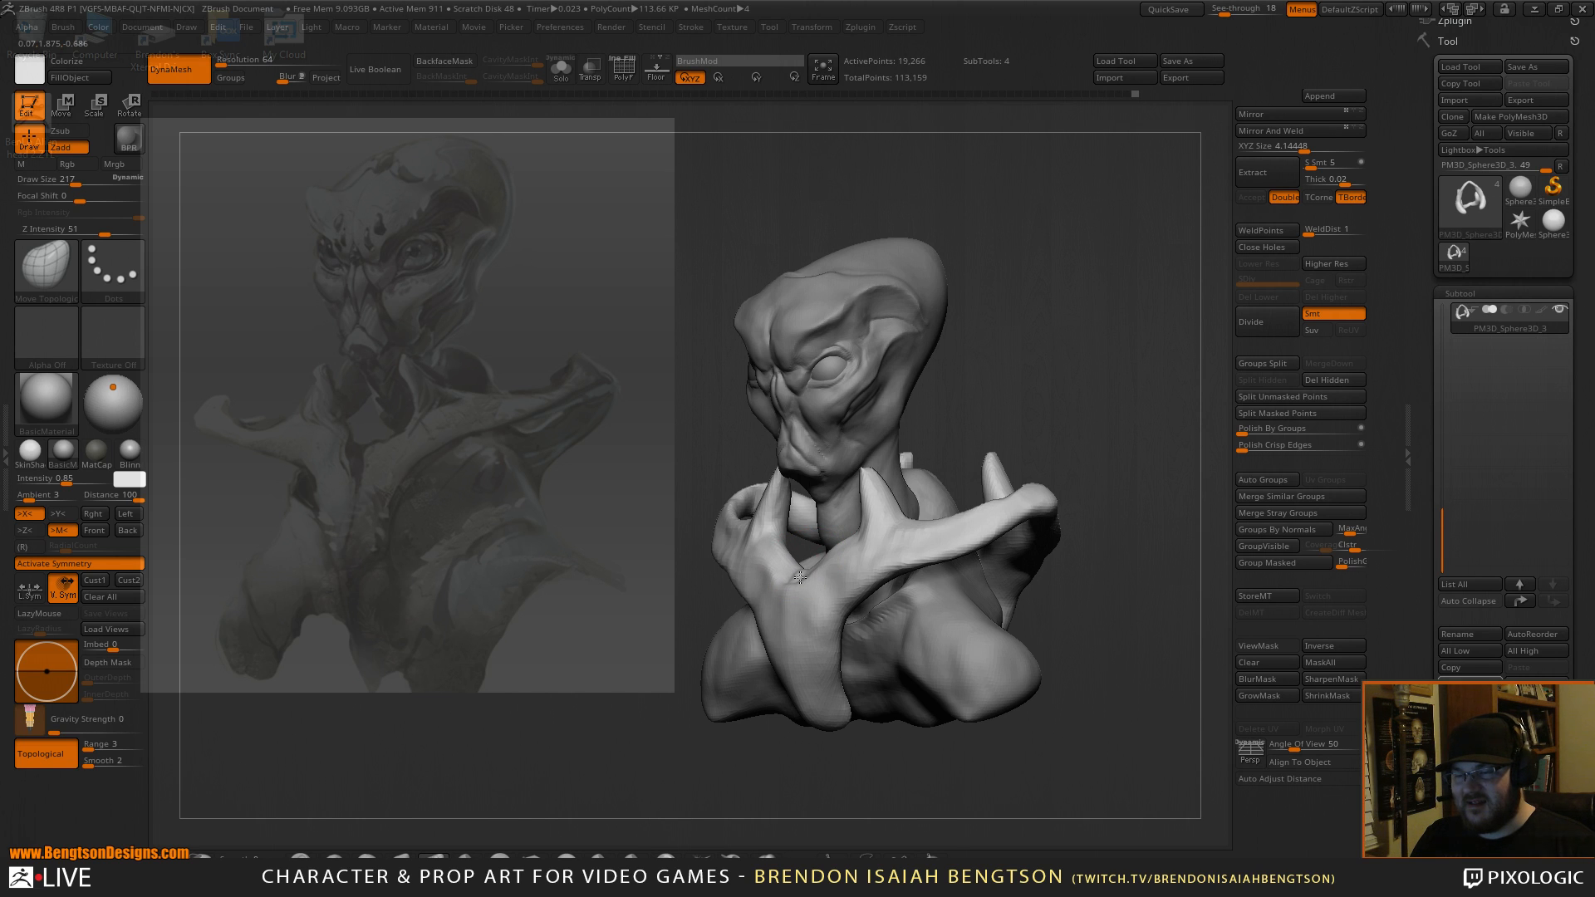
left_click_drag(1061, 338, 856, 519)
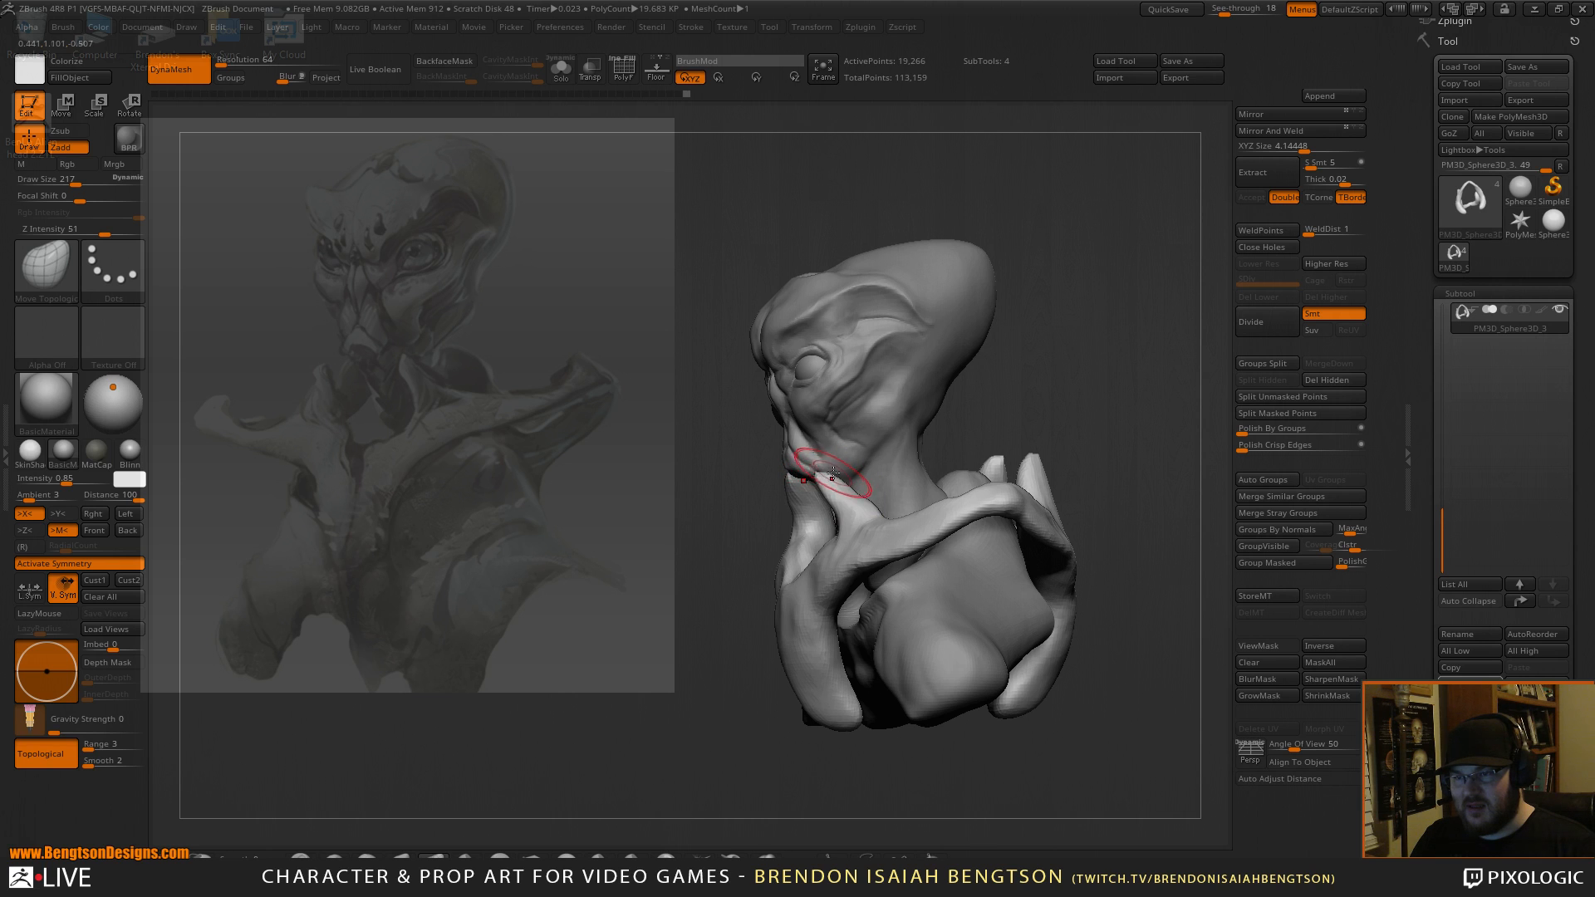
mouse_move(920, 424)
left_mouse_down()
mouse_move(856, 445)
mouse_move(854, 492)
left_mouse_up()
key("space")
right_click_drag(898, 416, 989, 395, "ctrl")
right_click_drag(989, 394, 944, 393)
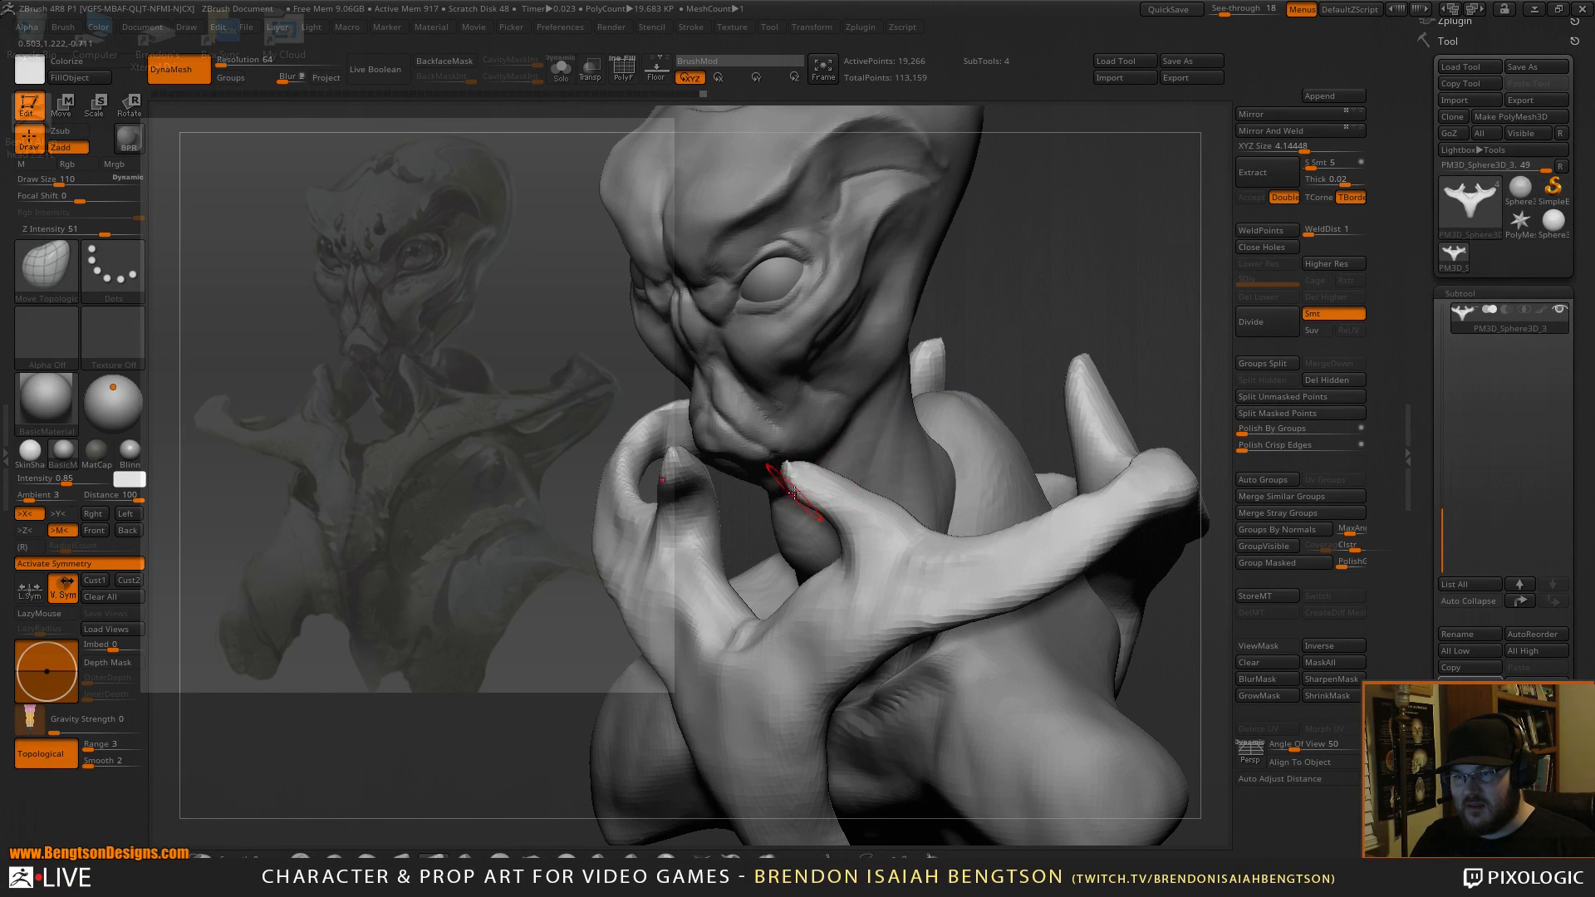
mouse_move(994, 287)
left_mouse_down()
mouse_move(1074, 318)
mouse_move(882, 432)
left_mouse_up()
Close the notch at the collar's upper back with Move Topological at draw size 258, re-DynaMesh it and smooth the surface.
key("space")
mouse_move(815, 478)
left_mouse_down()
mouse_move(812, 494)
mouse_move(828, 445)
left_mouse_up()
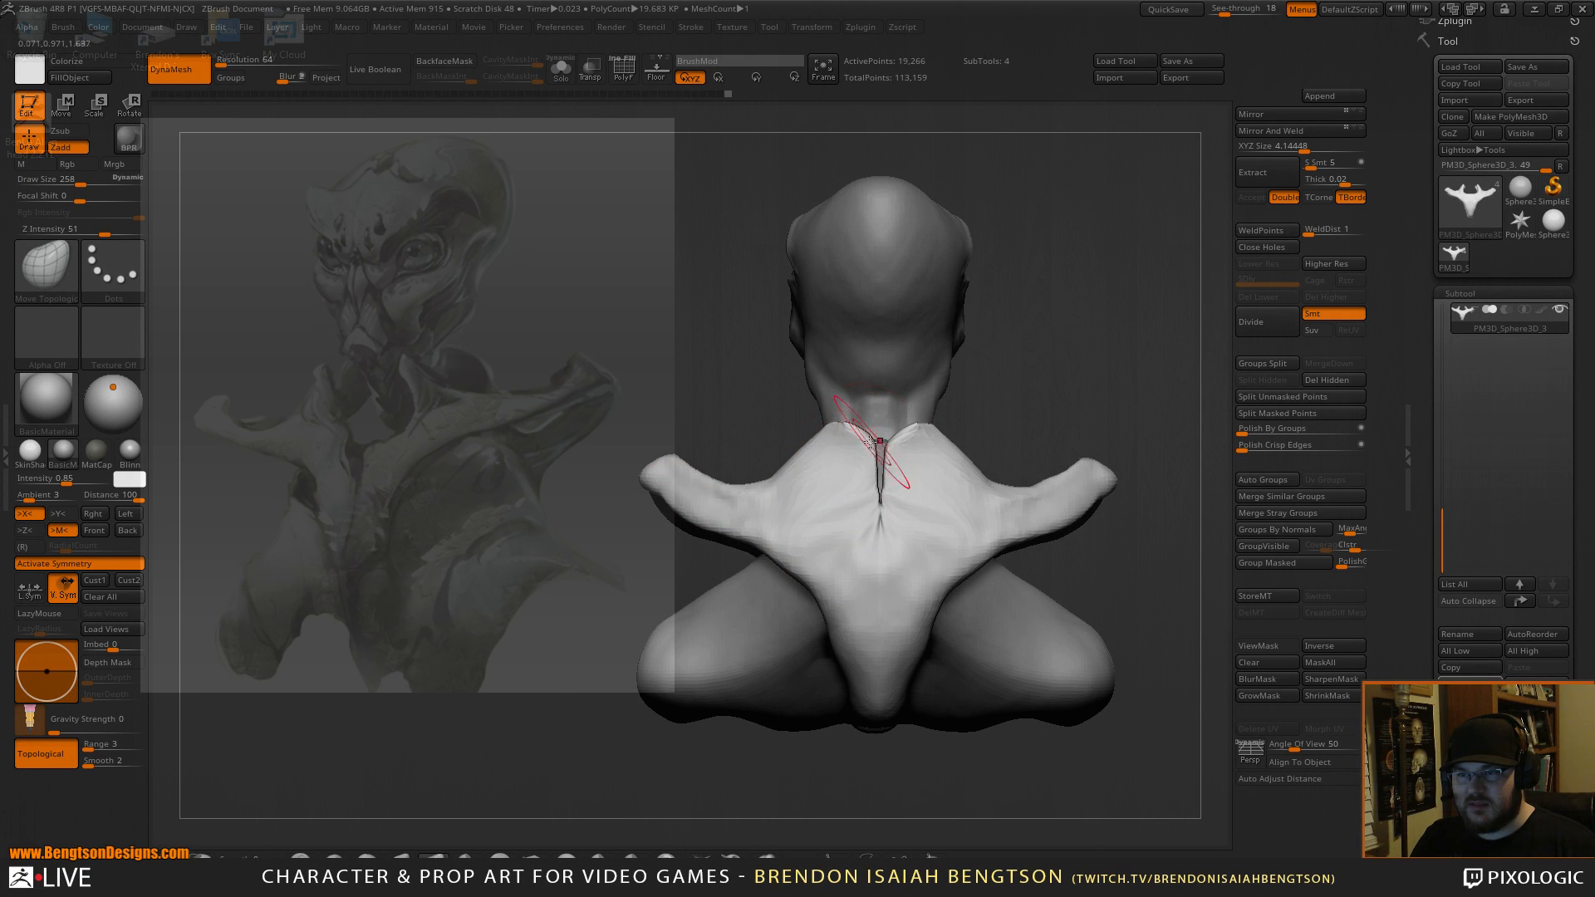
left_click_drag(941, 391, 873, 462)
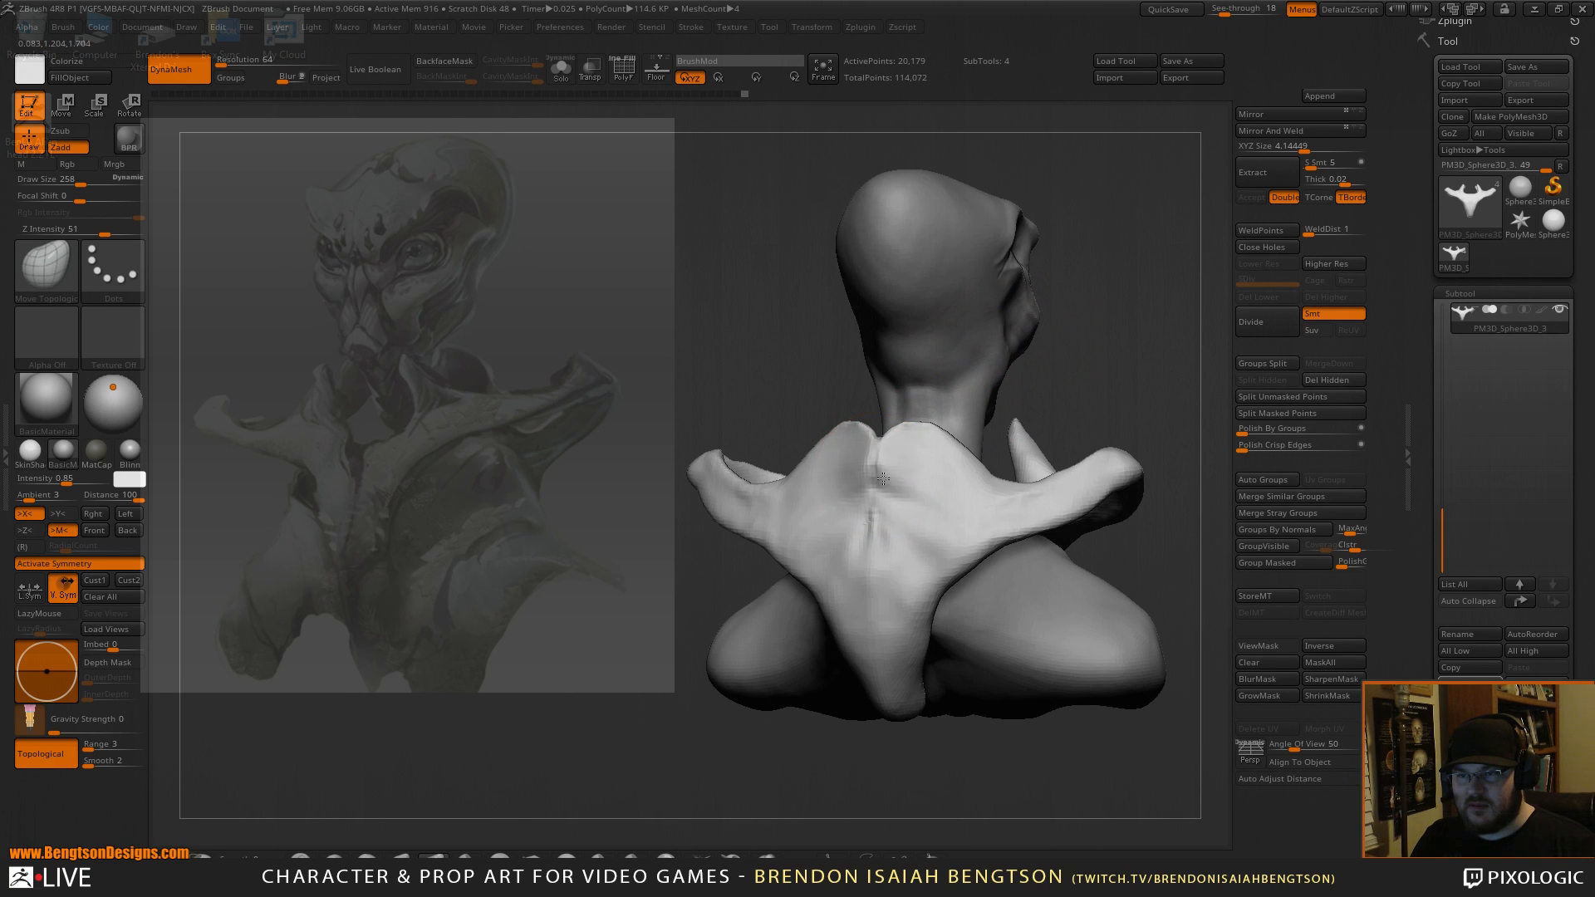
left_click_drag(845, 517, 874, 489)
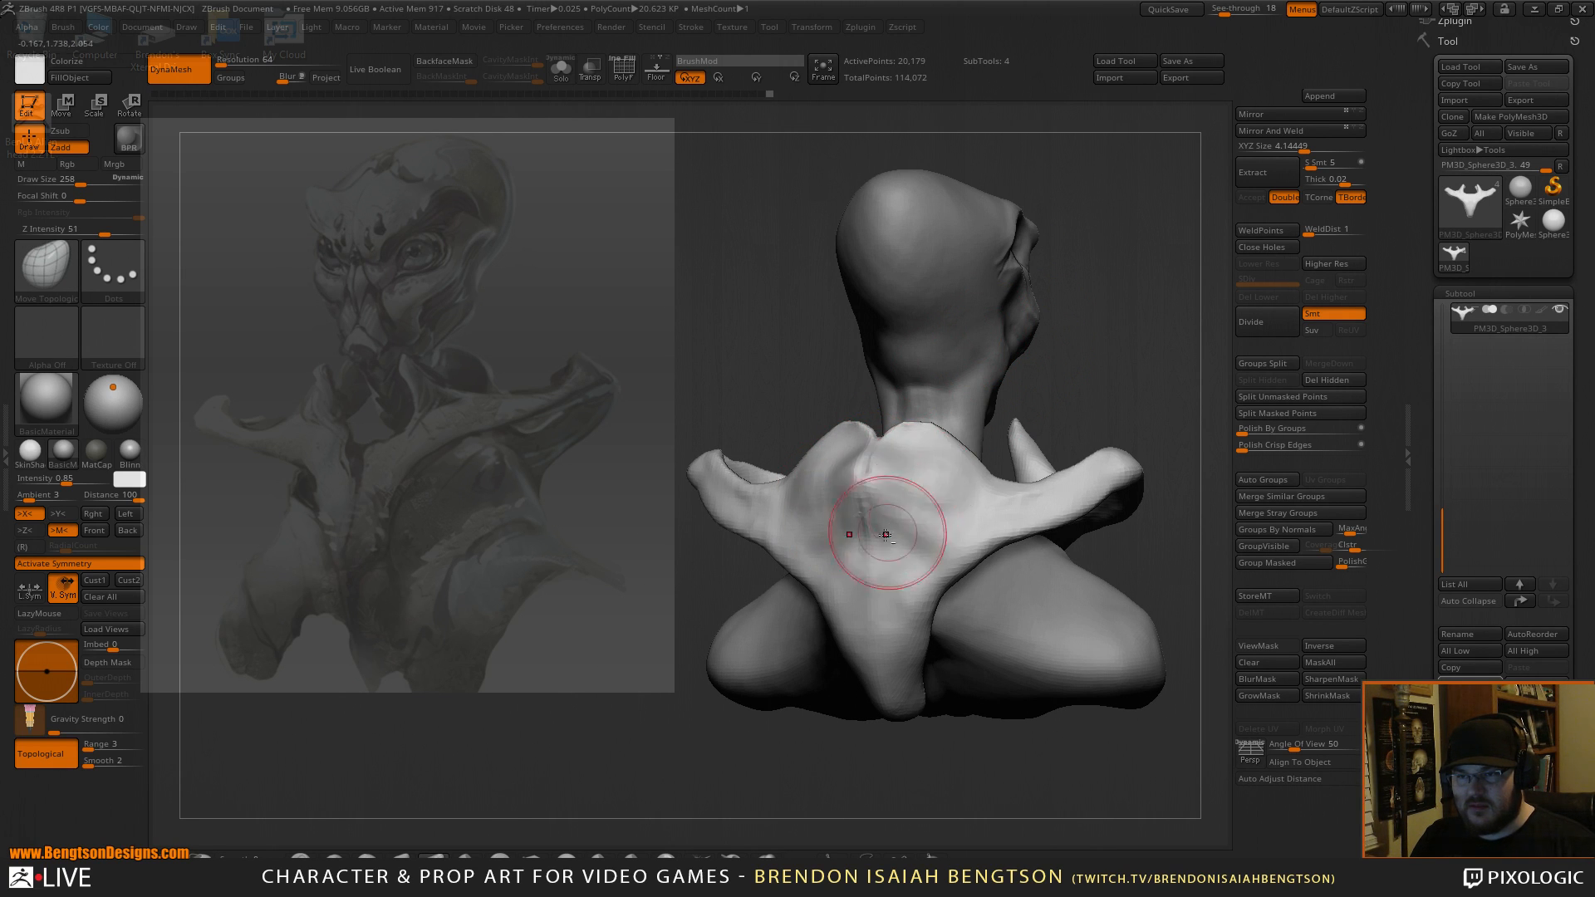
key("shift")
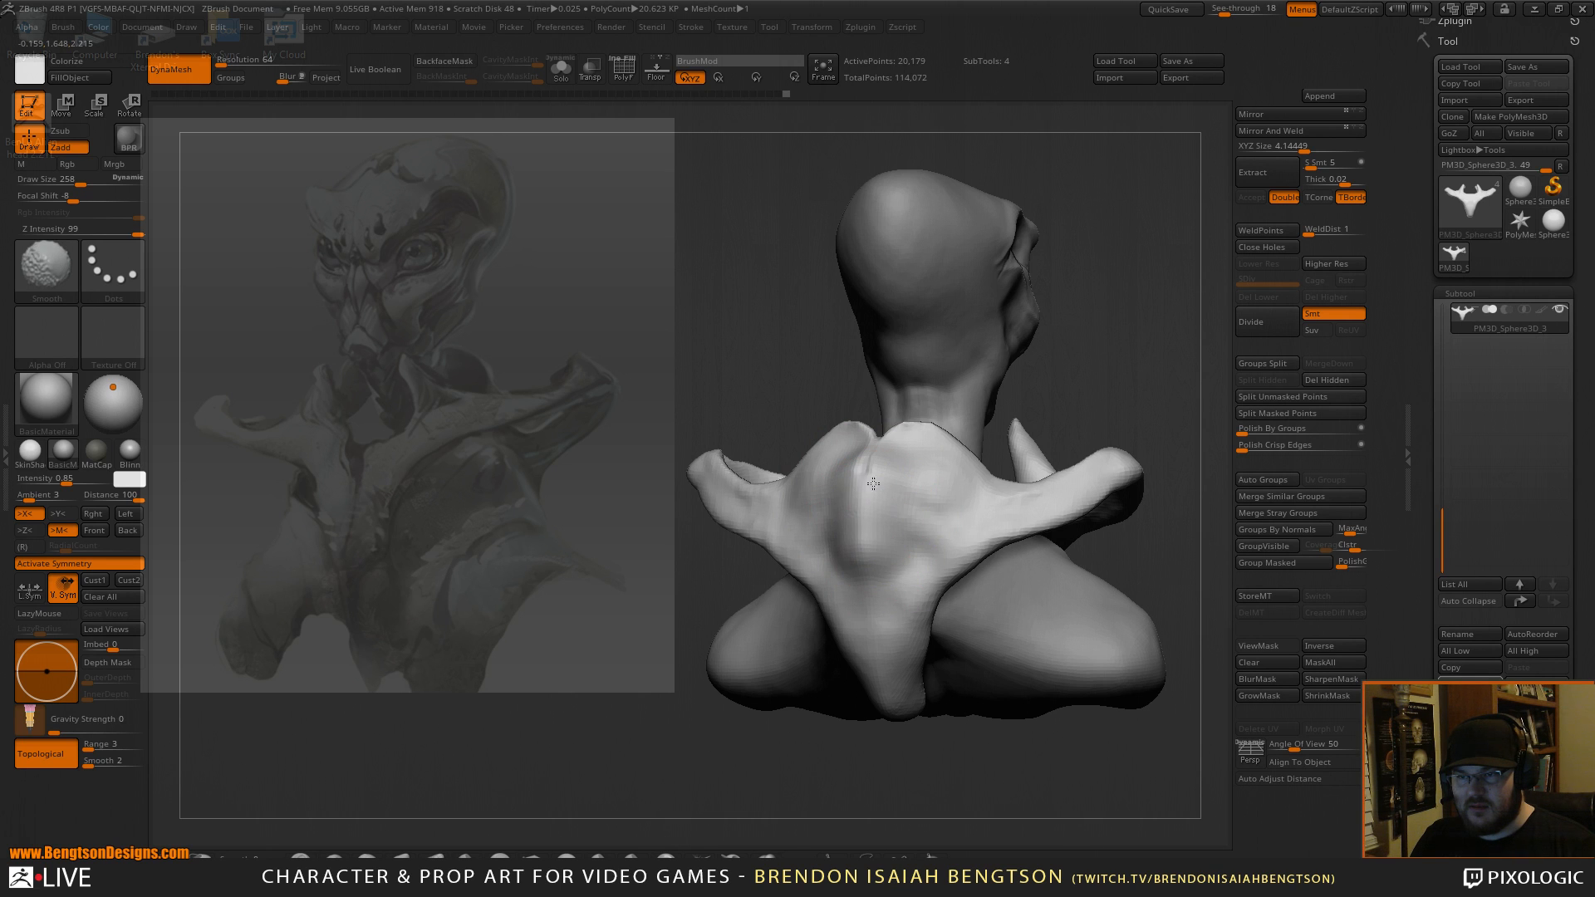
mouse_move(1069, 331)
left_mouse_down()
mouse_move(1108, 292)
mouse_move(1057, 368)
mouse_move(844, 431)
left_mouse_up()
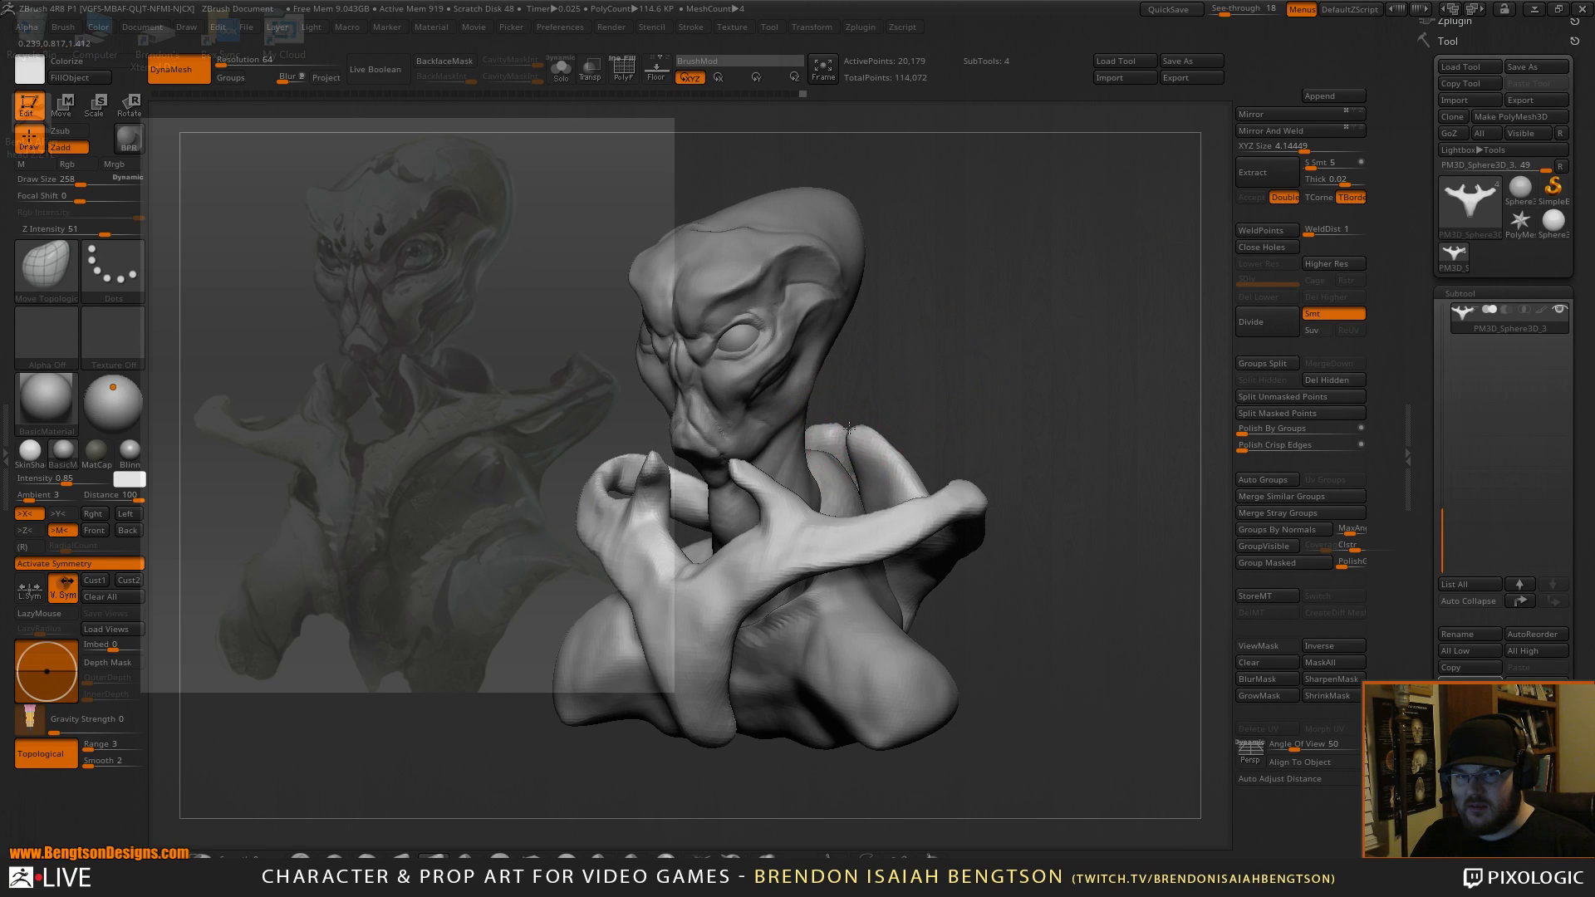
left_click_drag(1011, 370, 1113, 356)
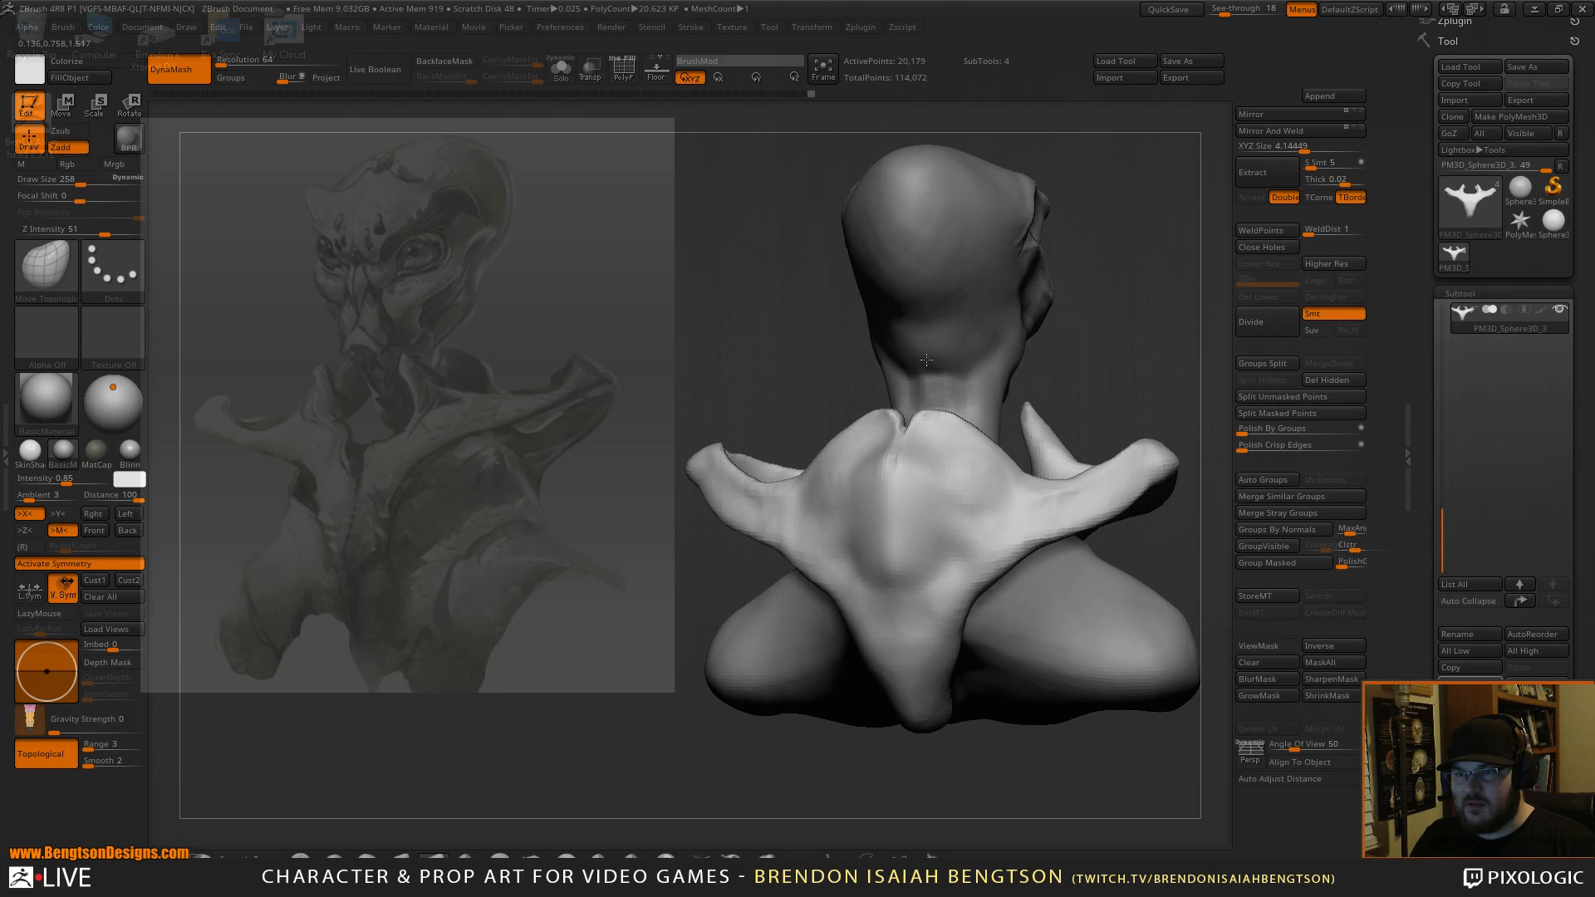
Build up the collar's upper back with ClayBuildup at draw size 258 and check the isolated collar from several angles.
key("b")
key("c")
key("b")
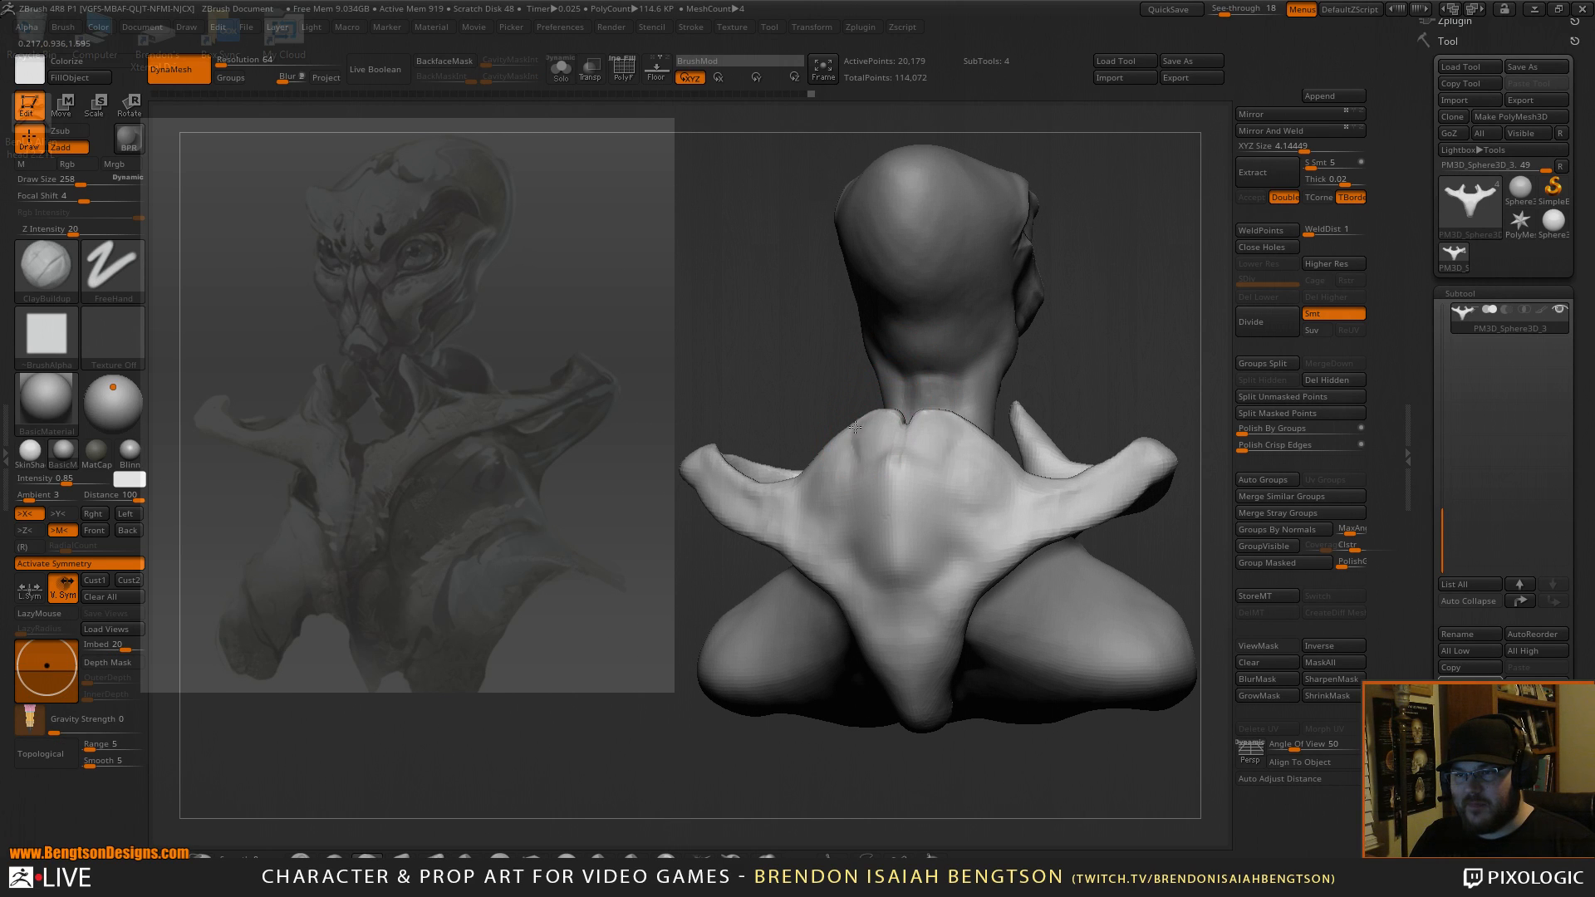
left_click_drag(1065, 327, 1108, 260)
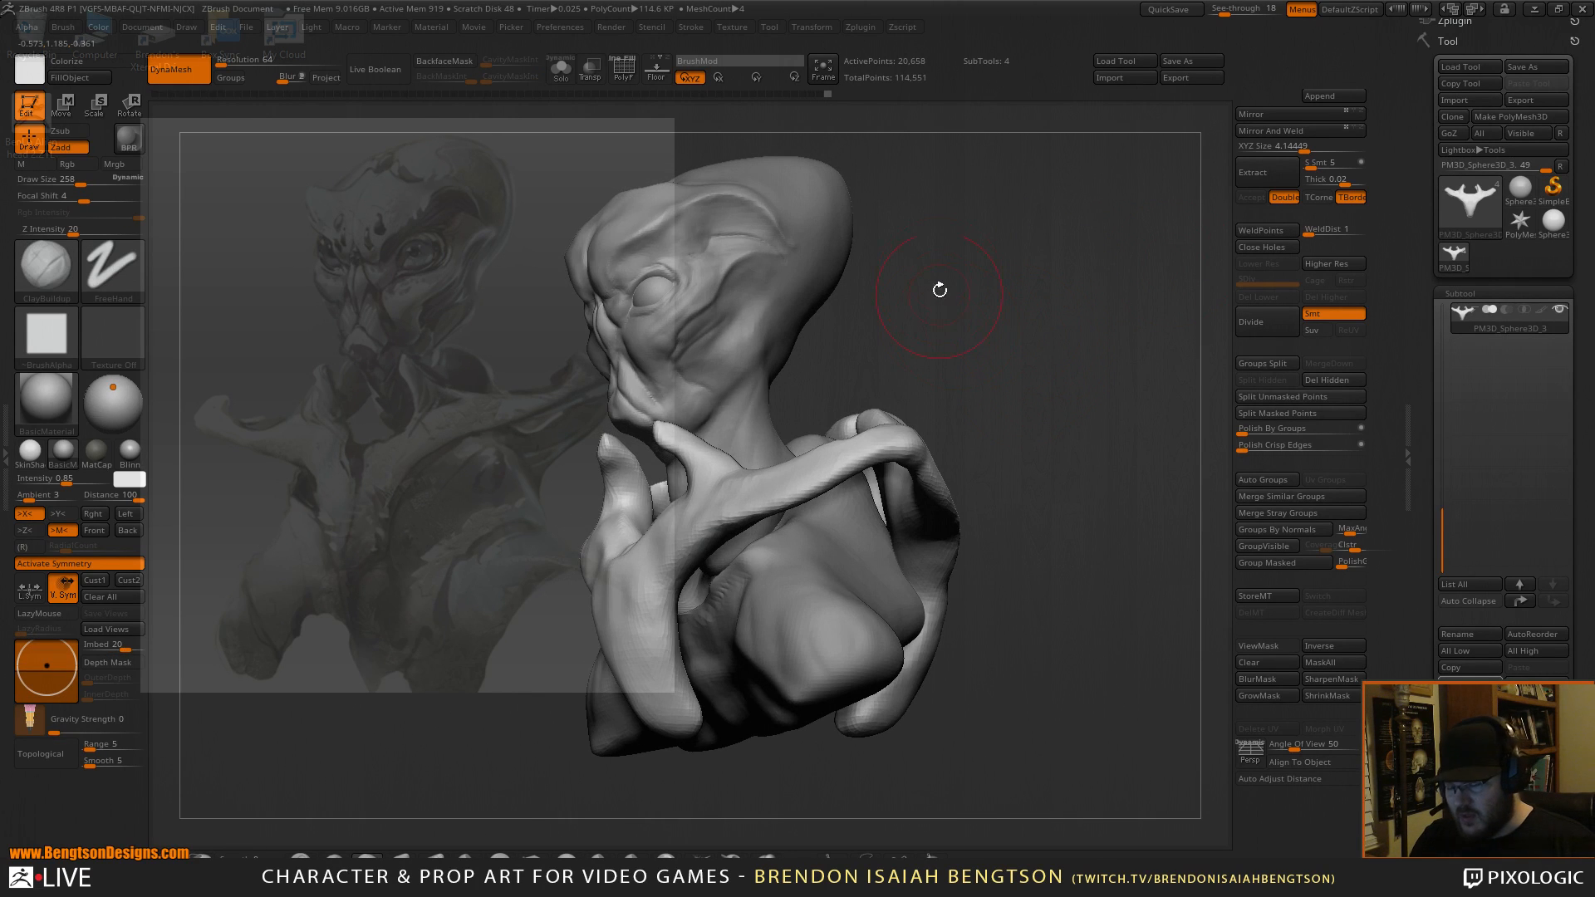
key("ctrl+shift+s")
left_click_drag(1030, 310, 1069, 390)
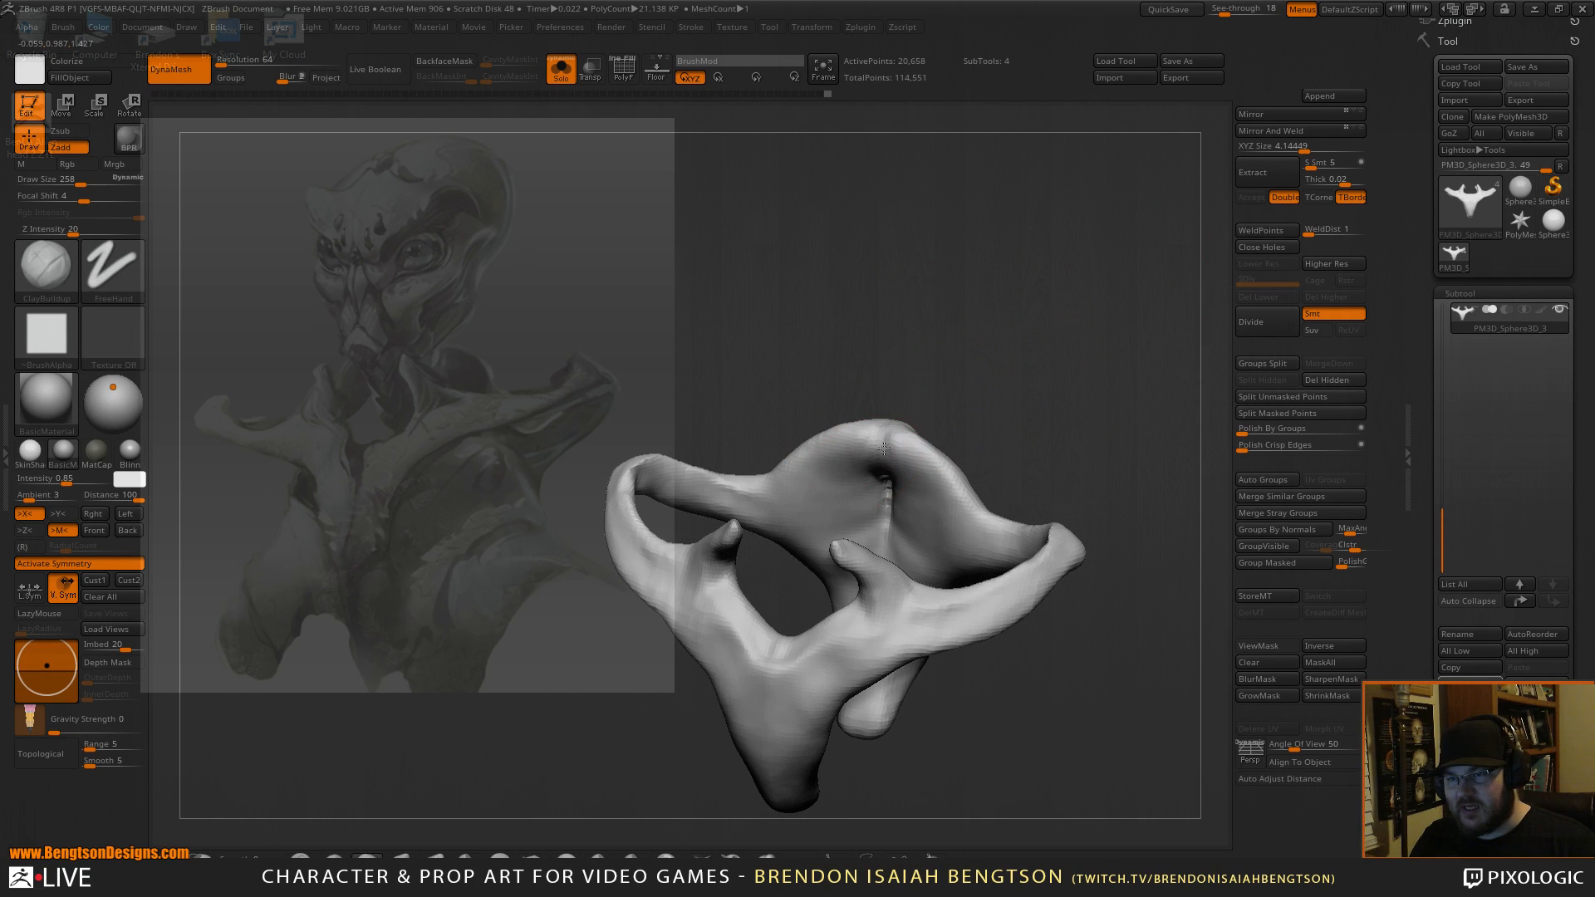
left_click_drag(1034, 333, 1068, 193)
key("ctrl+shift+s")
Select the torso subtool, choose Move Topological, and make the other subtools transparent.
left_click(808, 284, "alt")
left_click_drag(997, 367, 955, 665)
left_click(856, 678, "alt")
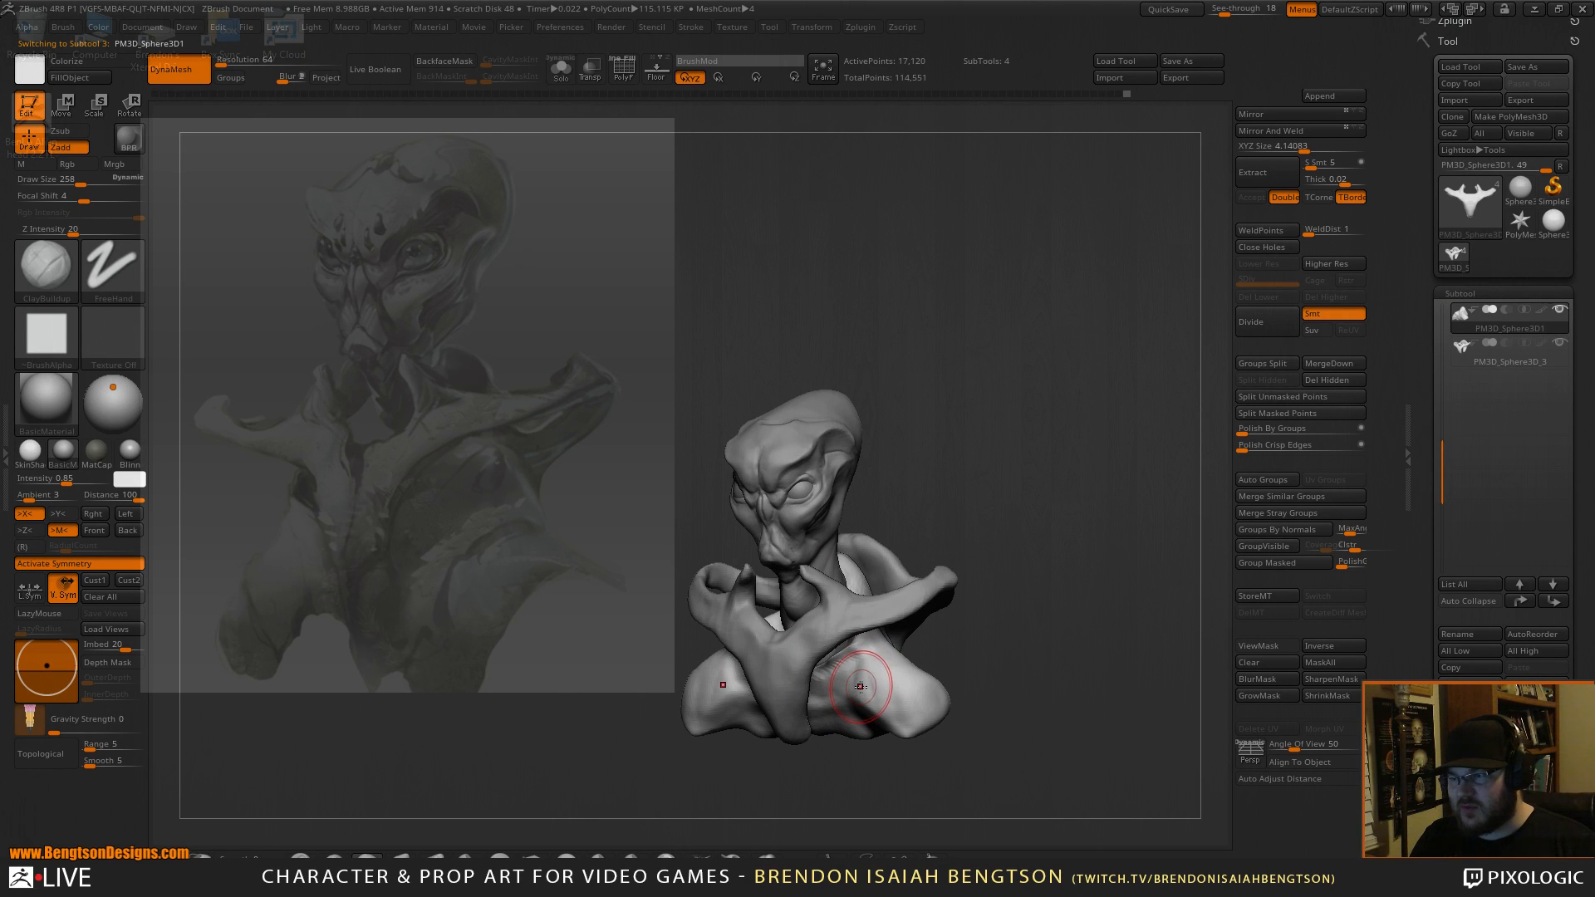
key("b")
key("m")
key("t")
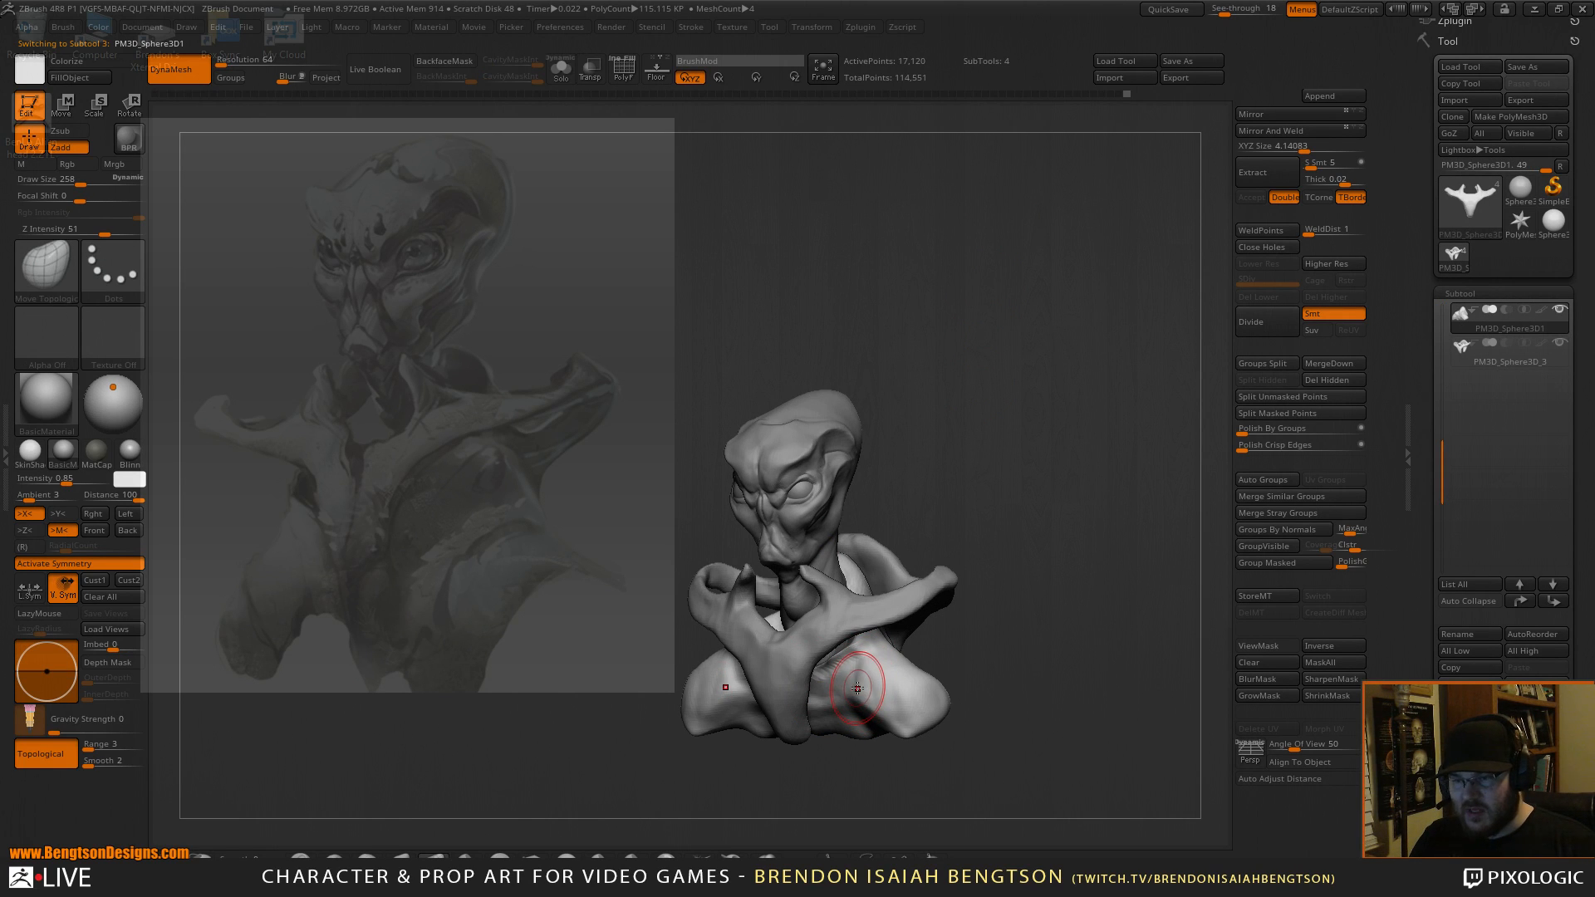
key("shift+t")
Reshape the lower torso and shoulders with Move Topological at draw size 458 and re-DynaMesh the torso.
key("space")
left_click_drag(845, 642, 881, 640)
mouse_move(1028, 463)
left_mouse_down("alt")
mouse_move(1029, 317)
mouse_move(1079, 413)
mouse_move(843, 499)
left_mouse_up("alt")
key("shift")
left_click_drag(822, 640, 820, 648, "ctrl")
mouse_move(823, 544)
left_mouse_down("shift")
mouse_move(801, 598)
mouse_move(765, 535)
mouse_move(689, 532)
left_mouse_up("shift")
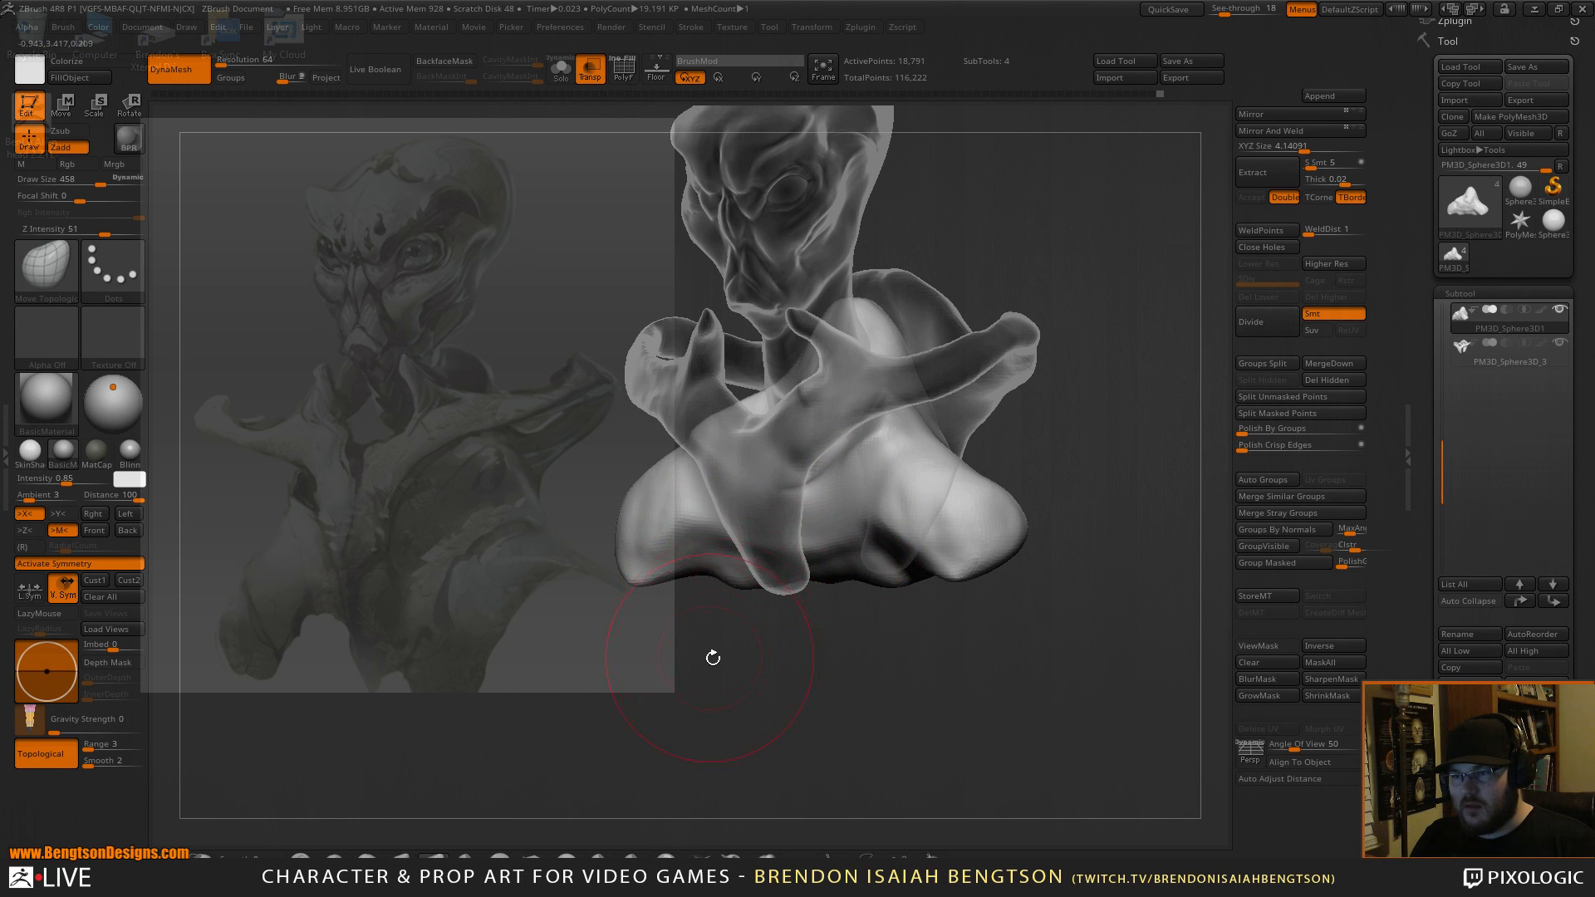
left_click_drag(711, 652, 833, 695, "alt")
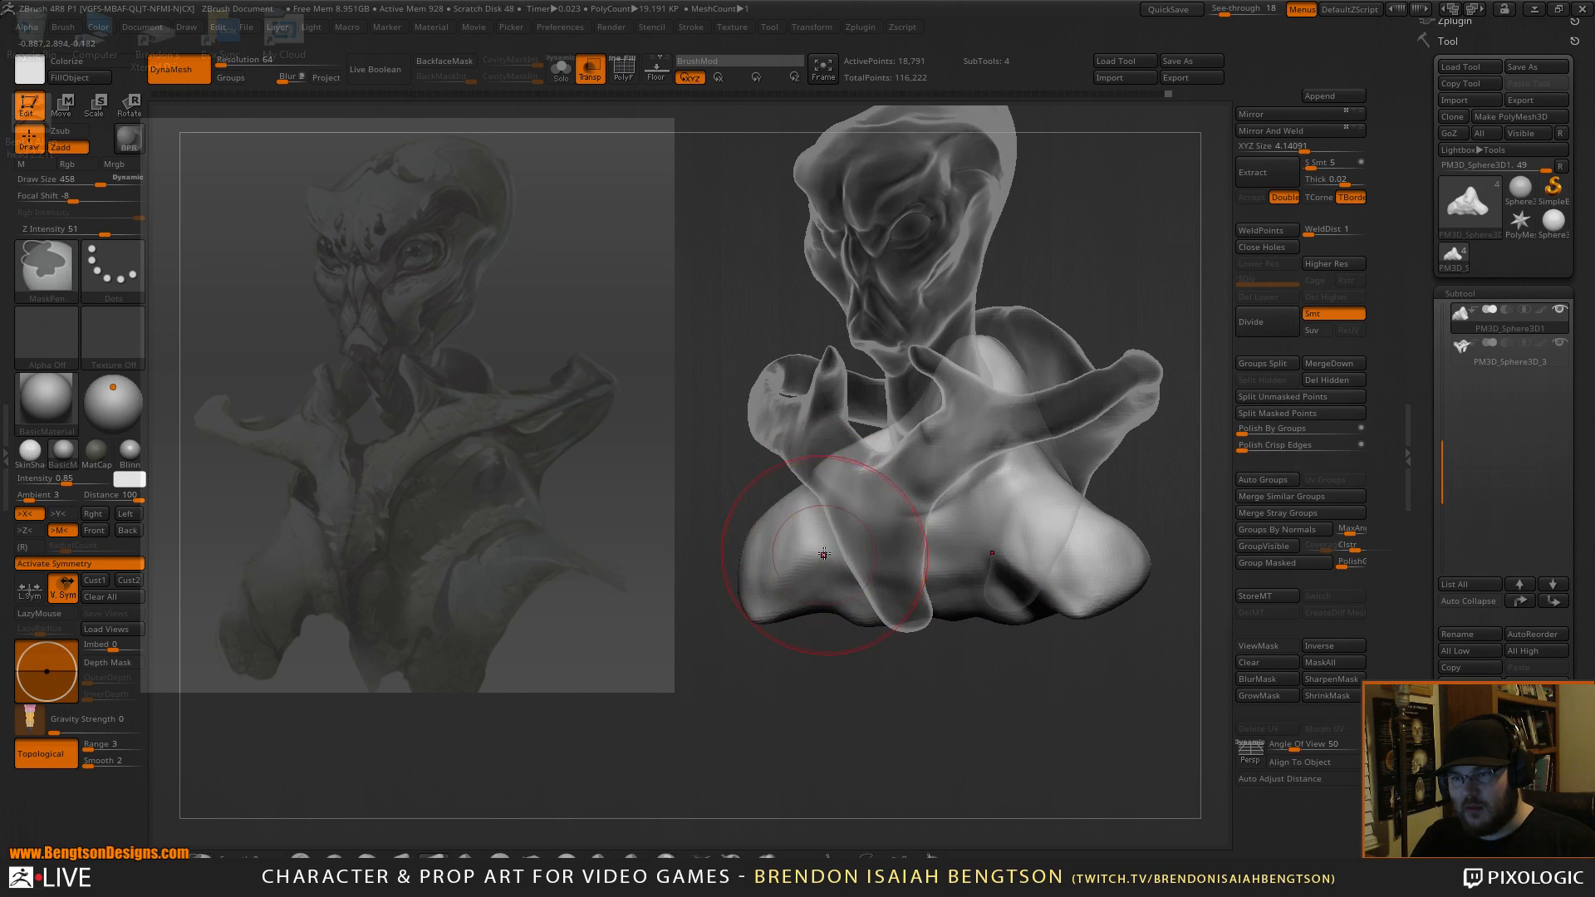
Fill the hollows between the chest and shoulders with ClayBuildup at draw size 458 and smooth them.
key("b")
key("c")
key("b")
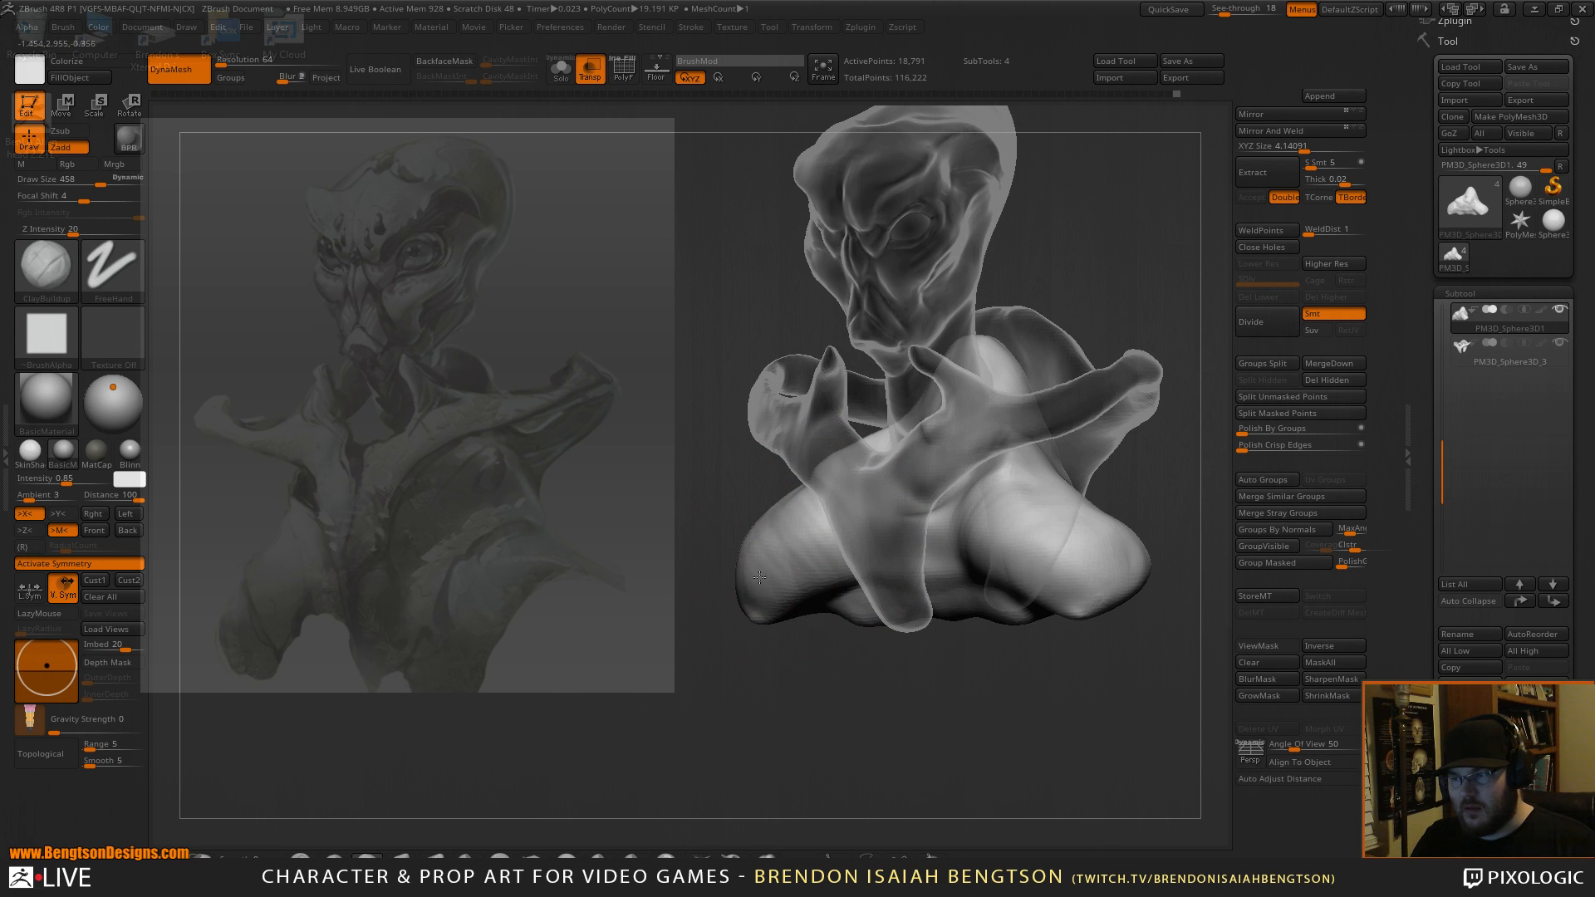
left_click_drag(796, 651, 816, 652, "shift")
Push the torso's lower edge upward between the shoulders with Move Topological, refining at draw size 272, and turn off transparency.
key("b")
key("m")
key("t")
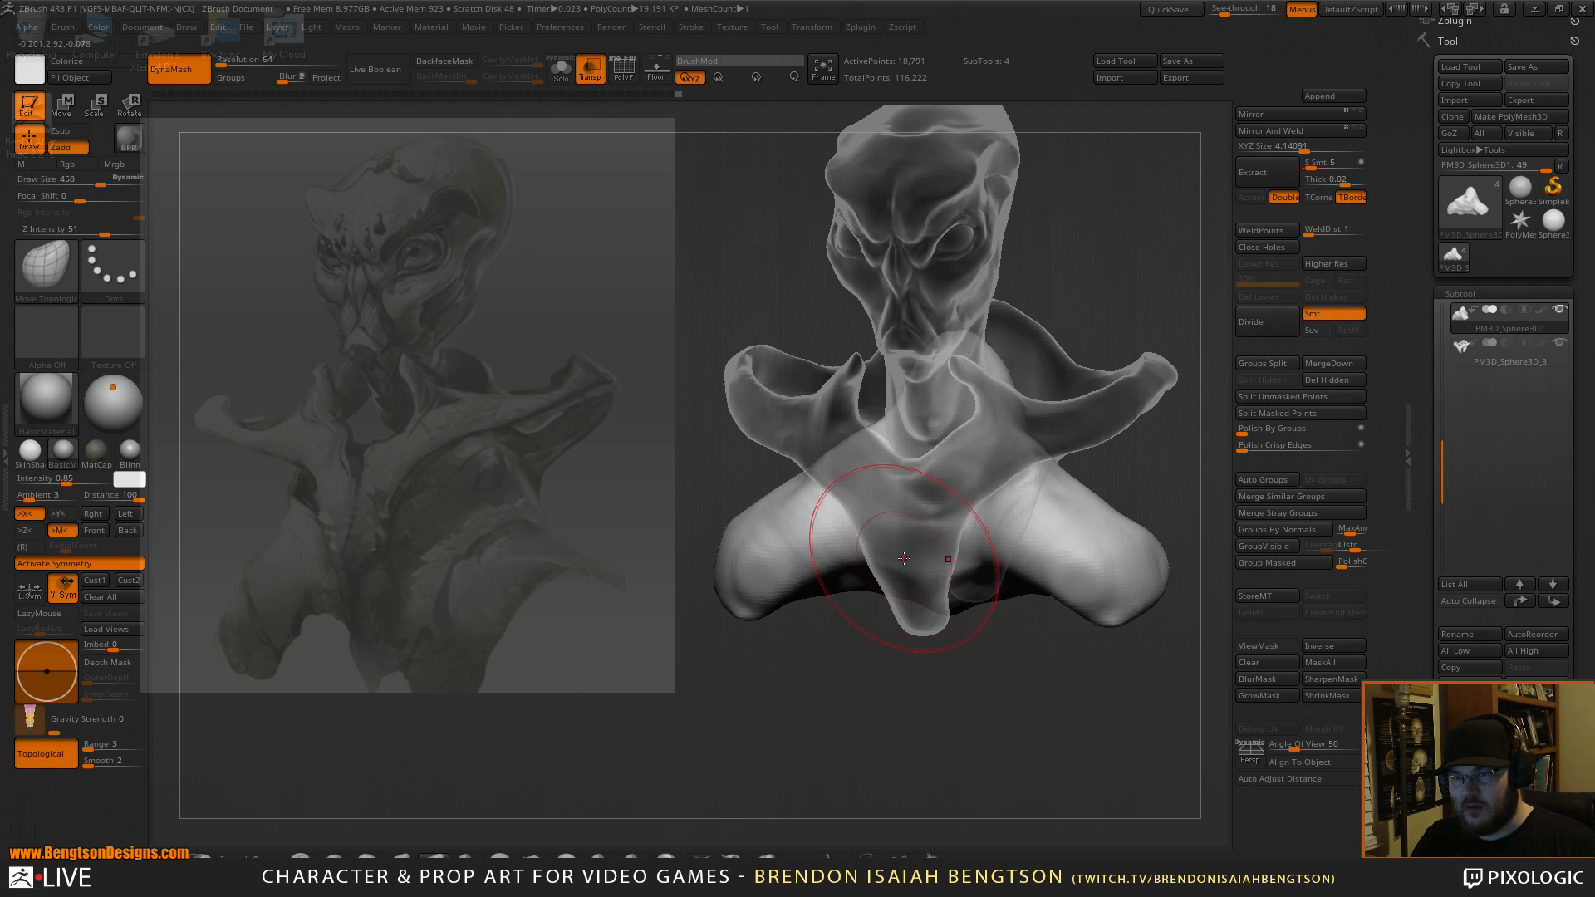
left_click_drag(903, 559, 904, 539)
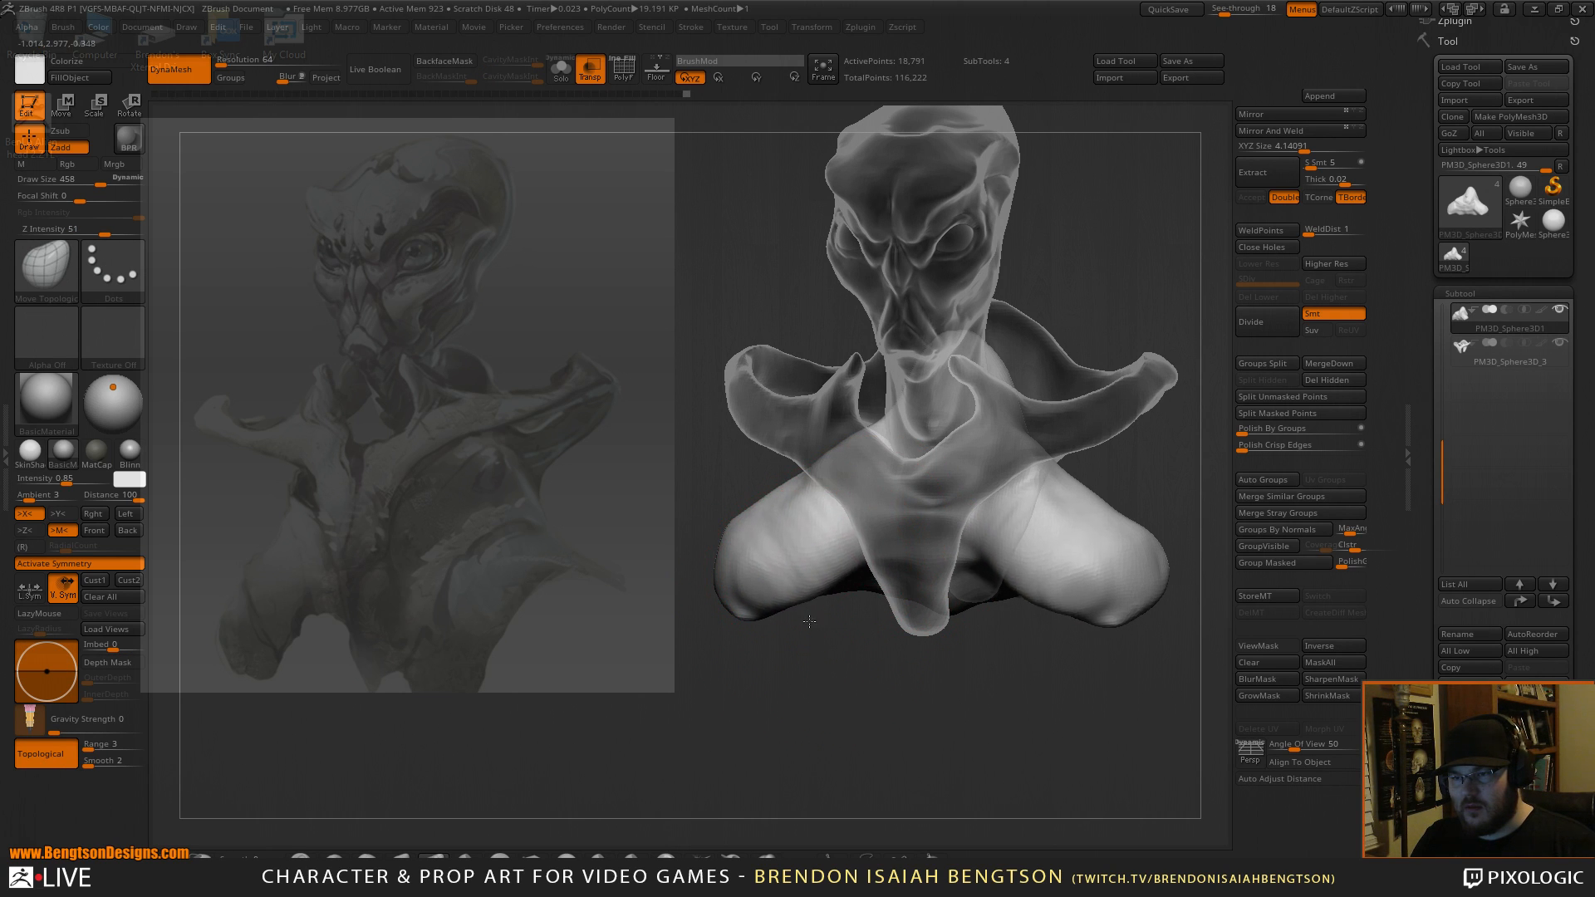
key("space")
left_click_drag(818, 577, 800, 579)
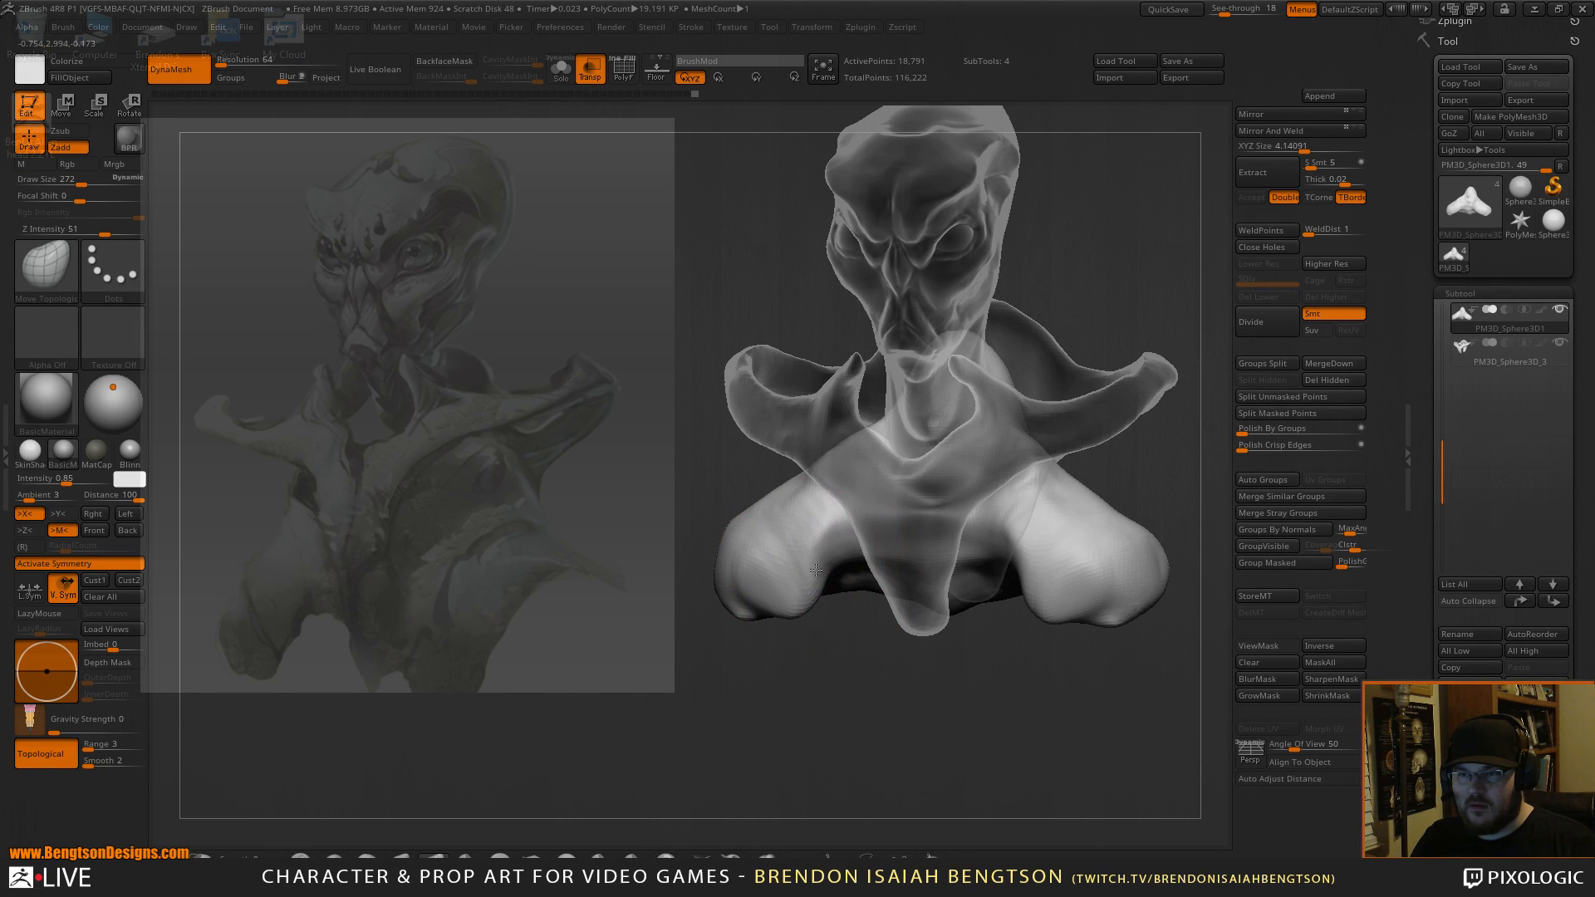
left_click_drag(848, 563, 854, 545)
left_click_drag(840, 625, 815, 550)
key("shift+t")
Build up the chest and shoulder muscle forms beside the collar with ClayBuildup at draw size 272.
left_click_drag(857, 680, 897, 676, "alt")
left_click_drag(1173, 642, 1170, 683, "alt")
mouse_move(1214, 623)
left_mouse_down("alt")
mouse_move(1204, 667)
mouse_move(1132, 739)
mouse_move(1095, 657)
left_mouse_up("alt")
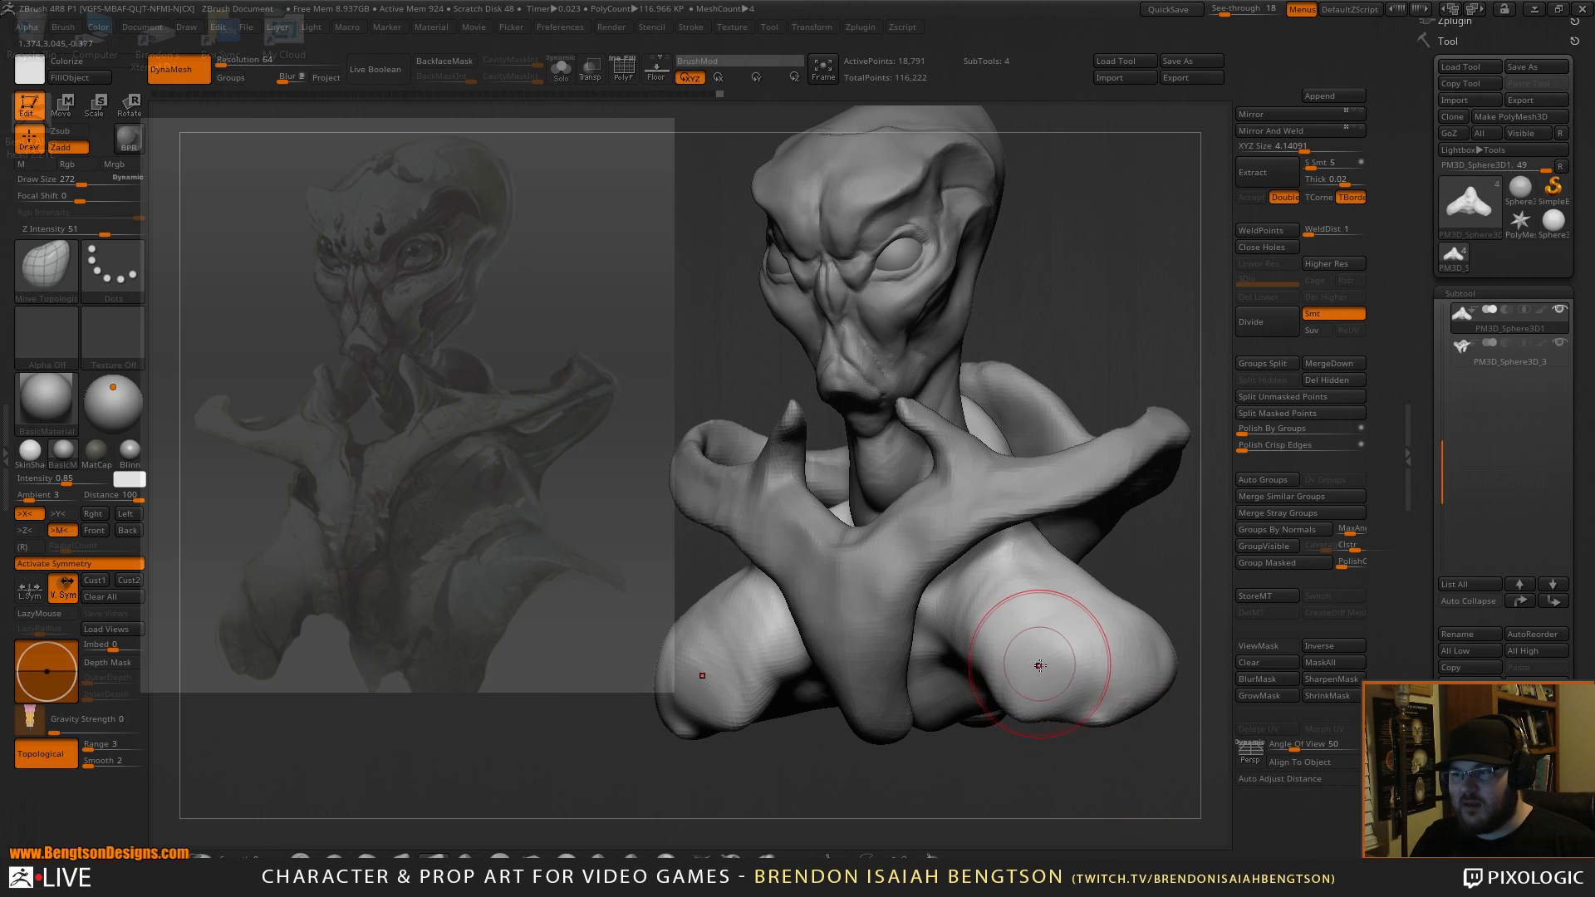
key("b")
key("c")
key("b")
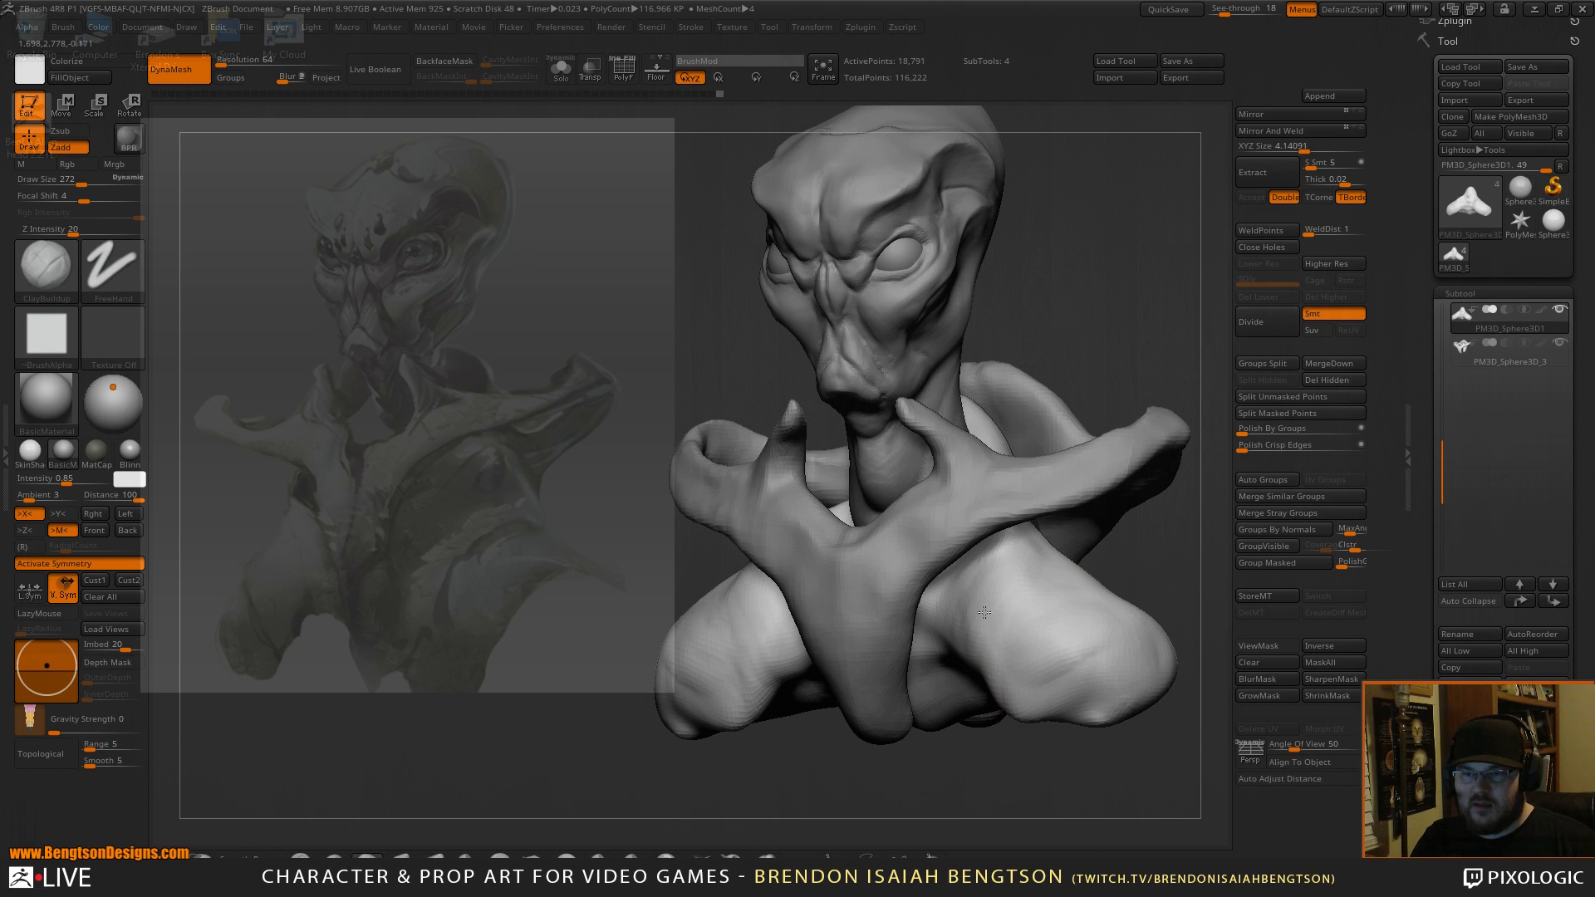
mouse_move(1109, 757)
left_mouse_down()
mouse_move(1098, 795)
mouse_move(1054, 785)
left_mouse_up()
left_click_drag(908, 740, 931, 745)
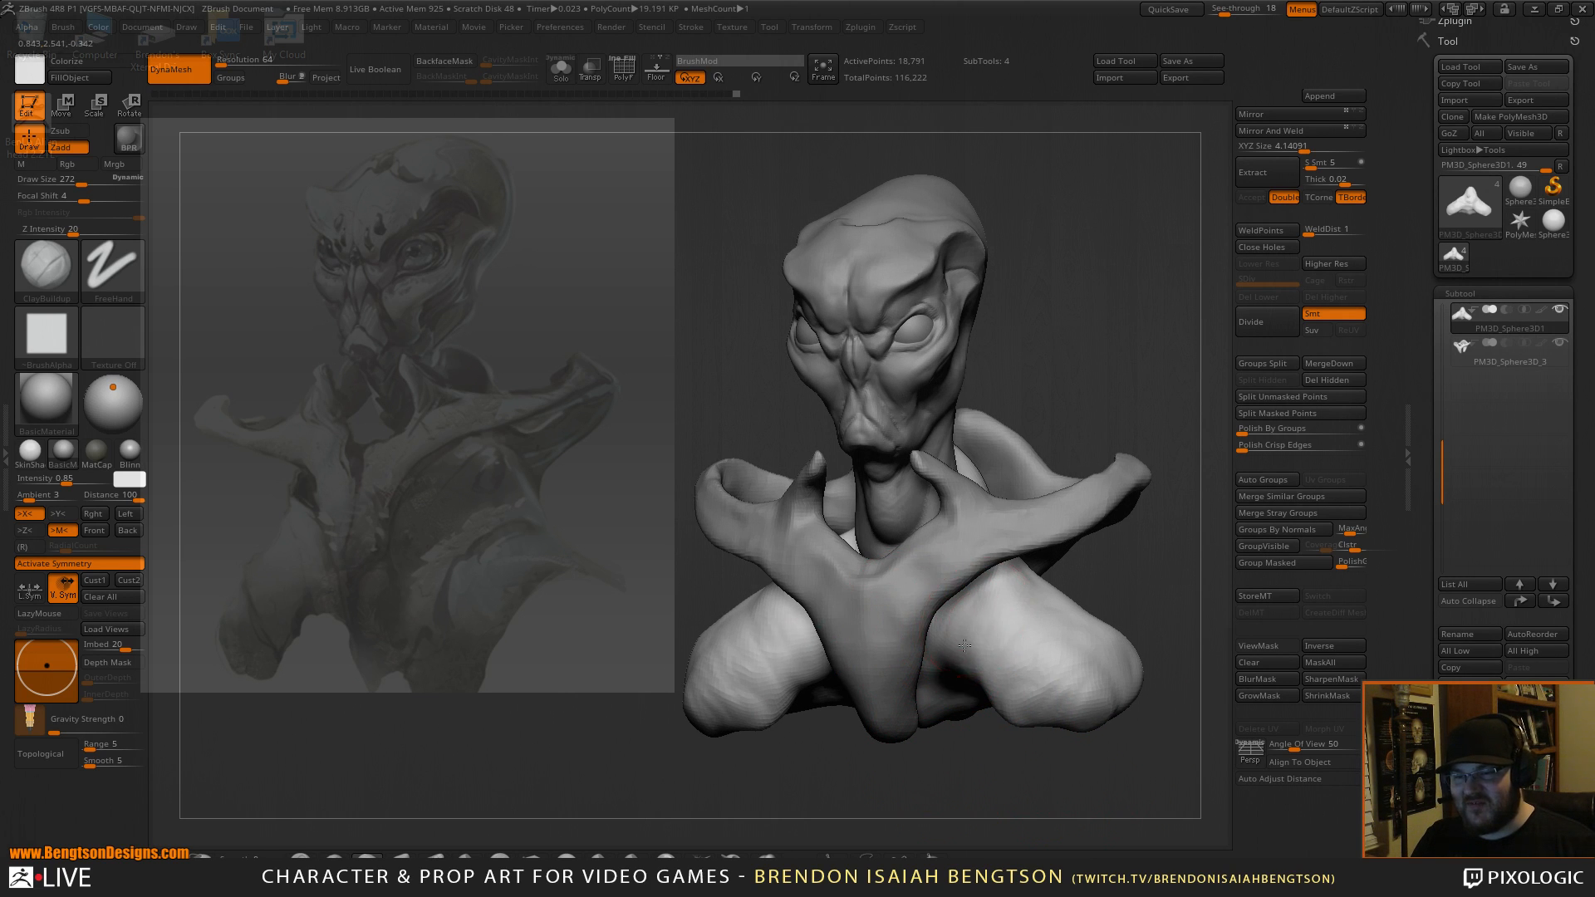
mouse_move(956, 728)
left_mouse_down()
mouse_move(1014, 619)
mouse_move(1081, 608)
left_mouse_up()
mouse_move(972, 723)
left_mouse_down()
mouse_move(998, 776)
mouse_move(1039, 740)
mouse_move(1009, 738)
mouse_move(1015, 759)
mouse_move(1049, 758)
mouse_move(951, 576)
left_mouse_up()
Slice off the outer end of one shoulder with a curved TrimCurve cut and Mirror And Weld the torso.
key("ctrl+shift")
left_click_drag(1015, 474, 994, 517, "ctrl+shift")
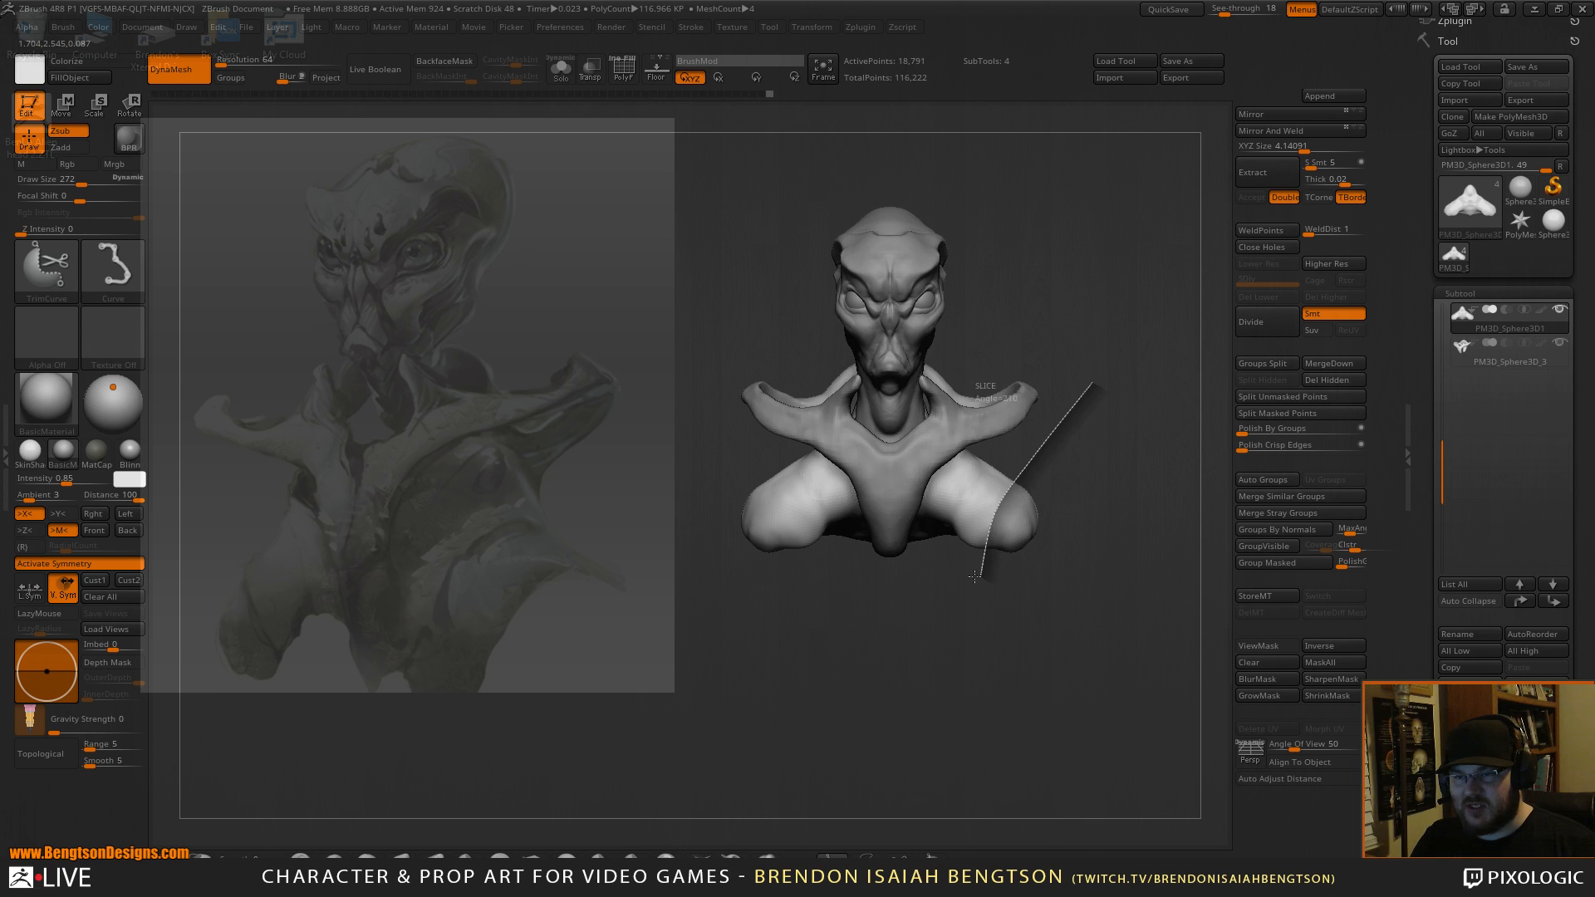
left_click_drag(961, 623, 934, 713, "ctrl+shift")
left_click_drag(1067, 590, 1015, 559)
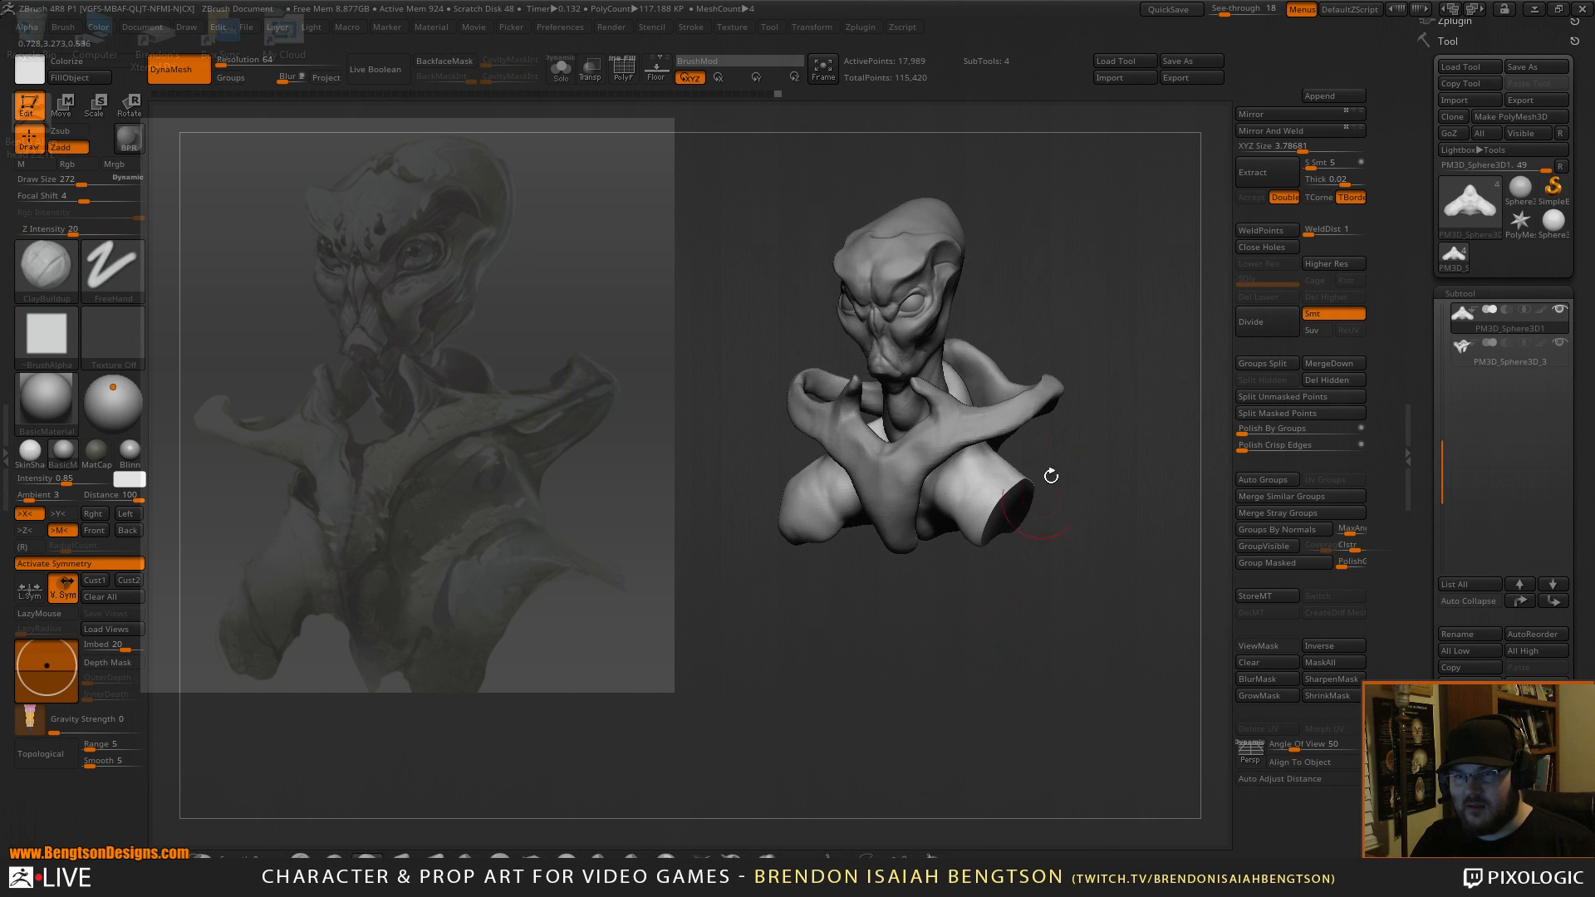
left_click(1288, 131)
Reshape the trimmed shoulder stumps and lower chest with Move Topological at draw size 367, smoothing the surface.
key("b")
key("m")
key("t")
mouse_move(1069, 538)
right_mouse_down()
mouse_move(1042, 519)
mouse_move(1058, 602)
mouse_move(1036, 673)
mouse_move(1076, 640)
right_mouse_up()
key("space")
left_click_drag(911, 539, 926, 538)
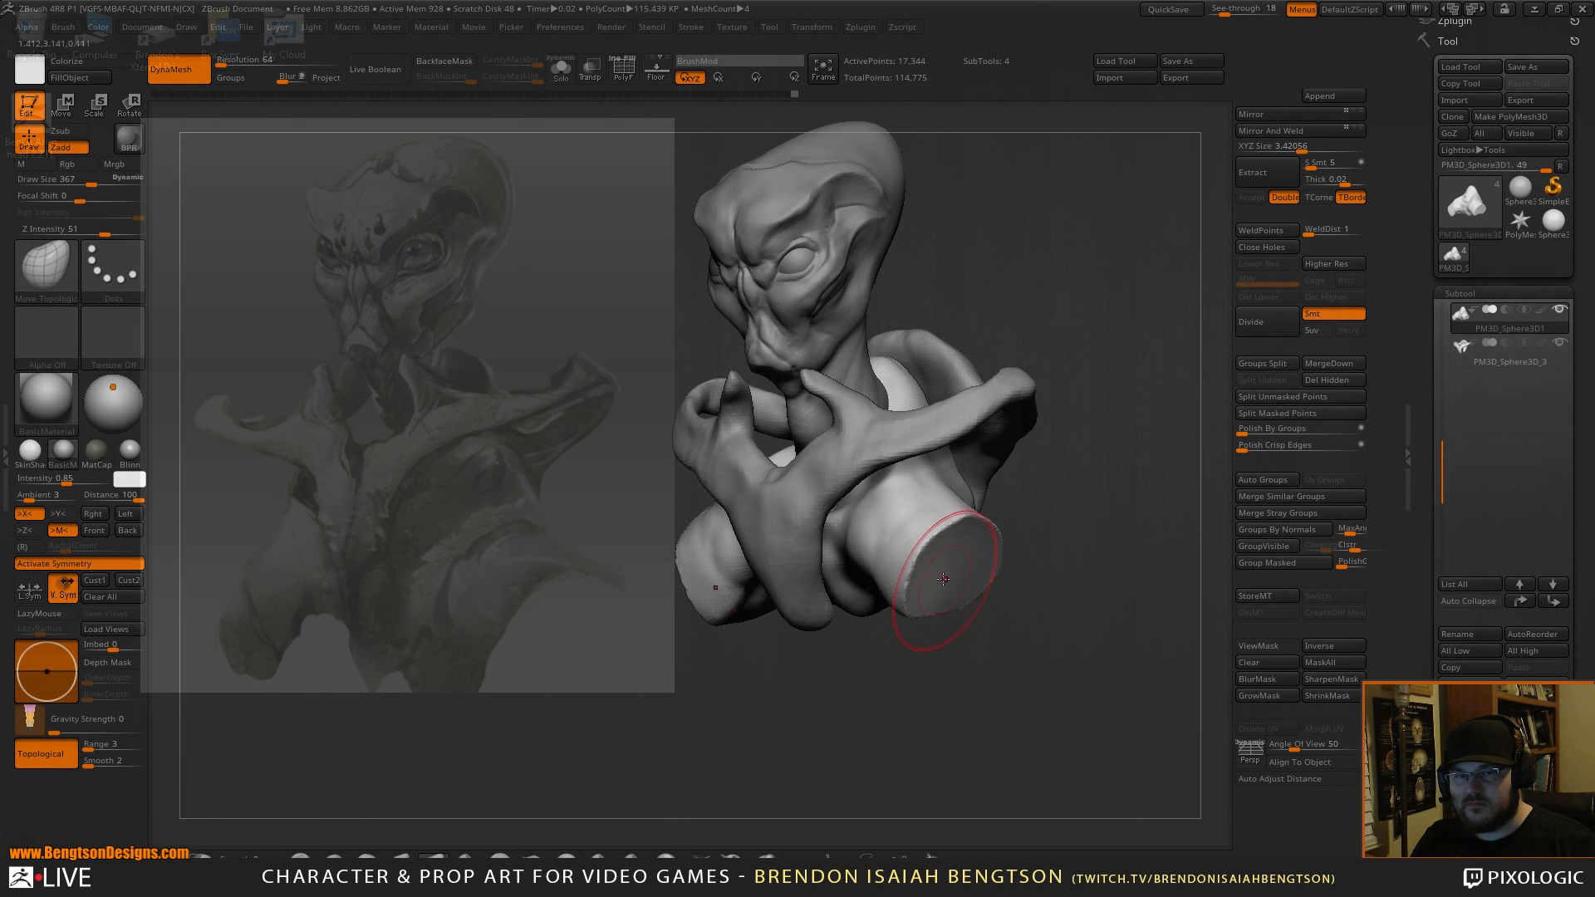
mouse_move(943, 623)
right_mouse_down()
mouse_move(875, 673)
mouse_move(960, 689)
right_mouse_up()
right_click_drag(959, 689, 916, 690)
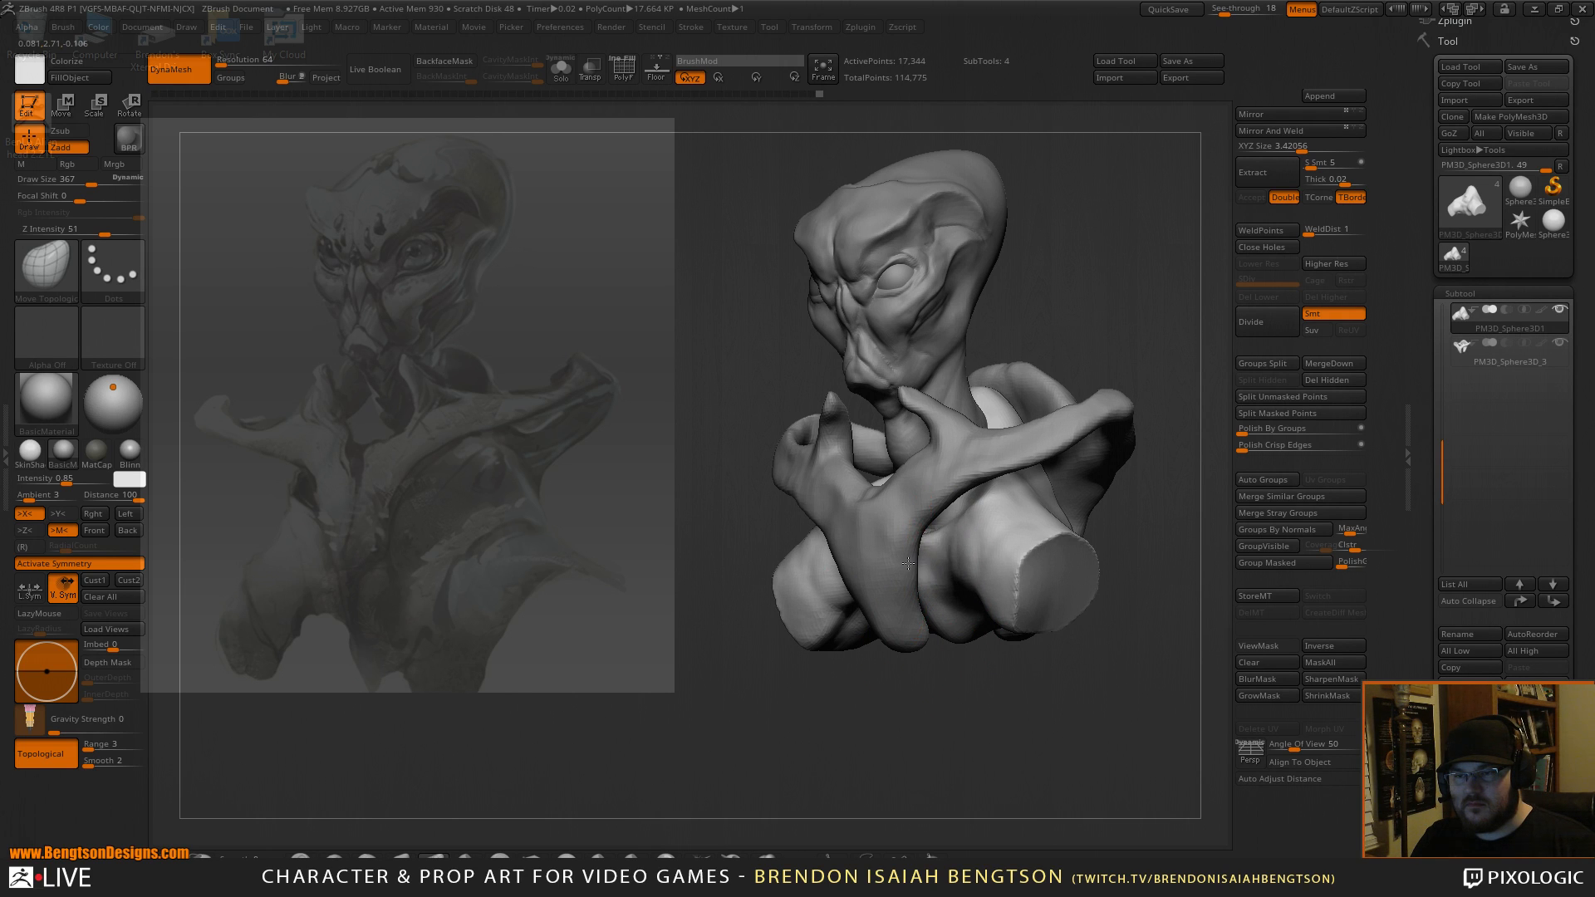
right_click_drag(902, 615, 912, 566)
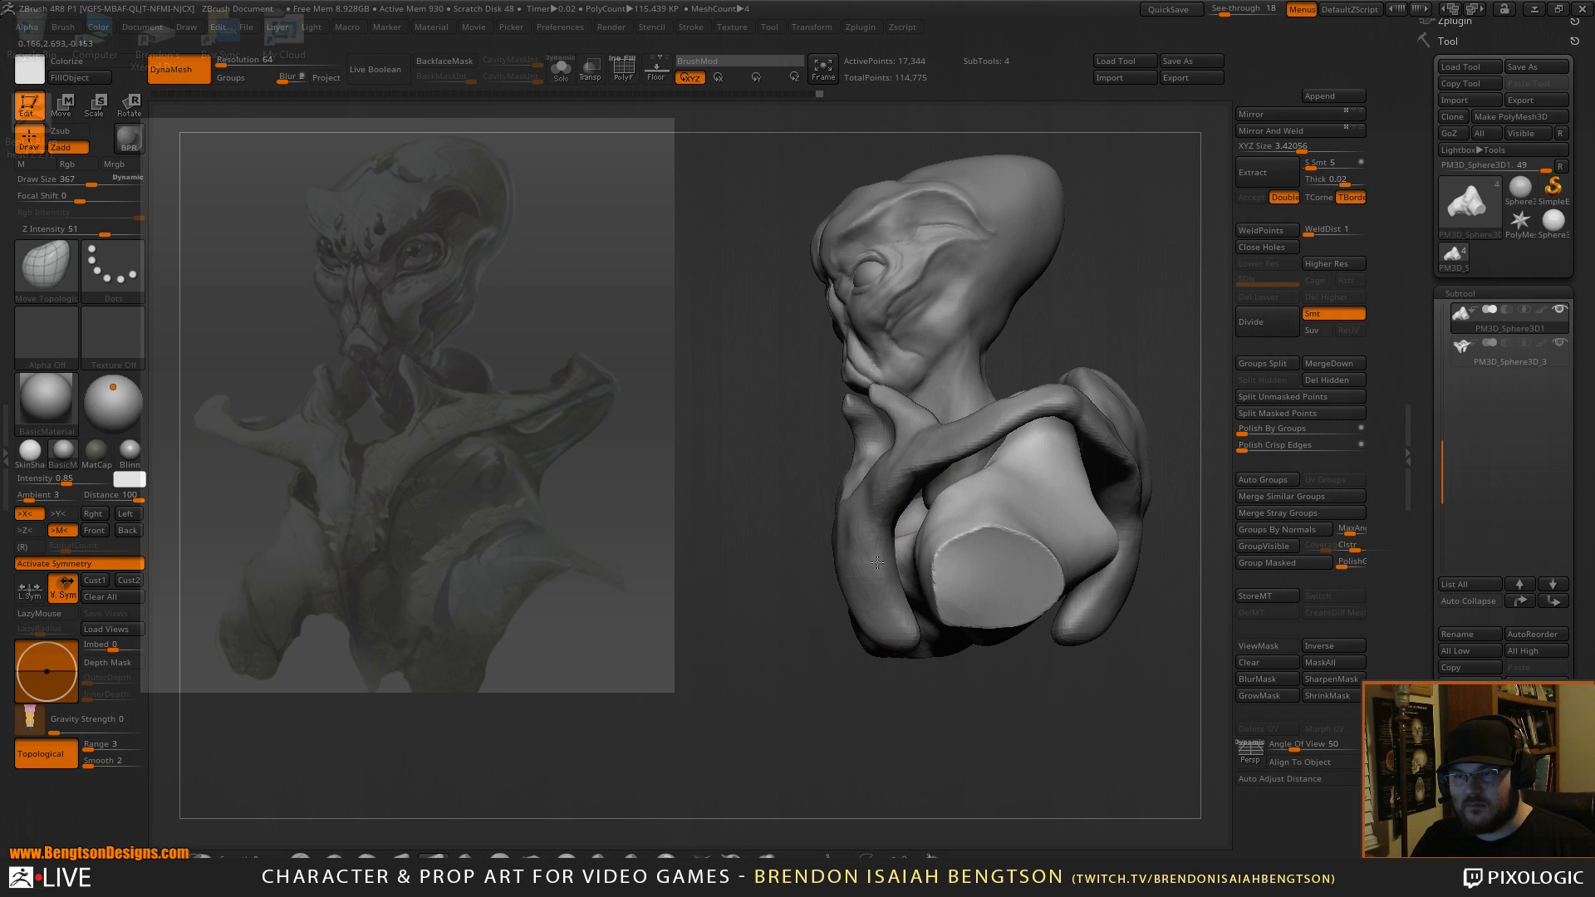
right_click_drag(899, 631, 939, 625)
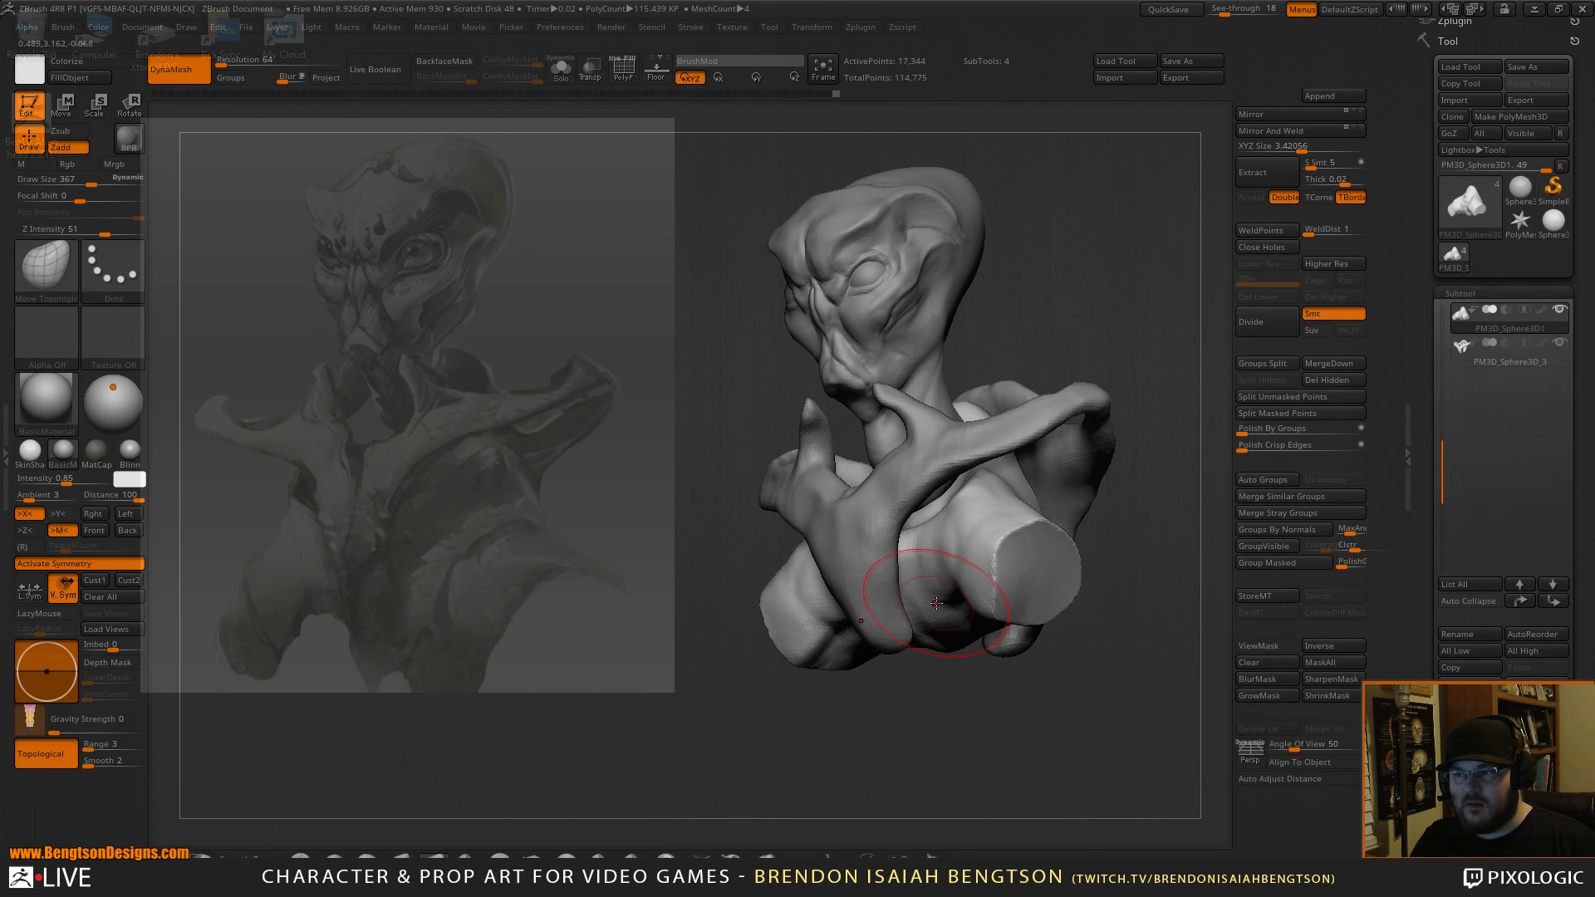
right_click_drag(913, 727, 908, 698)
key("shift")
mouse_move(1015, 599)
right_mouse_down()
mouse_move(927, 727)
mouse_move(922, 706)
right_mouse_up()
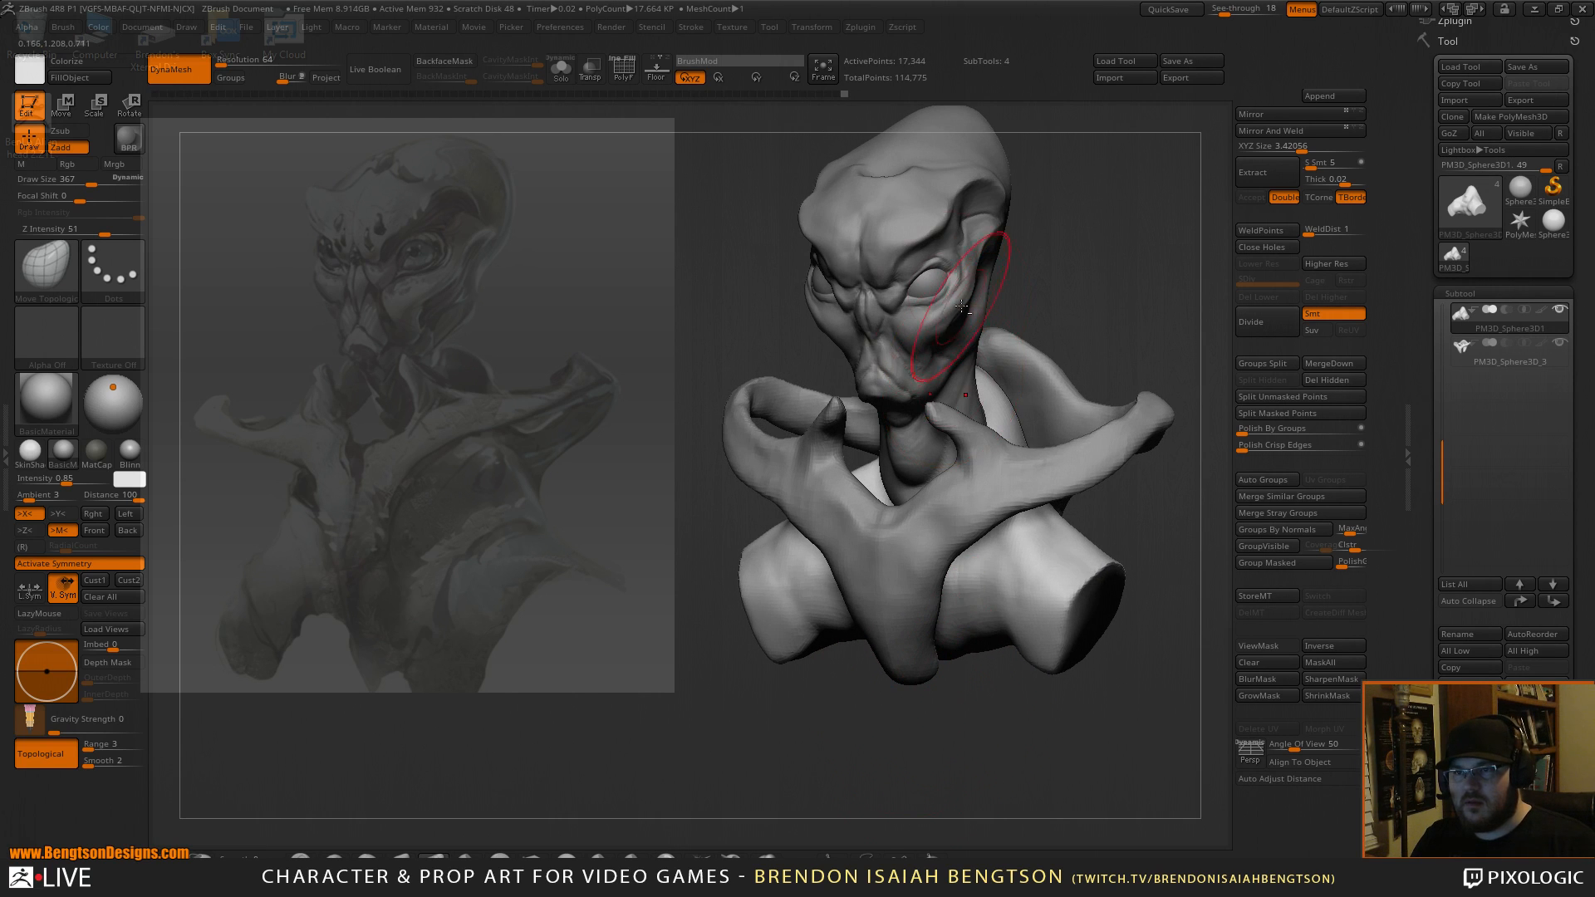
Select the alien head subtool and align the bust's angle, scale and position with the concept art figure.
left_click(911, 236, "alt")
right_click_drag(1107, 197, 1089, 414, "alt")
mouse_move(1083, 350)
right_mouse_down()
mouse_move(1064, 167)
mouse_move(955, 282)
mouse_move(969, 328)
mouse_move(1007, 359)
mouse_move(708, 343)
mouse_move(713, 329)
mouse_move(651, 285)
mouse_move(687, 299)
mouse_move(662, 296)
mouse_move(691, 337)
right_mouse_up()
left_click_drag(691, 337, 699, 414, "shift")
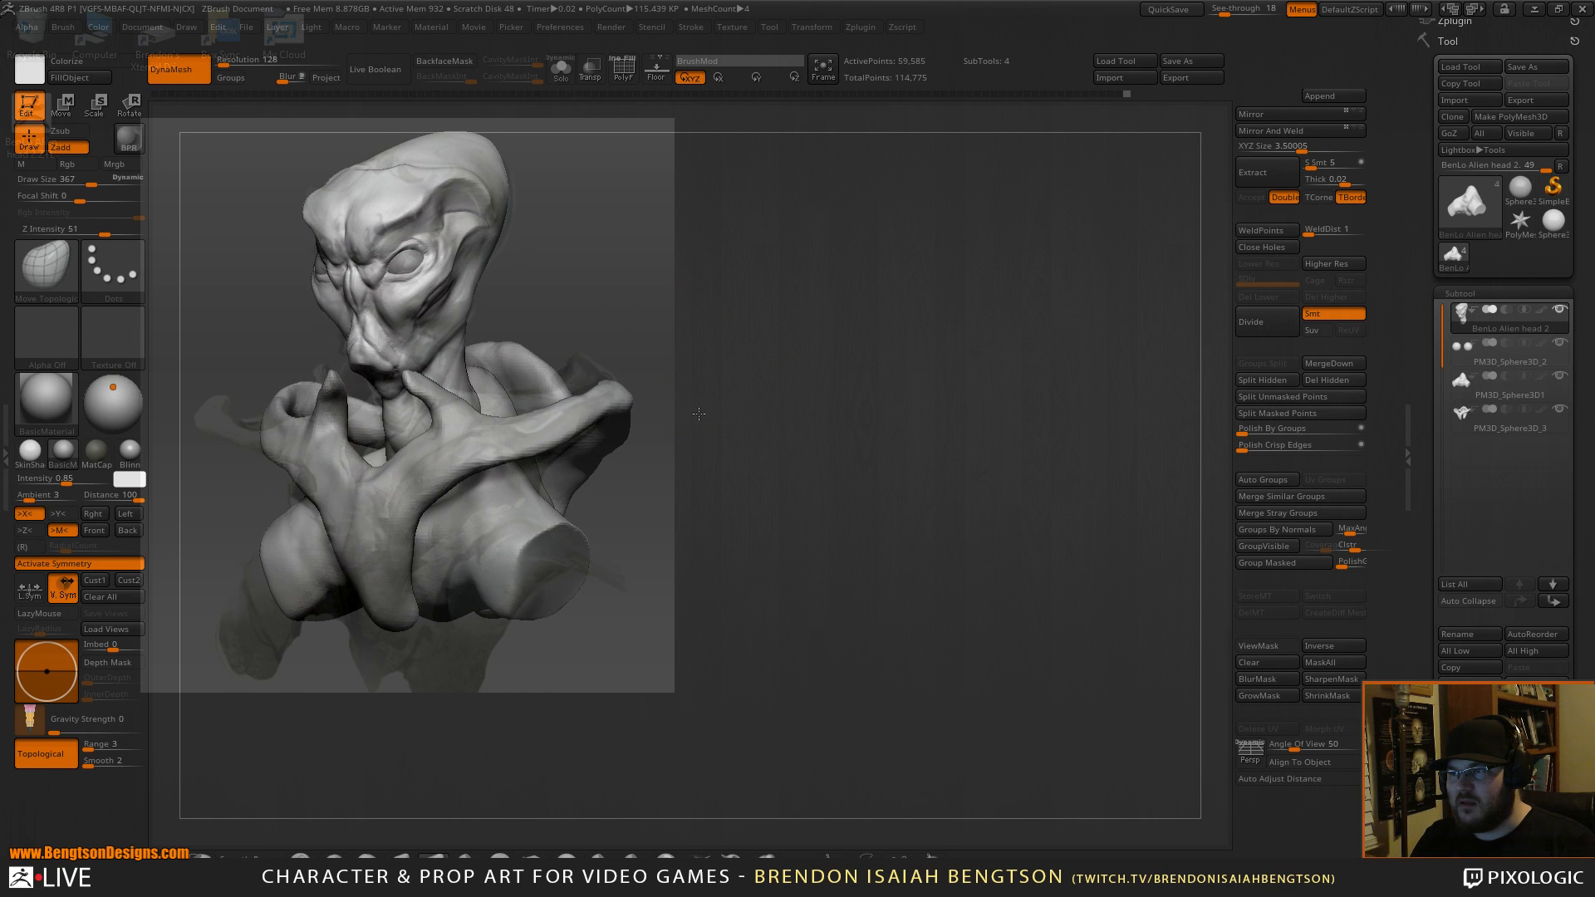
left_click_drag(707, 481, 700, 472)
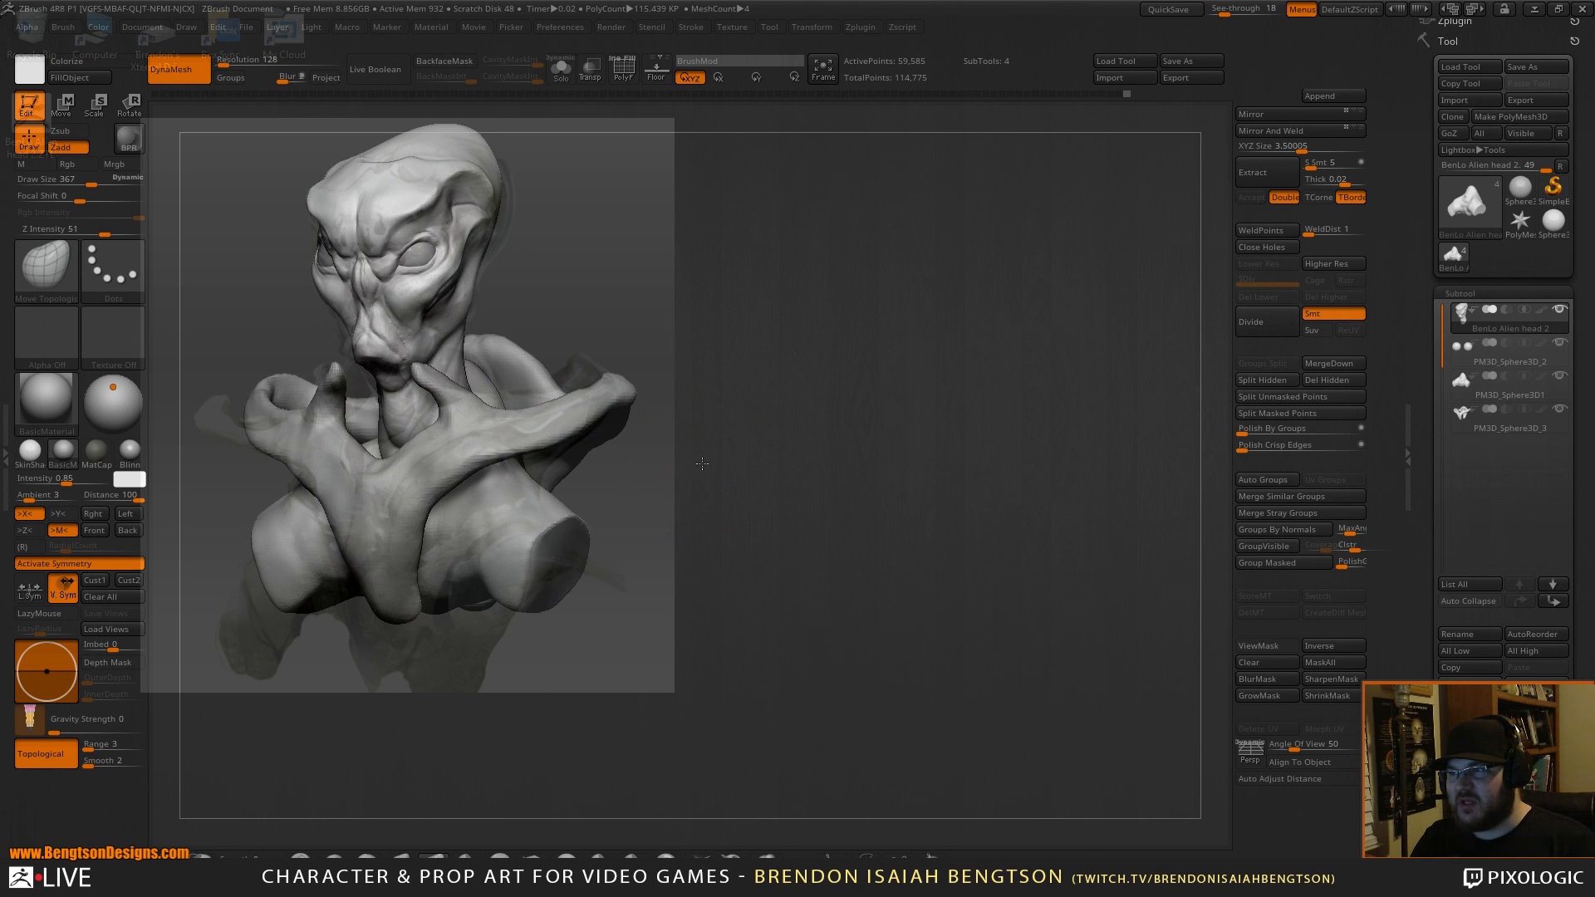
mouse_move(701, 468)
left_mouse_down()
mouse_move(717, 405)
mouse_move(719, 443)
left_mouse_up()
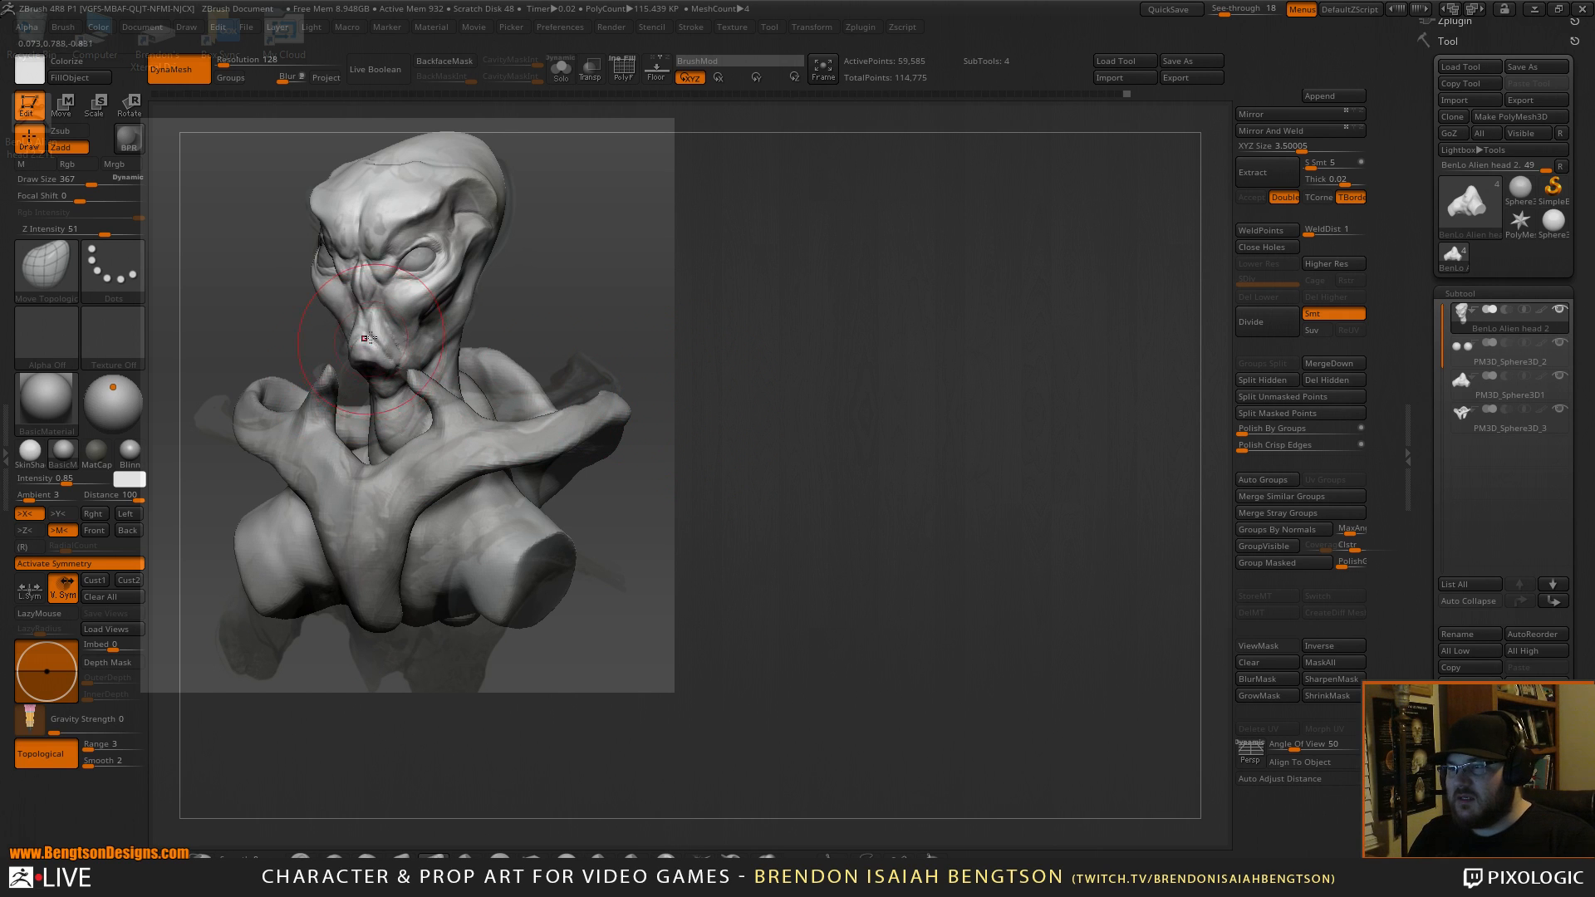
Smooth and reshape the head against the concept art with Move Topological at draw size 351, with See-through set to 38.
mouse_move(384, 222)
left_mouse_down("shift")
mouse_move(479, 186)
mouse_move(409, 207)
mouse_move(374, 171)
mouse_move(495, 211)
mouse_move(366, 275)
left_mouse_up("shift")
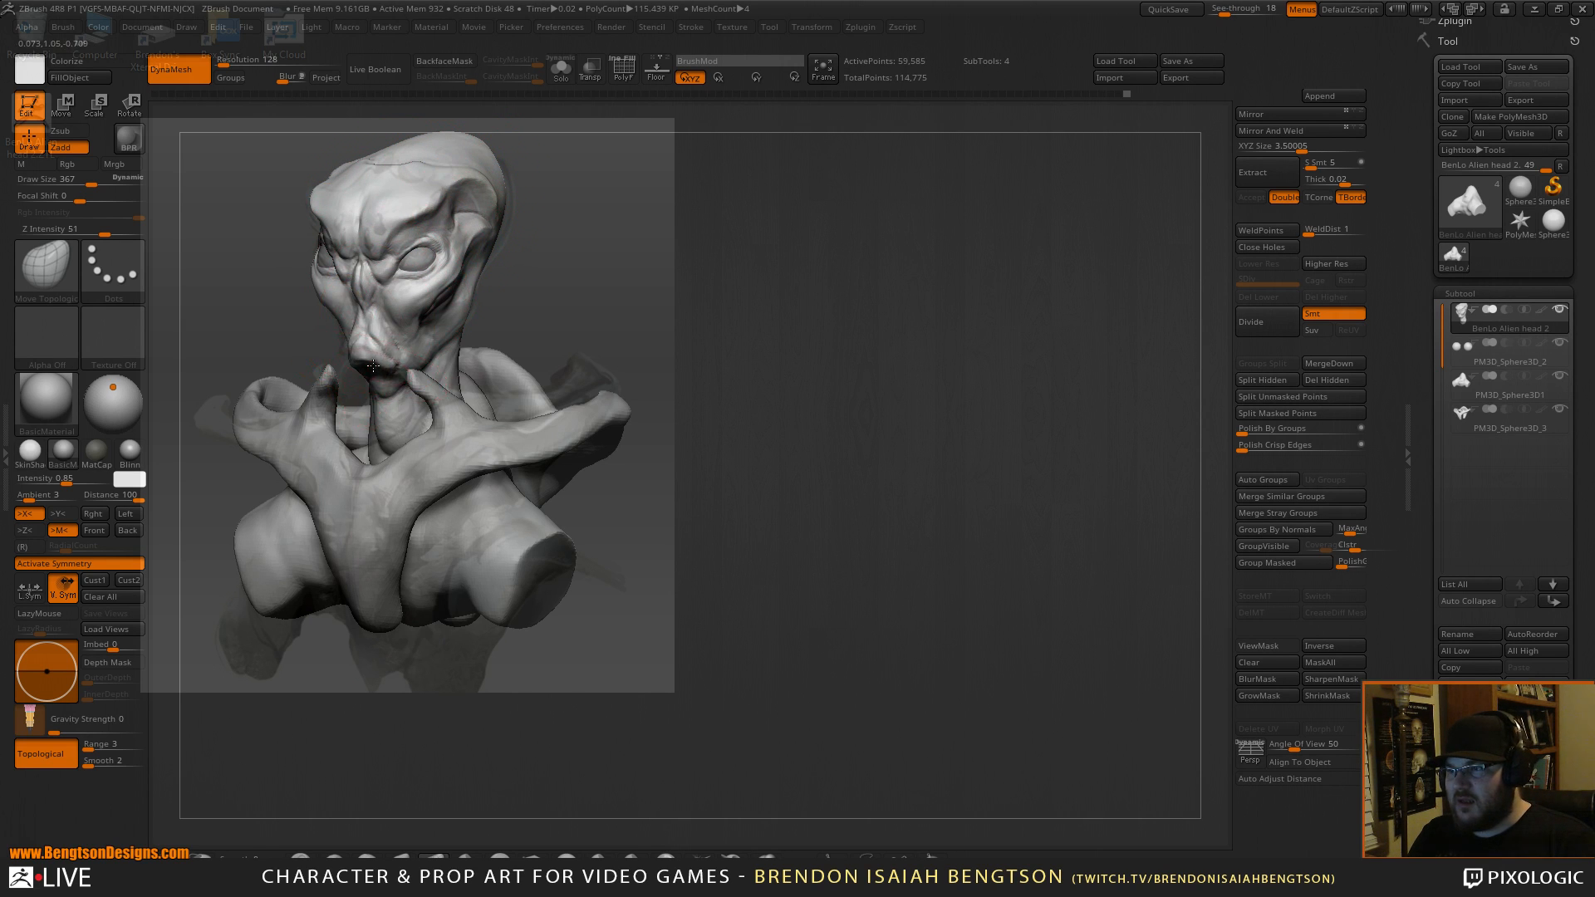
left_click_drag(373, 365, 368, 357, "shift")
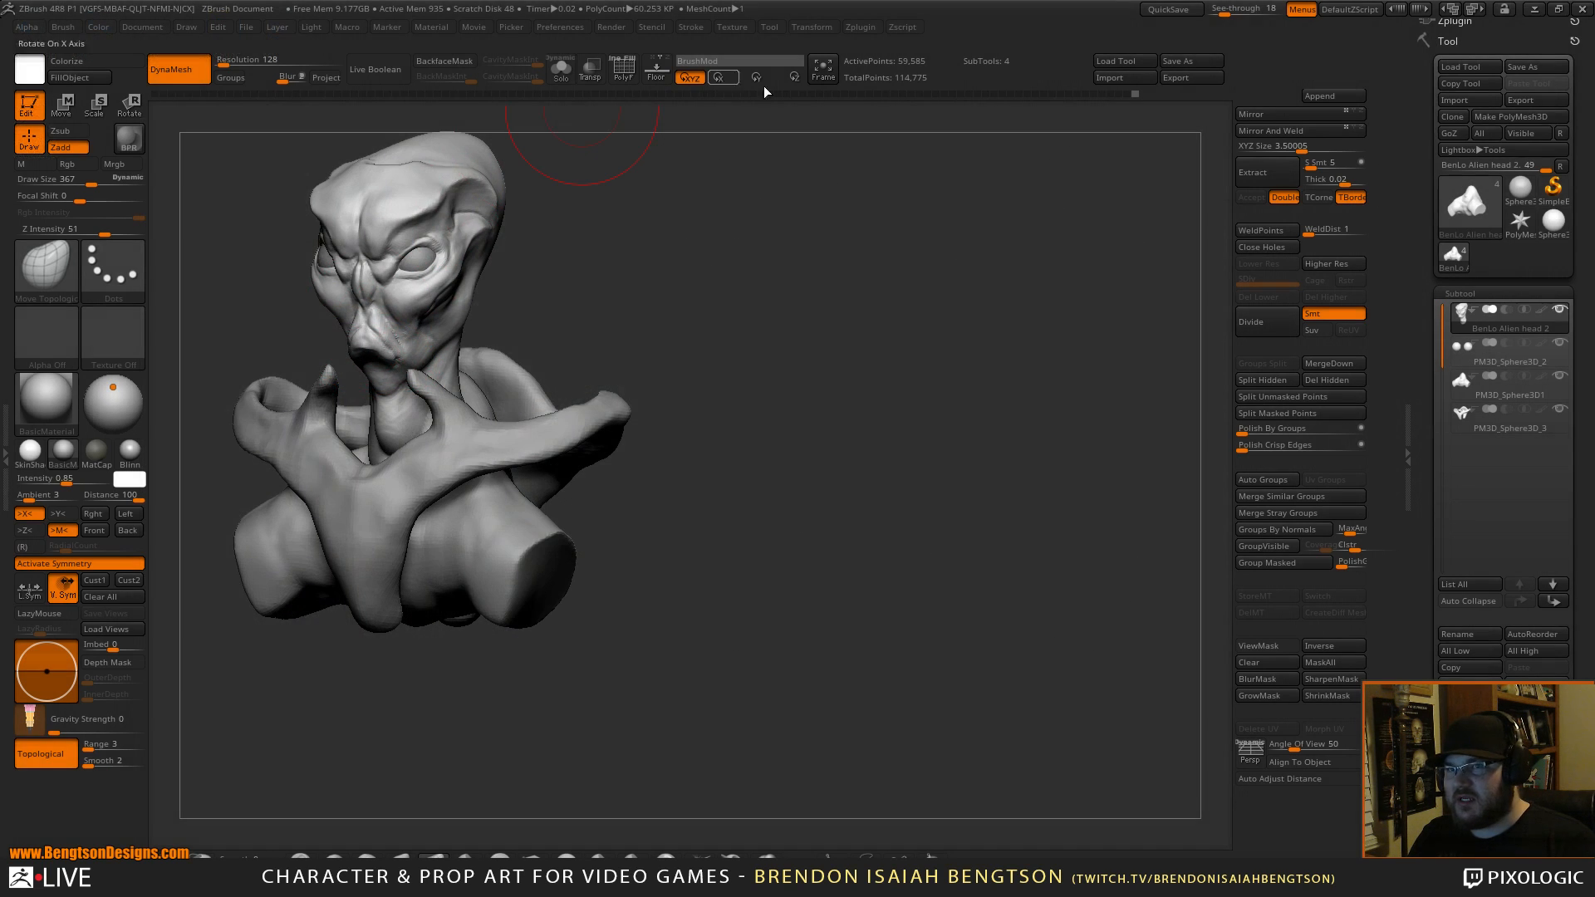
mouse_move(1233, 18)
left_mouse_down()
mouse_move(1272, 13)
mouse_move(1238, 15)
left_mouse_up()
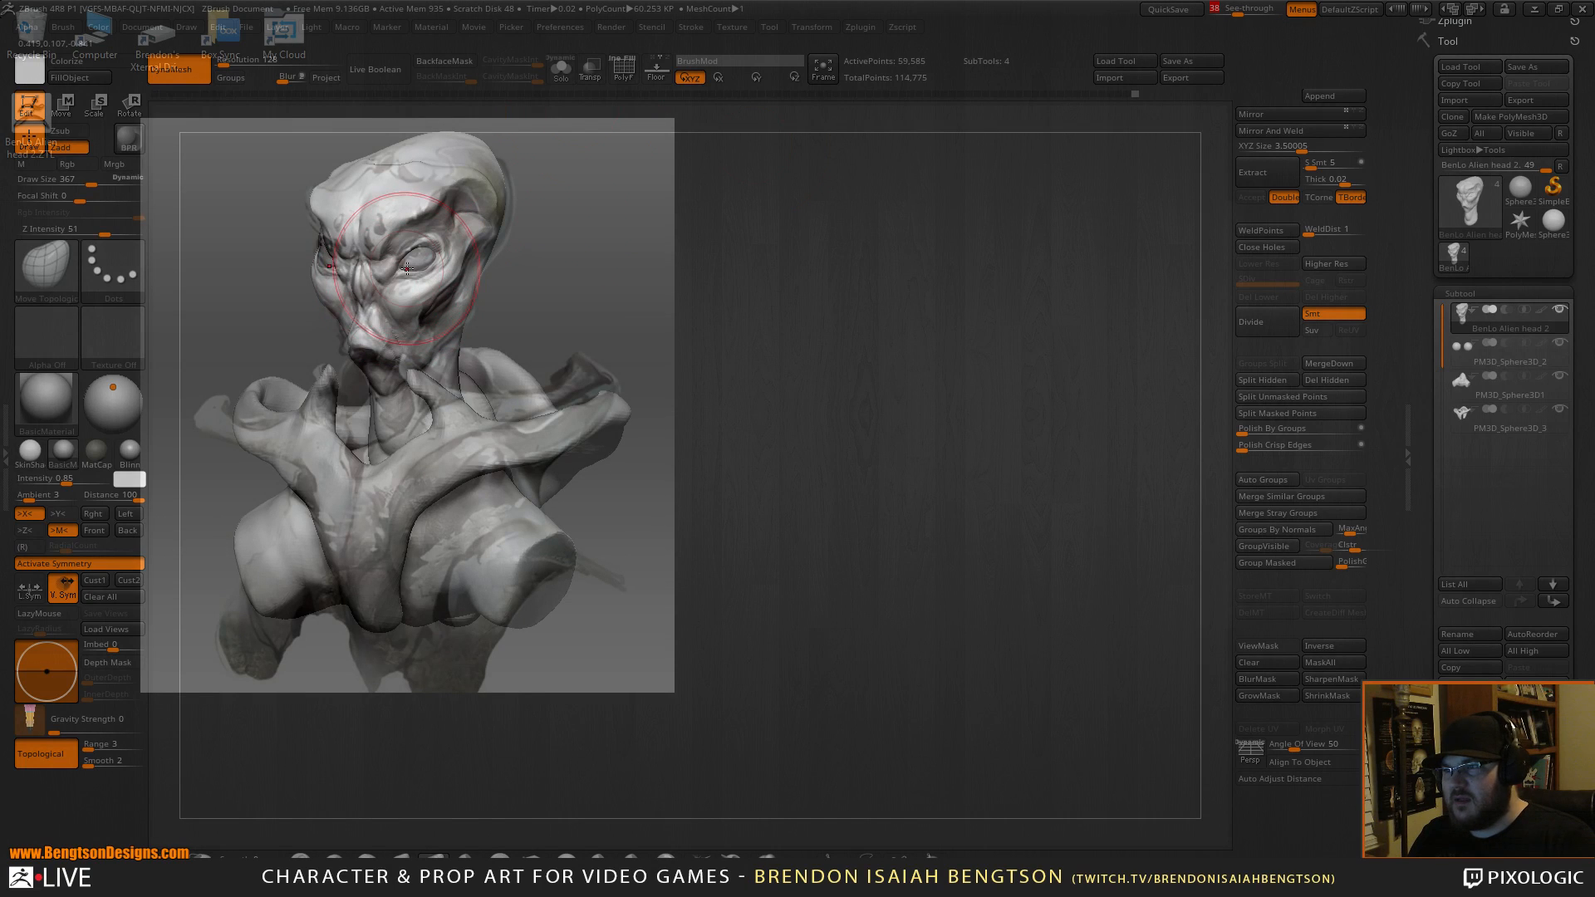
key("space")
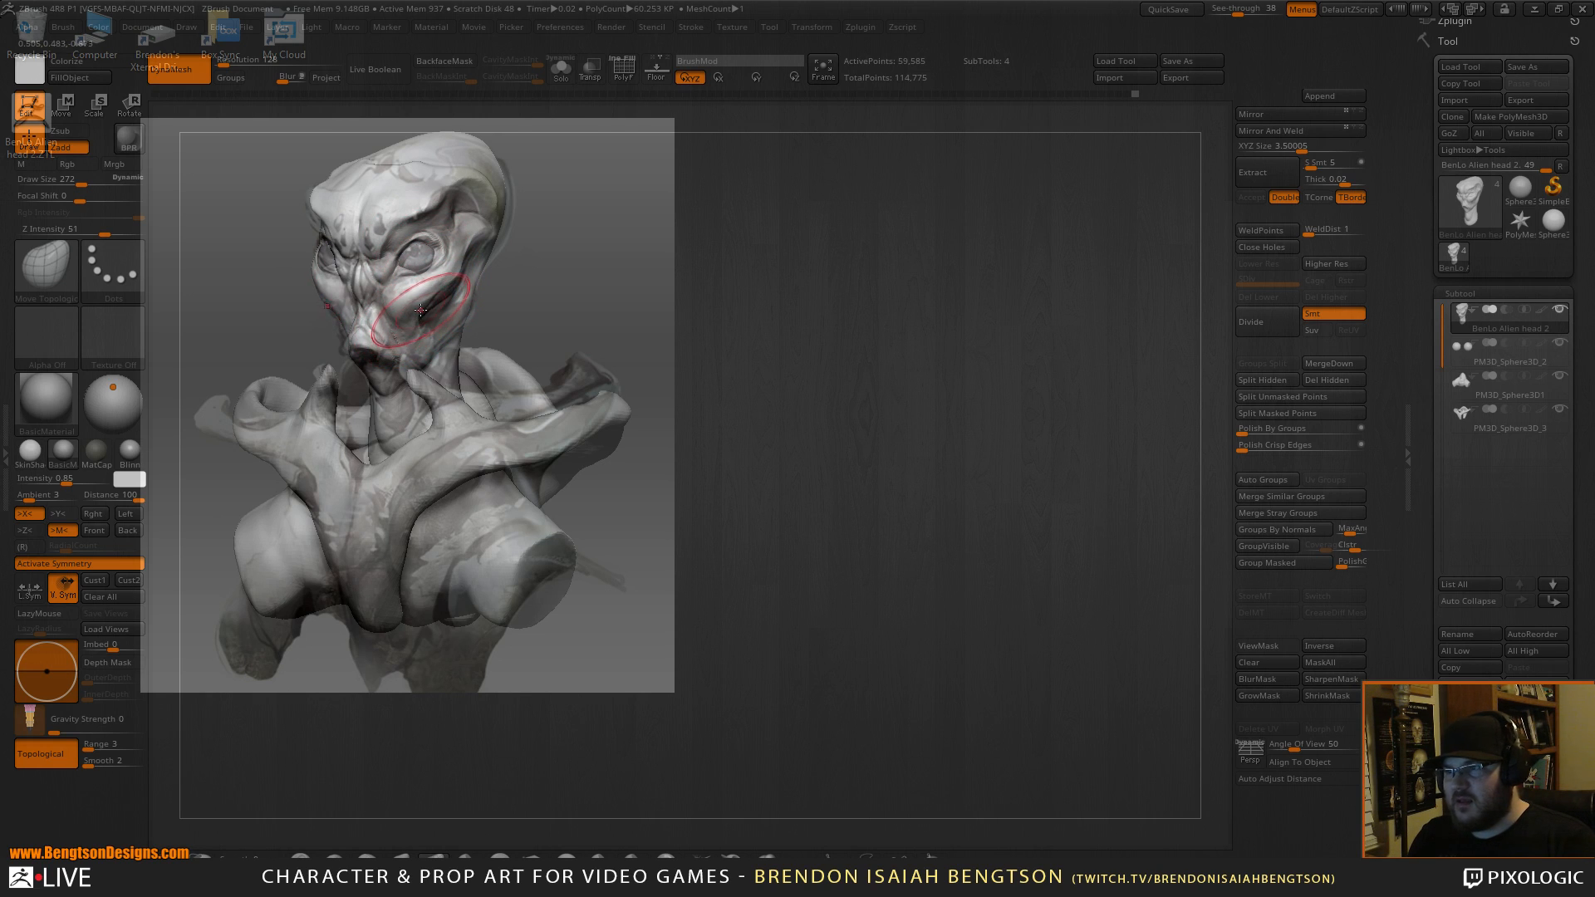
key("b")
key("d")
key("s")
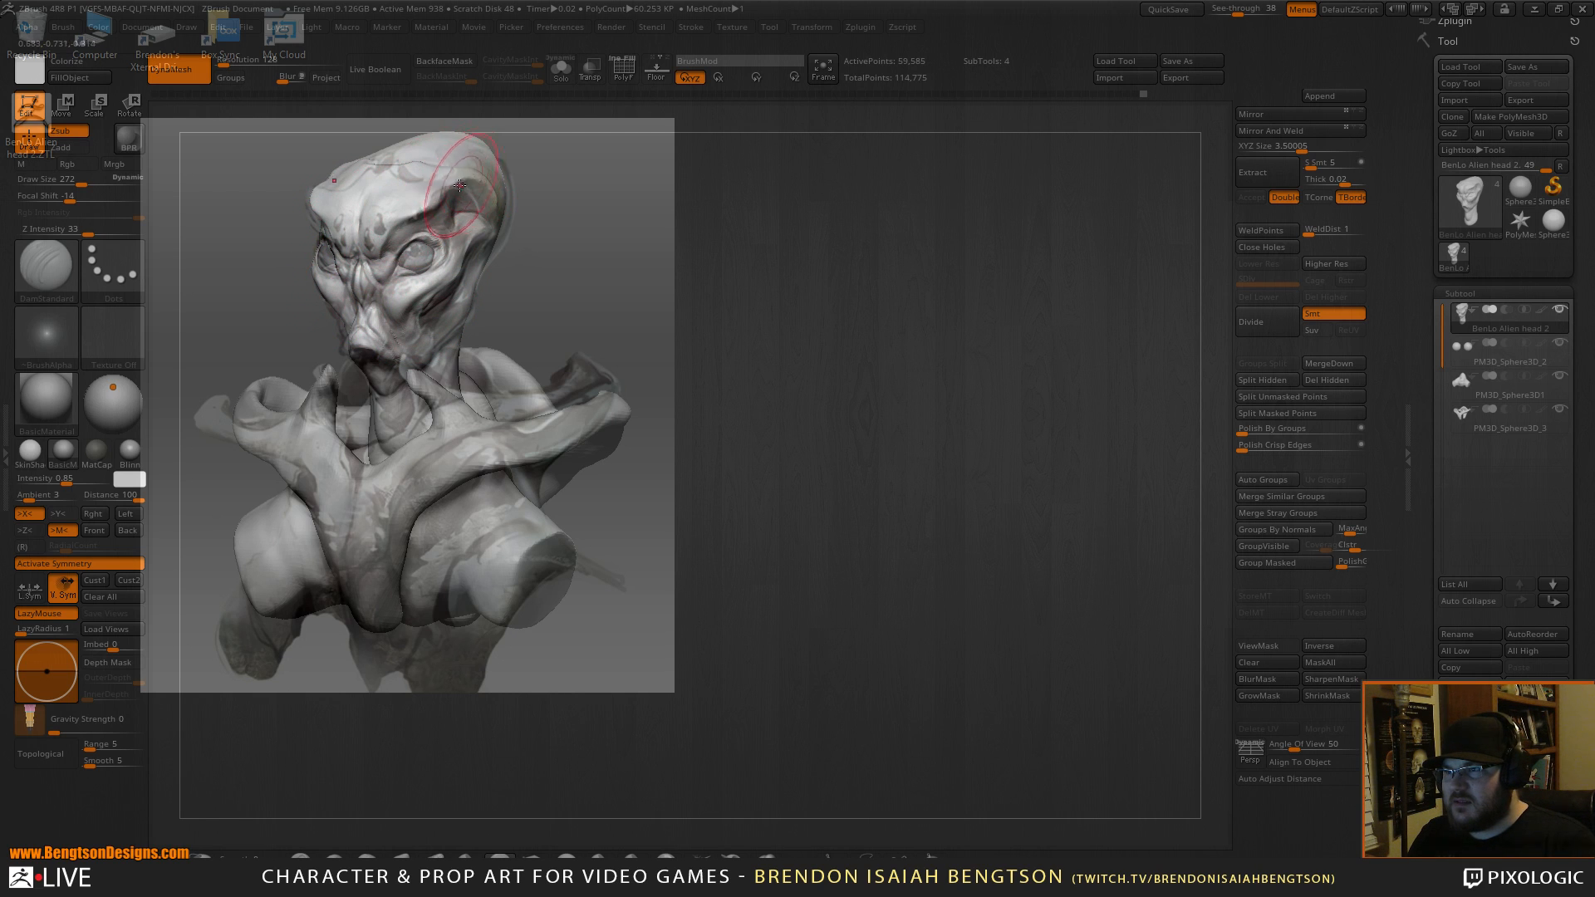
key("b")
key("m")
key("t")
key("space")
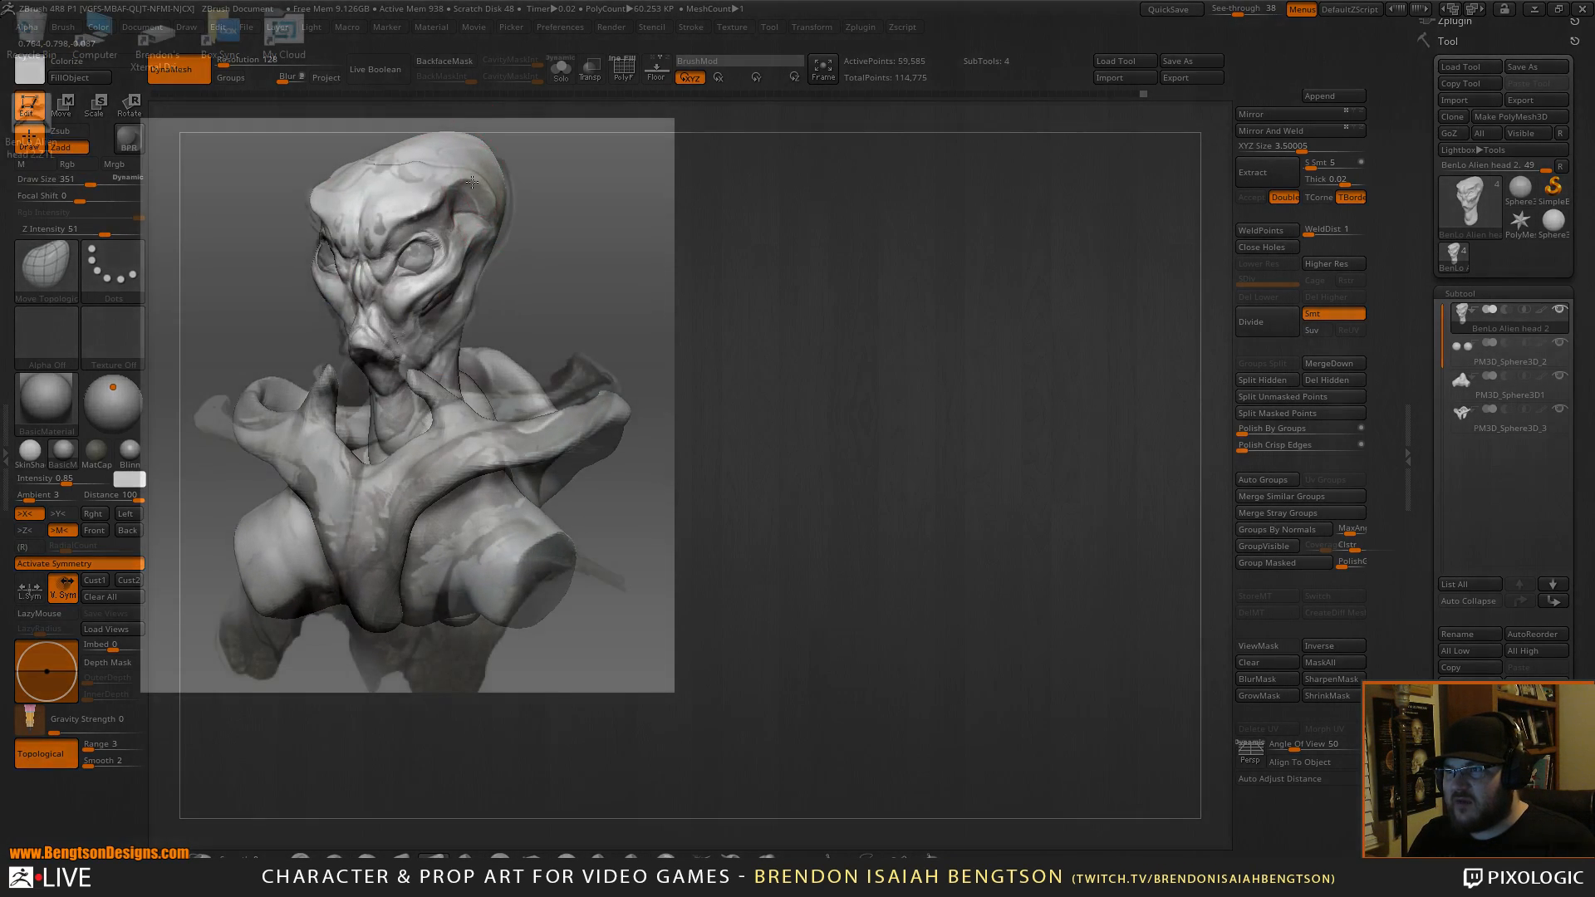
mouse_move(460, 182)
left_mouse_down()
mouse_move(413, 211)
mouse_move(434, 178)
mouse_move(484, 186)
mouse_move(465, 171)
mouse_move(507, 233)
left_mouse_up()
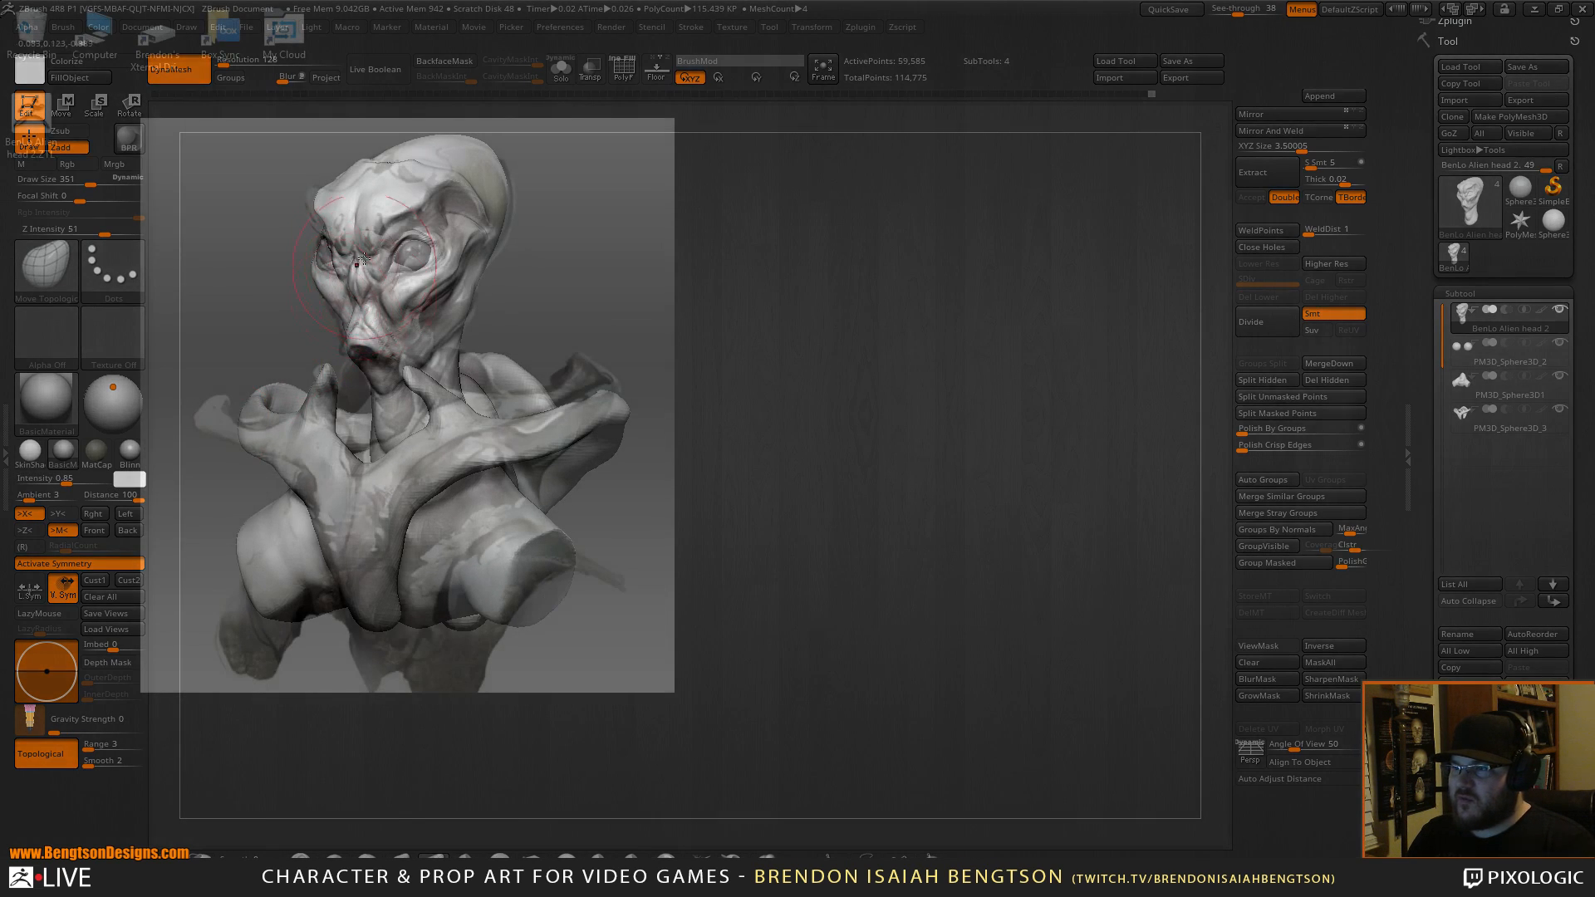
Store the aligned view as the Cust1 view in the ZAppLink Properties and recall it after rotating the model.
left_click(149, 30)
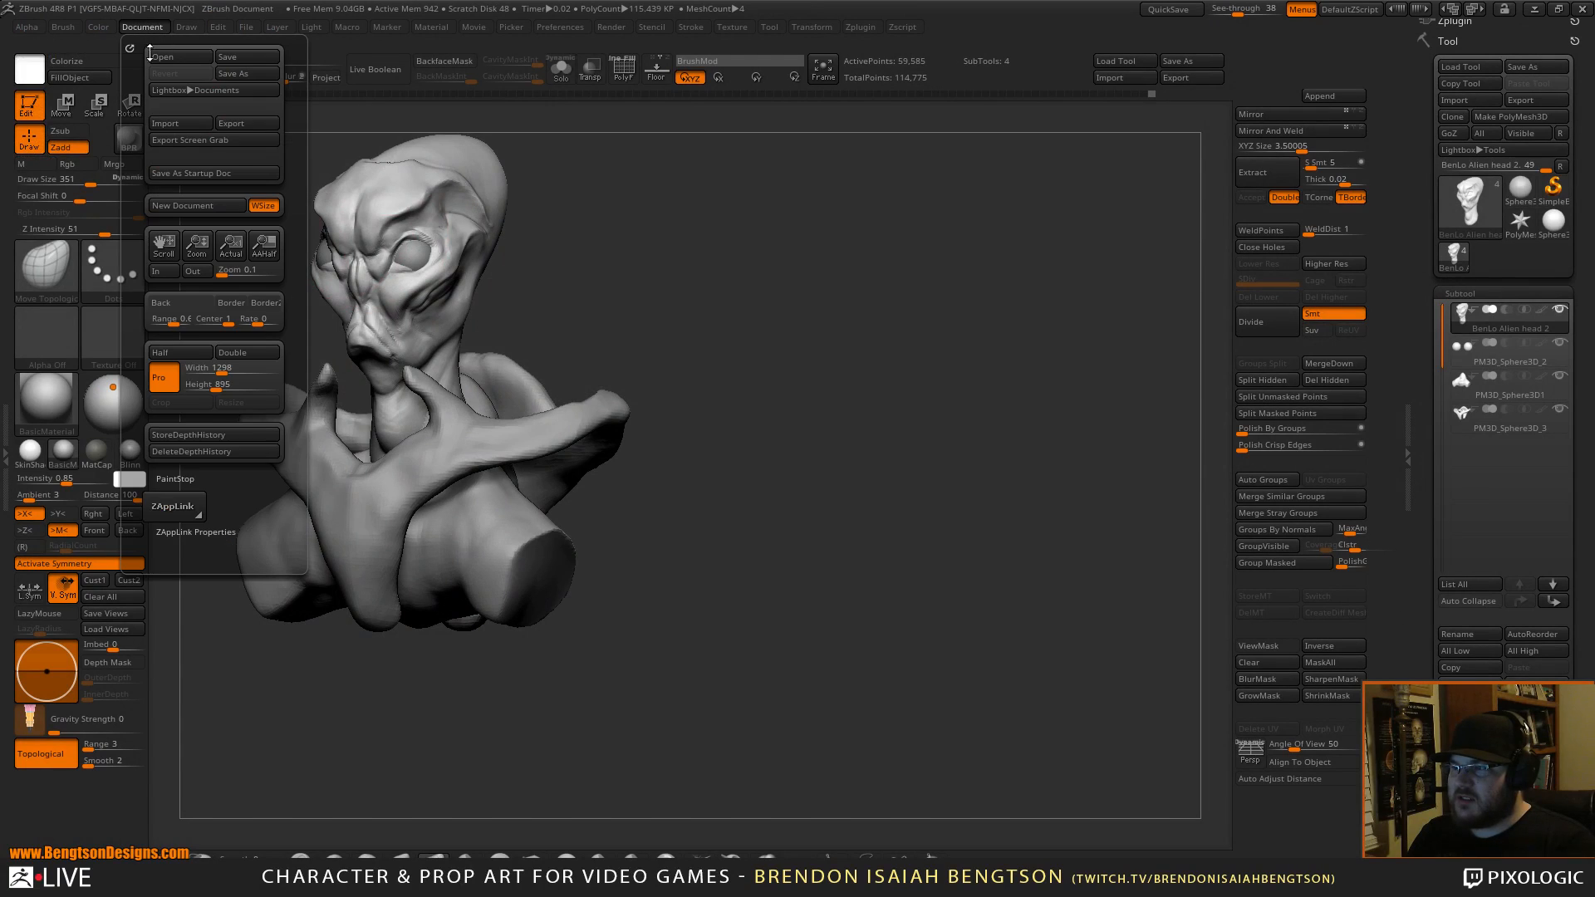
left_click(189, 532)
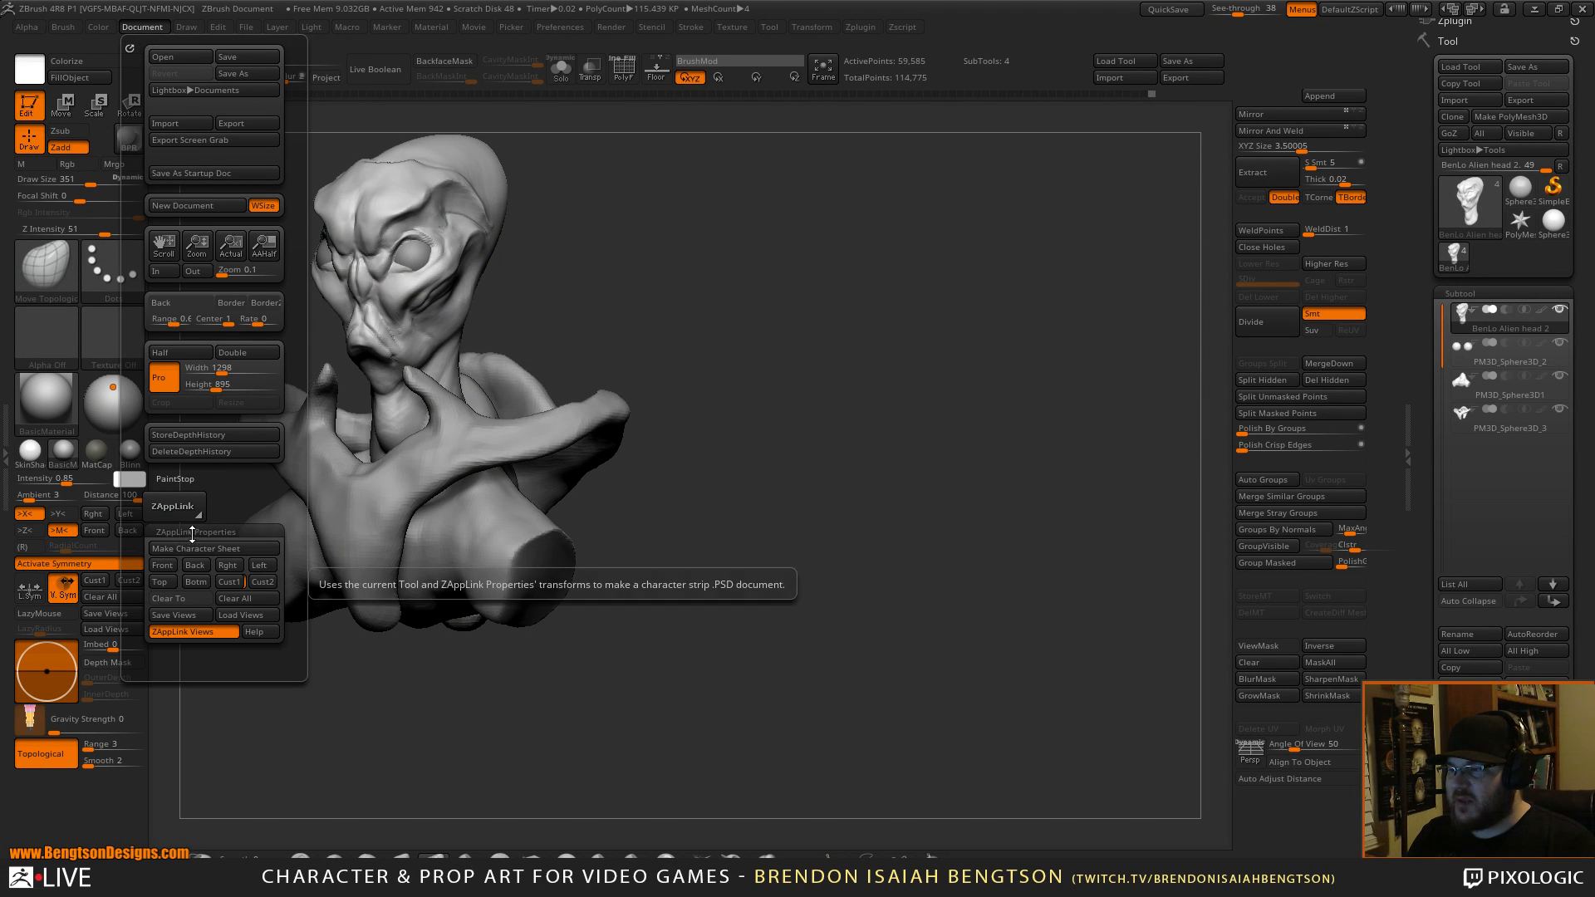
left_click(233, 583)
left_click_drag(1100, 530, 981, 516)
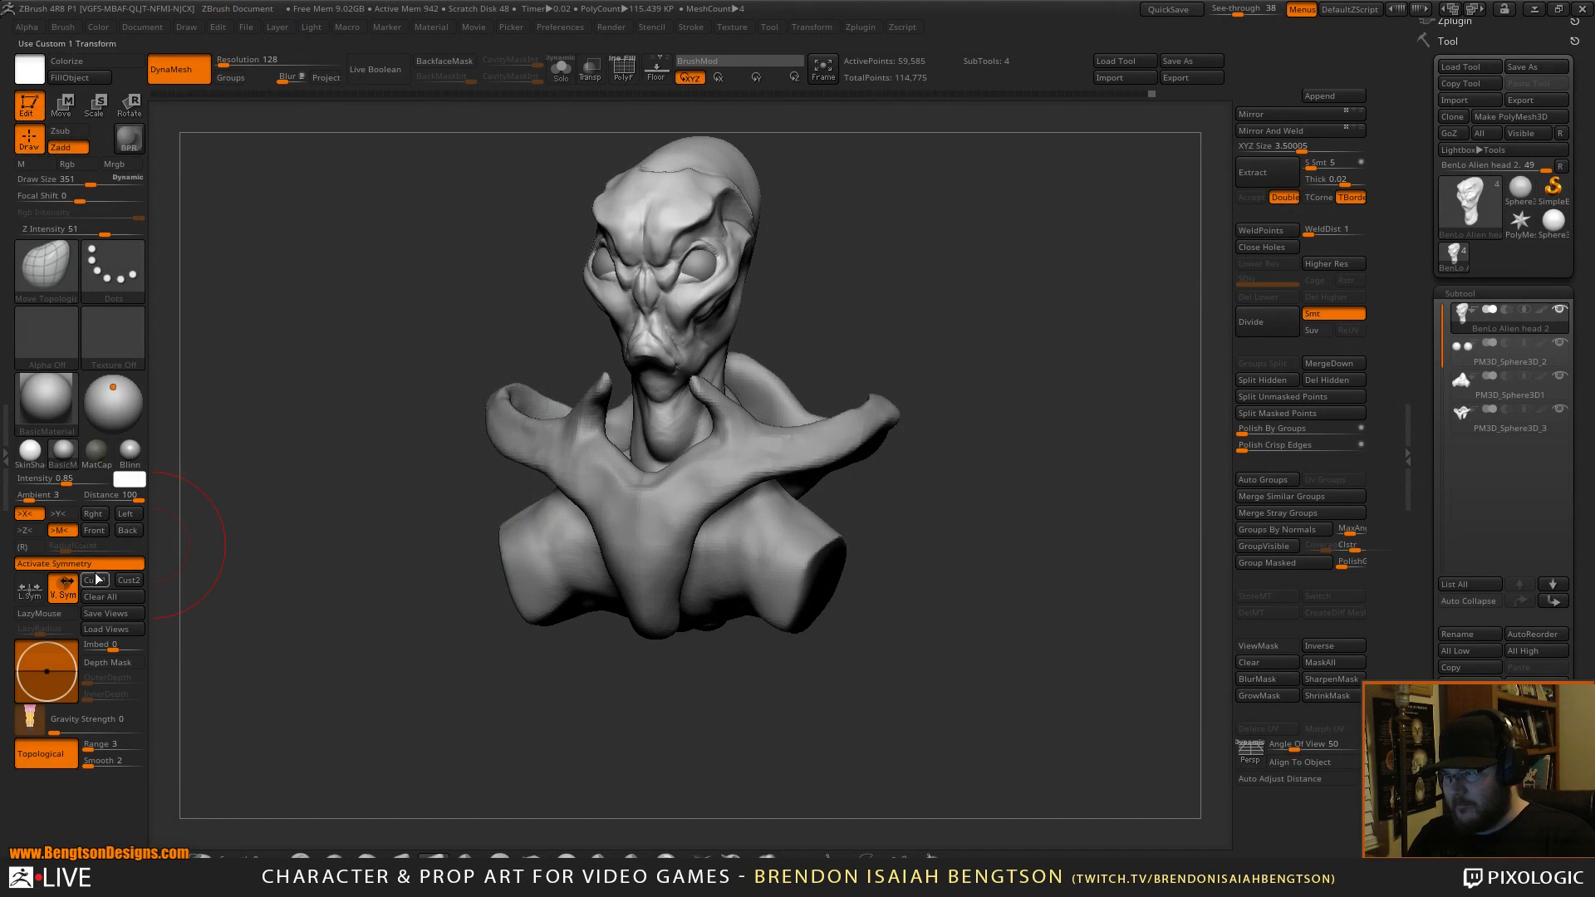
left_click(98, 580)
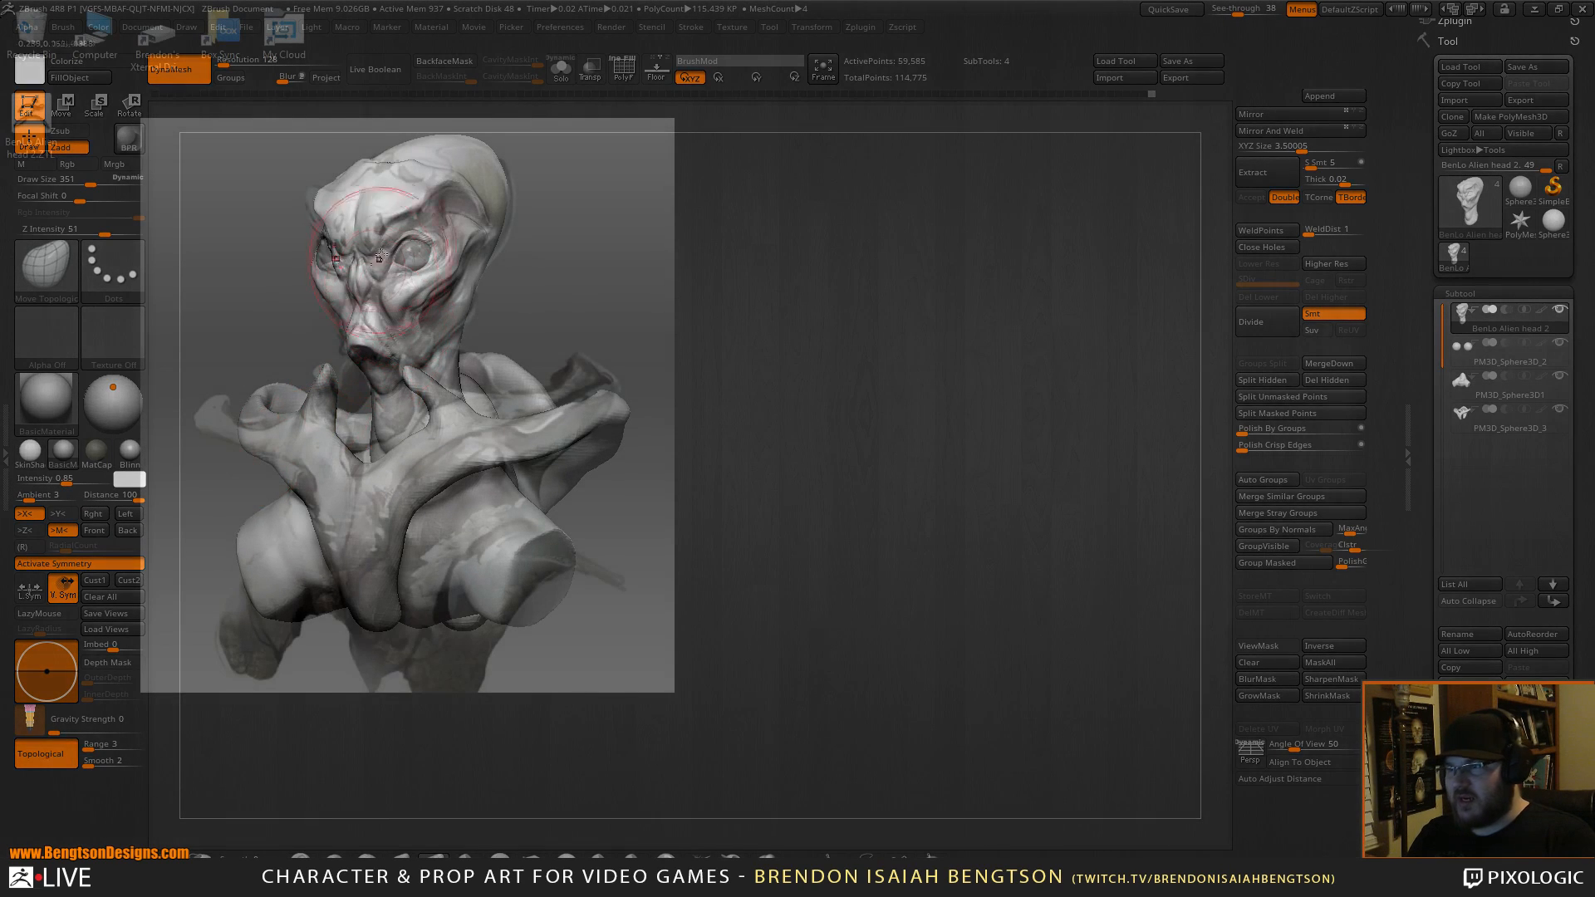
Adjust the forms around the eye socket to match the concept art with Move Topological at draw size 88.
key("space")
left_click_drag(396, 259, 373, 259)
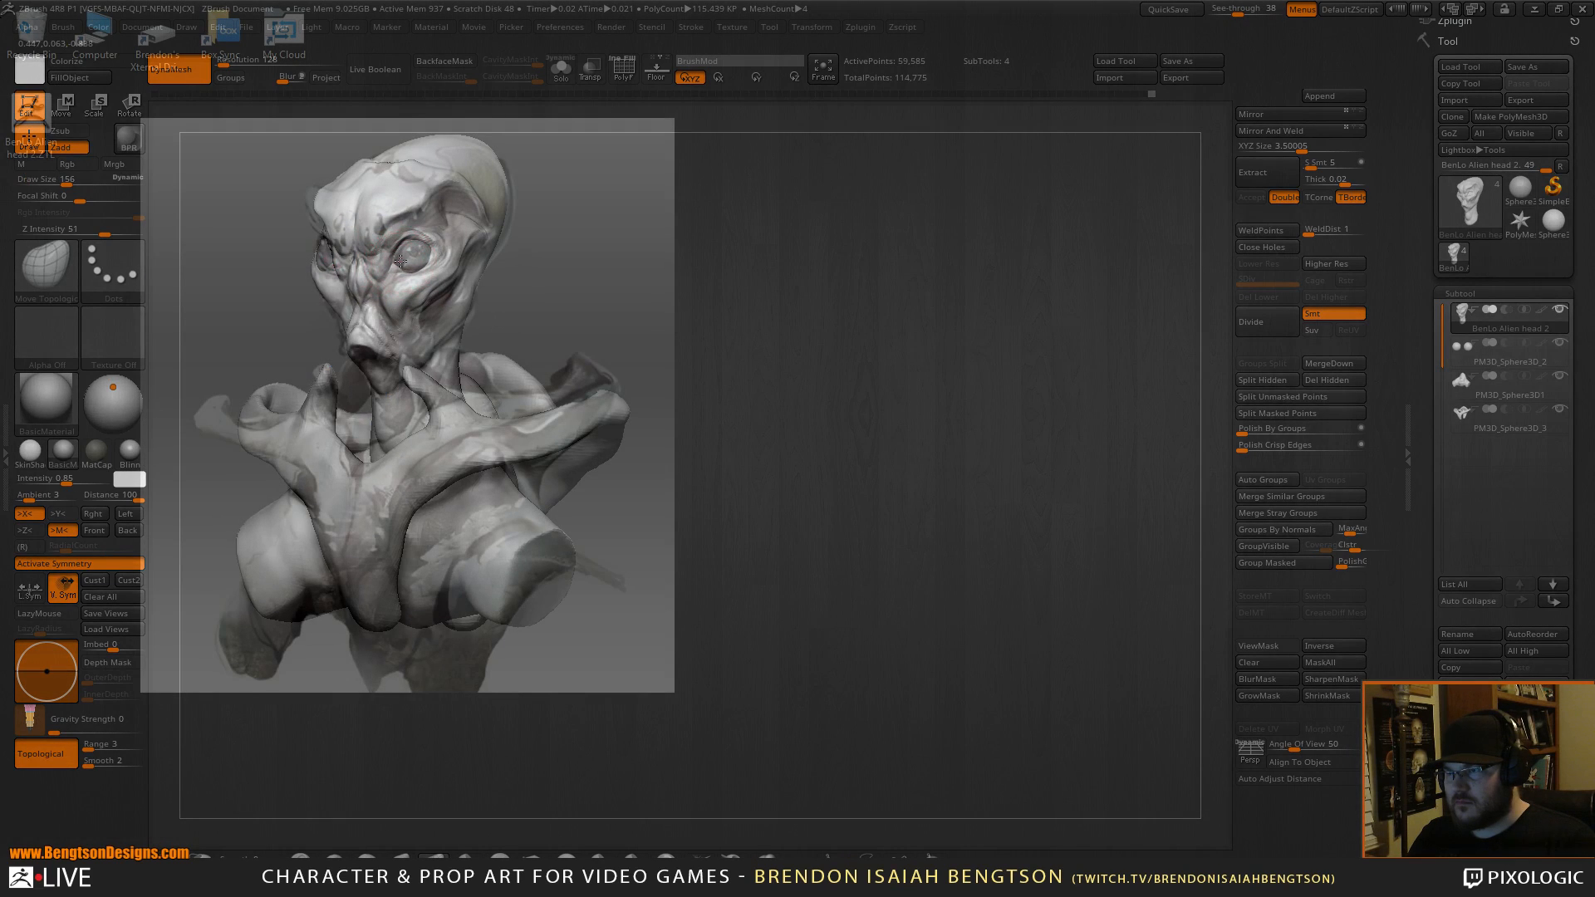
key("space")
left_click_drag(400, 261, 398, 263)
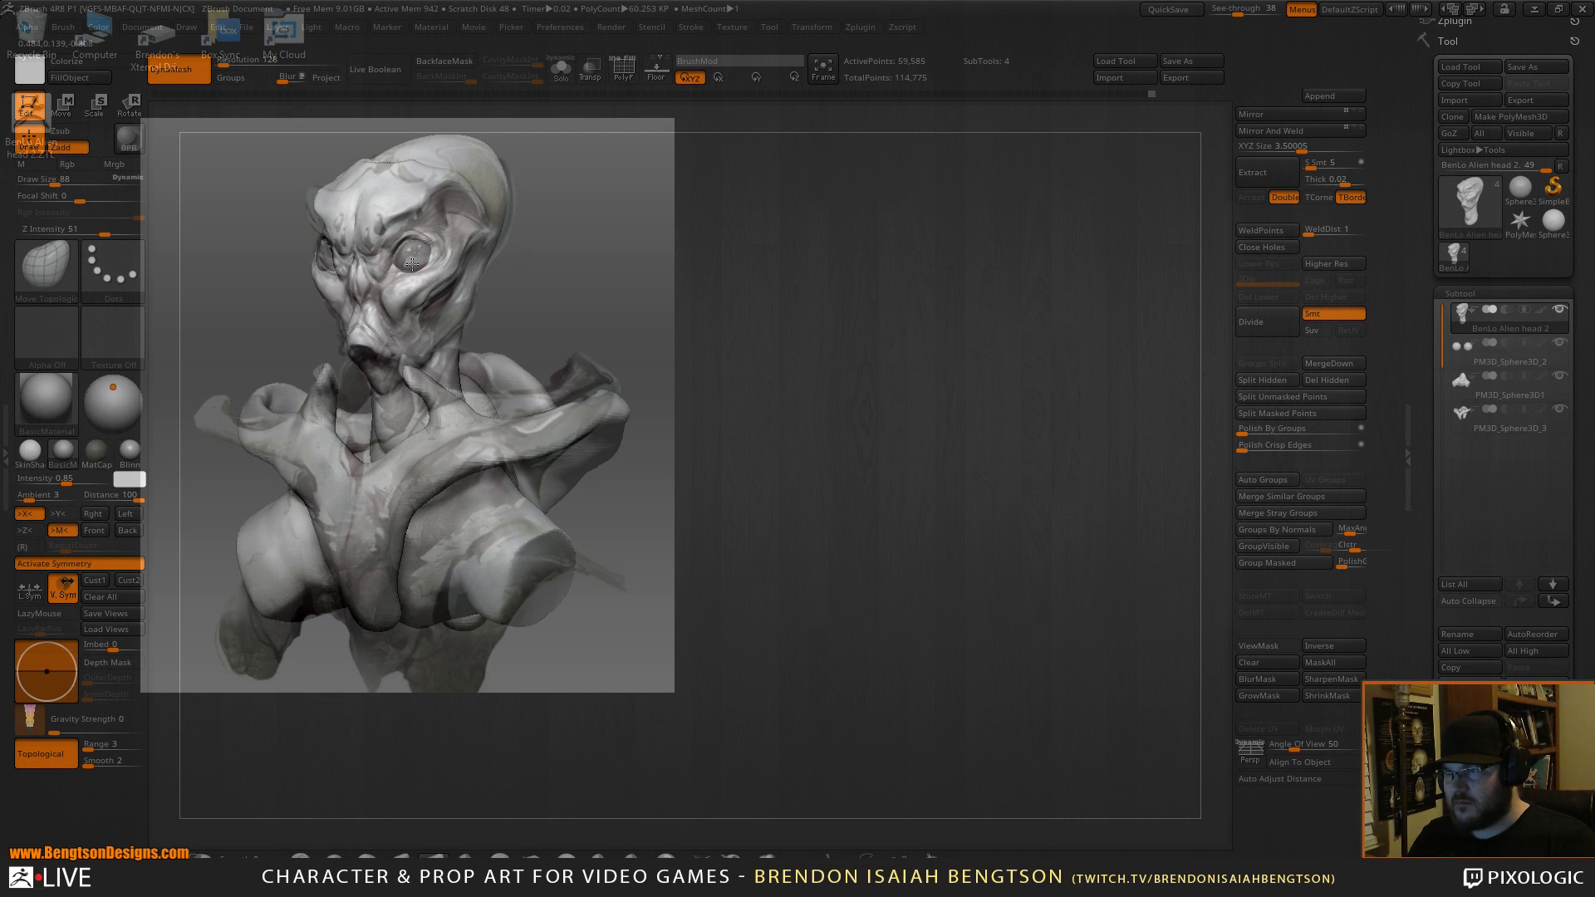
left_click_drag(411, 264, 432, 245)
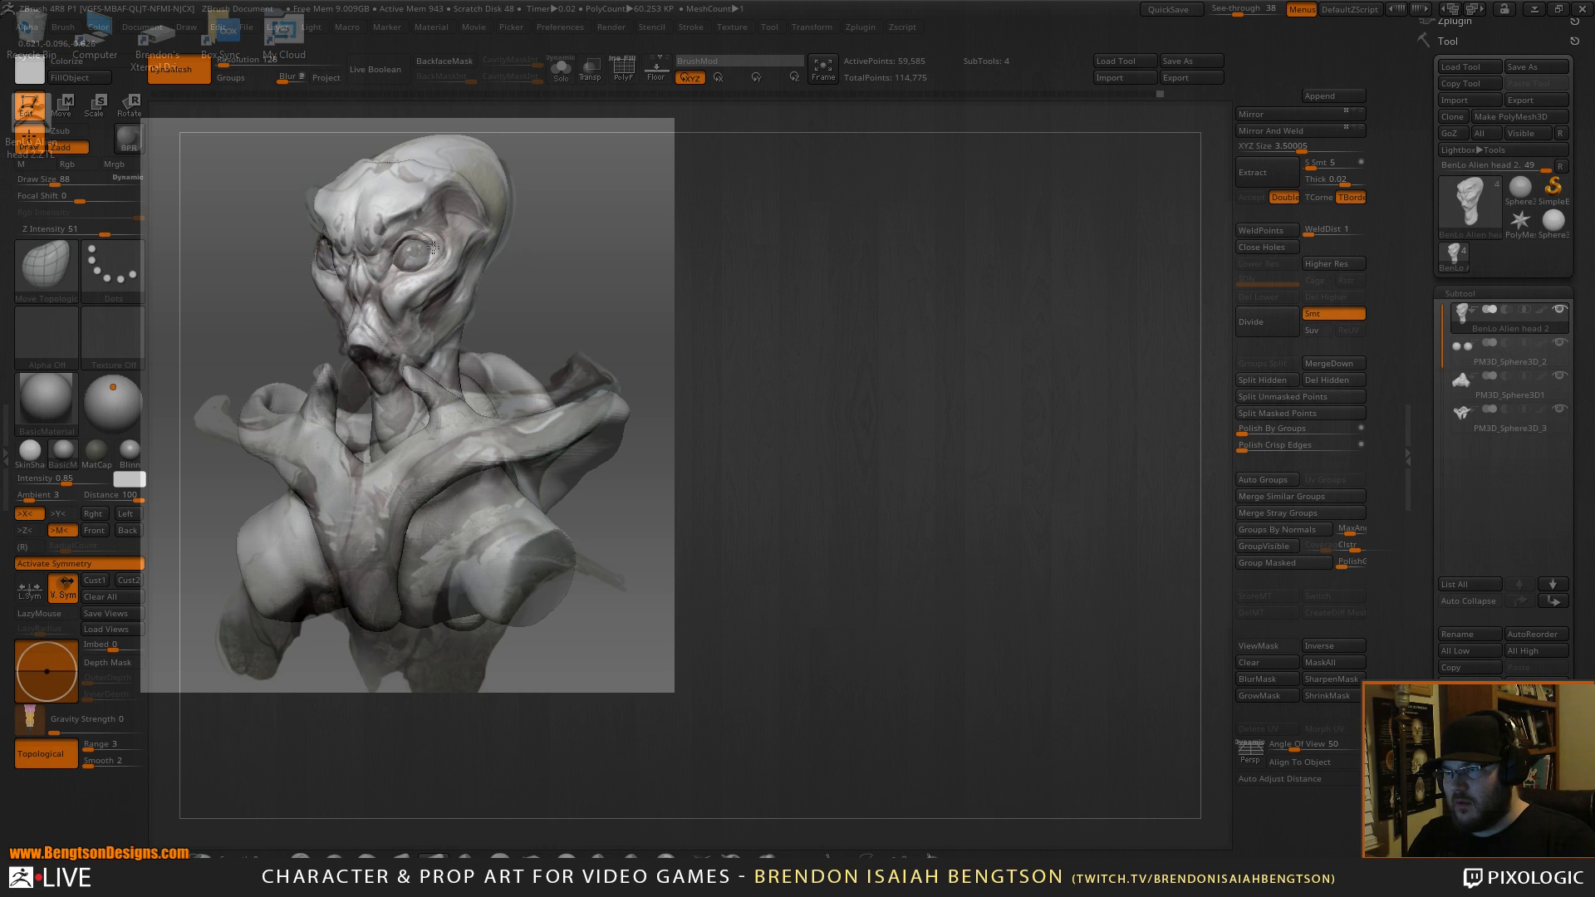
left_click_drag(432, 246, 425, 249)
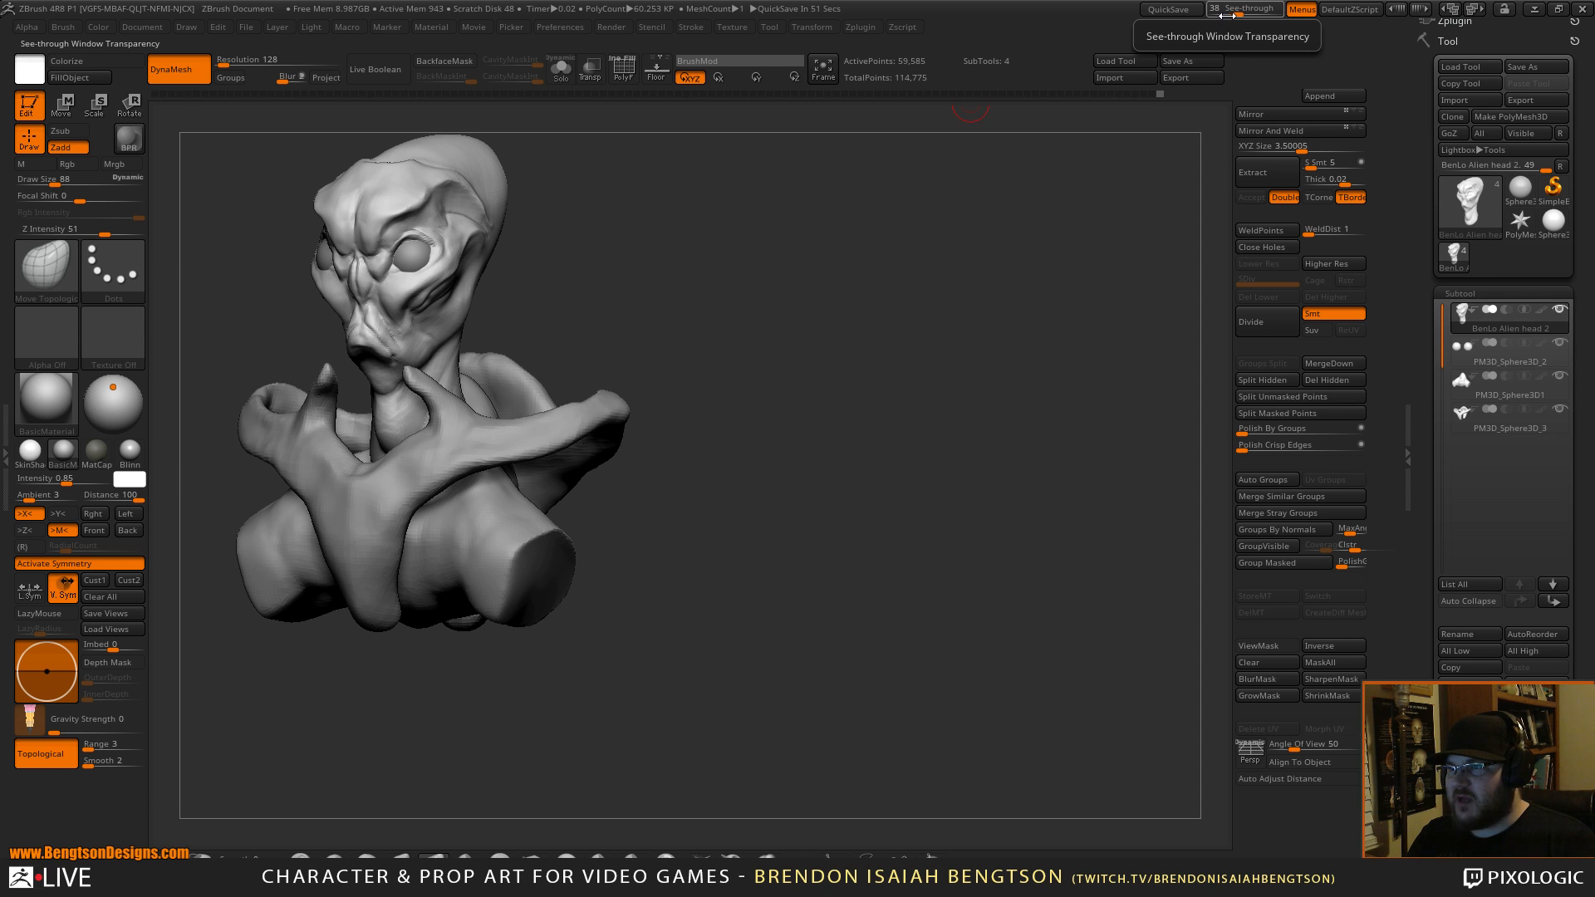
Nudge the side of the mouth into place, and reshape the outer brow with Move Topological at draw size 120.
left_click(1224, 15)
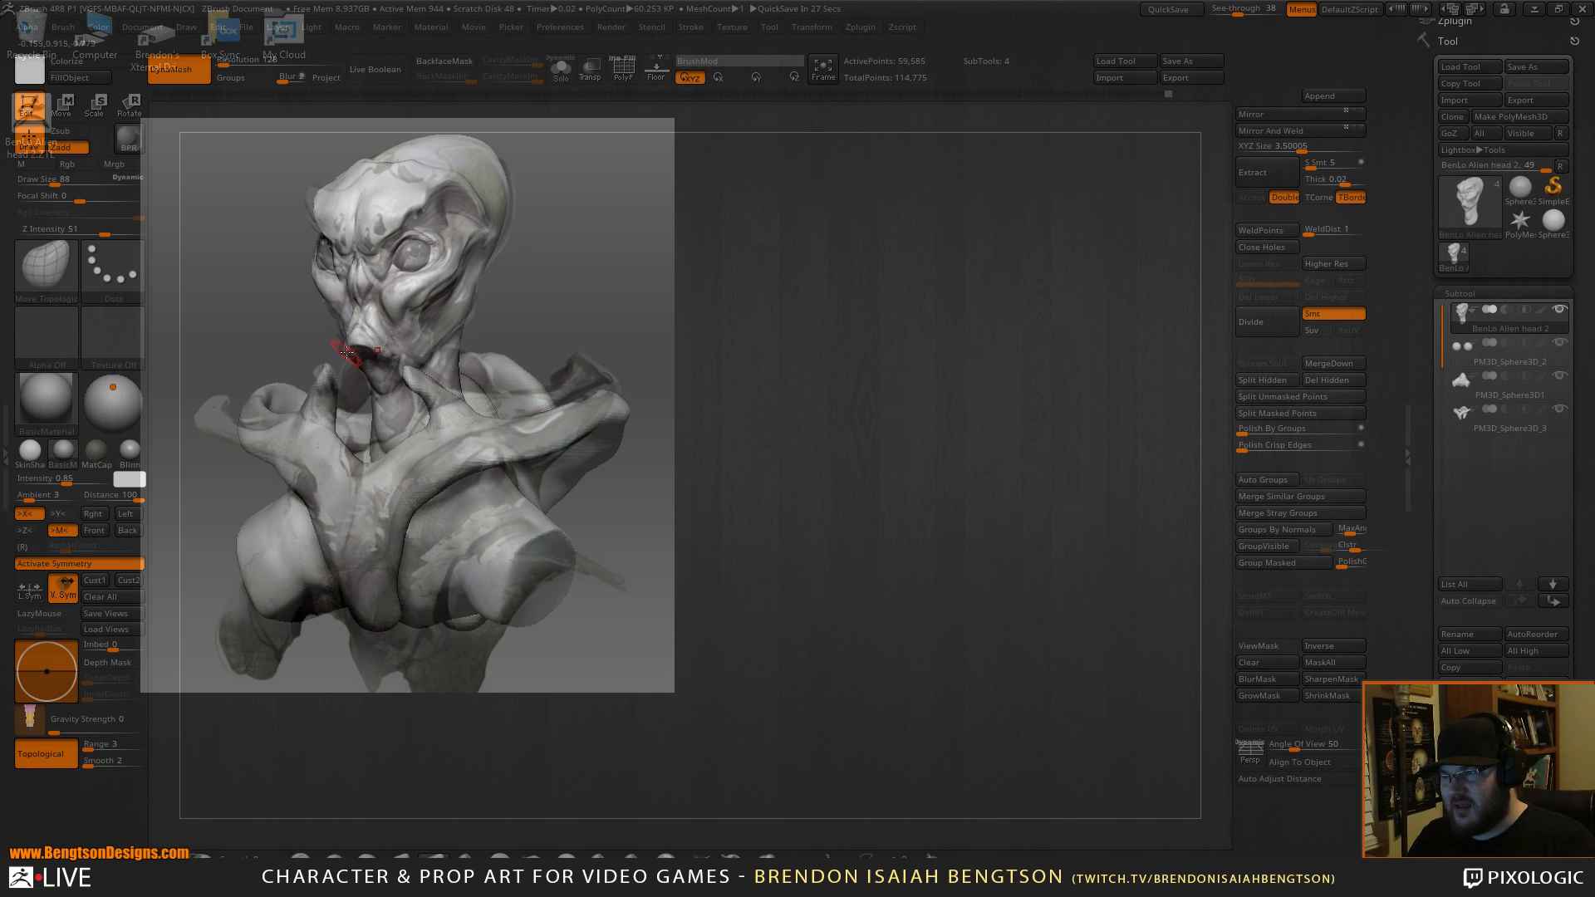
left_click_drag(336, 355, 343, 326)
key("space")
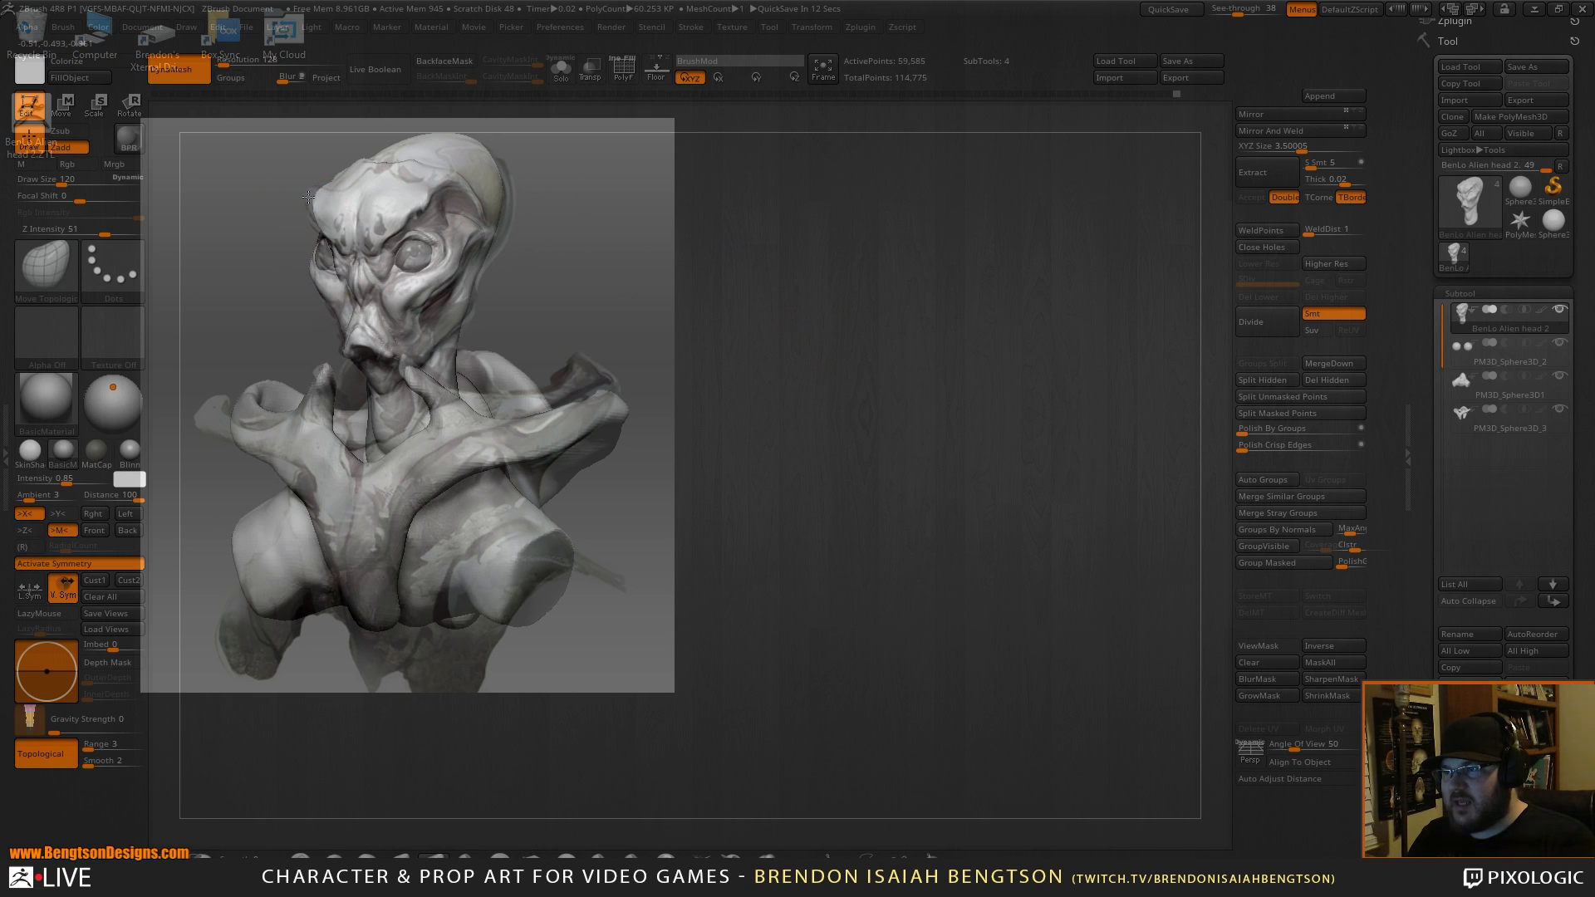
left_click_drag(311, 183, 300, 197)
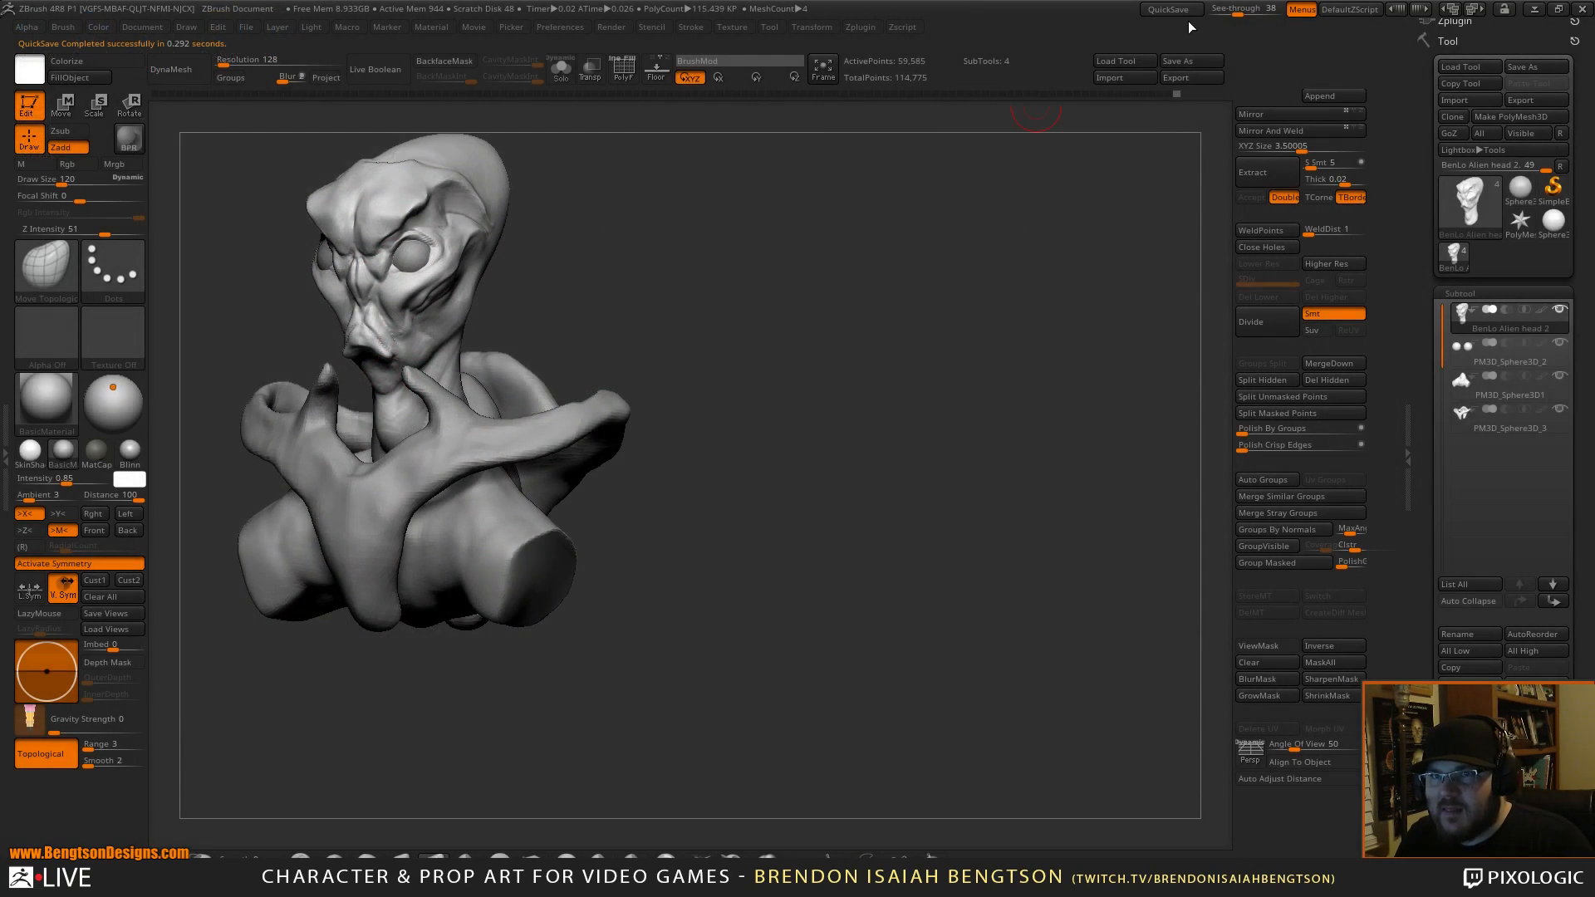
Raise See-through to 60 and pull the mouth area toward the concept art with Move Topological at draw size 120.
left_click_drag(1238, 15, 1251, 16)
key("3")
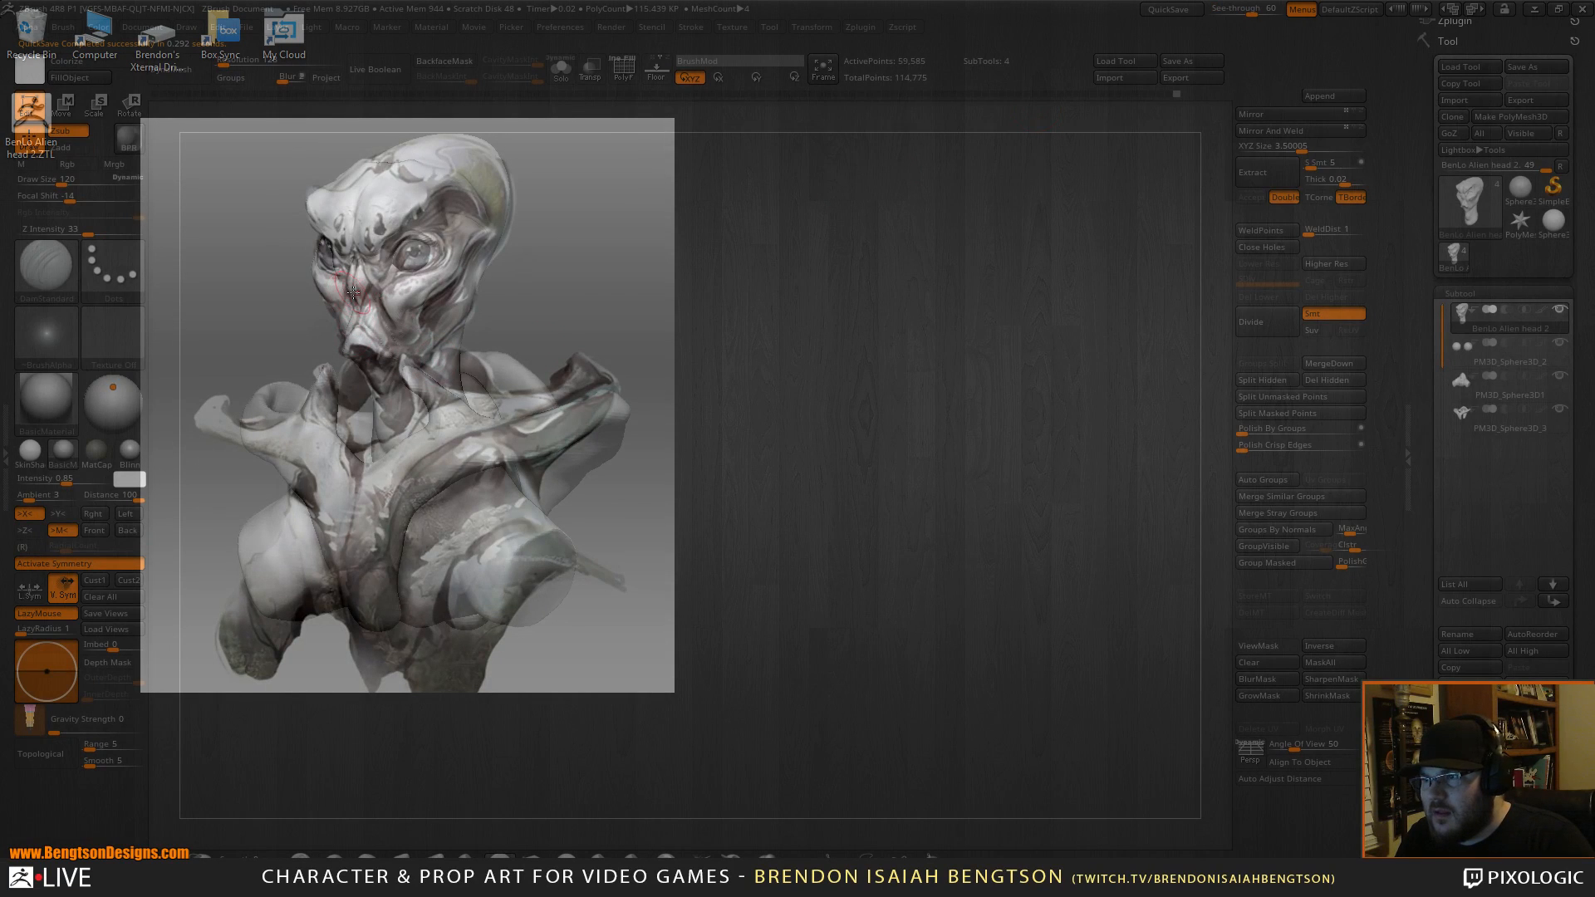
key("4")
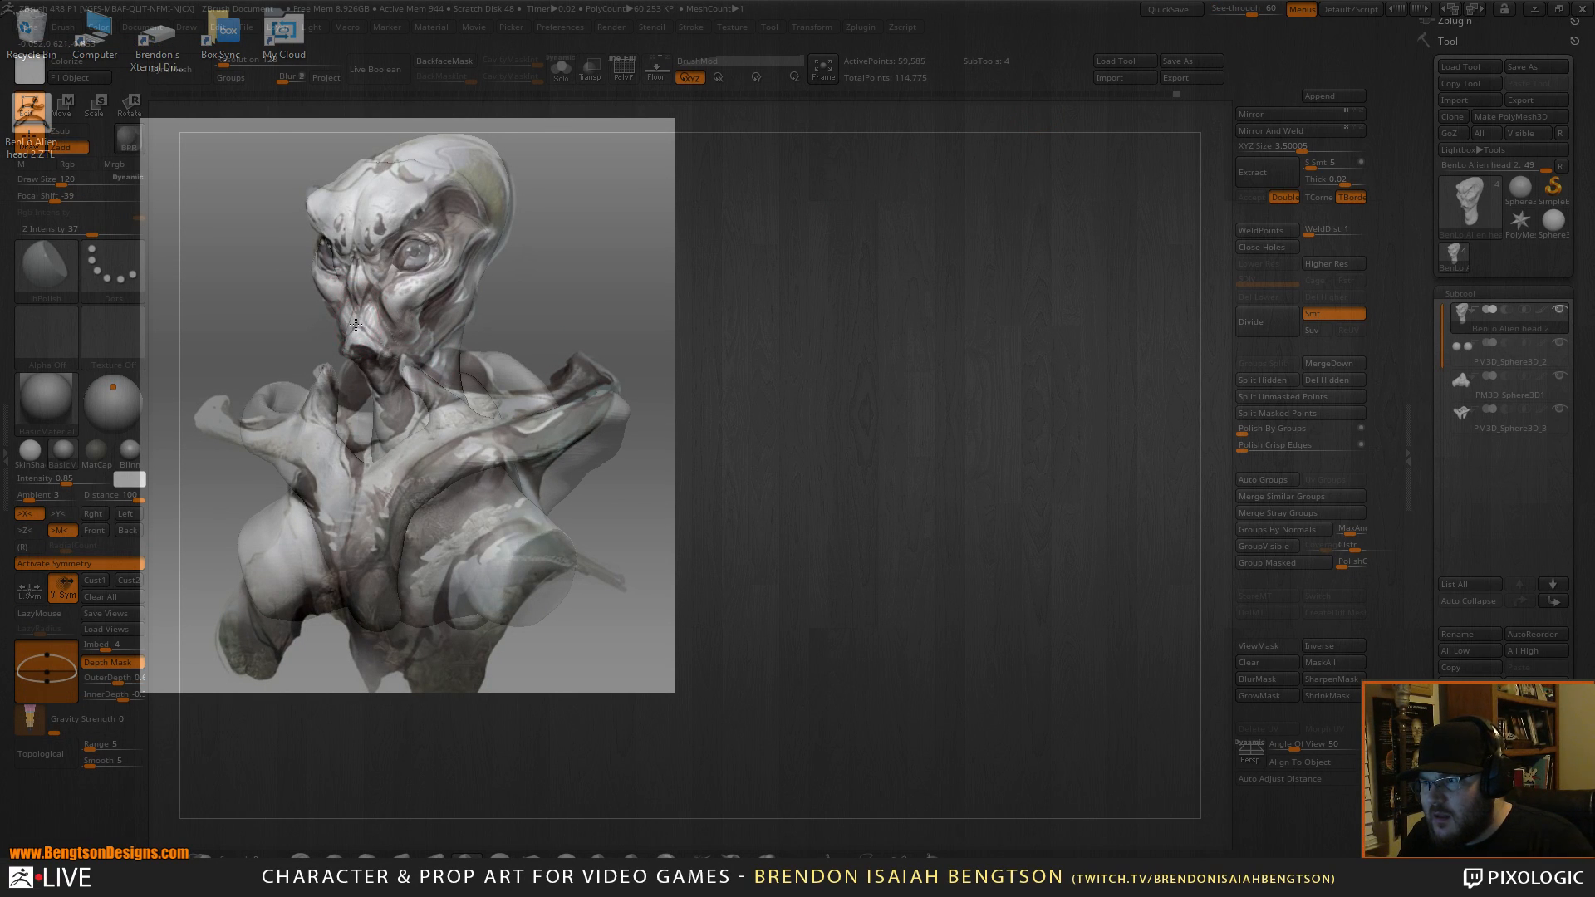
key("b")
key("m")
key("t")
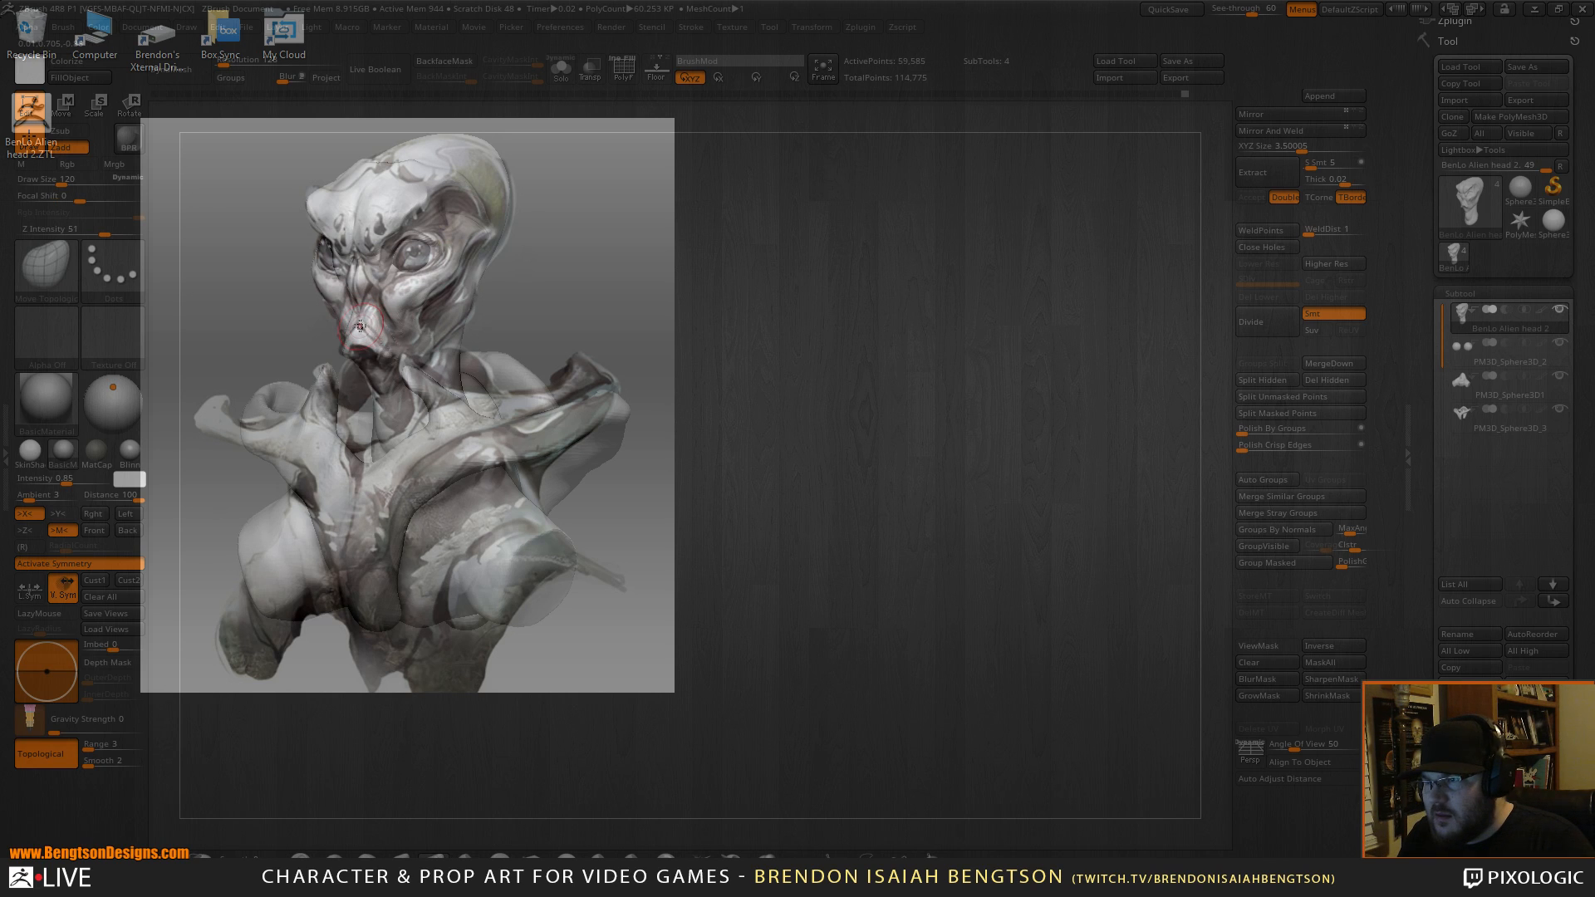
left_click_drag(371, 391, 362, 331)
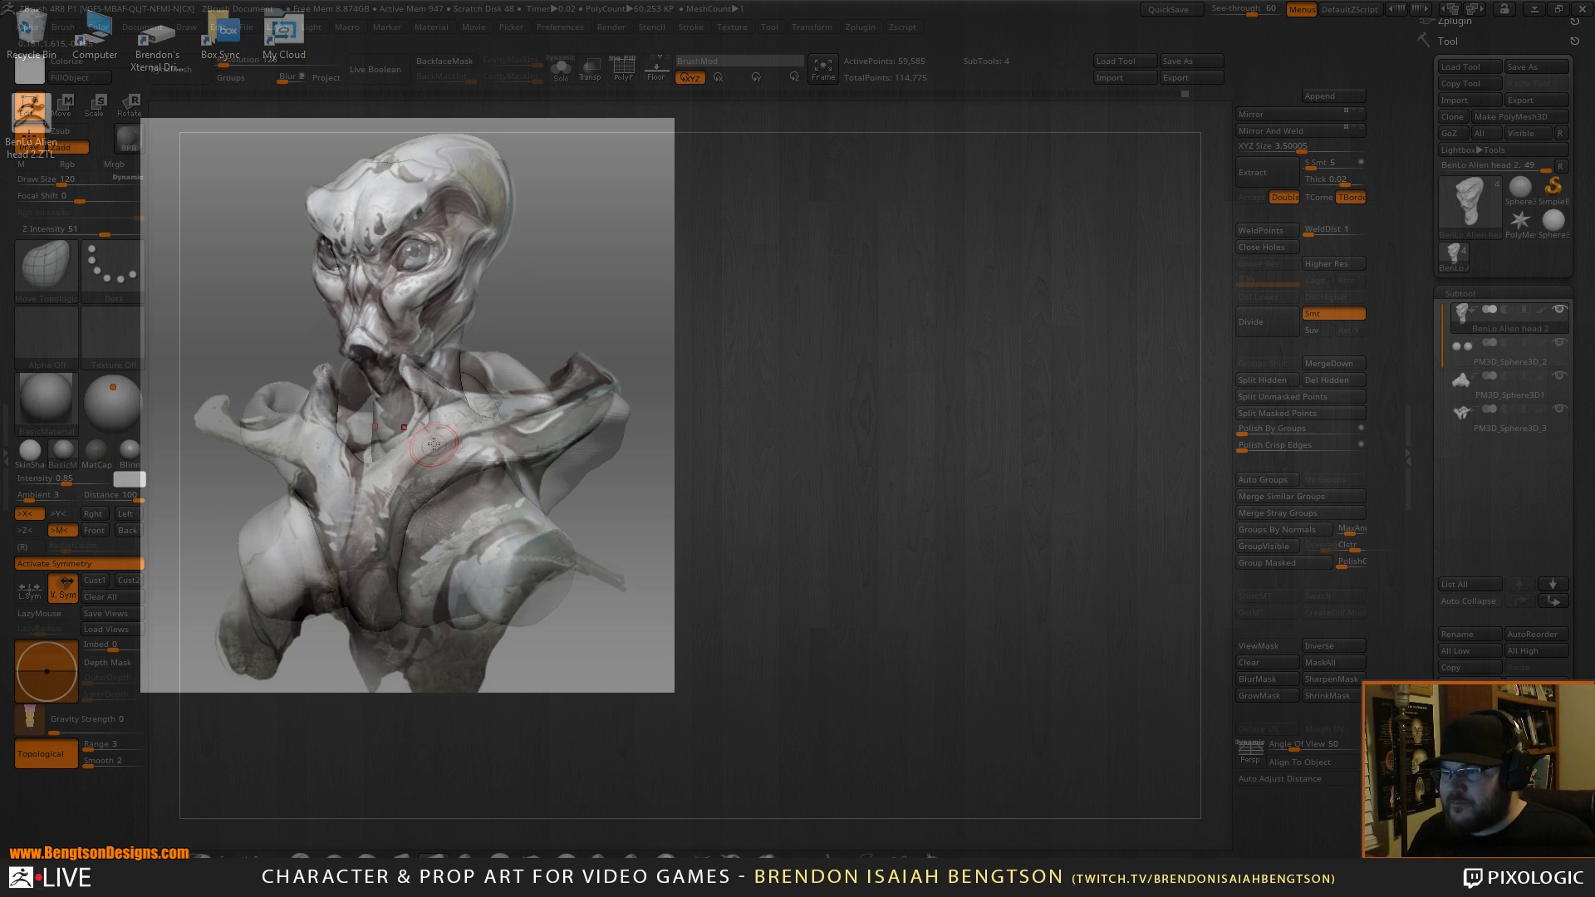
Select the collar subtool and reshape its spikes and central piece to the concept art with Move Topological at draw sizes 458 and 376.
left_click(614, 408, "alt")
key("space")
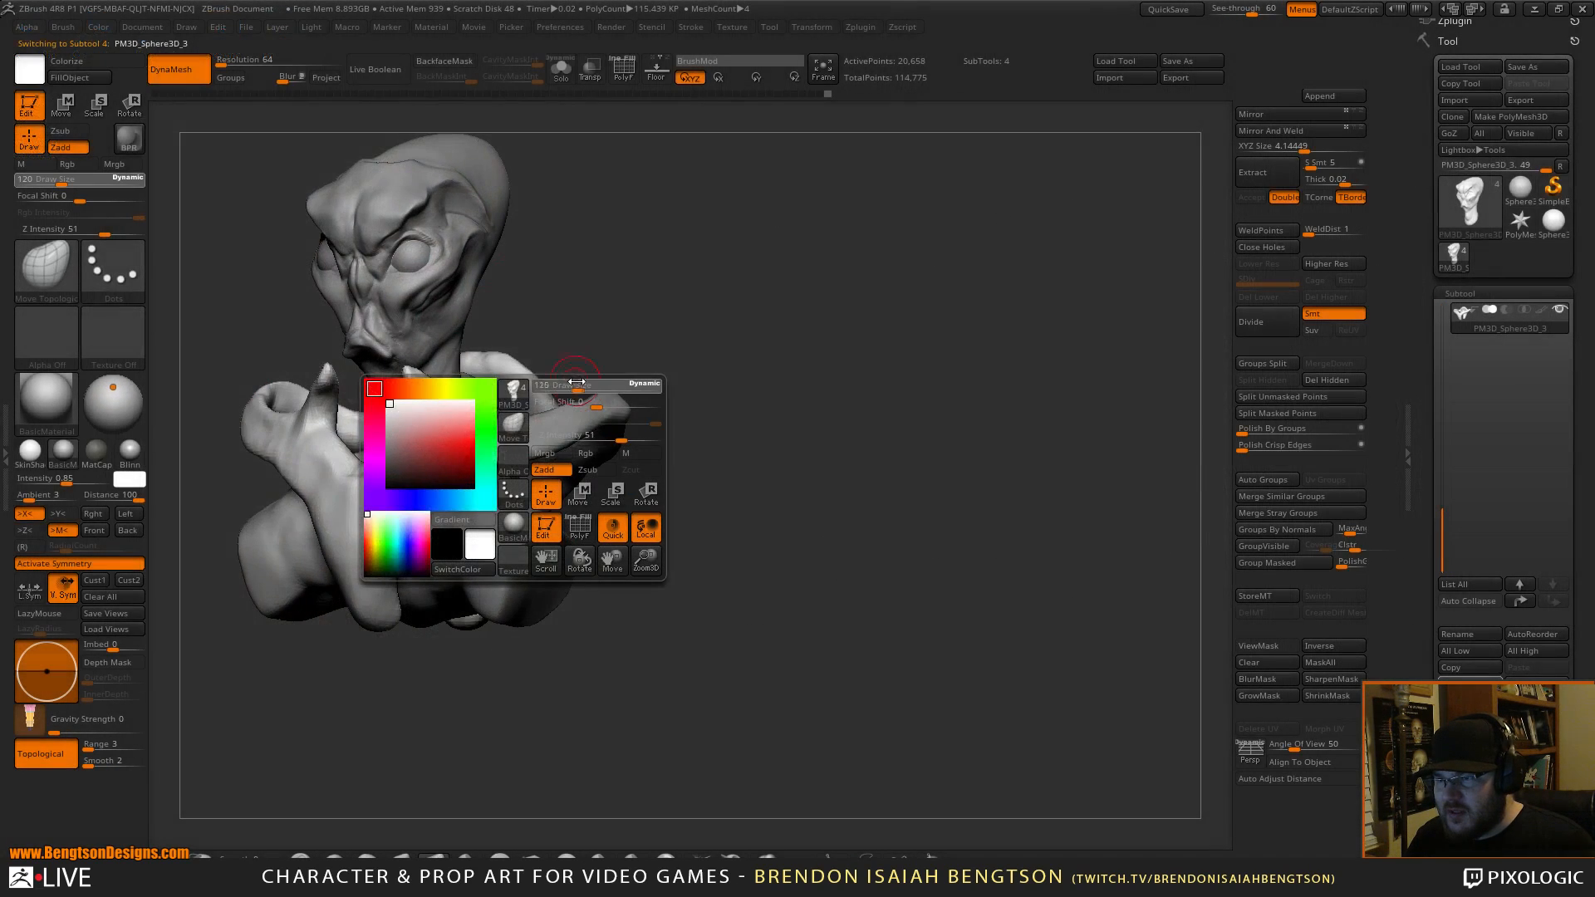
left_click(619, 394)
left_click_drag(608, 393, 602, 377)
mouse_move(545, 445)
left_mouse_down()
mouse_move(541, 424)
mouse_move(497, 430)
mouse_move(443, 455)
mouse_move(400, 509)
left_mouse_up()
left_click_drag(382, 589, 388, 532)
mouse_move(448, 460)
left_mouse_down()
mouse_move(443, 447)
mouse_move(521, 434)
mouse_move(593, 366)
mouse_move(590, 342)
mouse_move(556, 388)
left_mouse_up()
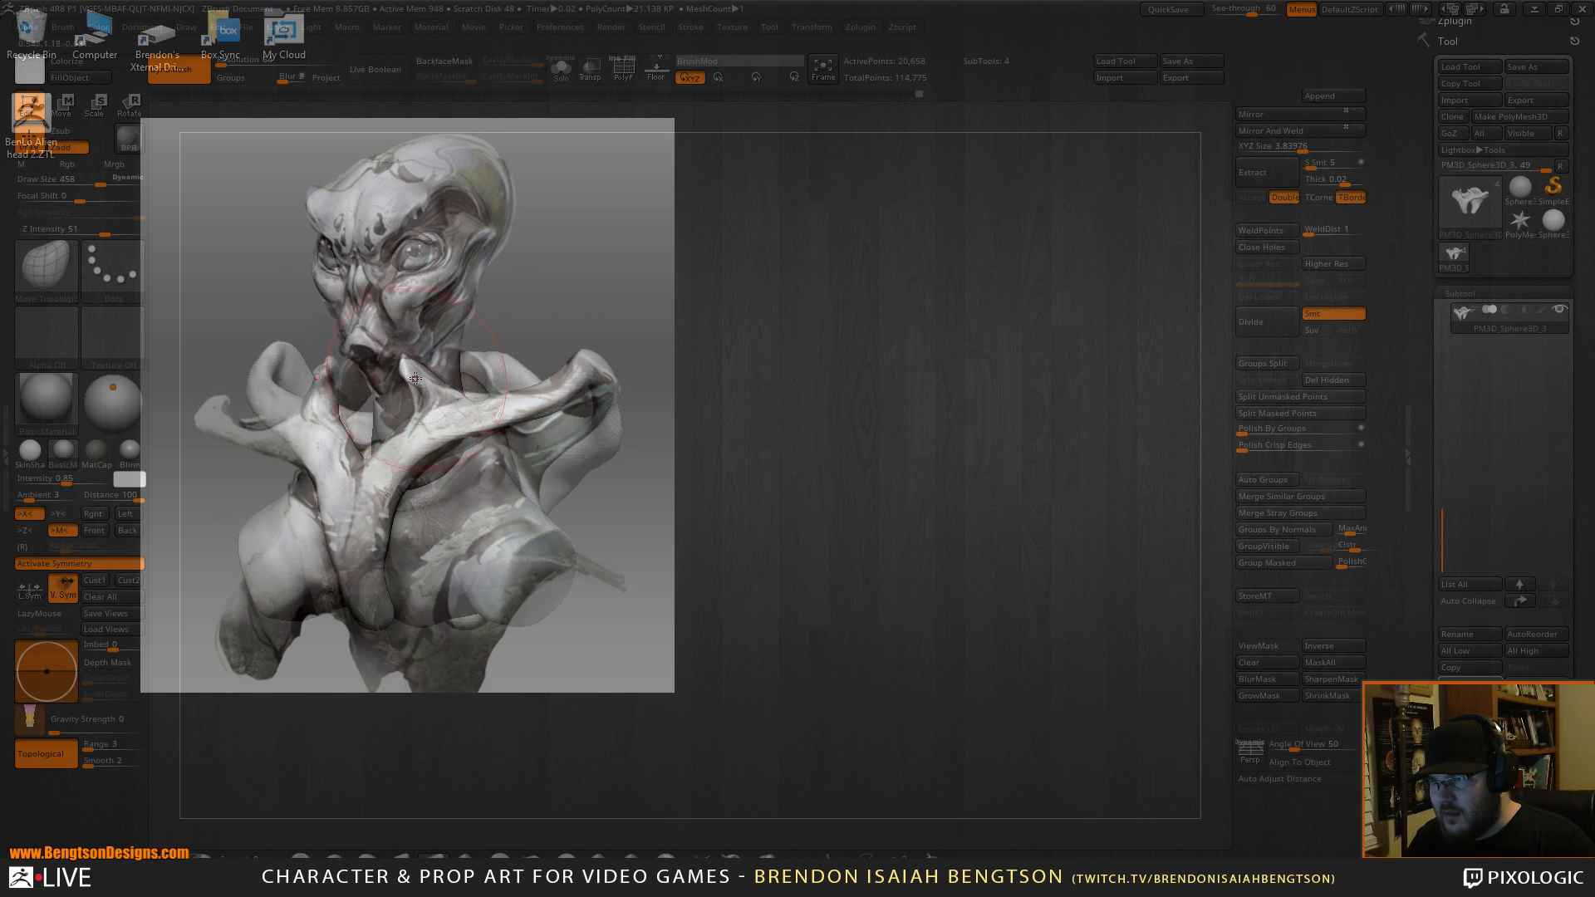
key("space")
left_click_drag(342, 451, 349, 451)
key("space")
left_click_drag(573, 447, 600, 447)
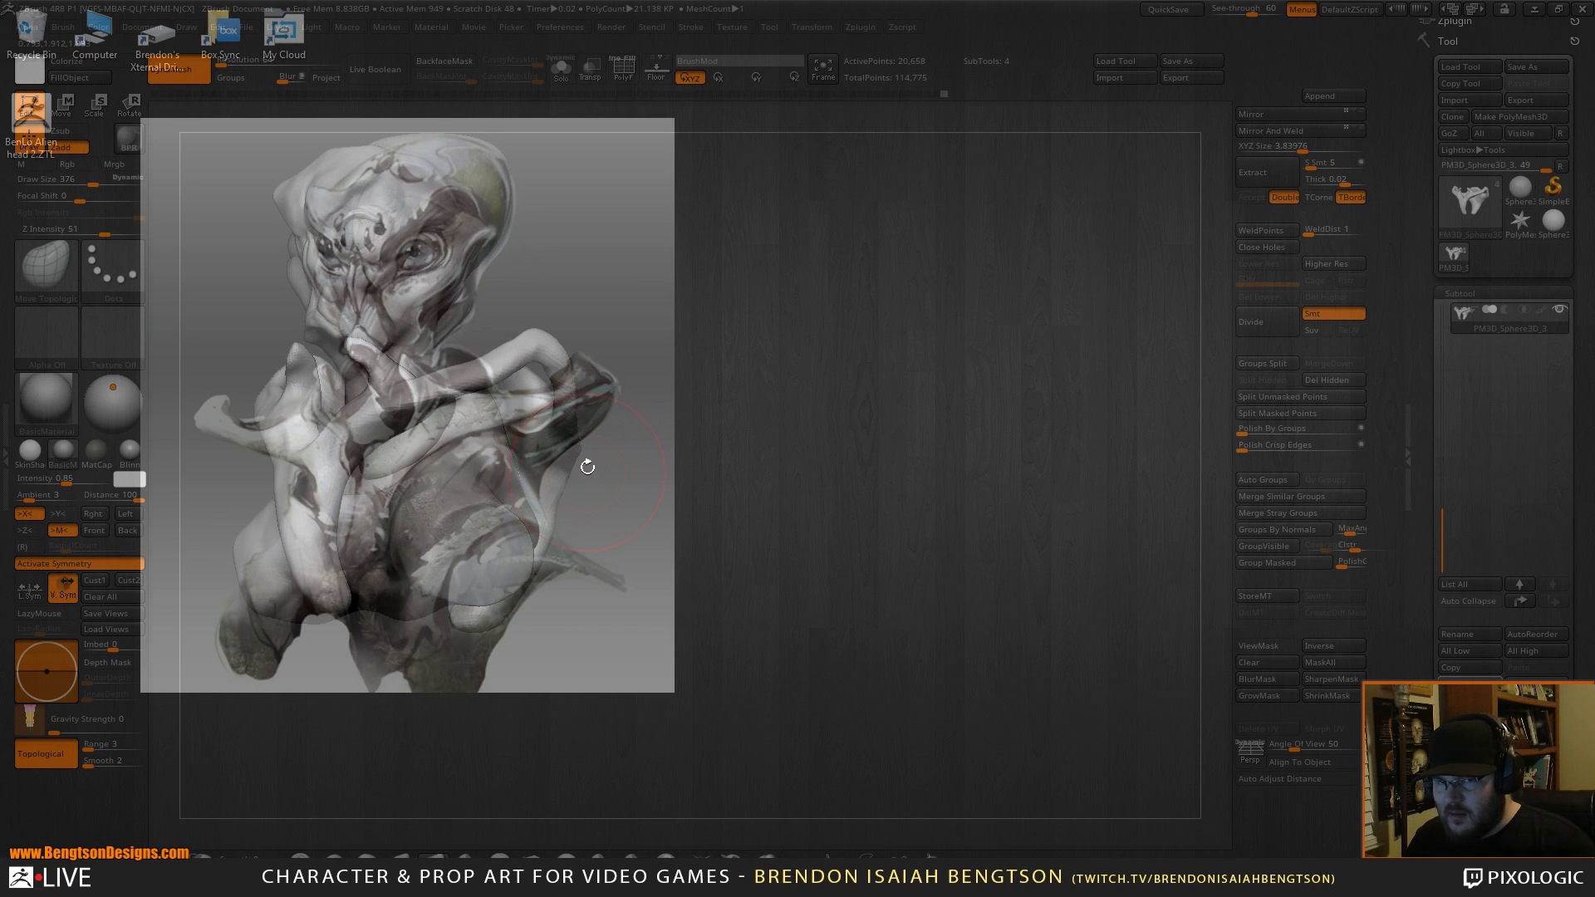
mouse_move(919, 466)
left_mouse_down()
mouse_move(936, 497)
mouse_move(726, 402)
left_mouse_up()
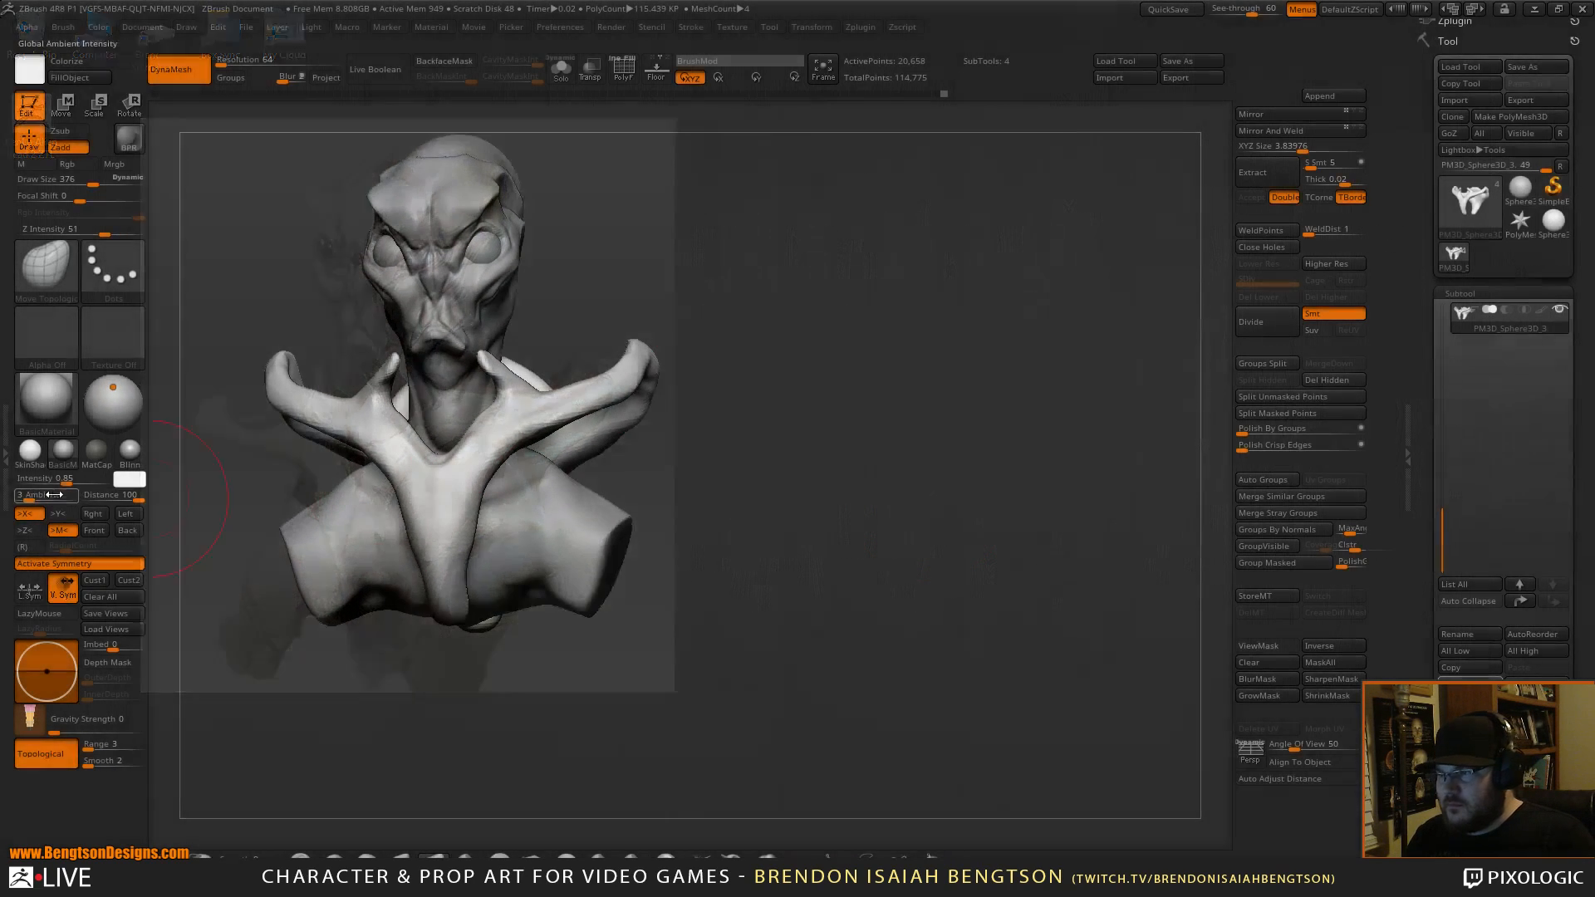
Recall the saved view matching the reference and reshape the bone collar with Move Topological at draw size 376.
left_click(99, 582)
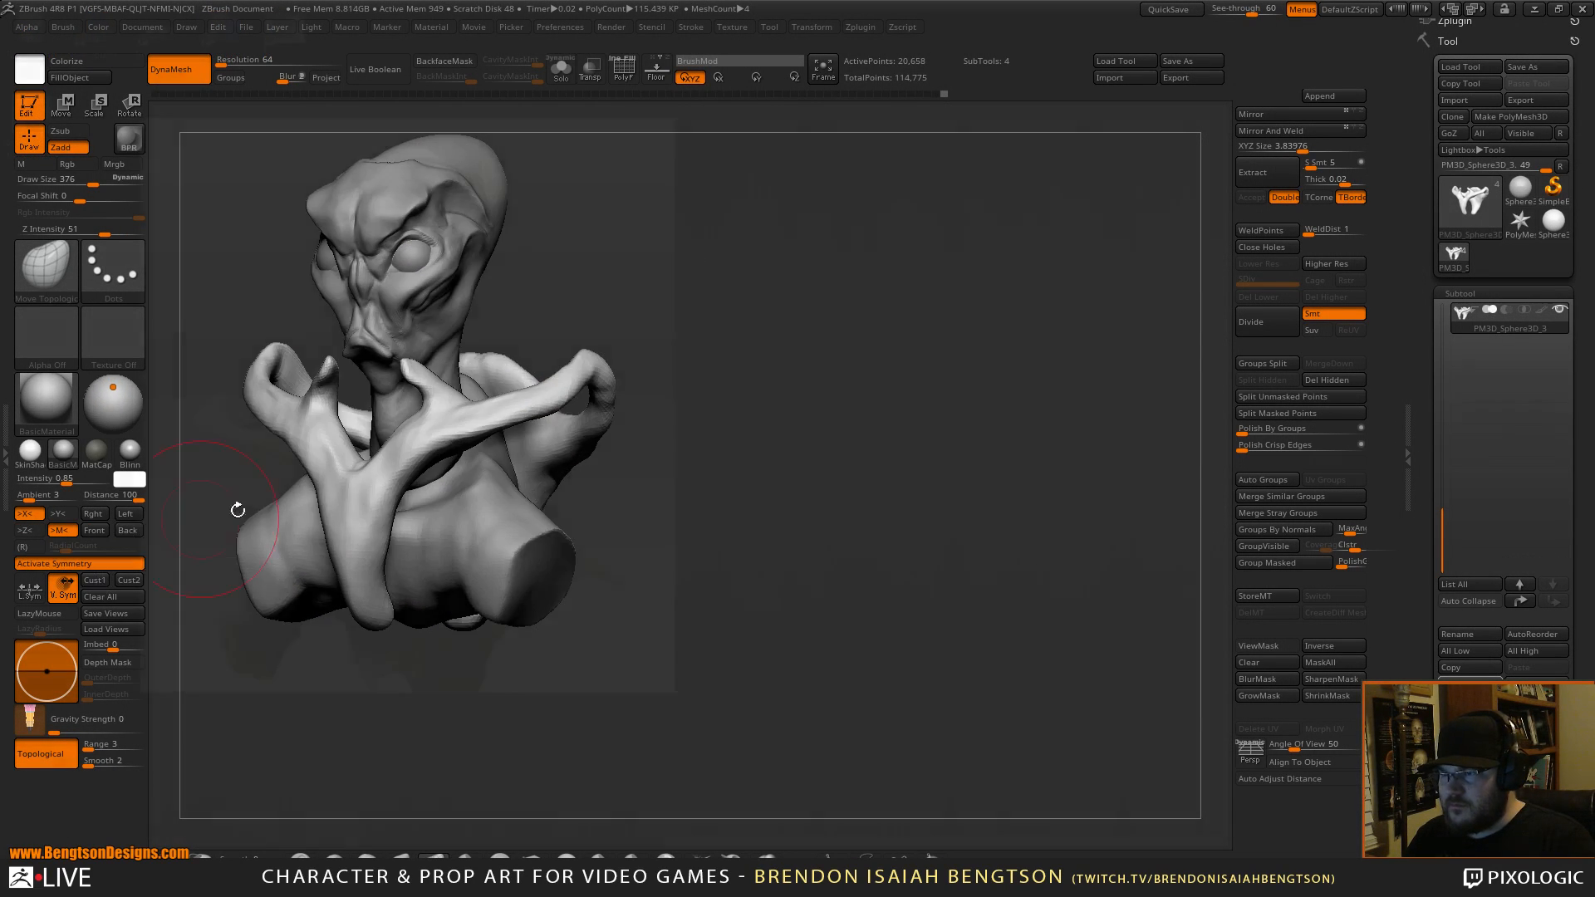
mouse_move(588, 465)
left_mouse_down()
mouse_move(568, 451)
mouse_move(530, 472)
left_mouse_up()
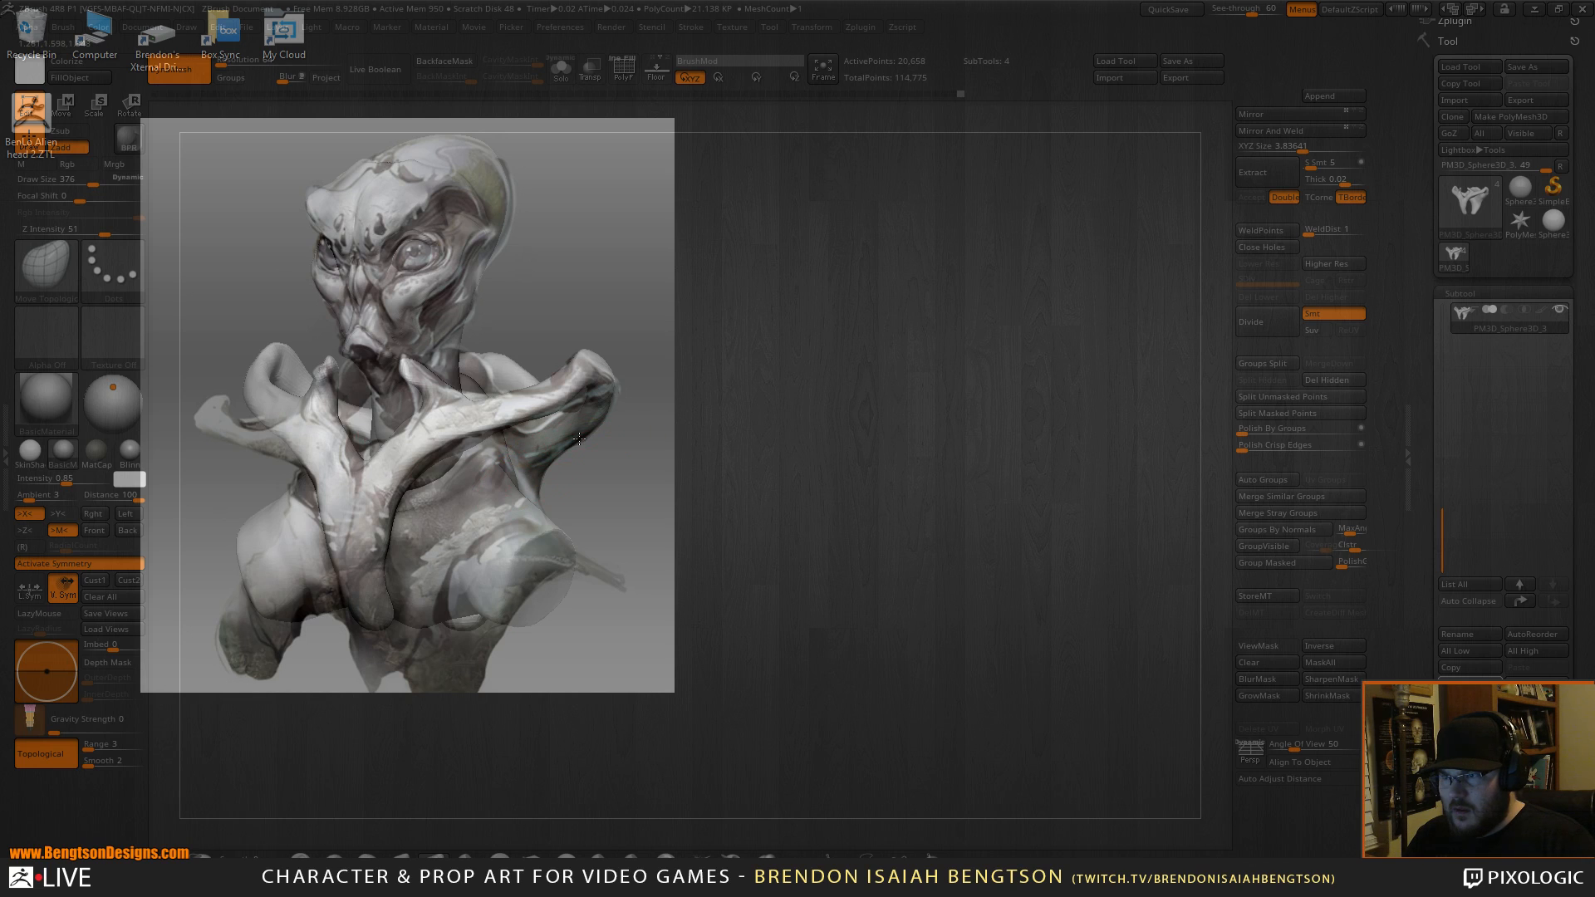
left_click_drag(516, 374, 482, 352)
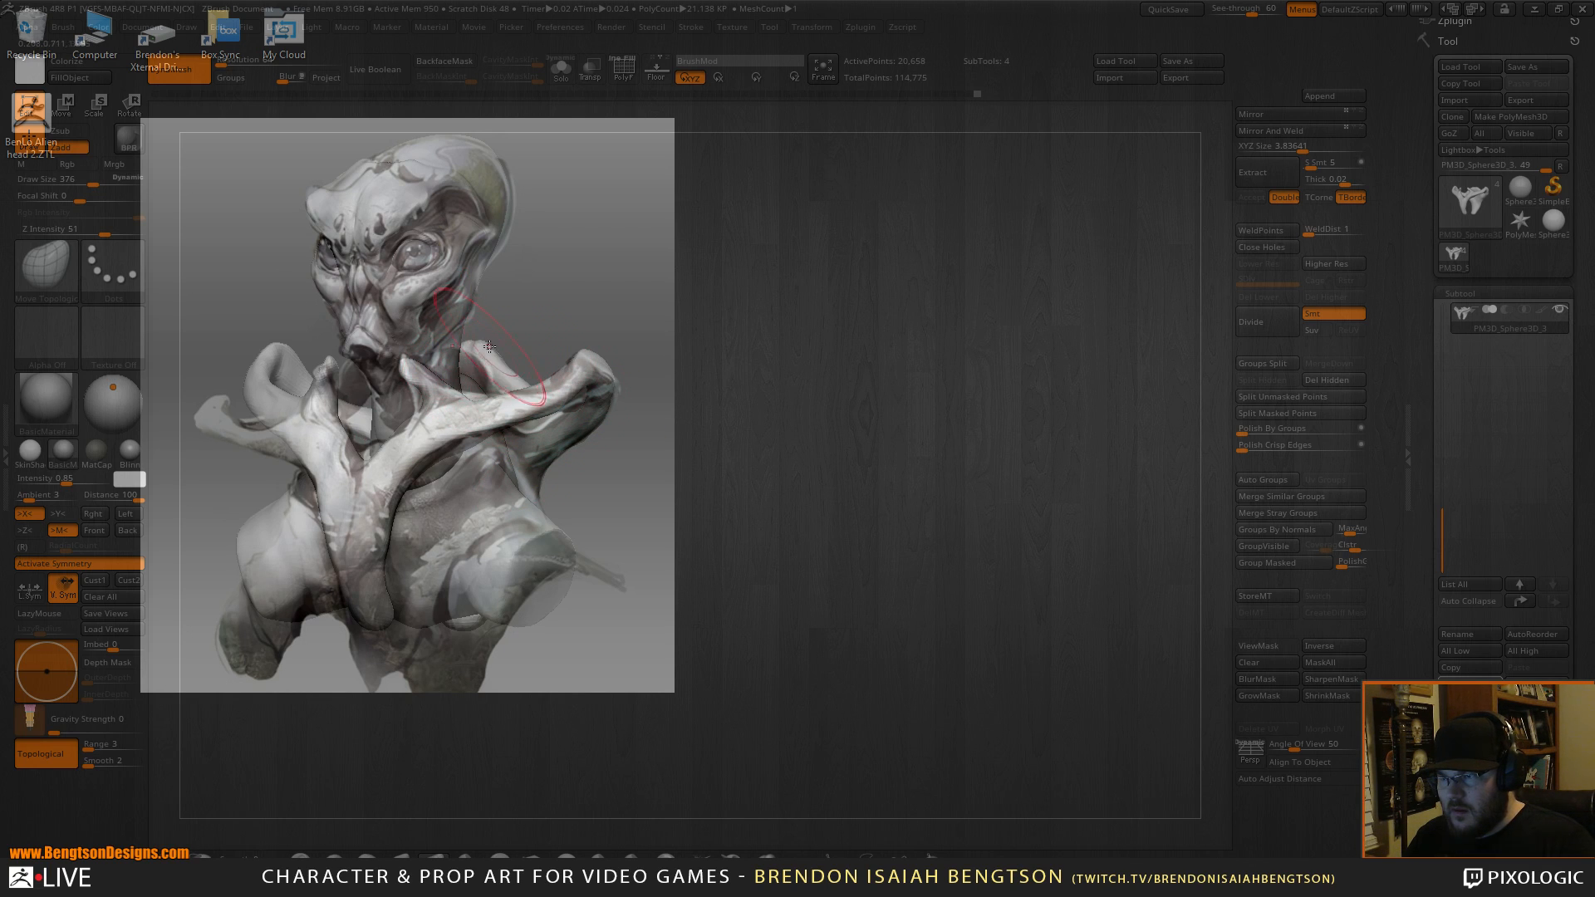
mouse_move(439, 403)
left_mouse_down()
mouse_move(392, 419)
mouse_move(428, 475)
left_mouse_up()
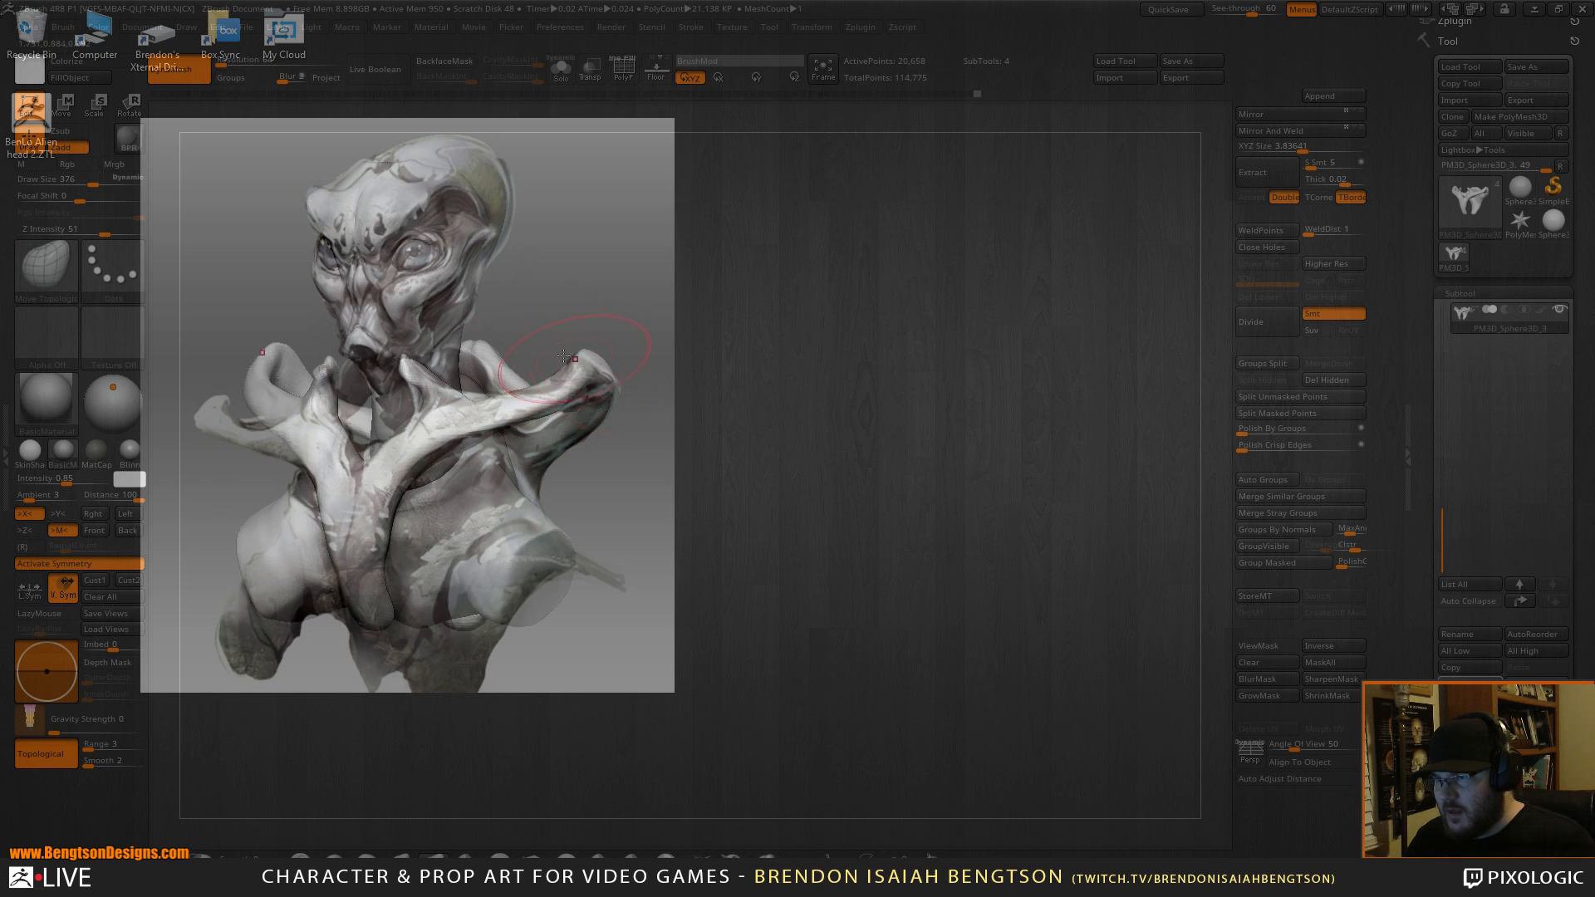
Set the draw size to 467 and pull the looped collar arms outward and down to match the reference.
key("space")
left_click_drag(255, 370, 316, 374)
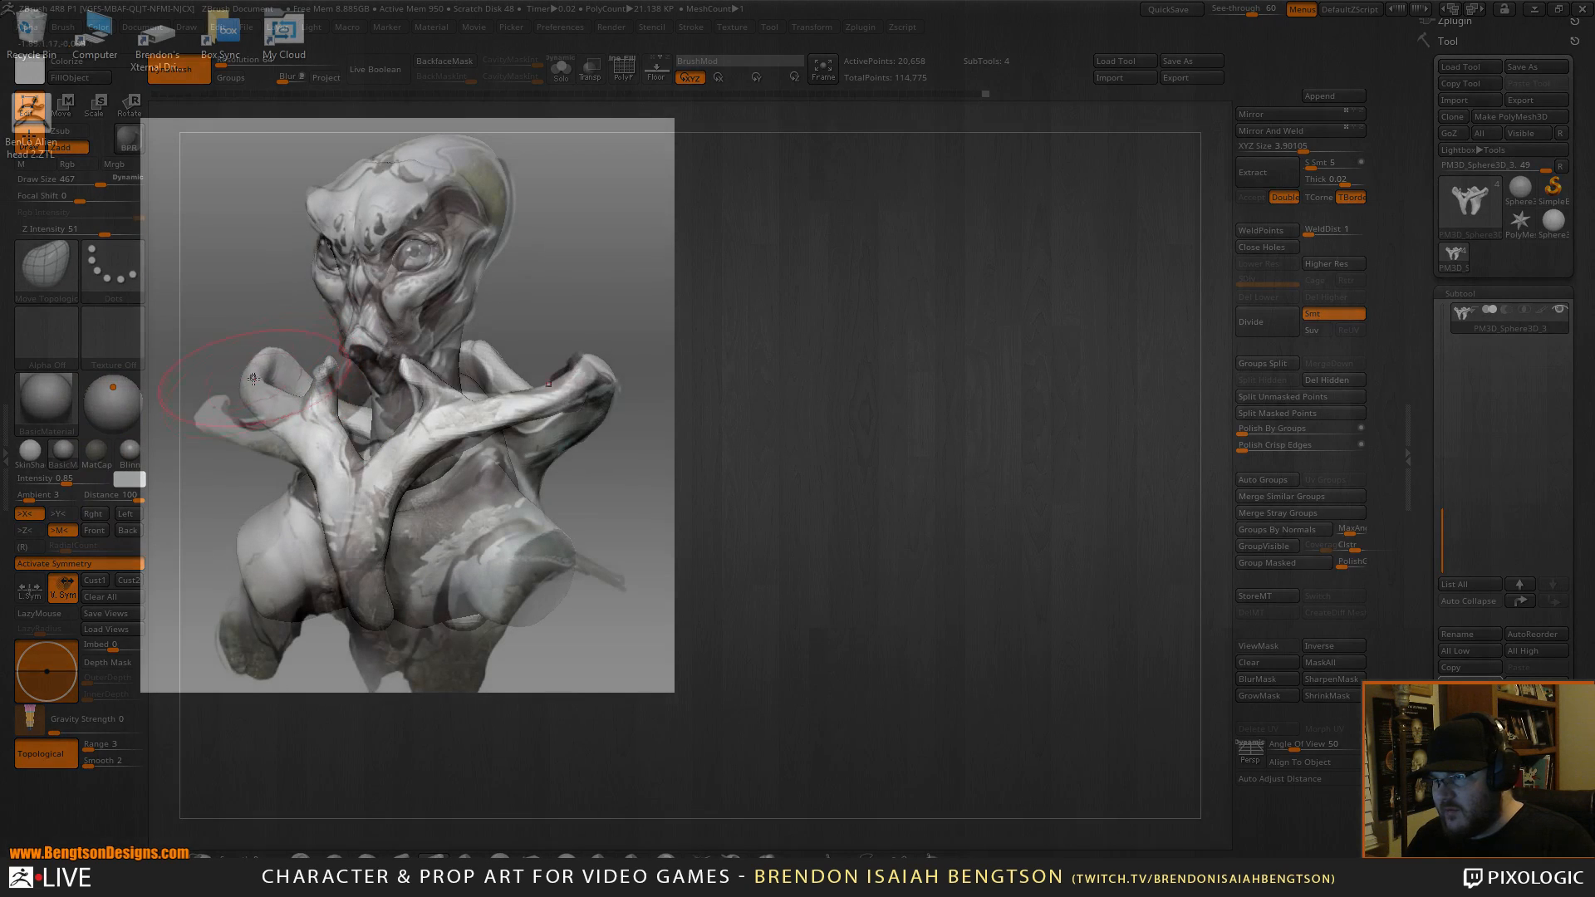
mouse_move(224, 396)
left_mouse_down()
mouse_move(229, 422)
mouse_move(265, 439)
left_mouse_up()
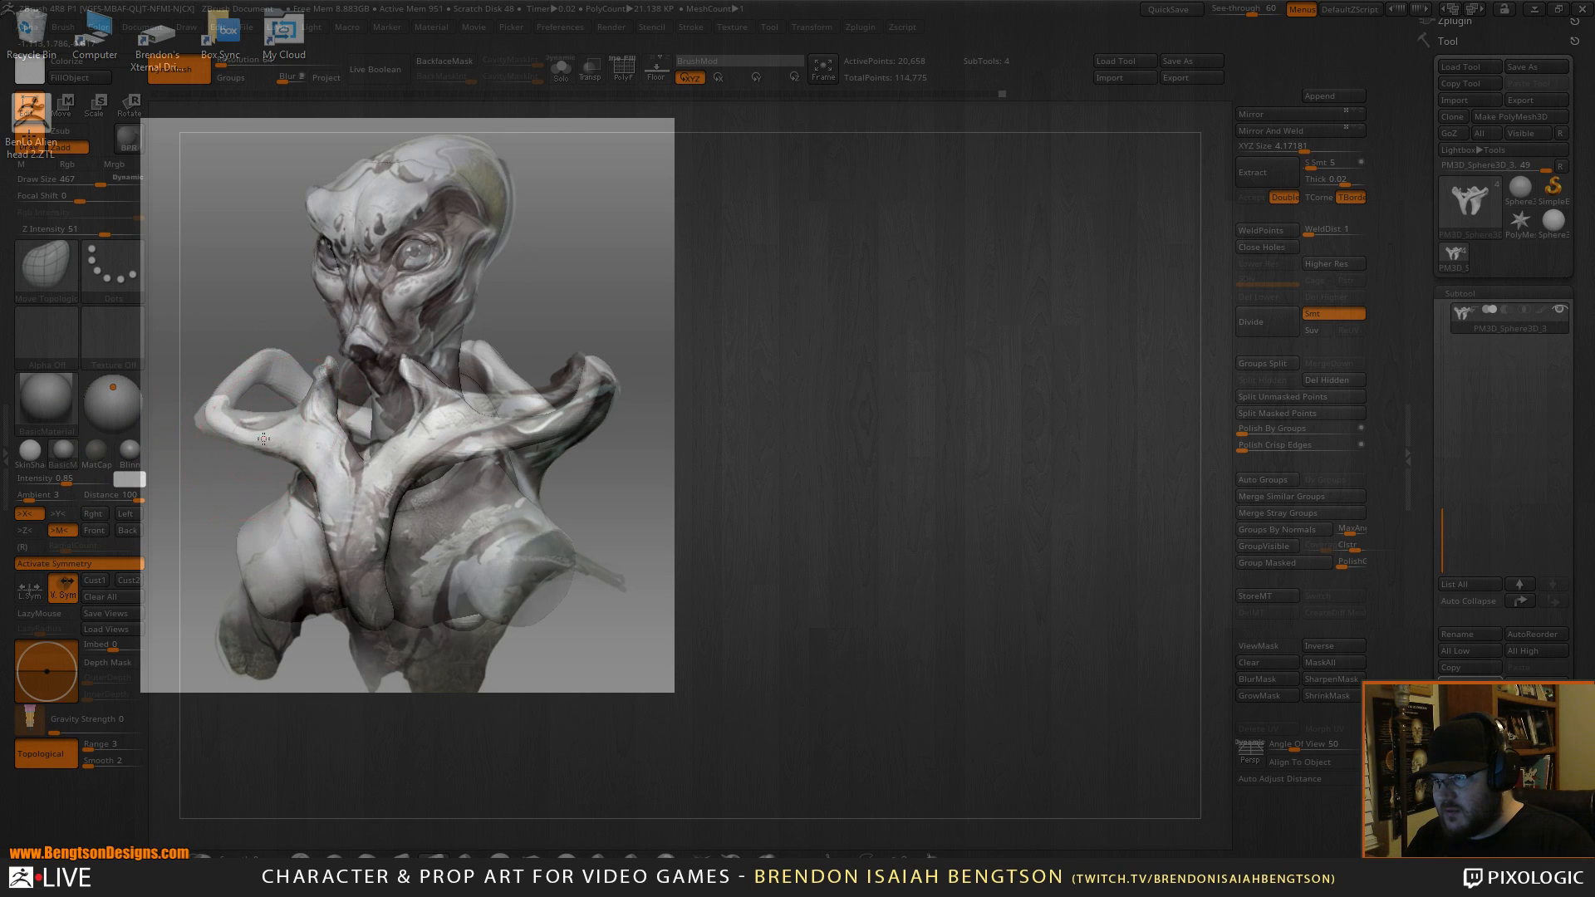
mouse_move(265, 358)
left_mouse_down()
mouse_move(189, 378)
mouse_move(247, 365)
mouse_move(224, 396)
mouse_move(250, 375)
left_mouse_up()
Reduce the draw size to 237 and refine the inner edge of the collar arm in the saved reference view.
left_click(94, 581)
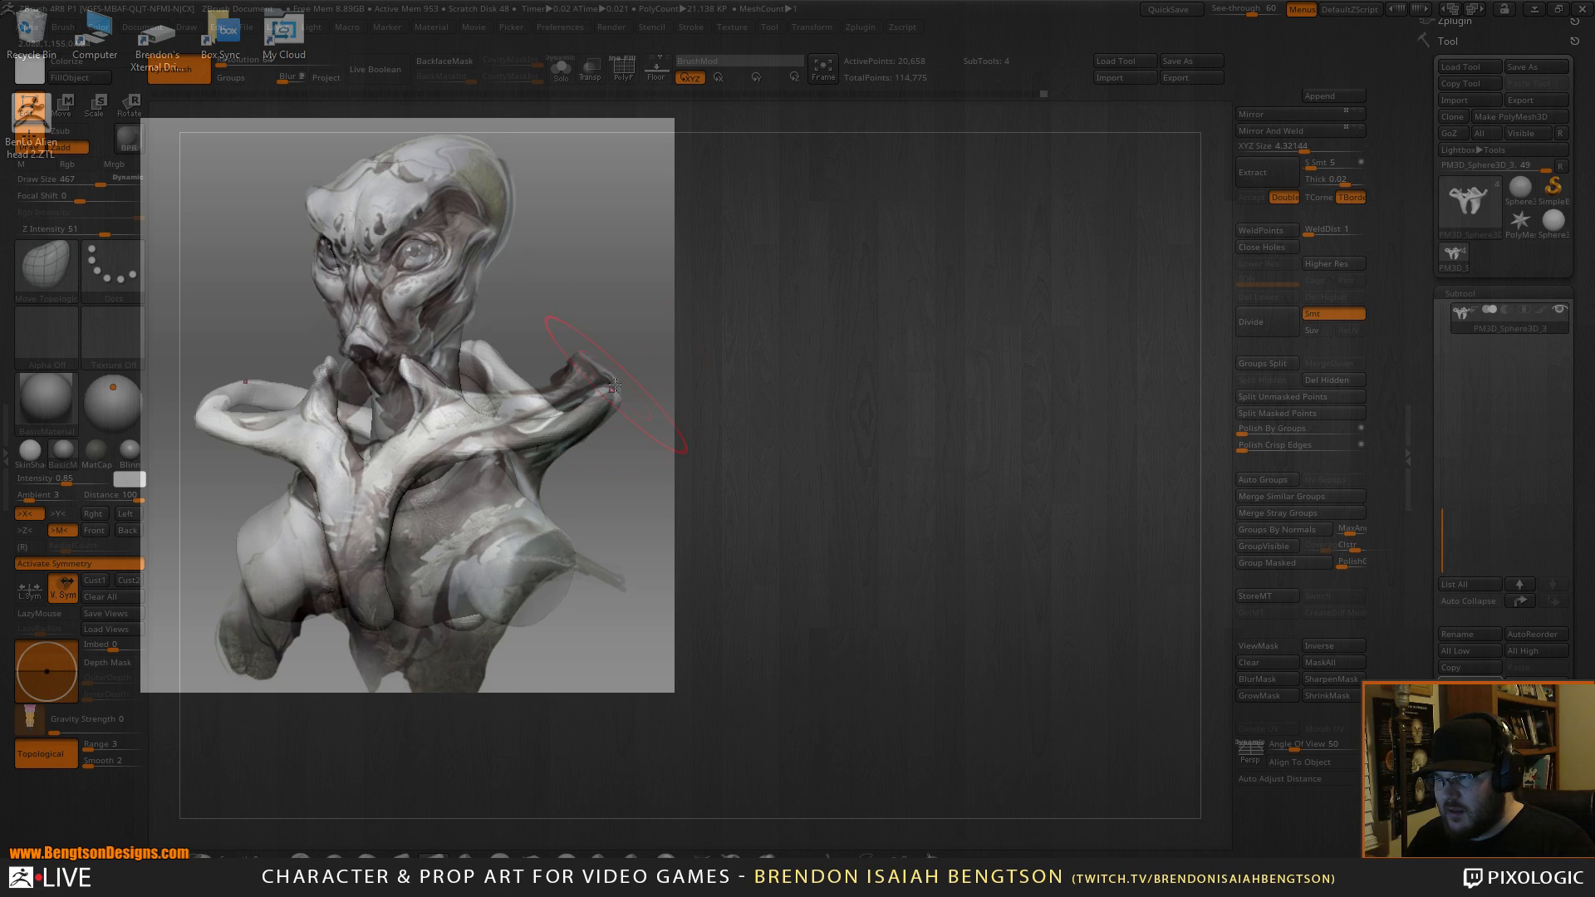
key("space")
left_click_drag(284, 422, 269, 422)
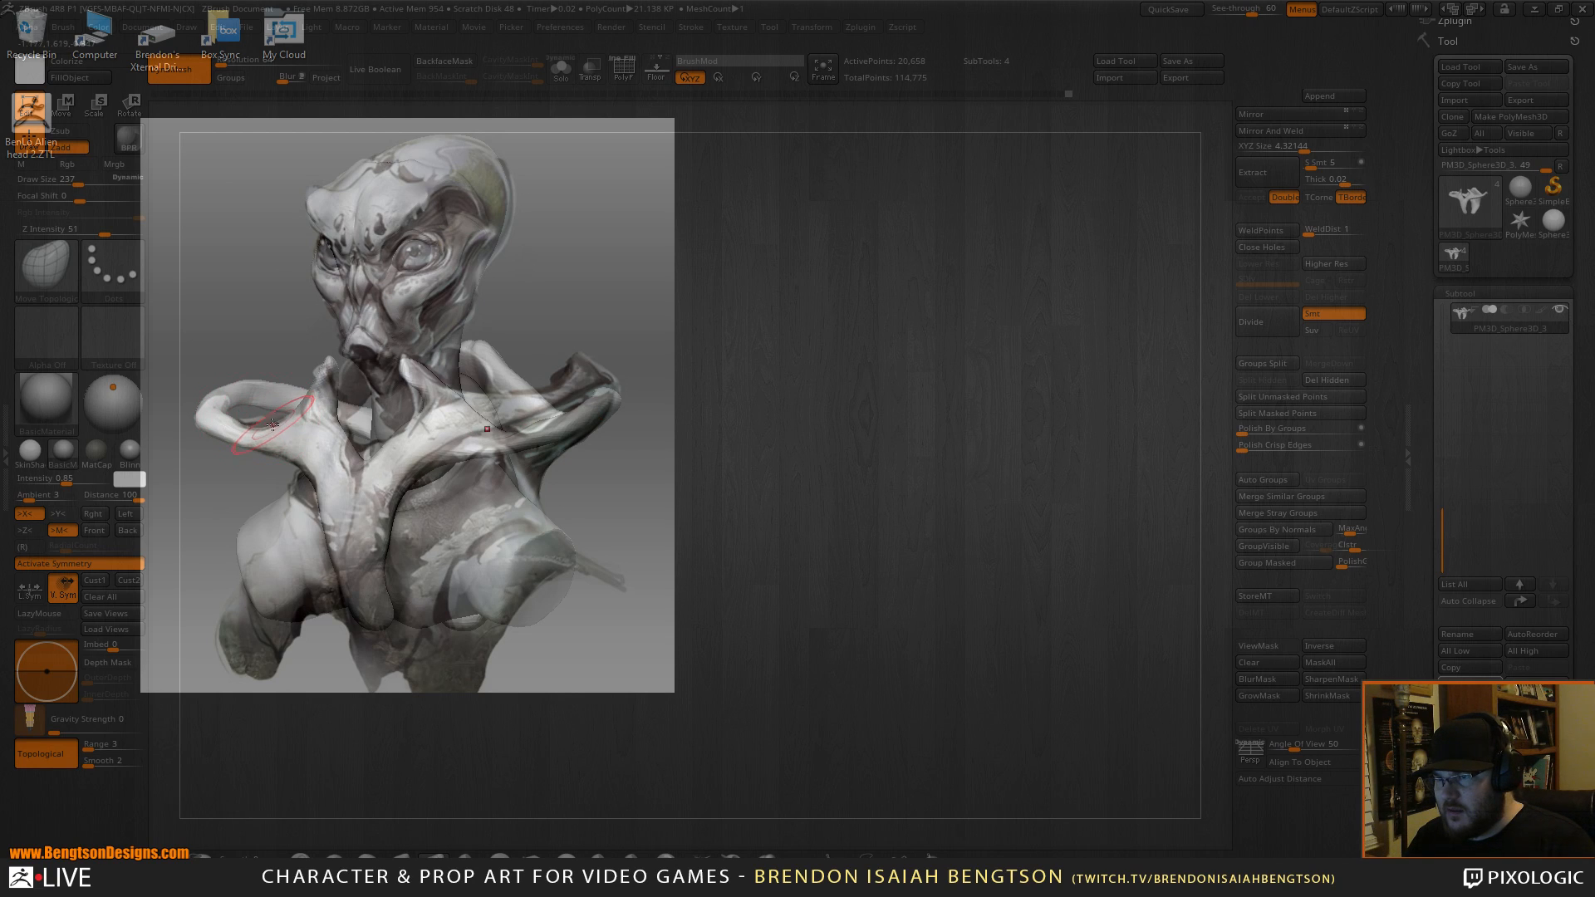
Set the interface see-through to 23 and show the bust enlarged beside the faint reference image.
mouse_move(795, 466)
left_mouse_down()
mouse_move(1053, 541)
mouse_move(1092, 470)
mouse_move(1096, 494)
left_mouse_up()
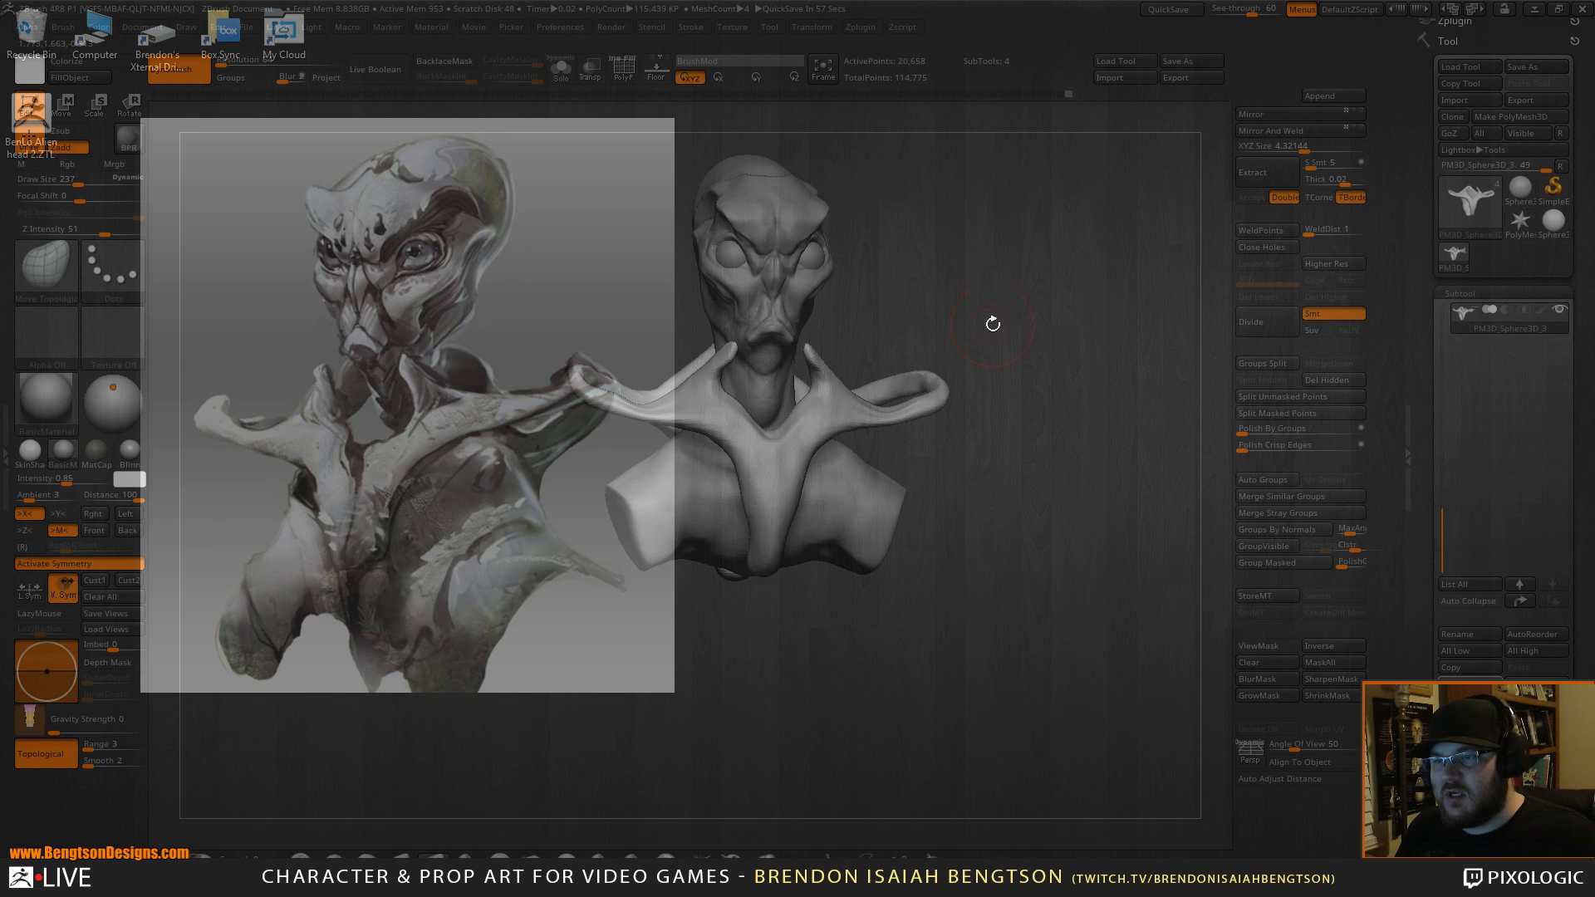
left_click_drag(1037, 363, 1072, 357)
left_click_drag(1252, 13, 1217, 15)
left_click_drag(1073, 212, 1025, 656, "alt")
mouse_move(1111, 324)
left_mouse_down()
mouse_move(1080, 316)
mouse_move(1082, 276)
mouse_move(1026, 313)
left_mouse_up()
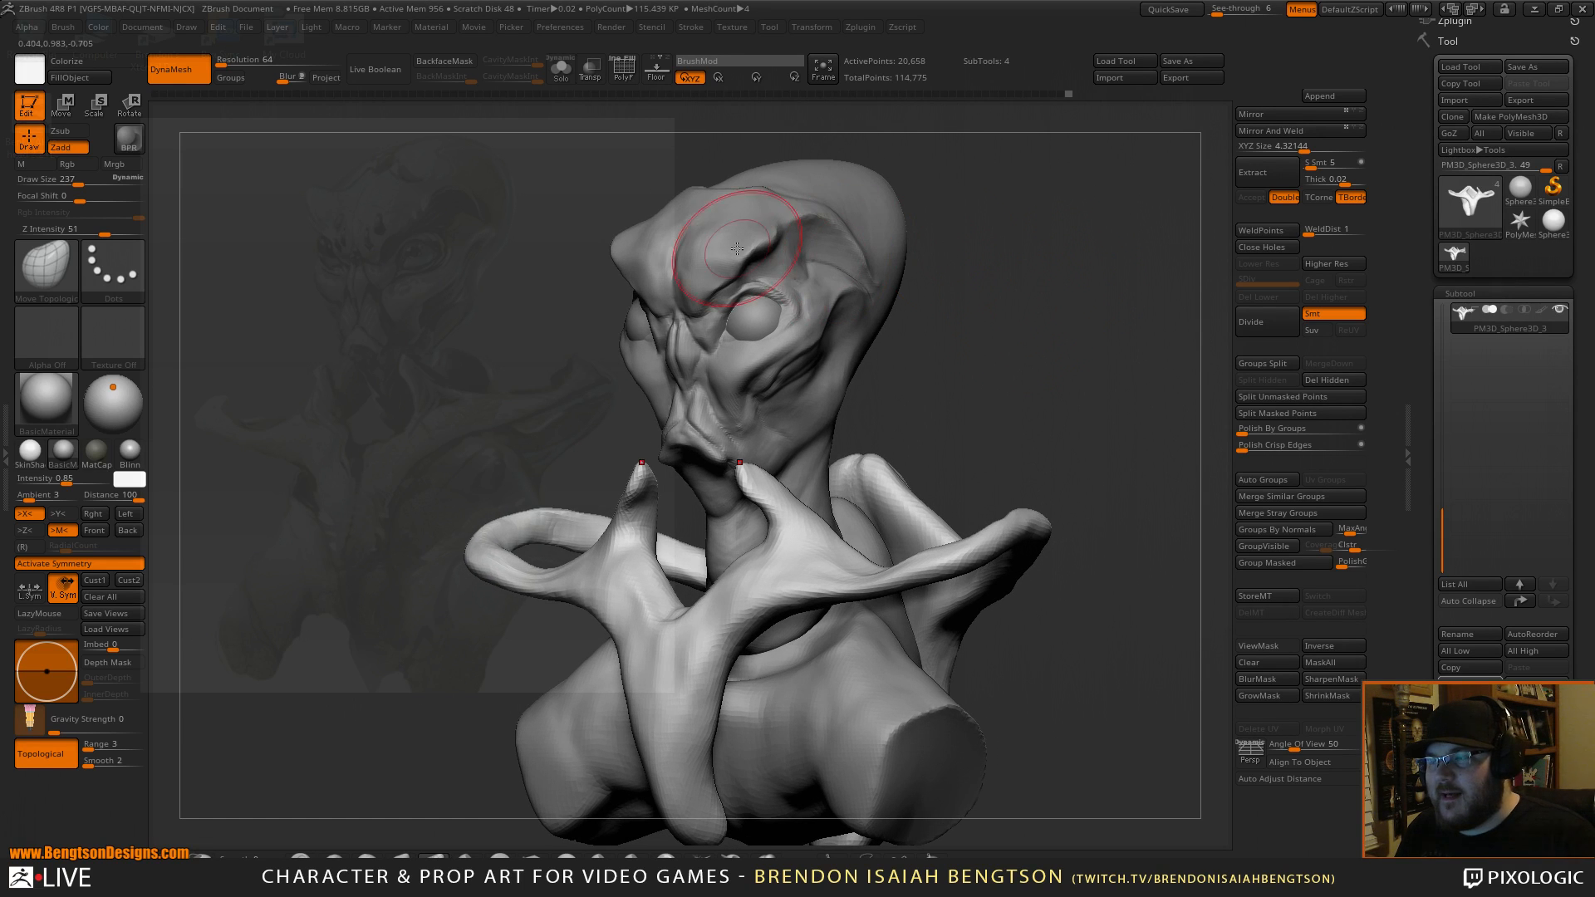
left_click(1228, 11)
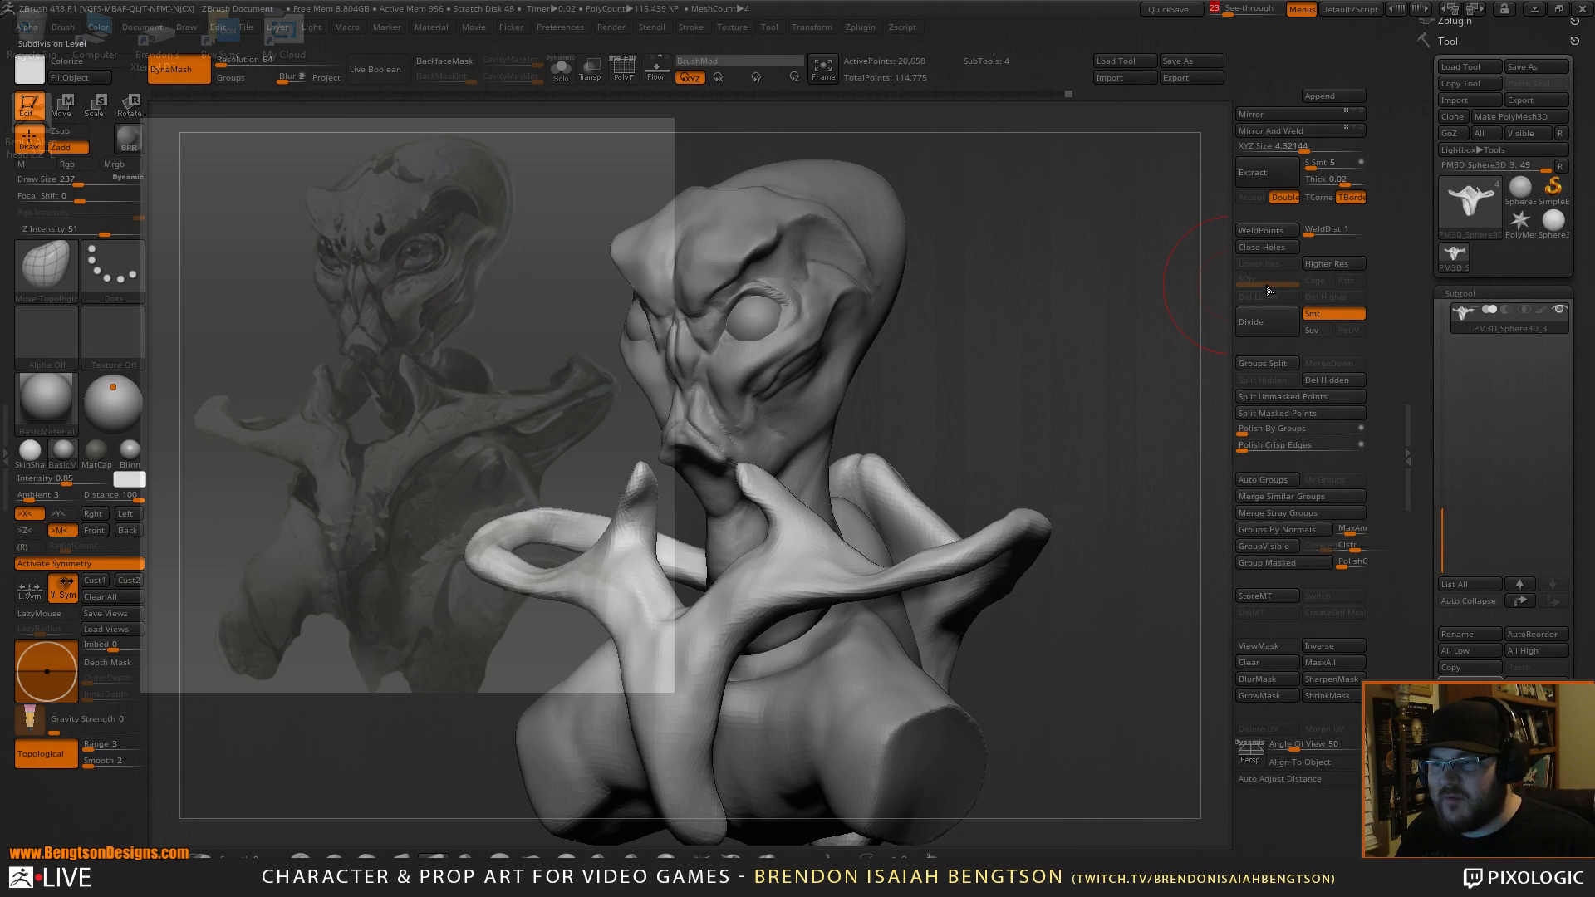
left_click_drag(1012, 311, 1049, 325, "alt")
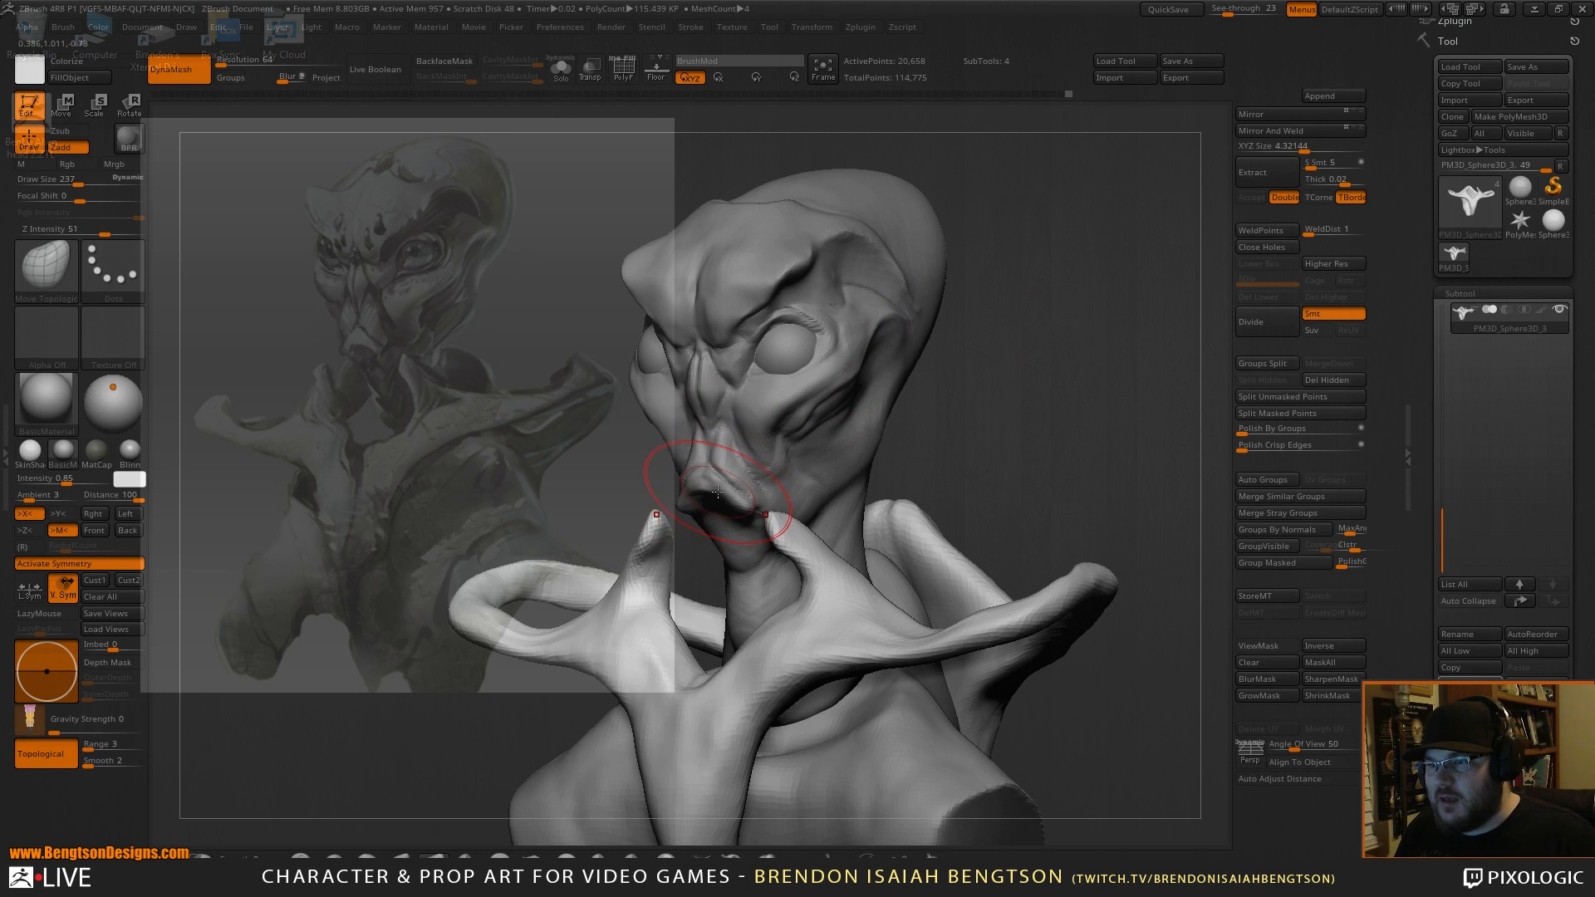
Choose the DamStandard brush at draw size 120 and make the alien head the active subtool.
key("b")
key("d")
key("s")
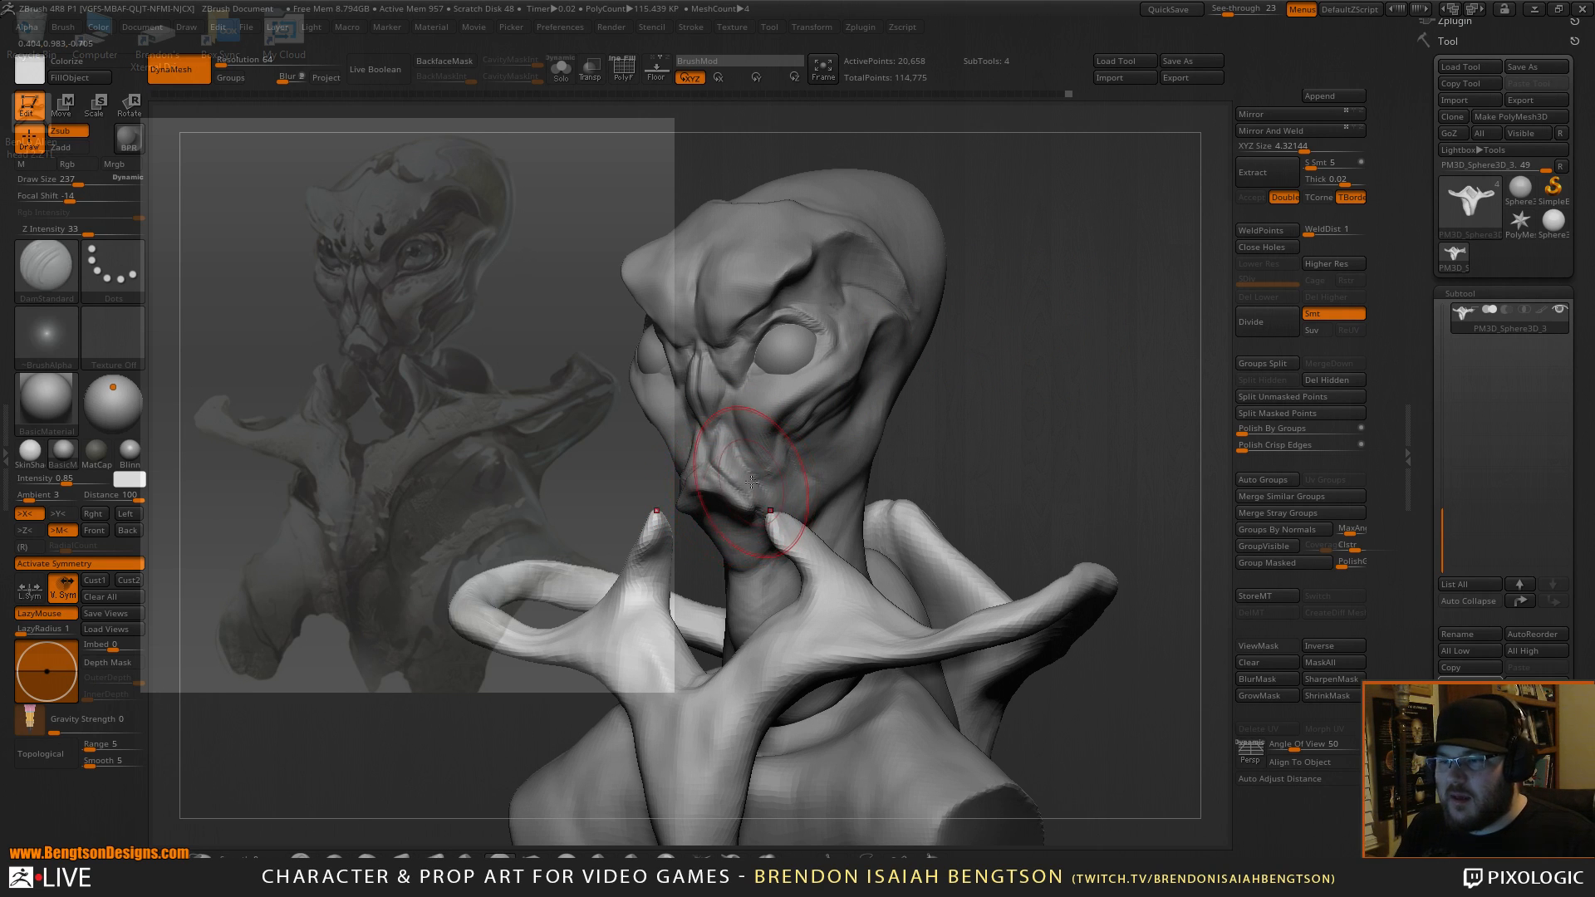
key("space")
left_click_drag(752, 489, 736, 489)
left_click(761, 489, "alt")
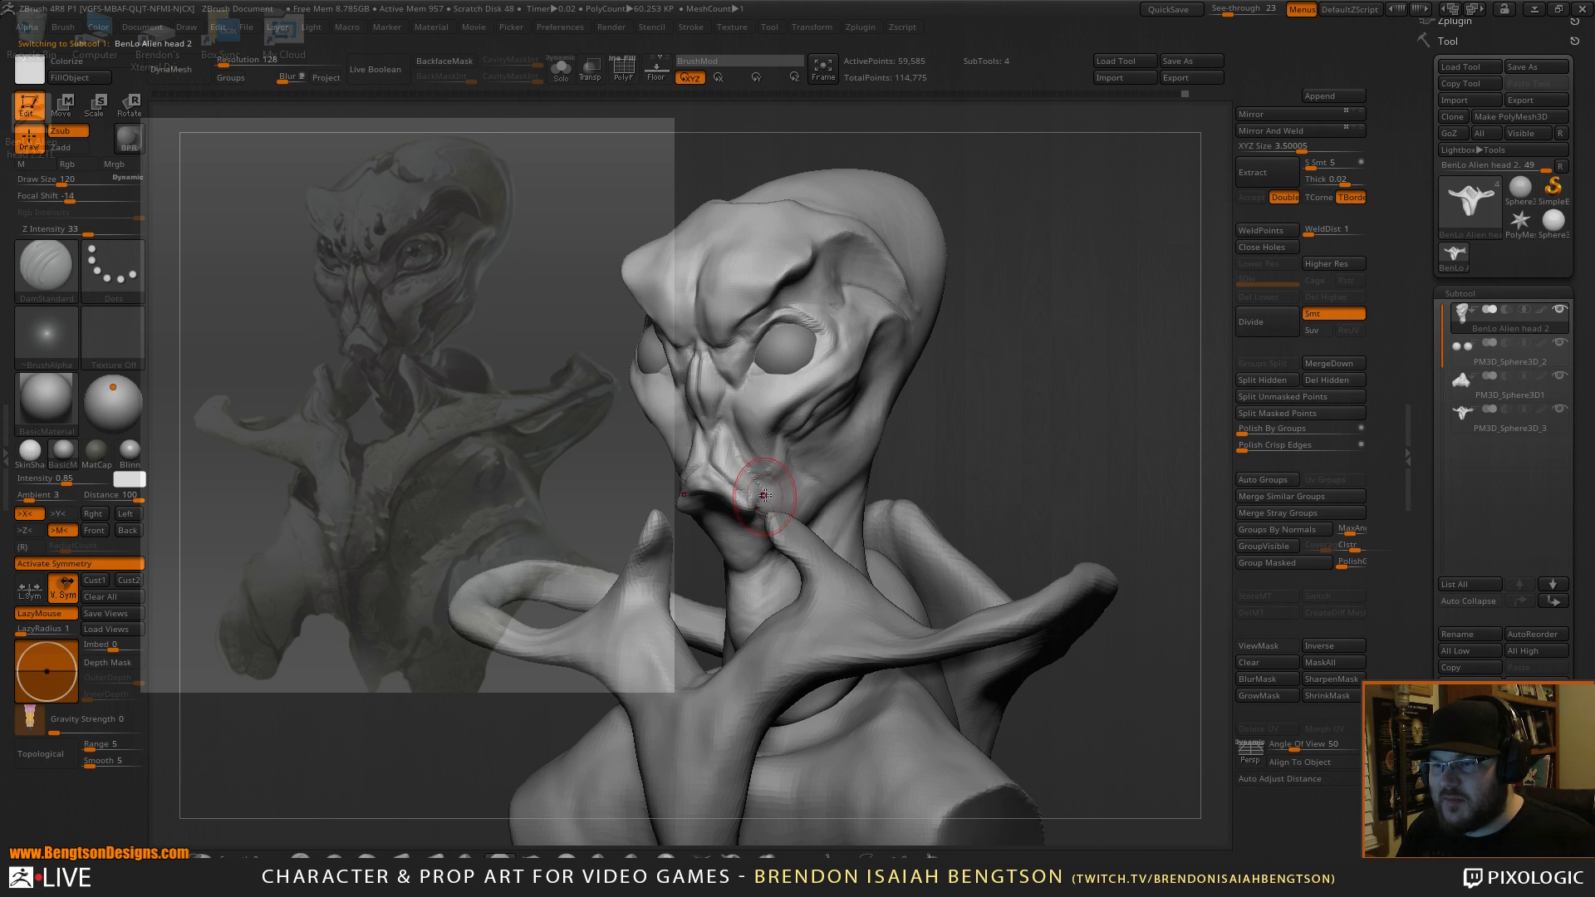
Nudge the nose bridge and eye area of the head with the Move Topological brush at draw size 120.
mouse_move(1040, 354)
left_mouse_down()
mouse_move(1051, 316)
mouse_move(1033, 314)
left_mouse_up()
key("b")
key("m")
key("t")
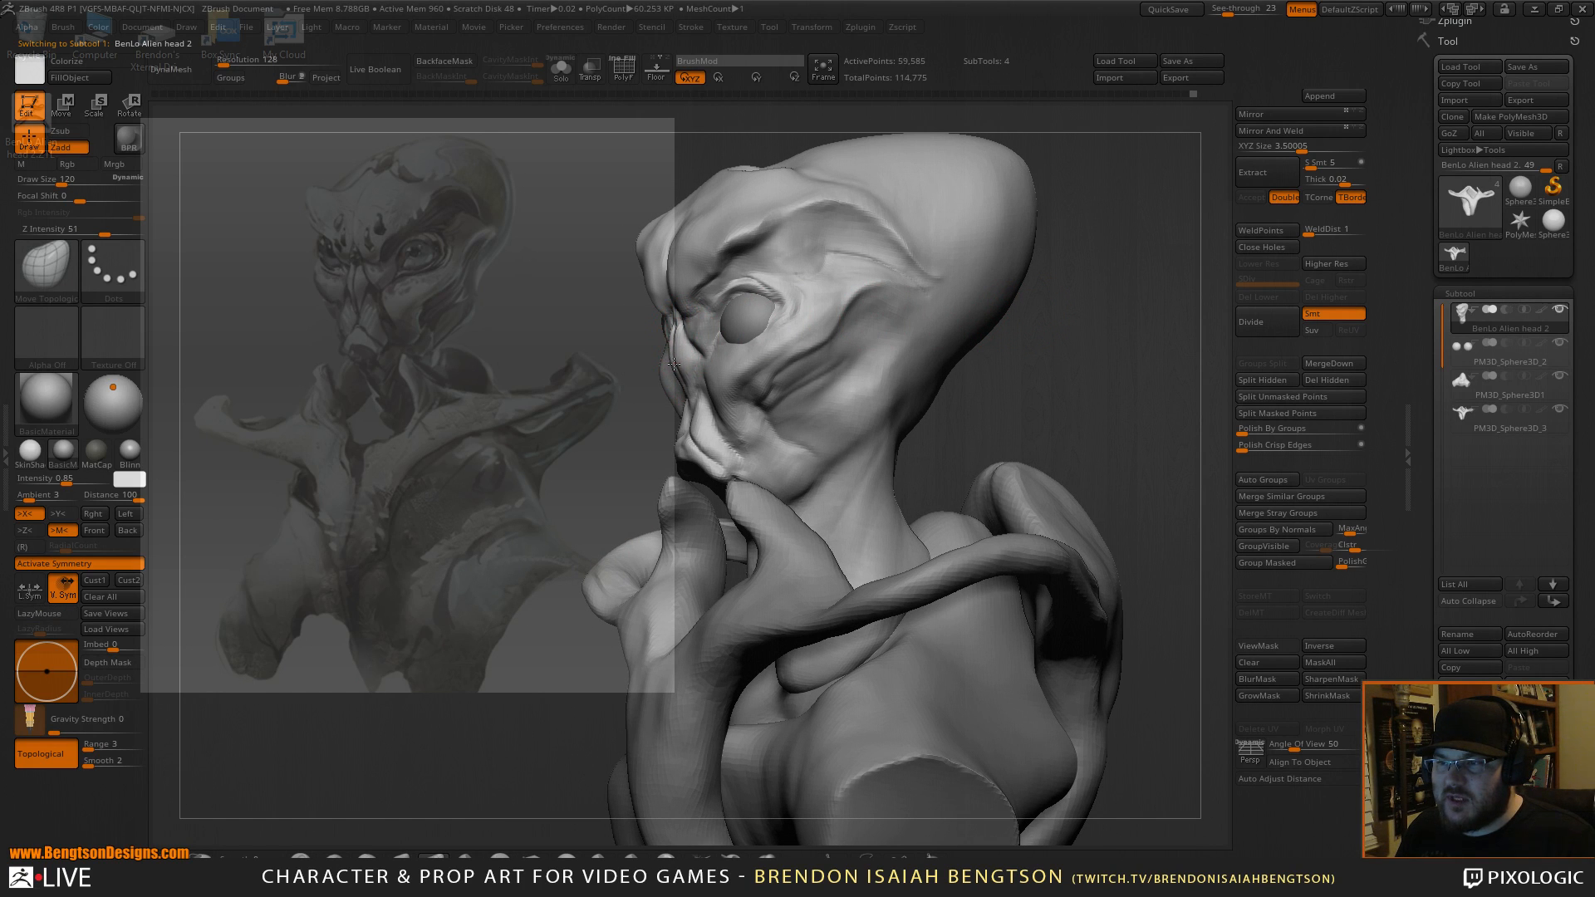
left_click_drag(676, 329, 679, 332)
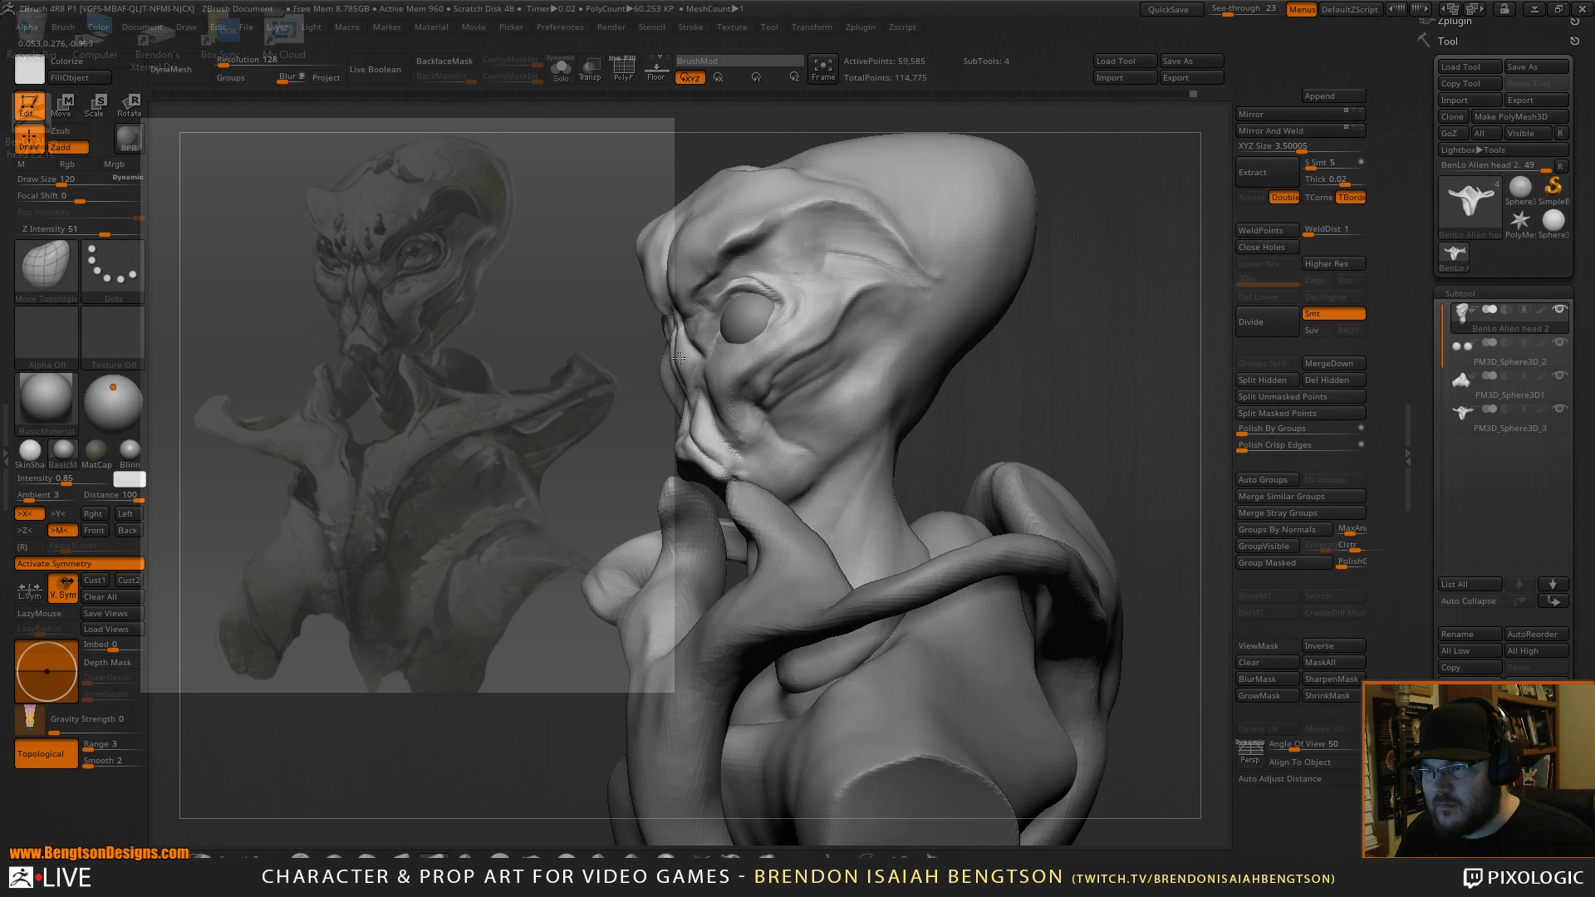
left_click_drag(1091, 364, 1061, 302)
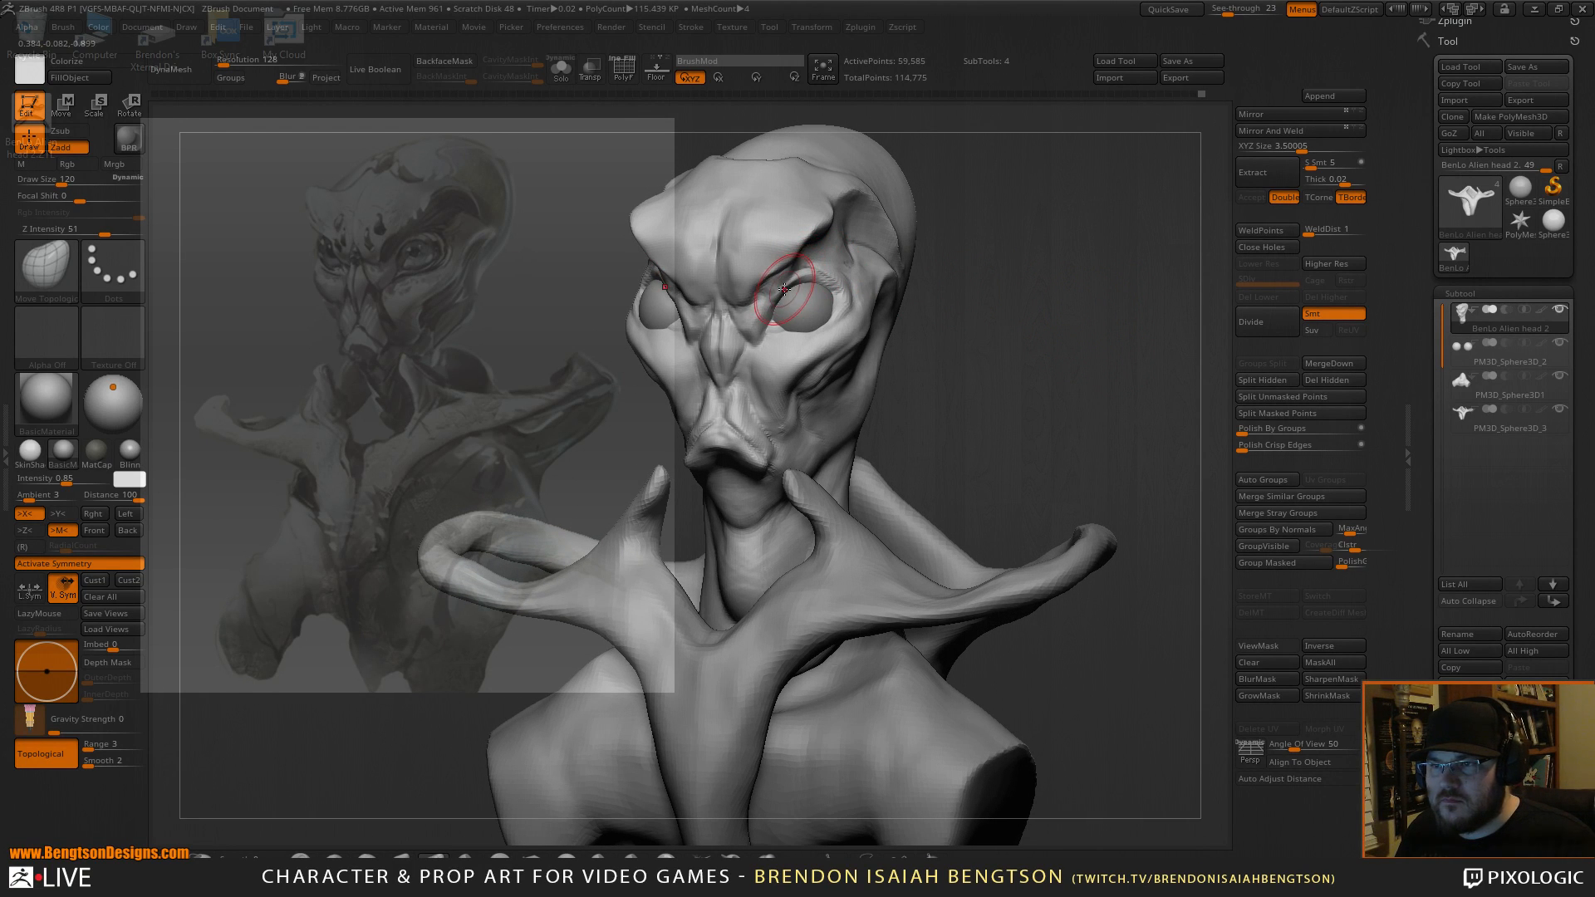
left_click_drag(933, 302, 814, 302)
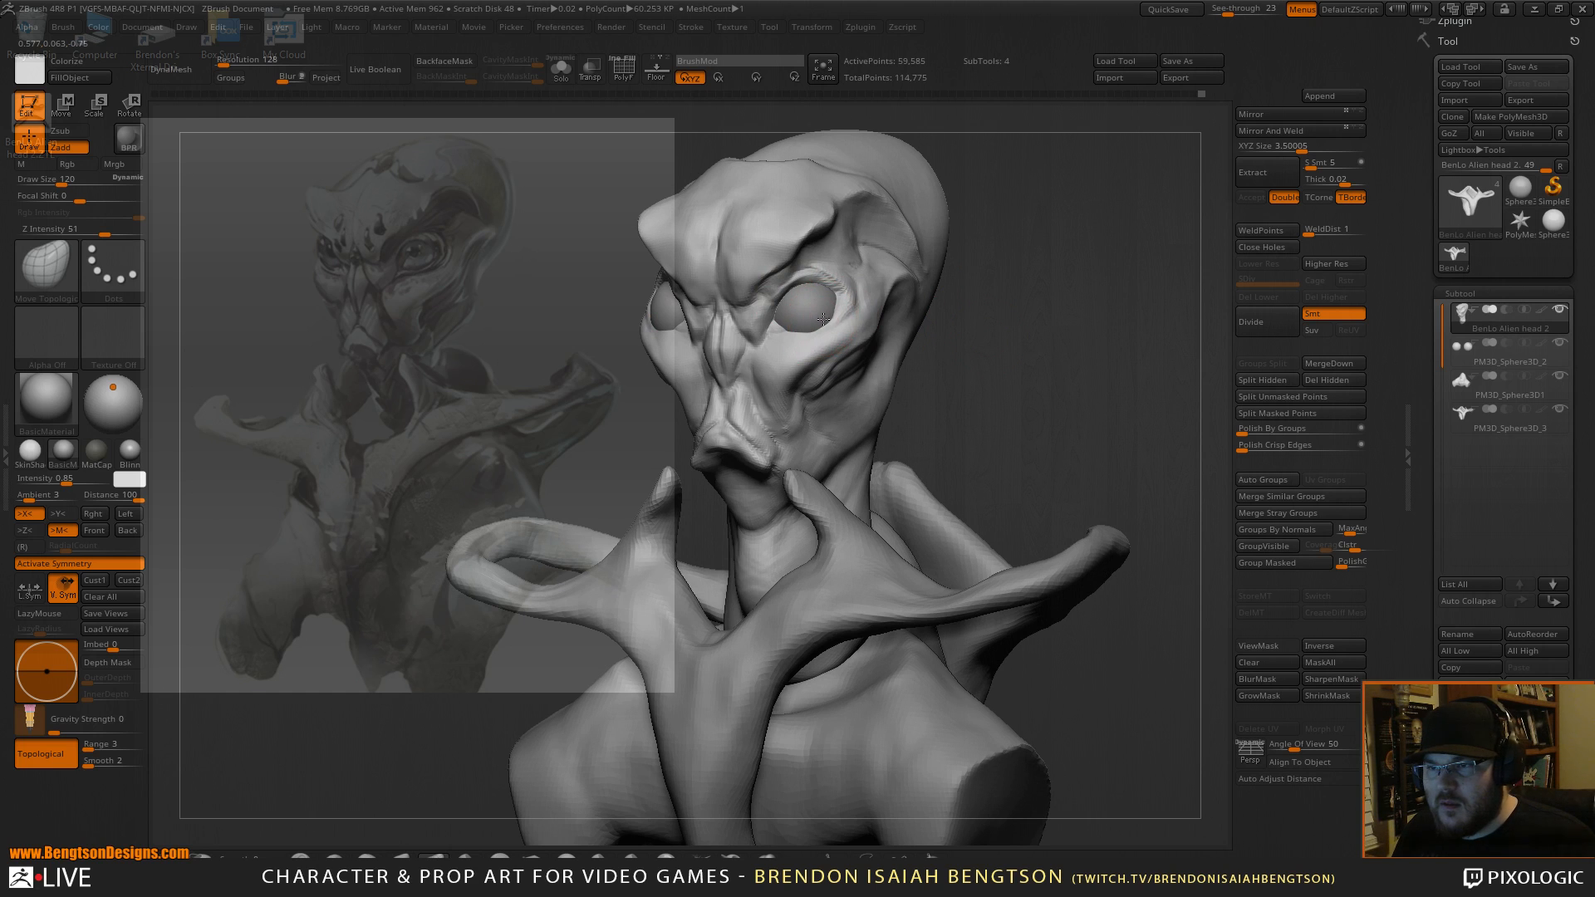
mouse_move(957, 292)
left_mouse_down()
mouse_move(952, 319)
mouse_move(989, 320)
left_mouse_up()
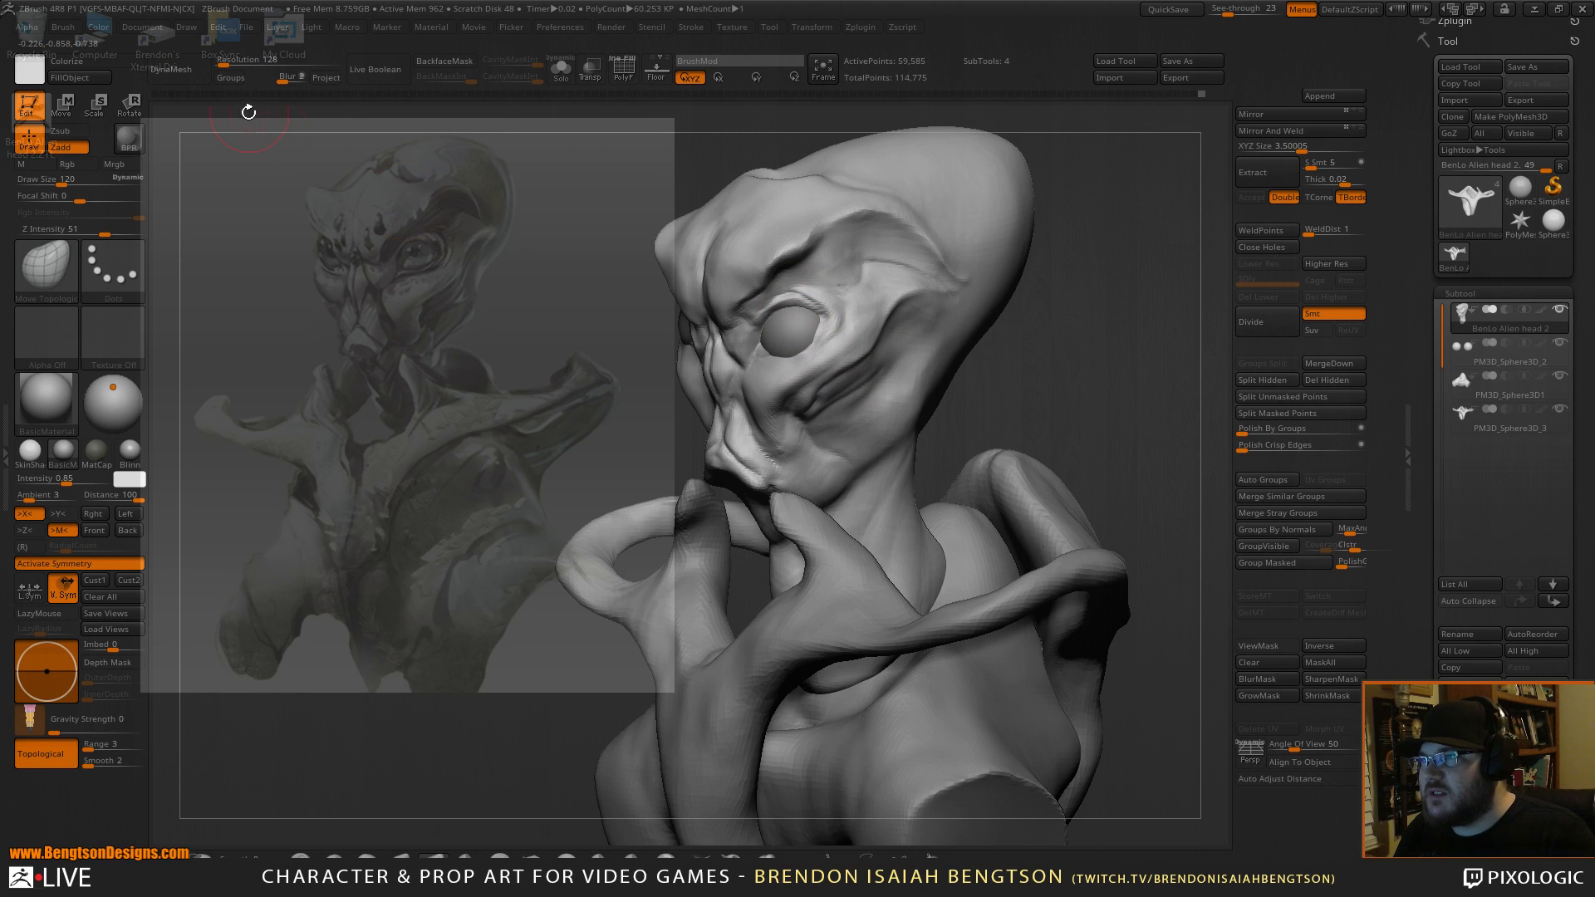
Delete the head subtool's hidden cylinder geometry and convert the head to DynaMesh at resolution 128.
key("shift+f")
key("shift+f")
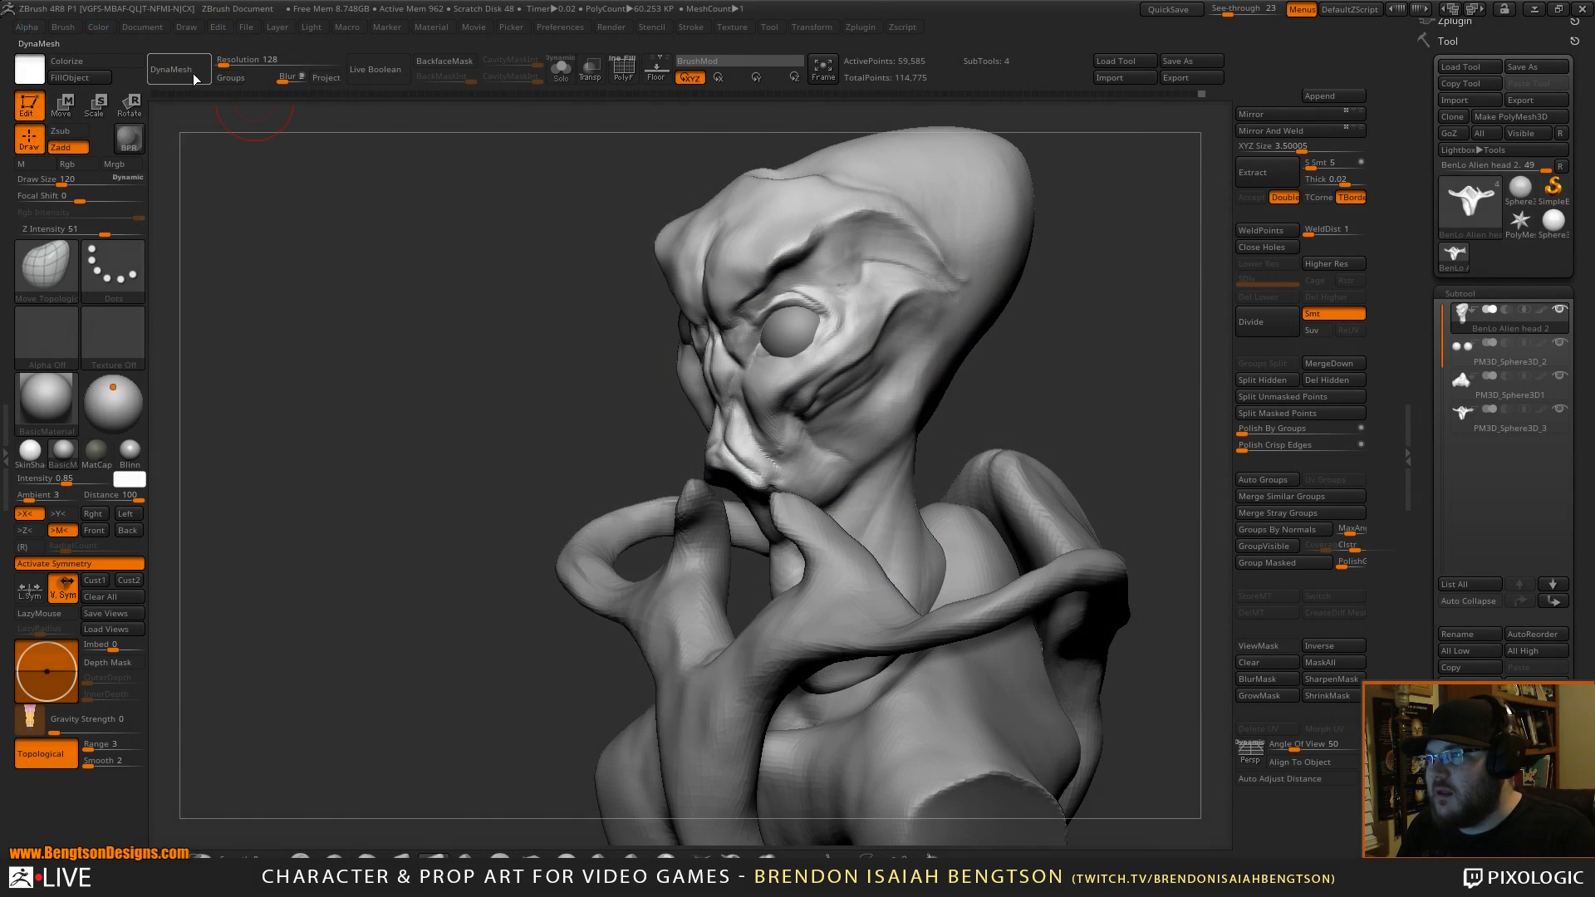
left_click(631, 345, "ctrl+shift")
mouse_move(1075, 305)
left_mouse_down()
mouse_move(1013, 309)
mouse_move(1105, 312)
mouse_move(1087, 313)
left_mouse_up()
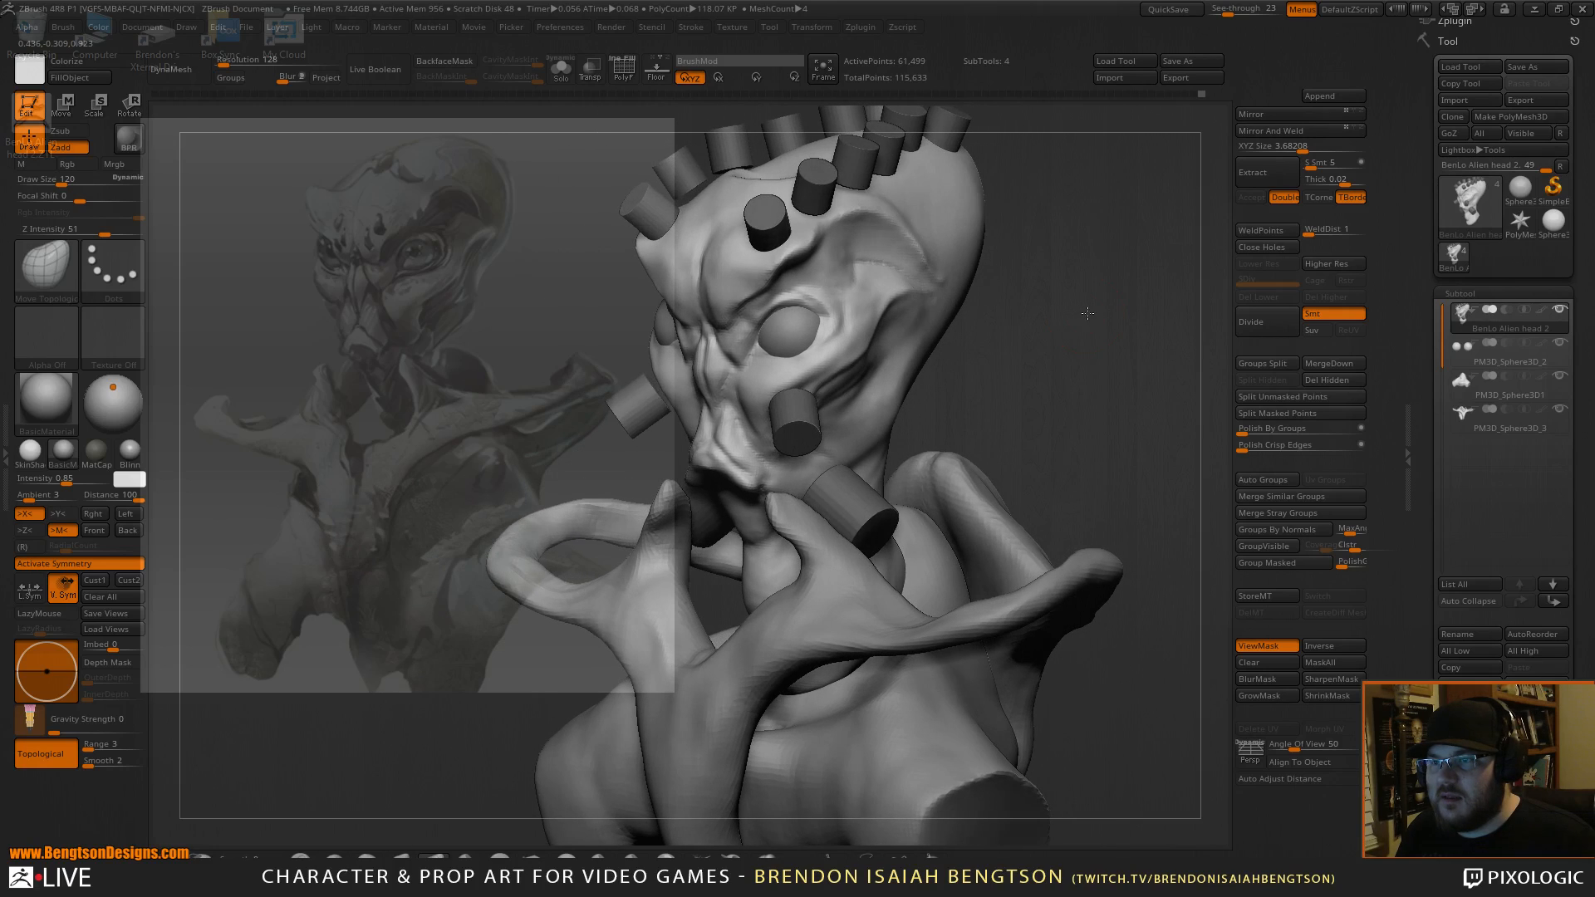
left_click(1068, 299, "ctrl+shift")
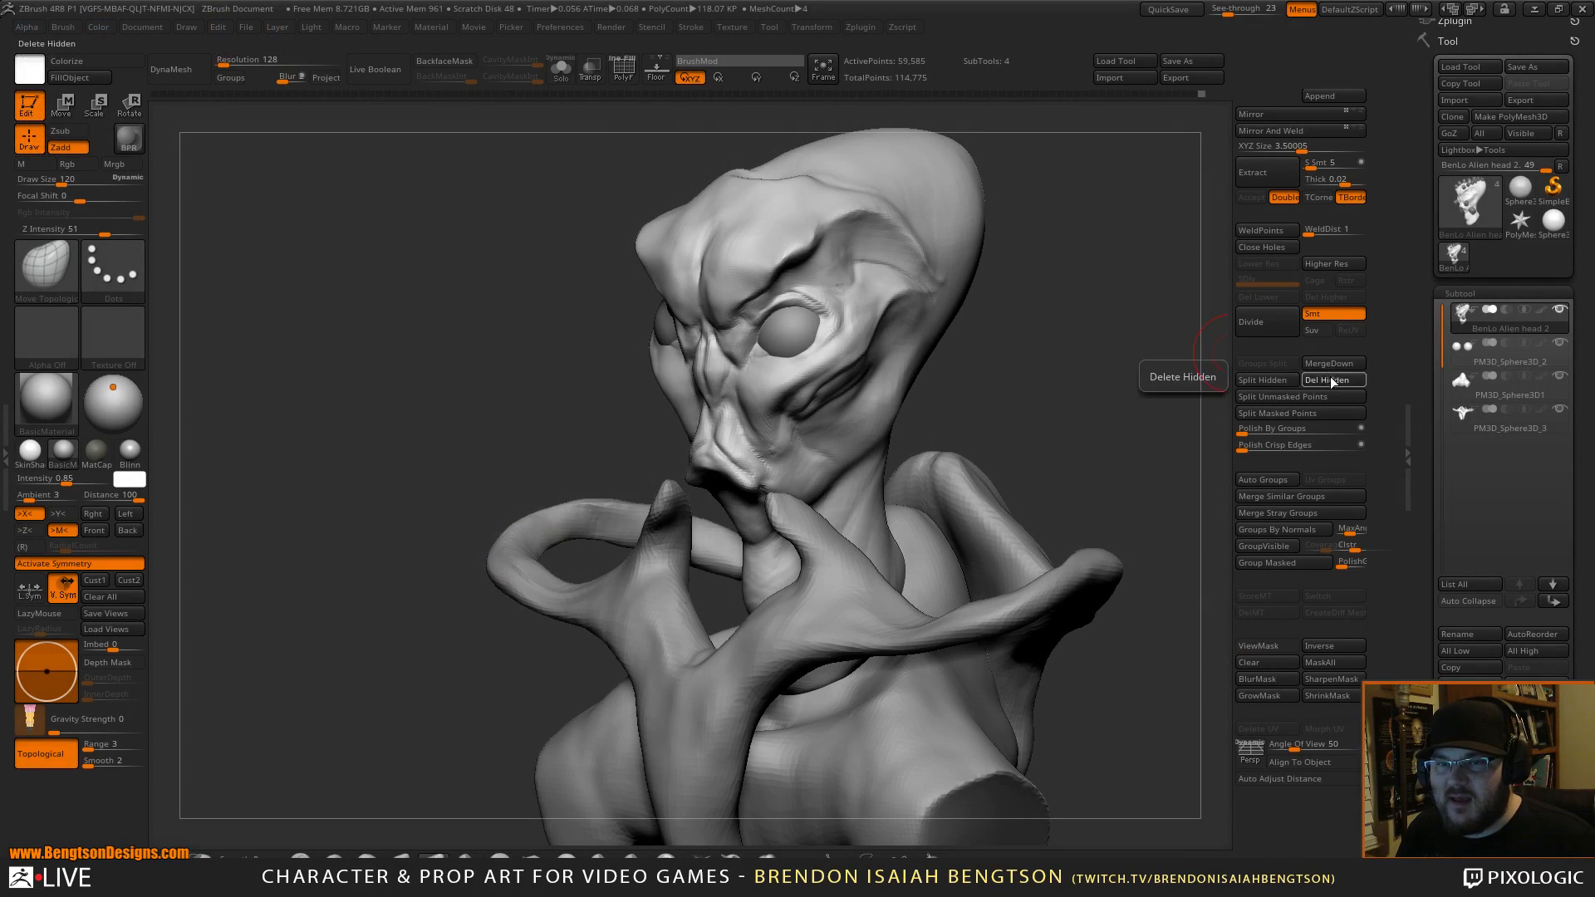
left_click(1333, 380)
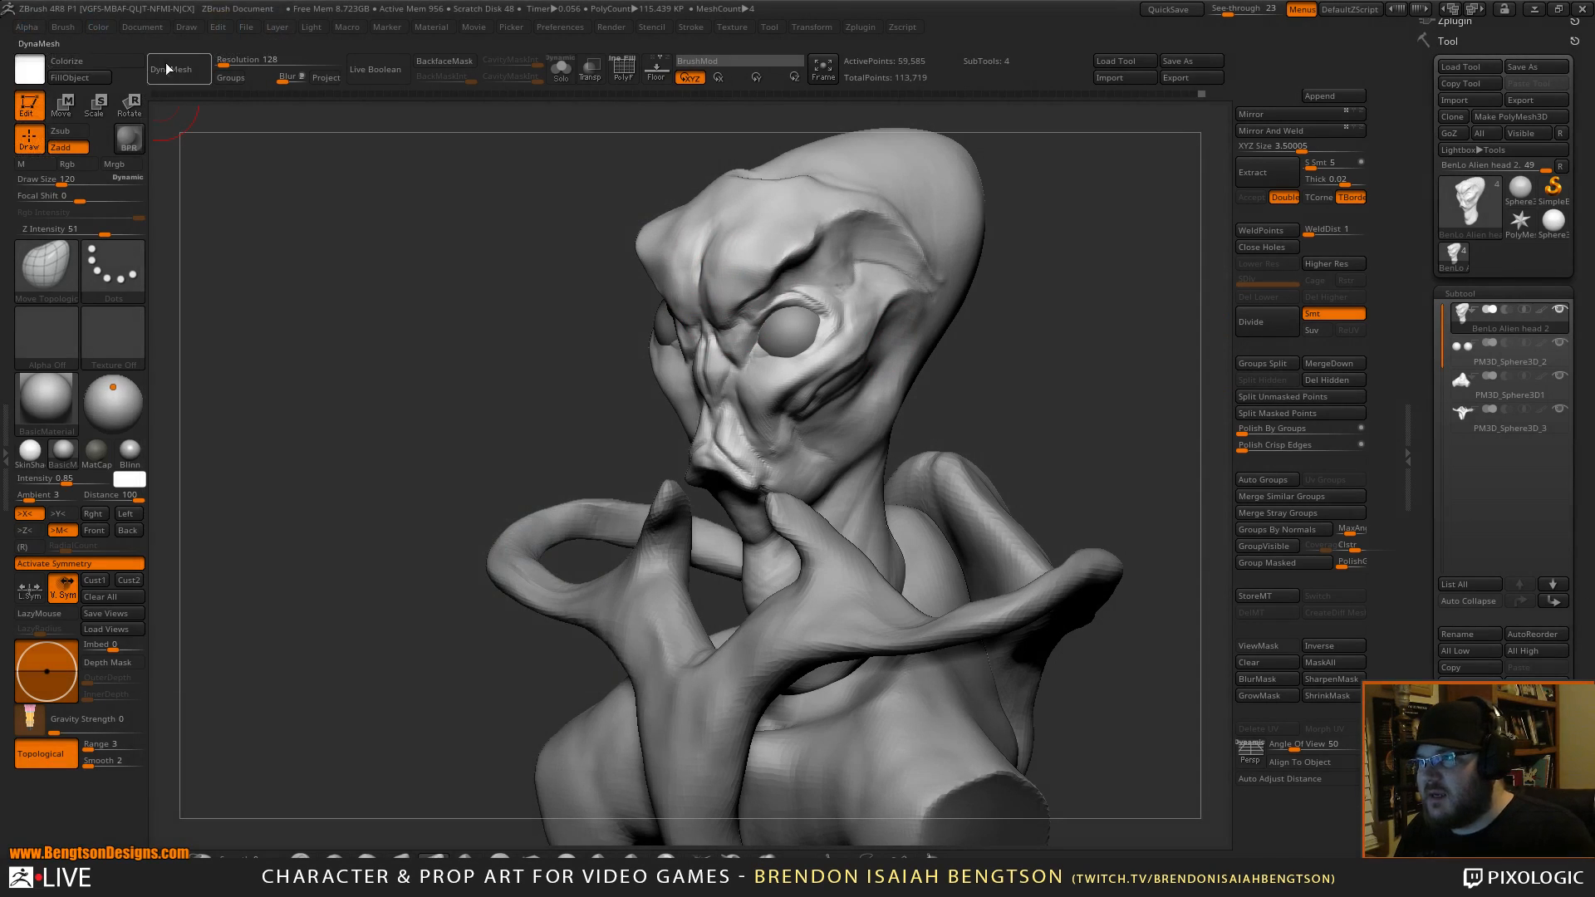
left_click(168, 68)
Adjust the brow above the eye with Move Topological, using draw sizes 69 and 130.
left_click_drag(1102, 337, 1073, 299)
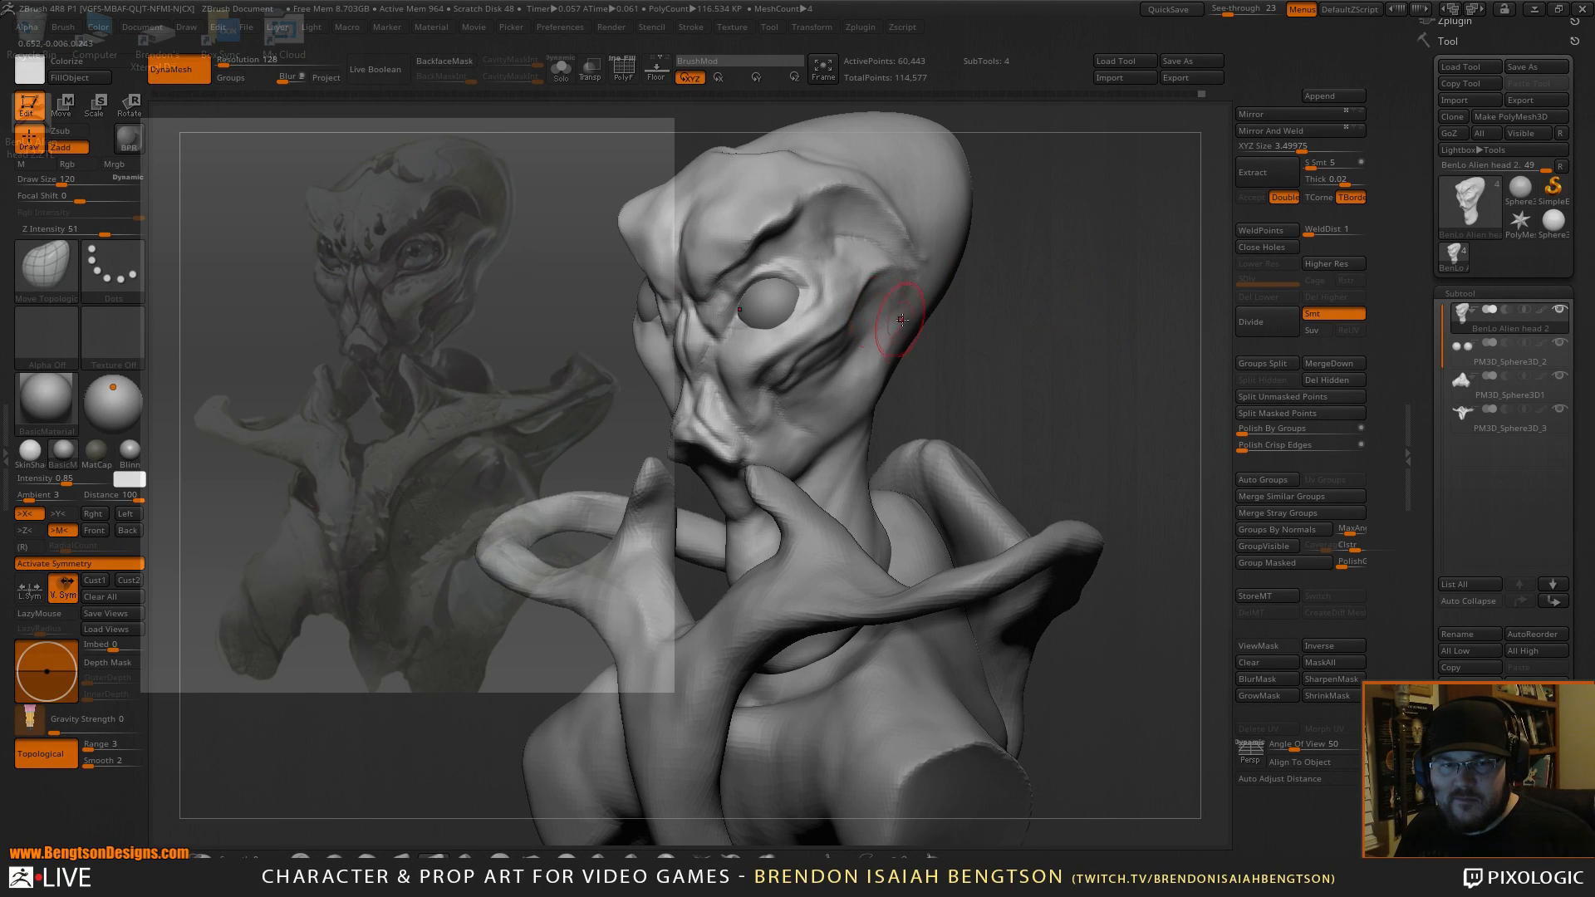
key("space")
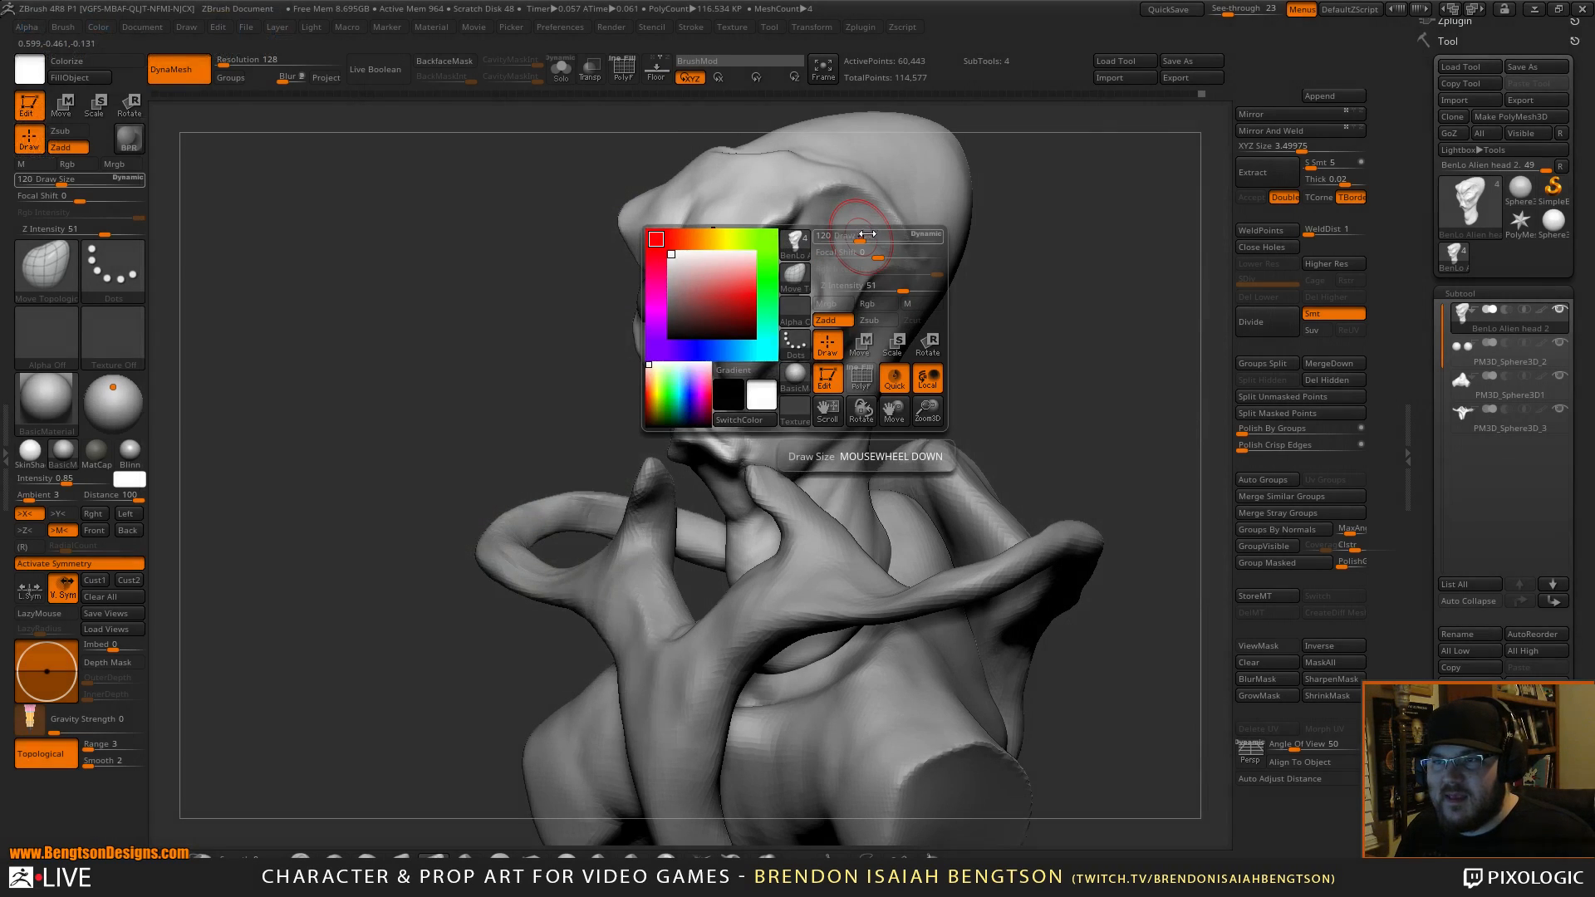
left_click_drag(859, 236, 853, 236)
left_click_drag(985, 252, 947, 229)
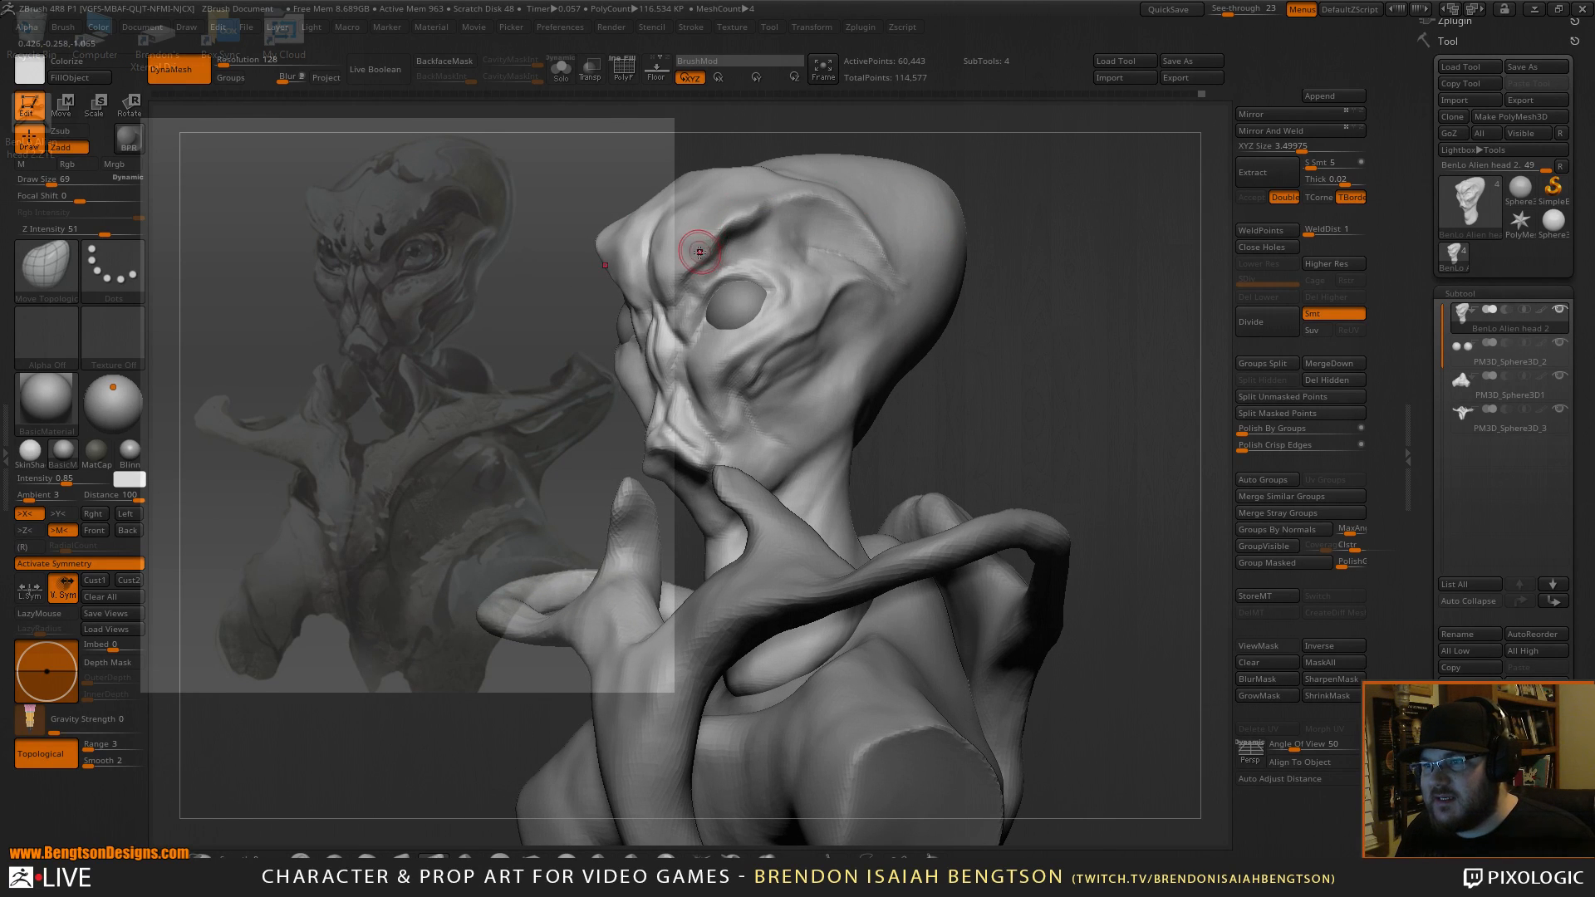
key("space")
left_click_drag(696, 247, 702, 248)
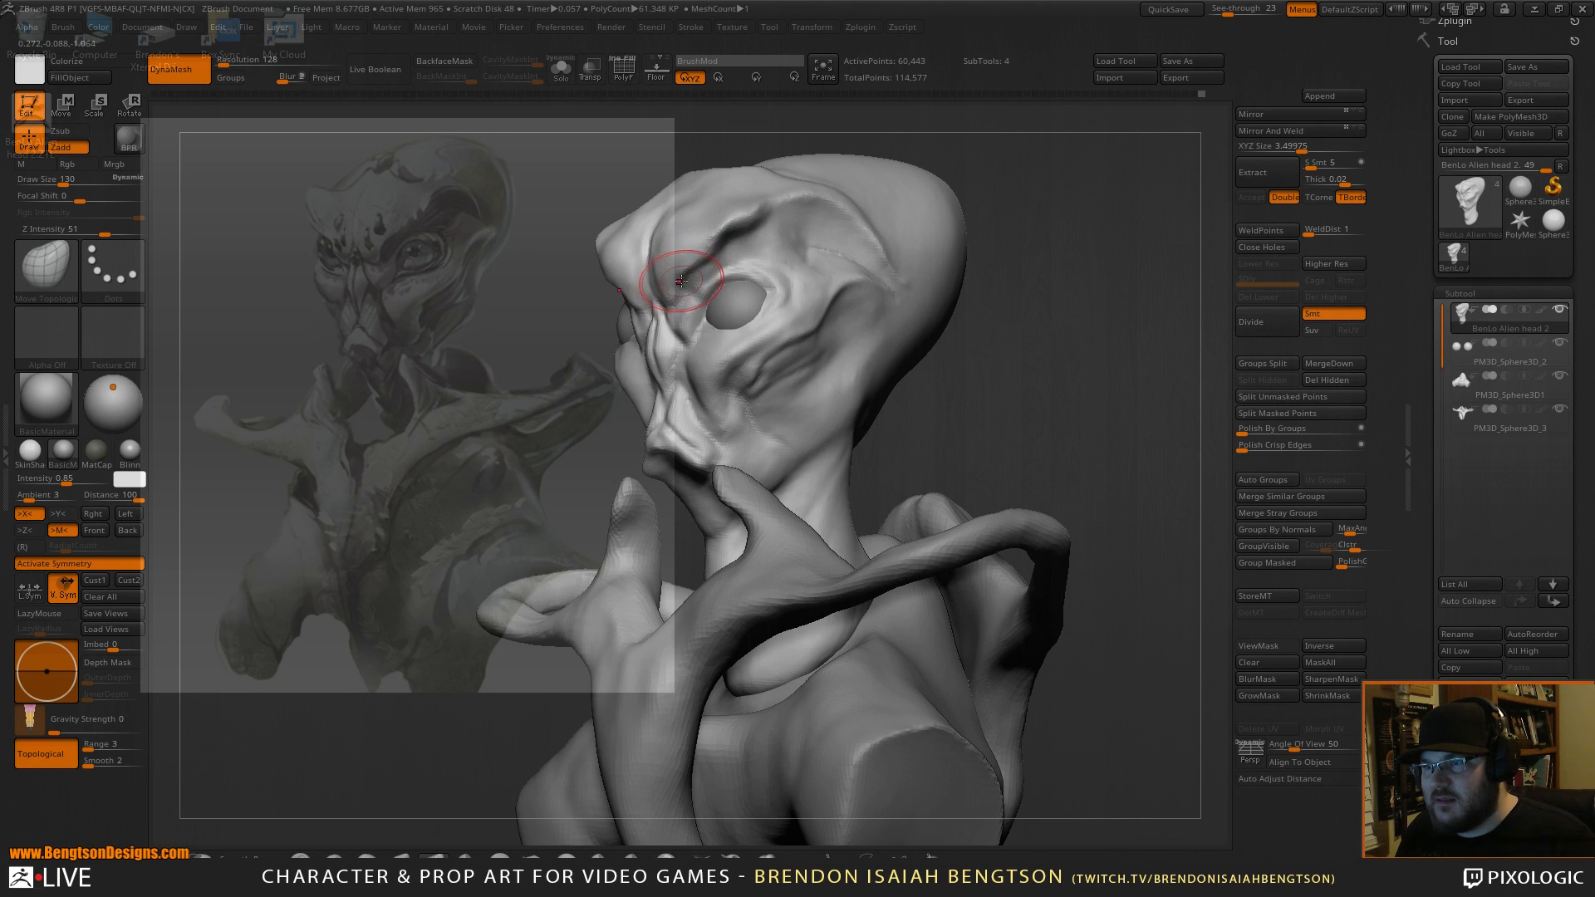
left_click_drag(1146, 221, 1050, 242)
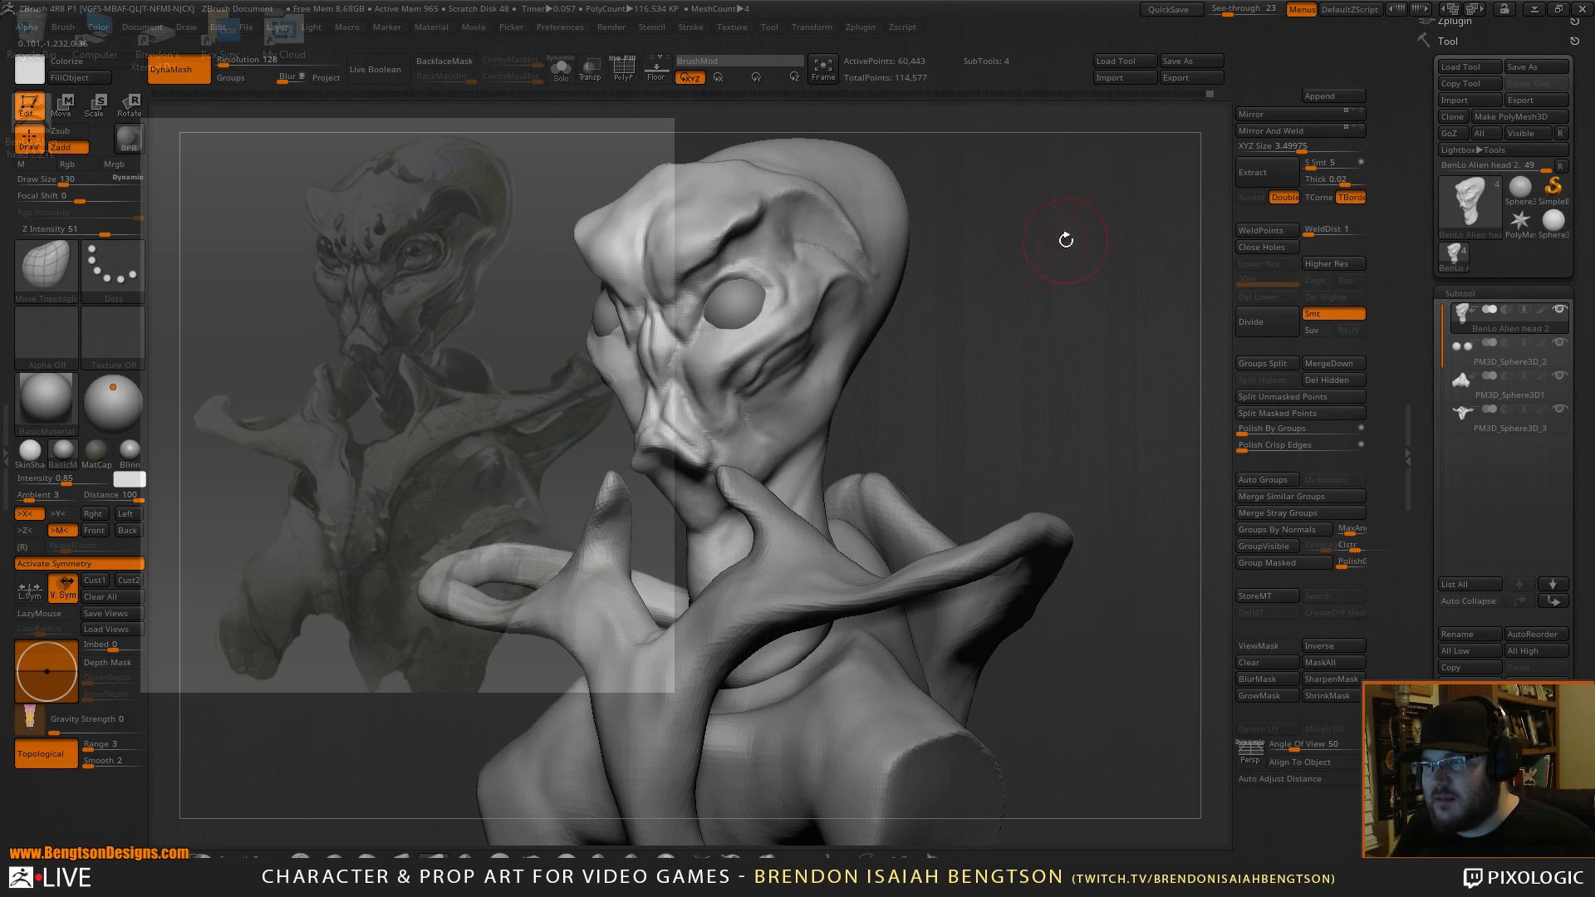
Carve the crease between the brow and nose bridge with DamStandard and set the draw size to 62.
key("b")
key("d")
key("s")
left_click_drag(646, 265, 665, 308)
key("space")
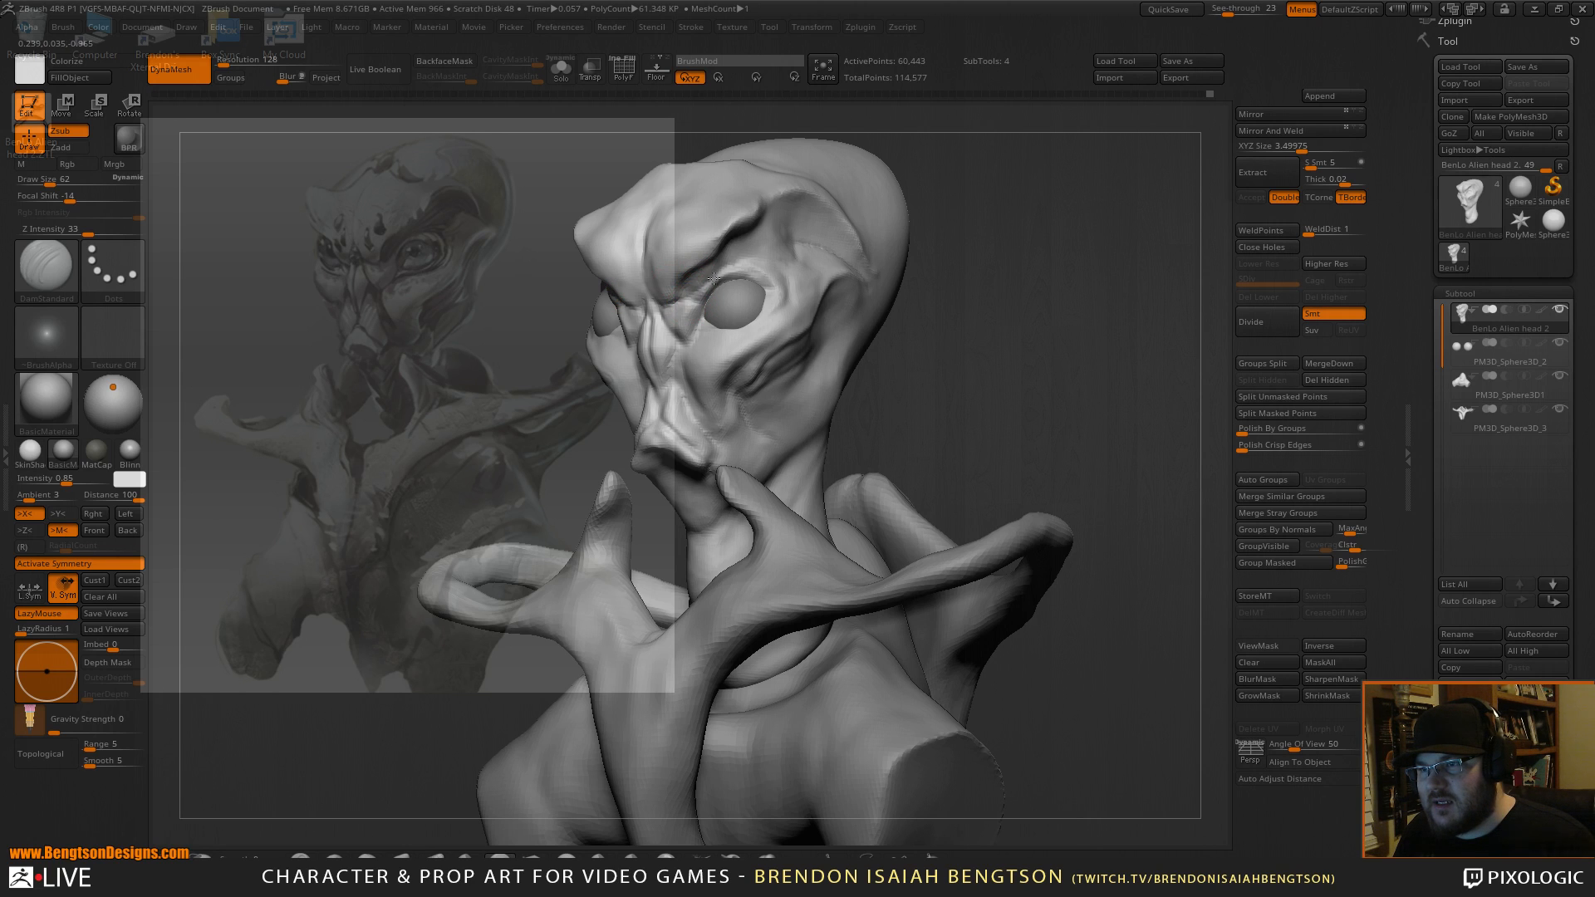
Carve the outer end of the brow beside the temple with DamStandard at size 62 and smooth it.
right_click_drag(869, 217, 796, 227)
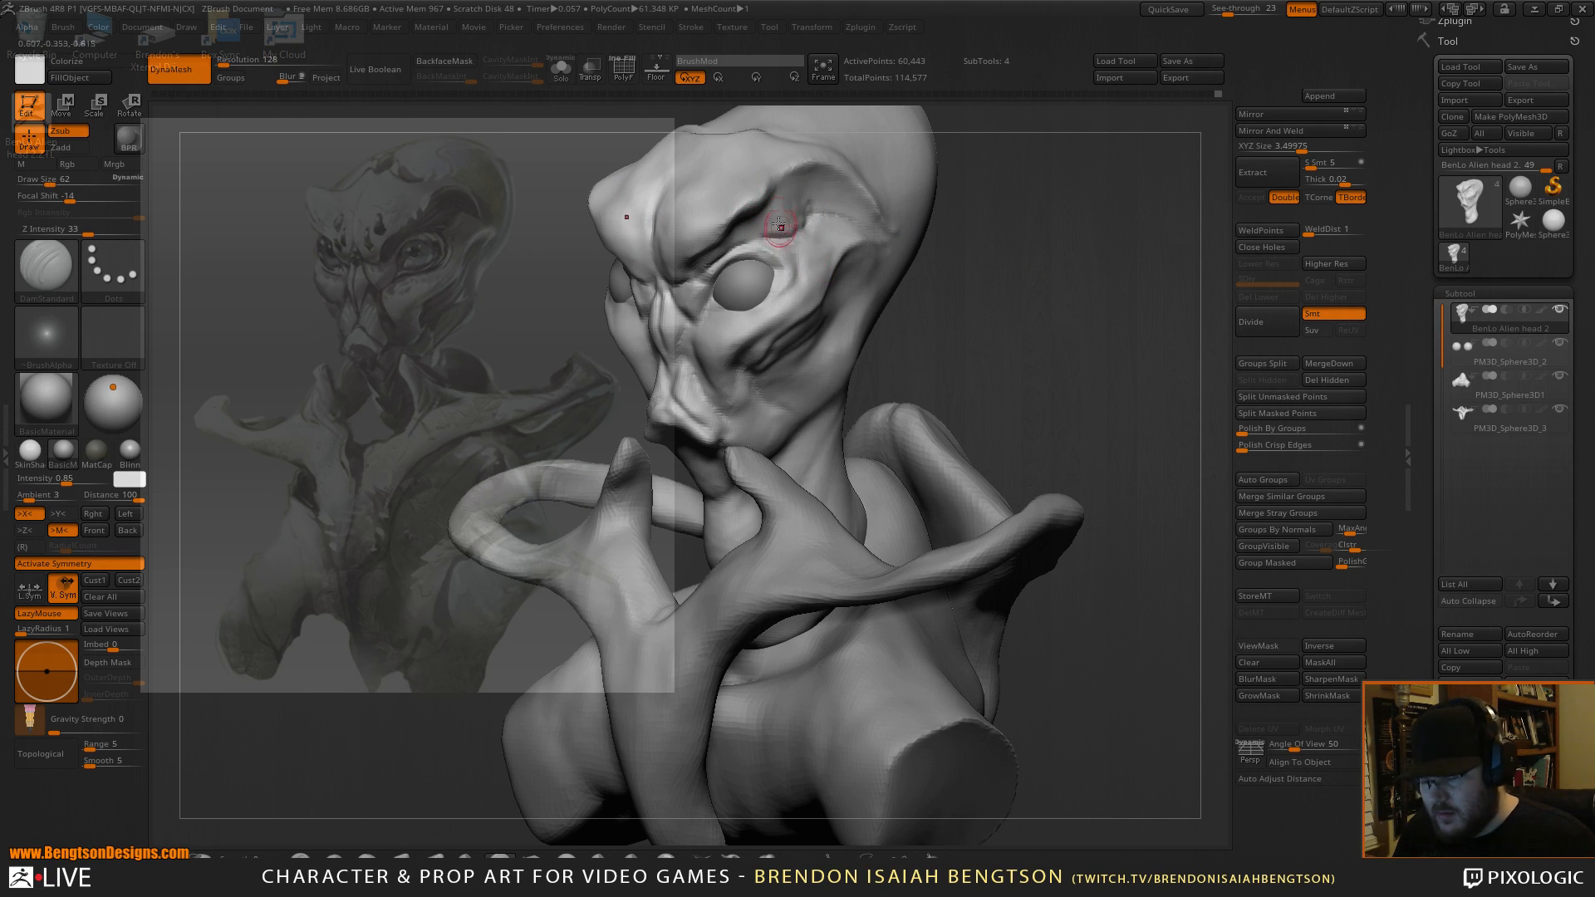
key("l")
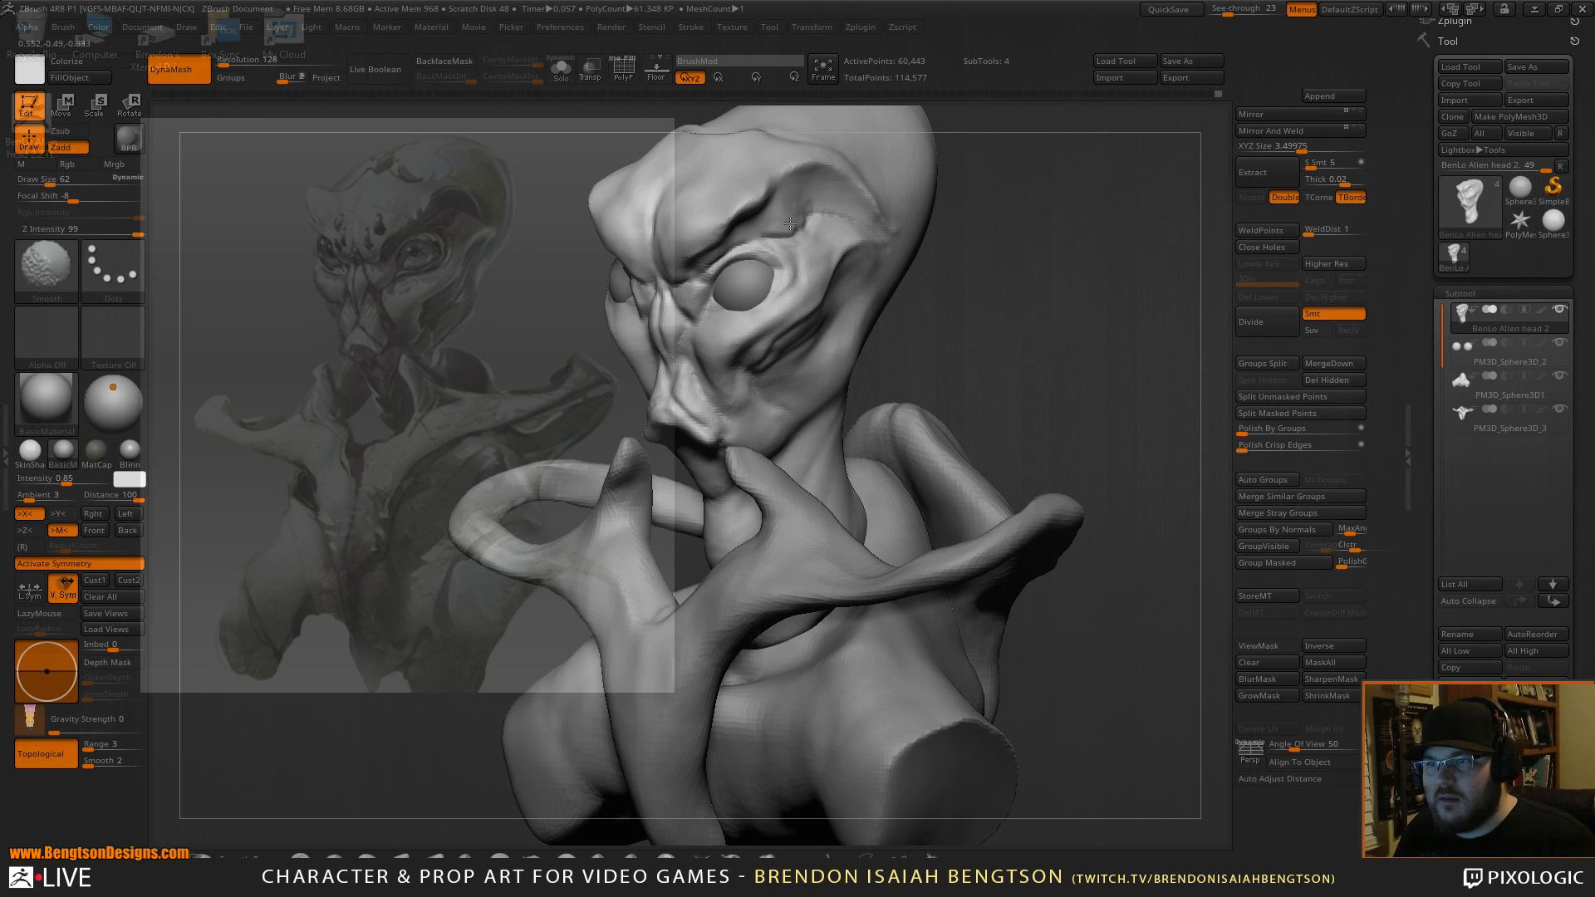
key("shift")
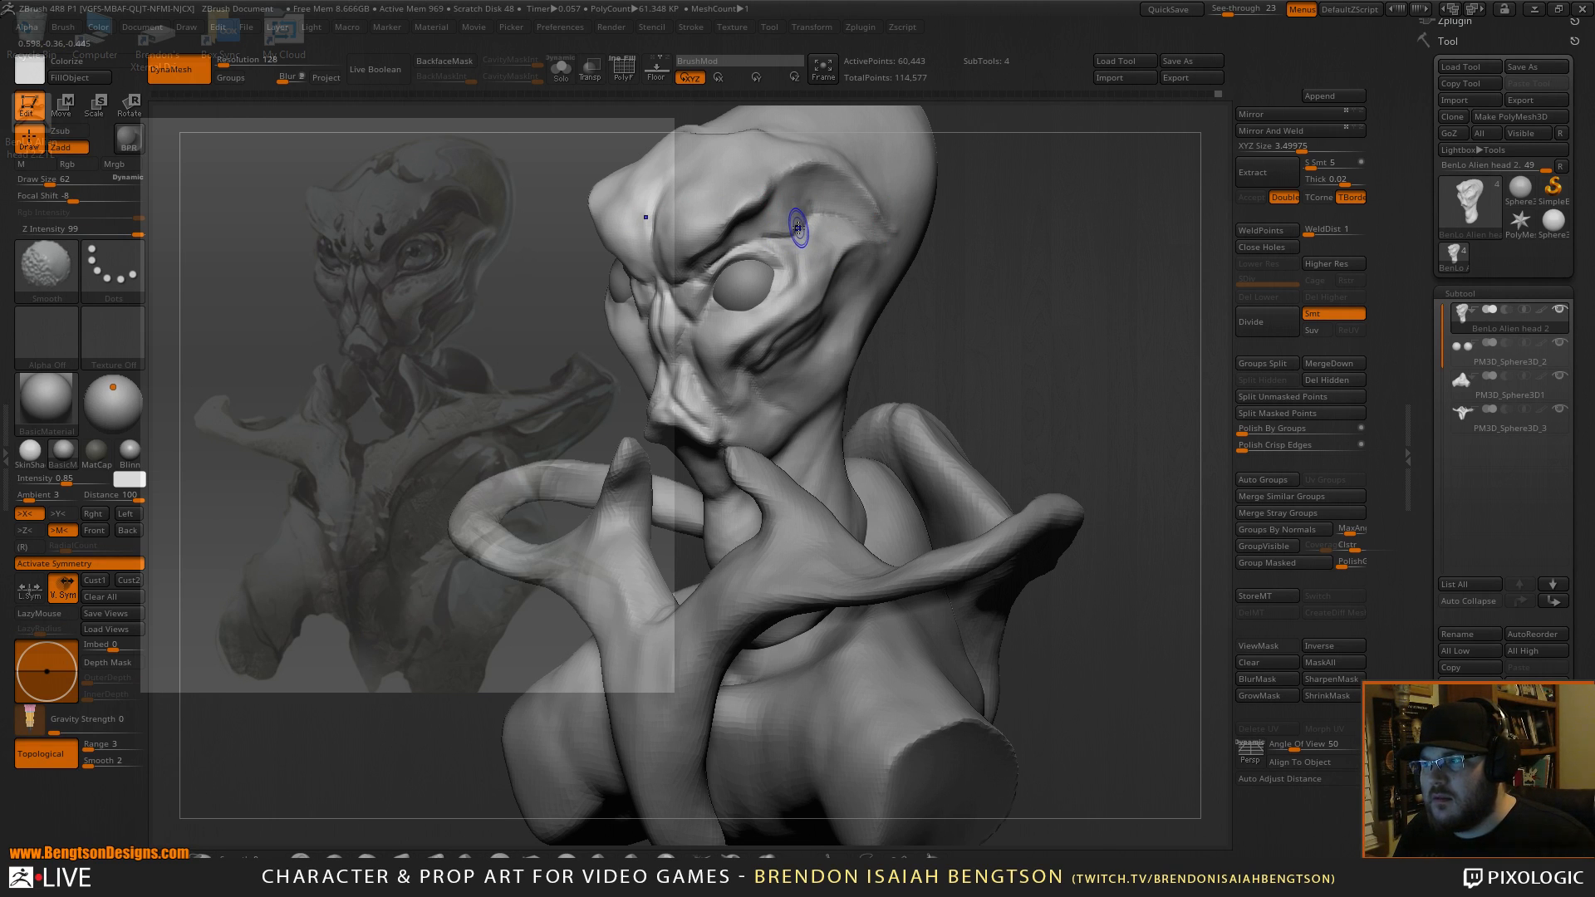
key("space")
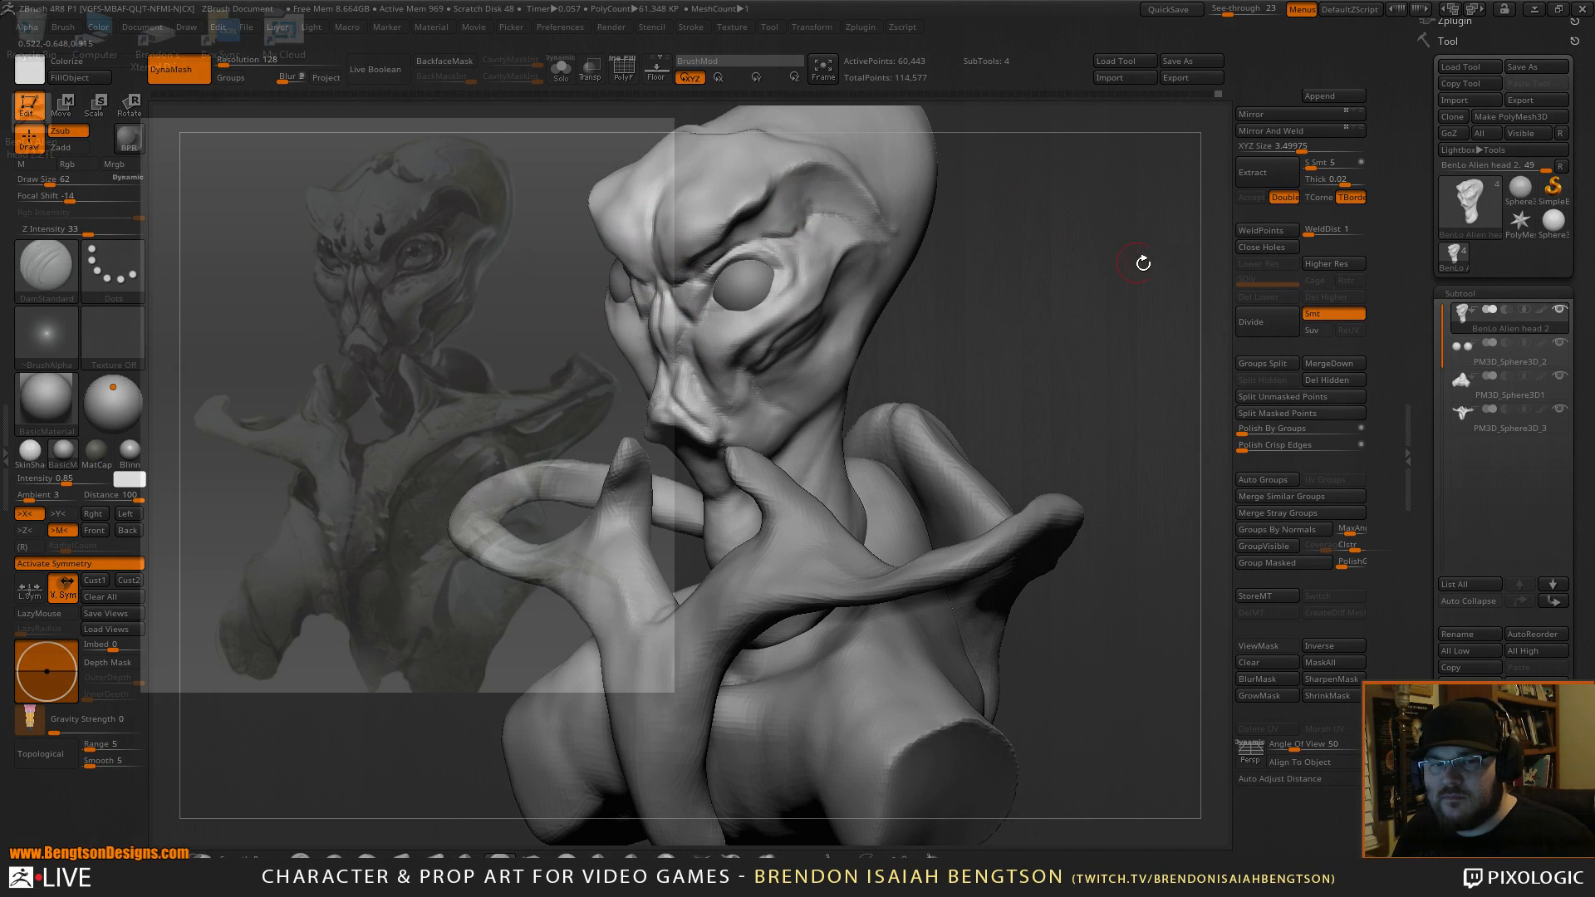
mouse_move(1144, 263)
left_mouse_down()
mouse_move(1133, 302)
mouse_move(1106, 314)
left_mouse_up()
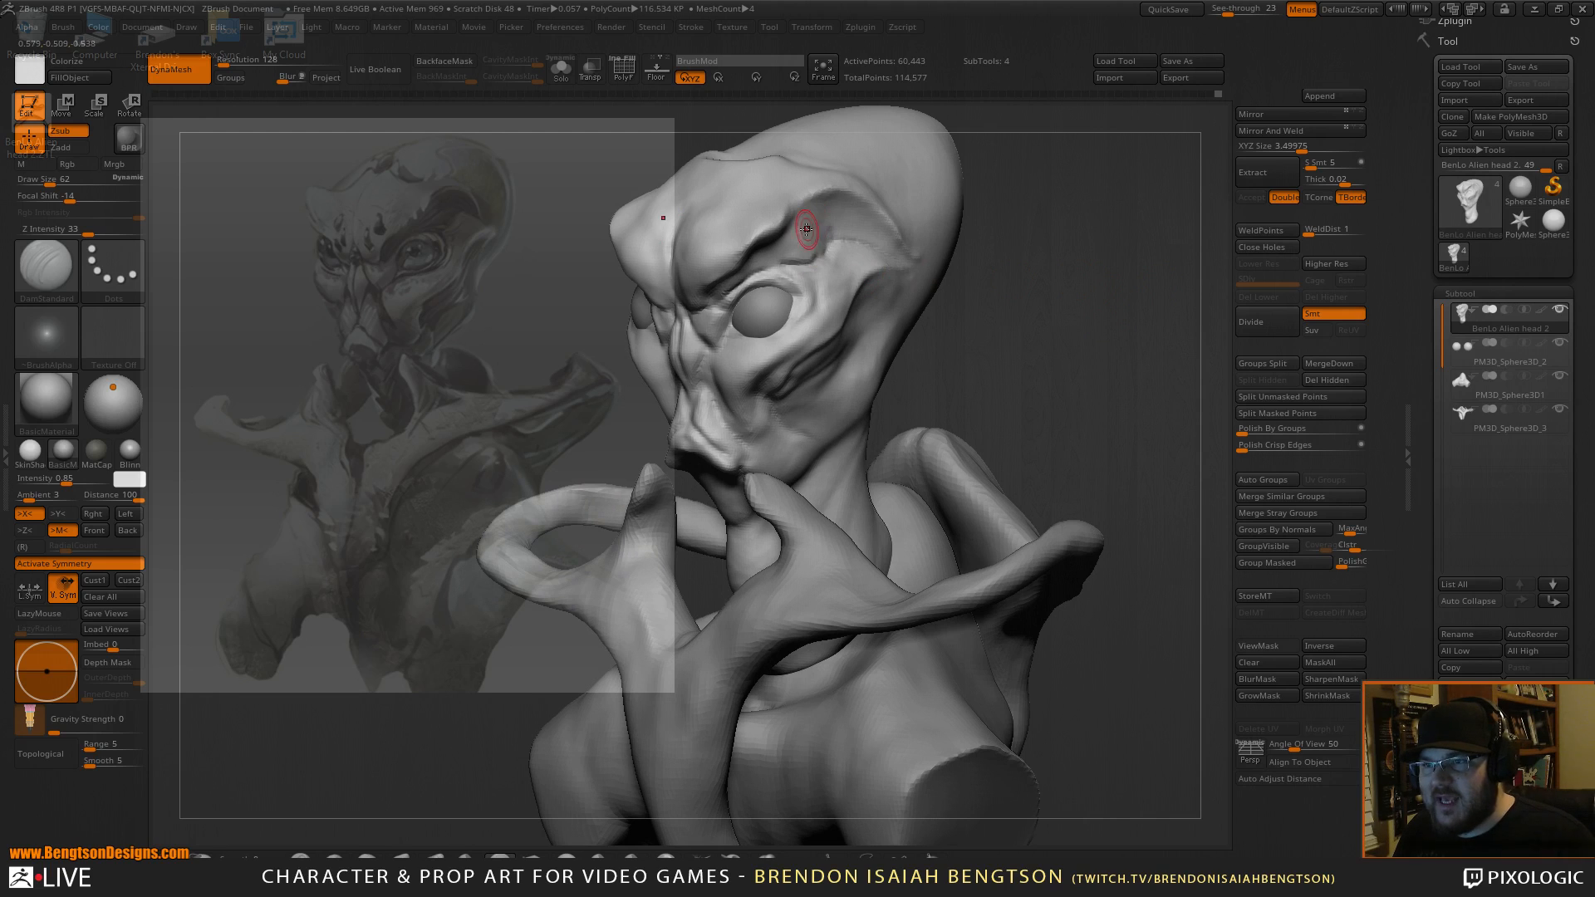
Build up the outer brow and temple hollow with ClayBuildup and switch back to DamStandard for the creases.
key("b")
key("c")
key("b")
key("b")
key("d")
key("s")
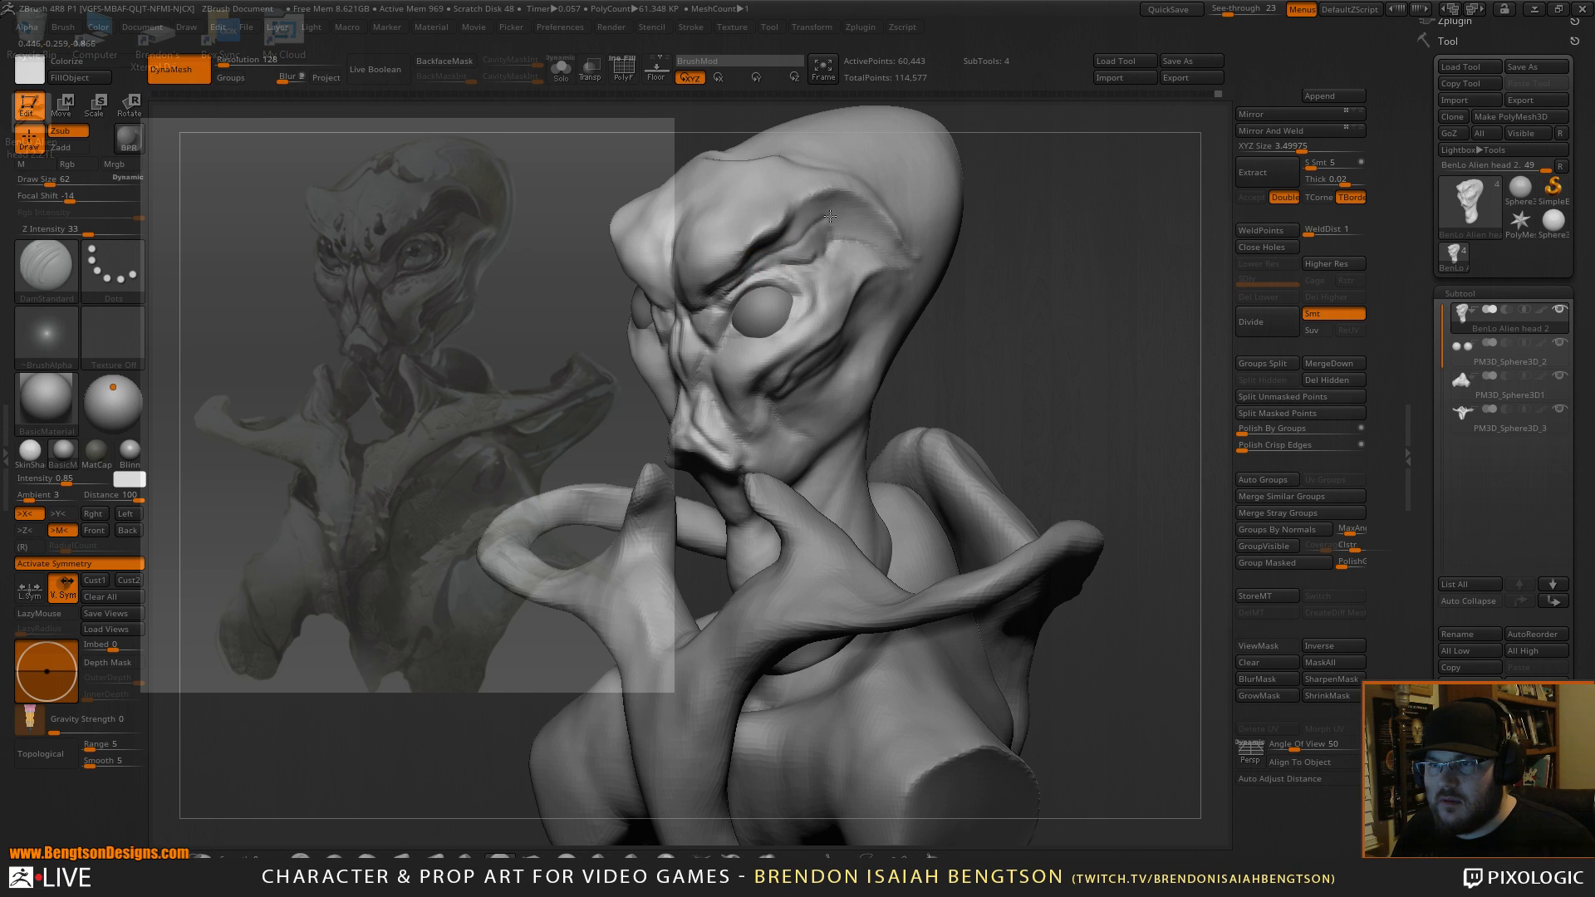
Build up the brow above the eye's outer corner with ClayBuildup at draw size 62.
key("ctrl")
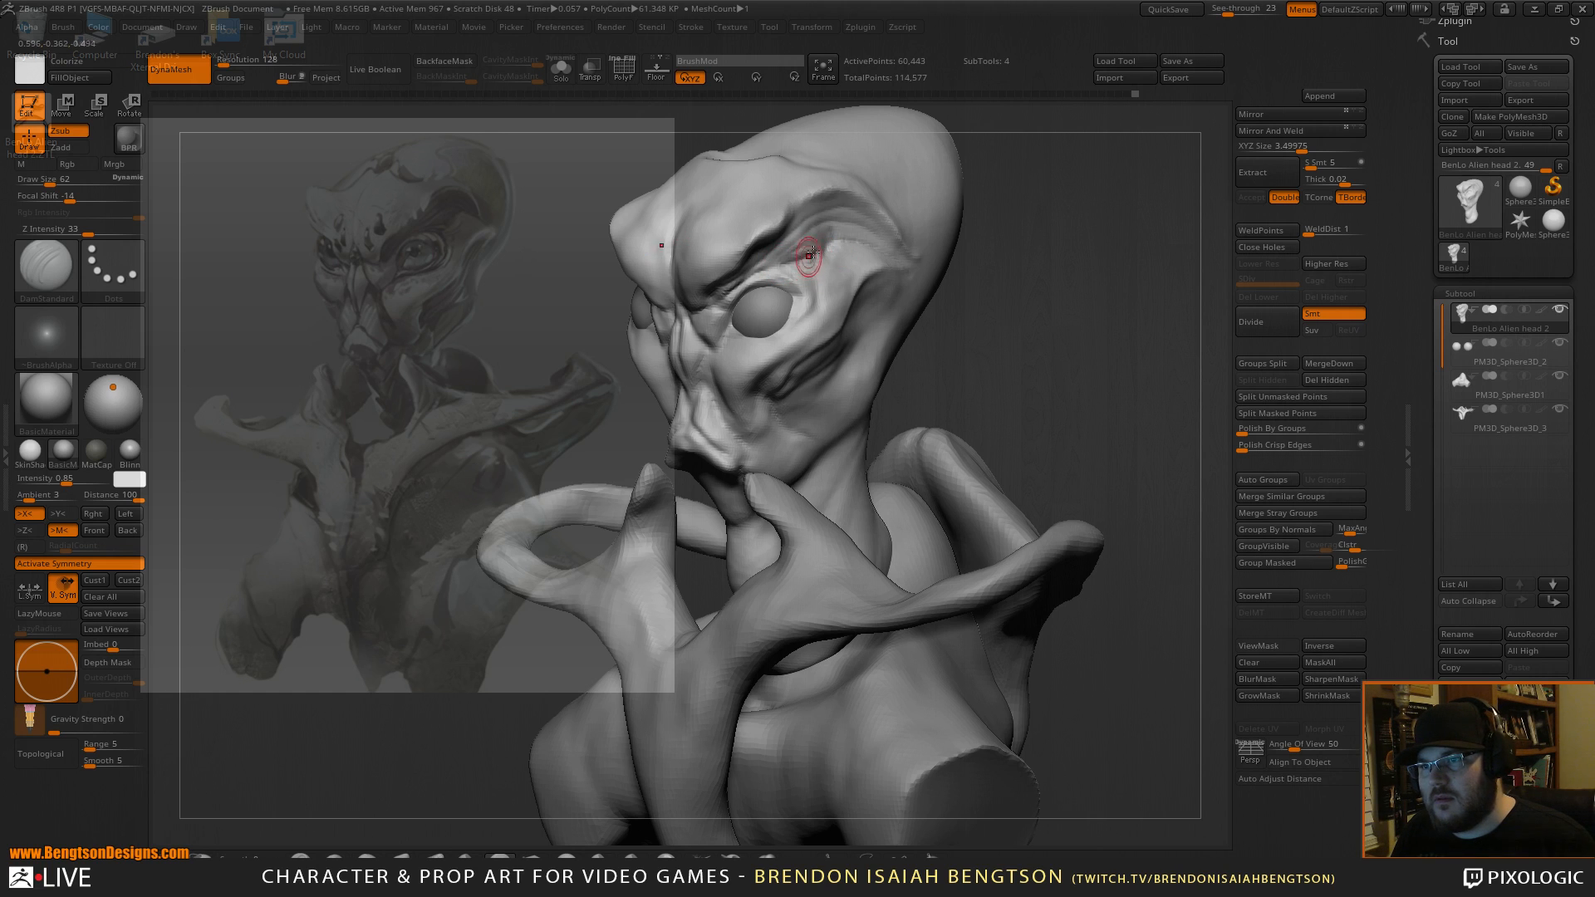
key("b")
key("c")
key("b")
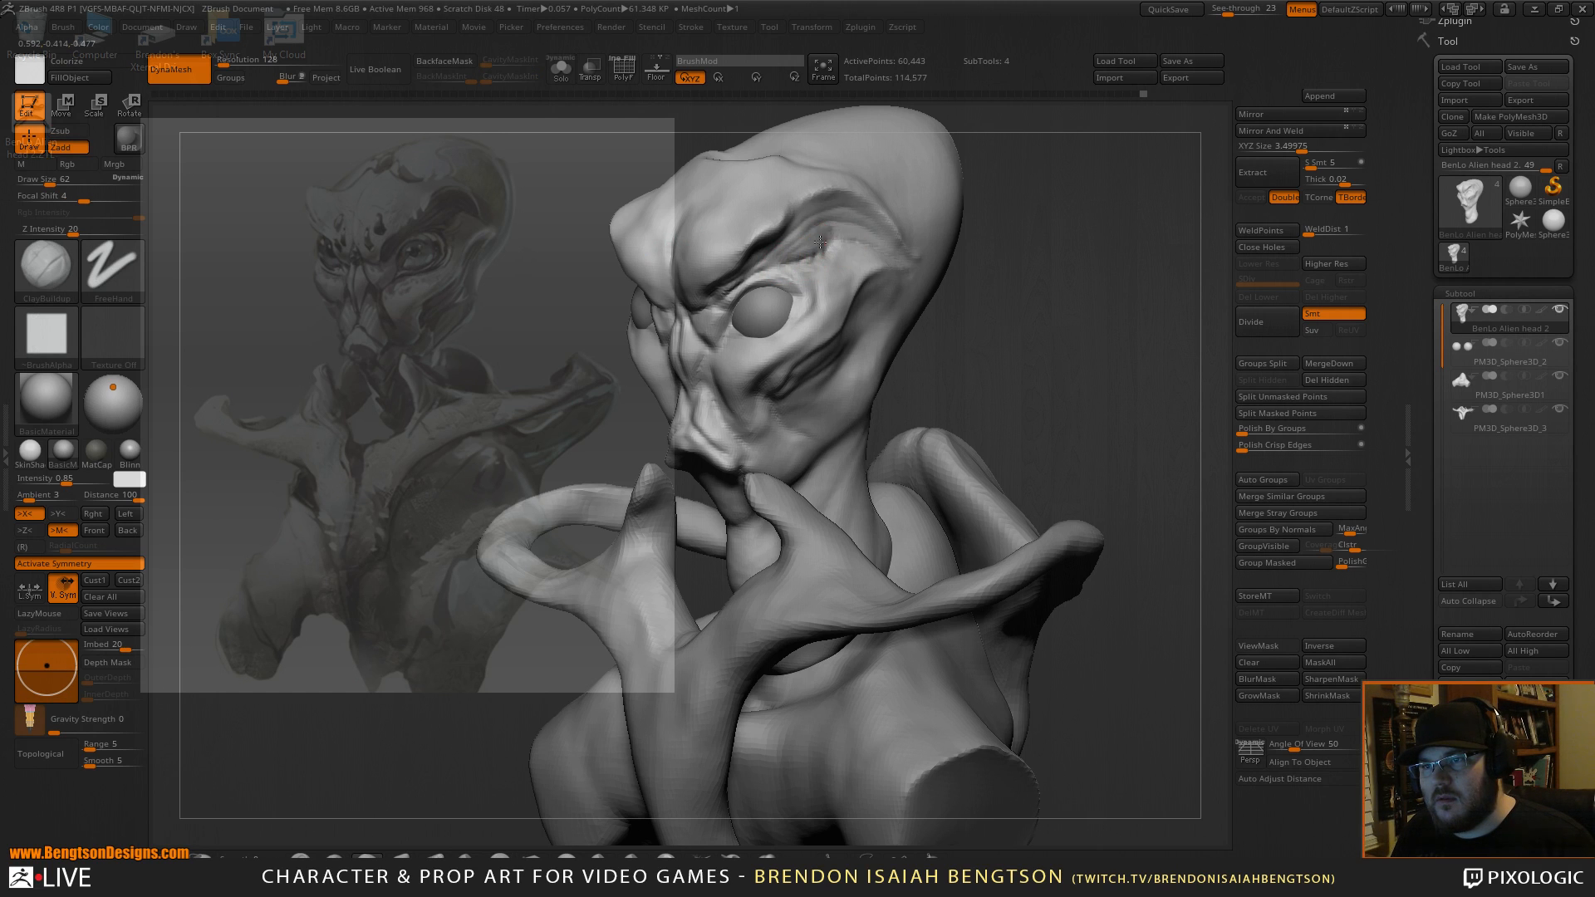
mouse_move(1015, 266)
left_mouse_down()
mouse_move(1065, 268)
mouse_move(1045, 328)
left_mouse_up()
Reshape the snout, jaw and cheek with Move Topological at draw size 145.
key("b")
key("m")
key("t")
key("space")
left_click_drag(736, 388, 756, 403)
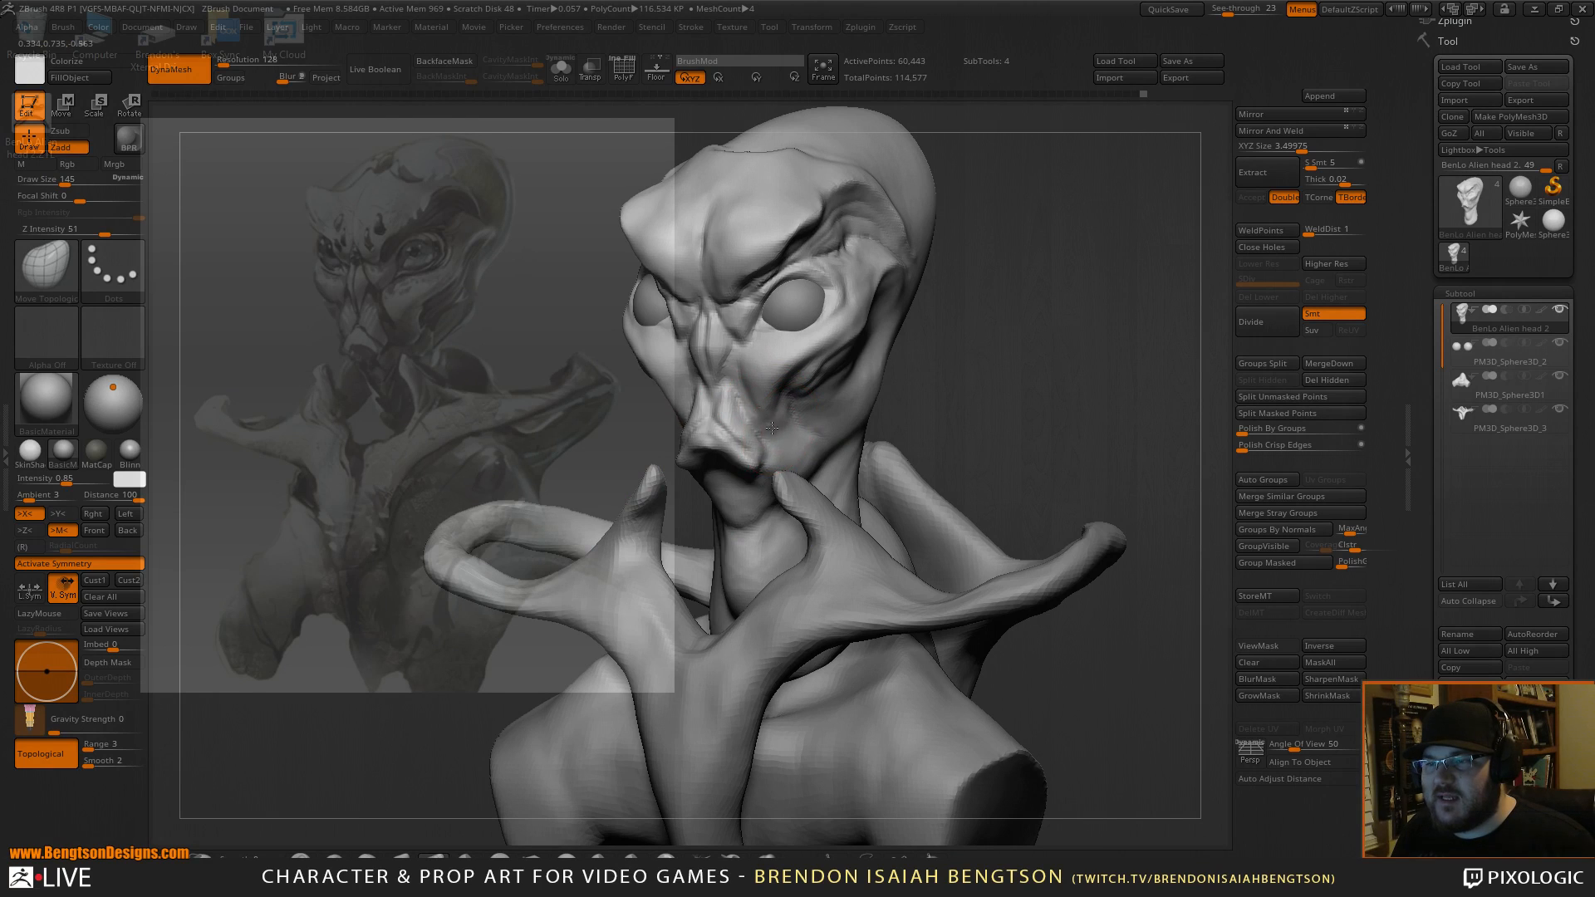
mouse_move(731, 469)
left_mouse_down()
mouse_move(736, 521)
mouse_move(746, 500)
left_mouse_up()
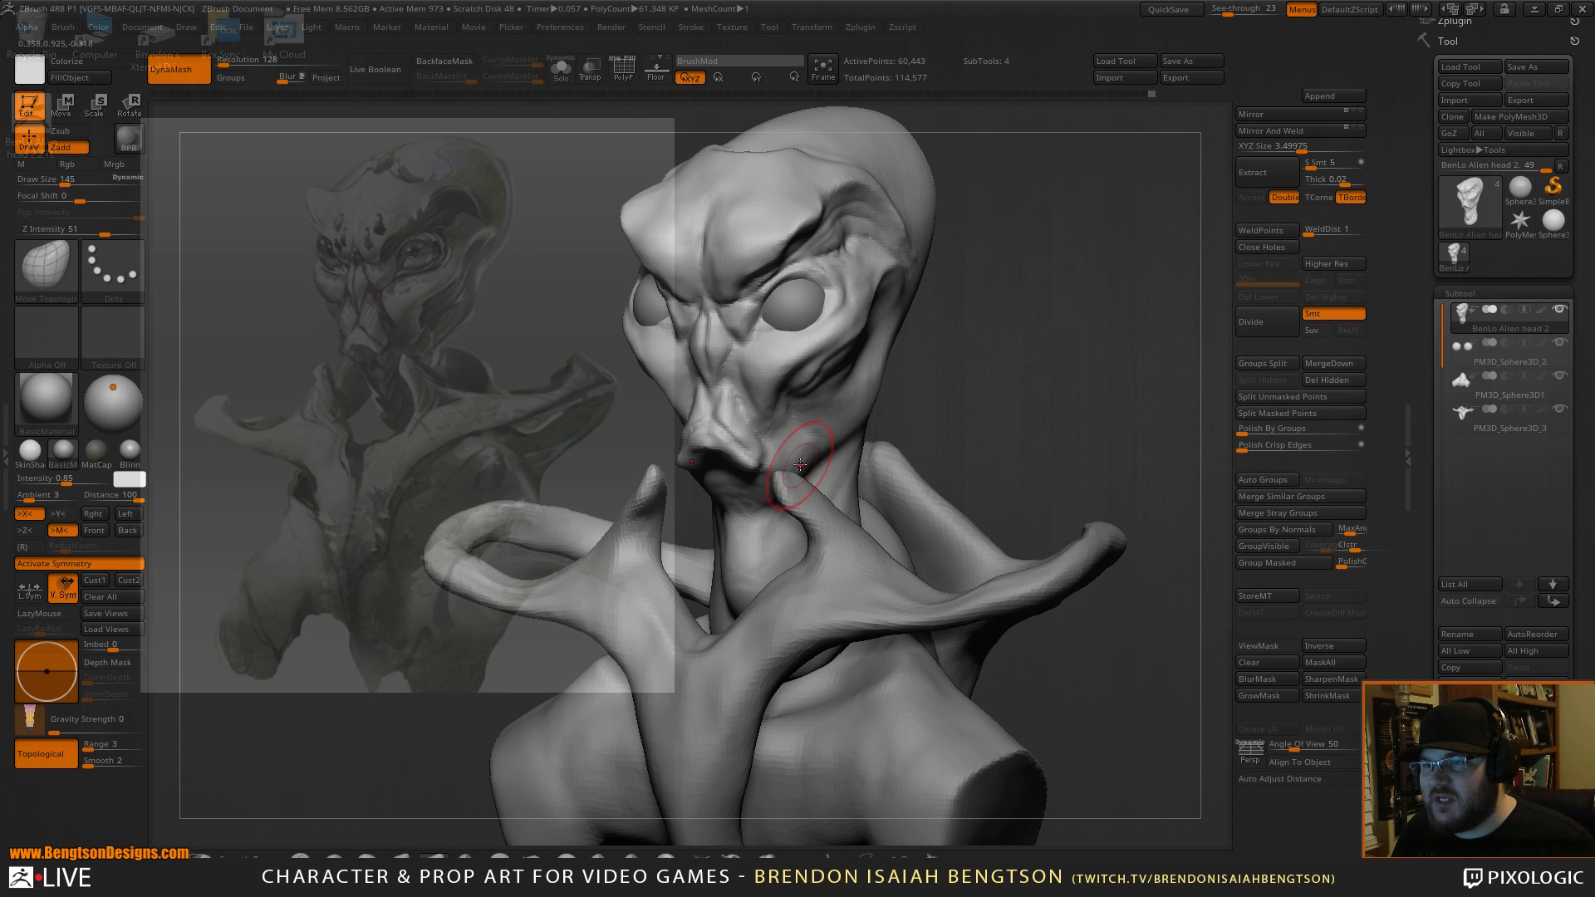
mouse_move(914, 382)
left_mouse_down()
mouse_move(994, 332)
mouse_move(1002, 309)
mouse_move(981, 319)
mouse_move(1015, 295)
mouse_move(994, 274)
mouse_move(1042, 220)
mouse_move(1016, 307)
mouse_move(1037, 346)
left_mouse_up()
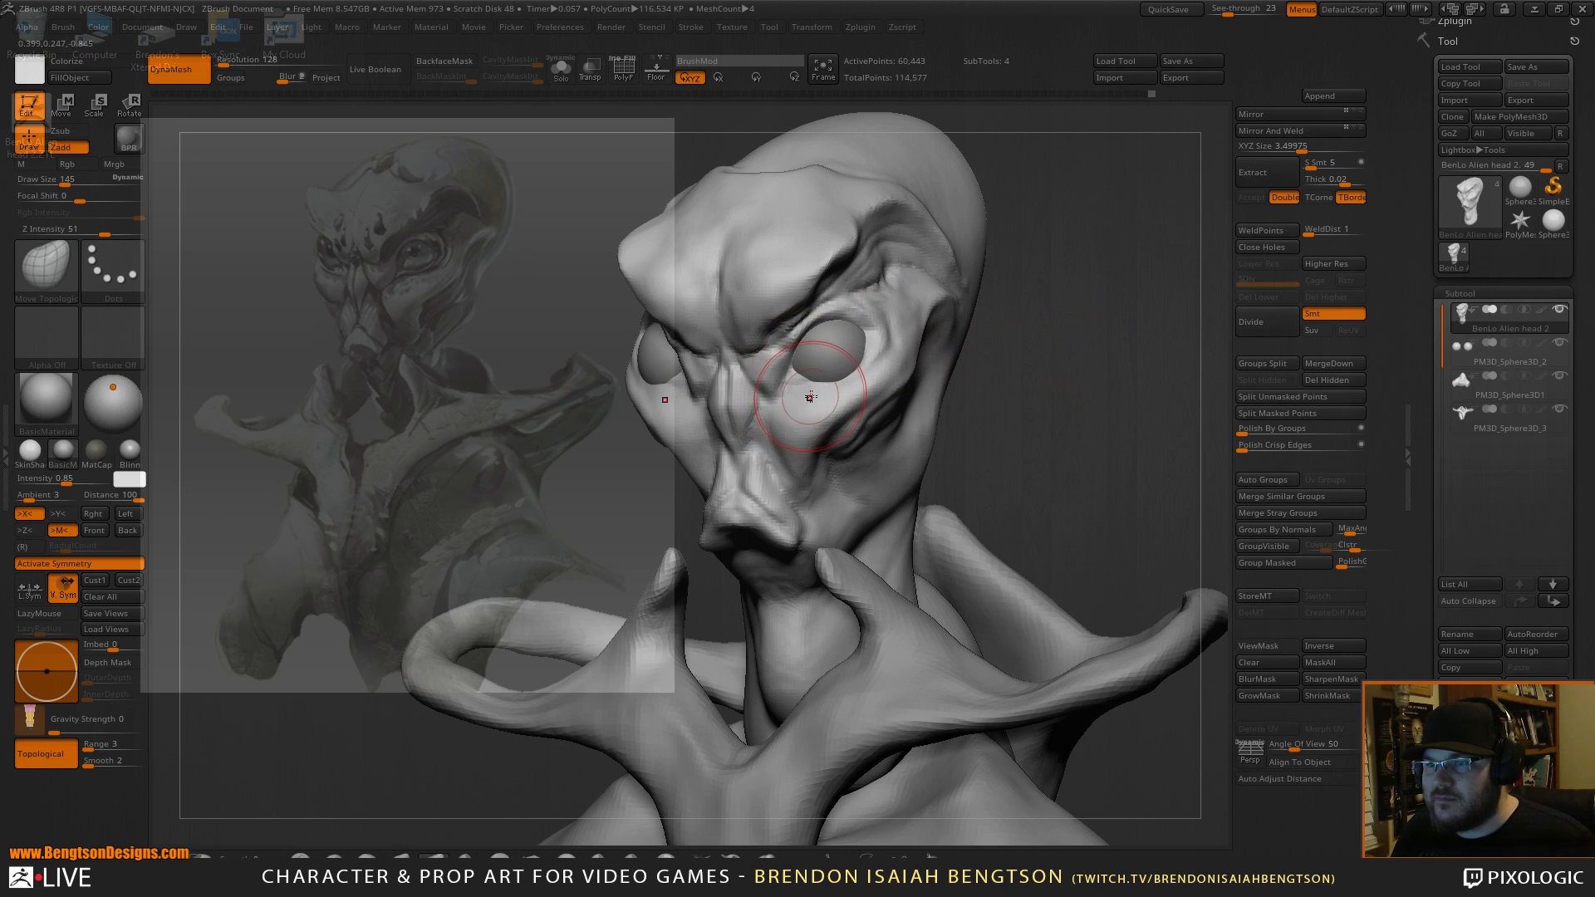
left_click_drag(891, 413, 837, 412)
Carve the cheek folds below the eye with DamStandard at draw size 145.
key("b")
key("d")
key("s")
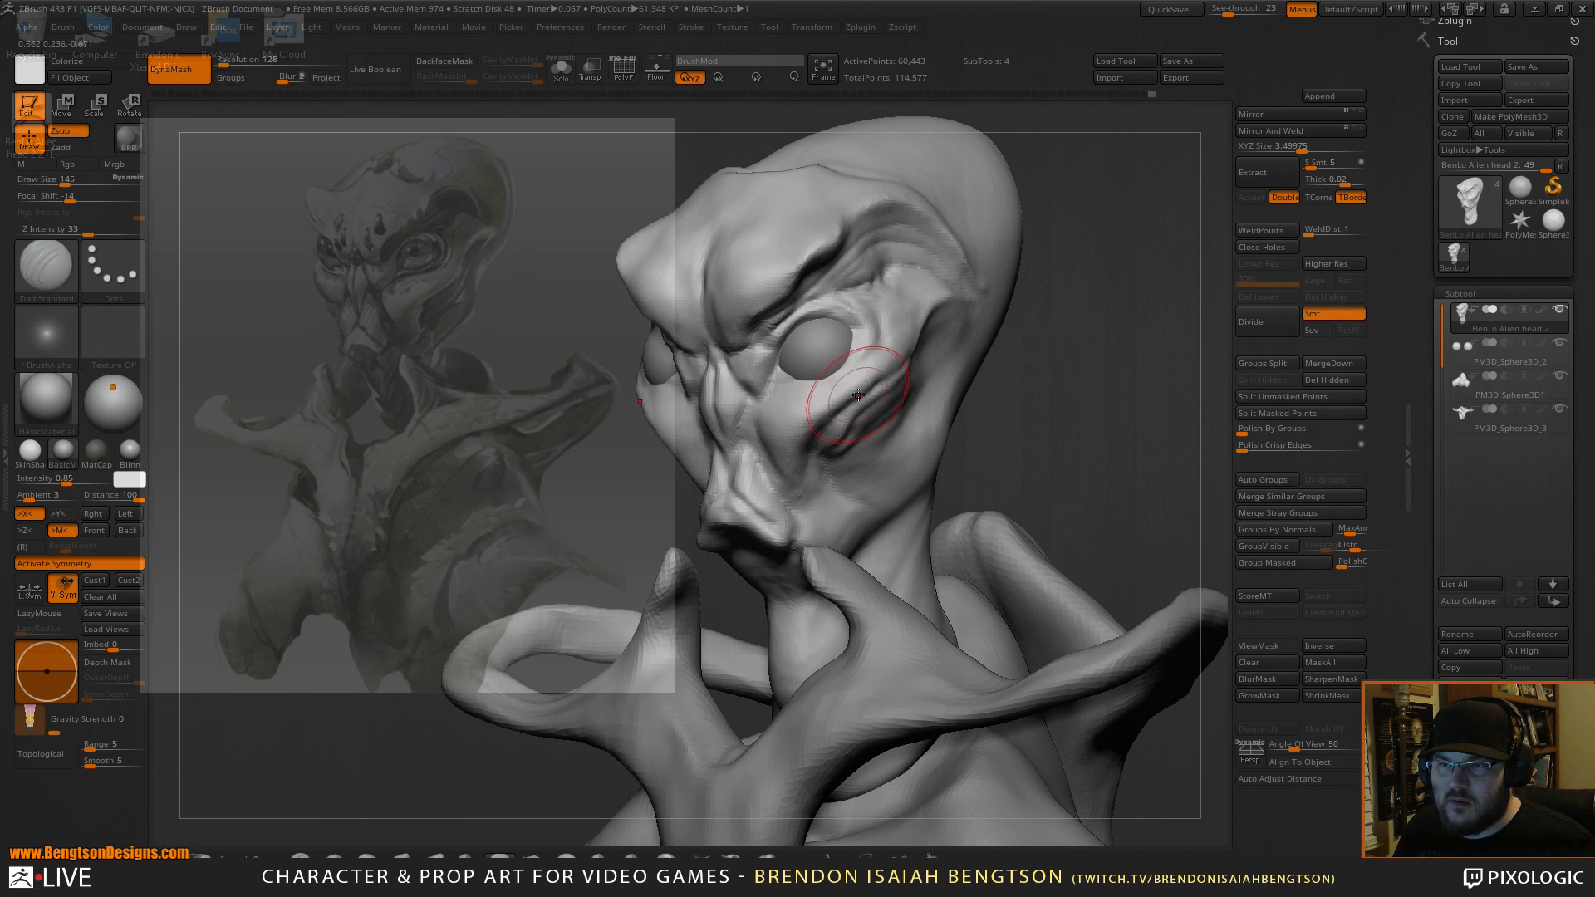
mouse_move(991, 313)
left_mouse_down()
mouse_move(1068, 349)
mouse_move(862, 342)
left_mouse_up()
Pull the cheekbone ridge behind the eye into shape with Move Topological at draw size 145.
key("b")
key("m")
key("t")
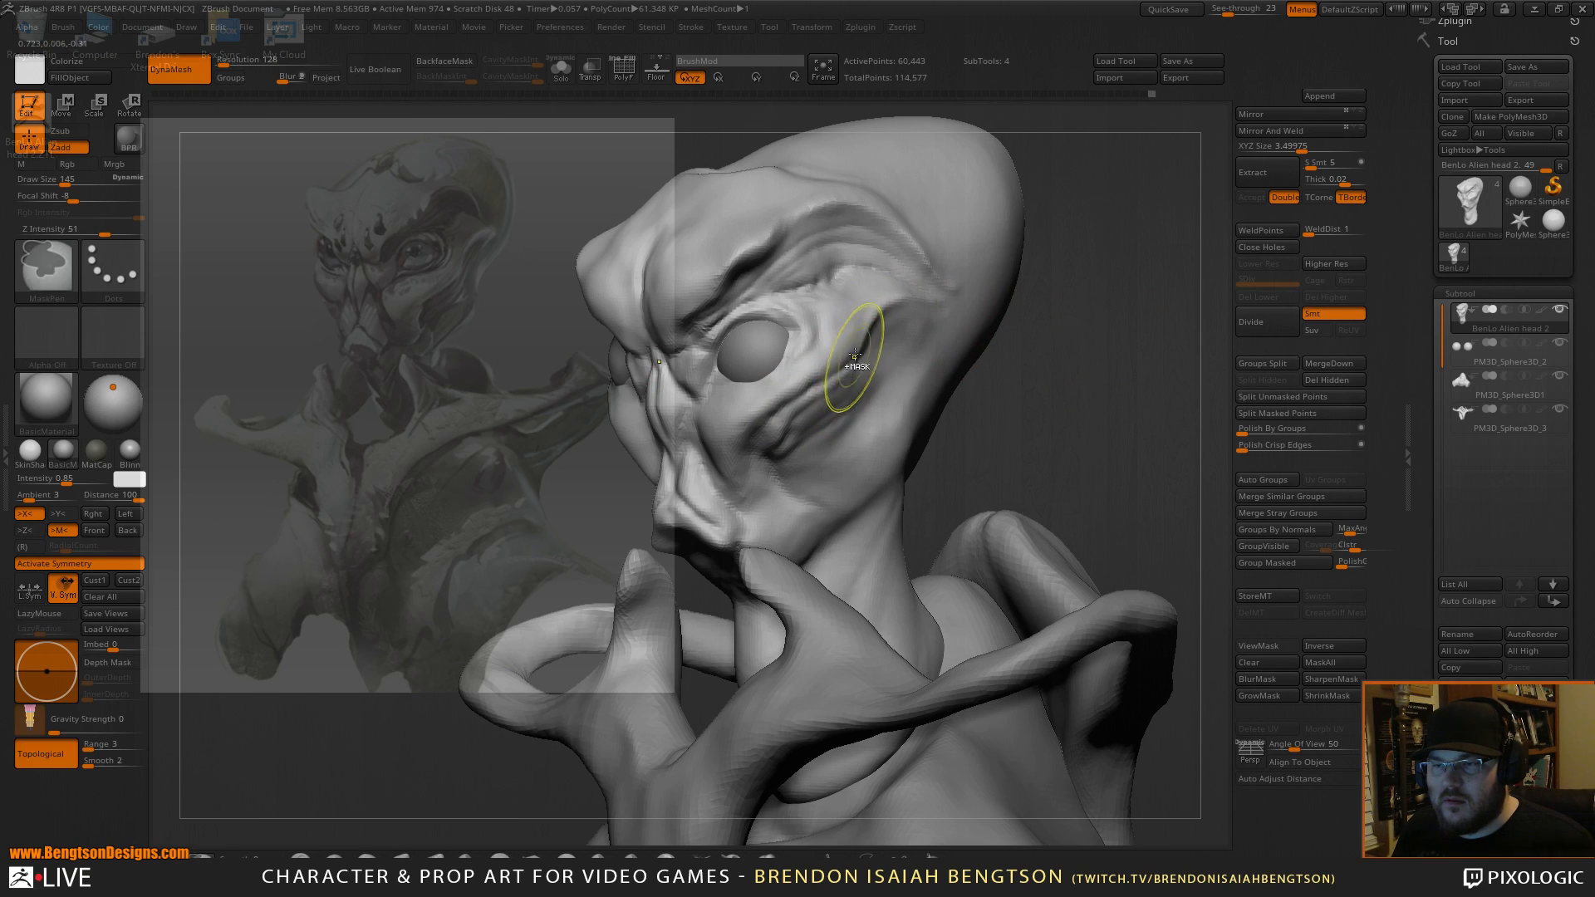
left_click_drag(859, 333, 816, 386)
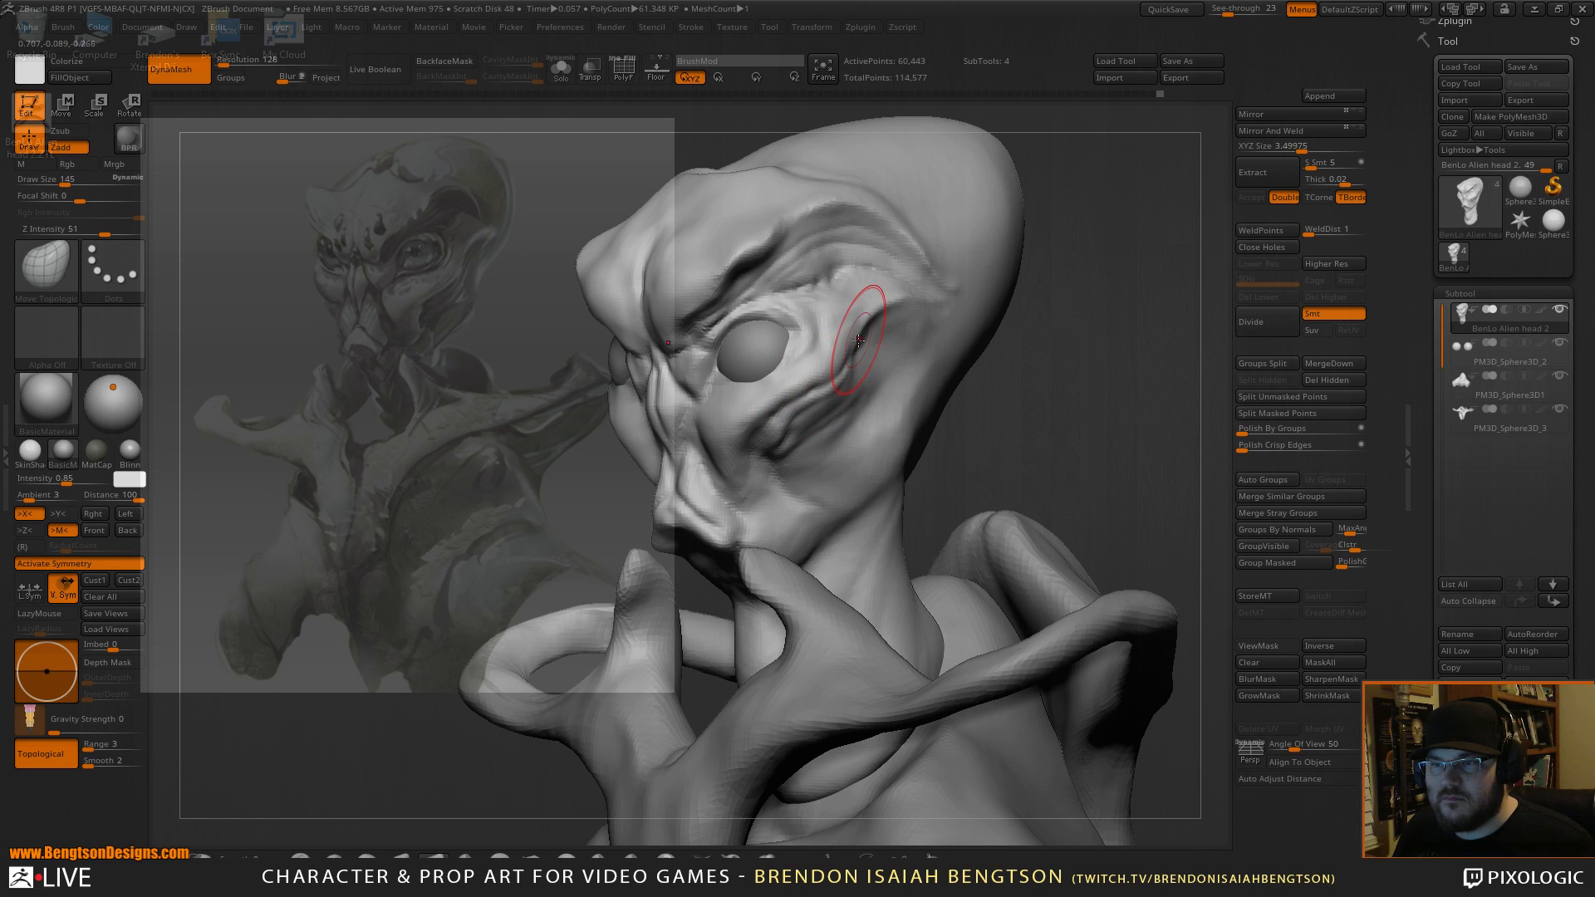
Adjust the snout and jaw proportions with Move Topological, using draw size 265.
mouse_move(968, 334)
left_mouse_down()
mouse_move(1061, 346)
mouse_move(987, 317)
left_mouse_up()
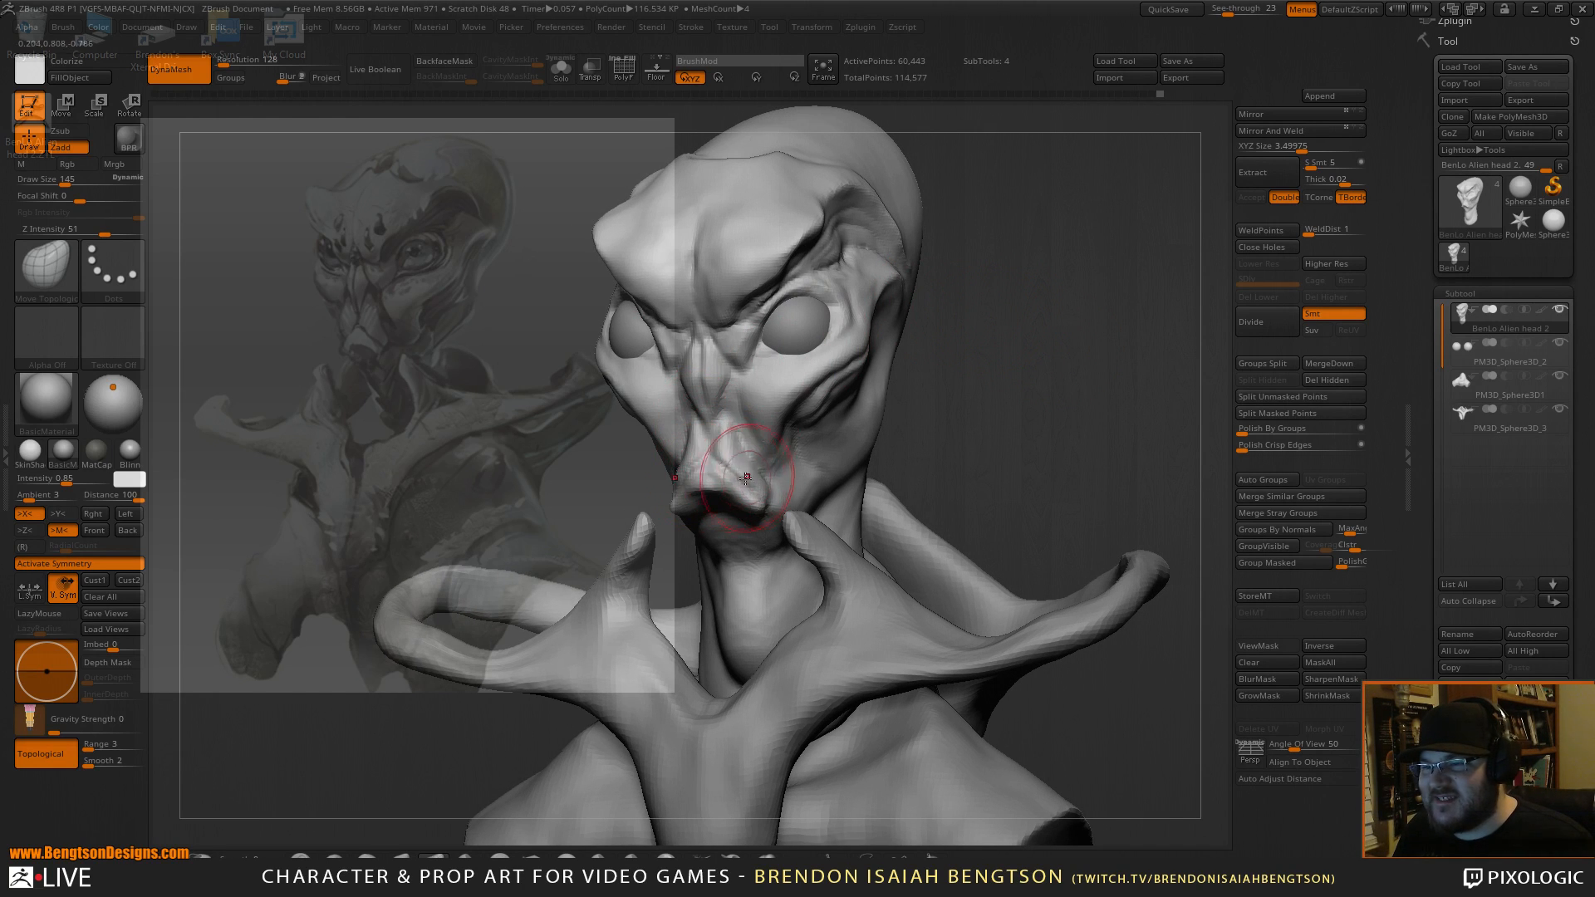
left_click_drag(1009, 398, 920, 366)
key("space")
left_click_drag(681, 453, 696, 452)
Isolate the head with Solo and build up the jaw behind the mouth with ClayBuildup at draw size 130.
key("b")
key("c")
key("b")
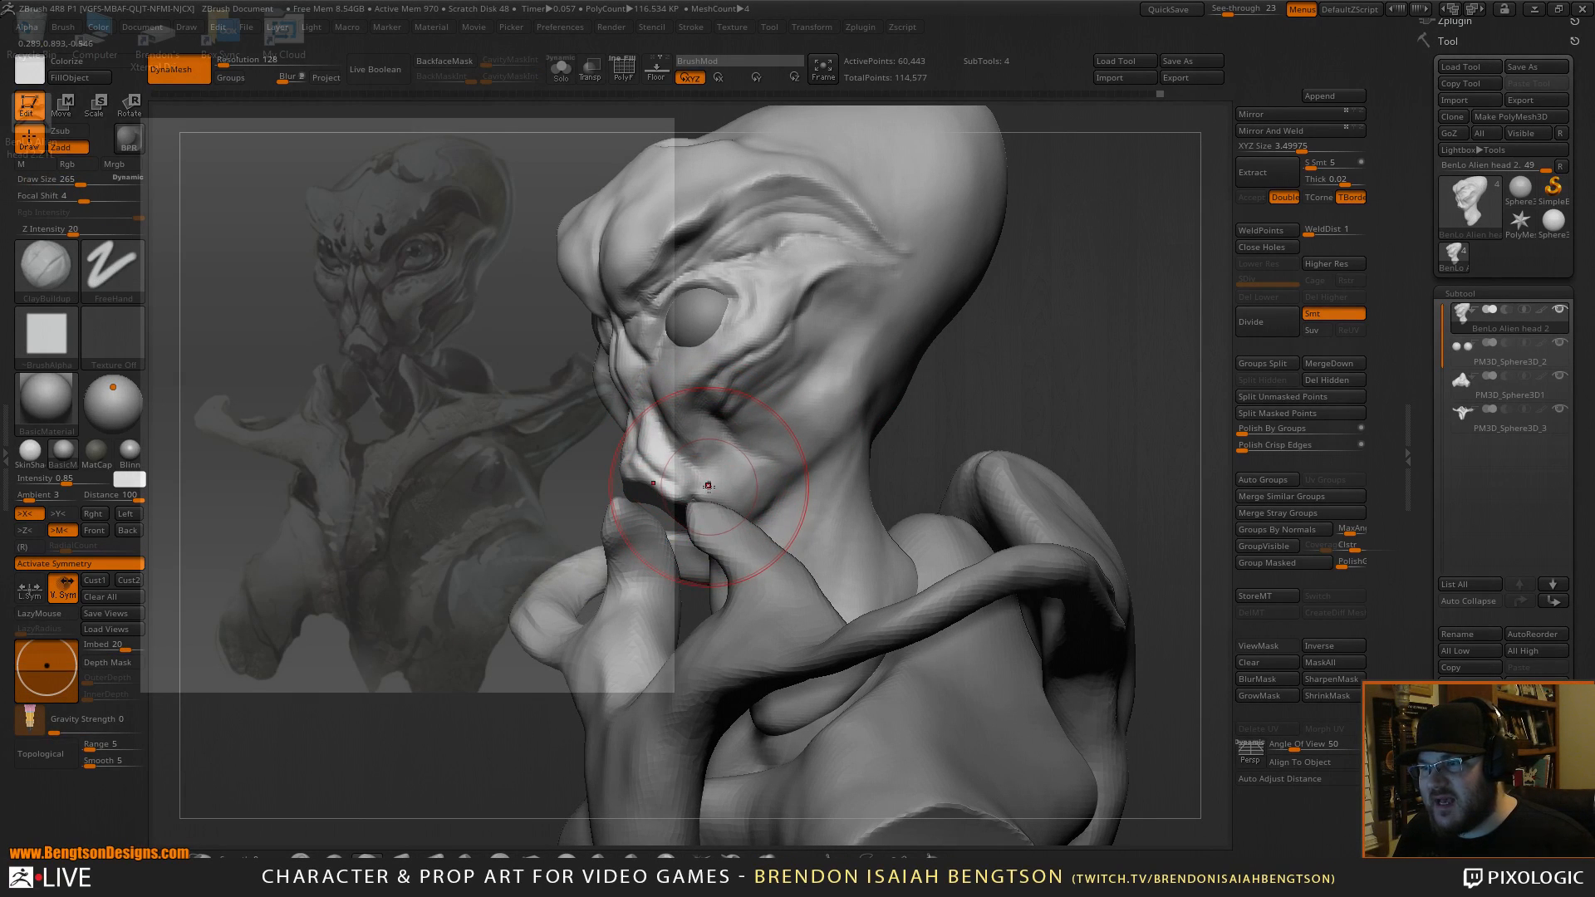
key("alt+s")
key("space")
left_click_drag(708, 479, 707, 486)
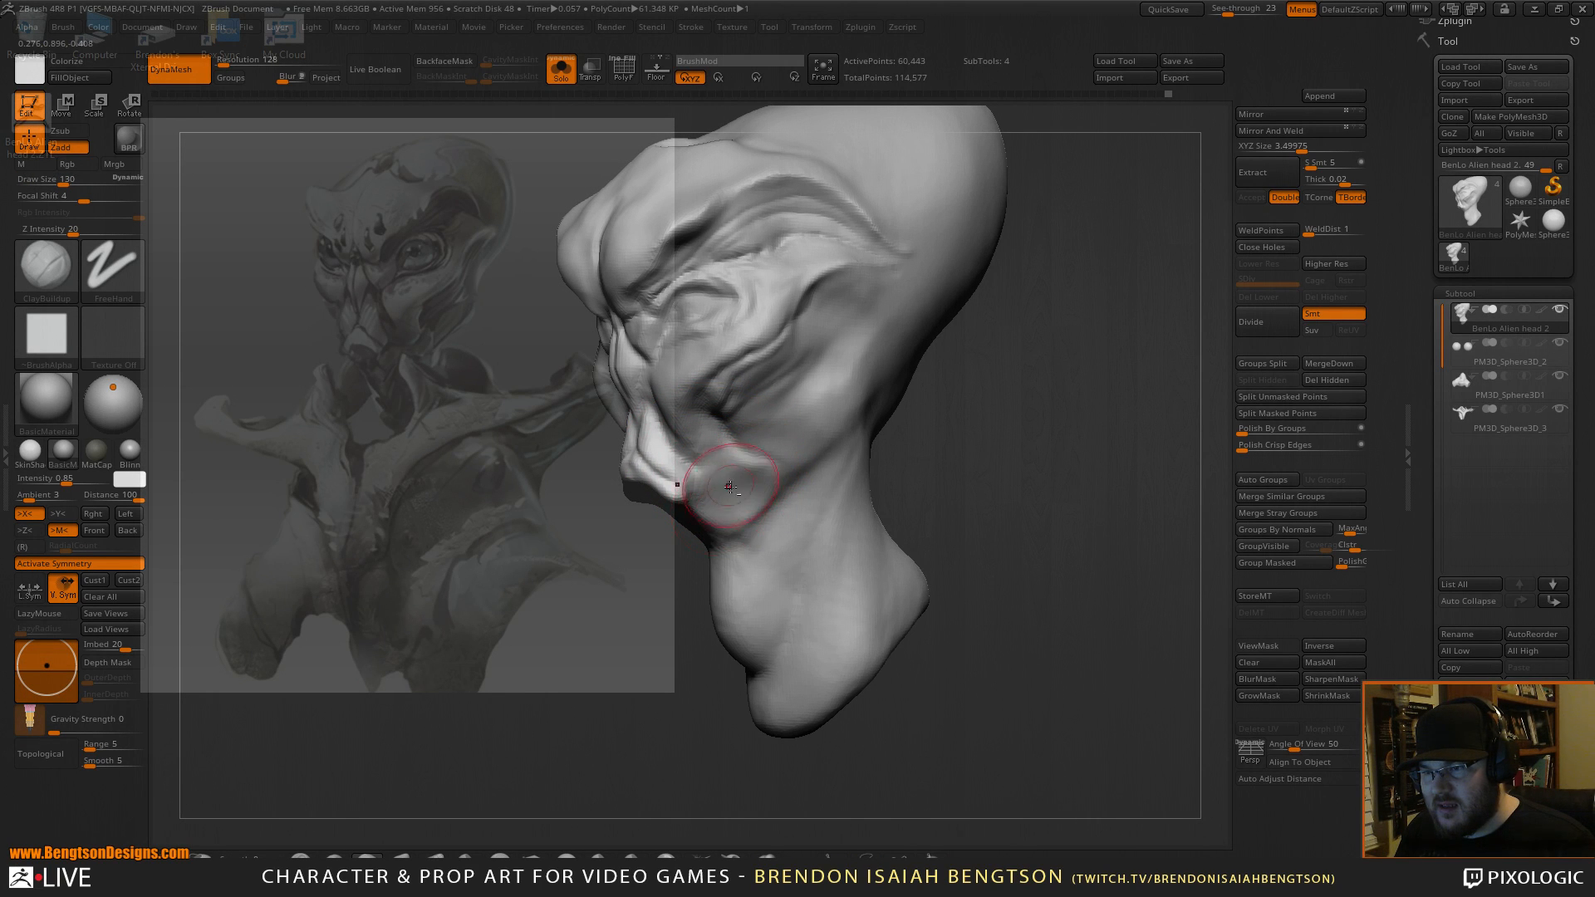
mouse_move(1006, 409)
left_mouse_down()
mouse_move(1080, 417)
mouse_move(972, 424)
left_mouse_up()
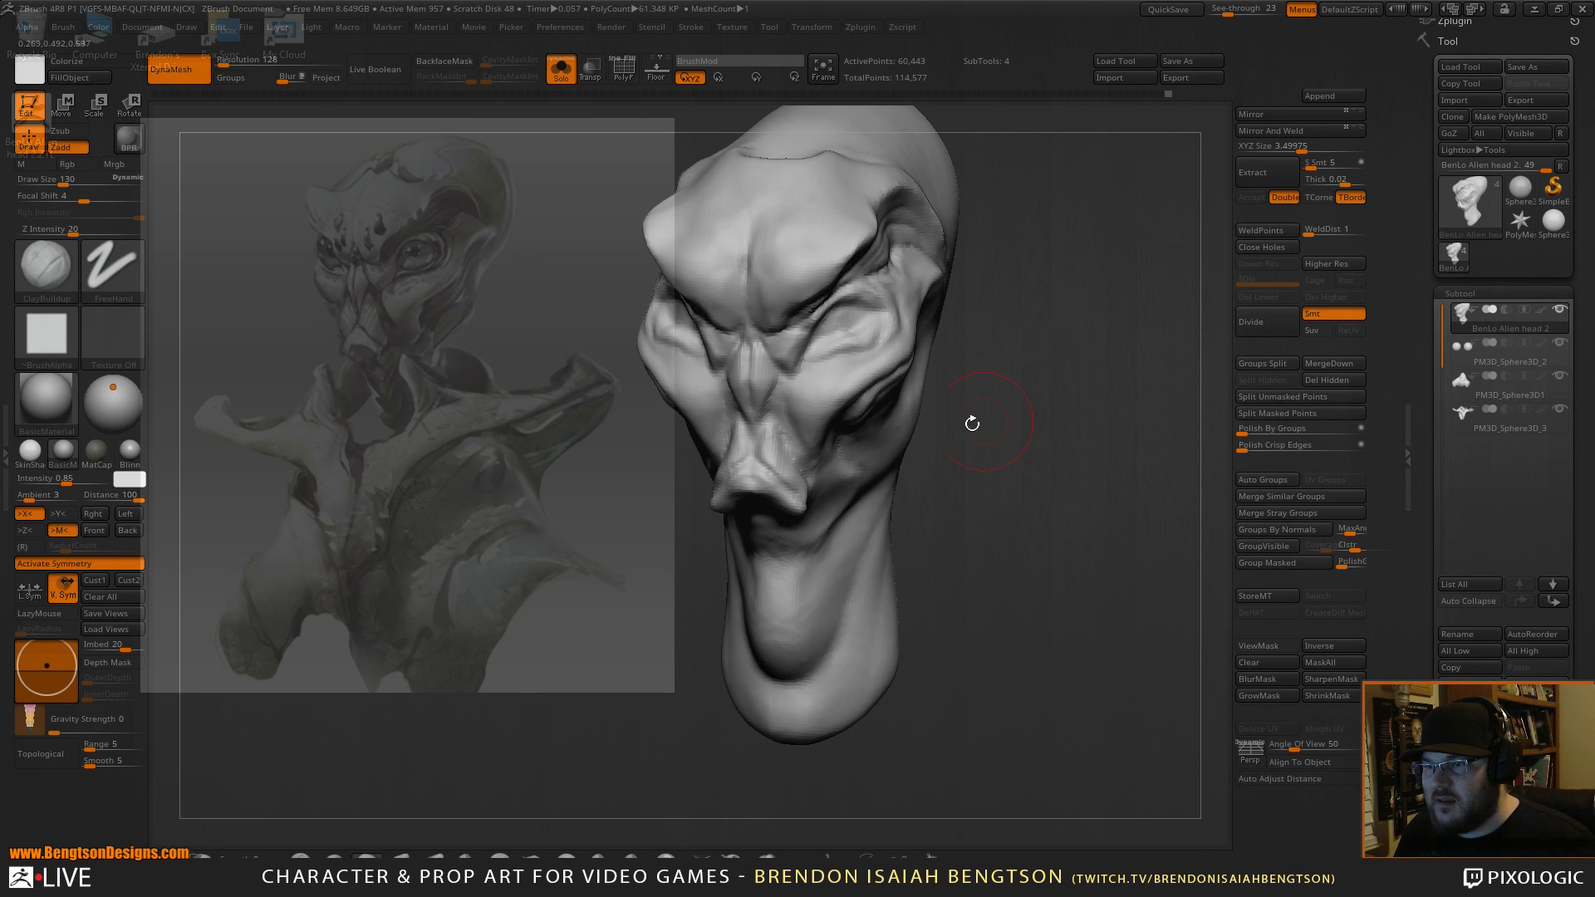
Refine the tip of the snout with Move Topological at draw size 62.
key("b")
key("m")
key("t")
key("space")
left_click(743, 471)
Flatten the side plane of the snout with hPolish at draw size 62.
key("b")
key("h")
key("p")
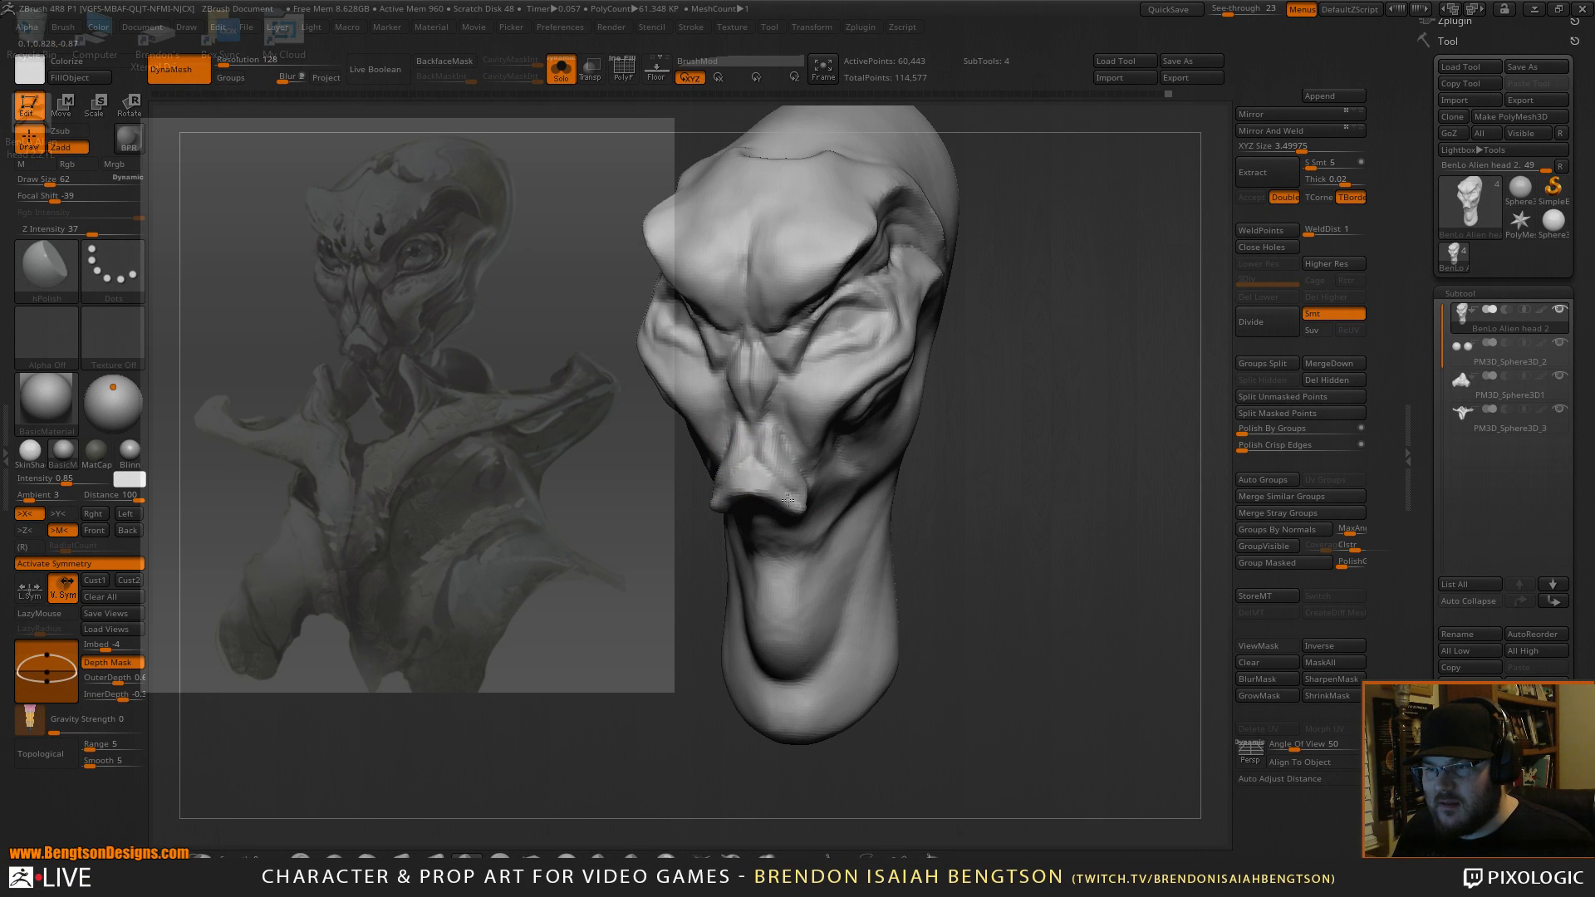
Carve the crease along the side of the snout with DamStandard at draw size 62.
right_click_drag(747, 483, 681, 474)
key("b")
key("d")
key("s")
left_click_drag(776, 453, 775, 477)
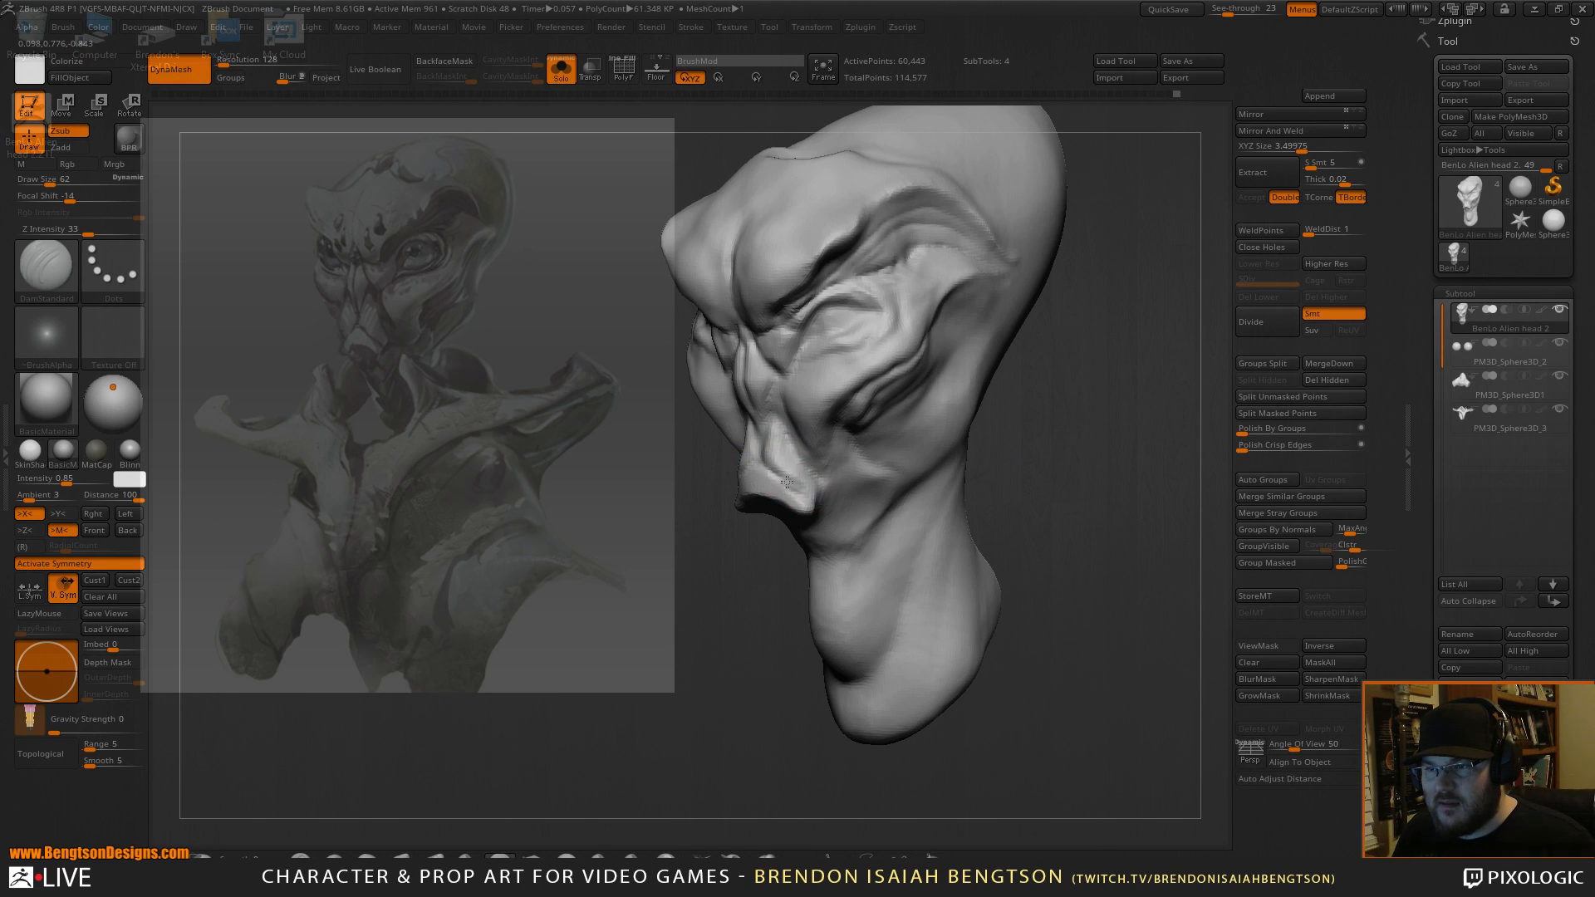
Add volume to the side of the snout above the mouth with ClayBuildup at draw size 62.
right_click_drag(798, 498, 1096, 398)
key("b")
key("c")
key("b")
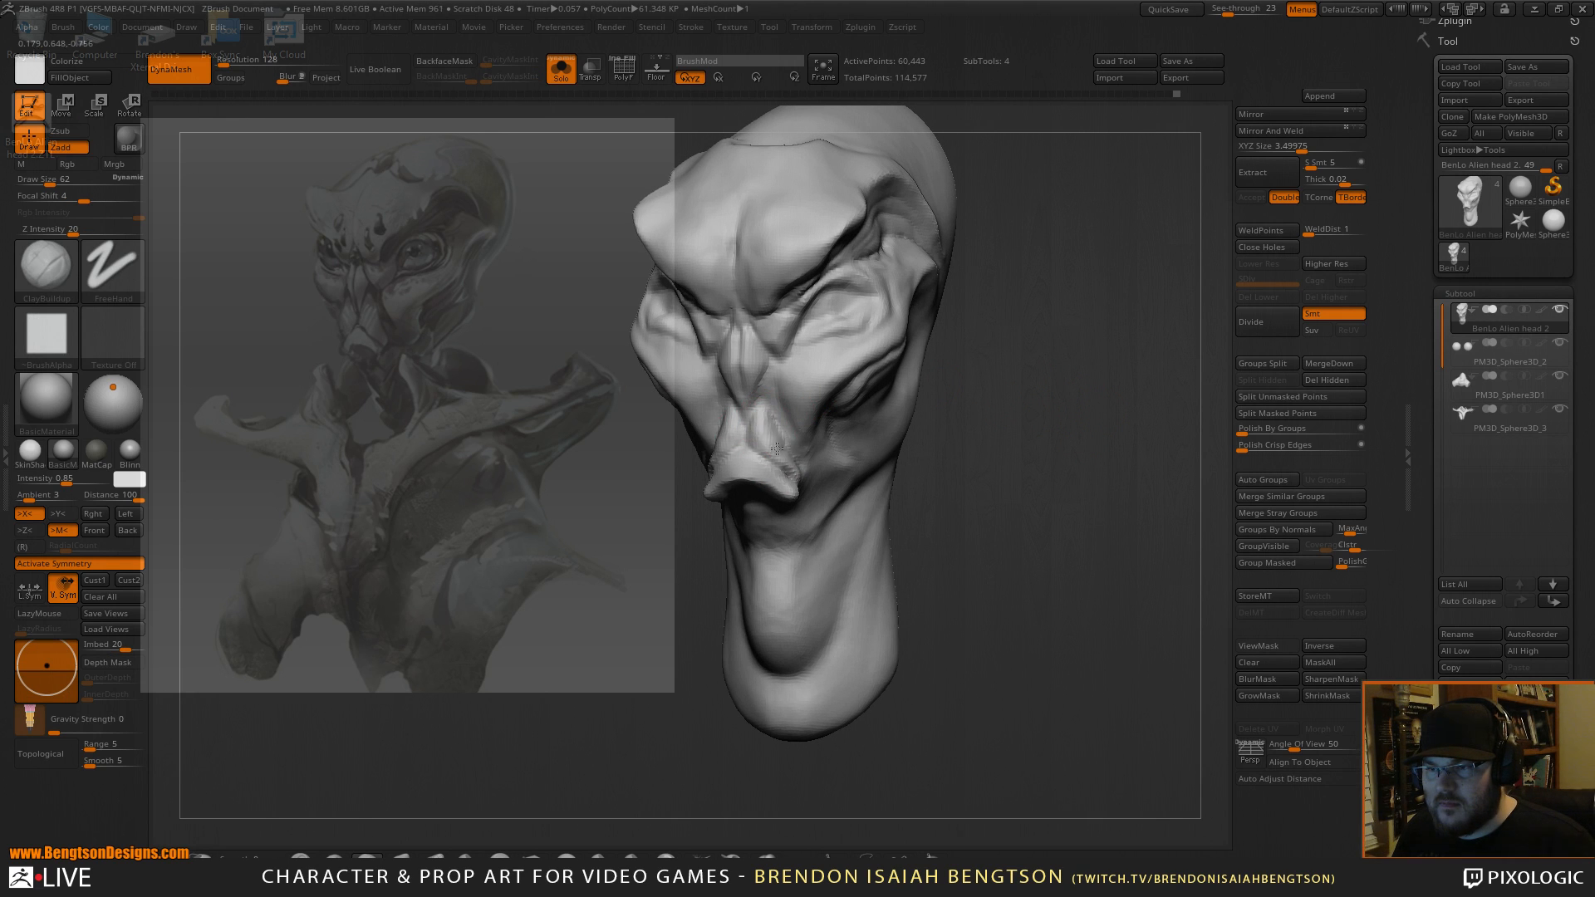
Polish the built-up top and side planes of the snout with hPolish at draw size 62.
key("b")
key("h")
key("p")
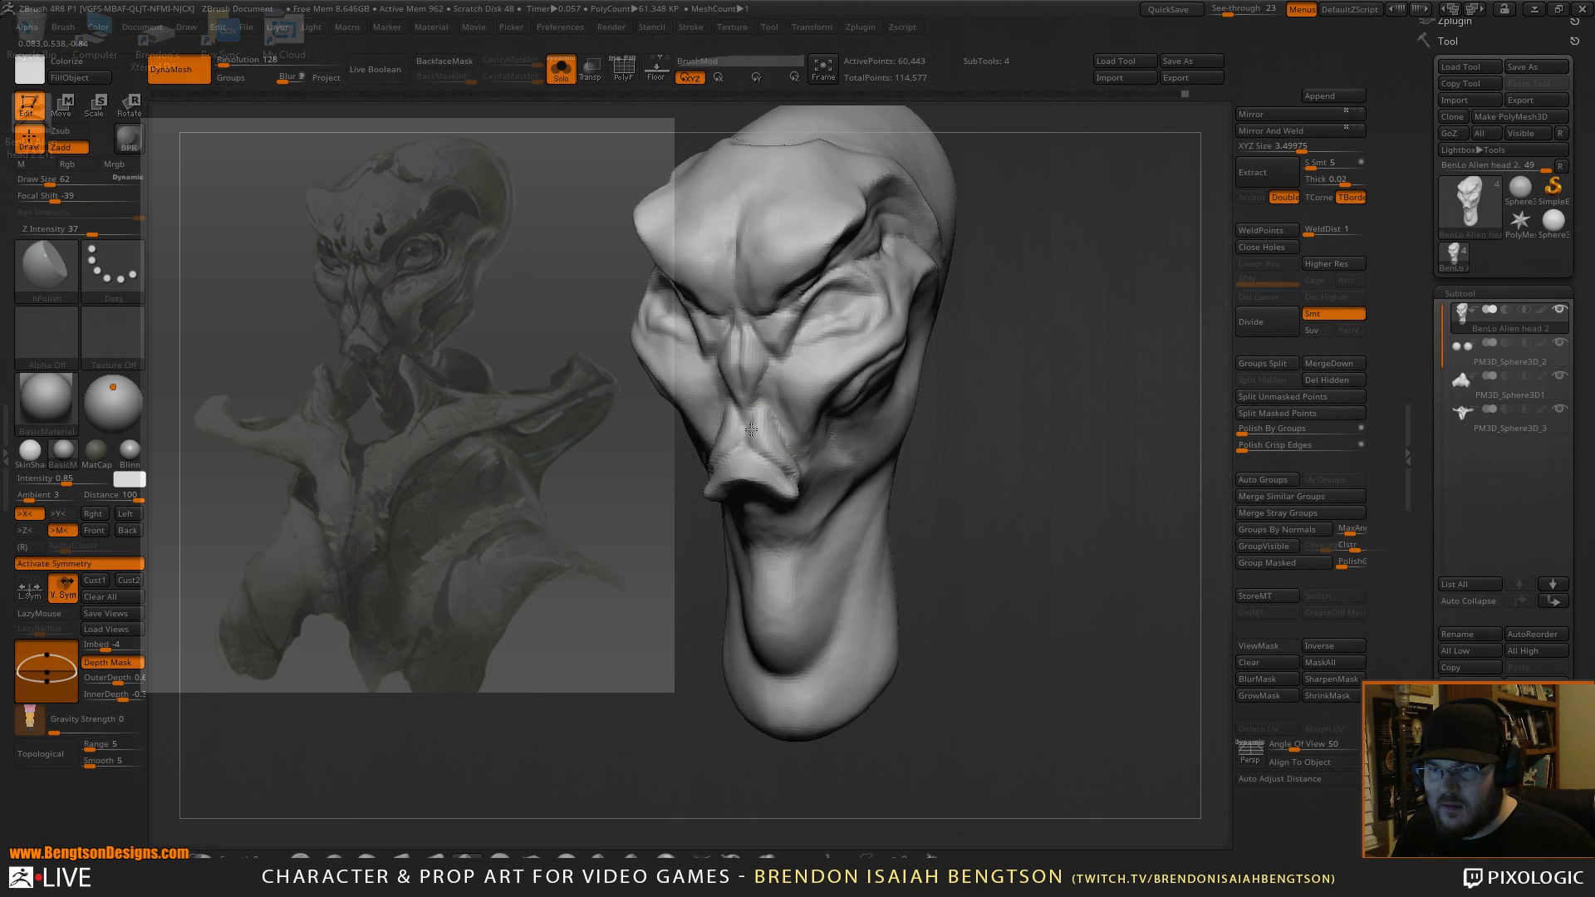
mouse_move(779, 449)
left_mouse_down()
mouse_move(773, 425)
mouse_move(783, 448)
left_mouse_up()
Adjust the nose bridge between the eyes and snout with Move Topological at draw size 62.
key("b")
key("m")
key("t")
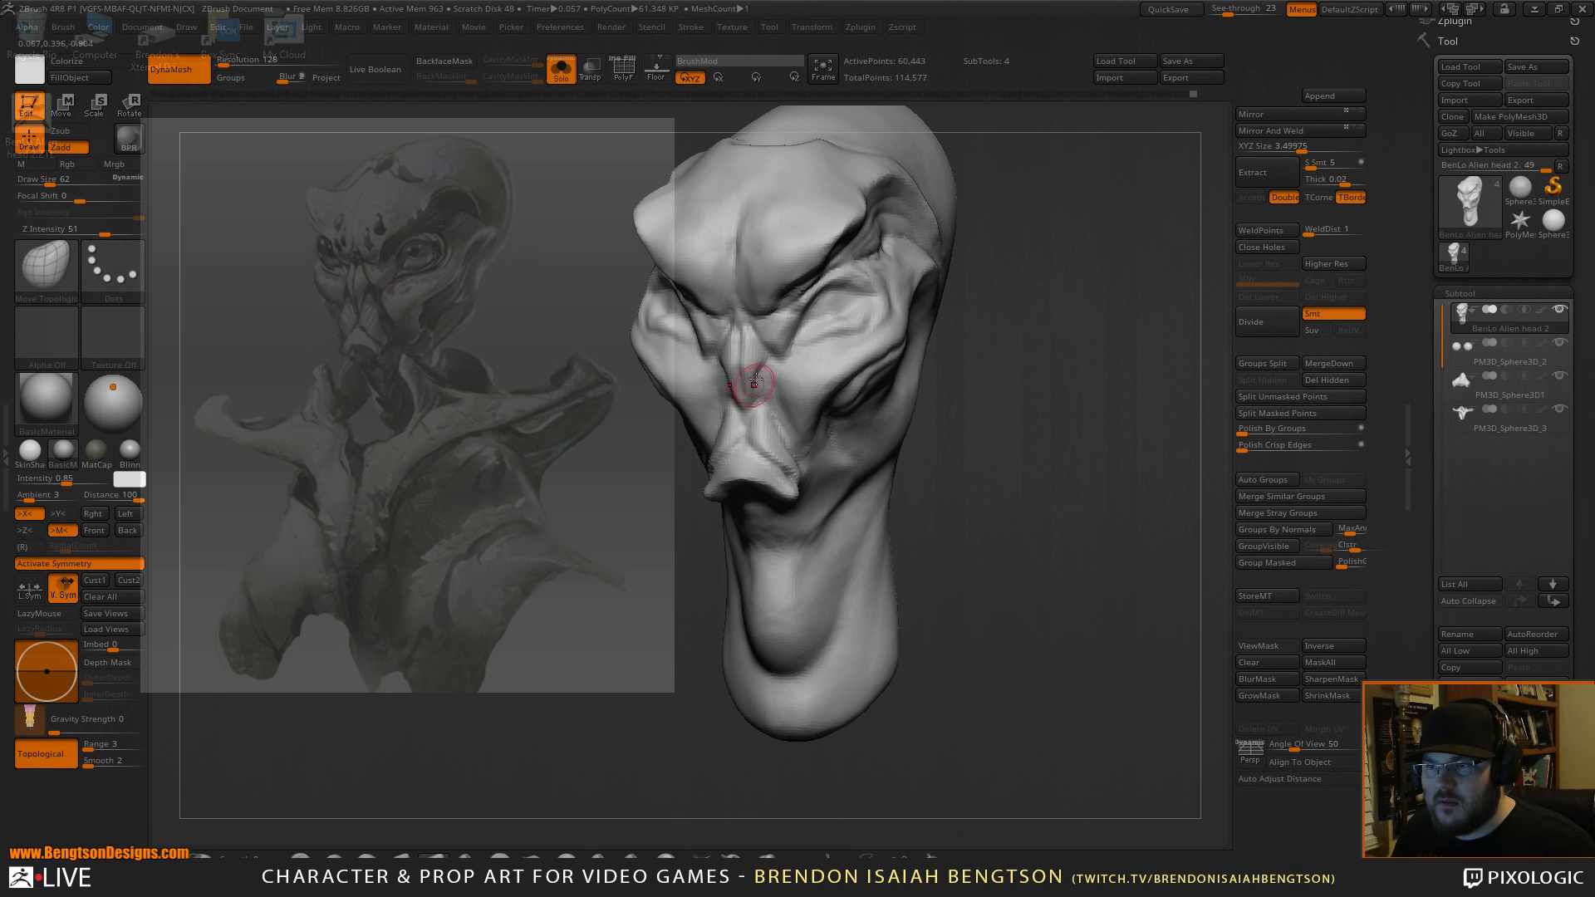
left_click_drag(1050, 310, 972, 324)
Sharpen the creases around the nose bridge with DamStandard at size 62 and exit Solo to show the full bust.
key("b")
key("d")
key("s")
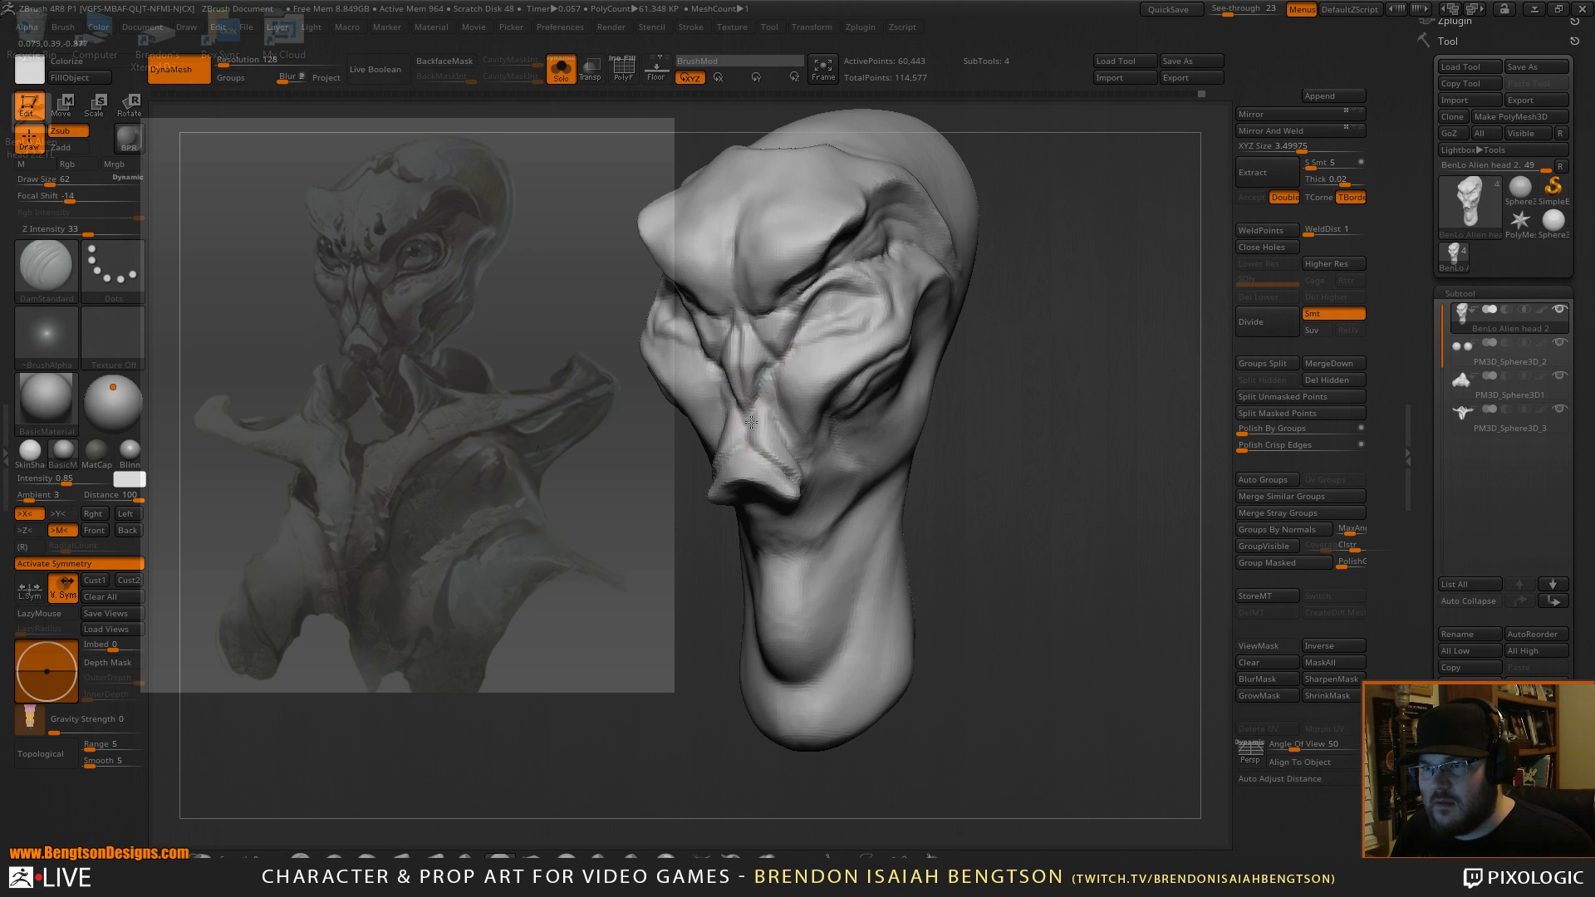
key("alt+shift+s")
left_click_drag(1109, 342, 961, 309)
mouse_move(1117, 344)
left_mouse_down()
mouse_move(1132, 327)
mouse_move(1090, 325)
mouse_move(1078, 305)
left_mouse_up()
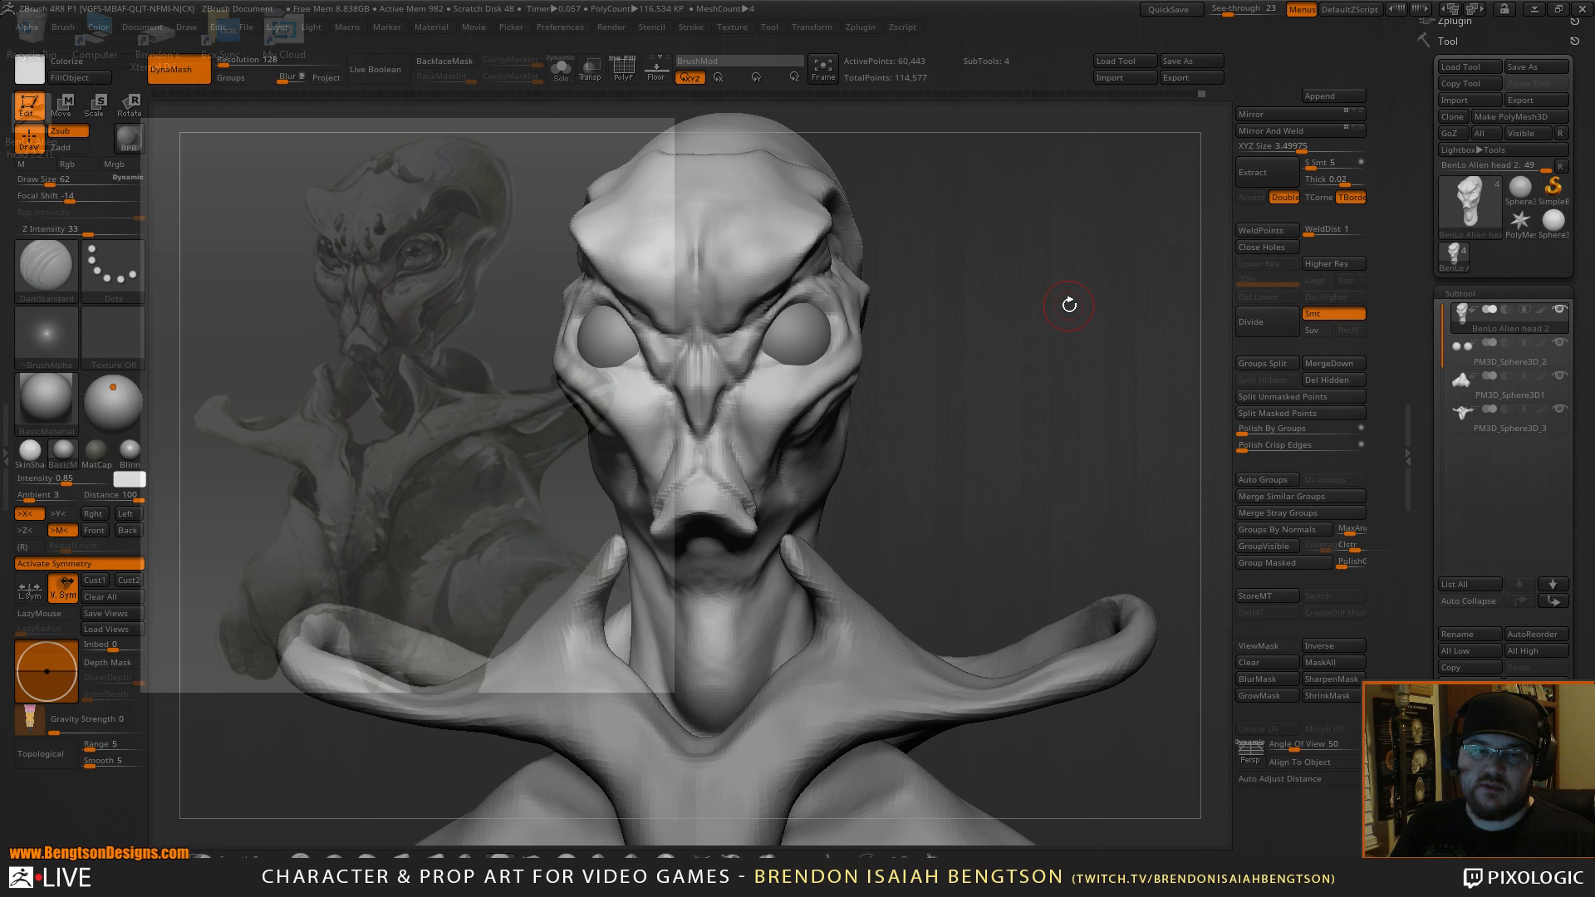
mouse_move(1079, 387)
left_mouse_down()
mouse_move(1086, 278)
mouse_move(1065, 274)
left_mouse_up()
Insert a mirrored pair of IMM Primitives cylinders on the forehead with the polyframe shown.
key("b")
key("m")
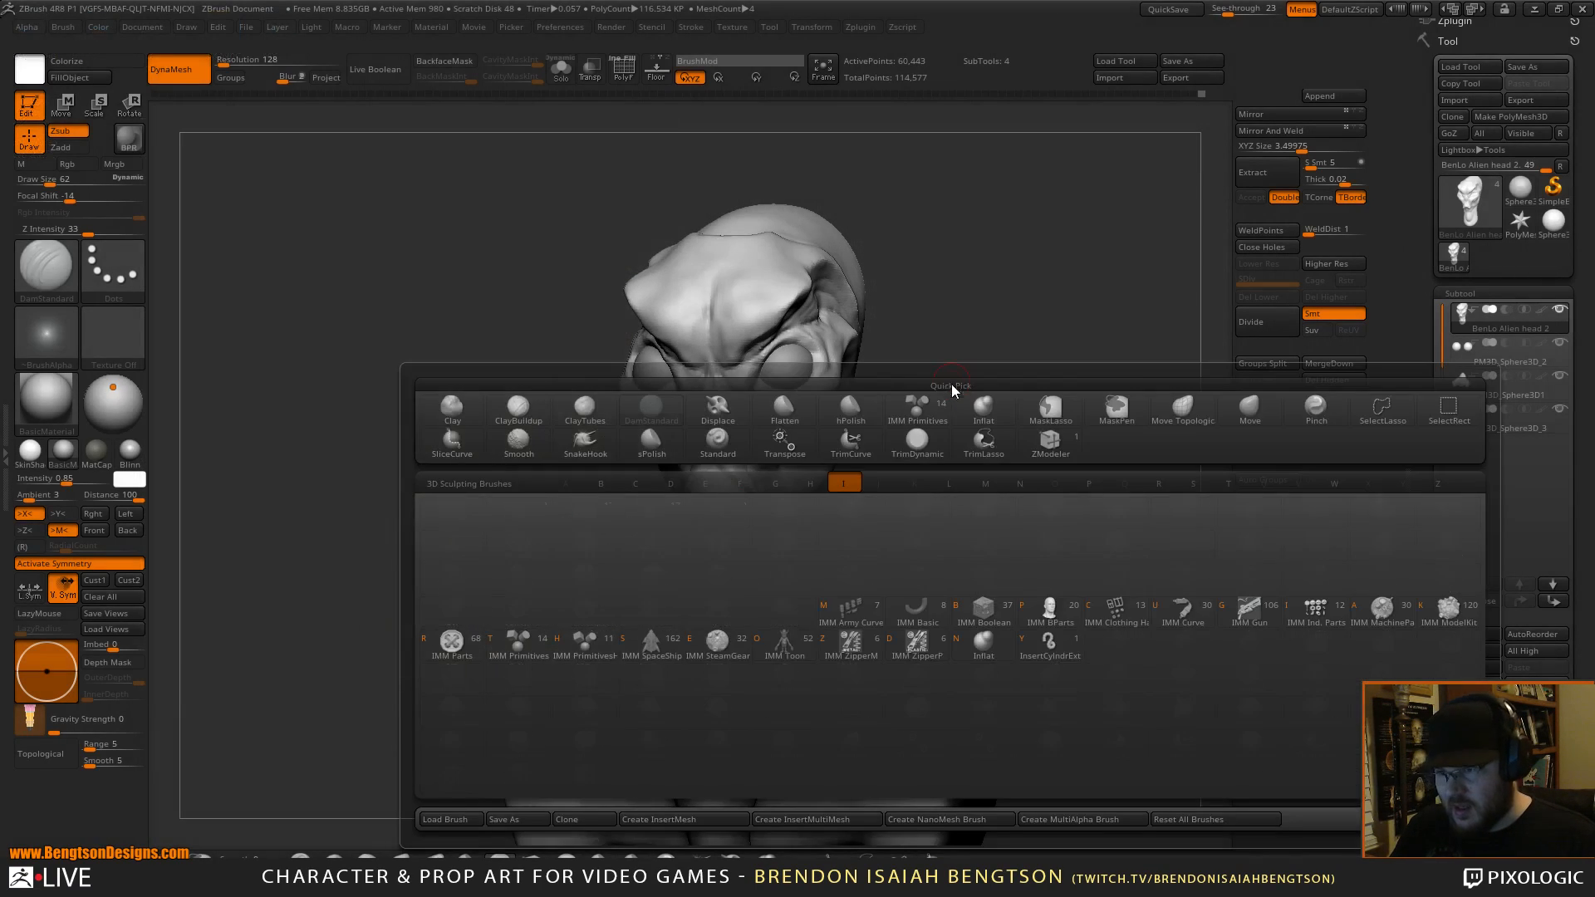
key("b")
key("i")
left_click(417, 689)
left_click_drag(1030, 365, 980, 352)
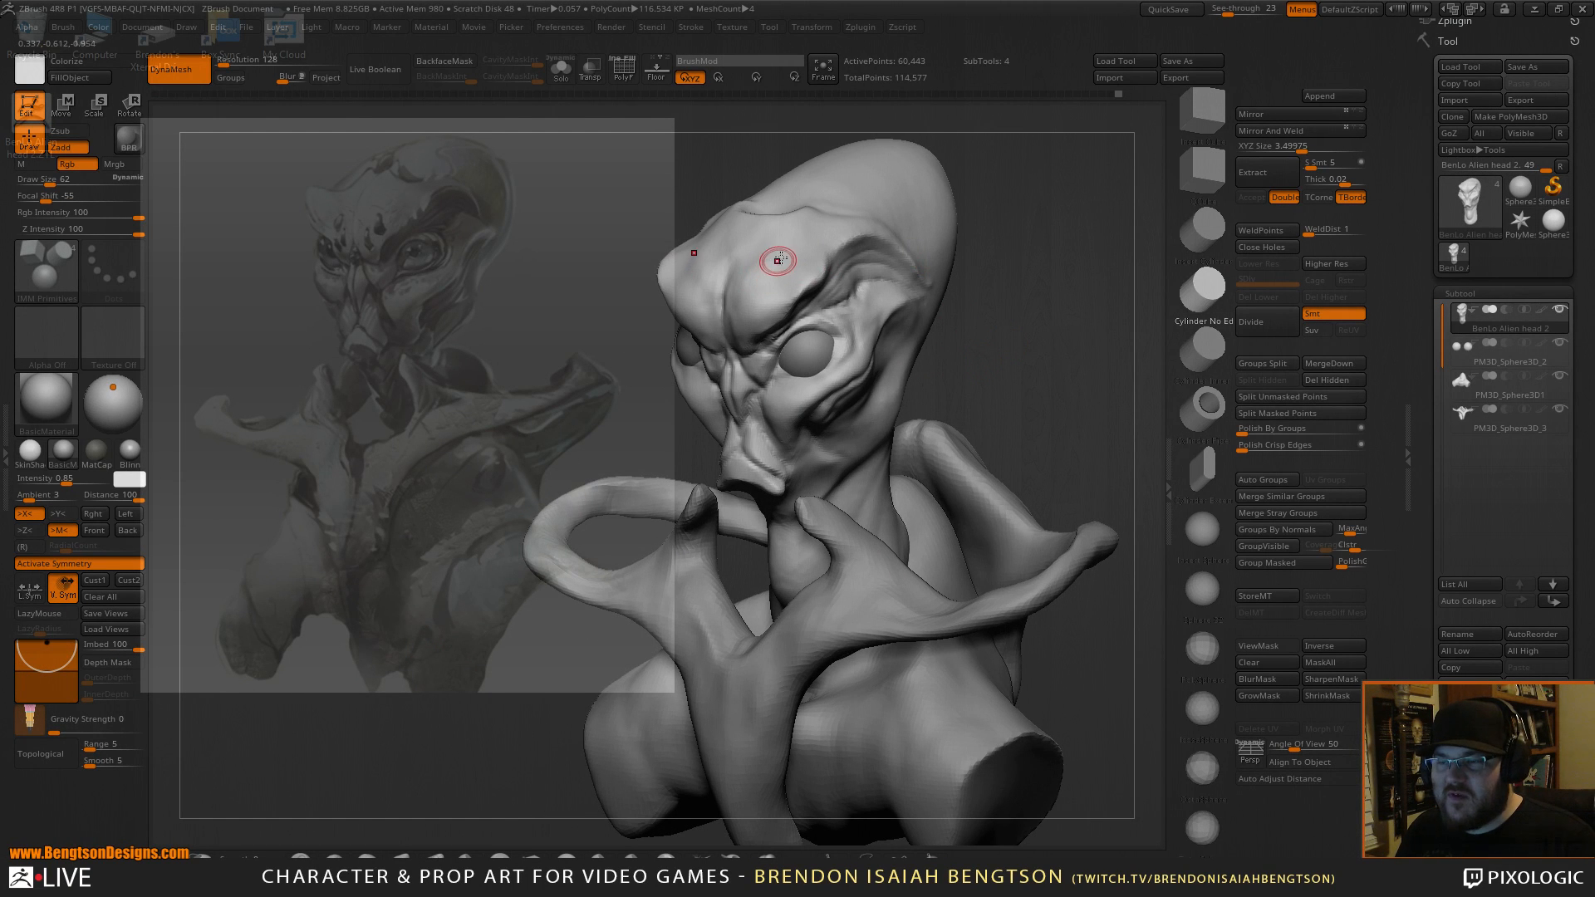
key("shift+f")
left_click_drag(771, 272, 911, 184)
left_click_drag(1018, 231, 1015, 281)
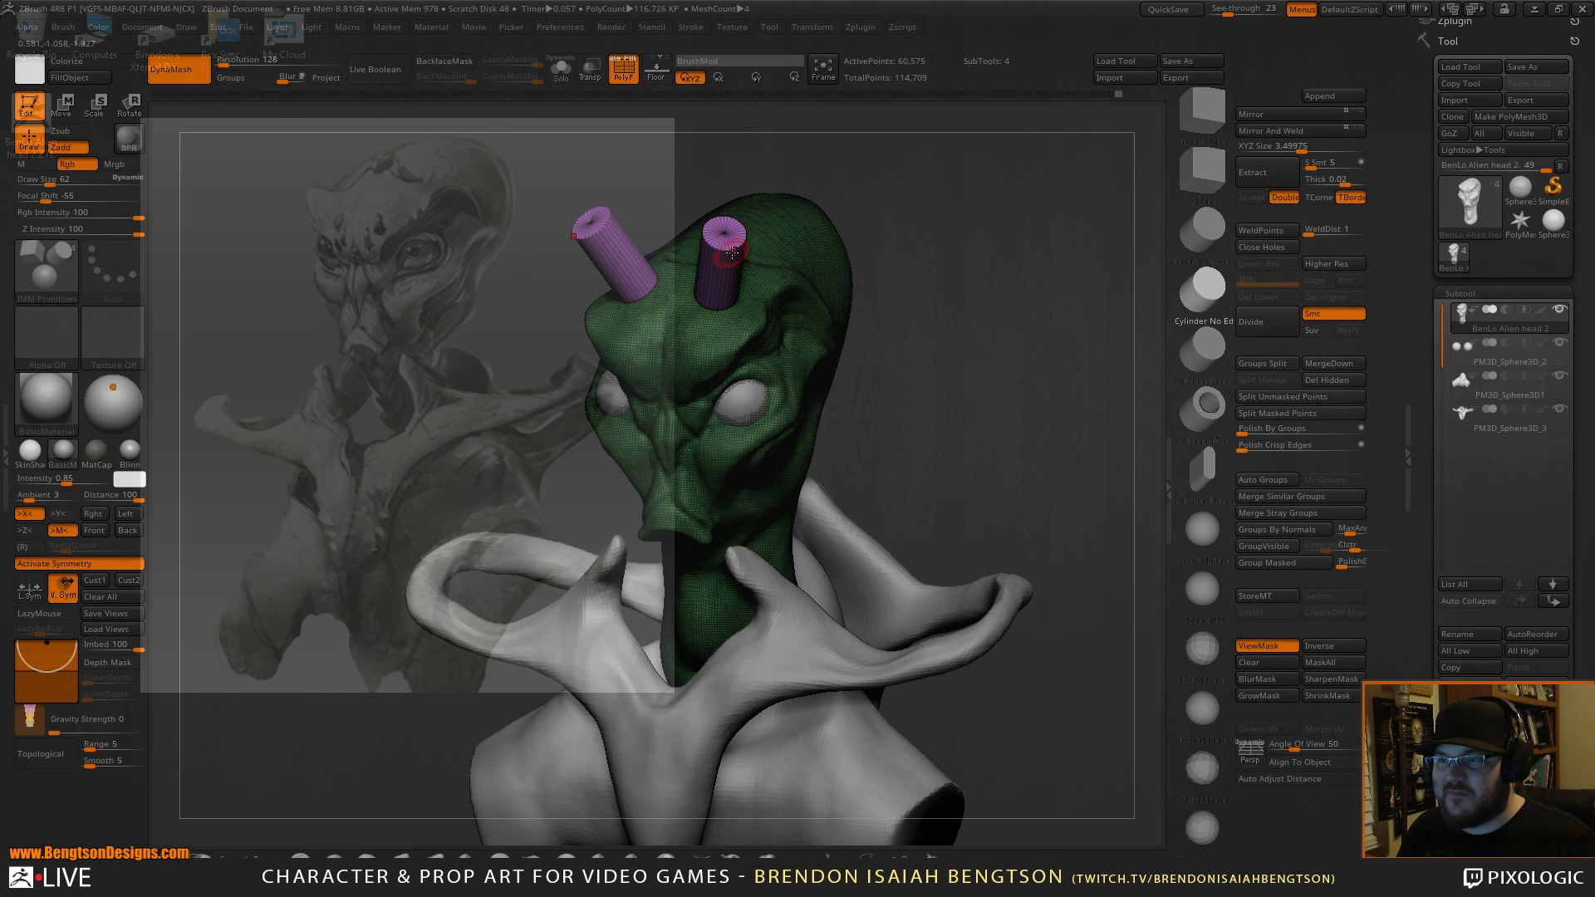
Clear the mask and use the Polygroups options to regroup the inserted cylinders.
left_click(1038, 484, "ctrl")
scroll(1463, 534, "down", 10)
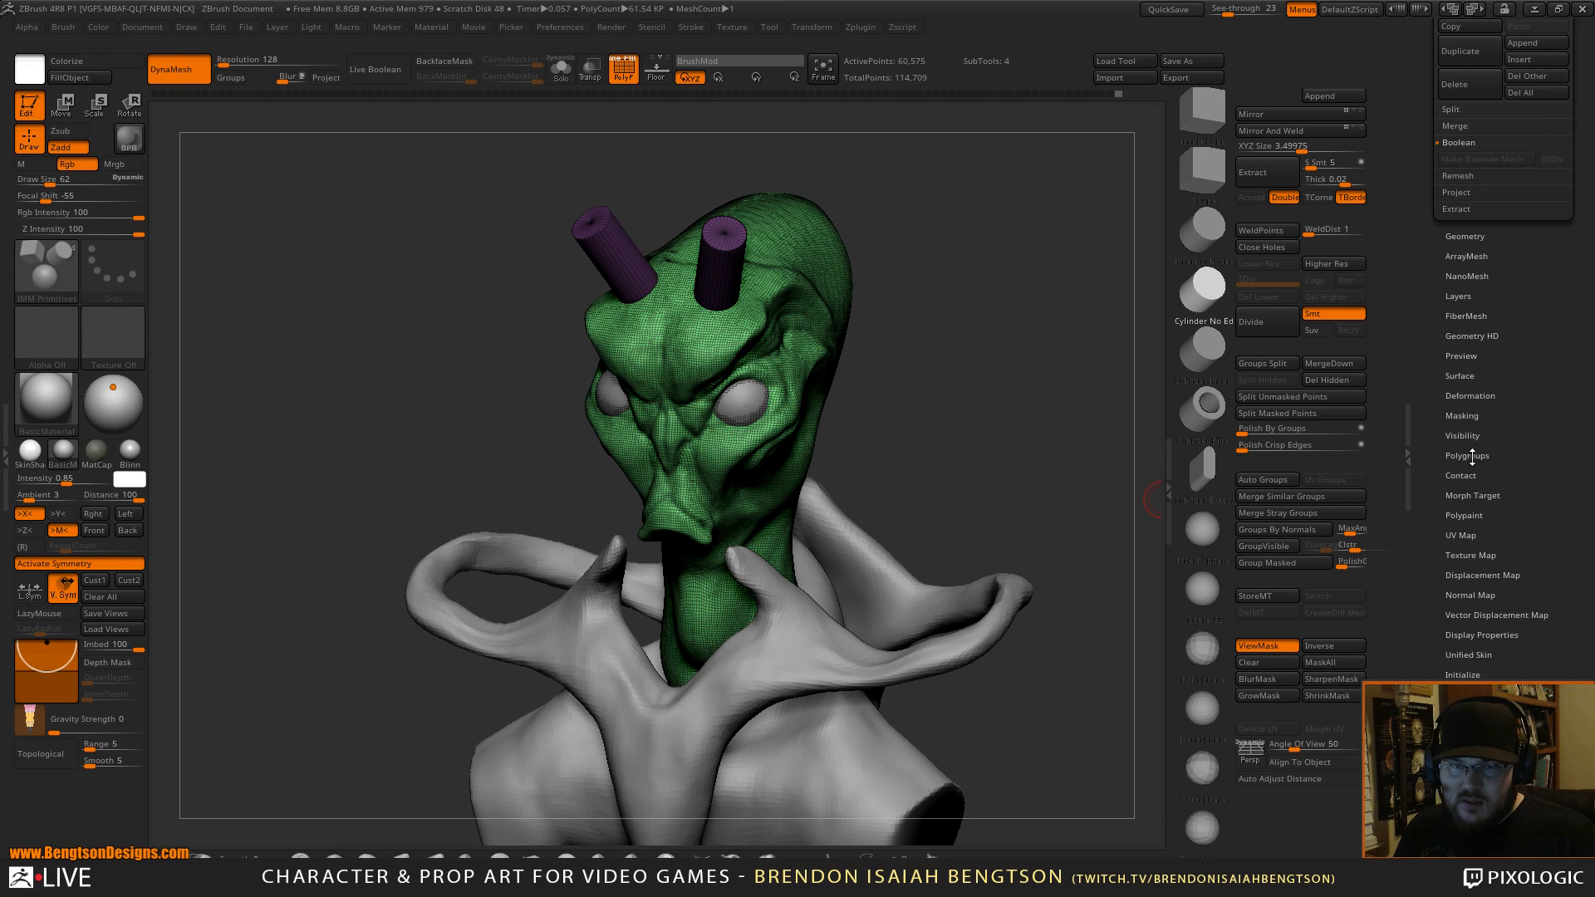
left_click(1468, 455)
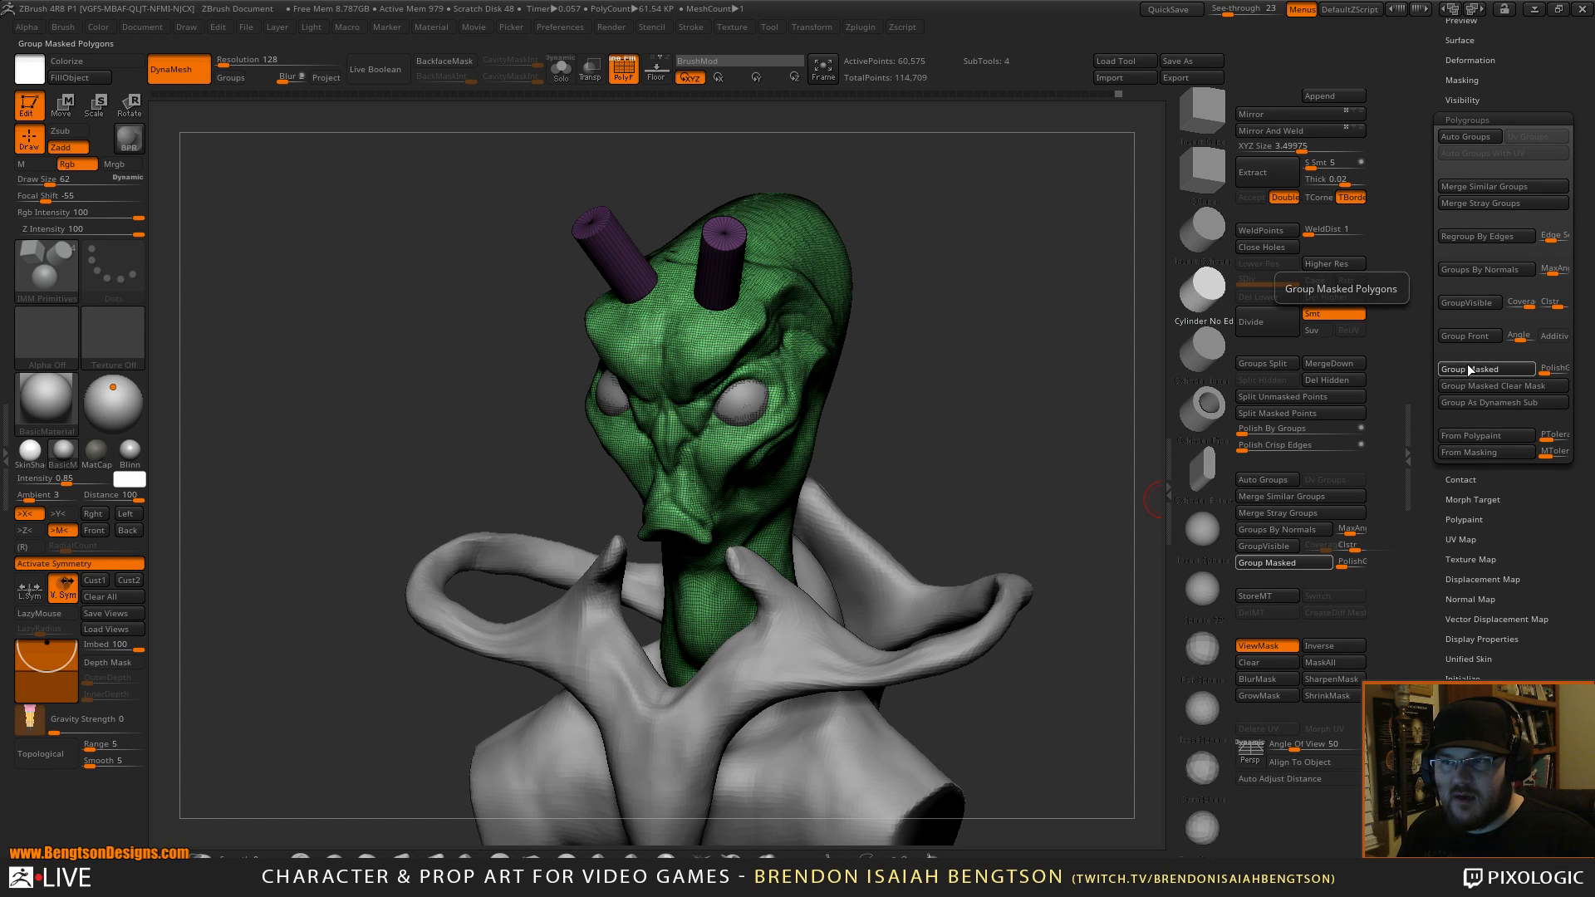
left_click(1469, 304)
Insert a second mirrored pair of cylinders on the crown and merge it with the first pair's polygroup.
left_click_drag(1059, 311, 944, 313)
left_click_drag(841, 232, 842, 265)
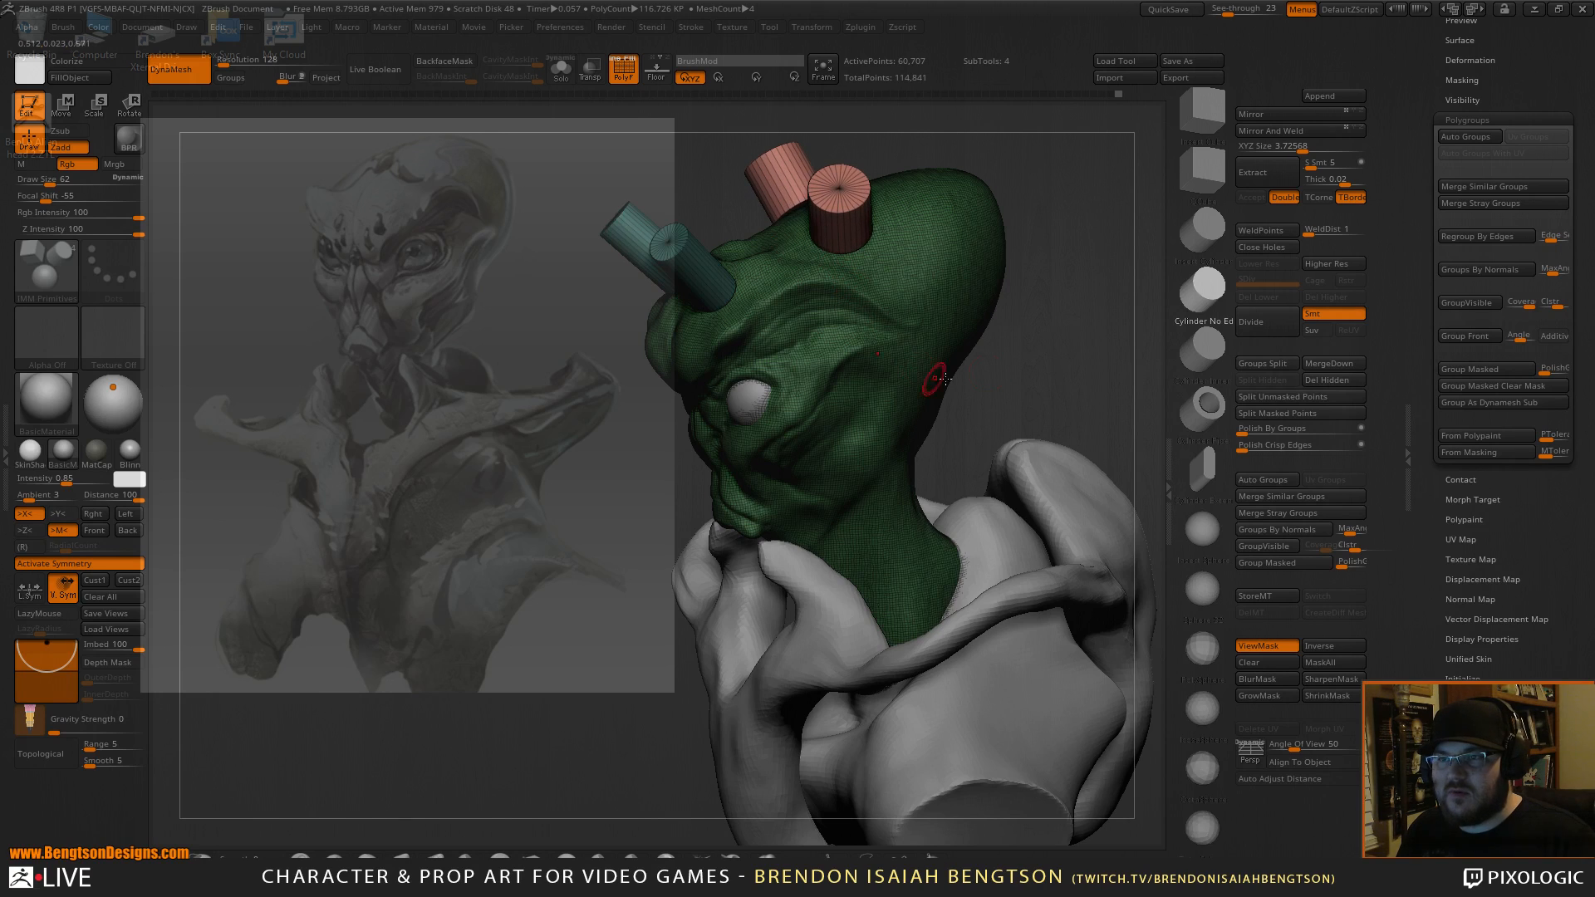
left_click(1080, 350, "ctrl")
left_click(1494, 386)
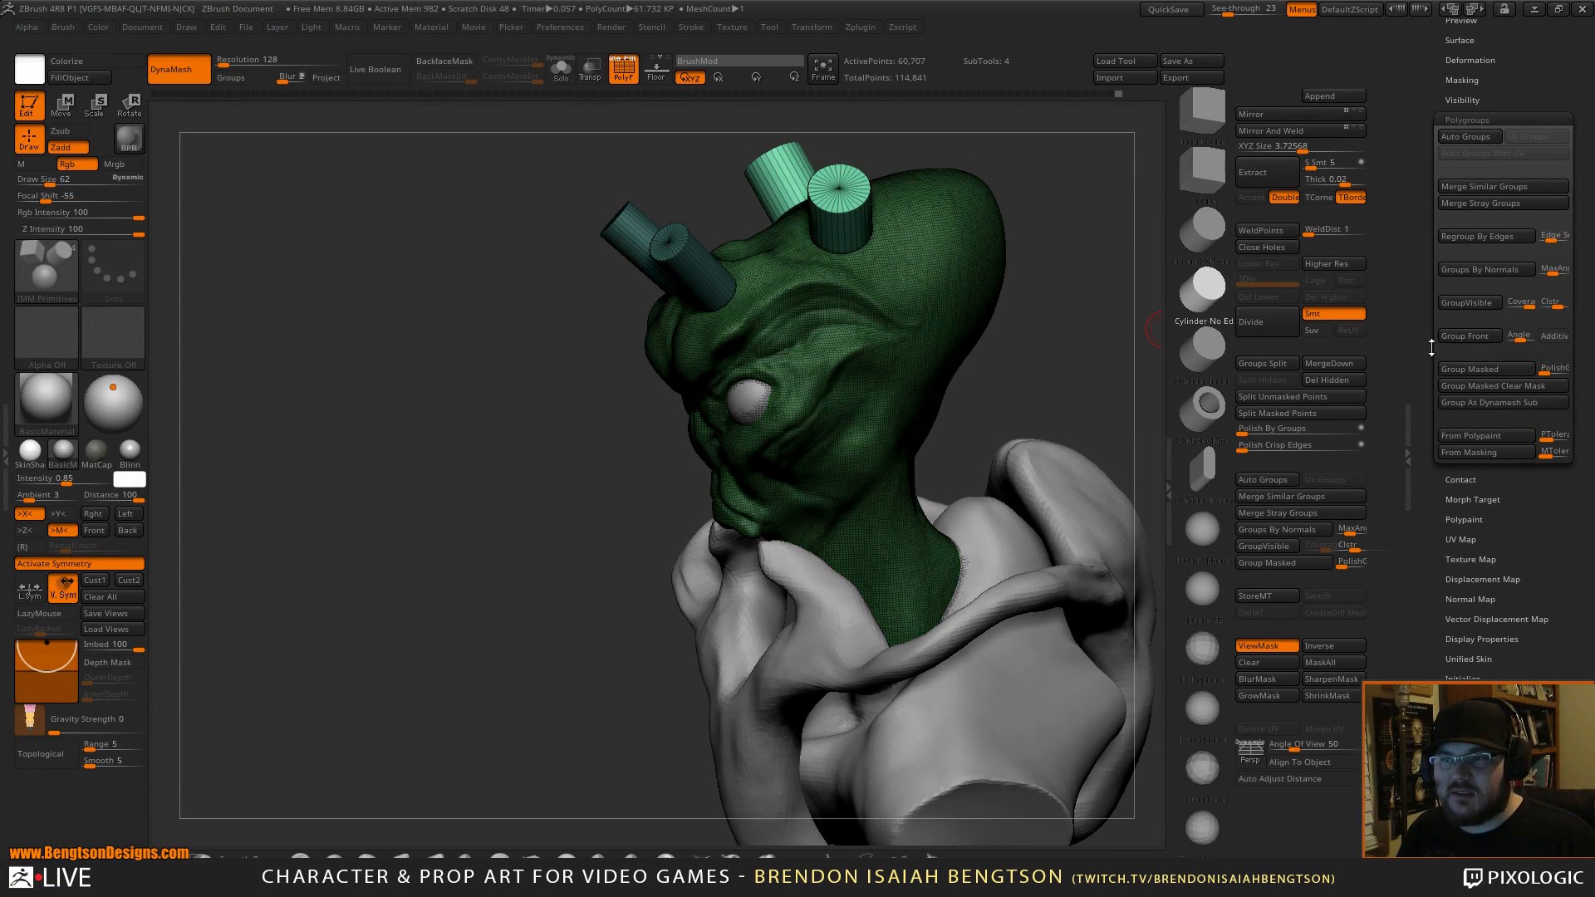
Insert two more mirrored cylinder pairs on the back and side of the skull, merging similar polygroups after each.
left_click_drag(929, 222, 933, 250)
left_click(1100, 316, "ctrl")
left_click_drag(1100, 316, 930, 381, "alt")
left_click(1280, 555)
left_click_drag(837, 413, 881, 457)
left_click(1004, 476, "ctrl")
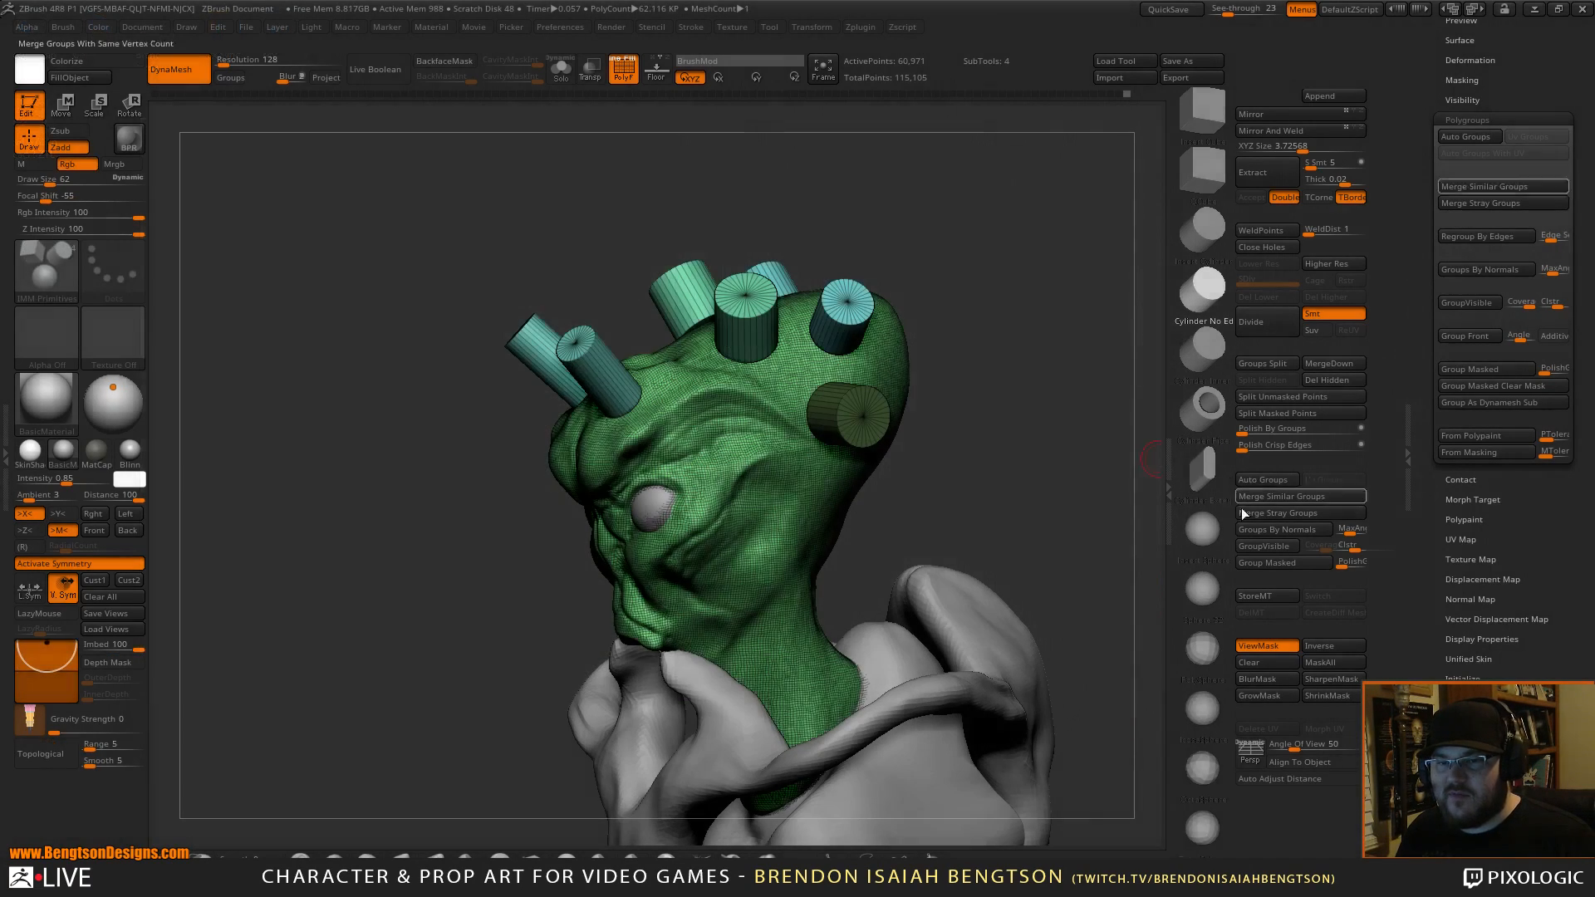
left_click(1263, 556)
Undo all the cylinder insertions and polygroup changes on the head and hide the polyframe.
left_click_drag(1033, 432, 1030, 380, "alt")
mouse_move(1031, 381)
left_mouse_down()
mouse_move(1074, 385)
mouse_move(1053, 378)
left_mouse_up()
right_click_drag(1055, 395, 1050, 435, "ctrl")
key("ctrl+z")
key("ctrl+z")
key("ctrl+z")
key("ctrl+z")
key("ctrl+z")
key("ctrl+z")
key("ctrl+z")
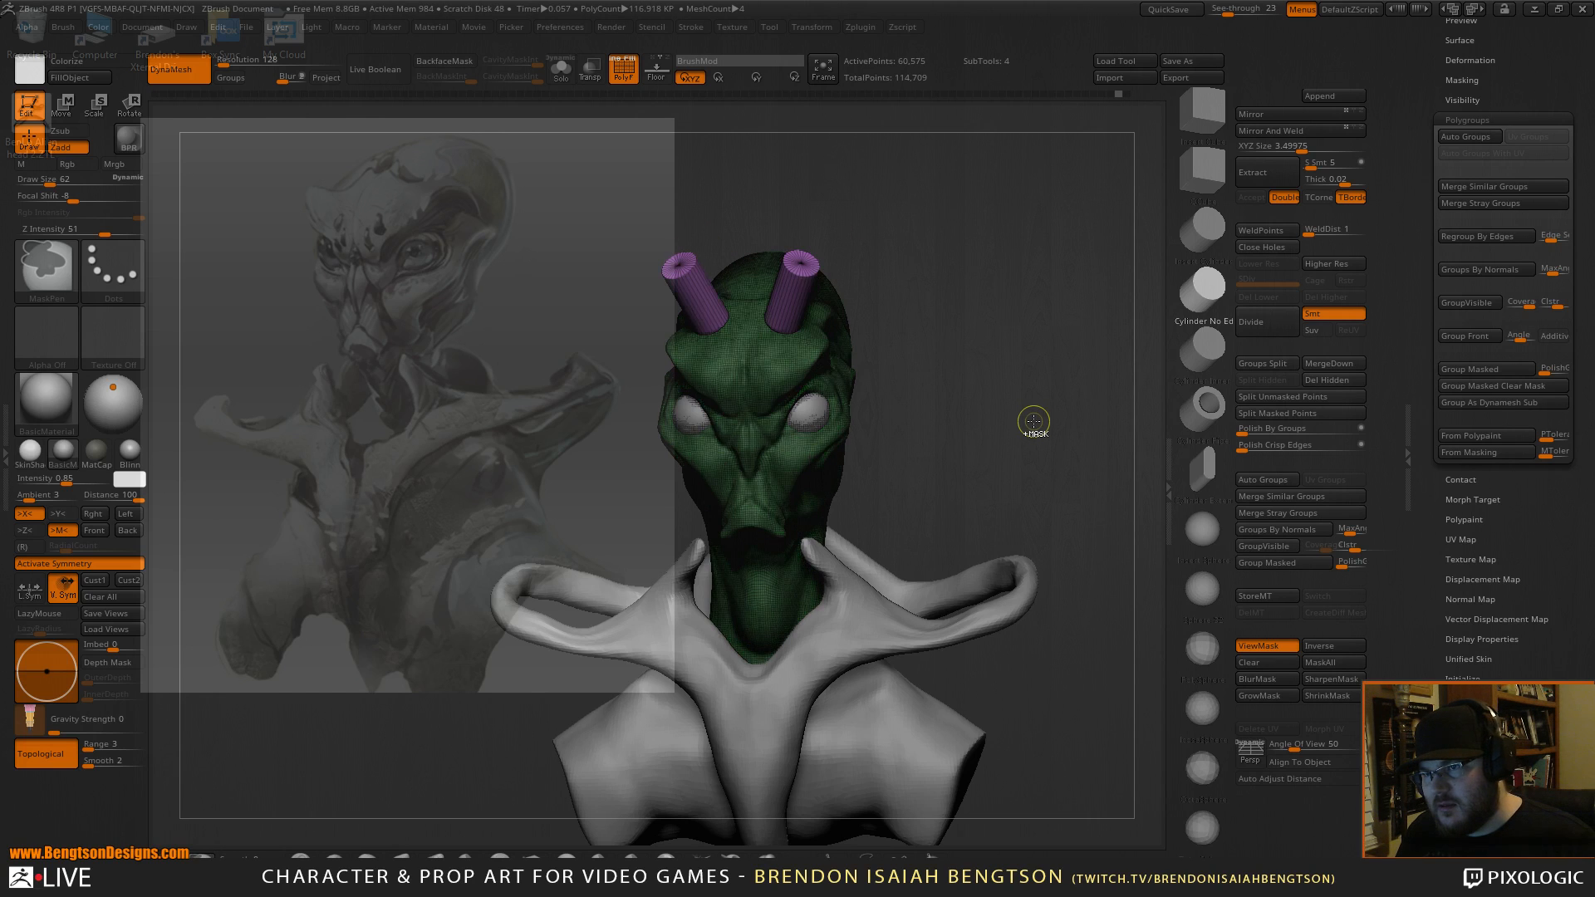
key("ctrl+z")
key("ctrl+z")
key("ctrl+z")
key("ctrl+z")
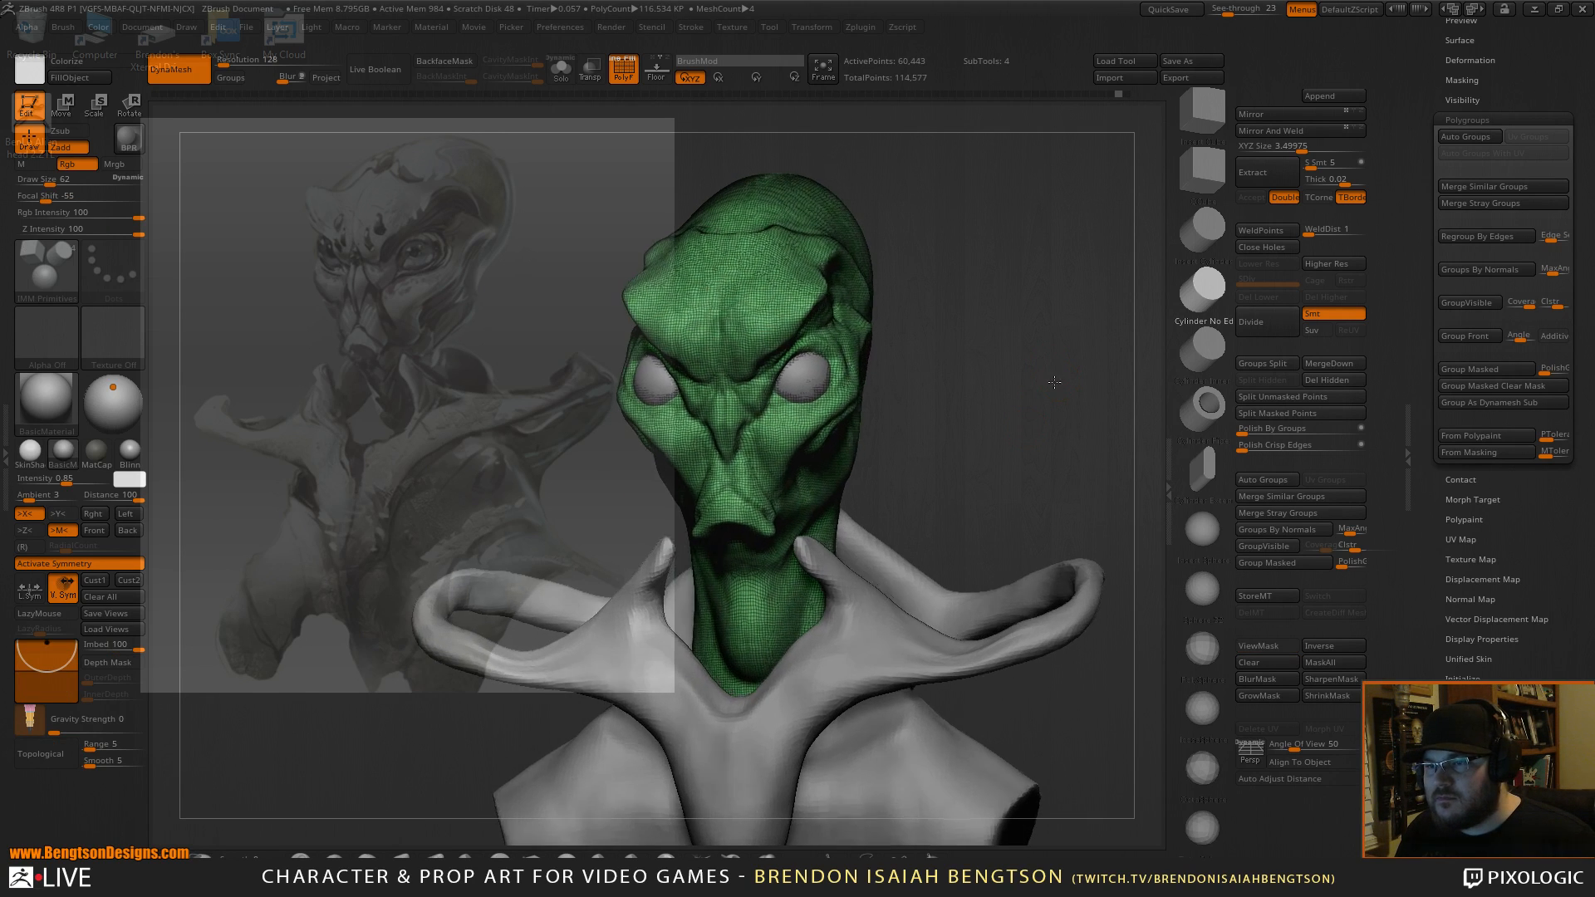
key("ctrl+z")
key("ctrl+z")
key("ctrl+z")
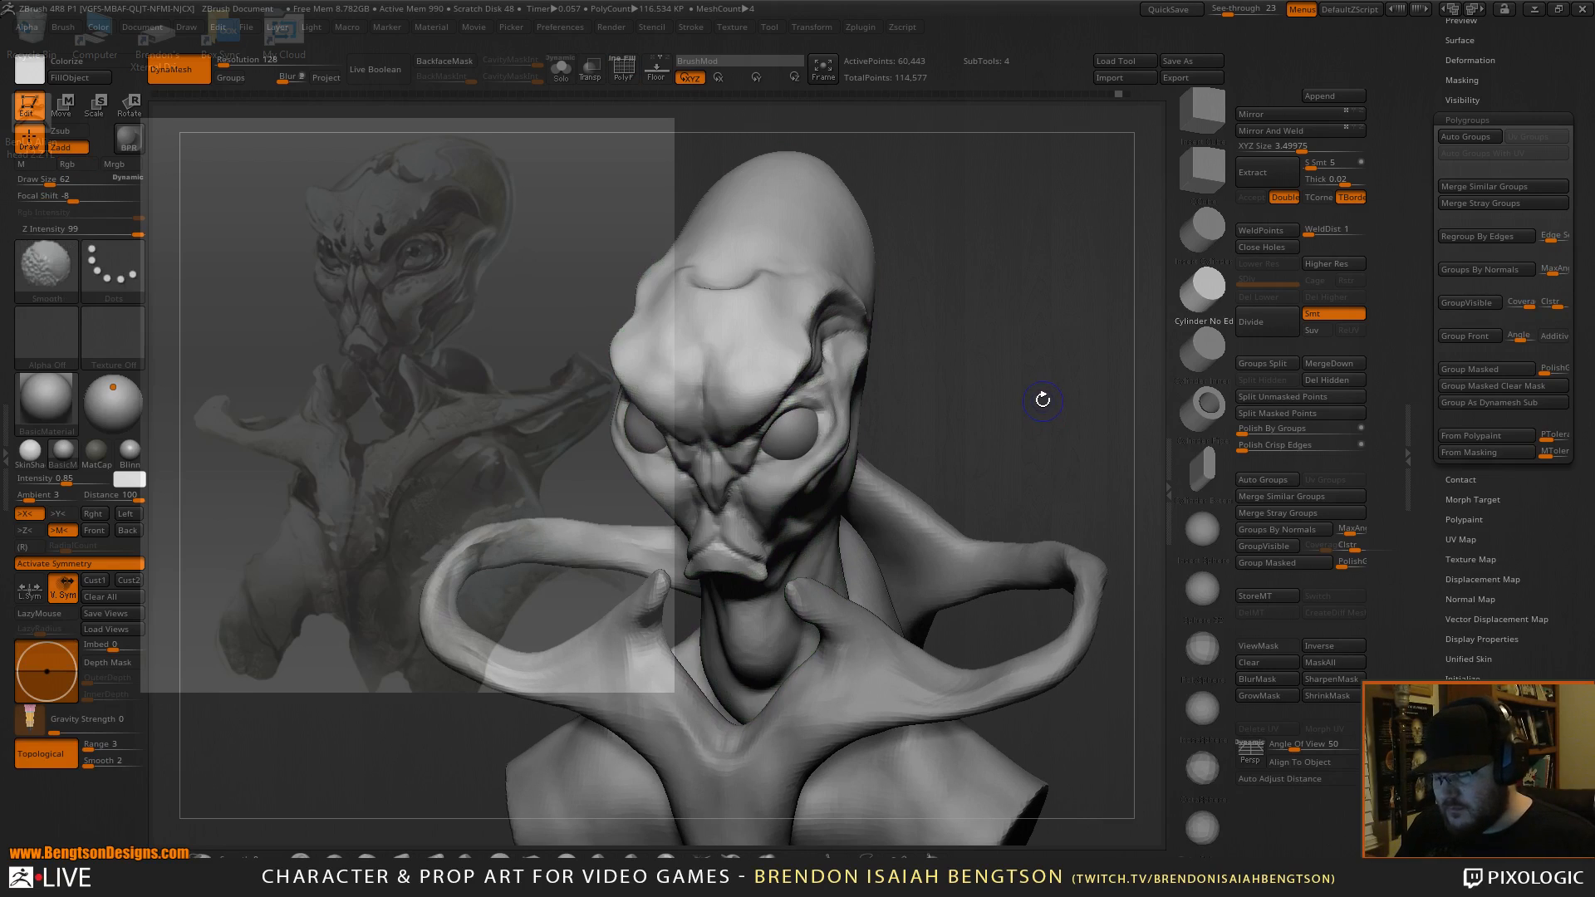
Set the Move Topological draw size to 198 and restore the saved view aligning the bust with the concept reference.
key("space")
left_click_drag(712, 327, 696, 327)
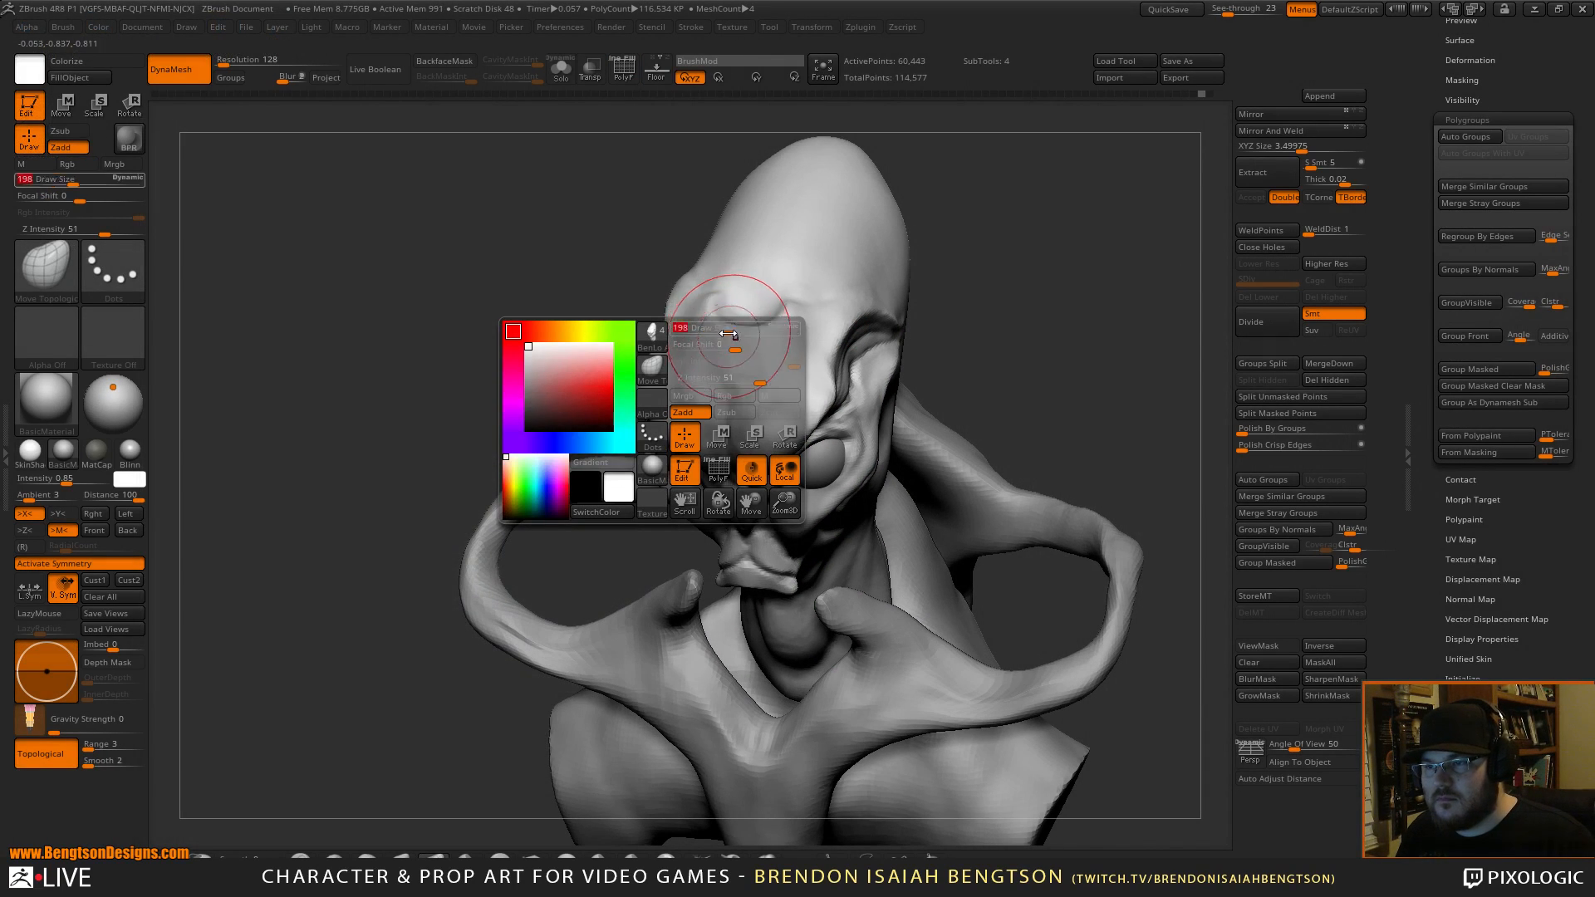
left_click_drag(955, 316, 366, 412)
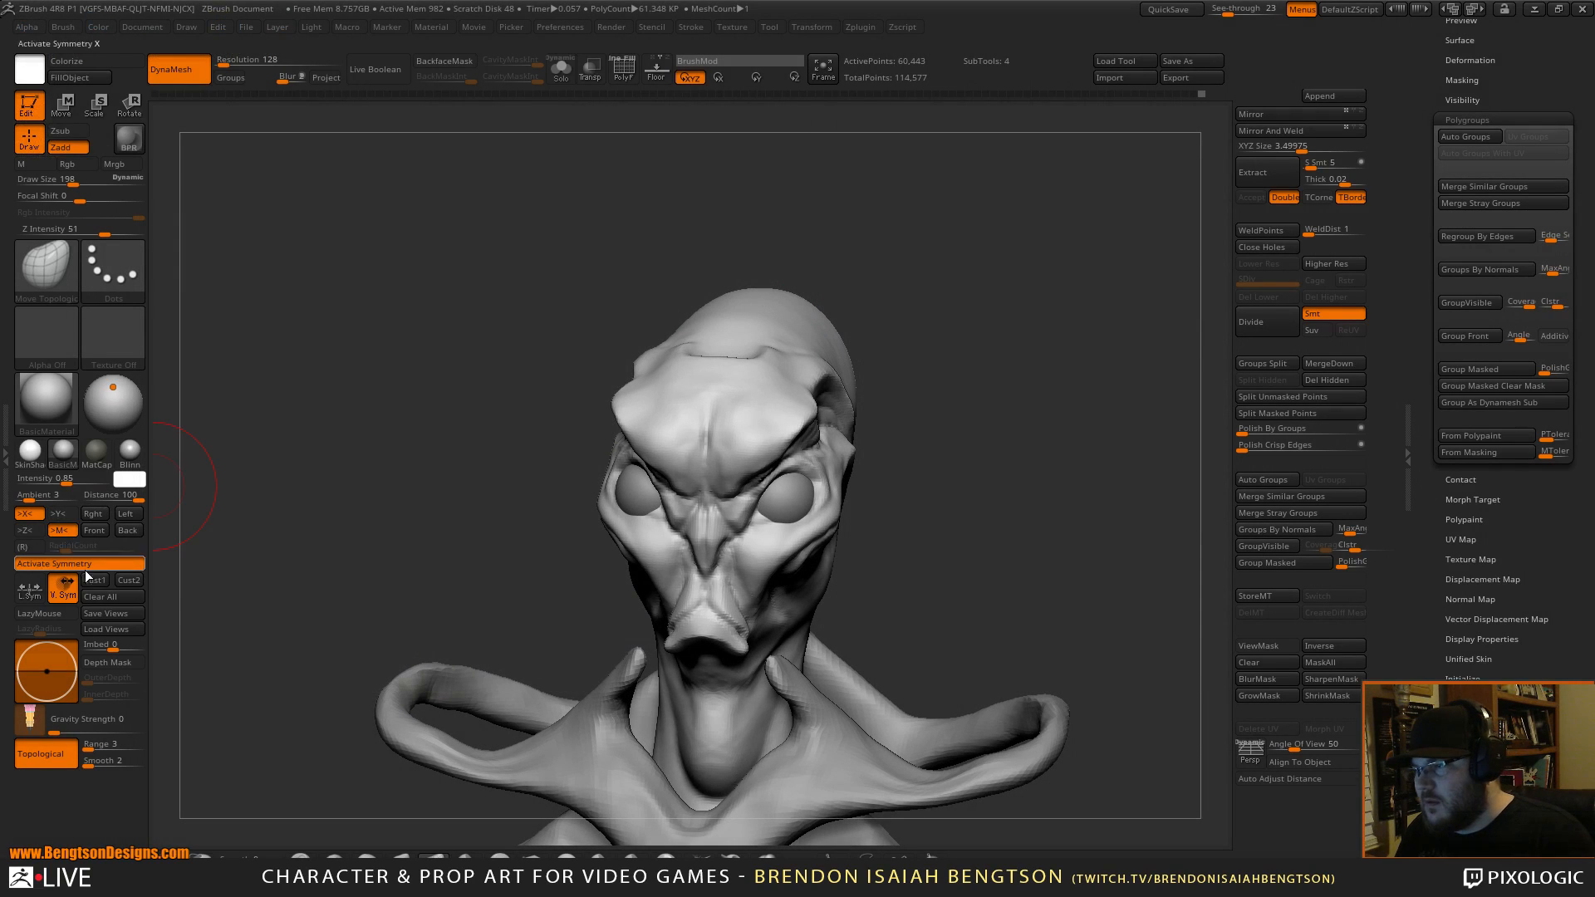
left_click(94, 528)
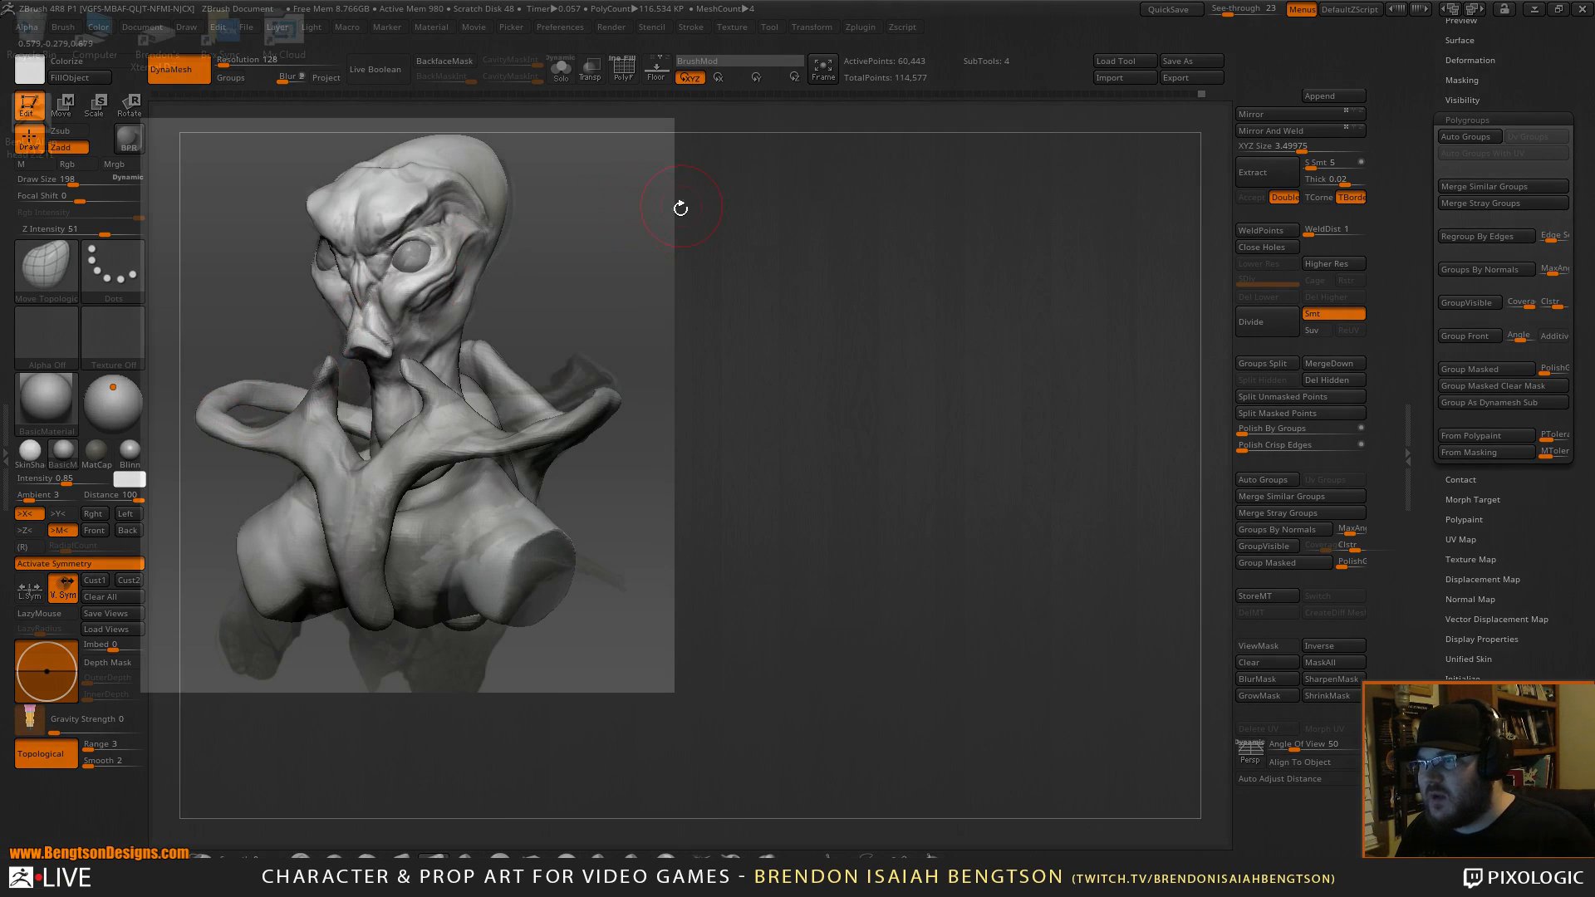
Switch to the DamStandard brush for the head and set the draw size to 80.
key("b")
key("d")
key("s")
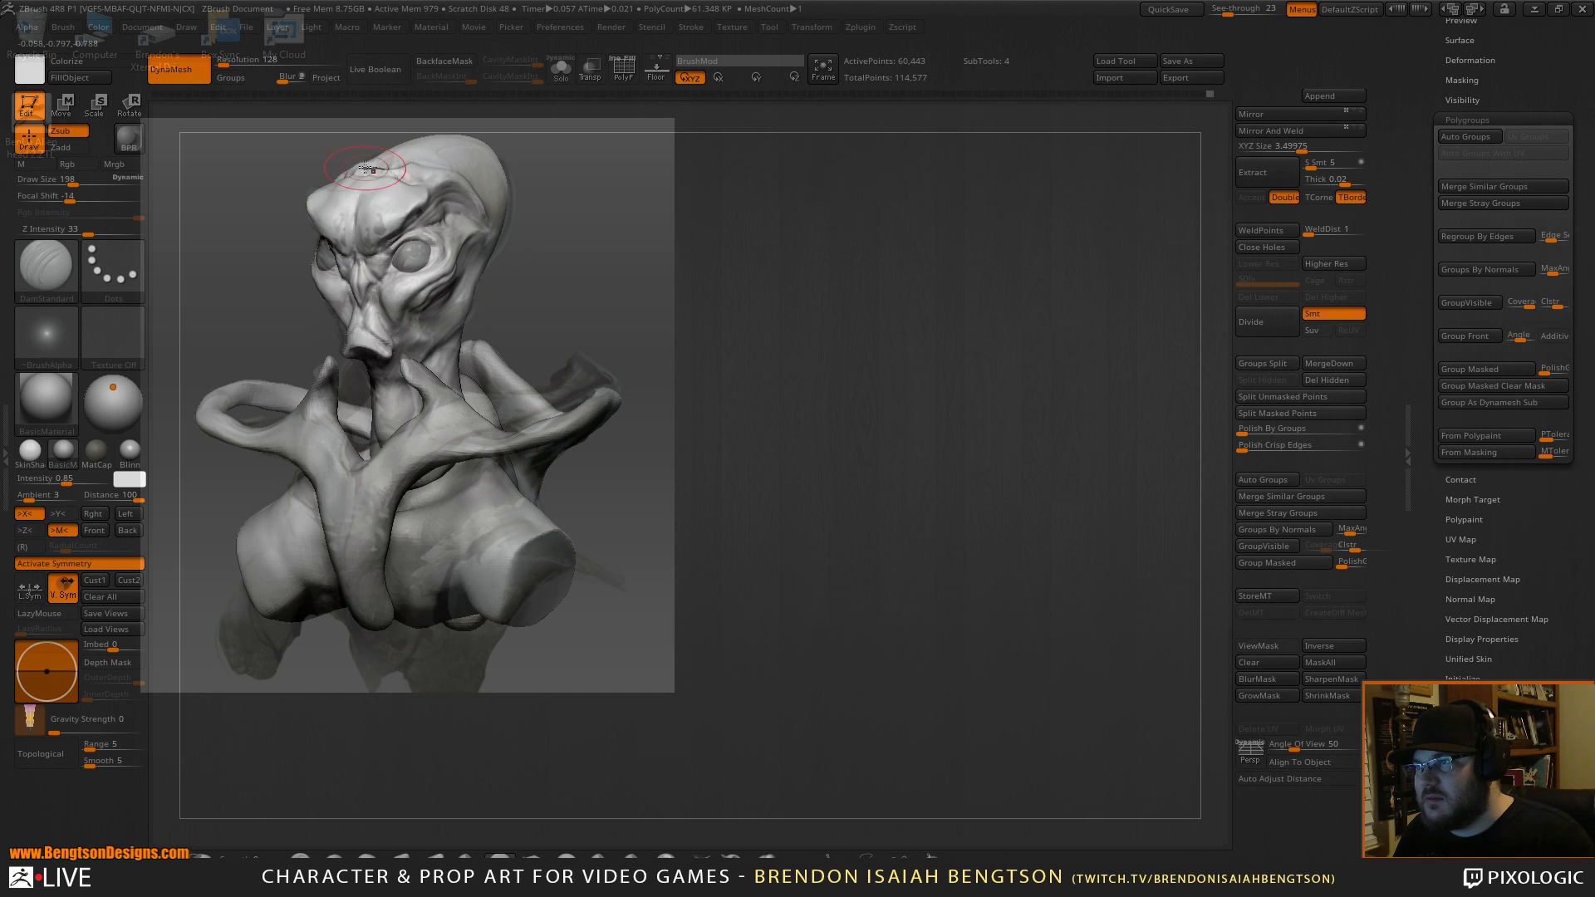
mouse_move(819, 338)
left_mouse_down("alt")
mouse_move(1039, 399)
mouse_move(1026, 416)
mouse_move(1040, 413)
mouse_move(956, 424)
left_mouse_up("alt")
key("space")
left_click_drag(676, 304, 657, 304)
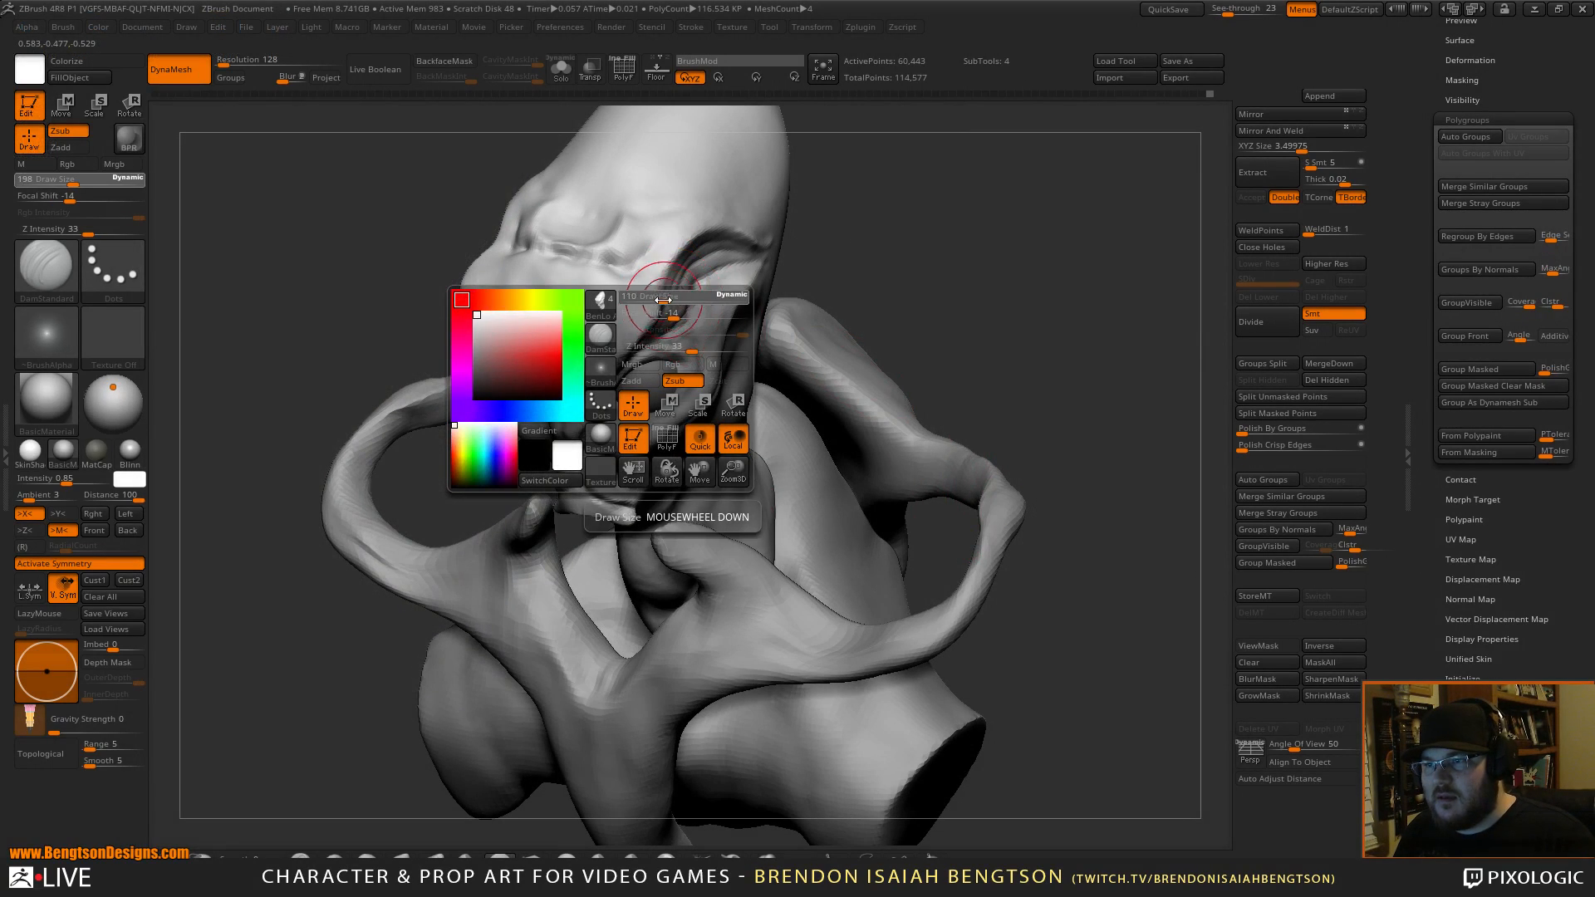
left_click_drag(980, 282, 1159, 415, "alt")
Build up the forehead just above the brow with the ClayBuildup brush.
key("b")
key("c")
key("b")
mouse_move(731, 342)
left_mouse_down()
mouse_move(748, 358)
mouse_move(760, 327)
mouse_move(689, 382)
mouse_move(742, 352)
mouse_move(777, 362)
left_mouse_up()
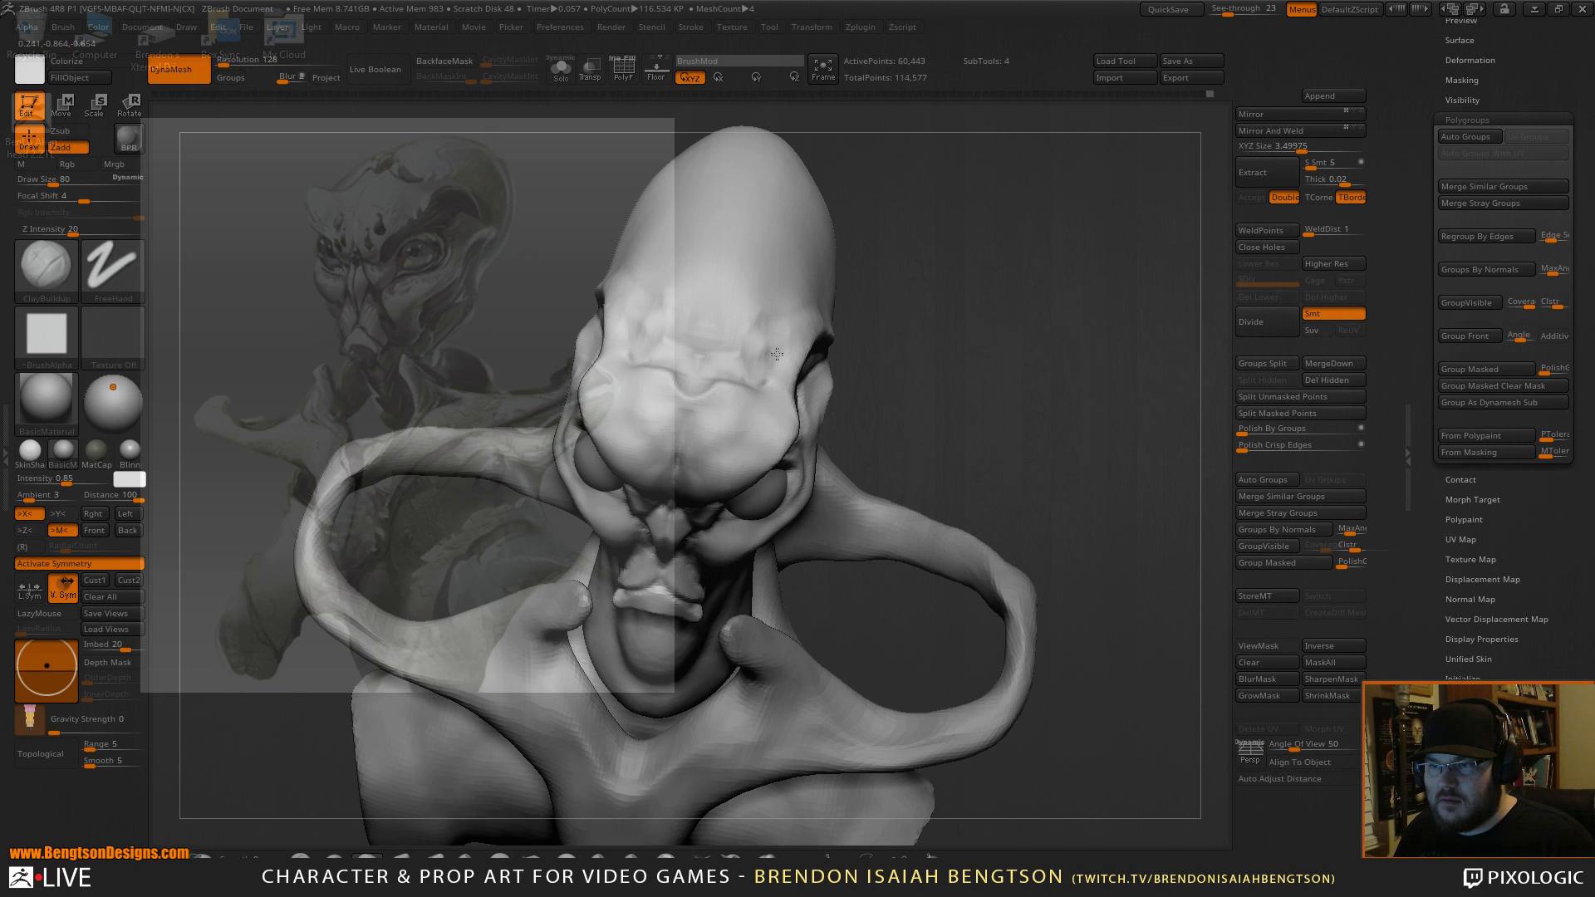
mouse_move(797, 302)
right_mouse_down()
mouse_move(1070, 304)
mouse_move(1100, 257)
mouse_move(1062, 327)
right_mouse_up()
Switch to the DamStandard brush, restore the saved custom view over the concept reference, and check the bust from several angles.
key("b")
key("d")
key("s")
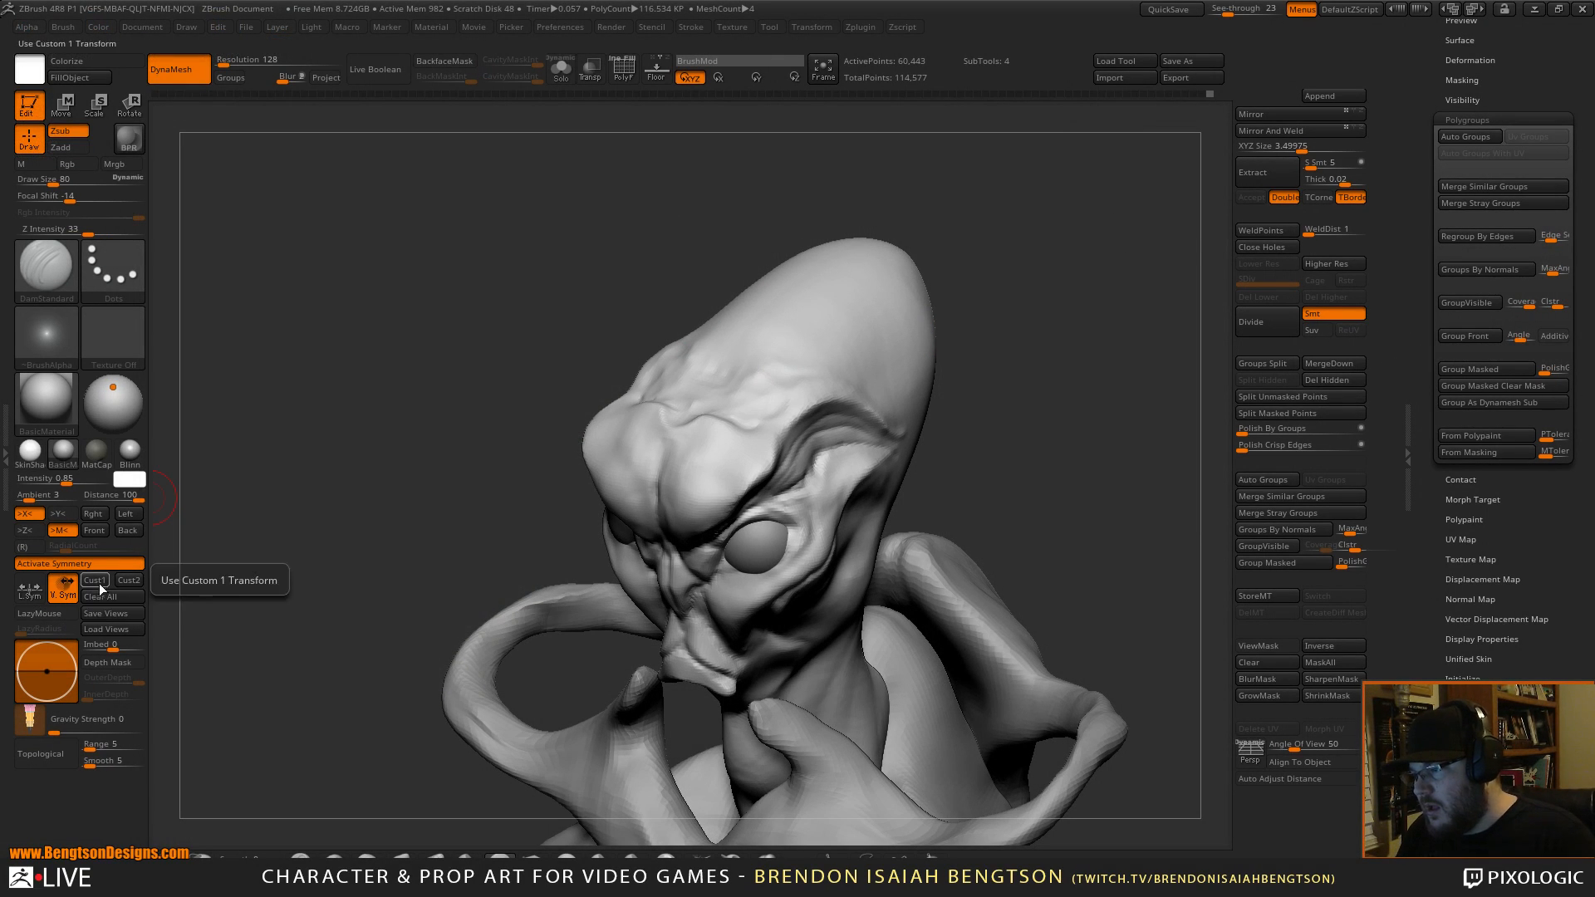
left_click(93, 581)
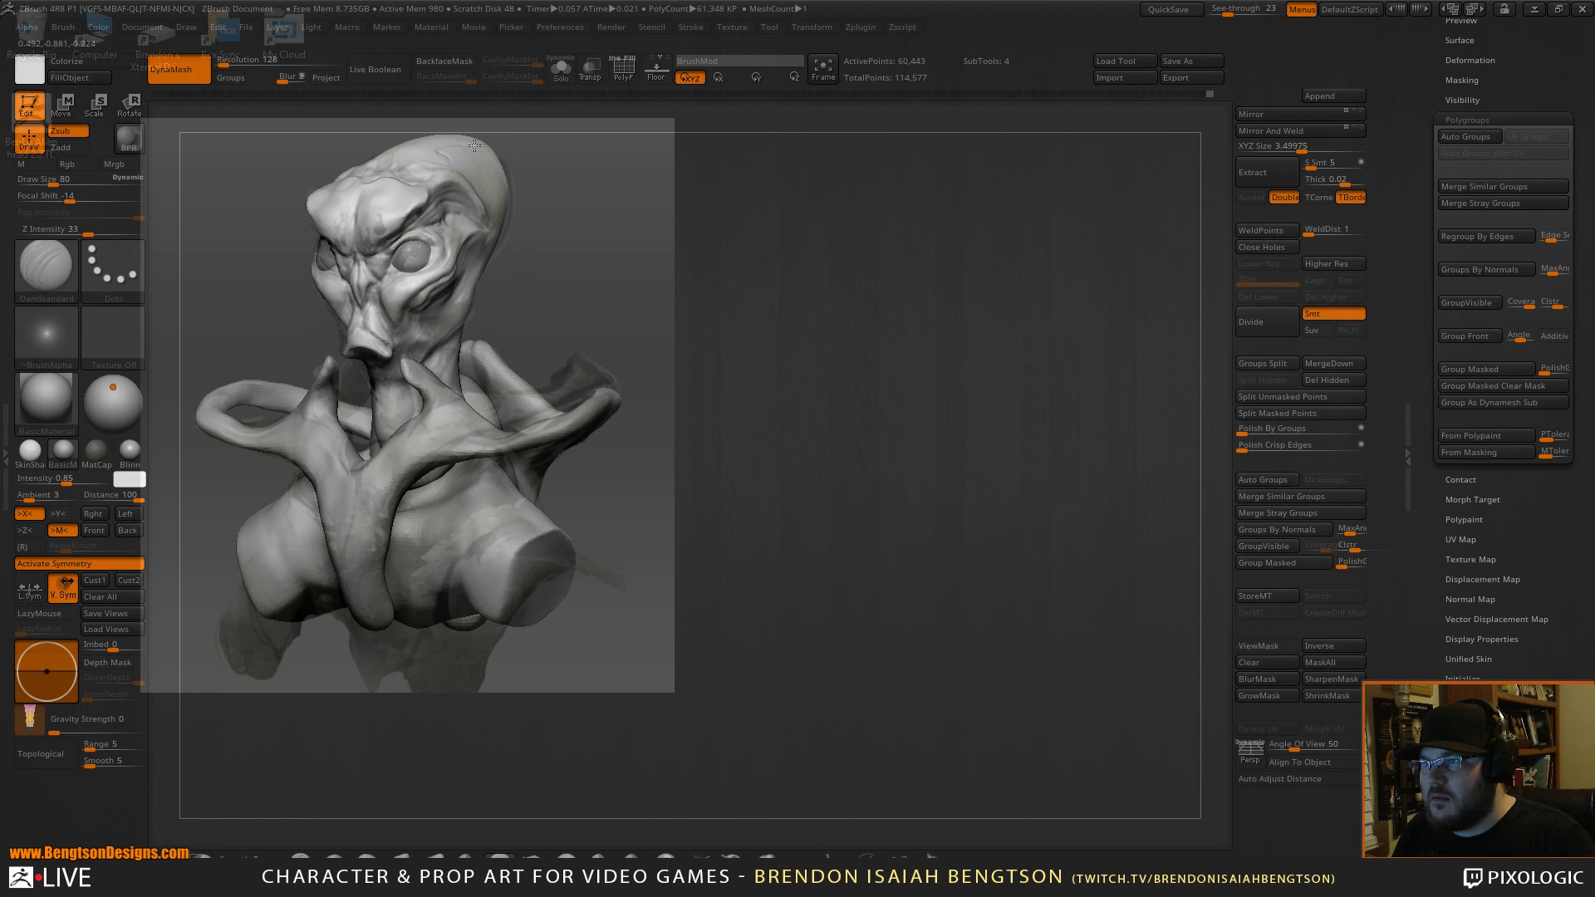
mouse_move(777, 321)
left_mouse_down("alt")
mouse_move(1047, 416)
mouse_move(1042, 454)
mouse_move(1058, 429)
left_mouse_up("alt")
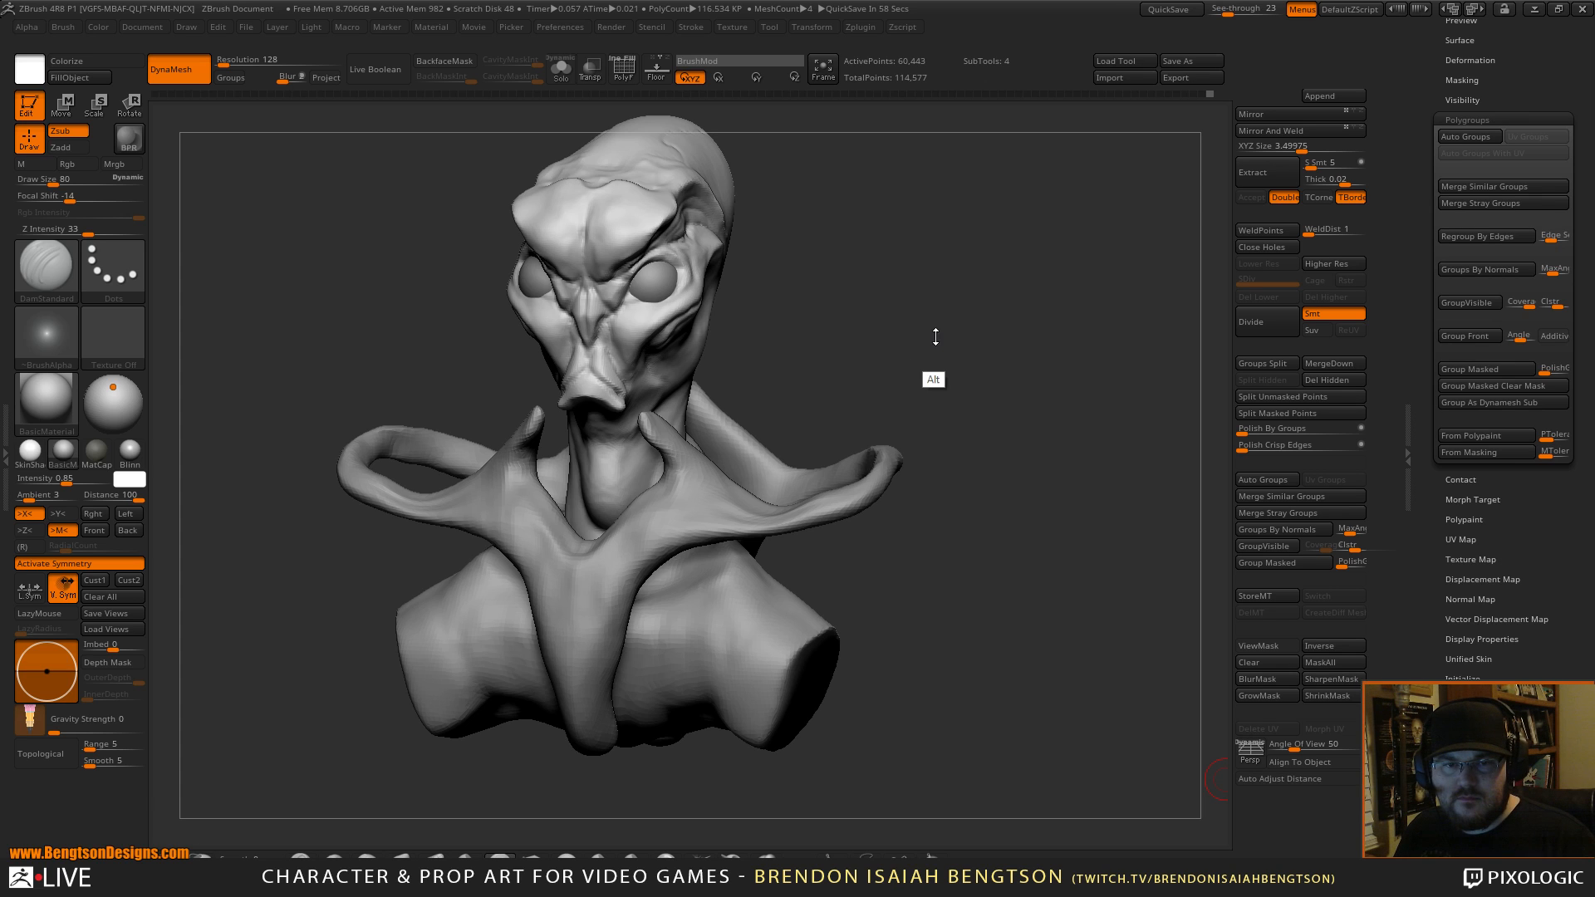
mouse_move(961, 314)
left_mouse_down()
mouse_move(980, 320)
mouse_move(987, 252)
left_mouse_up()
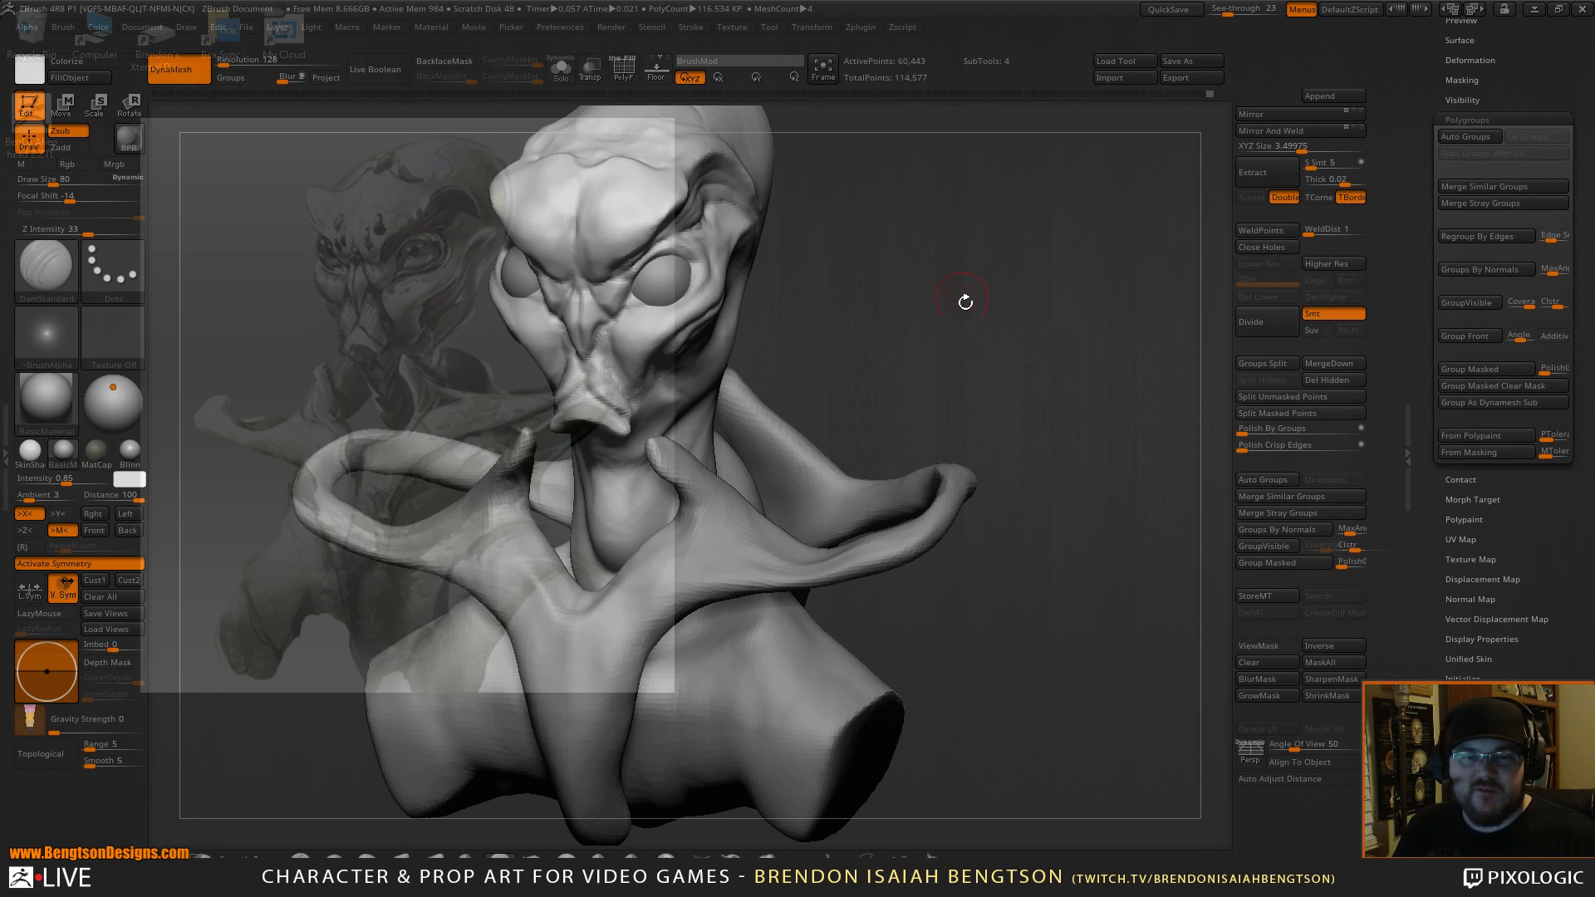
mouse_move(1014, 355)
left_mouse_down()
mouse_move(1008, 392)
mouse_move(1000, 328)
left_mouse_up()
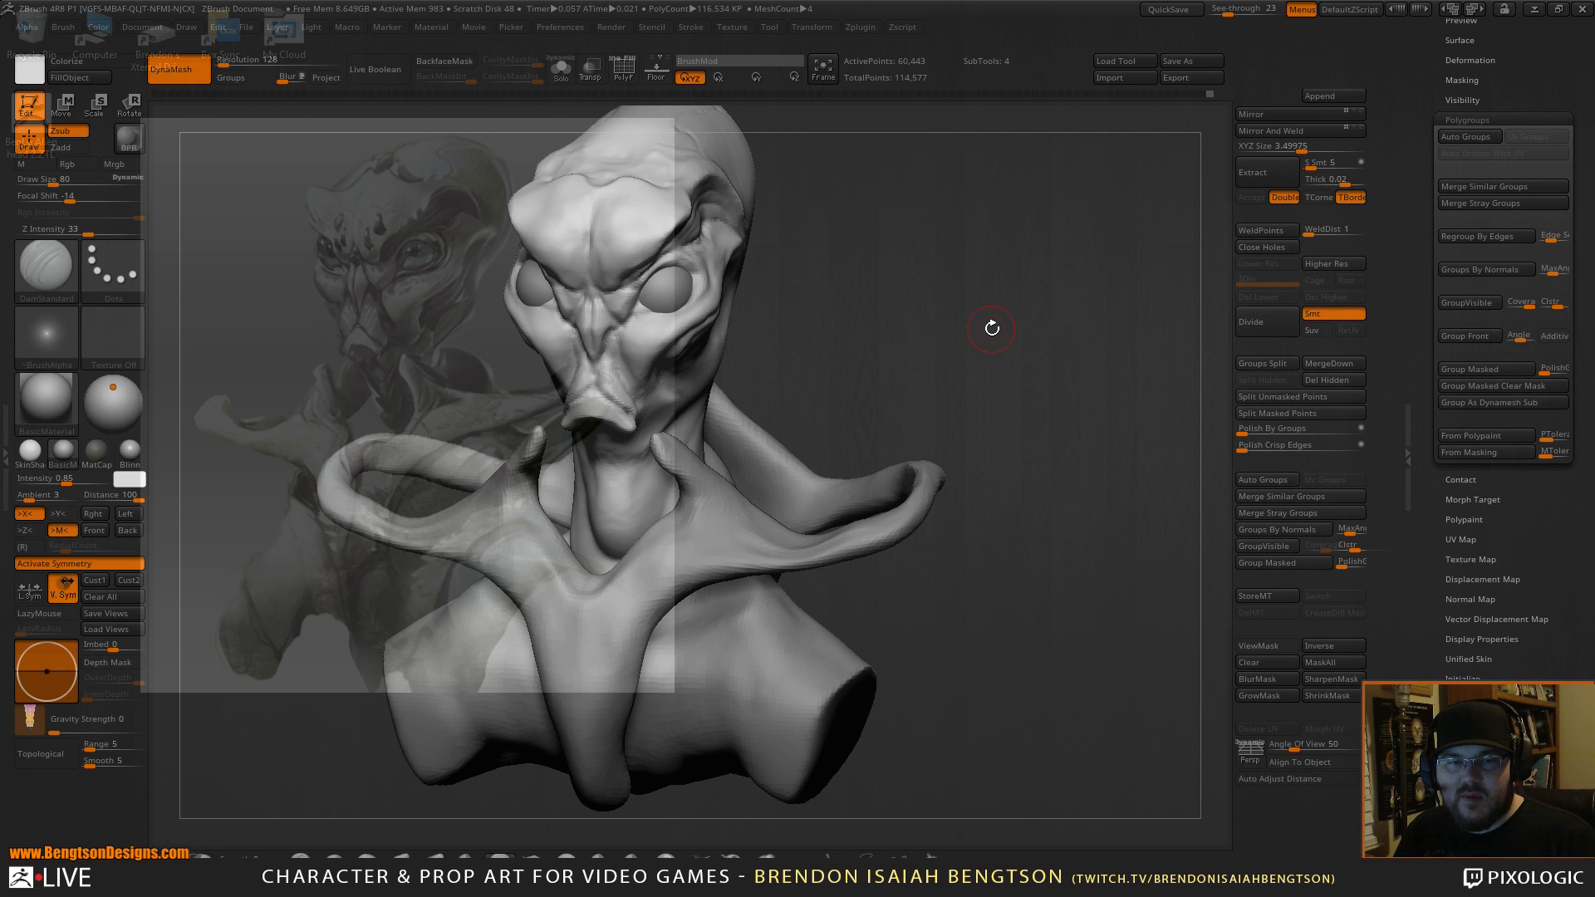
Adjust the head's forms with the Move Topological brush and restore the saved custom view over the concept reference.
mouse_move(986, 296)
left_mouse_down("alt")
mouse_move(1036, 296)
mouse_move(1019, 292)
mouse_move(1019, 324)
mouse_move(996, 339)
mouse_move(1025, 296)
mouse_move(1002, 324)
mouse_move(998, 274)
mouse_move(930, 247)
mouse_move(869, 251)
left_mouse_up("alt")
key("b")
key("m")
key("t")
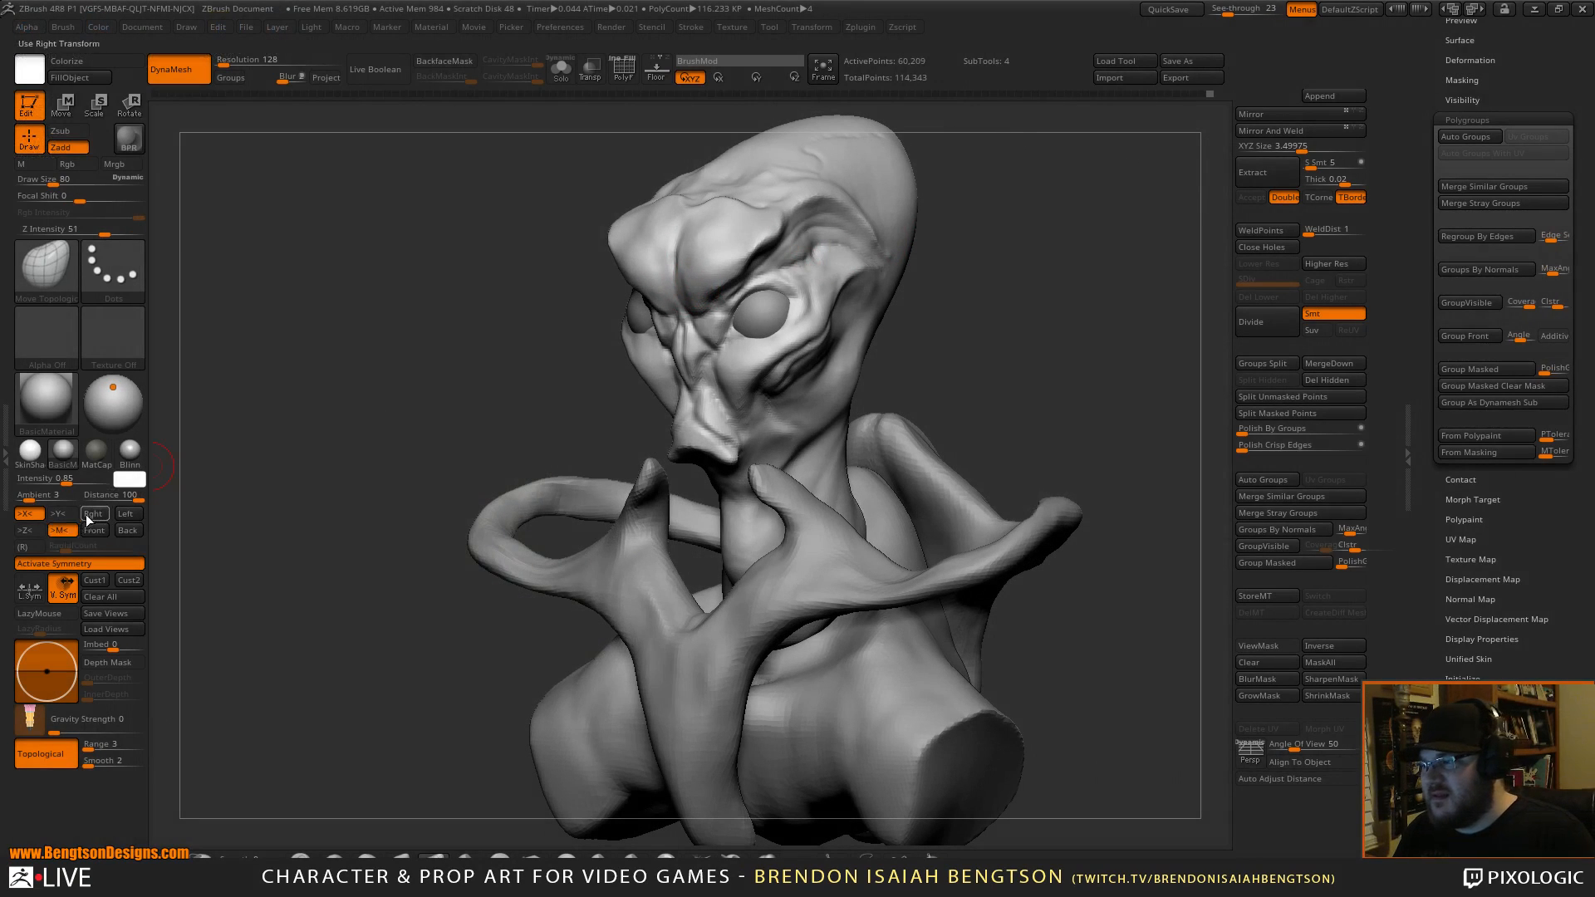
left_click(96, 582)
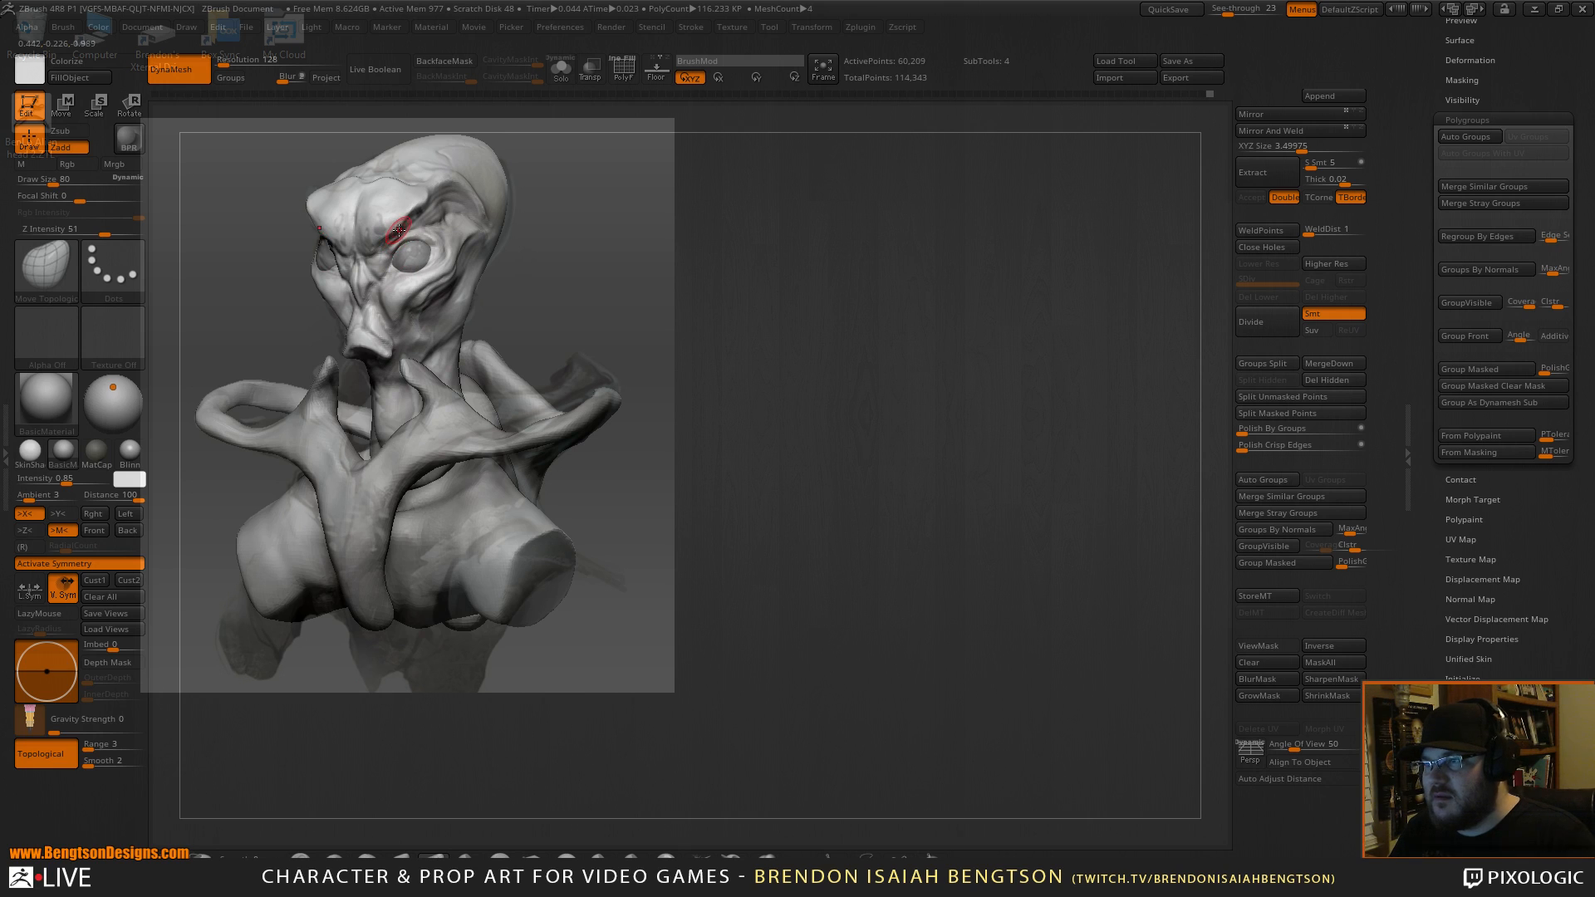
Carve the crease between brow and eye with the DamStandard brush in the reference-aligned view.
key("b")
key("d")
key("s")
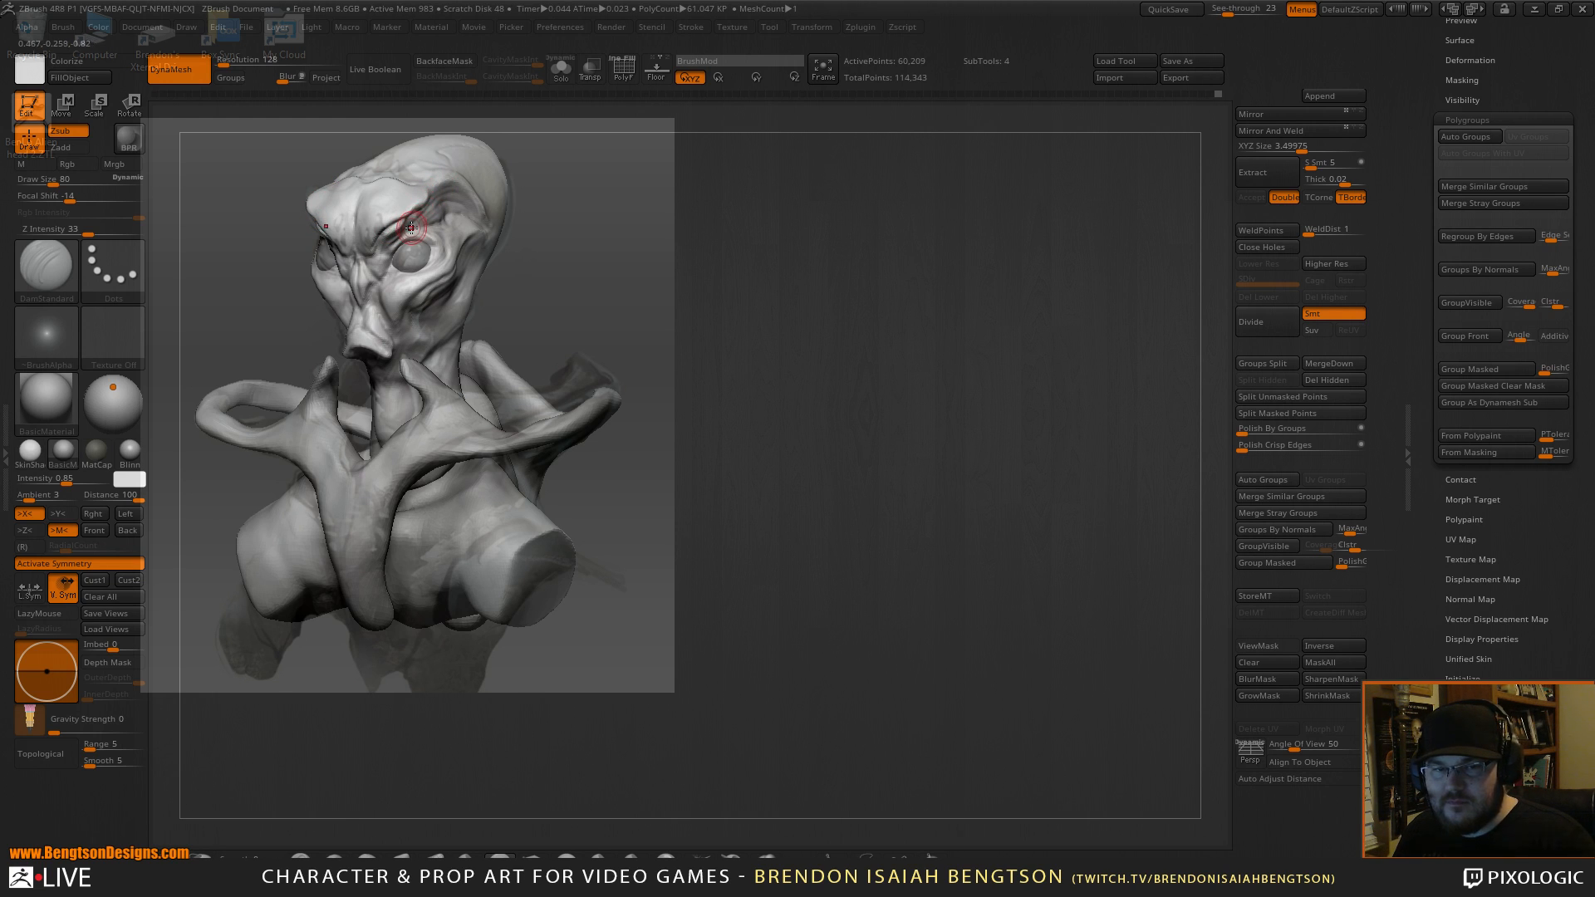
Build up the brow area above the eye with the ClayBuildup brush, setting the draw size to 55 and 73.
mouse_move(809, 357)
left_mouse_down()
mouse_move(1036, 360)
mouse_move(1042, 447)
mouse_move(1162, 478)
left_mouse_up()
key("b")
key("c")
key("b")
key("space")
mouse_move(772, 263)
left_mouse_down()
mouse_move(756, 272)
mouse_move(771, 265)
left_mouse_up()
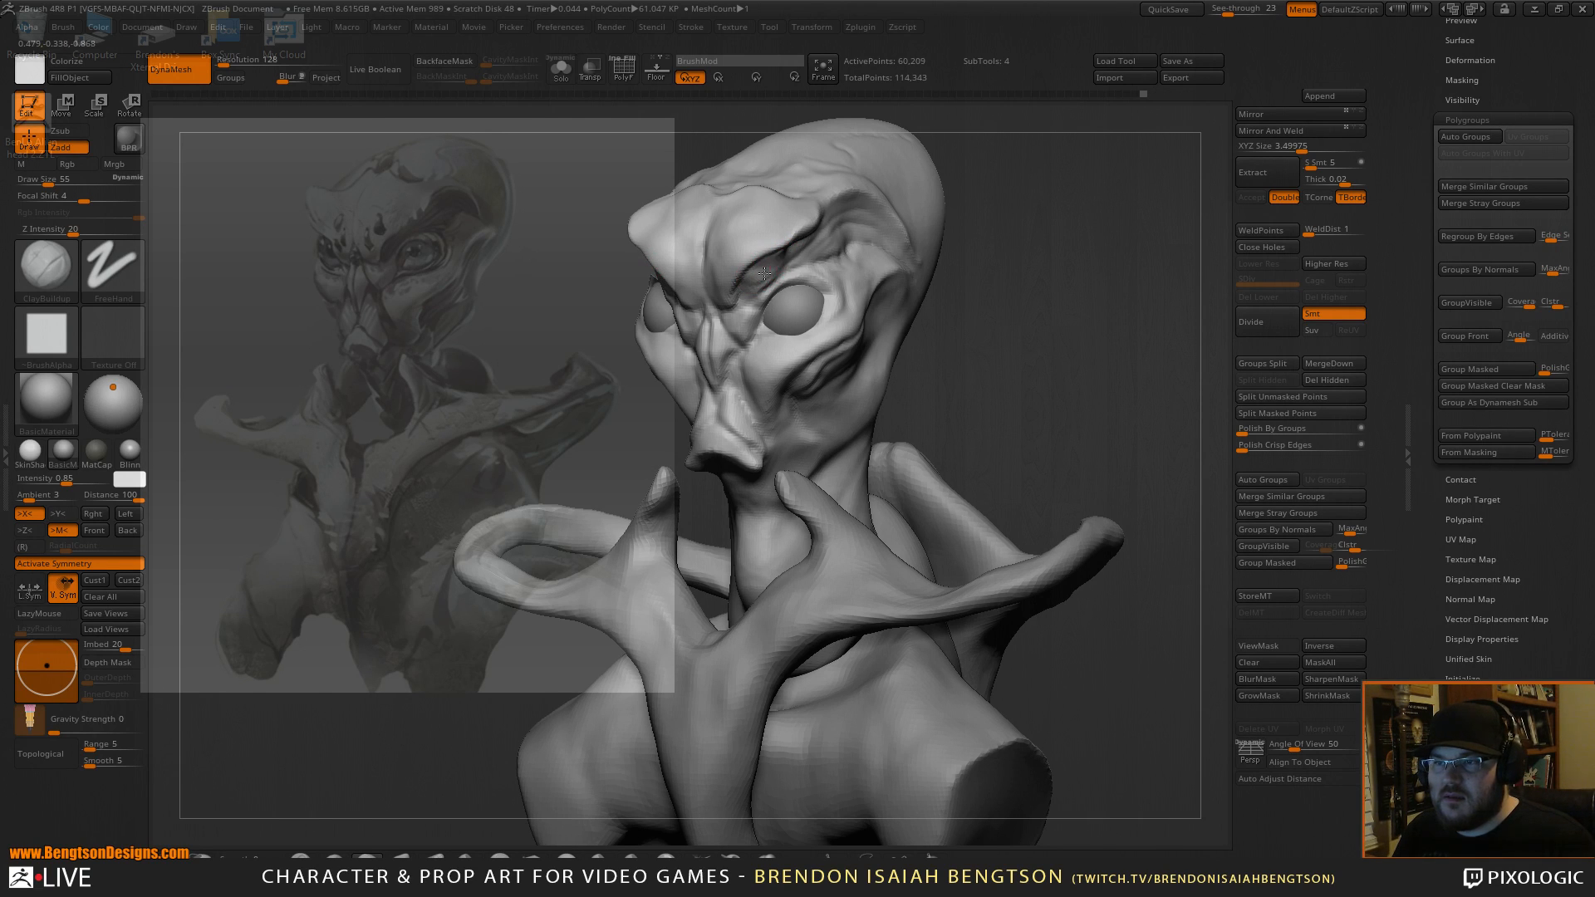
mouse_move(795, 262)
right_mouse_down("alt")
mouse_move(854, 320)
mouse_move(794, 407)
right_mouse_up("alt")
key("space")
left_click_drag(850, 319, 861, 319)
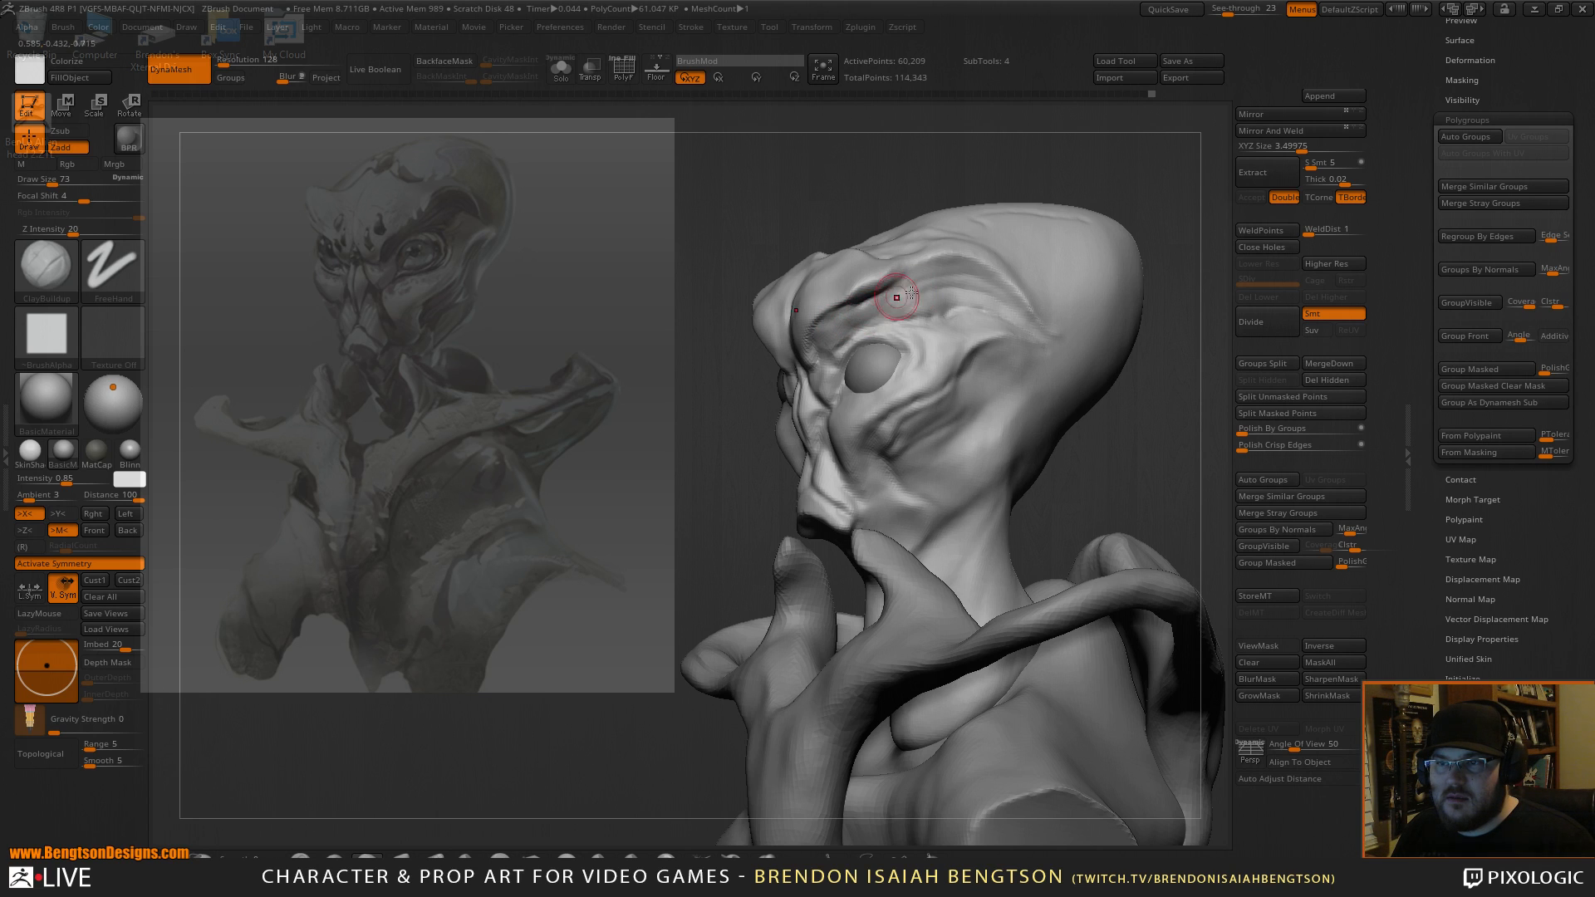
mouse_move(893, 302)
left_mouse_down()
mouse_move(906, 287)
mouse_move(896, 296)
left_mouse_up()
mouse_move(1076, 155)
left_mouse_down()
mouse_move(1129, 199)
mouse_move(1073, 236)
left_mouse_up()
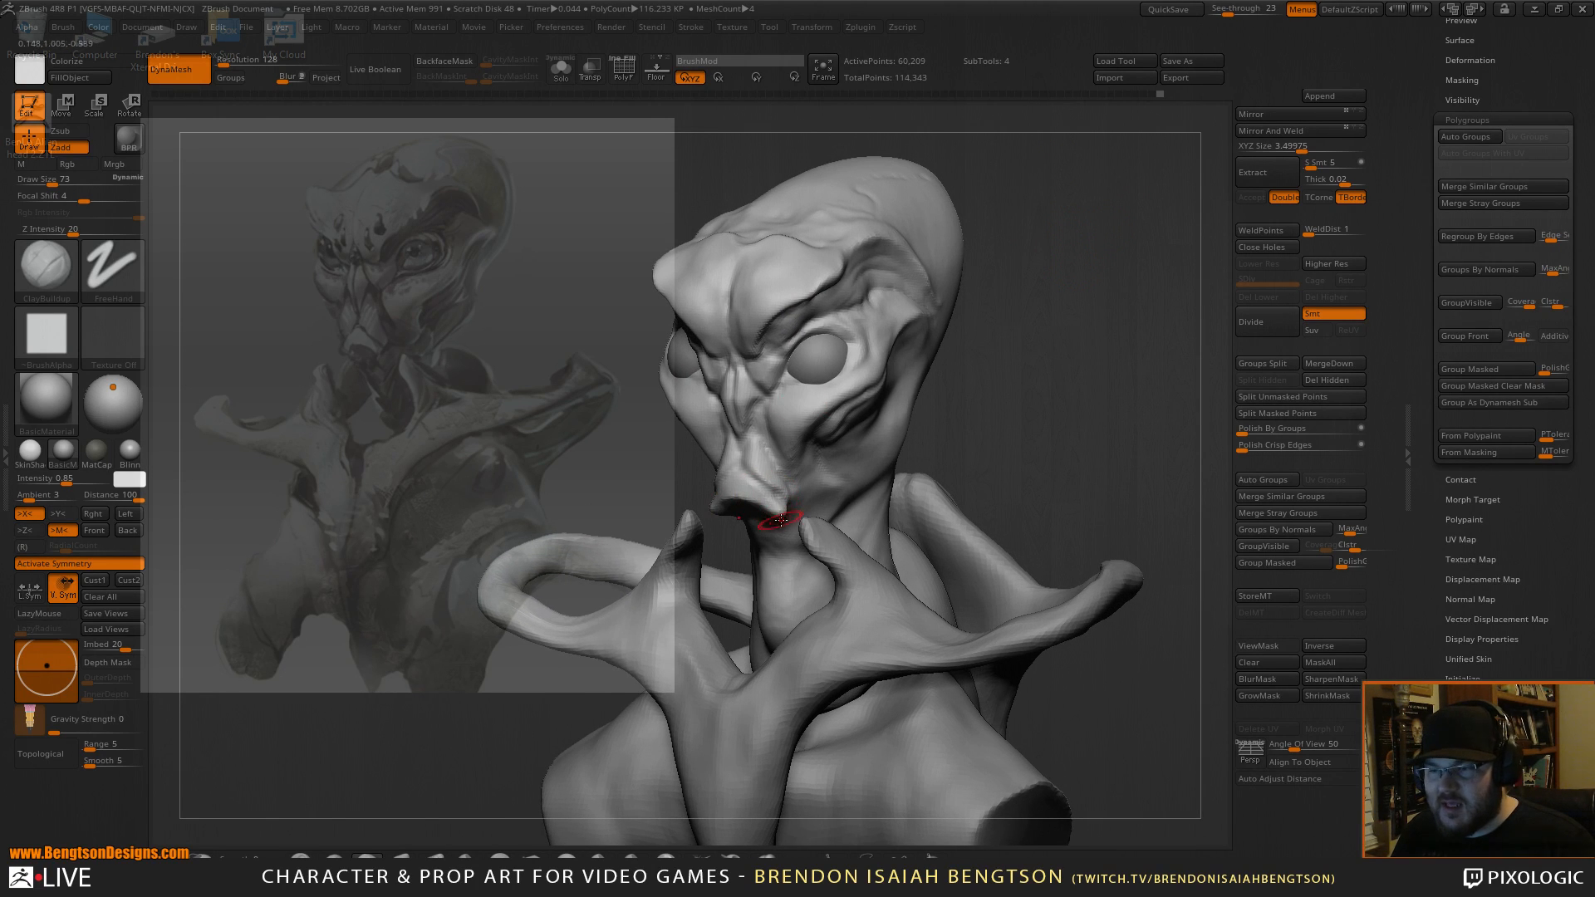
Isolate the head subtool and adjust the snout's lower edge with the Move Topological brush.
key("ctrl+shift+s")
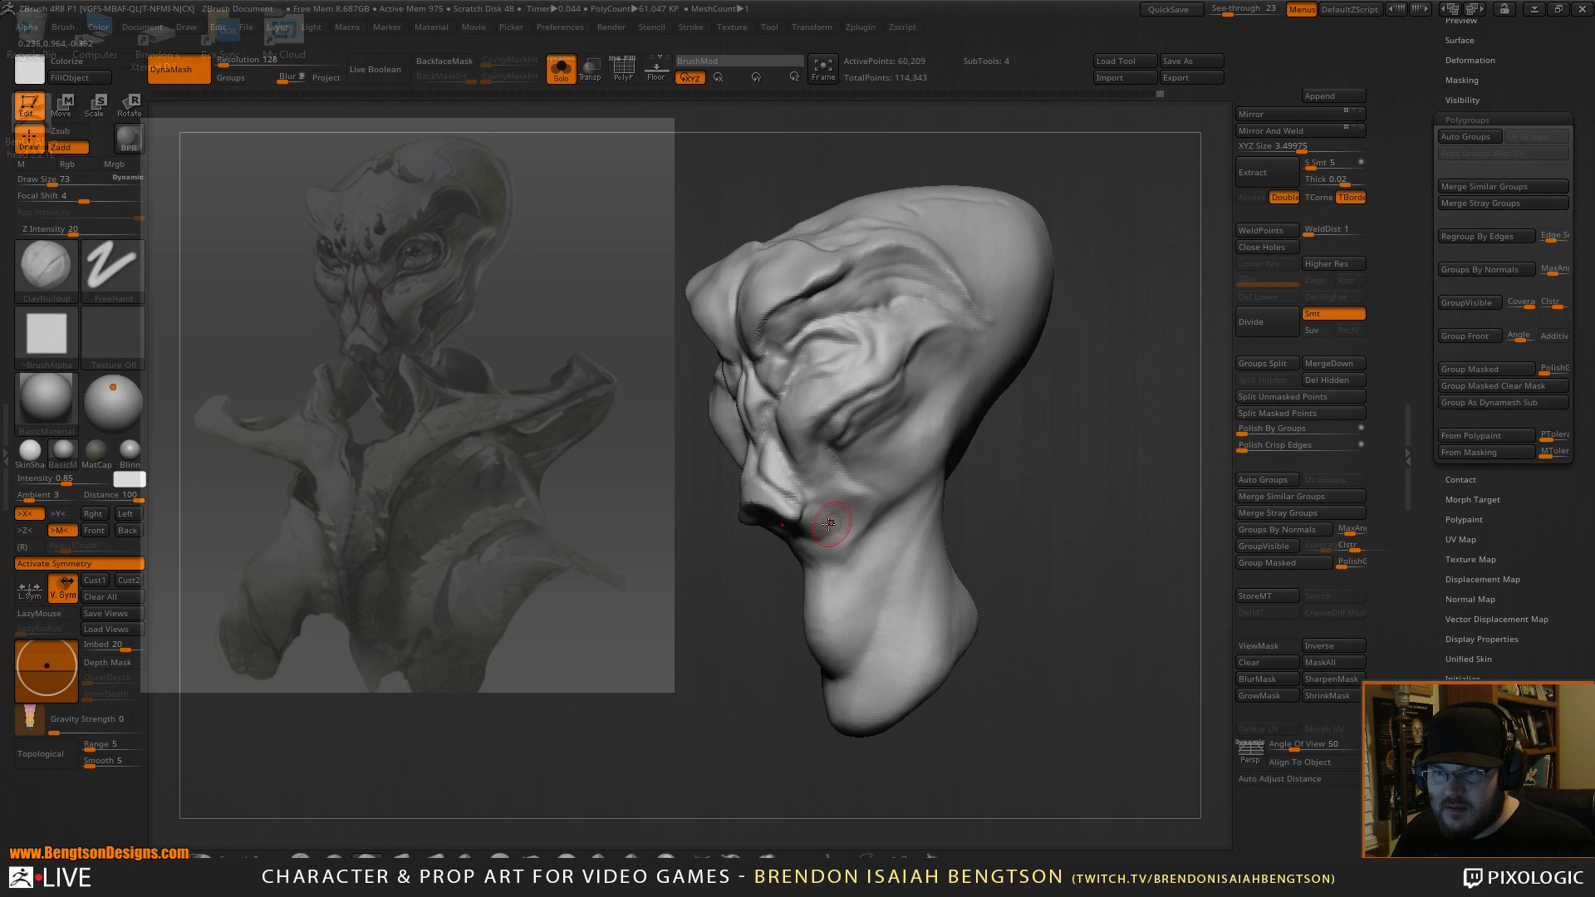
mouse_move(739, 606)
left_mouse_down()
mouse_move(783, 583)
mouse_move(769, 579)
left_mouse_up()
key("b")
key("m")
key("t")
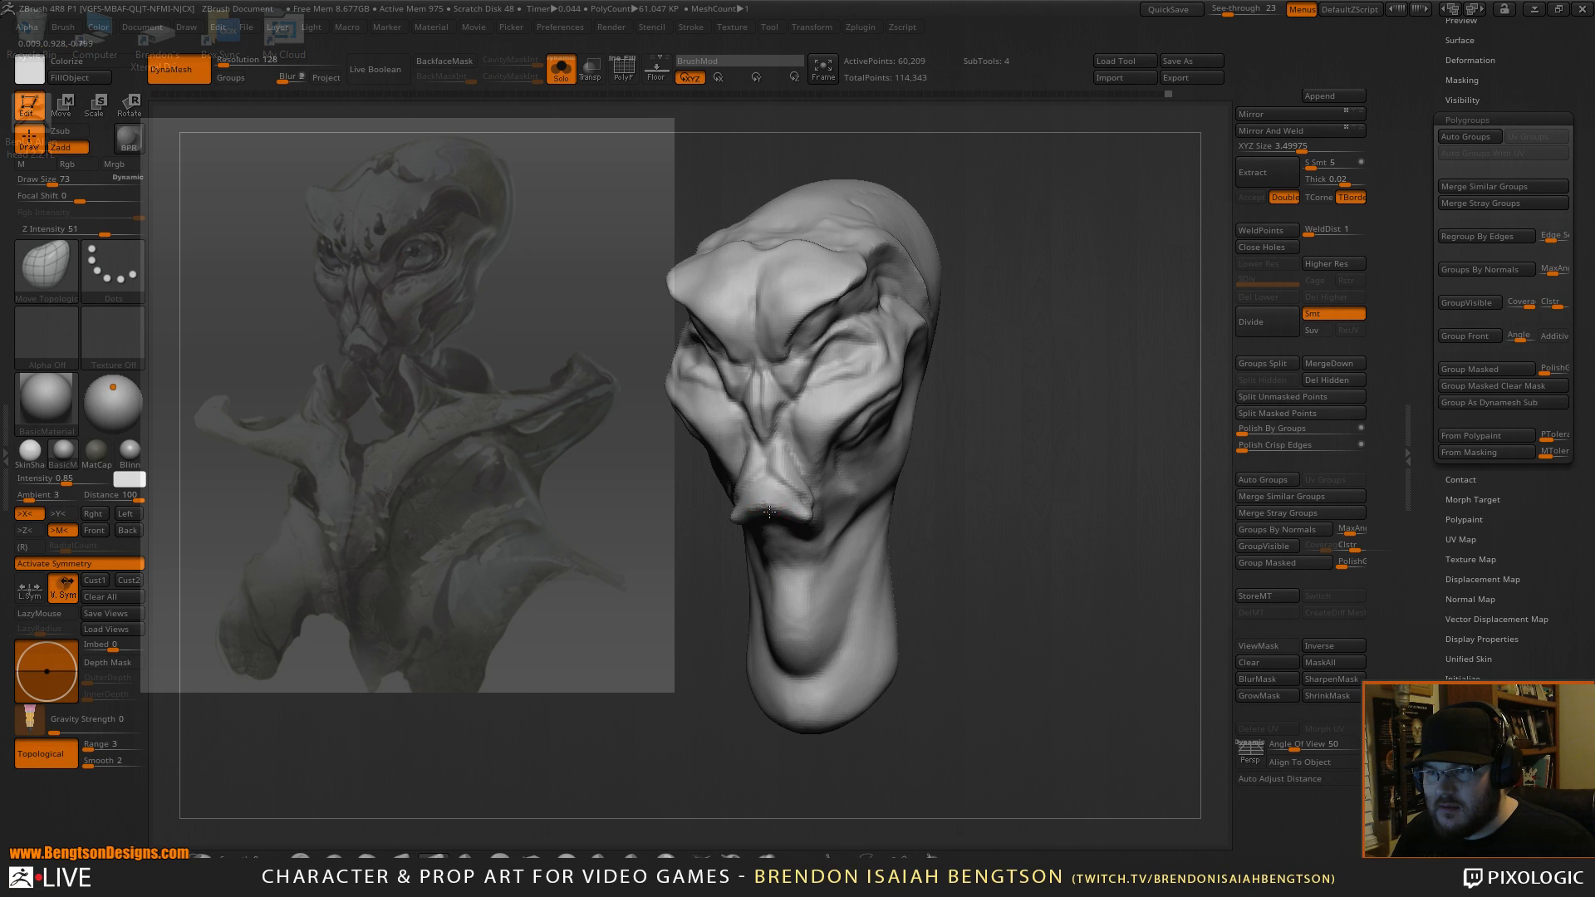
left_click_drag(1055, 529, 956, 528)
Define the mouth edge under the snout with the DamStandard brush and smooth the snout's tip.
key("b")
key("d")
key("s")
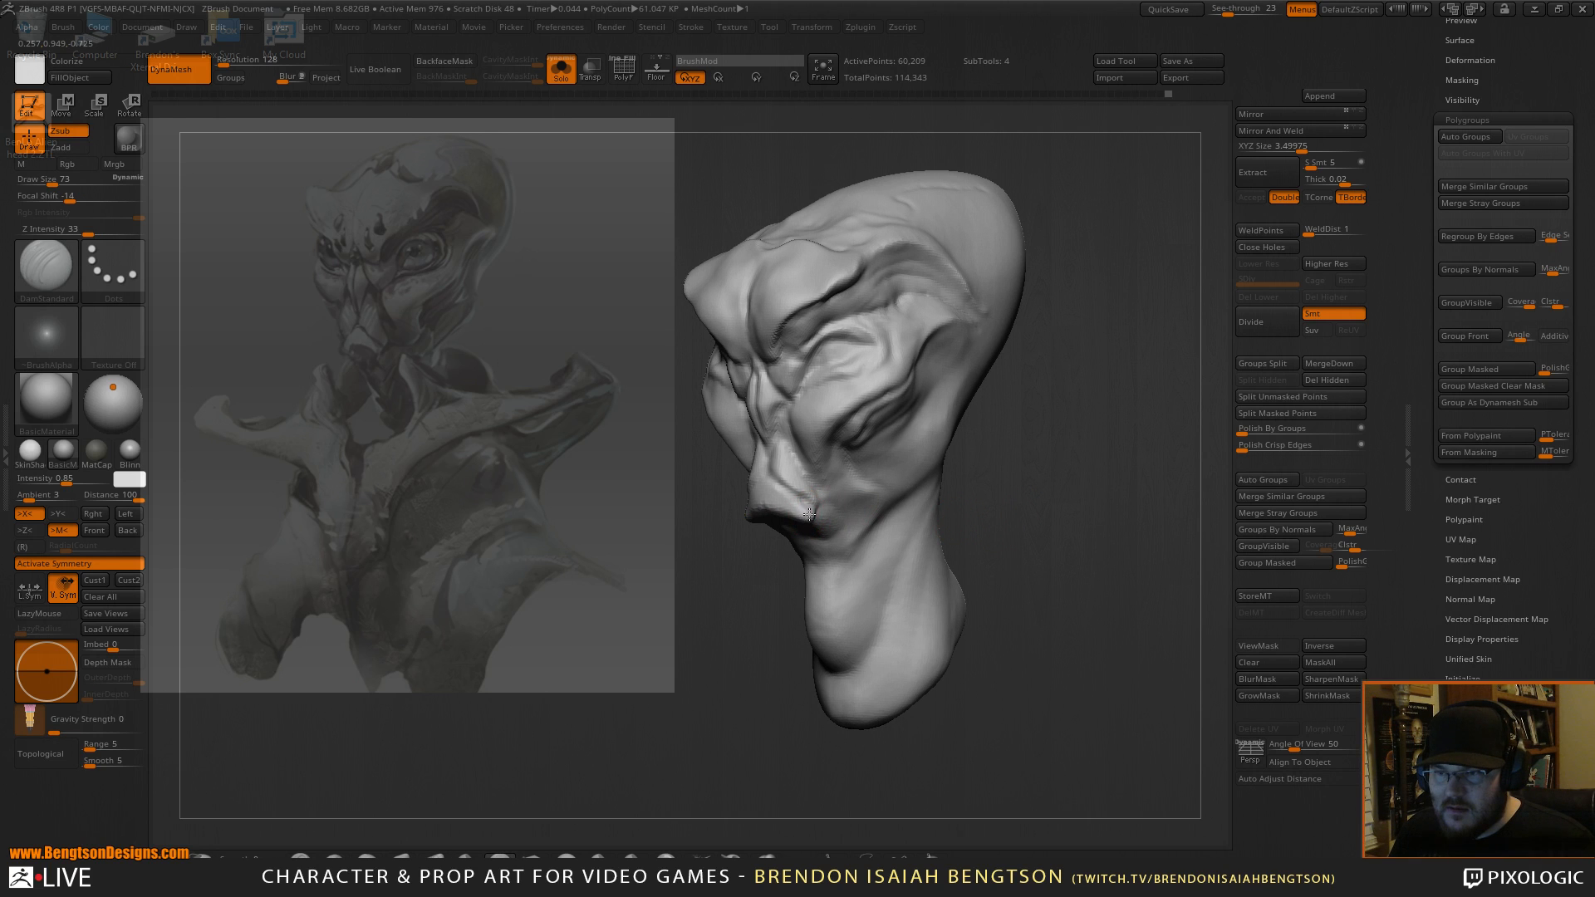
left_click_drag(776, 576, 758, 593, "alt")
left_click_drag(785, 517, 756, 524, "shift")
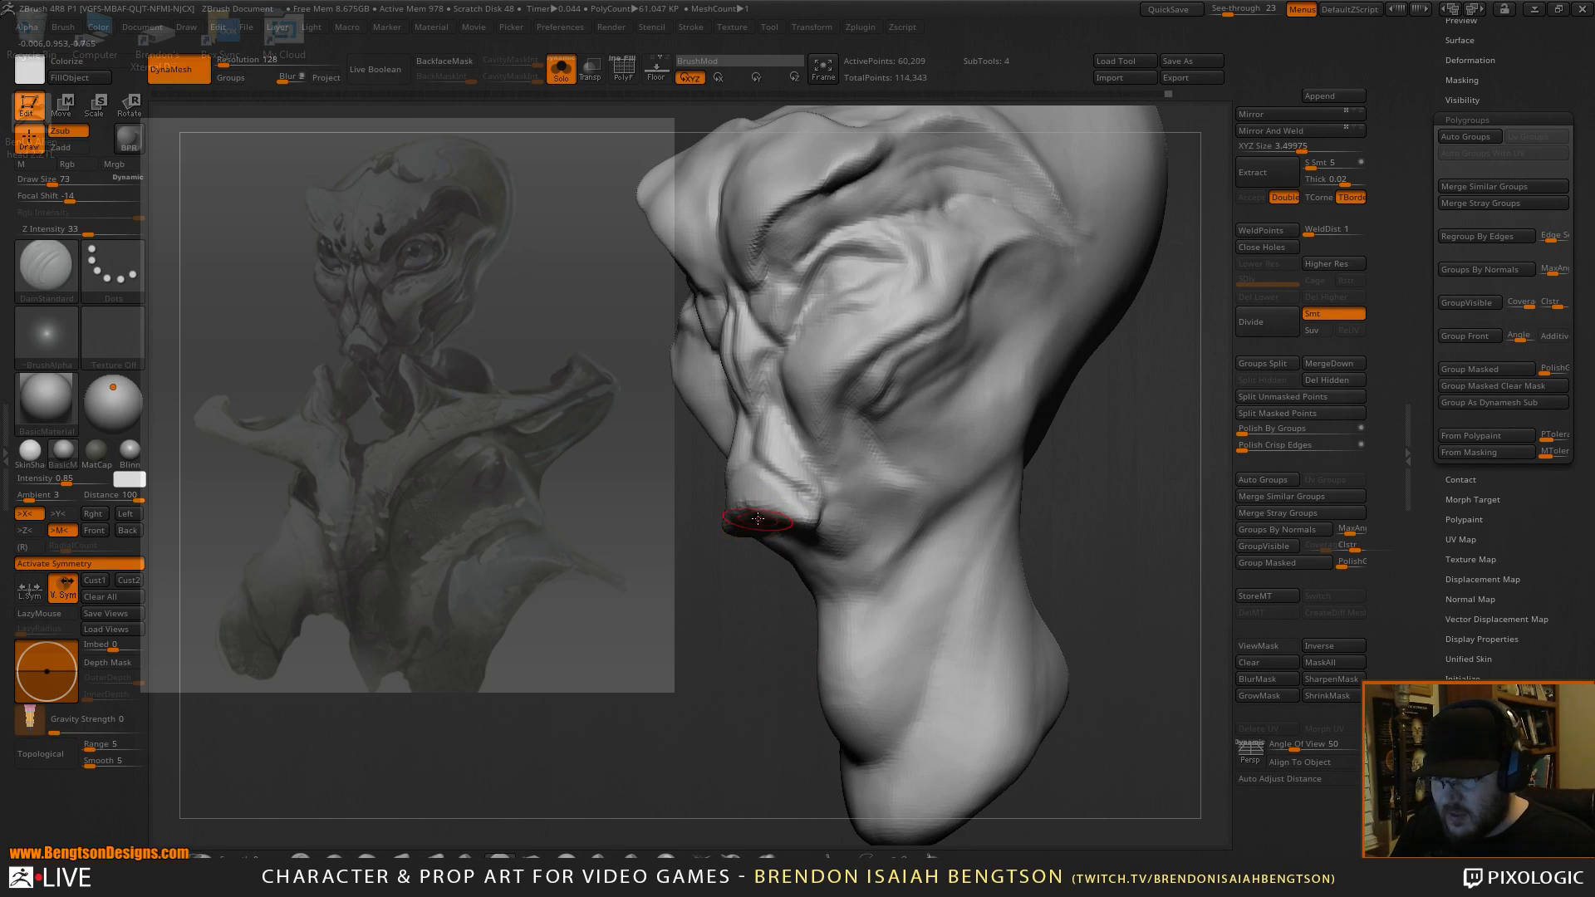
Flatten the snout's tip and lower side planes with the hPolish brush.
key("b")
key("h")
key("p")
left_click_drag(736, 548, 811, 525)
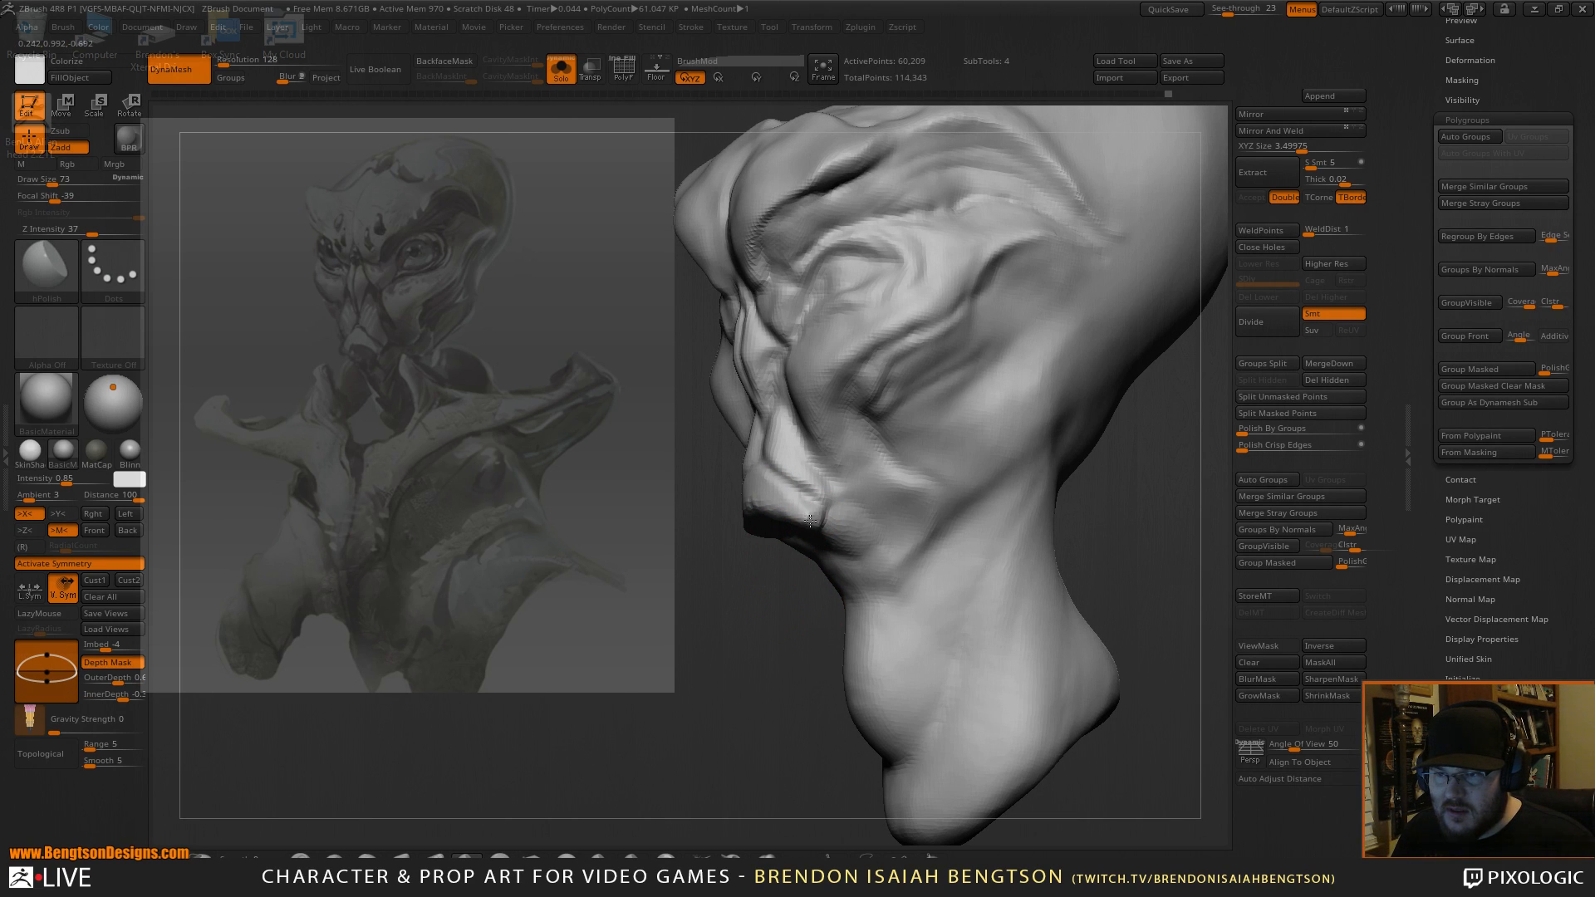
left_click_drag(752, 555, 794, 511)
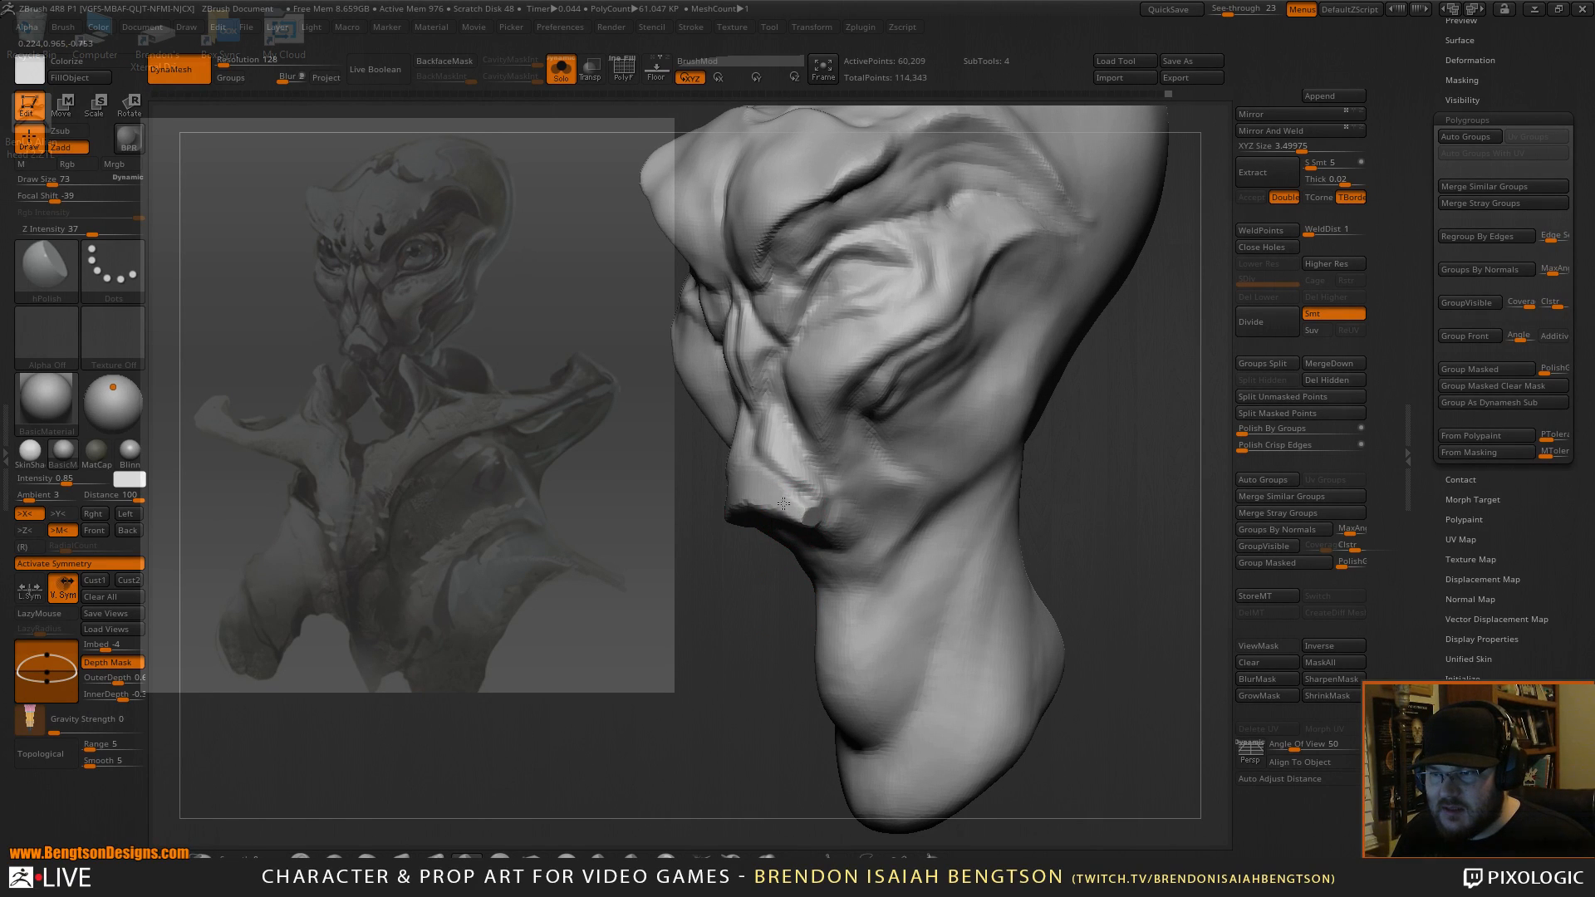
mouse_move(796, 515)
left_mouse_down()
mouse_move(723, 676)
mouse_move(734, 623)
left_mouse_up()
left_click_drag(740, 536, 825, 475)
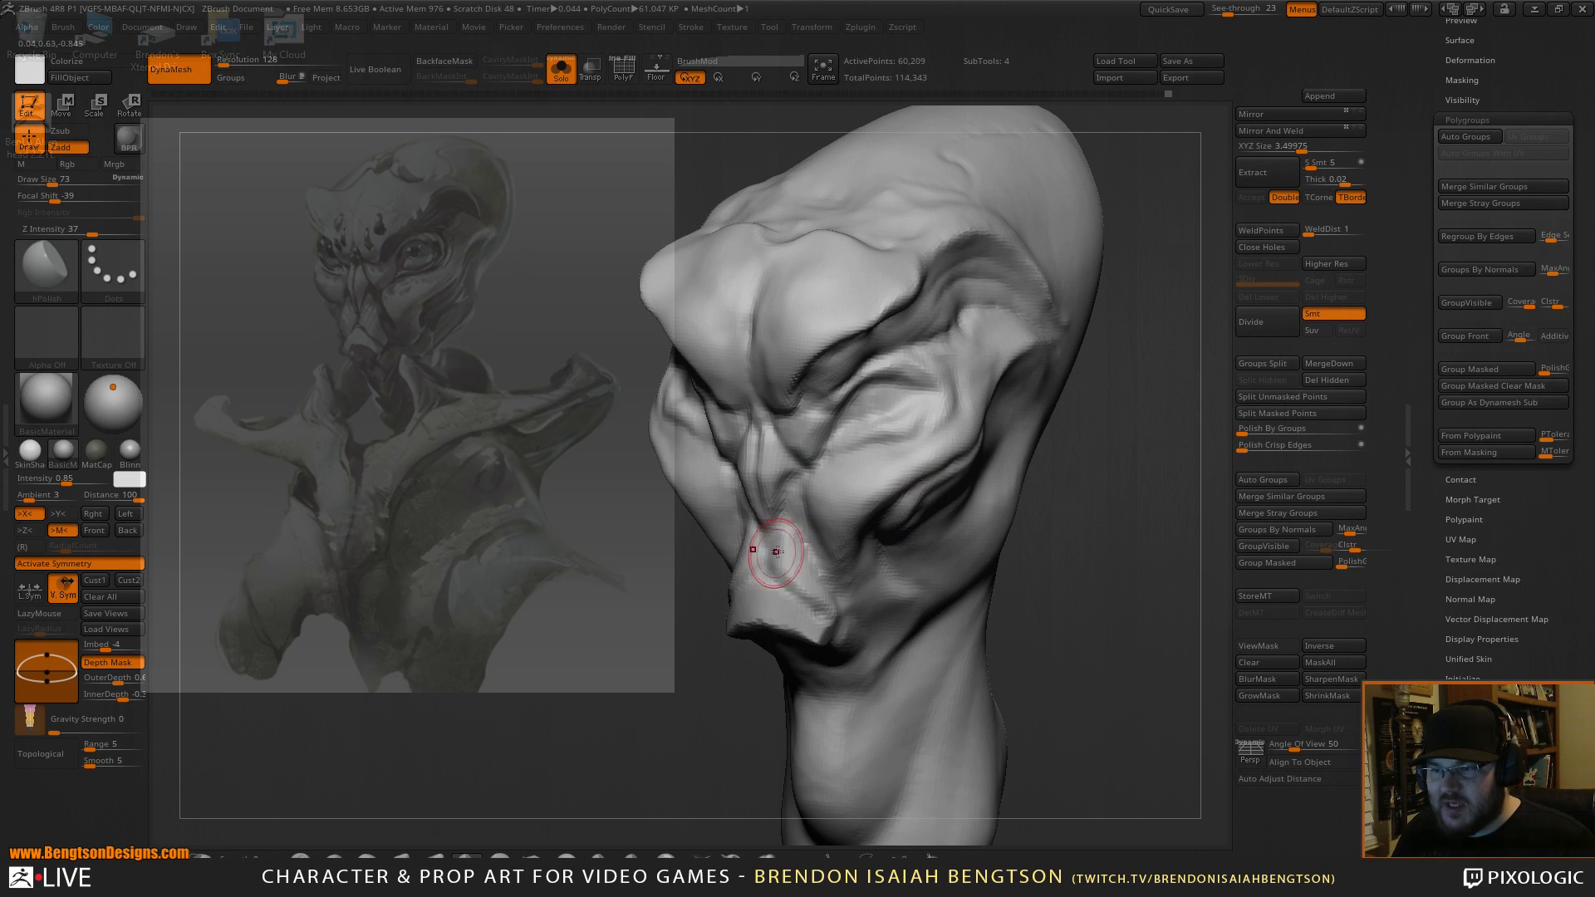
Polish the planes along the side of the snout and the cheek below the eye socket.
mouse_move(794, 552)
left_mouse_down()
mouse_move(782, 555)
mouse_move(802, 581)
left_mouse_up()
left_click_drag(794, 559, 811, 585)
mouse_move(1048, 486)
left_mouse_down()
mouse_move(1114, 495)
mouse_move(1156, 623)
left_mouse_up()
left_click_drag(800, 565, 831, 582)
mouse_move(1100, 502)
left_mouse_down()
mouse_move(1140, 515)
mouse_move(1151, 545)
mouse_move(1114, 552)
left_mouse_up()
mouse_move(836, 546)
left_mouse_down()
mouse_move(832, 533)
mouse_move(860, 545)
mouse_move(843, 582)
mouse_move(865, 552)
mouse_move(826, 565)
mouse_move(893, 540)
left_mouse_up()
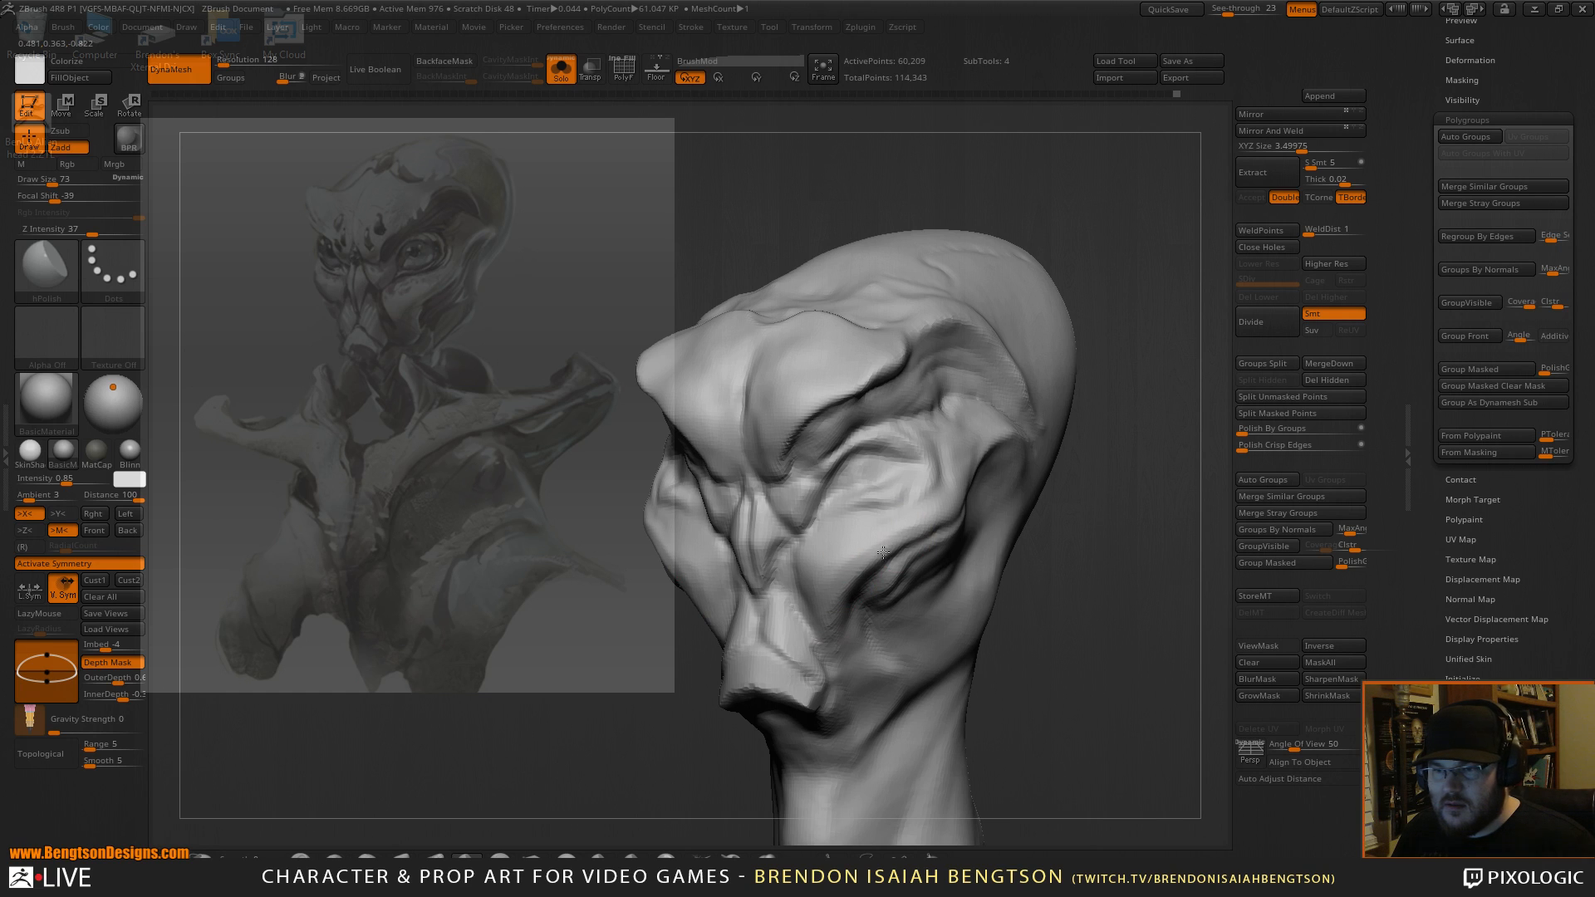
left_click_drag(1092, 559, 1059, 432)
left_click_drag(1093, 532, 1123, 498)
left_click_drag(1107, 498, 1125, 471)
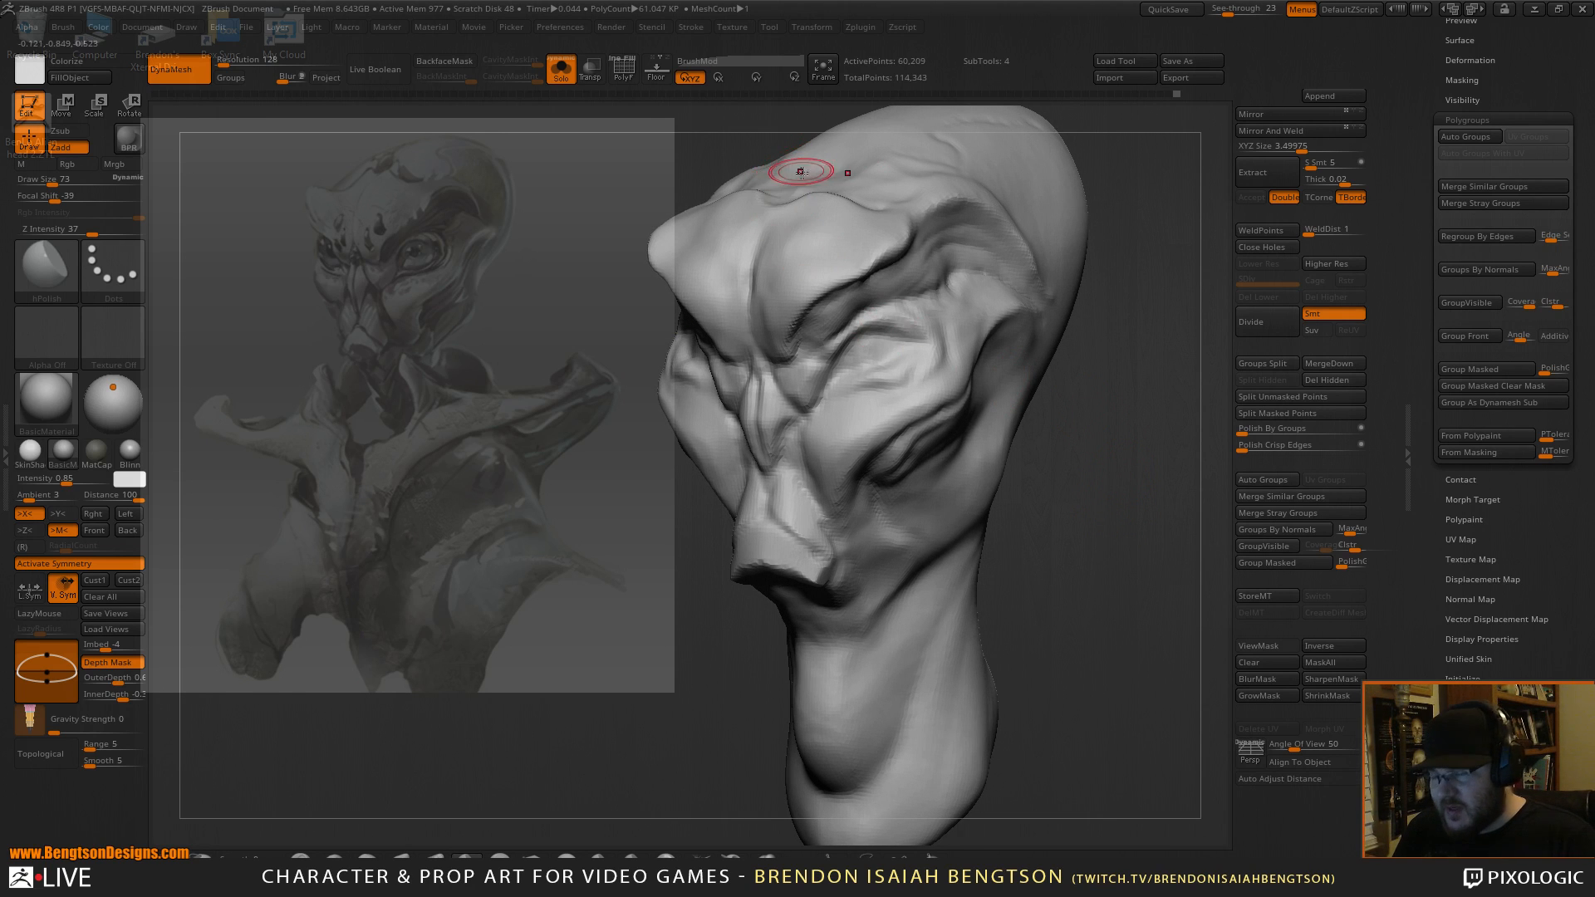
Reshape the inner brow beside the nose bridge with the Move Topological brush.
key("b")
key("c")
key("b")
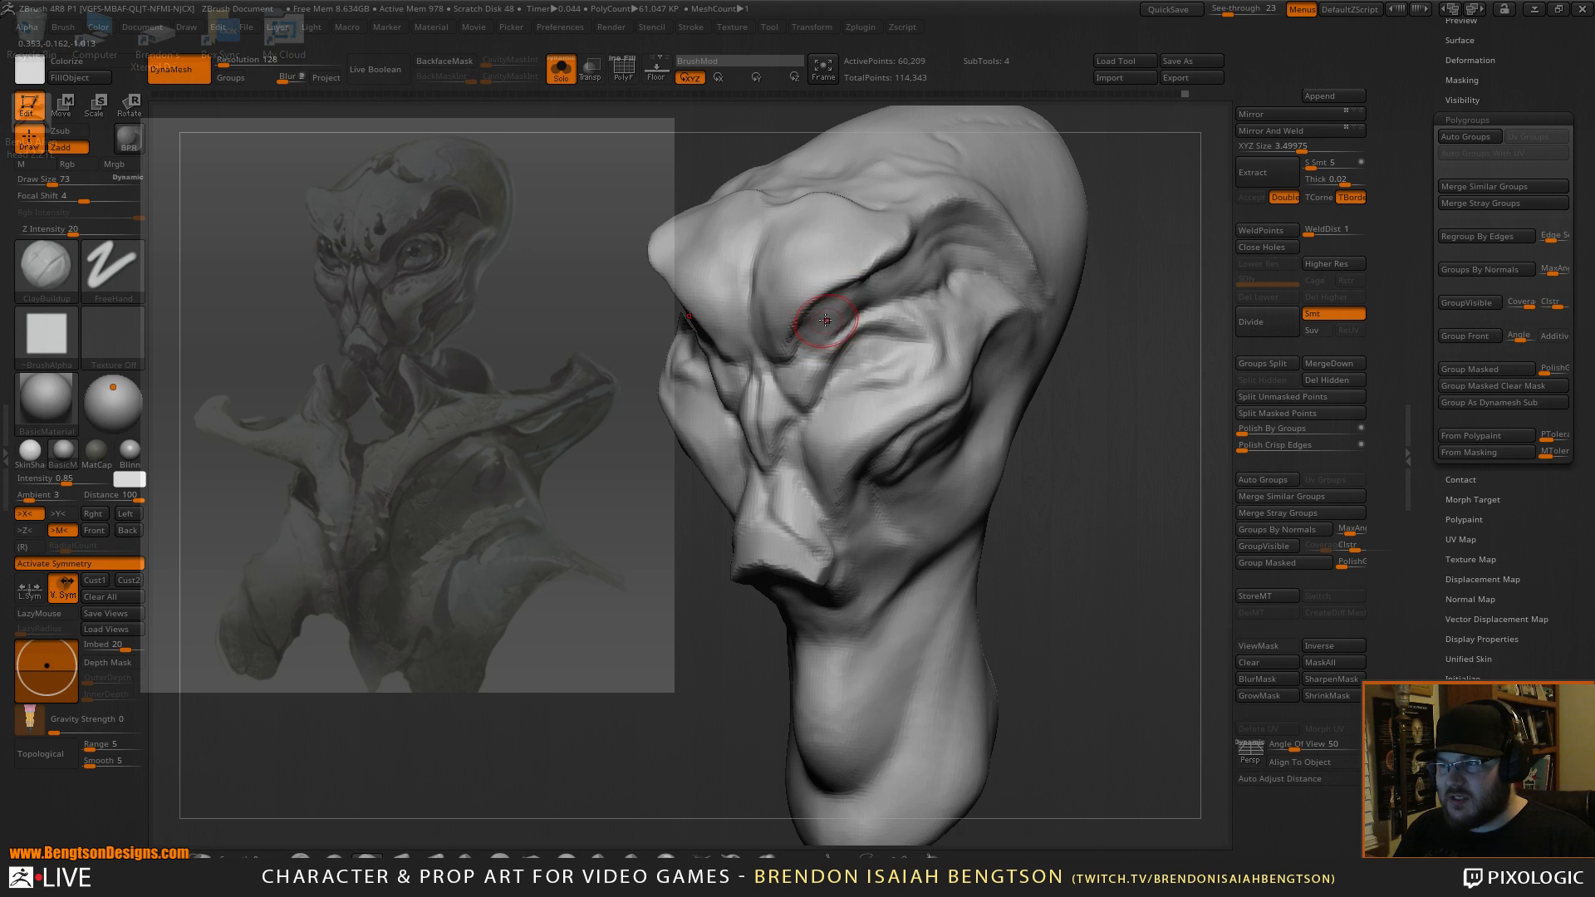
key("b")
key("m")
key("t")
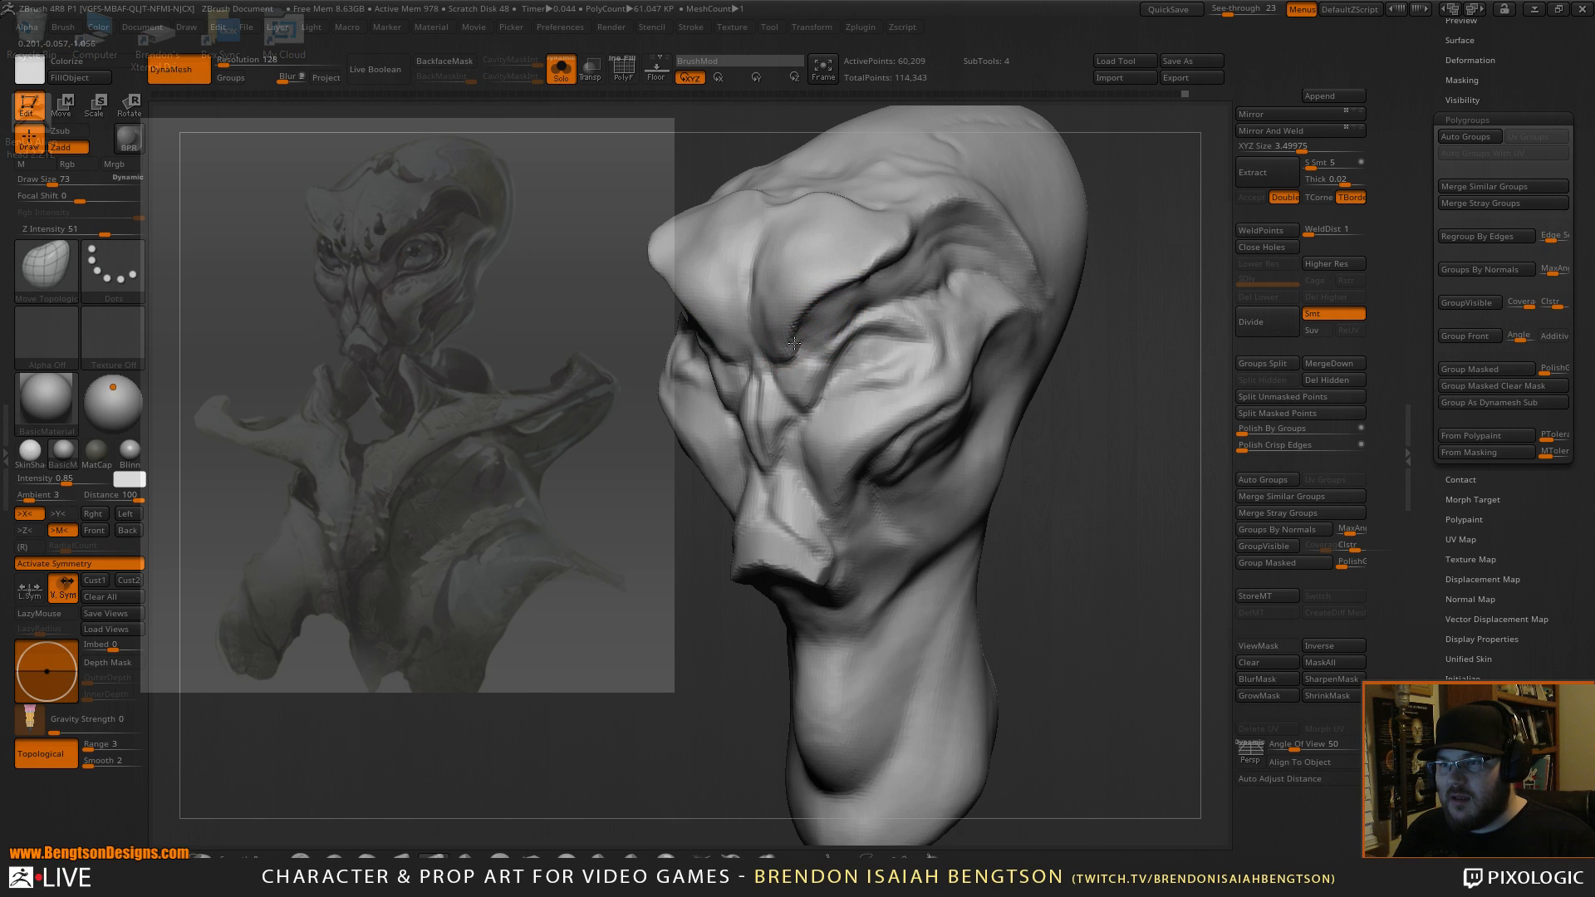
left_click_drag(795, 343, 798, 349)
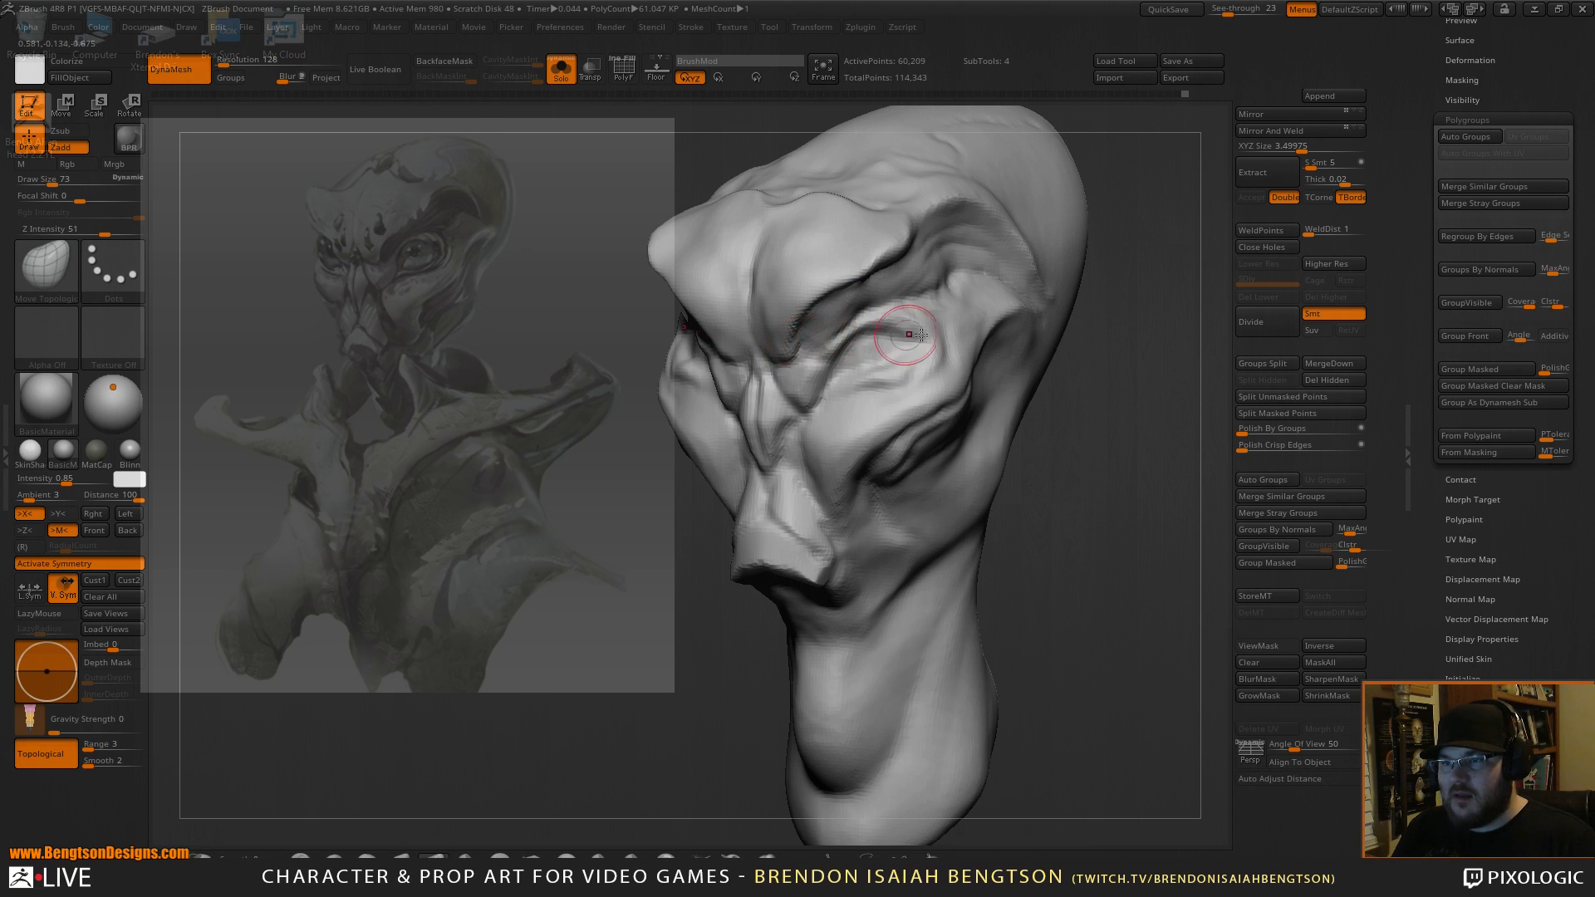
left_click_drag(1099, 378, 1188, 380)
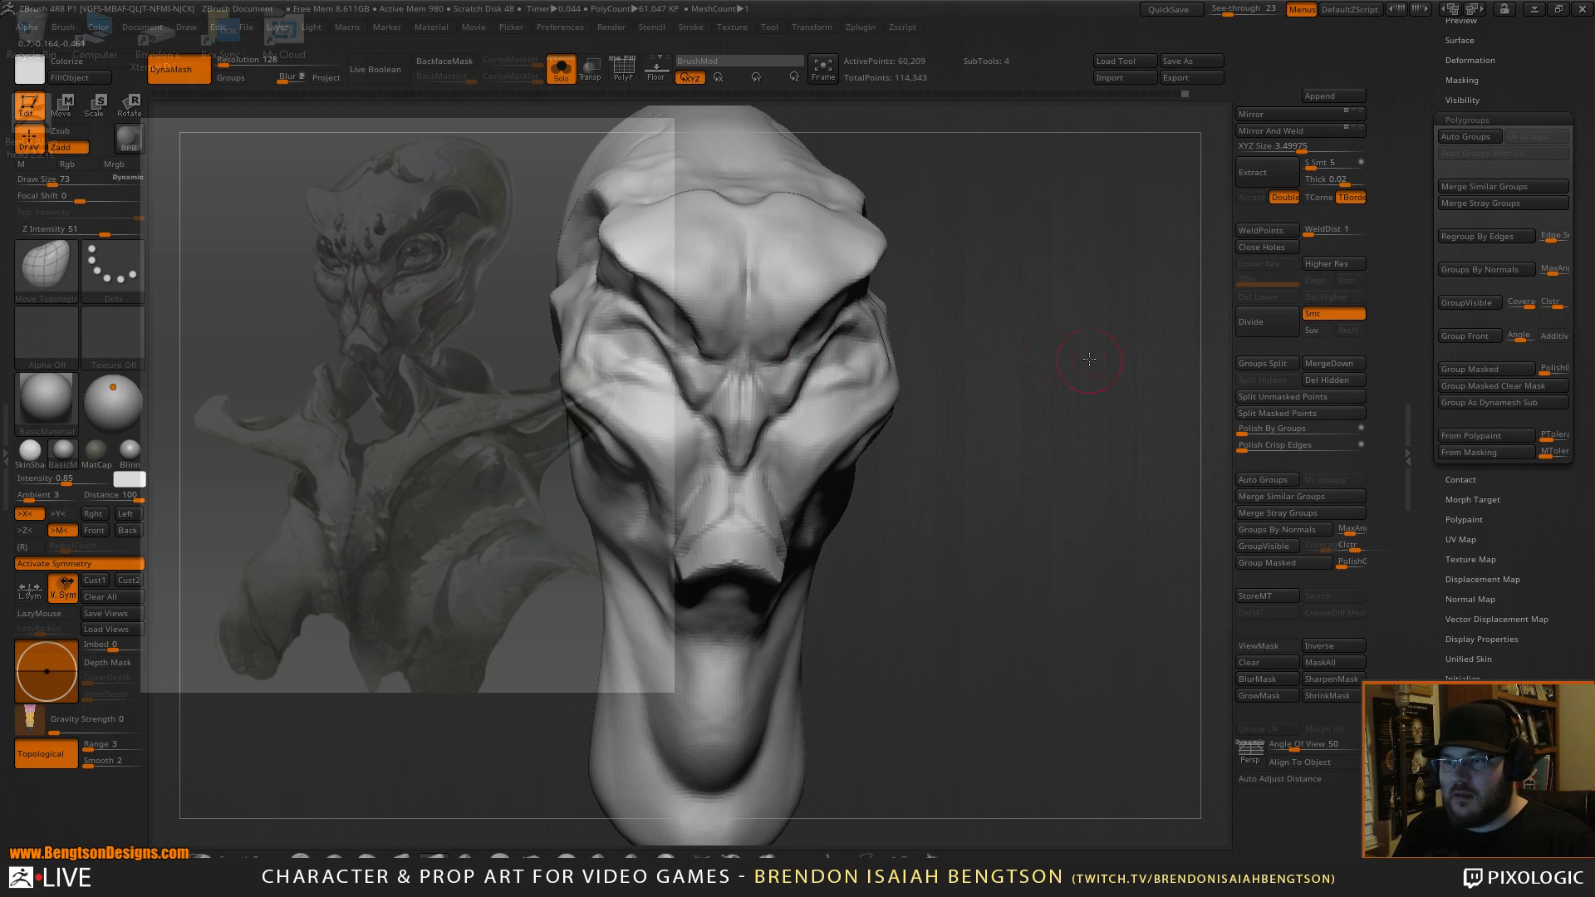
Deepen the inner brow crease with the DamStandard brush and leave solo mode to show the full bust.
left_click_drag(1089, 364, 1022, 365)
key("b")
key("d")
key("s")
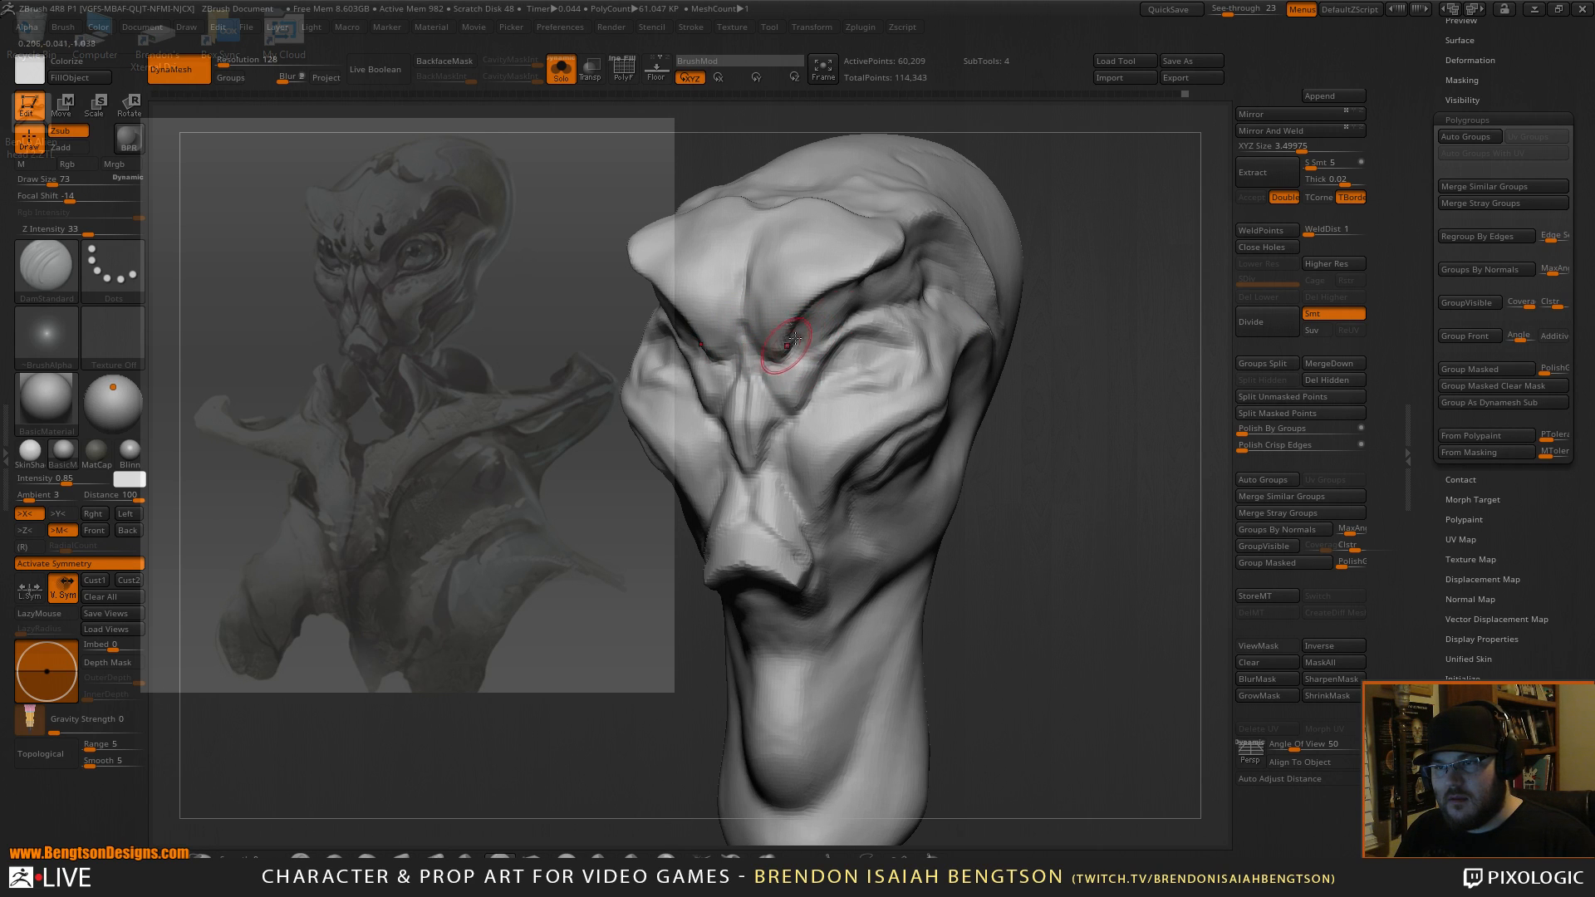
key("alt+s")
mouse_move(1068, 363)
left_mouse_down()
mouse_move(1139, 370)
mouse_move(1158, 395)
mouse_move(1086, 416)
mouse_move(1189, 420)
mouse_move(1150, 160)
mouse_move(1114, 352)
mouse_move(1173, 353)
left_mouse_up()
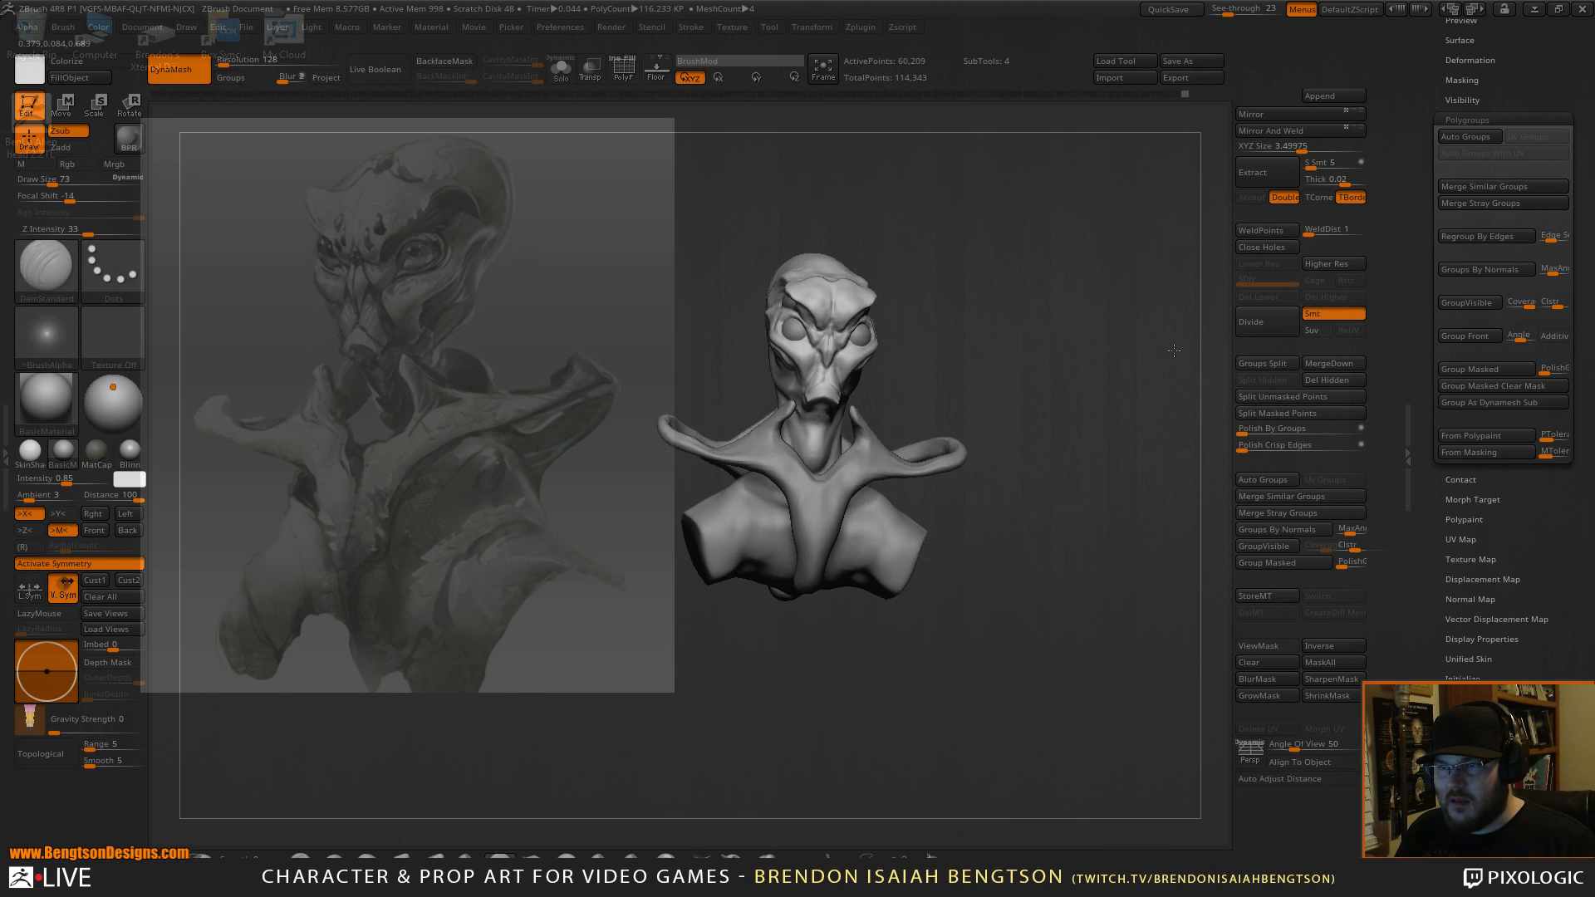
mouse_move(1078, 382)
left_mouse_down()
mouse_move(1097, 376)
mouse_move(1098, 423)
mouse_move(1097, 402)
left_mouse_up()
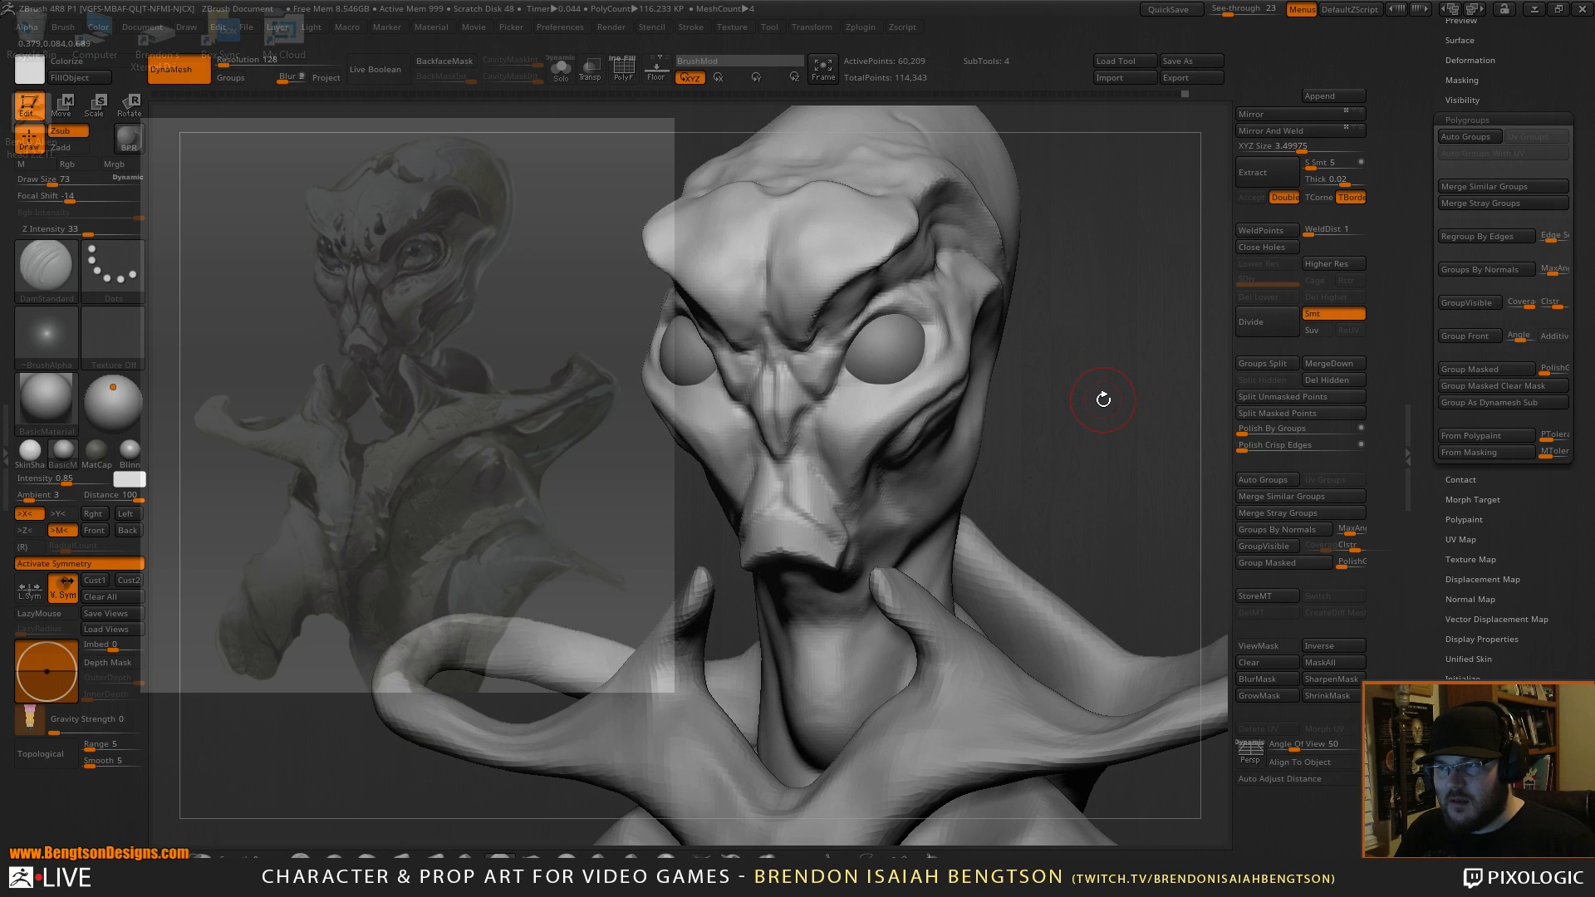
left_click_drag(987, 355, 870, 317)
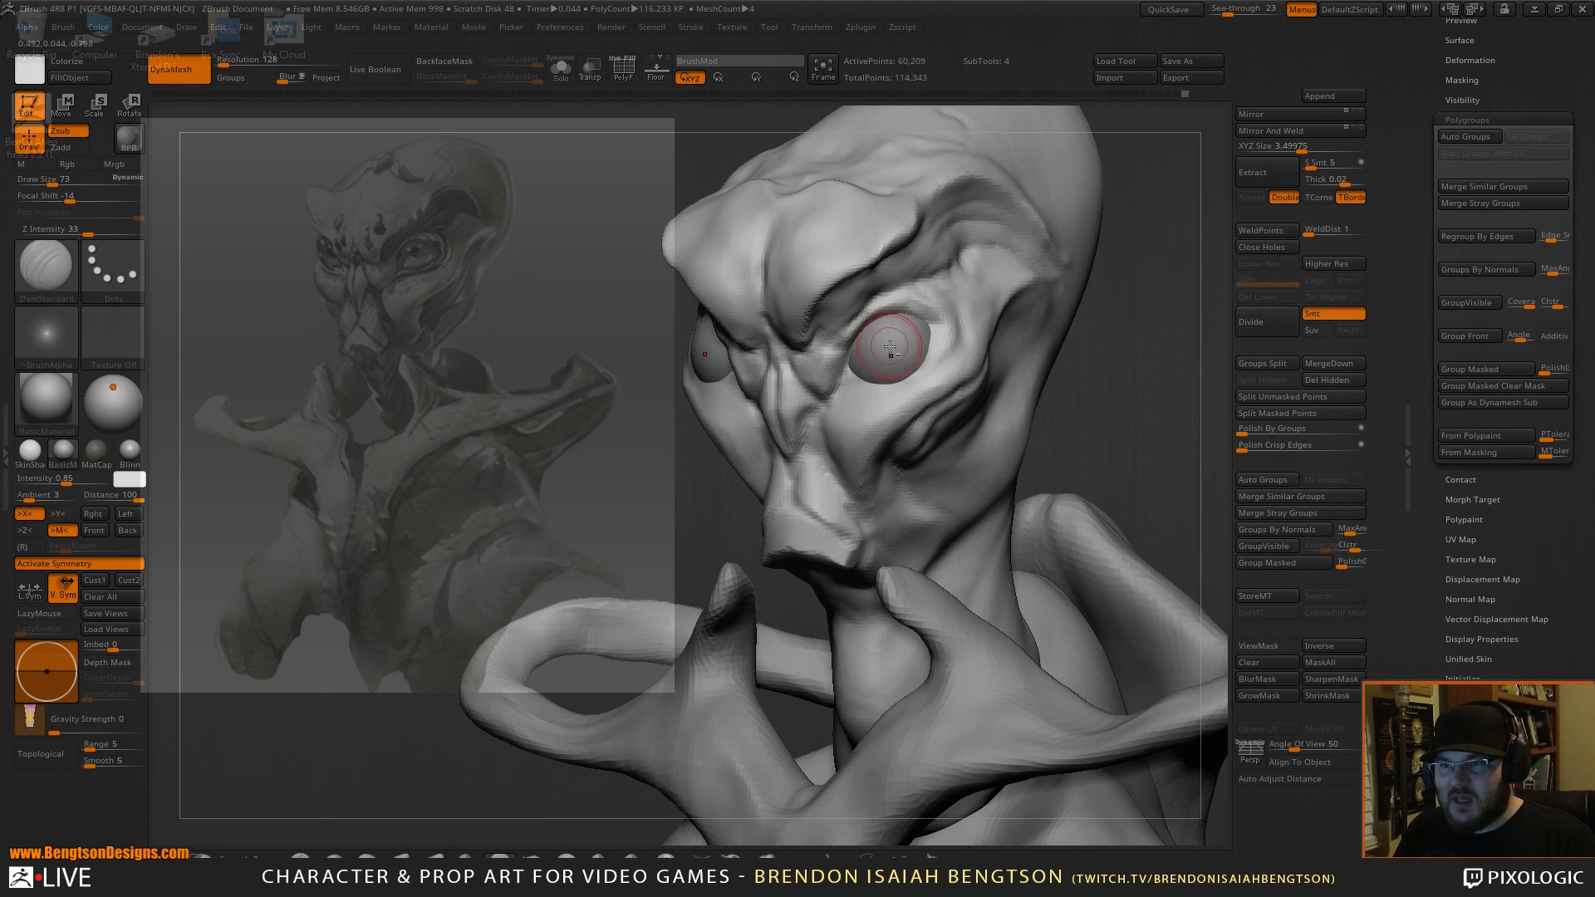
Select the eyeball subtool, return to the head subtool, and restore the saved custom view to compare with the concept reference.
left_click(891, 347, "alt")
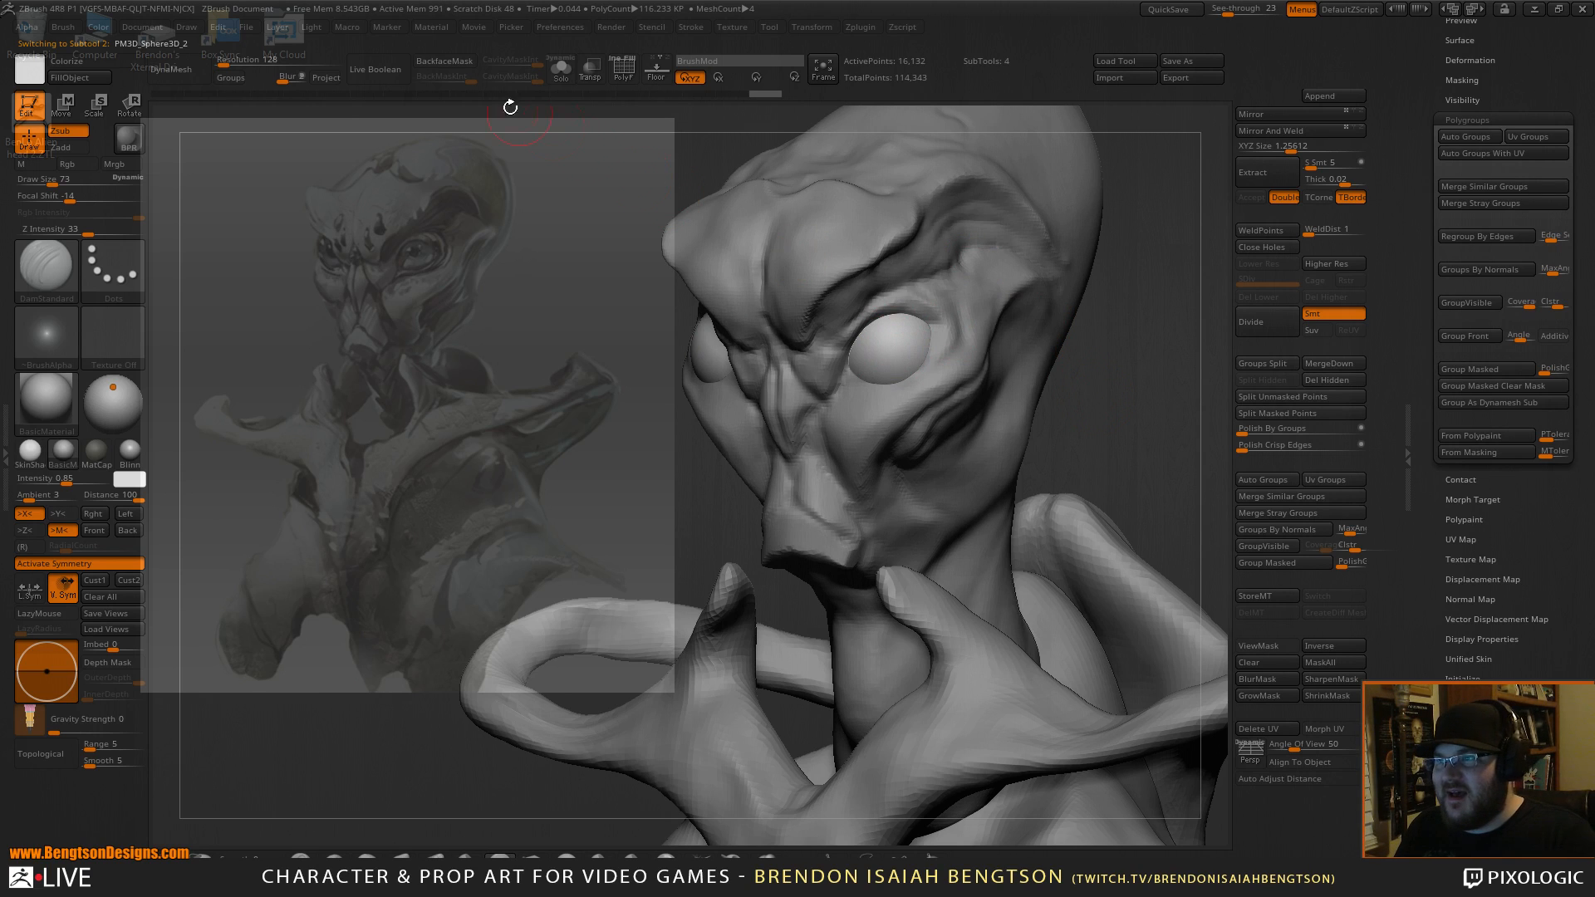
left_click(879, 178, "alt")
left_click_drag(1159, 340, 1131, 280)
left_click_drag(1132, 280, 1071, 310)
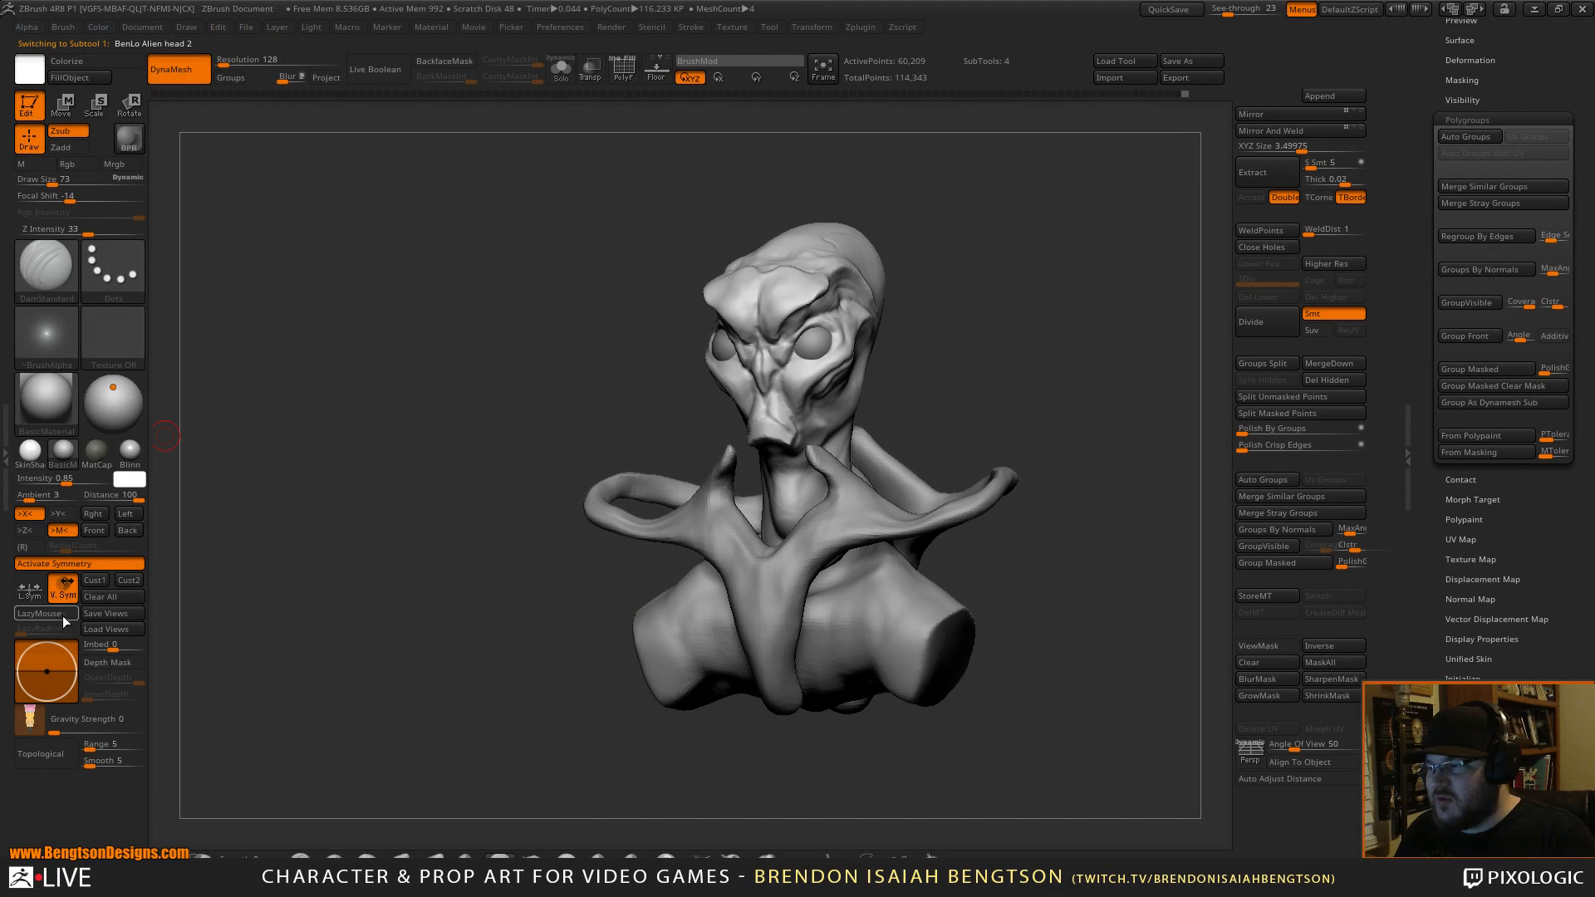
left_click(95, 582)
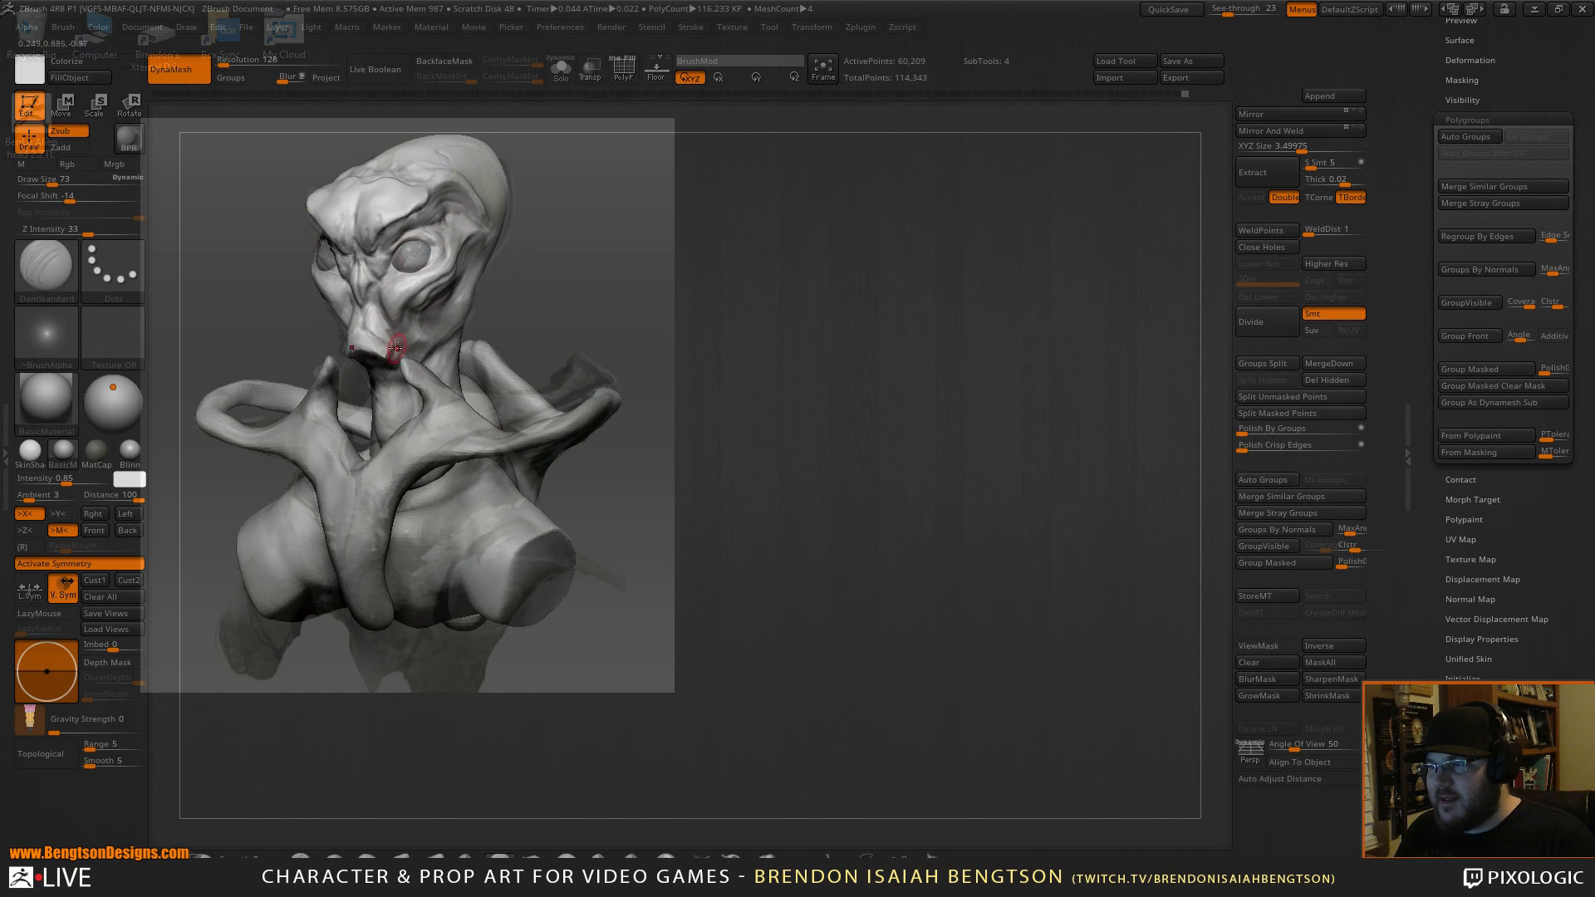
left_click_drag(574, 259, 1035, 423, "alt")
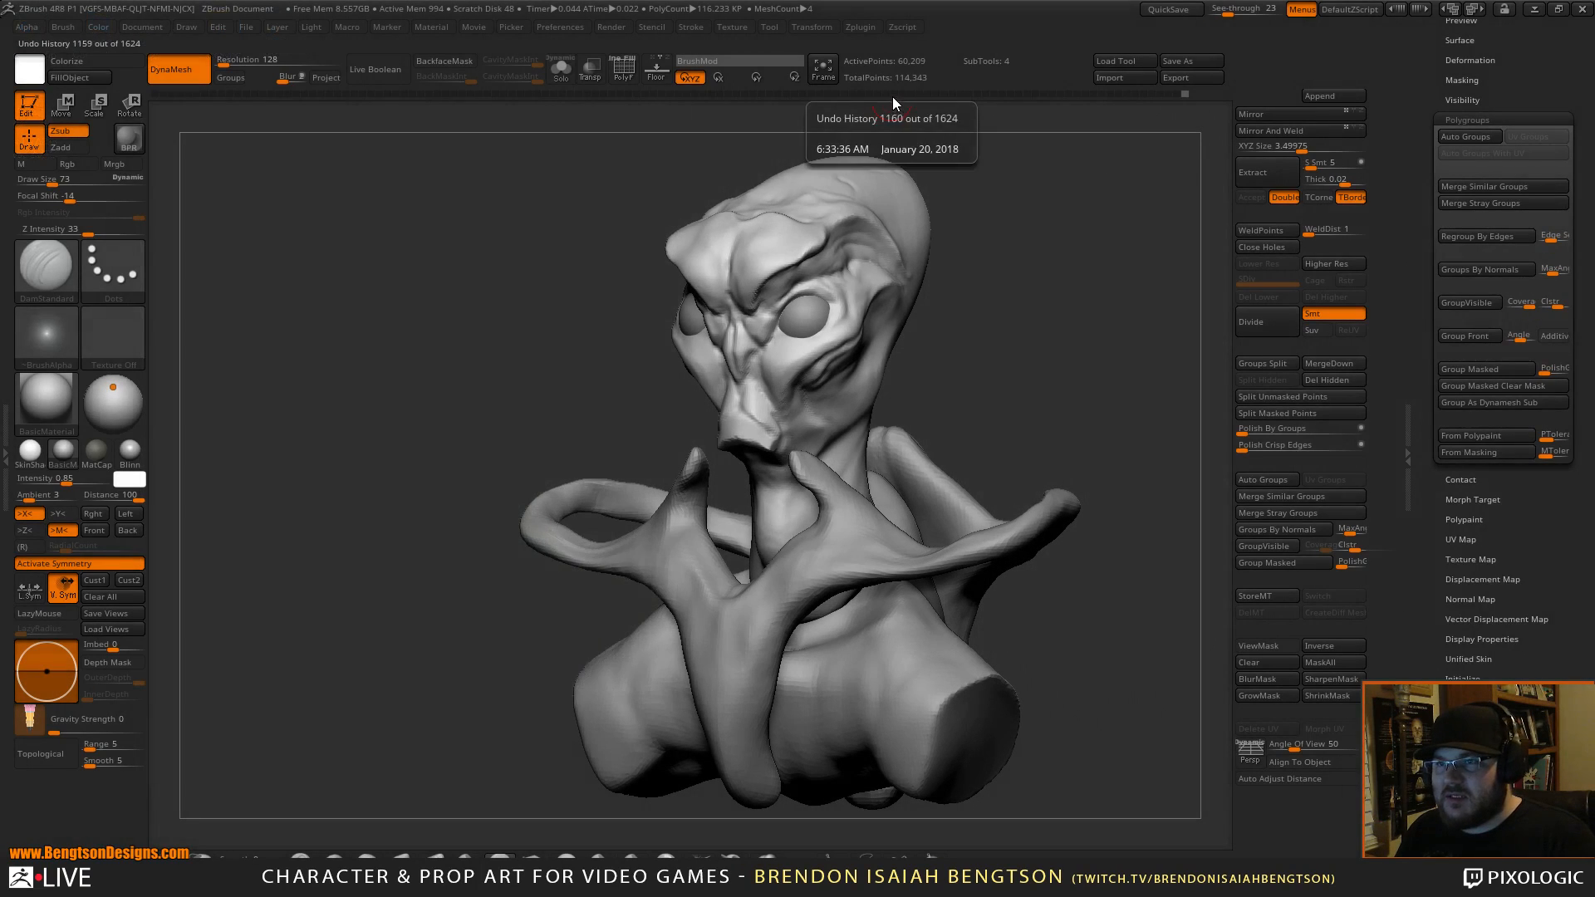
Scrub through the undo history to review earlier head versions, return to the latest state, and examine the bust from several angles.
left_click(887, 94)
left_click_drag(890, 96, 980, 117)
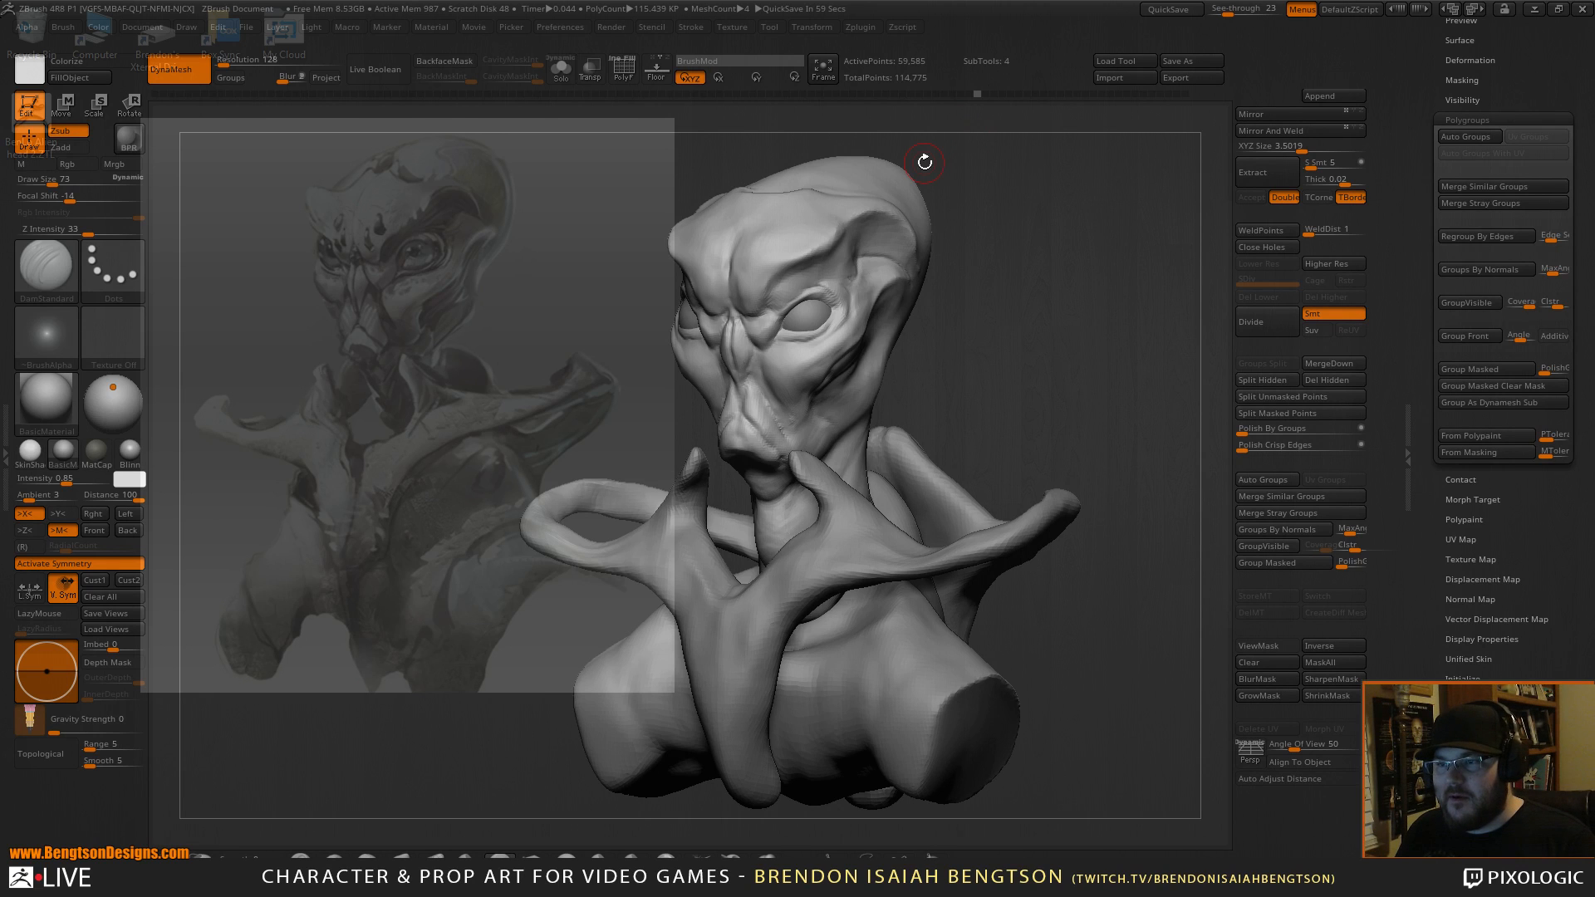
left_click_drag(972, 342, 882, 332)
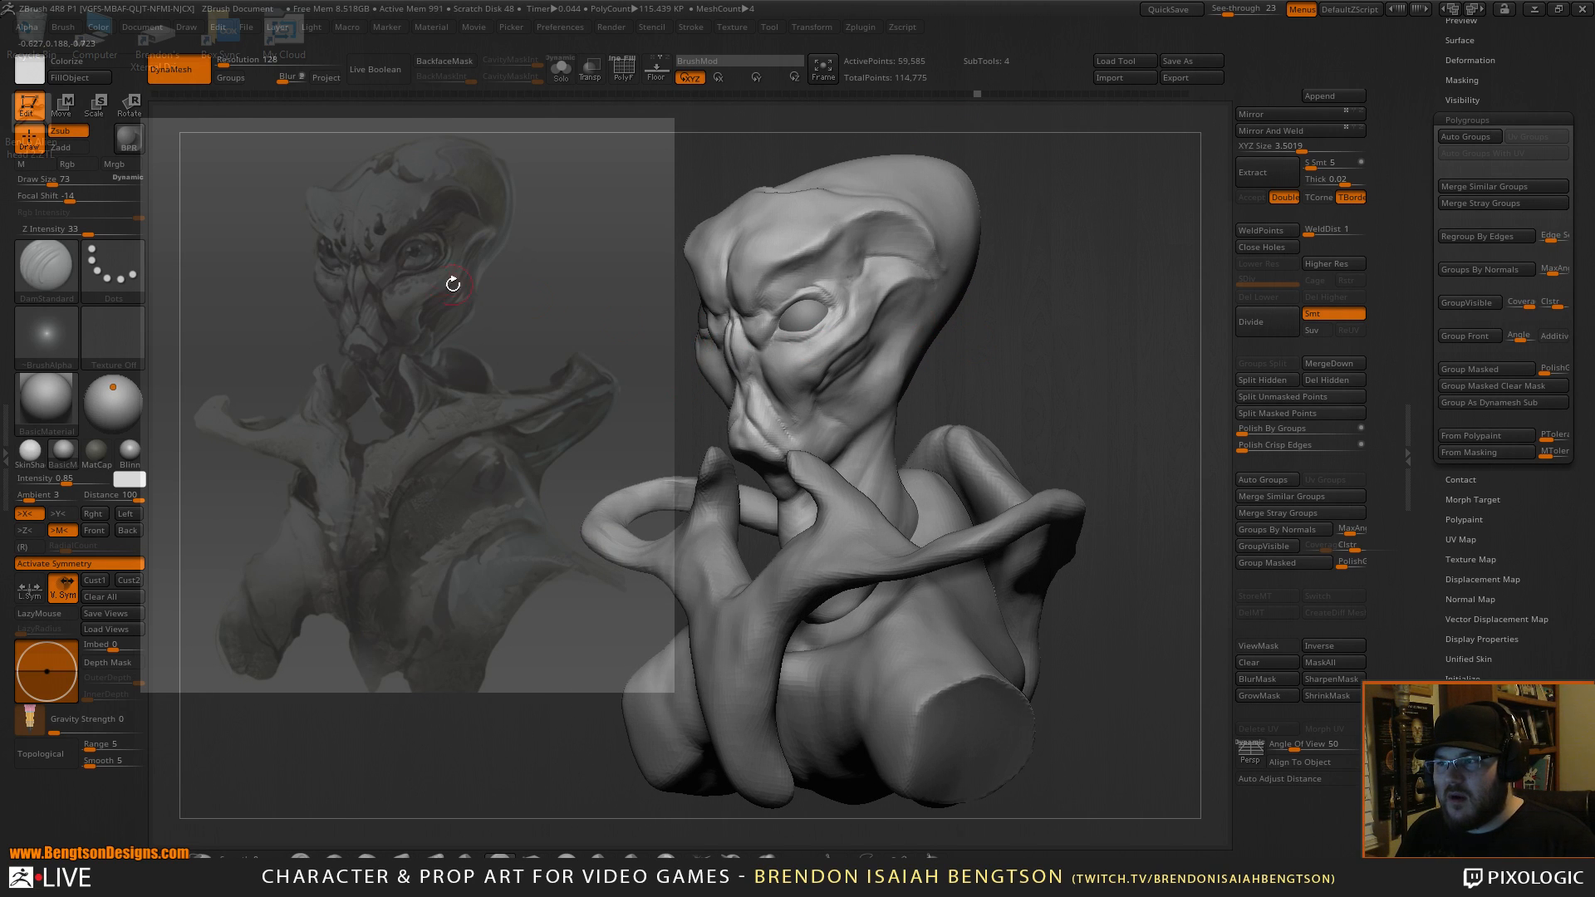
mouse_move(645, 249)
left_mouse_down()
mouse_move(1051, 319)
mouse_move(1036, 346)
mouse_move(1039, 323)
mouse_move(1071, 334)
mouse_move(1041, 323)
left_mouse_up()
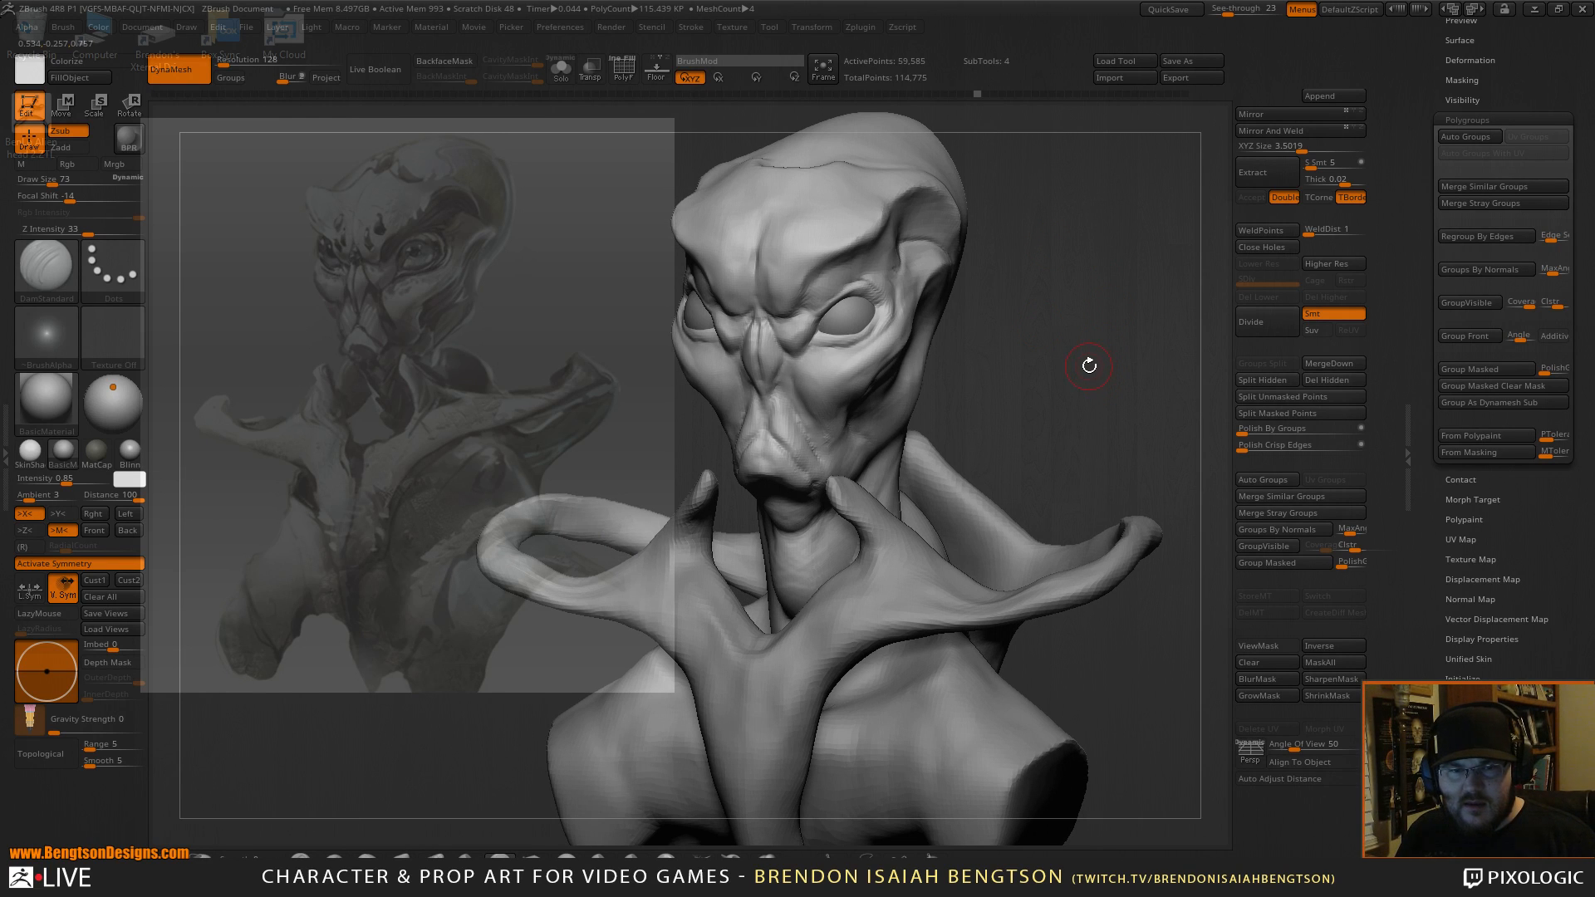
left_click_drag(1098, 358, 1099, 355)
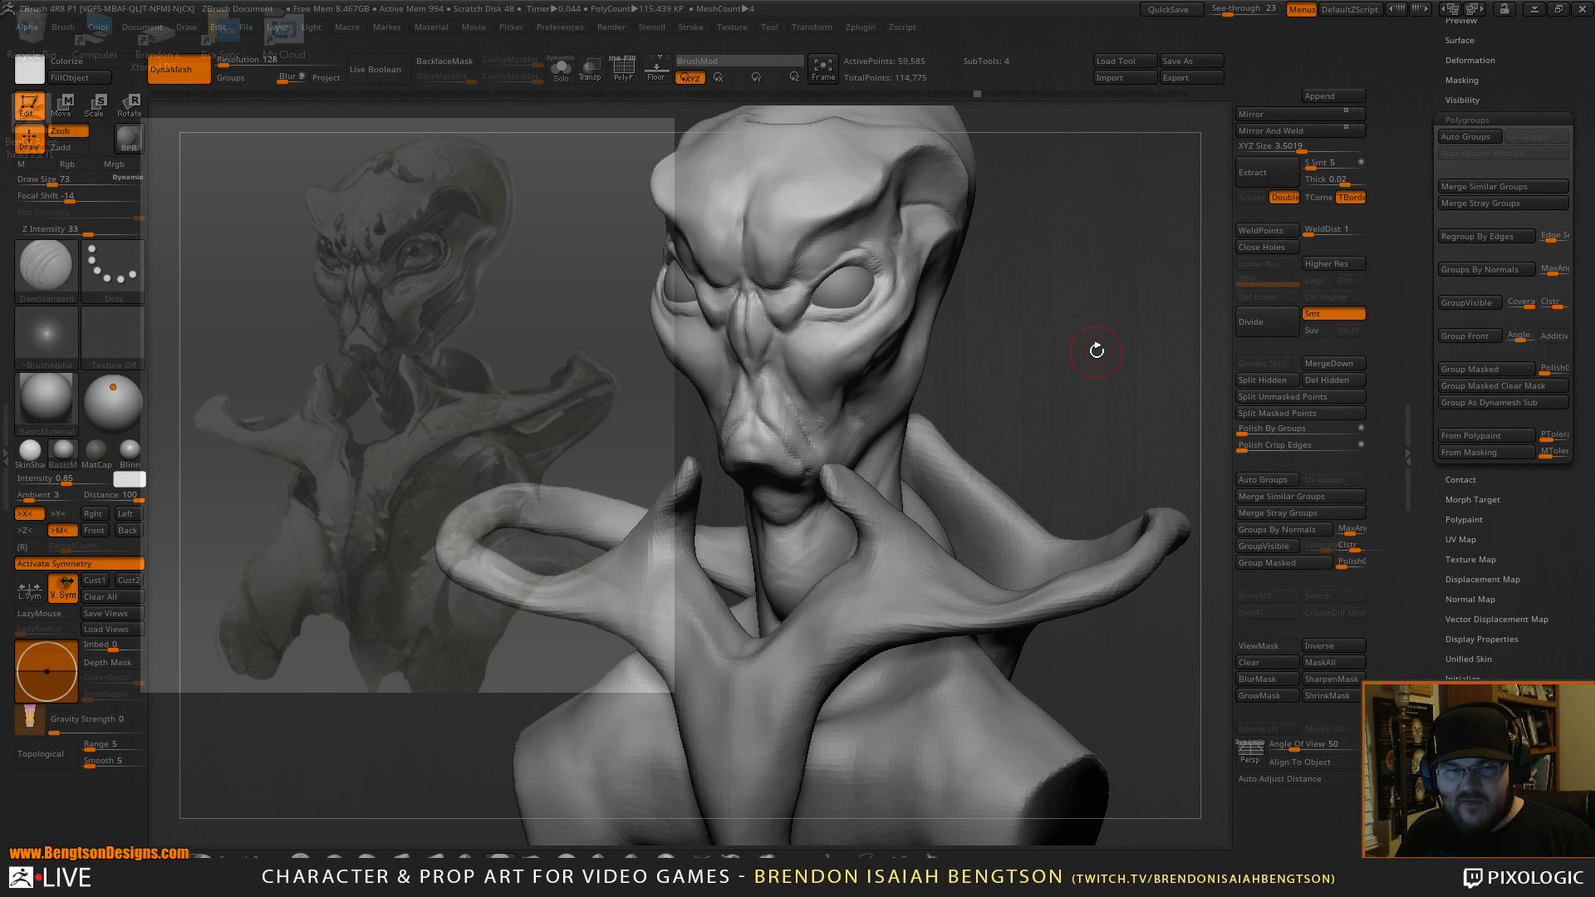
left_click_drag(1097, 349, 1083, 345)
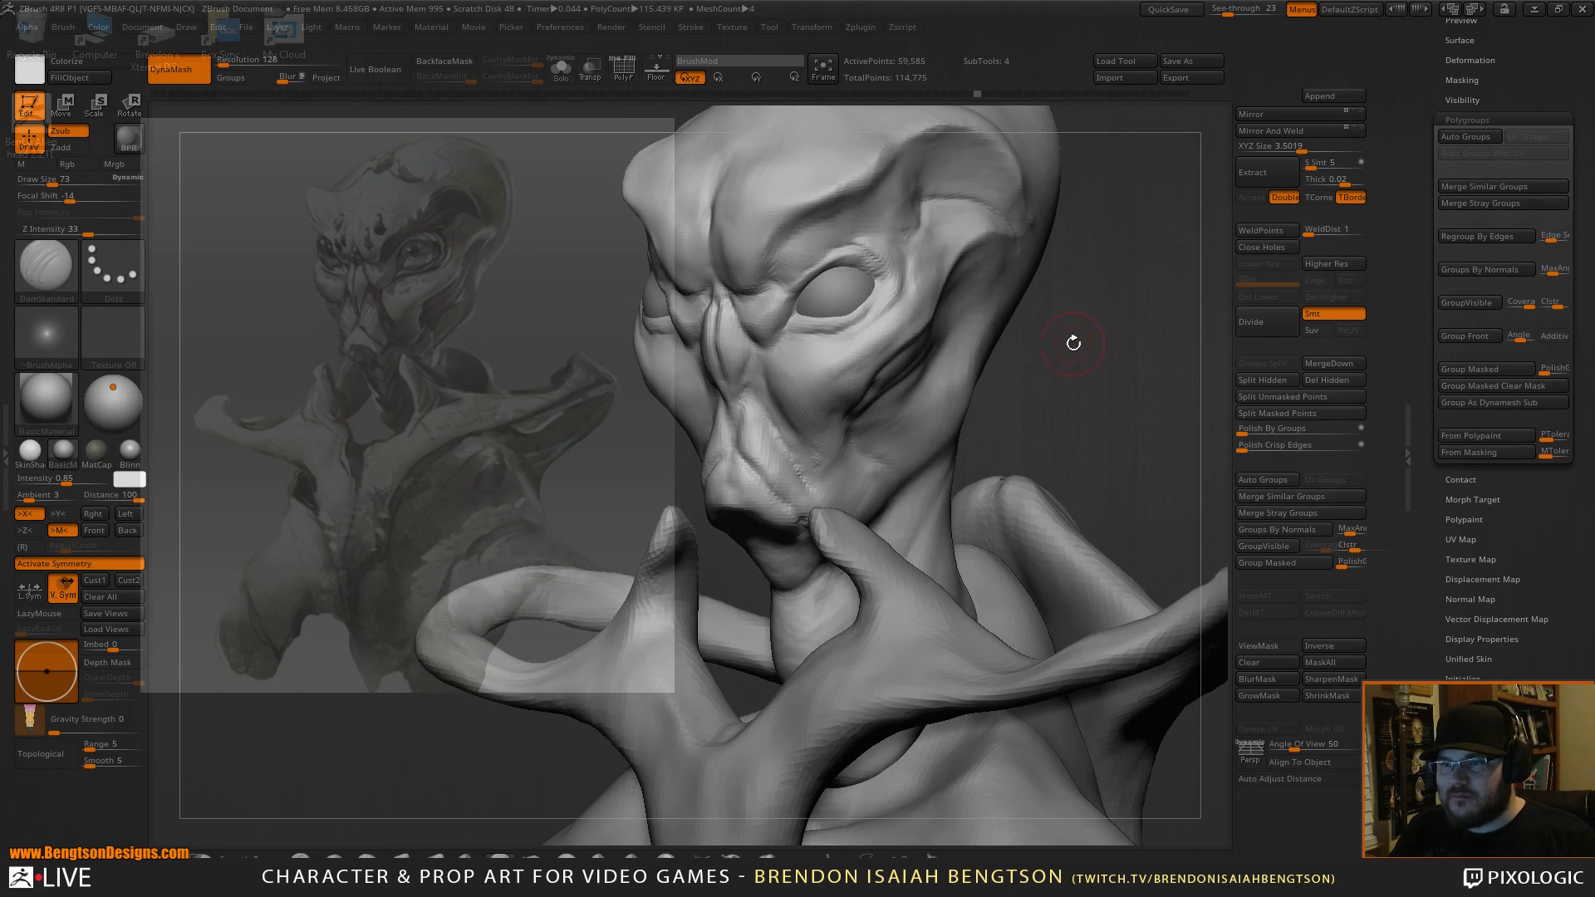
Deepen the crease running across the cheek below the eye with the DamStandard brush.
left_click(868, 391)
left_click(864, 458)
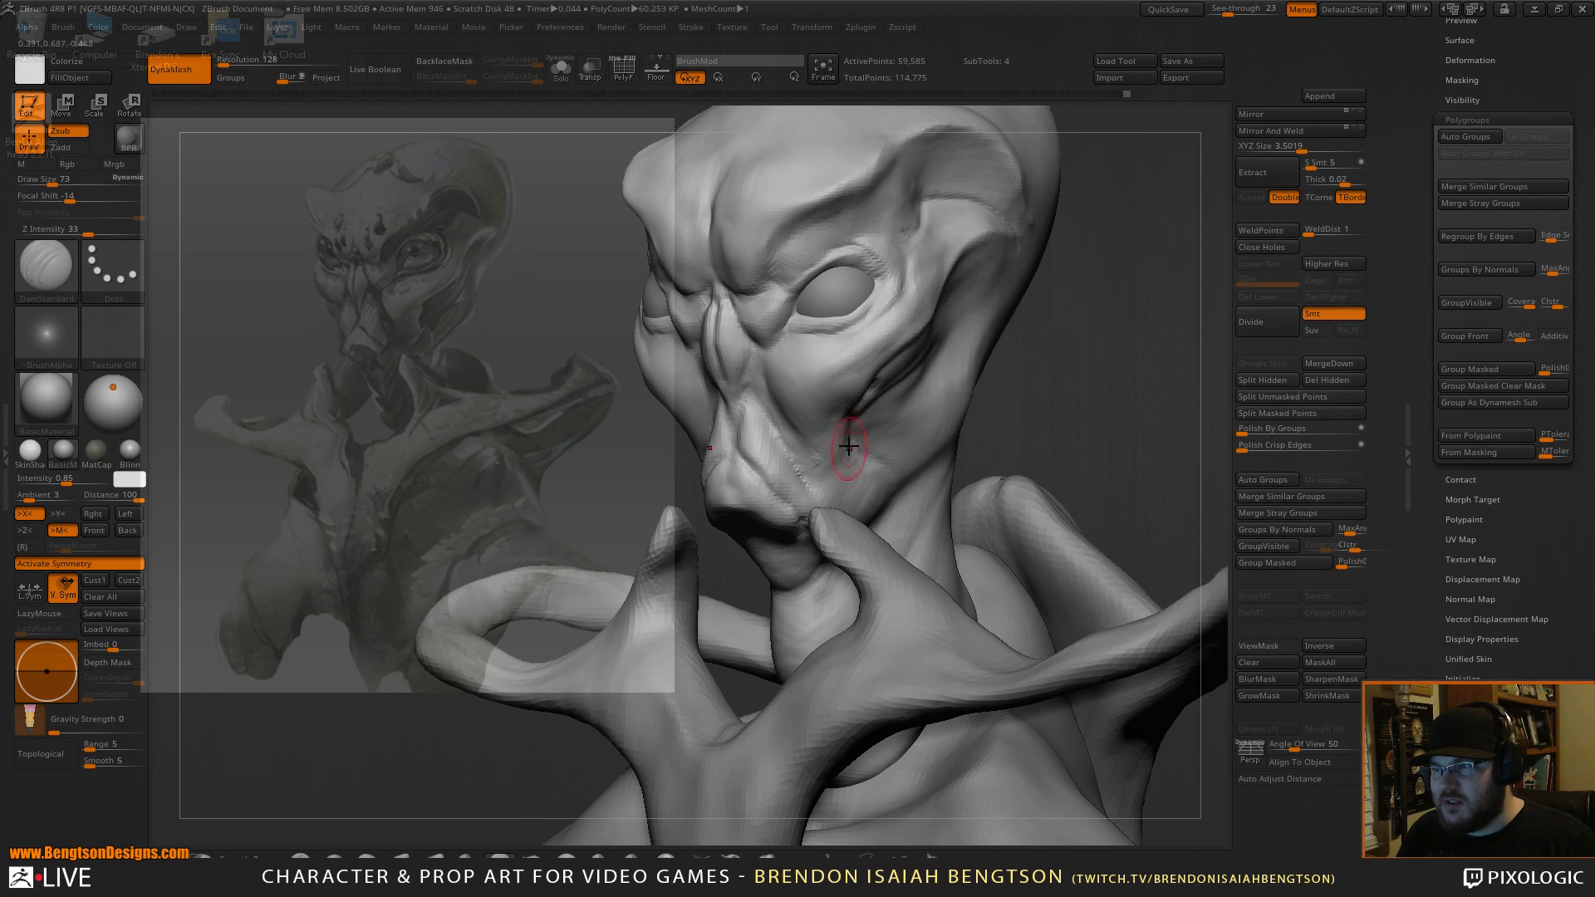
key("b")
key("c")
key("b")
key("b")
key("d")
key("s")
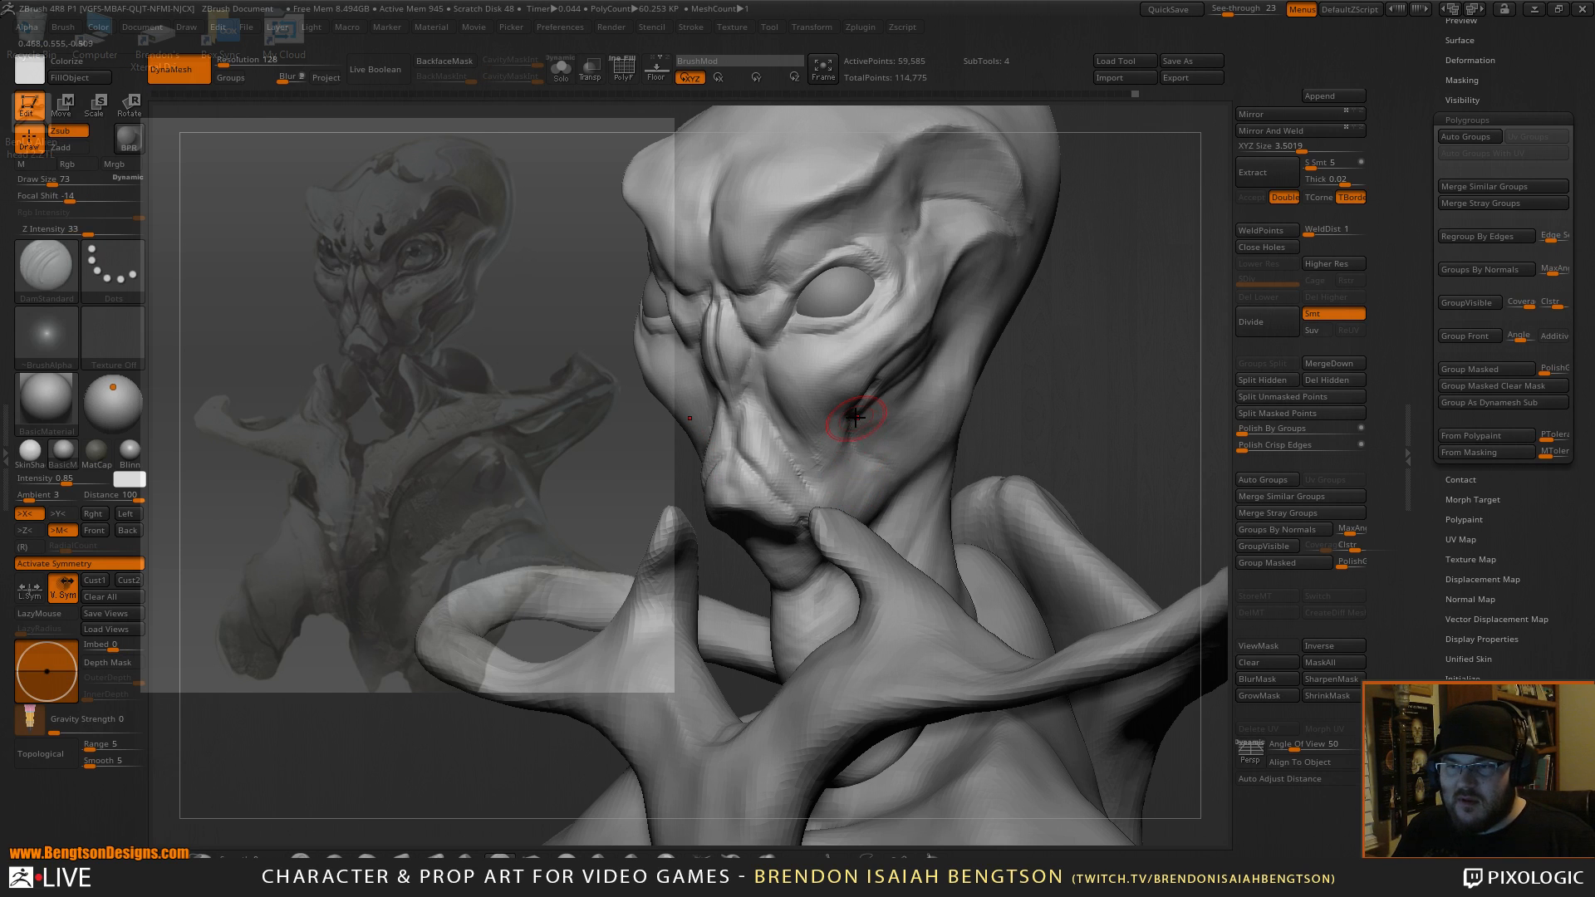
Build up the lower cheek and jaw beside the snout with the ClayBuildup brush at draw size 151.
key("b")
key("c")
key("b")
key("space")
left_click_drag(856, 470, 874, 467)
left_click_drag(1106, 369, 1097, 300, "alt")
left_click_drag(891, 377, 851, 400)
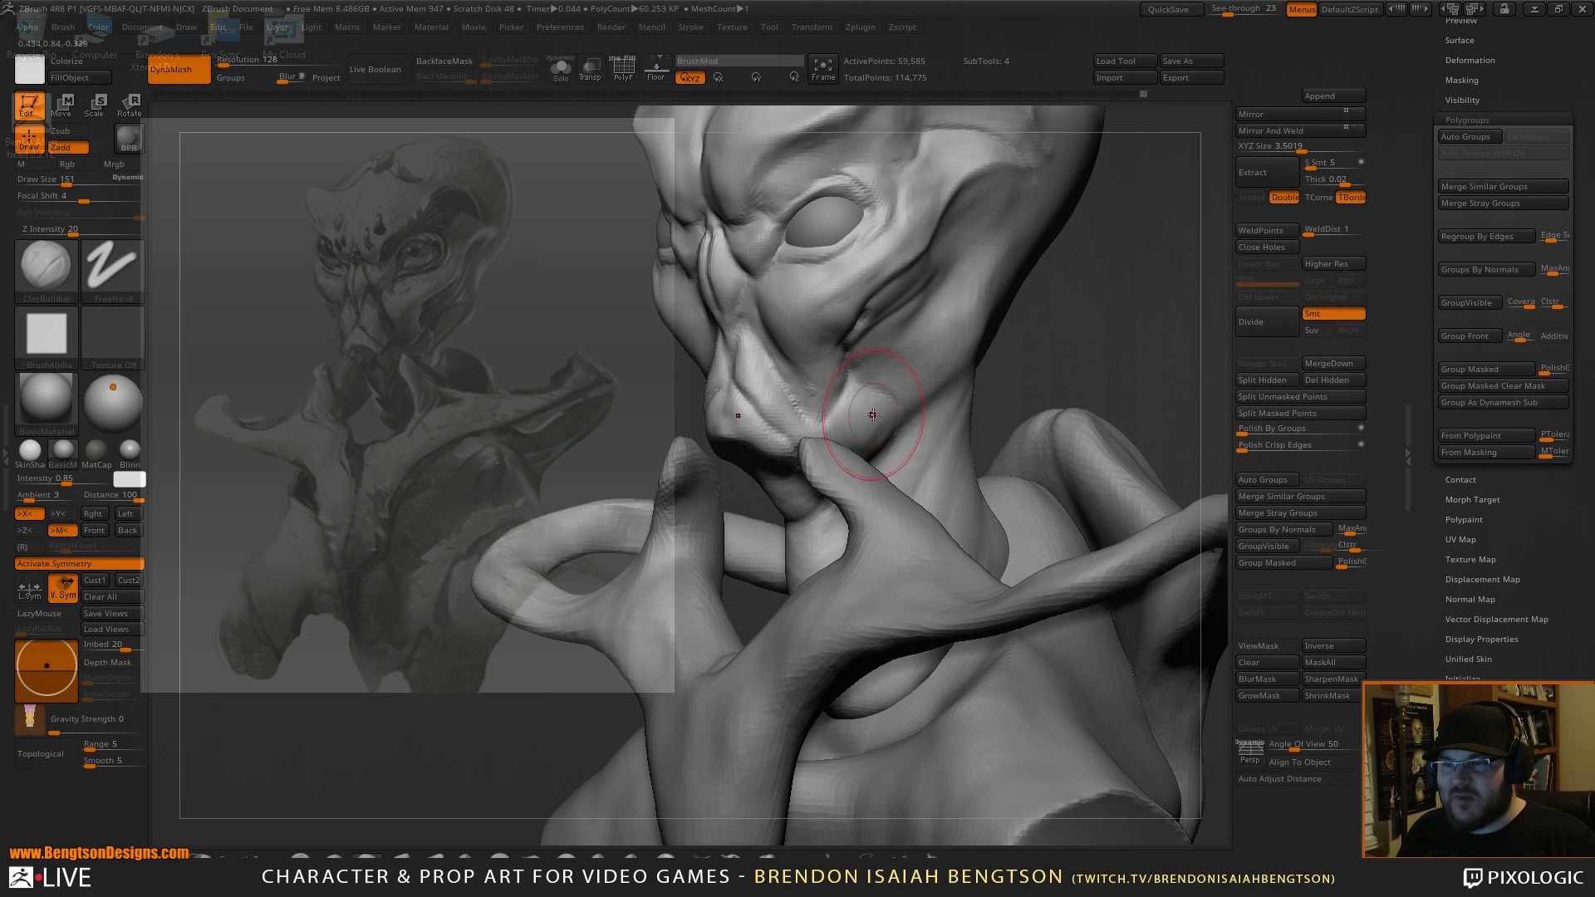
Adjust the shape of the snout and mouth corners with the Move Topological brush, working from front and three-quarter views.
key("f")
mouse_move(1157, 324)
left_mouse_down()
mouse_move(1079, 314)
mouse_move(1106, 338)
mouse_move(1055, 339)
mouse_move(1080, 338)
mouse_move(1069, 328)
mouse_move(1108, 363)
mouse_move(1090, 328)
mouse_move(1102, 342)
mouse_move(974, 361)
left_mouse_up()
key("b")
key("m")
key("t")
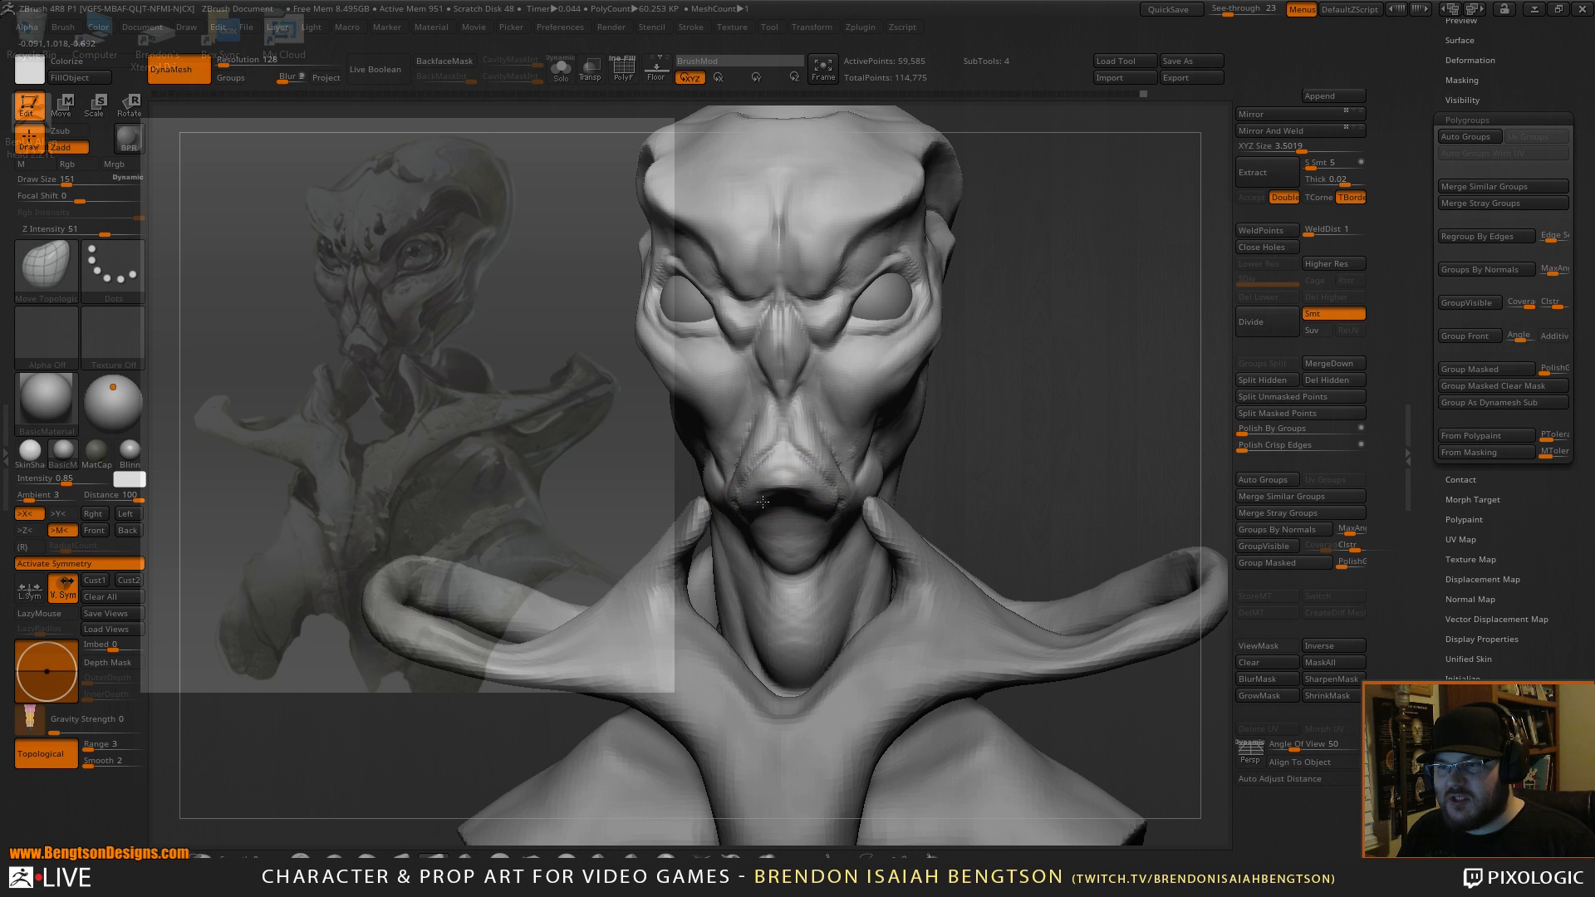
left_click_drag(1037, 434, 758, 438)
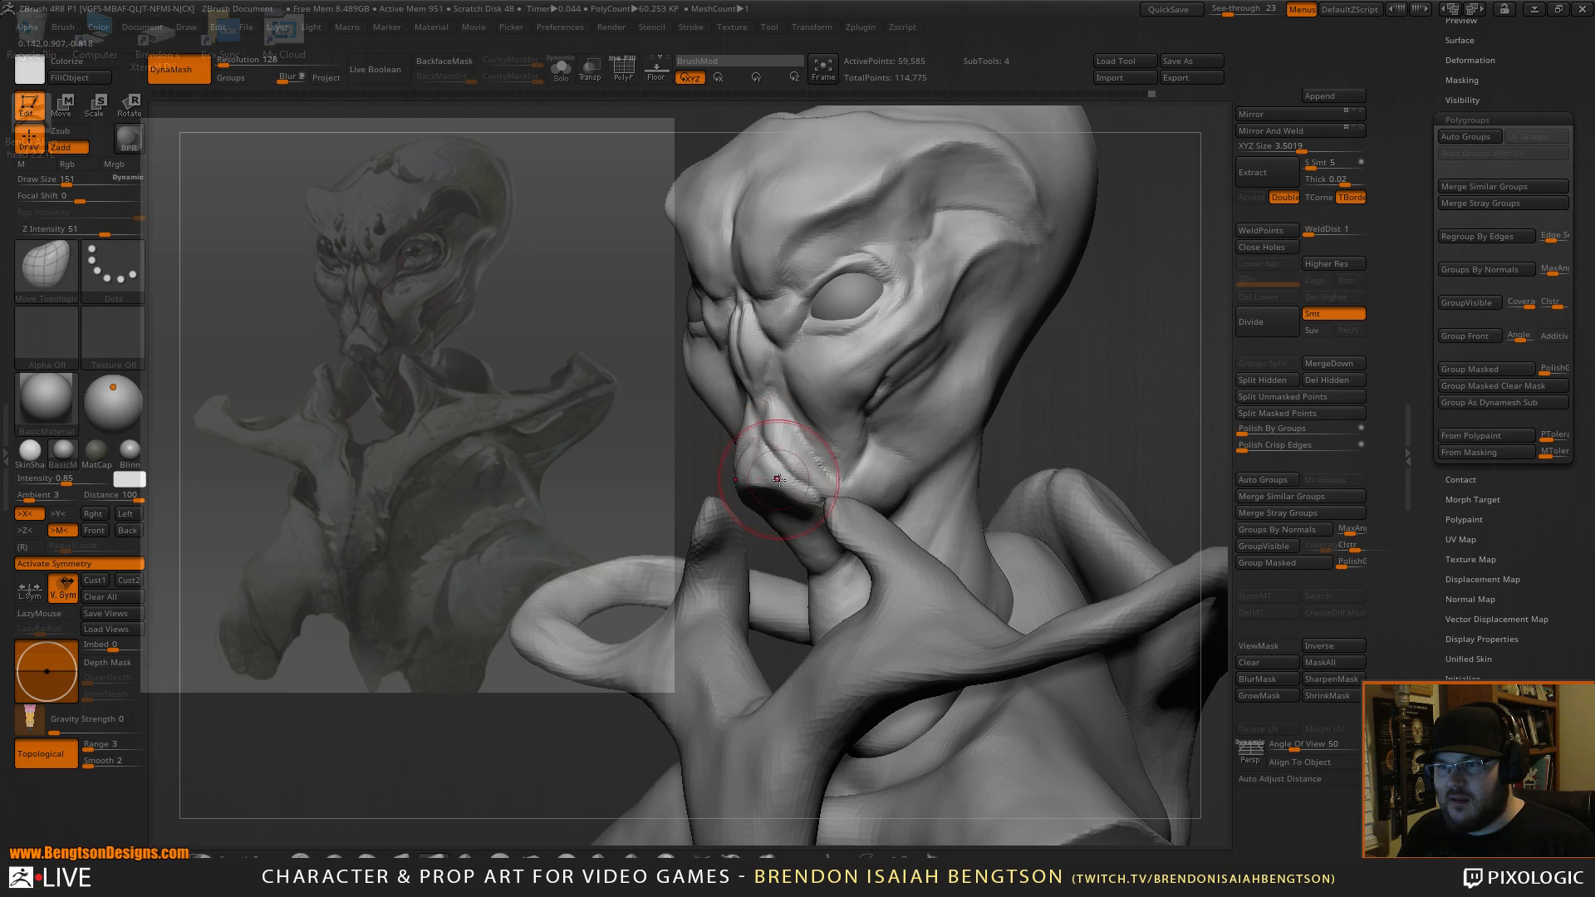
mouse_move(1132, 354)
left_mouse_down("alt")
mouse_move(1145, 402)
mouse_move(1179, 408)
left_mouse_up("alt")
Carve the creases beside the nose bridge and snout with the DamStandard brush at draw size 84.
key("b")
key("d")
key("s")
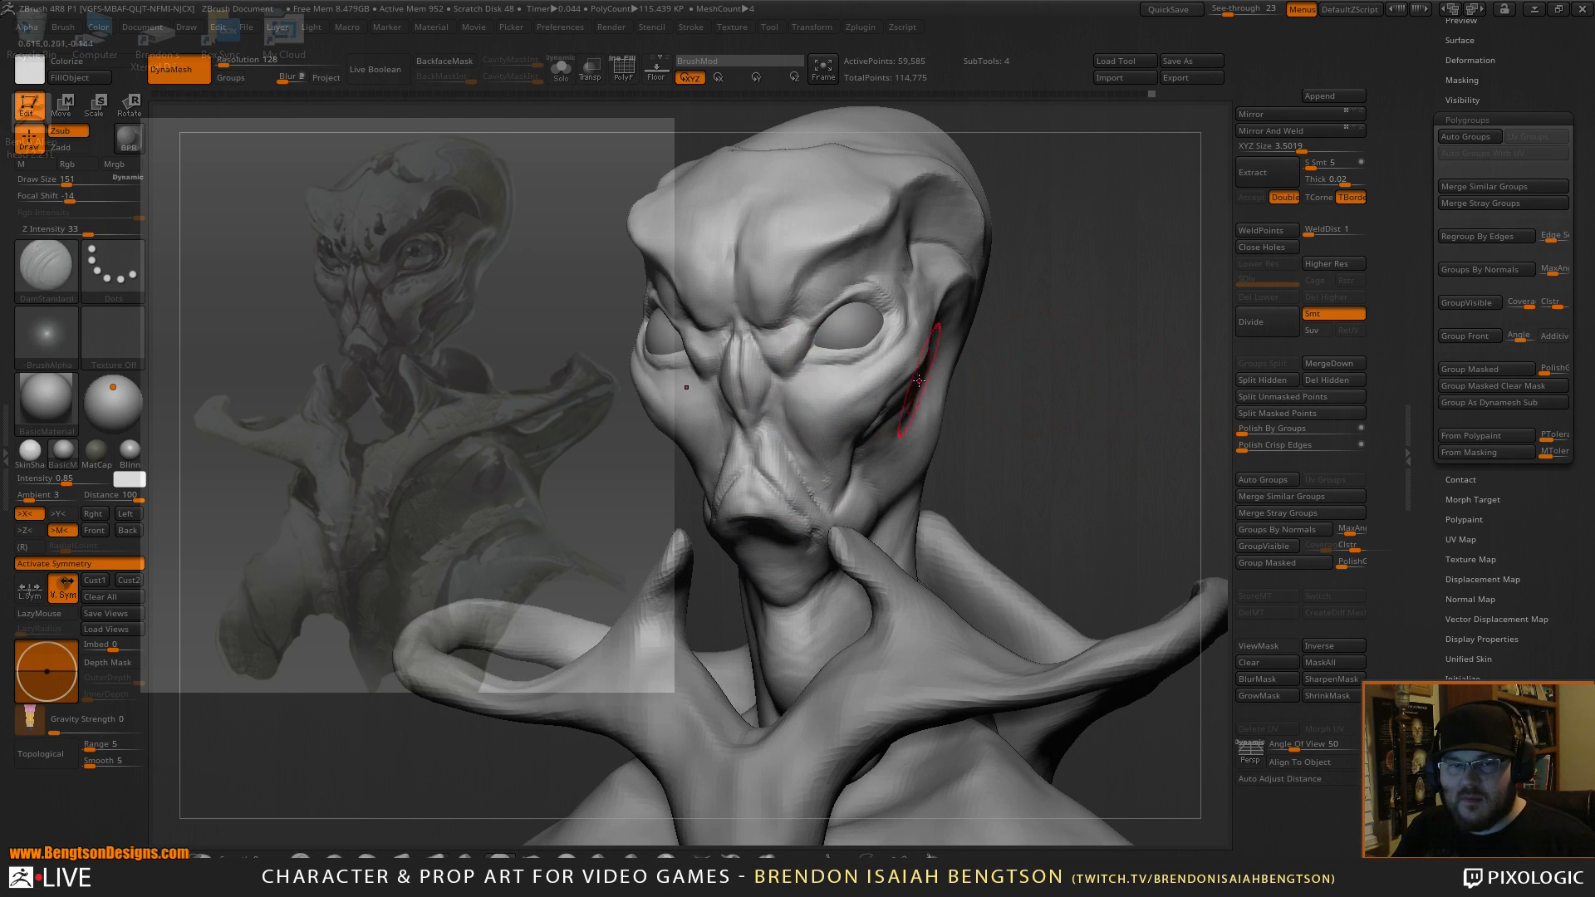
key("space")
left_click_drag(878, 352, 864, 352)
mouse_move(1045, 387)
left_mouse_down("alt")
mouse_move(1107, 377)
mouse_move(1001, 343)
left_mouse_up("alt")
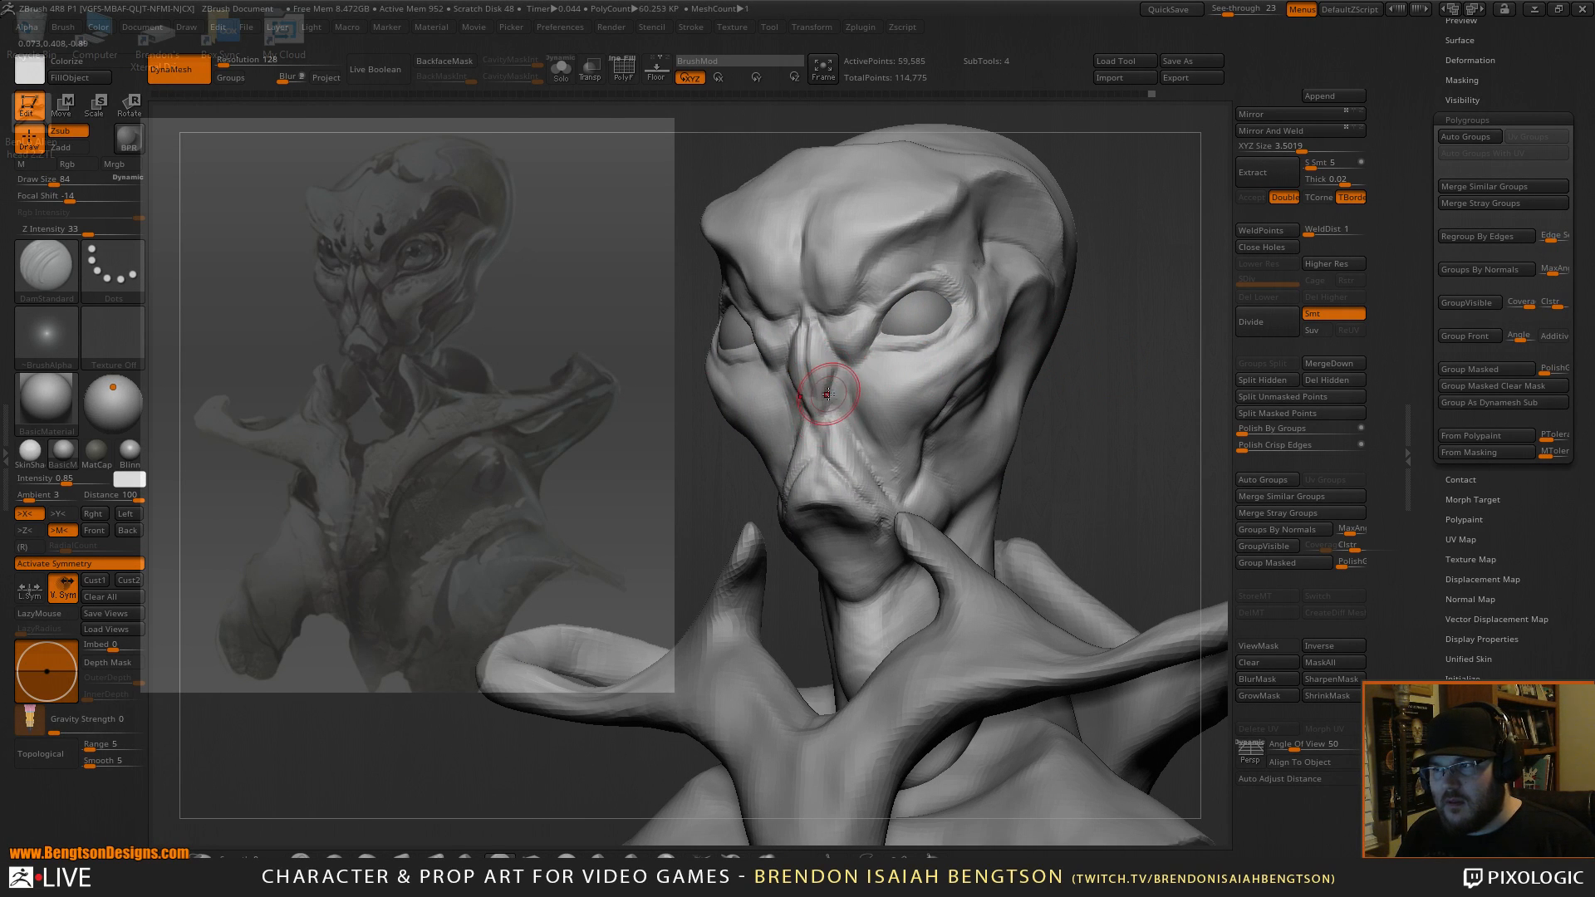
Reshape the inner eye corners and inner brow with the Move Topological brush.
key("b")
key("m")
key("t")
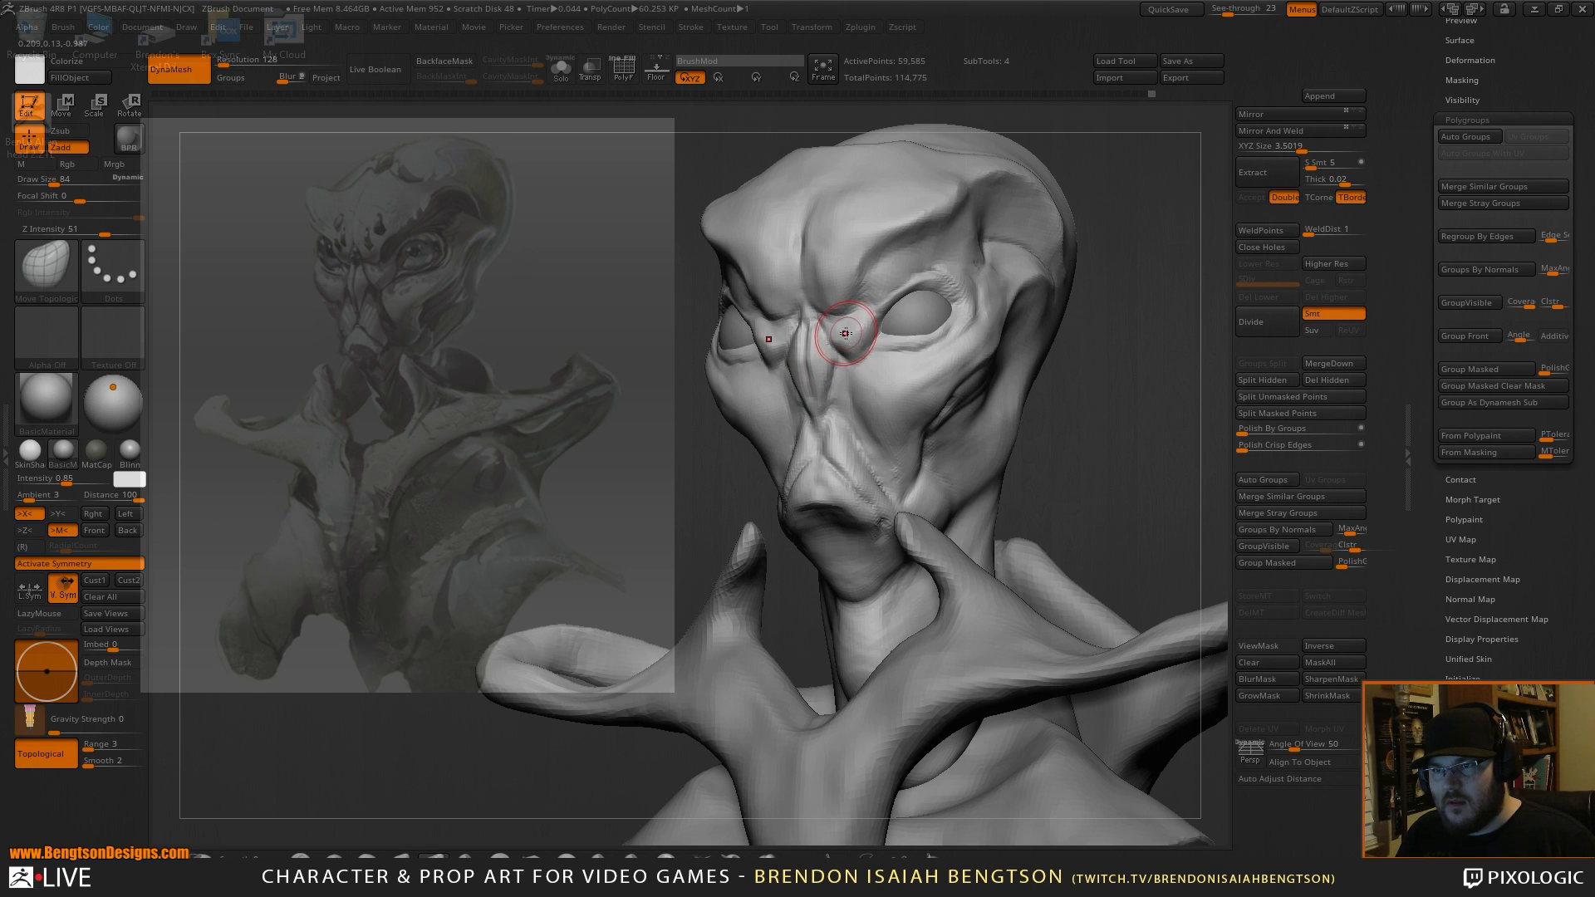
mouse_move(1084, 340)
left_mouse_down()
mouse_move(1125, 335)
mouse_move(1130, 360)
mouse_move(1117, 340)
mouse_move(1075, 359)
mouse_move(1107, 352)
left_mouse_up()
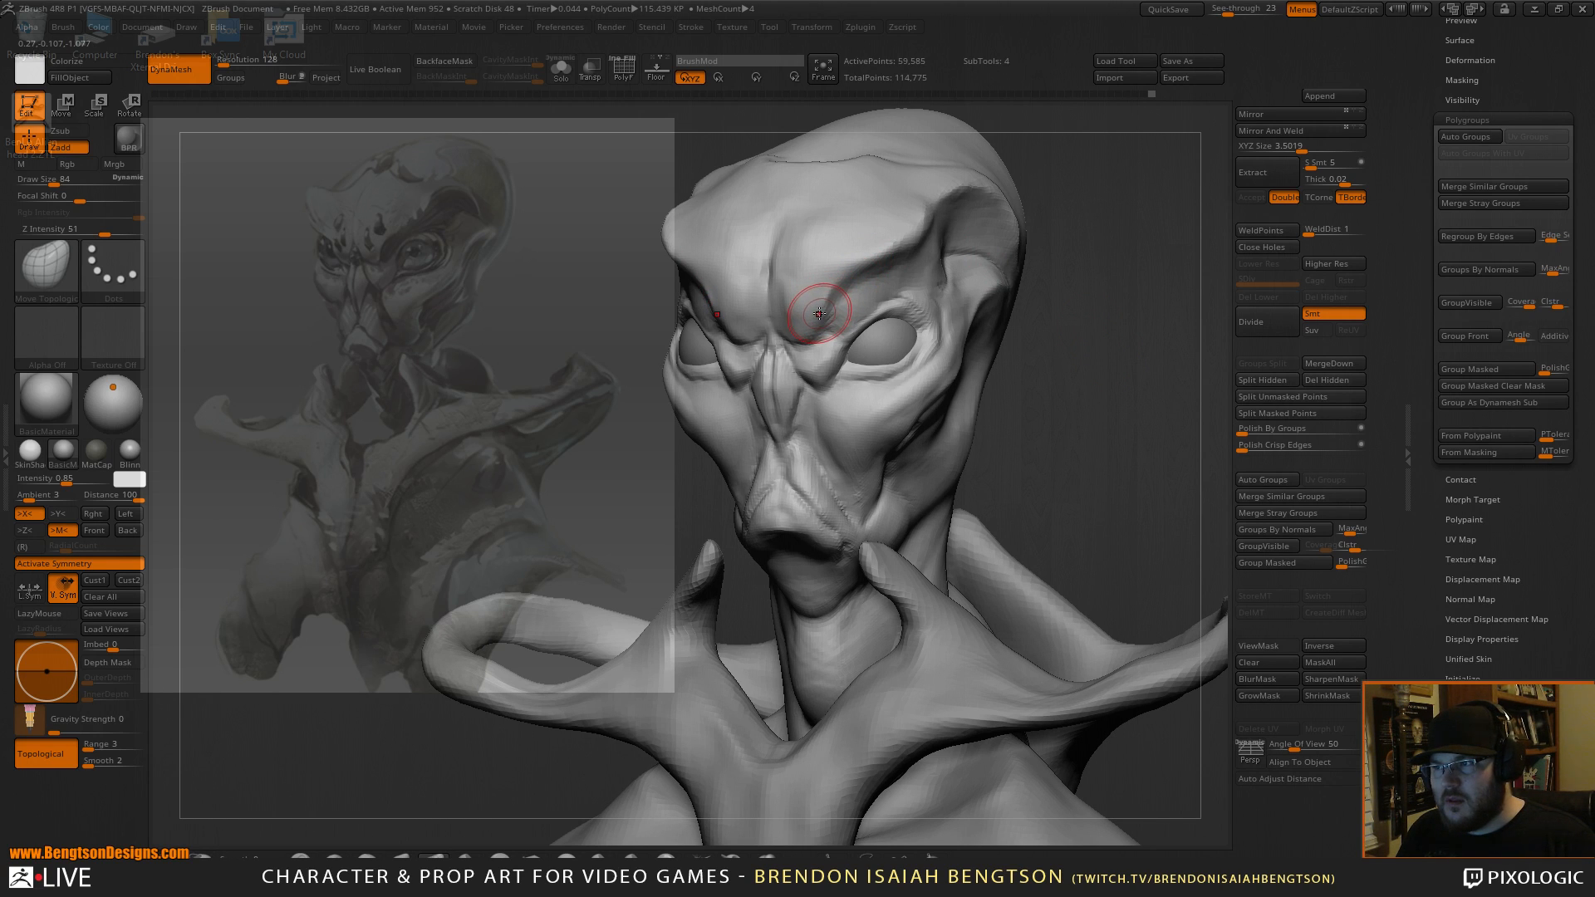
mouse_move(815, 303)
left_mouse_down()
mouse_move(861, 267)
mouse_move(820, 296)
left_mouse_up()
Build up the brow ridge above the eye with the ClayBuildup brush and sharpen its creases with DamStandard.
key("b")
key("c")
key("b")
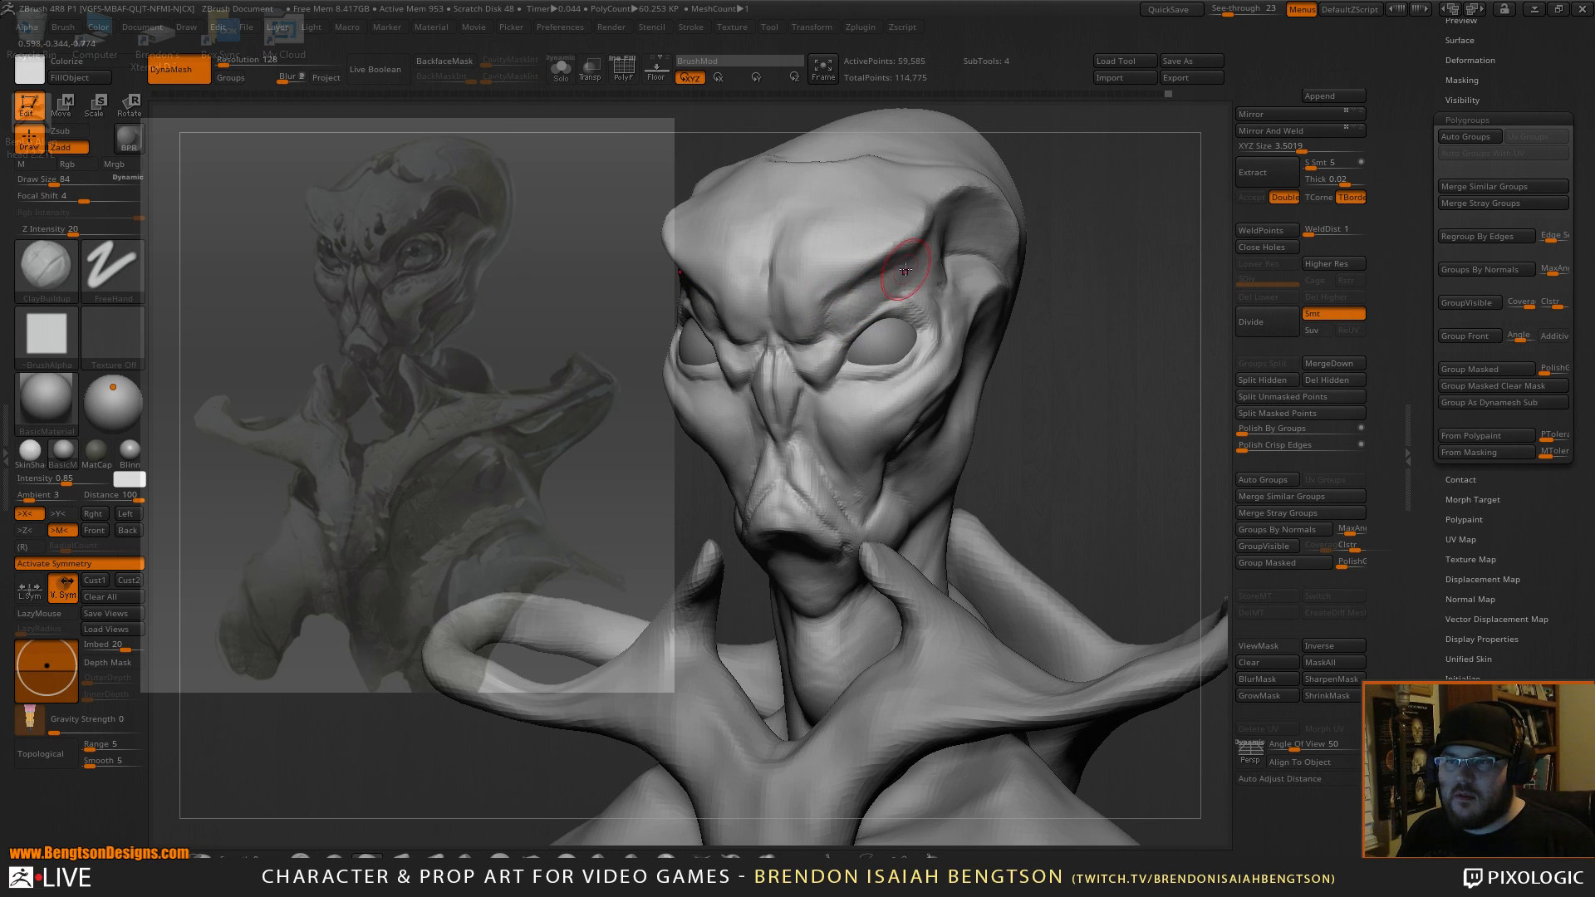
mouse_move(1061, 242)
left_mouse_down()
mouse_move(1082, 390)
mouse_move(1108, 321)
mouse_move(1085, 289)
left_mouse_up()
key("b")
key("d")
key("s")
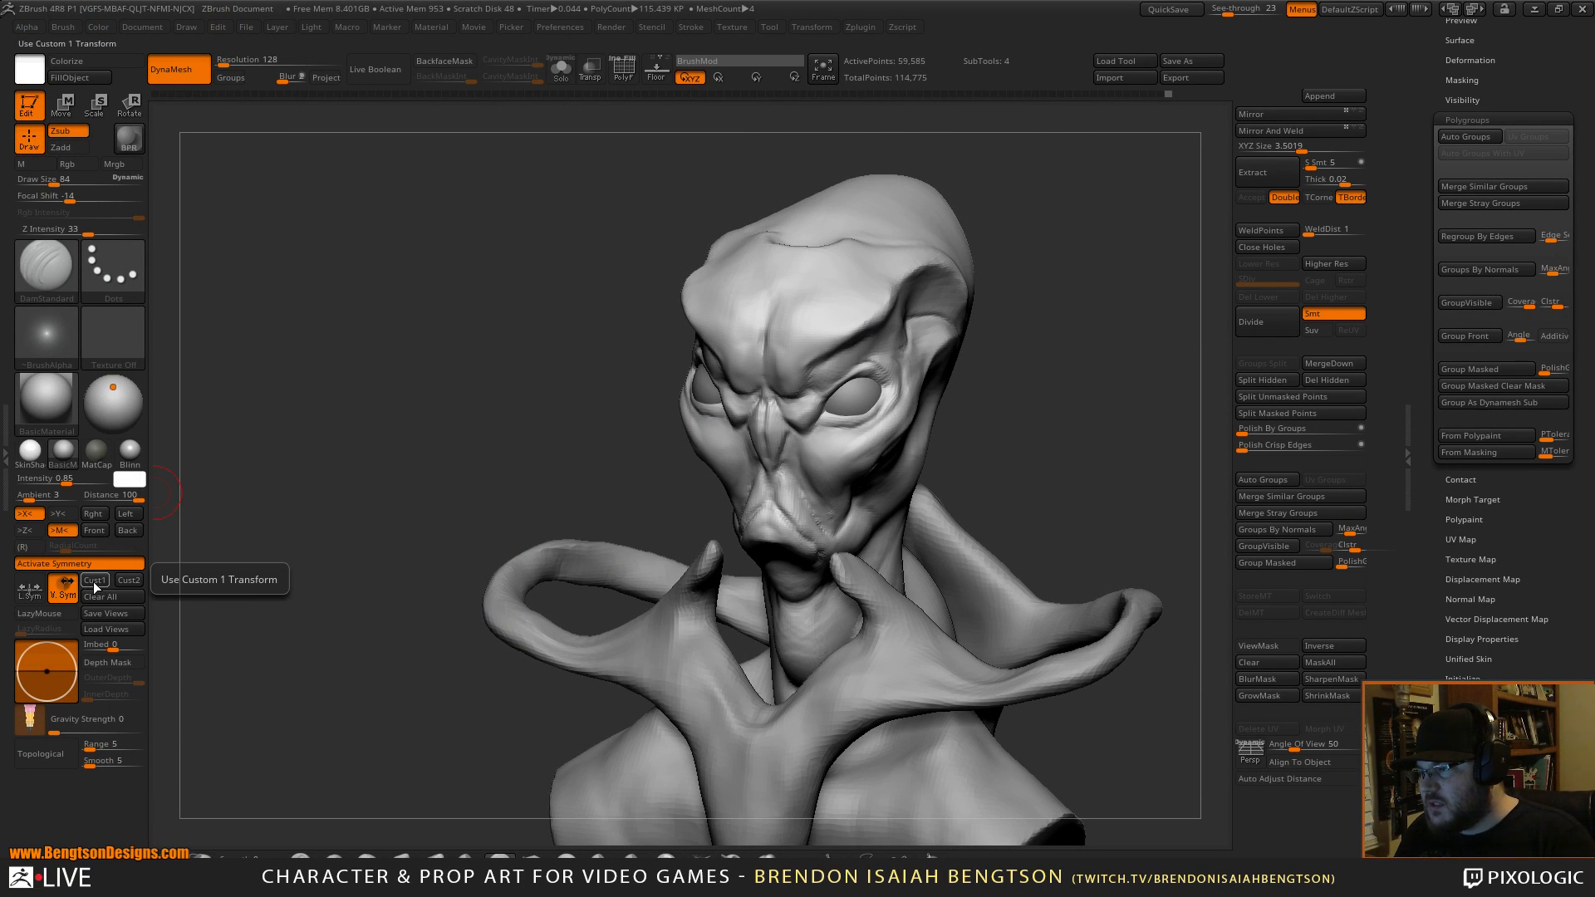
Restore the saved custom view over the reference and adjust the skull, temple and jaw silhouette with Move Topological at draw size 318.
left_click(93, 581)
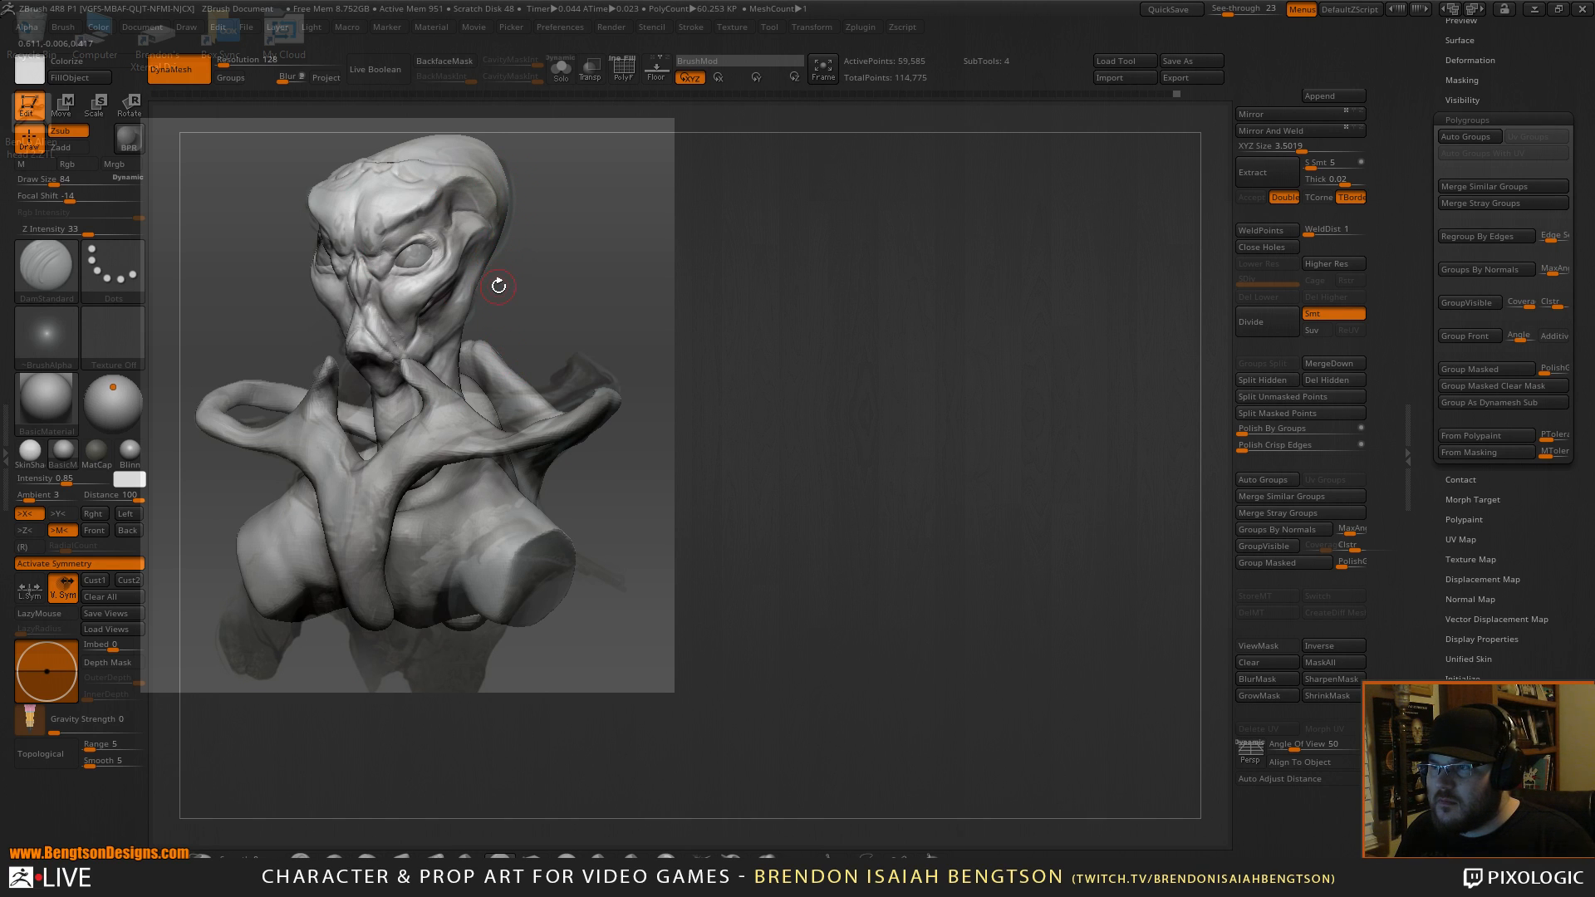
key("space")
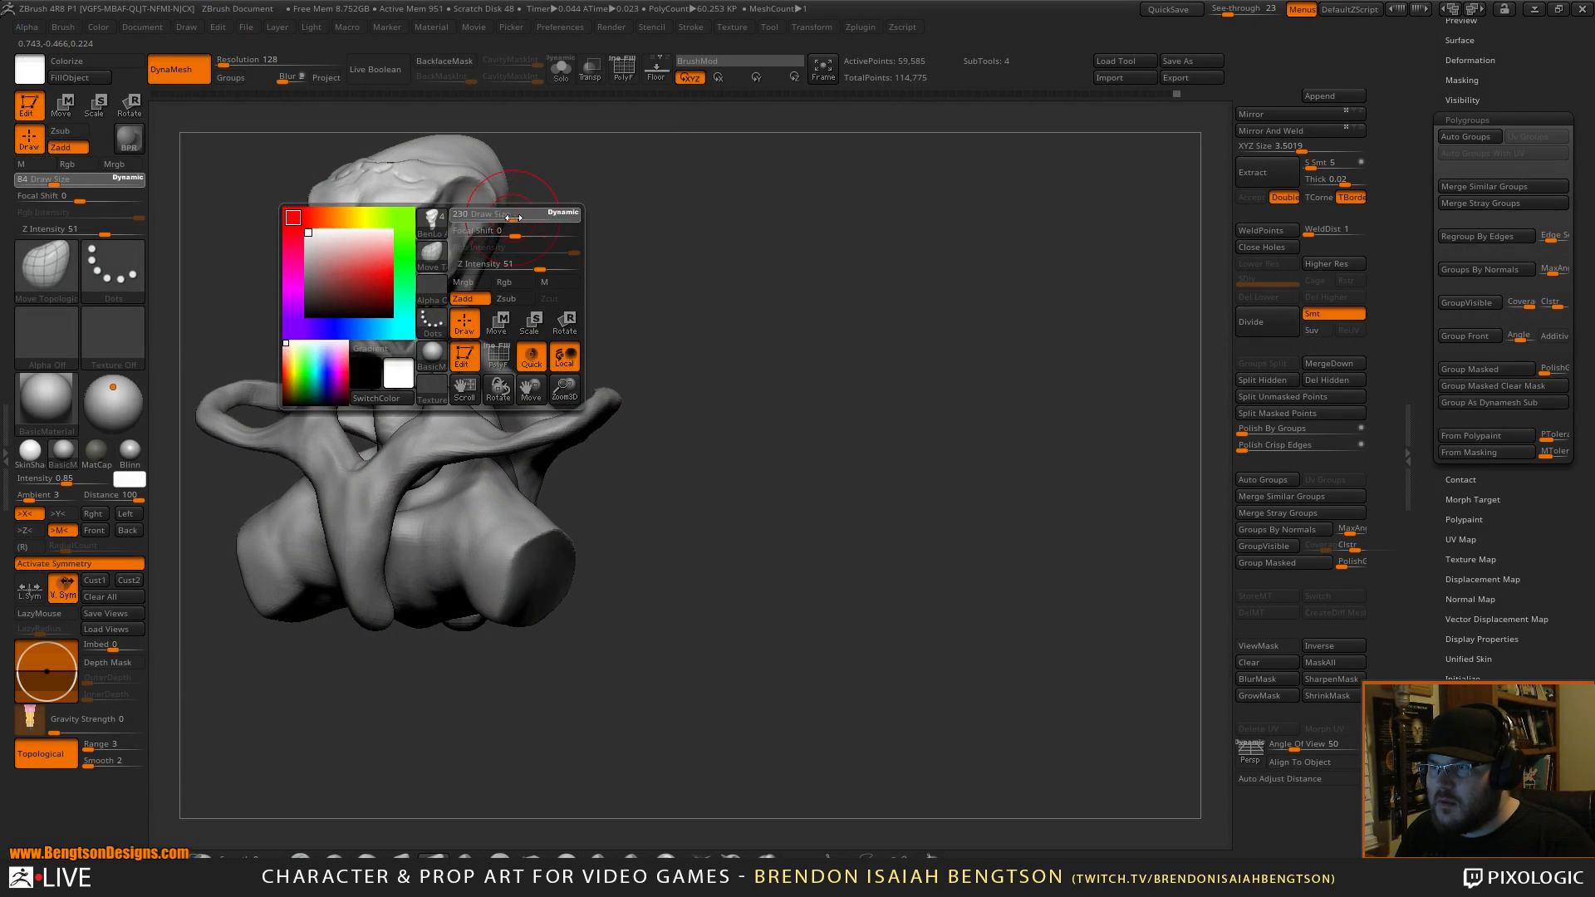
left_click_drag(514, 217, 525, 217)
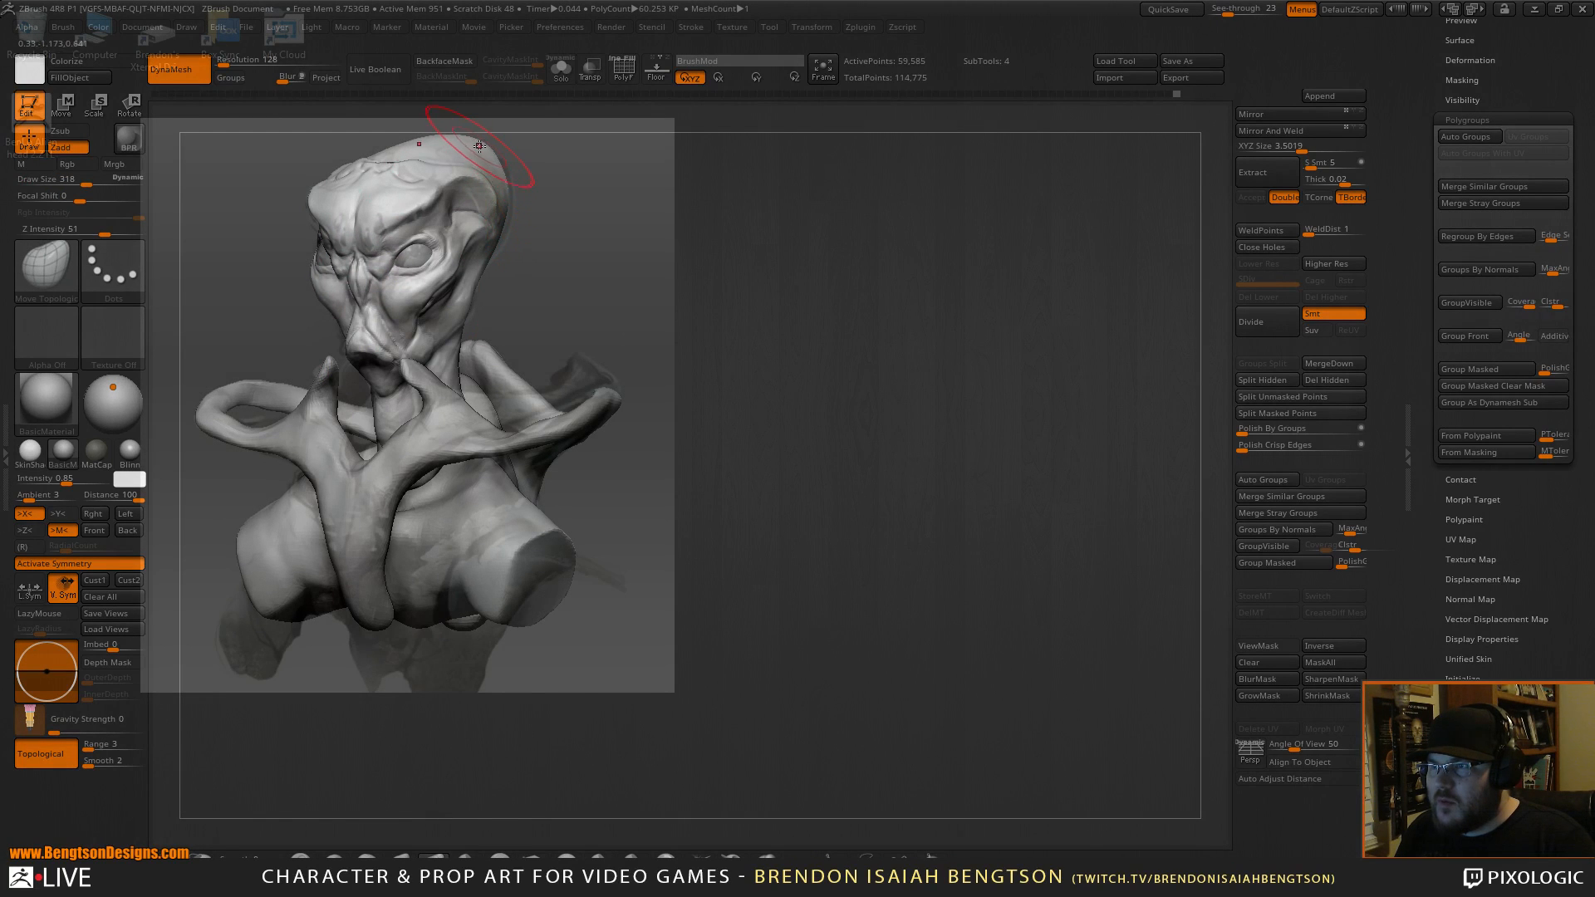
mouse_move(478, 140)
left_mouse_down()
mouse_move(420, 146)
mouse_move(487, 148)
left_mouse_up()
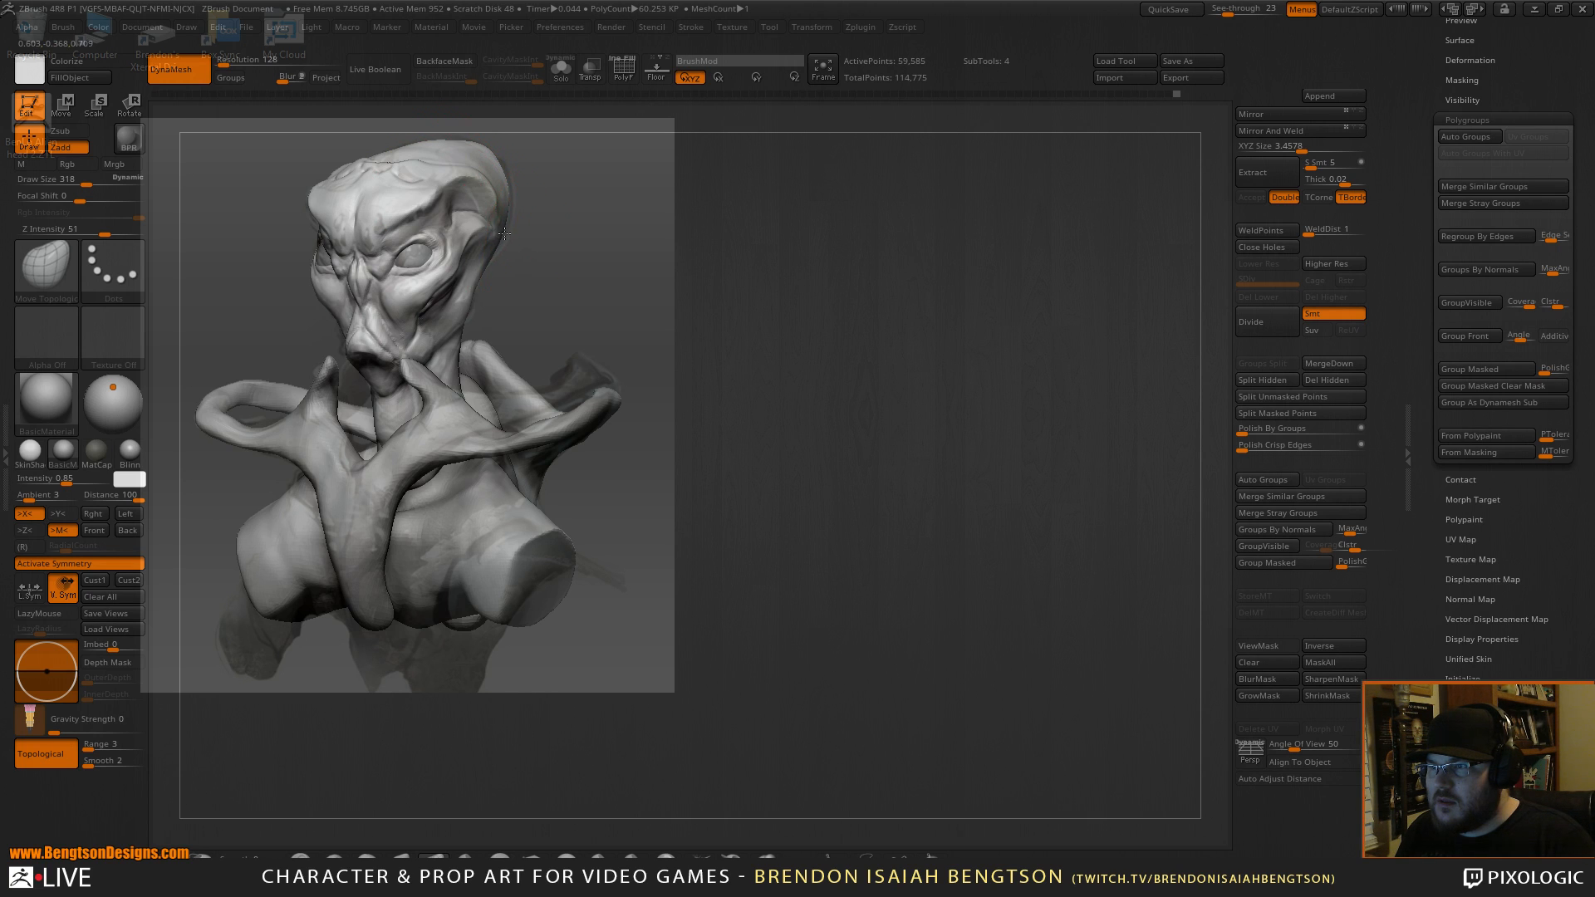
left_click_drag(510, 221, 515, 219)
left_click_drag(476, 292, 463, 328)
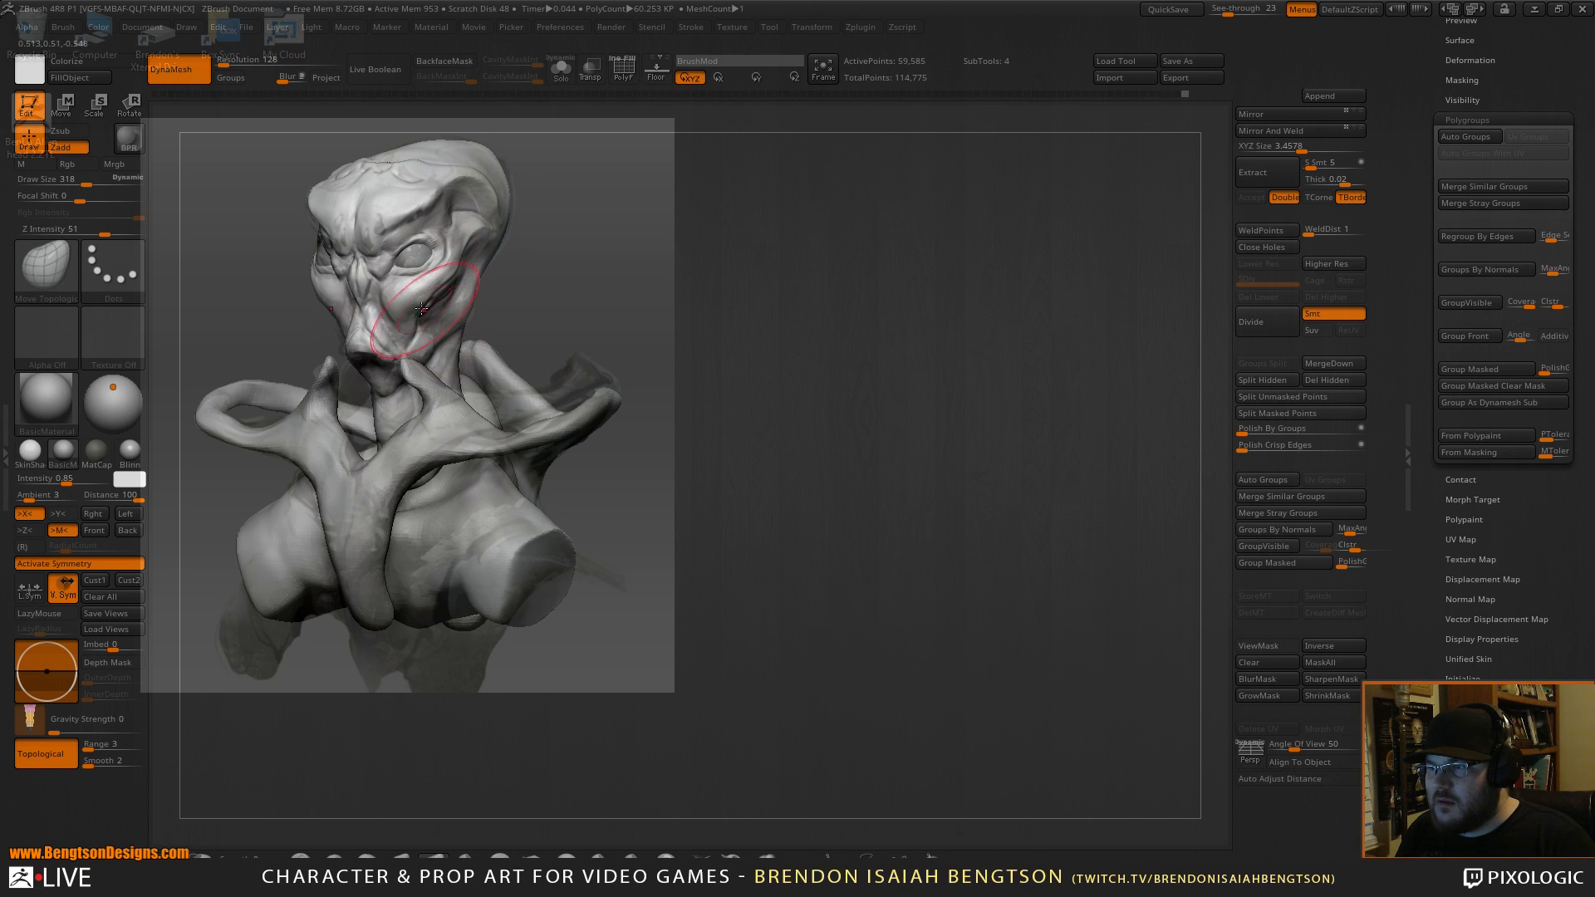
Delete the head's hidden geometry and re-DynaMesh the head at resolution 128.
mouse_move(632, 363)
left_mouse_down()
mouse_move(997, 407)
mouse_move(1087, 490)
mouse_move(1161, 518)
mouse_move(1132, 539)
mouse_move(1139, 519)
mouse_move(1126, 521)
left_mouse_up()
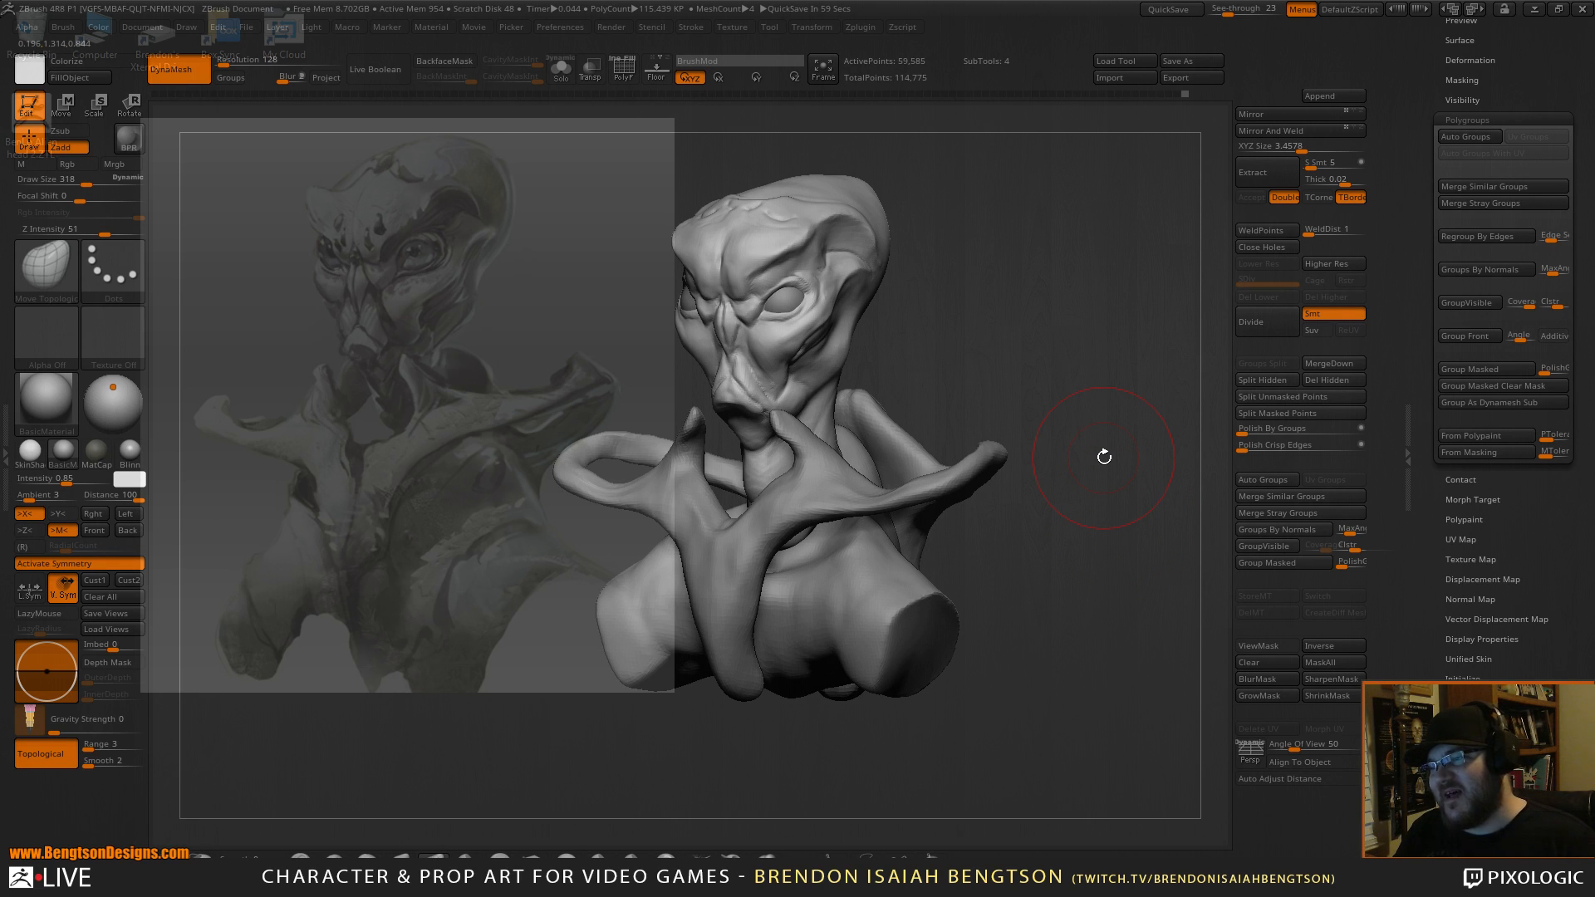
mouse_move(905, 217)
left_mouse_down()
mouse_move(1071, 309)
mouse_move(1011, 291)
mouse_move(1021, 258)
mouse_move(1047, 341)
mouse_move(1033, 335)
left_mouse_up()
key("space")
left_click(1057, 234, "ctrl")
left_click(1062, 348, "ctrl+shift")
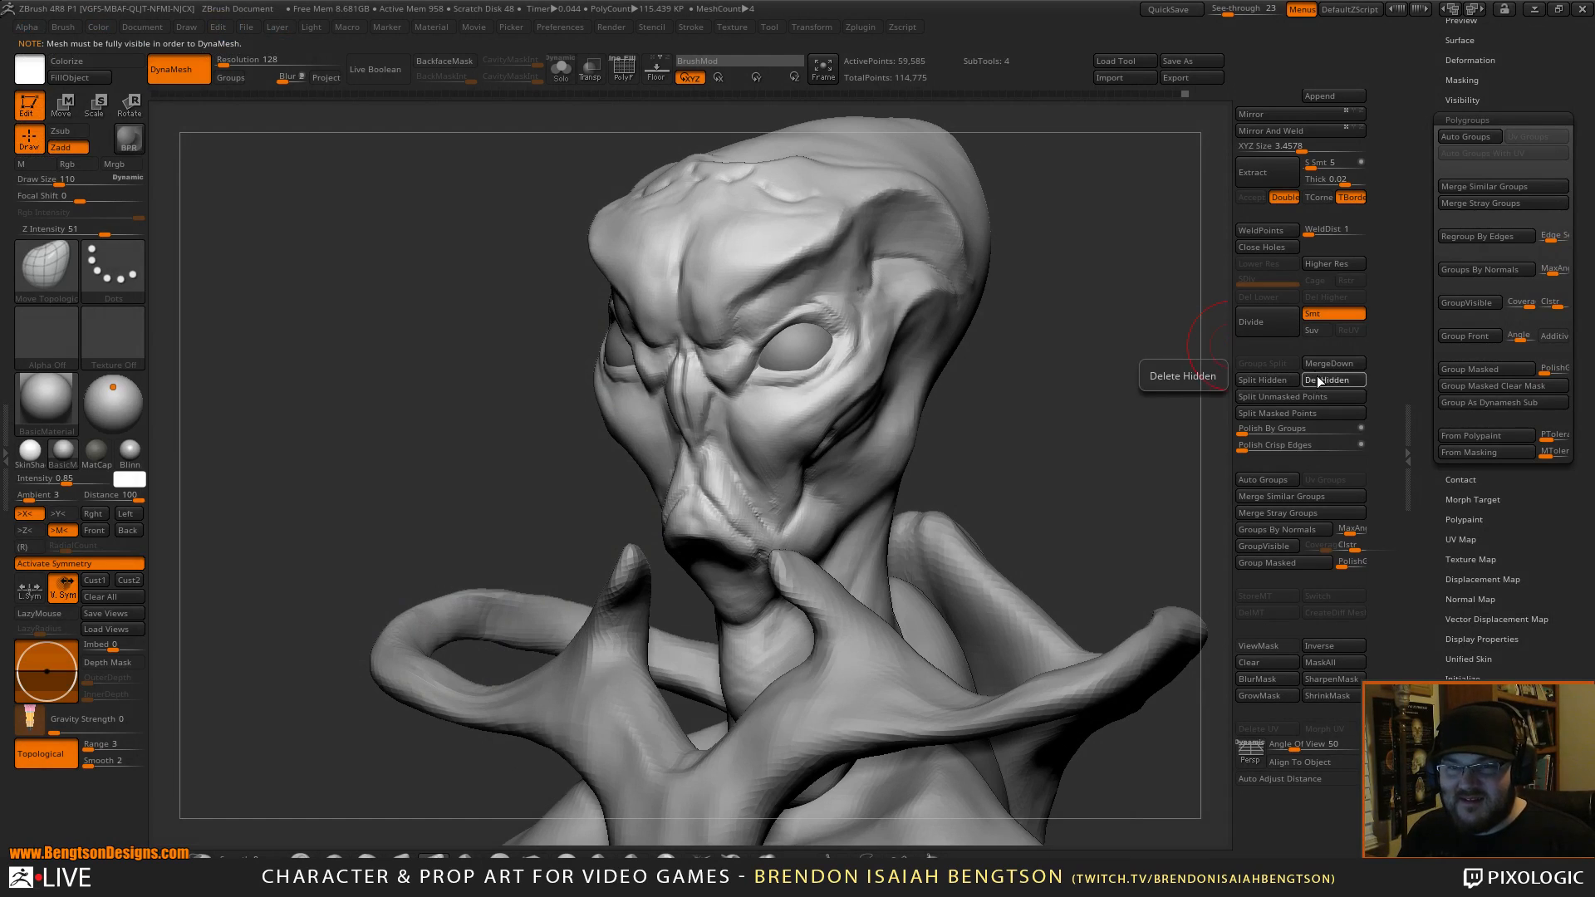
left_click_drag(1051, 401, 1110, 352)
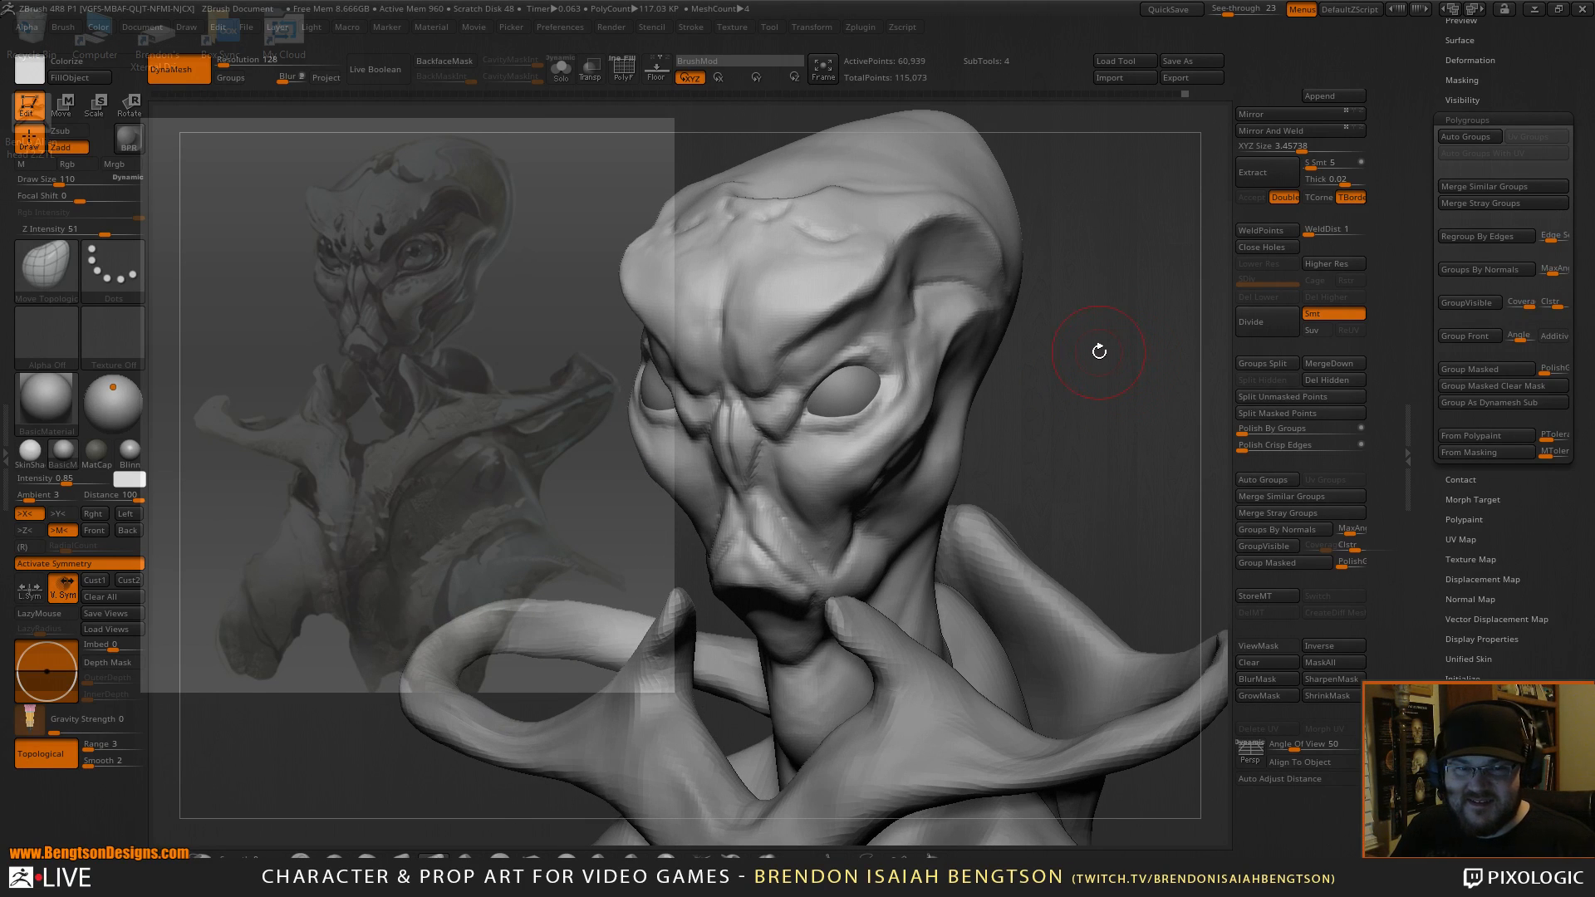
Add volume to the upper eyelid under the brow with the ClayBuildup brush at draw size 49.
key("b")
key("c")
key("b")
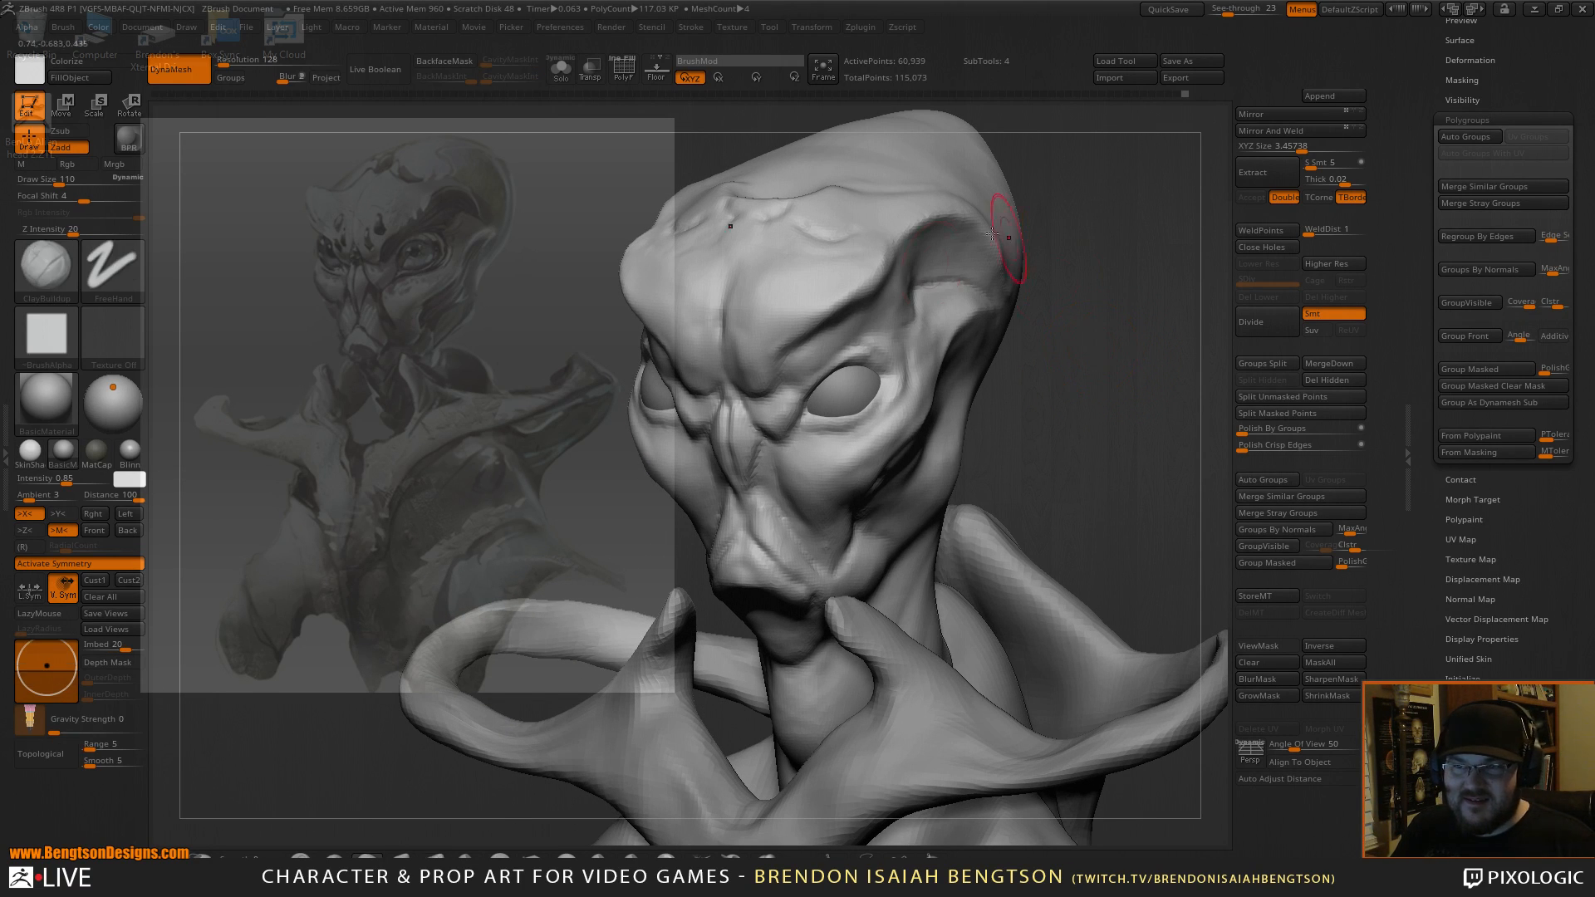
key("space")
left_click_drag(866, 351, 853, 350)
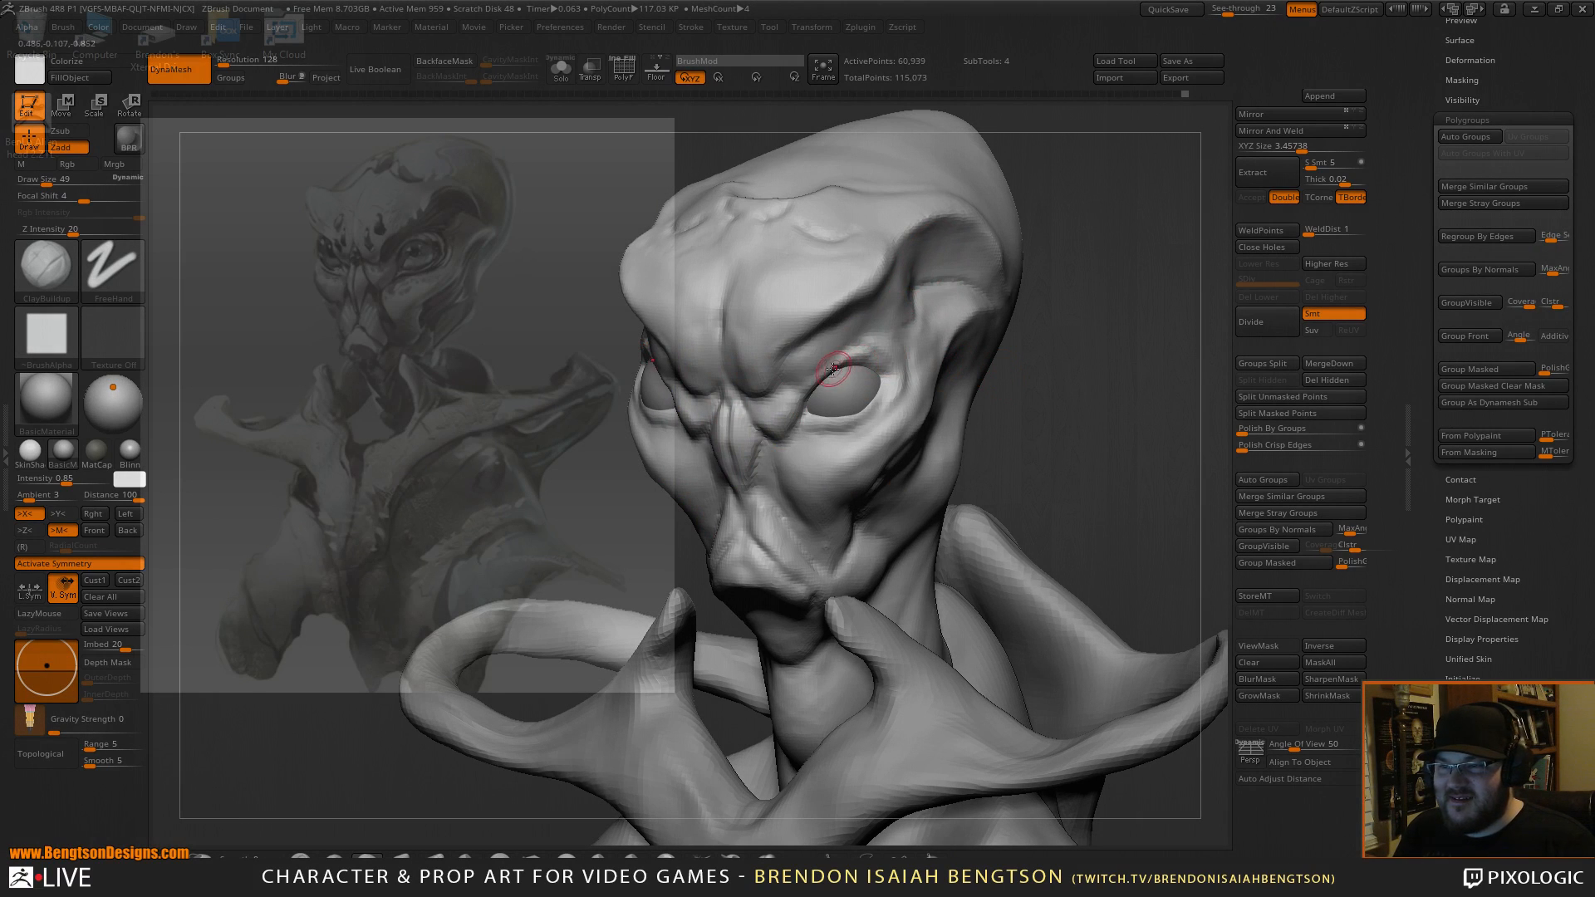
Carve a crease at the inner corner of the eye with DamStandard and refine its shape with Move Topological.
key("b")
key("d")
key("s")
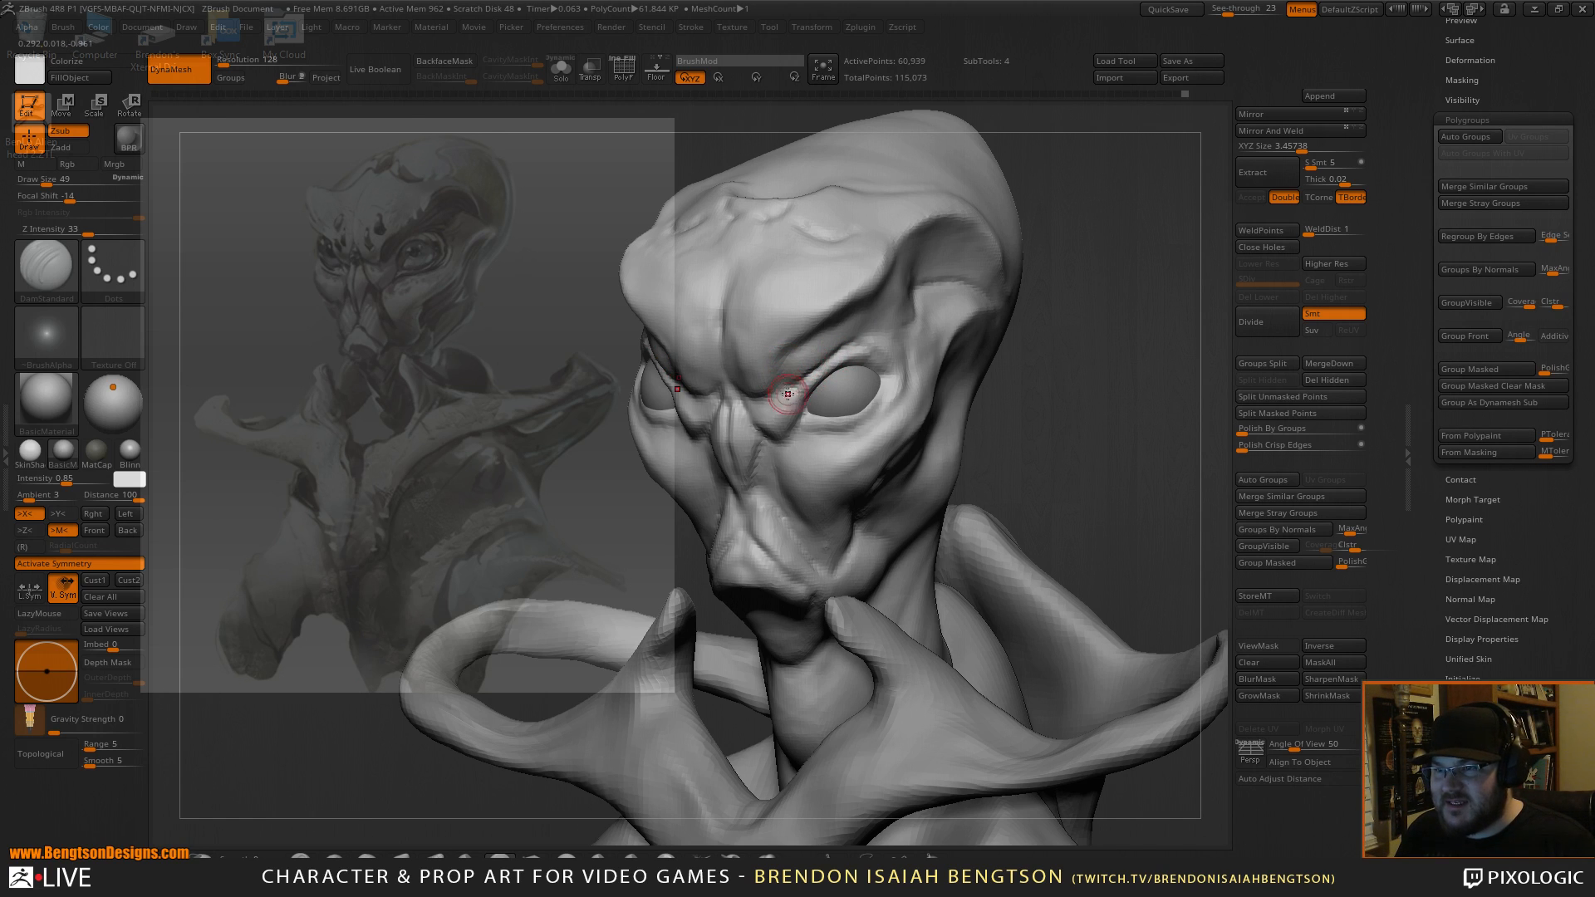
key("b")
key("m")
key("t")
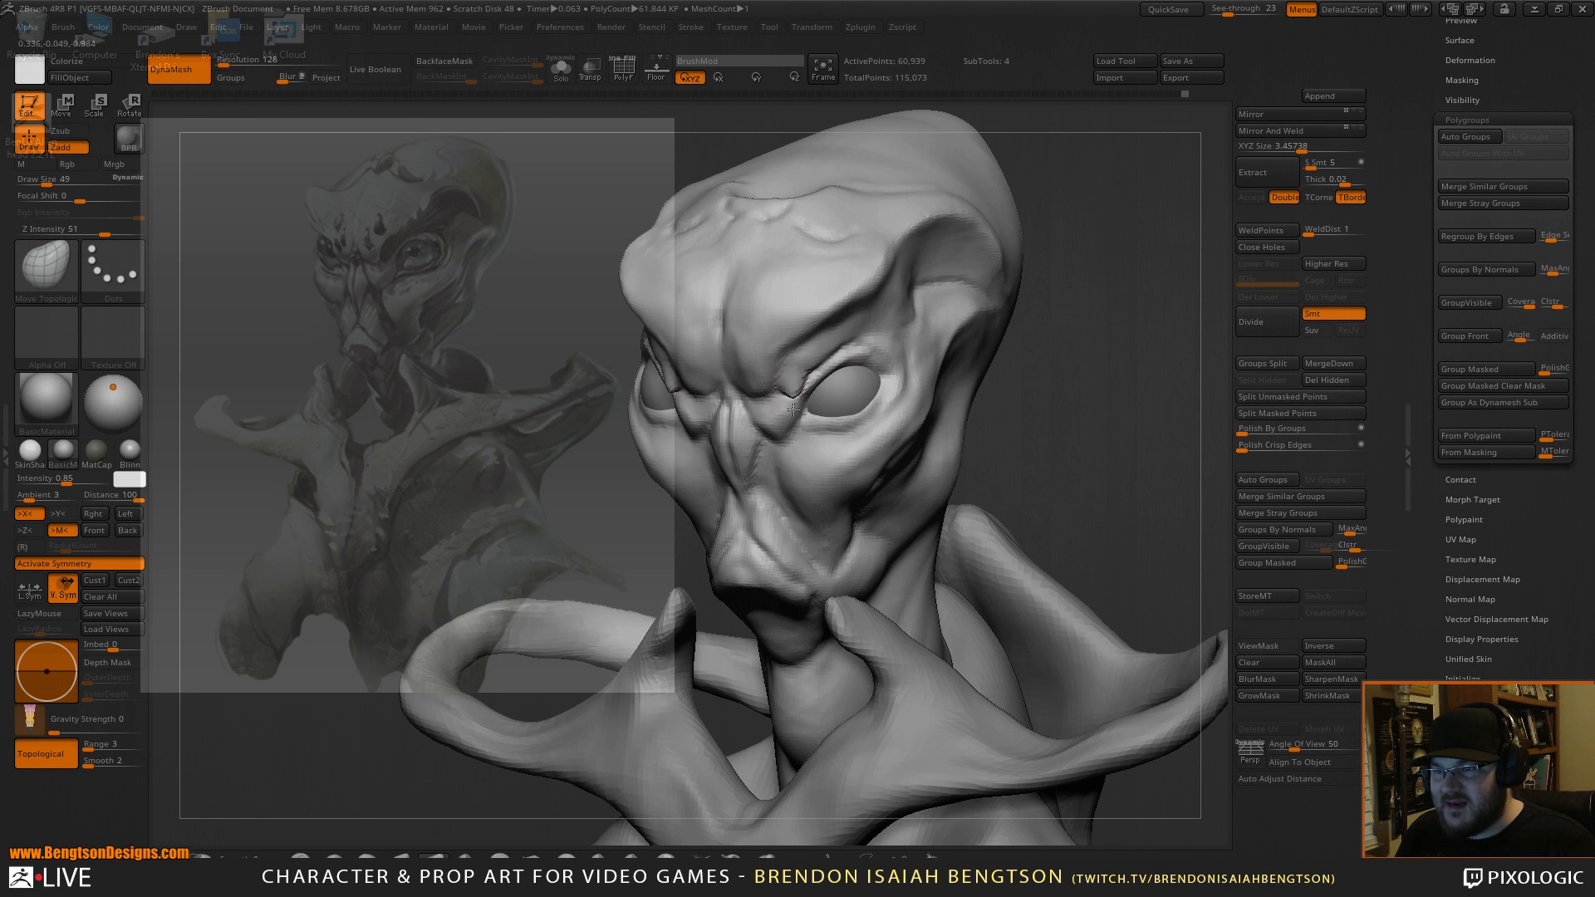
Cut creases around the upper and lower eyelids and below the inner eye corner with the DamStandard brush.
key("b")
key("d")
key("s")
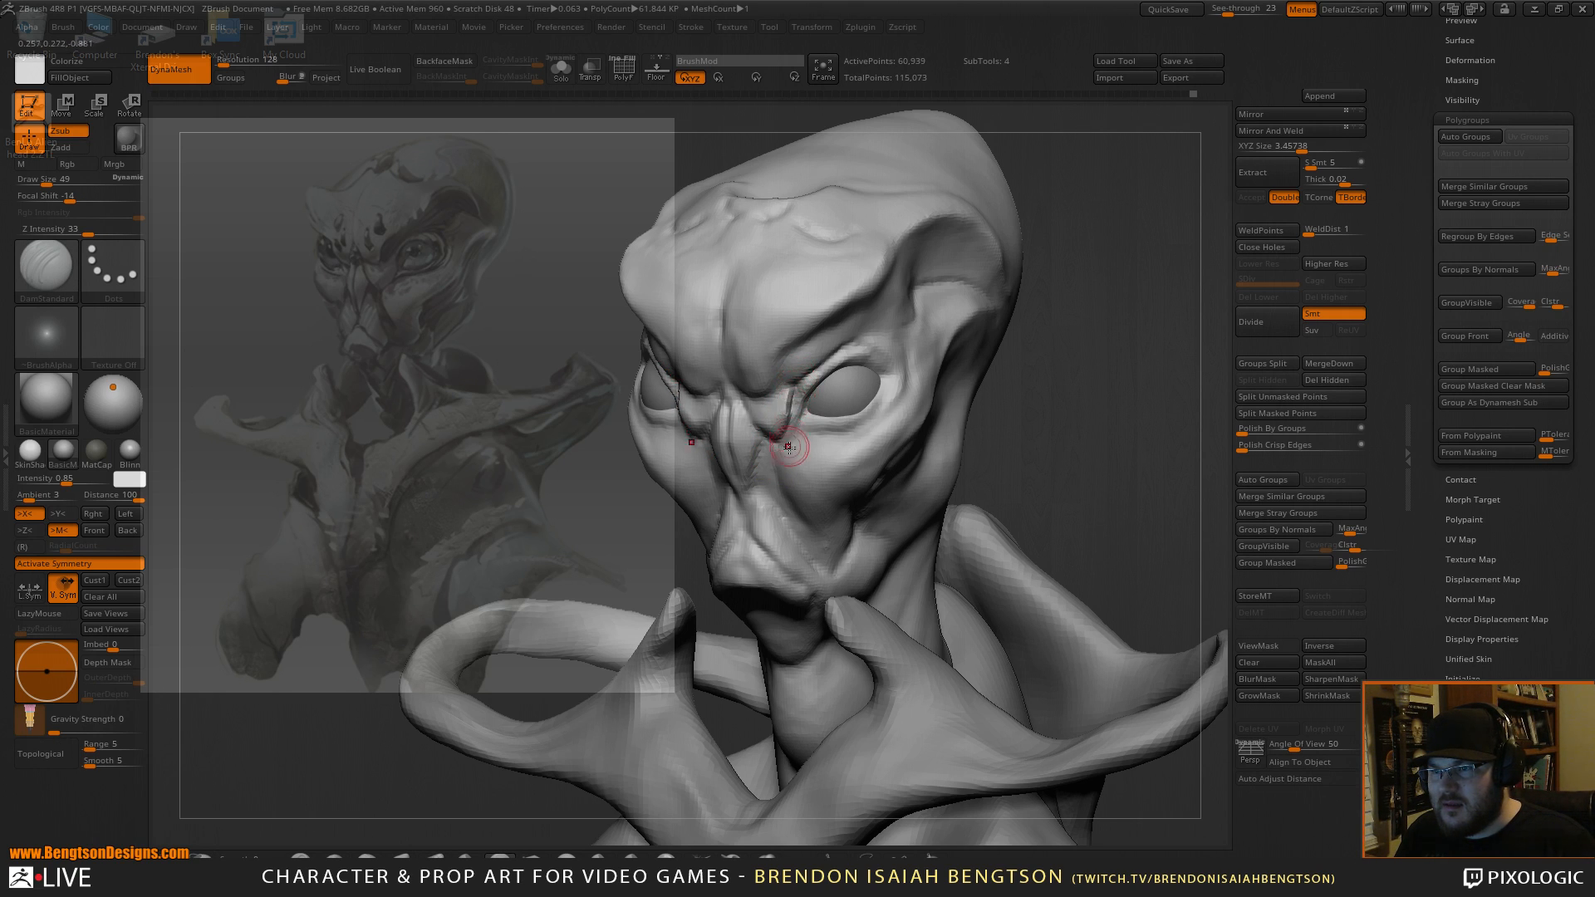
key("ctrl")
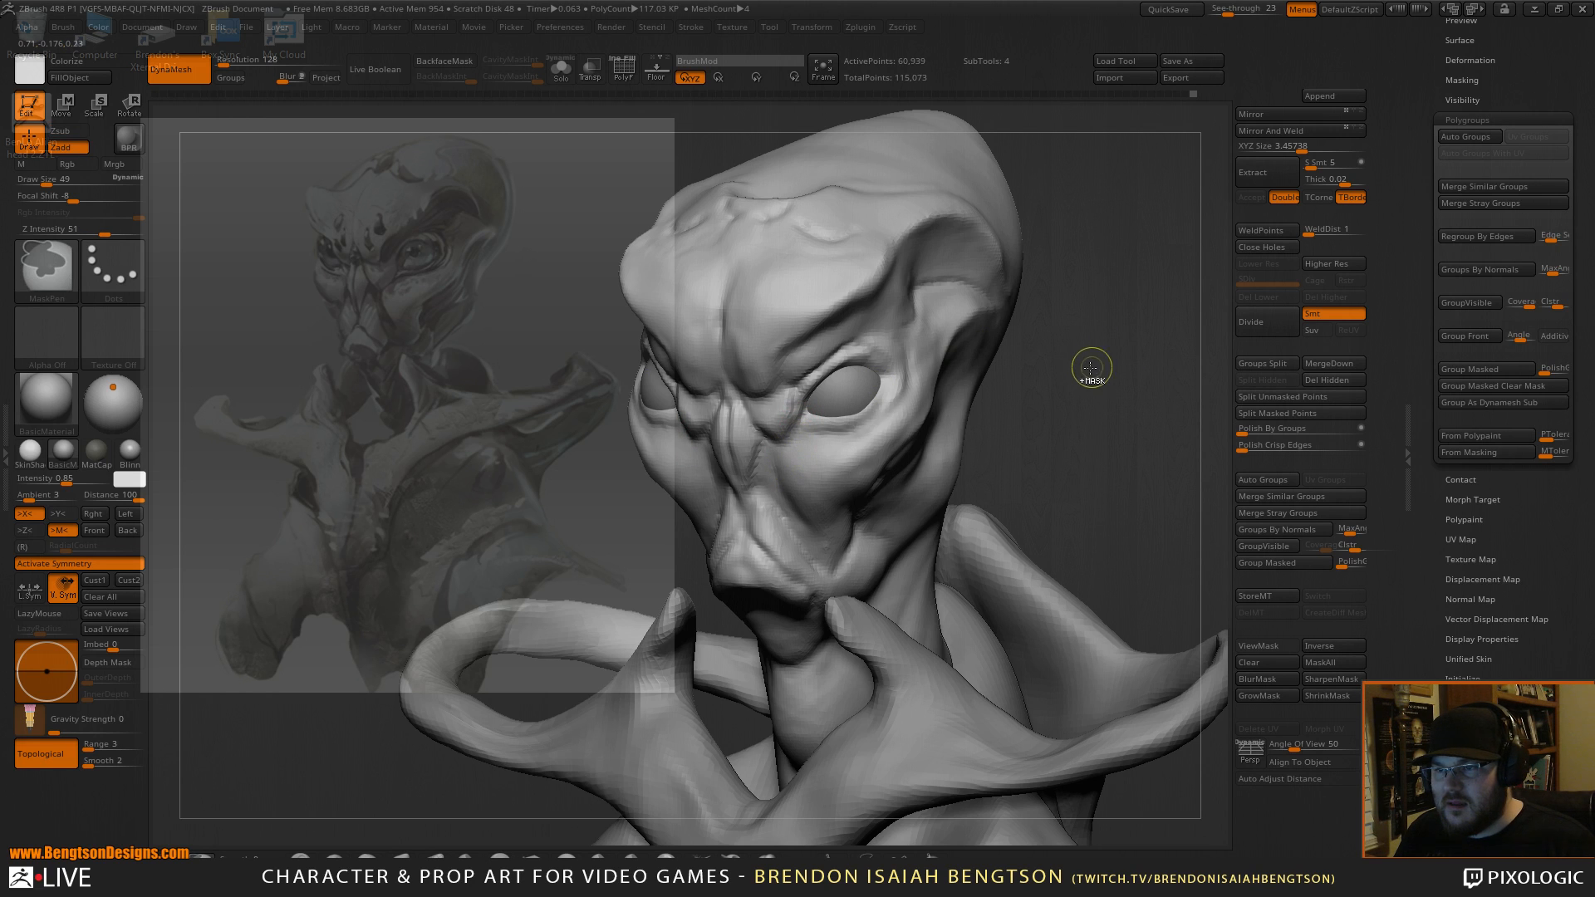
left_click_drag(1087, 364, 1056, 391)
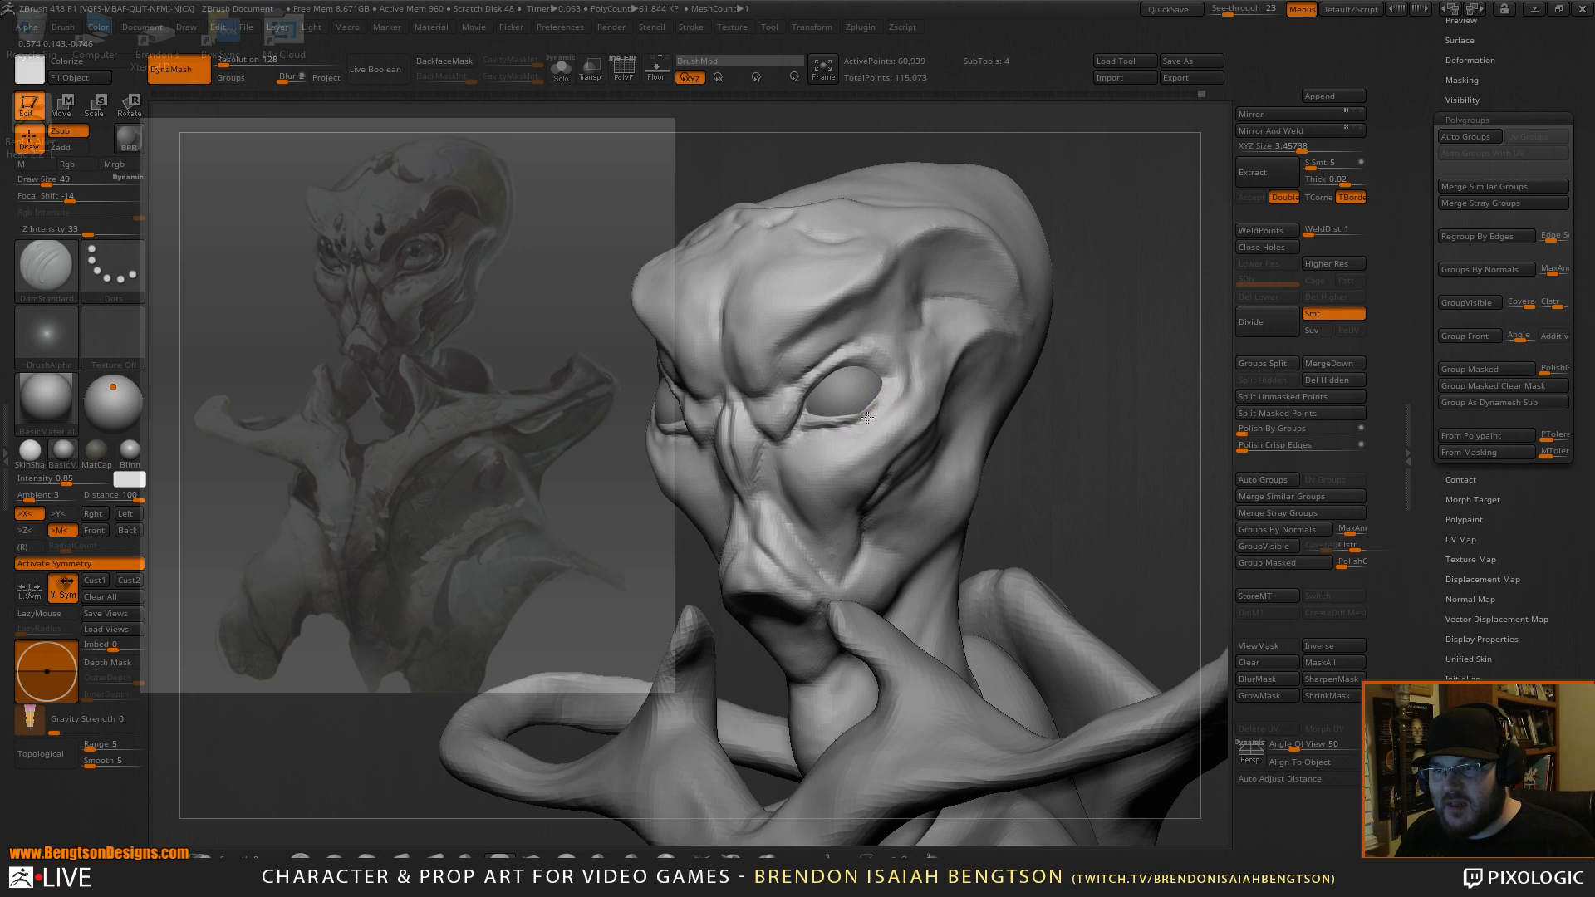
right_click_drag(896, 359, 865, 341)
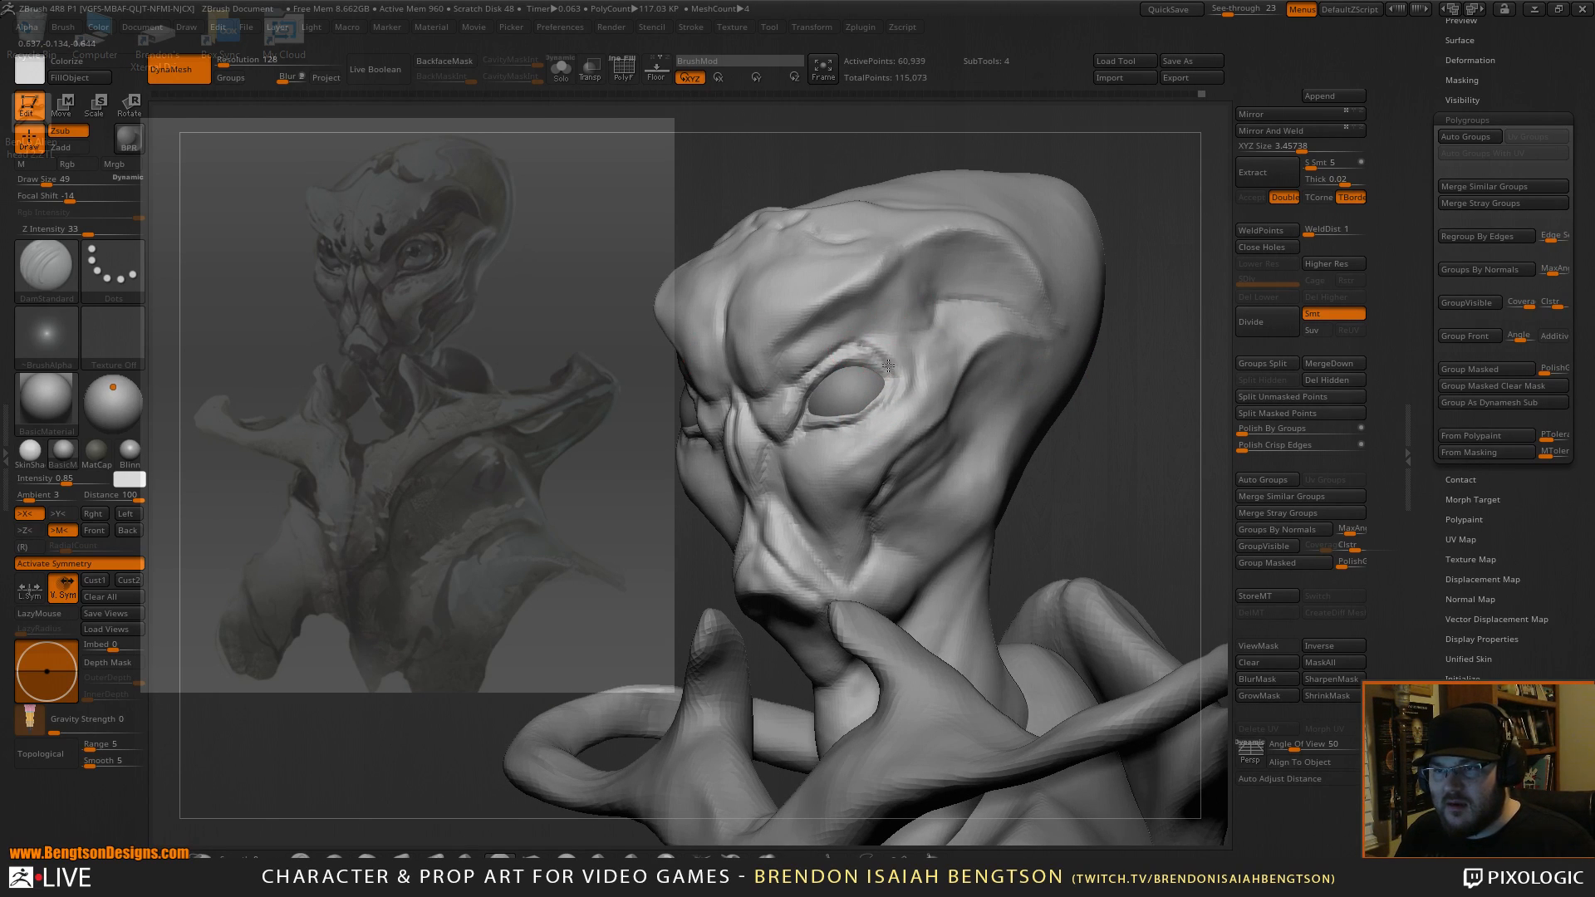
left_click_drag(835, 364, 899, 346)
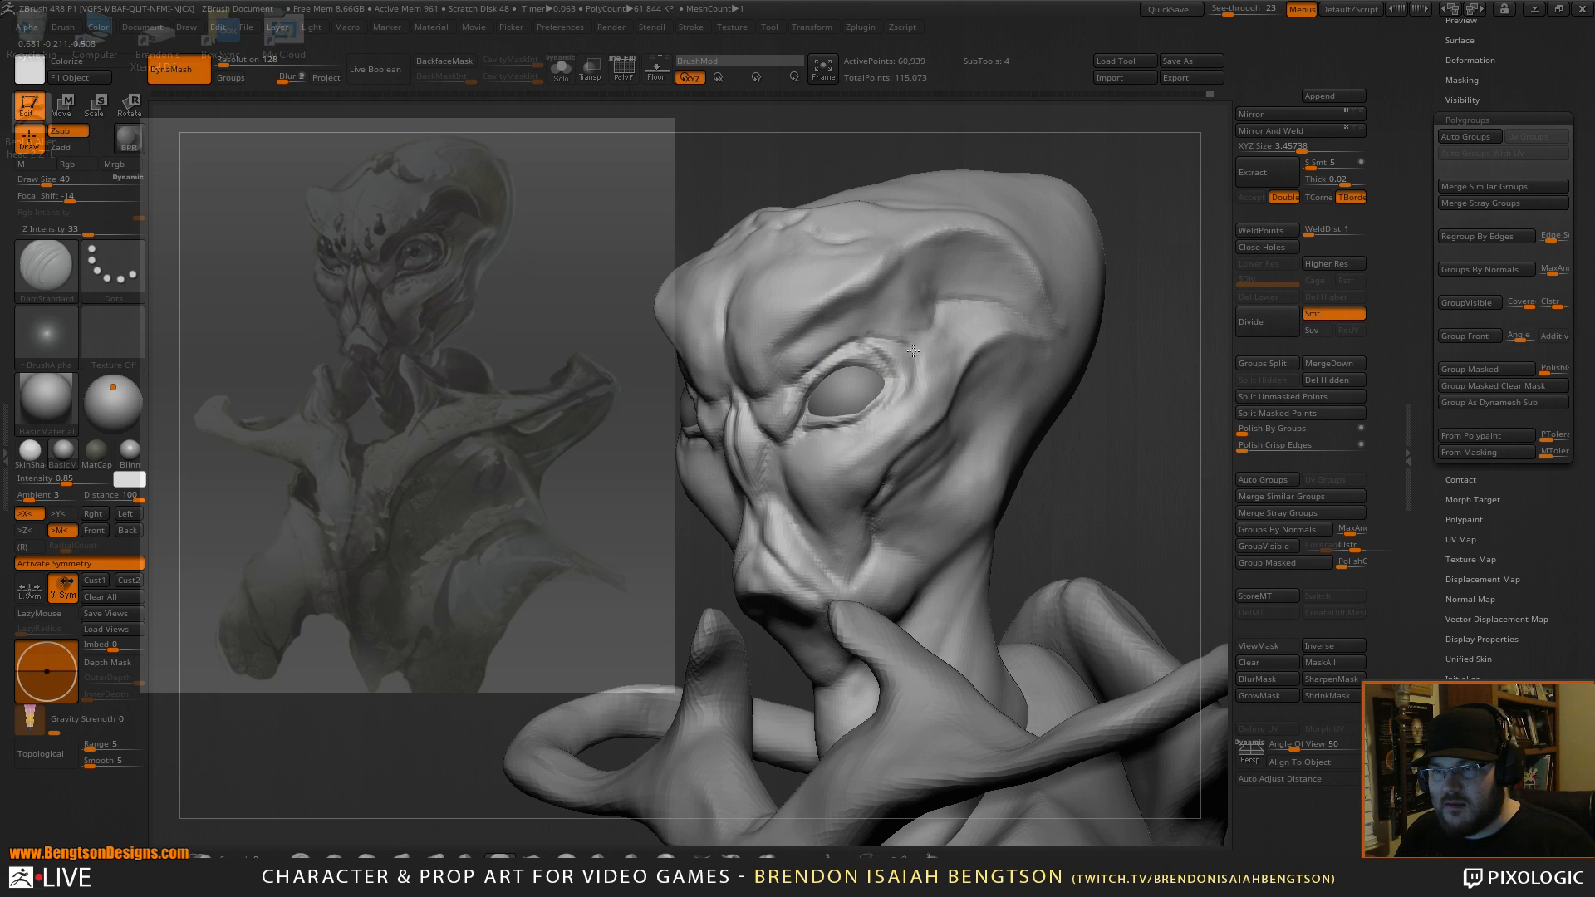
Build up the raised bumps along the top of the forehead with an enlarged ClayBuildup brush.
mouse_move(885, 389)
right_mouse_down()
mouse_move(1094, 406)
mouse_move(1106, 427)
mouse_move(1097, 396)
mouse_move(1113, 544)
right_mouse_up()
key("b")
key("c")
key("b")
key("space")
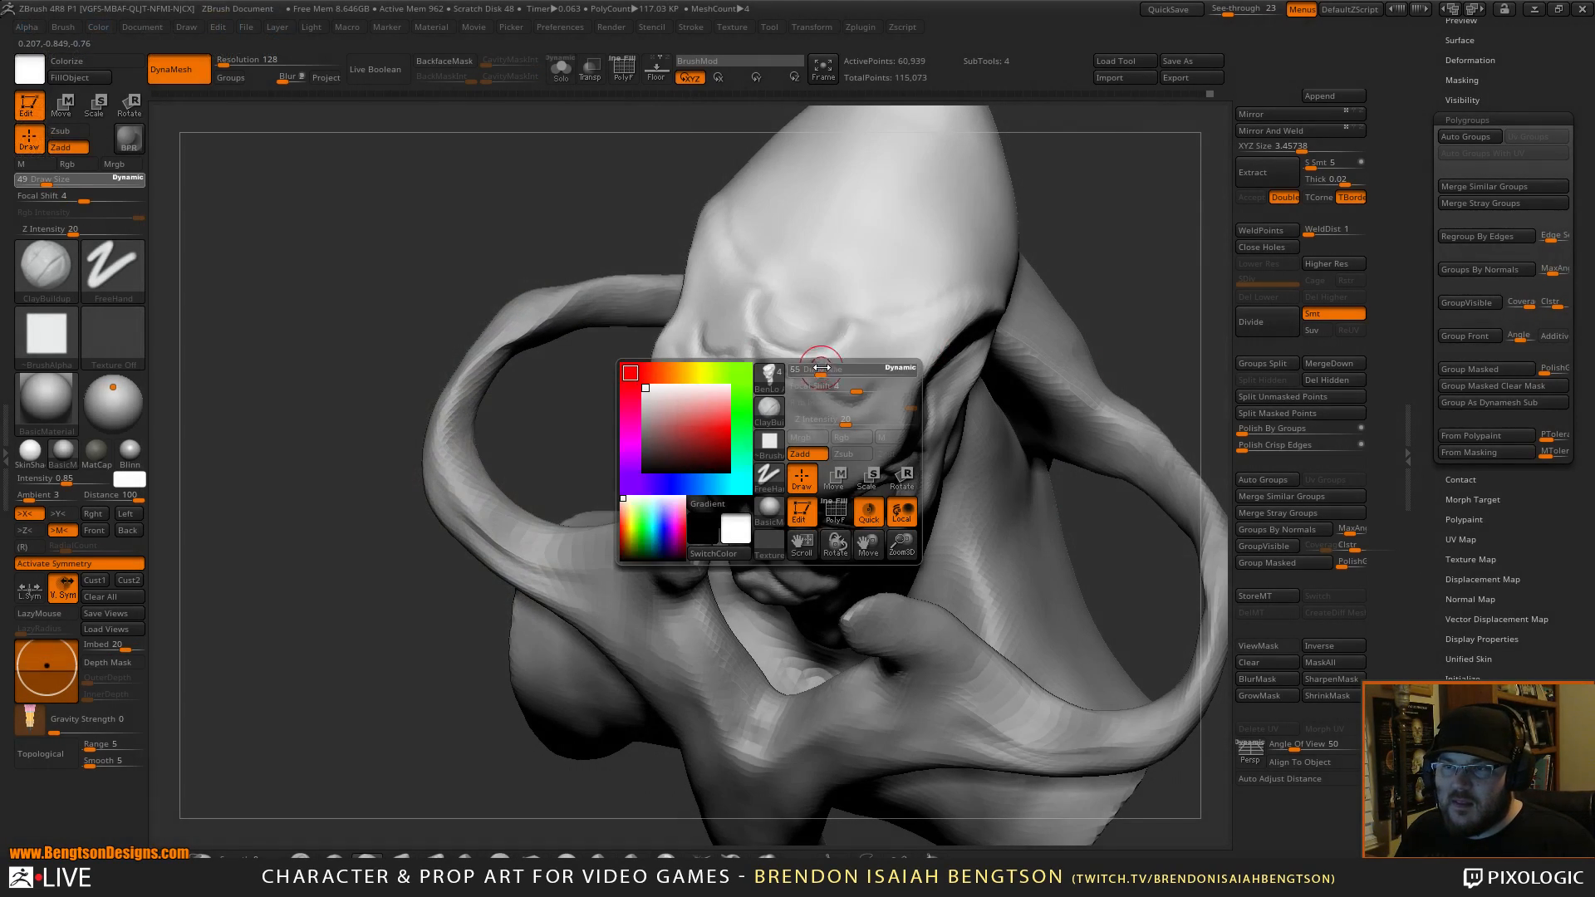
left_click(837, 368)
mouse_move(1068, 349)
right_mouse_down()
mouse_move(1068, 277)
mouse_move(972, 256)
right_mouse_up()
mouse_move(741, 433)
left_mouse_down()
mouse_move(742, 474)
mouse_move(775, 509)
left_mouse_up()
Define the edges of the forehead bumps with the DamStandard brush at draw size 140.
key("b")
key("d")
key("s")
mouse_move(741, 431)
left_mouse_down()
mouse_move(812, 479)
mouse_move(862, 422)
mouse_move(790, 466)
mouse_move(735, 433)
mouse_move(691, 441)
left_mouse_up()
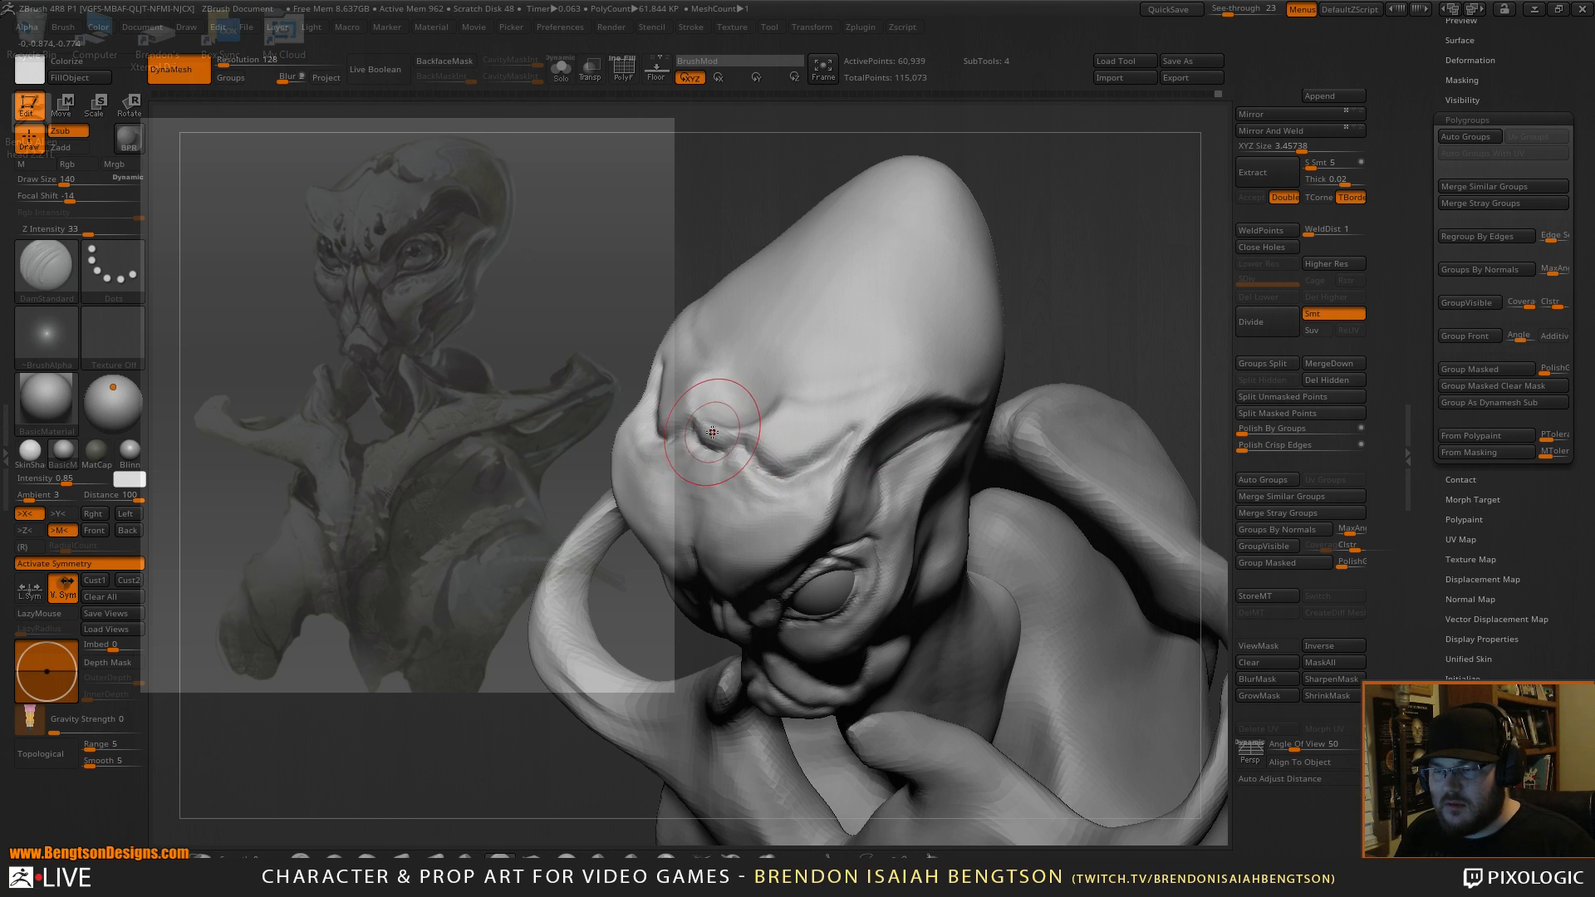
Add volume to the raised bumps along the top of the forehead with the ClayBuildup brush at draw size 140.
key("b")
key("c")
key("b")
mouse_move(717, 441)
left_mouse_down()
mouse_move(698, 419)
mouse_move(760, 456)
mouse_move(803, 453)
mouse_move(804, 422)
left_mouse_up()
left_click_drag(1143, 322, 1133, 271, "alt")
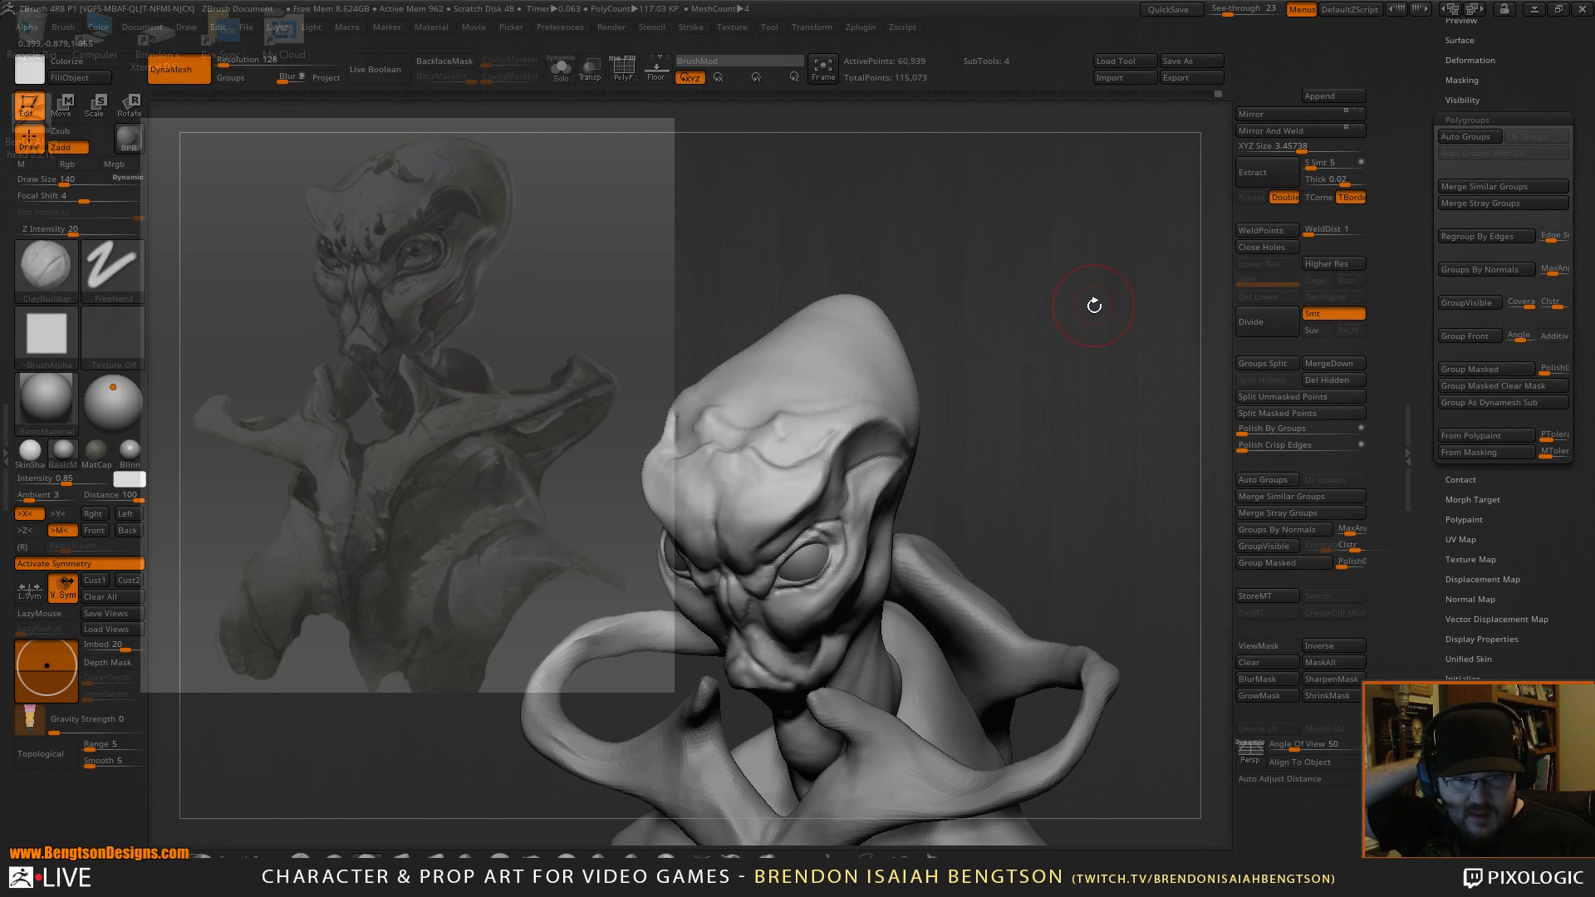
left_click_drag(1106, 338, 1085, 350)
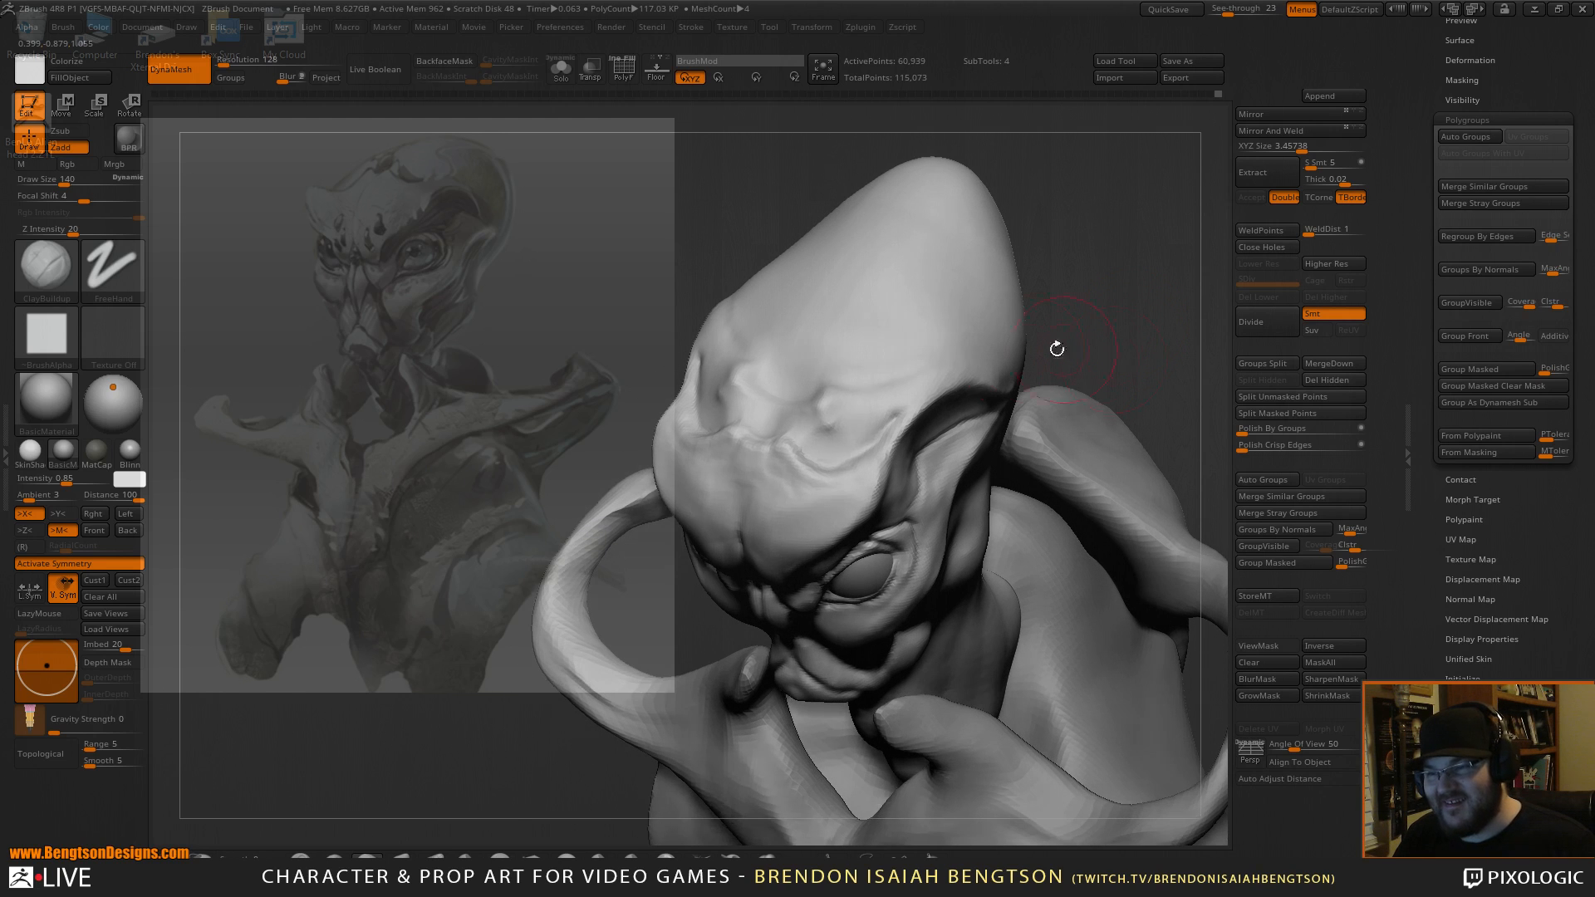
mouse_move(830, 413)
left_mouse_down()
mouse_move(805, 391)
mouse_move(915, 360)
mouse_move(858, 432)
left_mouse_up()
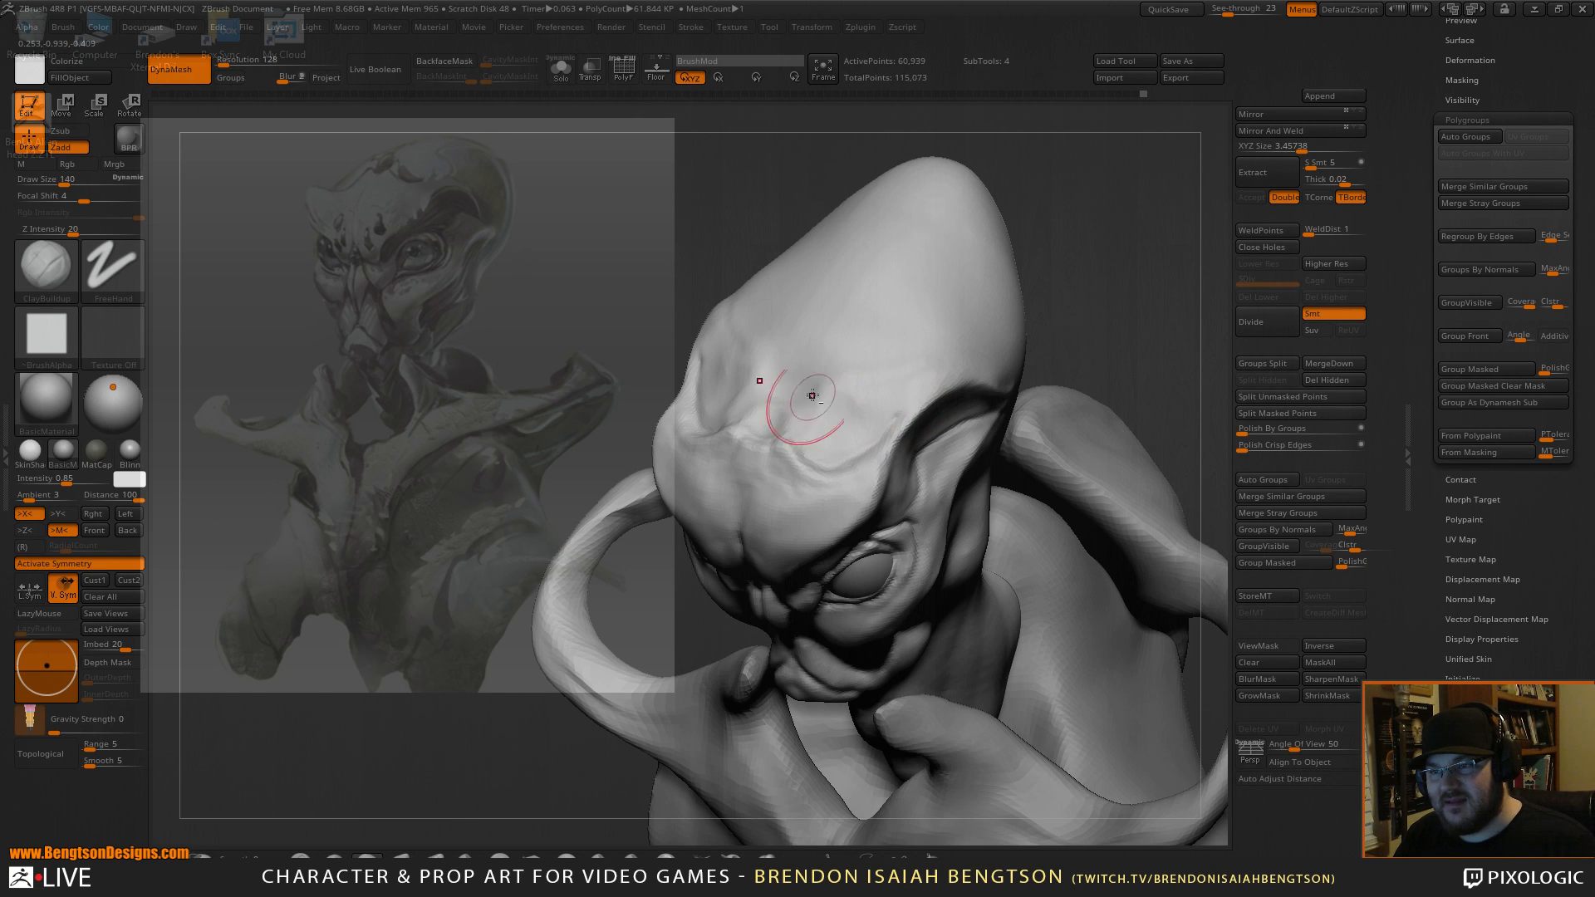
Smooth and flatten the skull surface around the forehead bumps with the sPolish brush at draw size 223.
key("space")
left_click_drag(818, 378, 839, 379)
mouse_move(1126, 214)
left_mouse_down()
mouse_move(1114, 257)
mouse_move(1133, 239)
mouse_move(831, 303)
mouse_move(835, 417)
mouse_move(818, 435)
left_mouse_up()
key("b")
key("s")
key("p")
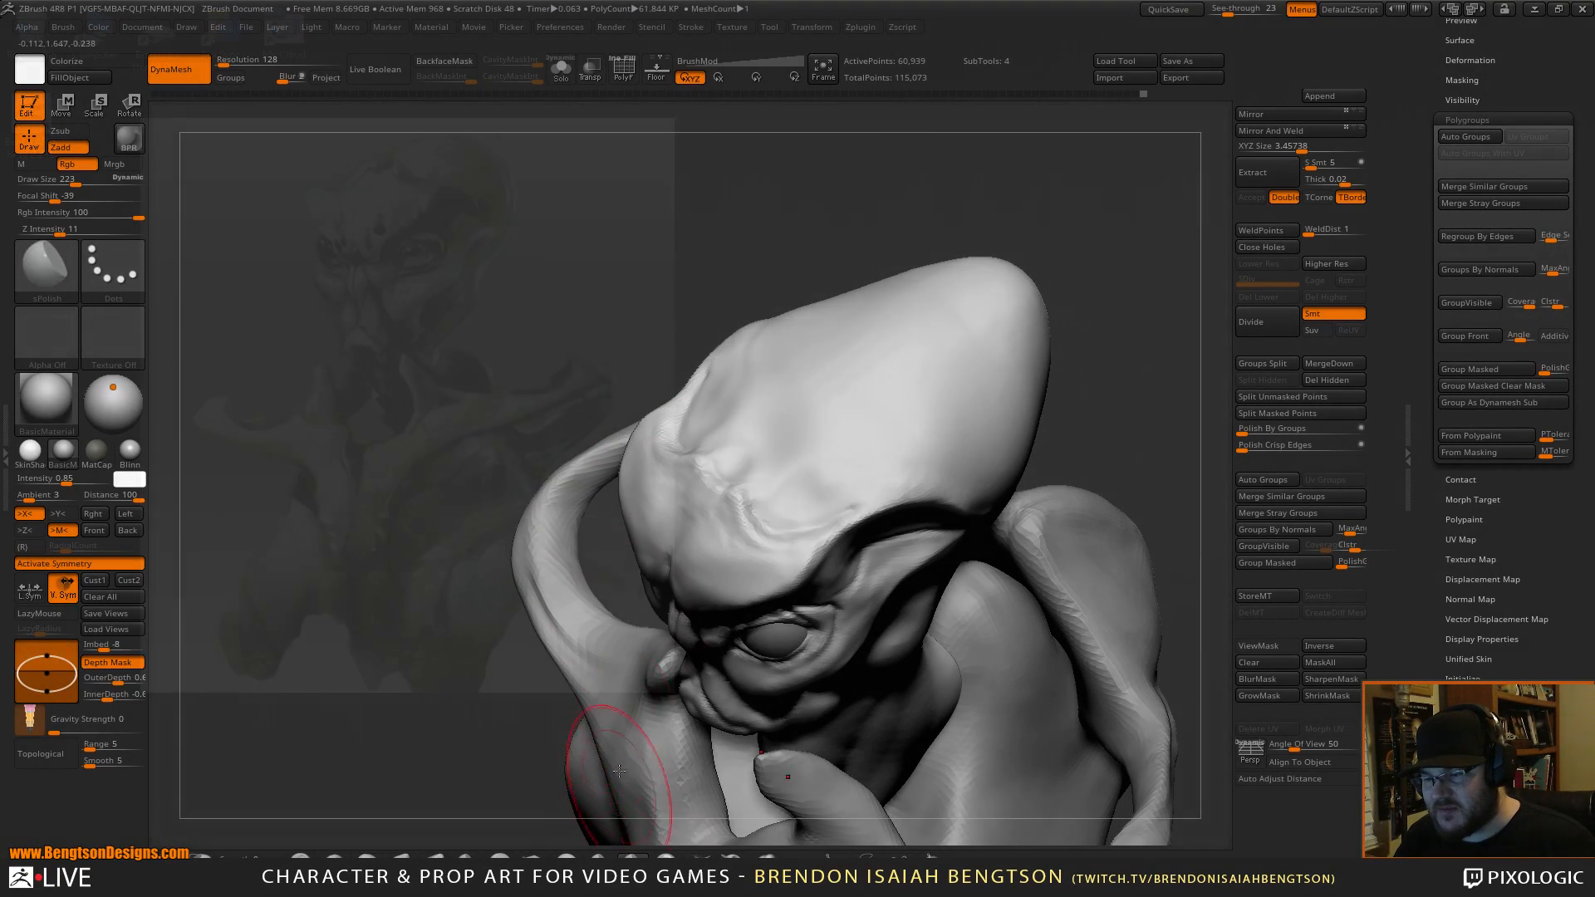
mouse_move(784, 374)
left_mouse_down()
mouse_move(797, 395)
mouse_move(783, 409)
left_mouse_up()
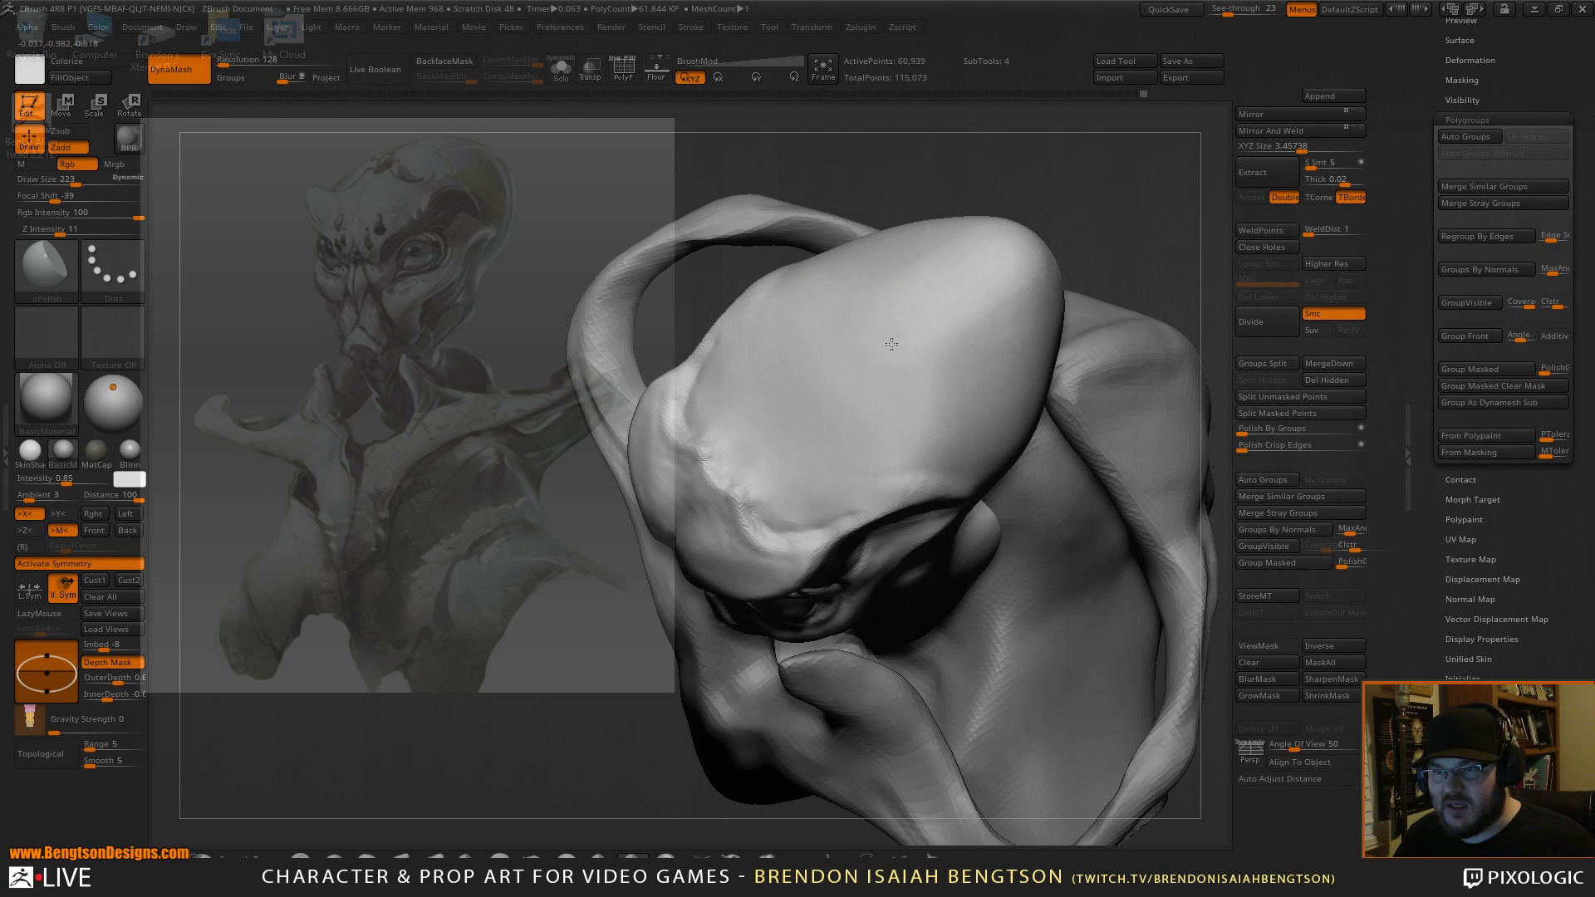
left_click_drag(914, 338, 889, 336)
Reshape the back and crown of the skull's side silhouette with Move Topological, reducing the draw size to 258.
right_click_drag(854, 379, 1129, 151)
key("b")
key("m")
key("t")
key("space")
left_click_drag(810, 347, 828, 347)
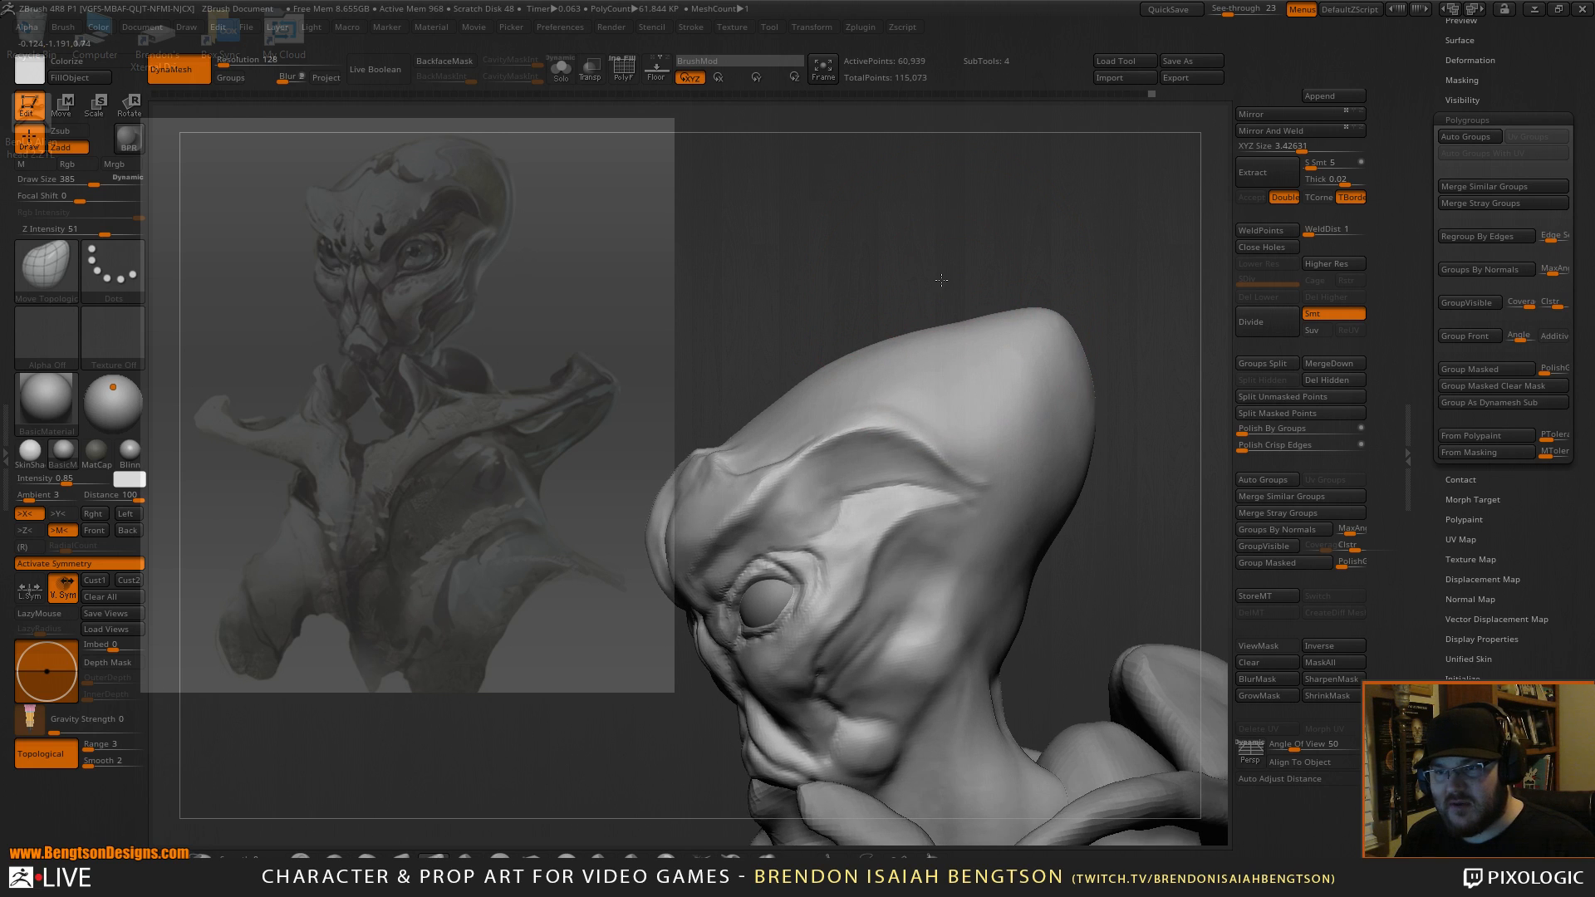
key("space")
left_click_drag(1048, 539, 1035, 538)
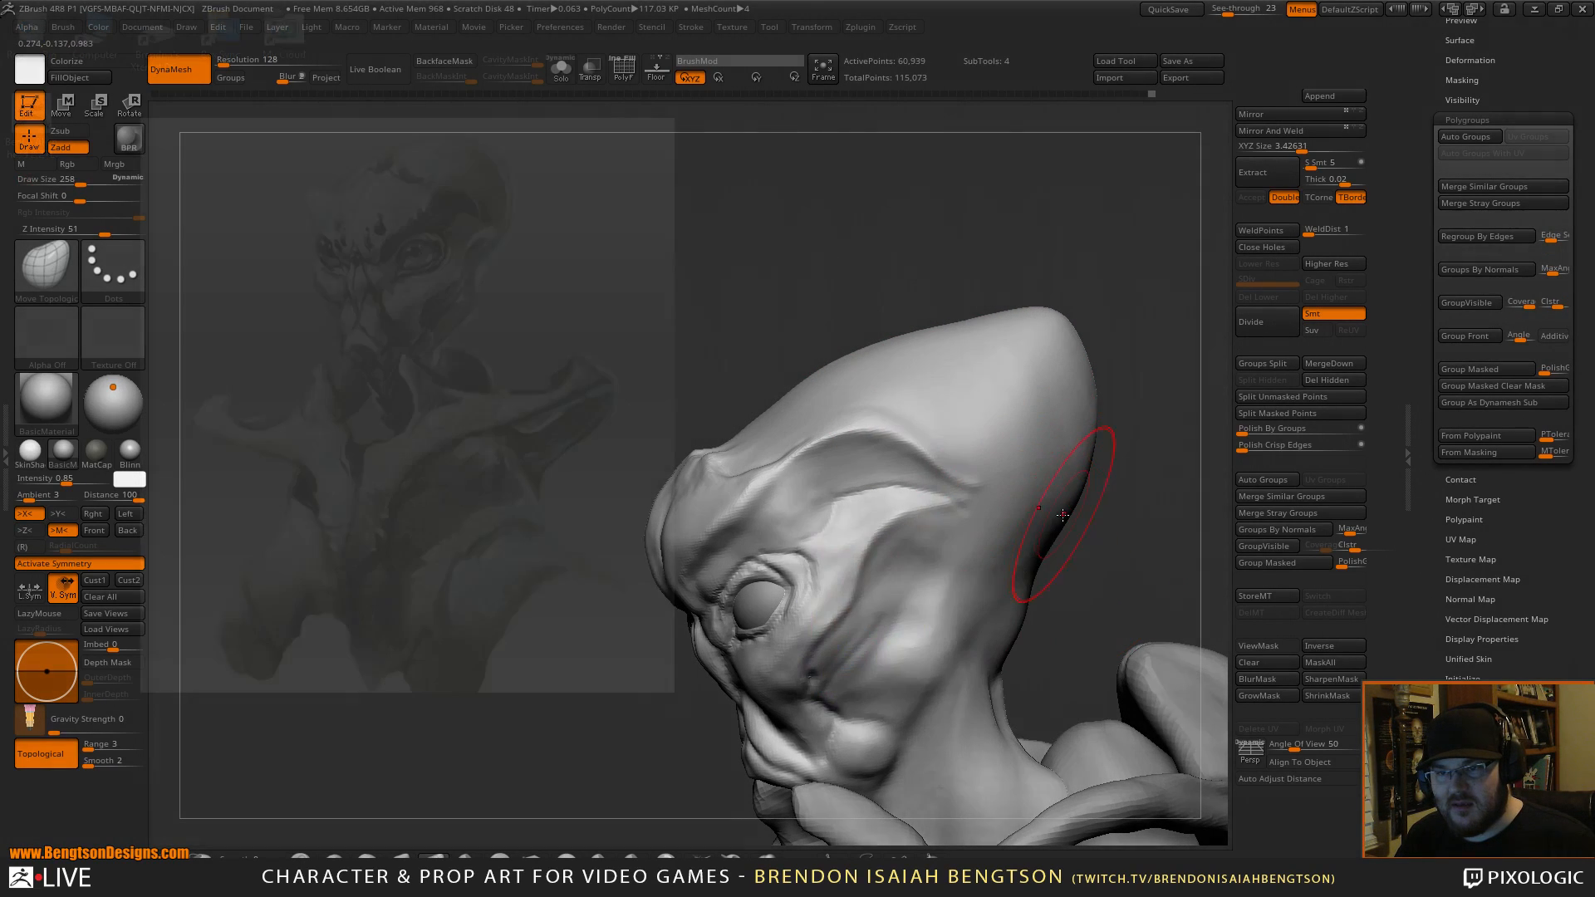
left_click_drag(1089, 395, 1086, 393)
left_click_drag(1046, 315, 1021, 310)
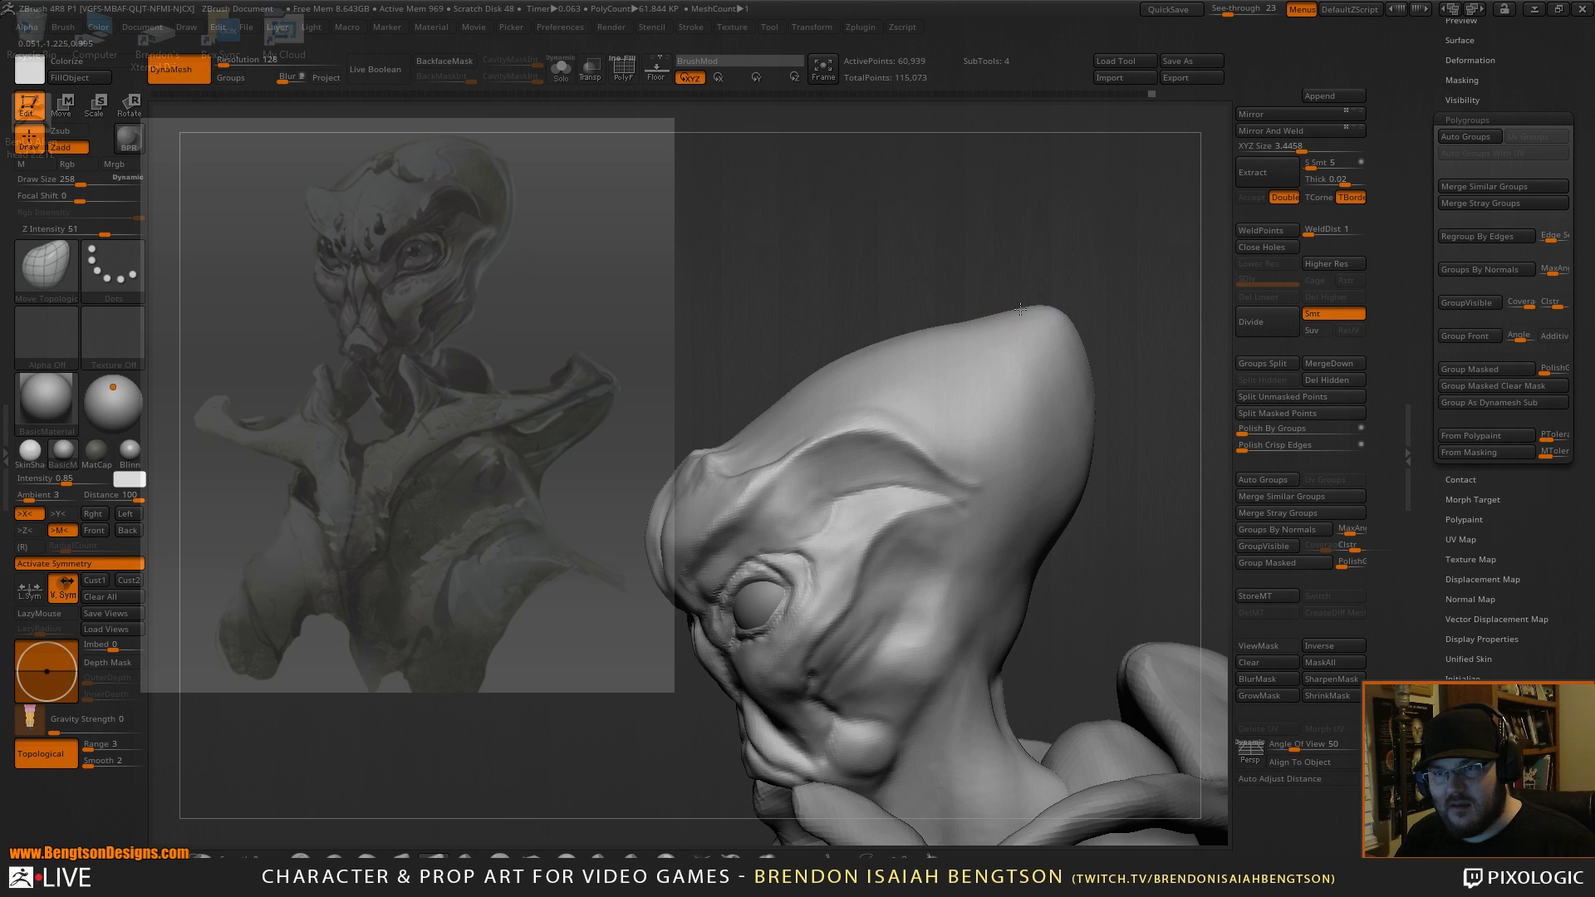
Build up the forehead ridge toward the temple with the ClayBuildup brush at draw size 258.
right_click_drag(1018, 266, 1013, 200)
right_click_drag(1070, 270, 1025, 152, "ctrl")
right_click_drag(1054, 353, 1137, 355)
key("b")
key("c")
key("b")
mouse_move(1140, 199)
right_mouse_down()
mouse_move(1170, 279)
mouse_move(951, 419)
right_mouse_up()
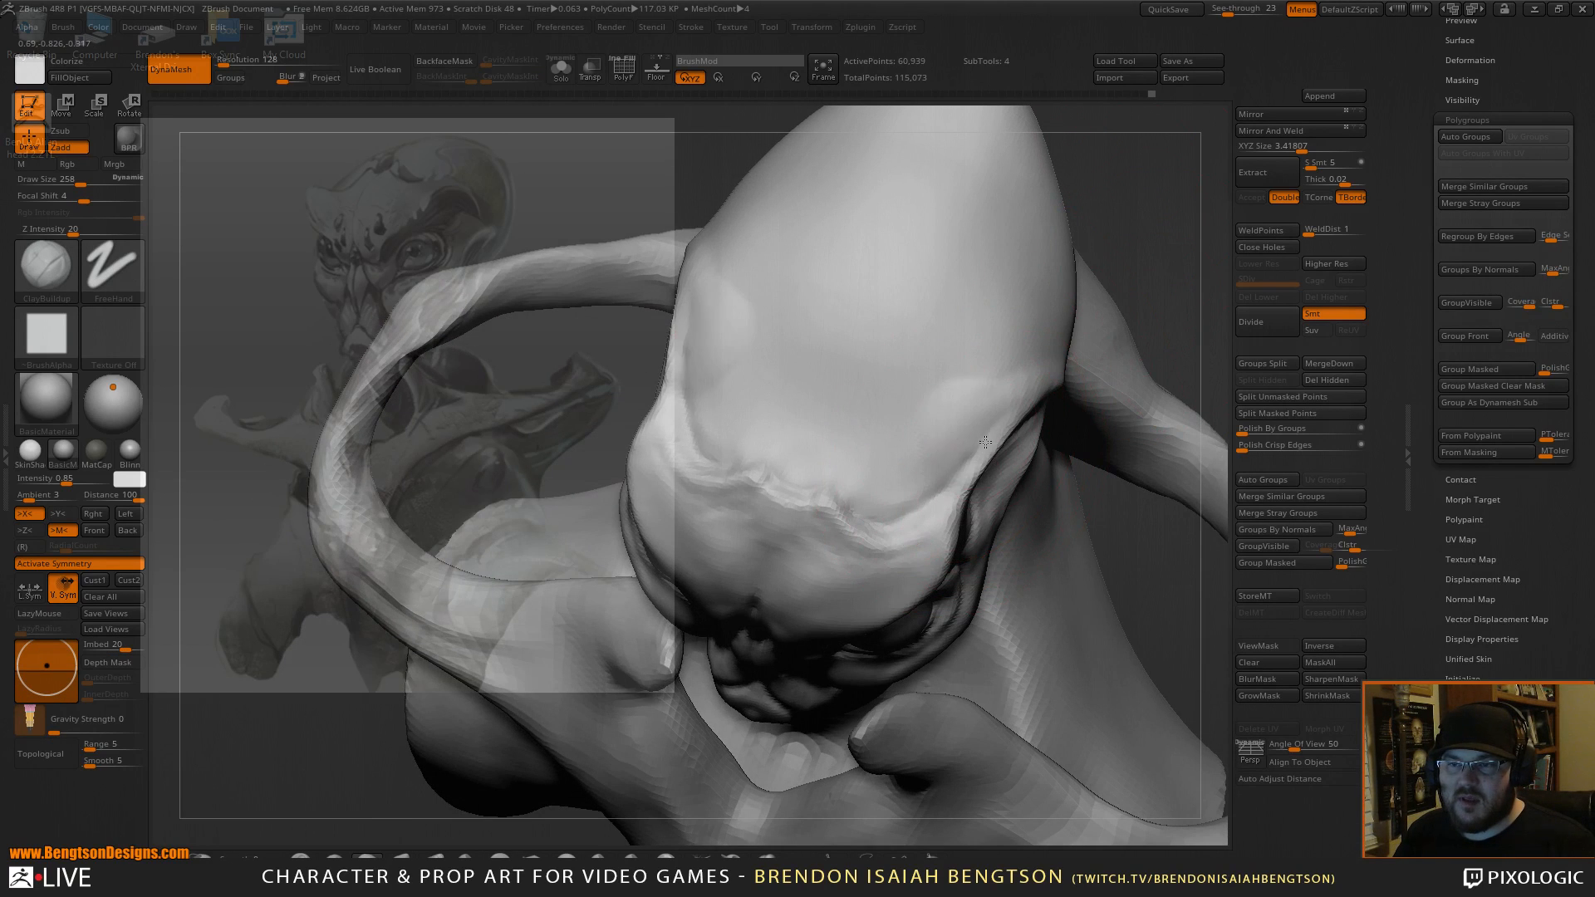
Adjust the contour of the forehead ridge beside the temple with the Move Topological brush.
key("b")
key("m")
key("t")
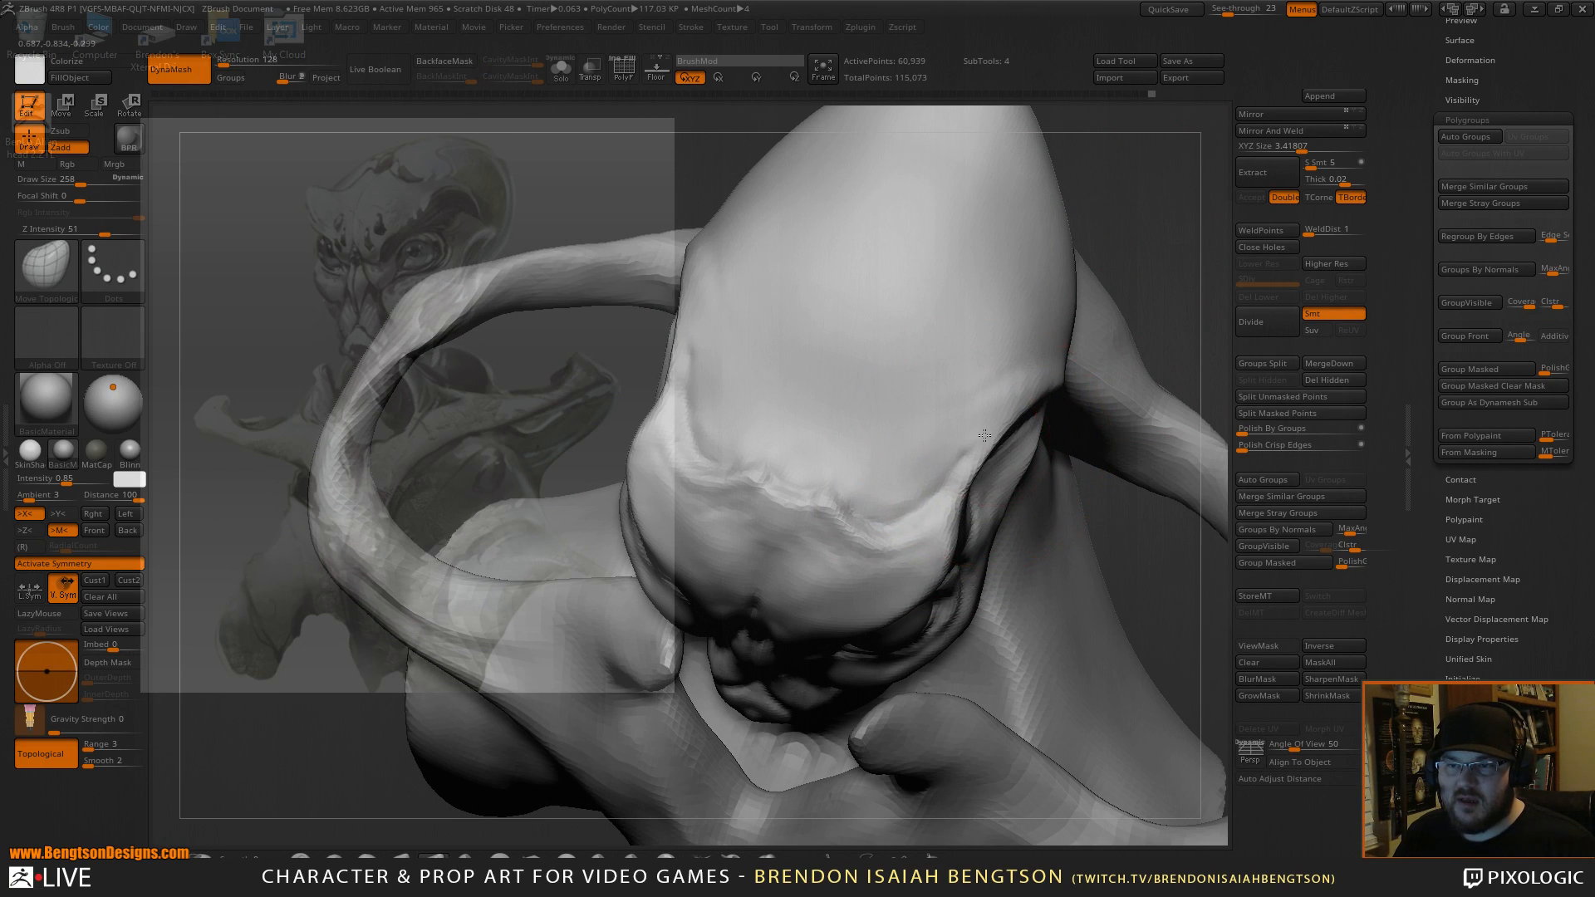
right_click_drag(1156, 241, 1128, 255, "ctrl")
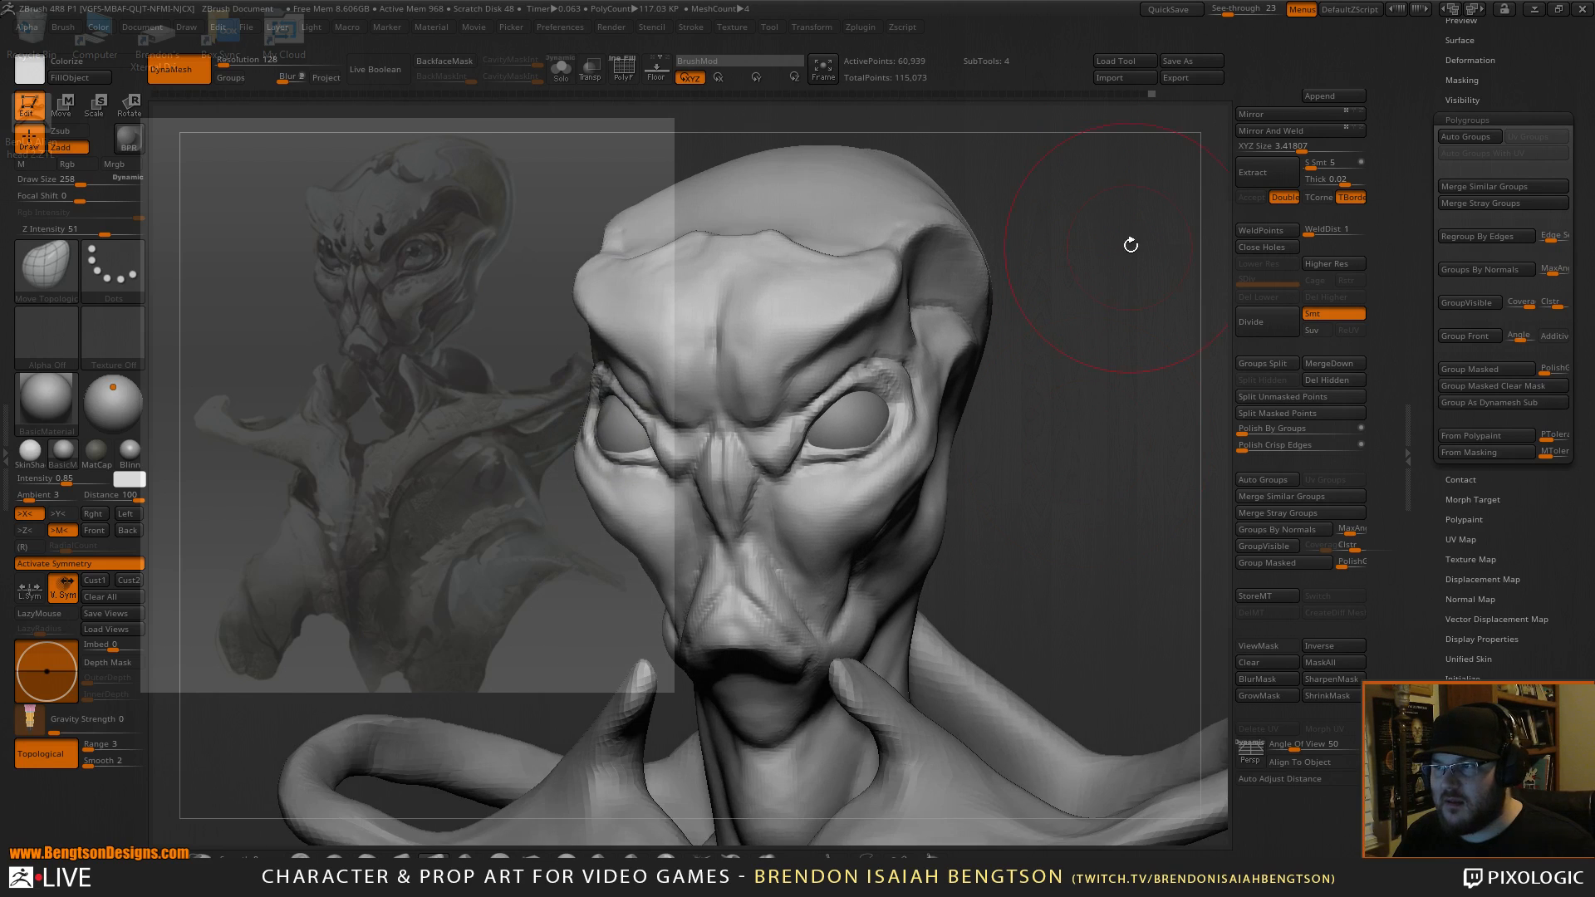
right_click_drag(1117, 348, 948, 355)
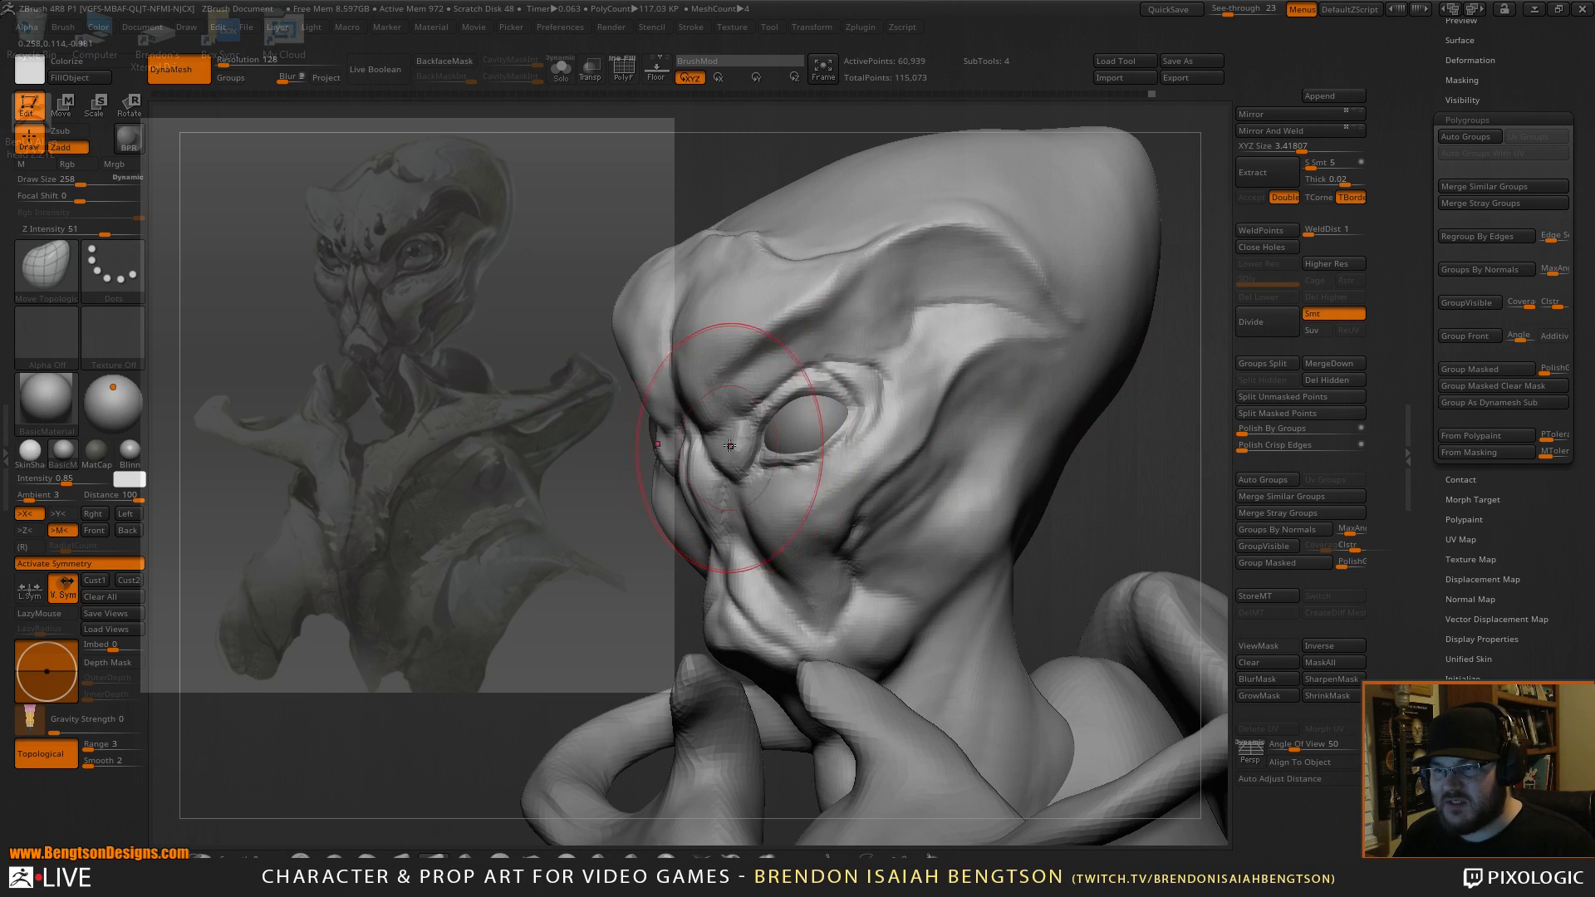
right_click_drag(1089, 466, 759, 529)
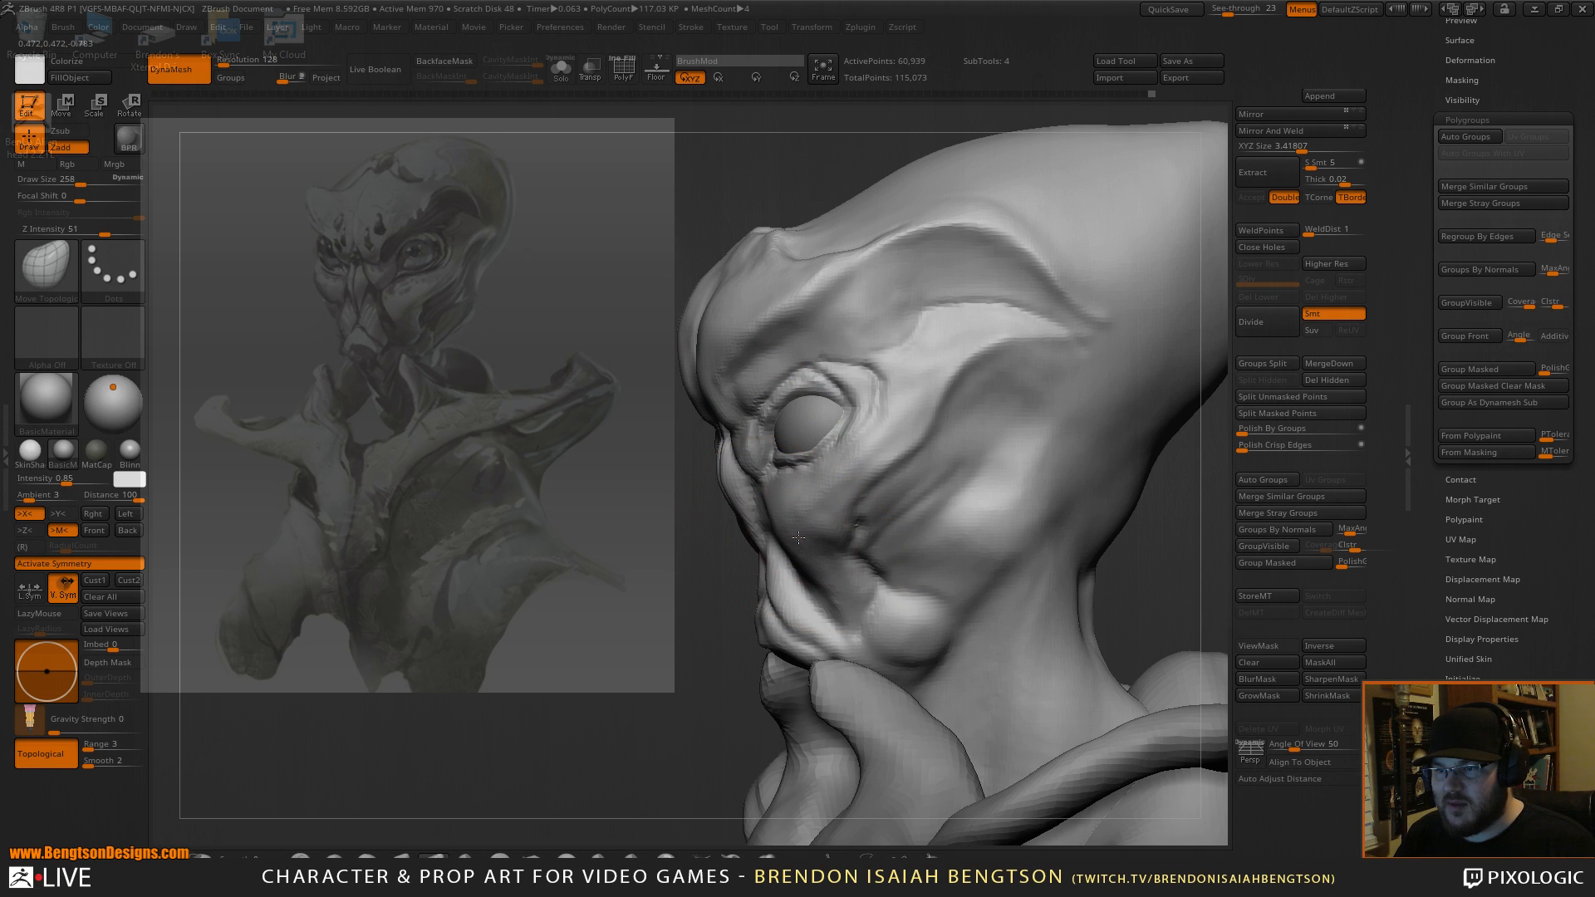
Refine the profile of the nose bridge and cheek with Move Topological at draw sizes 168 and 125.
key("space")
left_click_drag(789, 528, 782, 520)
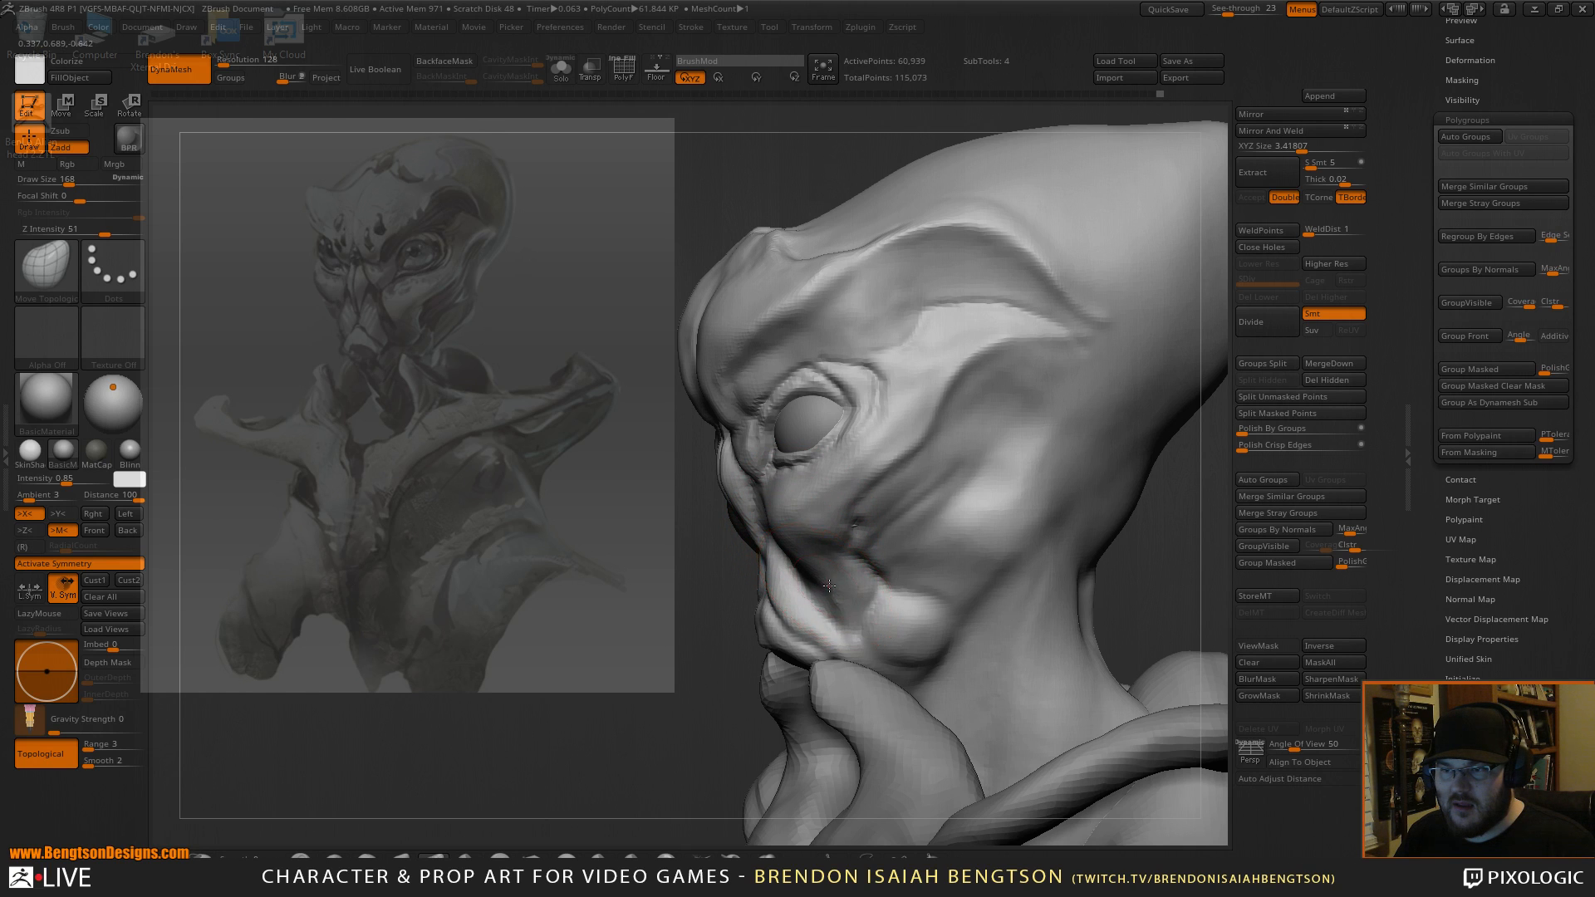
key("space")
left_click_drag(757, 449, 751, 449)
mouse_move(755, 454)
left_mouse_down()
mouse_move(745, 464)
mouse_move(761, 432)
left_mouse_up()
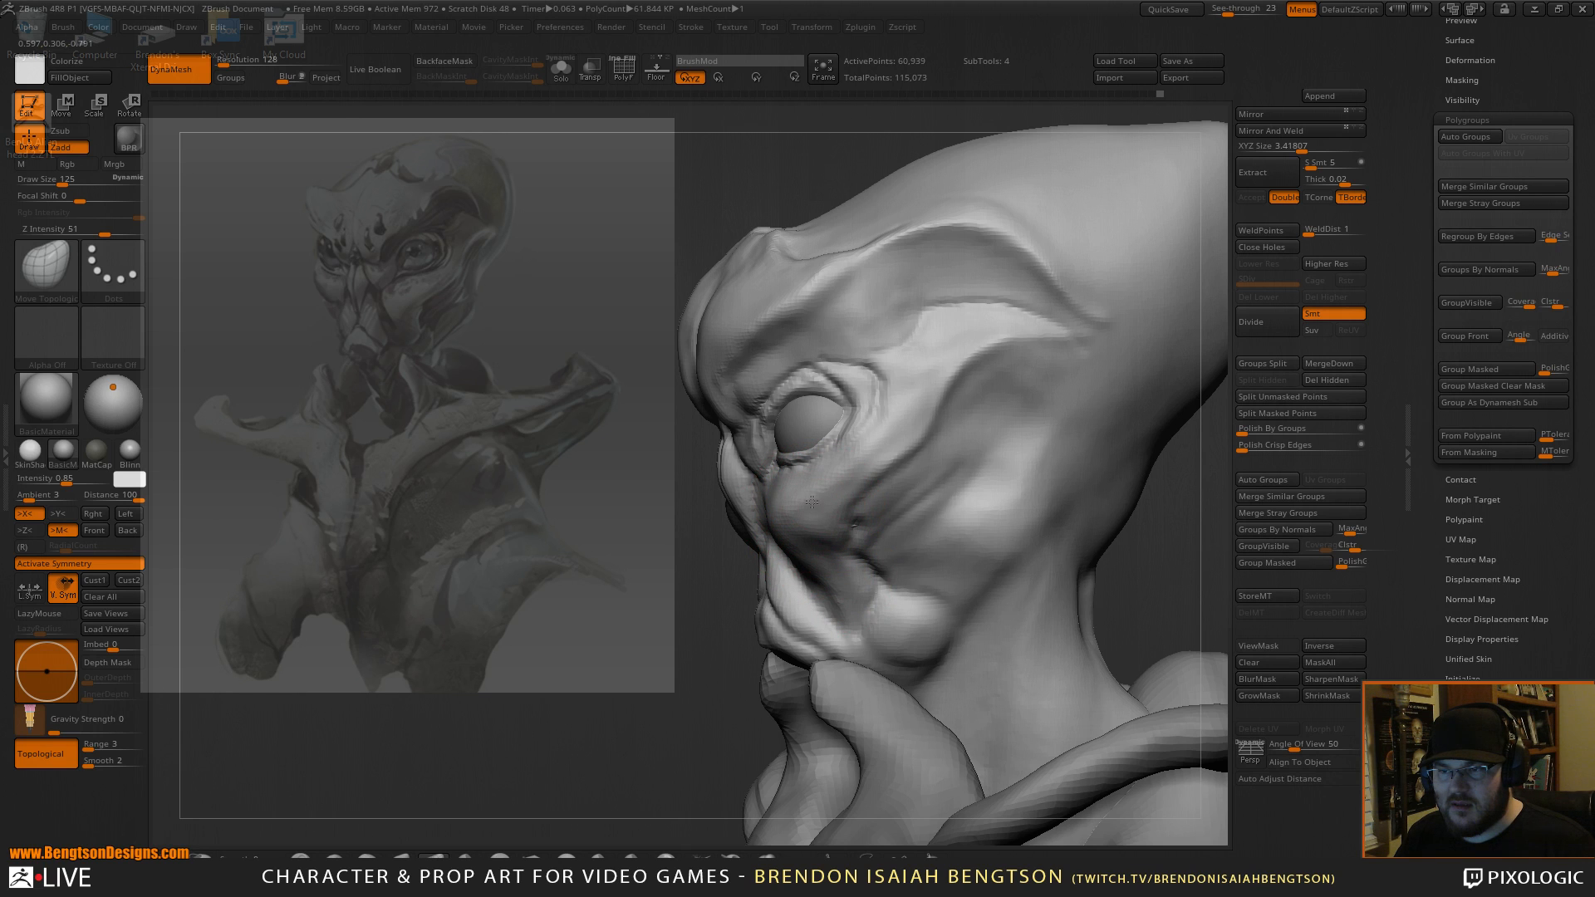
left_click_drag(811, 503, 798, 496)
Shift the nasal ridge forms beside the inner eye with Move Topological, reducing the draw size to 84.
mouse_move(733, 568)
left_mouse_down("alt")
mouse_move(694, 506)
mouse_move(984, 499)
mouse_move(1081, 369)
mouse_move(1105, 438)
mouse_move(970, 424)
left_mouse_up("alt")
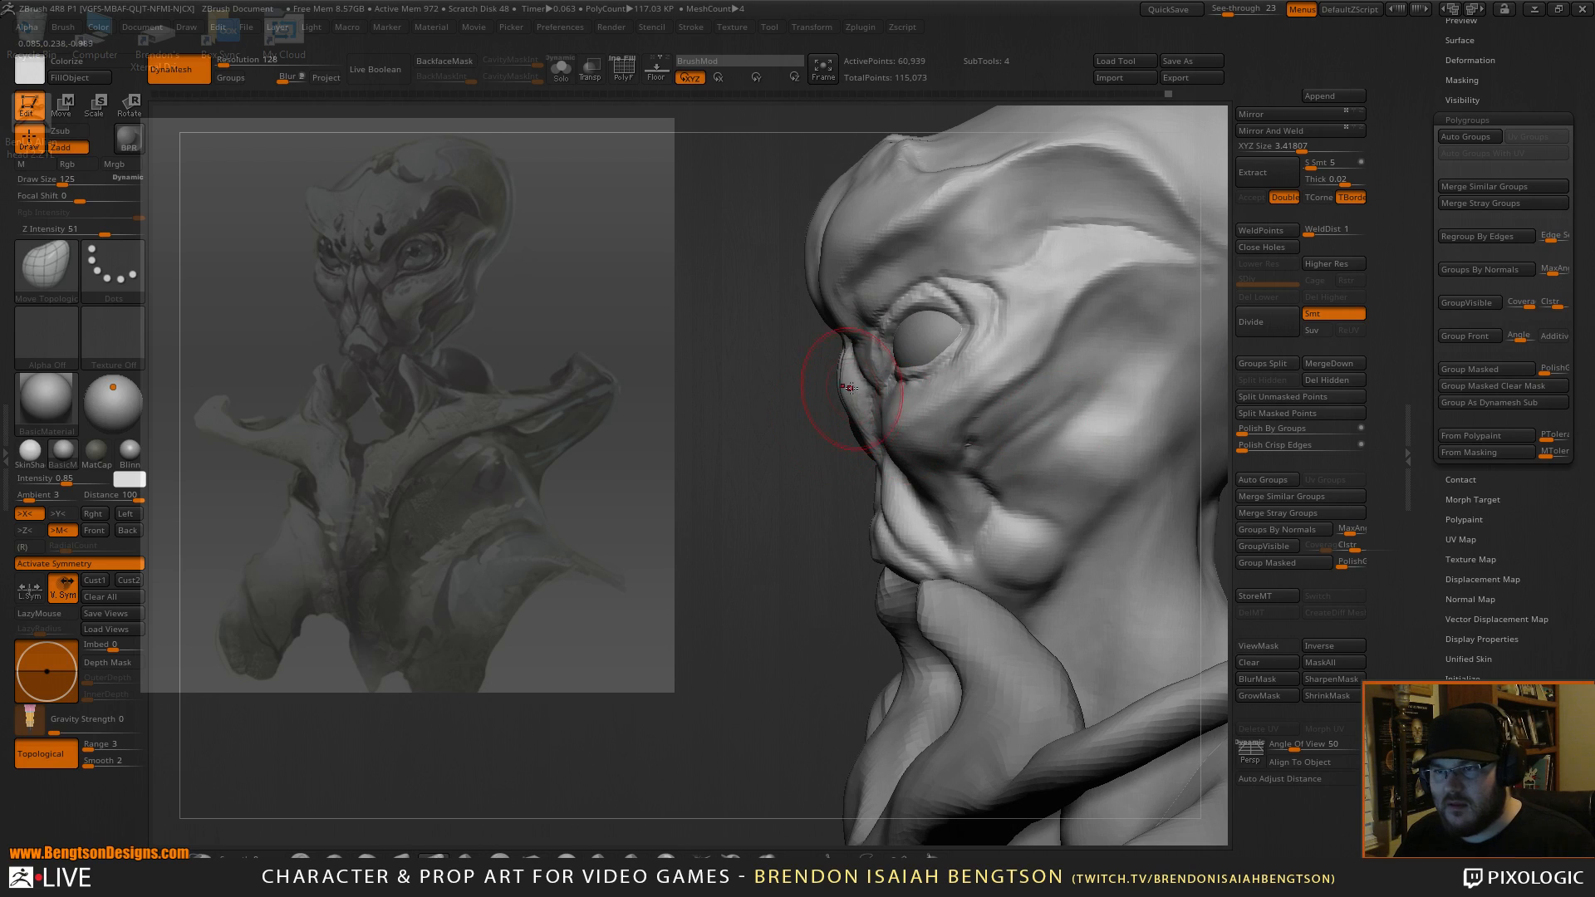
left_click(846, 353, "alt")
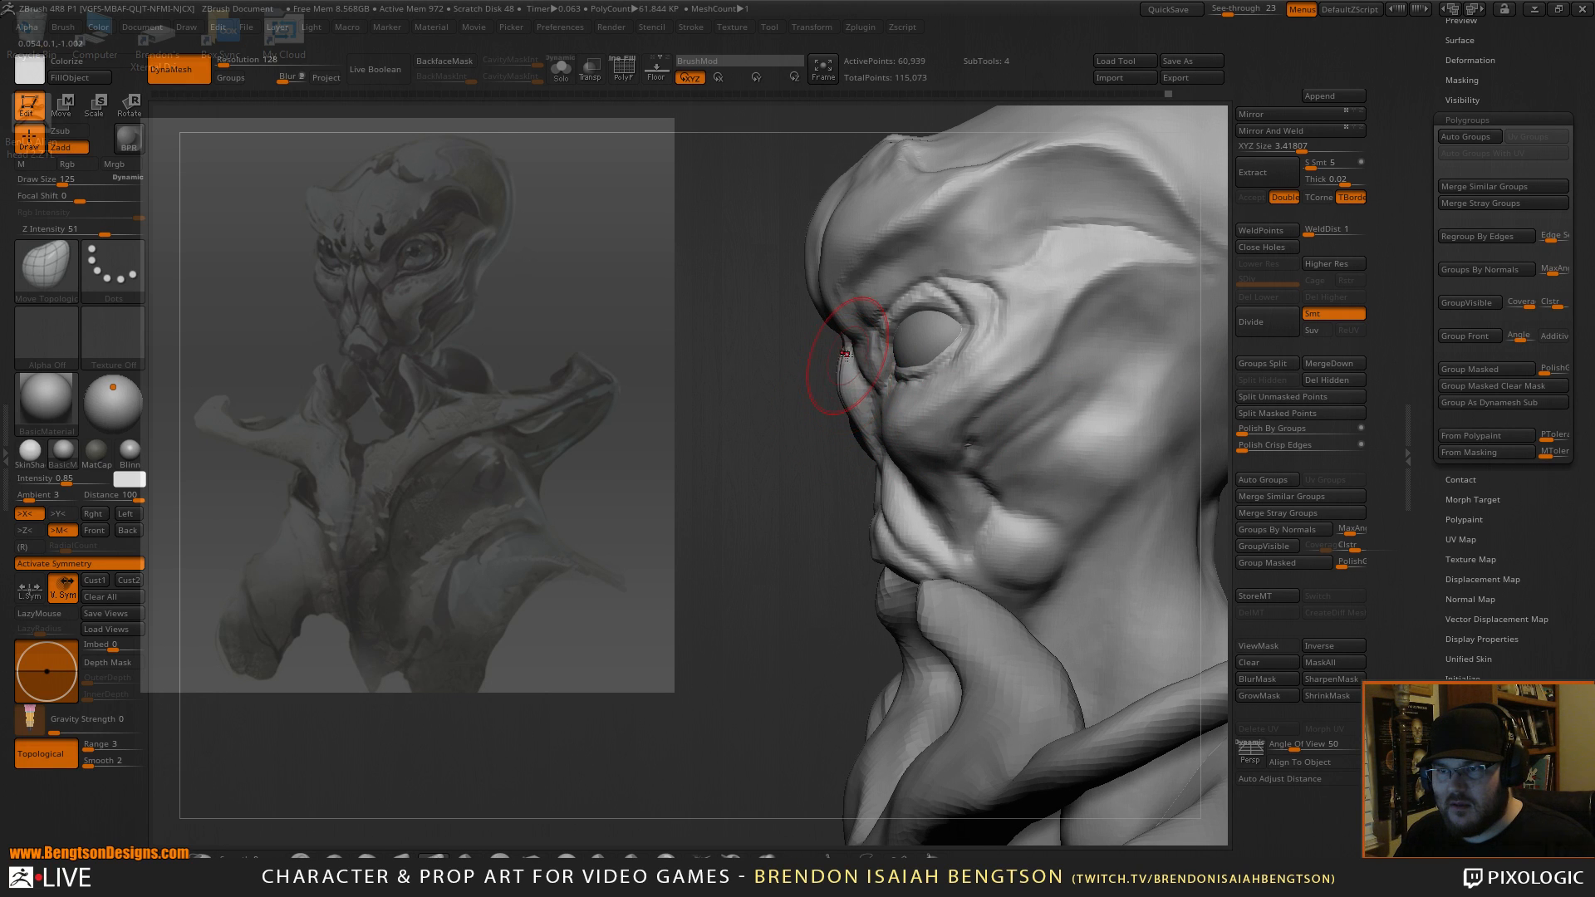
key("space")
left_click_drag(910, 359, 885, 359)
left_click_drag(806, 452, 1120, 412)
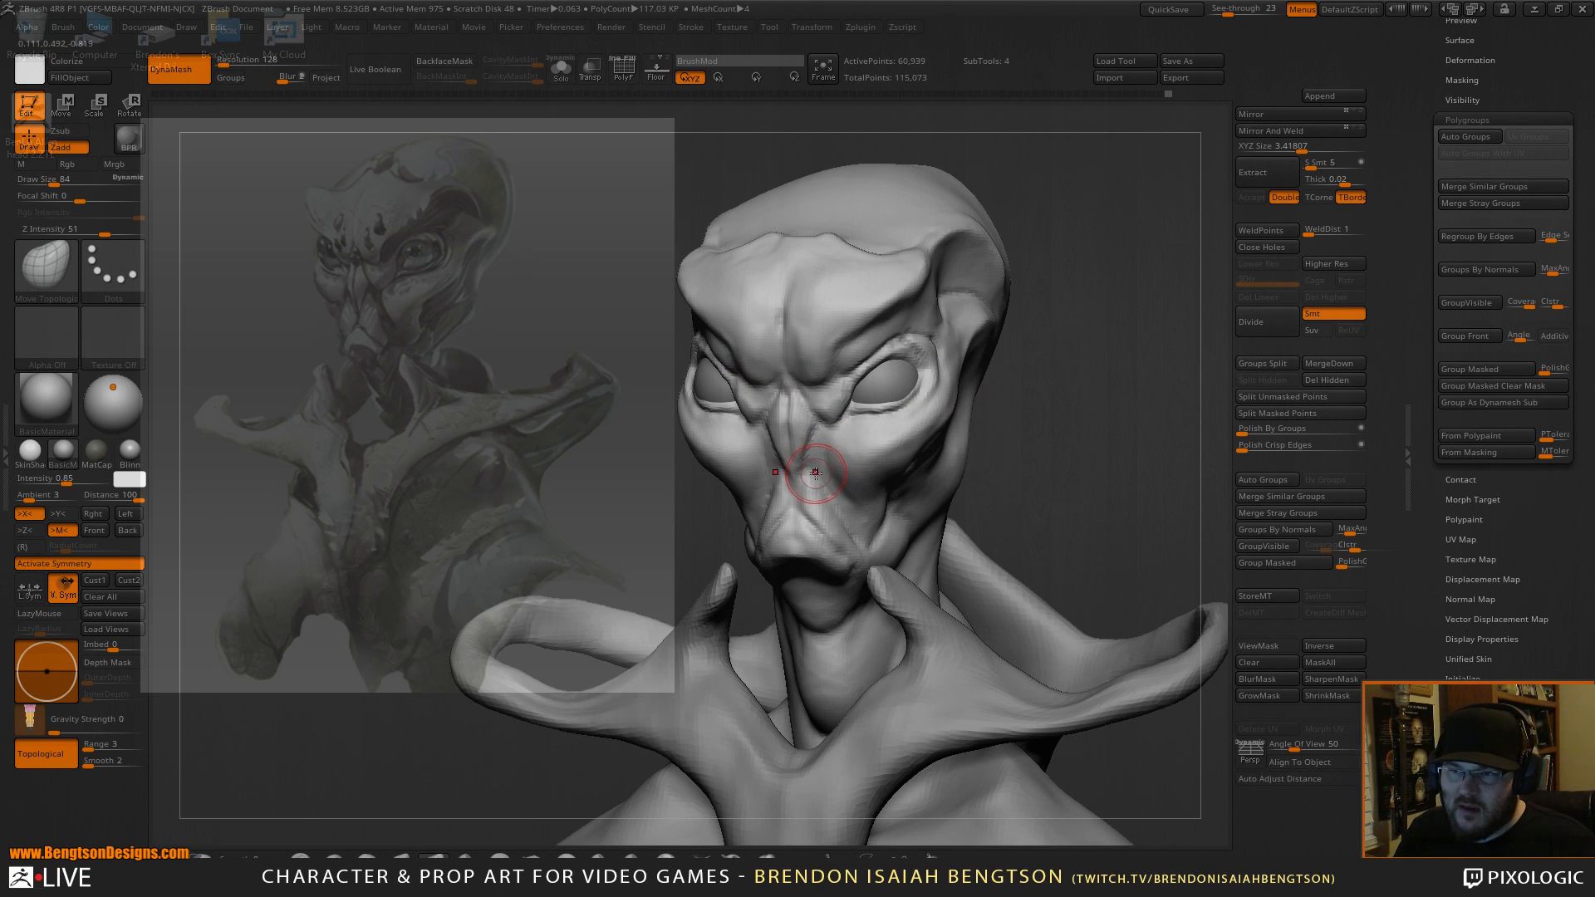
Build up the nose and snout planes with ClayBuildup and sharpen their creases with DamStandard at draw size 84.
key("b")
key("c")
key("b")
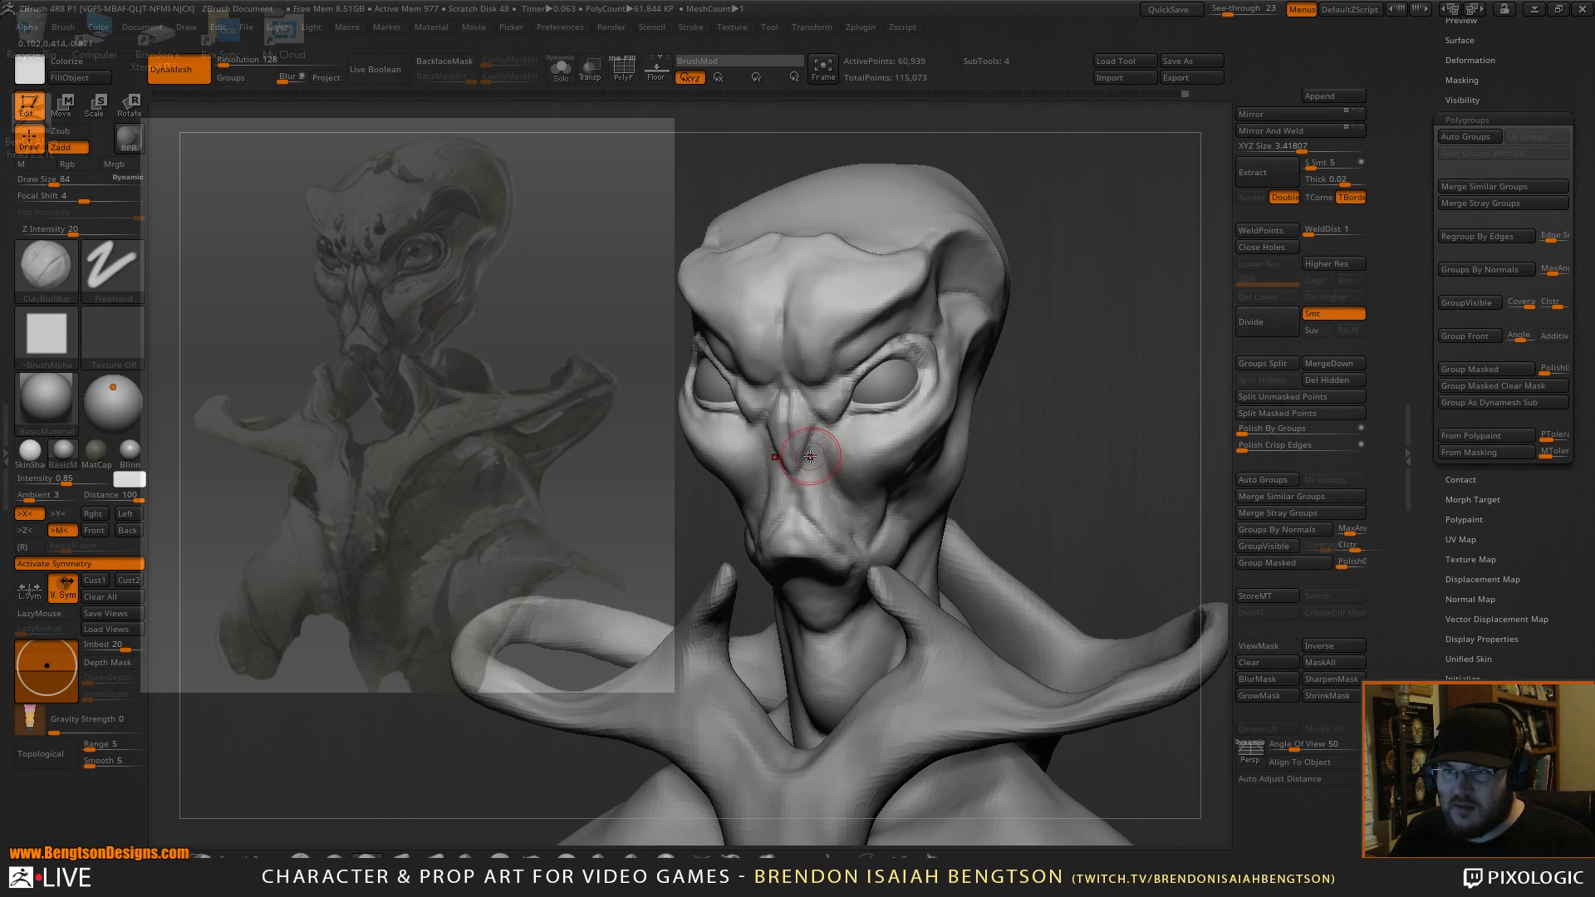
key("b")
key("d")
key("s")
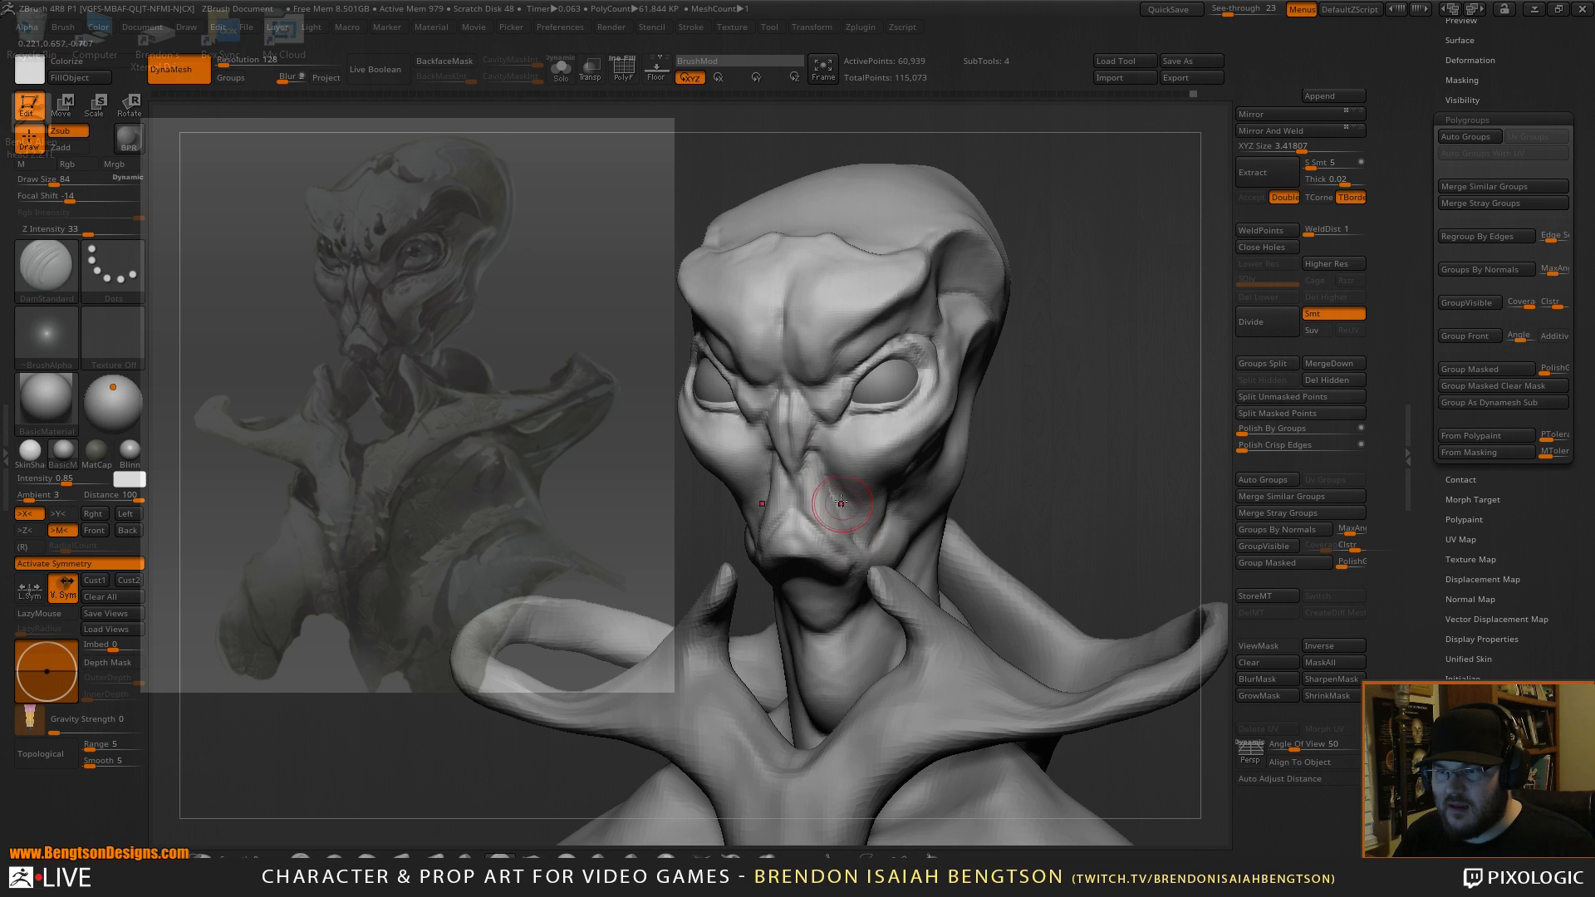
Adjust the shape of the snout and the area around the mouth with the Move Topological brush.
mouse_move(1117, 373)
left_mouse_down("alt")
mouse_move(1118, 260)
mouse_move(1101, 384)
mouse_move(810, 498)
left_mouse_up("alt")
key("b")
key("m")
key("t")
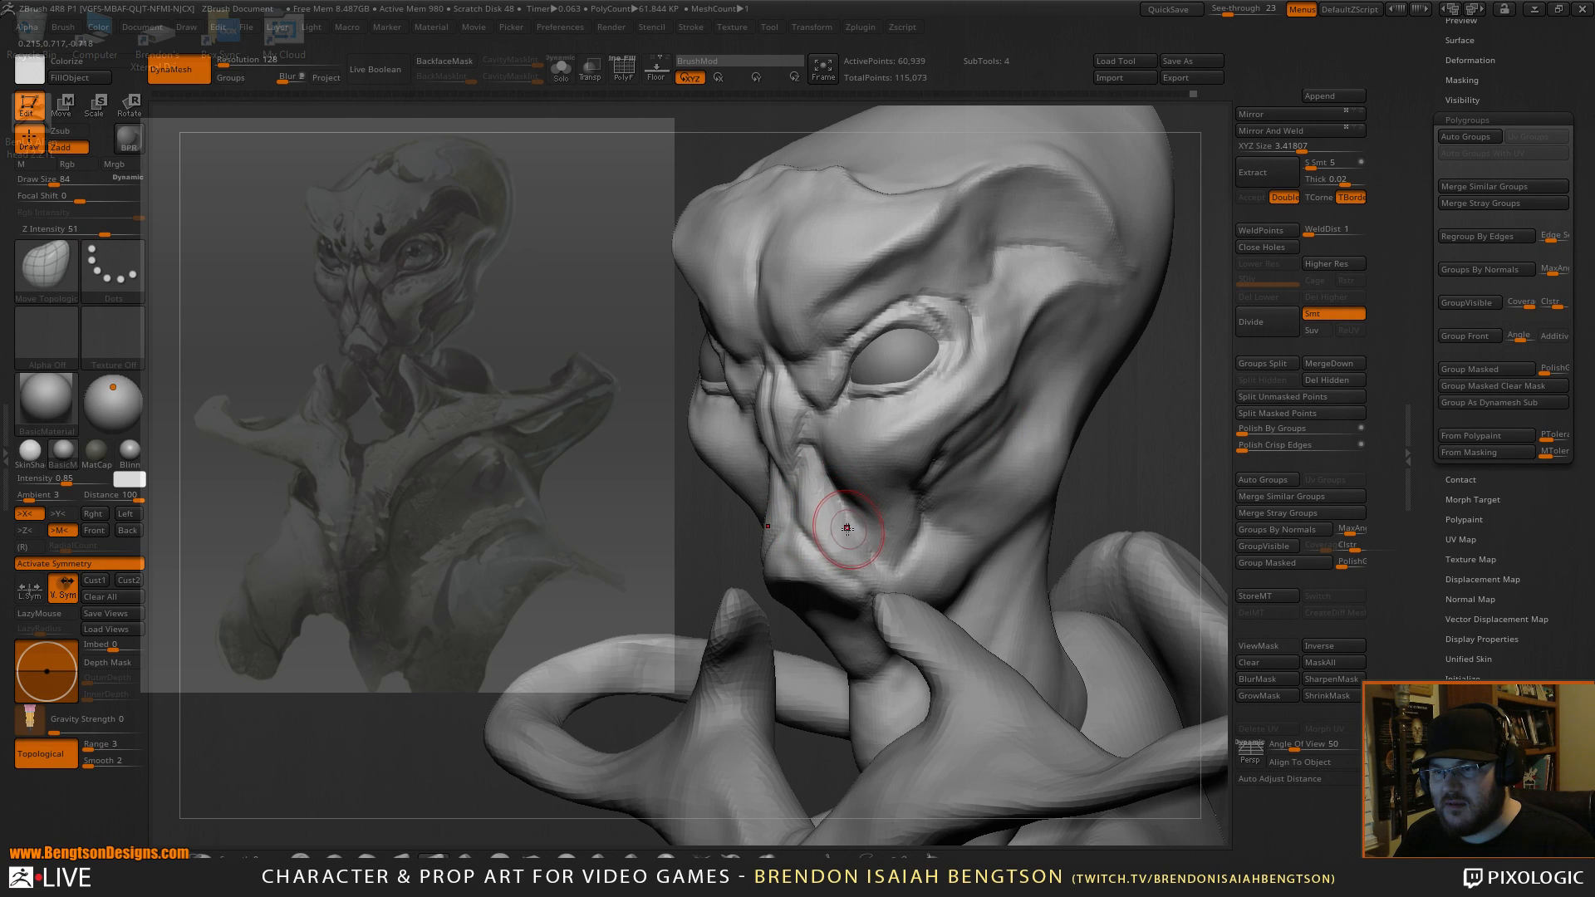
left_click_drag(1147, 357, 1163, 311, "alt")
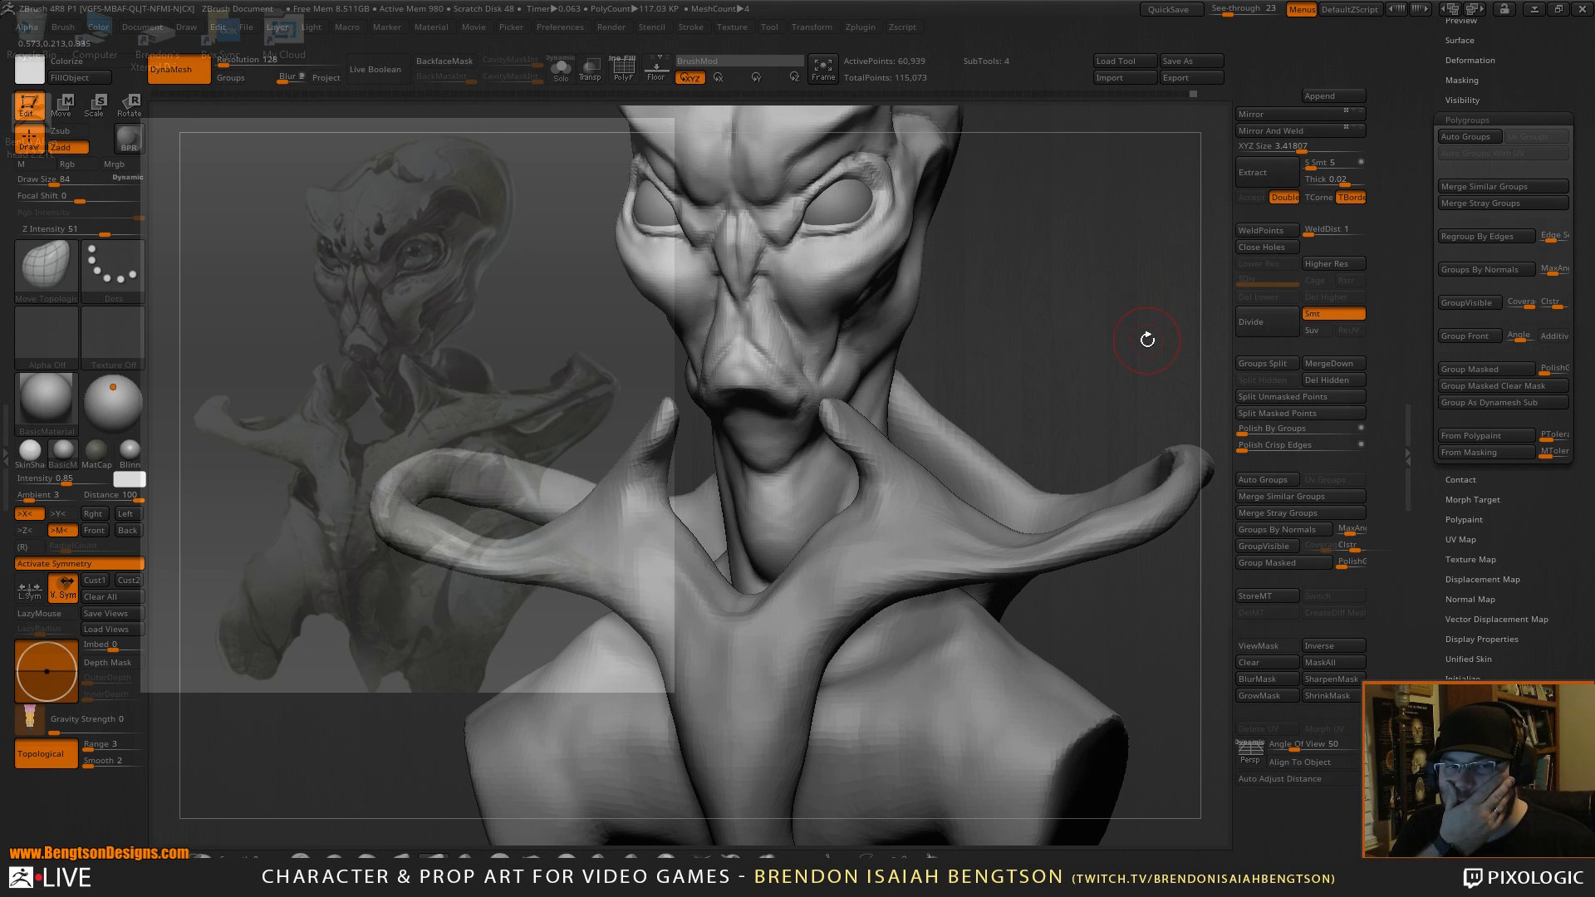
mouse_move(1022, 286)
left_mouse_down("alt")
mouse_move(1061, 278)
mouse_move(1109, 320)
mouse_move(1097, 315)
mouse_move(1097, 432)
mouse_move(1061, 392)
left_mouse_up("alt")
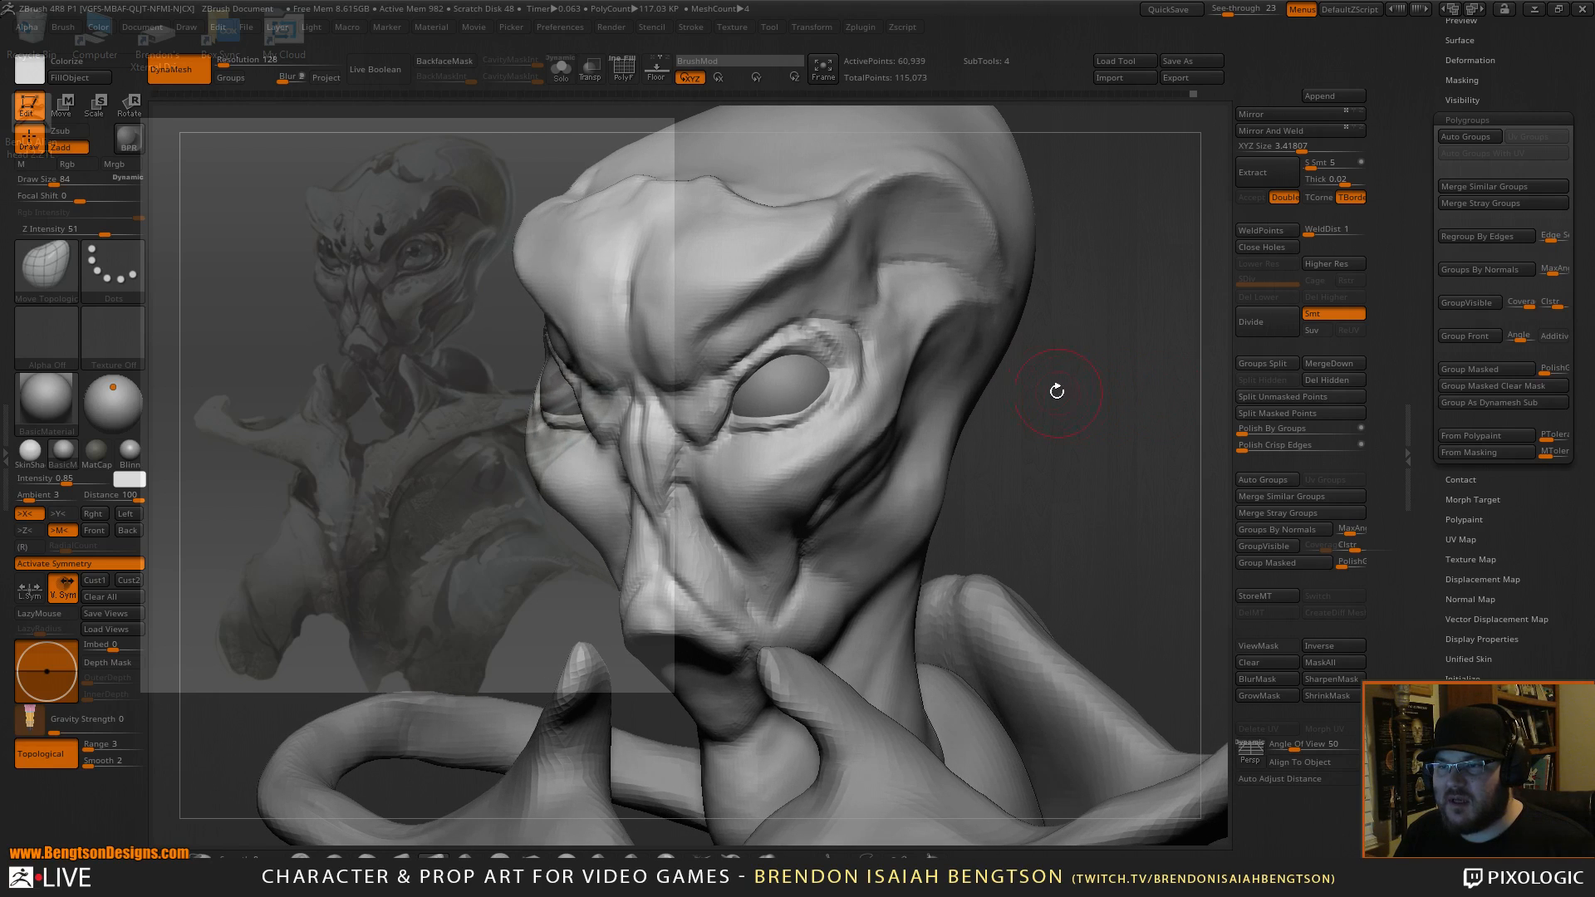
Add thickness to the eyelids around the outer eye with the ClayBuildup brush at draw size 52.
key("b")
key("c")
key("b")
key("space")
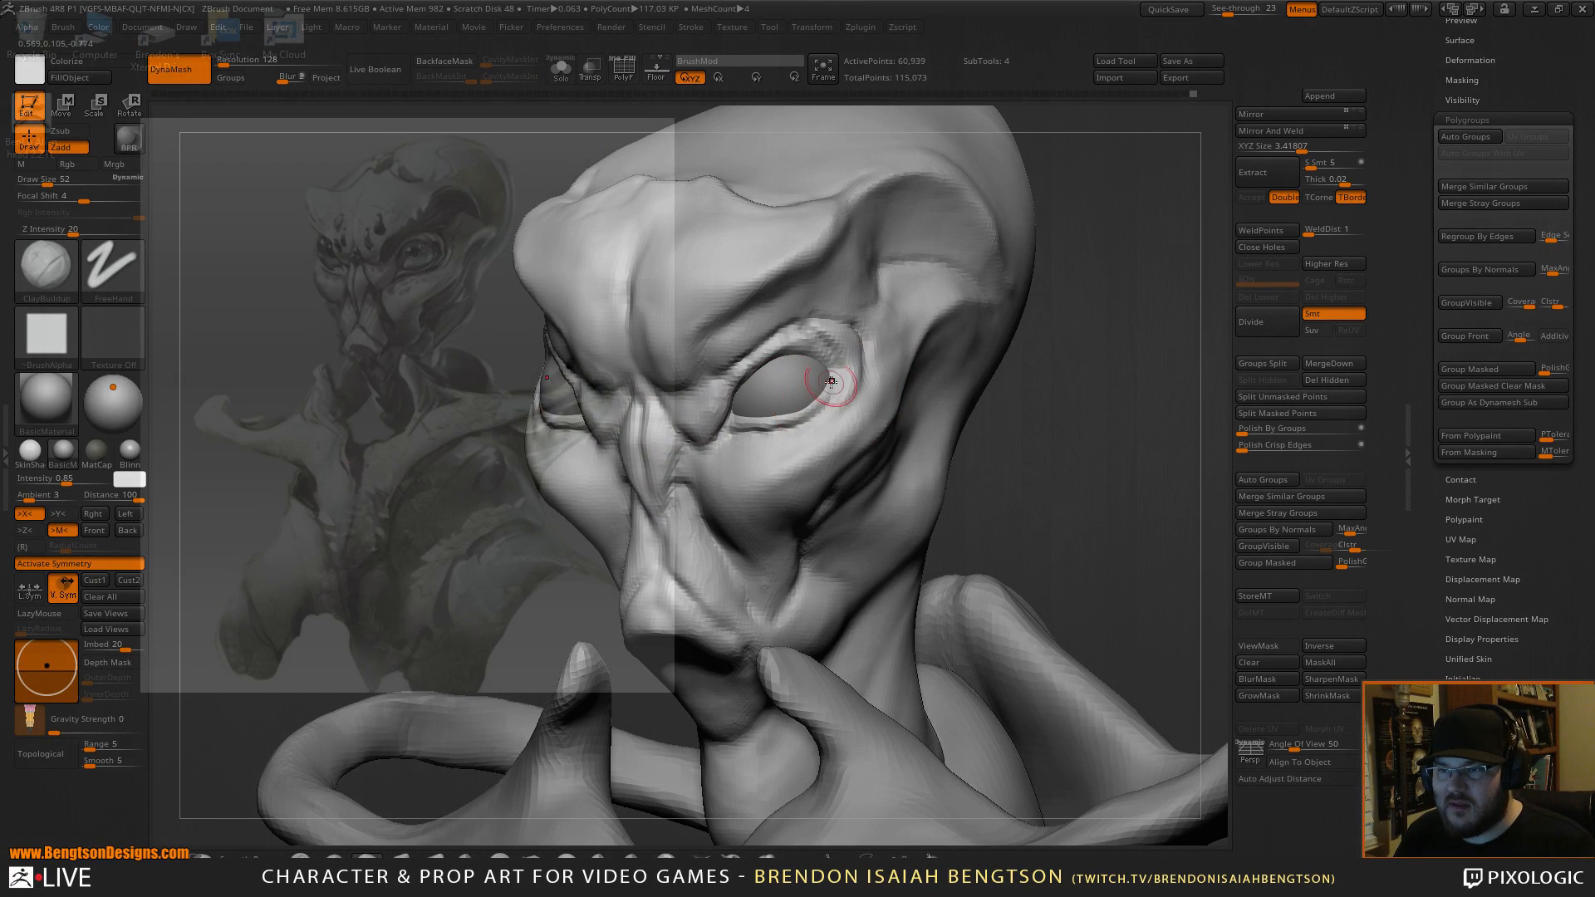
left_click_drag(1073, 389, 810, 364)
Carve finer creases around the eyelids and below the inner eye corner with the DamStandard brush.
key("b")
key("d")
key("s")
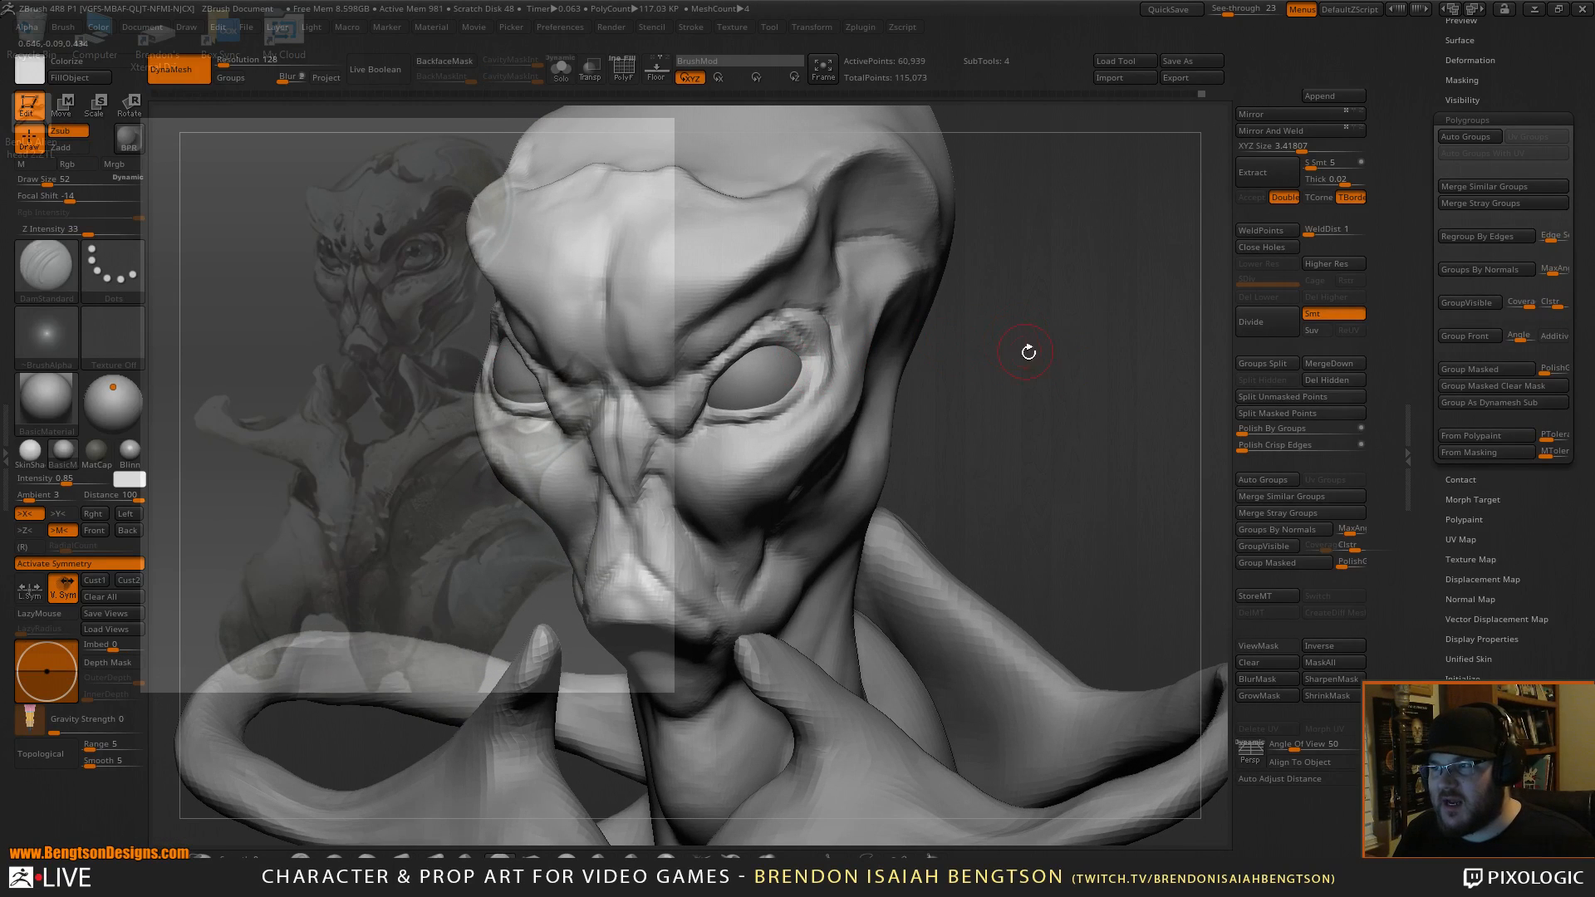
left_click_drag(1017, 345, 919, 355)
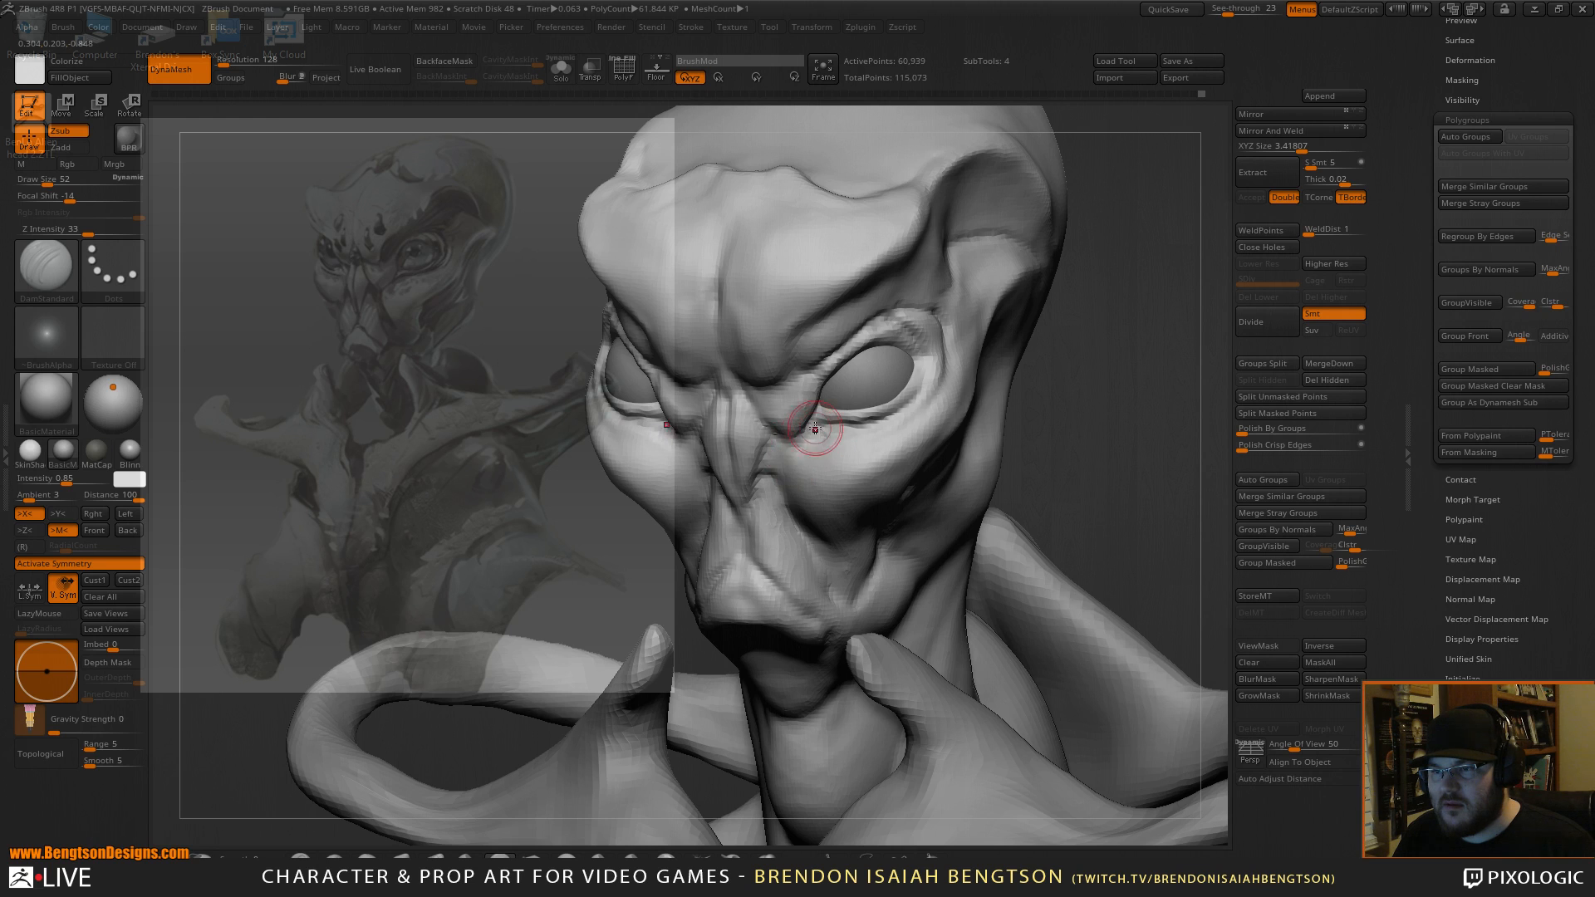
left_click_drag(1079, 357, 1029, 359, "shift")
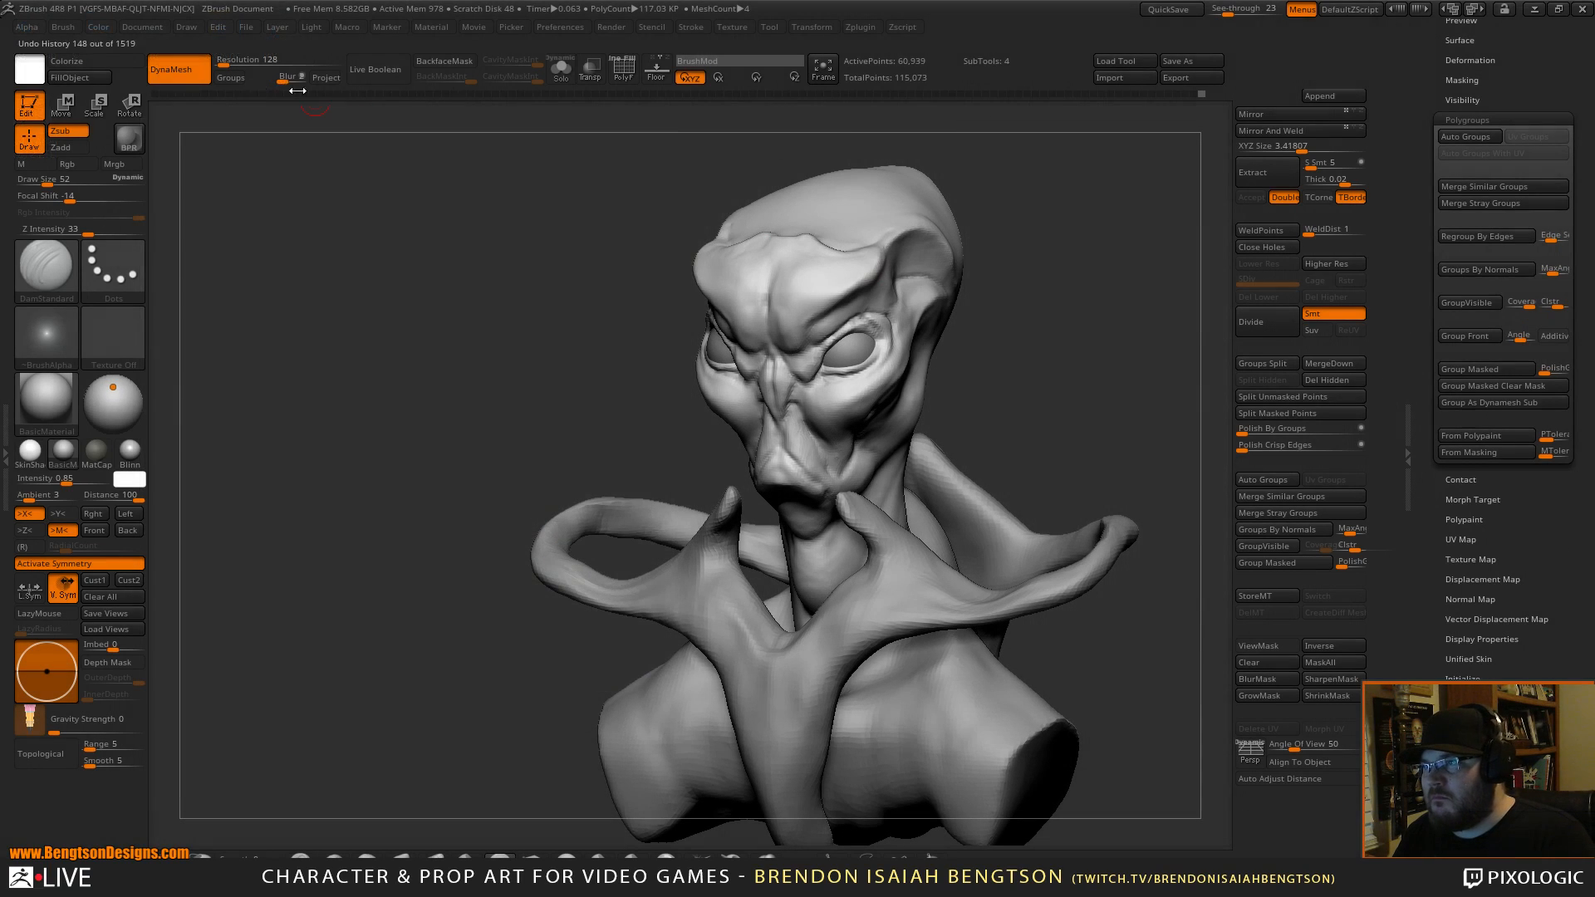
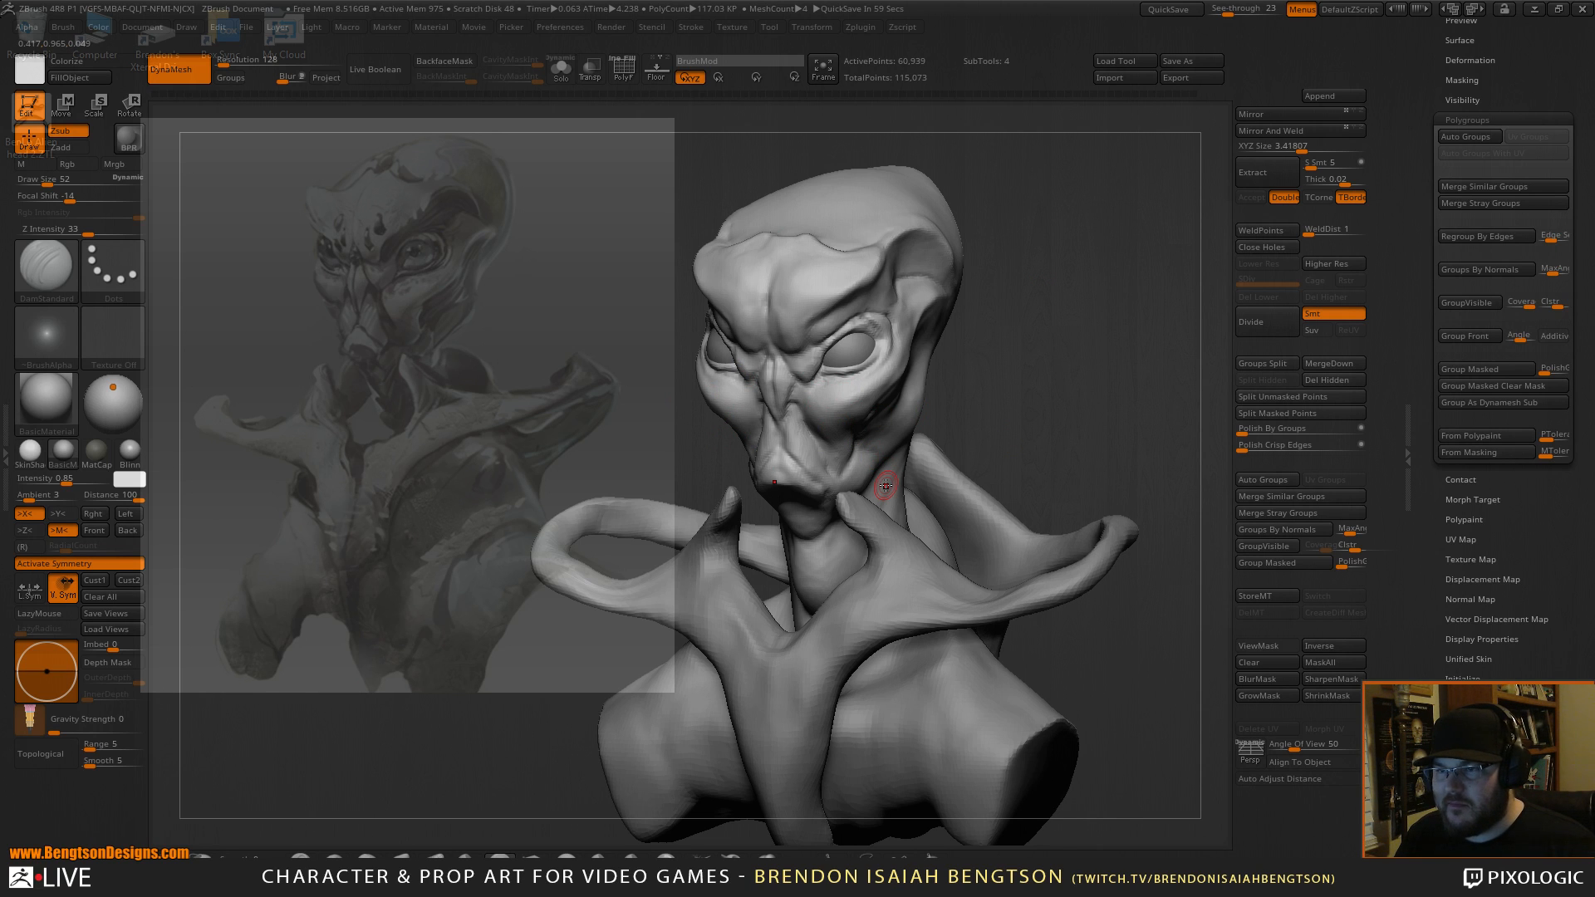
Duplicate the head subtool, move the original to the end of the subtool list, hide it, and select the duplicate.
scroll(1479, 249, "up", 5)
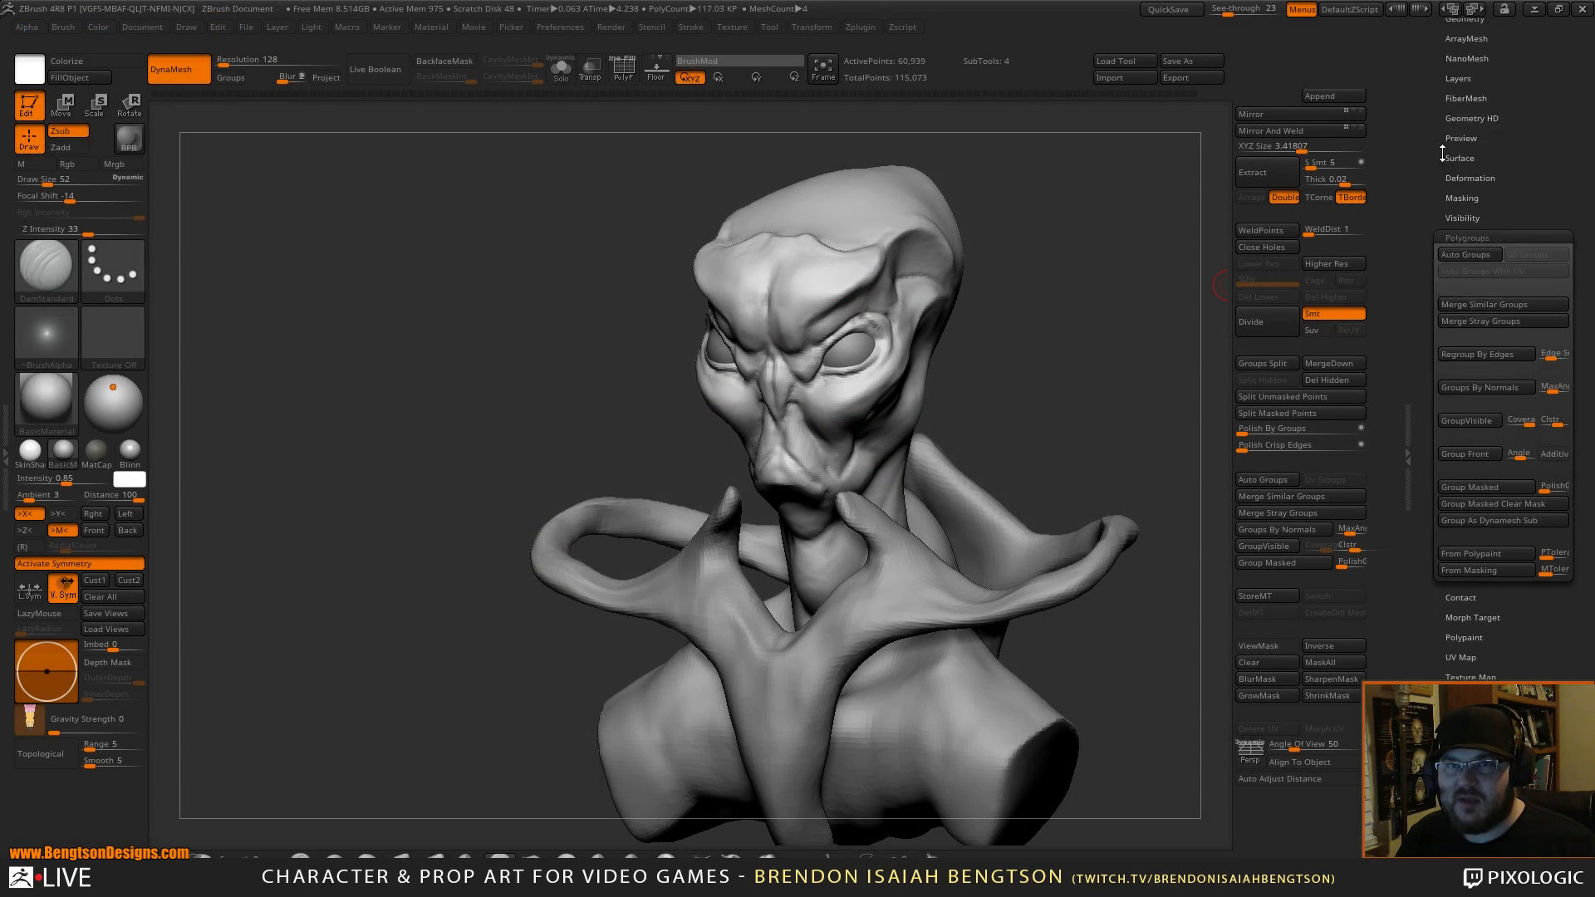
left_click(1461, 300)
key("ctrl+shift+d")
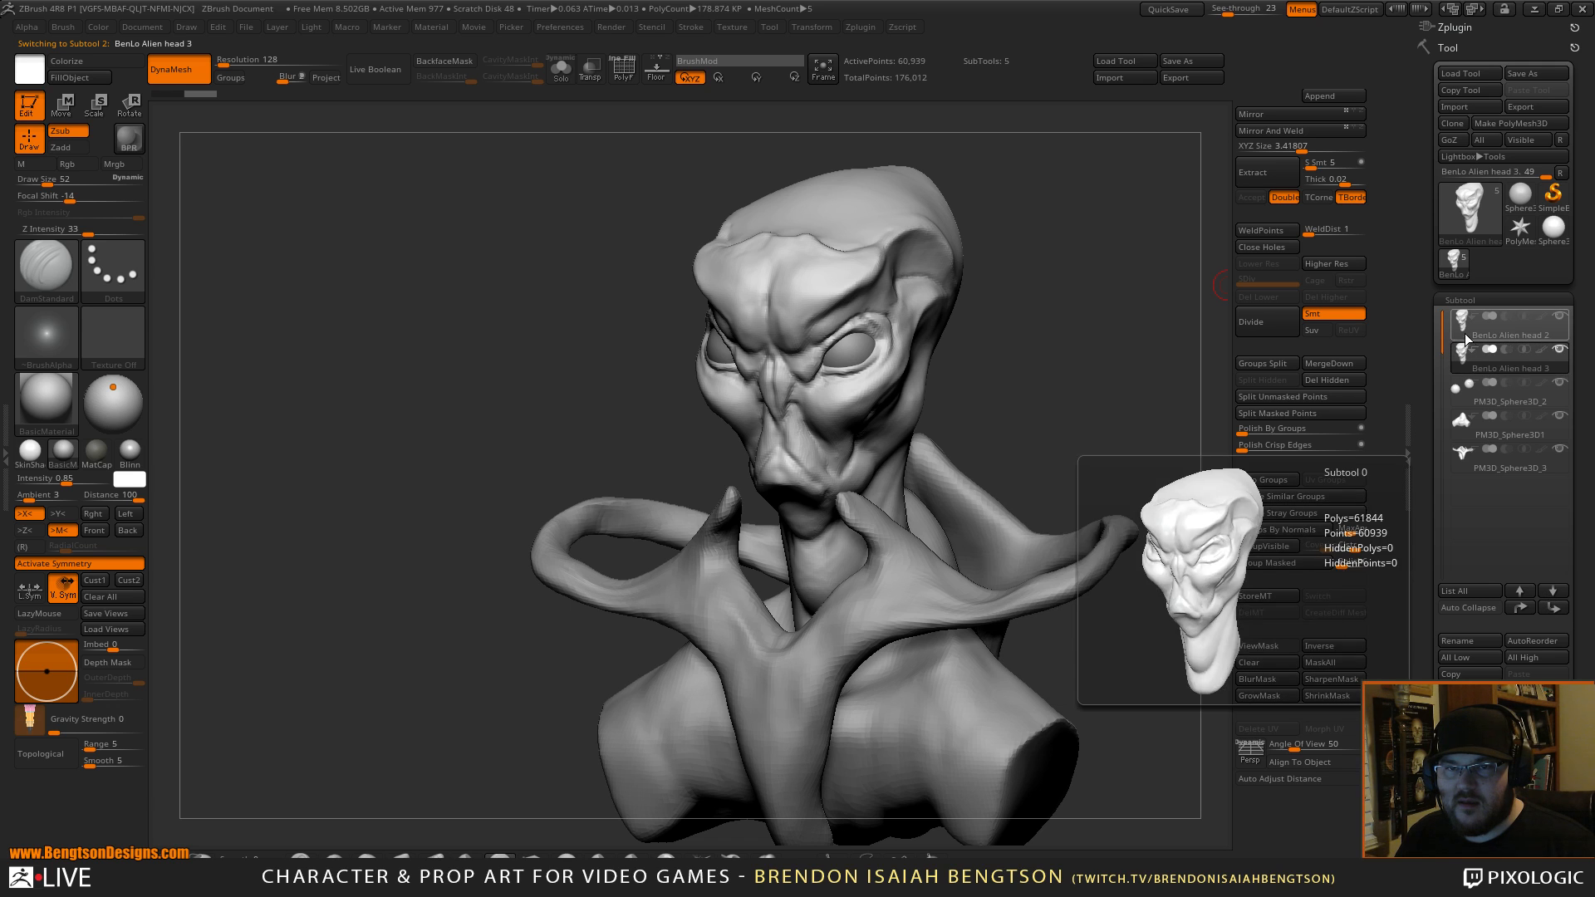
left_click(1553, 595)
left_click(1552, 591, "shift")
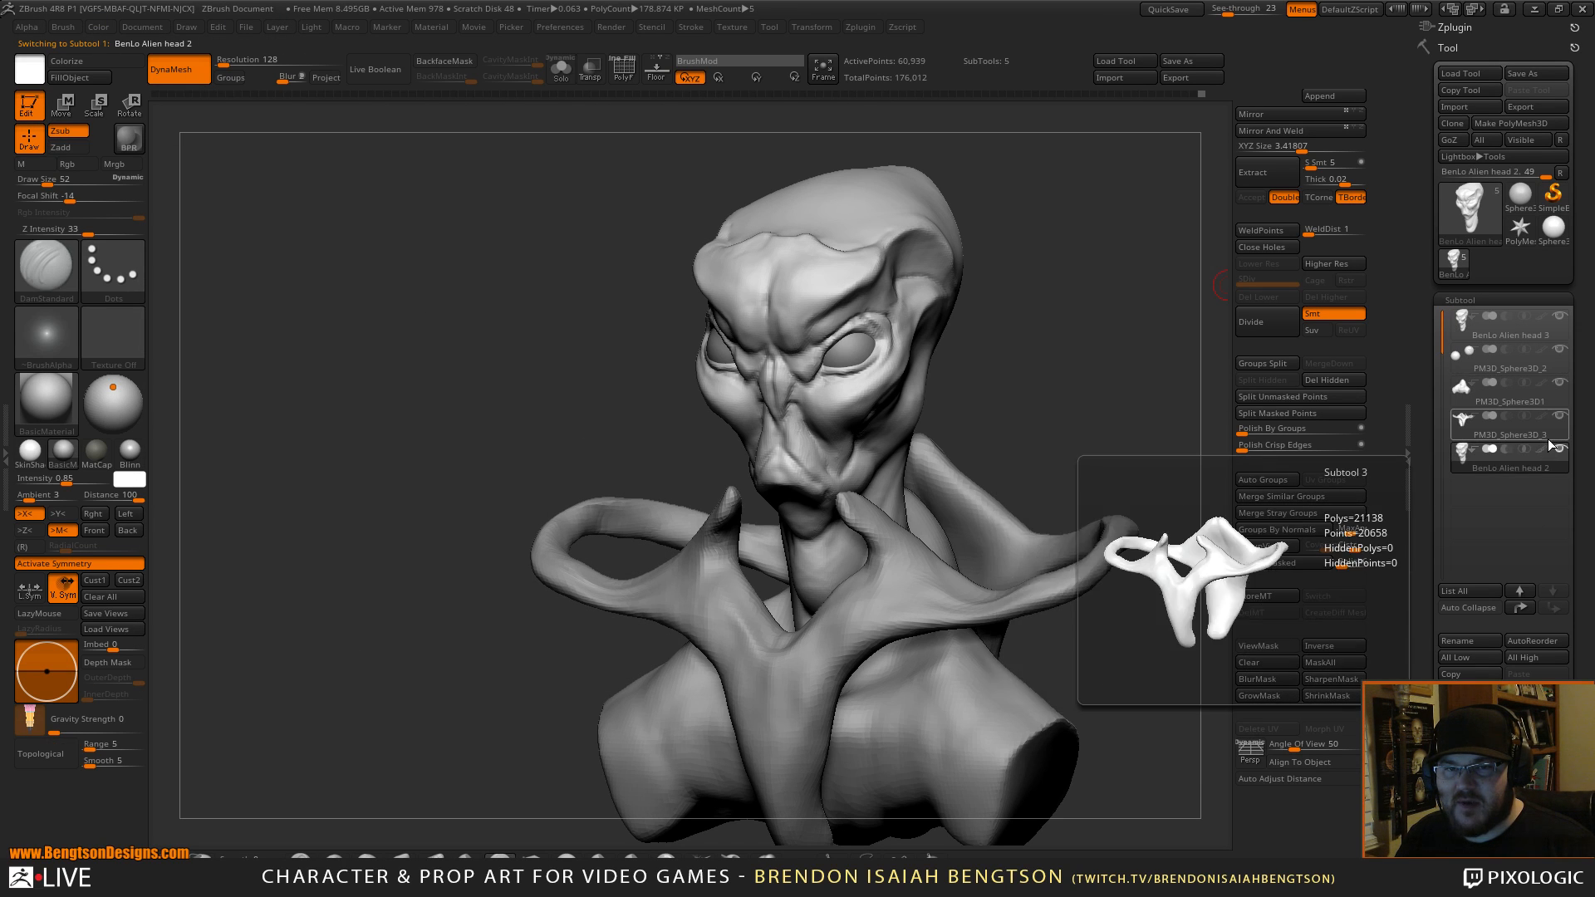
left_click(1560, 453)
left_click(1461, 330)
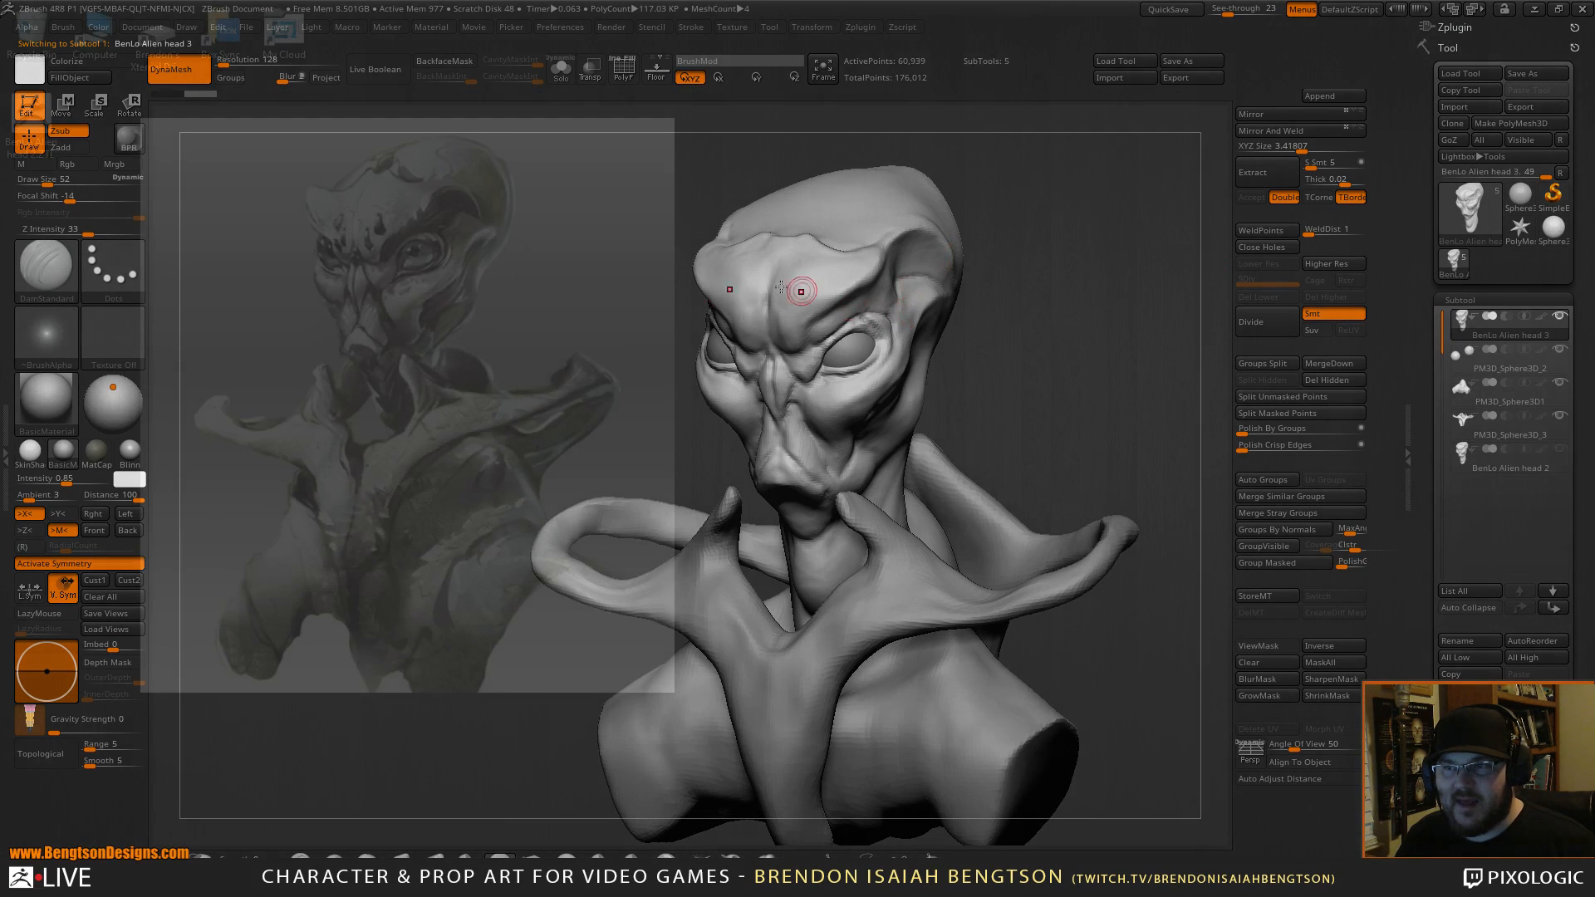
Set the head's DynaMesh resolution to 256 and turn on the polyframe display.
mouse_move(1024, 383)
left_mouse_down("alt")
mouse_move(987, 336)
mouse_move(989, 374)
left_mouse_up("alt")
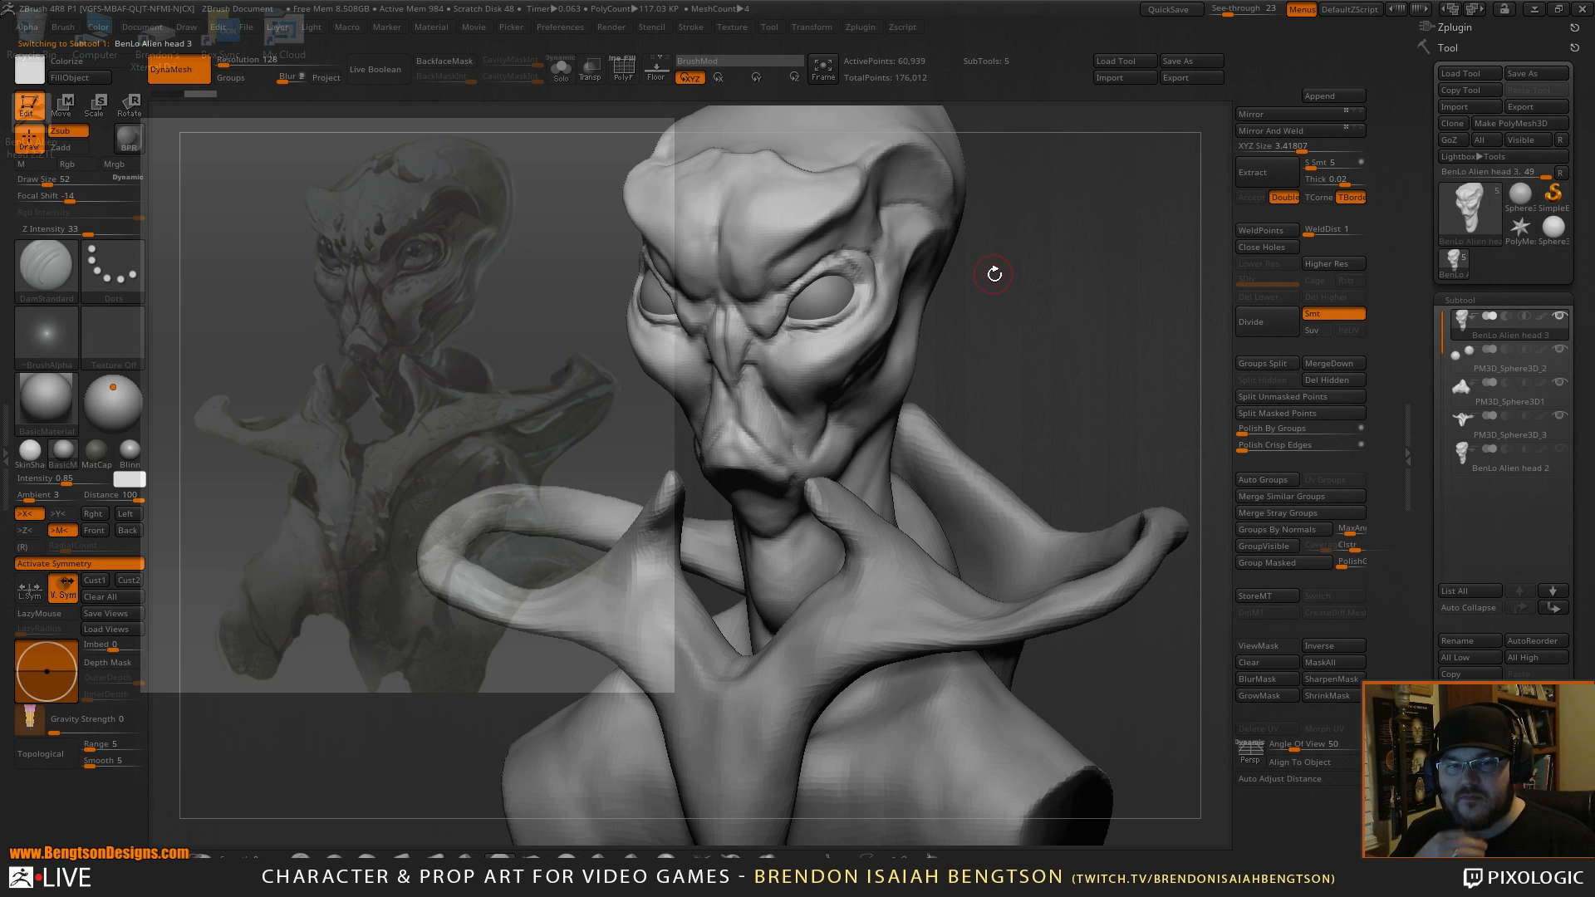
mouse_move(1032, 221)
left_mouse_down()
mouse_move(1033, 263)
mouse_move(1042, 249)
left_mouse_up()
left_click_drag(1003, 309, 1011, 320)
mouse_move(1054, 239)
left_mouse_down()
mouse_move(1023, 295)
mouse_move(1050, 203)
mouse_move(1054, 221)
mouse_move(1025, 221)
left_mouse_up()
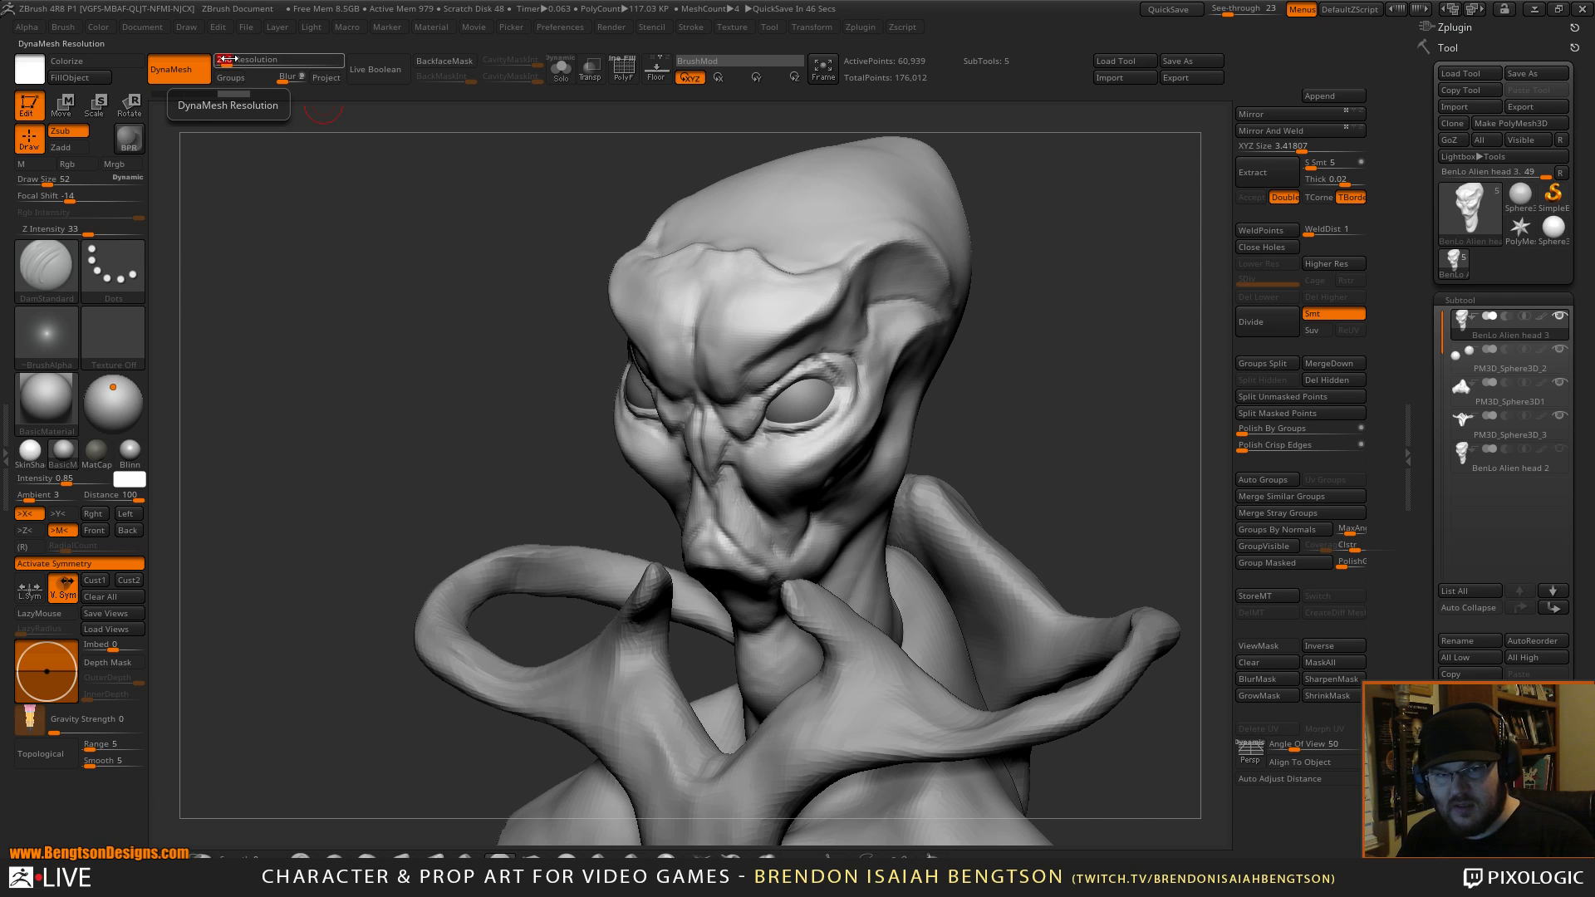
key("shift+f")
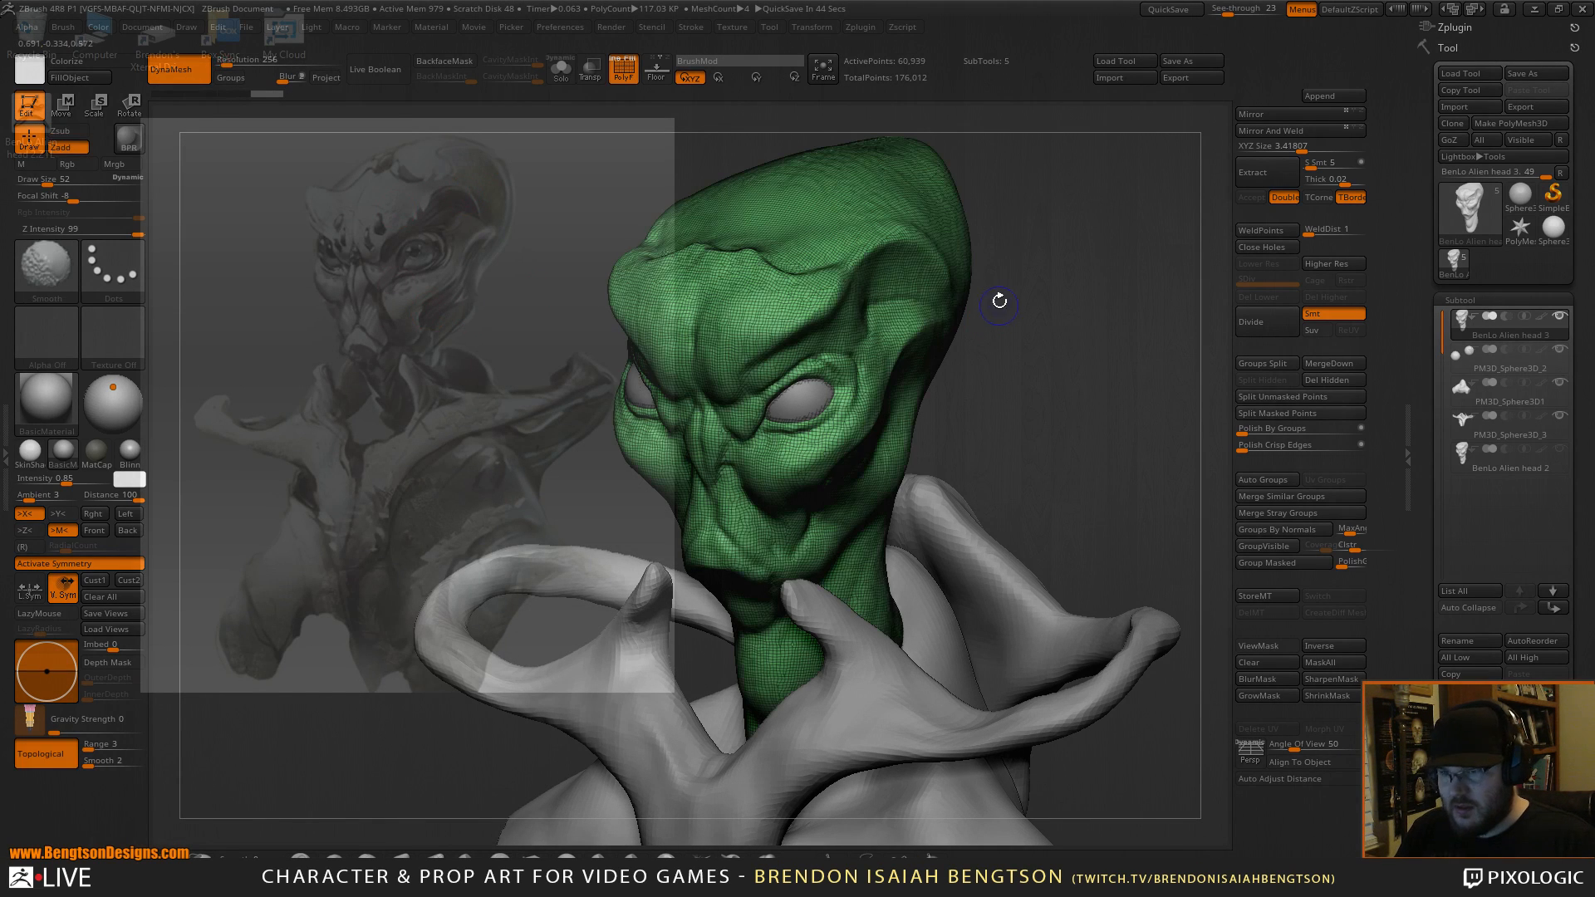
Remesh the head with DynaMesh at resolution 256 and turn off the polyframe display.
left_click_drag(694, 303, 765, 299, "ctrl")
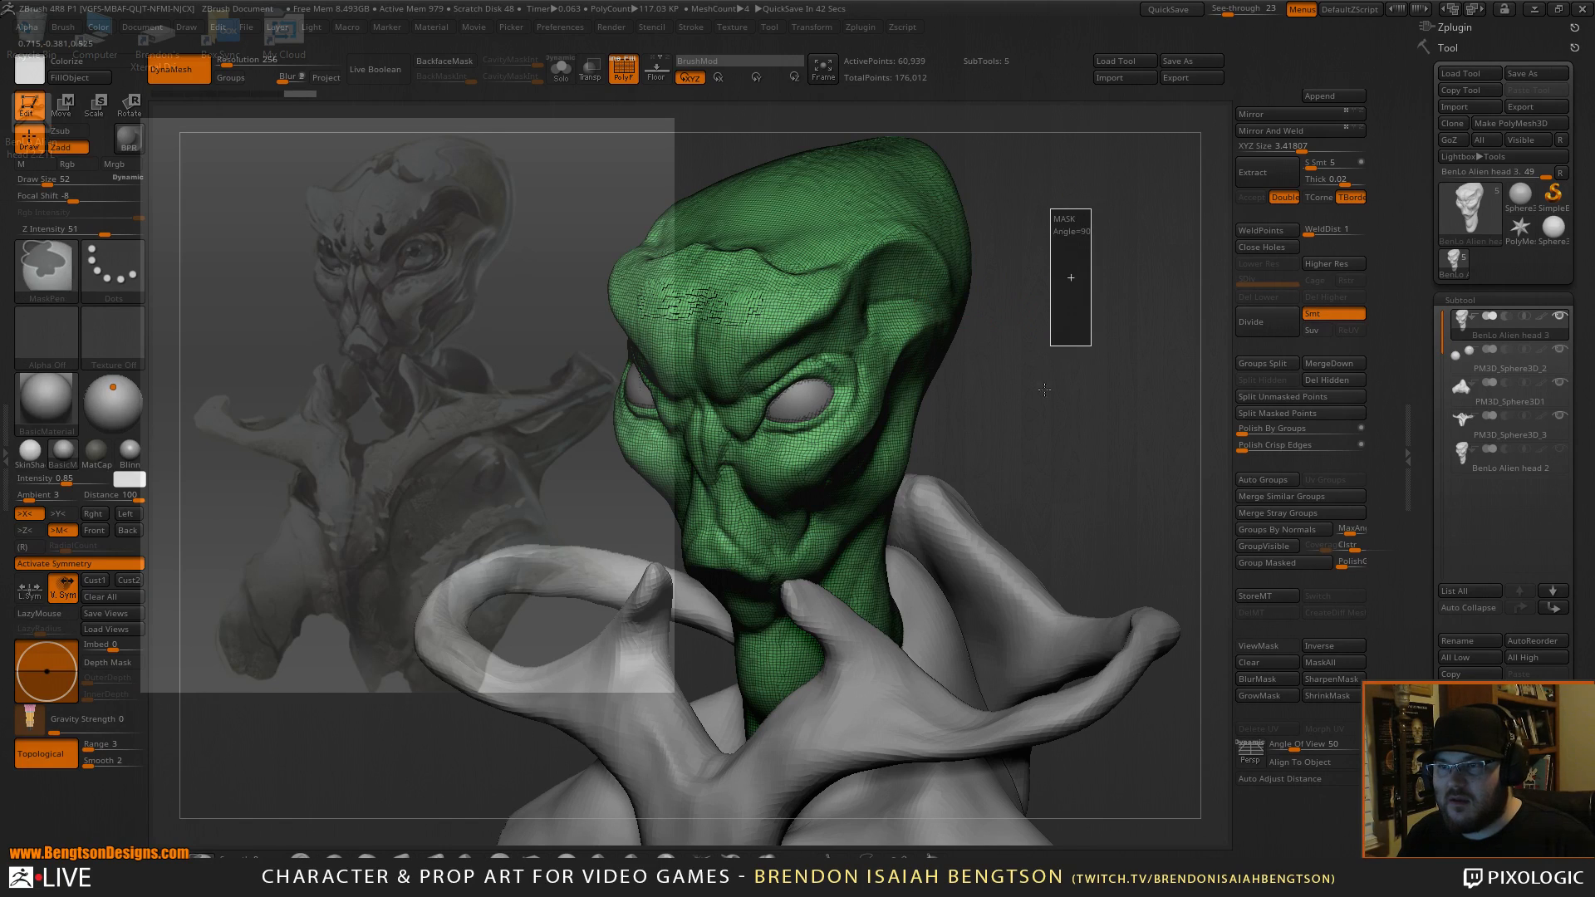
key("ctrl+d")
left_click_drag(1047, 434, 1047, 264)
key("shift+f")
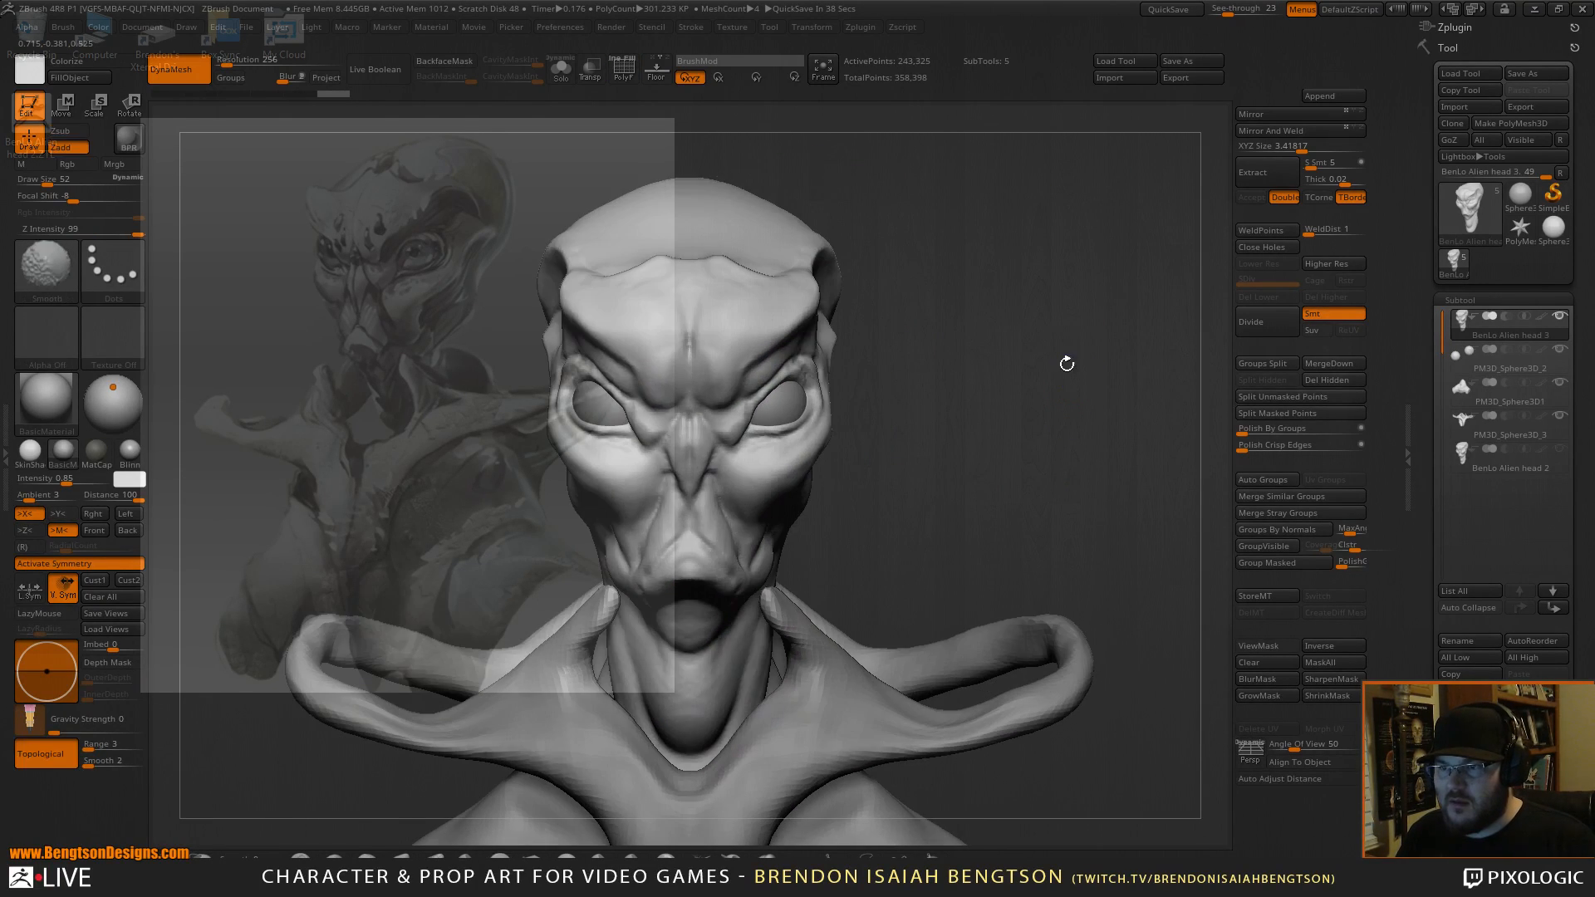
Apply ClayPolish to the head from the geometry settings to tighten its surface forms.
left_click_drag(1065, 412, 1114, 360)
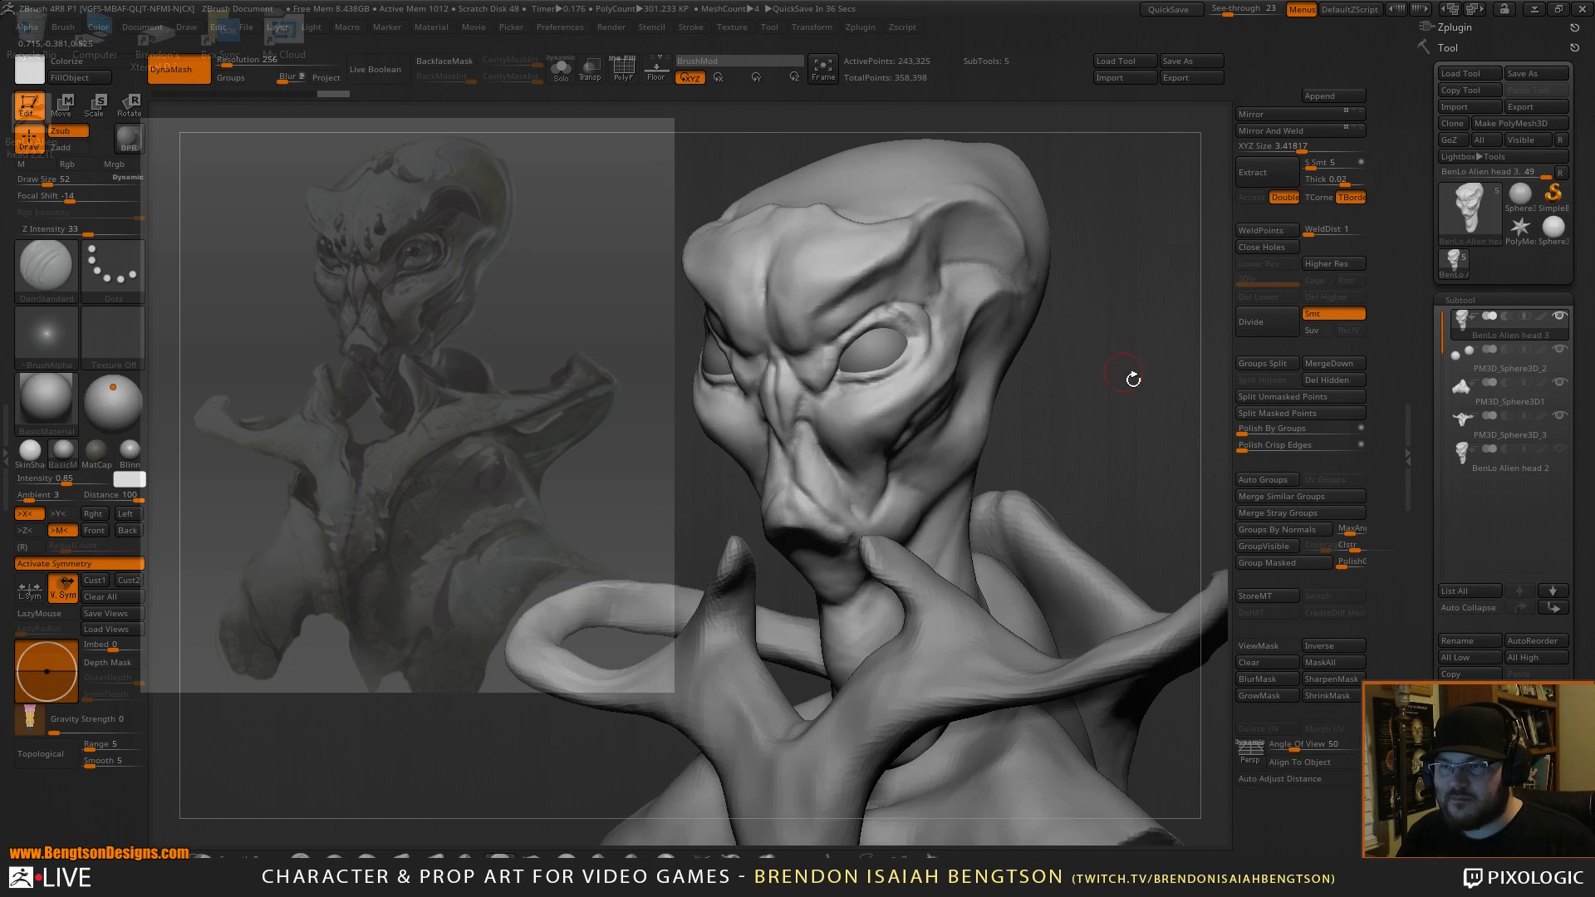
left_click_drag(1186, 432, 1041, 375)
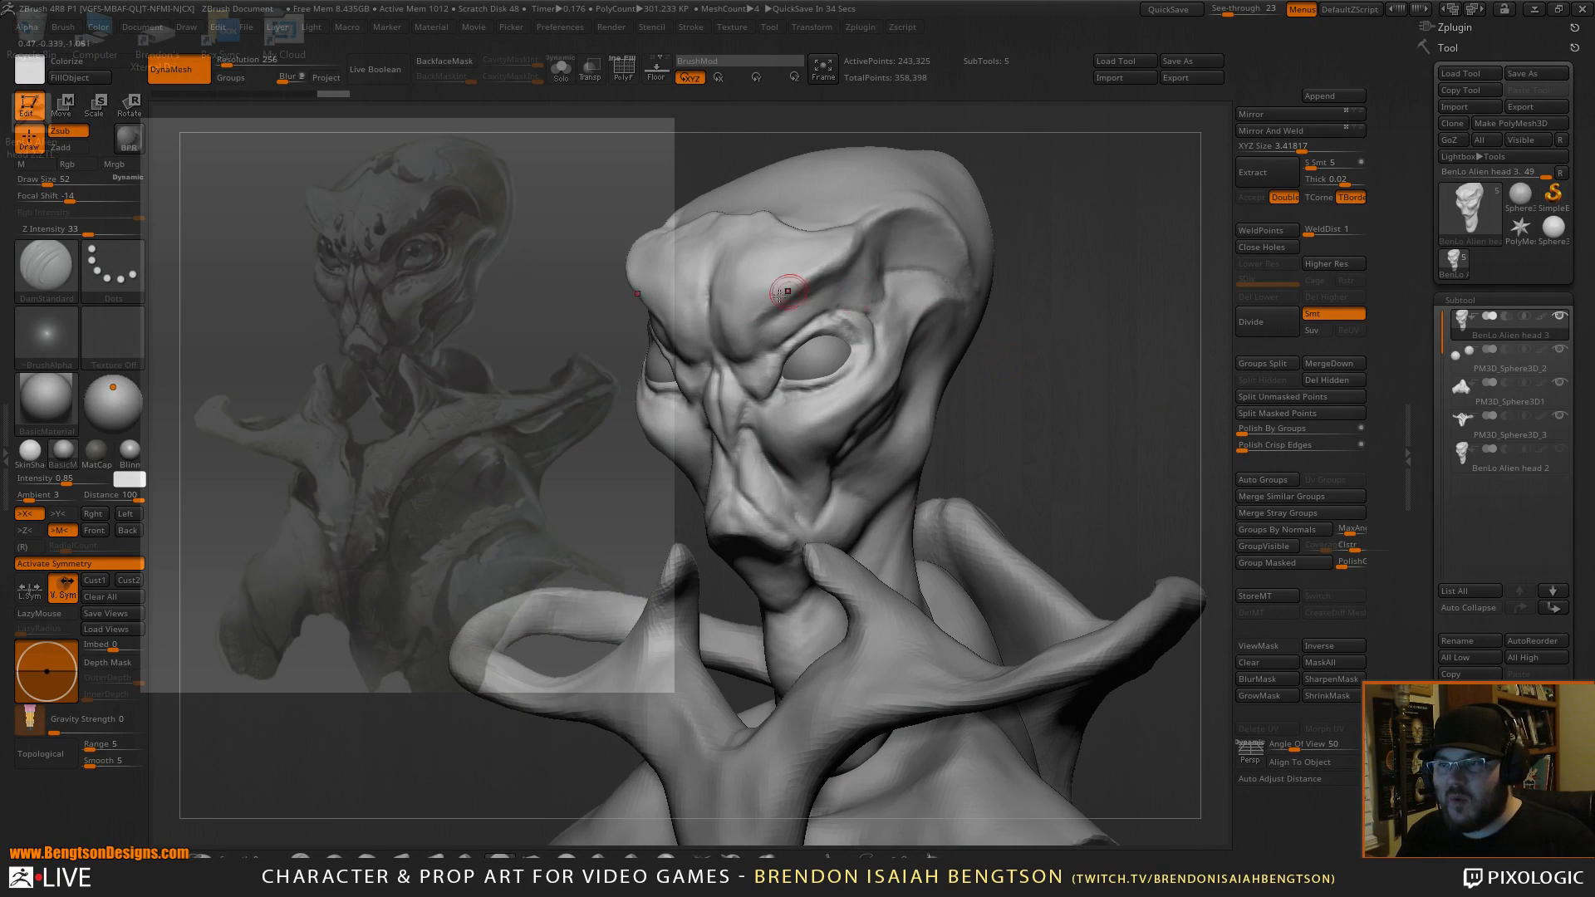
left_click(1459, 300)
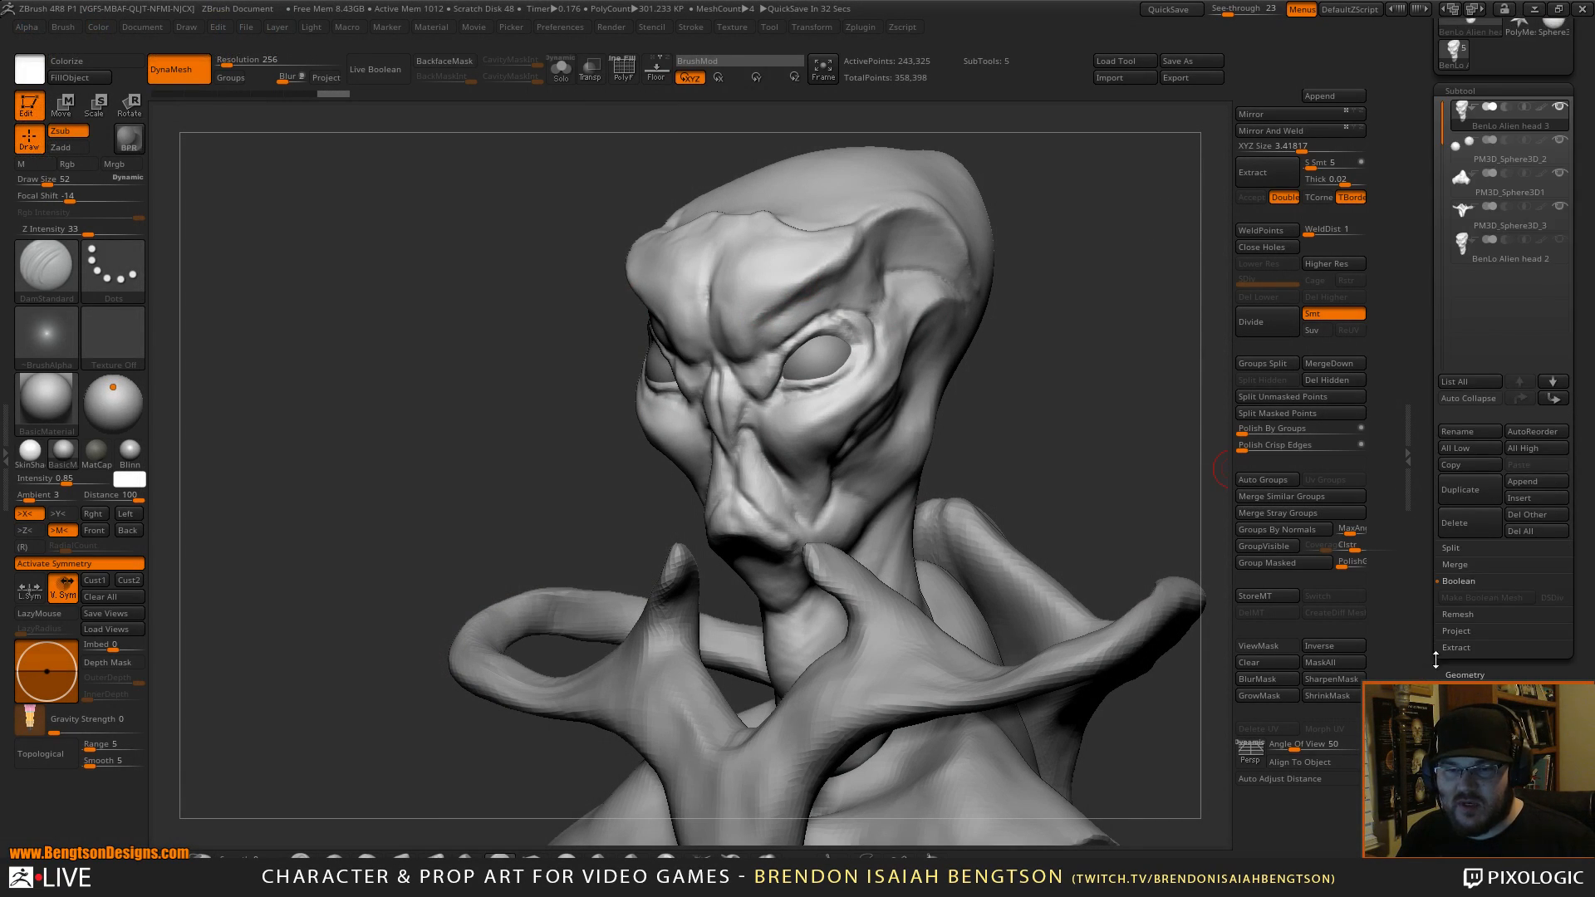
left_click(1469, 361)
mouse_move(1080, 374)
left_mouse_down()
mouse_move(1128, 382)
mouse_move(1073, 389)
mouse_move(1105, 384)
mouse_move(1057, 366)
left_mouse_up()
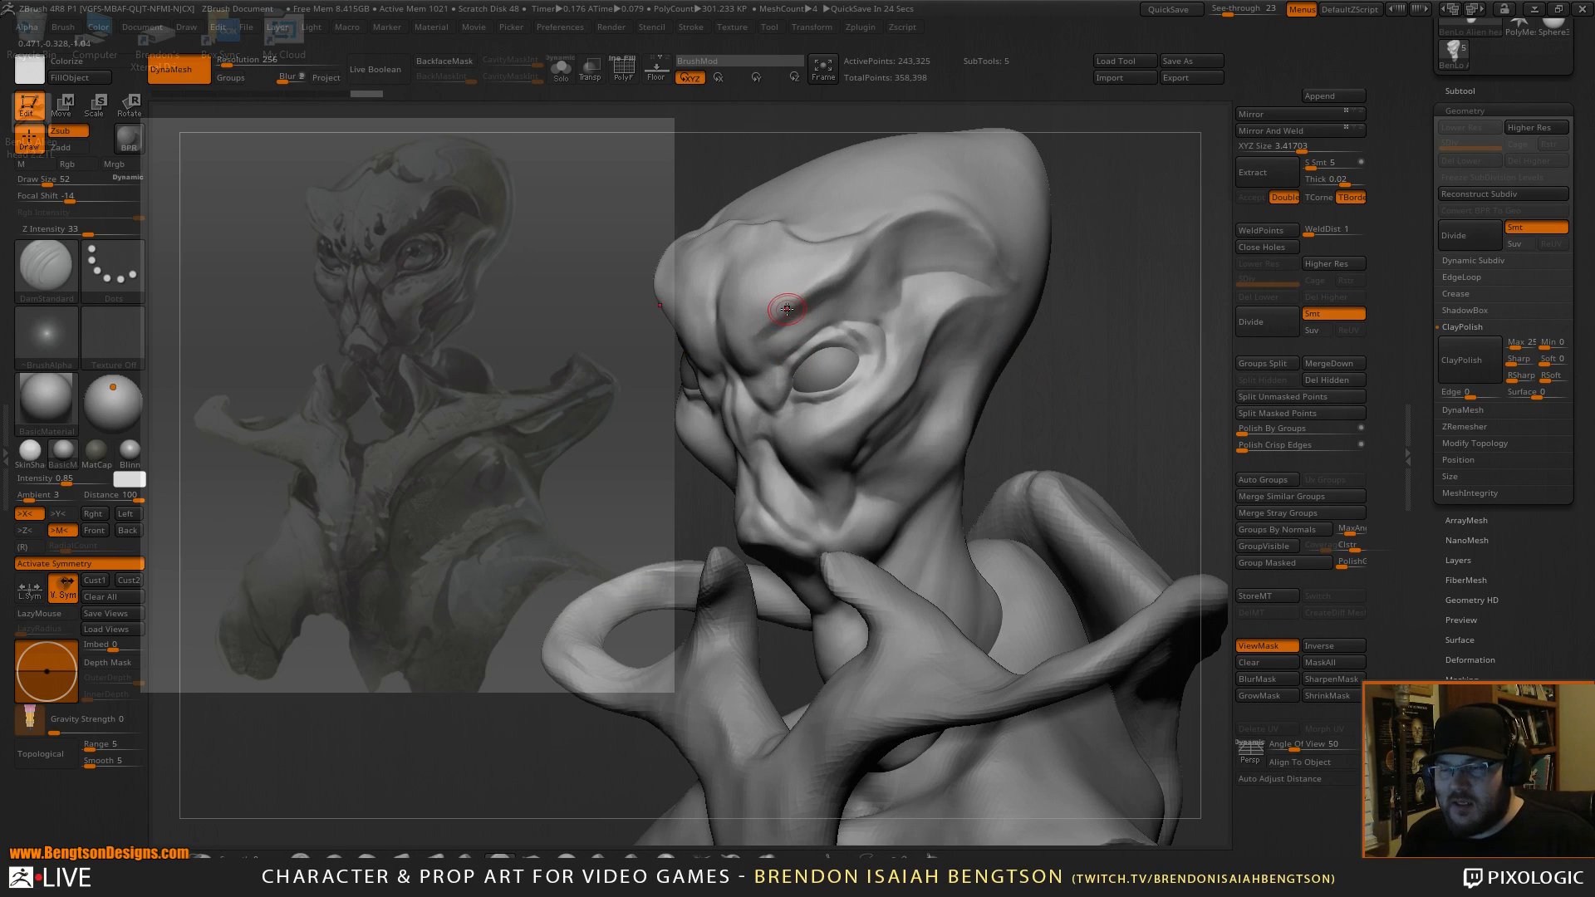
left_click_drag(1093, 310, 1088, 349)
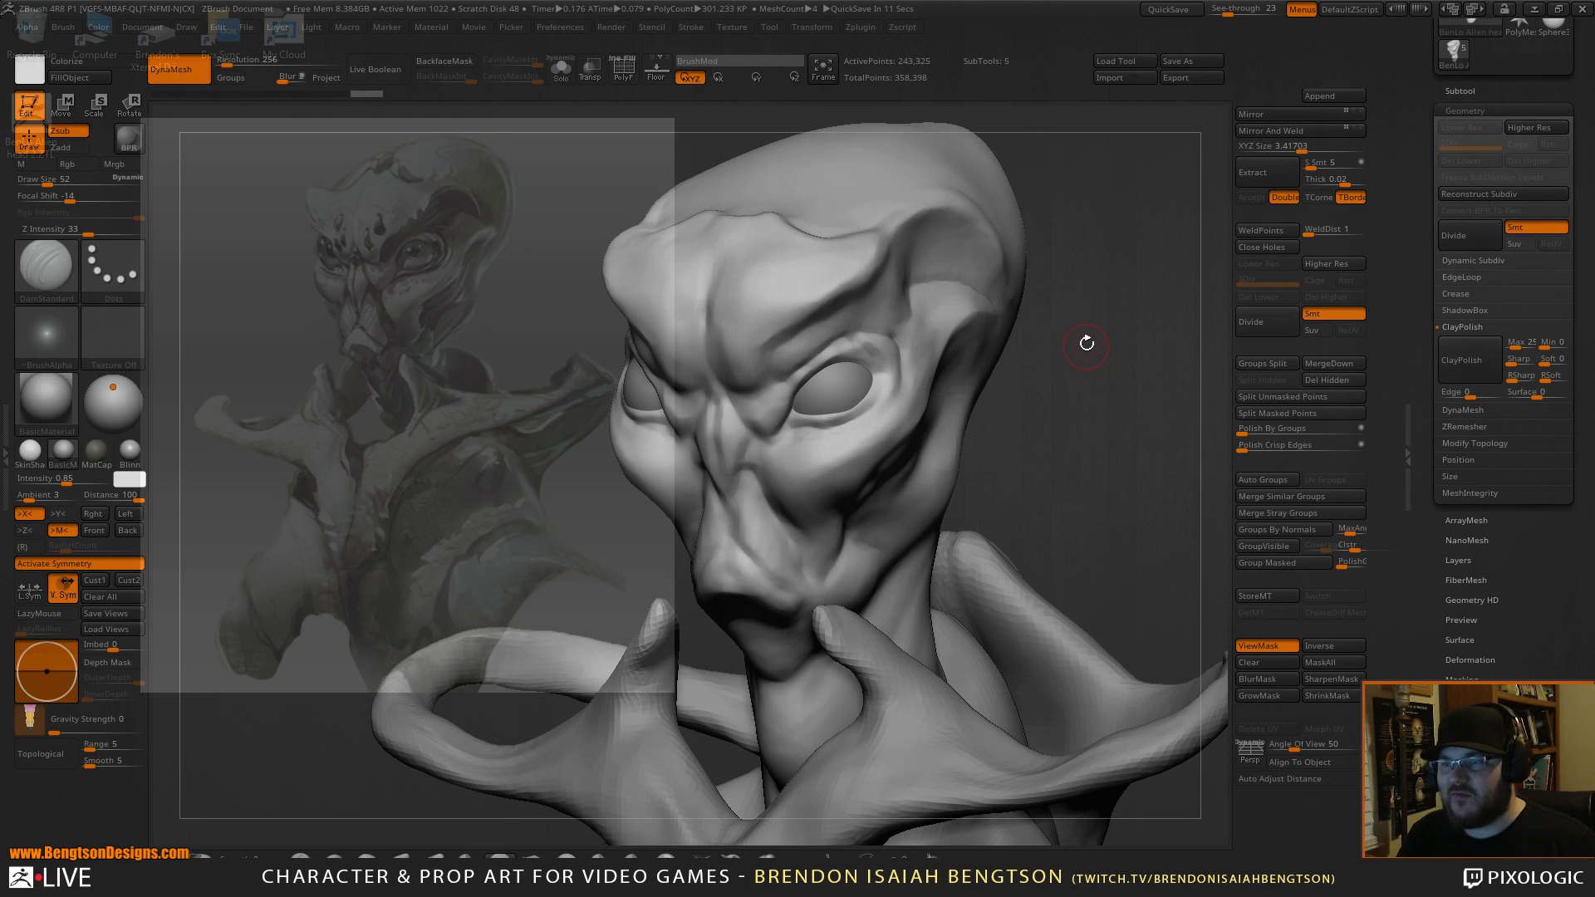
Carve the creases around the inner eye corner and along the side of the nose with DamStandard at draw size 84.
key("space")
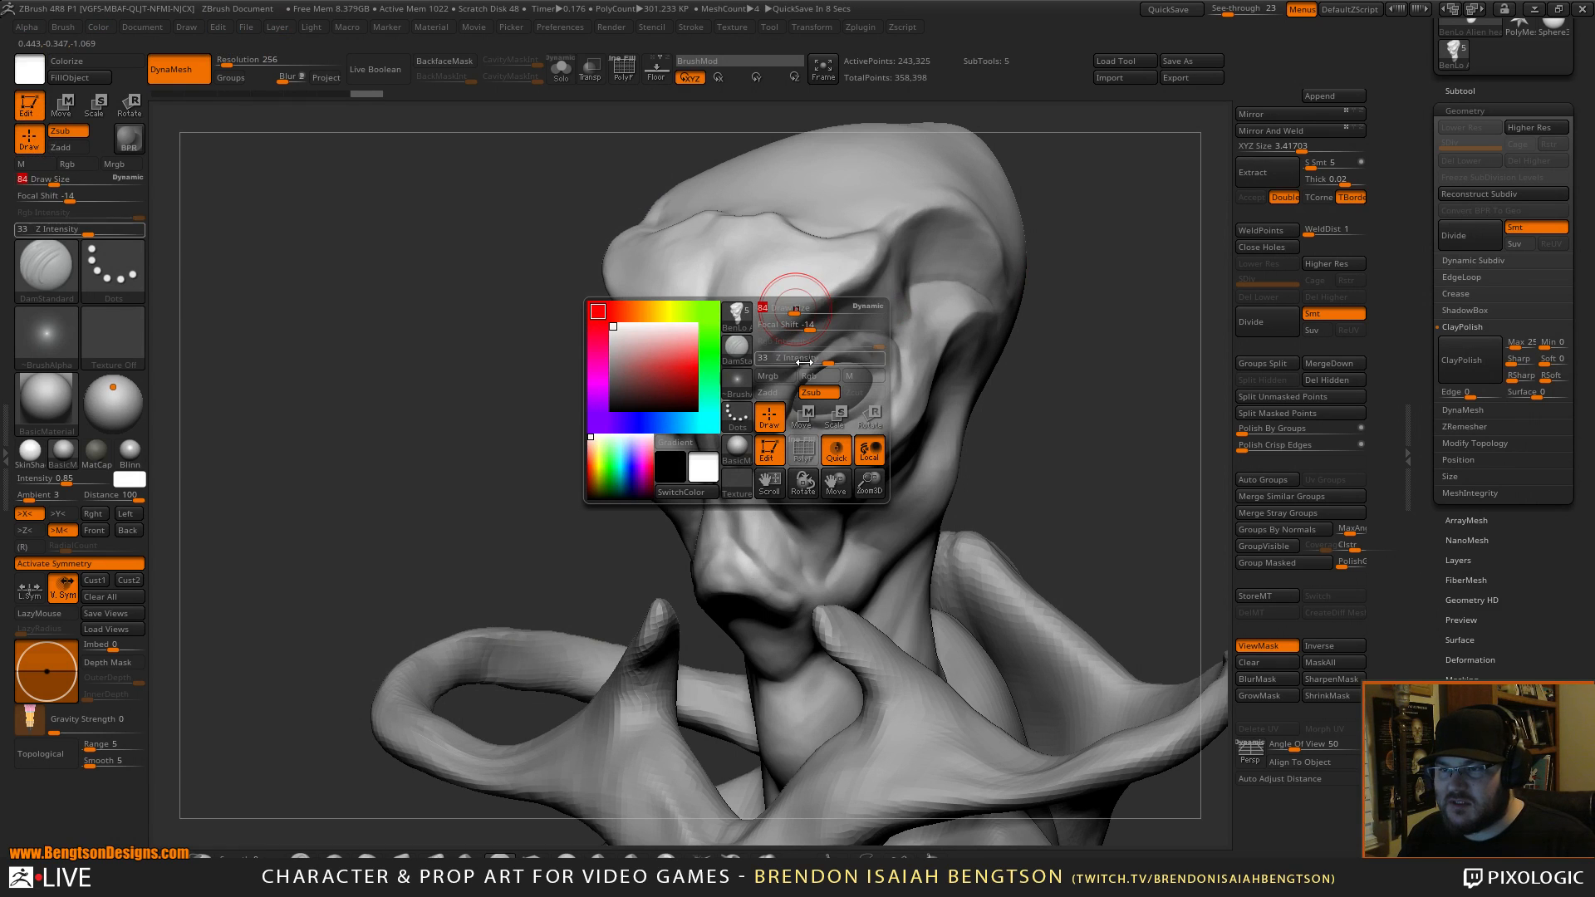
left_click_drag(831, 324, 856, 318)
left_click_drag(1095, 362, 1119, 389)
mouse_move(841, 307)
left_mouse_down()
mouse_move(778, 354)
mouse_move(767, 403)
mouse_move(789, 426)
left_mouse_up()
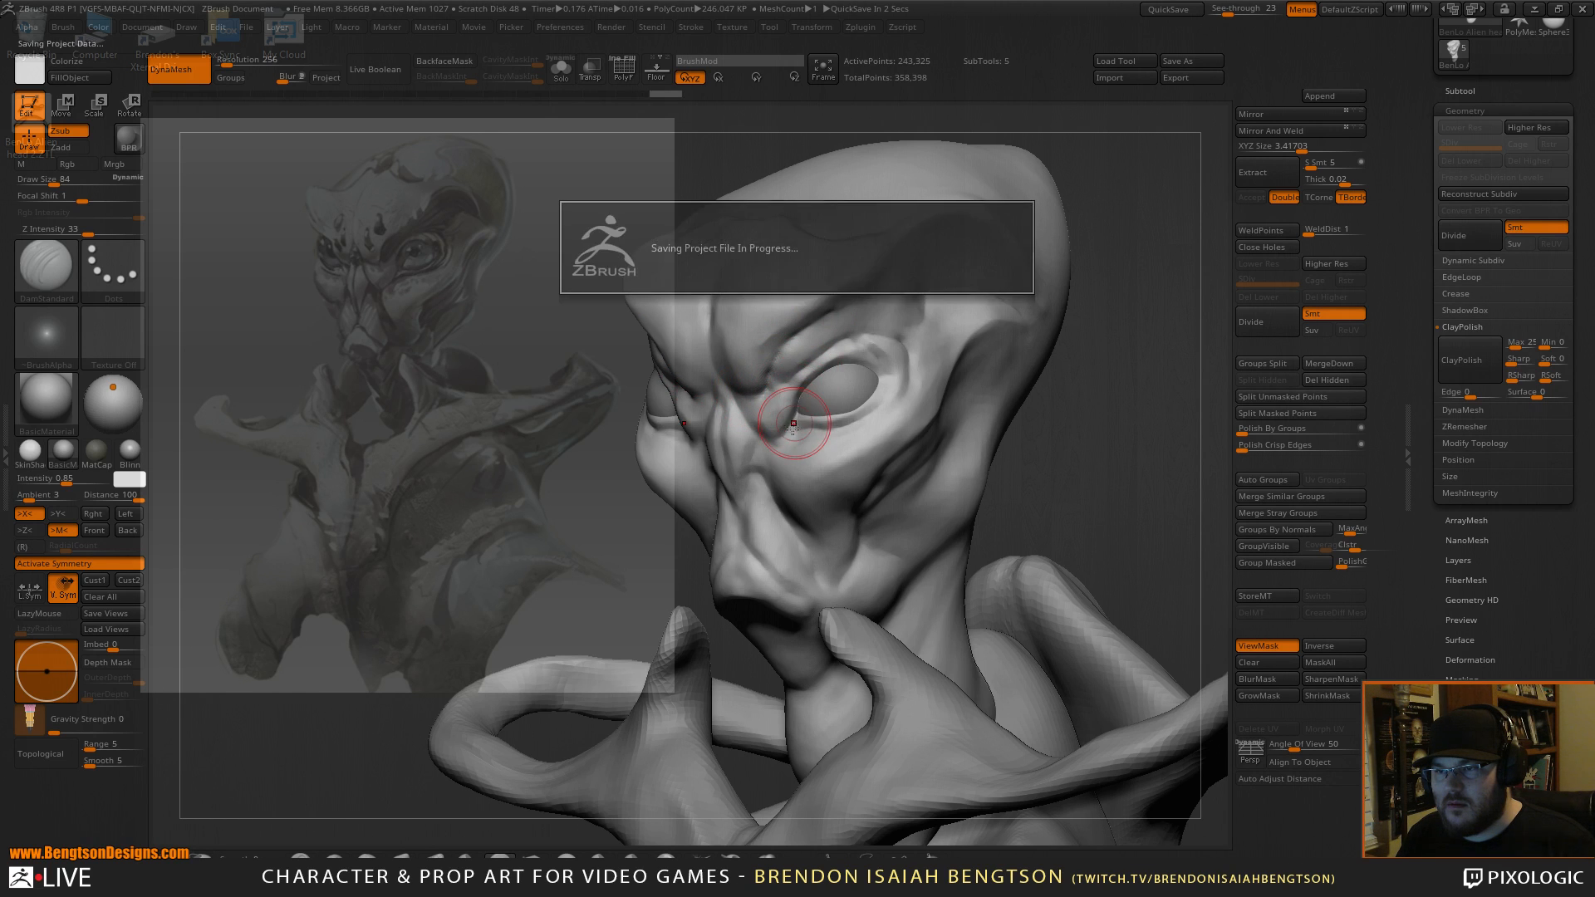
right_click_drag(802, 425, 788, 433)
left_click_drag(790, 435, 794, 417)
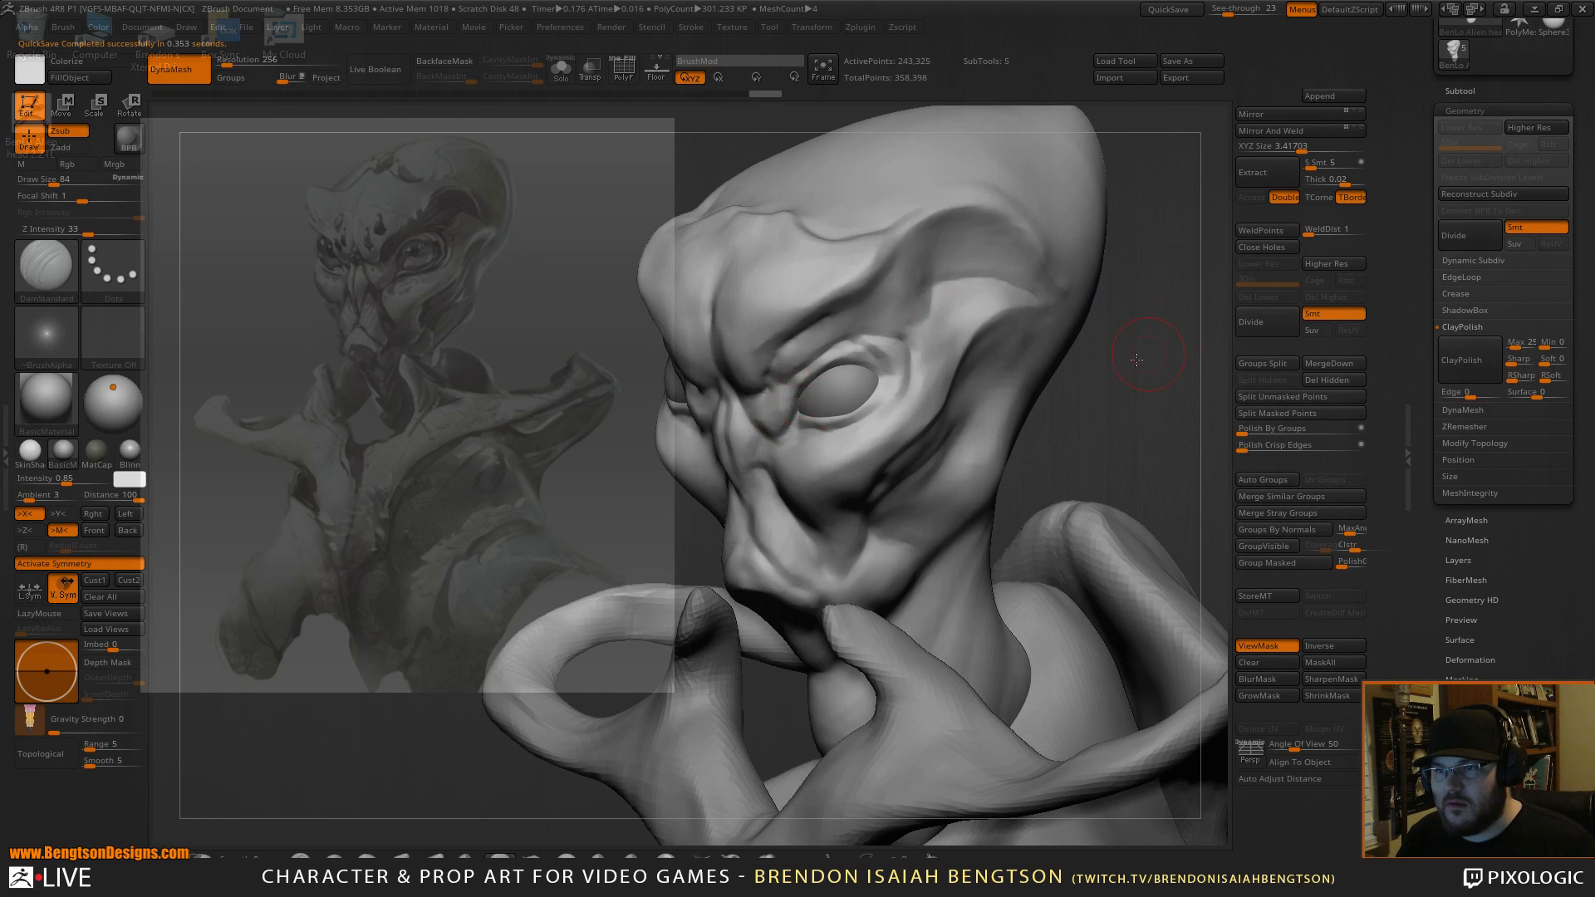
left_click_drag(1157, 347, 1015, 360)
mouse_move(765, 437)
left_mouse_down()
mouse_move(822, 414)
mouse_move(811, 427)
left_mouse_up()
mouse_move(830, 374)
left_mouse_down()
mouse_move(816, 352)
mouse_move(834, 370)
left_mouse_up()
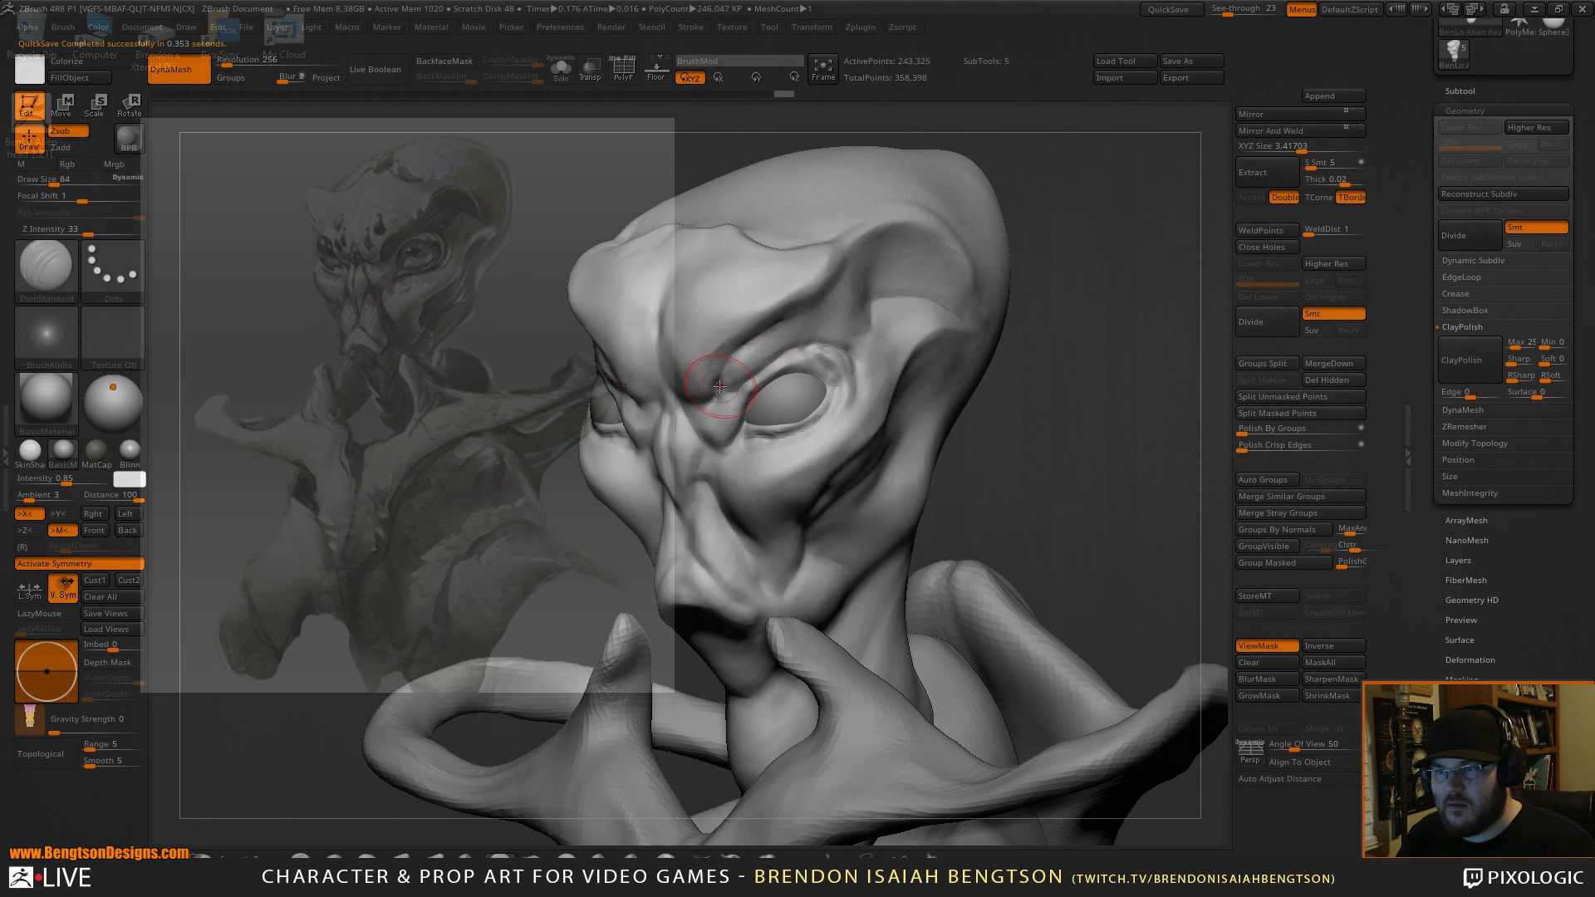
Carve flowing creases along the temple ridge and deepen the groove under the brow down to its inner end with DamStandard.
left_click_drag(873, 269, 943, 268)
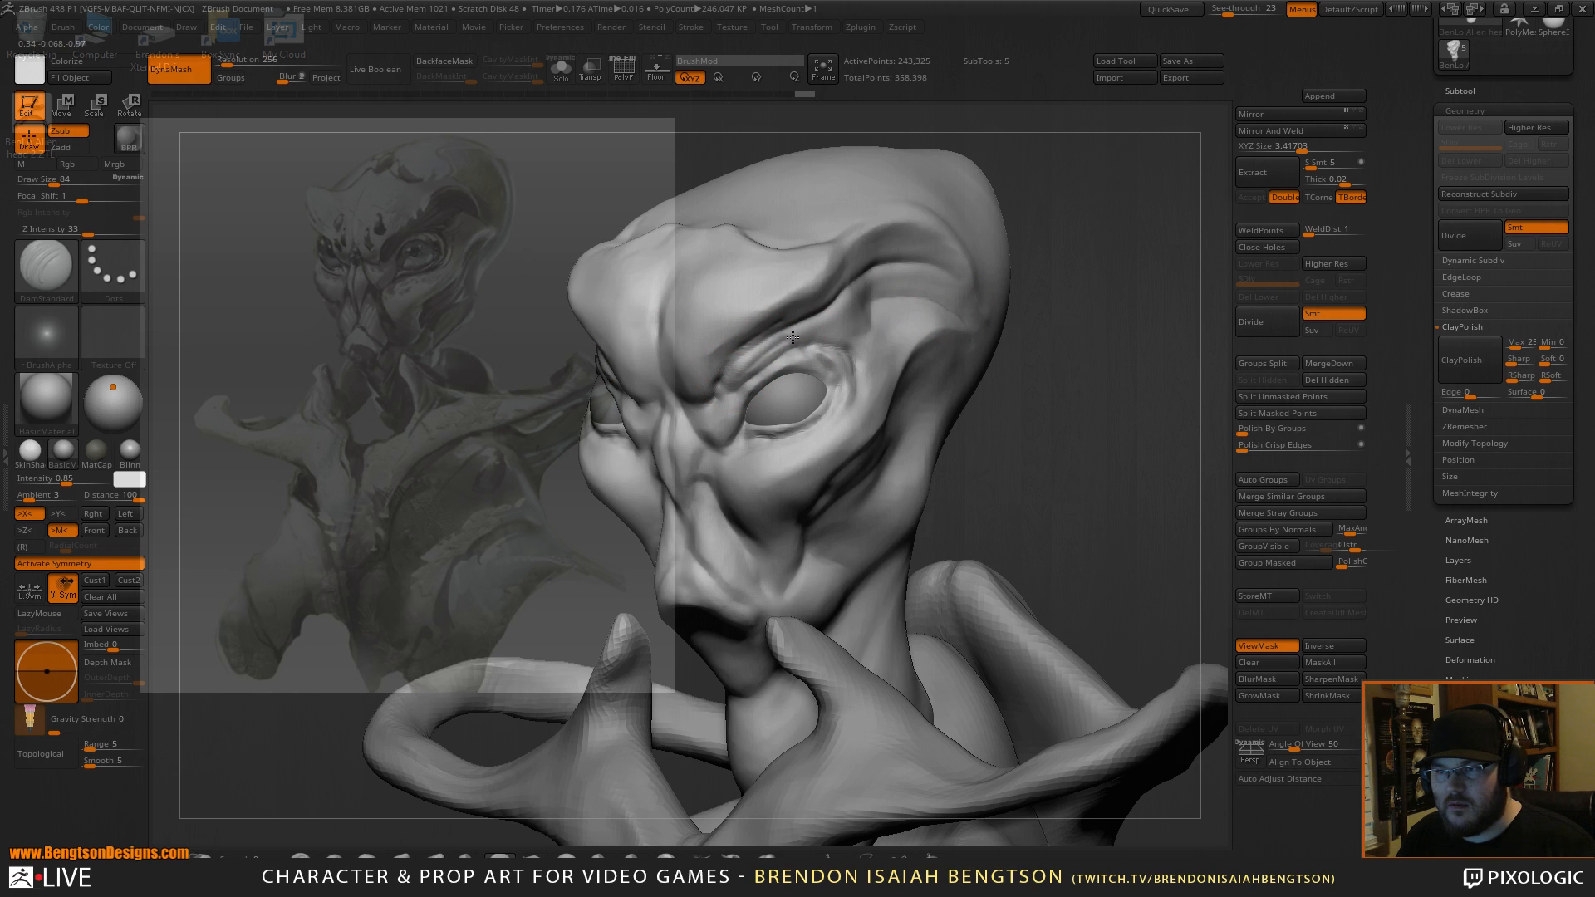
left_click_drag(905, 287, 964, 299)
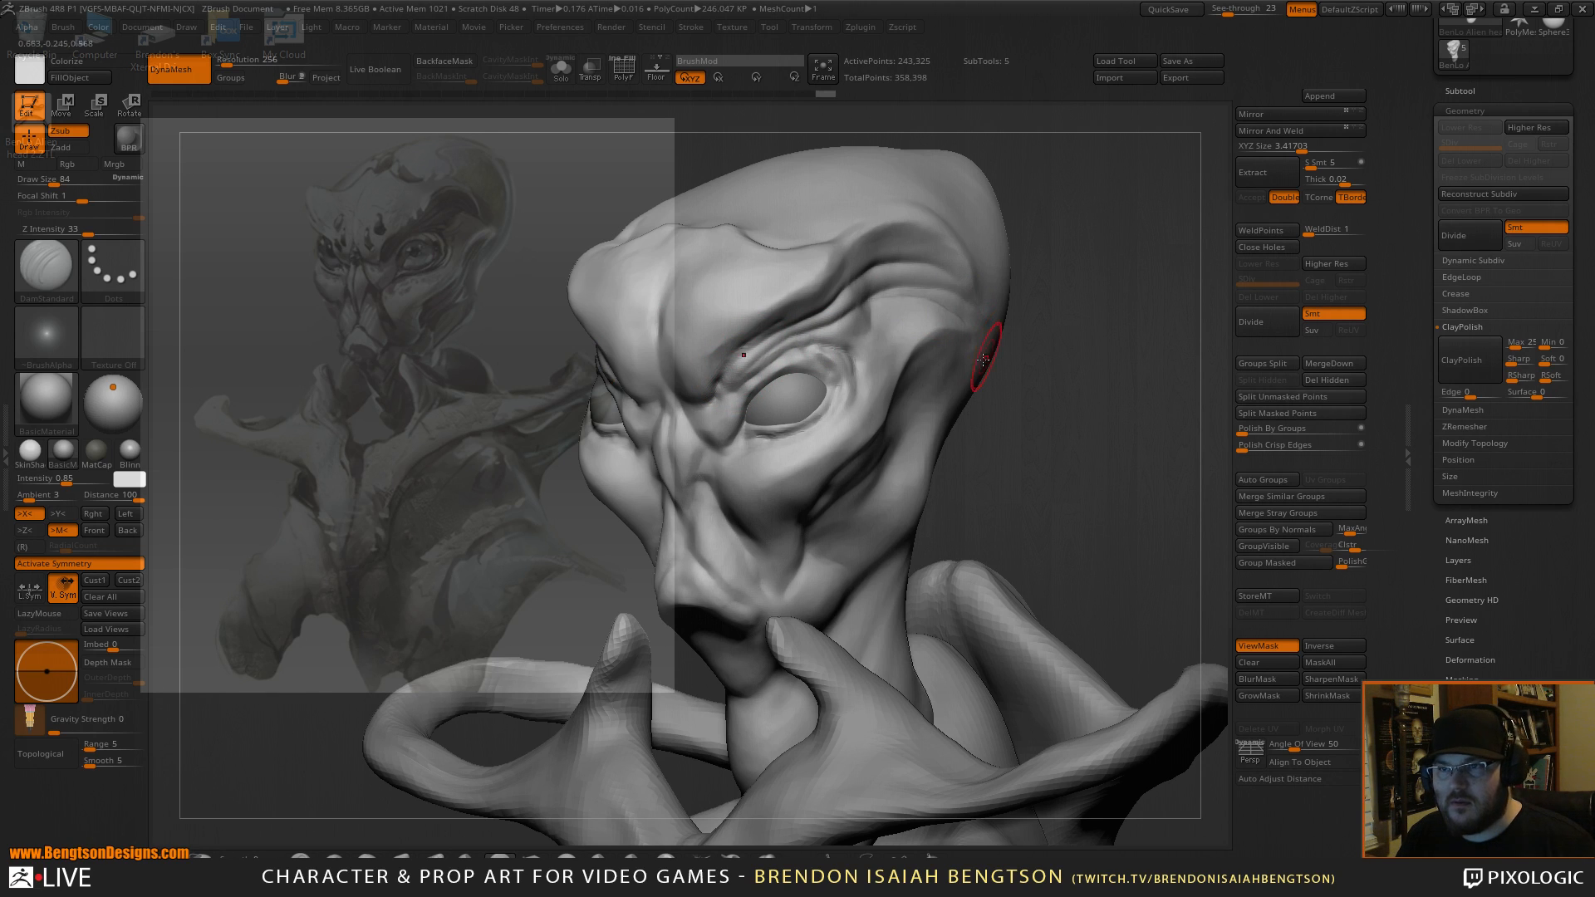
mouse_move(735, 358)
left_mouse_down()
mouse_move(818, 299)
mouse_move(703, 375)
left_mouse_up()
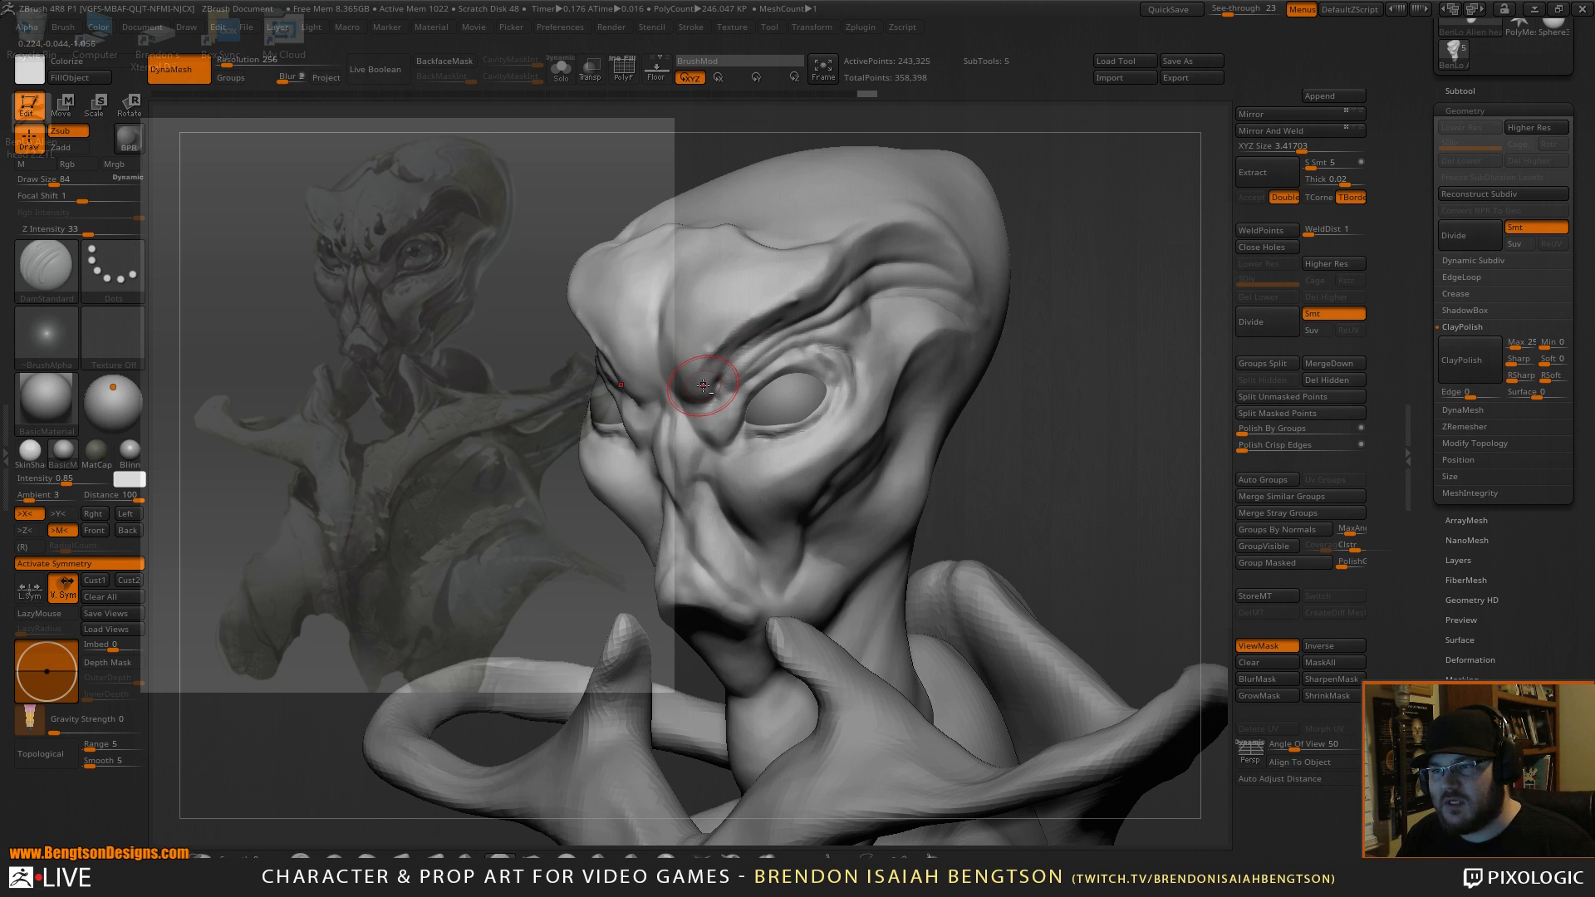
mouse_move(1085, 279)
left_mouse_down()
mouse_move(1091, 292)
mouse_move(955, 303)
left_mouse_up()
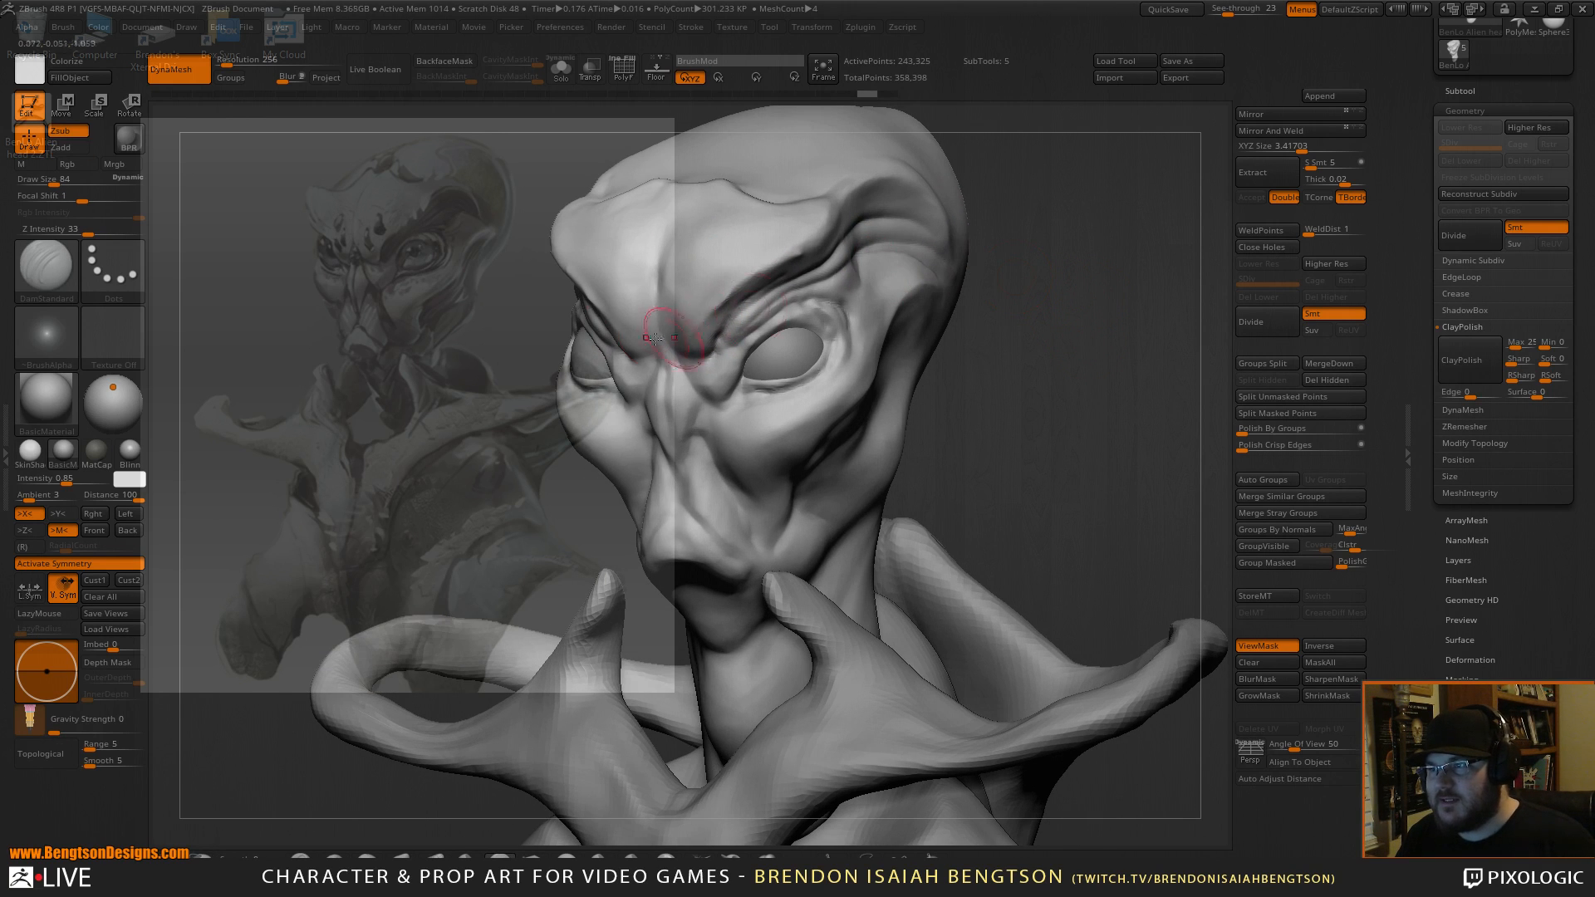
Refine the inner brow above the nose, adding volume with the ClayBuildup brush at draw size 84.
left_click_drag(698, 374, 710, 345)
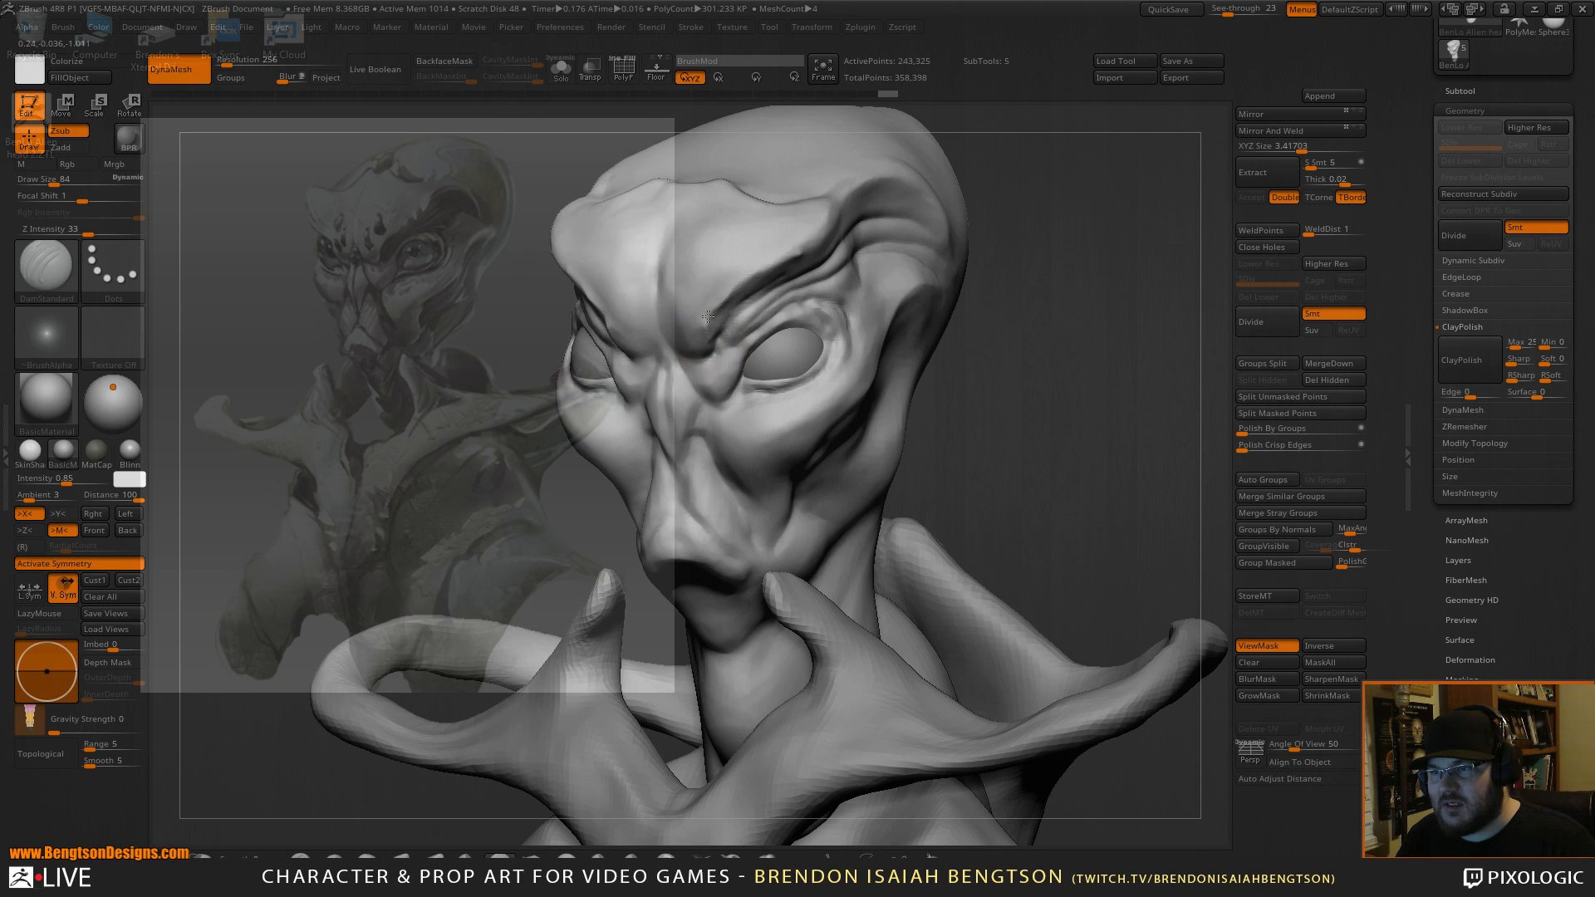
key("b")
key("c")
key("b")
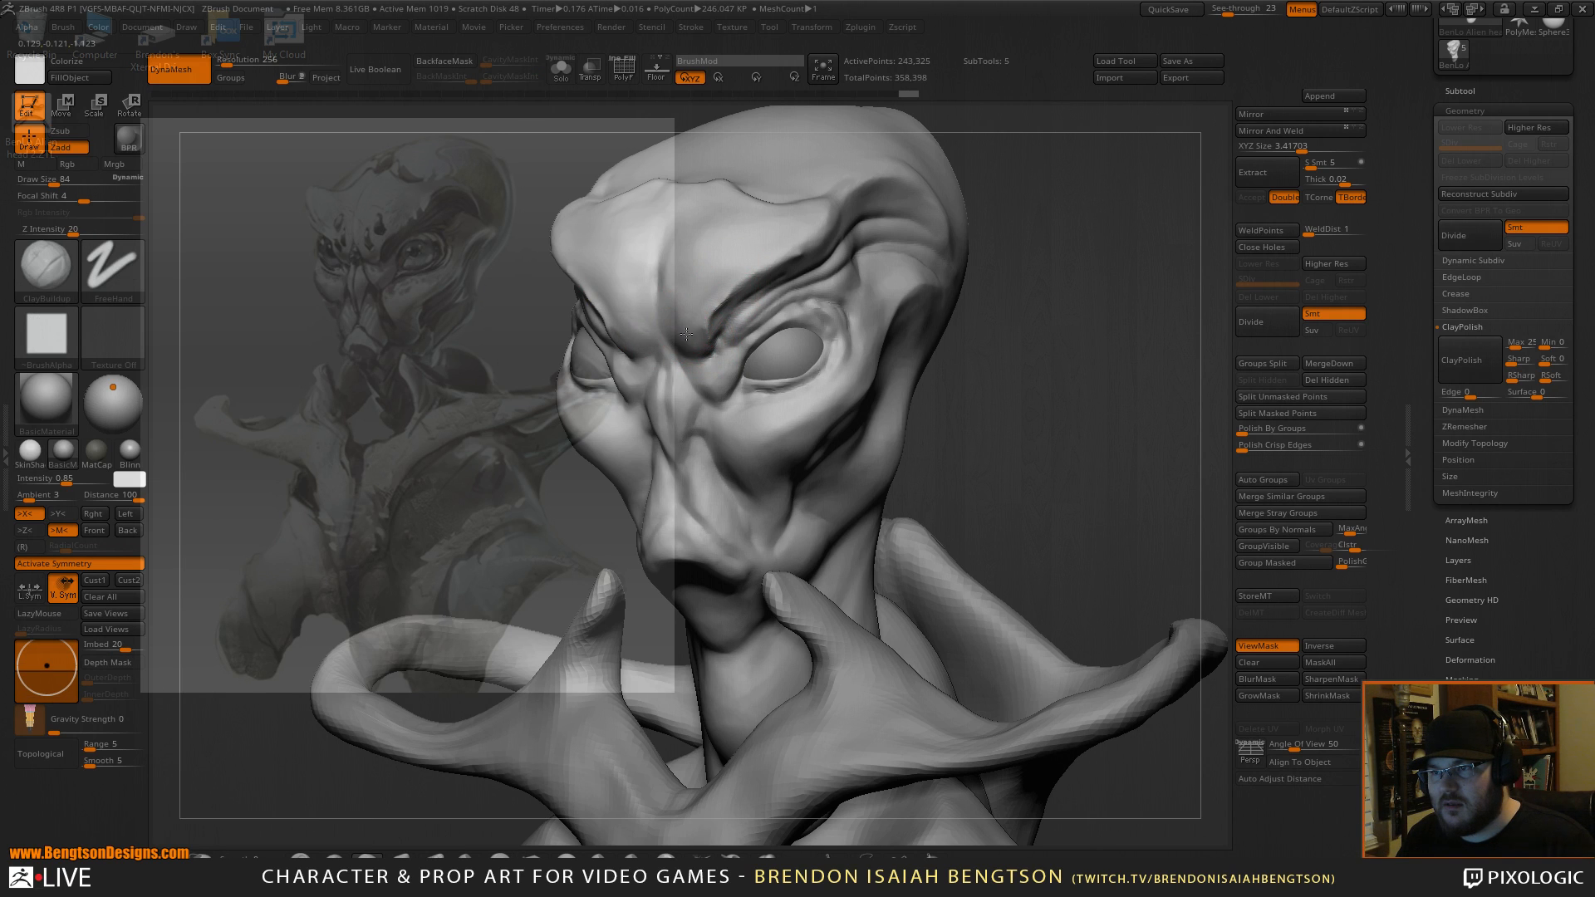
mouse_move(1038, 259)
left_mouse_down("alt")
mouse_move(1111, 346)
mouse_move(1101, 366)
mouse_move(1074, 361)
mouse_move(1128, 313)
mouse_move(1084, 342)
mouse_move(1043, 316)
left_mouse_up("alt")
Carve the outline of a narrow pointed plate on the nose bridge with DamStandard, reducing the draw size to 27.
key("b")
key("d")
key("s")
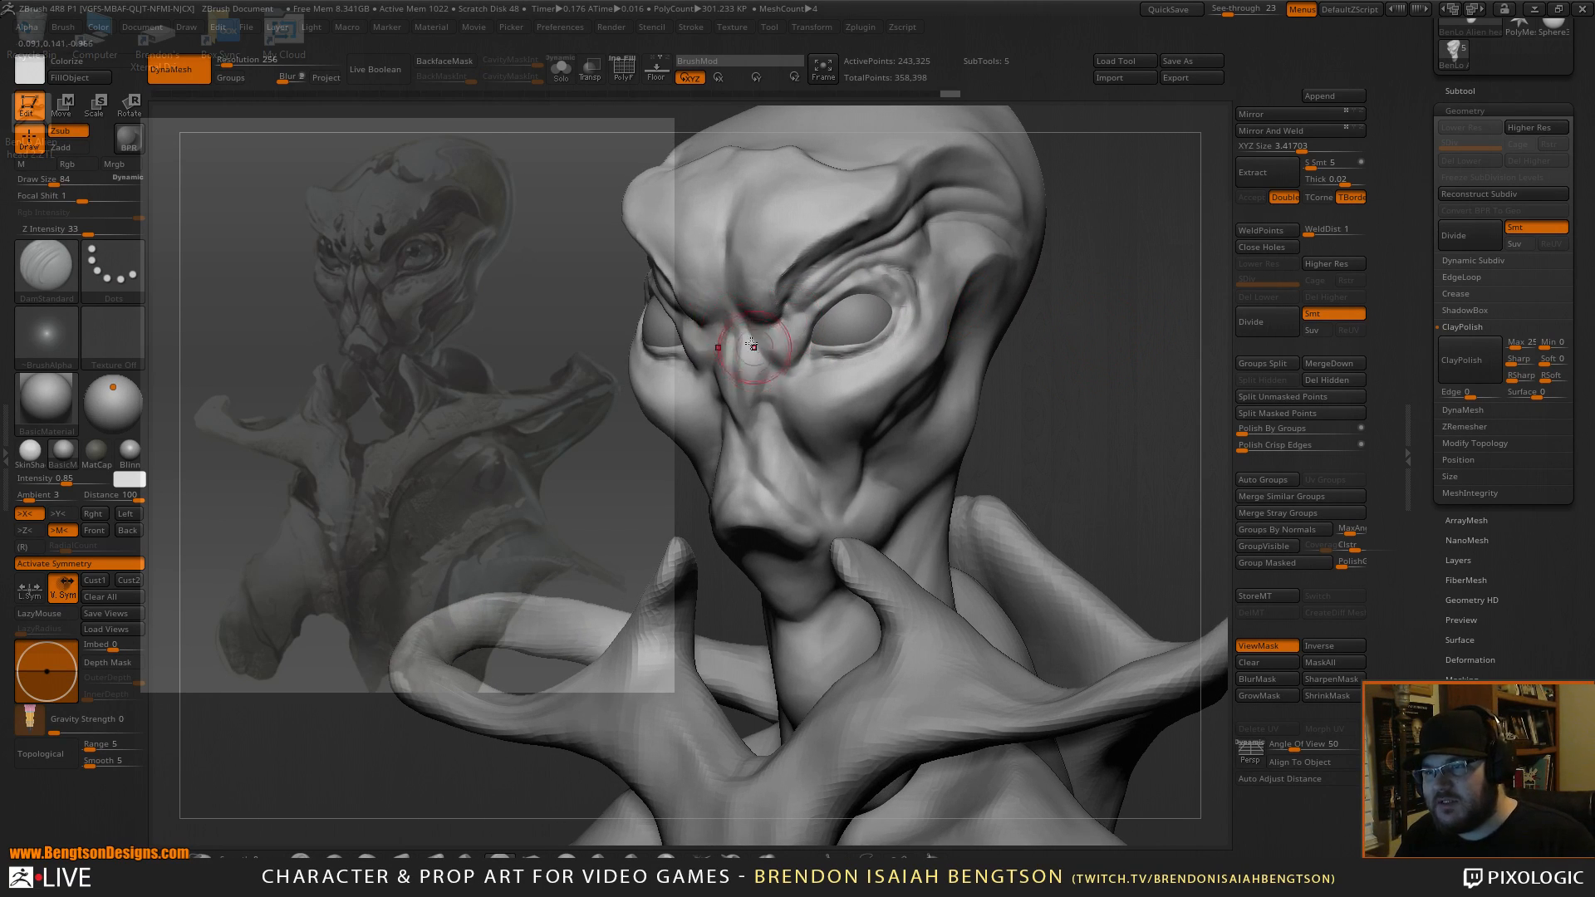
mouse_move(751, 336)
left_mouse_down()
mouse_move(735, 317)
mouse_move(766, 386)
left_mouse_up()
mouse_move(762, 362)
left_mouse_down()
mouse_move(757, 417)
mouse_move(736, 376)
left_mouse_up()
key("space")
left_click_drag(1068, 364, 1155, 371)
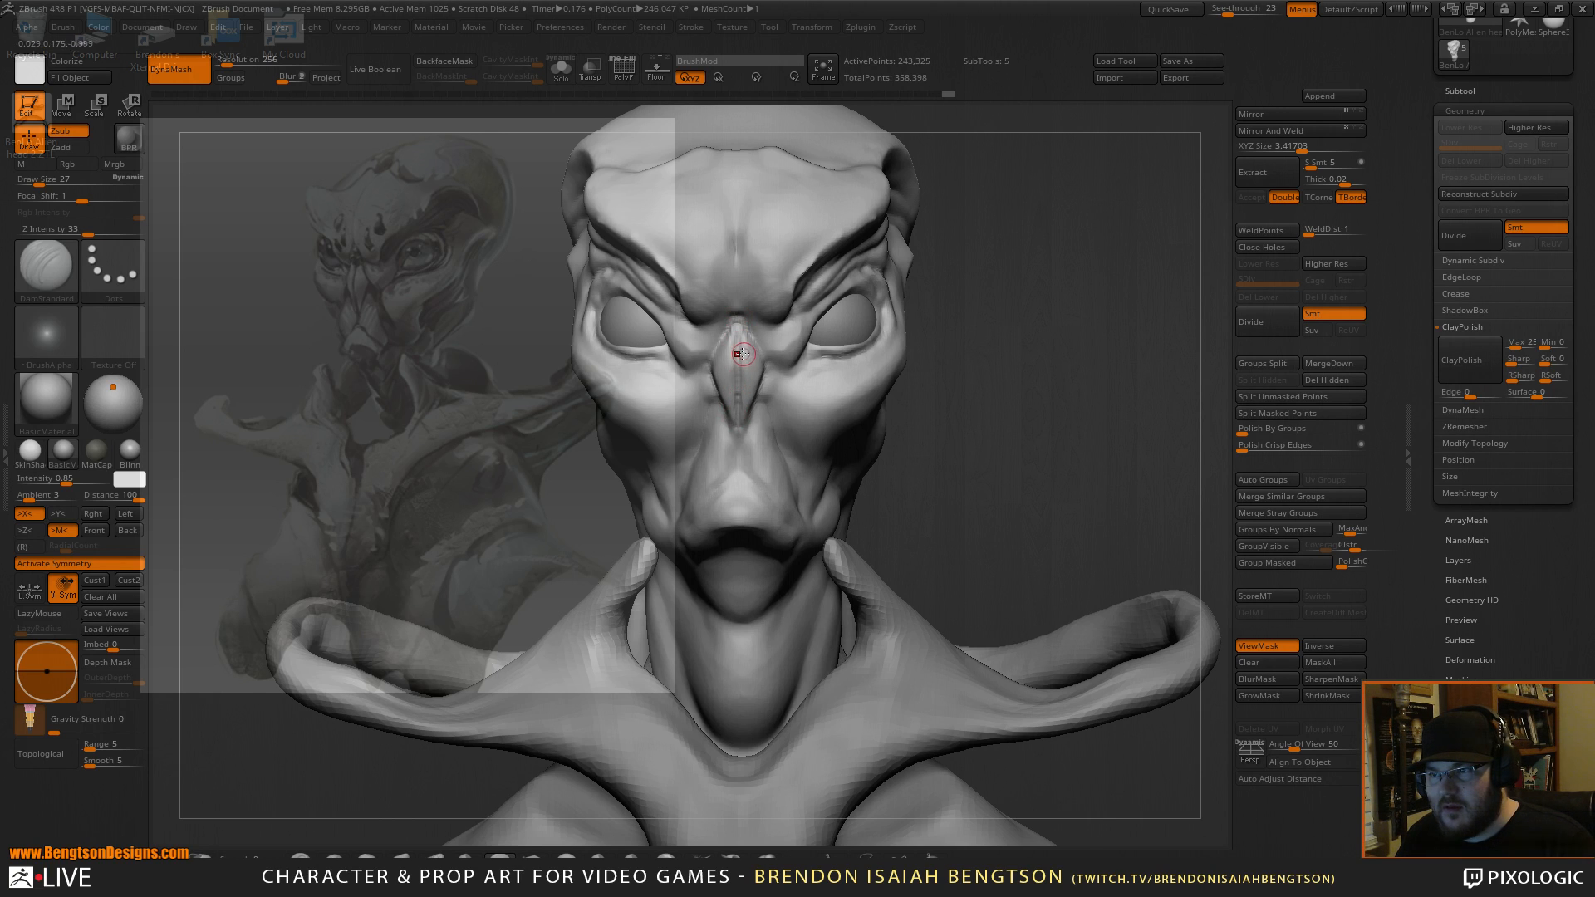
Reshape the pointed nose bridge plate with the Move Topological brush at draw size 27.
key("b")
key("m")
key("t")
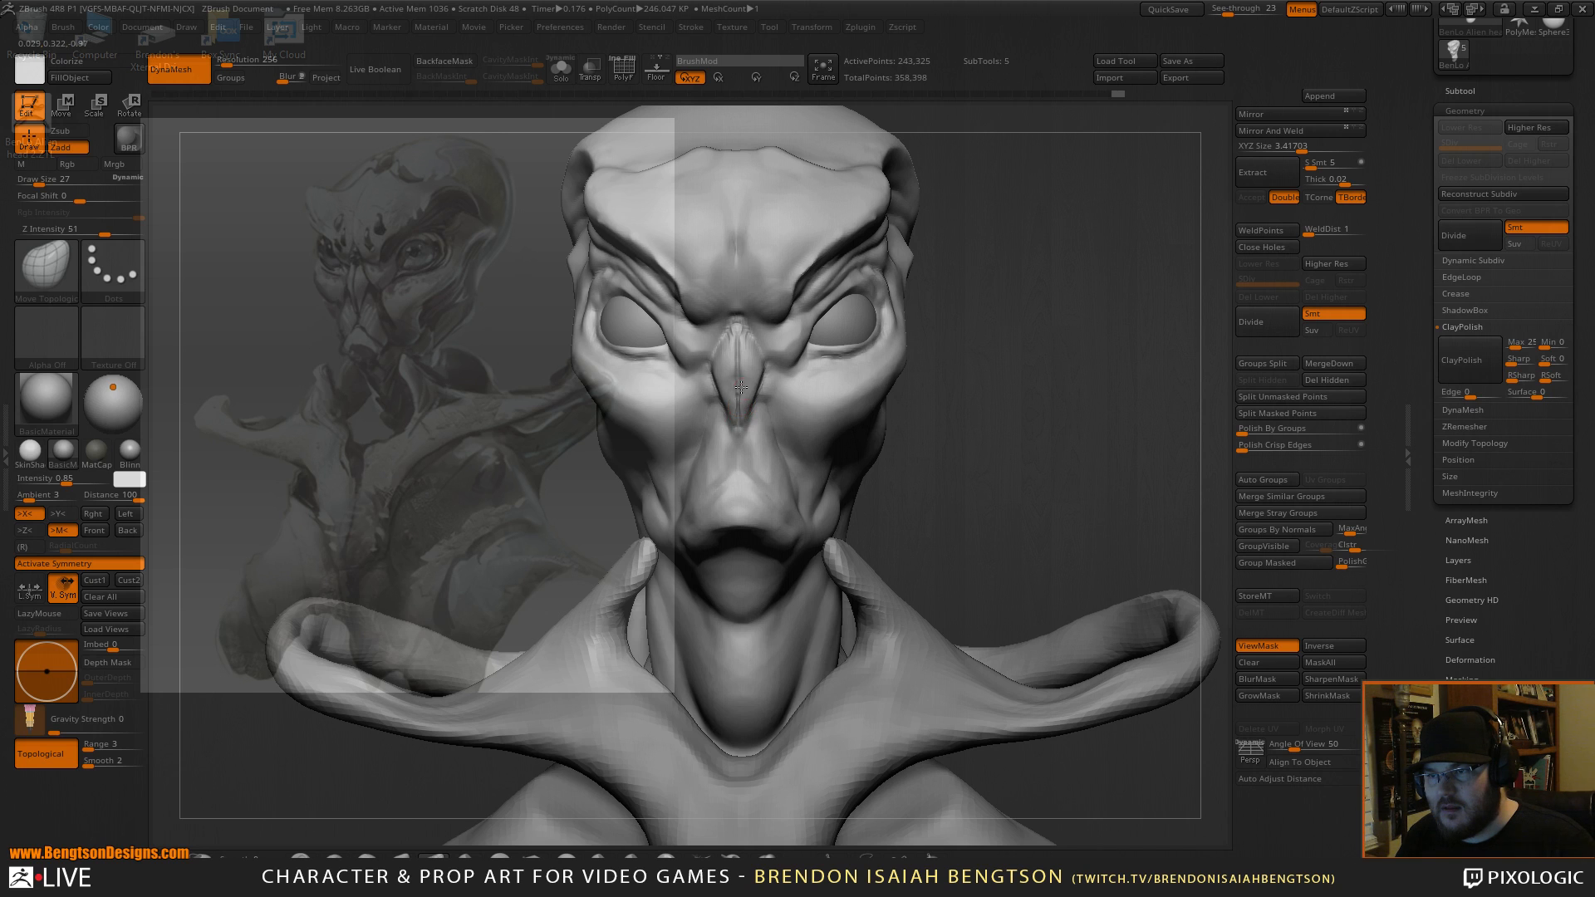
mouse_move(742, 388)
right_mouse_down()
mouse_move(940, 430)
mouse_move(953, 416)
right_mouse_up()
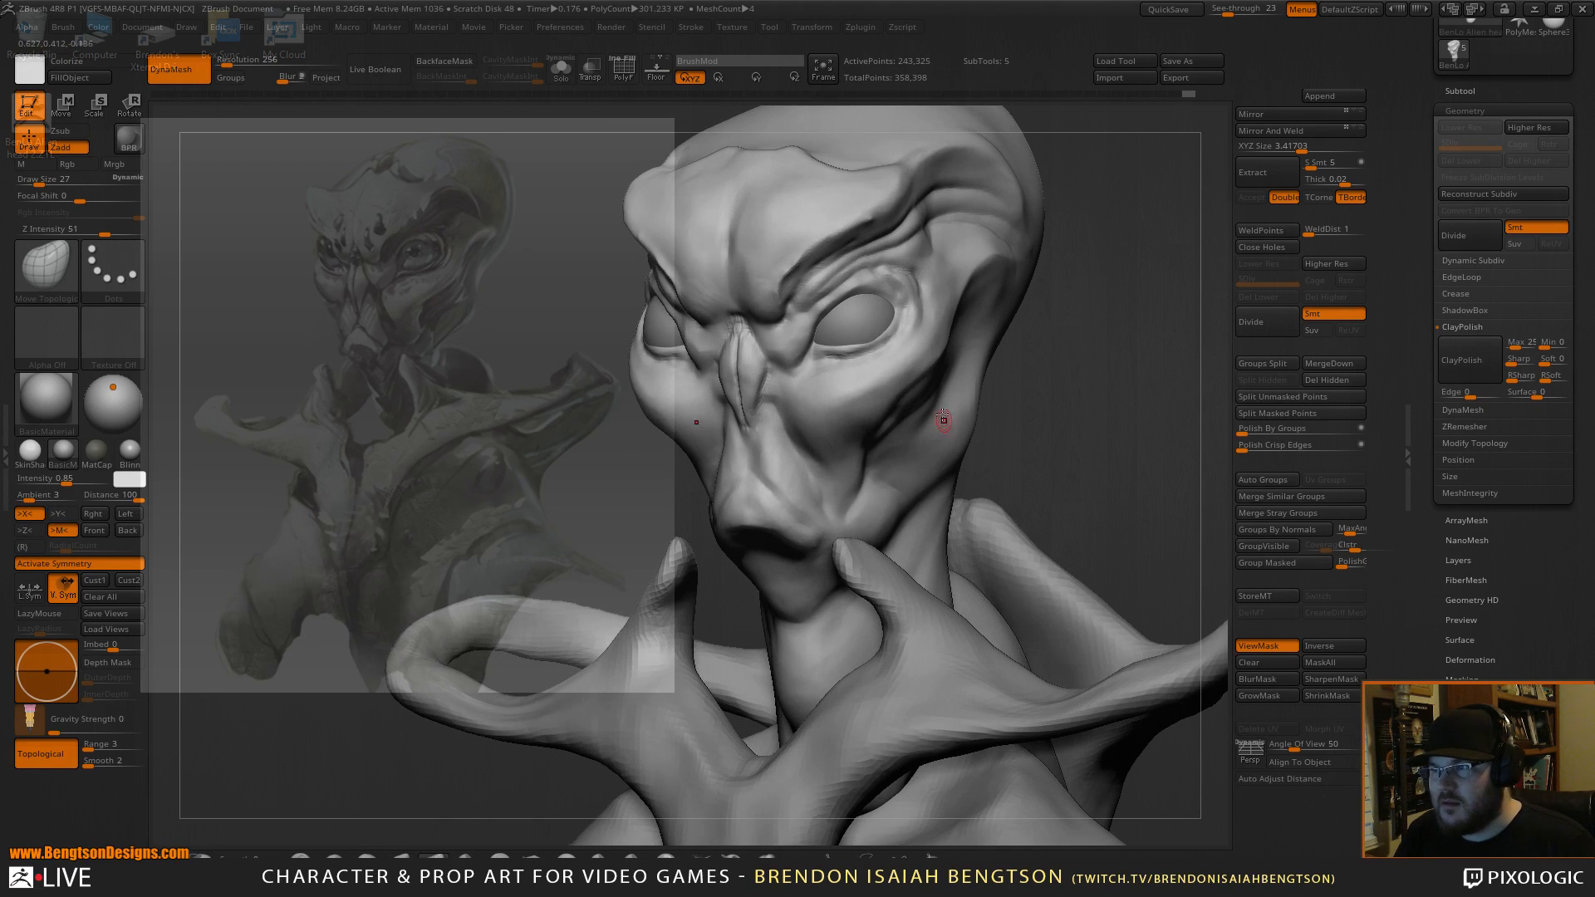
Carve the creases around the nose plate's lower tip and upper snout with DamStandard at draw size 43.
key("b")
key("d")
key("s")
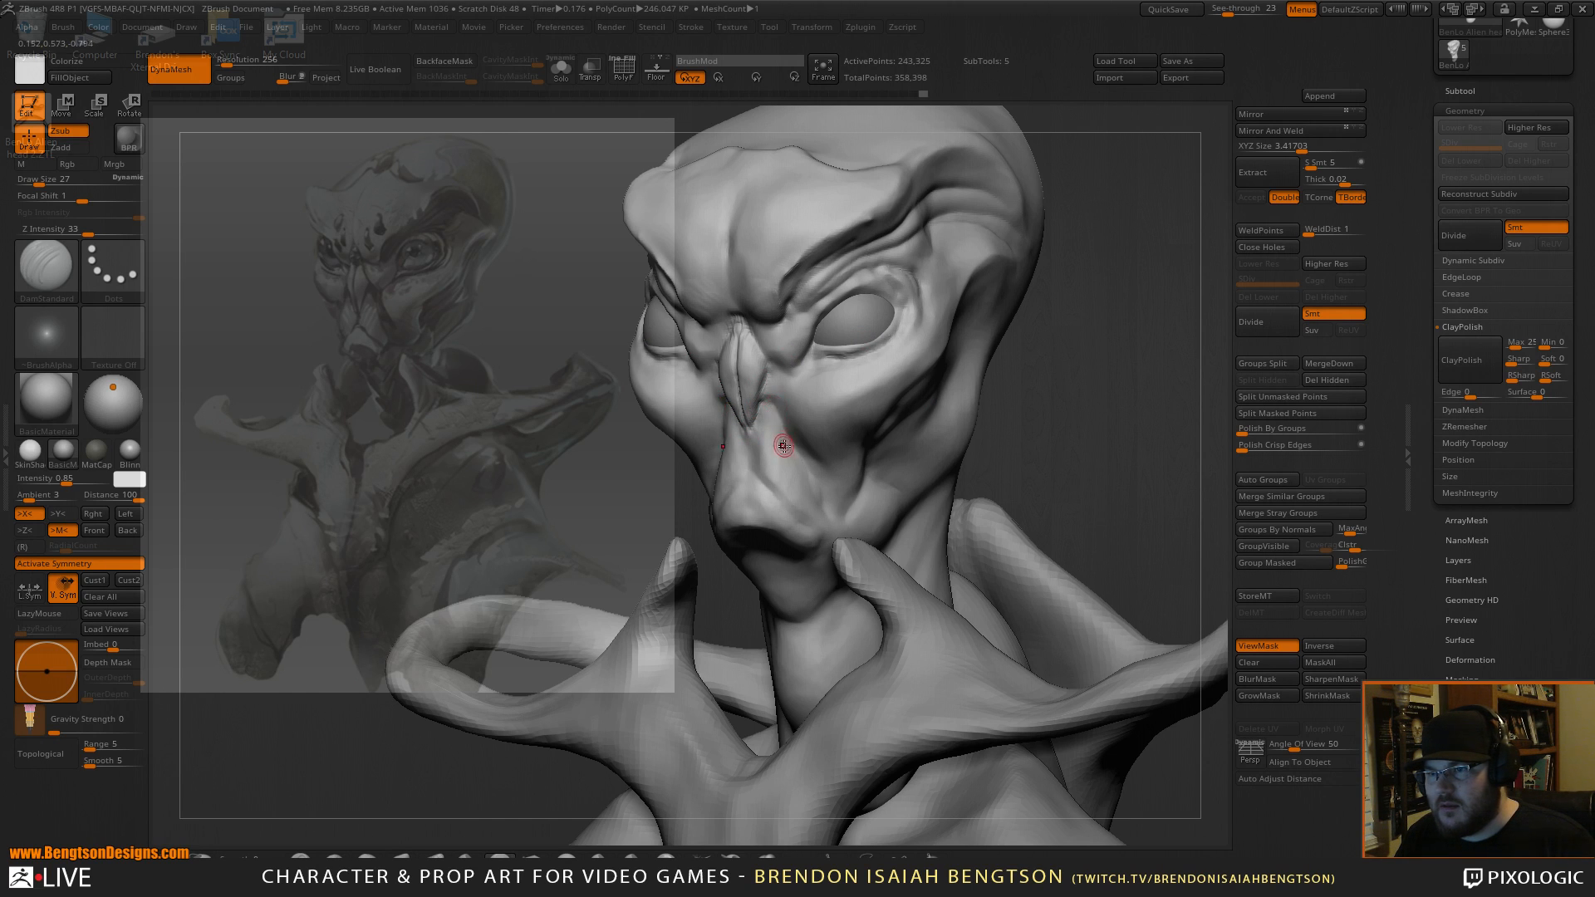
key("space")
right_click_drag(788, 391, 1122, 338)
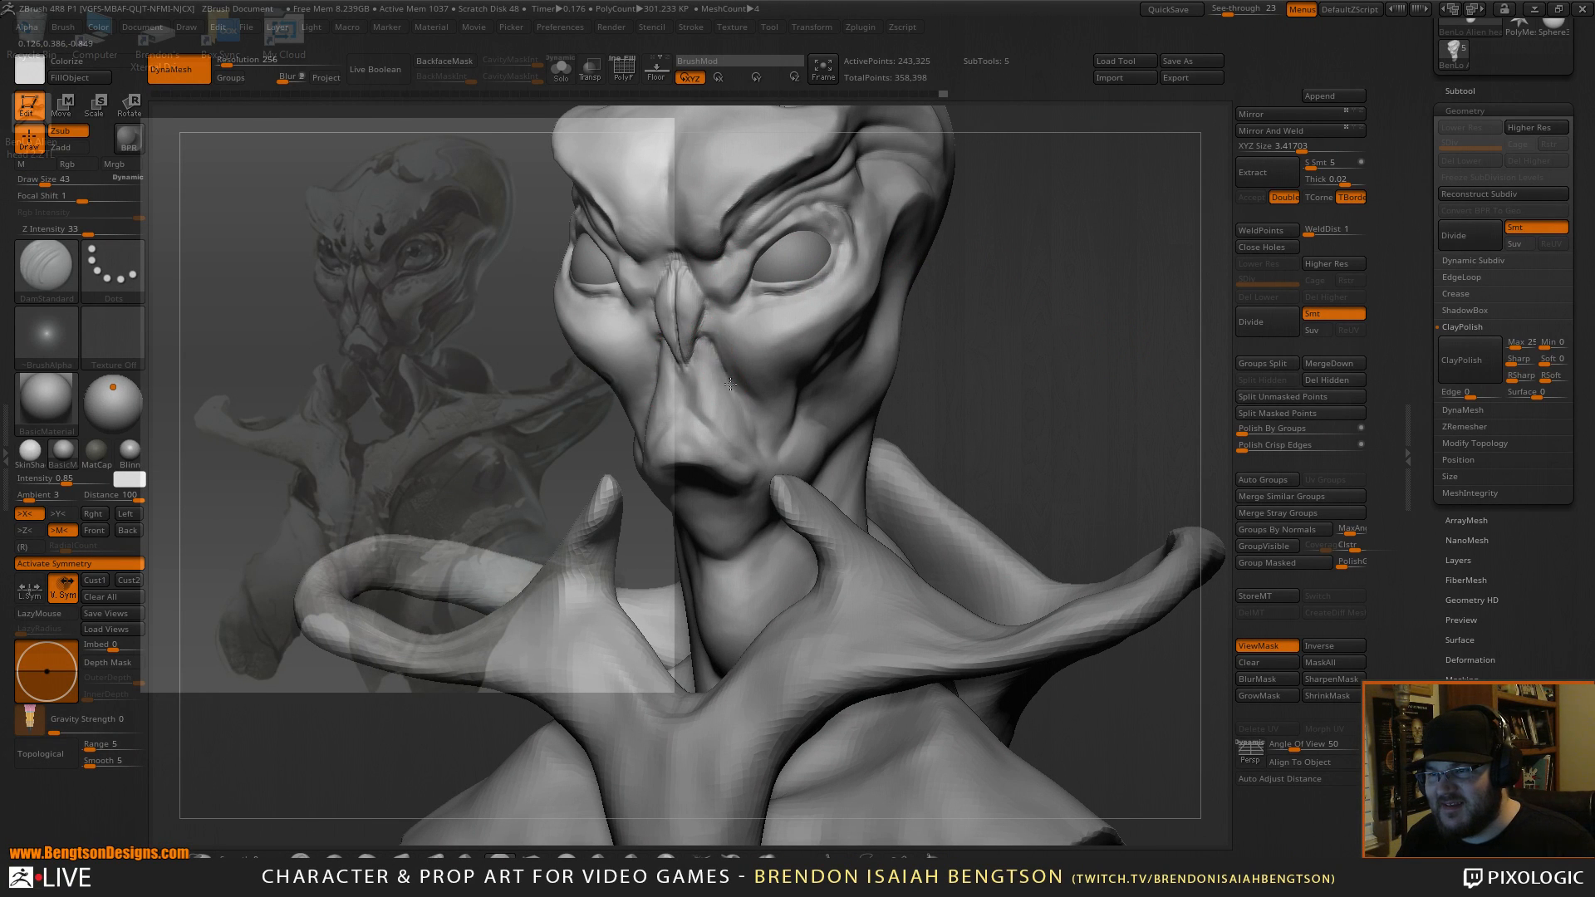
mouse_move(1071, 321)
right_mouse_down()
mouse_move(1078, 339)
mouse_move(739, 403)
right_mouse_up()
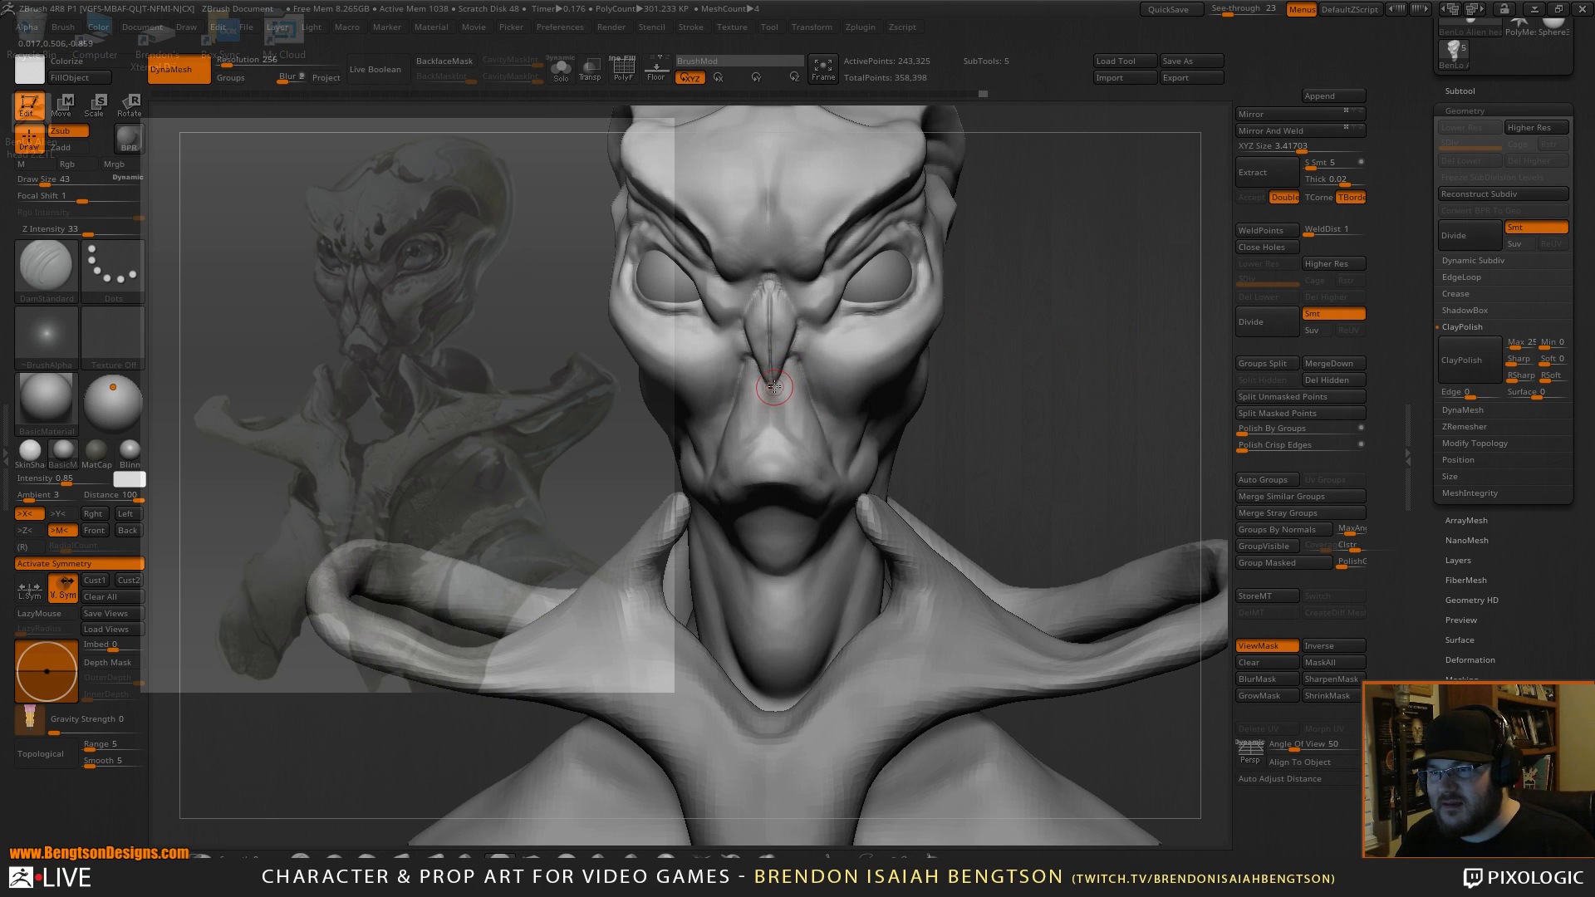
Adjust the lower tip of the nose plate with the Move Topological brush at draw size 43.
key("b")
key("m")
key("t")
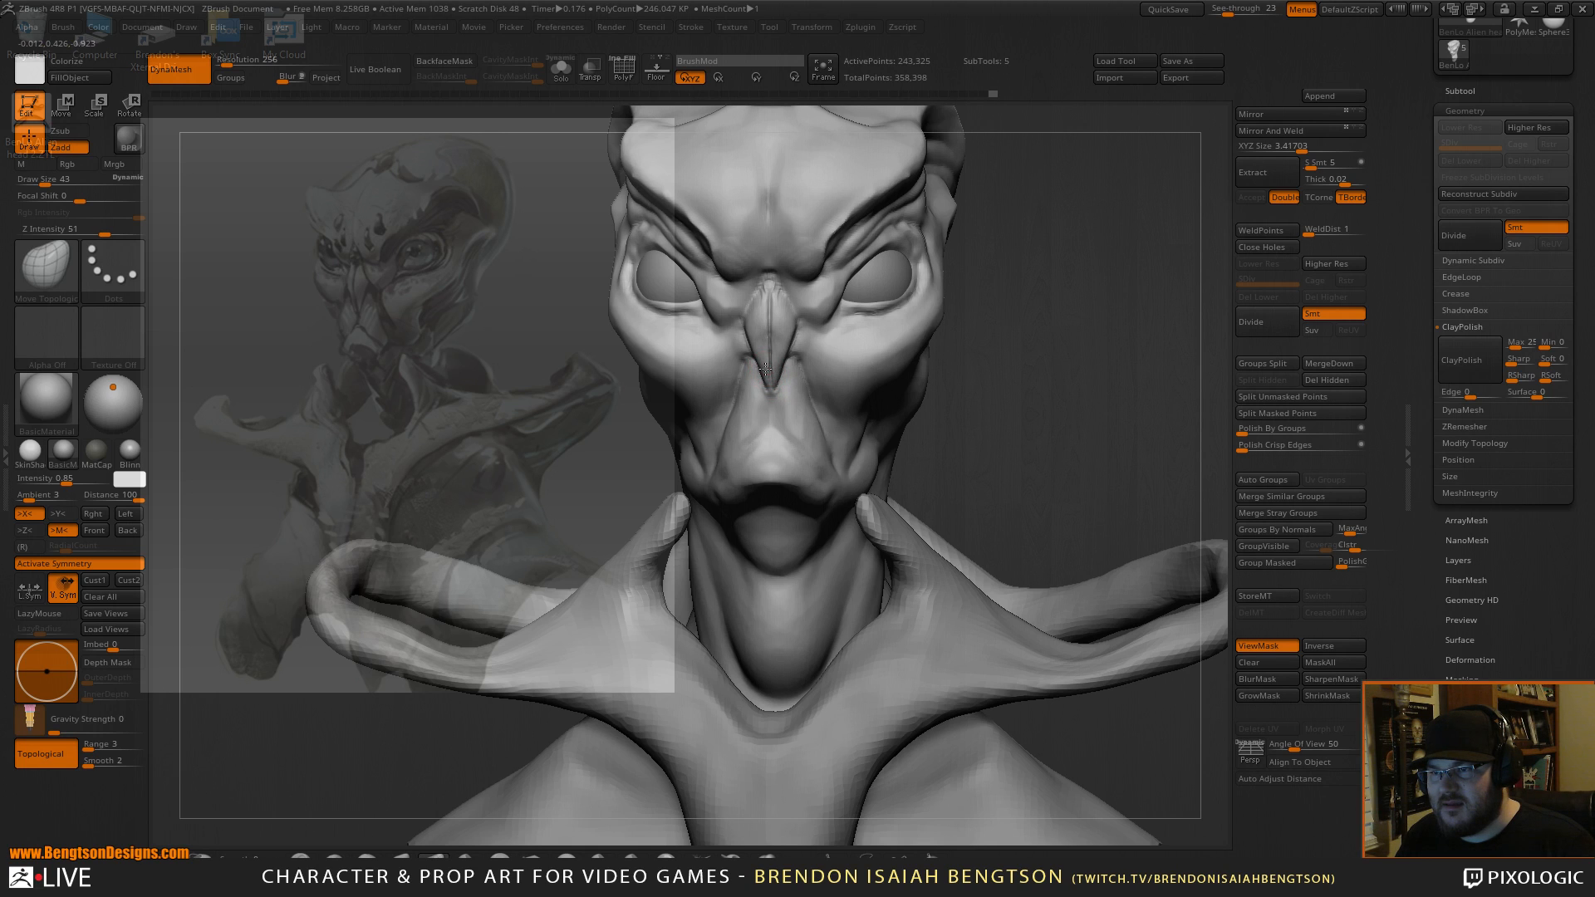
Sharpen the ridges and creases of the snout below the nose plate with DamStandard.
key("b")
key("d")
key("s")
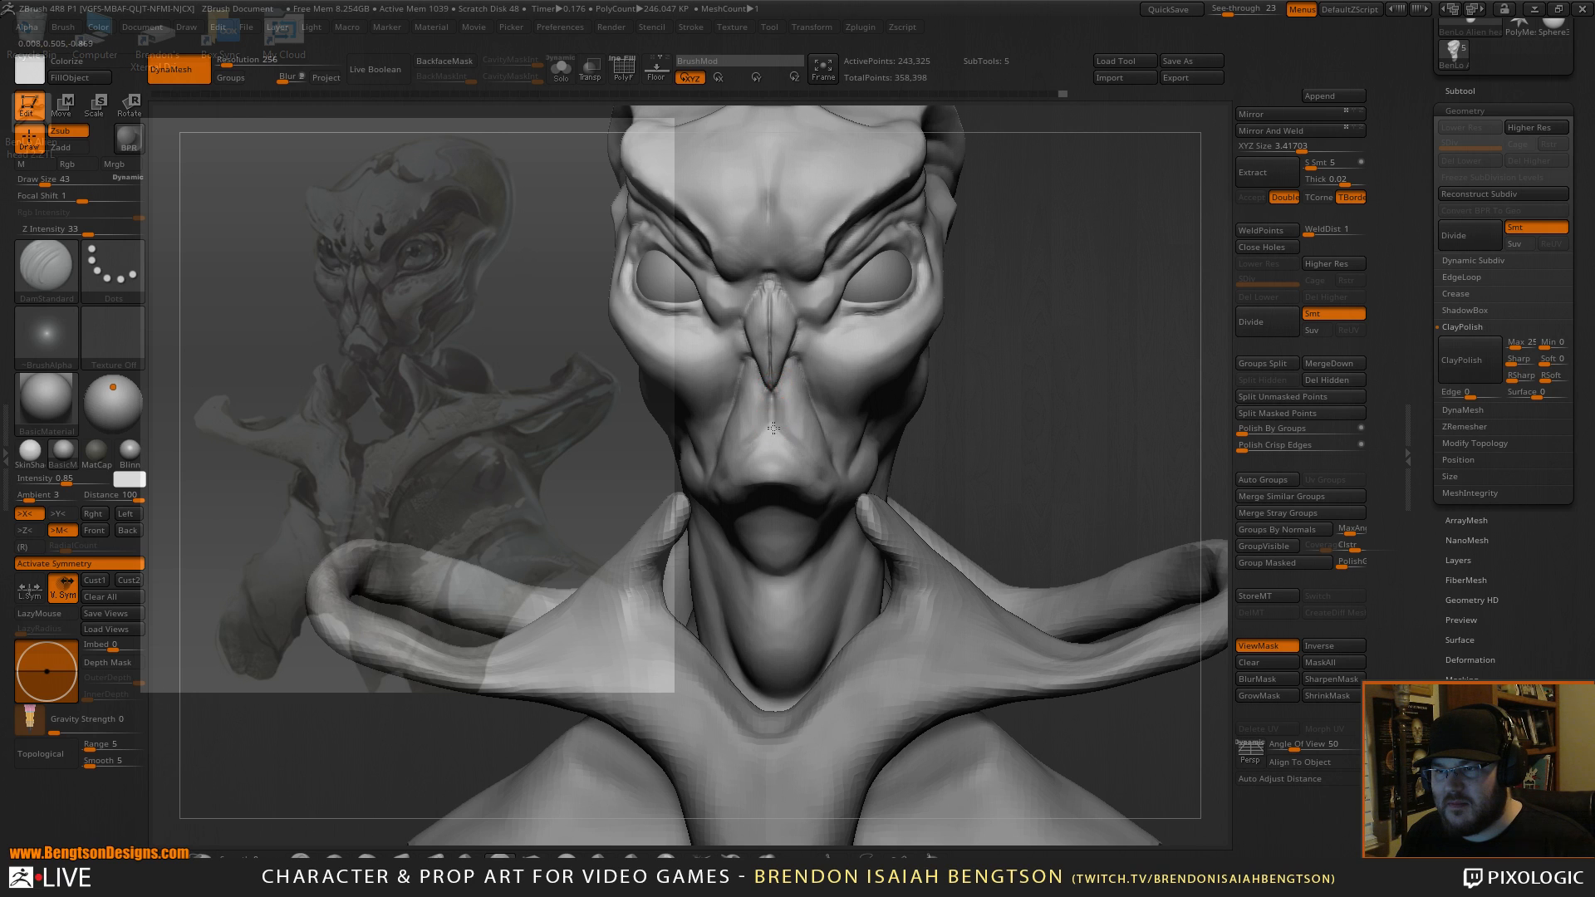
left_click_drag(772, 425, 770, 428)
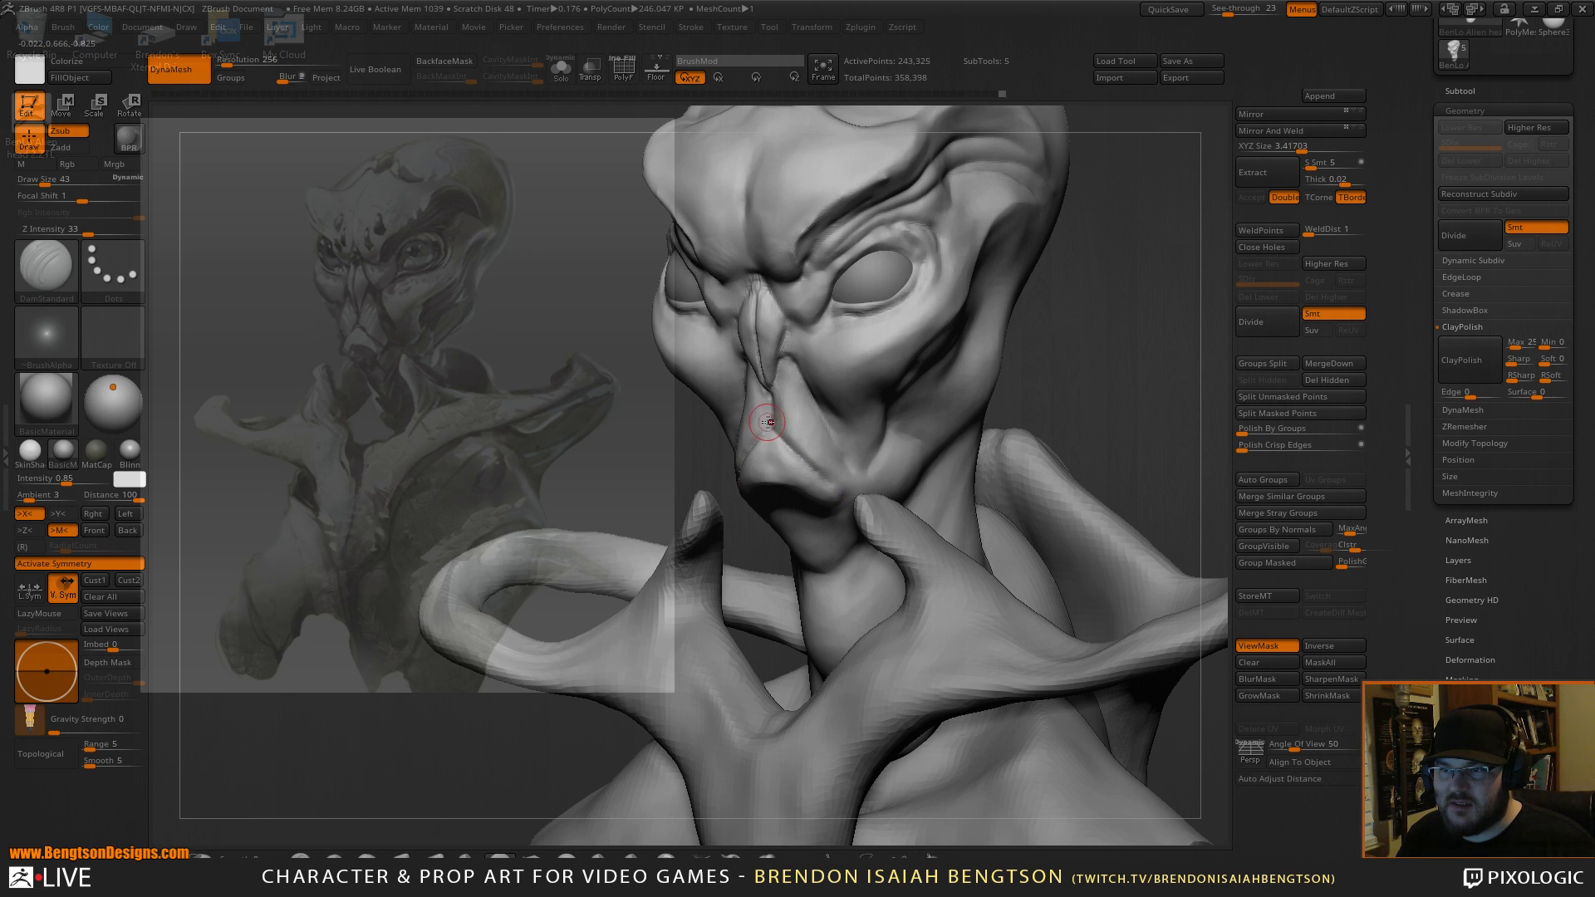
Carve finer creases below the inner eye corner, beside the nose plate and up the centre of the forehead with DamStandard.
right_click_drag(814, 429, 918, 299)
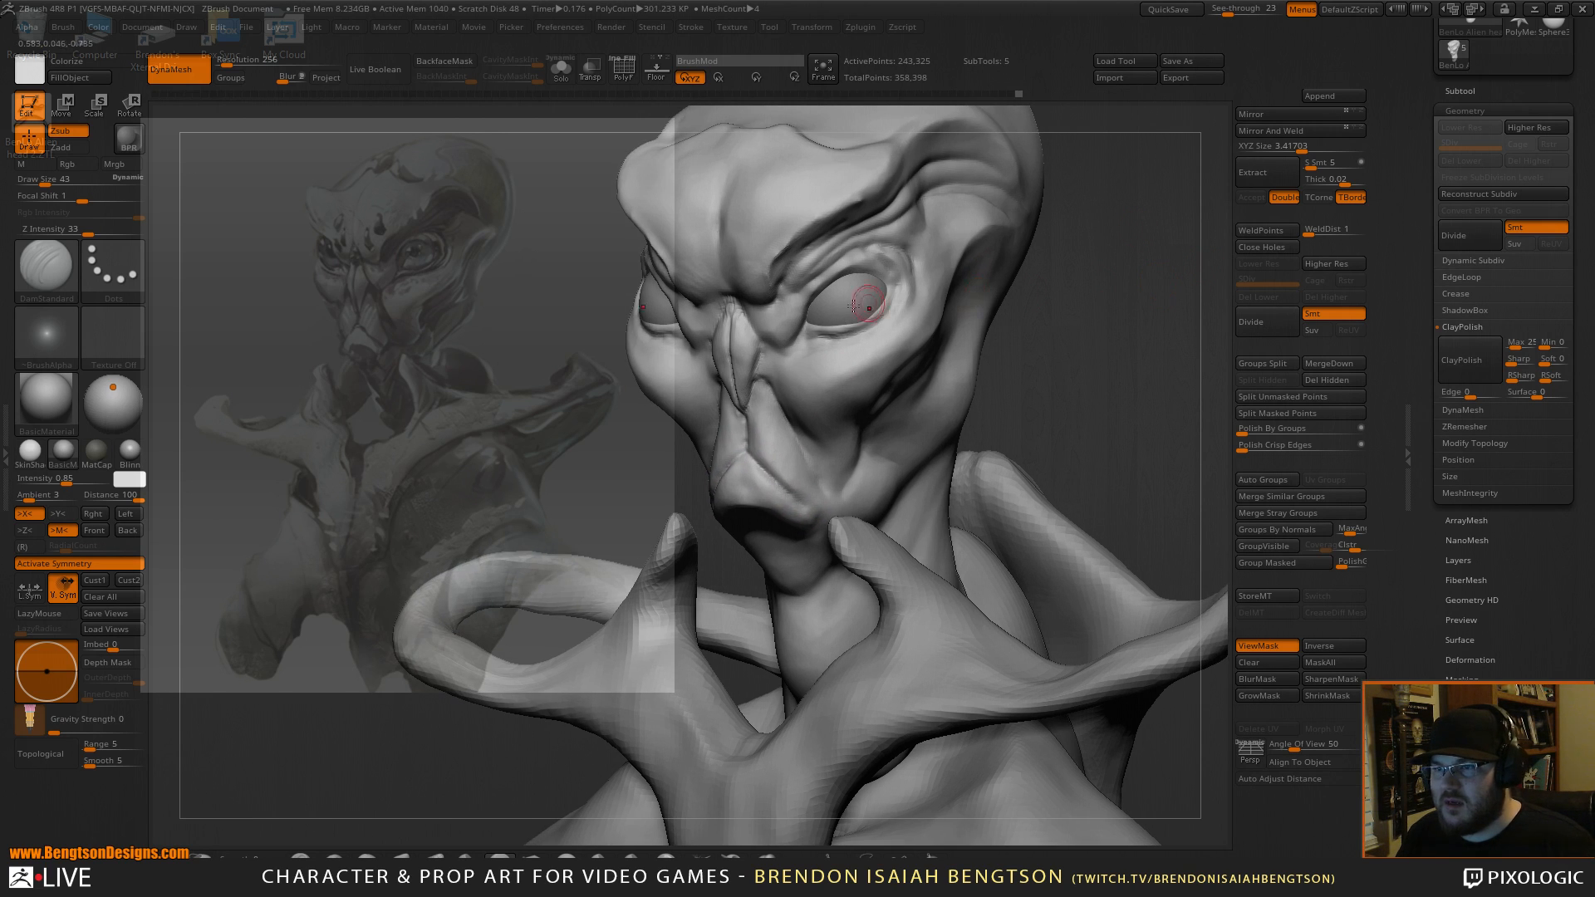
mouse_move(796, 341)
left_mouse_down()
mouse_move(773, 363)
mouse_move(768, 329)
mouse_move(810, 339)
mouse_move(781, 357)
mouse_move(769, 398)
mouse_move(796, 349)
left_mouse_up()
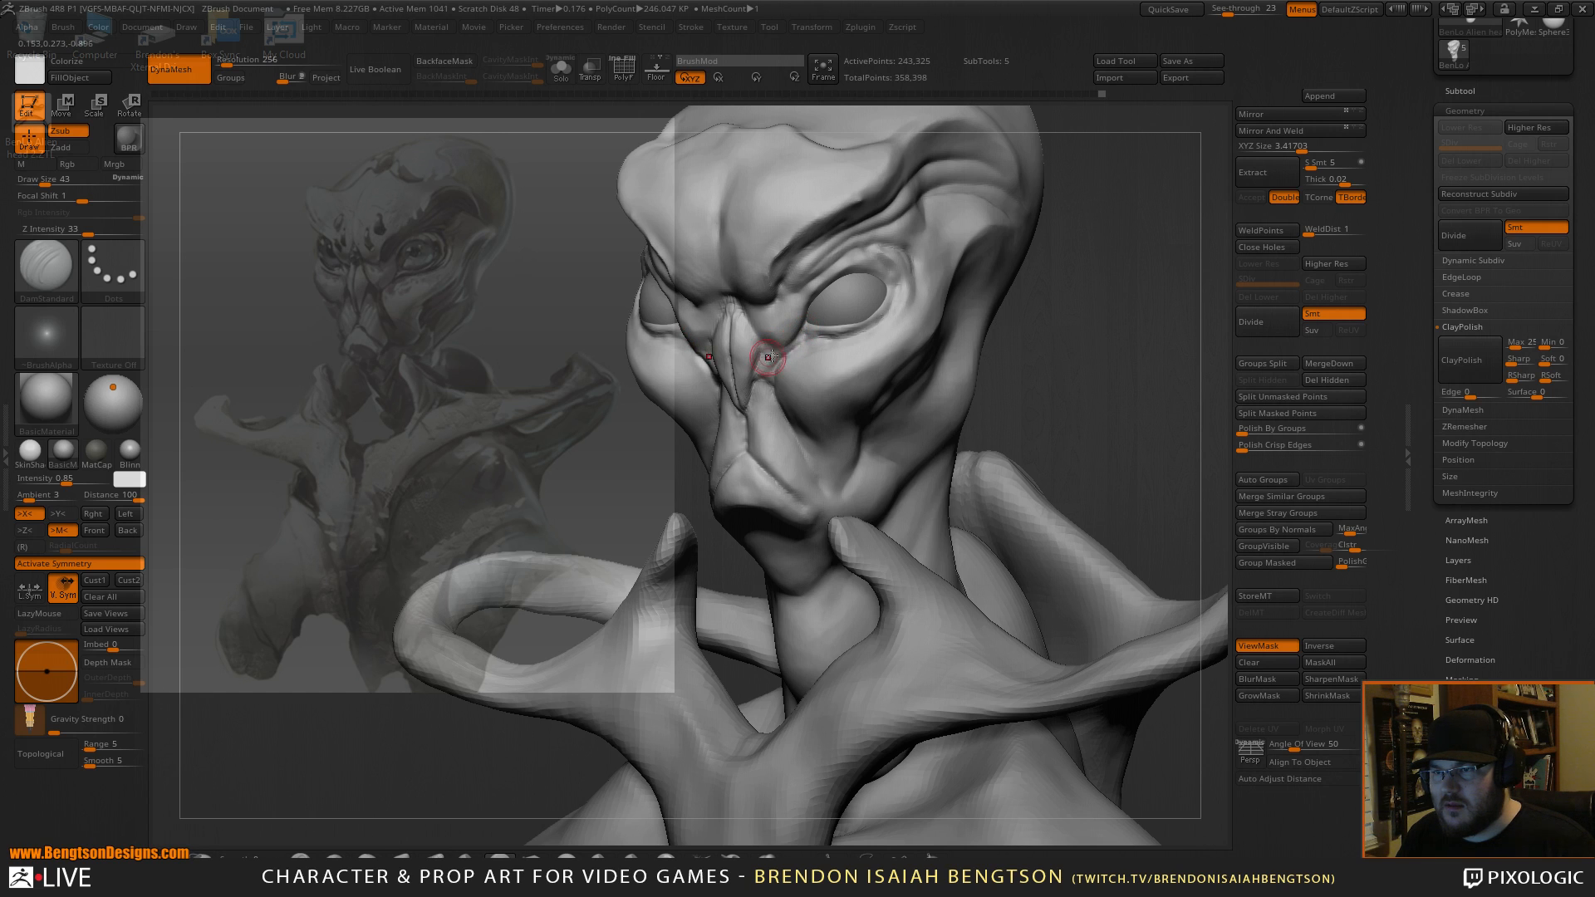
mouse_move(763, 345)
left_mouse_down()
mouse_move(702, 258)
mouse_move(735, 304)
mouse_move(723, 221)
left_mouse_up()
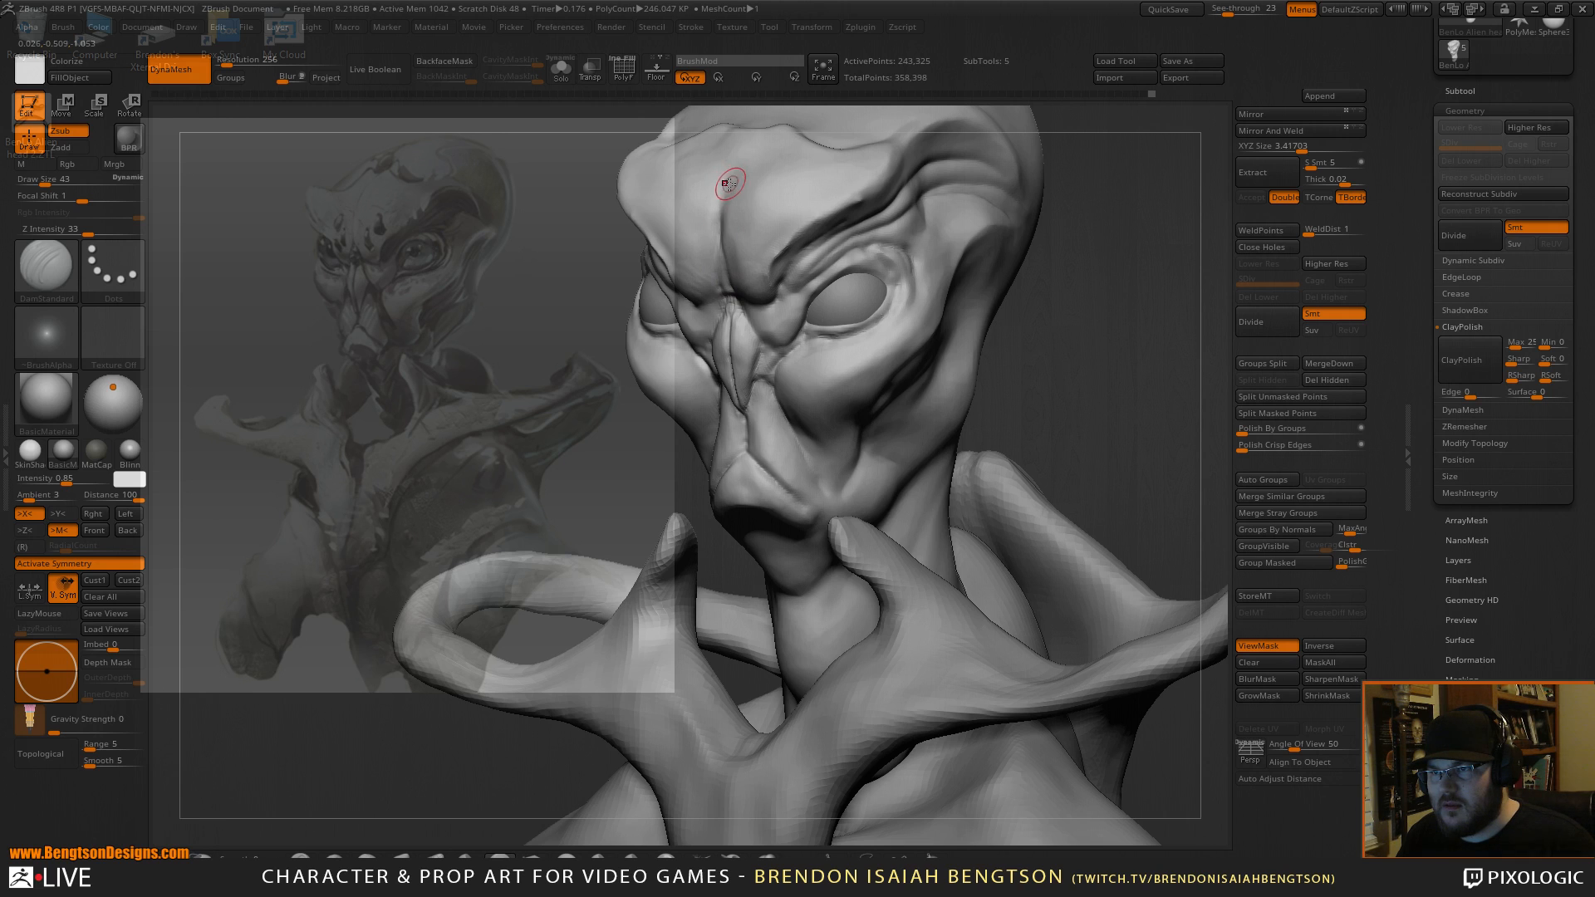
left_click_drag(727, 283, 734, 320)
Deepen the crease running down behind the cheekbone with DamStandard at draw size 43.
right_click_drag(843, 446, 863, 324)
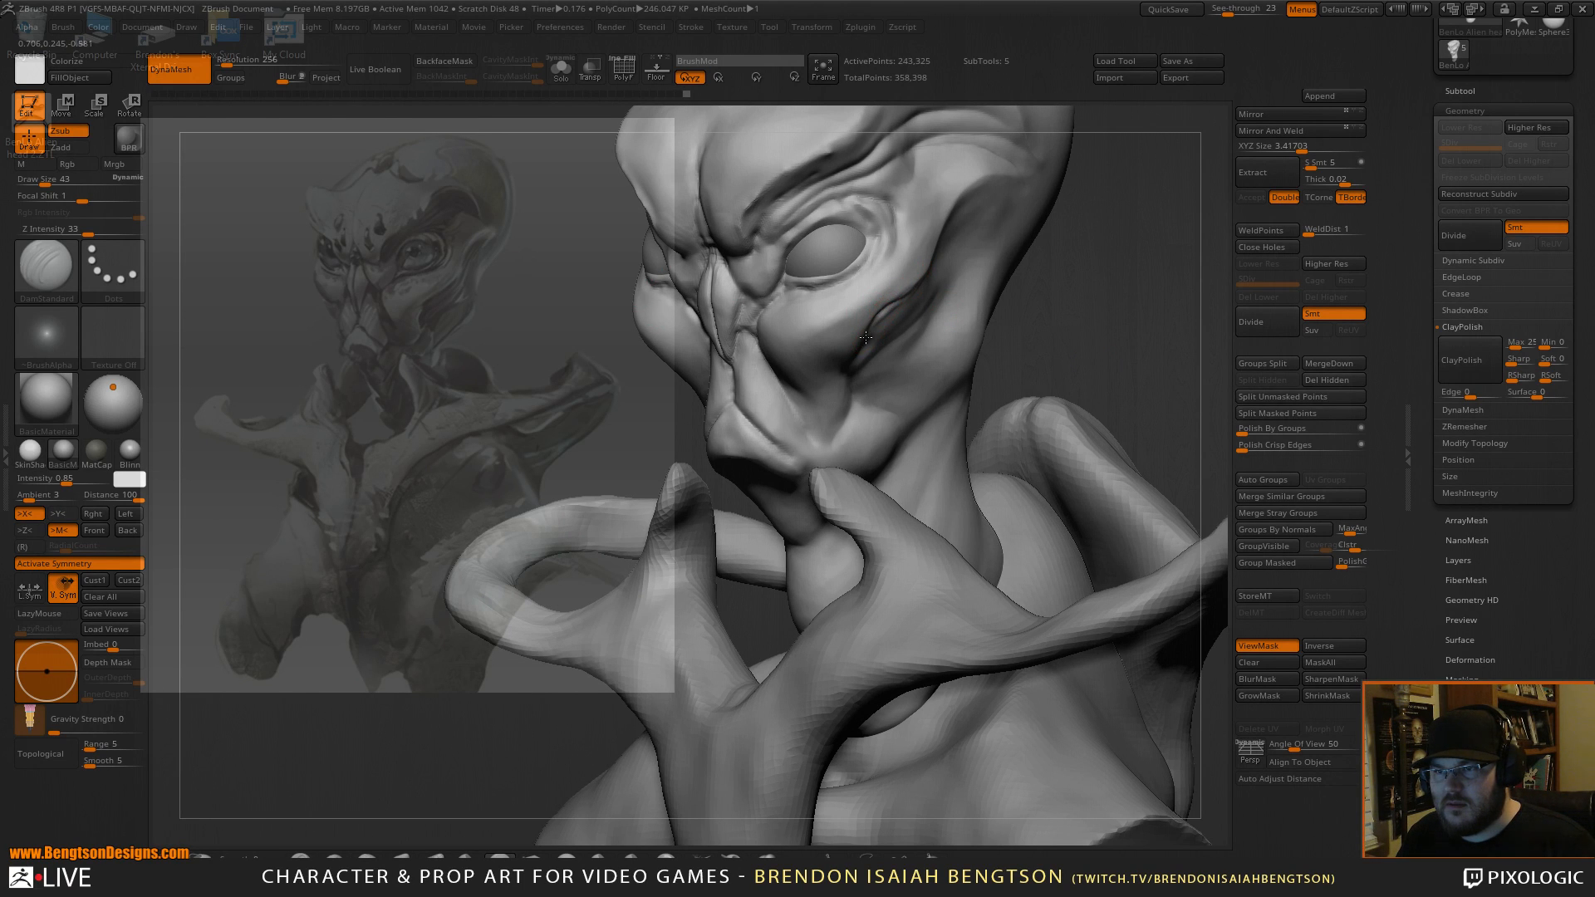
mouse_move(883, 322)
right_mouse_down()
mouse_move(1058, 278)
mouse_move(790, 353)
right_mouse_up()
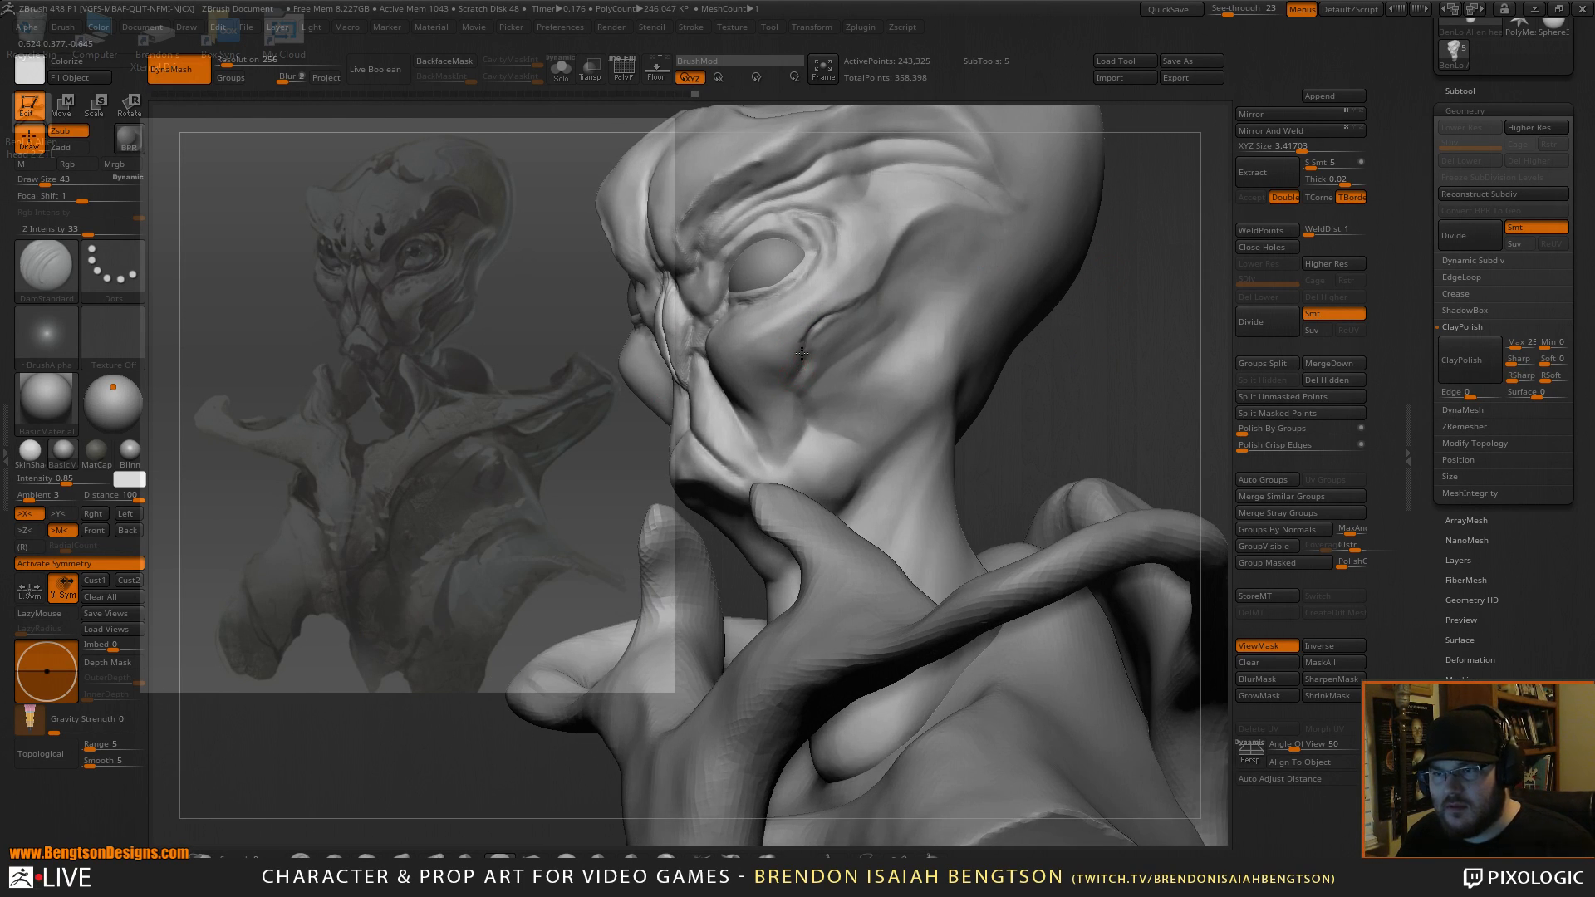
left_click_drag(807, 350, 798, 387)
Build up the folds along the cheekbone crease toward the temple with ClayBuildup at draw size 58.
right_click_drag(1068, 267, 1086, 314)
key("b")
key("c")
key("b")
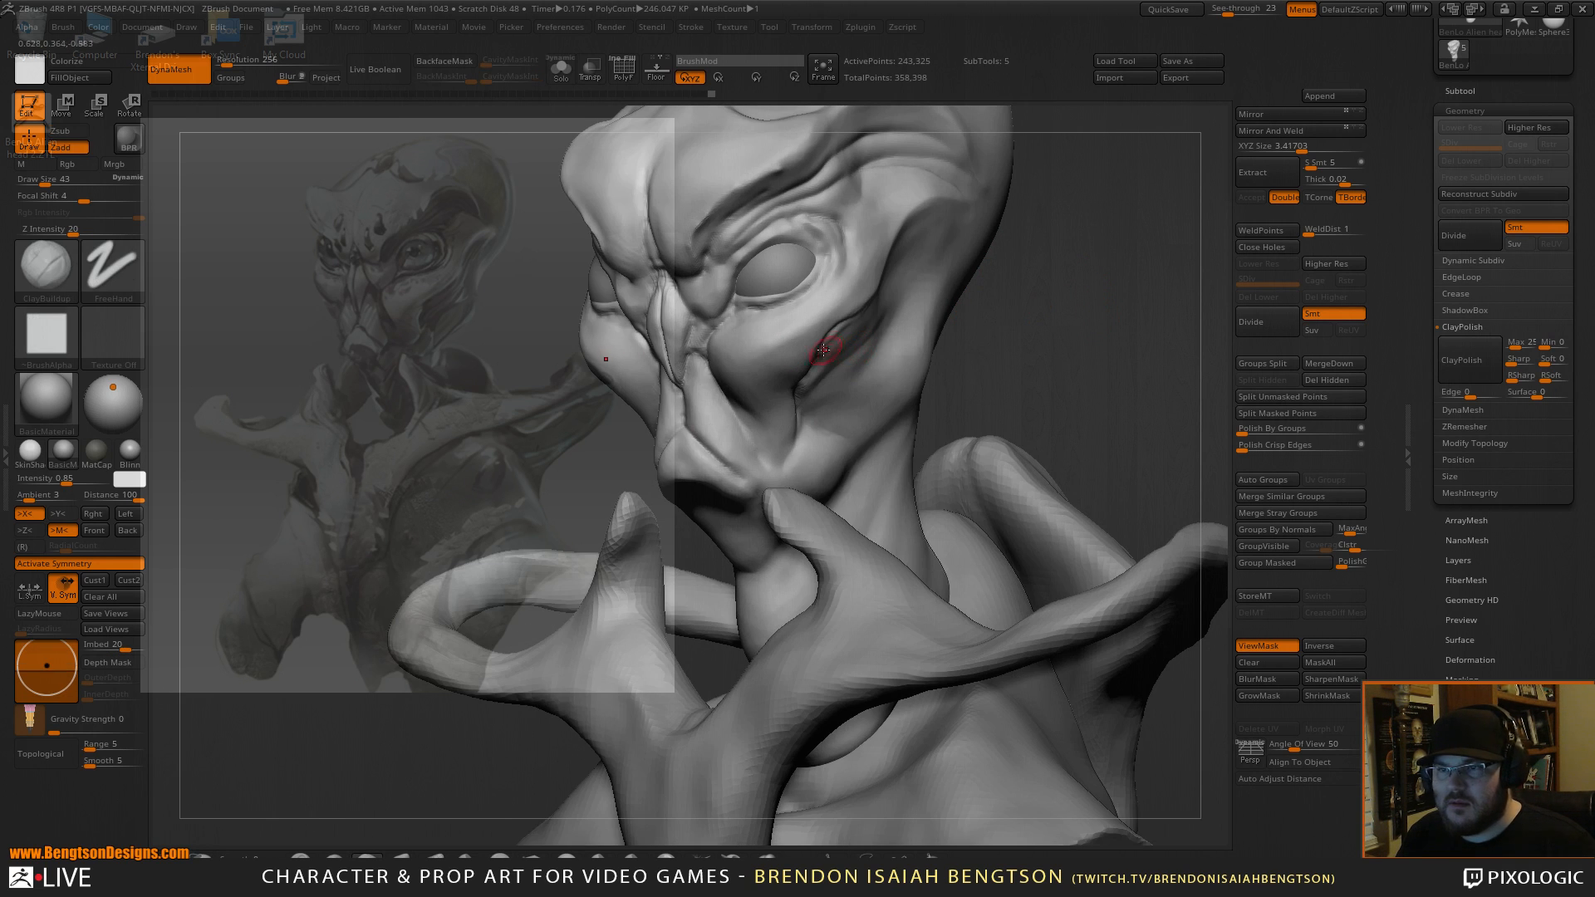
key("space")
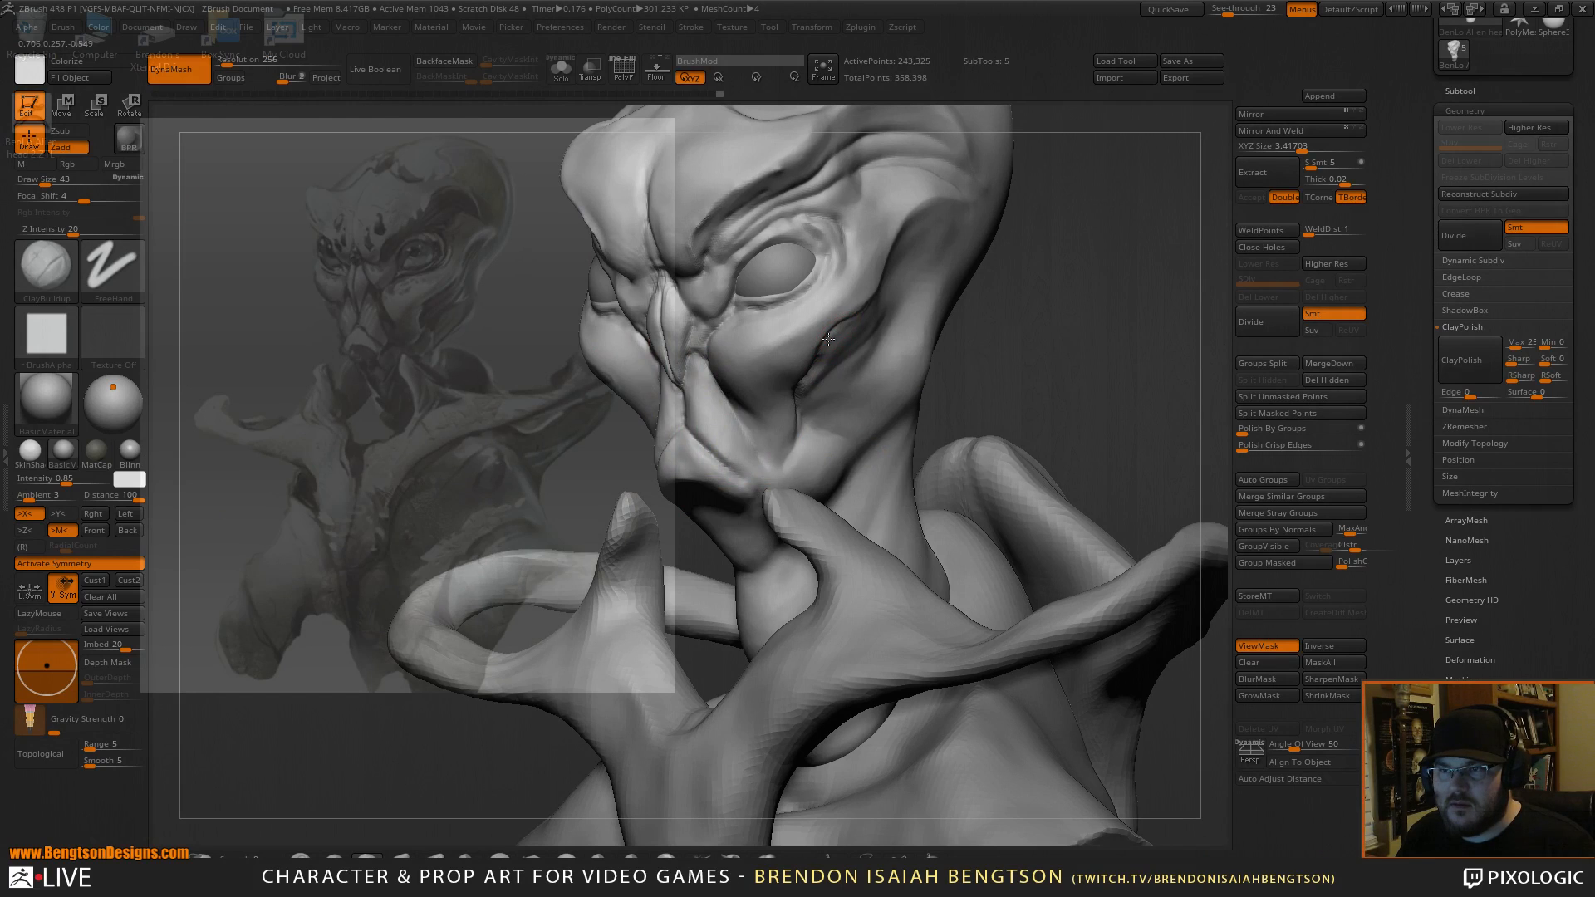
key("space")
left_click_drag(841, 333, 827, 352)
left_click_drag(817, 381, 879, 330)
mouse_move(814, 386)
left_mouse_down()
mouse_move(895, 310)
mouse_move(891, 292)
mouse_move(881, 308)
mouse_move(888, 281)
left_mouse_up()
mouse_move(1106, 349)
left_mouse_down()
mouse_move(894, 367)
mouse_move(936, 303)
left_mouse_up()
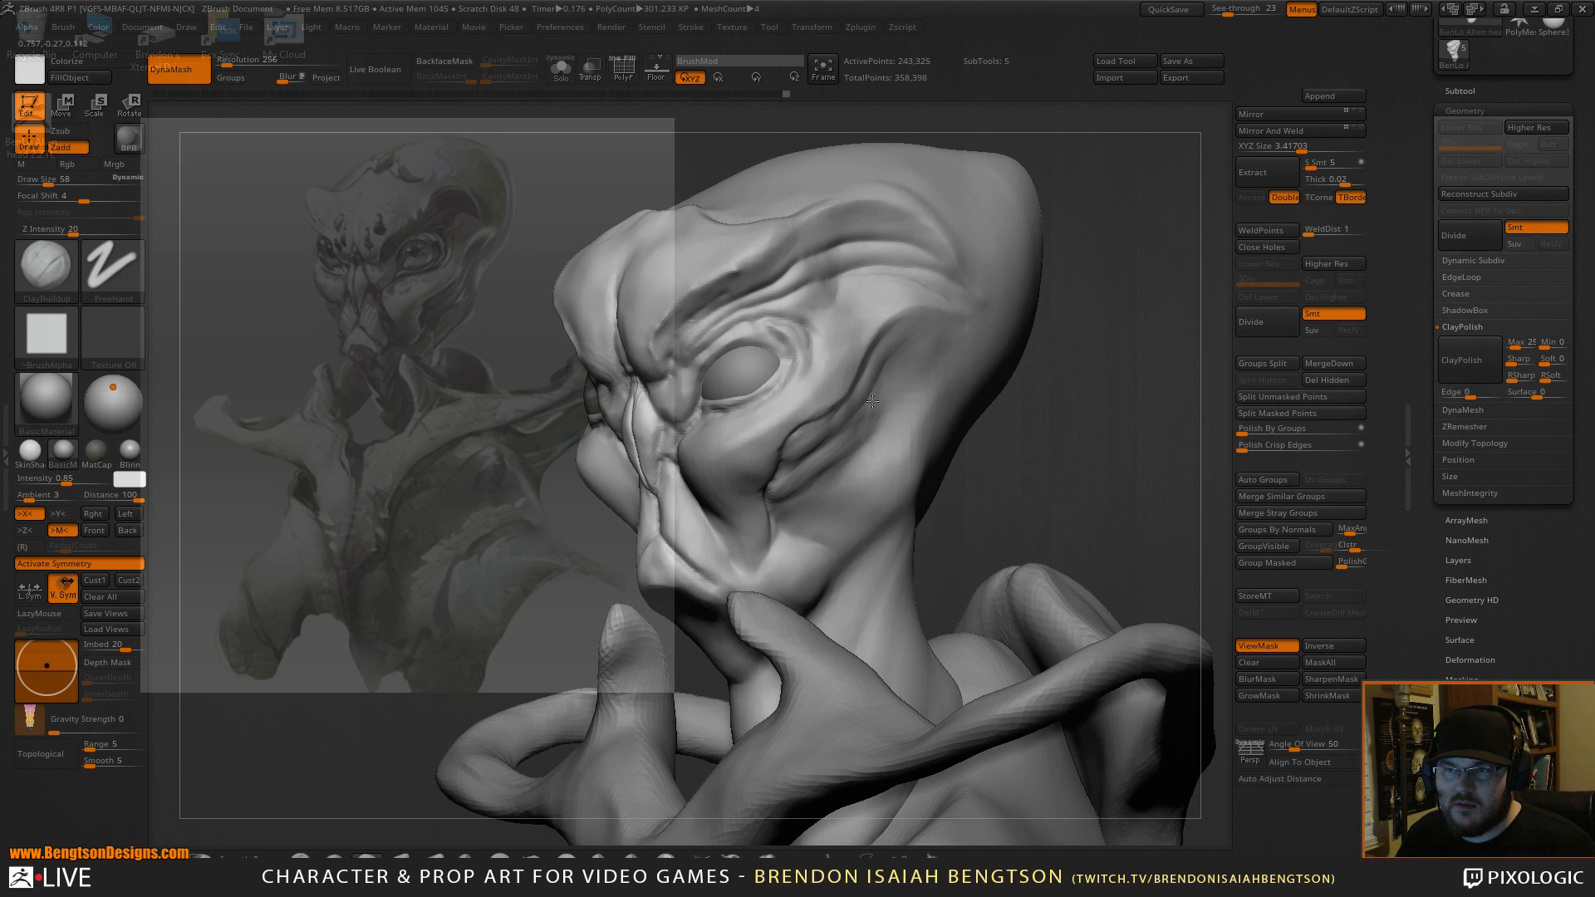
Build up the fold at the outer corner of the eye with ClayBuildup at draw size 58.
left_click_drag(1150, 396, 903, 394)
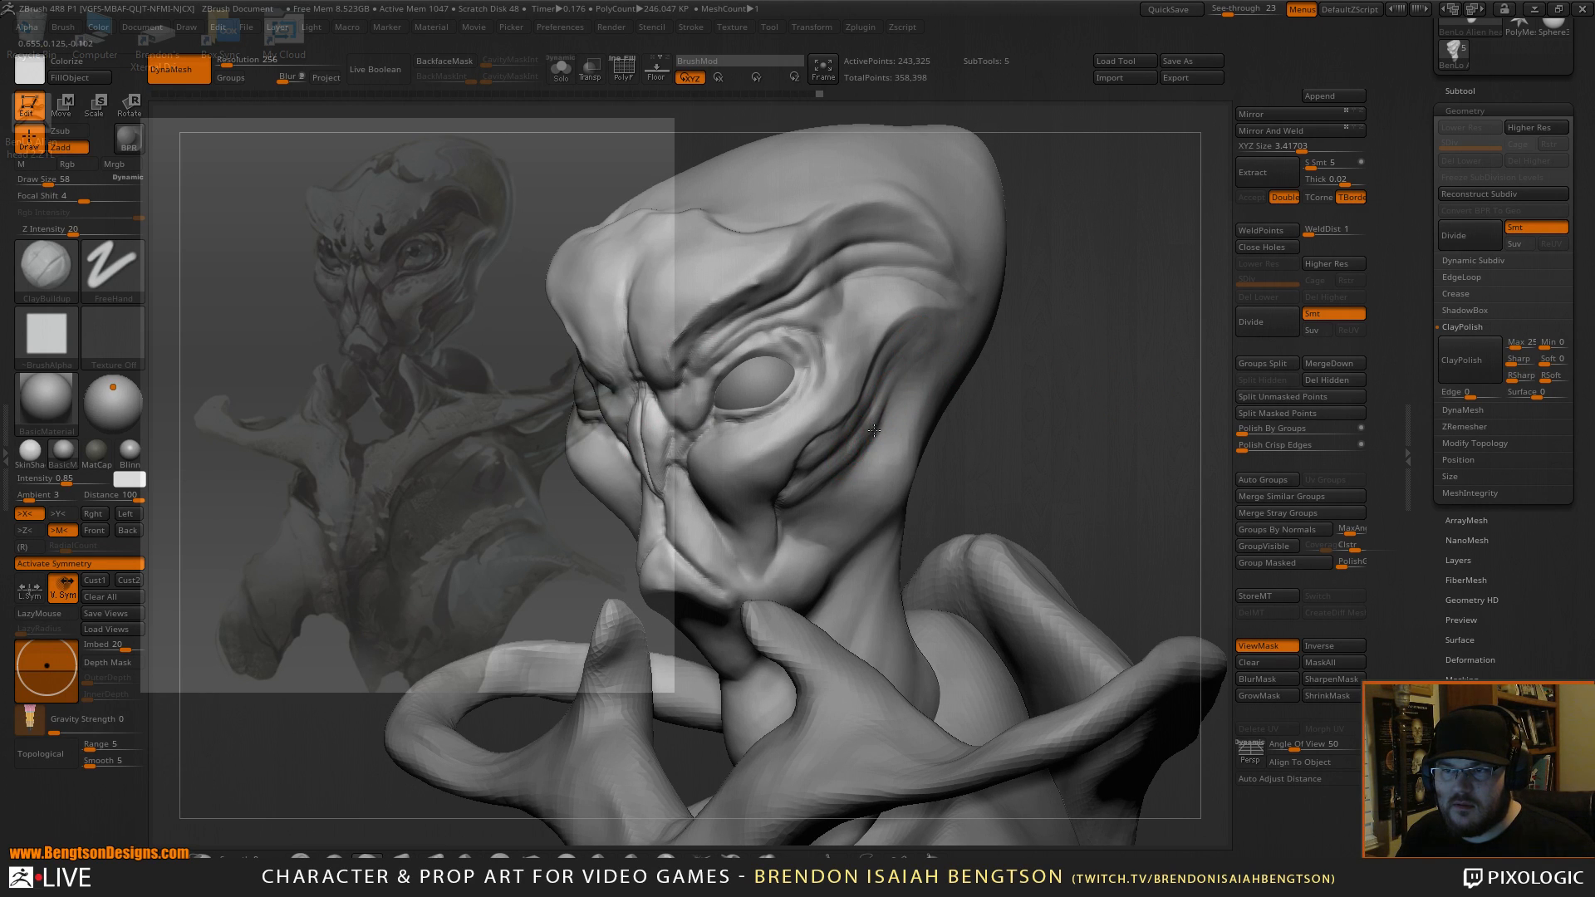
left_click_drag(1073, 364, 1043, 330)
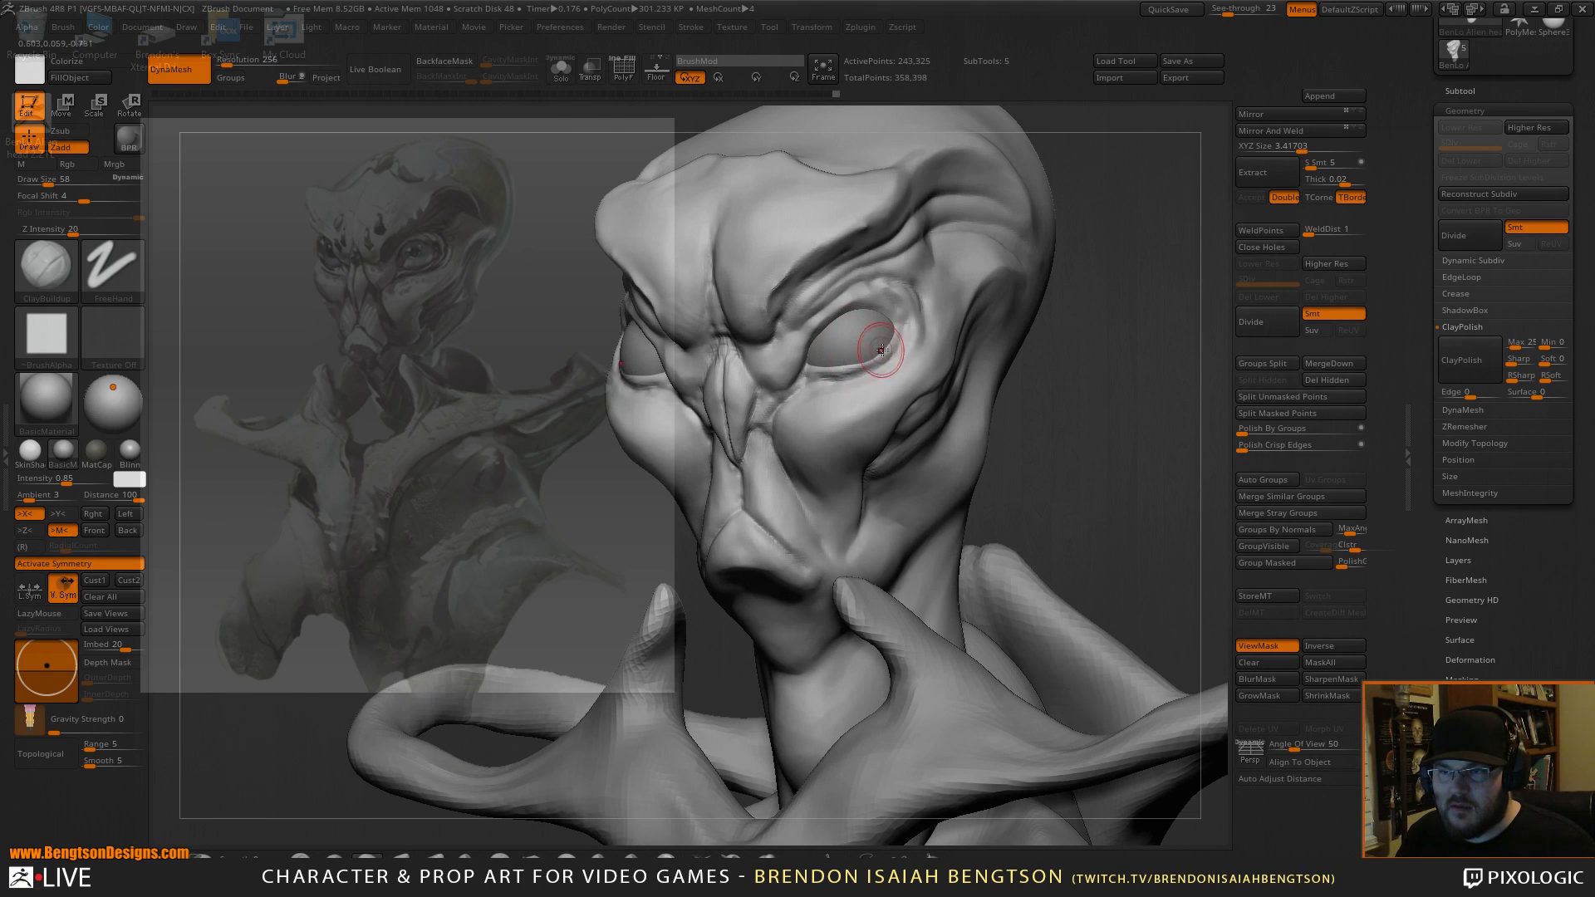
left_click_drag(876, 353, 892, 333)
mouse_move(888, 336)
left_mouse_down()
mouse_move(898, 327)
mouse_move(879, 346)
left_mouse_up()
Carve the crease along the ridge sweeping back above the brow with DamStandard at draw size 58.
left_click_drag(1097, 313, 1128, 300, "alt")
left_click_drag(1114, 416, 1089, 305)
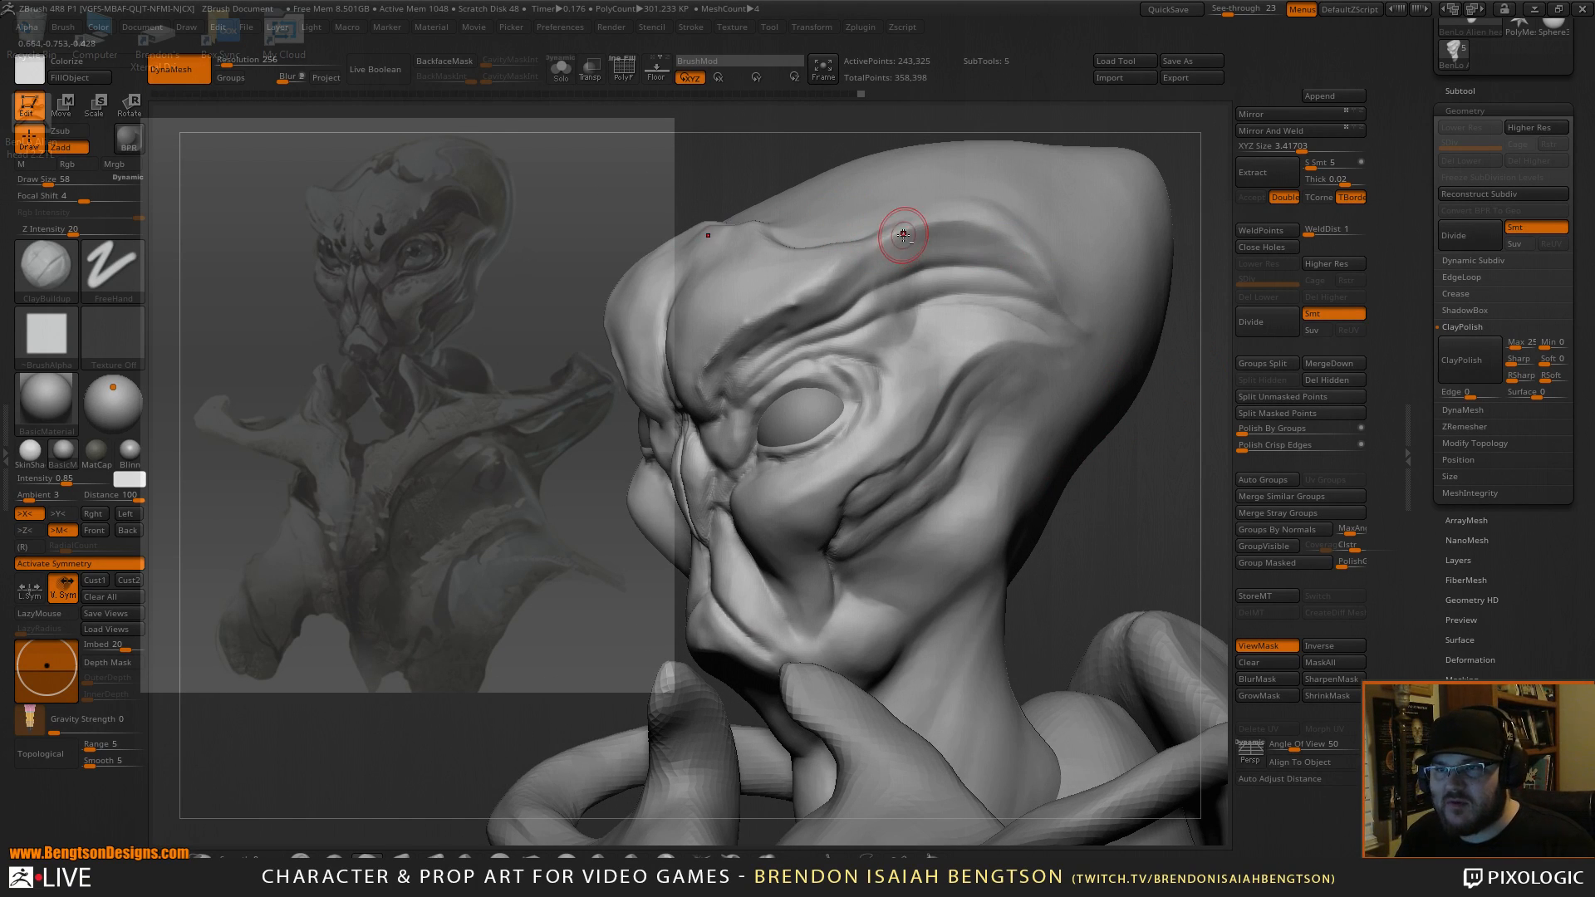
key("b")
key("d")
key("s")
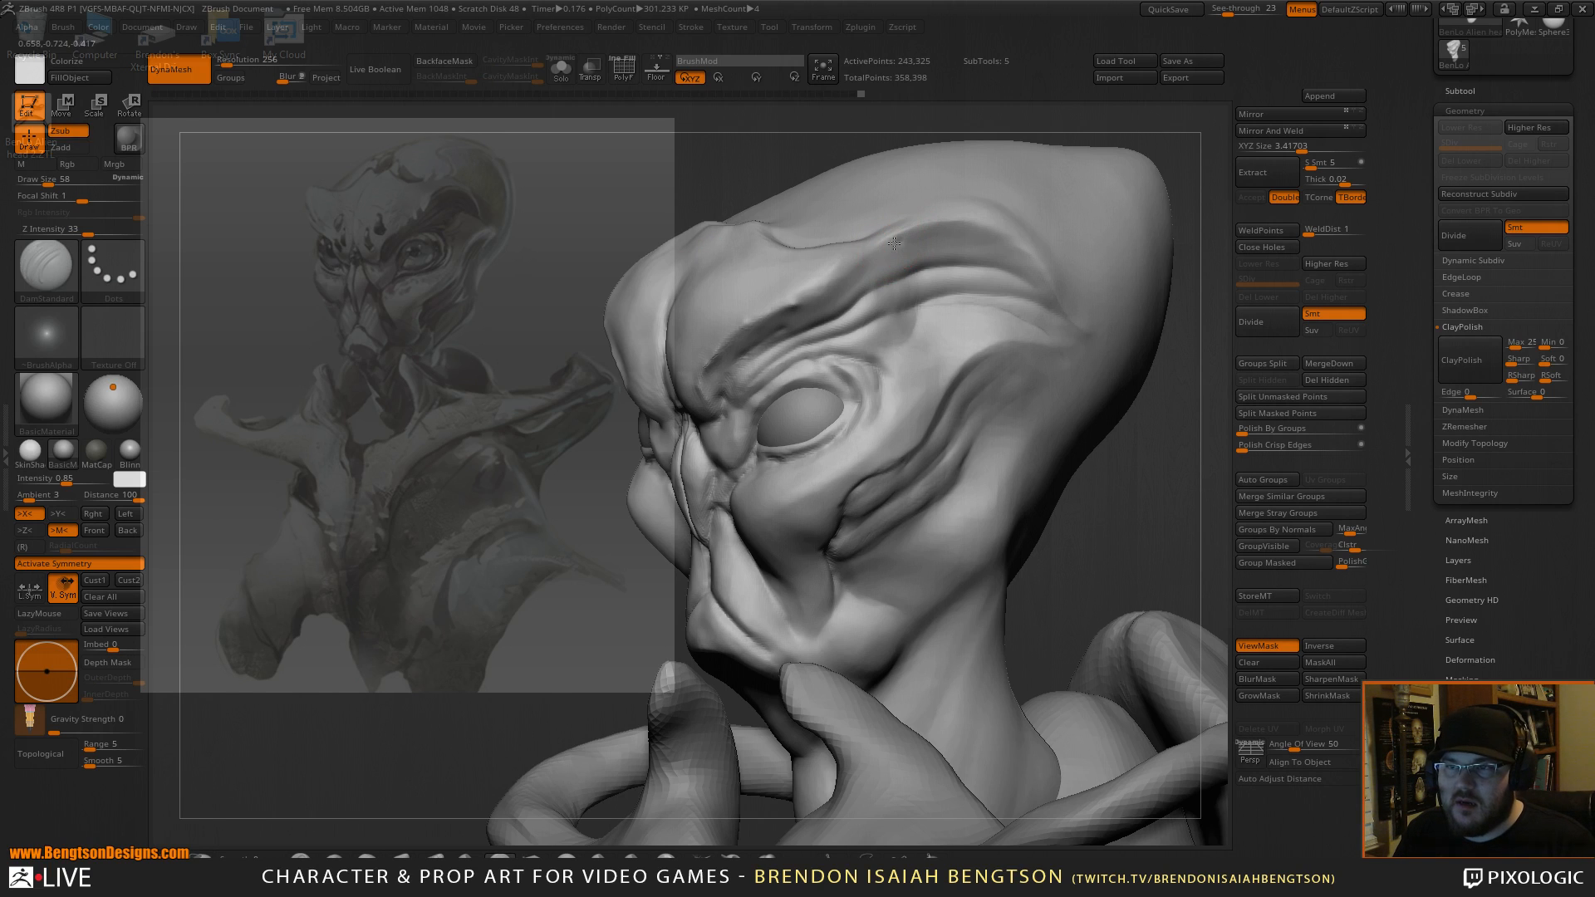
mouse_move(905, 236)
left_mouse_down()
mouse_move(978, 234)
mouse_move(1030, 270)
mouse_move(975, 233)
left_mouse_up()
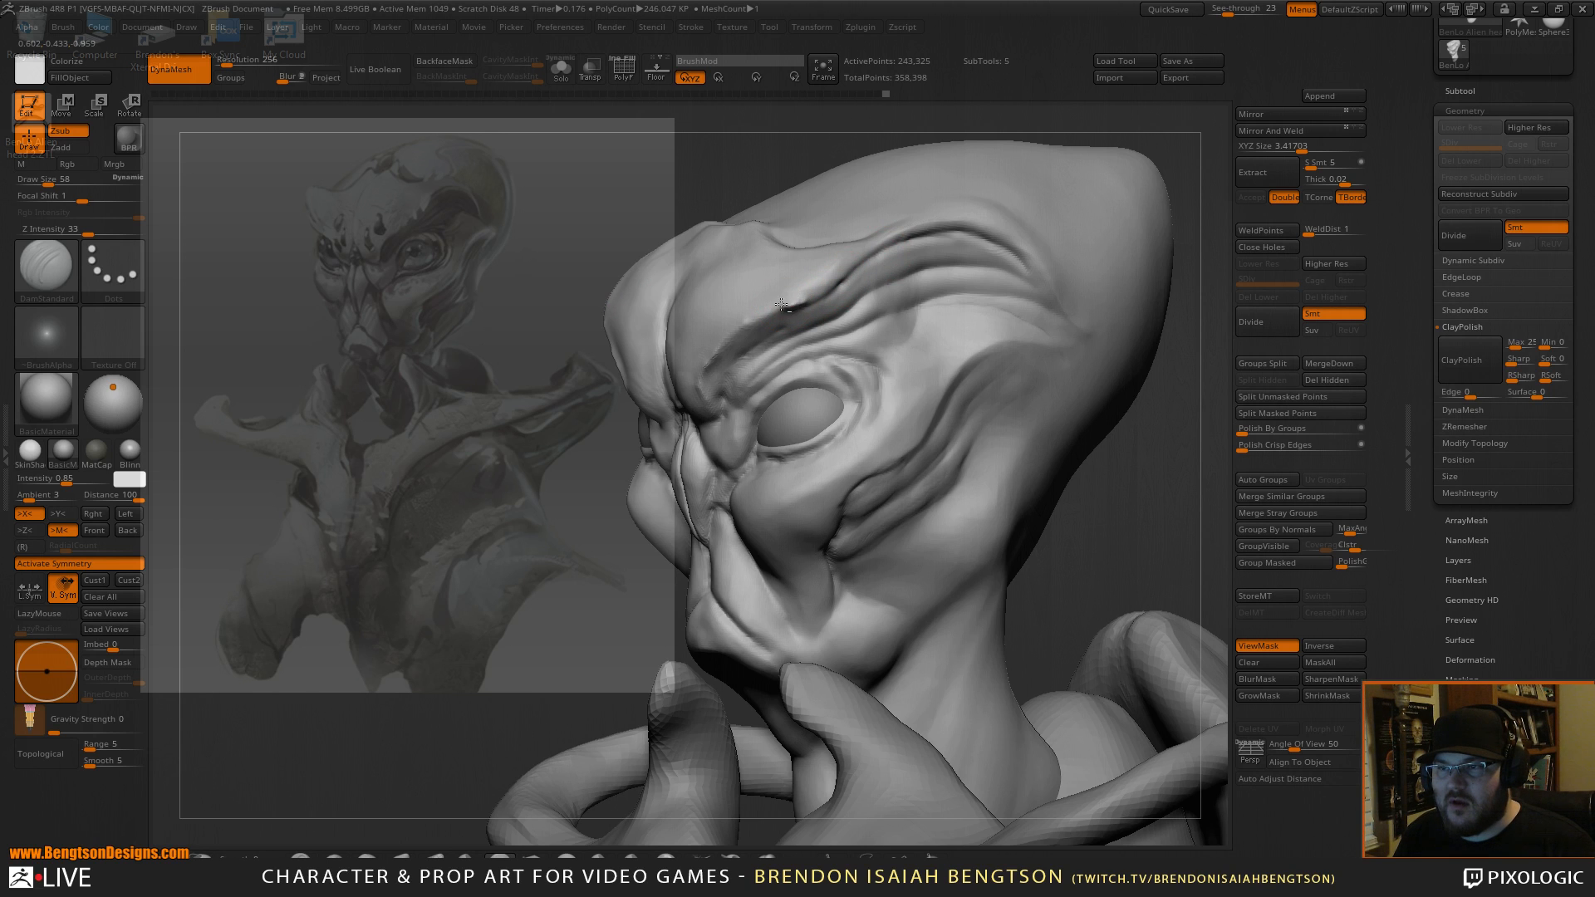
mouse_move(1125, 495)
left_mouse_down()
mouse_move(1172, 441)
mouse_move(1122, 367)
mouse_move(1148, 401)
mouse_move(826, 285)
mouse_move(831, 326)
mouse_move(783, 391)
left_mouse_up()
mouse_move(1029, 288)
left_mouse_down("alt")
mouse_move(1184, 293)
mouse_move(1134, 348)
left_mouse_up("alt")
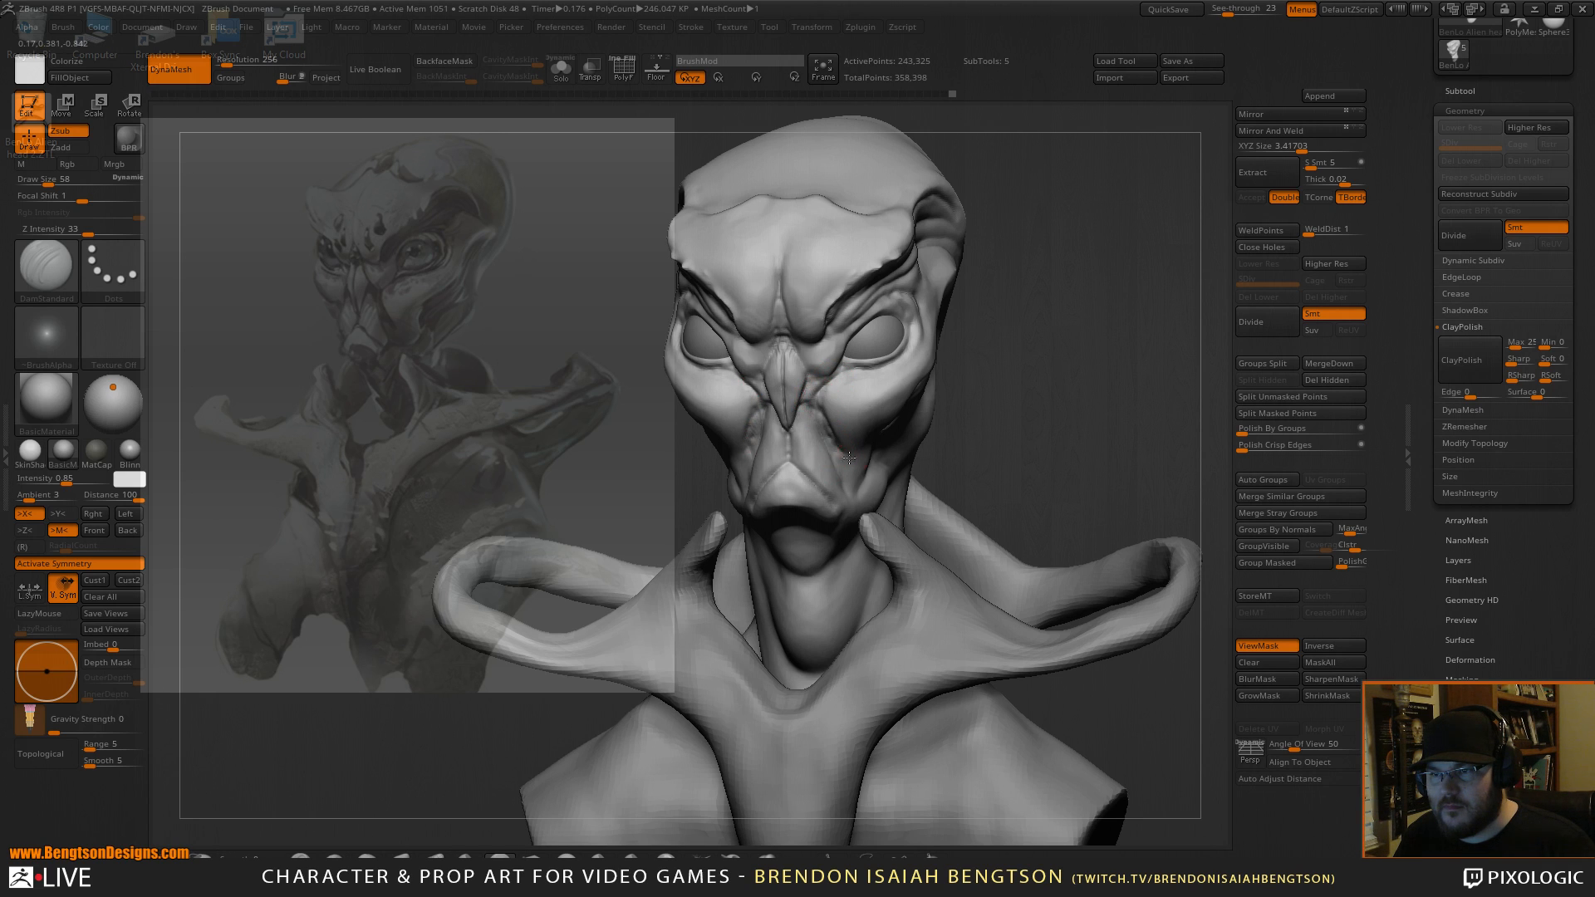
mouse_move(1117, 365)
left_mouse_down()
mouse_move(1128, 346)
mouse_move(1123, 388)
mouse_move(1137, 372)
mouse_move(1121, 292)
left_mouse_up()
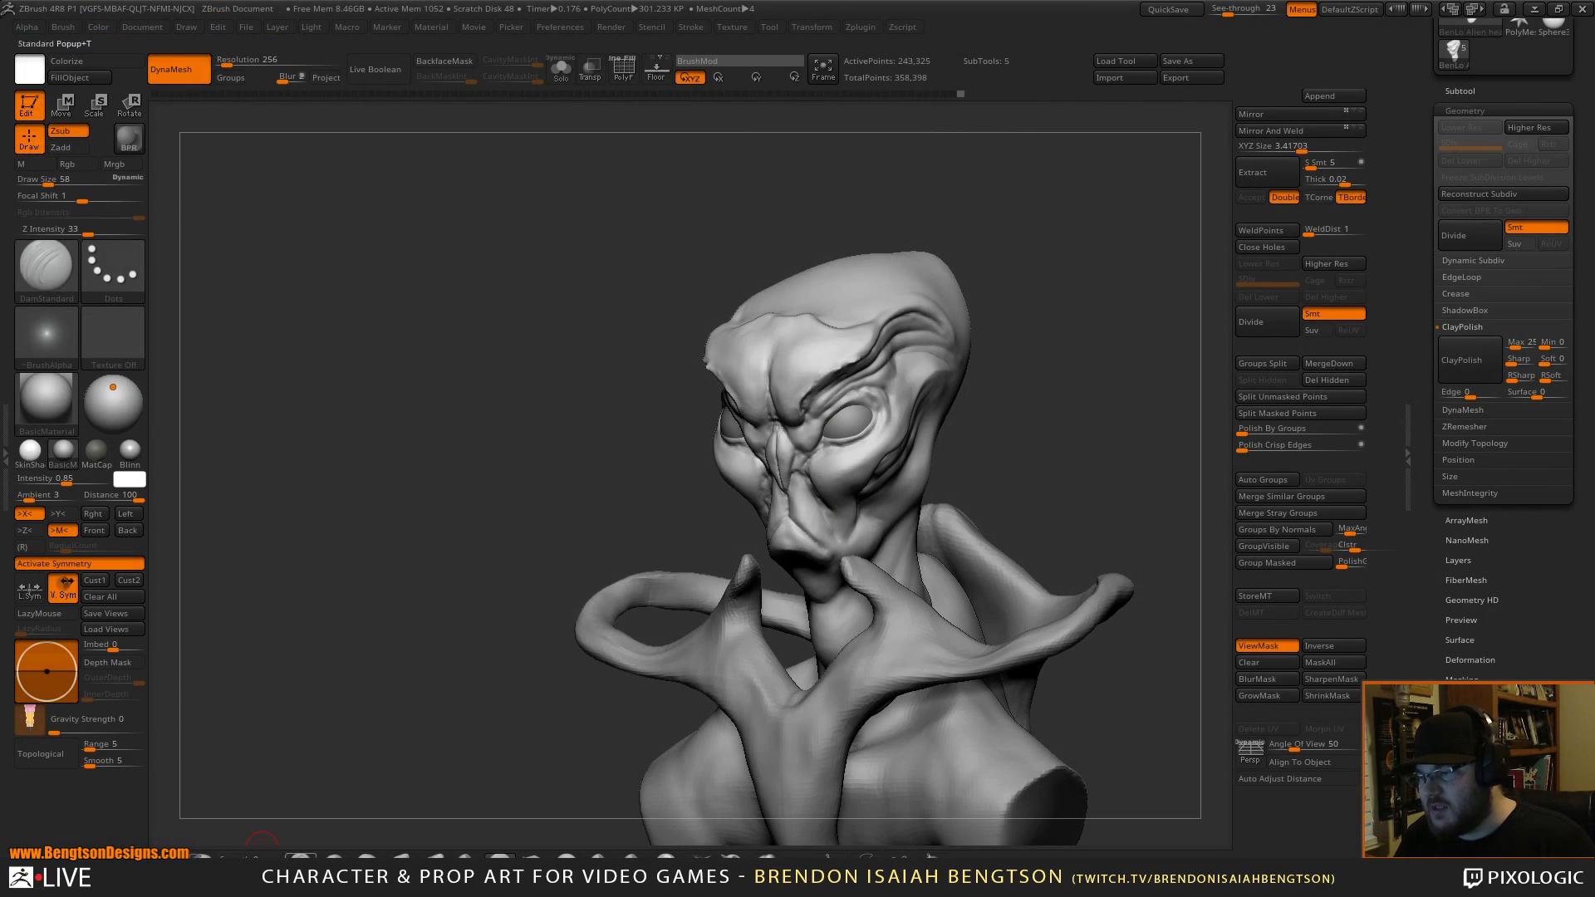
Switch to the Standard brush and set it to paint Rgb colour without sculpting.
left_click(297, 854)
mouse_move(1083, 346)
left_mouse_down("alt")
mouse_move(1098, 364)
mouse_move(1072, 298)
left_mouse_up("alt")
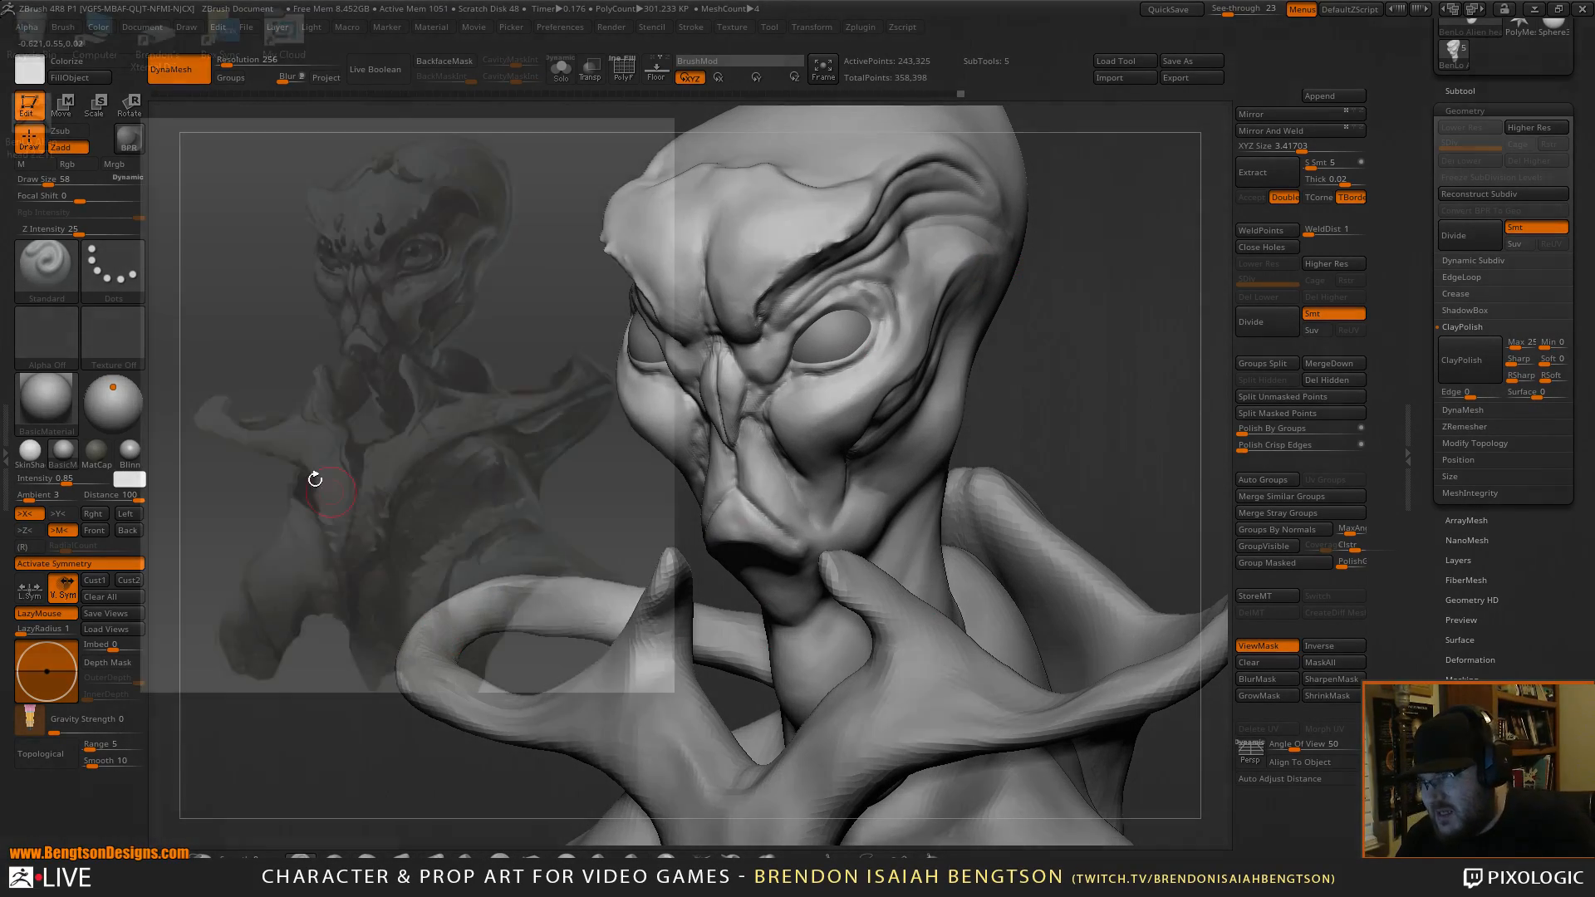
key("space")
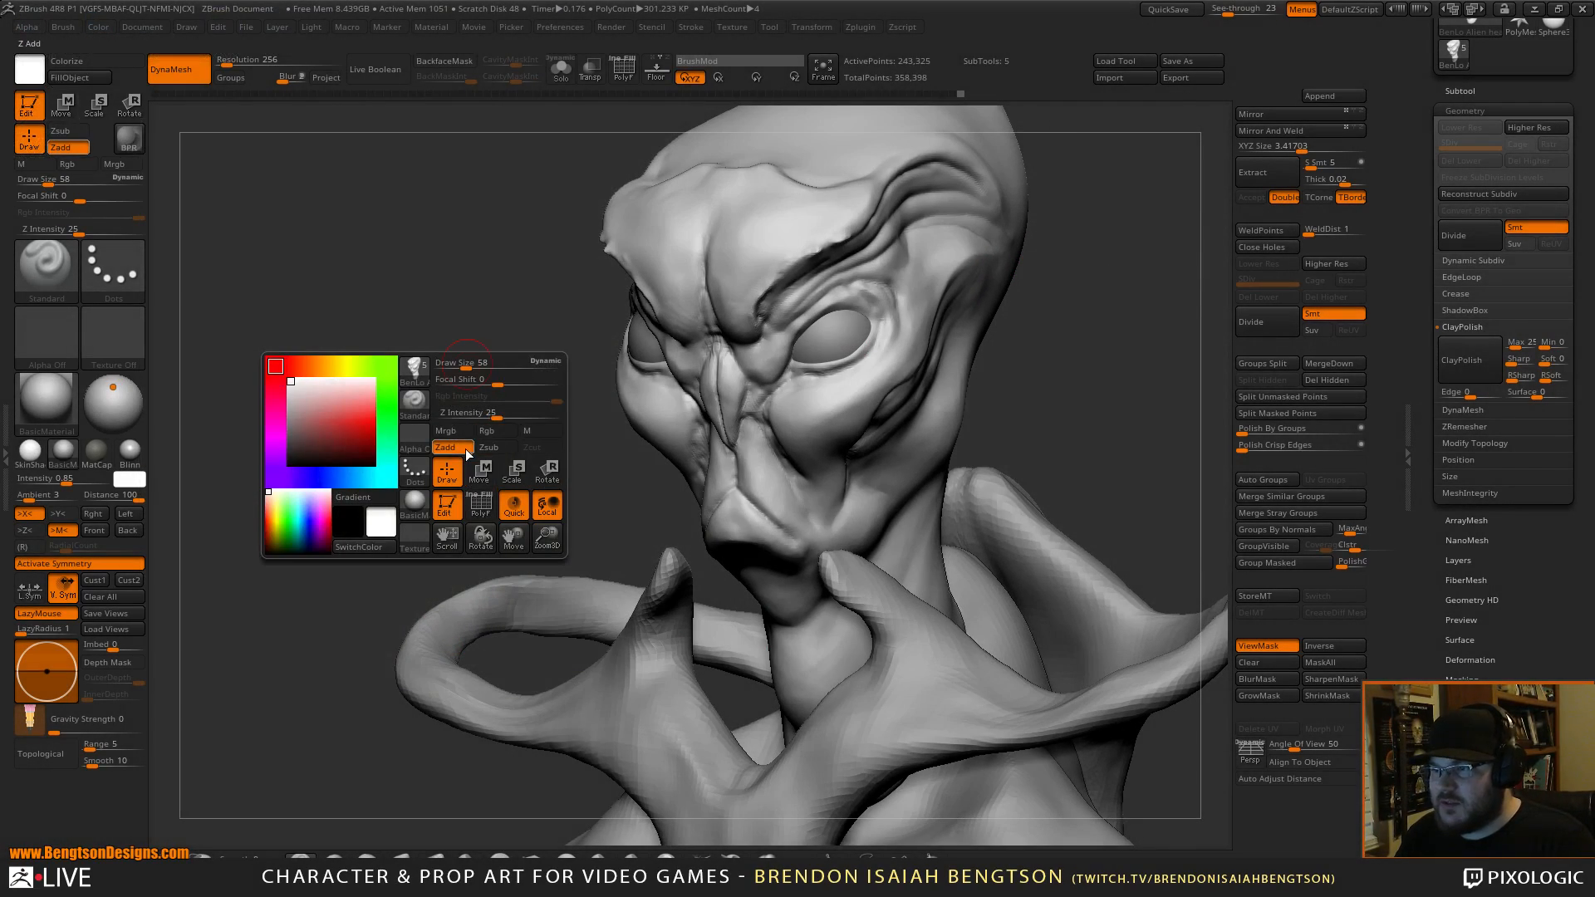
left_click(494, 431)
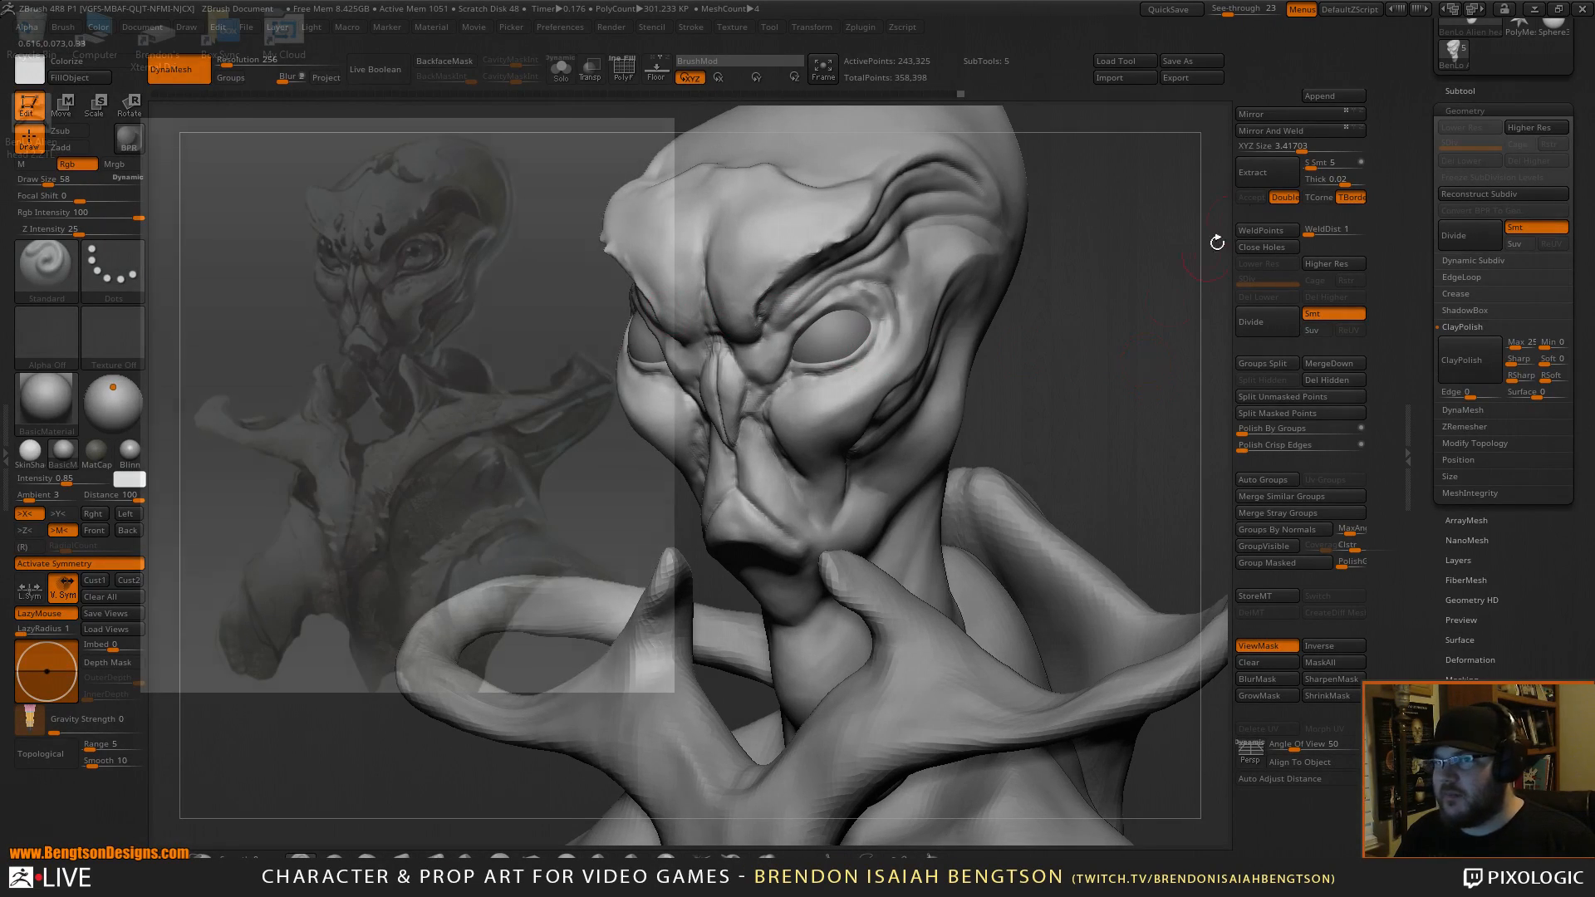
Check the colours of the concept reference behind the window and set See-through to 15.
left_click_drag(1244, 9, 1300, 13)
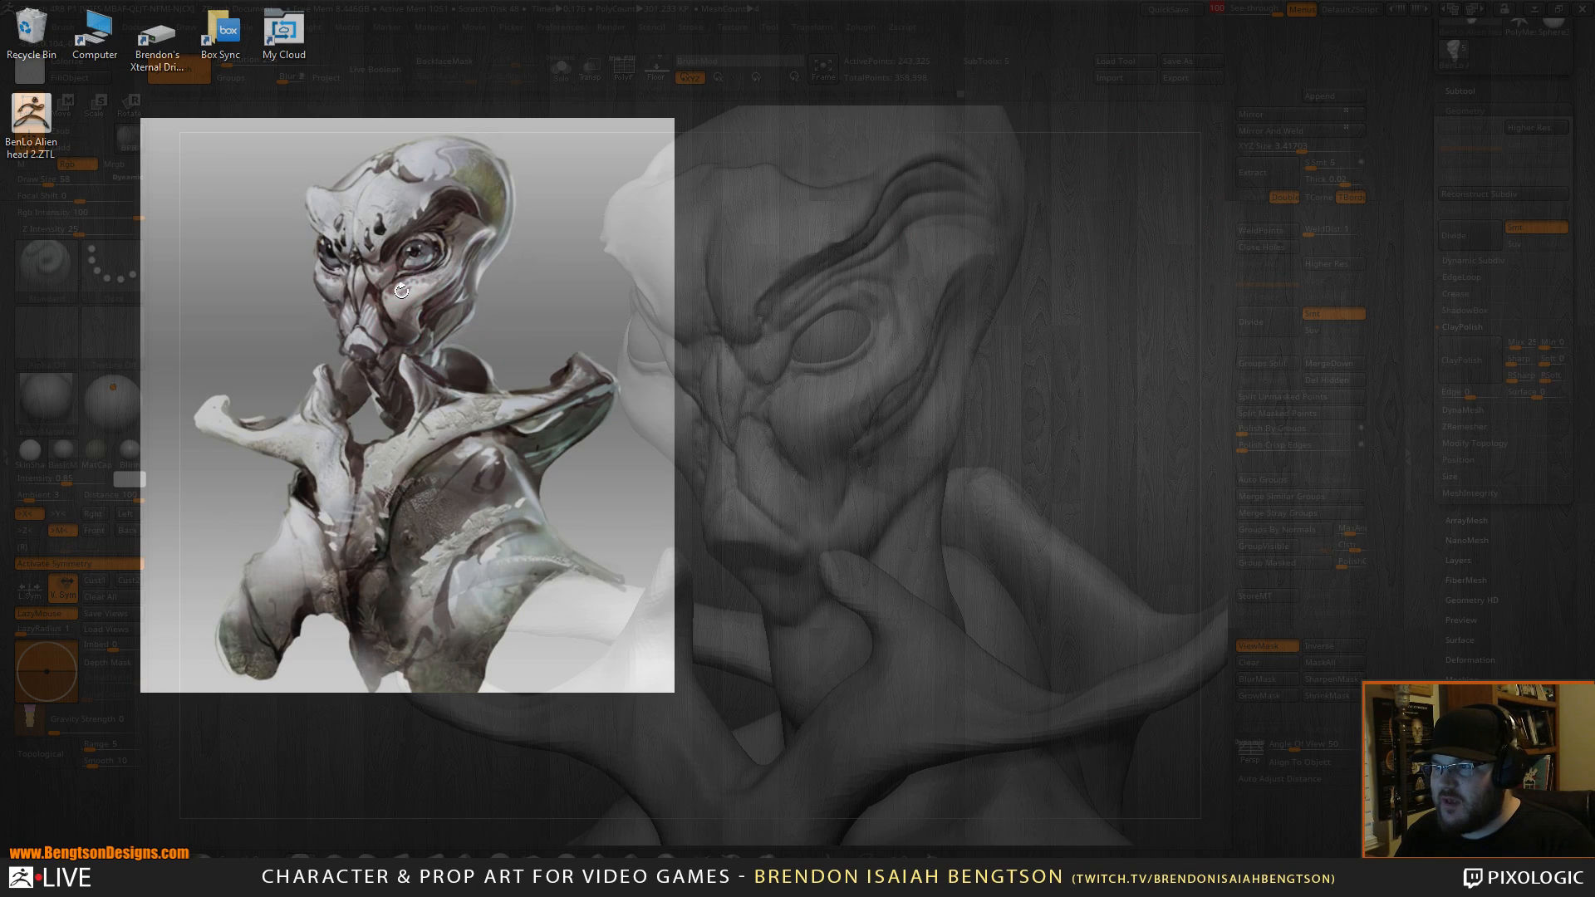
mouse_move(1246, 10)
left_mouse_down()
mouse_move(1209, 13)
mouse_move(1239, 15)
mouse_move(1223, 16)
left_mouse_up()
left_click_drag(1098, 349, 1078, 314, "alt")
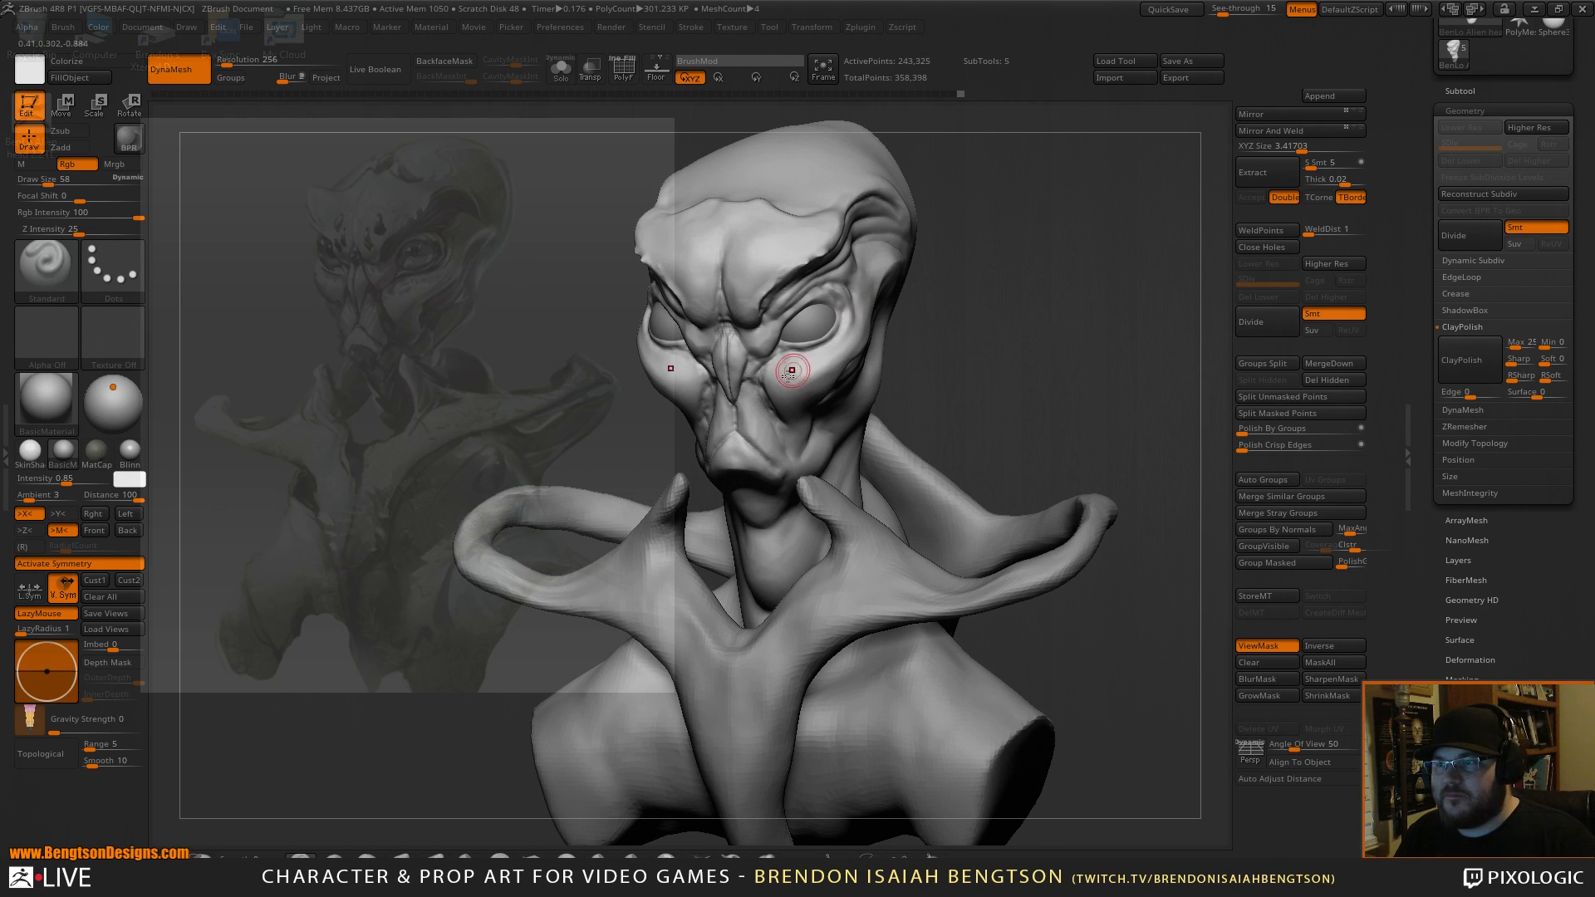
left_click_drag(1004, 249, 1029, 308)
Adjust the head's shape around the brow and eyes with Move Topological at draw size 97.
key("b")
key("m")
key("t")
key("space")
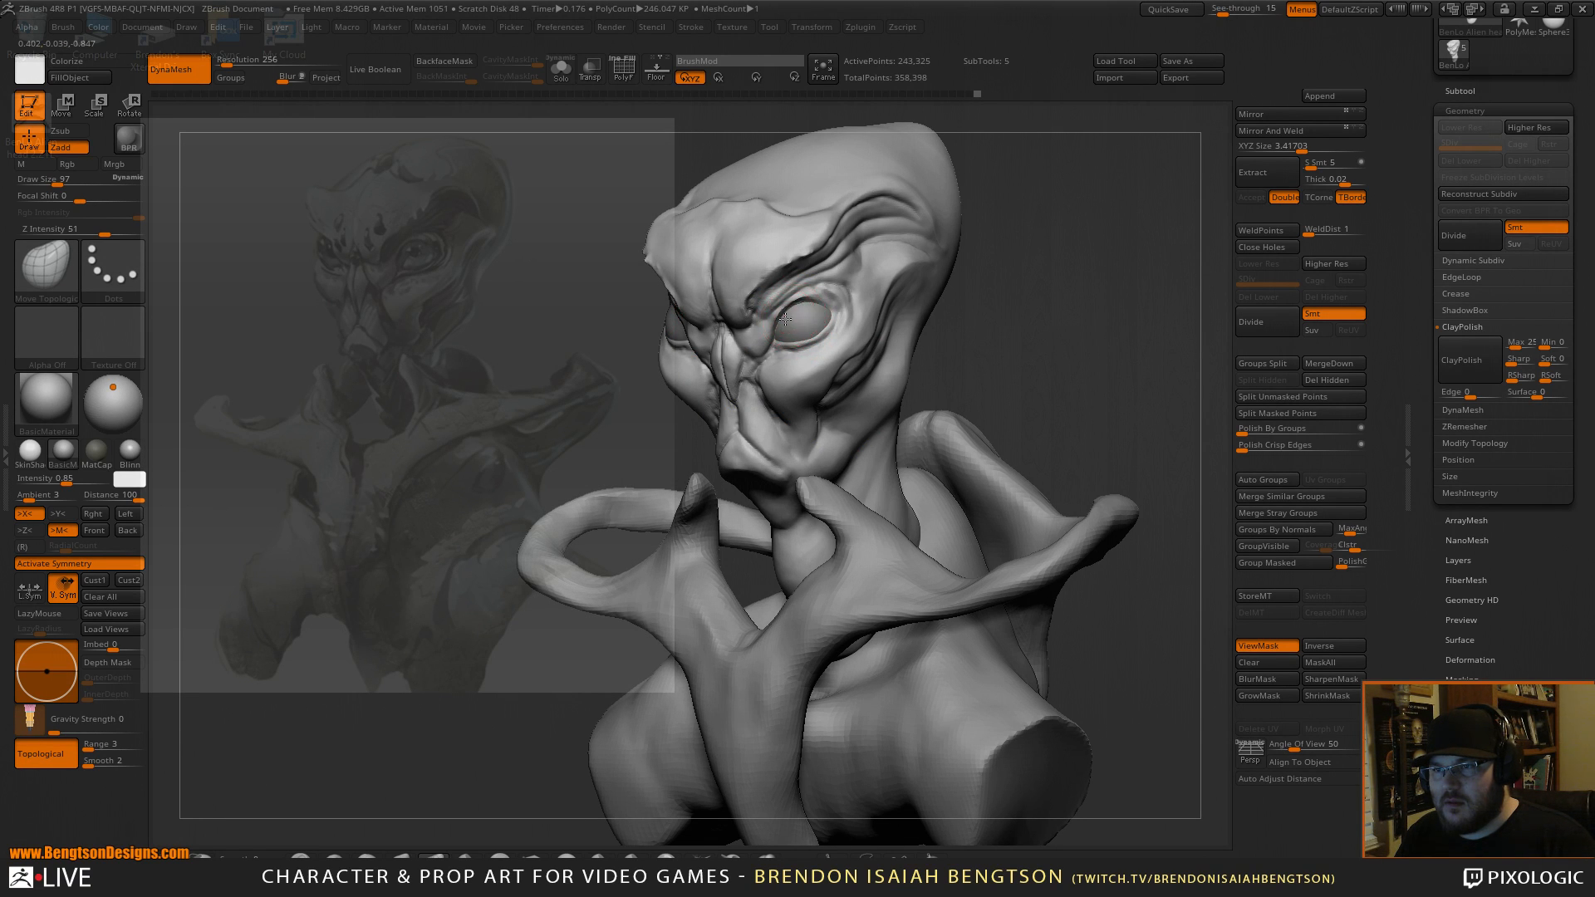
mouse_move(1049, 306)
left_mouse_down()
mouse_move(1046, 278)
mouse_move(1009, 253)
mouse_move(1037, 249)
left_mouse_up()
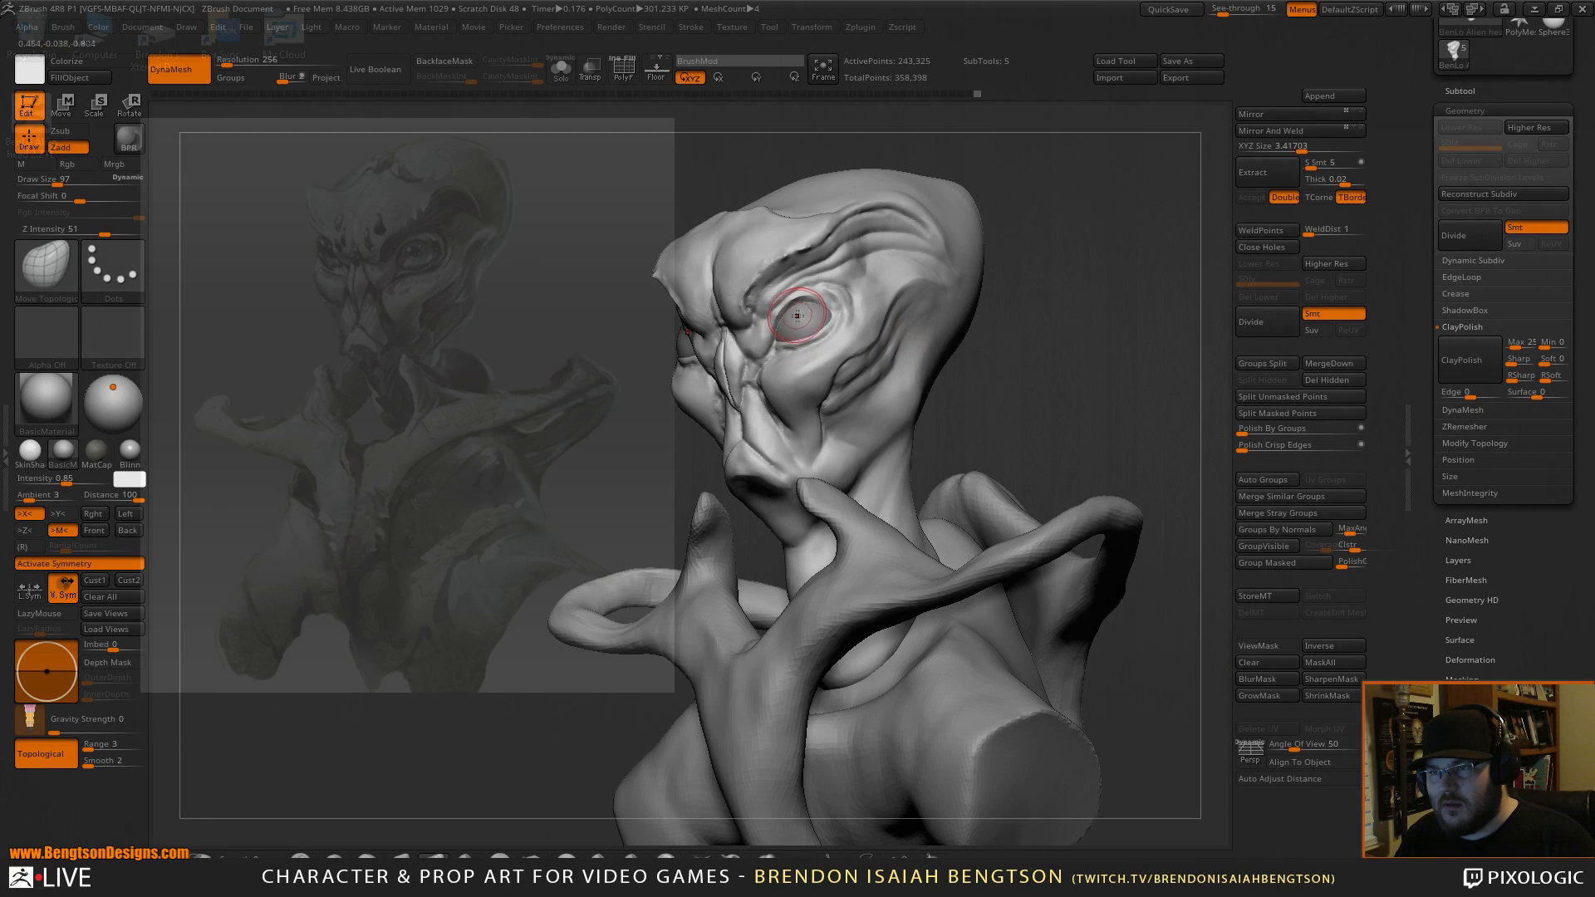
left_click_drag(1065, 257, 1109, 340)
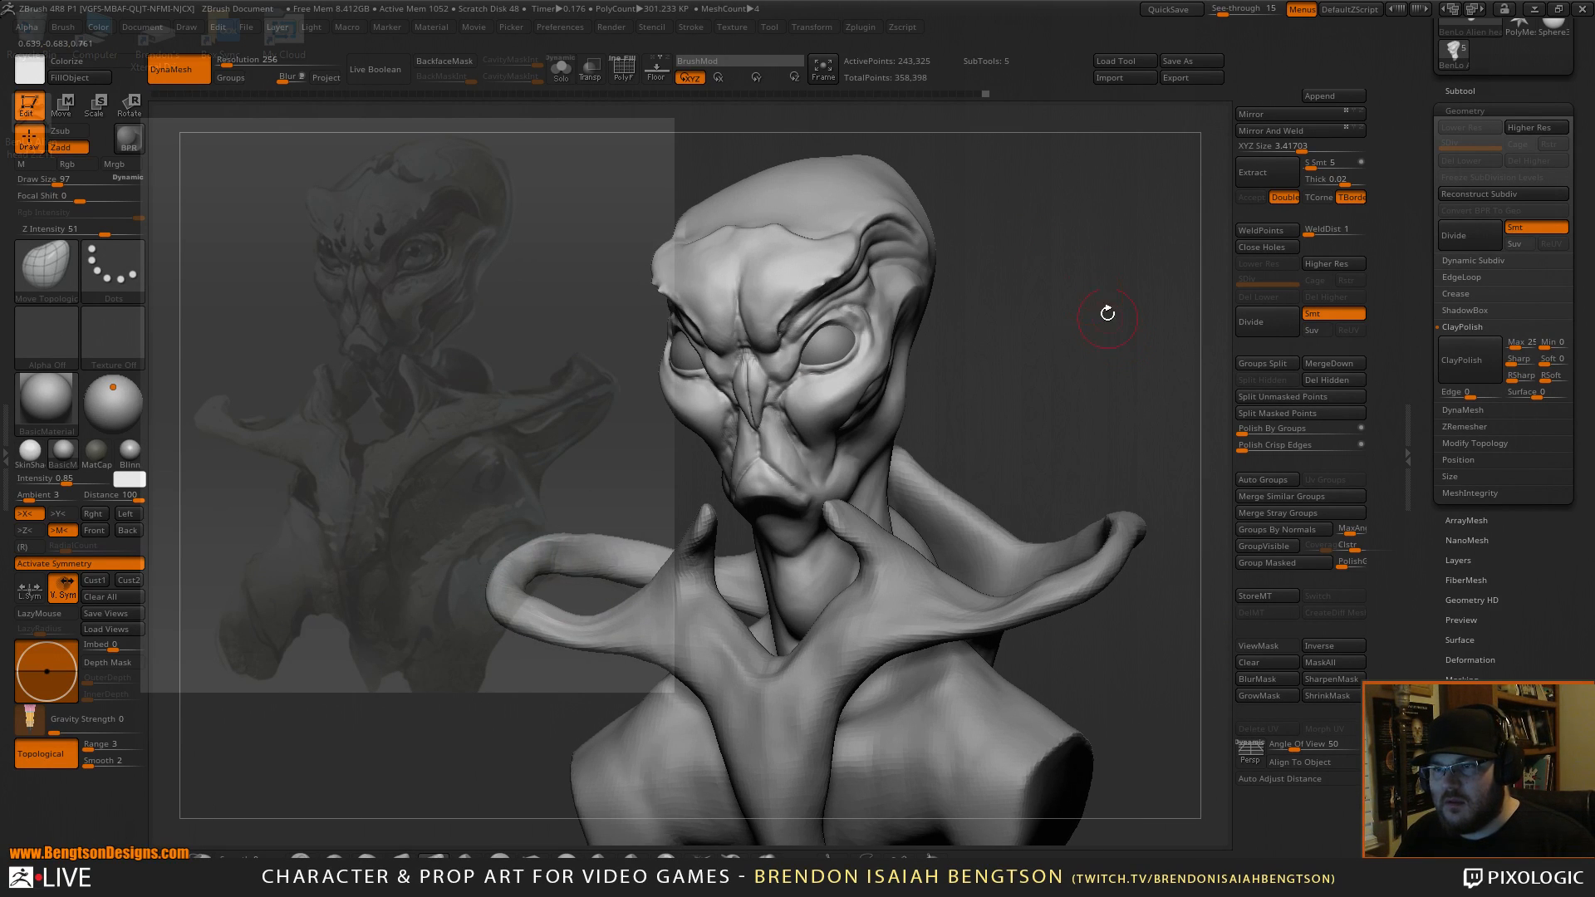
Choose a light warm grey (204, 199, 196), return to the Standard brush in Rgb mode and fill the head with it.
key("space")
left_click_drag(635, 397, 666, 380)
left_click(653, 413)
left_click(653, 413)
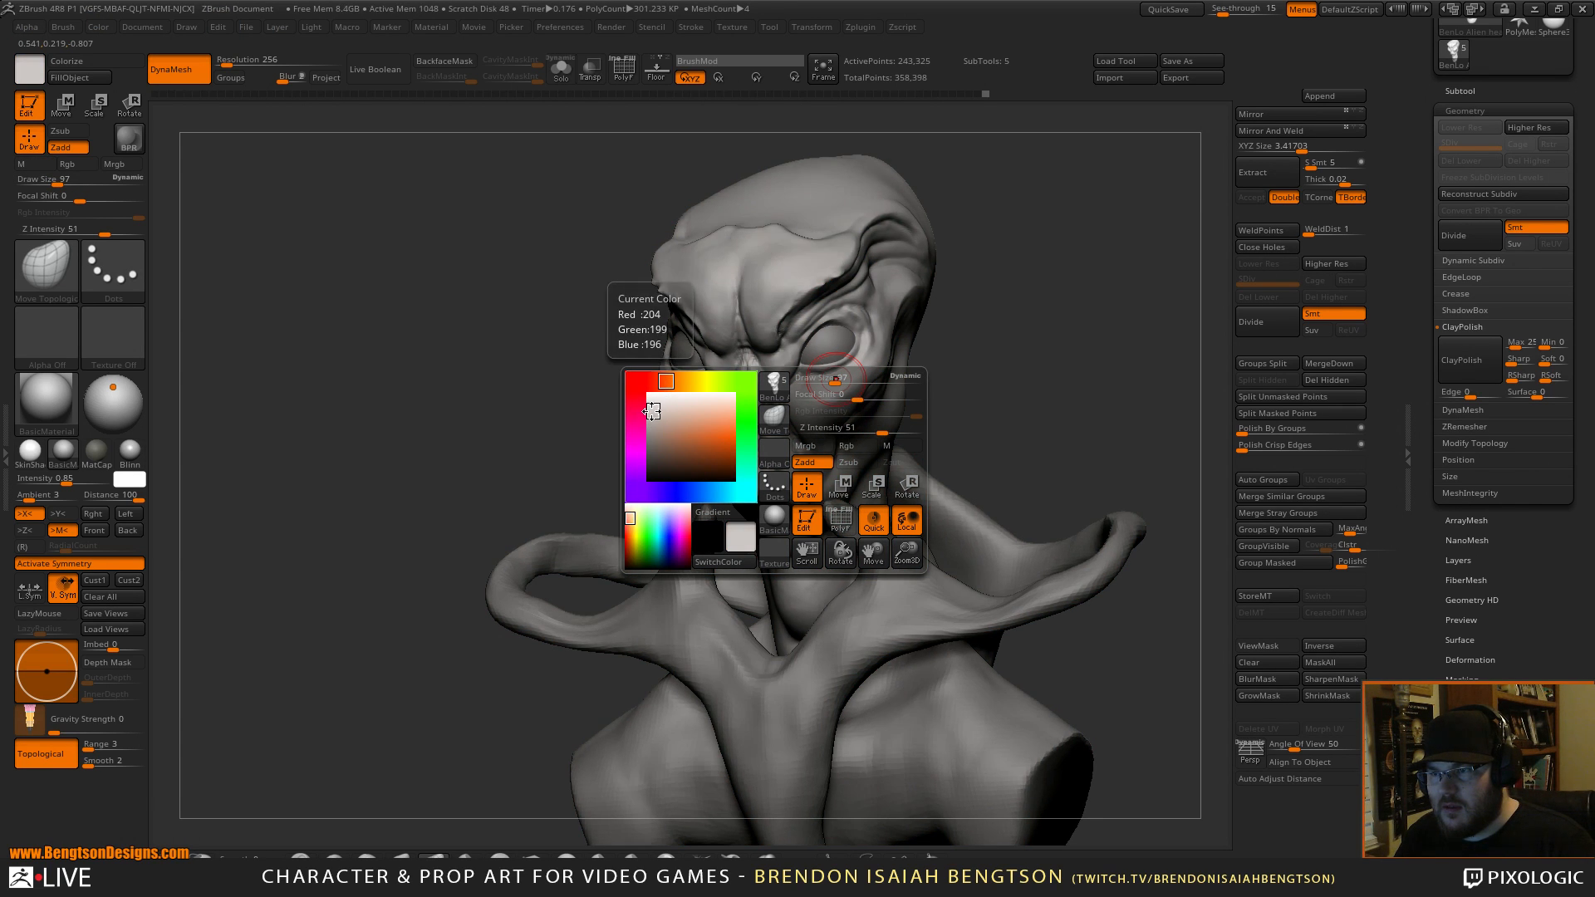
left_click(653, 412)
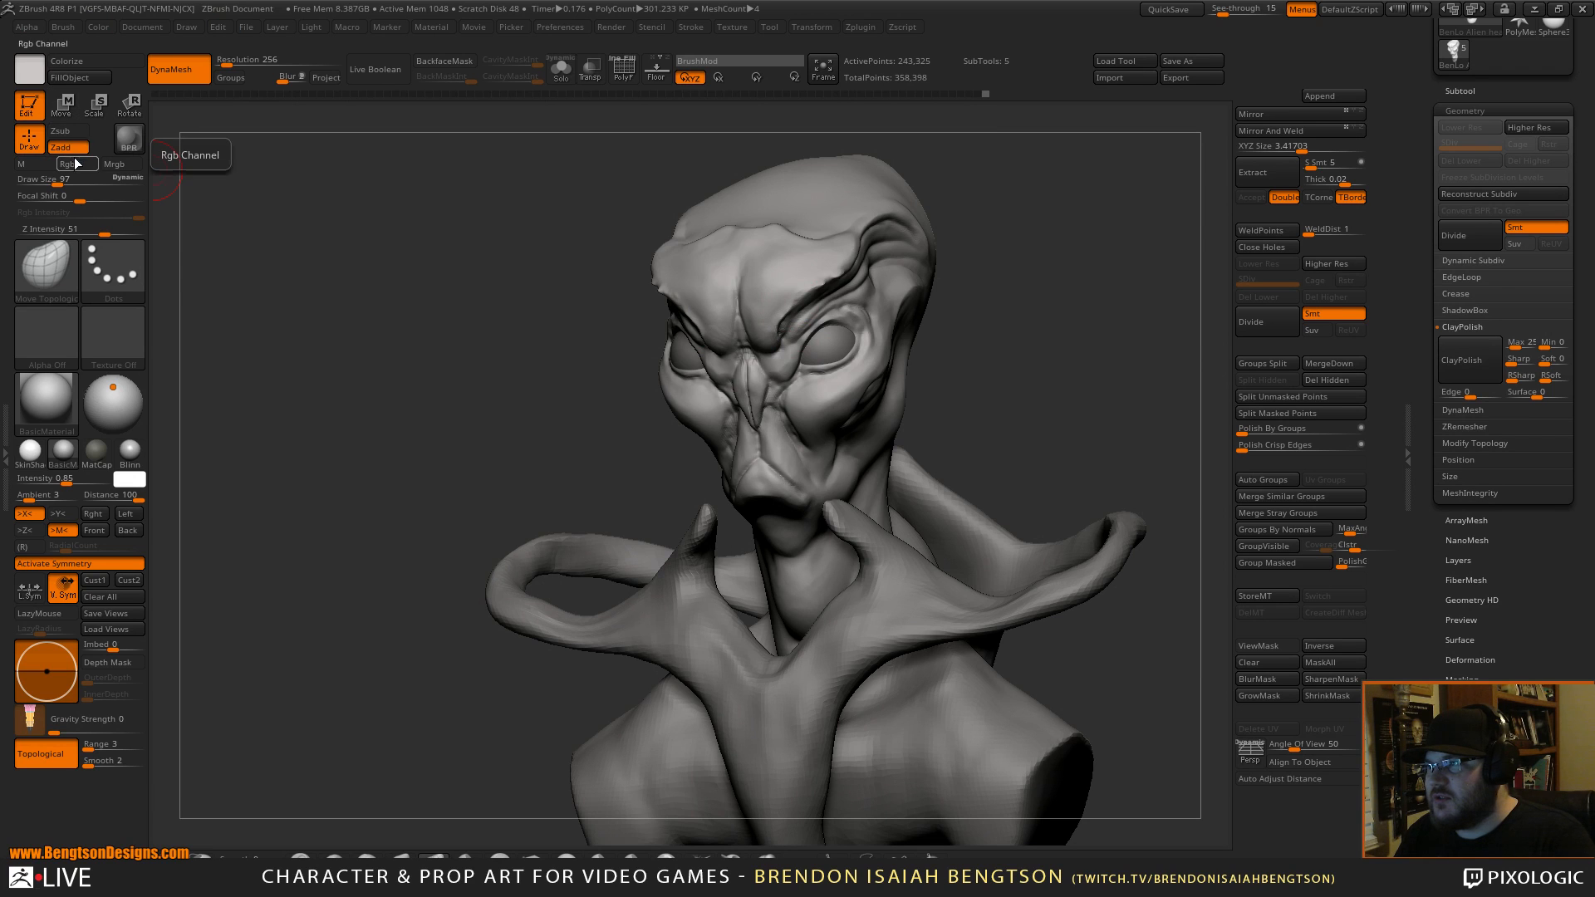
left_click(246, 854)
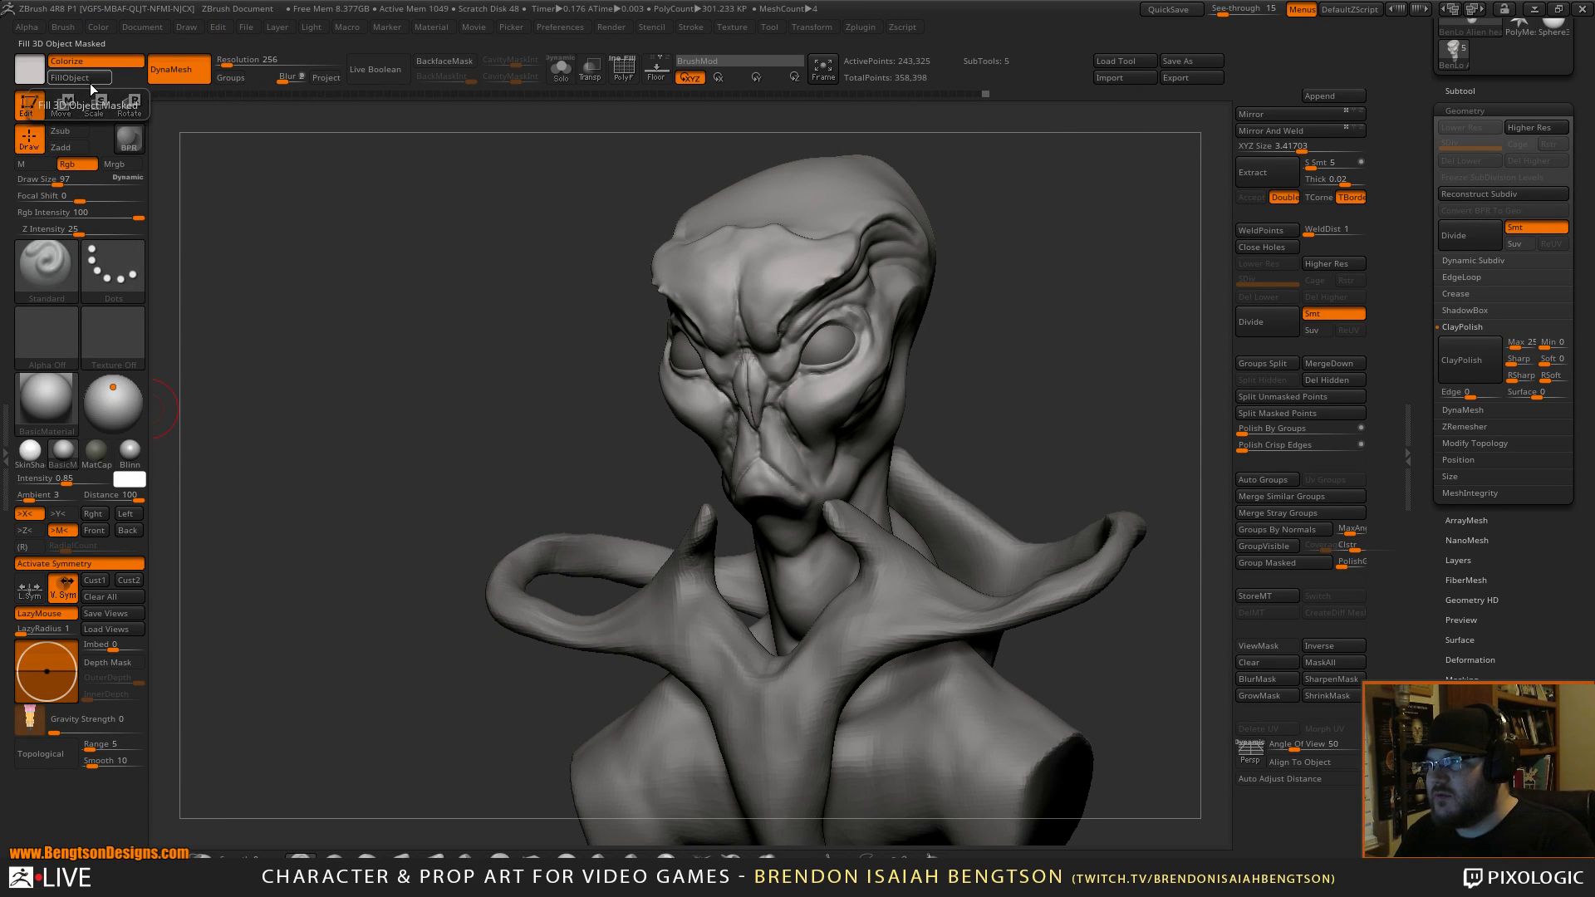
left_click_drag(1093, 296, 1036, 291)
Choose a dark reddish-brown as the current paint colour.
key("space")
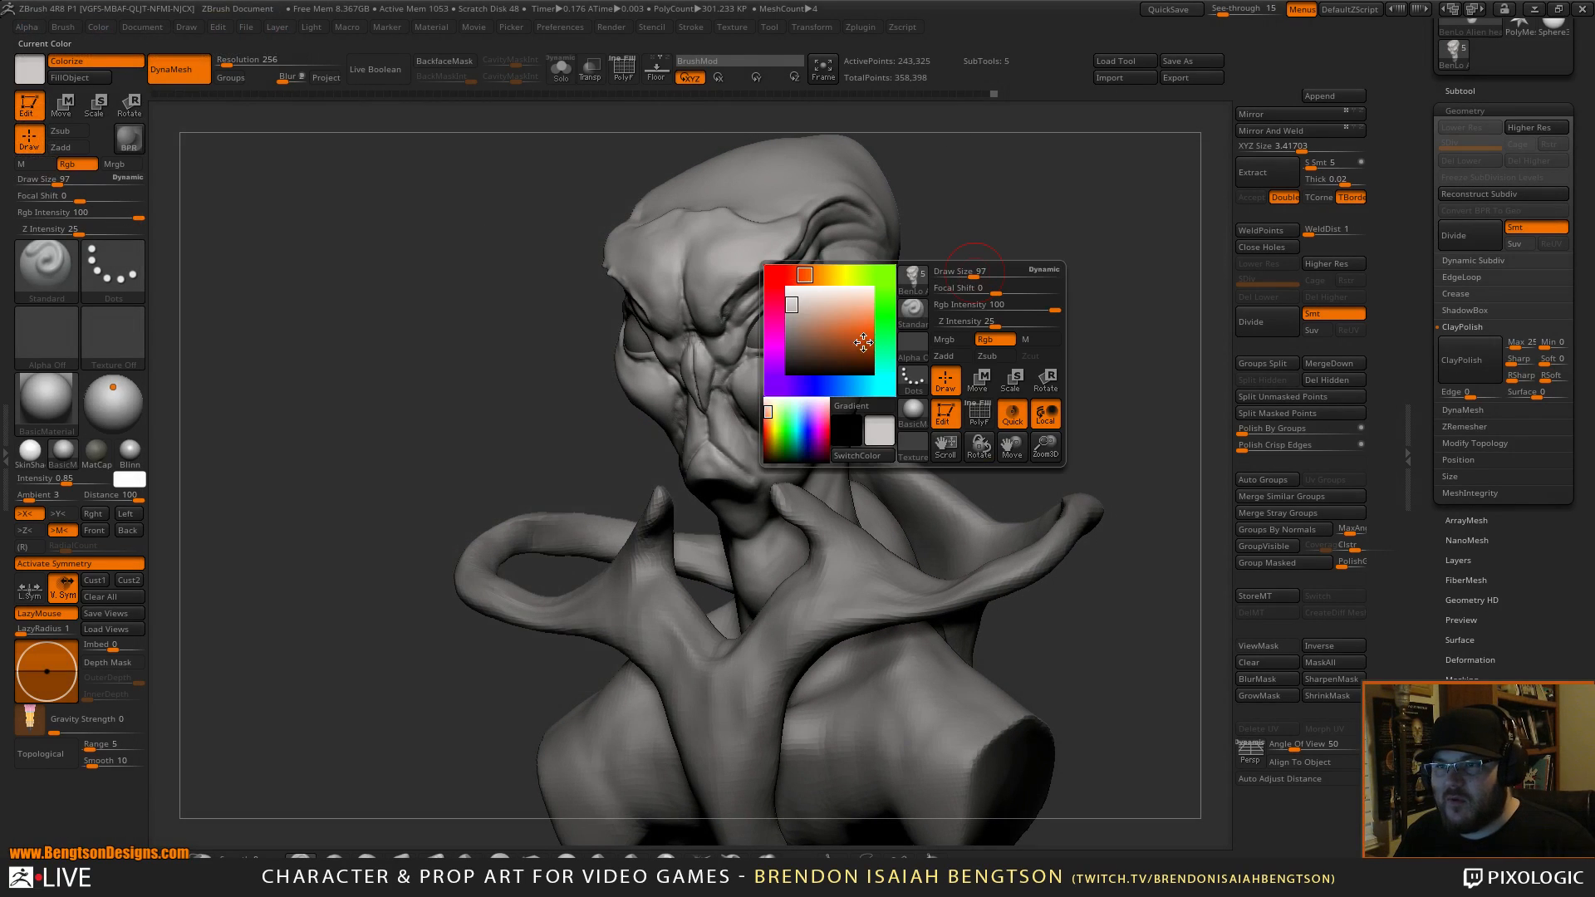
left_click(807, 345)
left_click_drag(808, 345, 806, 355)
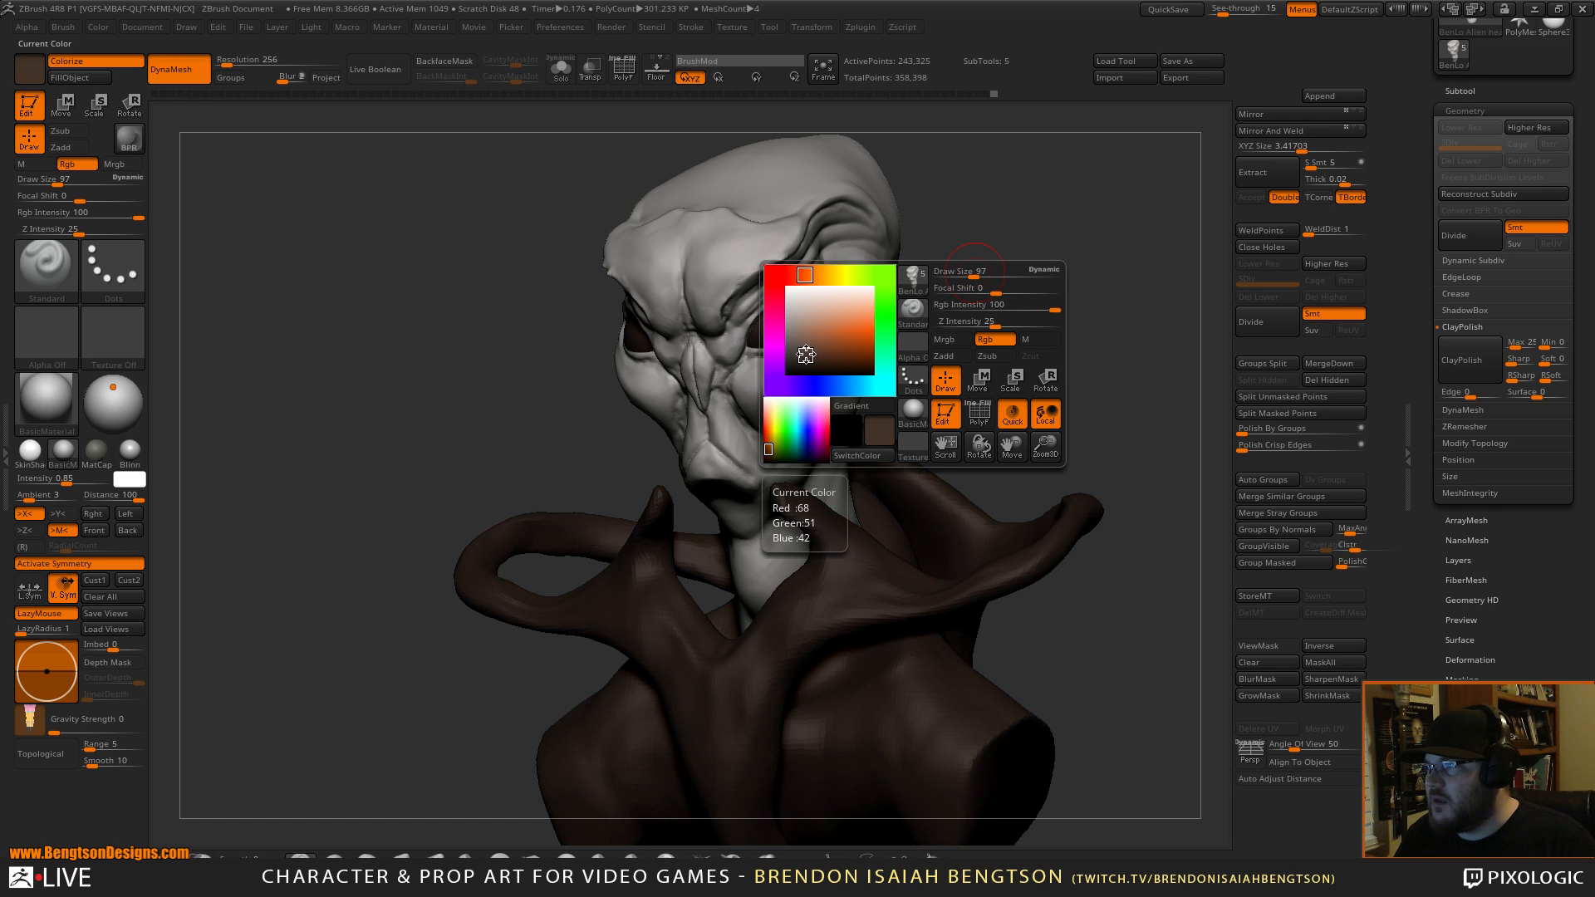
left_click_drag(797, 277, 790, 276)
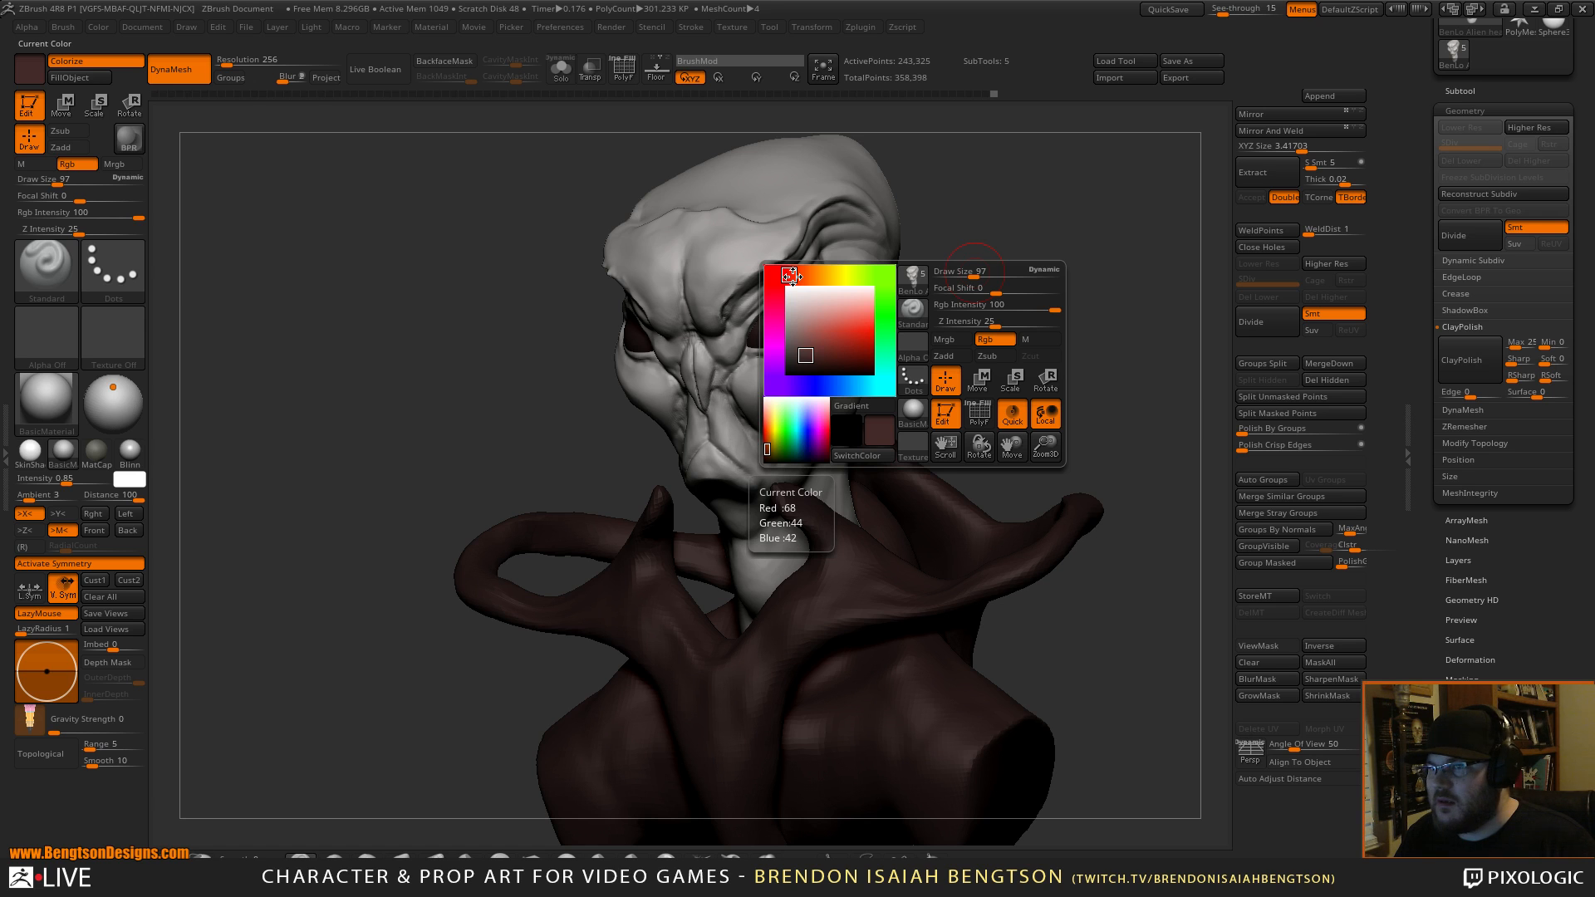
left_click_drag(806, 356, 813, 344)
Paint the groove above the eye and back over the temple dark reddish-brown at draw size 97, turning LazyMouse off.
left_click_drag(1010, 226, 975, 228)
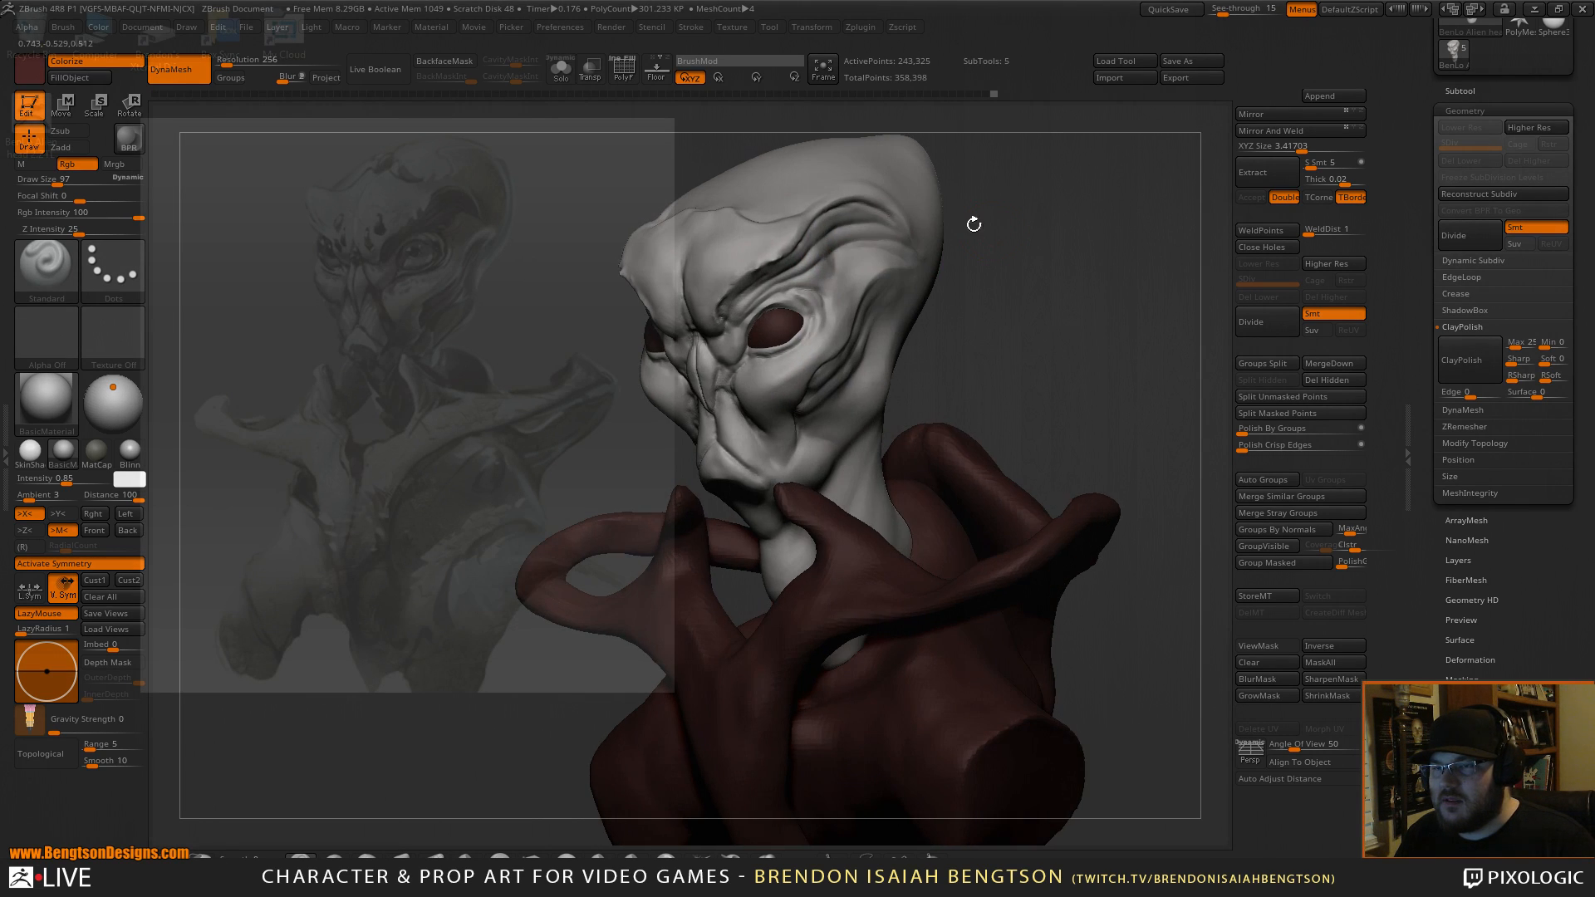
mouse_move(860, 213)
left_mouse_down()
mouse_move(804, 259)
mouse_move(887, 225)
mouse_move(820, 264)
left_mouse_up()
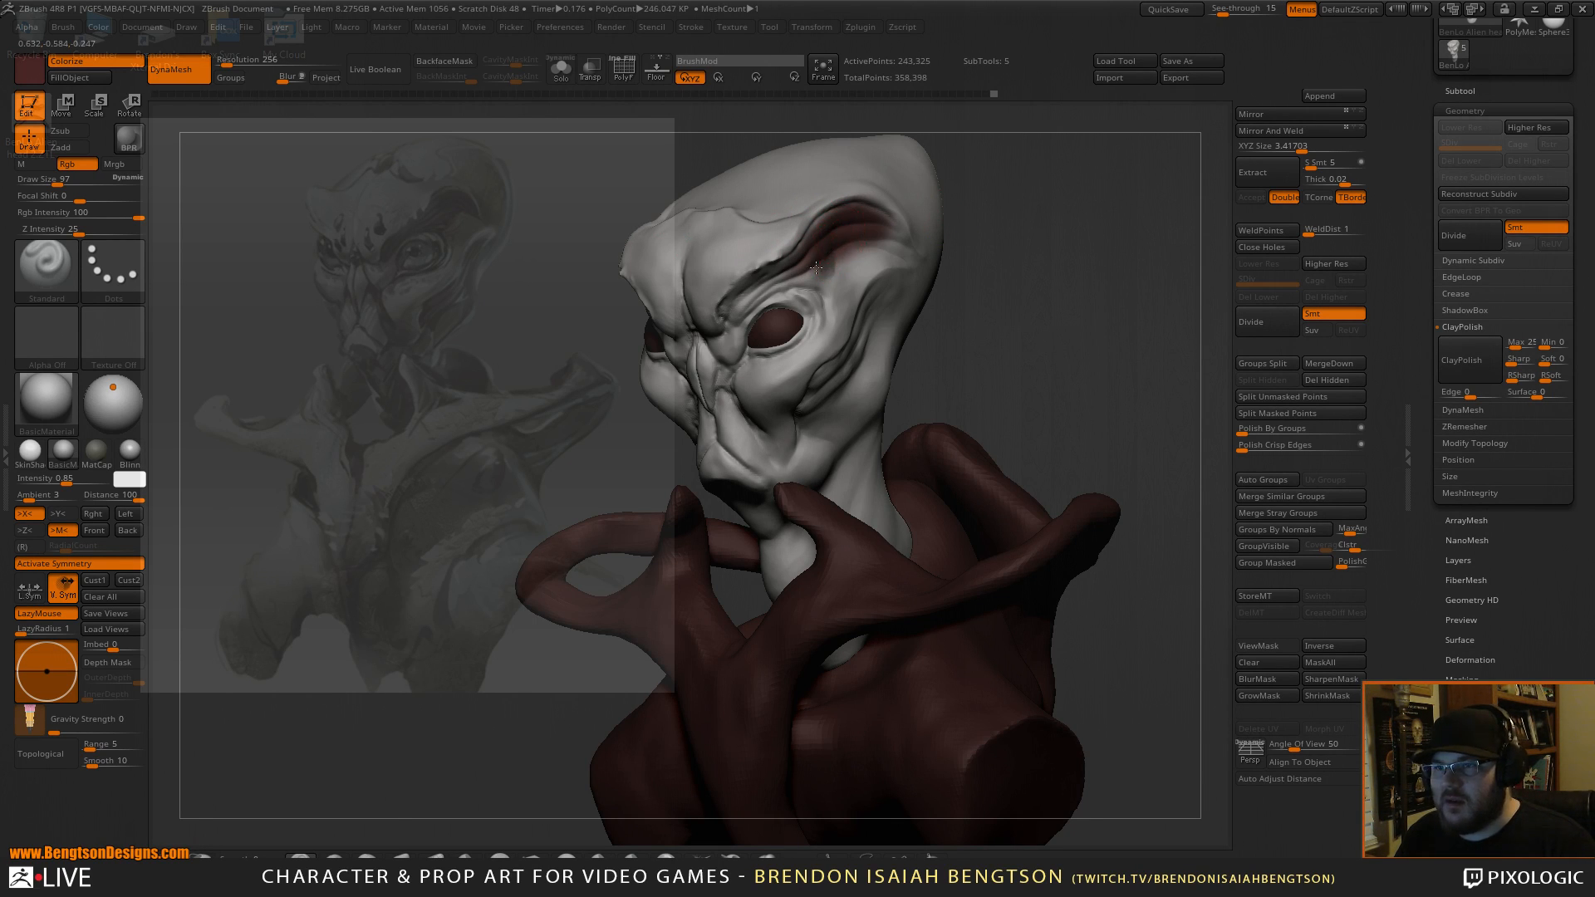
key("l")
mouse_move(778, 275)
left_mouse_down()
mouse_move(736, 311)
mouse_move(790, 271)
left_mouse_up()
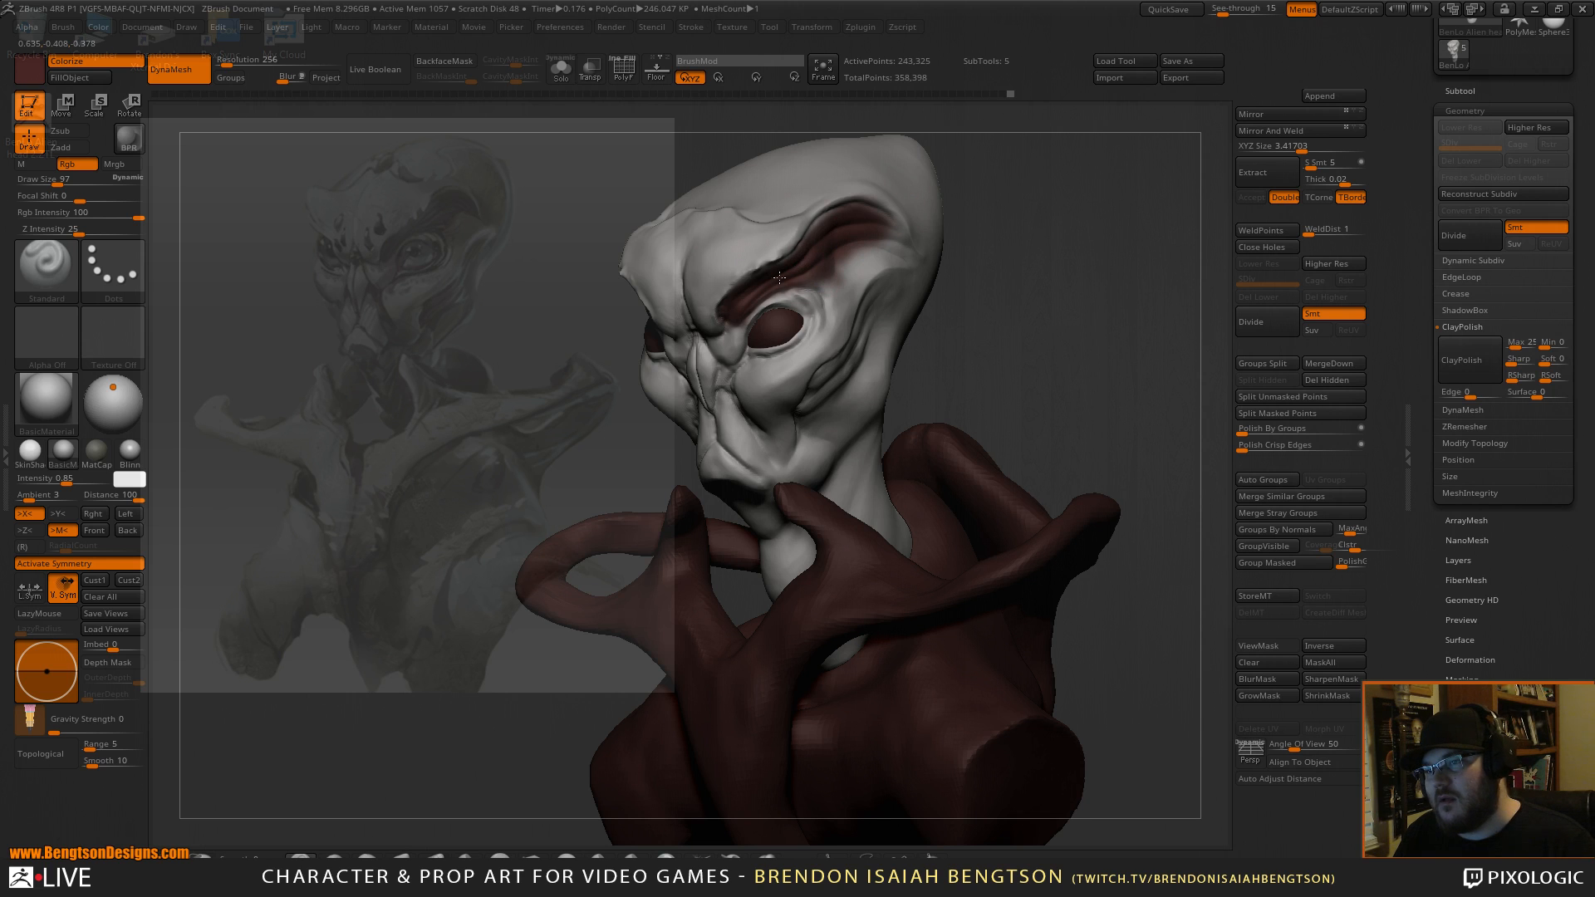
Paint the crease behind the cheekbone down toward the jaw dark reddish-brown at draw size 69.
key("space")
left_click_drag(775, 313, 780, 314)
left_click_drag(1065, 321, 1031, 300, "alt")
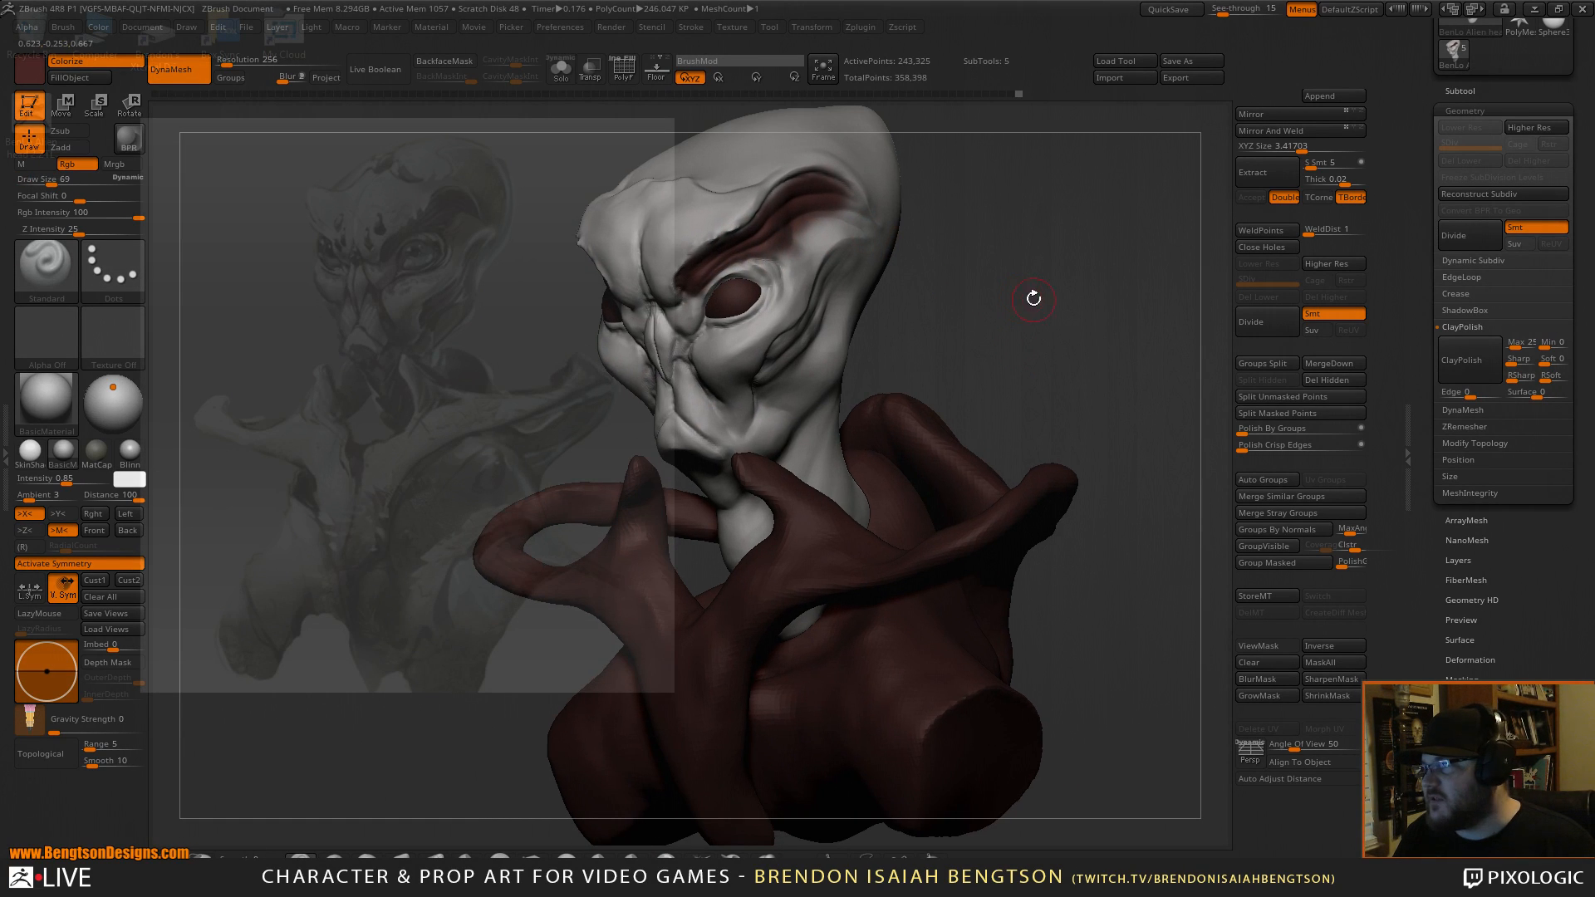
mouse_move(785, 335)
left_mouse_down()
mouse_move(771, 363)
mouse_move(849, 250)
mouse_move(842, 272)
left_mouse_up()
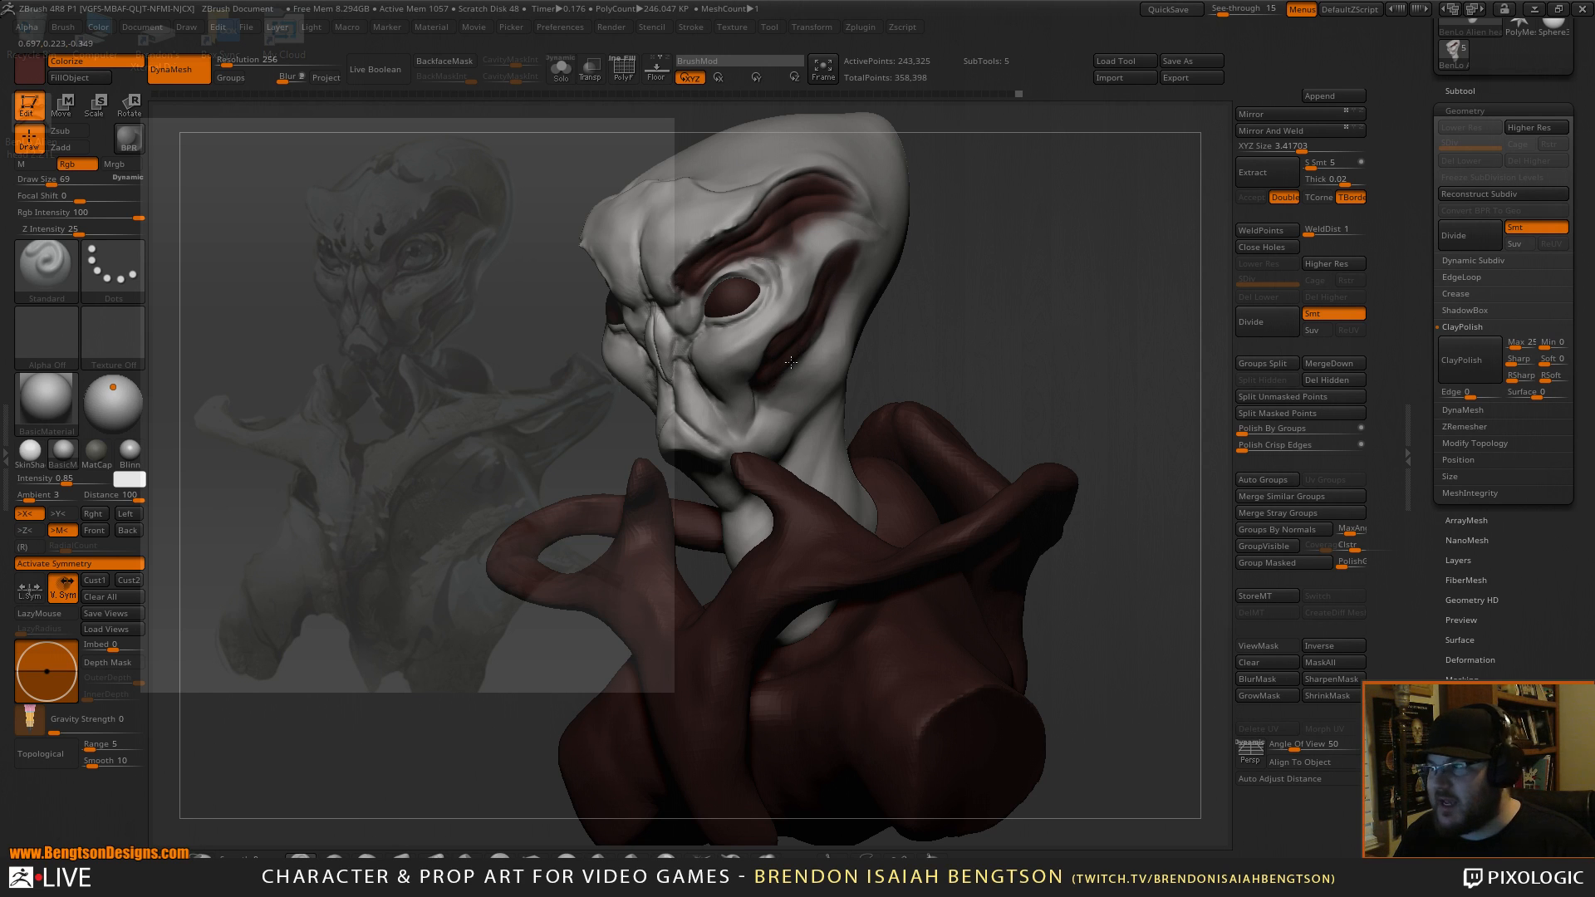
mouse_move(766, 399)
left_mouse_down()
mouse_move(802, 356)
mouse_move(773, 399)
left_mouse_up()
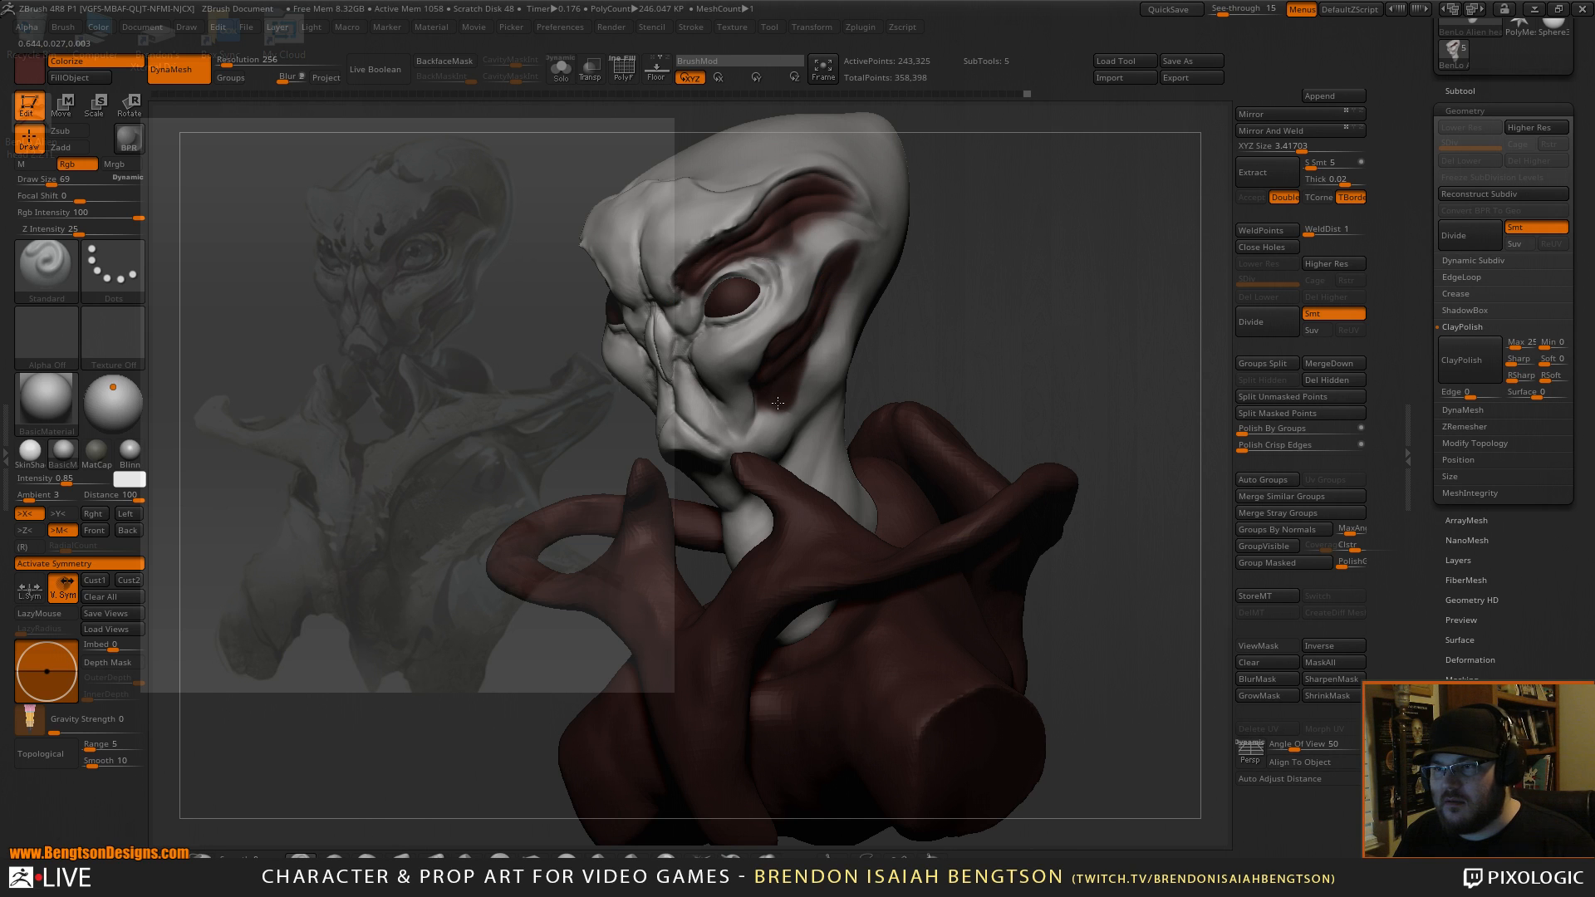
Paint two mirrored pairs of dark red spots on the forehead at draw size 40.
mouse_move(1022, 271)
left_mouse_down()
mouse_move(1118, 328)
mouse_move(1072, 299)
left_mouse_up()
key("space")
left_click_drag(798, 497, 777, 497)
mouse_move(793, 253)
left_mouse_down()
mouse_move(771, 296)
mouse_move(763, 279)
left_mouse_up()
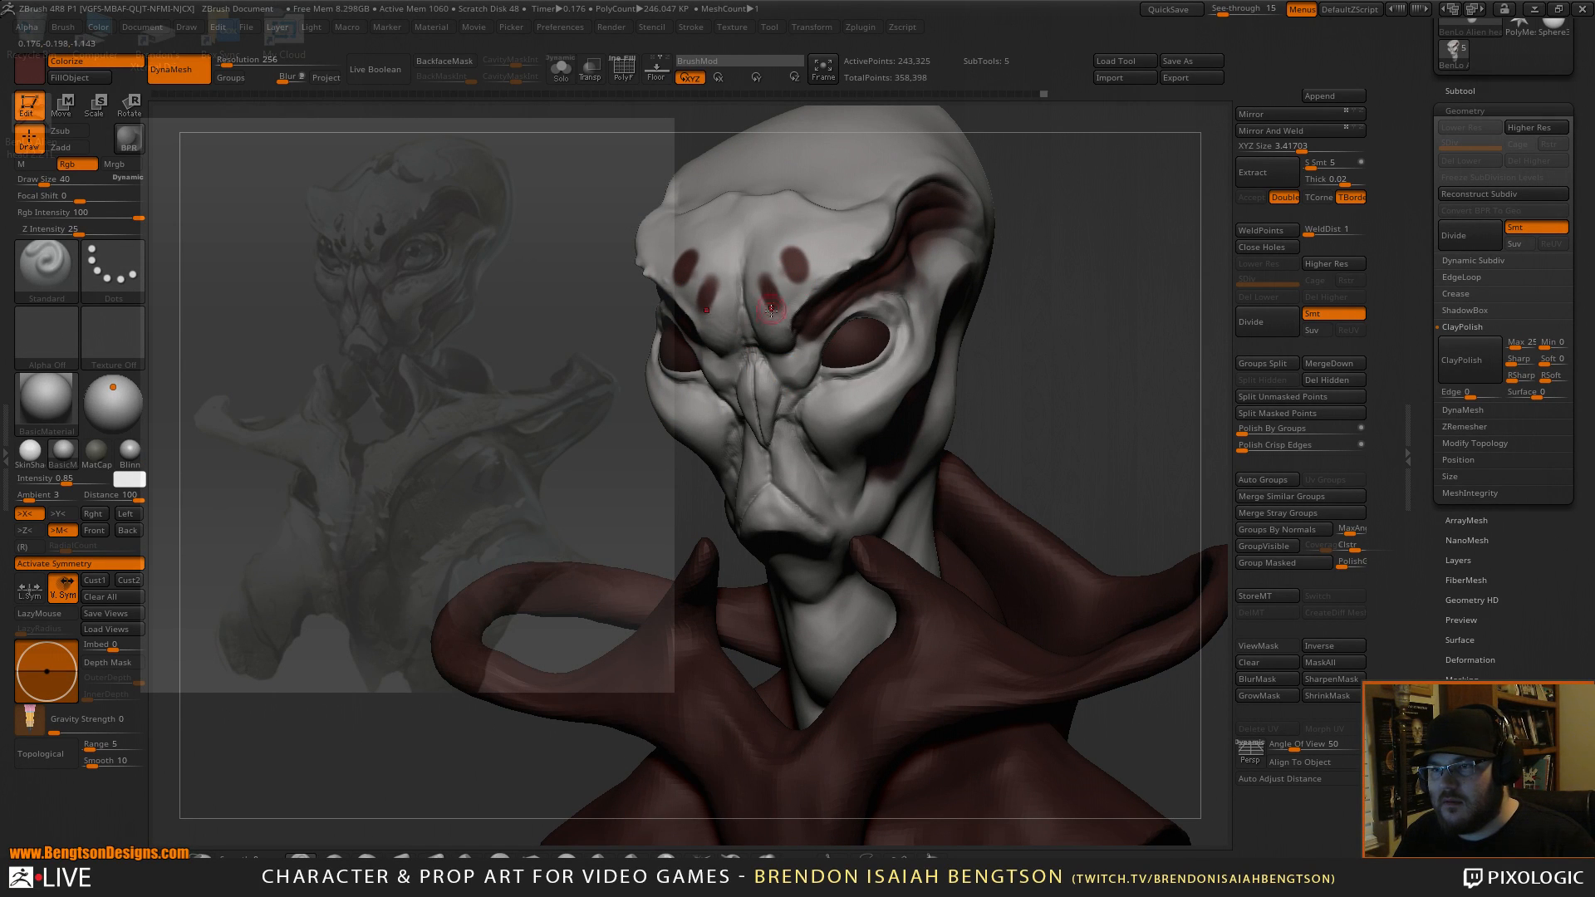
Paint the creases beside the nose plate and down the snout dark red at draw size 23, then tidy them with the sampled light head colour.
key("space")
mouse_move(740, 369)
left_mouse_down()
mouse_move(722, 369)
mouse_move(773, 391)
mouse_move(775, 422)
mouse_move(829, 480)
left_mouse_up()
mouse_move(1033, 367)
left_mouse_down()
mouse_move(1089, 345)
mouse_move(985, 288)
left_mouse_up()
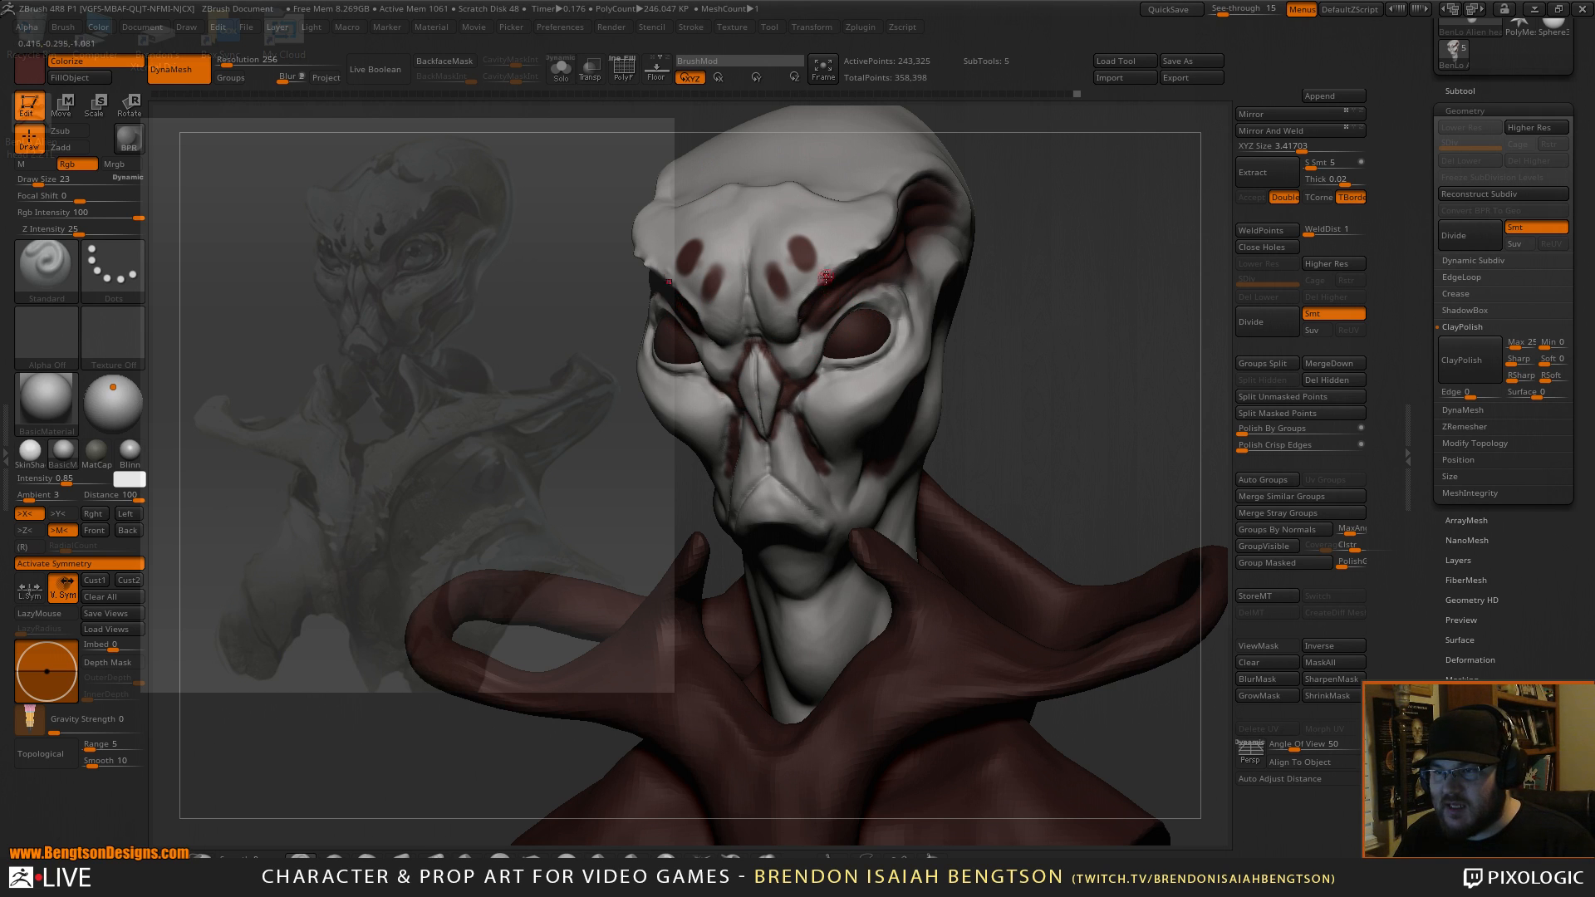
key("c")
left_click_drag(1047, 295, 968, 301)
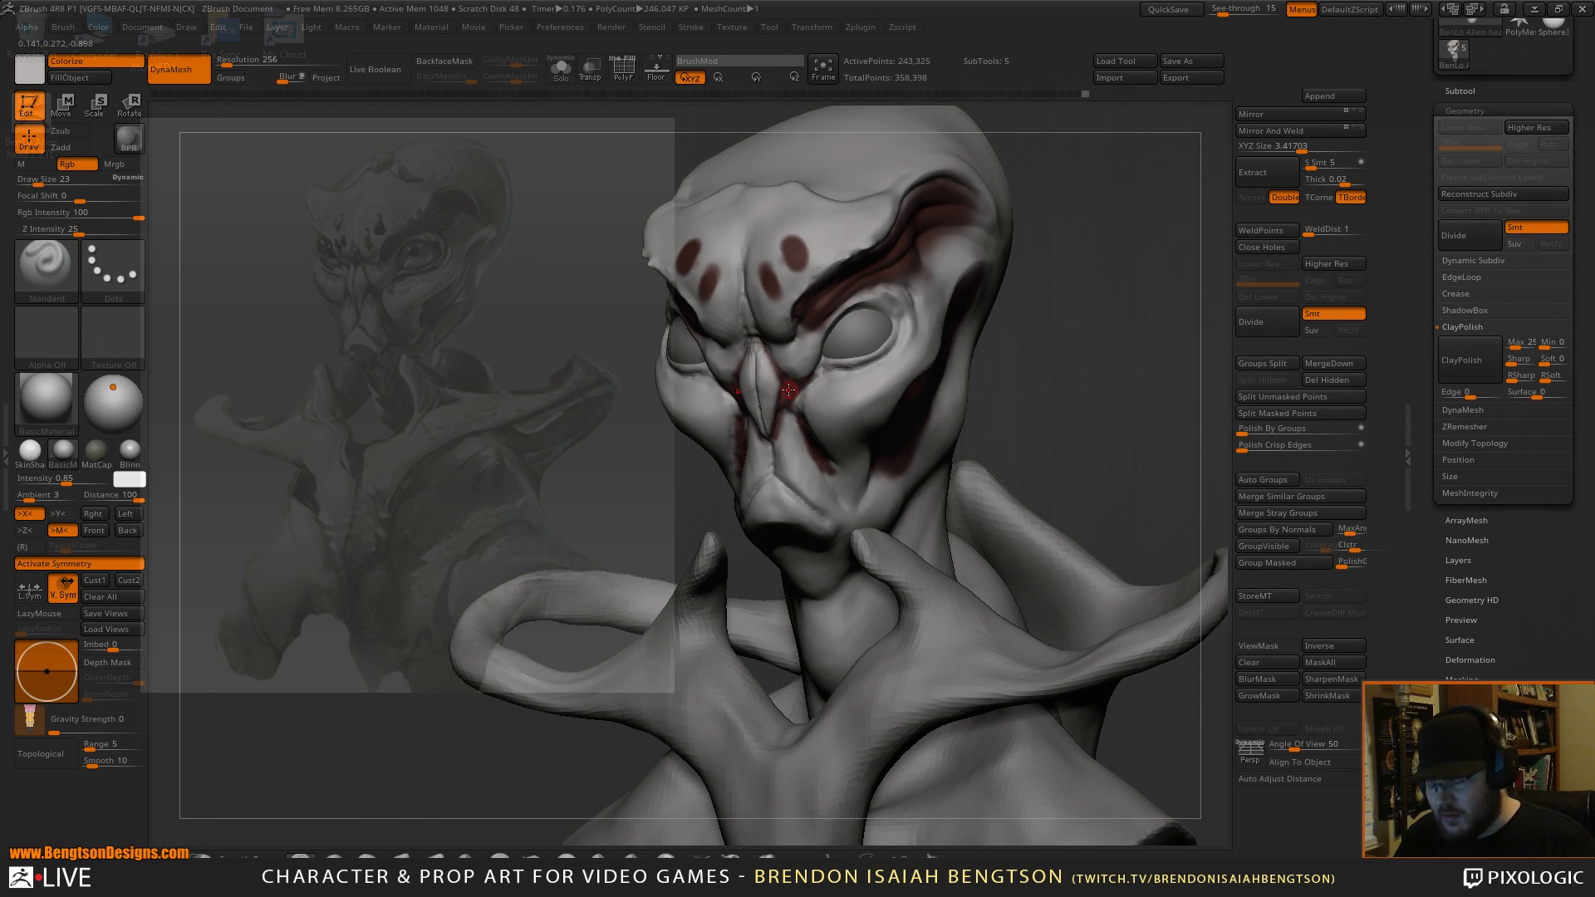
Resample the dark red and paint the forehead's centre crease, the nose plate's midline and the forked creases on the snout.
key("c")
left_click_drag(744, 288, 747, 225)
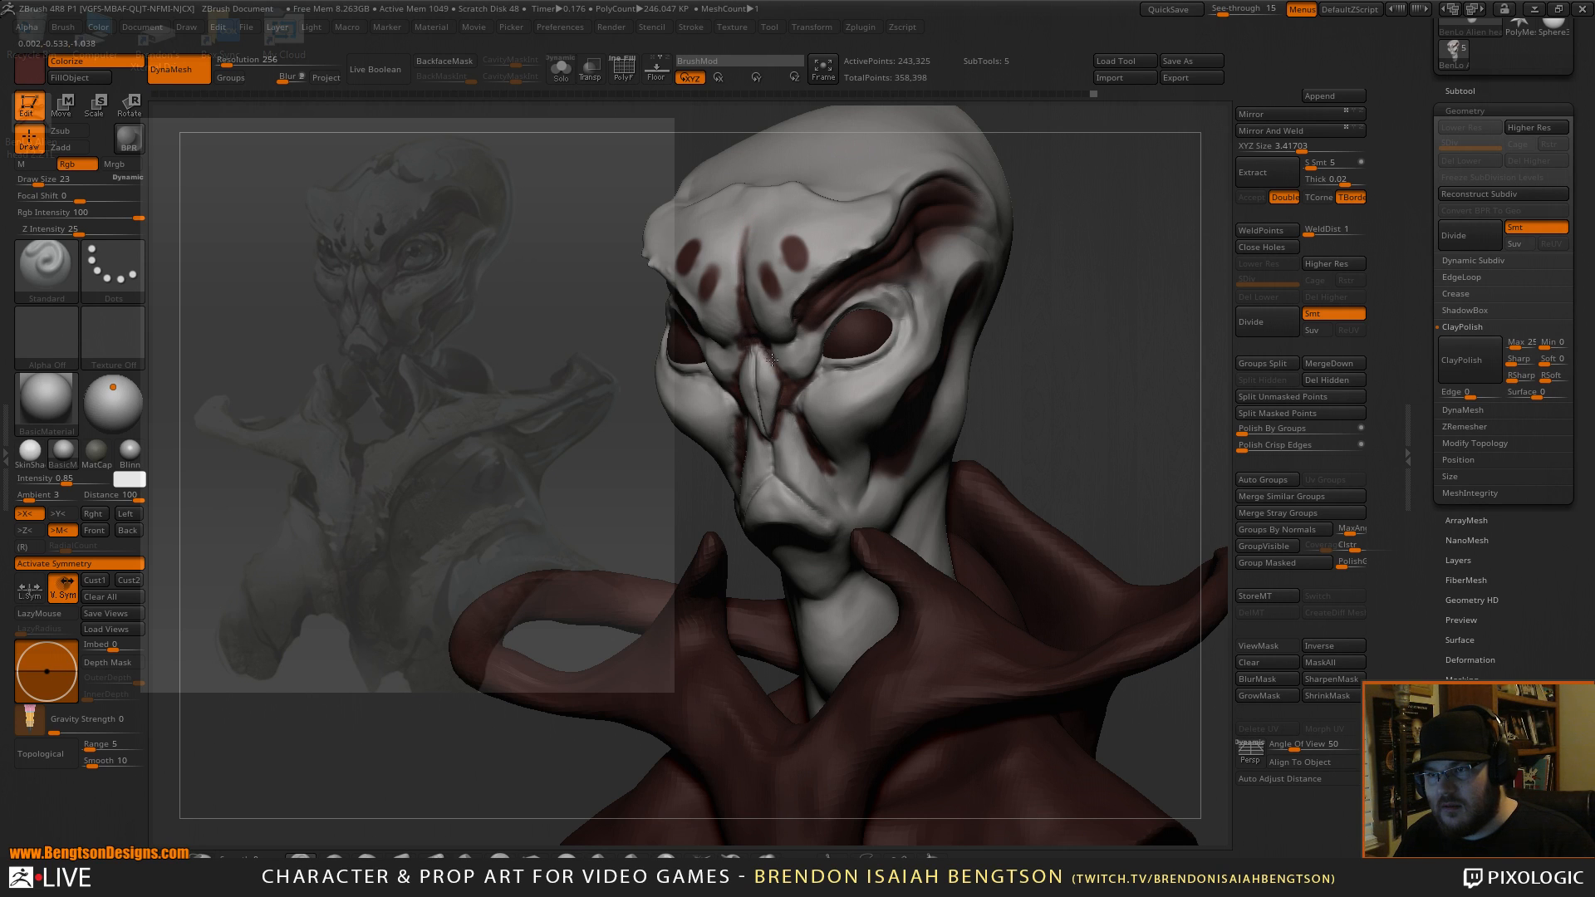
mouse_move(751, 349)
left_mouse_down()
mouse_move(773, 466)
mouse_move(825, 521)
left_mouse_up()
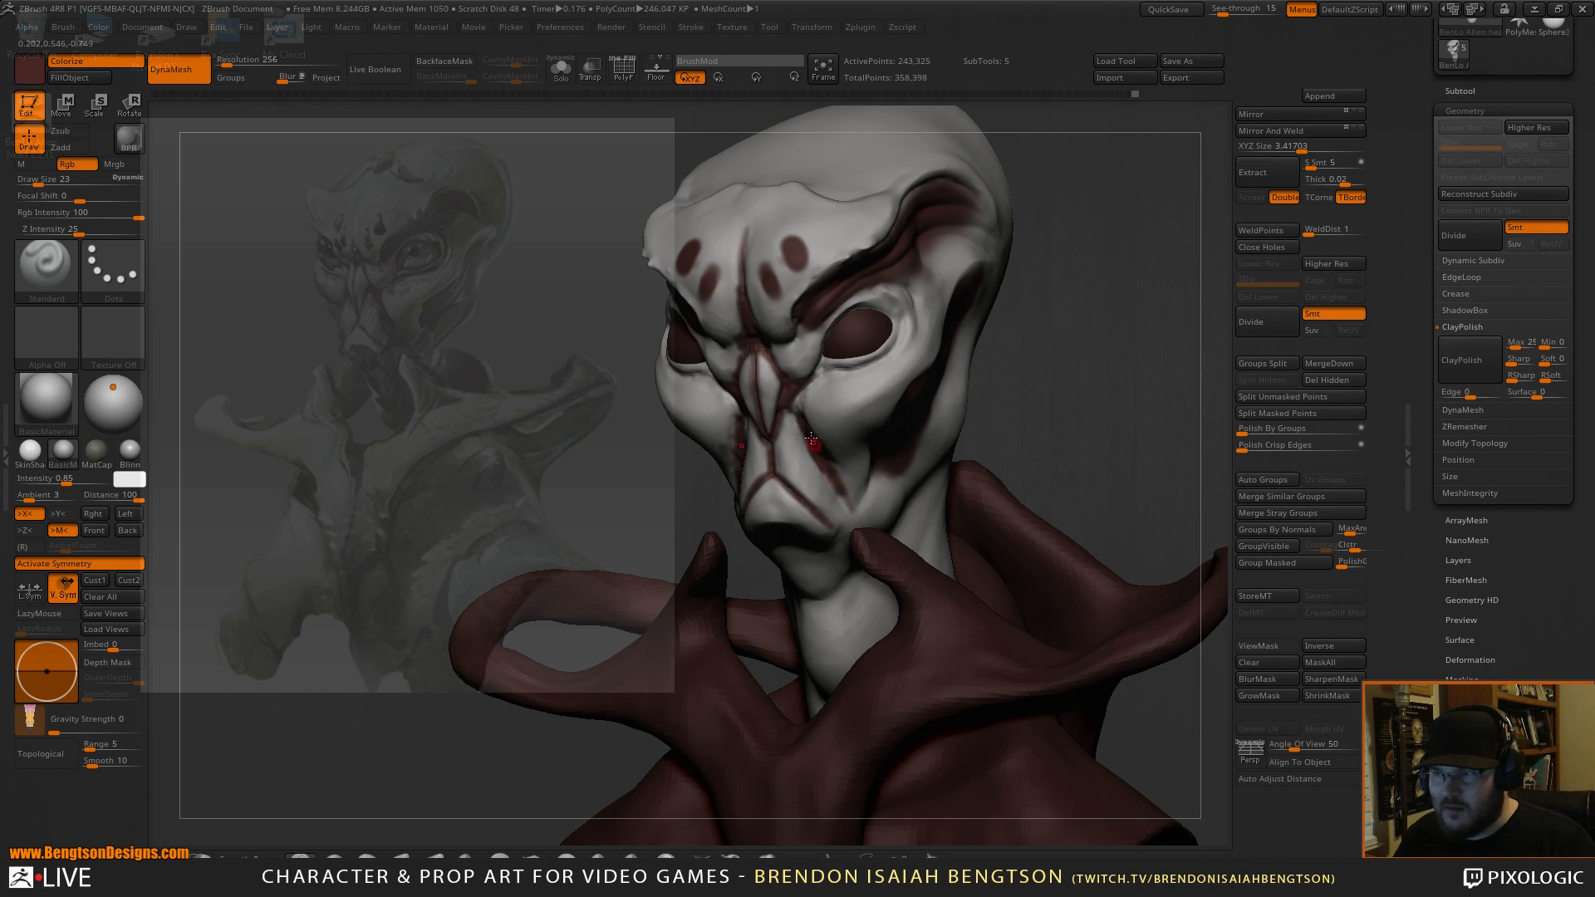
Paint the folds below and around the eyes dark red at draw size 23.
left_click_drag(1125, 331, 1110, 304)
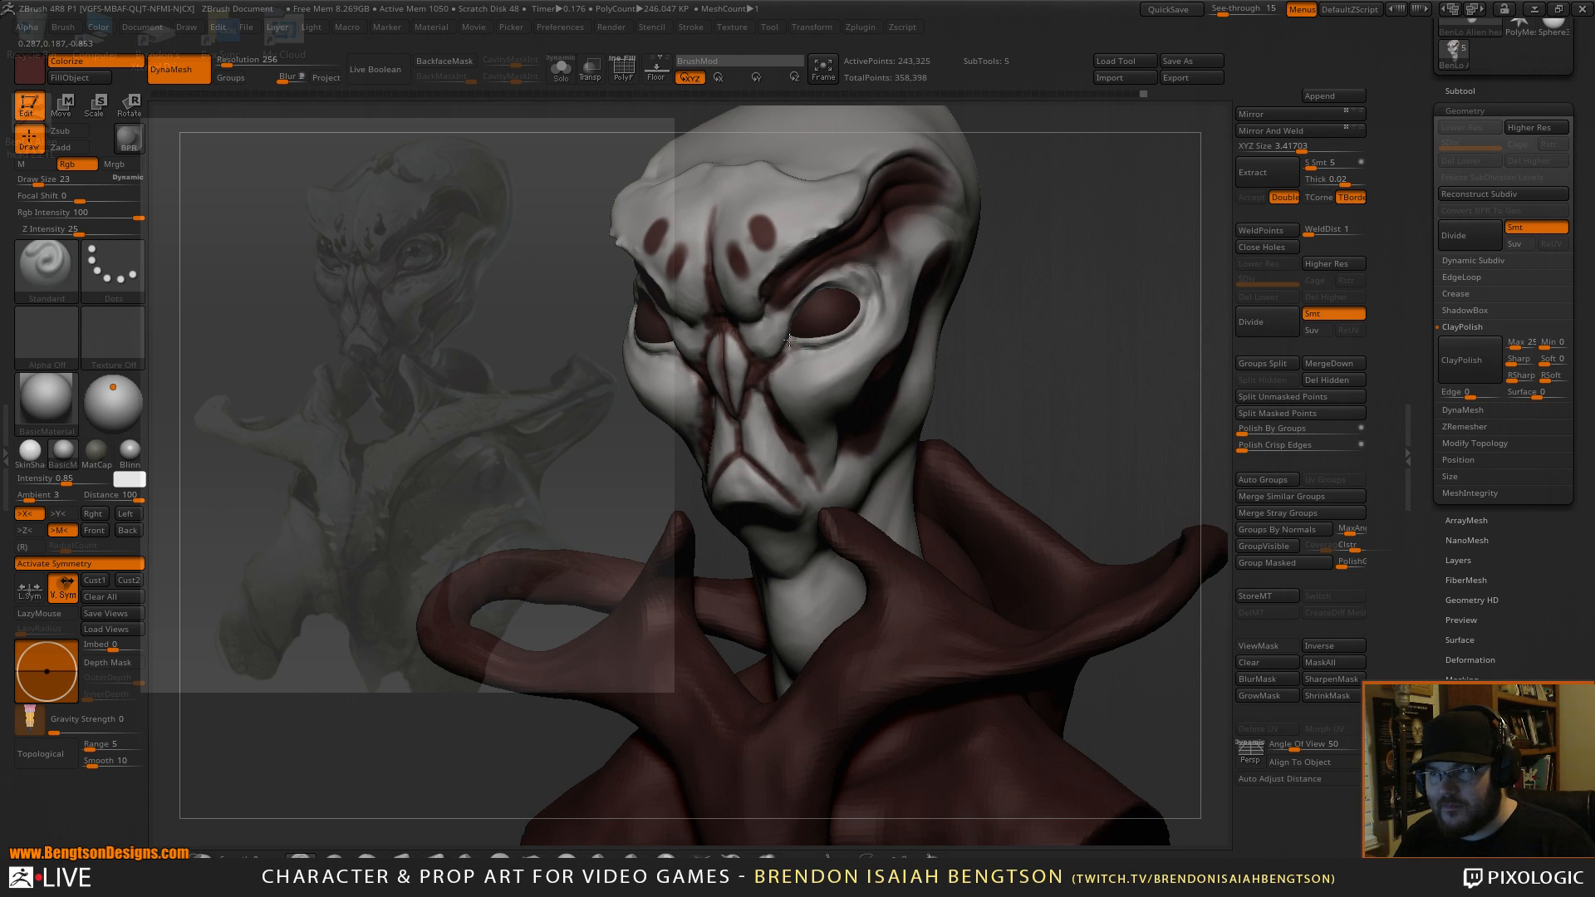
mouse_move(795, 346)
left_mouse_down()
mouse_move(863, 334)
mouse_move(782, 365)
left_mouse_up()
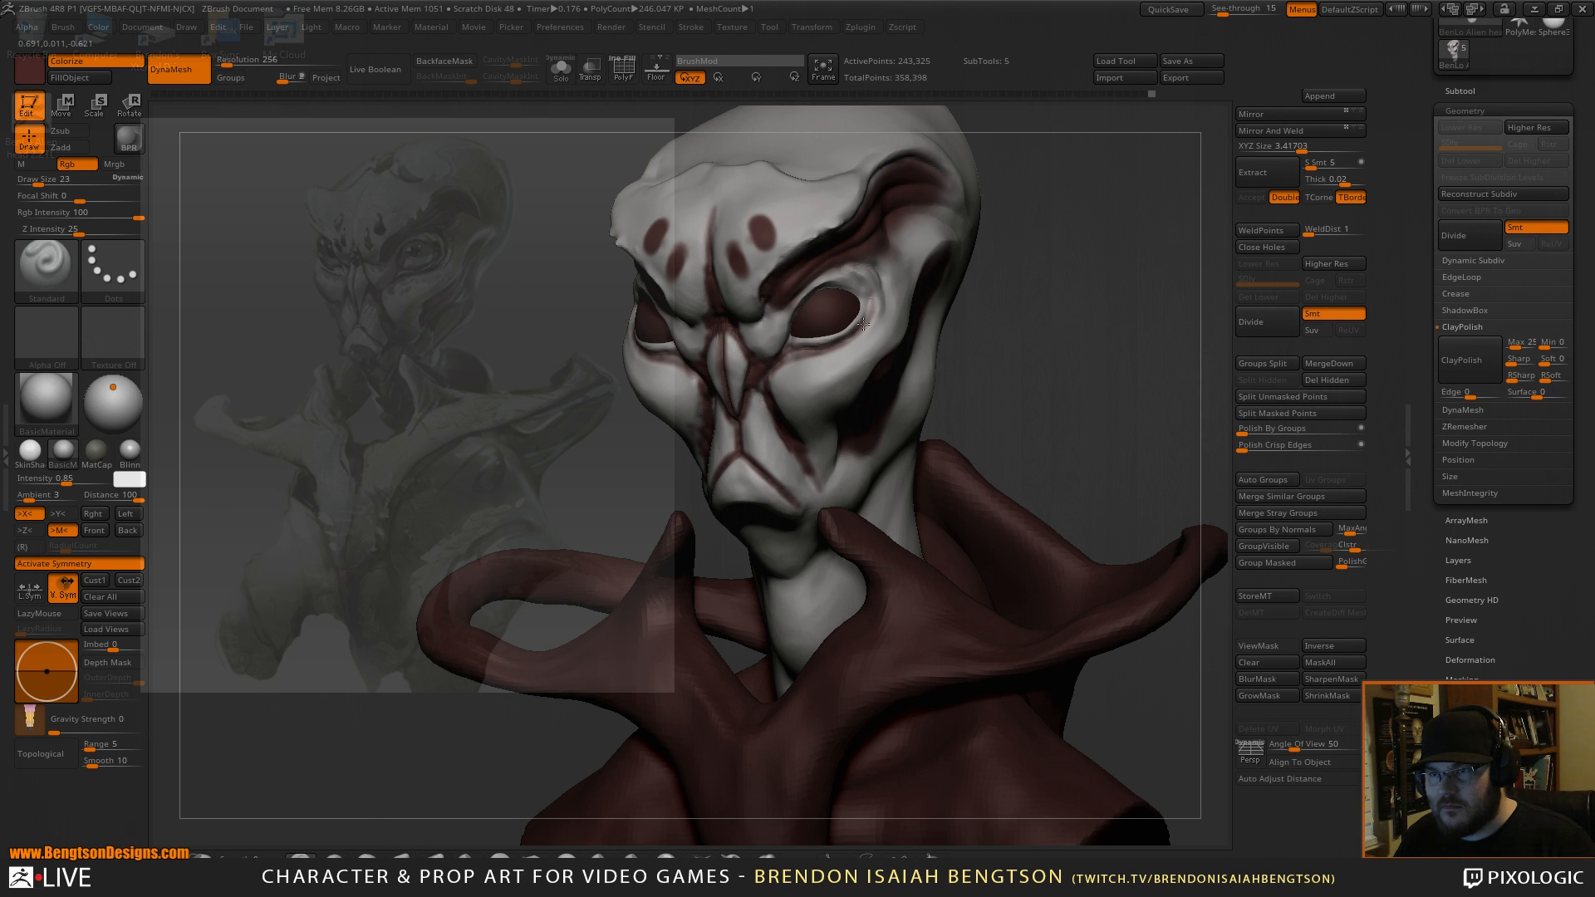
left_click_drag(859, 297, 857, 283)
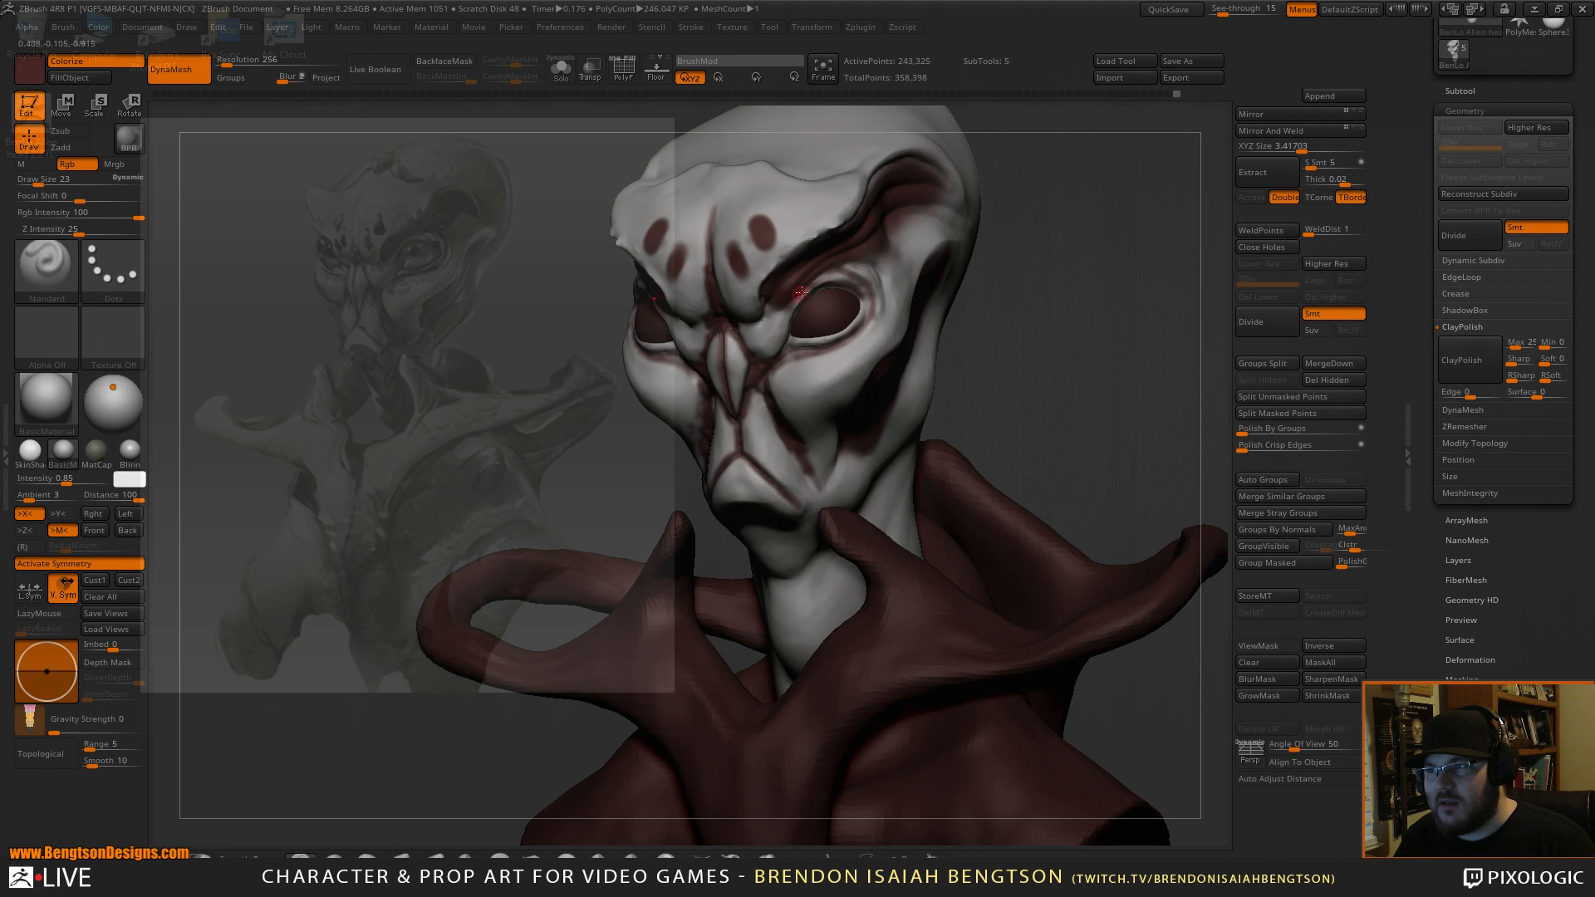
mouse_move(971, 250)
left_mouse_down()
mouse_move(1082, 191)
mouse_move(997, 241)
left_mouse_up()
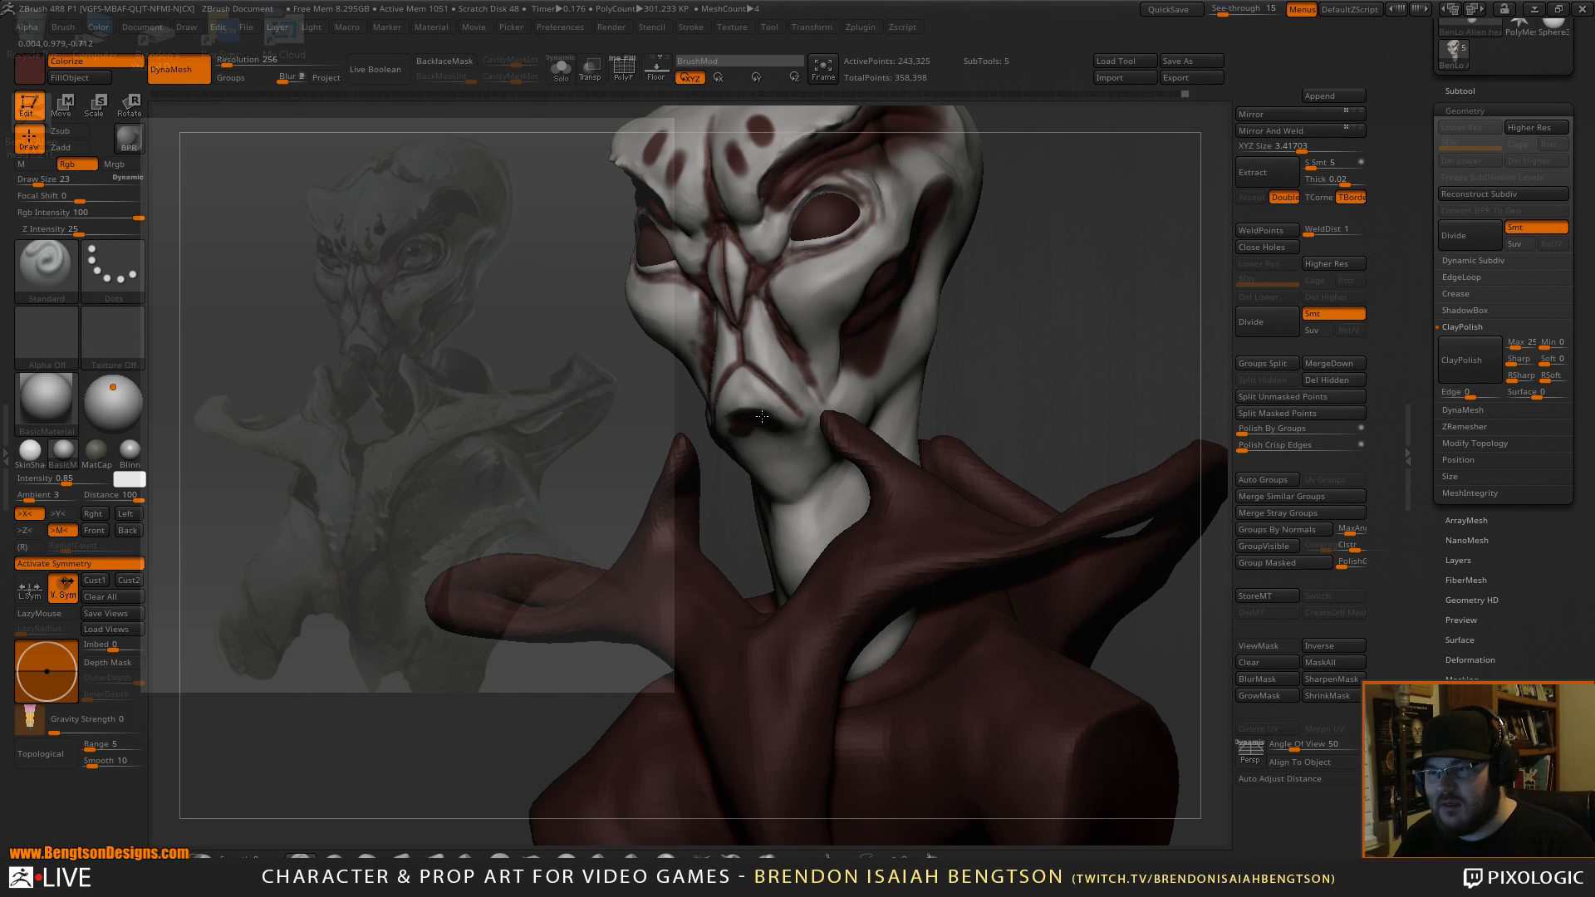
Isolate the head and paint dark red bands under the chin and down the throat at draw size 62.
mouse_move(779, 442)
left_mouse_down()
mouse_move(769, 414)
mouse_move(823, 440)
mouse_move(799, 465)
mouse_move(823, 492)
mouse_move(780, 536)
mouse_move(819, 538)
mouse_move(794, 573)
mouse_move(864, 520)
mouse_move(797, 636)
mouse_move(893, 563)
mouse_move(864, 648)
mouse_move(877, 656)
left_mouse_up()
key("space")
key("ctrl+shift+s")
left_click_drag(961, 421, 1030, 463)
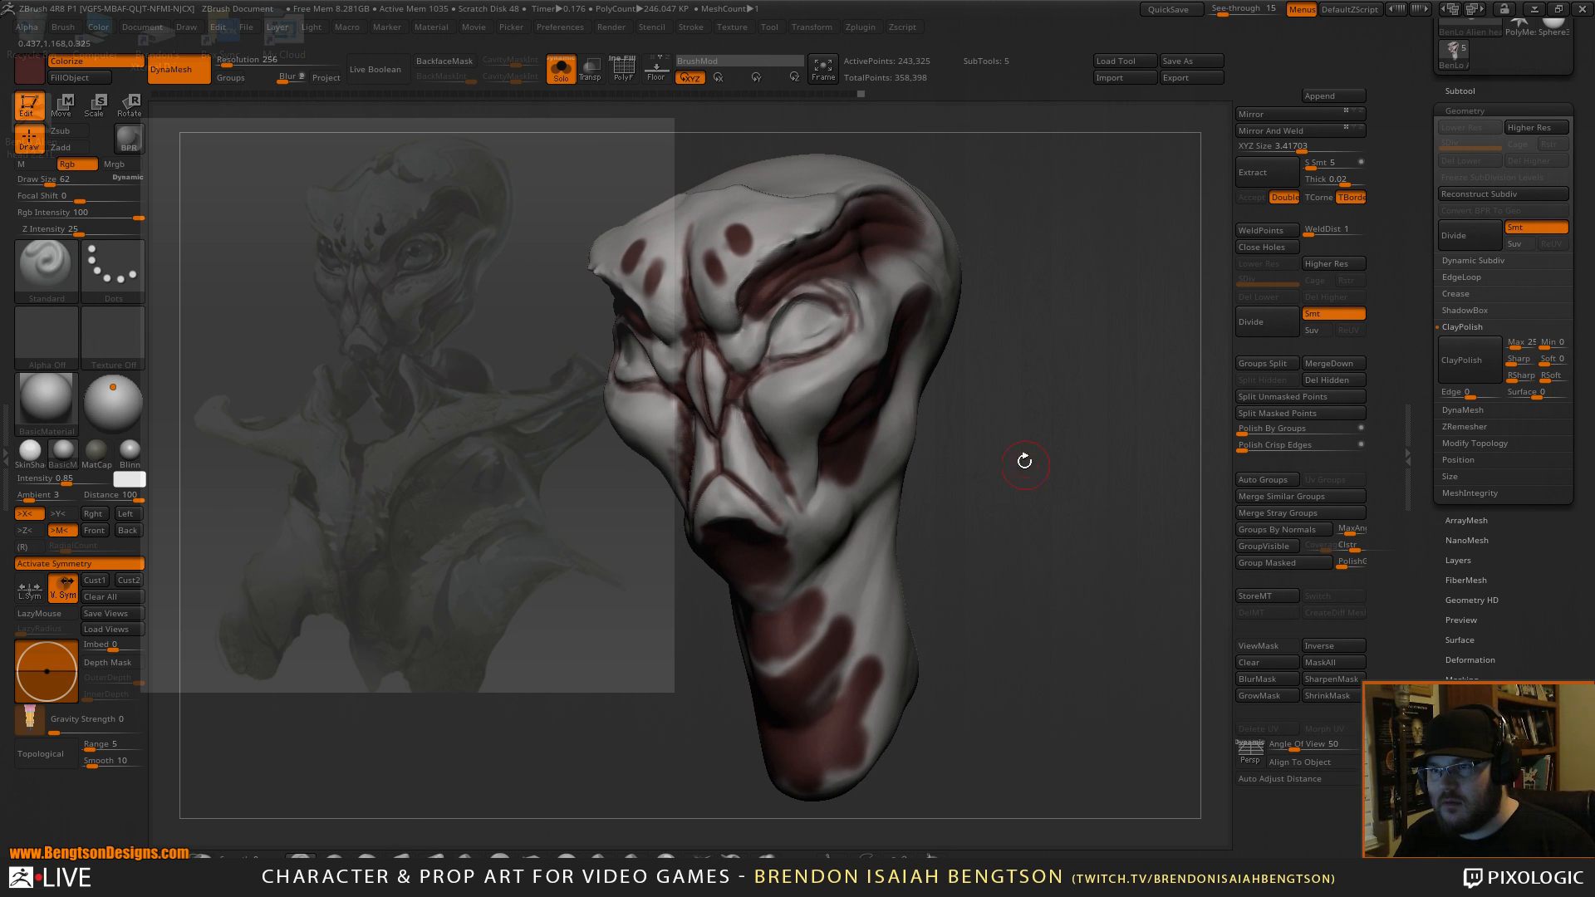
Sample the light head colour and clean up the edges of the dark red throat markings at draw size 34.
key("c")
key("space")
left_click_drag(778, 381, 774, 379)
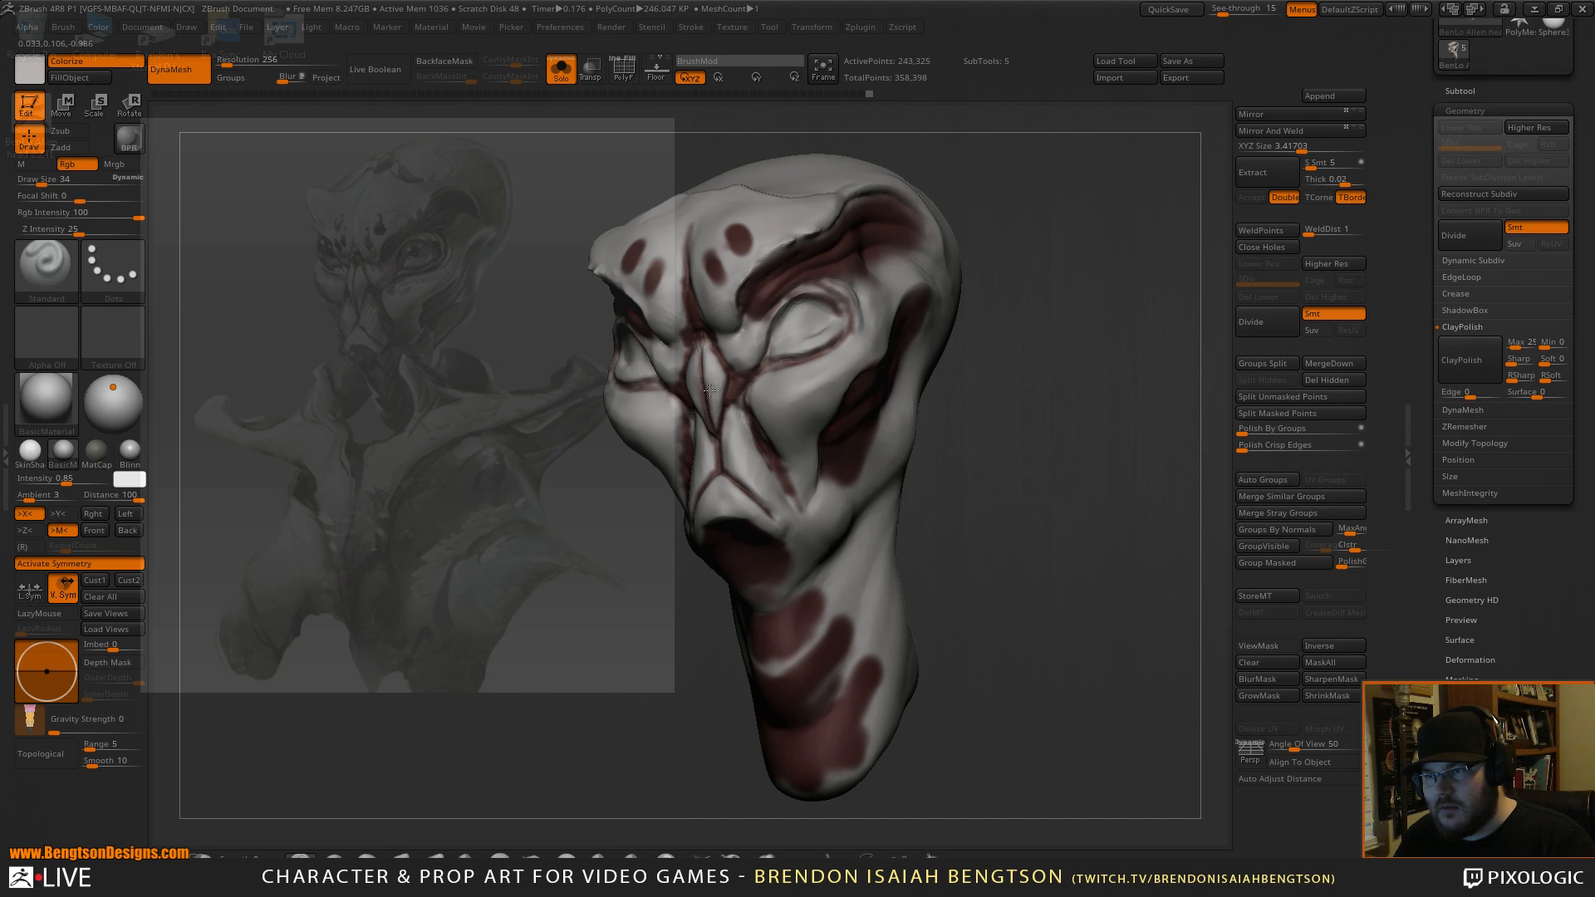
mouse_move(693, 328)
right_mouse_down("alt")
mouse_move(739, 403)
mouse_move(843, 382)
right_mouse_up("alt")
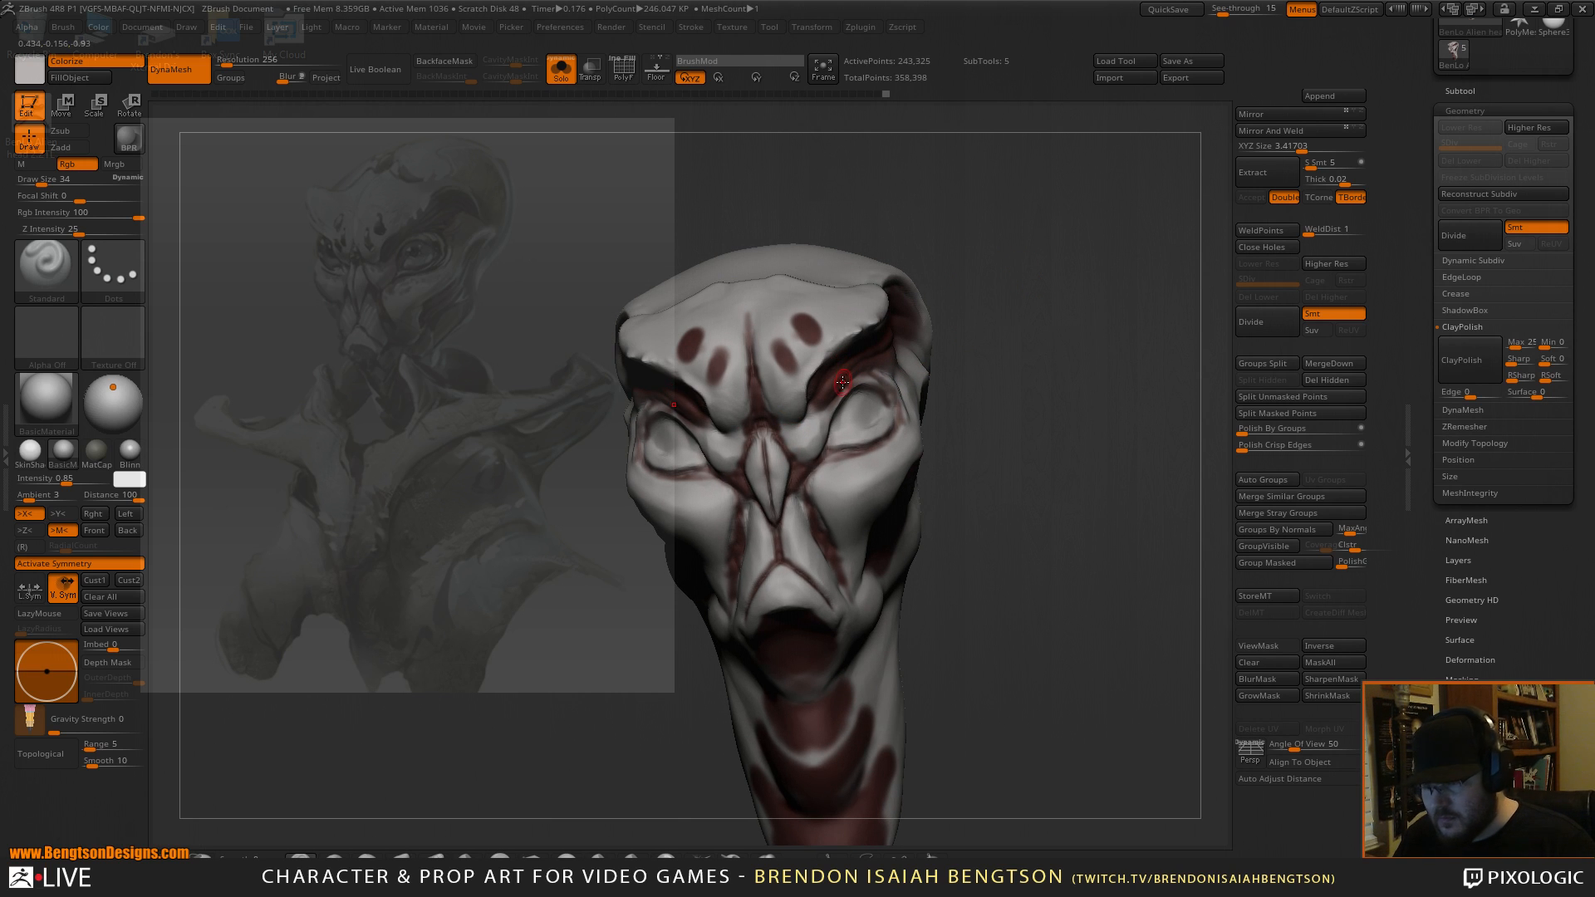
Darken the brow creases with the sampled red, then trim the forehead spots into jagged shapes with the light head colour.
key("c")
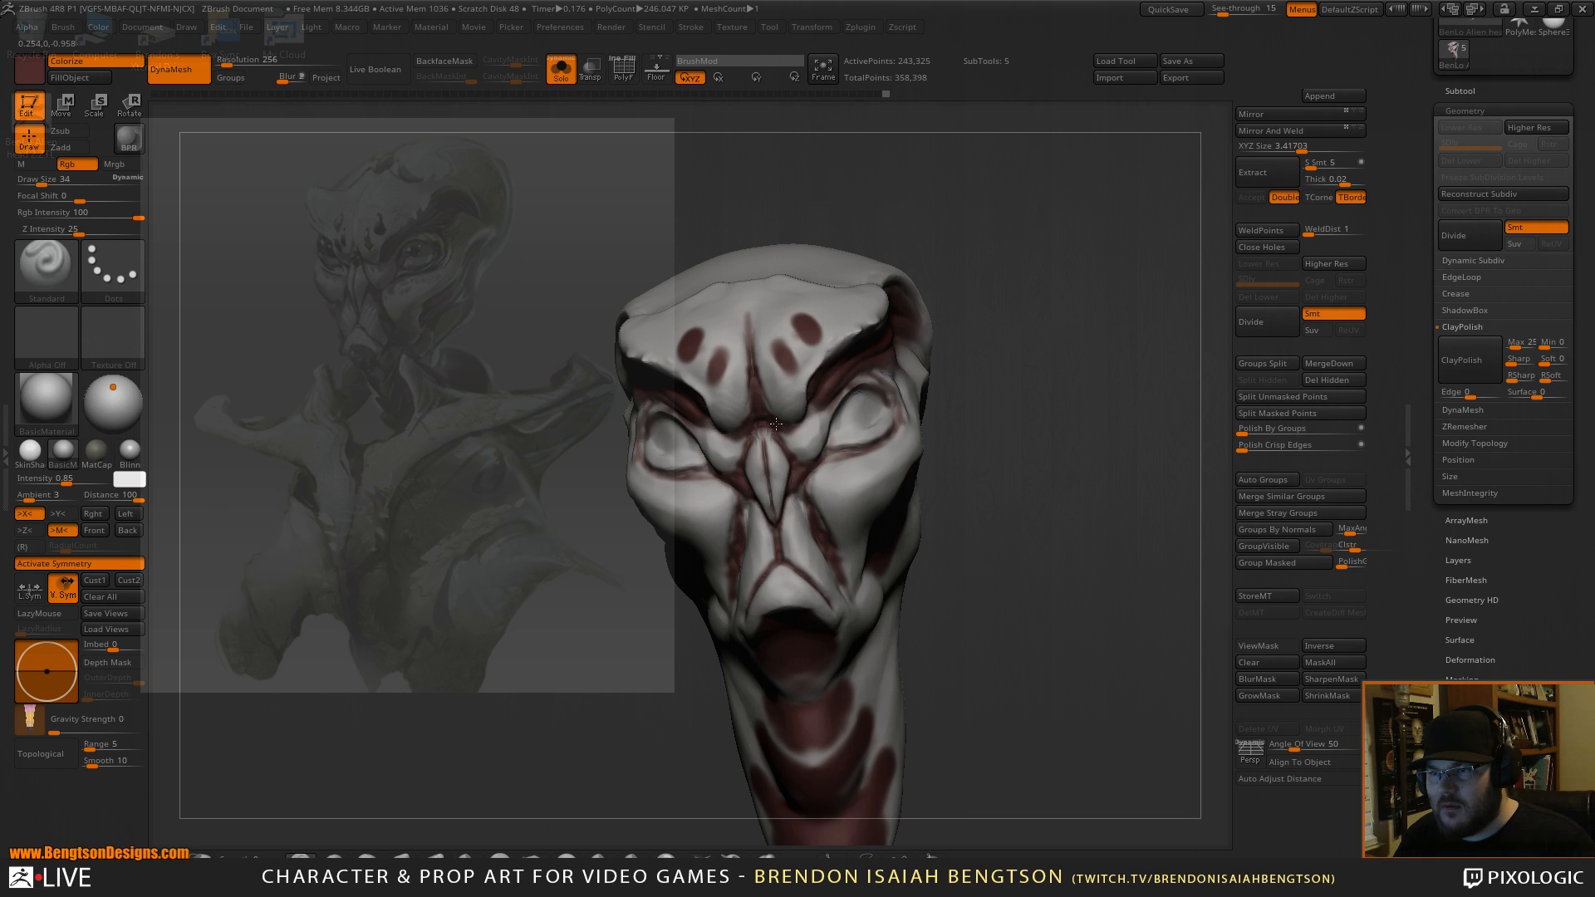
key("c")
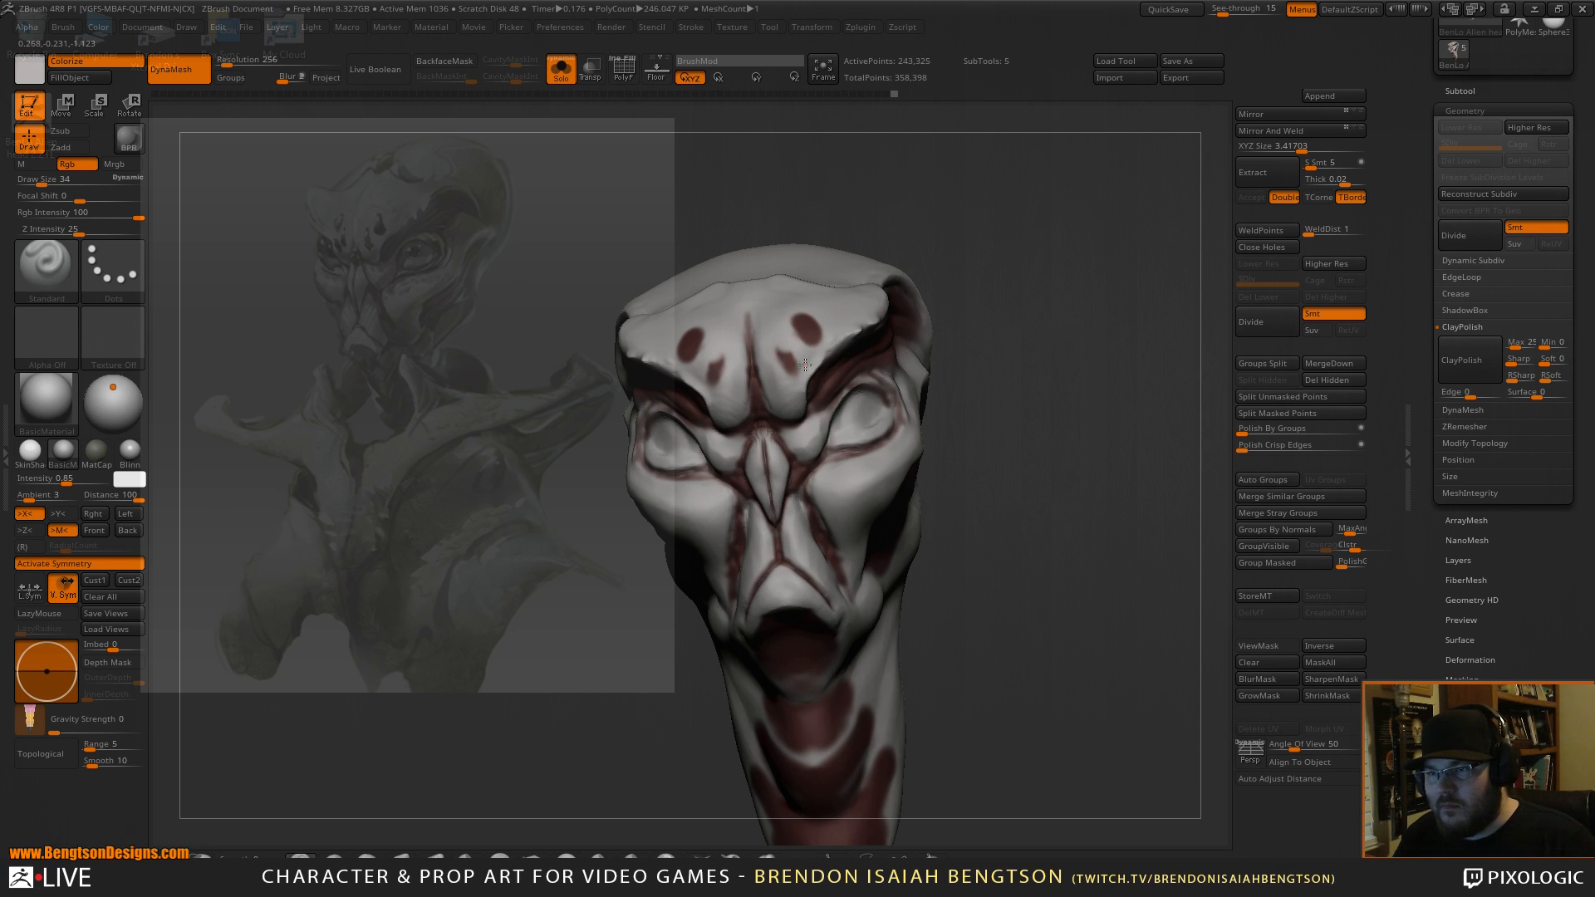
right_click_drag(838, 270, 840, 296)
left_click_drag(791, 374, 826, 355)
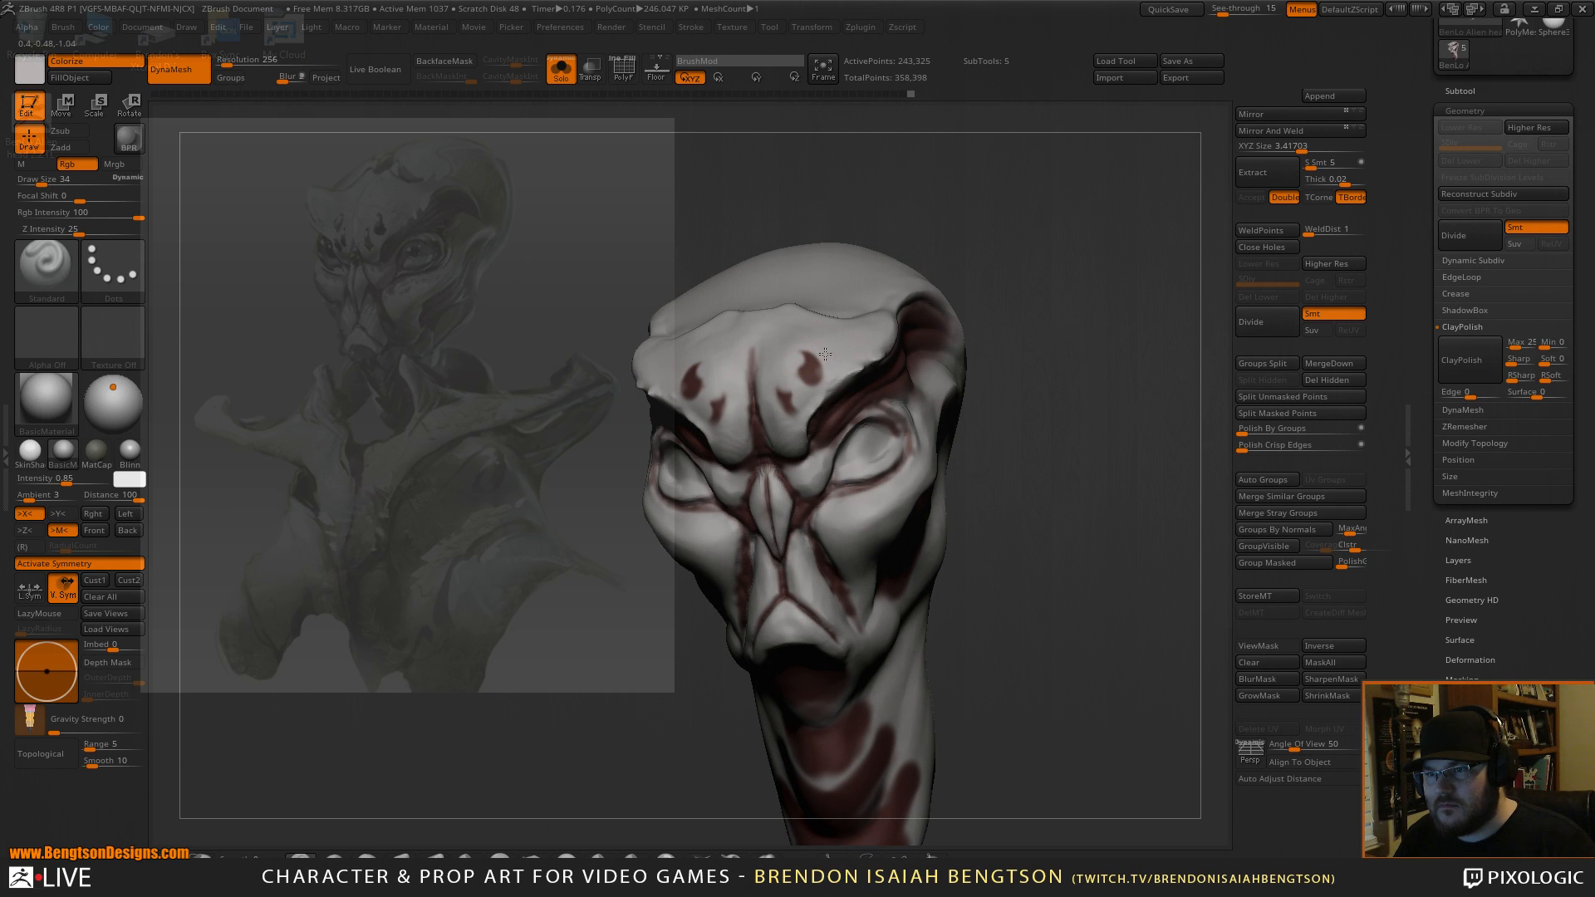
mouse_move(1084, 357)
left_mouse_down()
mouse_move(1067, 283)
mouse_move(1057, 398)
left_mouse_up()
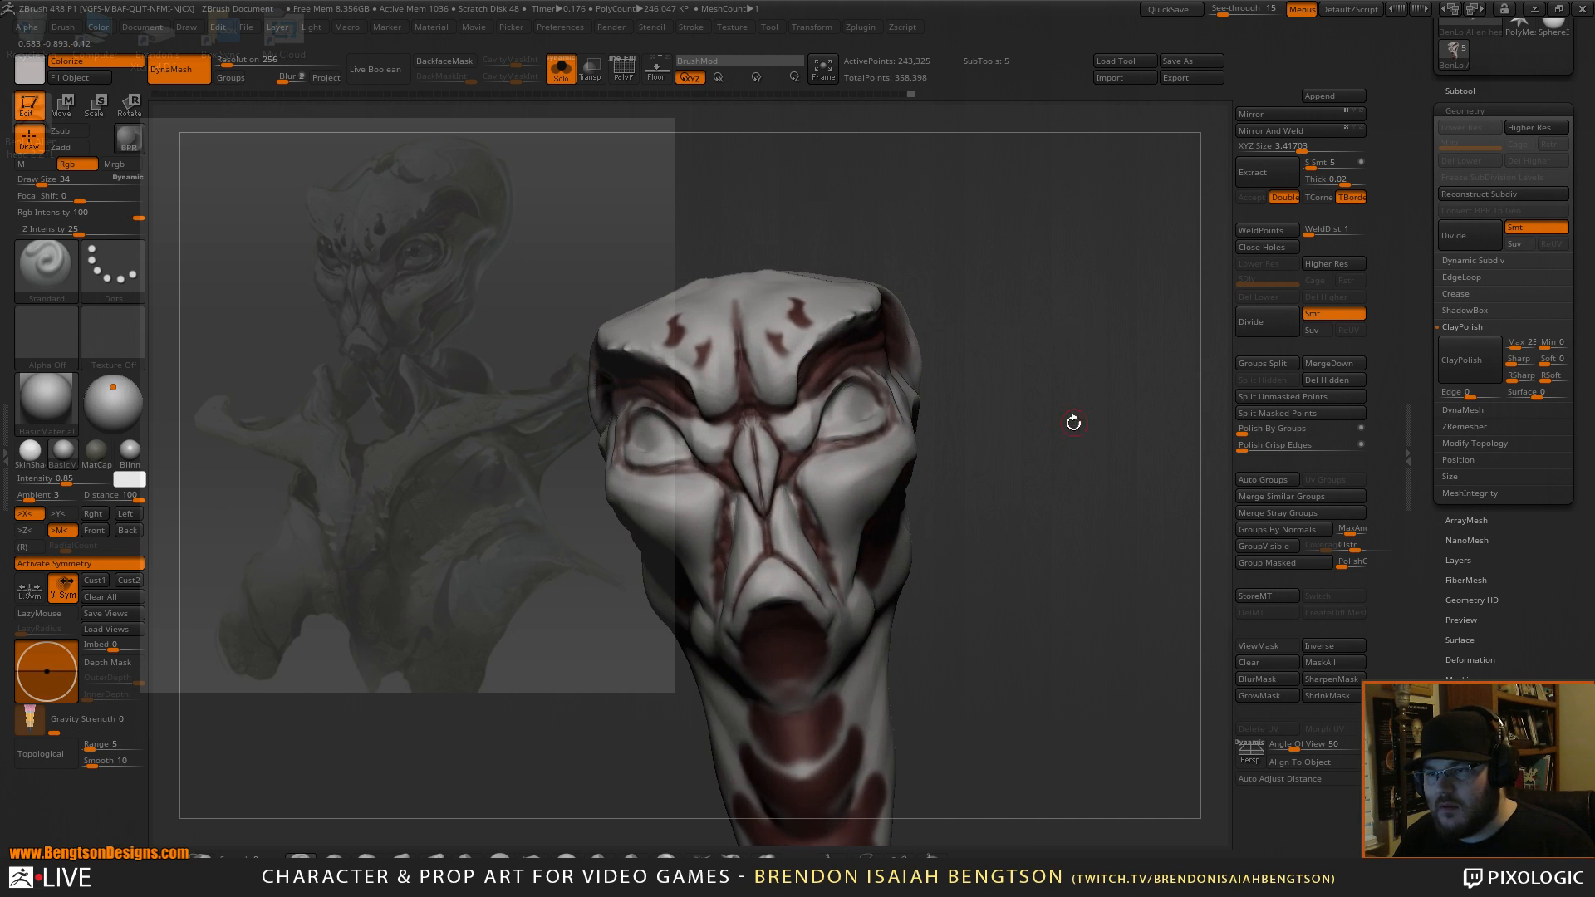
Darken the creases beside the nose plate, tidy their edges with the light head colour, and show the whole bust again.
key("c")
mouse_move(810, 533)
left_mouse_down()
mouse_move(805, 491)
mouse_move(819, 532)
left_mouse_up()
mouse_move(787, 472)
left_mouse_down()
mouse_move(796, 511)
mouse_move(804, 457)
left_mouse_up()
mouse_move(1119, 381)
left_mouse_down()
mouse_move(1125, 327)
mouse_move(1110, 344)
left_mouse_up()
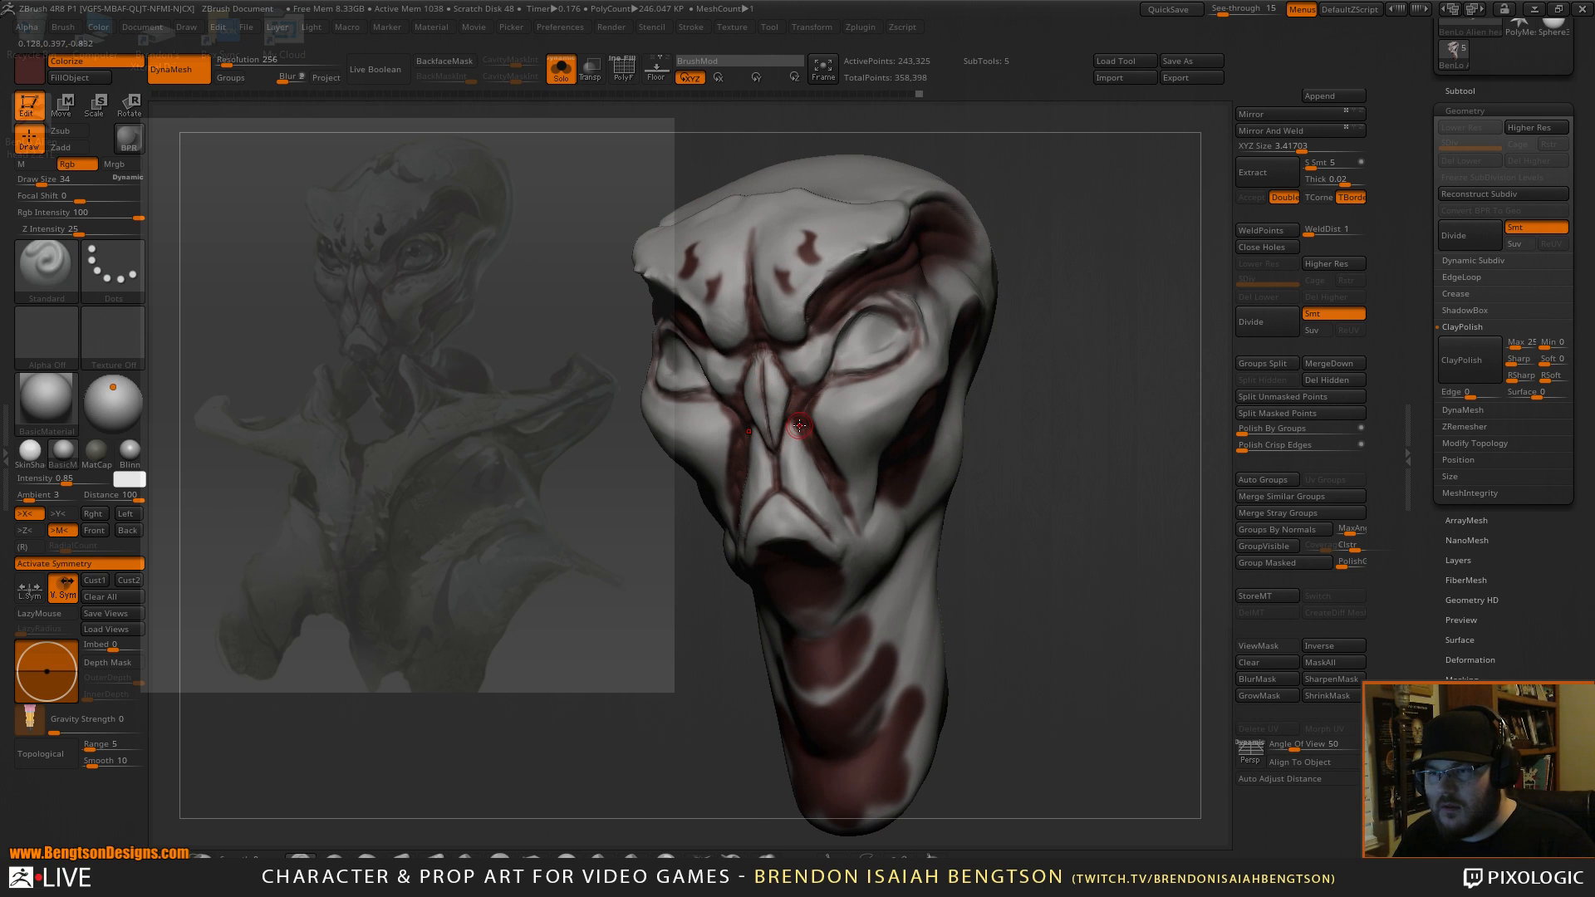
key("c")
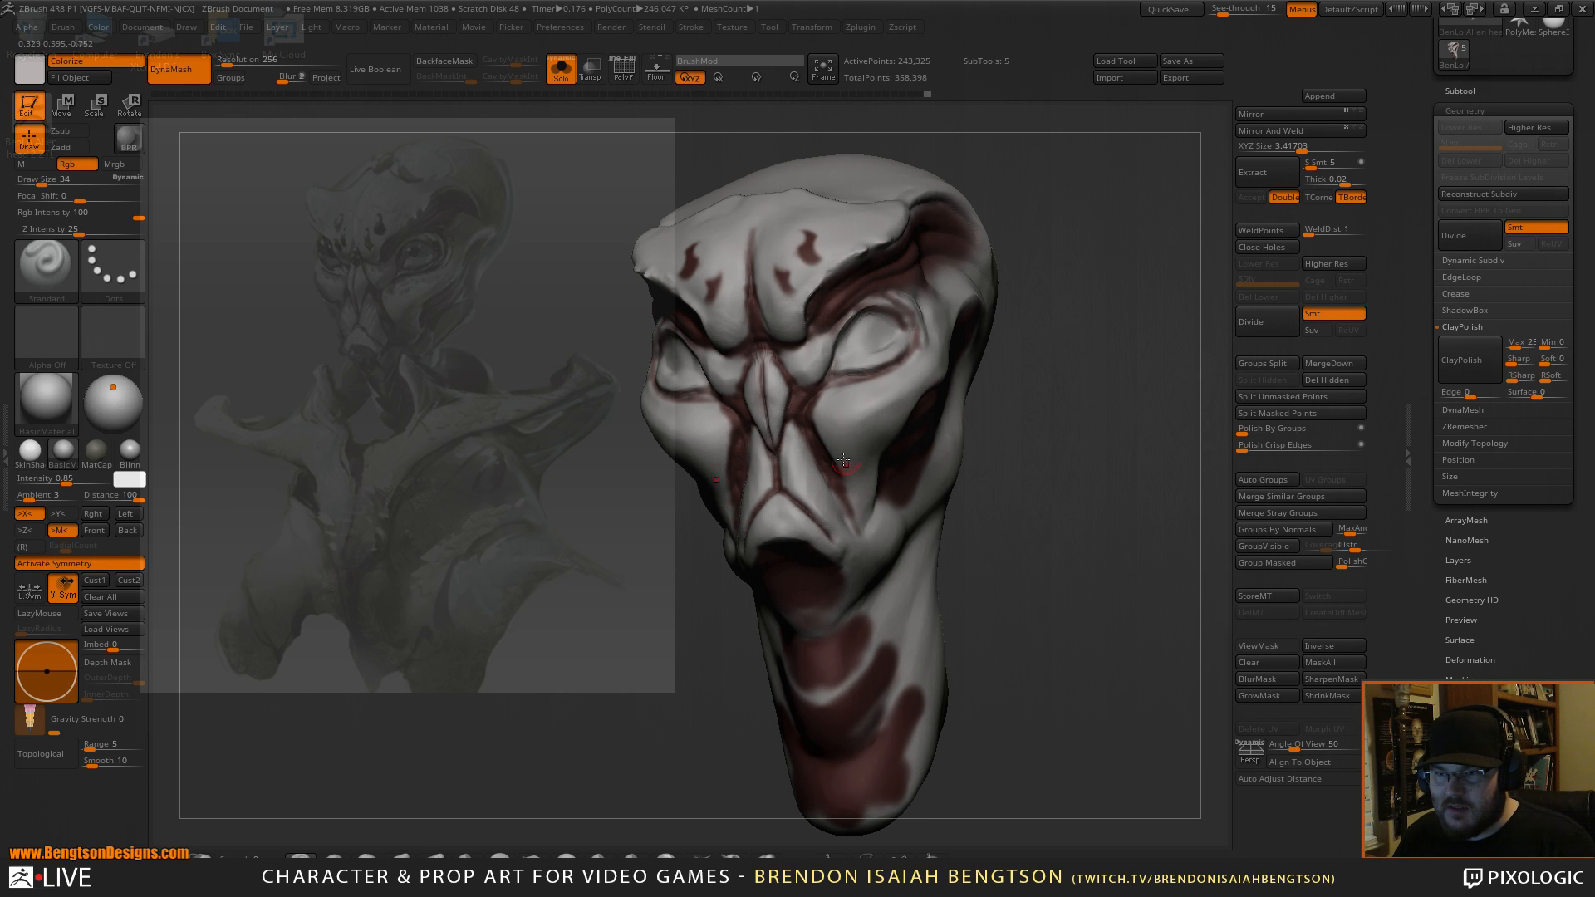
left_click_drag(850, 488, 827, 449)
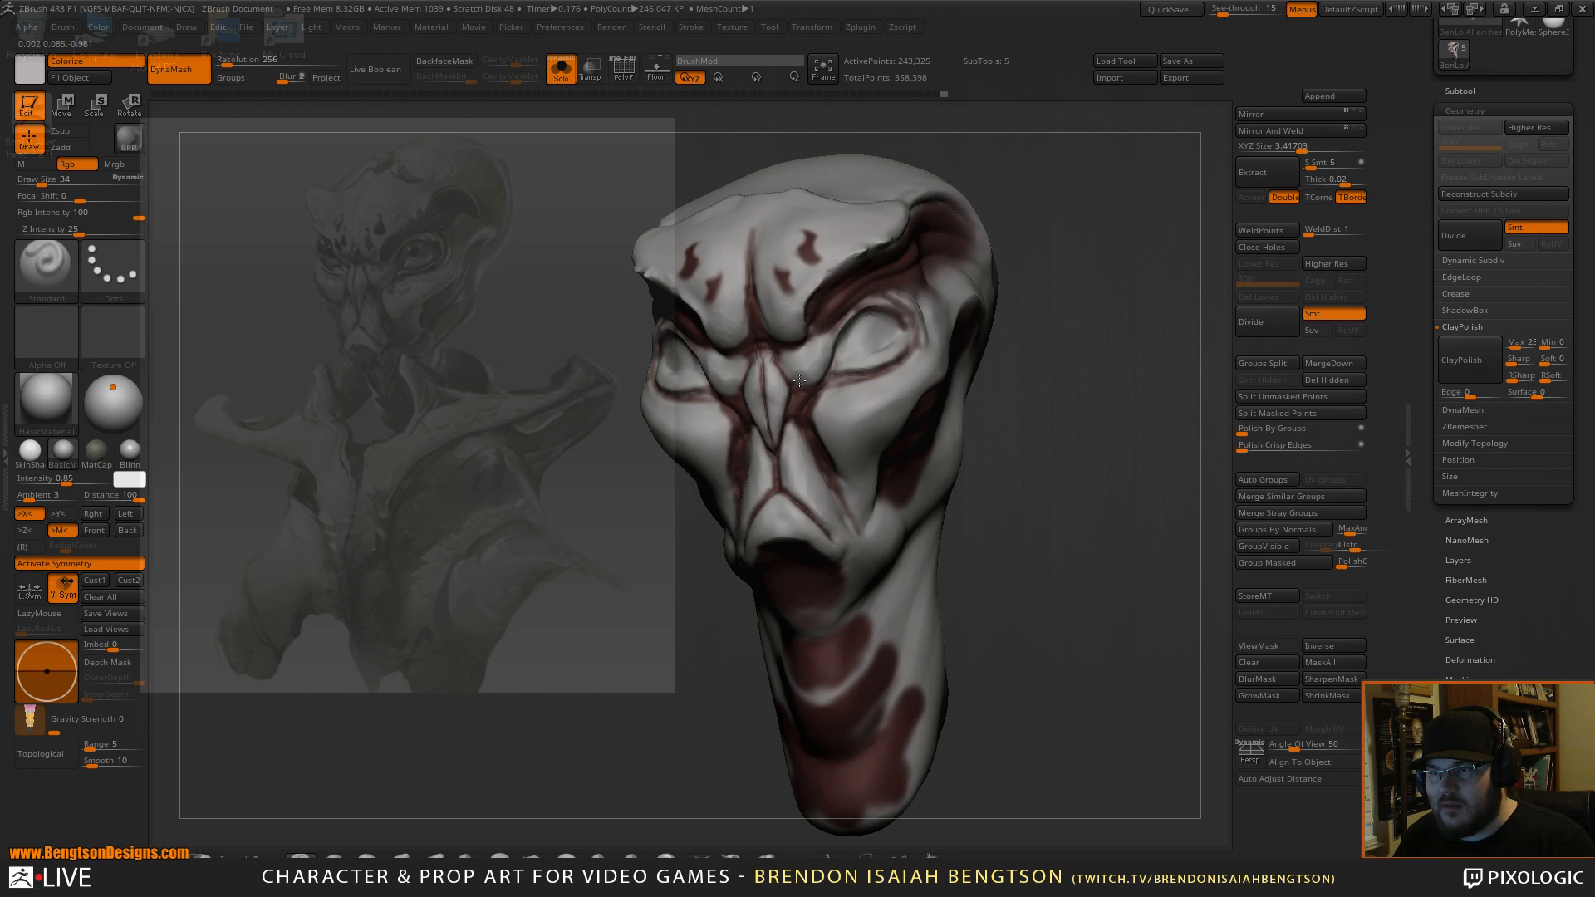
left_click_drag(1099, 432, 1131, 339, "alt")
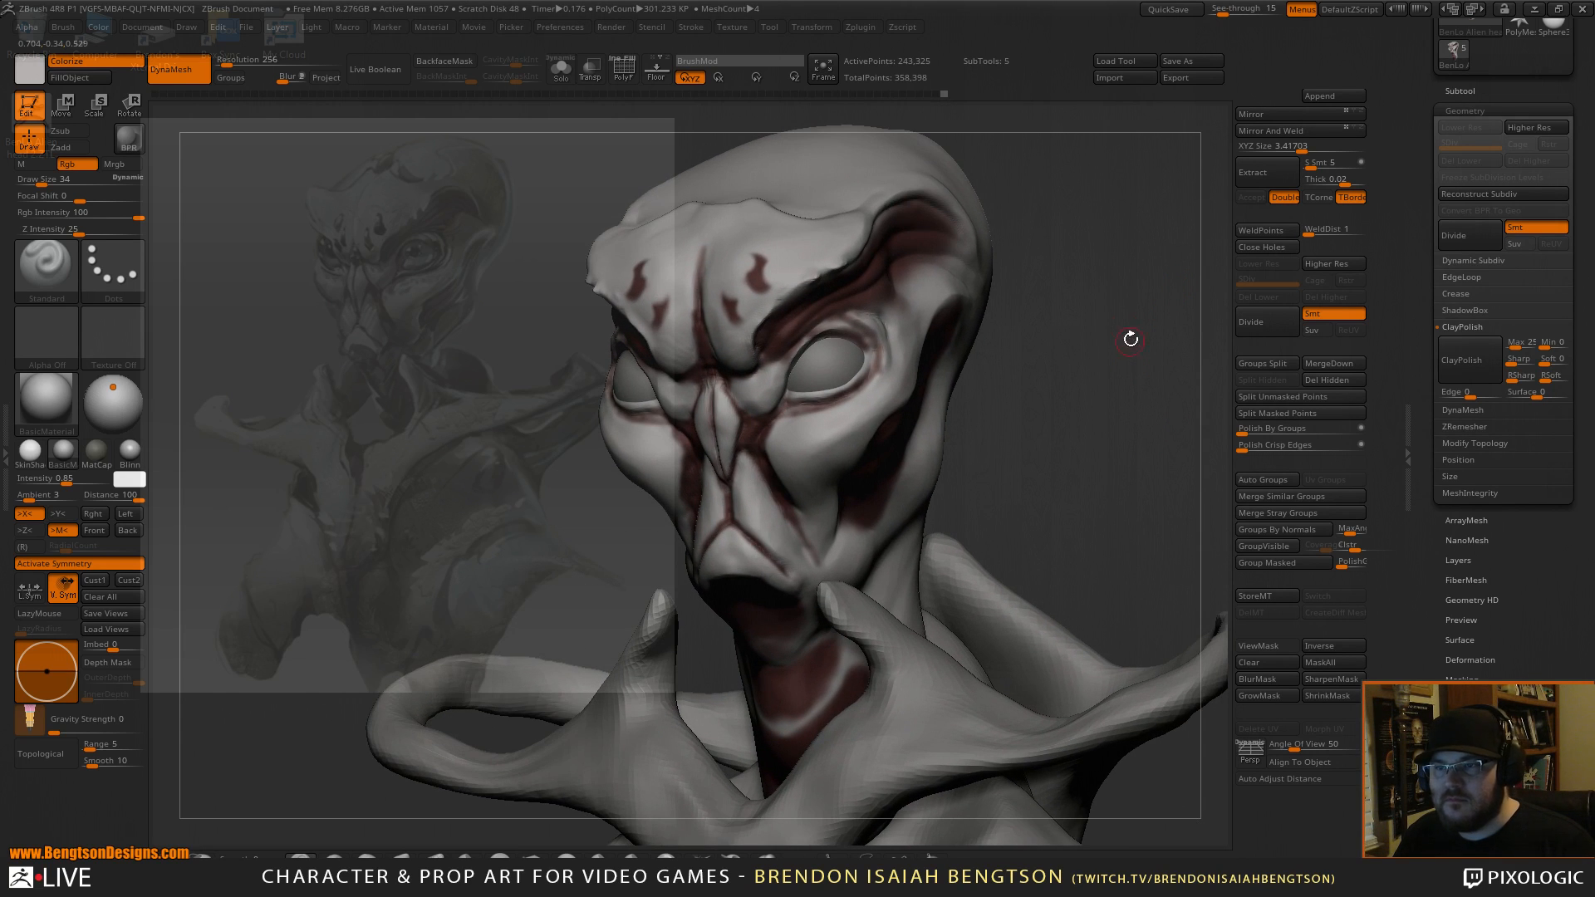
Select the eyeballs, return to the head subtool, and paint a wavy dark red marking across the cranium at draw size 43.
left_click(824, 360, "alt")
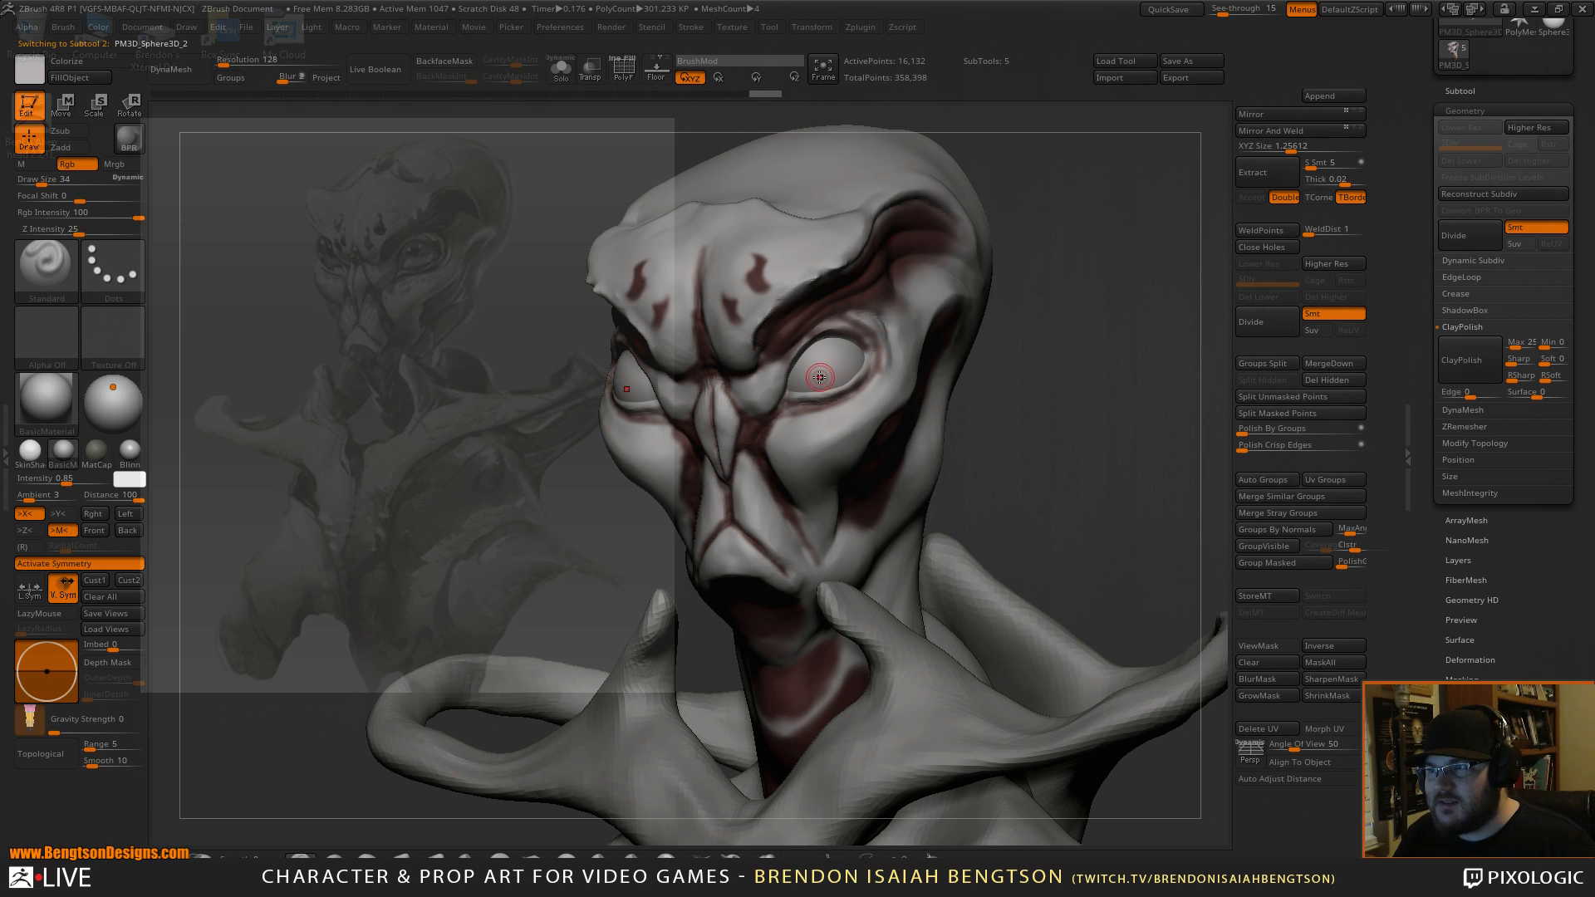
left_click_drag(818, 379, 831, 354)
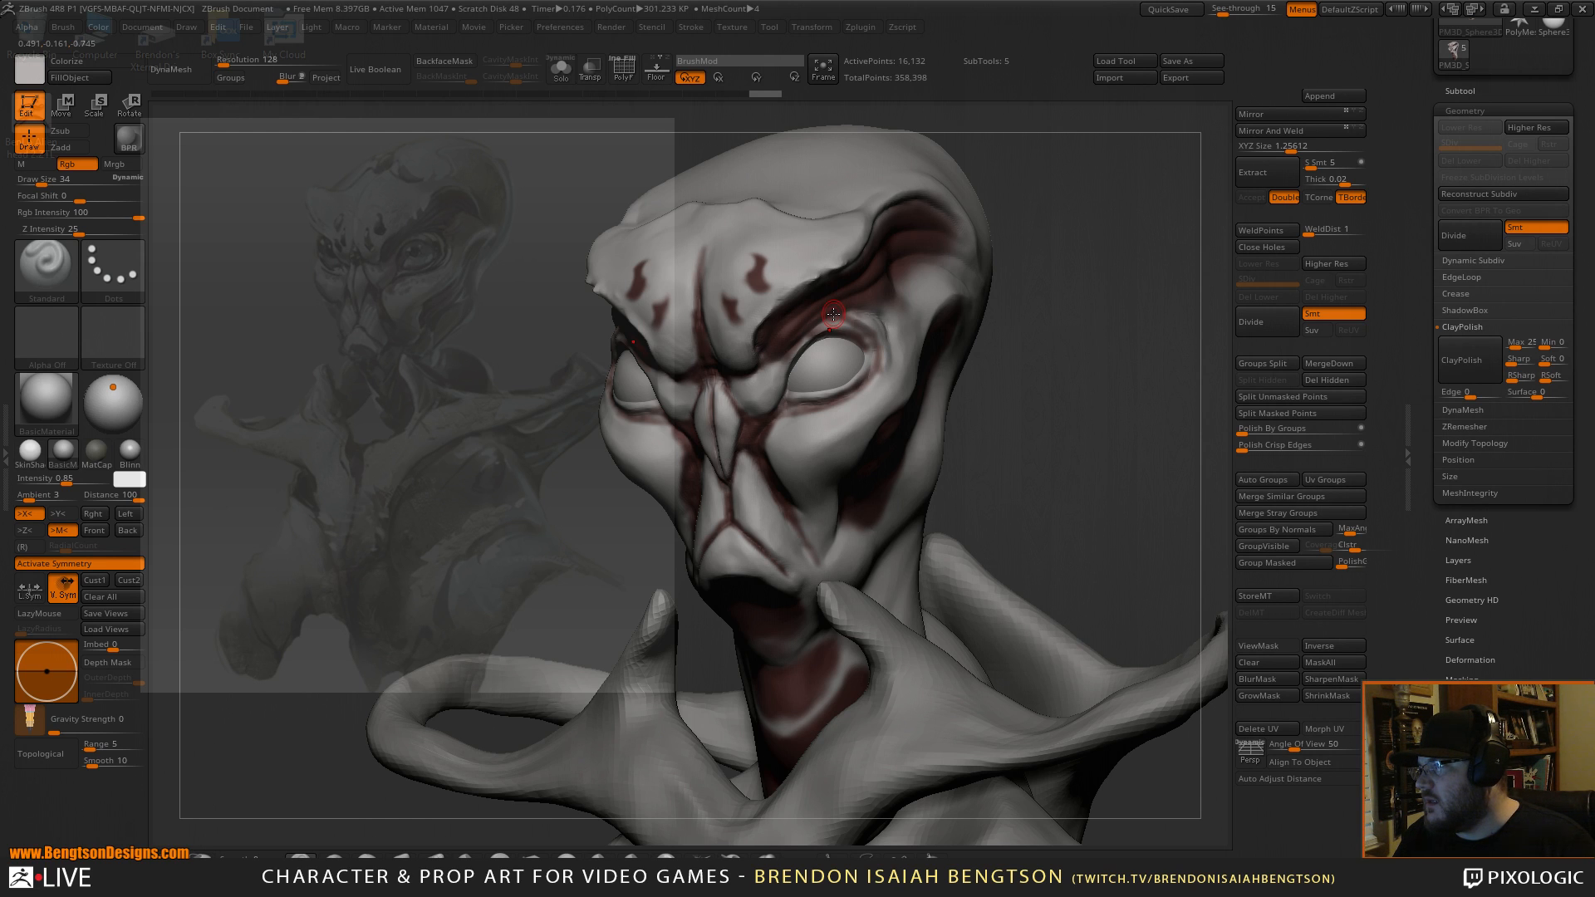
mouse_move(1135, 264)
left_mouse_down()
mouse_move(1136, 243)
mouse_move(1009, 345)
mouse_move(1092, 374)
left_mouse_up()
key("c")
key("space")
mouse_move(742, 317)
left_mouse_down()
mouse_move(723, 265)
mouse_move(771, 337)
mouse_move(835, 298)
left_mouse_up()
left_click(737, 279, "alt")
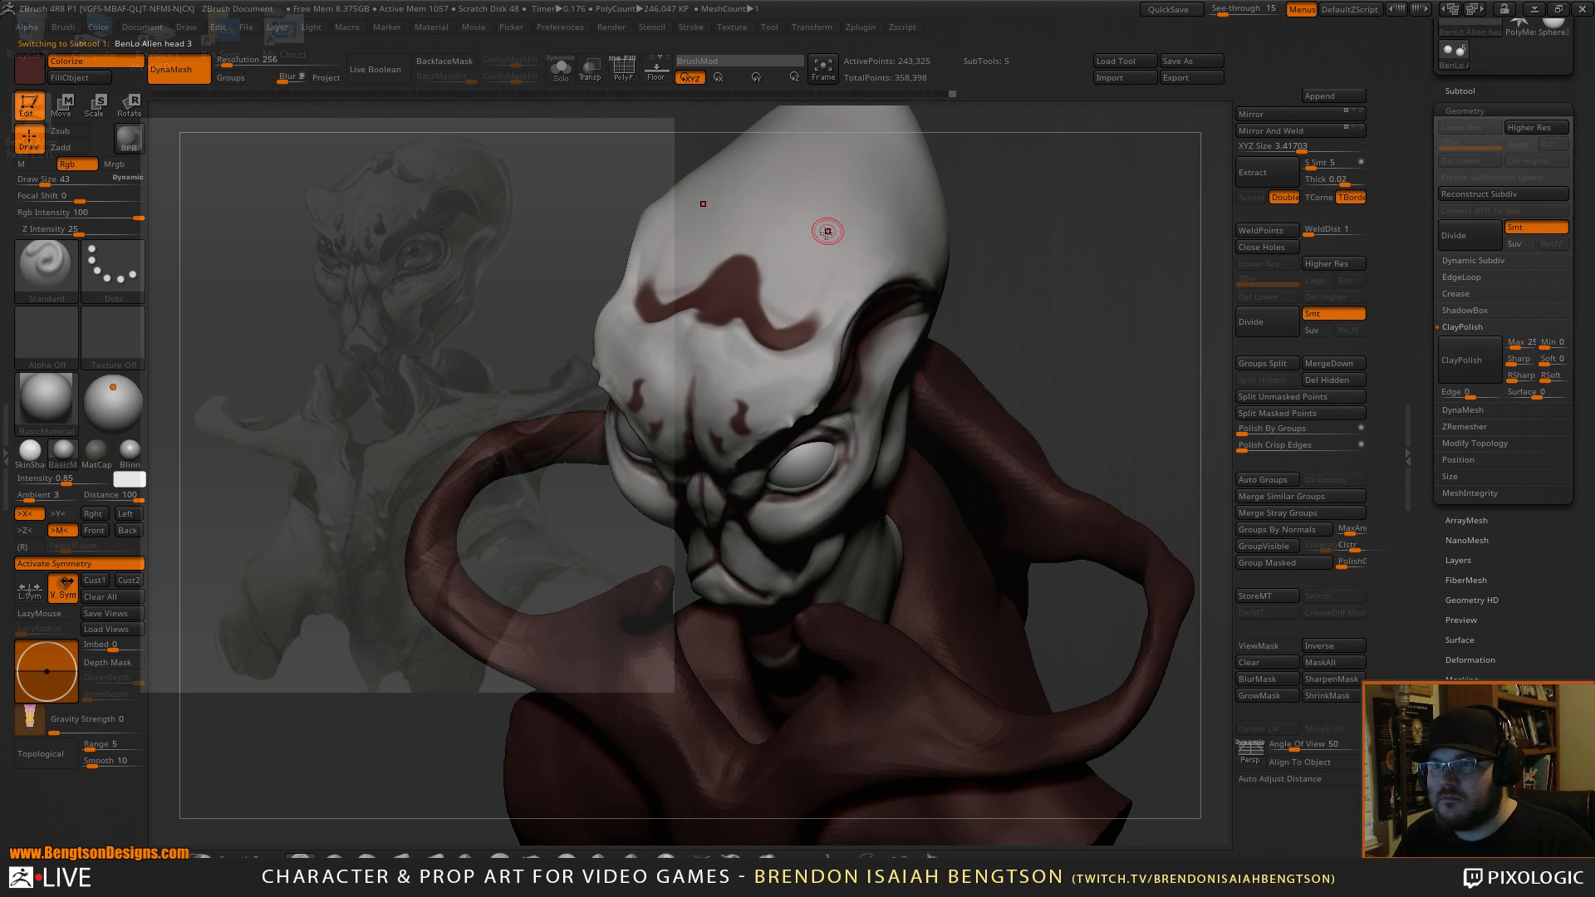
Set up the DamStandard brush with draw size 84, focal shift 14 and Rgb colour painting enabled.
key("space")
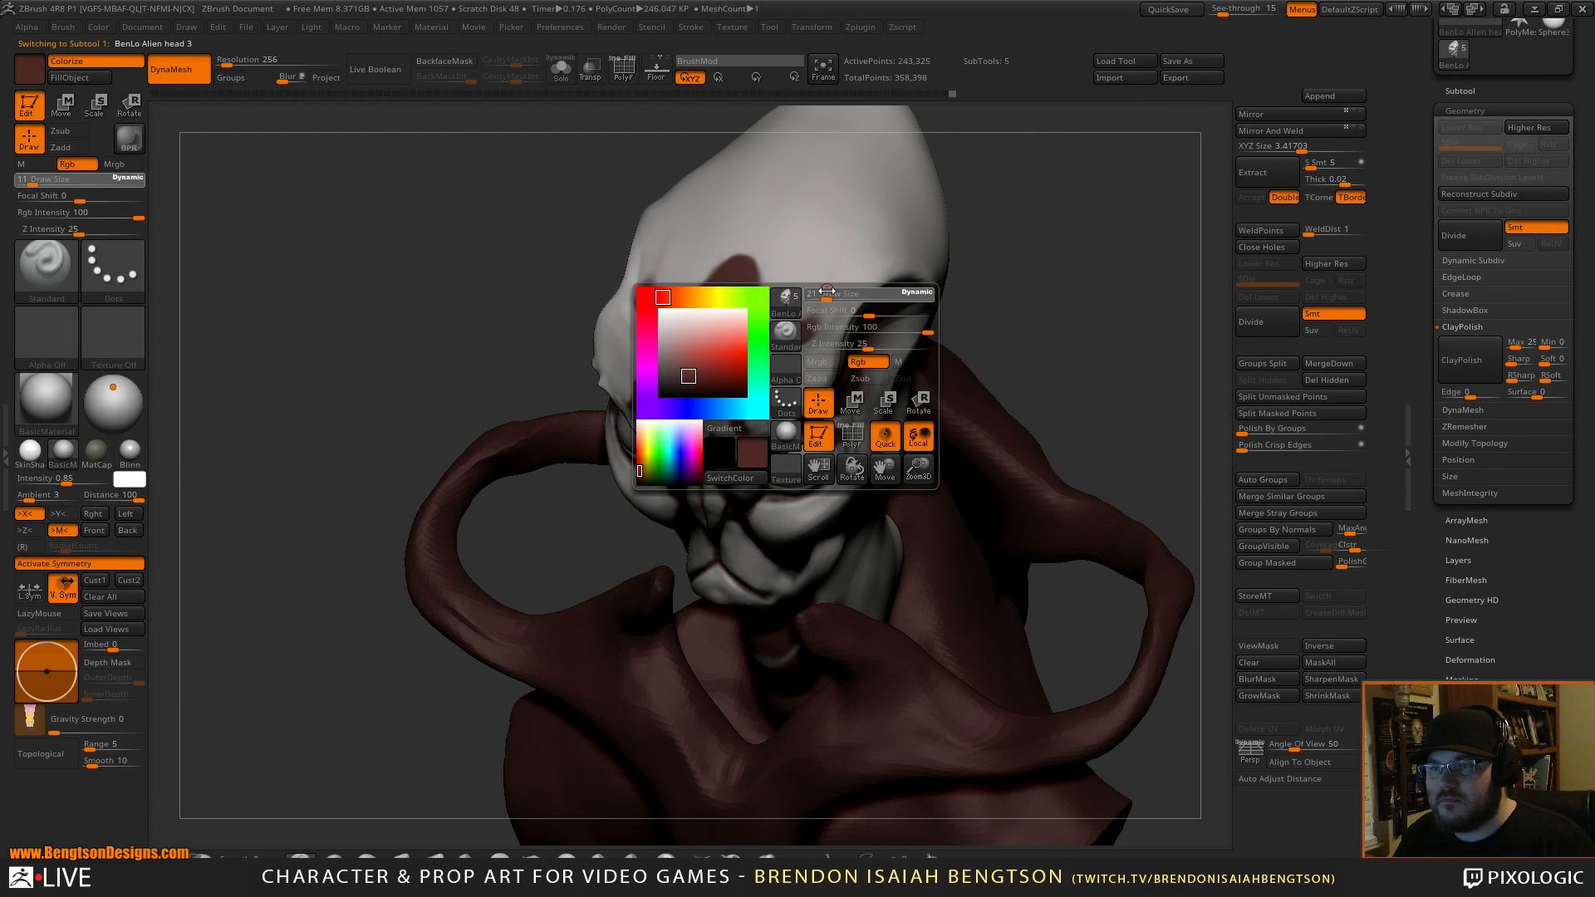
left_click_drag(1030, 266, 1087, 331)
key("1")
key("space")
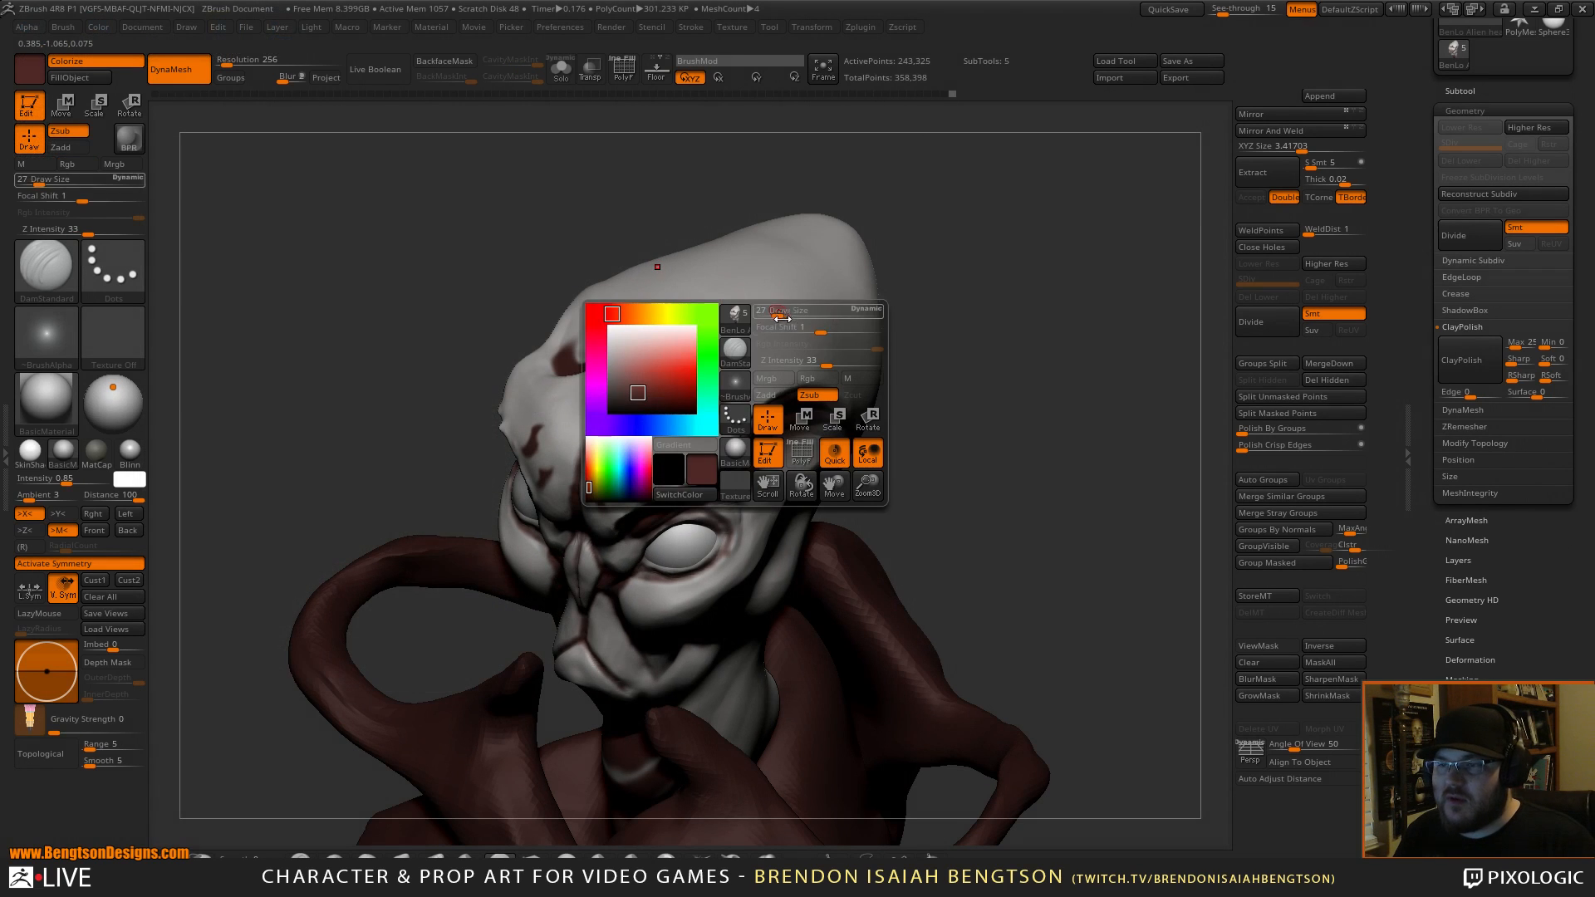
left_click_drag(793, 325, 830, 330)
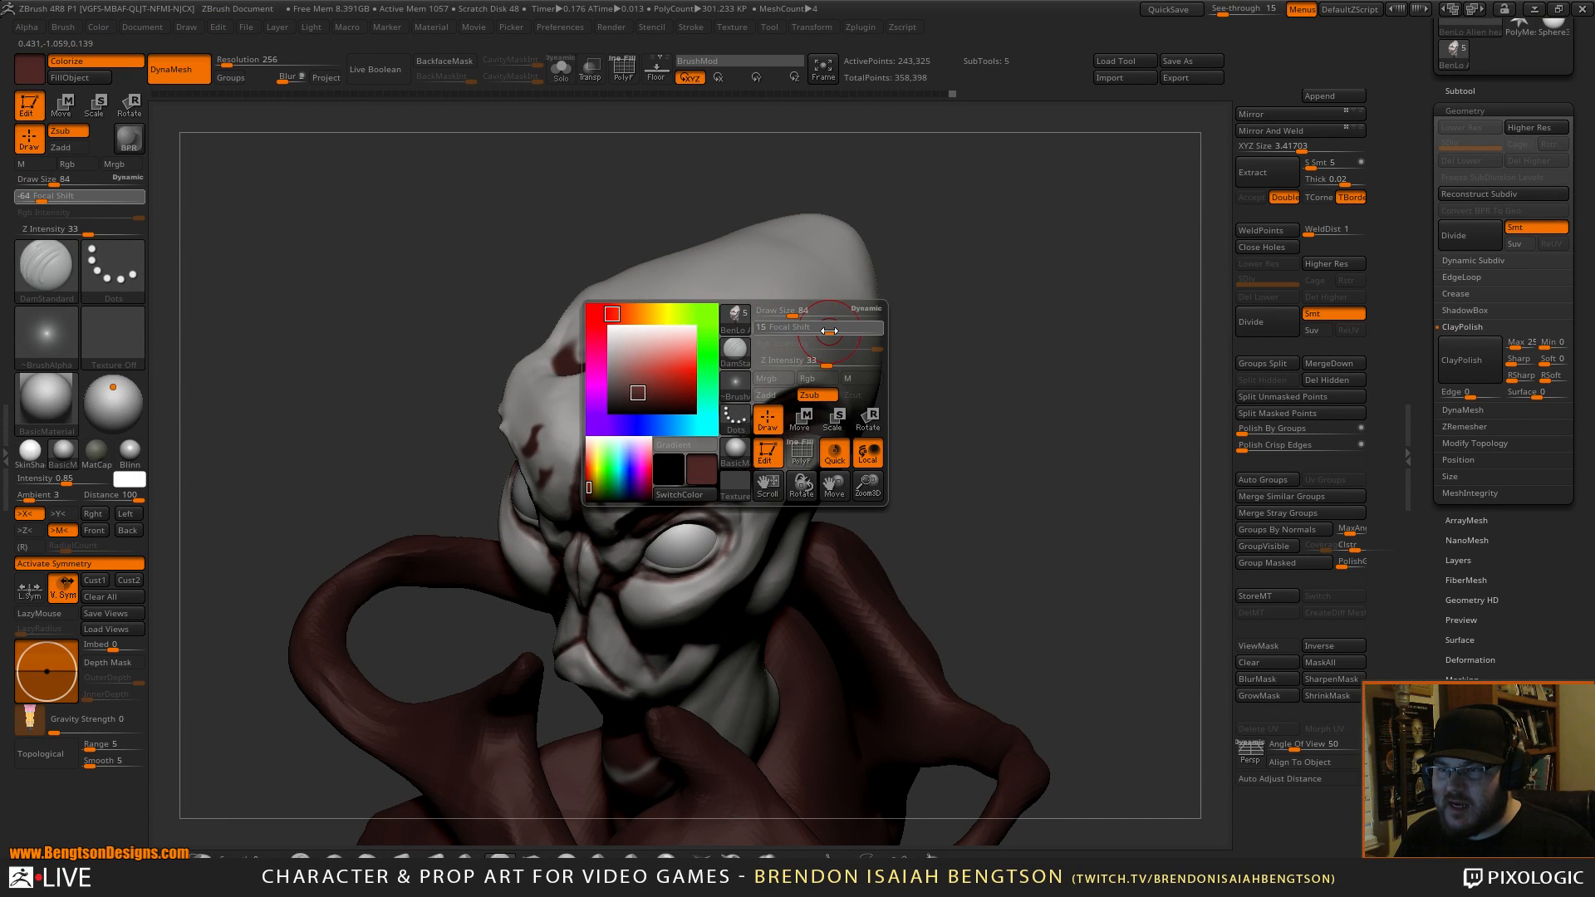
left_click(95, 581)
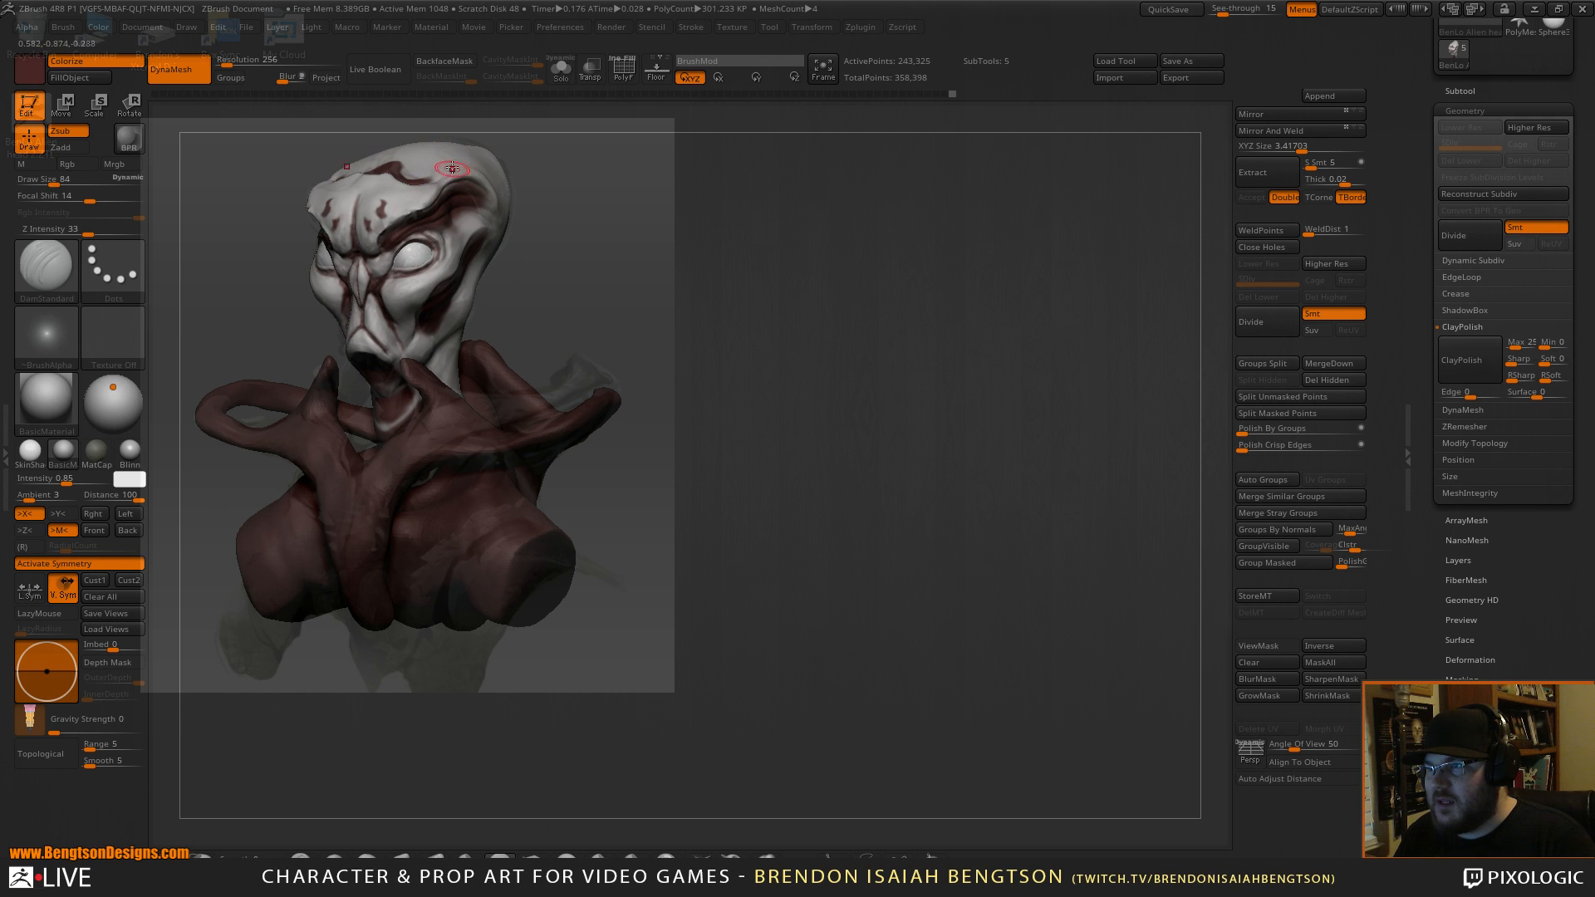
key("space")
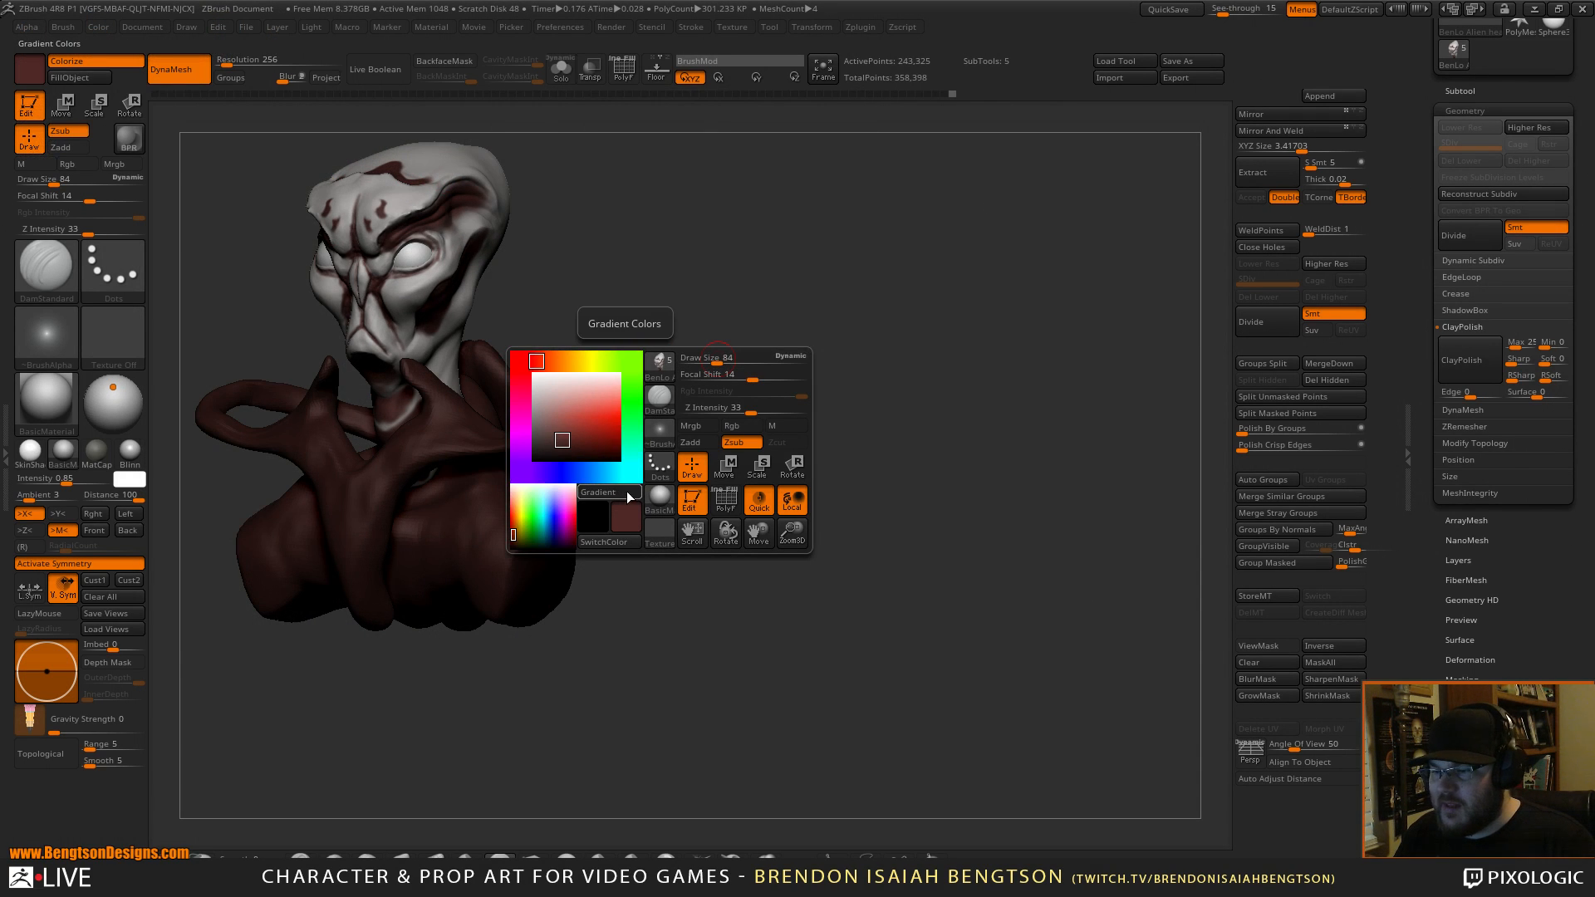
left_click(731, 427)
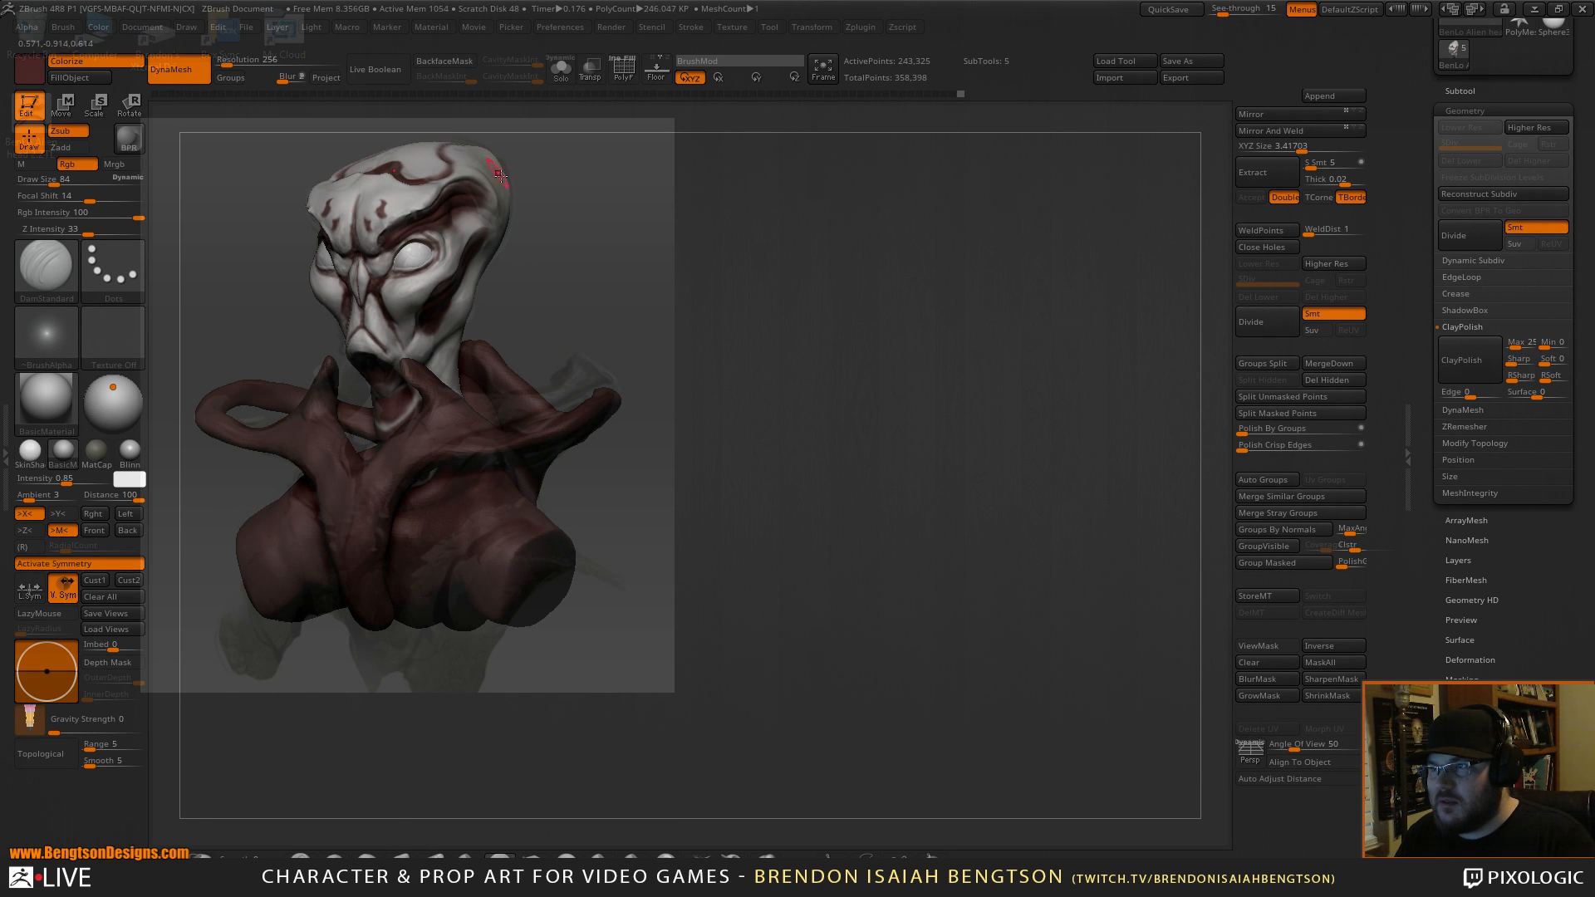
Try curved, mirrored dark red lines running back over the cranium from the wavy marking at draw size 84.
mouse_move(755, 395)
left_mouse_down("alt")
mouse_move(1089, 431)
mouse_move(1080, 421)
left_mouse_up("alt")
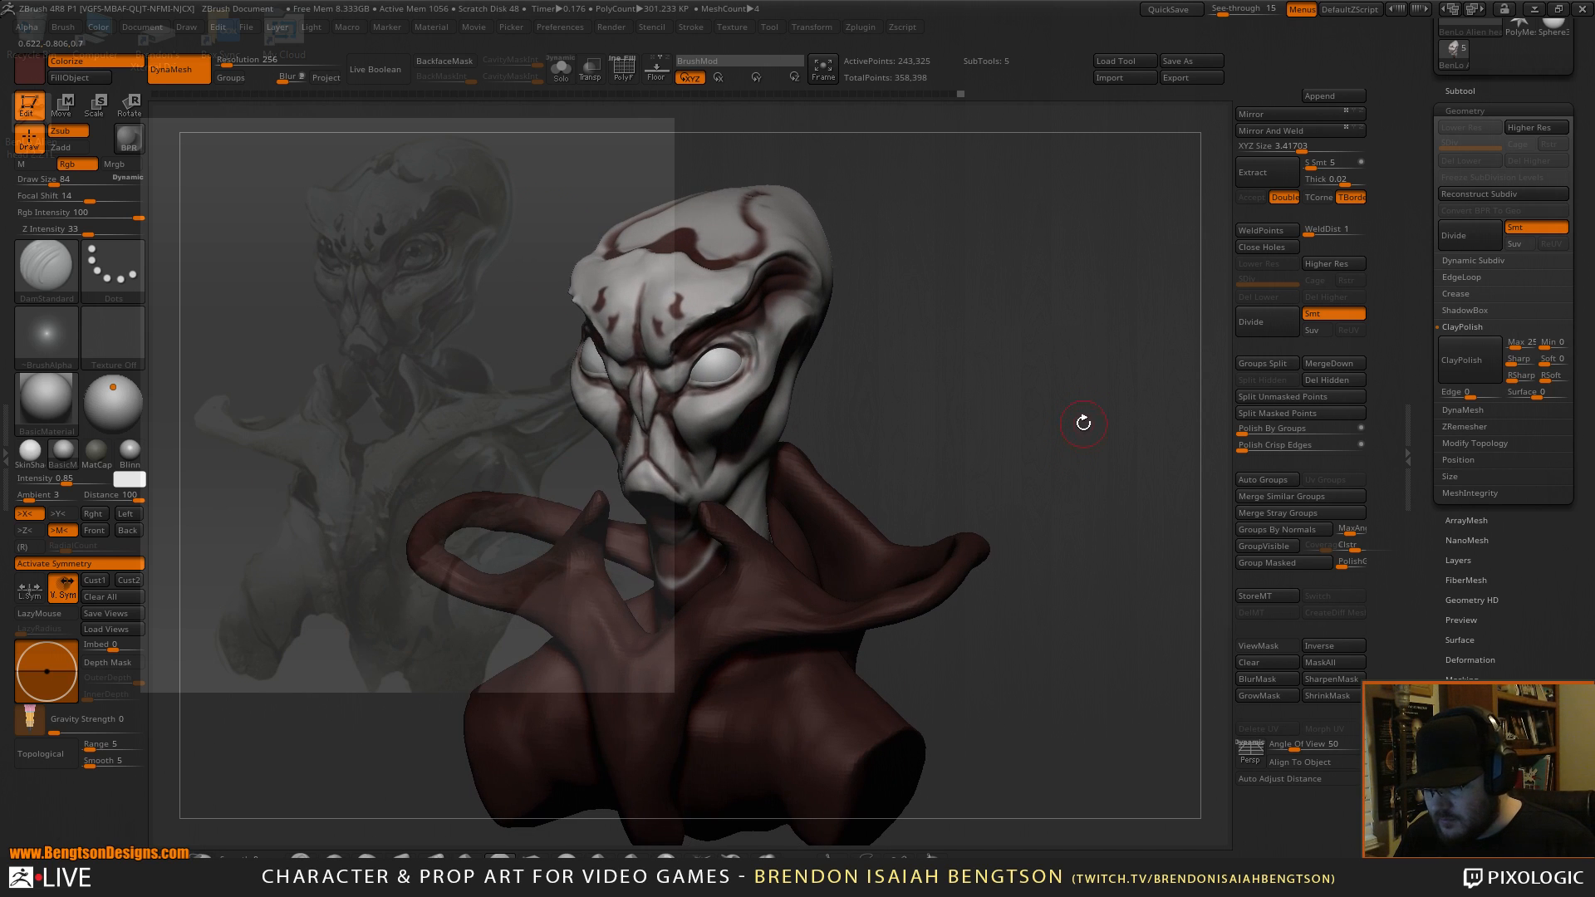
mouse_move(1075, 363)
left_mouse_down()
mouse_move(1065, 466)
mouse_move(1086, 502)
mouse_move(1089, 468)
mouse_move(1070, 474)
left_mouse_up()
key("ctrl+z")
mouse_move(706, 527)
left_mouse_down()
mouse_move(763, 445)
mouse_move(744, 376)
mouse_move(818, 280)
left_mouse_up()
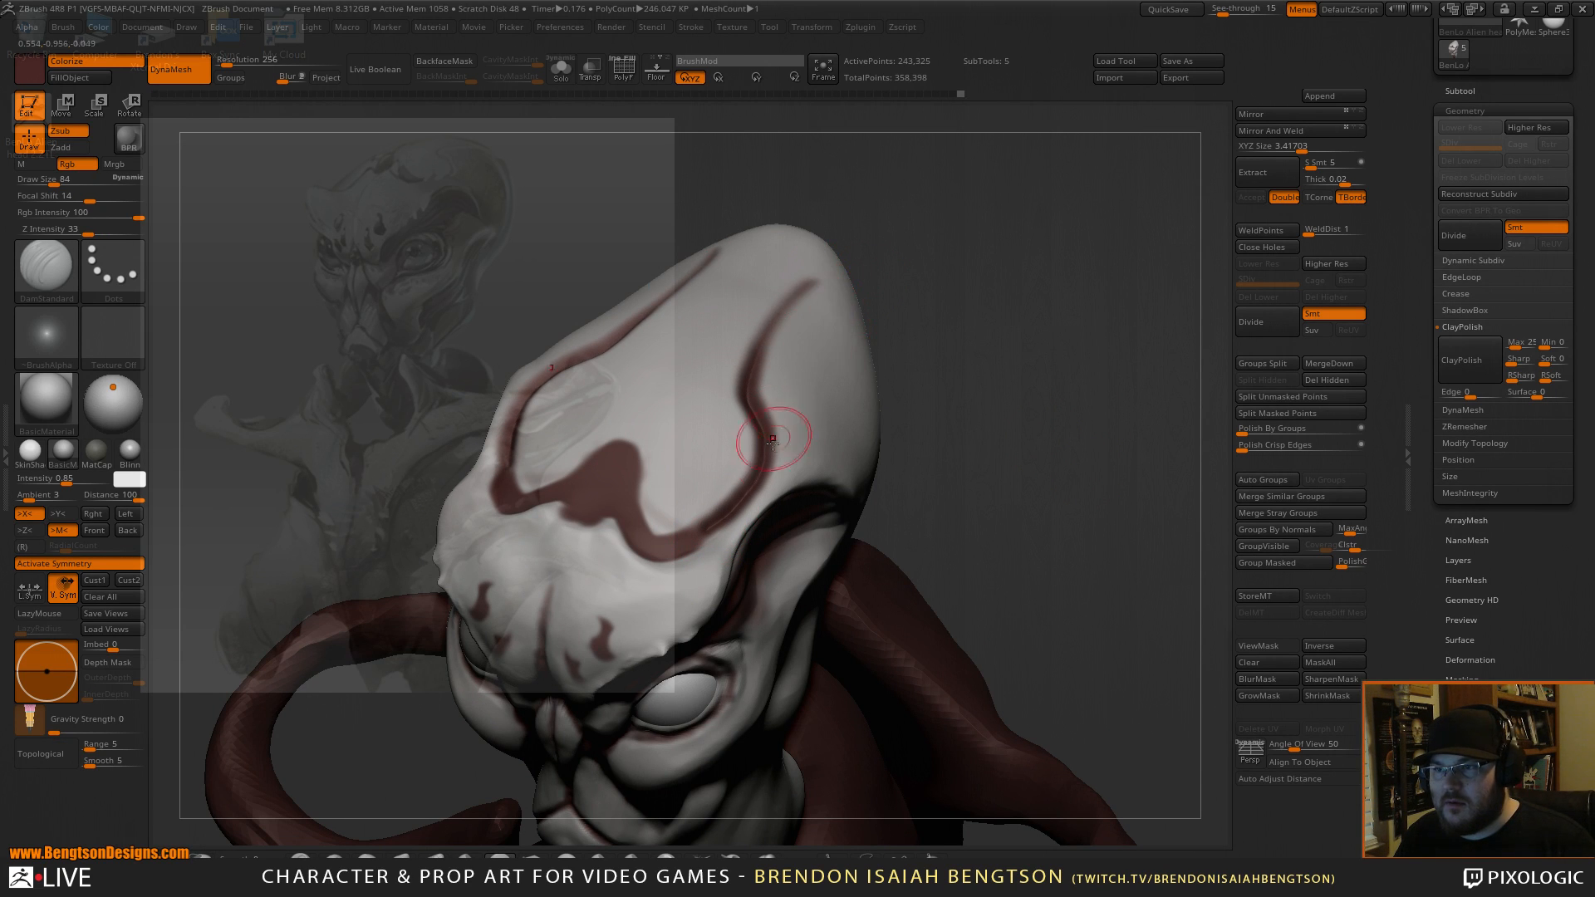
mouse_move(1016, 427)
left_mouse_down()
mouse_move(1007, 357)
mouse_move(1047, 364)
left_mouse_up()
key("ctrl+z")
Paint mirrored, curved dark red lines from the ends of the wavy marking back over the cranium at draw size 52.
key("space")
left_click_drag(767, 371, 762, 373)
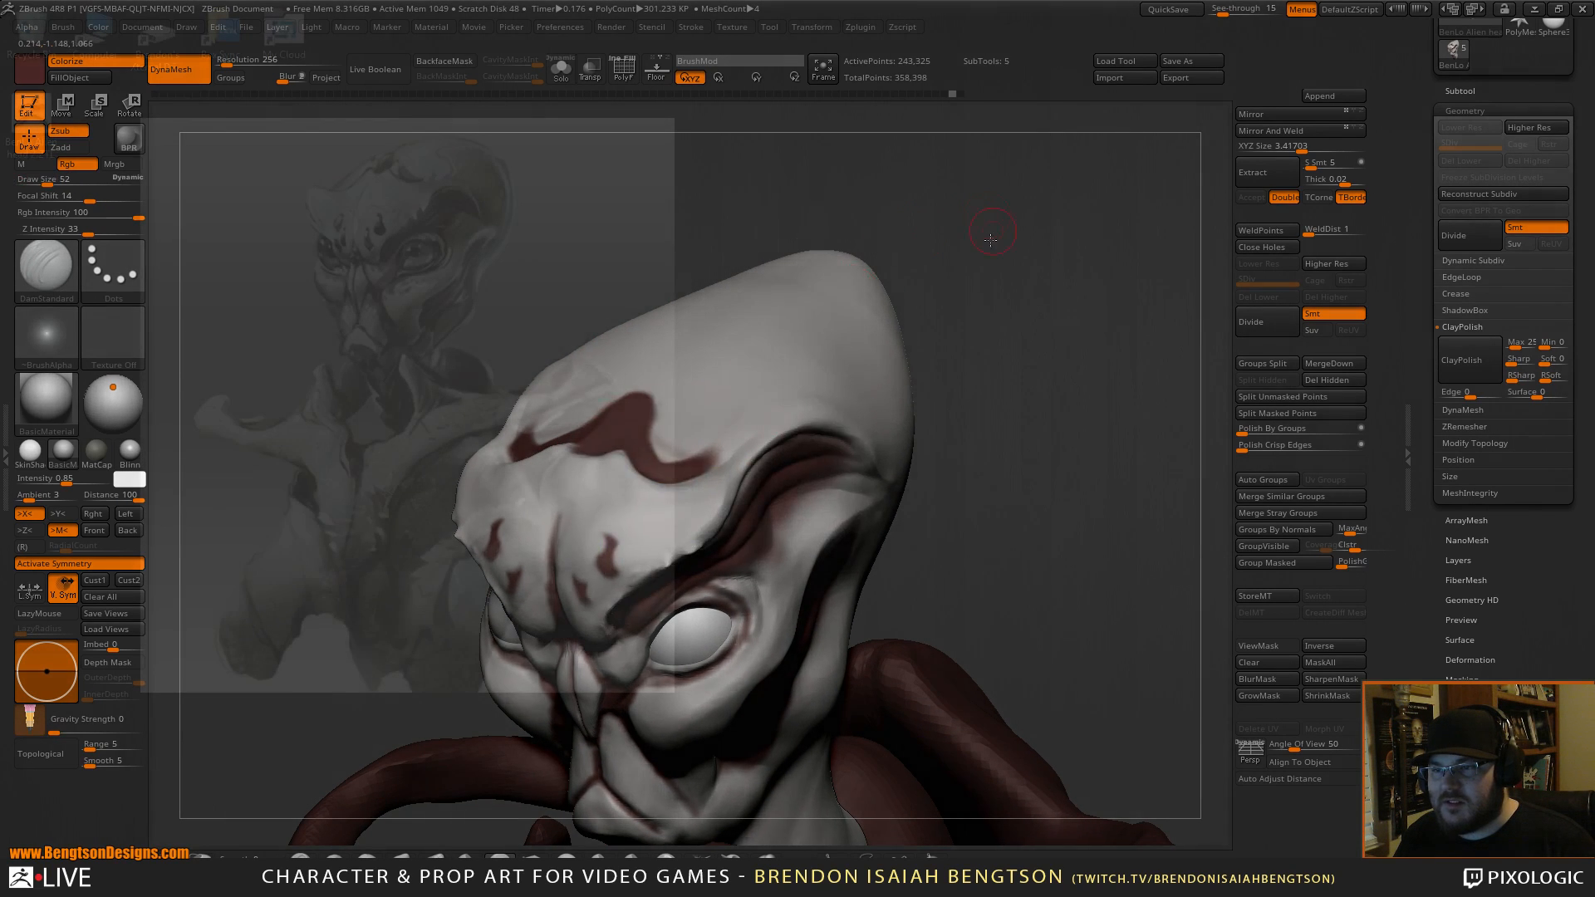
left_click_drag(994, 225, 992, 279)
mouse_move(719, 455)
left_mouse_down()
mouse_move(791, 395)
mouse_move(803, 347)
left_mouse_up()
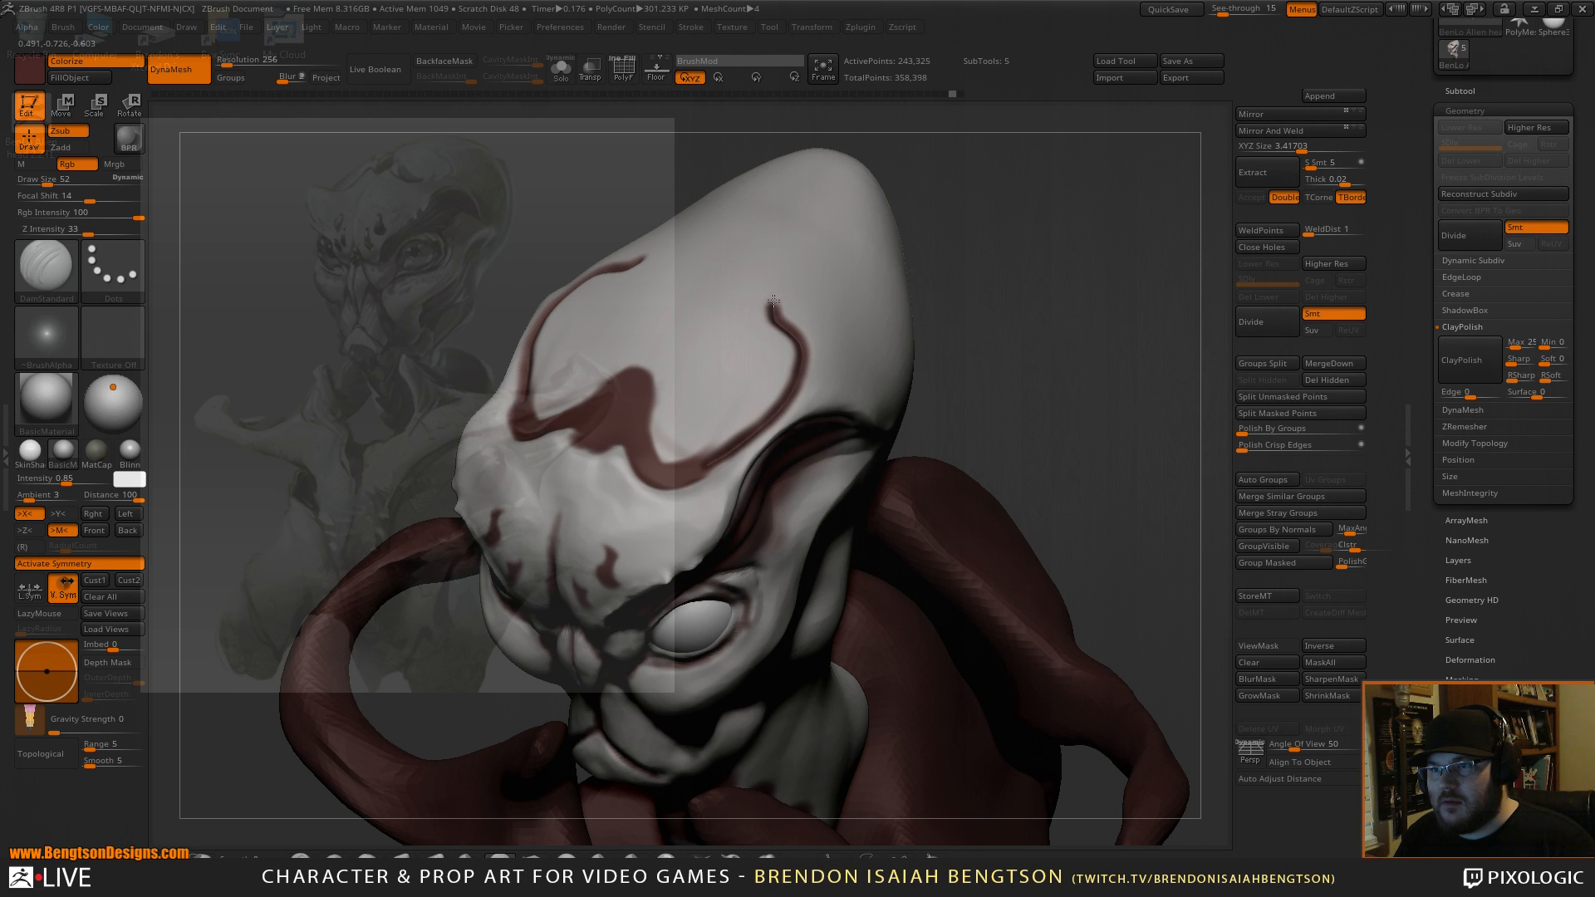
left_click_drag(780, 276, 864, 185)
key("ctrl+z")
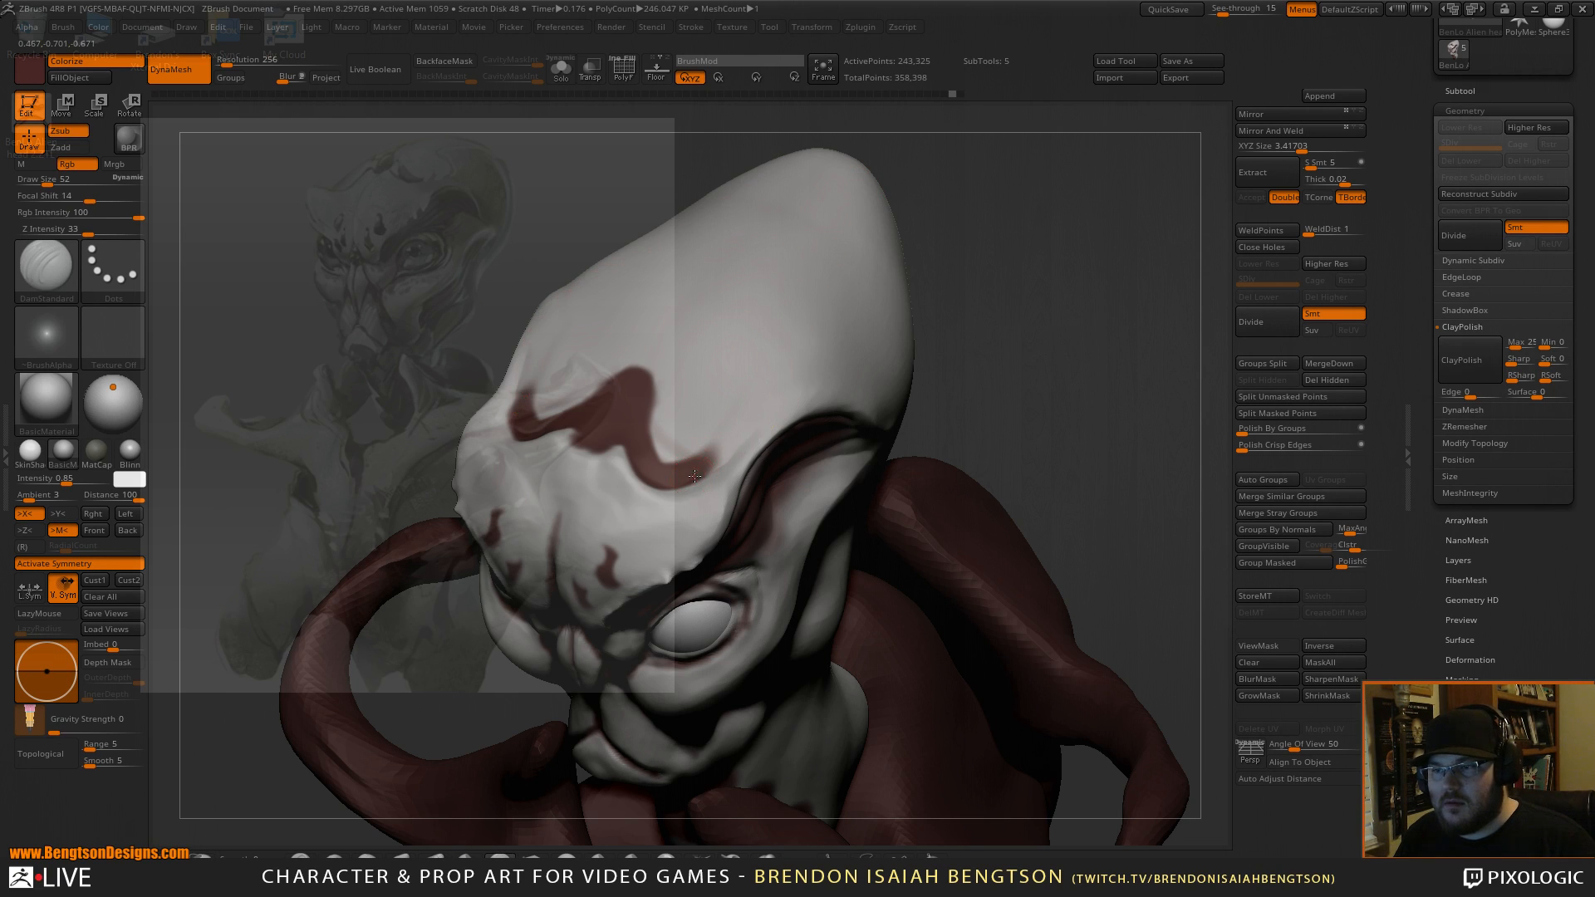
mouse_move(732, 441)
left_mouse_down()
mouse_move(804, 356)
mouse_move(800, 308)
mouse_move(936, 122)
left_mouse_up()
mouse_move(1059, 303)
left_mouse_down()
mouse_move(1079, 292)
mouse_move(1060, 266)
mouse_move(1073, 287)
mouse_move(1032, 315)
mouse_move(1053, 353)
mouse_move(1052, 426)
mouse_move(1055, 381)
mouse_move(1075, 428)
left_mouse_up()
key("b")
key("c")
key("b")
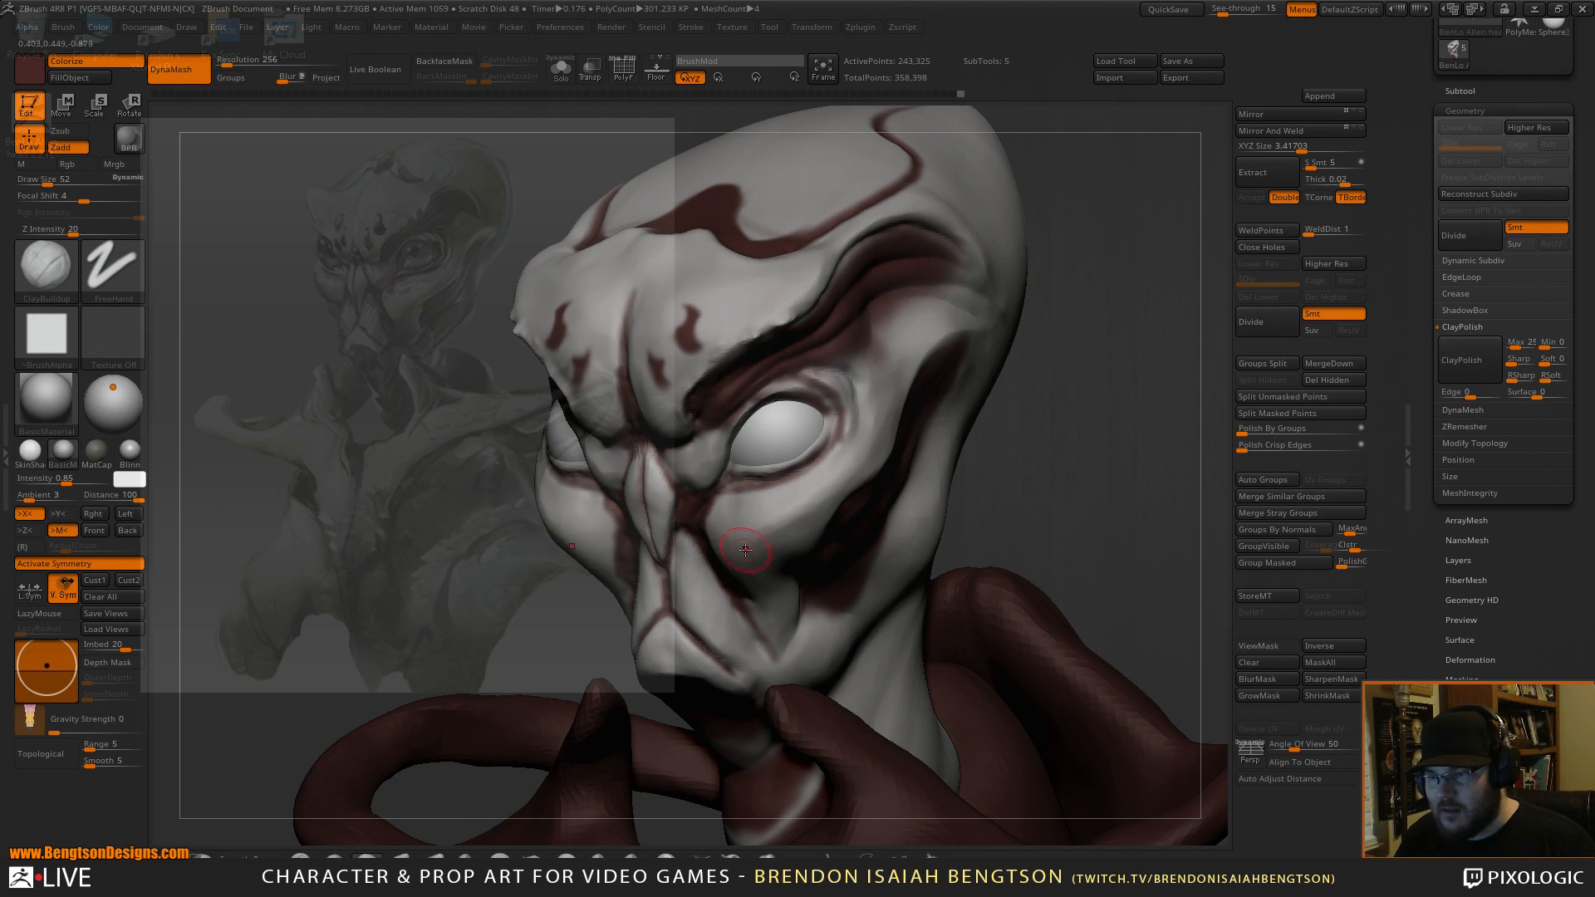
Switch to the Standard brush and dab dark red spots on the cheeks below the eyes at draw size 30.
left_click(376, 879)
left_click(374, 861)
key("b")
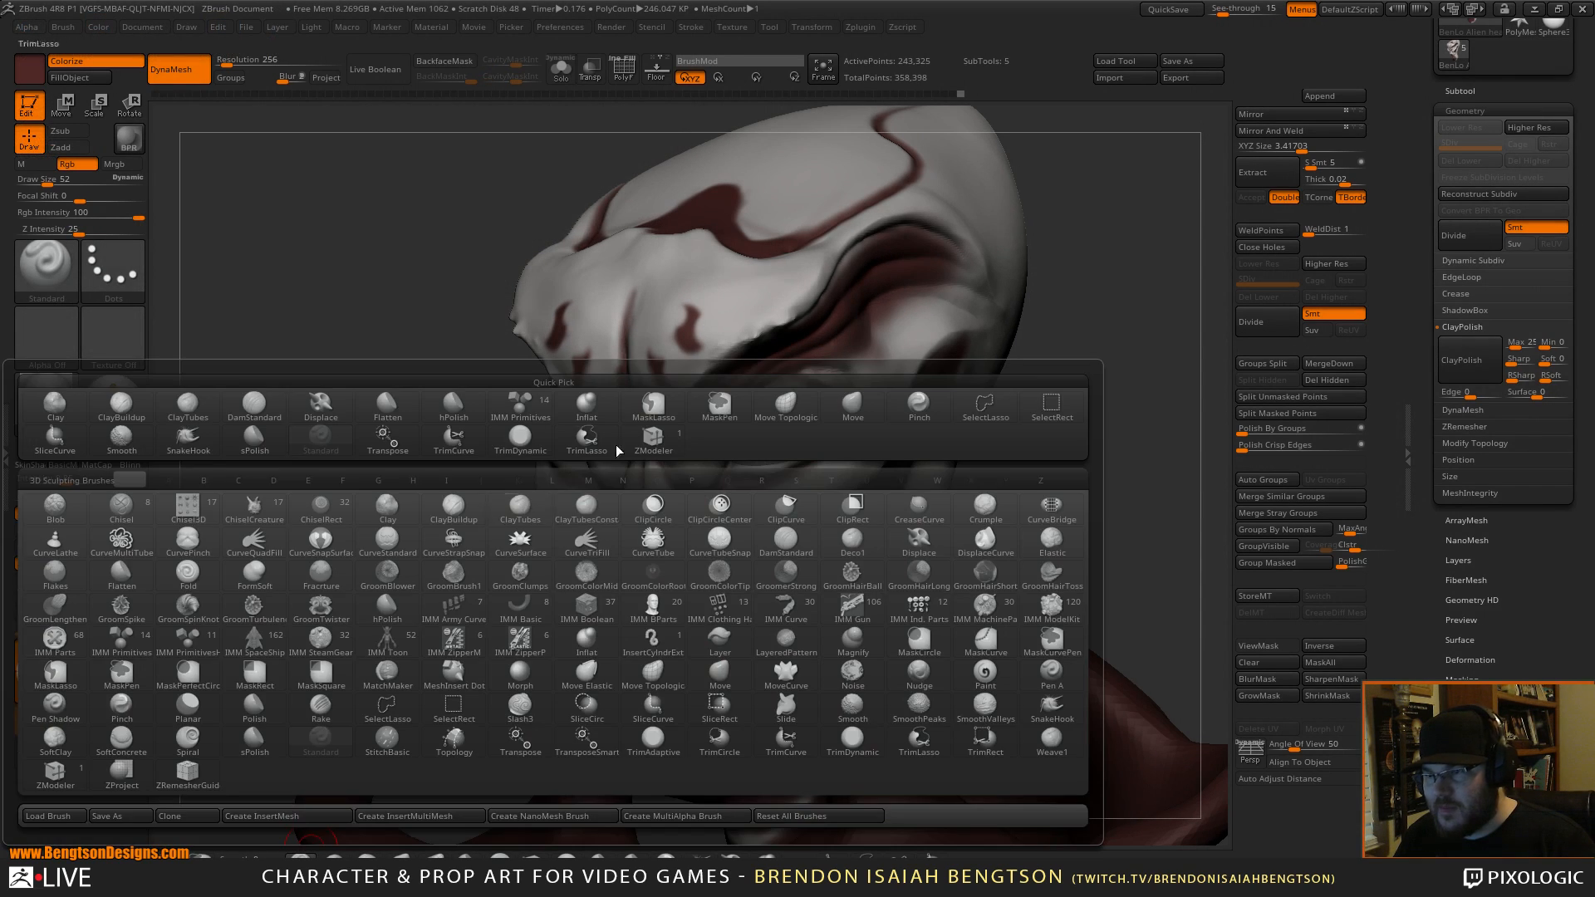
key("s")
key("t")
key("space")
left_click_drag(745, 439, 732, 441)
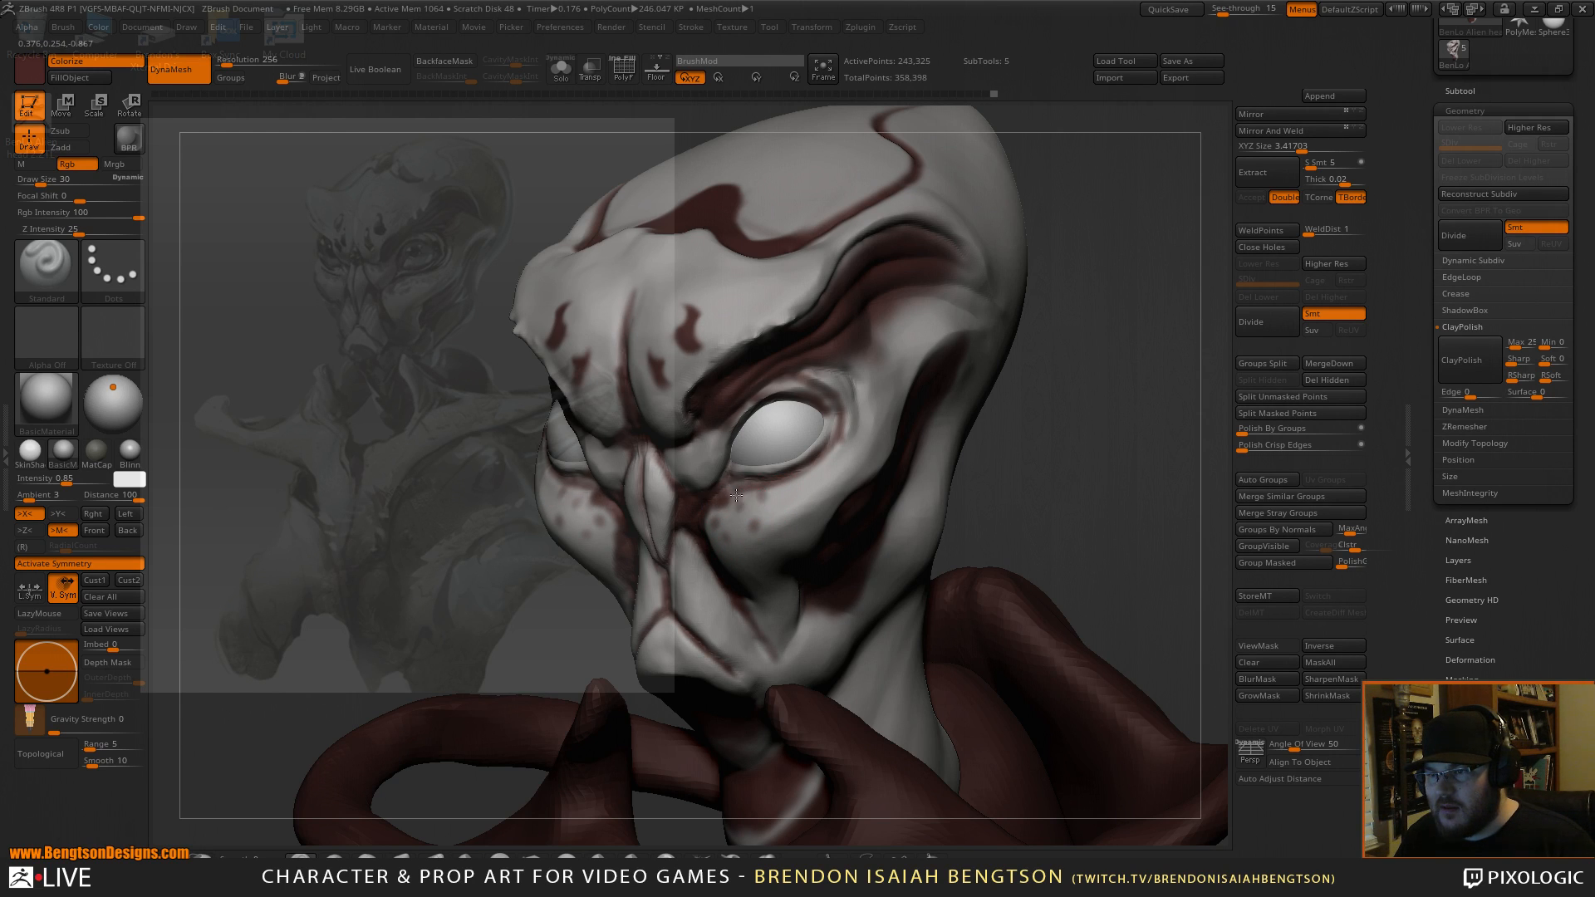
Add smaller dark red spots on the cheeks and beside the nose bridge at draw size 19, then soften them with sampled lighter tones.
key("space")
left_click_drag(793, 494, 780, 493)
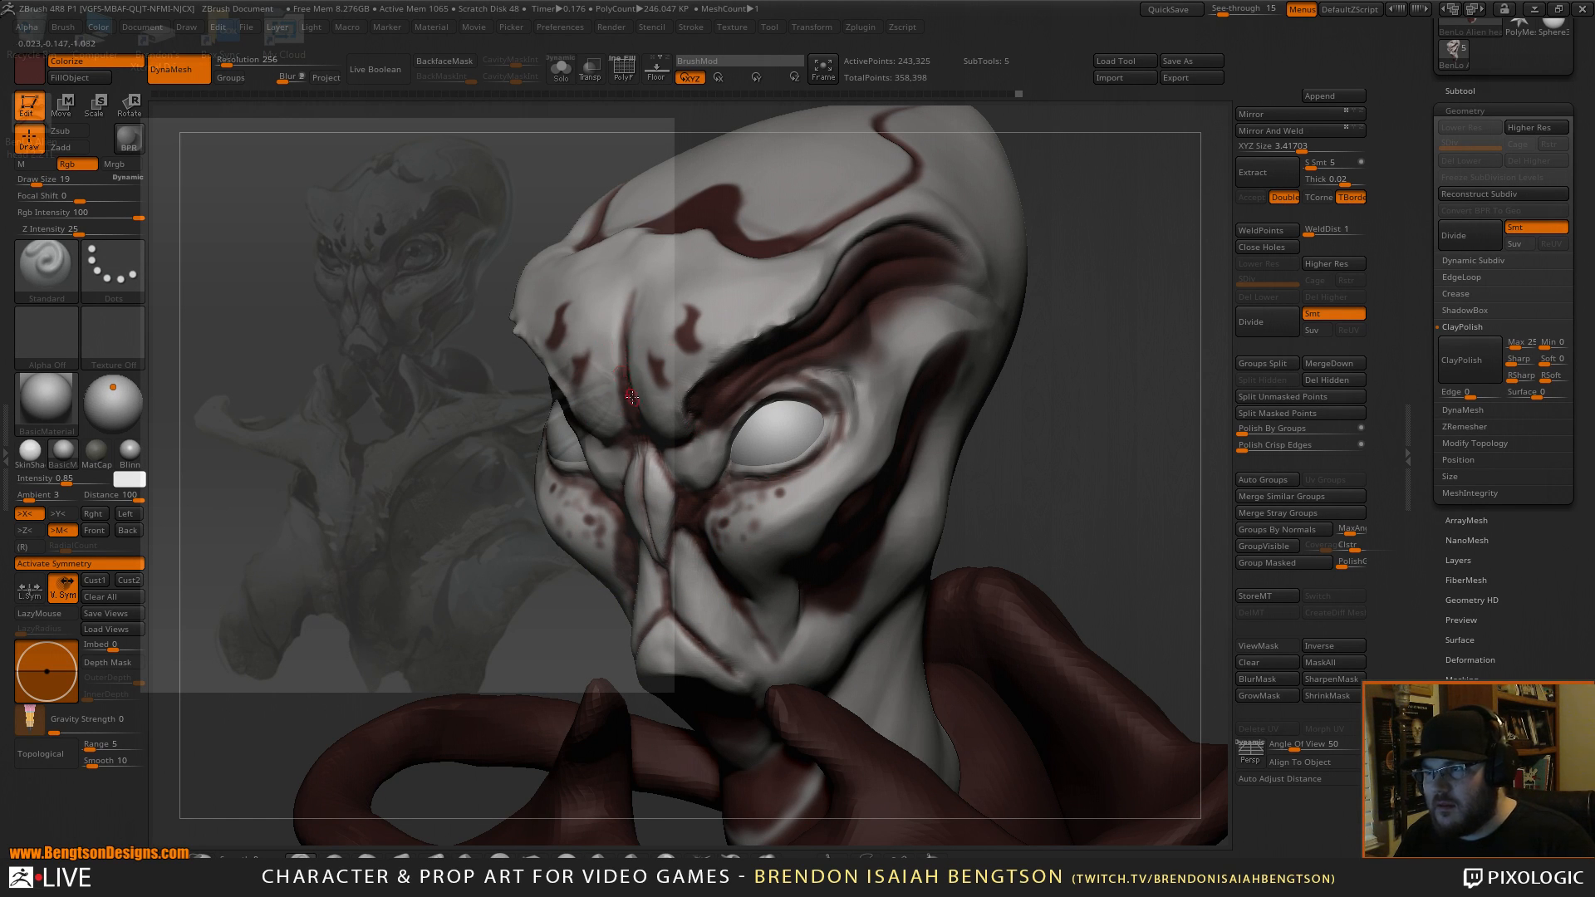
left_click(698, 451)
key("c")
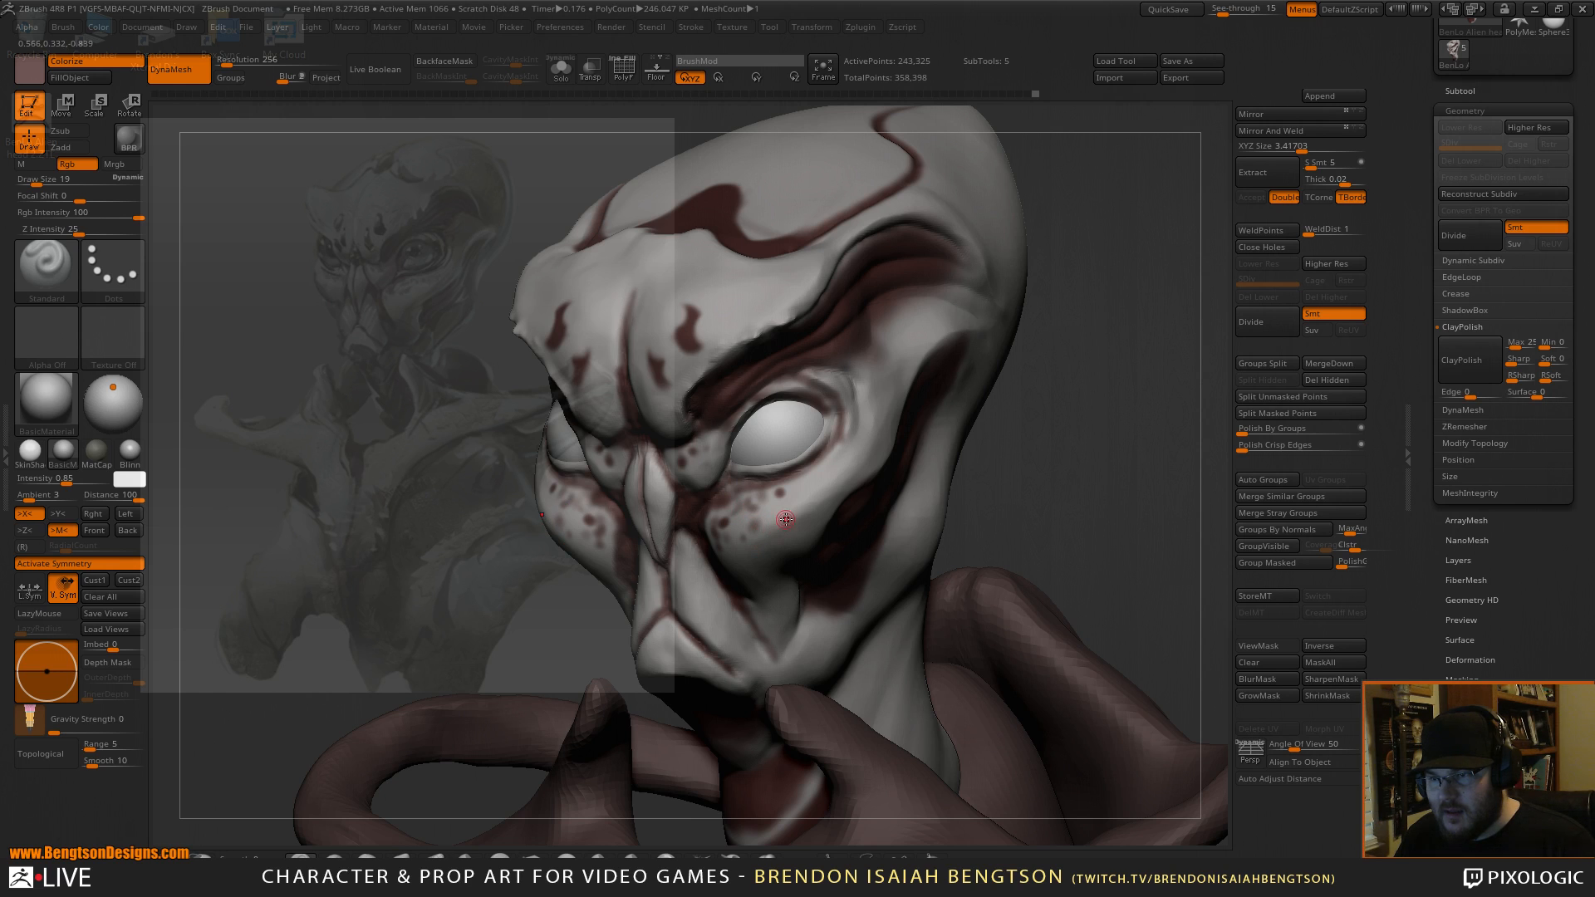
key("c")
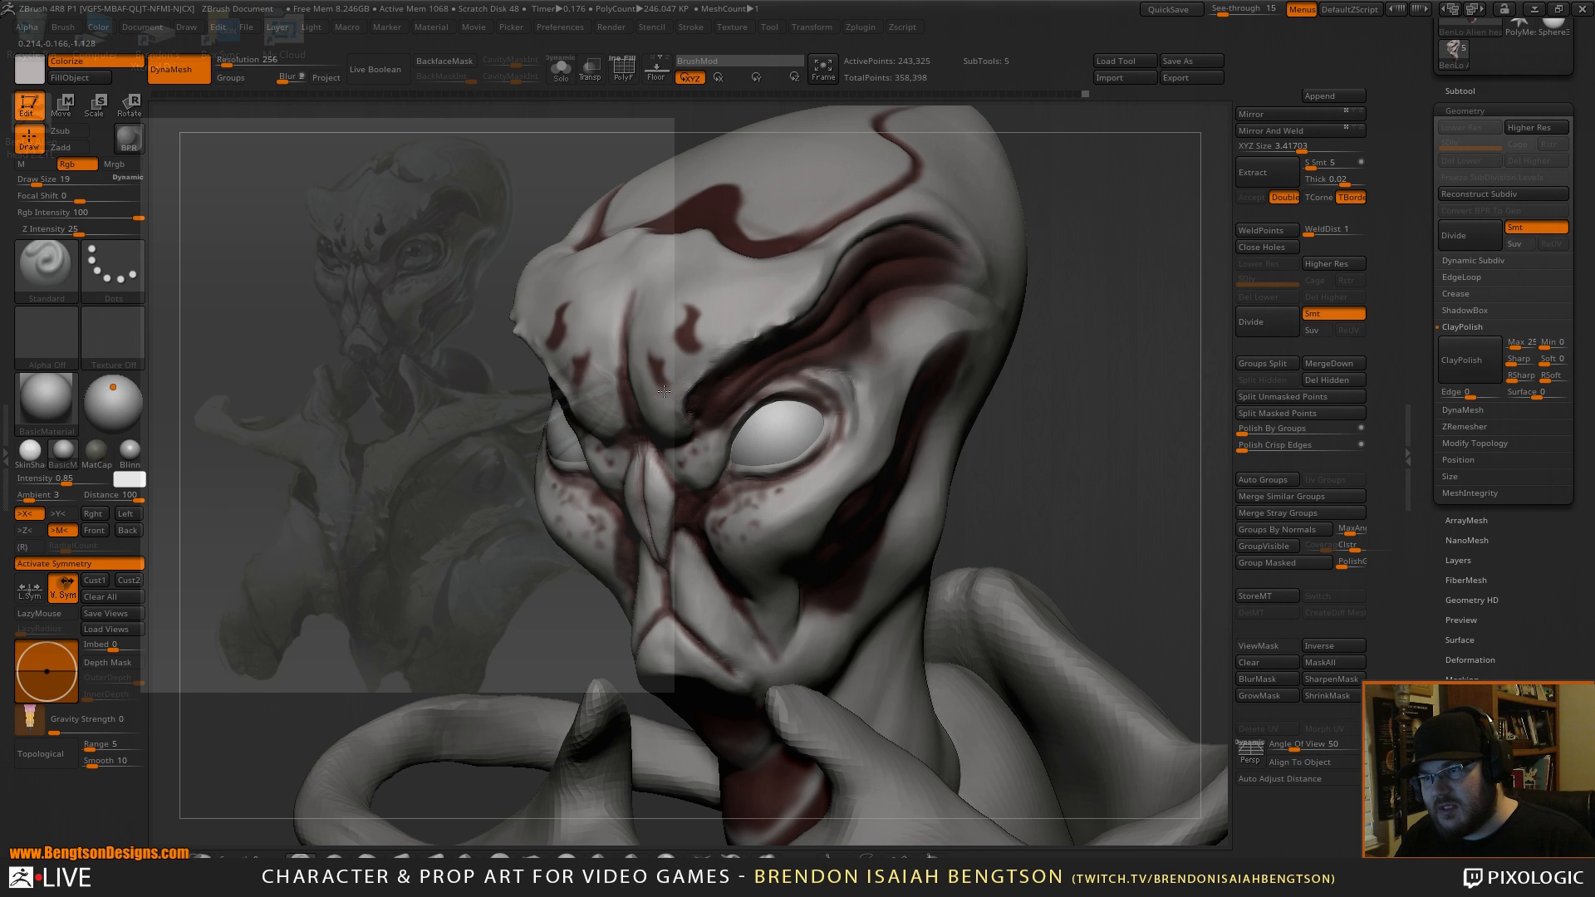
Select the eyeballs subtool and fill it with the dark red sampled from the skin markings.
key("f")
left_click_drag(1086, 381, 1133, 422)
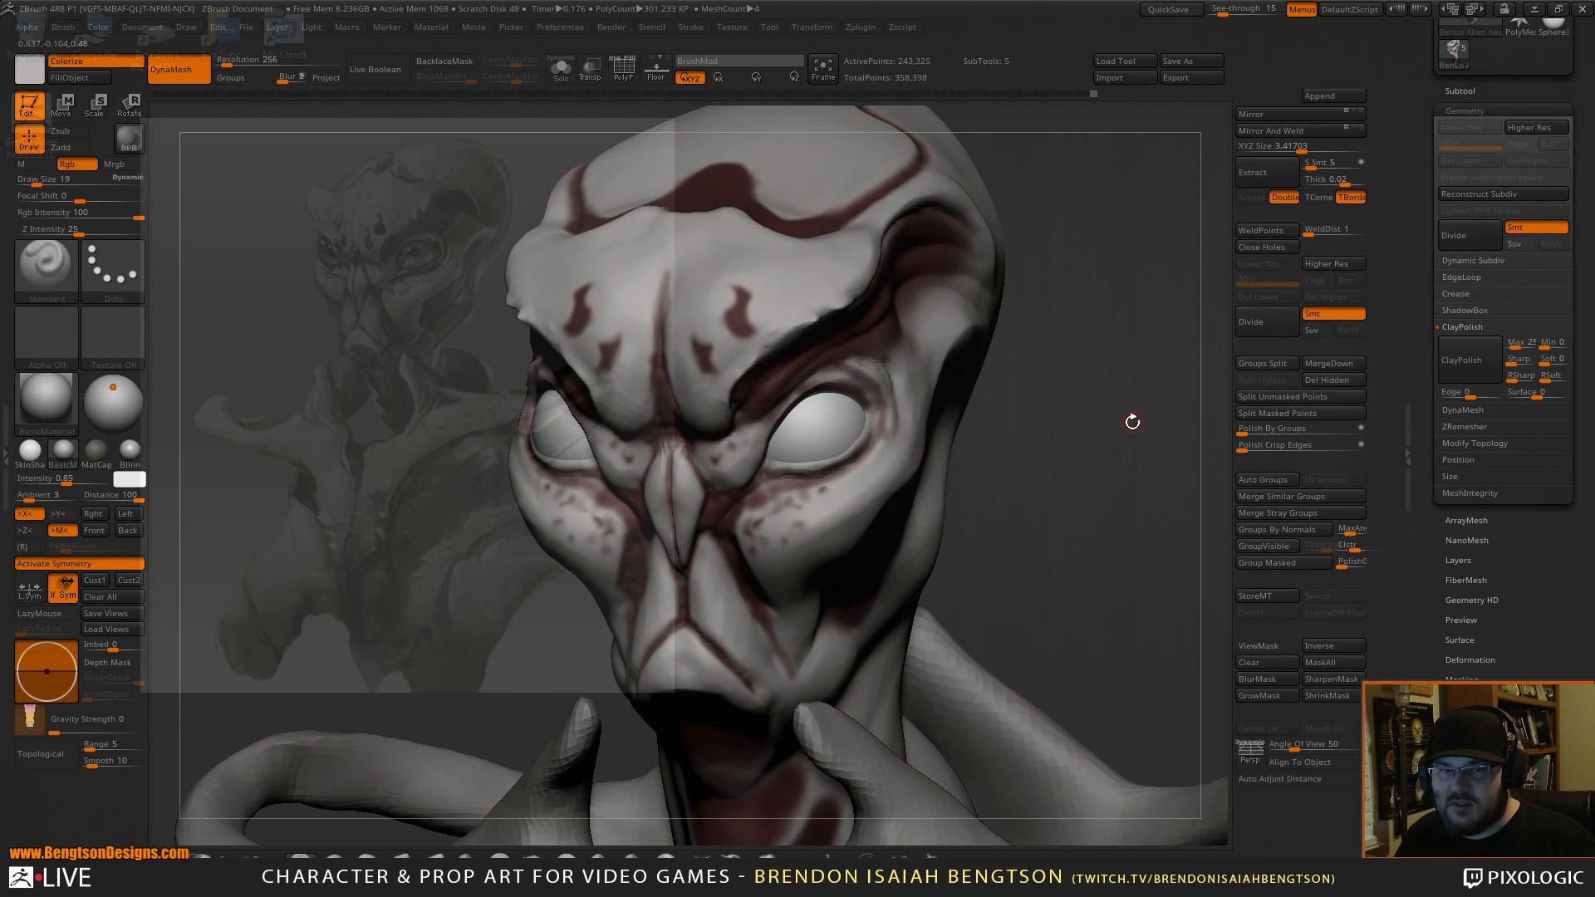
left_click(829, 417, "alt")
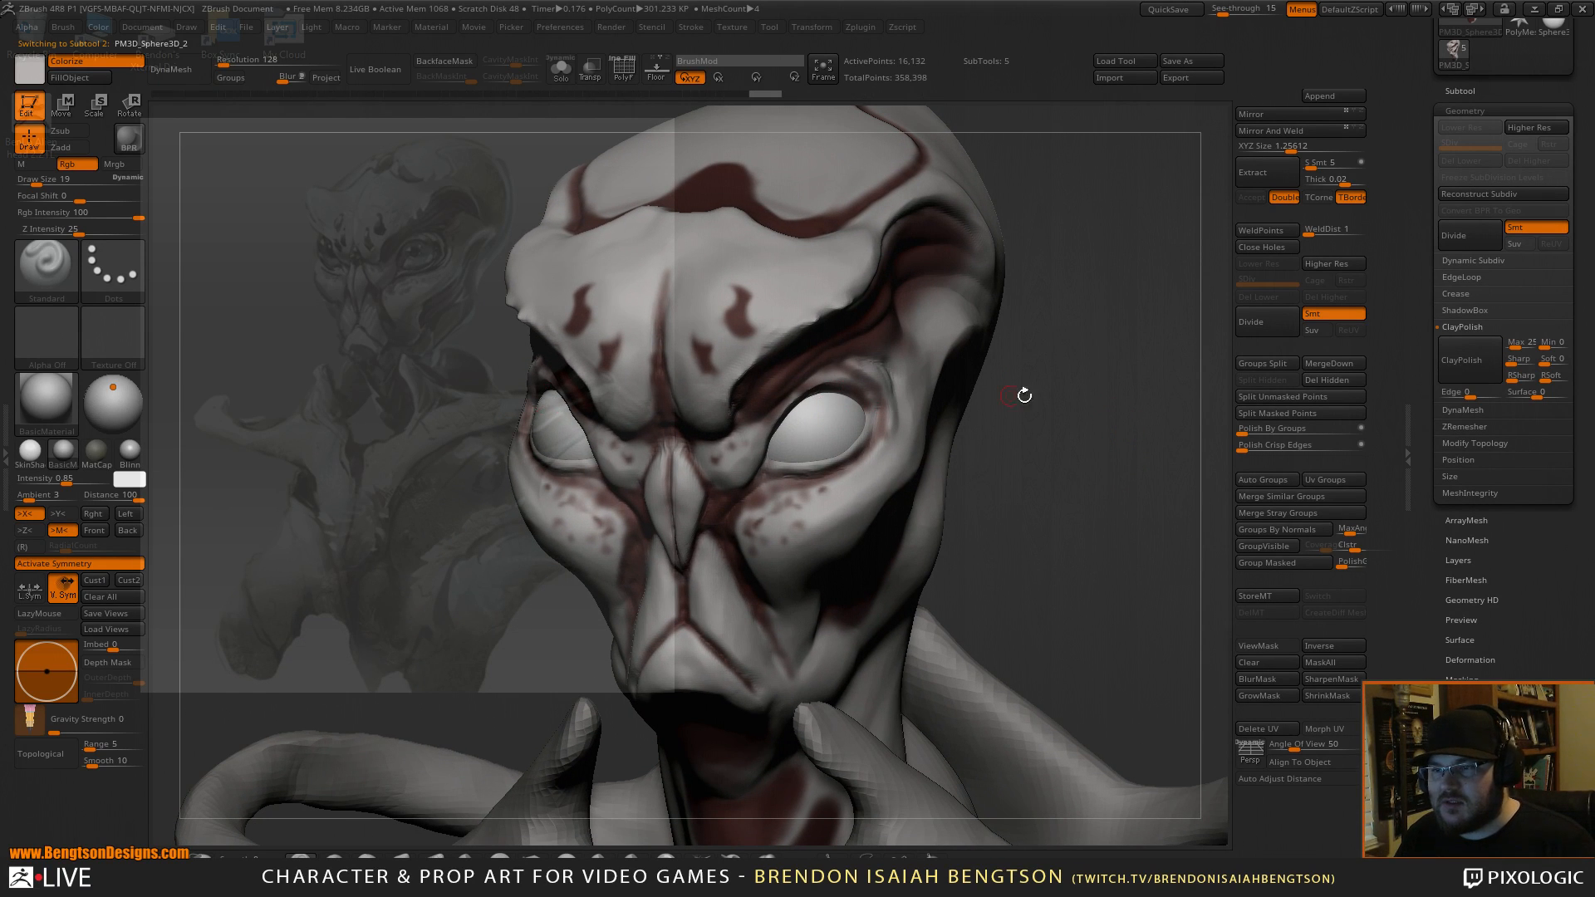
left_click_drag(986, 396, 777, 433)
left_click_drag(978, 384, 969, 316)
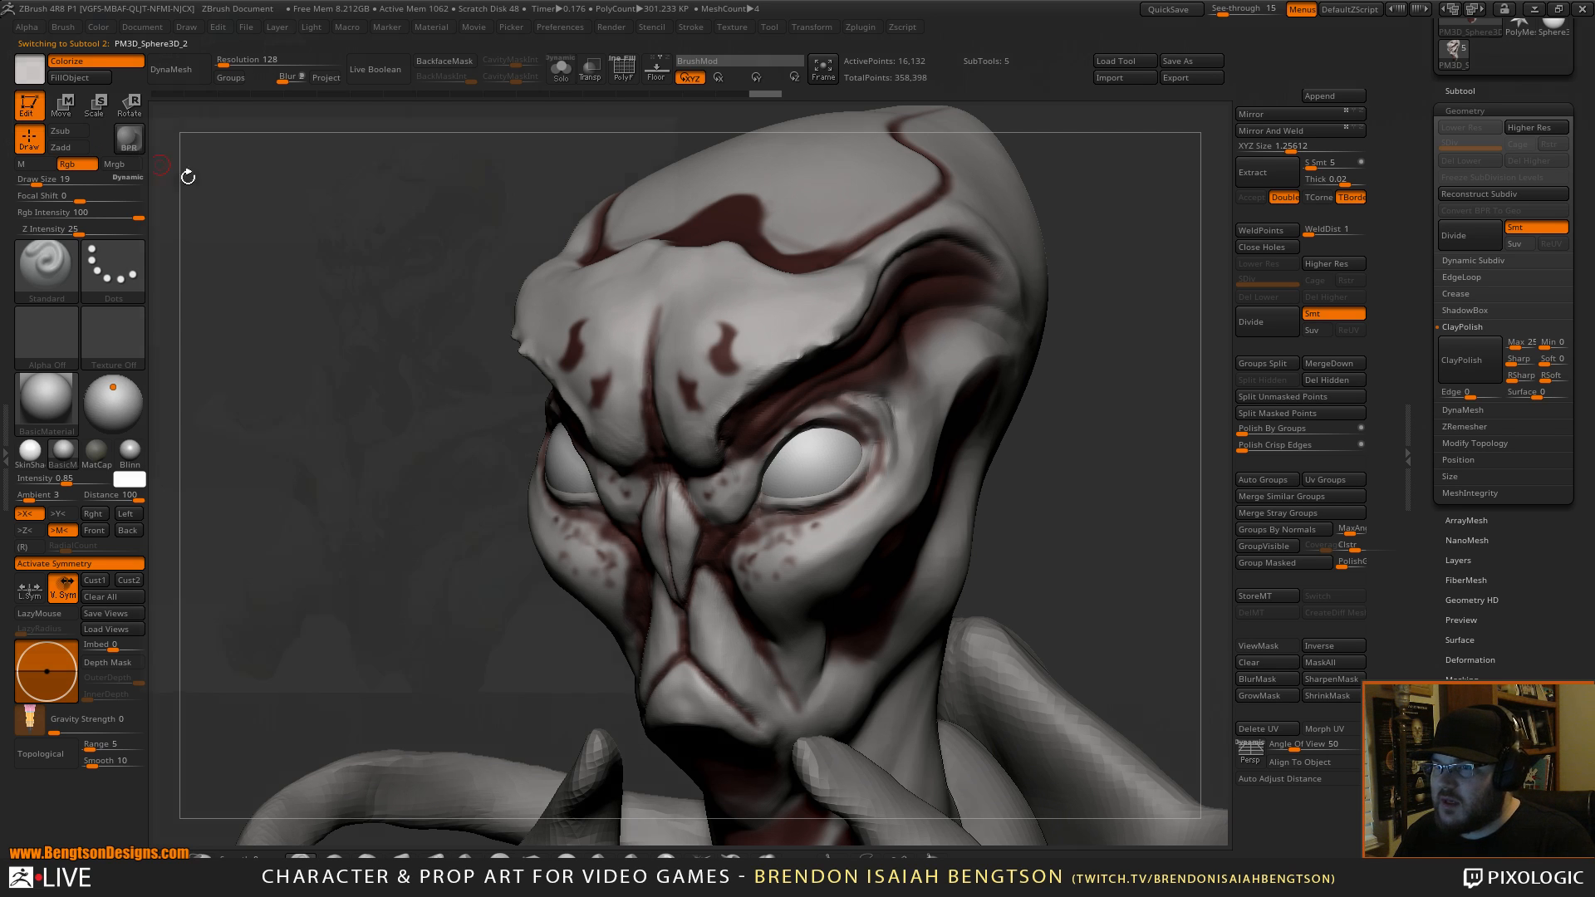
key("c")
key("space")
left_click_drag(789, 371, 803, 368)
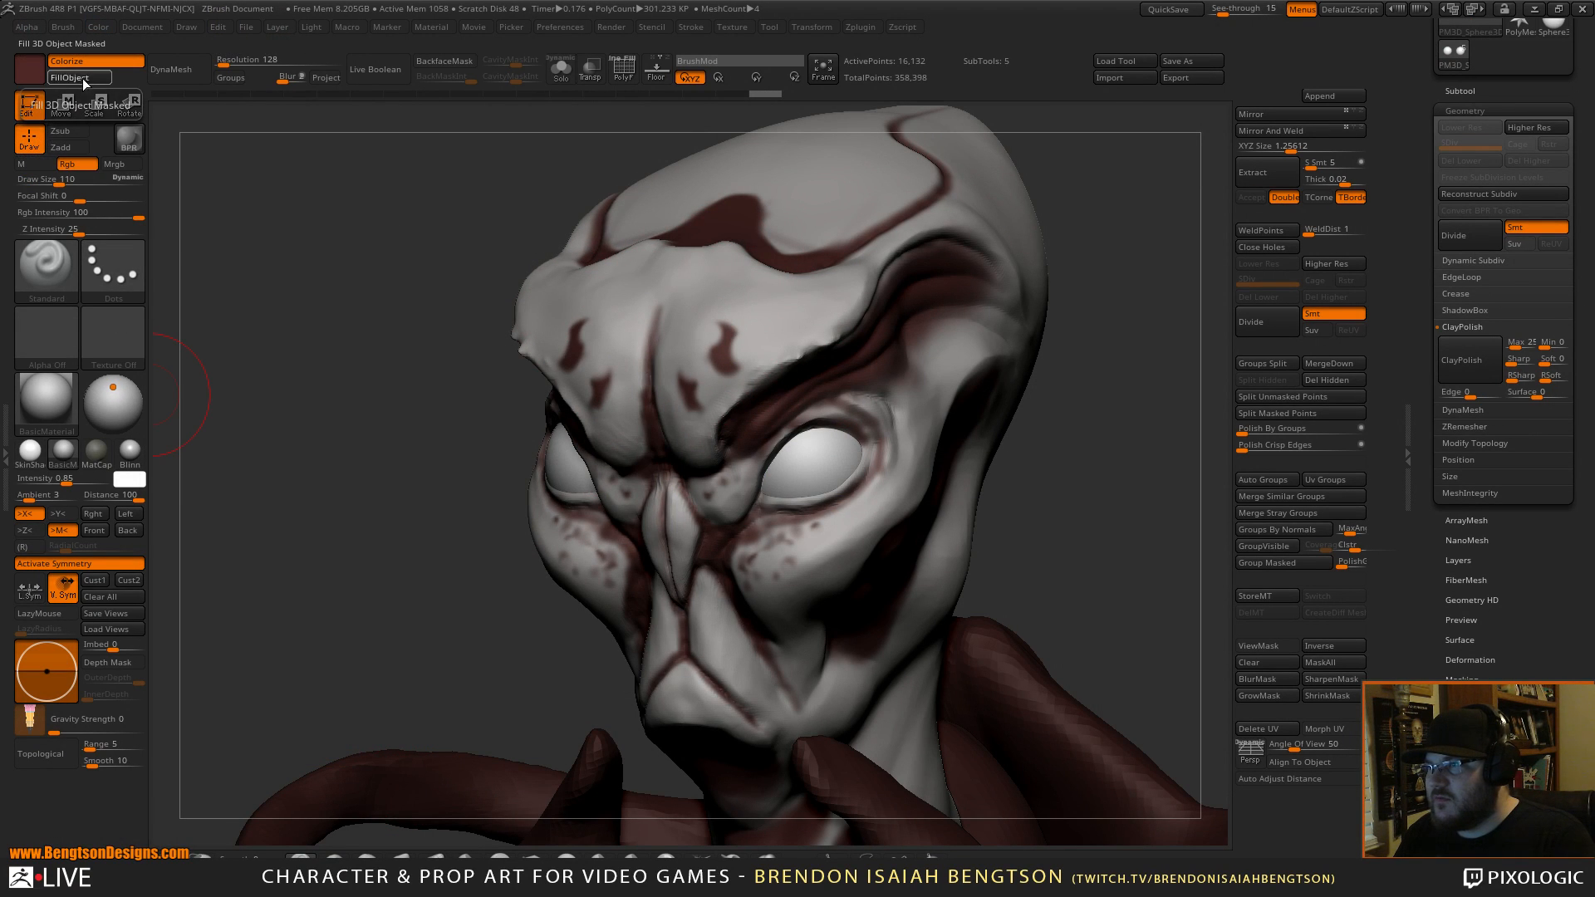
left_click(83, 78)
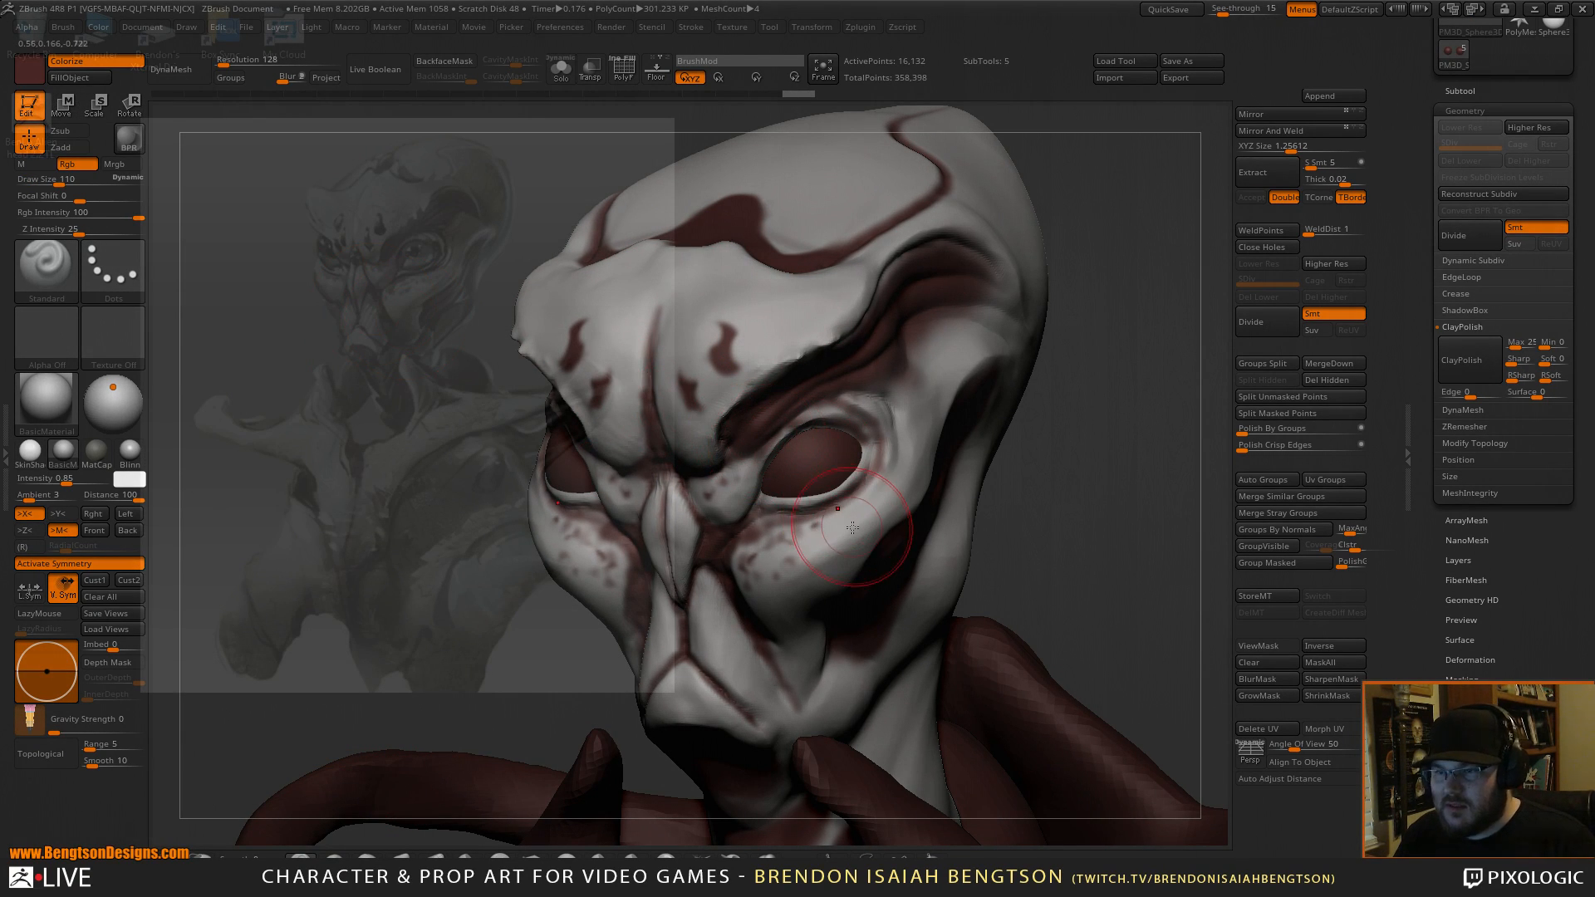
Sample the light skin tone and paint it over both dark red eyeballs at draw size 110.
key("c")
key("space")
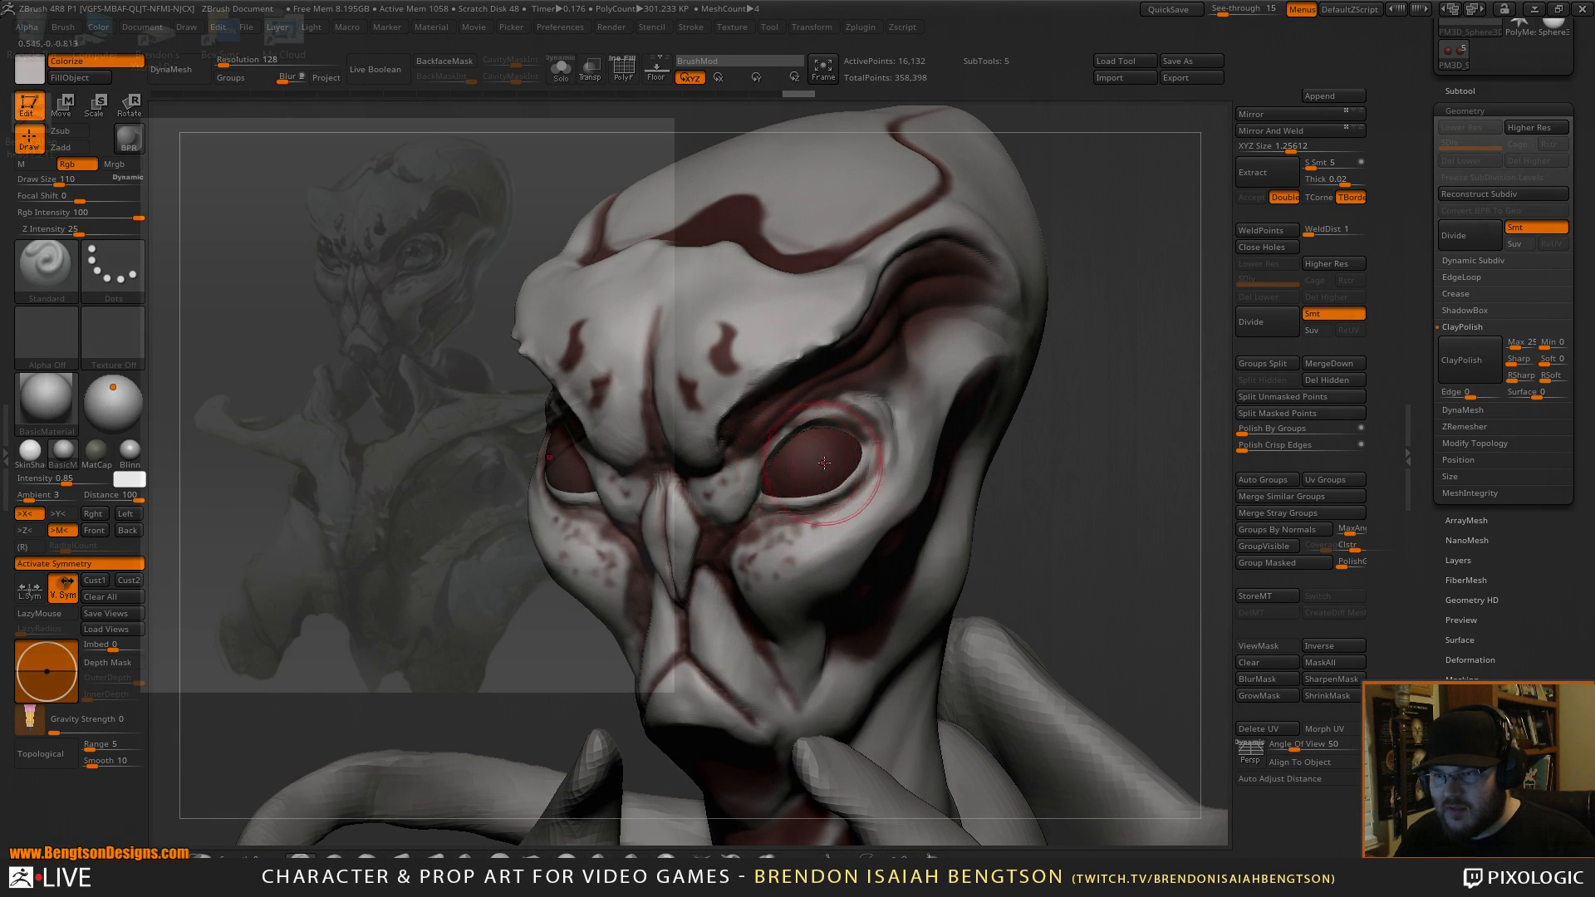
mouse_move(818, 436)
left_mouse_down()
mouse_move(815, 487)
mouse_move(789, 485)
left_mouse_up()
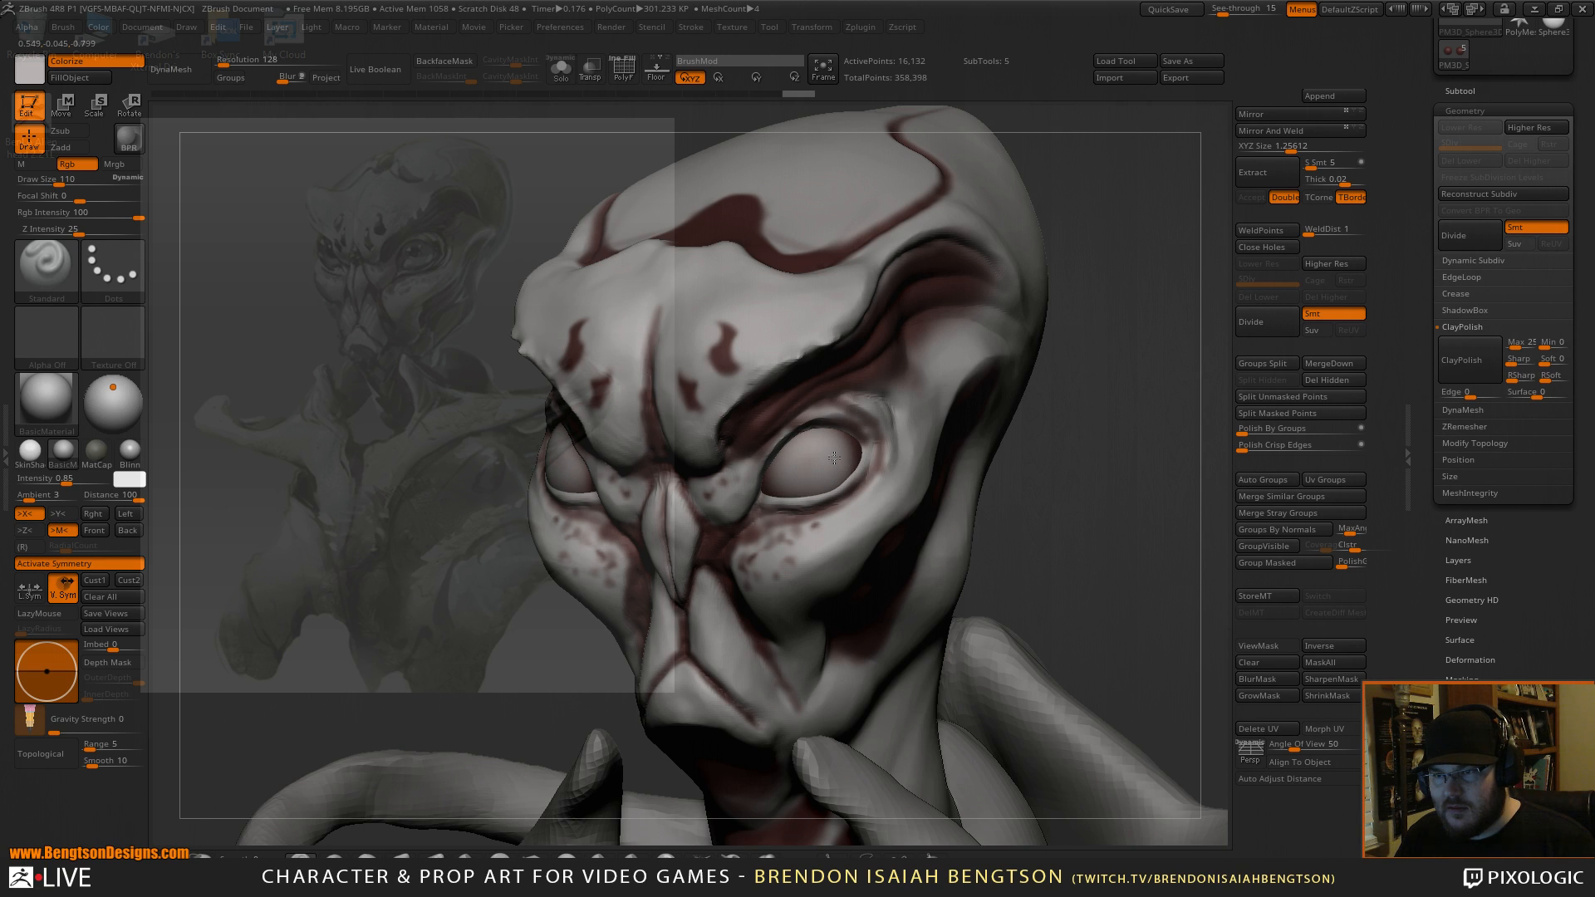
left_click_drag(838, 464, 819, 486)
left_click_drag(1095, 394, 1107, 325, "alt")
mouse_move(1038, 415)
left_mouse_down()
mouse_move(1145, 434)
mouse_move(1137, 547)
mouse_move(1159, 420)
left_mouse_up()
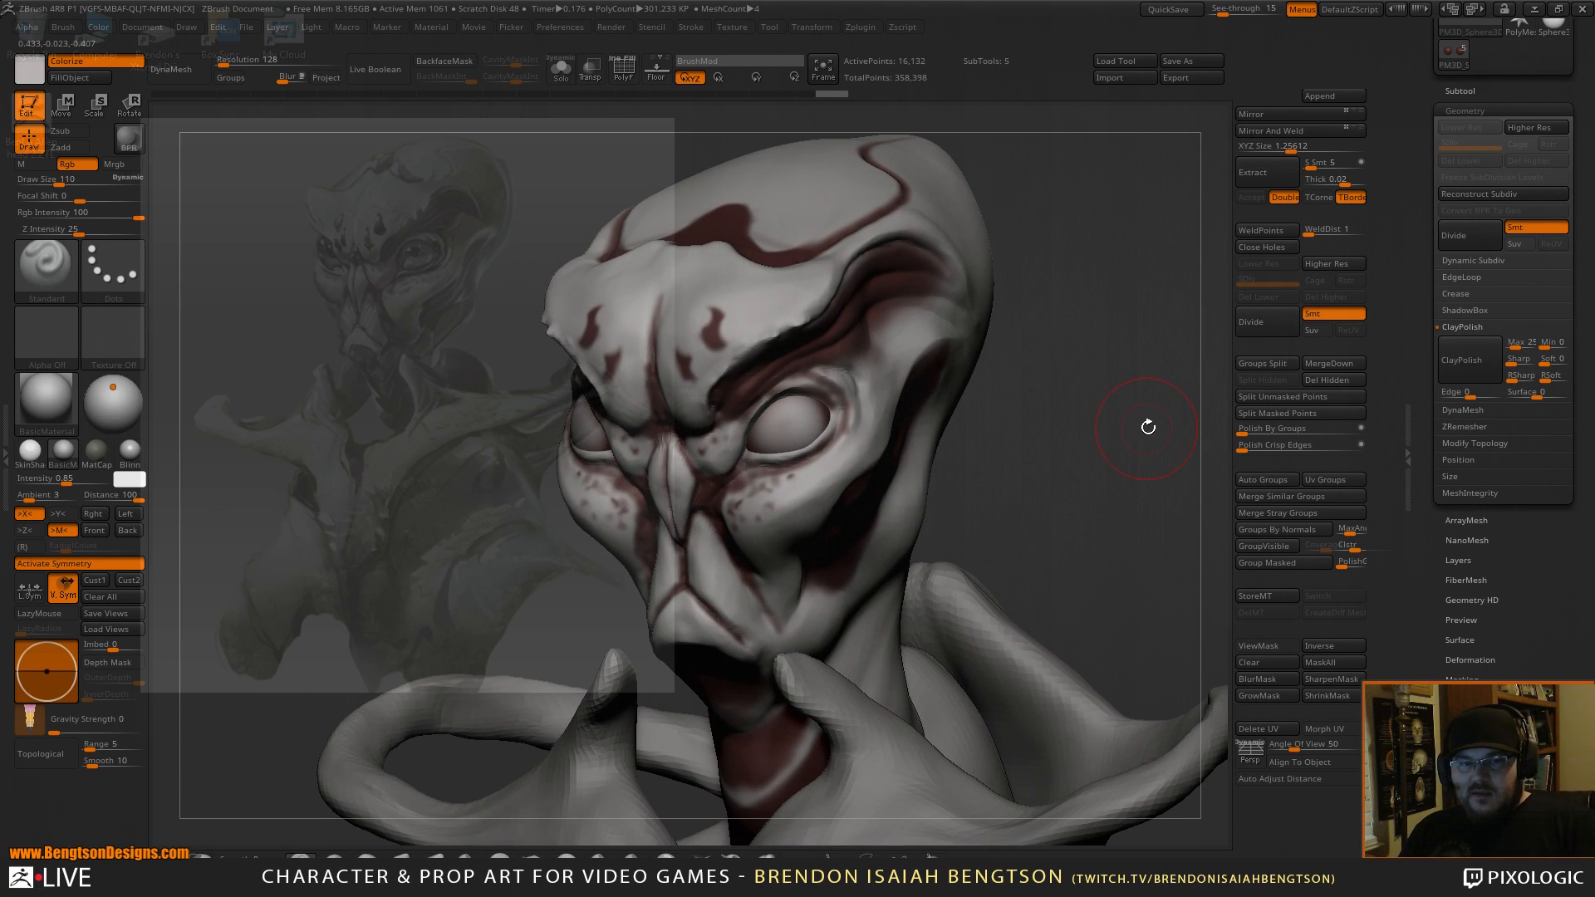
Switch to the Move Topological brush at draw size 110 and adjust how the eyeballs sit in their sockets.
mouse_move(1118, 445)
left_mouse_down("alt")
mouse_move(1126, 498)
mouse_move(1125, 443)
mouse_move(1129, 463)
left_mouse_up("alt")
key("ctrl")
key("shift")
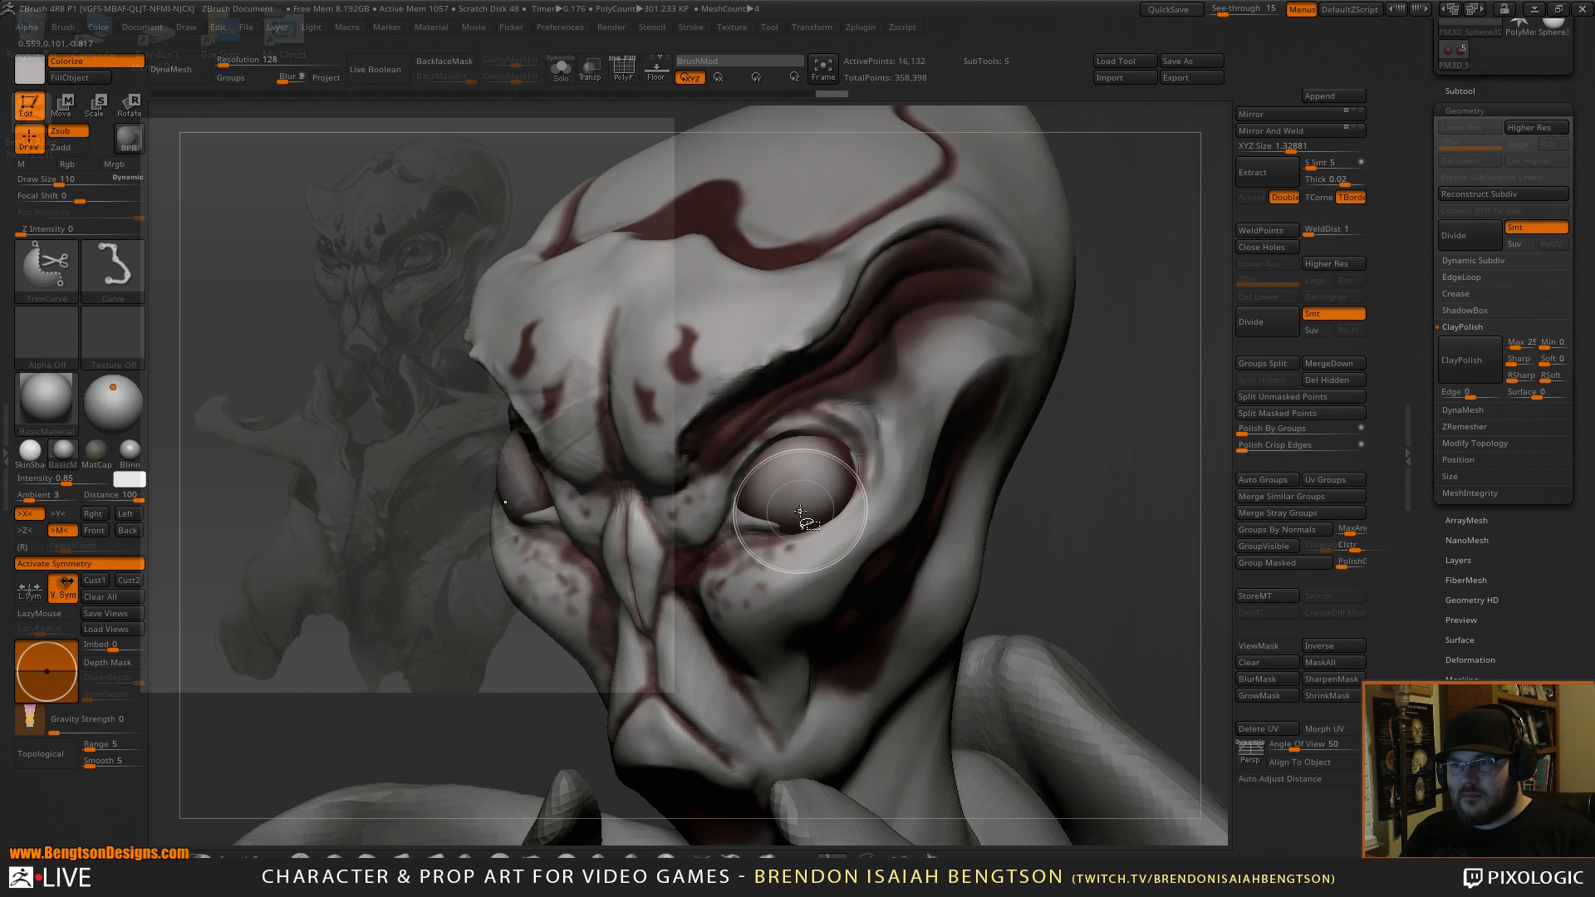
left_click_drag(1143, 499, 1190, 484)
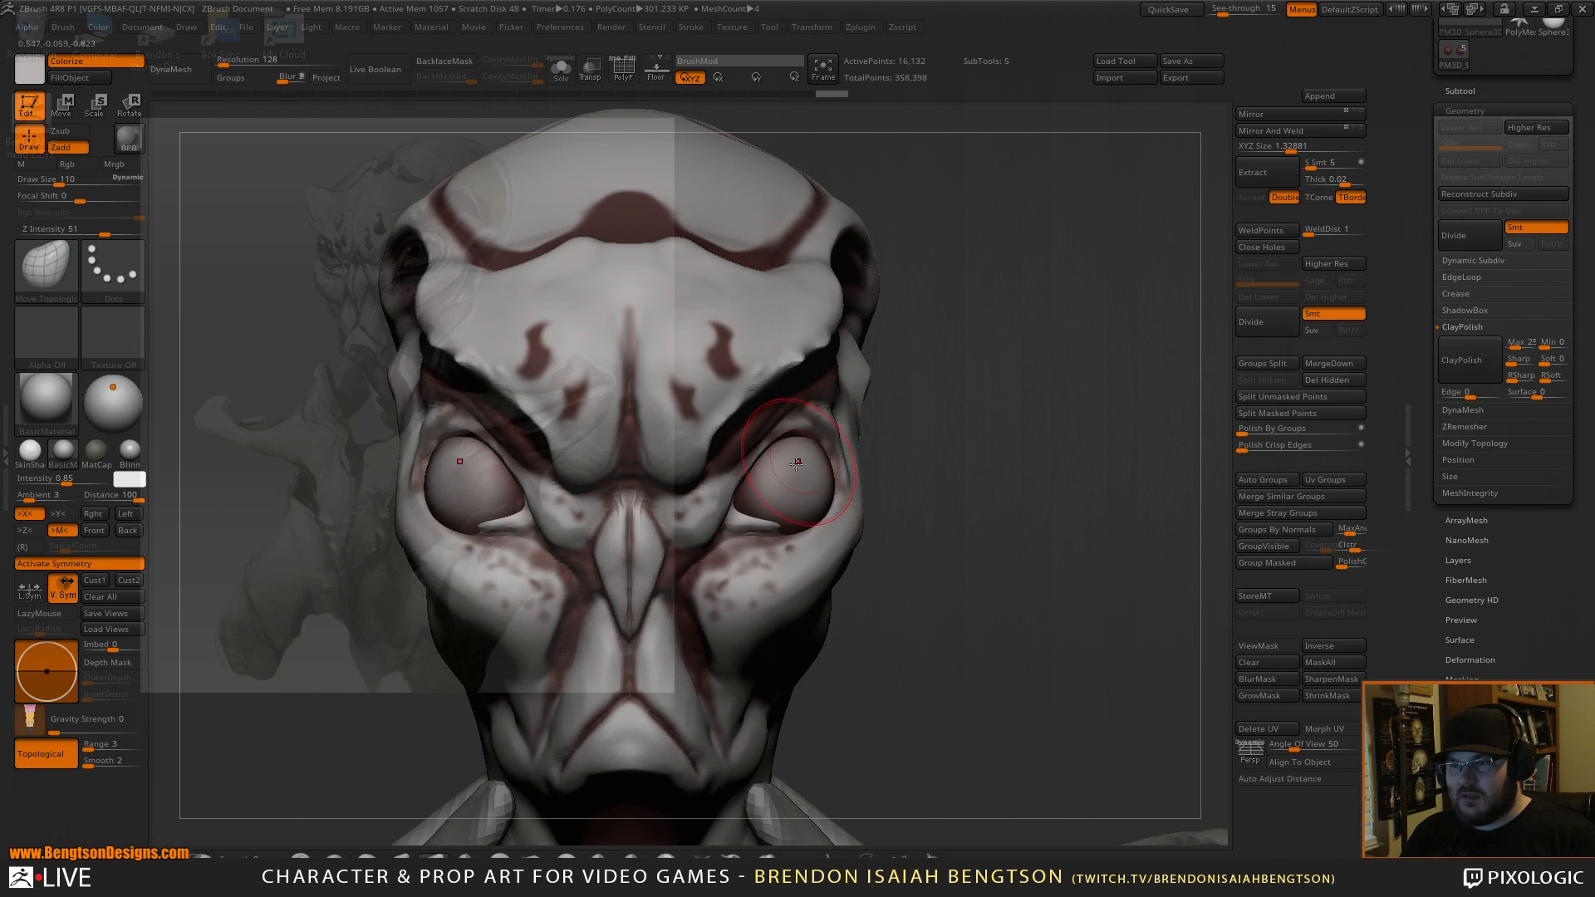
Step back through the last eyeball changes and restore them to compare the two versions.
key("ctrl+z")
key("ctrl+z")
key("ctrl+z")
key("ctrl+z")
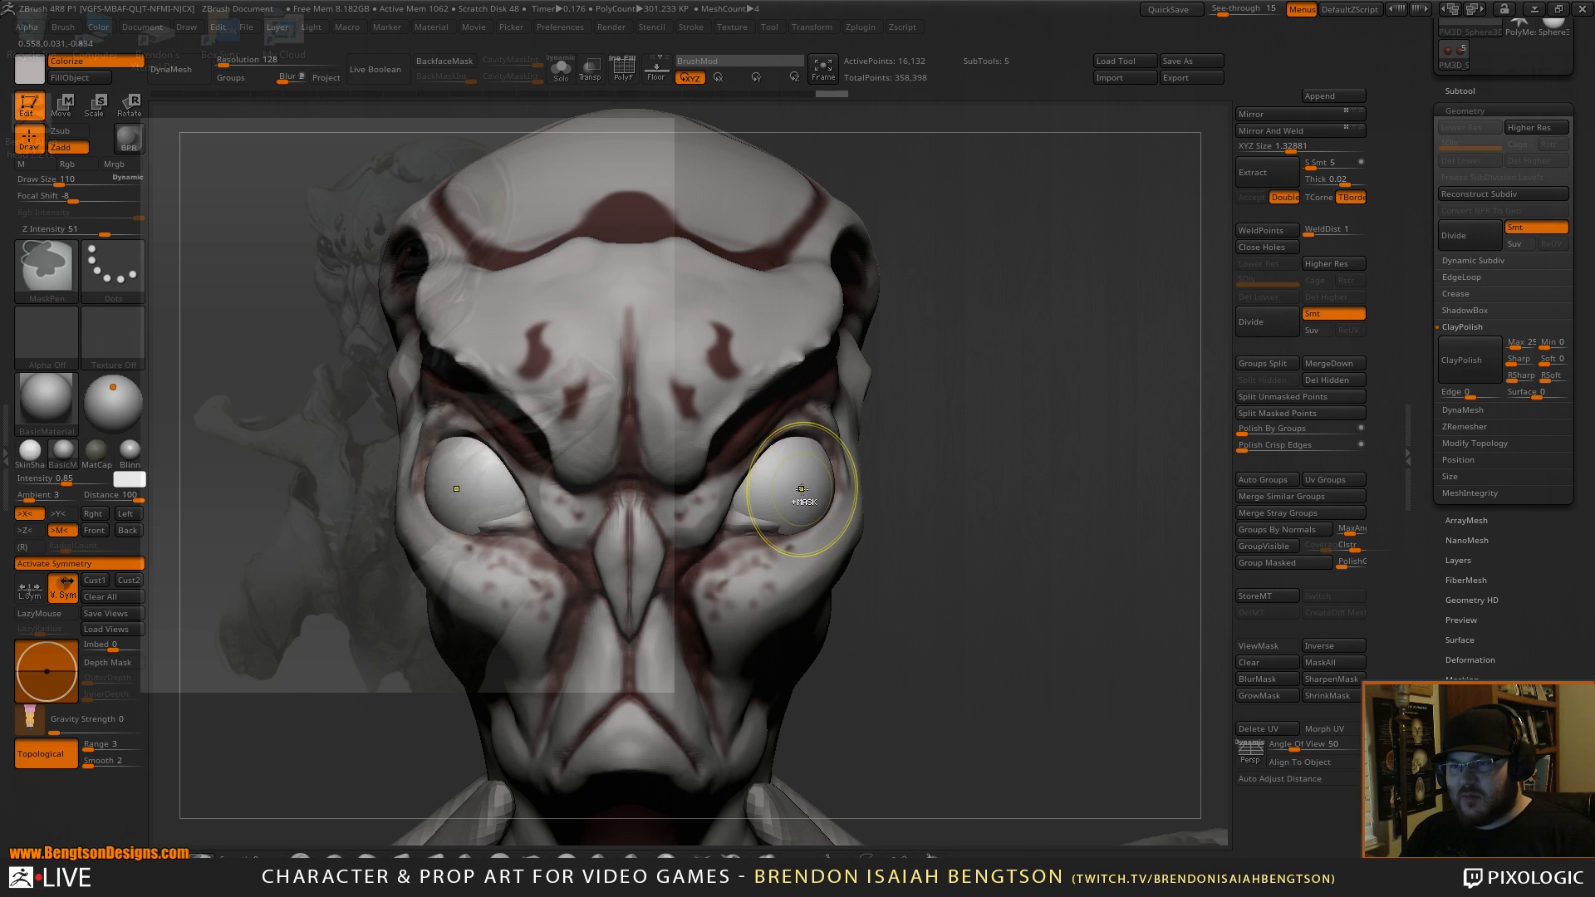
key("ctrl+shift+z")
key("ctrl+shift+z")
key("ctrl+shift+z")
key("ctrl+shift+z")
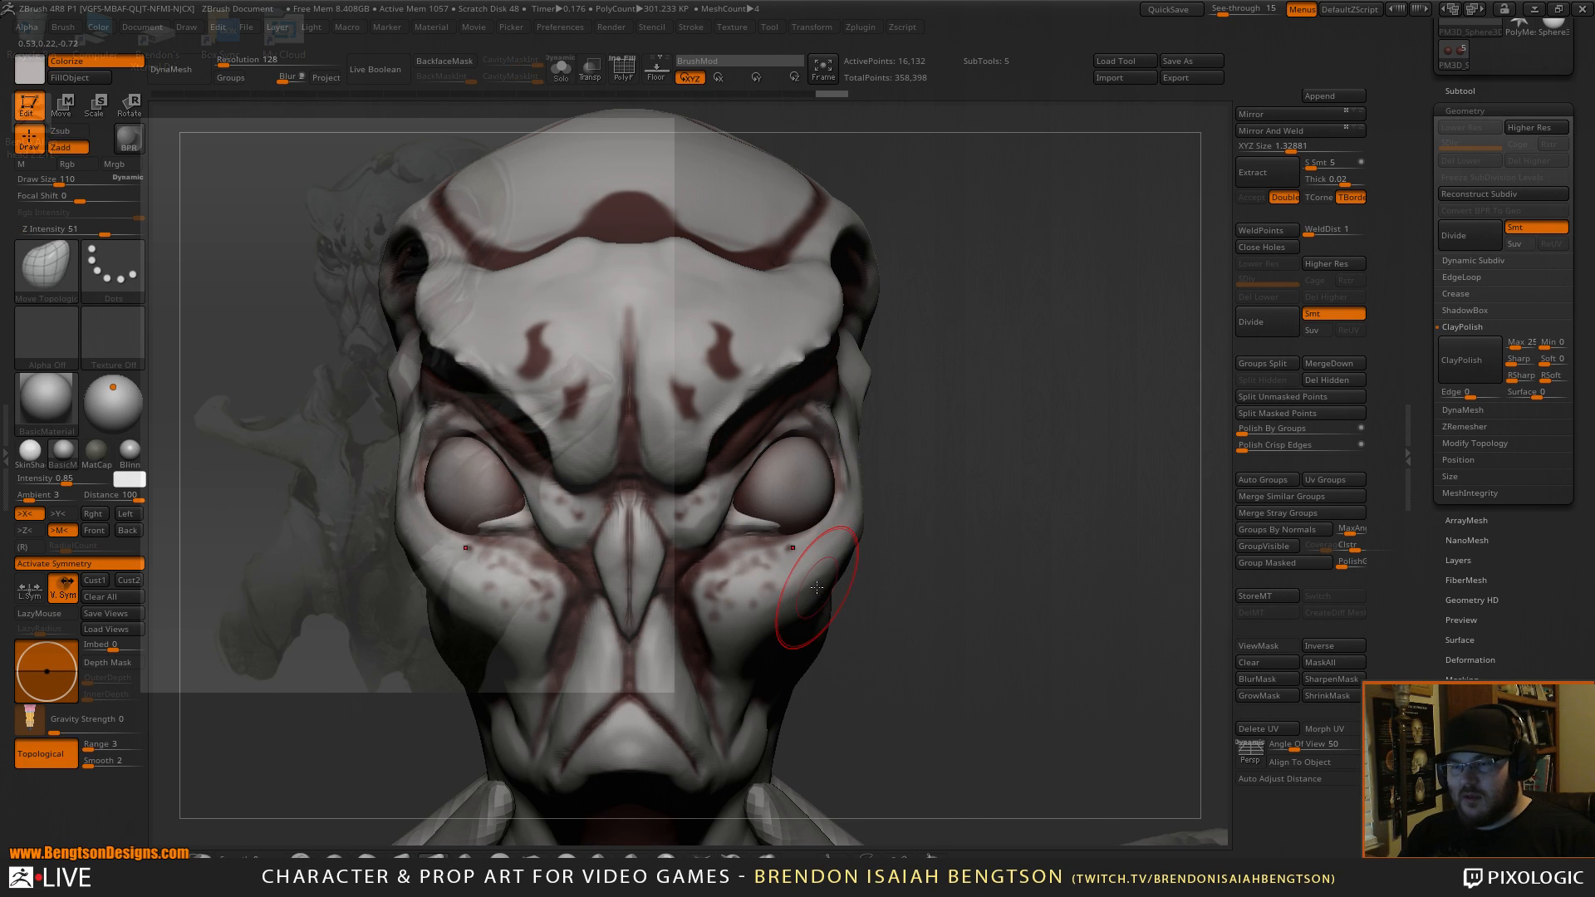
Move the mirrored eyeballs slightly inward along the X axis with the transform gizmo, and return to Draw mode.
key("w")
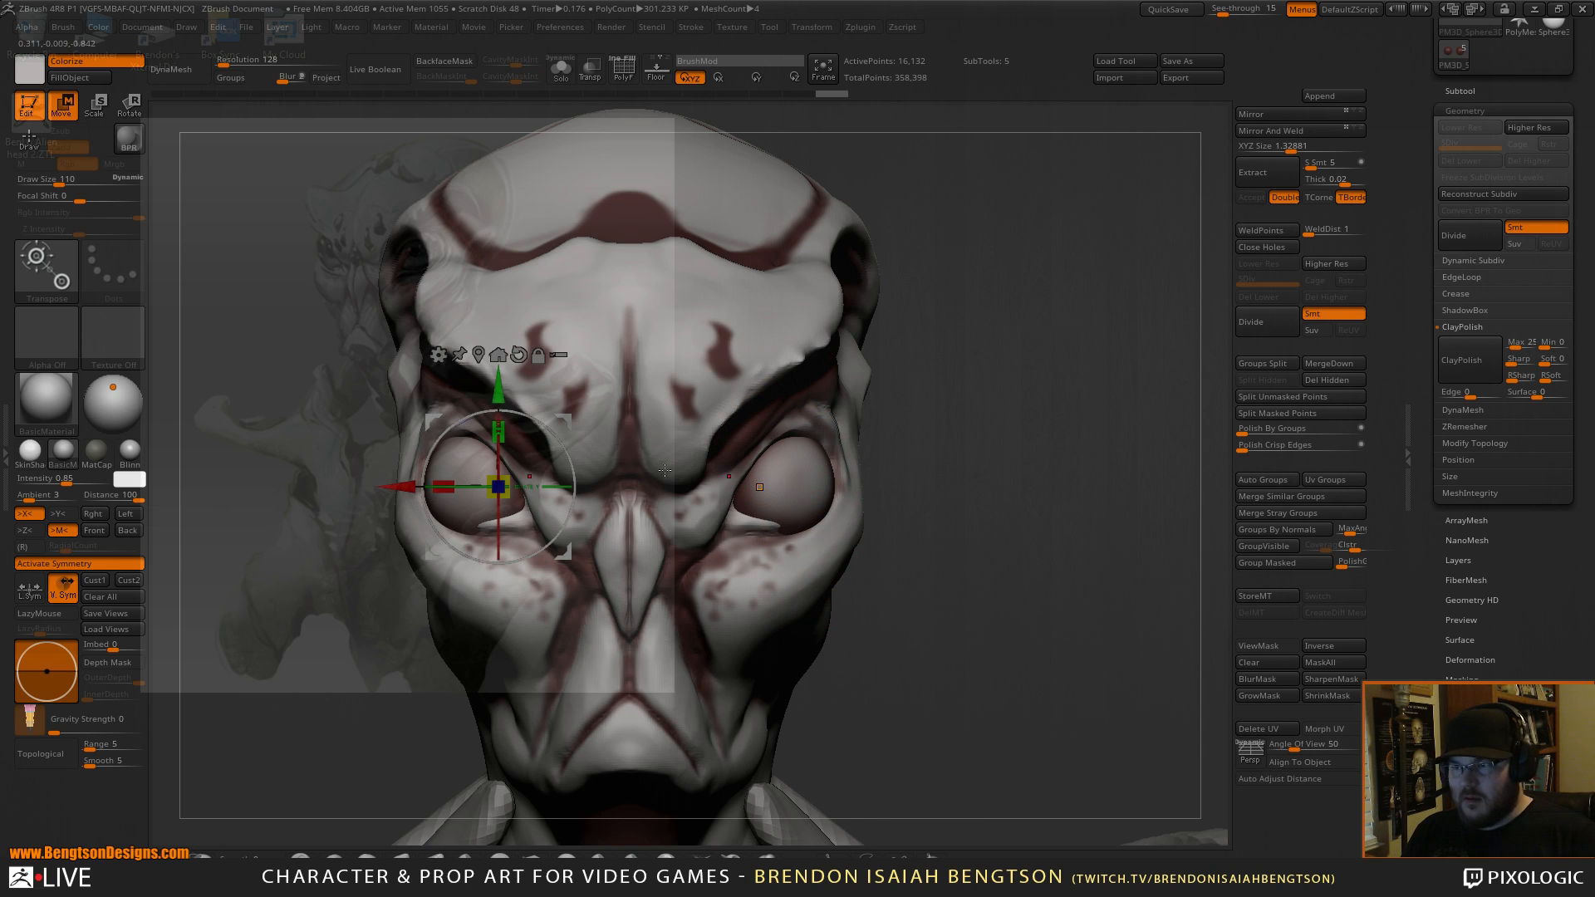
left_click_drag(397, 486, 402, 479)
key("q")
mouse_move(980, 486)
left_mouse_down()
mouse_move(1112, 487)
mouse_move(1104, 471)
mouse_move(1133, 499)
mouse_move(1110, 476)
left_mouse_up()
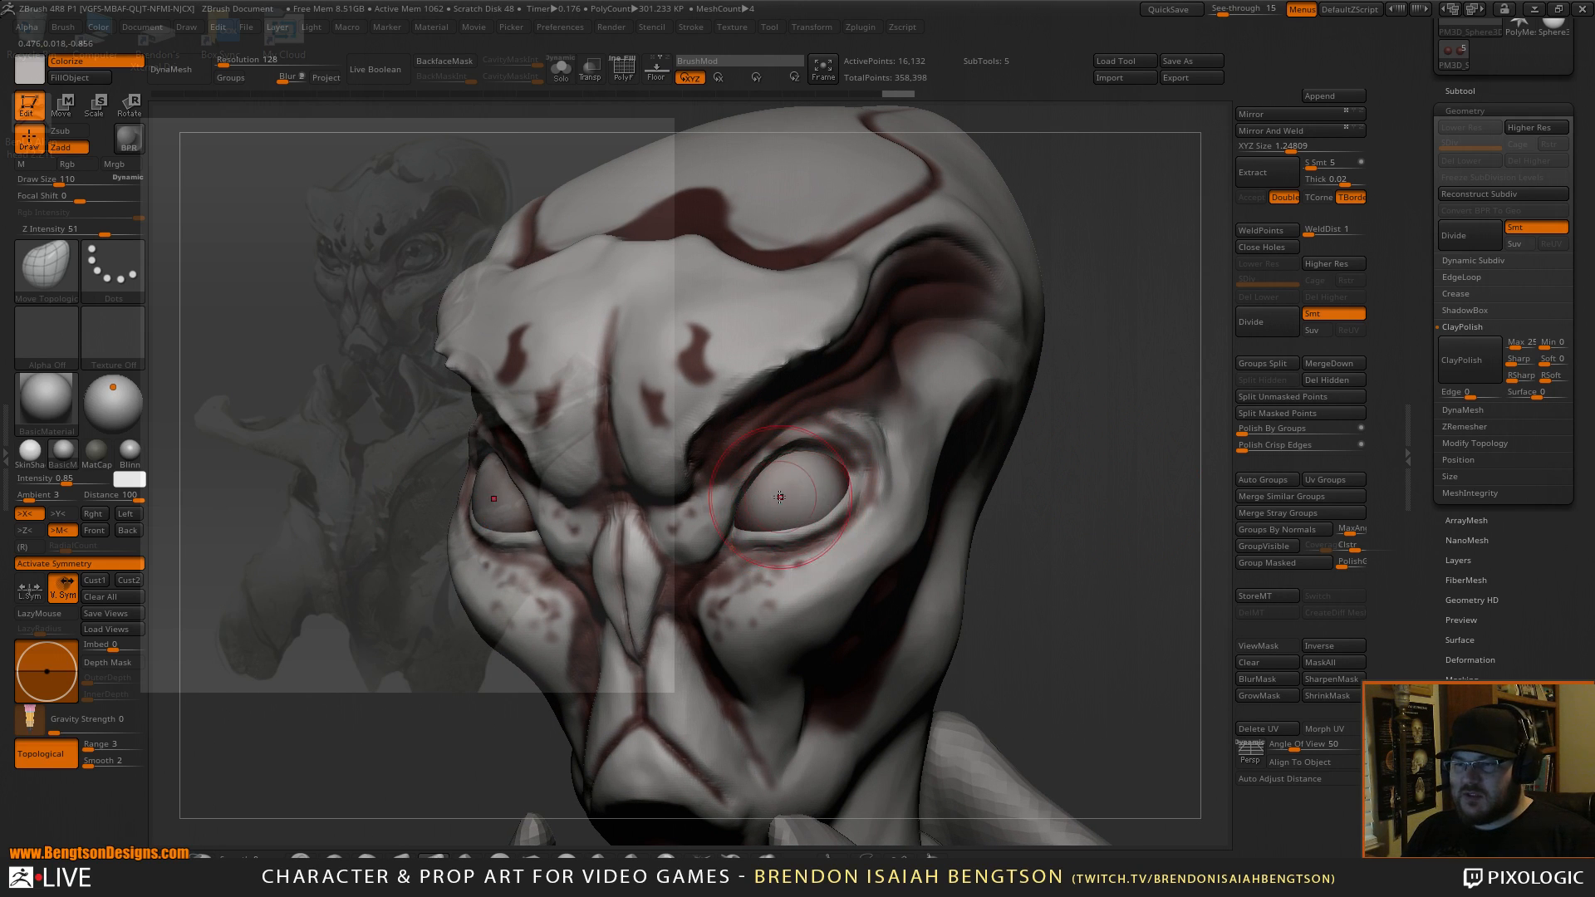
Choose a pale blue-grey, switch to the Standard brush and color both eyeballs at draw size 120.
key("space")
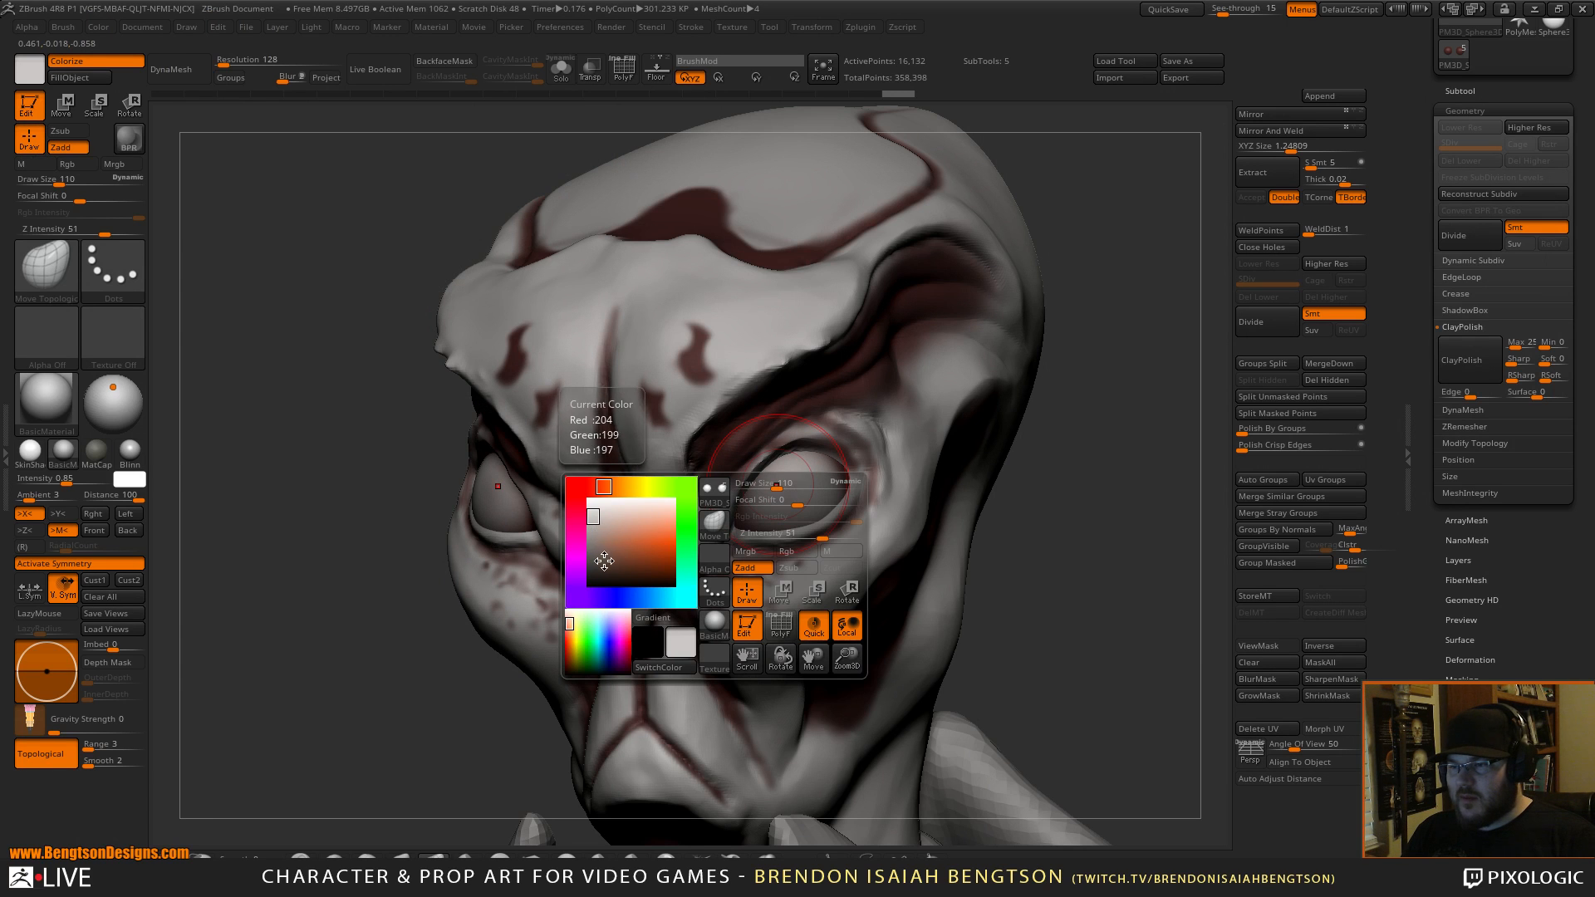
left_click(635, 599)
left_click(606, 527)
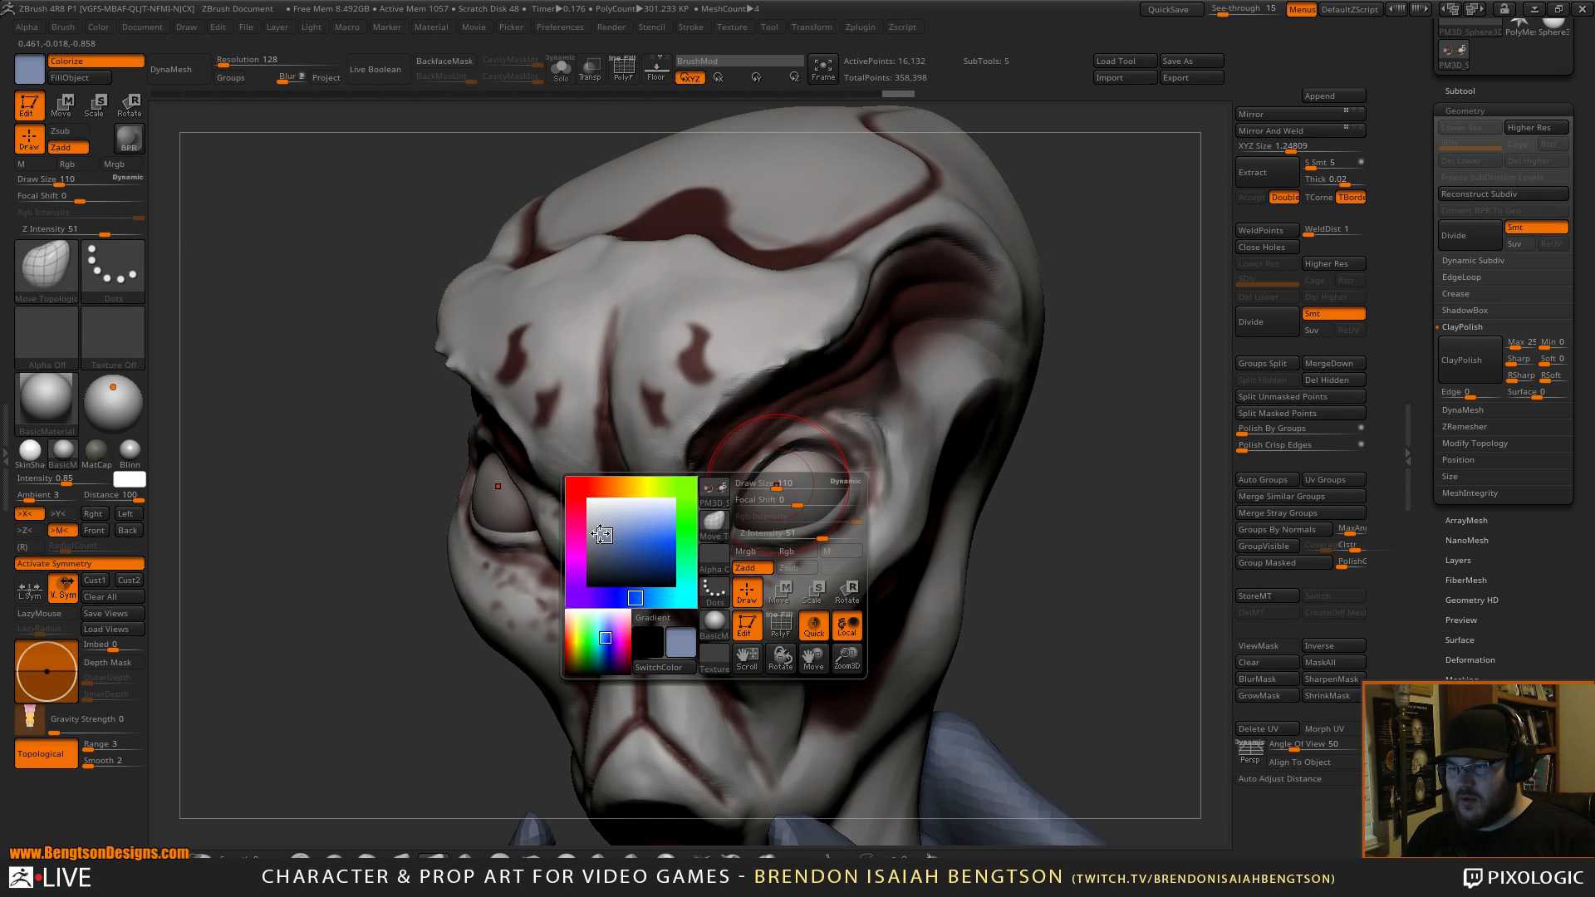
key("space")
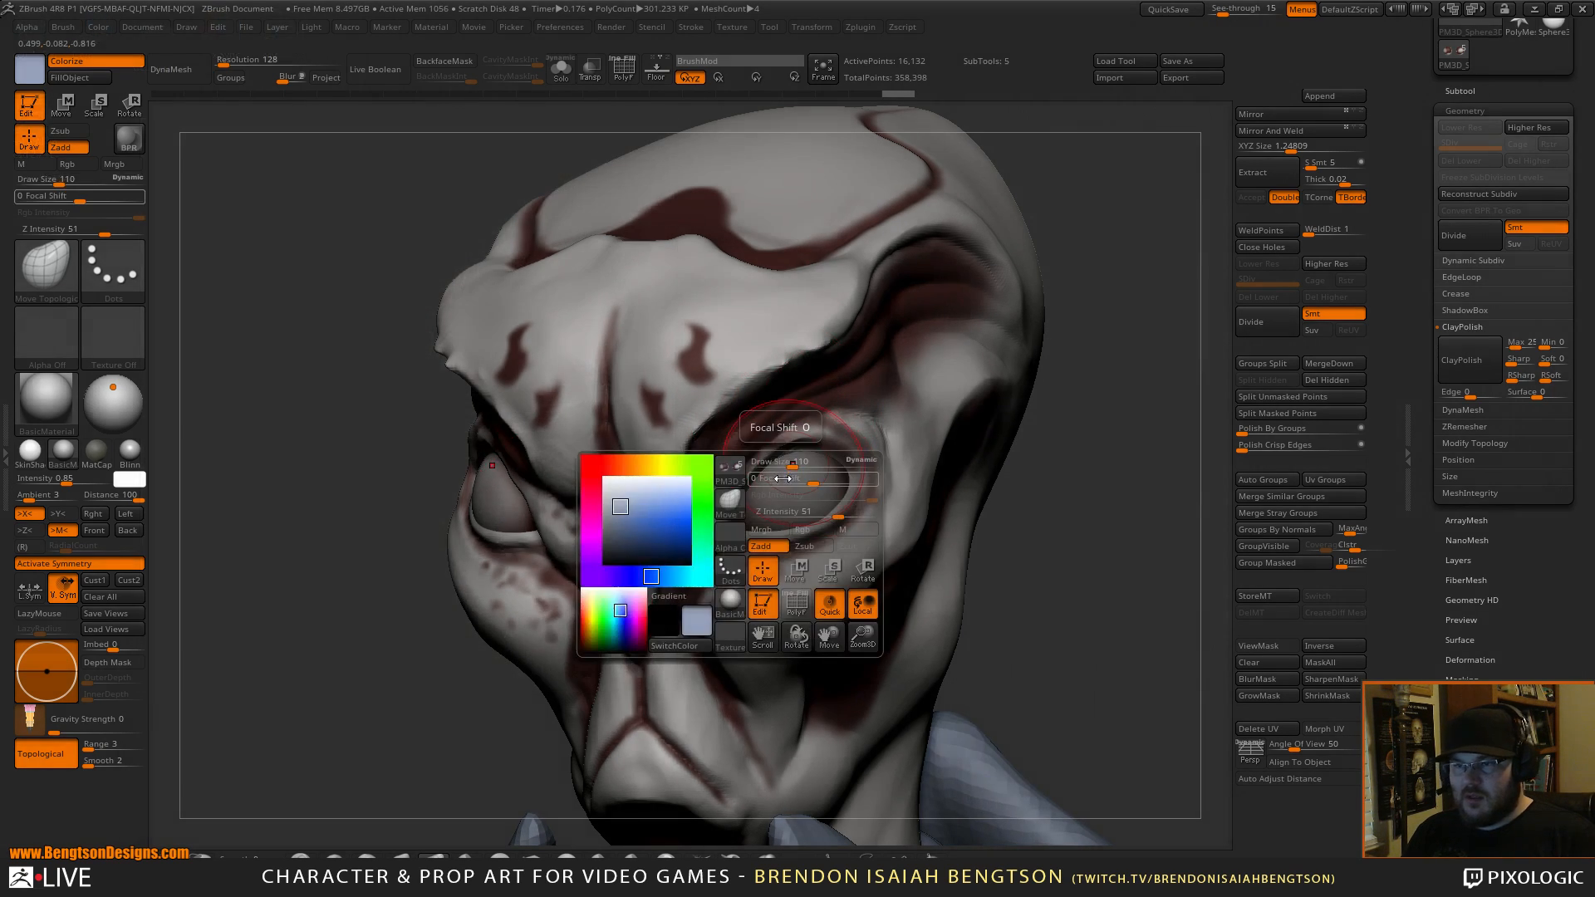
left_click(793, 464)
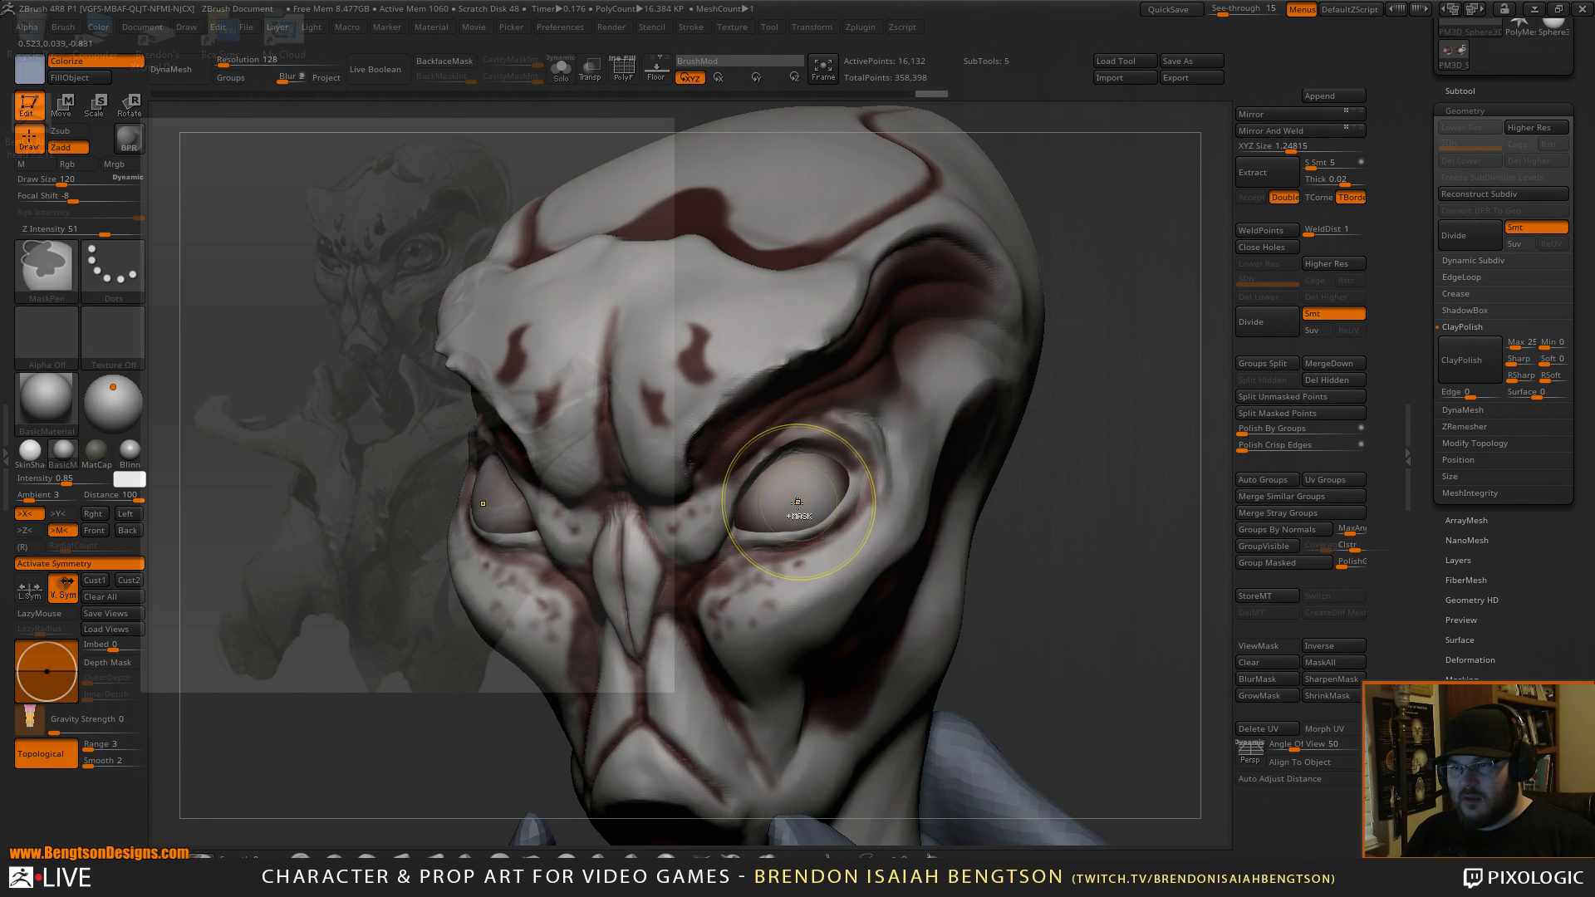
left_click(297, 854)
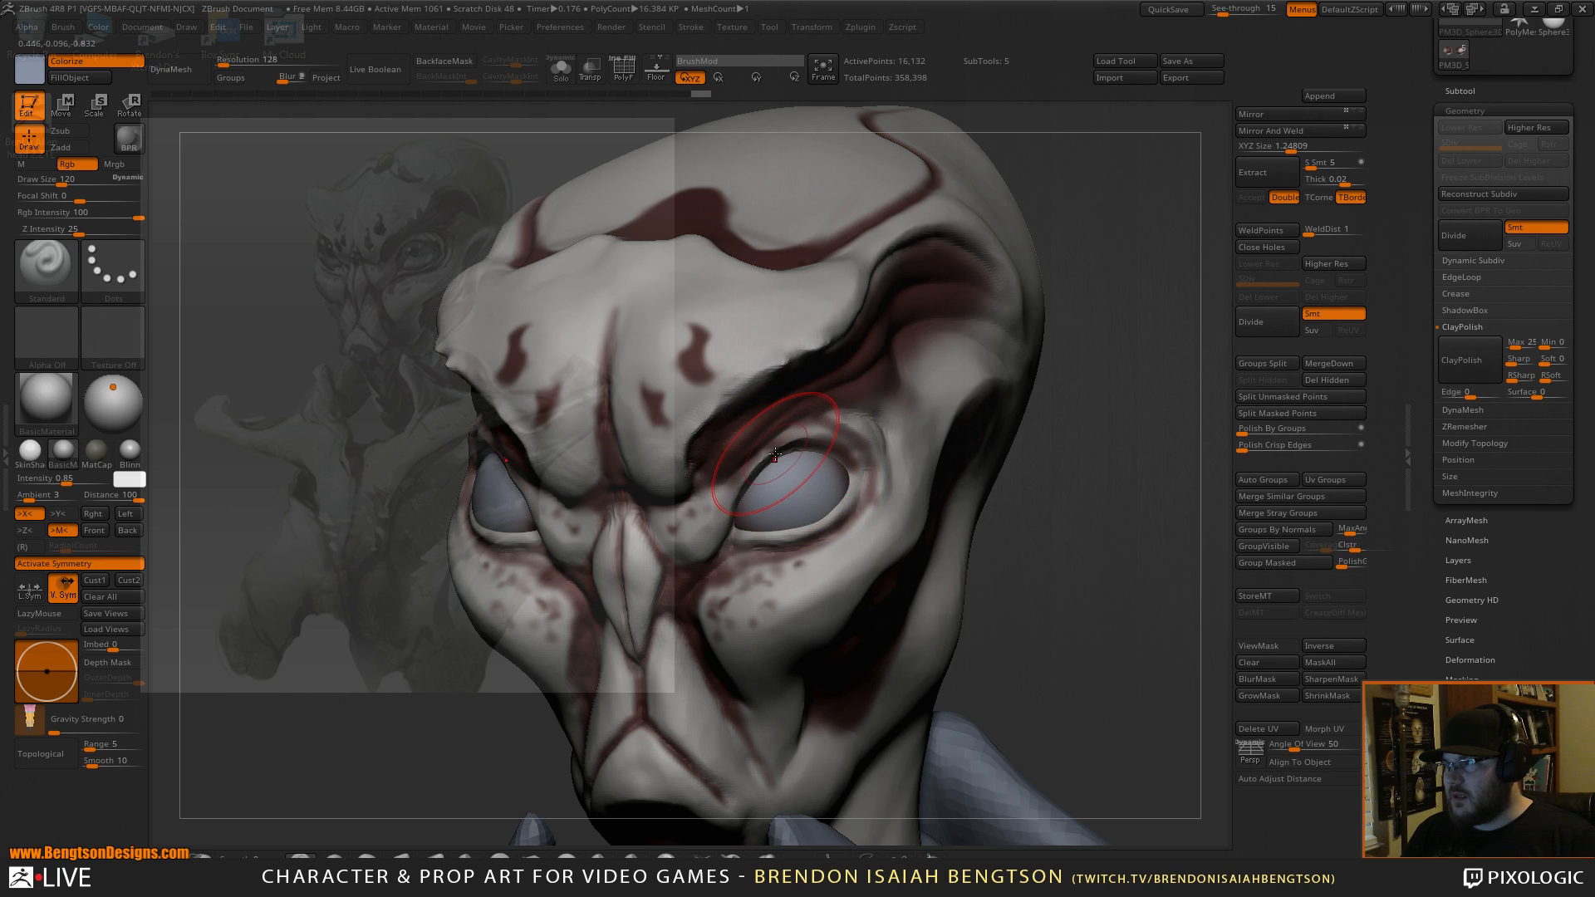
Try mirrored pupils in near-black (RGB 21, 21, 22) on the eyeballs at draw size 49.
key("space")
left_click_drag(608, 554, 603, 572)
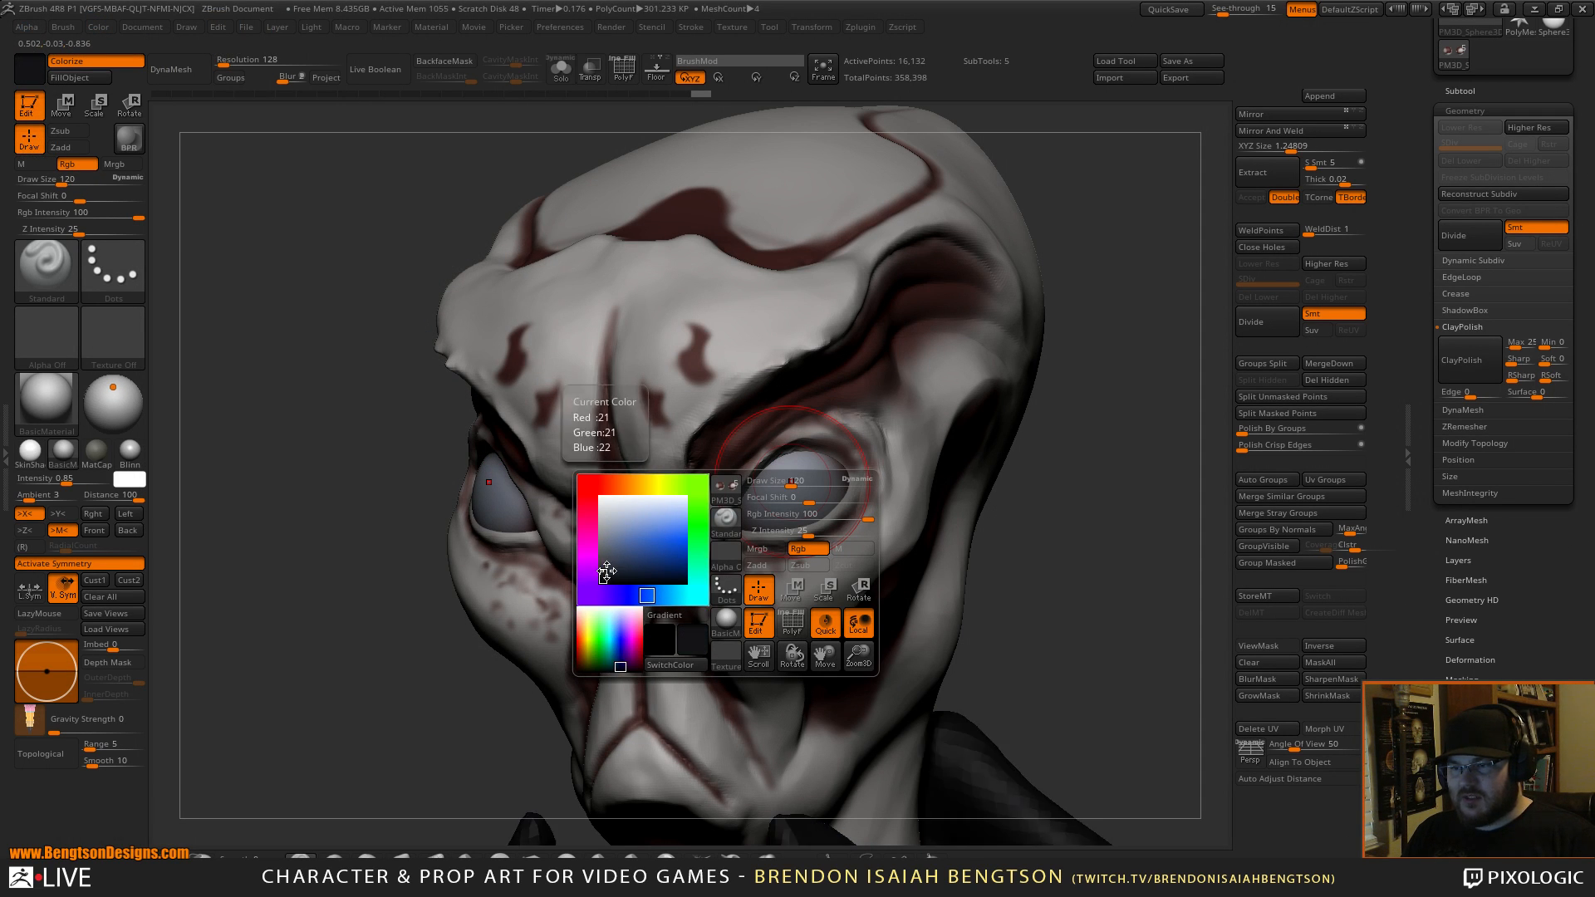
key("space")
mouse_move(789, 434)
left_mouse_down()
mouse_move(770, 437)
mouse_move(789, 486)
left_mouse_up()
key("space")
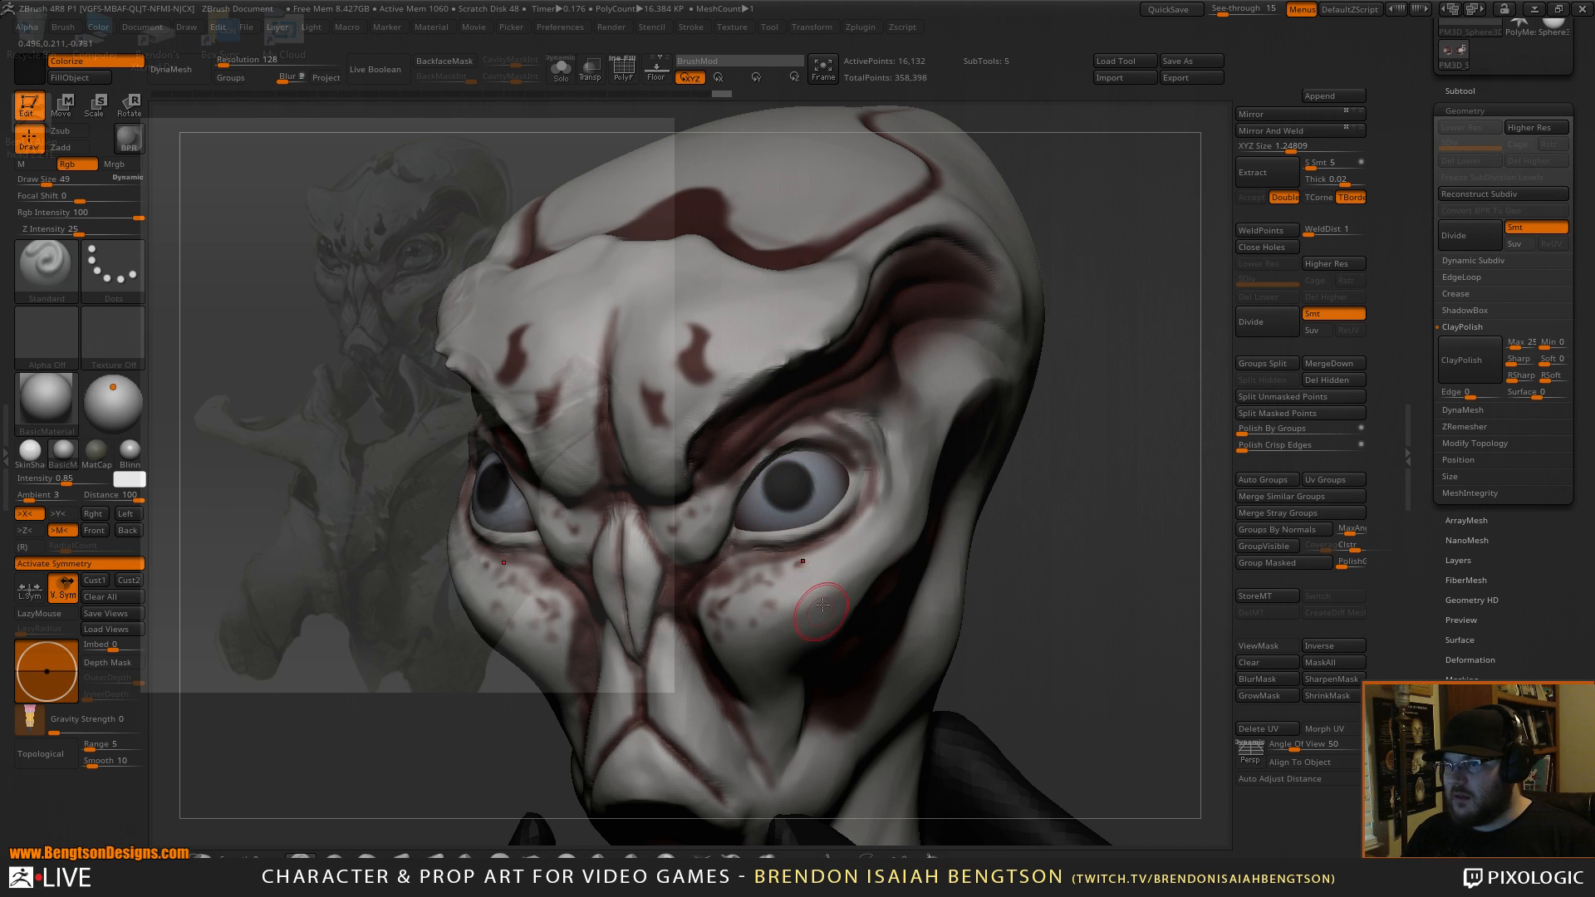
mouse_move(1167, 581)
left_mouse_down()
mouse_move(1111, 473)
mouse_move(1132, 565)
left_mouse_up()
key("ctrl")
Turn on the polygon wireframe display and remesh the eyeballs with DynaMesh at resolution 128.
left_click_drag(1138, 490, 1109, 496, "alt")
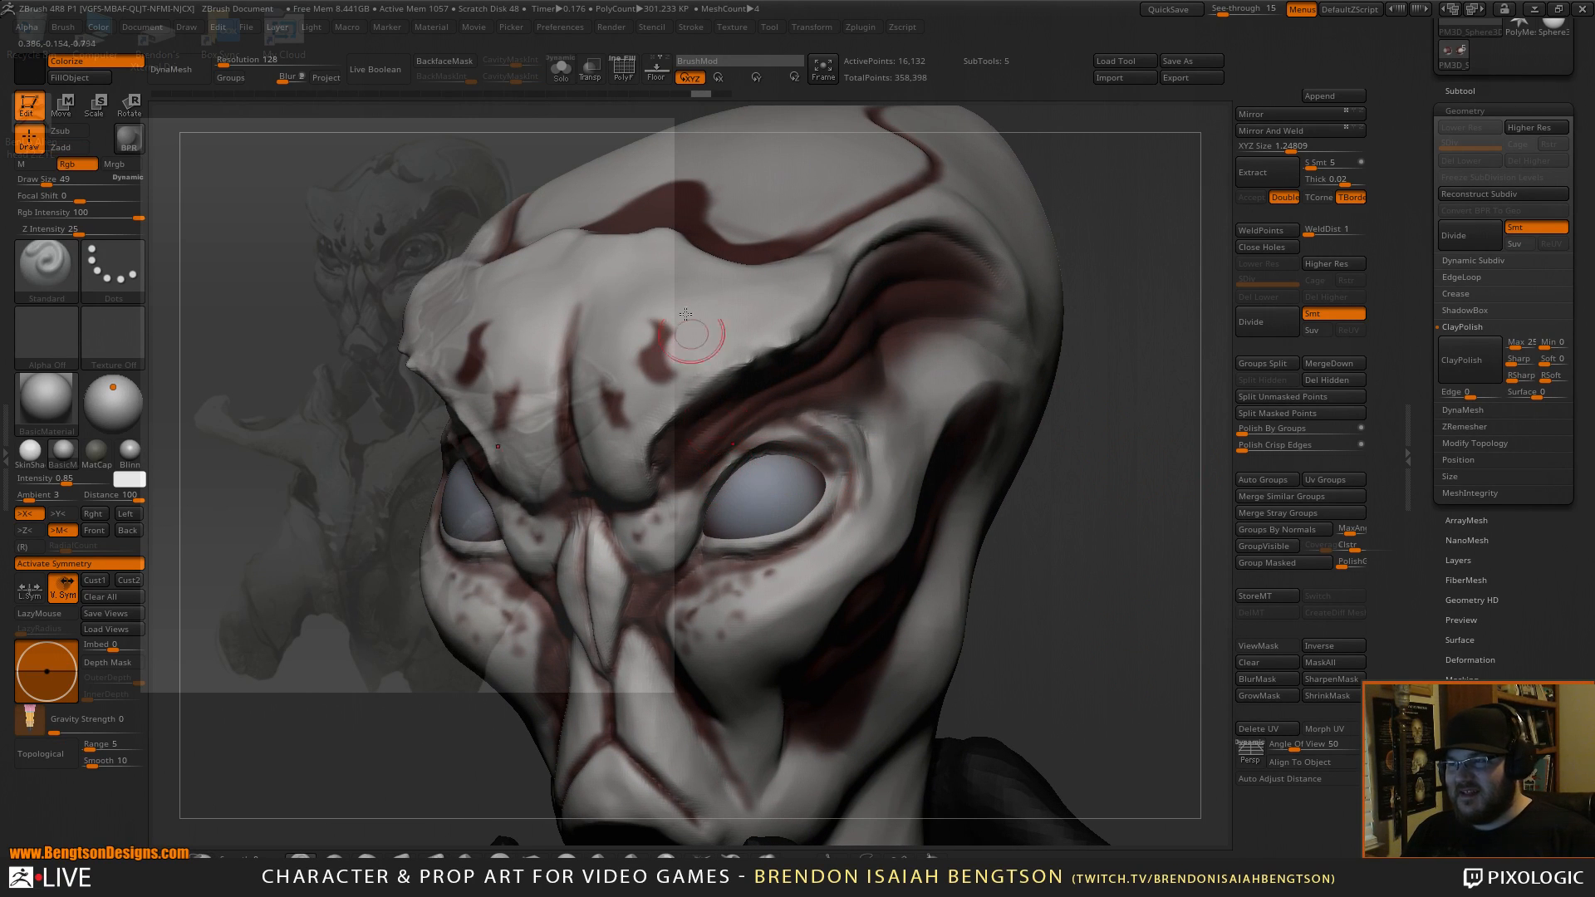
key("shift")
key("shift+f")
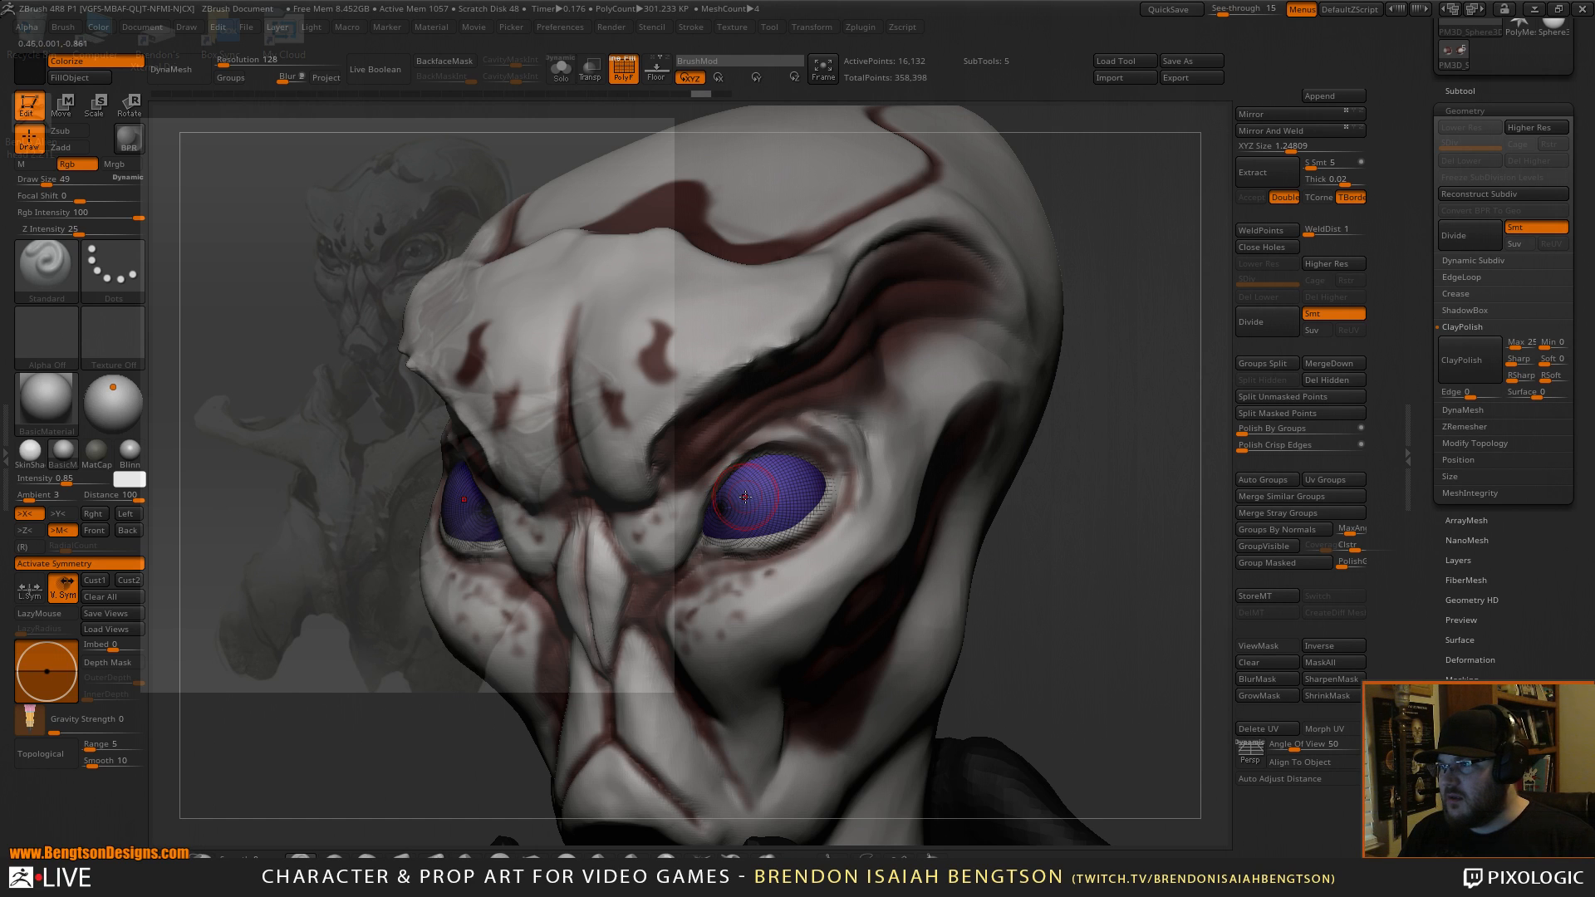
key("e")
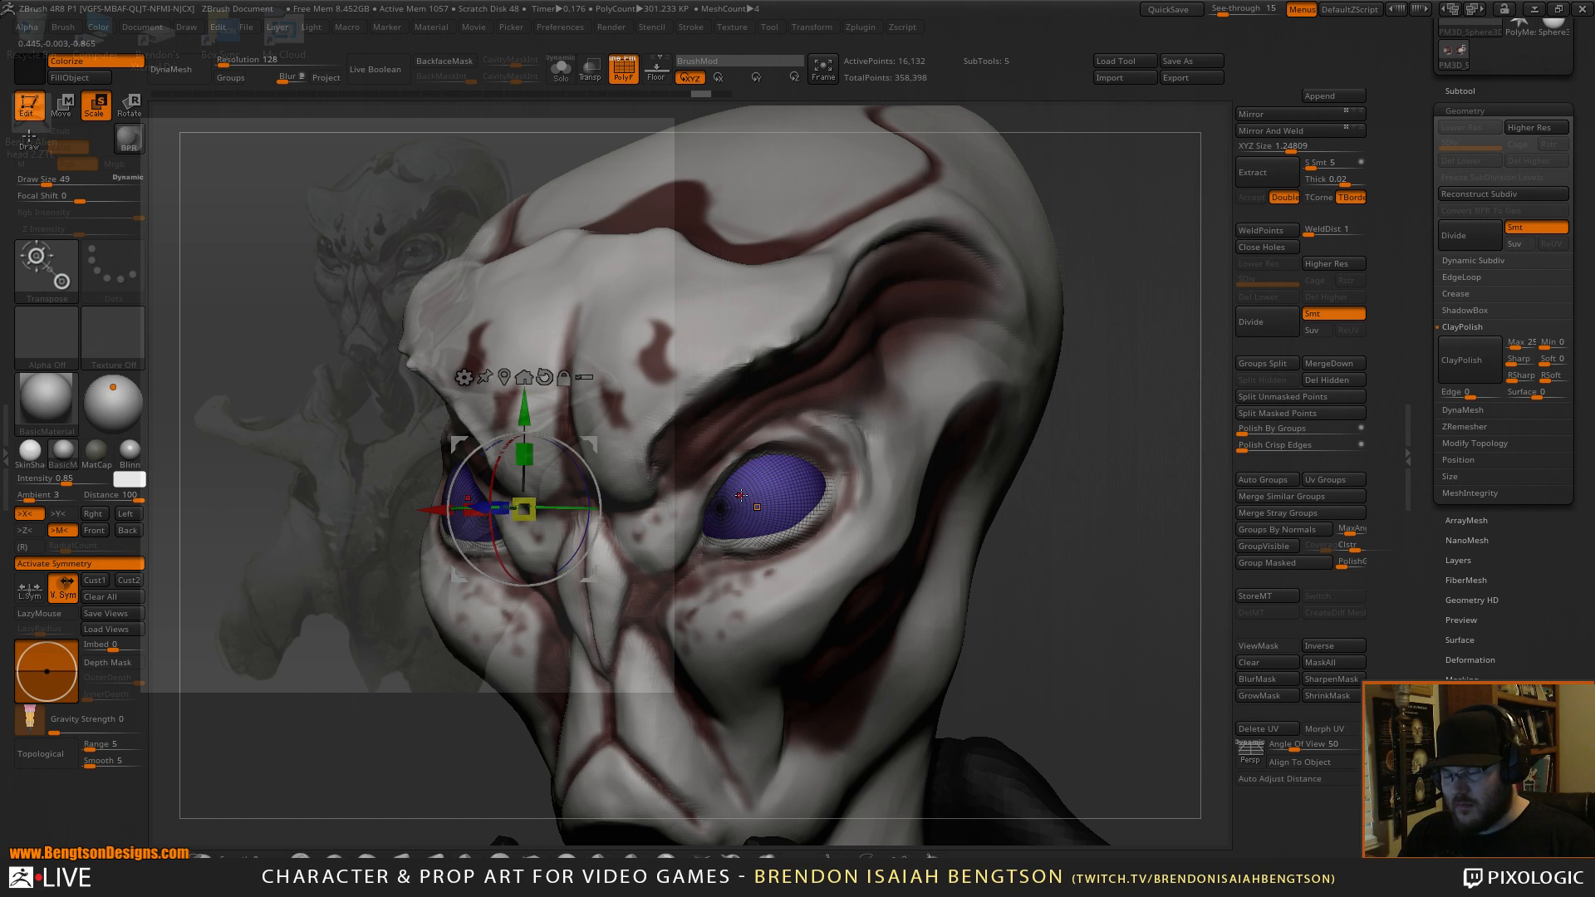
key("q")
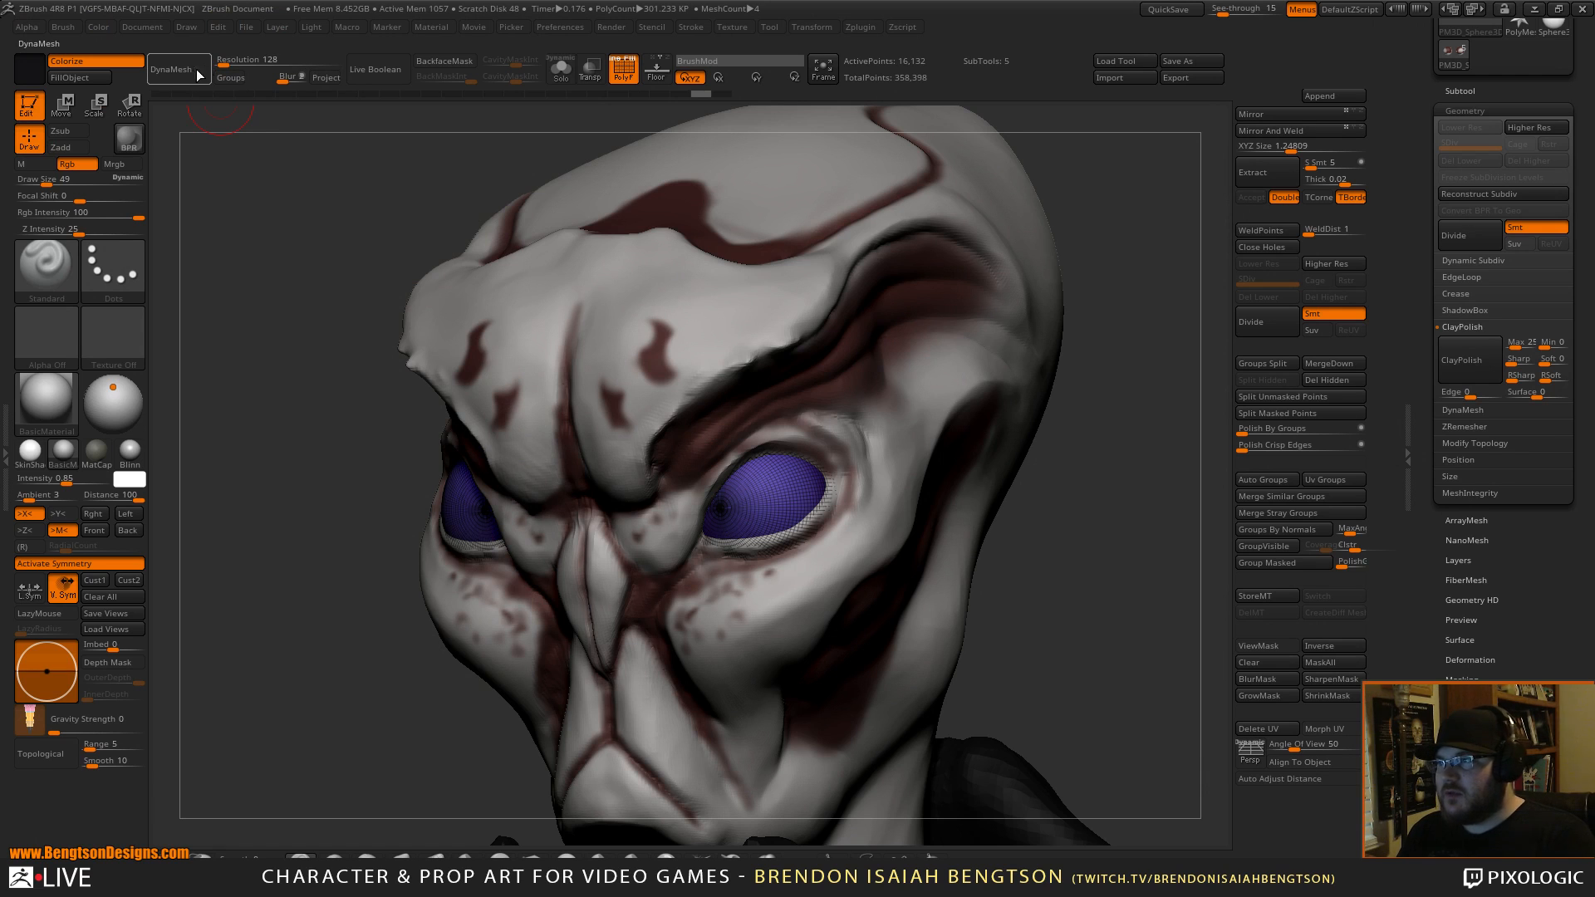
left_click(182, 74)
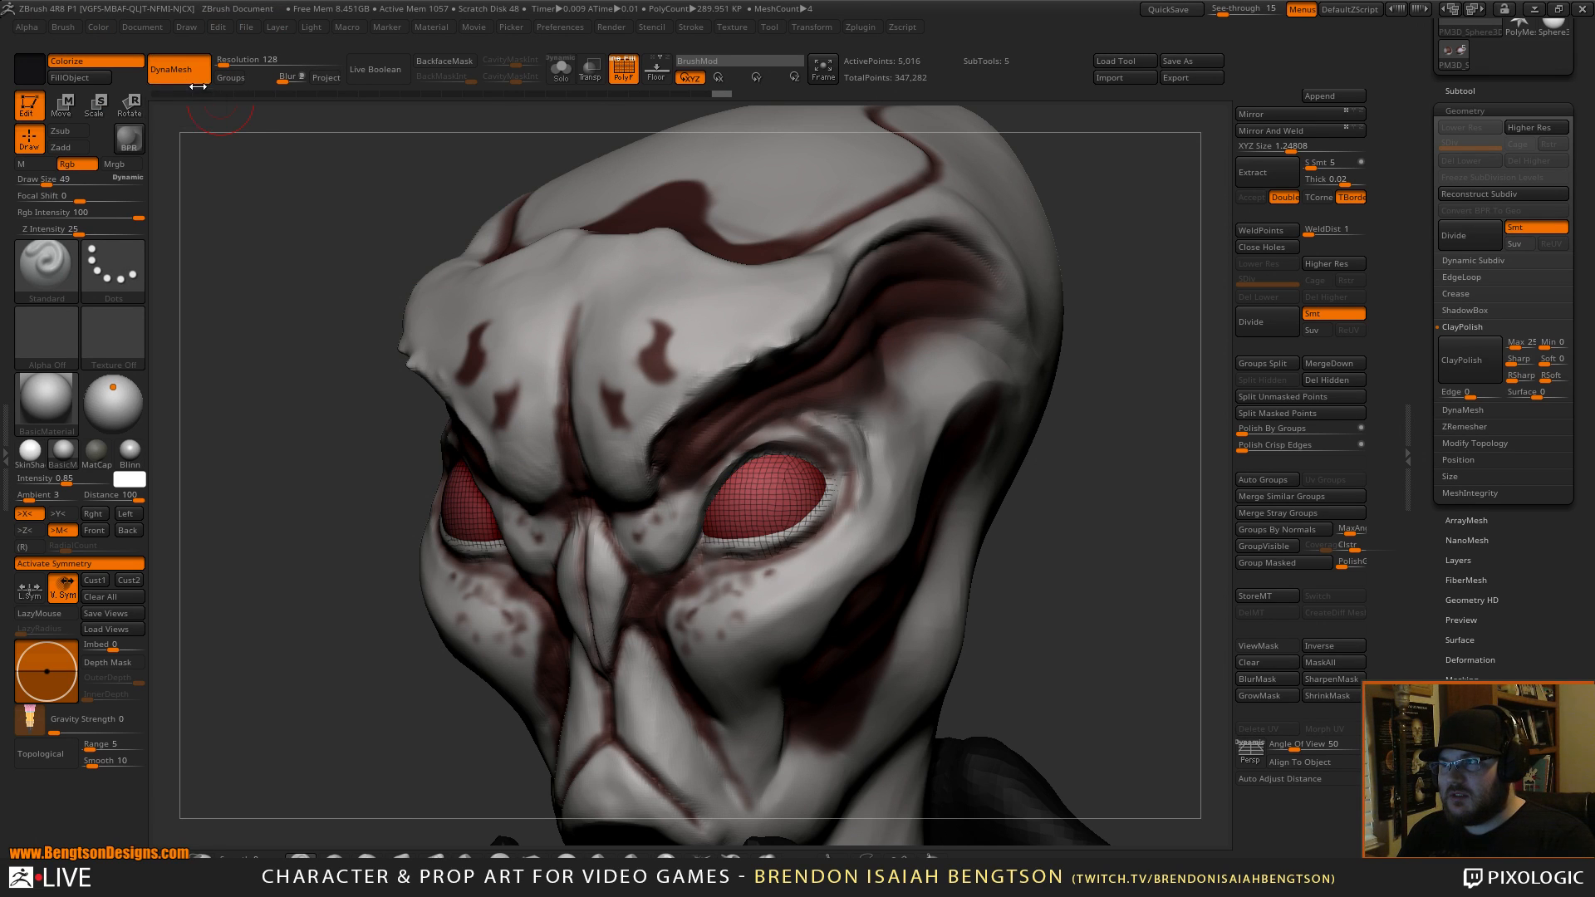
Set the DynaMesh resolution to 1048 and remesh the eyeballs.
mouse_move(223, 61)
left_mouse_down()
mouse_move(274, 61)
mouse_move(249, 60)
left_mouse_up()
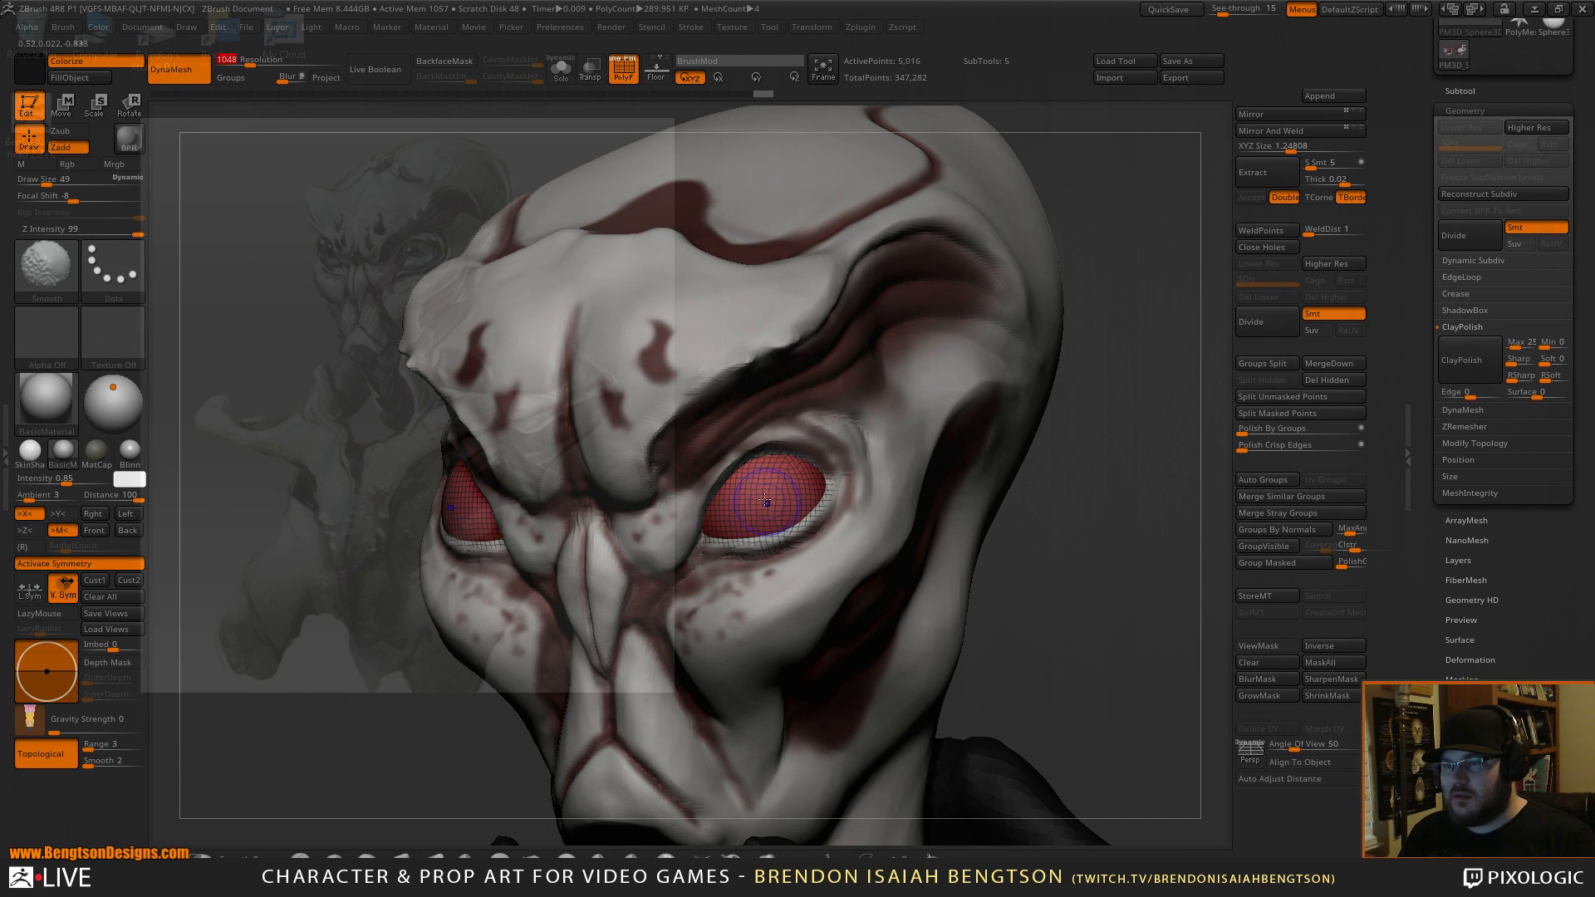
left_click_drag(1140, 456, 1107, 526, "ctrl")
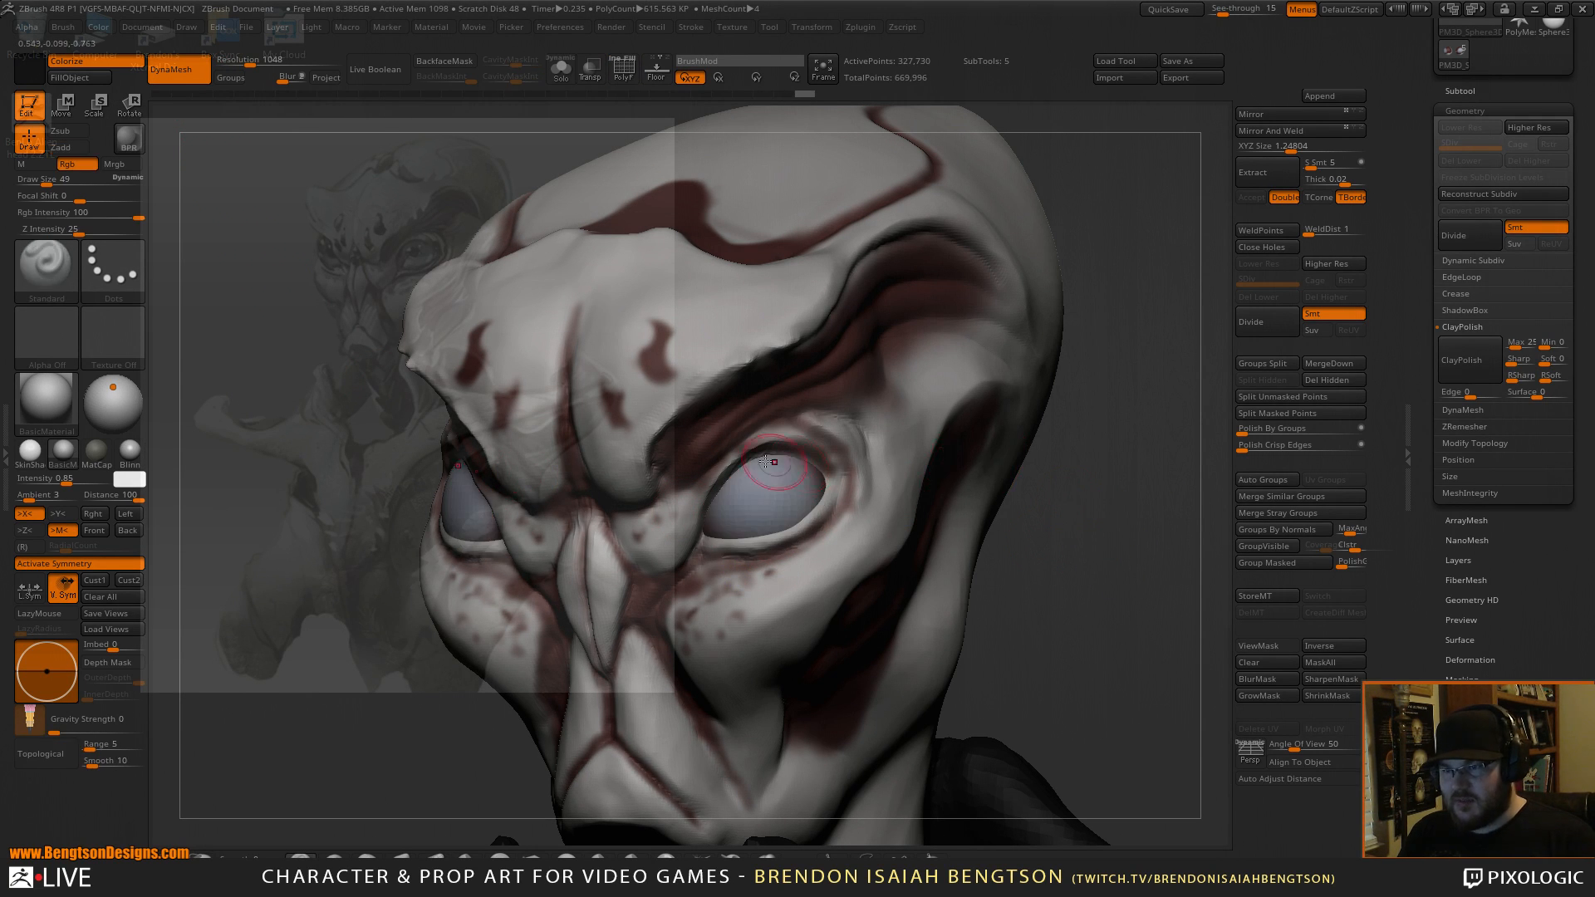
Isolate the eyeballs, smooth the red paint on them with the Smooth brush, and bring back the full model.
key("shift")
key("space")
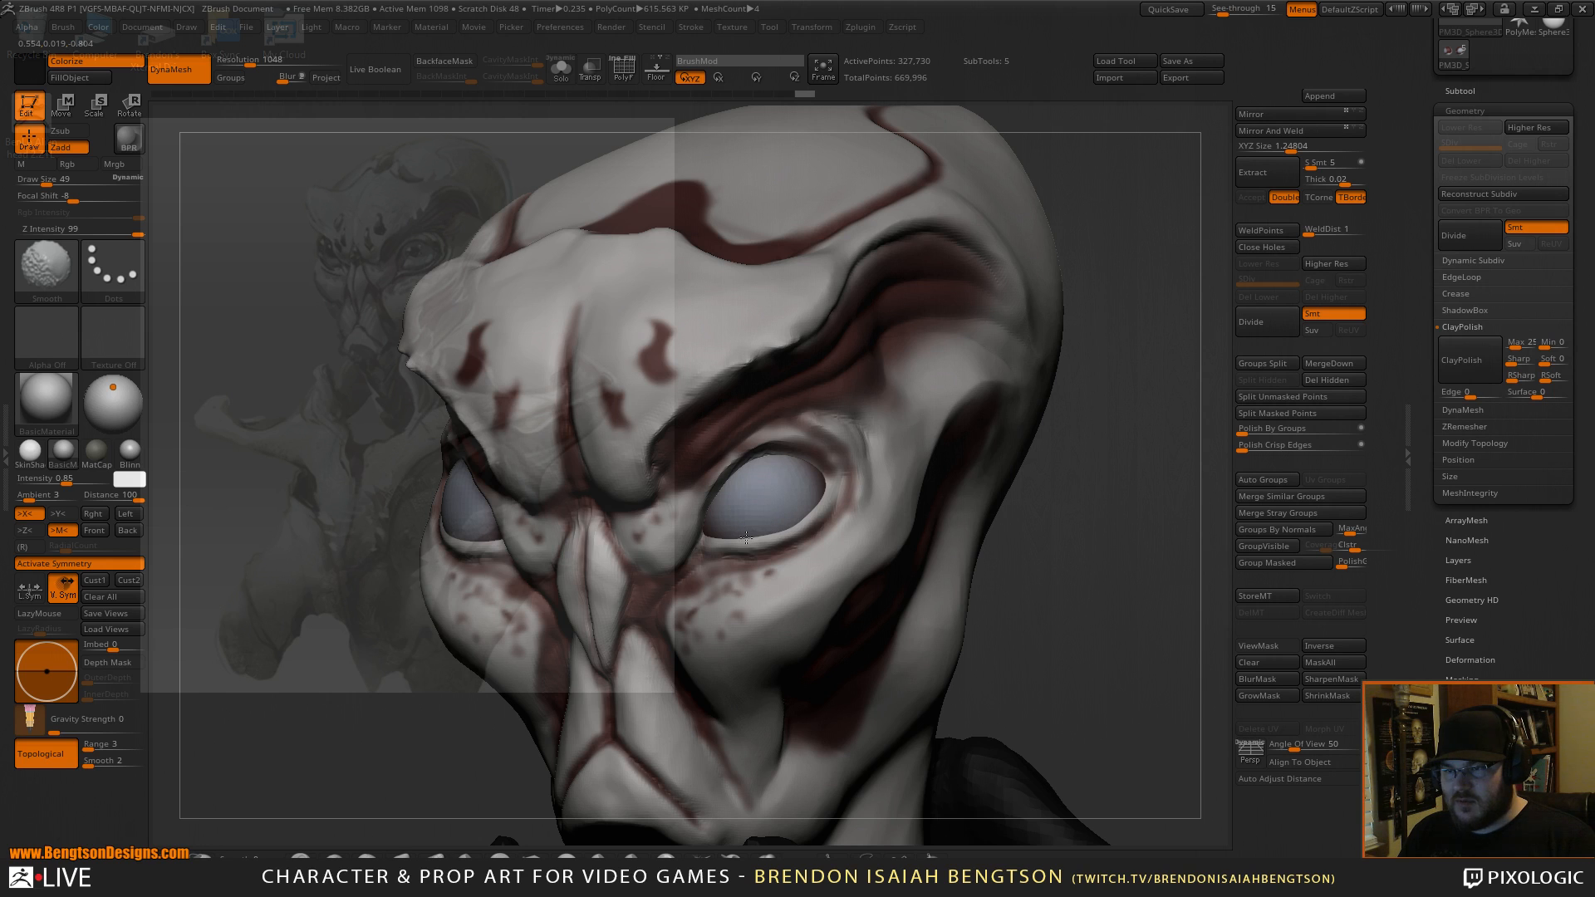
key("ctrl+shift+s")
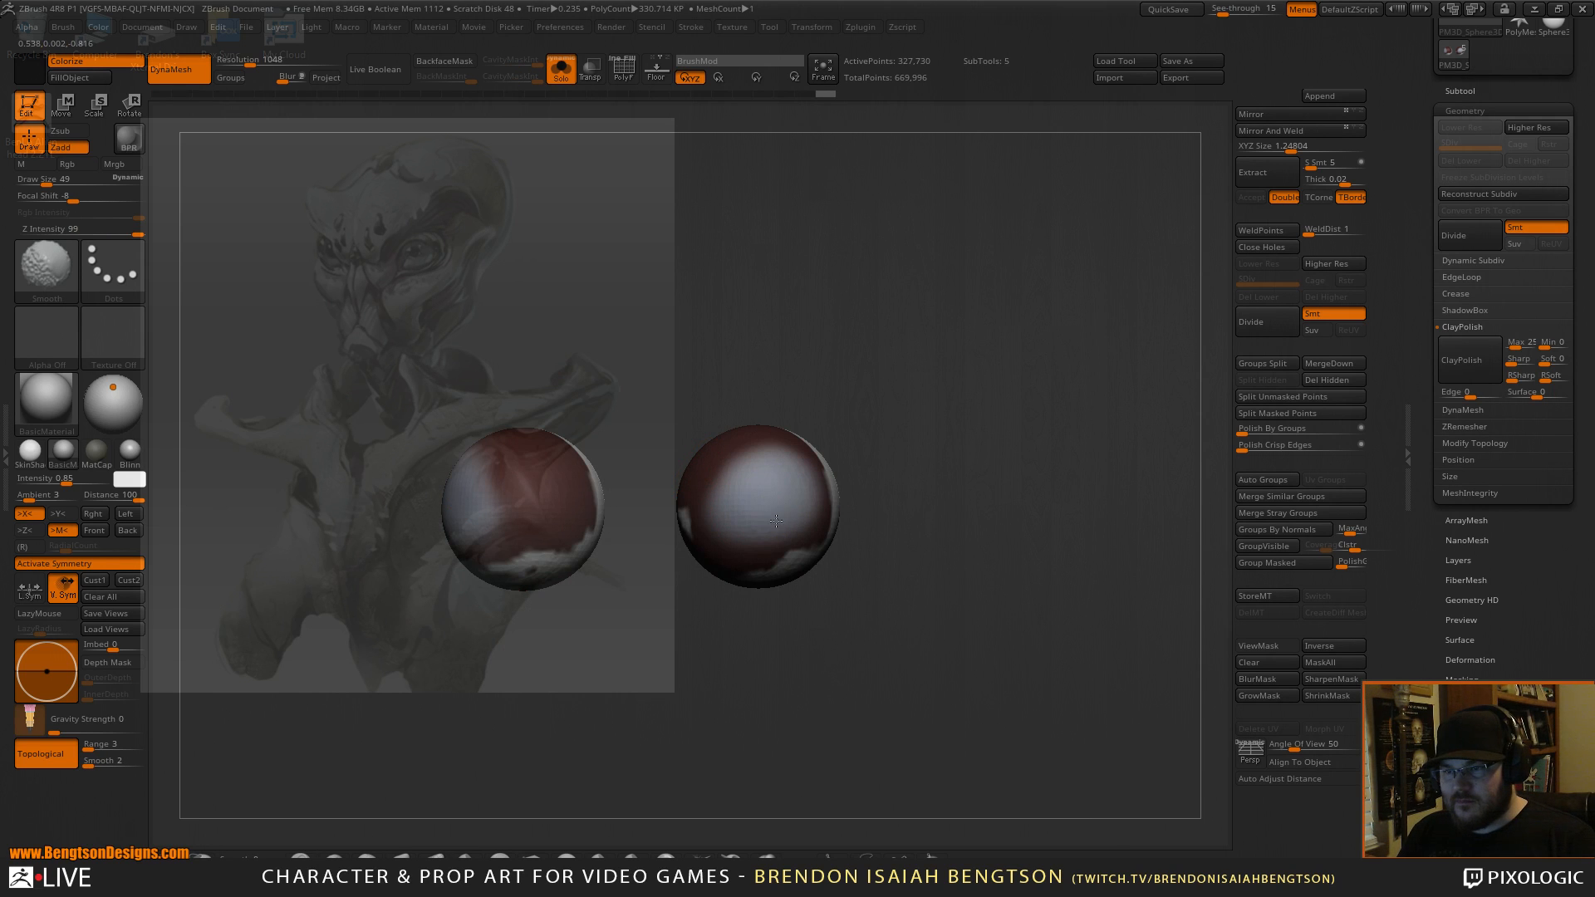
key("space")
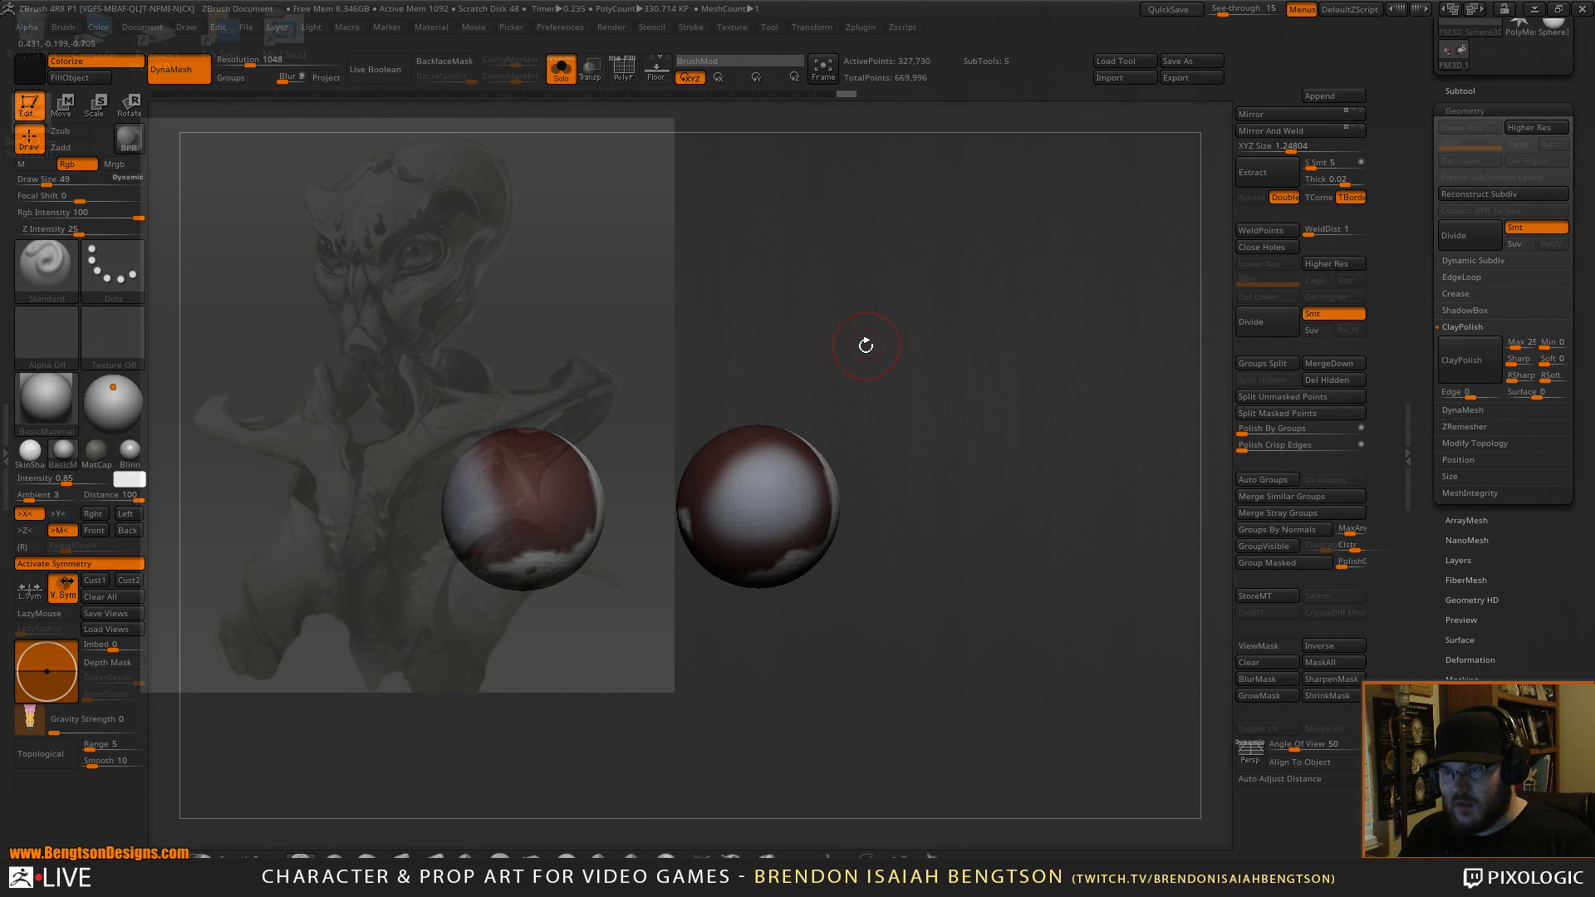
key("shift+alt+s")
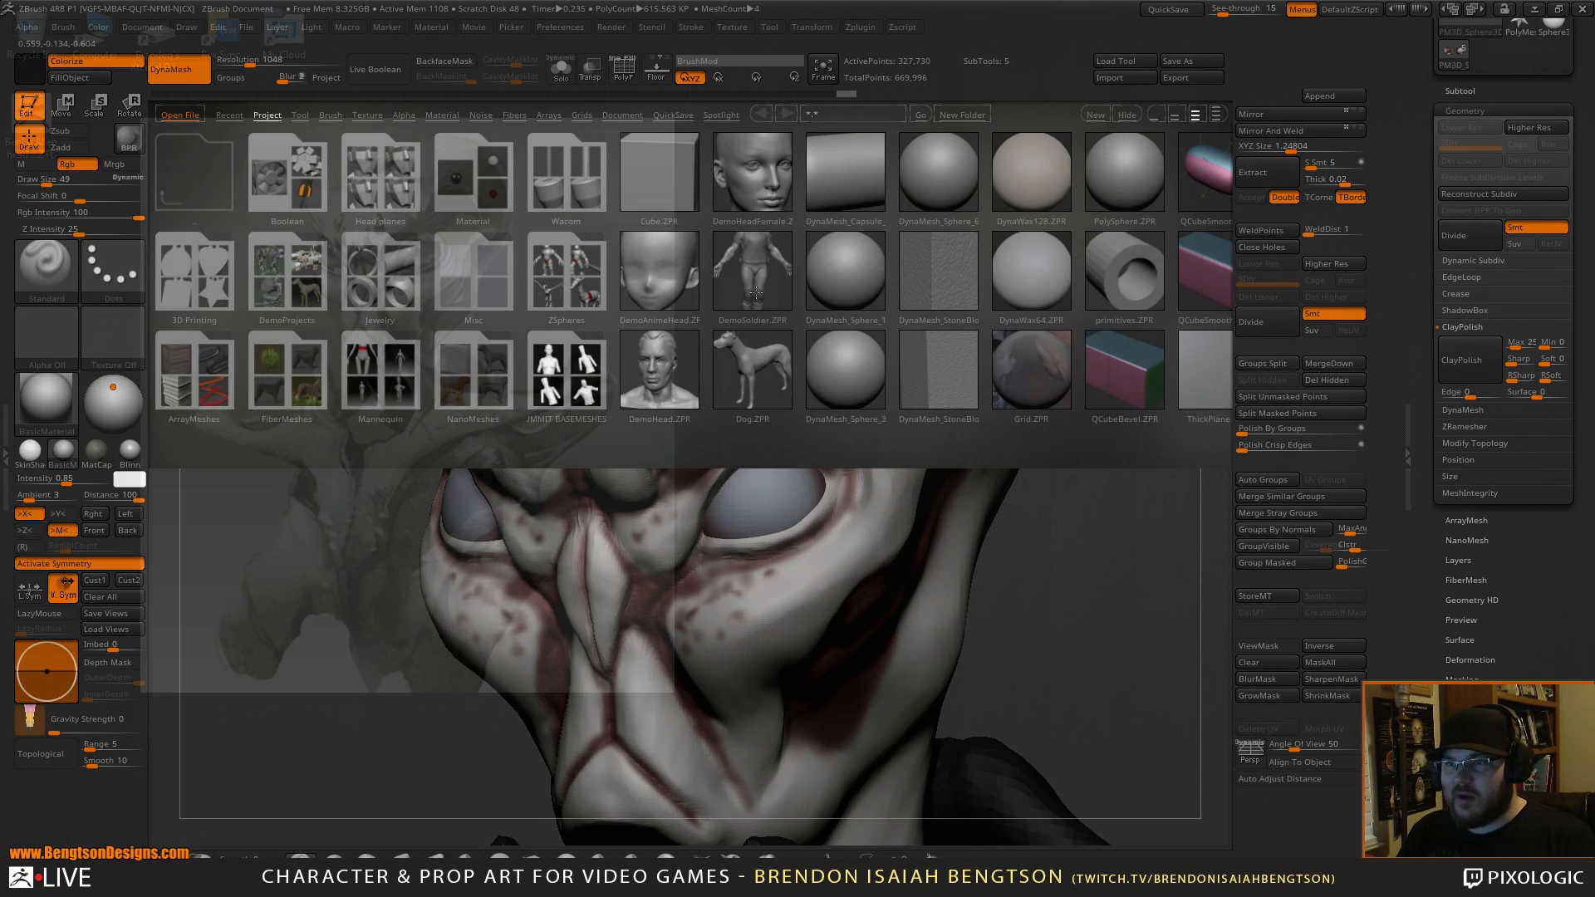
Load the Smooth Stronger brush from the Smooth brush folder as the smoothing brush and skip its note until next restart.
left_click(331, 118)
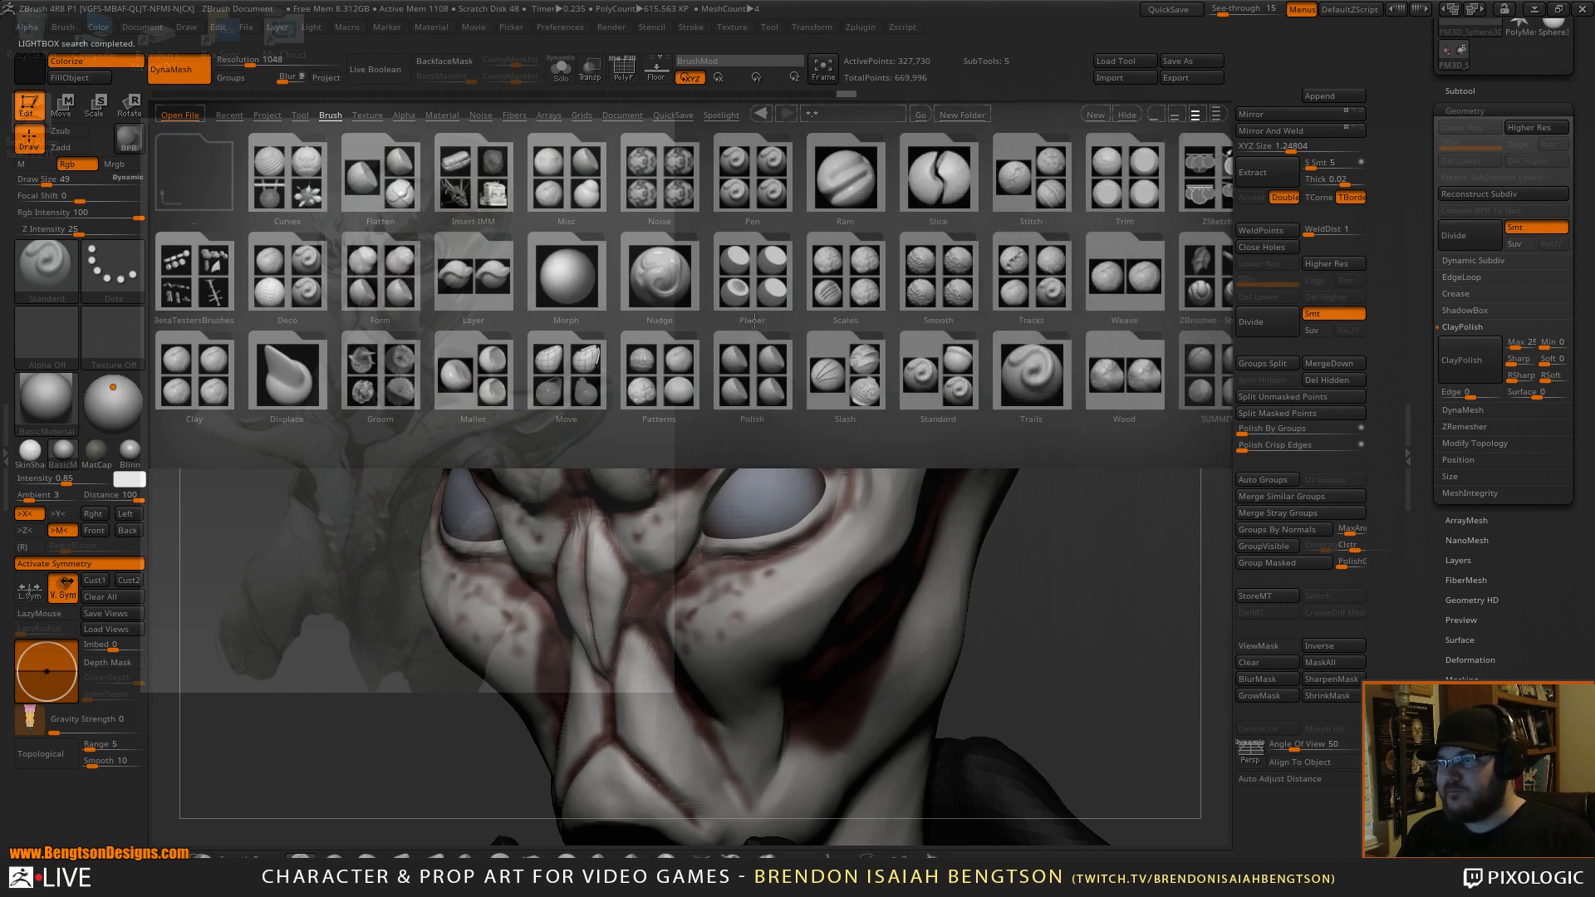
left_click(938, 290)
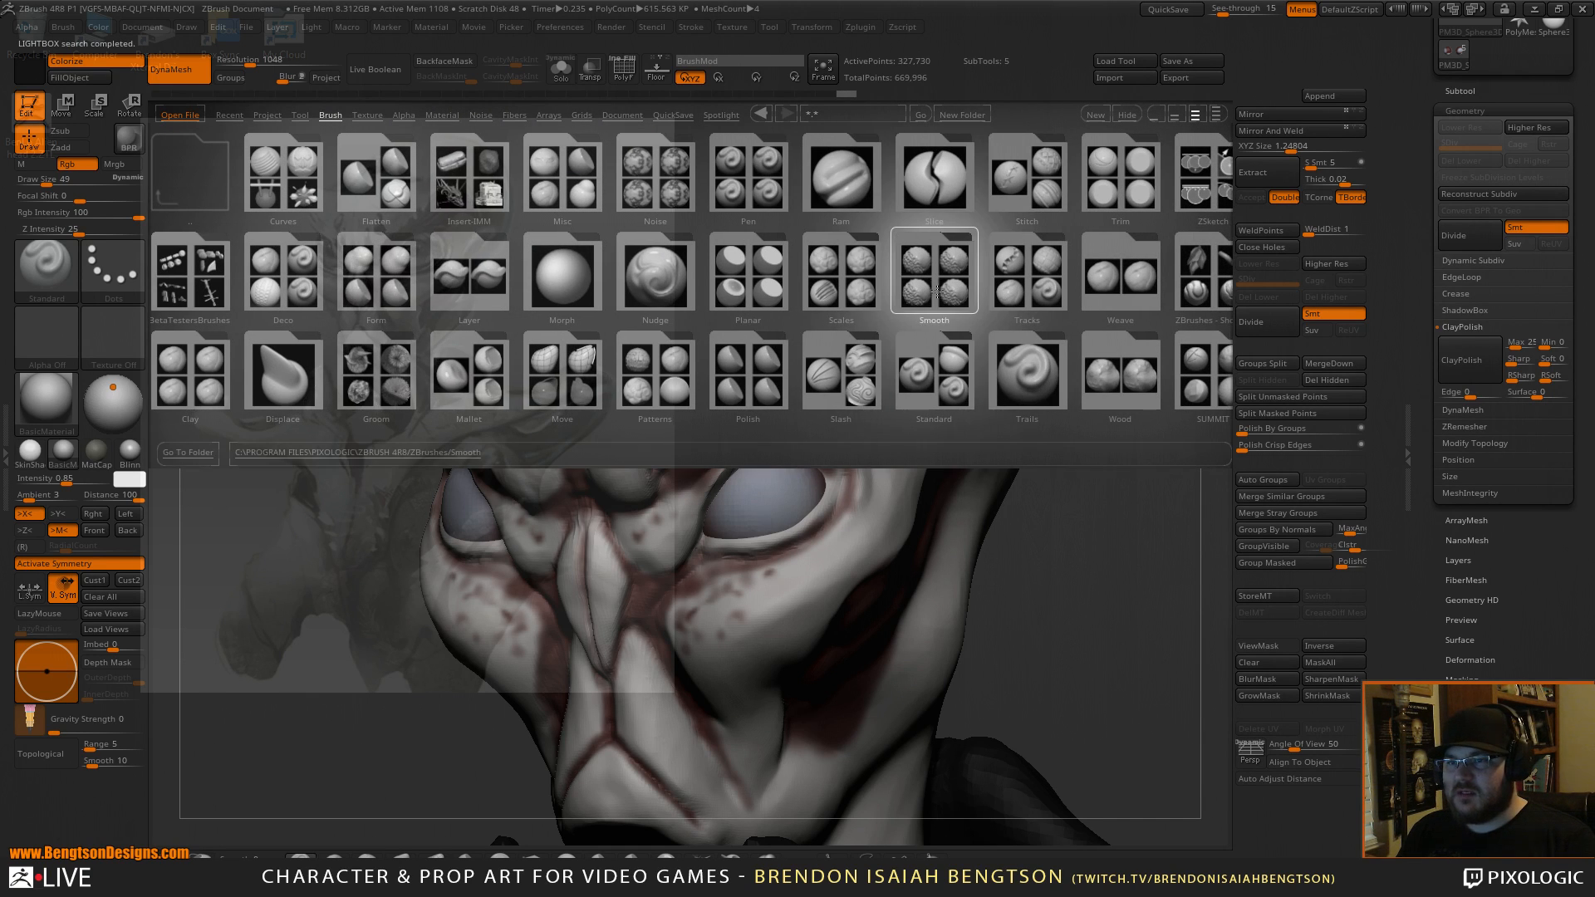
double_click(932, 279)
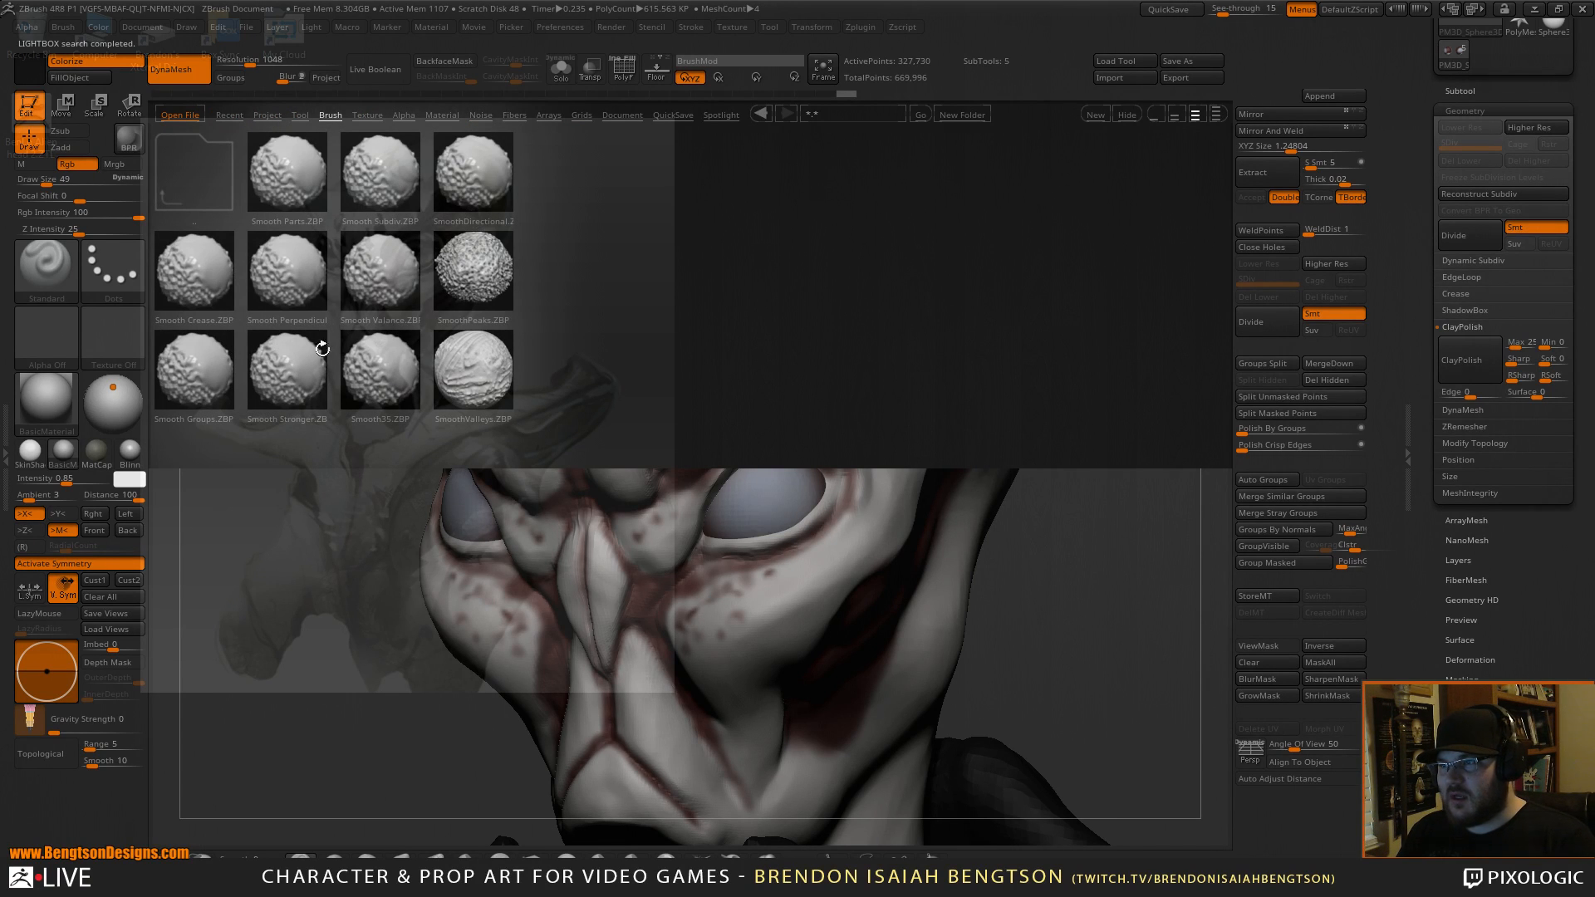
double_click(285, 385)
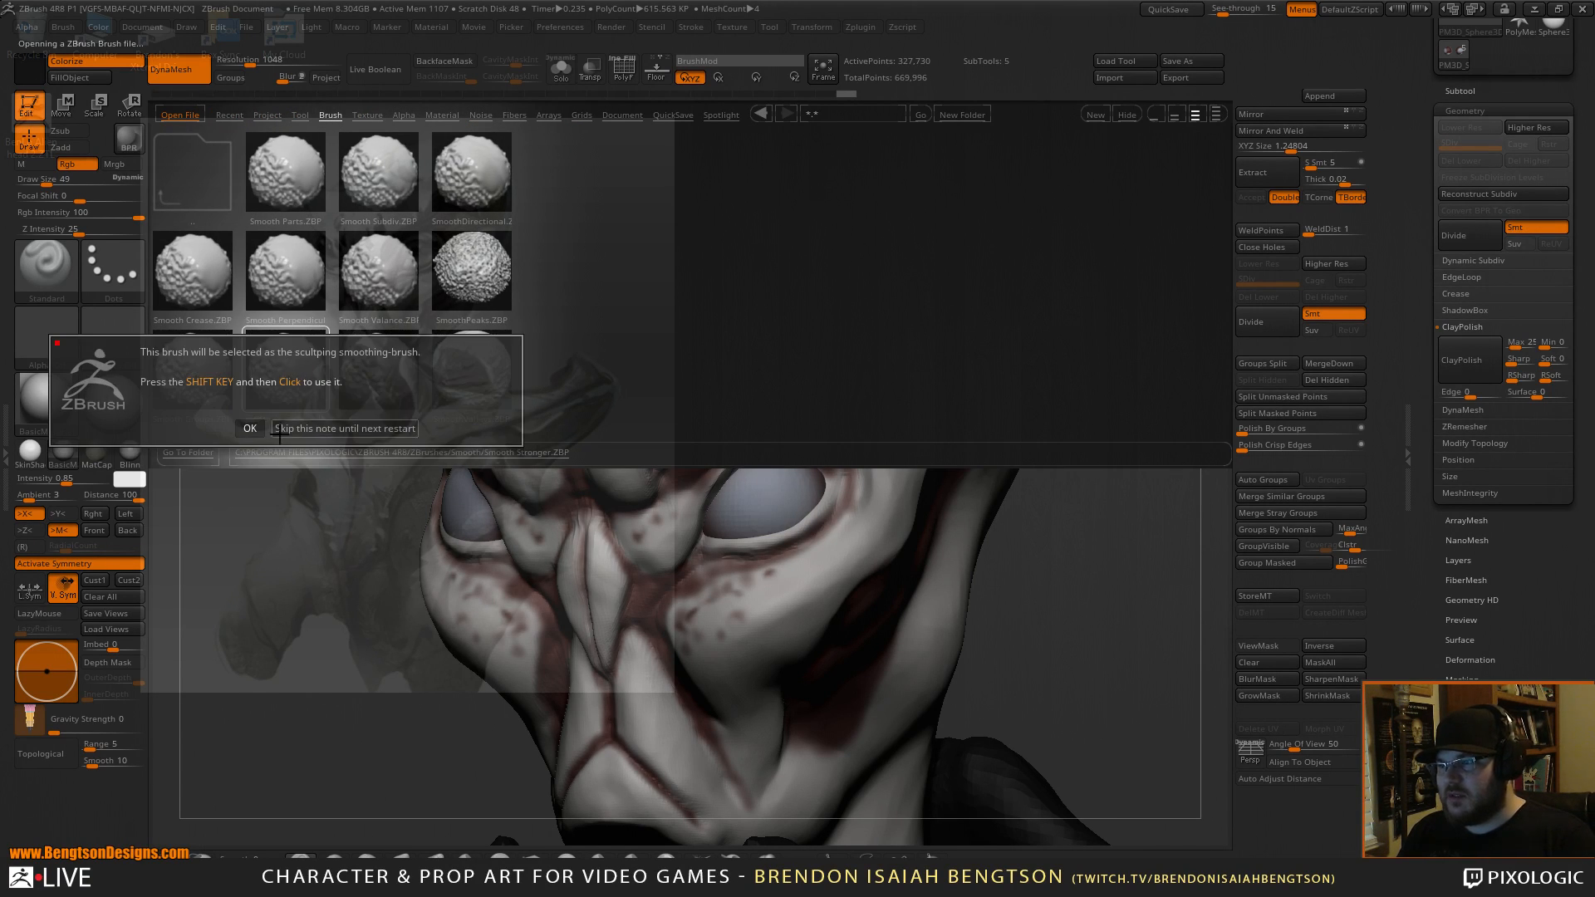
left_click(301, 428)
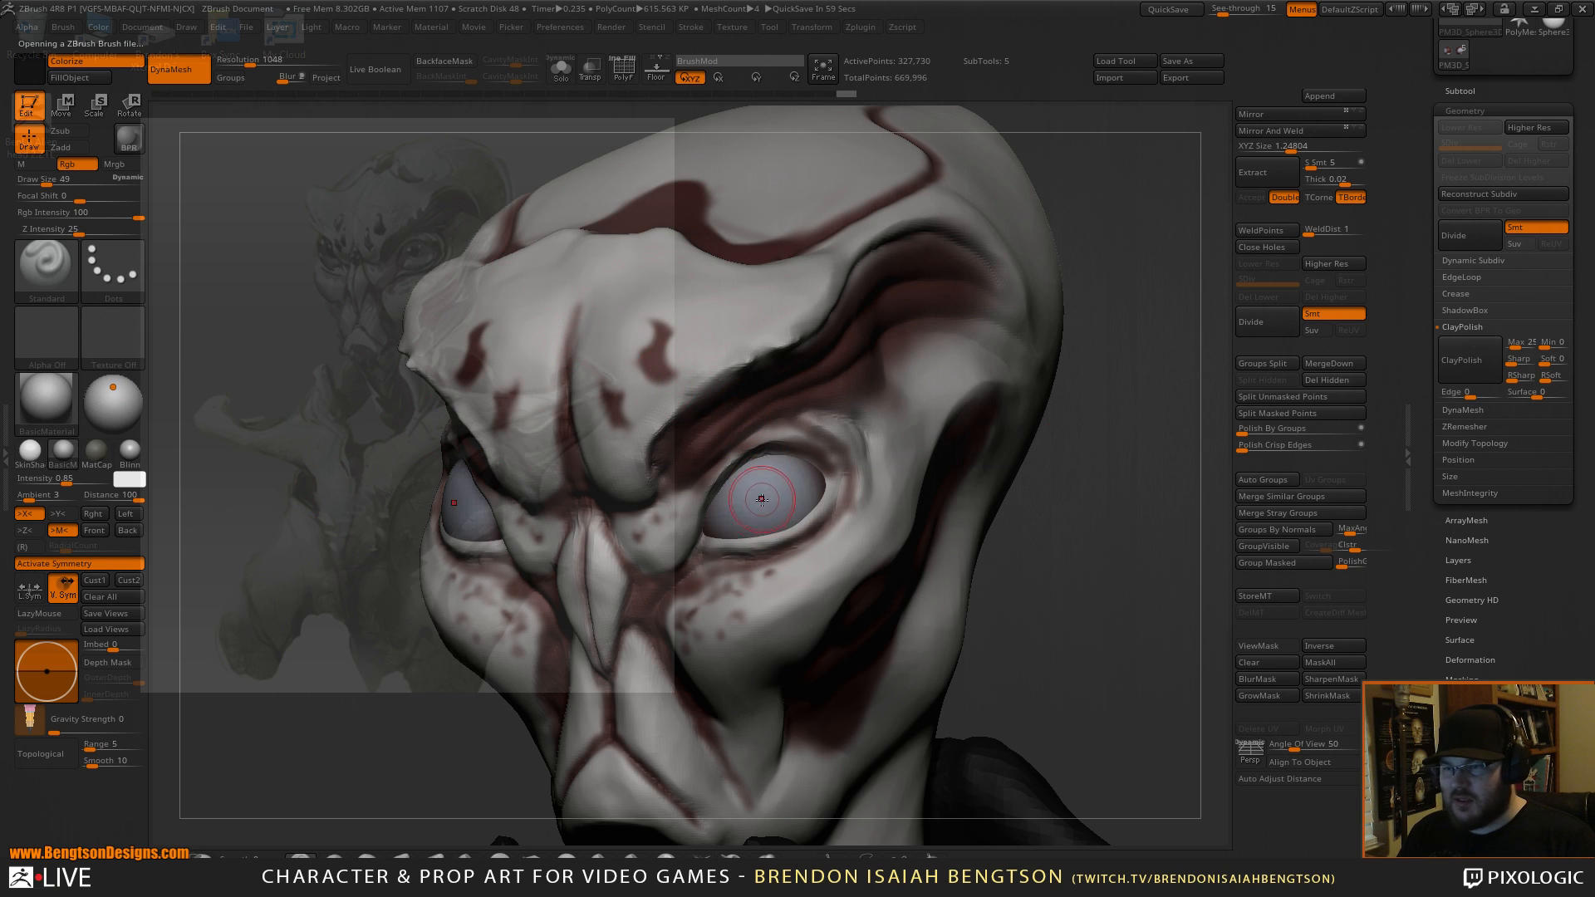
Isolate the eyeballs, smooth them with Smooth Stronger at draw size 110, and bring back the full model.
key("alt+s")
key("space")
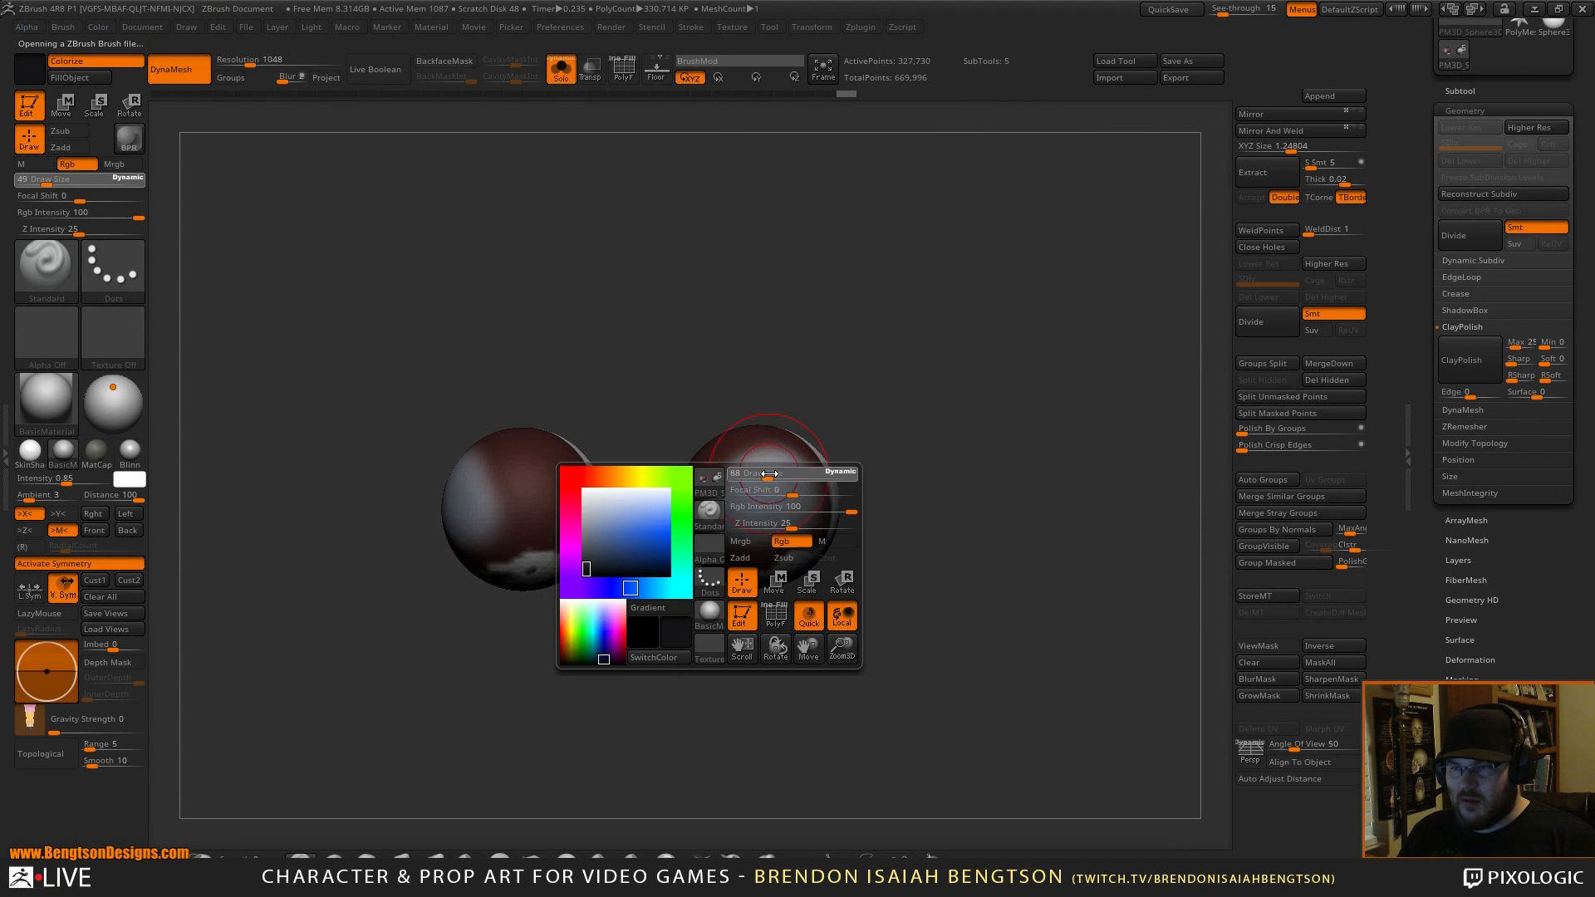
key("shift")
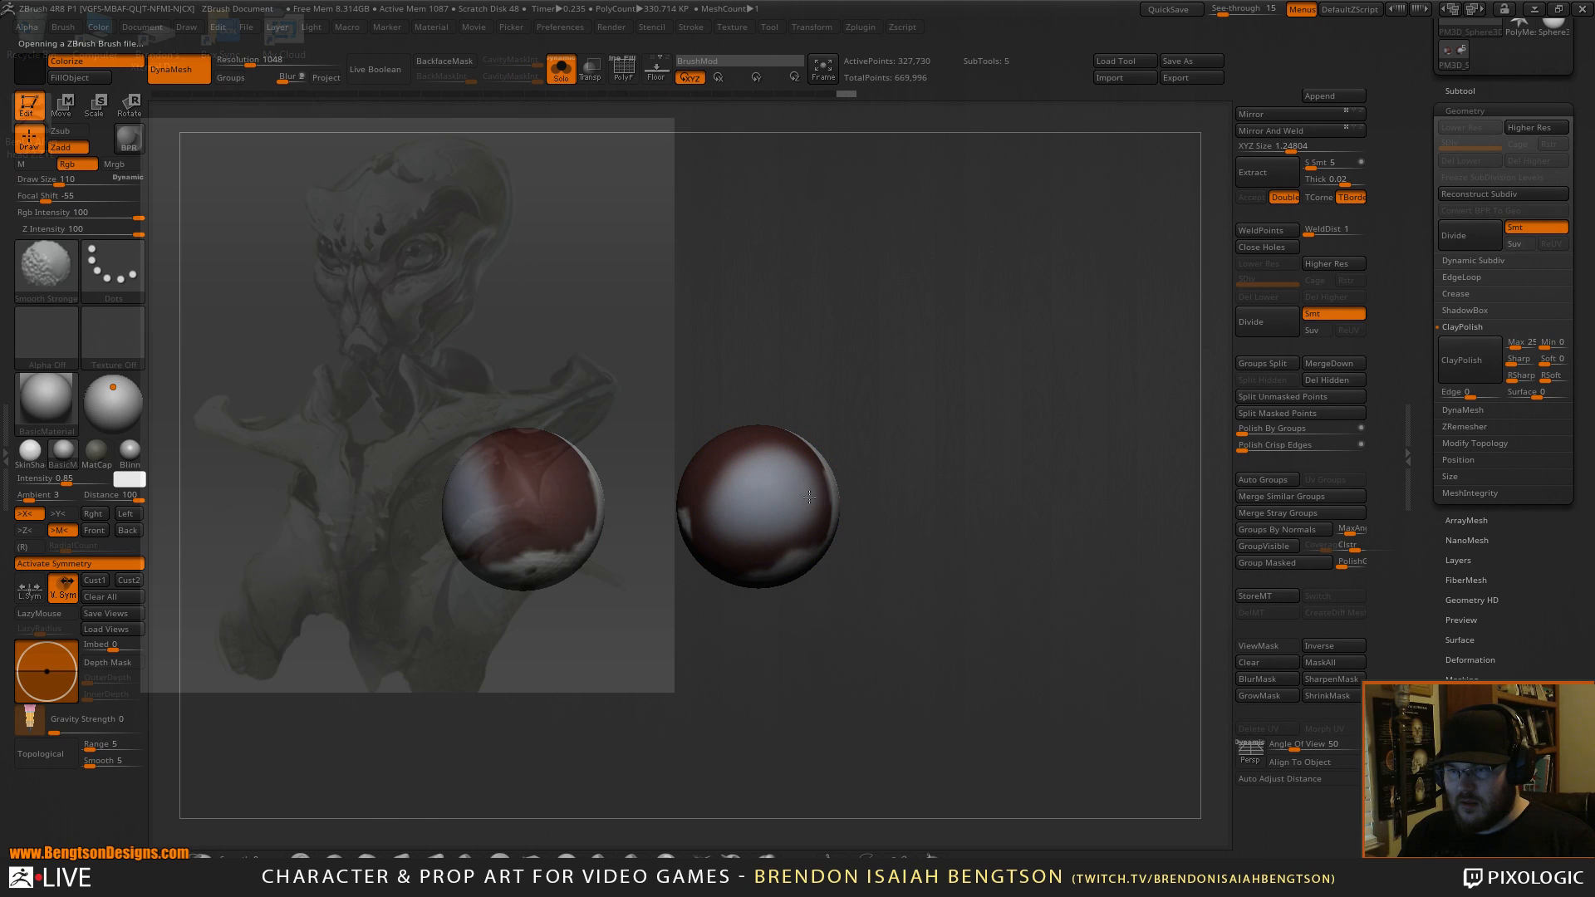
key("space")
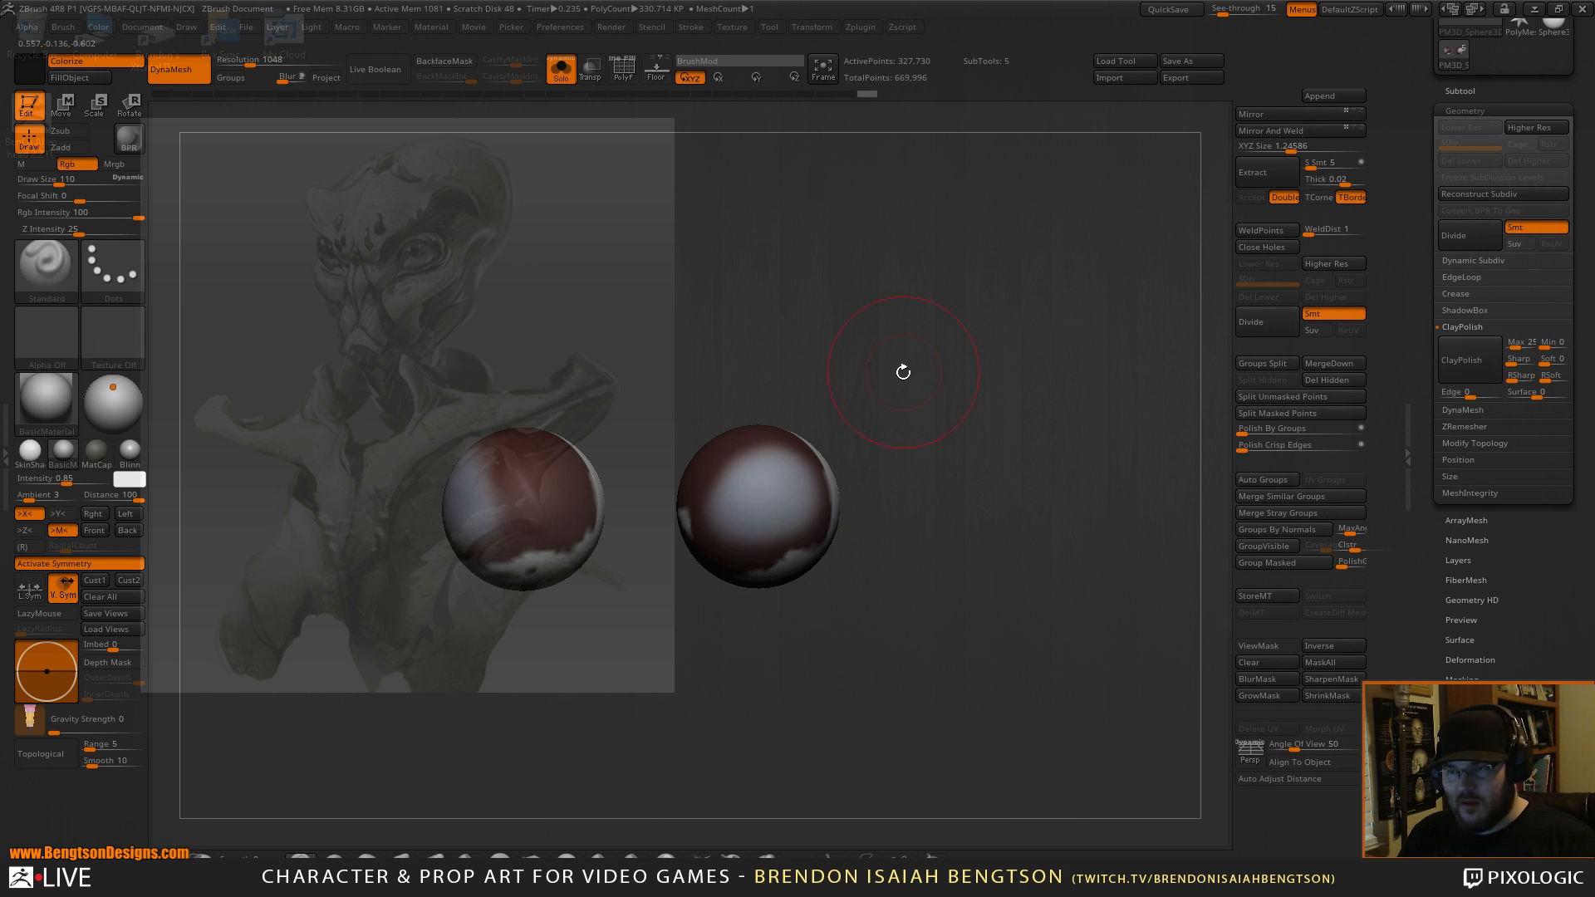
key("shift+alt+s")
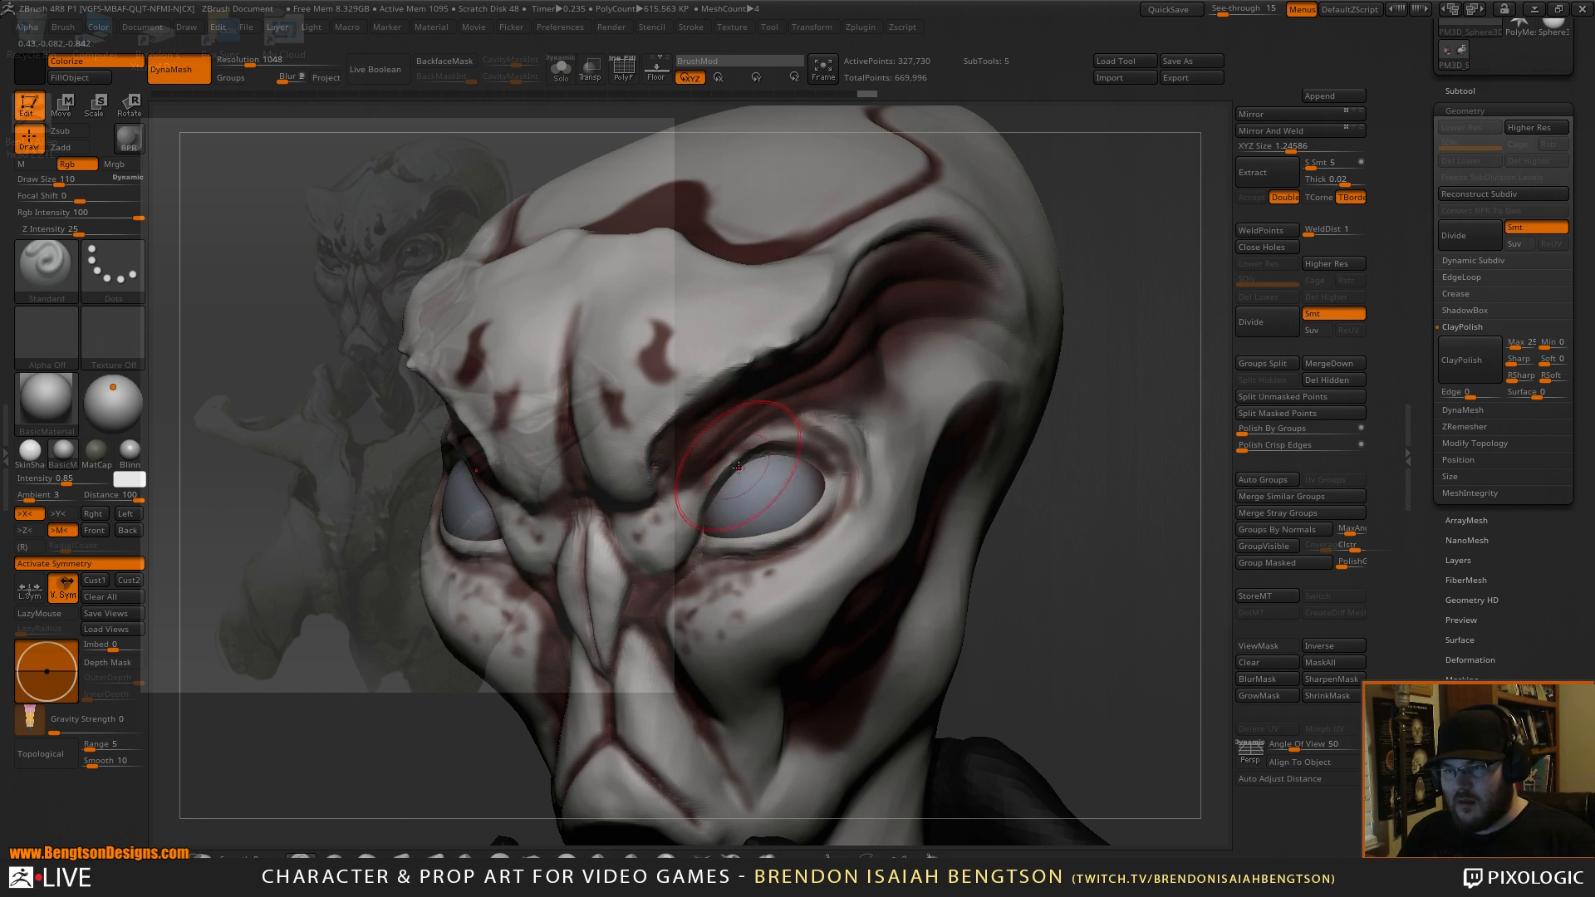
Paint a dark round iris on both eyes with the draw size set to 37.
key("space")
left_click_drag(767, 493, 752, 494)
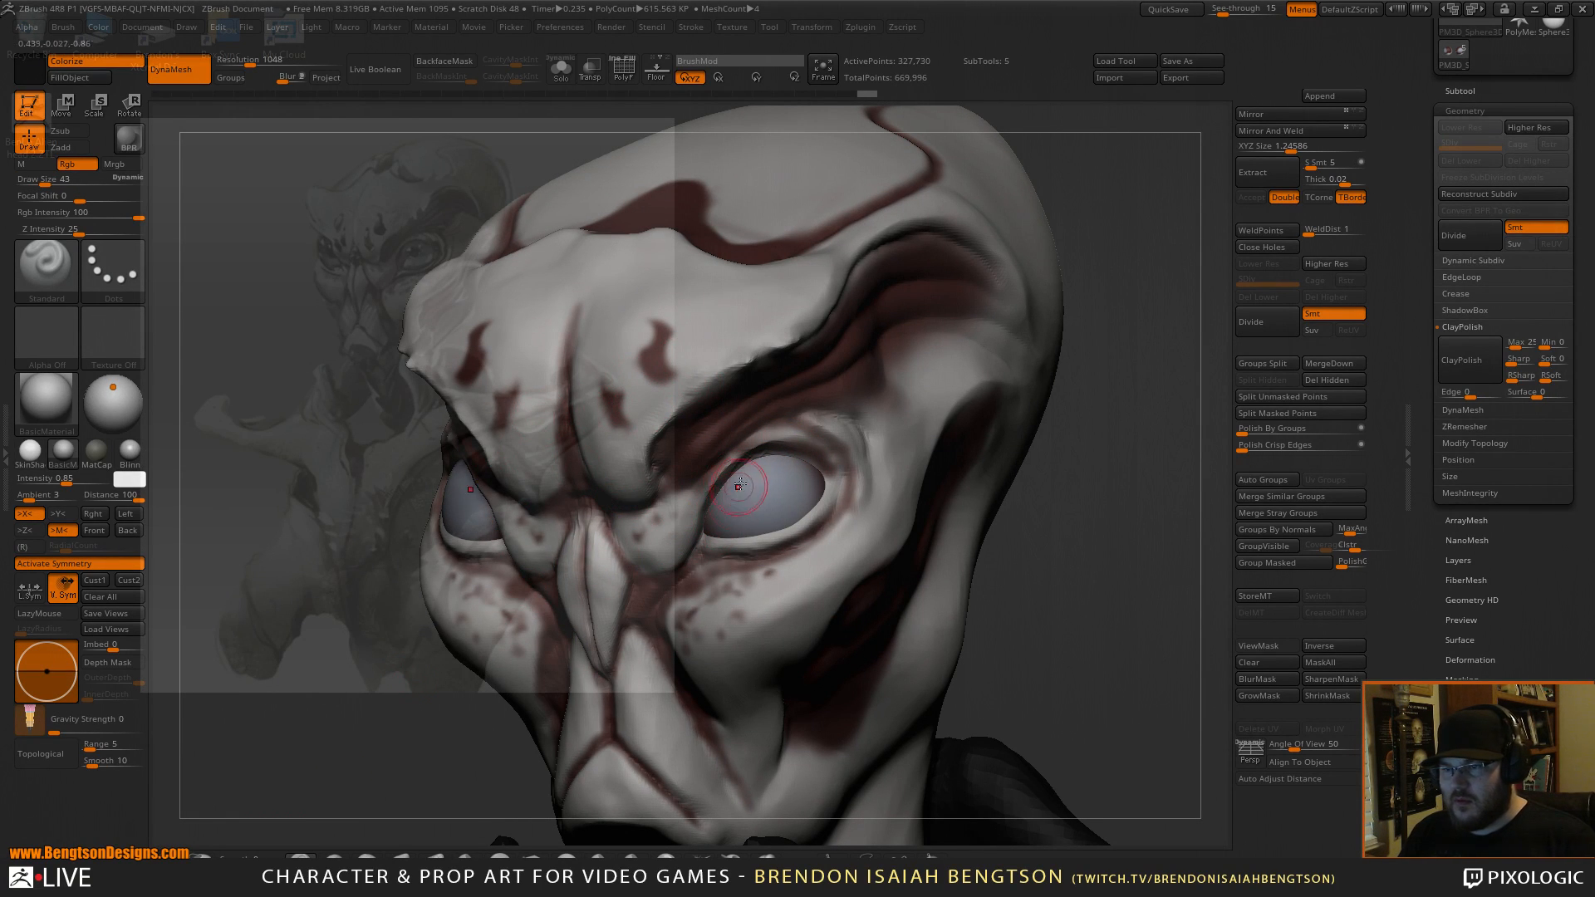
left_click(763, 497)
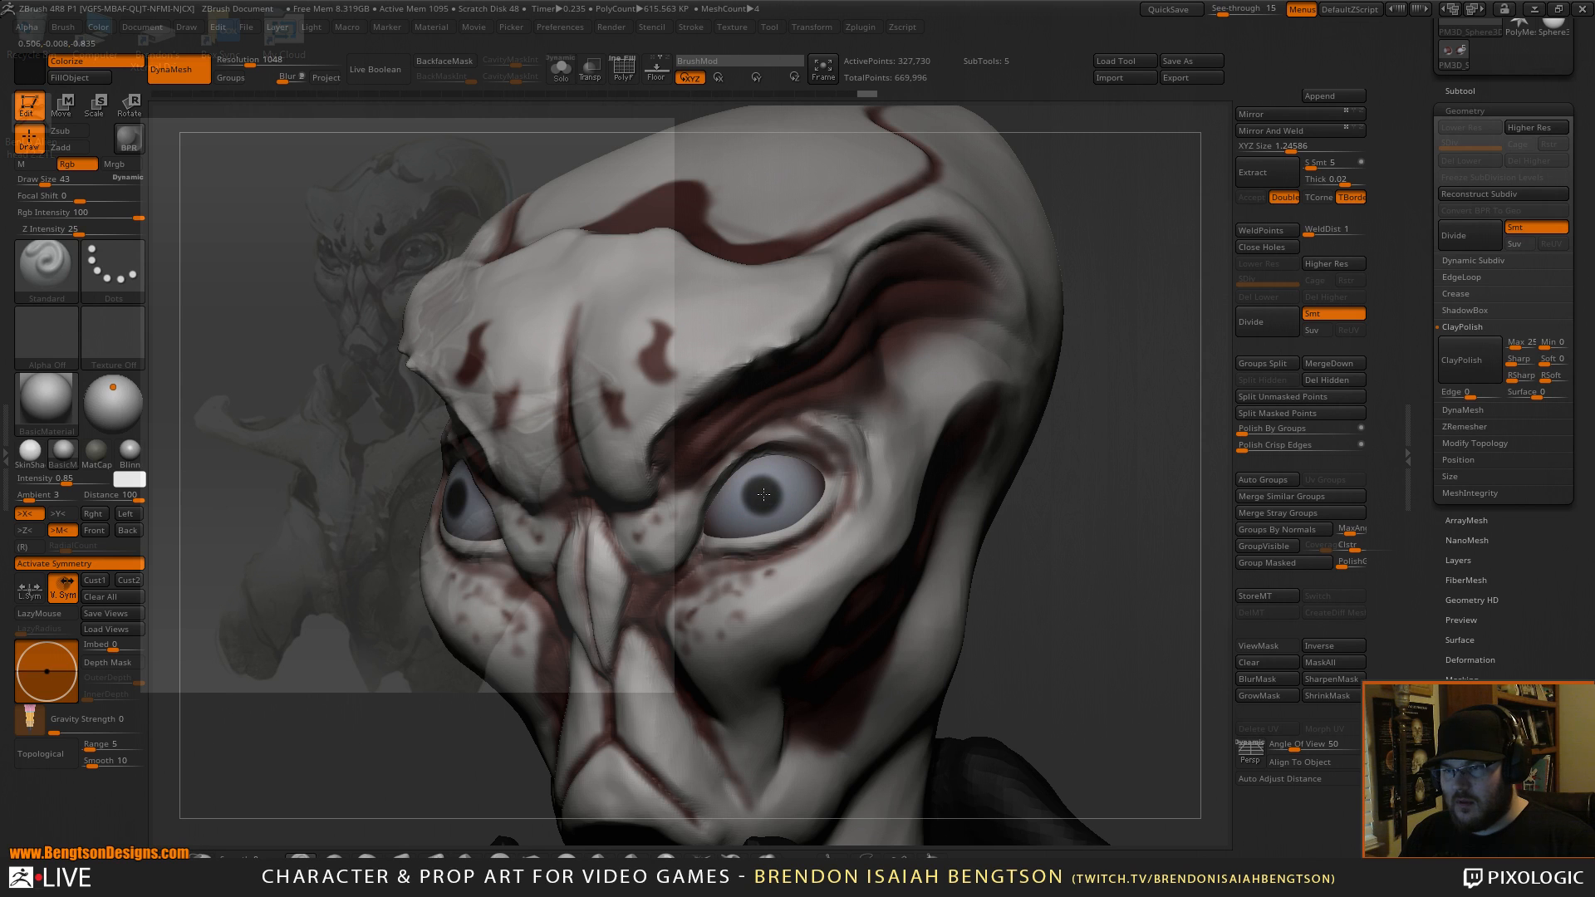
key("ctrl+z")
key("space")
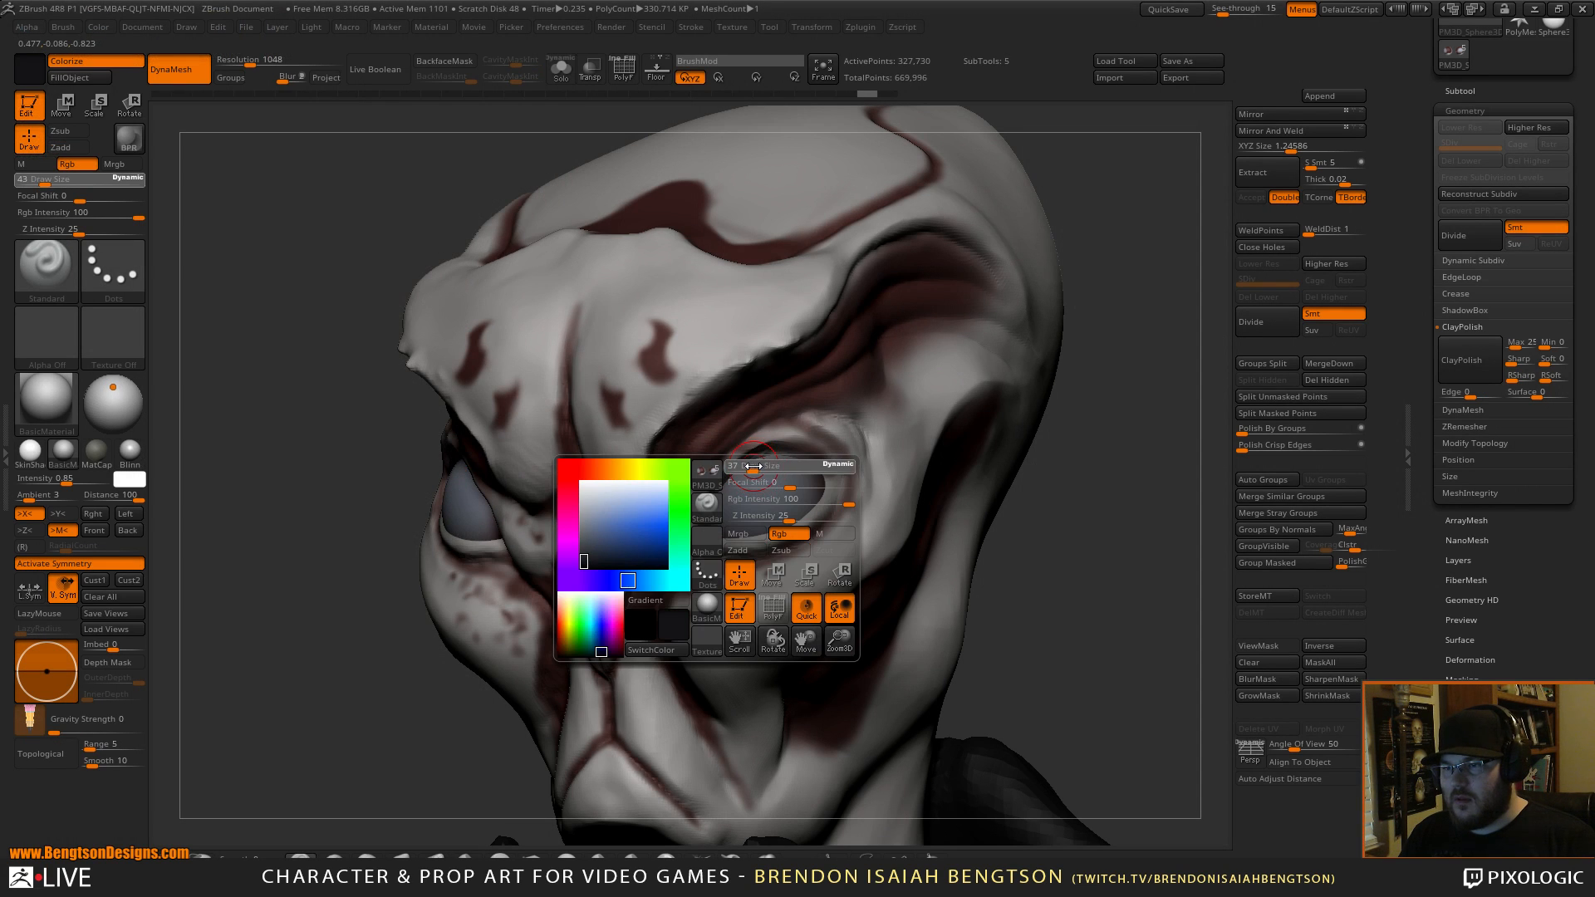
left_click(758, 488)
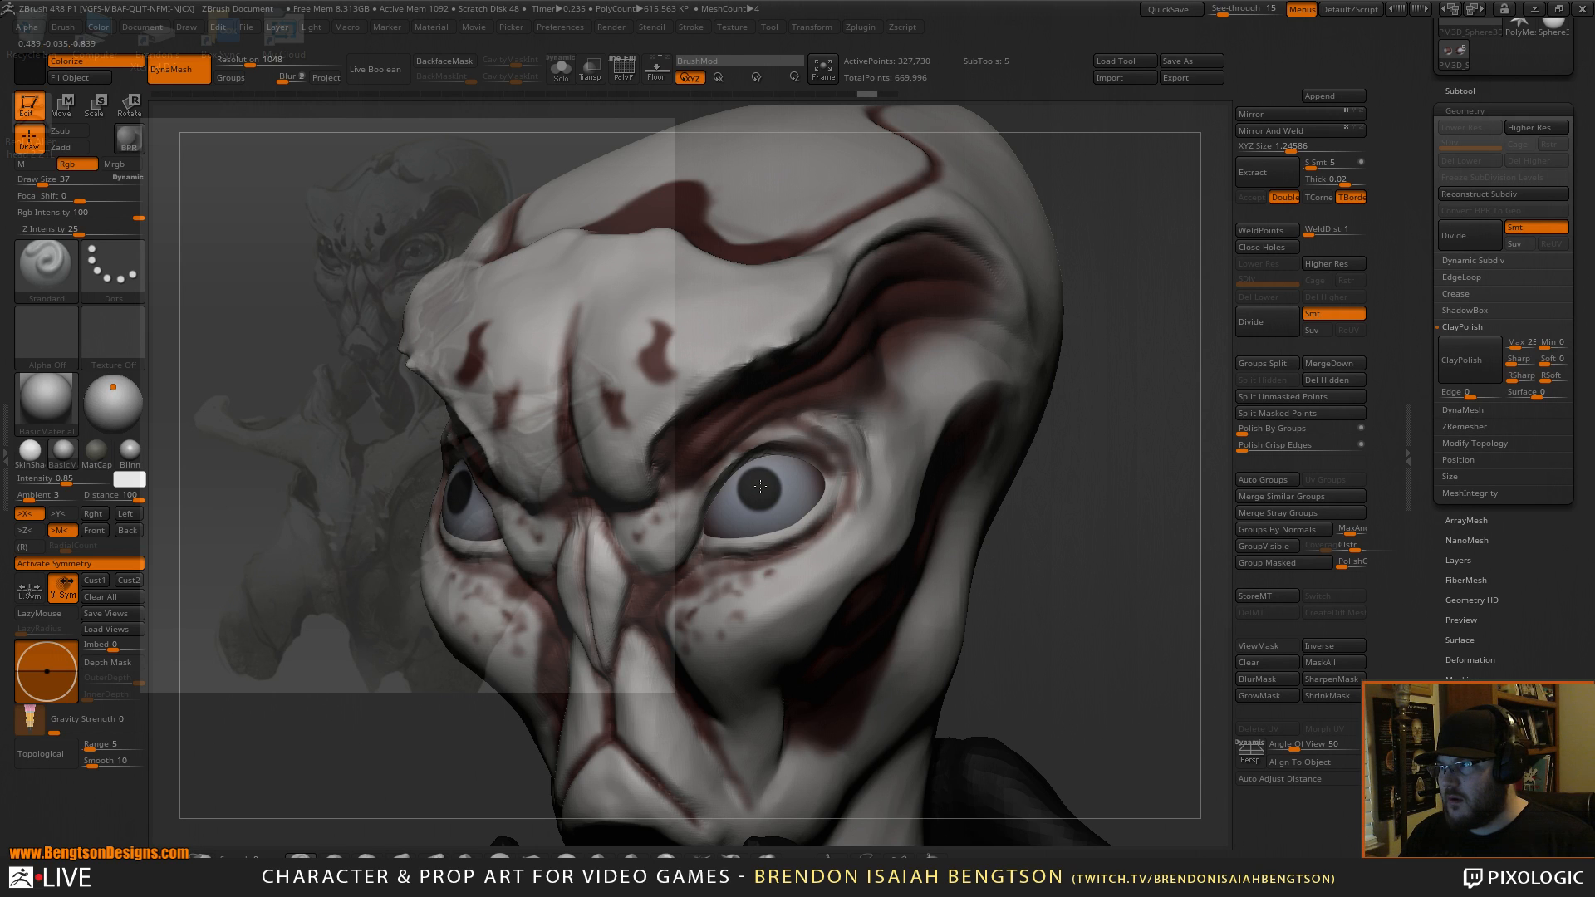
Fill the inside of the dark iris with a light blue-grey colour, using draw size 32.
key("space")
key("space")
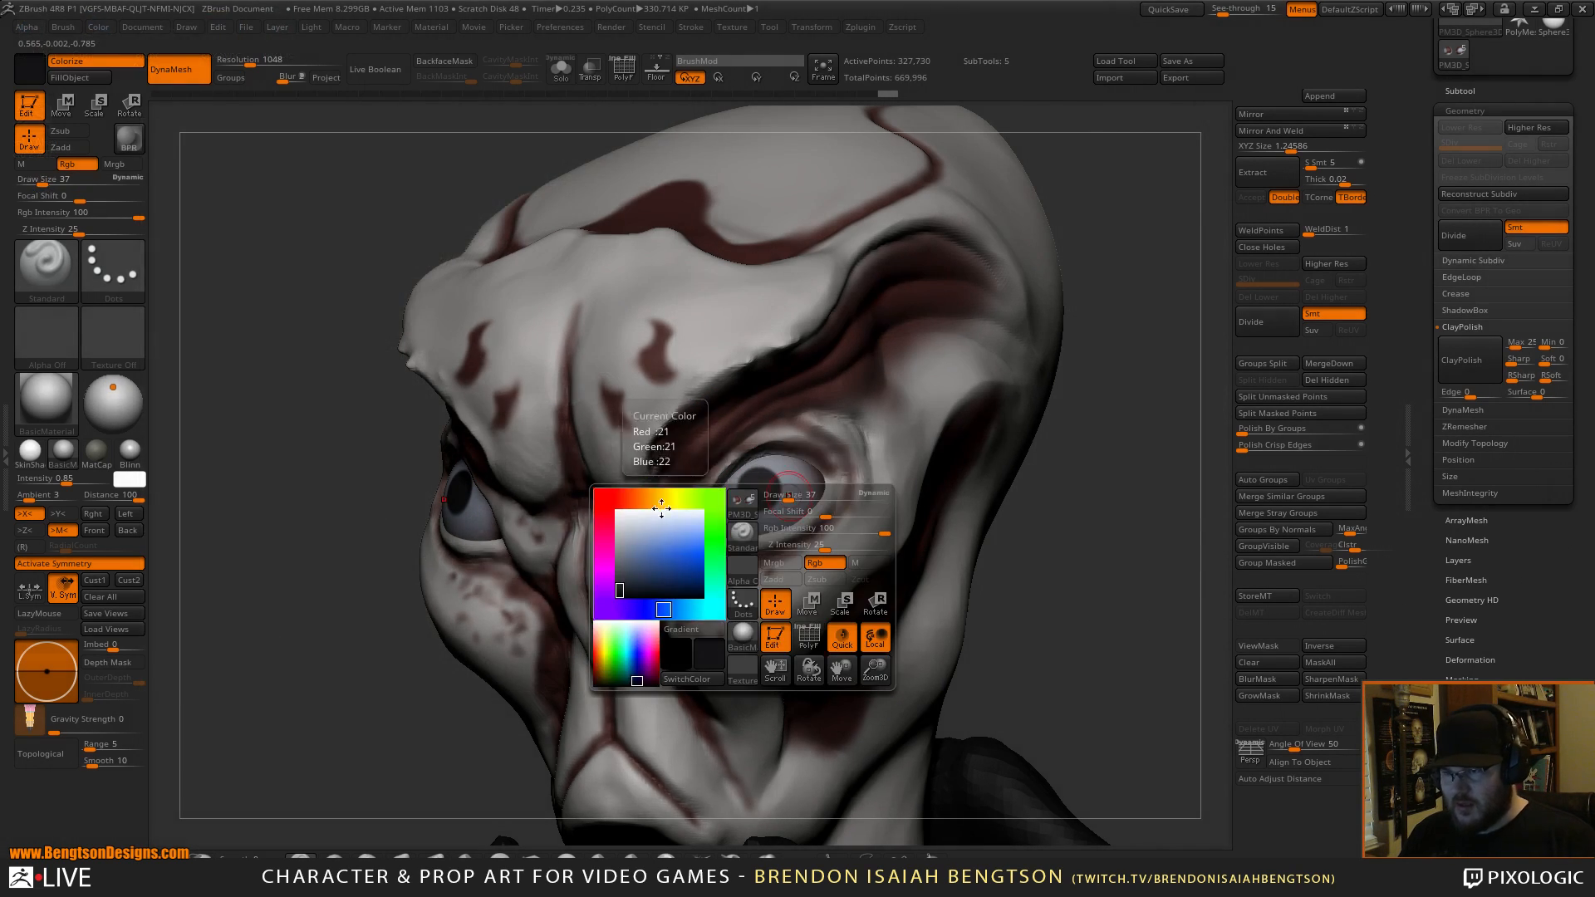
left_click(625, 517)
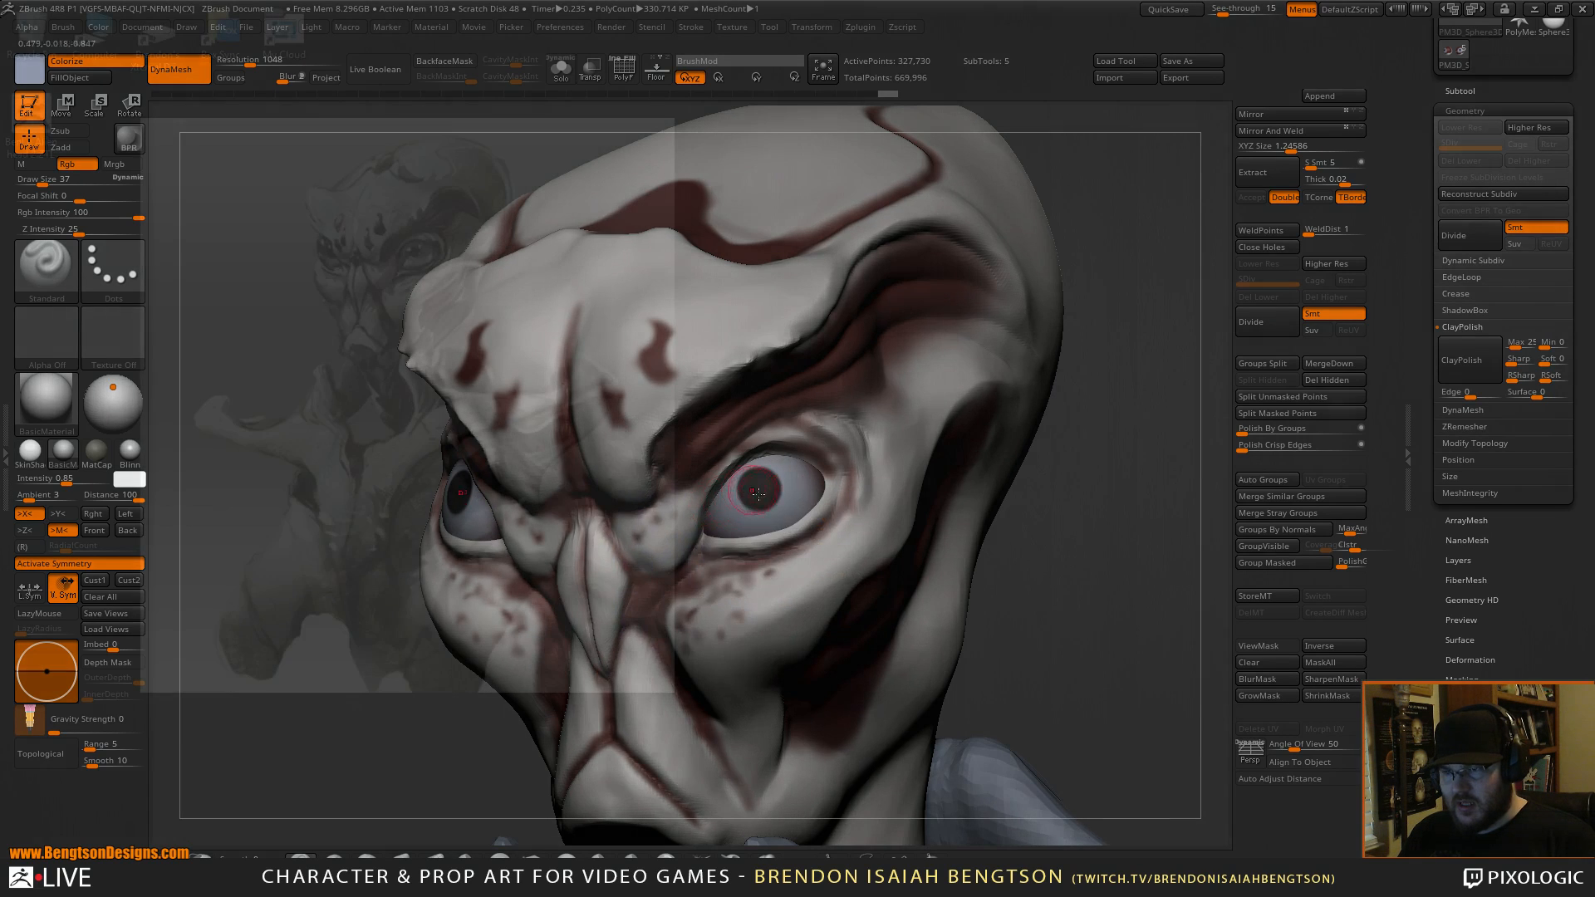
key("space")
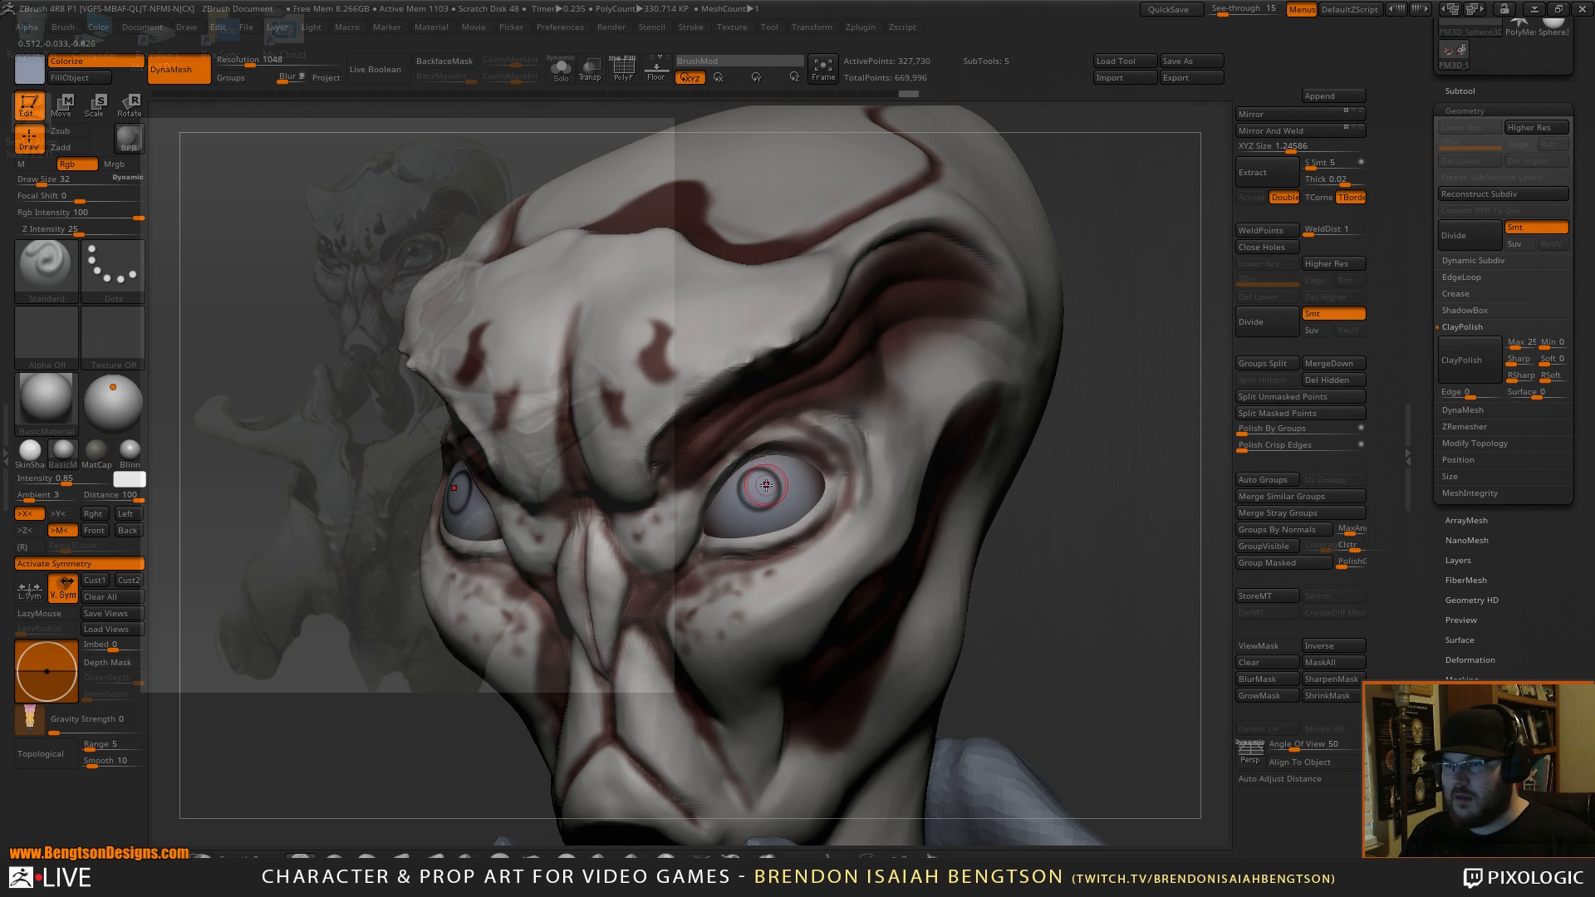
Paint a small near-black pupil in the centre of each iris with draw size 19.
key("space")
left_click(593, 582)
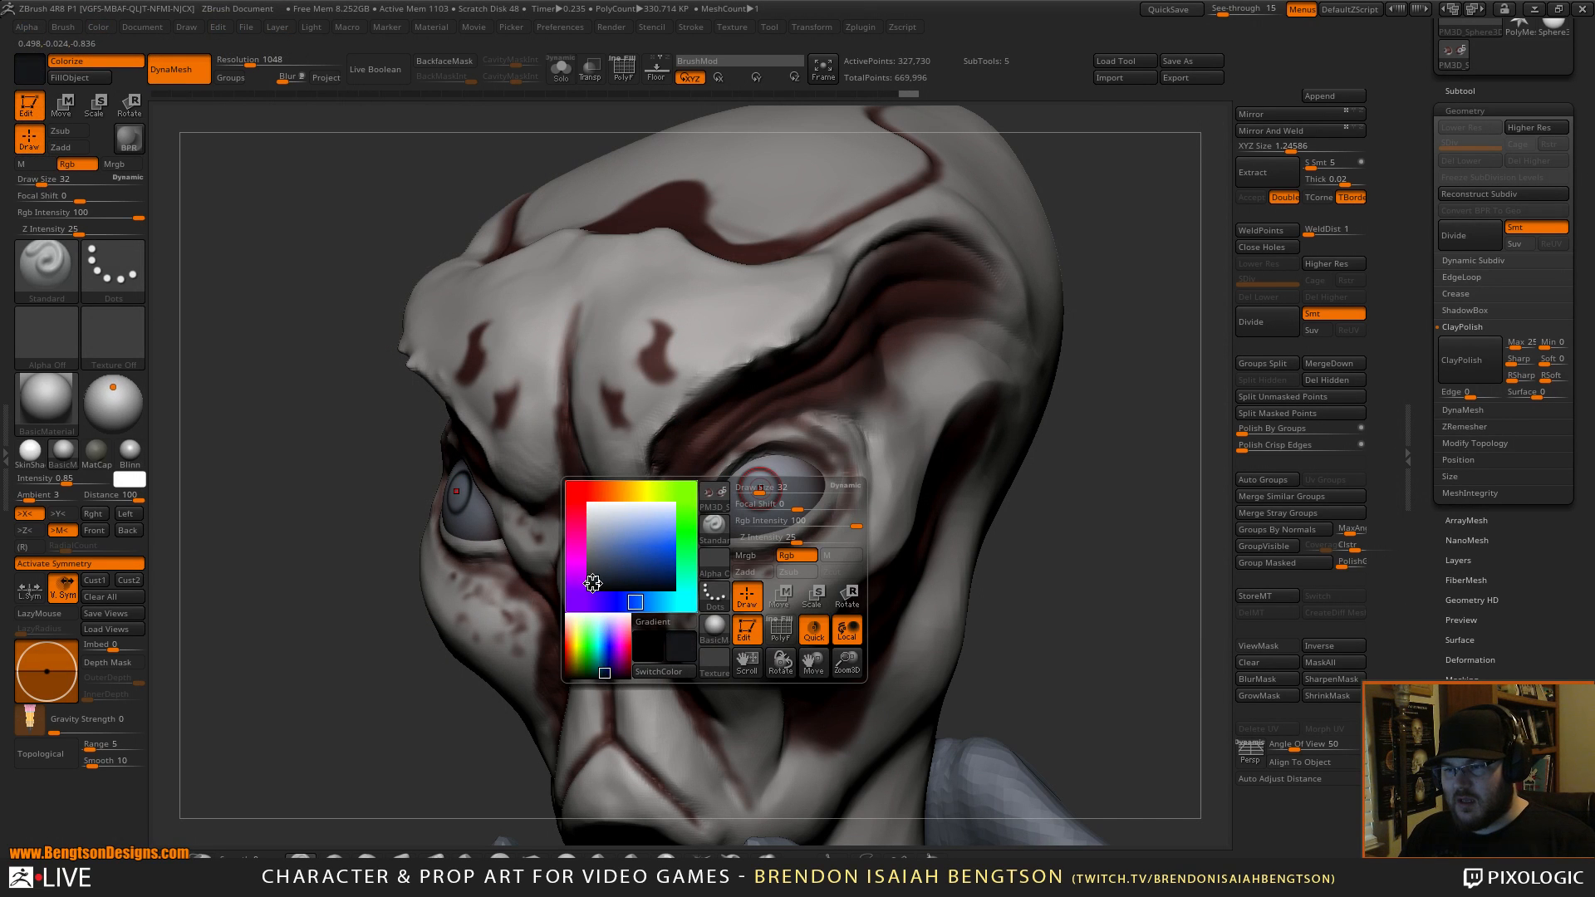
key("space")
left_click_drag(732, 487, 726, 487)
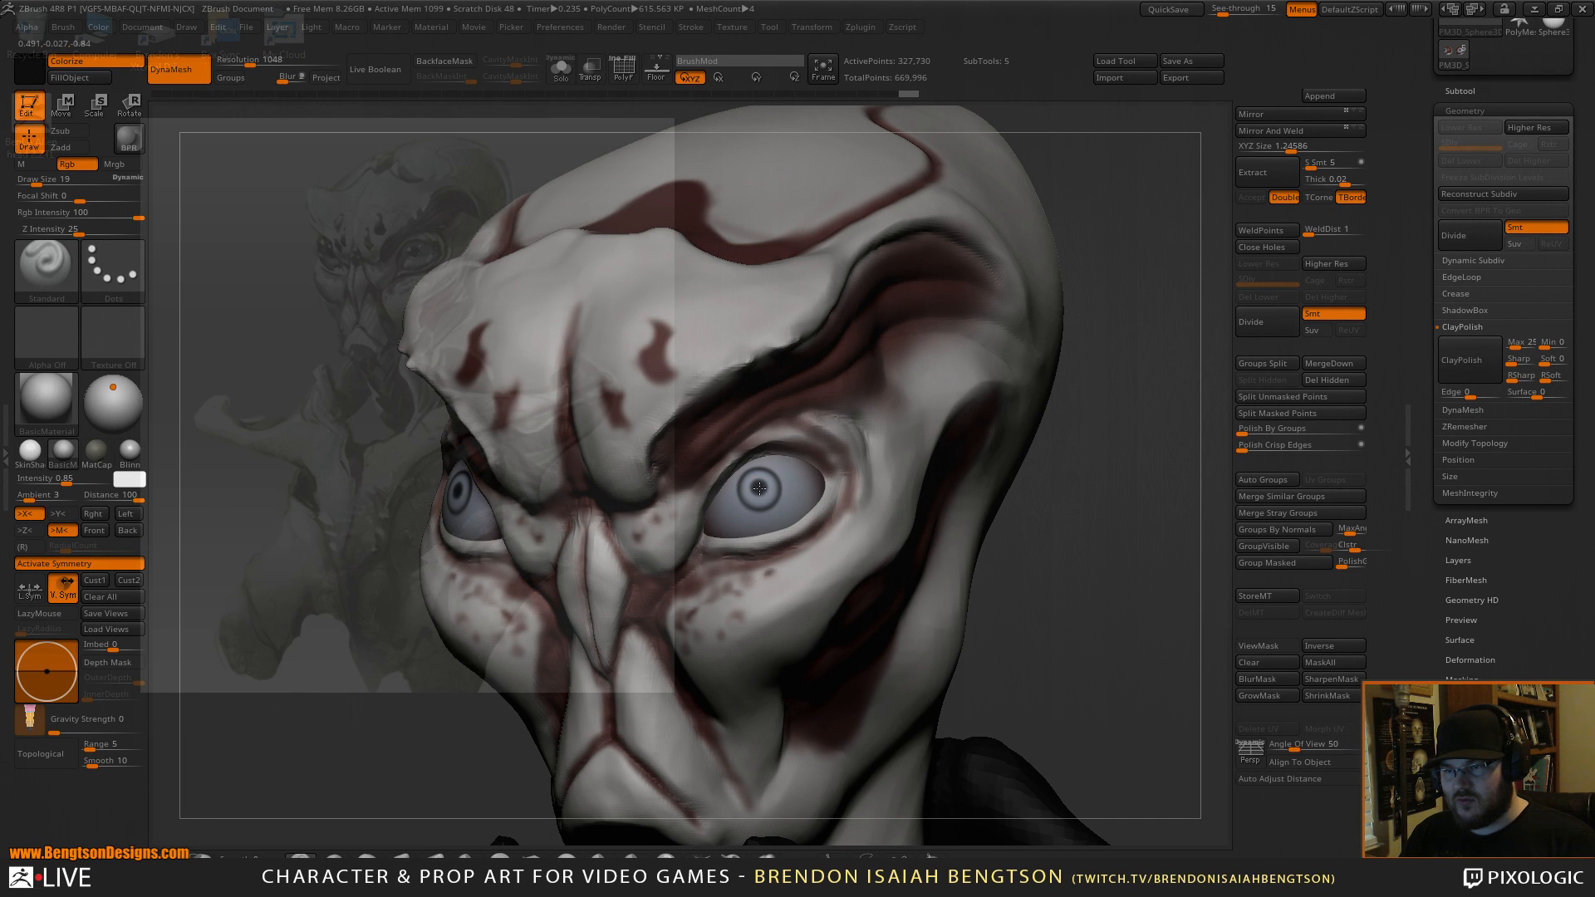
Enlarge the dark pupils by painting over them with draw size 25 and check the eyes from a distance.
mouse_move(1096, 415)
left_mouse_down("alt")
mouse_move(1051, 465)
mouse_move(1089, 463)
mouse_move(832, 542)
mouse_move(763, 516)
left_mouse_up("alt")
key("space")
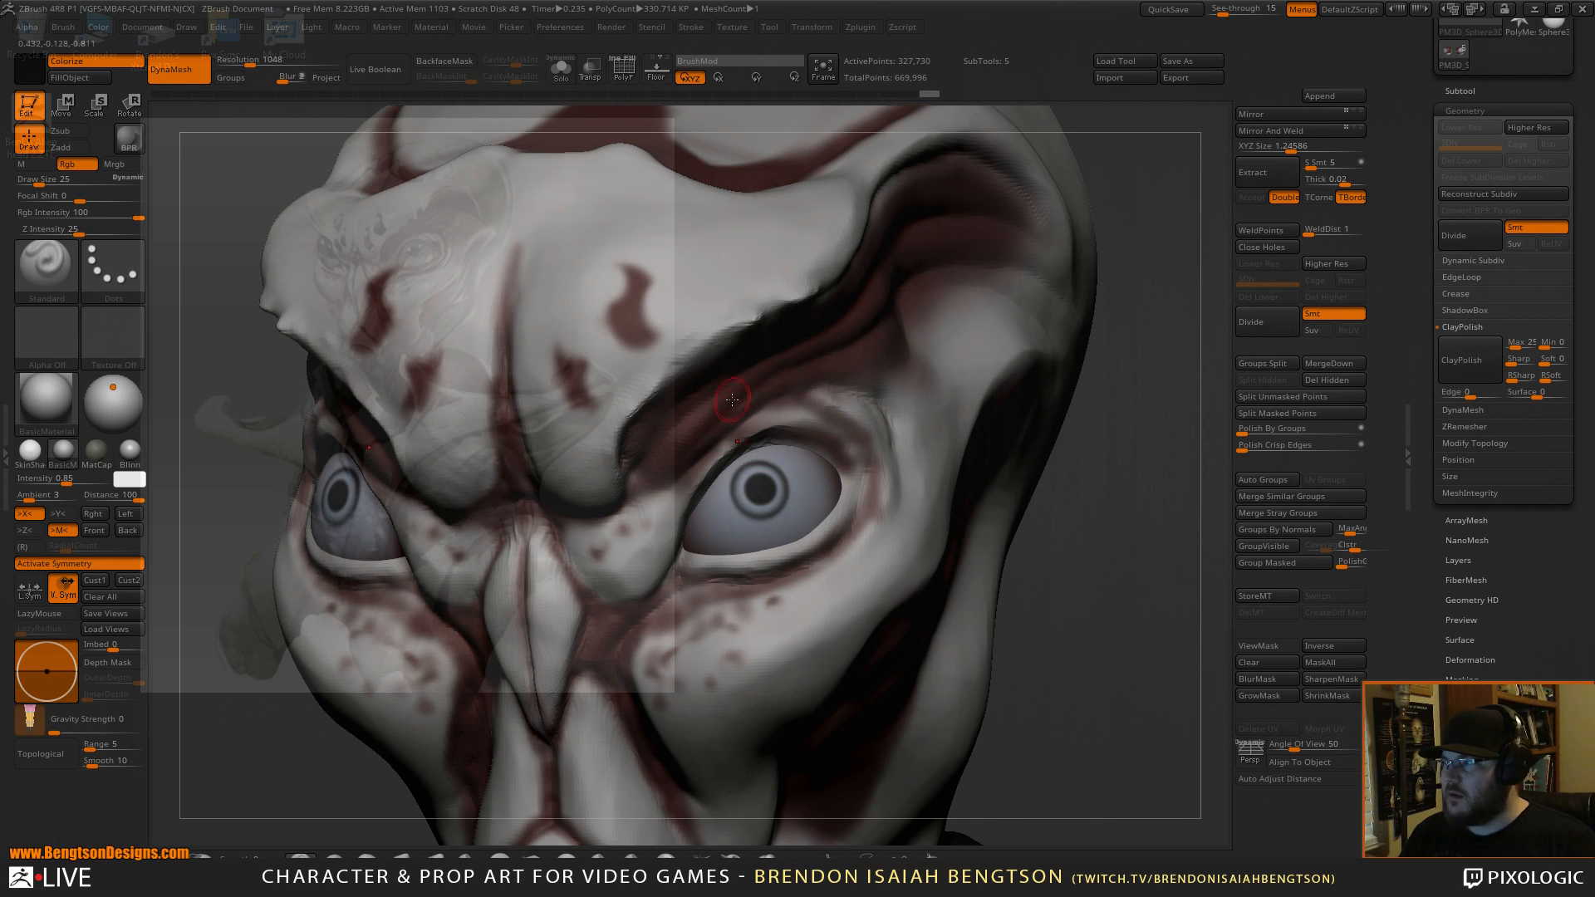
left_click_drag(1112, 461, 1121, 199, "alt")
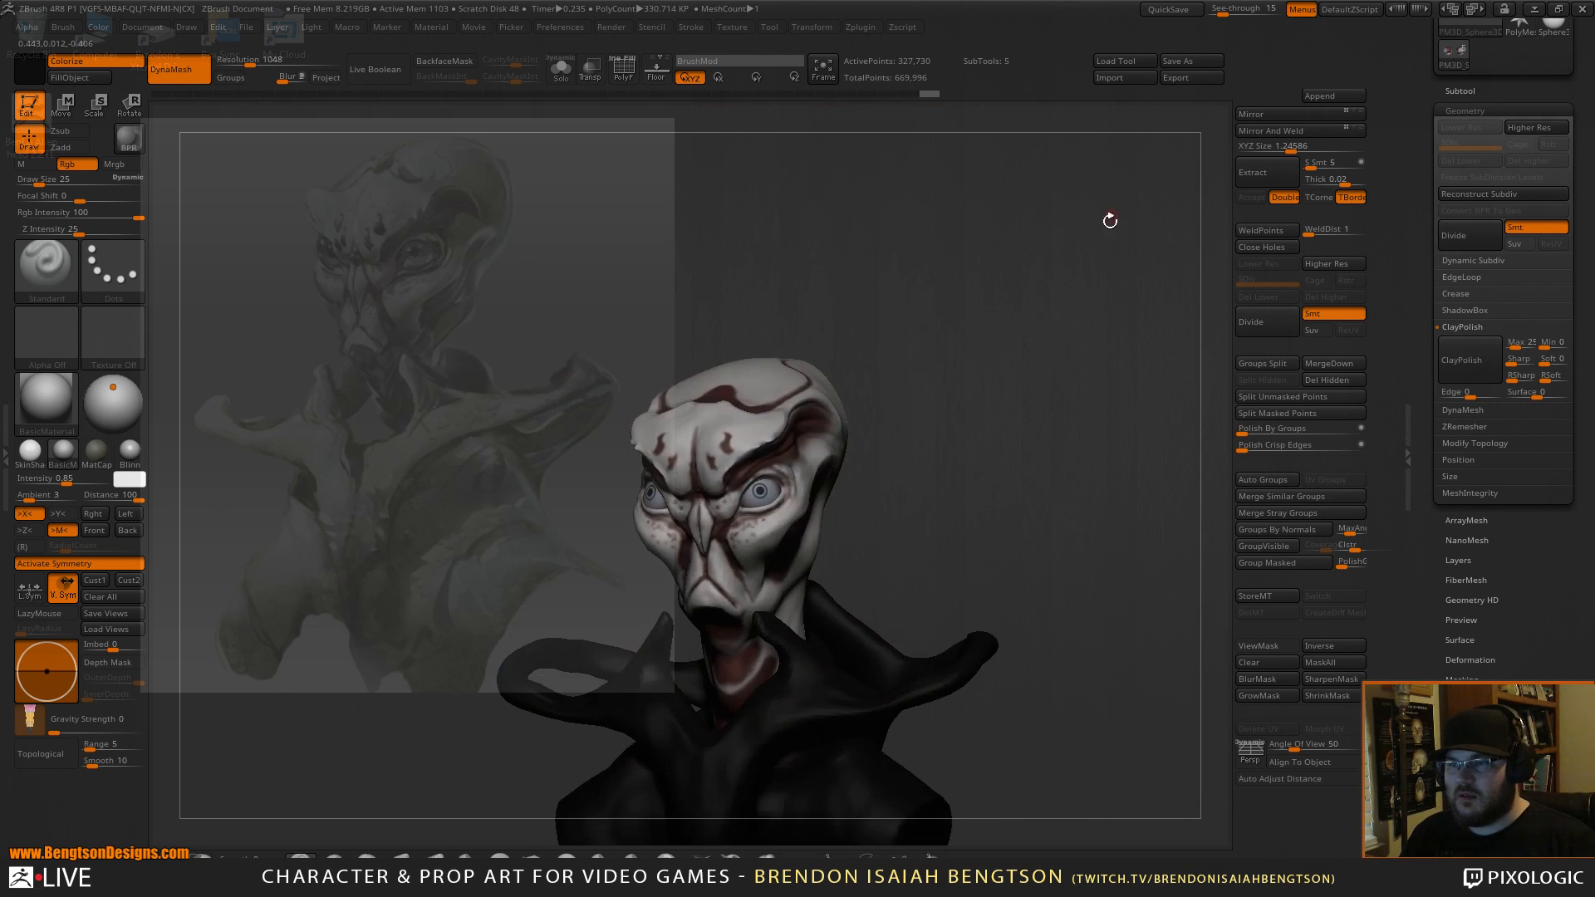
Undo the iris and pupil painting on both eyes.
mouse_move(1058, 480)
left_mouse_down("alt")
mouse_move(1080, 396)
mouse_move(1096, 391)
mouse_move(1093, 491)
mouse_move(1107, 407)
mouse_move(1036, 381)
mouse_move(1033, 484)
mouse_move(1042, 436)
mouse_move(1112, 414)
left_mouse_up("alt")
key("ctrl+z")
key("ctrl+z")
key("ctrl+z")
mouse_move(1097, 474)
left_mouse_down("alt")
mouse_move(1105, 528)
mouse_move(1173, 568)
left_mouse_up("alt")
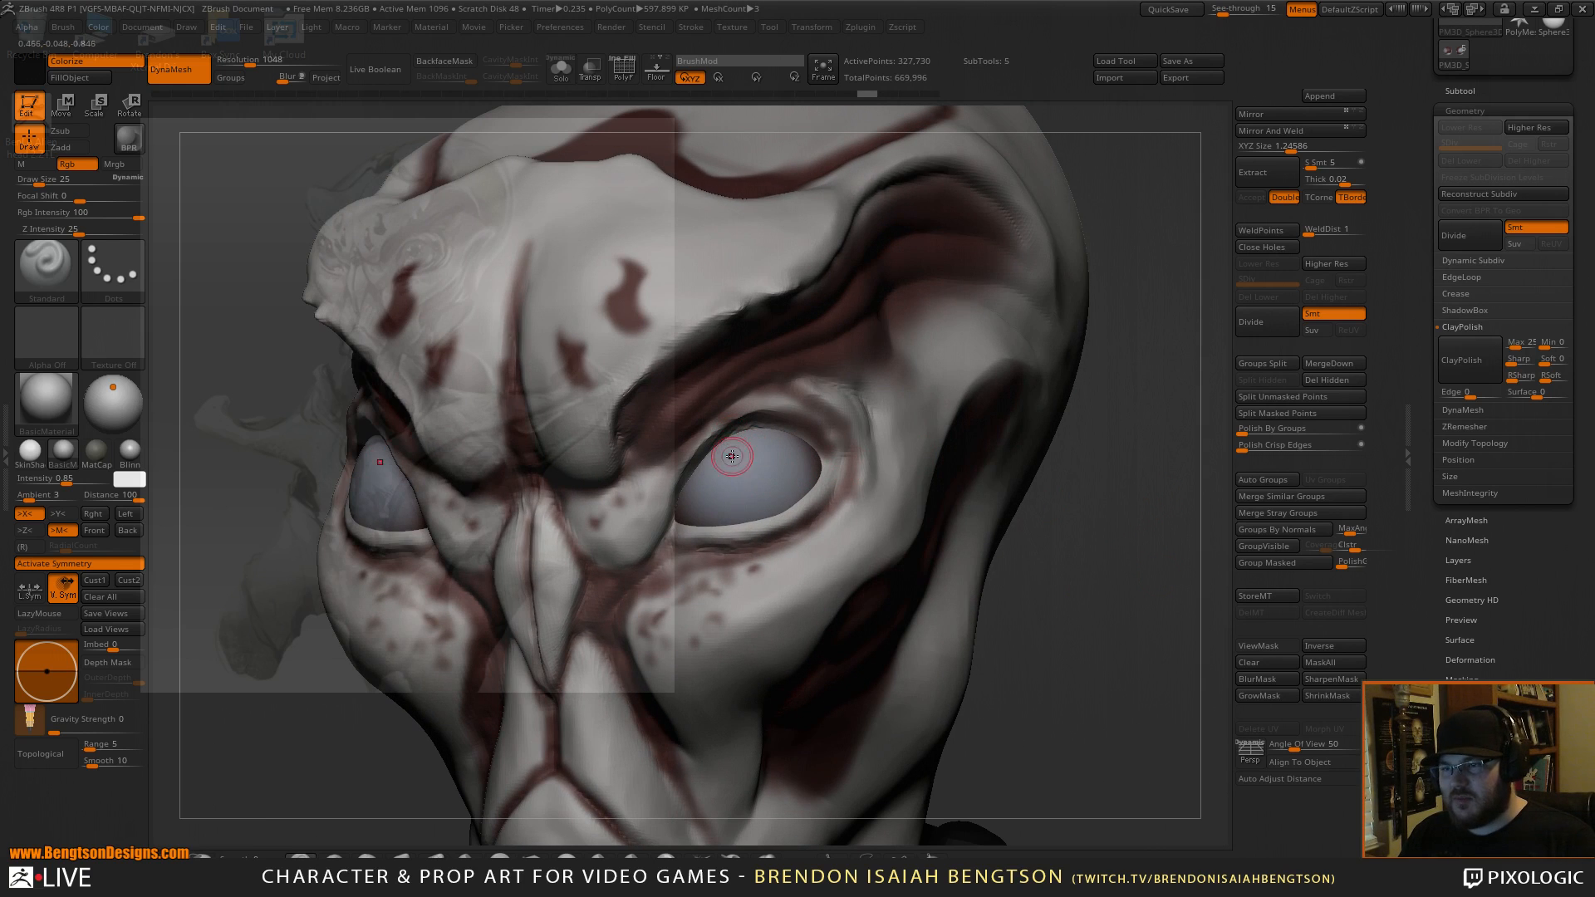
Paint a larger iris on both eyes in dark blue-grey with draw size 46.
key("space")
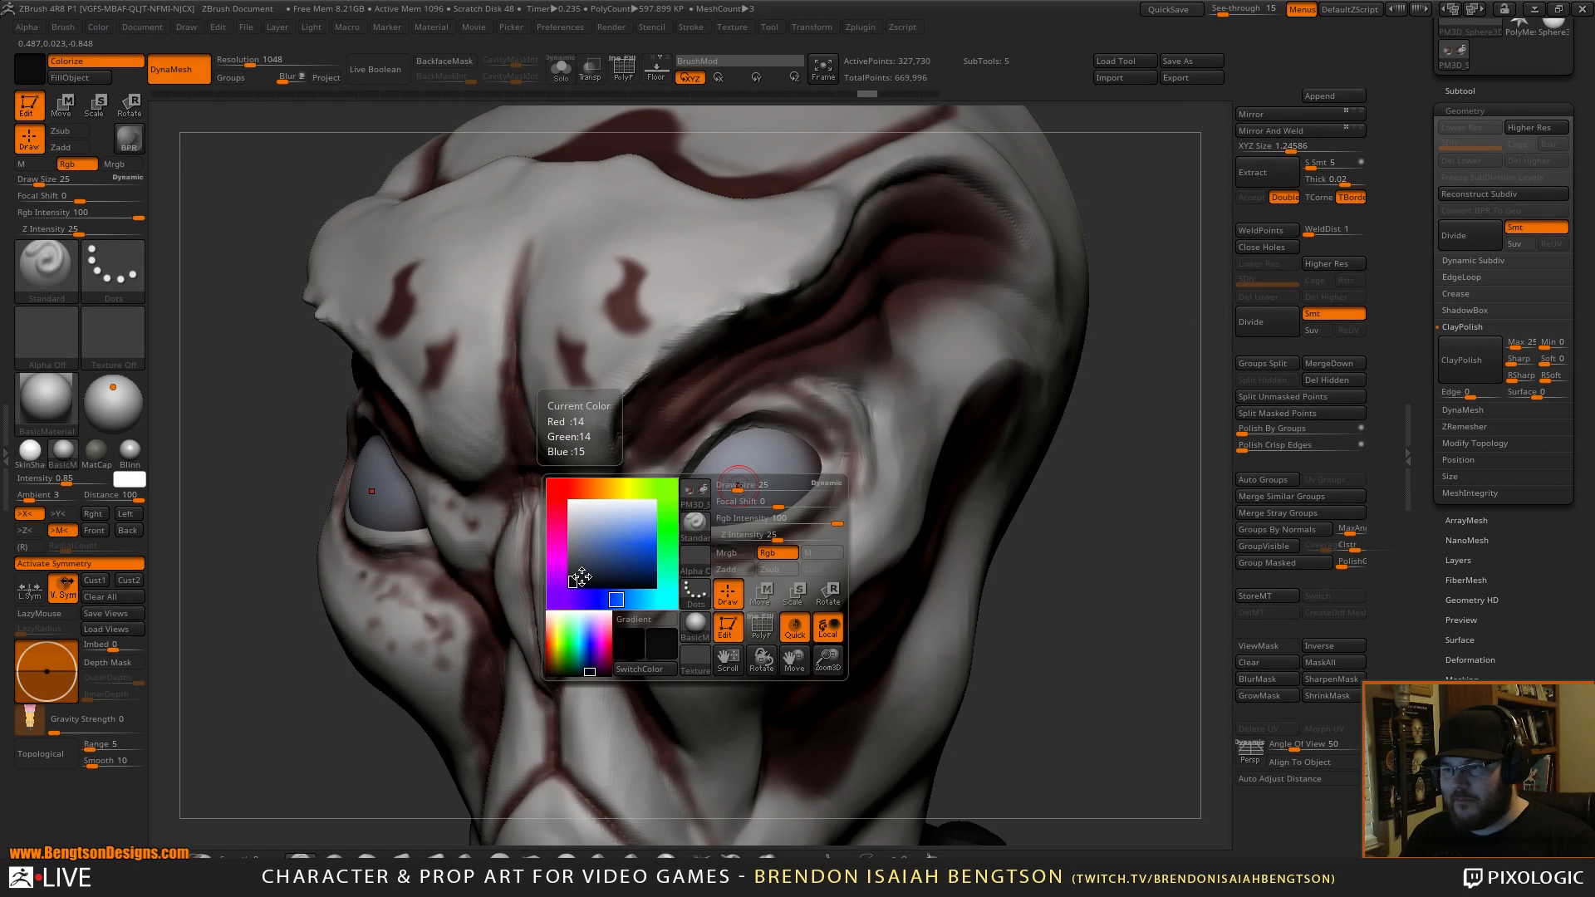
key("space")
left_click_drag(740, 460, 748, 457)
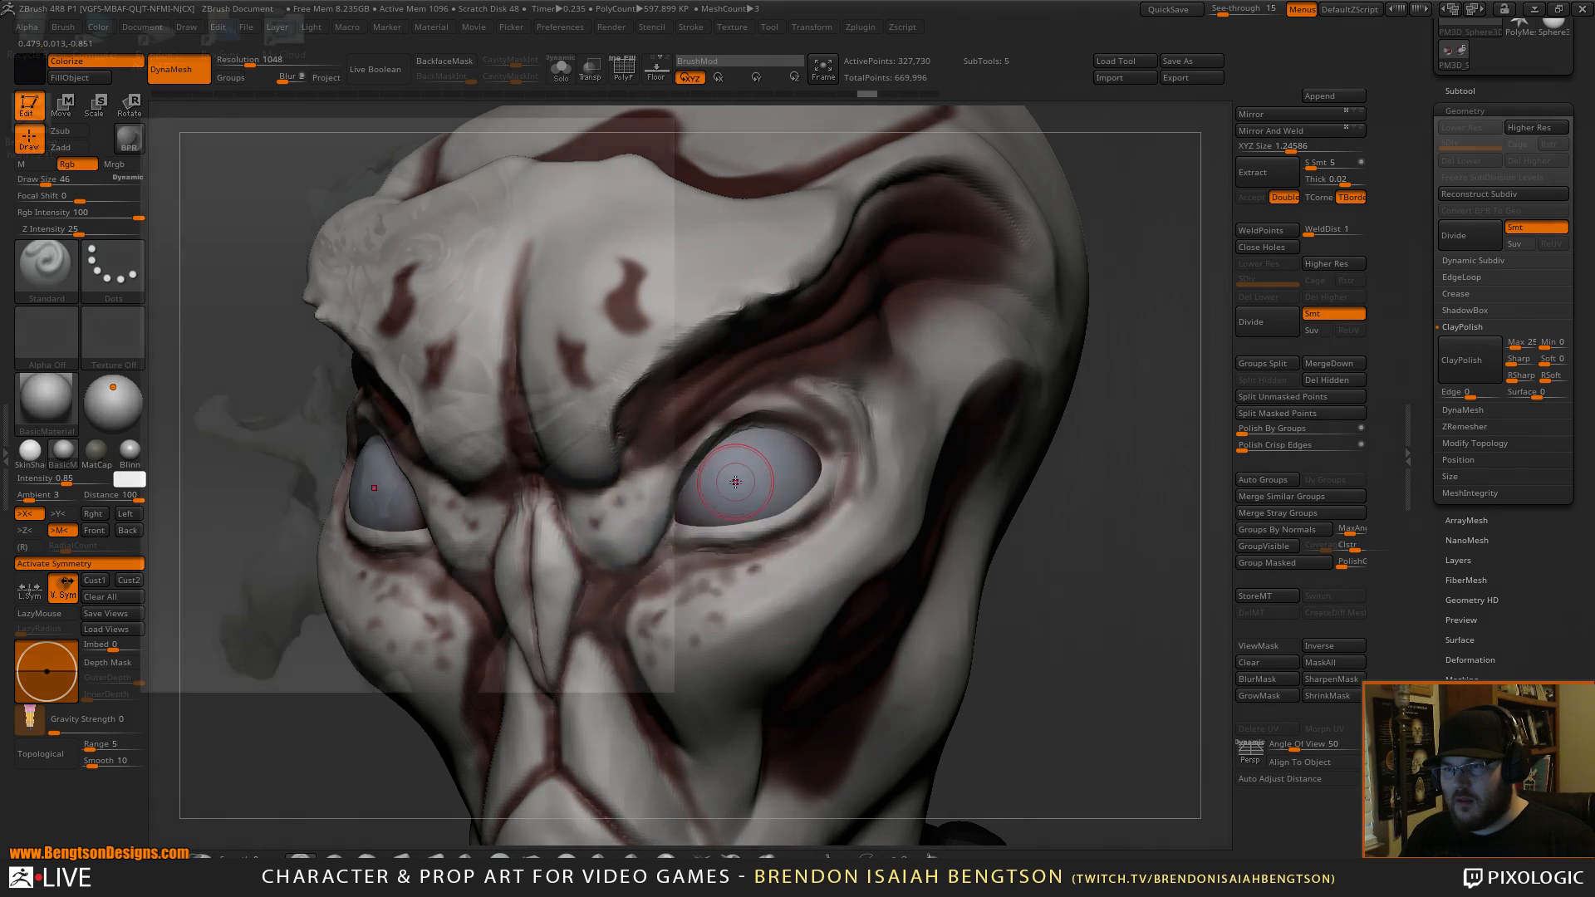
key("space")
left_click(565, 572)
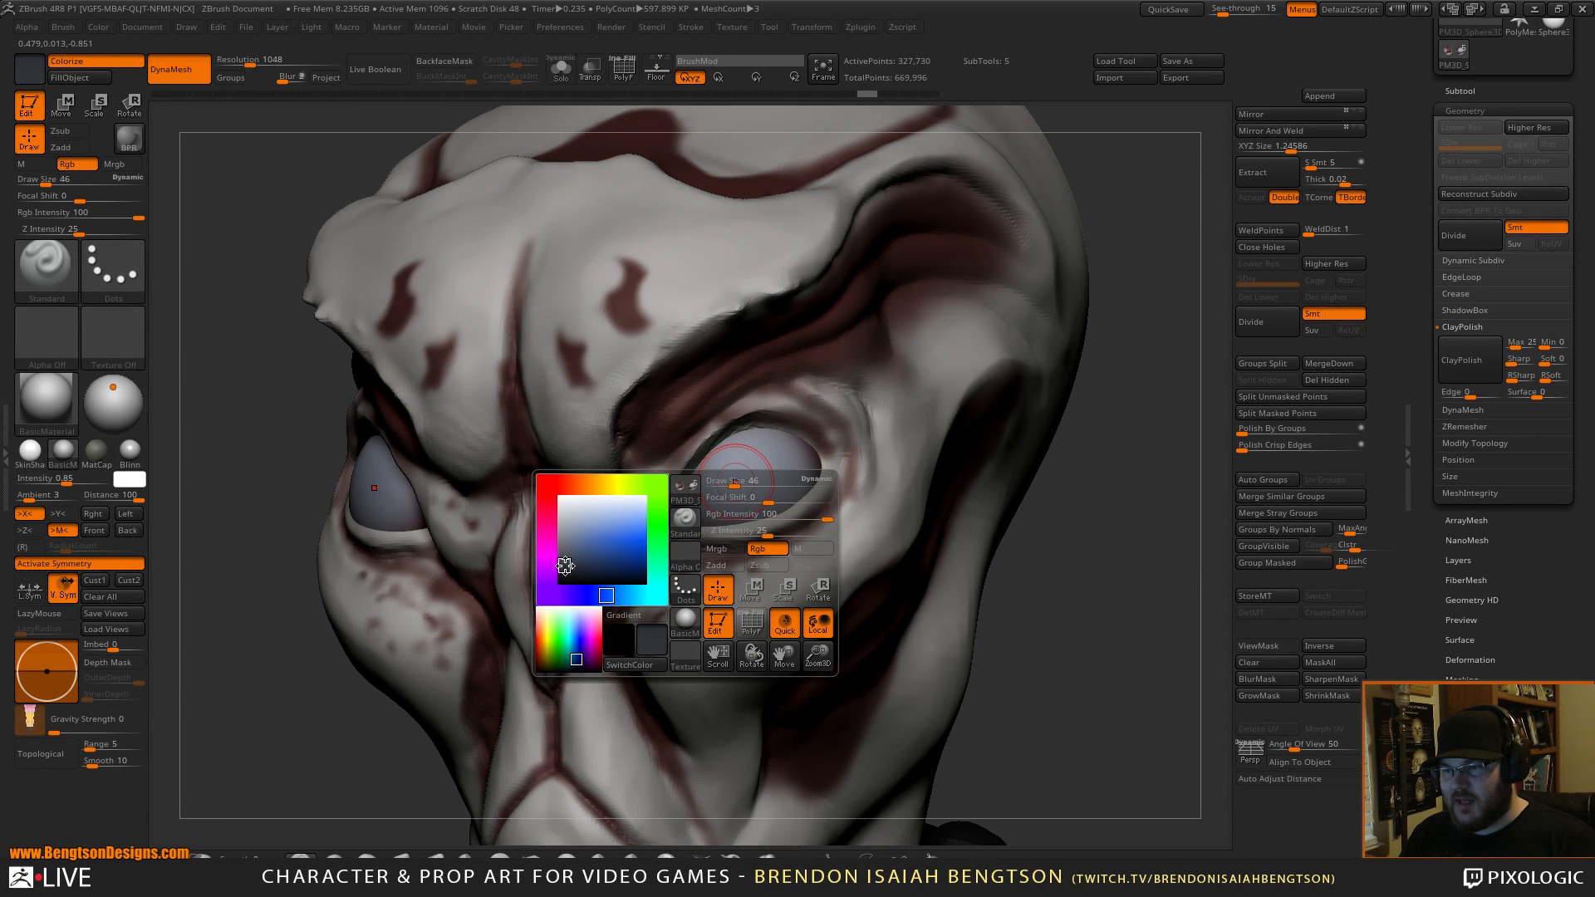
left_click_drag(728, 478, 730, 481)
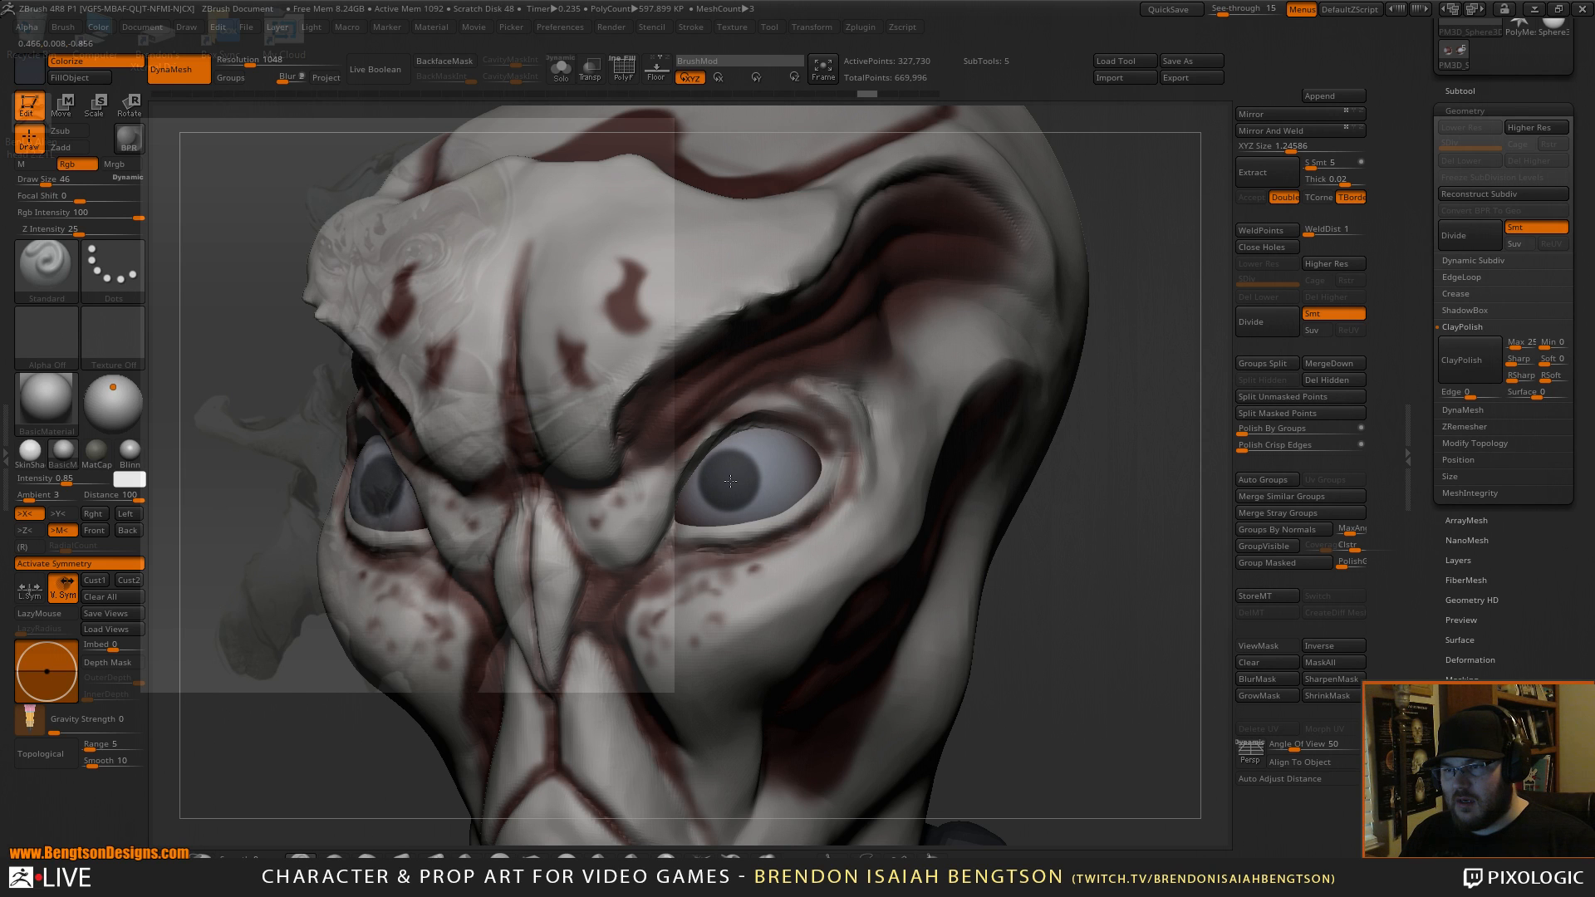
Undo the last iris stroke and repaint the dark iris on both eyes with draw size 43.
key("f")
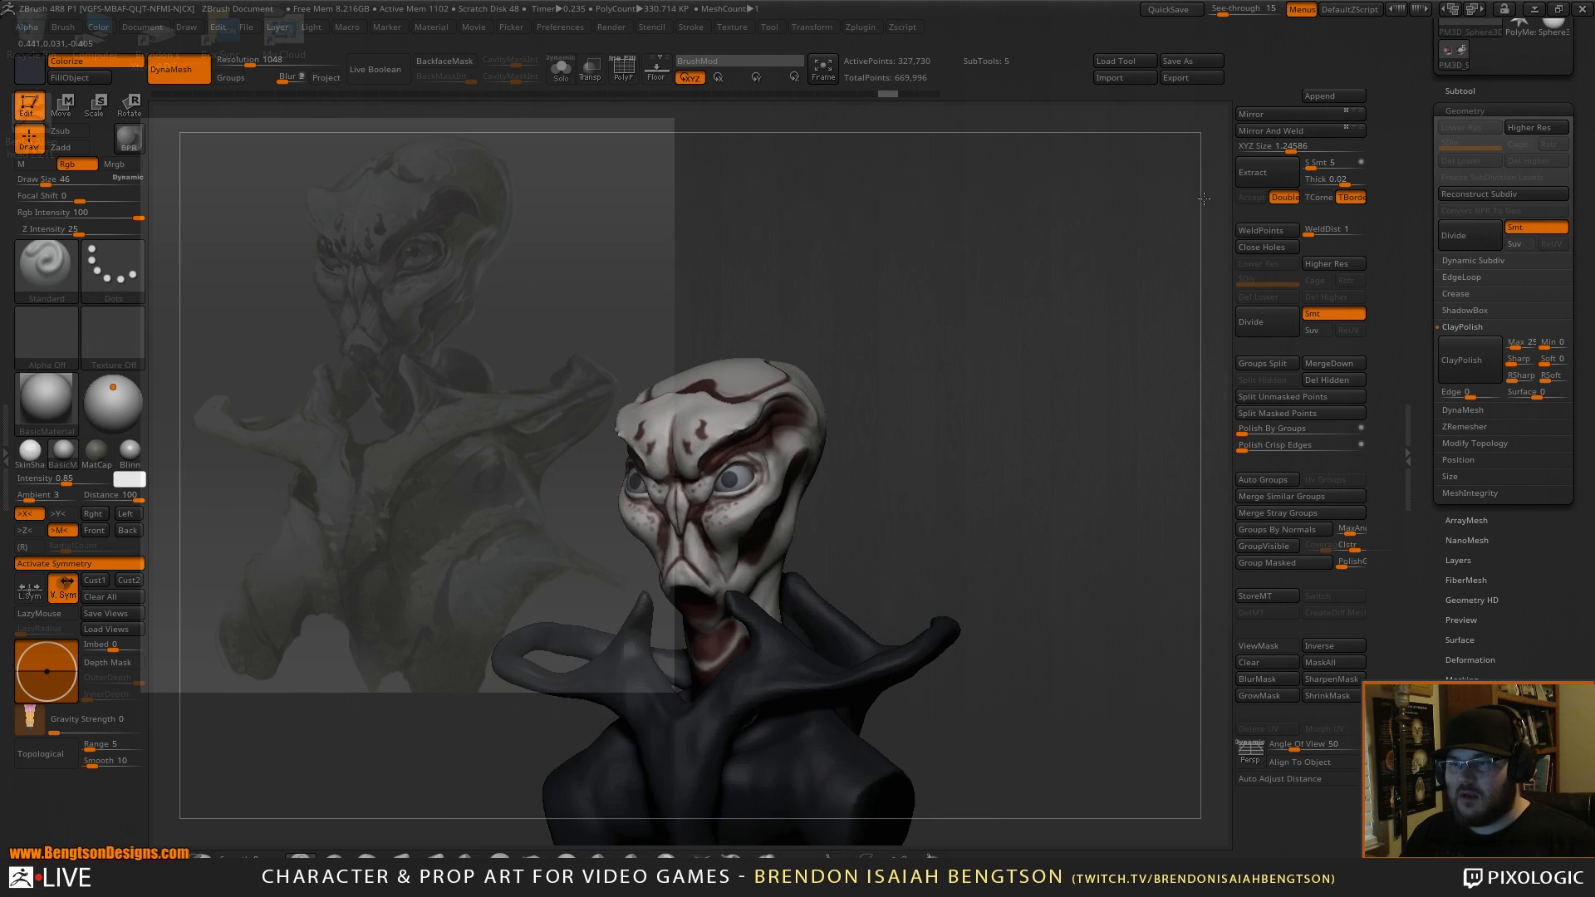
left_click_drag(1166, 431, 1137, 429)
key("ctrl+z")
right_click_drag(774, 422, 778, 413, "ctrl")
key("space")
left_click_drag(778, 412, 783, 419)
left_click_drag(1051, 422, 1077, 421)
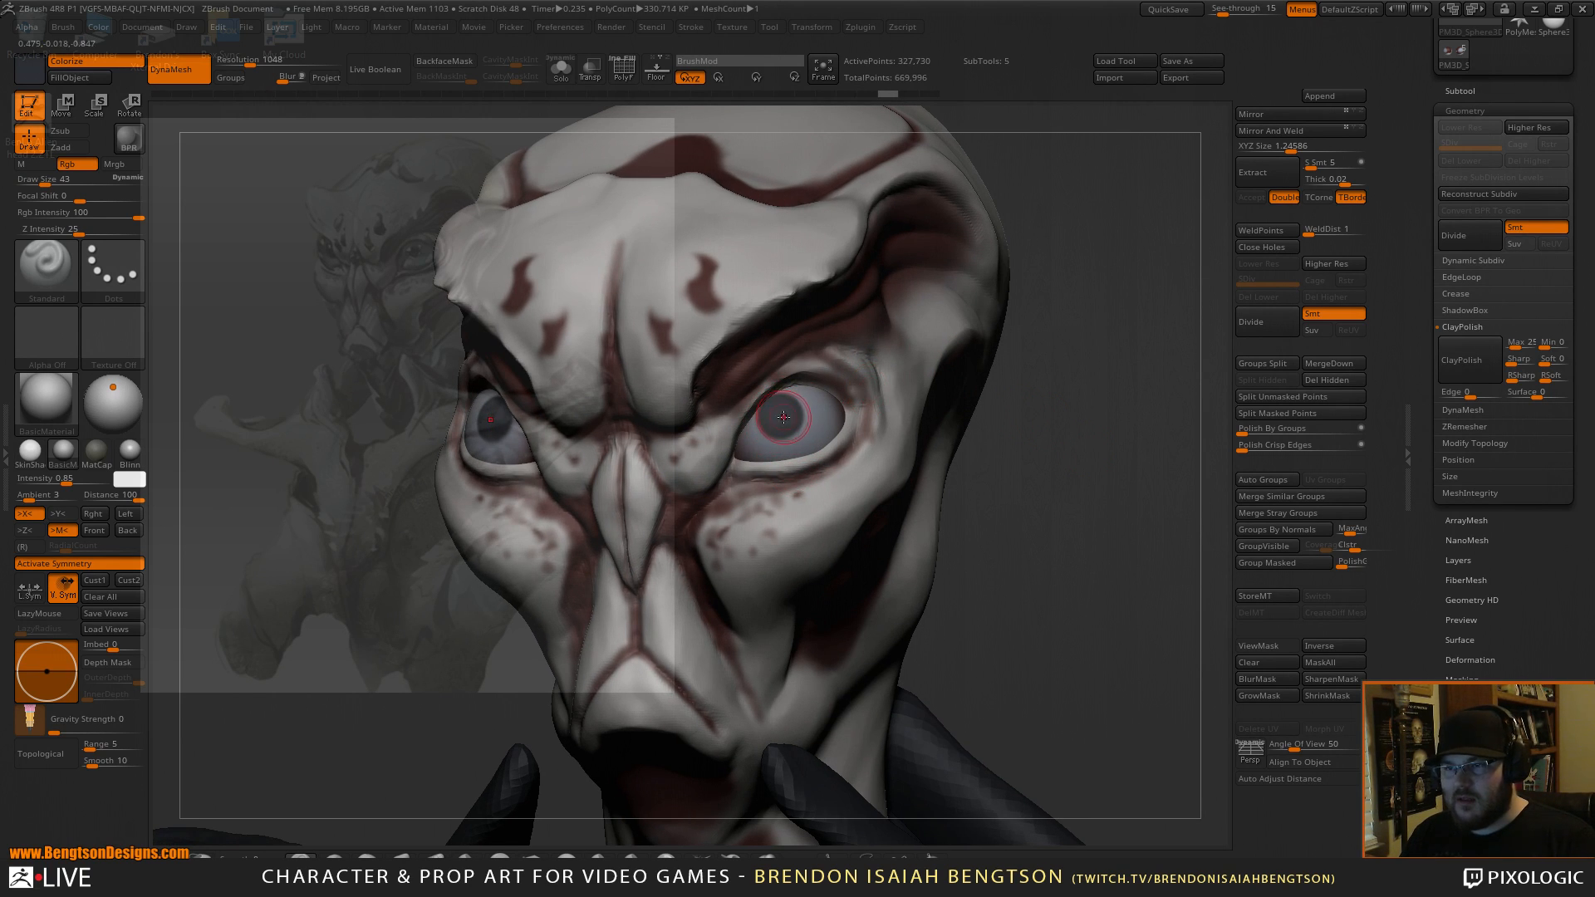
Paint the inside of each dark iris with a light blue-grey colour, leaving a dark outer ring.
key("space")
left_click(597, 468)
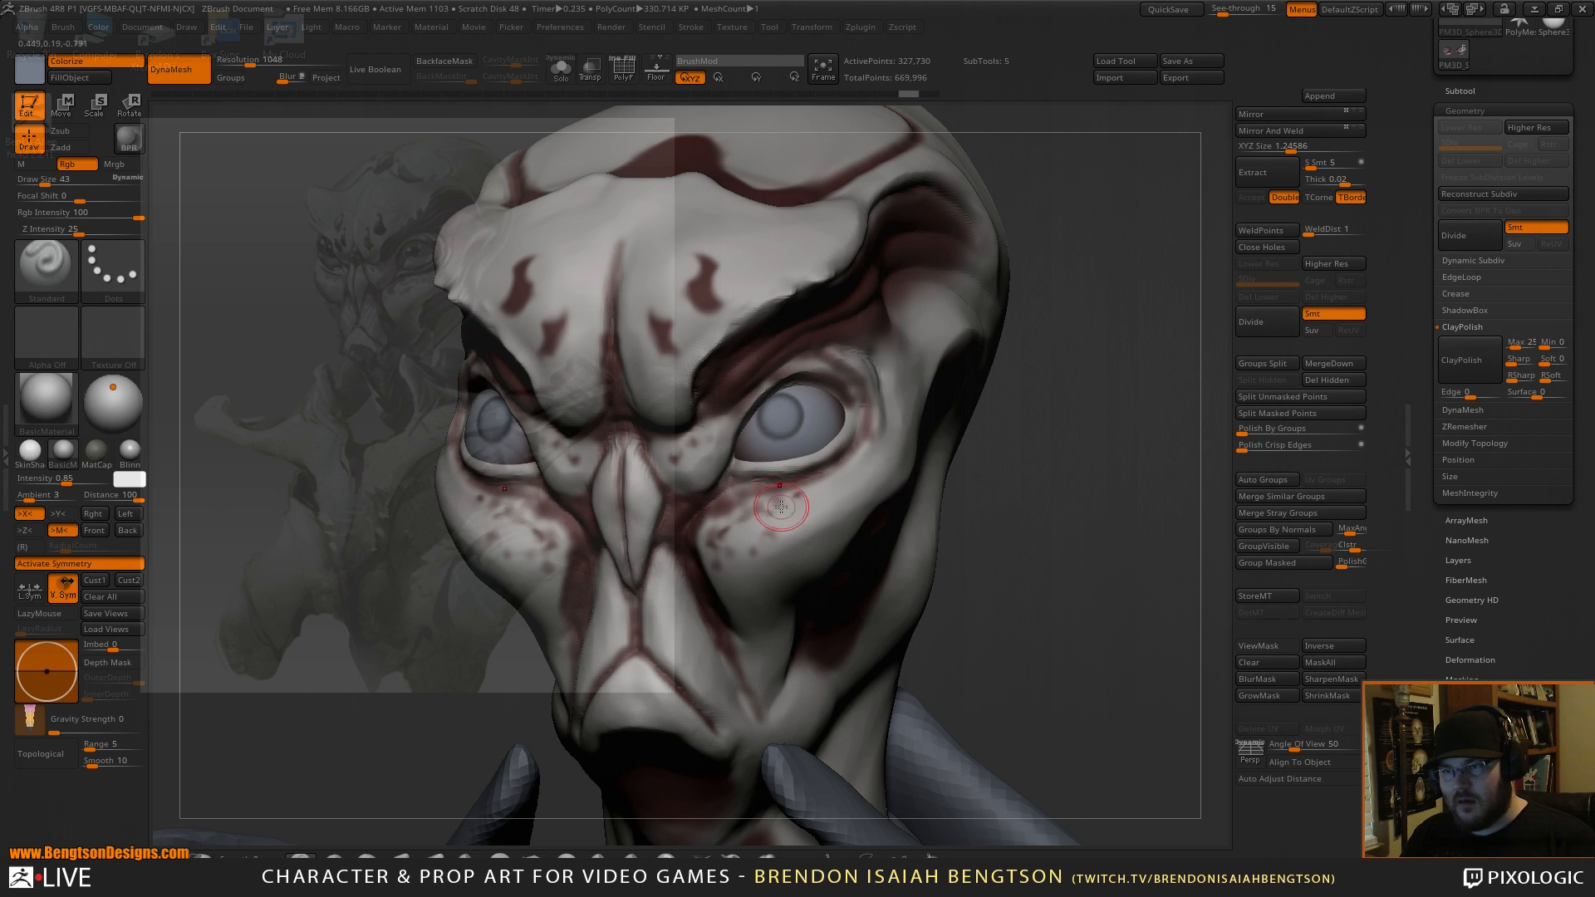
Paint near-black pupils at the centre of both irises with draw size 32 and focal shift -28.
key("space")
left_click(608, 515)
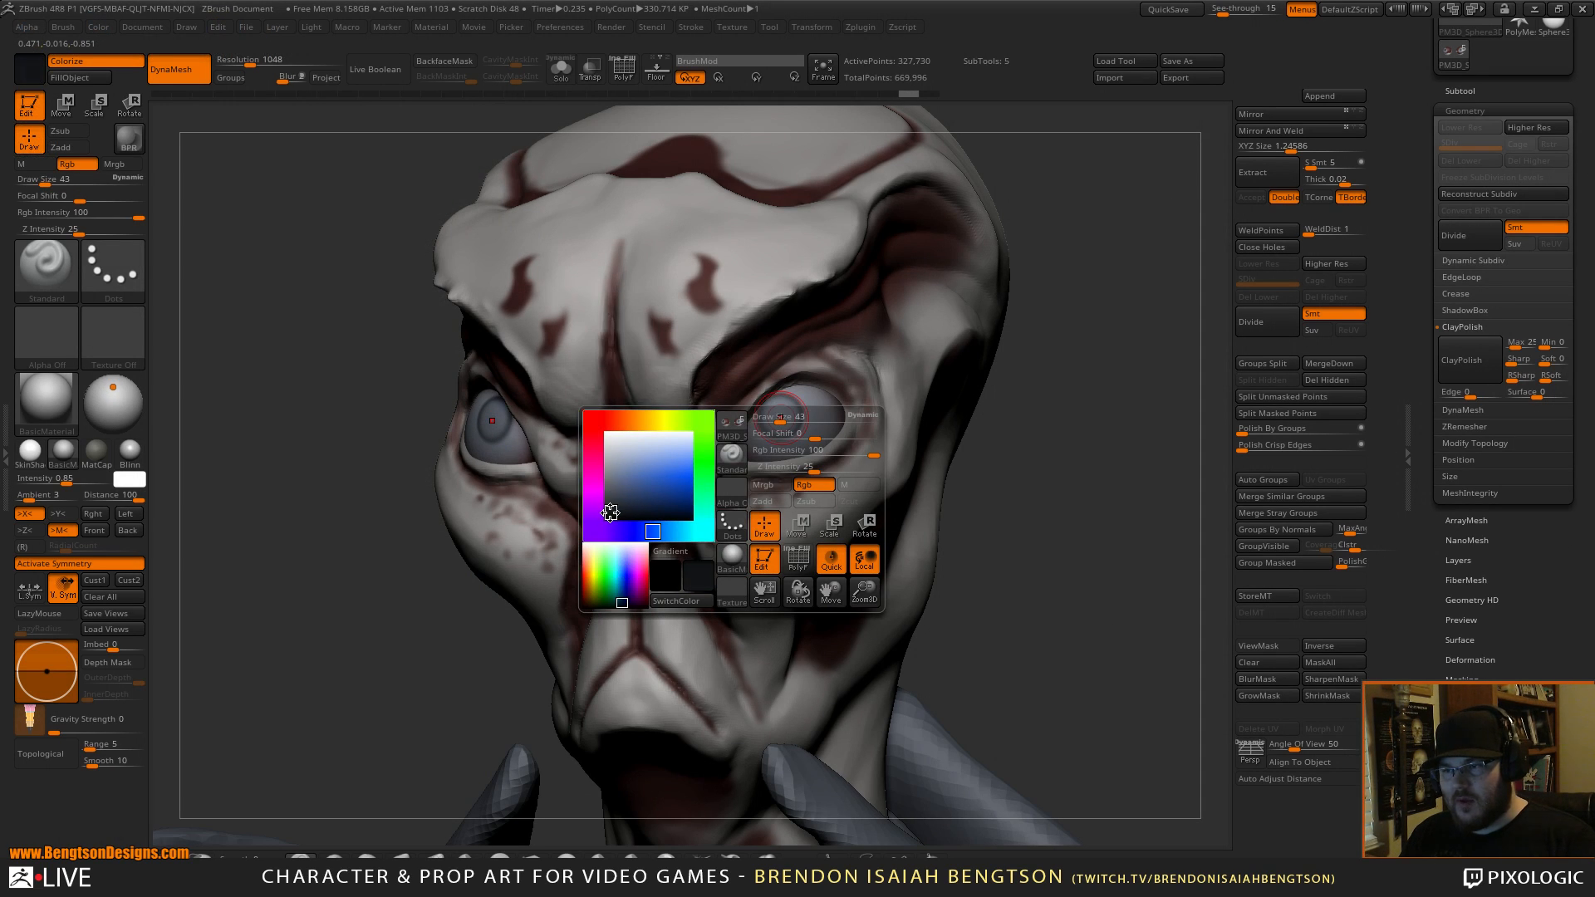
key("space")
scroll(778, 416, "down", 3)
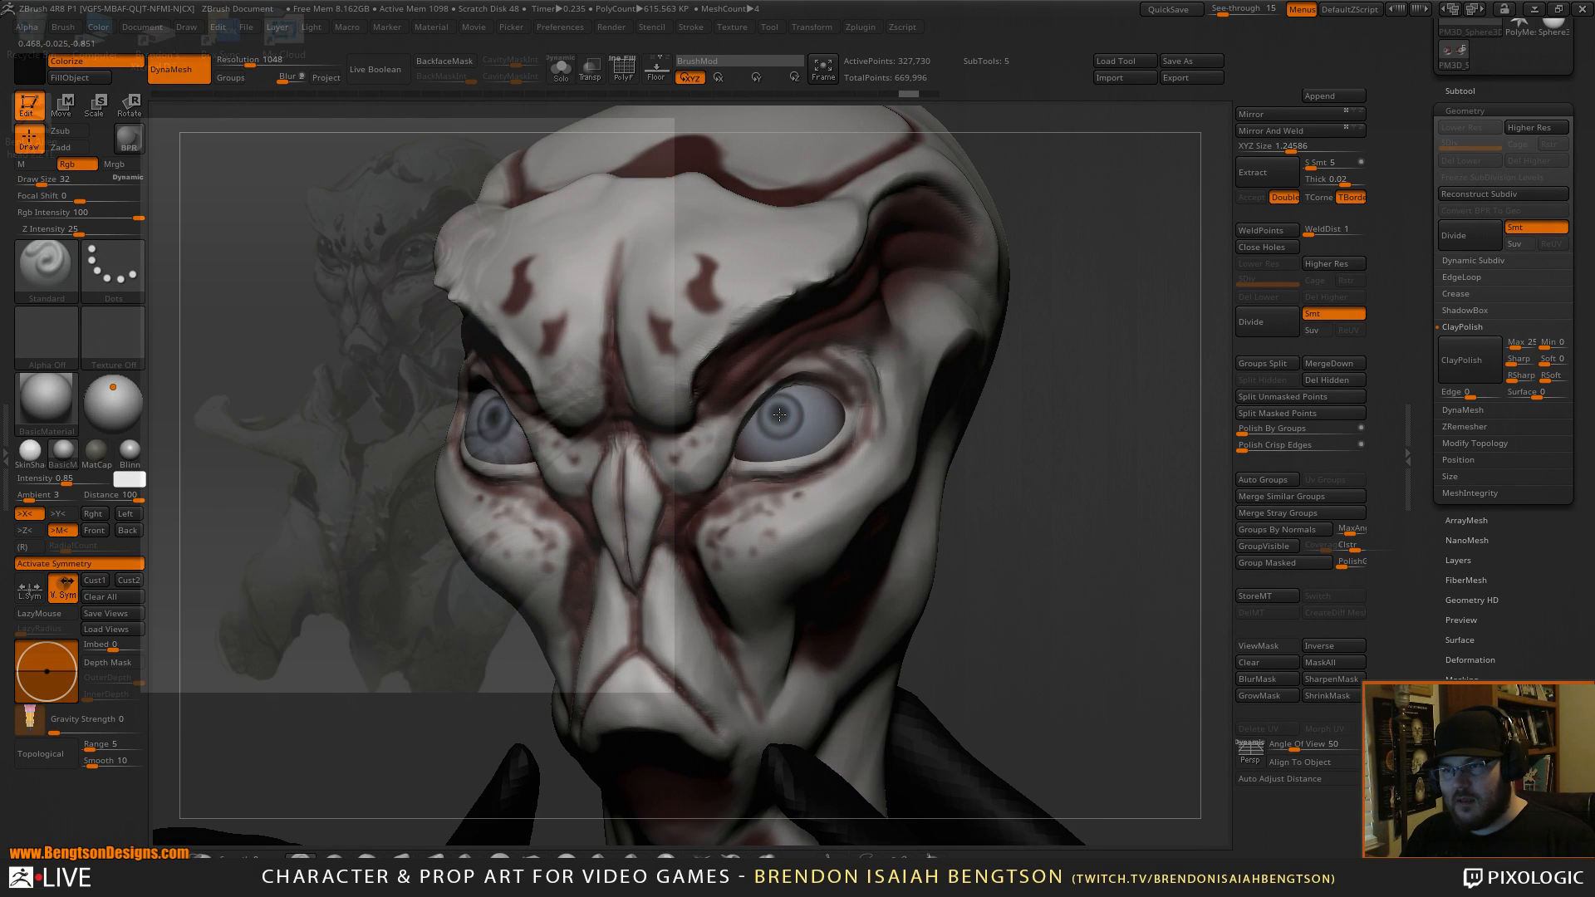
key("space")
scroll(780, 418, "up", 5)
scroll(804, 435, "down", 4)
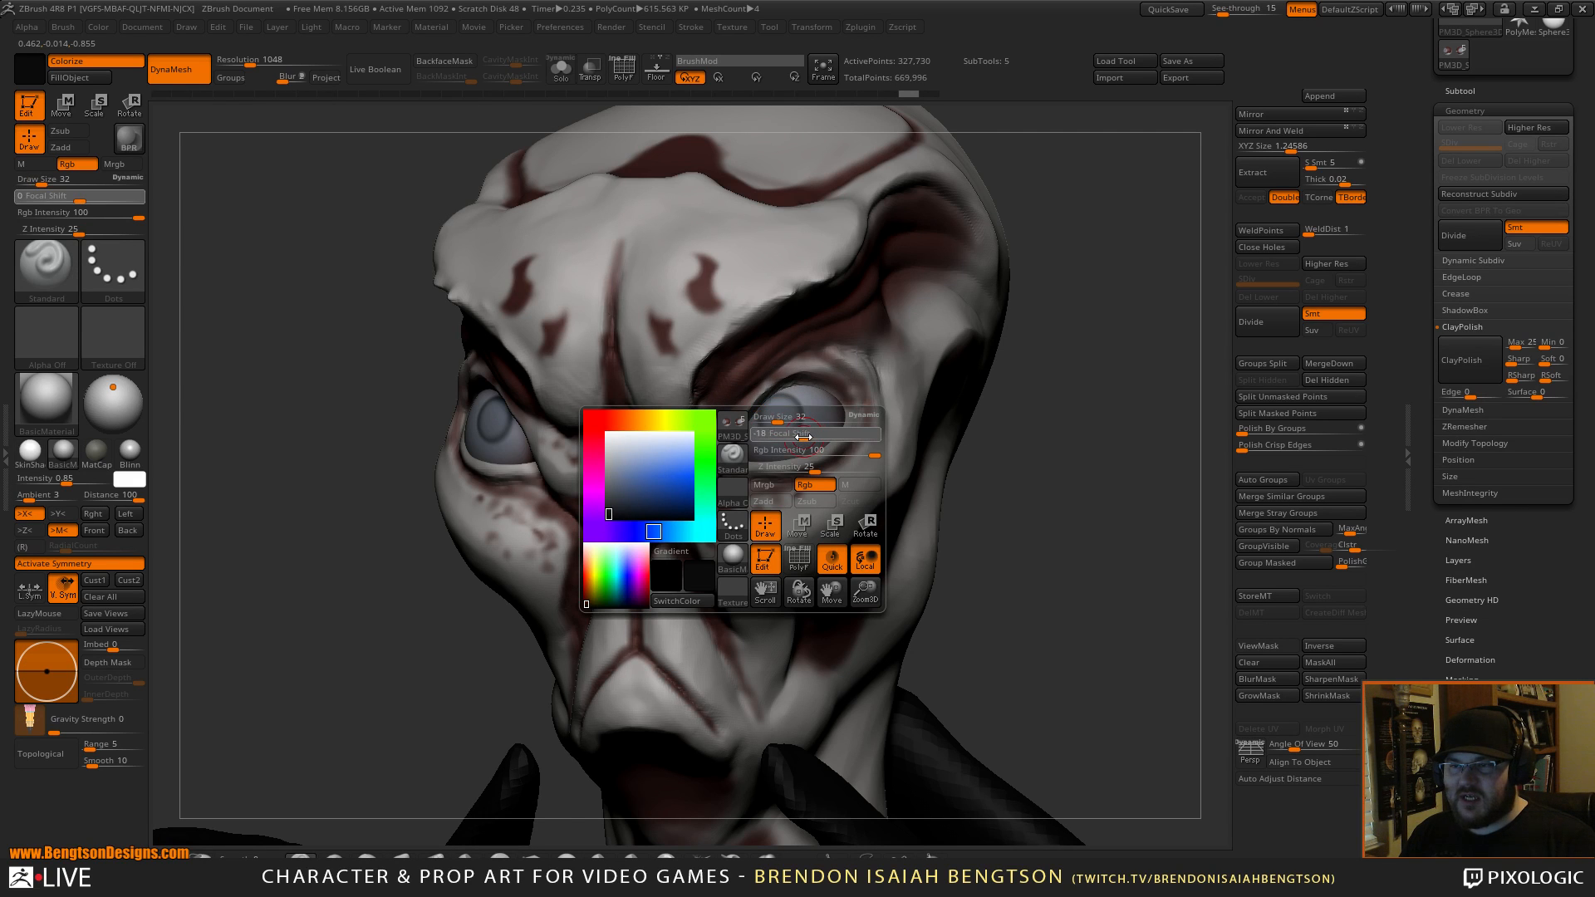
scroll(798, 437, "down", 1)
left_click_drag(777, 416, 780, 415)
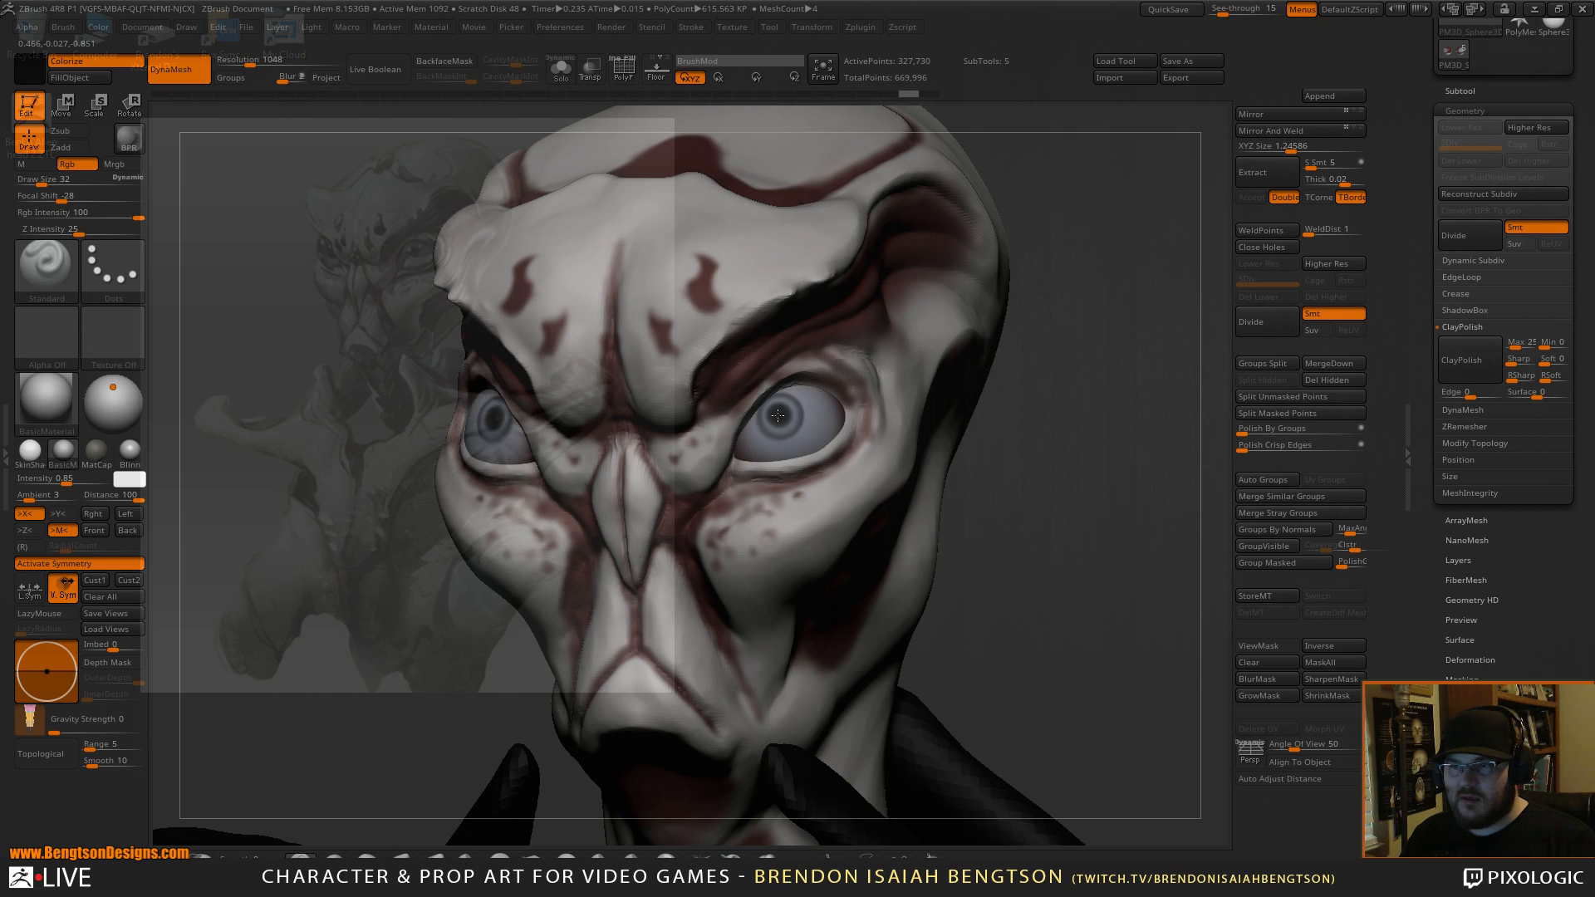
Fill the eyeballs with the SketchToyPlastic material only, without colour, and make BasicMaterial the active material again.
left_click_drag(1152, 608, 1112, 432, "alt")
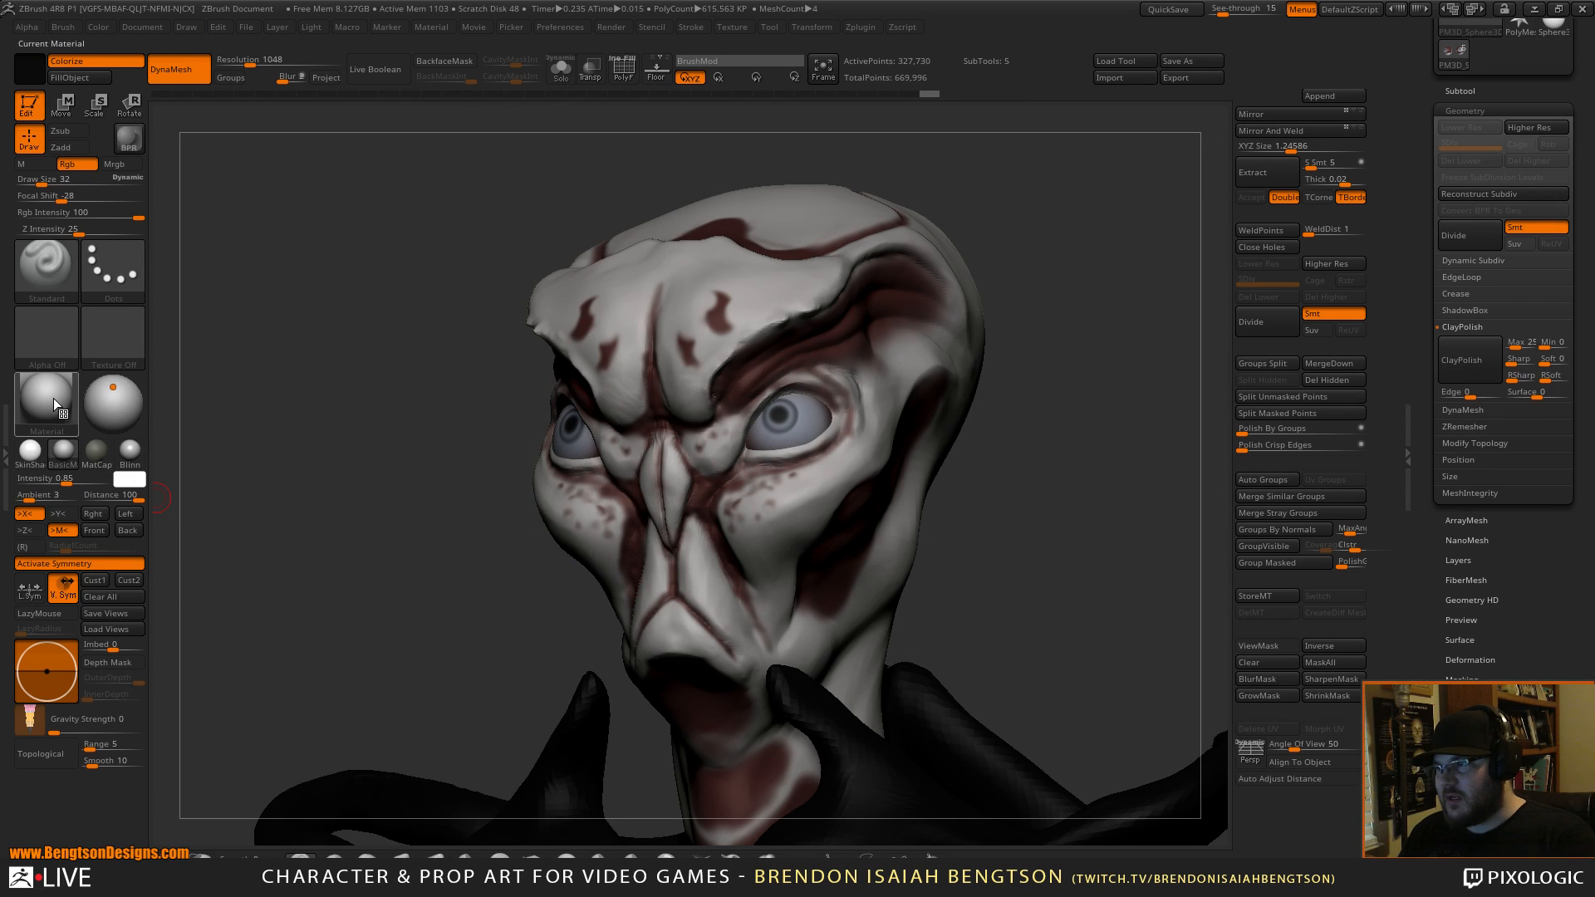
left_click(57, 406)
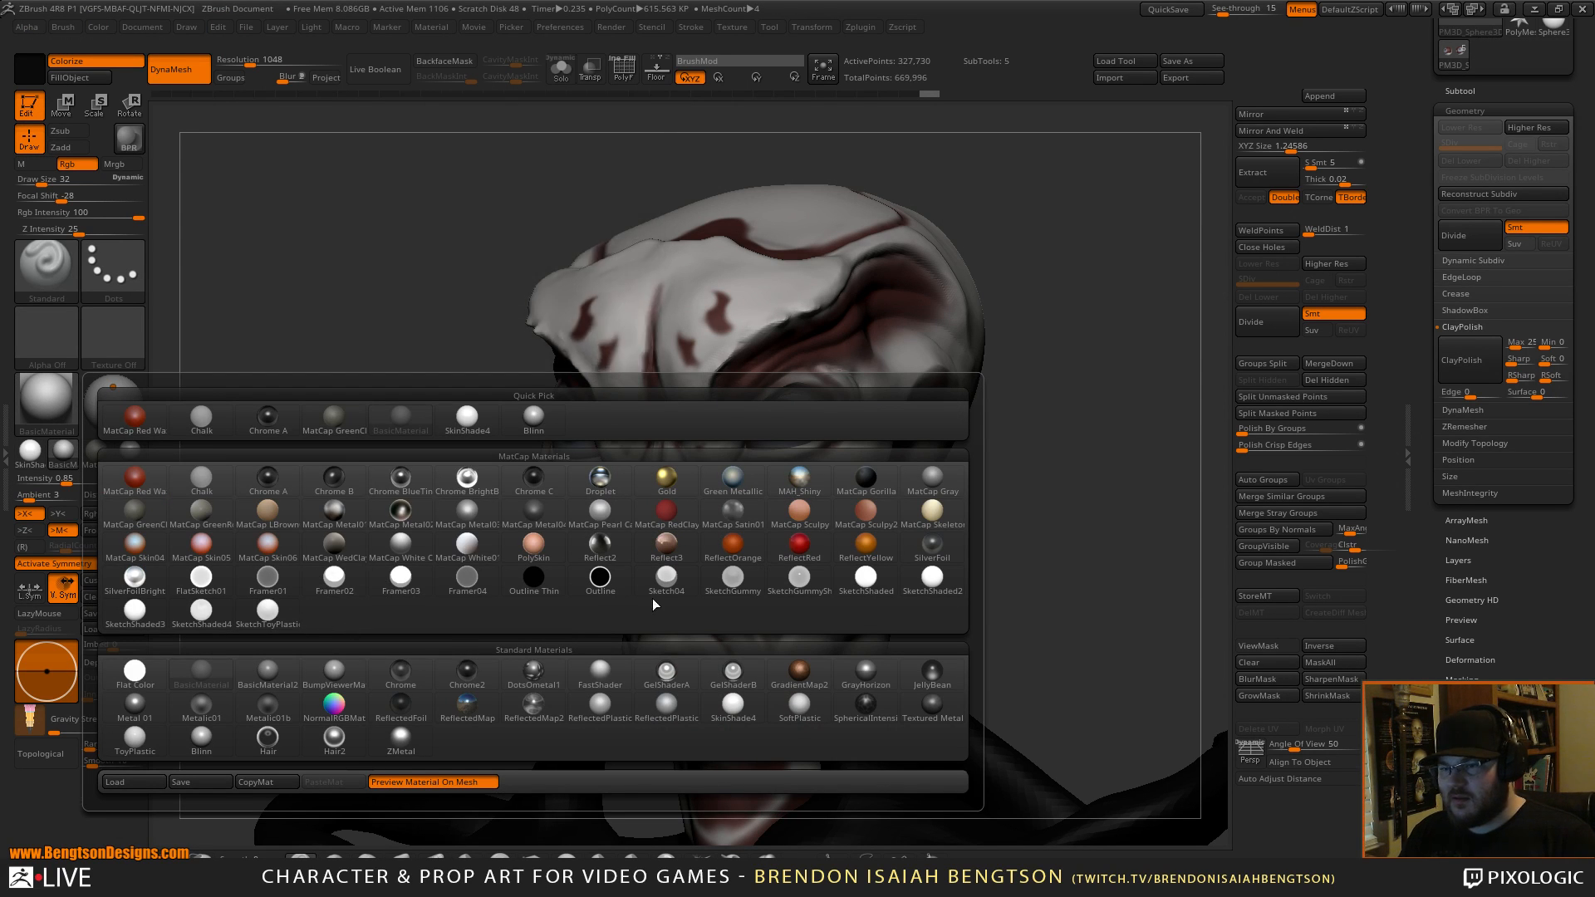
mouse_move(806, 584)
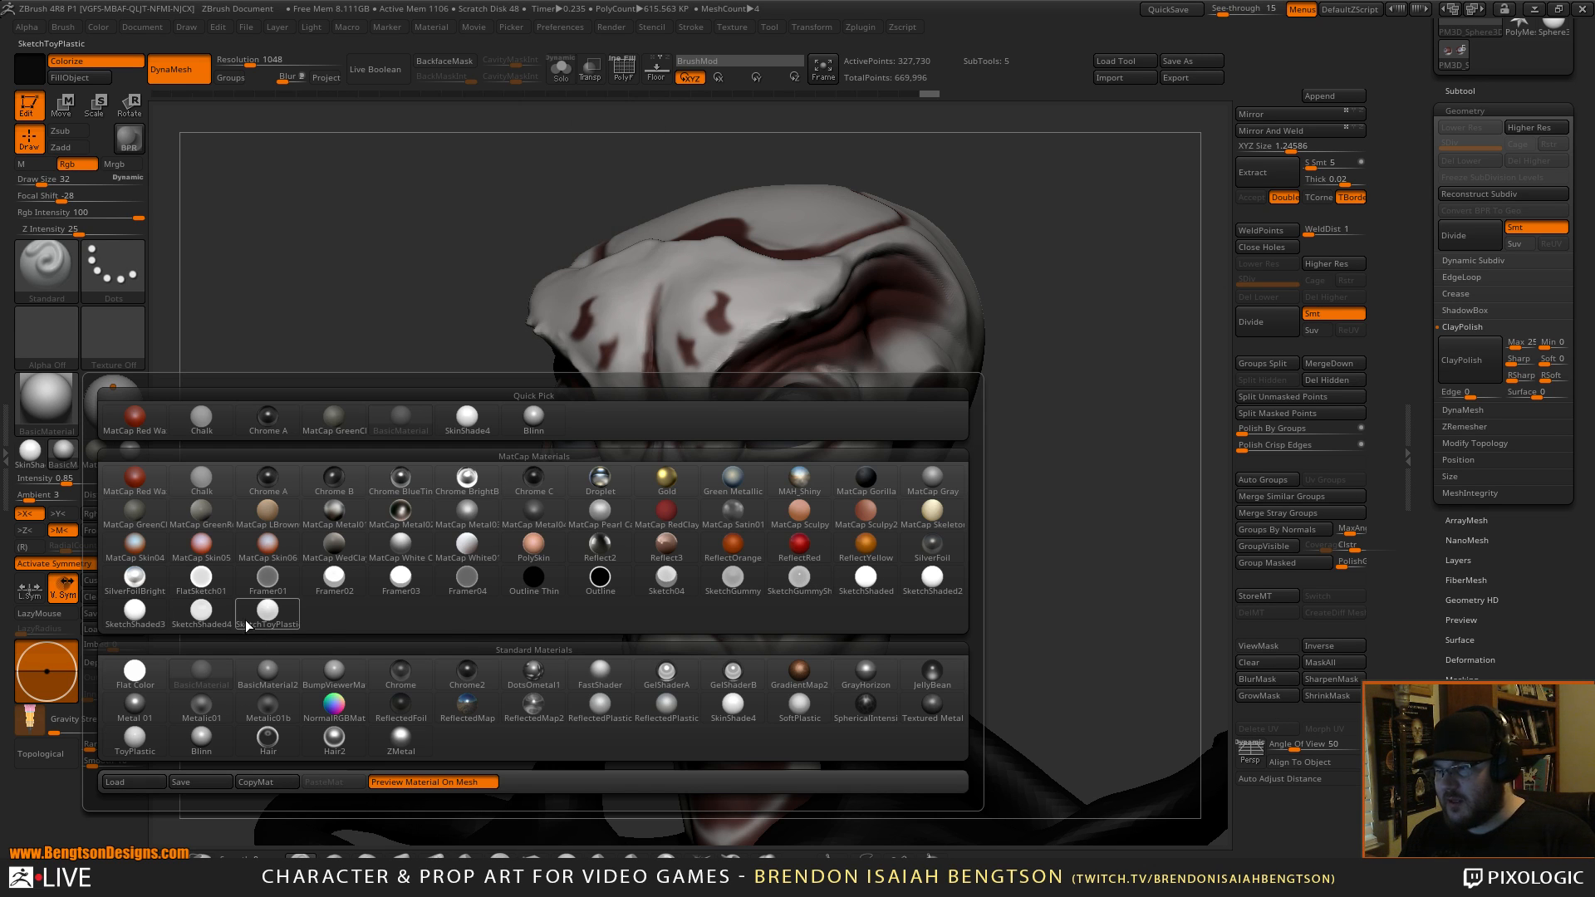
mouse_move(264, 619)
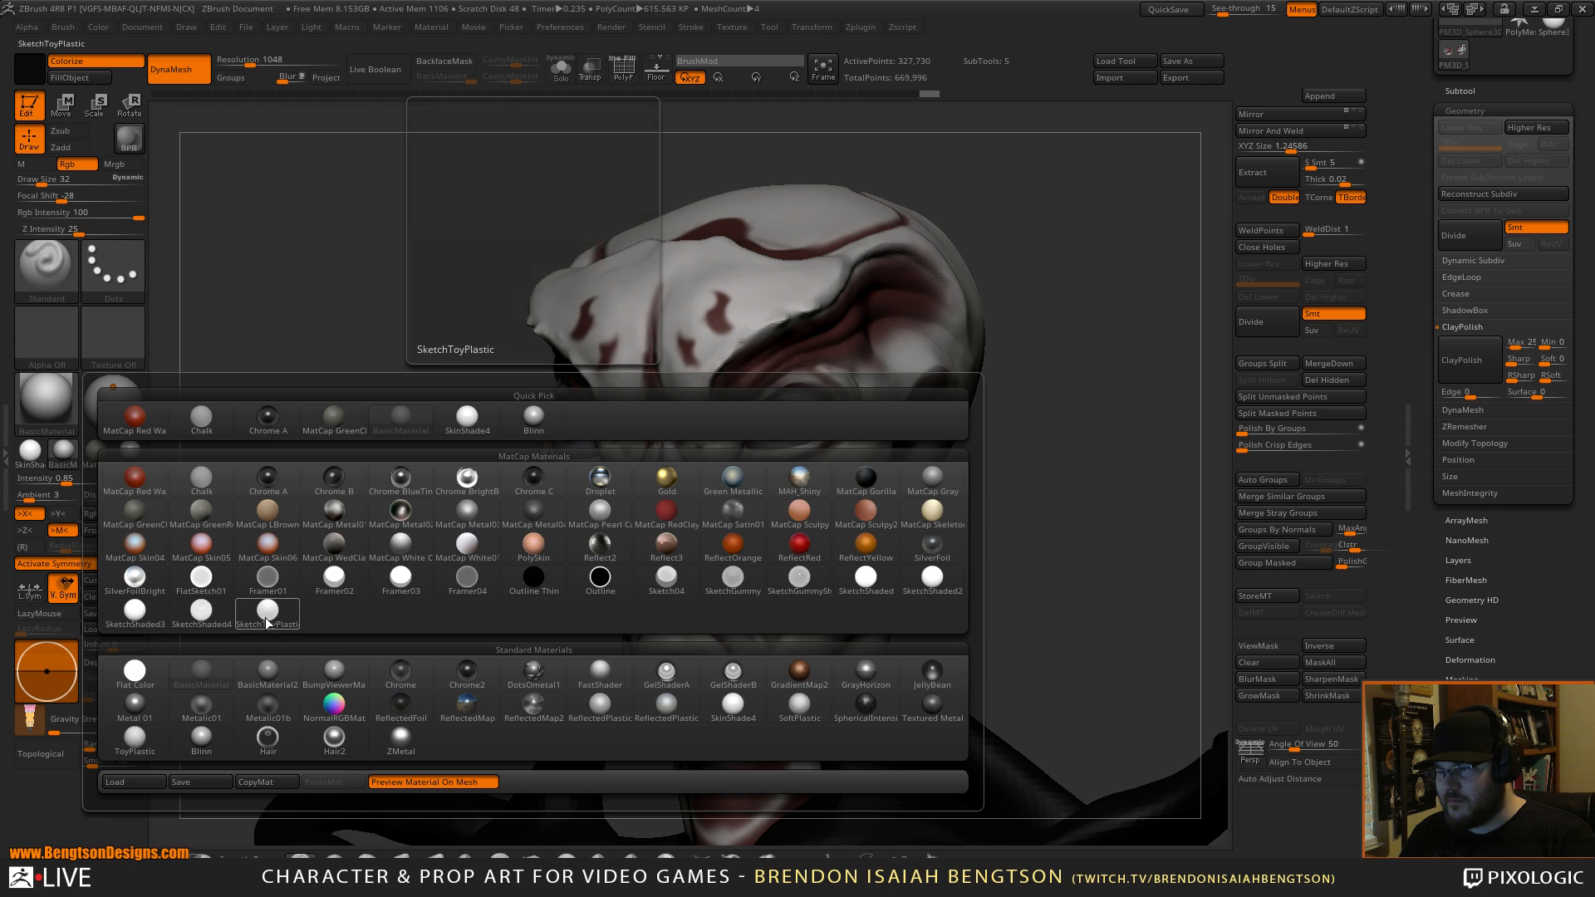
left_click(264, 619)
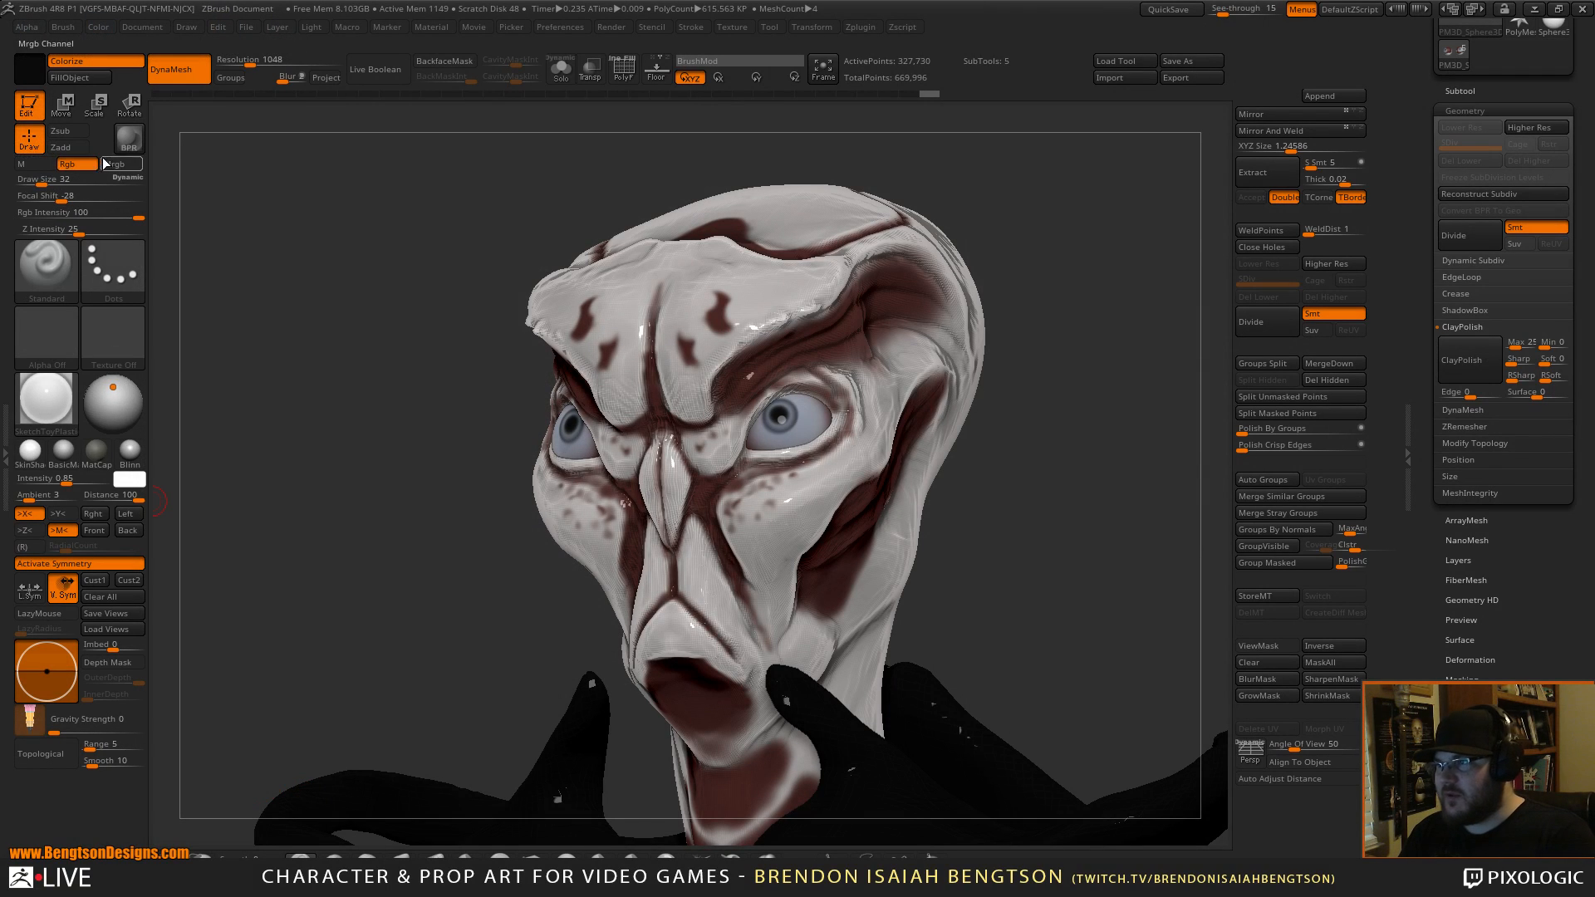
left_click(23, 163)
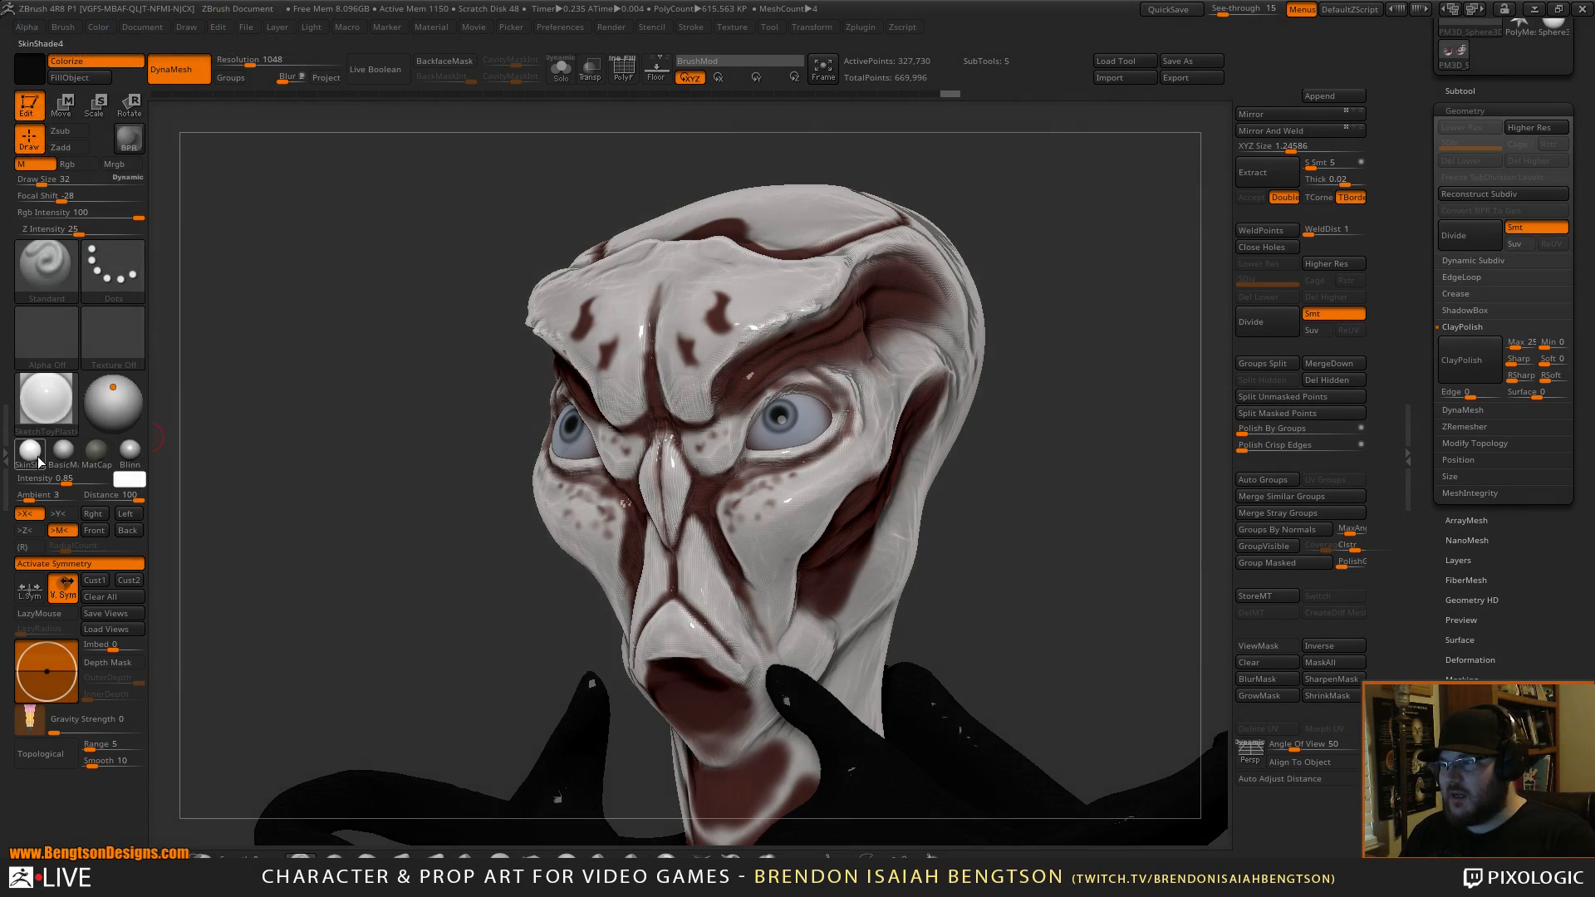
left_click(63, 451)
mouse_move(1040, 485)
left_mouse_down()
mouse_move(1040, 456)
mouse_move(1058, 473)
mouse_move(1020, 475)
mouse_move(1065, 470)
mouse_move(1055, 486)
mouse_move(1046, 453)
mouse_move(1087, 349)
mouse_move(1029, 396)
left_mouse_up()
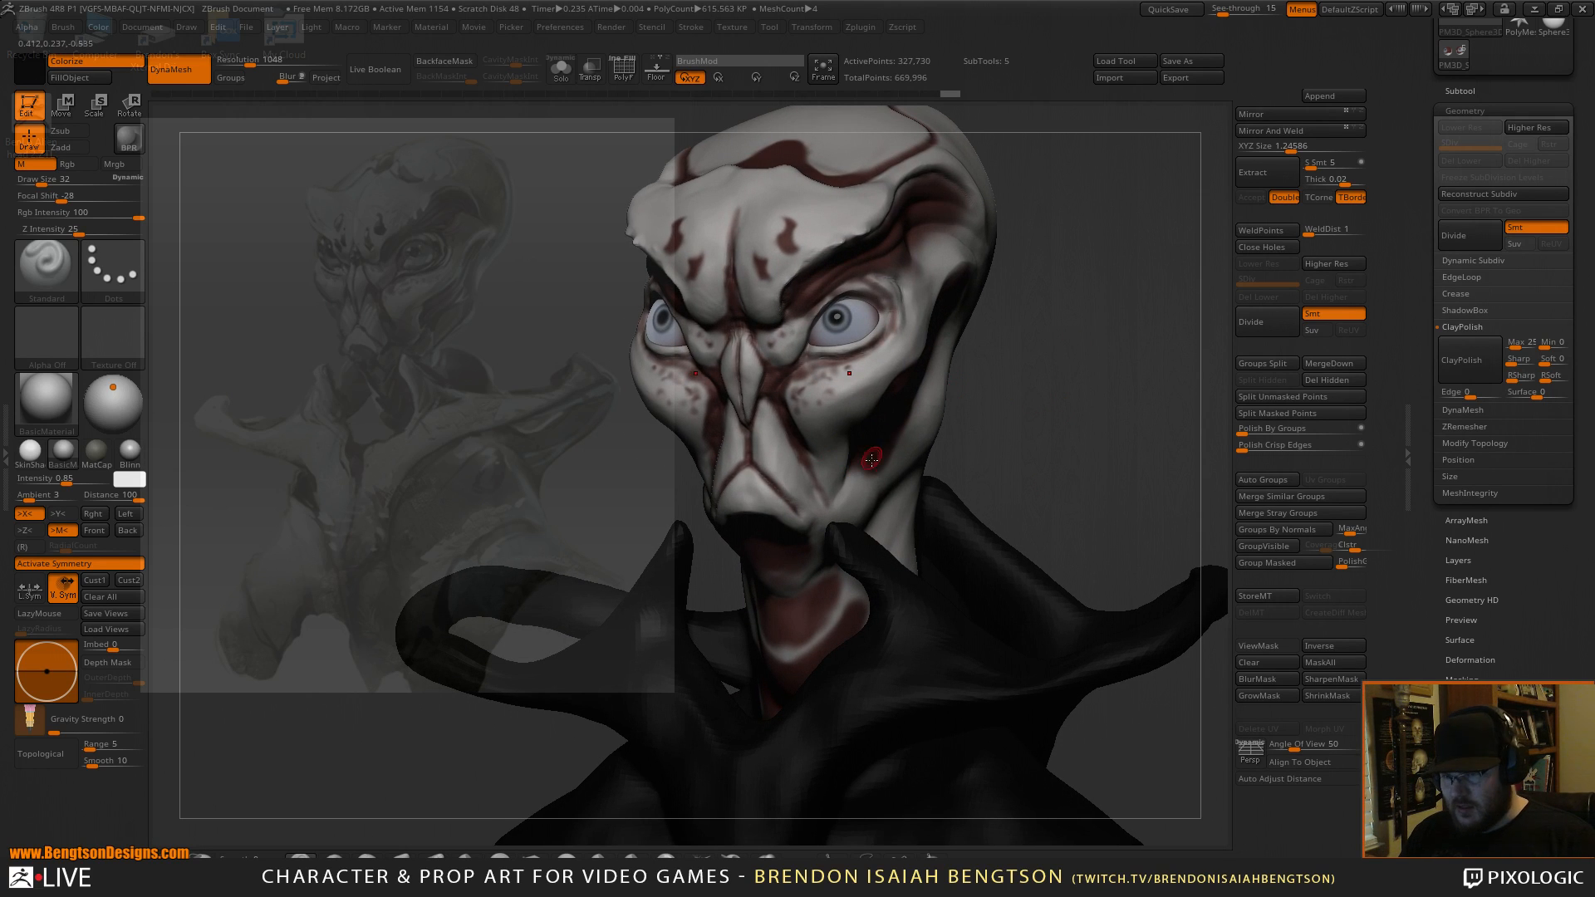
left_click_drag(1054, 335, 904, 486)
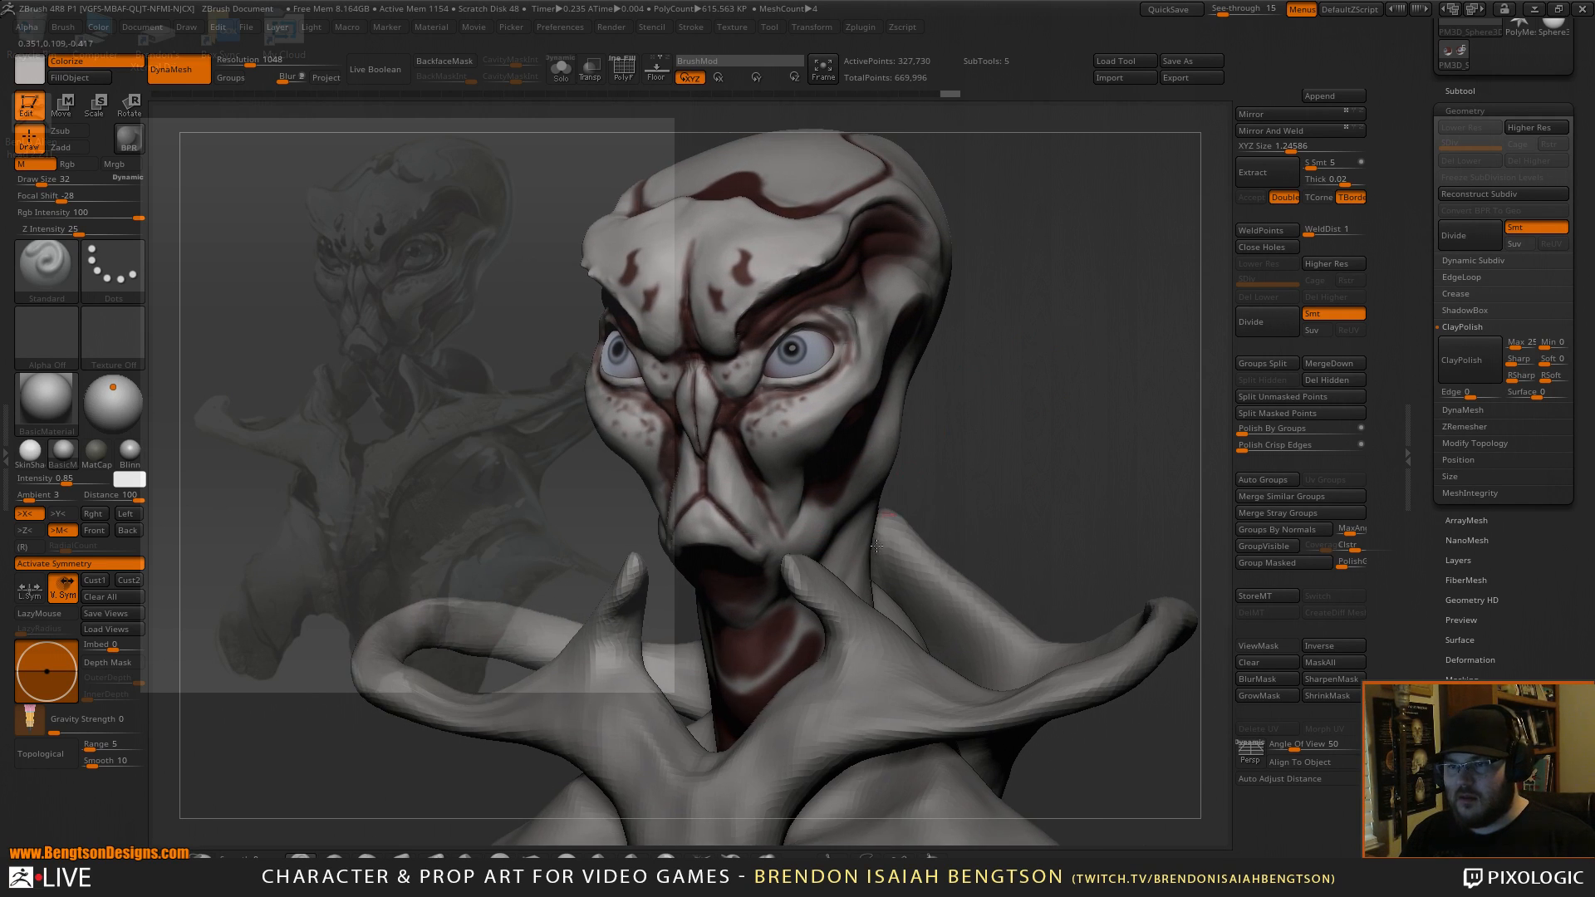
mouse_move(974, 404)
left_mouse_down()
mouse_move(1025, 426)
mouse_move(1105, 384)
mouse_move(1085, 399)
mouse_move(1091, 336)
mouse_move(1111, 405)
mouse_move(1073, 370)
left_mouse_up()
key("b")
key("d")
key("s")
key("space")
left_click(866, 338)
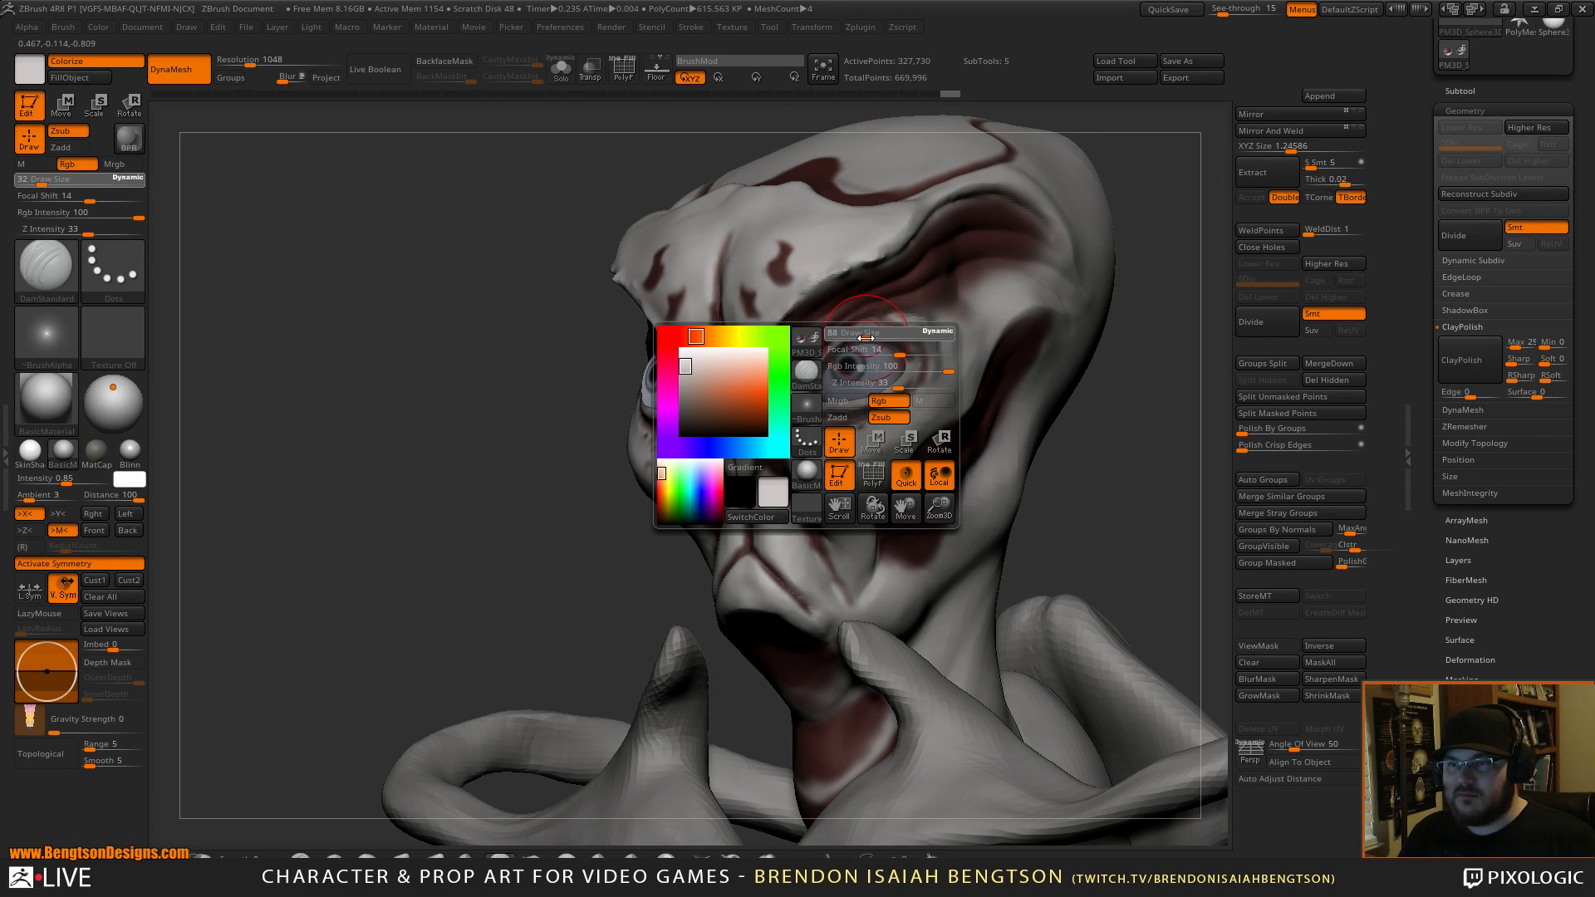
mouse_move(1162, 408)
left_mouse_down("alt")
mouse_move(1080, 399)
mouse_move(1093, 424)
left_mouse_up("alt")
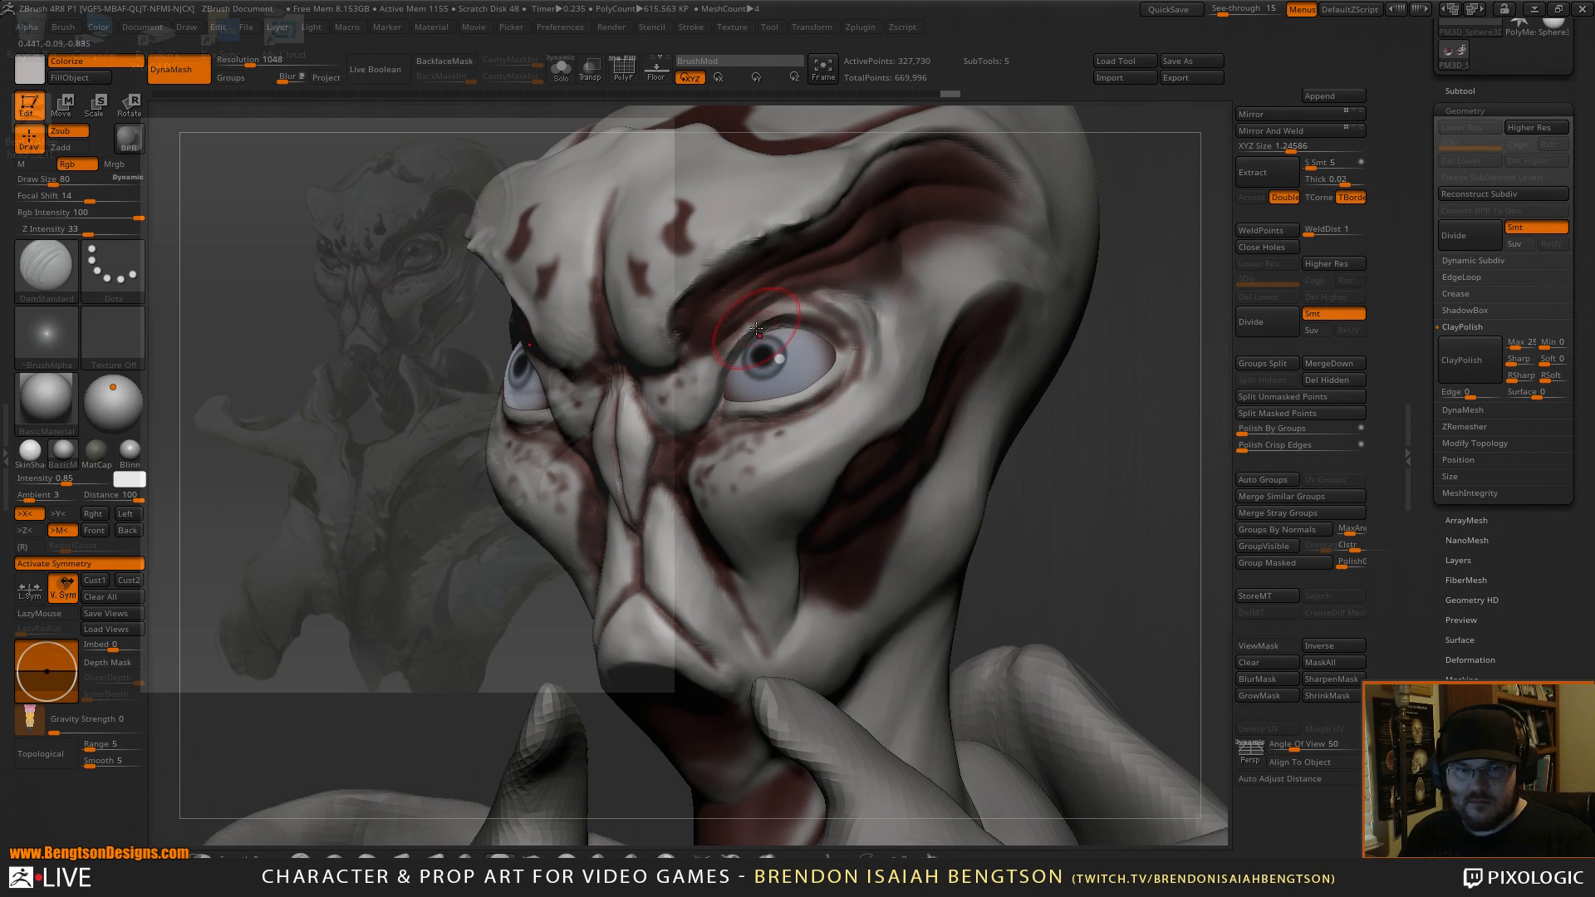
Select the head and build up the upper eyelid with ClayBuildup at draw size 27, smoothing the result.
key("b")
key("c")
key("b")
key("space")
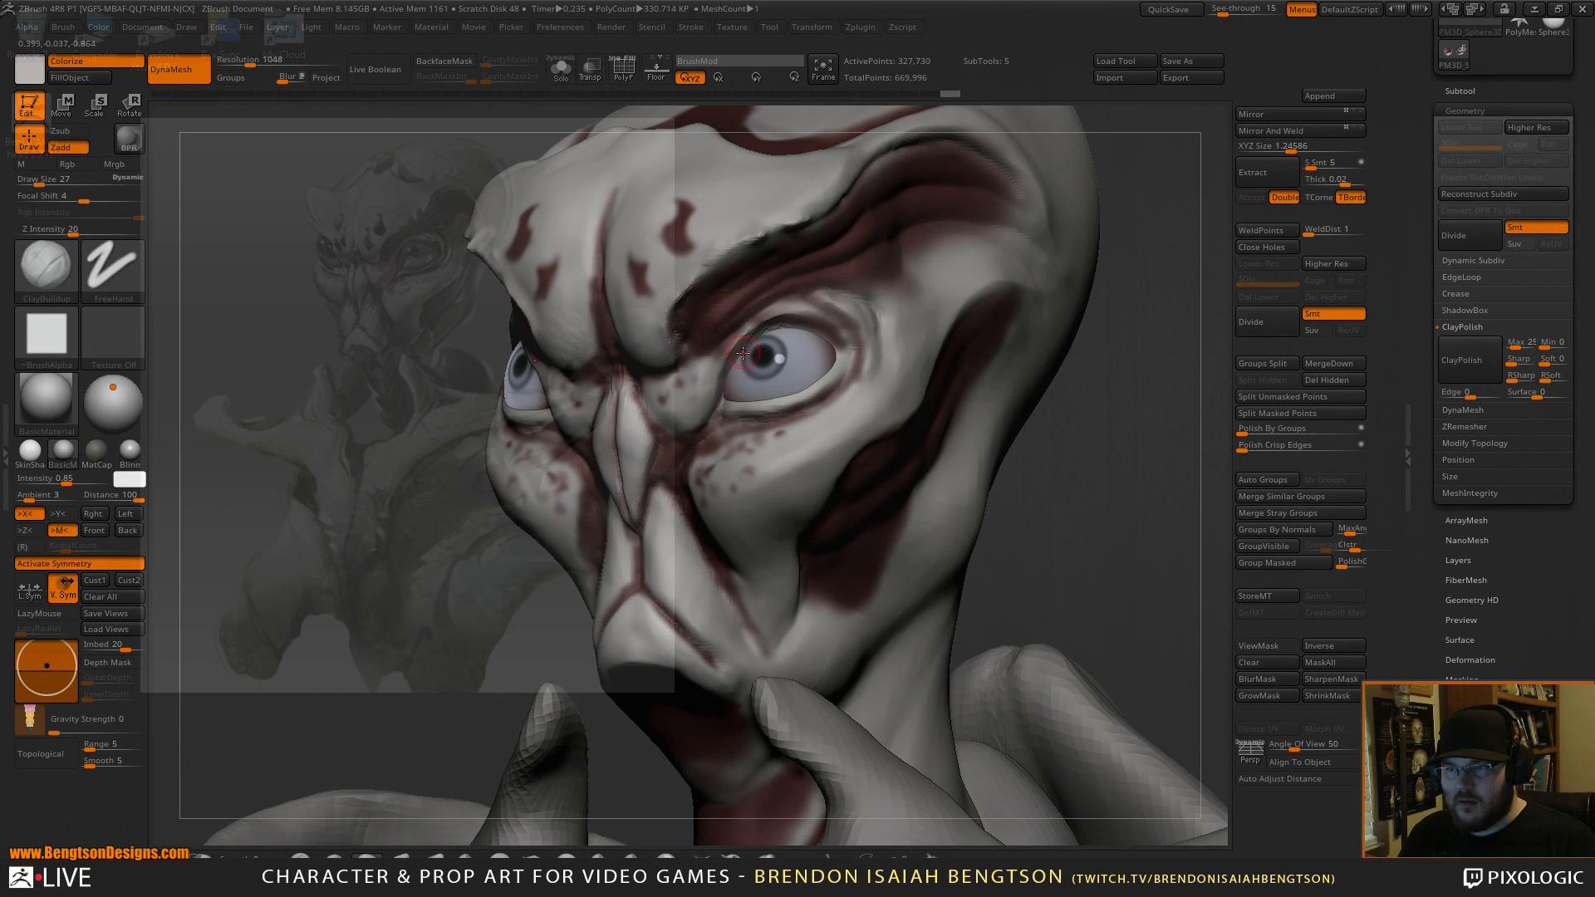
key("ctrl+shift")
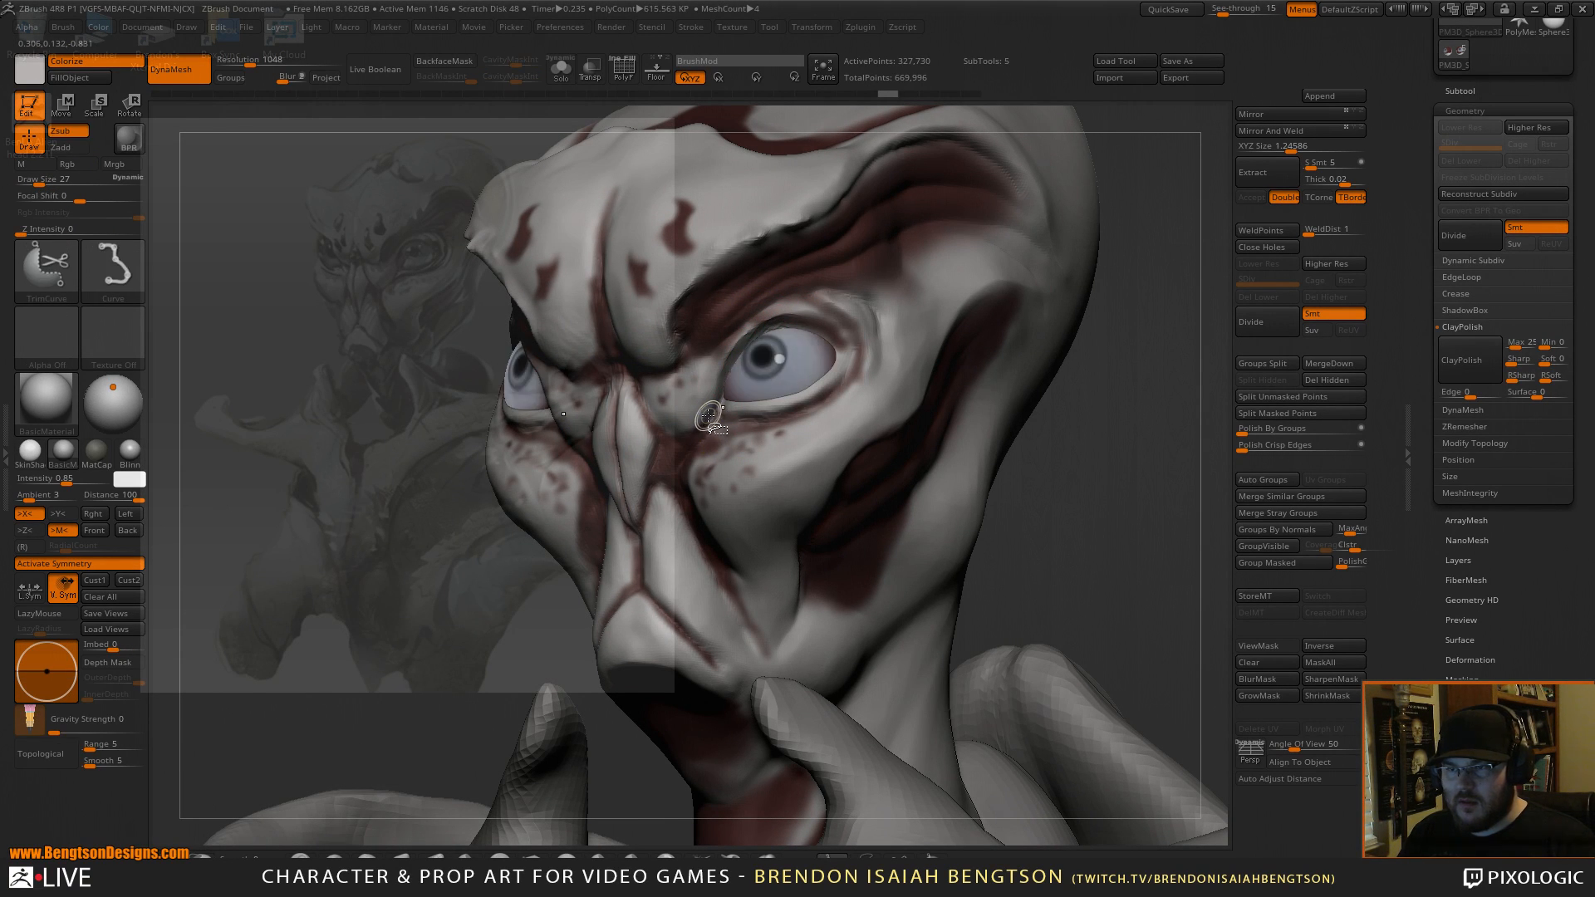
left_click(771, 301, "alt")
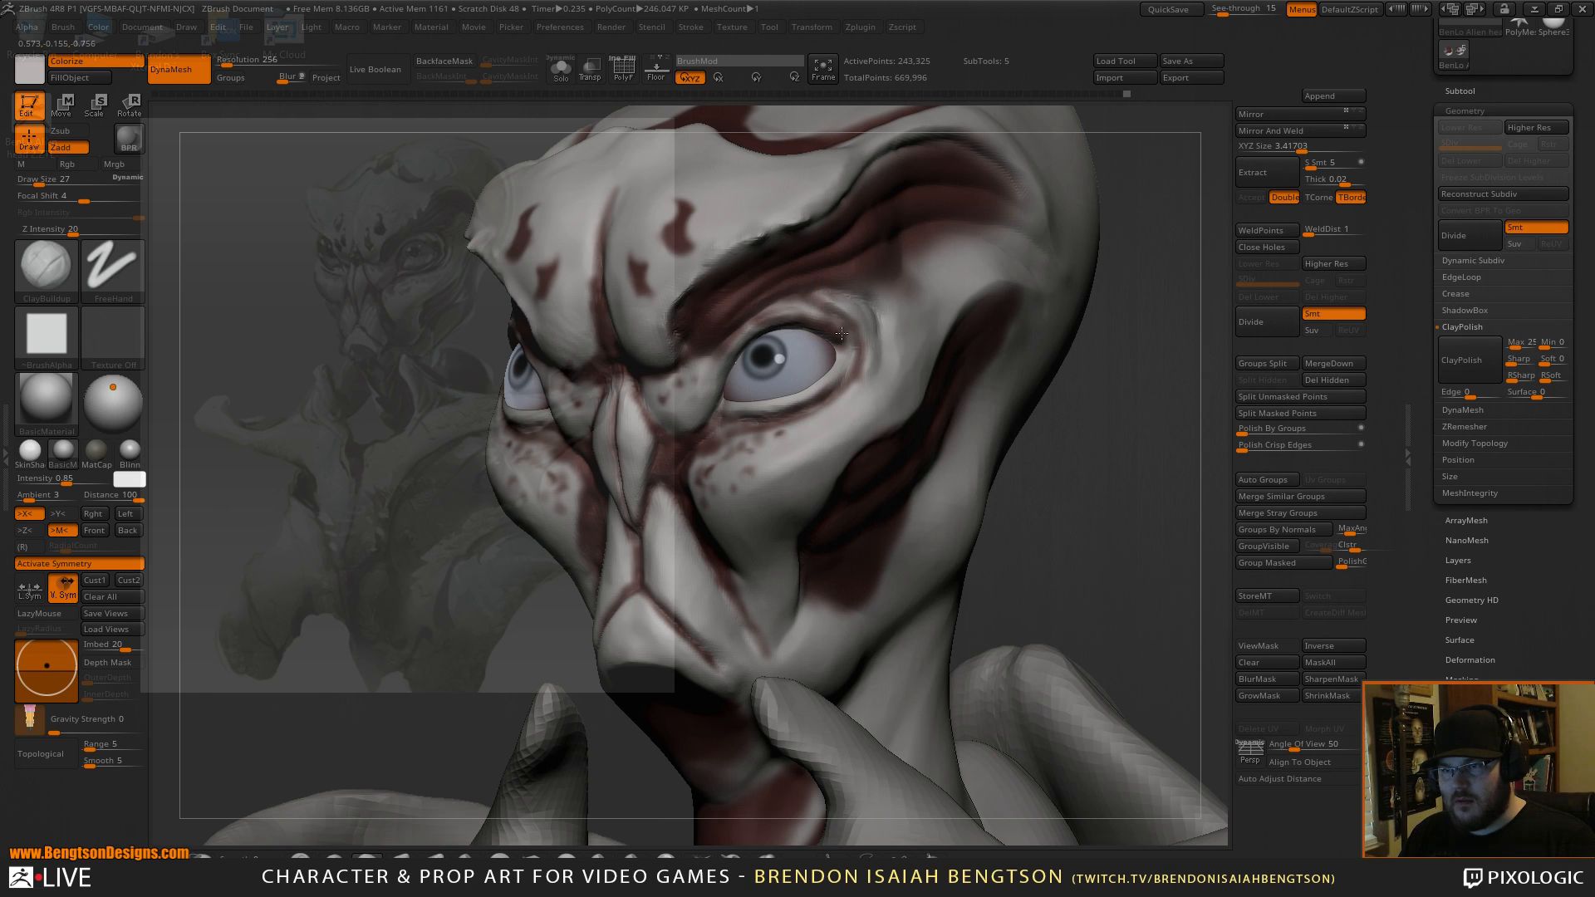
key("shift")
key("shift")
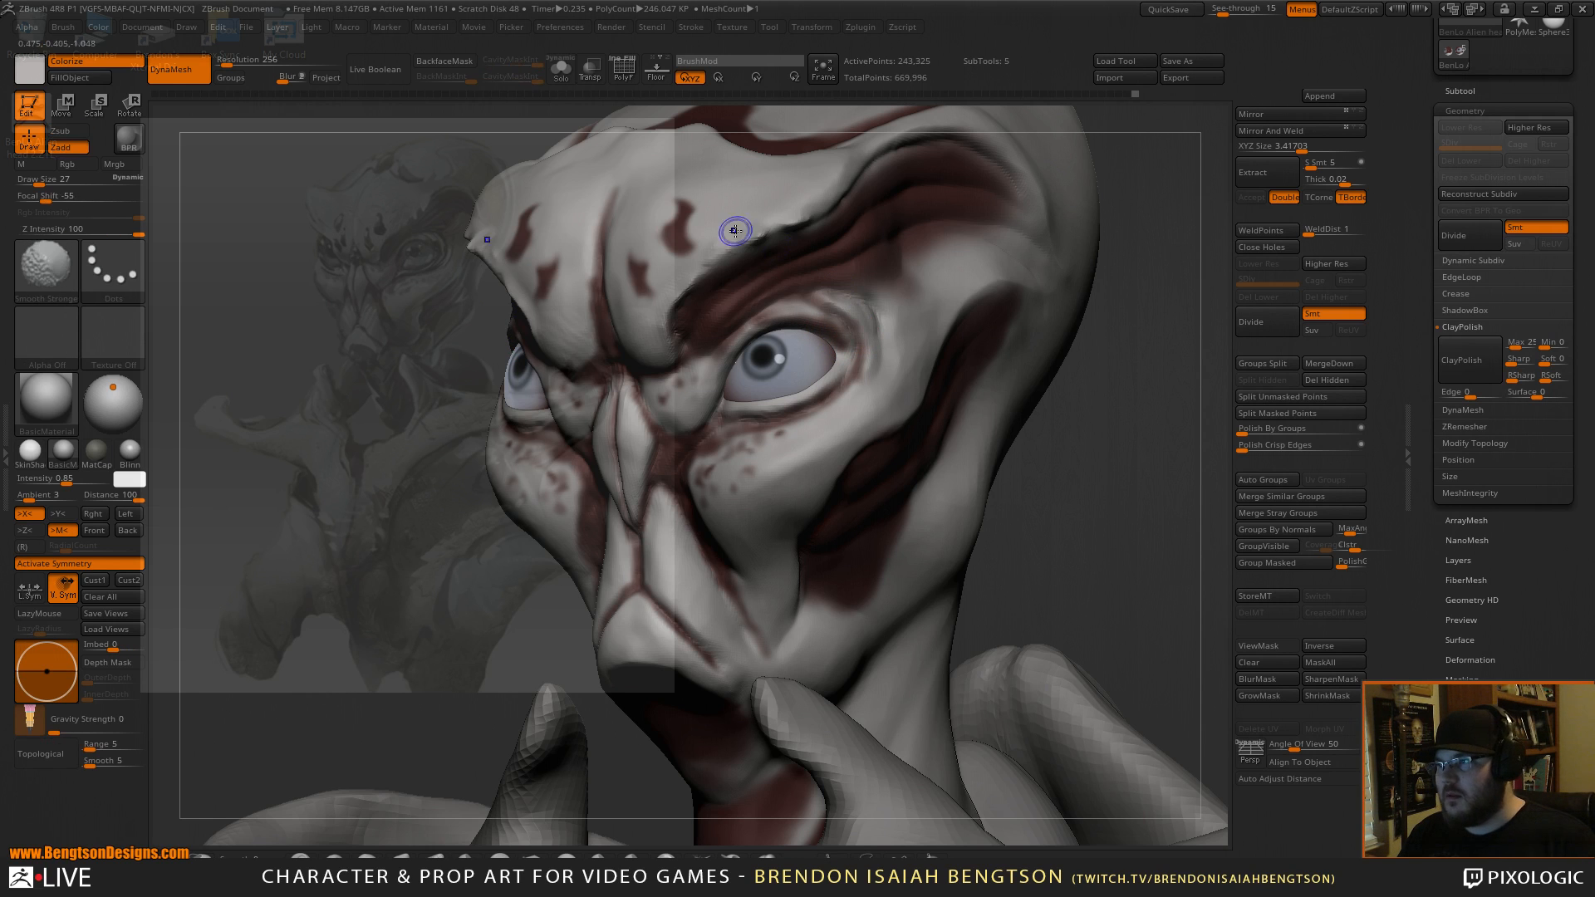
key("shift")
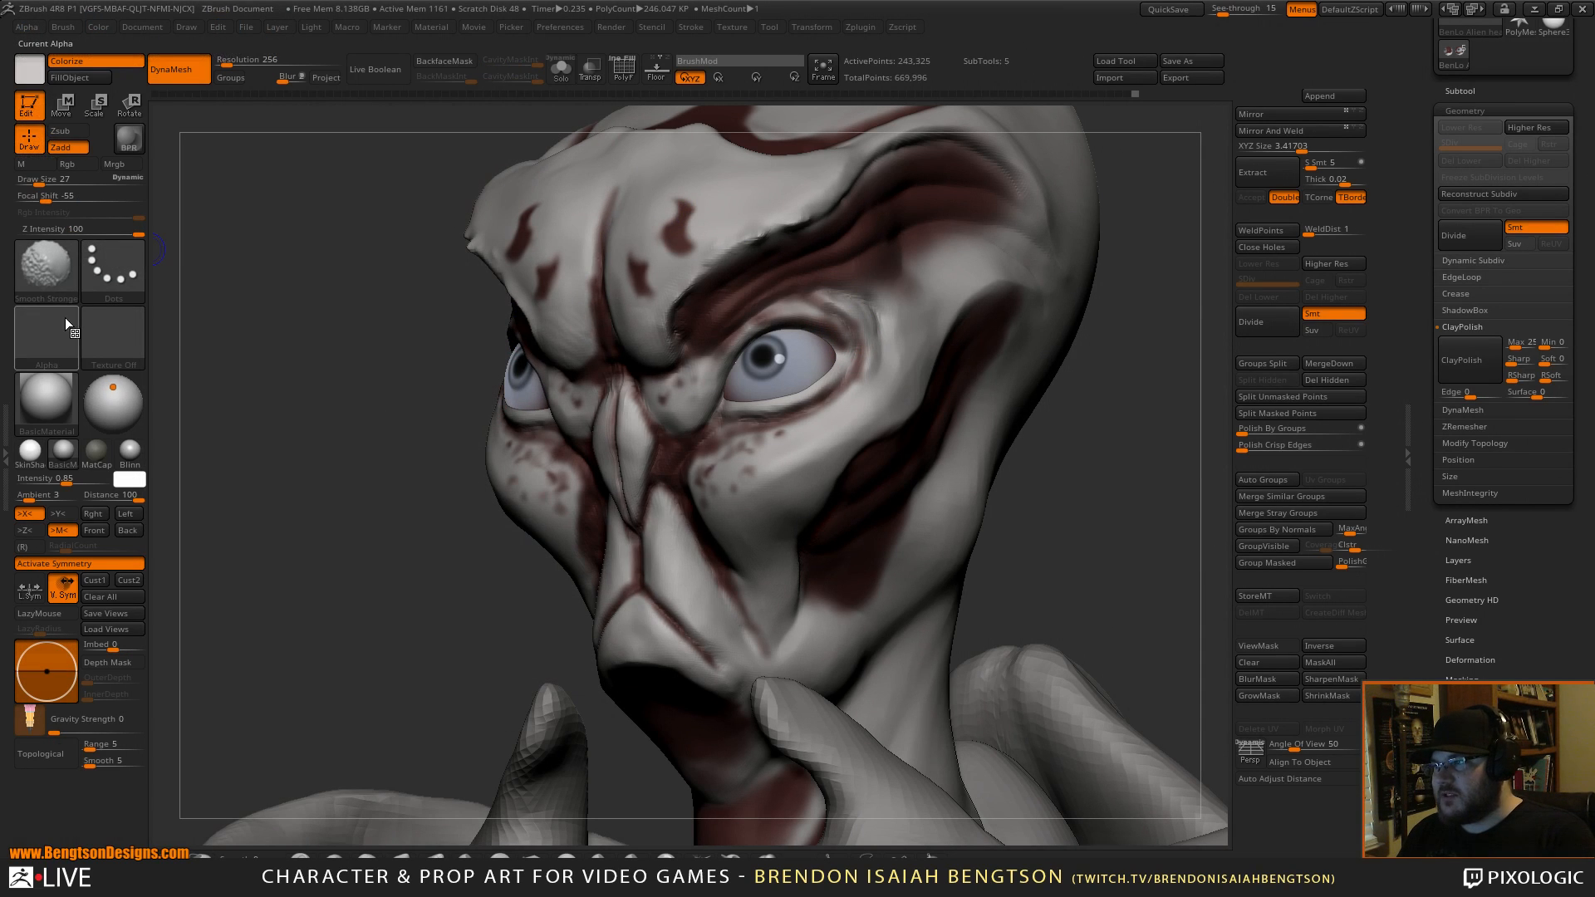
Replace the Smooth Stronger smoothing brush with the standard Smooth brush.
left_click(46, 274)
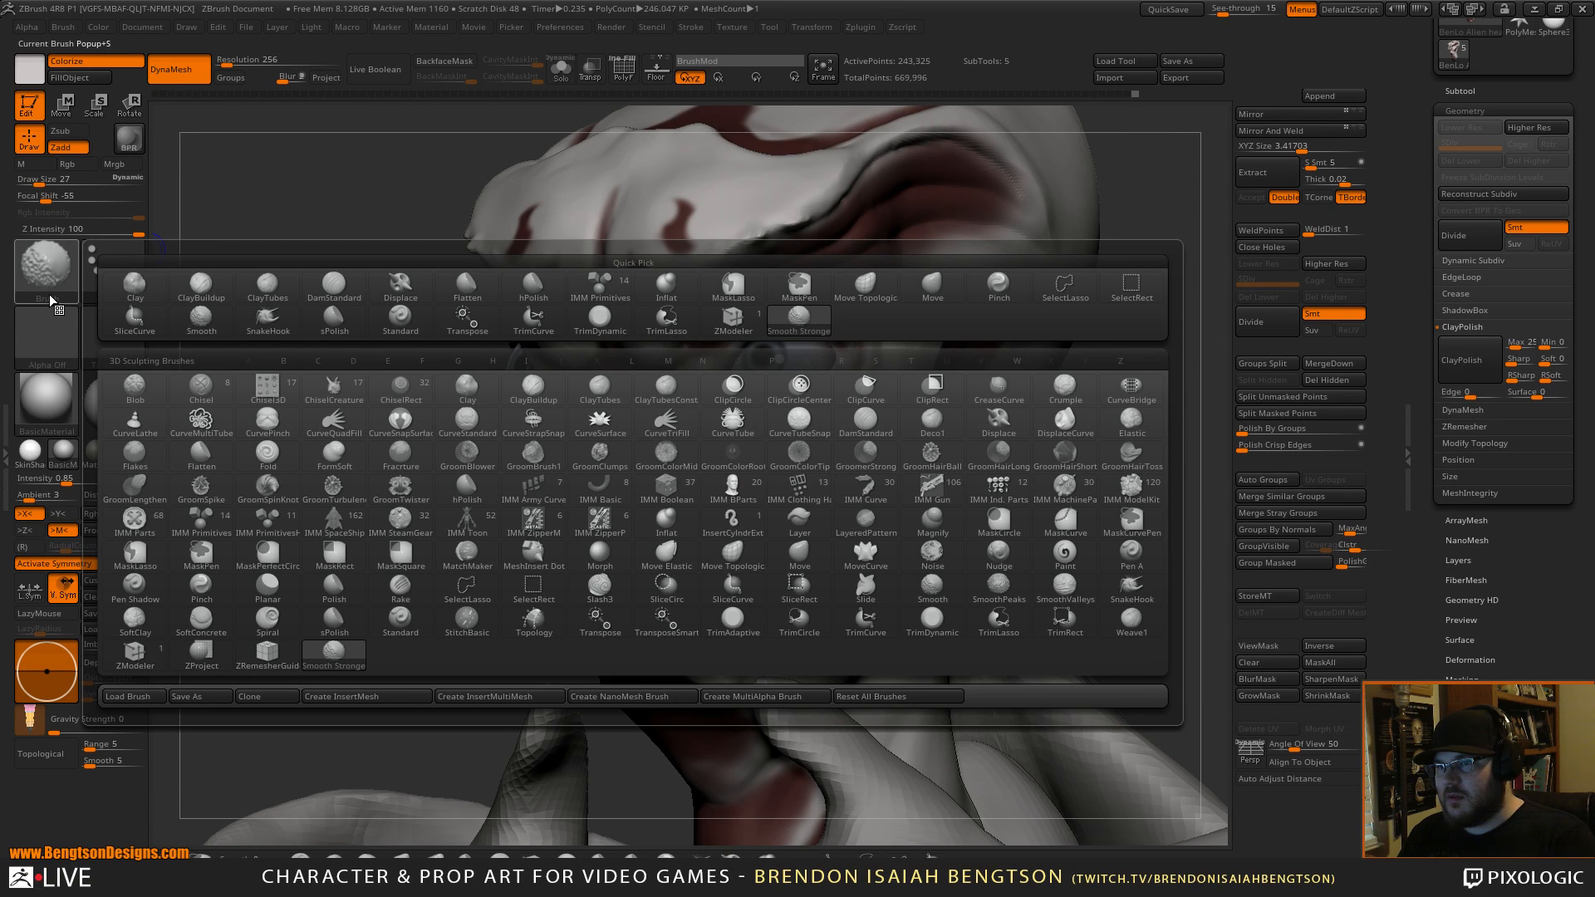
right_click(50, 297)
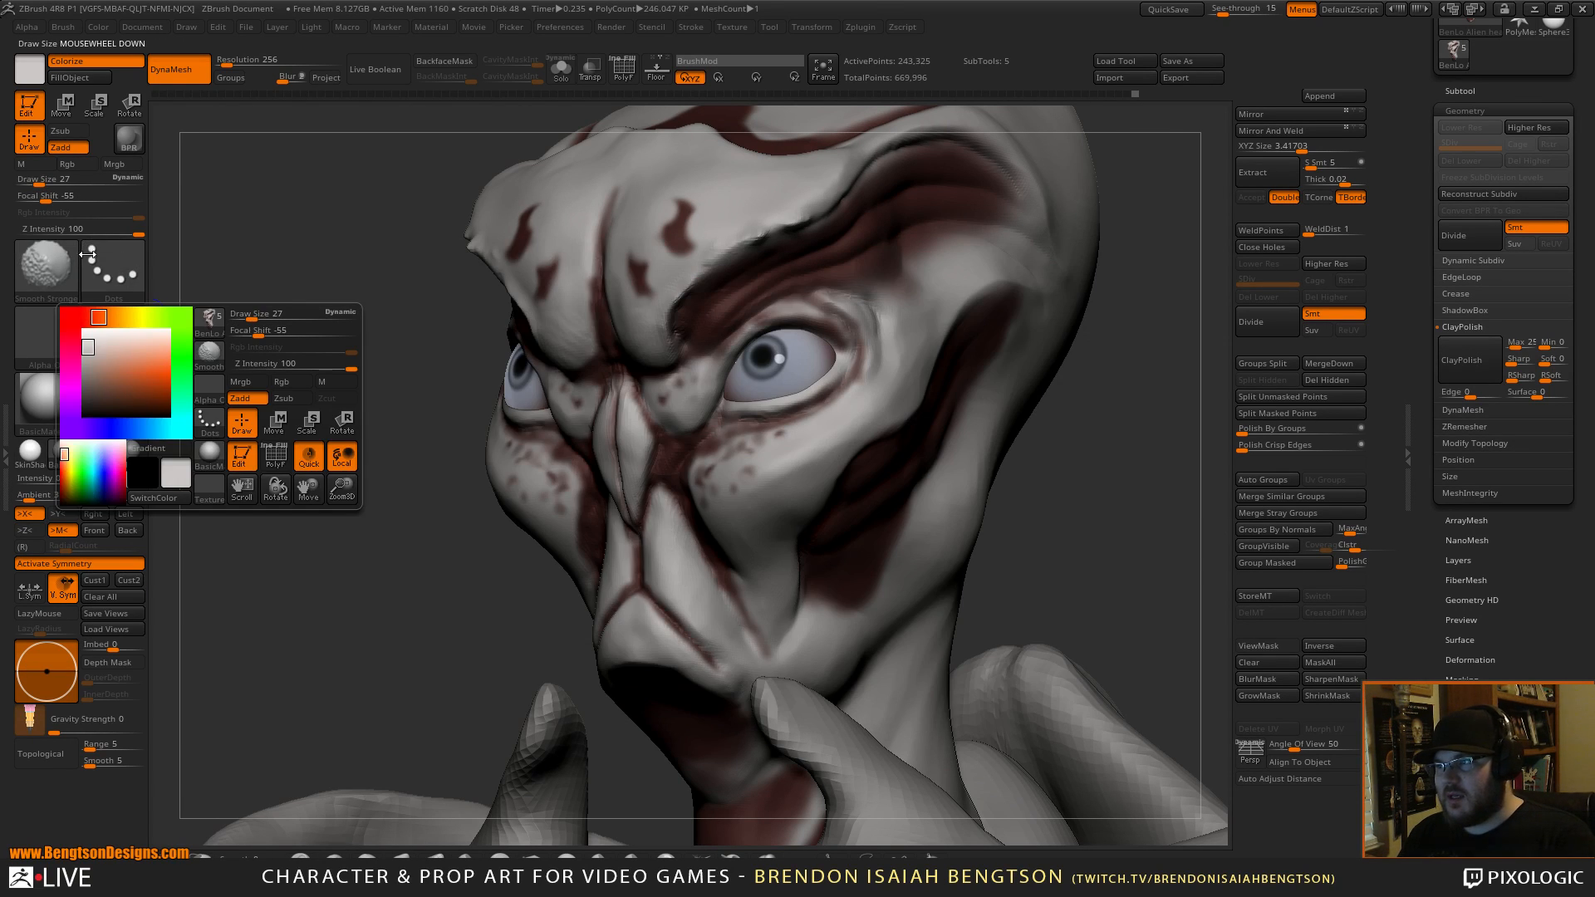
left_click(43, 275)
left_click(181, 333)
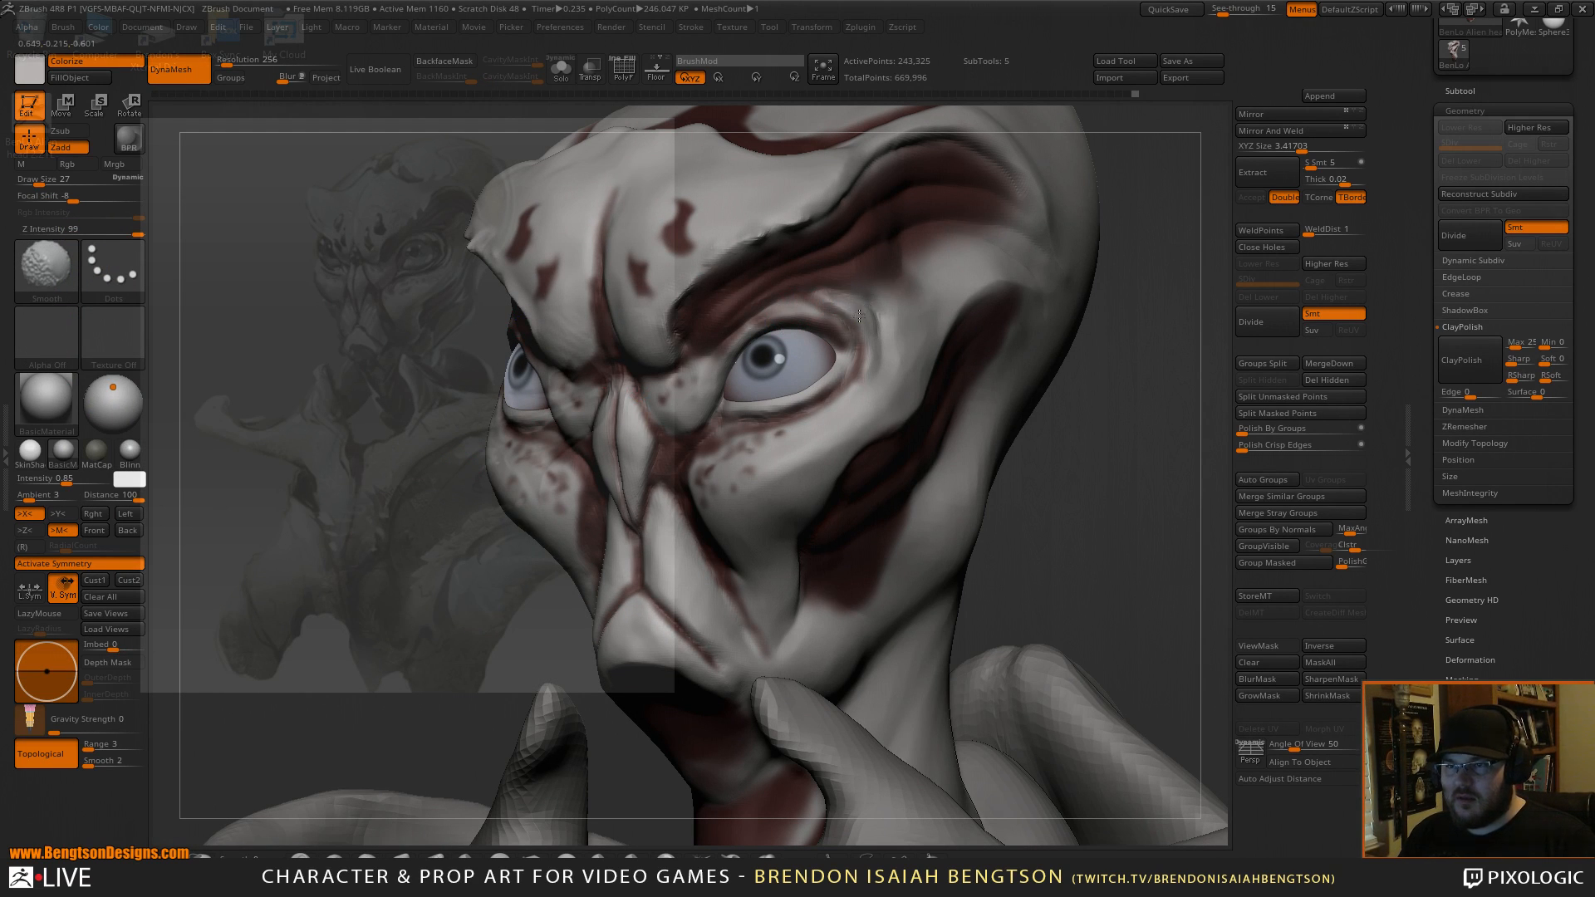
Carve the eyelid and brow creases with DamStandard at draw size 27 with Rgb off, and soften them with Smooth.
key("b")
key("d")
key("s")
left_click_drag(814, 280, 865, 307)
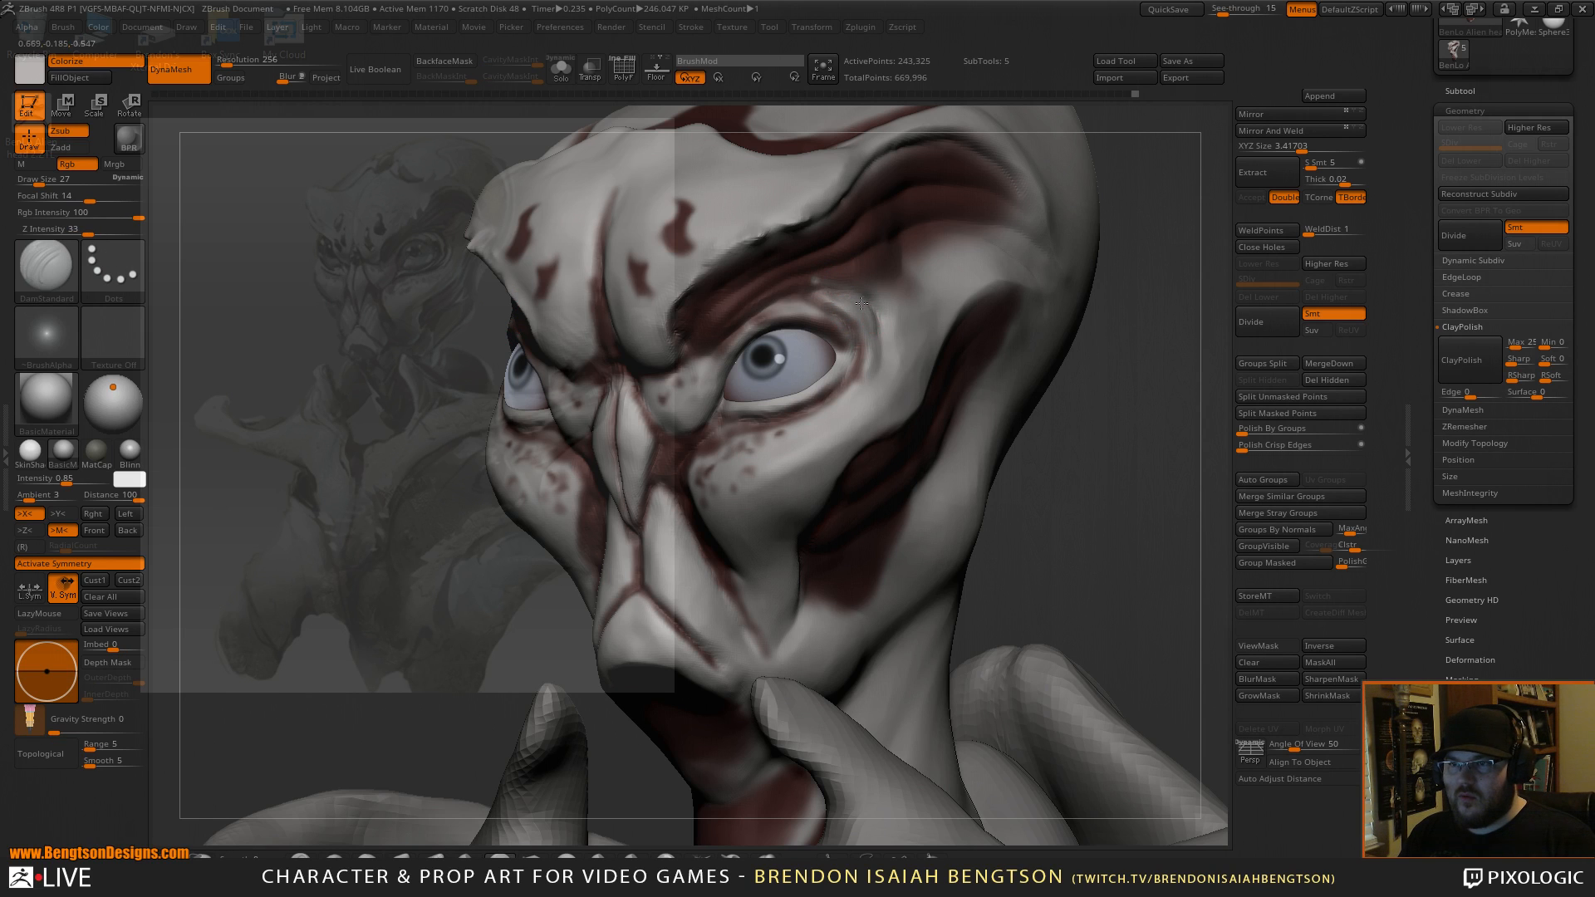
key("space")
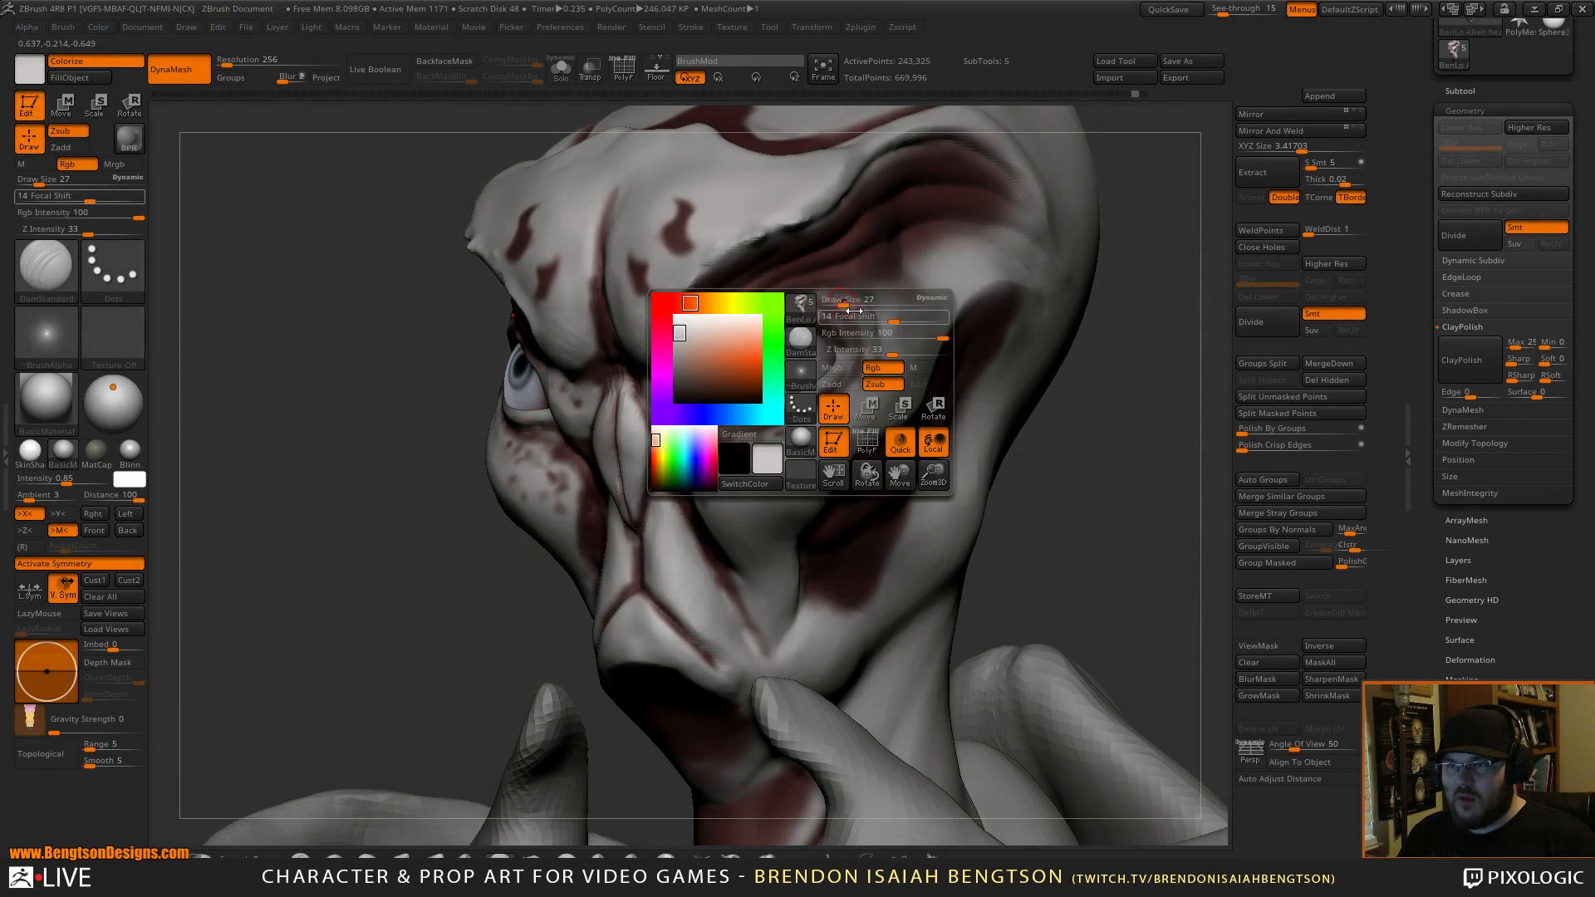
left_click(883, 368)
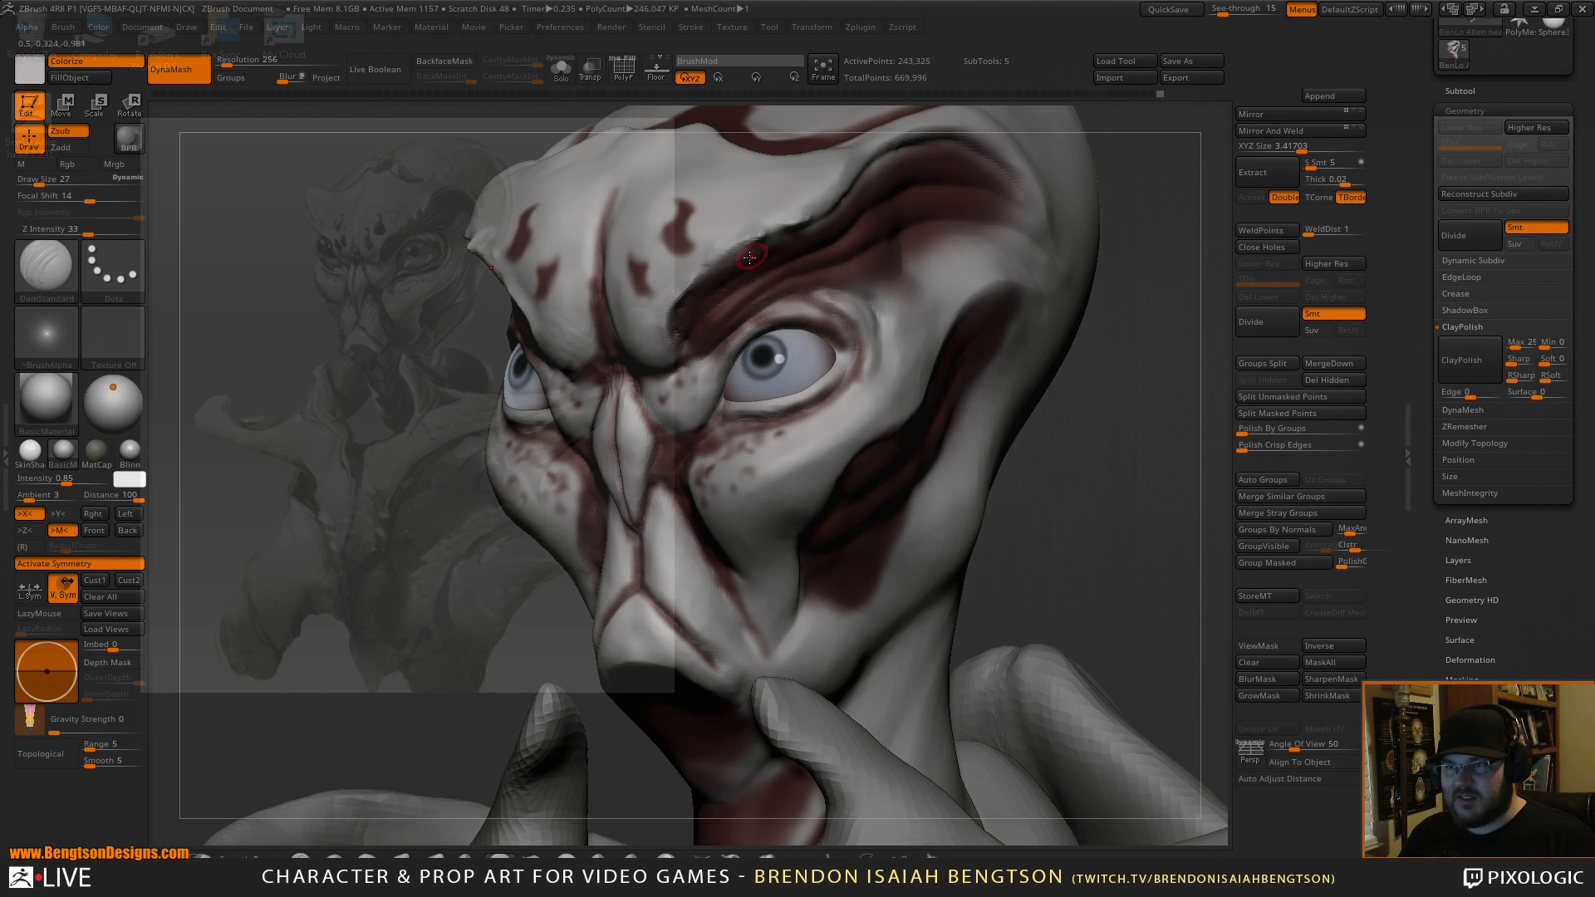
key("shift")
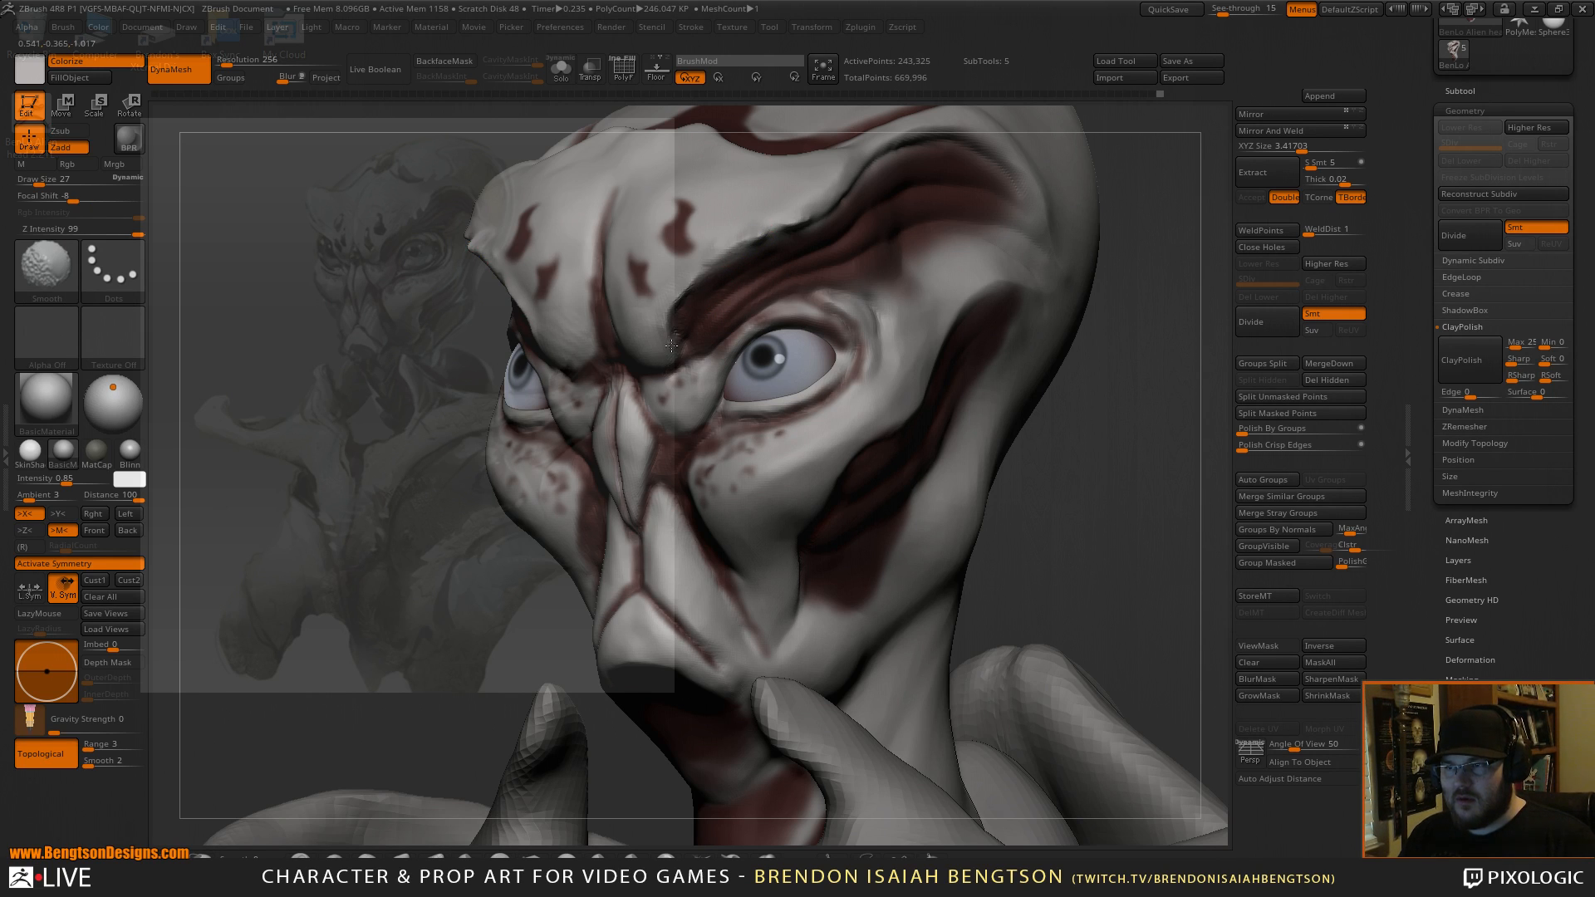
Flatten the eyelid rim at the outer corner of the eye with the hPolish brush.
left_click_drag(1159, 449, 1054, 418)
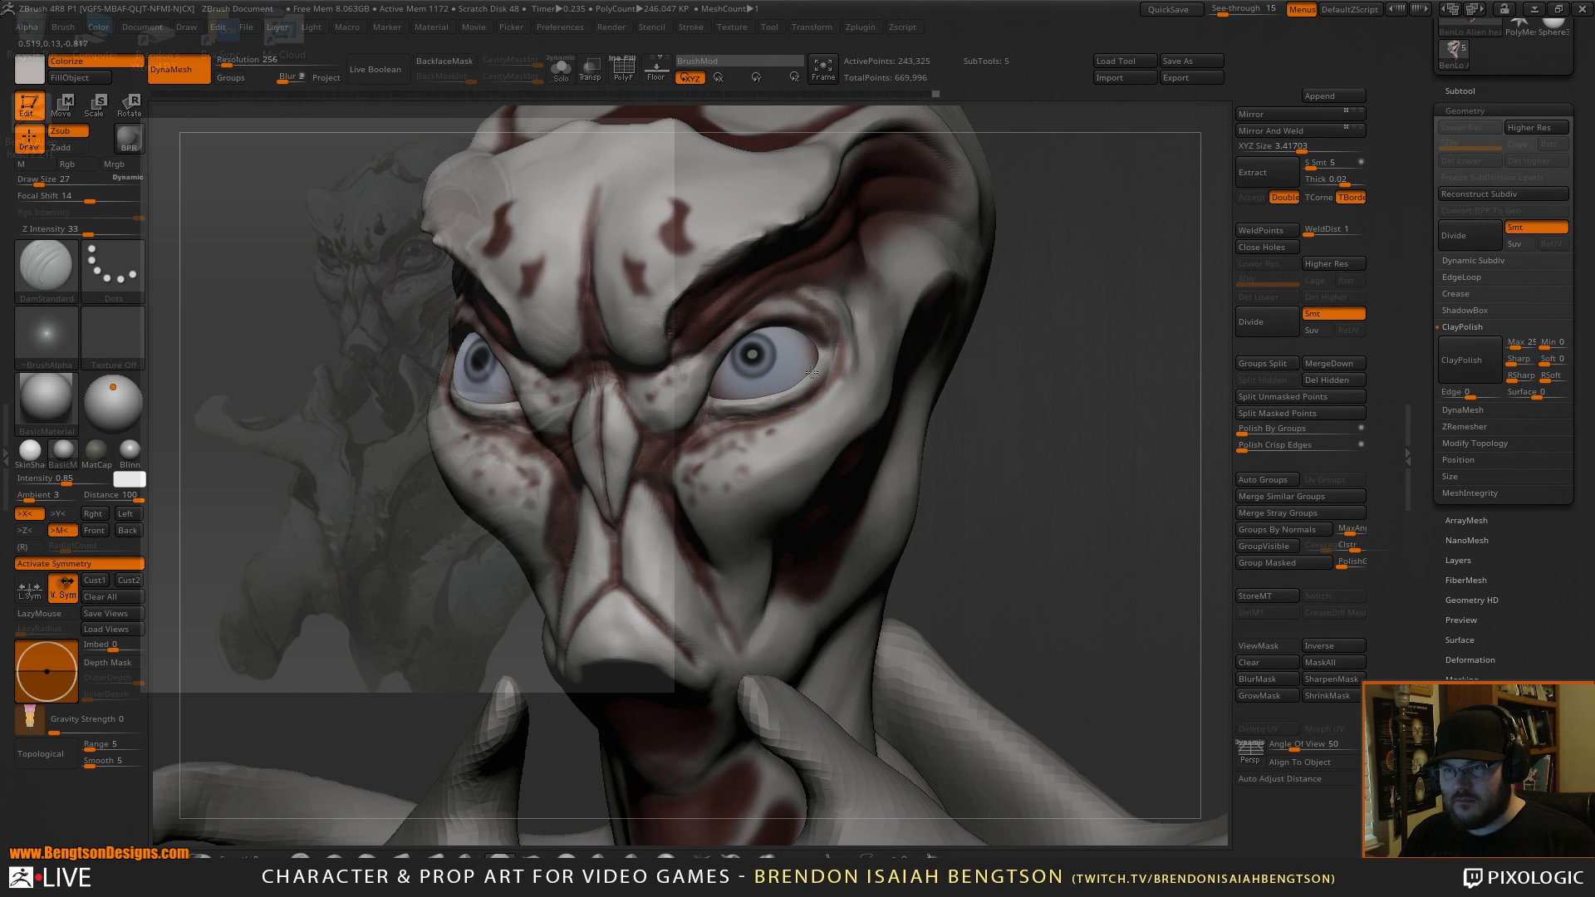
key("b")
key("h")
key("p")
left_click_drag(823, 371, 818, 378)
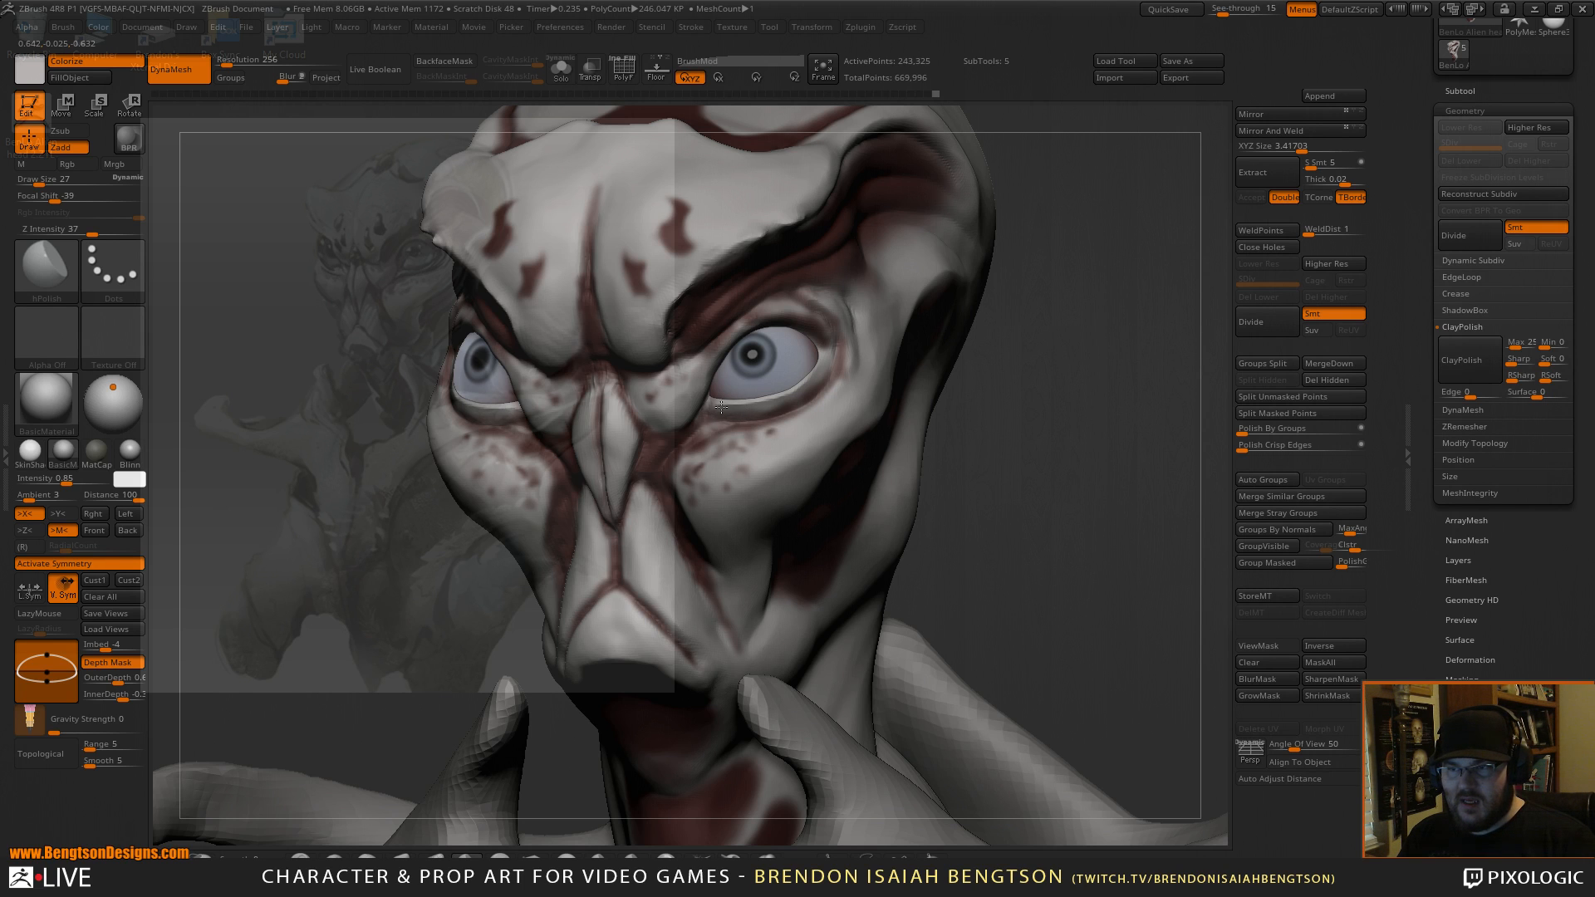
Deepen the crease at the outer corner of the eye with DamStandard.
left_click_drag(1086, 332, 877, 432)
key("b")
key("d")
key("s")
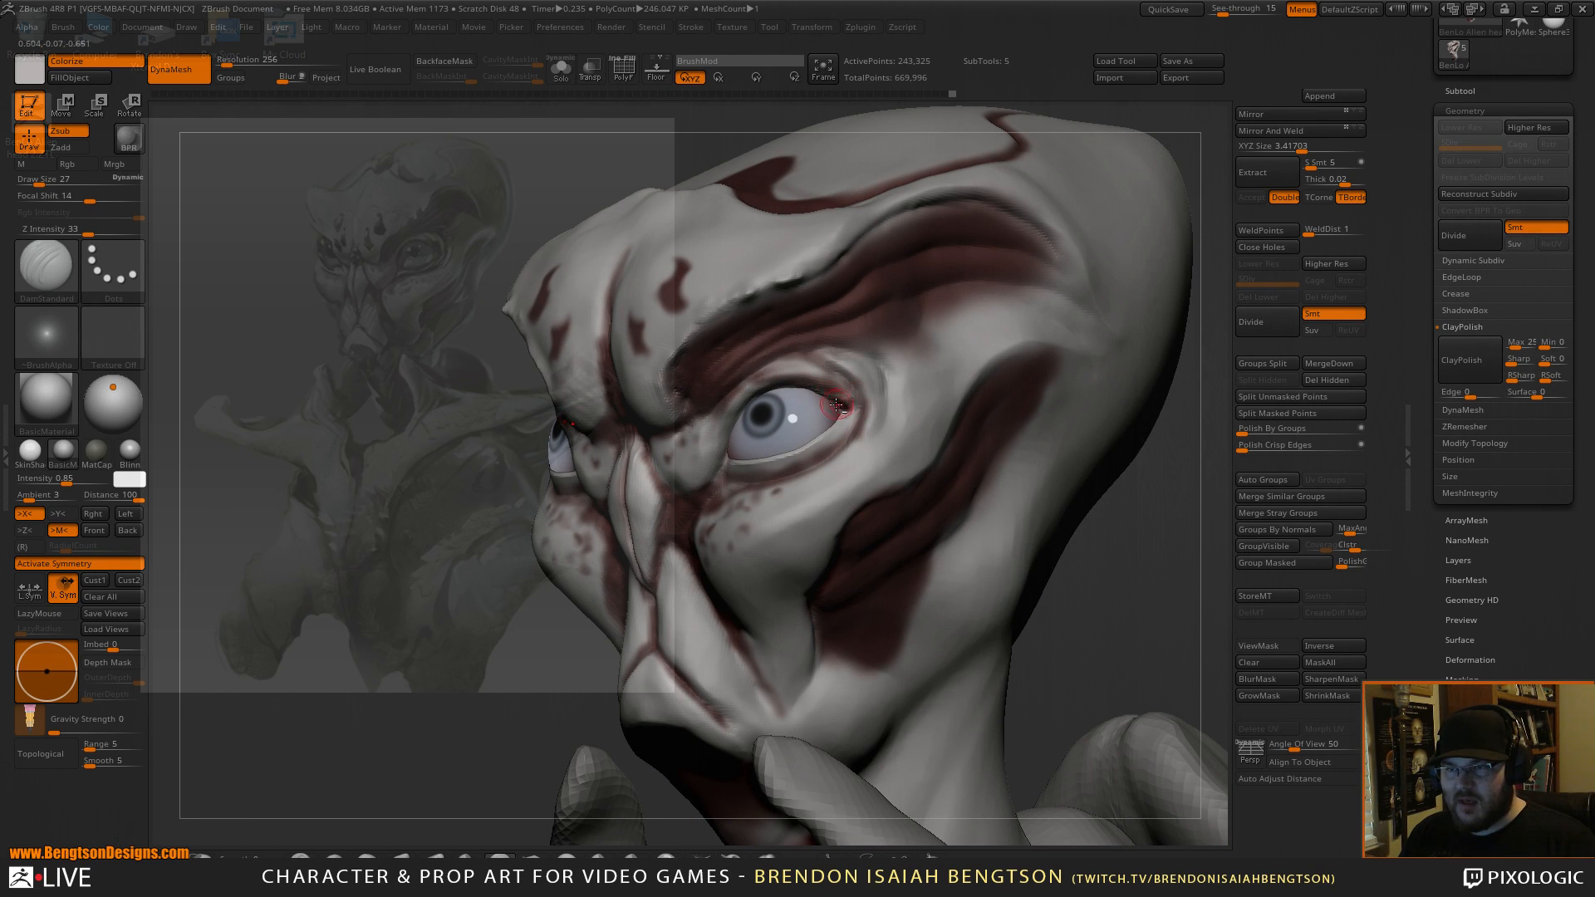
Carve fine creases around the nose bridge, inner eye corners and upper lip with DamStandard at draw size 27.
left_click_drag(1155, 527, 1151, 495)
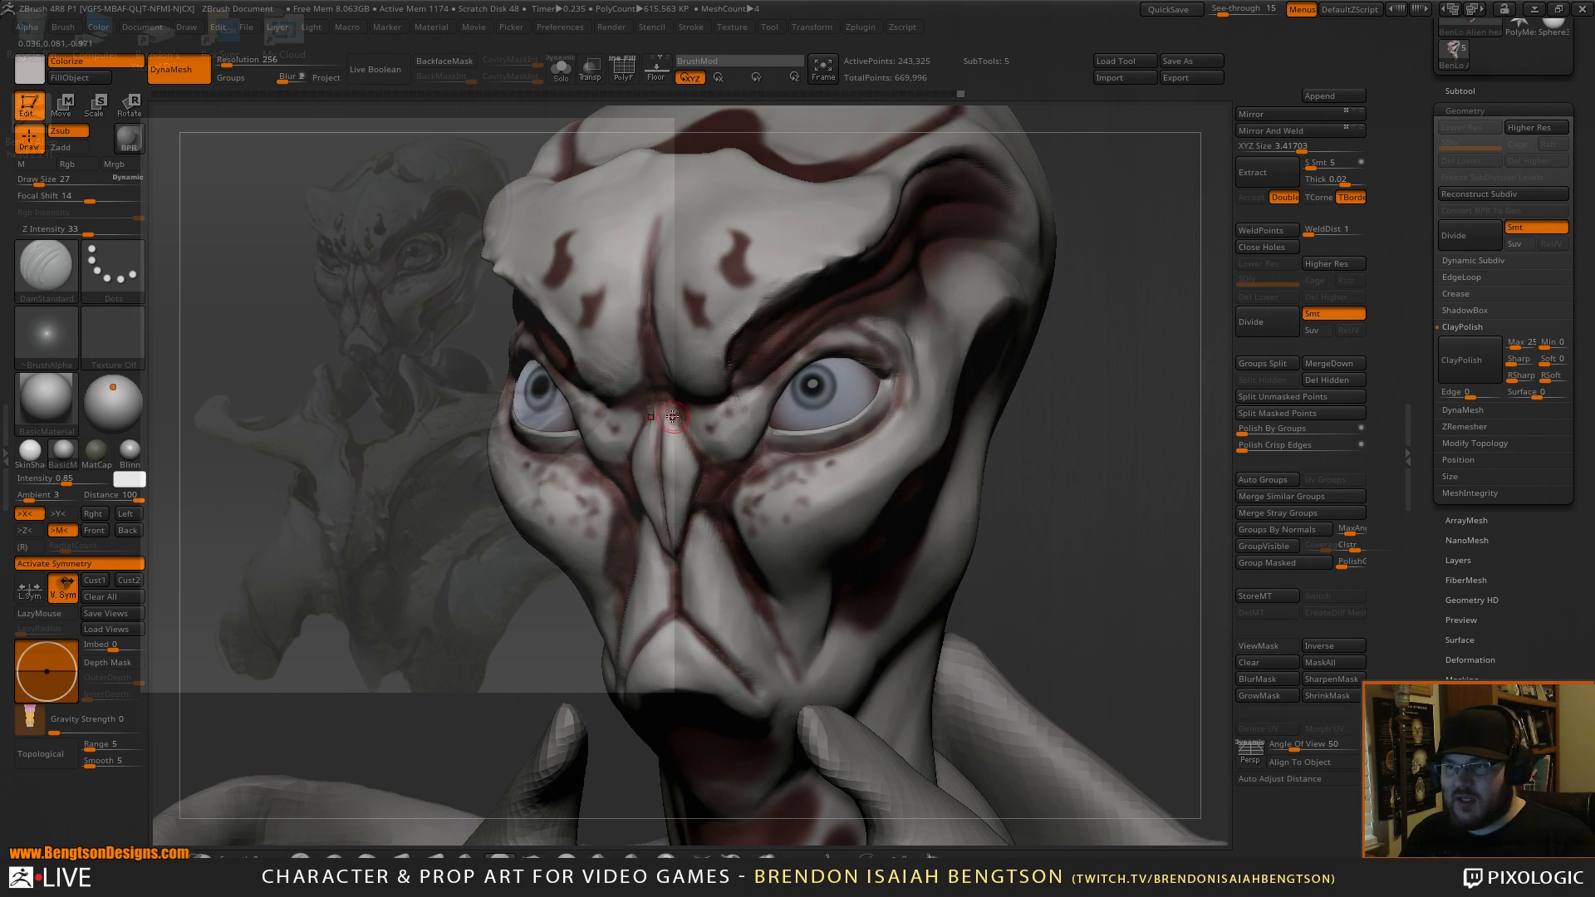
left_click_drag(1112, 447, 1119, 267, "alt")
left_click_drag(1090, 407, 1172, 432, "alt")
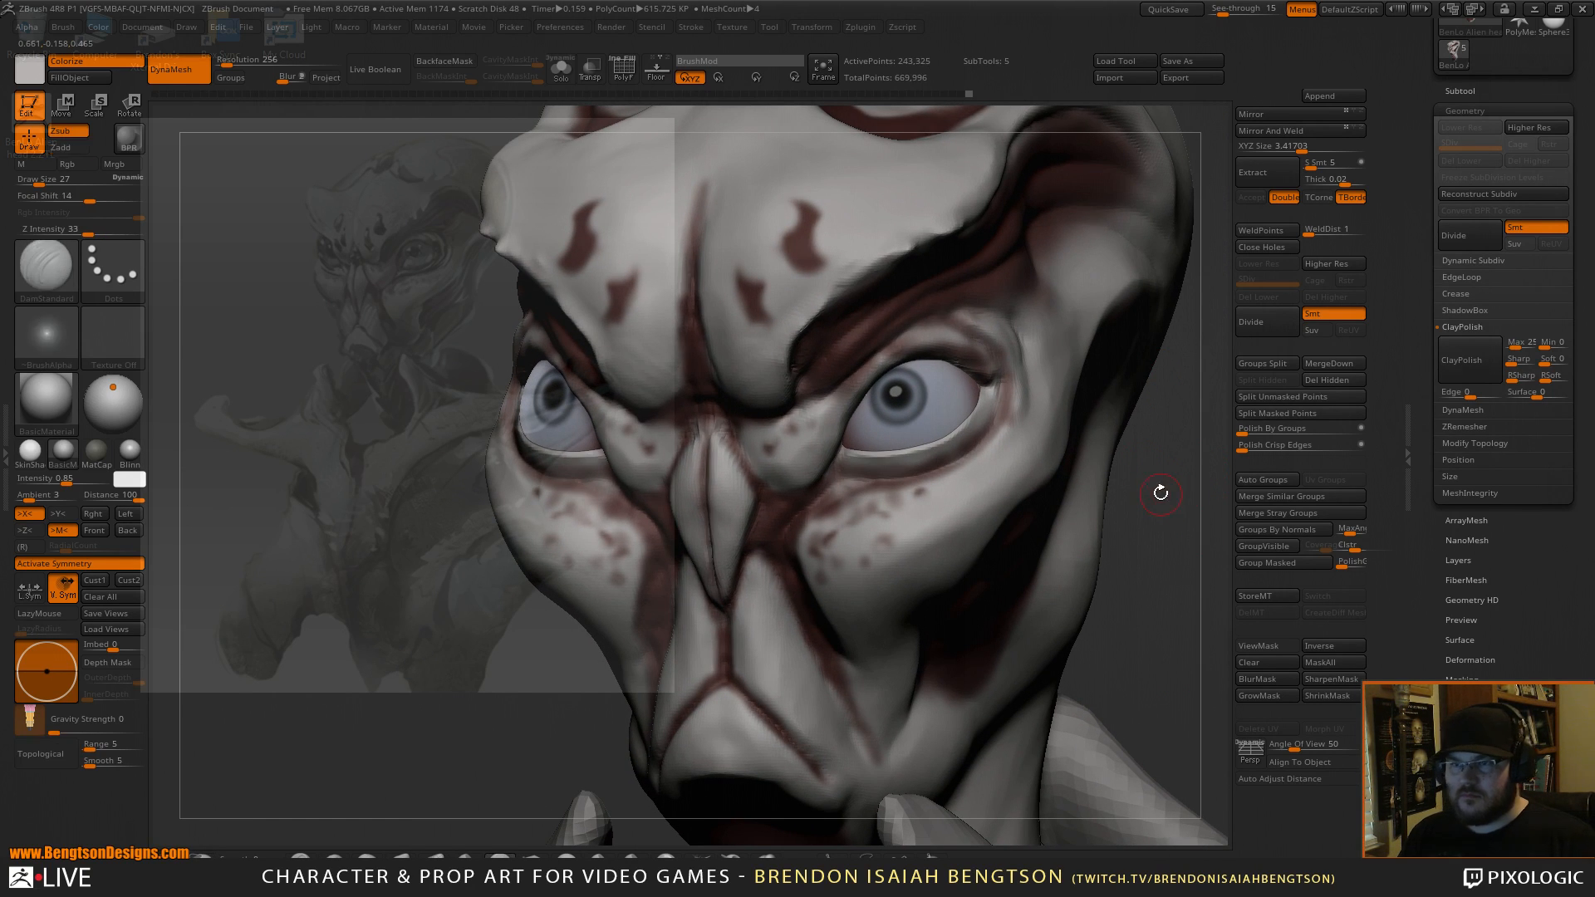
left_click_drag(1184, 490, 1220, 478)
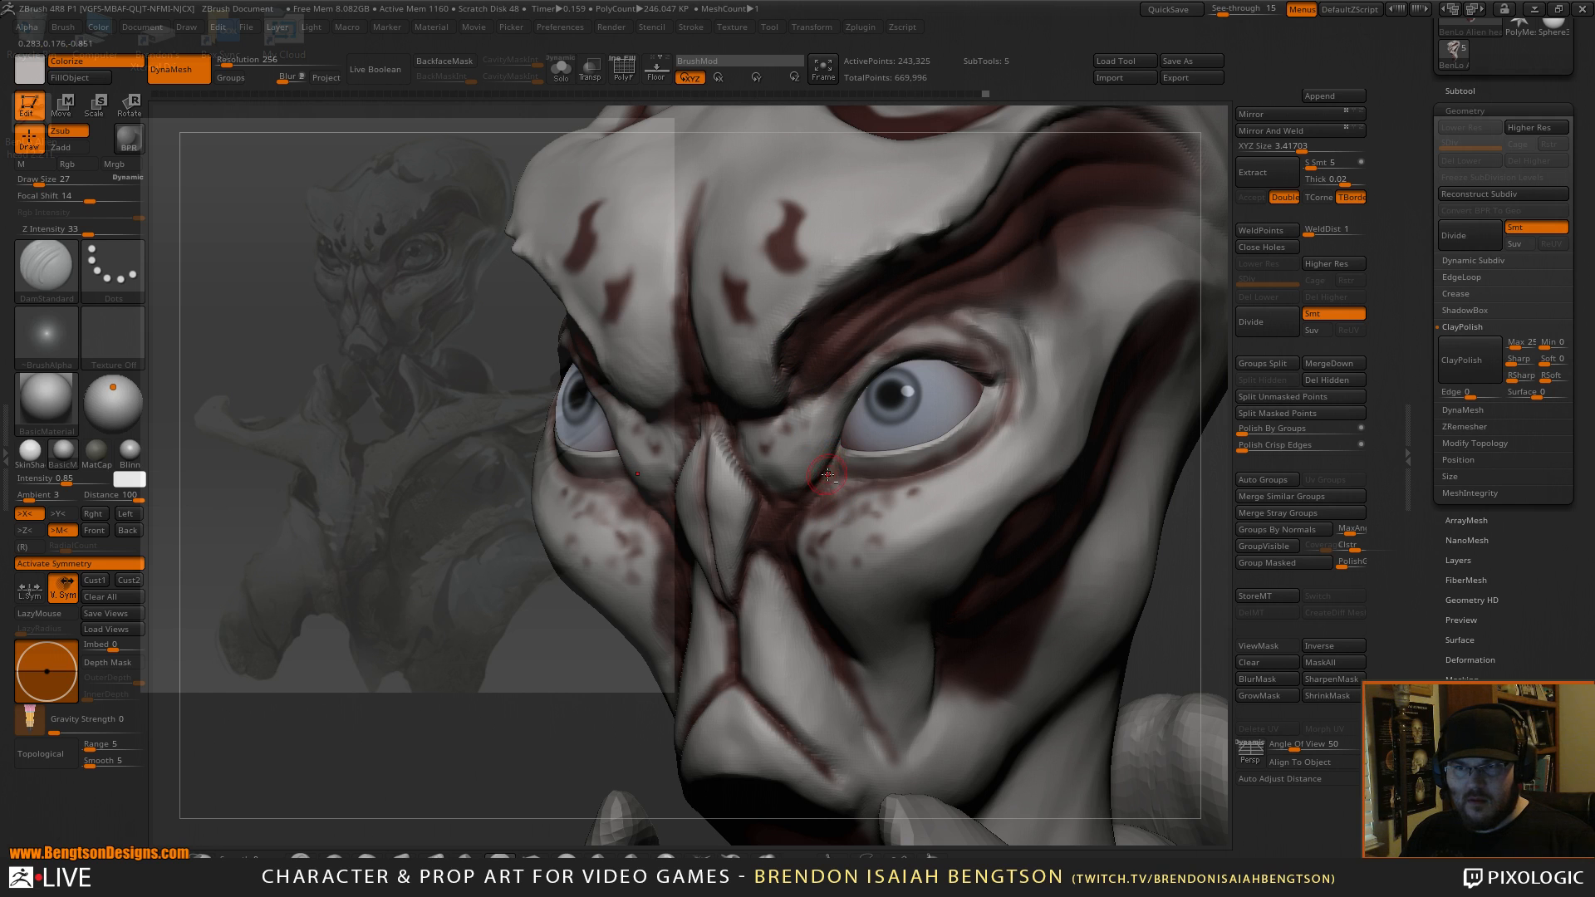
left_click_drag(1160, 602, 1155, 494)
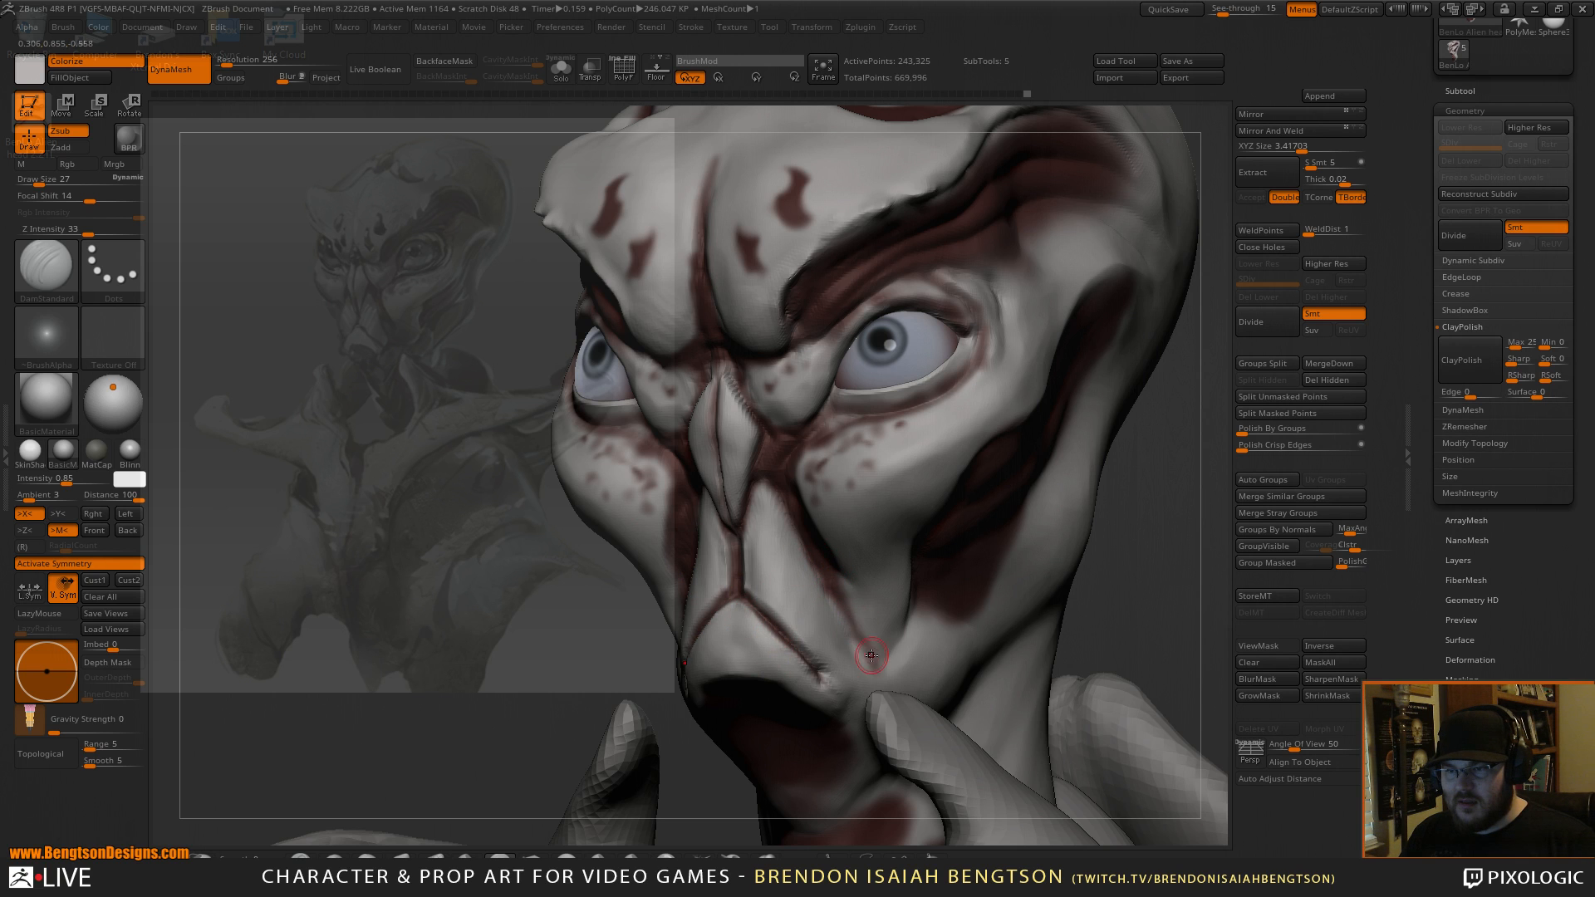
Carve the crease along the cheek's dark fold with DamStandard at draw size 55.
mouse_move(1192, 524)
left_mouse_down()
mouse_move(1139, 530)
mouse_move(1175, 529)
mouse_move(1172, 446)
mouse_move(1194, 655)
mouse_move(1165, 475)
mouse_move(1155, 507)
mouse_move(1136, 473)
mouse_move(998, 396)
left_mouse_up()
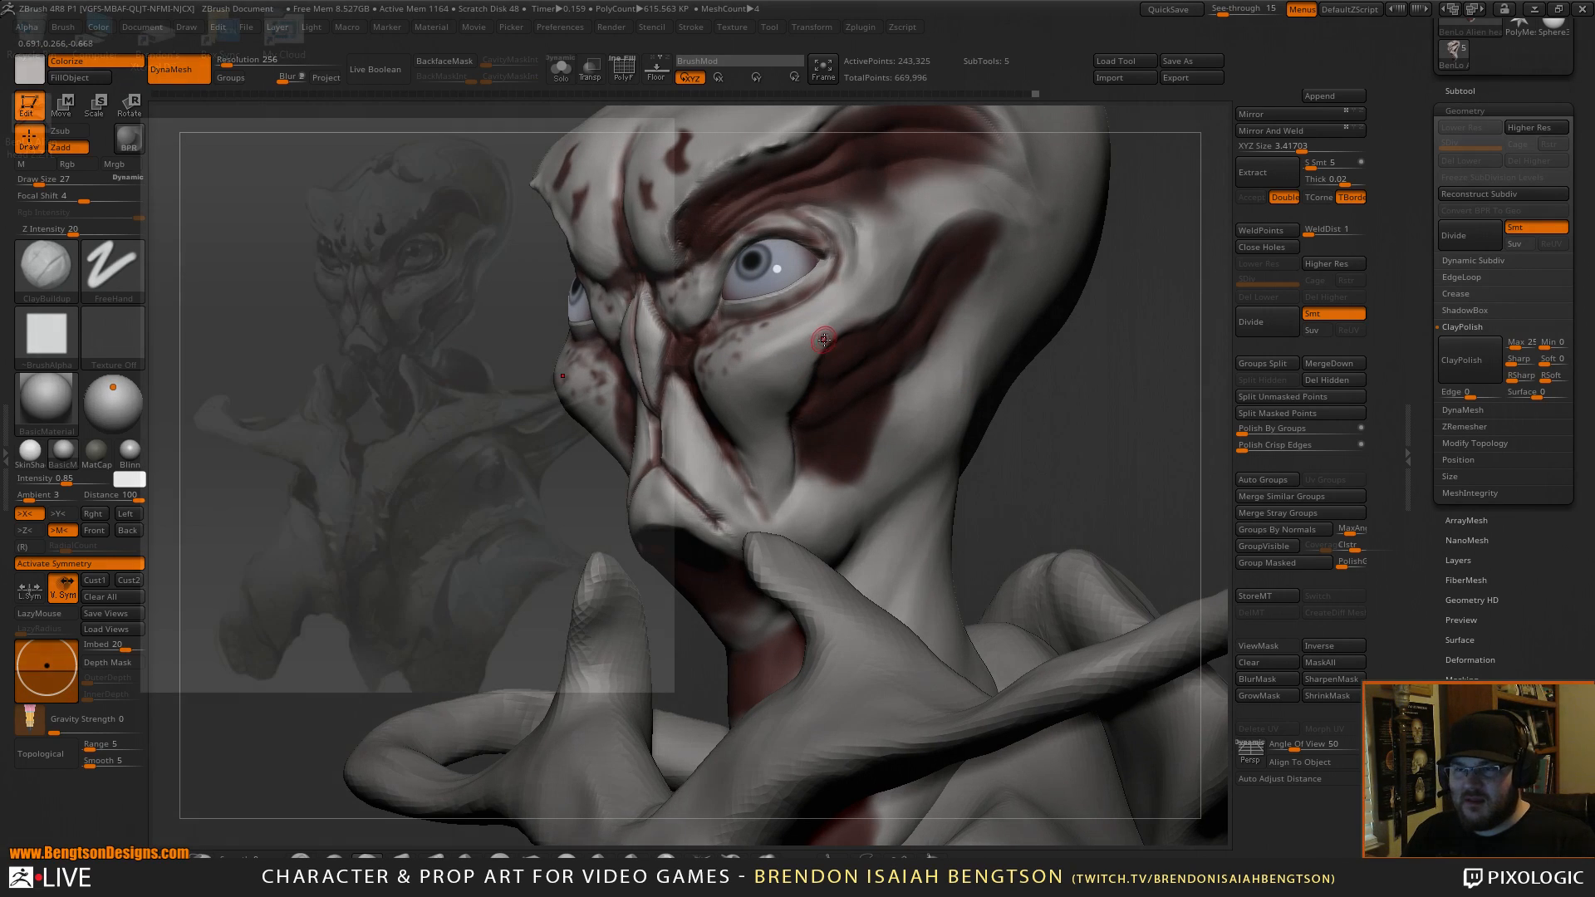
key("b")
key("d")
key("s")
scroll(840, 333, "down", 1)
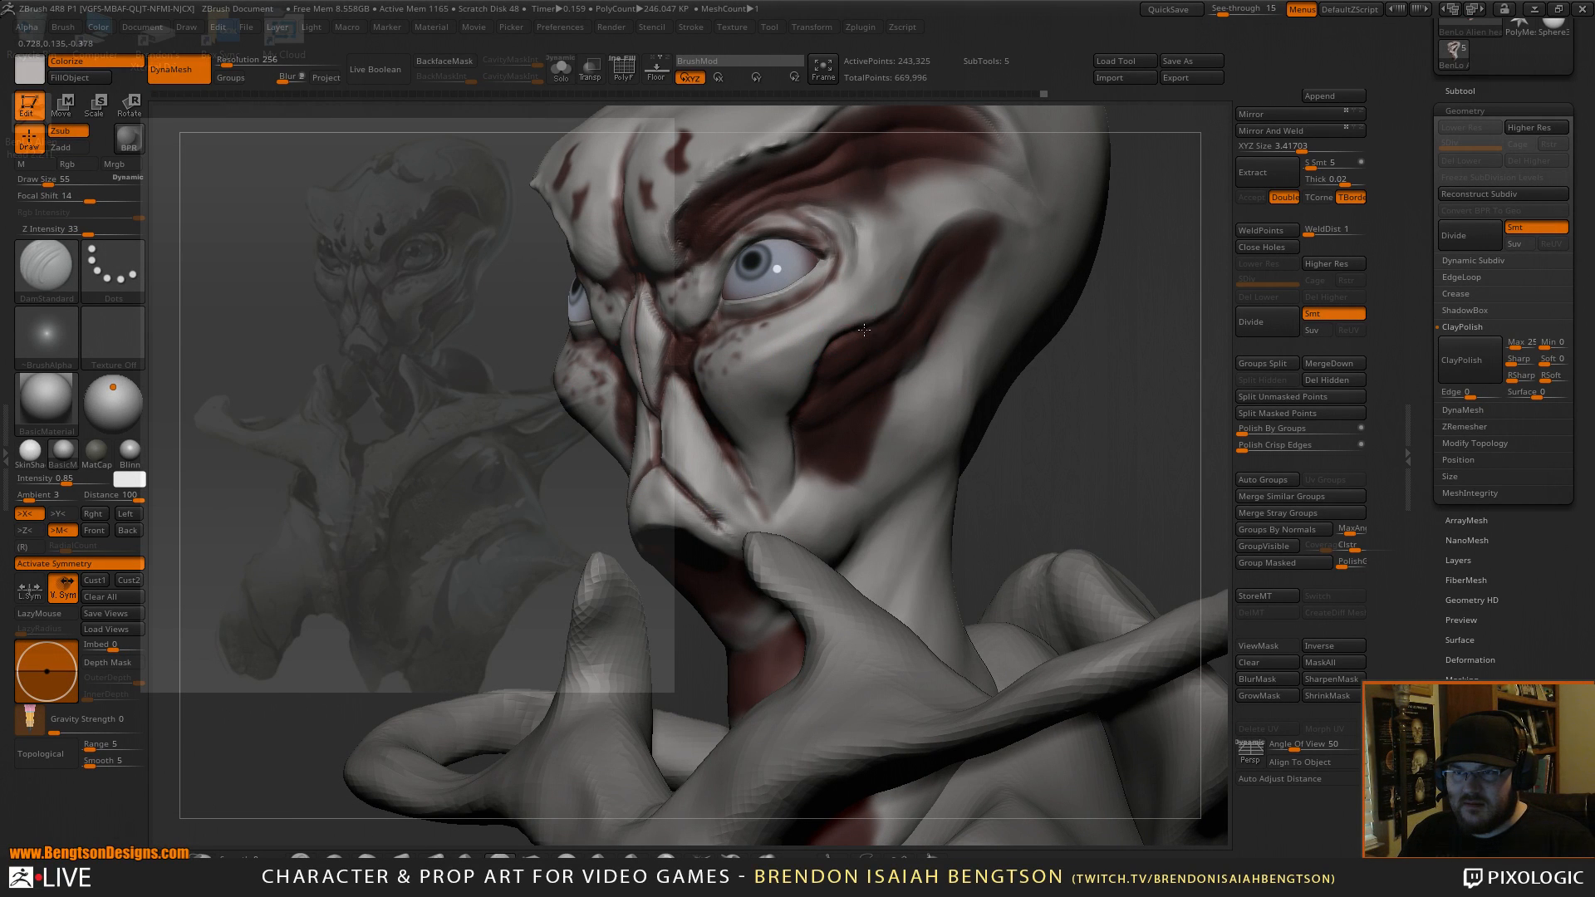
left_click_drag(905, 285, 828, 336)
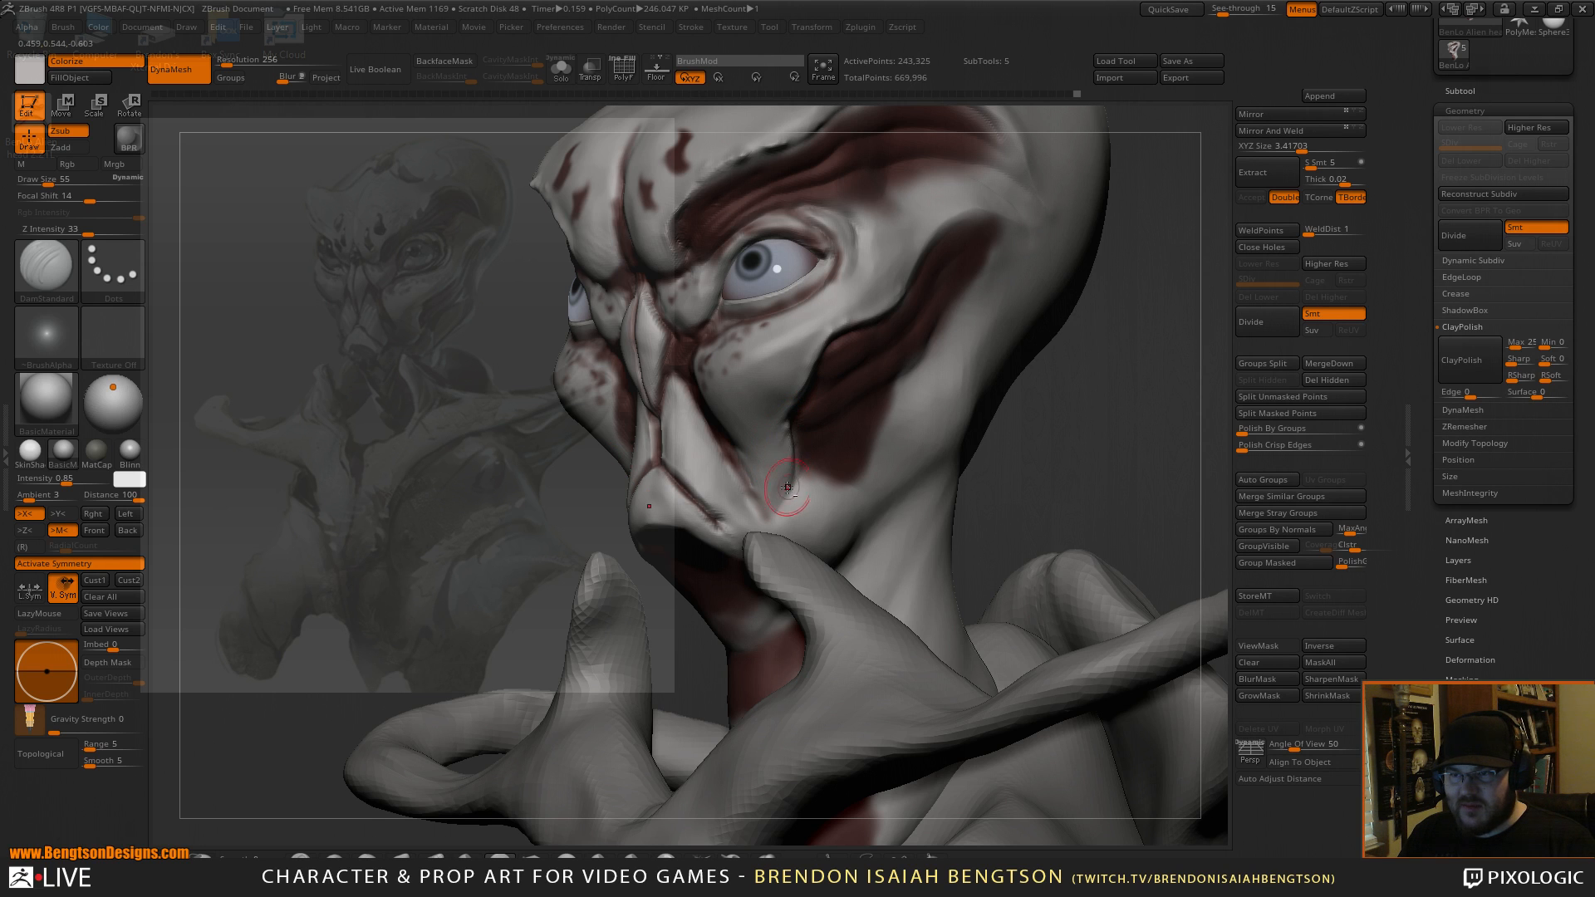
Carve the folds below the eye with DamStandard at draw size 37 and soften them with Smooth.
mouse_move(1171, 260)
left_mouse_down()
mouse_move(1147, 406)
mouse_move(1197, 435)
mouse_move(1124, 266)
left_mouse_up()
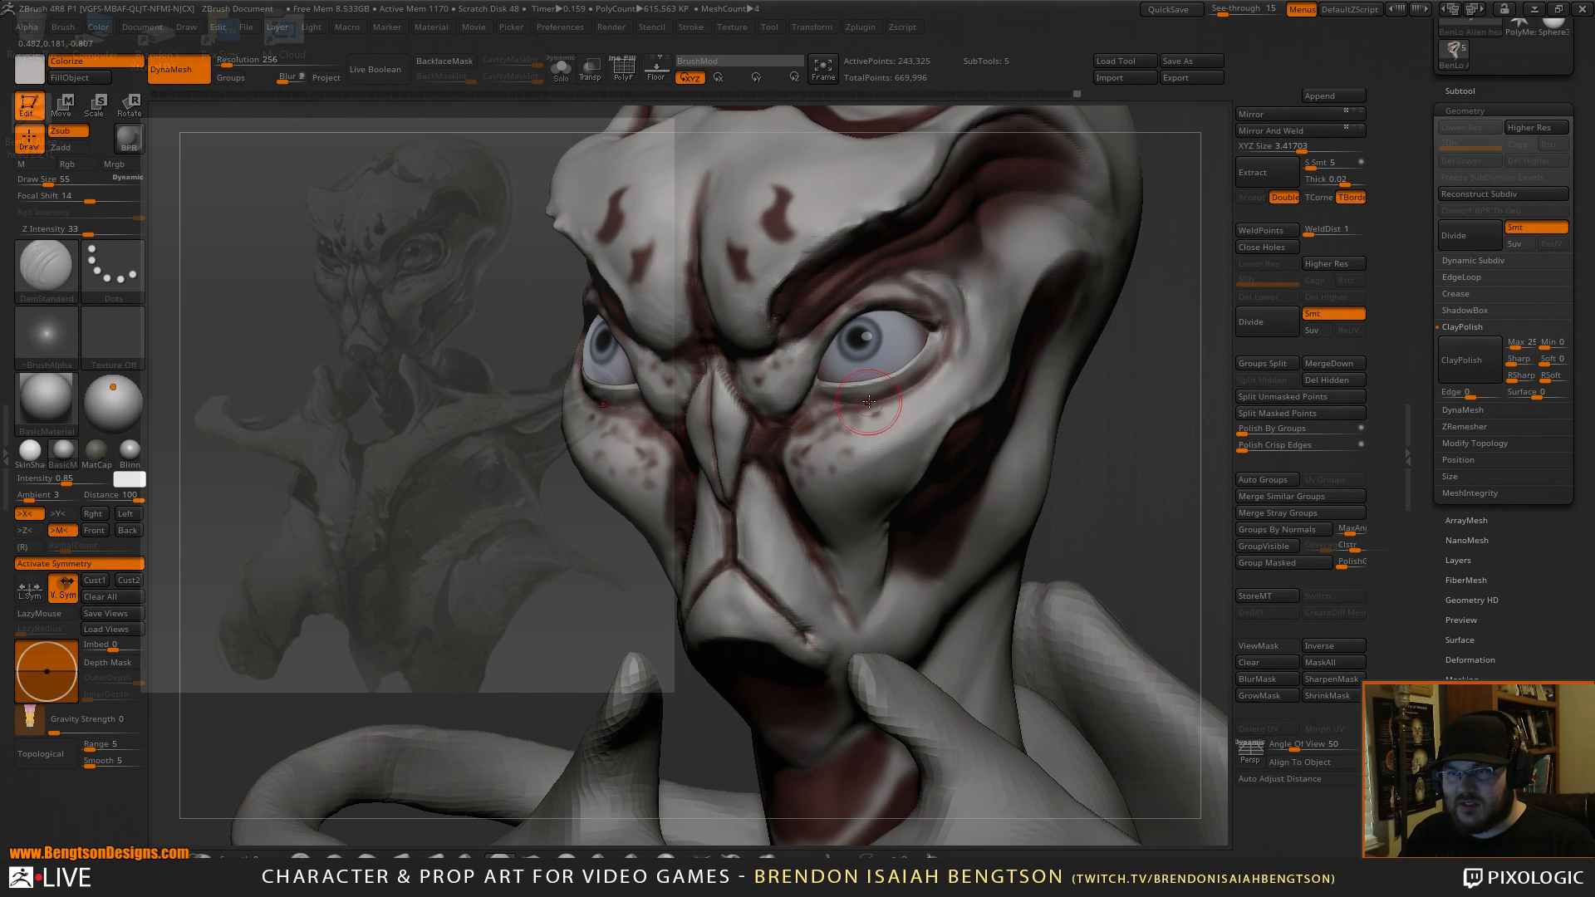
key("space")
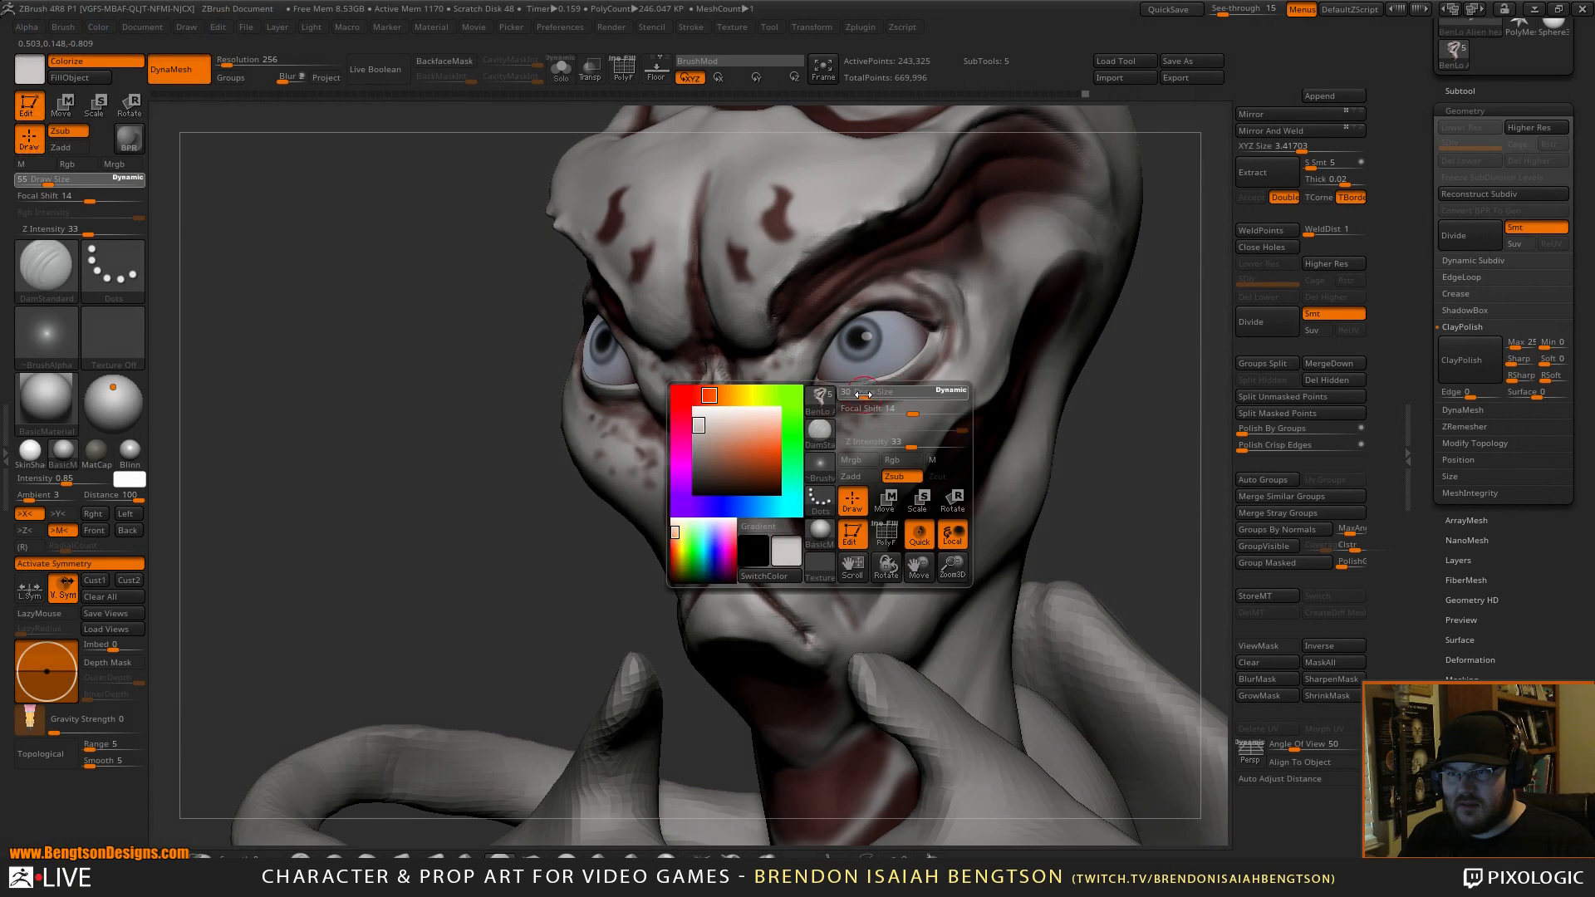
left_click_drag(866, 394, 861, 394)
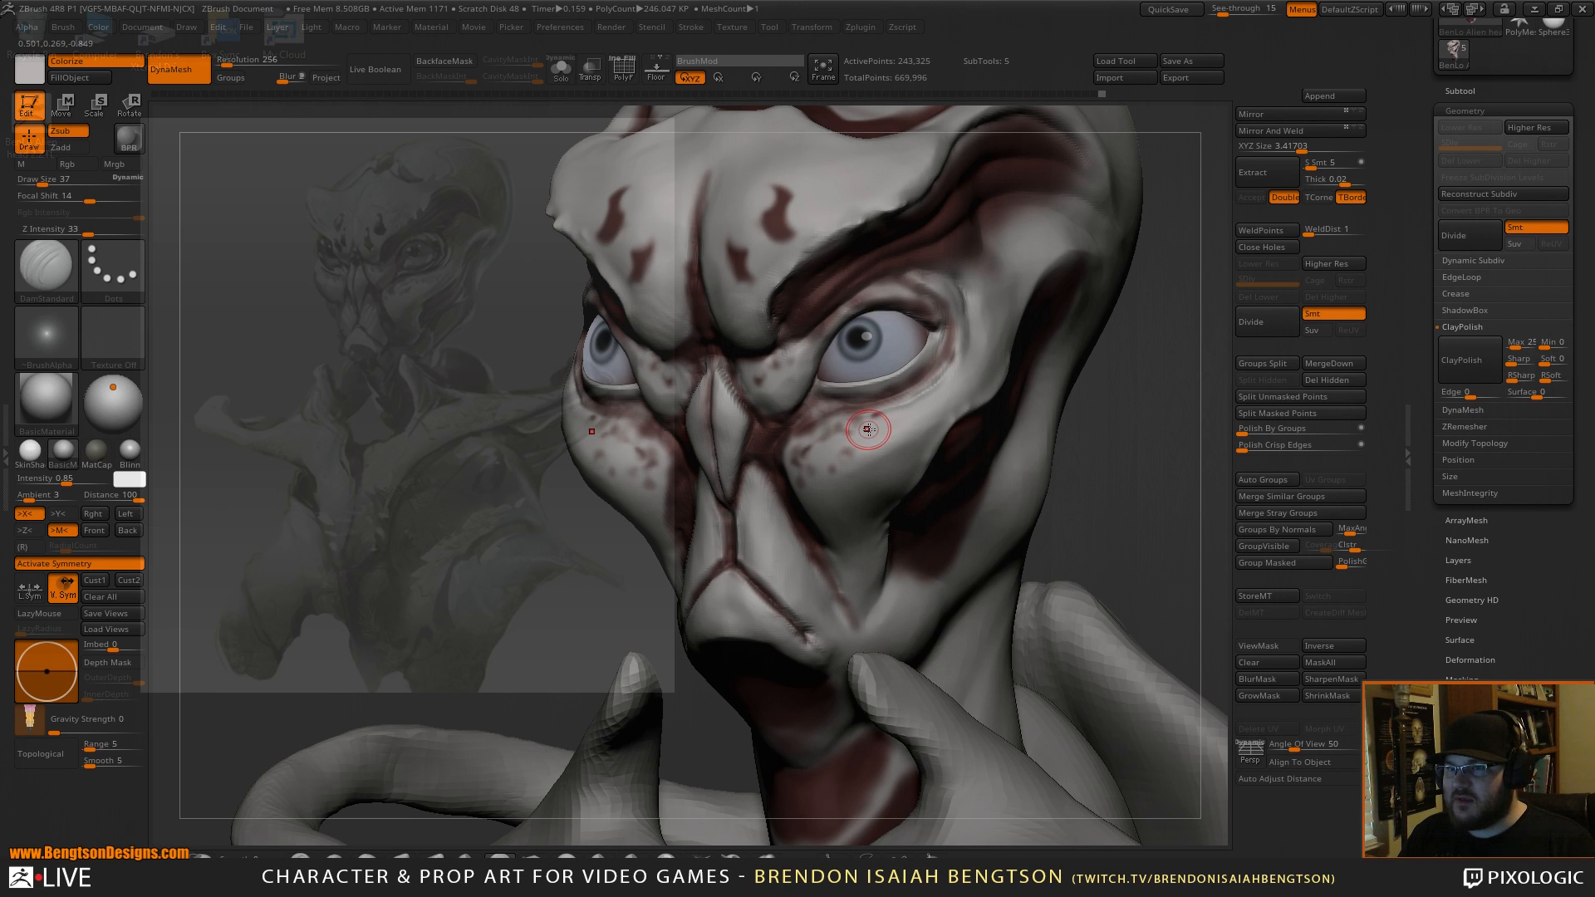
key("shift")
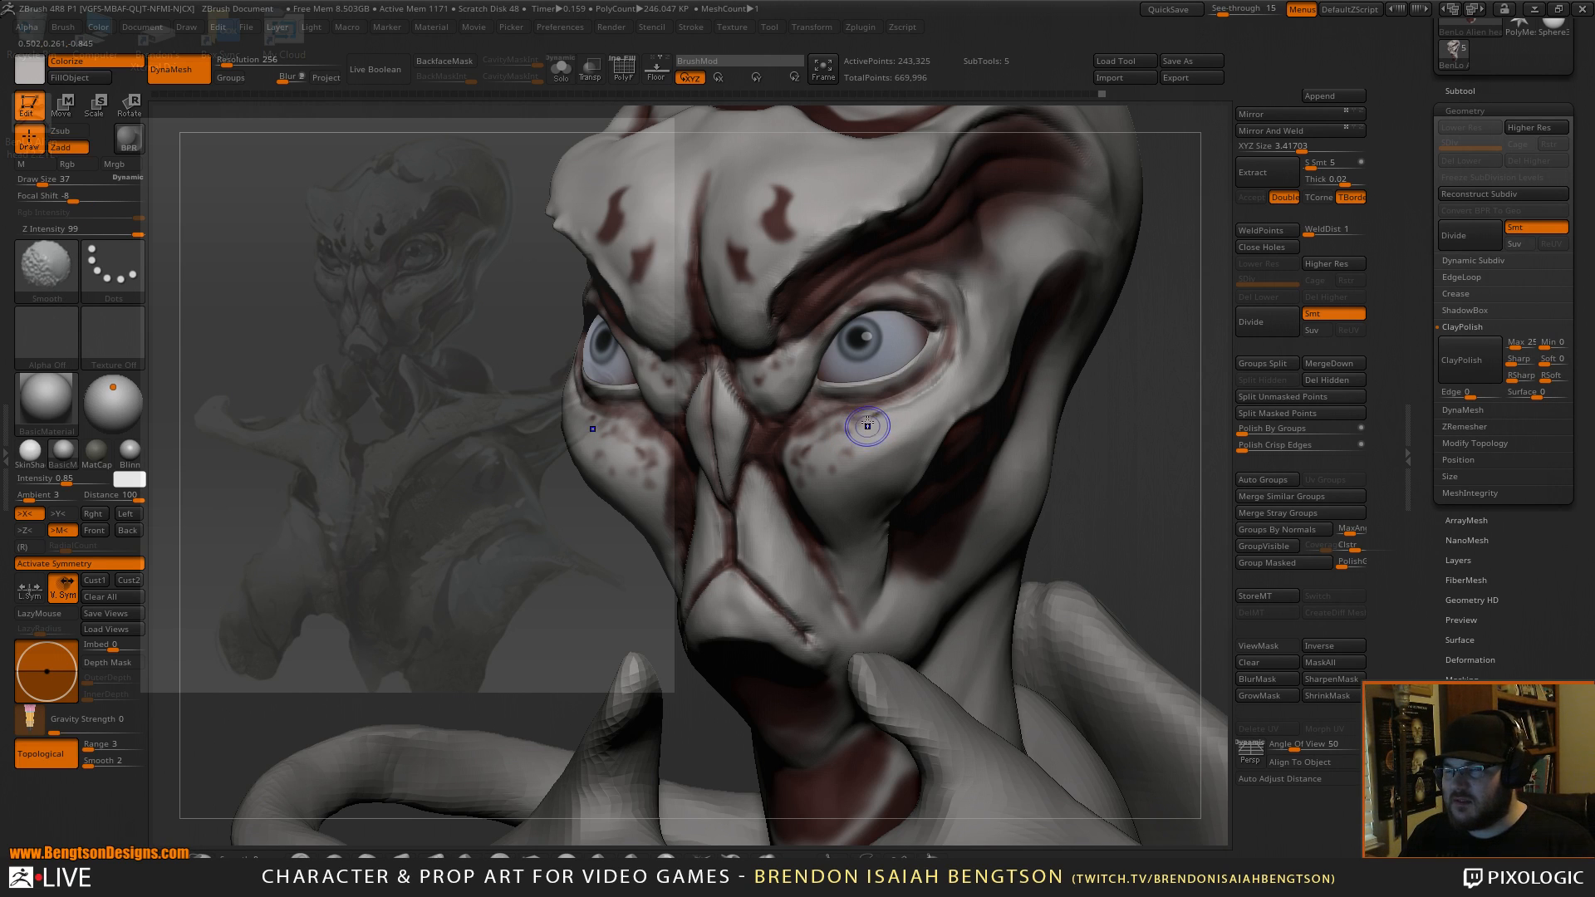
Assign Shift+C as the custom hotkey for Colorize.
key("ctrl")
left_click(117, 61, "ctrl+alt")
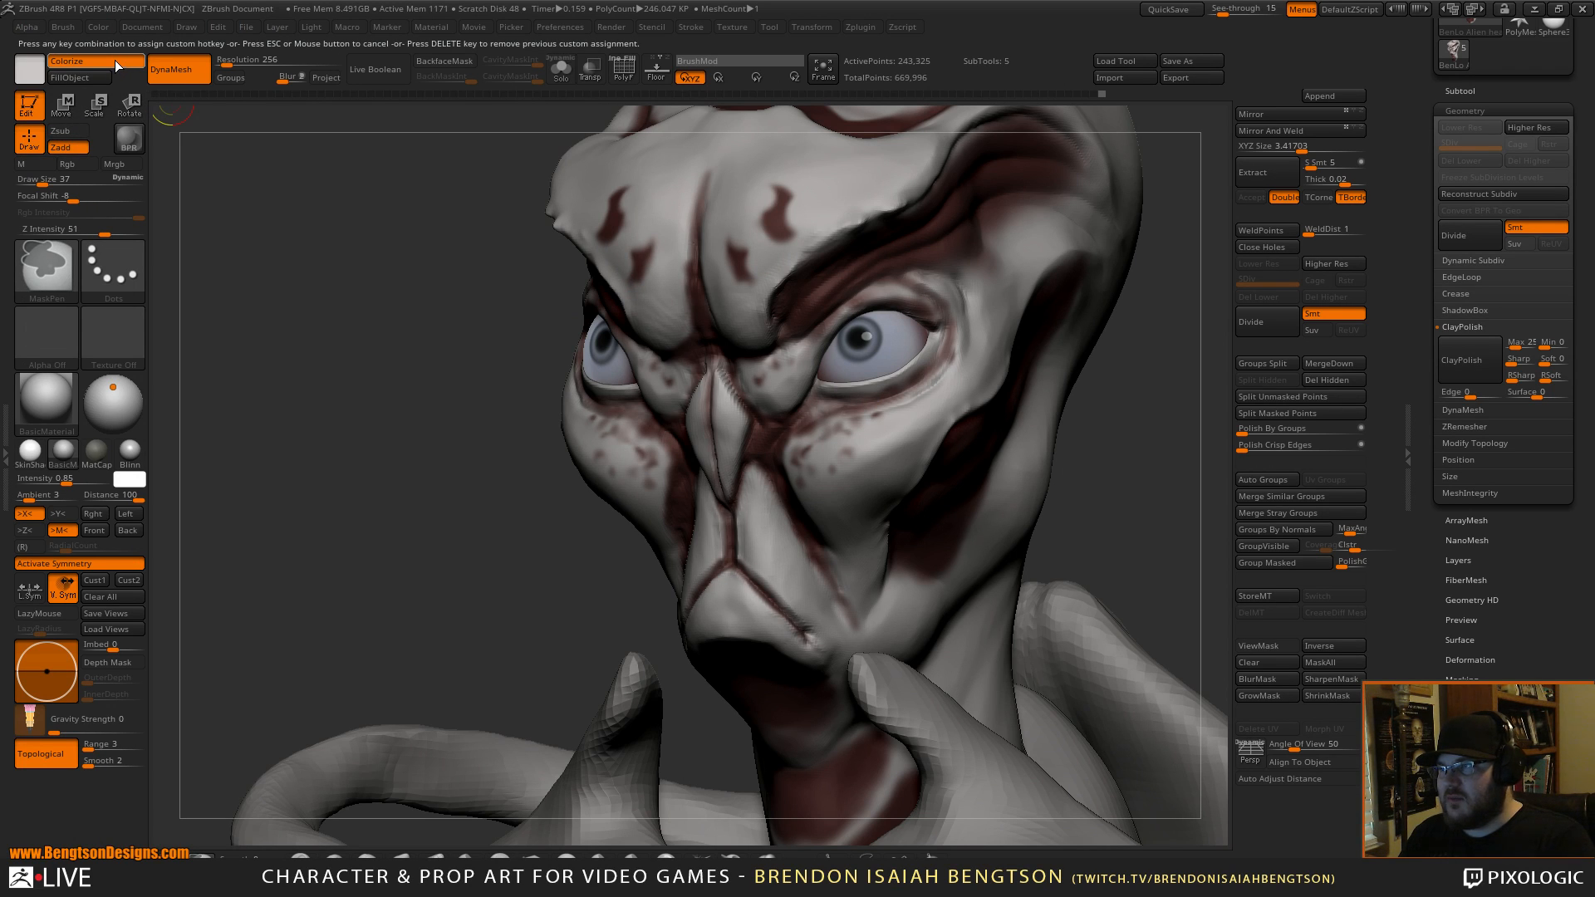
key("shift")
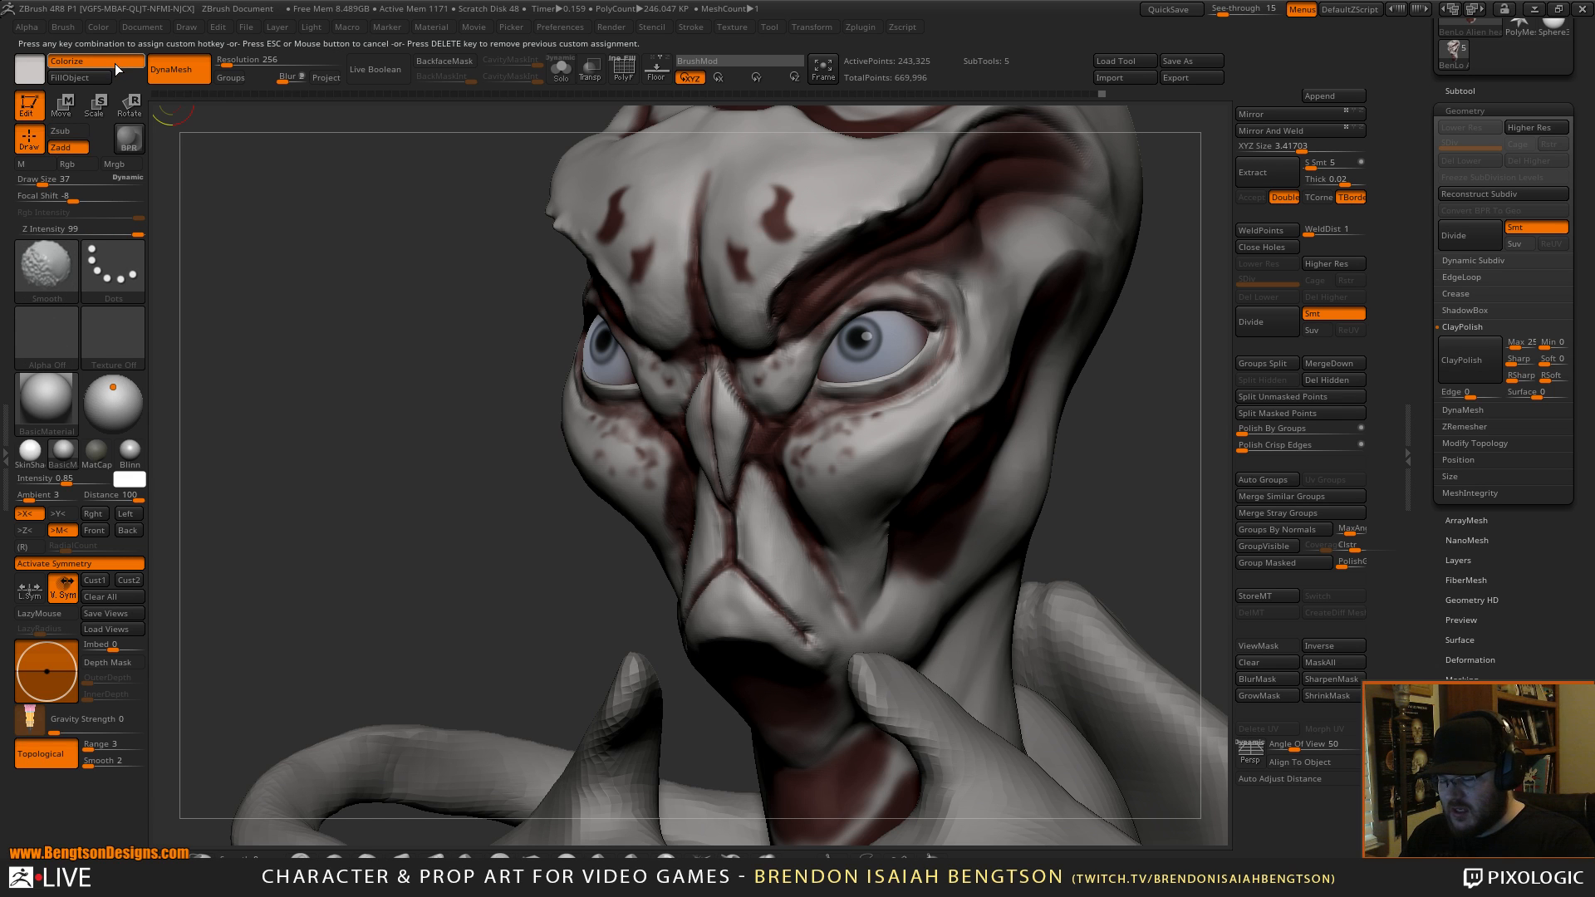
key("shift+c")
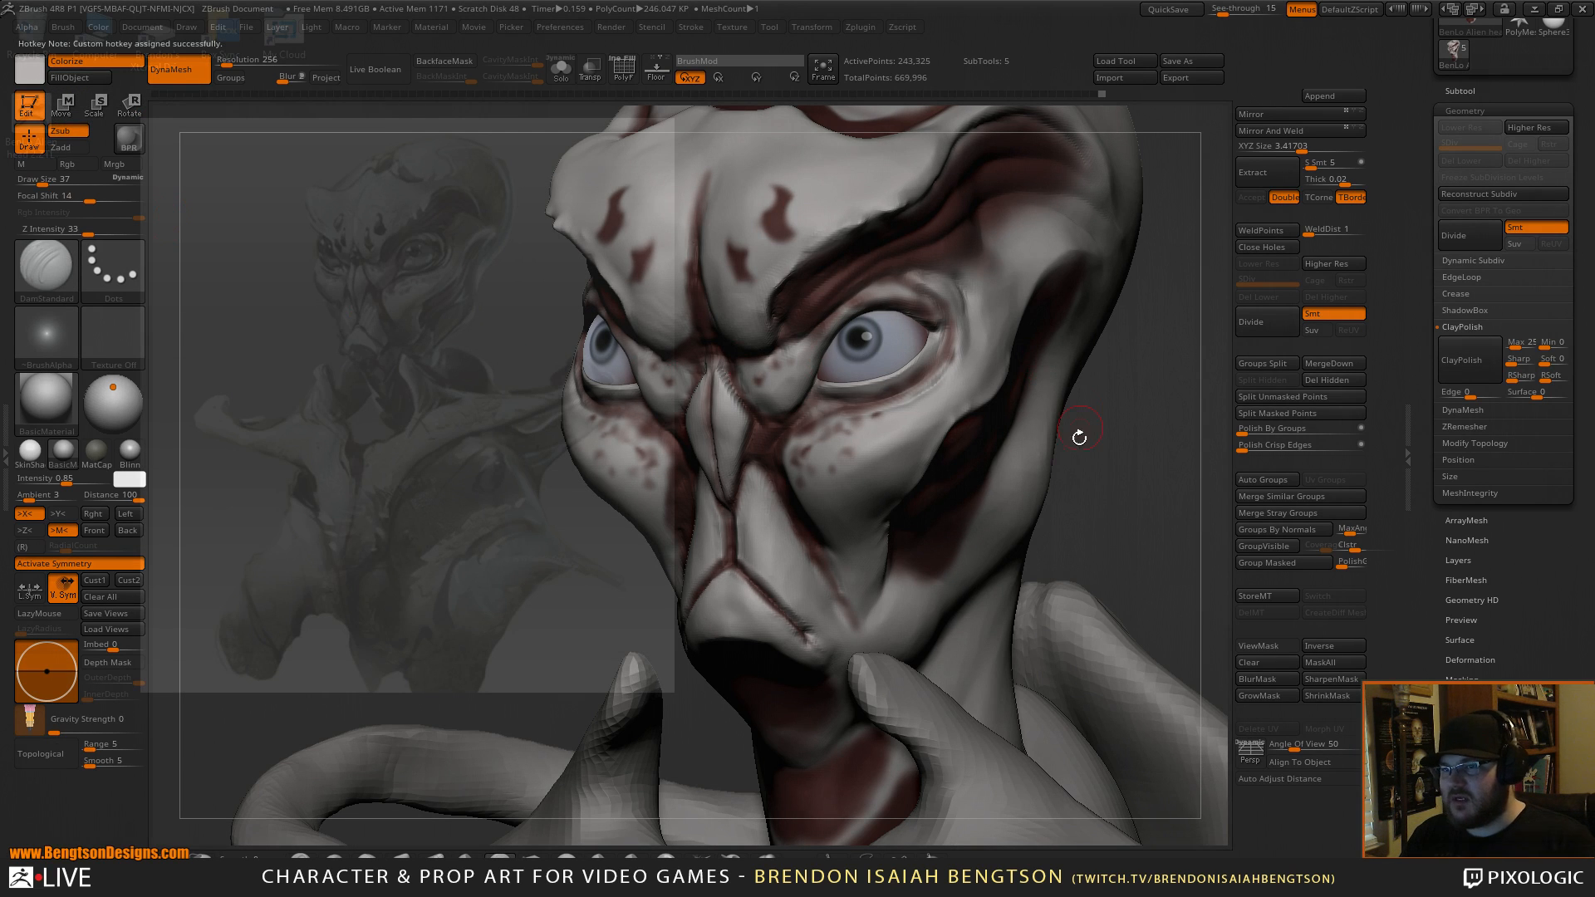
Turn off Colorize on the head to work on the bare sculpt without its paint.
key("shift+c")
mouse_move(1150, 445)
left_mouse_down()
mouse_move(1131, 440)
mouse_move(1159, 430)
left_mouse_up()
key("shift+c")
key("shift+c")
key("shift+c")
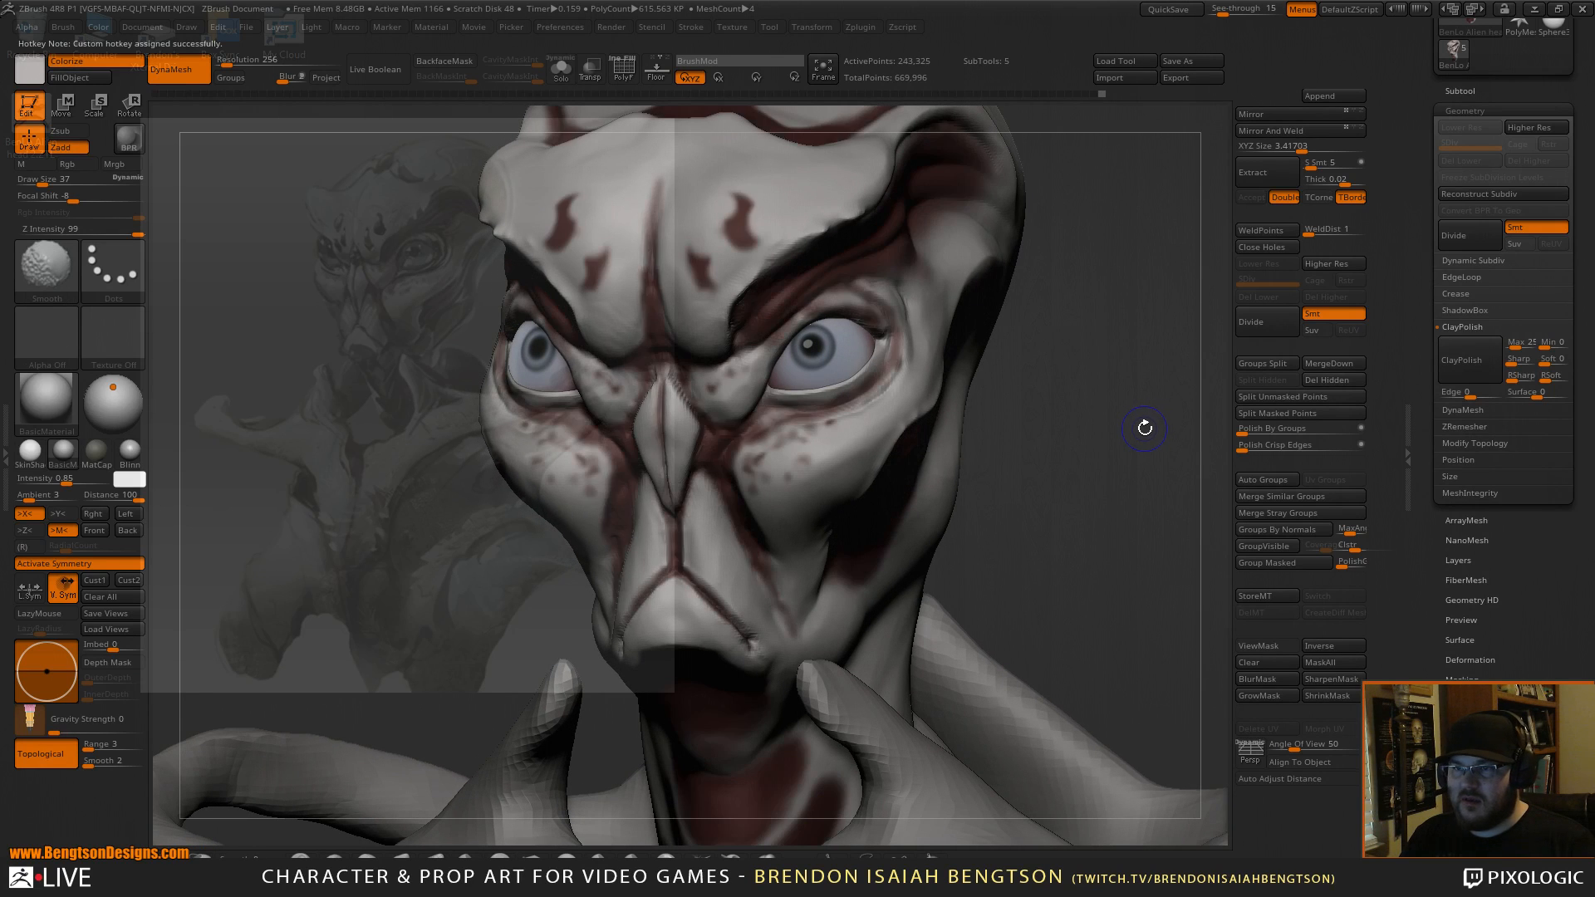
key("shift+c")
left_click_drag(1150, 417, 1089, 364)
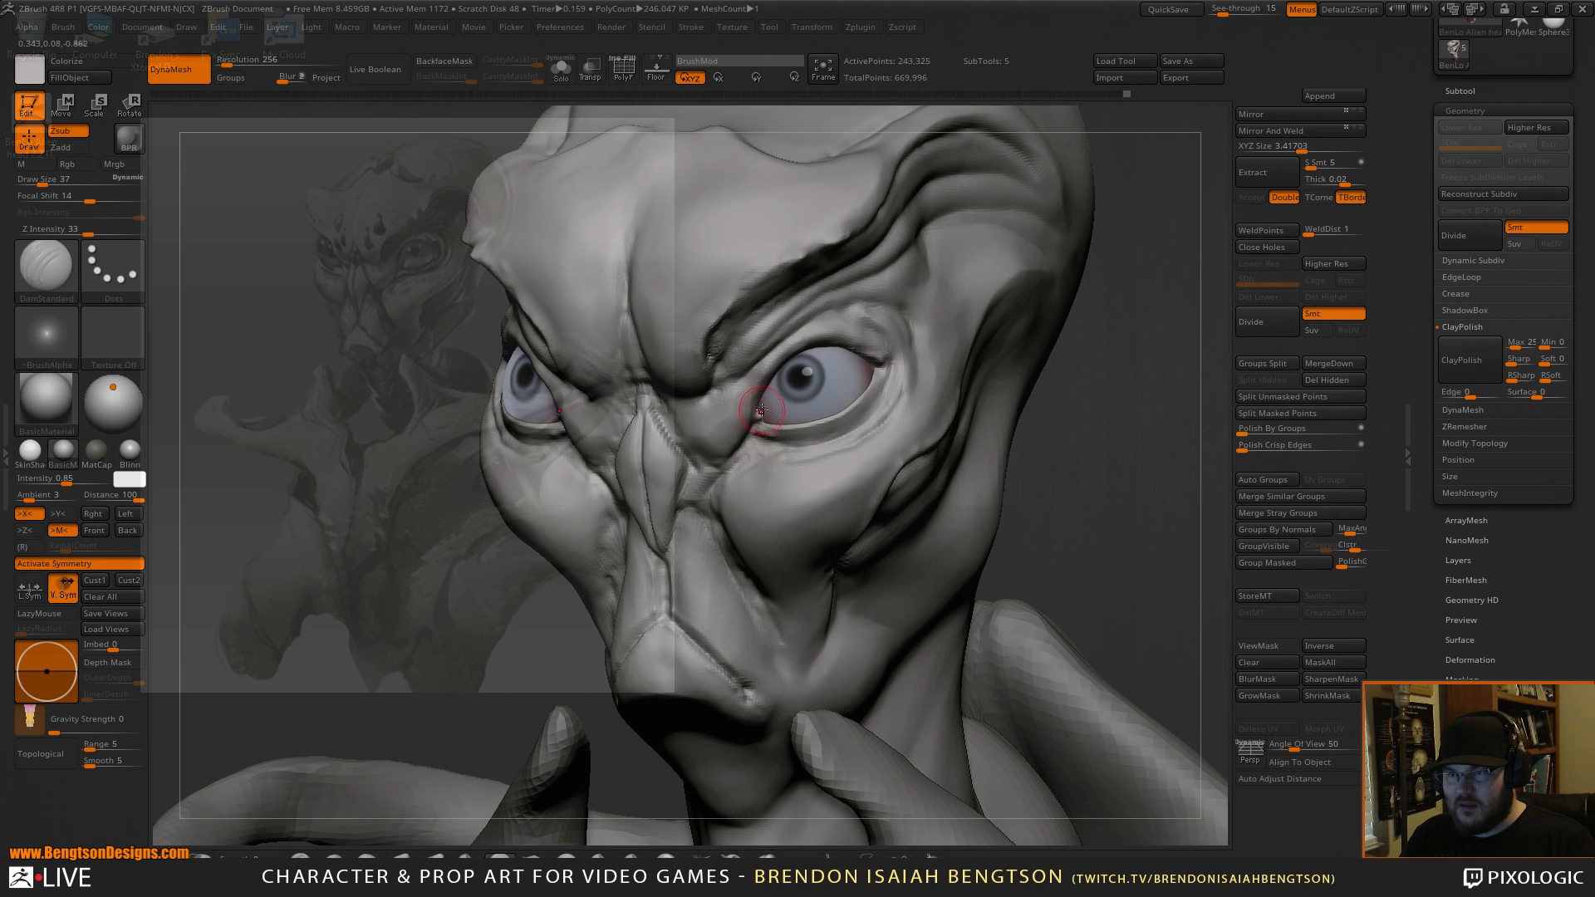
Reshape the inner corner of the eyelids with Move Topological at draw size 19.
key("b")
key("m")
key("t")
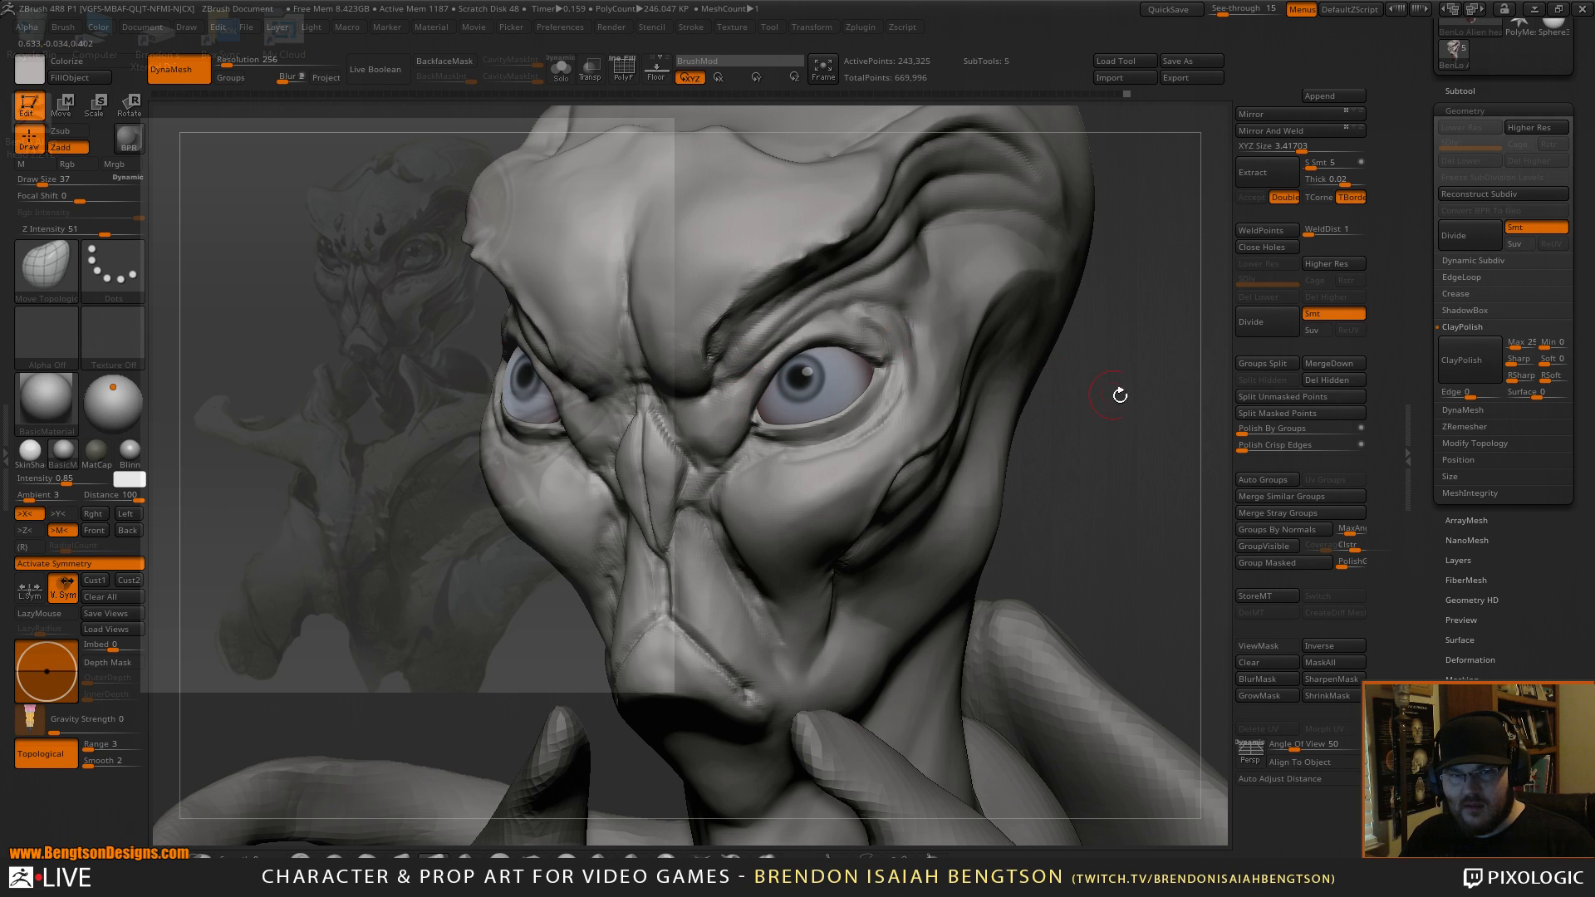
mouse_move(1143, 456)
left_mouse_down()
mouse_move(1143, 478)
mouse_move(1150, 452)
left_mouse_up()
key("space")
left_click_drag(753, 406, 757, 412)
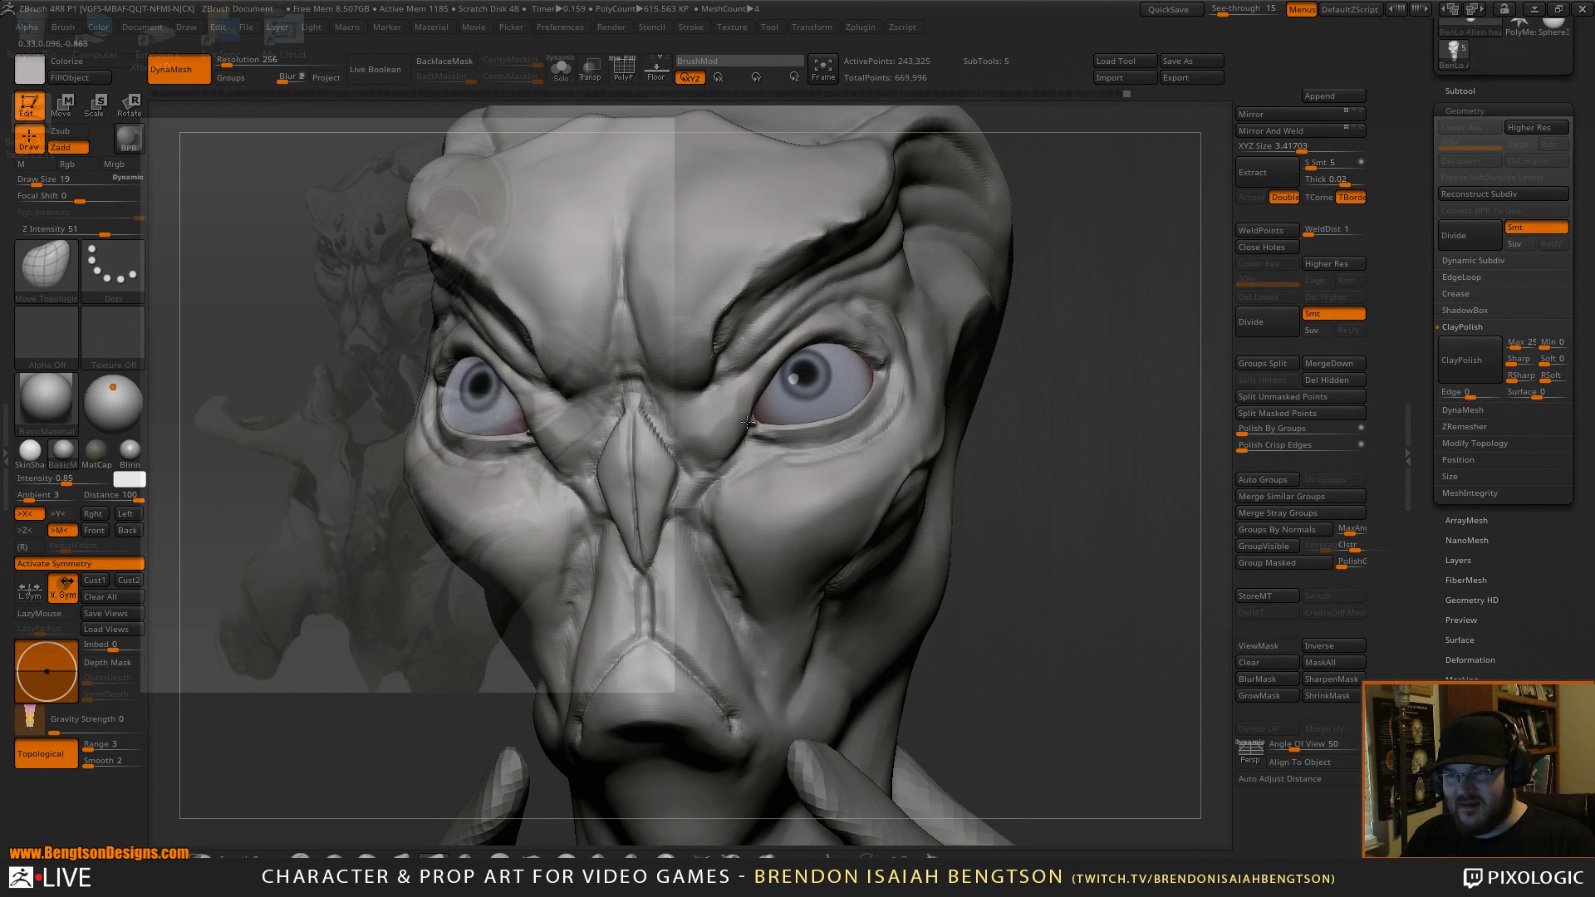
Build up the eyelids and inner eye corners with ClayBuildup at draw size 19.
key("b")
key("c")
key("b")
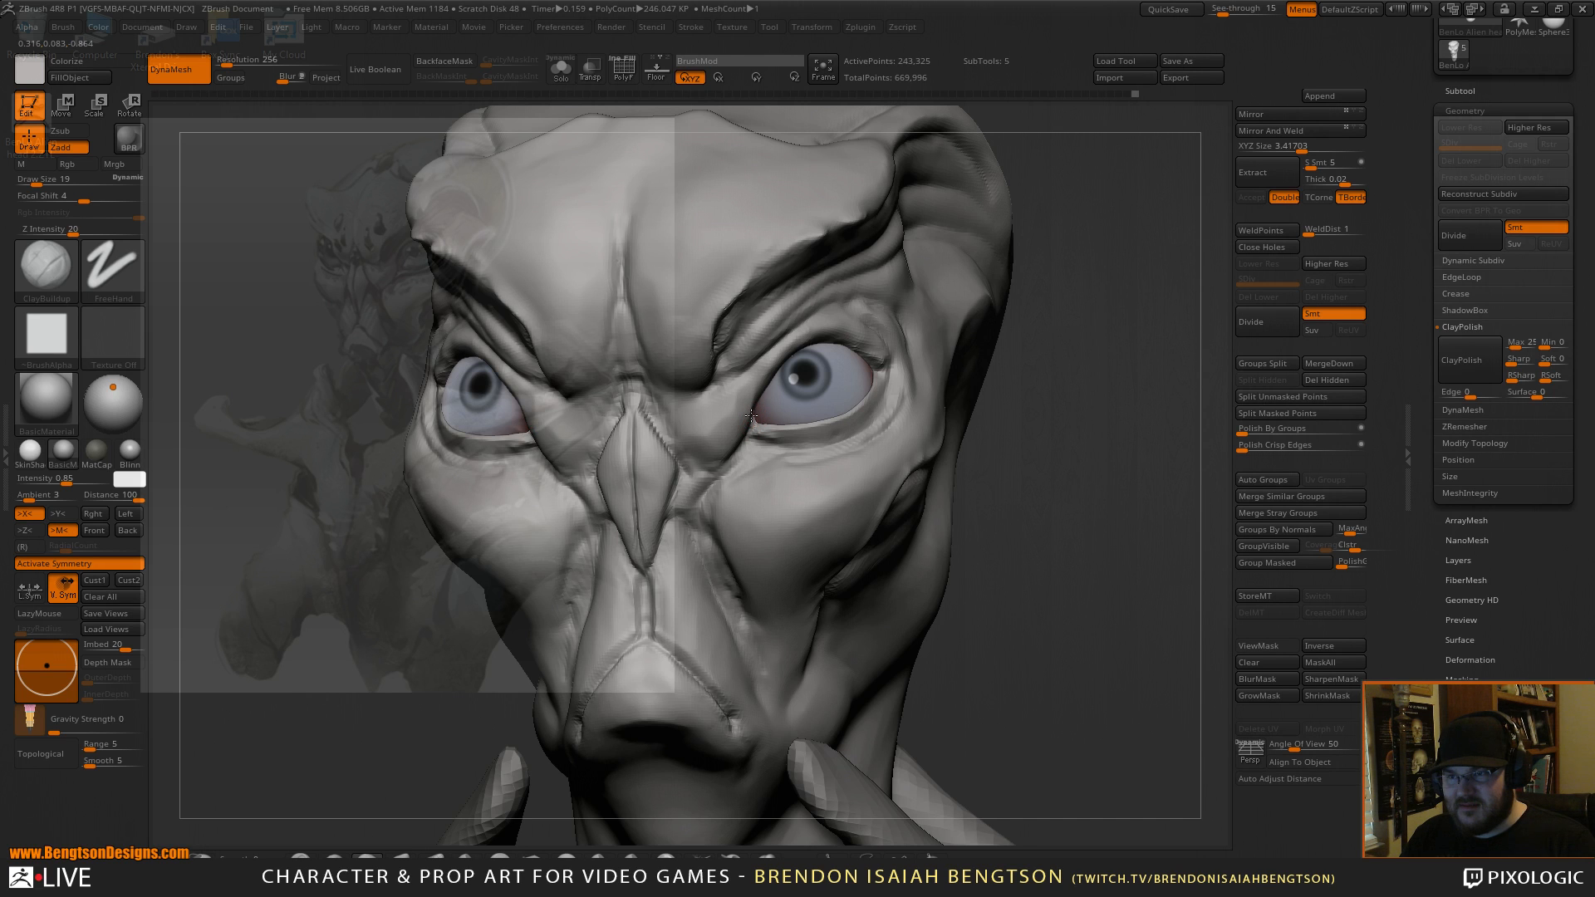
right_click_drag(761, 428, 675, 429)
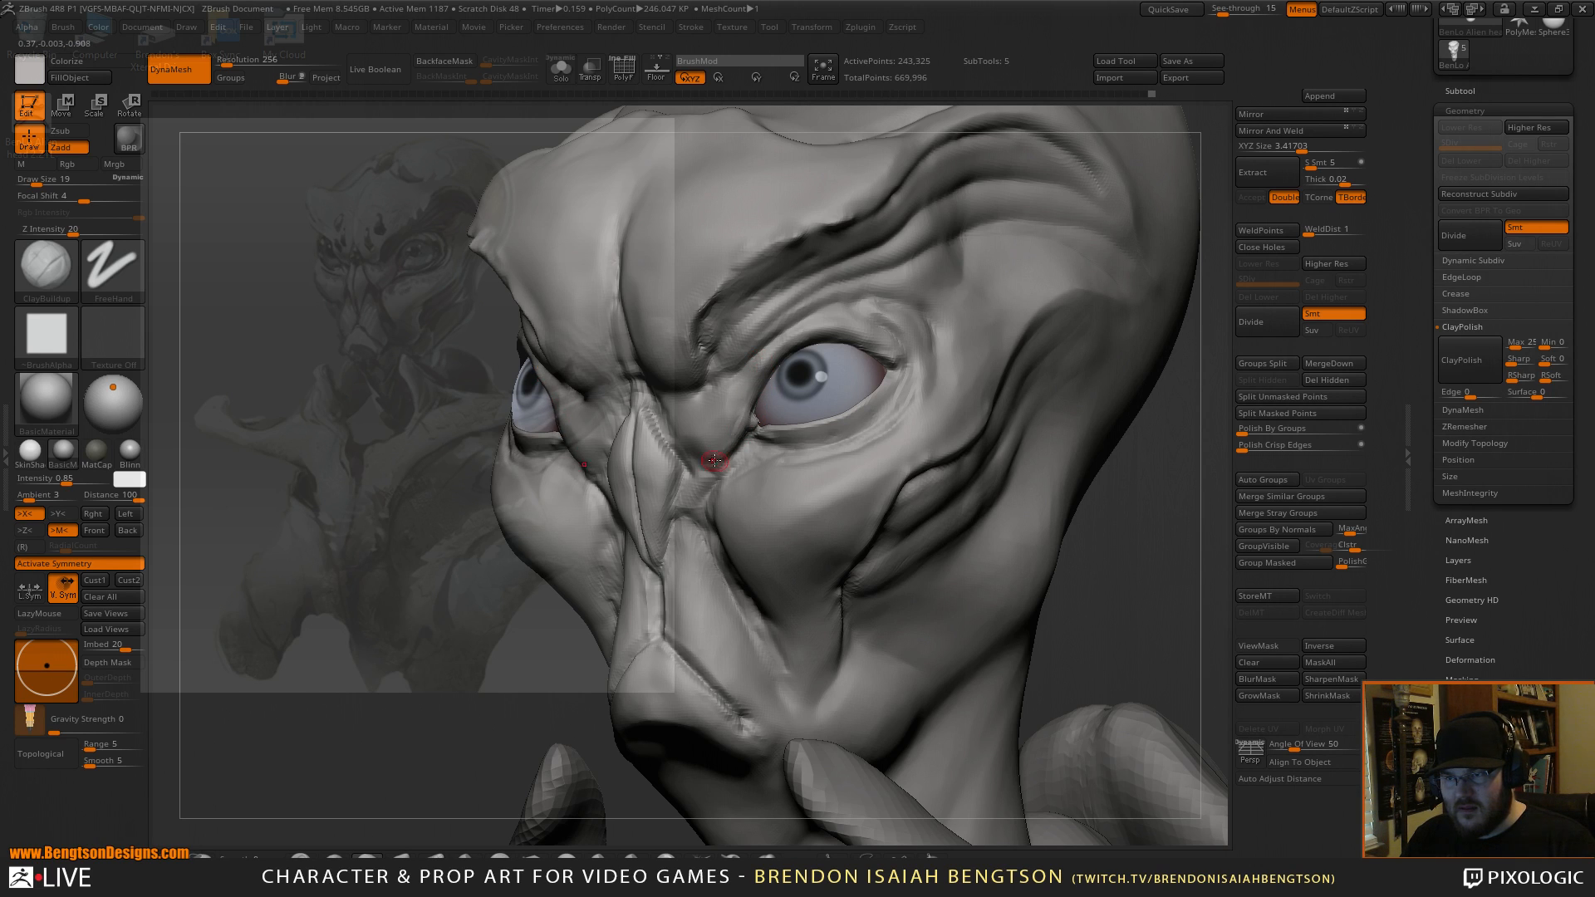
right_click_drag(914, 361, 911, 459)
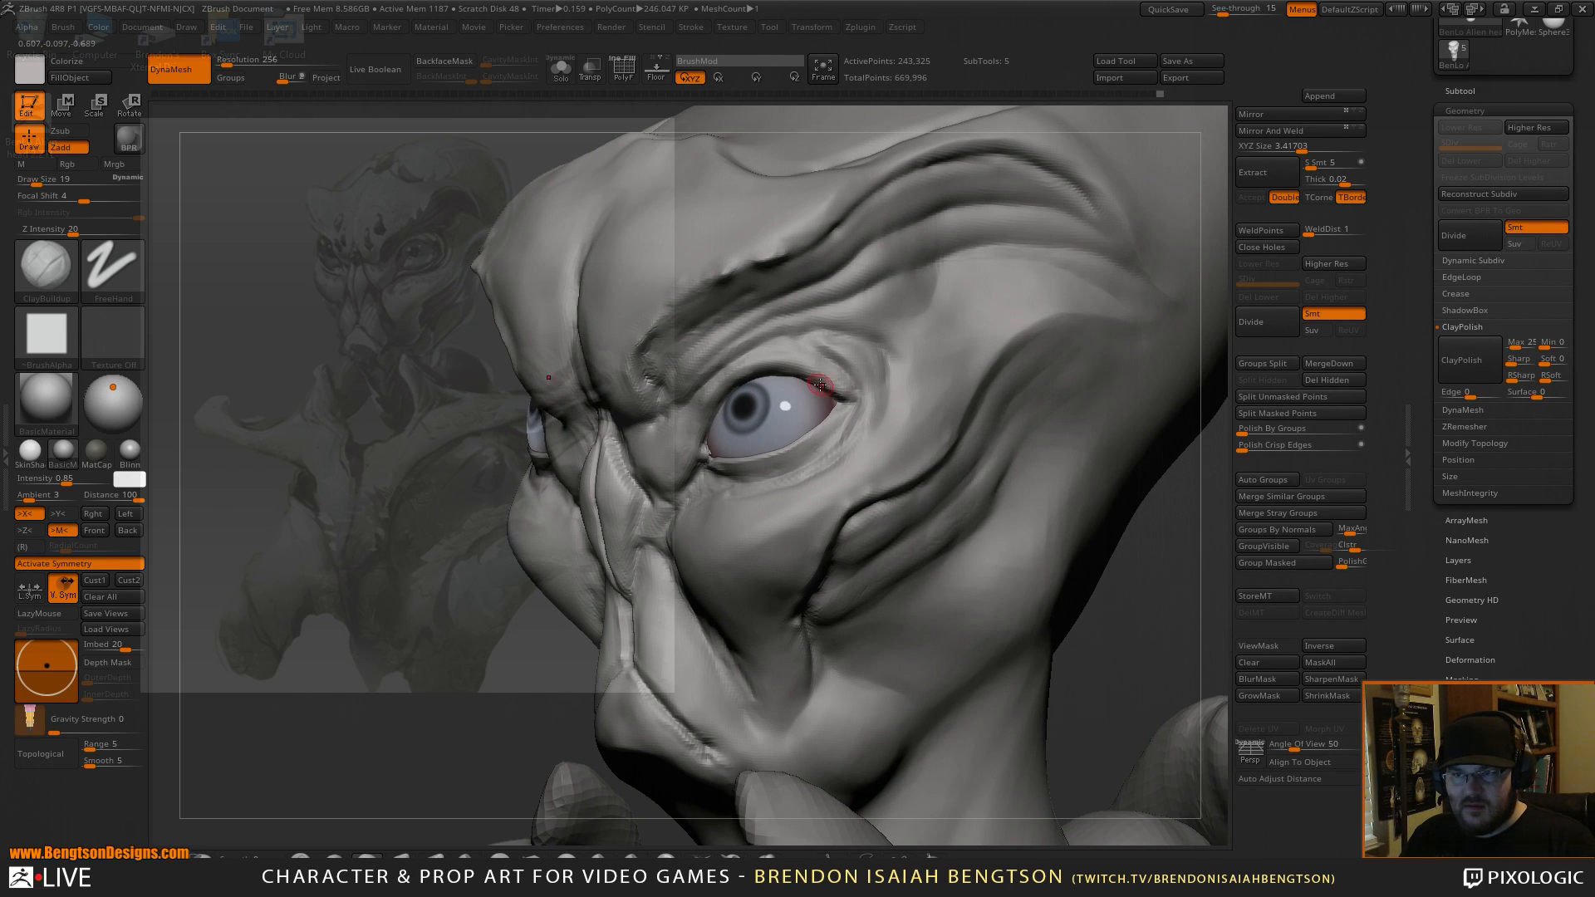
Deepen the folds along the cheek and temple with DamStandard at draw size 46.
left_click_drag(1214, 524, 988, 636)
key("b")
key("d")
key("s")
key("space")
left_click_drag(865, 403, 968, 373)
mouse_move(857, 403)
left_mouse_down()
mouse_move(803, 500)
mouse_move(814, 487)
mouse_move(698, 620)
left_mouse_up()
left_click_drag(785, 565, 953, 399)
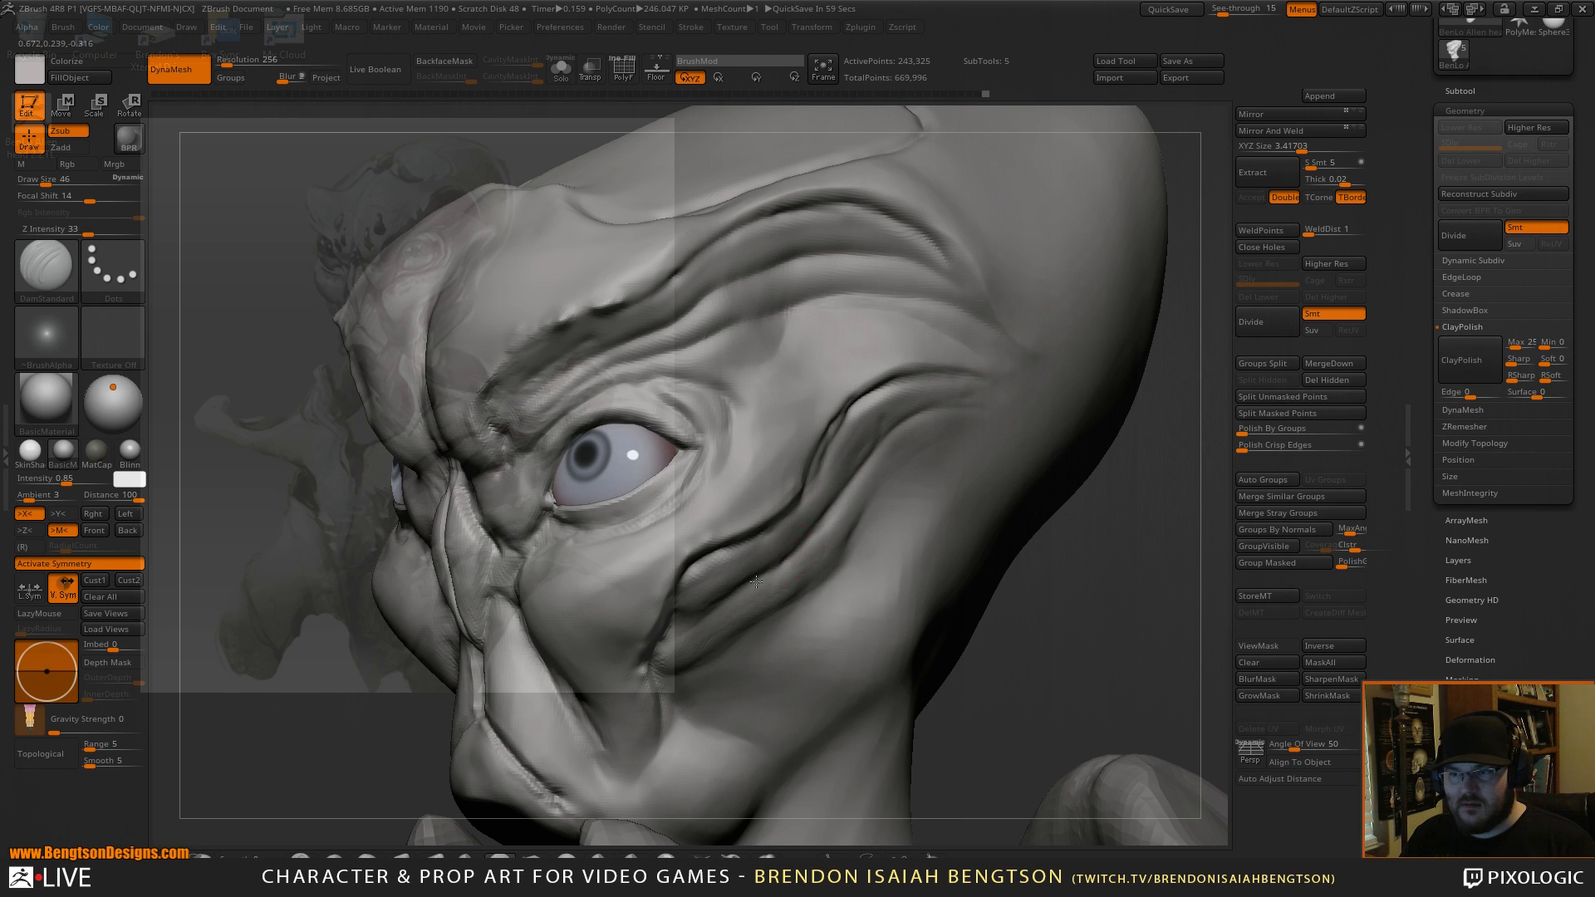
Carve the creases under the brow ridge and beside the nose bridge with DamStandard at draw size 46.
left_click_drag(1063, 582, 1161, 497, "alt")
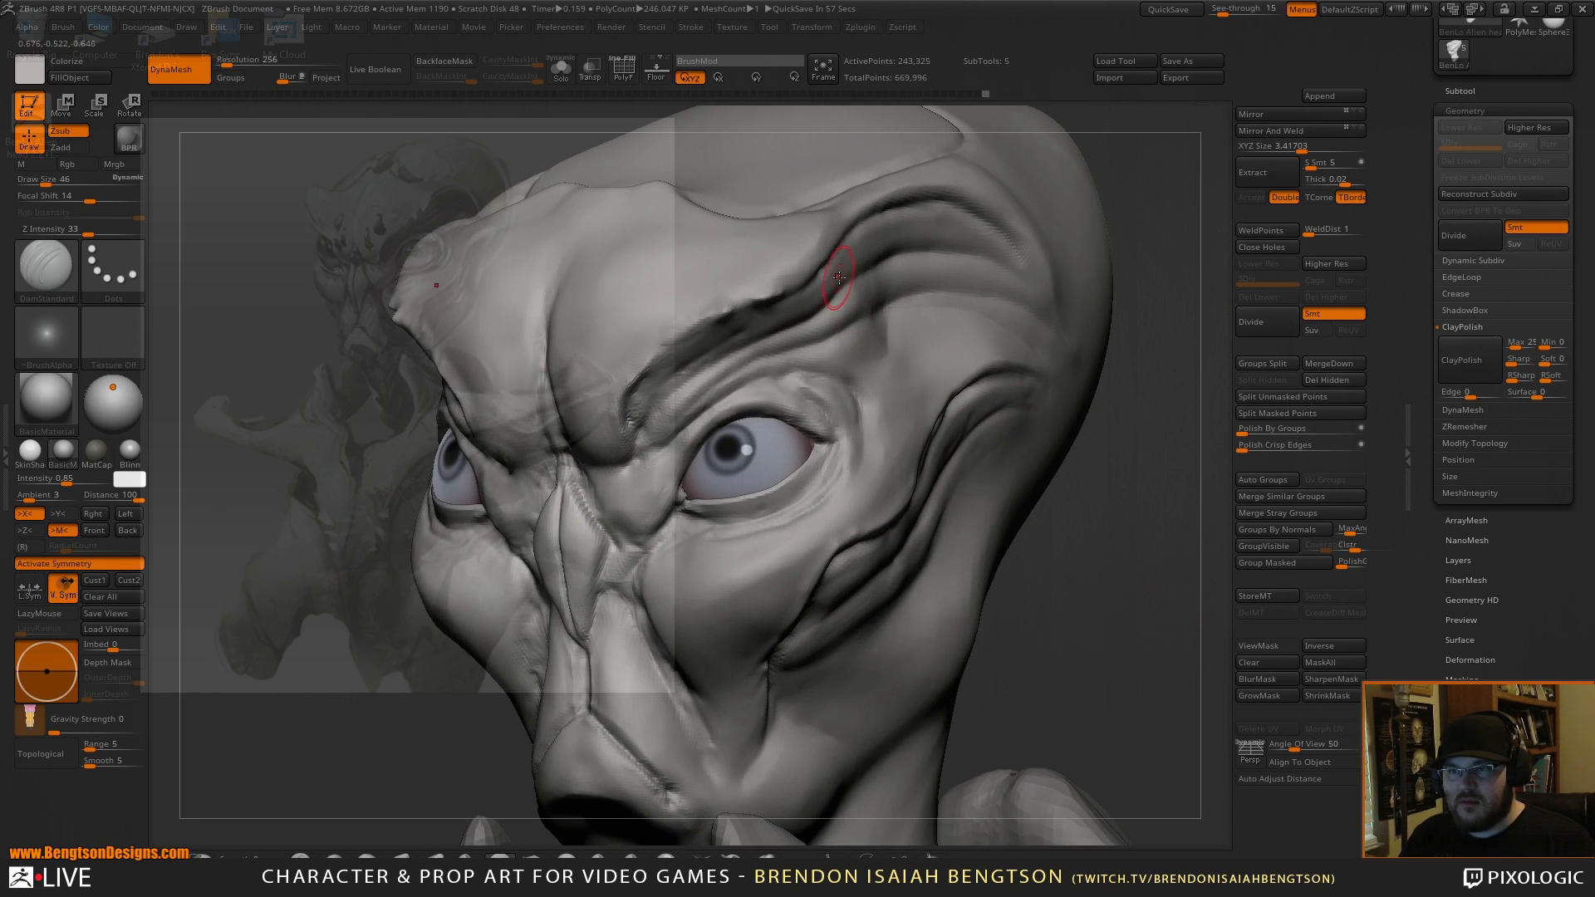
left_click_drag(753, 341, 806, 328)
mouse_move(723, 365)
left_mouse_down()
mouse_move(648, 420)
mouse_move(703, 410)
left_mouse_up()
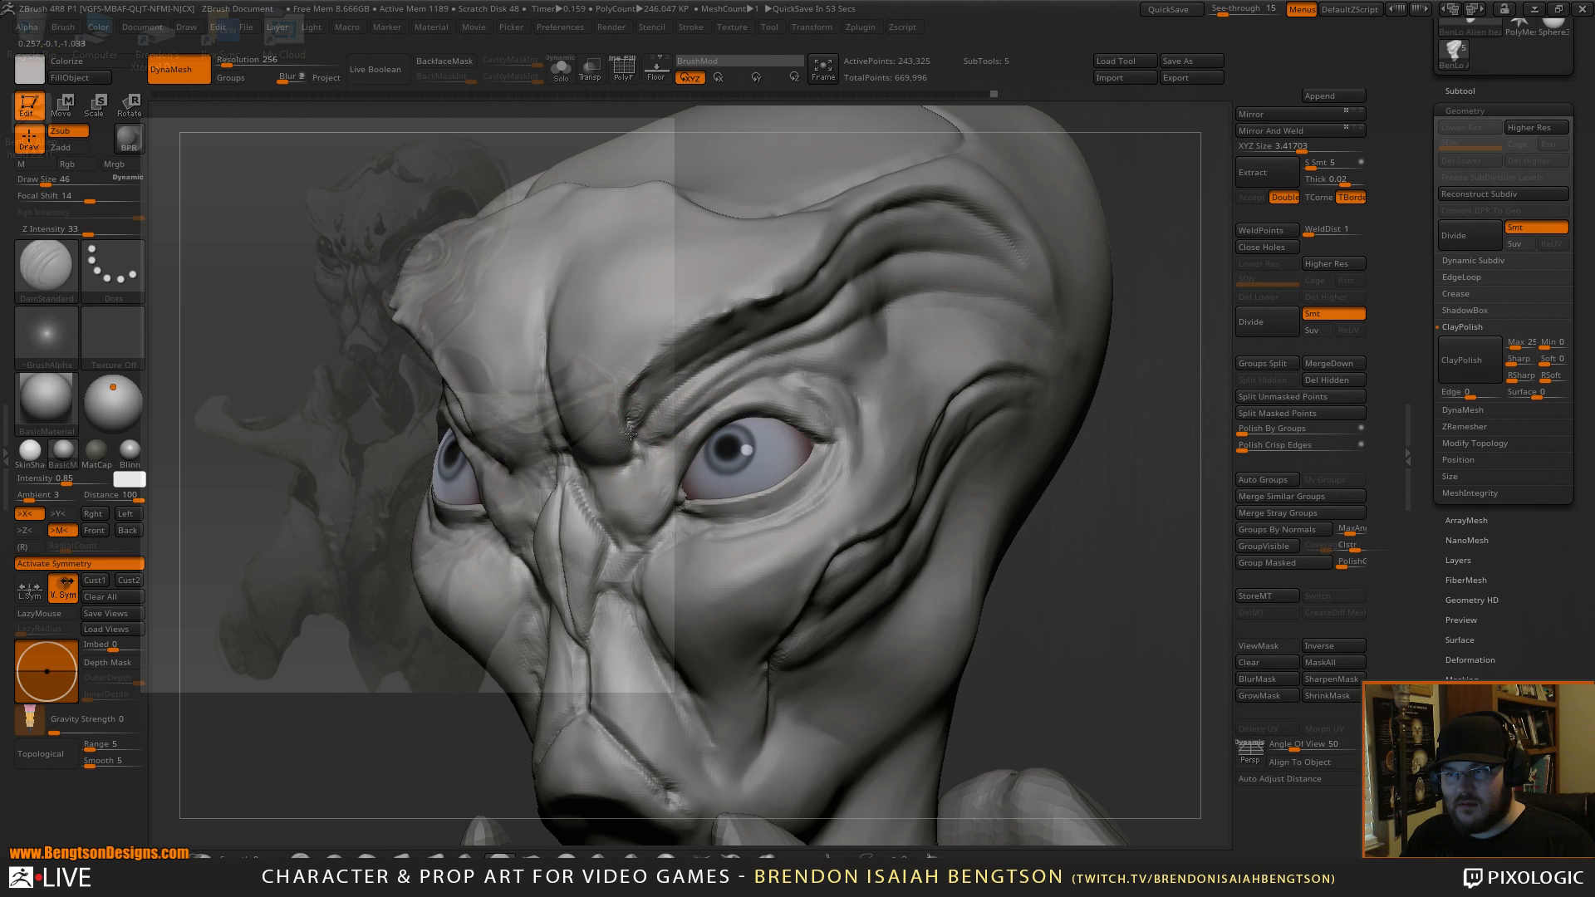
left_click_drag(670, 358, 742, 314)
mouse_move(1163, 515)
left_mouse_down("alt")
mouse_move(1010, 428)
mouse_move(1043, 482)
mouse_move(1170, 429)
mouse_move(1143, 476)
mouse_move(1182, 462)
mouse_move(1171, 453)
left_mouse_up("alt")
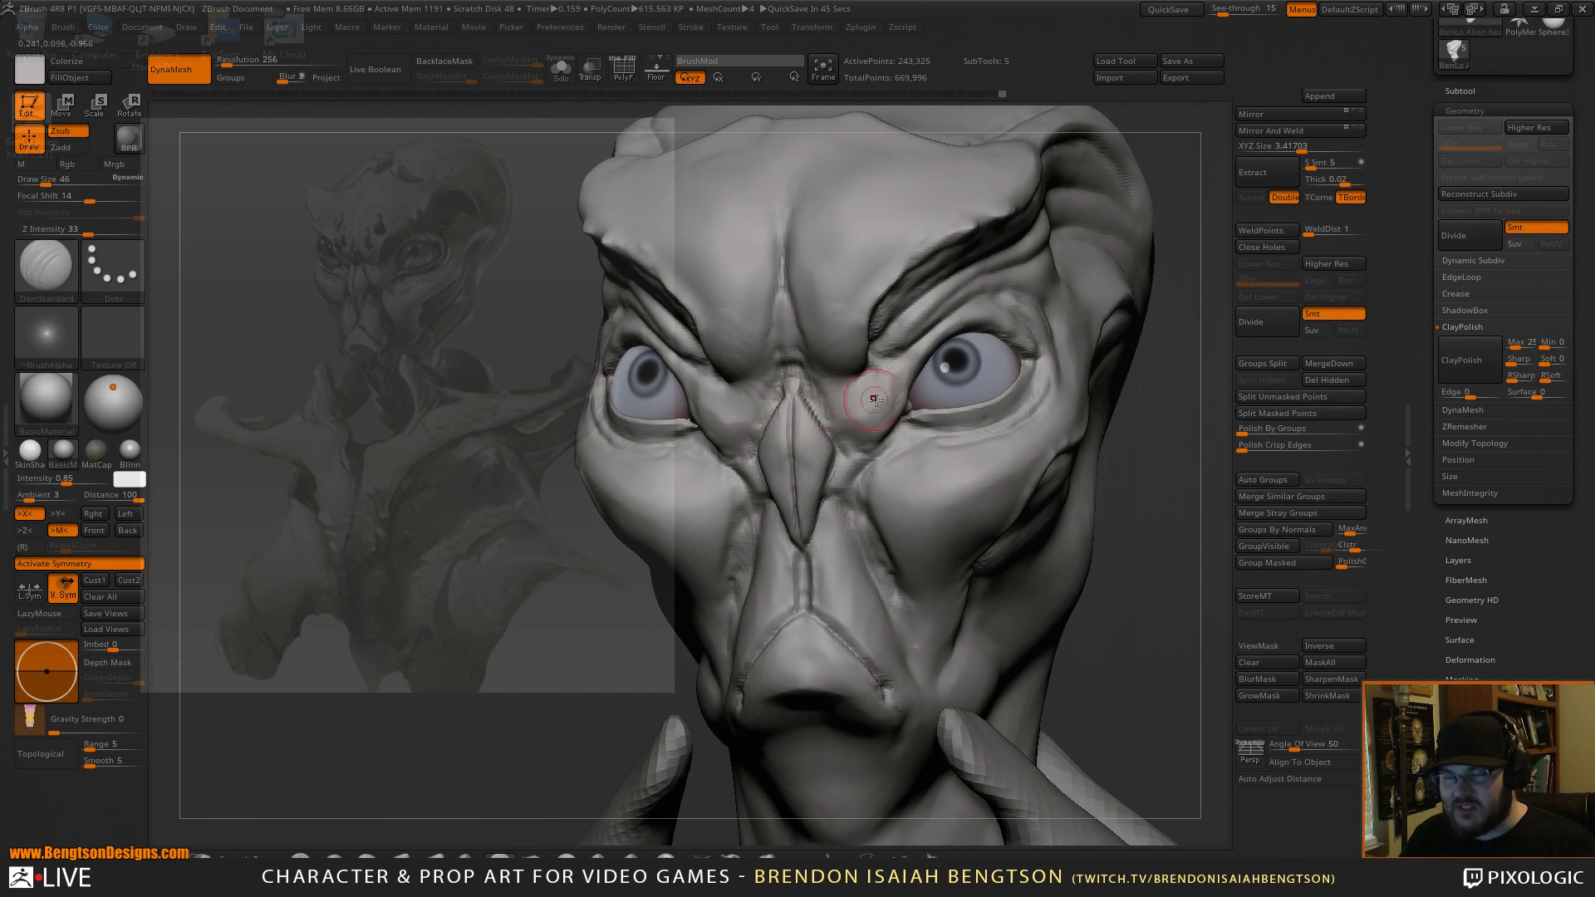
mouse_move(827, 421)
left_mouse_down()
mouse_move(802, 407)
mouse_move(856, 461)
mouse_move(794, 357)
mouse_move(790, 387)
mouse_move(760, 266)
mouse_move(779, 333)
mouse_move(758, 378)
mouse_move(770, 404)
mouse_move(747, 392)
mouse_move(763, 416)
left_mouse_up()
Build up the area between nose and cheek with ClayBuildup at draw size 32 and focal shift -37.
left_click_drag(1174, 551, 1082, 455)
key("b")
key("c")
key("b")
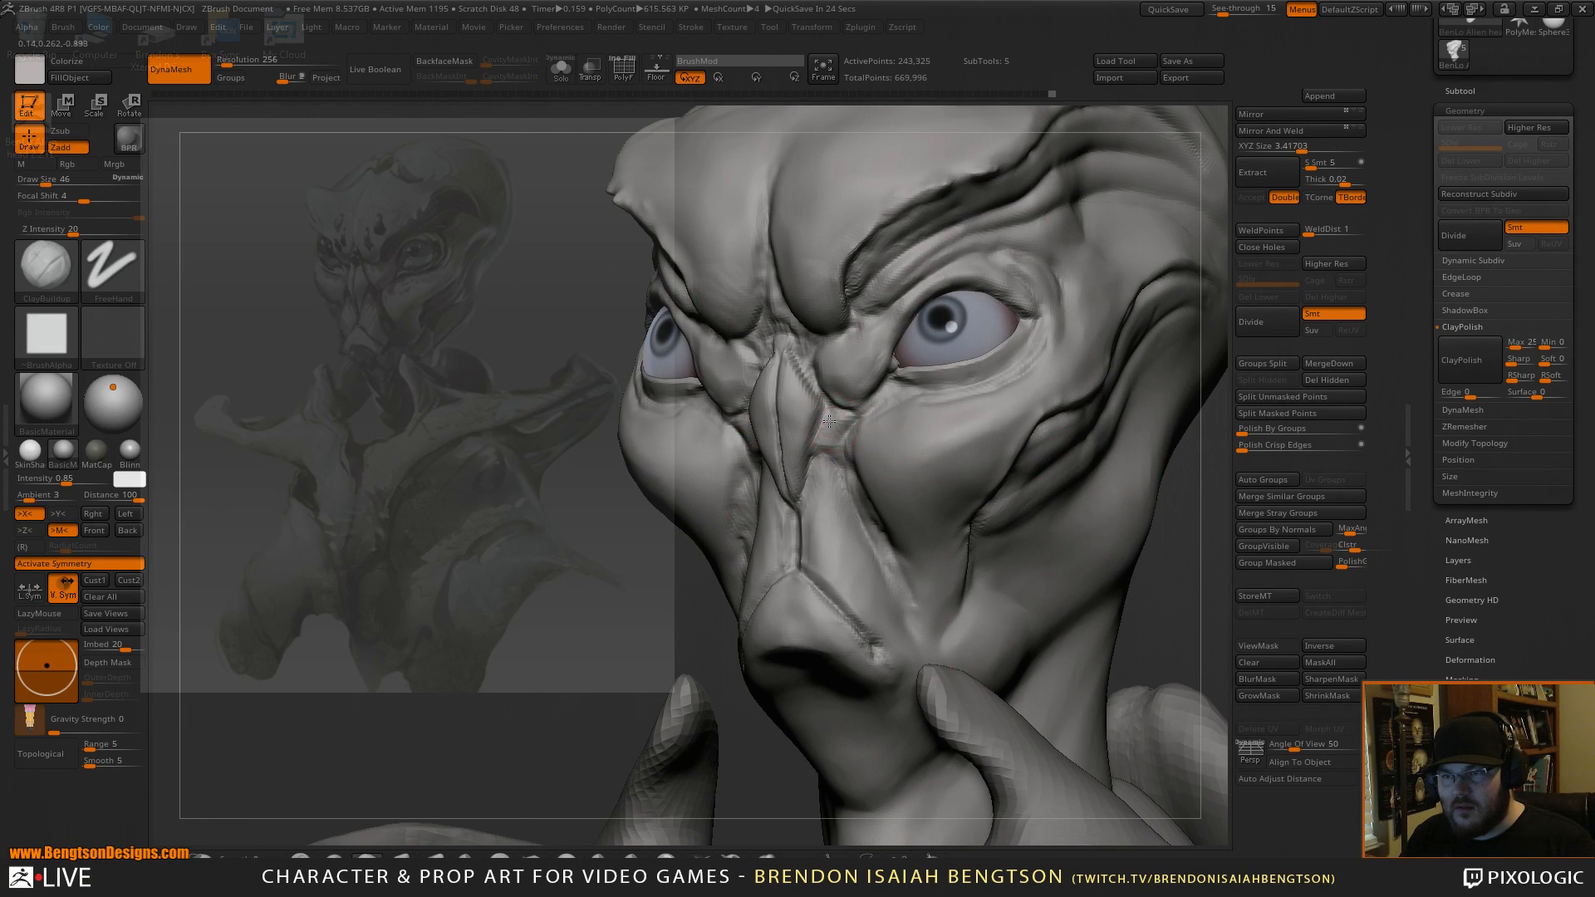
mouse_move(847, 418)
left_mouse_down()
mouse_move(847, 479)
mouse_move(836, 427)
left_mouse_up()
key("space")
scroll(835, 429, "down", 3)
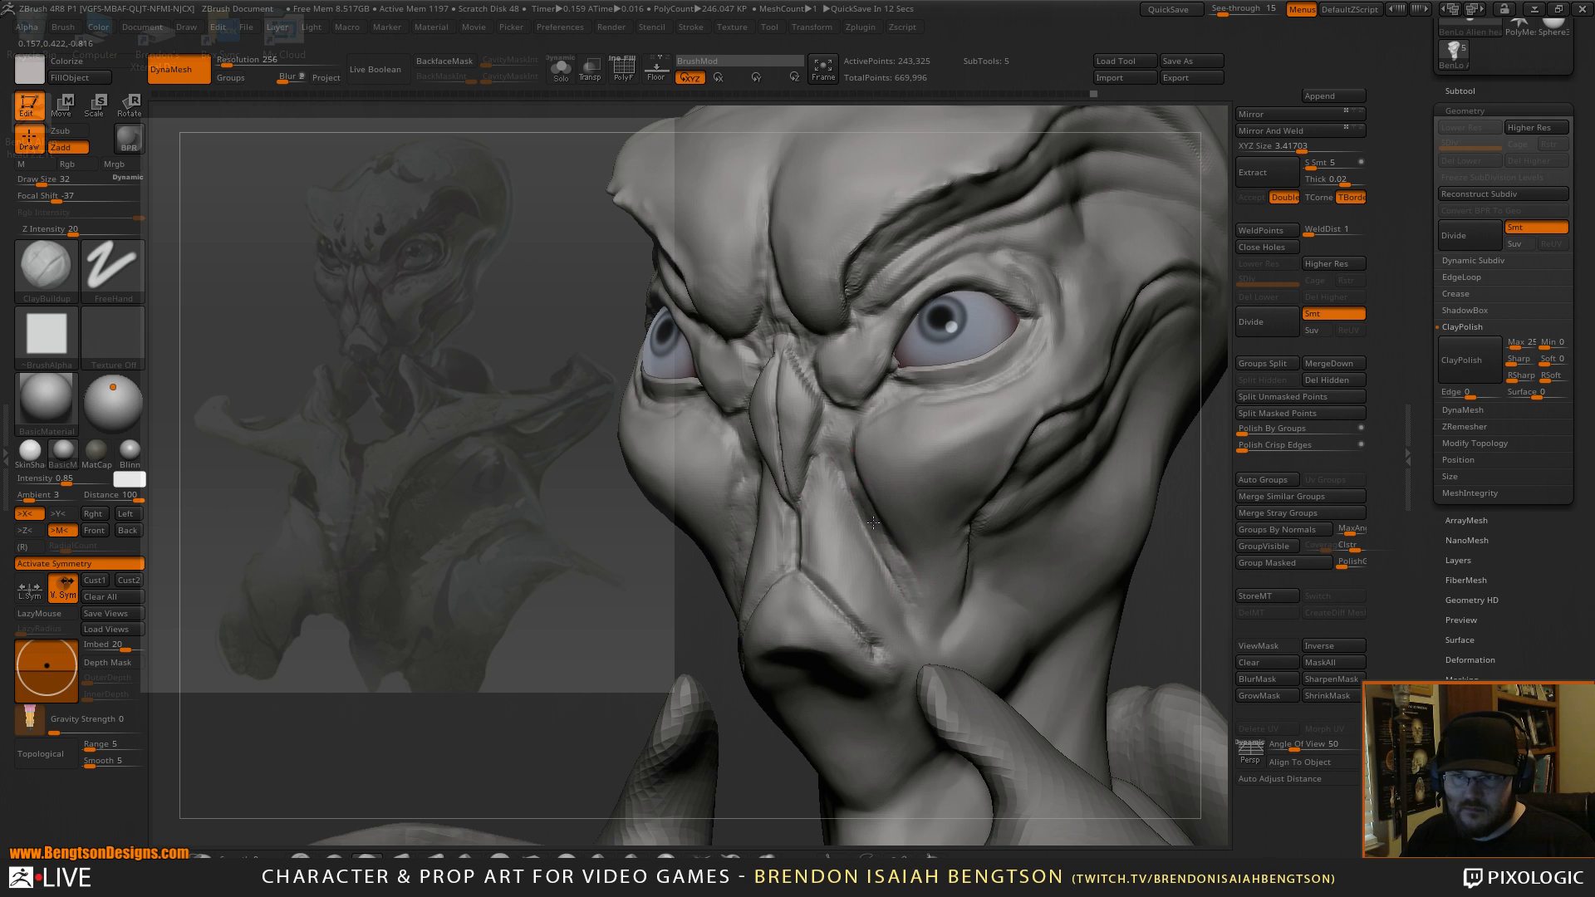
Adjust the nose's profile with Move Topological at draw size 52.
left_click_drag(1192, 578, 1141, 553)
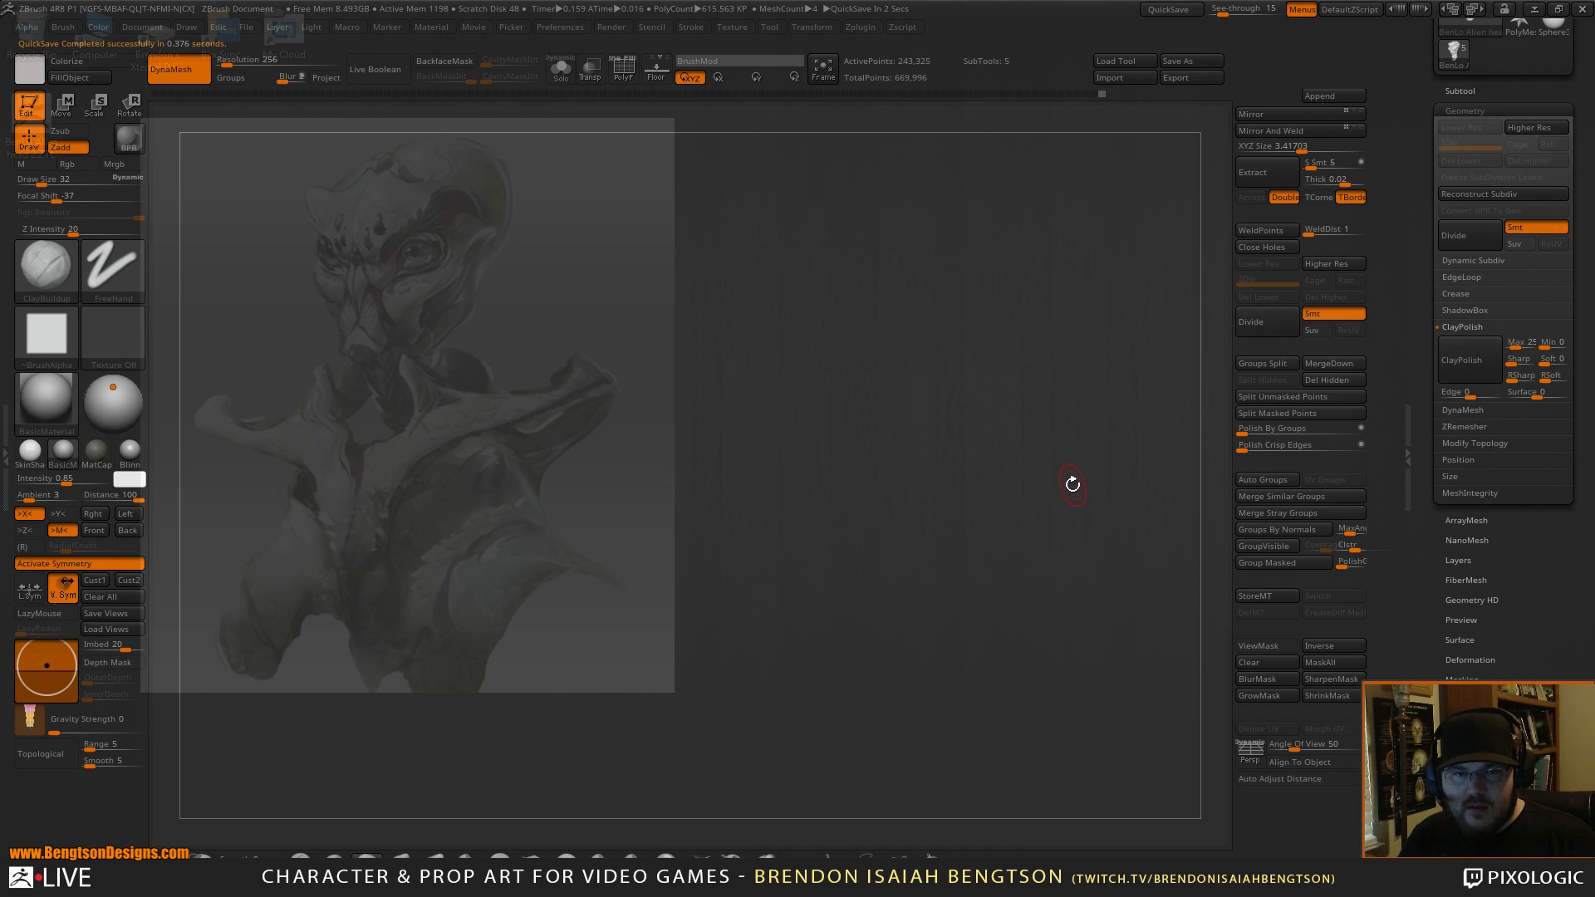
mouse_move(1143, 496)
left_mouse_down()
mouse_move(1149, 527)
mouse_move(1060, 417)
left_mouse_up()
left_click_drag(1172, 536, 1084, 516)
key("s")
key("space")
left_click_drag(656, 501, 738, 420)
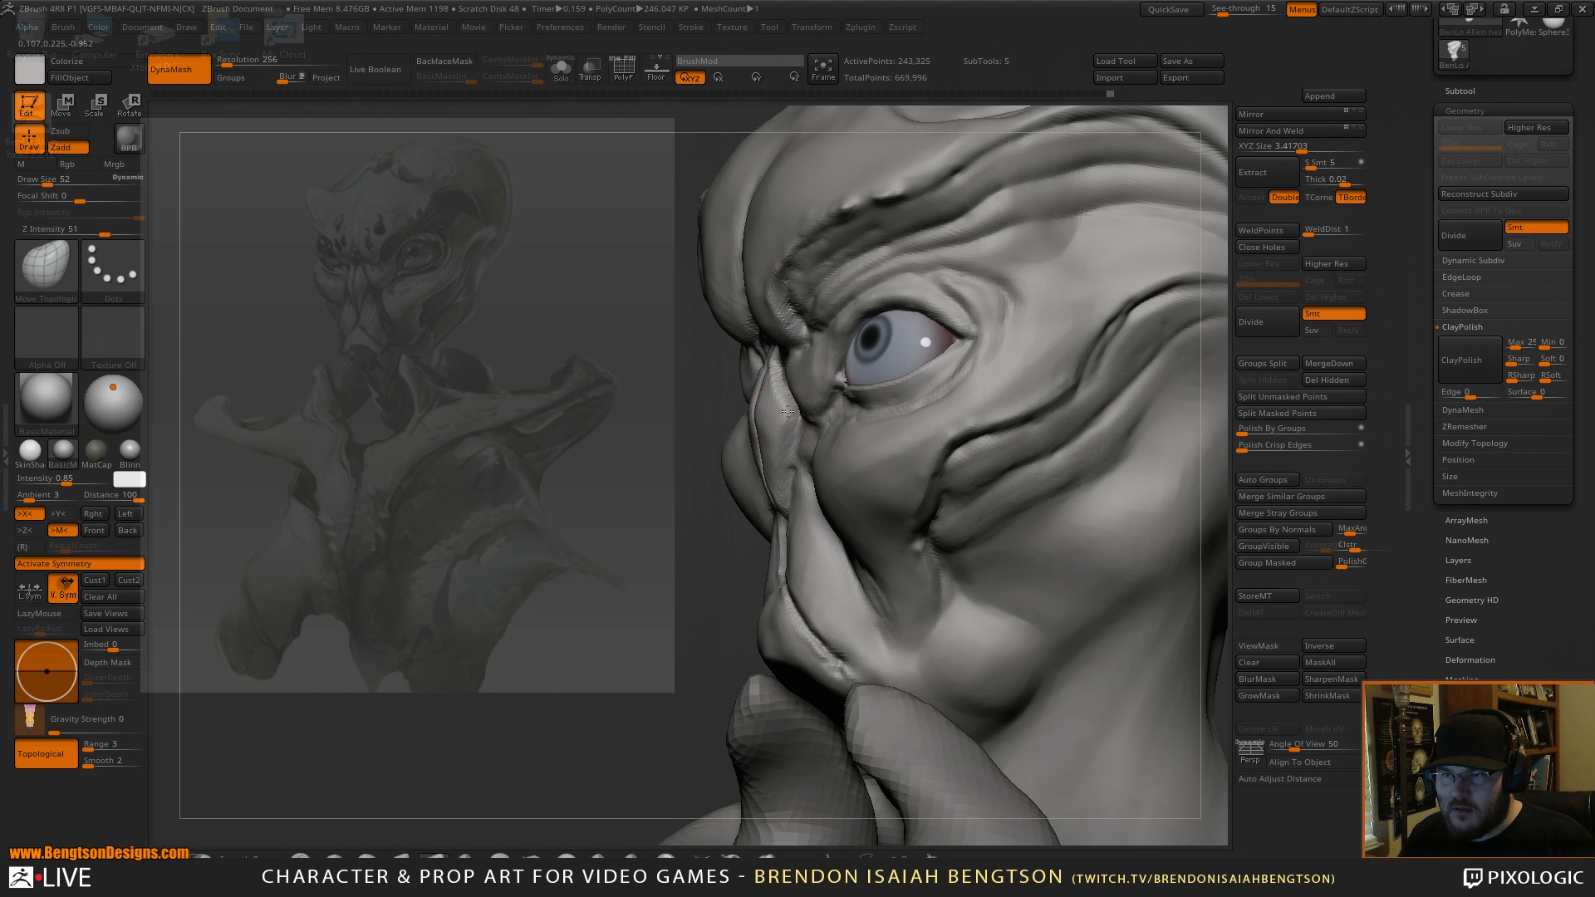
Flatten the nose ridge's surfaces with the hPolish brush at draw size 52.
key("b")
key("h")
key("p")
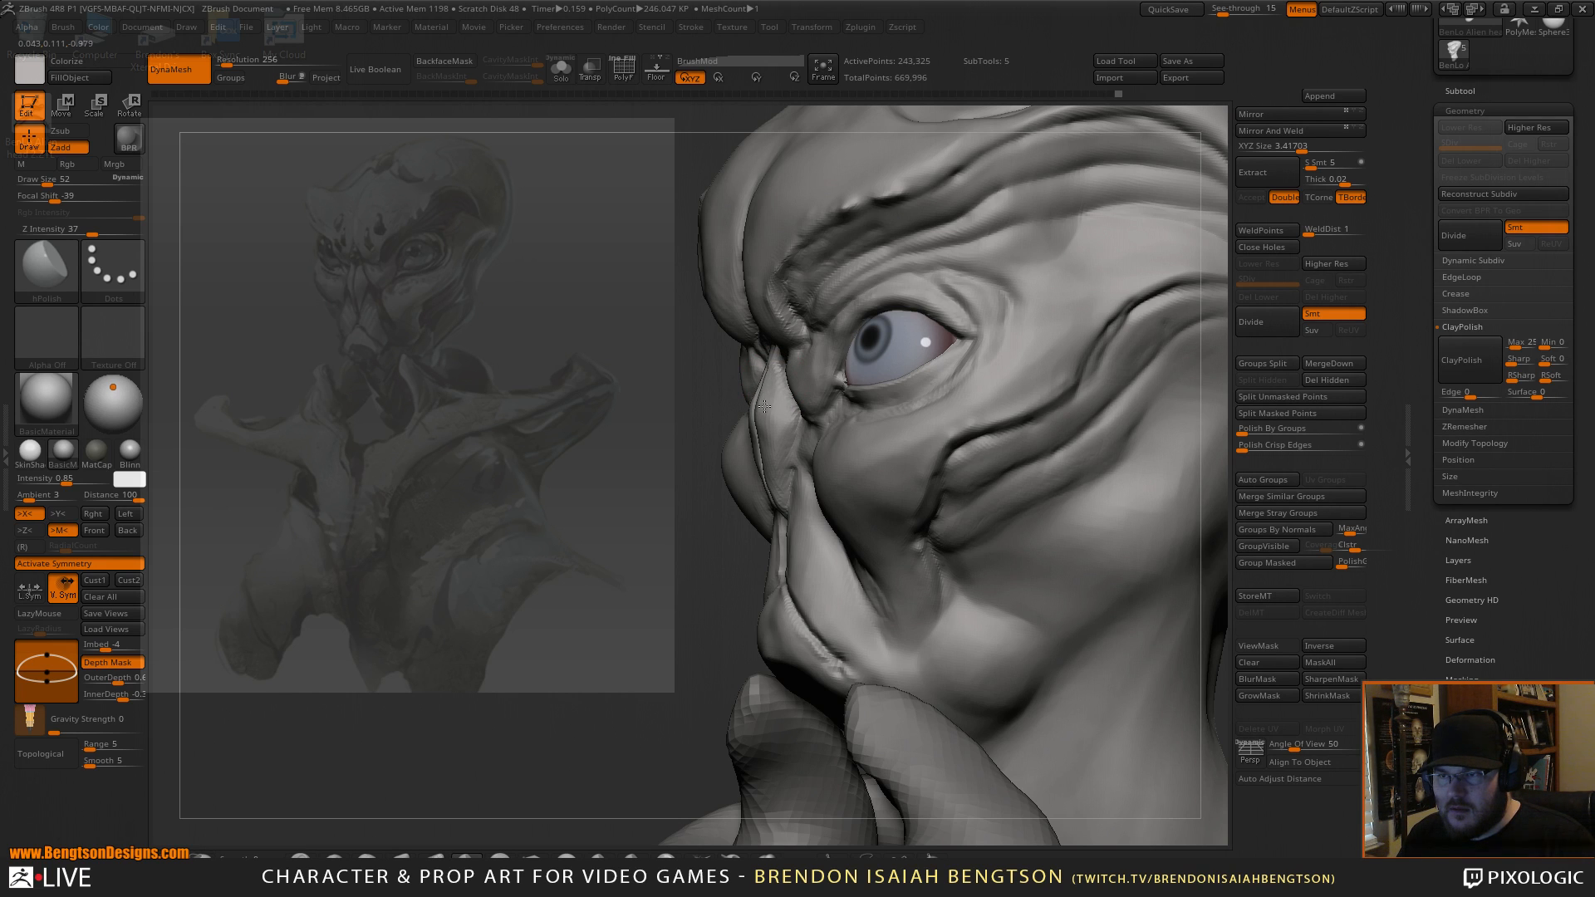
left_click_drag(718, 560, 859, 556)
left_click_drag(1179, 532, 1121, 499)
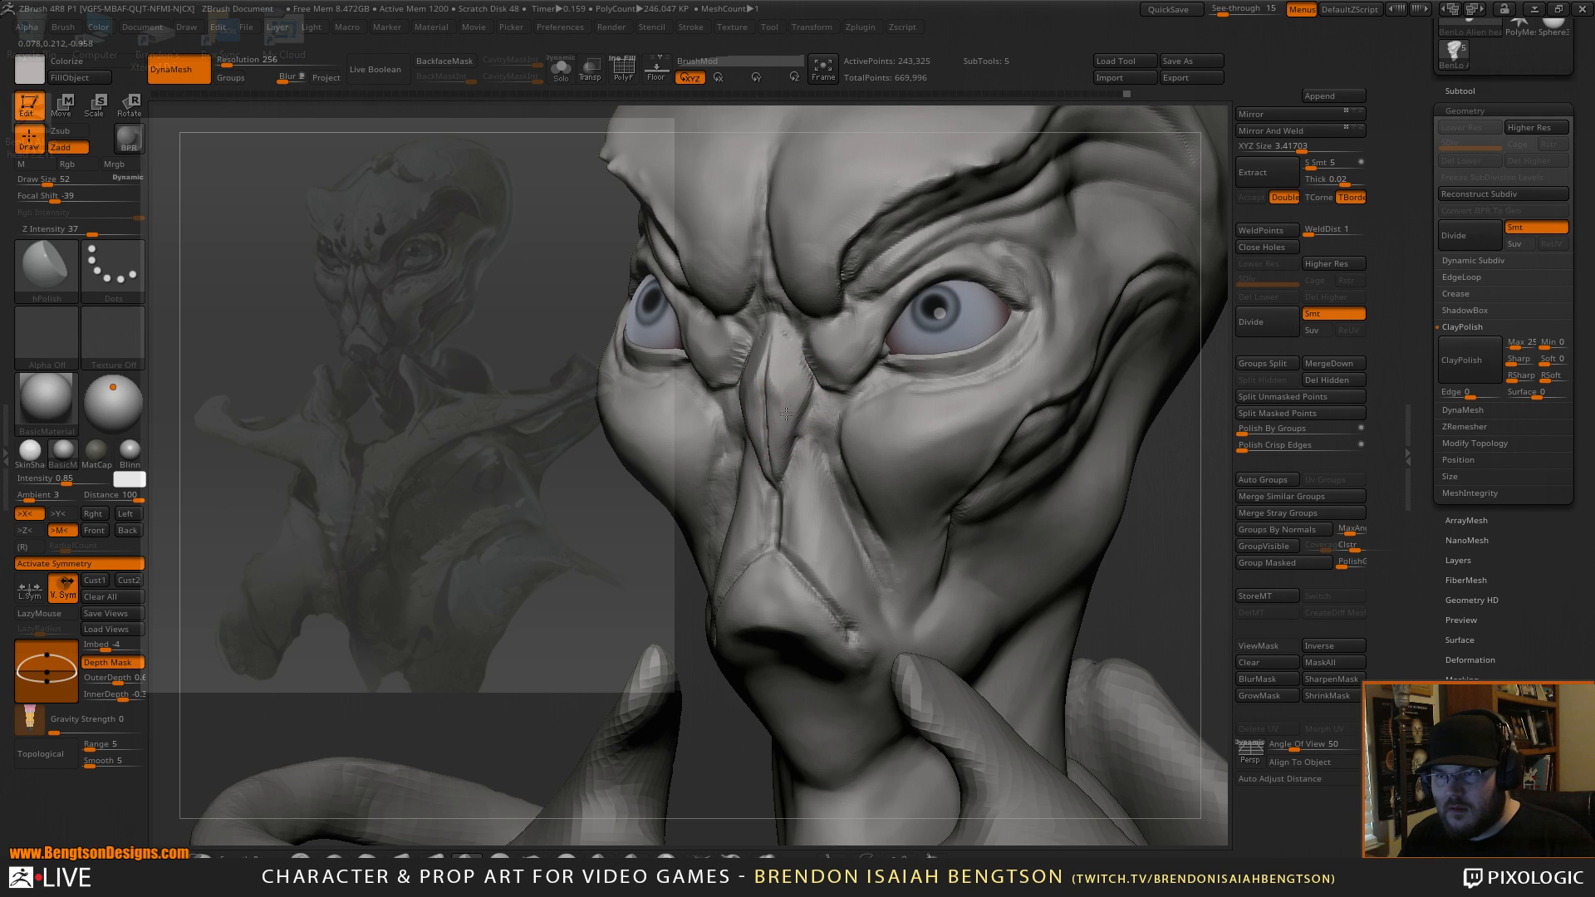
left_click_drag(777, 420, 781, 379)
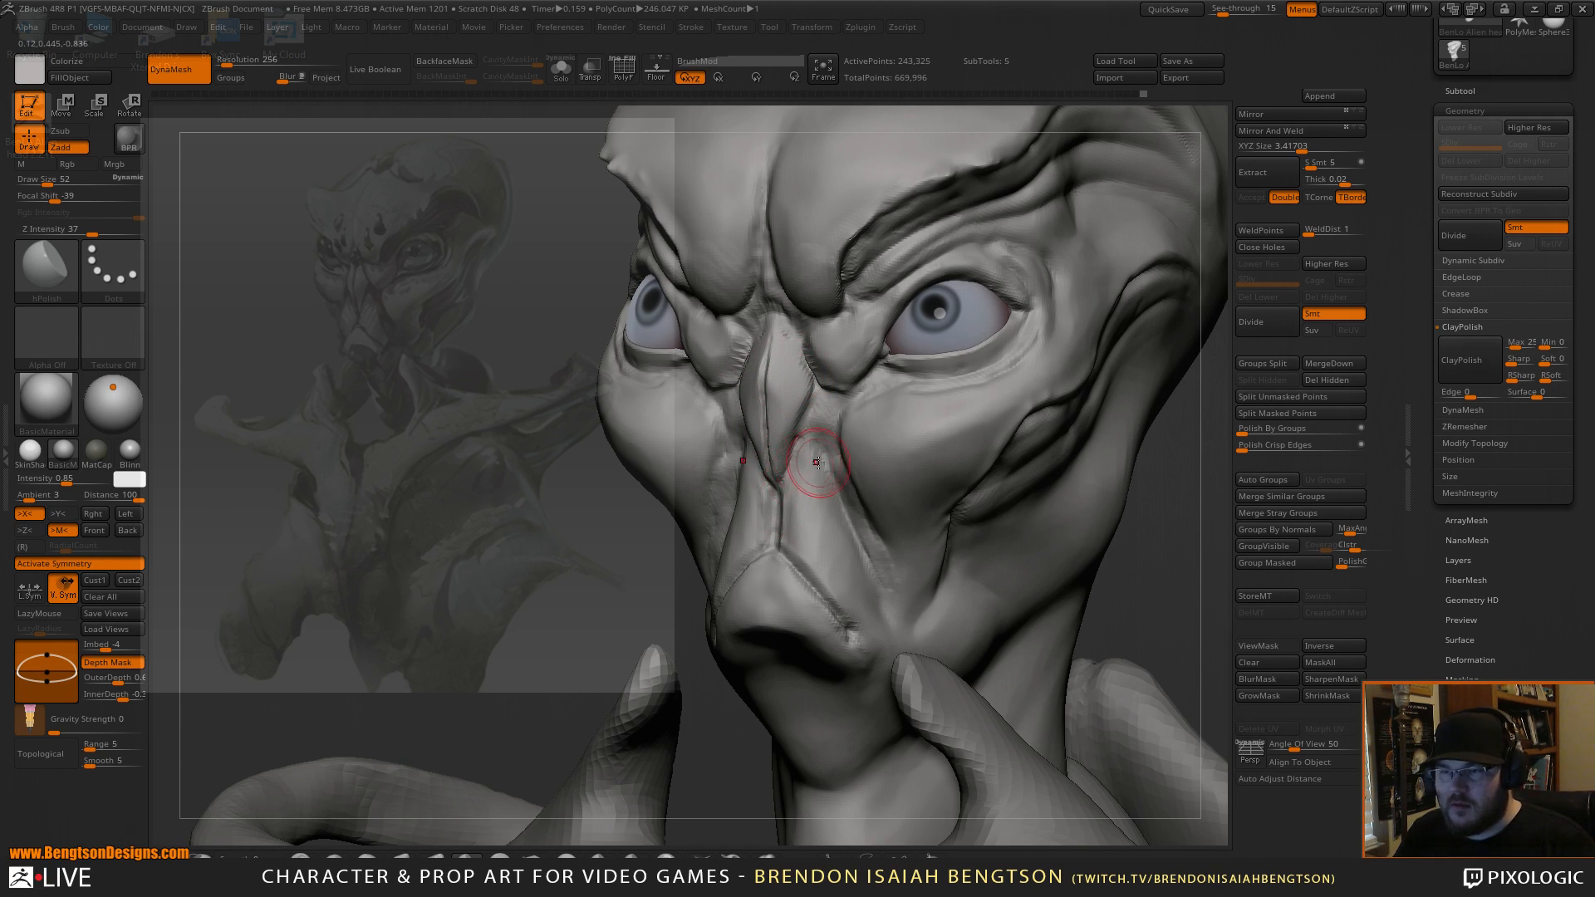
Sharpen the crease beside the nose ridge with DamStandard at draw size 52.
key("b")
key("d")
key("s")
mouse_move(788, 489)
left_mouse_down()
mouse_move(778, 552)
mouse_move(791, 471)
left_mouse_up()
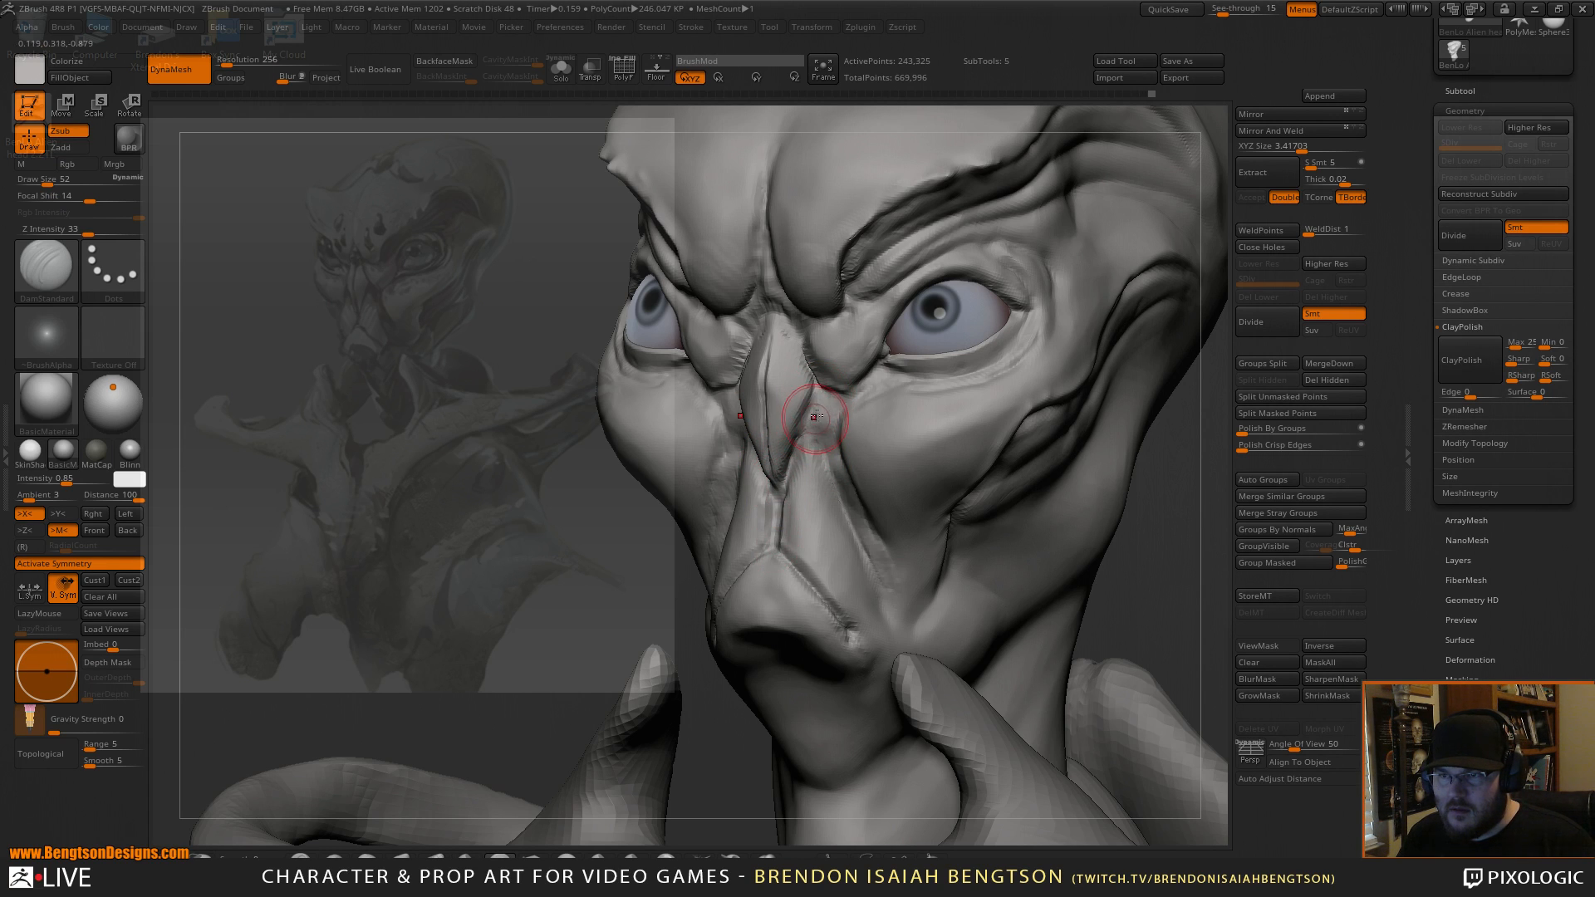
Build up the folds between the nose and the inner eye corners with ClayBuildup at draw size 34.
key("b")
key("c")
key("b")
key("space")
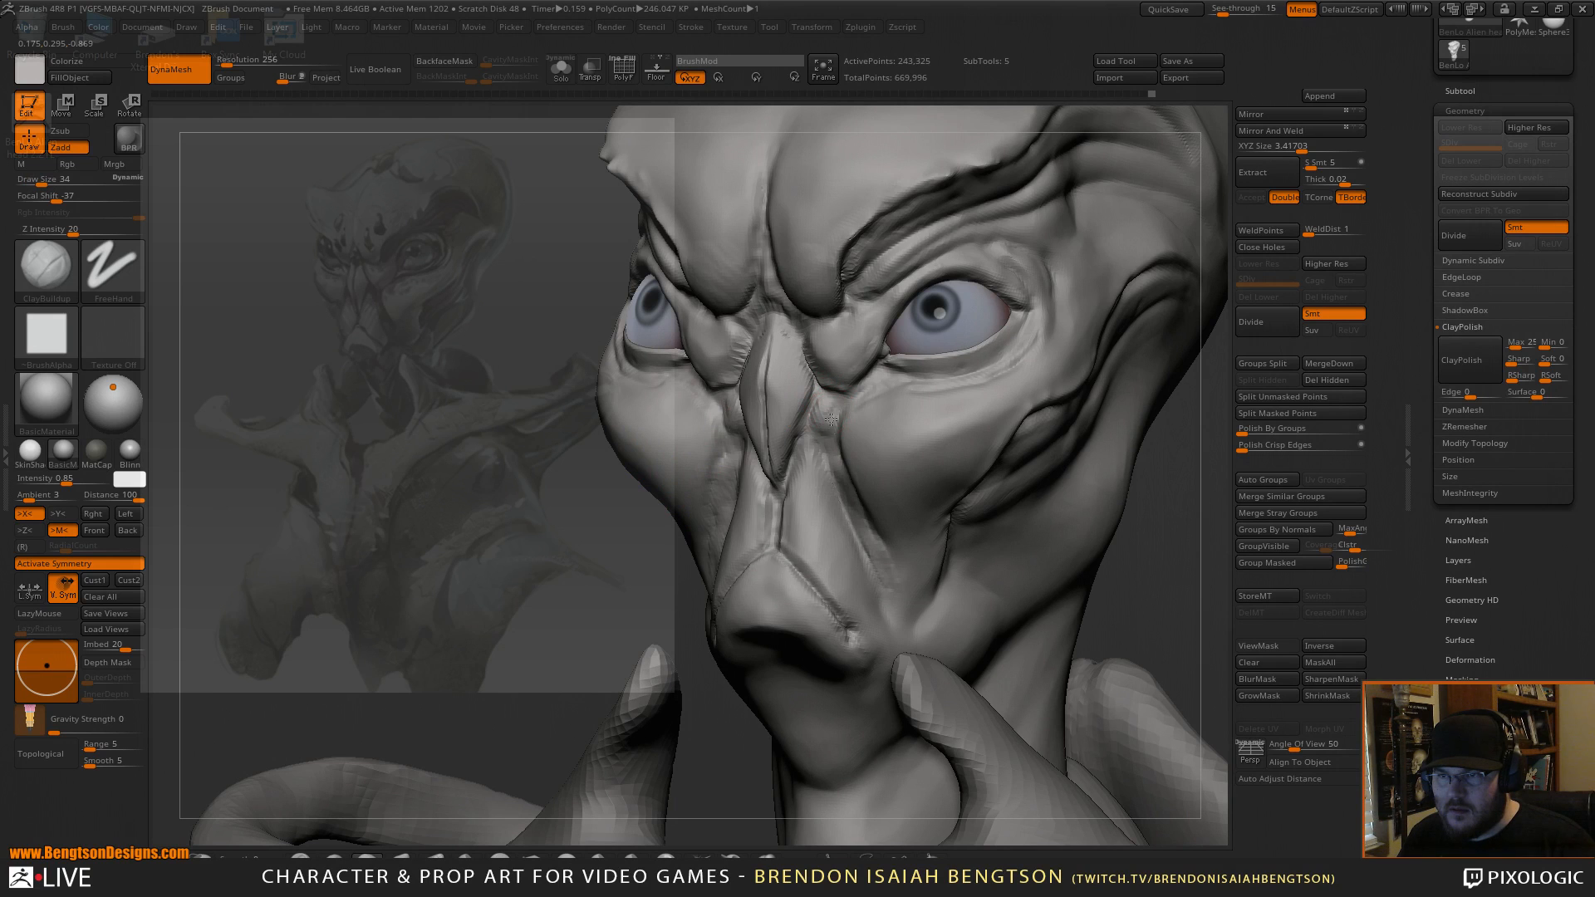
left_click_drag(1172, 466, 1163, 391, "alt")
left_click_drag(1155, 465, 1136, 370, "shift")
mouse_move(1139, 439)
left_mouse_down("alt")
mouse_move(1159, 434)
mouse_move(1127, 446)
mouse_move(1139, 498)
left_mouse_up("alt")
Turn Colorize back on and check the painted face from several angles.
key("shift+t")
key("shift+t")
key("shift+c")
right_click_drag(1131, 661, 1152, 517)
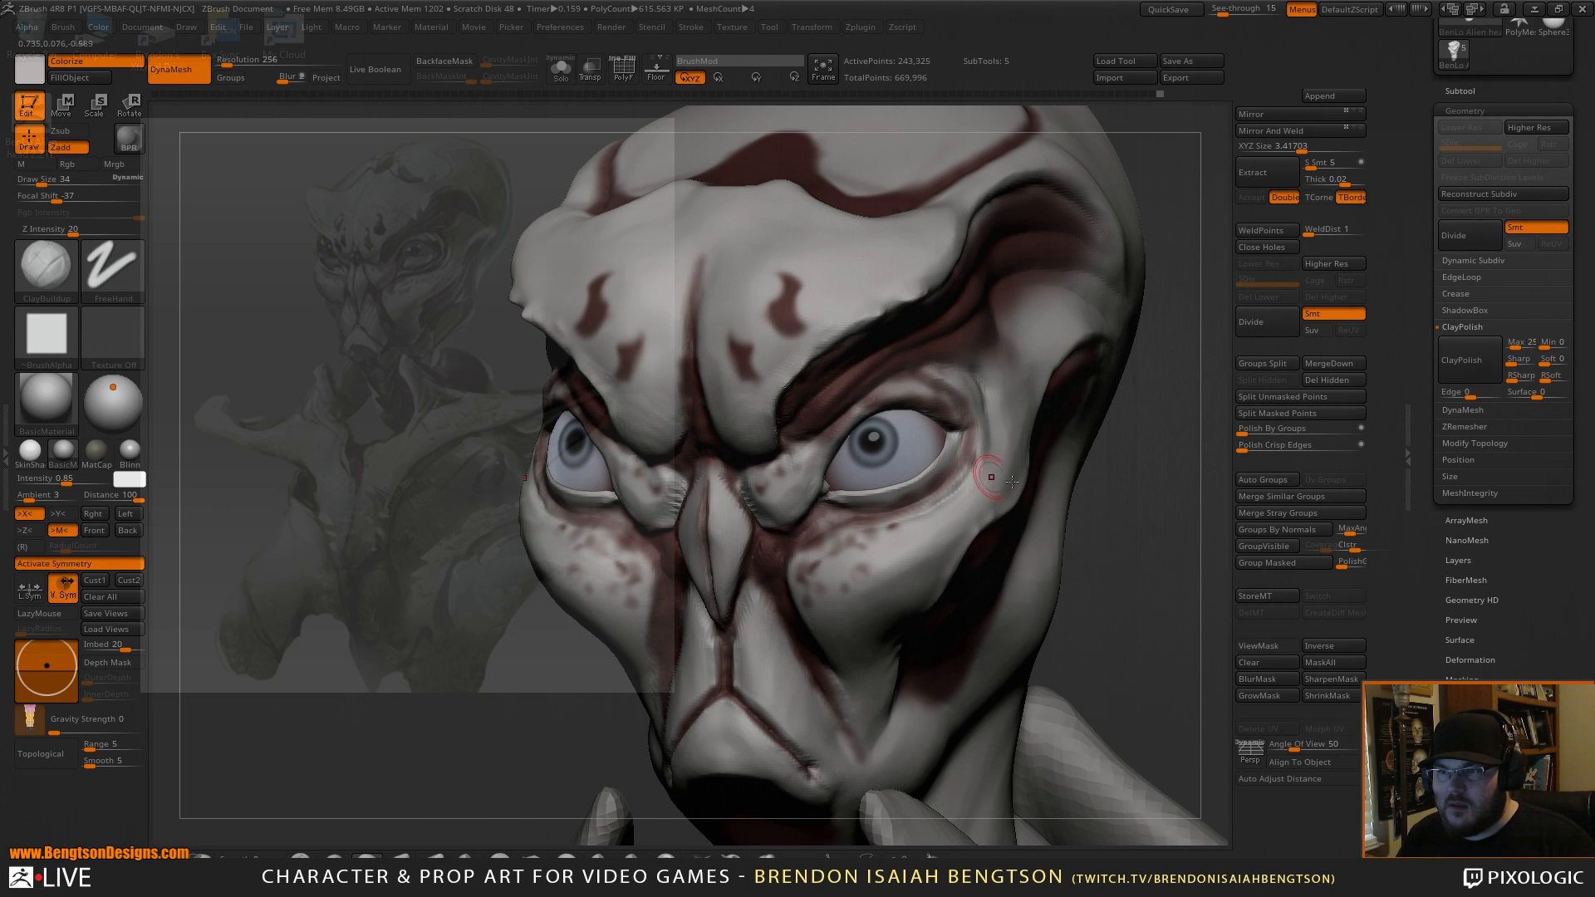
right_click_drag(1124, 540, 1080, 536)
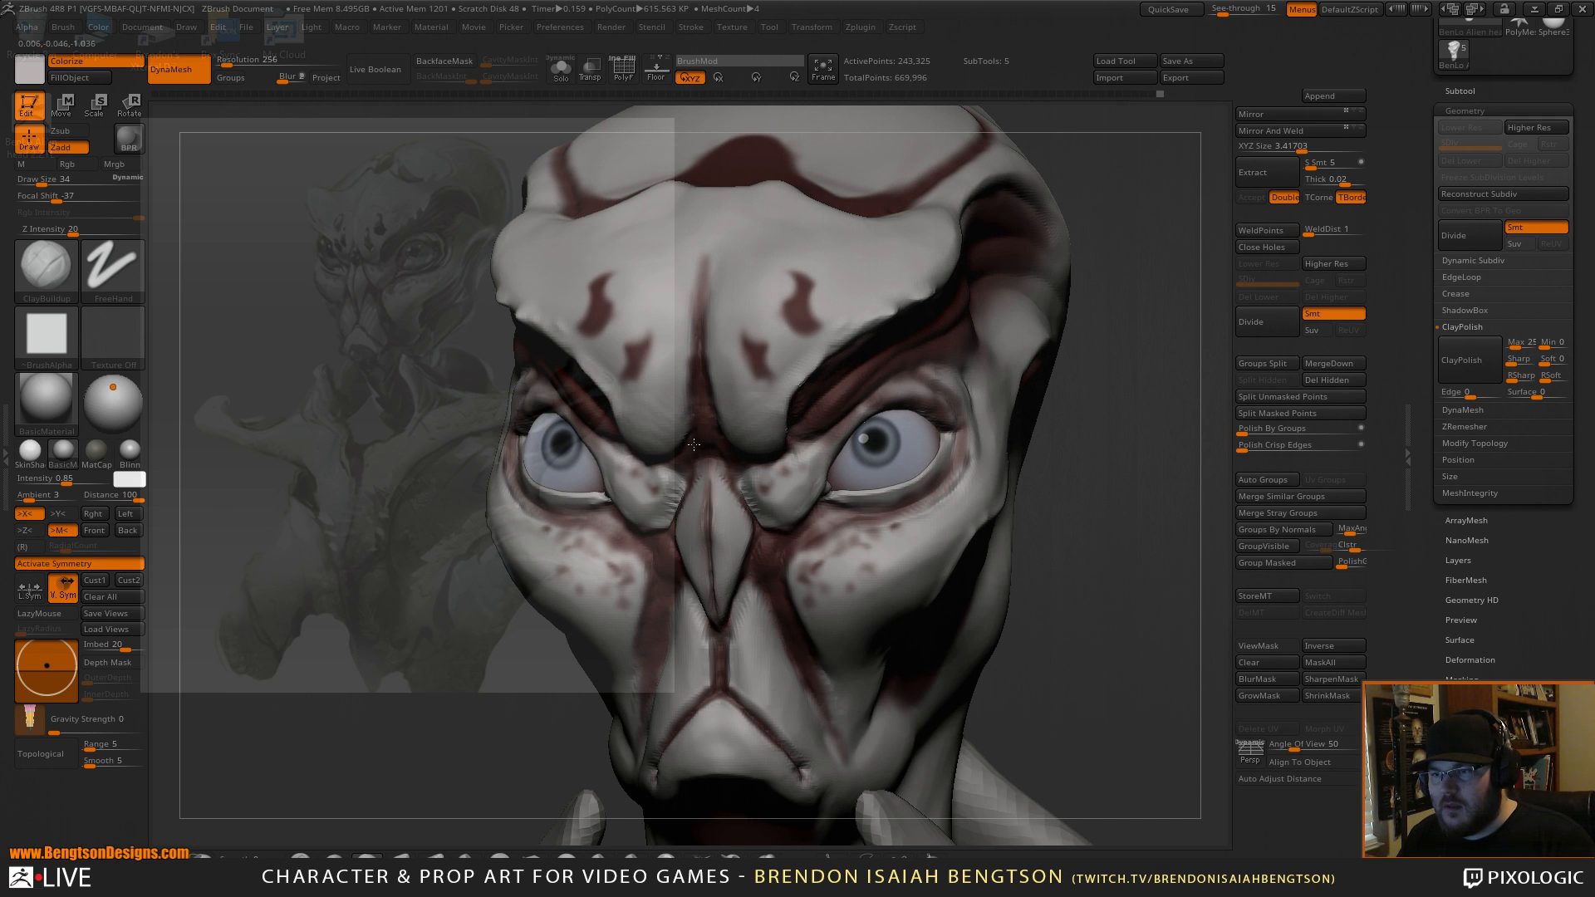
right_click_drag(1089, 525, 1151, 444)
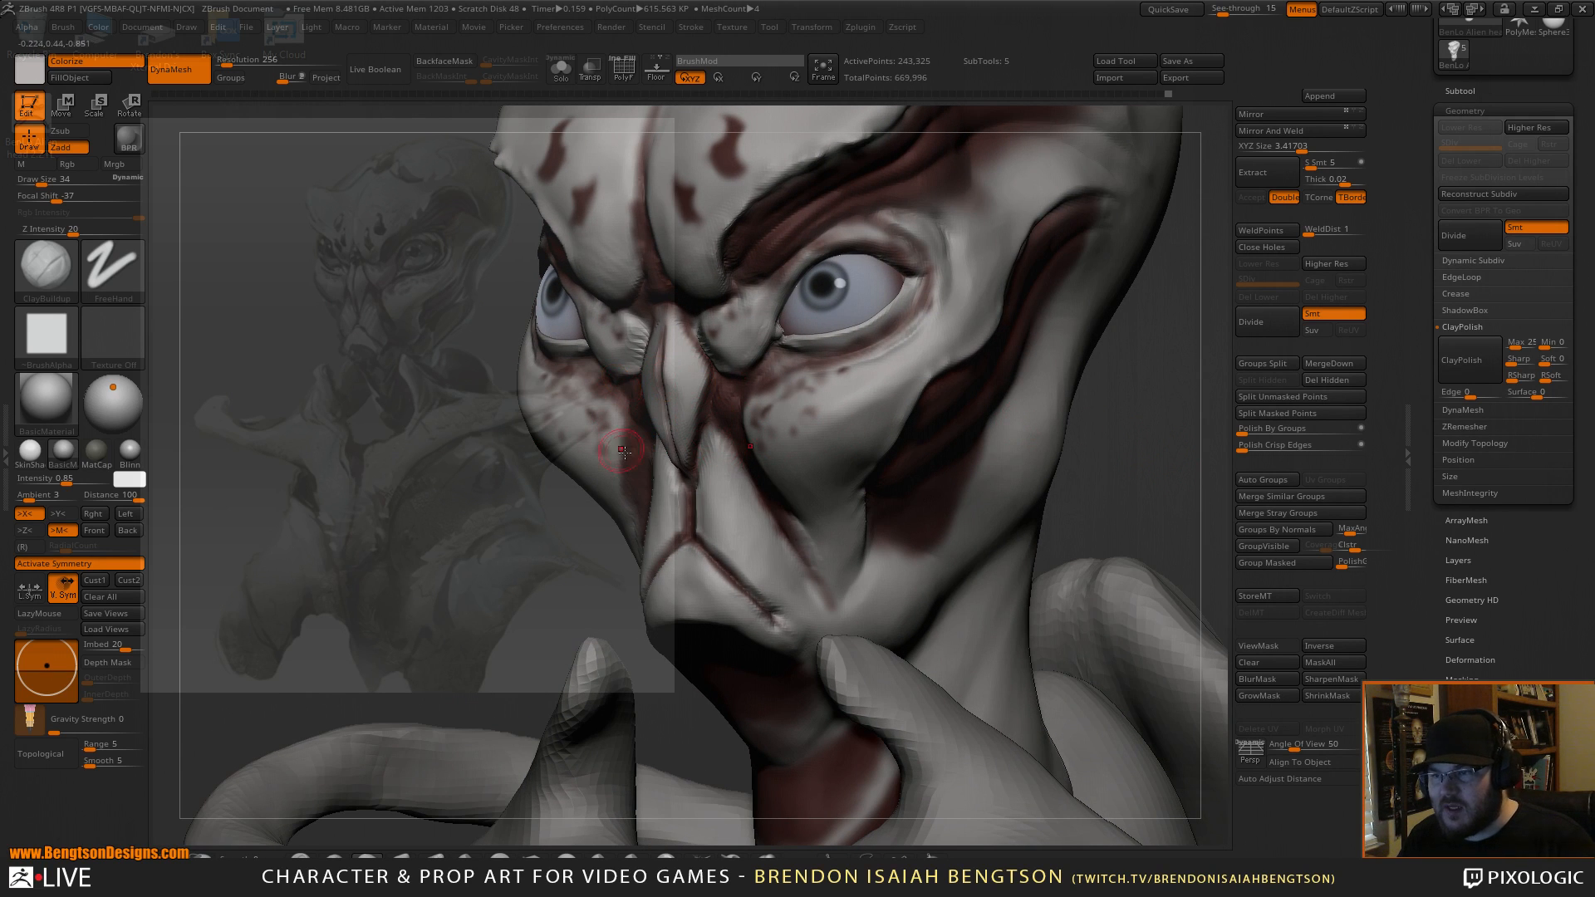
Isolate the head and build up the red folds across the throat with ClayBuildup at draw size 97.
right_click_drag(1181, 442, 1118, 327, "ctrl")
key("alt+shift+s")
key("space")
left_click_drag(791, 455, 805, 454)
right_click_drag(989, 507, 1049, 447)
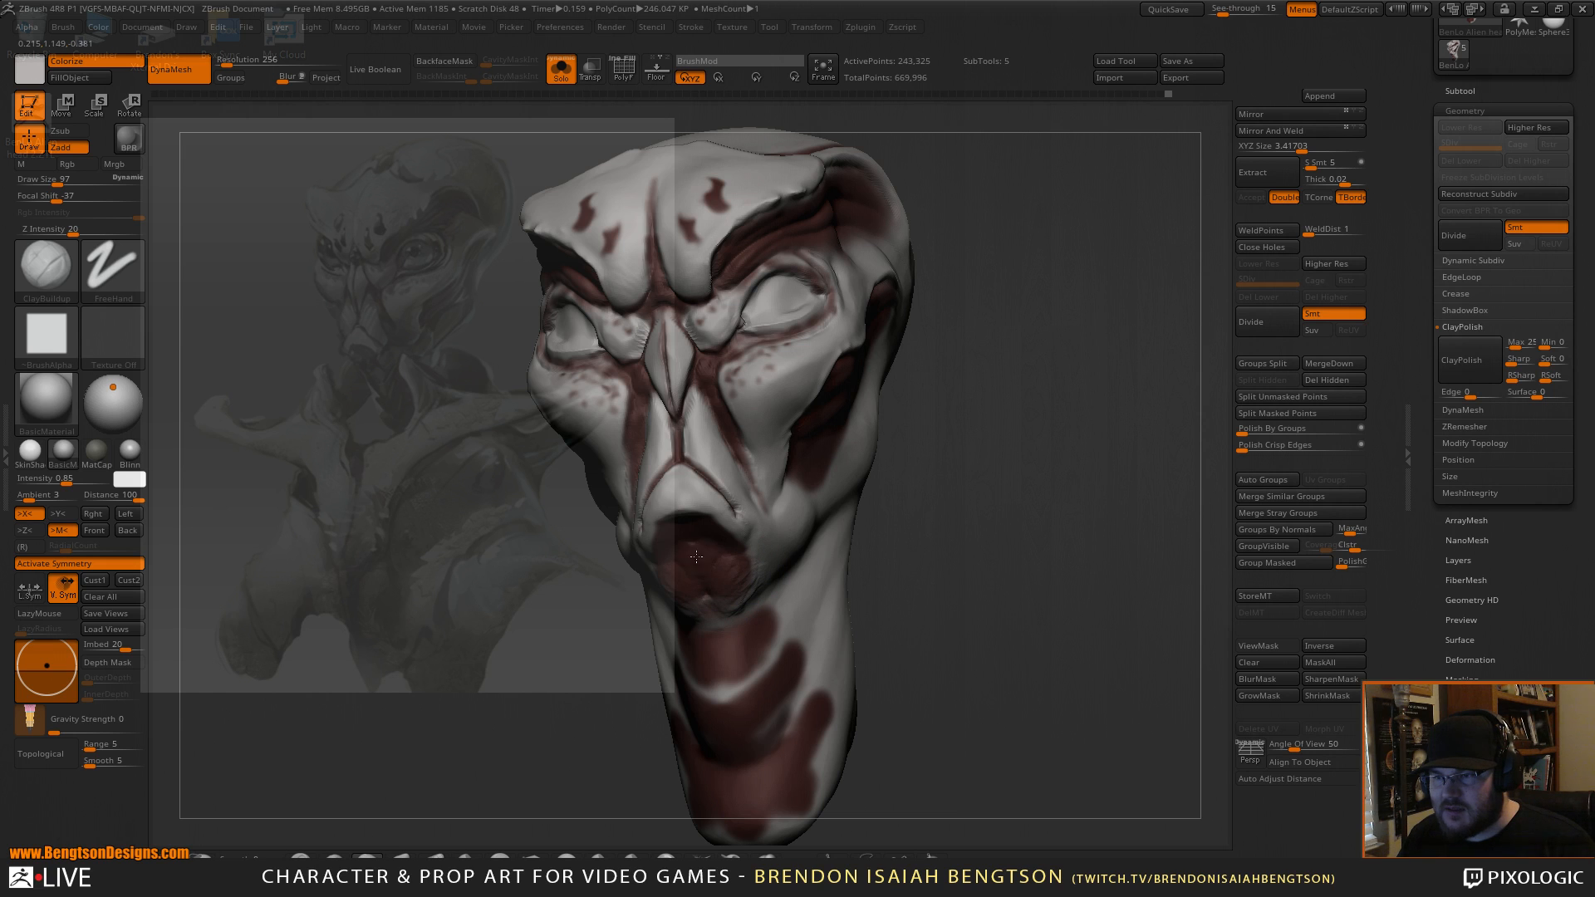
mouse_move(952, 559)
right_mouse_down("alt")
mouse_move(1150, 505)
mouse_move(1189, 516)
mouse_move(1179, 544)
mouse_move(1151, 490)
mouse_move(1161, 431)
mouse_move(1204, 570)
mouse_move(1213, 511)
mouse_move(1171, 516)
right_mouse_up("alt")
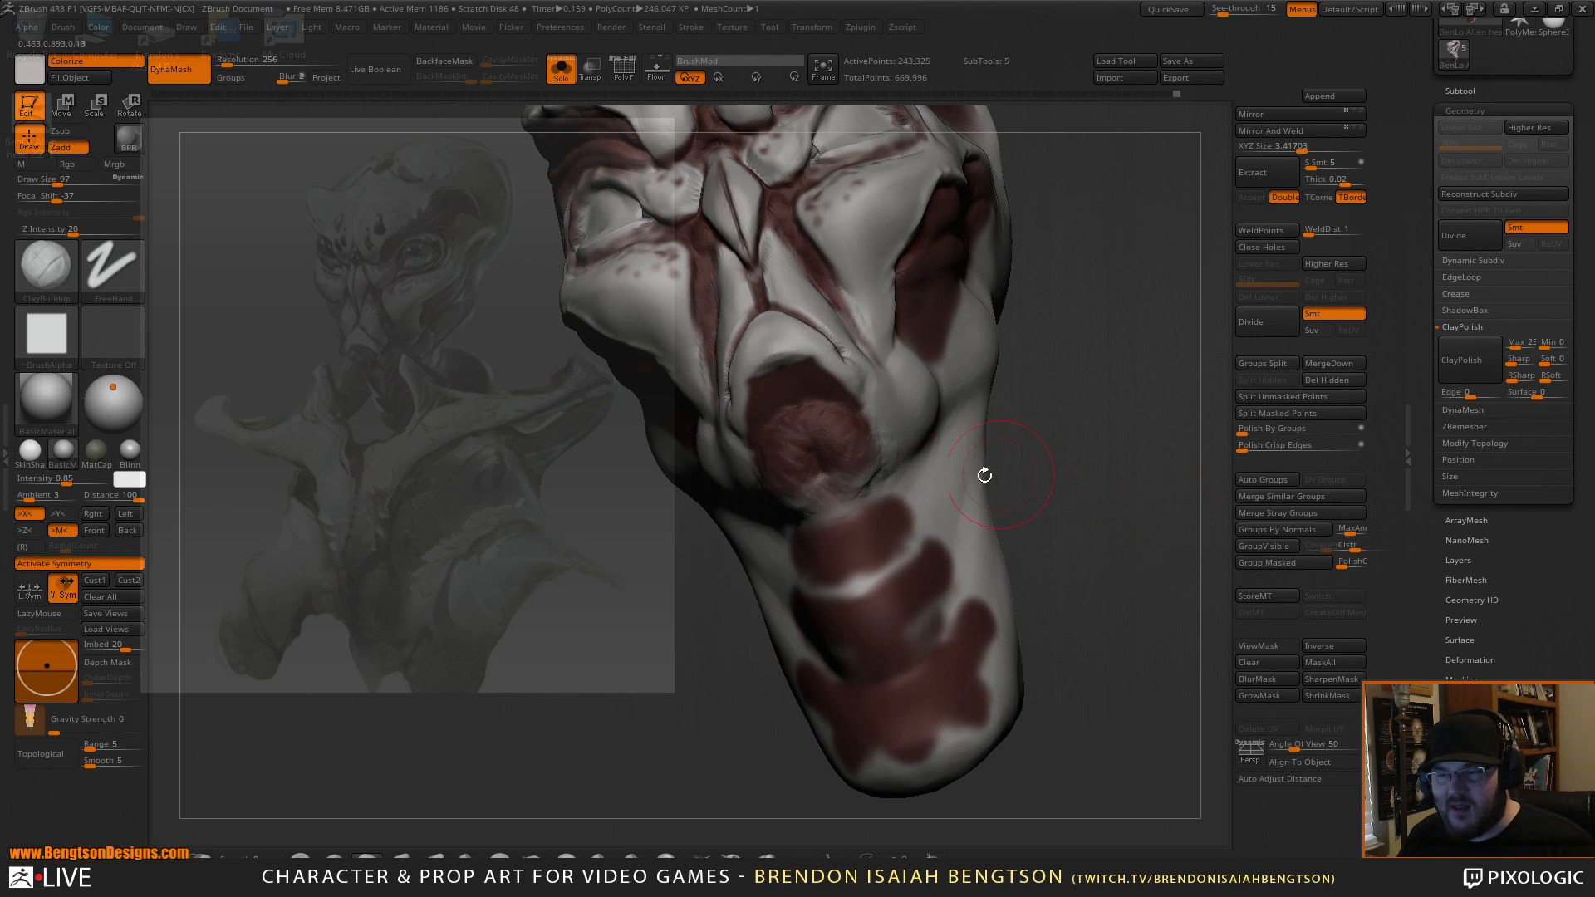
left_click_drag(884, 511, 893, 494)
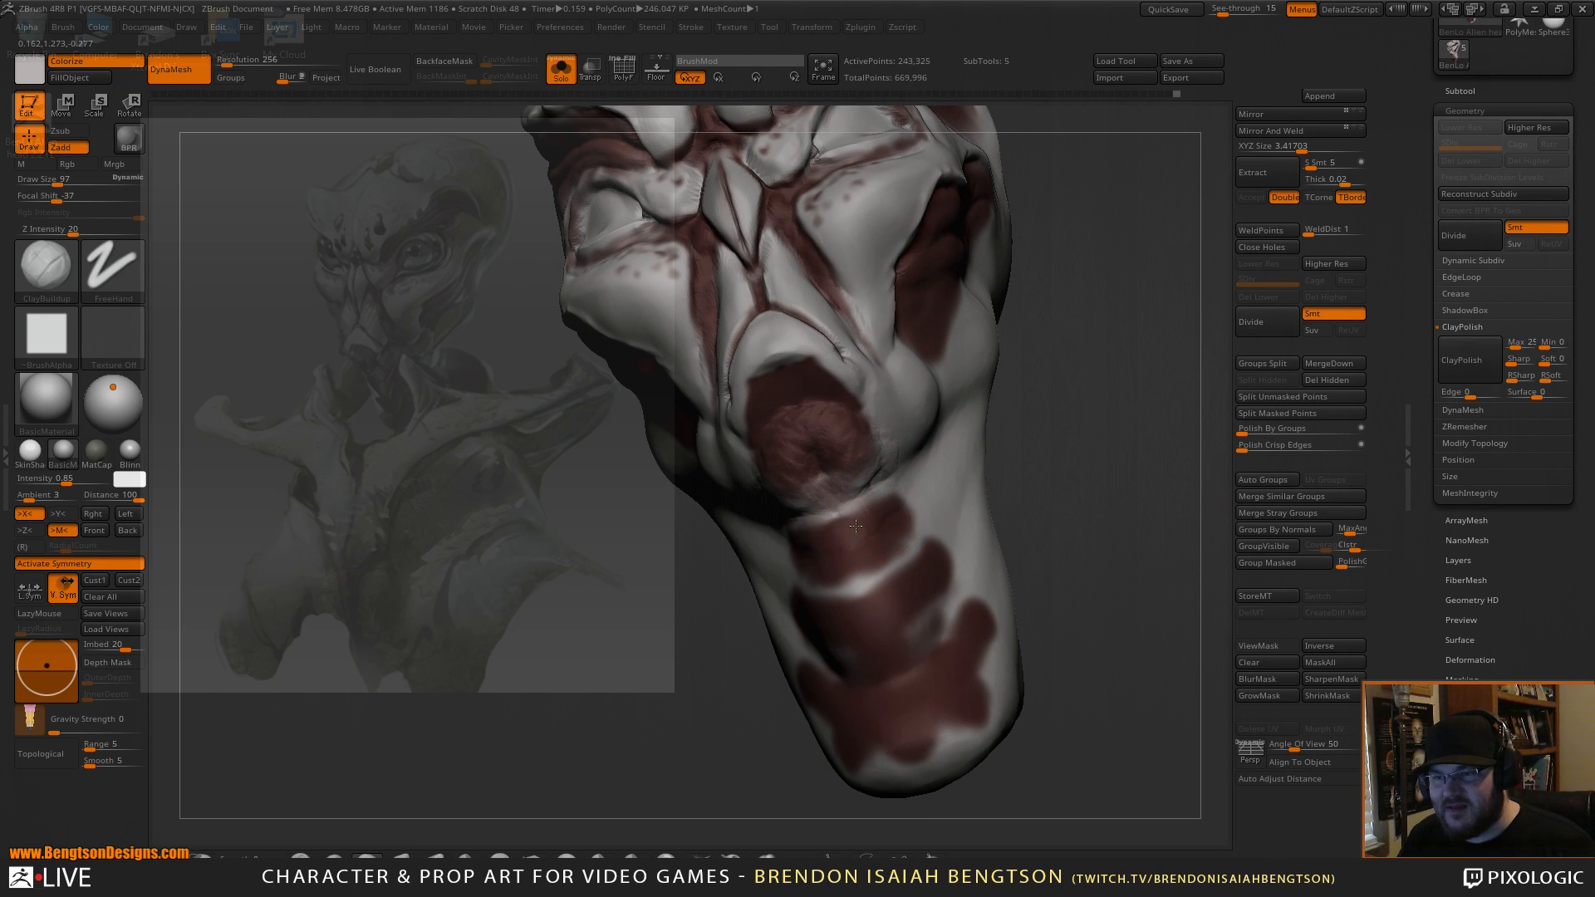
left_click_drag(790, 574, 927, 521)
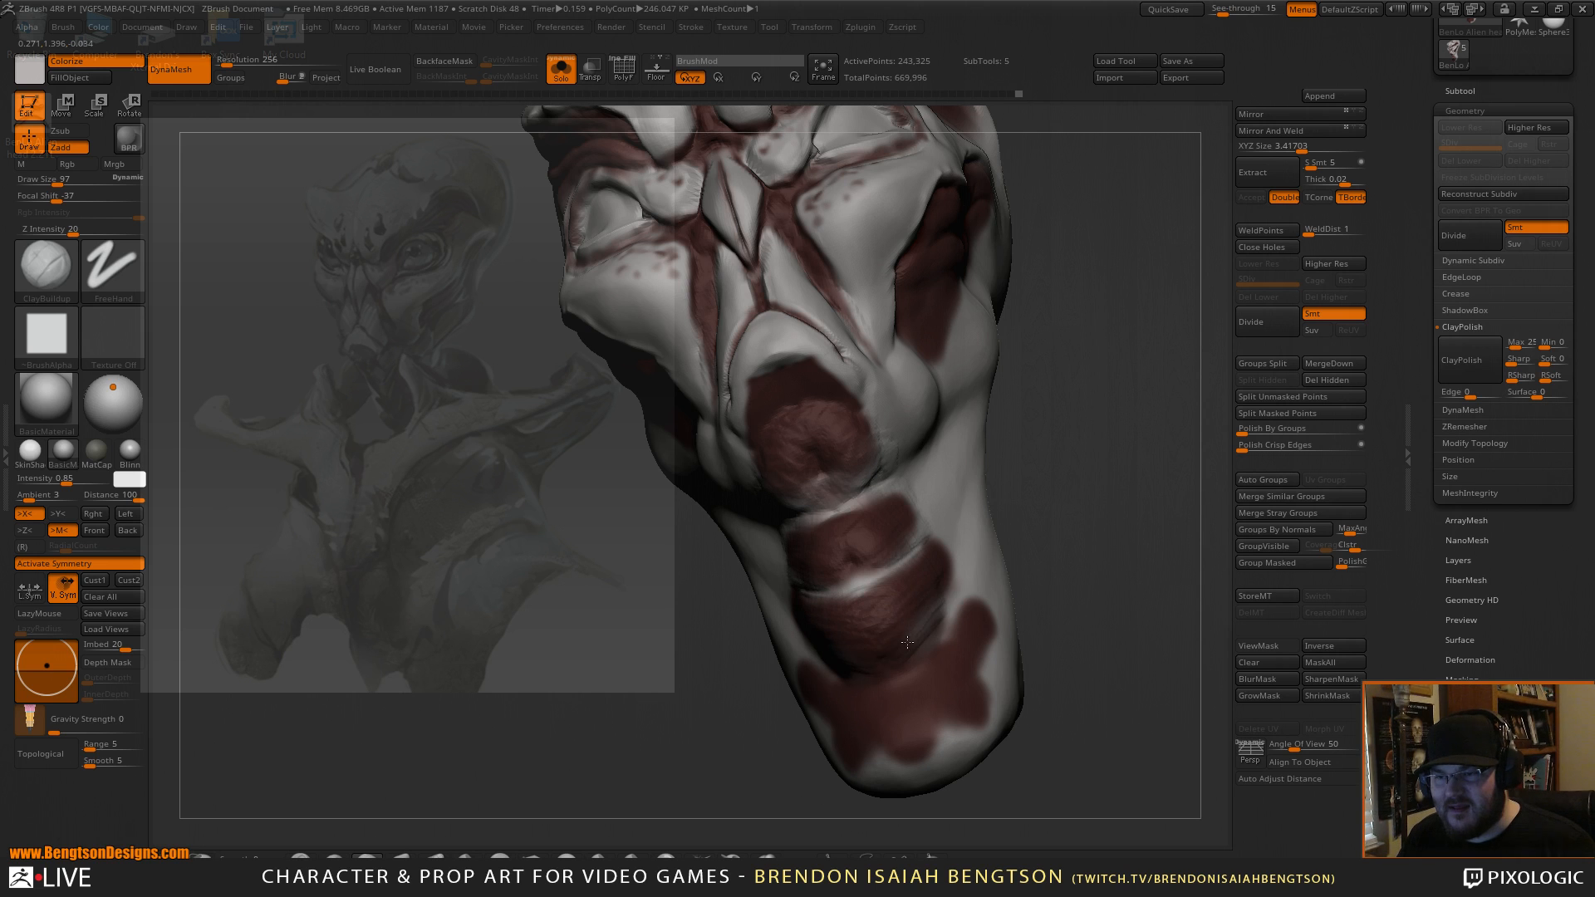
mouse_move(1047, 615)
left_mouse_down()
mouse_move(1114, 570)
mouse_move(1061, 541)
left_mouse_up()
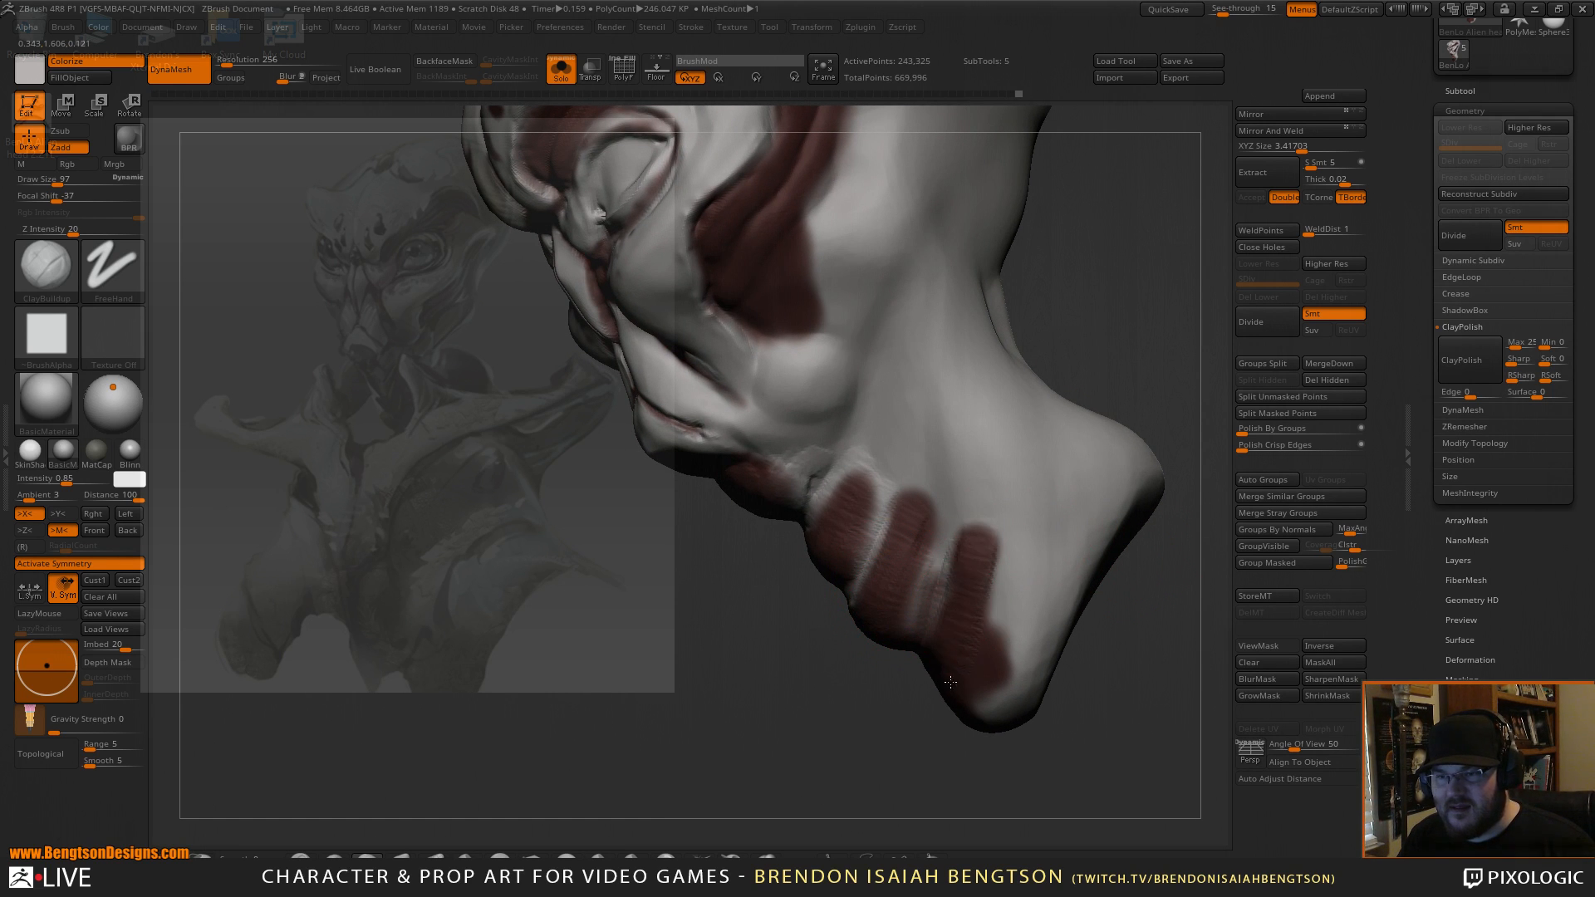
Build up the lowest throat fold and a tendon running up the side of the neck with ClayBuildup.
left_click_drag(971, 687, 1001, 674)
left_click_drag(916, 741, 901, 366)
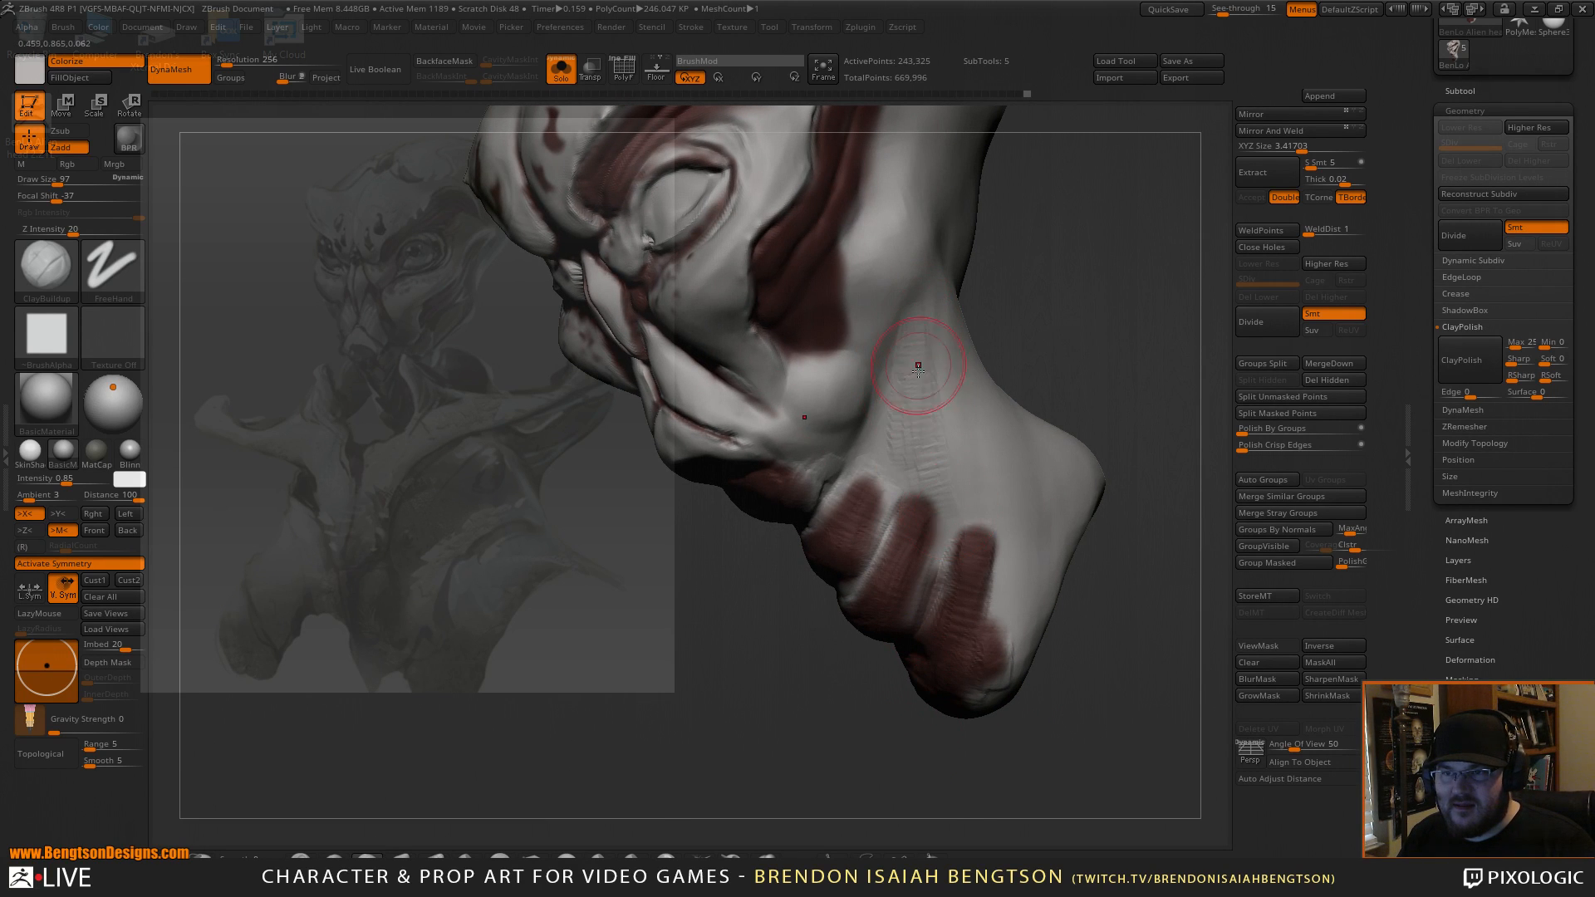
key("shift")
mouse_move(953, 338)
left_mouse_down()
mouse_move(1075, 332)
mouse_move(1064, 380)
mouse_move(1061, 349)
mouse_move(1097, 377)
mouse_move(1050, 399)
mouse_move(1115, 384)
mouse_move(1146, 518)
mouse_move(1149, 474)
mouse_move(1141, 513)
mouse_move(1105, 440)
left_mouse_up()
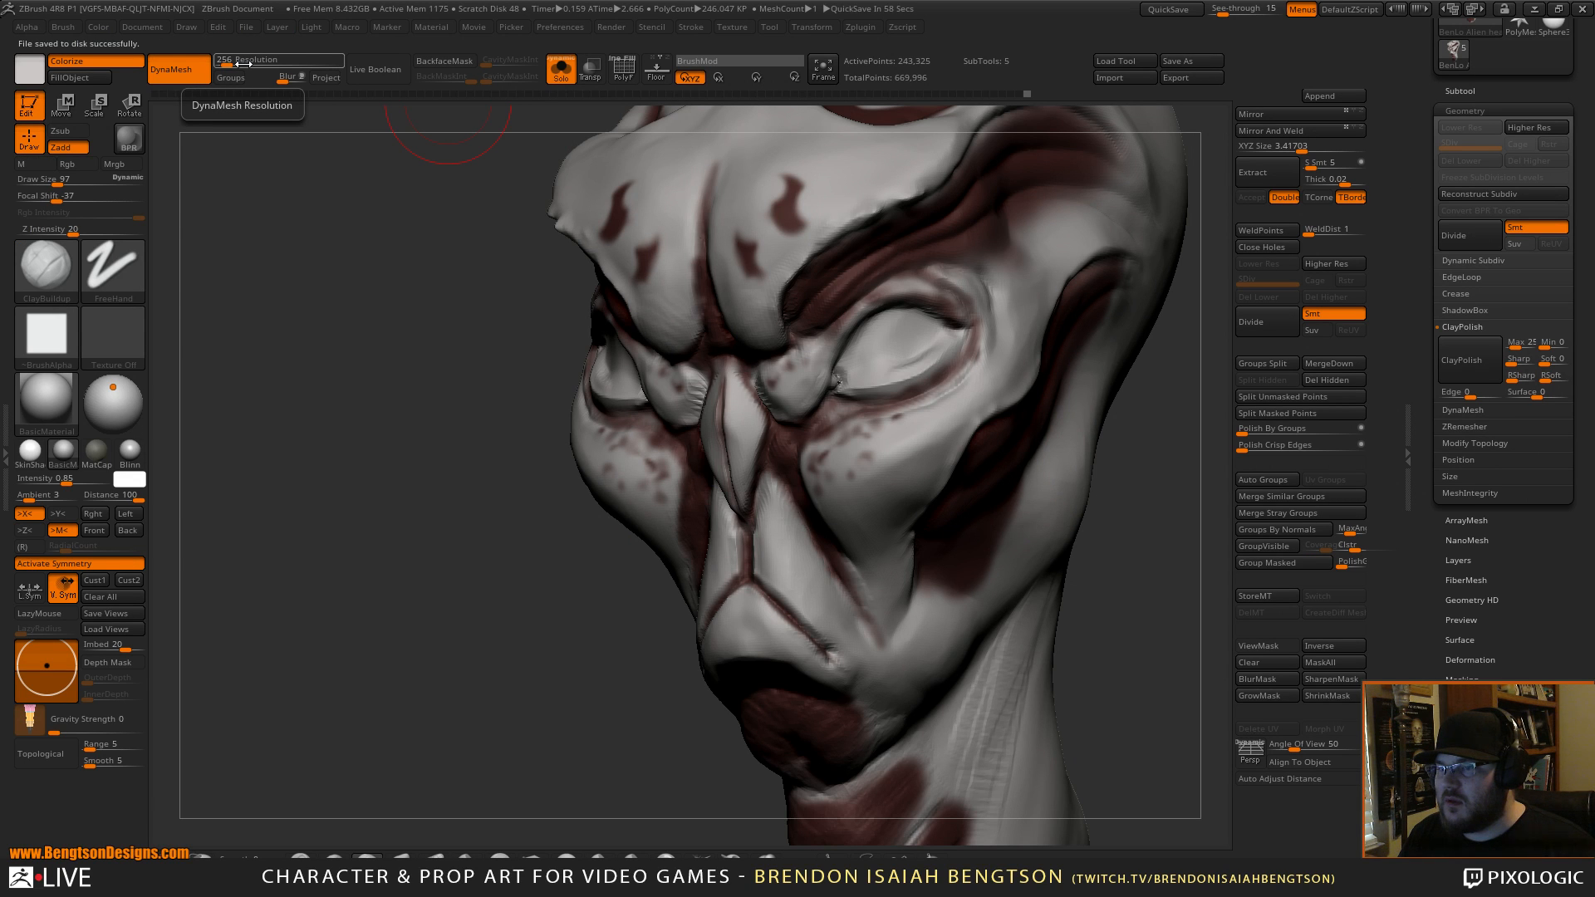
Smooth the clay strokes on the side tendon and lower neck with the Smooth brush at intensity 99.
mouse_move(420, 477)
left_mouse_down("alt")
mouse_move(577, 582)
mouse_move(498, 437)
mouse_move(486, 486)
left_mouse_up("alt")
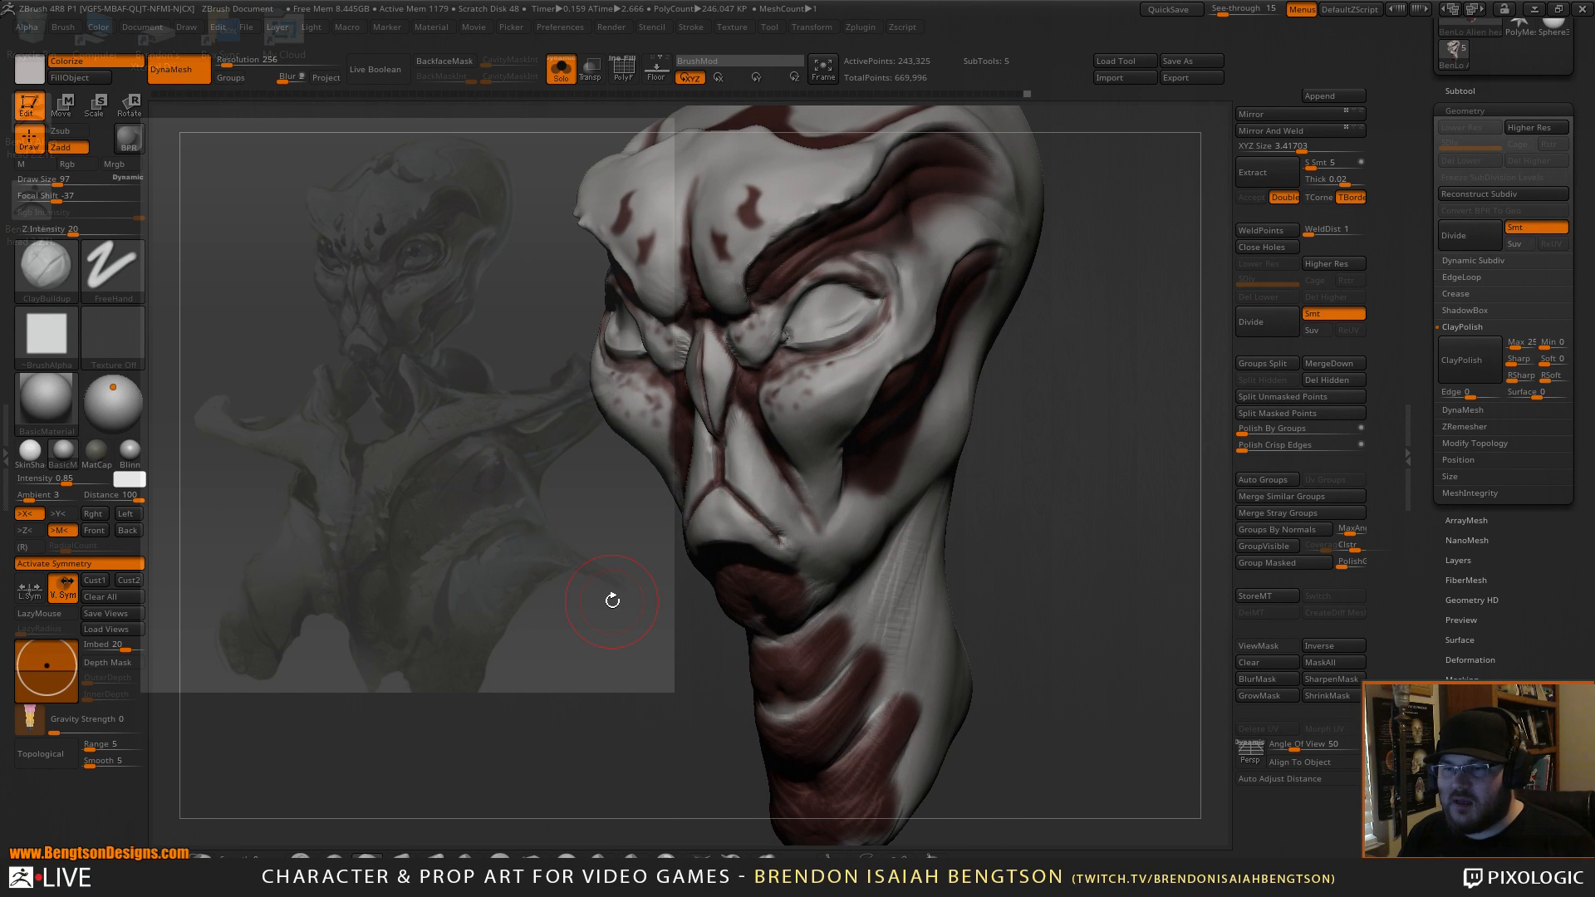
key("shift")
mouse_move(878, 665)
left_mouse_down("shift")
mouse_move(891, 646)
mouse_move(876, 631)
left_mouse_up("shift")
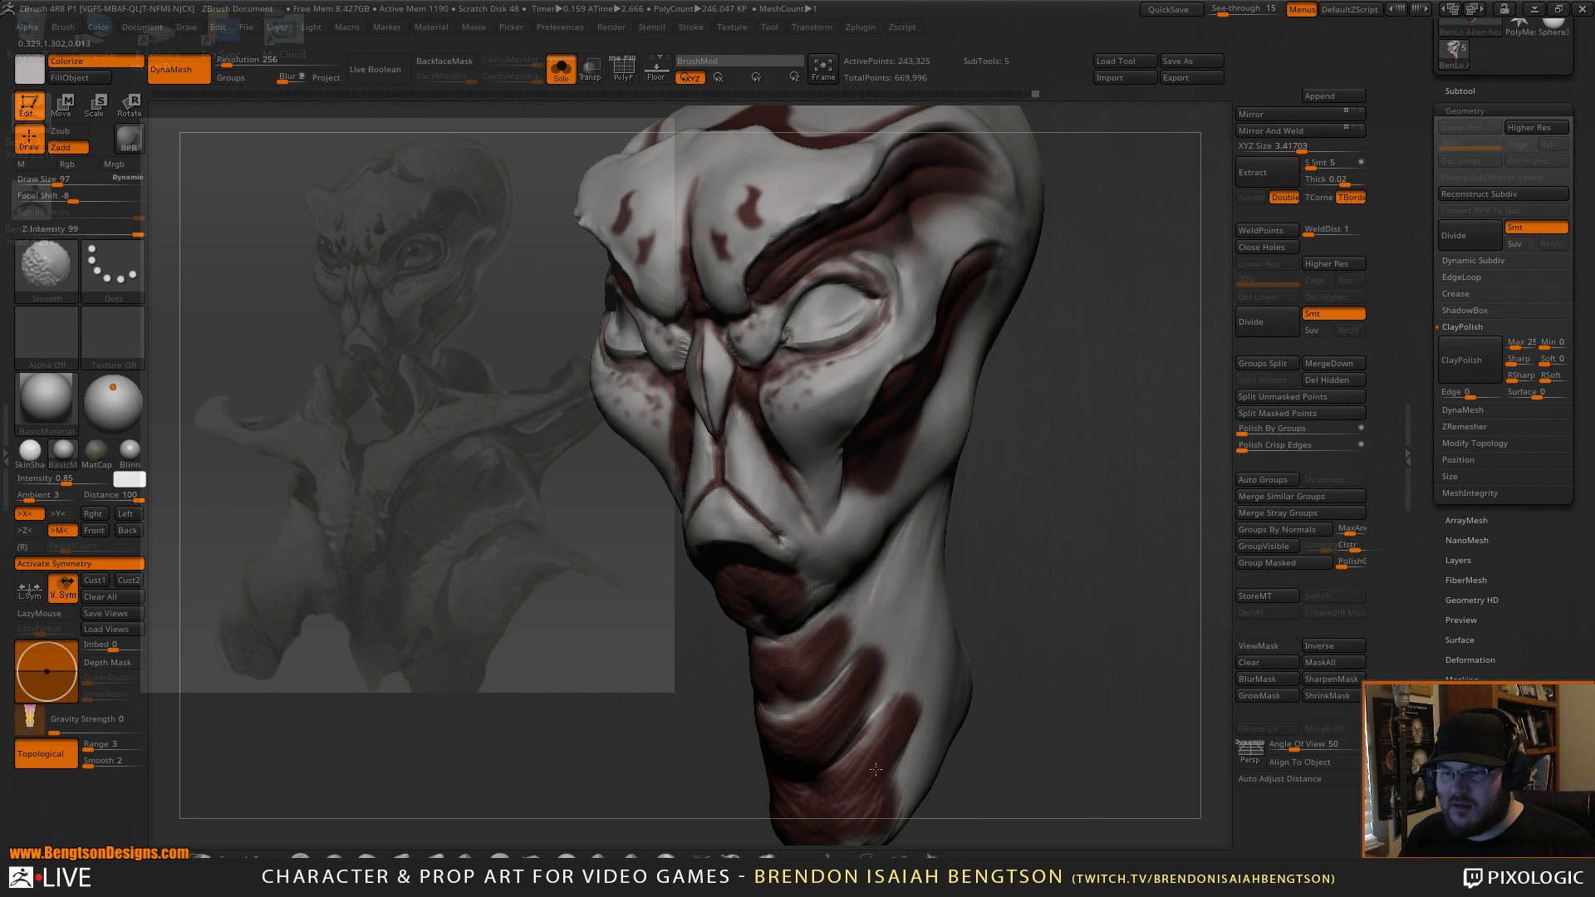
left_click_drag(1060, 540, 1068, 456, "alt")
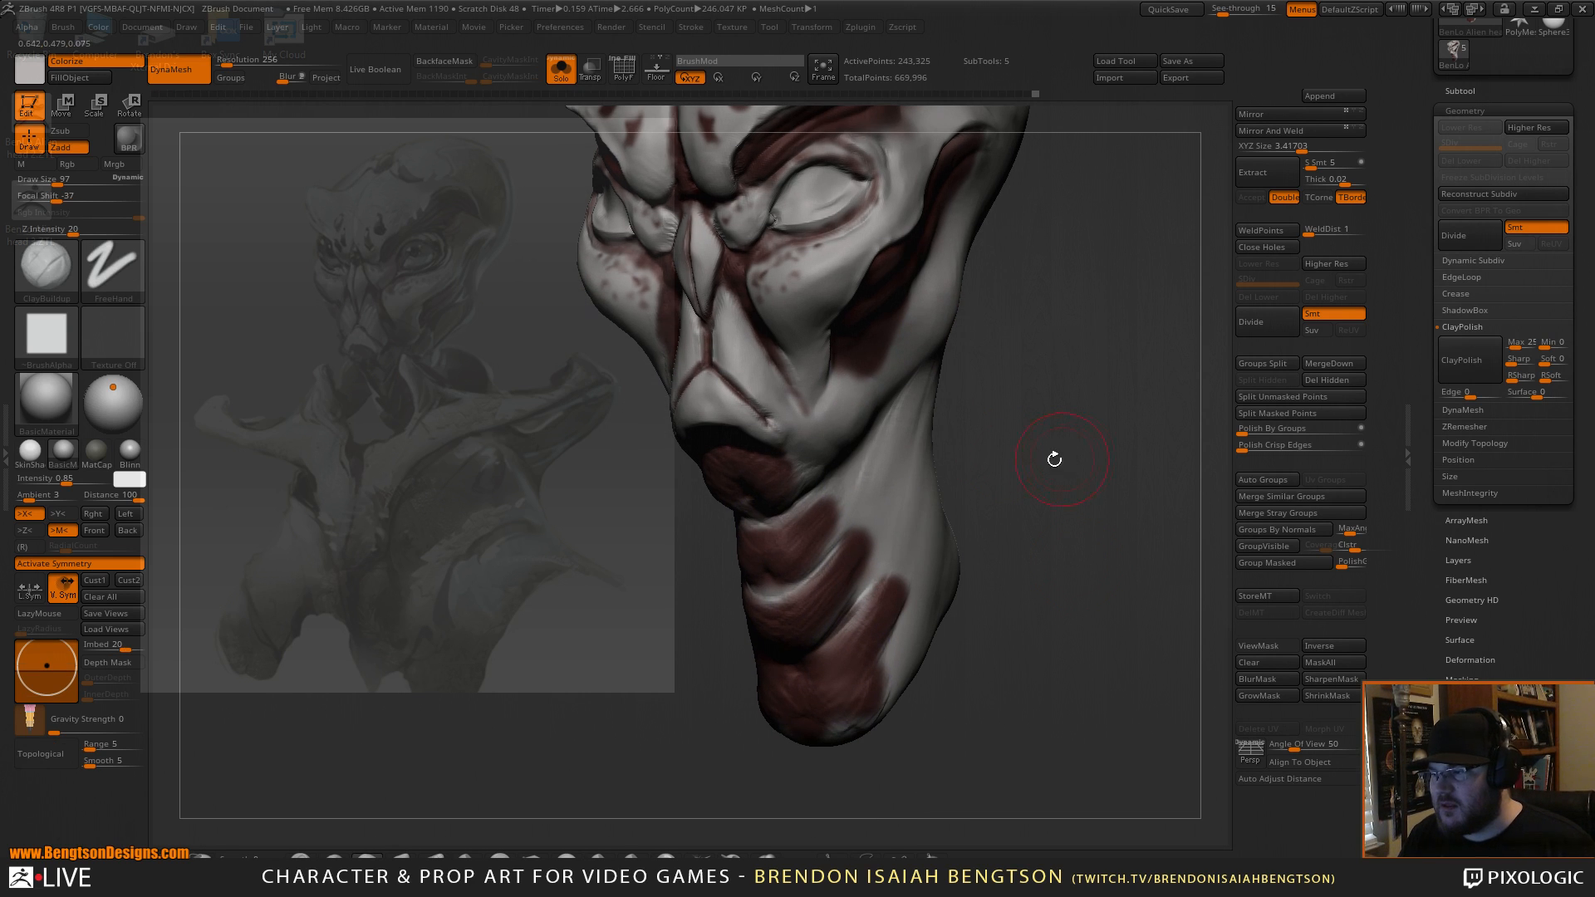
key("shift")
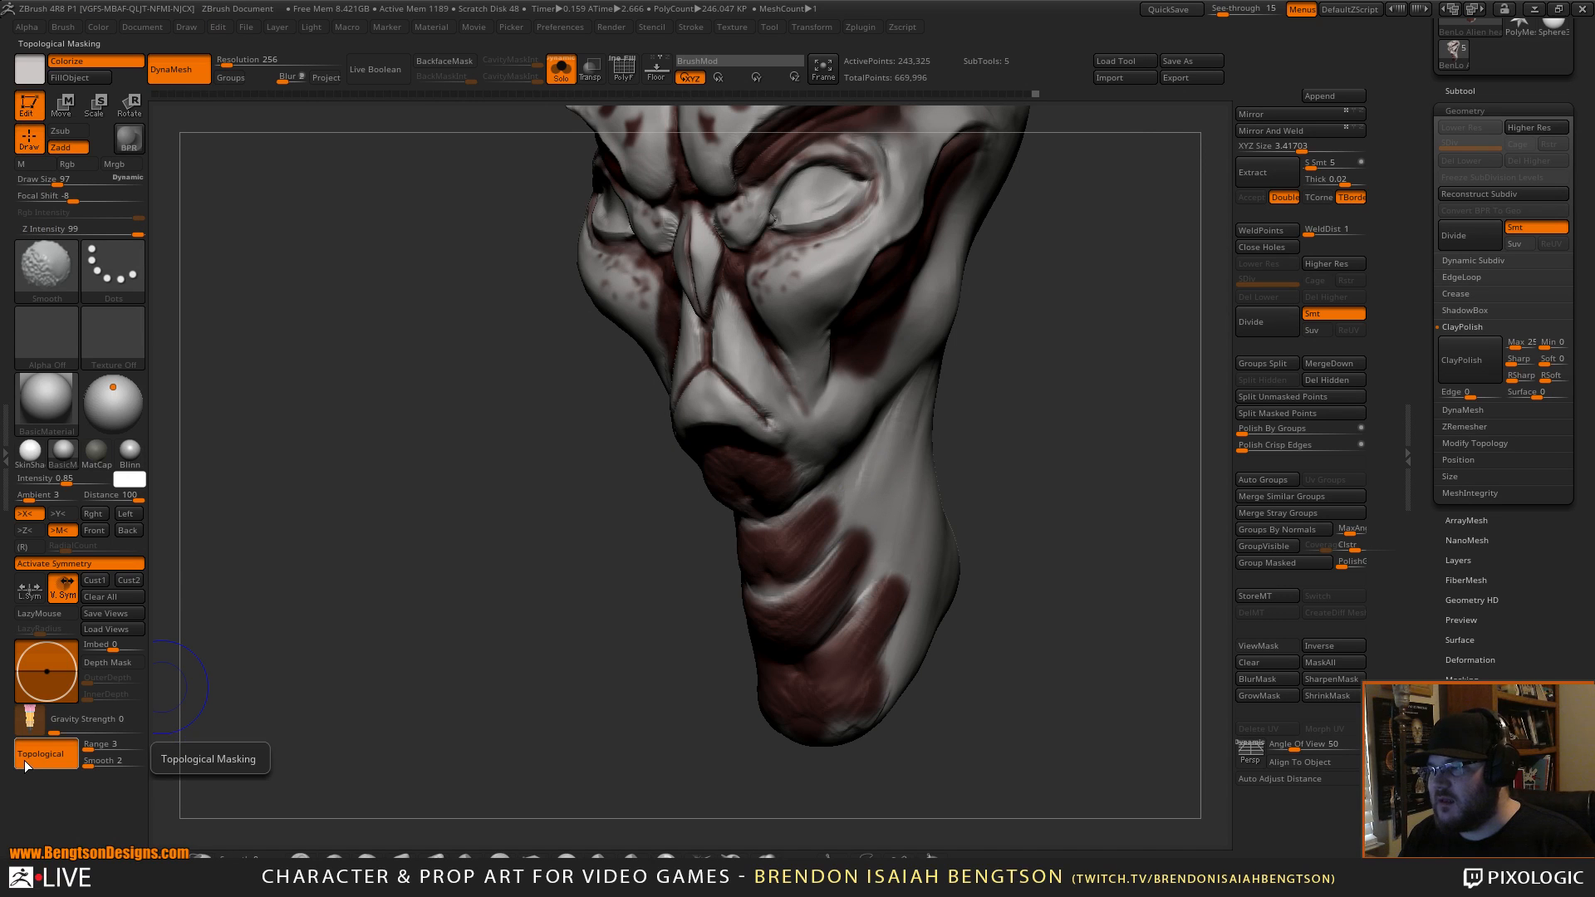
mouse_move(994, 352)
left_mouse_down()
mouse_move(1033, 456)
mouse_move(807, 634)
left_mouse_up()
Lower the Smooth brush's intensity to 33 and lightly smooth the red throat folds.
key("shift")
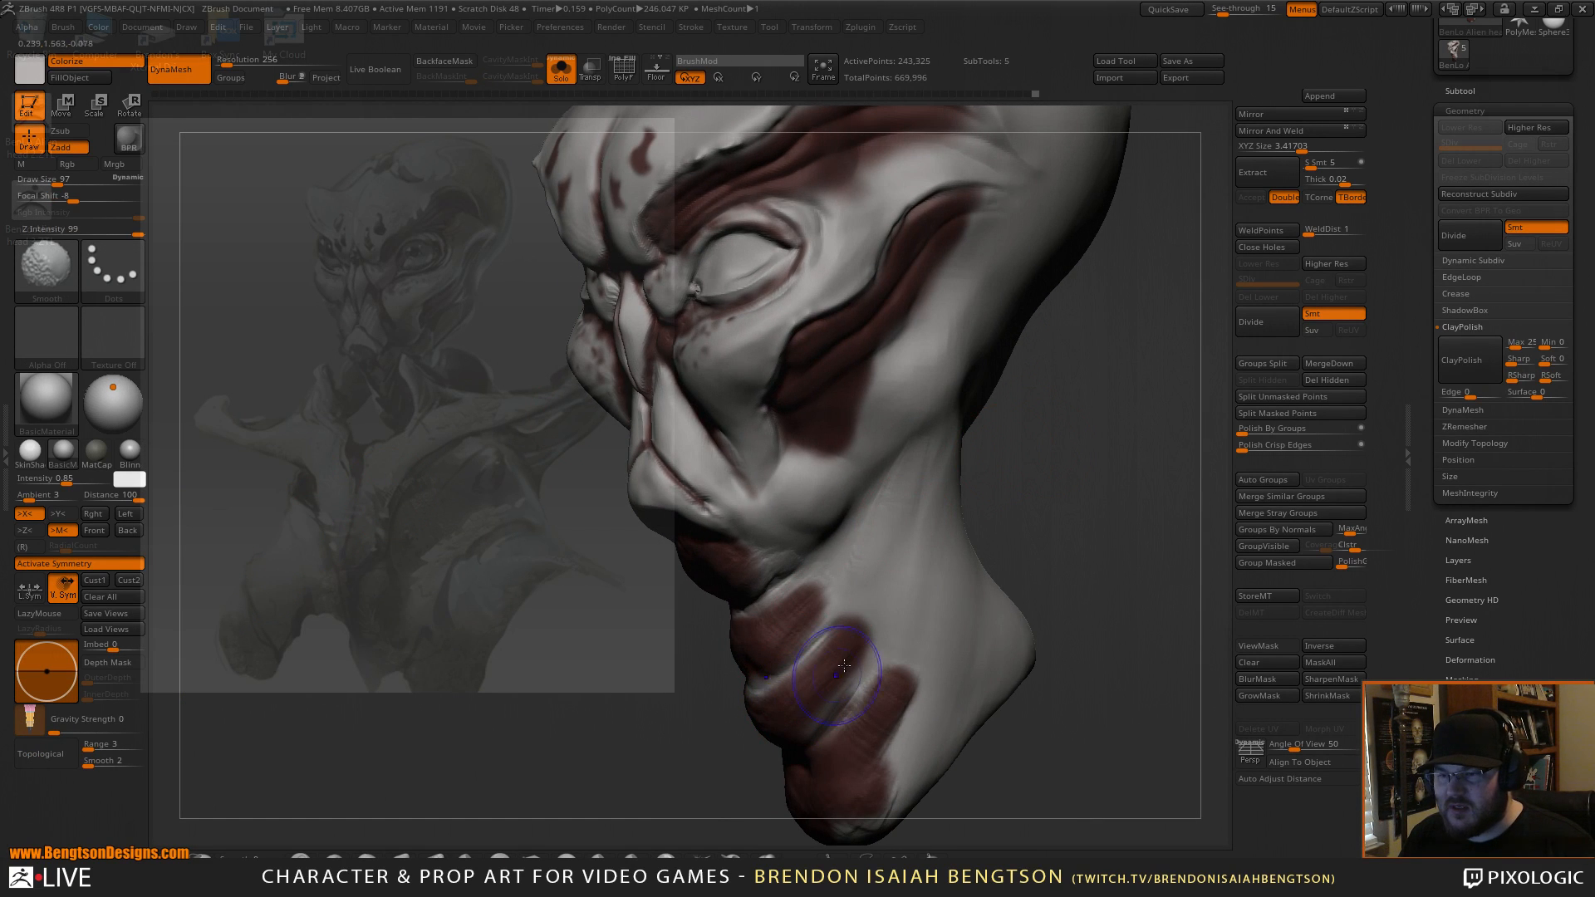
key("space")
key("ctrl")
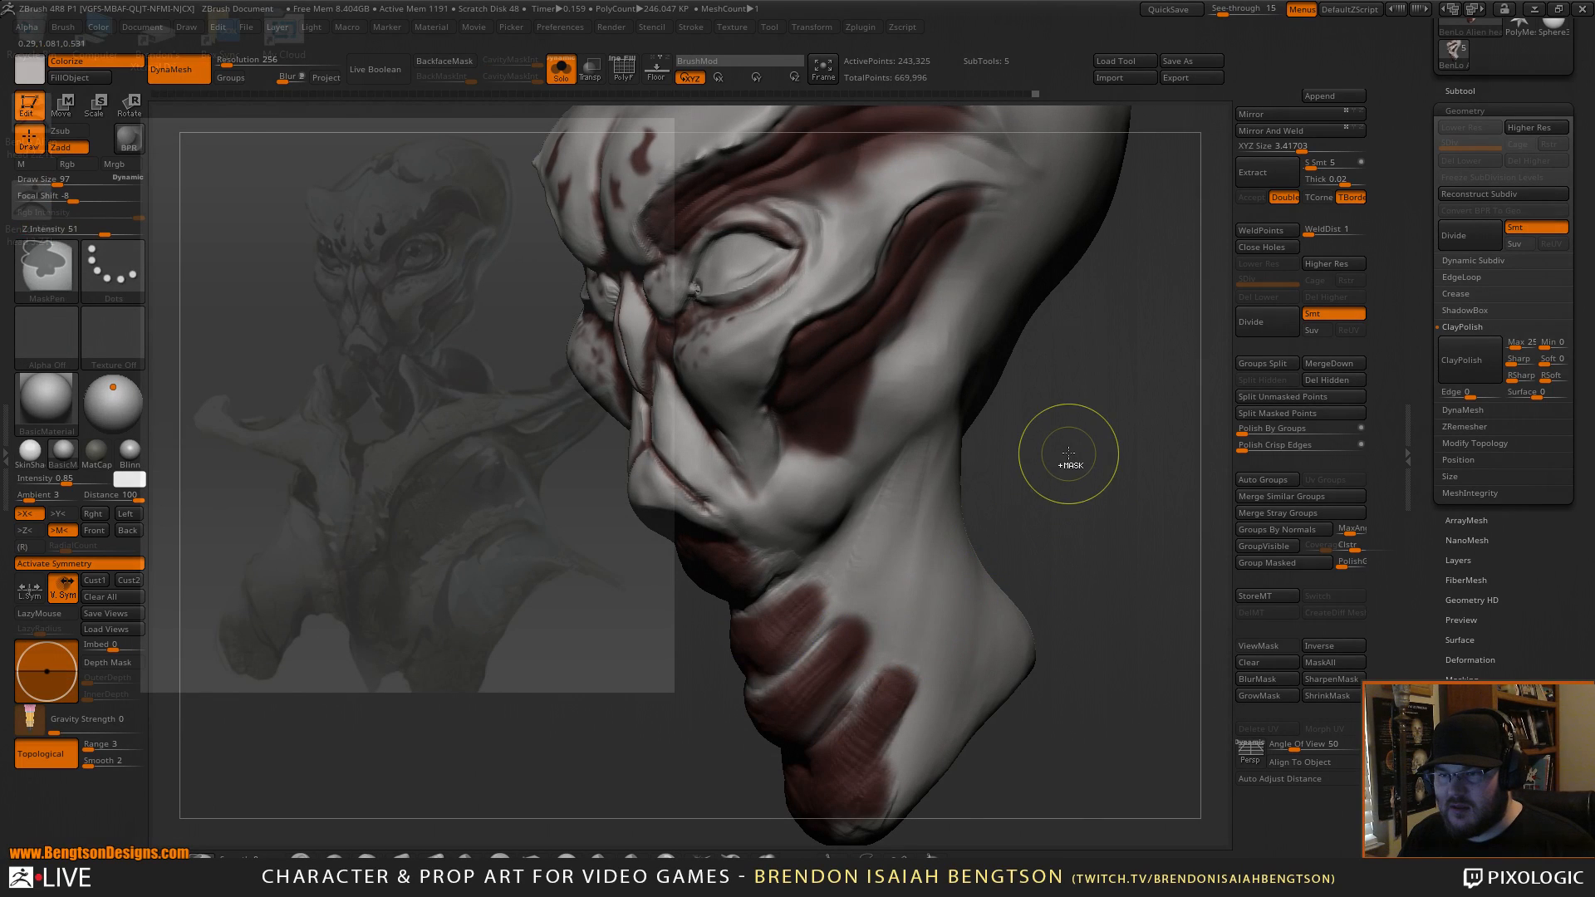
key("shift")
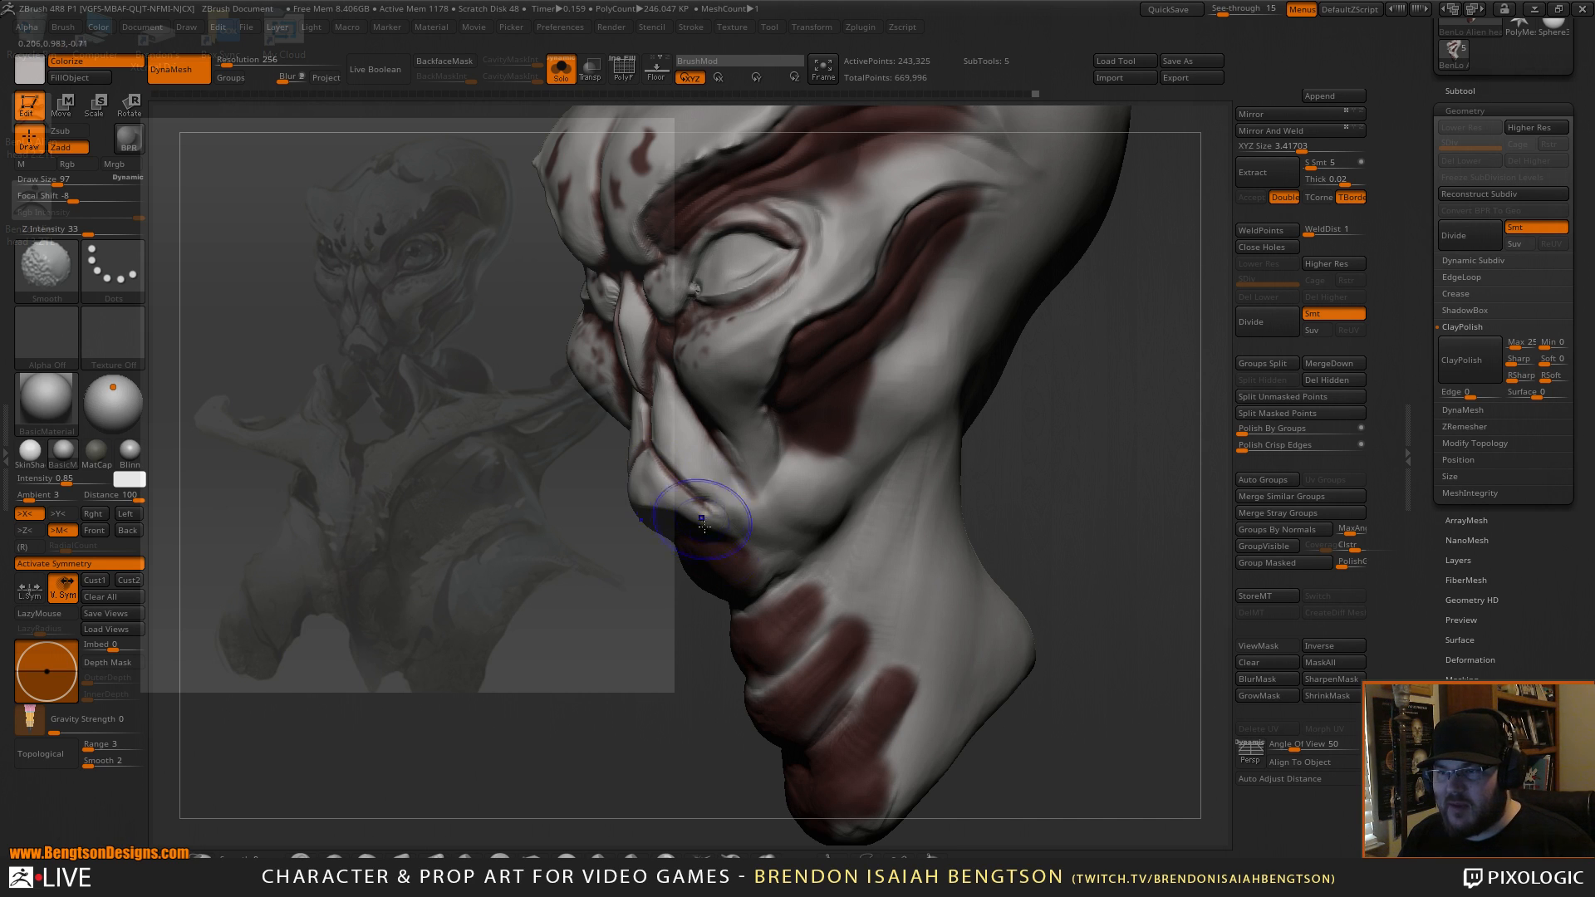
mouse_move(1072, 498)
left_mouse_down()
mouse_move(1133, 491)
mouse_move(1097, 494)
left_mouse_up()
Set ClayBuildup to focal shift 9 and draw size 40, and refine and smooth the fold between the nose ridge and inner eye corner.
key("space")
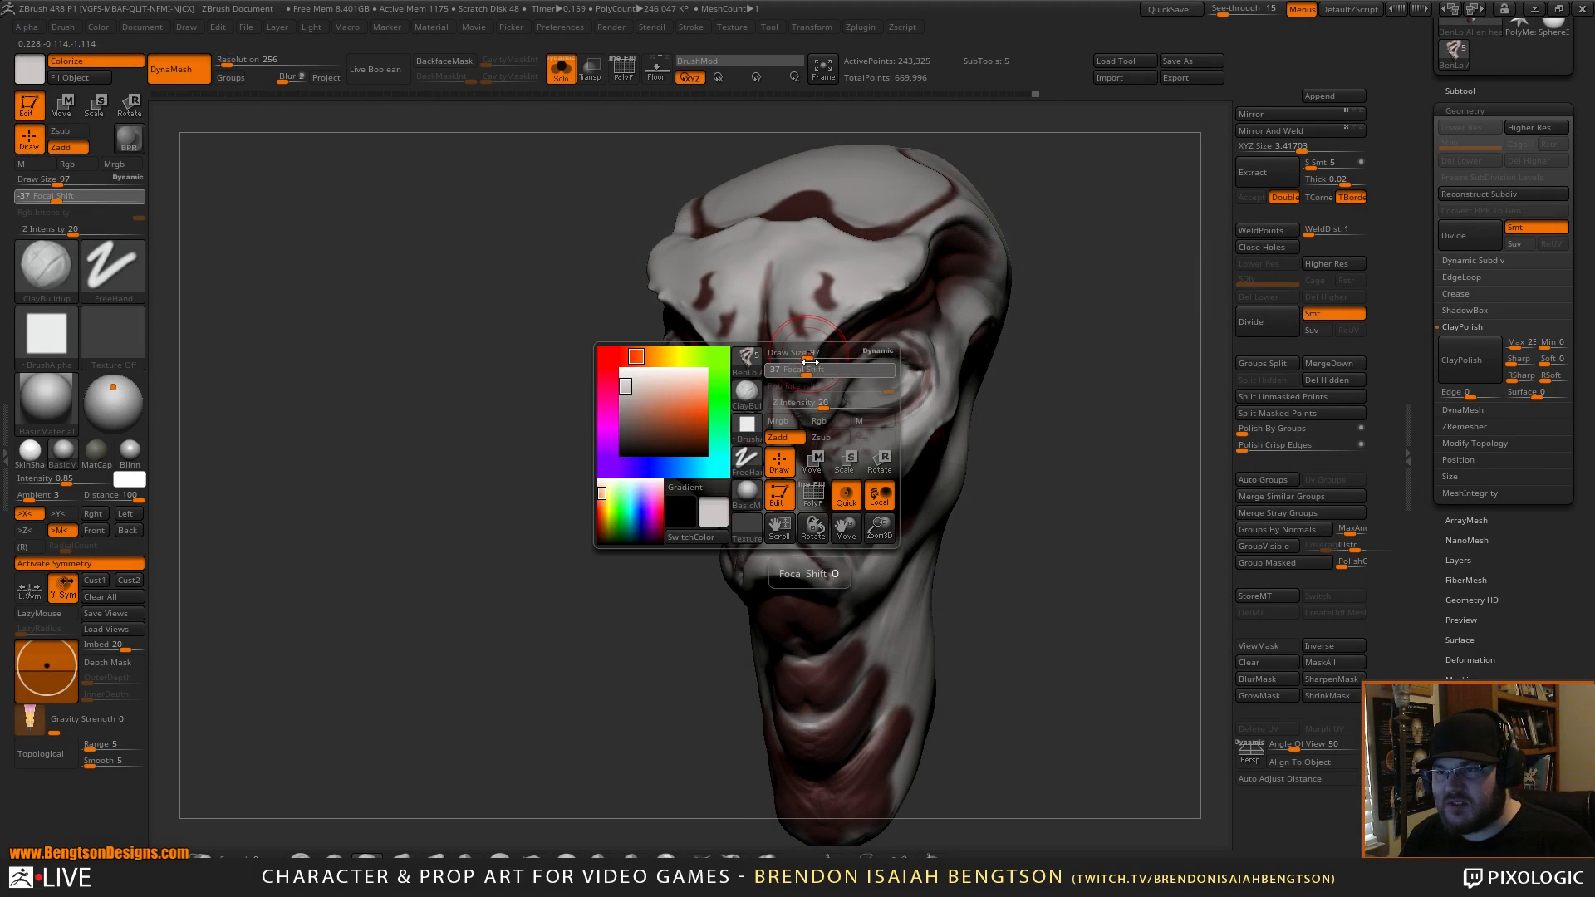
mouse_move(804, 367)
left_mouse_down()
mouse_move(837, 362)
mouse_move(803, 355)
left_mouse_up()
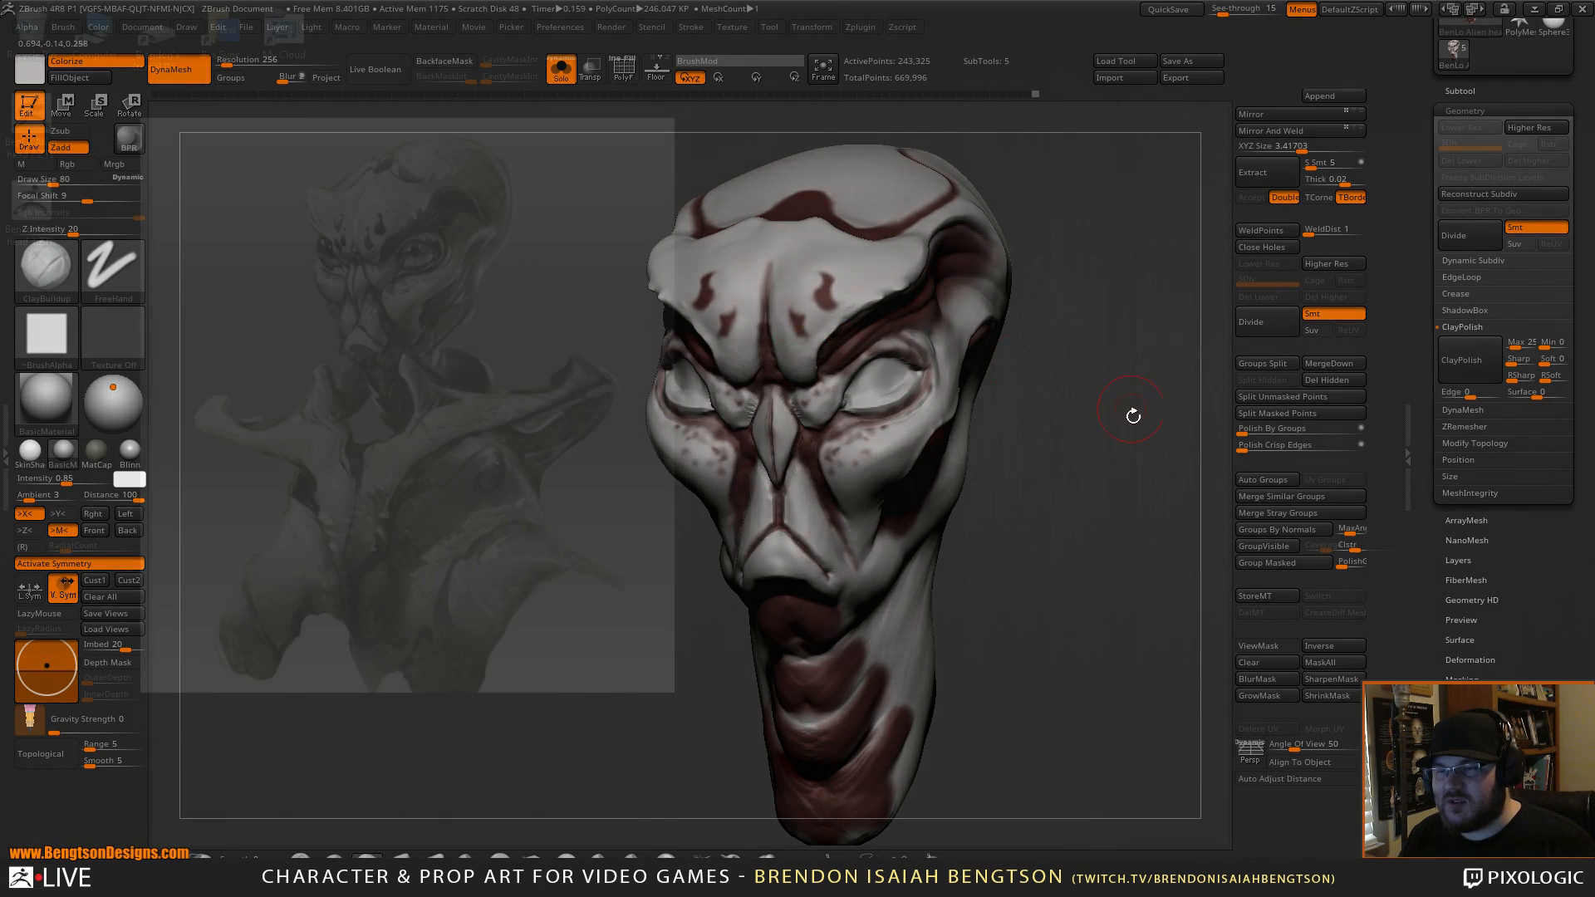
left_click_drag(1125, 402, 1056, 457, "alt")
key("space")
left_click_drag(723, 232, 713, 232)
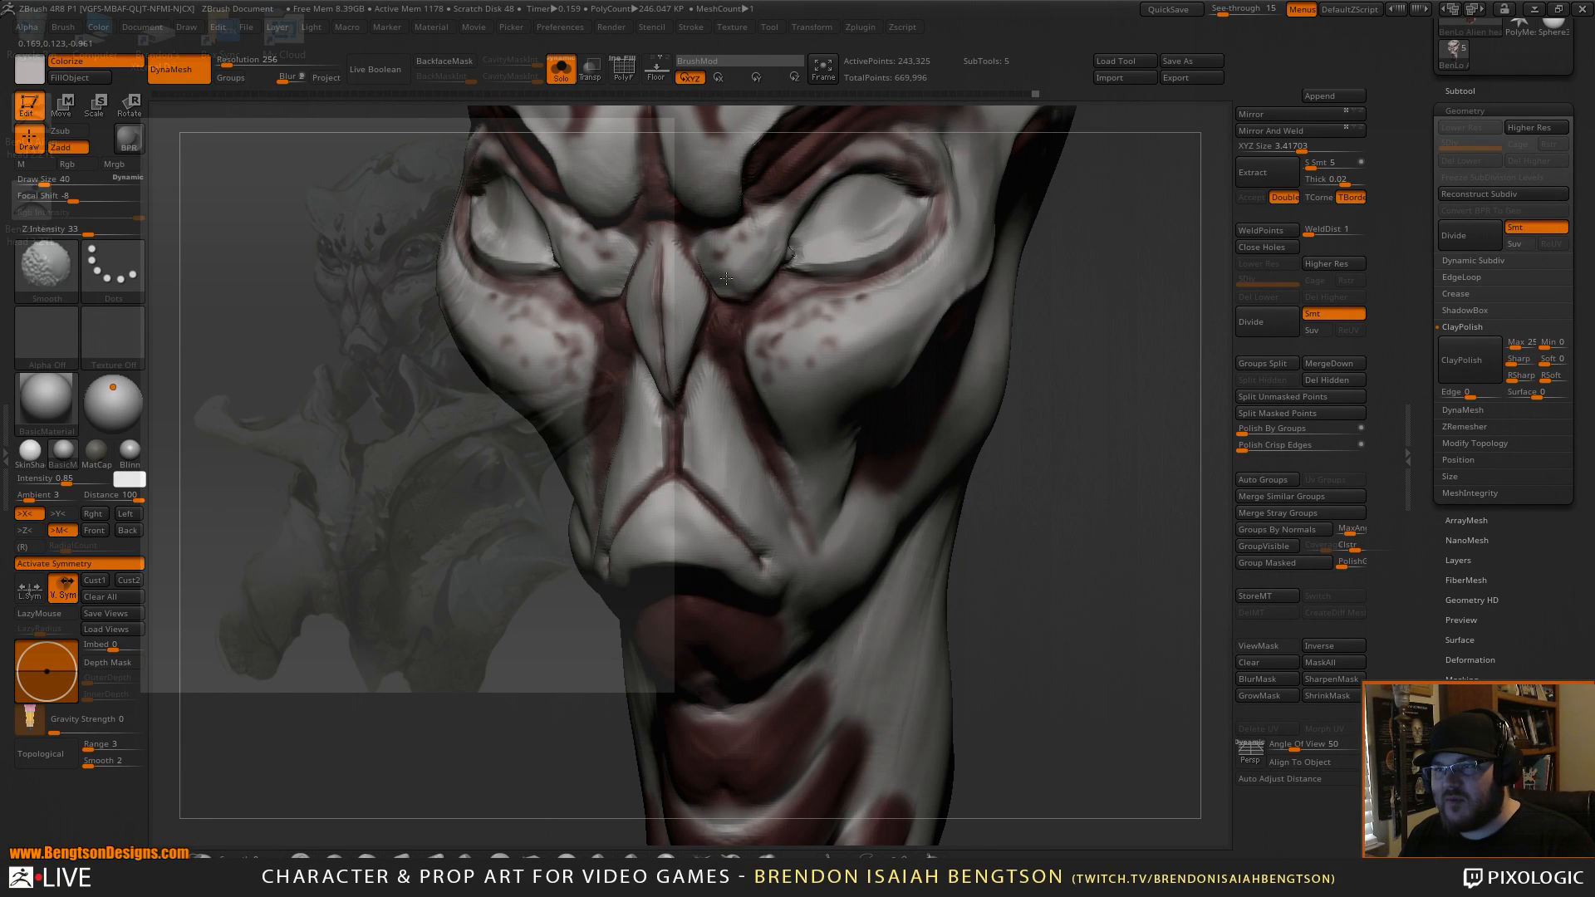
left_click_drag(723, 263, 721, 274, "shift")
mouse_move(1118, 345)
left_mouse_down("alt")
mouse_move(1138, 461)
mouse_move(1166, 462)
mouse_move(800, 374)
left_mouse_up("alt")
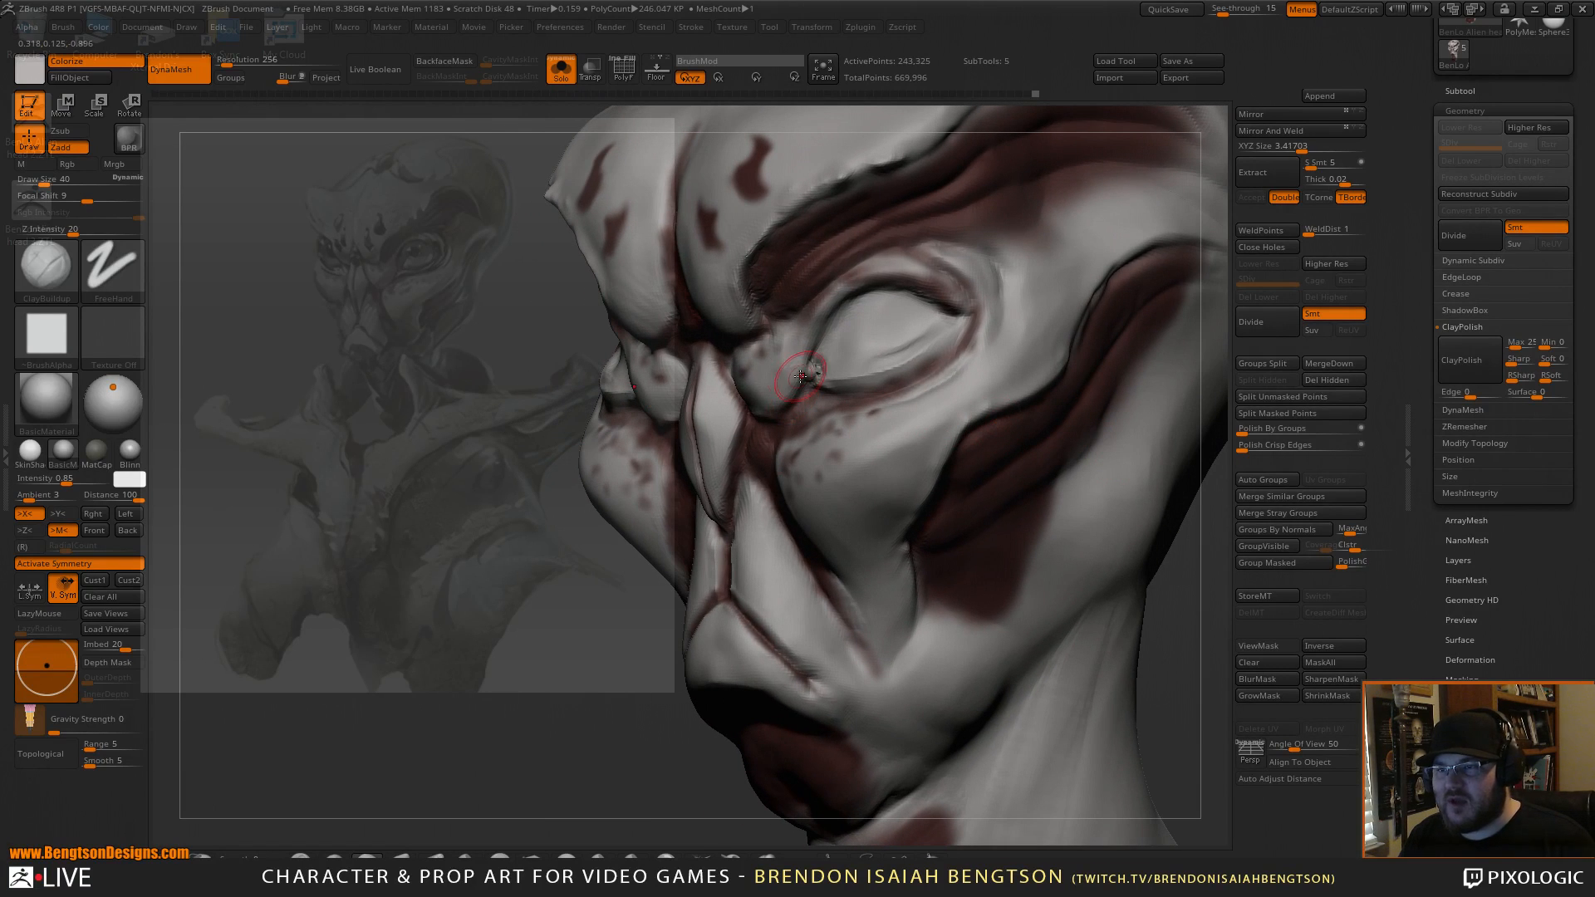
Turn off Colorize and duplicate the isolated head subtool.
key("f")
mouse_move(1178, 554)
left_mouse_down()
mouse_move(1184, 614)
mouse_move(1163, 460)
mouse_move(1095, 529)
mouse_move(1121, 516)
mouse_move(1177, 531)
mouse_move(1087, 504)
left_mouse_up()
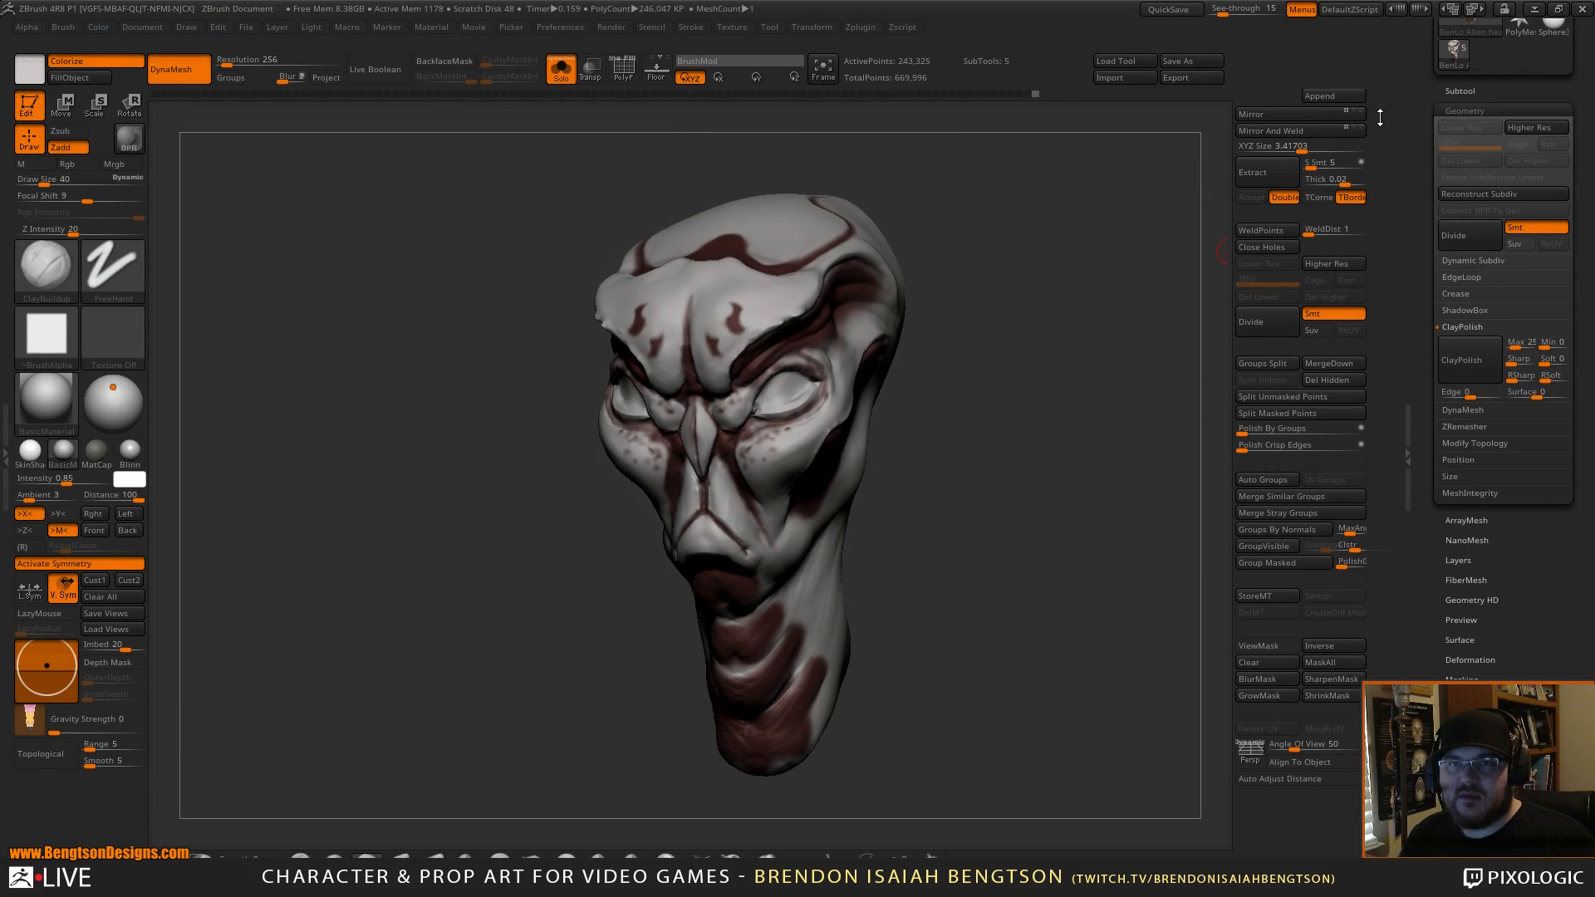
left_click(1458, 89)
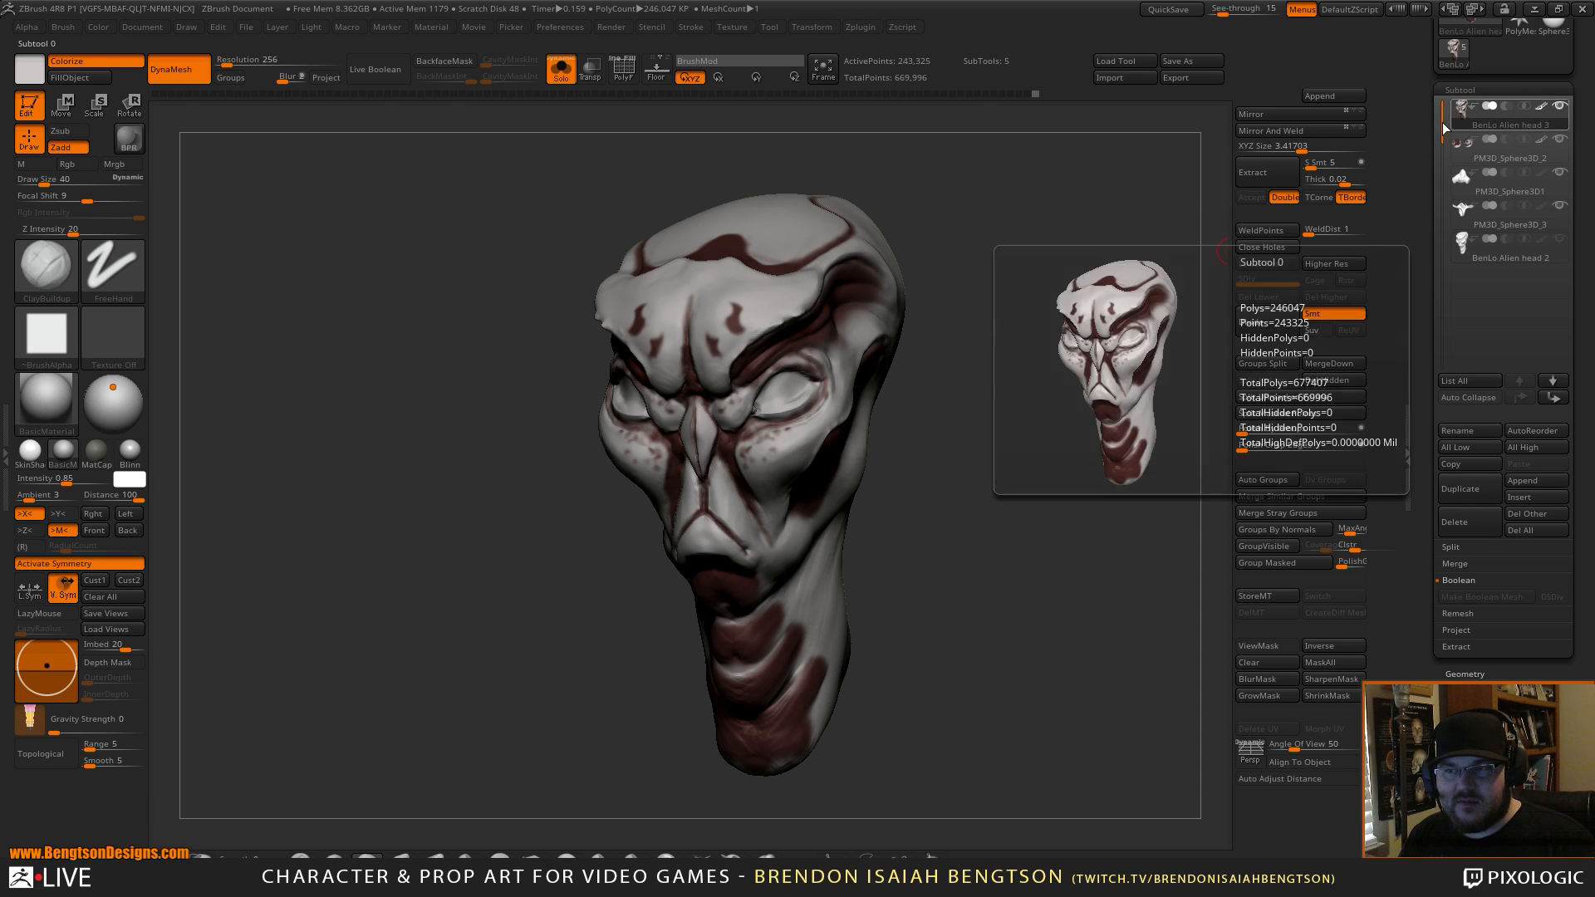
key("shift")
key("shift+c")
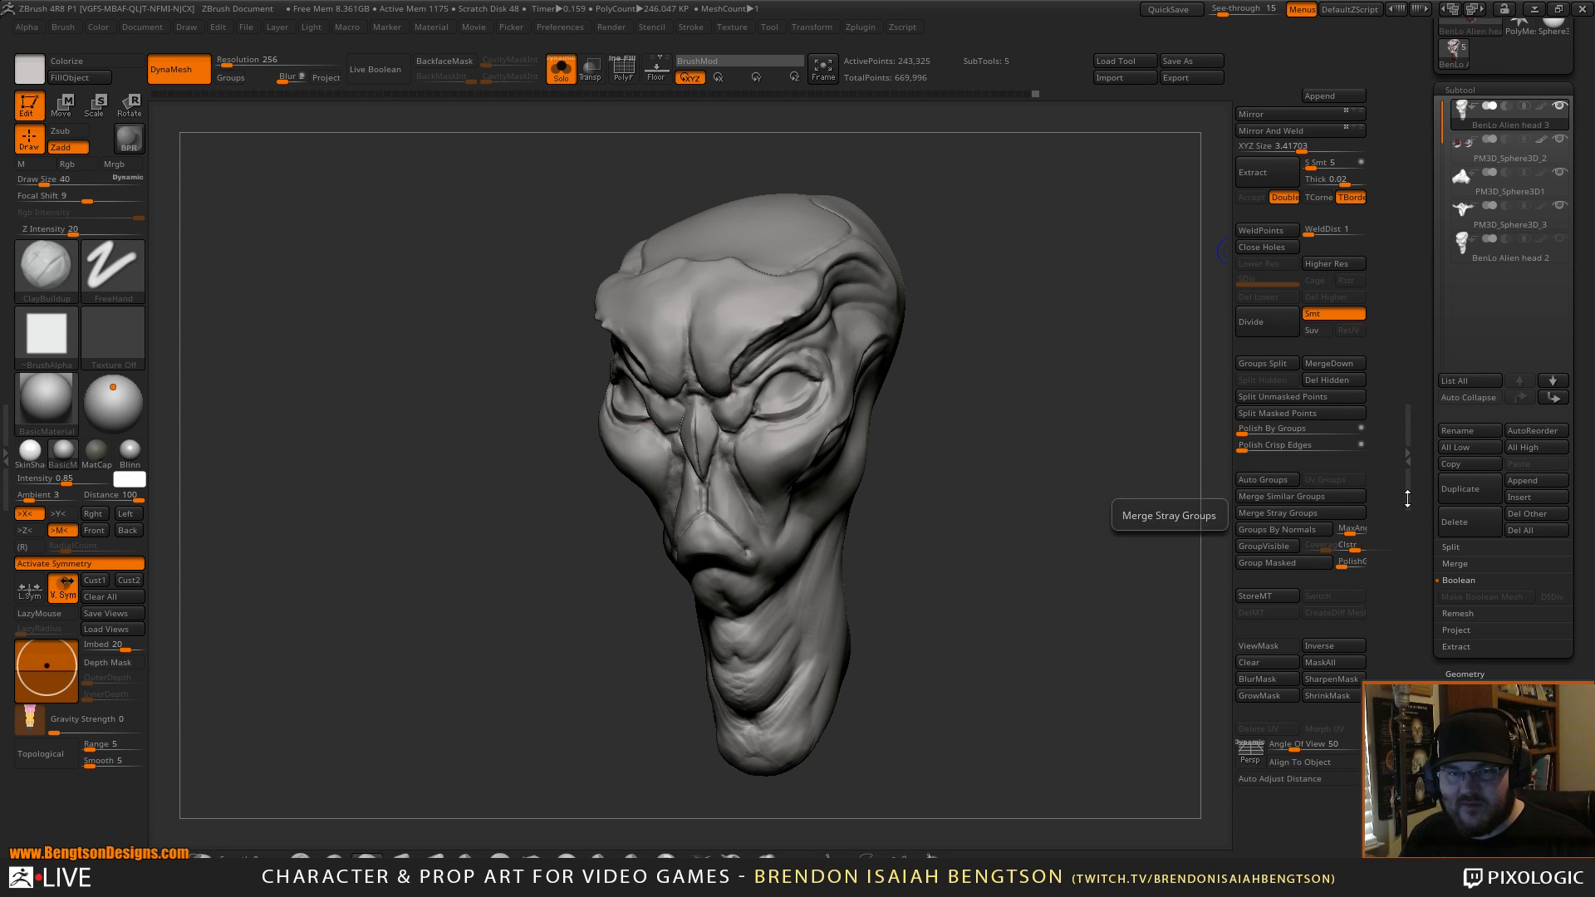
left_click(1462, 499)
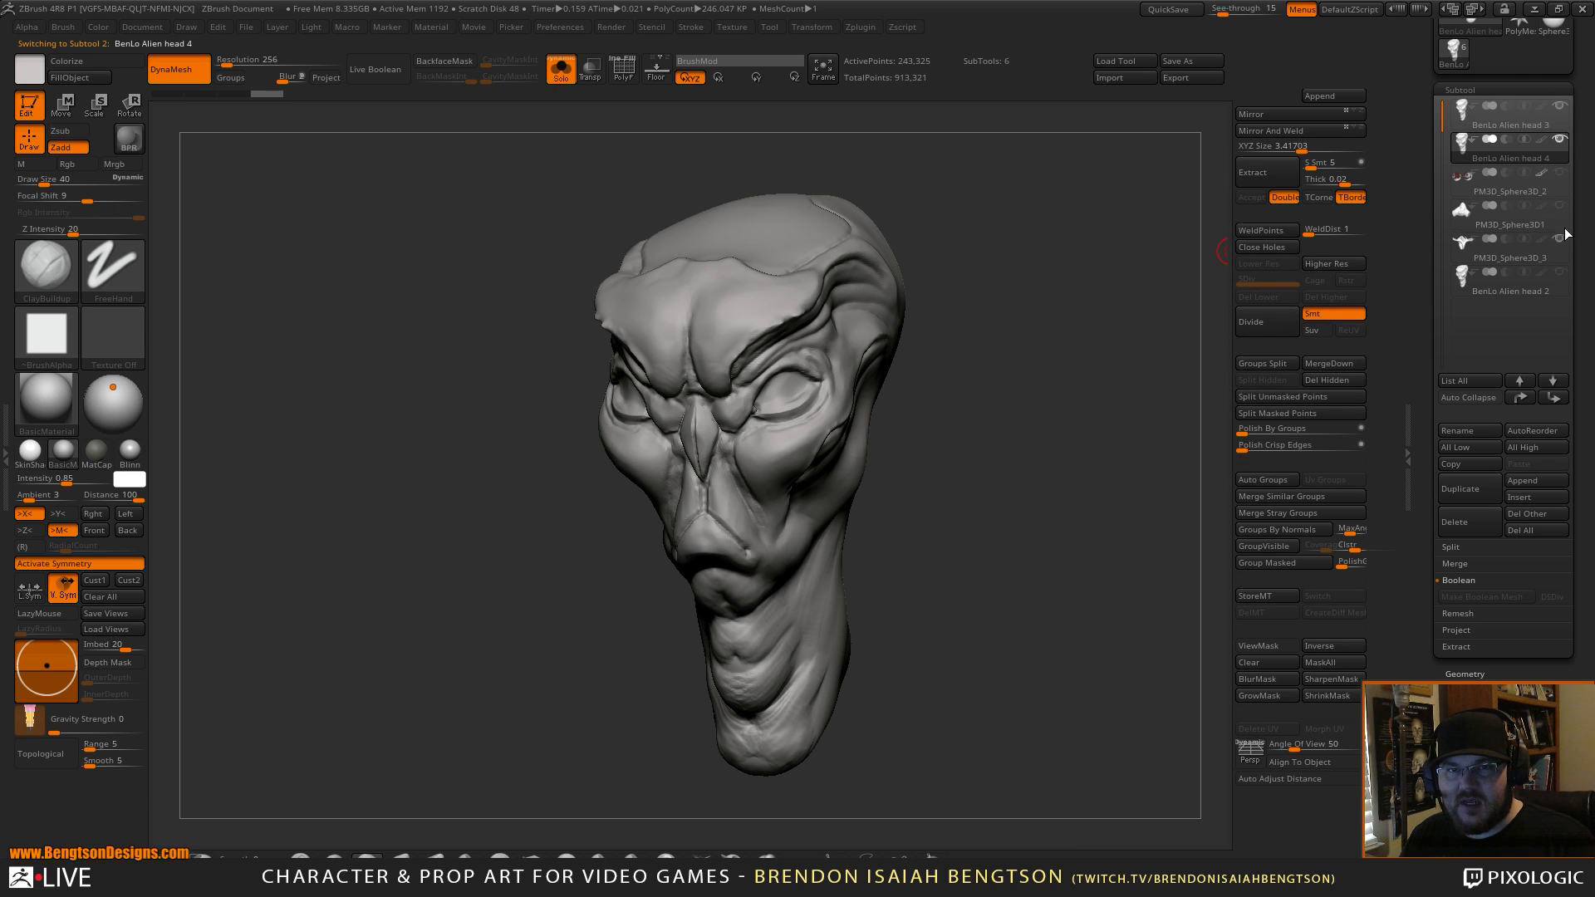
Set ZRemesher's AdaptiveSize and Curves Strength to 20 for the duplicated head.
mouse_move(1046, 472)
left_mouse_down()
mouse_move(1050, 495)
mouse_move(1039, 474)
left_mouse_up()
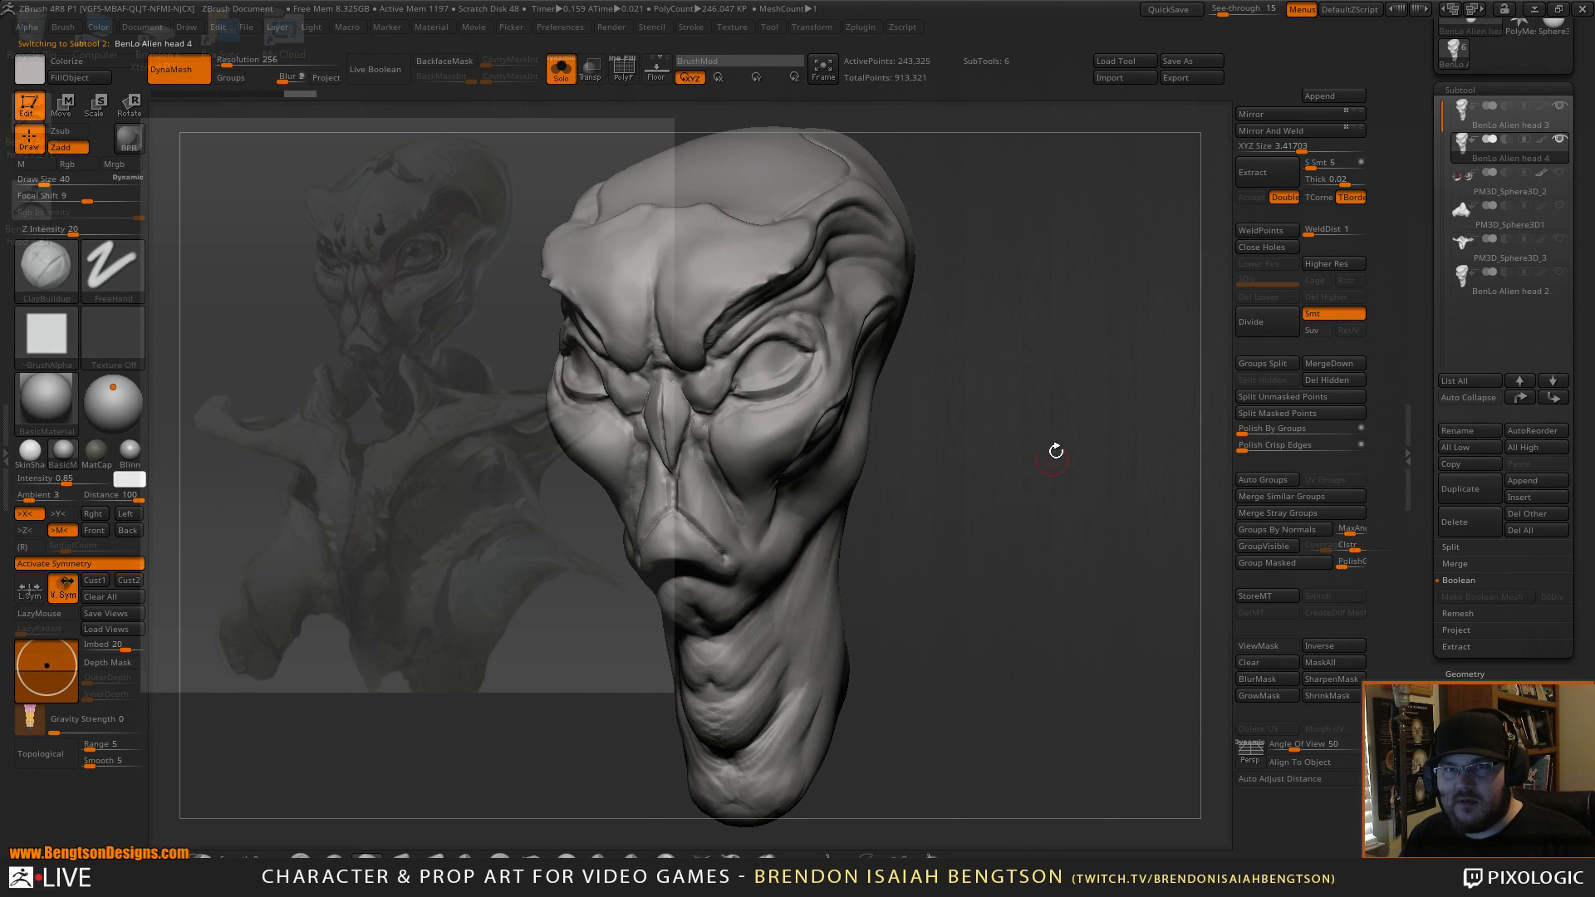
mouse_move(1467, 151)
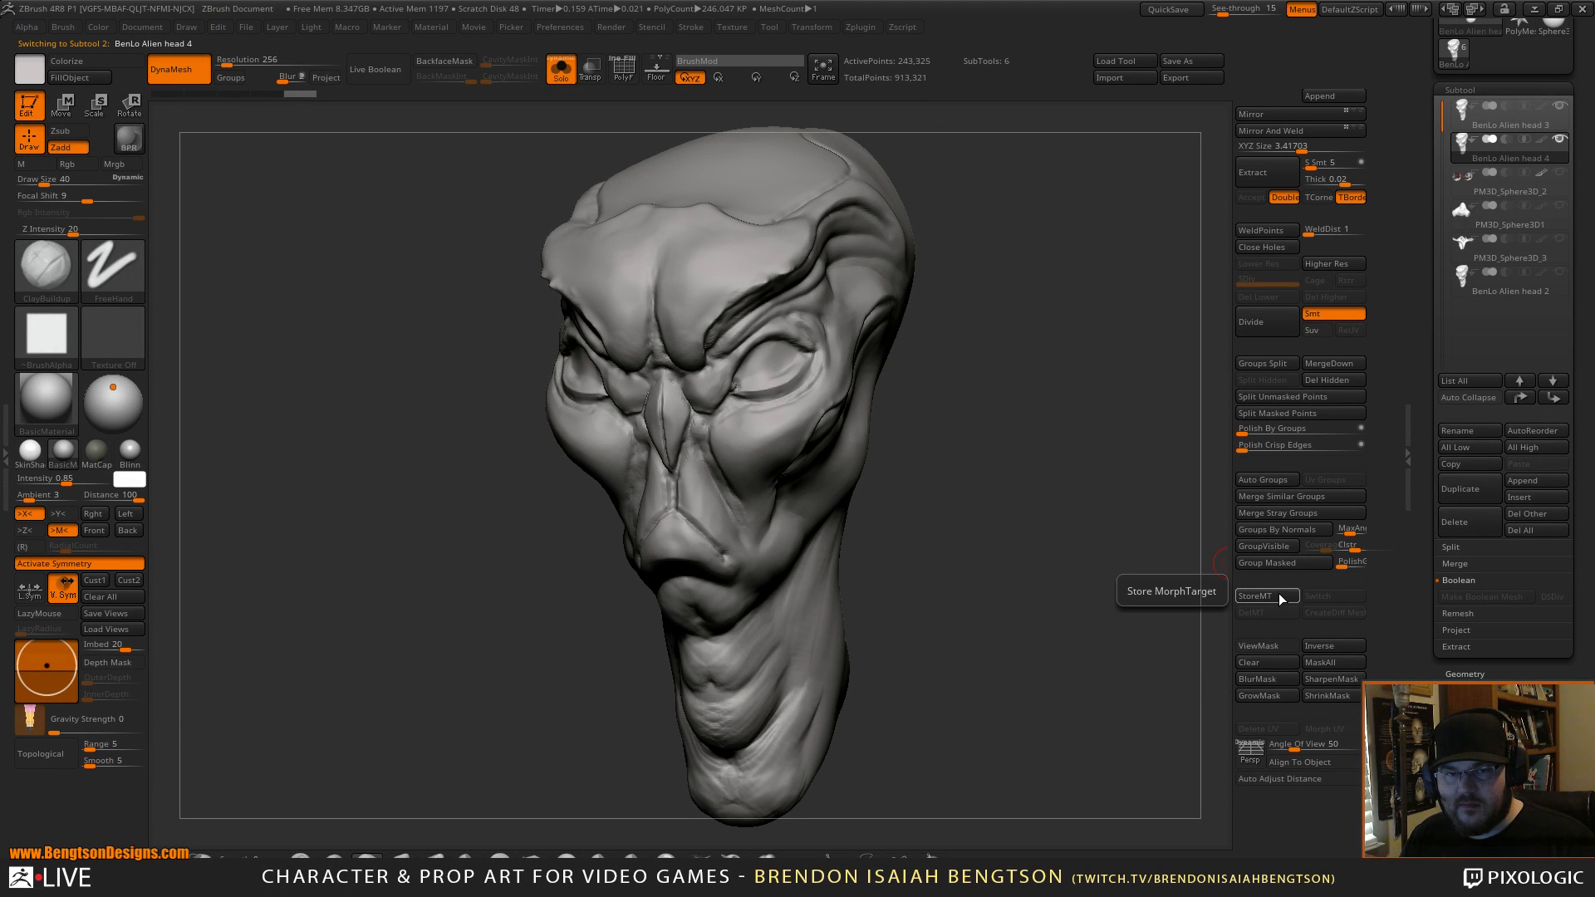
left_click(1456, 674)
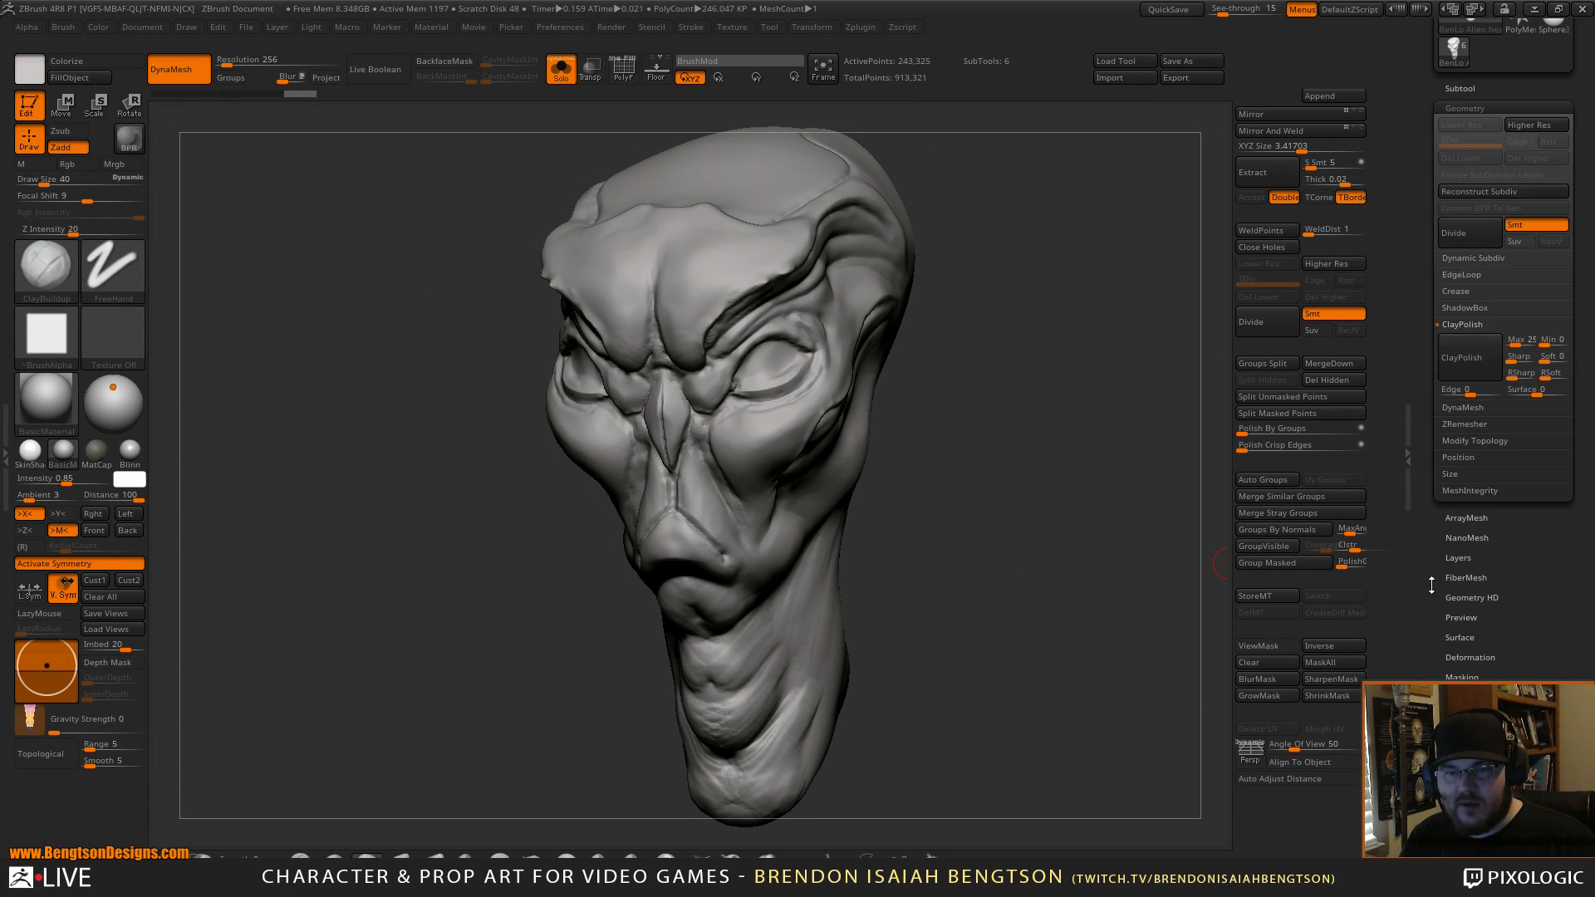
left_click(1465, 424)
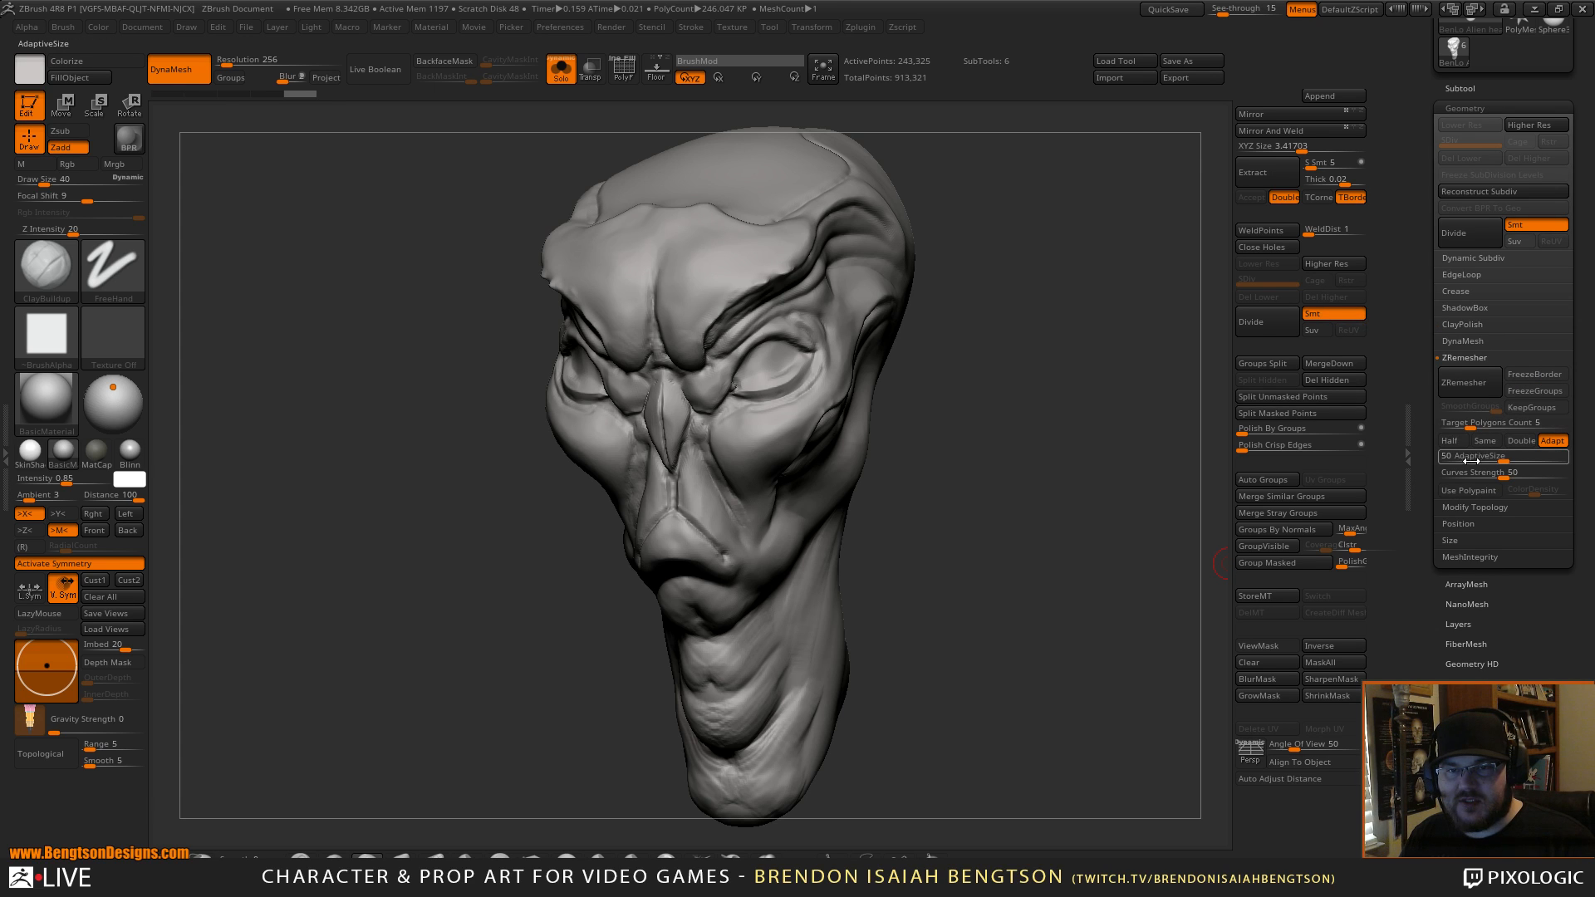
left_click(1477, 455)
type("20")
key("Tab")
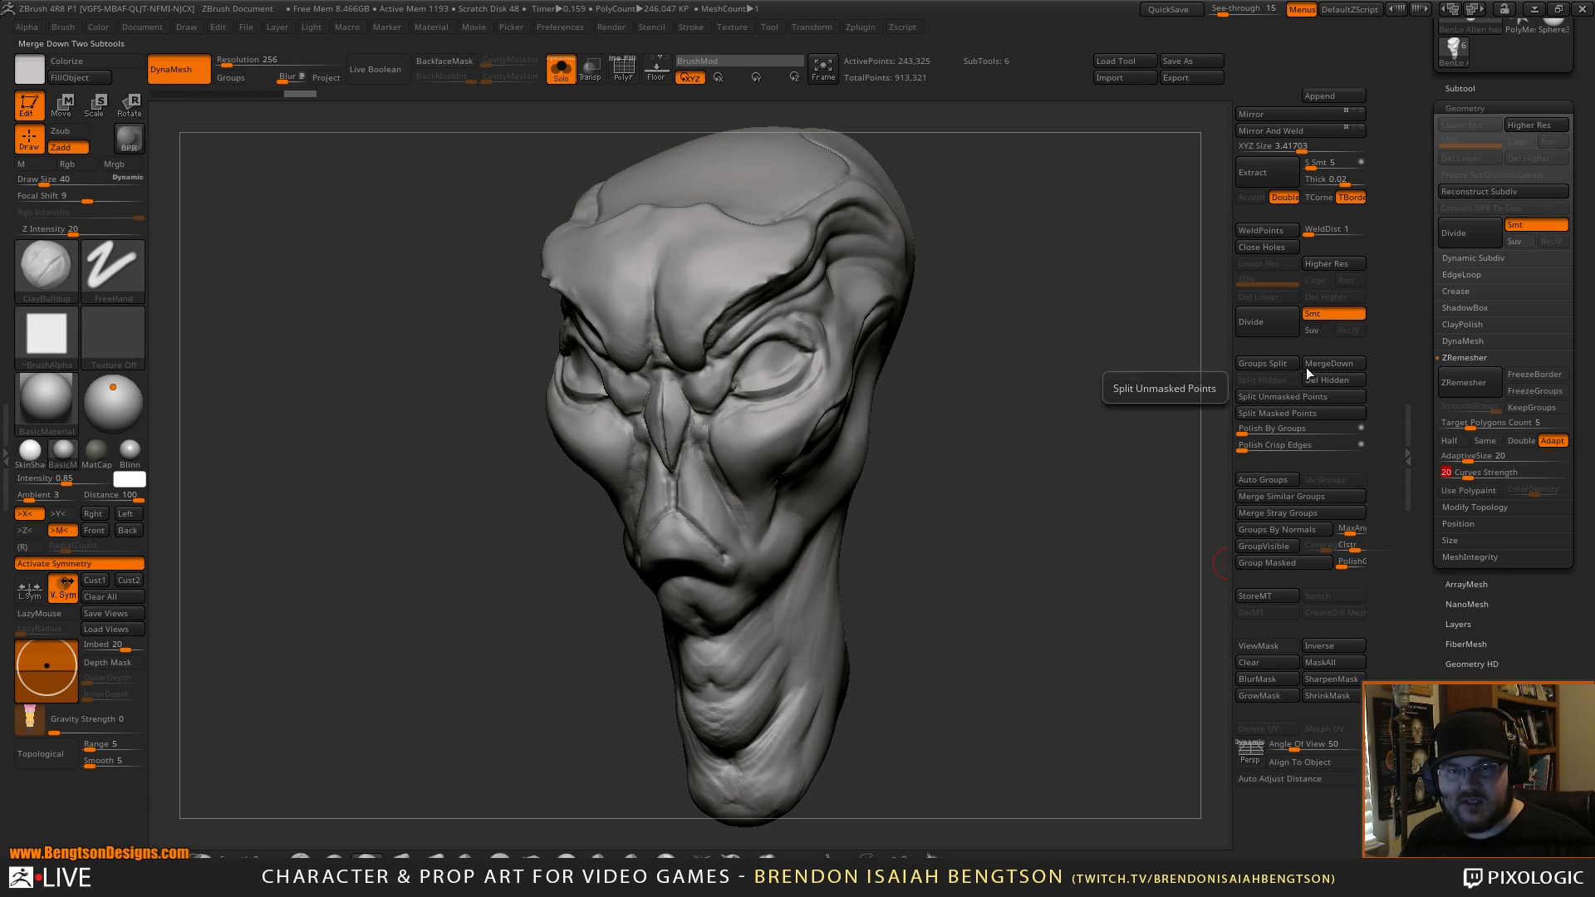
type("20")
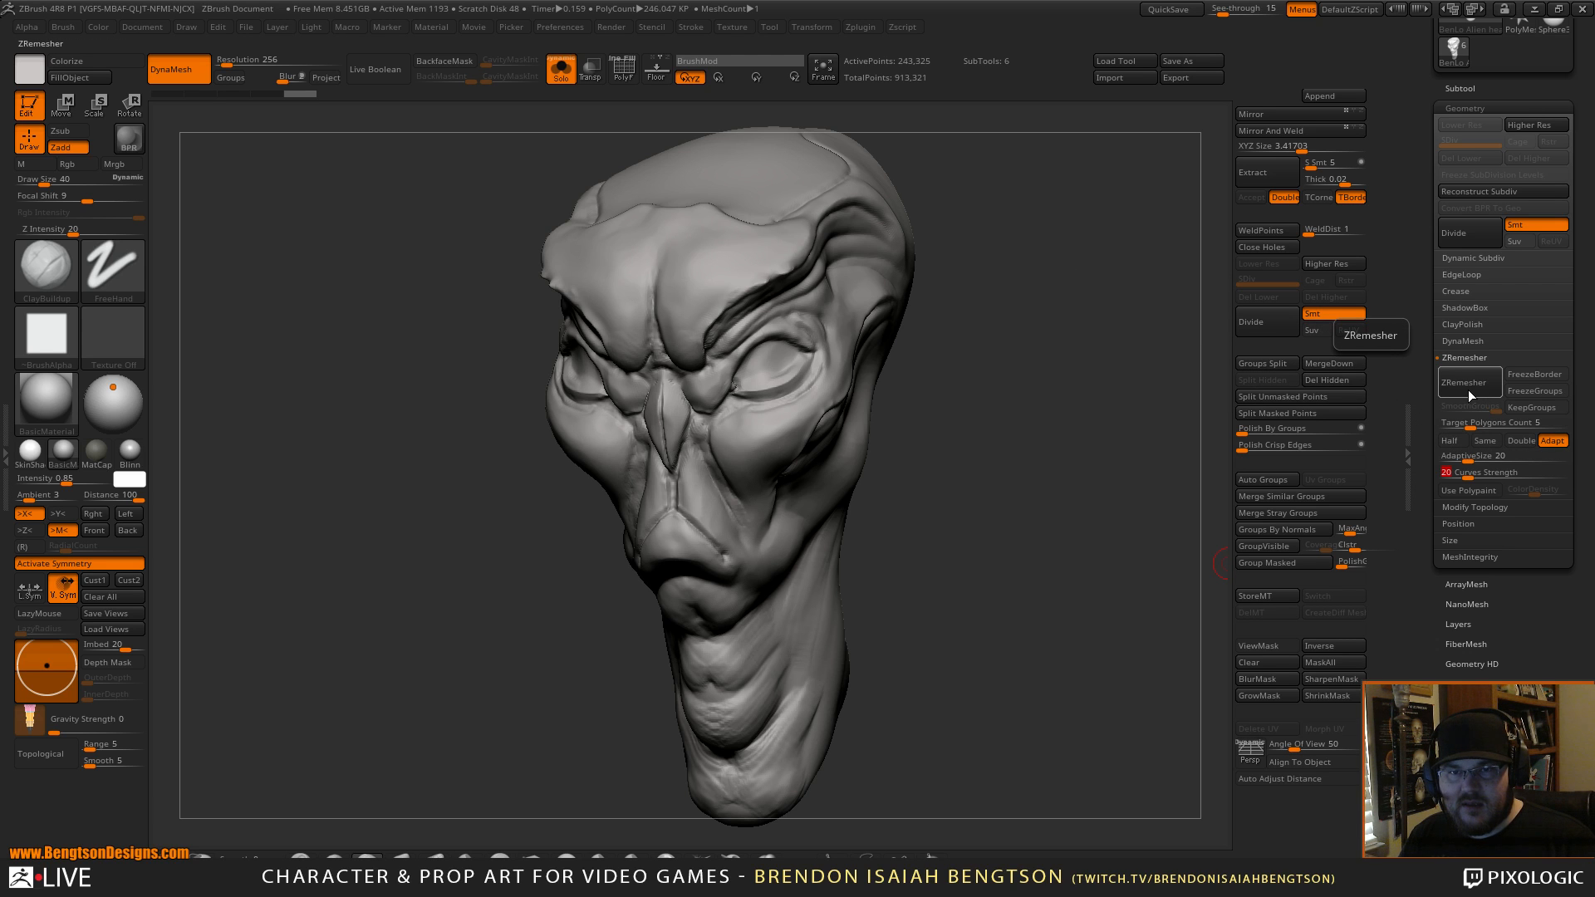
key("Return")
Show the wireframe, remesh the duplicated head with ZRemesher at a target polygon count of 5, and inspect the new topology.
key("shift+f")
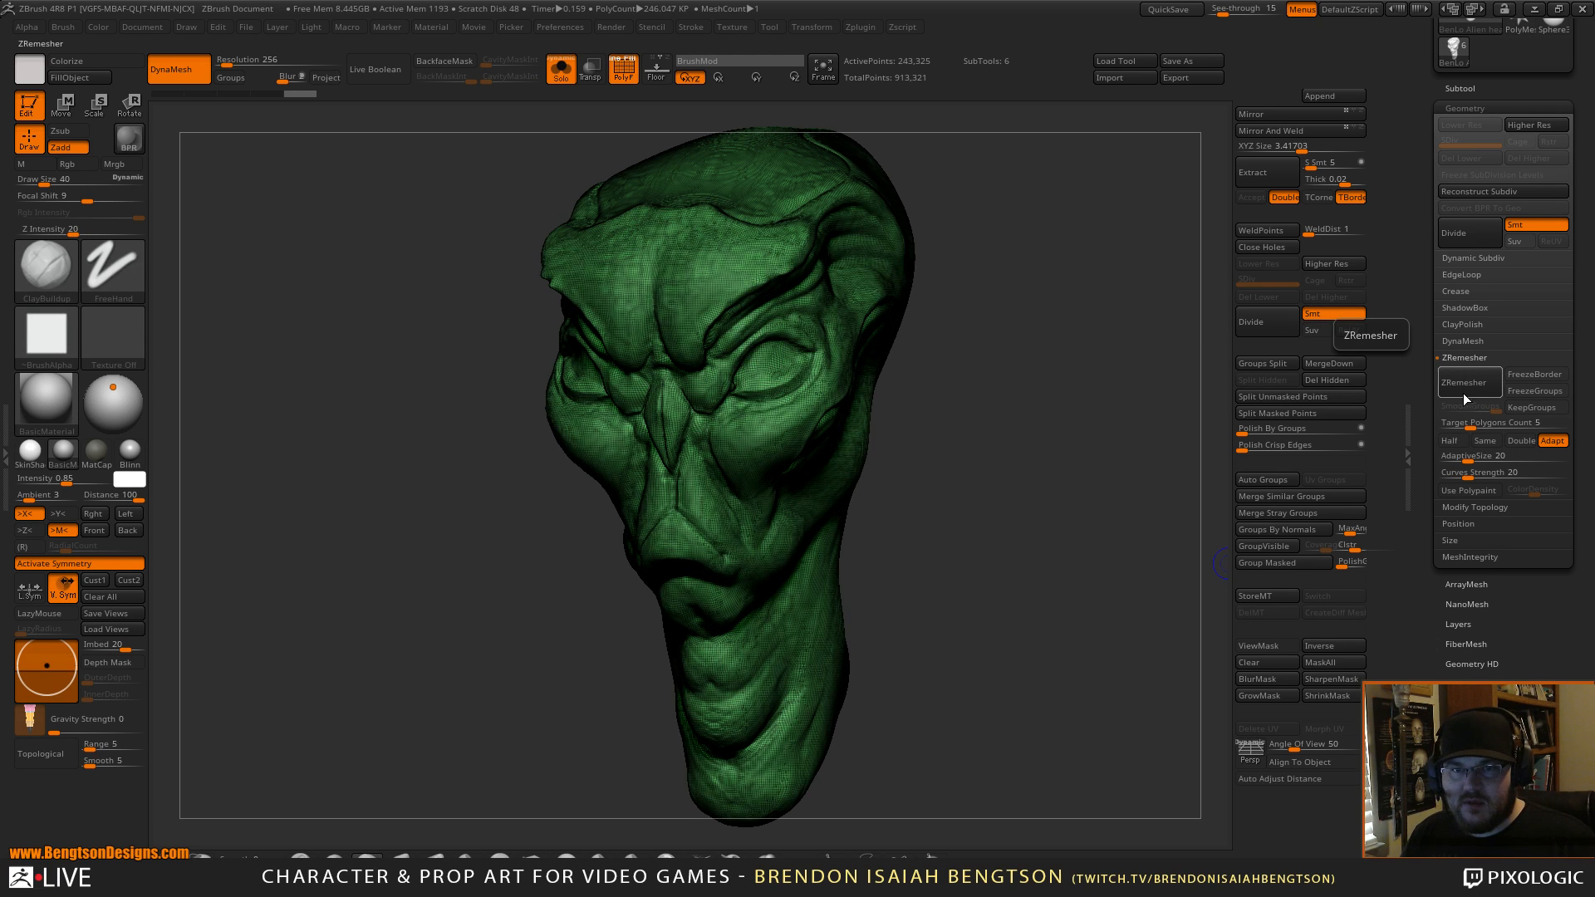
left_click(1469, 384)
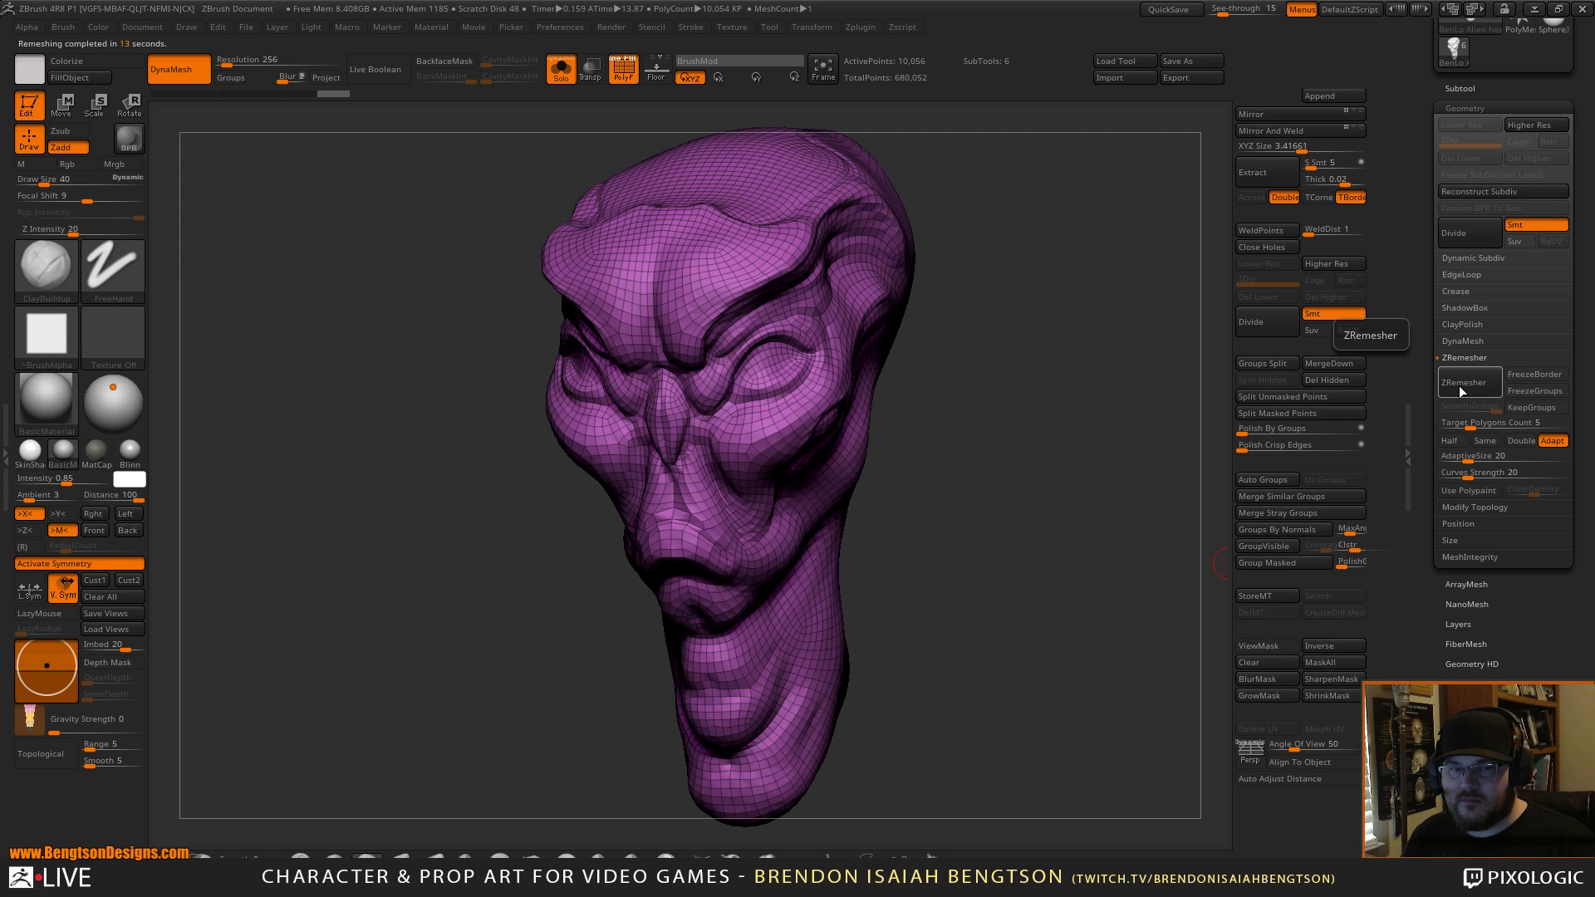
left_click_drag(1032, 494, 997, 488)
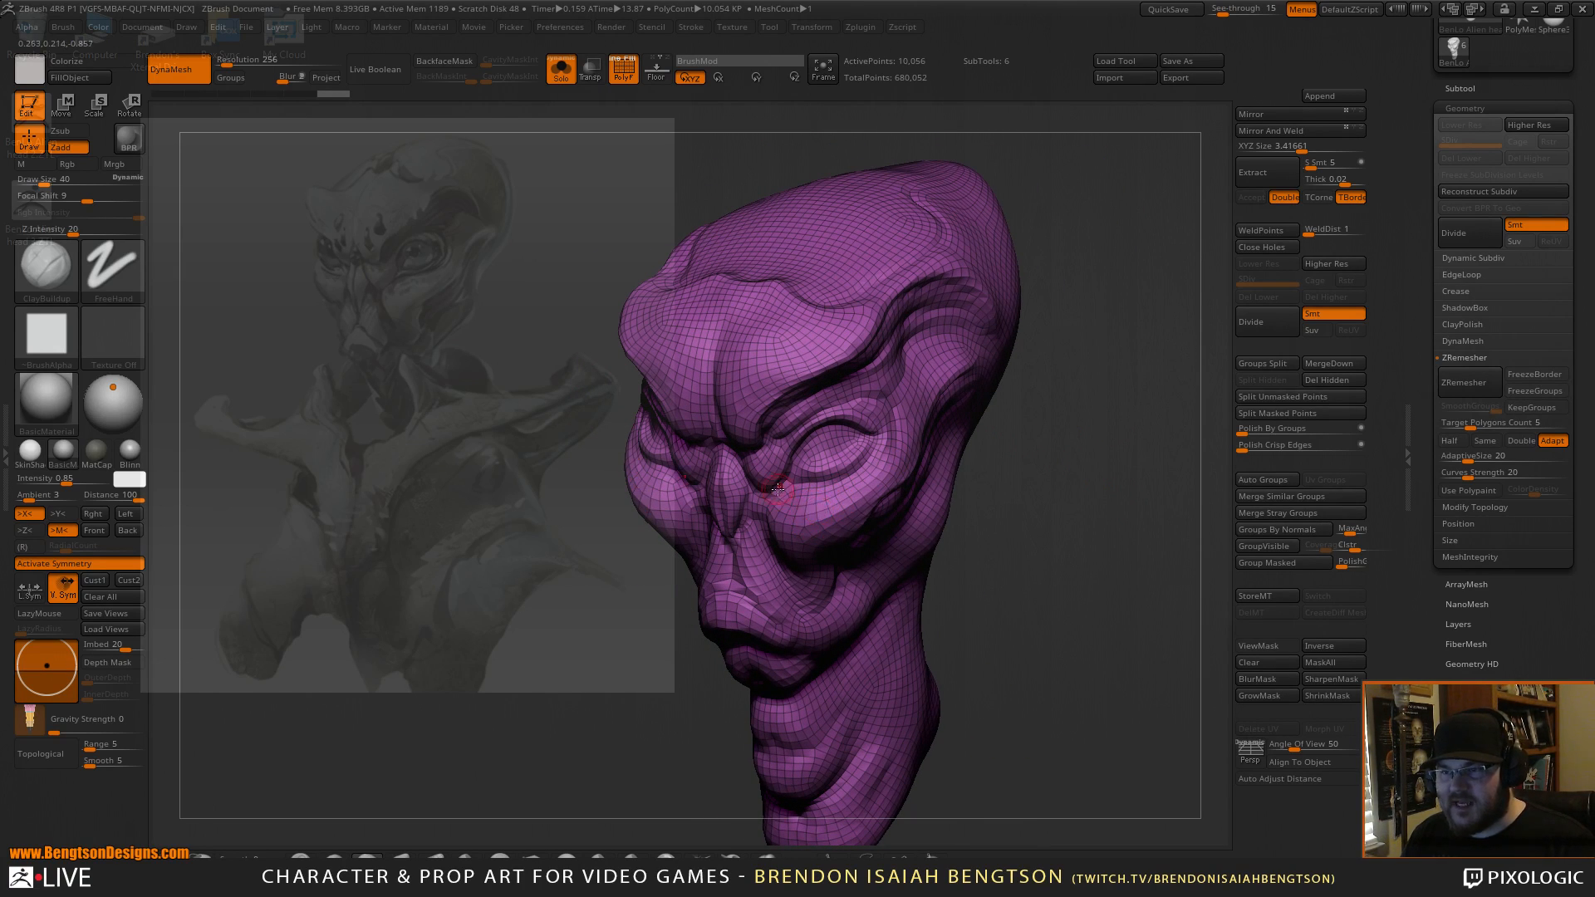
left_click_drag(1042, 442, 1132, 385)
Subdivide the remeshed head three times to subdivision level 4 and hide the wireframe.
left_click(1273, 321)
left_click(1263, 327)
key("shift+f")
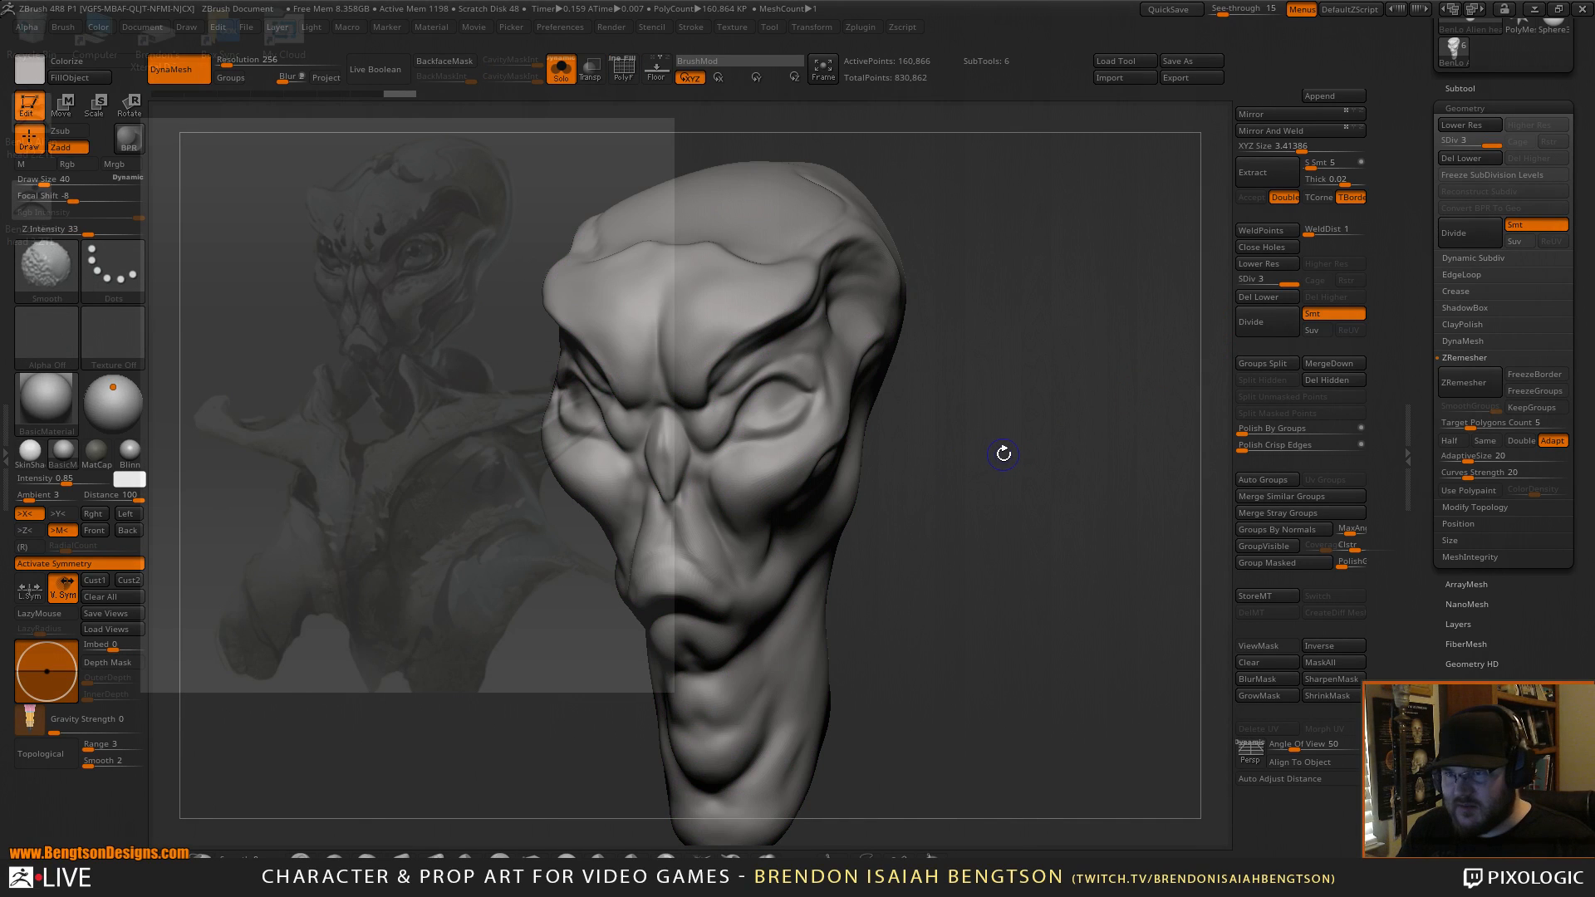
left_click(1459, 87)
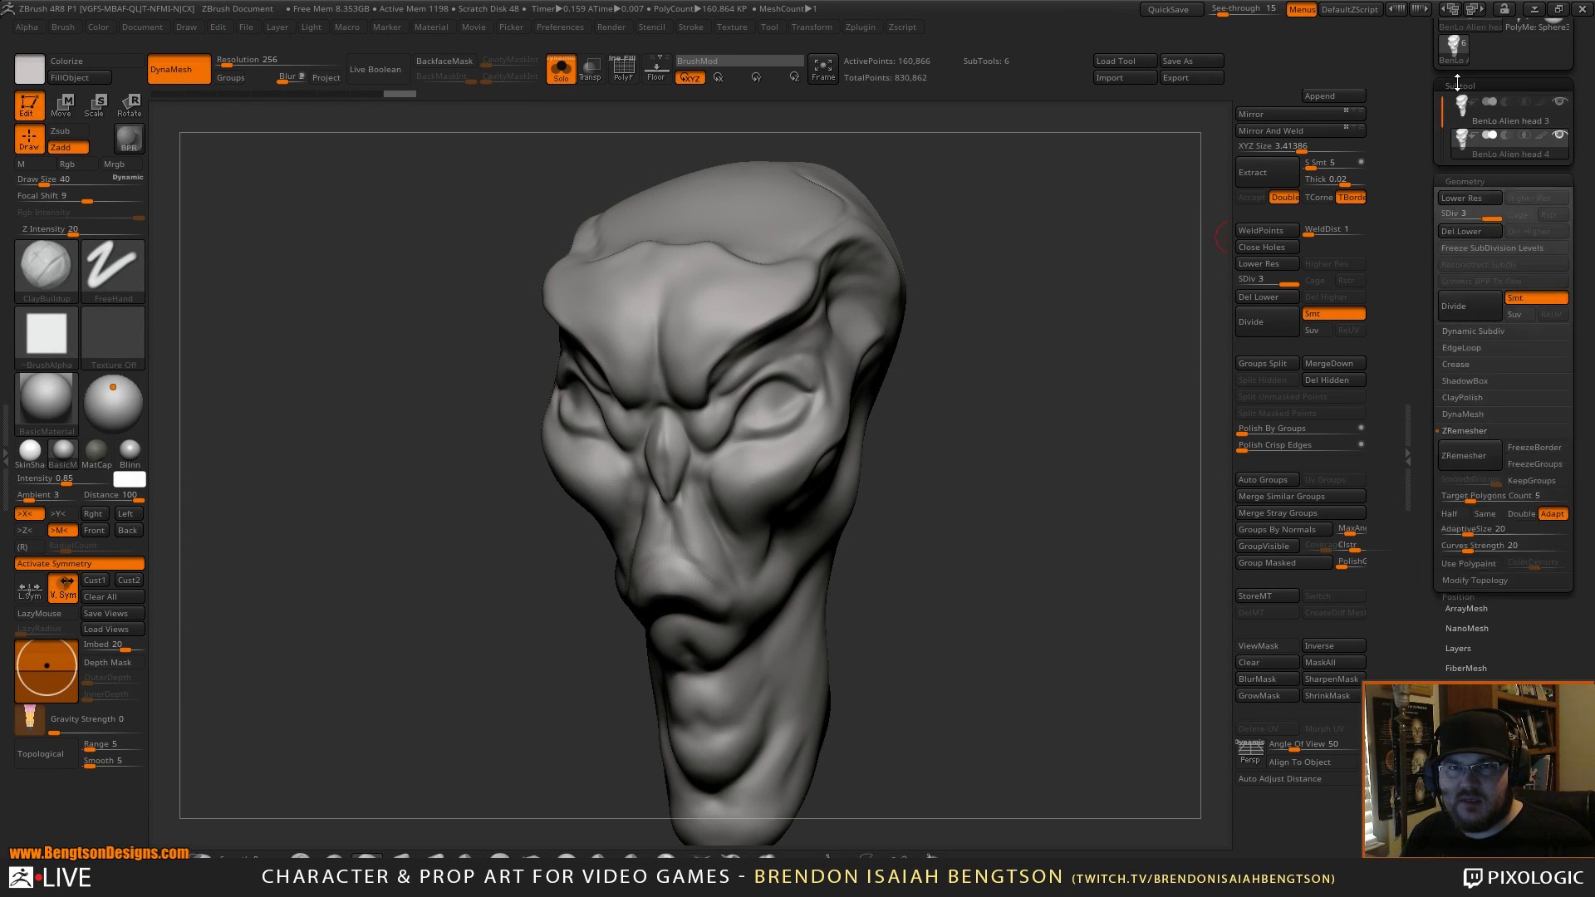
mouse_move(1462, 154)
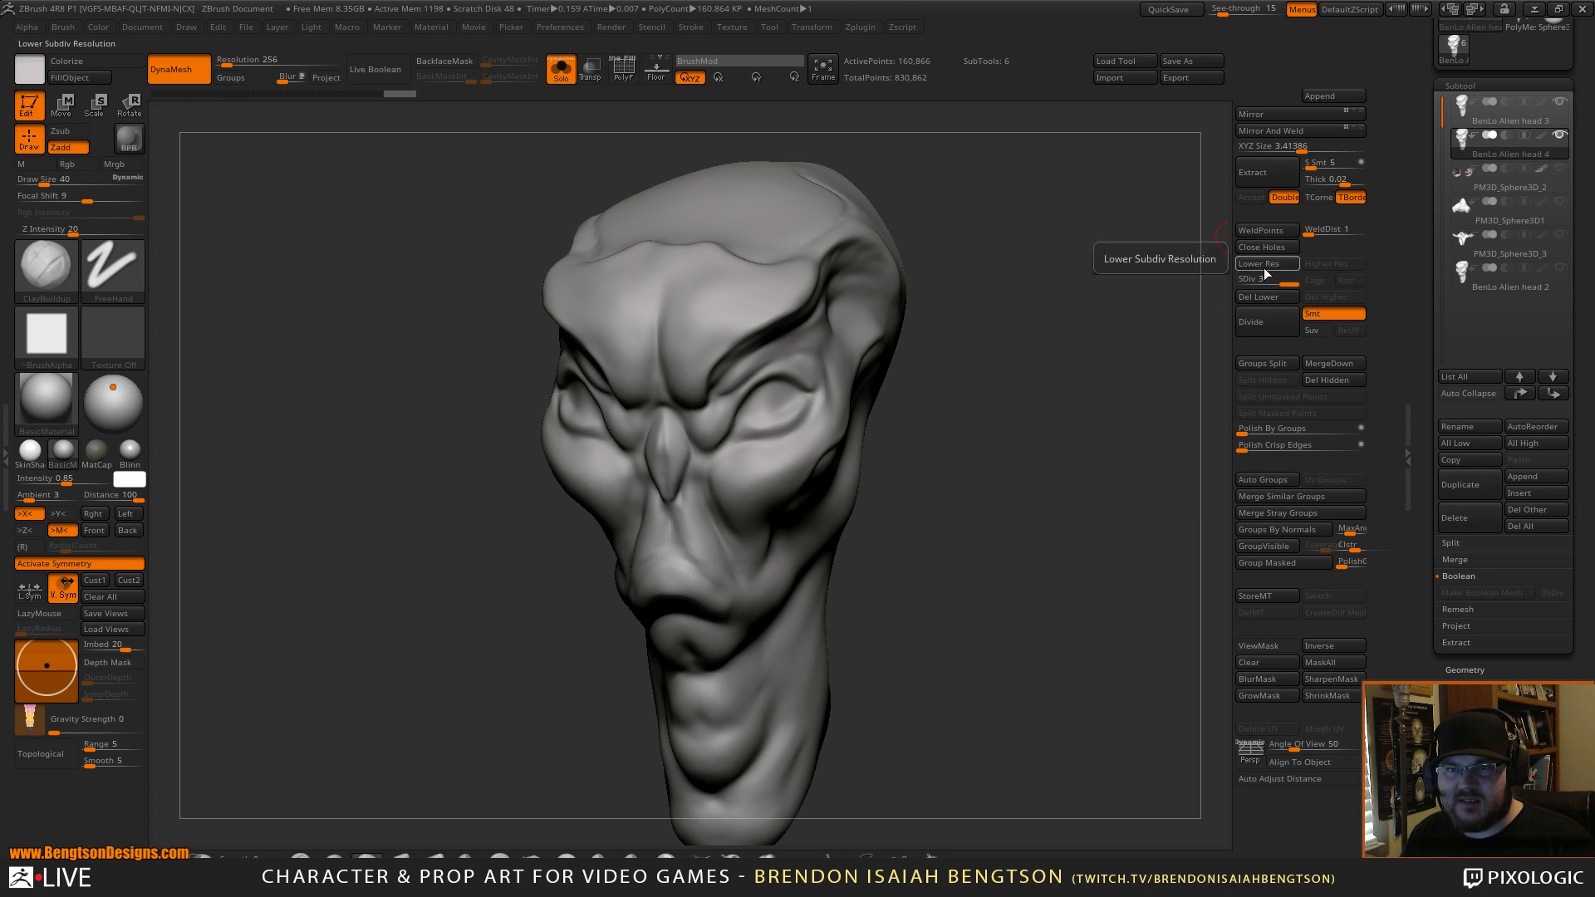
left_click(1268, 323)
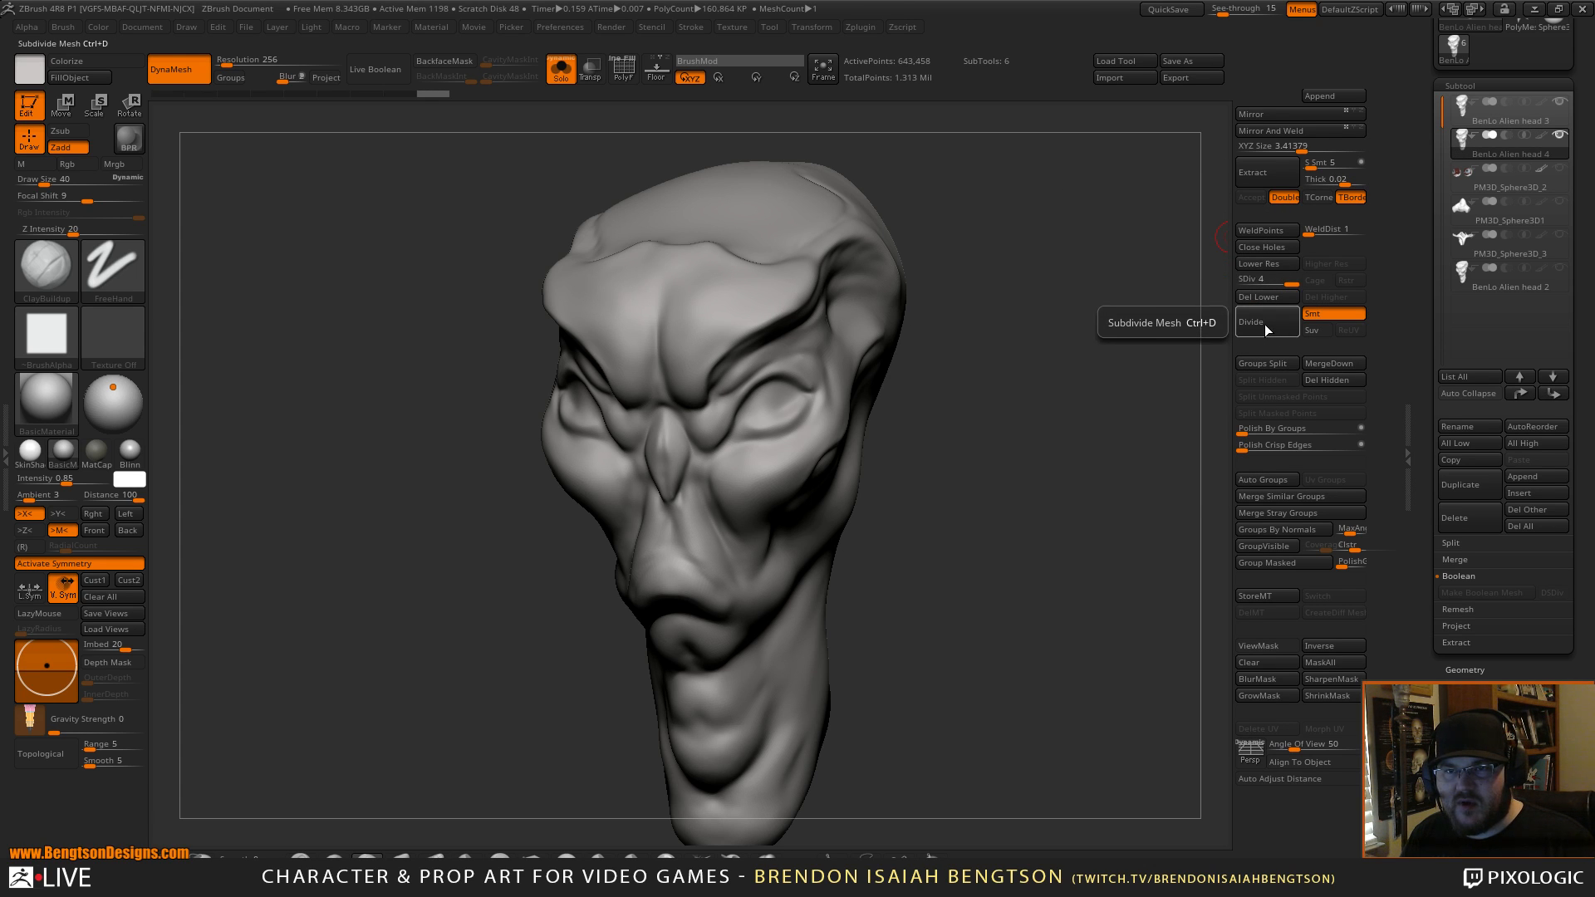
left_click(1280, 332)
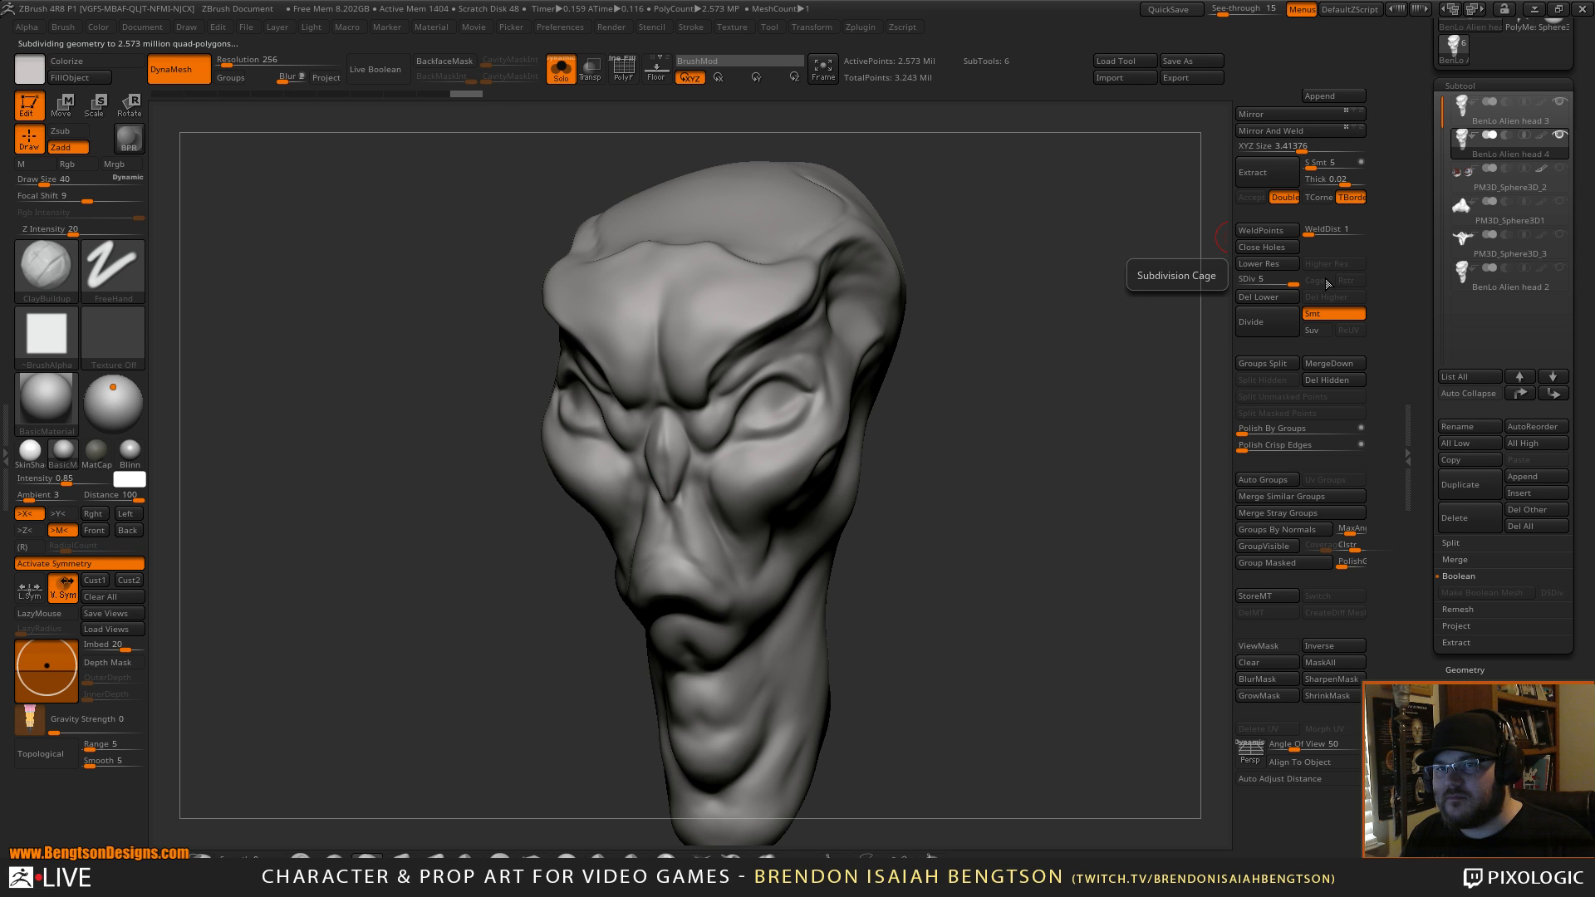
left_click_drag(1036, 416, 1097, 383)
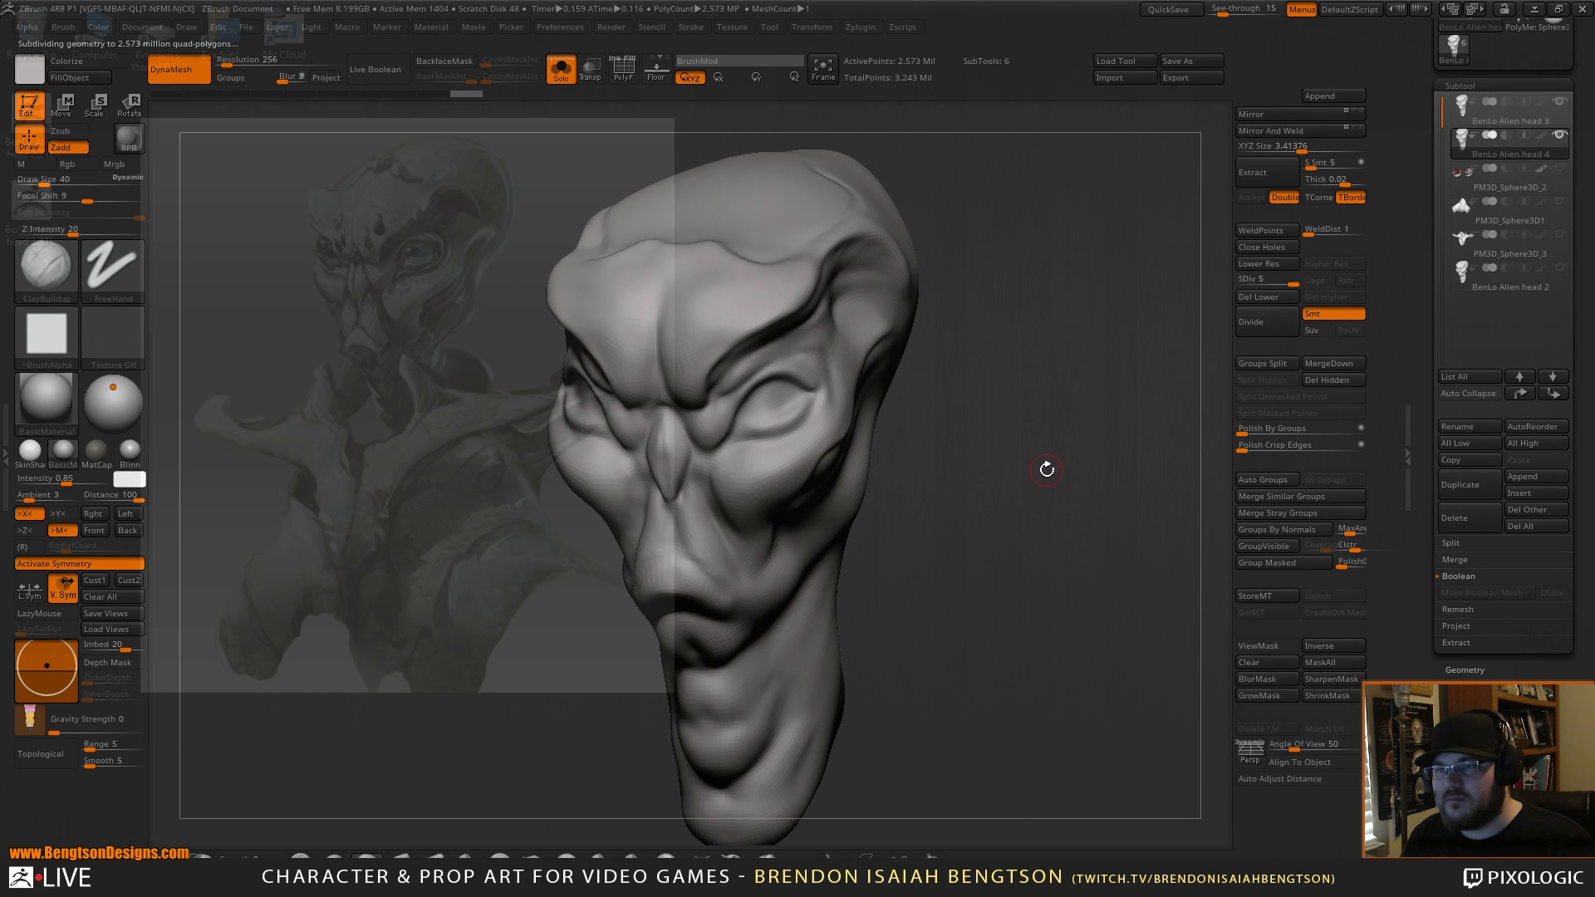
left_click(1277, 264)
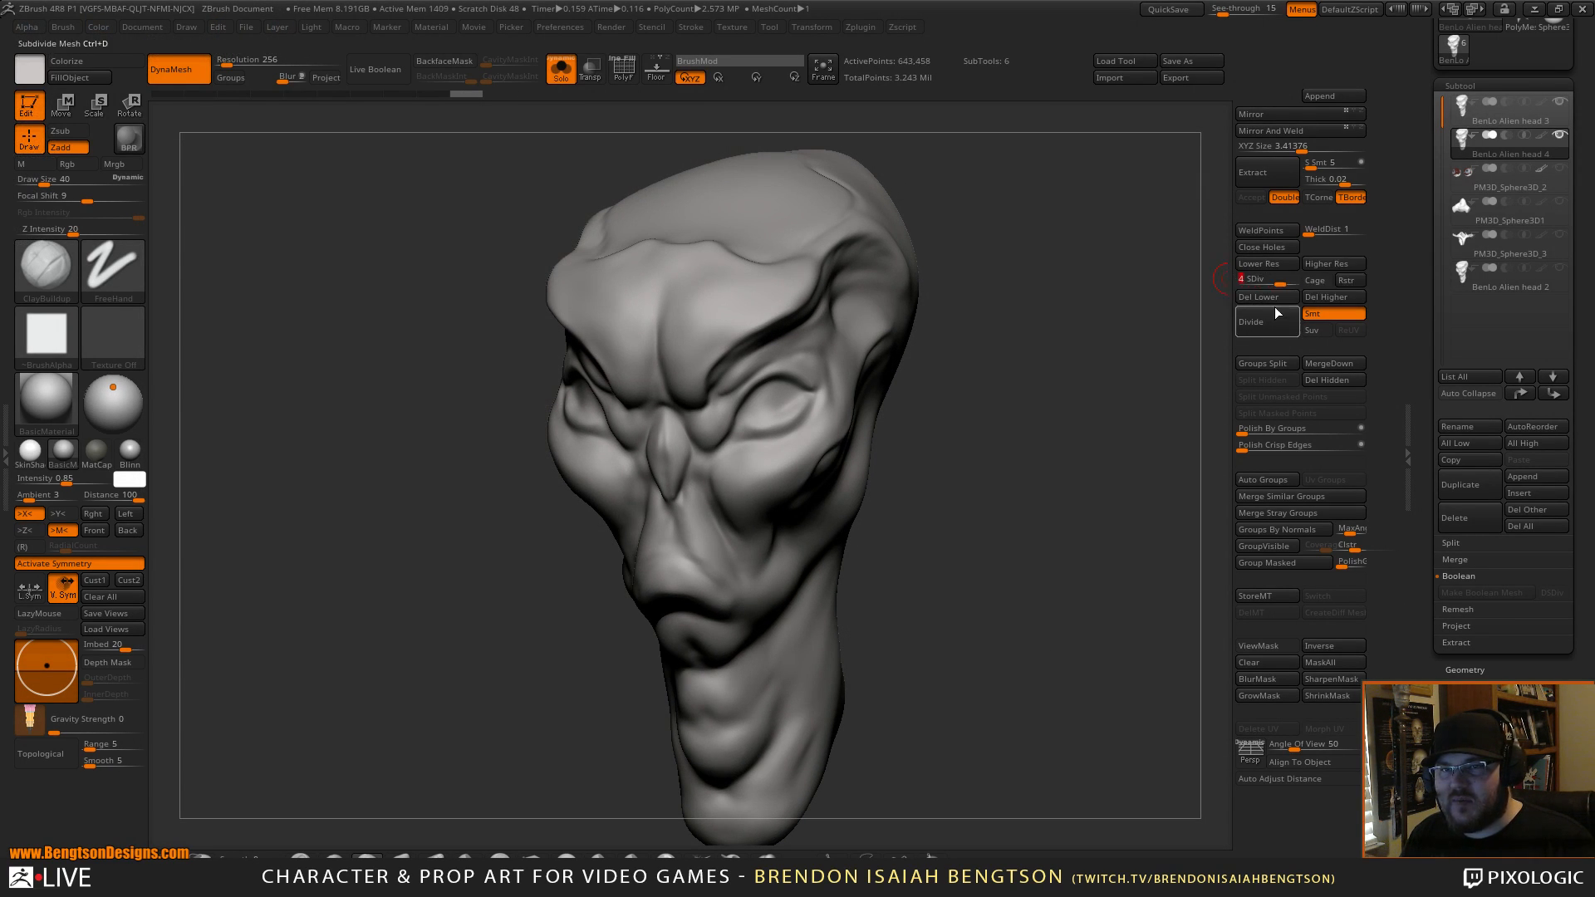
left_click(1317, 297)
Subdivide the remeshed head to level 5 and step it down to subdivision level 2.
mouse_move(1477, 155)
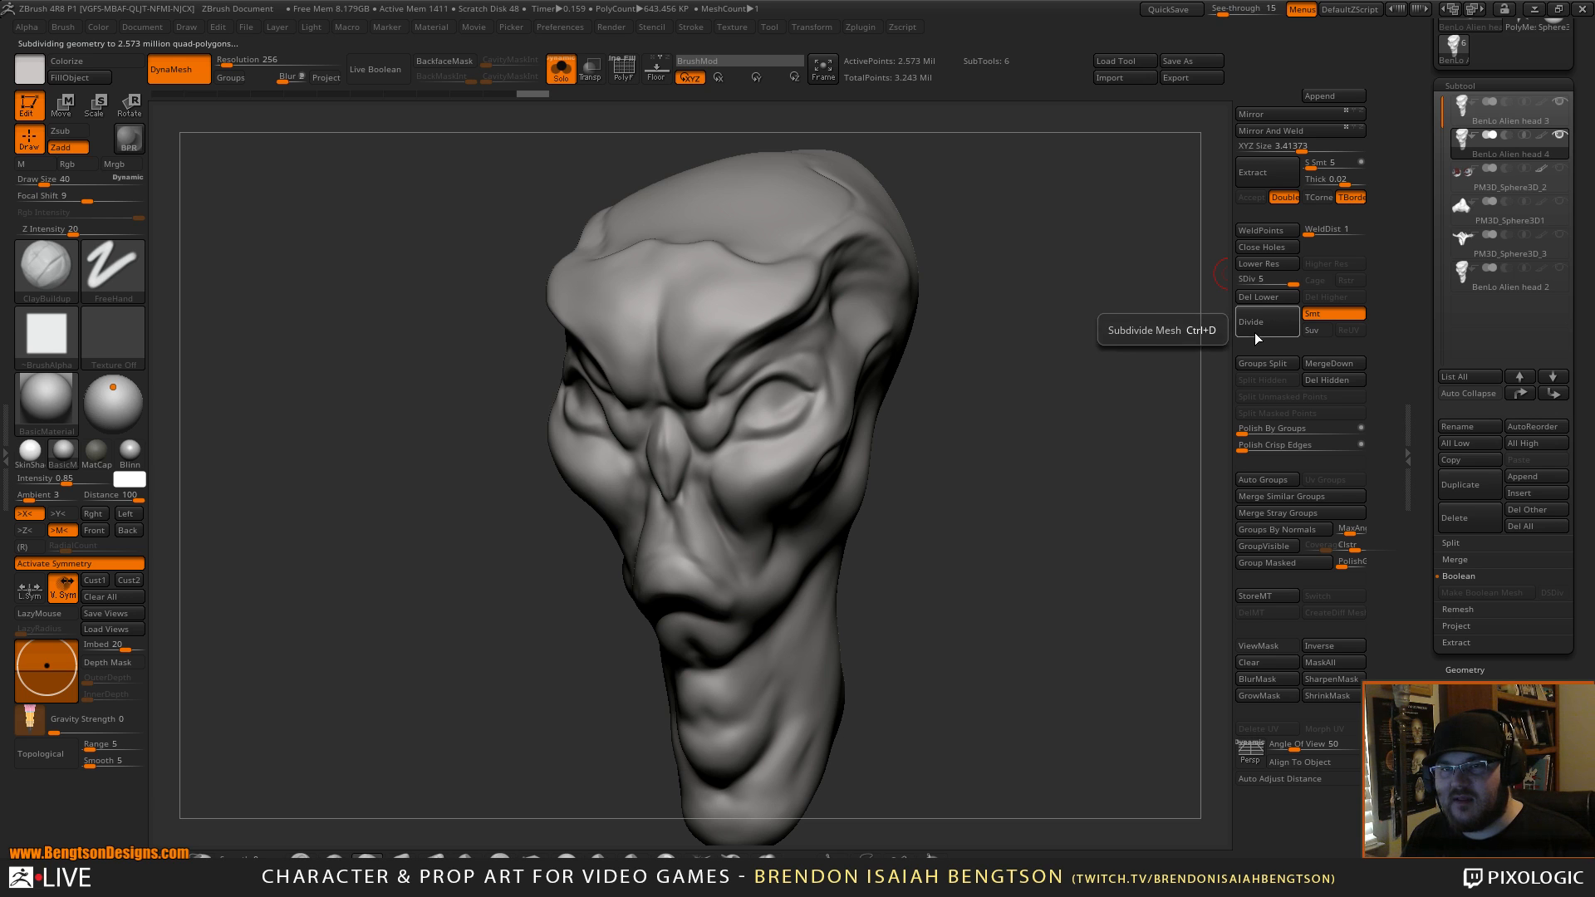
left_click(1258, 330)
left_click_drag(1111, 349, 1136, 227)
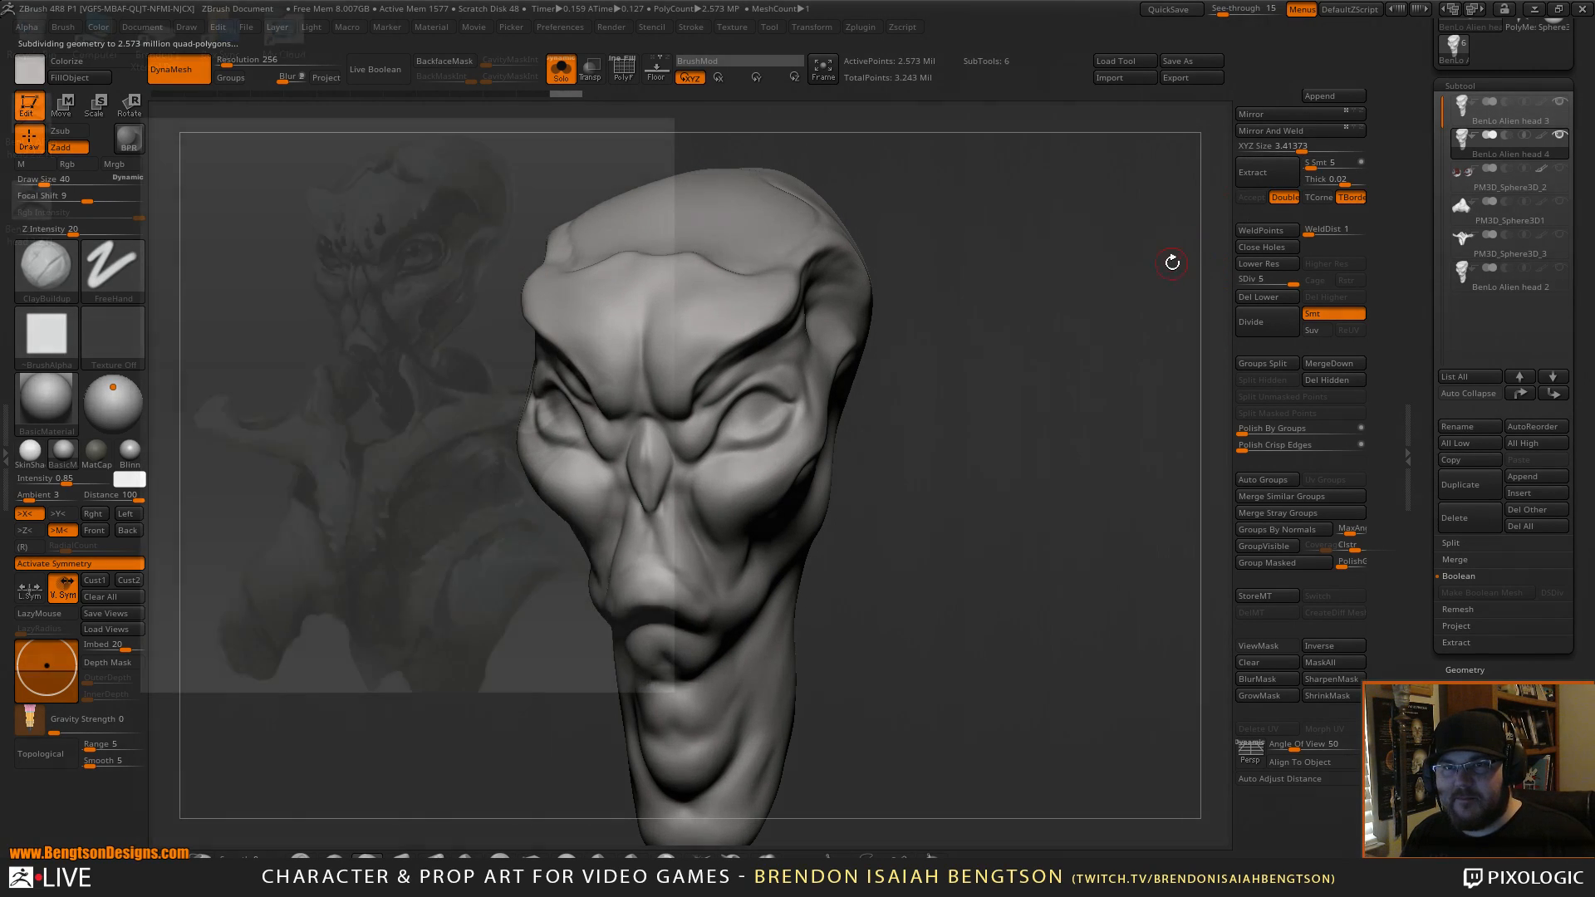
left_click_drag(1292, 281, 1254, 282)
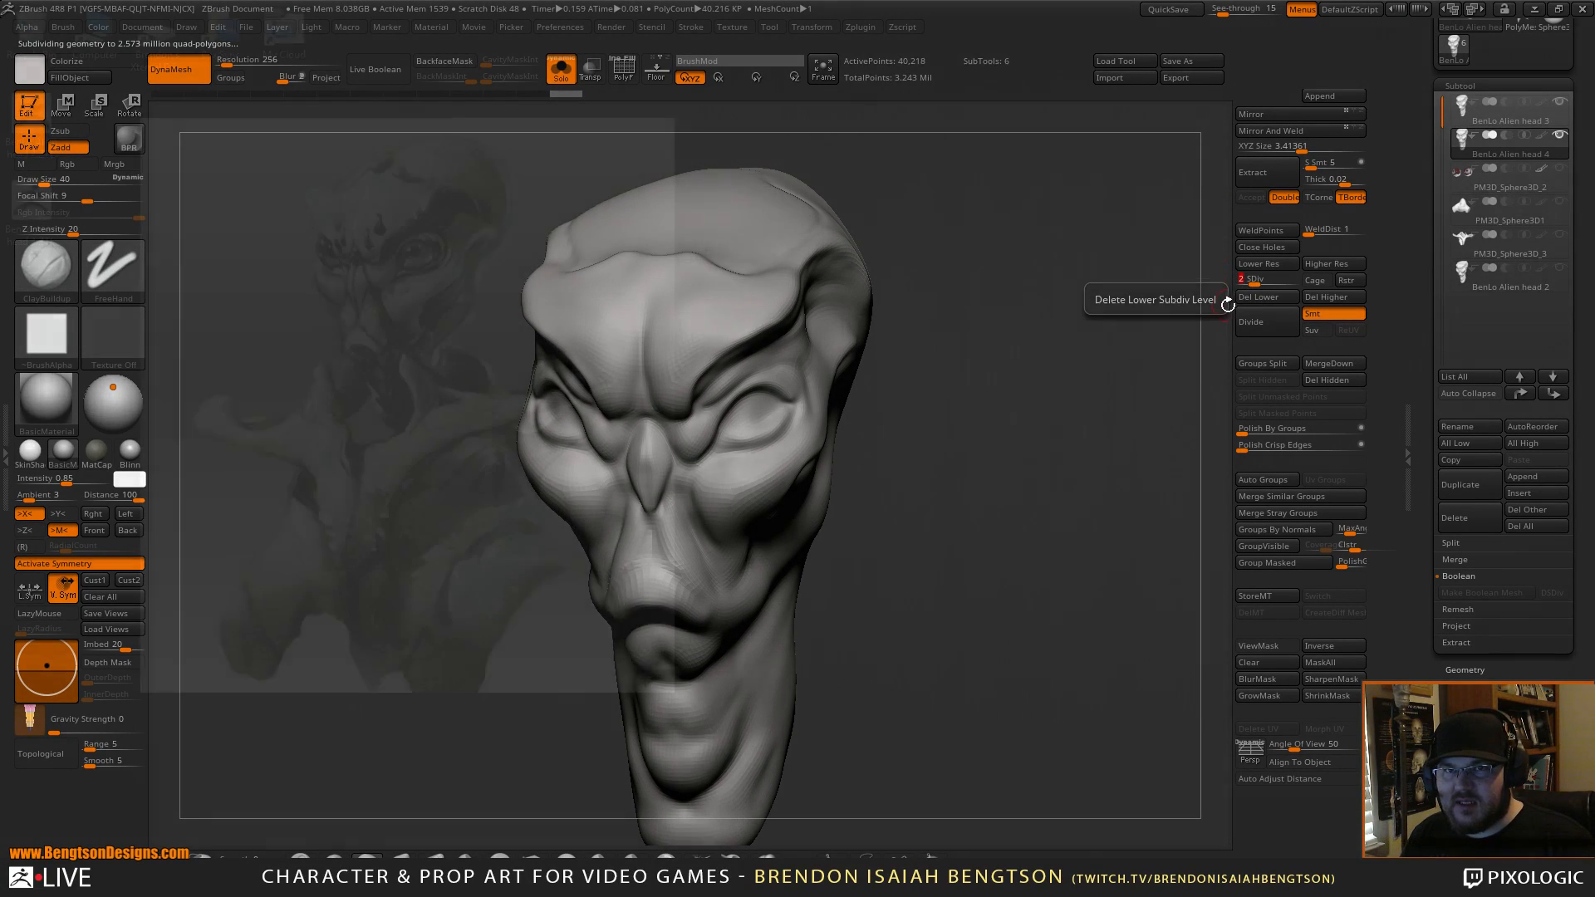
mouse_move(1043, 465)
left_mouse_down()
mouse_move(961, 356)
mouse_move(1006, 339)
mouse_move(1078, 433)
left_mouse_up()
Show the original head together with the remeshed one and project its detail onto the remeshed head at subdivision level 2.
left_click(1464, 117)
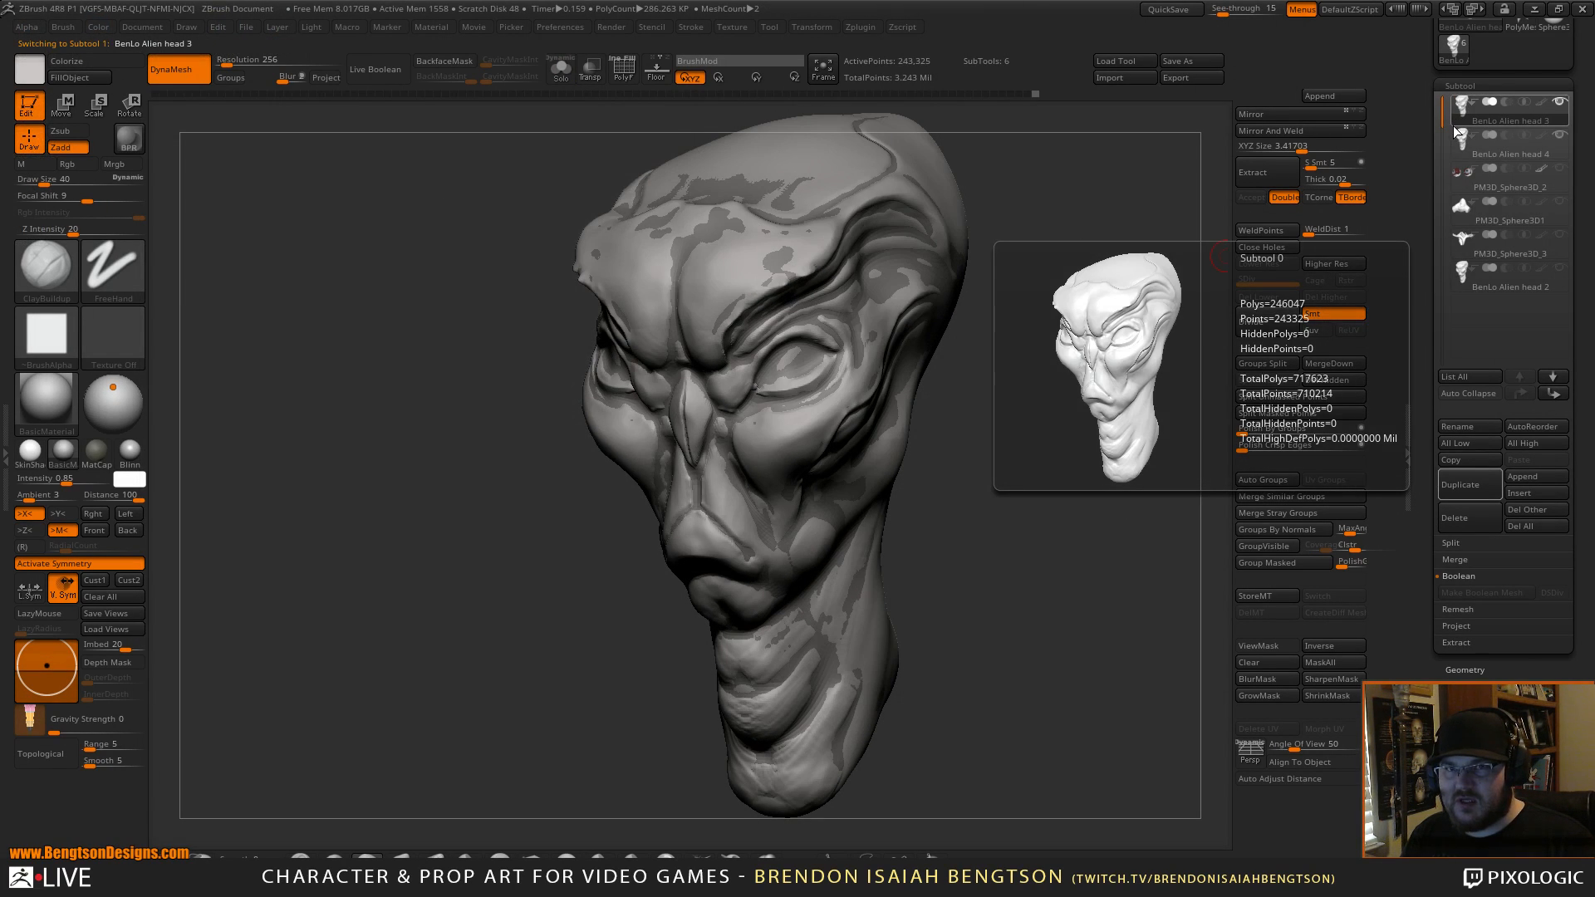
left_click(1464, 142)
left_click_drag(1090, 574, 1061, 605)
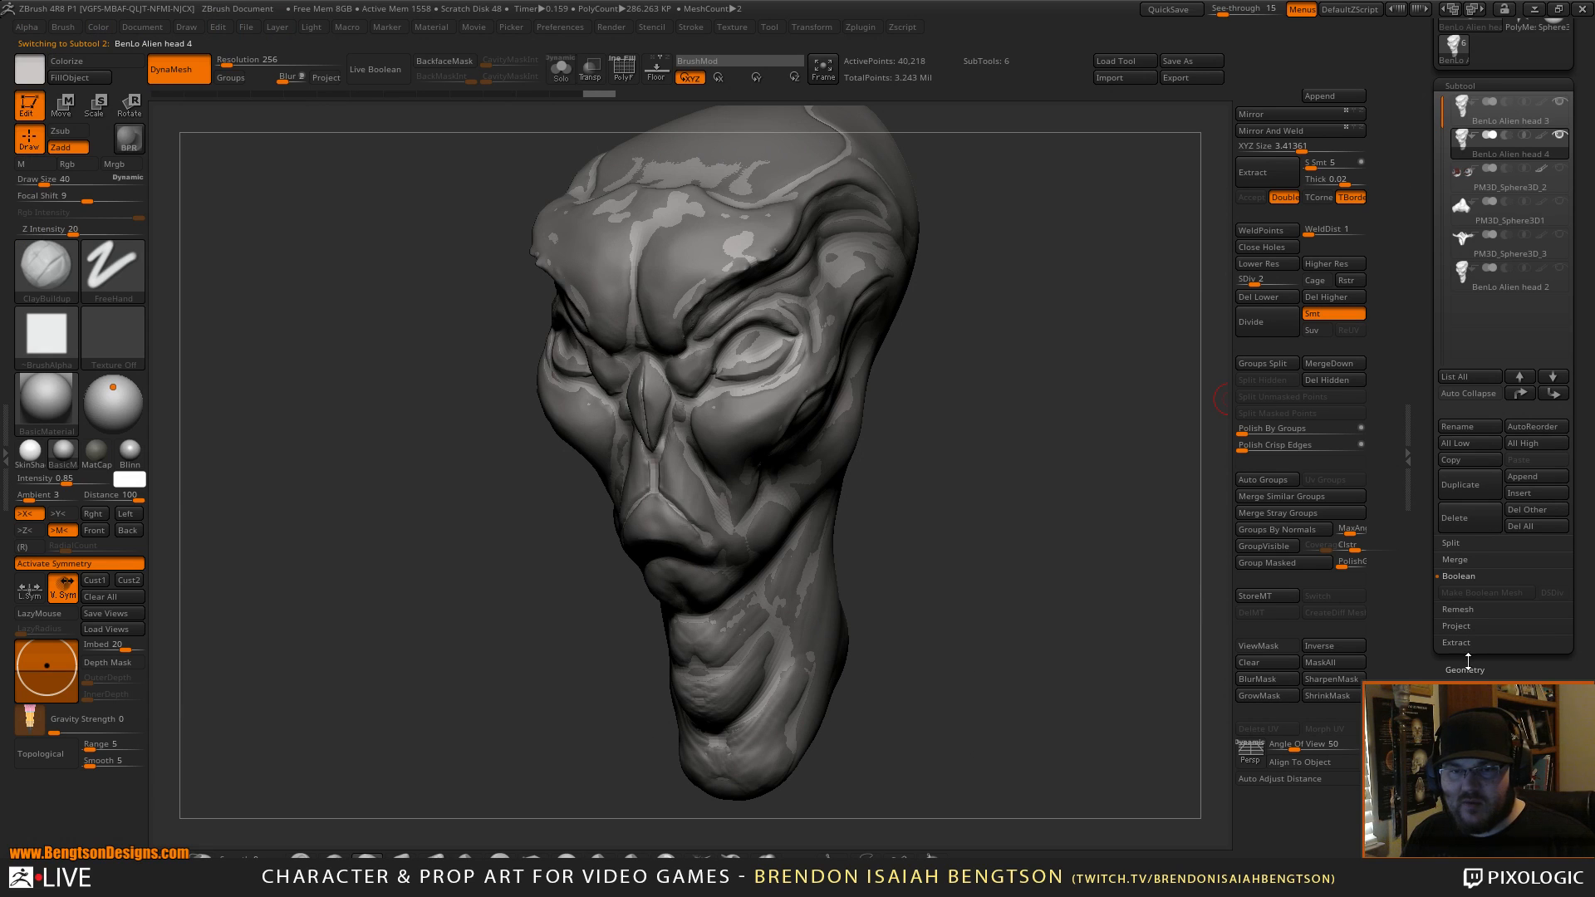
left_click(1464, 625)
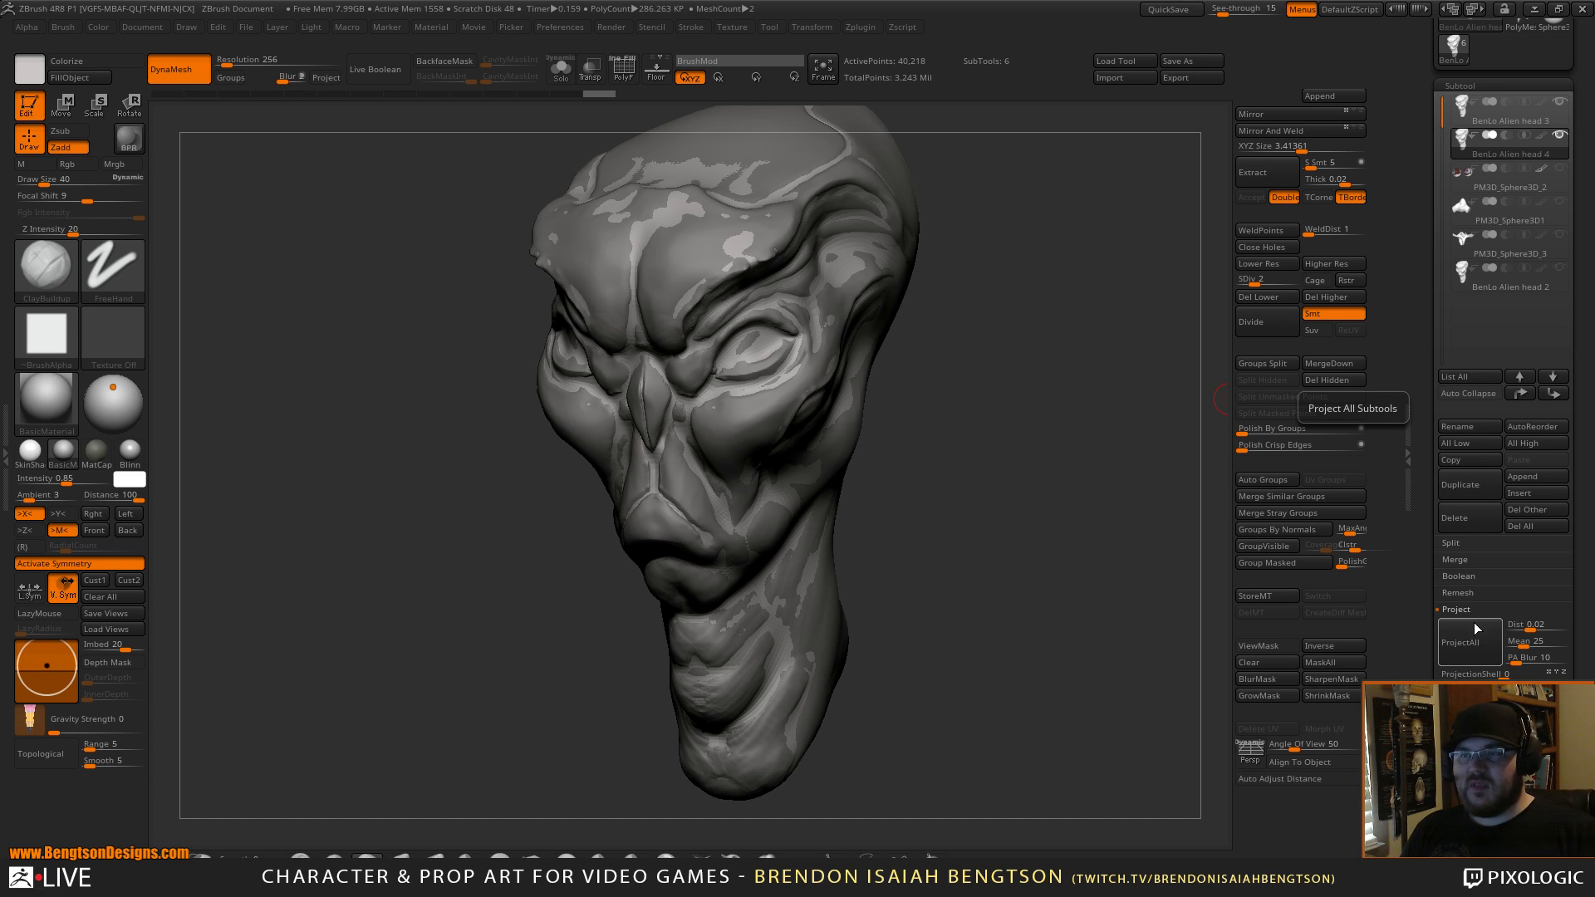
left_click(1474, 640)
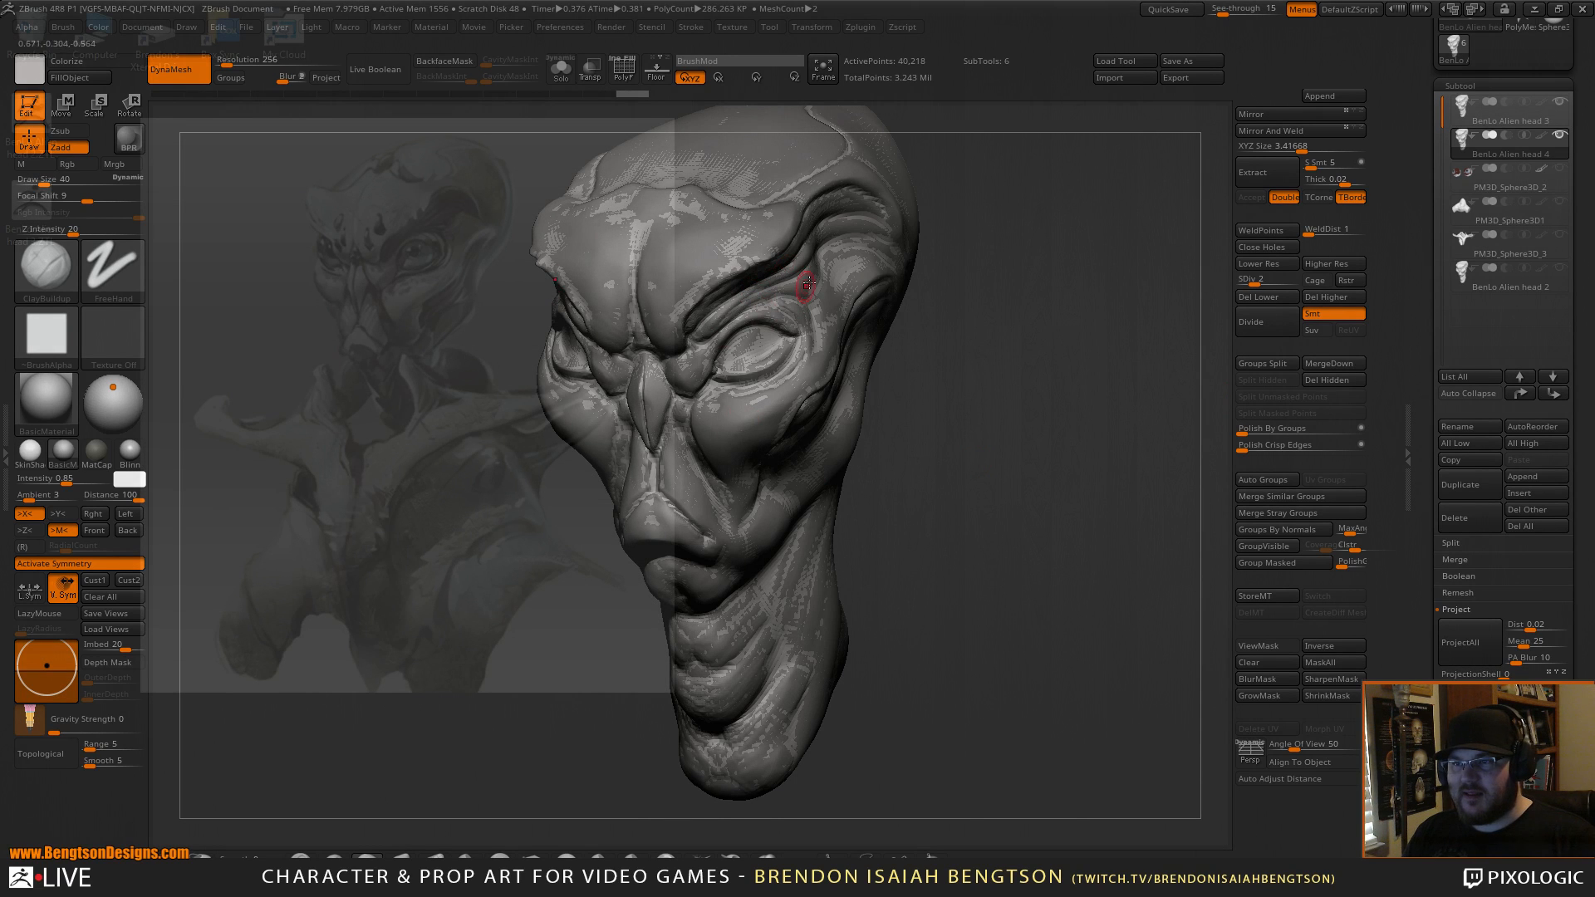
left_click_drag(972, 411, 1119, 406, "alt")
Repeat the ProjectAll on the remeshed head at subdivision levels 3, 4 and 5.
left_click_drag(1261, 285, 1272, 285)
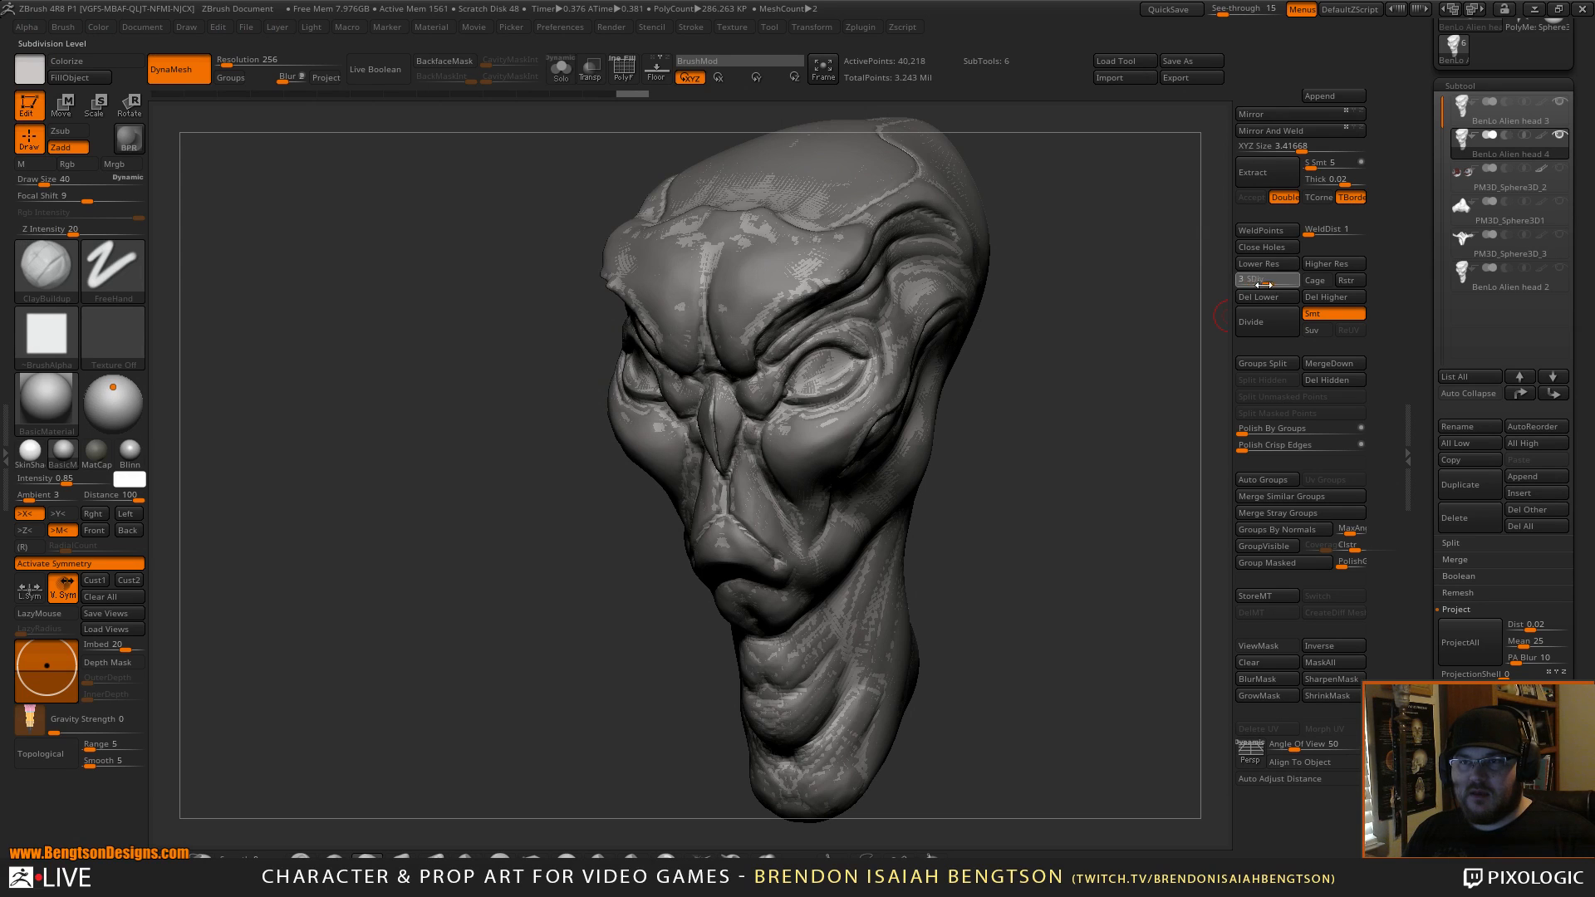
left_click(1461, 642)
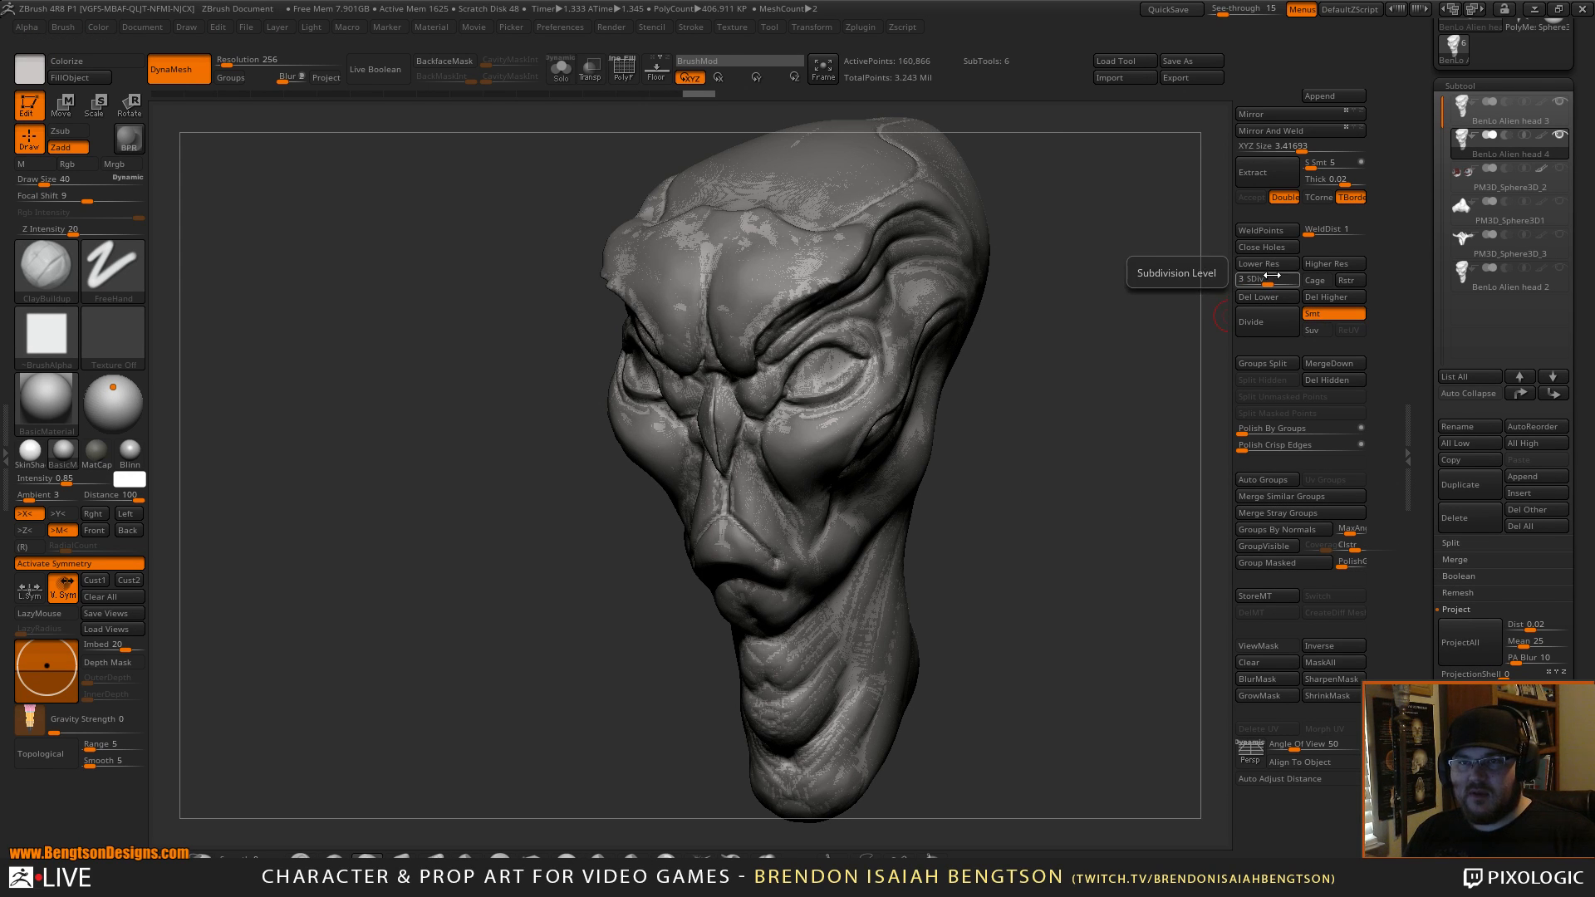
left_click_drag(1274, 278, 1284, 279)
left_click(1462, 636)
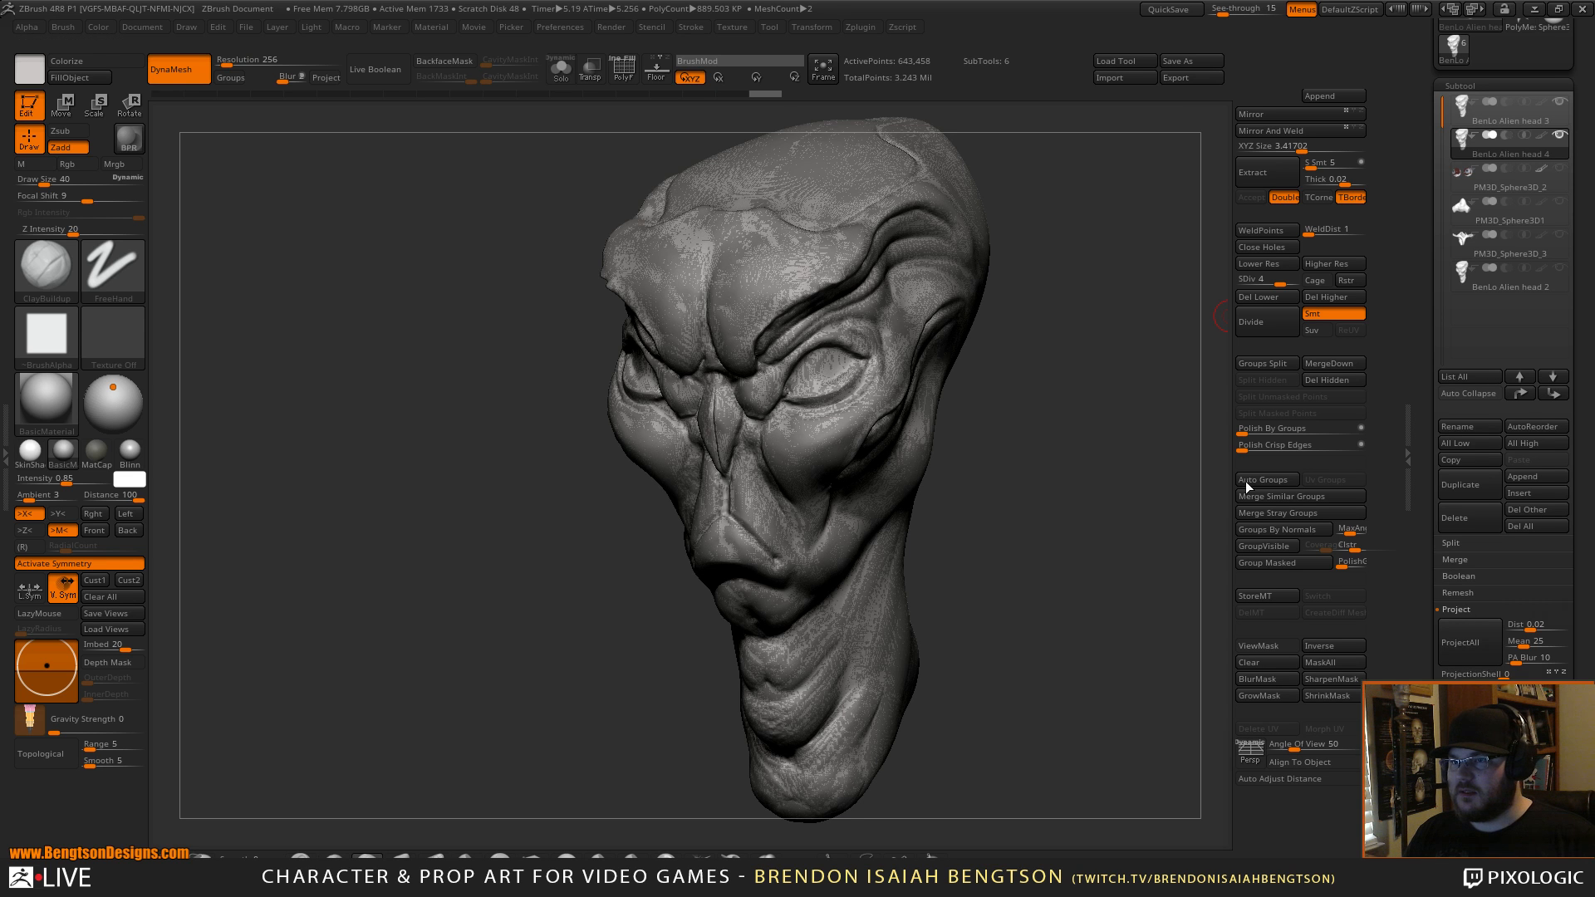
key("ctrl+d")
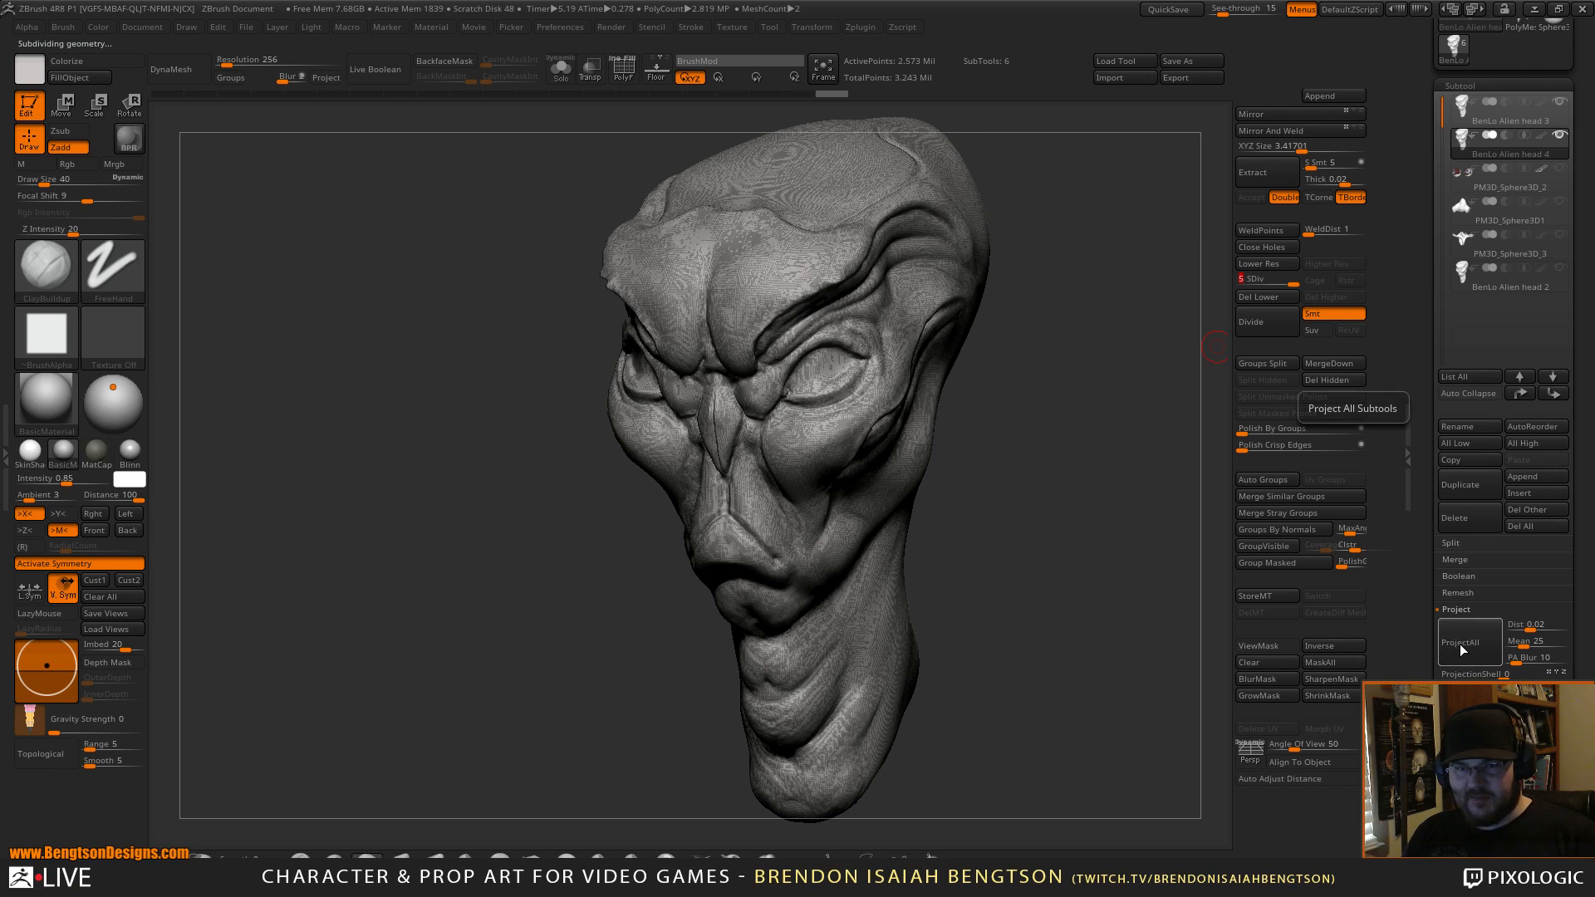
left_click(1468, 634)
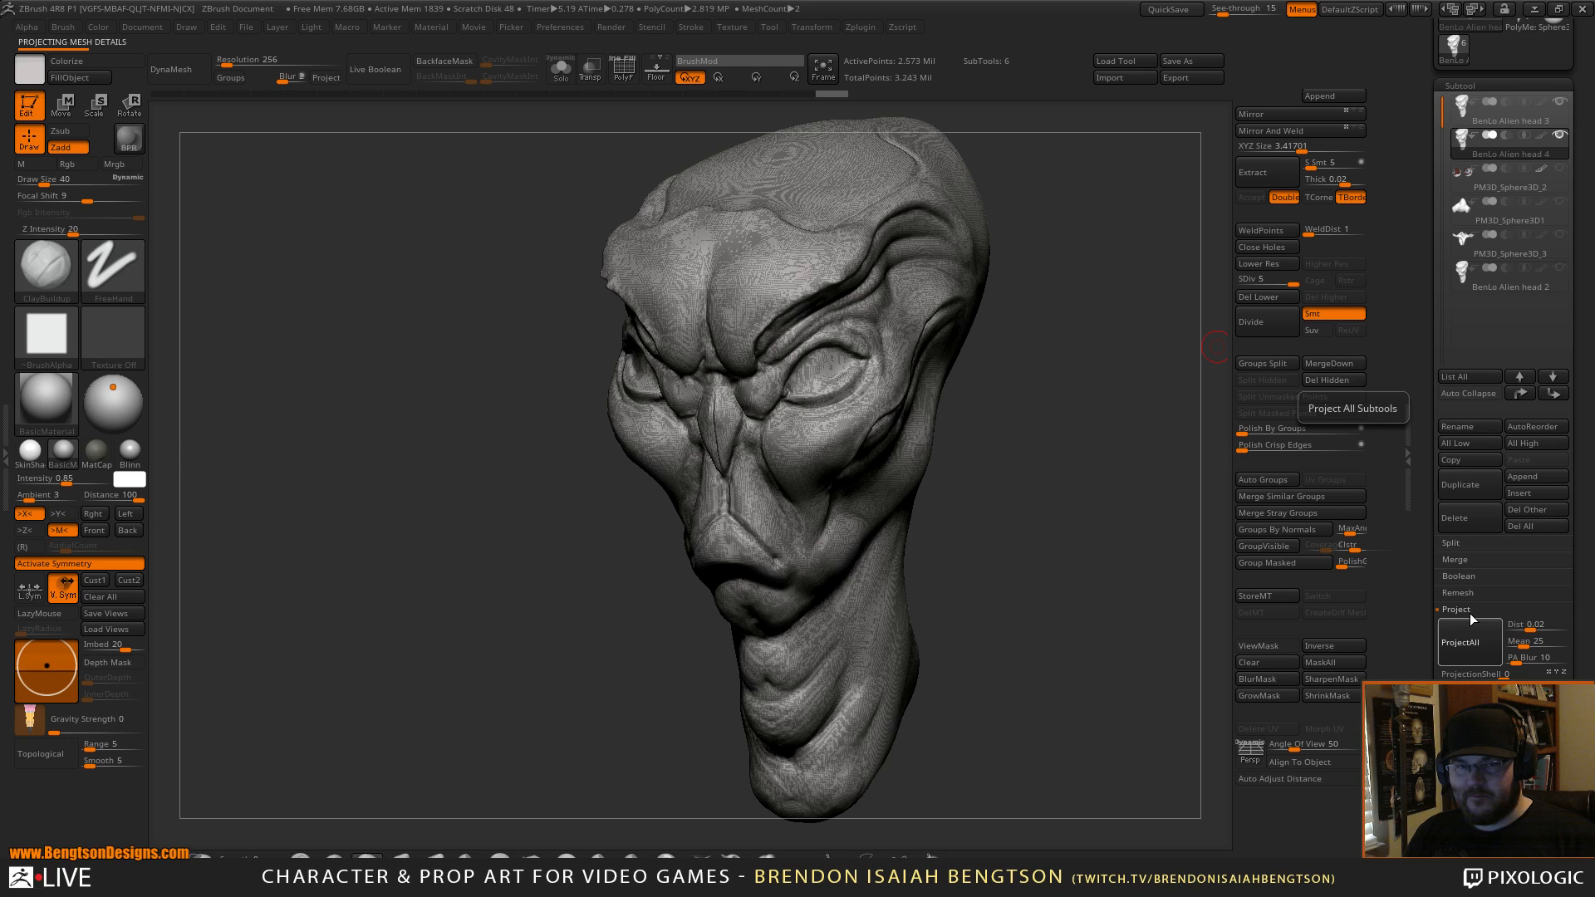
Isolate the projected head, compare it with the original and examine its shape at a lower and the highest subdivision level.
left_click_drag(1038, 441, 1079, 416, "alt")
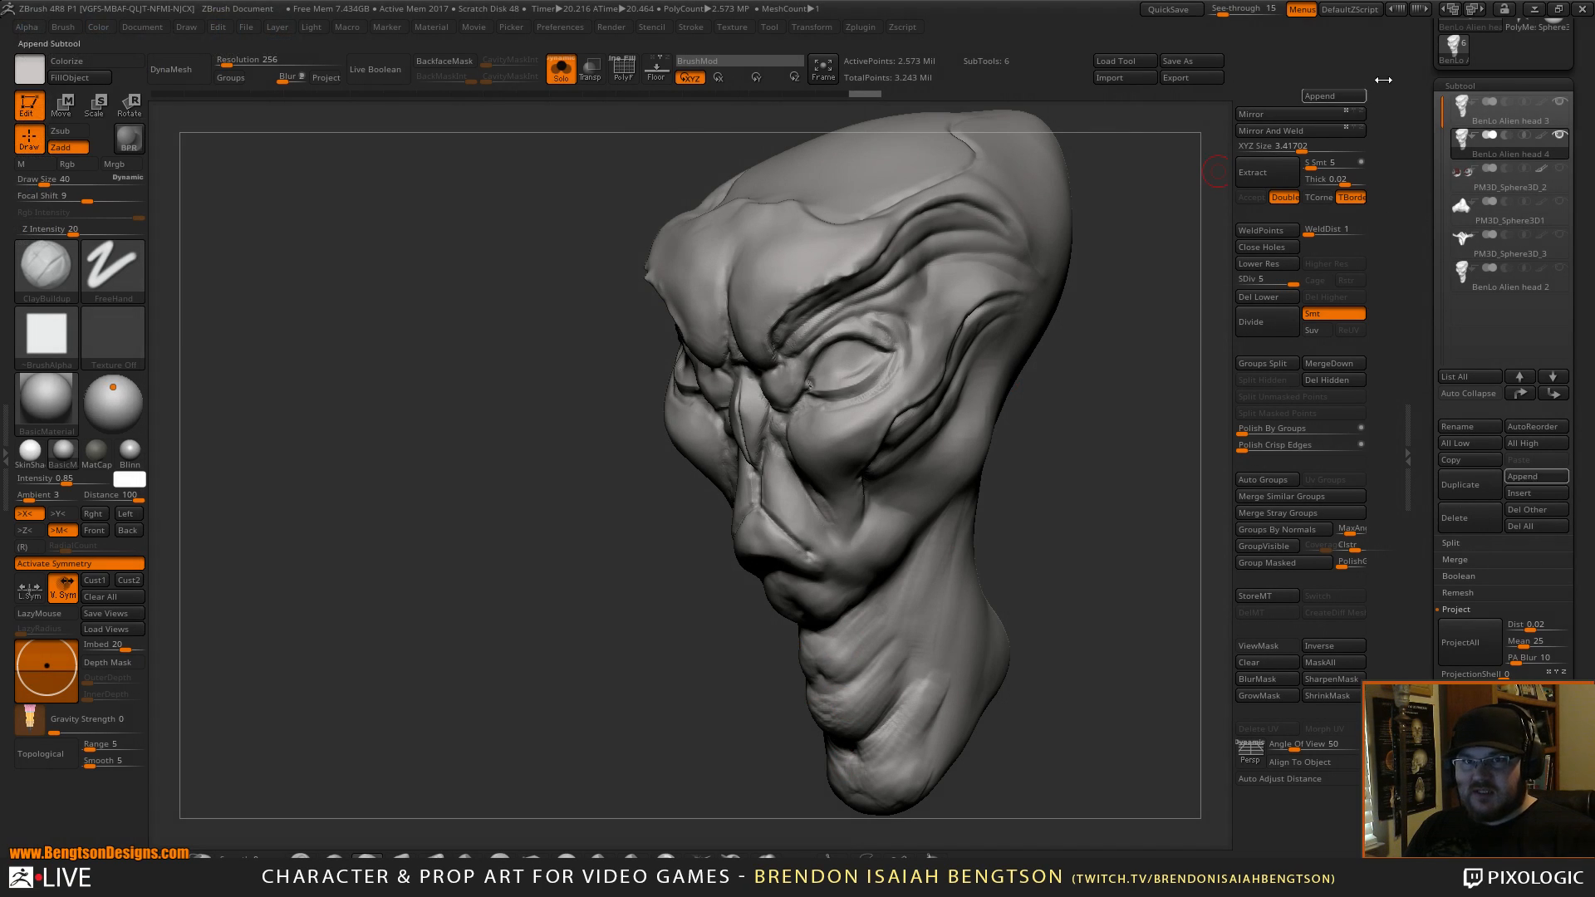
left_click(1459, 118)
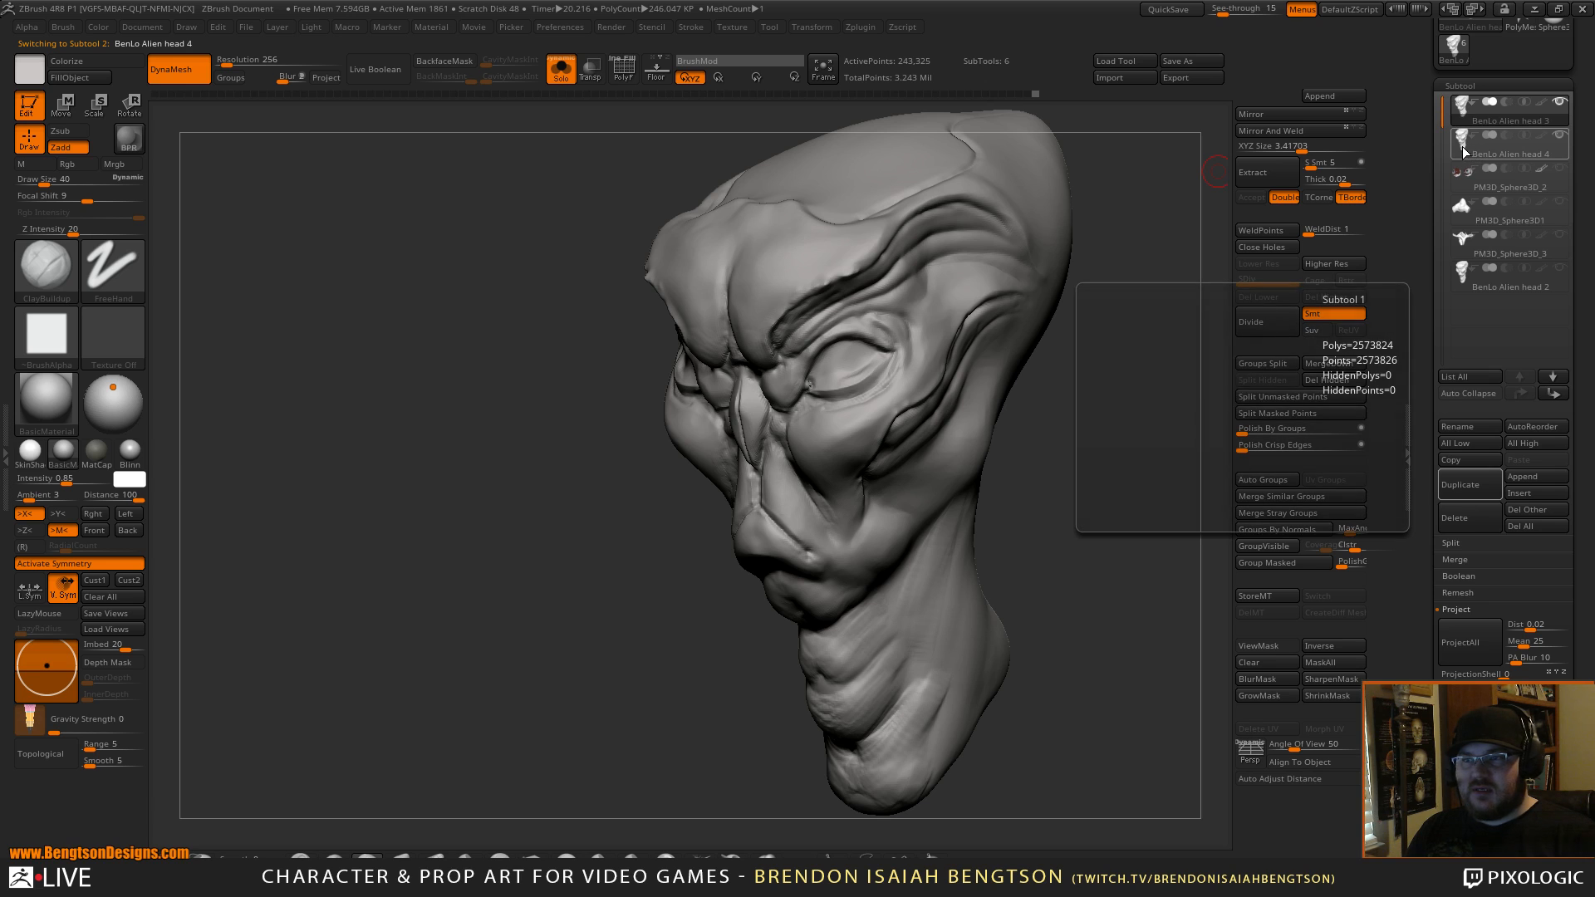
left_click(1496, 141)
left_click_drag(1100, 412, 1173, 402)
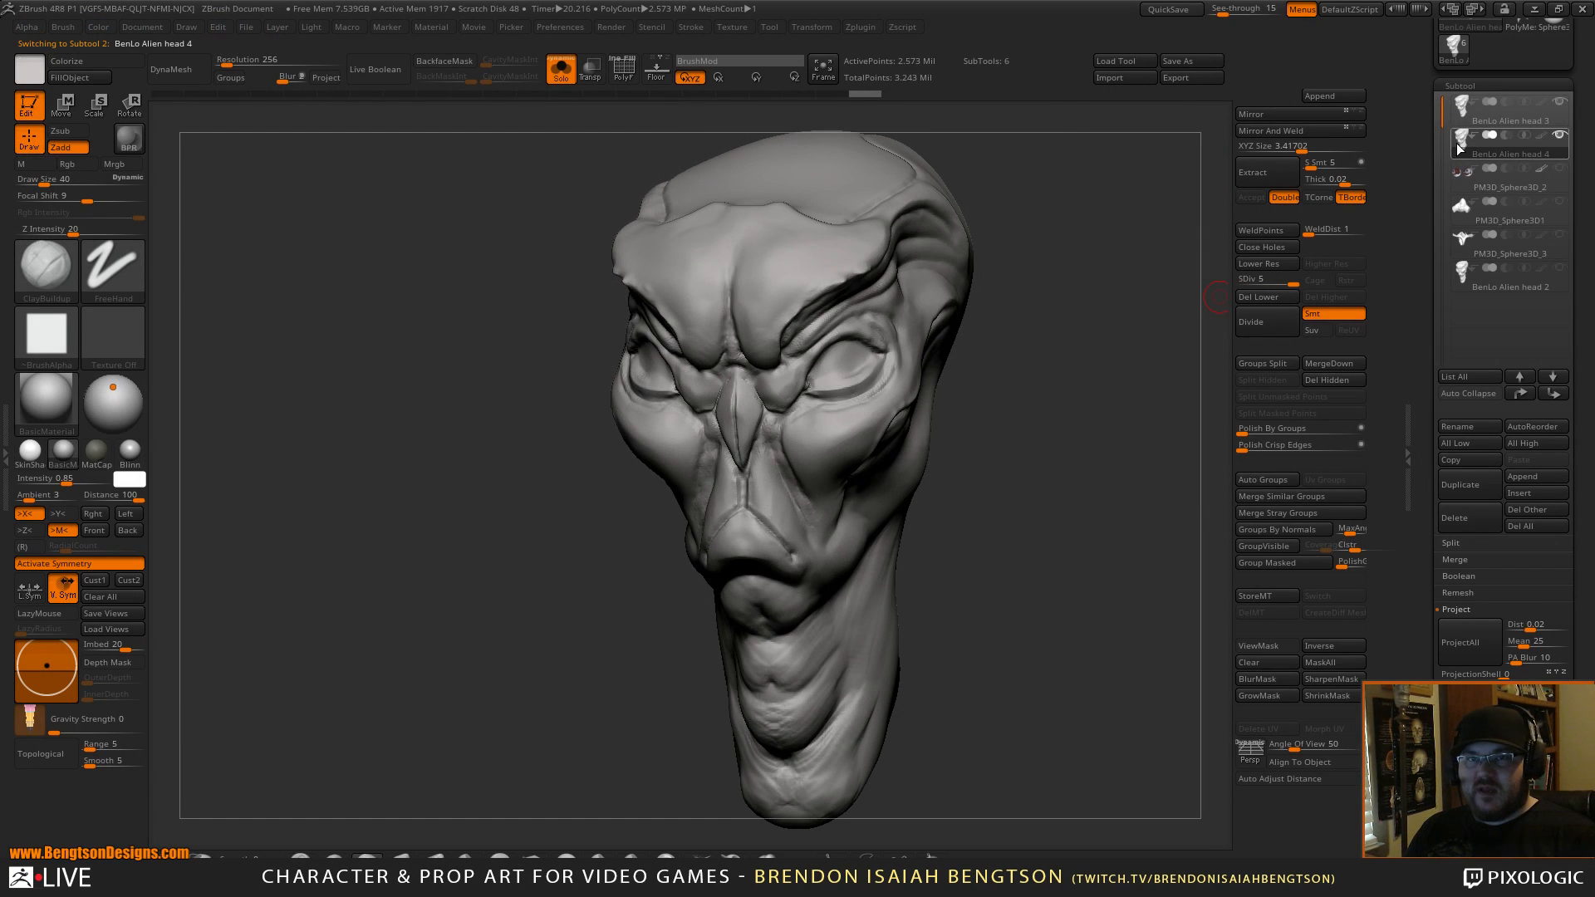
mouse_move(1459, 150)
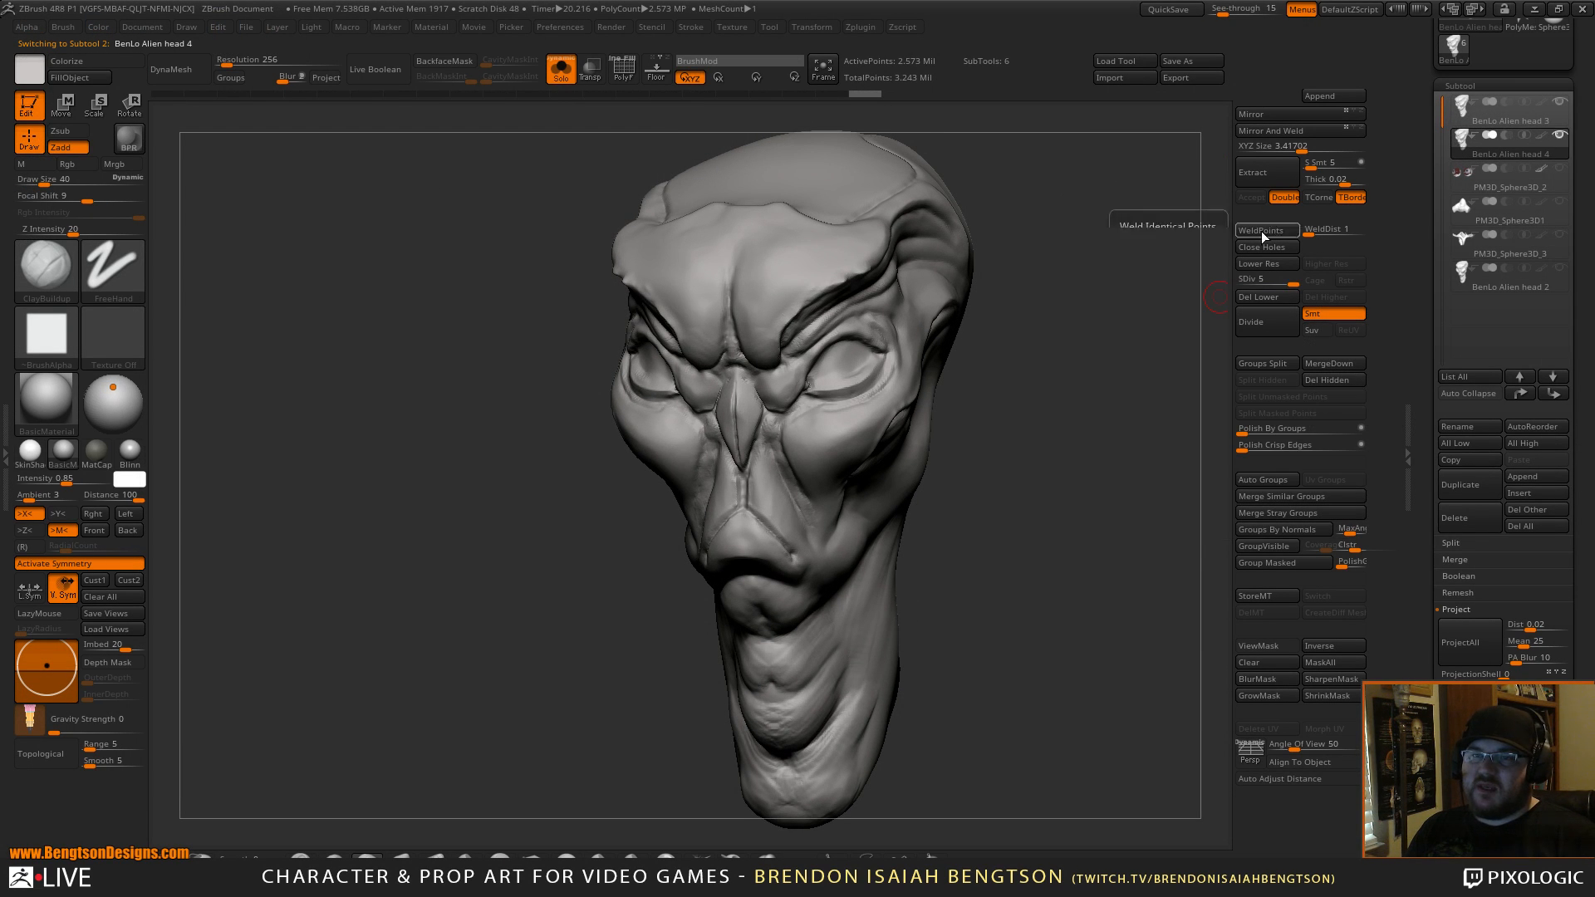
left_click(1257, 283)
left_click_drag(1171, 367, 1158, 424, "alt")
left_click(1277, 280)
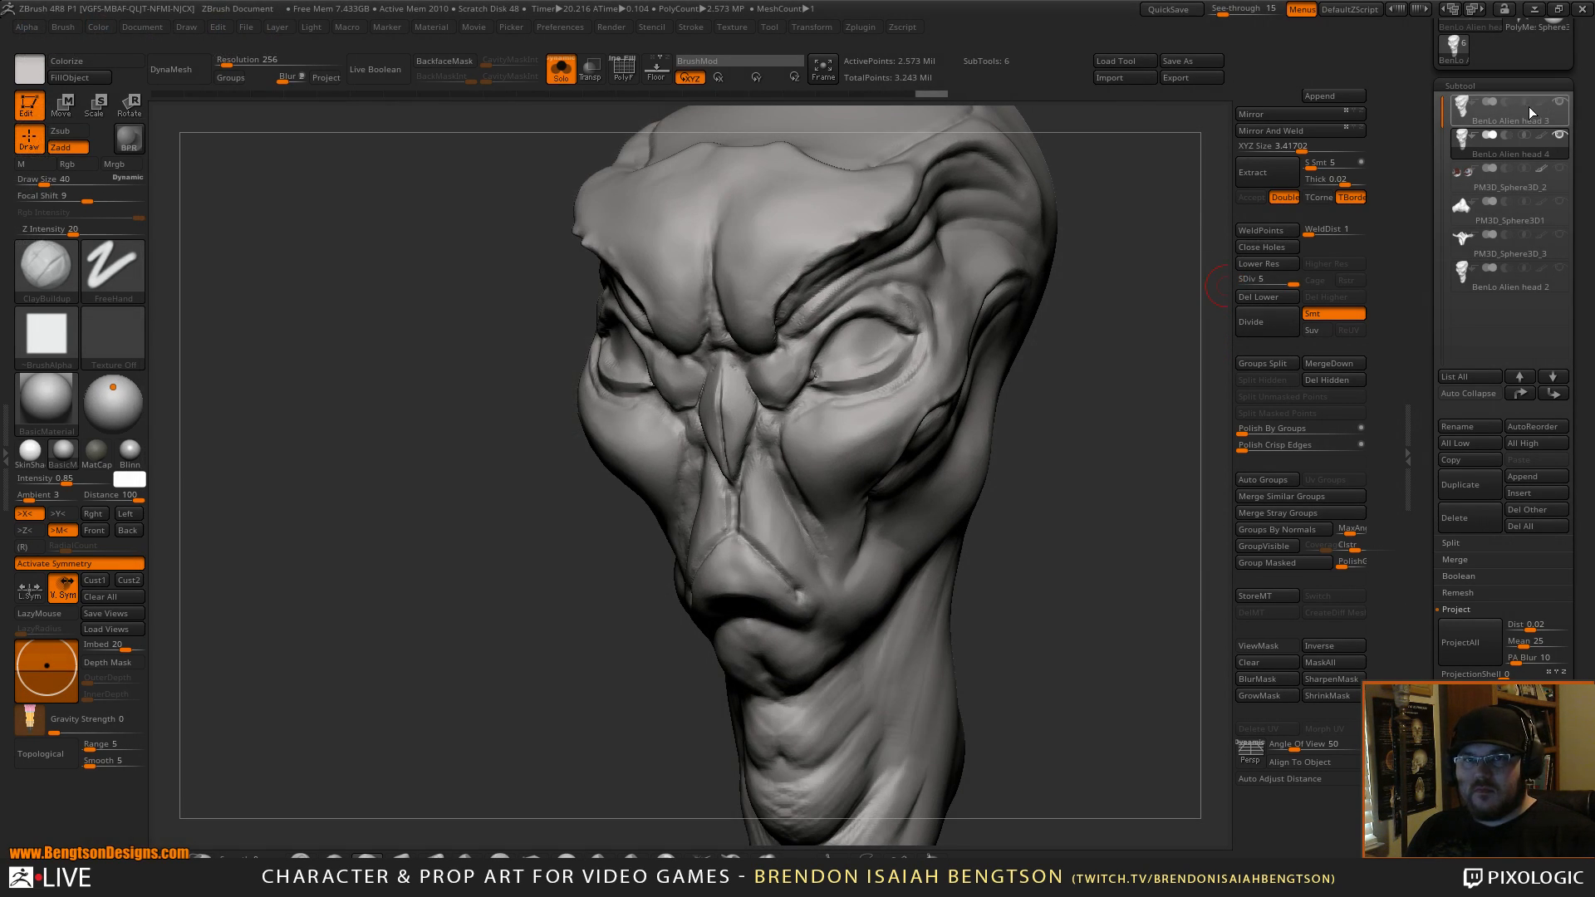
Turn on Colorize for the remeshed head and leave it as the only visible subtool.
left_click(1565, 212)
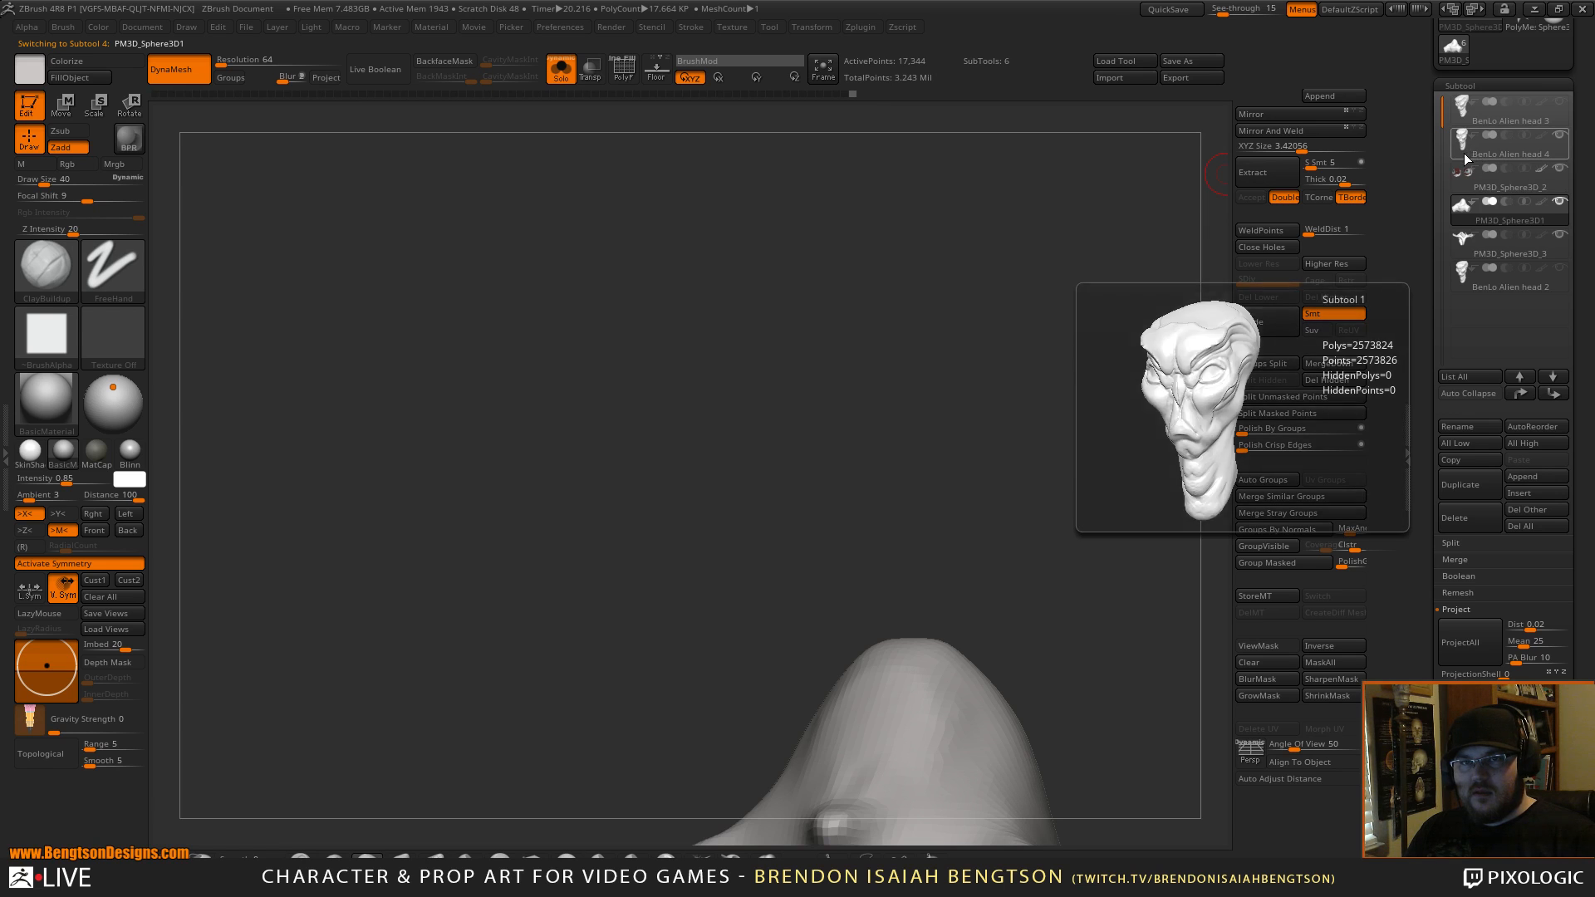
left_click(1511, 143)
mouse_move(1054, 403)
left_mouse_down()
mouse_move(1118, 395)
mouse_move(1114, 363)
mouse_move(1092, 376)
left_mouse_up()
key("shift+ctrl+alt+s")
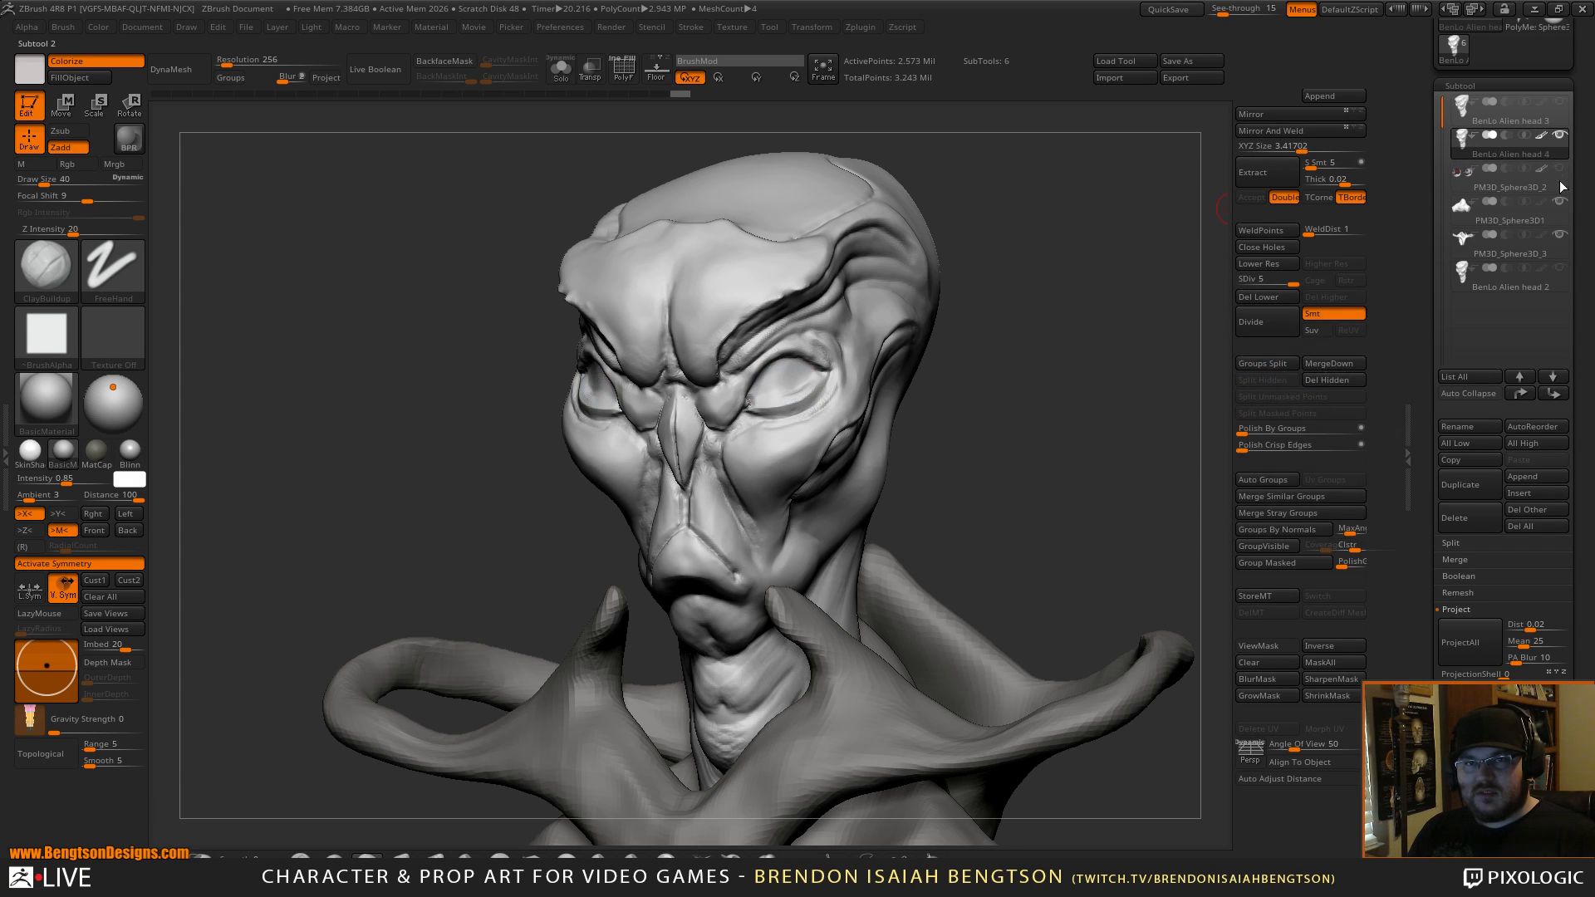
left_click(1560, 135)
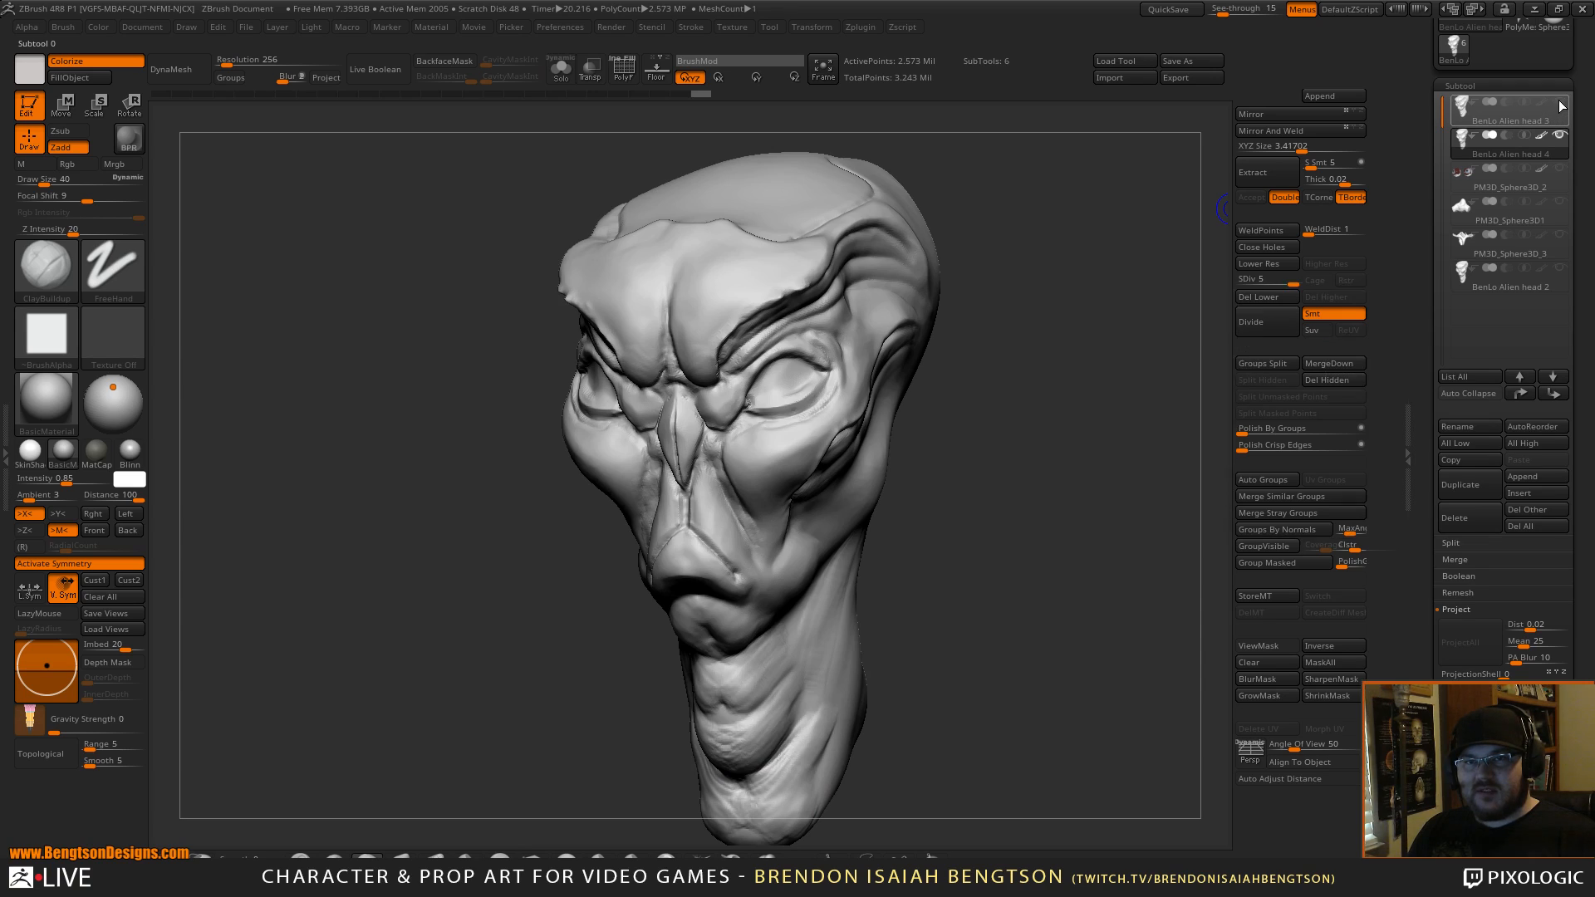
Show the original head with its paint and project the colors onto the remeshed head at subdivision level 5.
left_click(1467, 108)
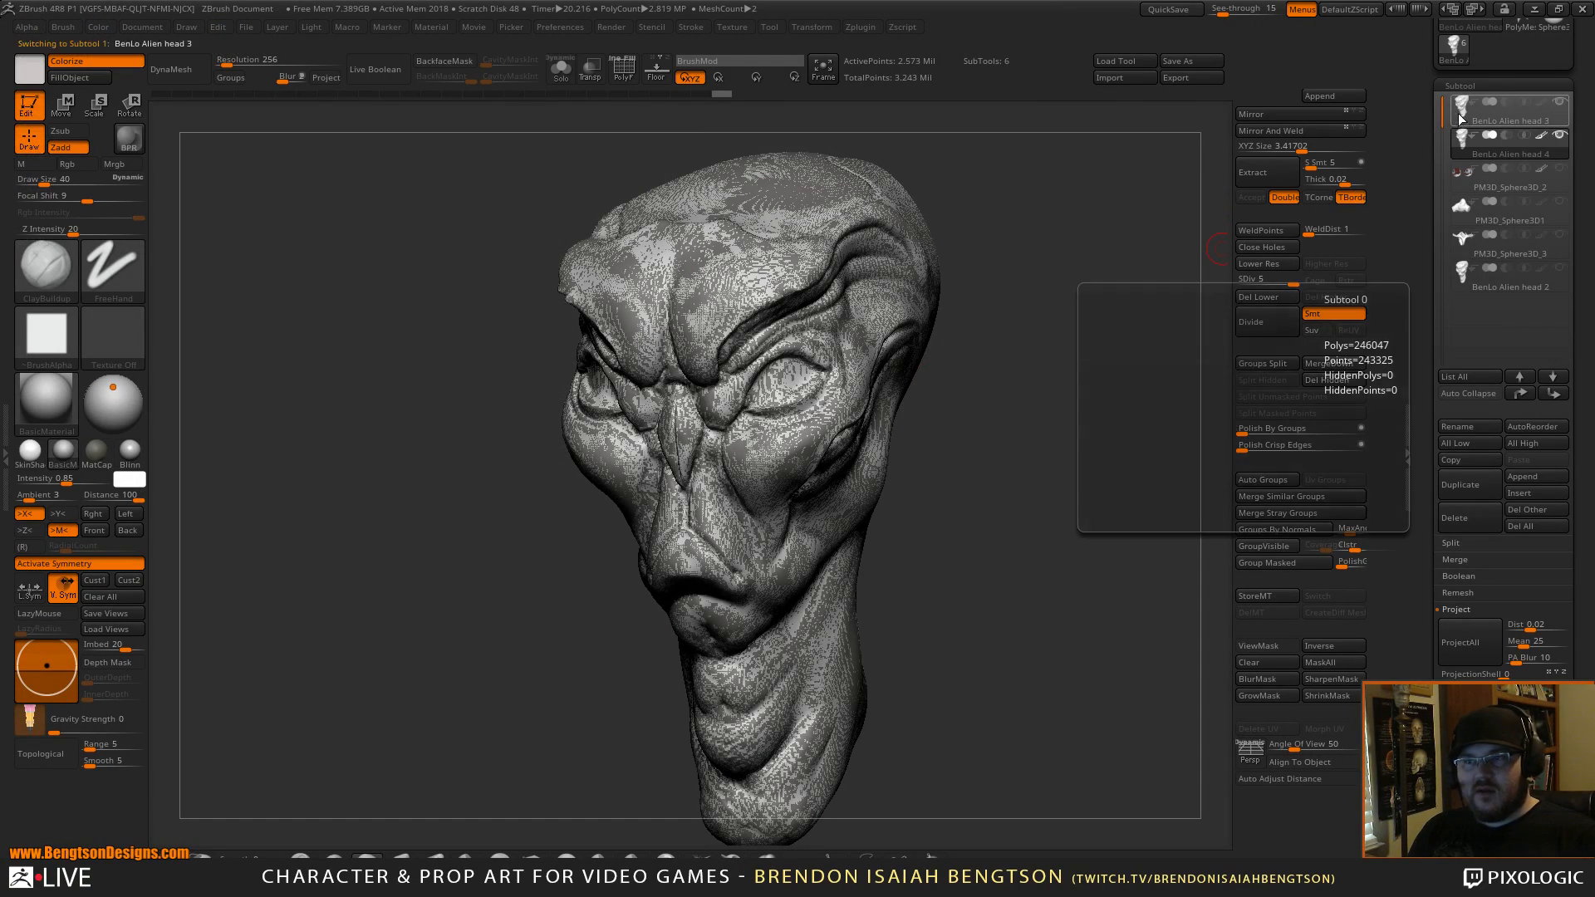
left_click(1467, 110)
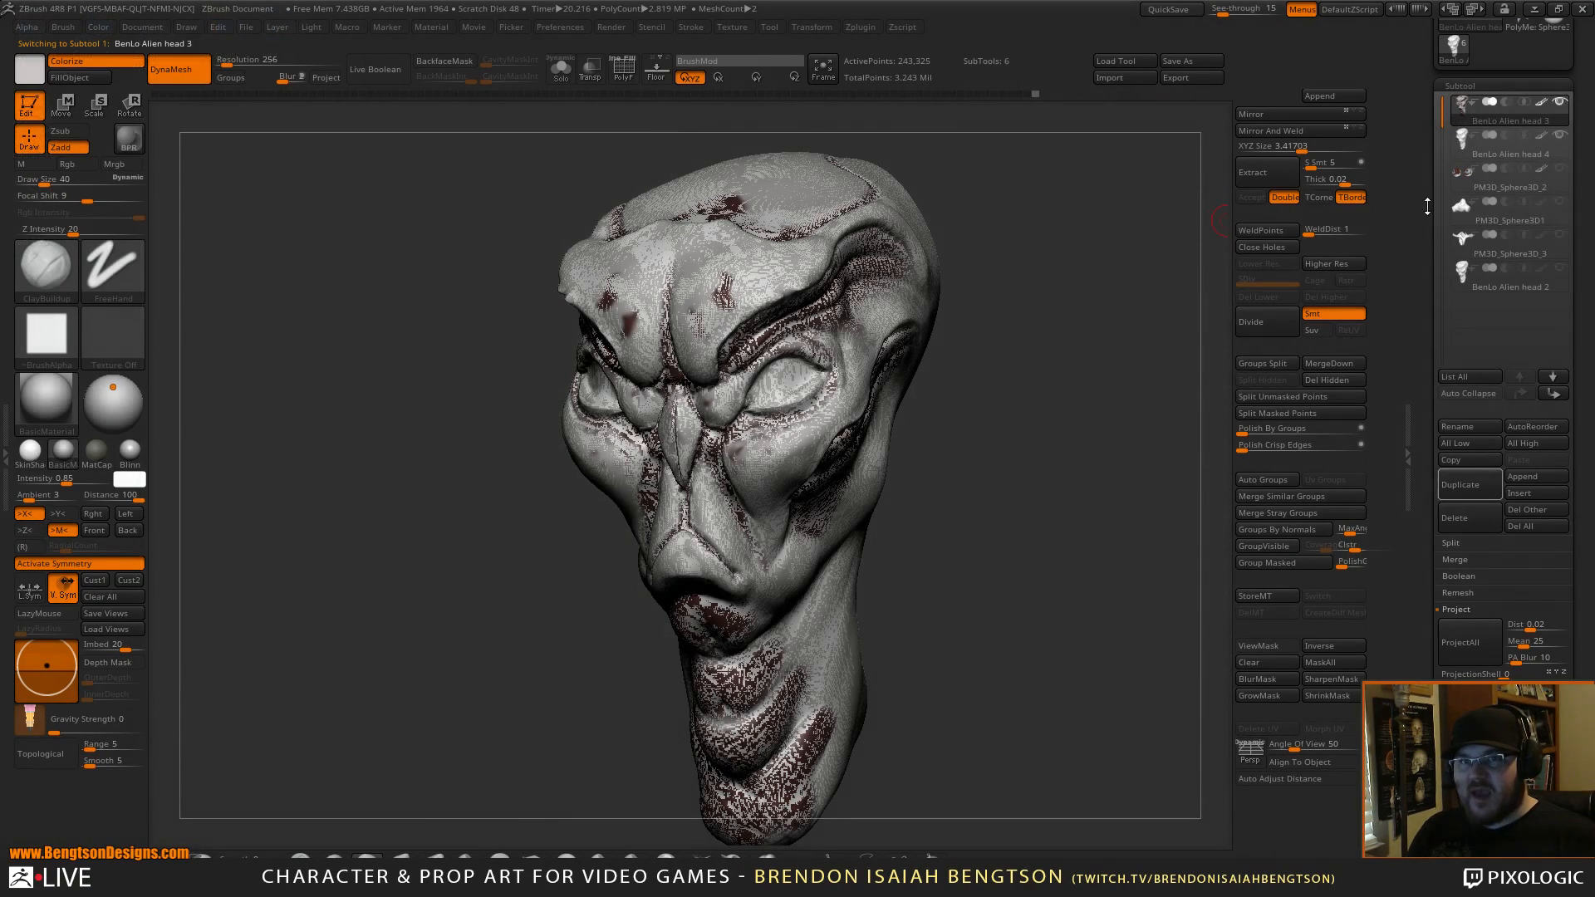
left_click(1464, 140)
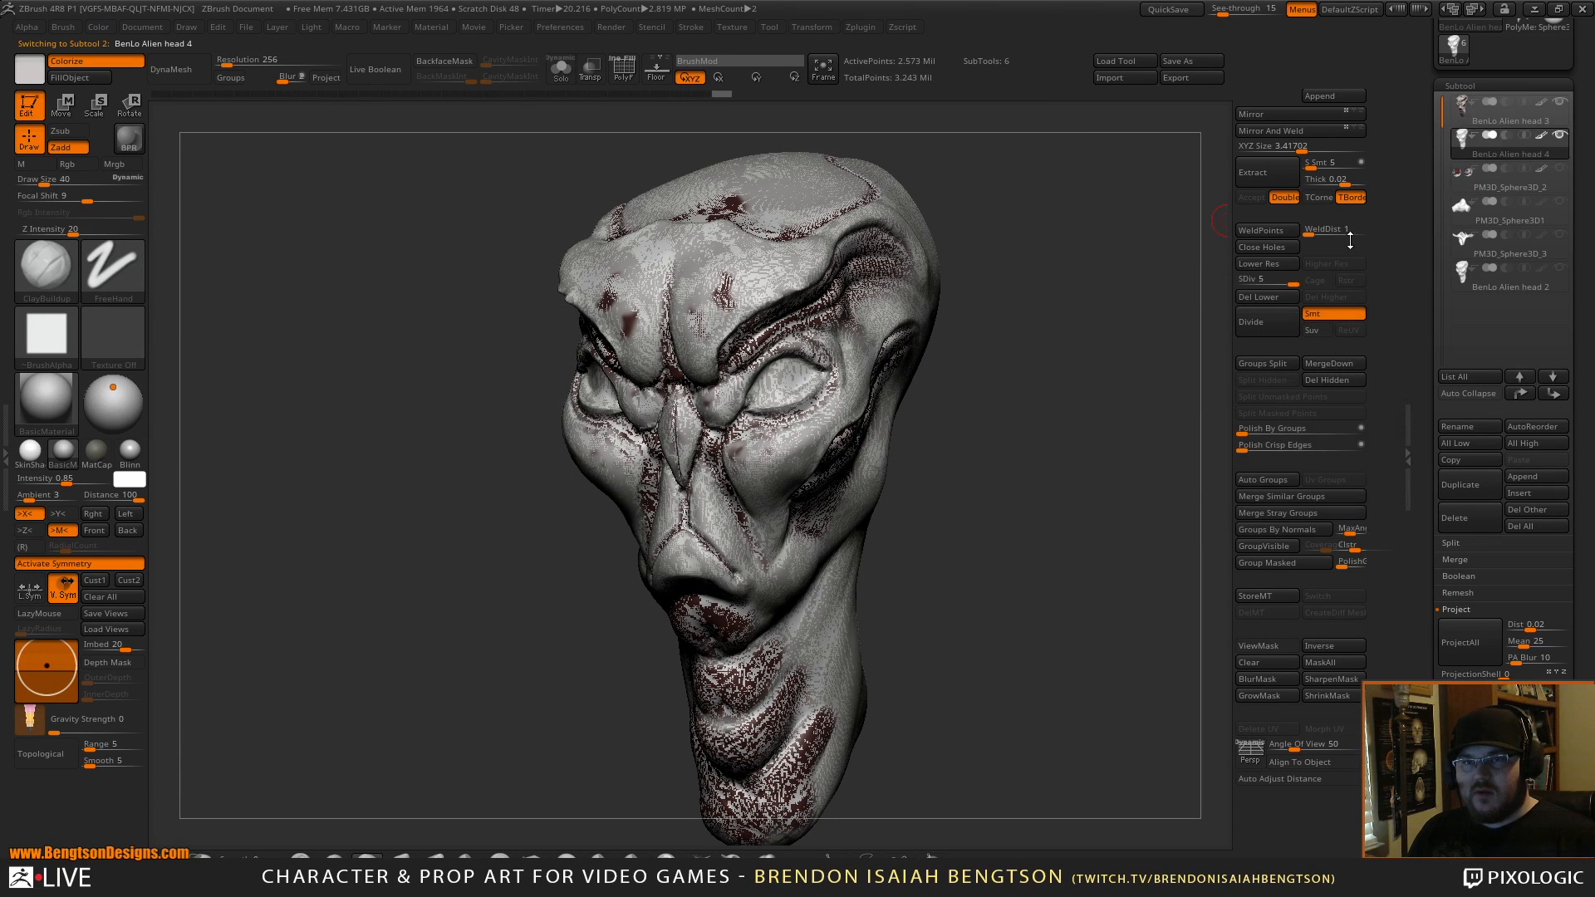
left_click(1469, 645)
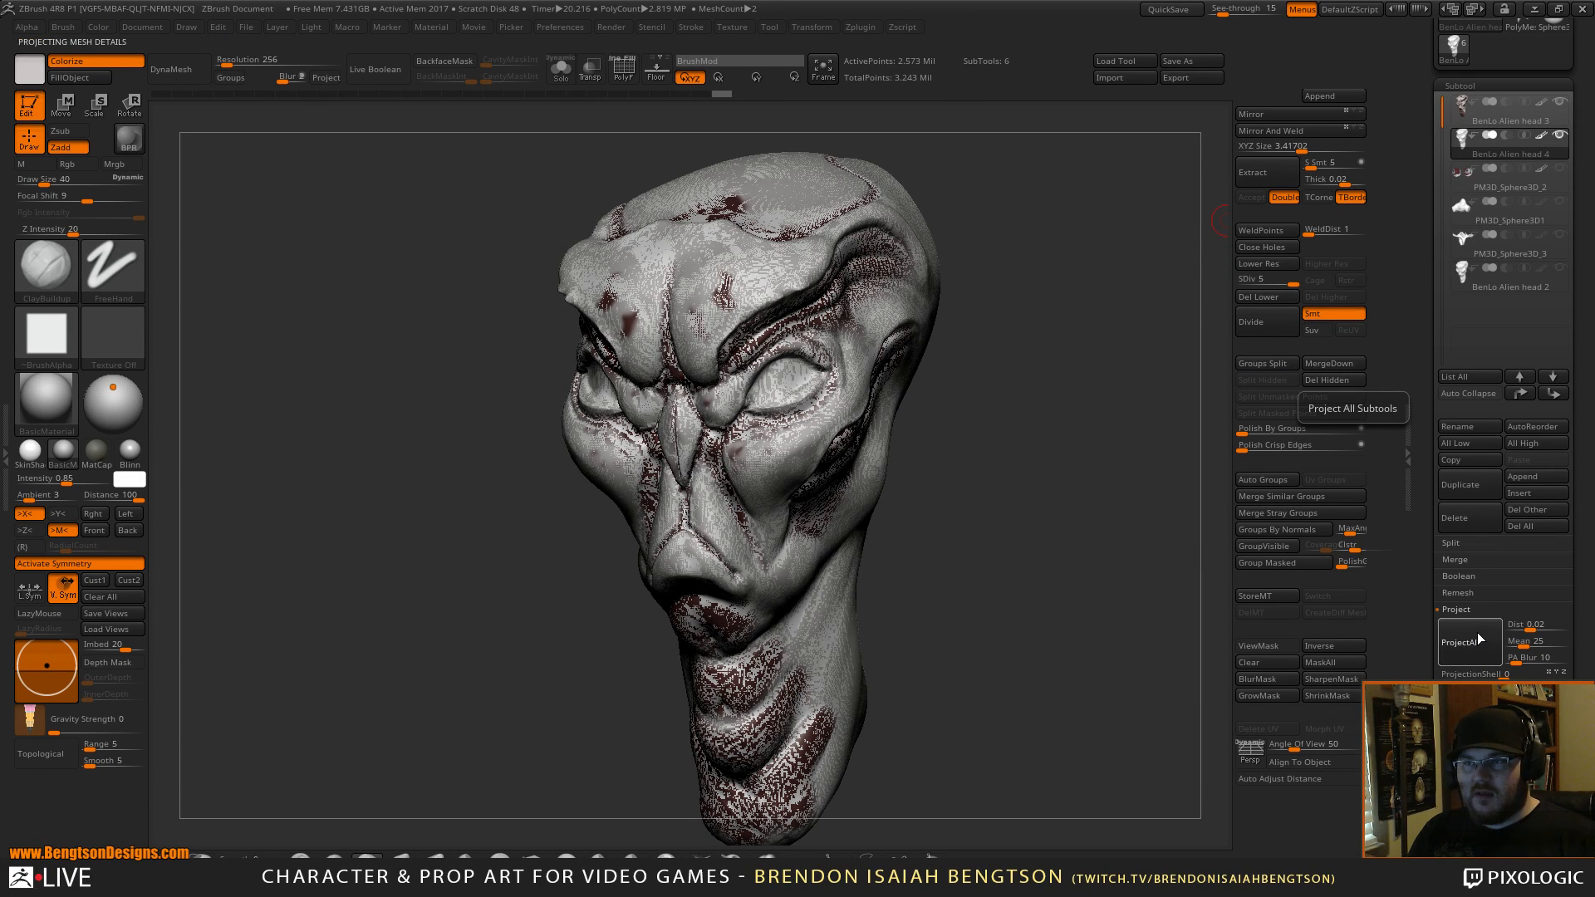
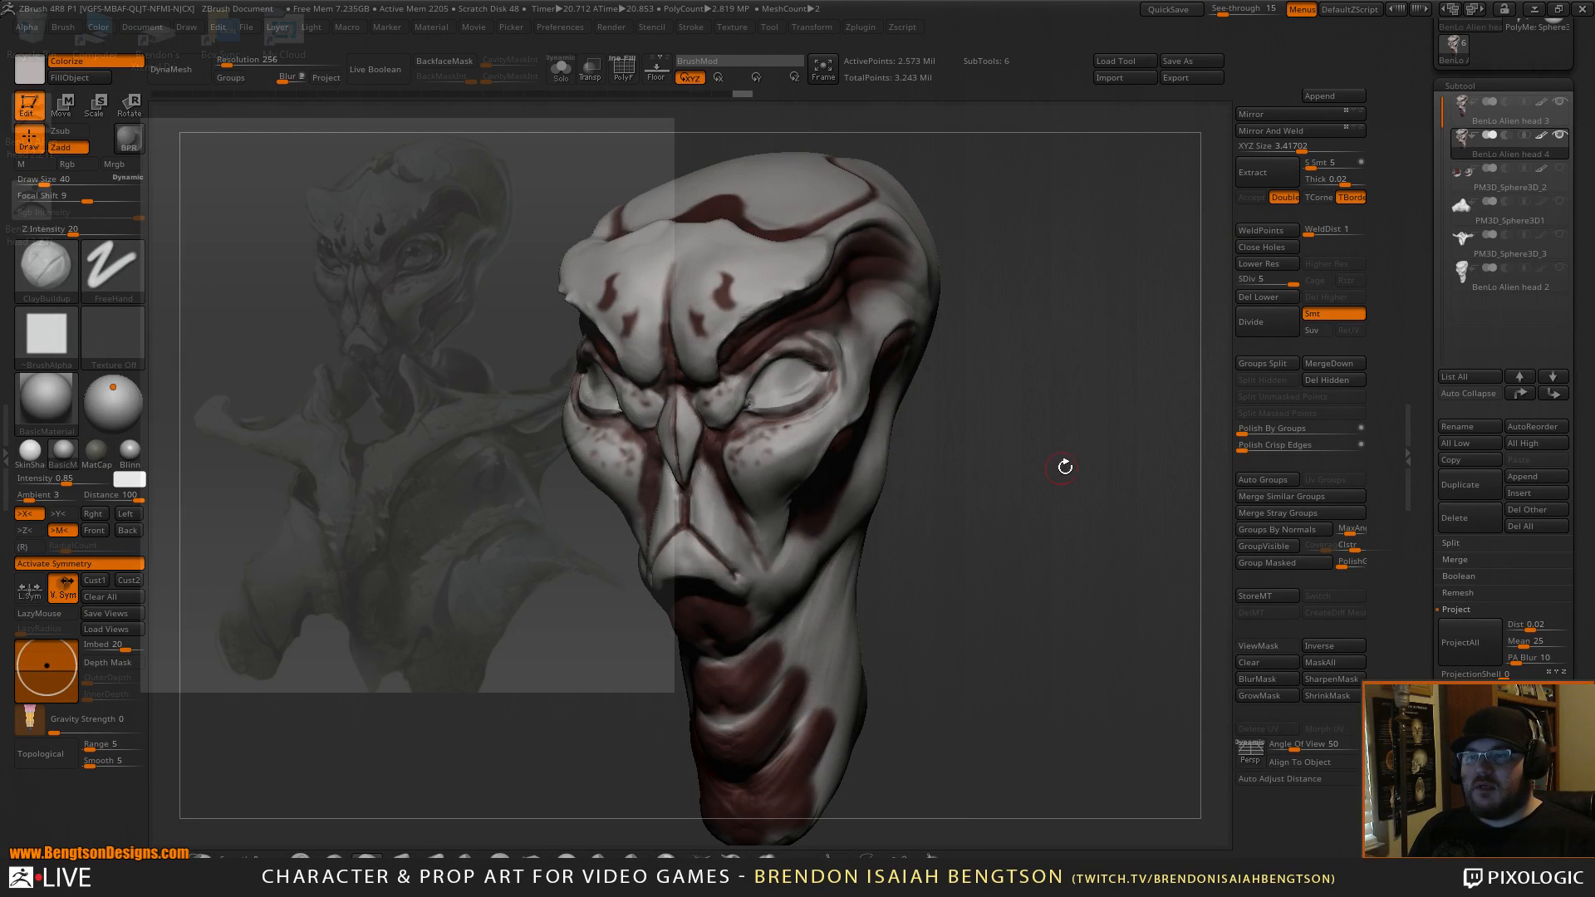
mouse_move(1102, 466)
left_mouse_down()
mouse_move(1061, 453)
mouse_move(1072, 475)
mouse_move(1039, 475)
left_mouse_up()
left_click_drag(989, 428, 1108, 435)
Show the eyeballs and the body subtools around the remeshed head.
left_click(1545, 207)
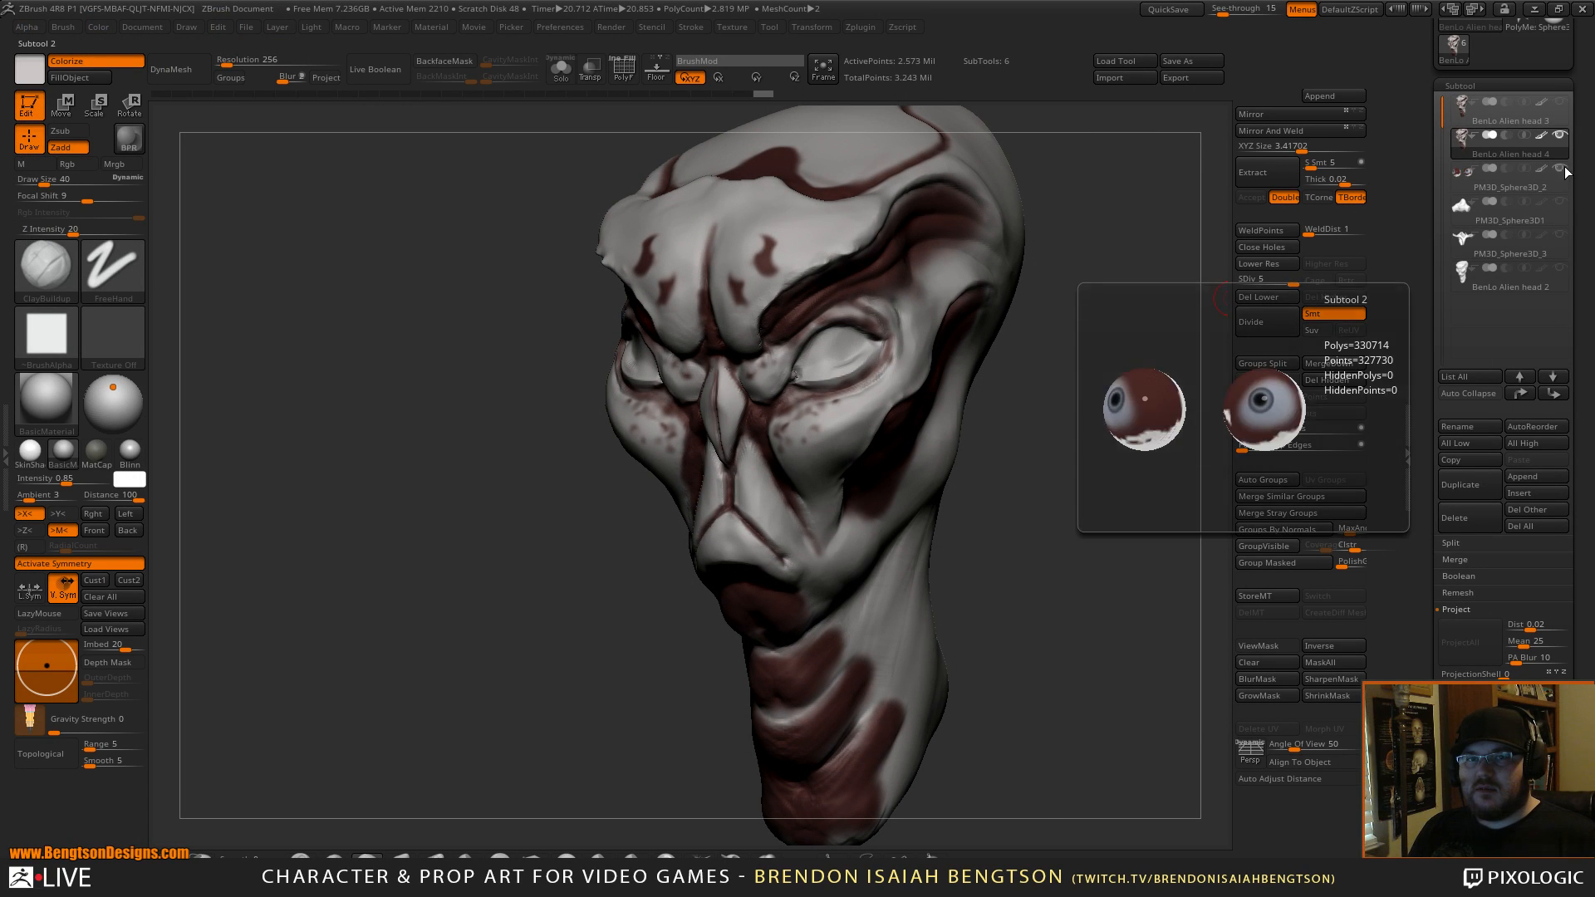
left_click(1552, 275)
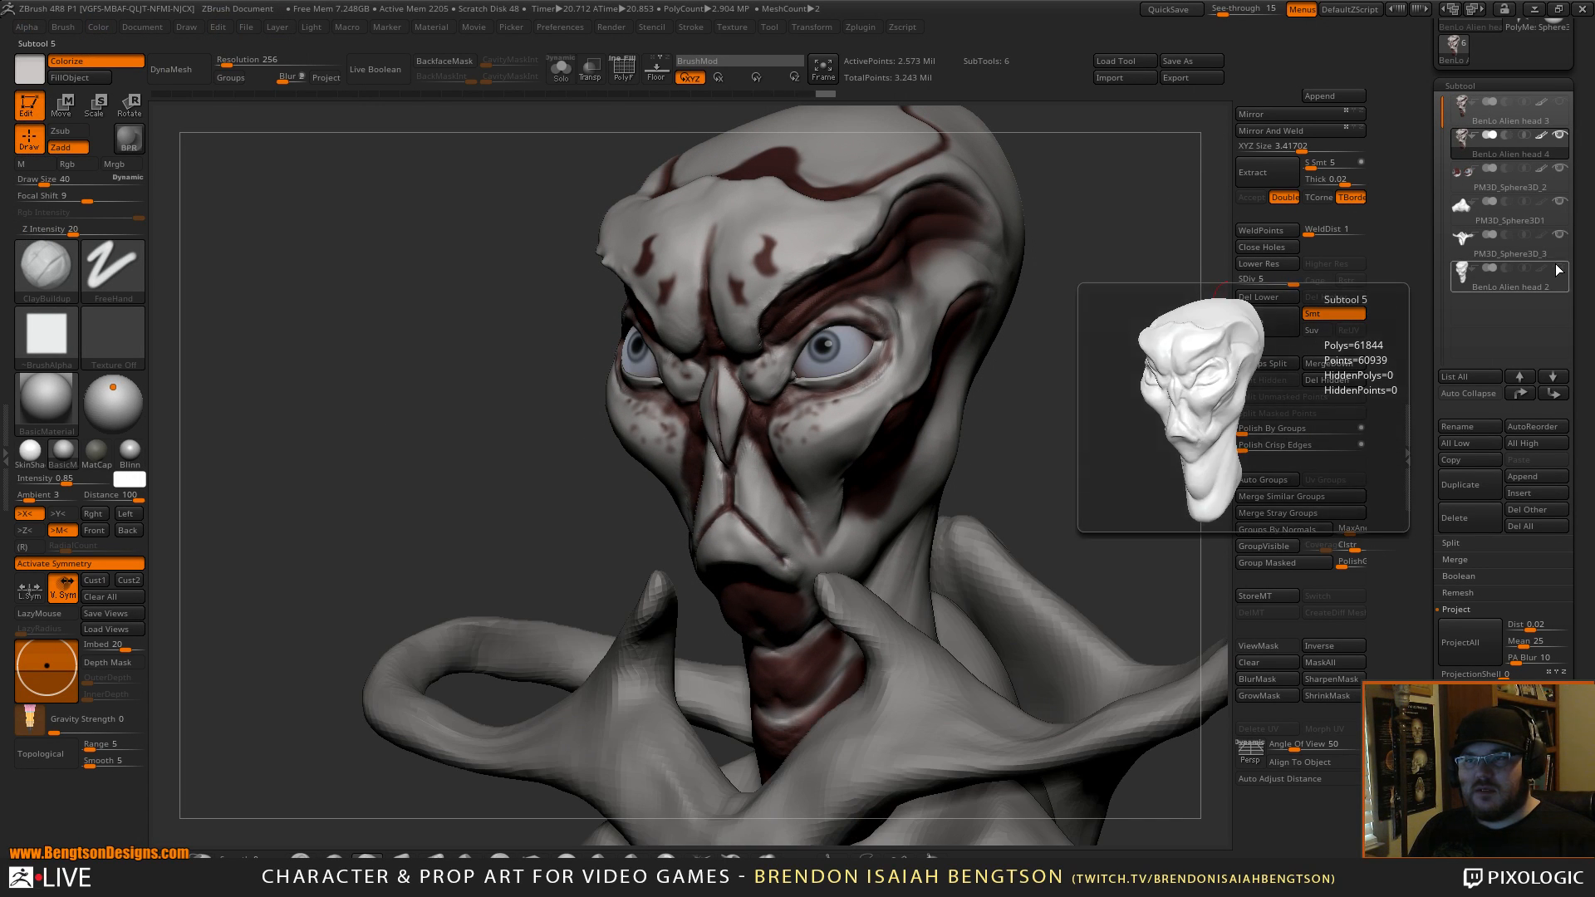
mouse_move(1170, 384)
left_mouse_down("alt")
mouse_move(1164, 447)
mouse_move(1179, 477)
mouse_move(1159, 448)
left_mouse_up("alt")
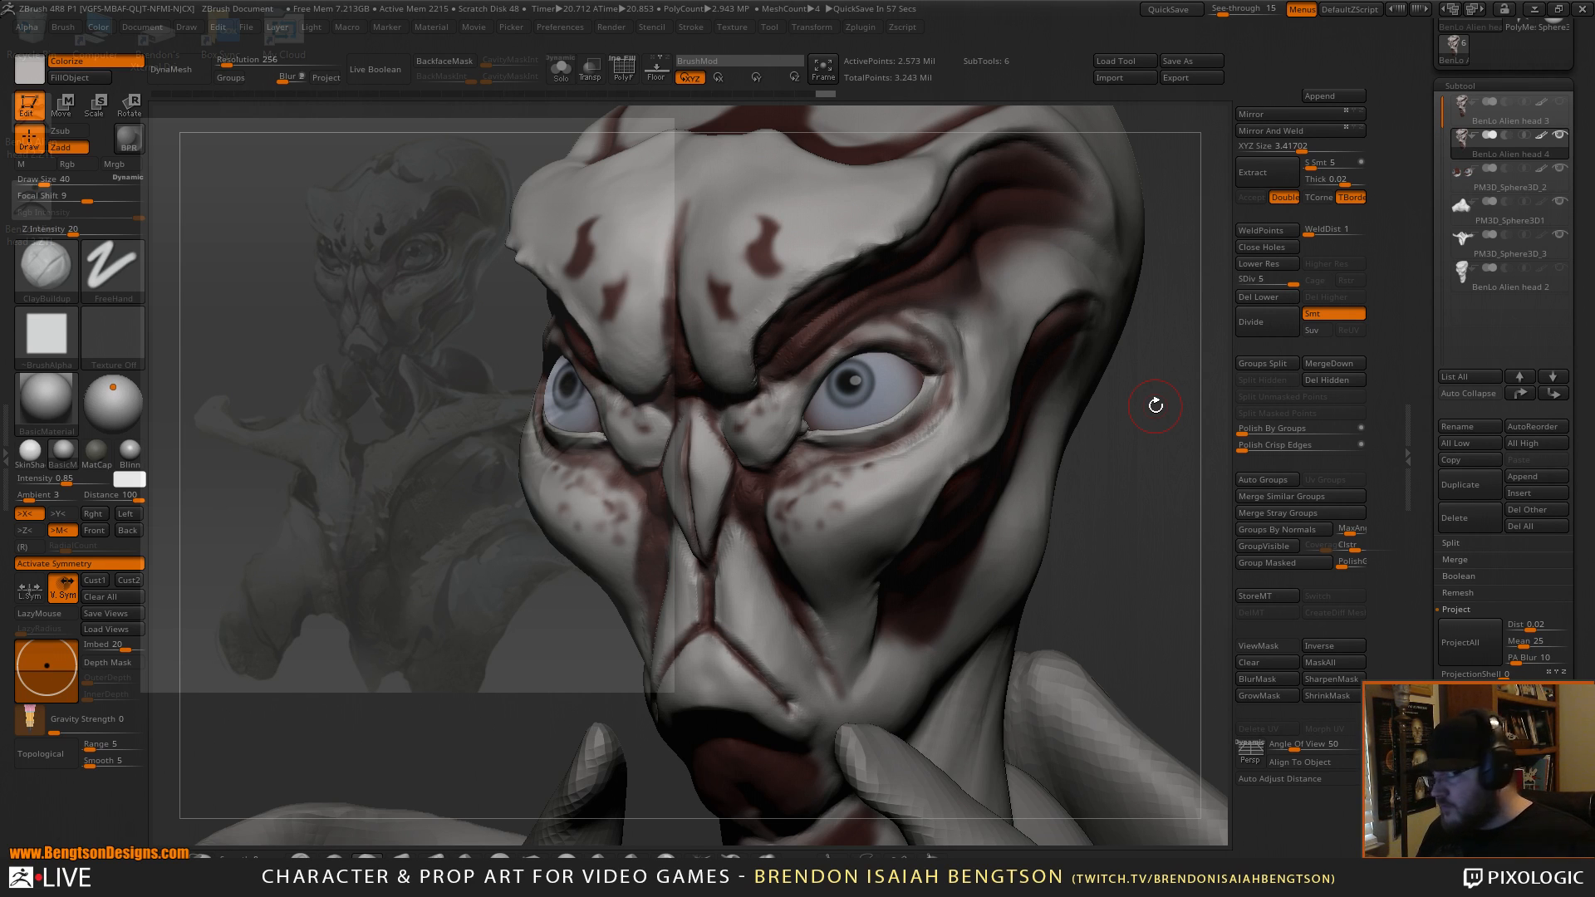
left_click_drag(1124, 449, 1104, 435)
Lower the head to subdivision level 3 and smooth the skin below the inner corner of the eye.
left_click_drag(1283, 280, 1272, 280)
key("space")
scroll(906, 456, "down", 1)
key("shift")
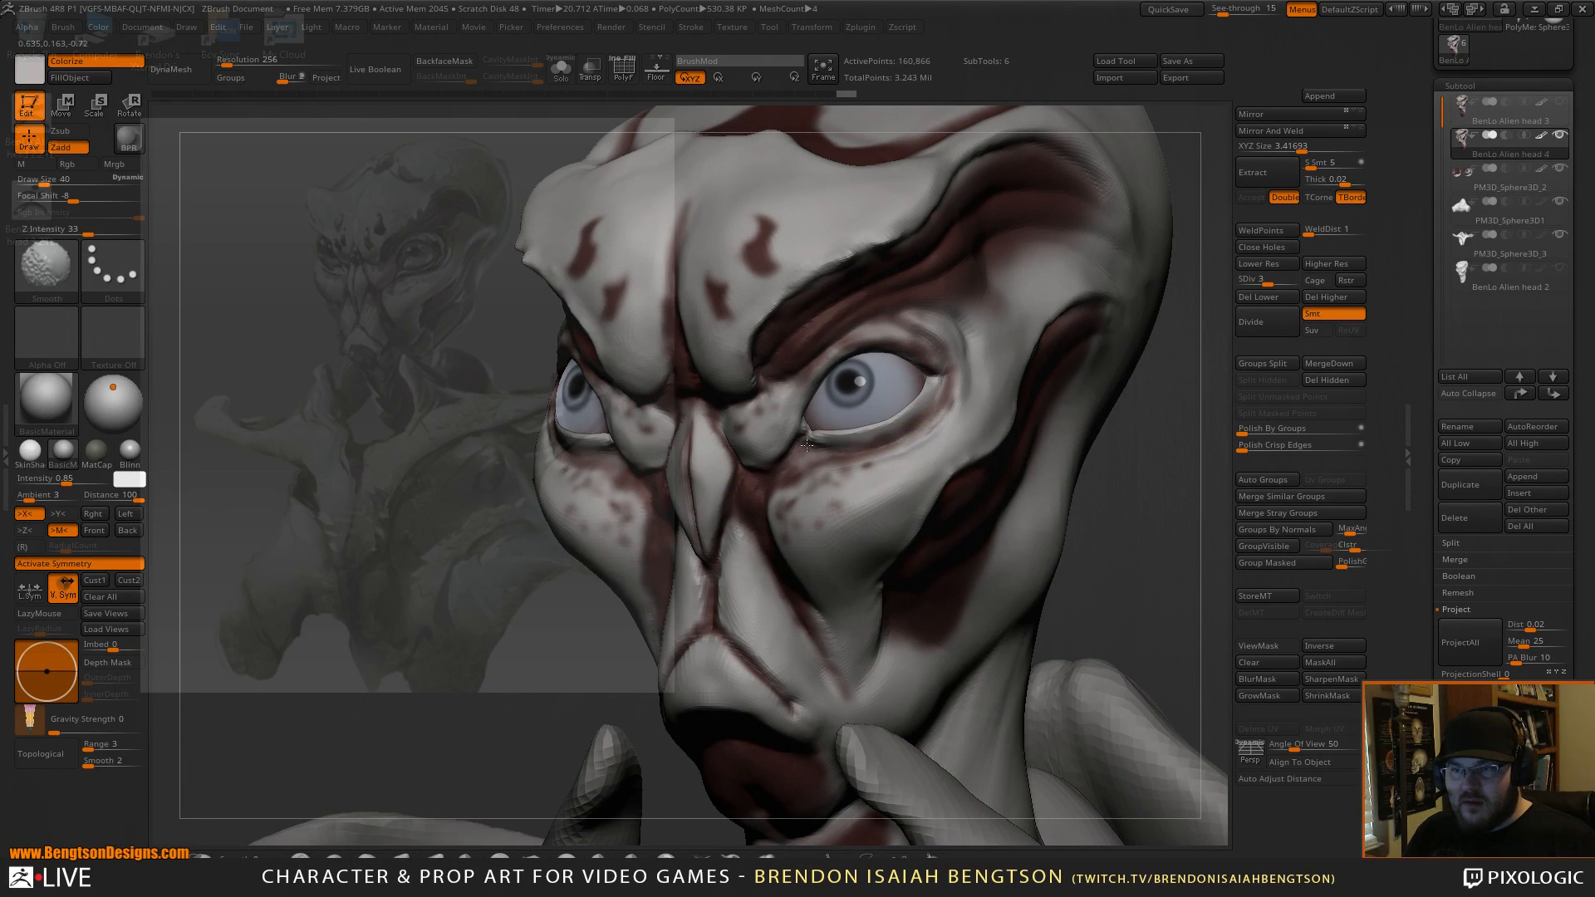
left_click_drag(804, 446, 821, 445, "shift")
Raise the head to subdivision level 4 and smooth the skin at the corner of the mouth.
key("b")
key("m")
key("t")
key("d")
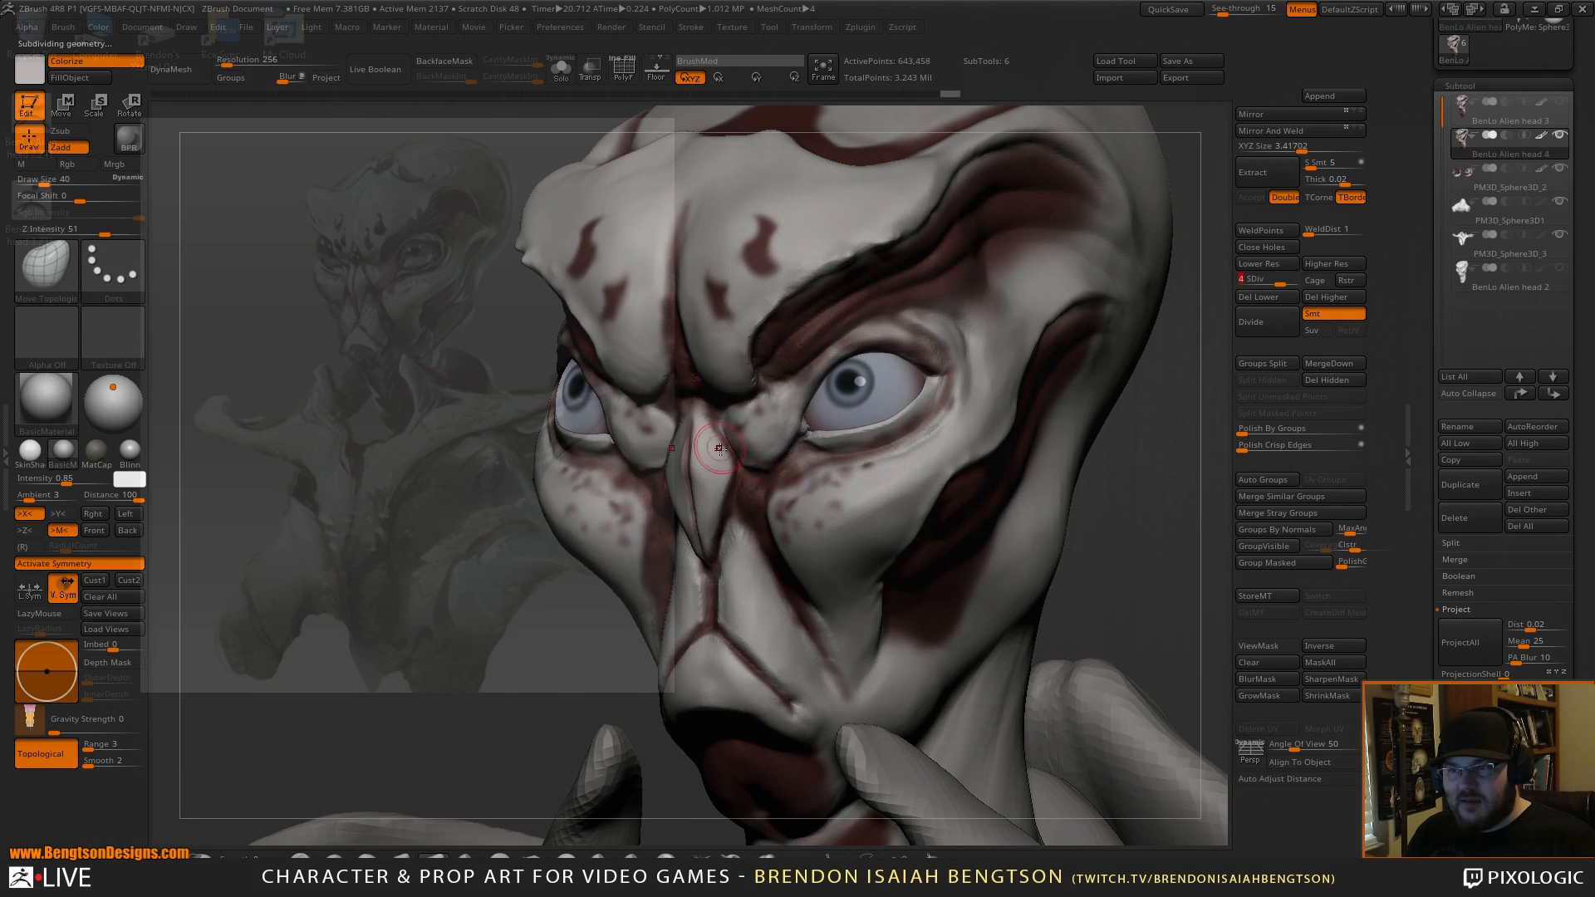
key("shift")
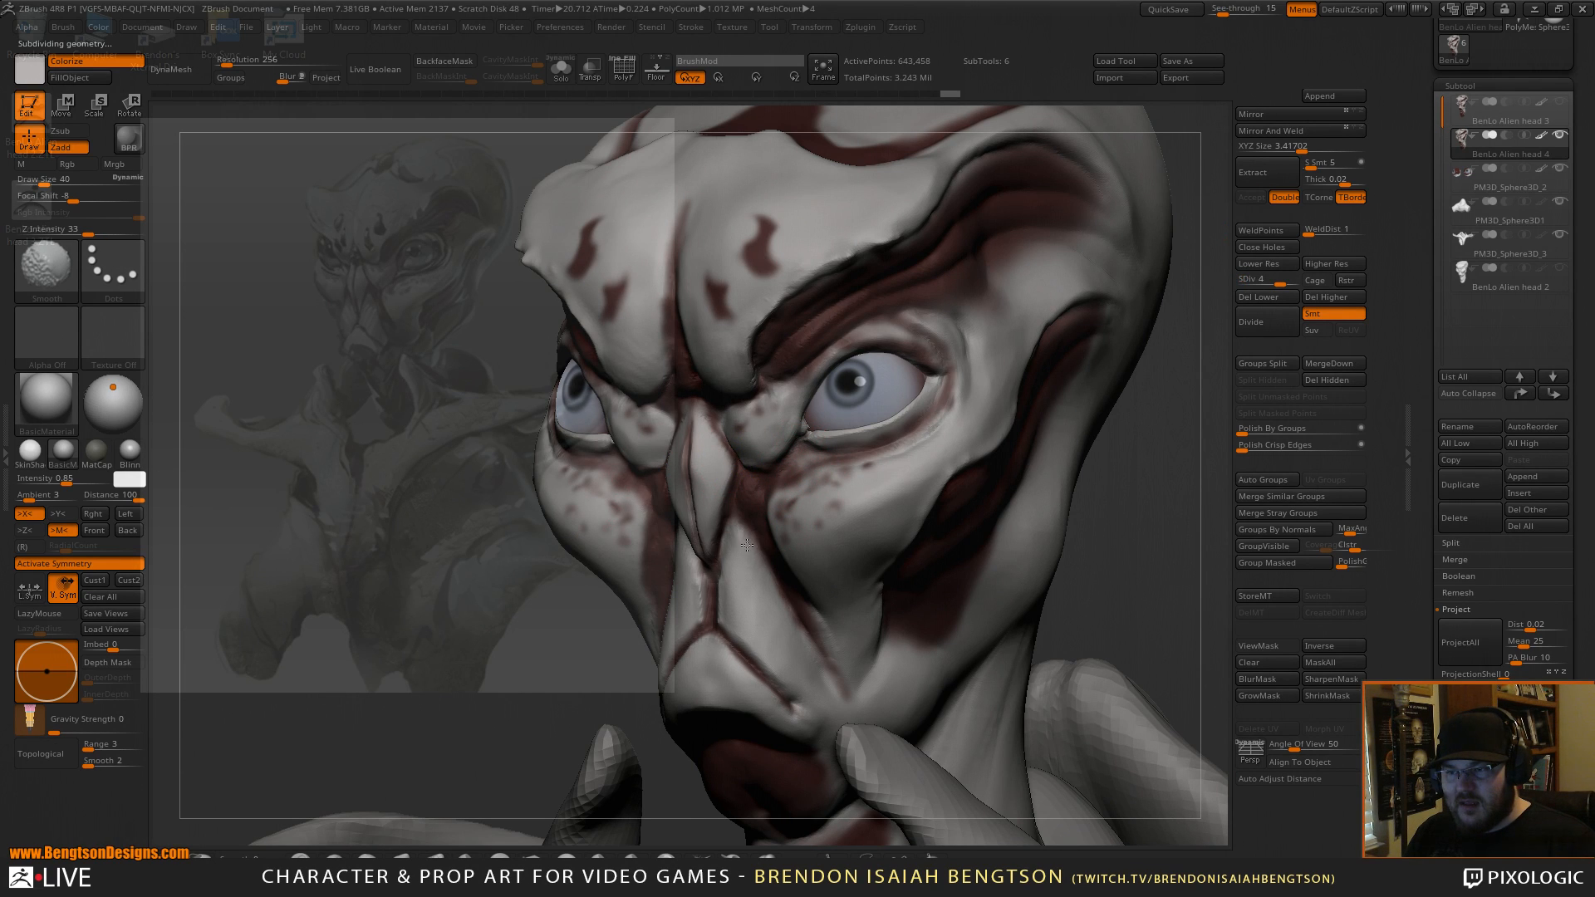
left_click_drag(806, 717, 812, 713, "shift")
Carve the crease running down from the nose to the corner of the mouth with the DamStandard brush.
left_click_drag(1179, 583, 1155, 468, "alt")
key("b")
key("d")
key("s")
left_click_drag(752, 581, 794, 621)
left_click_drag(790, 609, 780, 630)
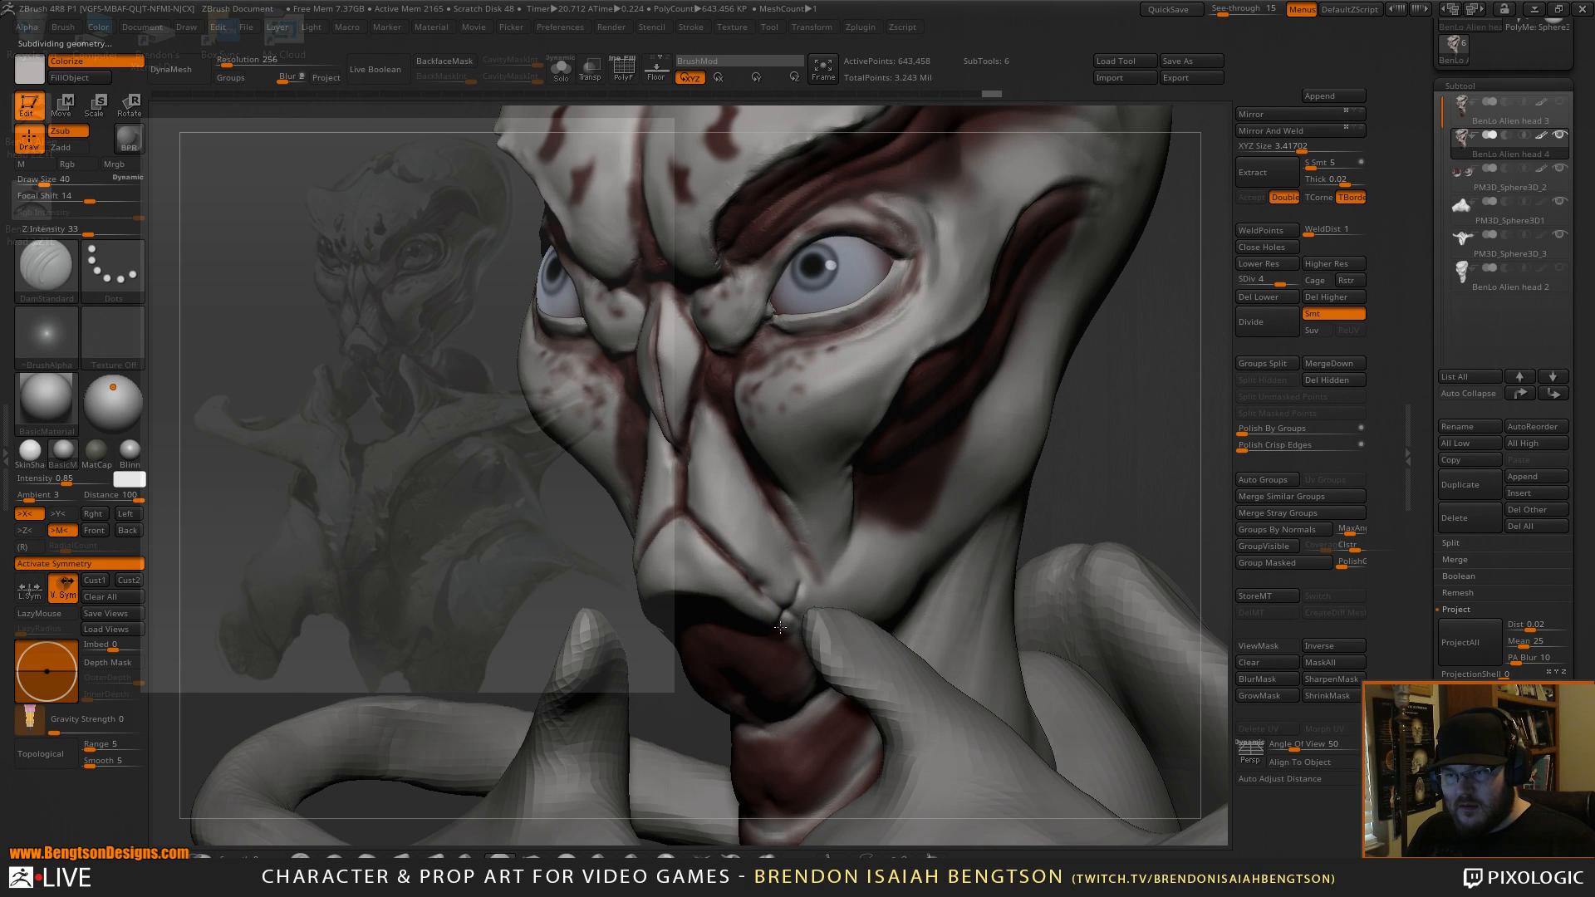
Isolate the head in Solo mode and build up the skin at the corner of the mouth with the ClayBuildup brush.
key("b")
key("c")
key("b")
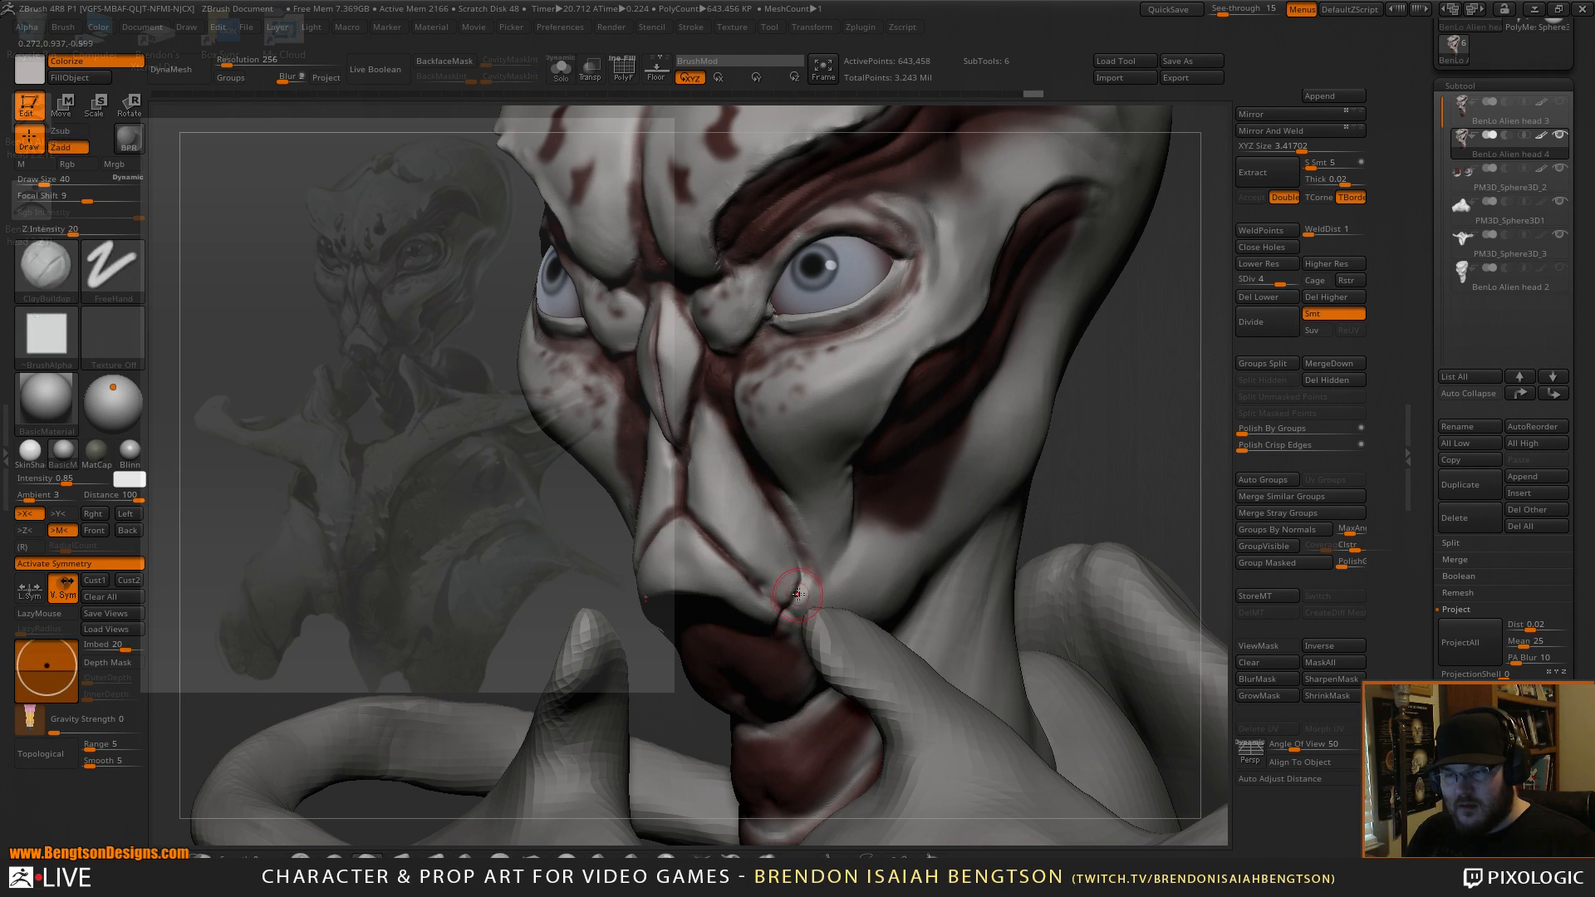
key("alt+s")
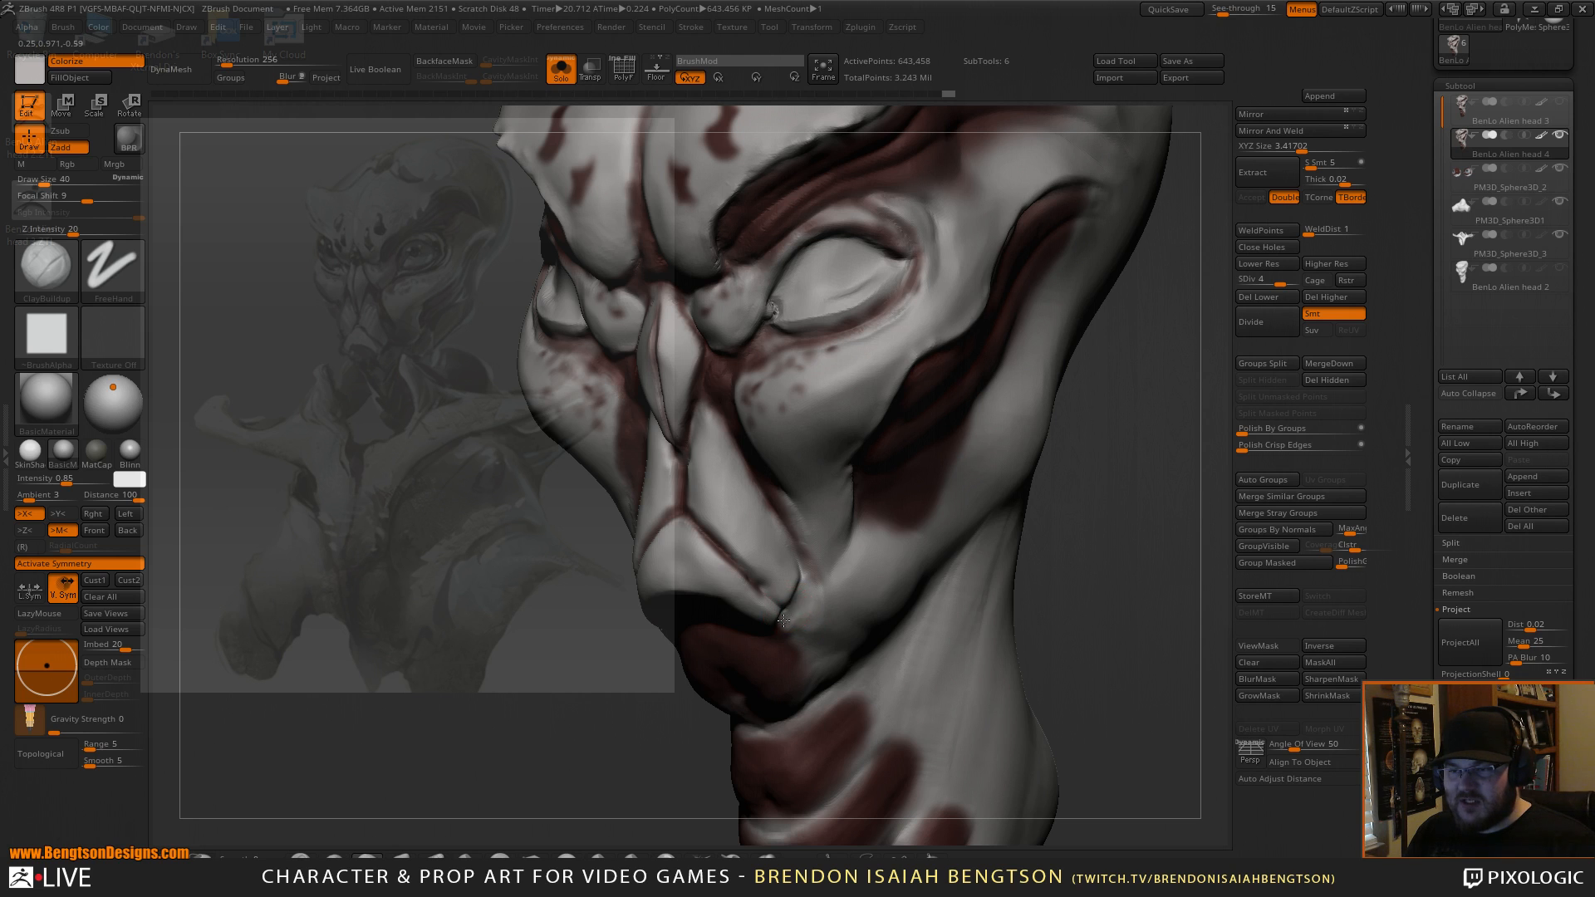
left_click_drag(1154, 571, 1103, 509)
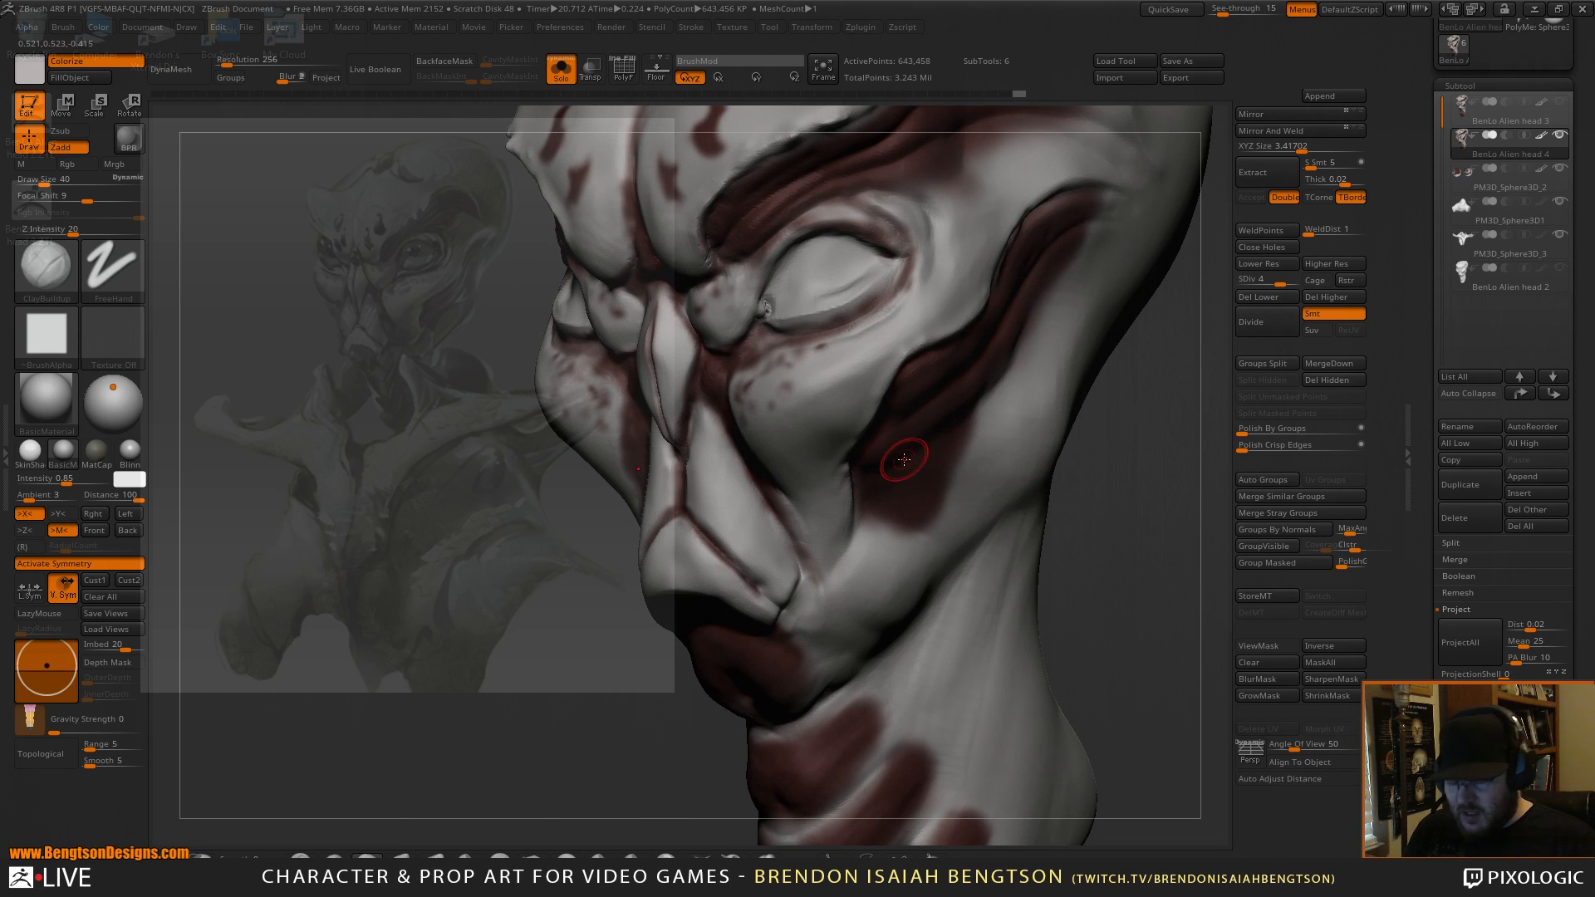
Paint sampled dark red along the creases from the nose to the mouth corner, using the Standard brush in Rgb mode at draw size 23.
key("c")
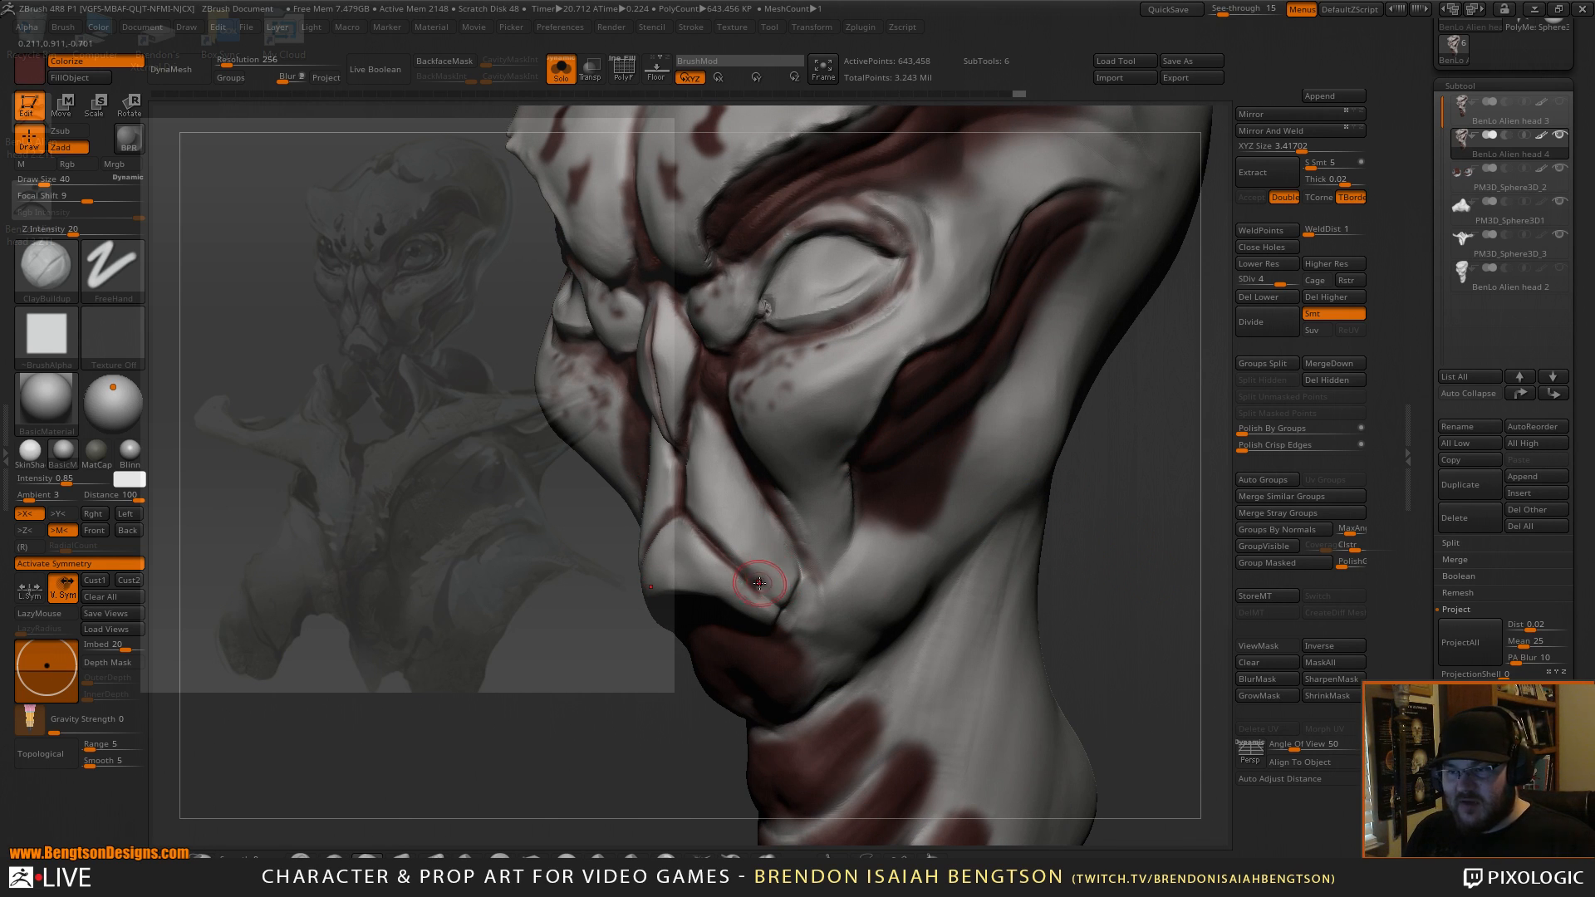
key("space")
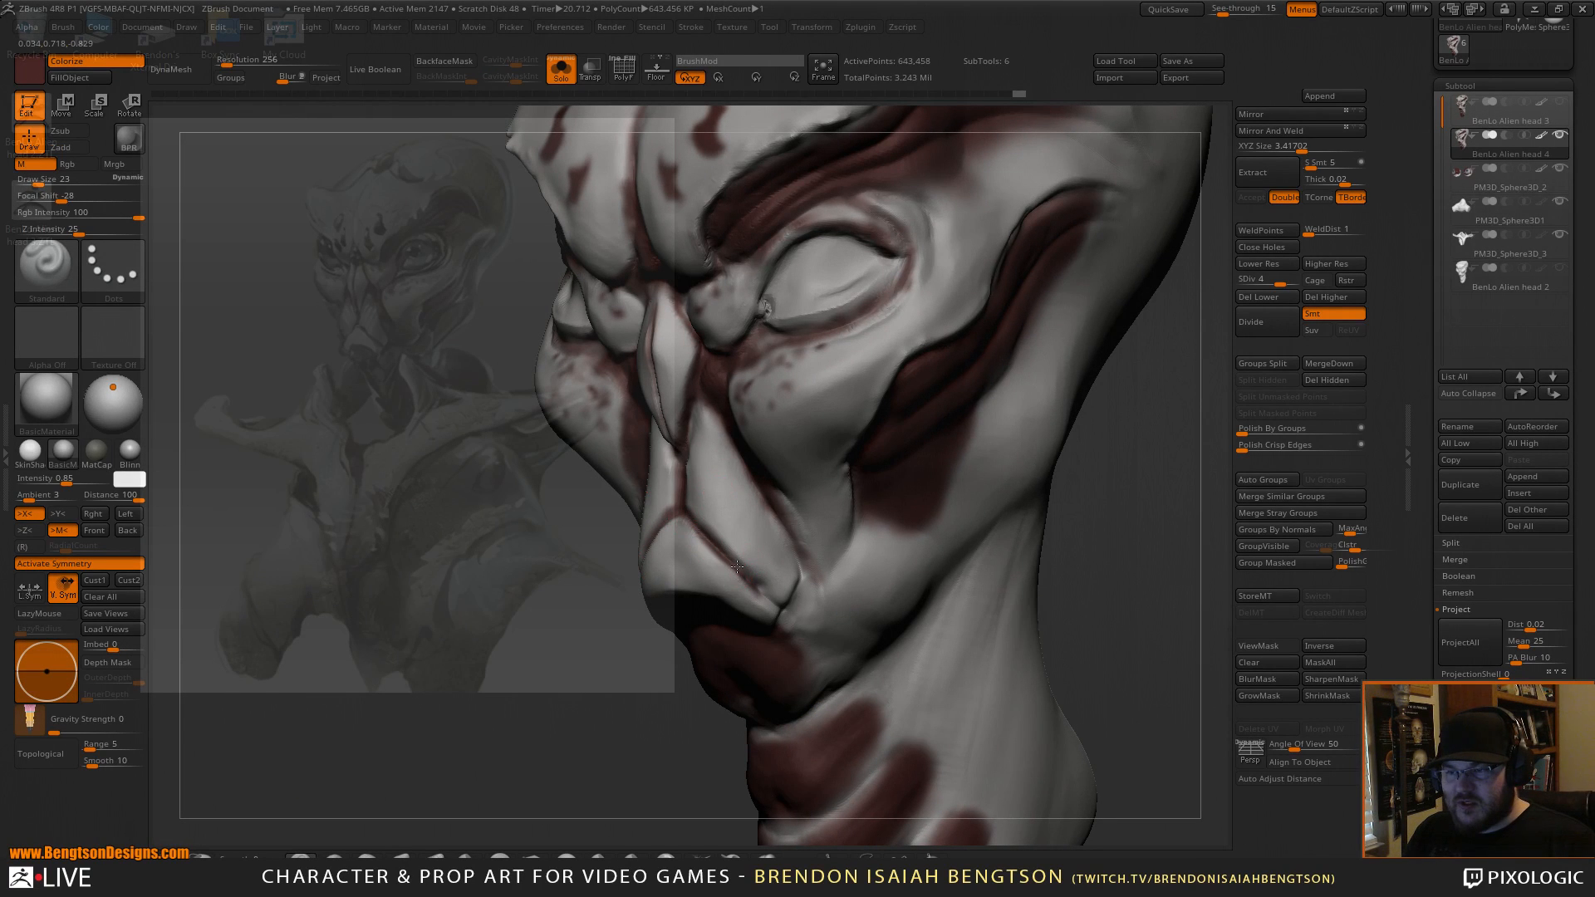
key("space")
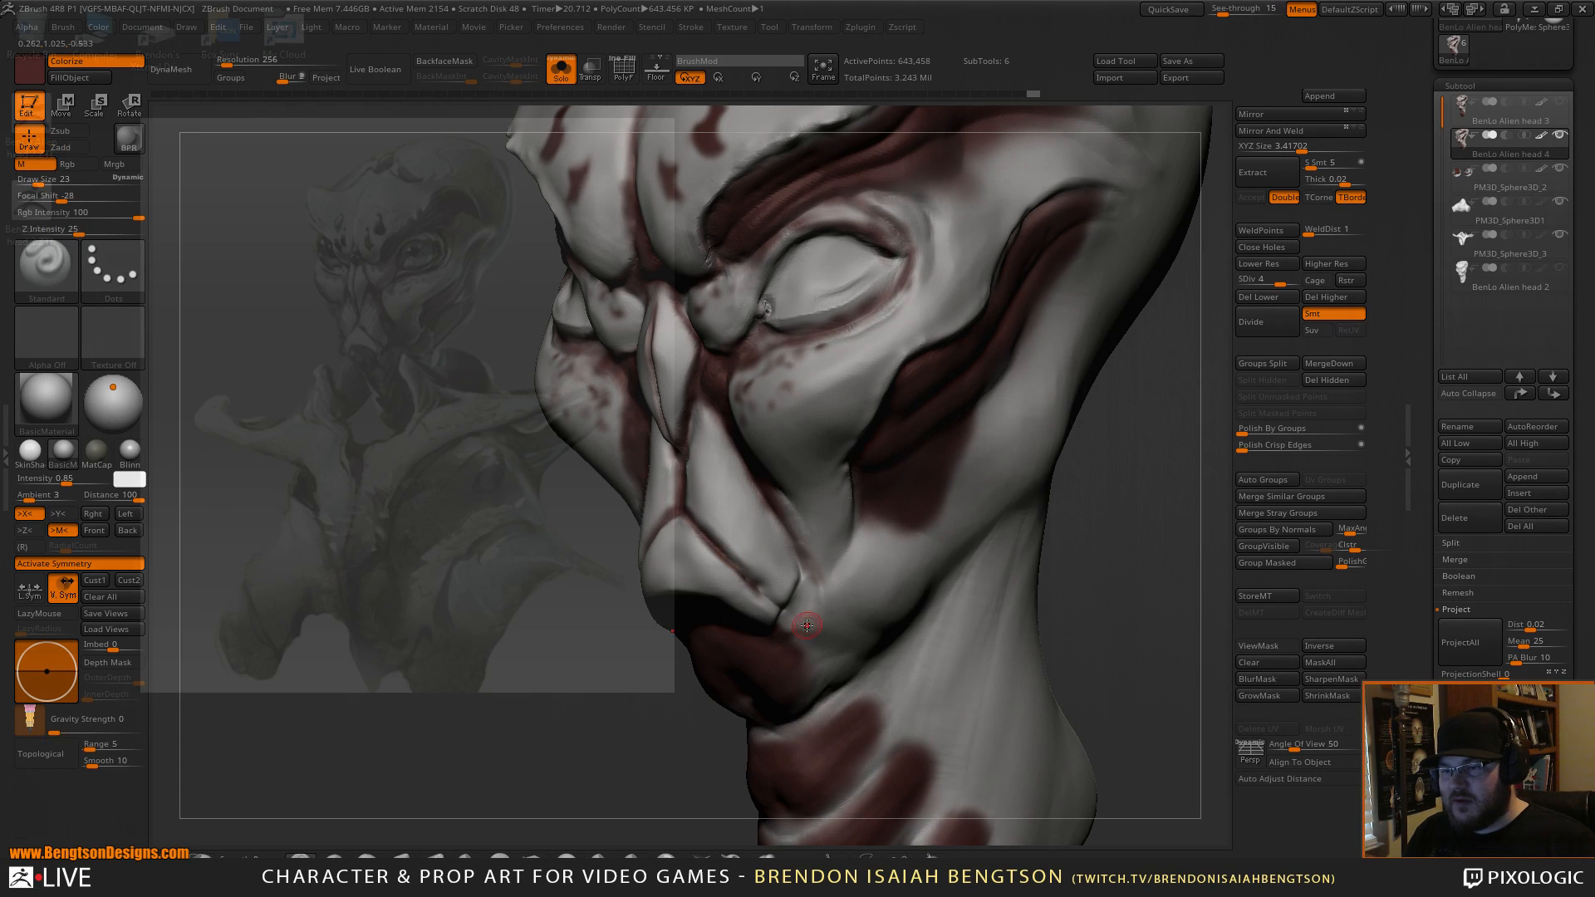
key("space")
left_click(859, 693)
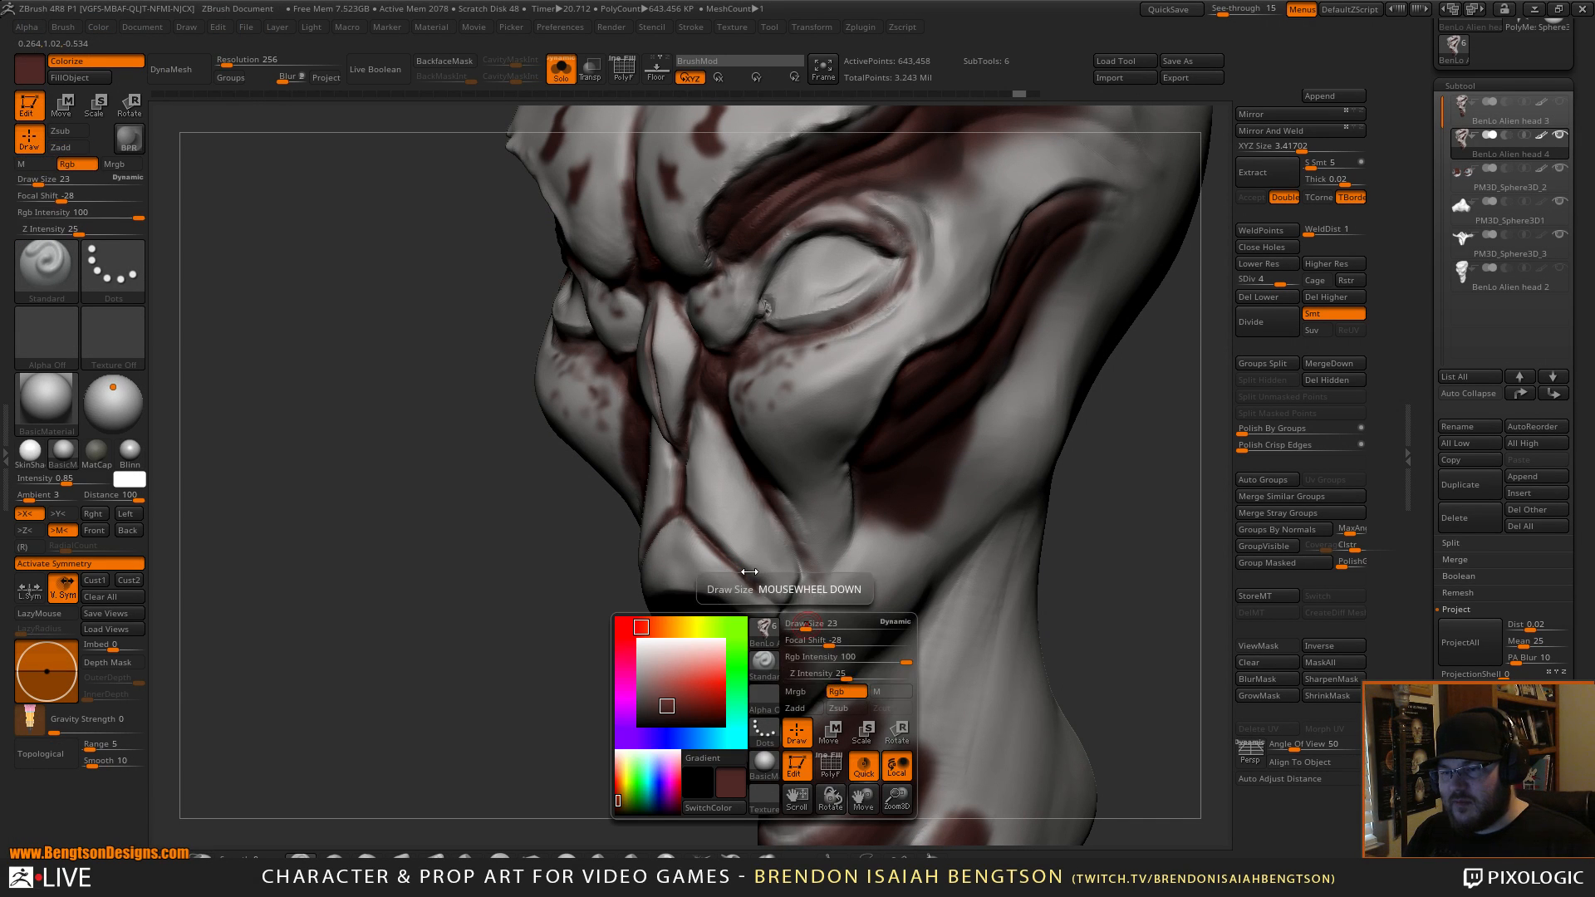
mouse_move(700, 526)
left_mouse_down()
mouse_move(788, 615)
mouse_move(804, 583)
mouse_move(797, 624)
mouse_move(806, 561)
left_mouse_up()
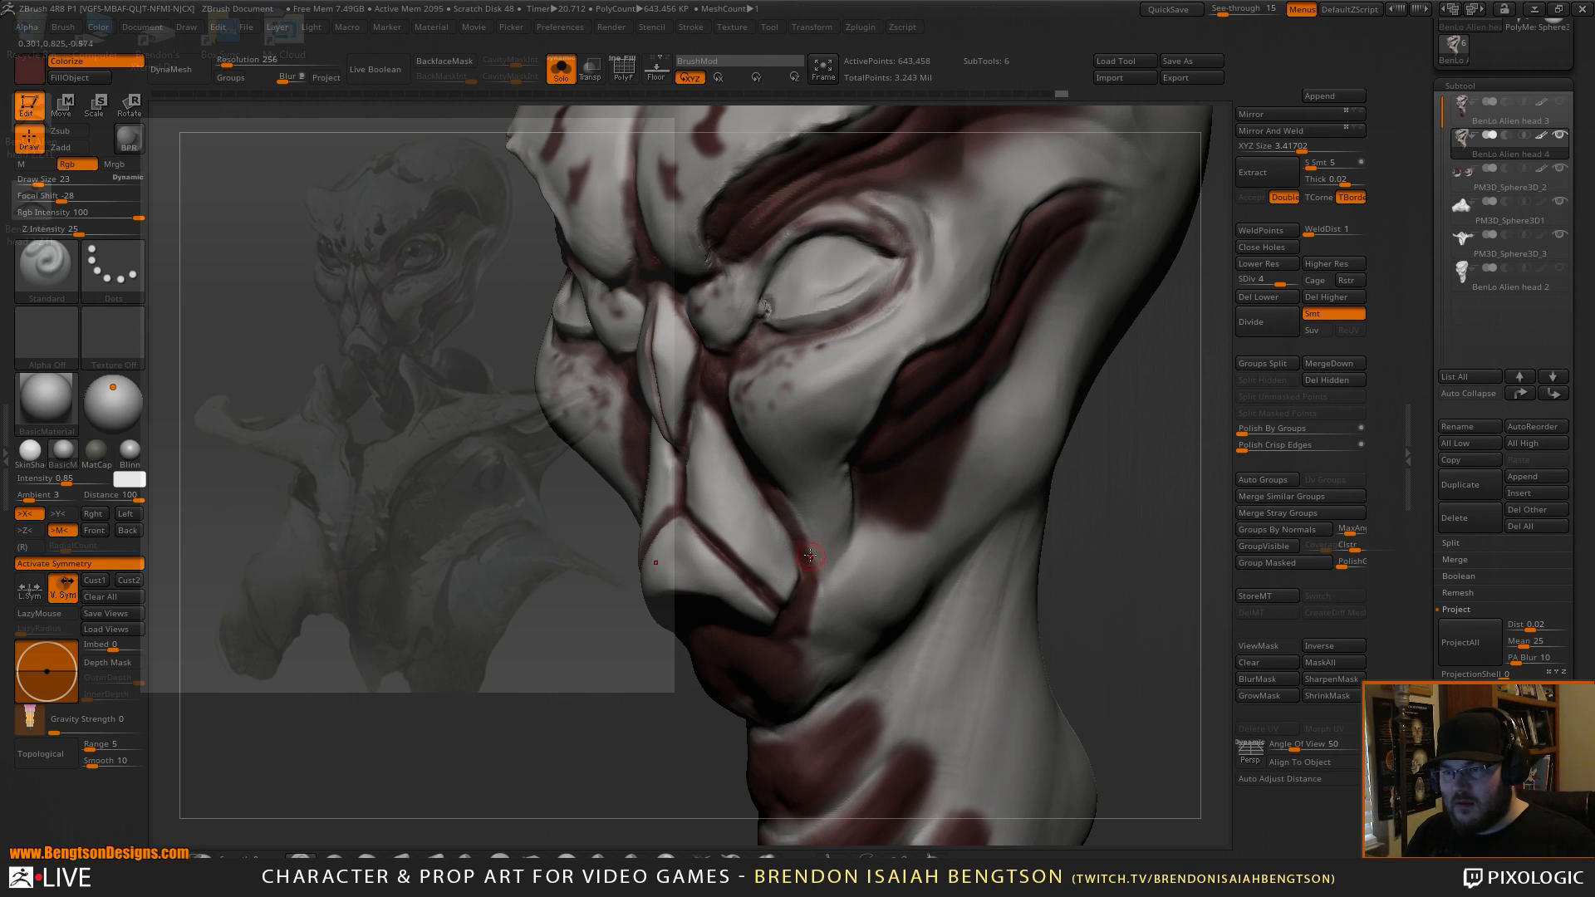
Sample the light skin colour and paint over the red edges at the mouth corner and on the upper neck patch.
key("c")
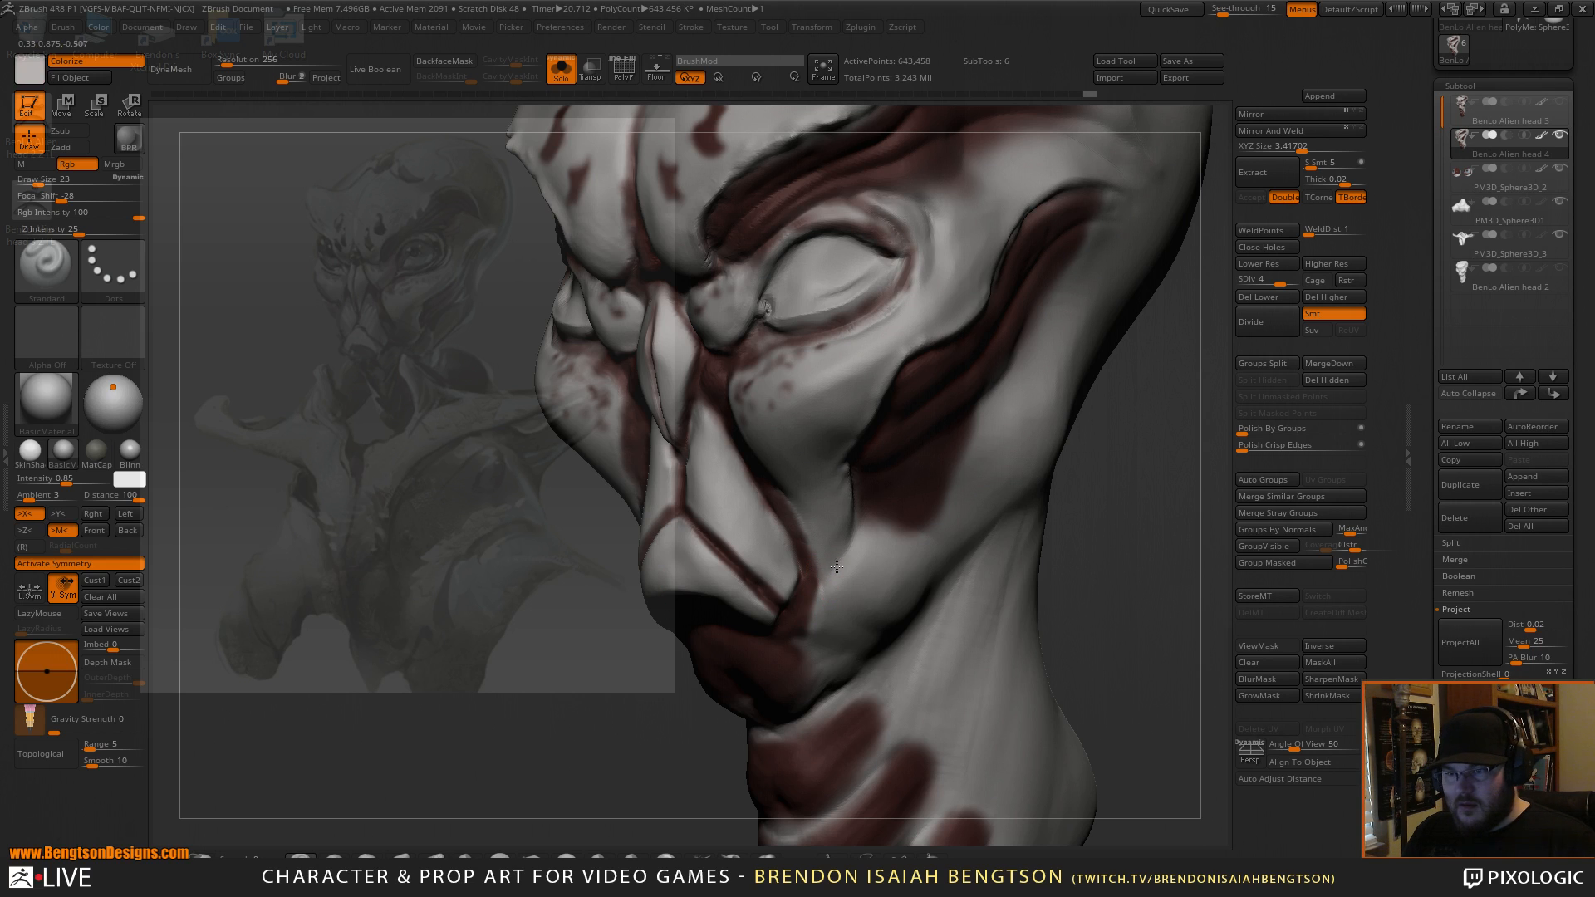
left_click_drag(798, 633, 803, 617)
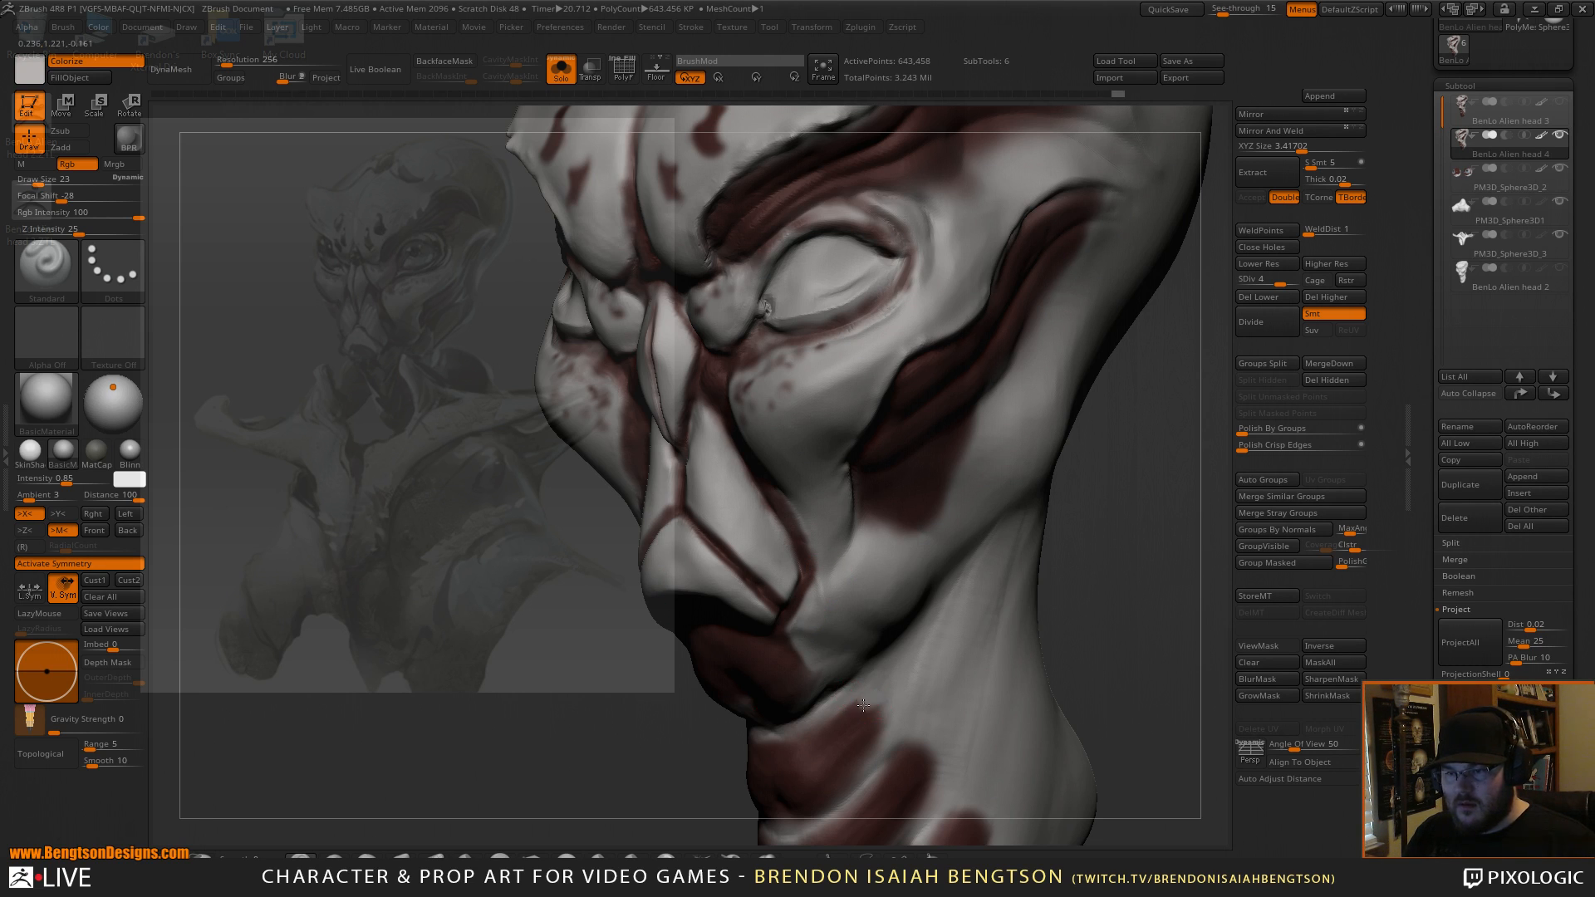
mouse_move(873, 705)
left_mouse_down()
mouse_move(868, 735)
mouse_move(837, 723)
mouse_move(855, 698)
mouse_move(778, 656)
left_mouse_up()
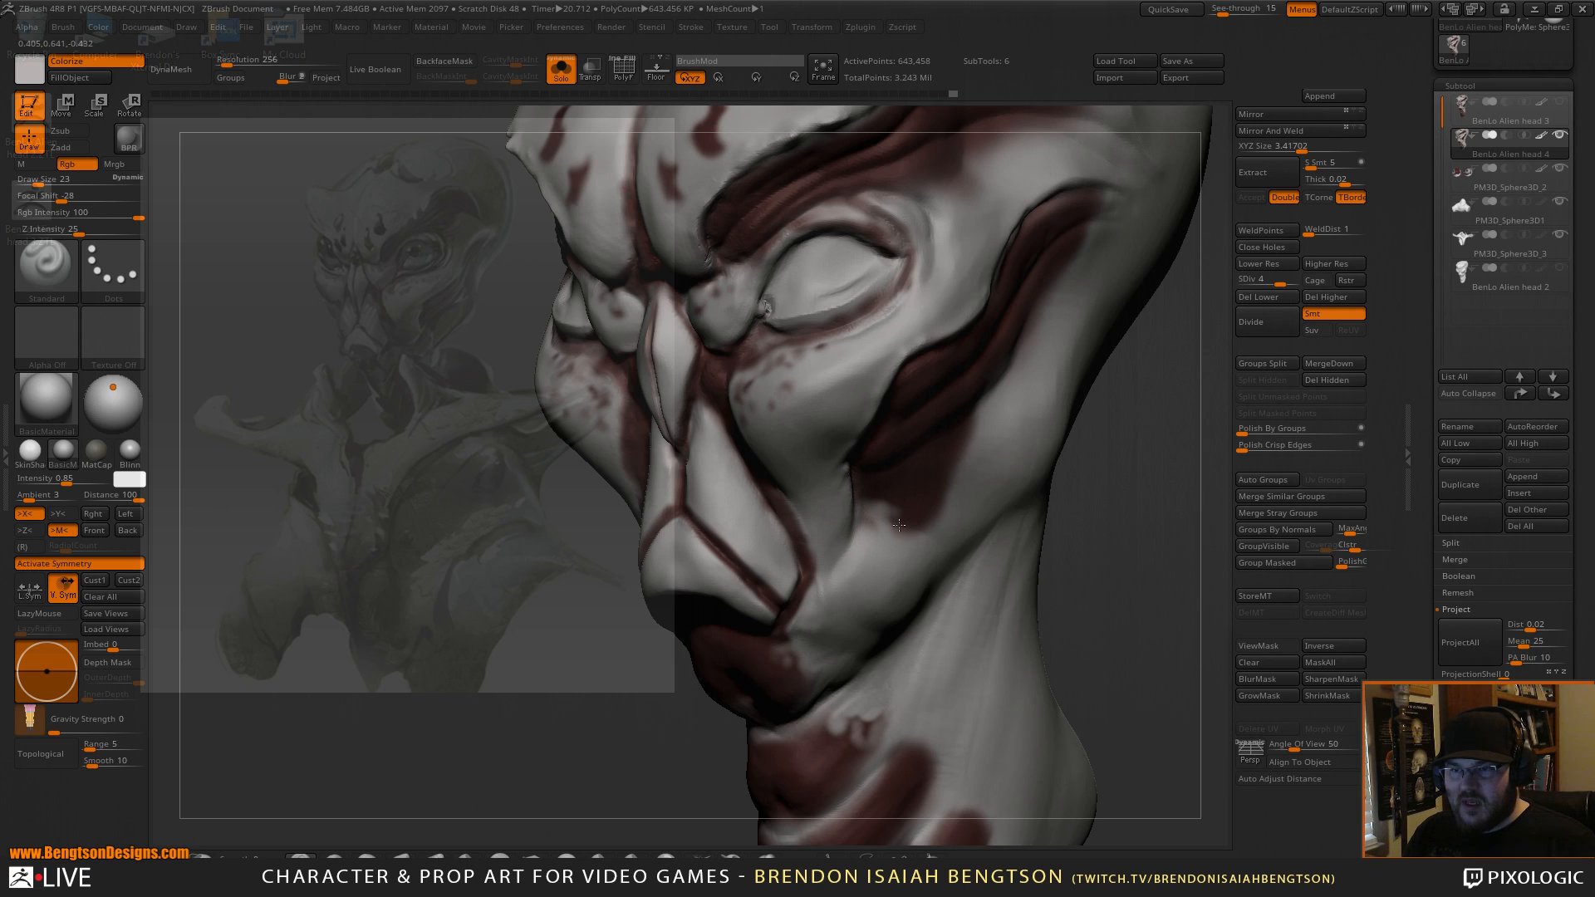
Break up the lower edge of the red cheek marking with the light skin colour at draw size 46.
key("space")
left_click_drag(934, 487, 943, 483)
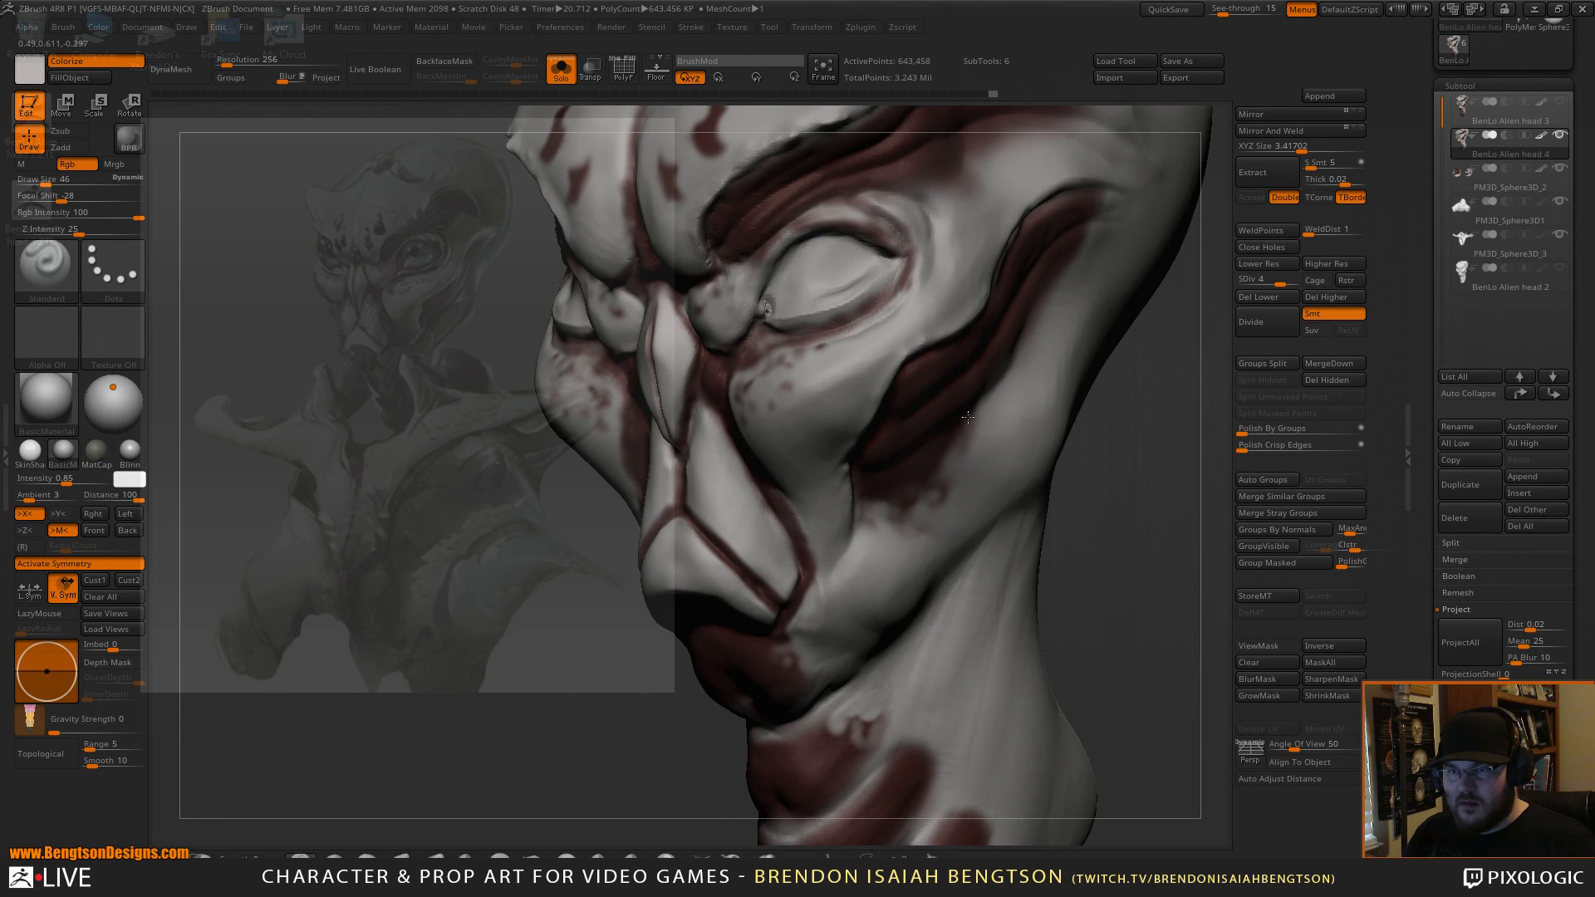
right_click_drag(974, 406, 946, 544)
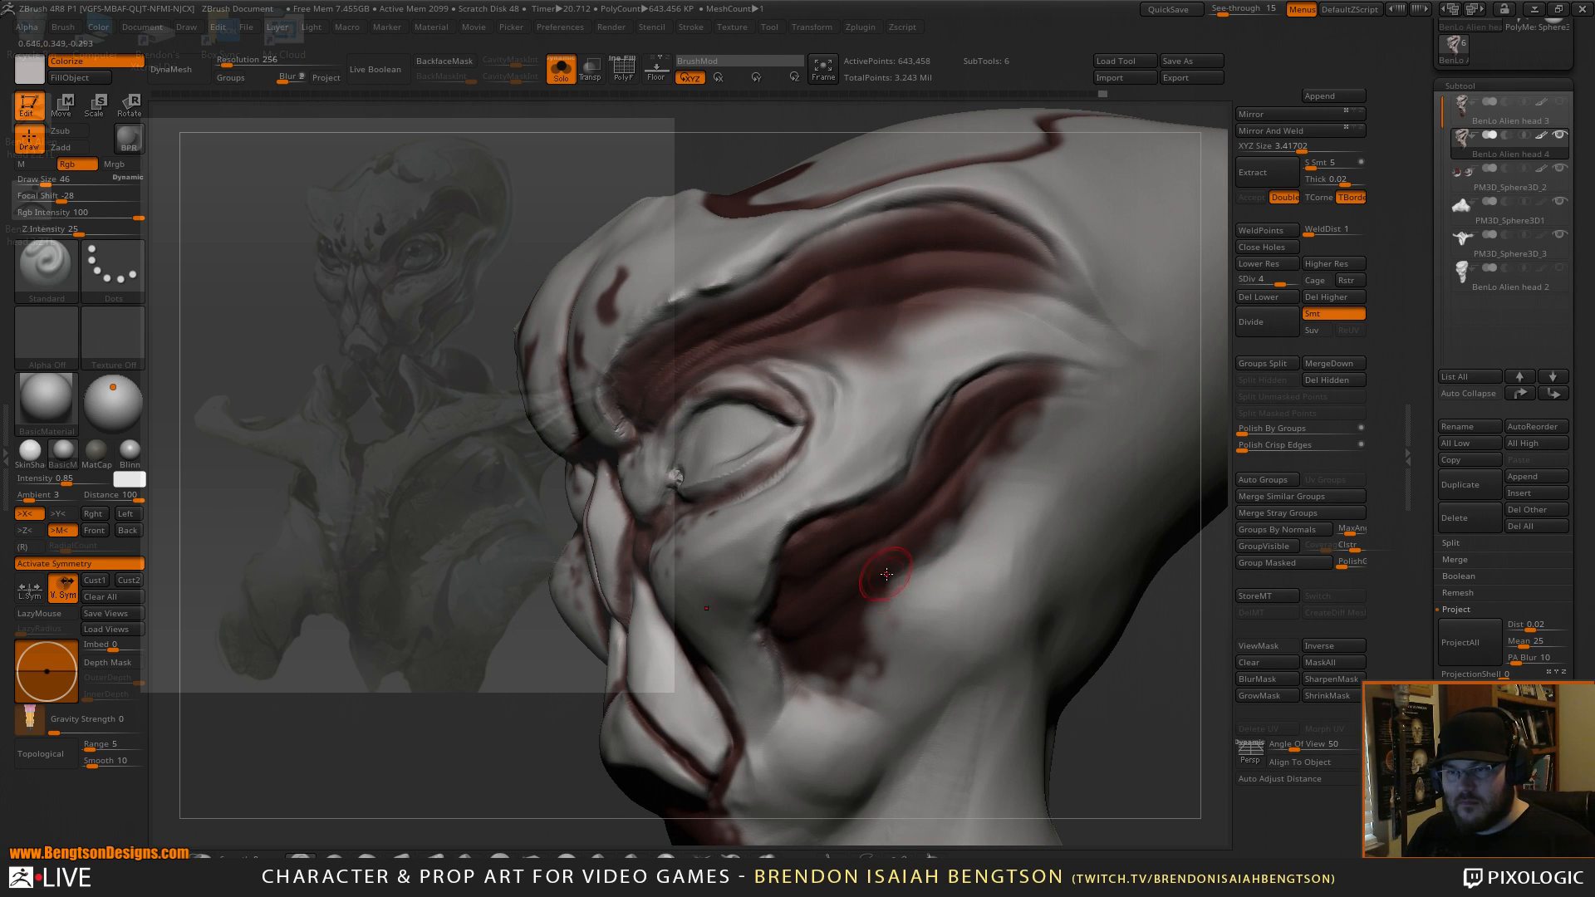
Paint dark red spots below and behind the cheek marking, using sampled red at draw size 30.
key("c")
key("space")
left_click_drag(899, 519, 892, 520)
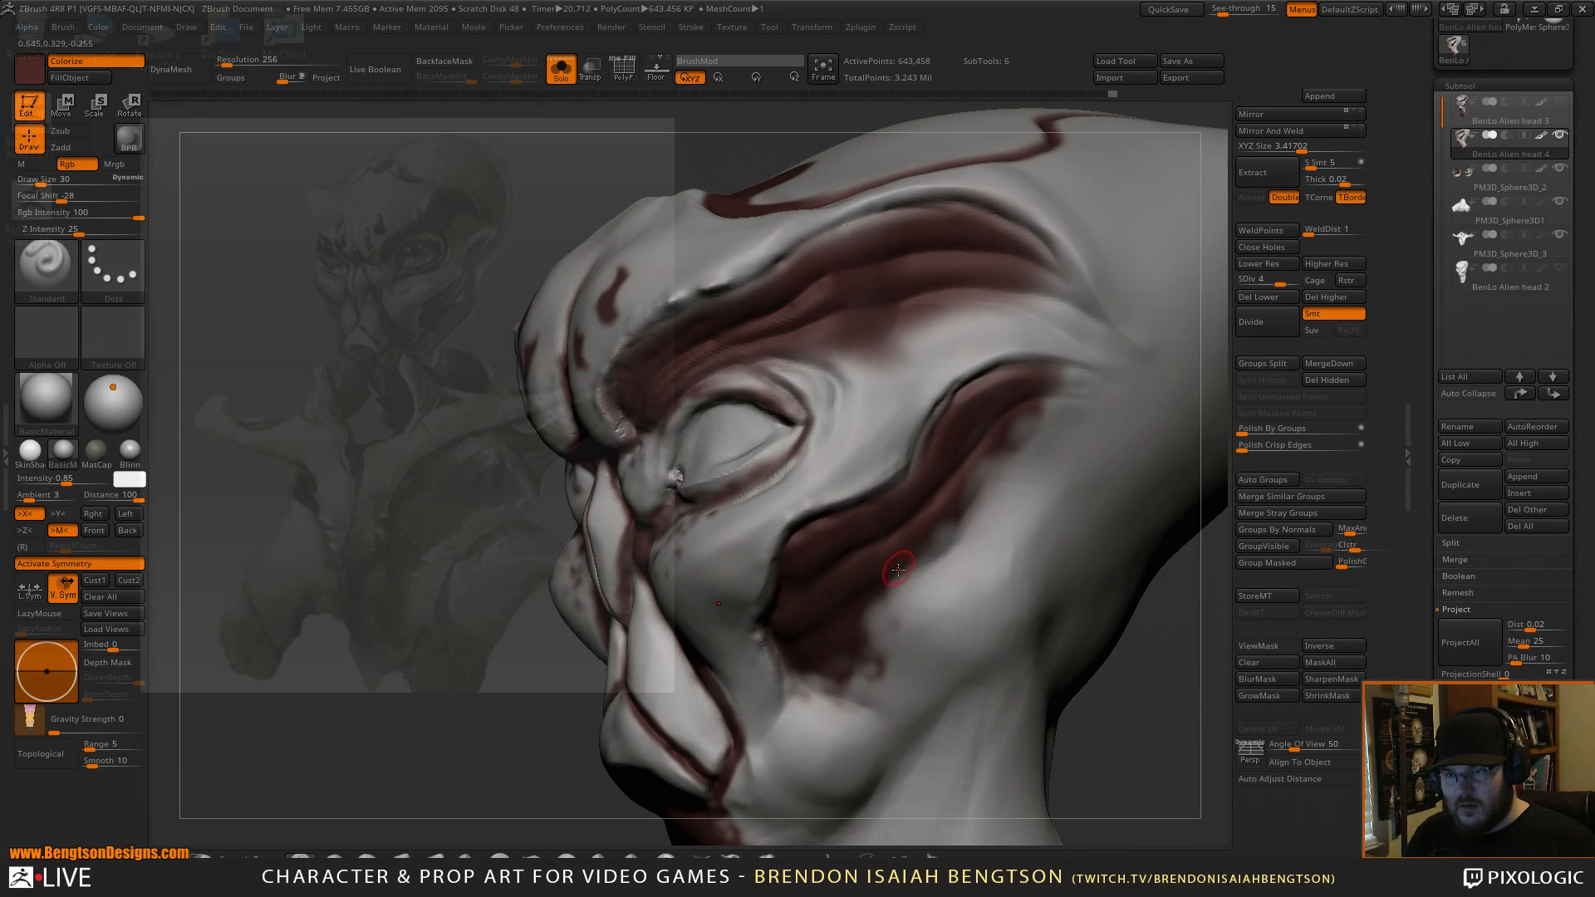
mouse_move(932, 586)
left_mouse_down()
mouse_move(891, 617)
mouse_move(902, 717)
mouse_move(858, 727)
mouse_move(810, 702)
left_mouse_up()
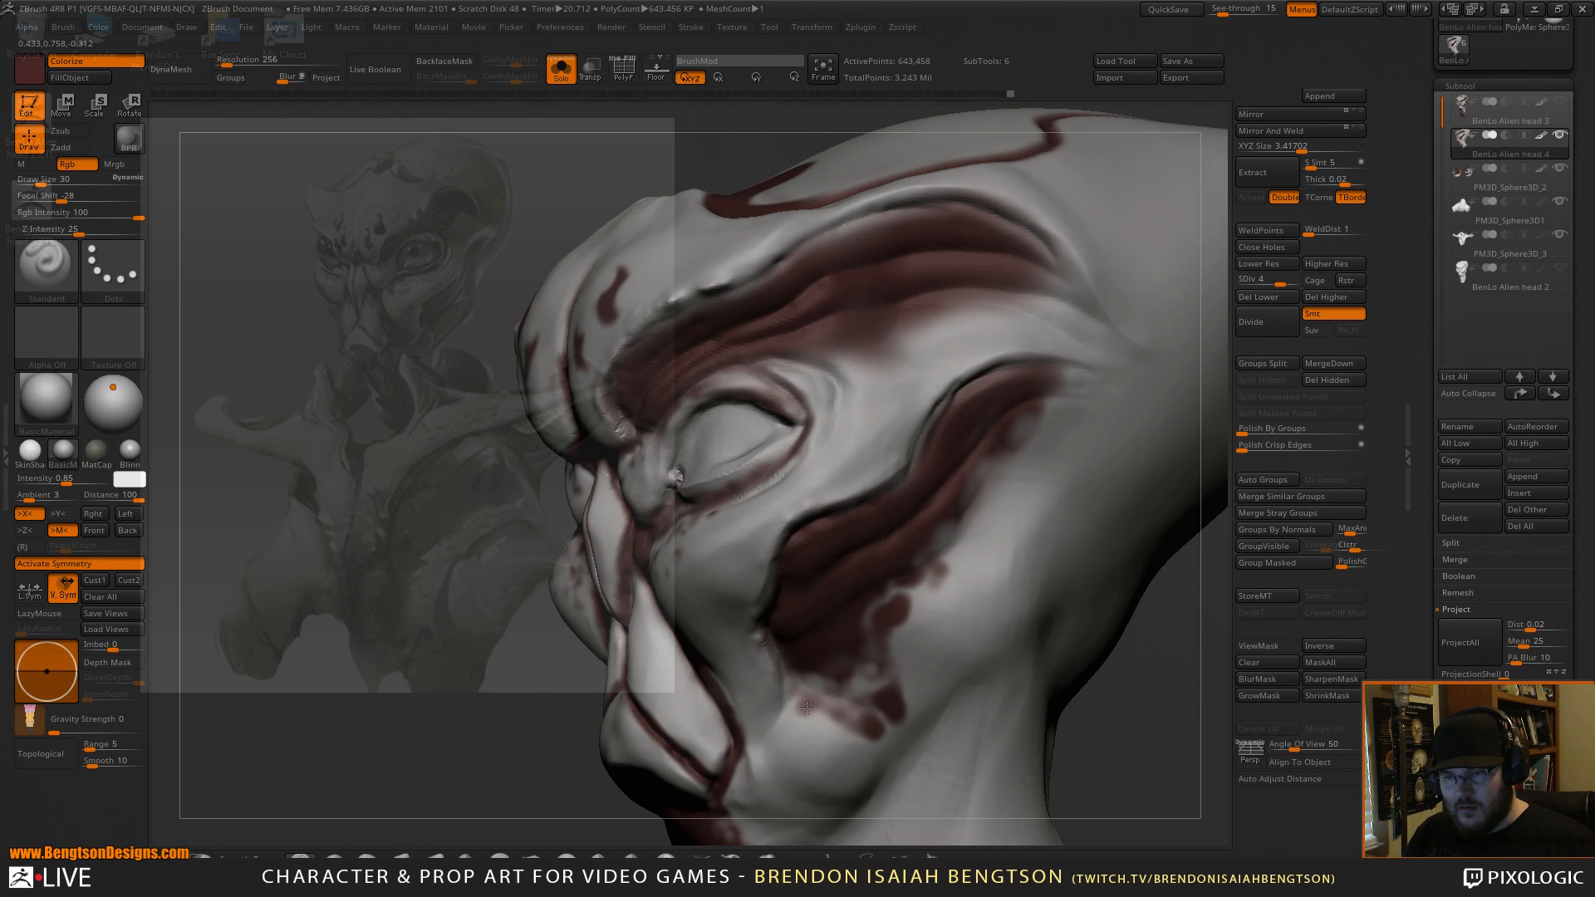
mouse_move(910, 660)
left_mouse_down()
mouse_move(943, 603)
mouse_move(1018, 590)
mouse_move(972, 608)
mouse_move(955, 647)
mouse_move(943, 631)
mouse_move(997, 635)
mouse_move(958, 659)
mouse_move(987, 654)
mouse_move(949, 691)
left_mouse_up()
left_click_drag(1217, 708, 1036, 609)
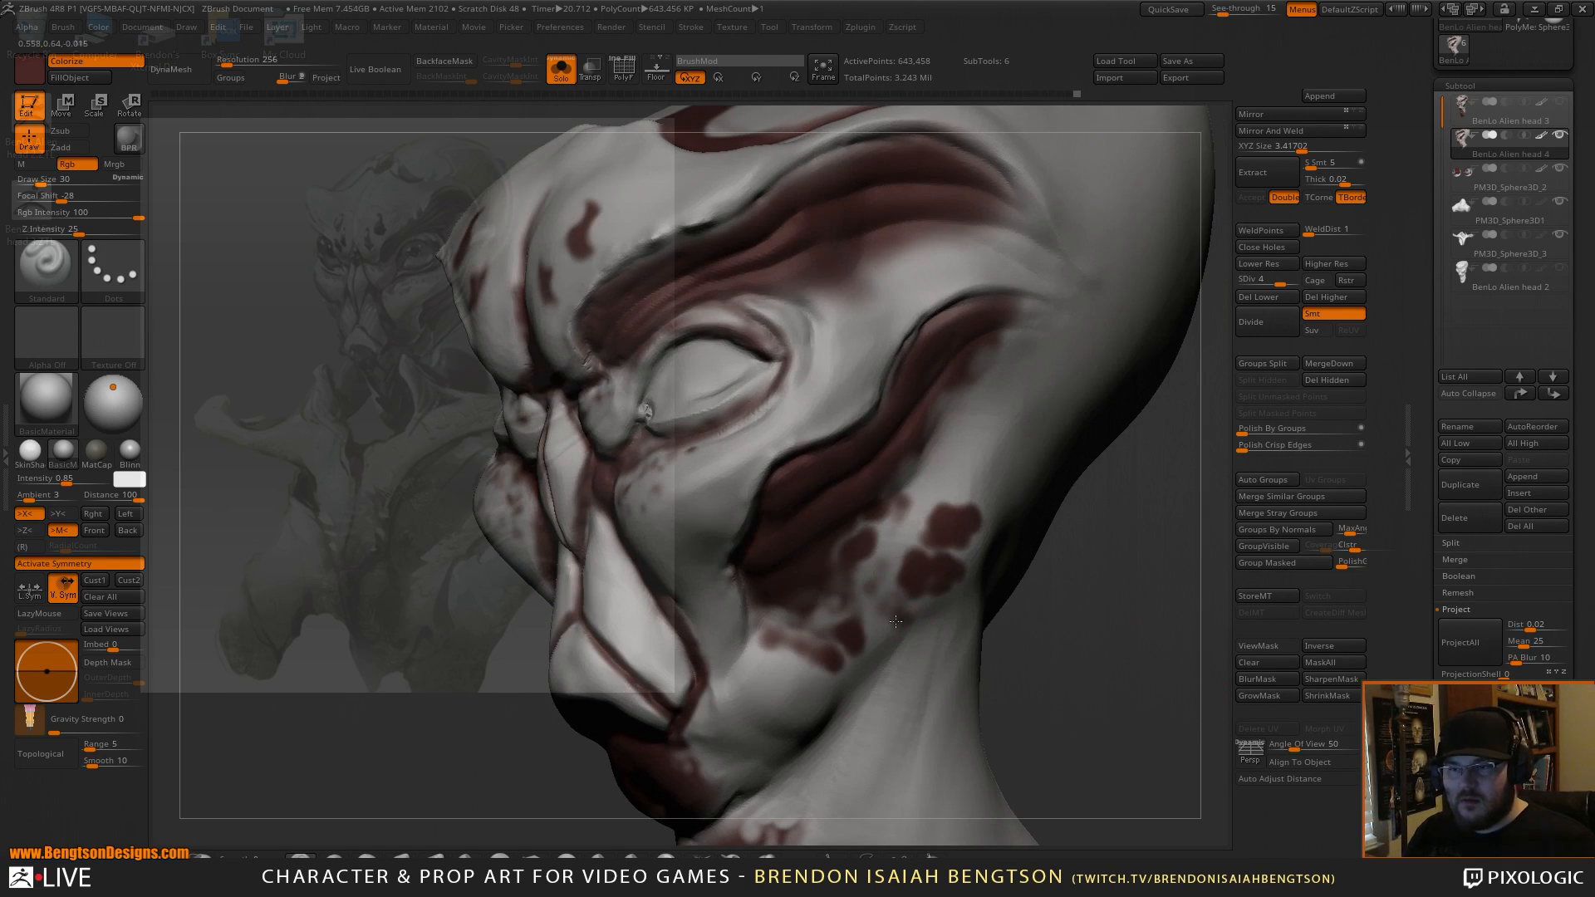
Sample the light skin colour and break up the red spots along the jaw into smaller, irregular shapes.
key("c")
mouse_move(958, 581)
left_mouse_down()
mouse_move(912, 553)
mouse_move(905, 581)
mouse_move(894, 574)
left_mouse_up()
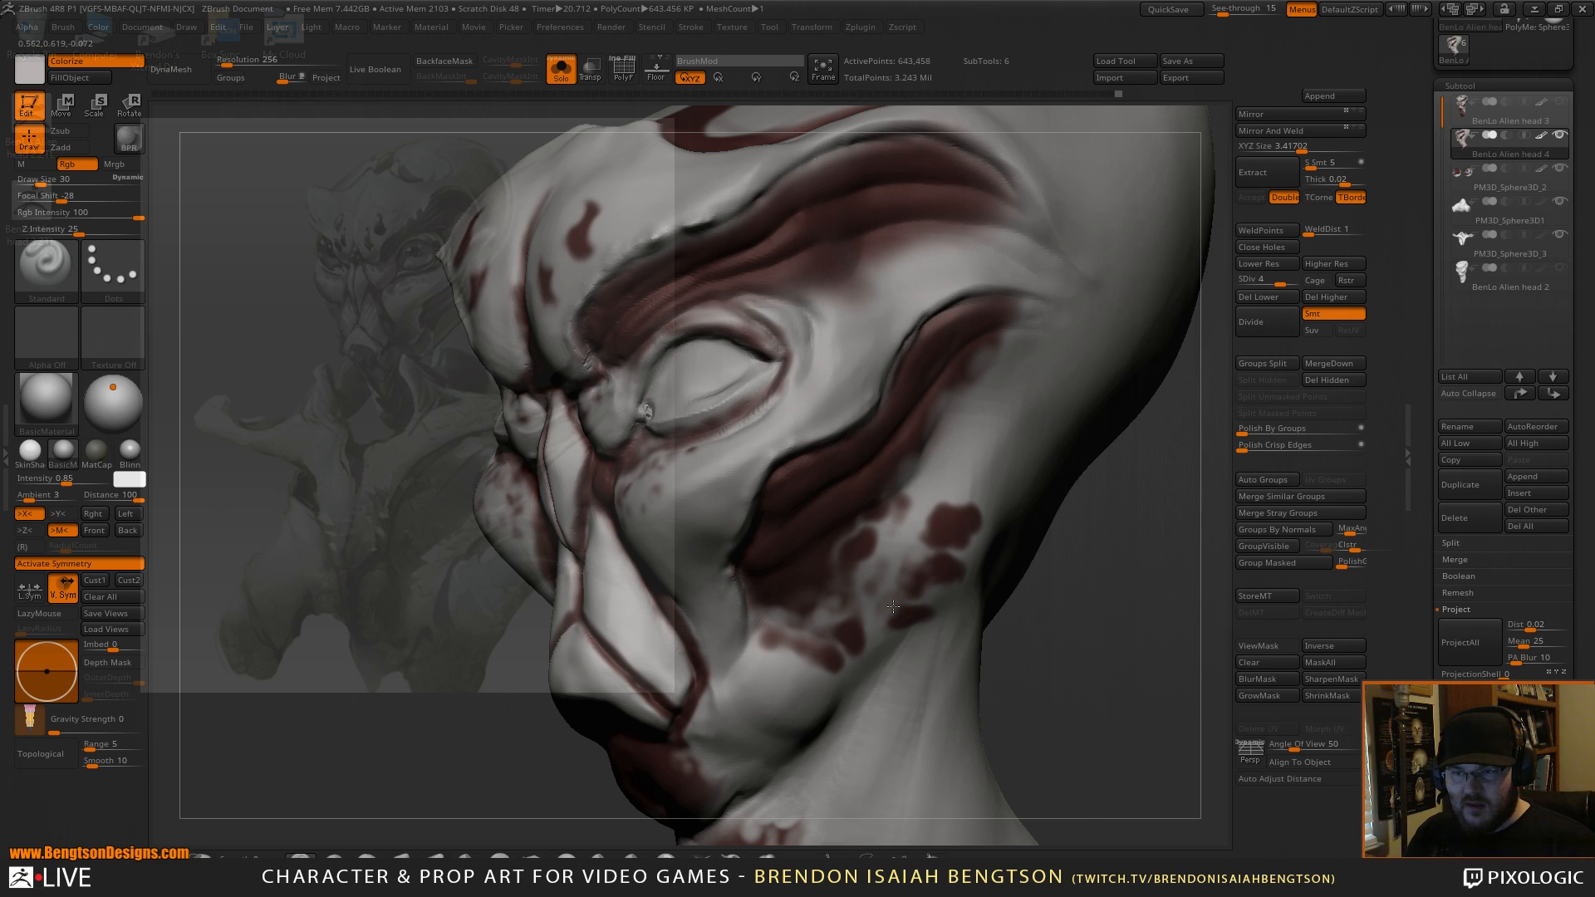
mouse_move(959, 502)
left_mouse_down()
mouse_move(934, 513)
mouse_move(954, 524)
left_mouse_up()
Show the other subtools again, carve the folds around the upper eyelid with the DamStandard brush and smooth them.
mouse_move(1144, 626)
left_mouse_down("alt")
mouse_move(1151, 532)
mouse_move(1136, 520)
mouse_move(1194, 543)
left_mouse_up("alt")
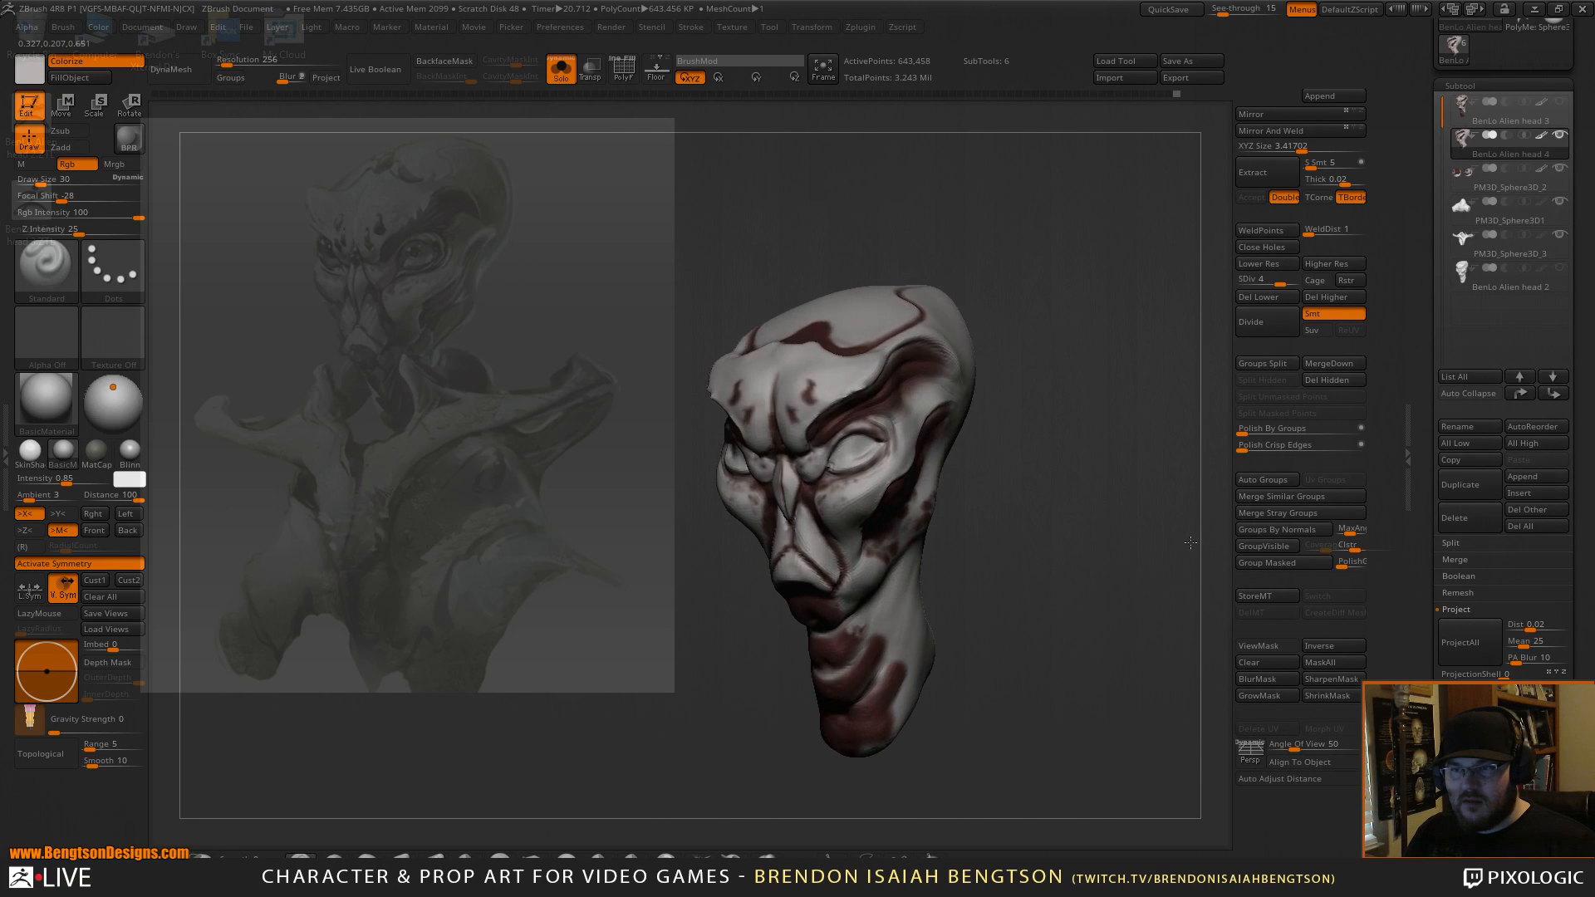
mouse_move(1097, 559)
left_mouse_down("alt")
mouse_move(1121, 662)
mouse_move(1139, 595)
left_mouse_up("alt")
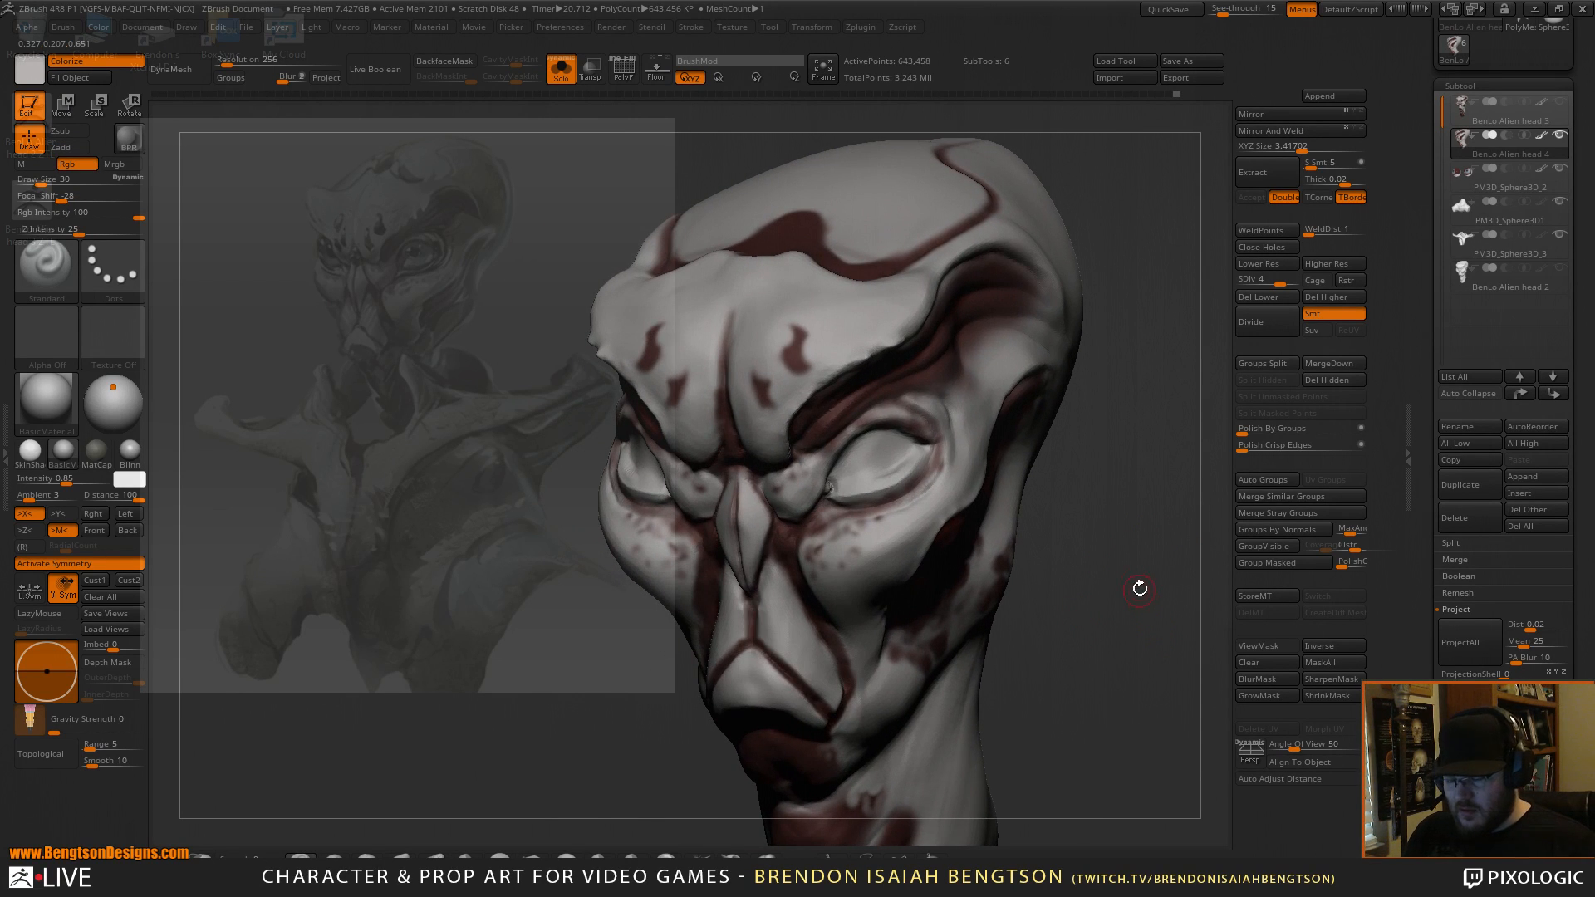
mouse_move(1089, 452)
left_mouse_down("alt")
mouse_move(1154, 558)
mouse_move(1184, 564)
mouse_move(1146, 517)
mouse_move(1171, 492)
mouse_move(1162, 545)
left_mouse_up("alt")
key("b")
key("d")
key("s")
mouse_move(834, 488)
left_mouse_down()
mouse_move(825, 499)
mouse_move(840, 483)
left_mouse_up()
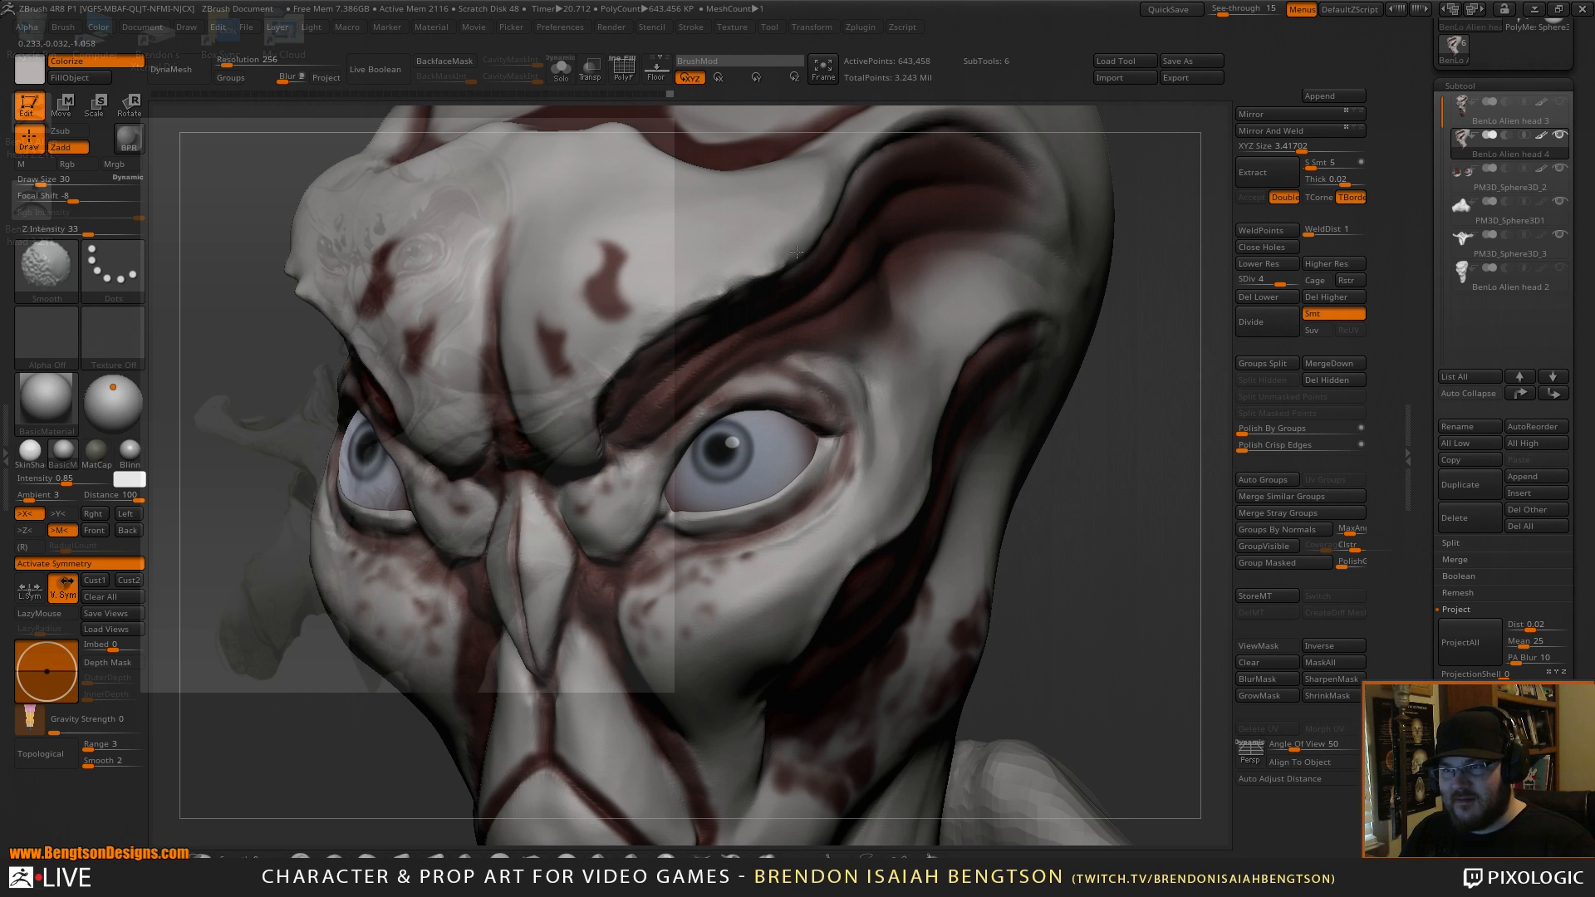
mouse_move(1089, 498)
left_mouse_down("alt")
mouse_move(1129, 449)
mouse_move(1080, 447)
left_mouse_up("alt")
left_click_drag(885, 361, 892, 363, "shift")
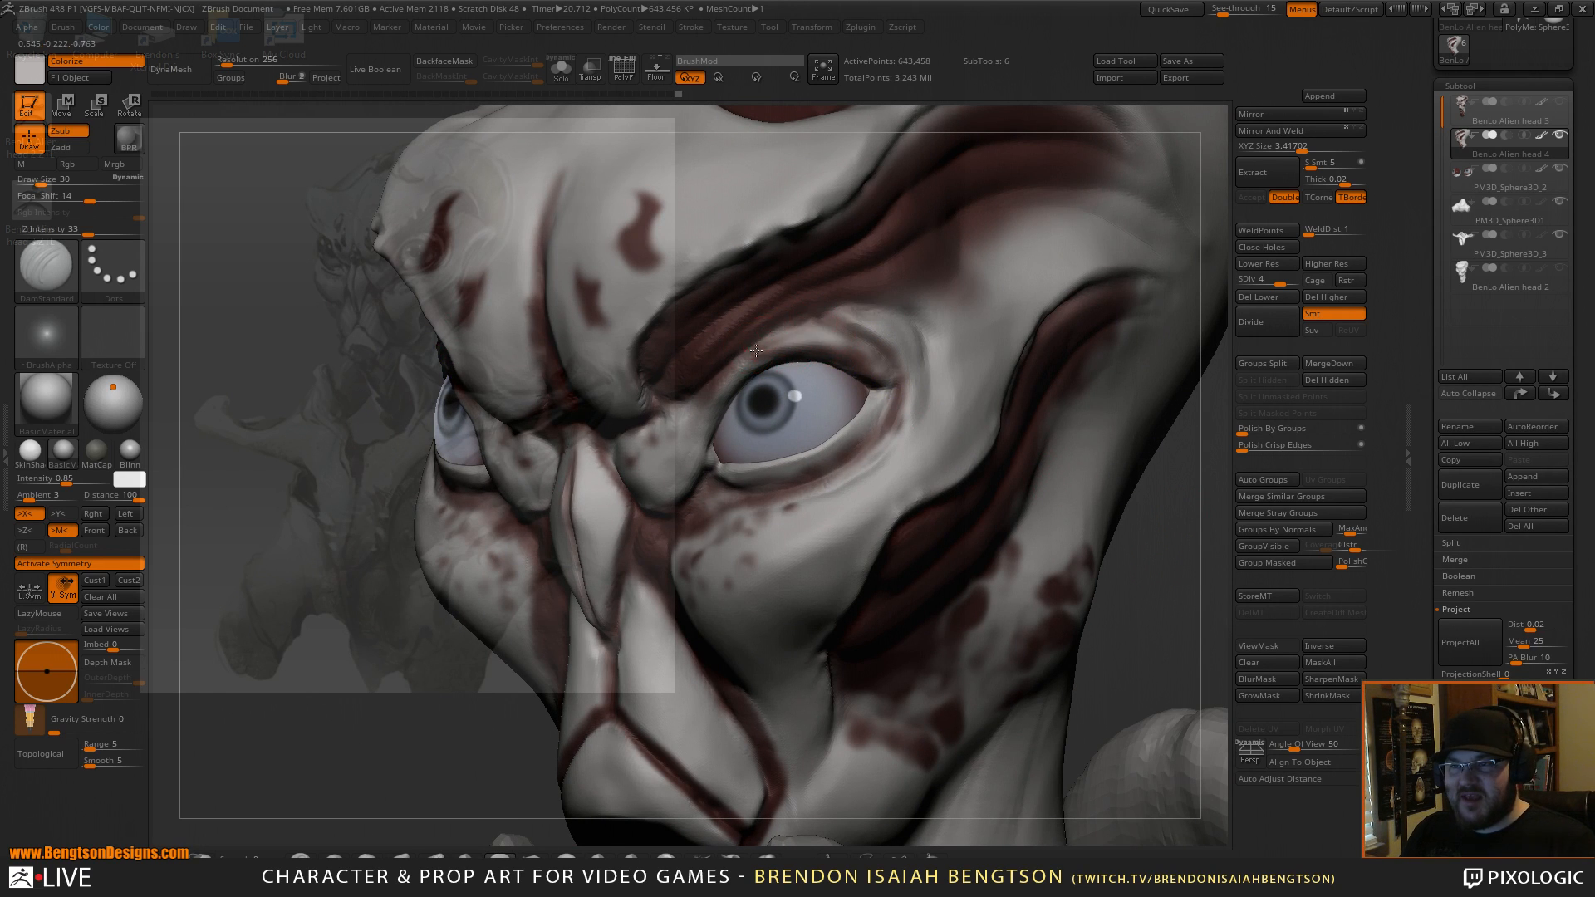
key("shift")
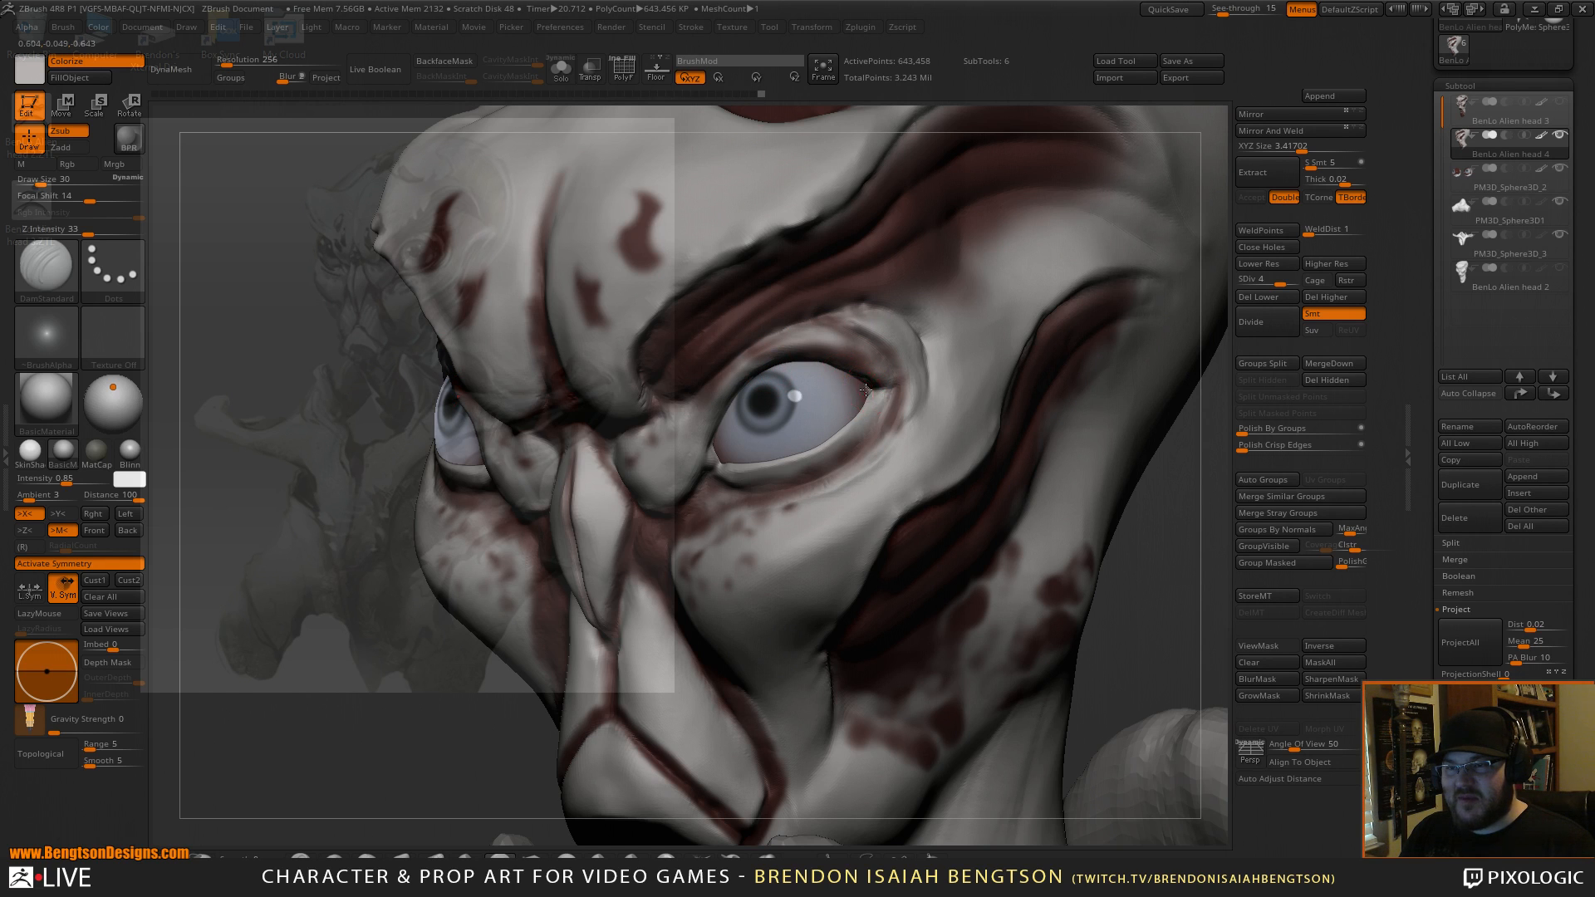
Deepen the crease below the inner corner of the eye beside the nose ridge and smooth it.
left_click_drag(1185, 500, 1146, 487)
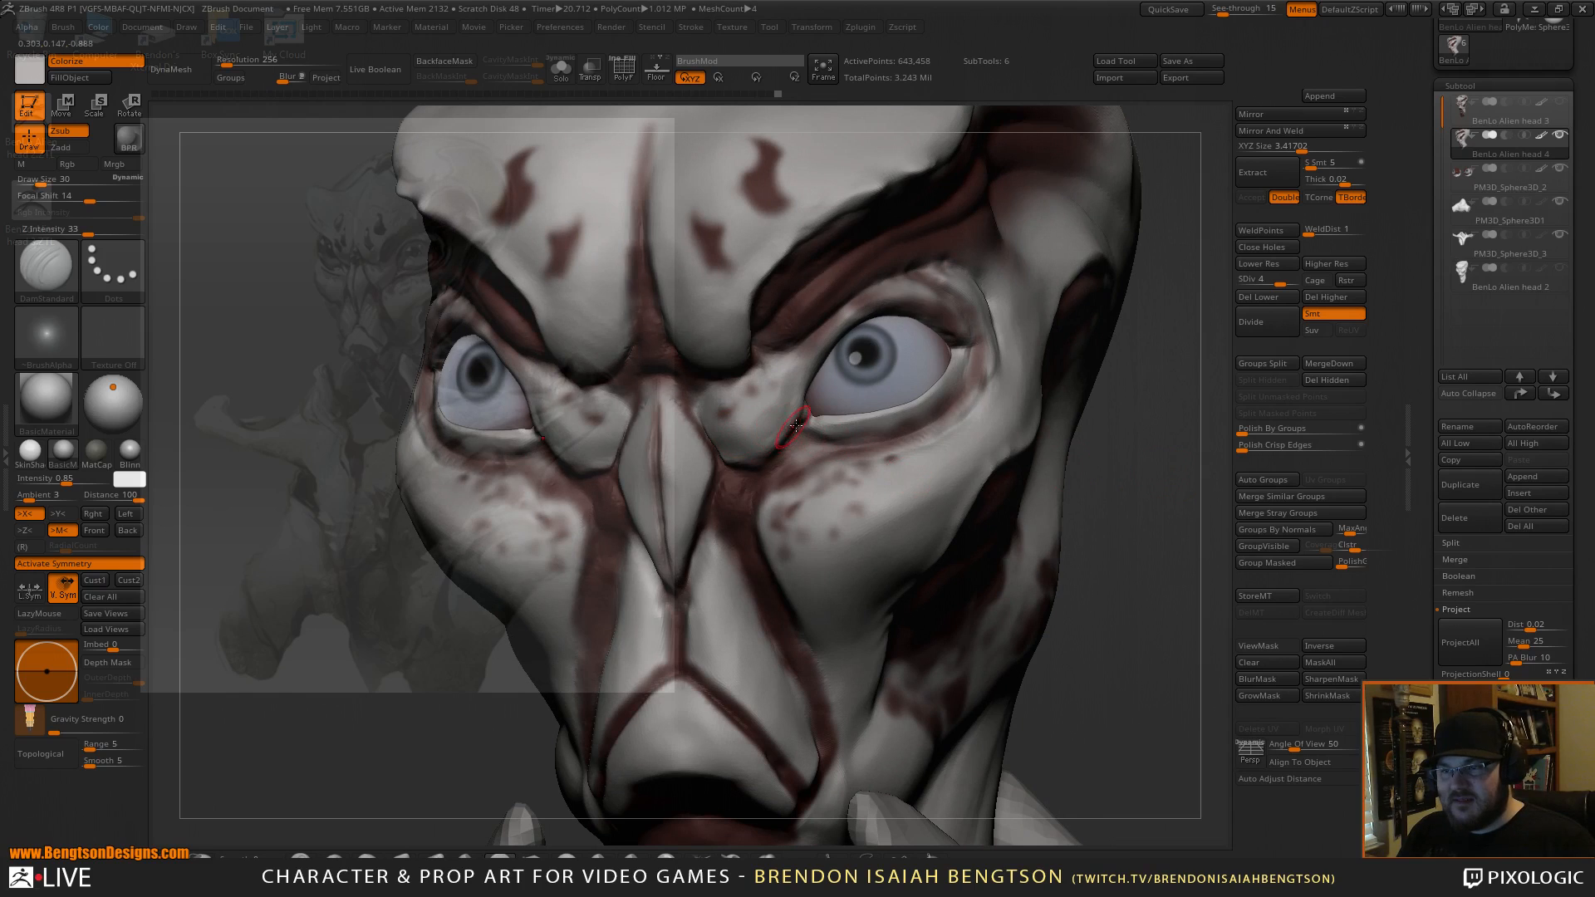
left_click_drag(744, 468, 724, 515)
key("shift")
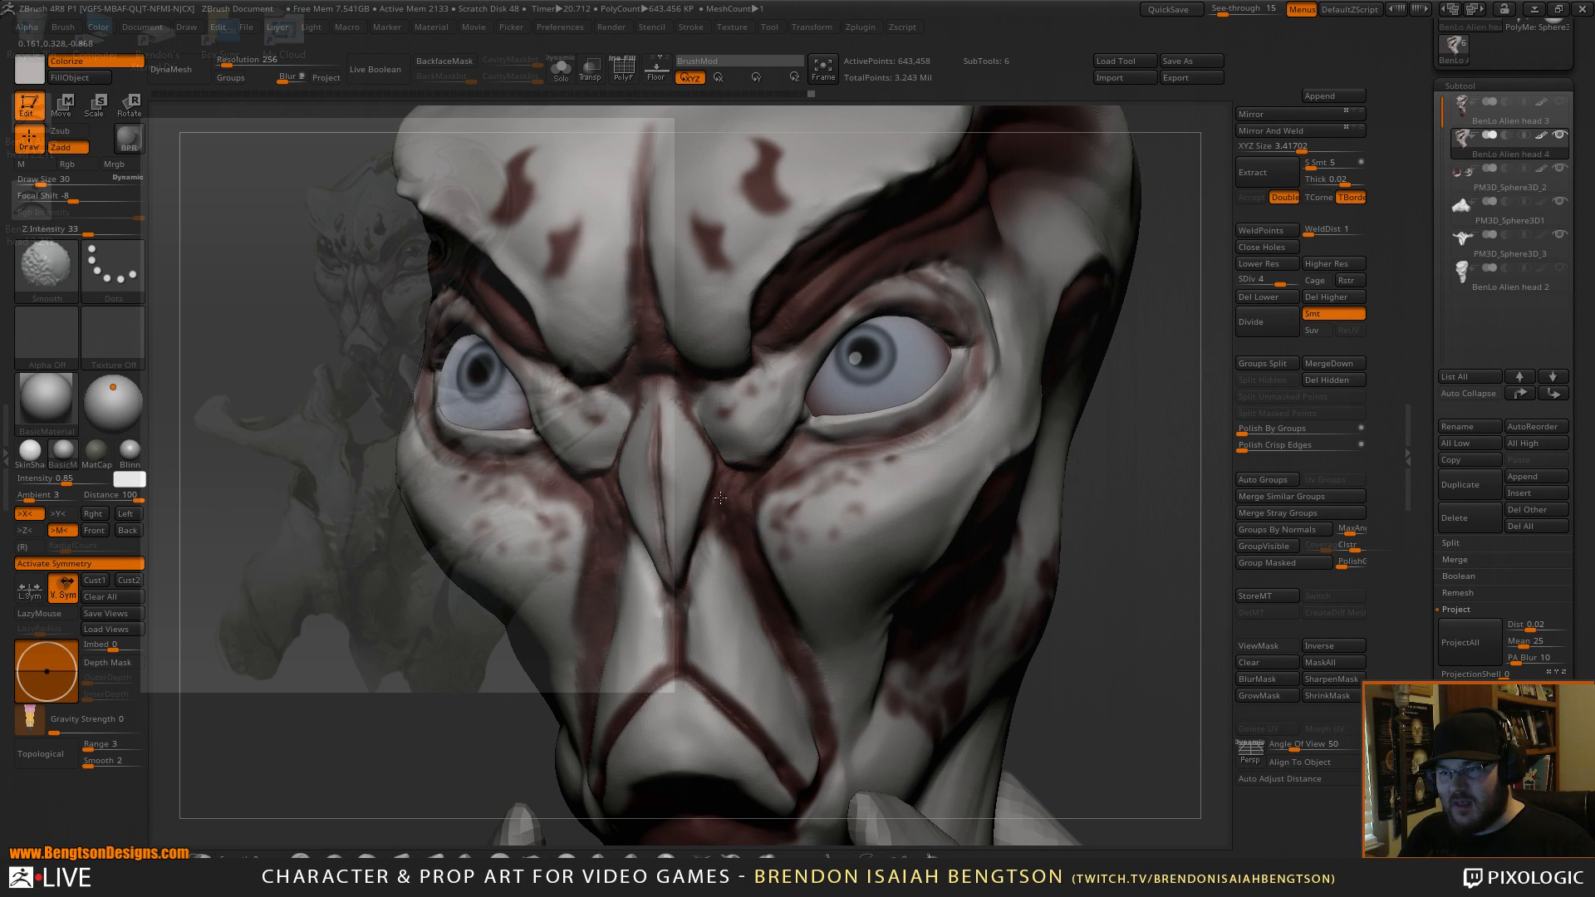
Flatten the planes of the inner eye bumps and cheekbones with the hPolish brush at draw size 69.
key("b")
key("h")
key("p")
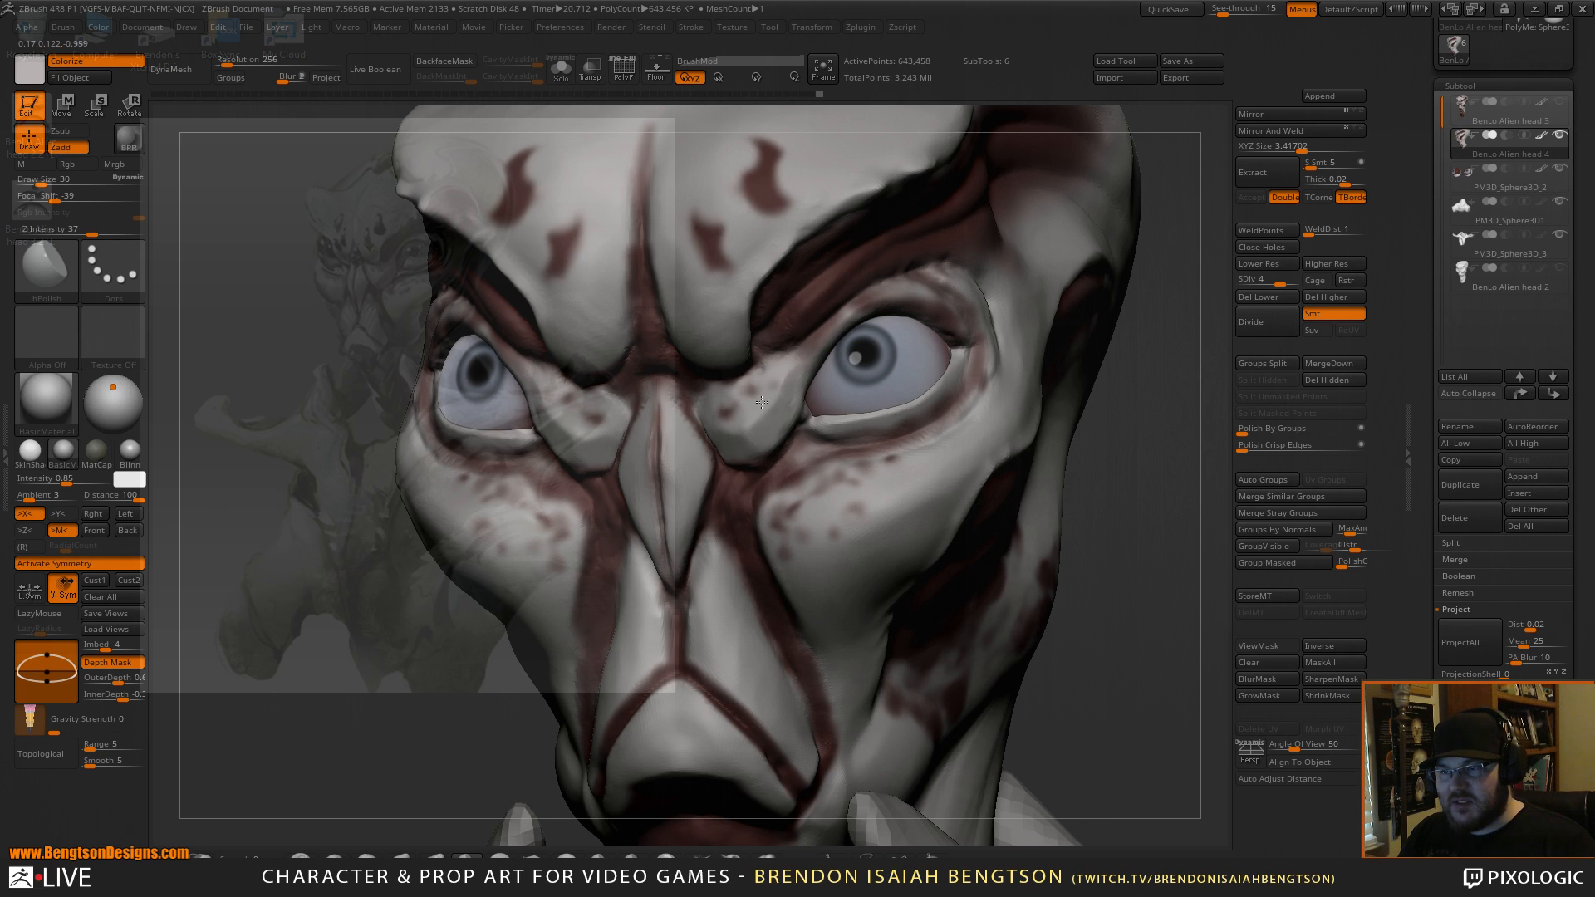
key("space")
left_click_drag(747, 456, 810, 459)
left_click_drag(795, 517, 835, 510)
left_click_drag(1192, 533, 1159, 414)
mouse_move(919, 374)
left_mouse_down()
mouse_move(852, 402)
mouse_move(907, 397)
mouse_move(851, 455)
left_mouse_up()
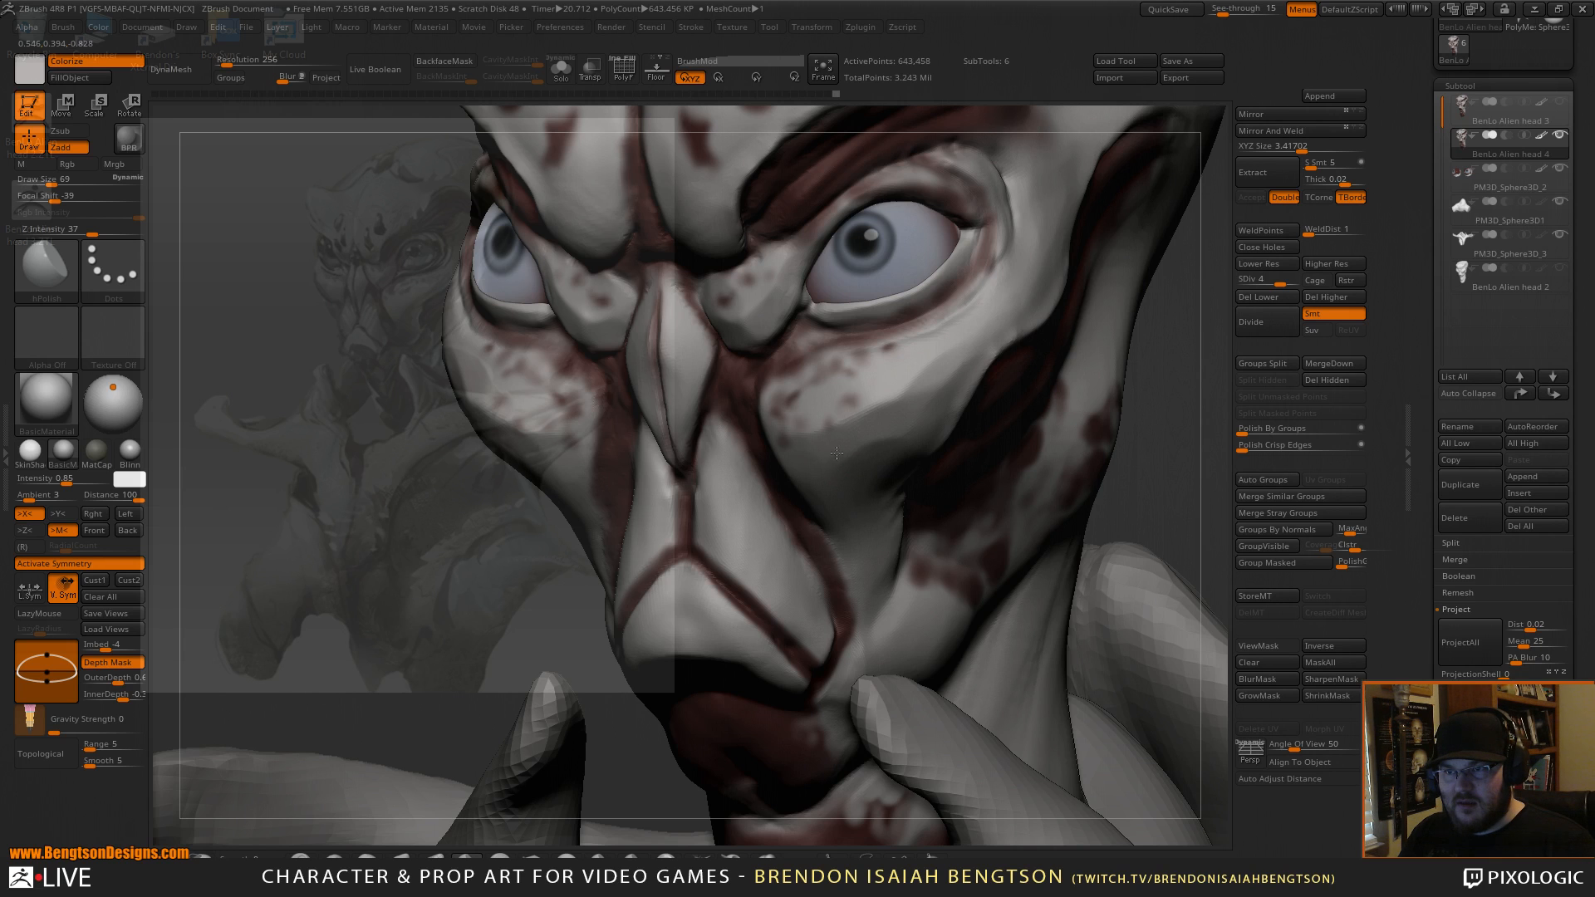
left_click_drag(1193, 388, 1093, 532, "alt")
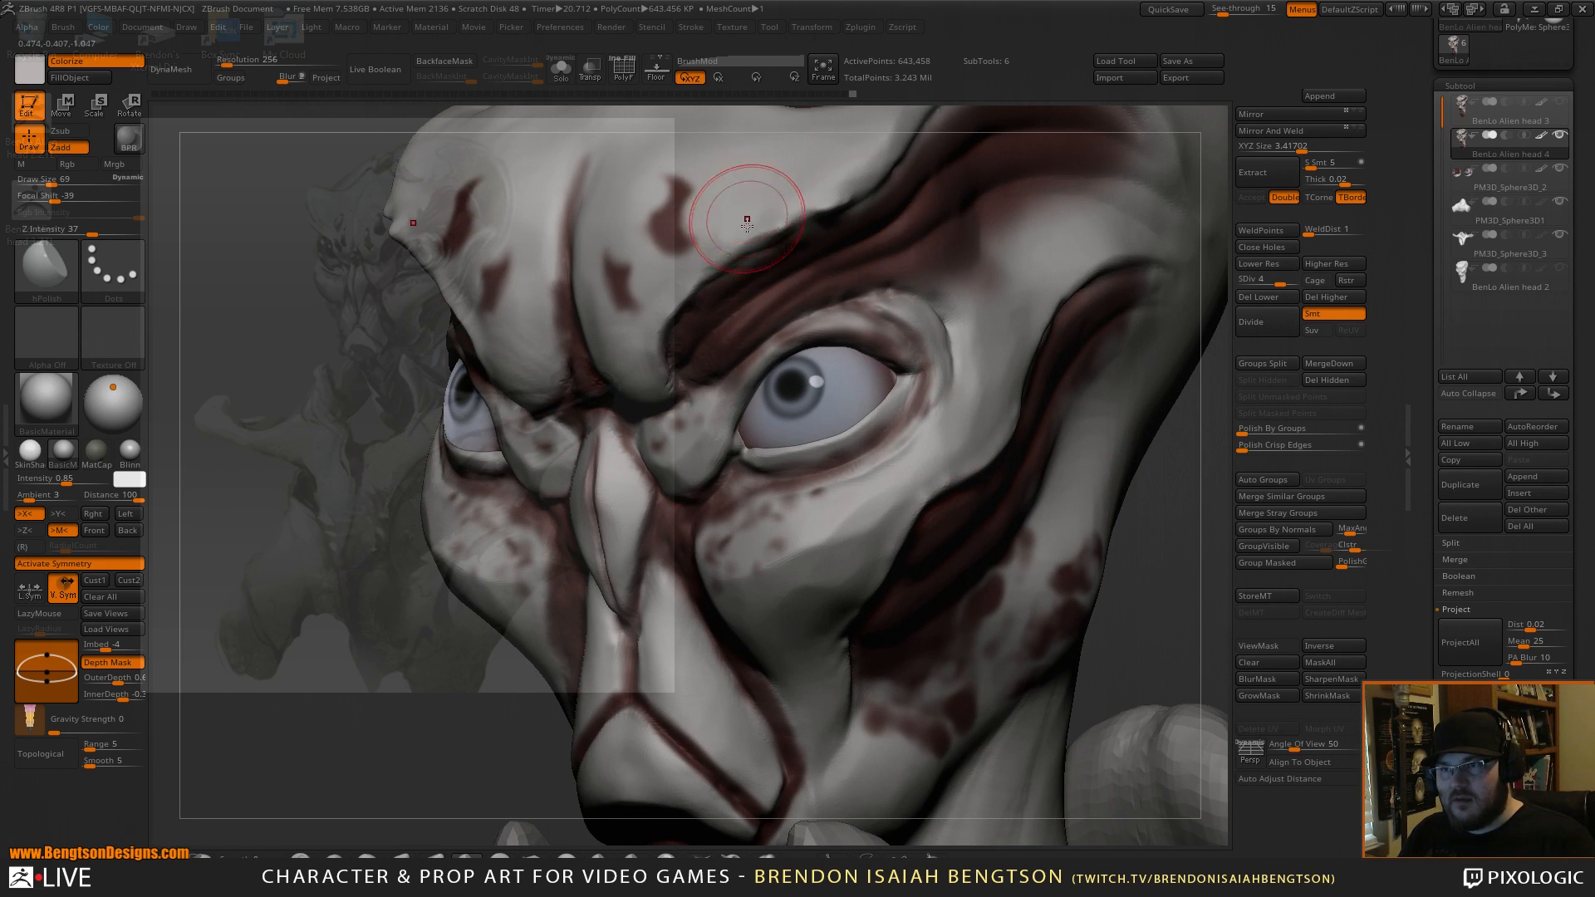
mouse_move(1172, 596)
left_mouse_down()
mouse_move(1157, 466)
mouse_move(1143, 466)
left_mouse_up()
key("space")
left_click_drag(628, 513, 624, 513)
left_click_drag(1022, 465, 1159, 455)
Carve fine wrinkles into the red skin beside the nose ridge with the DamStandard brush, reducing the draw size to 17.
key("b")
key("d")
key("s")
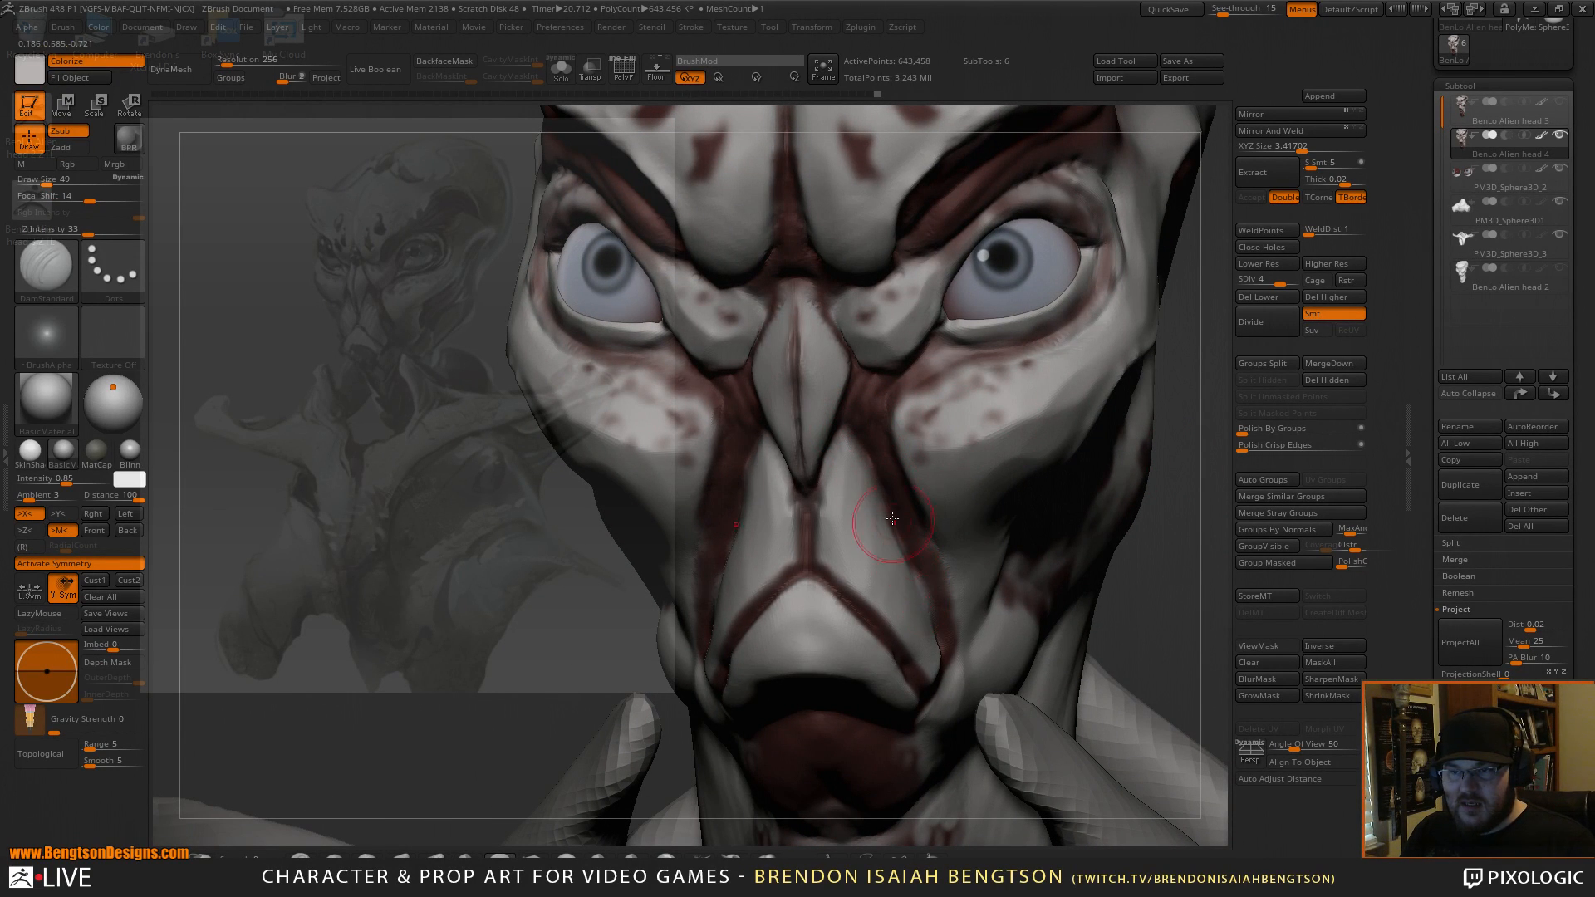
key("space")
left_click_drag(912, 547, 908, 548)
left_click_drag(1166, 523, 798, 440)
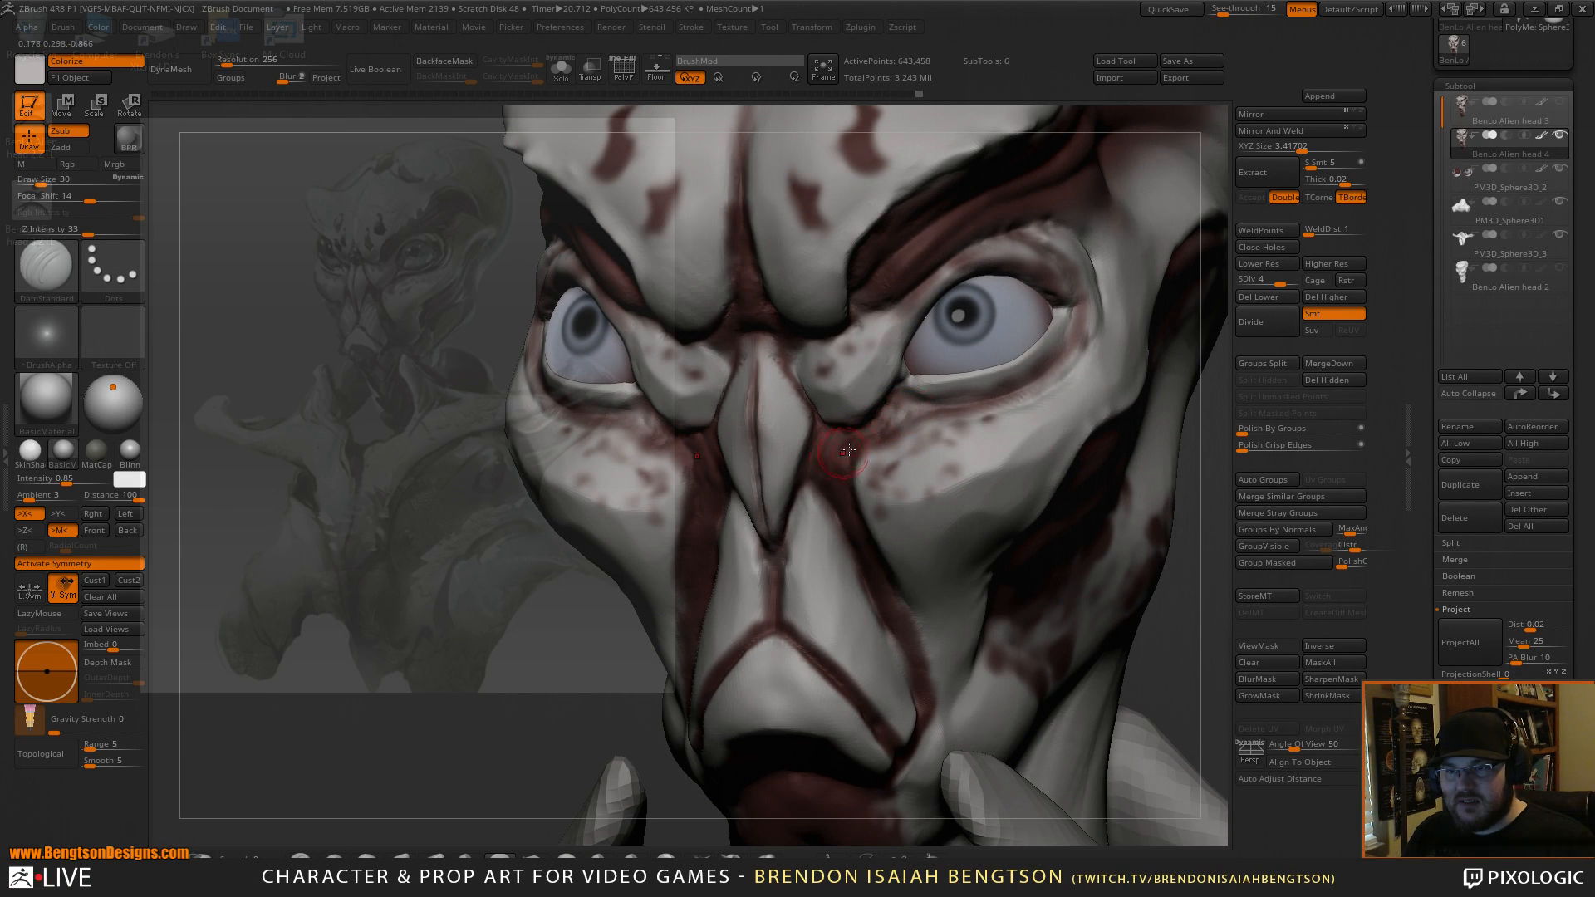
key("space")
left_click_drag(822, 436, 809, 437)
Carve small wrinkles across the red groove between the brows and undo the last stroke.
left_click_drag(723, 272, 759, 292)
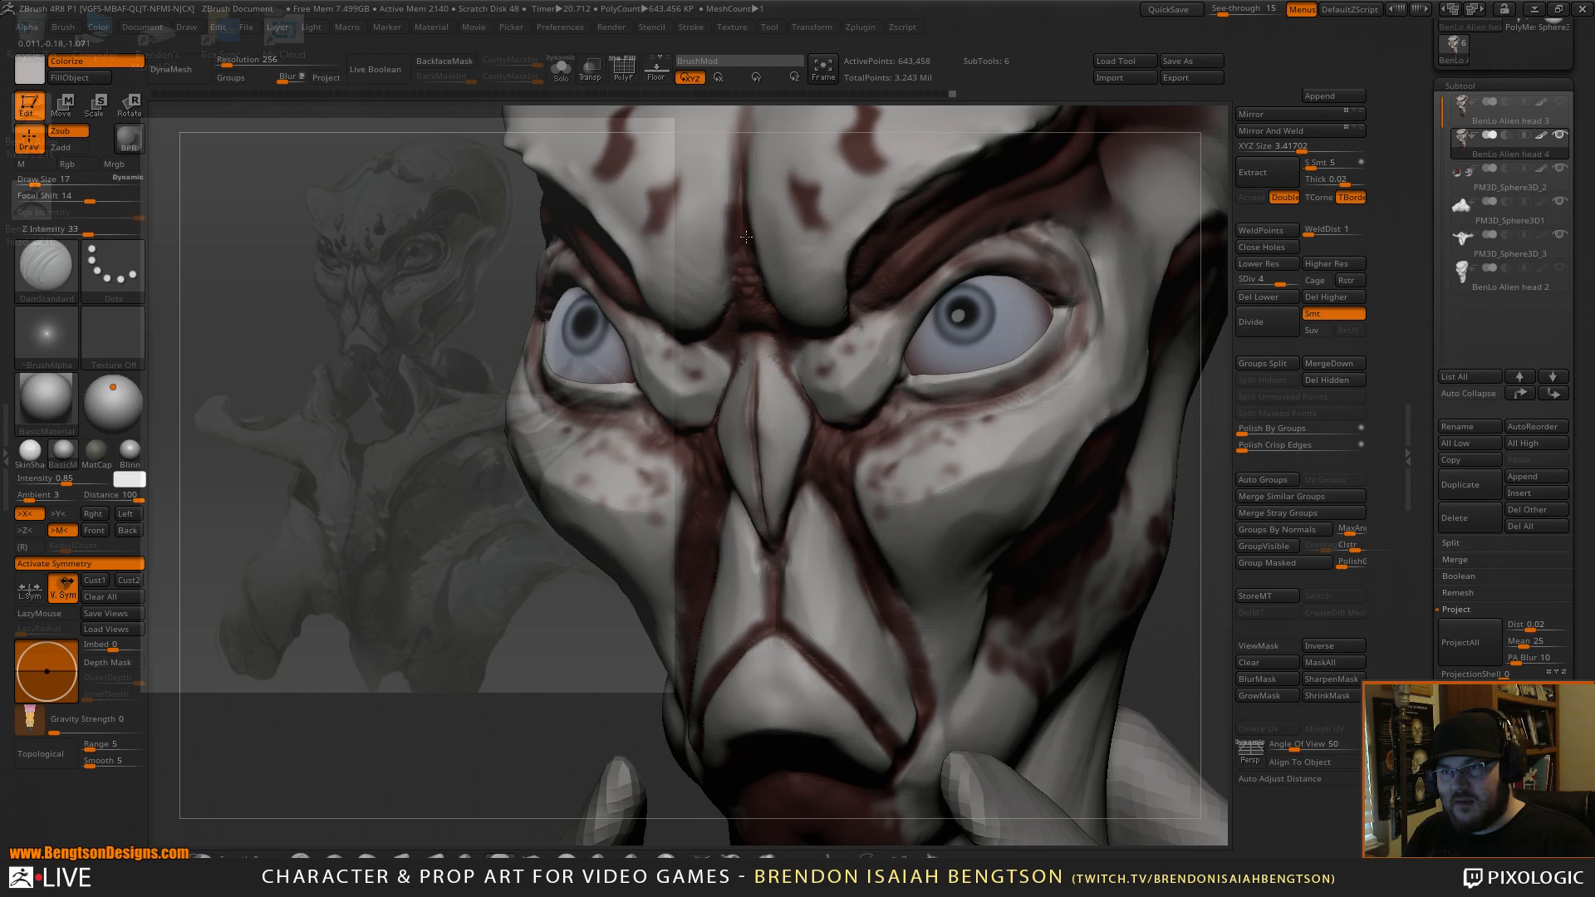
mouse_move(768, 308)
left_mouse_down()
mouse_move(791, 320)
mouse_move(705, 340)
left_mouse_up()
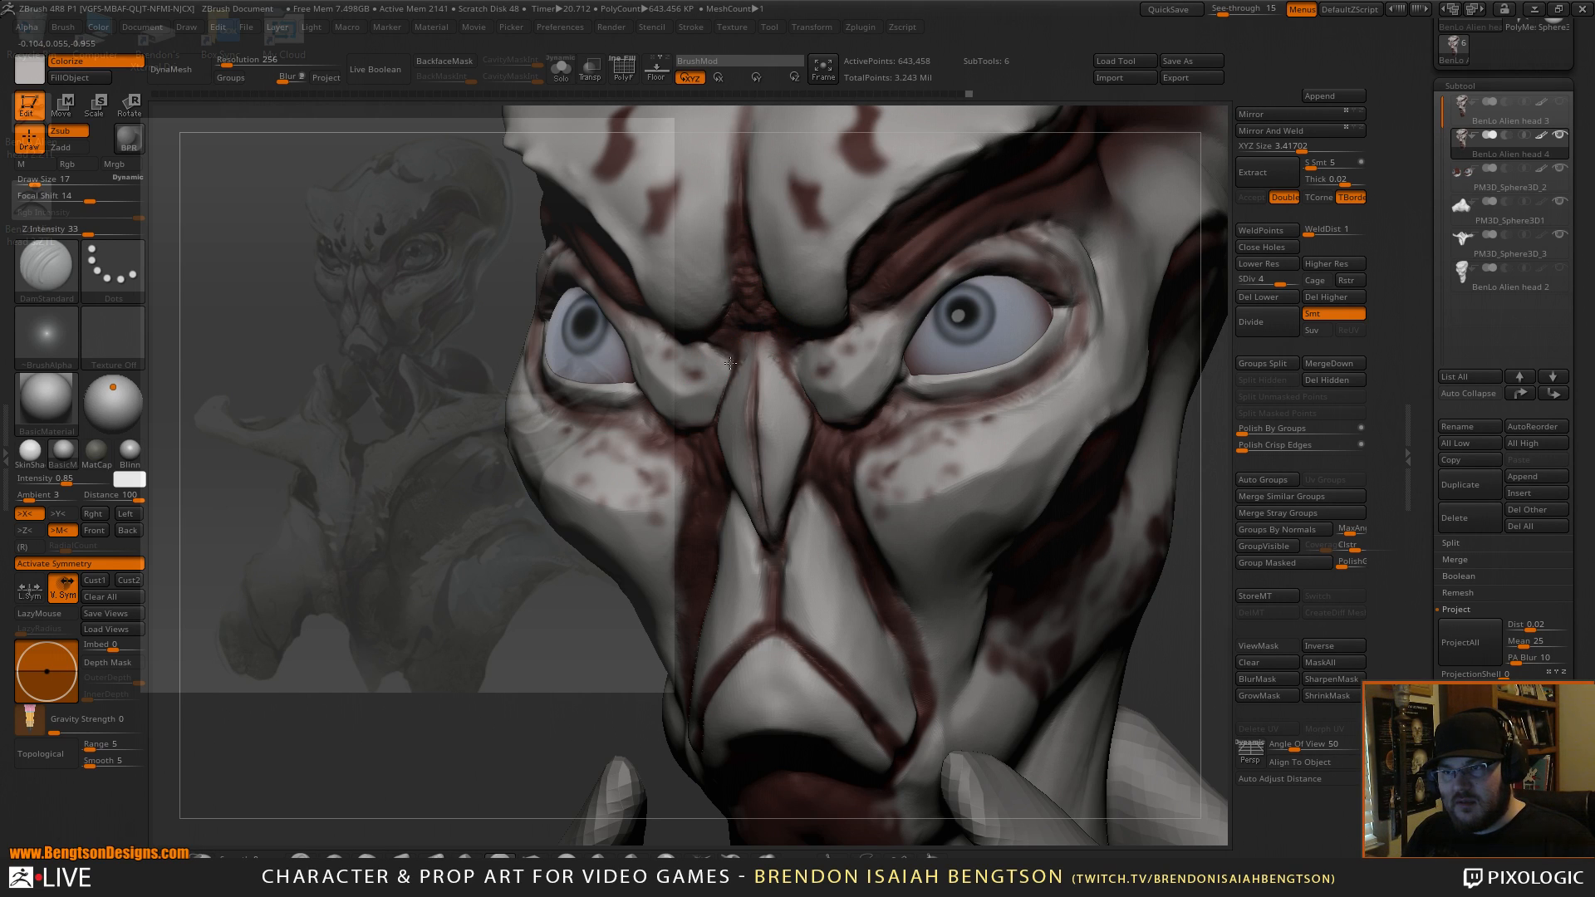
left_click_drag(733, 350, 709, 426)
key("ctrl+z")
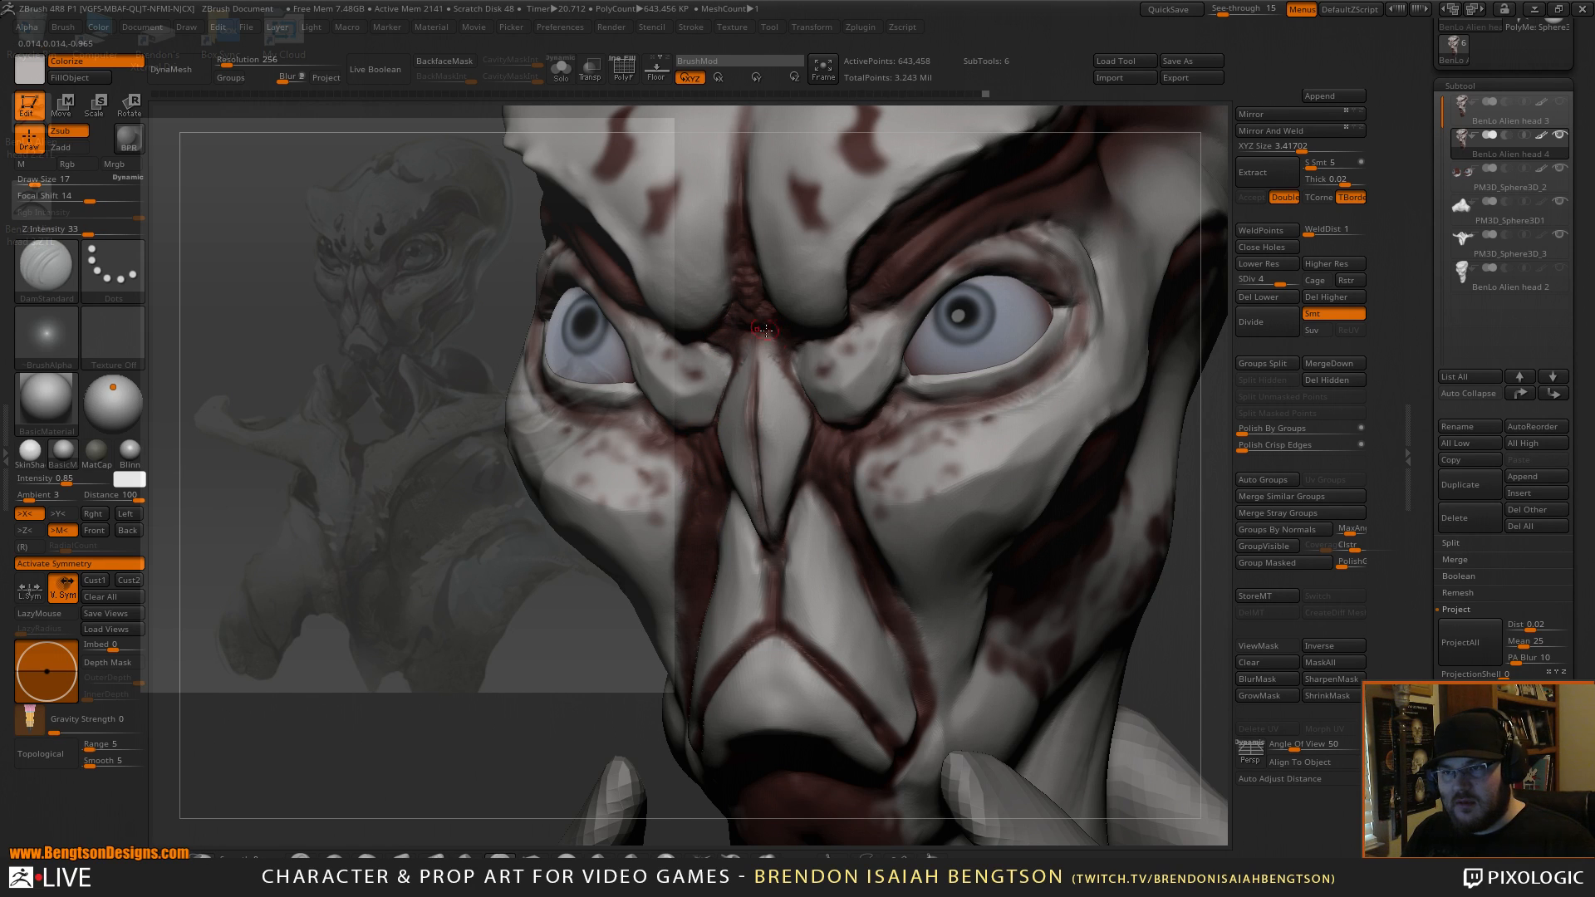
Carve fine wrinkles along the side of the nose ridge down to its tip.
left_click_drag(516, 730, 436, 723)
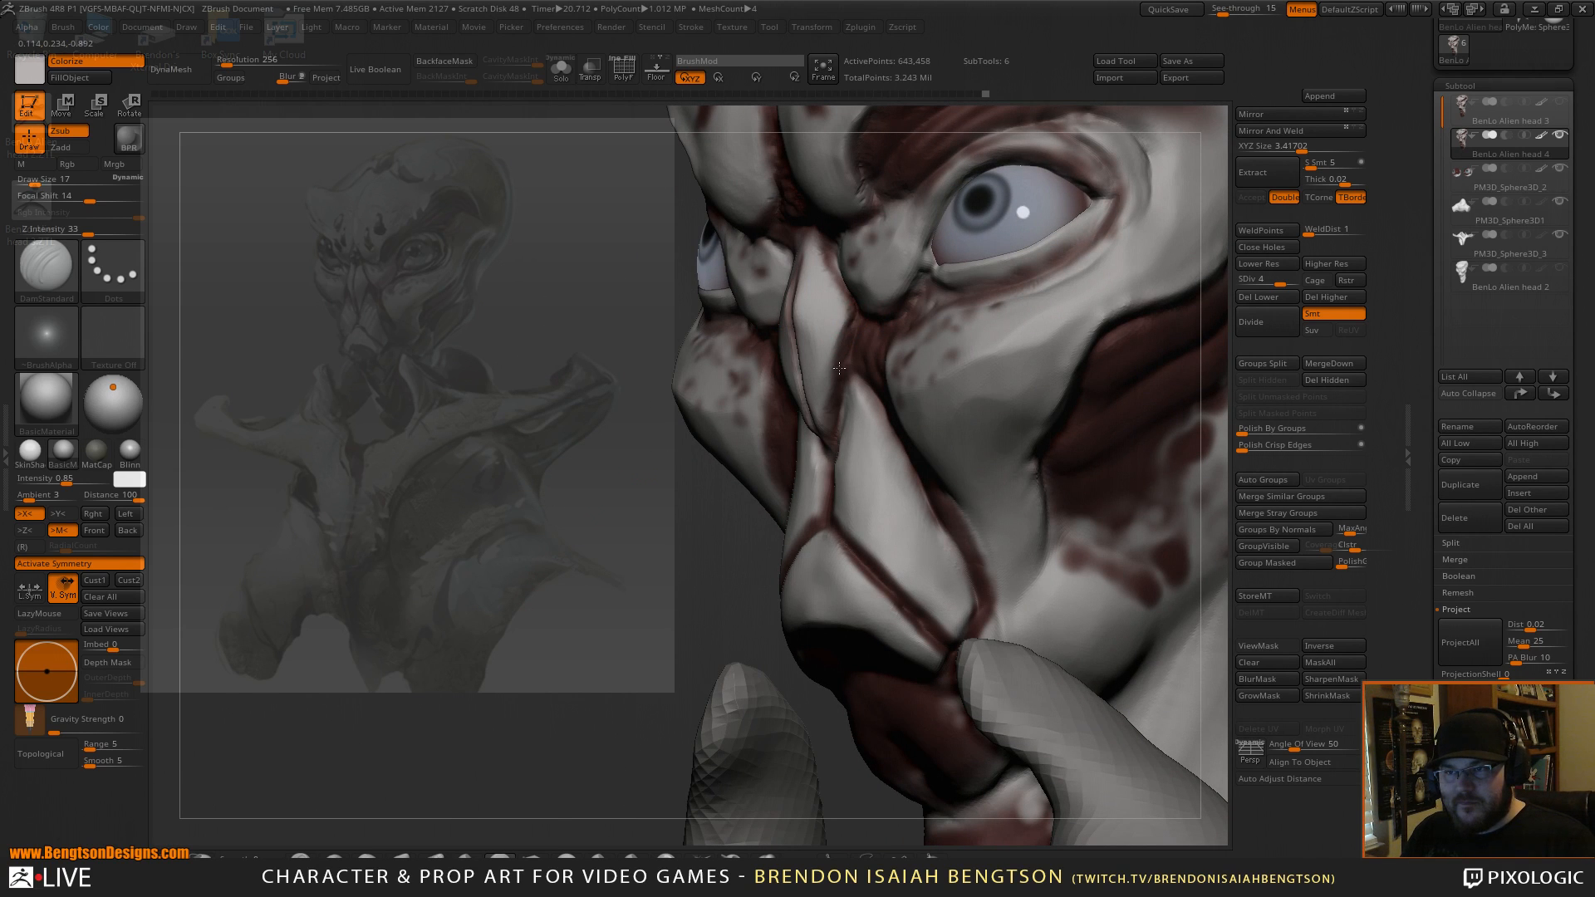
left_click_drag(832, 398, 841, 348)
left_click_drag(833, 437, 831, 421)
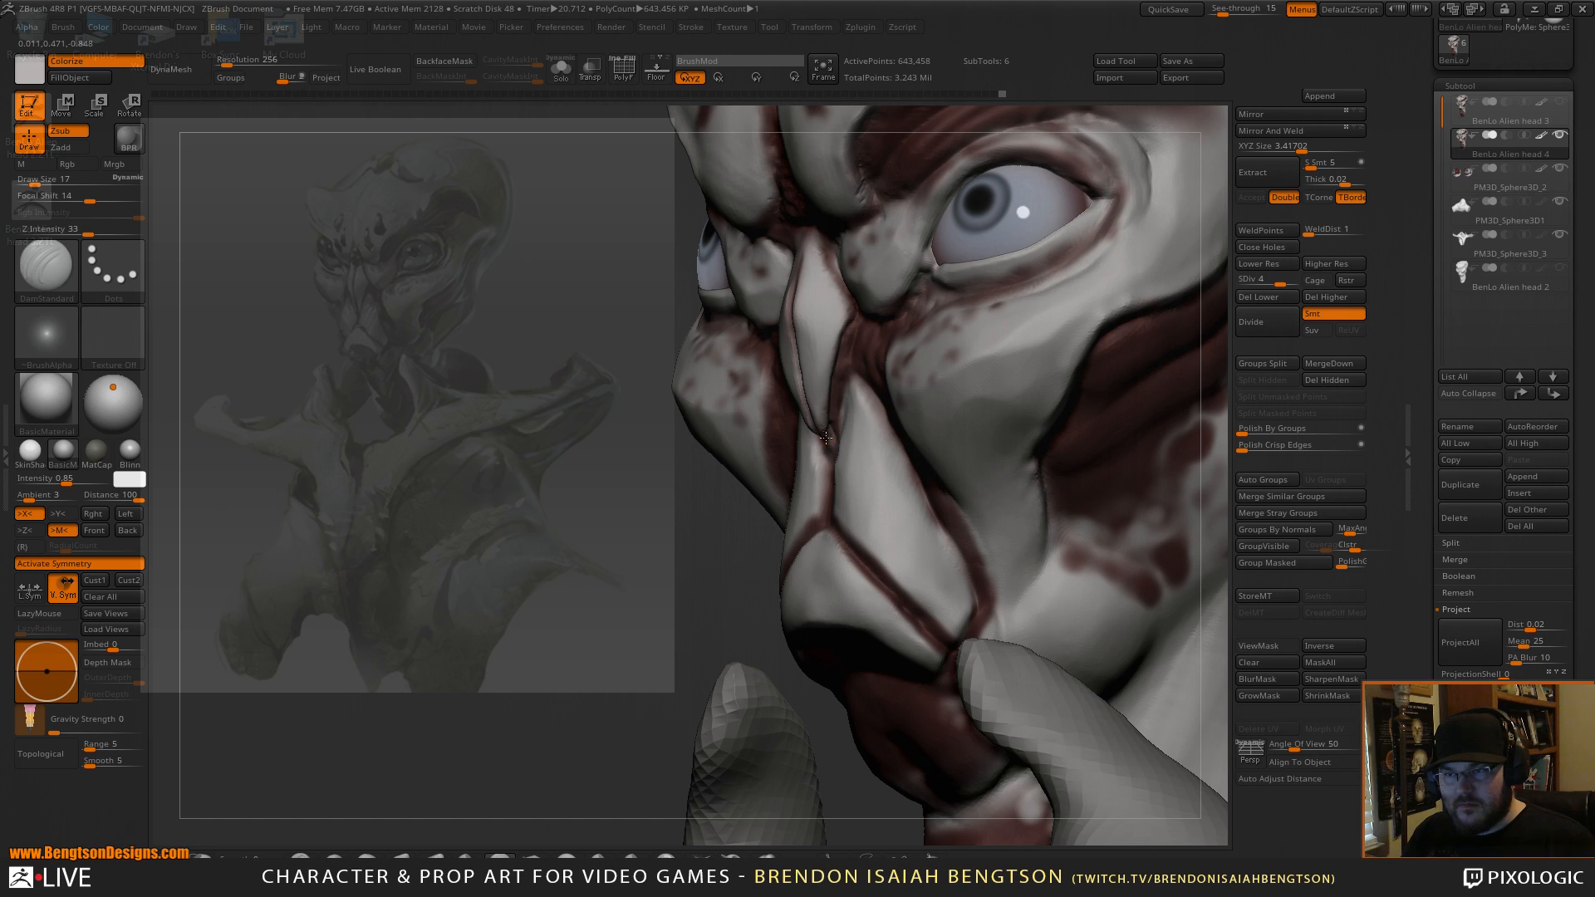
left_click_drag(859, 326, 854, 348)
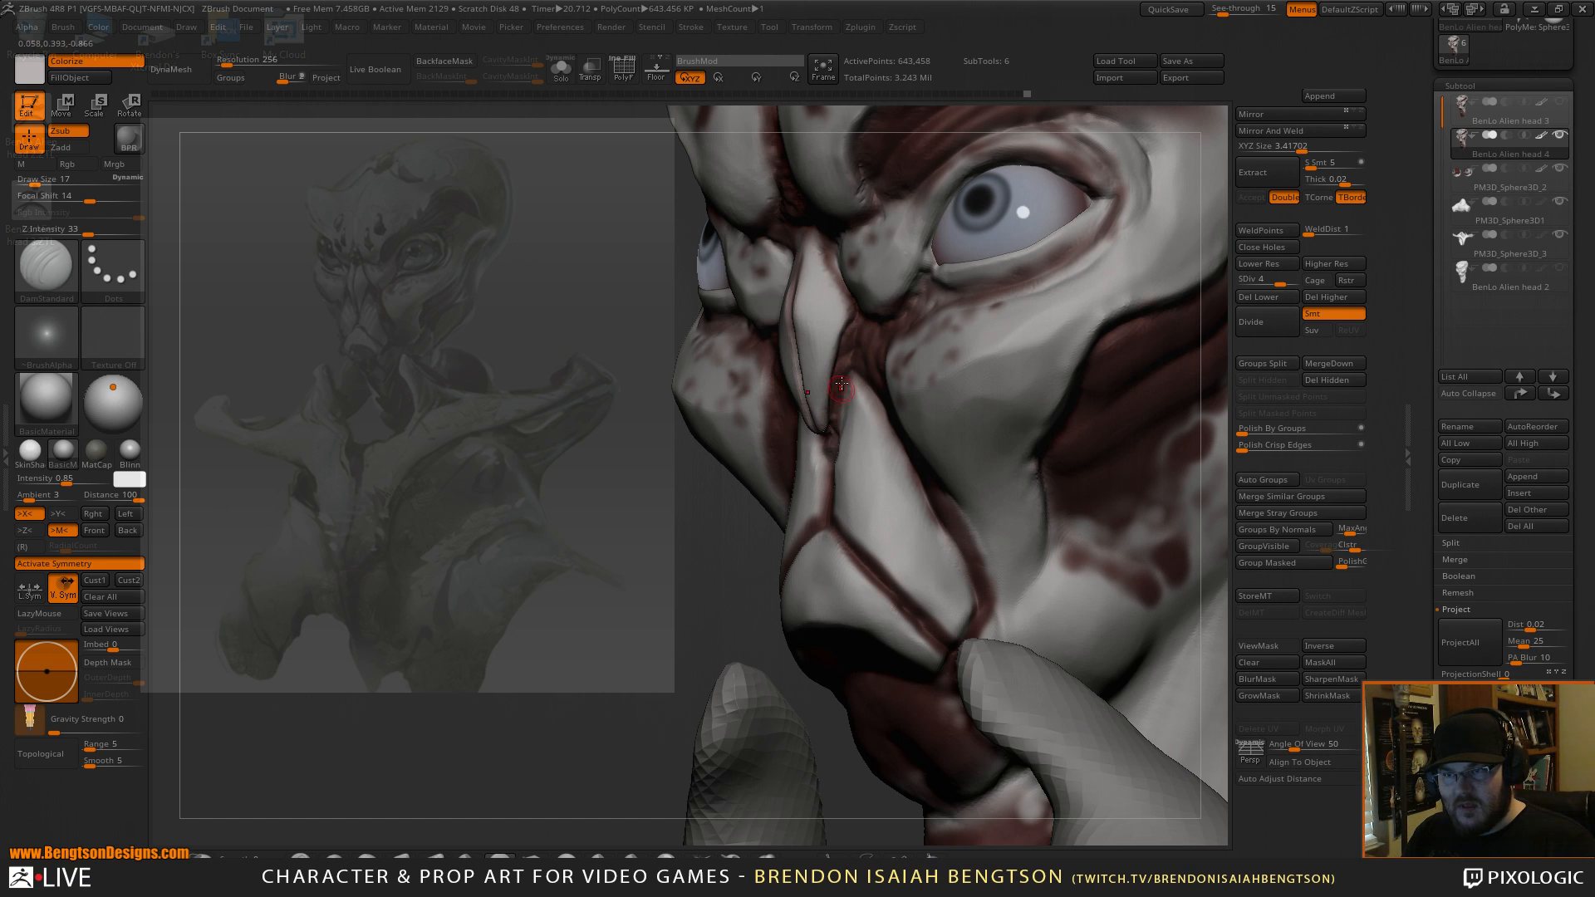
Carve a short wrinkle in the red skin beside the nose ridge and set the window see-through back to 0.
left_click_drag(845, 337, 842, 322)
mouse_move(703, 596)
left_mouse_down()
mouse_move(666, 570)
mouse_move(703, 551)
left_mouse_up()
left_click(1225, 8)
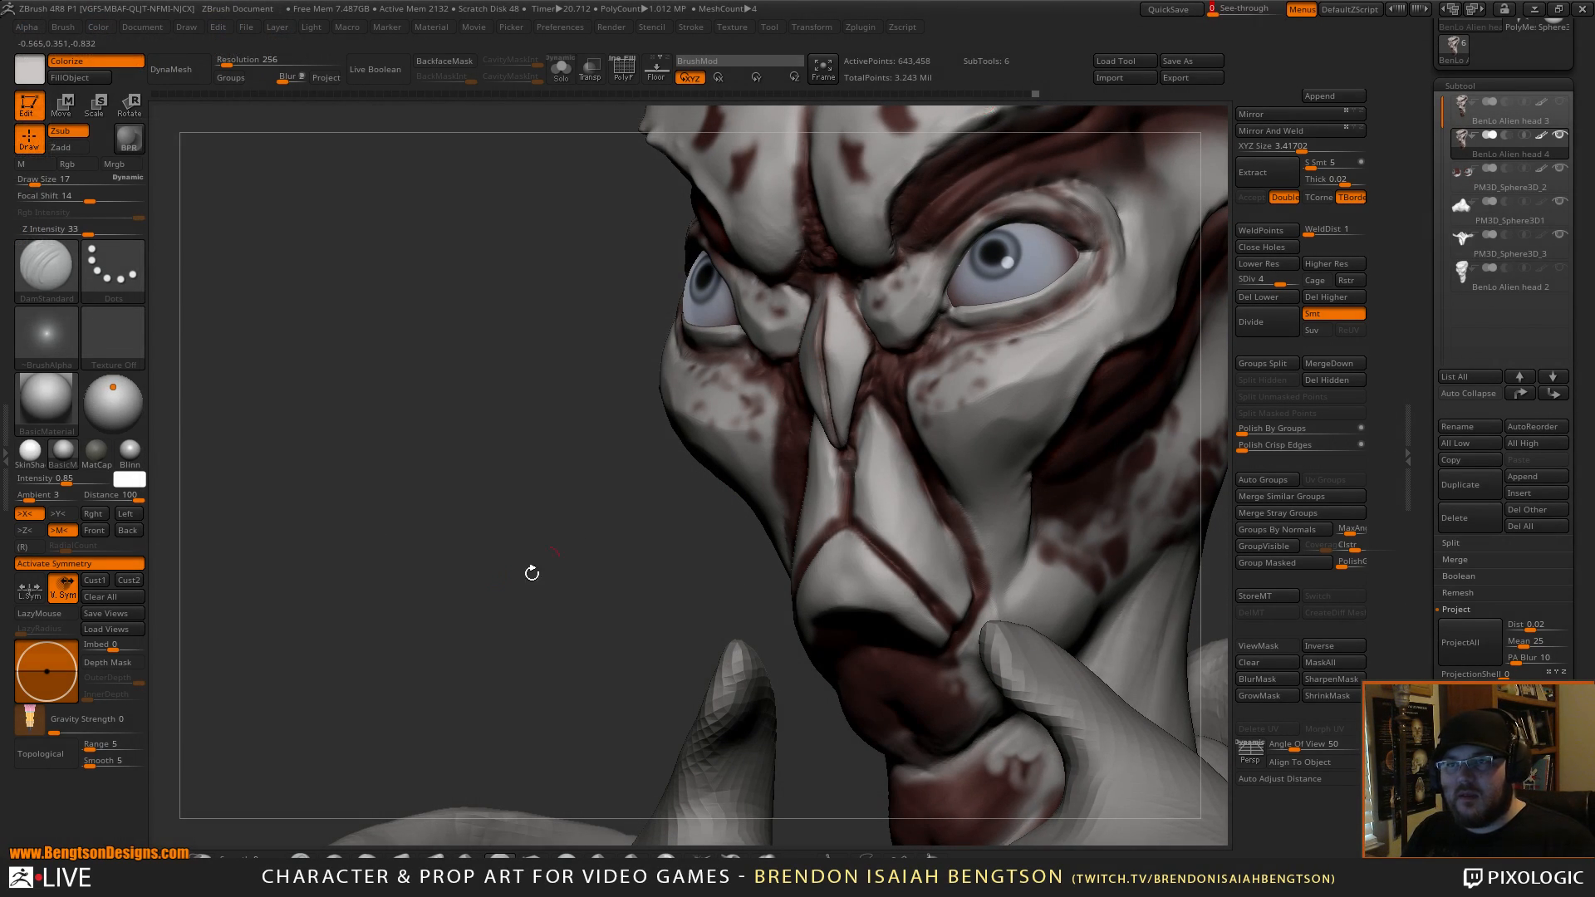
Carve fine wrinkles along the red grooves running from the nose tip around the muzzle plates to the mouth corner.
left_click_drag(570, 534, 307, 537, "alt")
left_click_drag(1015, 455, 1081, 407)
left_click_drag(1154, 478, 1200, 399, "alt")
left_click_drag(725, 453, 724, 500)
mouse_move(722, 426)
left_mouse_down()
mouse_move(727, 495)
mouse_move(796, 543)
left_mouse_up()
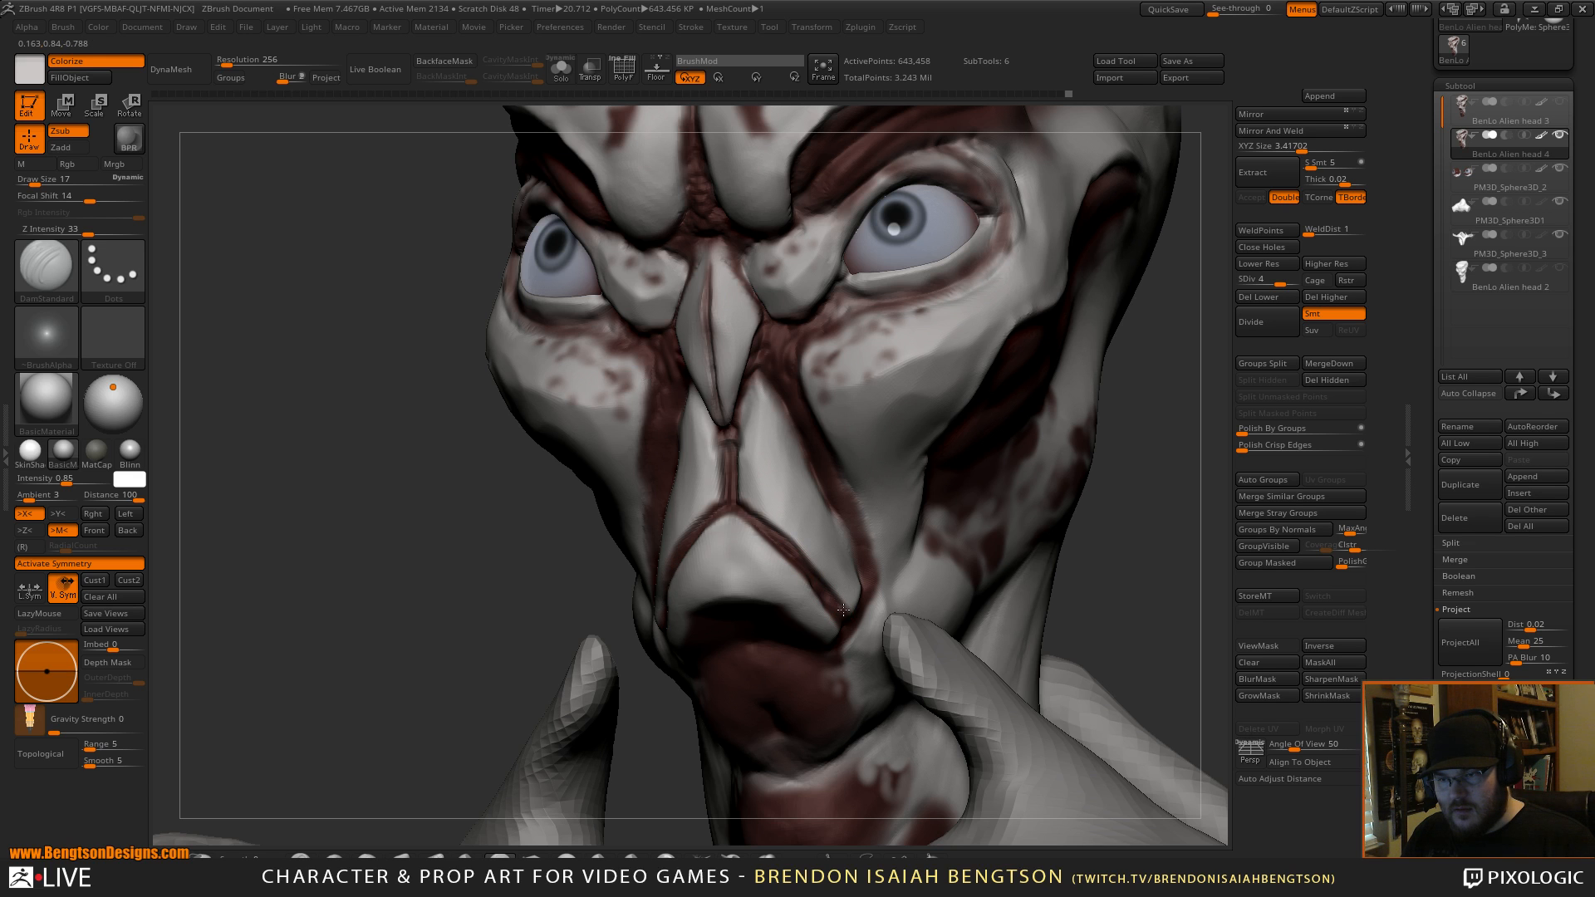
left_click_drag(883, 454, 795, 490)
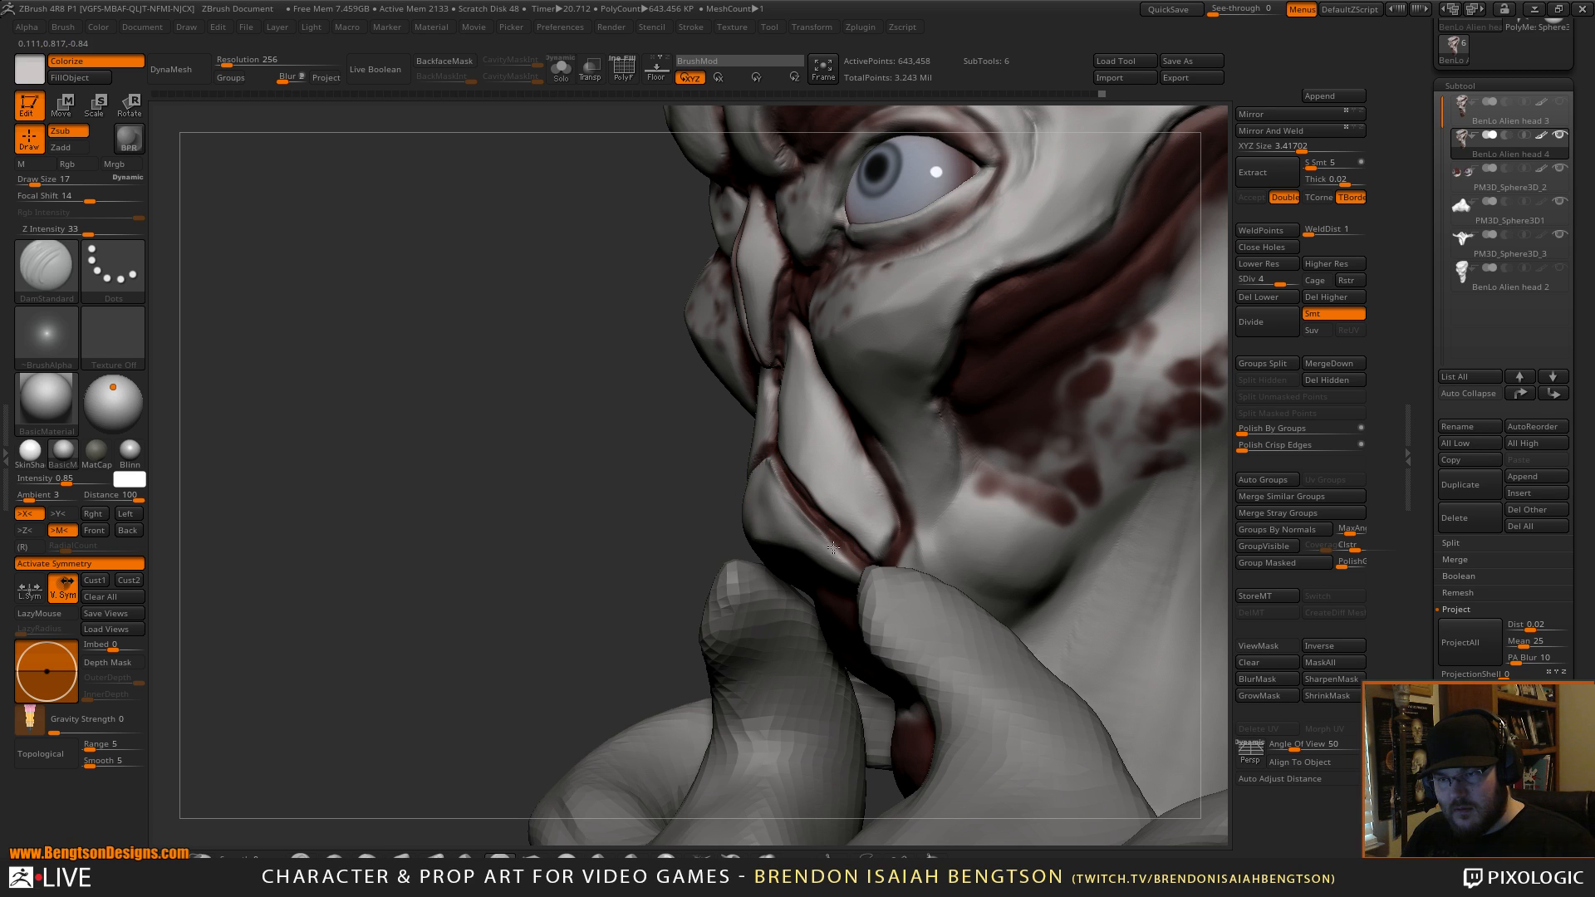
Adjust the edge of the red groove above the upper lip with the Move Topological brush at draw size 34.
left_click_drag(573, 523, 636, 522)
key("b")
key("m")
key("t")
key("space")
left_click_drag(803, 496, 811, 496)
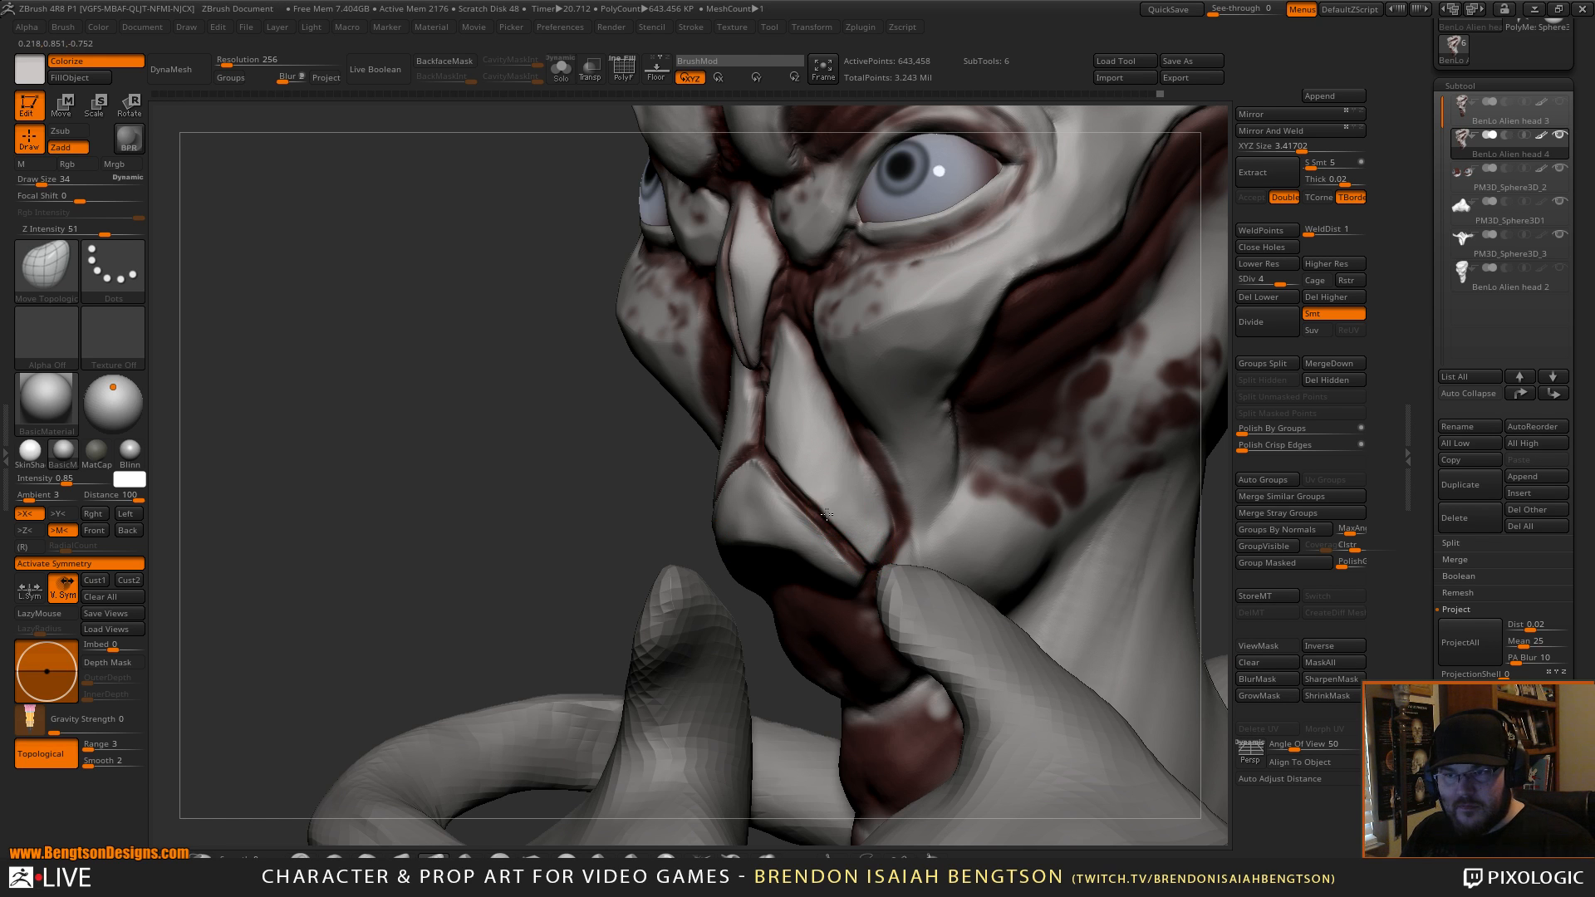
left_click_drag(548, 481, 707, 423)
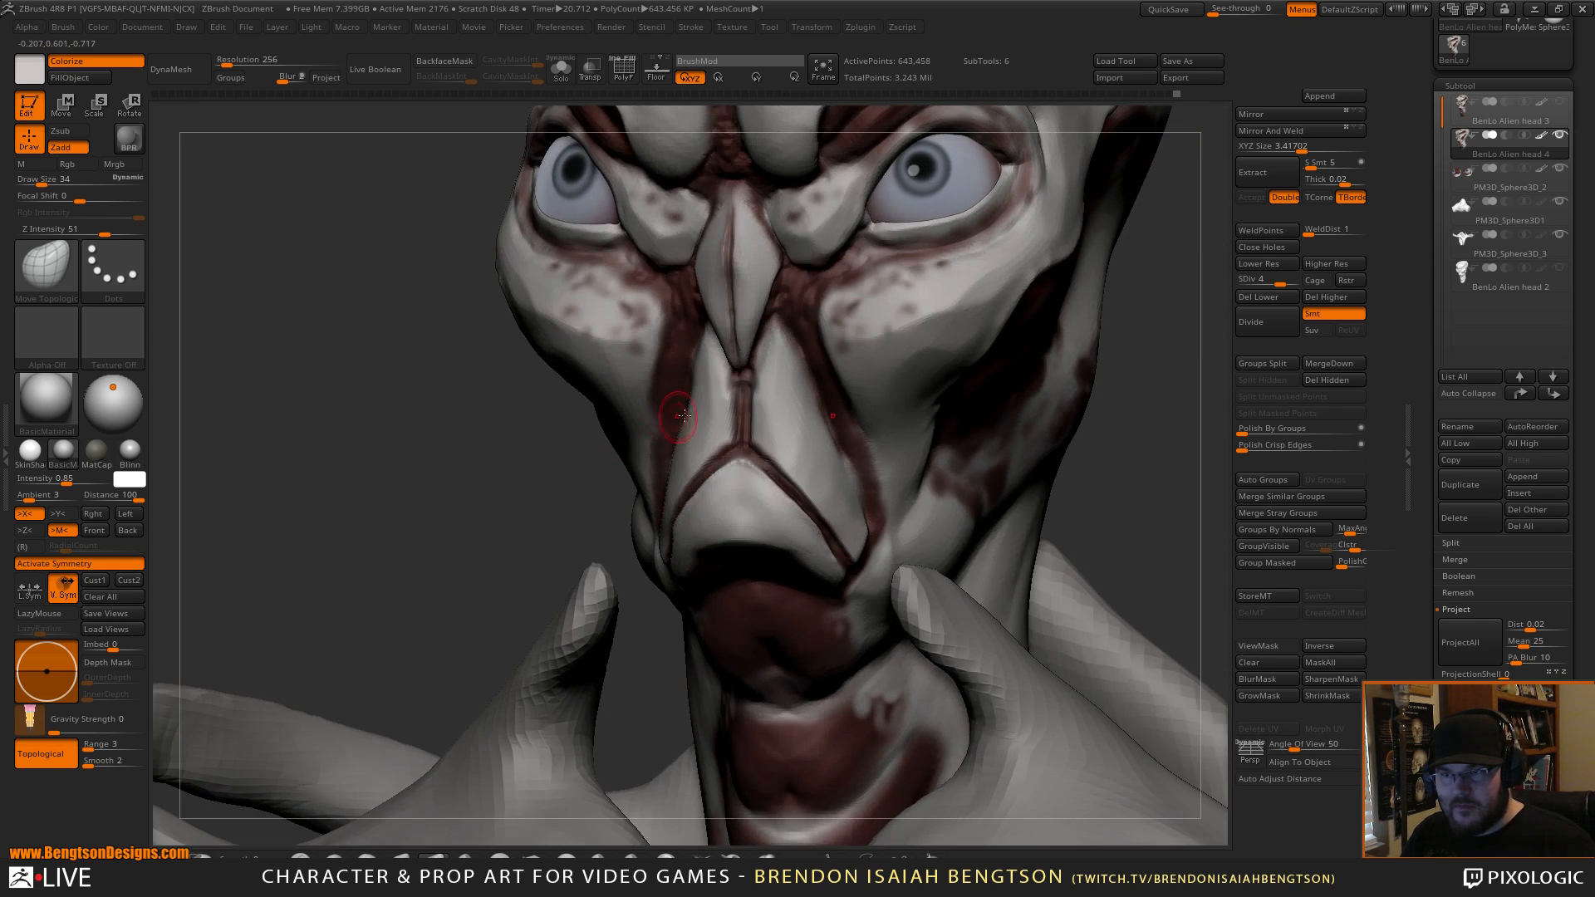
Sharpen the edges of the central groove below the nose ridge and the adjoining muzzle plates with the DamStandard brush.
key("b")
key("d")
key("s")
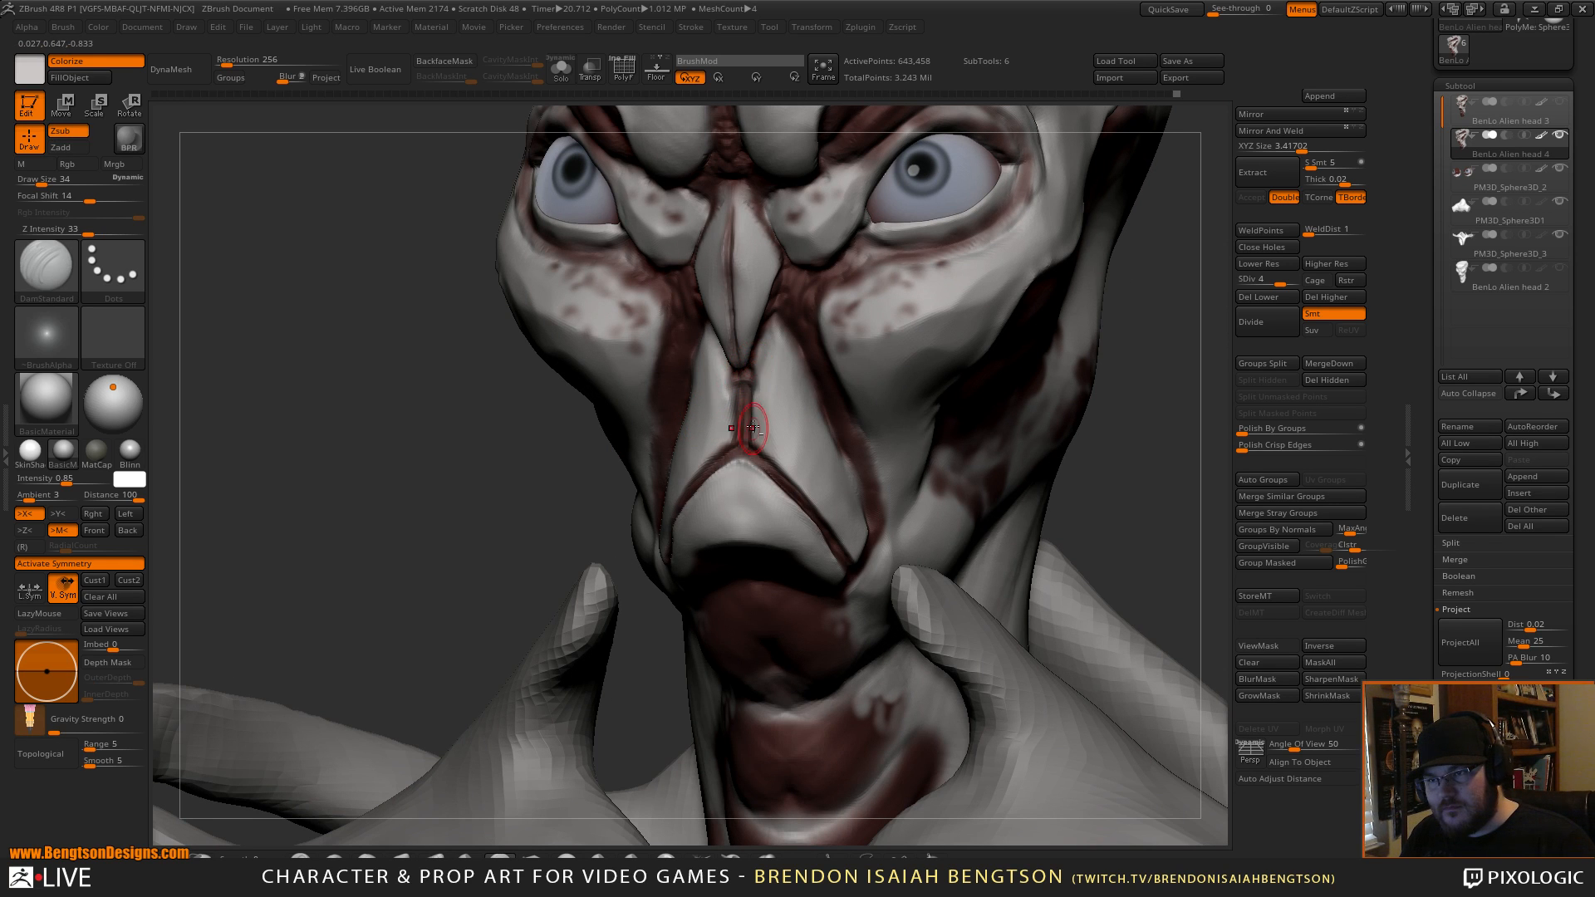
left_click_drag(751, 427, 754, 427)
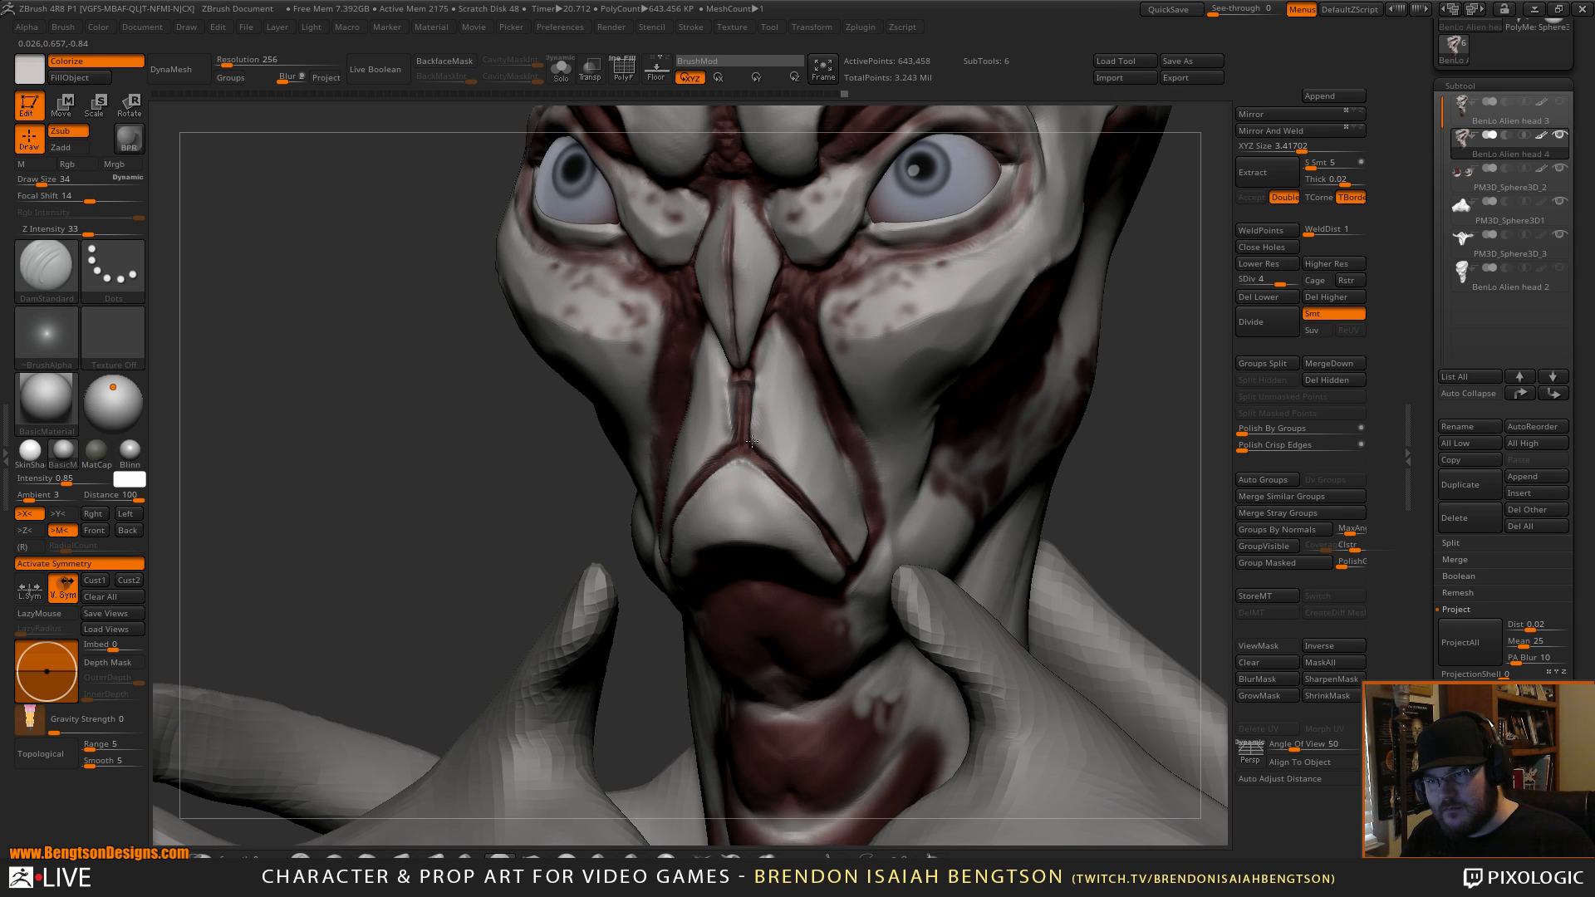
mouse_move(1184, 460)
left_mouse_down()
mouse_move(1180, 436)
mouse_move(1179, 459)
mouse_move(1197, 435)
mouse_move(1164, 446)
left_mouse_up()
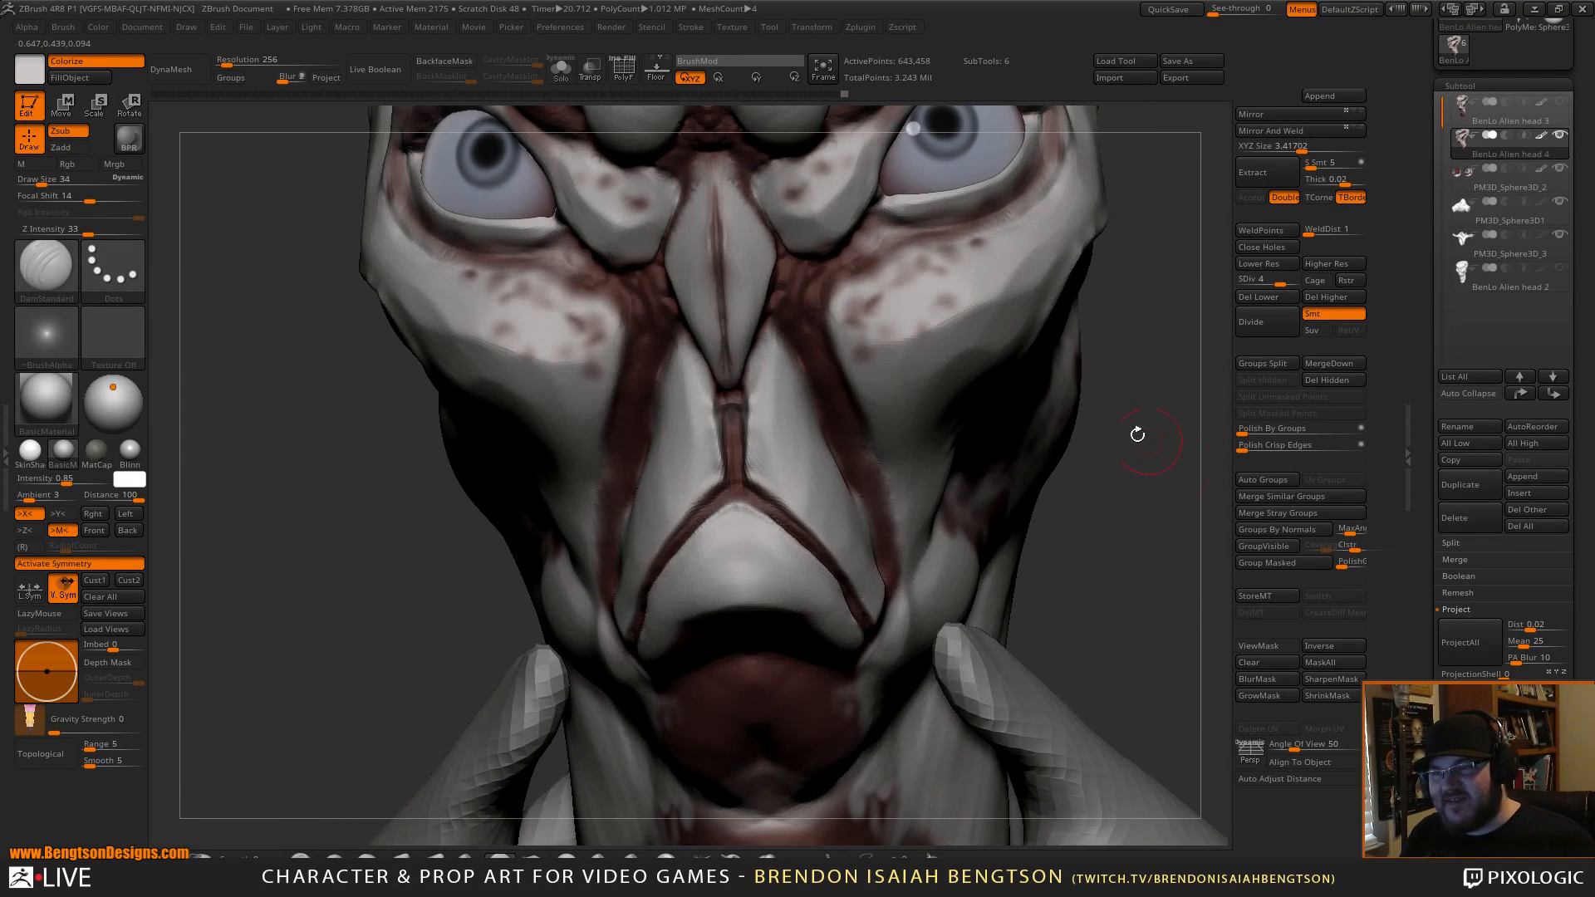
left_click_drag(1100, 540, 1161, 463)
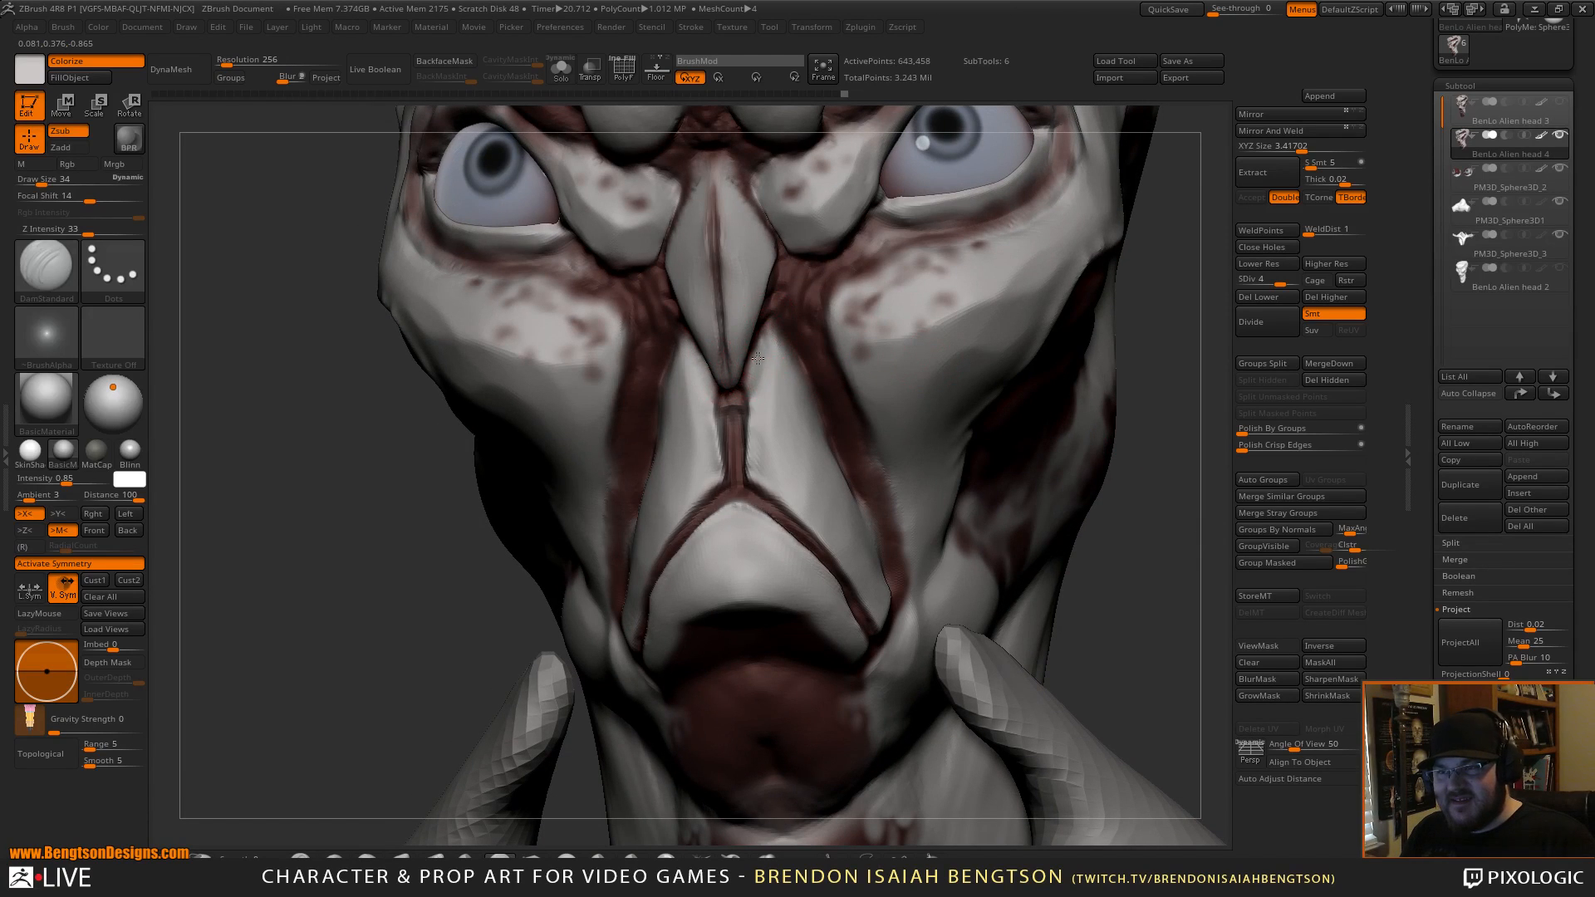
mouse_move(759, 345)
left_mouse_down()
mouse_move(752, 384)
mouse_move(767, 336)
left_mouse_up()
left_click_drag(1043, 520, 765, 376)
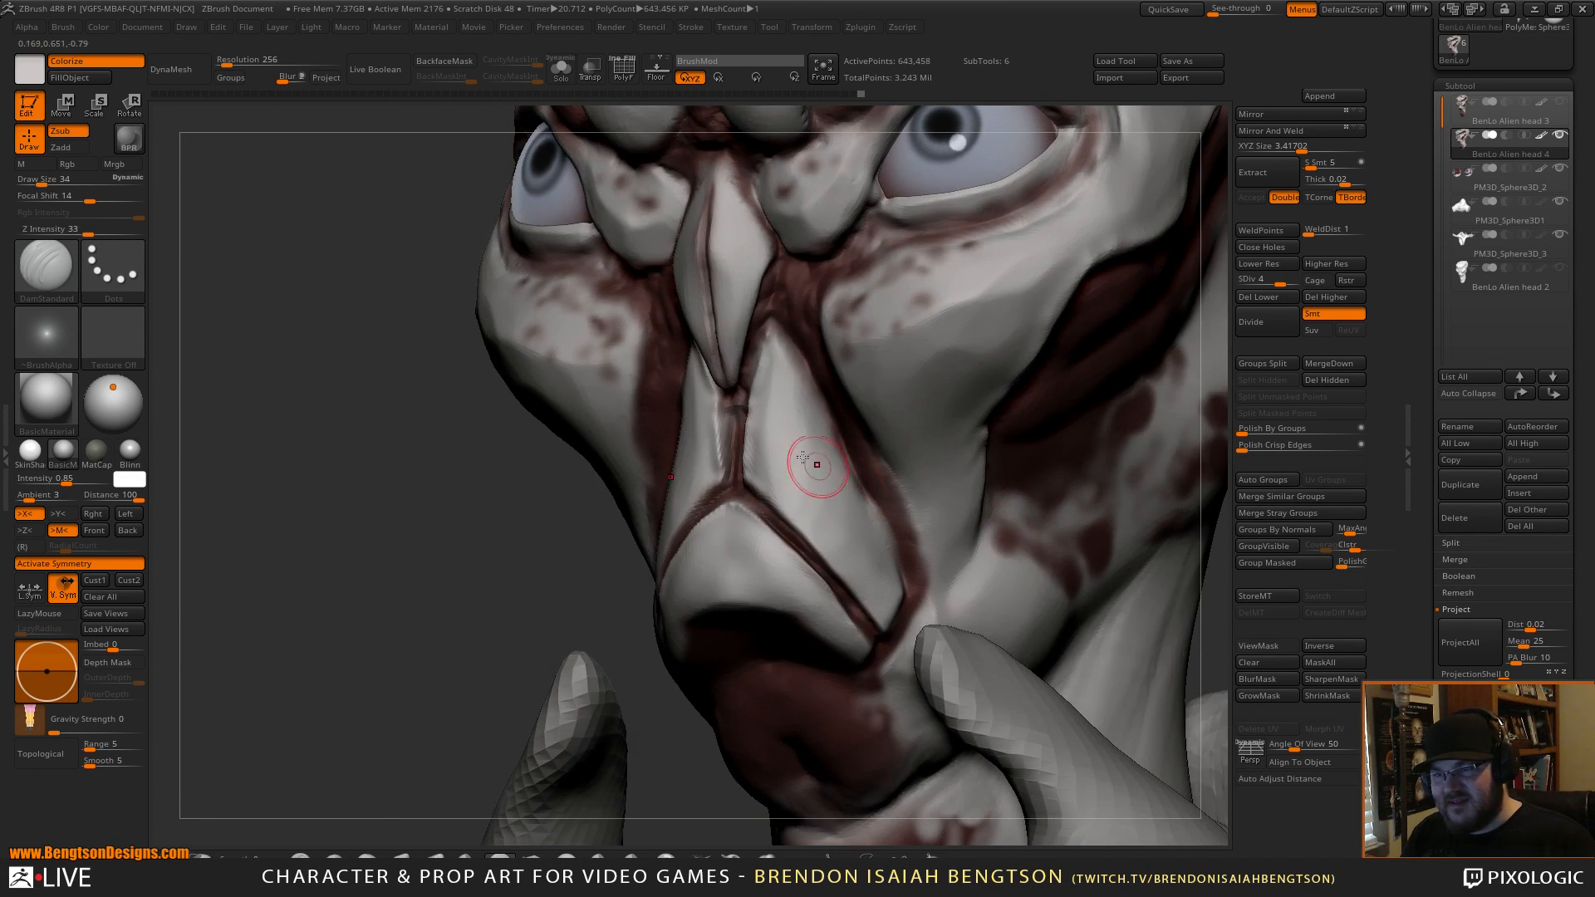
Flatten and smooth the inner edges of the muzzle plates beside the central groove with the hPolish brush.
key("b")
key("h")
key("p")
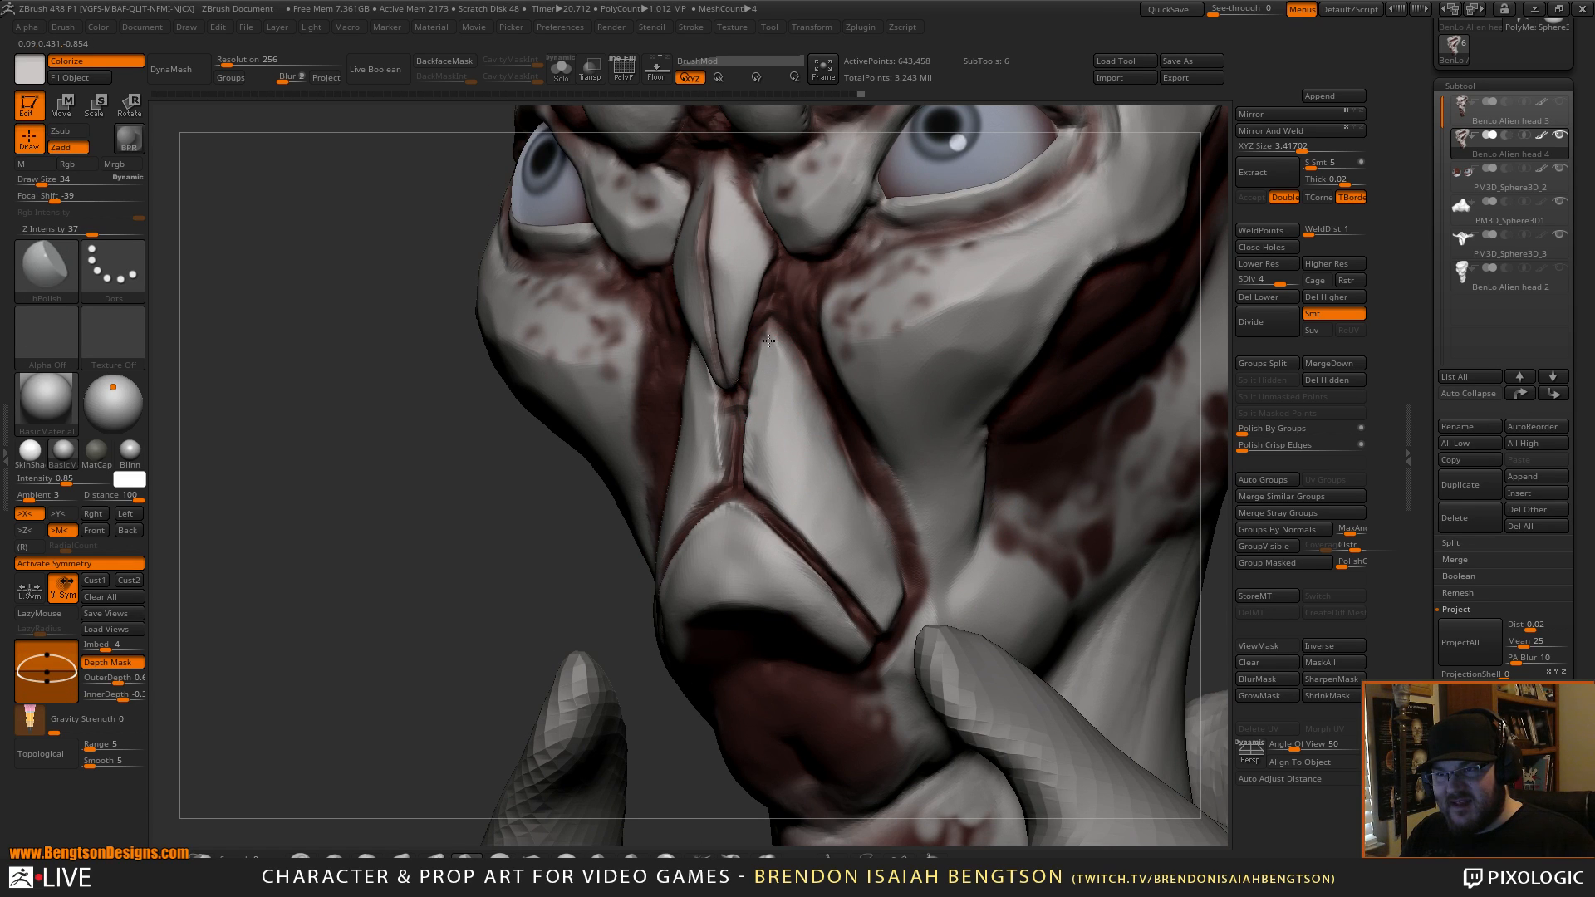
left_click_drag(763, 465, 752, 457)
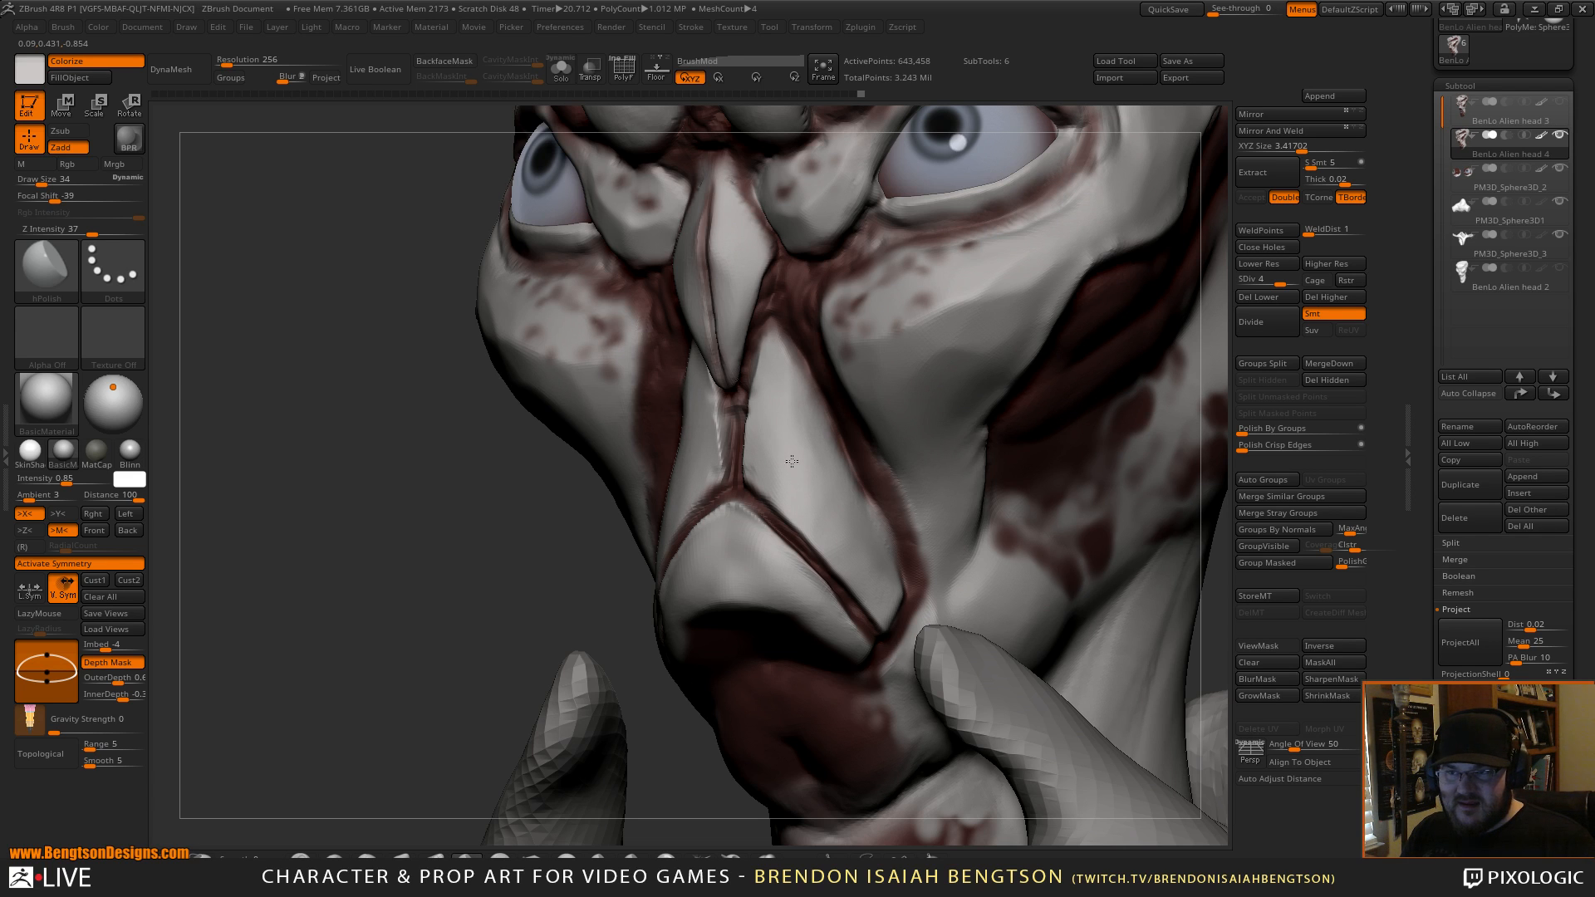
key("shift")
left_click_drag(747, 398, 756, 455)
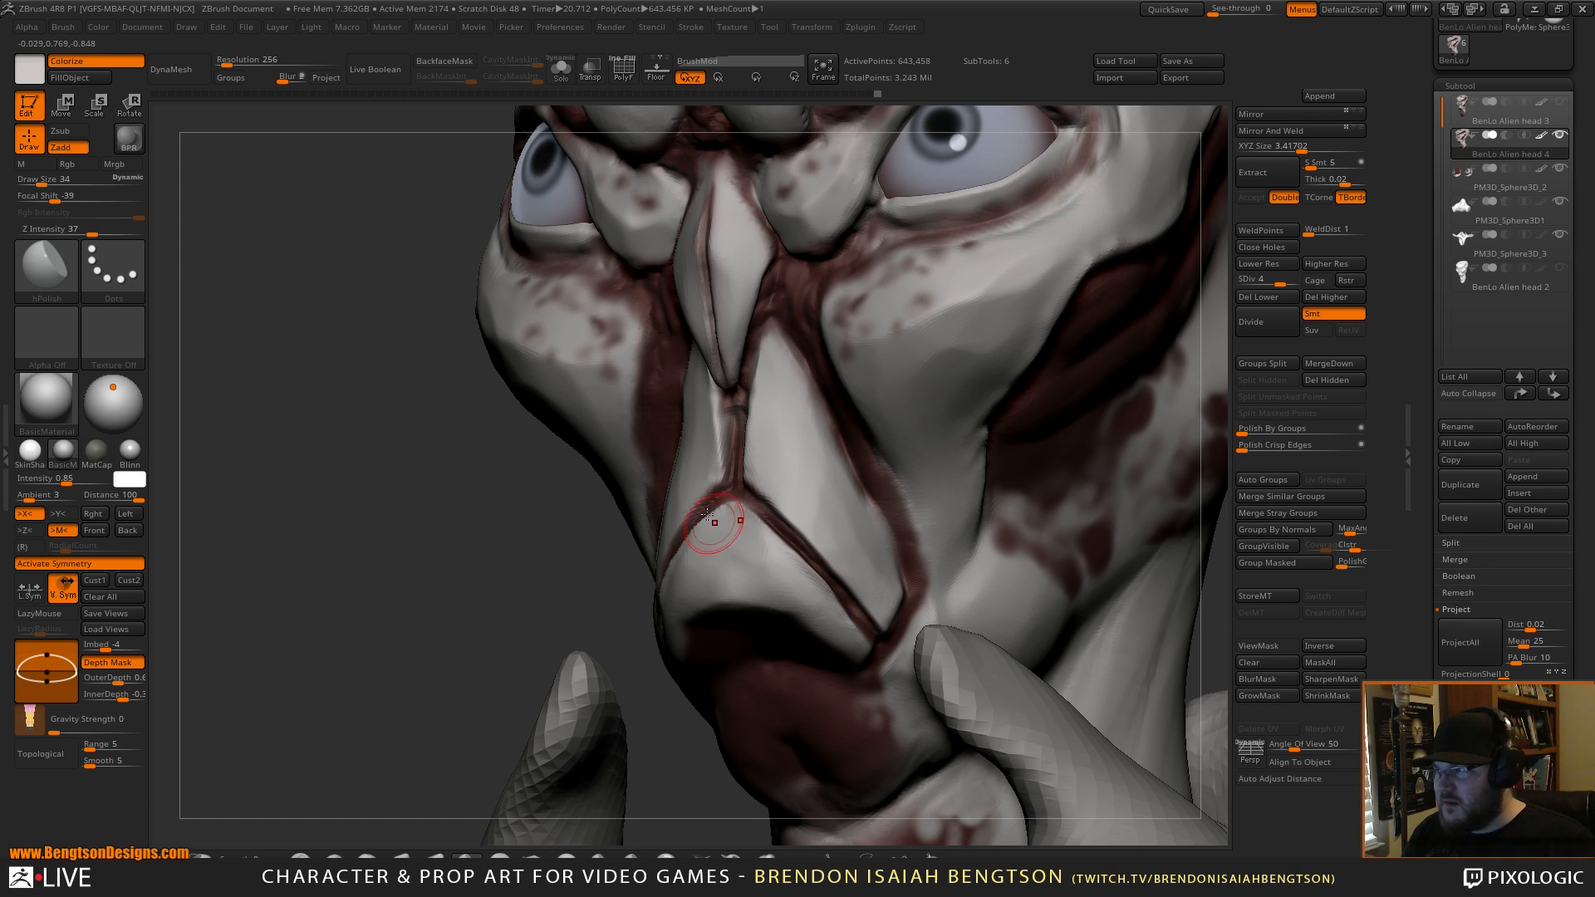
Refine the creases around the upper lip plate with the DamStandard brush, working from both sides of the face.
mouse_move(491, 565)
left_mouse_down()
mouse_move(470, 570)
mouse_move(647, 522)
mouse_move(748, 555)
mouse_move(777, 533)
mouse_move(692, 551)
mouse_move(773, 540)
mouse_move(810, 565)
mouse_move(668, 592)
mouse_move(667, 576)
left_mouse_up()
key("b")
key("d")
key("s")
mouse_move(431, 565)
left_mouse_down()
mouse_move(484, 537)
mouse_move(872, 457)
left_mouse_up()
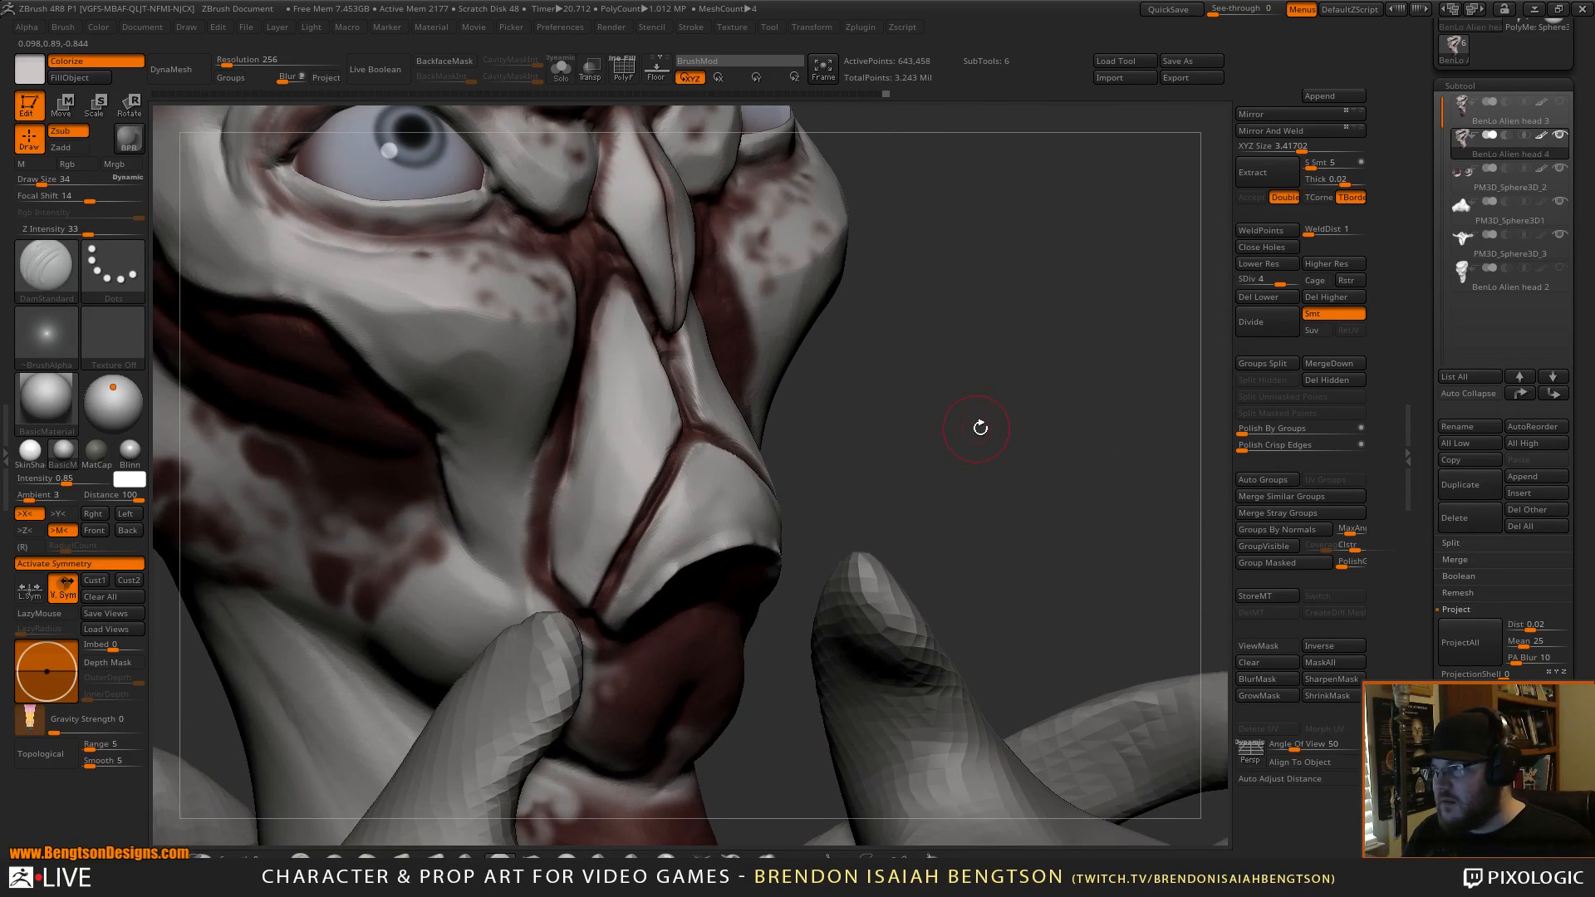
mouse_move(1003, 448)
left_mouse_down()
mouse_move(940, 494)
mouse_move(1058, 418)
left_mouse_up()
mouse_move(1111, 485)
left_mouse_down("alt")
mouse_move(1075, 407)
mouse_move(1089, 449)
mouse_move(1026, 447)
left_mouse_up("alt")
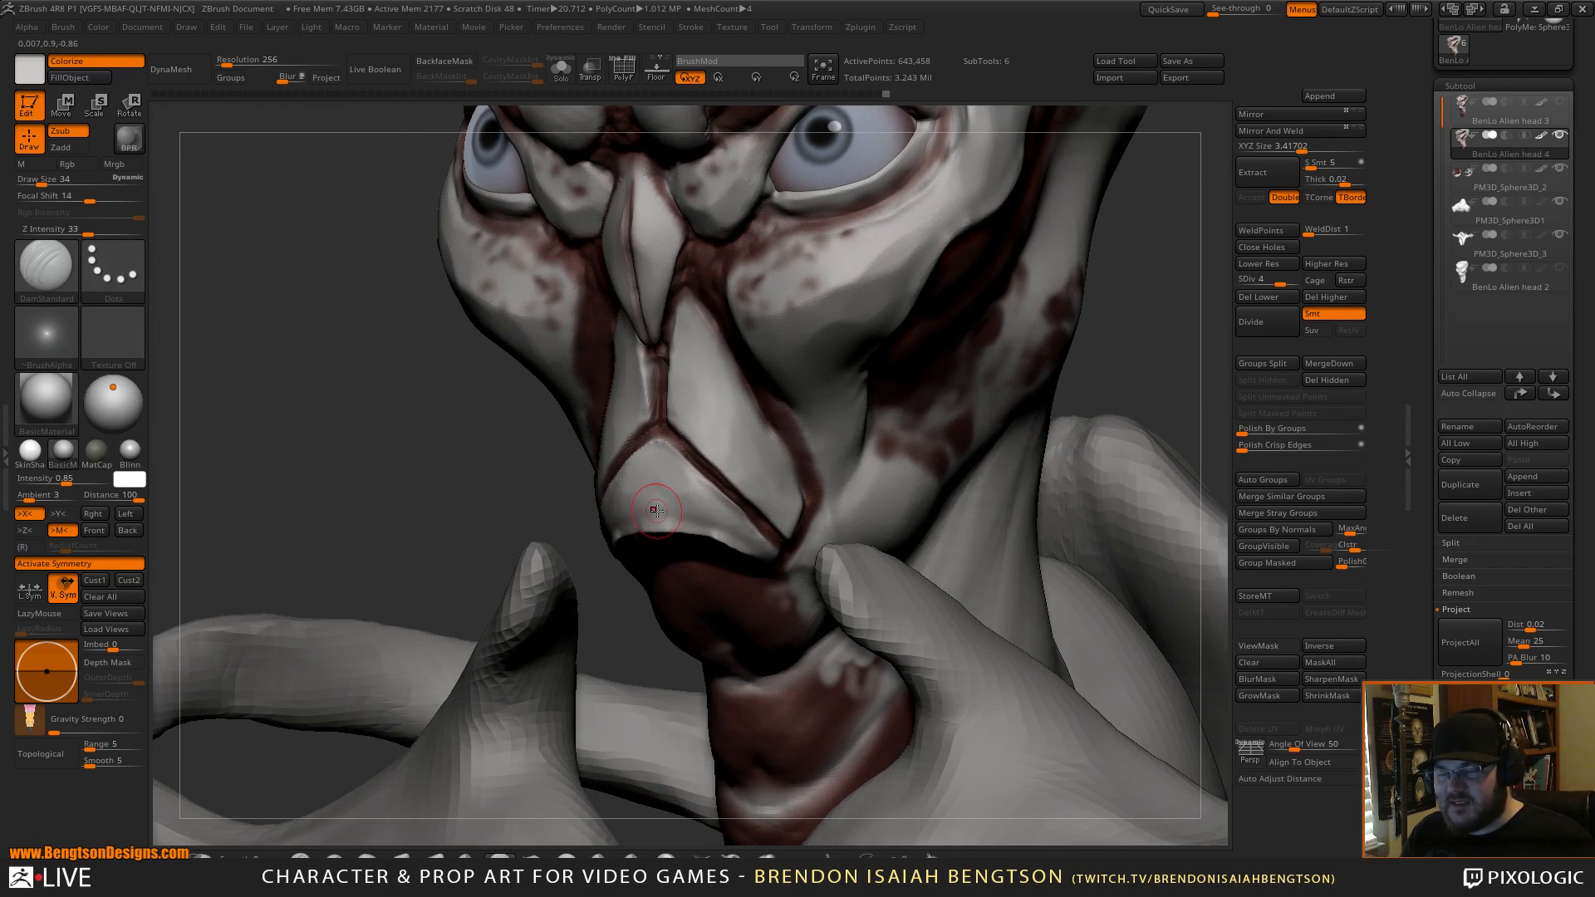
Flatten the upper lip plate with the hPolish brush and adjust its lower edge with the Move Topological brush.
key("b")
key("h")
key("p")
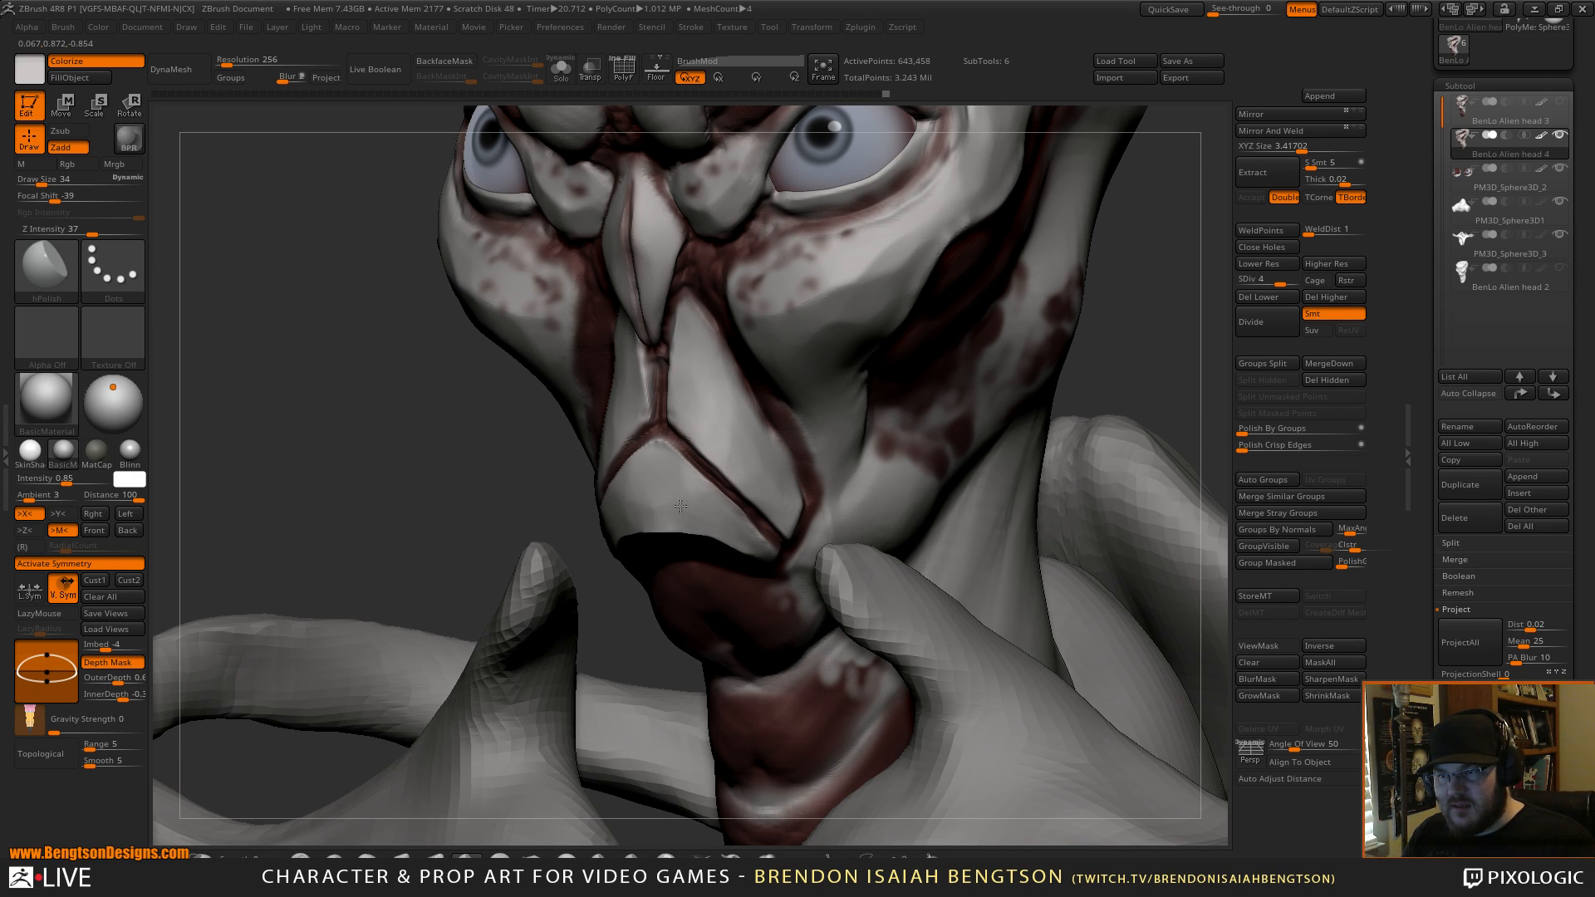
key("b")
key("m")
key("t")
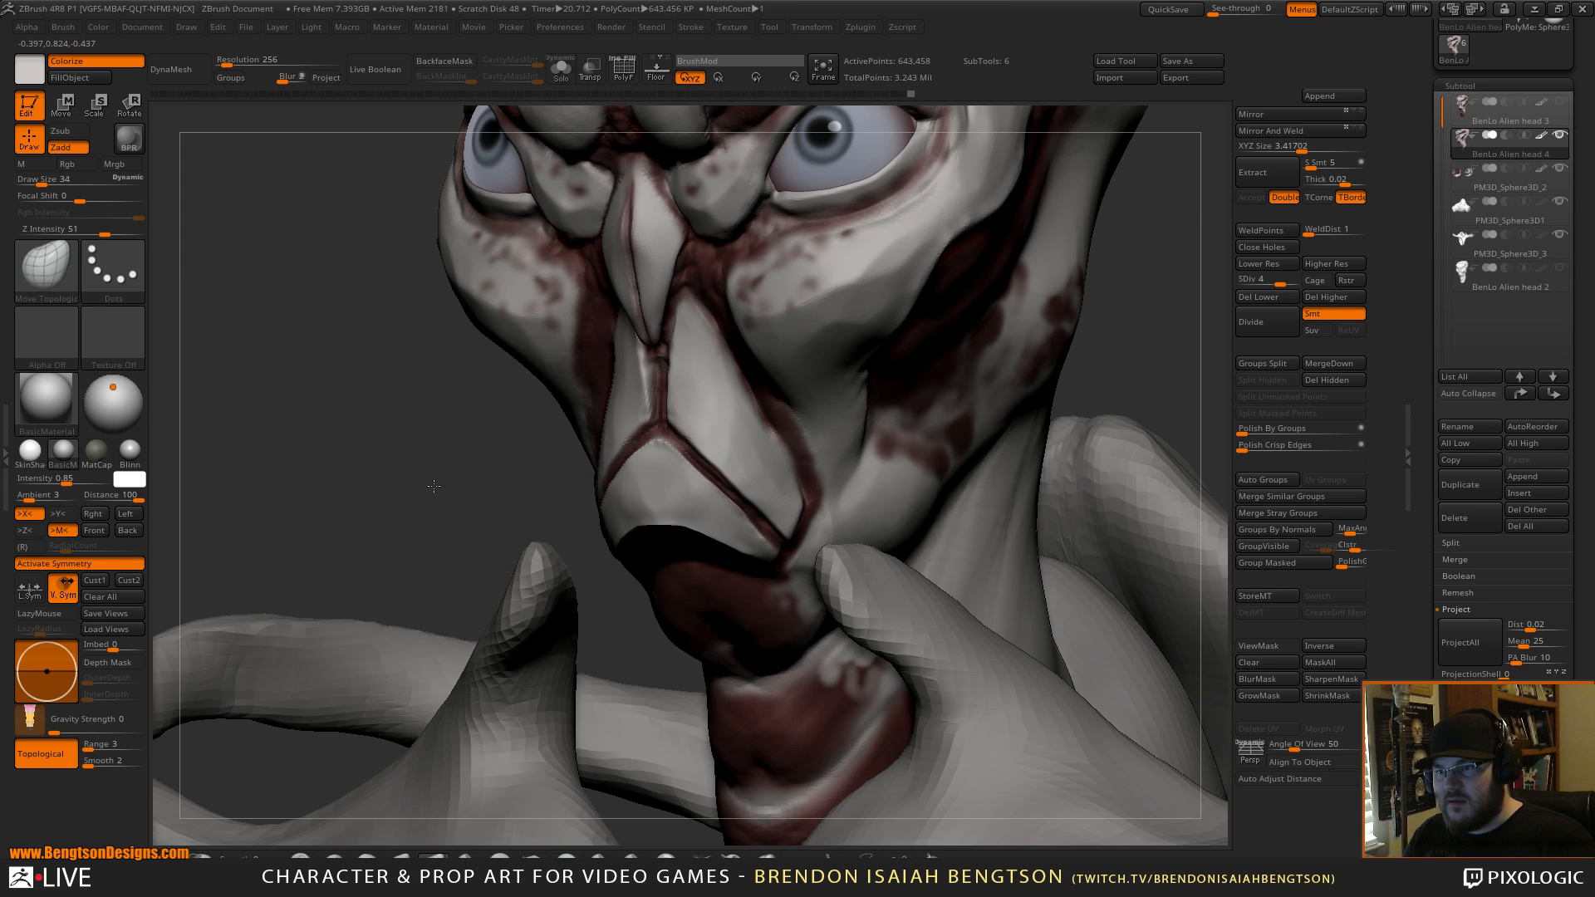
Carve fine vertical wrinkles down the red stripes on both sides of the muzzle with the DamStandard brush.
key("f")
mouse_move(527, 327)
left_mouse_down("shift")
mouse_move(1006, 409)
mouse_move(1068, 366)
mouse_move(1058, 487)
left_mouse_up("shift")
mouse_move(1080, 316)
left_mouse_down("alt")
mouse_move(1039, 506)
mouse_move(1079, 416)
mouse_move(1090, 443)
mouse_move(1008, 436)
mouse_move(990, 383)
left_mouse_up("alt")
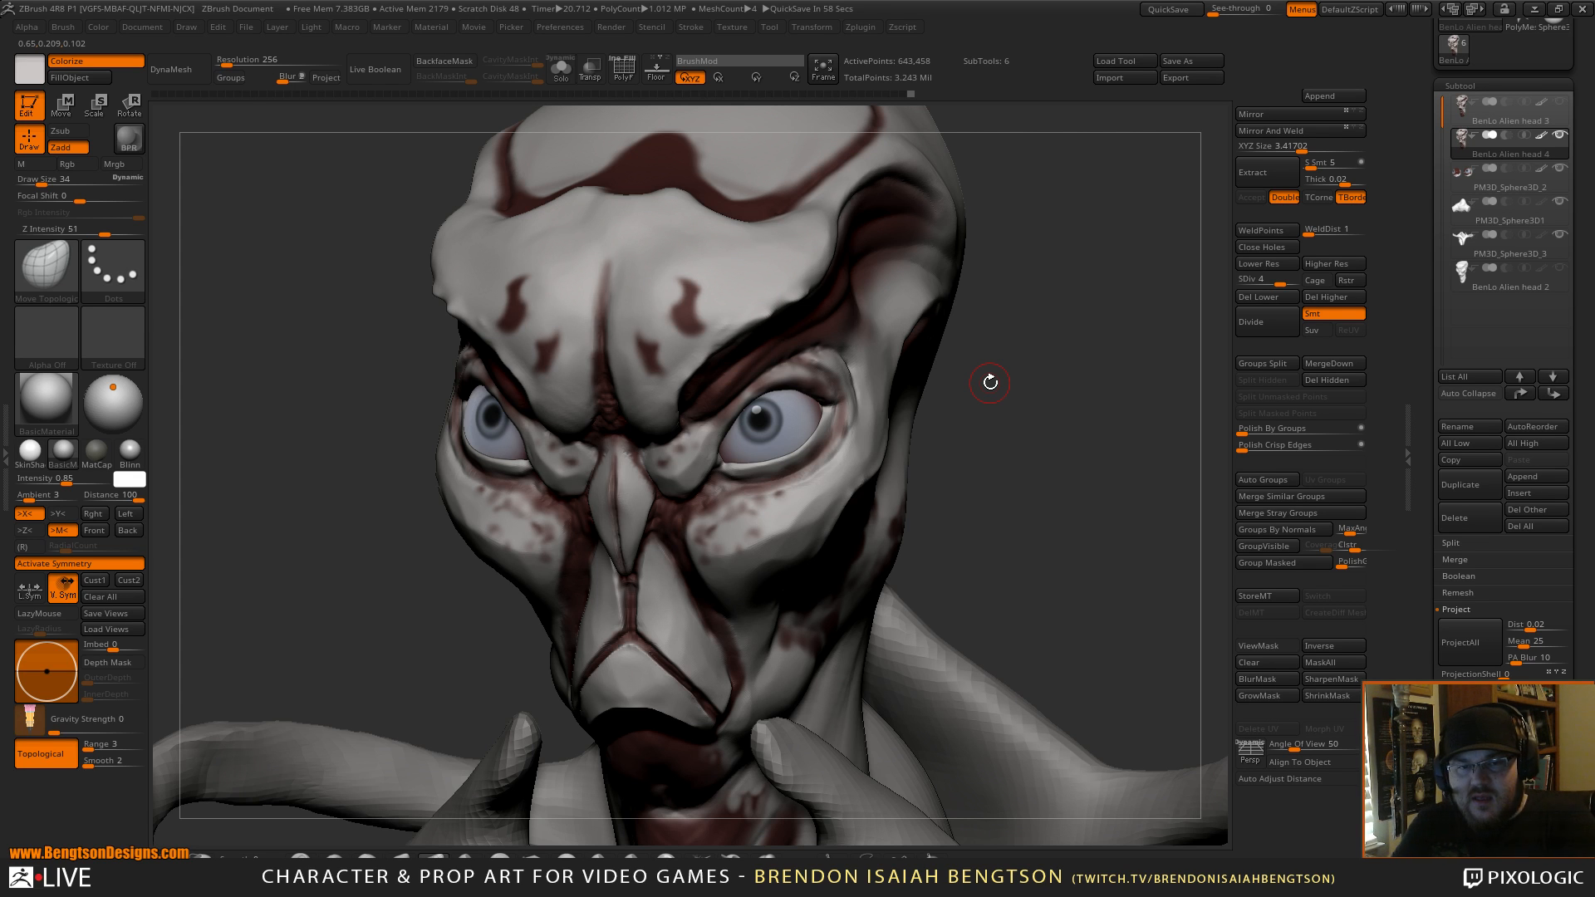
mouse_move(1119, 460)
left_mouse_down()
mouse_move(1107, 431)
mouse_move(1122, 423)
mouse_move(1104, 456)
mouse_move(1104, 436)
mouse_move(1100, 523)
mouse_move(1108, 496)
mouse_move(1066, 448)
mouse_move(1044, 534)
left_mouse_up()
key("b")
key("d")
key("s")
left_click_drag(701, 499, 715, 659)
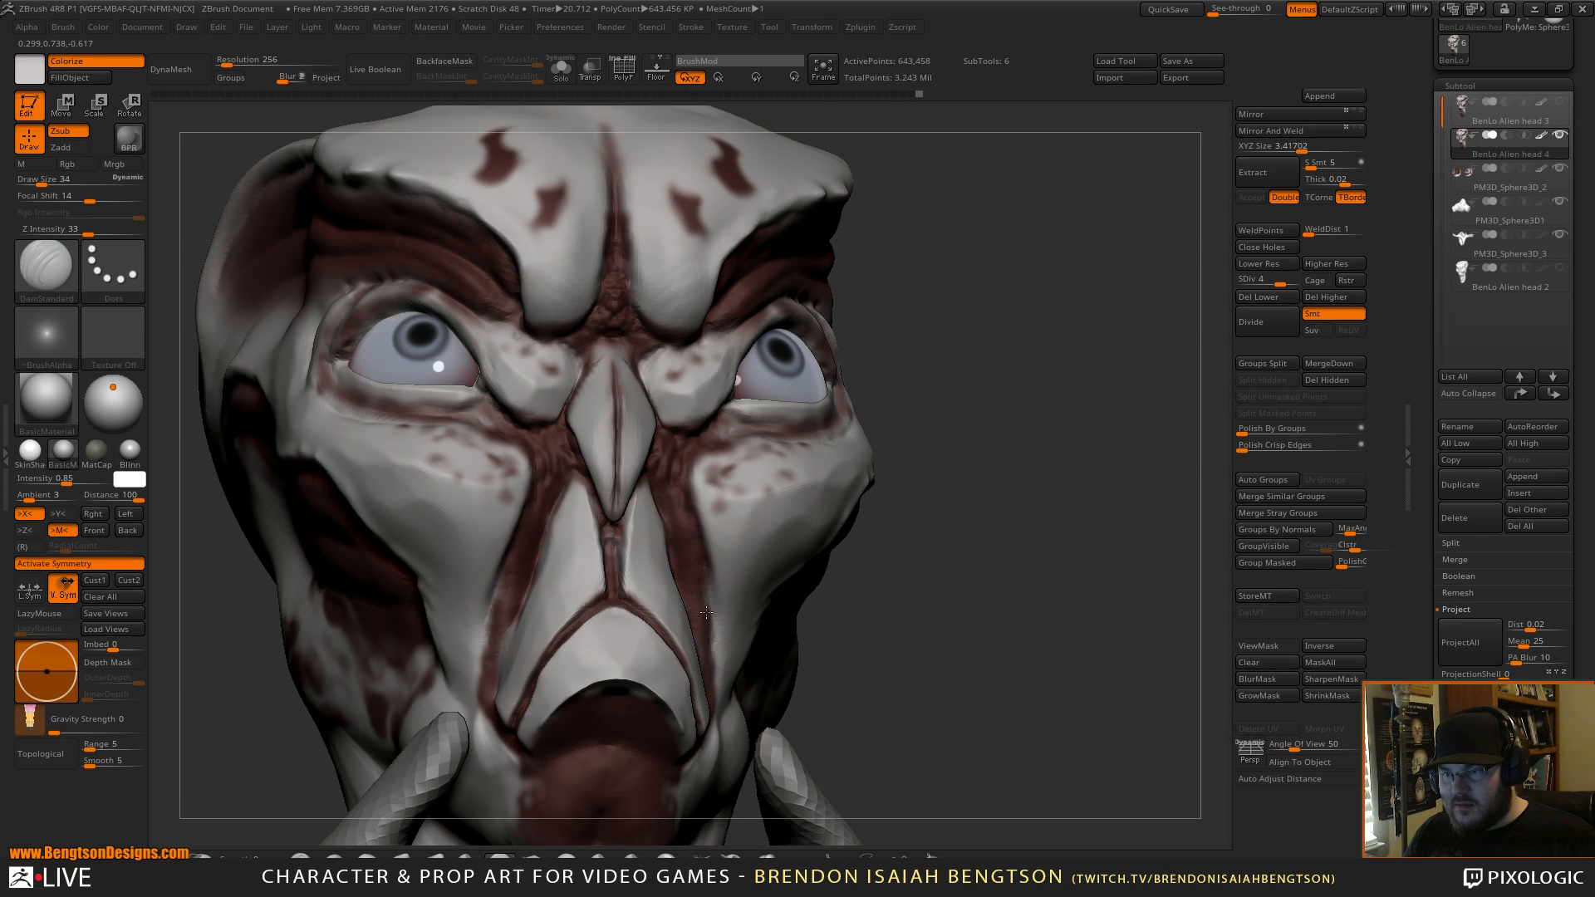
left_click_drag(686, 502, 685, 599)
left_click_drag(698, 536, 702, 639)
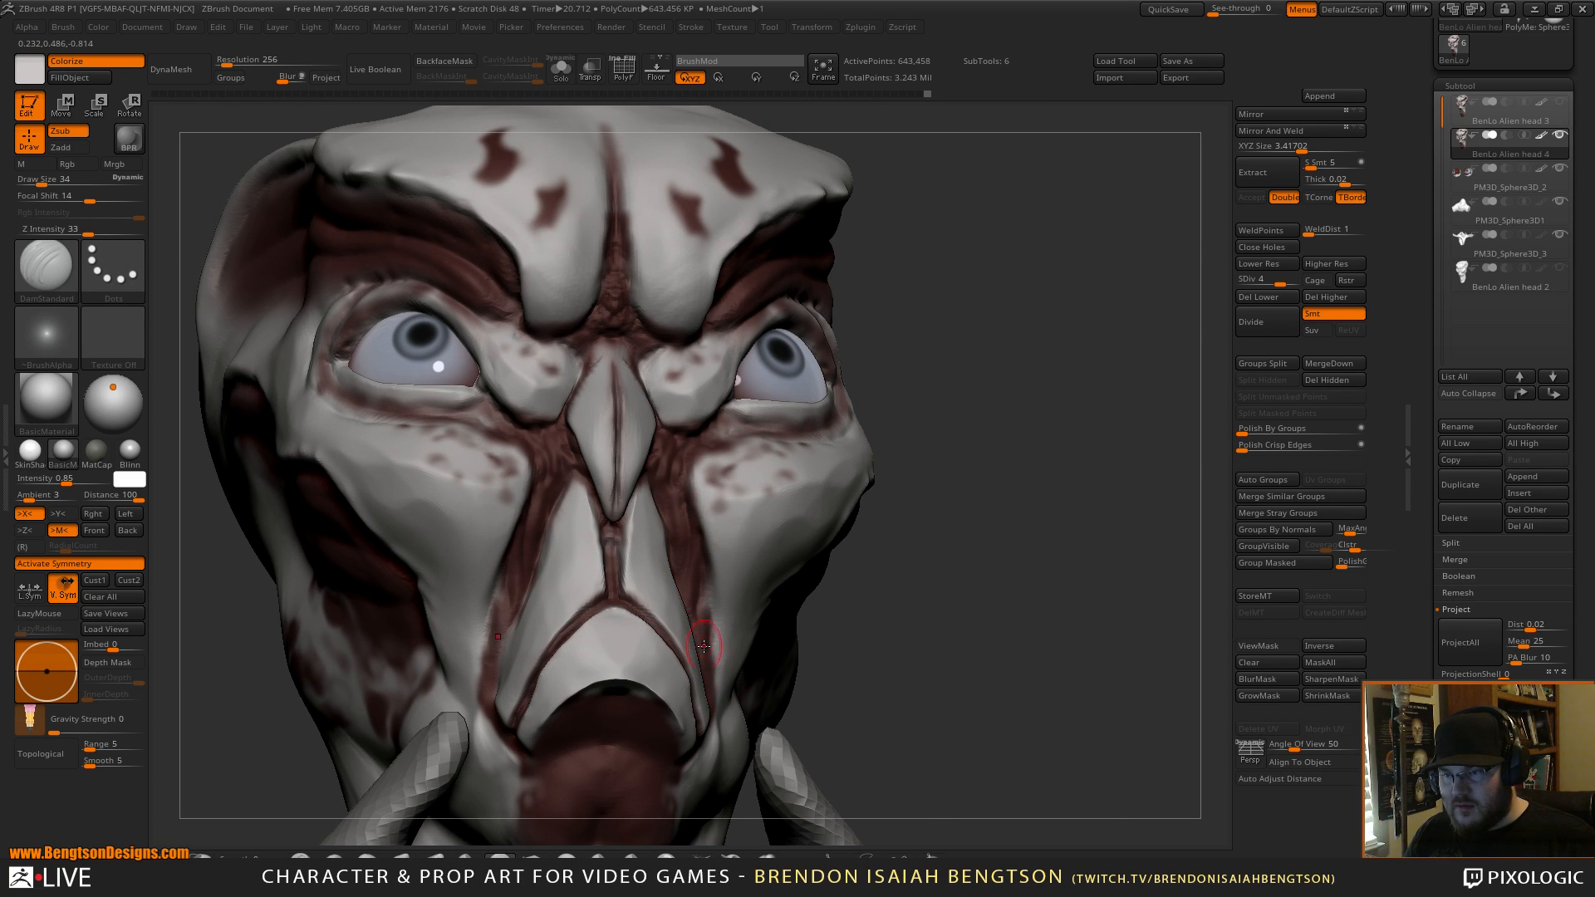
left_click_drag(962, 672, 714, 514)
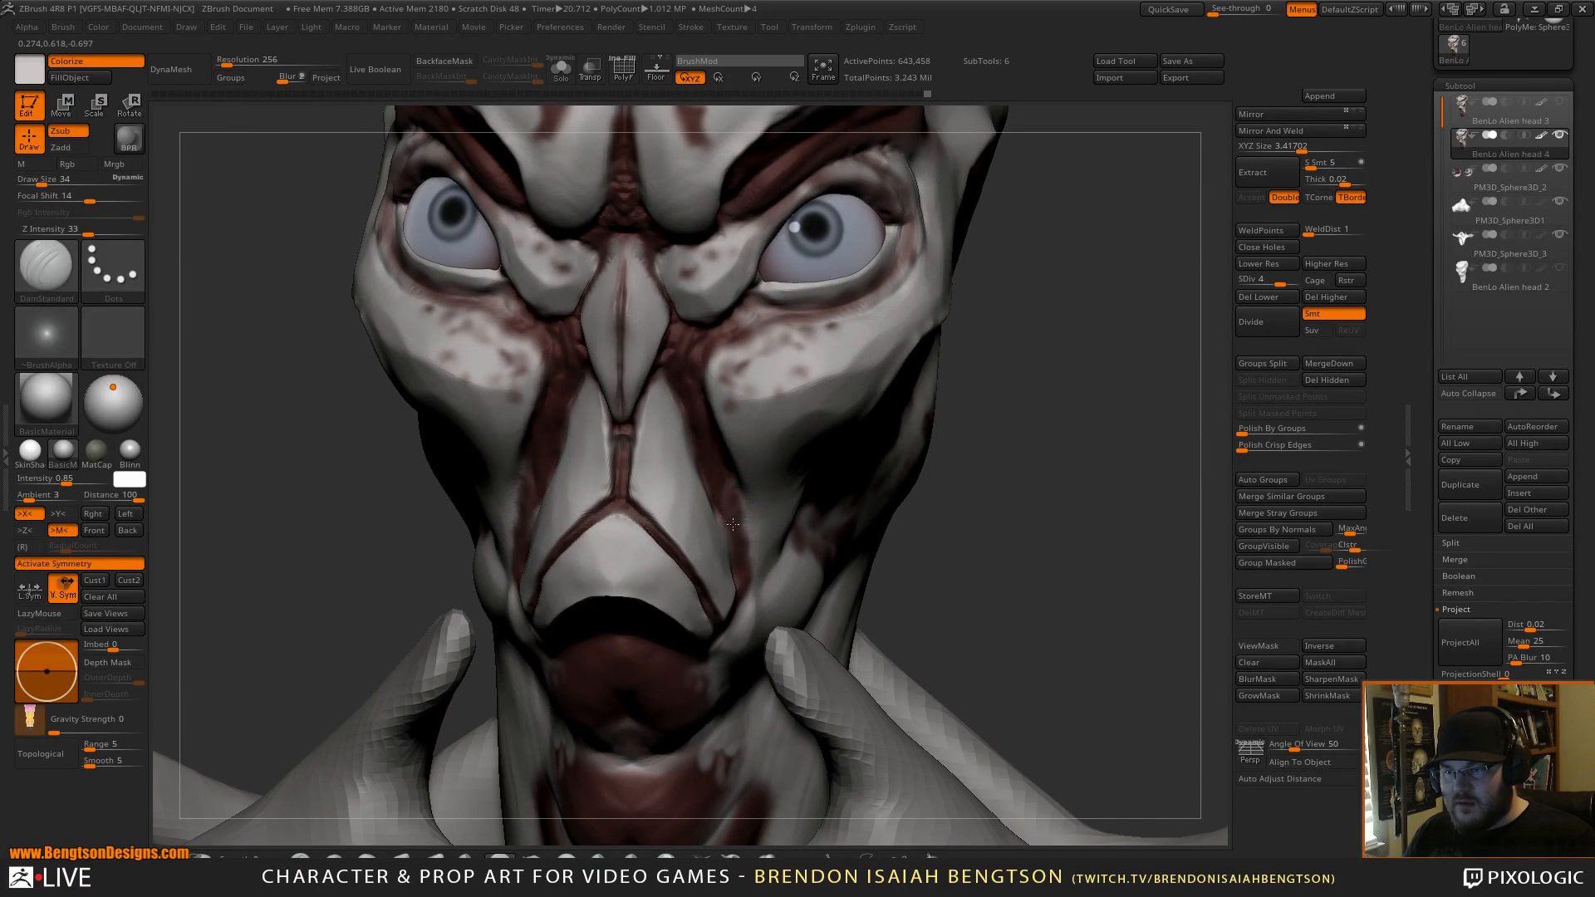
mouse_move(803, 480)
left_mouse_down()
mouse_move(831, 457)
mouse_move(796, 436)
left_mouse_up()
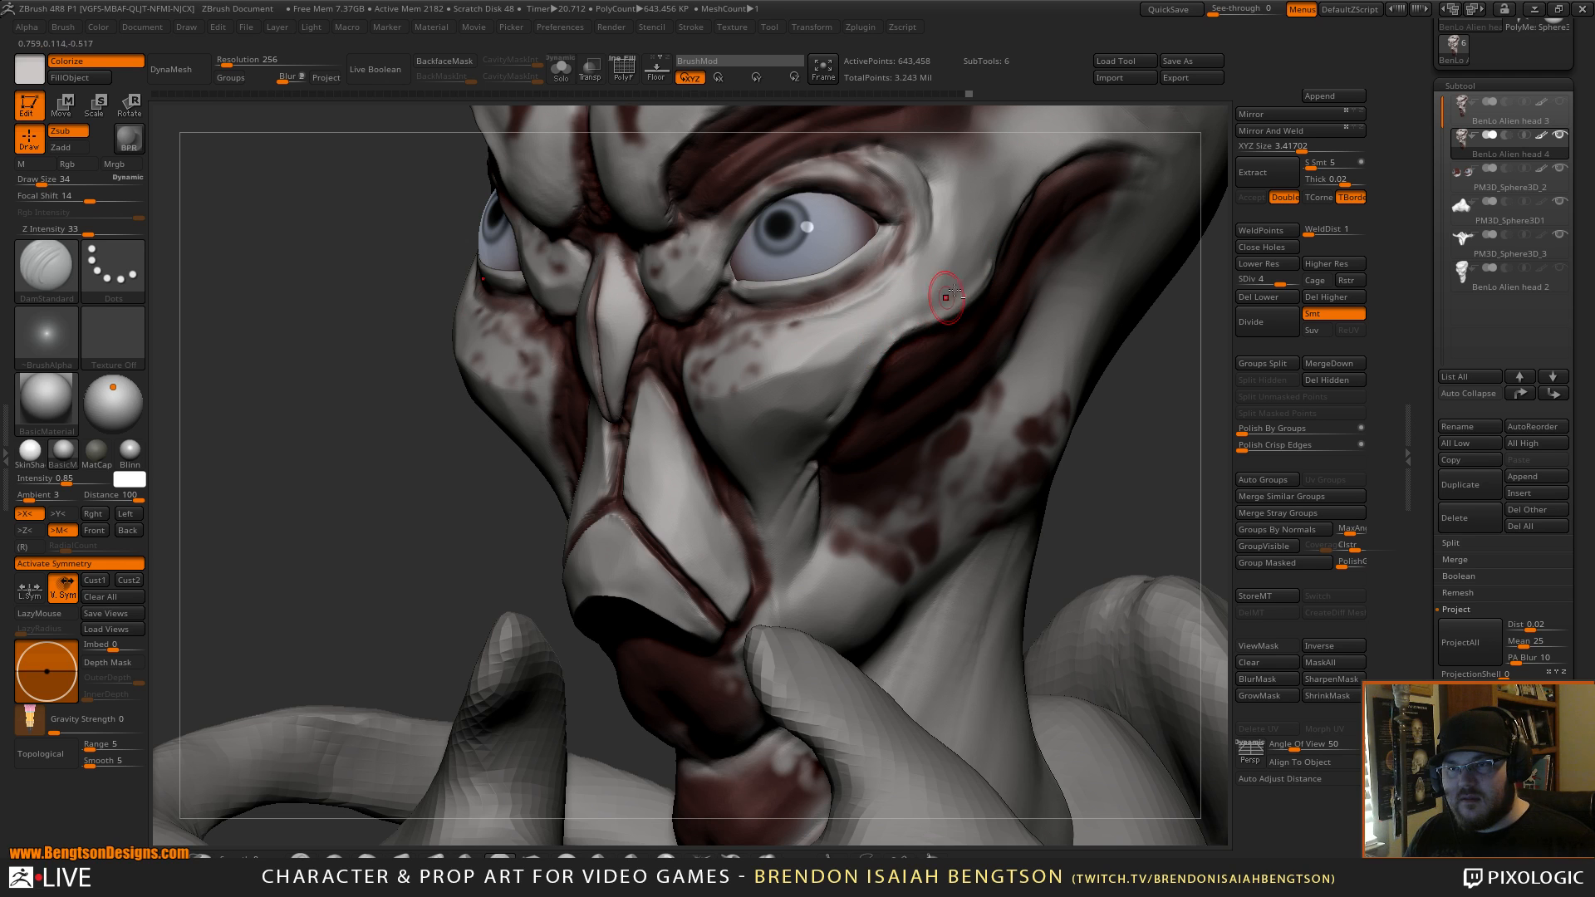
Cut small irregular creases along the brow ridge's lower edge where the pale plate meets the red skin.
right_click_drag(1136, 511, 1129, 521)
mouse_move(1128, 521)
left_mouse_down()
mouse_move(1150, 457)
mouse_move(1105, 477)
mouse_move(1111, 450)
left_mouse_up()
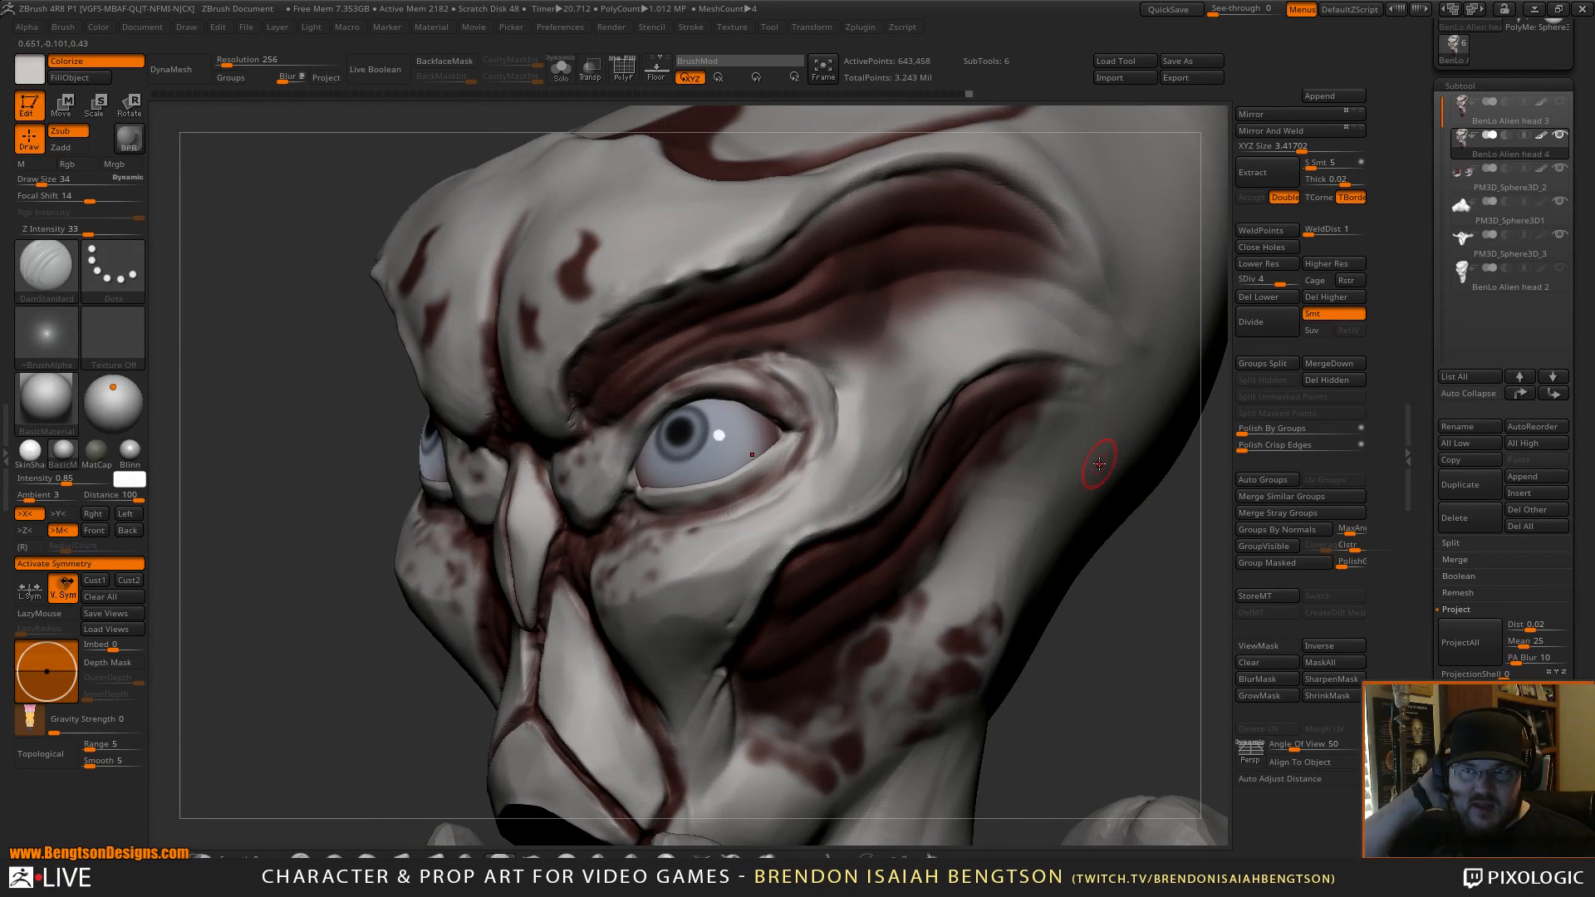
left_click_drag(1164, 609, 718, 444)
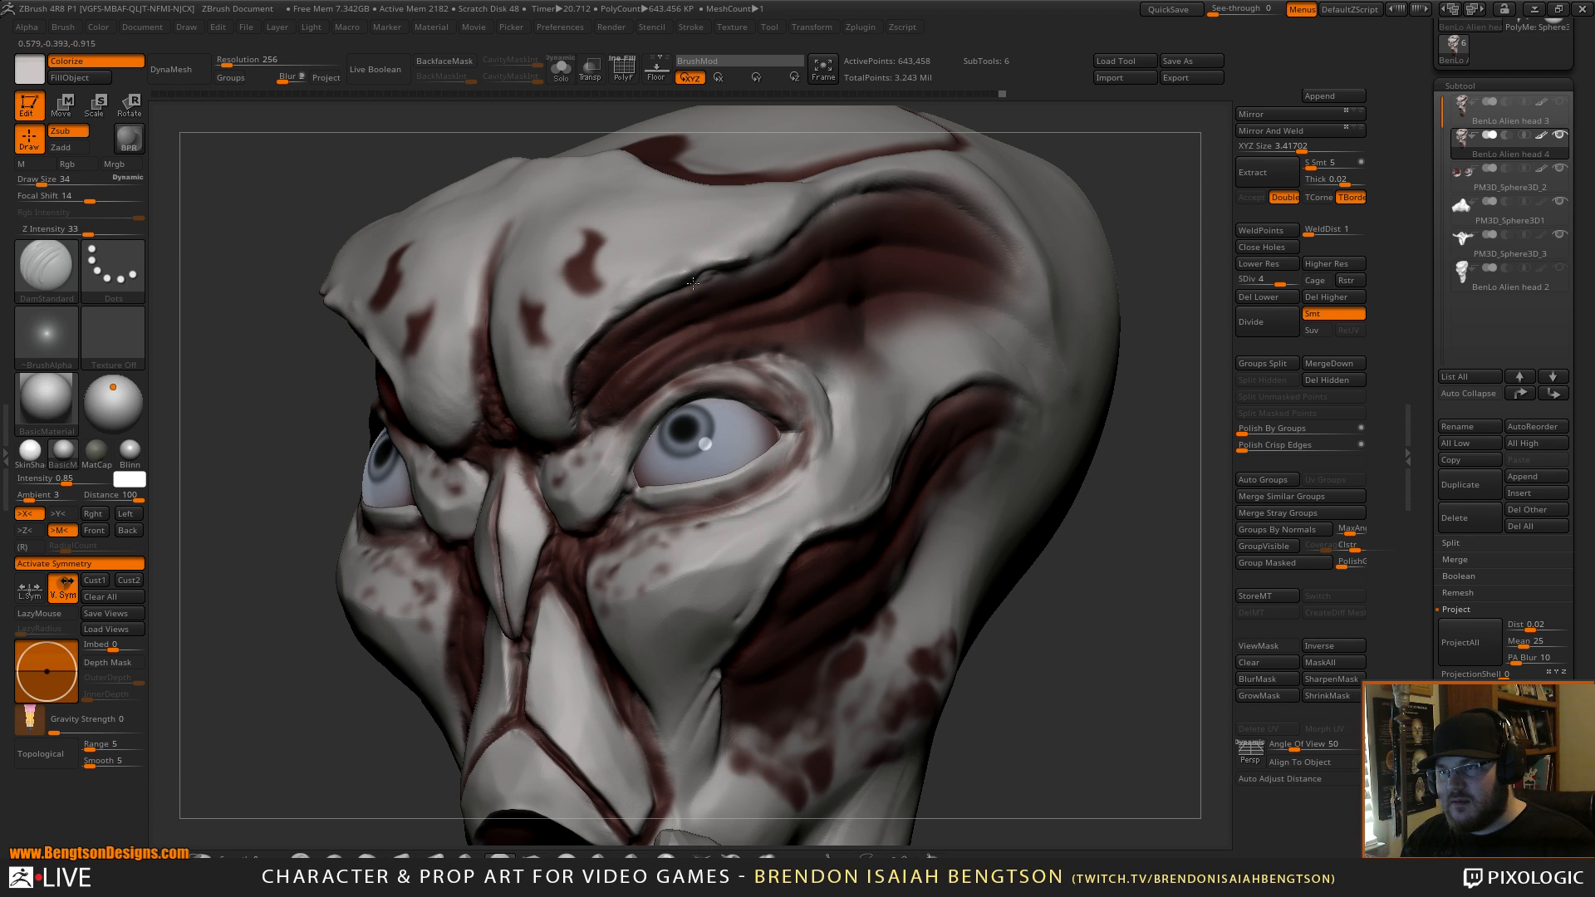
left_click_drag(785, 242, 868, 217)
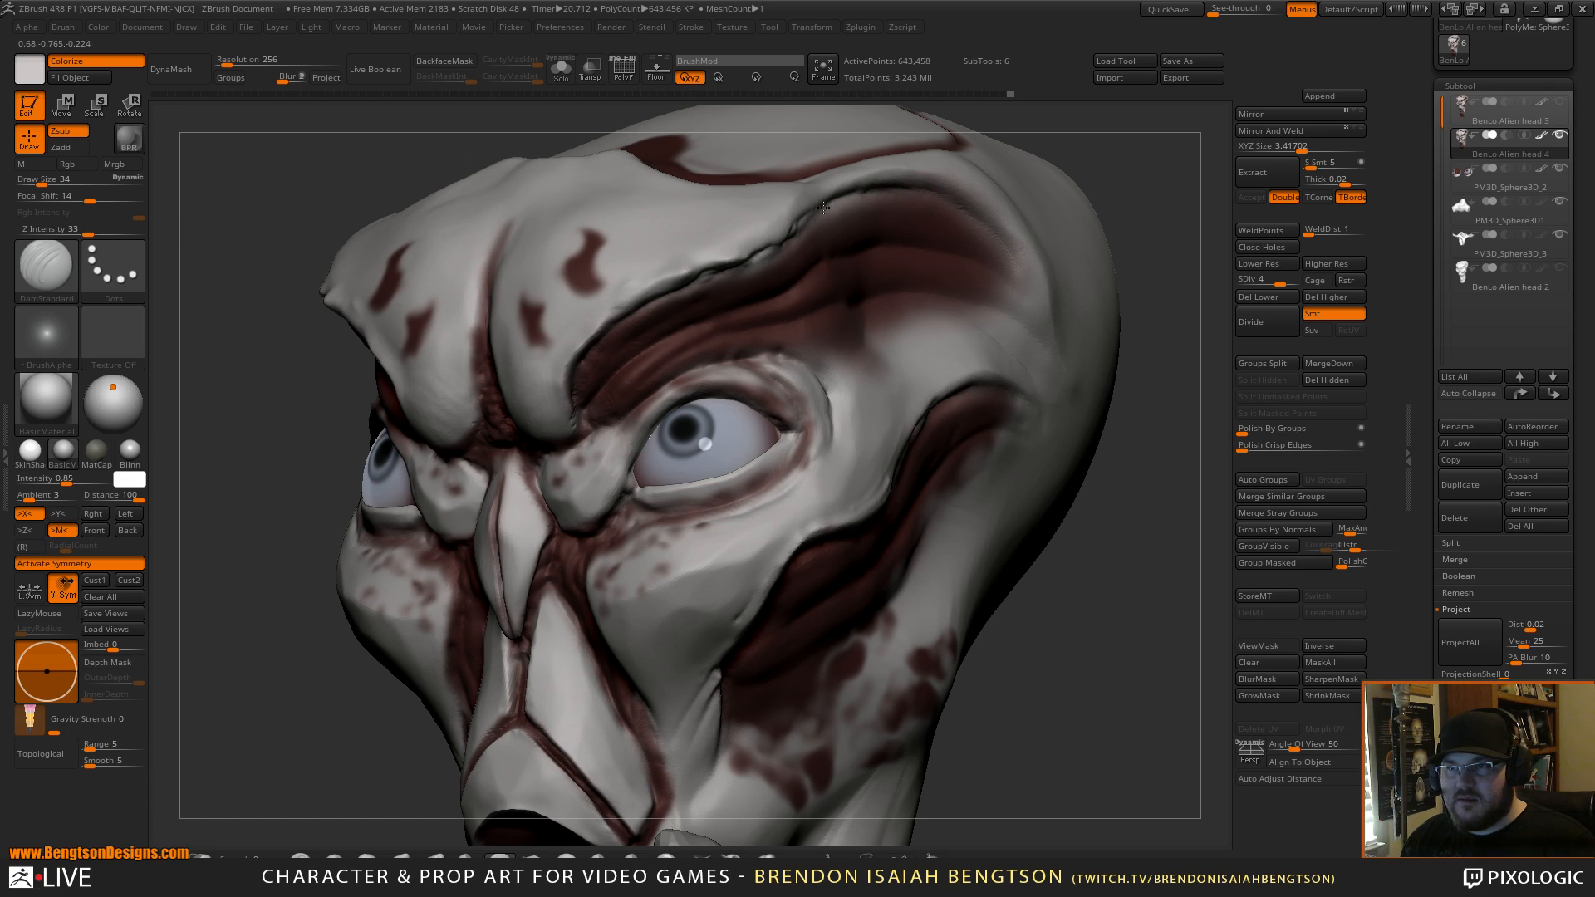
mouse_move(987, 183)
left_mouse_down()
mouse_move(815, 203)
mouse_move(706, 266)
mouse_move(731, 249)
mouse_move(660, 330)
left_mouse_up()
left_click_drag(663, 274, 574, 357)
Deepen the creases along both sides of the red groove between the brows.
mouse_move(282, 509)
left_mouse_down("alt")
mouse_move(357, 575)
mouse_move(465, 561)
left_mouse_up("alt")
left_click_drag(555, 390, 590, 508)
mouse_move(558, 428)
left_mouse_down()
mouse_move(571, 476)
mouse_move(626, 496)
left_mouse_up()
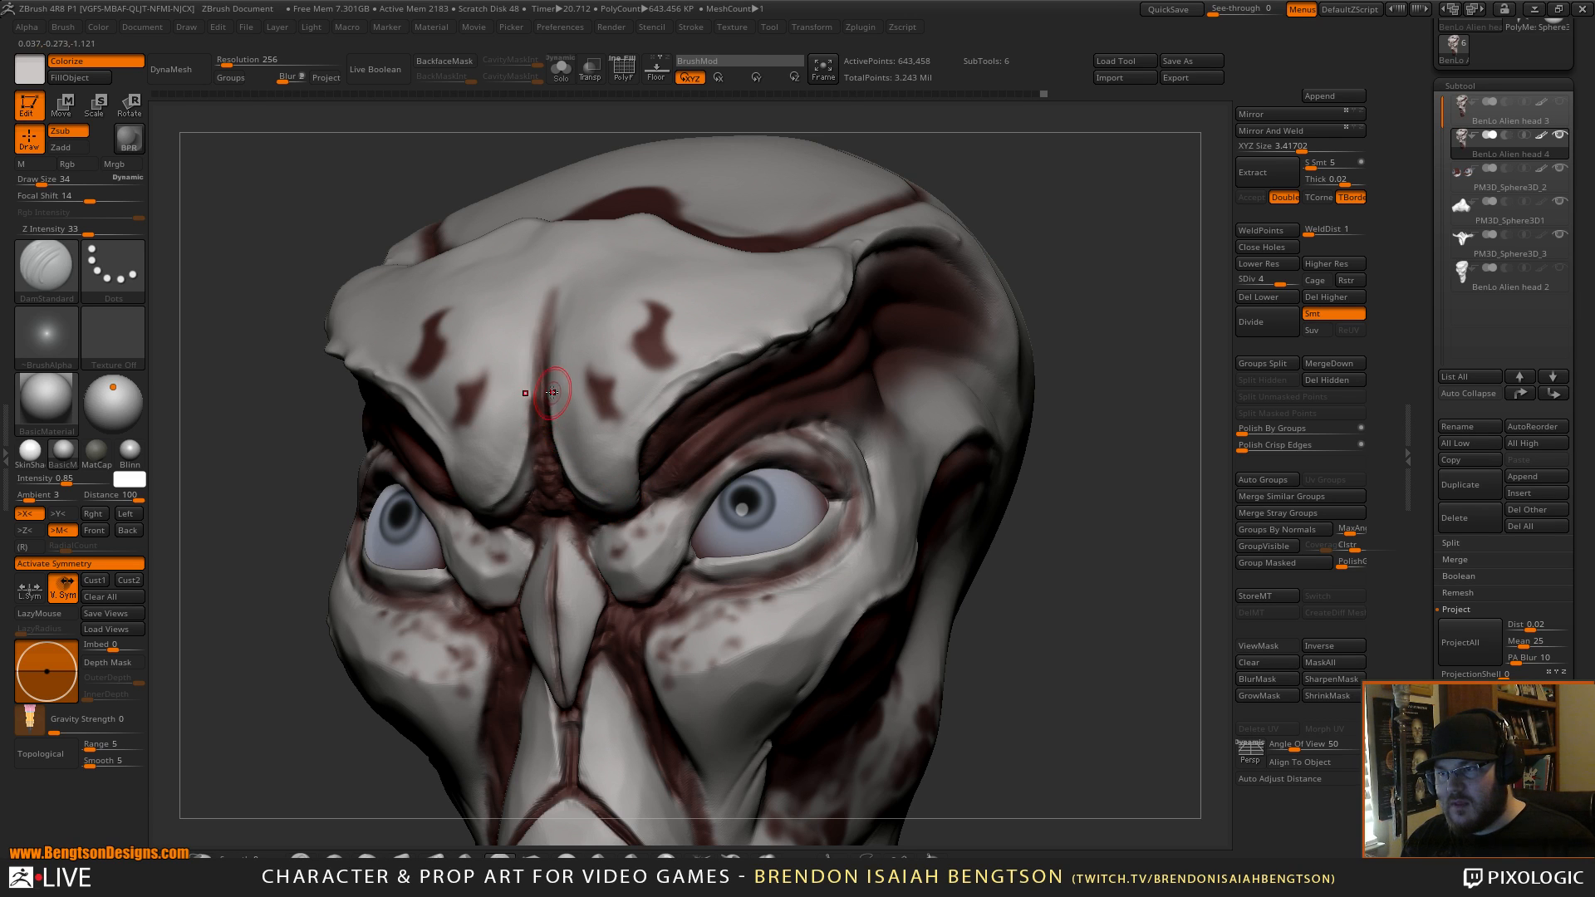
left_click_drag(554, 385, 604, 496)
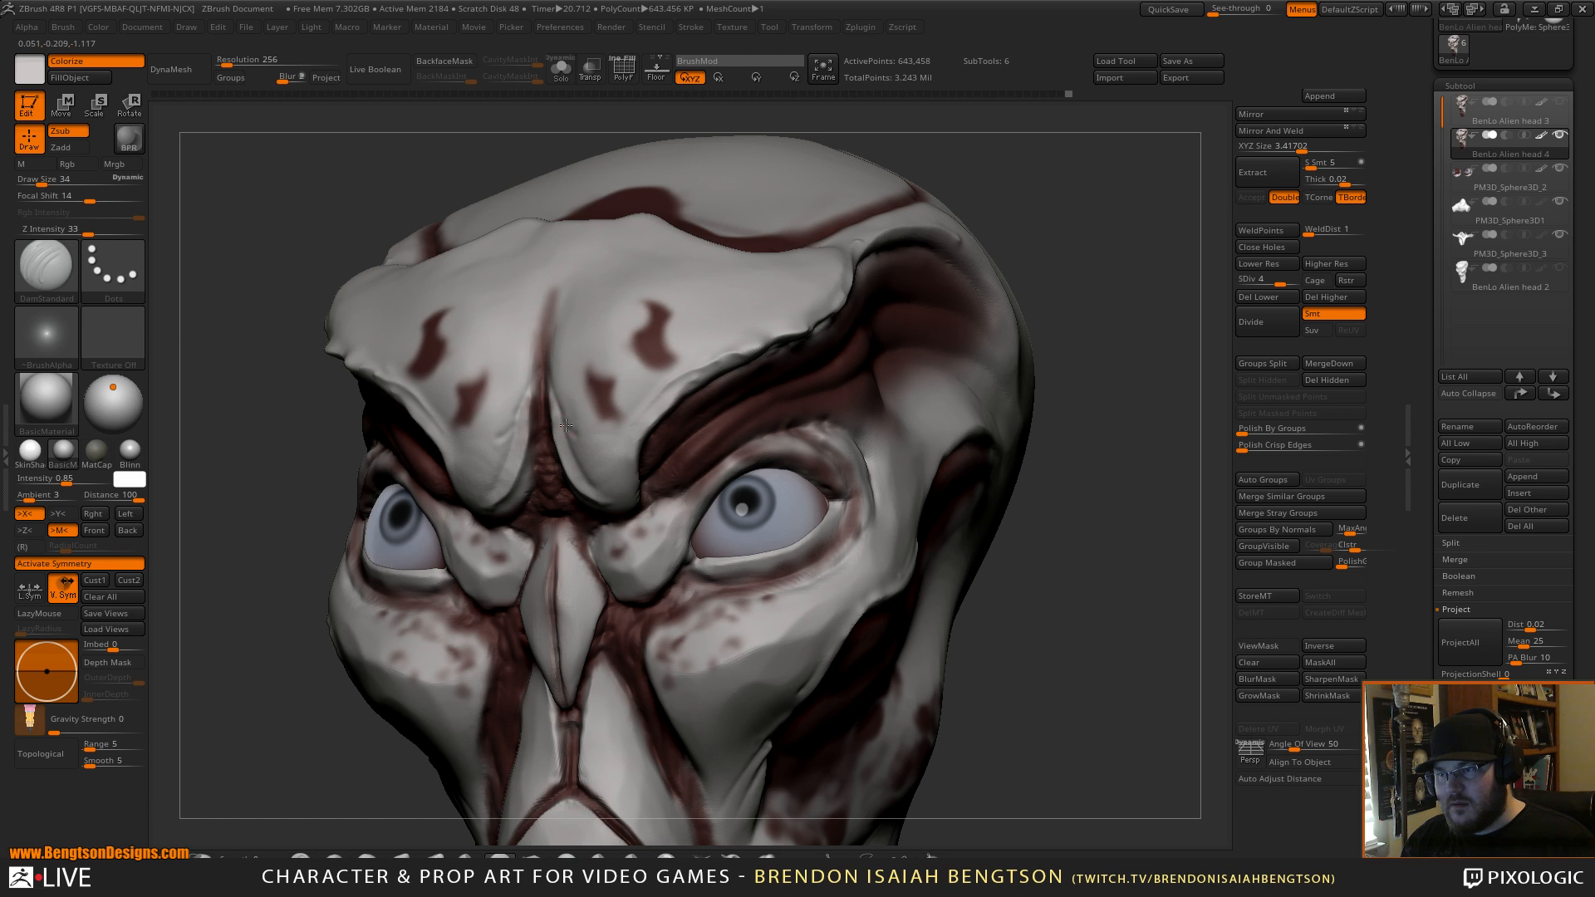
Set up the Standard brush with the DragRect stroke and Alpha 23.
left_click_drag(1080, 245, 1113, 291)
key("b")
key("s")
key("t")
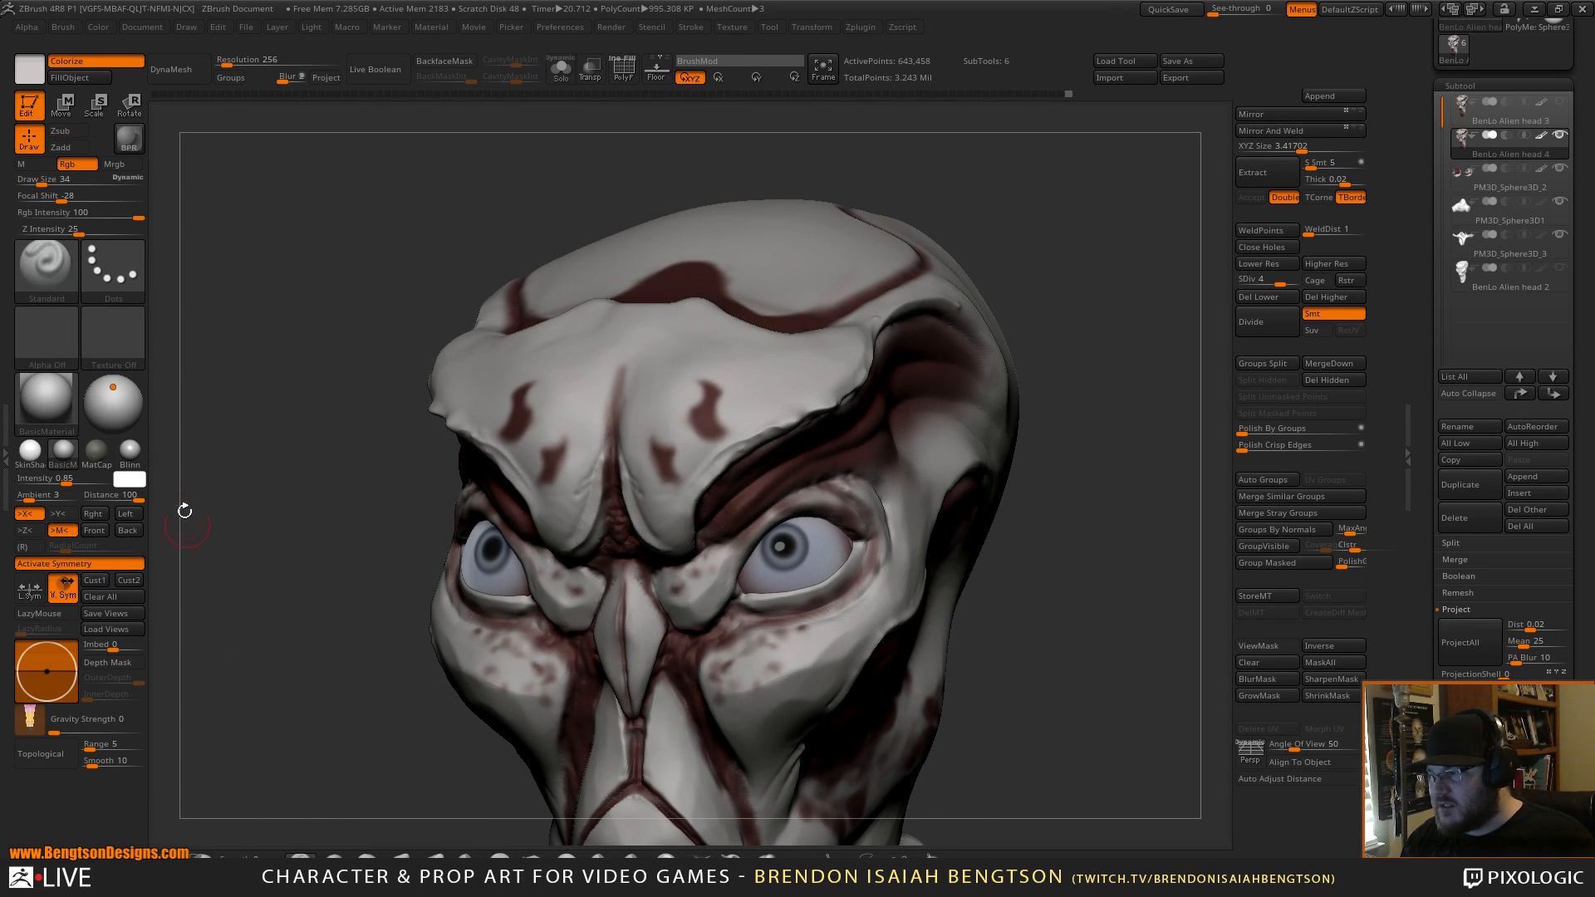
left_click(115, 276)
left_click(267, 285)
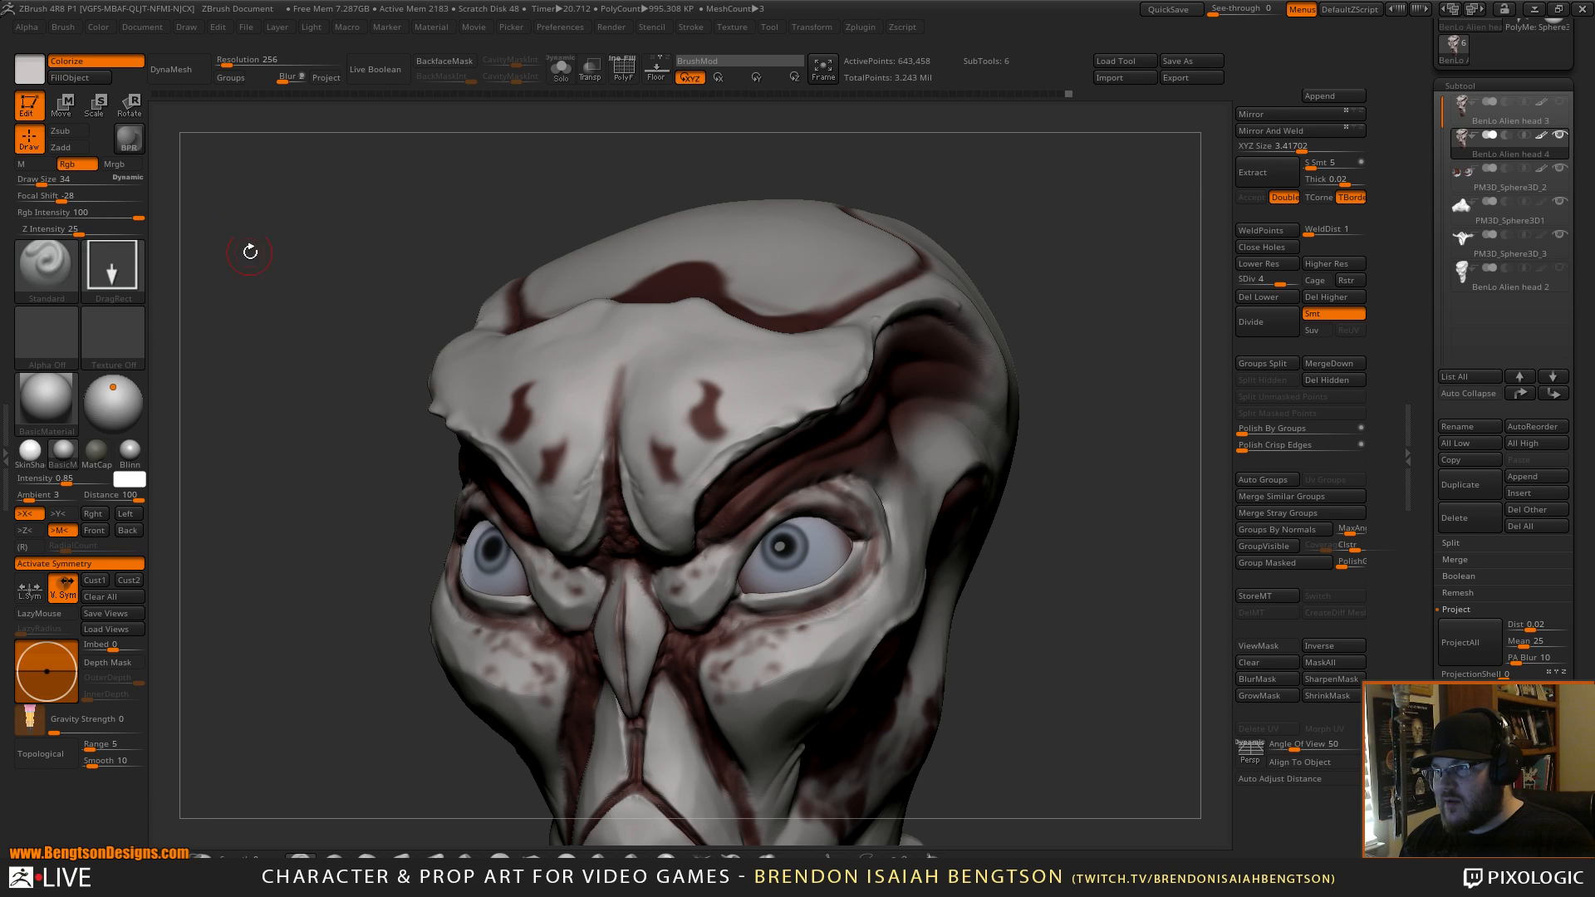
left_click(45, 348)
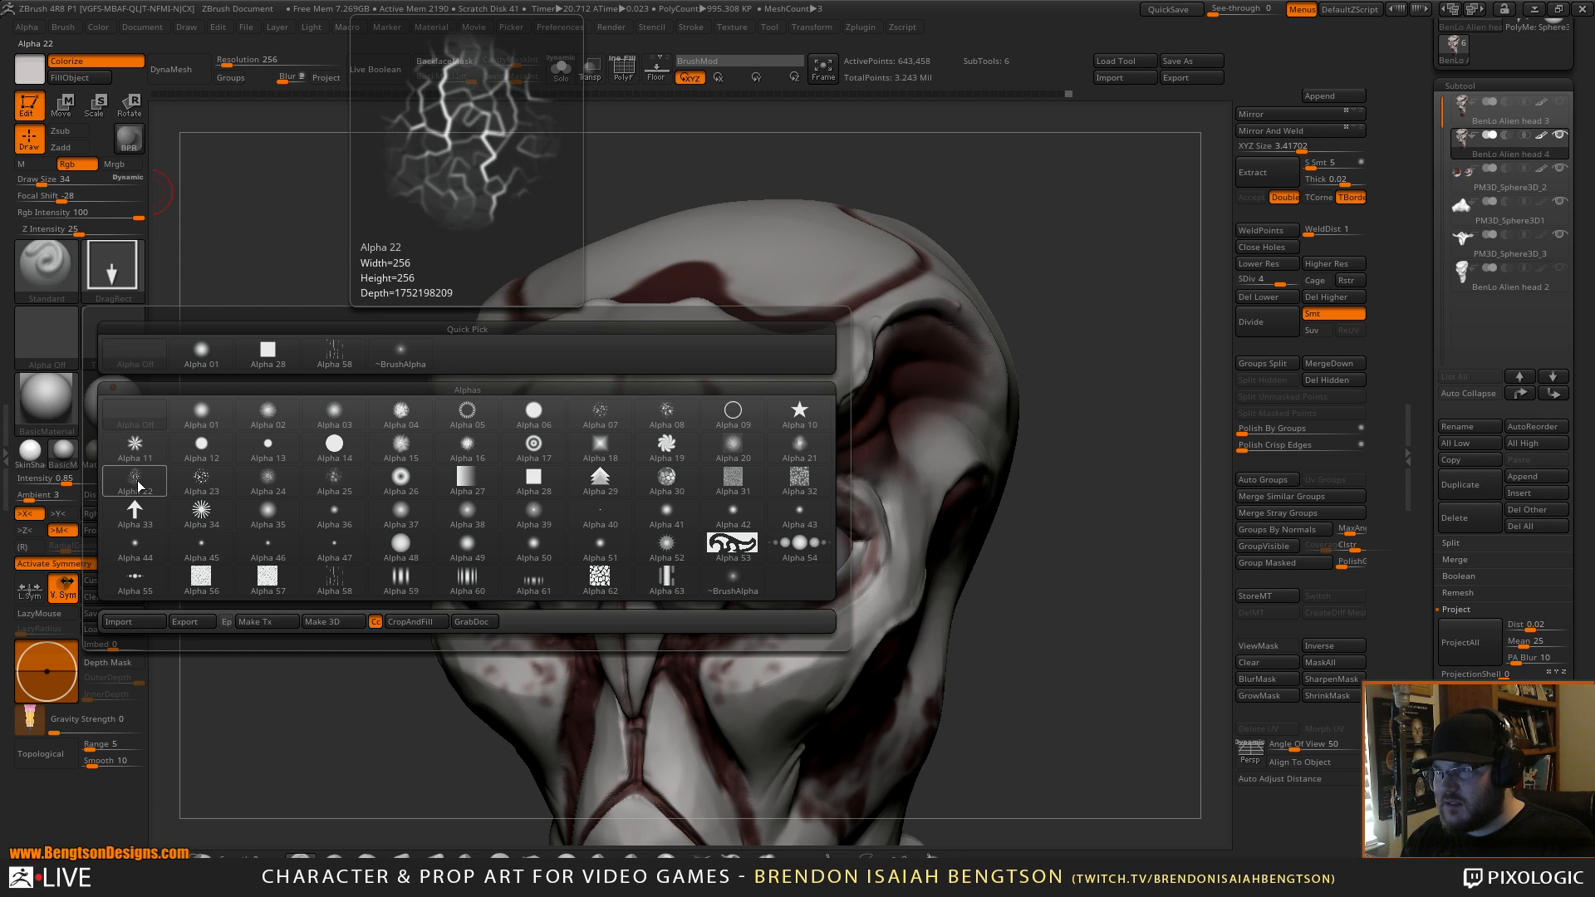
left_click(196, 488)
Turn on Zadd for the Standard brush while keeping the Rgb channel active.
left_click_drag(344, 285, 356, 326, "alt")
left_click_drag(1158, 174, 1080, 258)
key("space")
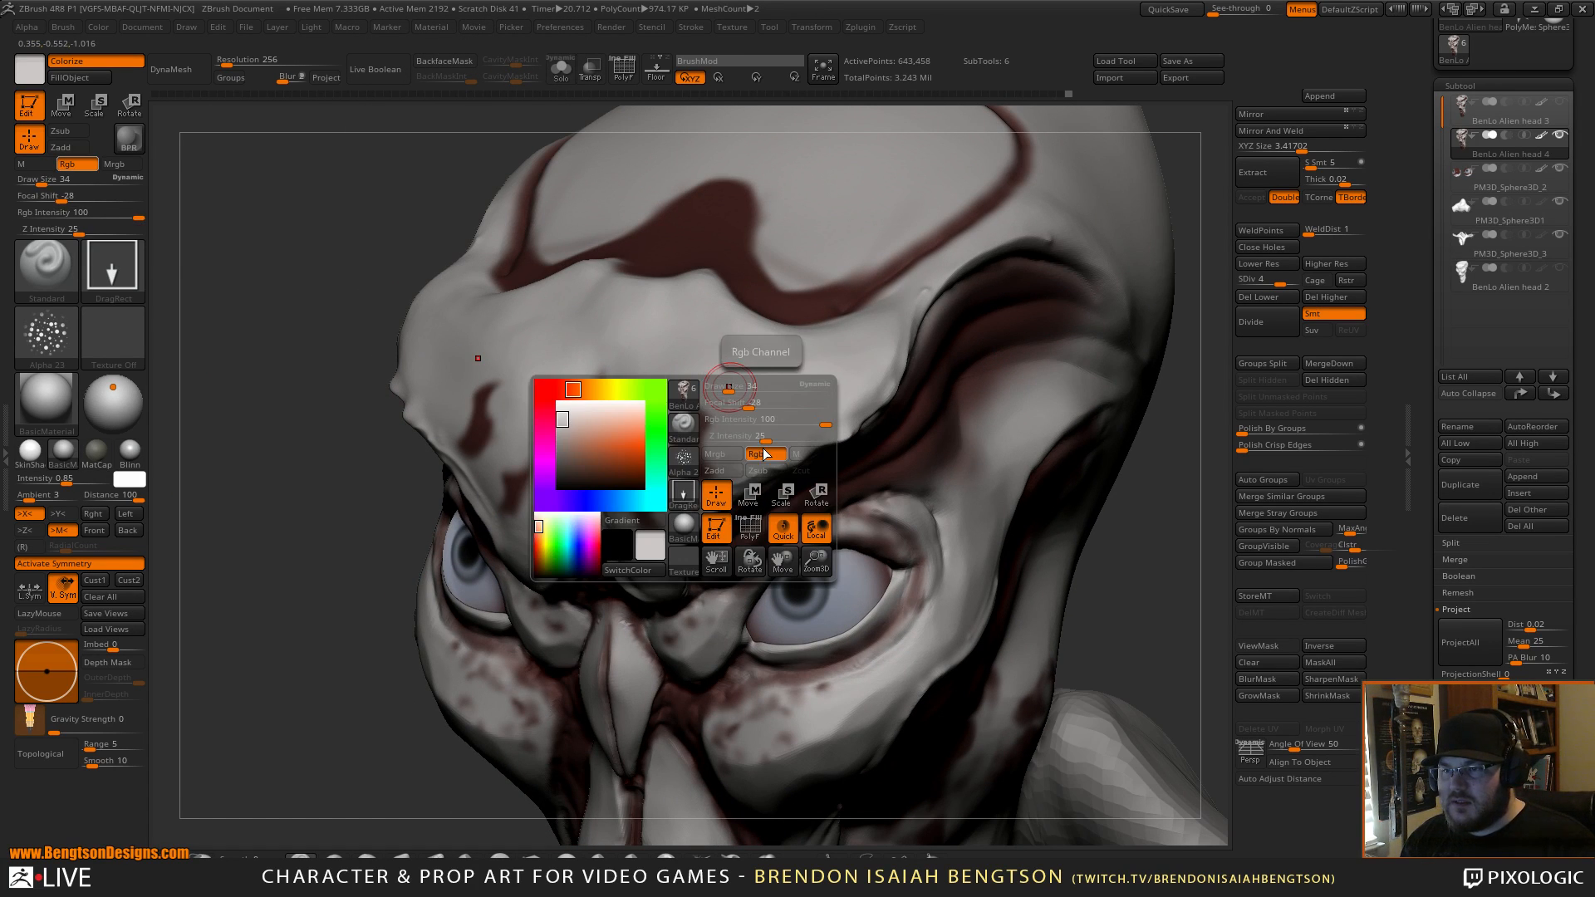
left_click(721, 470)
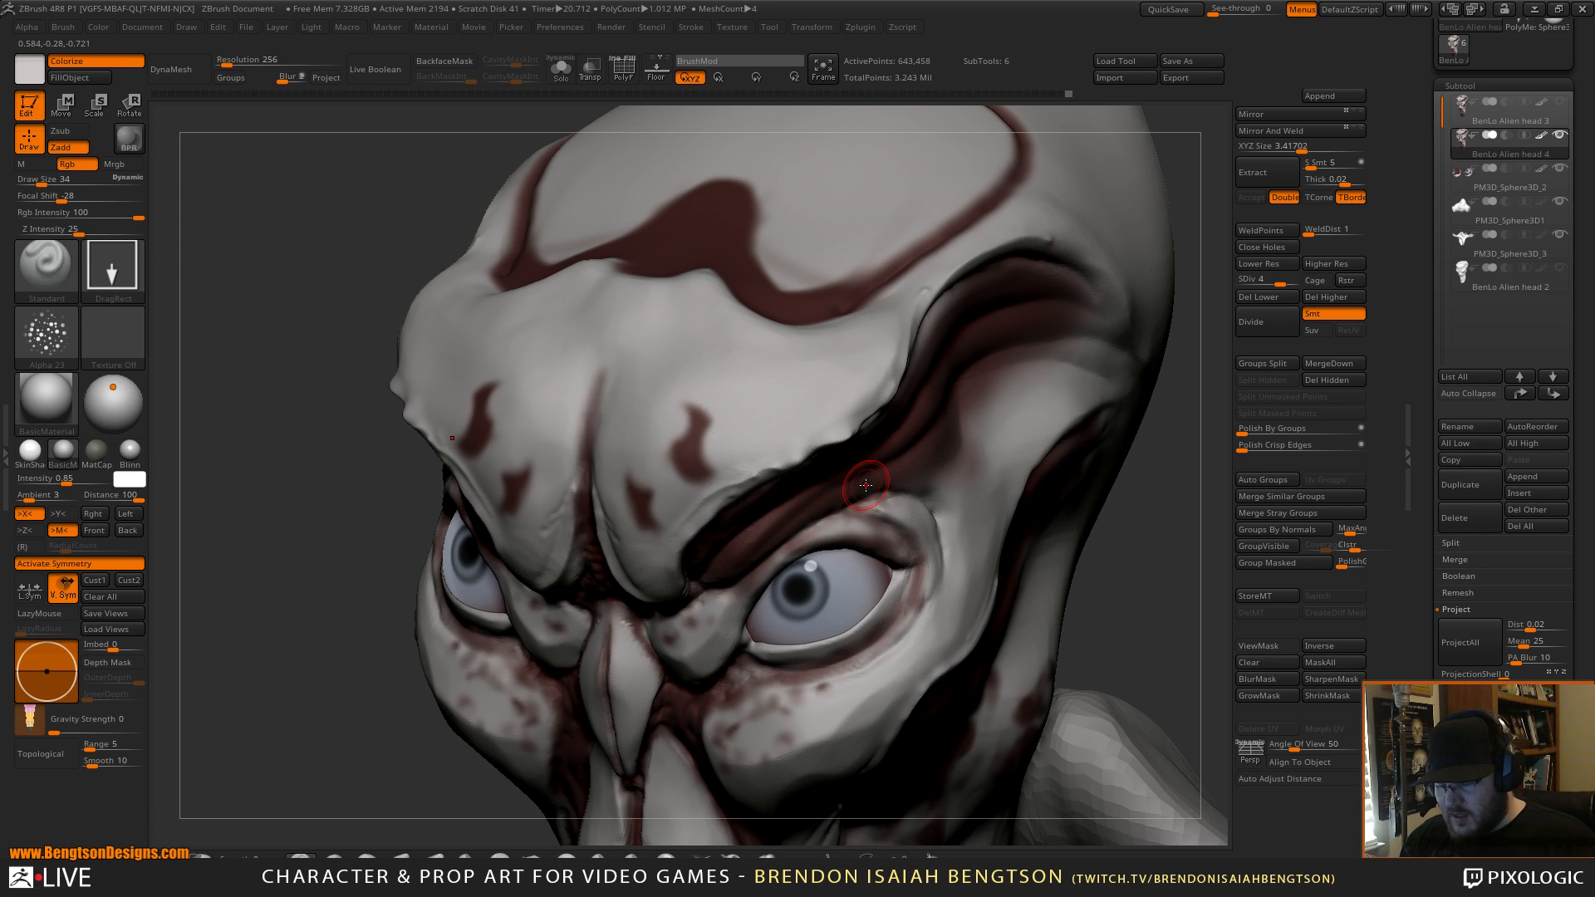
Sample the skin colour and pick a warm grey slightly darker than the pale forehead plate as the paint colour.
key("c")
key("space")
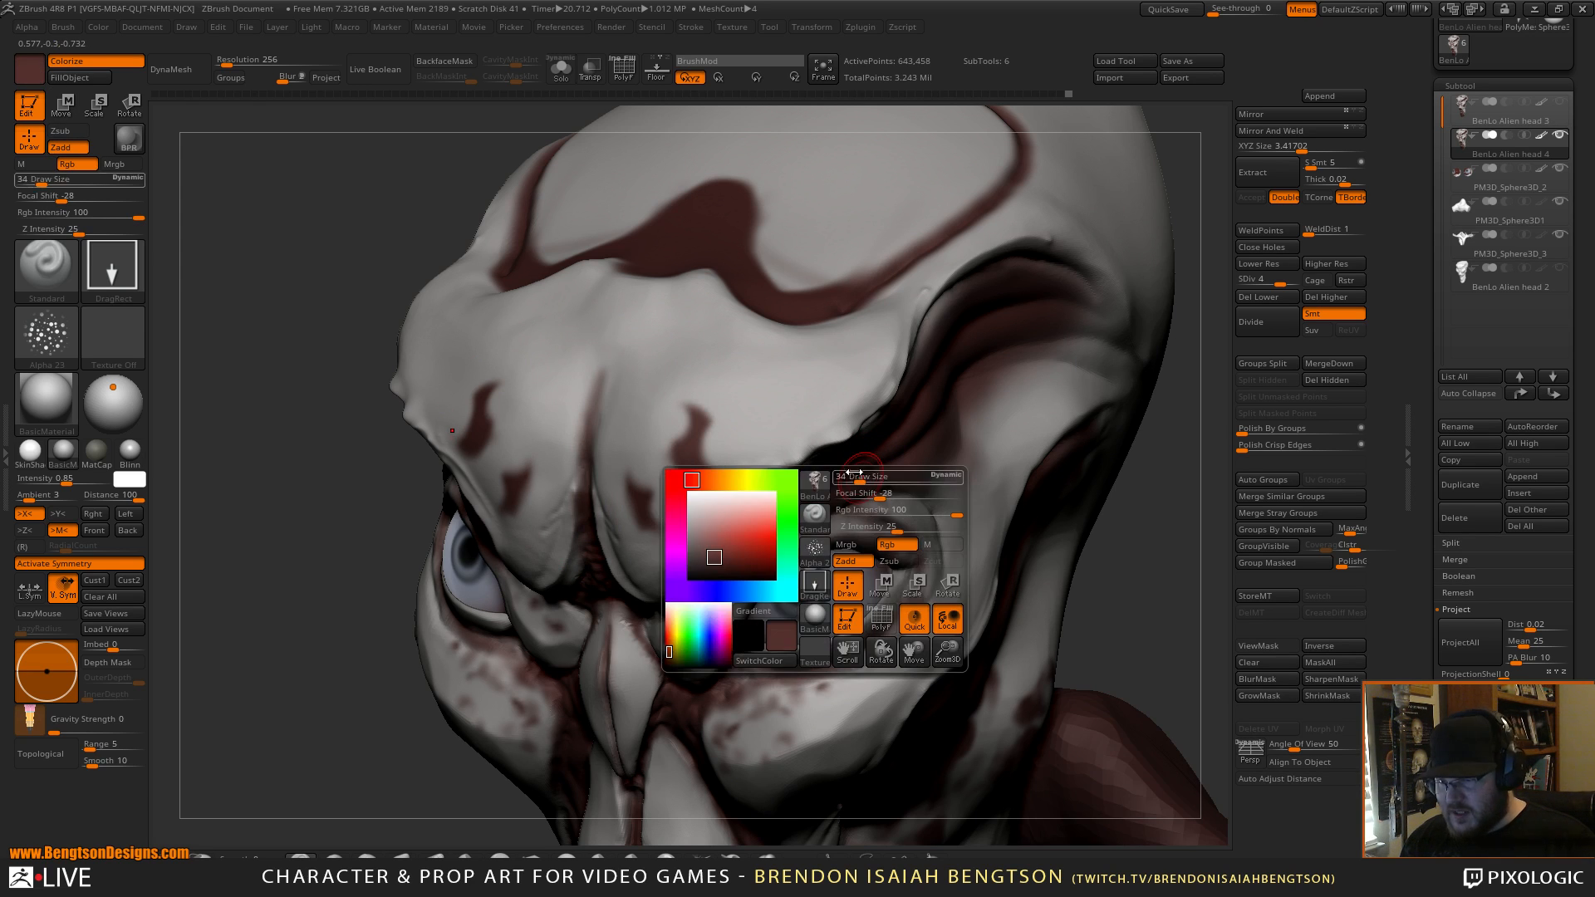
left_click(704, 521)
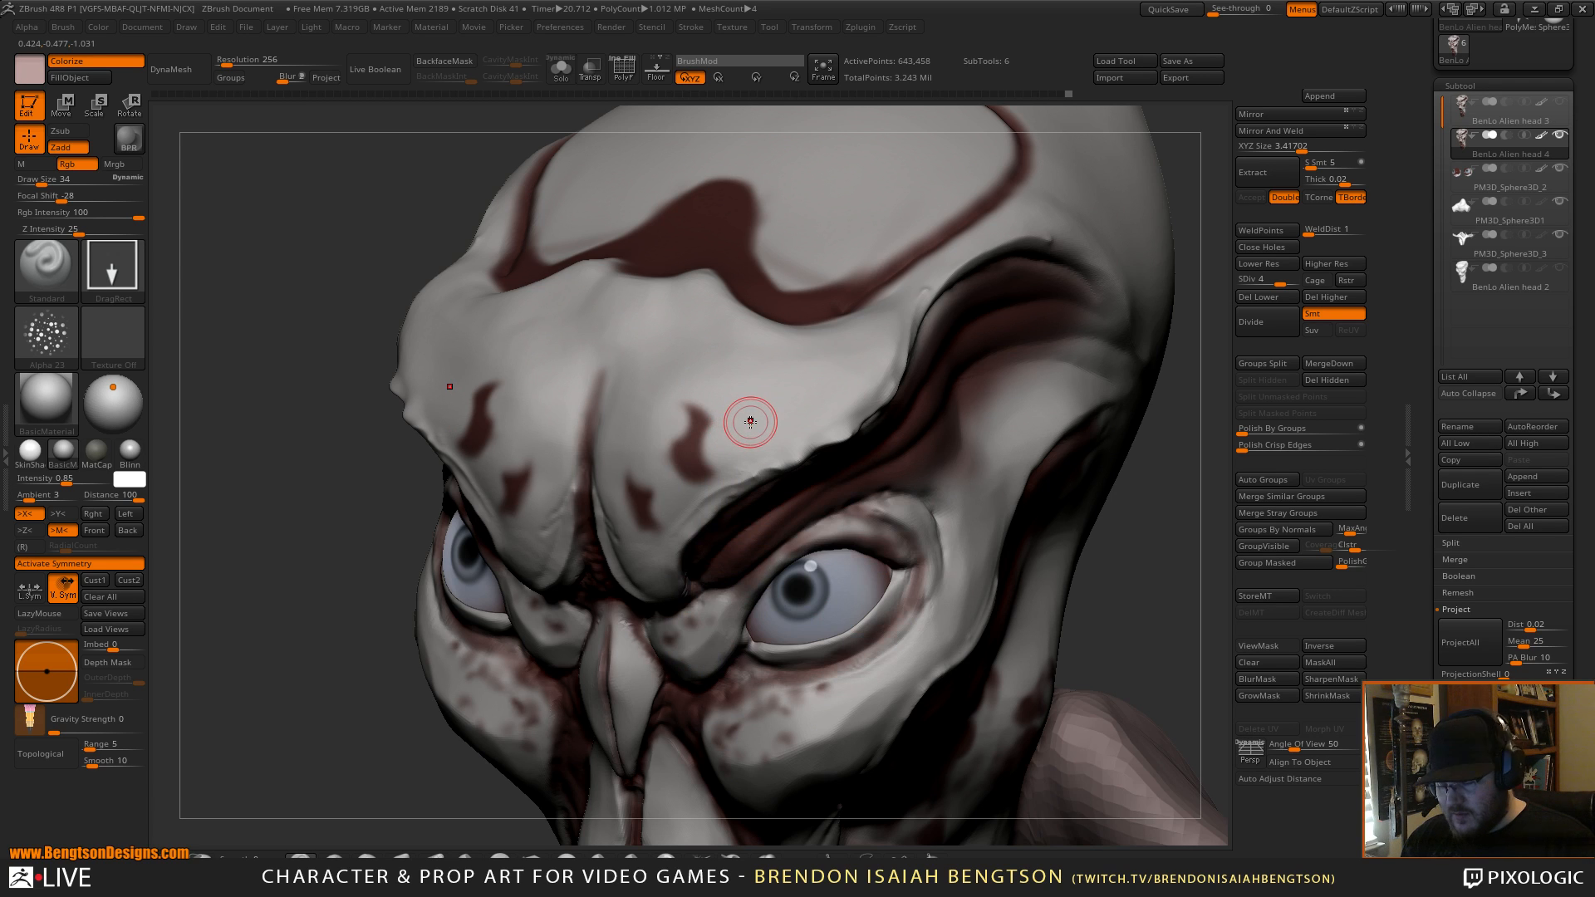
key("c")
key("space")
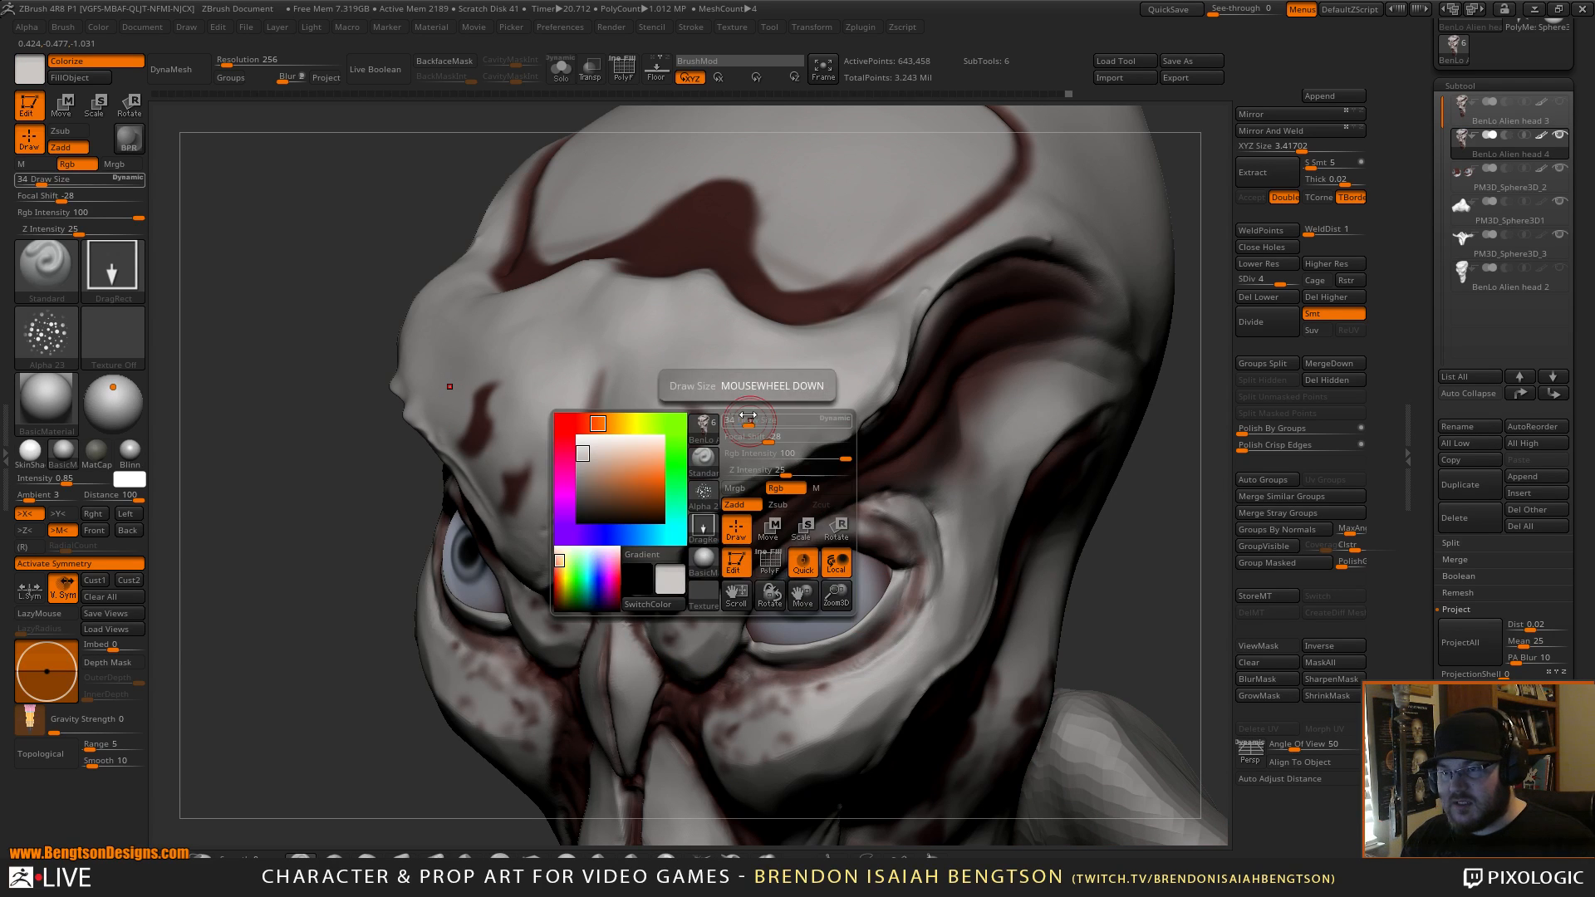
left_click(583, 460)
Set the Standard brush to Z Intensity 10 and try stamping recessed, tinted pores on the forehead plate.
left_click_drag(748, 389, 798, 440)
key("ctrl+z")
key("space")
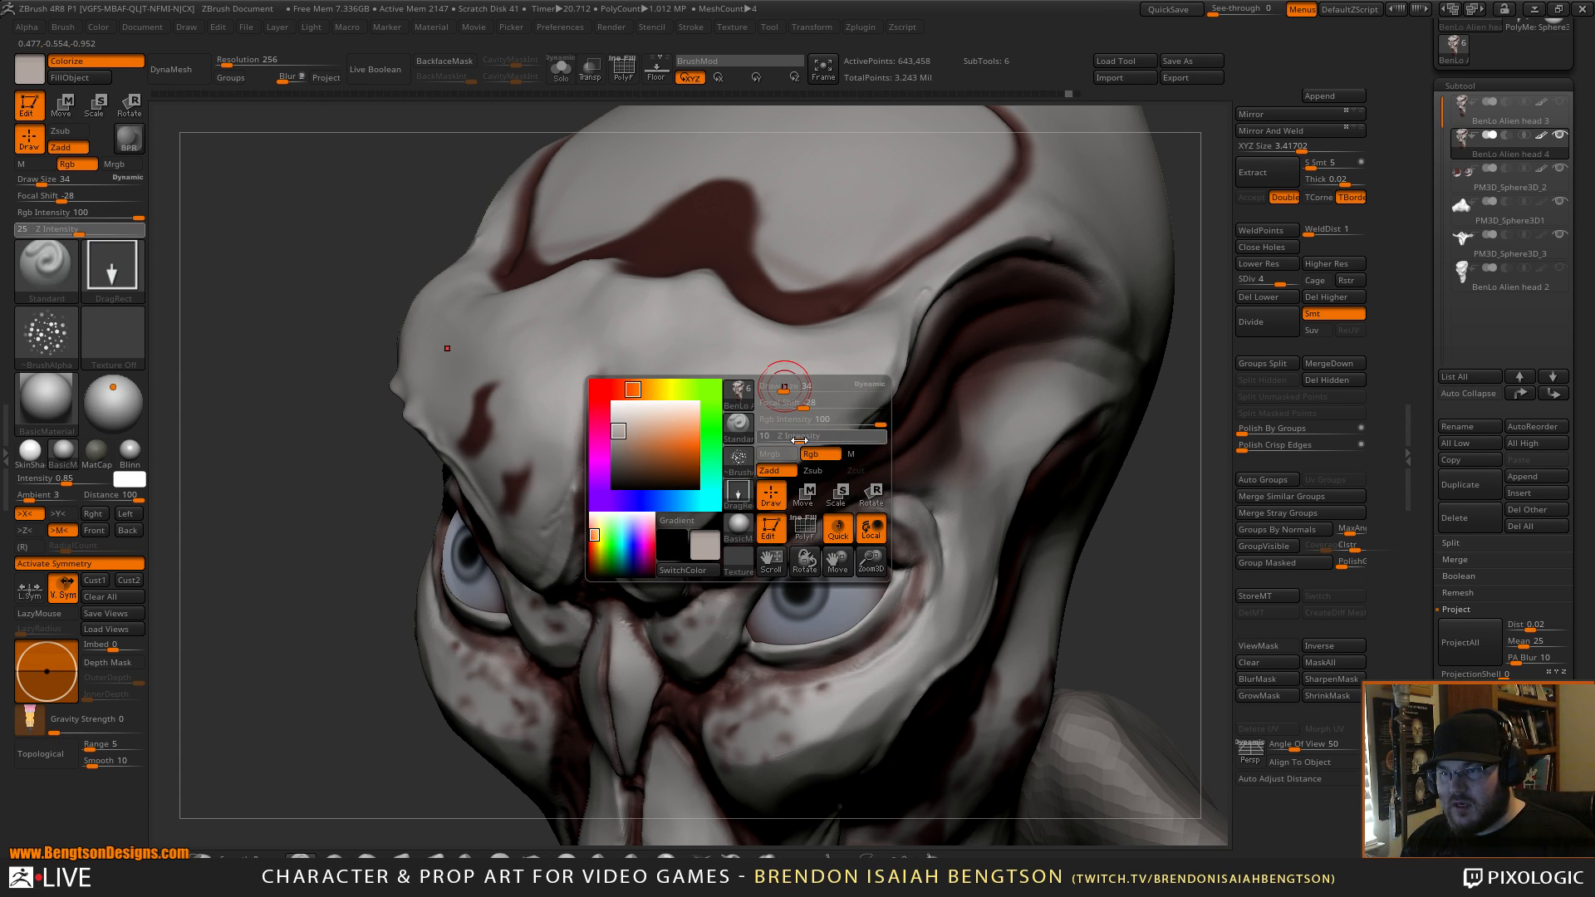
key("alt")
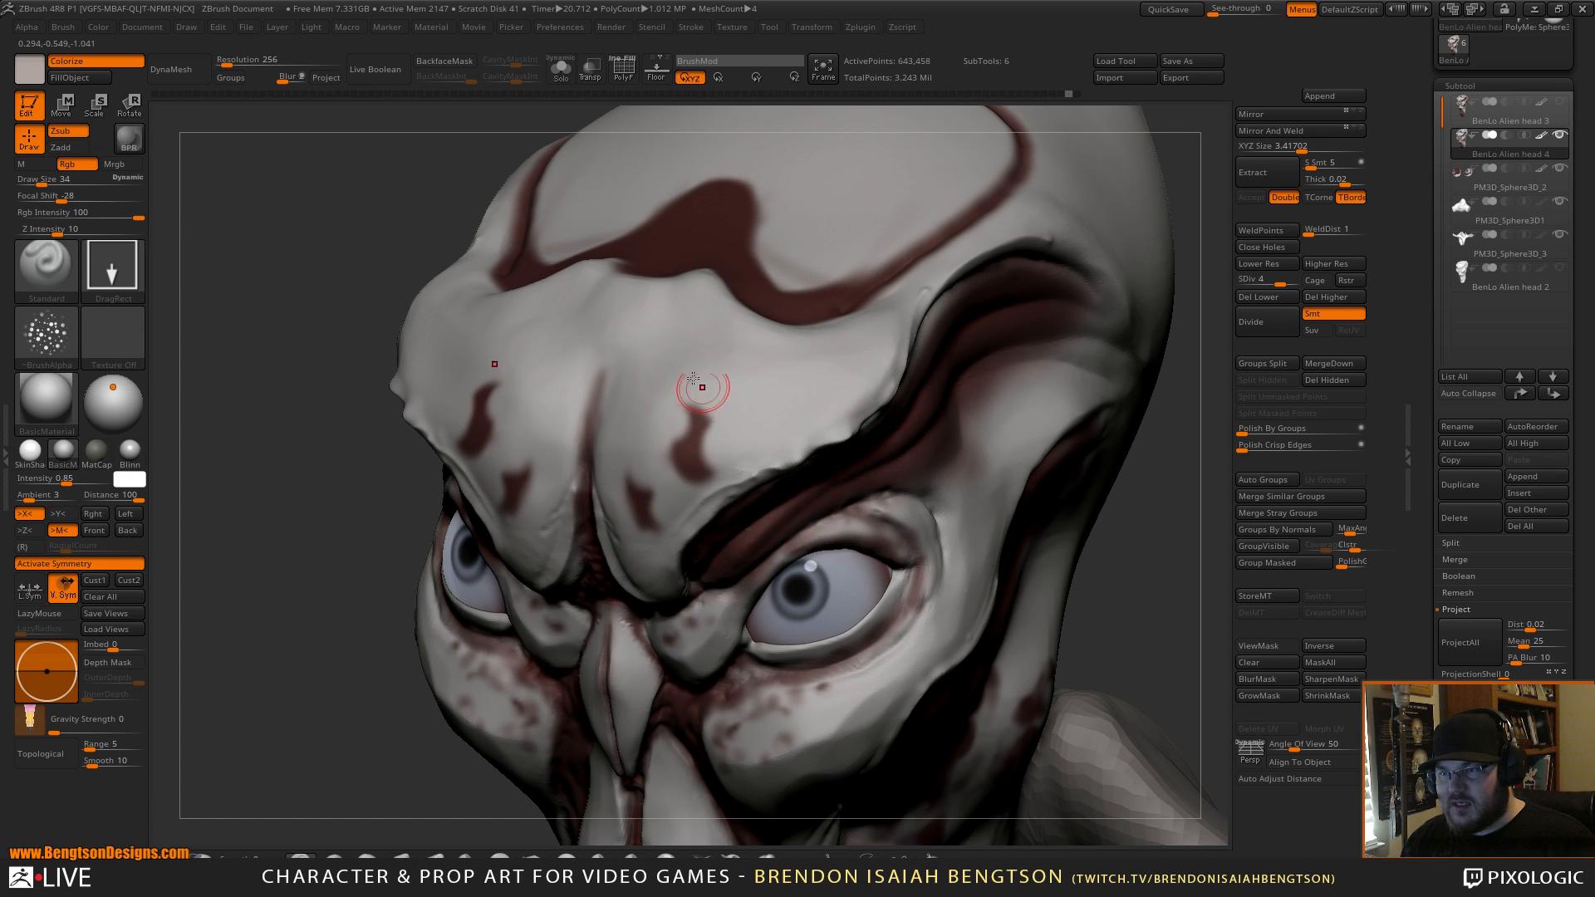
left_click_drag(705, 364, 696, 428)
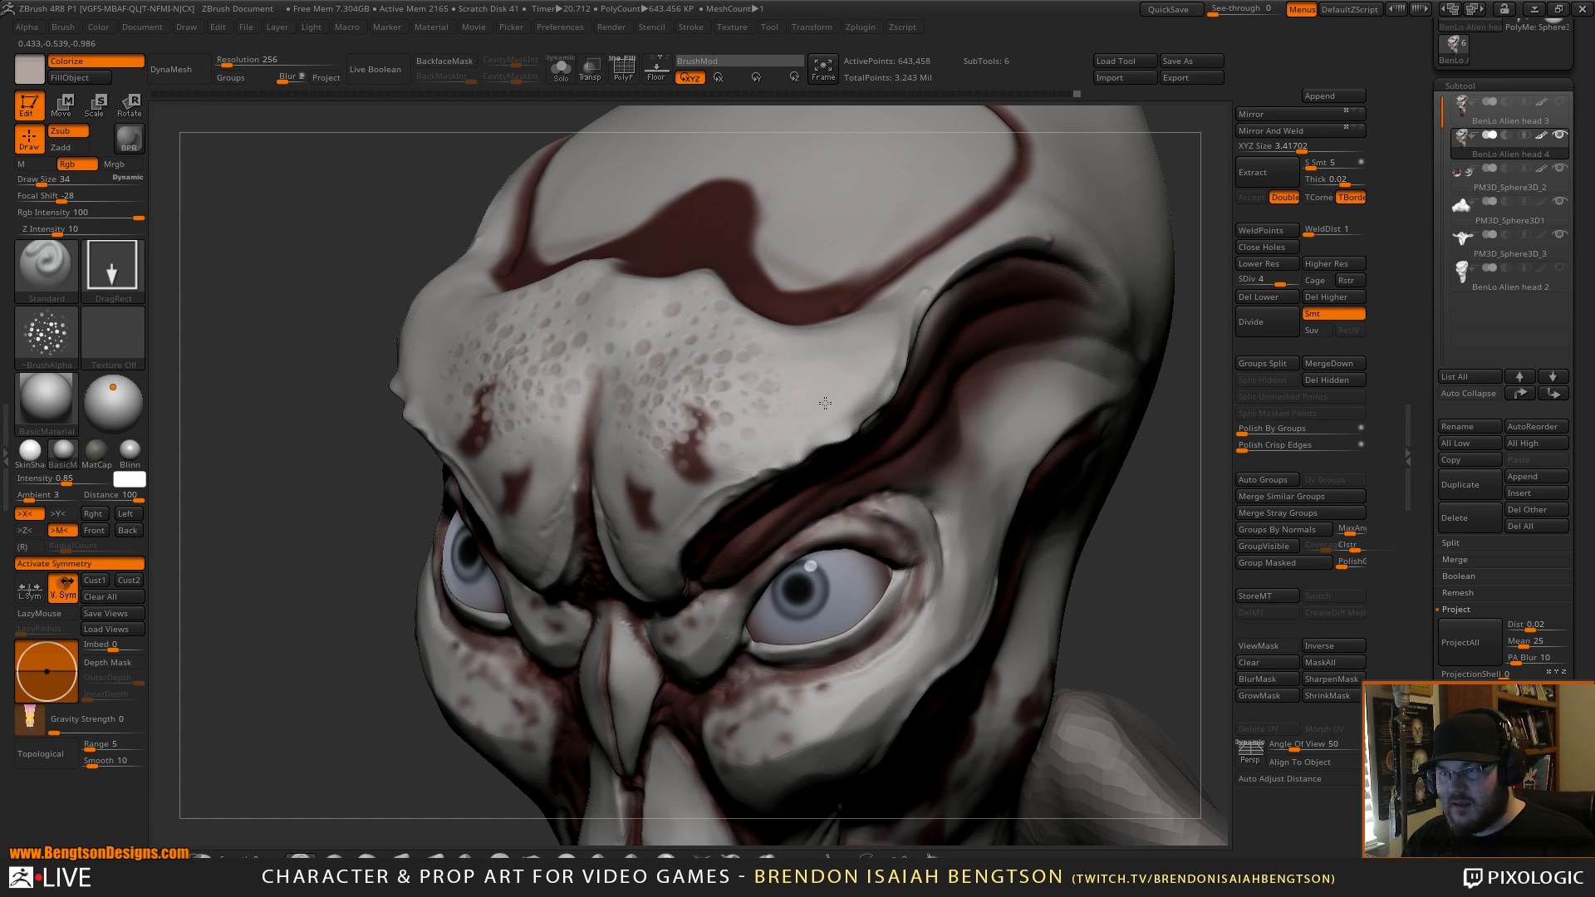
key("ctrl+z")
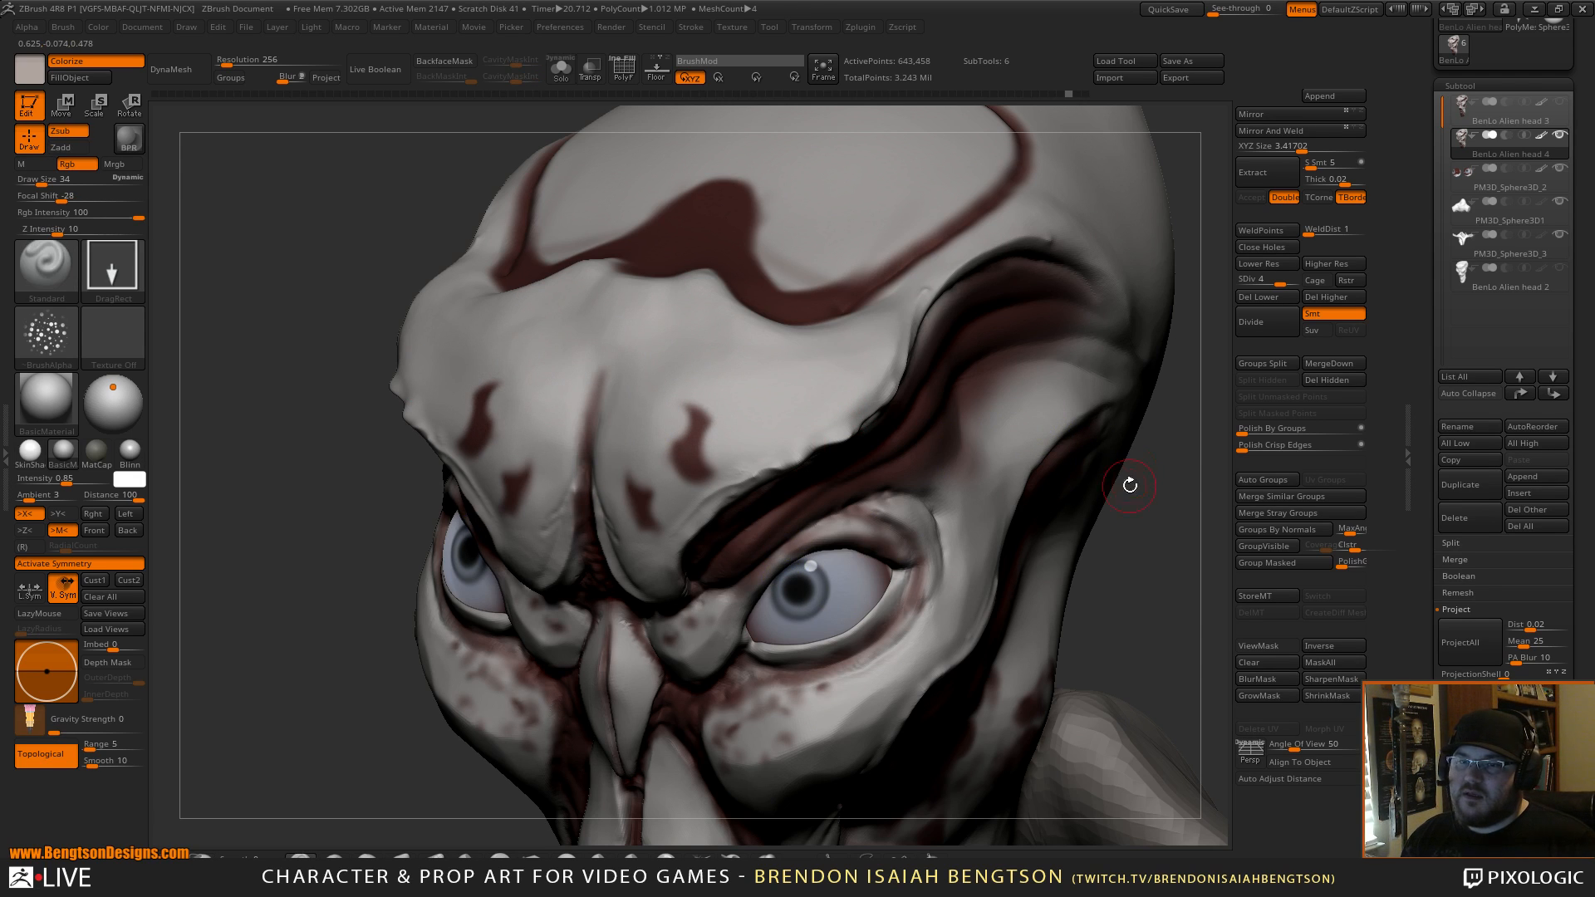
Store a morph target and stamp recessed, tinted pores across both sides of the forehead plate.
left_click(1269, 594)
left_click_drag(712, 384, 698, 428)
left_click_drag(640, 339, 632, 320)
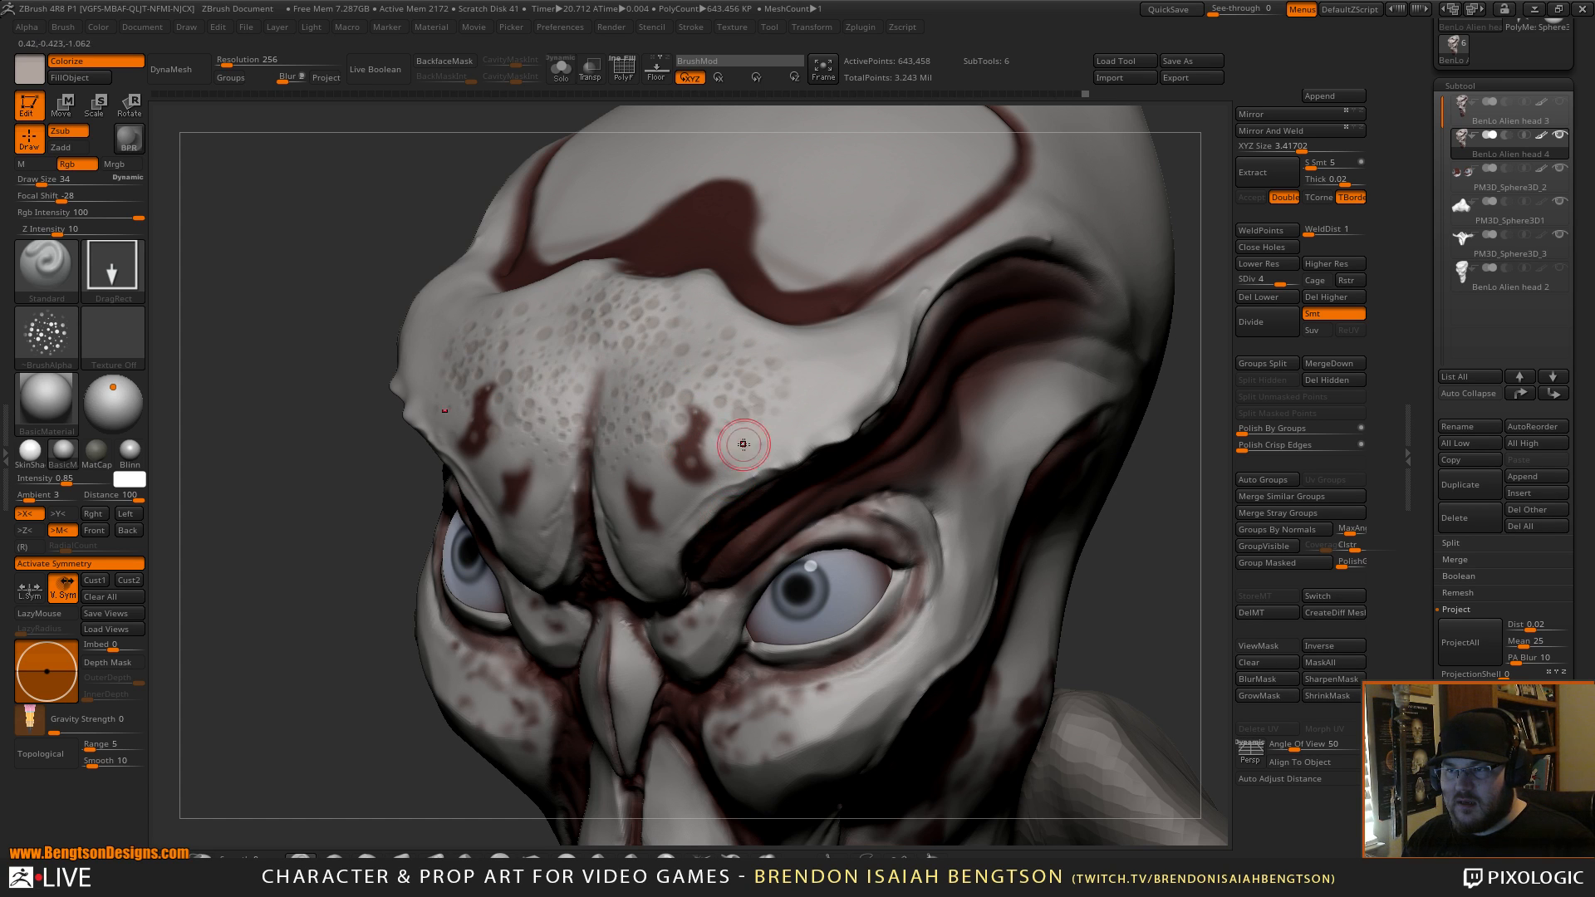
mouse_move(849, 409)
left_mouse_down()
mouse_move(823, 378)
mouse_move(831, 390)
left_mouse_up()
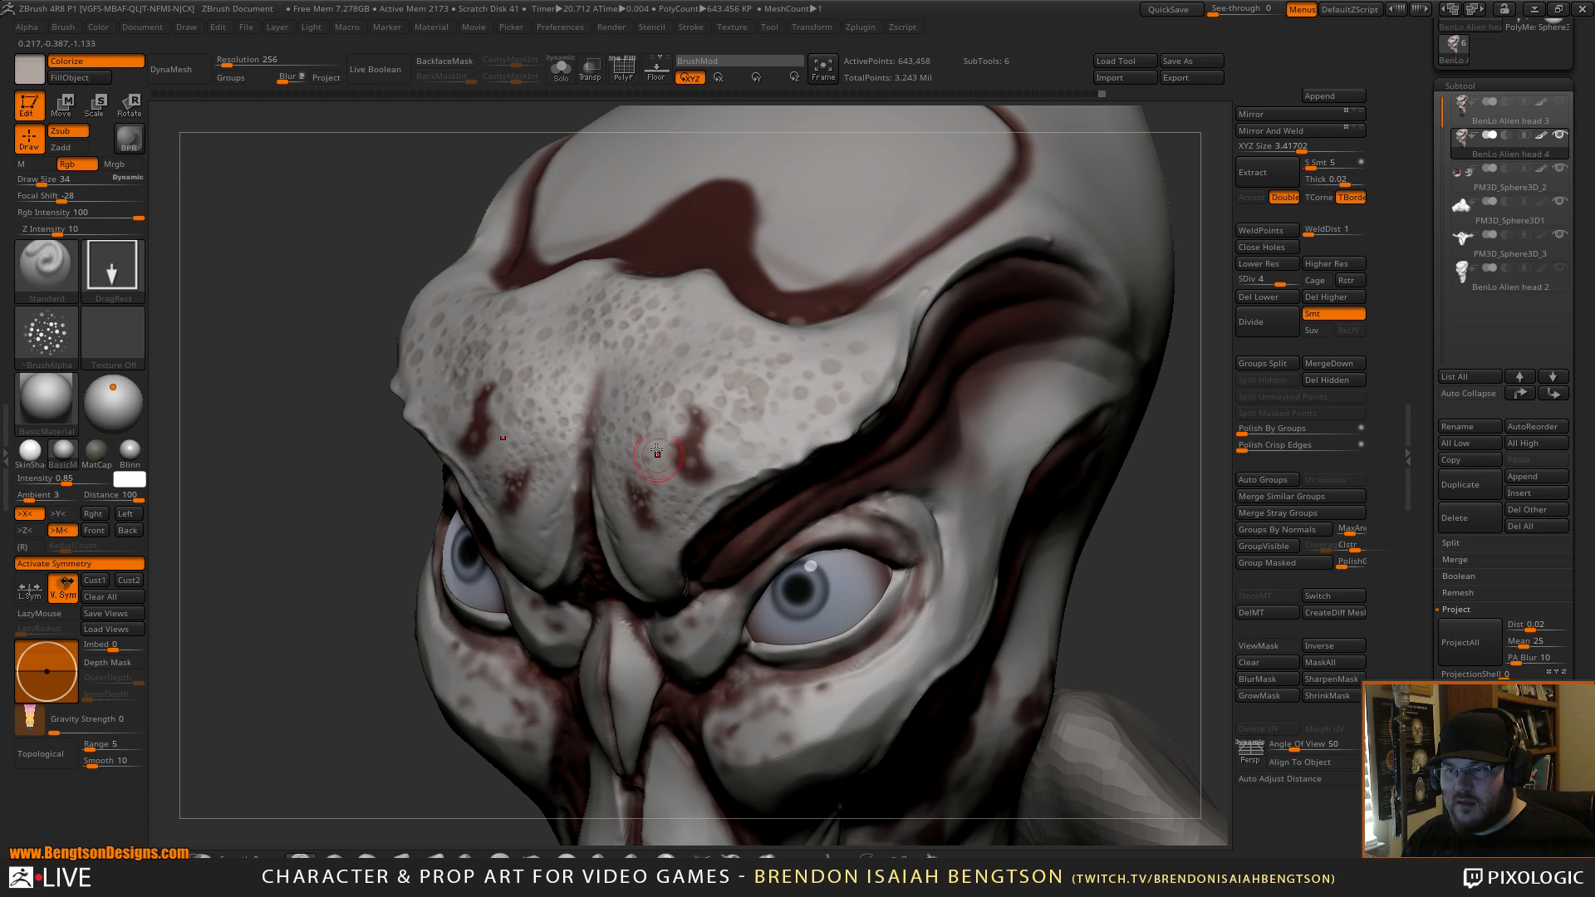
Switch to the Morph brush with the Rgb channel active and brush back part of the forehead's pore texture.
key("b")
key("m")
key("o")
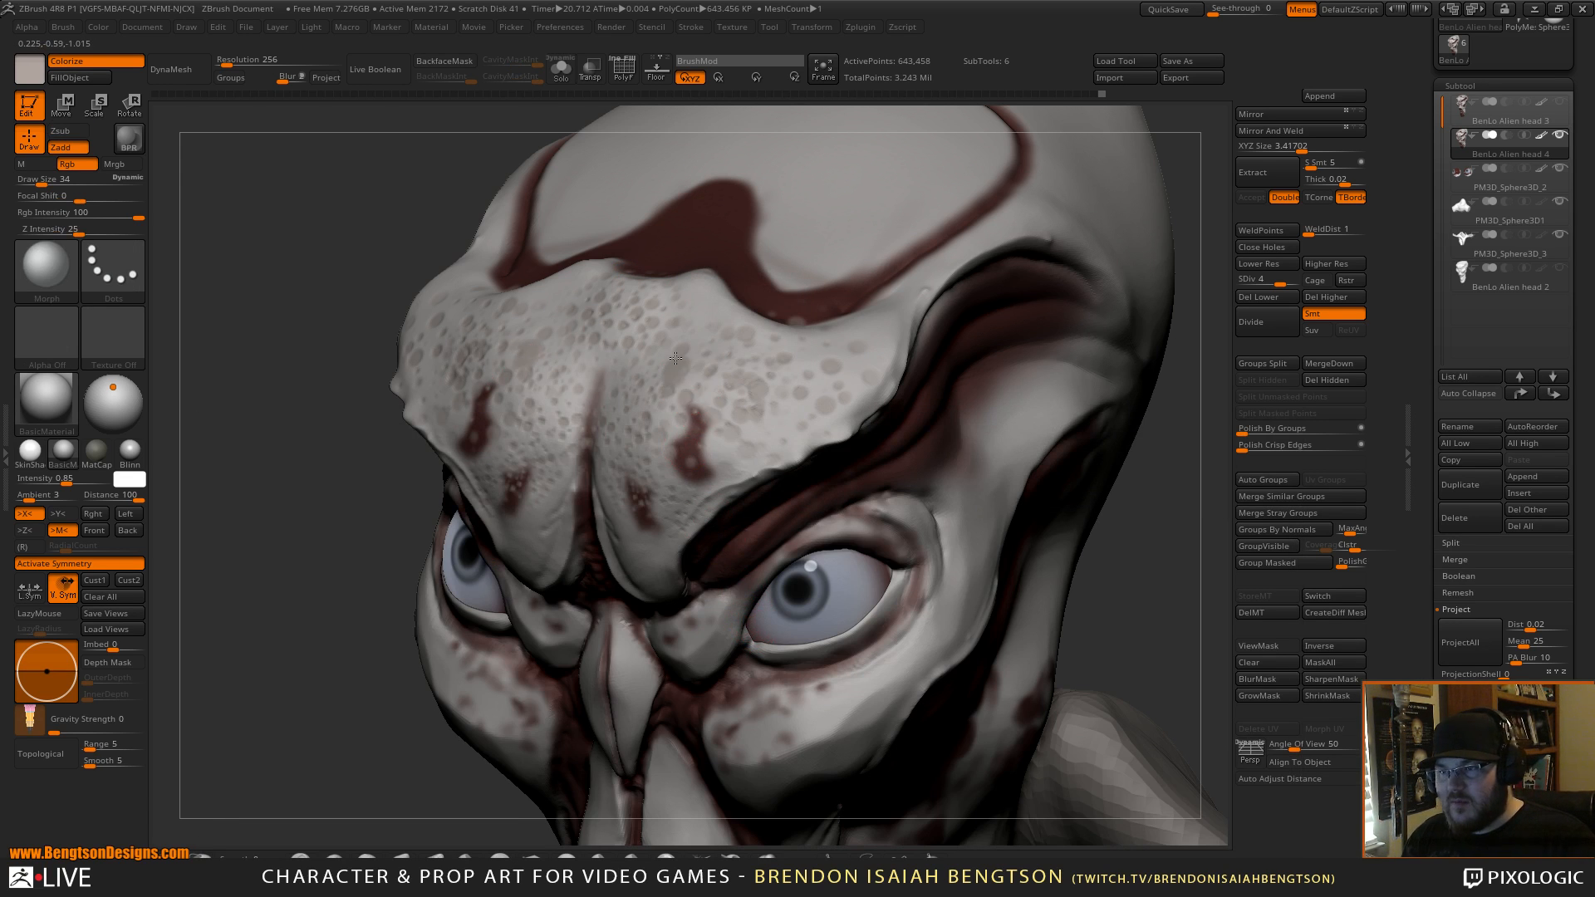
key("space")
left_click(744, 414)
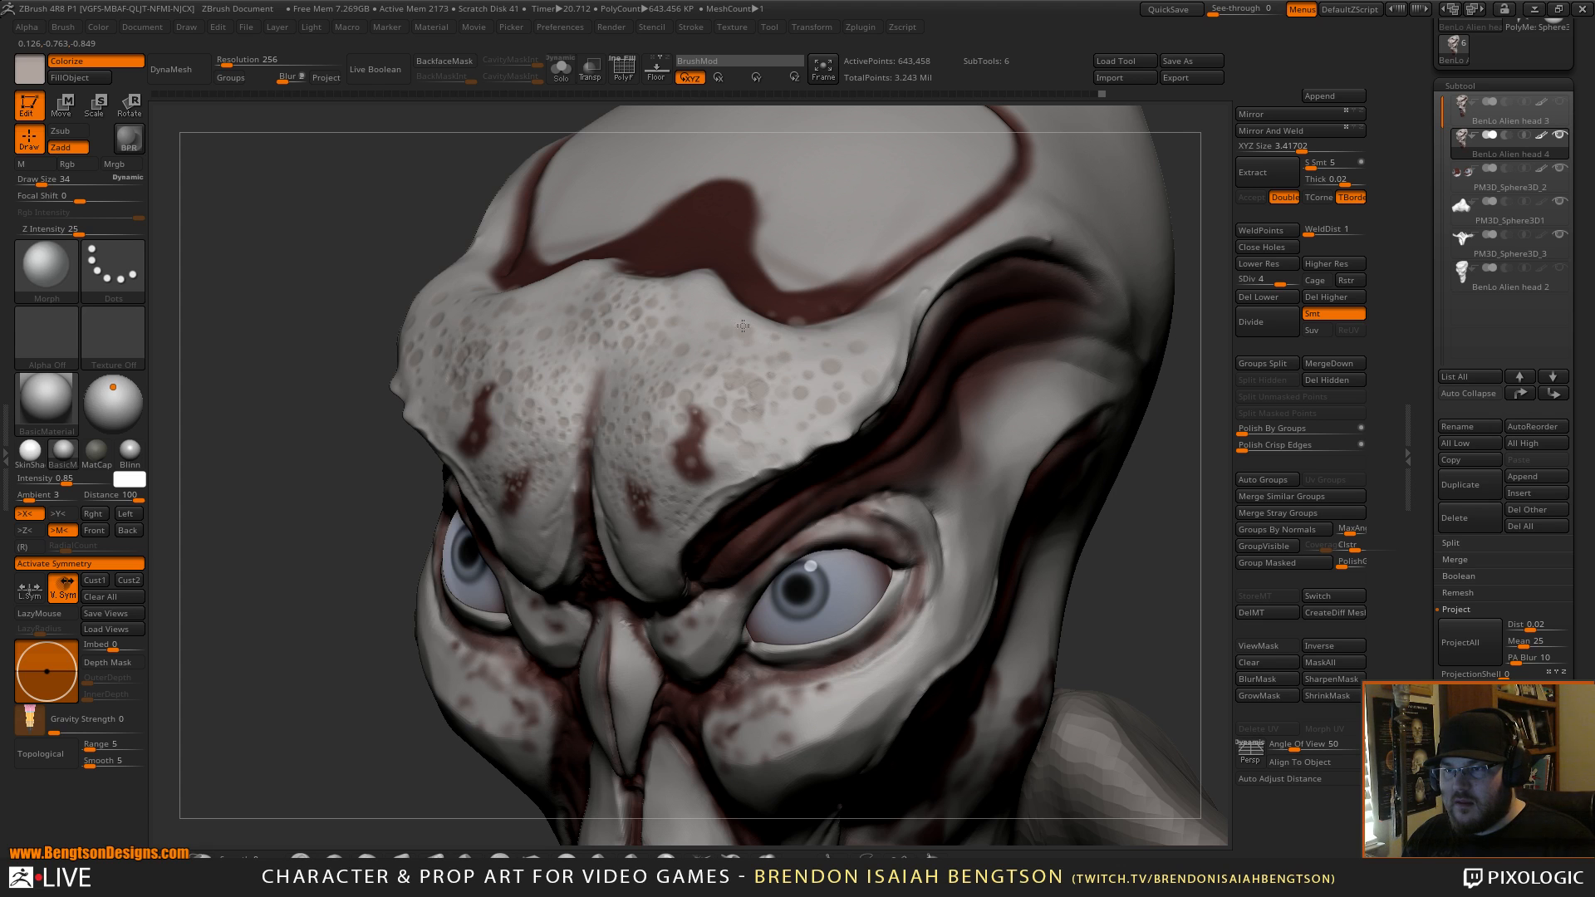
right_click_drag(933, 266, 1158, 606)
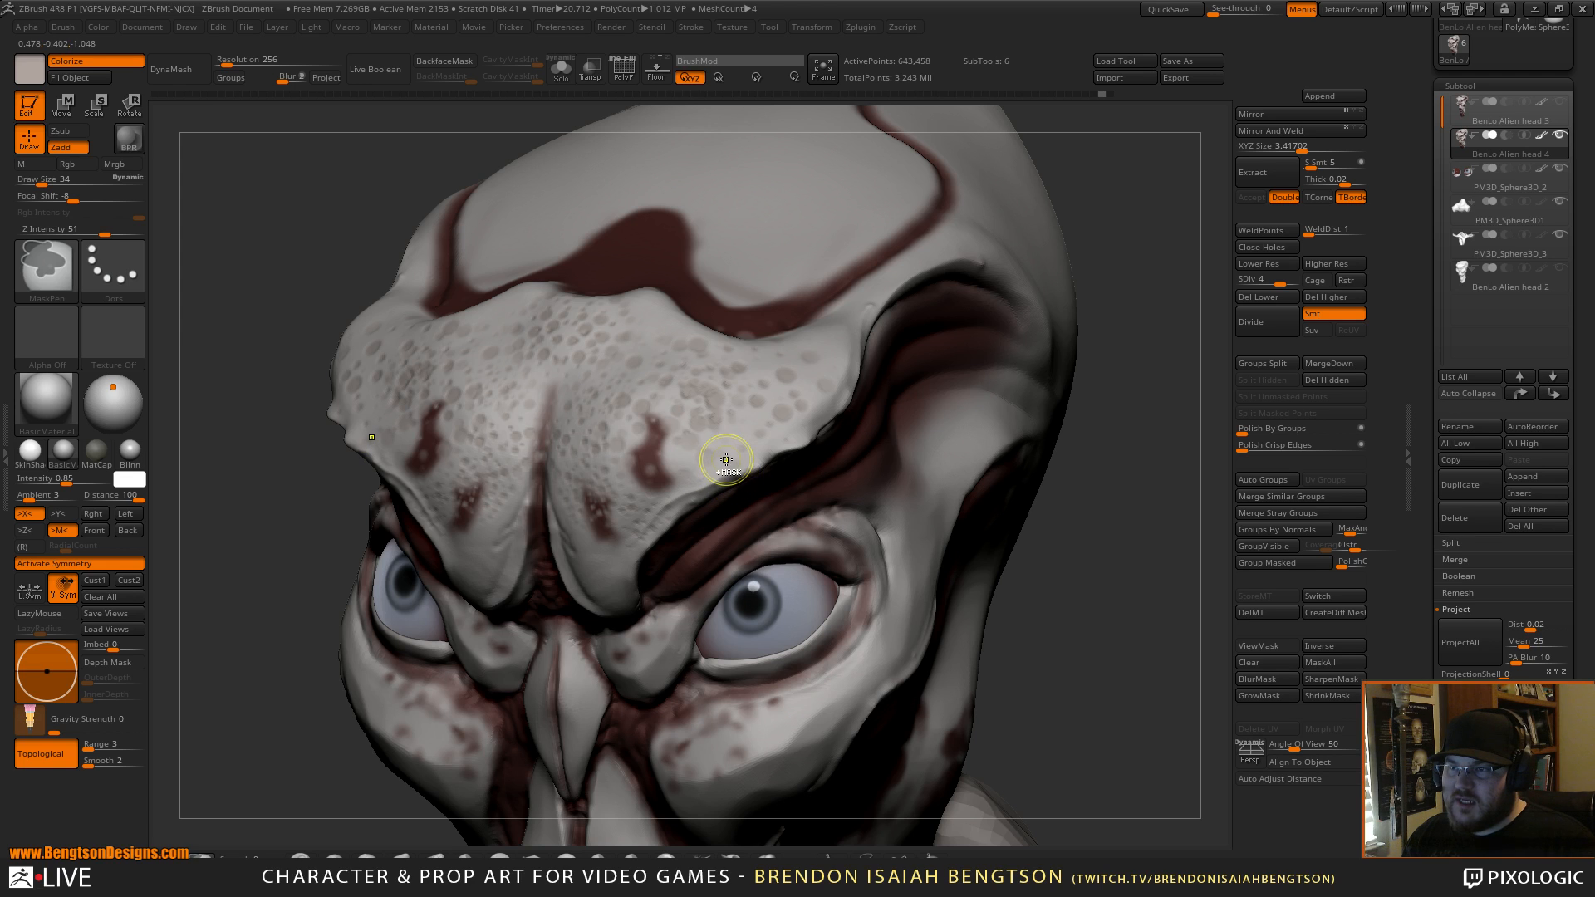
key("ctrl")
key("space")
left_click(755, 455)
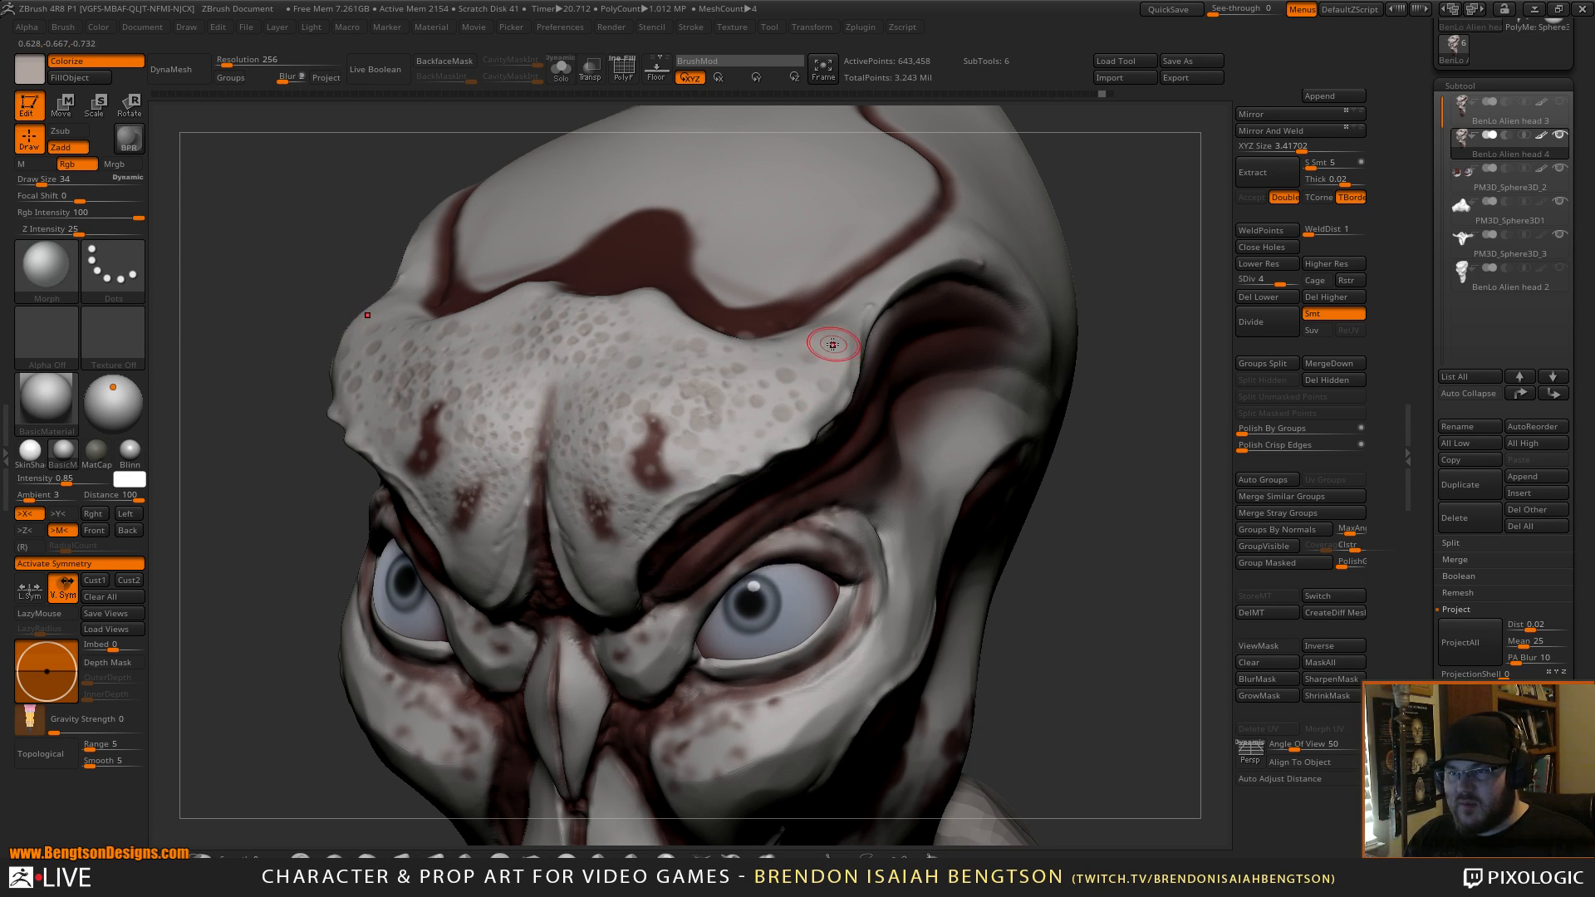
key("c")
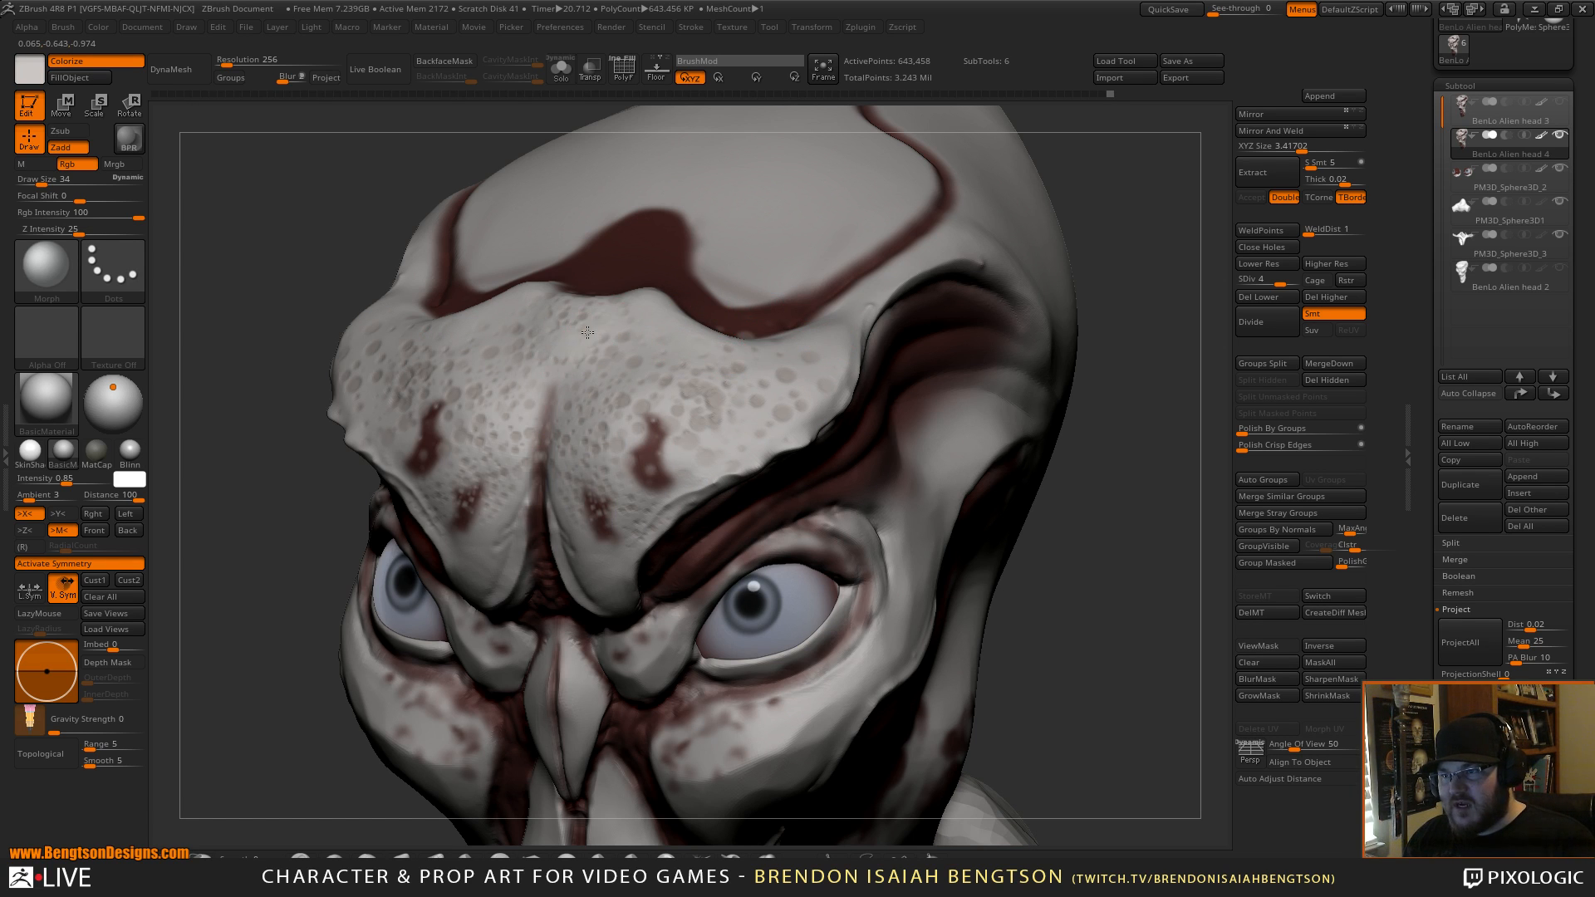
Set up the Morph brush with draw size 23, the DragRect stroke and Alpha 23.
key("space")
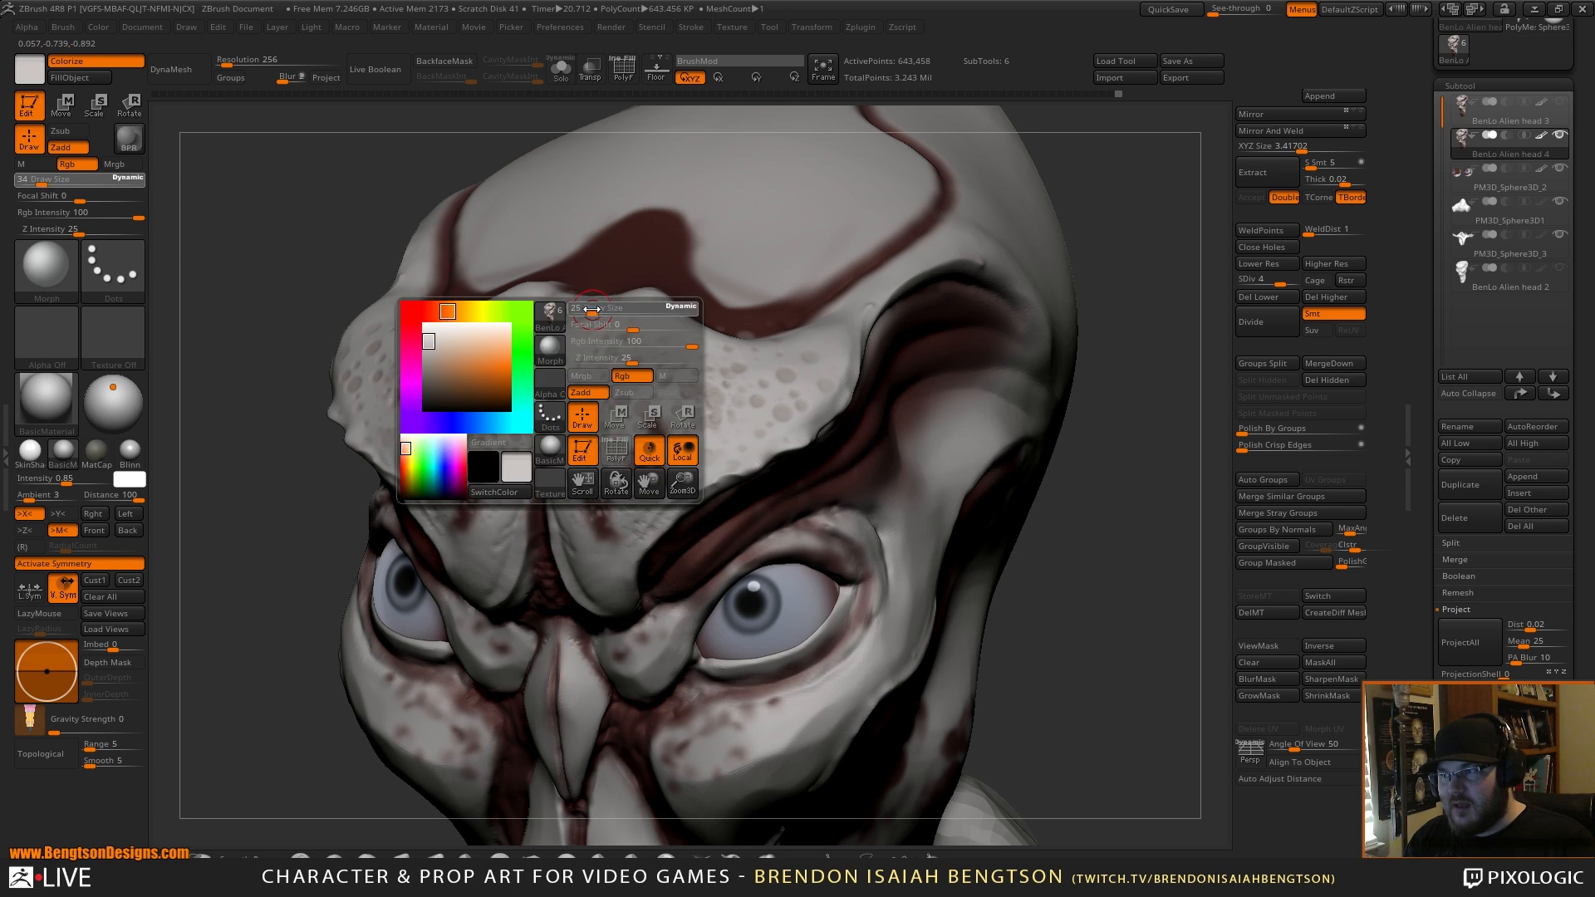
left_click(113, 270)
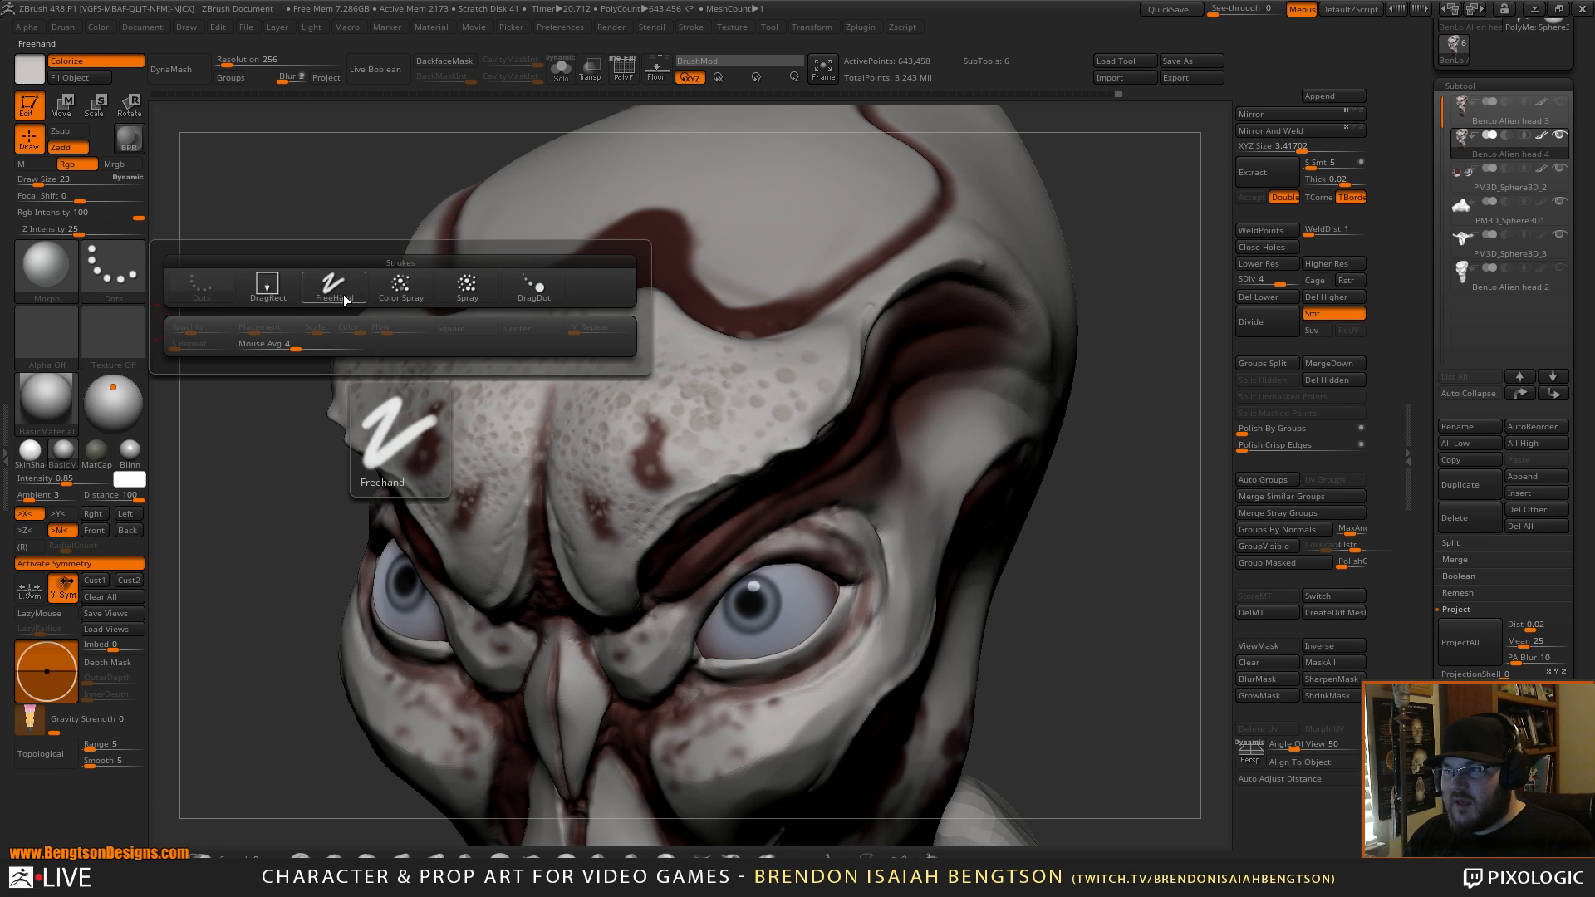
left_click(262, 284)
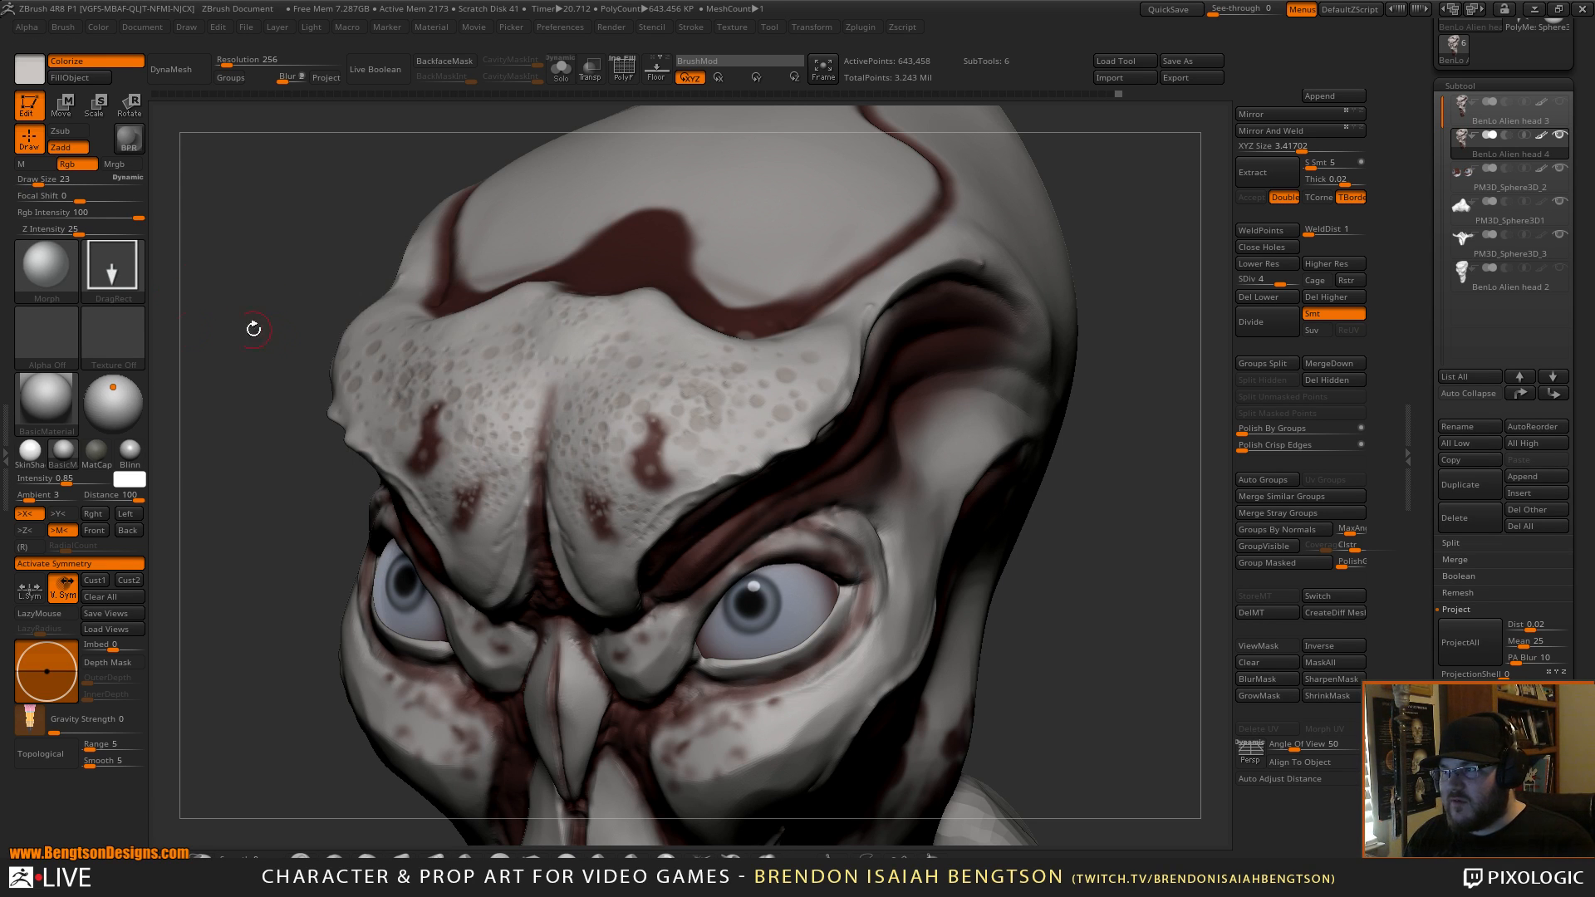
left_click(43, 351)
left_click(267, 353)
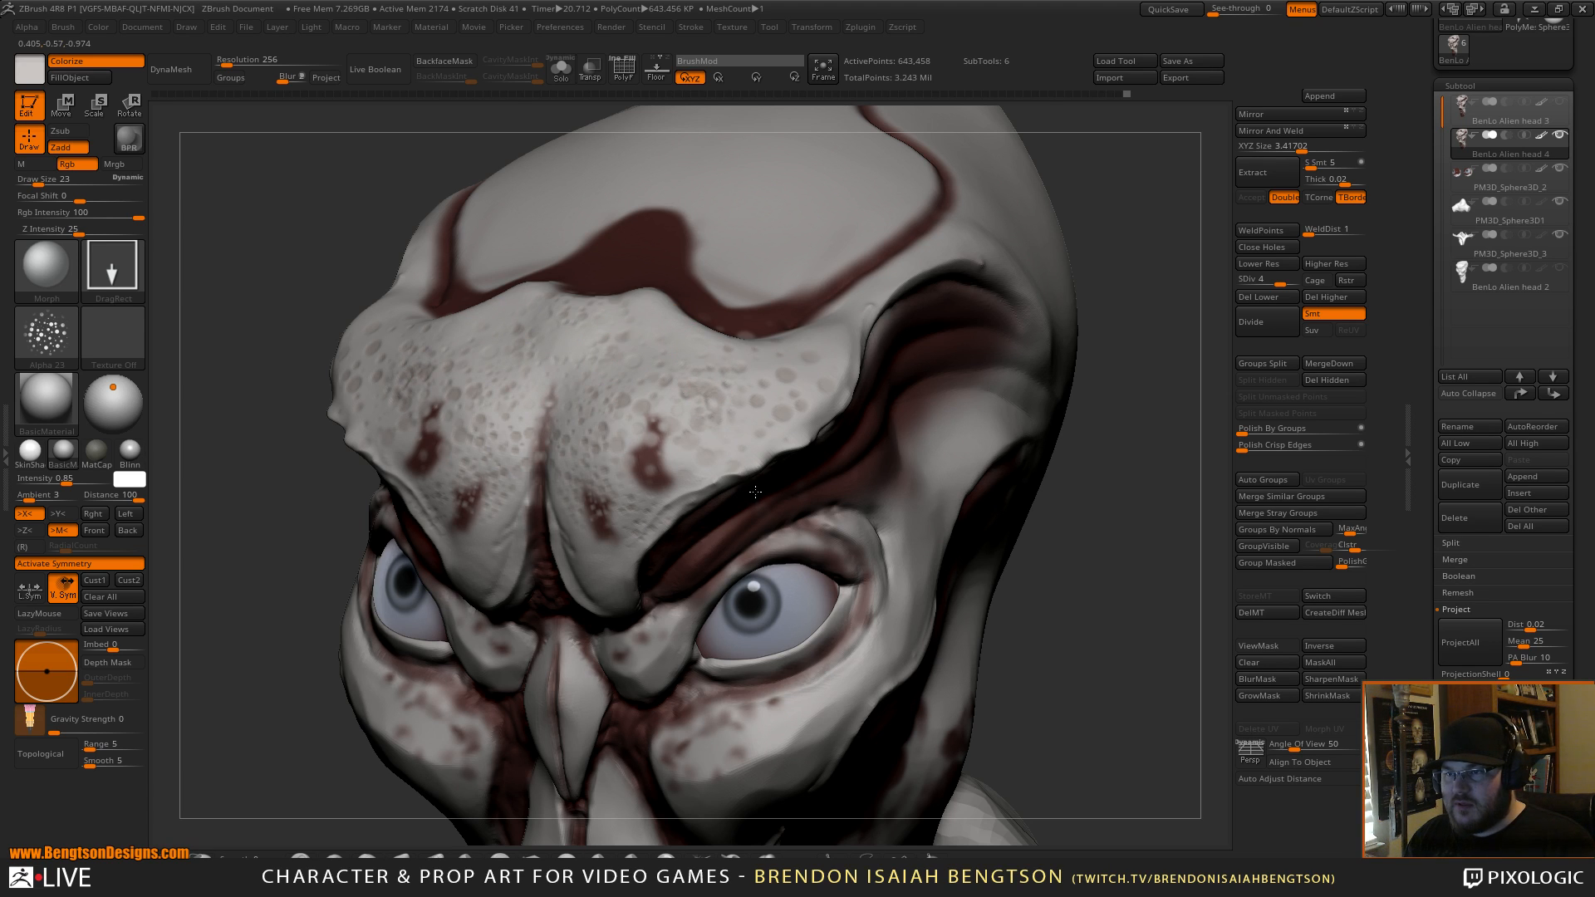
Raise the Morph brush's Z Intensity to 62 and stamp over the forehead plate to break up the pore pattern.
key("space")
left_click_drag(752, 465, 815, 459)
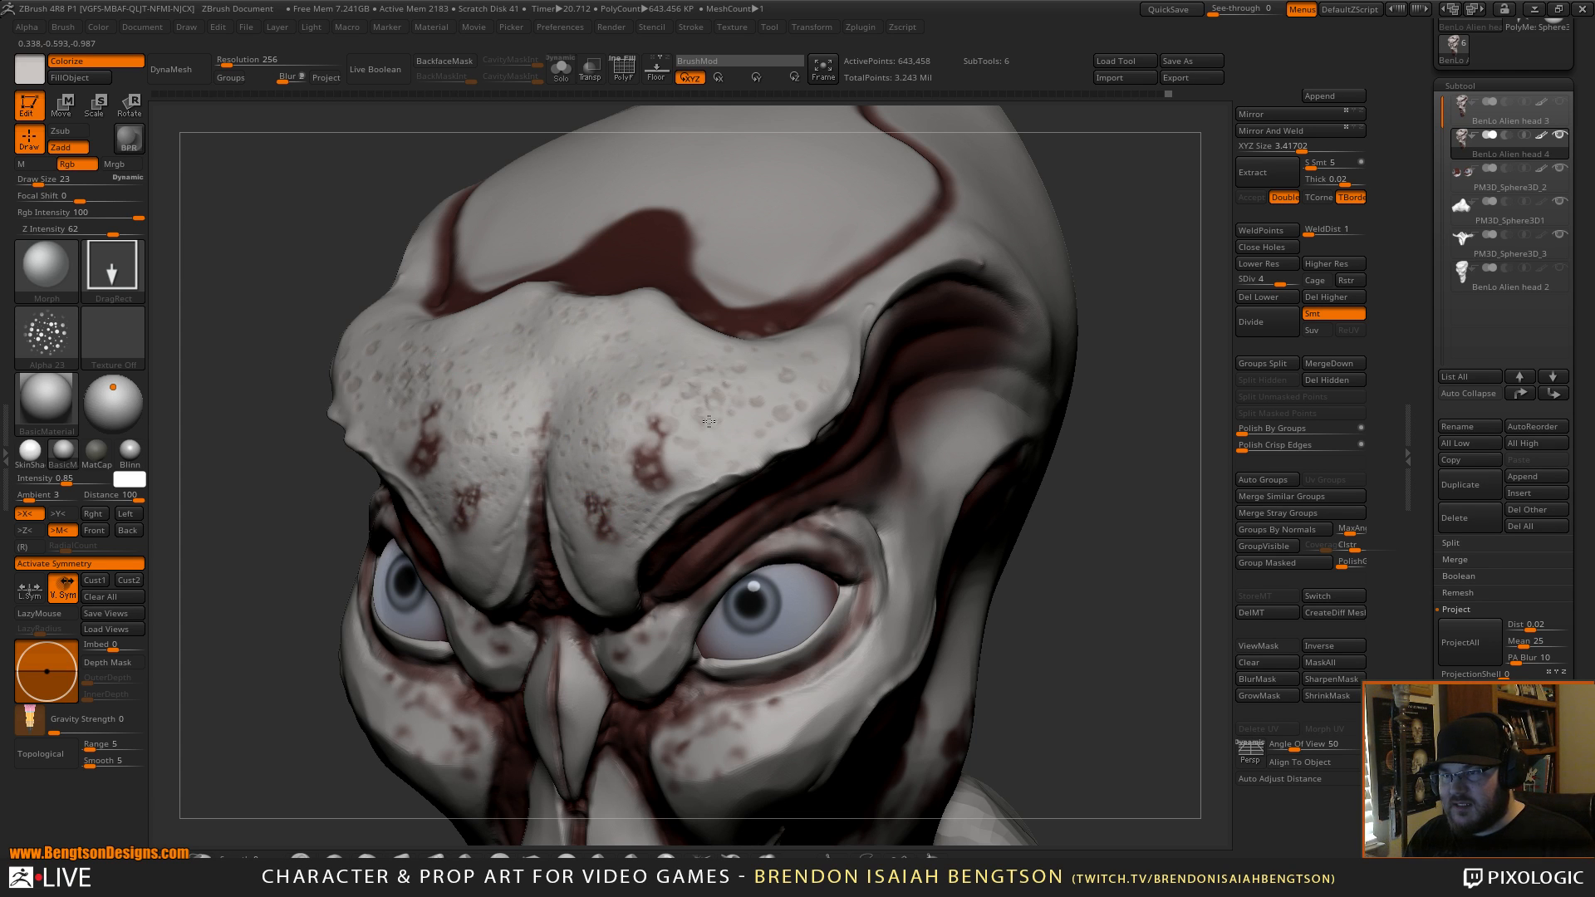
mouse_move(1039, 482)
left_mouse_down()
mouse_move(1084, 401)
mouse_move(1110, 434)
mouse_move(1089, 528)
mouse_move(1086, 481)
mouse_move(1116, 470)
left_mouse_up()
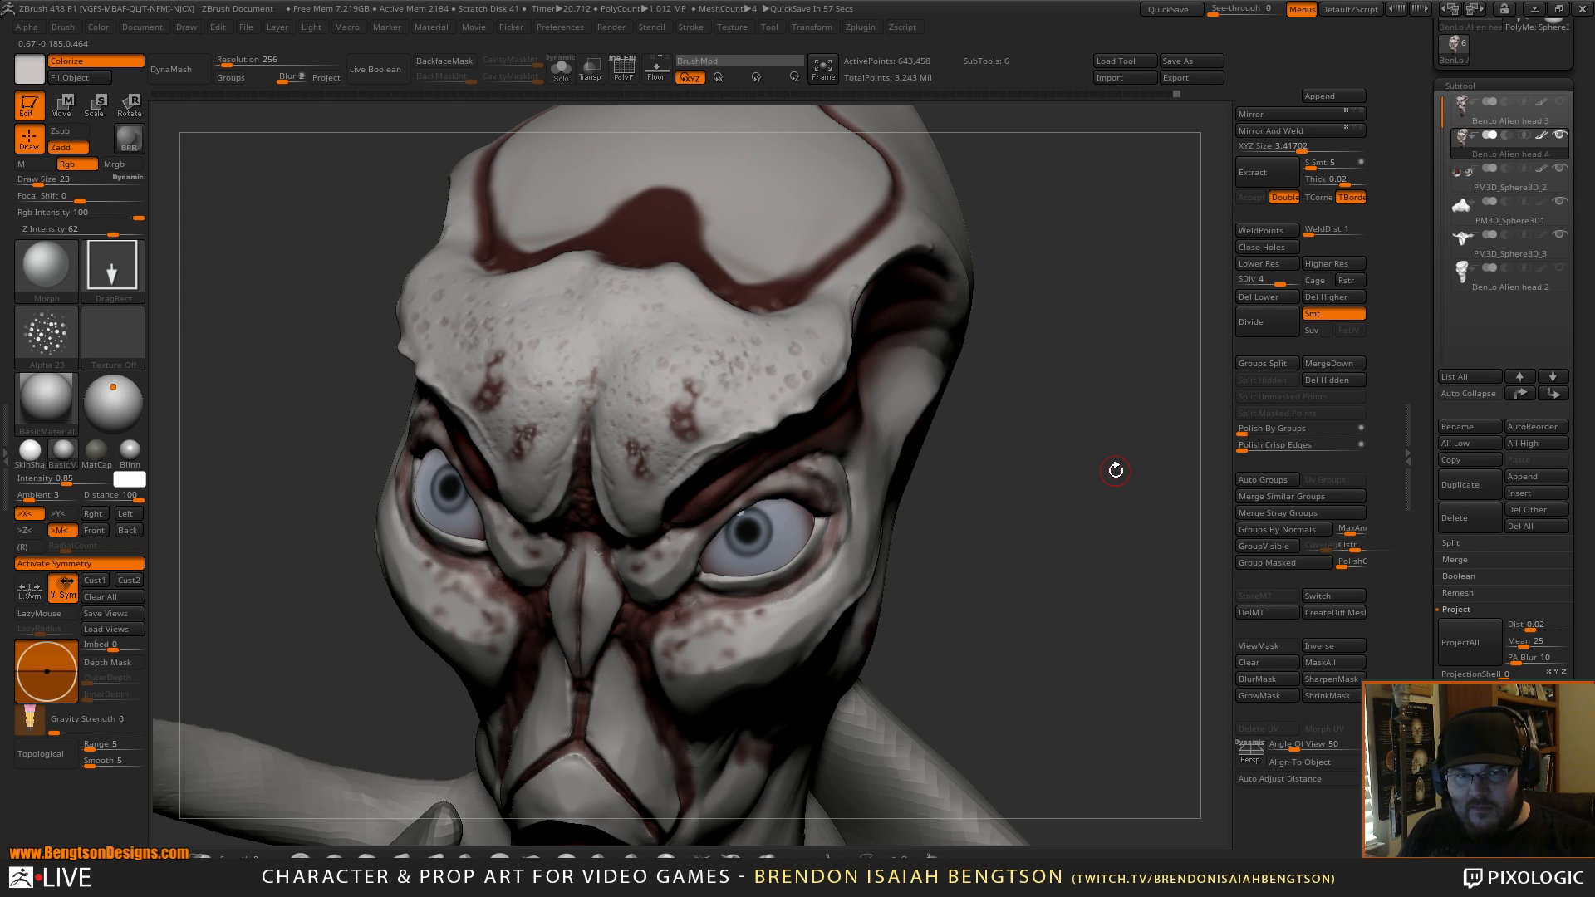
mouse_move(1113, 473)
left_mouse_down()
mouse_move(1127, 416)
mouse_move(1107, 419)
left_mouse_up()
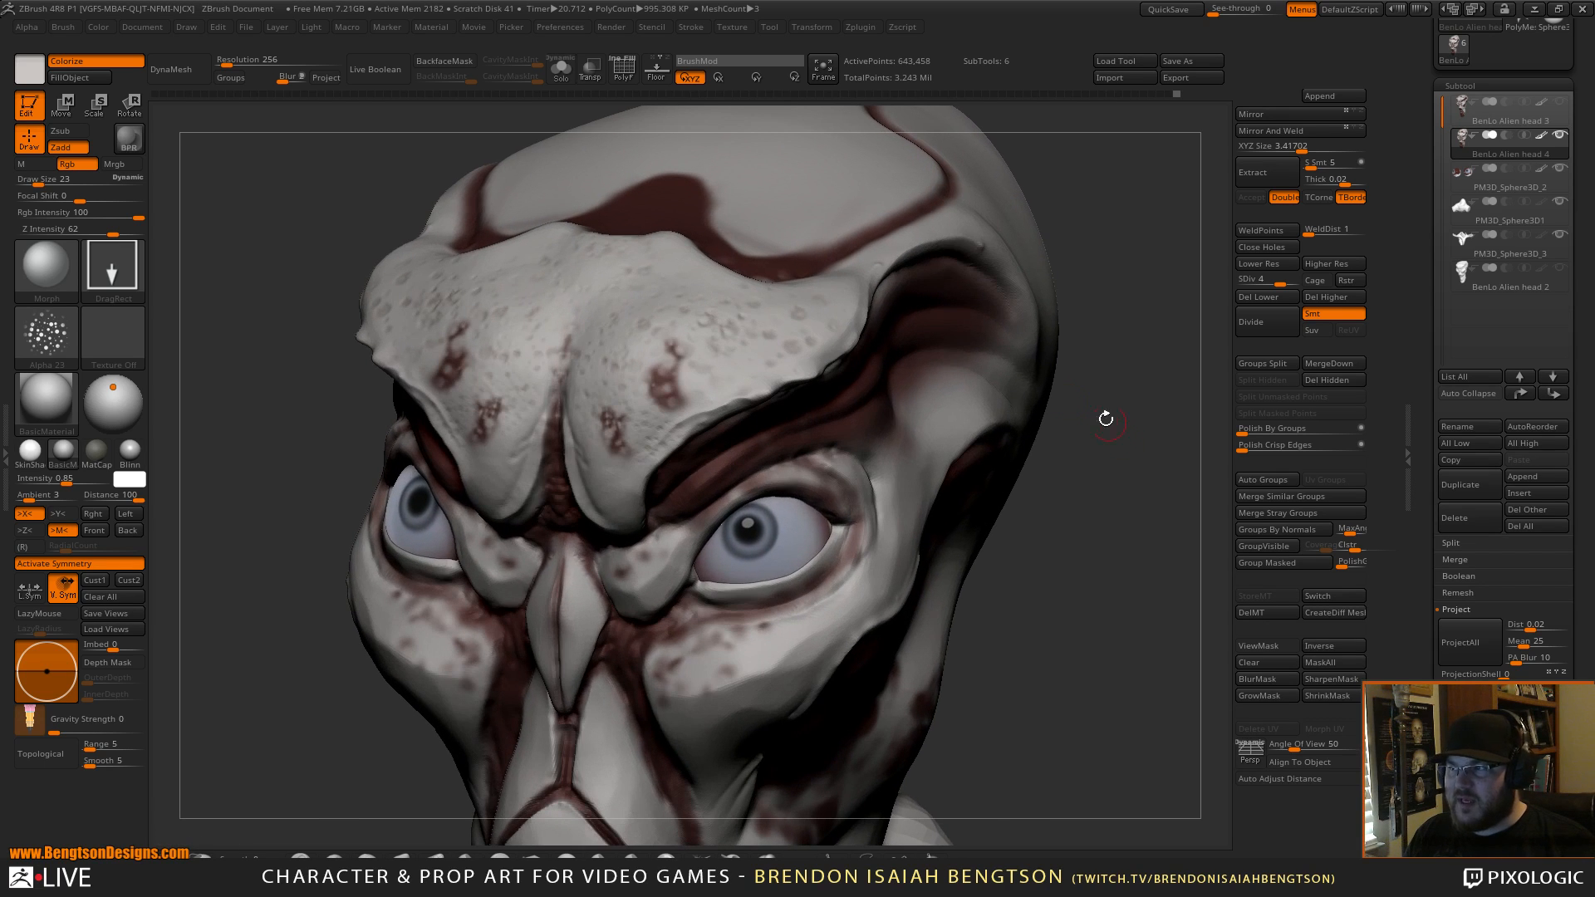
Return to the Standard brush in Zsub mode, choose a warm grey paint colour and stamp pores around the nose bridge.
left_click(300, 856)
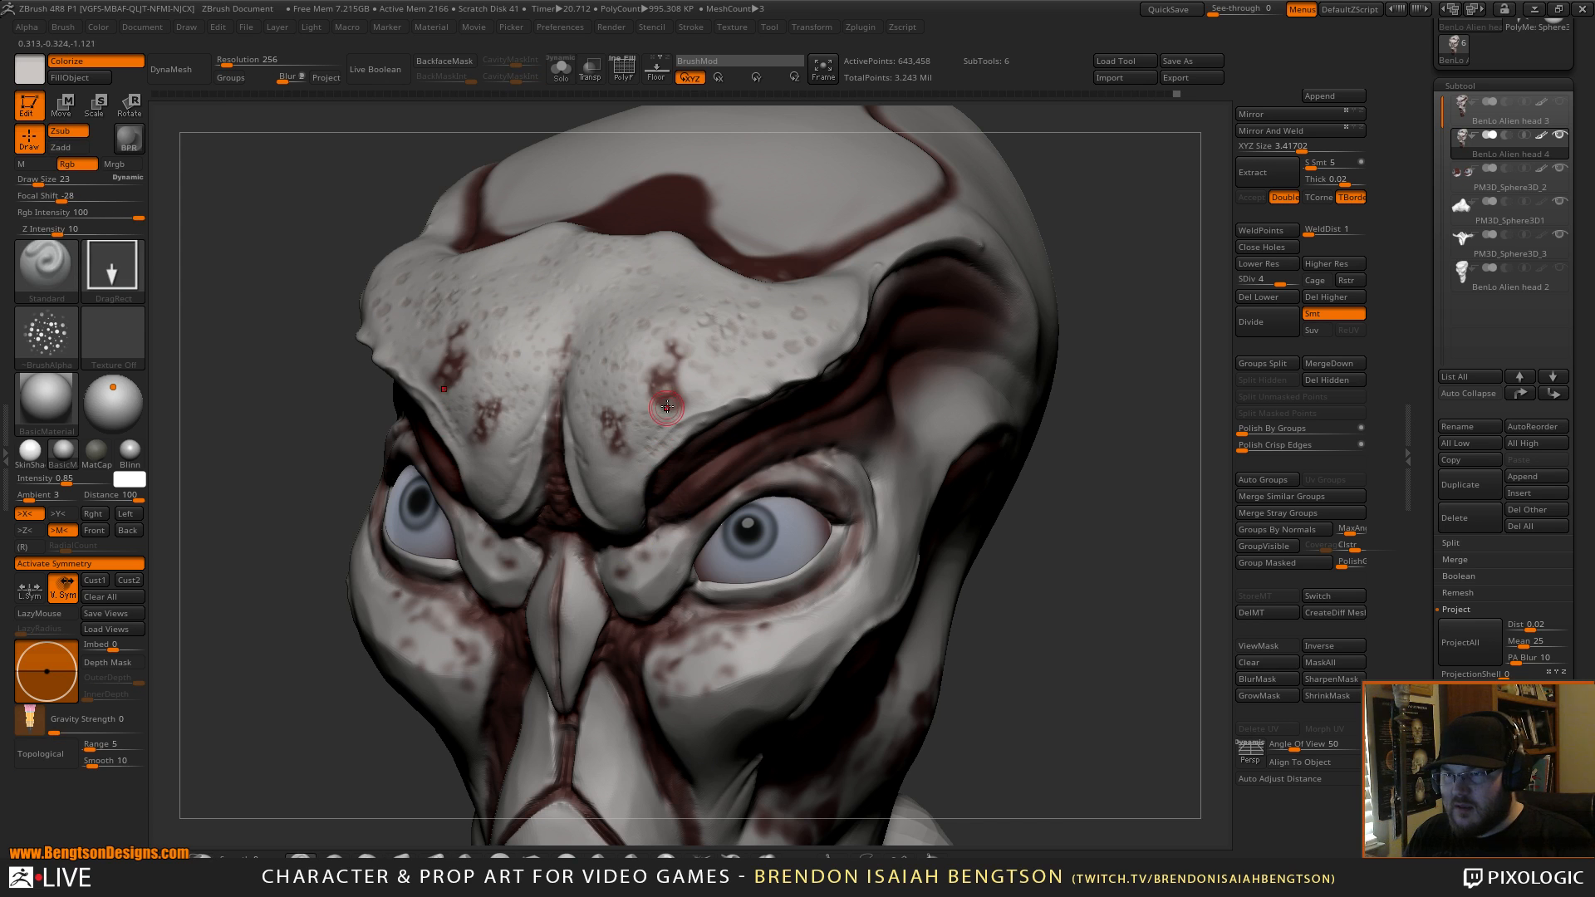
key("c")
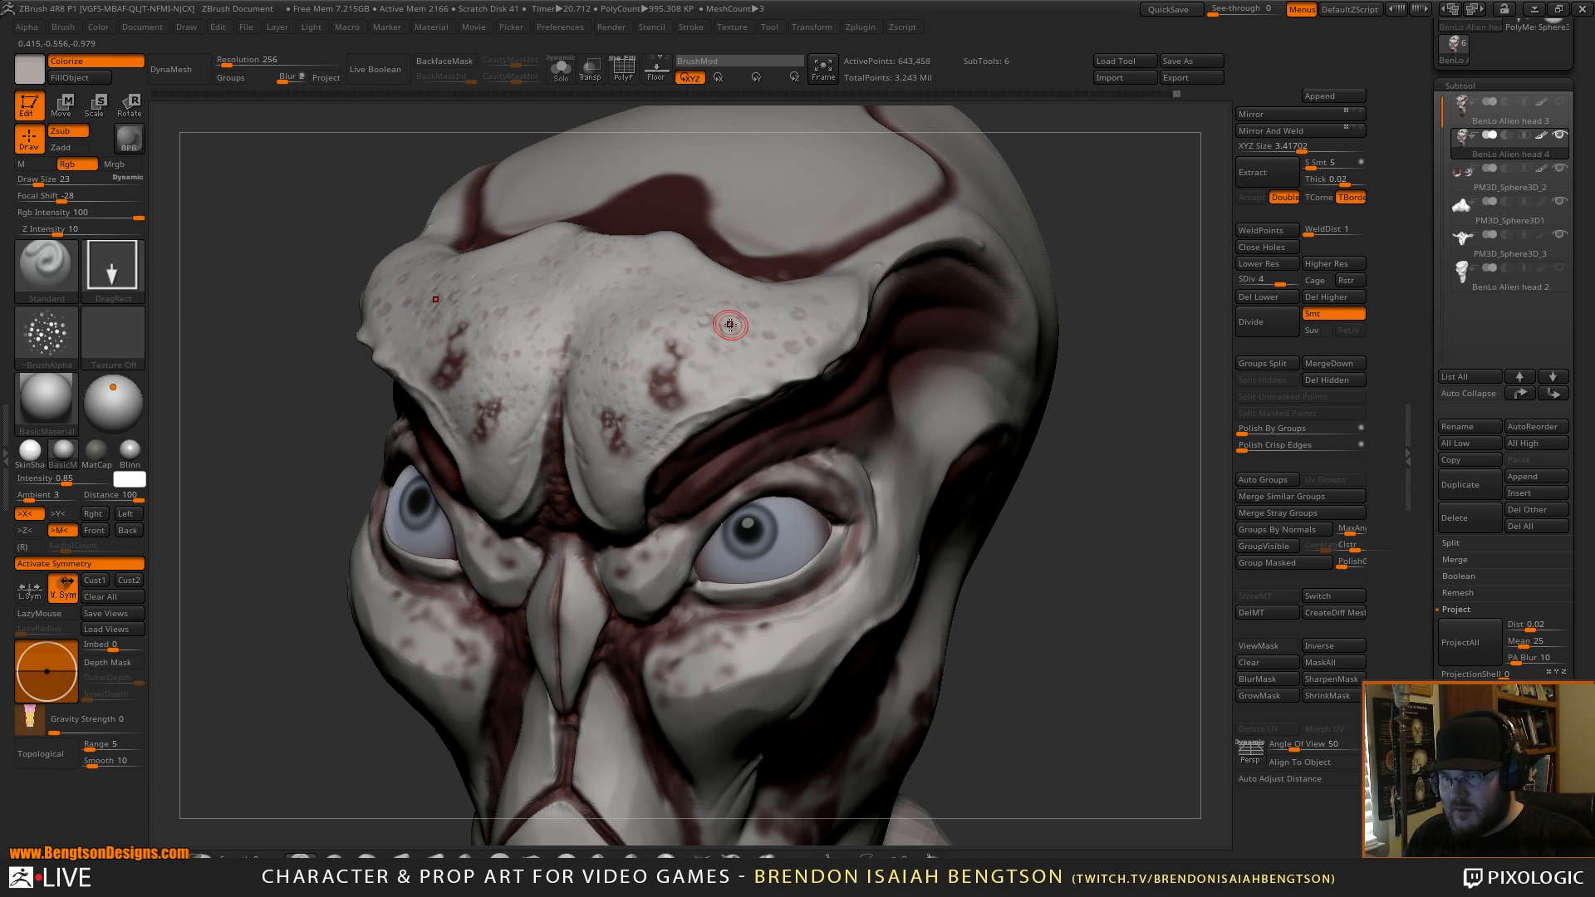
key("space")
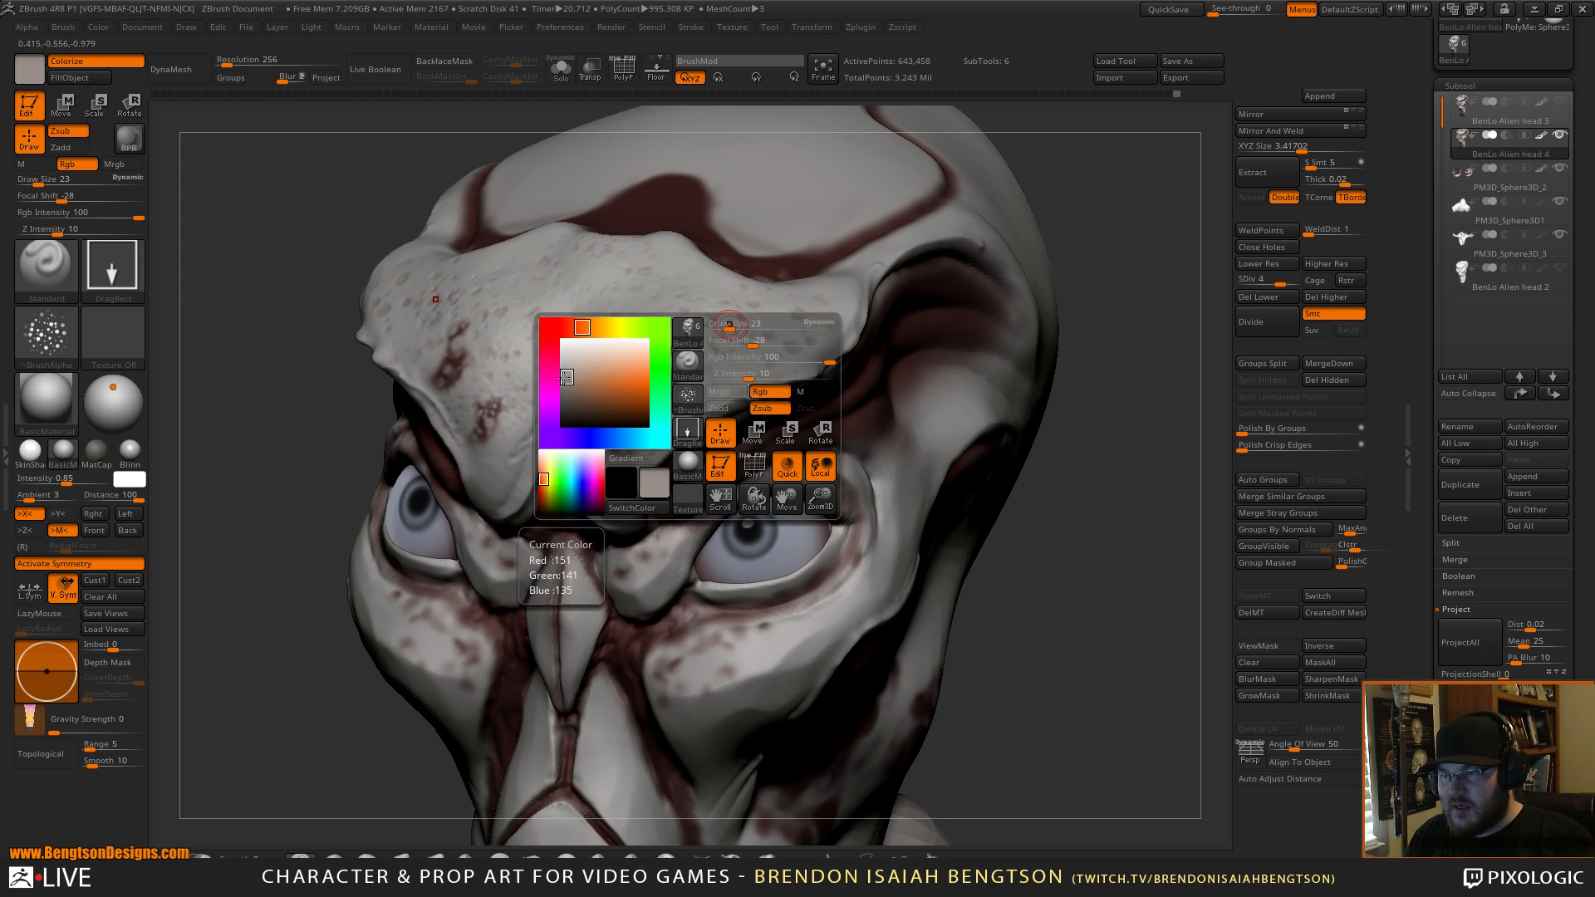
key("space")
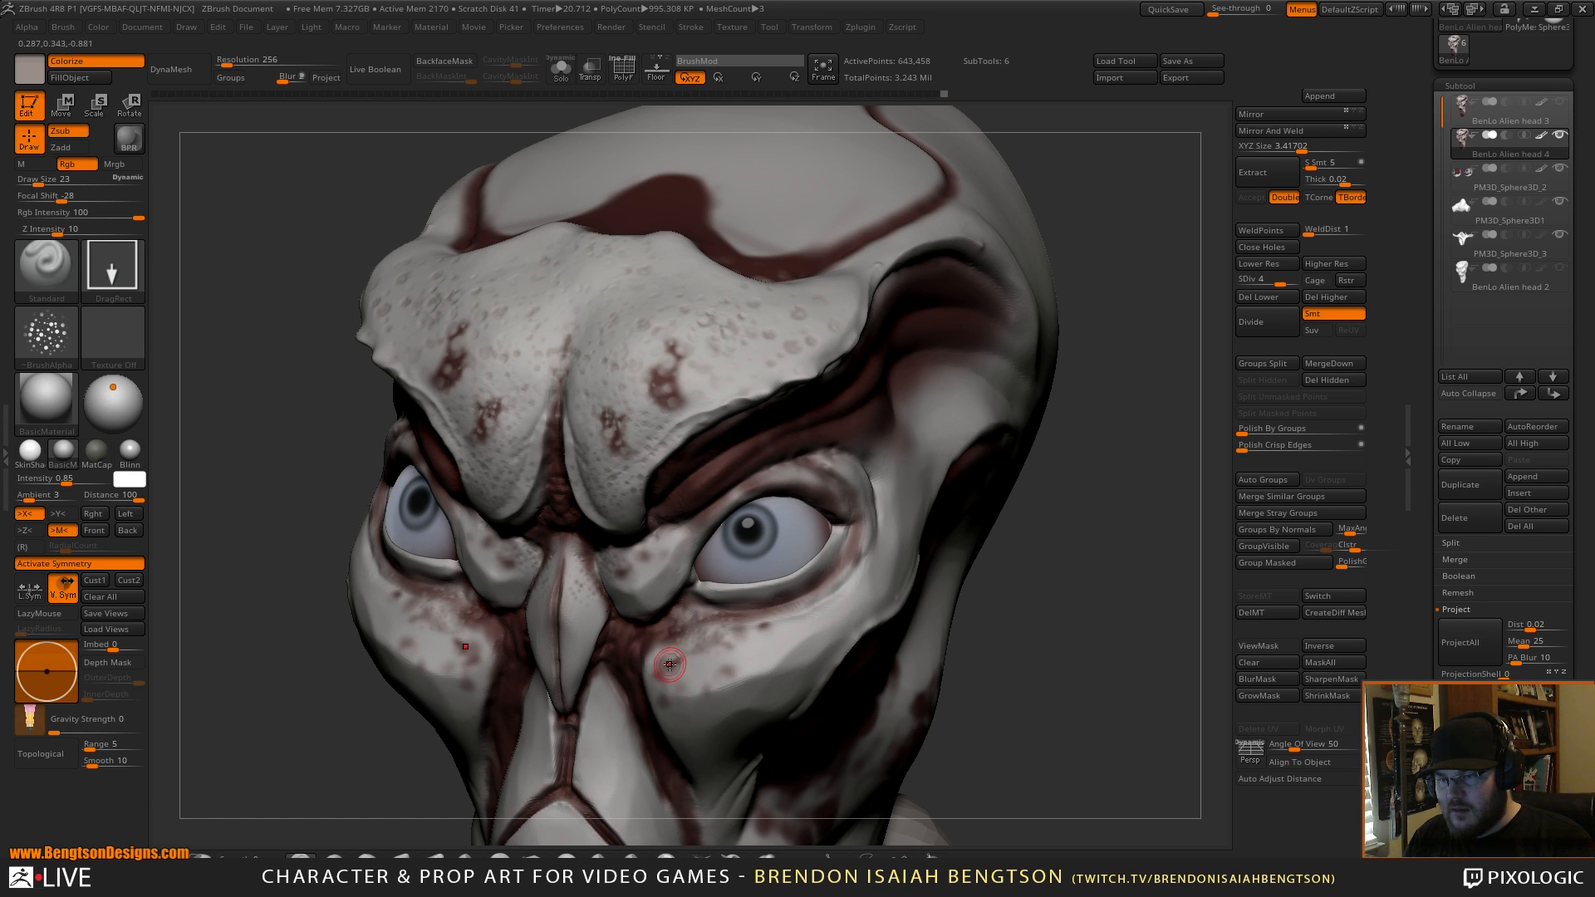
Stamp recessed pores along the sides of the muzzle plates and down the lower cheeks toward the jaw.
left_click_drag(1105, 604, 576, 550, "alt")
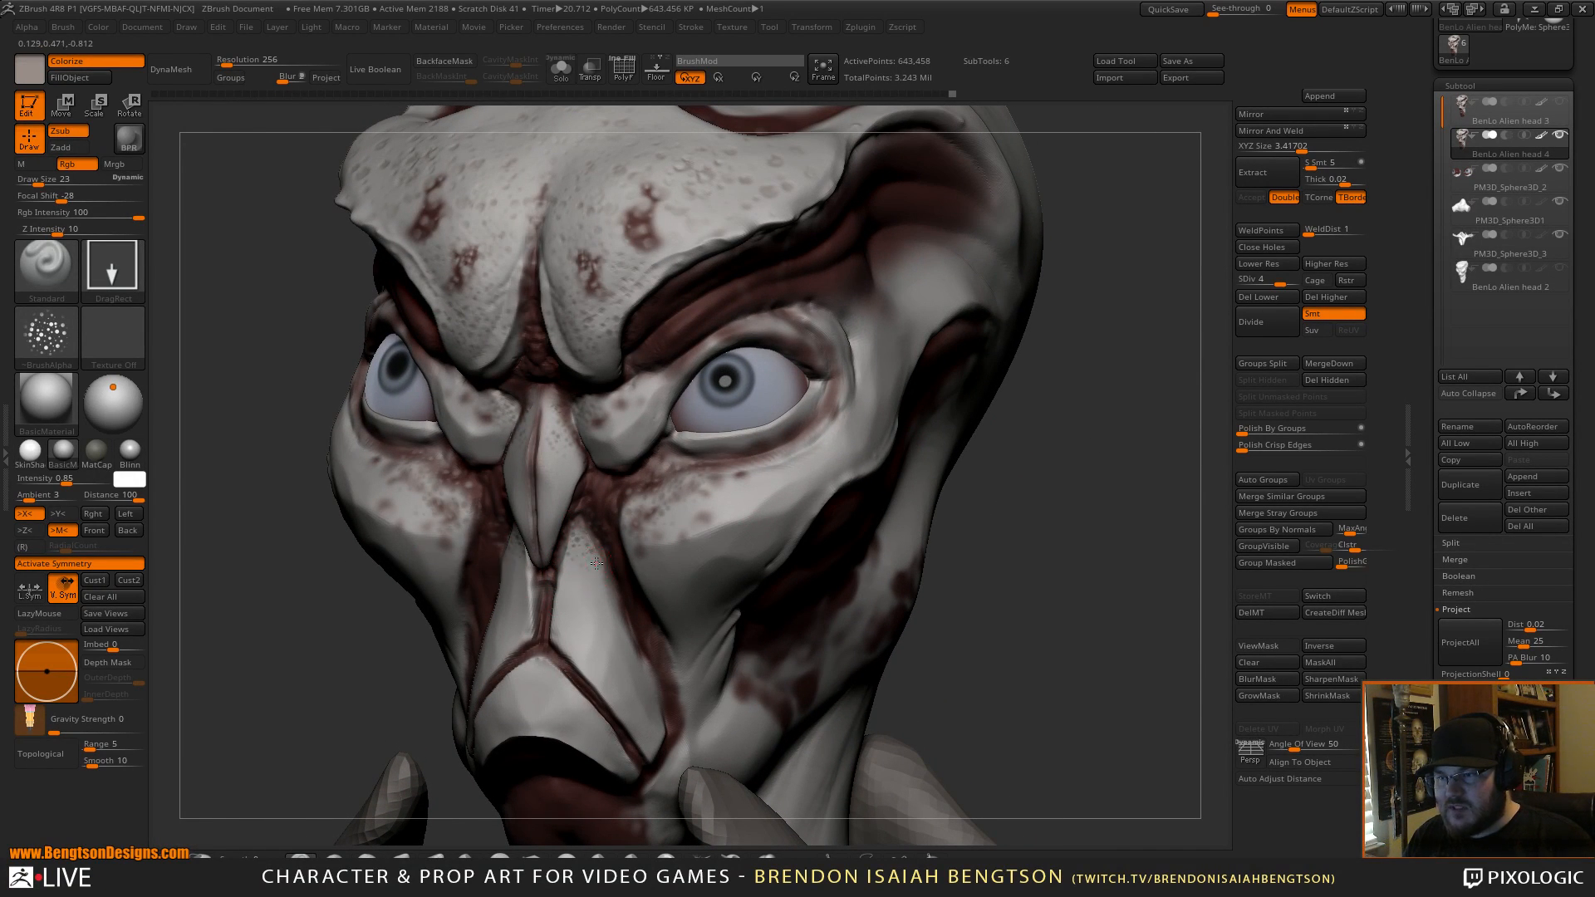
left_click_drag(922, 549, 636, 584)
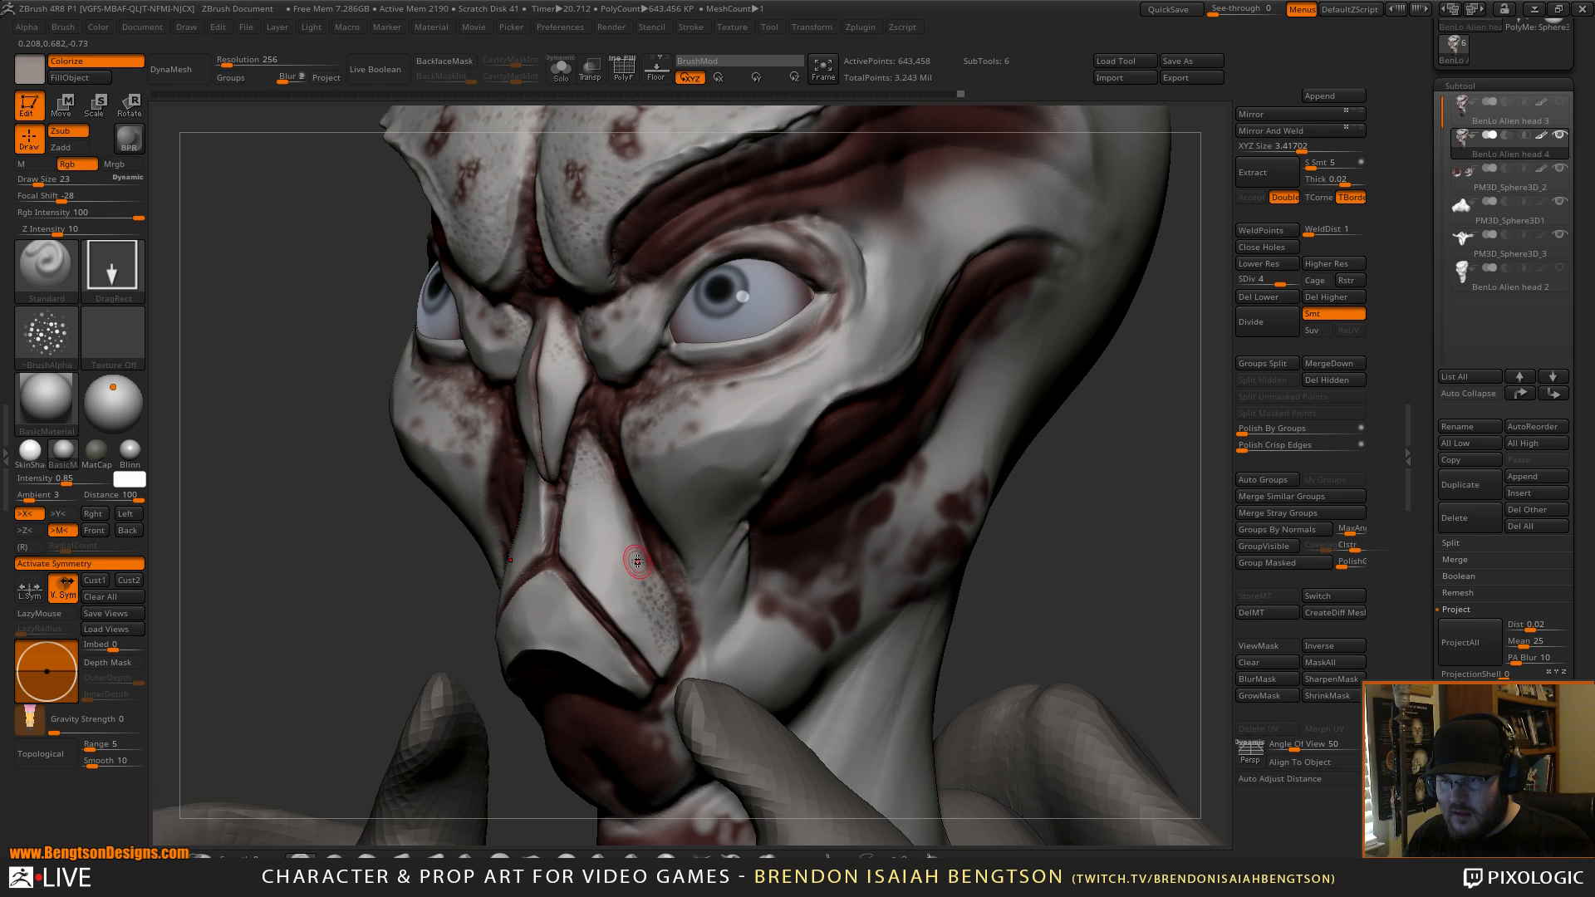
left_click_drag(630, 602, 636, 623)
left_click_drag(1135, 508, 699, 665)
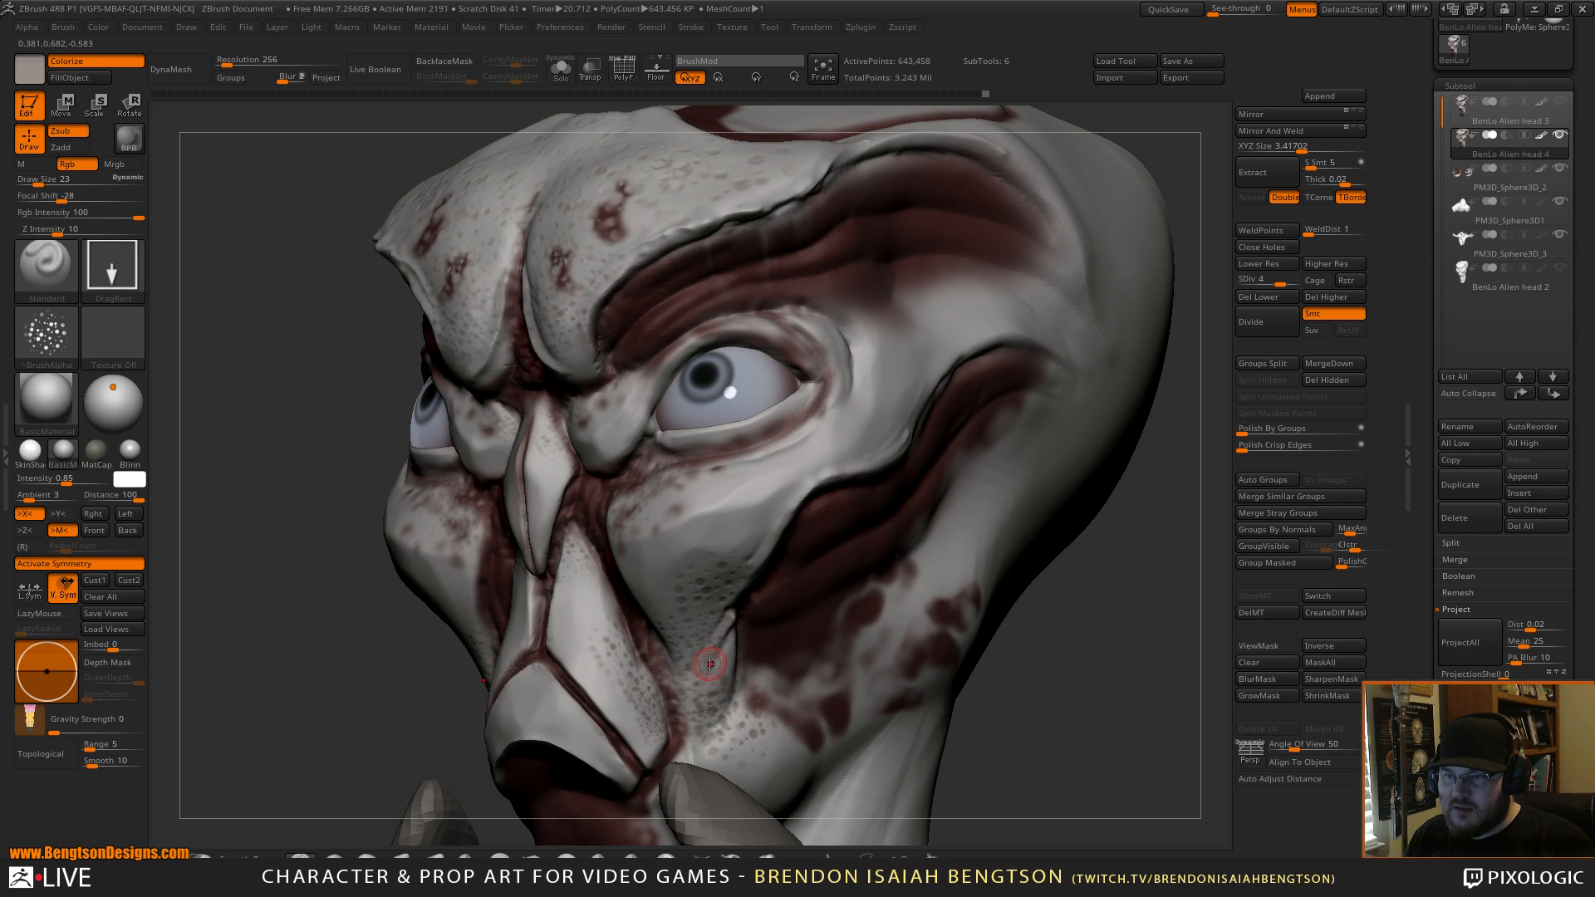
left_click_drag(1020, 641, 1096, 627)
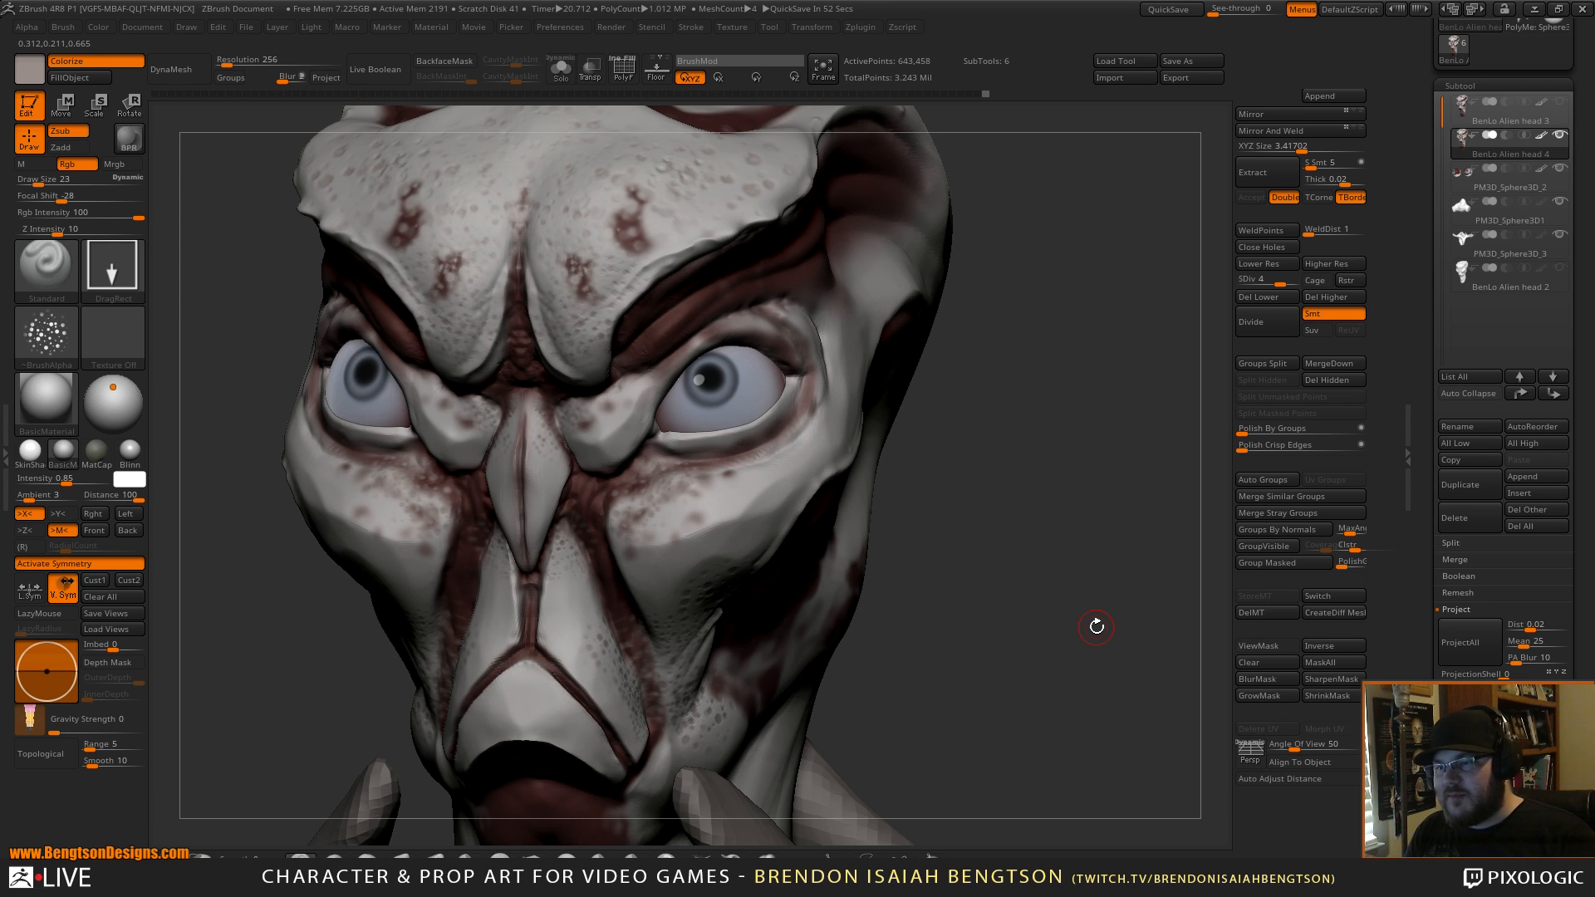
Switch to the Morph brush with the DragRect stroke and Alpha 23, and set its draw size to 40.
key("b")
key("m")
key("o")
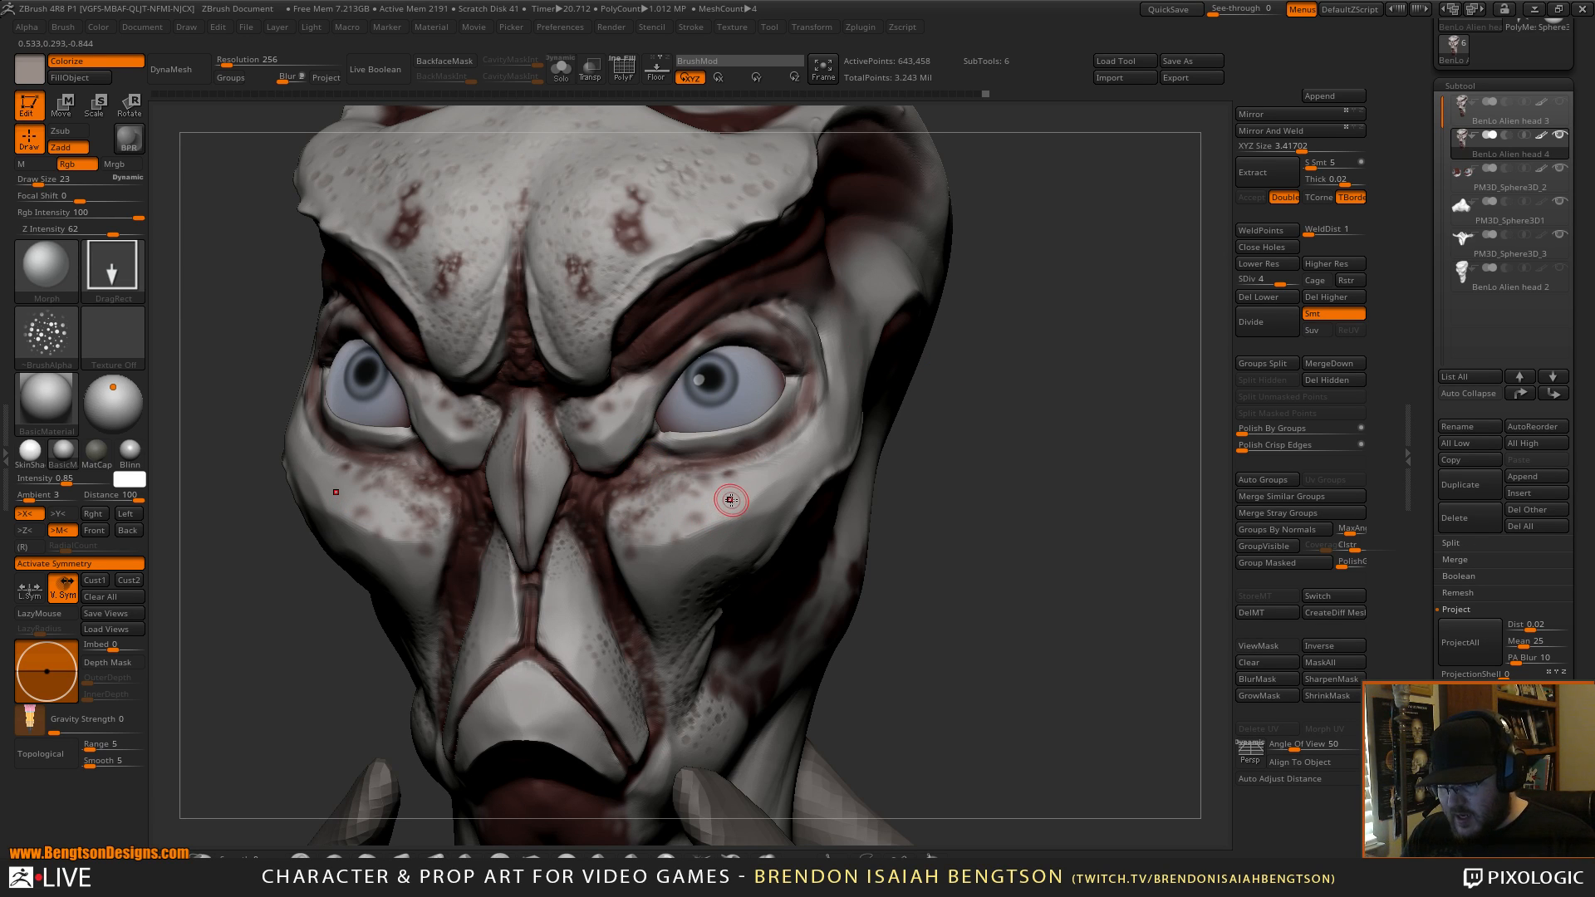
key("space")
left_click_drag(727, 493, 726, 496)
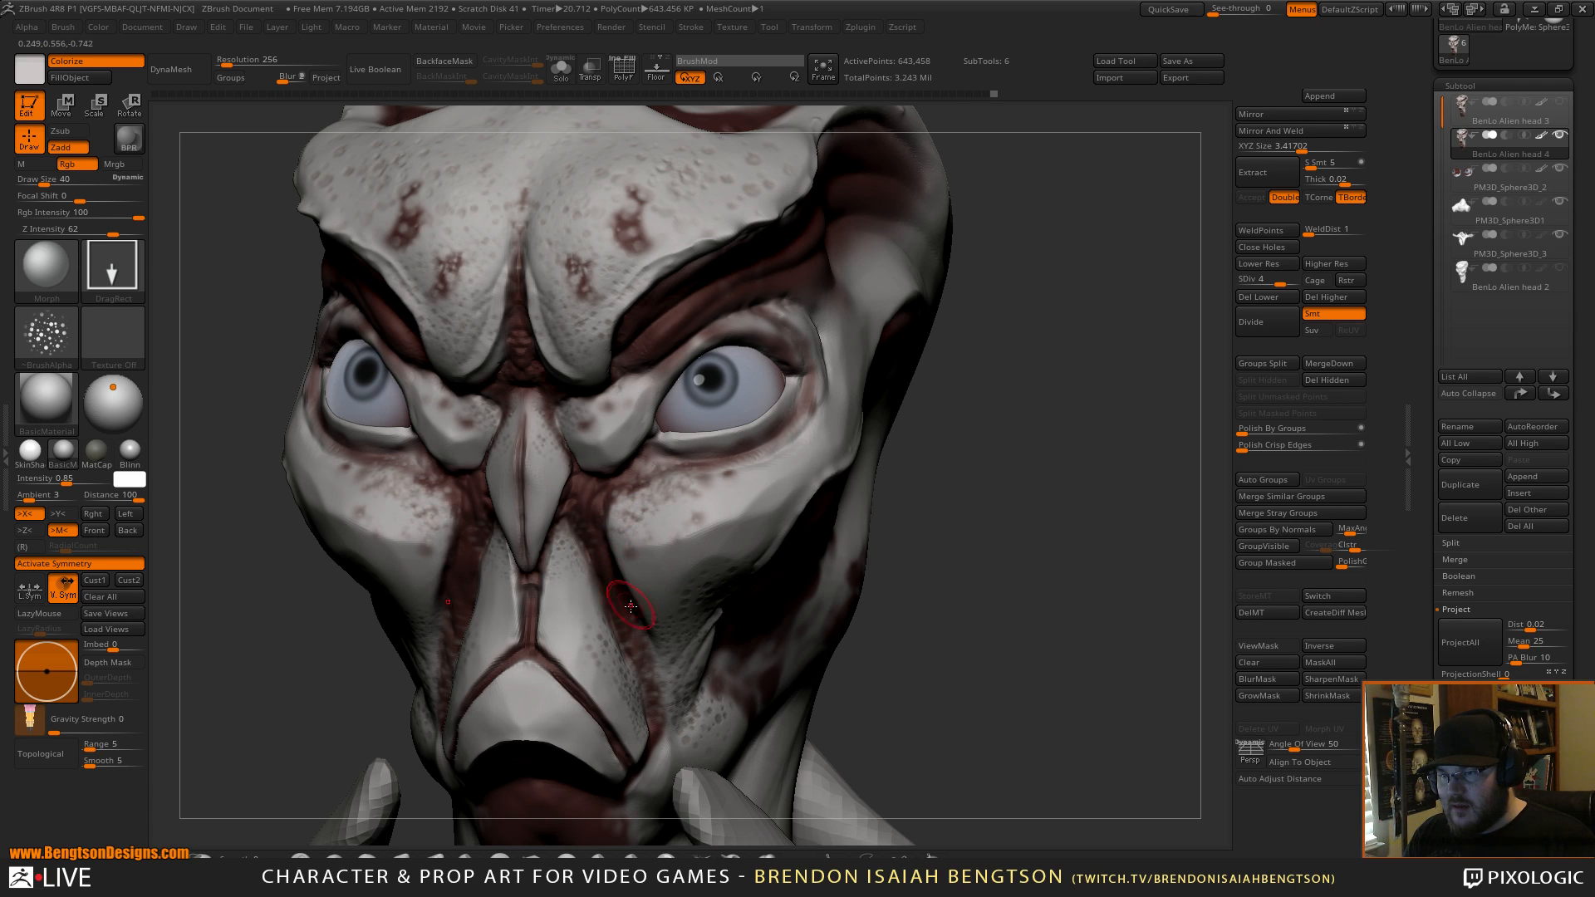
Stamp the Morph brush over the cheeks, jaw and muzzle plates to break up and soften their pores.
left_click_drag(942, 574, 850, 583)
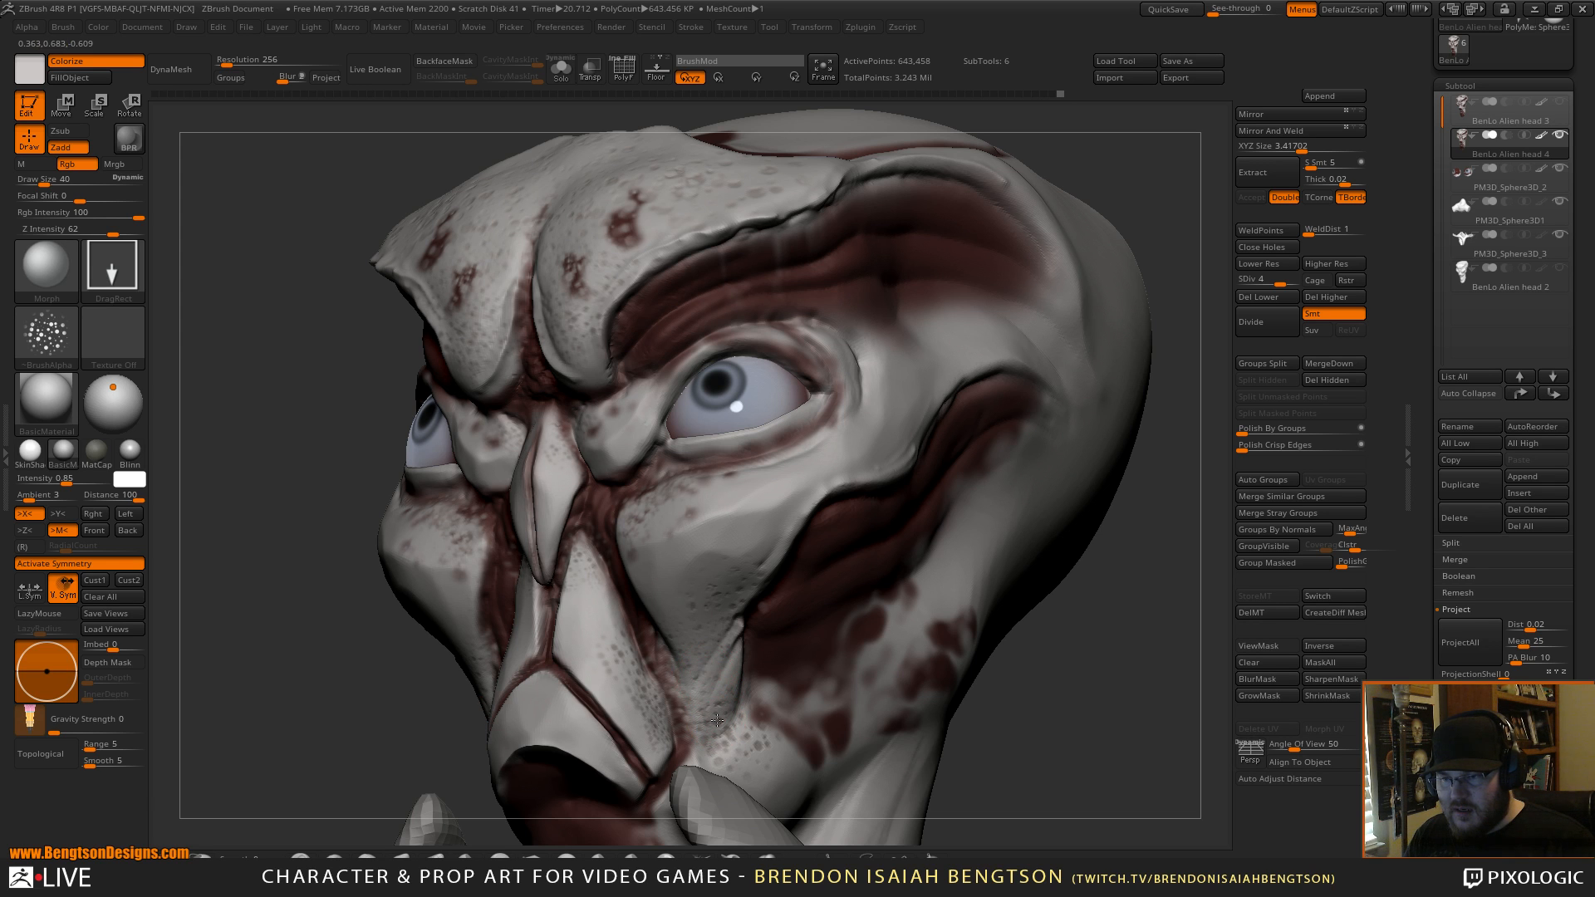
left_click_drag(1082, 686, 1002, 540)
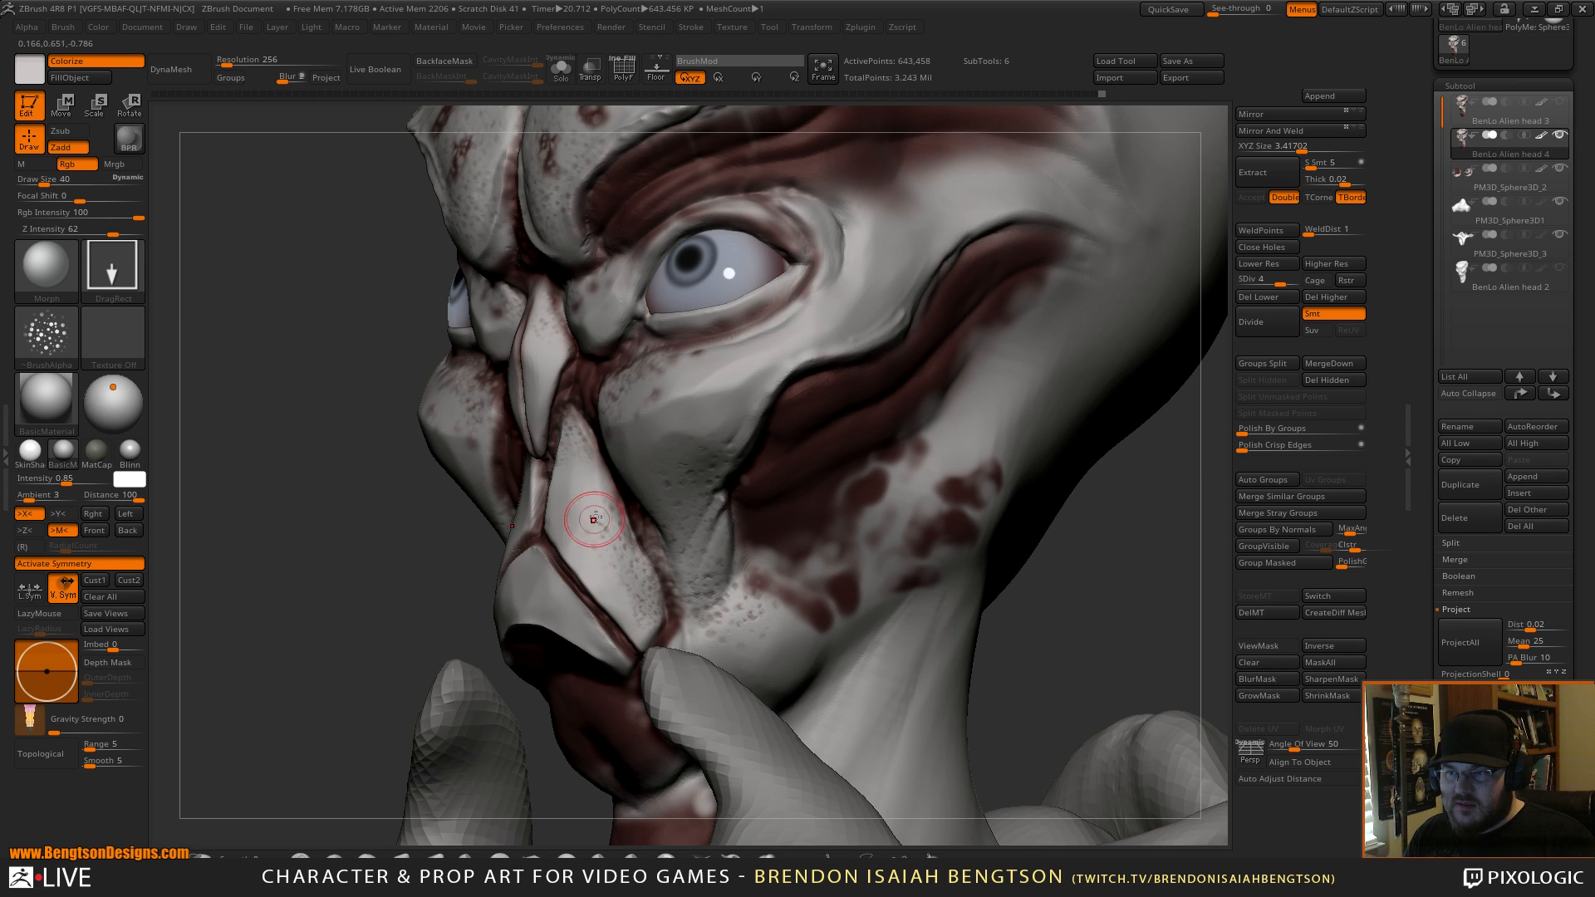
mouse_move(416, 463)
left_mouse_down()
mouse_move(331, 599)
mouse_move(572, 542)
left_mouse_up()
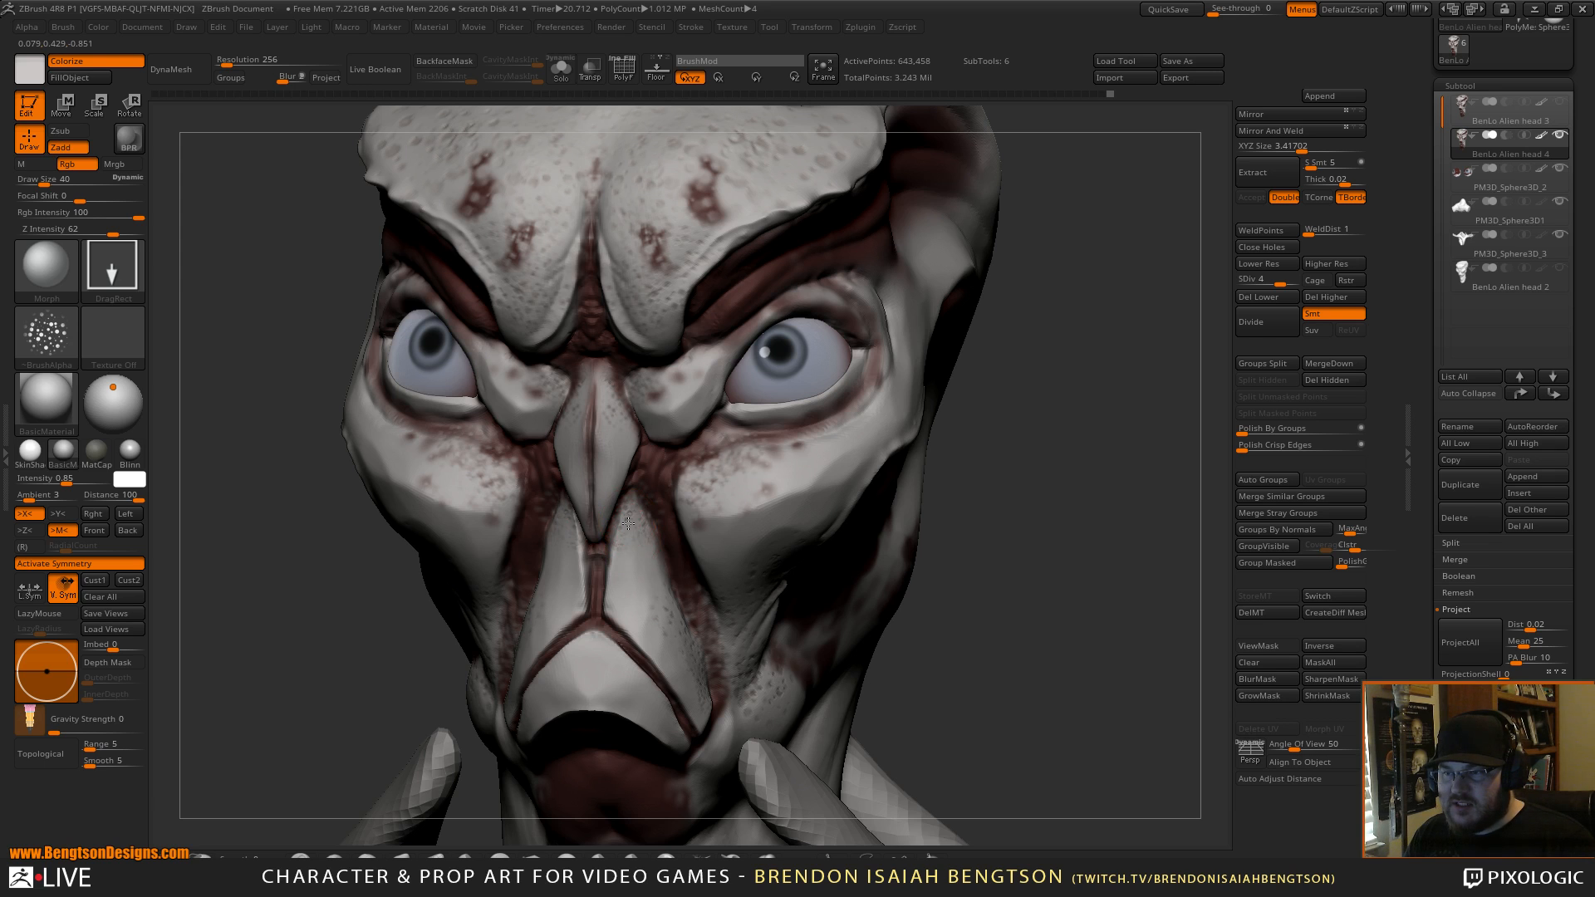
left_click_drag(1085, 334, 1077, 399, "alt")
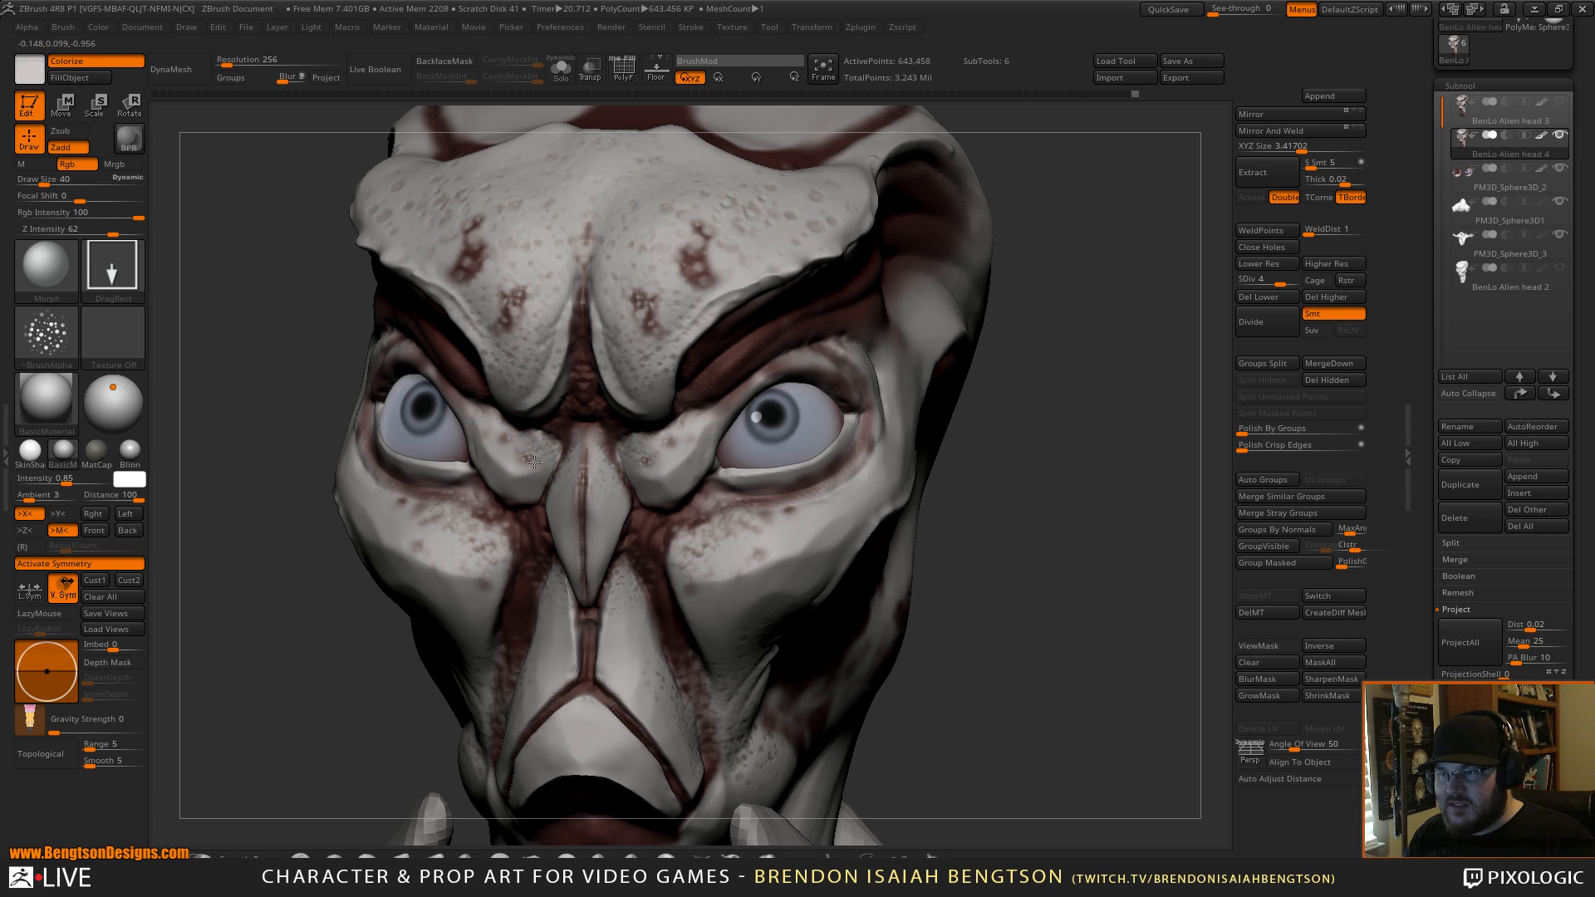
Switch to the Standard brush in Zsub mode and sample dark red from the creases beside the eye as the paint colour.
left_click_drag(1135, 342, 1137, 399, "alt")
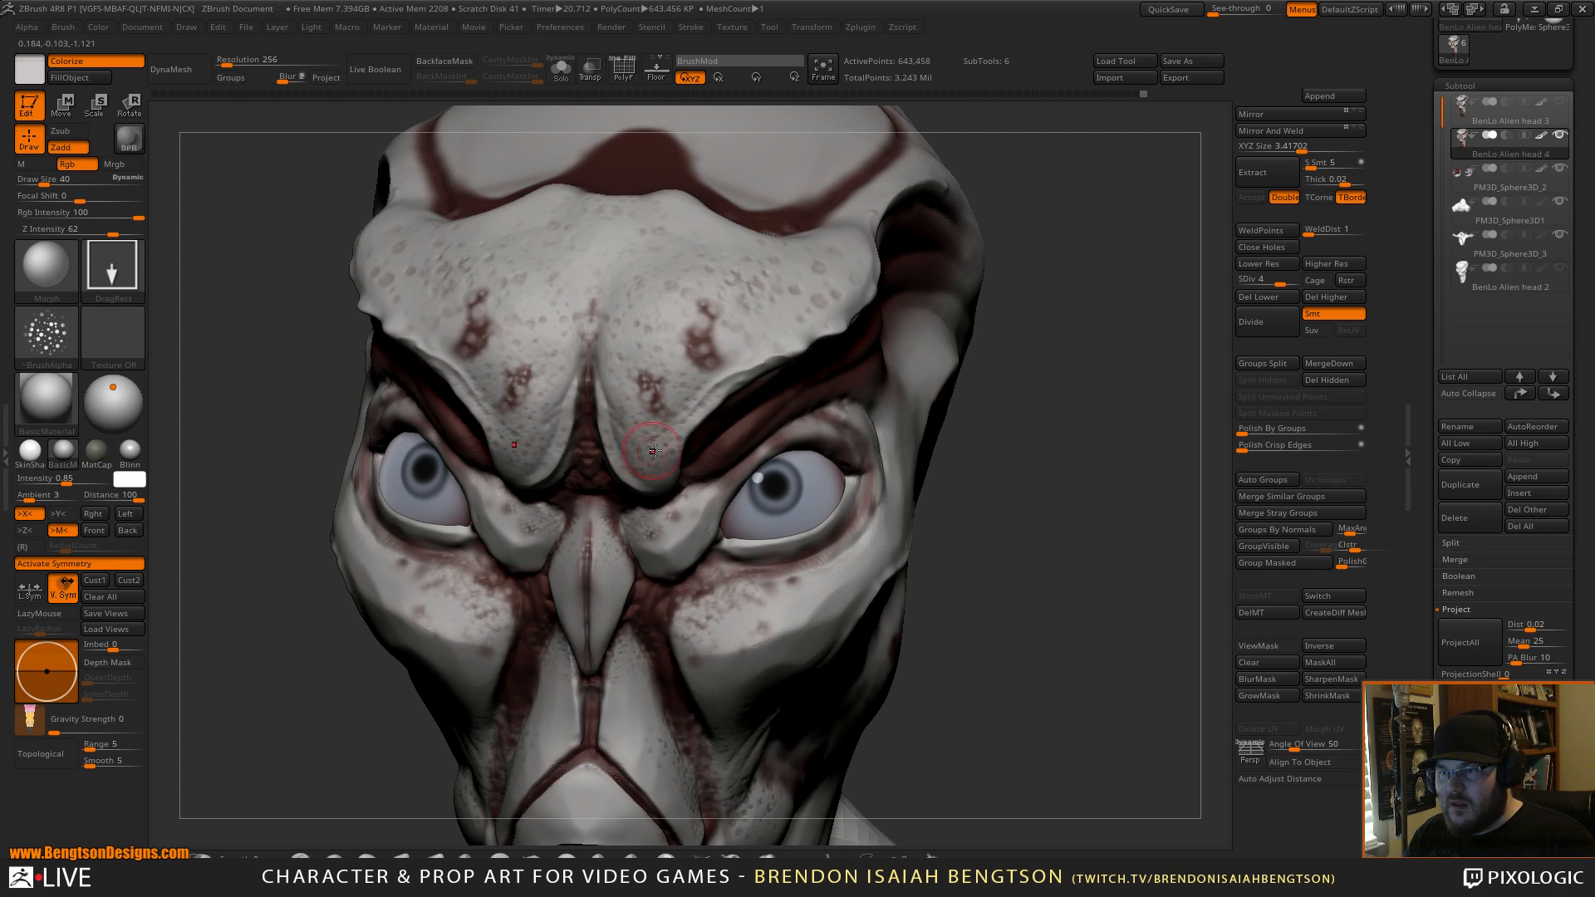
left_click_drag(1101, 550, 829, 326)
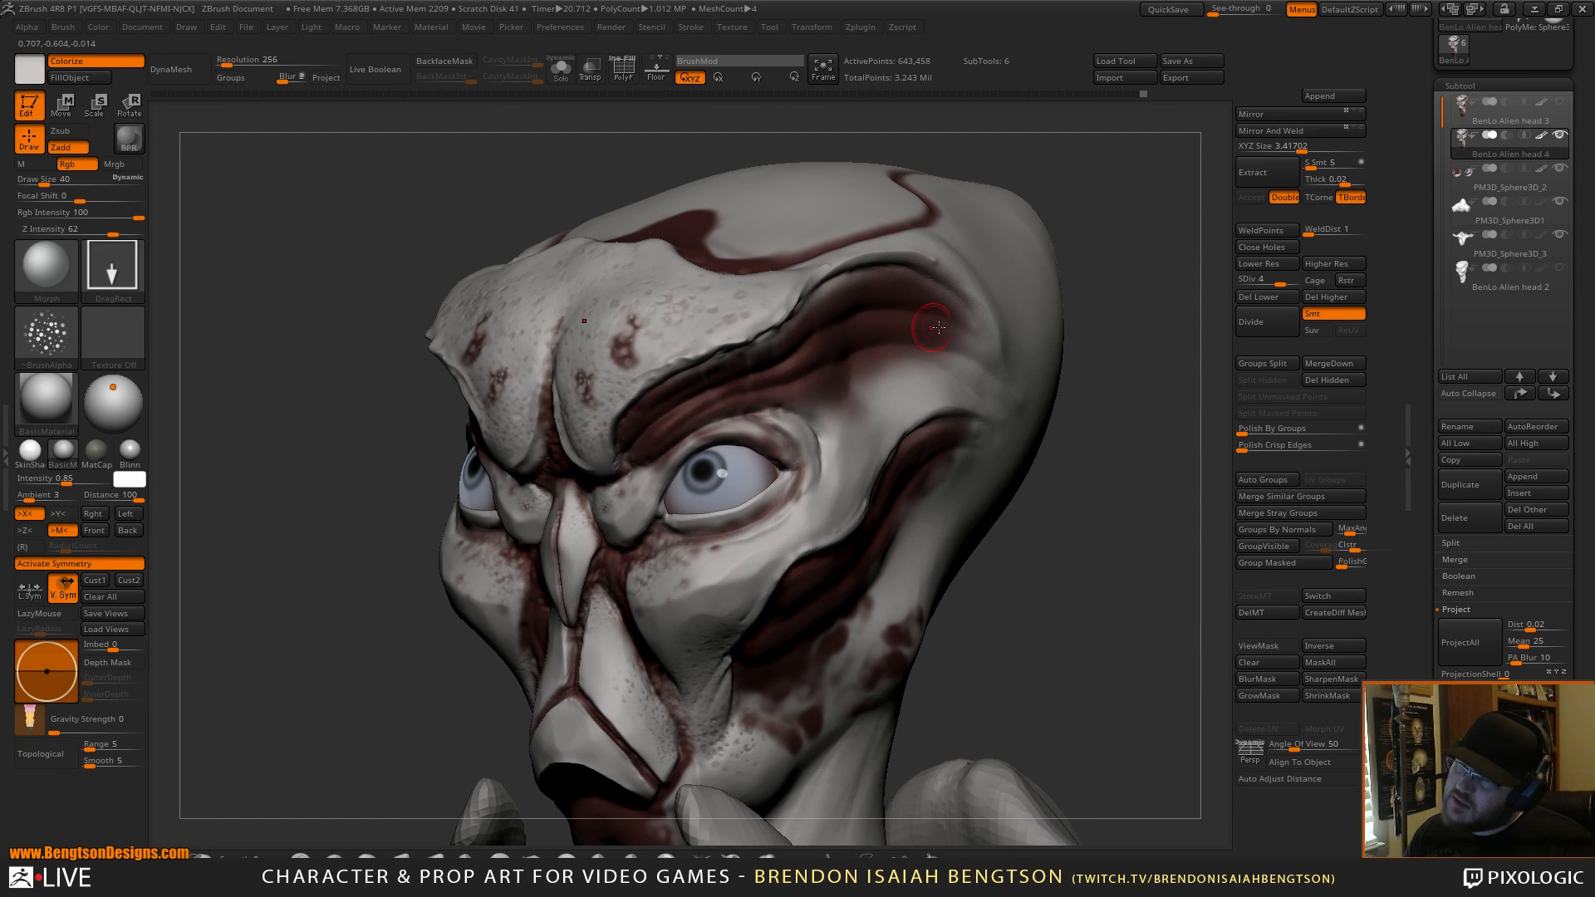
mouse_move(1138, 452)
left_mouse_down()
mouse_move(1051, 383)
mouse_move(1086, 367)
mouse_move(1065, 352)
mouse_move(1038, 425)
mouse_move(1128, 495)
mouse_move(1086, 367)
mouse_move(1105, 417)
mouse_move(1105, 349)
mouse_move(1098, 397)
mouse_move(1061, 345)
mouse_move(1107, 403)
left_mouse_up()
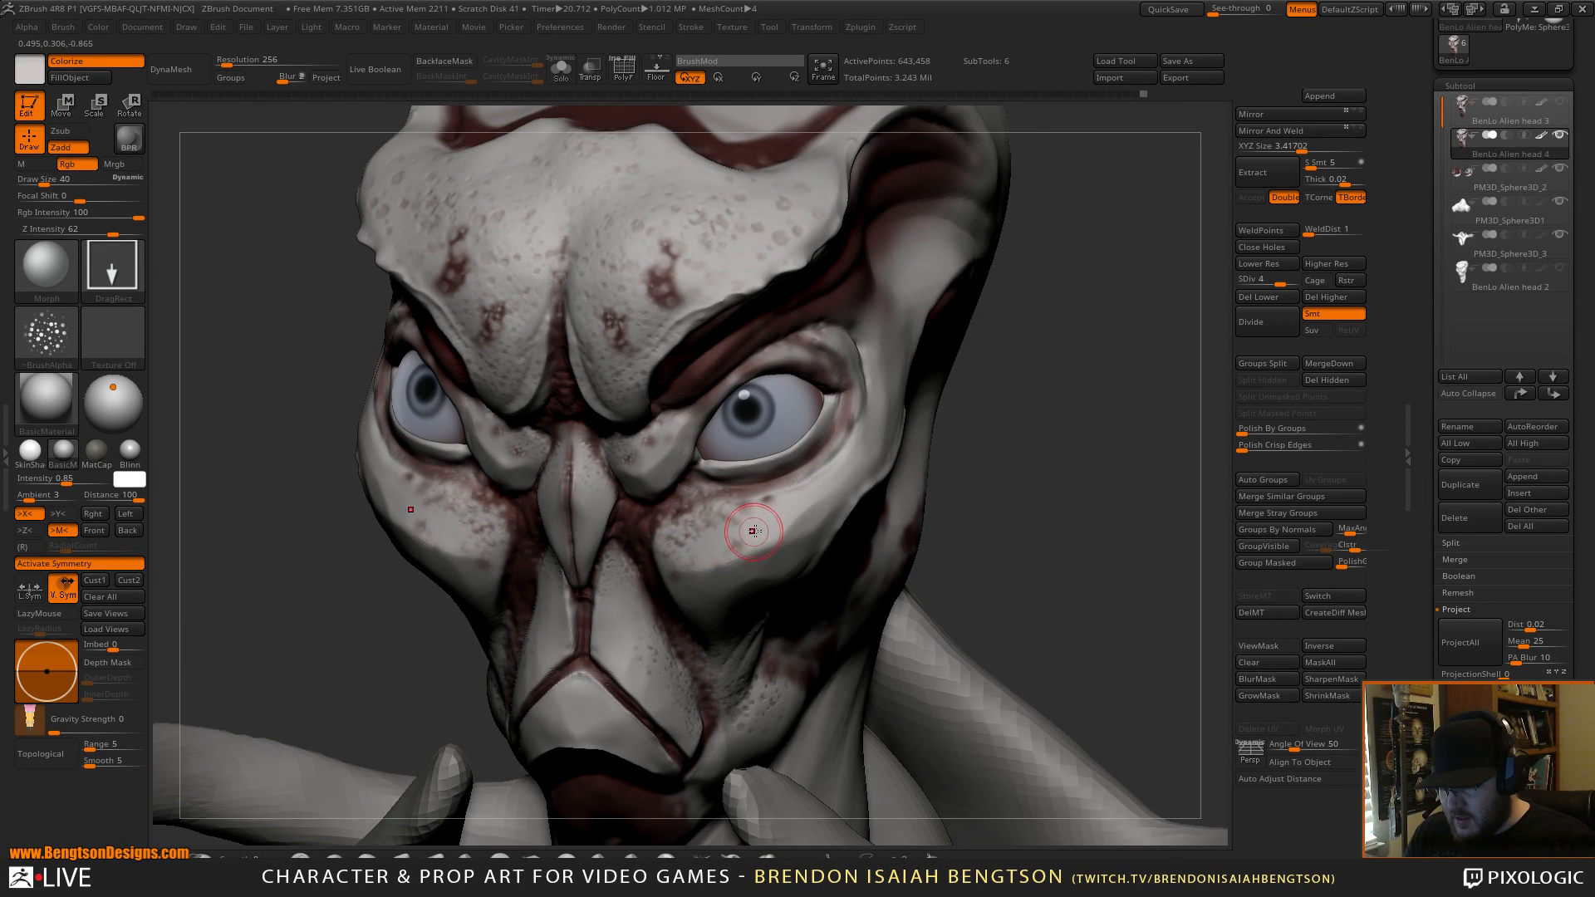
key("b")
key("s")
key("t")
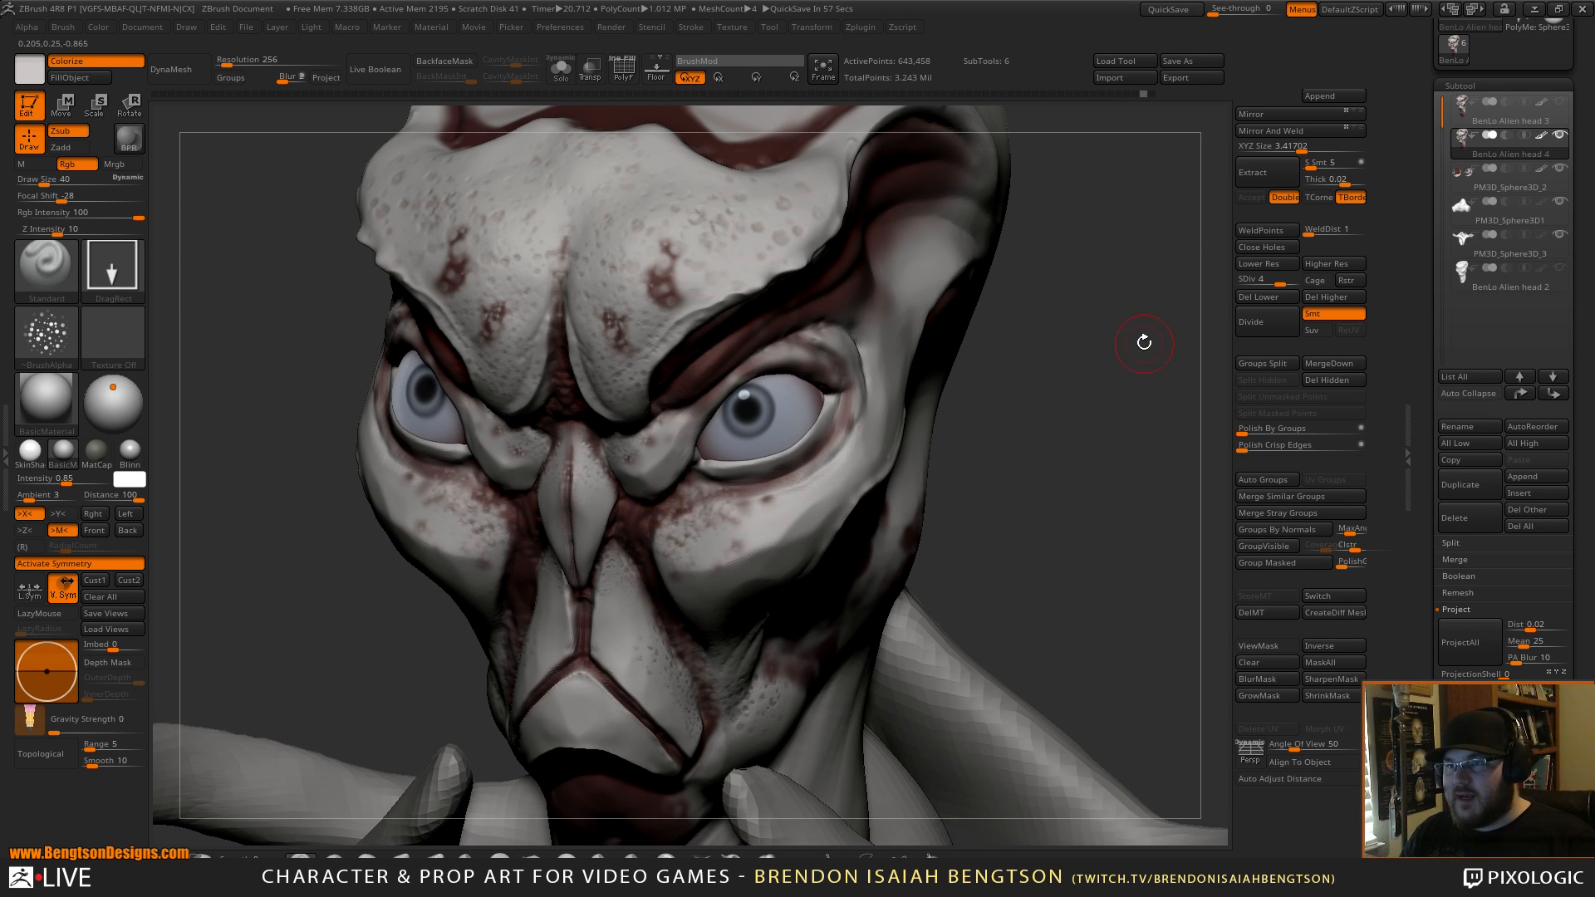
left_click_drag(1147, 346, 1129, 260)
left_click_drag(1163, 314, 1160, 349)
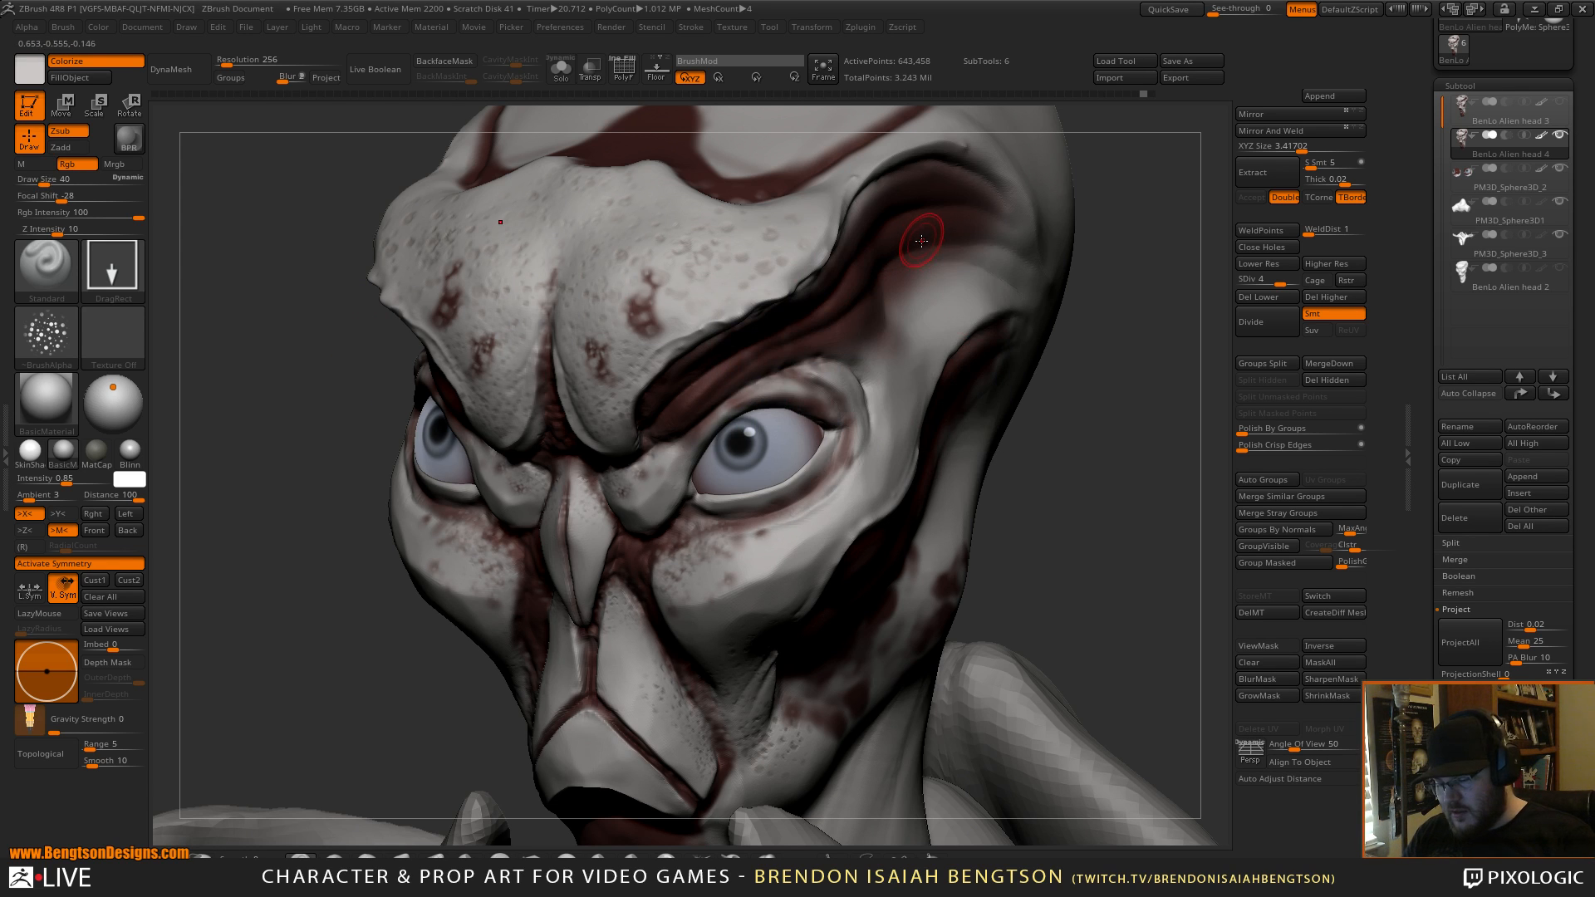
key("c")
left_click_drag(1150, 296, 844, 297)
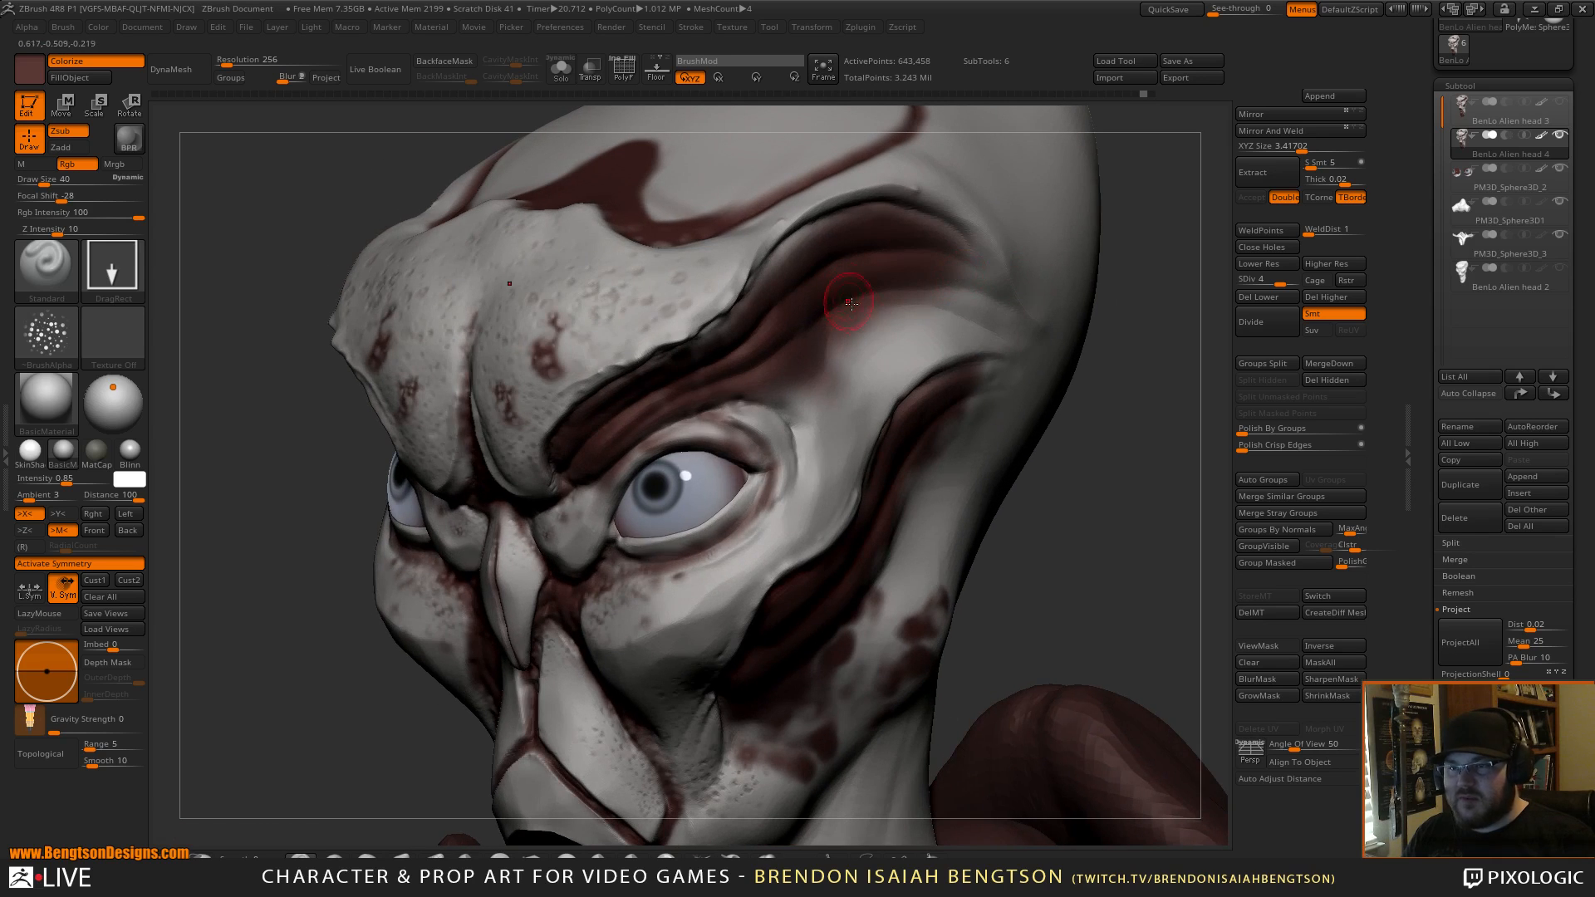
Stamp recessed dark red pores along the edges of the temple and cheek creases, and raise the head to subdivision level 5.
mouse_move(841, 413)
left_mouse_down()
mouse_move(881, 328)
mouse_move(952, 300)
left_mouse_up()
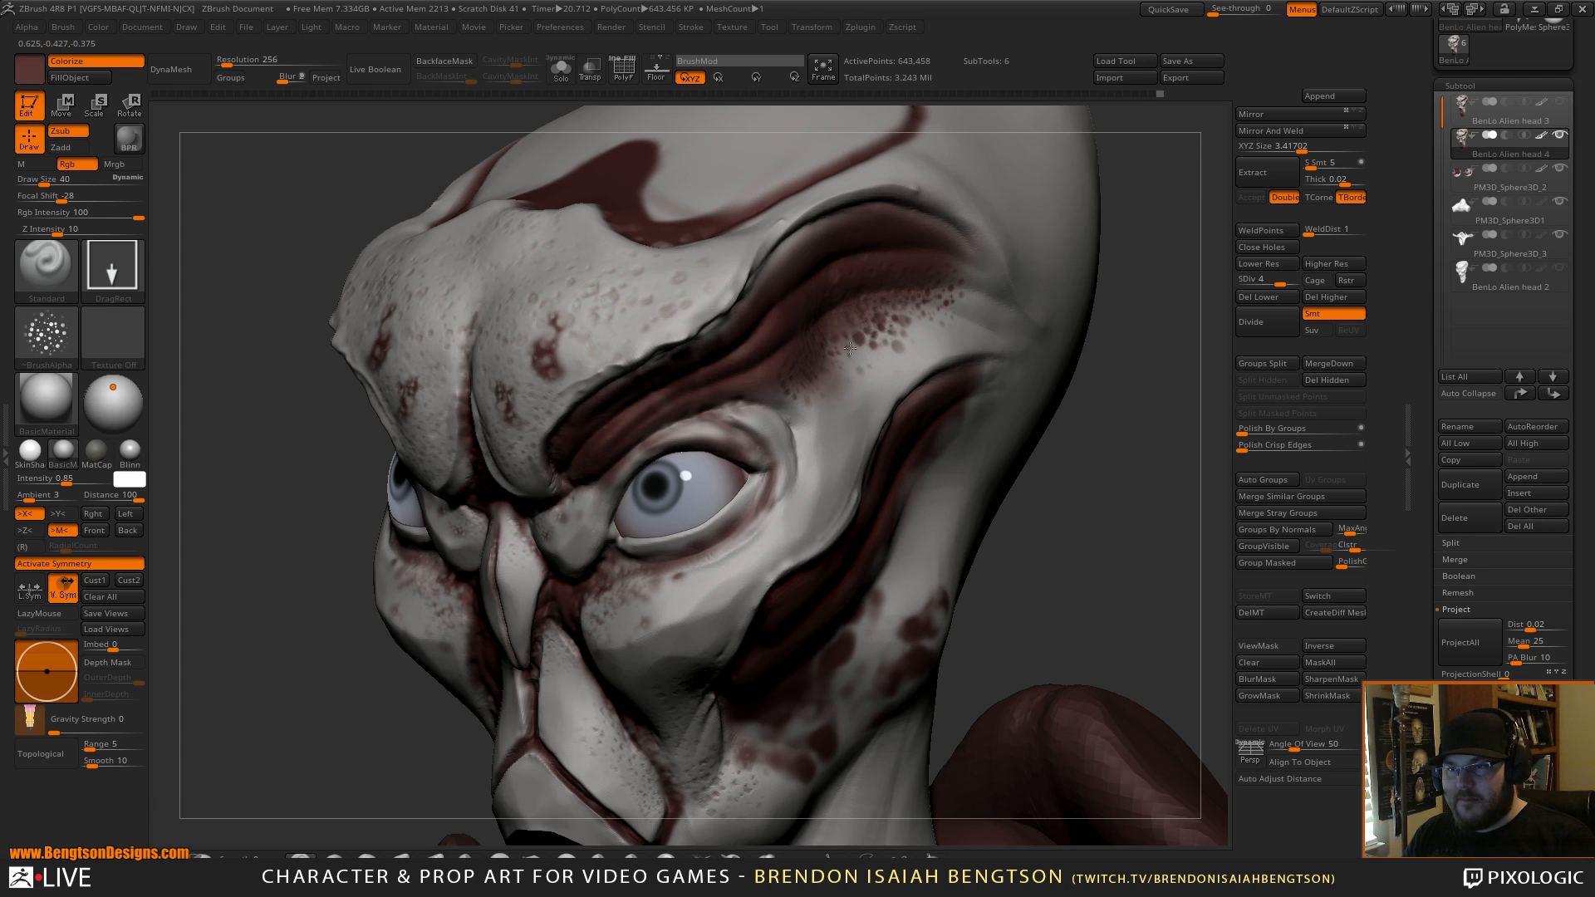
mouse_move(973, 276)
left_mouse_down()
mouse_move(937, 320)
mouse_move(897, 332)
left_mouse_up()
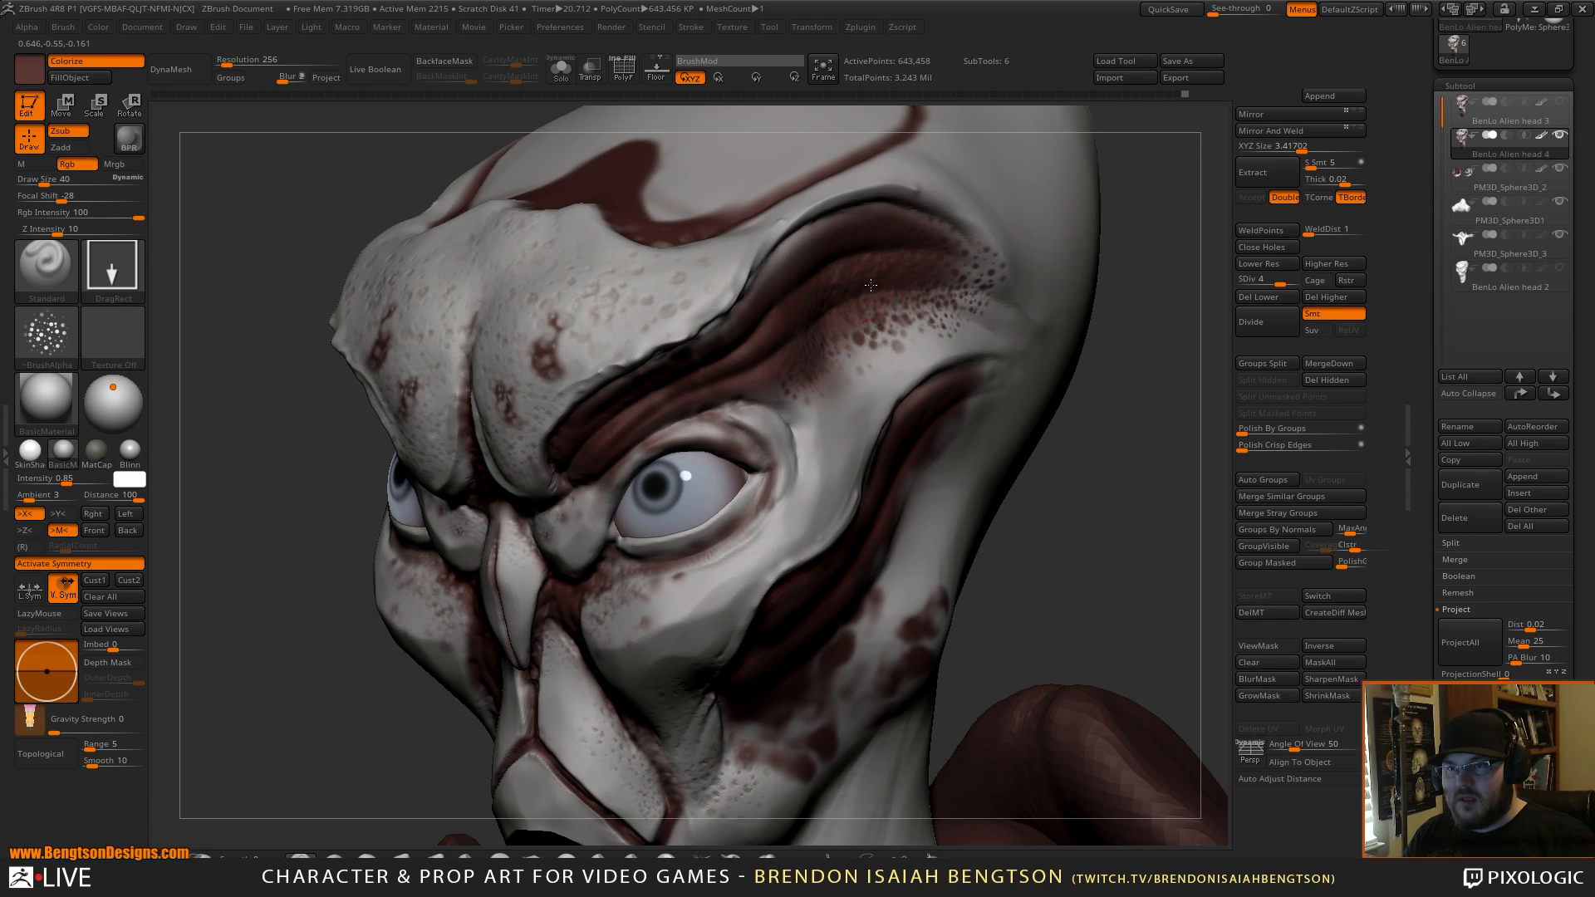
left_click_drag(1139, 399, 1159, 462)
left_click_drag(921, 323, 905, 339)
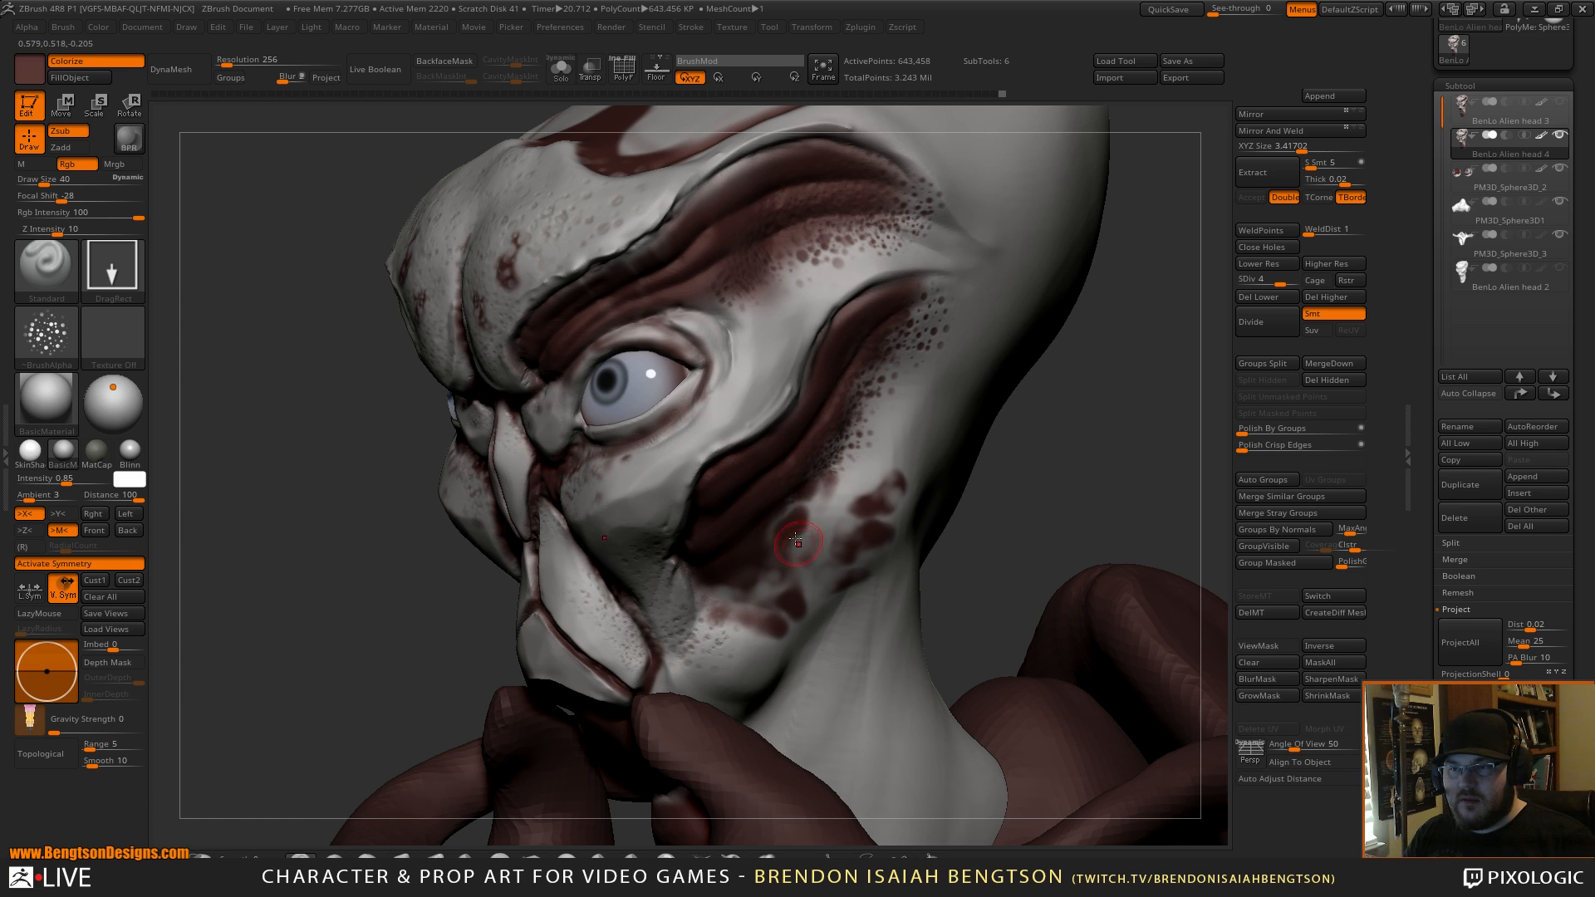
left_click_drag(822, 547, 794, 548)
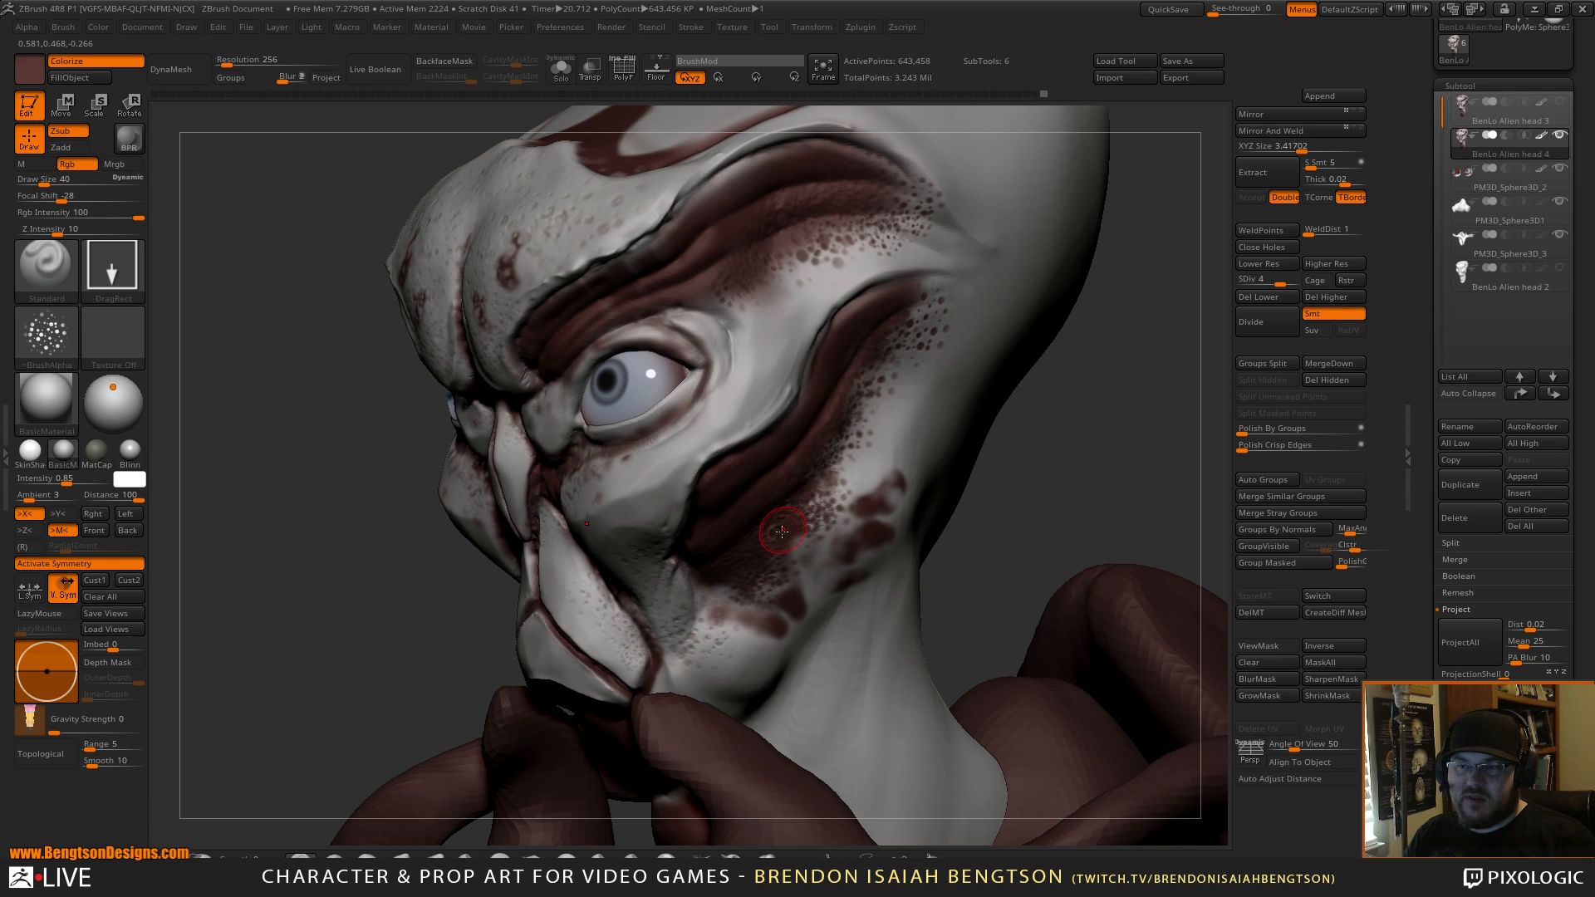
key("d")
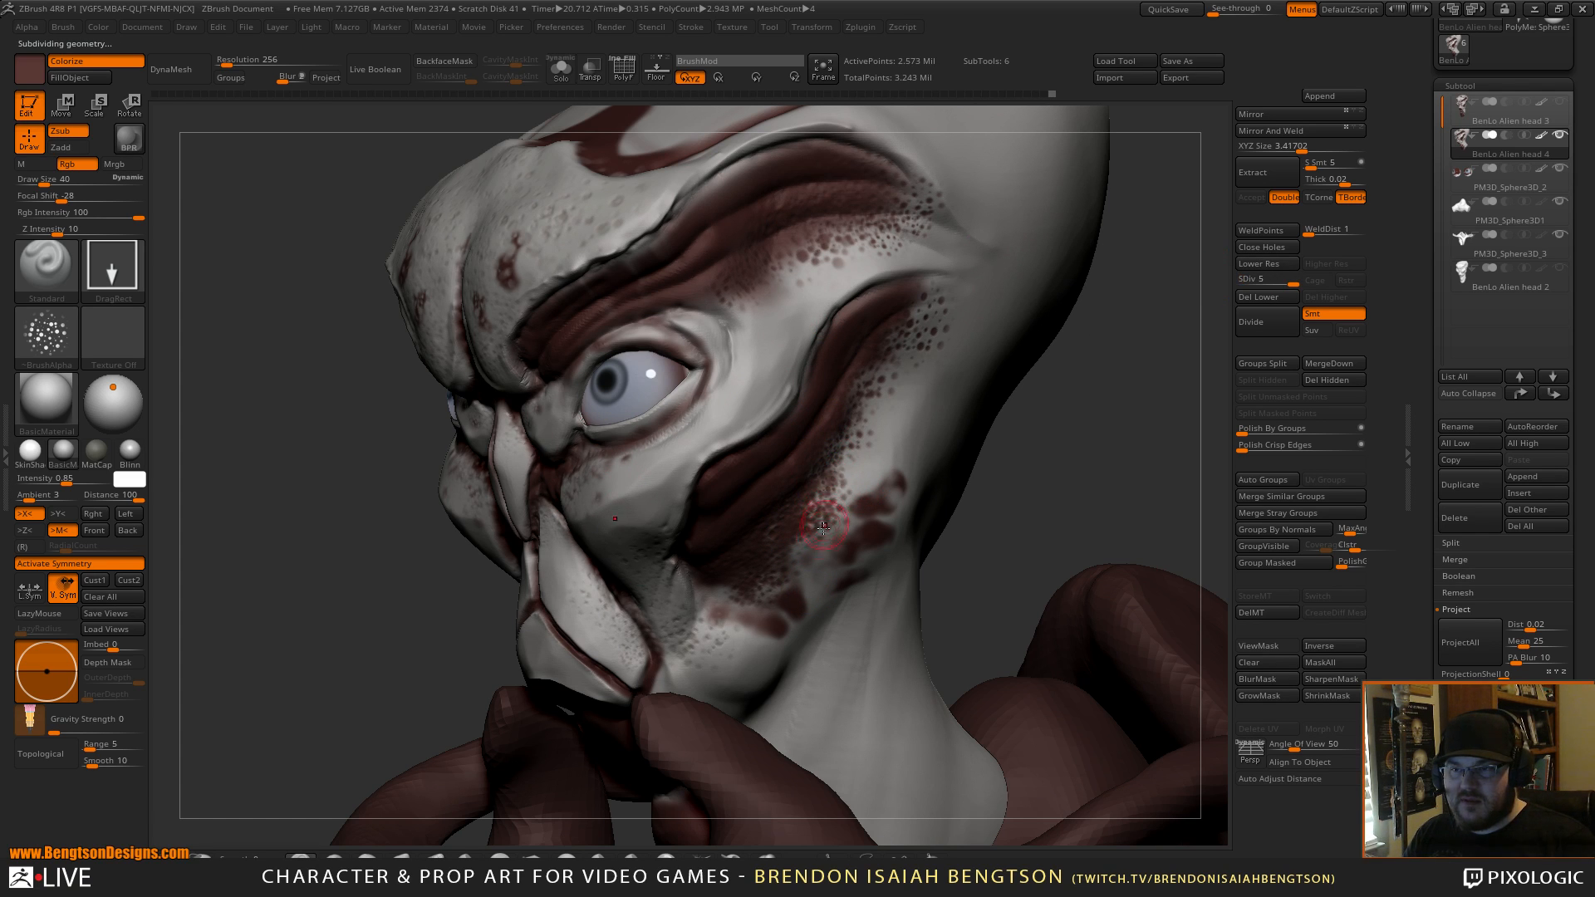
Select the eyeballs subtool and switch the Standard brush to the FreeHand stroke with a soft round alpha.
left_click_drag(1070, 403, 1107, 413)
left_click_drag(1077, 464, 1068, 484)
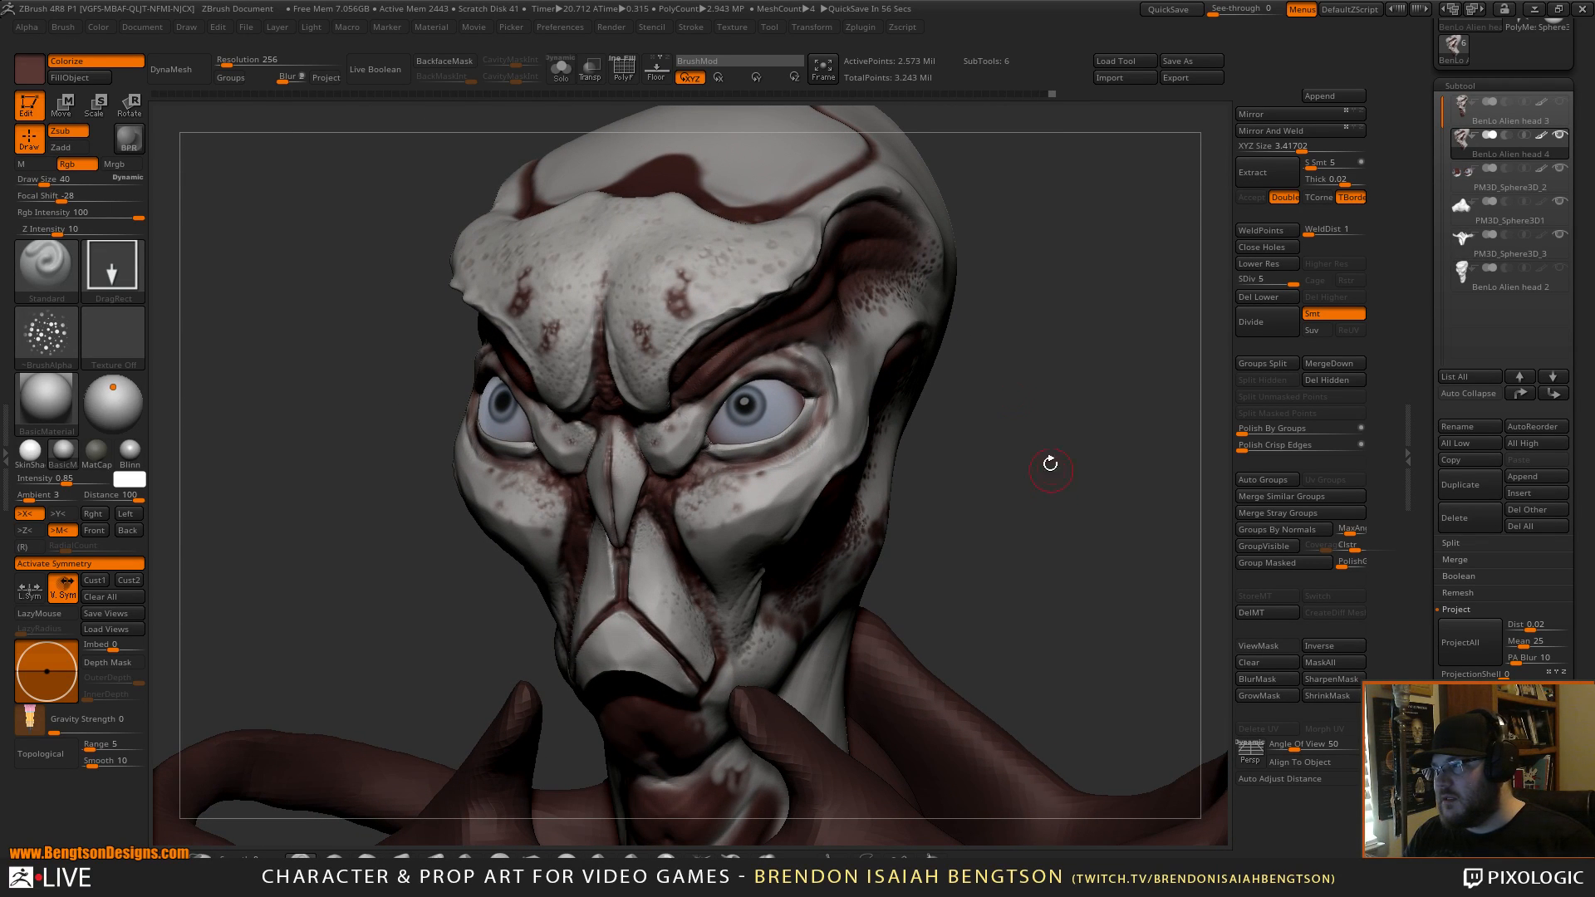
left_click(738, 427, "alt")
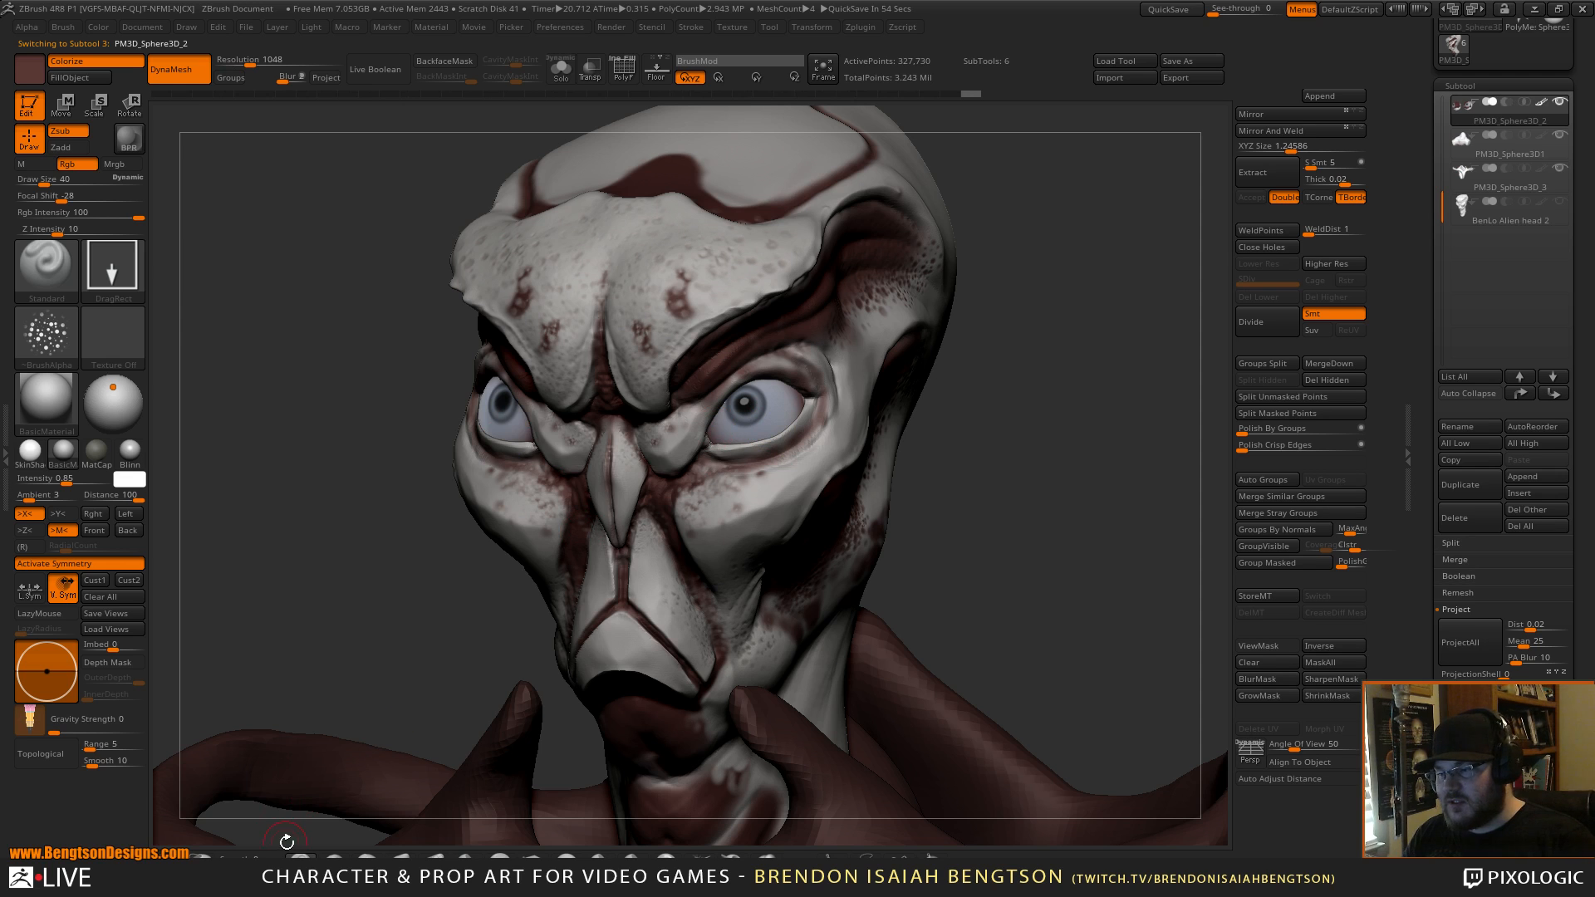
left_click(101, 268)
left_click(319, 285)
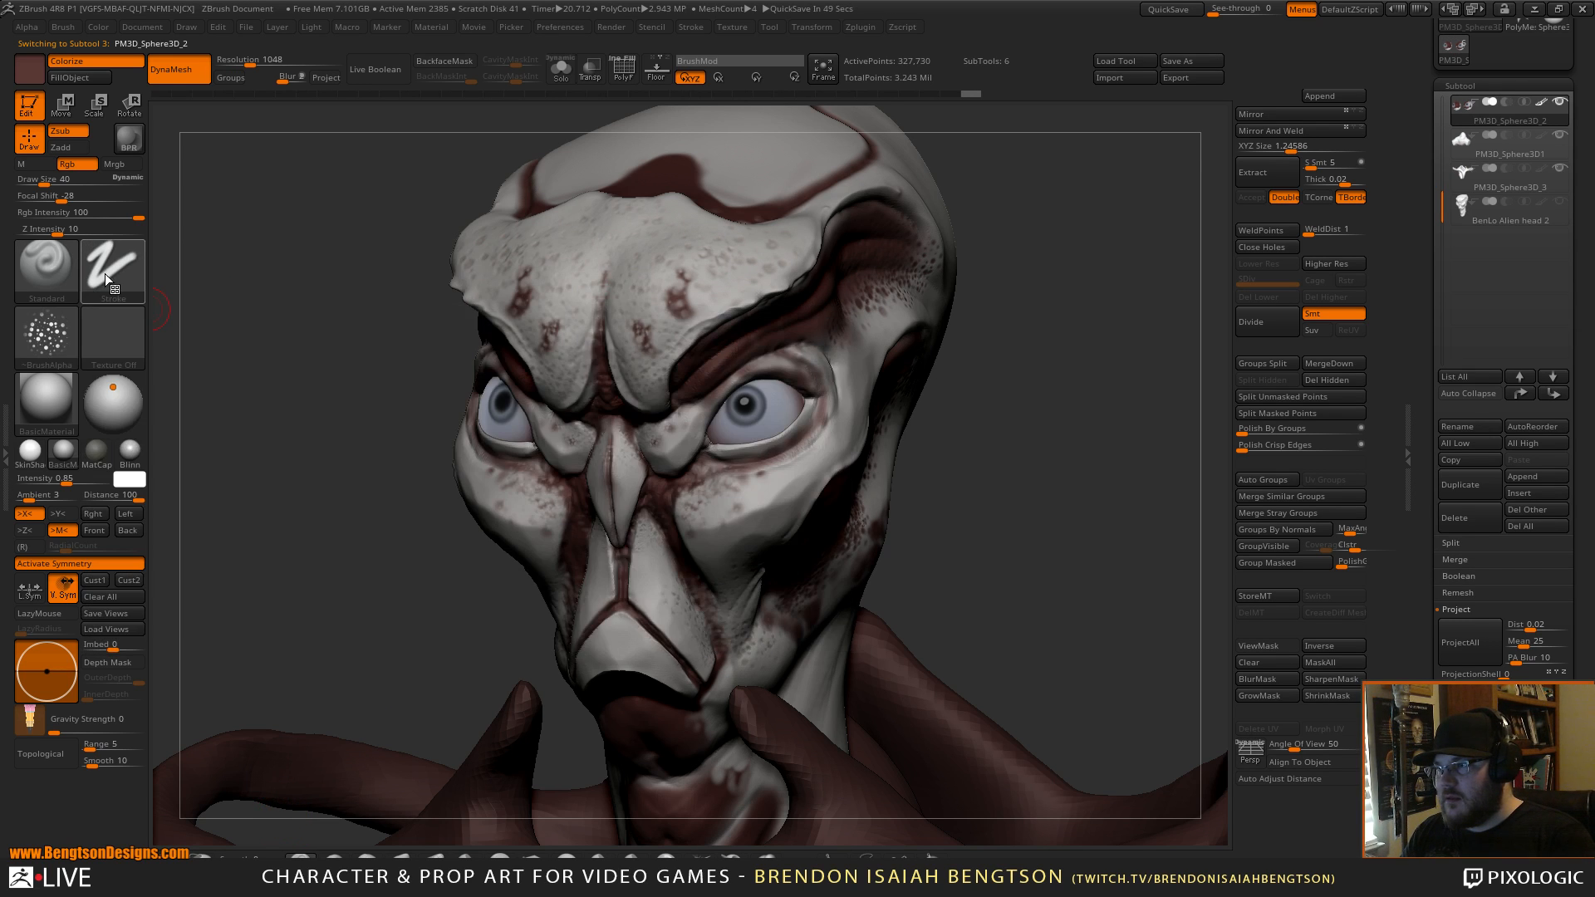
left_click(48, 339)
left_click(201, 347)
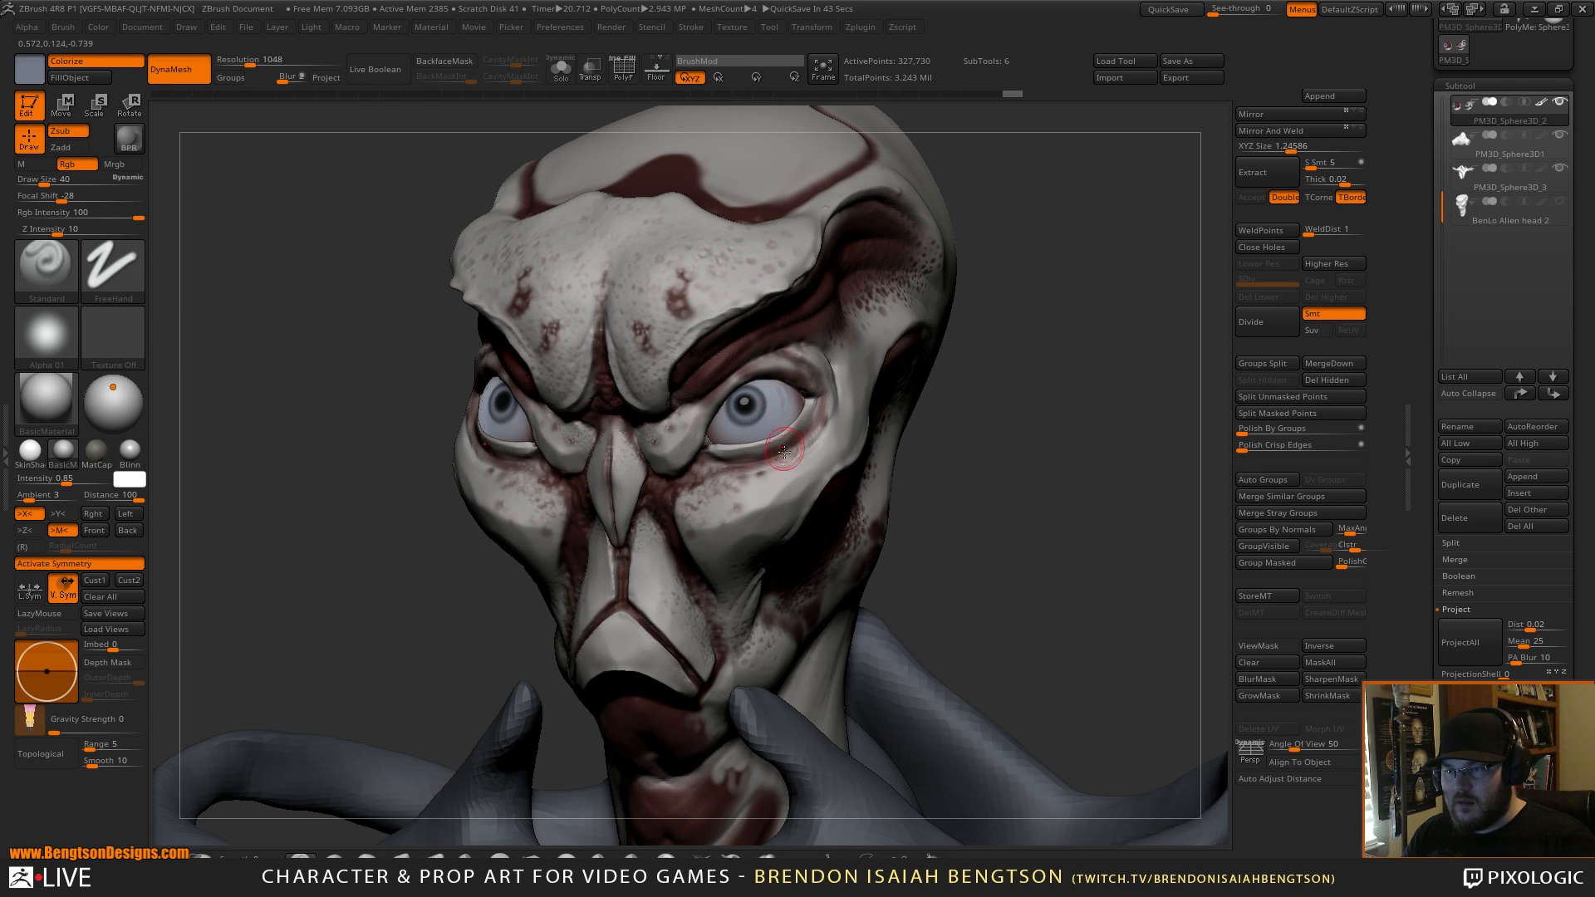
Turn off Zsub for colour-only painting, reduce the draw size to 21 and paint blue-grey shading on the eyeballs.
key("ctrl")
key("space")
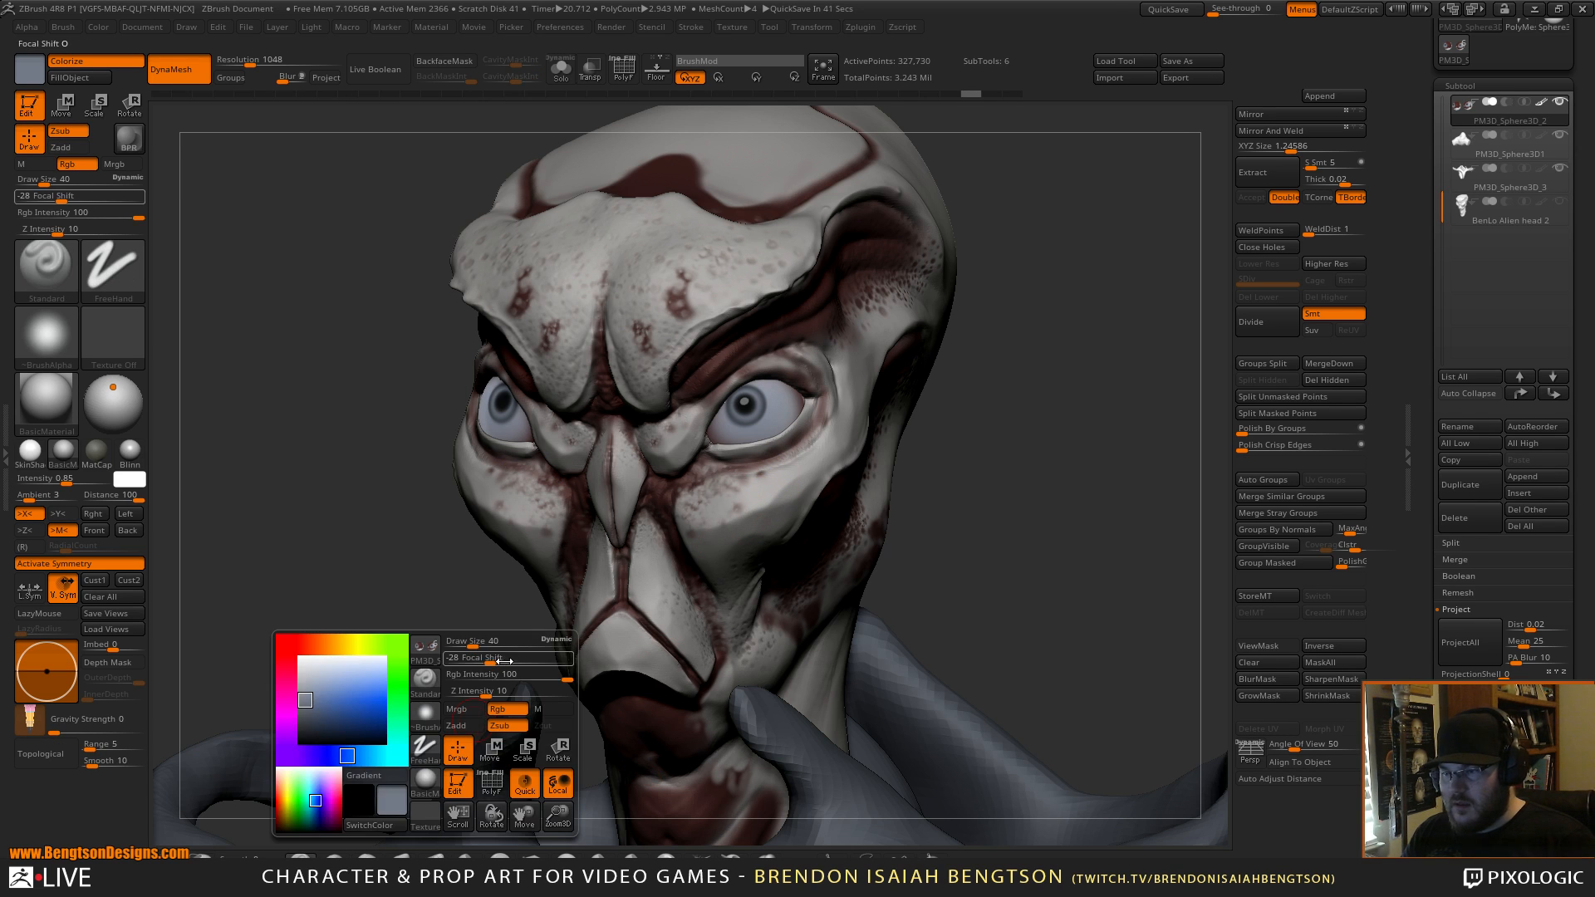
left_click(510, 728)
key("space")
left_click(781, 393)
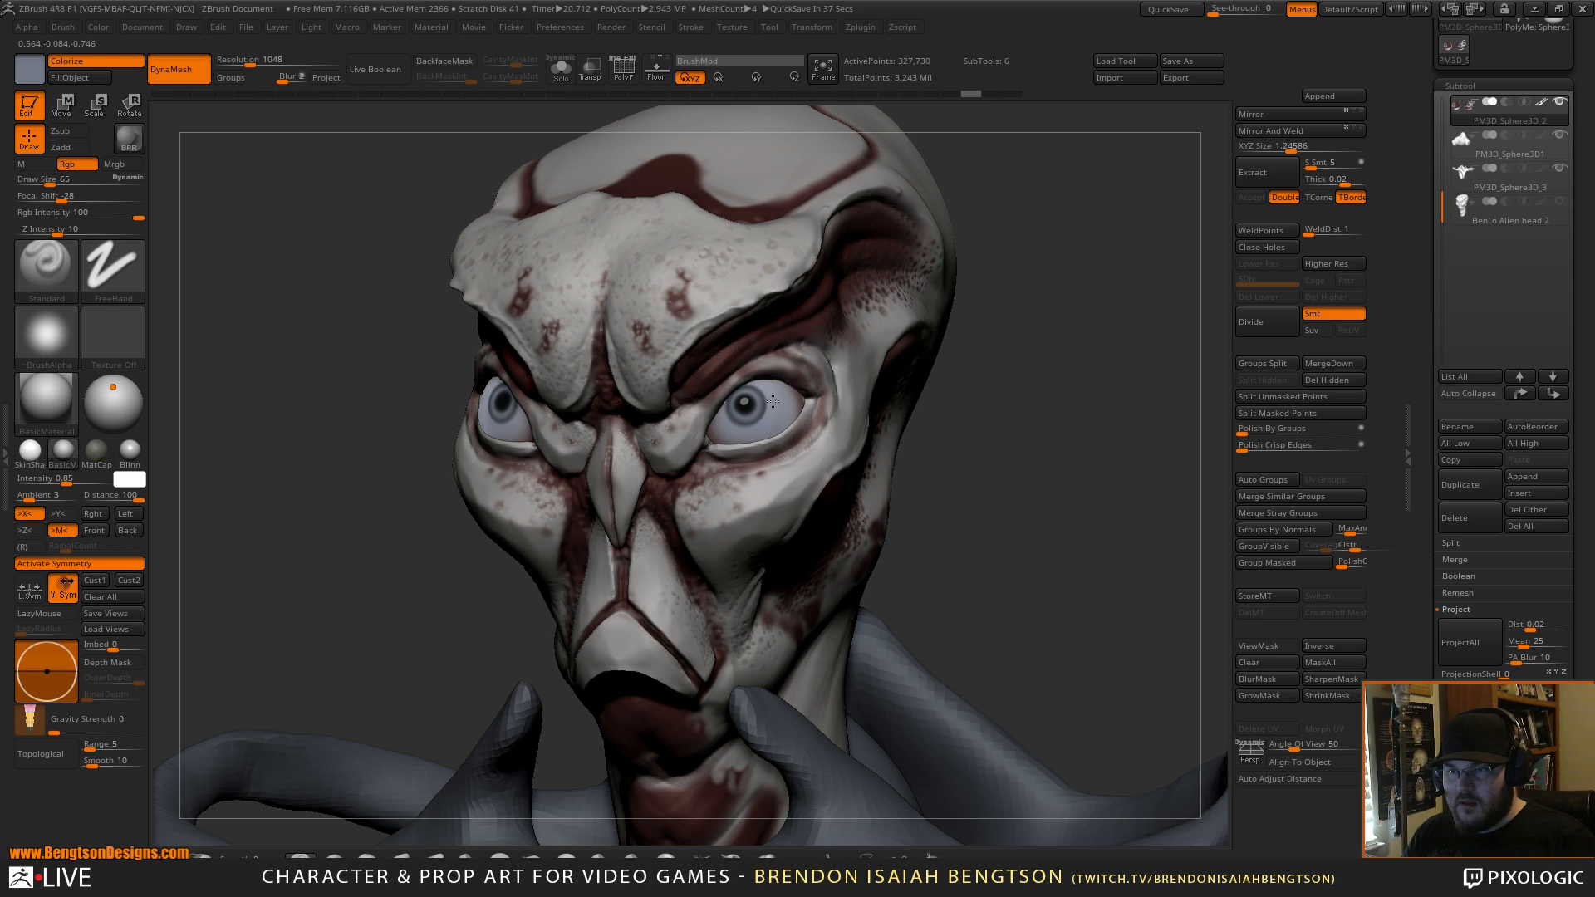
key("space")
left_click(755, 402)
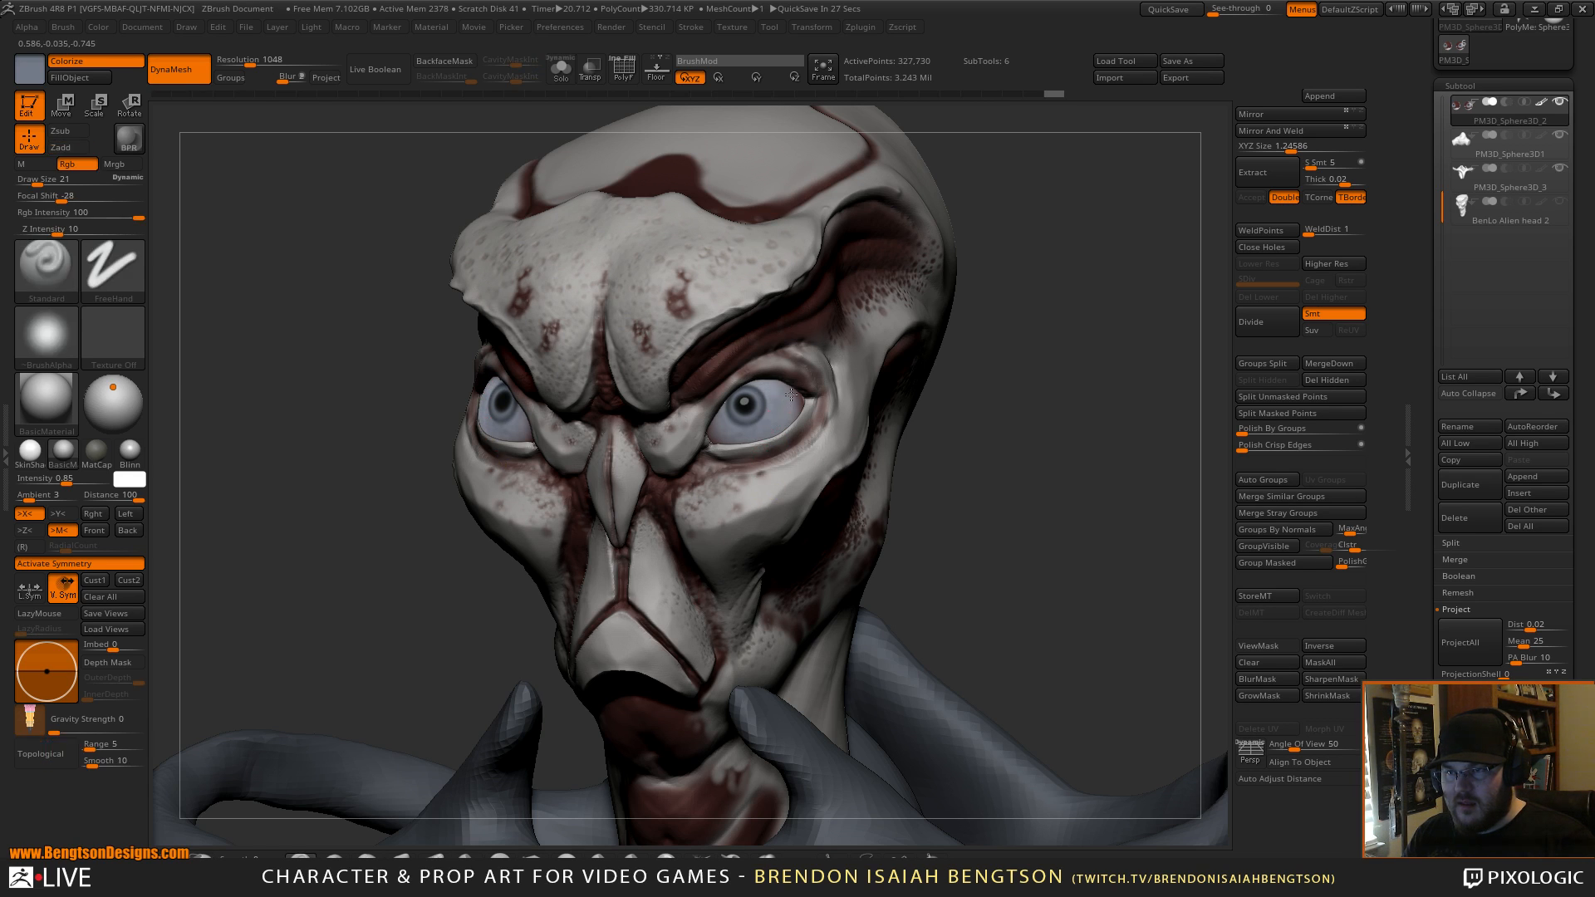
Sample a muted mauve, set the draw size to 12 and paint fine veins on the whites of the eyeballs.
right_click_drag(804, 405, 805, 399)
key("c")
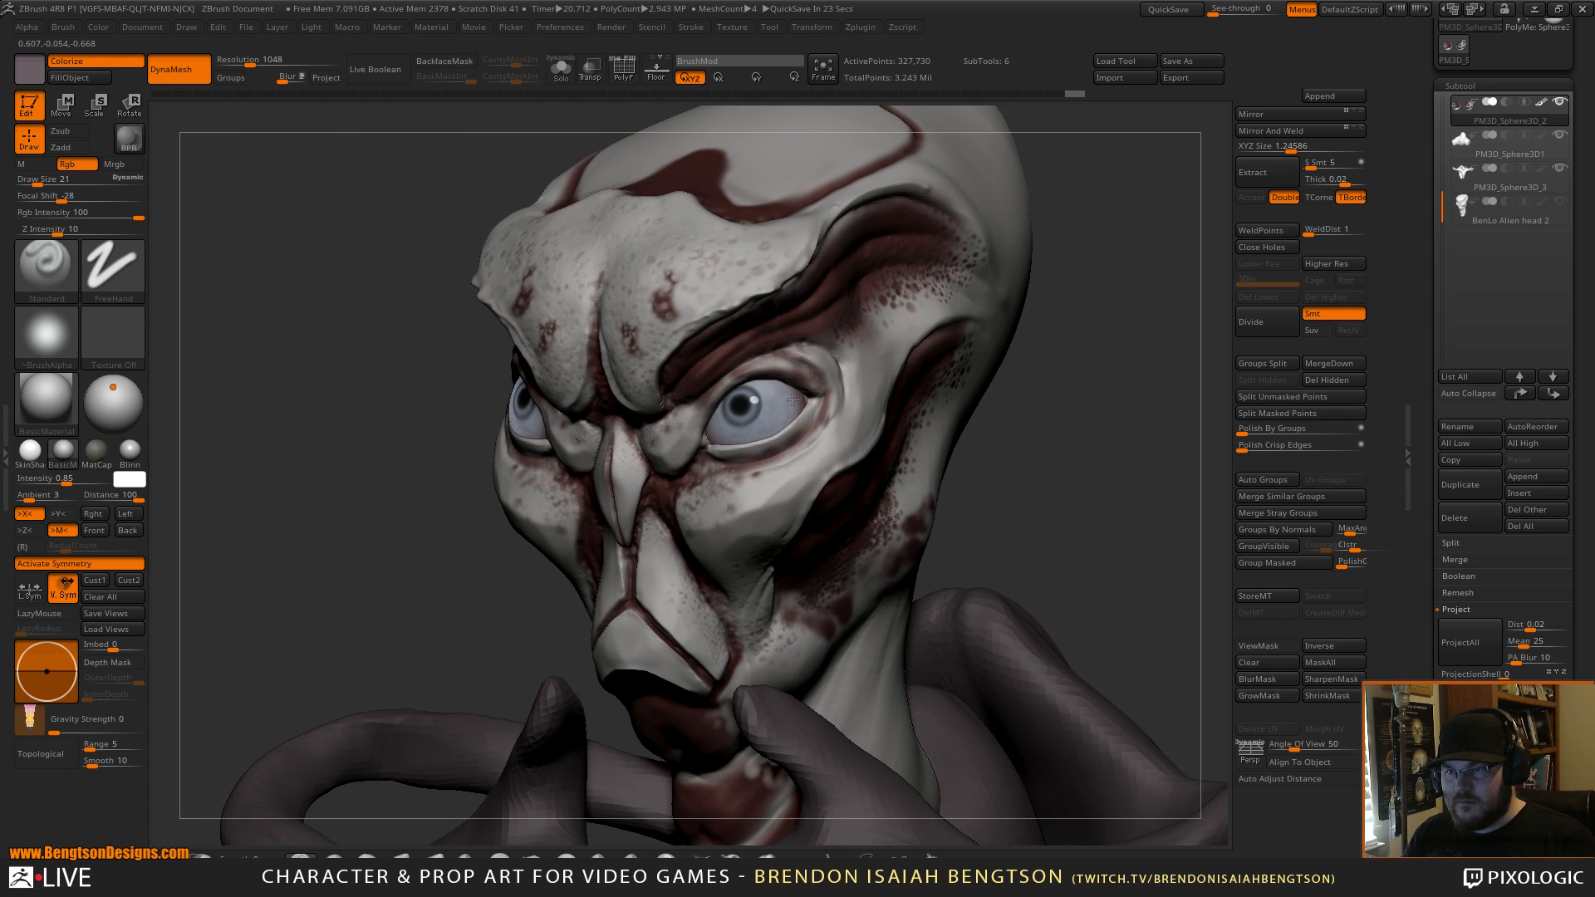
key("space")
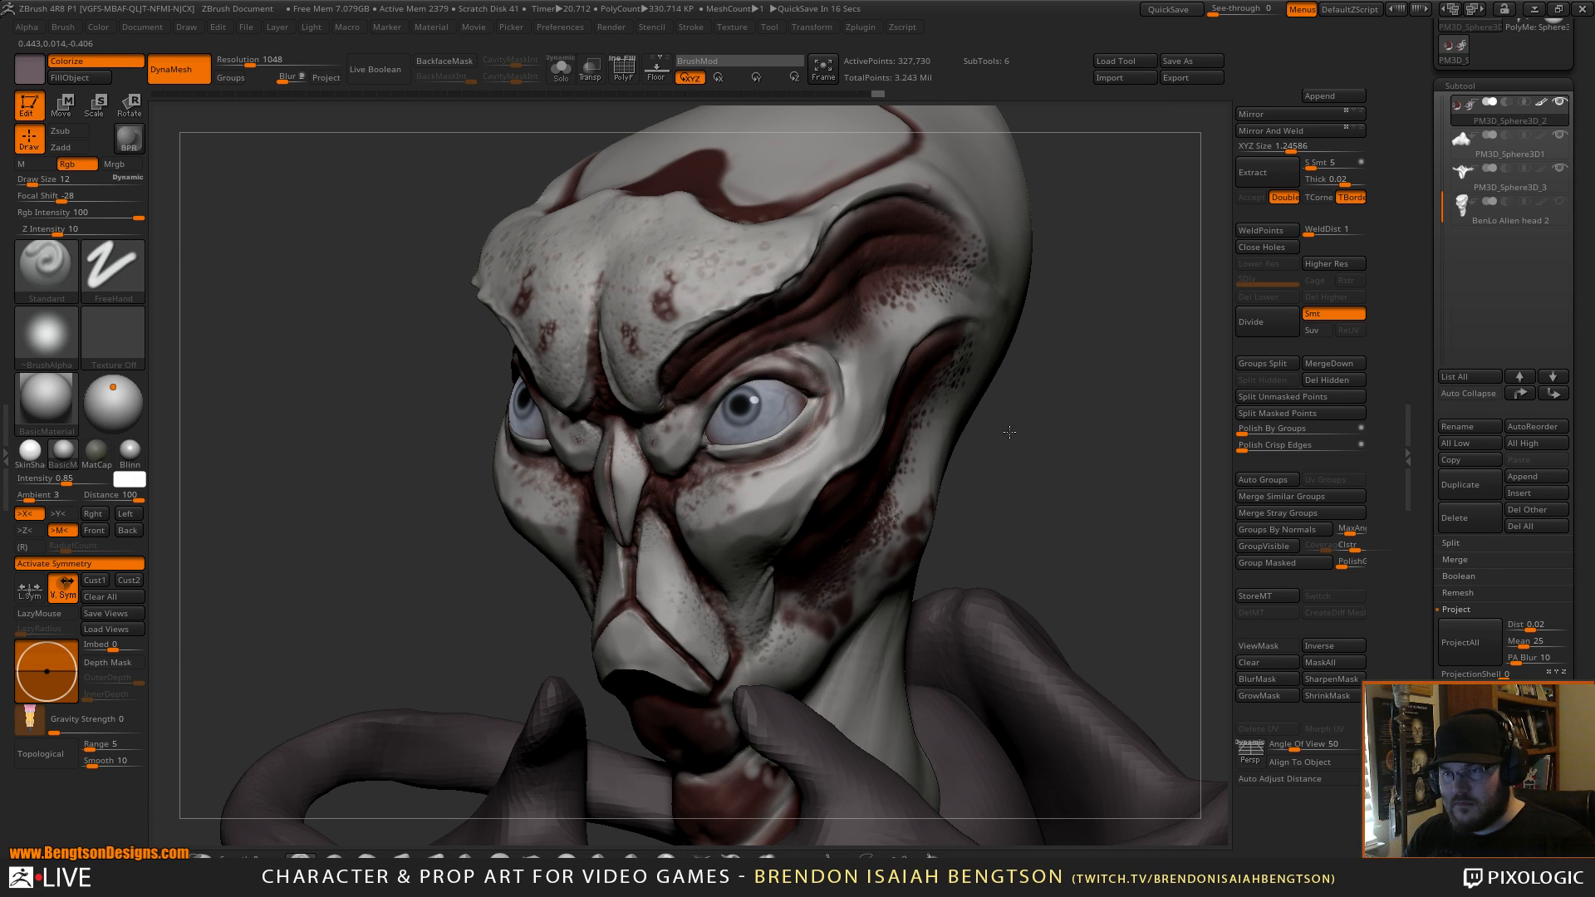
right_click_drag(1011, 431, 708, 427, "shift")
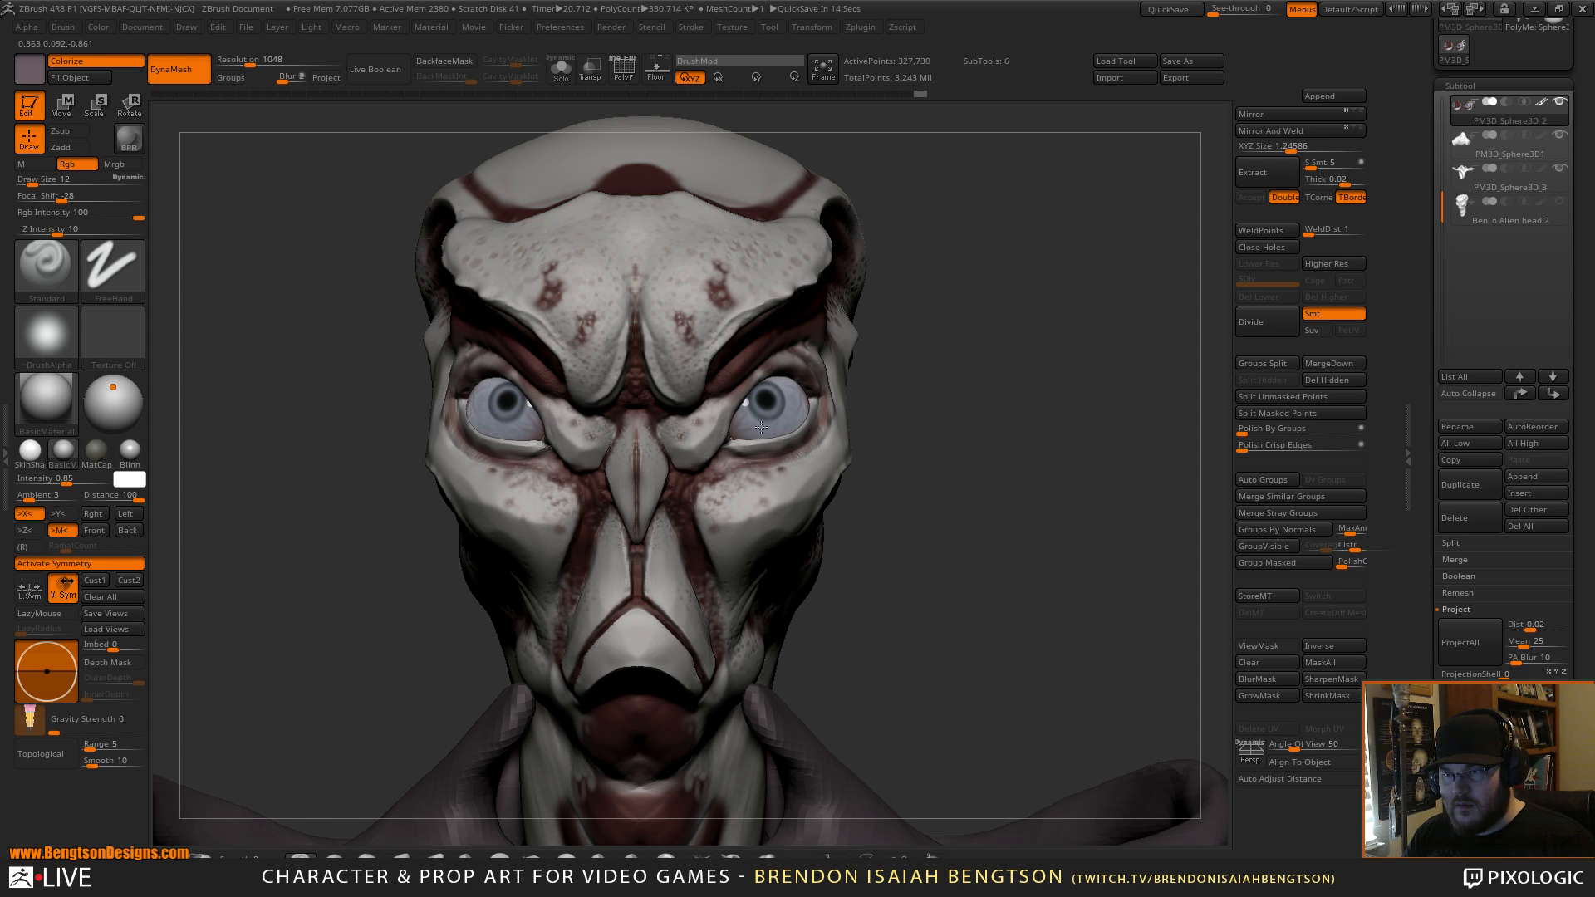
mouse_move(771, 431)
right_mouse_down()
mouse_move(752, 435)
mouse_move(789, 446)
right_mouse_up()
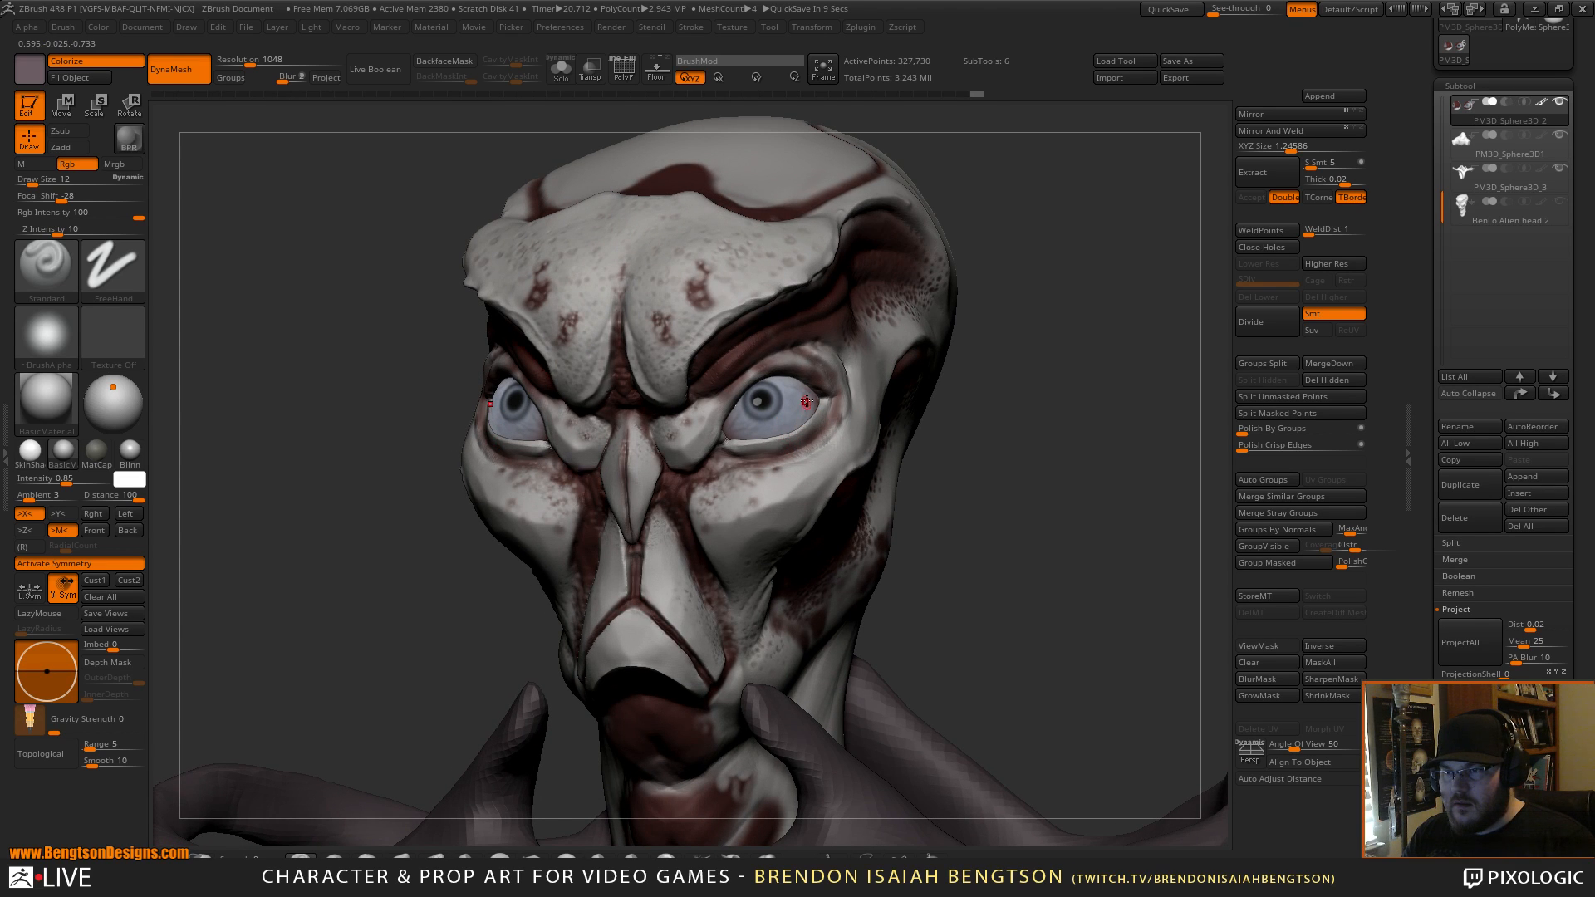
right_click_drag(930, 381, 936, 378)
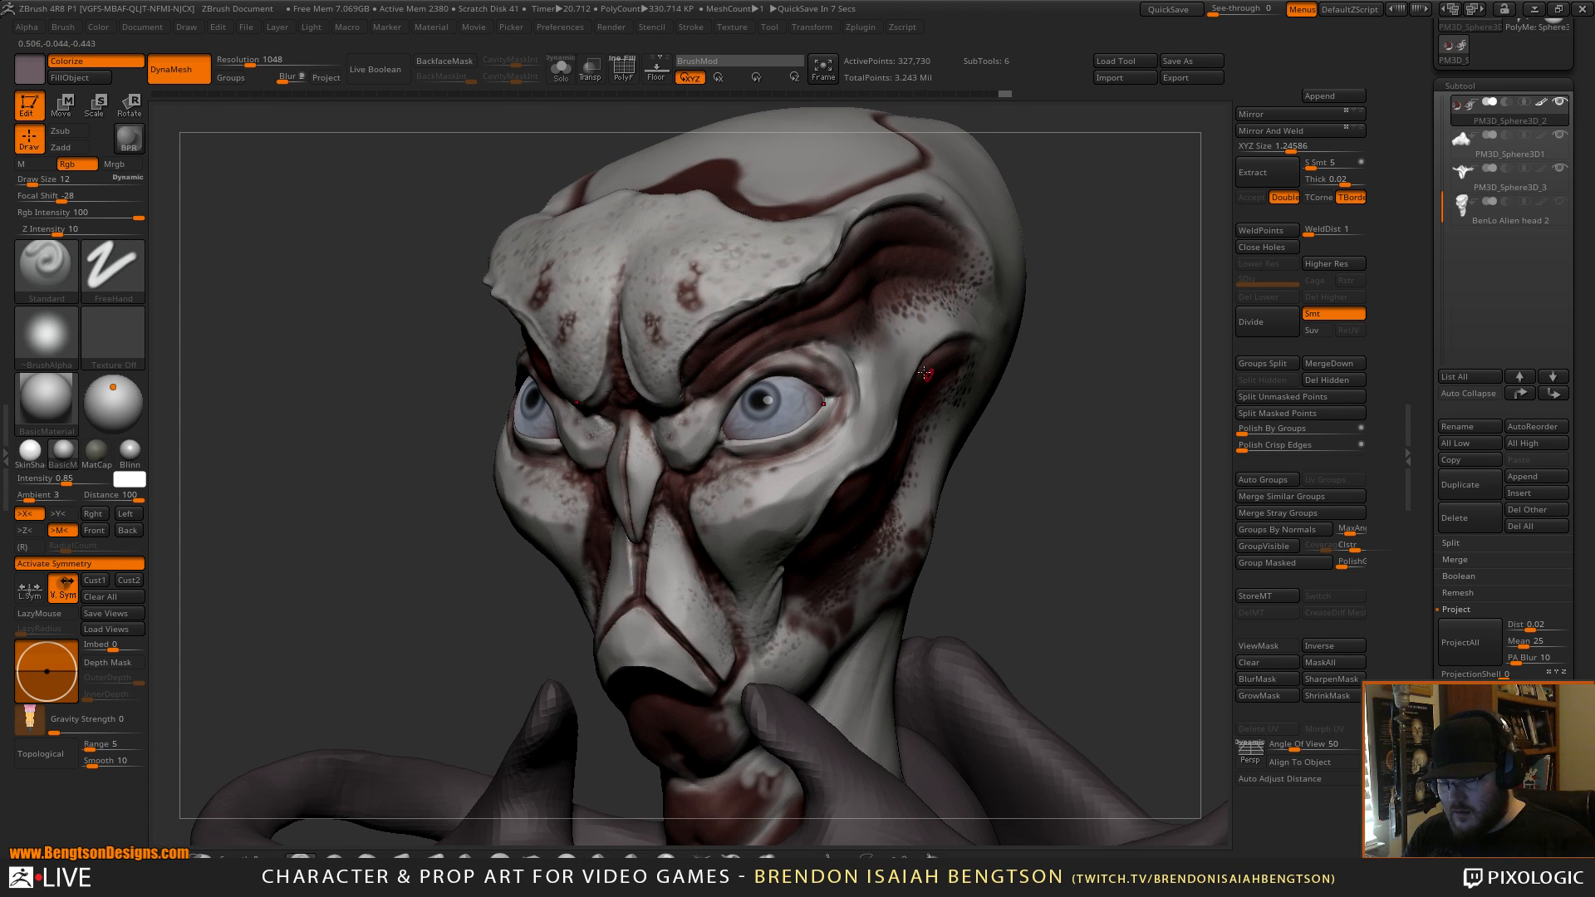
Isolate the eyeballs, paint dark red around their outer sides at draw size 115, and show the whole model again.
key("shift+s")
key("space")
left_click_drag(833, 390, 853, 390)
mouse_move(906, 341)
left_mouse_down()
mouse_move(929, 327)
mouse_move(731, 375)
left_mouse_up()
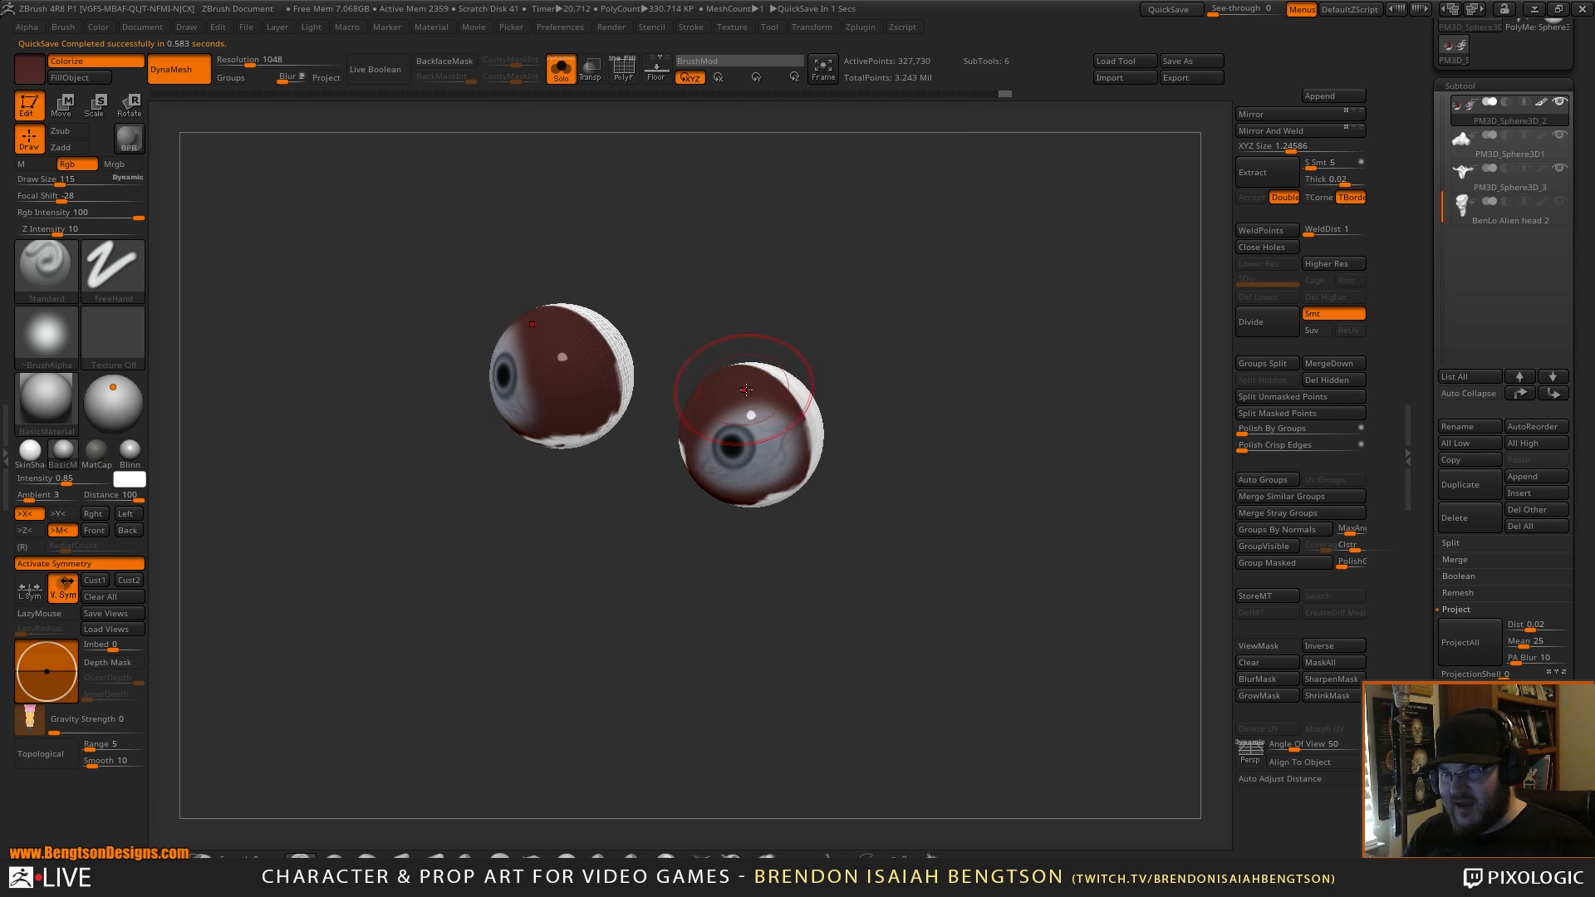
left_click_drag(890, 313, 798, 407)
key("shift+s")
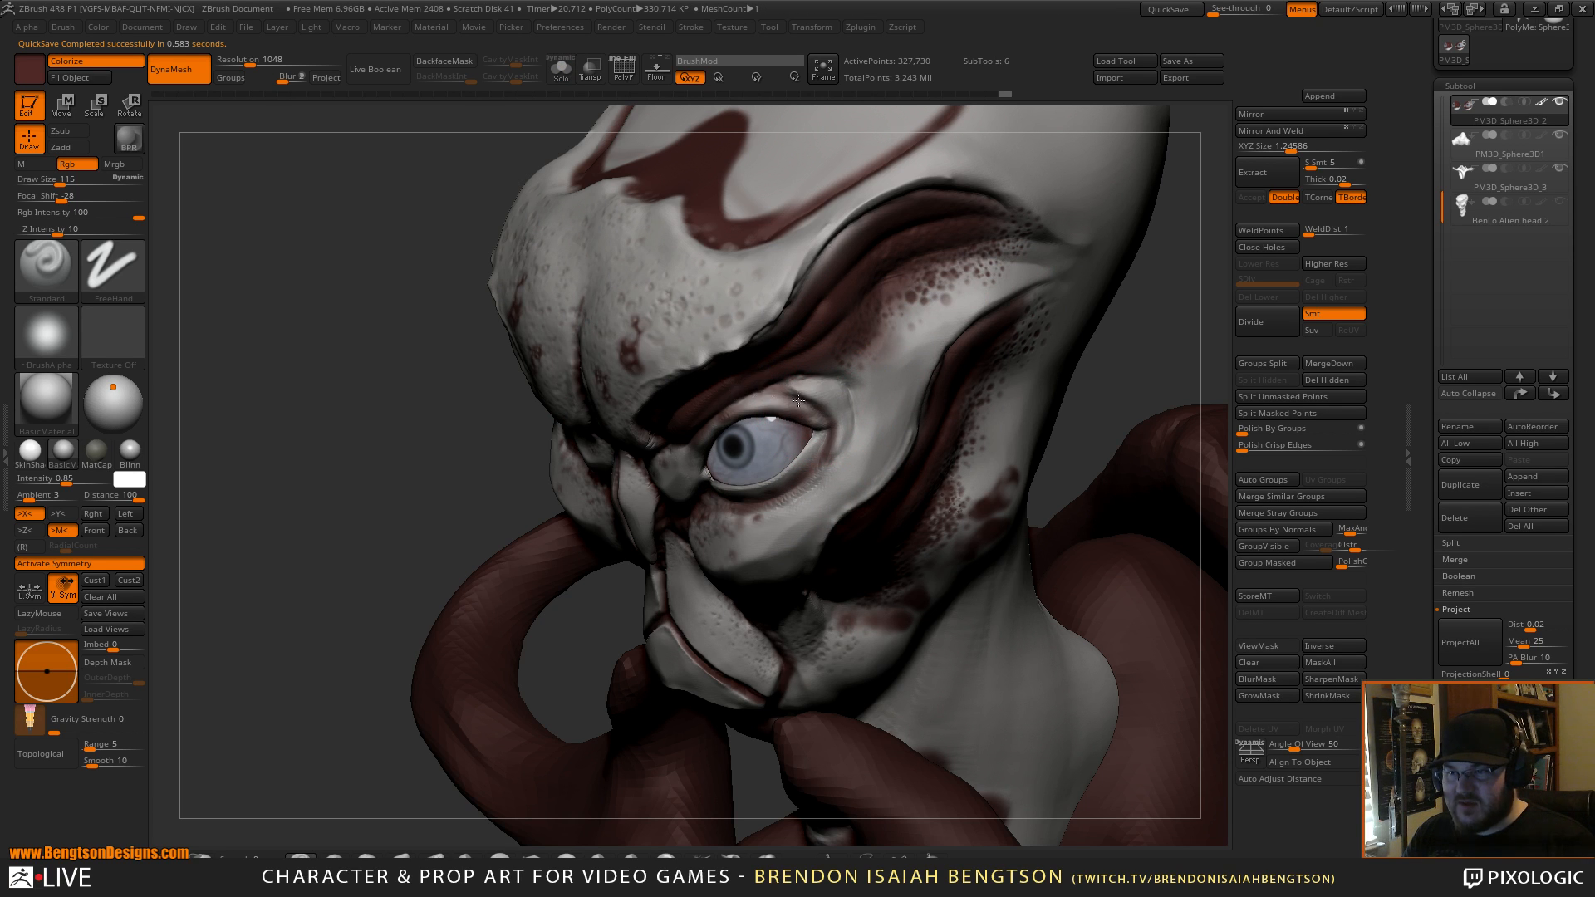
mouse_move(427, 488)
left_mouse_down()
mouse_move(324, 516)
mouse_move(381, 438)
left_mouse_up()
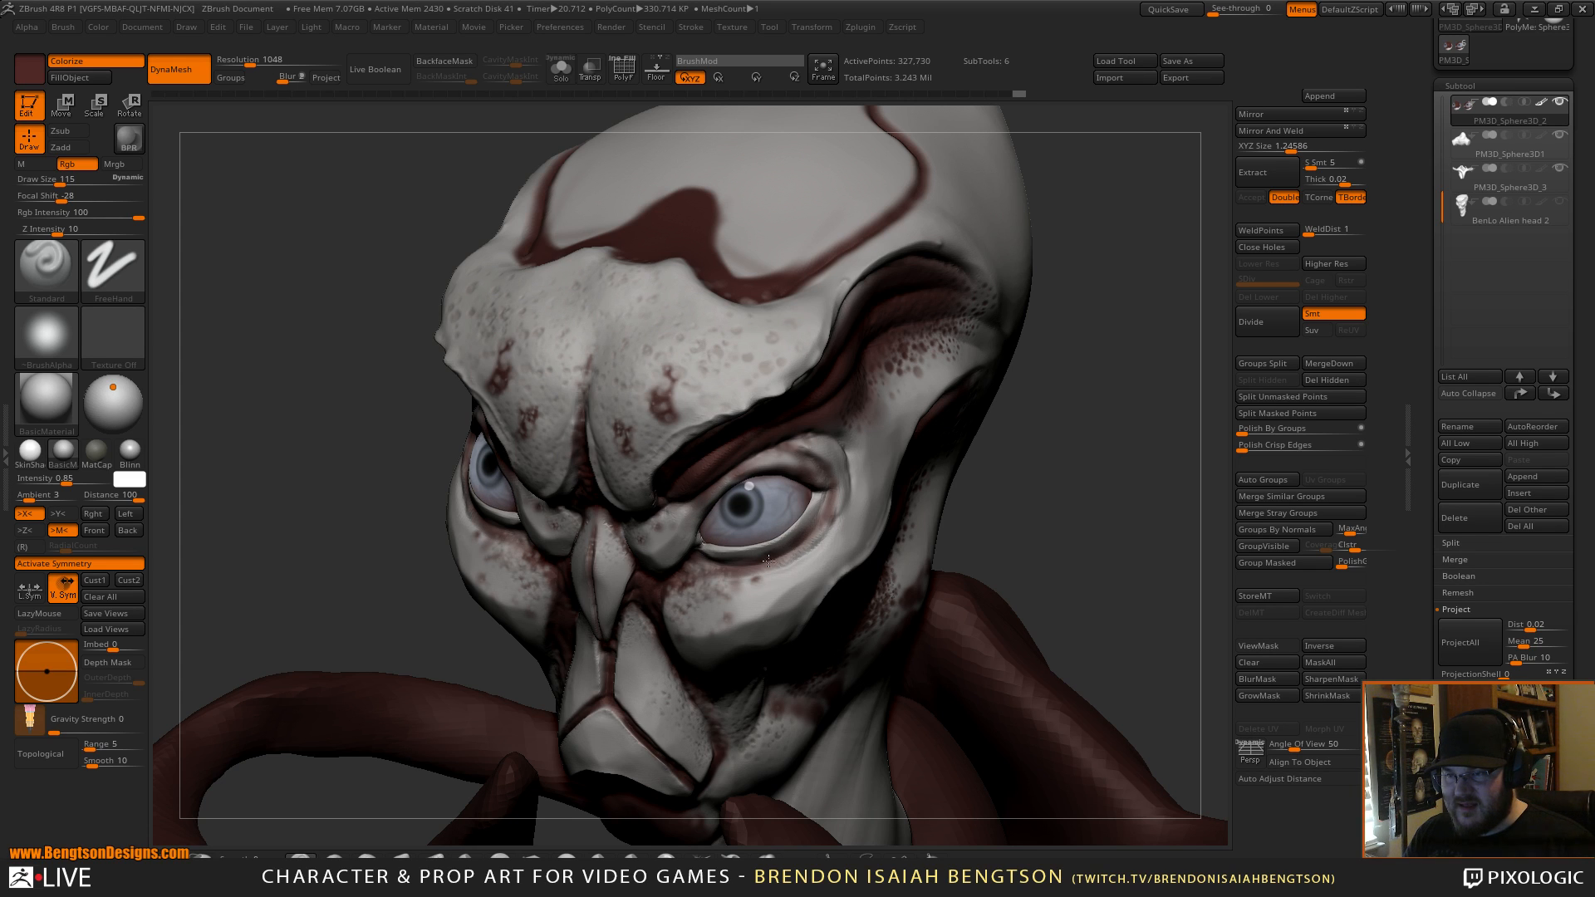
mouse_move(762, 540)
left_mouse_down()
mouse_move(1078, 452)
mouse_move(1102, 481)
left_mouse_up()
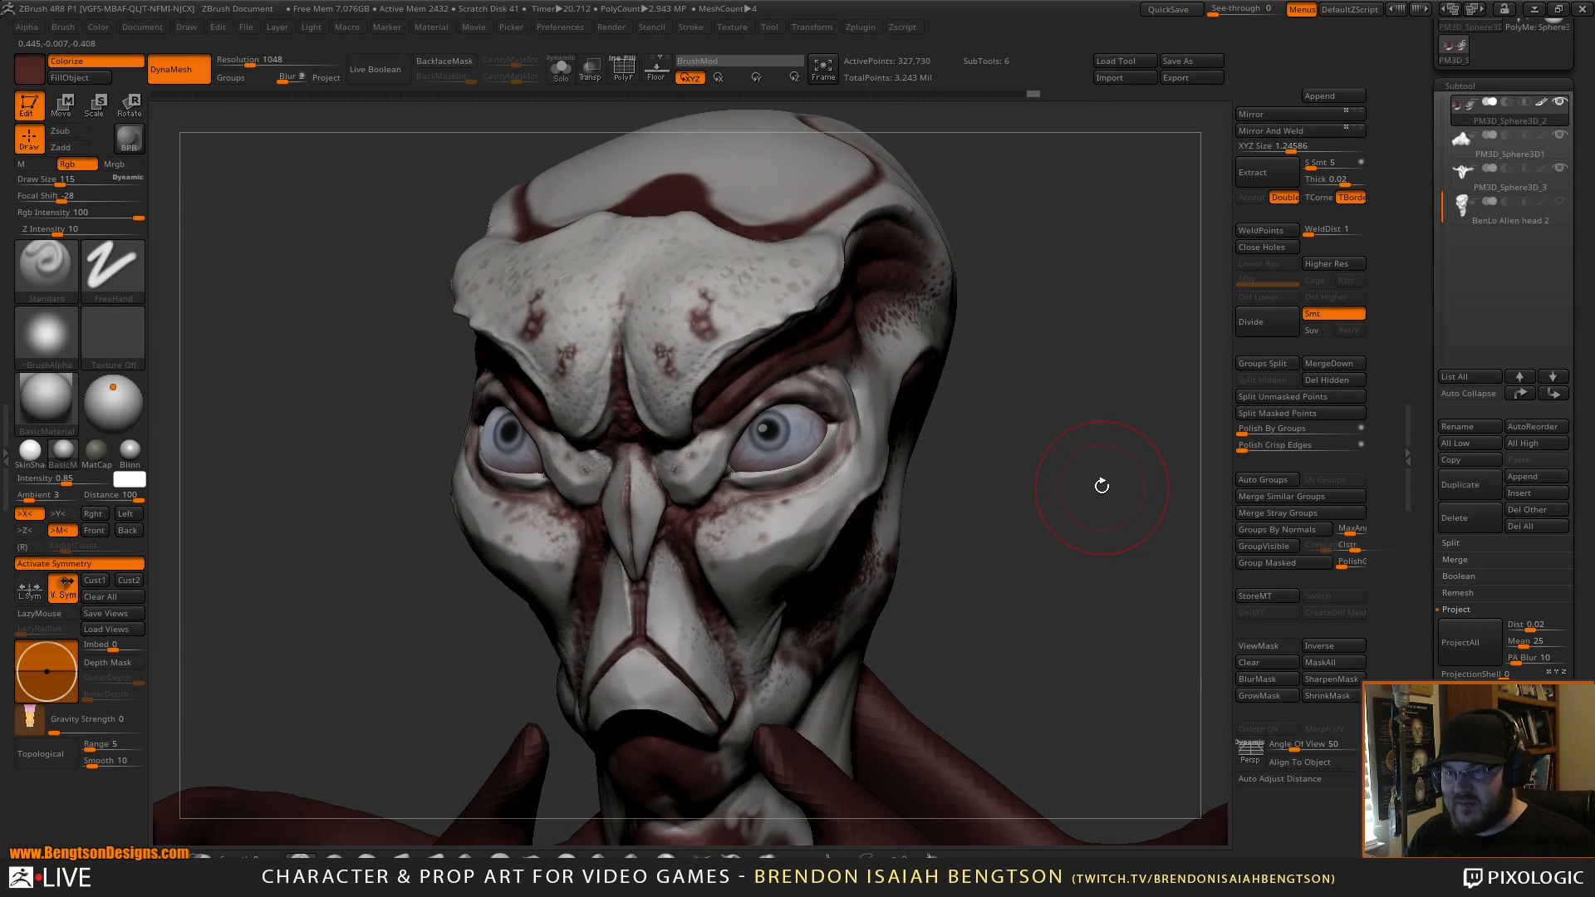
key("ctrl")
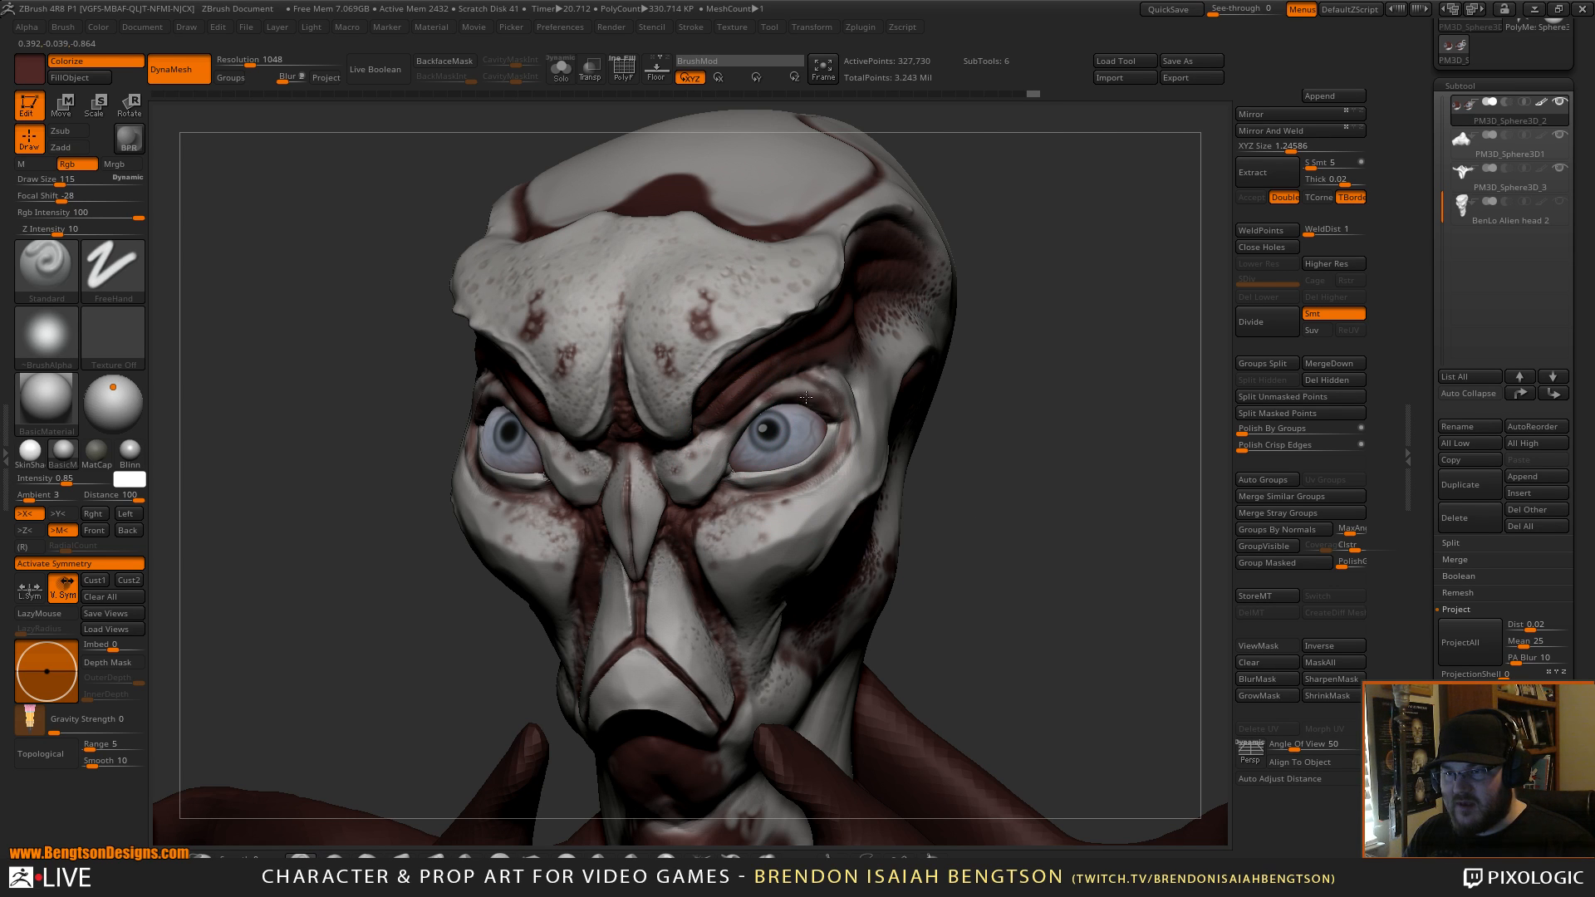
left_click_drag(997, 419, 841, 405)
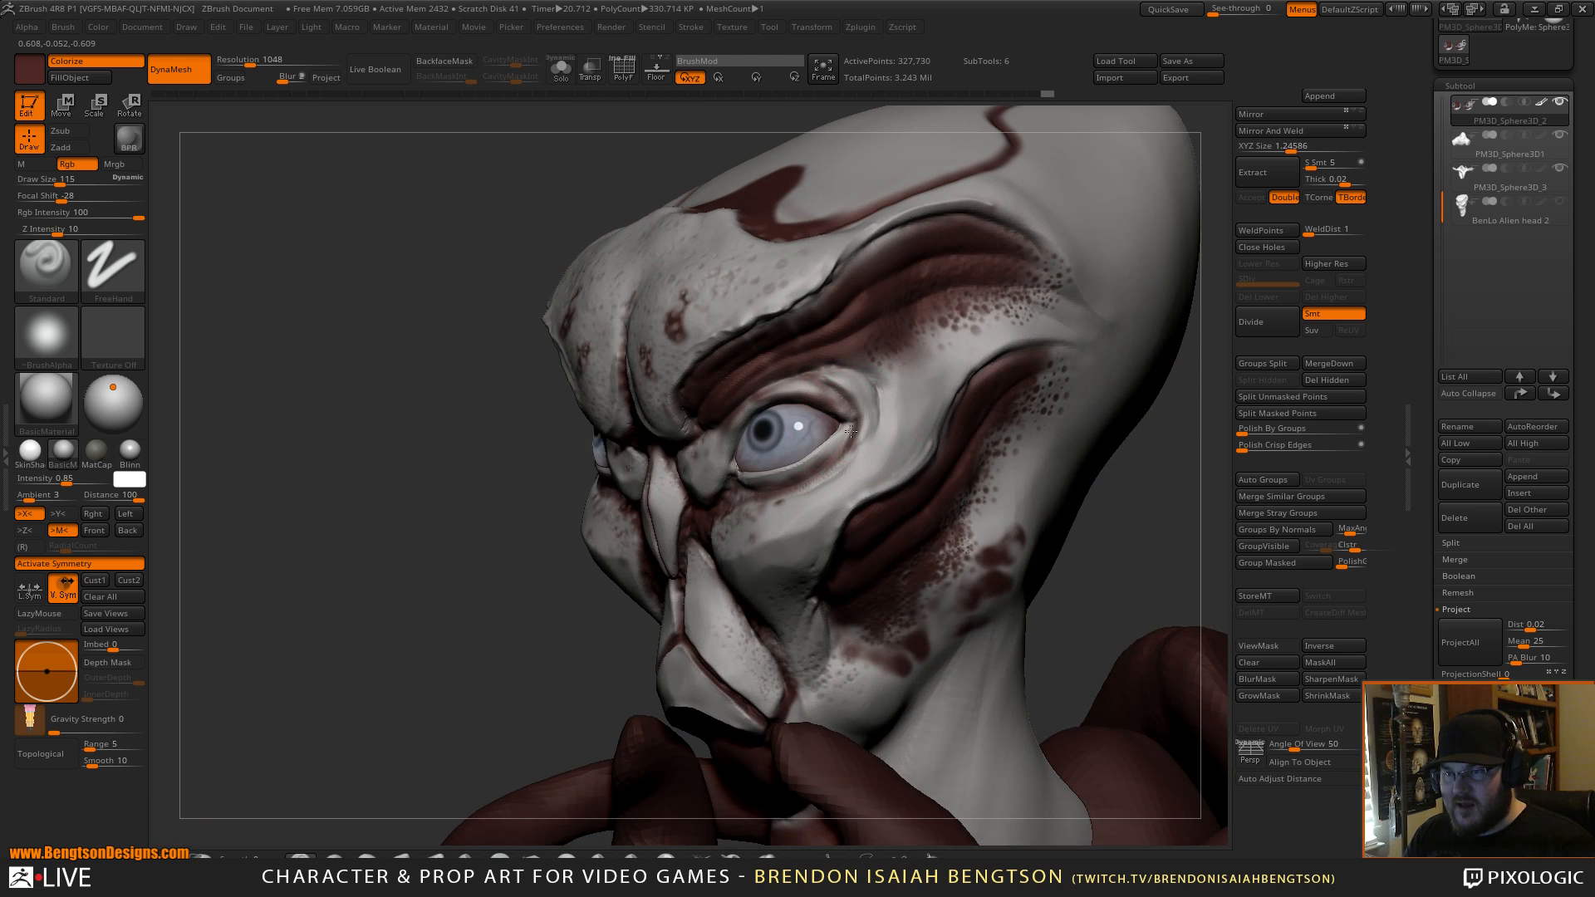
left_click_drag(1082, 477, 1096, 421)
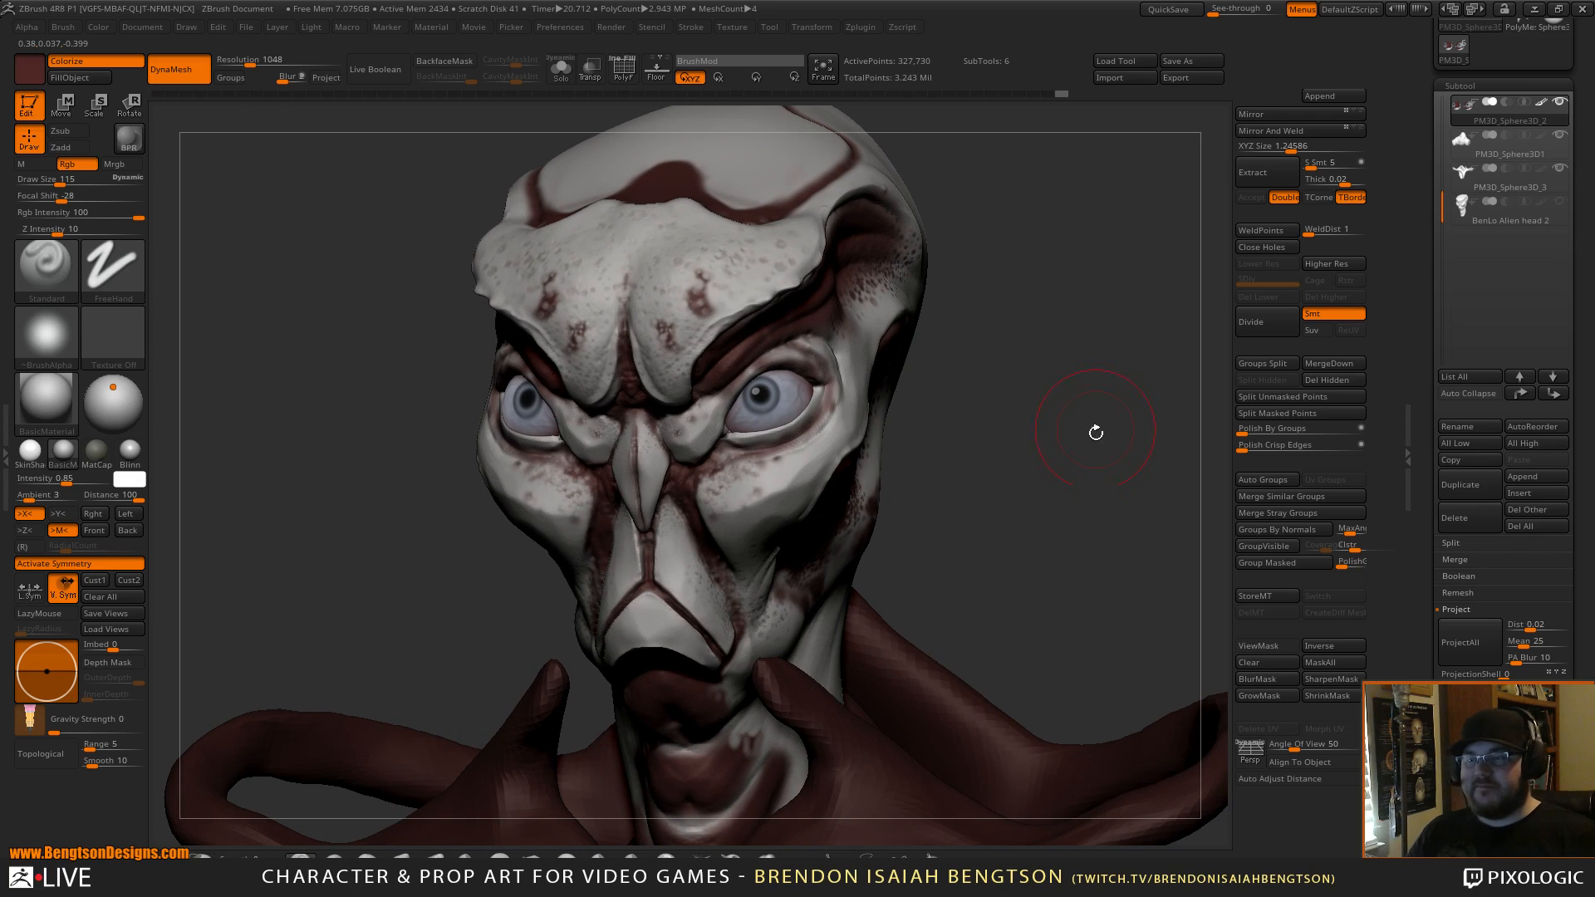